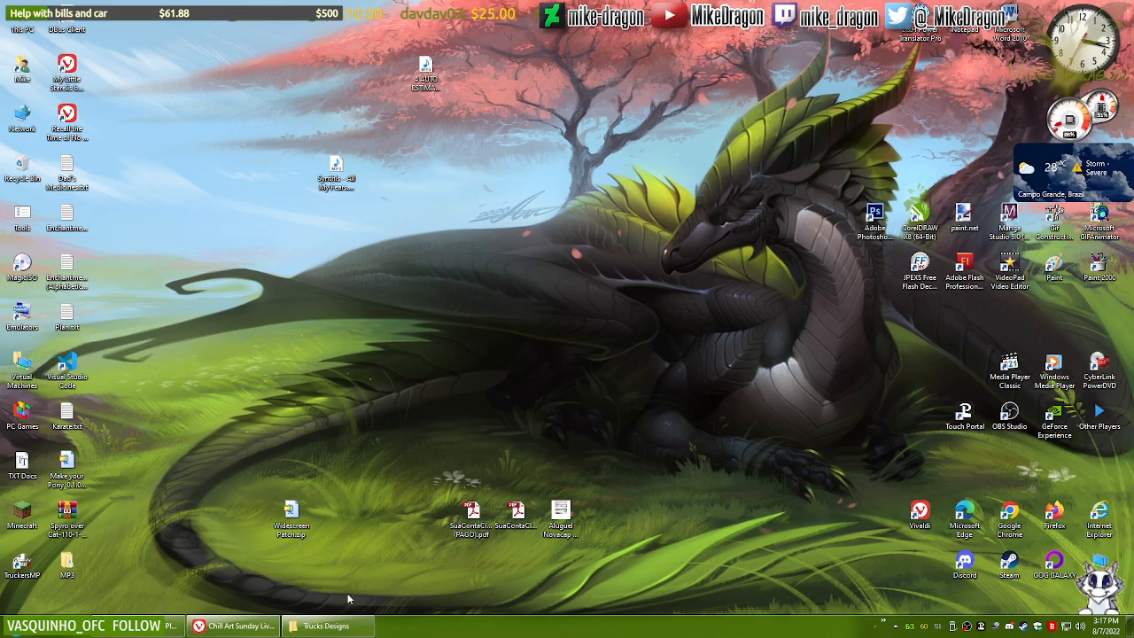
Step: Open Workshop.png from the Trucks Designs folder for editing in Paint
left_click(356, 624)
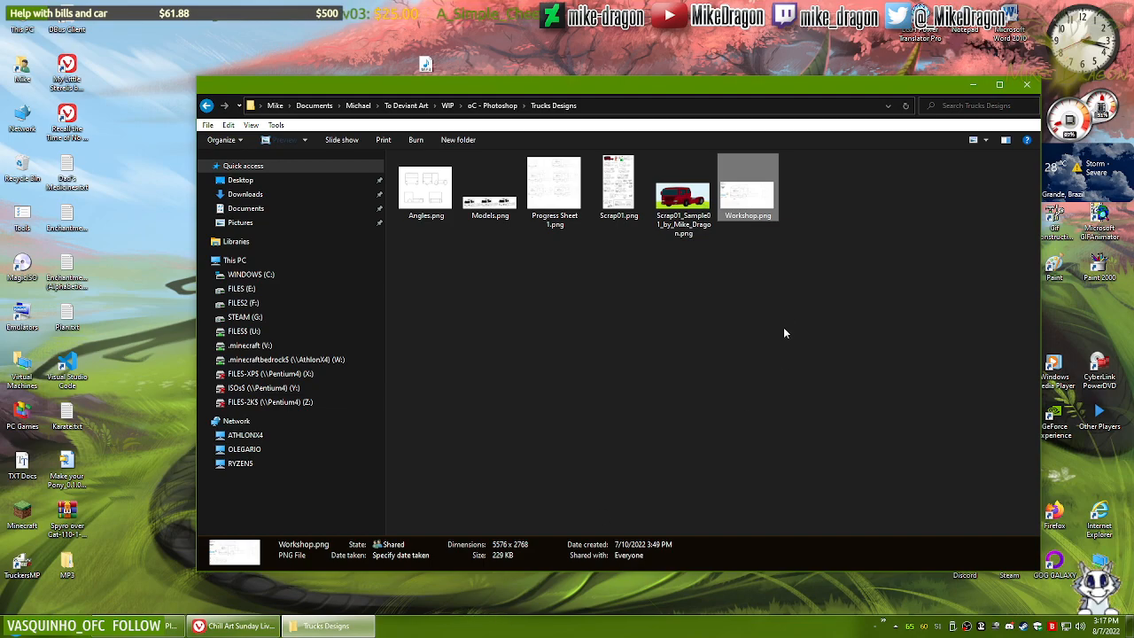
right_click(753, 215)
left_click(691, 254)
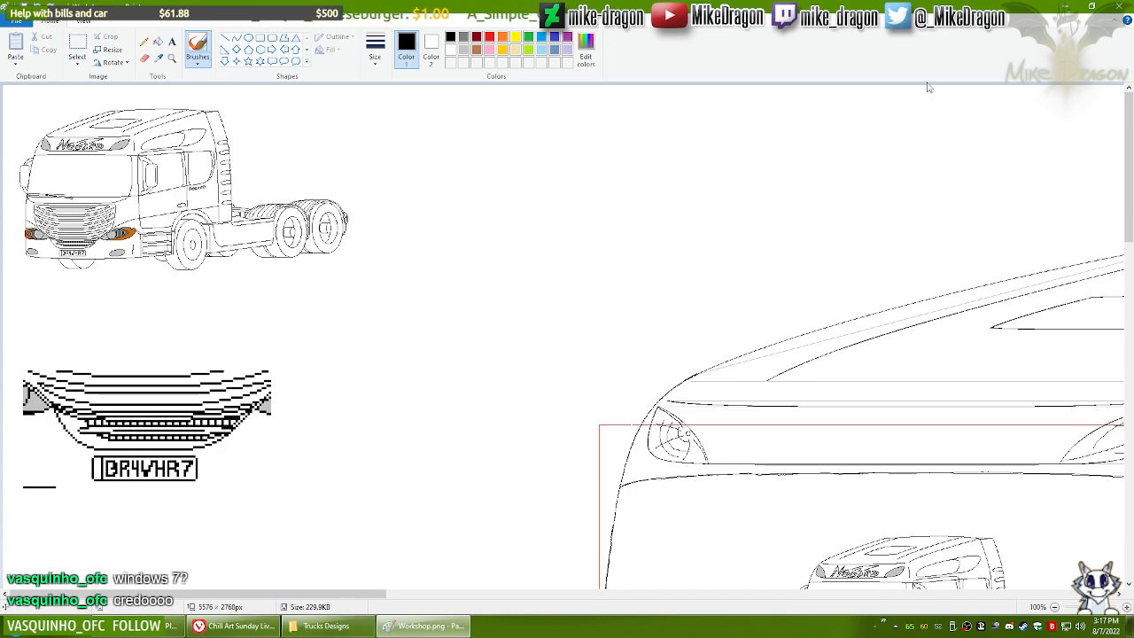
Step: Run winver to check the installed Windows version and dismiss the version information
key("super+r")
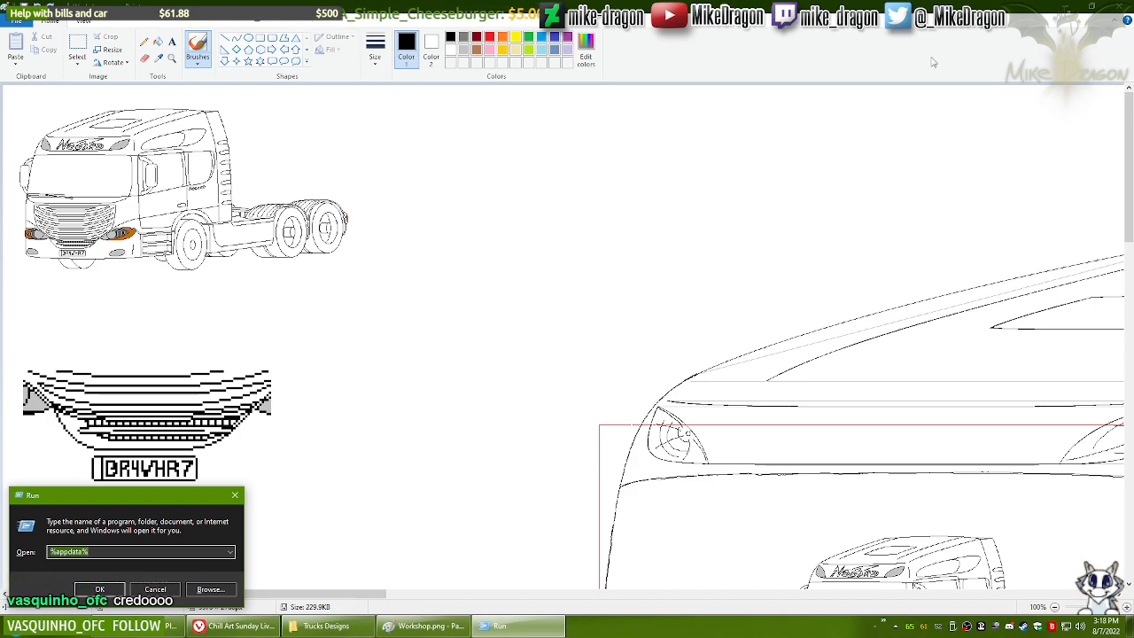
type("winver")
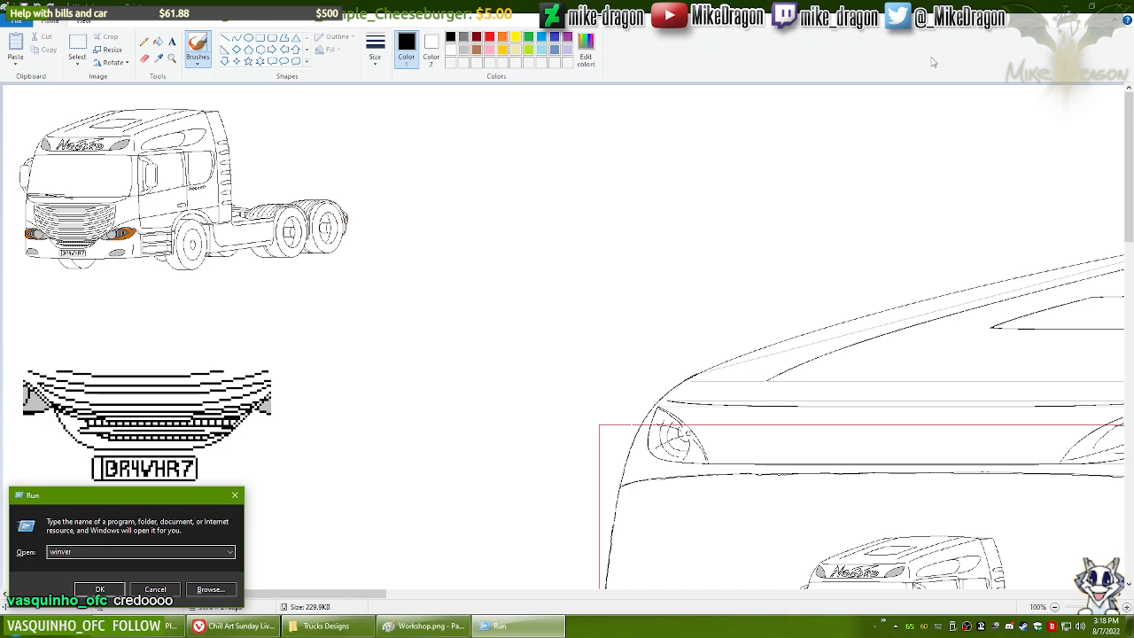
key("Return")
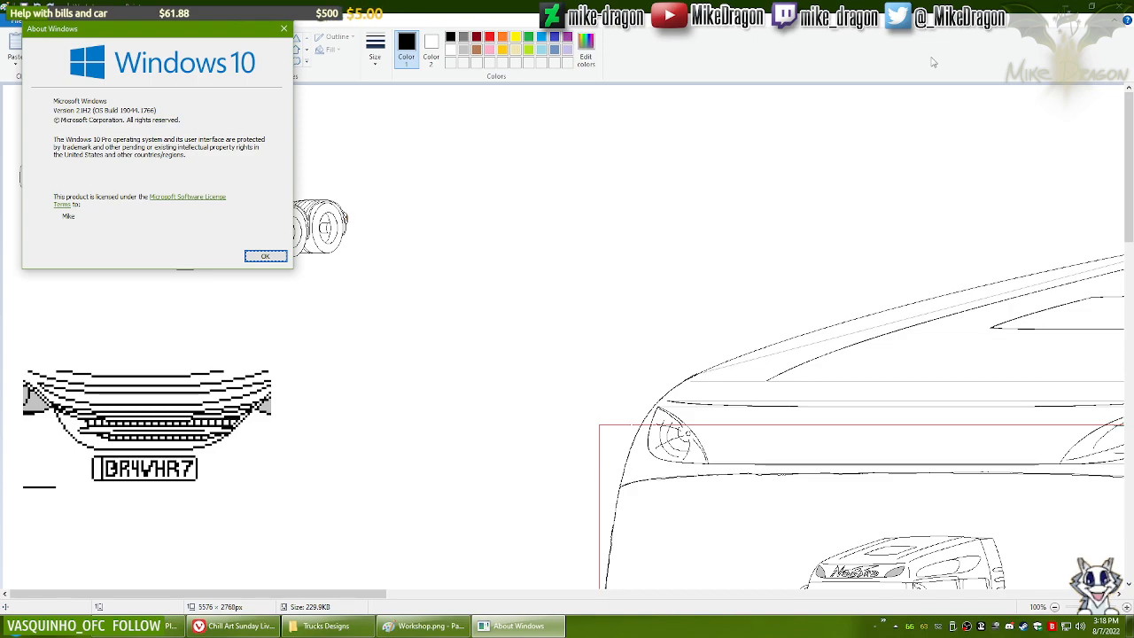
key("Return")
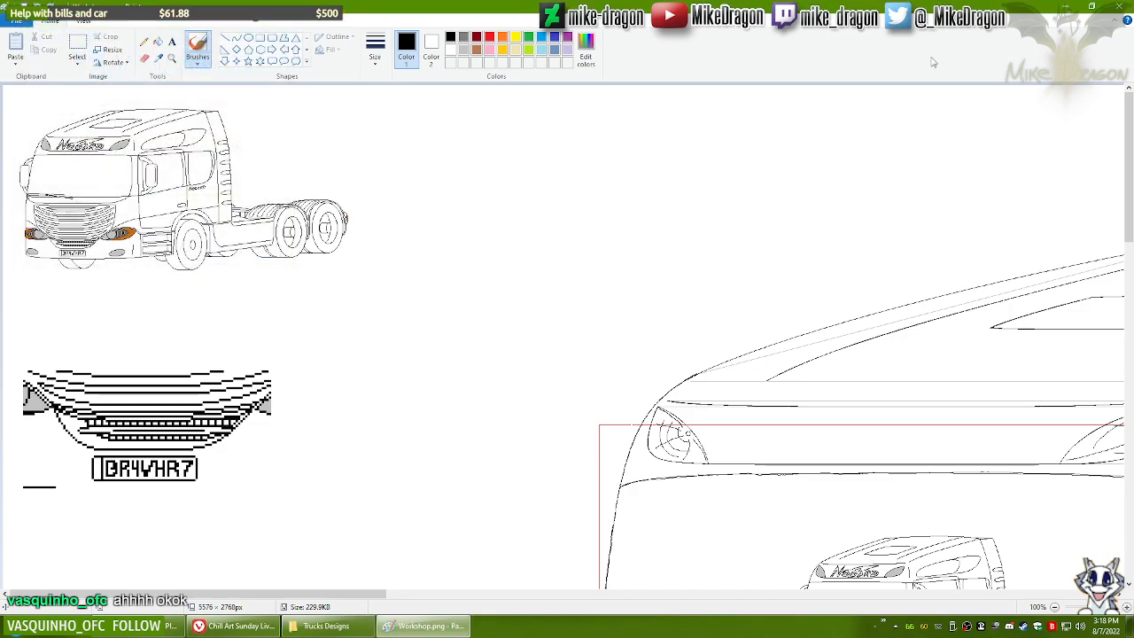
Step: Copy the entire picture into a new image and save it over the existing Workshop.png
key("ctrl+a")
key("ctrl+n")
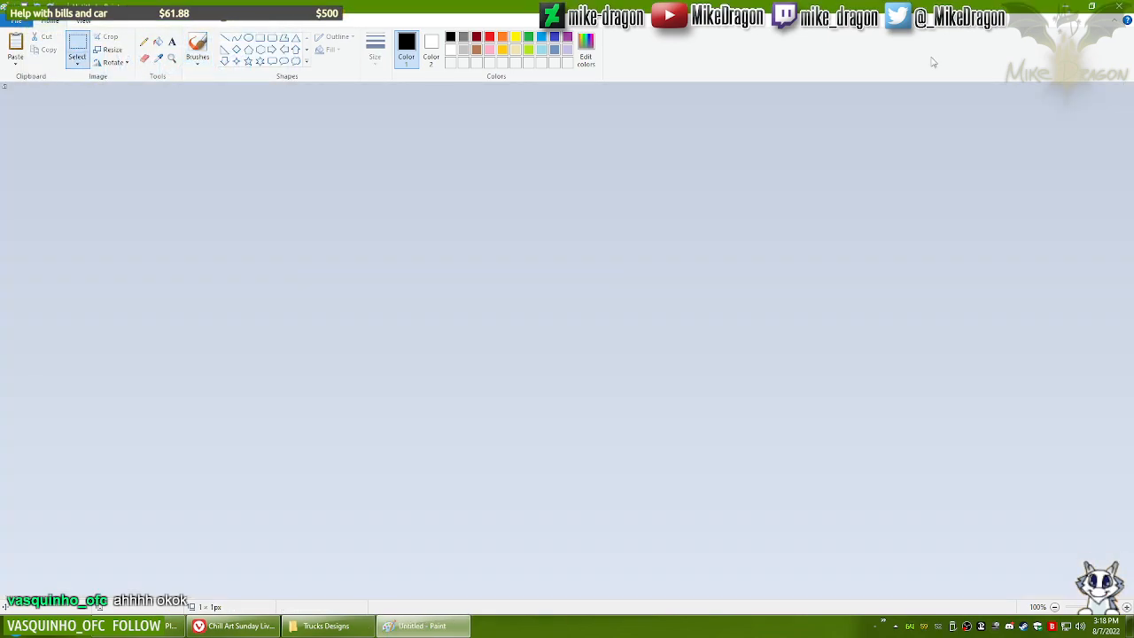
key("ctrl+v")
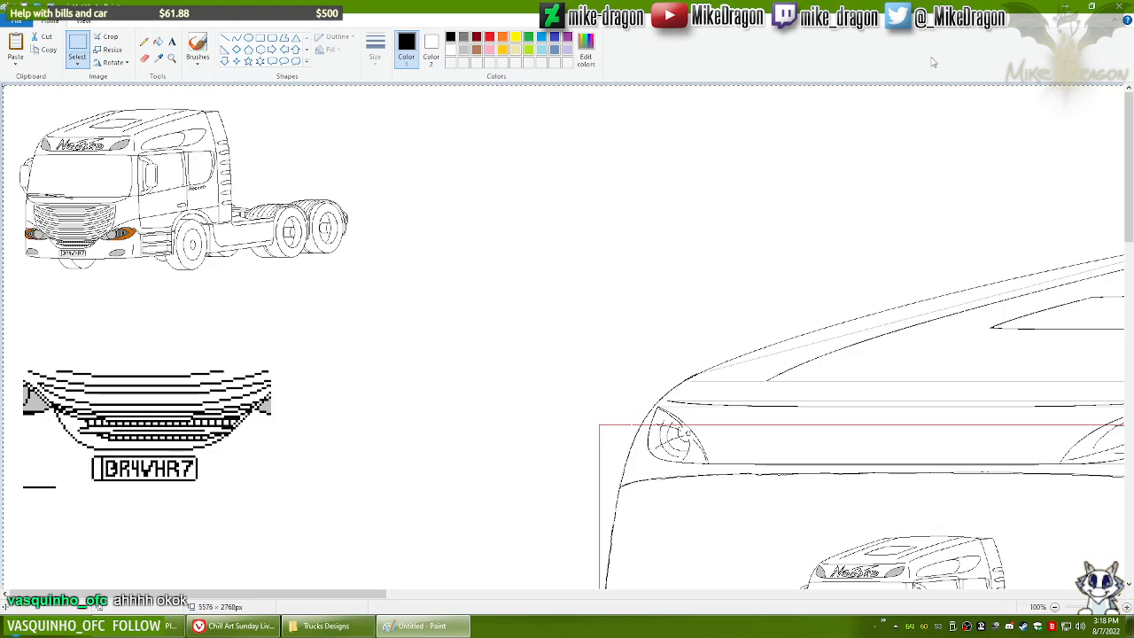
left_click(145, 41)
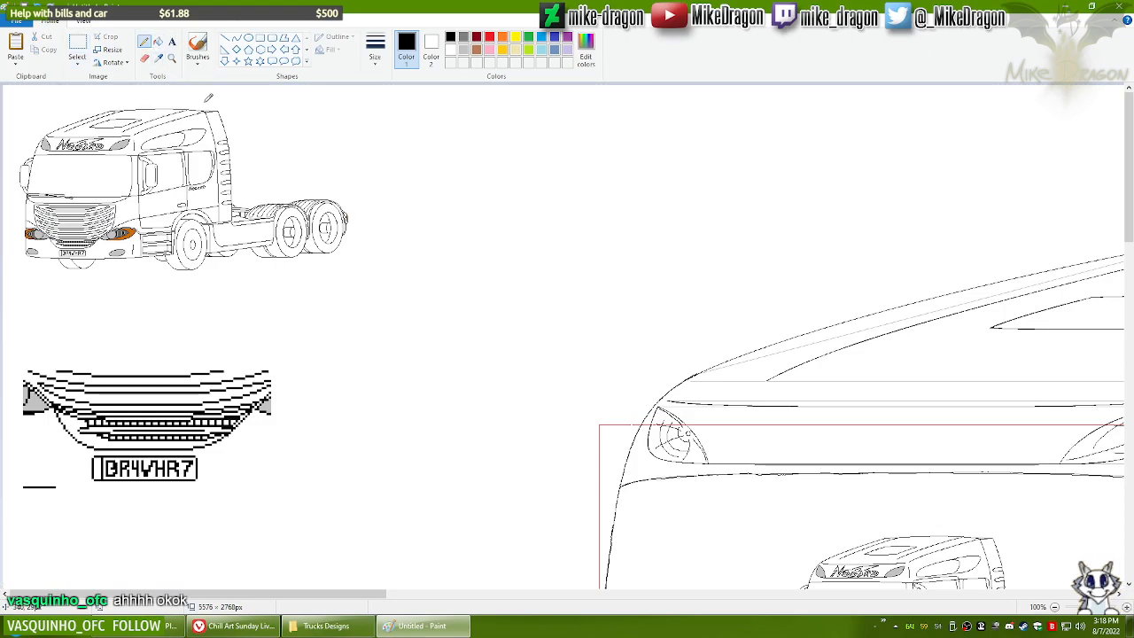
key("ctrl+s")
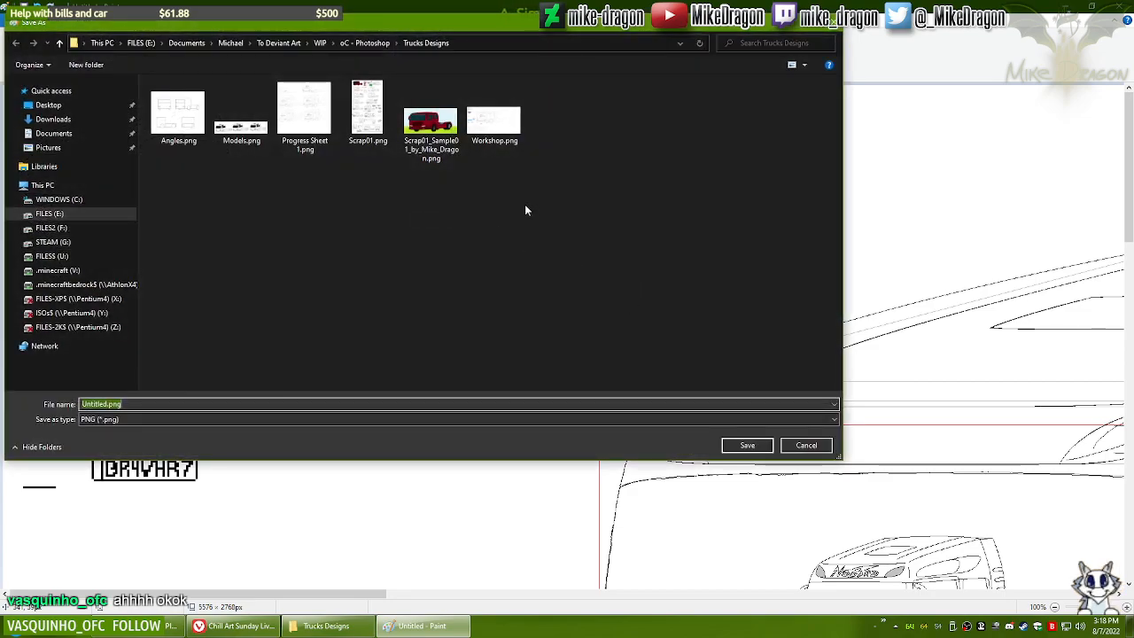
double_click(494, 119)
left_click(607, 317)
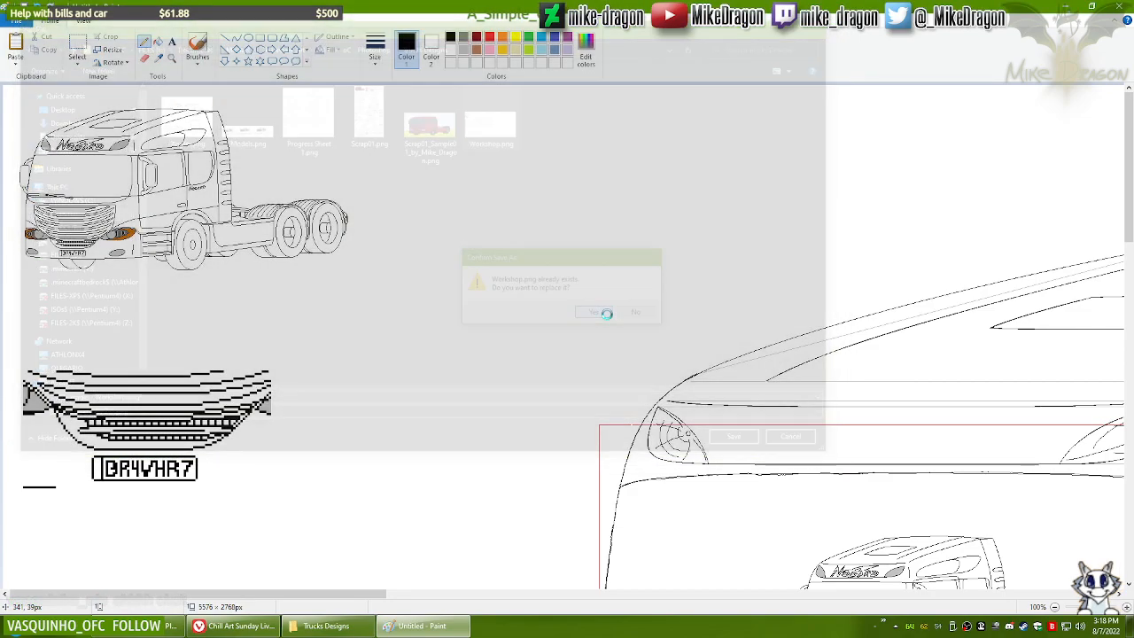
Step: Examine the large truck line drawing at 50% zoom, from its front and cab to the chassis and surrounding detail sketches
scroll(689, 262, "down", 2)
left_click_drag(1132, 246, 1133, 330)
left_click_drag(327, 596, 511, 606)
left_click_drag(1130, 327, 1131, 356)
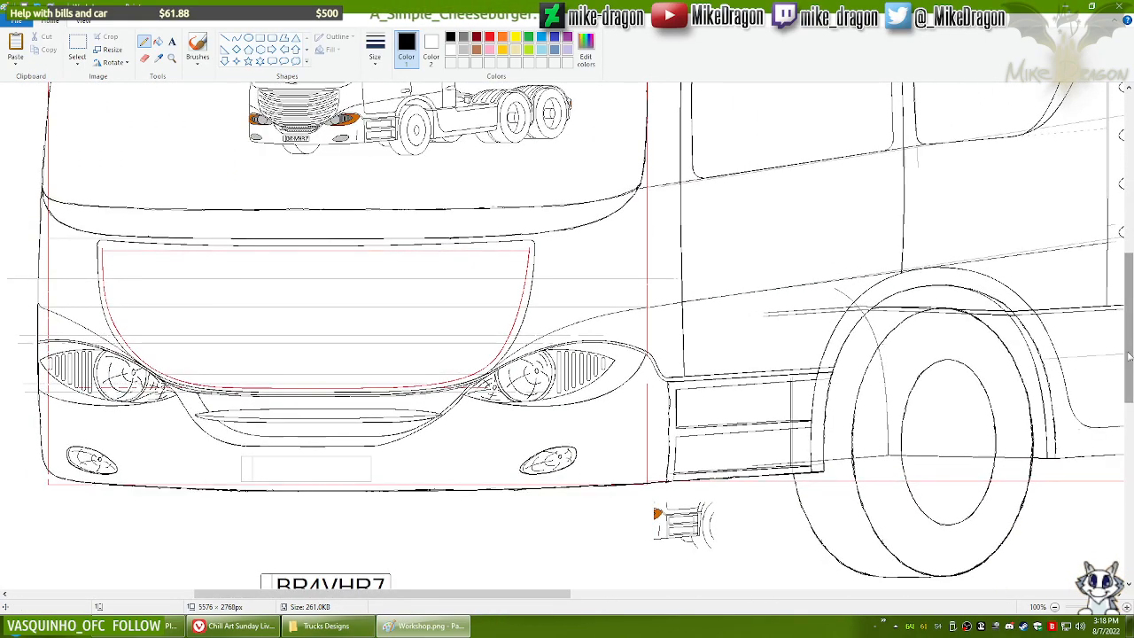
scroll(618, 333, "down", 1)
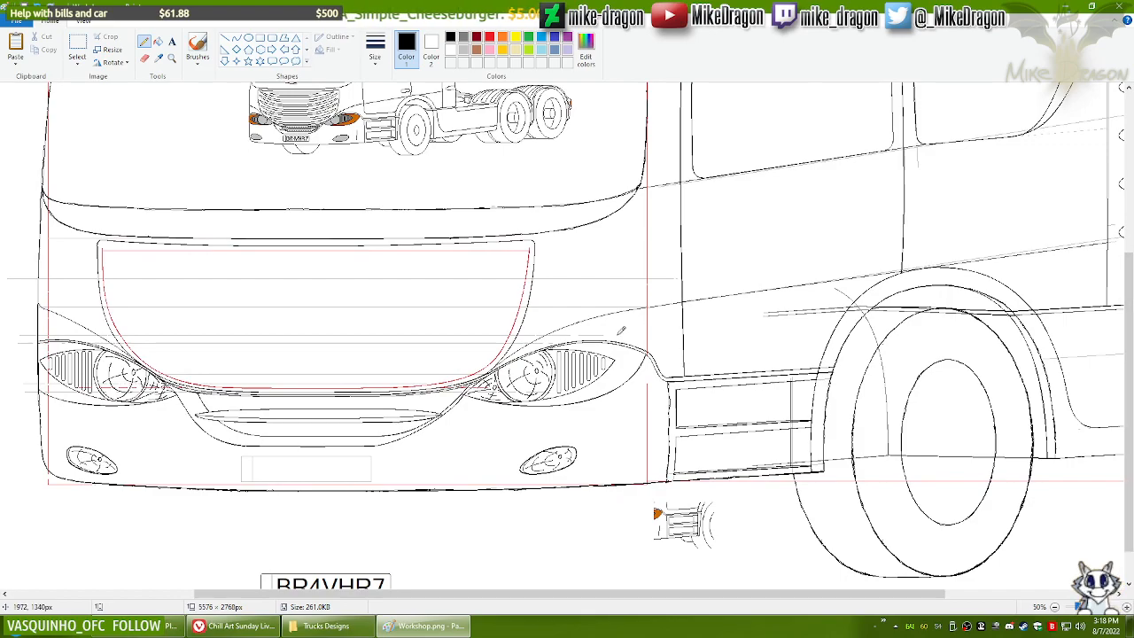
left_click_drag(1130, 342, 1131, 179)
left_click_drag(297, 594, 217, 594)
left_click_drag(1132, 195, 1131, 218)
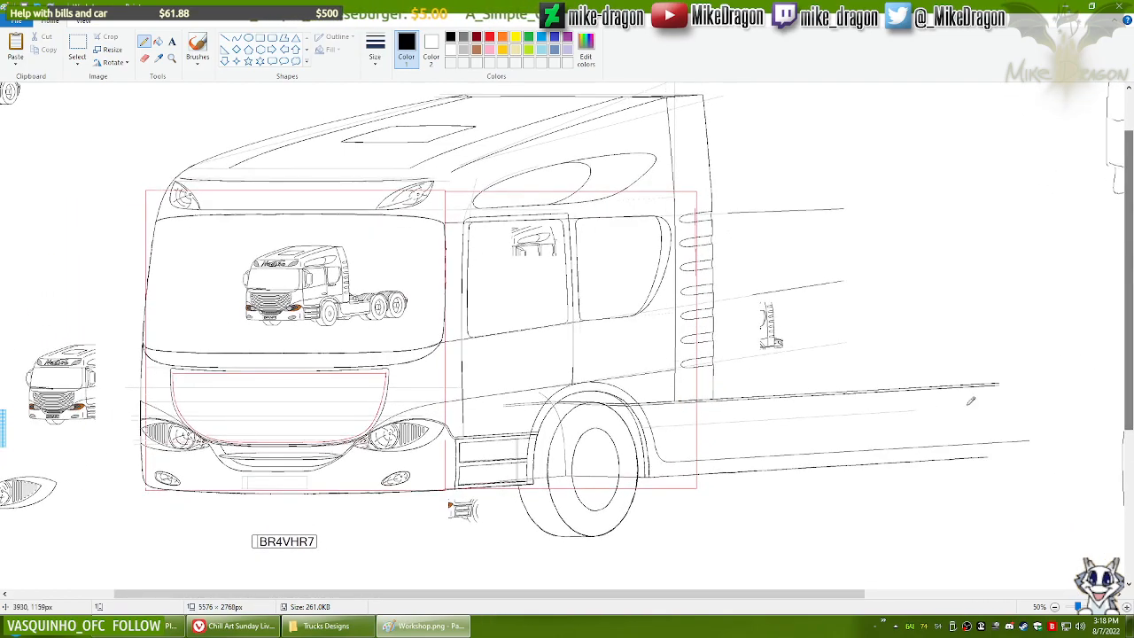
left_click_drag(714, 598, 703, 598)
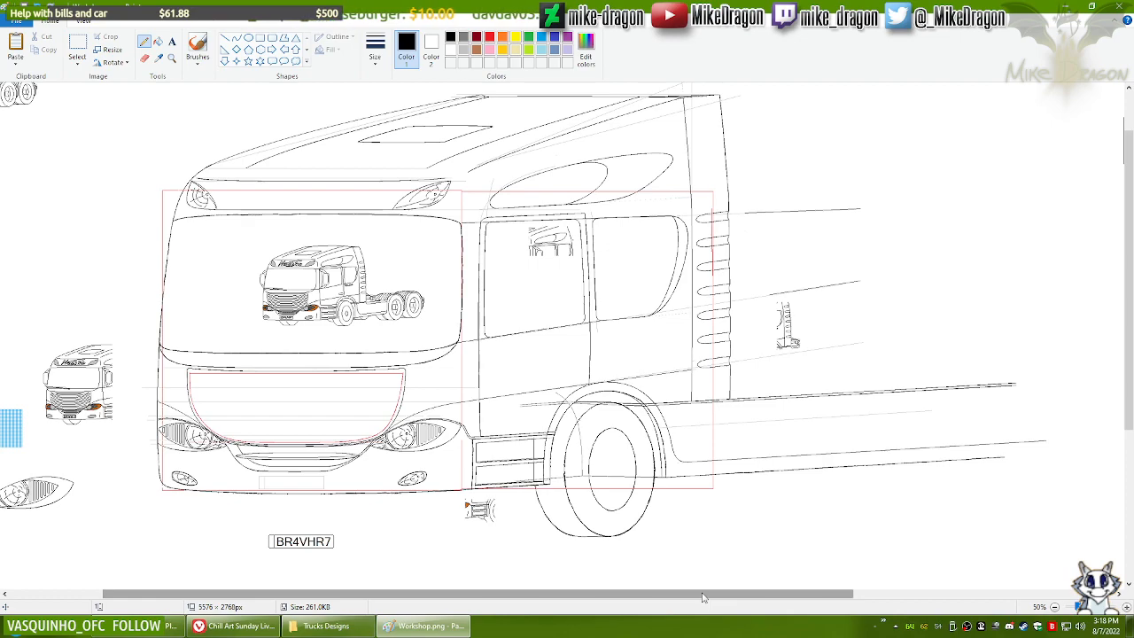
mouse_move(703, 598)
left_mouse_down()
mouse_move(682, 598)
mouse_move(739, 597)
mouse_move(715, 597)
left_mouse_up()
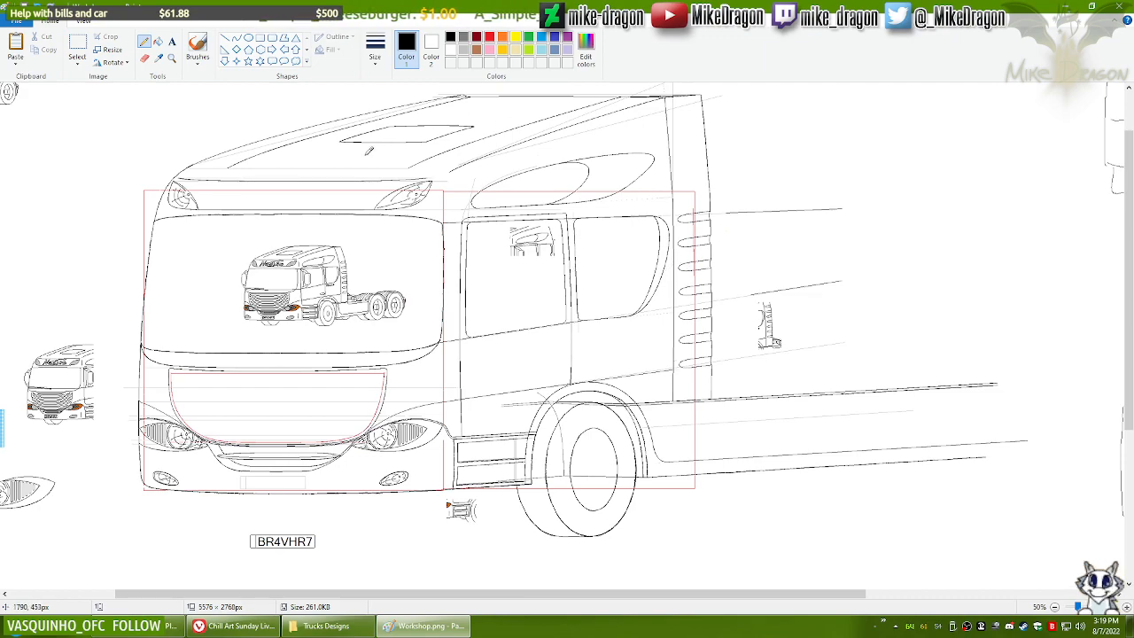
left_click_drag(587, 594, 480, 594)
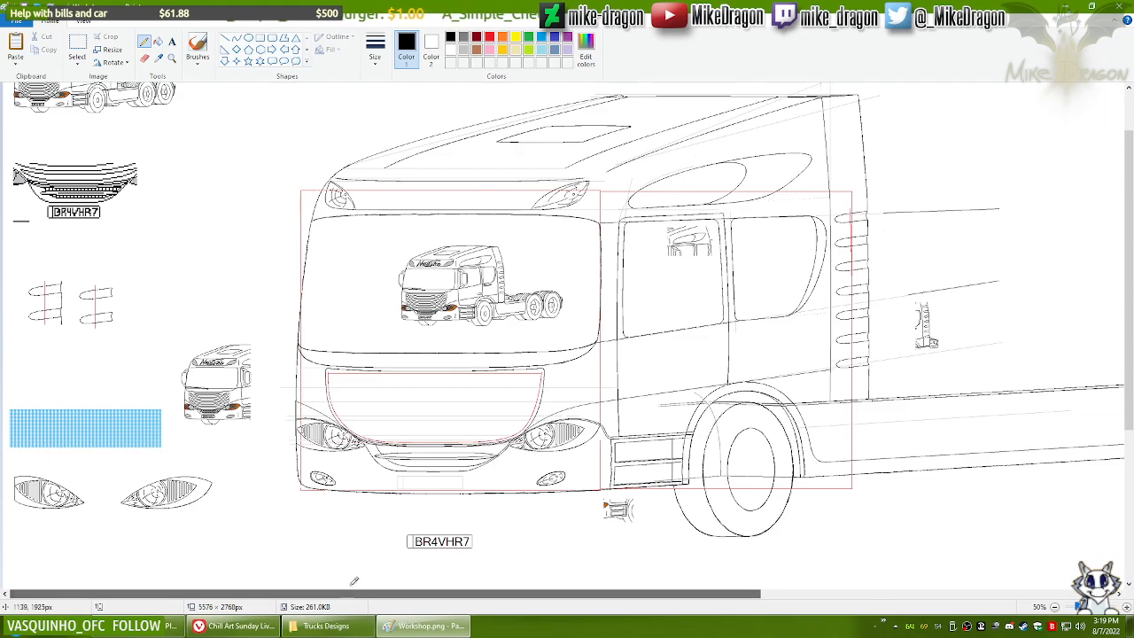
left_click_drag(1129, 337, 1130, 455)
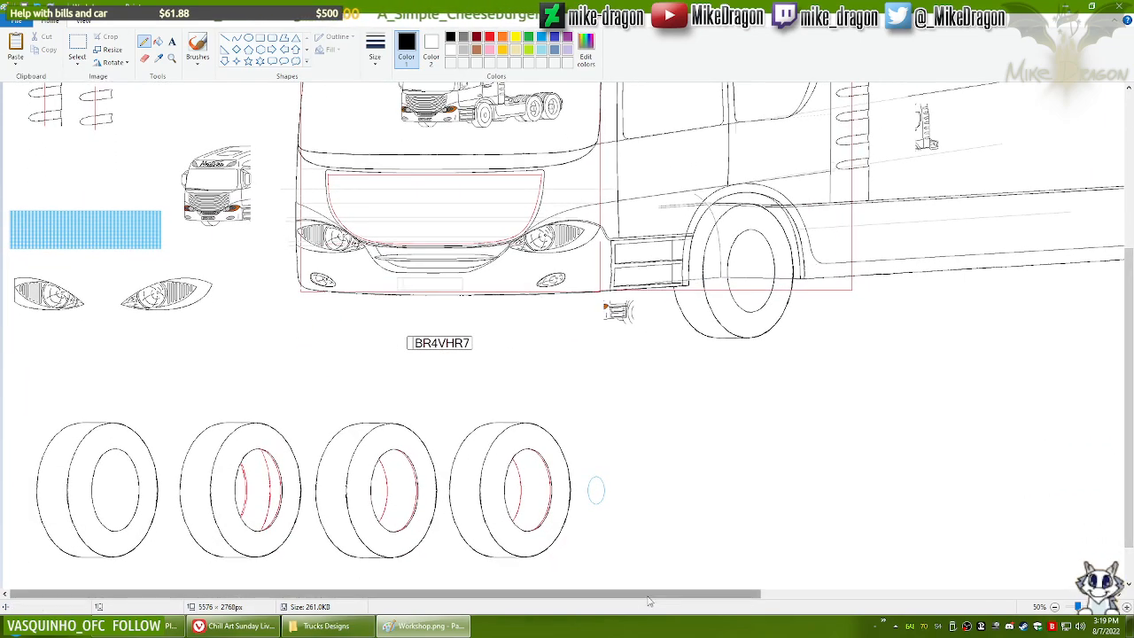
Step: Try a rough freehand scribble of the rear wheel area over the ends of the chassis lines, and undo it
mouse_move(671, 598)
left_mouse_down()
mouse_move(876, 579)
mouse_move(1131, 419)
mouse_move(1130, 326)
left_mouse_up()
mouse_move(806, 323)
left_mouse_down()
mouse_move(858, 344)
mouse_move(757, 330)
mouse_move(673, 381)
mouse_move(709, 427)
mouse_move(816, 426)
left_mouse_up()
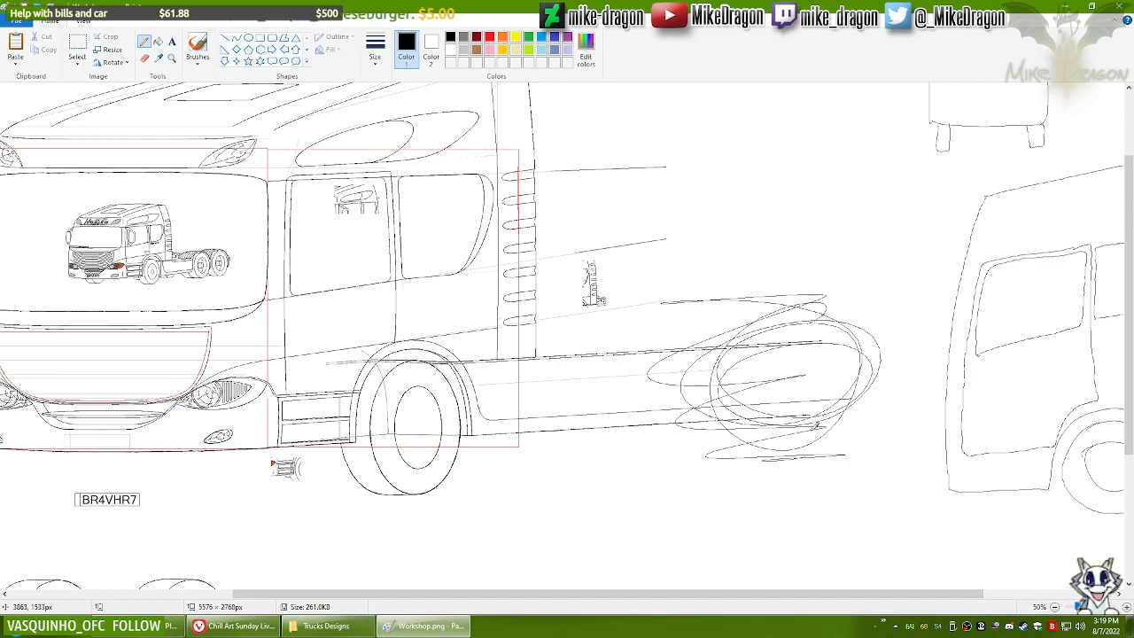
key("ctrl+z")
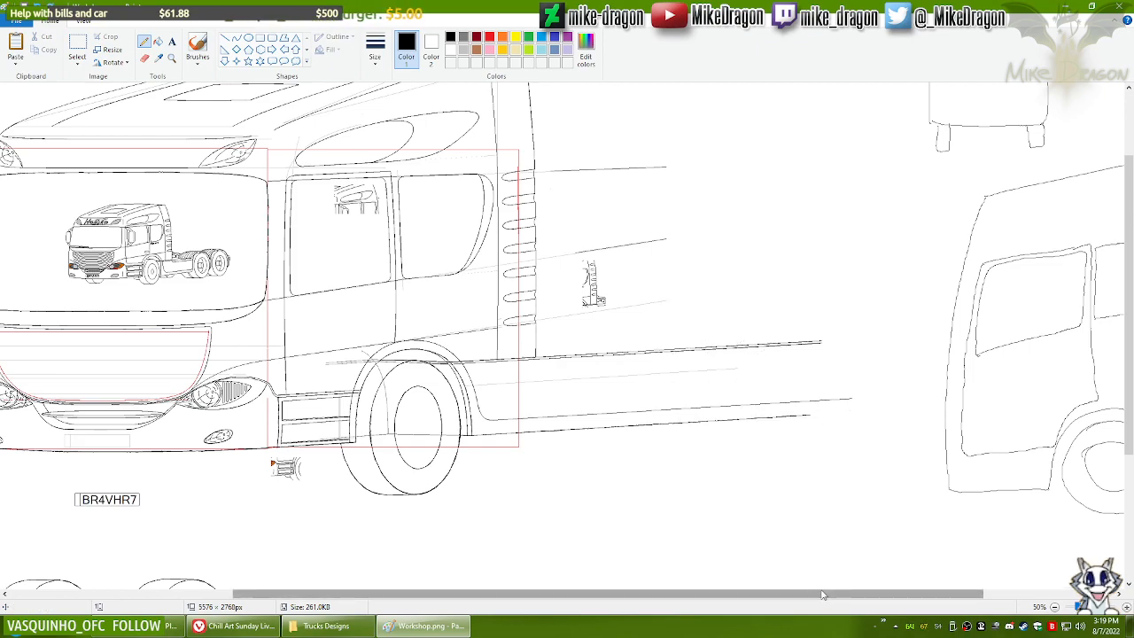
Step: Examine the separate tyre drawings and the unfinished chassis, and inspect the small reference truck inside the windshield at 200% zoom
left_click_drag(821, 600, 597, 592)
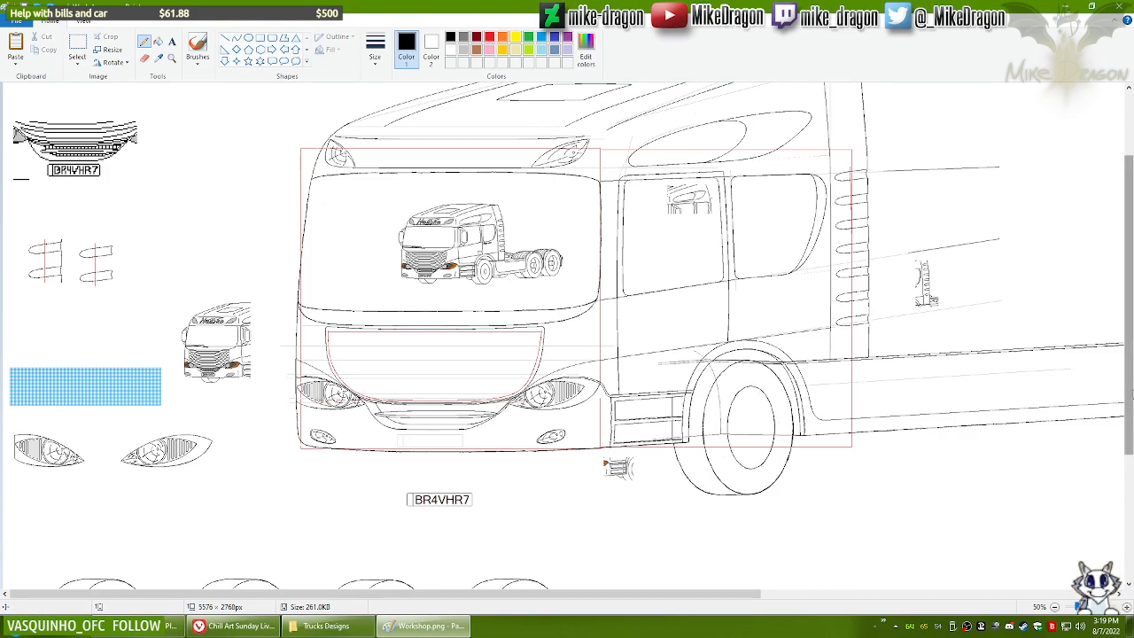
left_click_drag(1130, 395, 1131, 512)
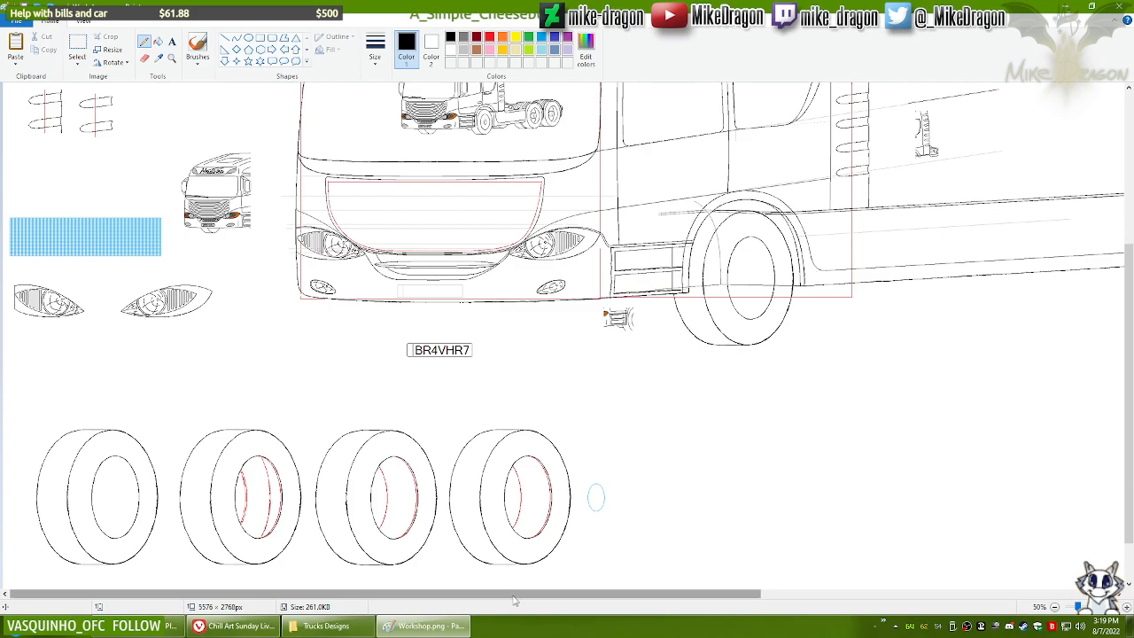
mouse_move(515, 600)
left_mouse_down()
mouse_move(704, 578)
mouse_move(556, 556)
mouse_move(547, 592)
left_mouse_up()
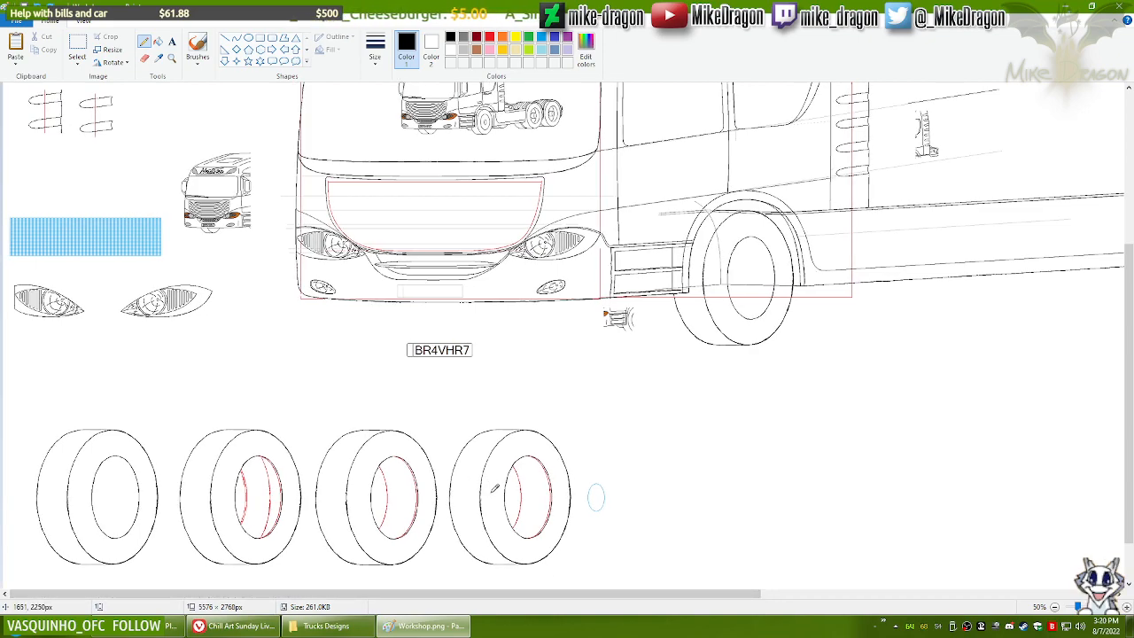
left_click_drag(513, 594, 783, 563)
left_click_drag(1132, 415, 1129, 322)
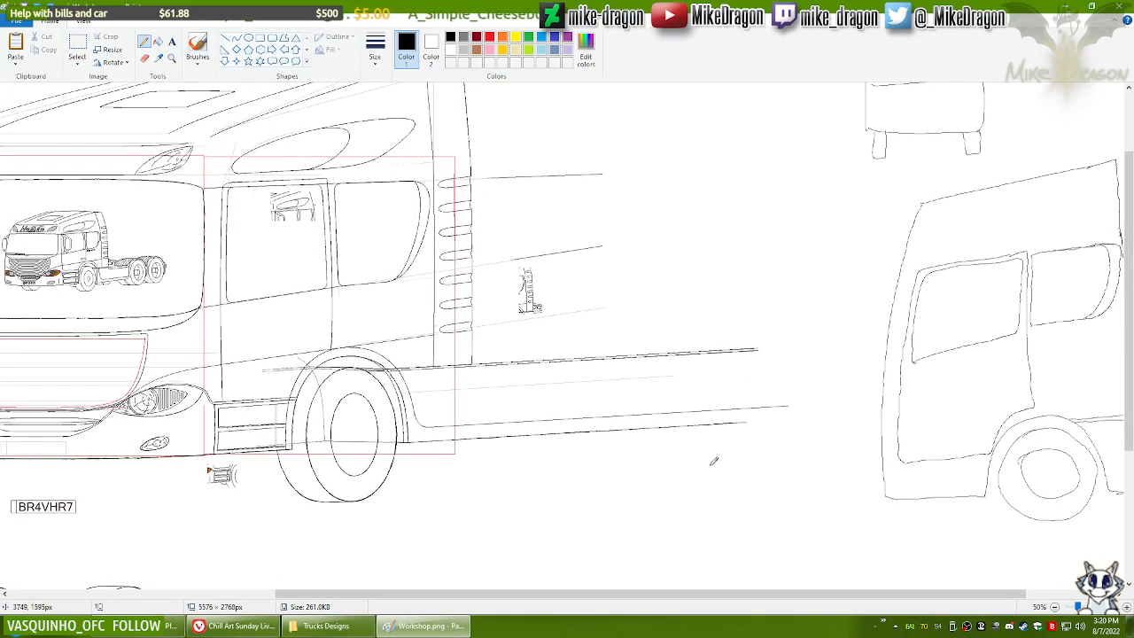
left_click_drag(663, 594, 572, 593)
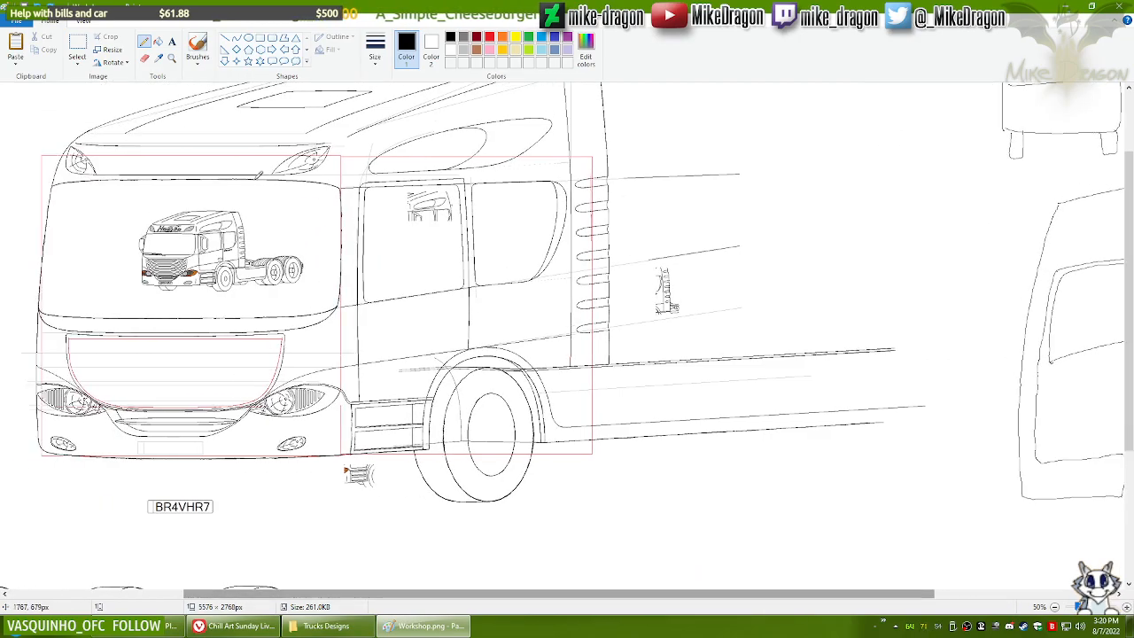
left_click(172, 58)
left_click(299, 261)
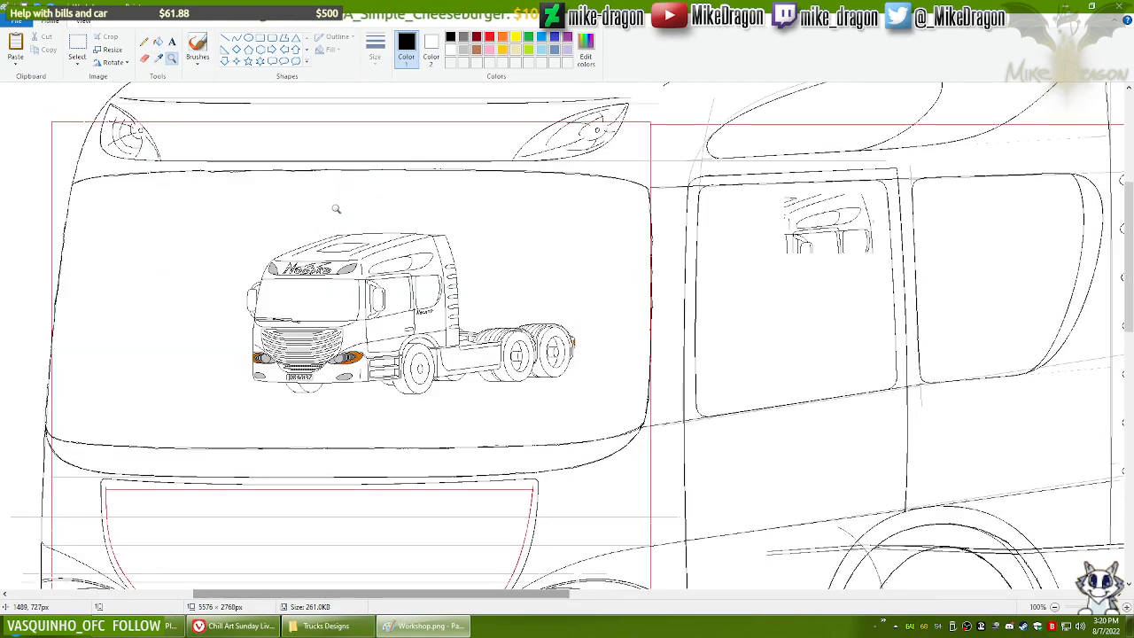
left_click(404, 290)
left_click(144, 42)
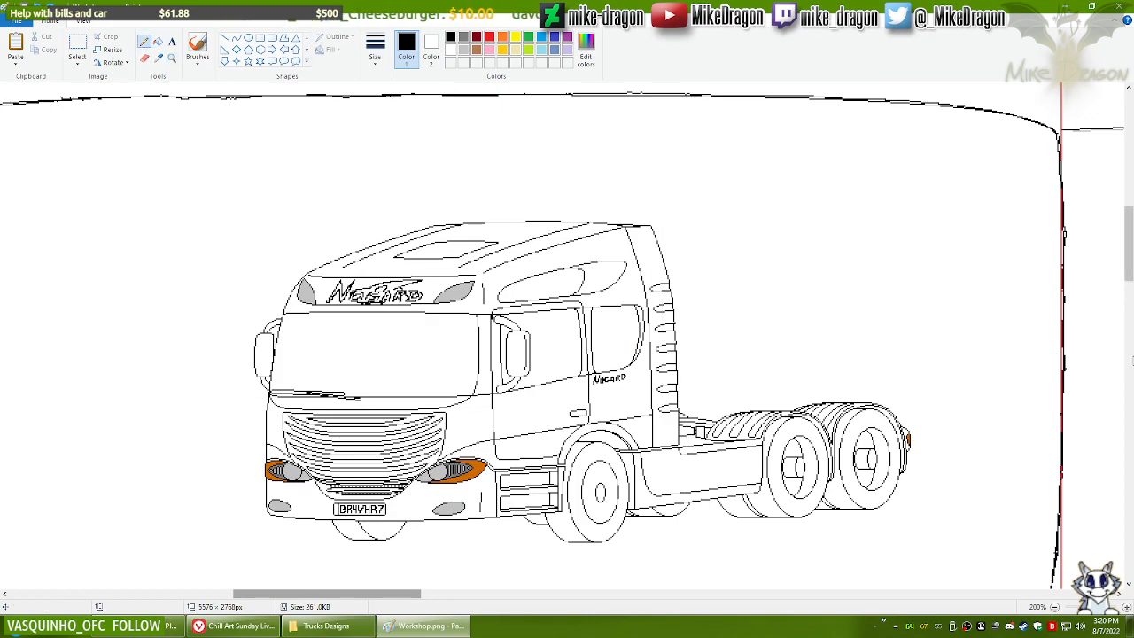
scroll(975, 328, "down", 2)
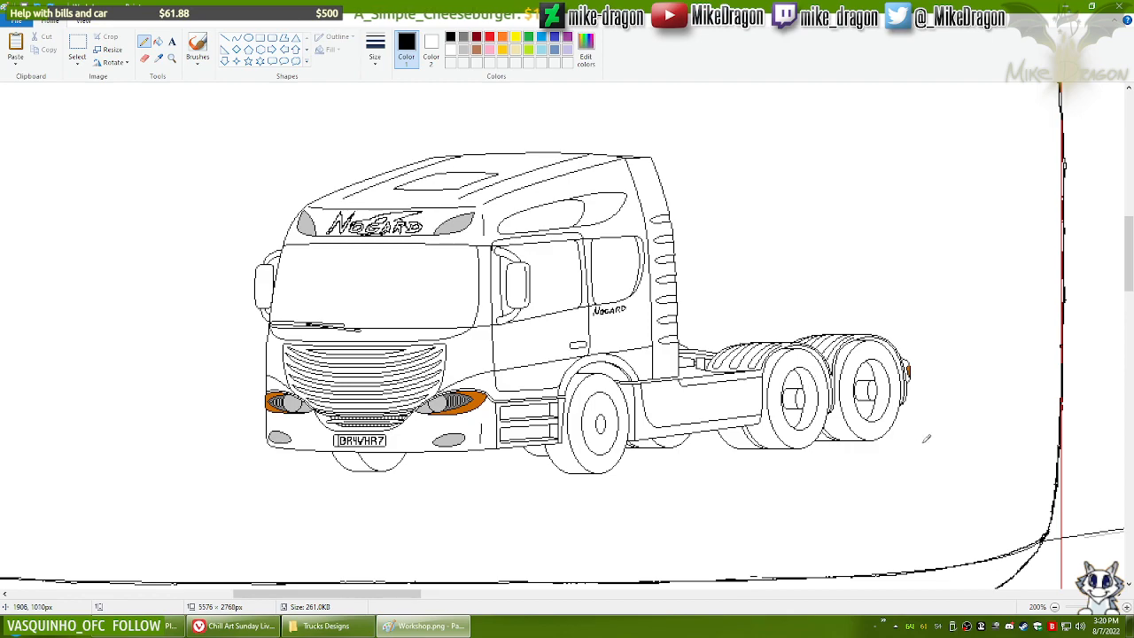
left_click(1055, 608)
left_click(1055, 607)
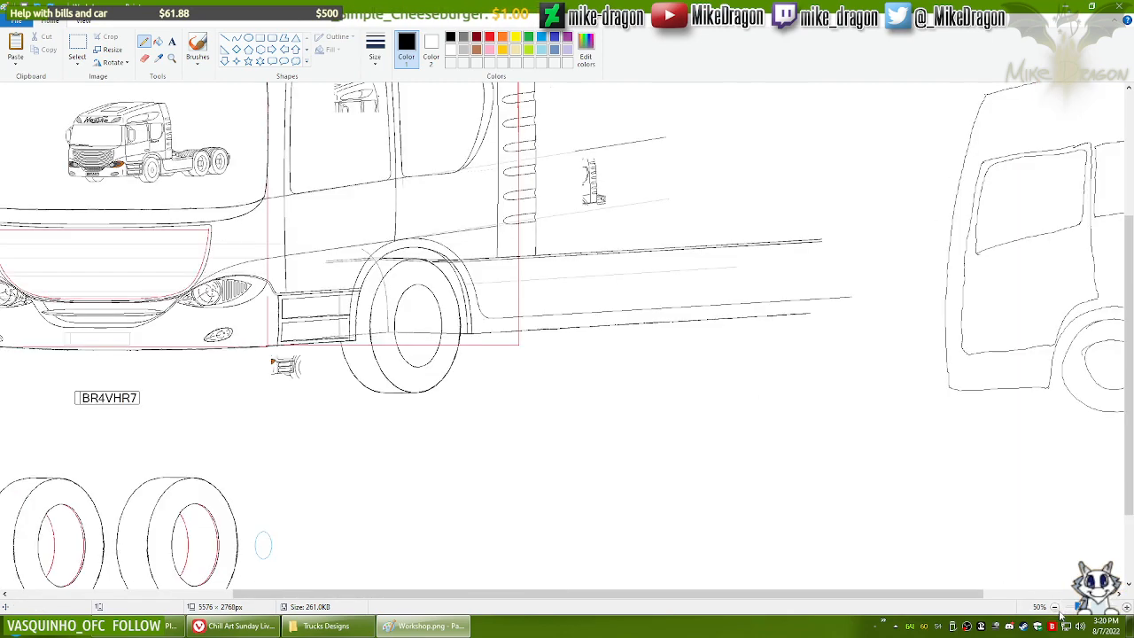
Step: Open Progress Sheet 1.png from the Trucks Designs folder in Paint and view the whole sheet at 12.5% zoom
left_click(355, 626)
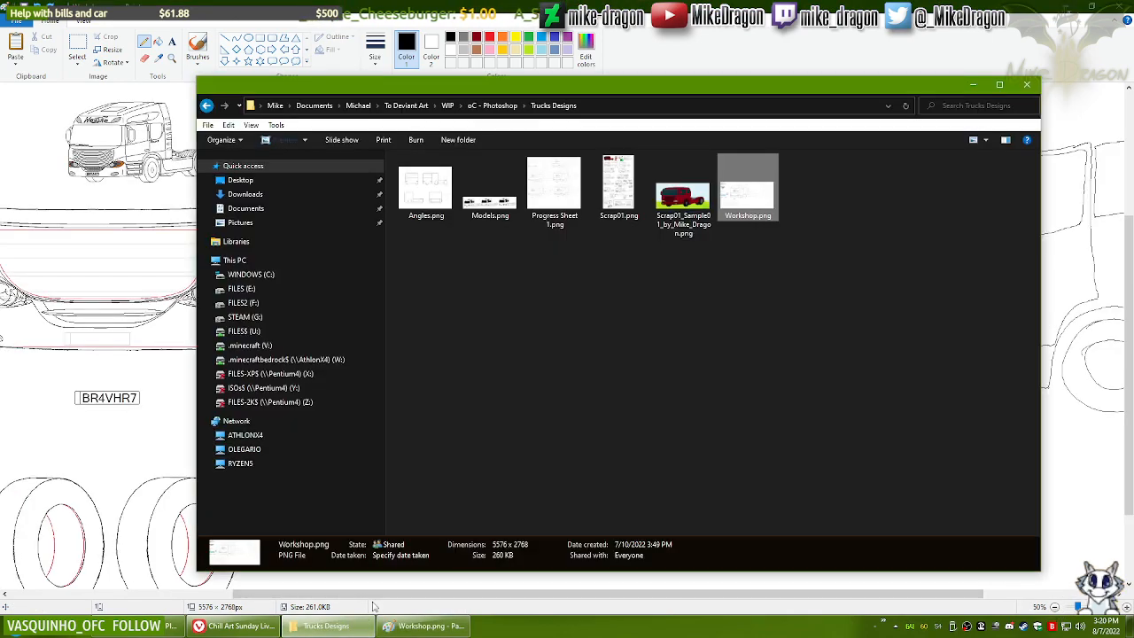
left_click(574, 168)
right_click(544, 188)
left_click(429, 237)
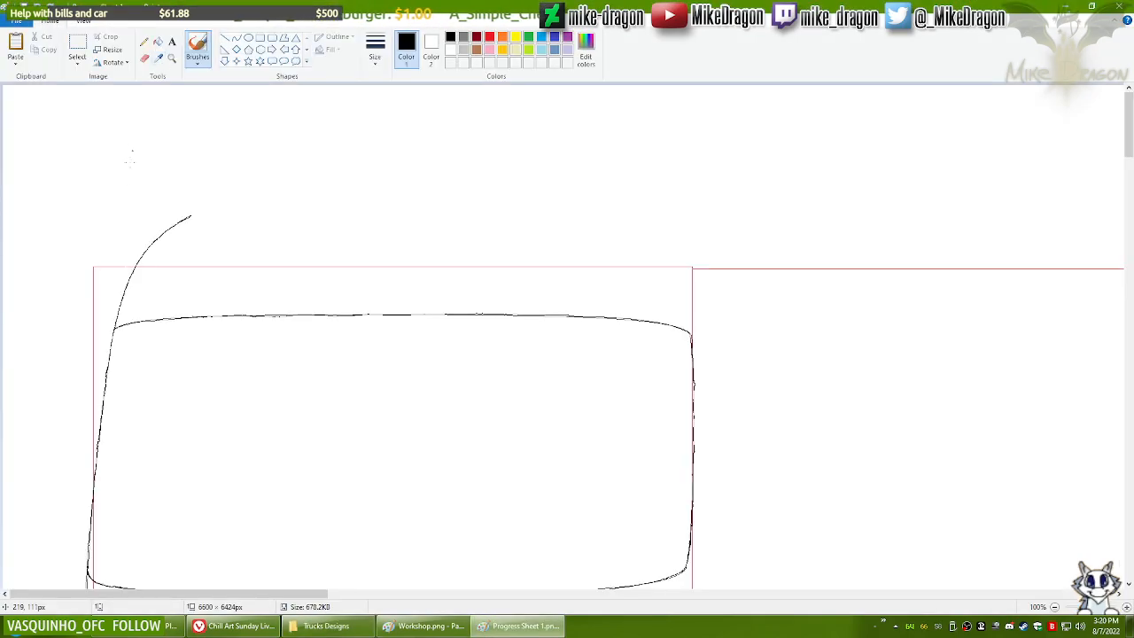
scroll(125, 185, "down", 3)
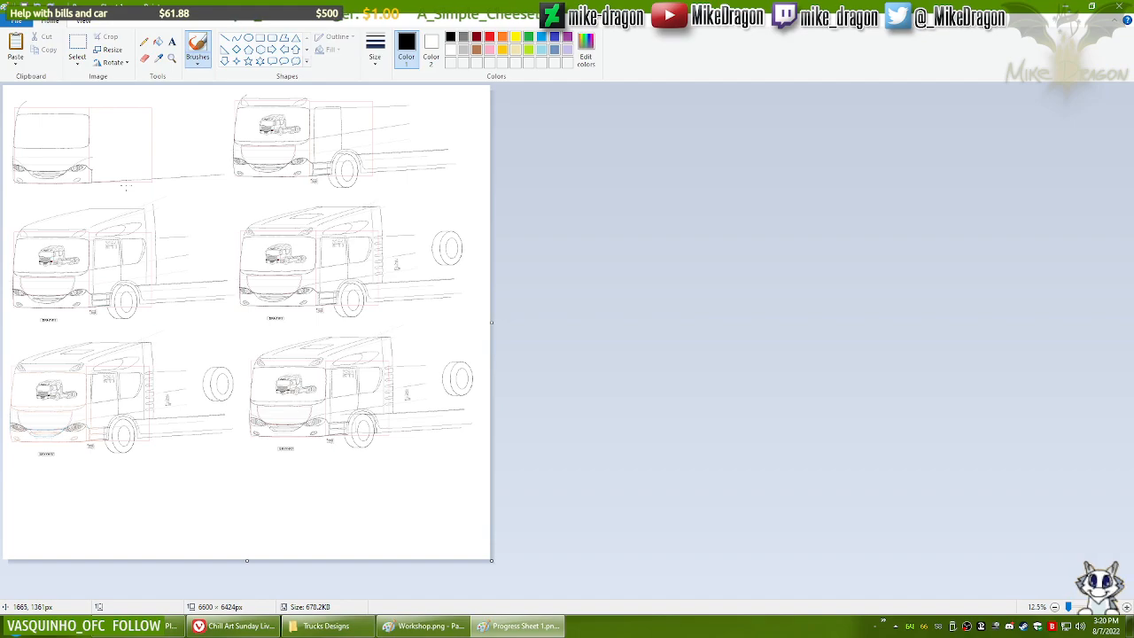
Step: Extend the progress sheet's canvas downward to 6600 × 7520 px to make room below the last row of trucks
left_click_drag(247, 561, 248, 637)
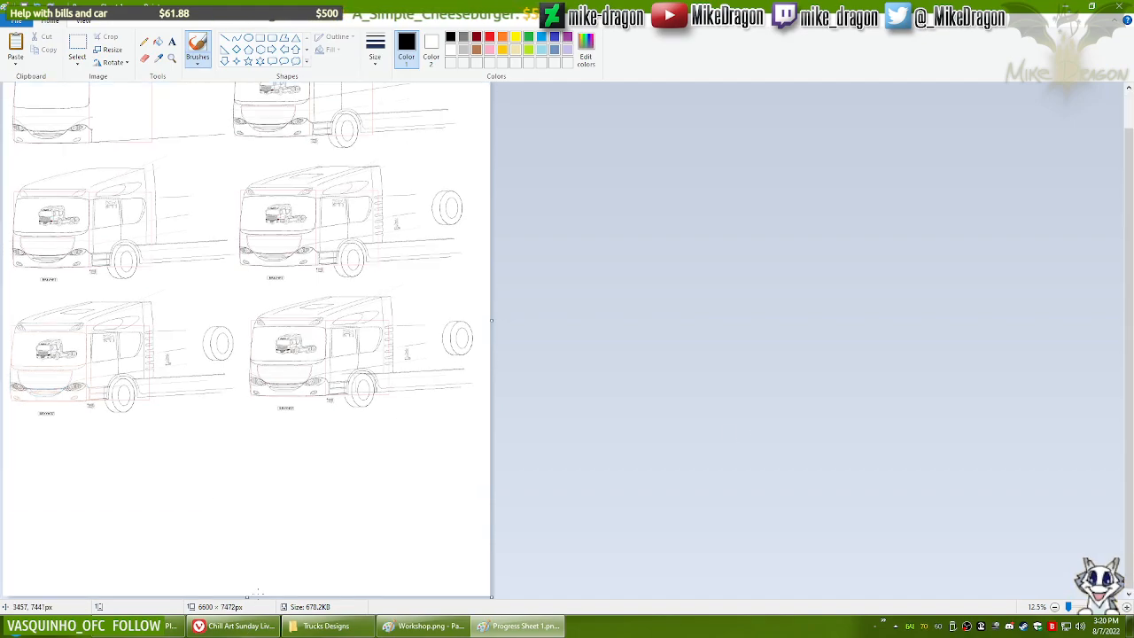
left_click_drag(245, 595, 247, 601)
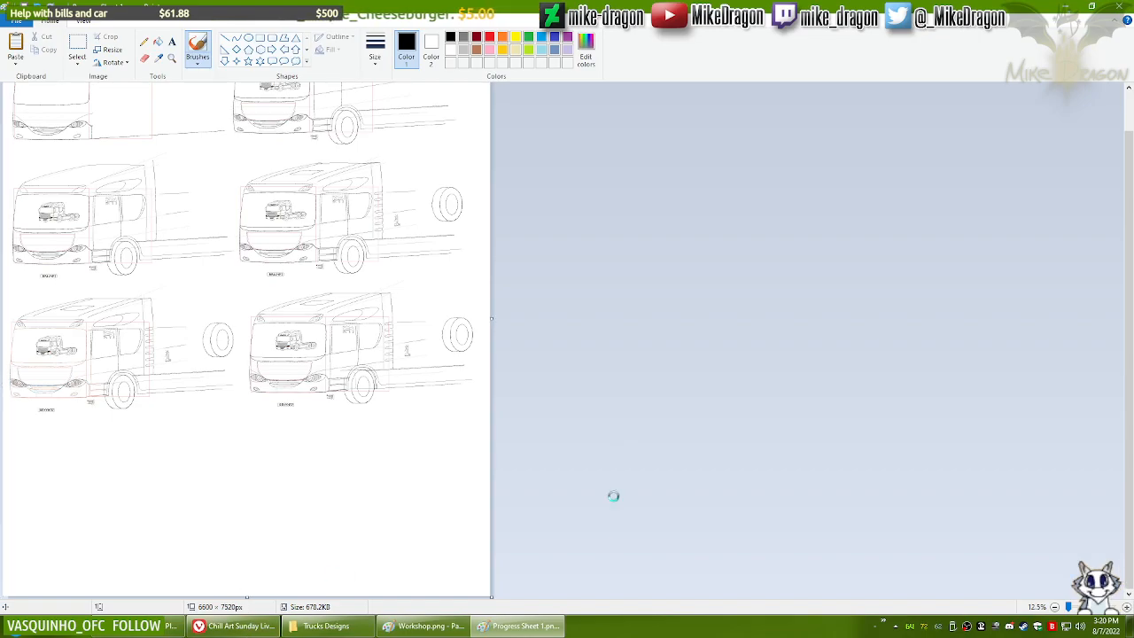
left_click(551, 626)
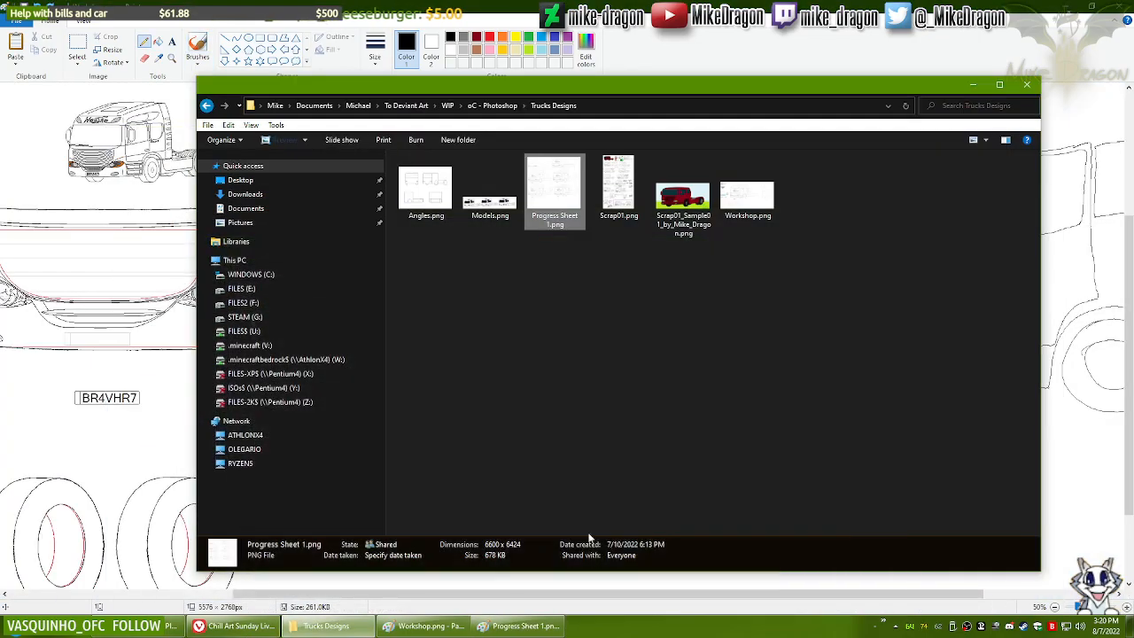
Step: Switch from the Trucks Designs folder back to the Workshop.png drawing in Paint and choose the Pencil tool
left_click(732, 51)
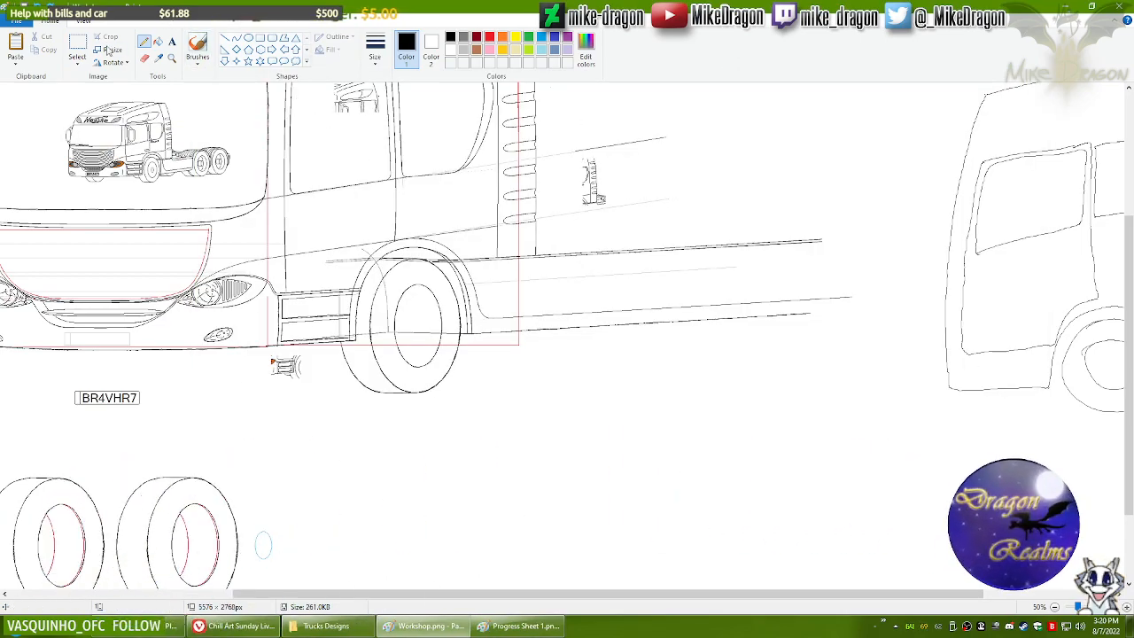
left_click(79, 64)
left_click(62, 169)
left_click(236, 38)
left_click(378, 56)
left_click(368, 82)
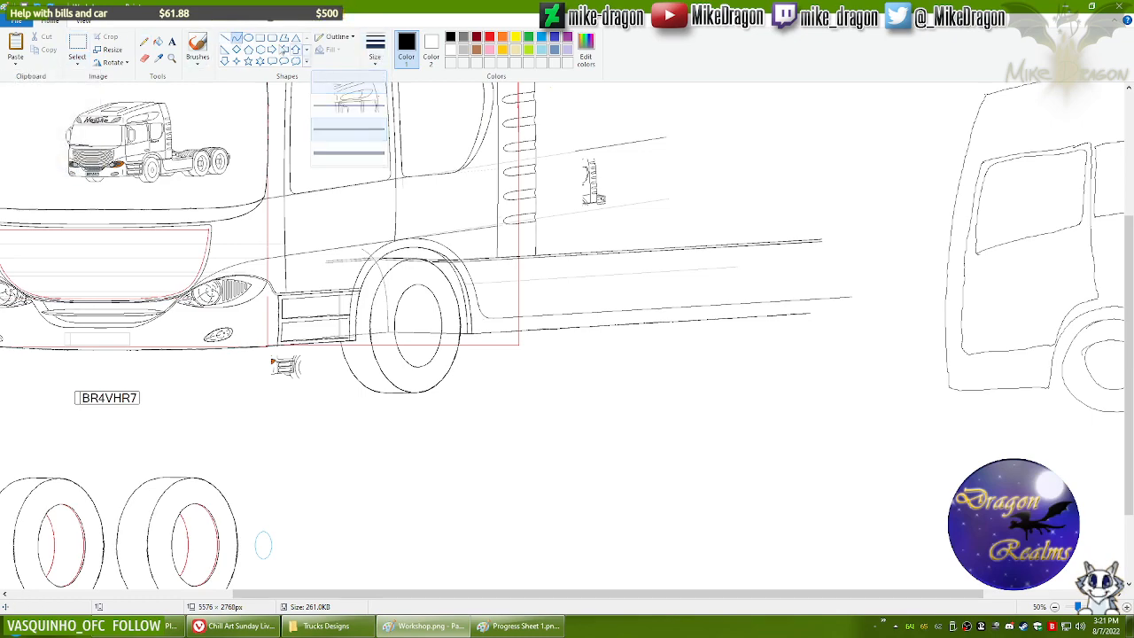
left_click(144, 43)
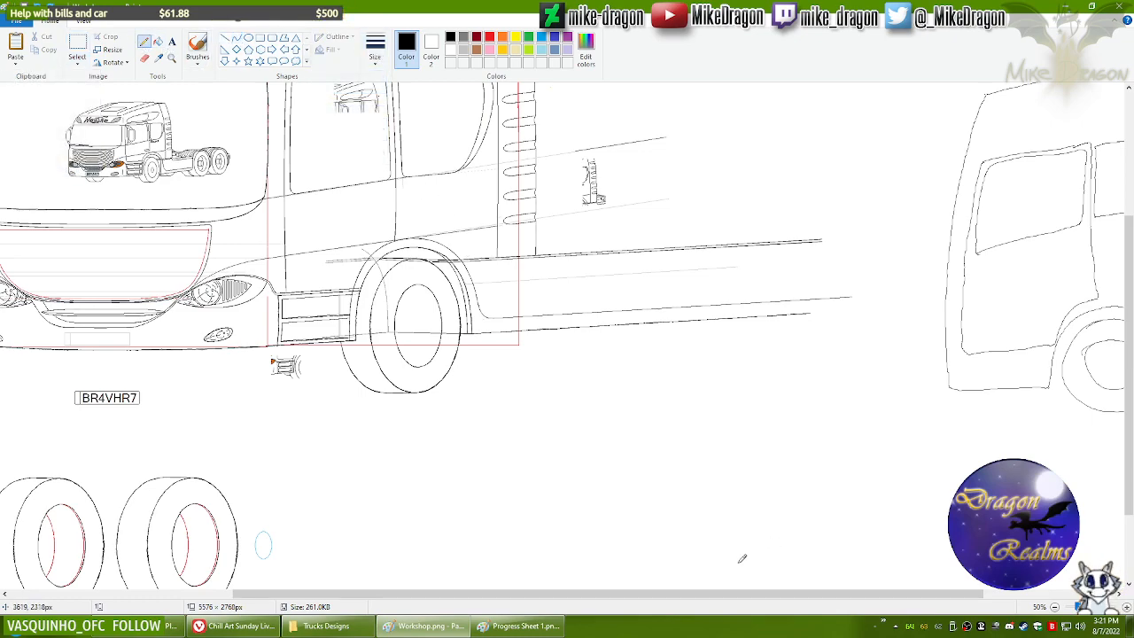
Step: Inspect the rightmost separate tyre and the small blue ellipse beside it at 200% zoom
left_click_drag(677, 592, 539, 592)
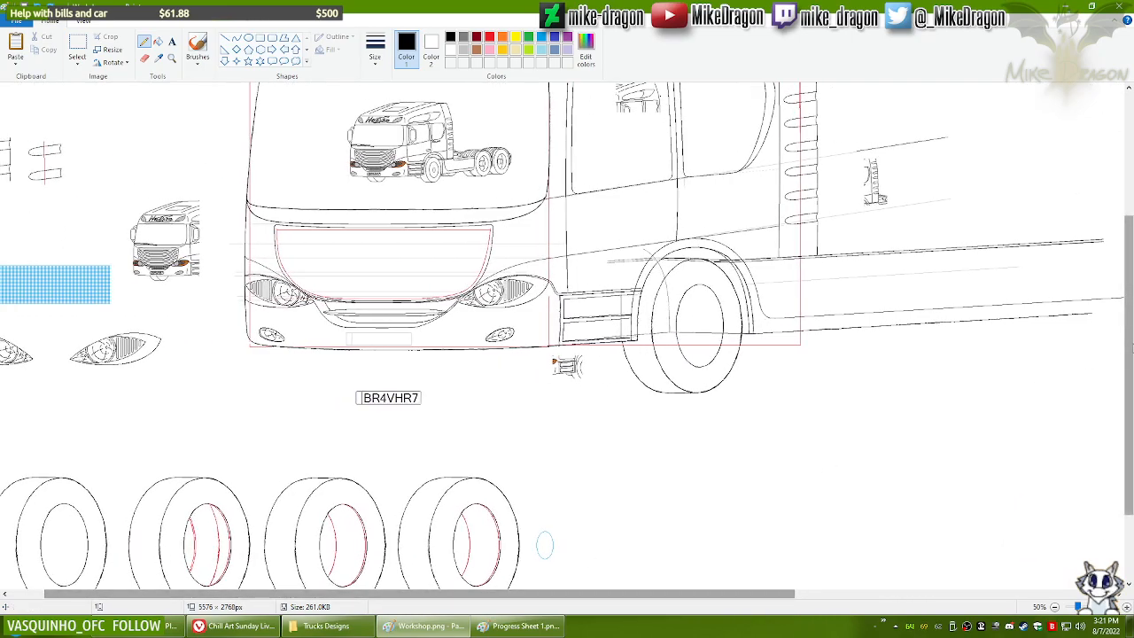
left_click_drag(1129, 365, 1119, 435)
left_click(172, 58)
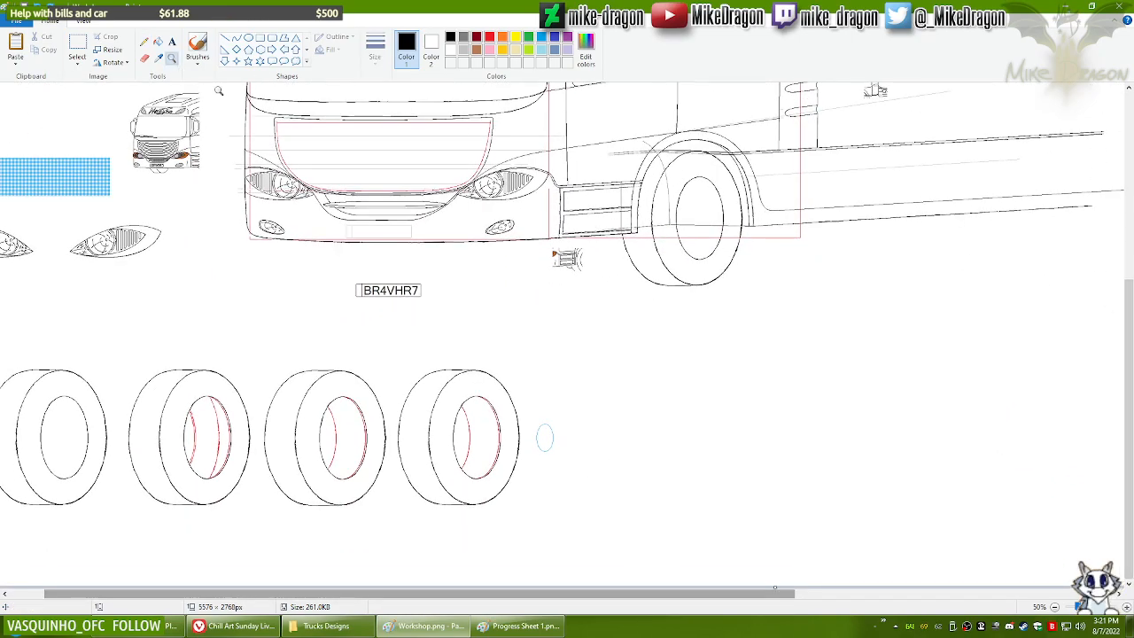
left_click(475, 410)
left_click(78, 45)
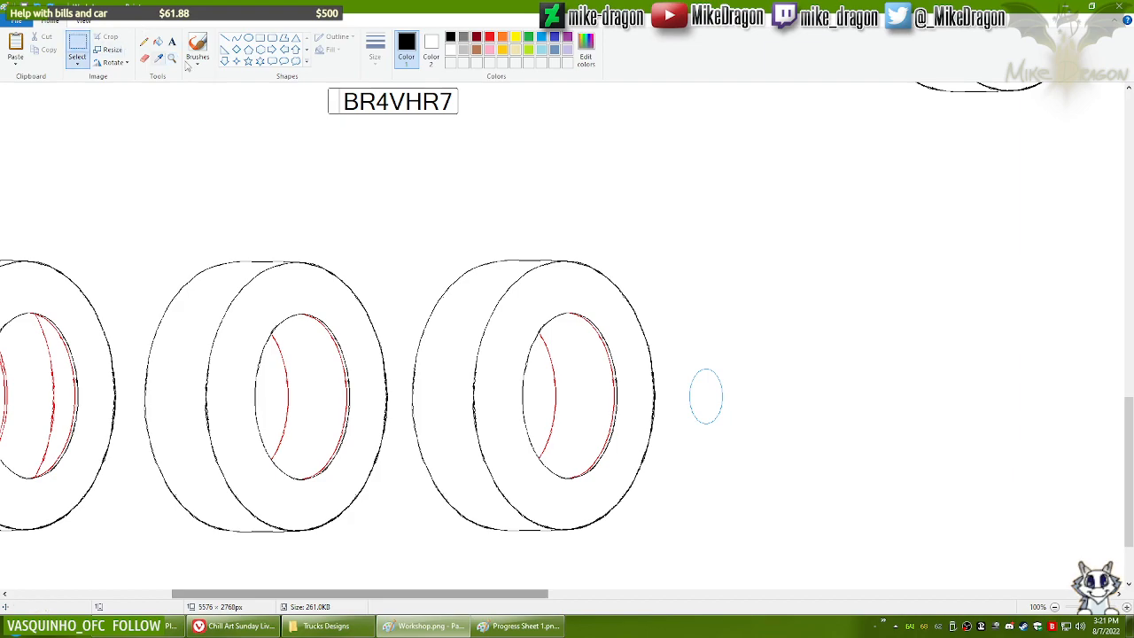
mouse_move(400, 236)
left_mouse_down()
mouse_move(622, 528)
mouse_move(670, 547)
left_mouse_up()
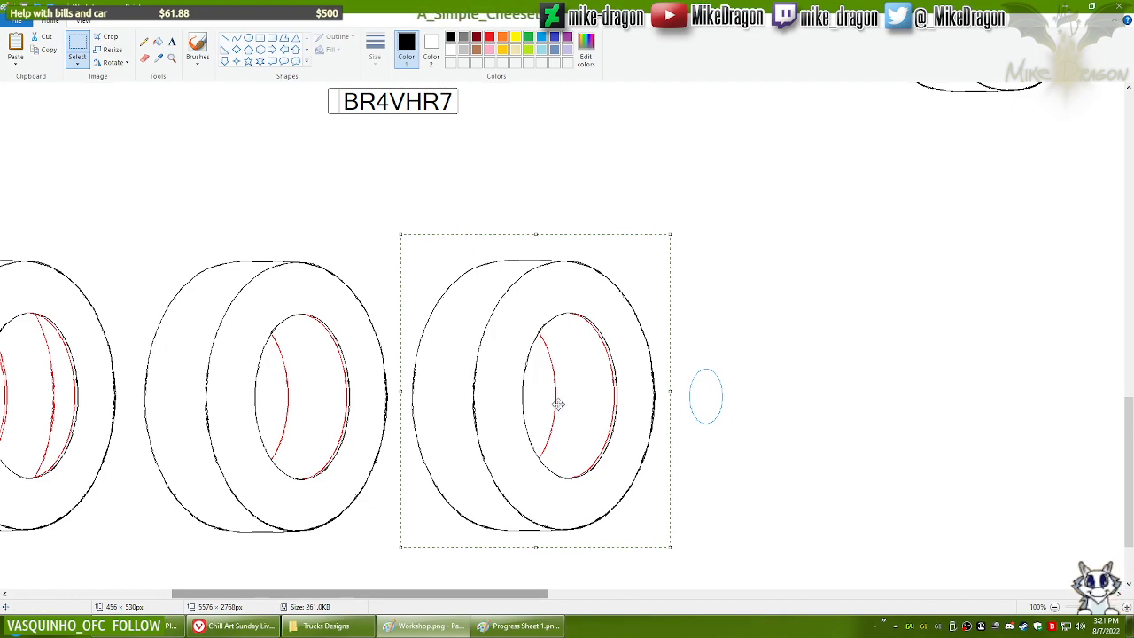
left_click(171, 58)
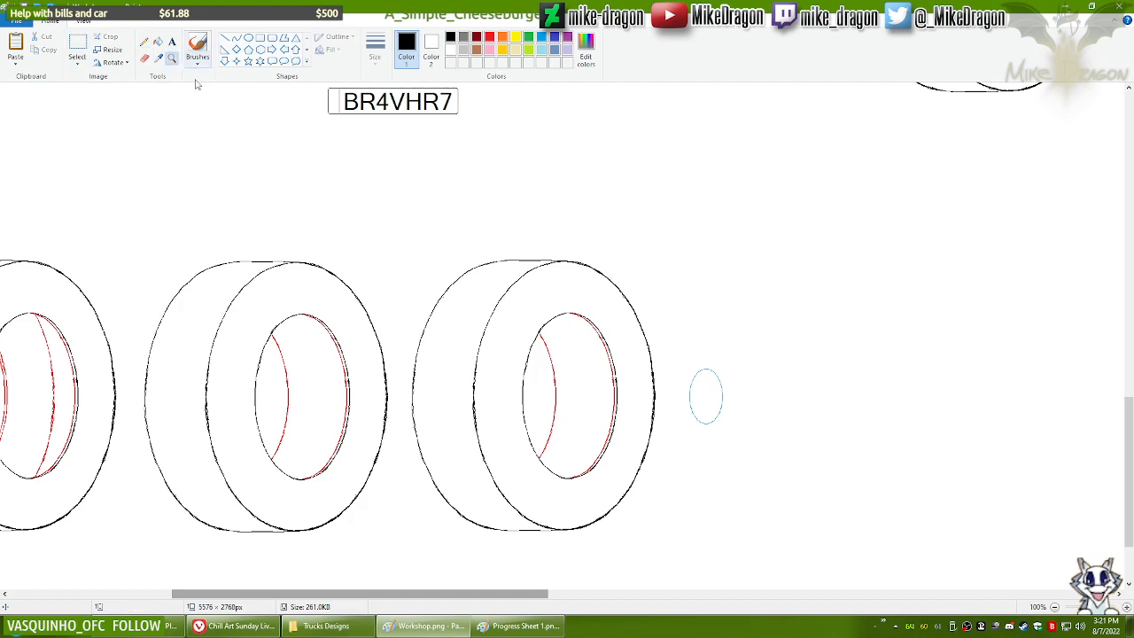
left_click(532, 338)
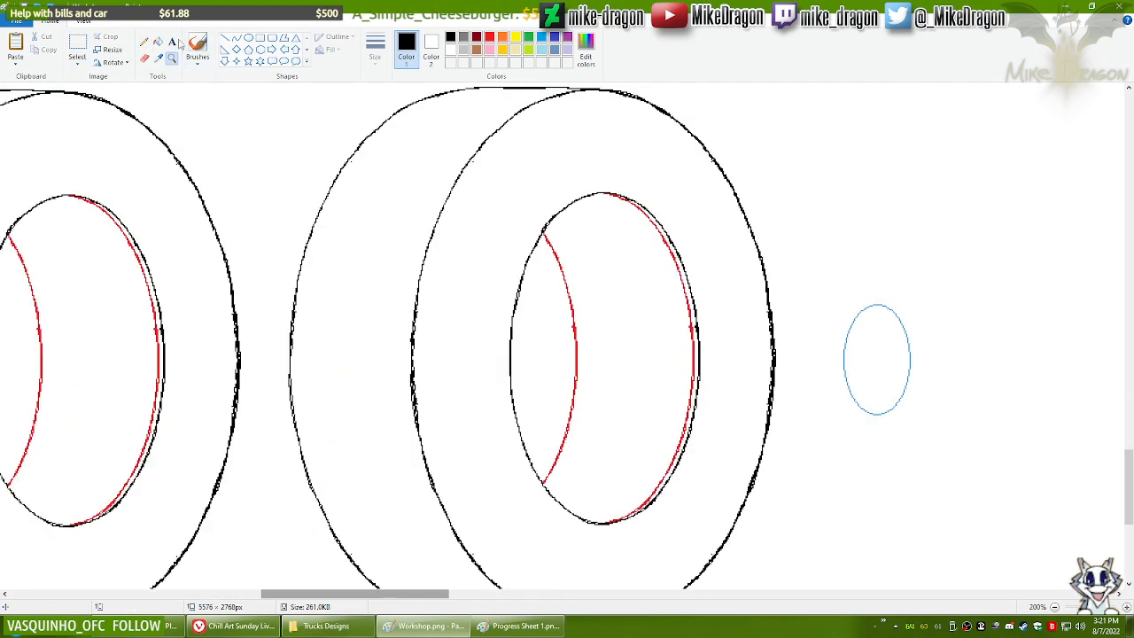
left_click(144, 42)
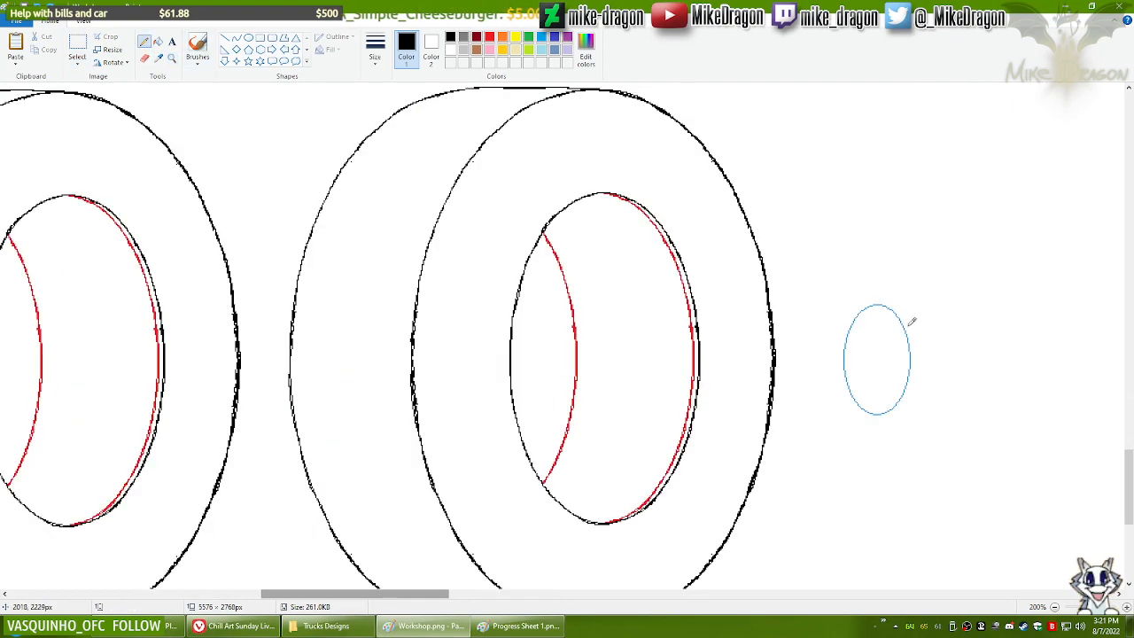
Step: Try a copy of the small blue ellipse inside the rightmost tyre's rim opening, and delete the copy
left_click(77, 46)
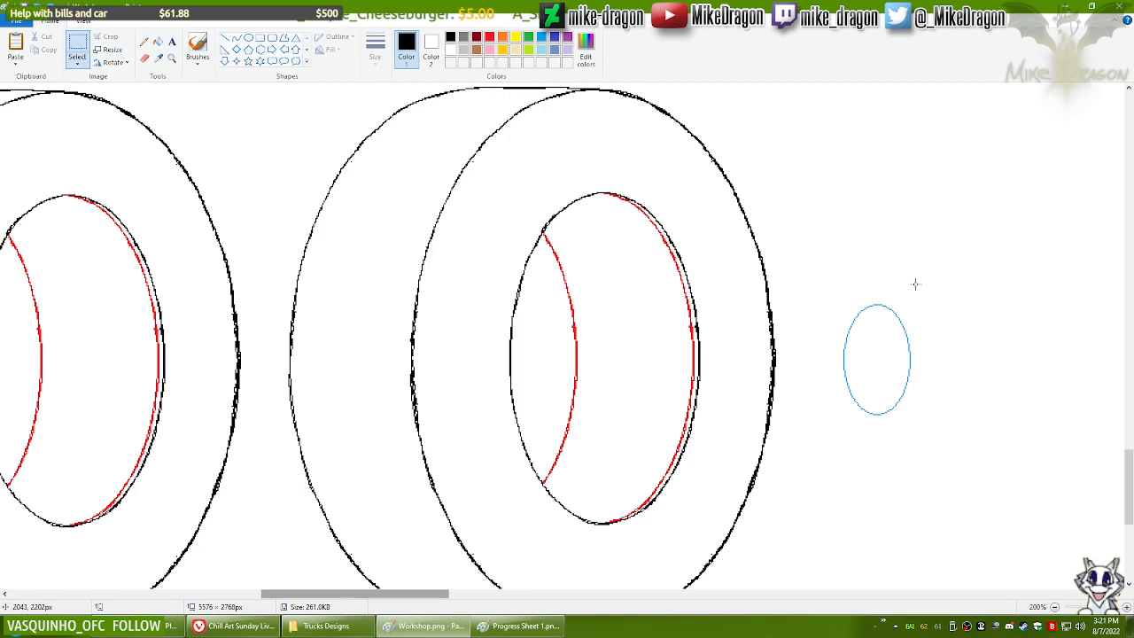
left_click_drag(945, 259, 825, 467)
key("ctrl+c")
key("ctrl+v")
left_click_drag(98, 250, 642, 404)
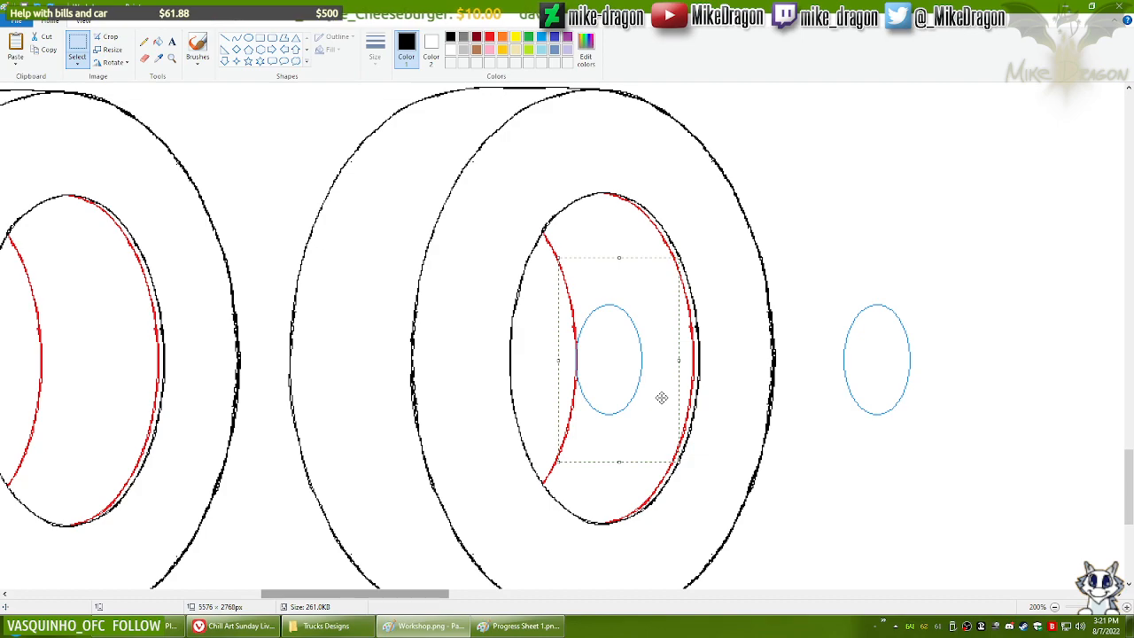
key("Delete")
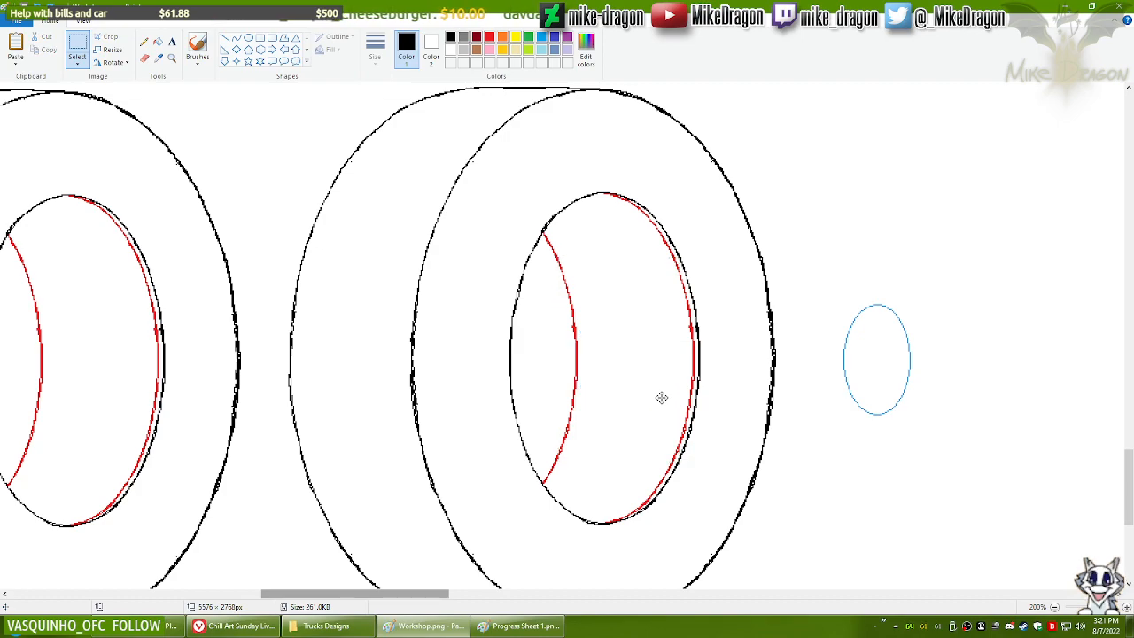
Step: Erase only the red inner arc on the left side of the rightmost tyre's opening with an enlarged eraser, leaving the black outline intact
left_click(145, 58)
left_click(489, 37)
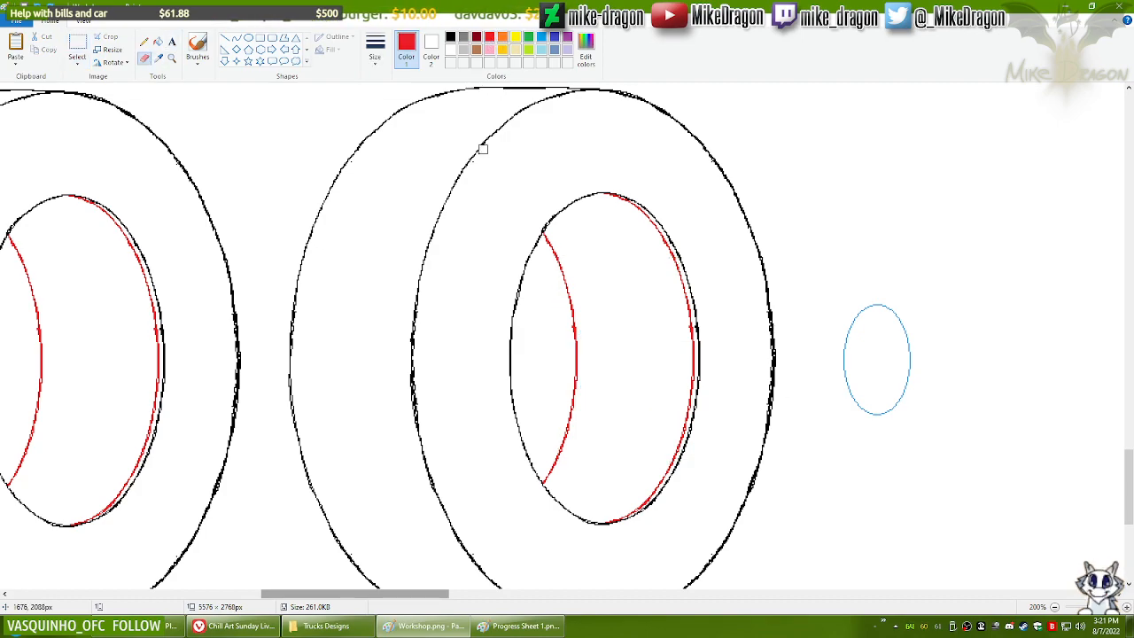
key("ctrl+plus")
key("ctrl+plus")
key("ctrl+plus")
key("ctrl+plus")
key("ctrl+plus")
key("ctrl+plus")
key("ctrl+plus")
key("ctrl+plus")
key("ctrl+plus")
key("ctrl+plus")
key("ctrl+plus")
key("ctrl+plus")
key("ctrl+plus")
key("ctrl+plus")
key("ctrl+plus")
key("ctrl+plus")
key("ctrl+plus")
key("ctrl+plus")
key("ctrl+plus")
key("ctrl+plus")
mouse_move(529, 253)
left_mouse_down()
mouse_move(577, 247)
mouse_move(545, 227)
mouse_move(540, 237)
mouse_move(580, 347)
mouse_move(572, 436)
mouse_move(540, 496)
left_mouse_up()
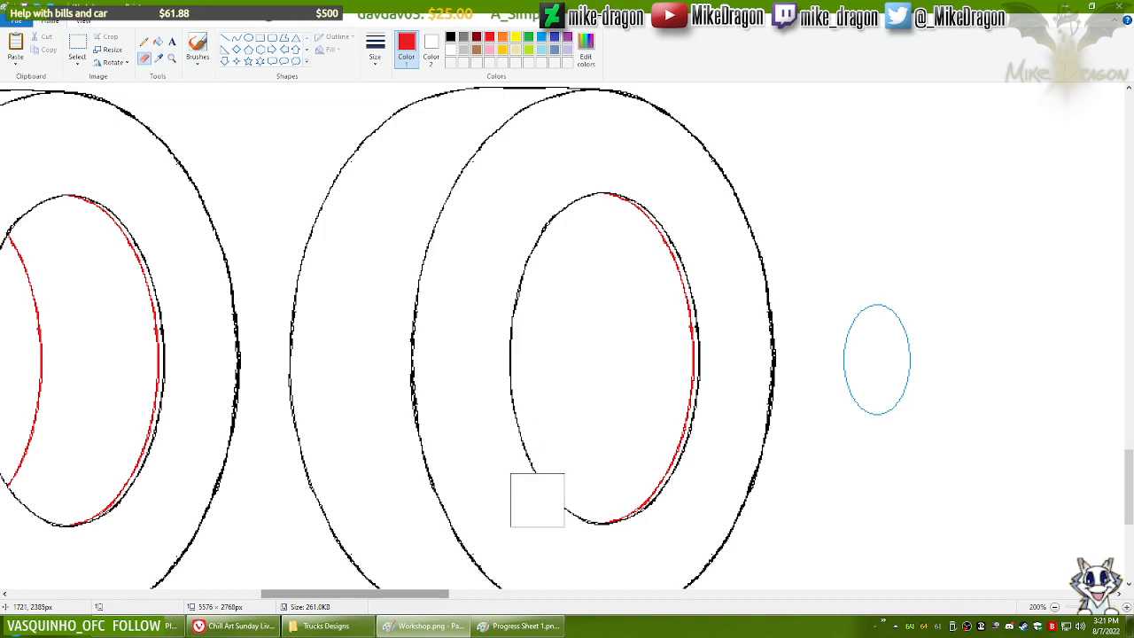
Step: Try freehand red curved spoke lines across the rim opening of the neighbouring tyre that still has its inner arc, redoing the third stroke
left_click(145, 42)
left_click_drag(406, 598, 385, 598)
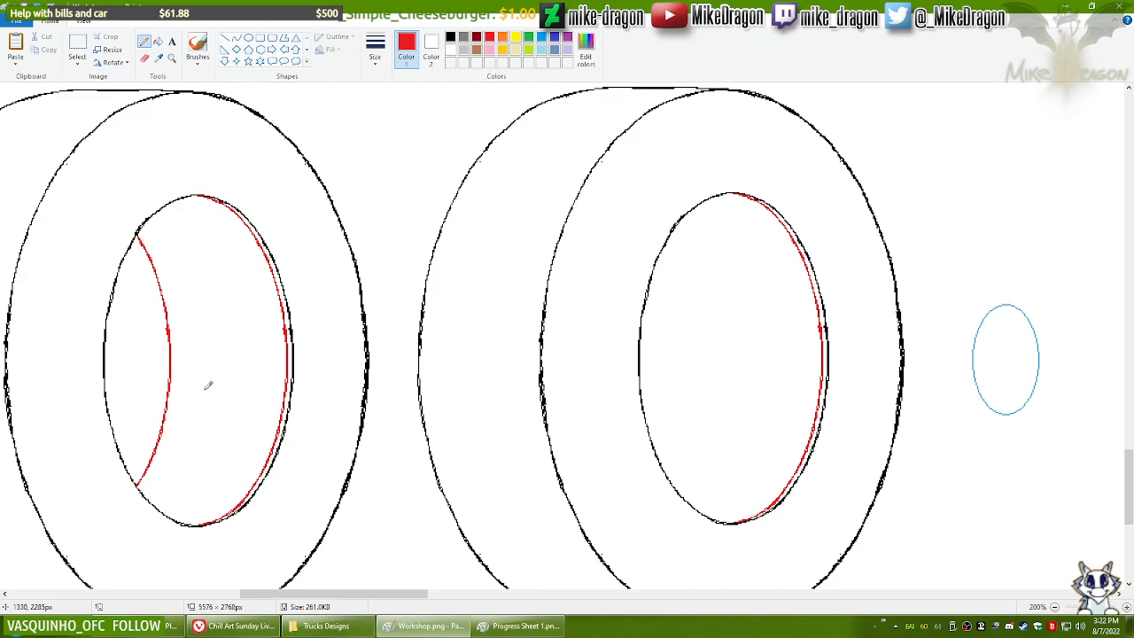
left_click_drag(372, 596, 326, 596)
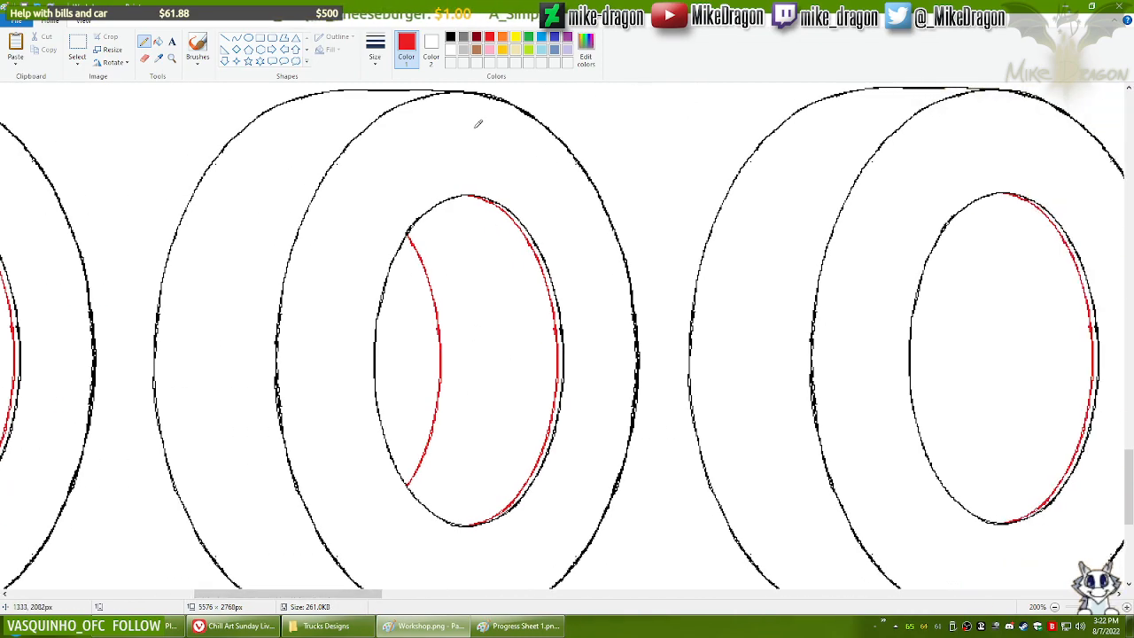
left_click_drag(1130, 479, 1133, 476)
left_click_drag(364, 597, 373, 597)
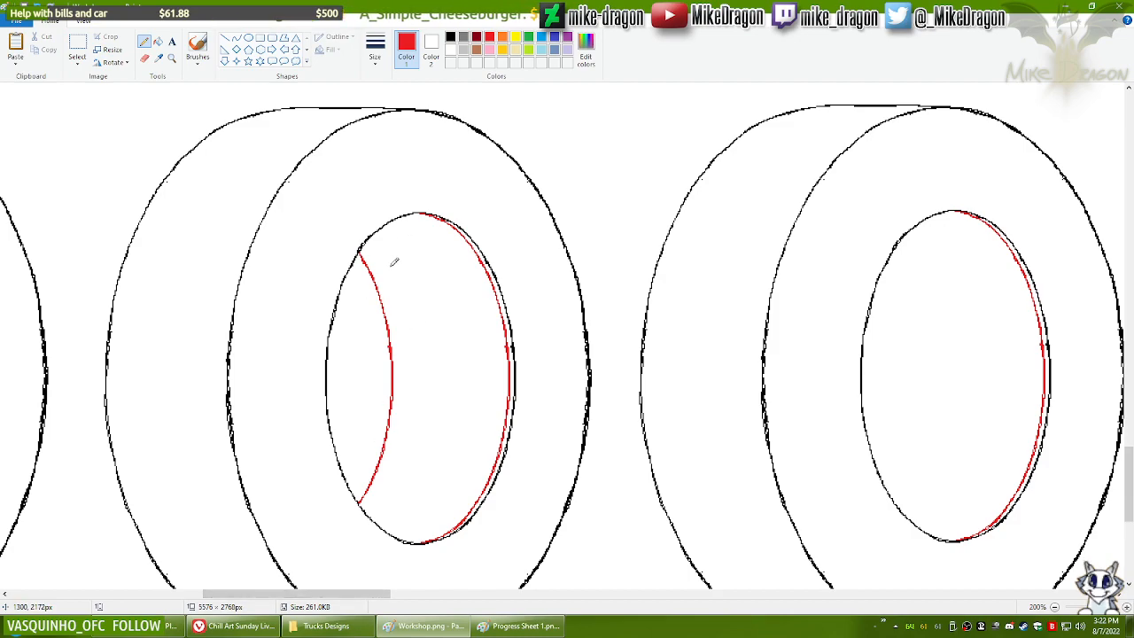
left_click_drag(382, 269, 385, 257)
left_click_drag(410, 324, 500, 306)
left_click_drag(412, 397, 498, 401)
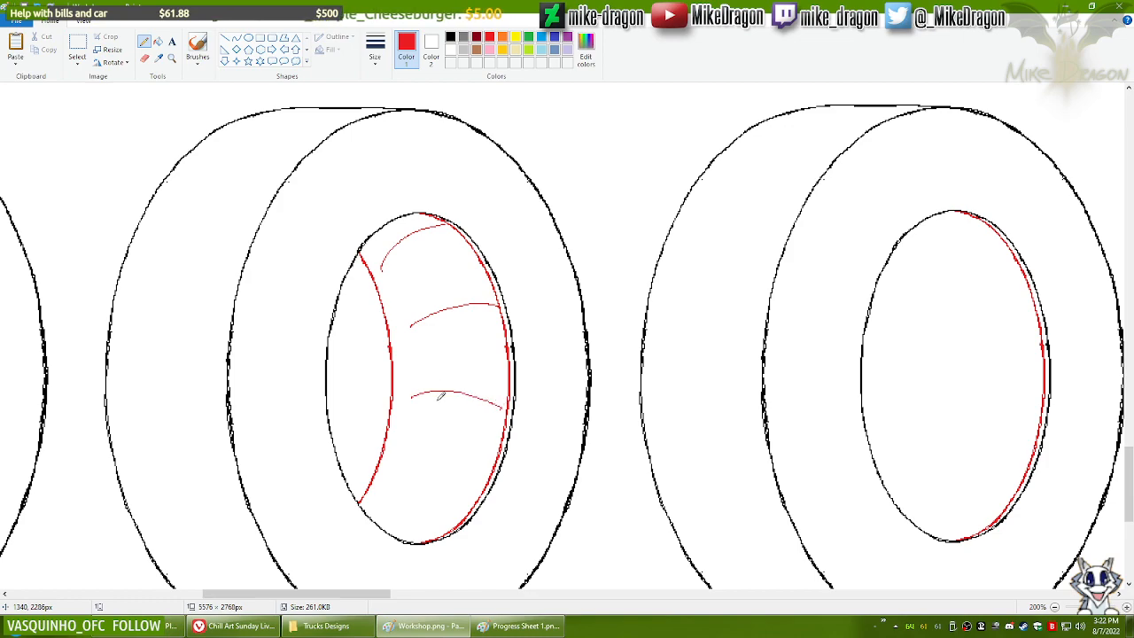
key("ctrl+z")
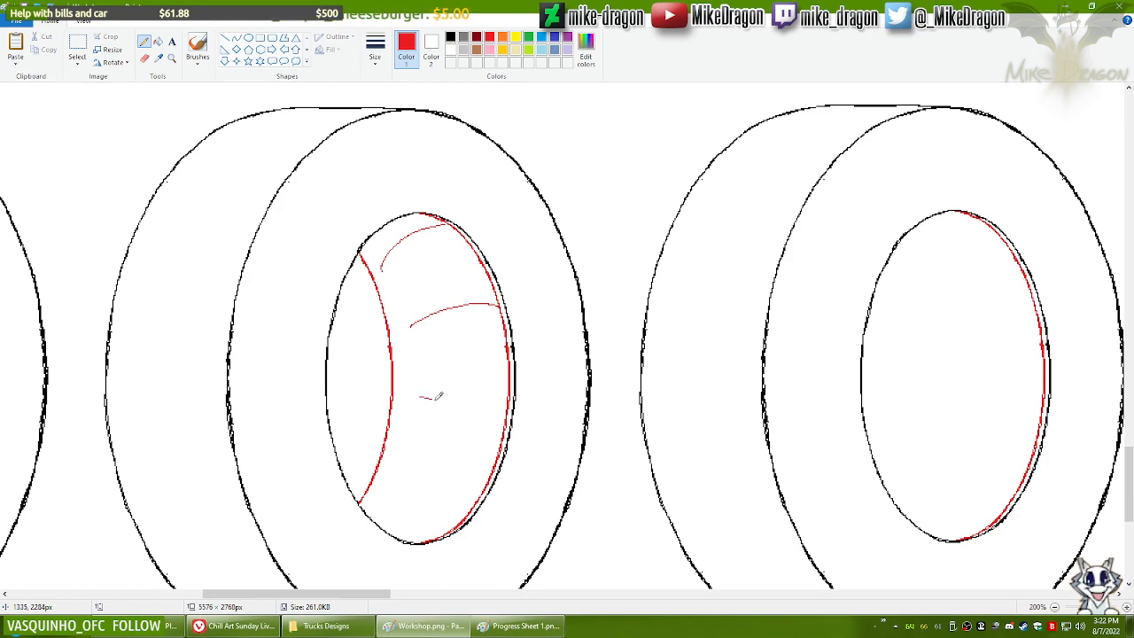
left_click_drag(431, 392, 499, 421)
key("ctrl+z")
left_click_drag(420, 398, 498, 422)
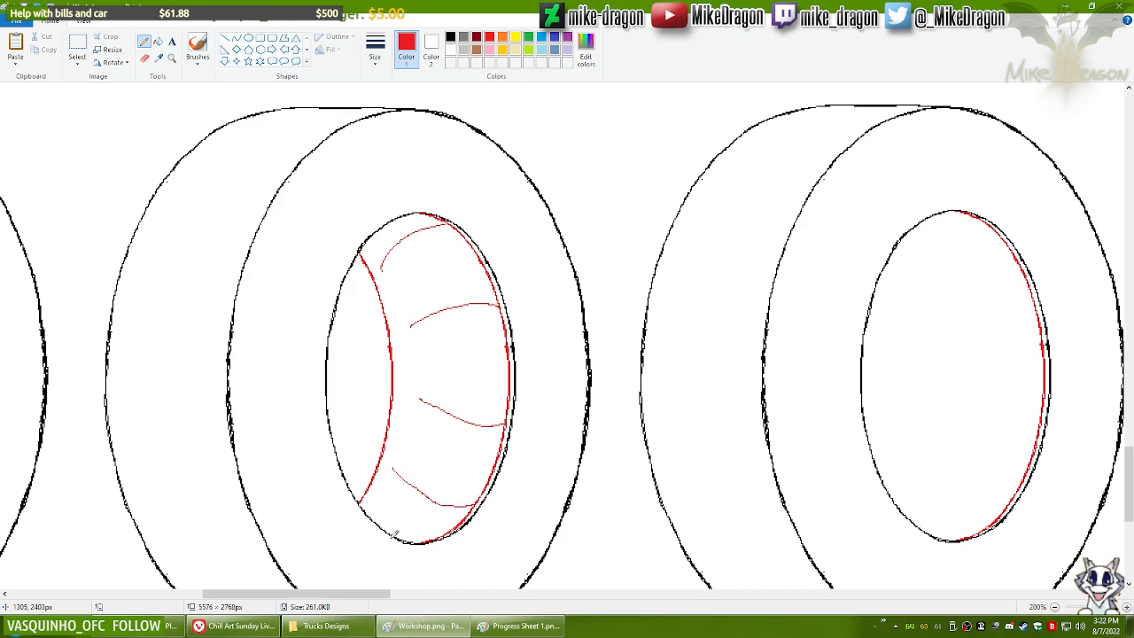
Step: Undo the red spoke strokes in the neighbouring tyre's rim opening
key("ctrl+z")
key("ctrl+z")
key("ctrl+z")
key("ctrl+z")
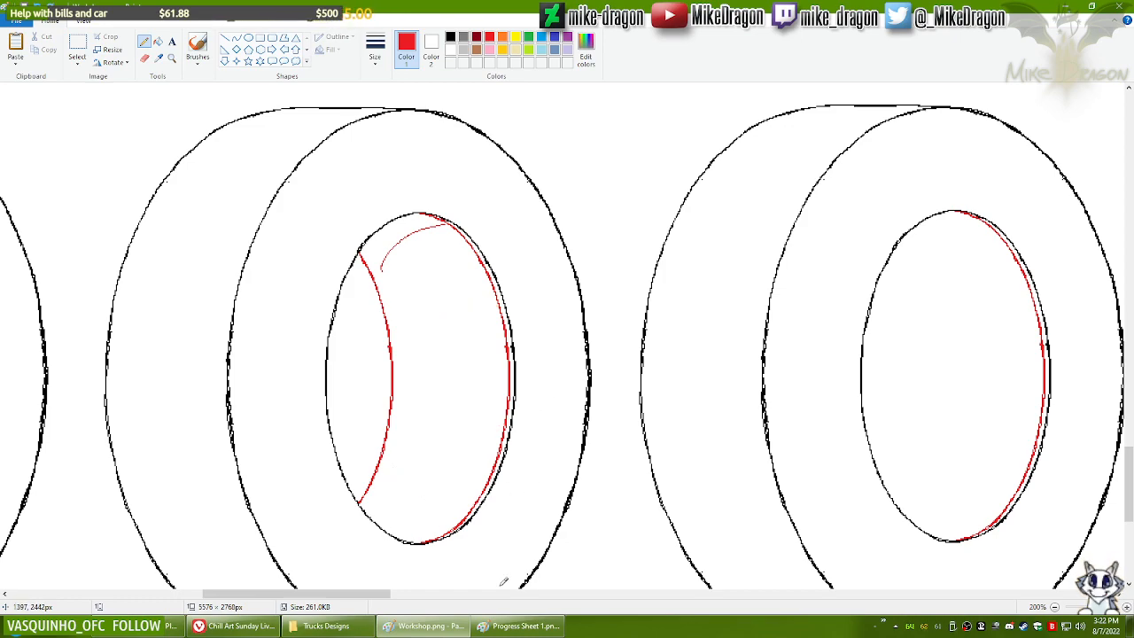
Step: Paste another copy of the small blue ellipse over the right edge of the rightmost tyre's rim opening
left_click_drag(323, 601, 408, 600)
mouse_move(1131, 483)
left_mouse_down()
mouse_move(1131, 493)
mouse_move(1132, 481)
left_mouse_up()
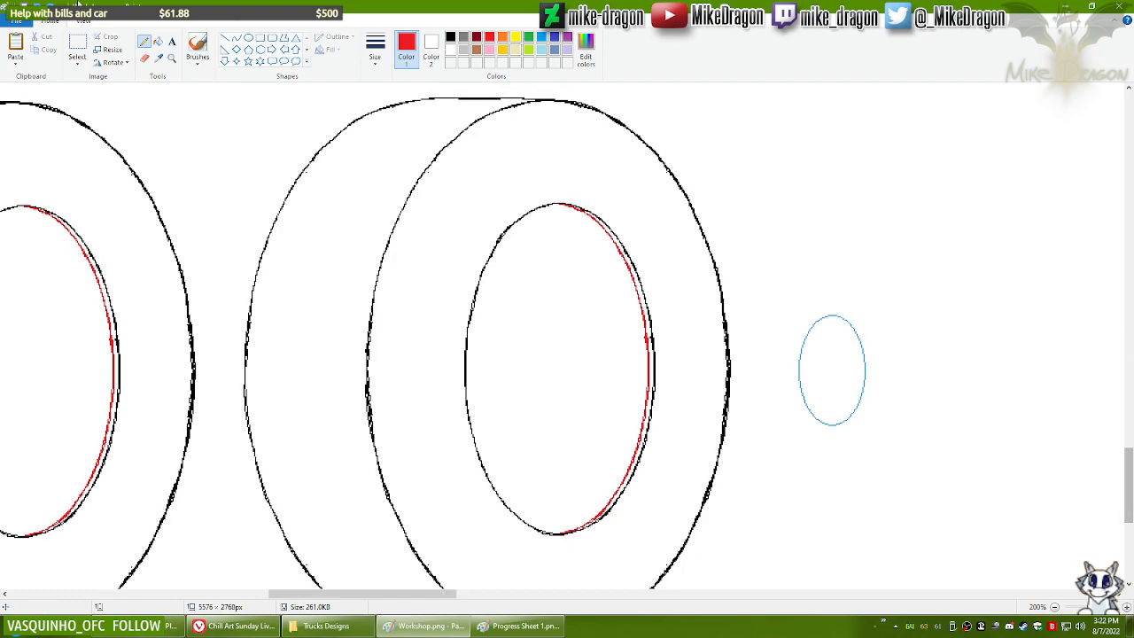
left_click(77, 46)
left_click_drag(775, 297, 891, 462)
key("ctrl+c")
key("ctrl+v")
left_click_drag(106, 238, 657, 430)
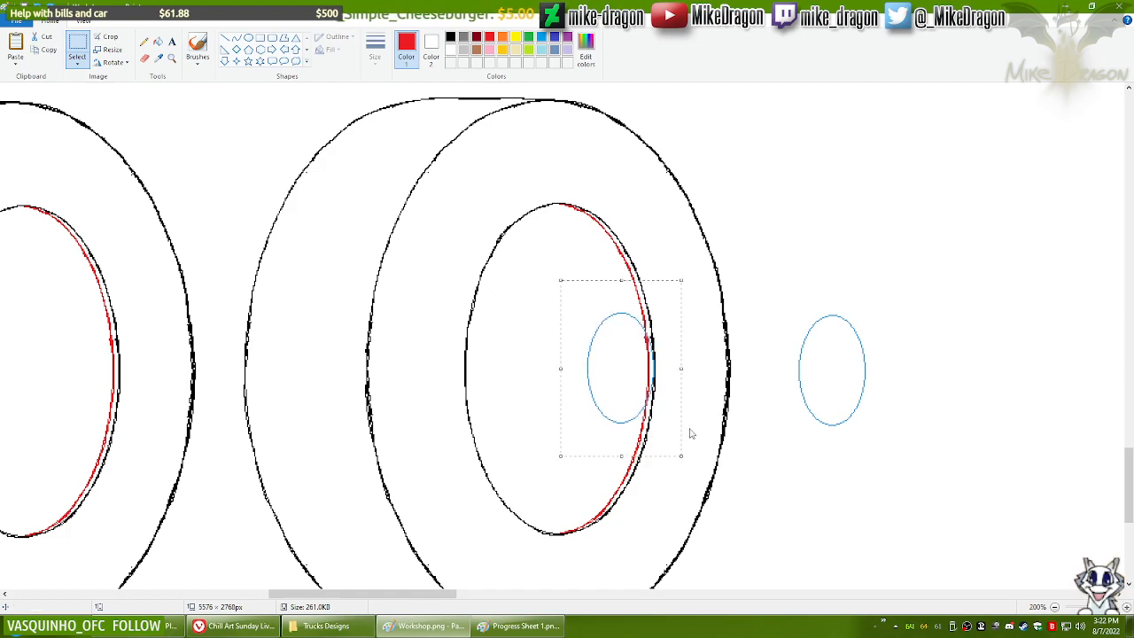
Step: Nudge the pasted blue ellipse left toward the middle of the rim opening, and delete it
key("Left")
key("Left")
key("Left")
key("Left")
key("Left")
key("Left")
key("Left")
key("Left")
key("Left")
key("Left")
key("Left")
key("Left")
key("Left")
key("Left")
key("Left")
key("Left")
key("Left")
key("Left")
key("Left")
key("Left")
key("Left")
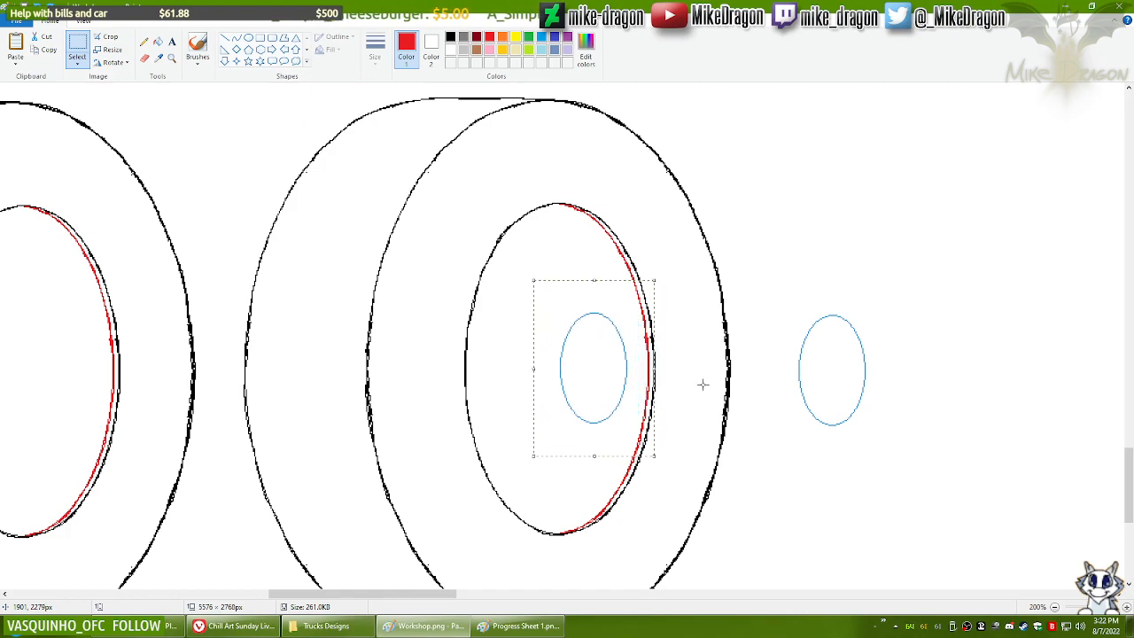
key("Left")
key("Left")
key("Left")
key("Left")
key("Left")
key("Left")
key("Left")
key("Left")
key("Left")
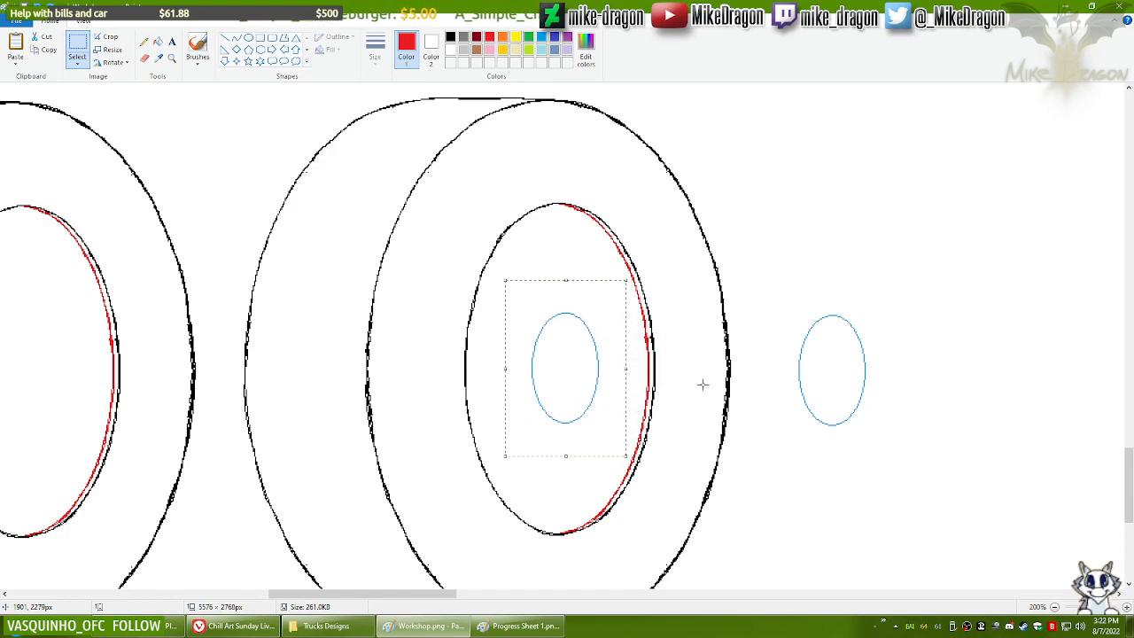
key("Right")
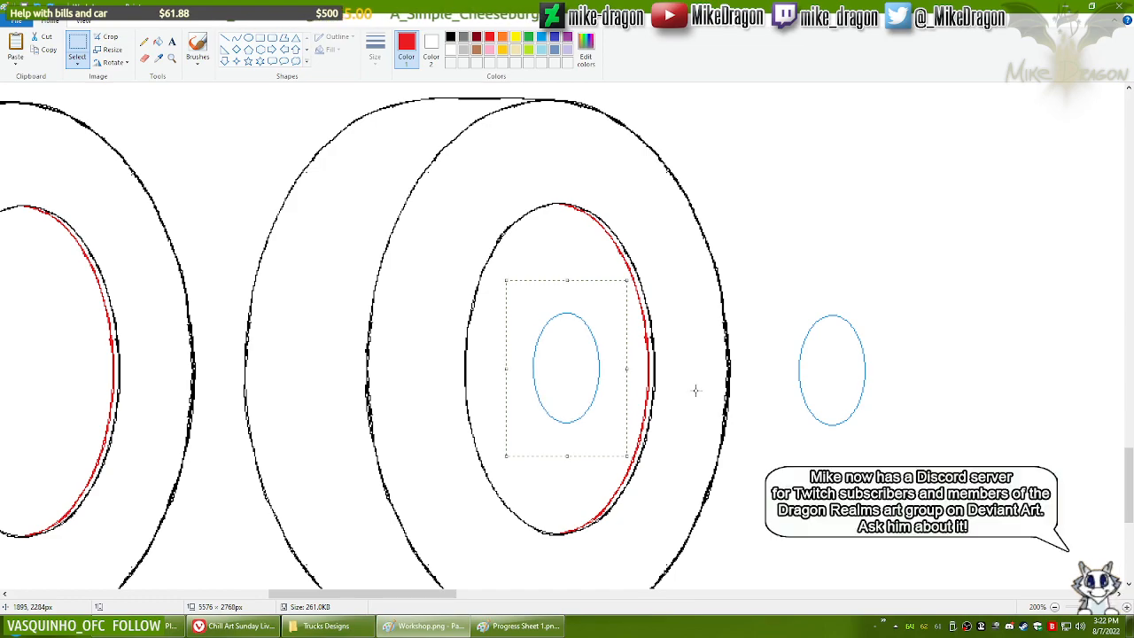
key("Delete")
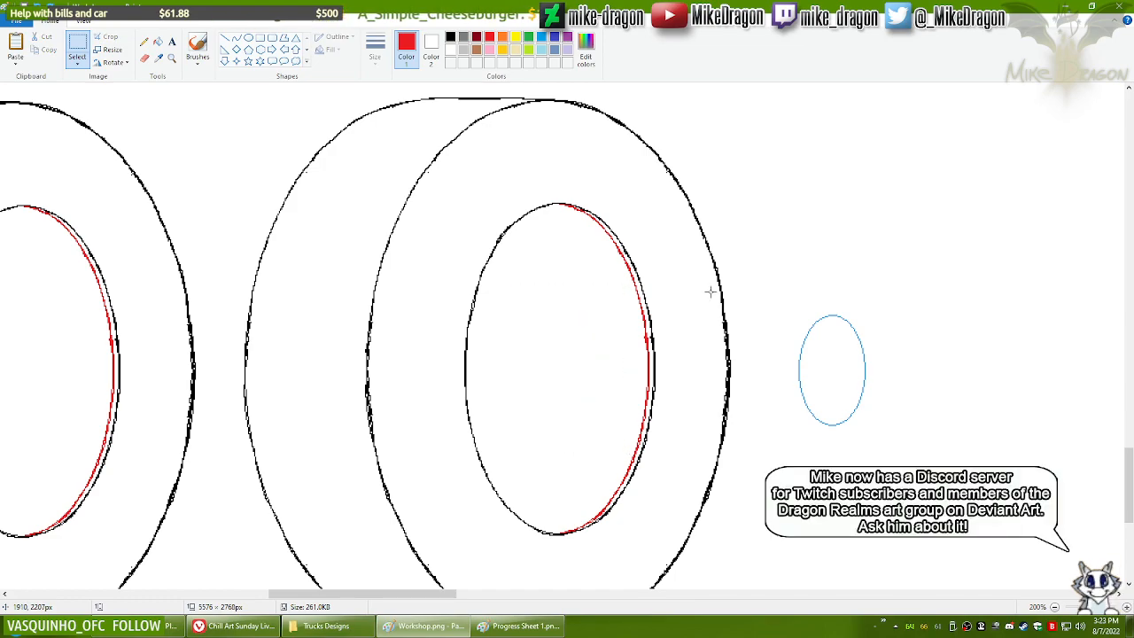
Step: Ready the Line tool with a light grey drawing colour for the rightmost tyre's rim opening, viewed at 300% zoom
left_click(225, 38)
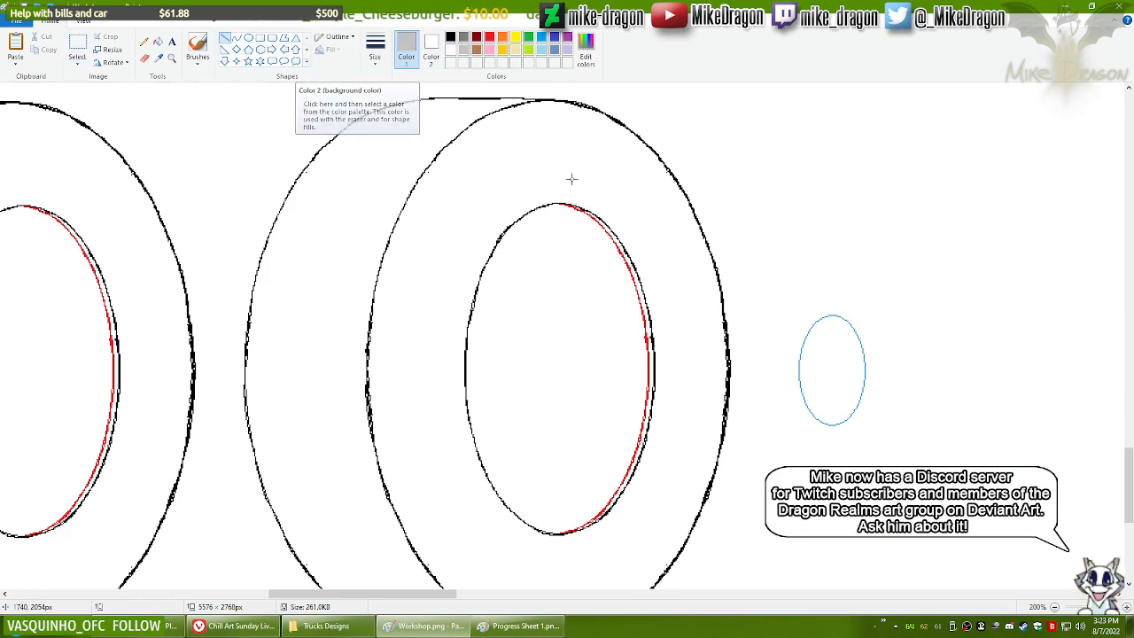
scroll(719, 349, "up", 2)
scroll(899, 381, "down", 1)
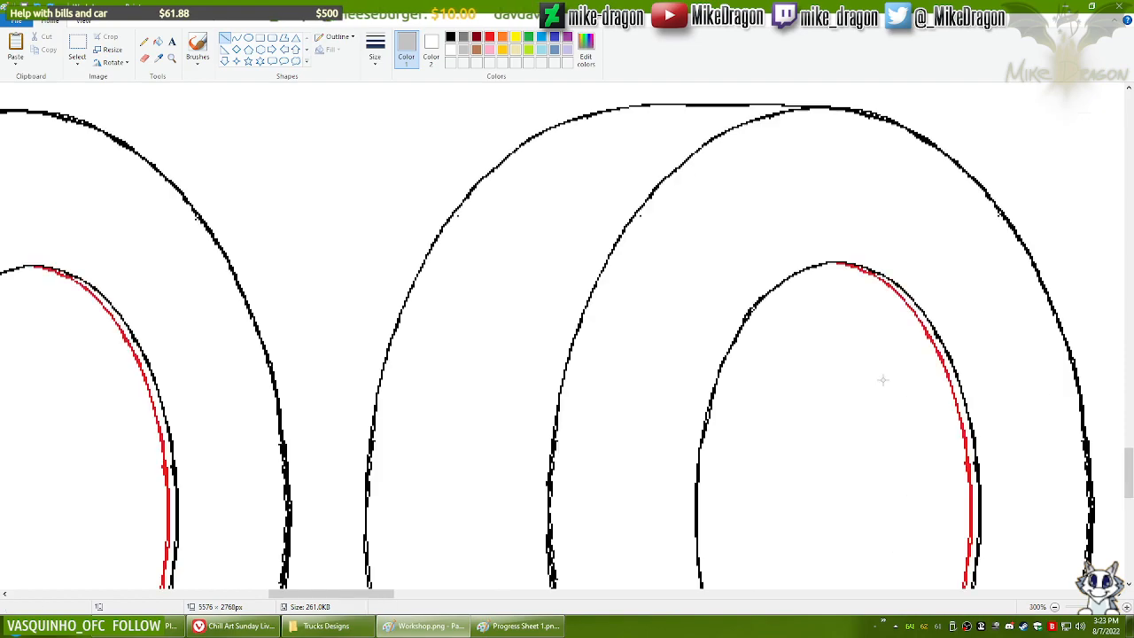
left_click_drag(335, 595, 361, 598)
left_click_drag(1130, 483, 1129, 502)
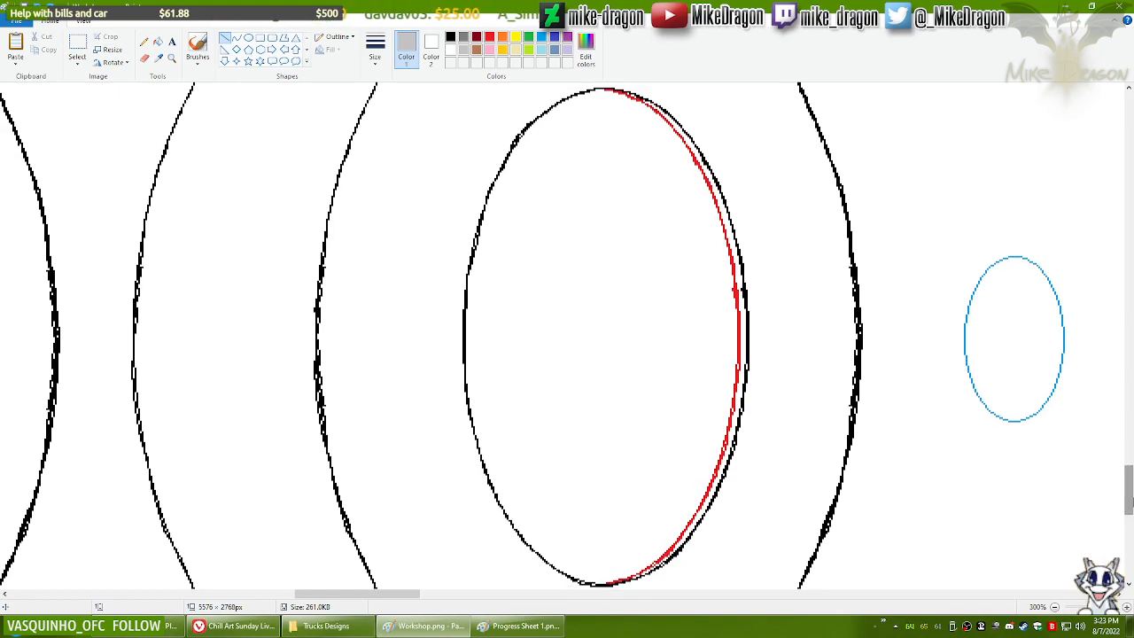
Step: Launch Adobe Photoshop CS6 and switch to its empty workspace
key("super")
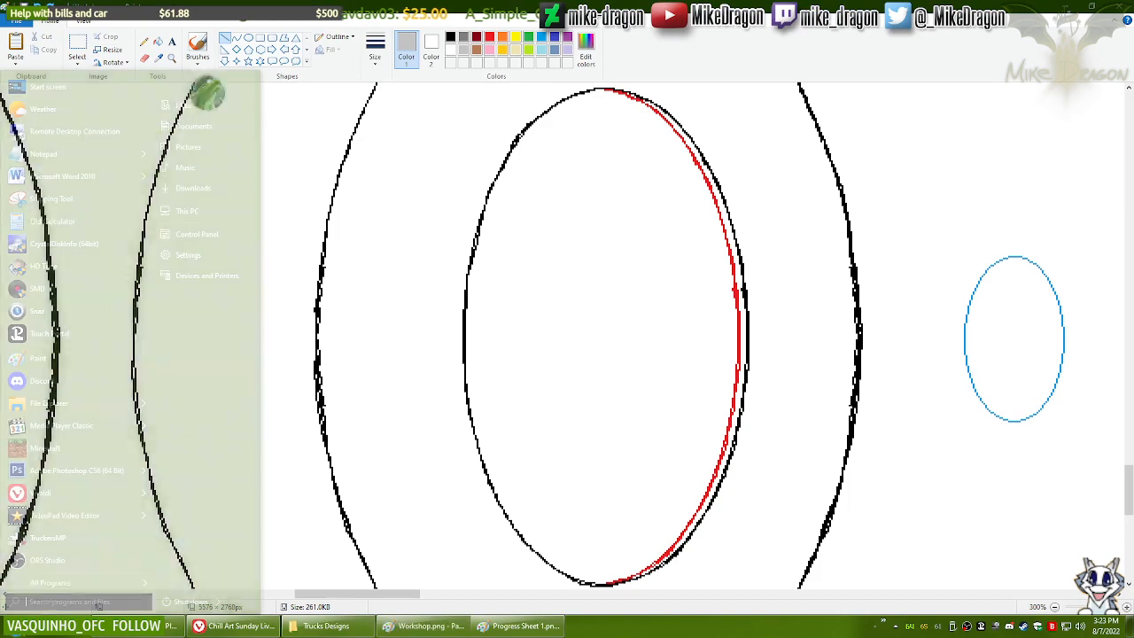
left_click(88, 472)
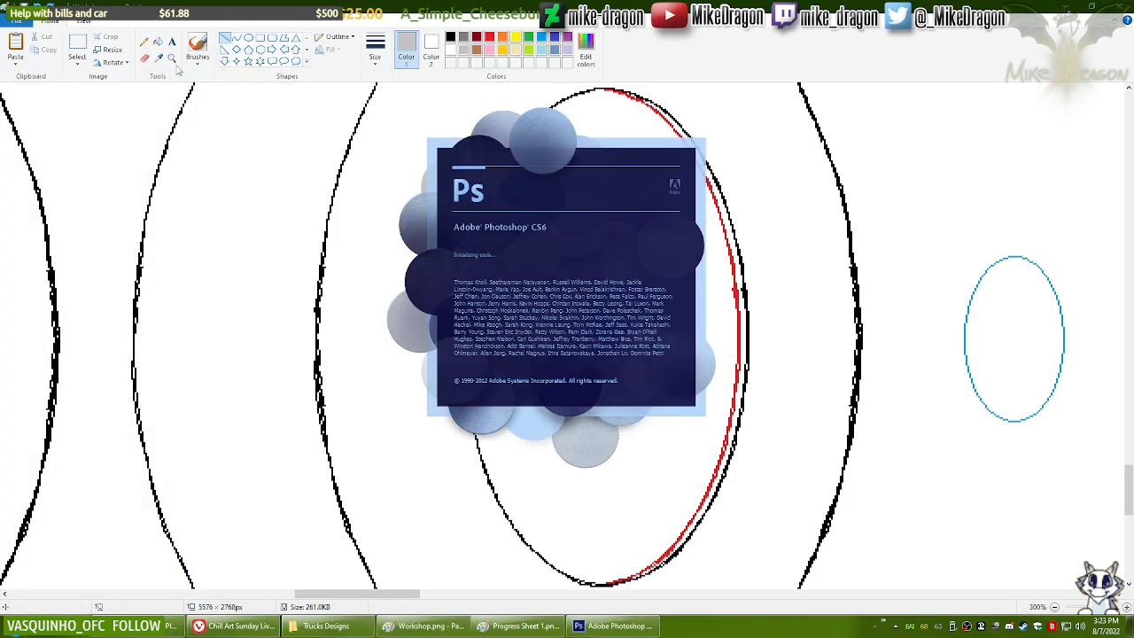
scroll(413, 247, "down", 2)
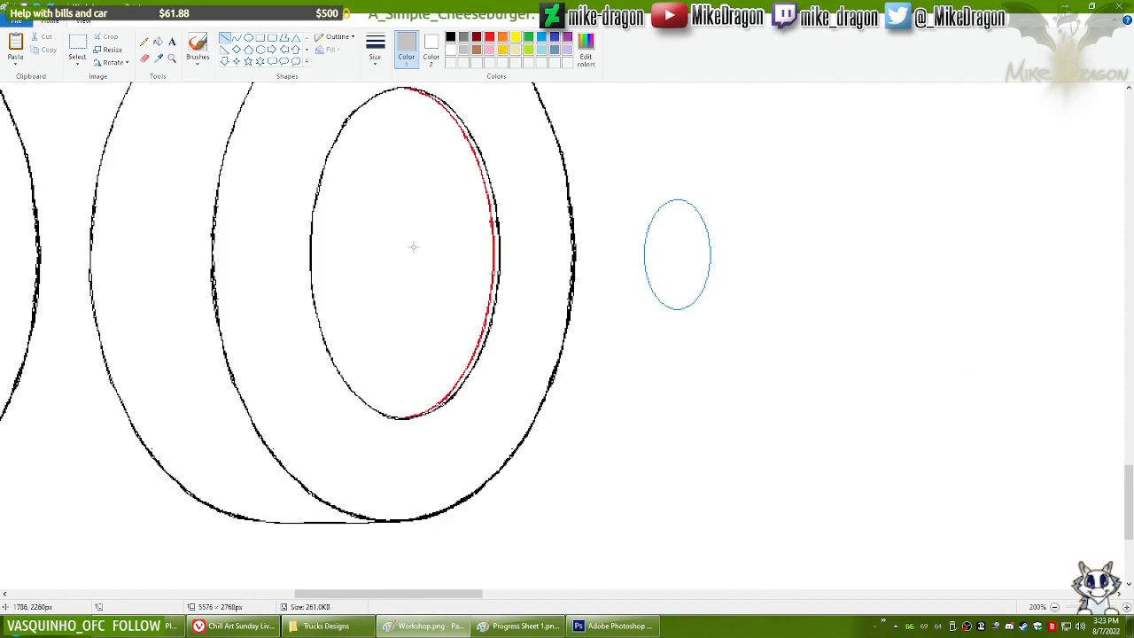
left_click_drag(483, 595, 400, 601)
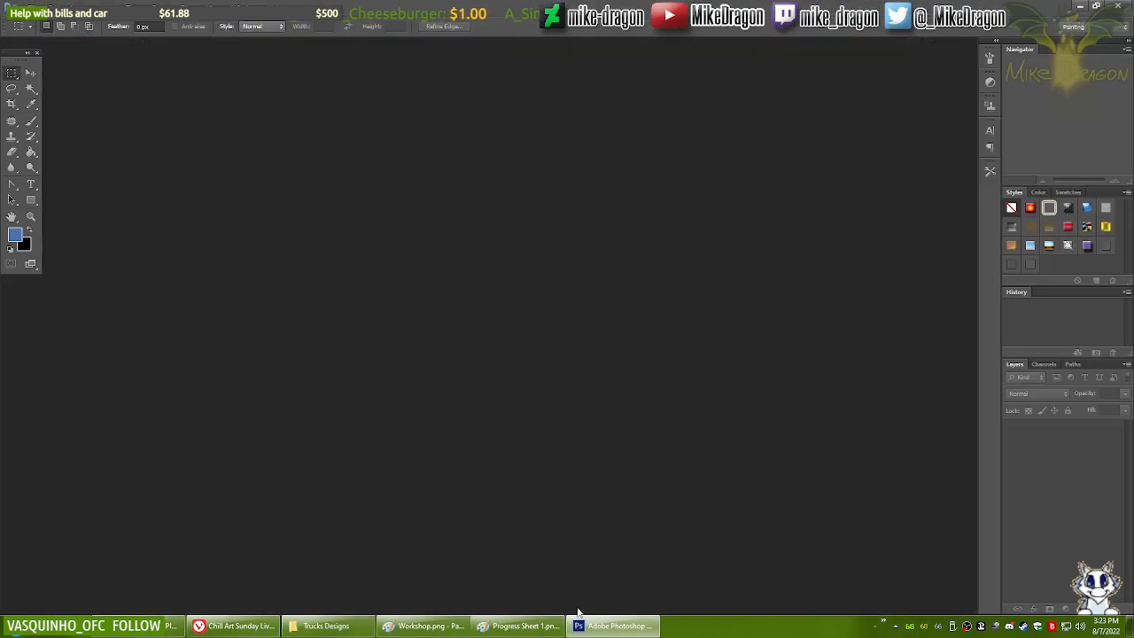
Step: Switch back to Workshop.png in Paint and copy the rightmost tyre into a new Paint window
left_click(580, 624)
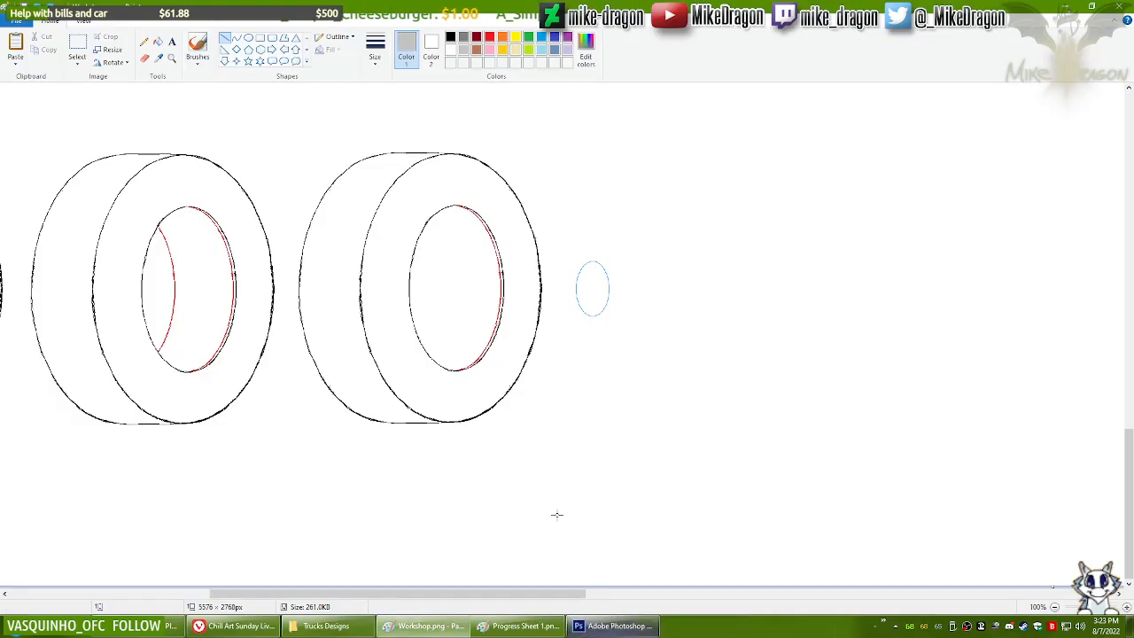
left_click(77, 44)
left_click_drag(280, 132, 554, 442)
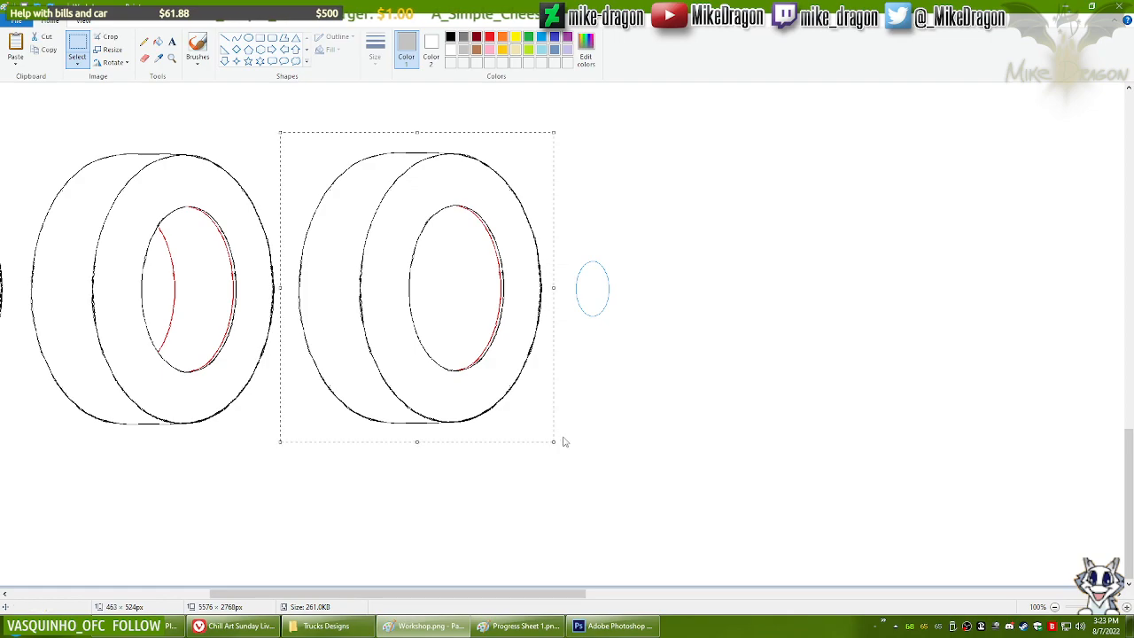
key("ctrl+alt+p")
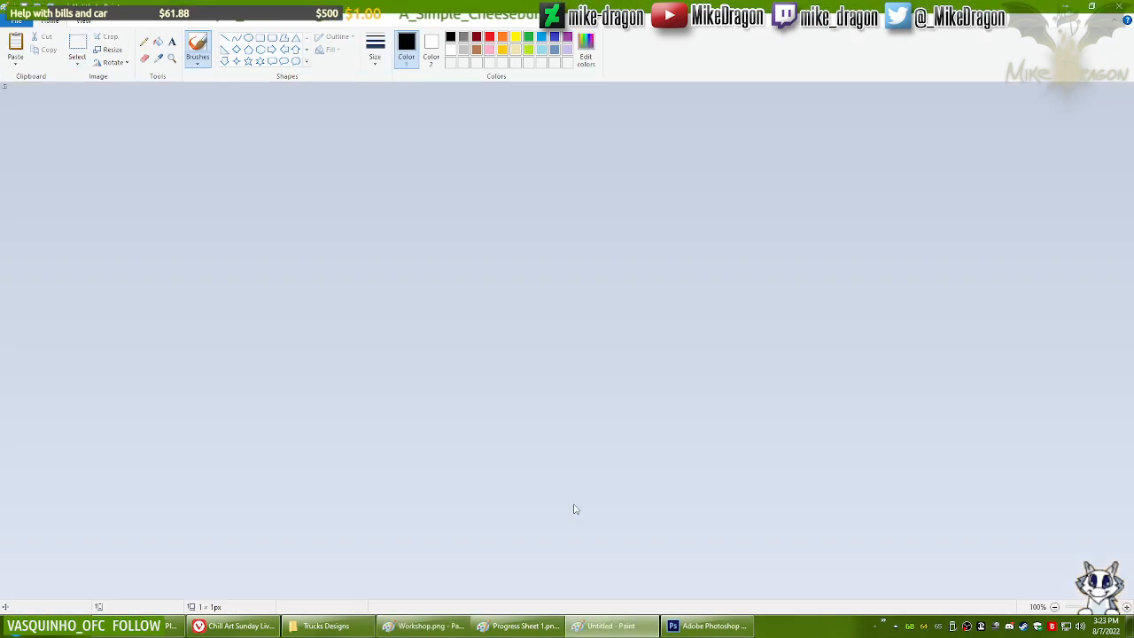
key("ctrl+v")
scroll(100, 310, "up", 2)
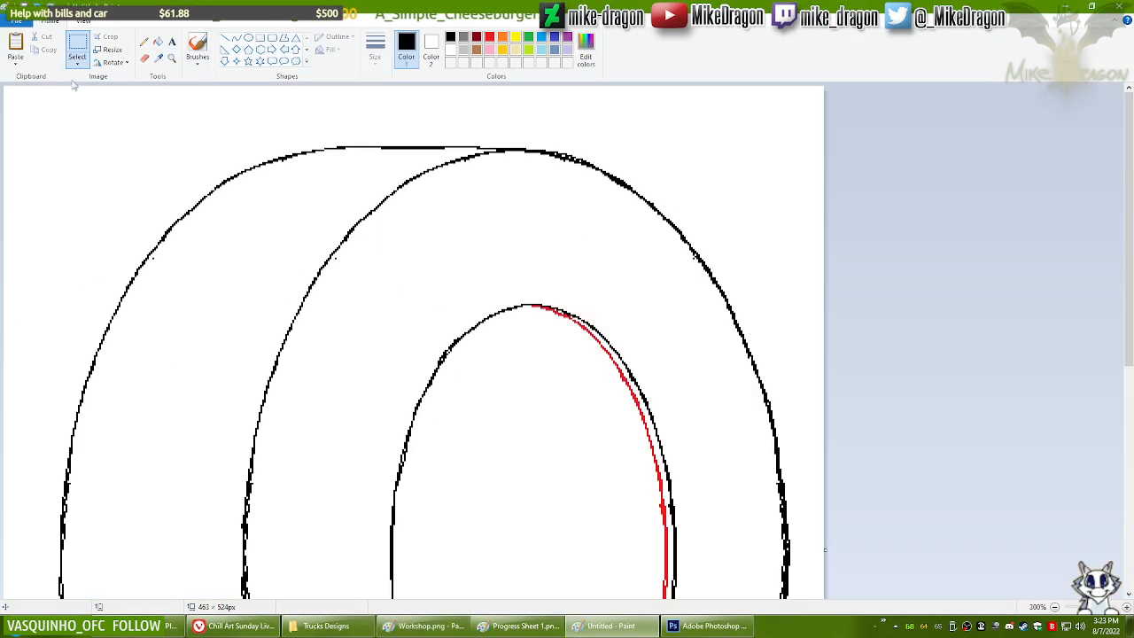
Step: Erase the tyre's rear outline outside the large front ellipse, using a bigger eraser for the lower half
left_click(145, 59)
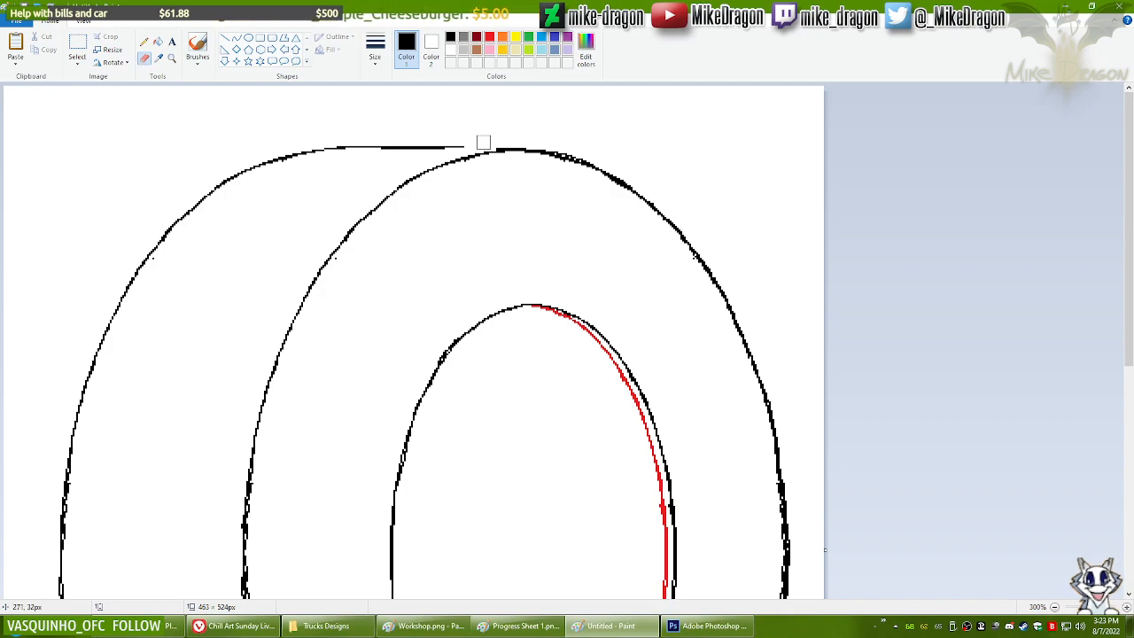
mouse_move(460, 140)
left_mouse_down()
mouse_move(335, 147)
mouse_move(237, 181)
mouse_move(221, 205)
mouse_move(254, 161)
mouse_move(157, 271)
mouse_move(71, 434)
mouse_move(68, 582)
left_mouse_up()
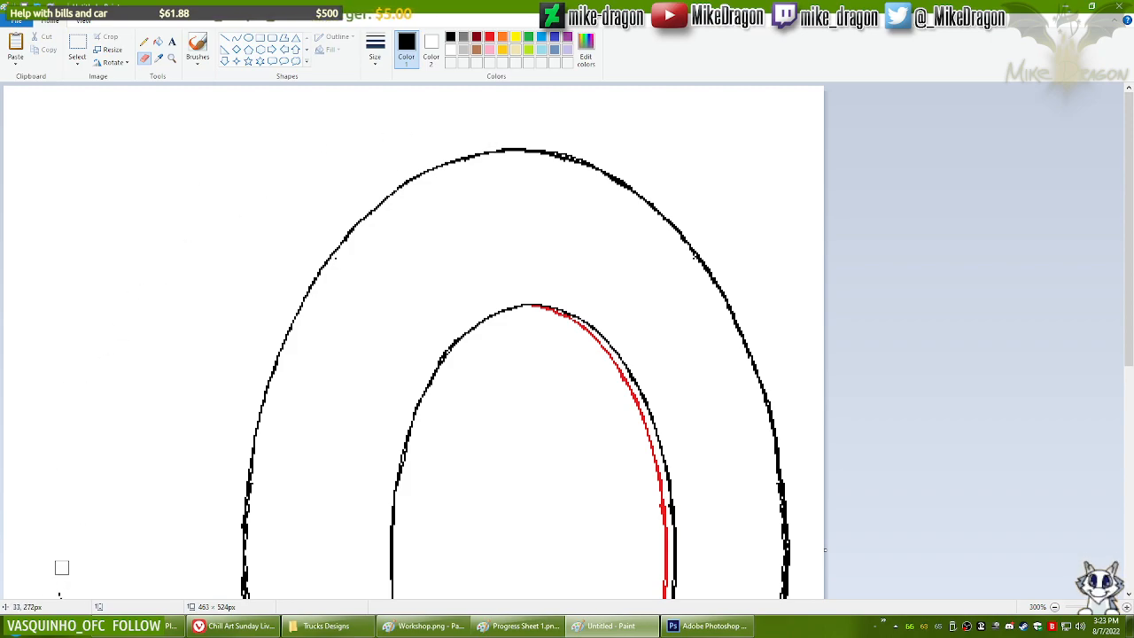
key("ctrl+plus")
key("ctrl+plus")
key("ctrl+plus")
key("ctrl+plus")
key("ctrl+plus")
key("ctrl+plus")
key("ctrl+plus")
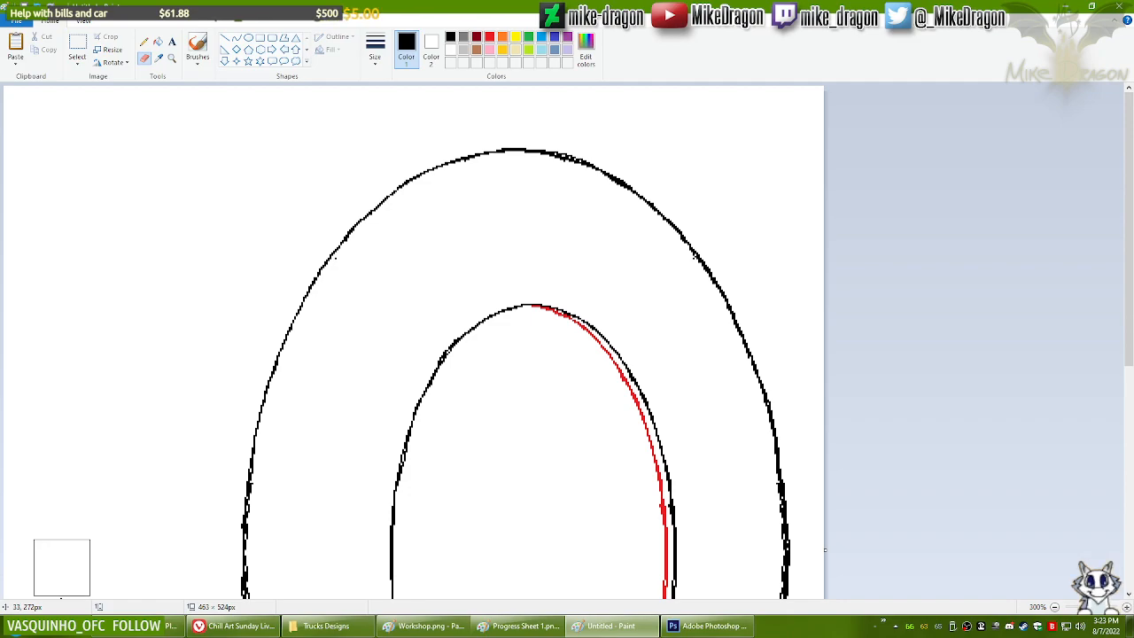
scroll(58, 561, "down", 5)
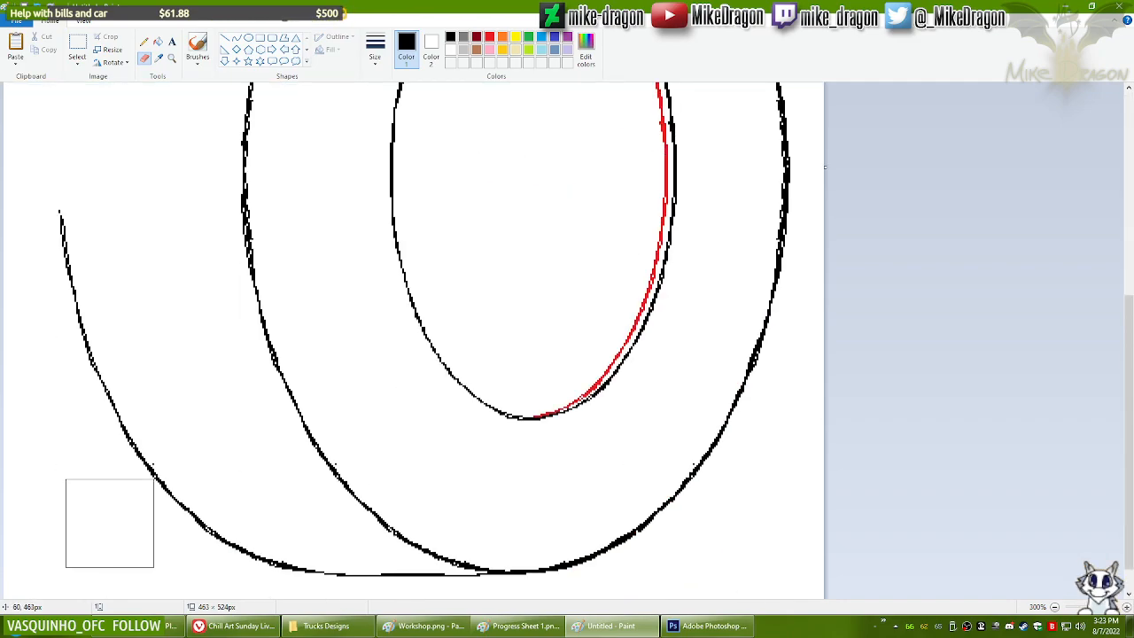
mouse_move(45, 133)
left_mouse_down()
mouse_move(98, 332)
mouse_move(196, 507)
mouse_move(316, 591)
left_mouse_up()
Step: Shrink the eraser and remove the leftover horizontal line beneath the large front ellipse
key("ctrl+minus")
key("ctrl+minus")
key("ctrl+minus")
key("ctrl+minus")
key("ctrl+minus")
key("ctrl+minus")
key("ctrl+minus")
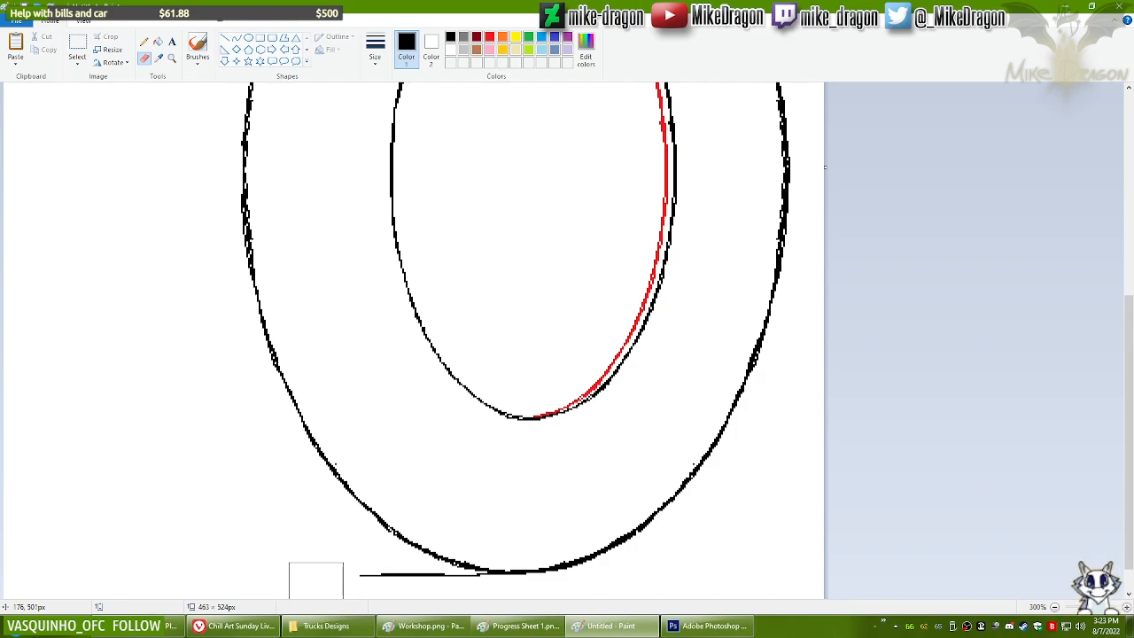
left_click_drag(357, 580, 461, 586)
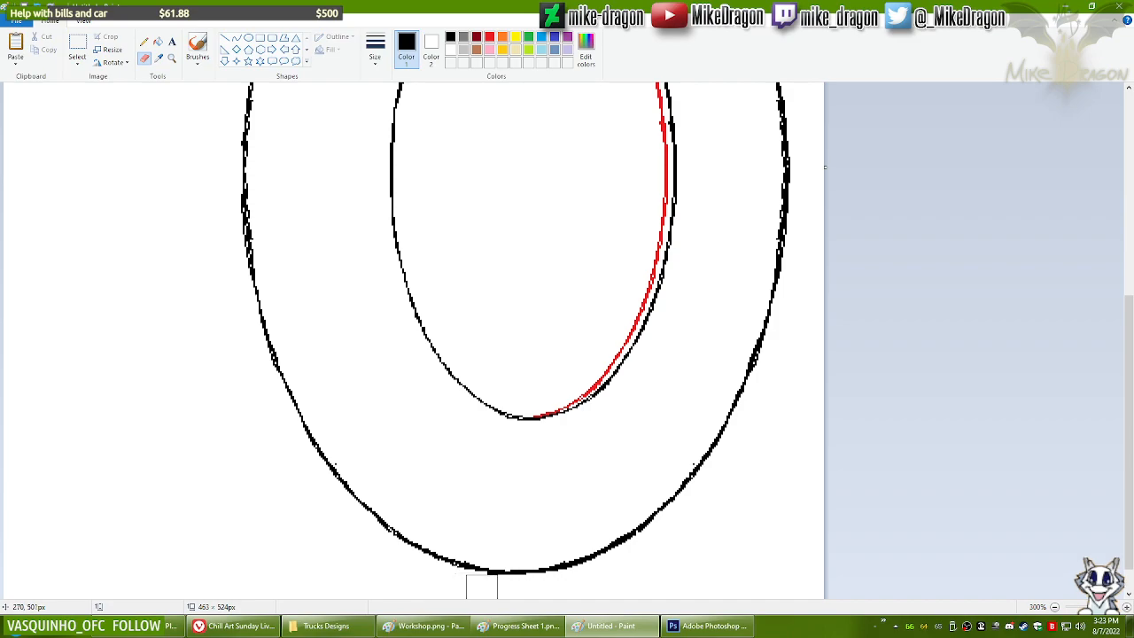
Step: Erase the red arc along the inside of the rim opening, keeping the black ellipse outline
scroll(505, 523, "down", 2)
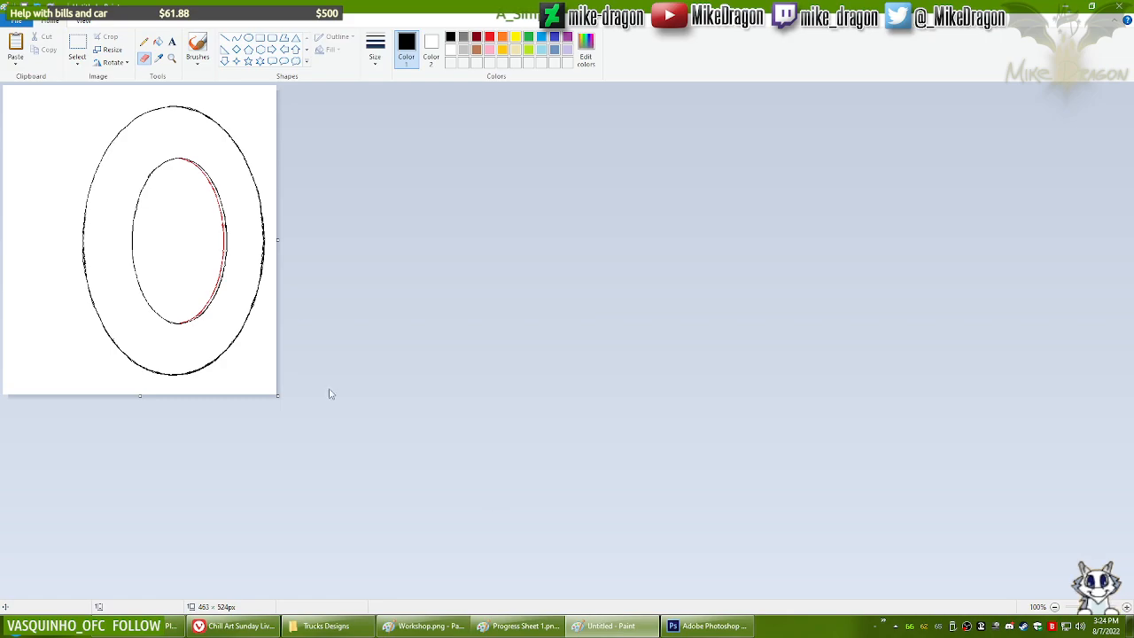
scroll(329, 393, "up", 1)
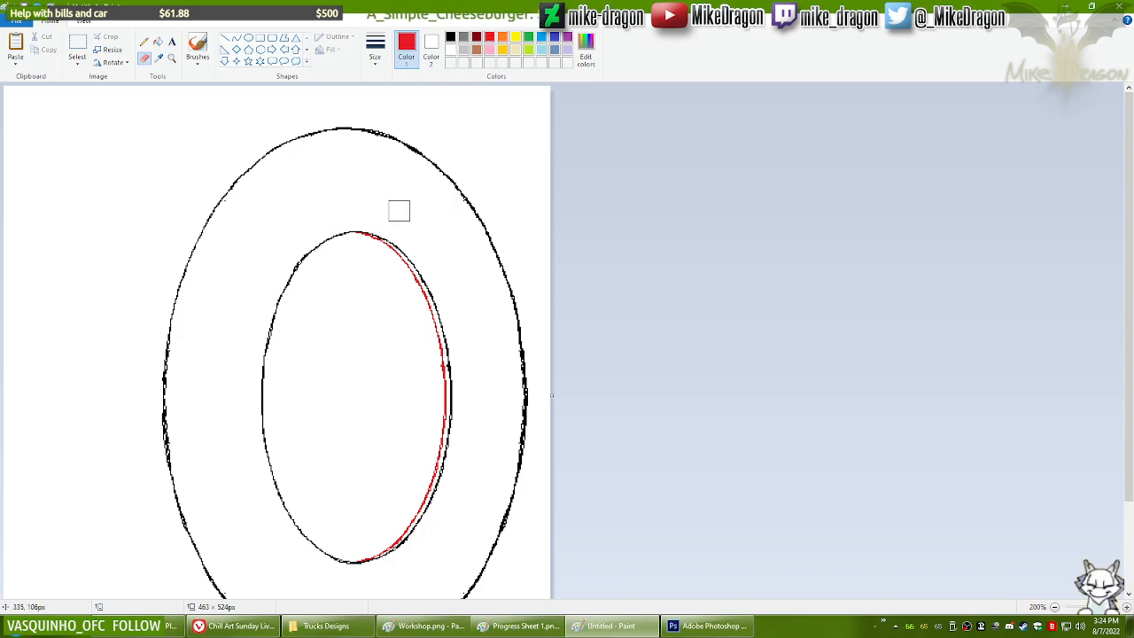
mouse_move(377, 232)
left_mouse_down()
mouse_move(422, 279)
mouse_move(449, 425)
mouse_move(426, 478)
mouse_move(362, 555)
left_mouse_up()
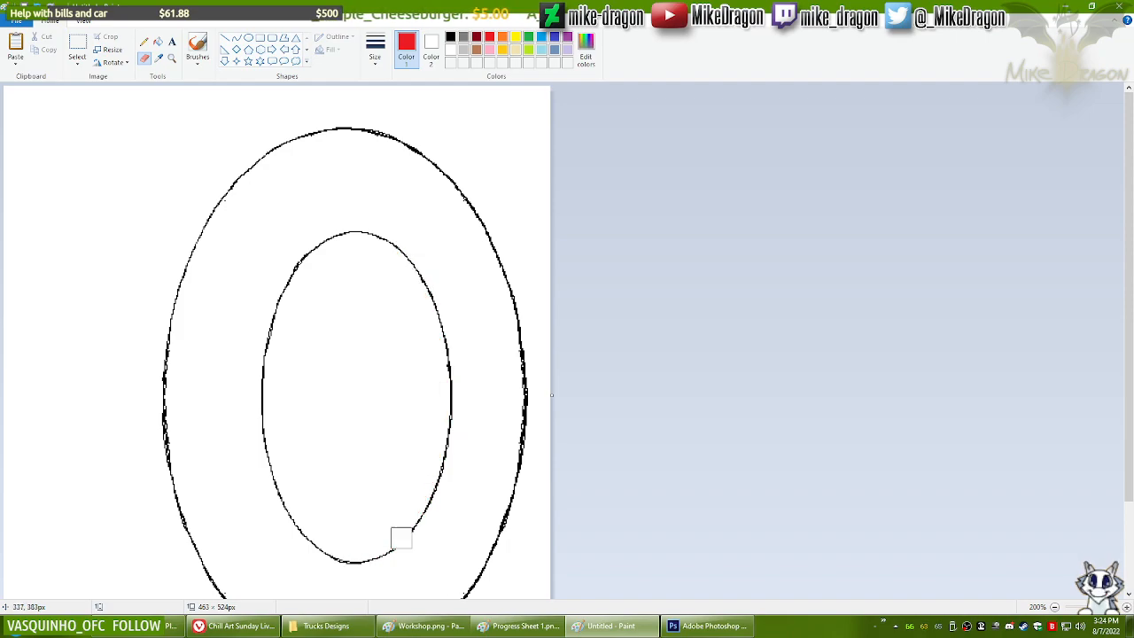
Step: Switch to Photoshop and try pasting the two-ellipse tyre drawing from Paint into a new 102 × 149 pixel RGB document
left_click(709, 625)
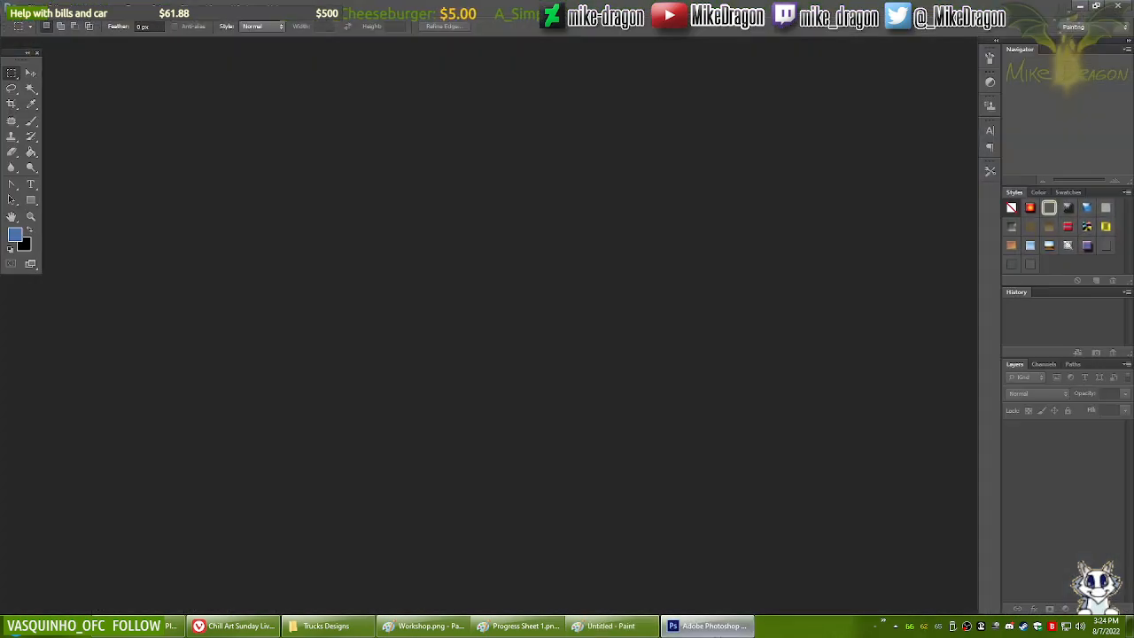
key("ctrl+n")
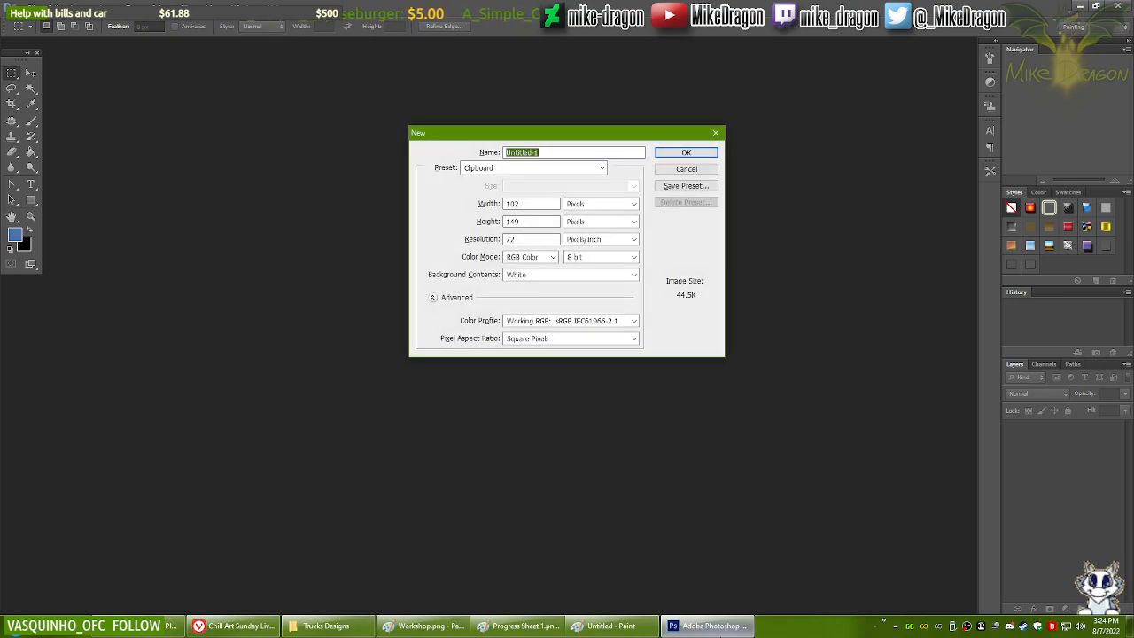
key("Return")
key("ctrl+v")
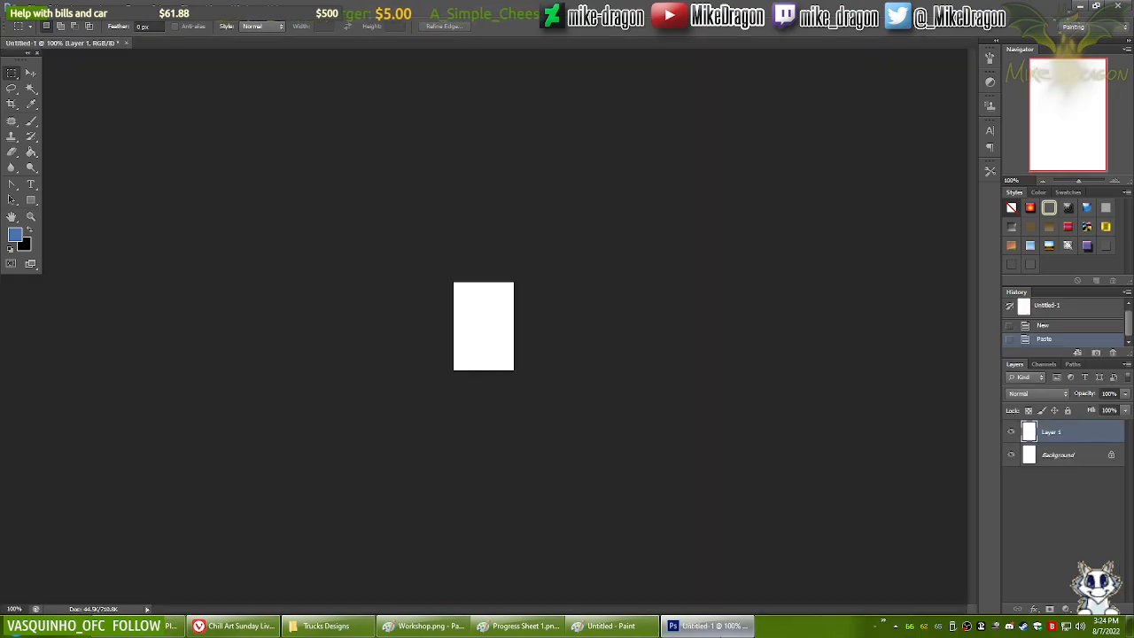
key("ctrl+z")
key("ctrl+z")
key("ctrl+z")
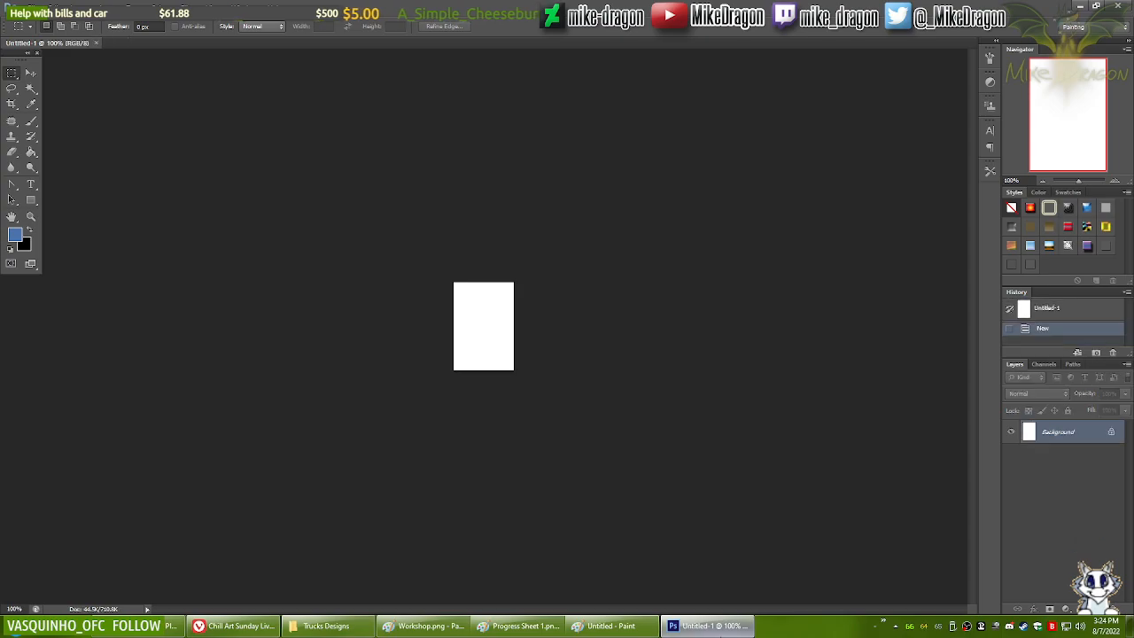
key("alt+Tab")
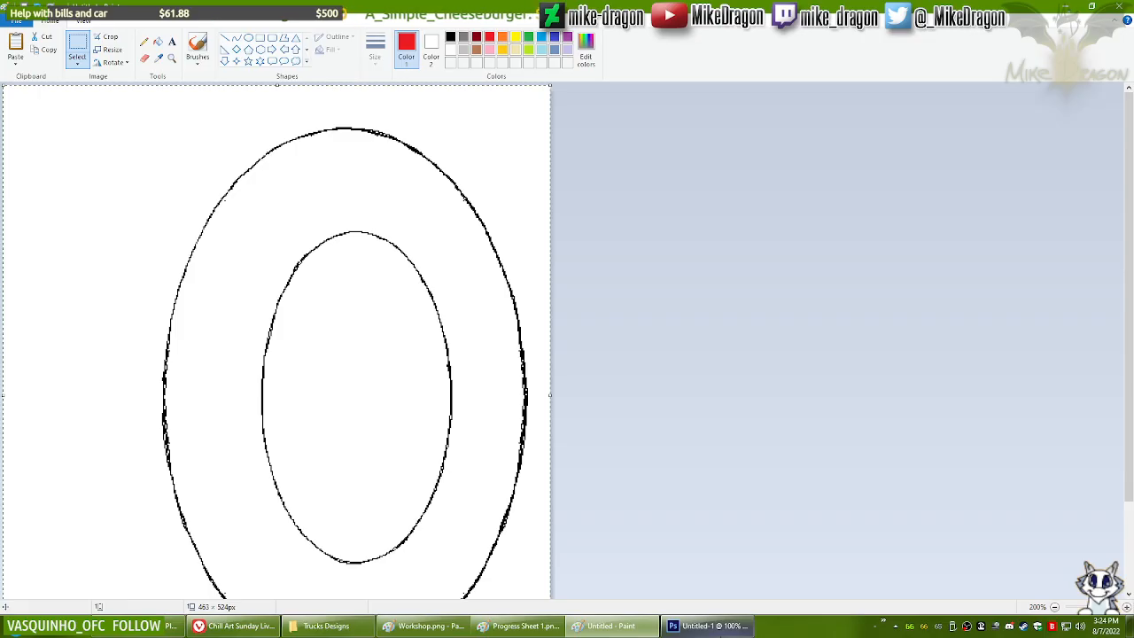
key("alt+Tab")
key("ctrl+v")
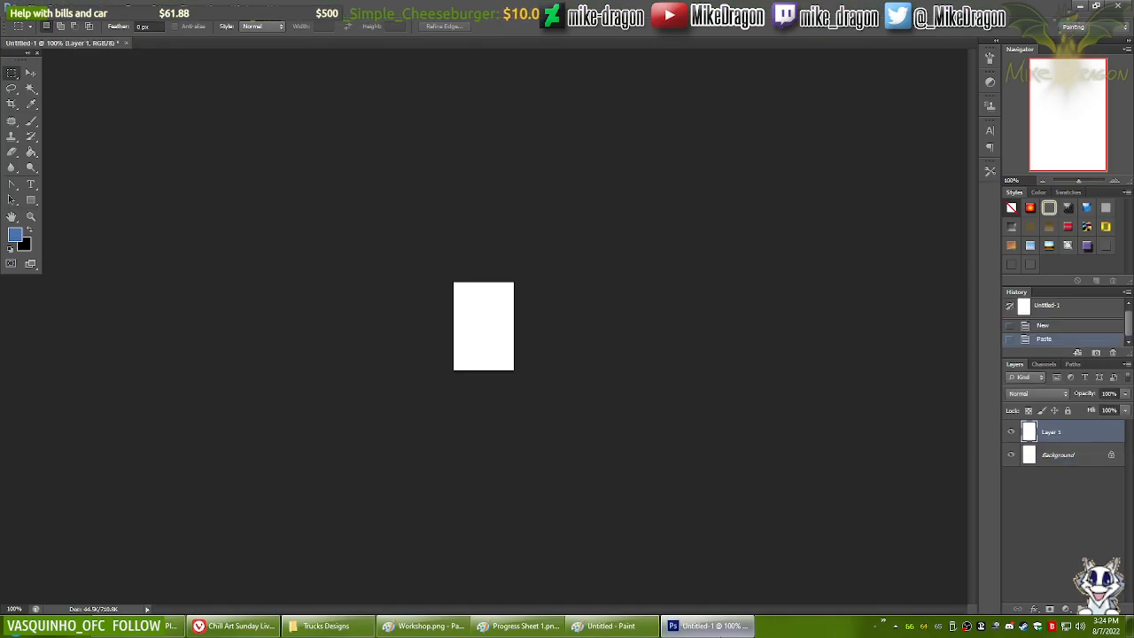
key("Delete")
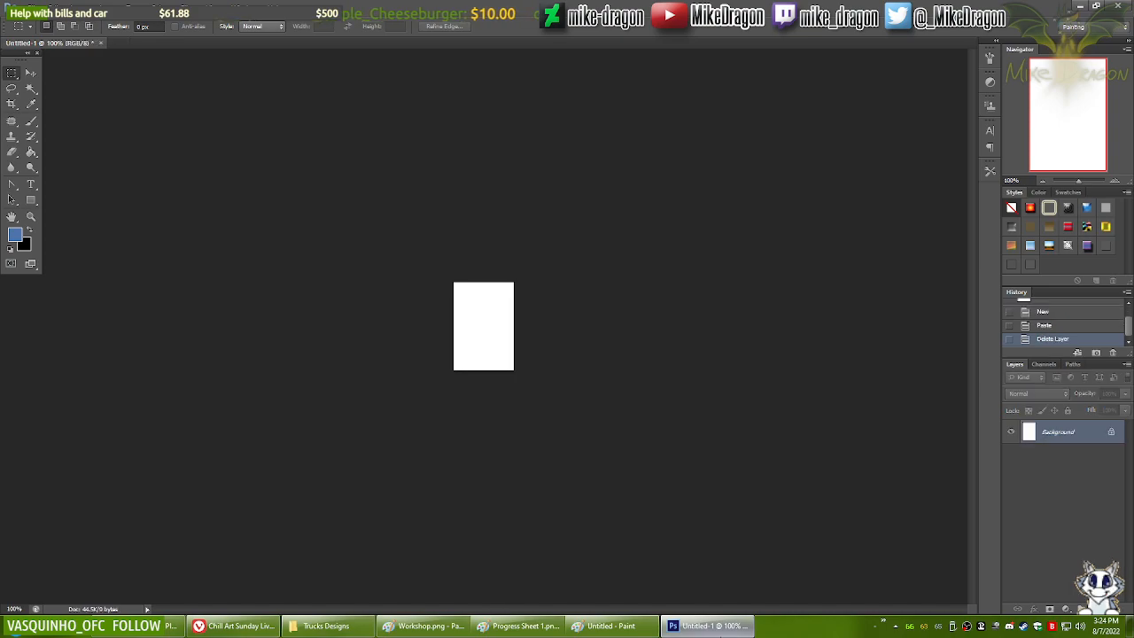
Step: Close the small document without saving and paste the tyre drawing into a new 463 × 524 pixel RGB Color document
left_click(100, 43)
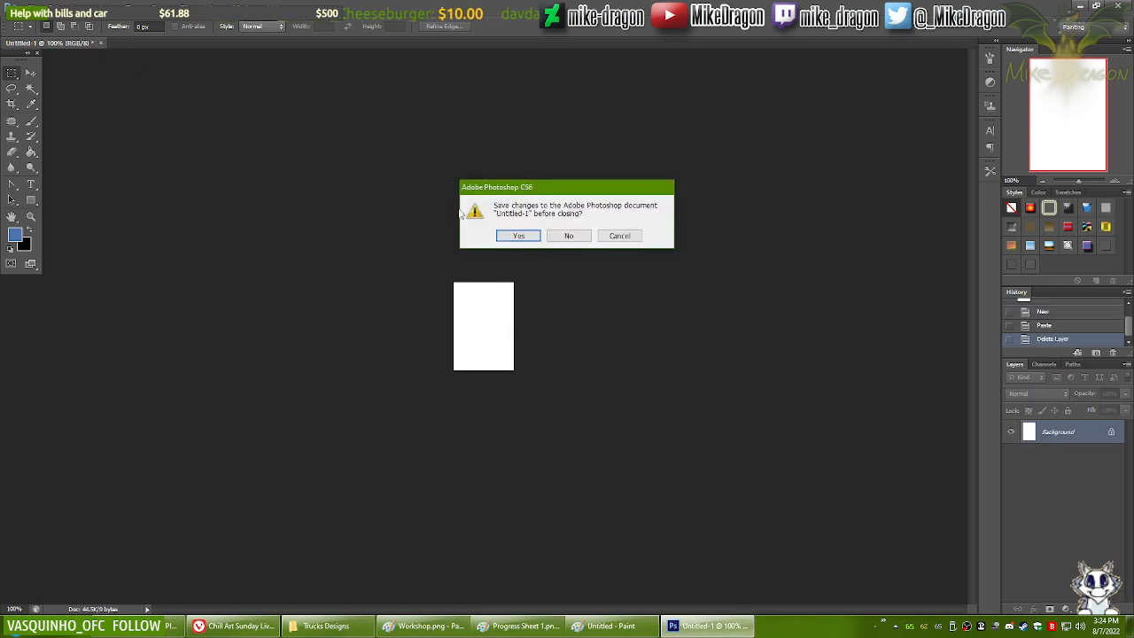
left_click(579, 239)
key("ctrl+n")
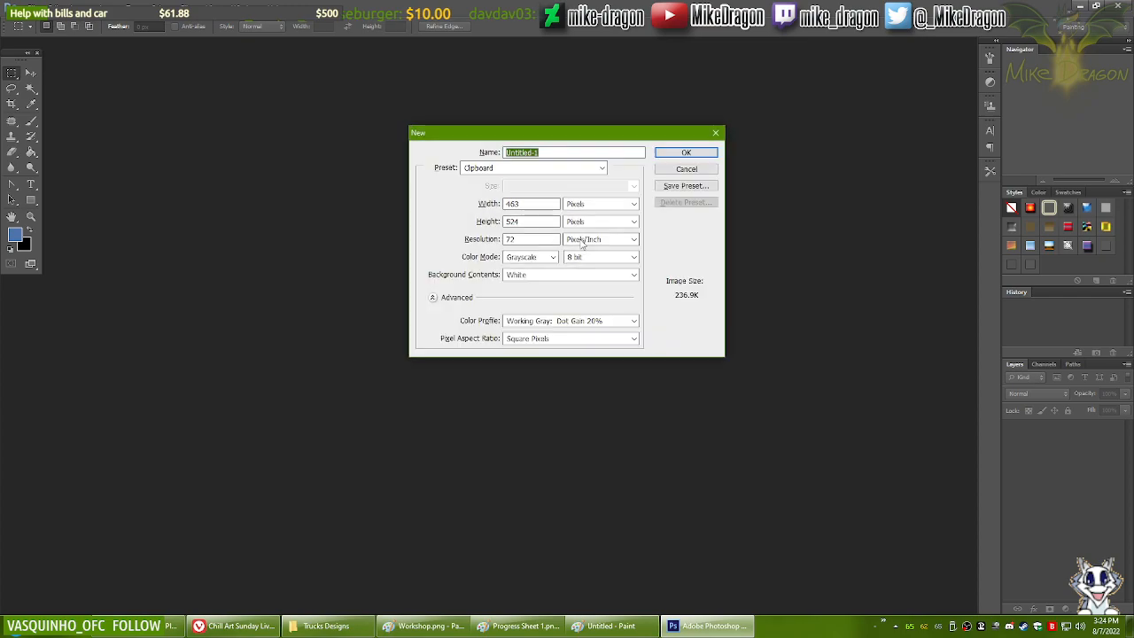
left_click(539, 259)
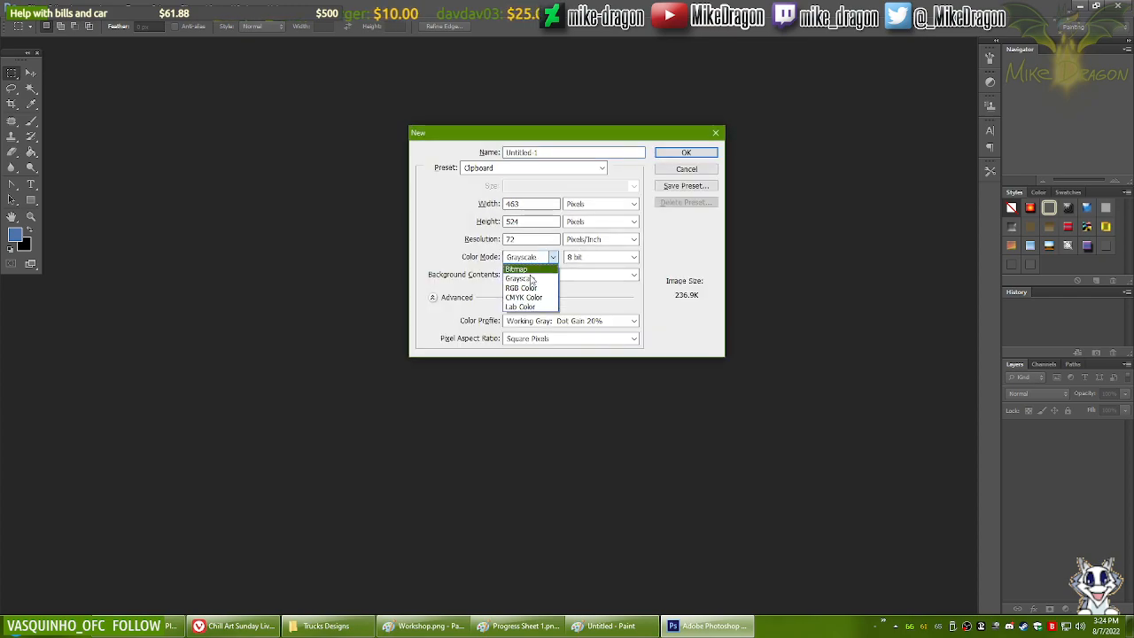
left_click(538, 294)
left_click(688, 152)
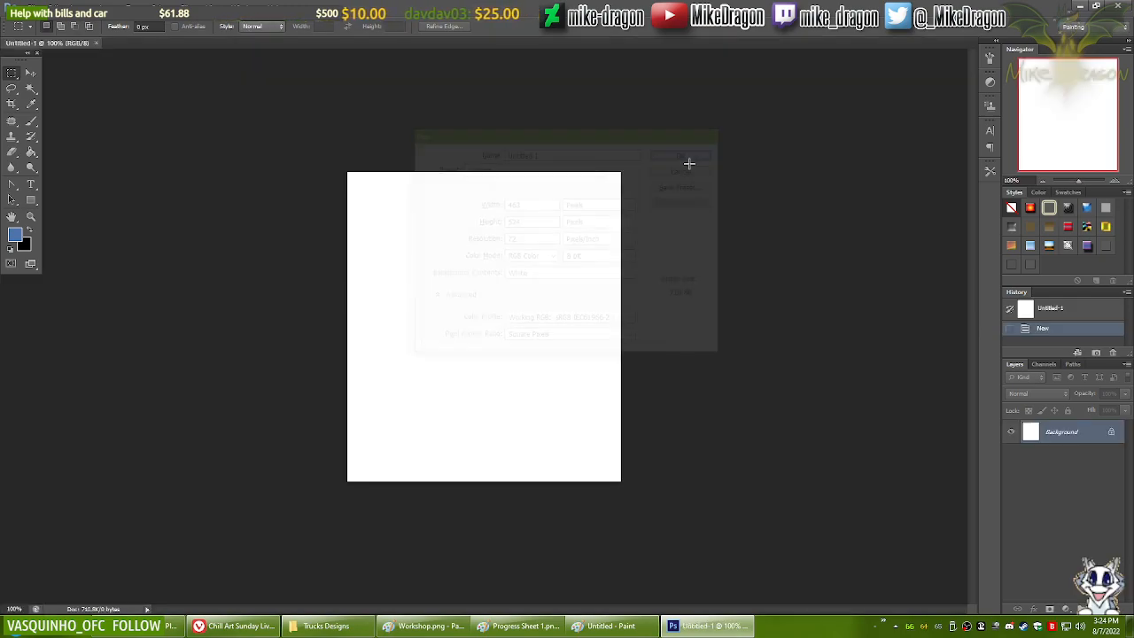
key("ctrl+v")
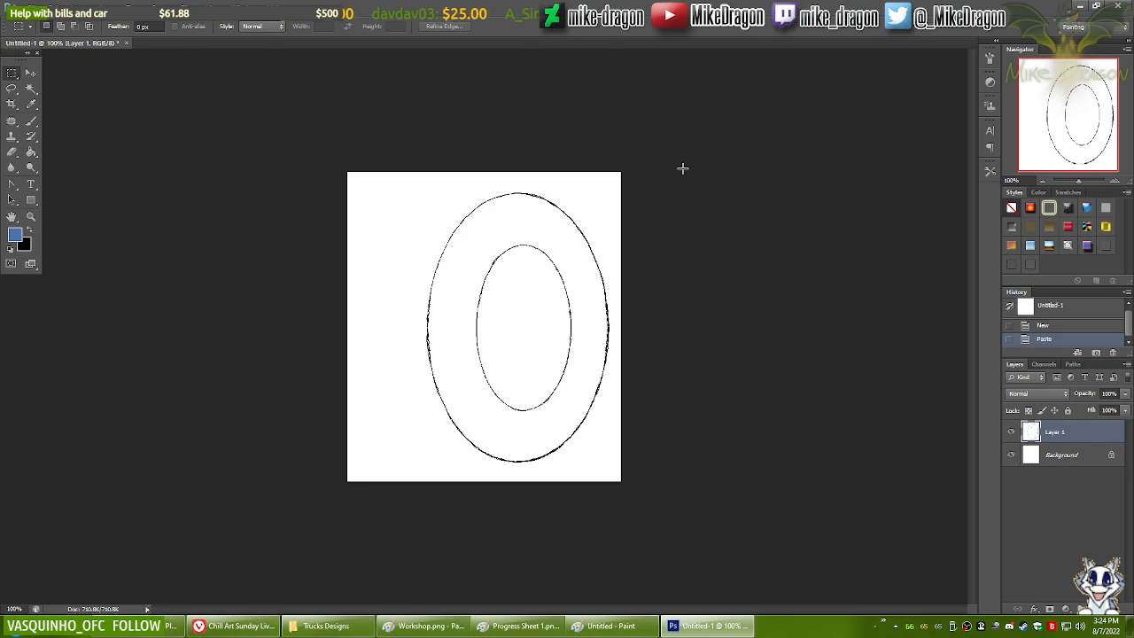
Step: Select the white area outside the tyre's outer ellipse with the Magic Wand, clear it, and deselect
key("ctrl+0")
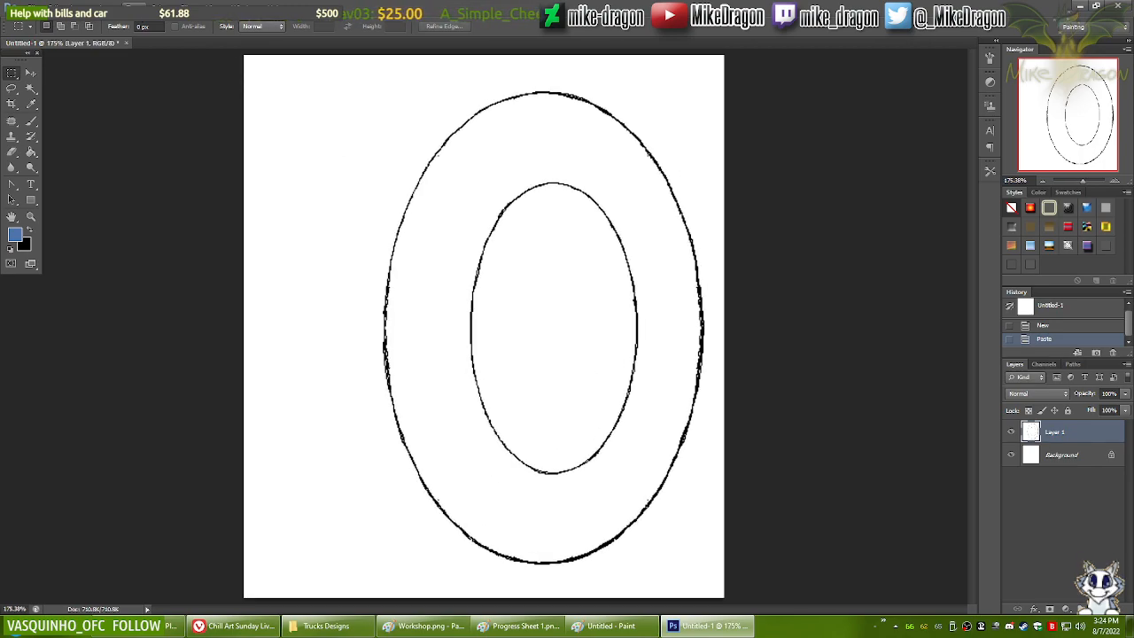
key("w")
left_click(329, 98)
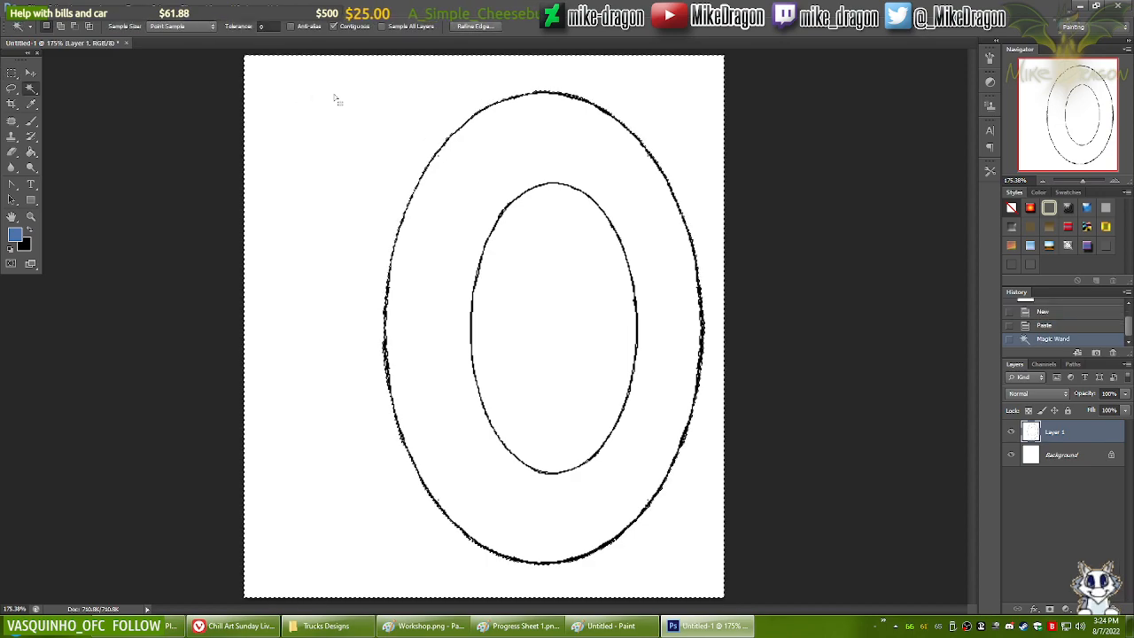
key("Delete")
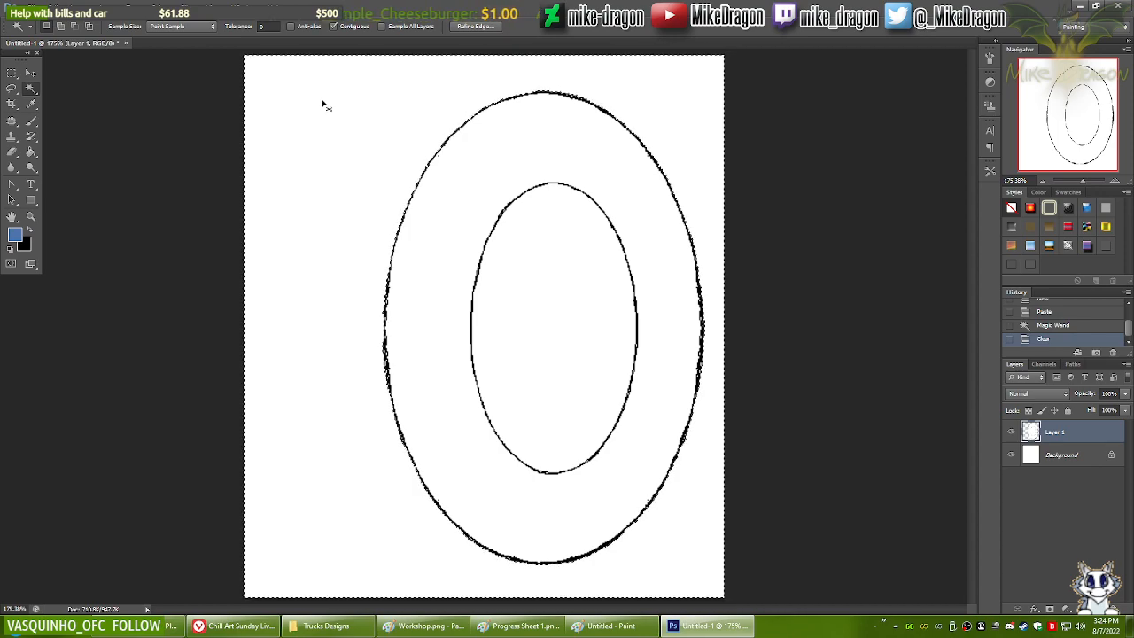
key("ctrl+d")
Step: Paste a centred copy of the trimmed tyre drawing as a new layer and delete the original Layer 1
key("ctrl+a")
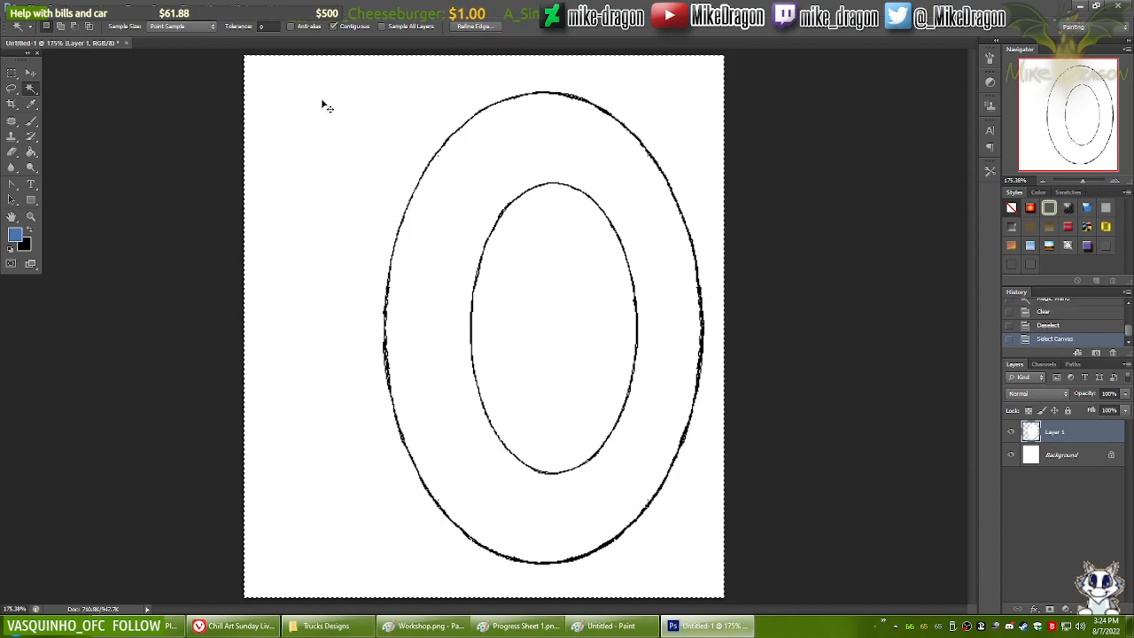
key("ctrl+v")
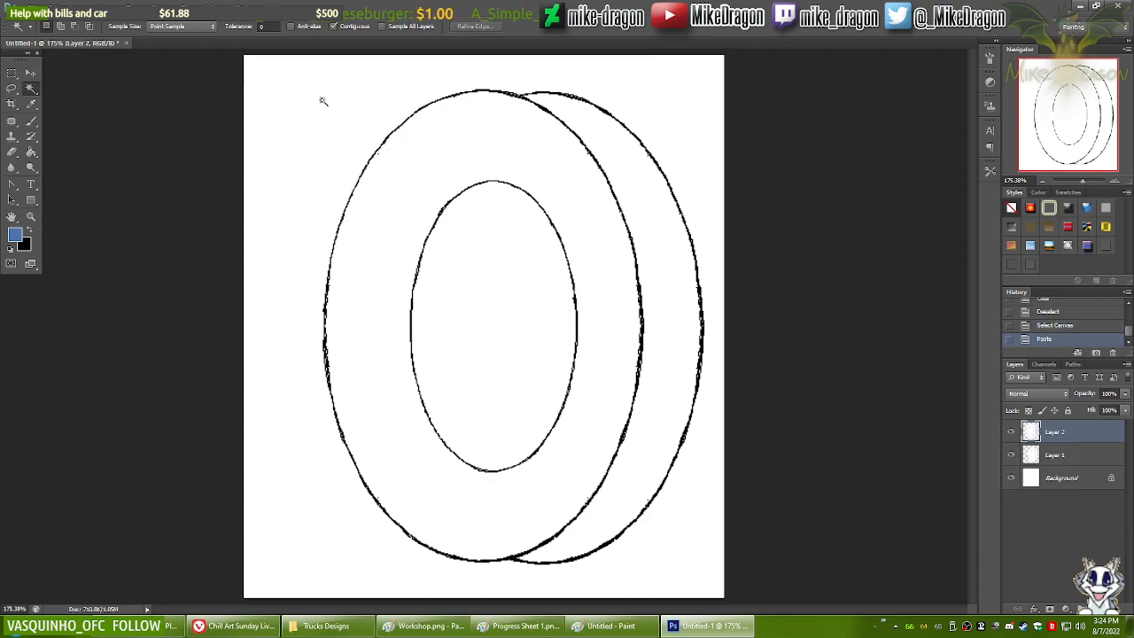
left_click(1049, 457)
key("Delete")
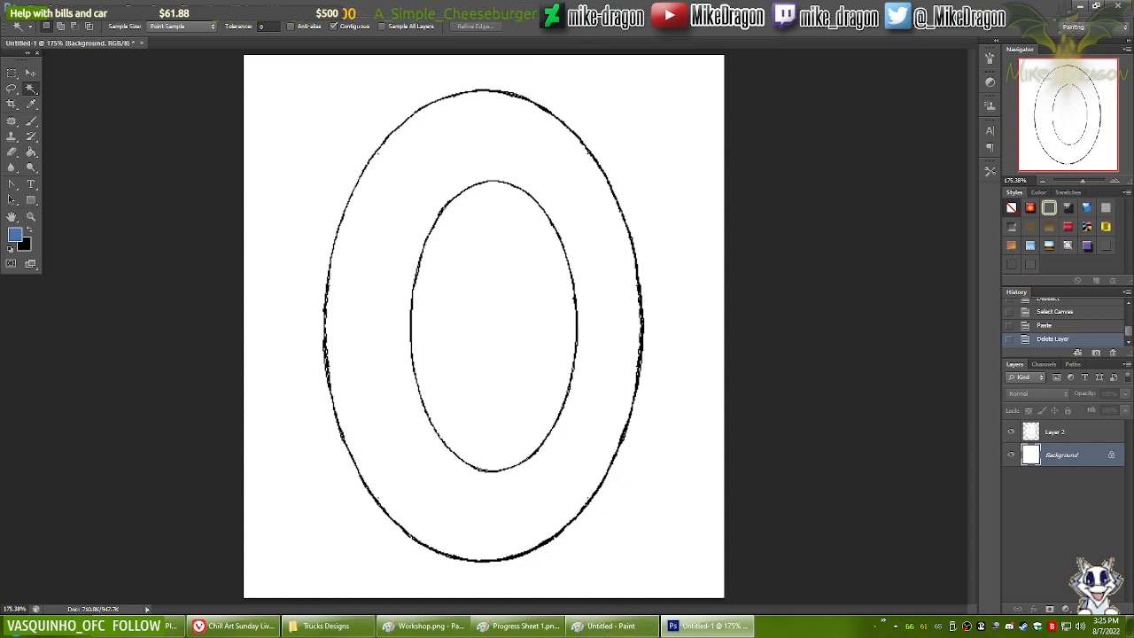
Step: Copy the small blue ellipse from Workshop.png in Paint and try pasting it beneath the tyre layer in Photoshop
left_click(425, 626)
left_click_drag(623, 247, 562, 332)
key("ctrl+c")
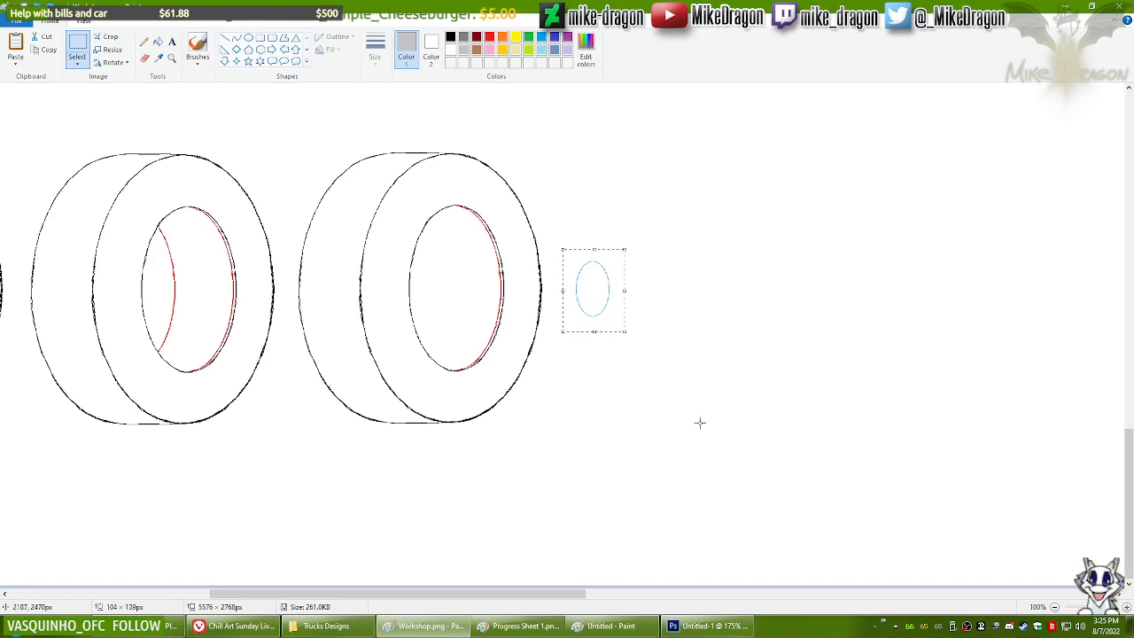
left_click(743, 626)
key("ctrl+v")
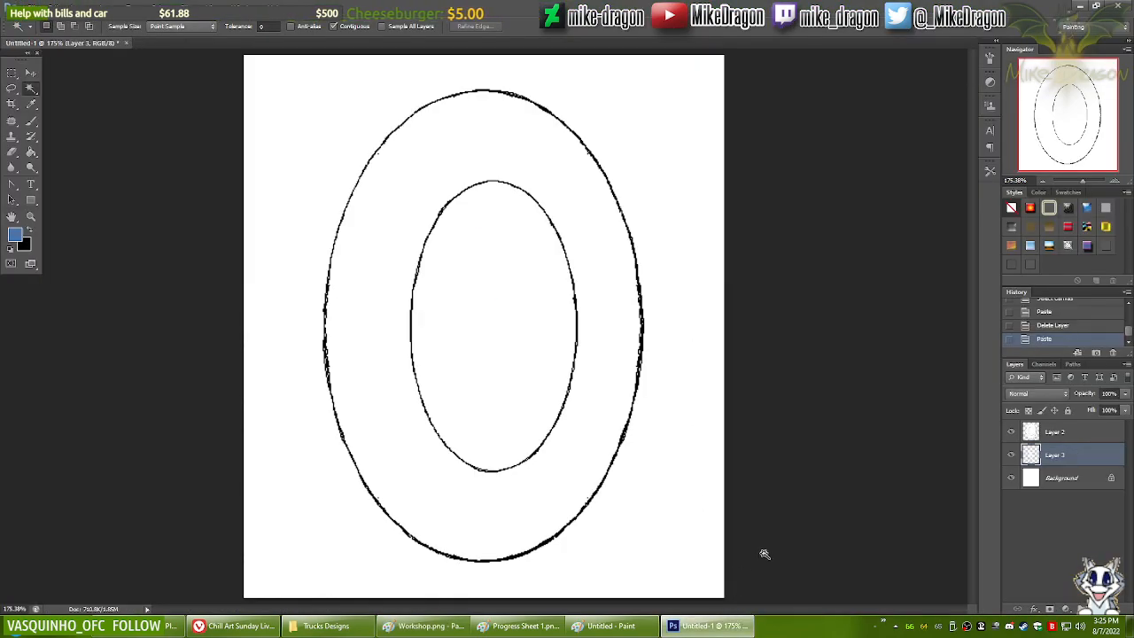
key("ctrl+z")
Step: Paste the blue ellipse above Layer 2, clear the white around it with the Magic Wand, and re-paste it centred
left_click(1058, 435)
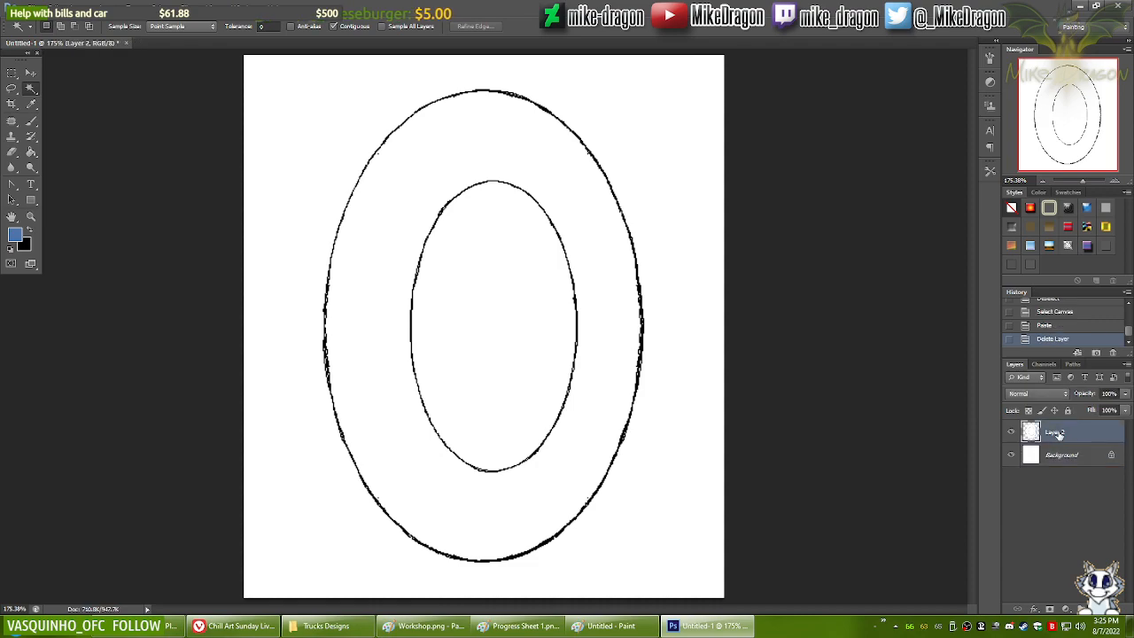
key("ctrl+v")
left_click(516, 359)
key("Delete")
key("ctrl+d")
key("ctrl+a")
key("Delete")
key("ctrl+d")
key("ctrl+v")
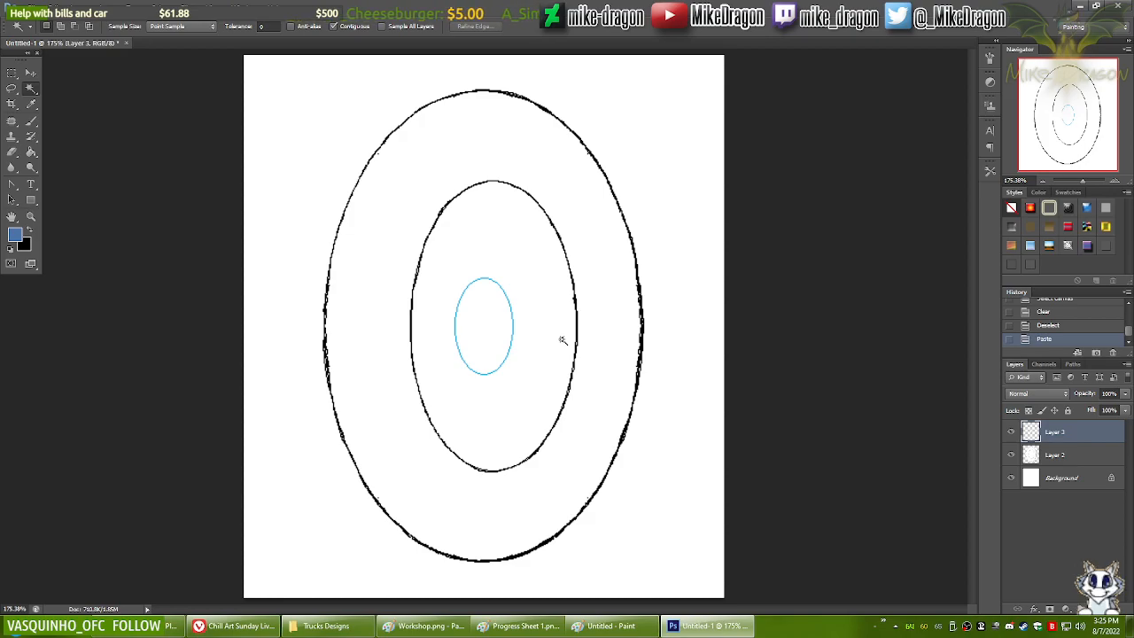
Step: Switch to the Vivaldi browser and search the web for "Truck wheels" in a new tab
left_click(239, 626)
key("ctrl+t")
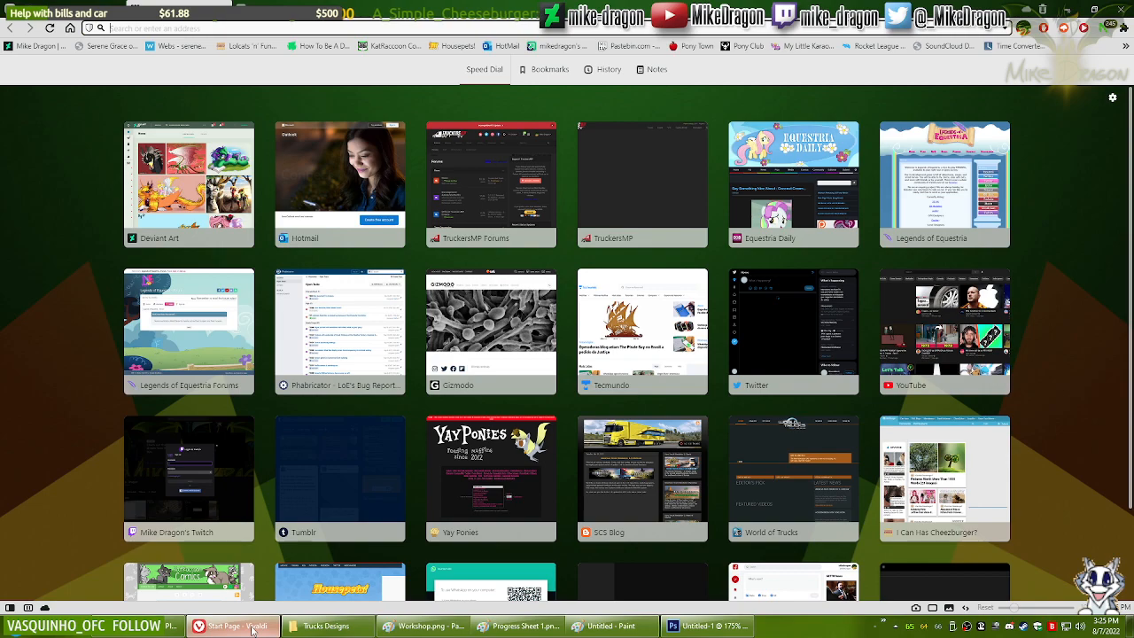
type("Truck")
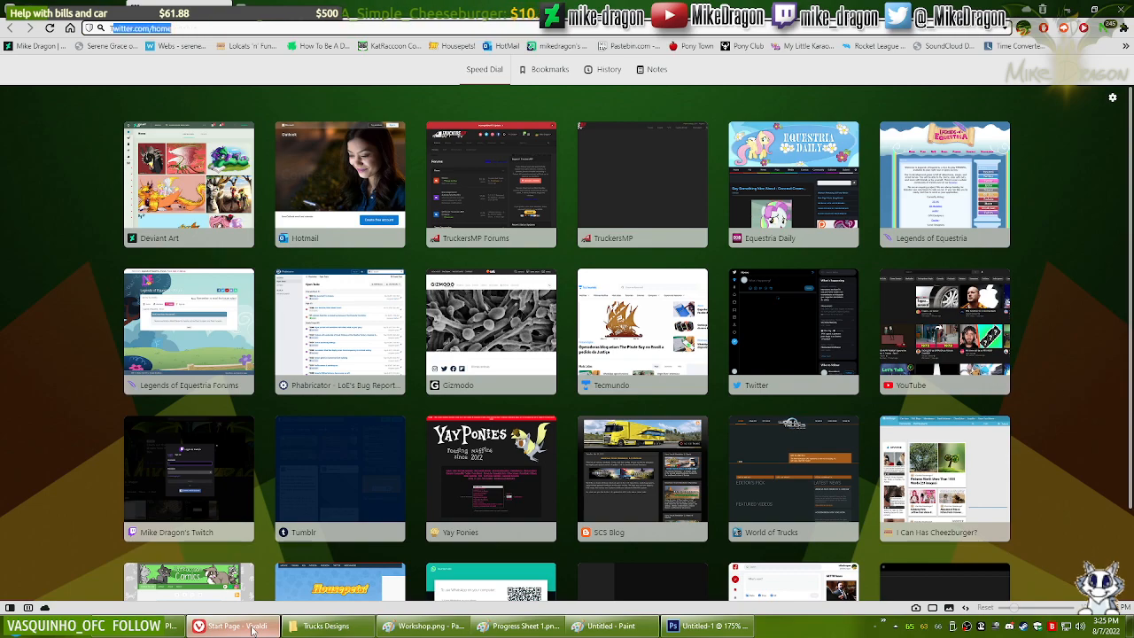
type(" wheels")
key("Return")
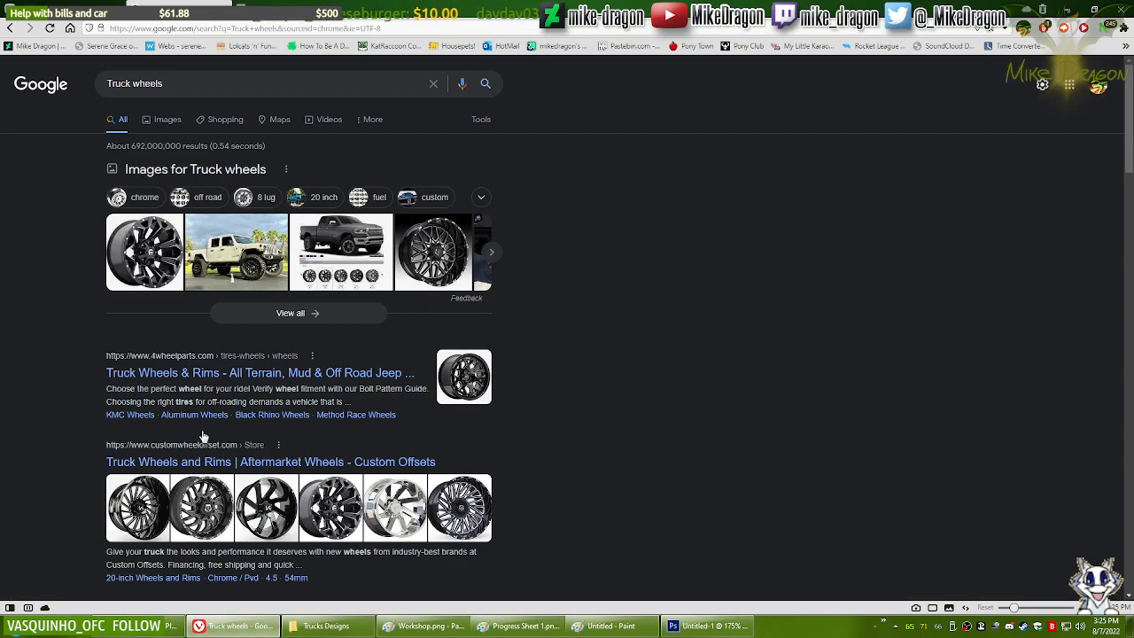
Step: Refine the search to "Tractor Truck wheels" and show the image results
double_click(129, 84)
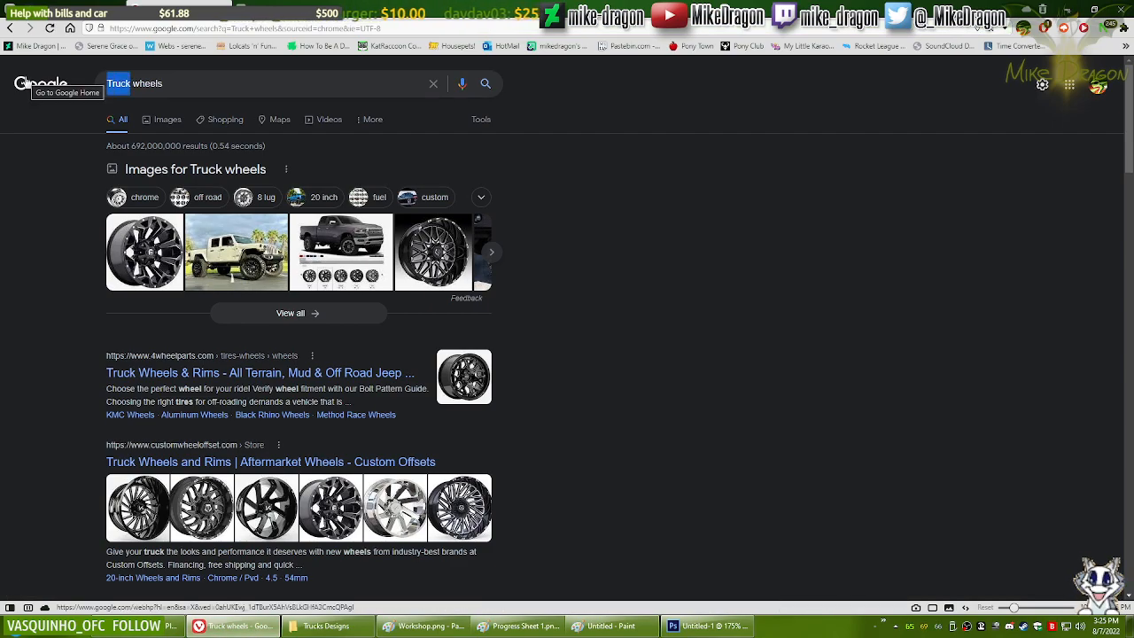
key("Right")
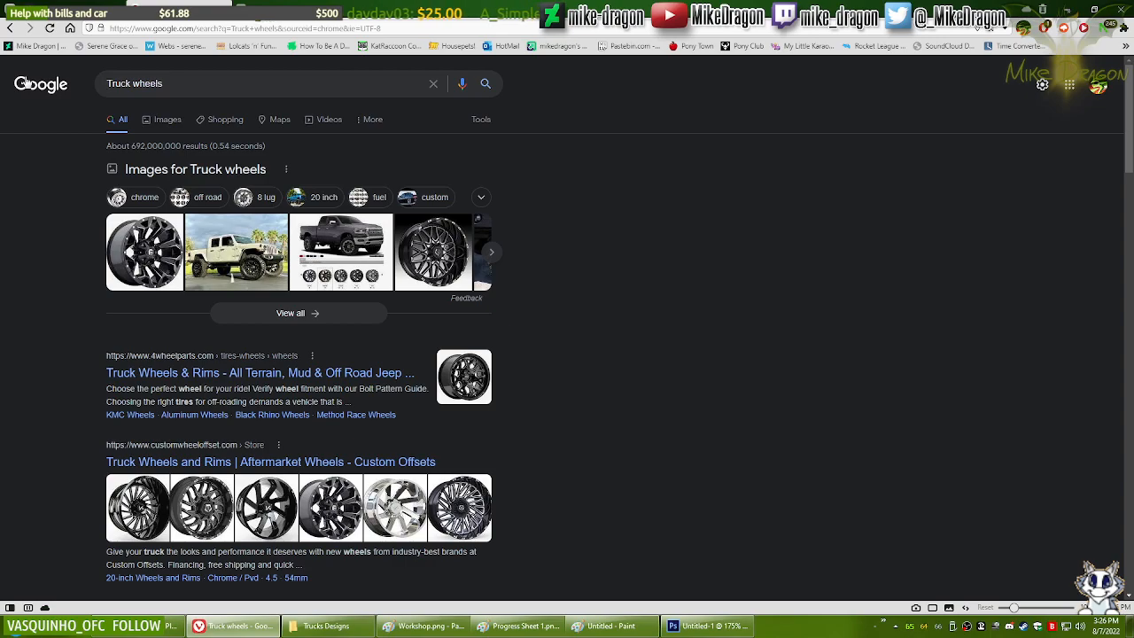
type("Tractor")
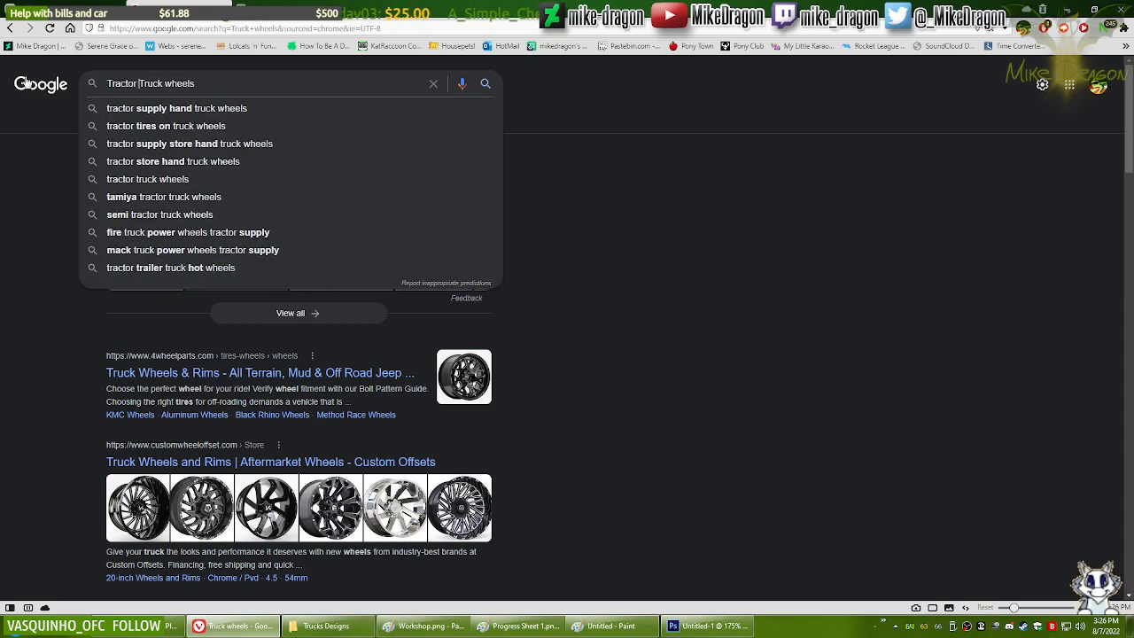
key("Return")
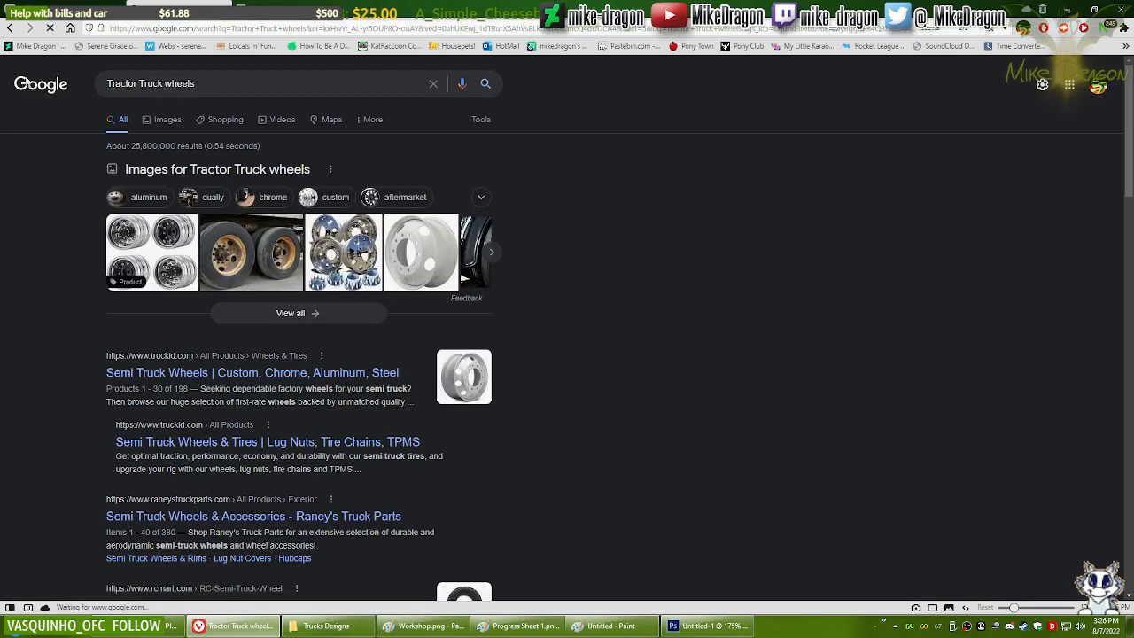
left_click(168, 119)
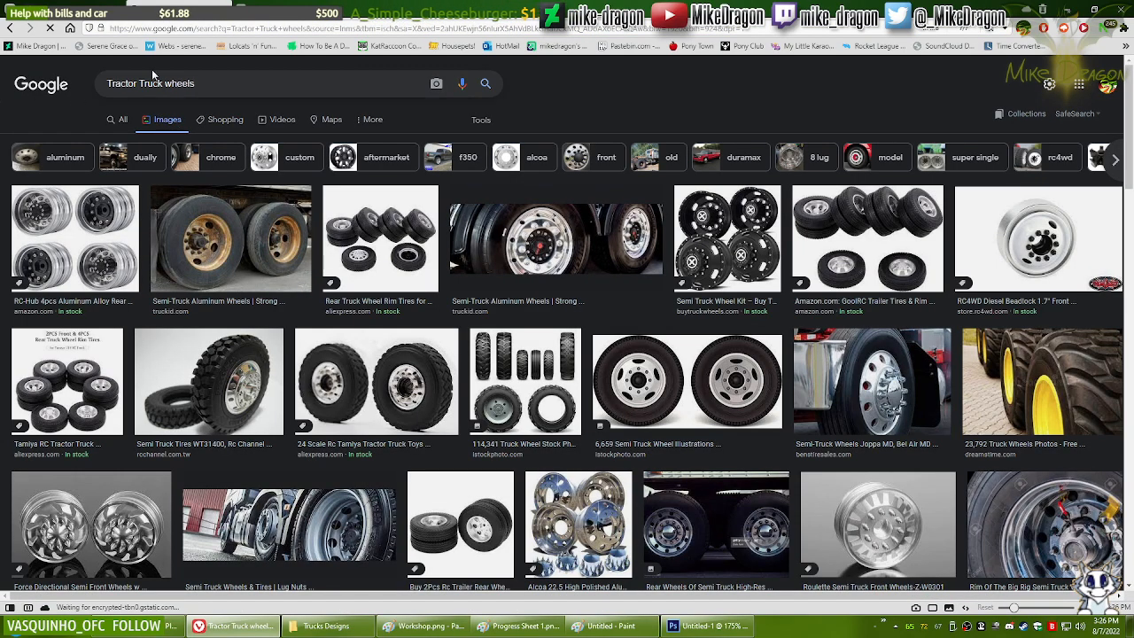
Step: Search images for "Tractor Truck back wheels" and look through the results and related images for rear wheel references
left_click(165, 84)
type("back")
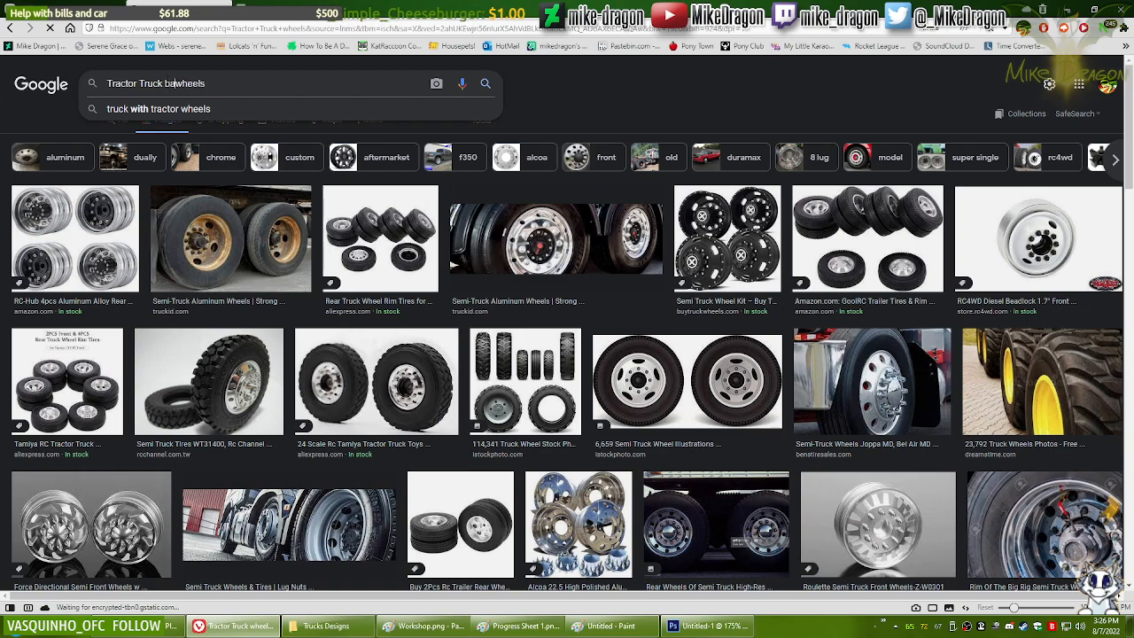
key("Return")
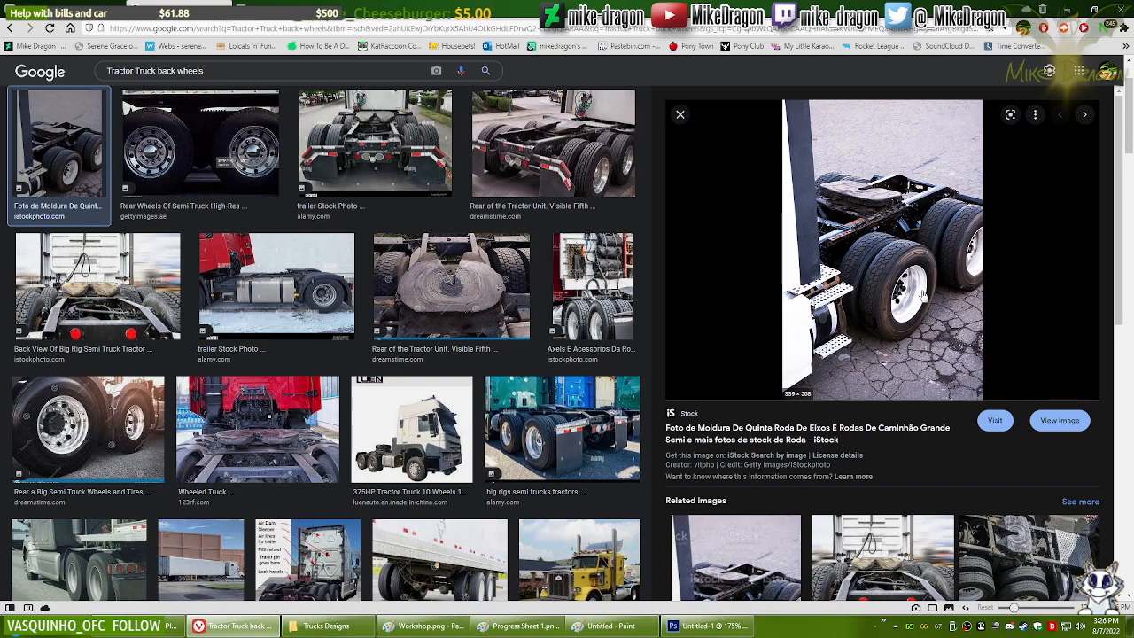
scroll(904, 336, "down", 1)
scroll(904, 336, "down", 3)
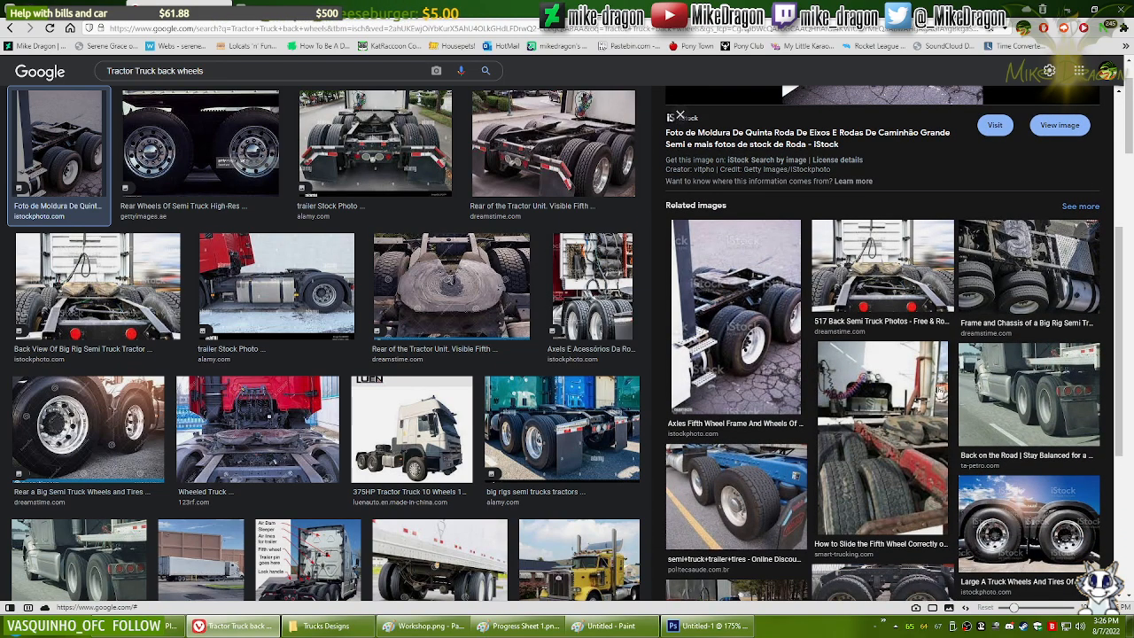
scroll(833, 459, "down", 3)
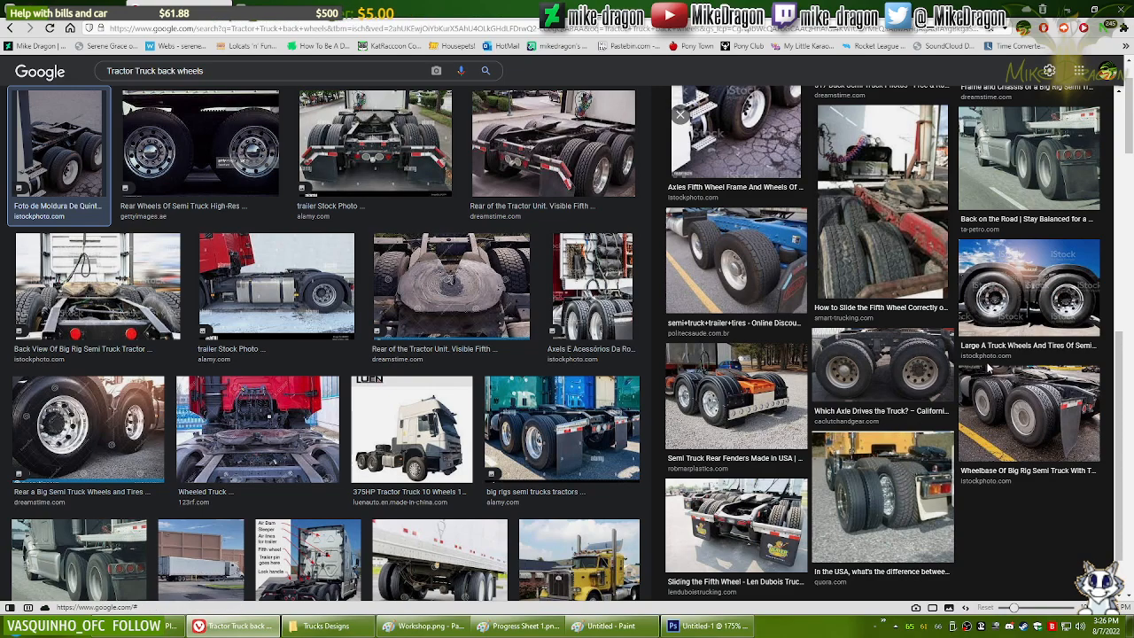
scroll(871, 383, "down", 1)
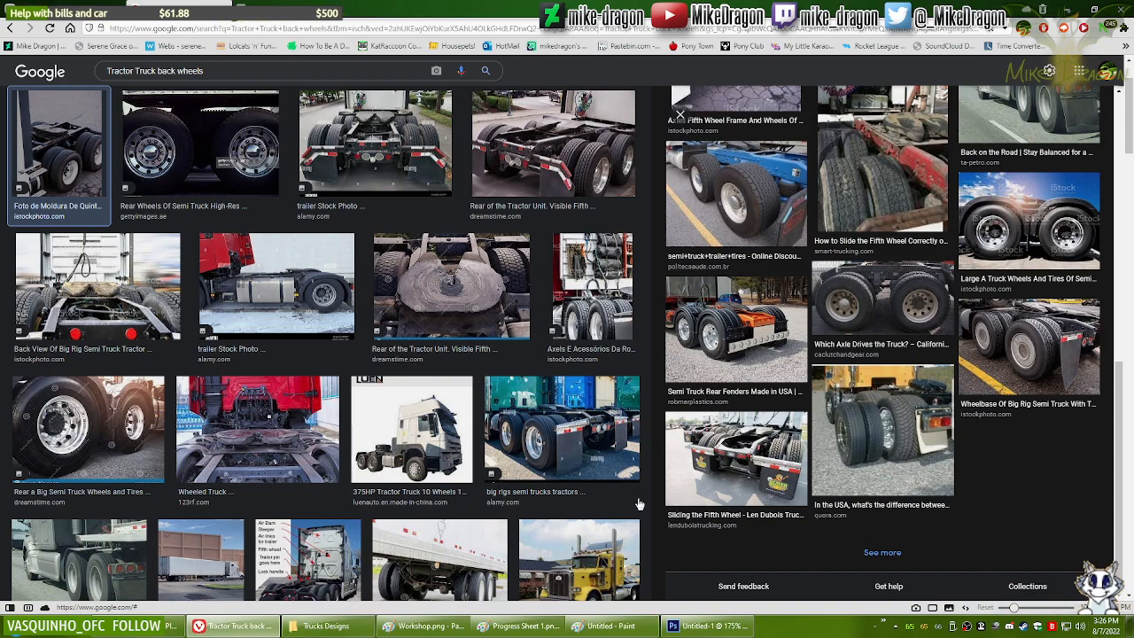
scroll(638, 497, "down", 3)
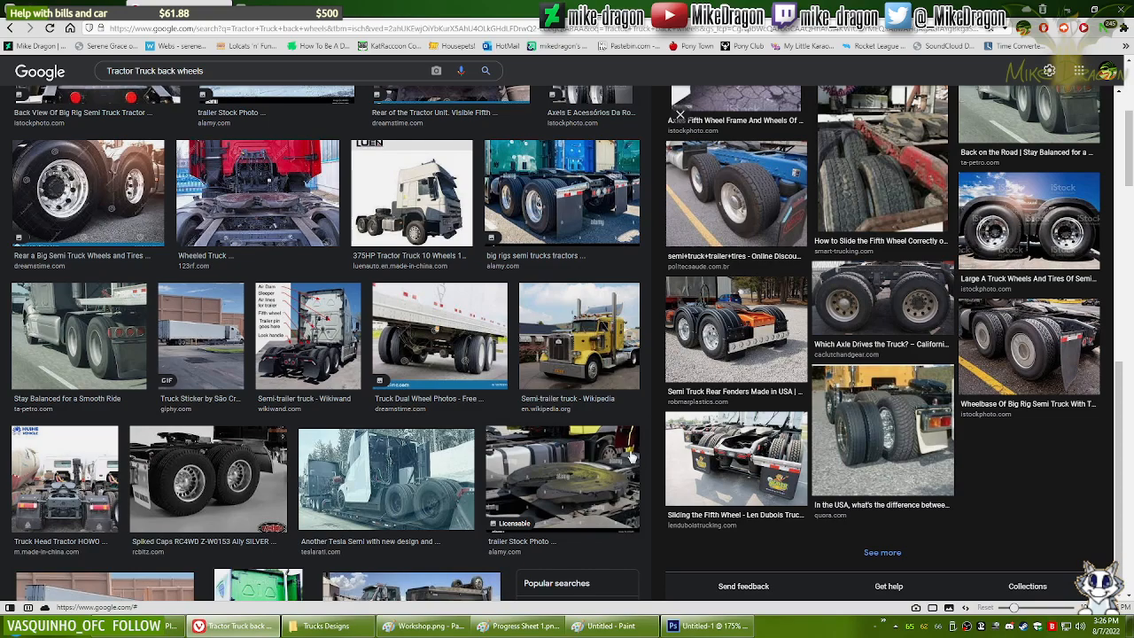
scroll(631, 456, "down", 3)
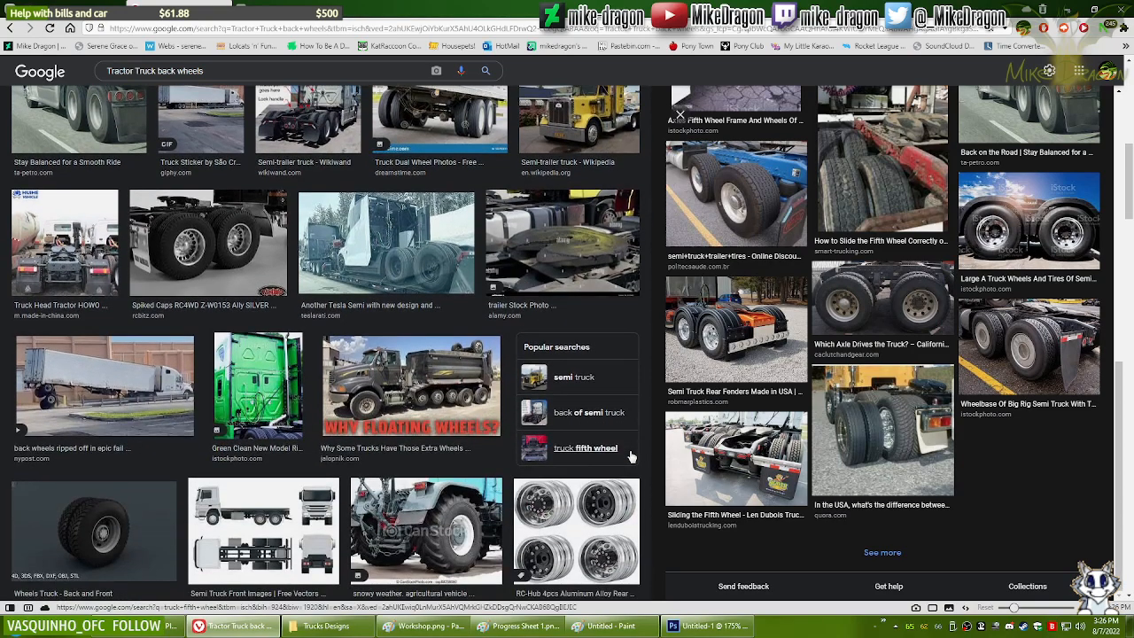
Step: Preview the ripped-off back wheels photo and the aluminum alloy rear rims, and examine the related rim images
left_click(63, 399)
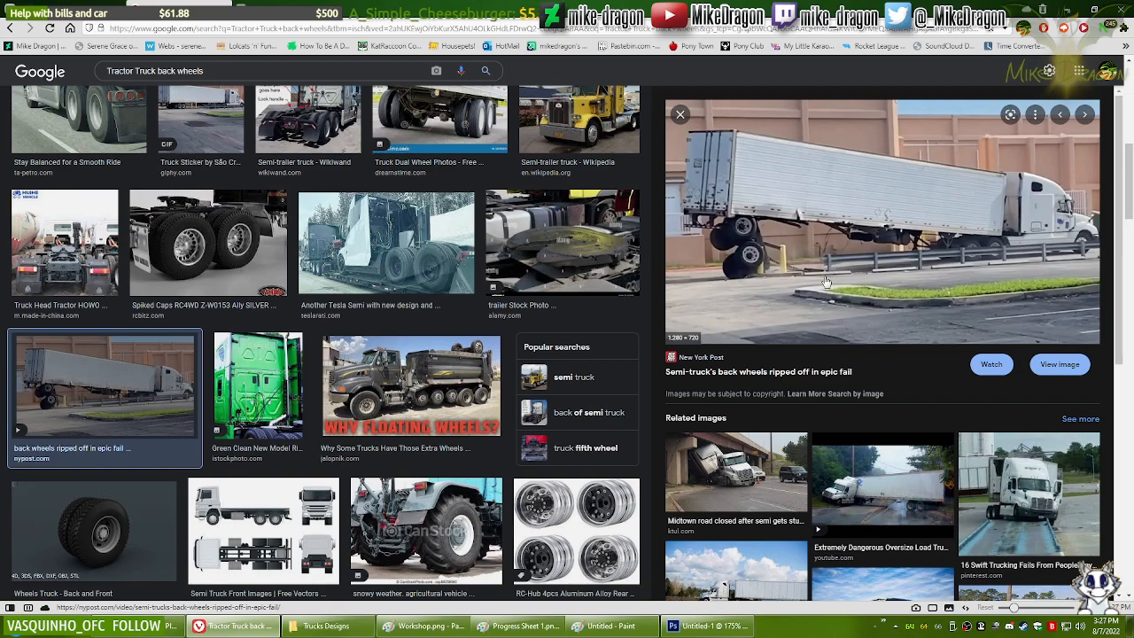
left_click(496, 296)
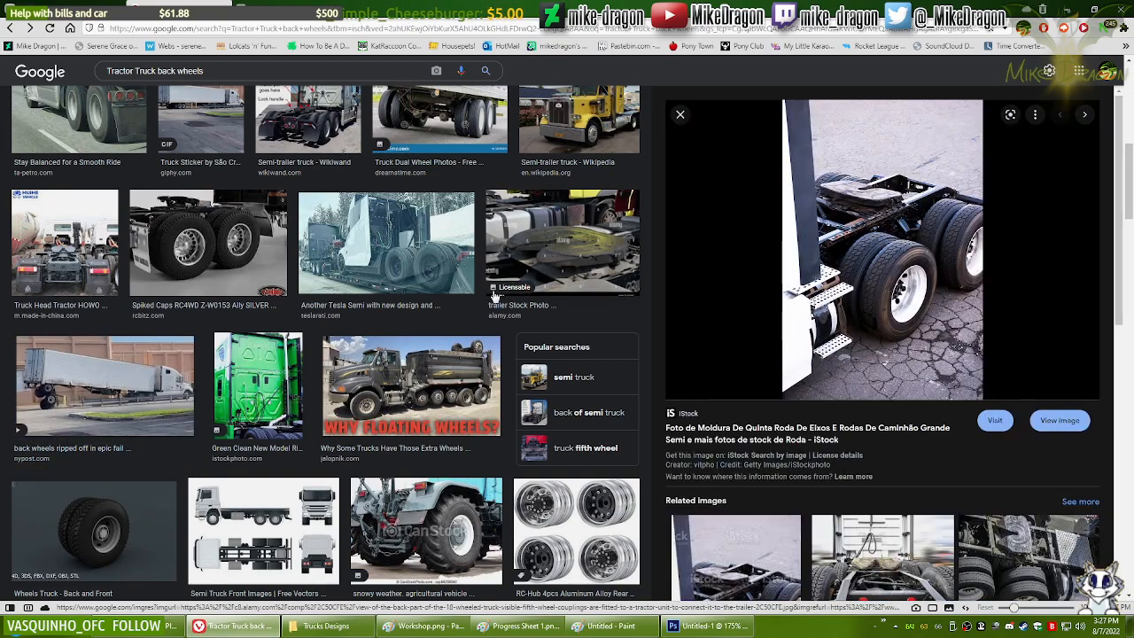
left_click(582, 554)
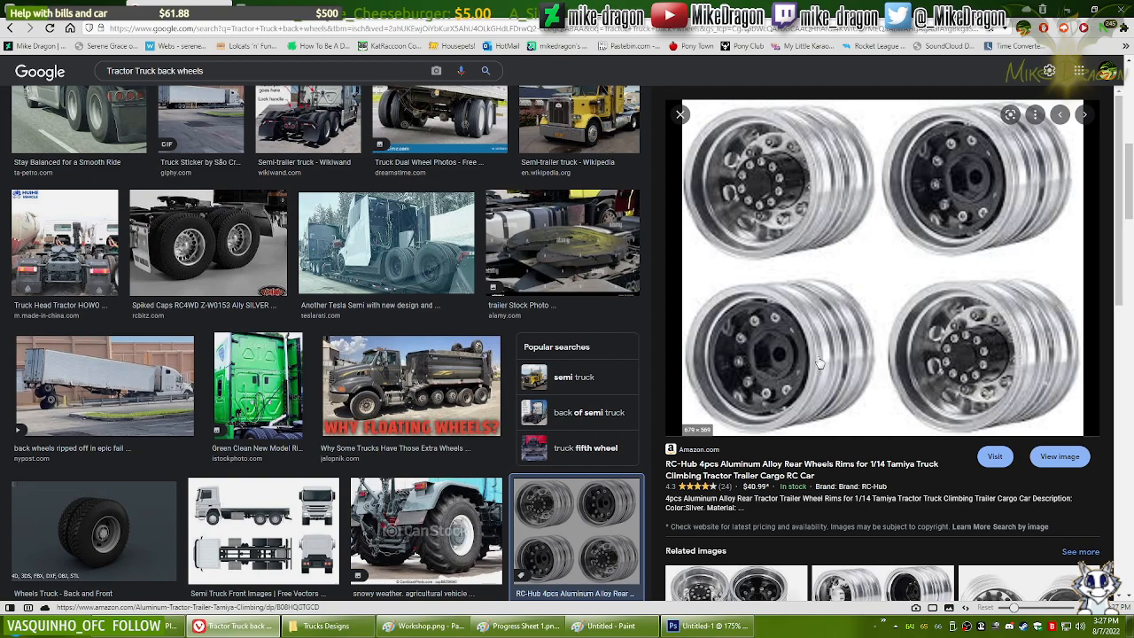
scroll(822, 361, "down", 3)
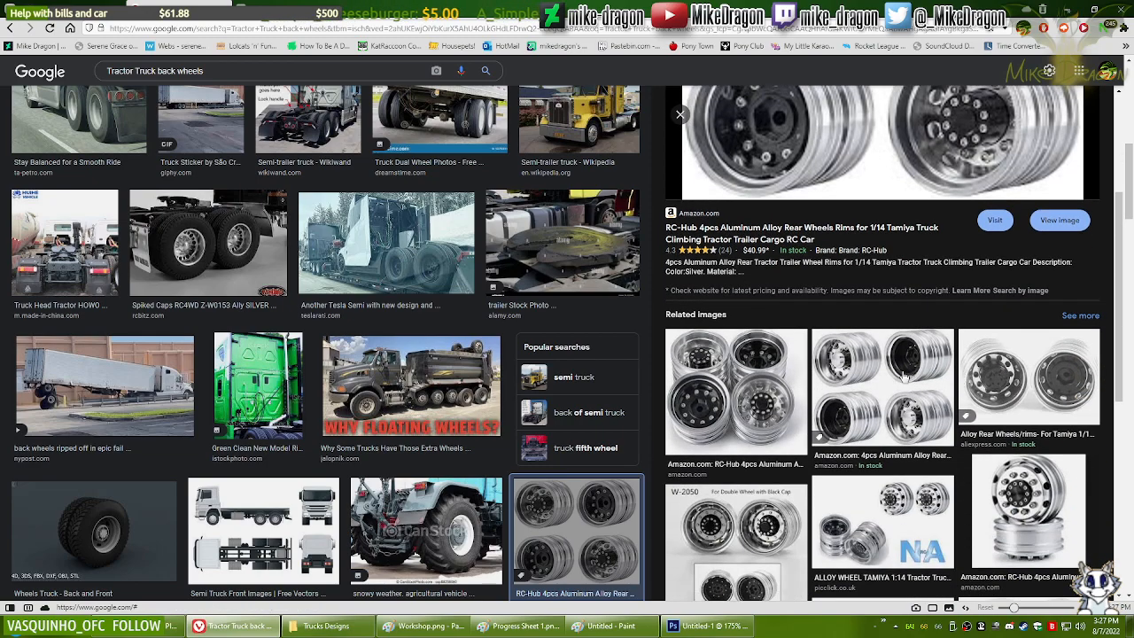
left_click(861, 388)
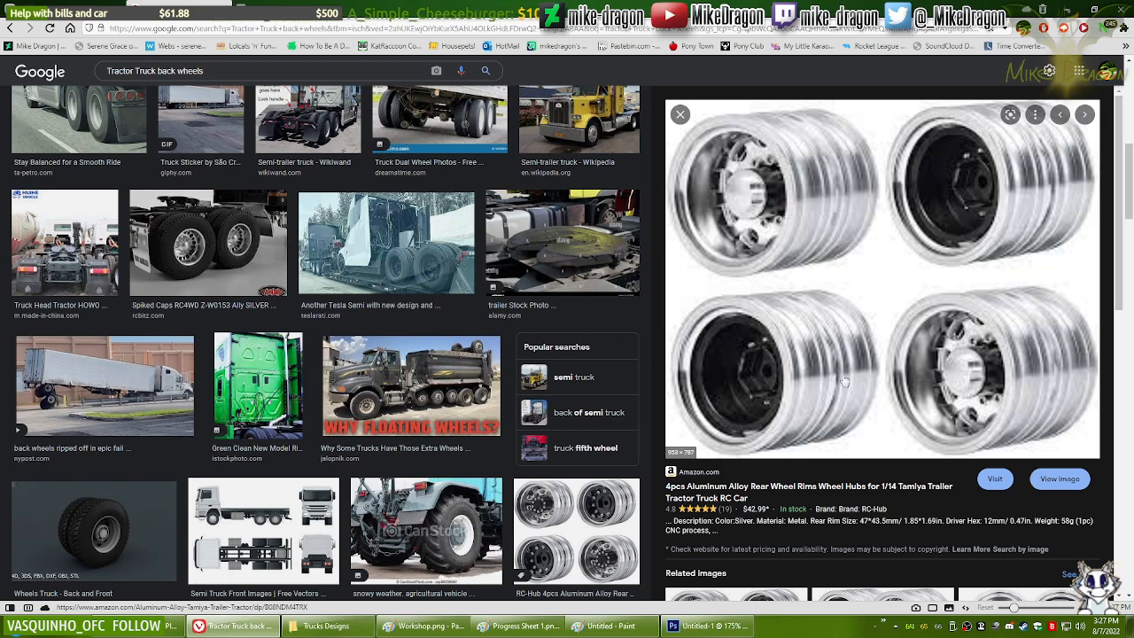
scroll(866, 376, "down", 4)
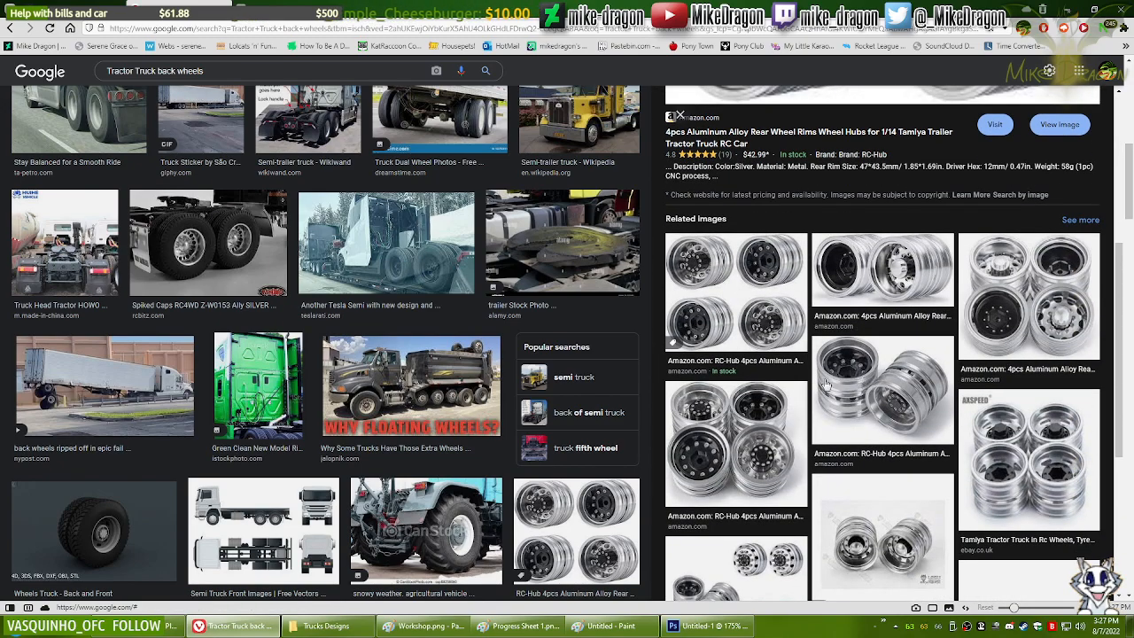
scroll(490, 447, "down", 4)
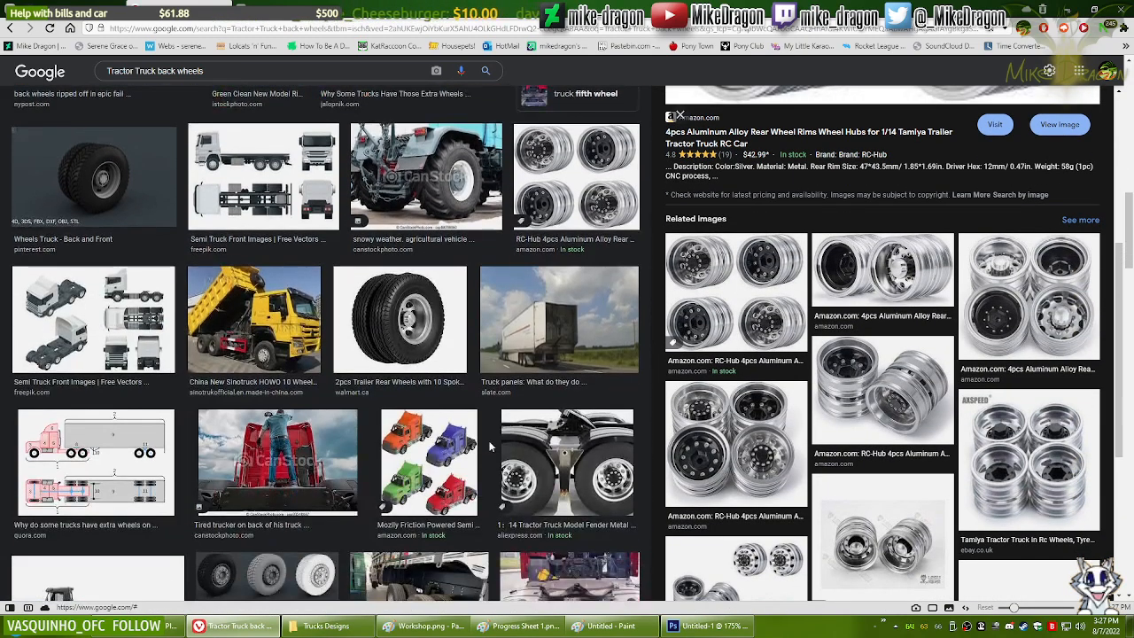
Step: Preview the yellow Sinotruk HOWO truck and the iStock close-up of semi truck wheels and tires
left_click(303, 364)
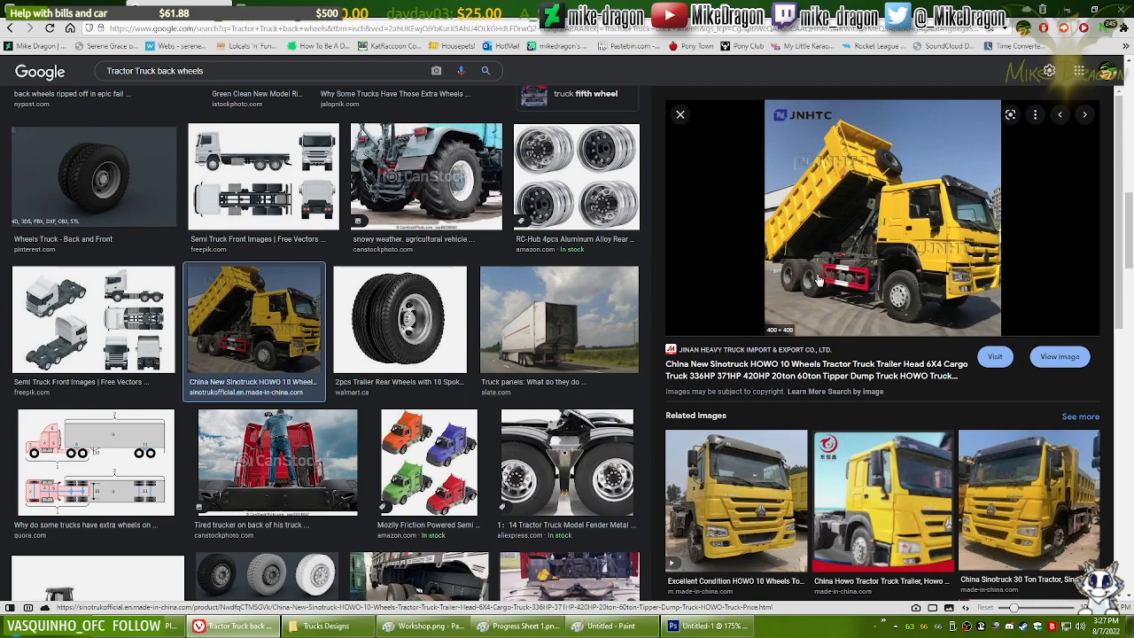
scroll(384, 354, "down", 5)
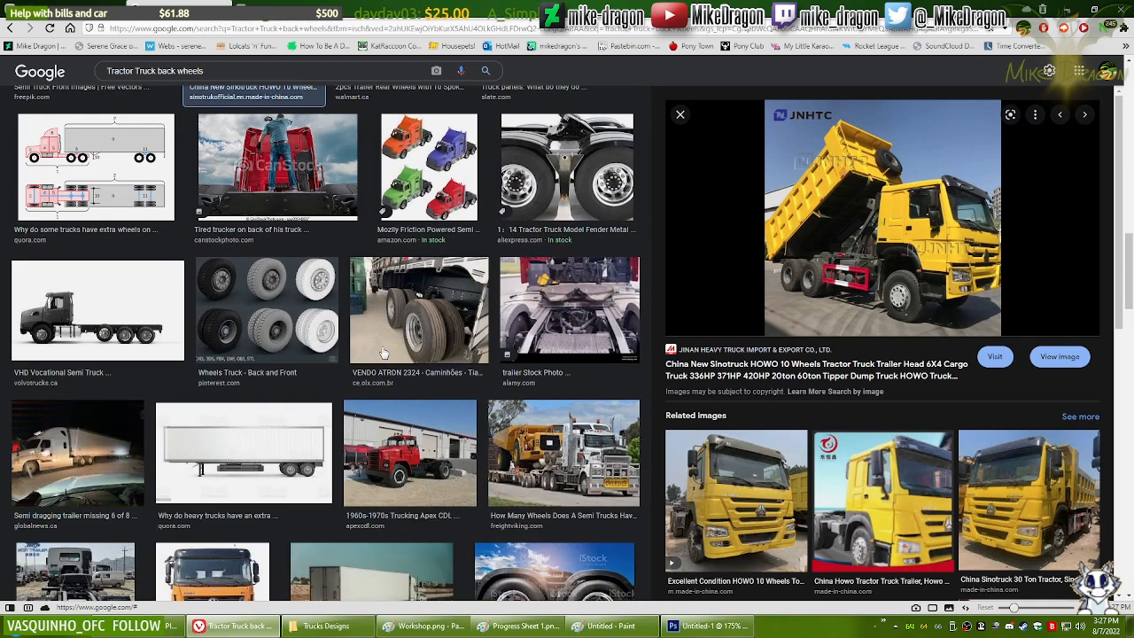
scroll(383, 352, "down", 4)
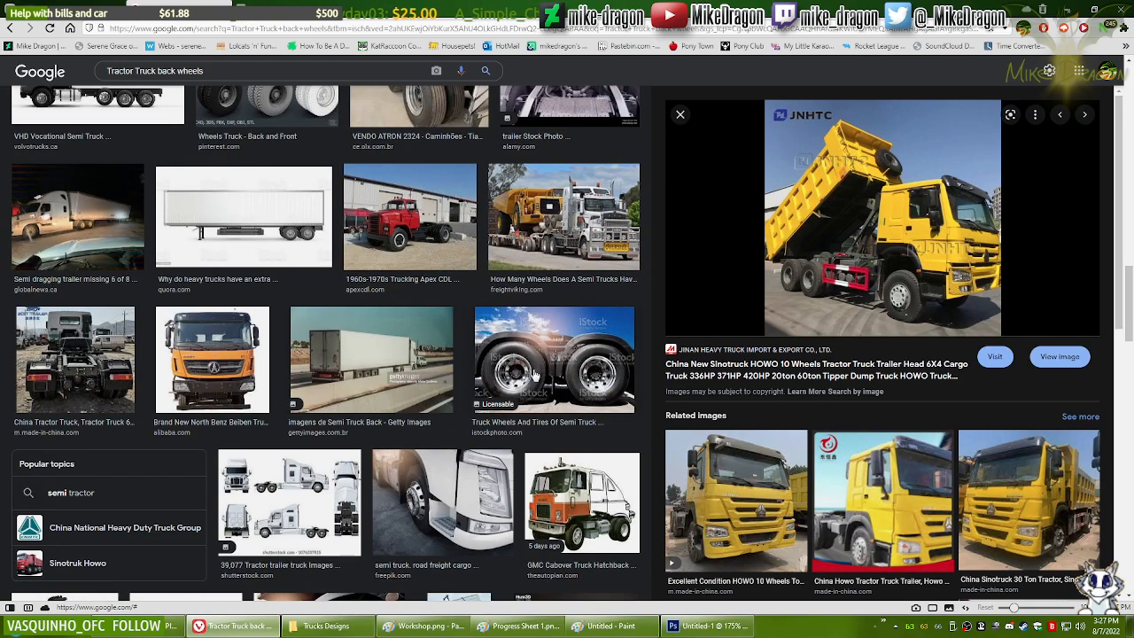
left_click(536, 374)
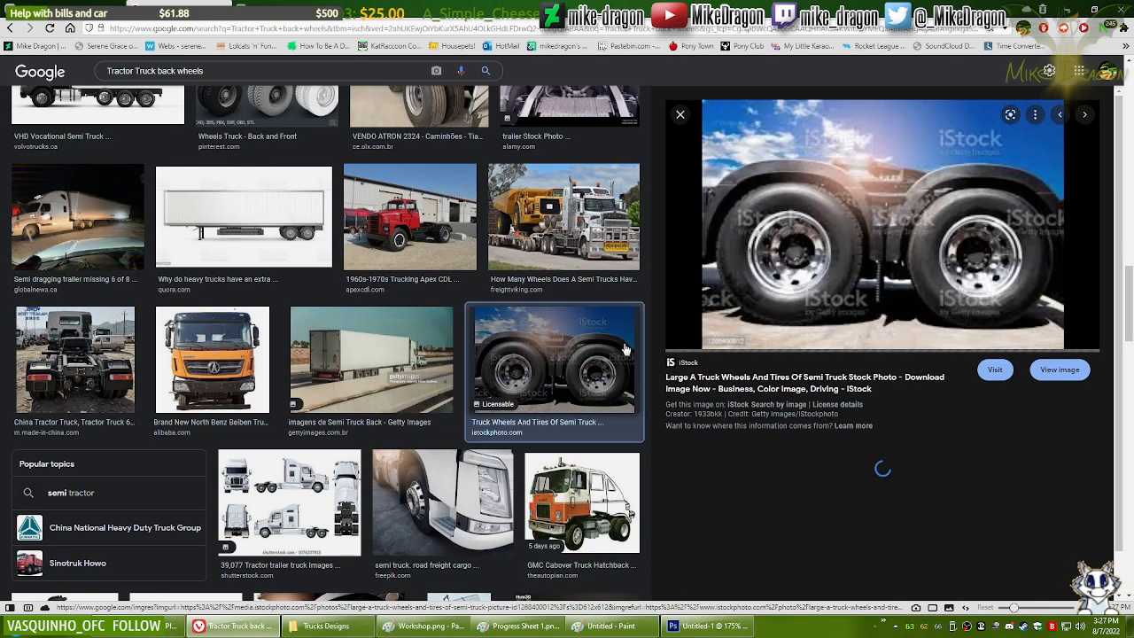
Step: Switch to Photoshop and nudge the blue hub ellipse on Layer 3 a few pixels to the left
left_click(706, 628)
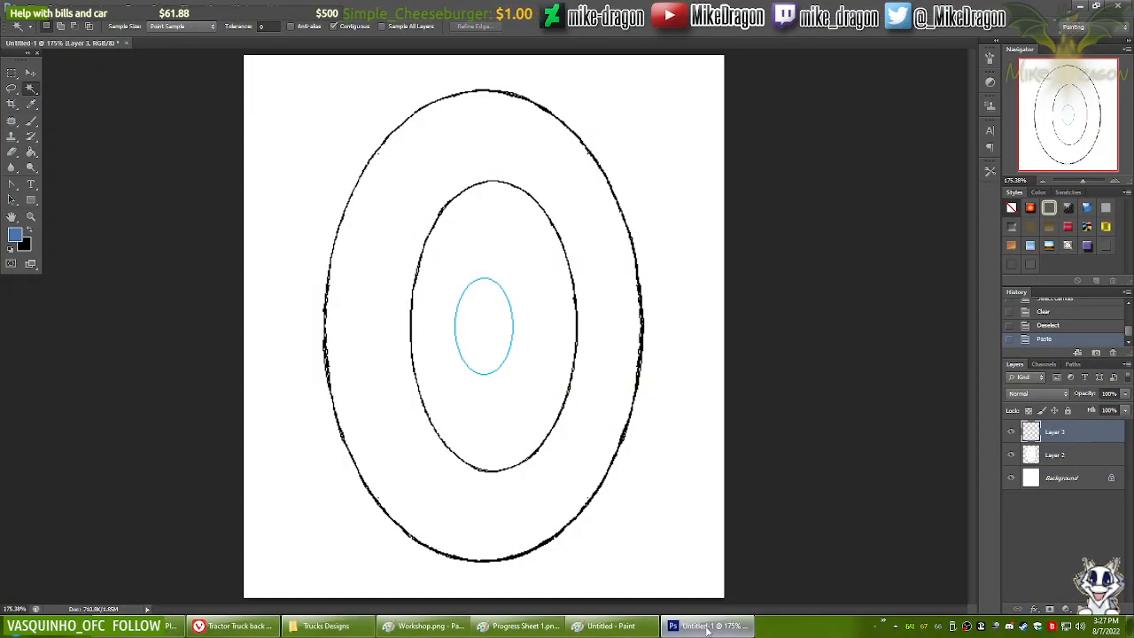
key("v")
key("Left")
key("Left")
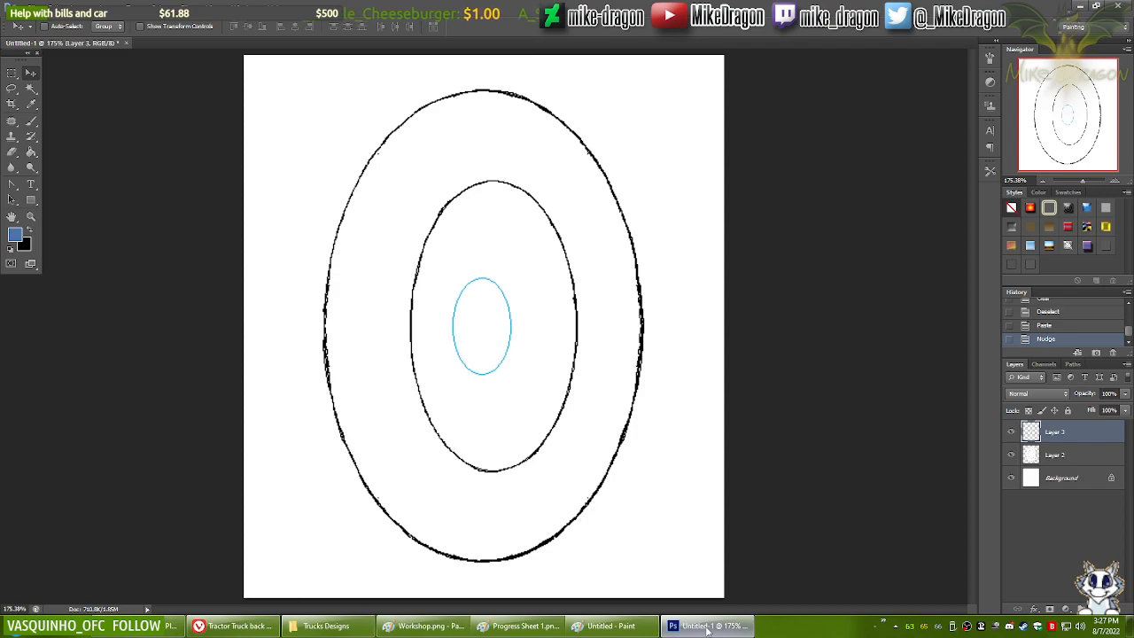
key("Left")
key("Left")
key("Right")
key("Left")
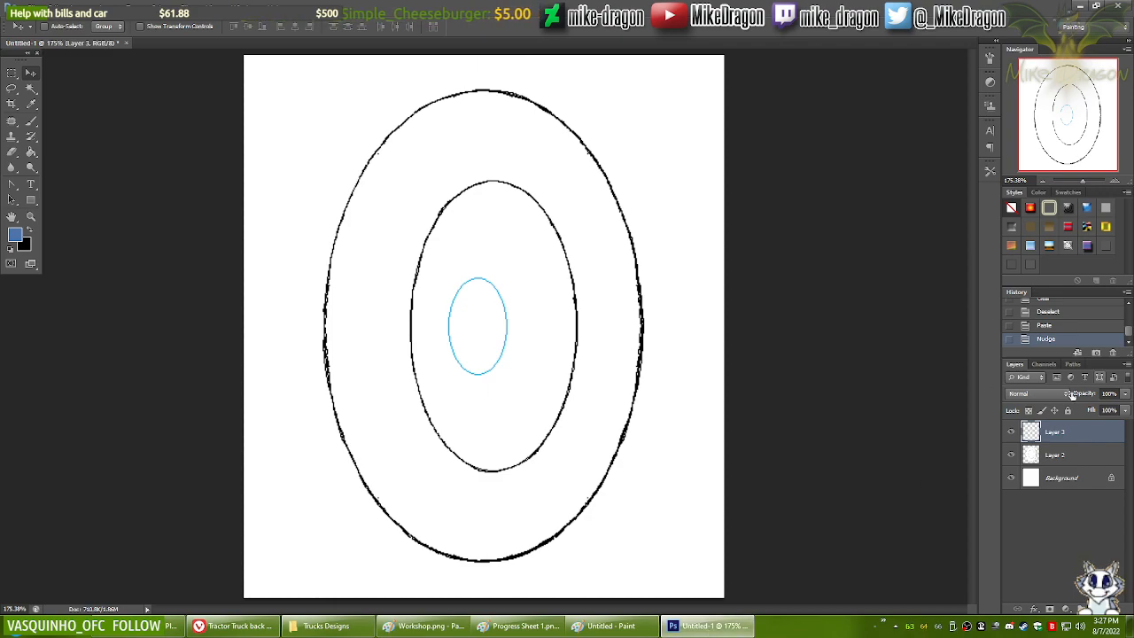
Step: Merge Layer 3 down into Layer 2, copy the whole canvas, and switch to Workshop.png in Paint
right_click(1054, 429)
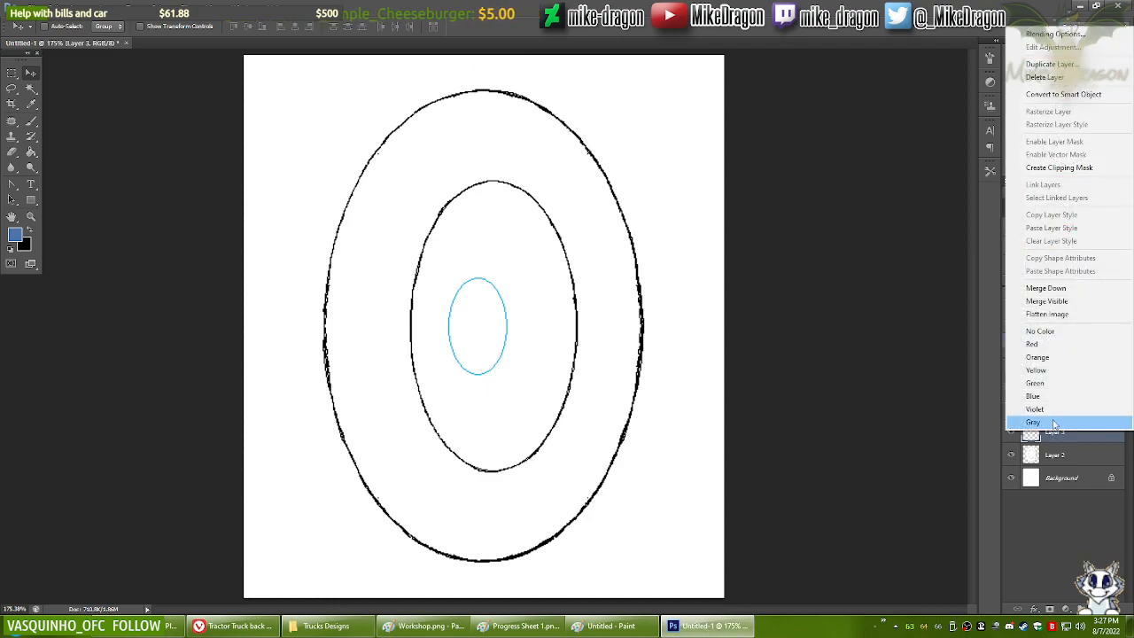
left_click(1042, 290)
key("ctrl+a")
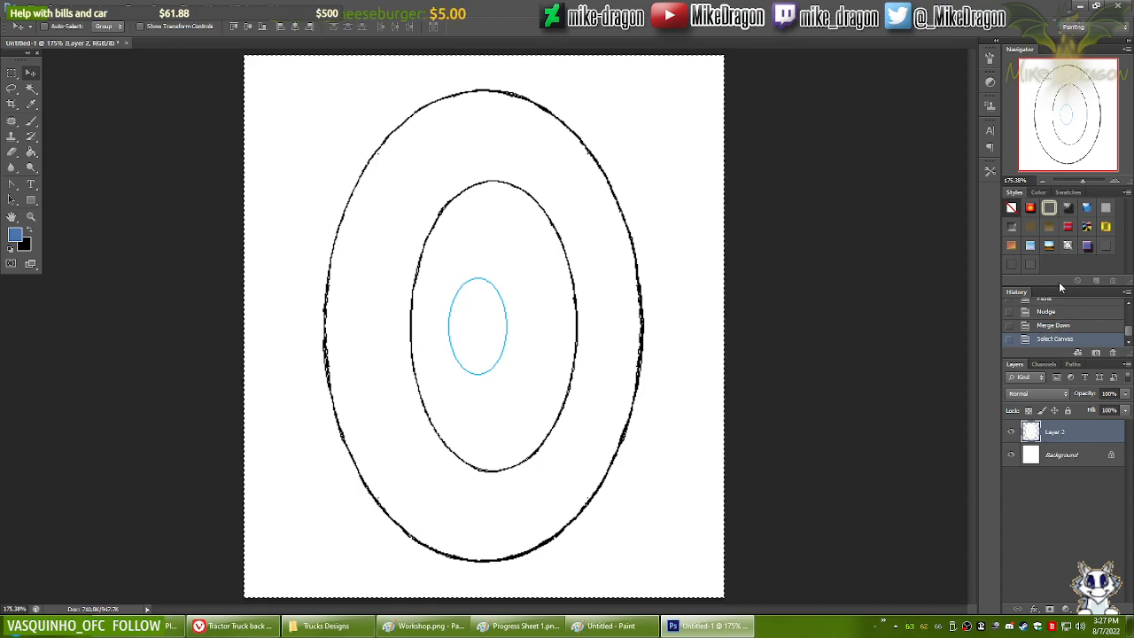
left_click(453, 625)
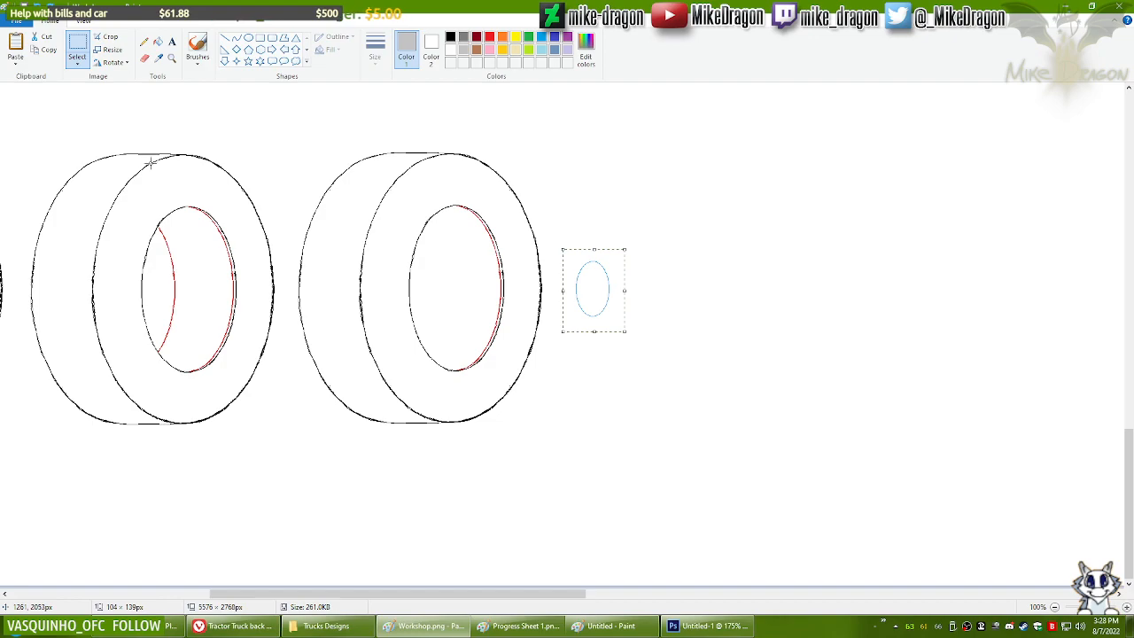
key("ctrl+v")
left_click_drag(94, 215, 436, 294)
key("Delete")
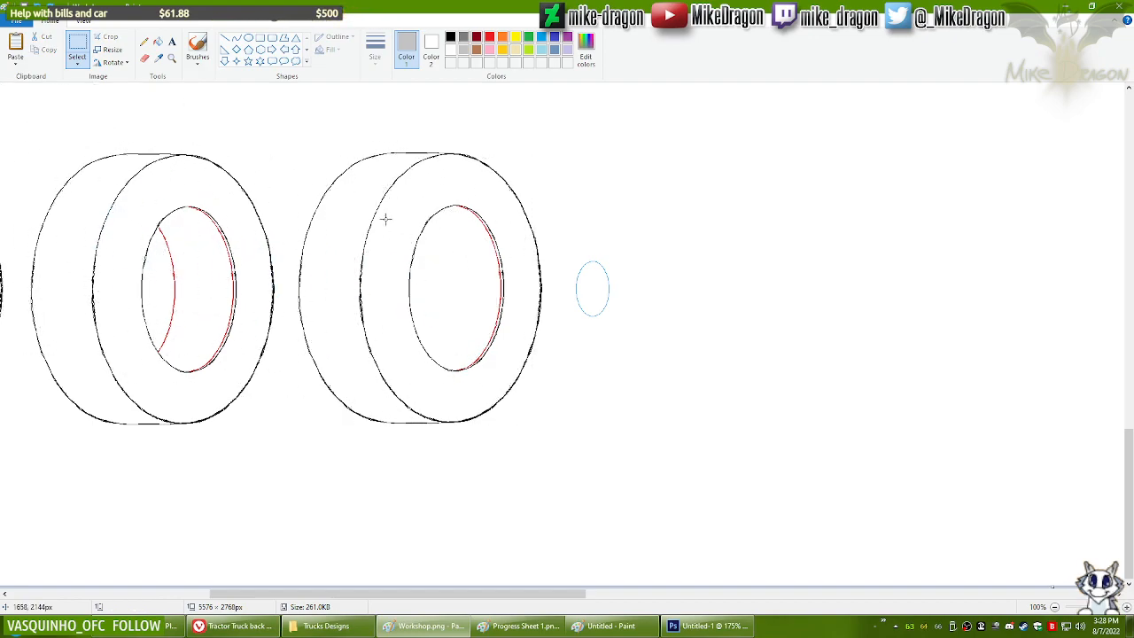
Step: Paste the copied wheel with its blue hub ellipse into Workshop.png and align it exactly over the rightmost tyre
scroll(386, 226, "up", 1)
scroll(912, 297, "down", 4)
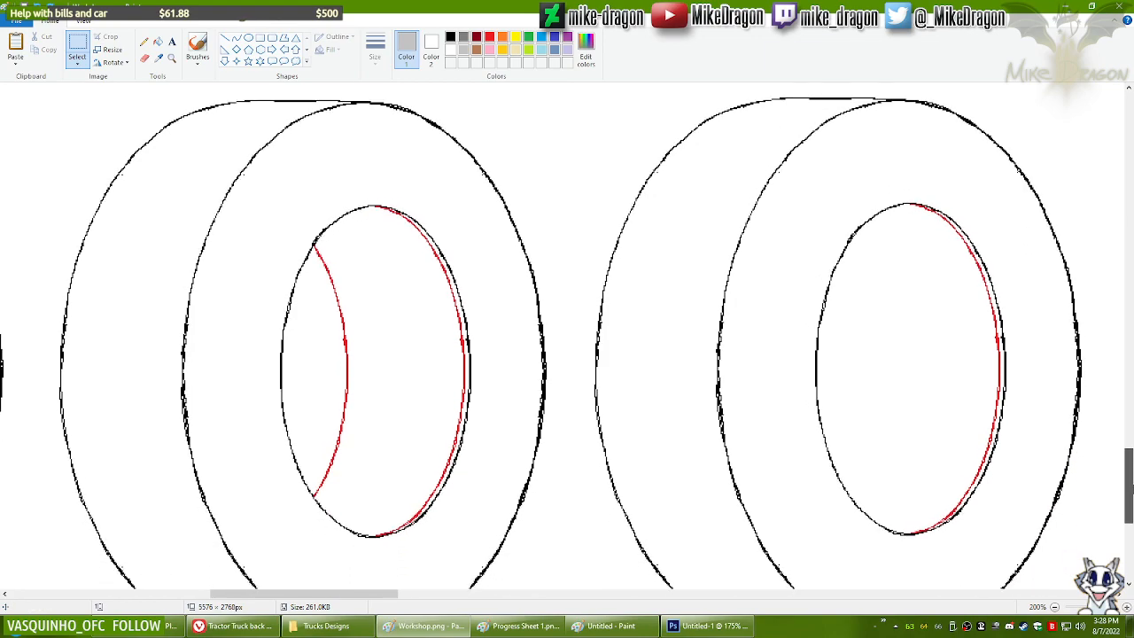
left_click_drag(344, 595, 386, 603)
key("ctrl+v")
left_click_drag(177, 337, 638, 311)
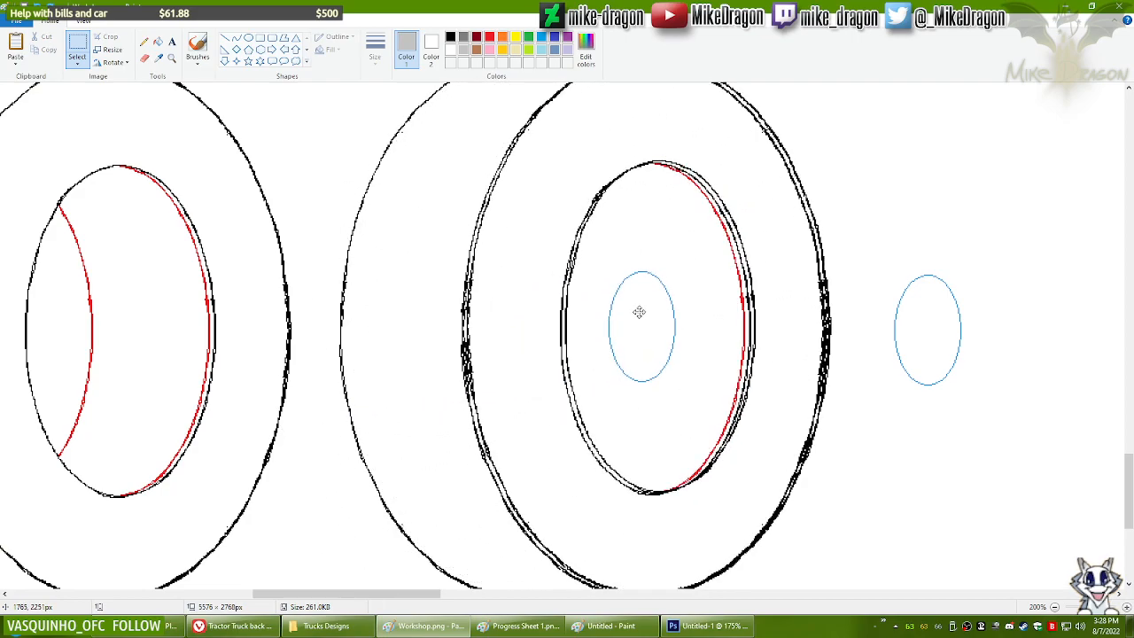
key("Down")
key("Left")
key("Down")
key("Left")
key("Left")
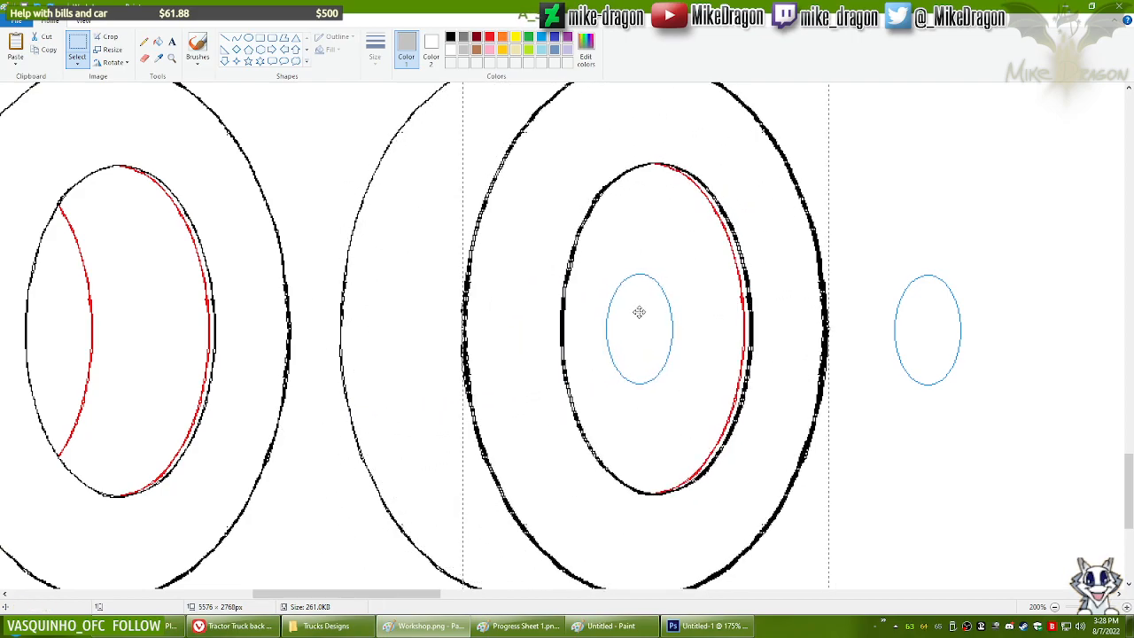
key("Left")
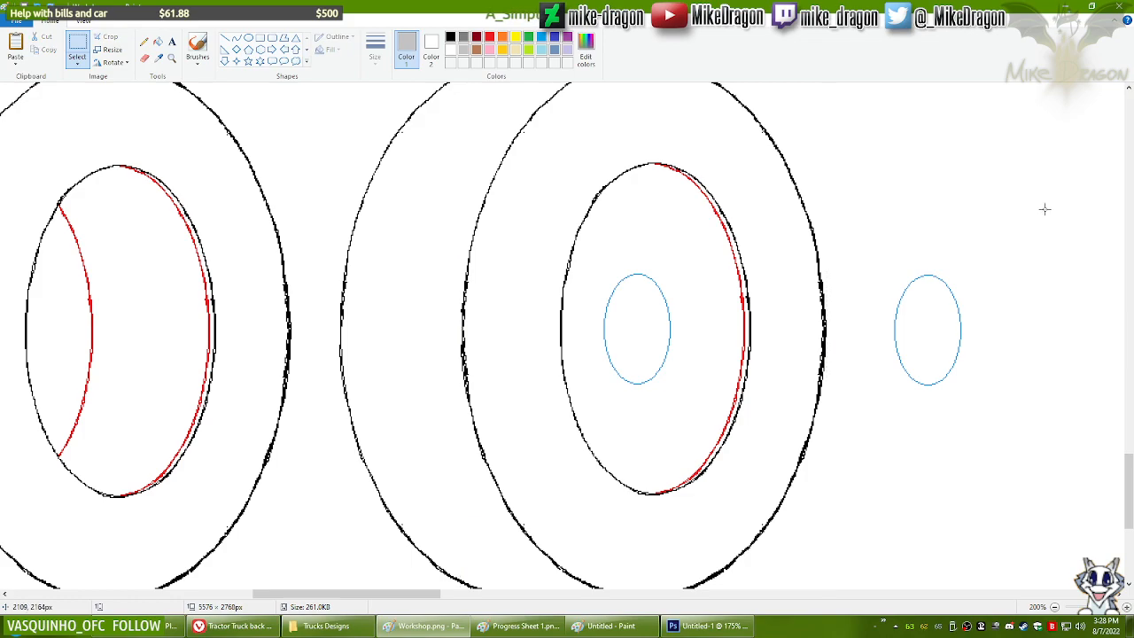
key("ctrl+z")
key("ctrl+y")
scroll(593, 242, "down", 1)
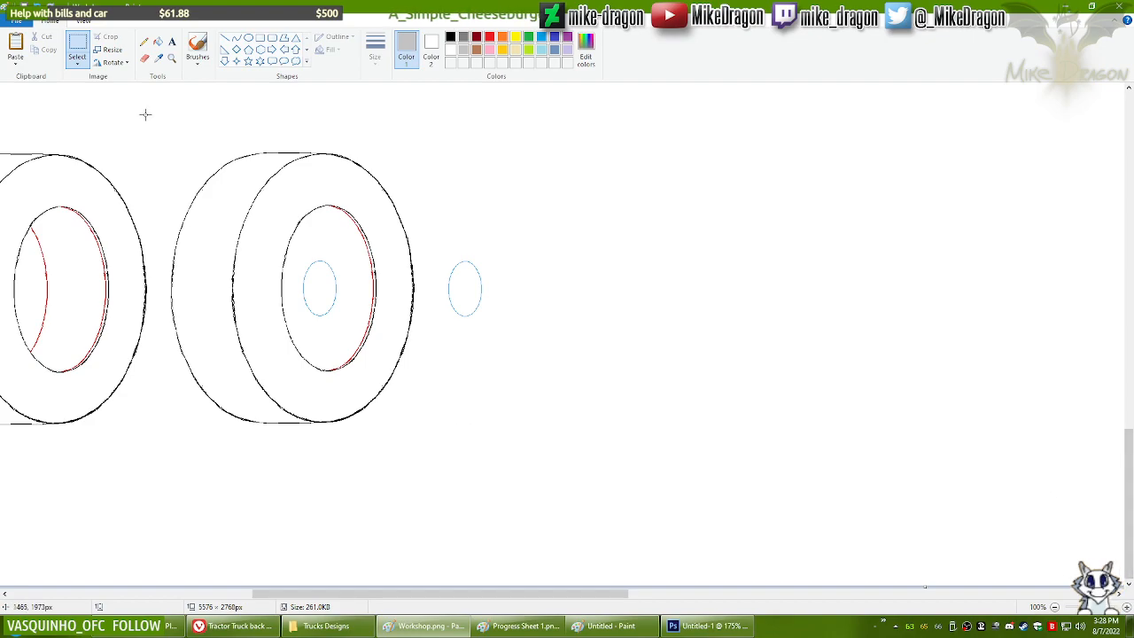
Step: Trace the upper-left quarter of the hub ellipse inside the rightmost tyre with a turquoise curve
left_click(172, 59)
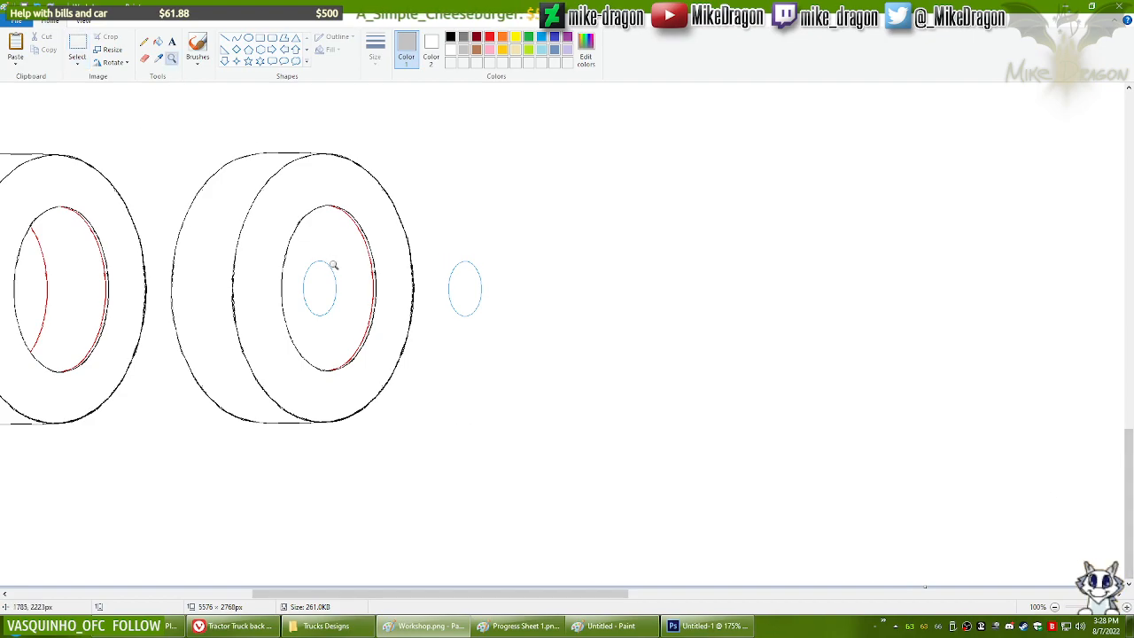
left_click(328, 262)
left_click(144, 42)
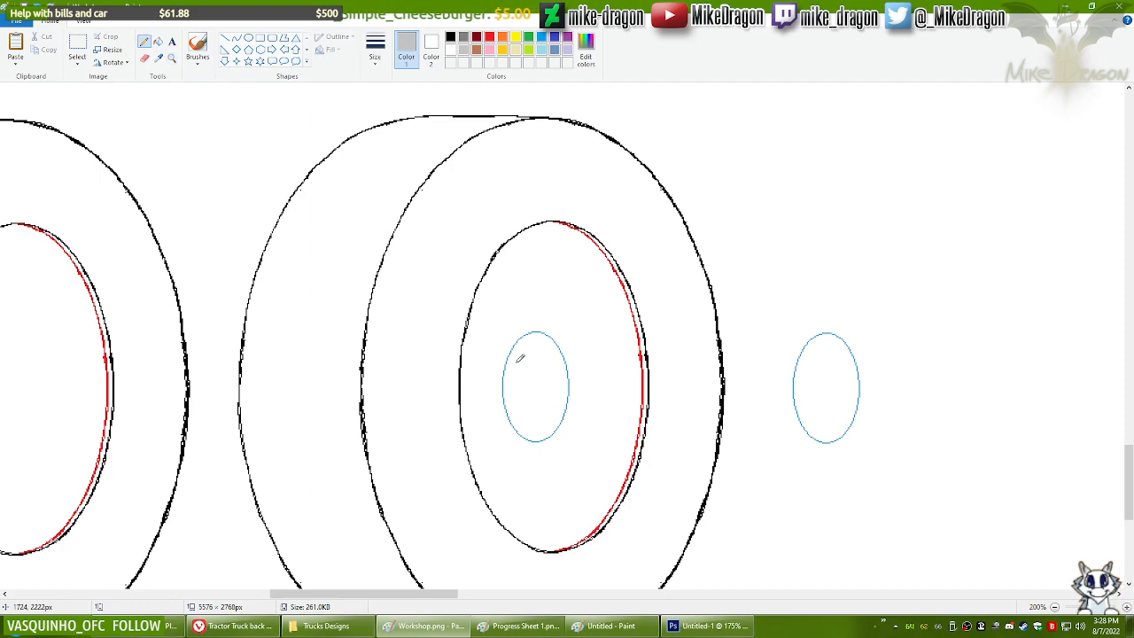
left_click_drag(1130, 486, 1130, 492)
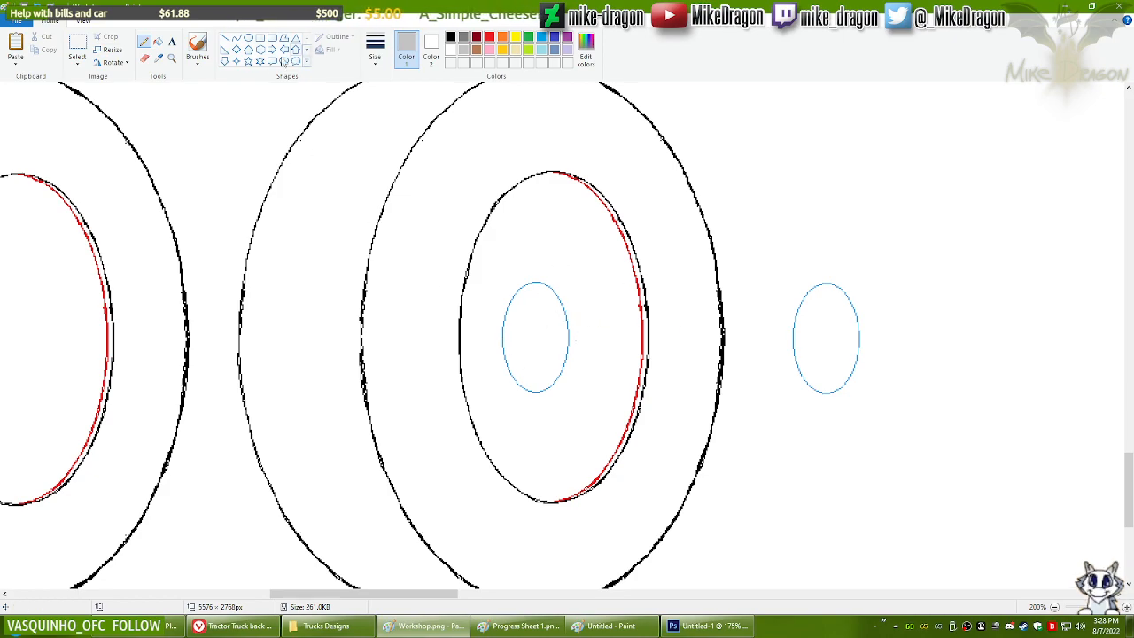
left_click(543, 37)
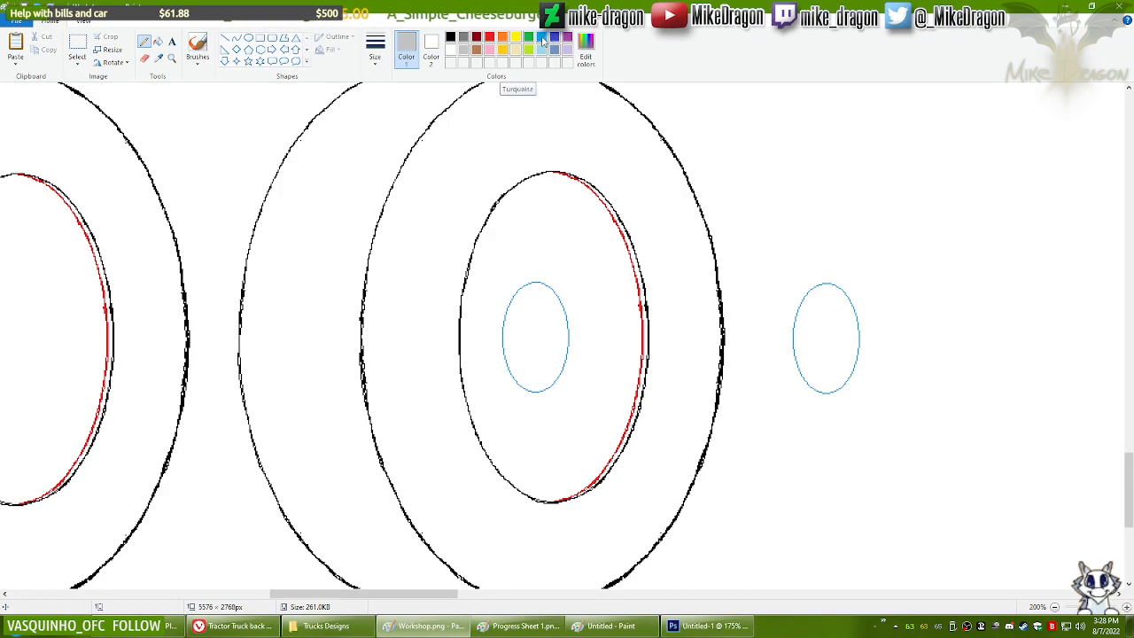
left_click(236, 38)
left_click(172, 58)
left_click(515, 338)
left_click(236, 38)
left_click_drag(1129, 496, 1129, 489)
left_click_drag(443, 249, 397, 326)
left_click_drag(426, 257, 404, 270)
left_click(441, 218)
Step: Trace the lower-left quarter of the hub ellipse with a turquoise curve, redoing the misplaced attempts
left_click_drag(398, 336, 419, 389)
key("ctrl+z")
left_click_drag(398, 347, 441, 414)
key("ctrl+z")
left_click_drag(399, 345, 442, 414)
mouse_move(404, 375)
left_mouse_down()
mouse_move(398, 367)
mouse_move(416, 408)
mouse_move(481, 380)
mouse_move(493, 349)
left_mouse_up()
Step: Trace the lower-right and upper-right quarters of the hub ellipse with turquoise curves
left_click(468, 390)
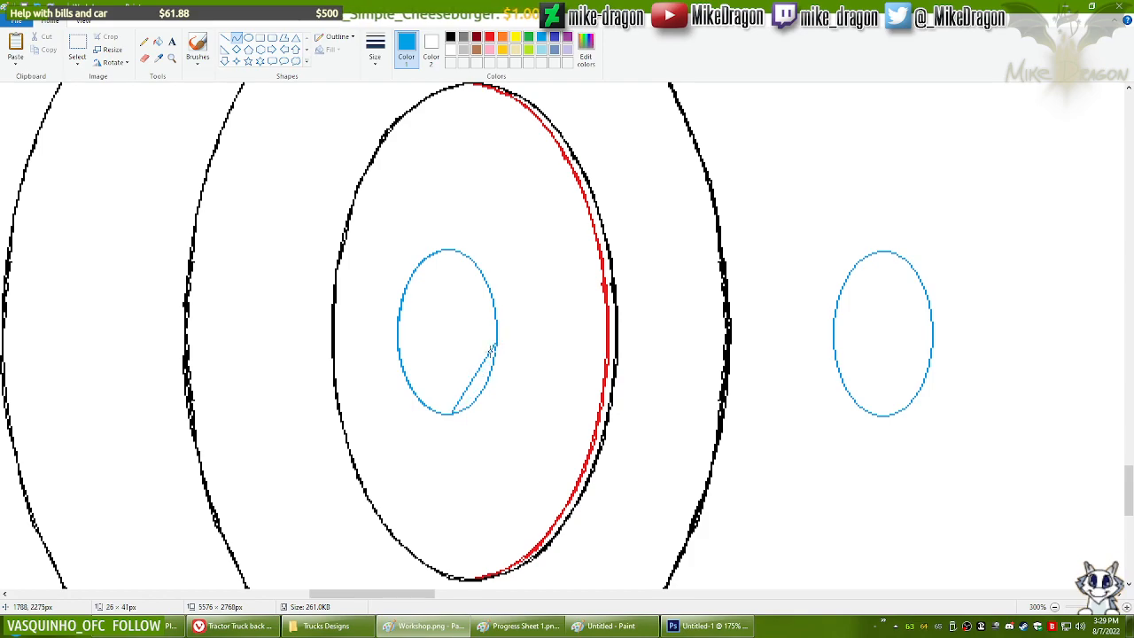
left_click_drag(473, 404, 494, 372)
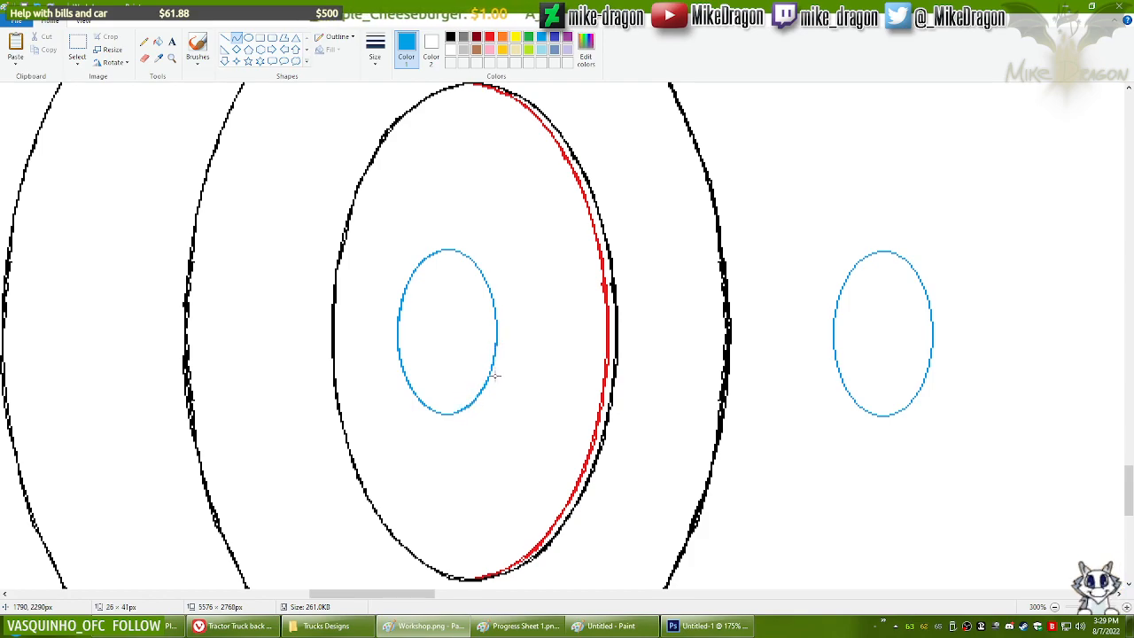
left_click(494, 380)
left_click_drag(454, 250, 497, 321)
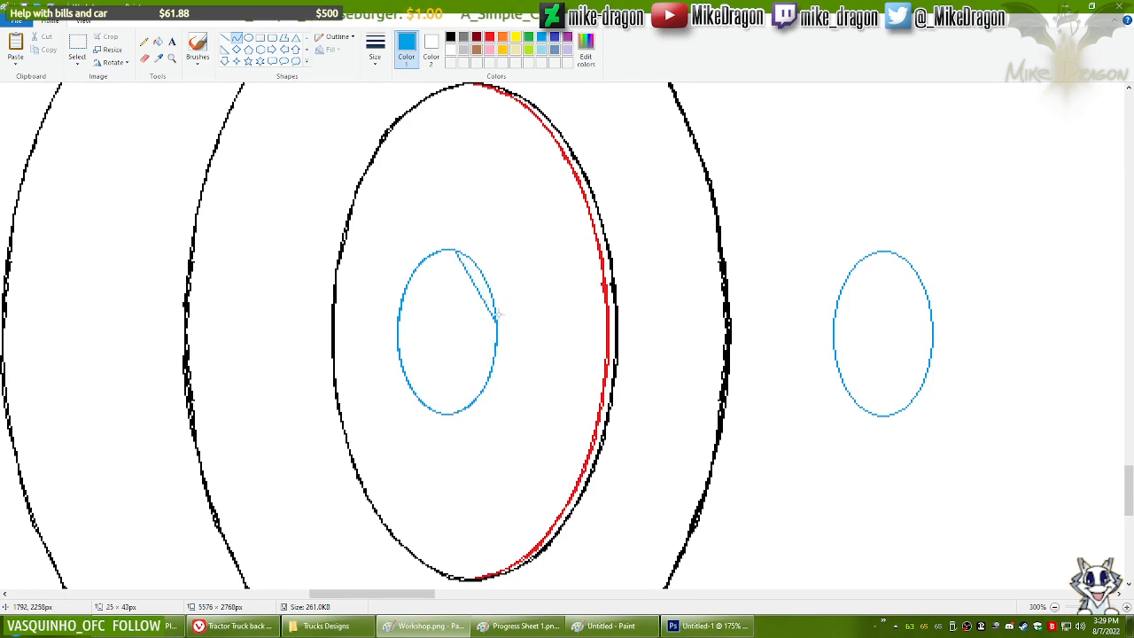
left_click_drag(471, 257, 494, 286)
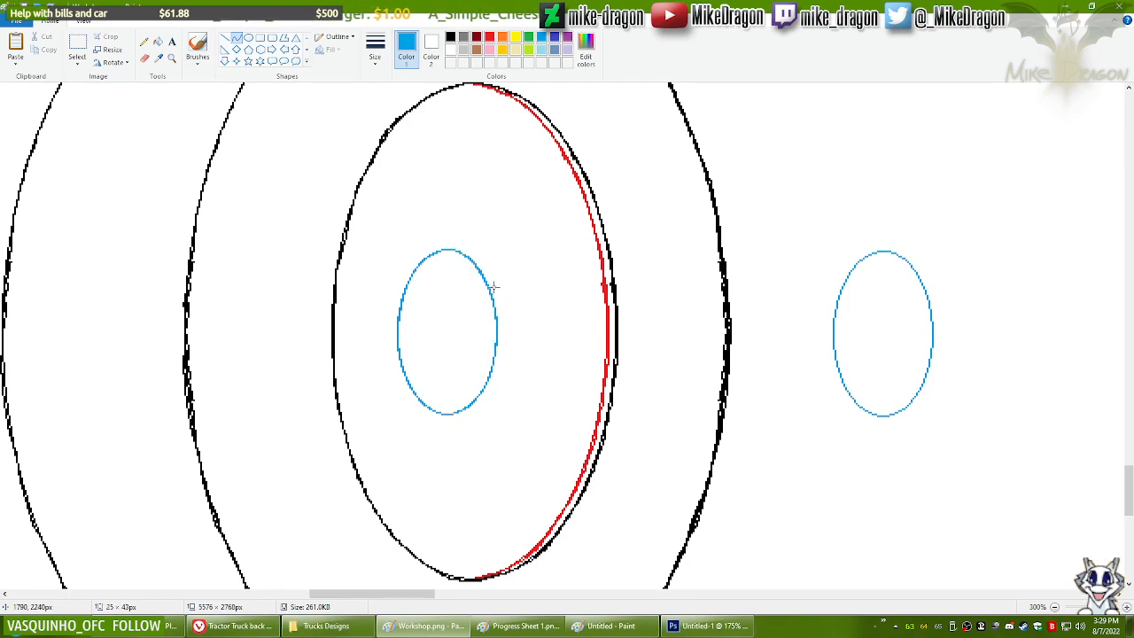
left_click(494, 281)
Step: Copy the retraced turquoise hub ellipse, recolour the original orange, and restore white as the second colour
left_click(78, 44)
left_click_drag(372, 225, 525, 452)
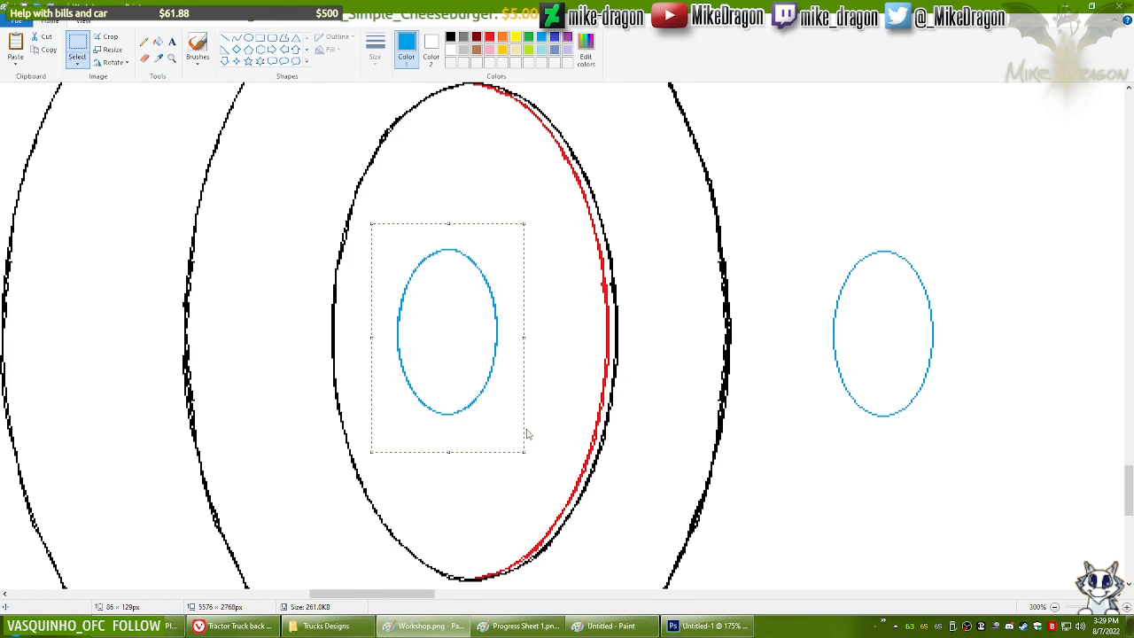
left_click(432, 48)
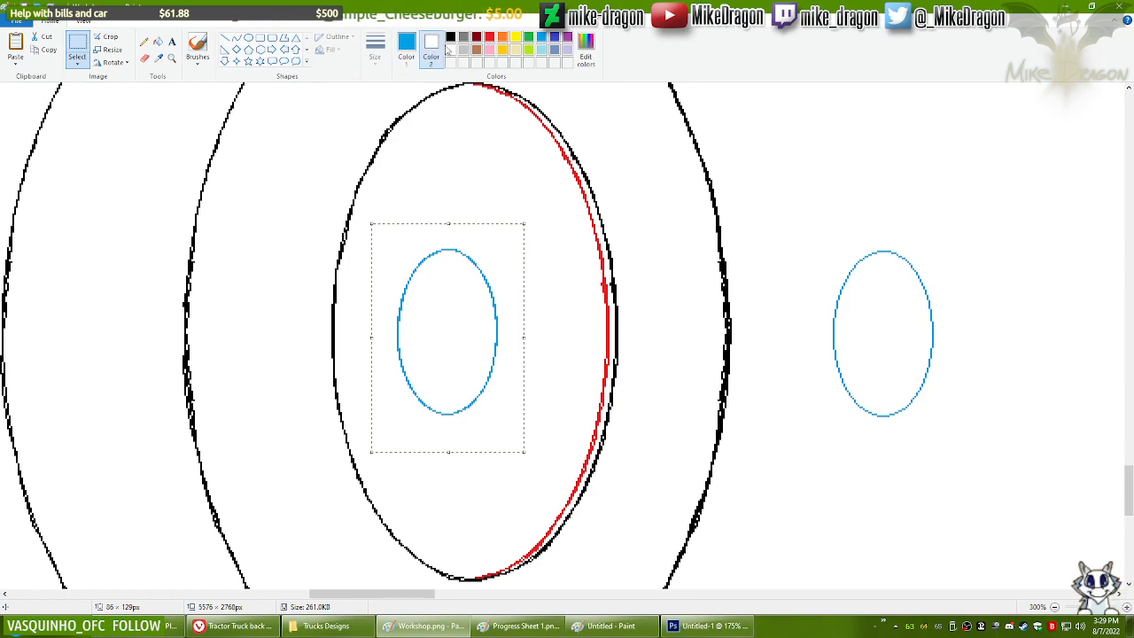
left_click(502, 37)
left_click(145, 57)
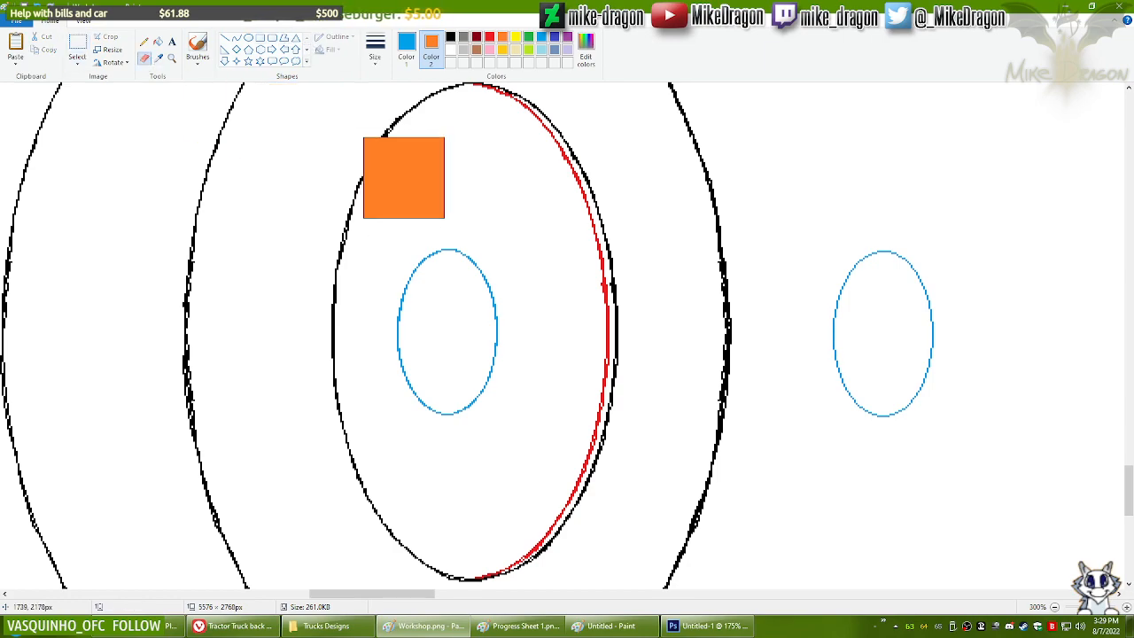
left_click_drag(438, 256, 434, 335)
left_click(159, 60)
left_click(166, 175)
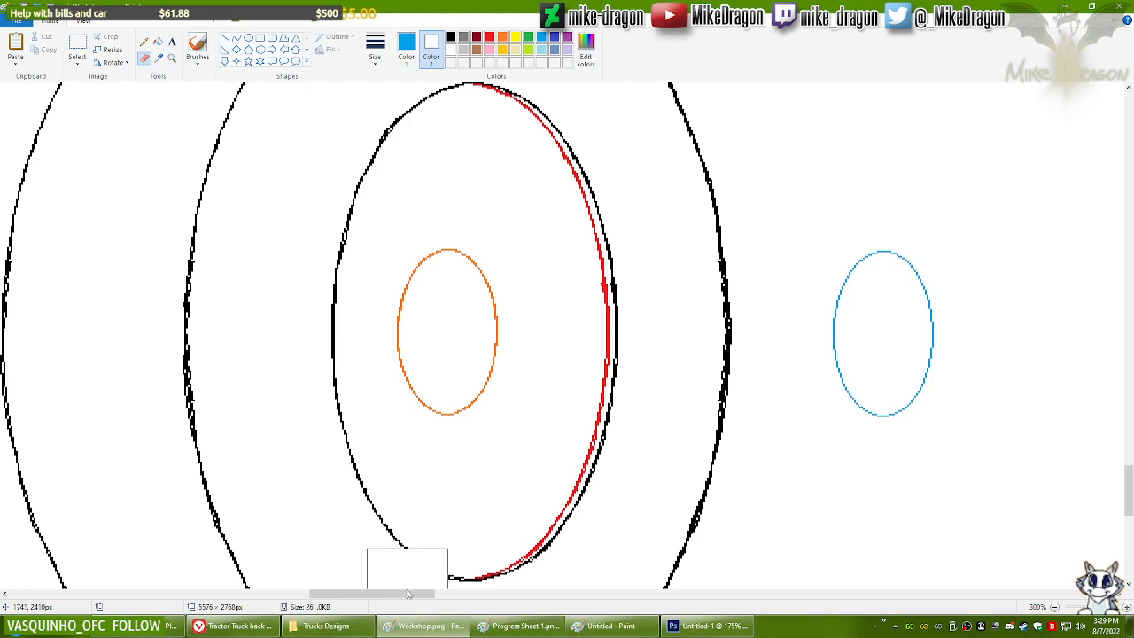
Step: Try a pasted turquoise copy of the hub ellipse over the orange one, shifting it horizontally left across the rim opening
left_click_drag(407, 595, 395, 595)
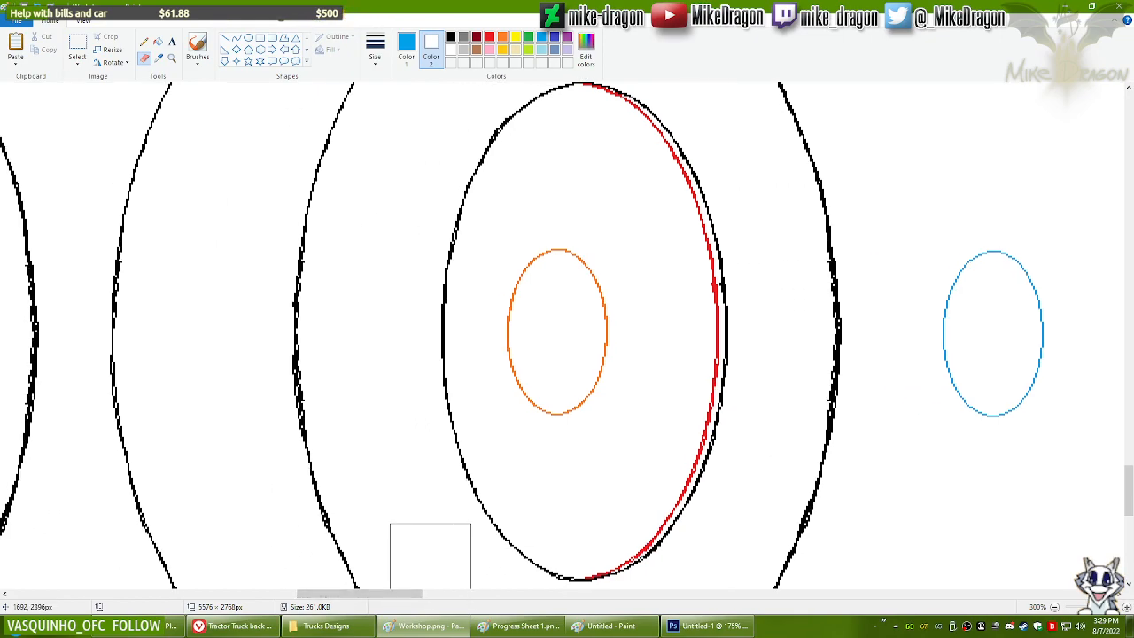
key("ctrl+v")
left_click_drag(124, 278, 602, 413)
key("Left")
key("Left")
key("Left")
key("Left")
key("Left")
key("Left")
key("Left")
key("Left")
key("Left")
key("Left")
key("Left")
key("Left")
key("Left")
key("Left")
key("Left")
key("Left")
key("Left")
key("Left")
key("Left")
key("Left")
key("Left")
key("Left")
key("Left")
key("Left")
key("Left")
key("Left")
key("Left")
key("Left")
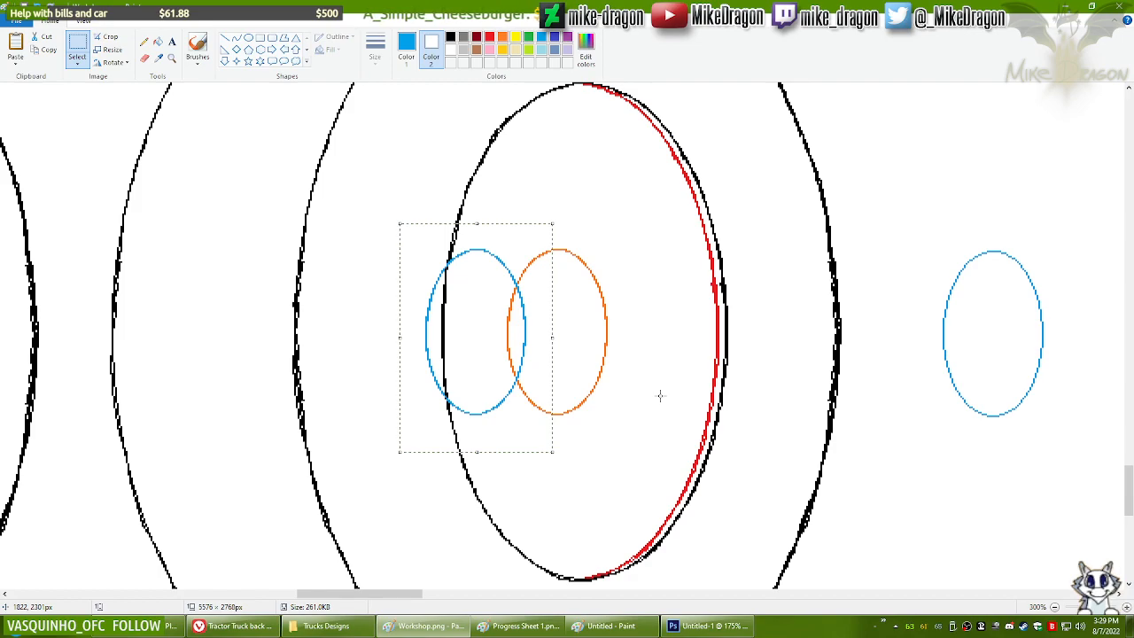
key("Left")
Step: Select and copy the whole middle tyre with the red rim curves, just left of the rightmost tyre in Workshop.png
left_click_drag(361, 595, 288, 601)
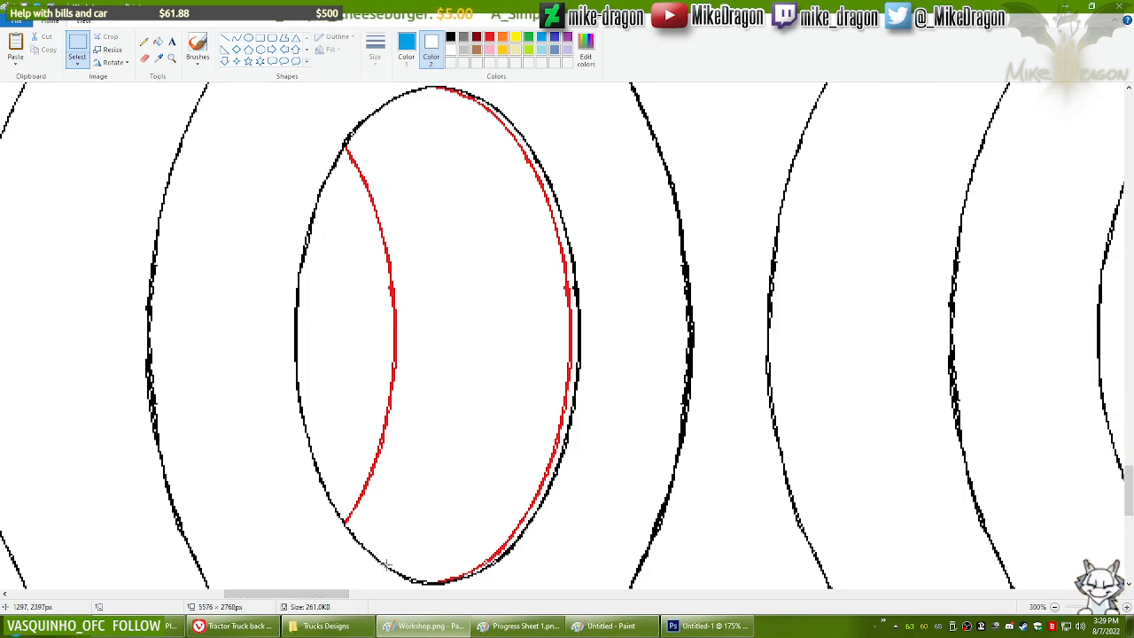
scroll(358, 474, "down", 1)
scroll(359, 474, "down", 1)
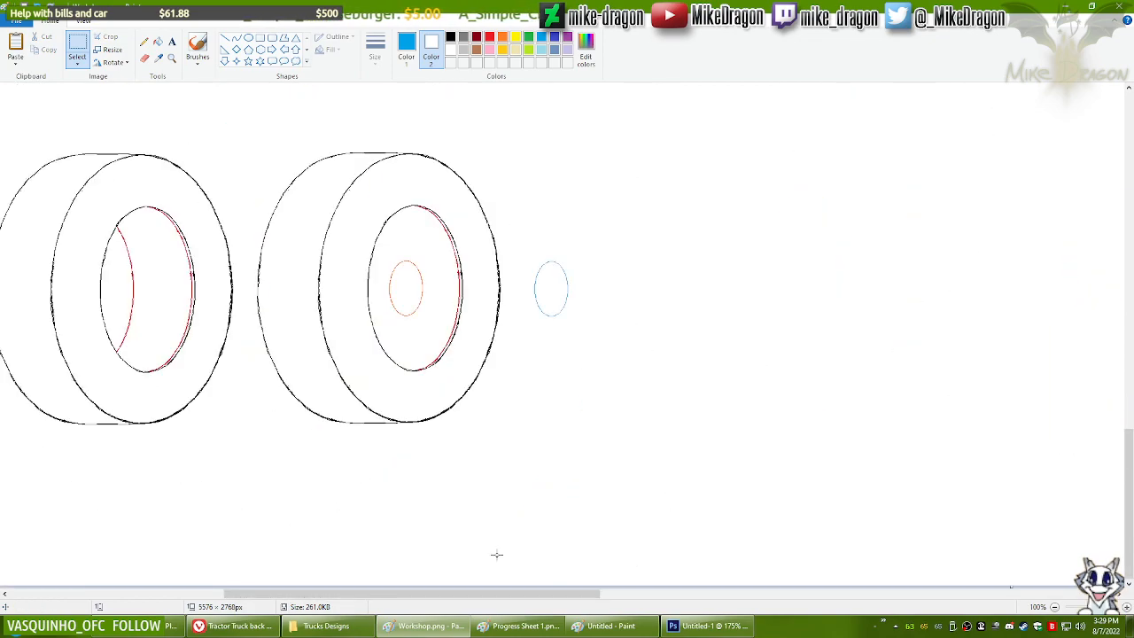
left_click(626, 628)
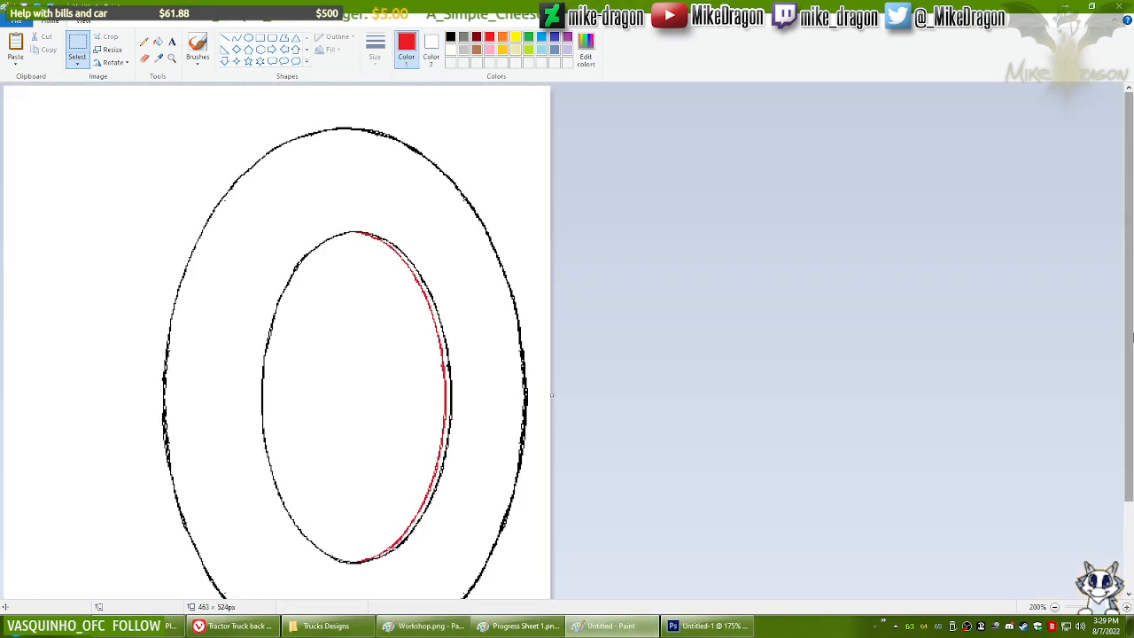
left_click_drag(1128, 388, 1128, 426)
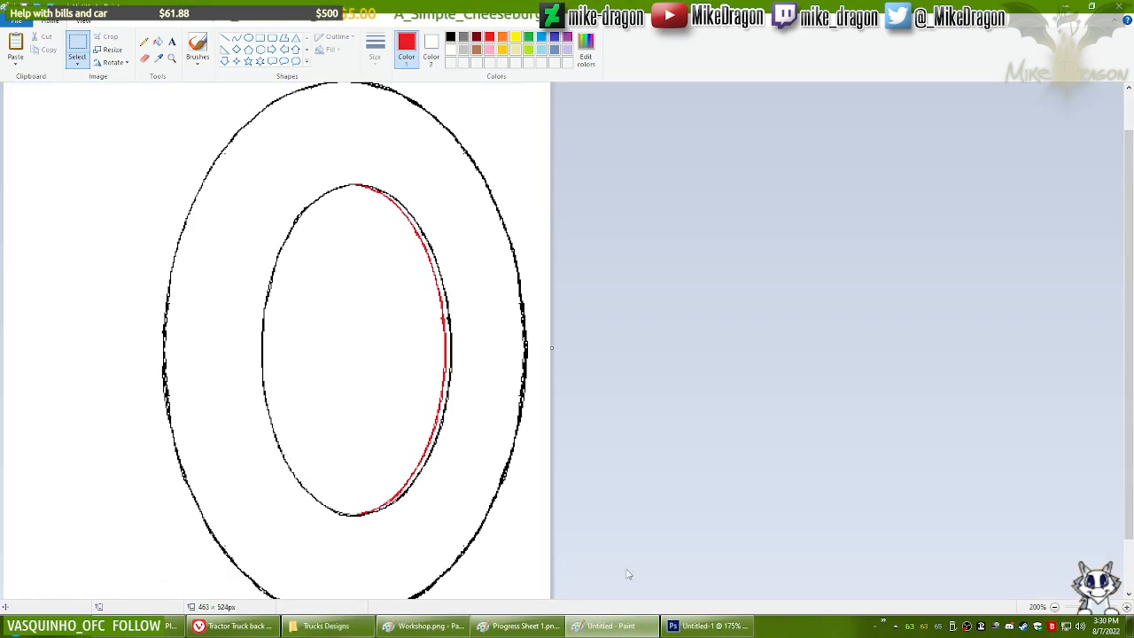
key("alt+Tab")
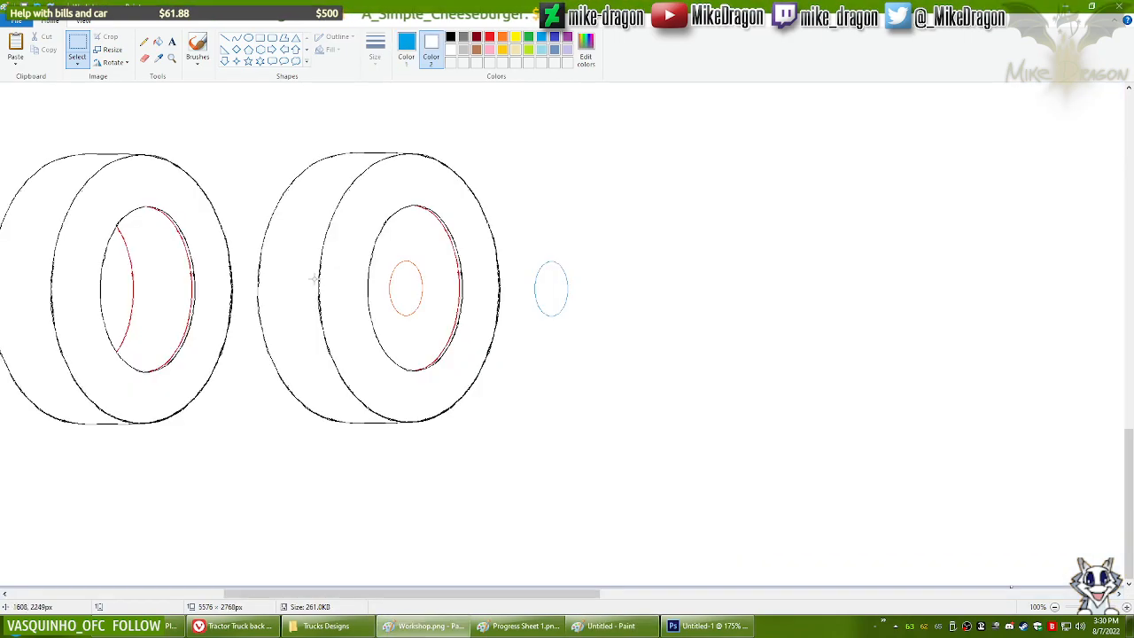
left_click_drag(505, 596, 457, 596)
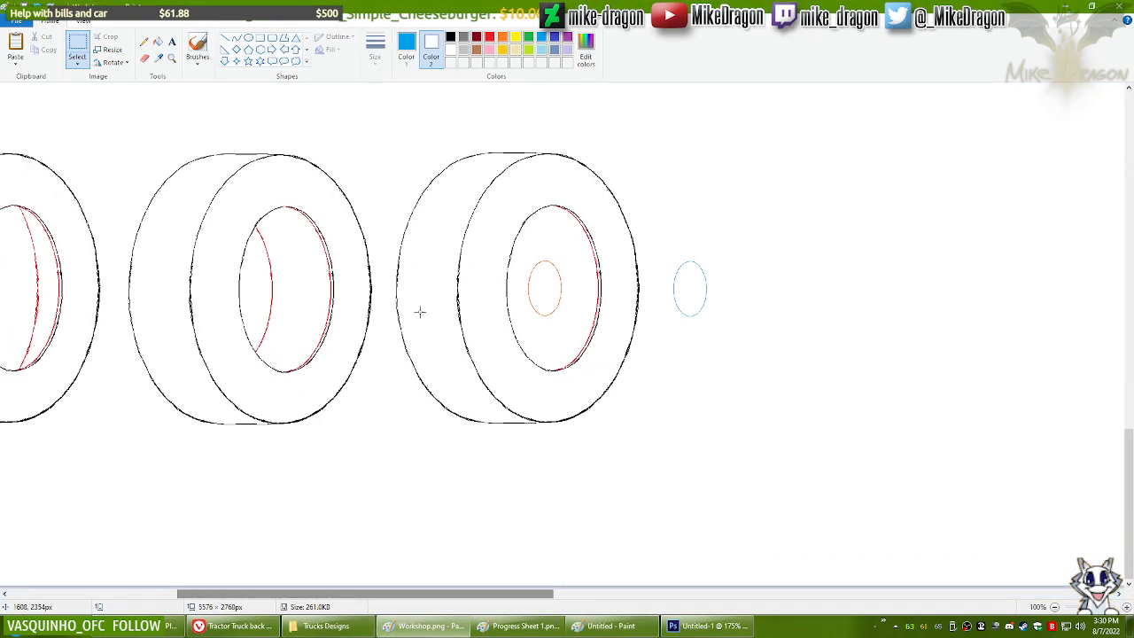
mouse_move(122, 130)
left_mouse_down()
mouse_move(304, 393)
mouse_move(382, 444)
left_mouse_up()
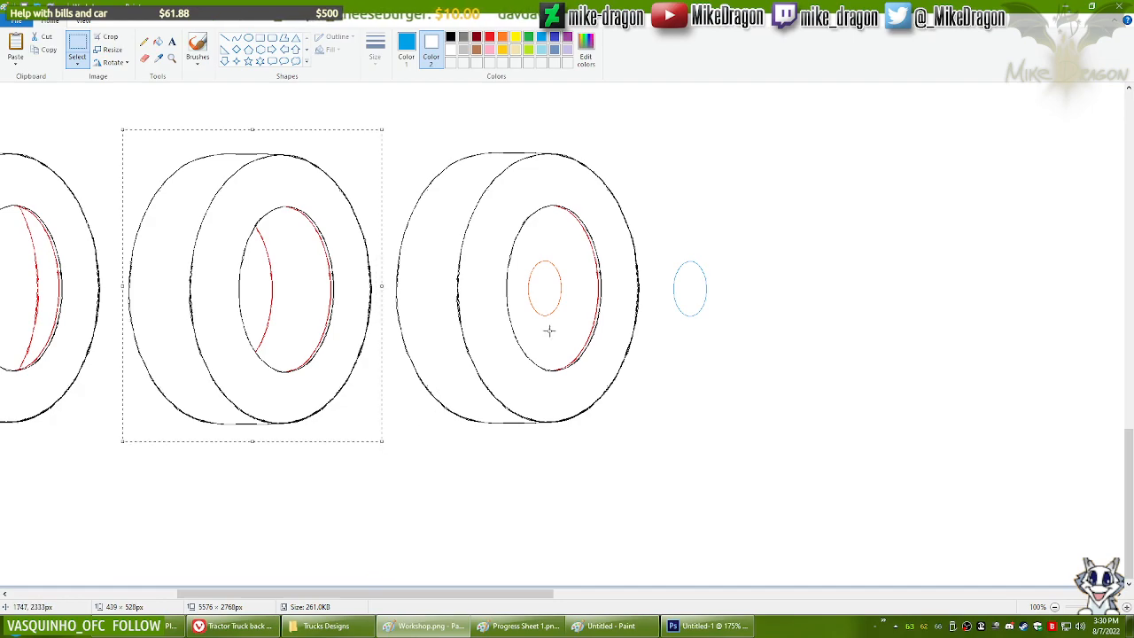
Step: Replace everything on the untitled Paint canvas with the copied tyre, positioned to fit within the canvas
left_click(611, 627)
key("ctrl+a")
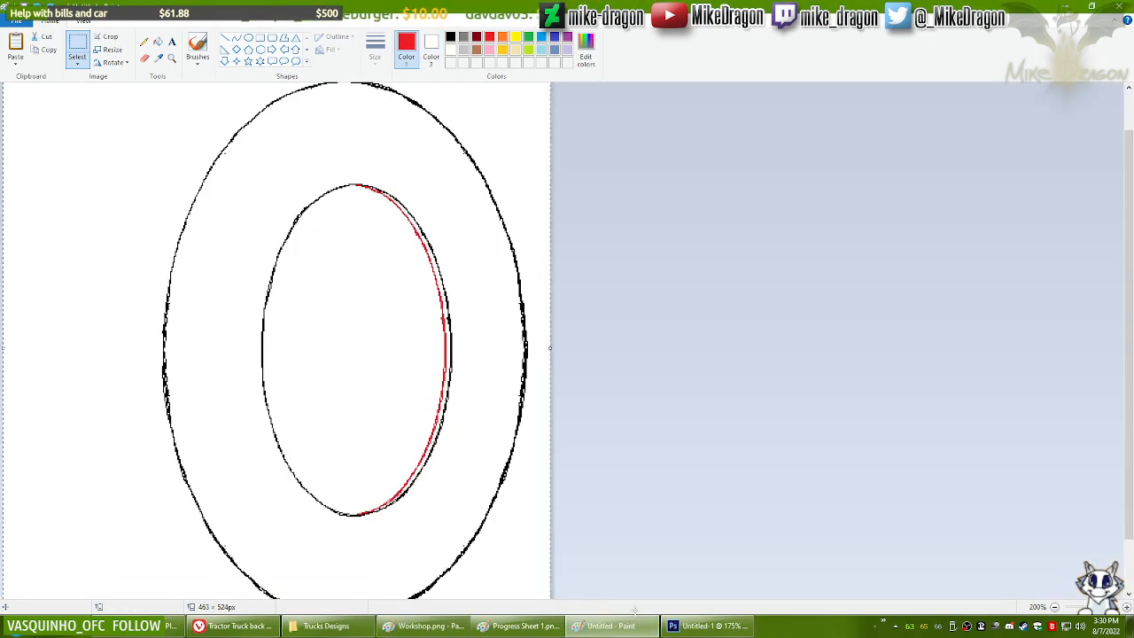
key("Delete")
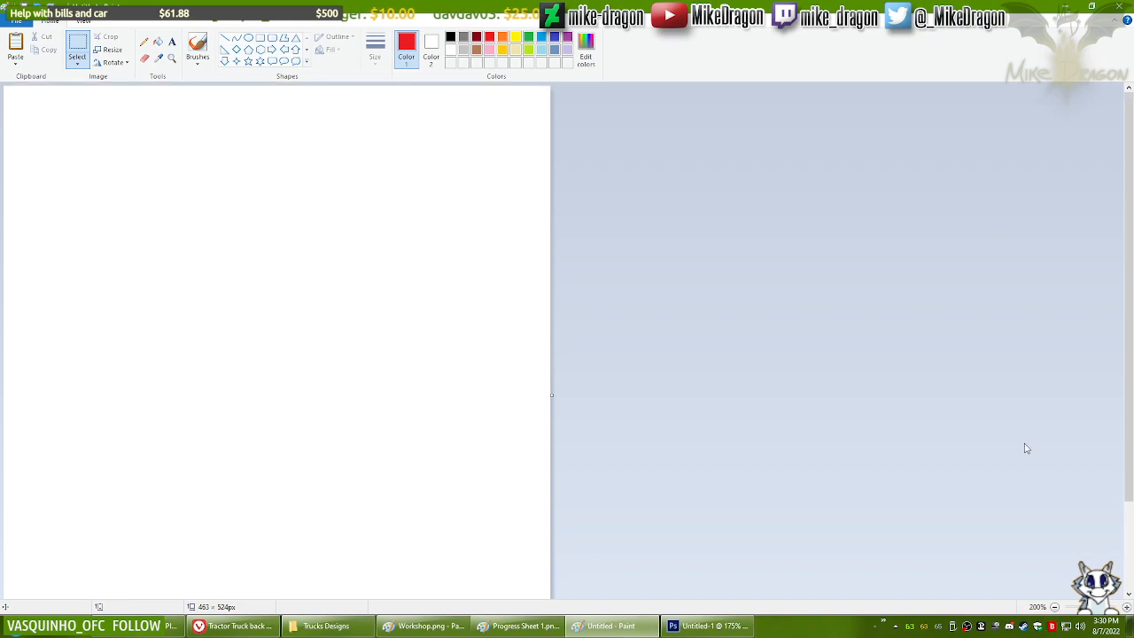
key("ctrl+v")
left_click_drag(203, 267, 219, 264)
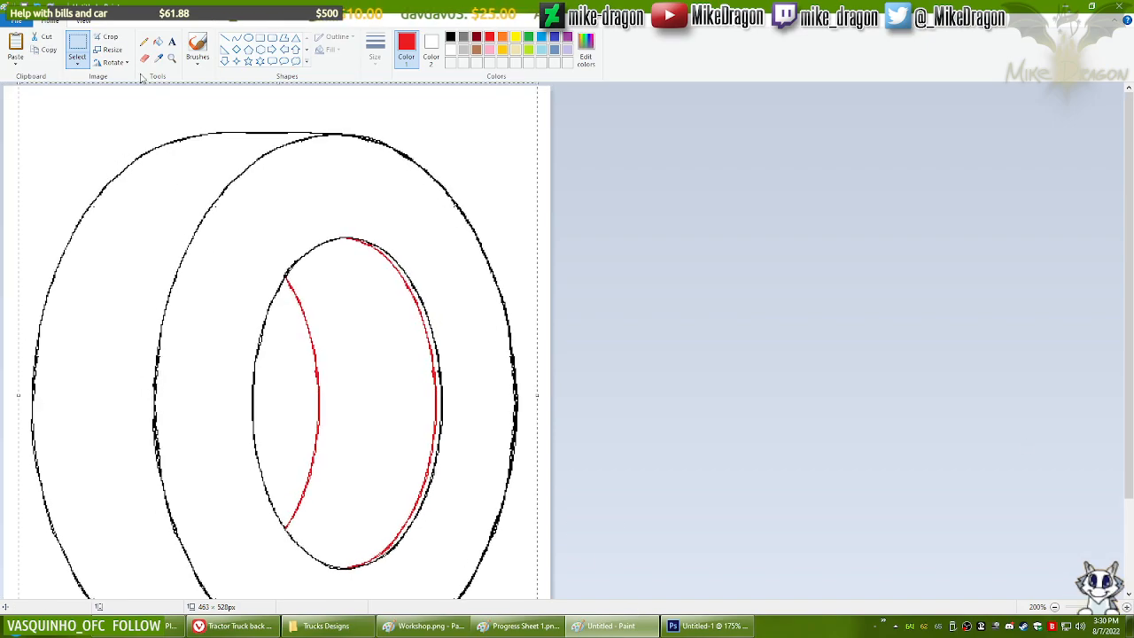
Step: Erase both red rim curves inside the tyre opening, keeping the black inner ellipse
left_click(144, 59)
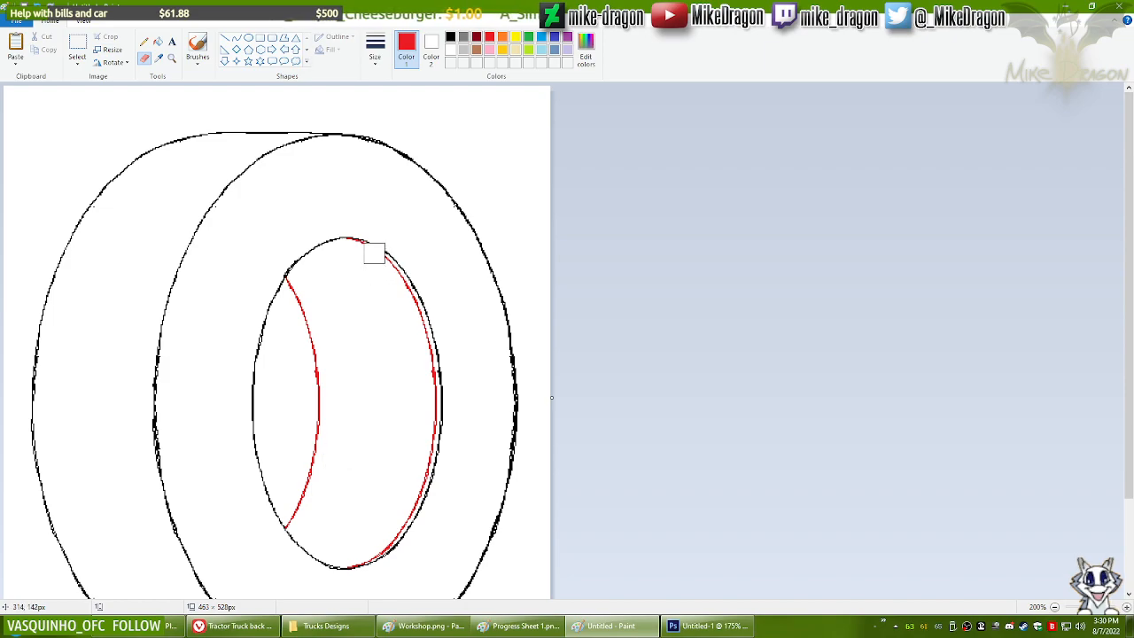
mouse_move(342, 236)
left_mouse_down()
mouse_move(378, 241)
mouse_move(405, 269)
mouse_move(440, 401)
mouse_move(408, 495)
mouse_move(340, 570)
left_mouse_up()
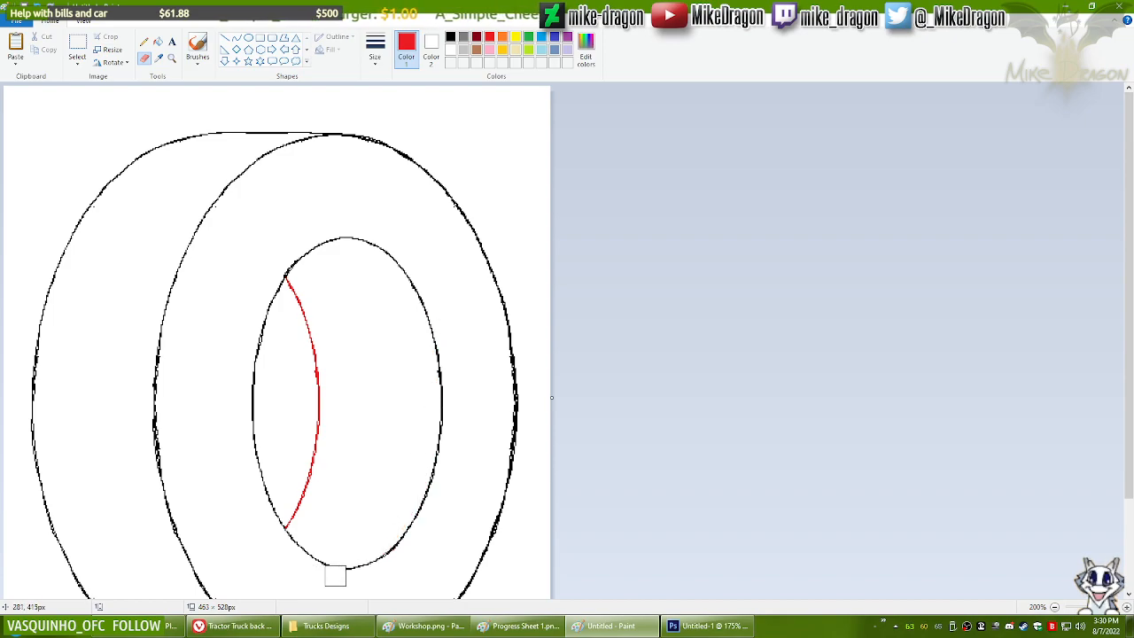
left_click(77, 45)
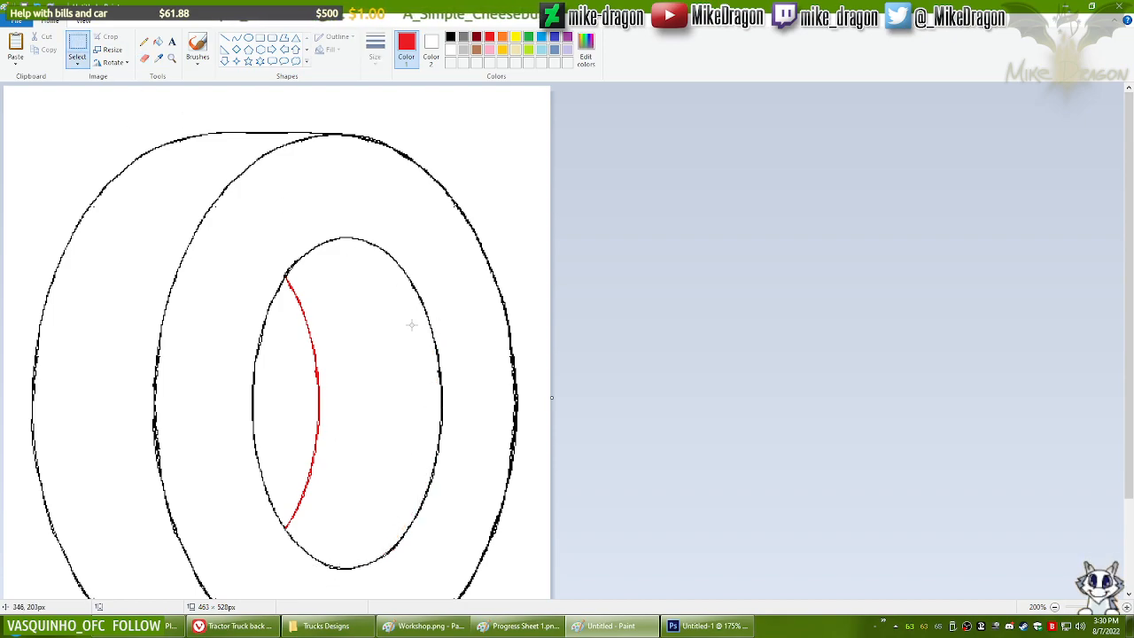
left_click(145, 57)
mouse_move(282, 274)
left_mouse_down()
mouse_move(311, 332)
mouse_move(307, 476)
mouse_move(284, 544)
left_mouse_up()
Step: Recolour the tyre's black inner ellipse turquoise and set the second colour back to white
left_click(452, 37)
left_click(430, 46)
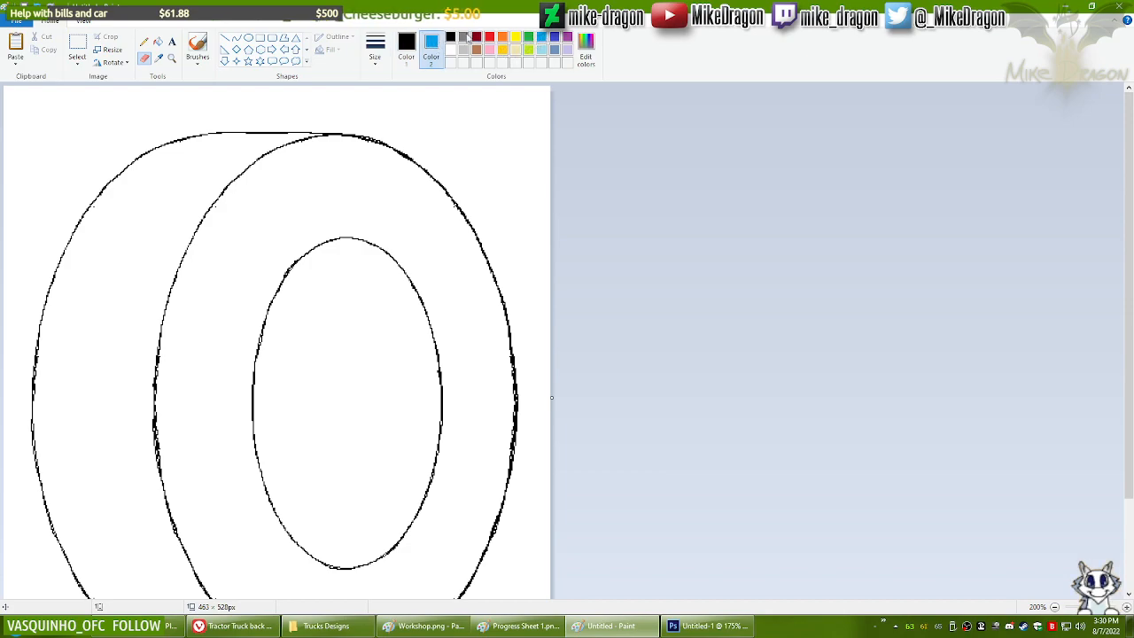
left_click(406, 46)
mouse_move(367, 243)
left_mouse_down()
mouse_move(339, 240)
mouse_move(287, 278)
mouse_move(251, 413)
mouse_move(272, 503)
mouse_move(317, 560)
mouse_move(351, 566)
mouse_move(379, 554)
mouse_move(422, 499)
mouse_move(448, 391)
mouse_move(394, 268)
mouse_move(356, 234)
left_mouse_up()
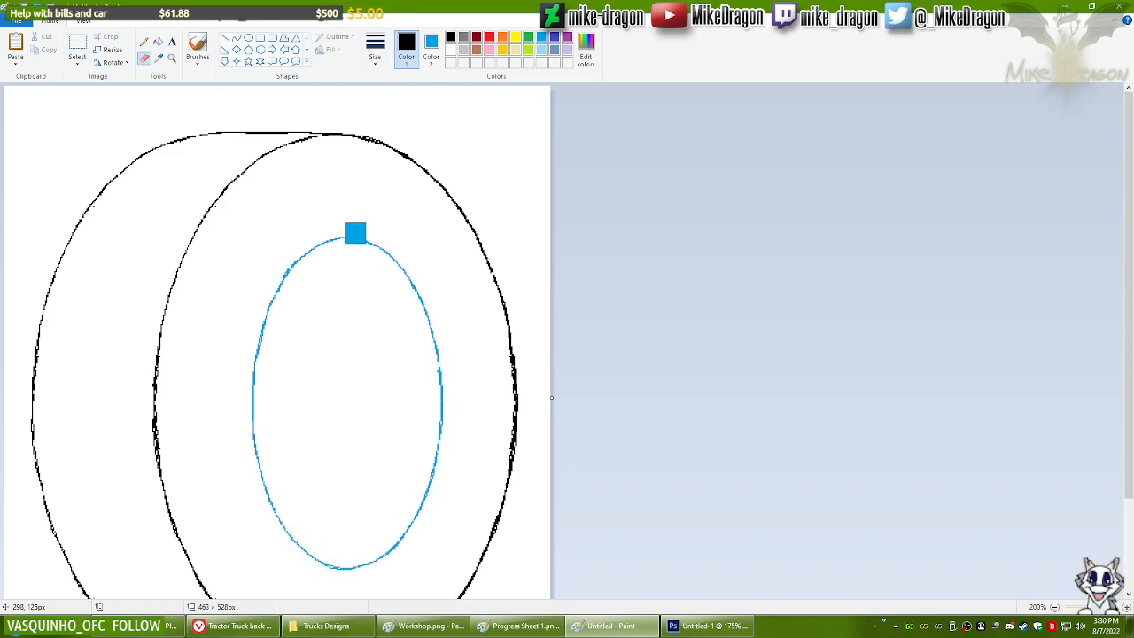
left_click(86, 48)
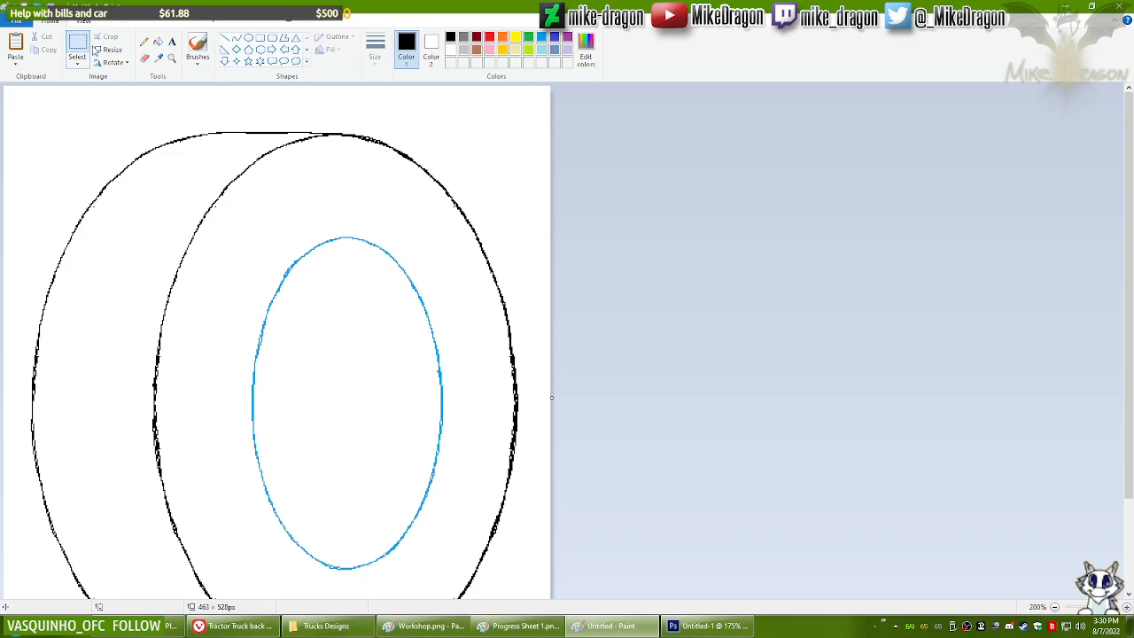
Step: Copy the blue inner ellipse and paste it with a transparent background onto the tyre with the red rim curve restored
left_click_drag(227, 223, 458, 574)
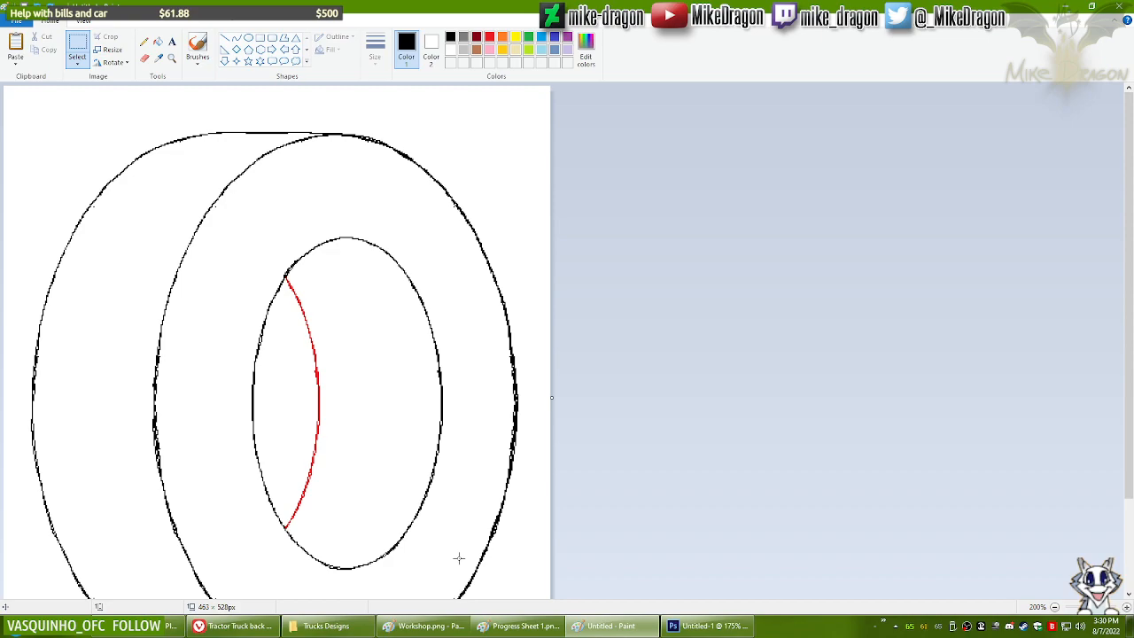
key("ctrl+v")
left_click(77, 60)
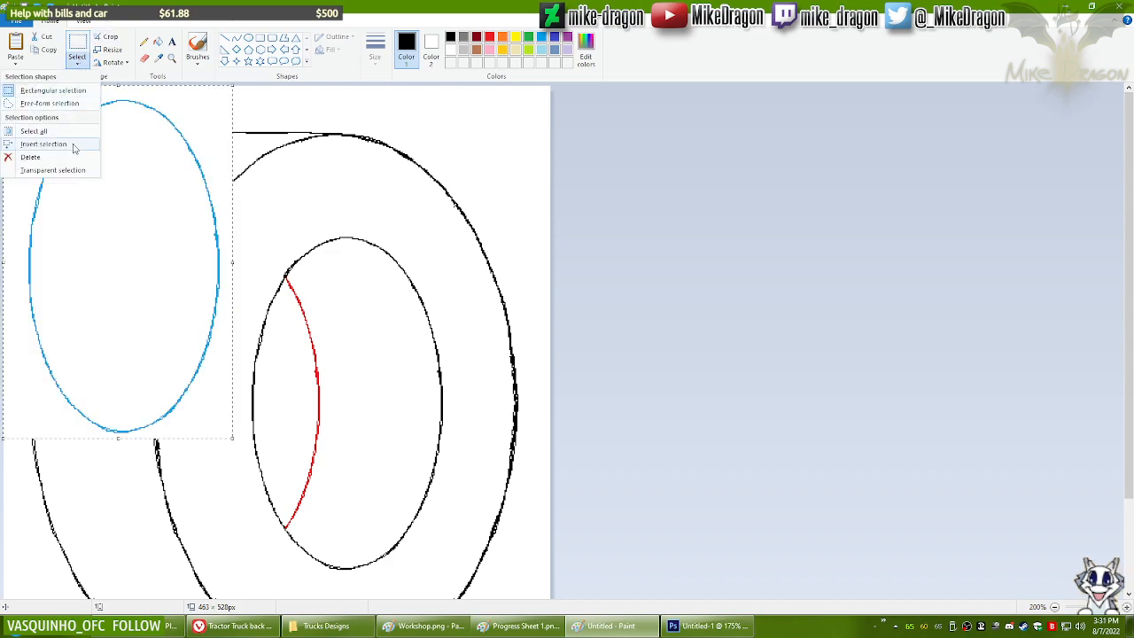
left_click(76, 171)
Step: Move the pasted blue ellipse left so its right edge lines up with the red rim curve
left_click_drag(132, 212, 273, 413)
key("Left")
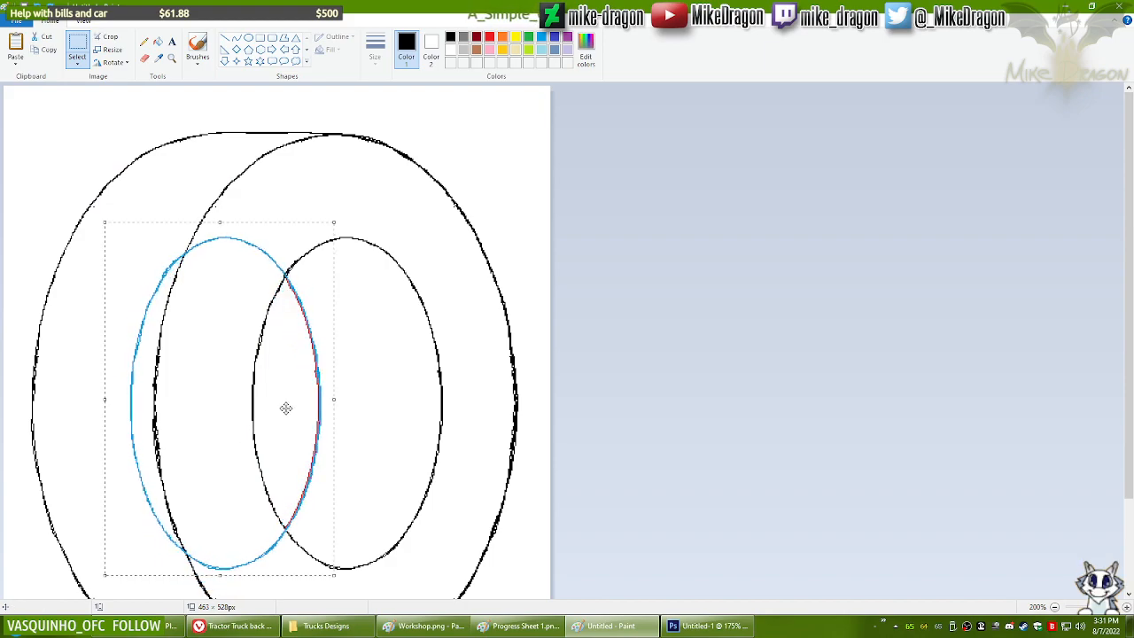
key("Left")
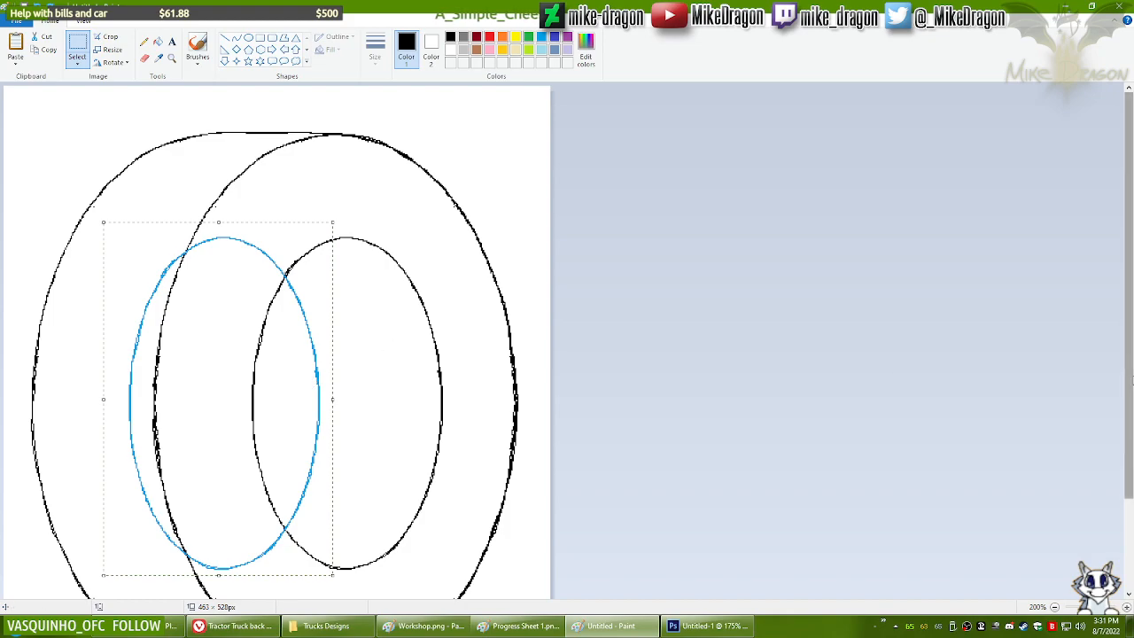
scroll(1132, 423, "down", 2)
left_click_drag(1132, 423, 1131, 423)
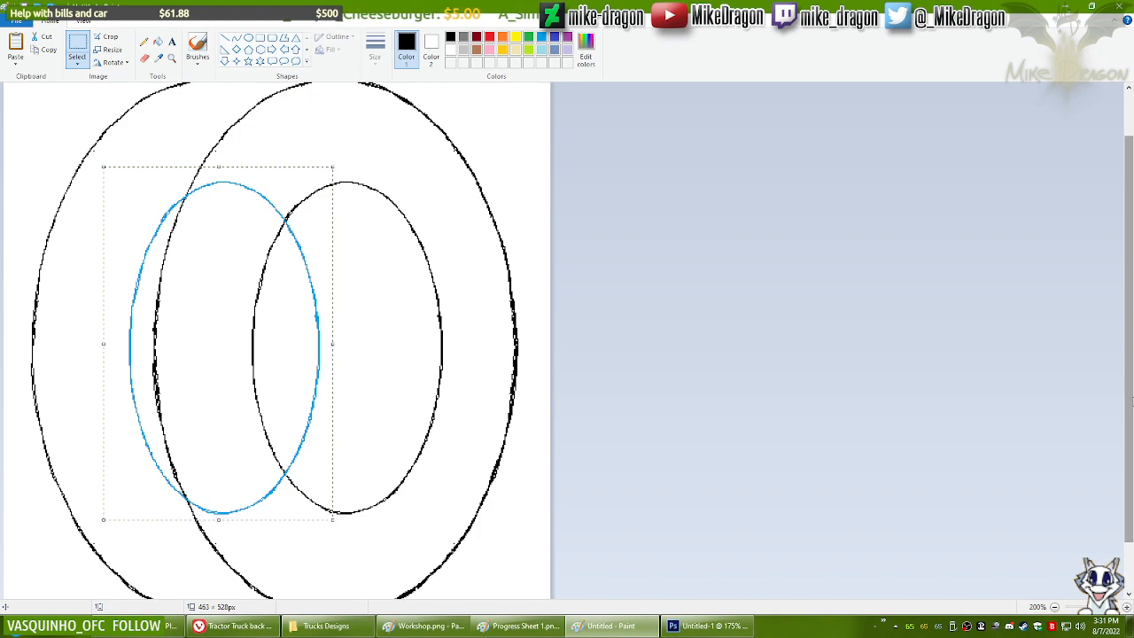
Step: Switch to Photoshop, paste the copied blue ellipse as a new layer in Untitled-1 and hide Layer 2
left_click(718, 626)
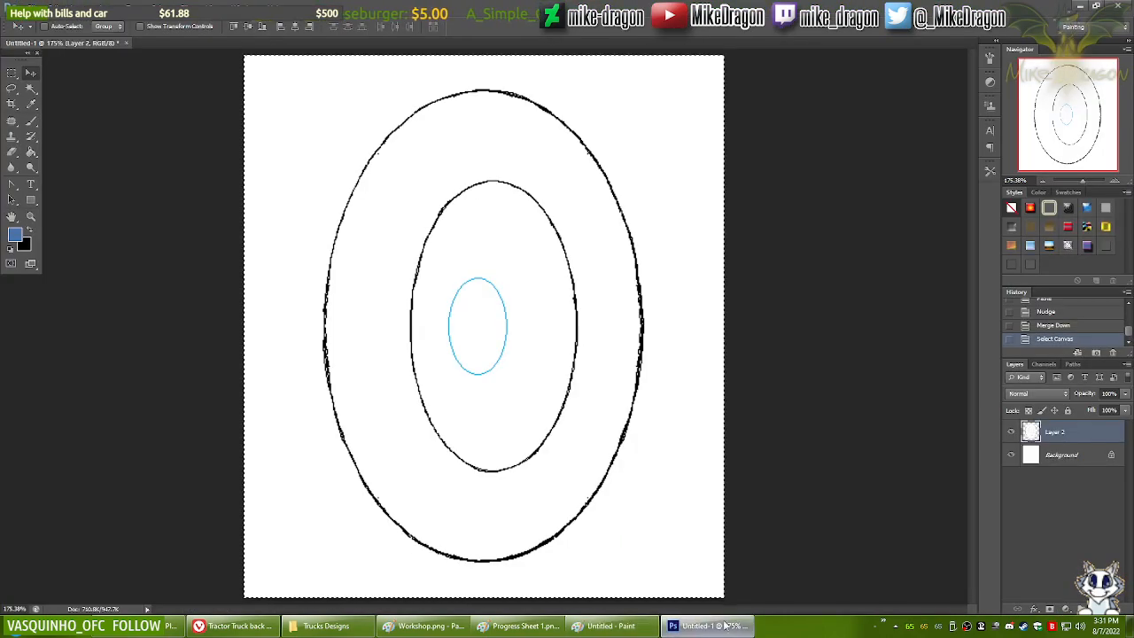
key("ctrl+v")
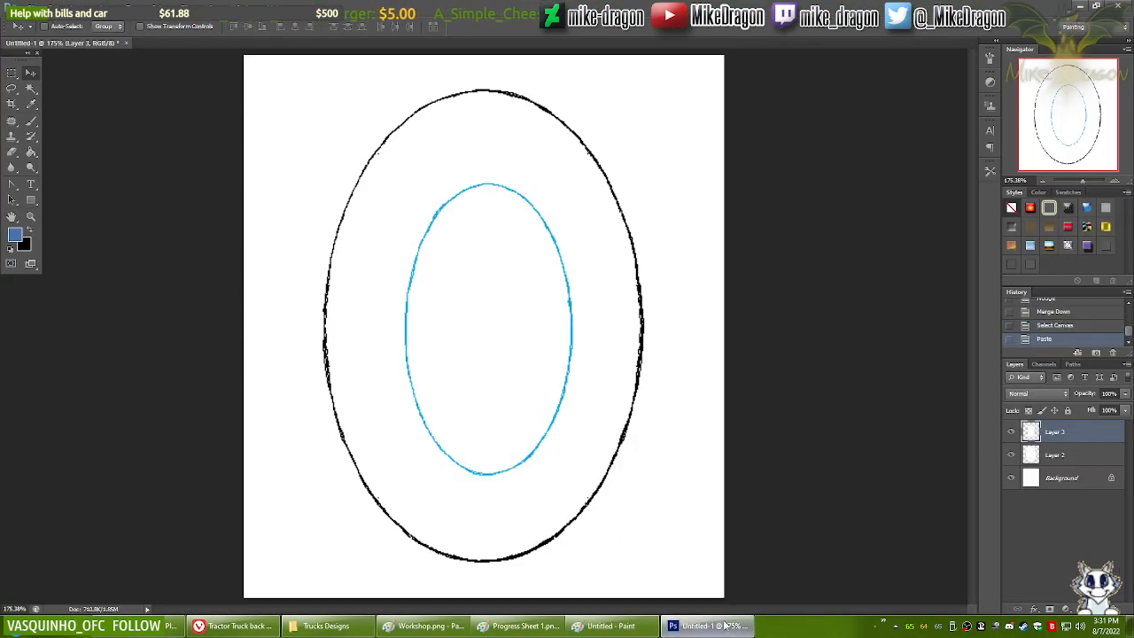
left_click(1011, 454)
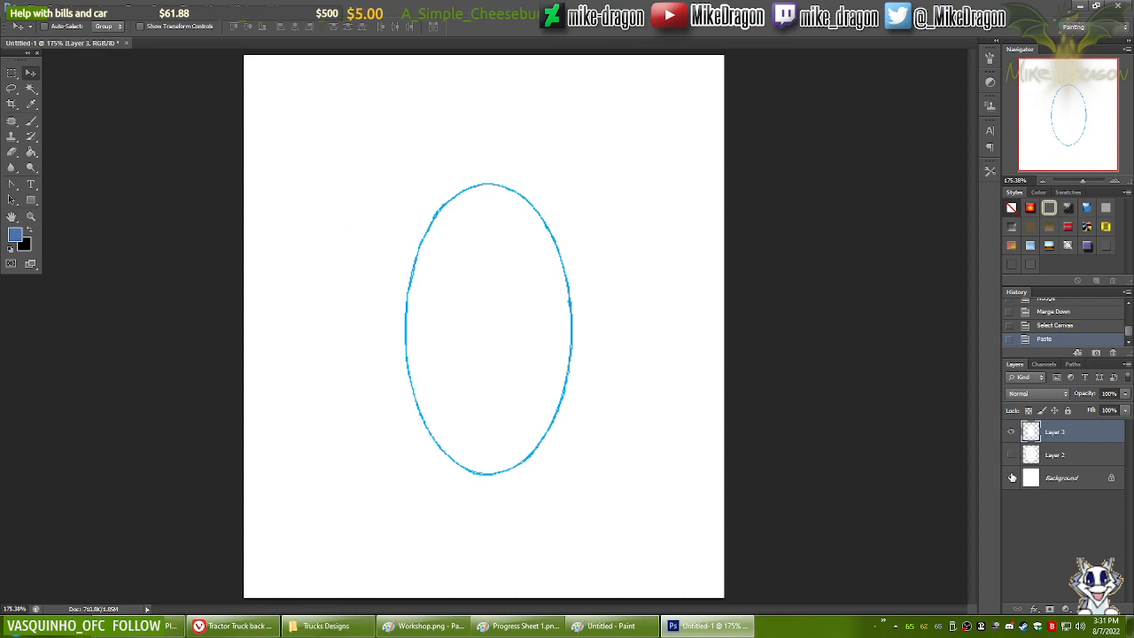
Step: Delete the white area surrounding the blue ellipse on Layer 3 with a Magic Wand selection, and deselect
key("w")
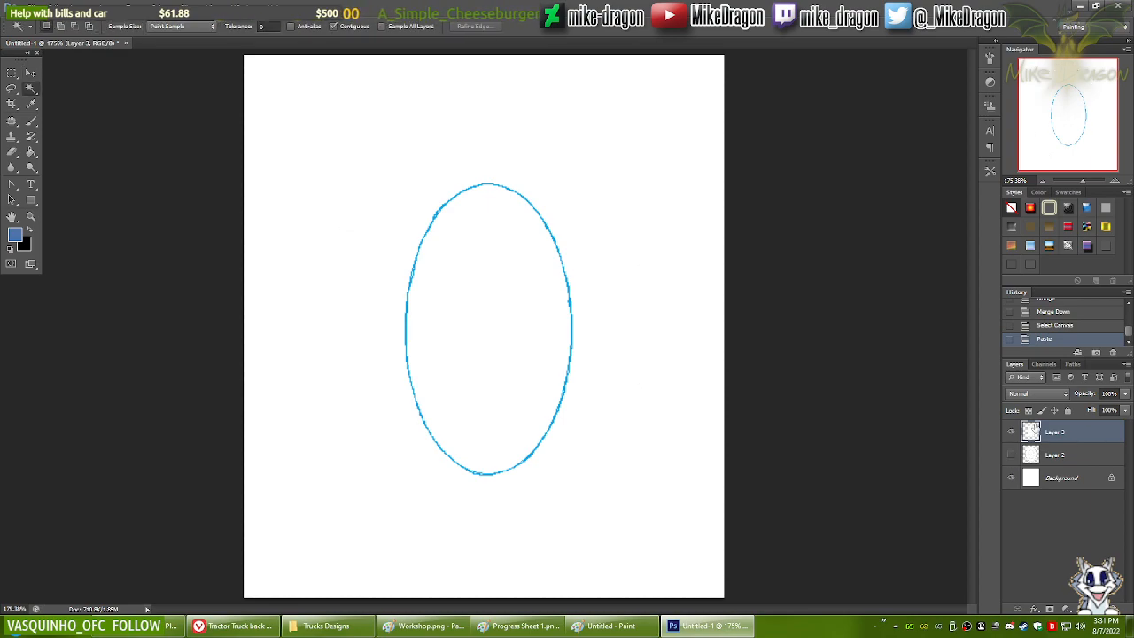
left_click(596, 505)
key("ctrl+d")
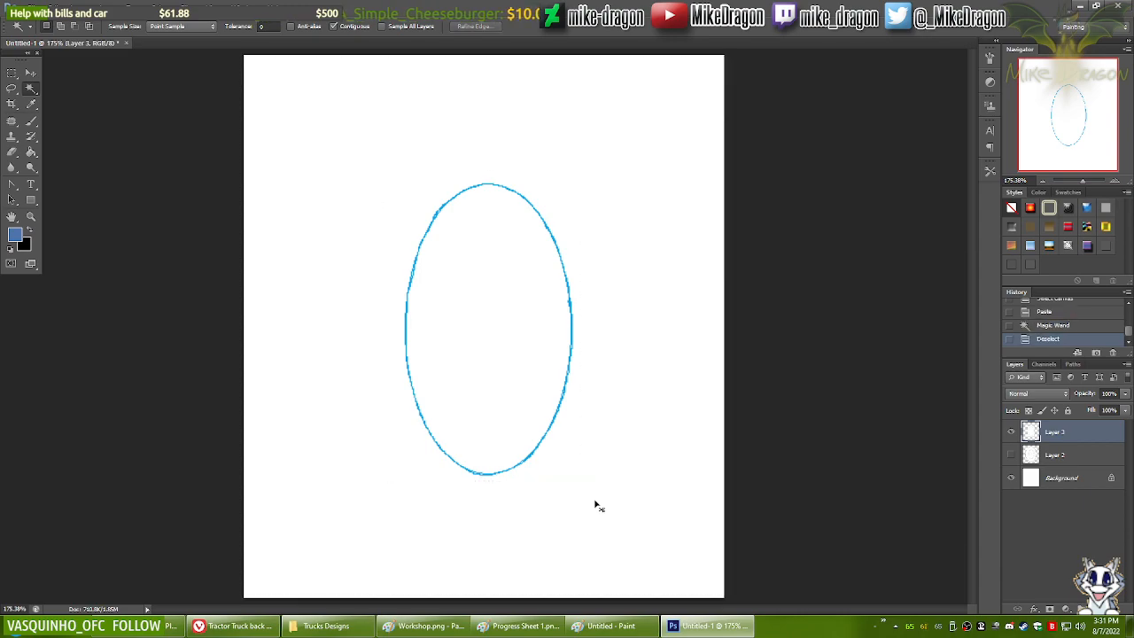
left_click(574, 452)
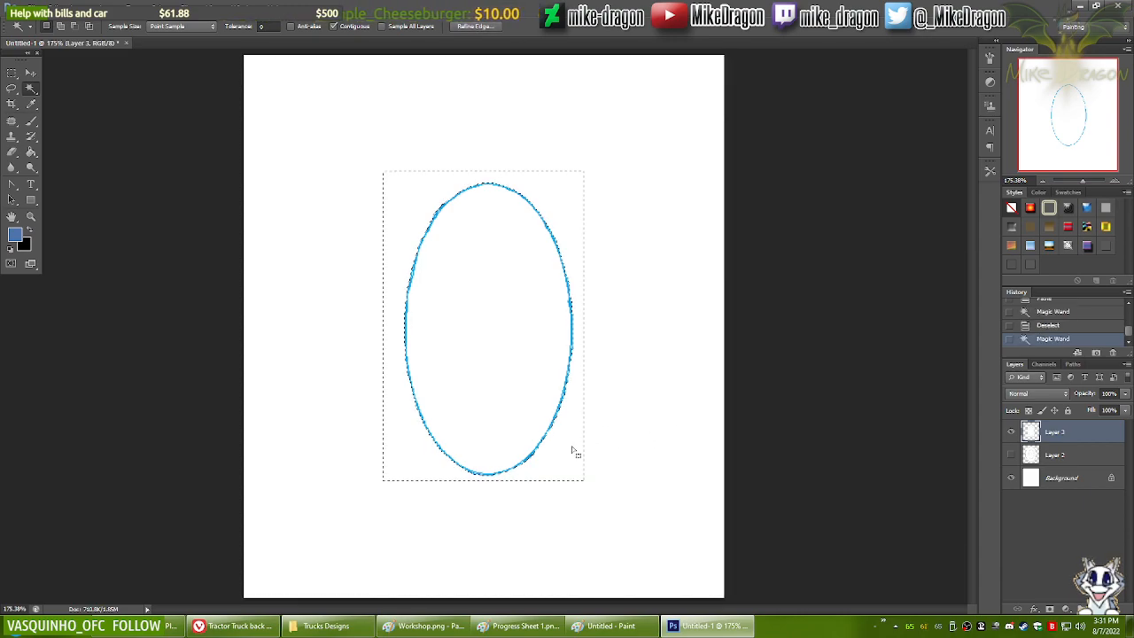
key("Delete")
key("ctrl+d")
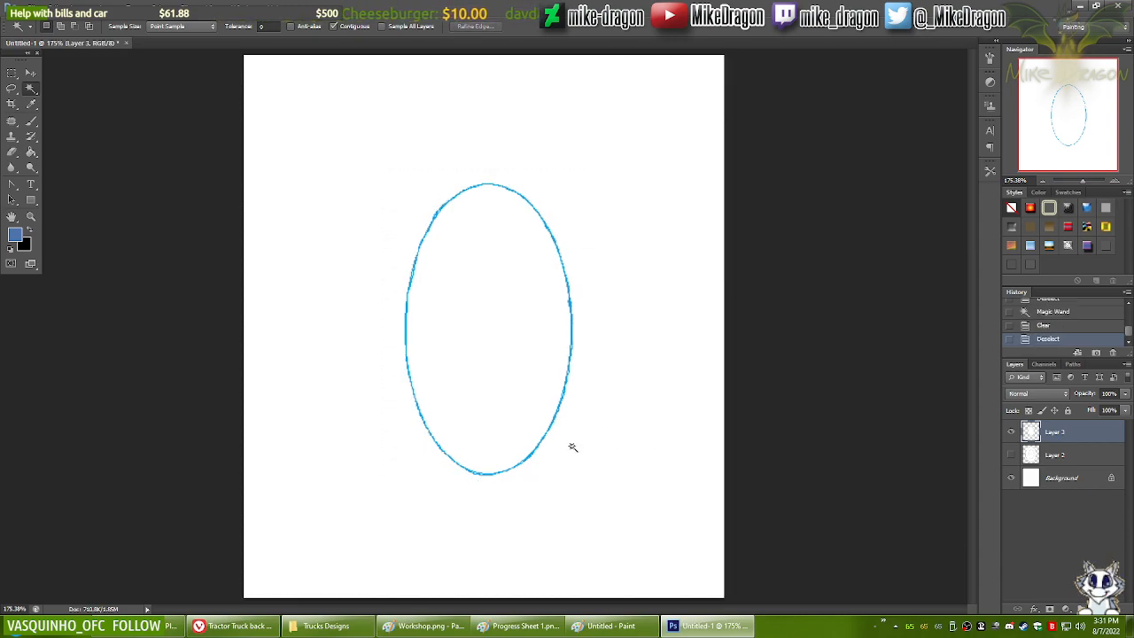
Step: Copy the orange hub ellipse from the rightmost tyre in Workshop.png and paste it as a new layer in Photoshop
left_click(425, 625)
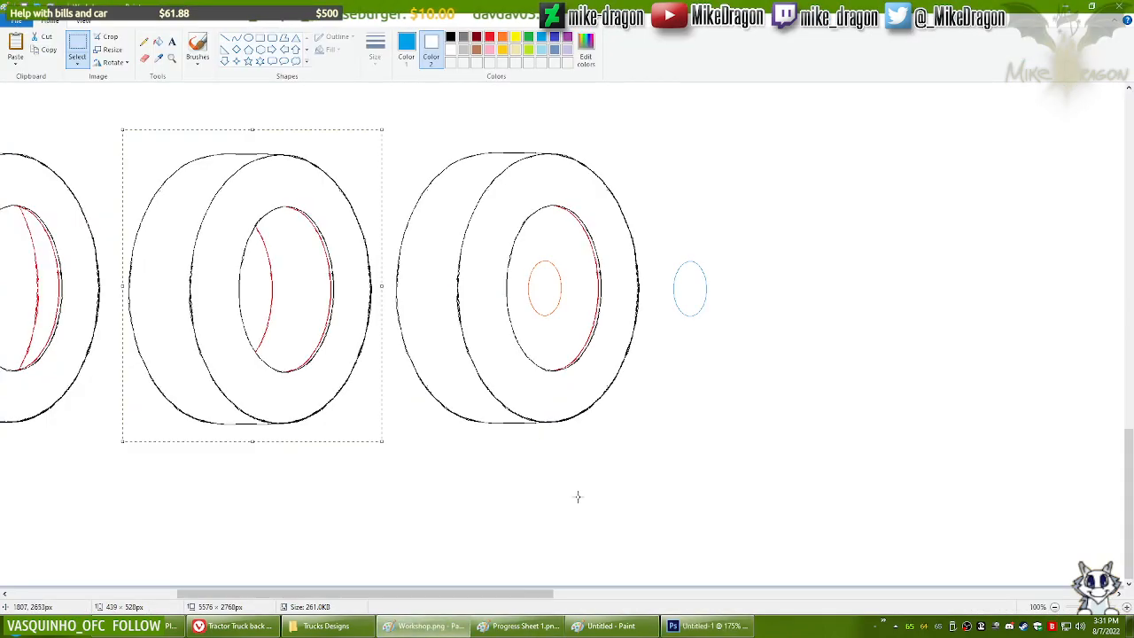
left_click_drag(523, 256, 567, 323)
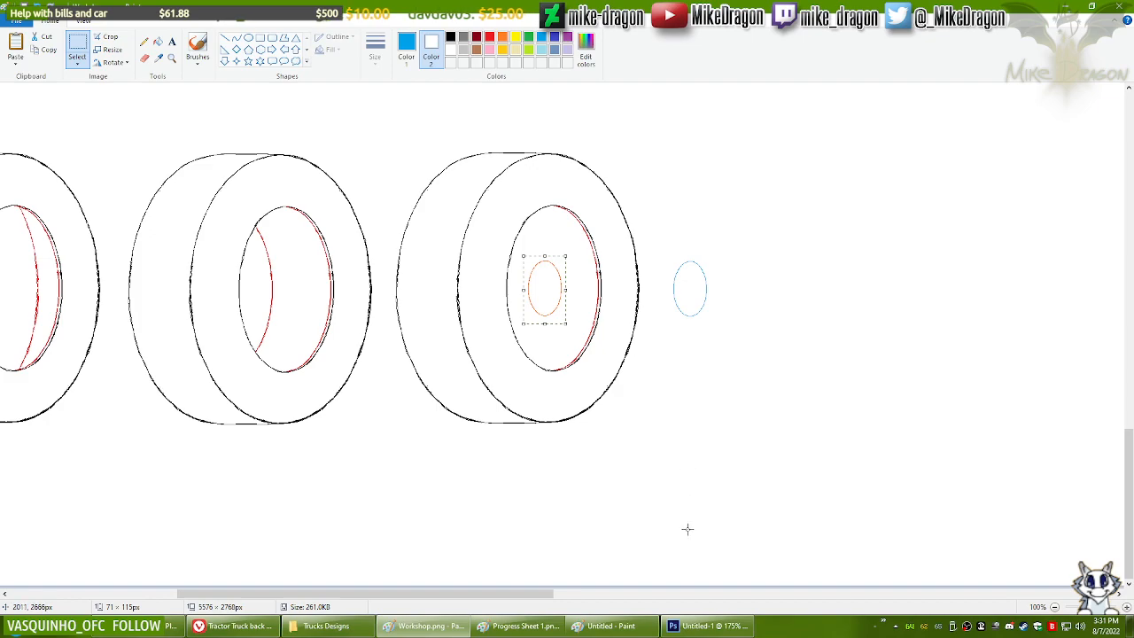
left_click(722, 622)
key("ctrl+v")
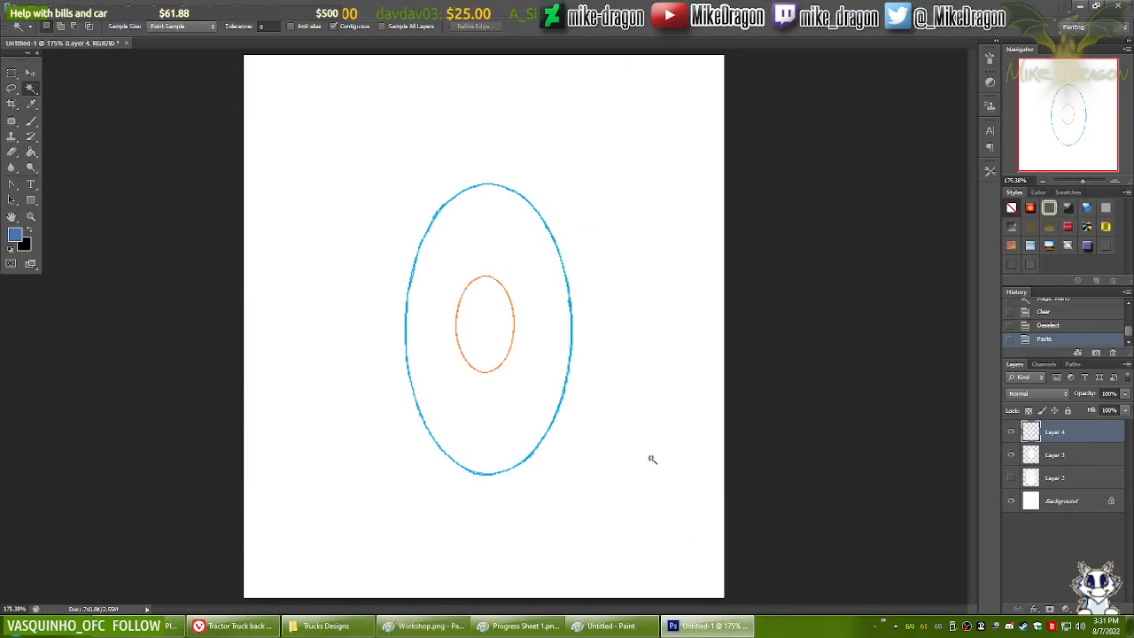
Step: Clear everything from Layer 4 and paste the orange ellipse onto it again
left_click(510, 377)
key("Delete")
key("ctrl+d")
key("ctrl+a")
key("Delete")
key("ctrl+d")
key("ctrl+v")
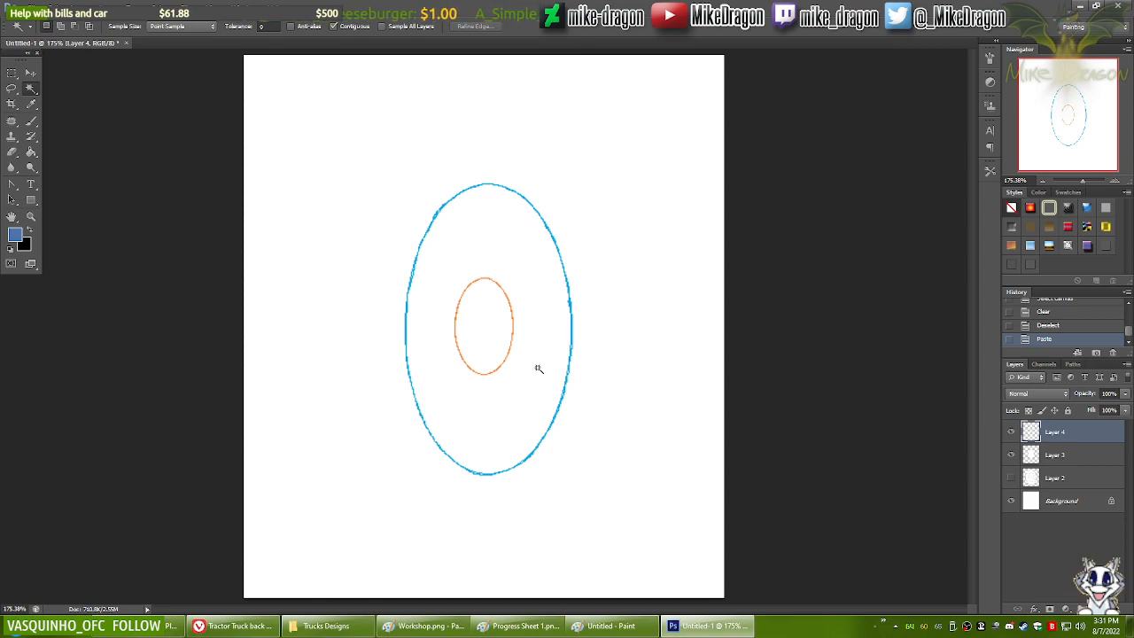
Step: Add a new layer and marquee-select a thin horizontal strip spanning the gap between the left edges of the blue and orange ellipses
key("ctrl+plus")
key("ctrl+plus")
key("ctrl+plus")
key("ctrl+plus")
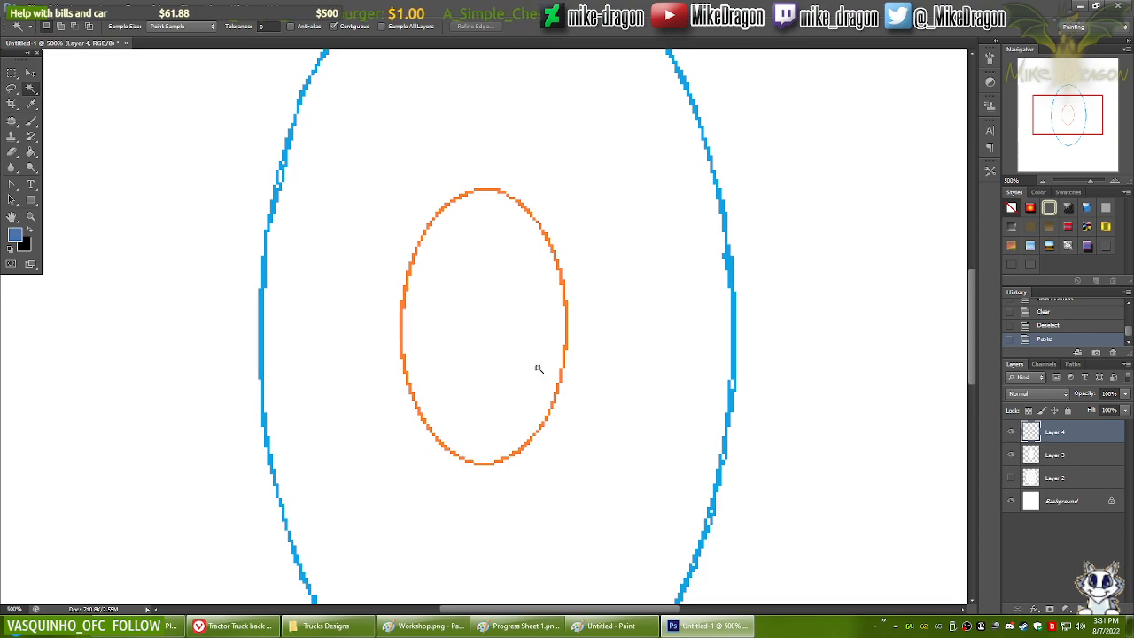
key("m")
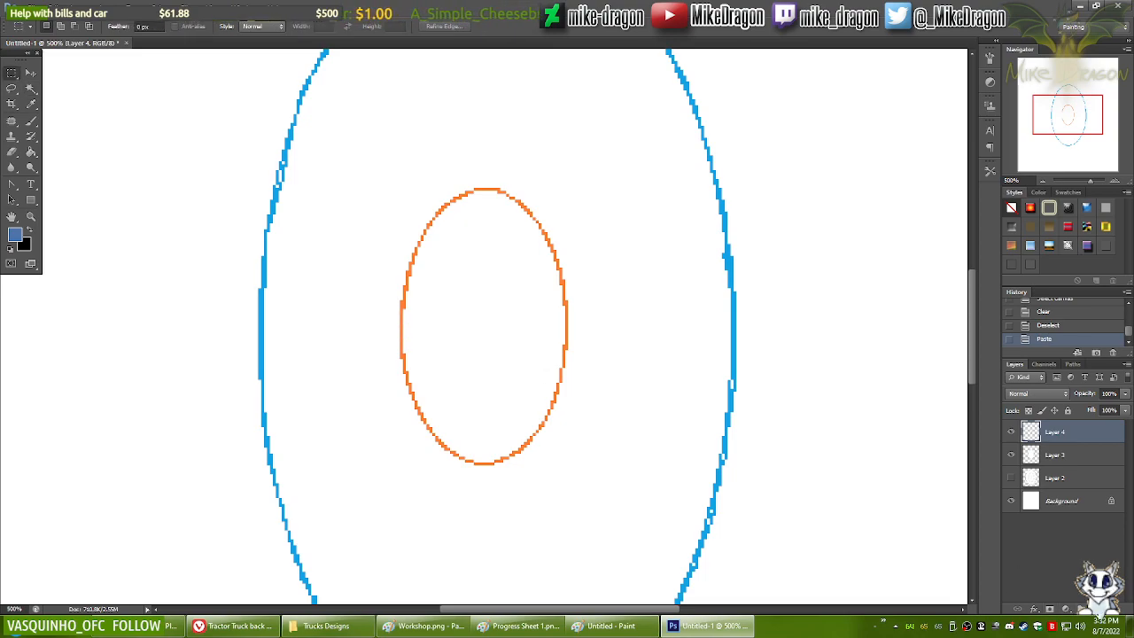
key("ctrl+shift+alt+n")
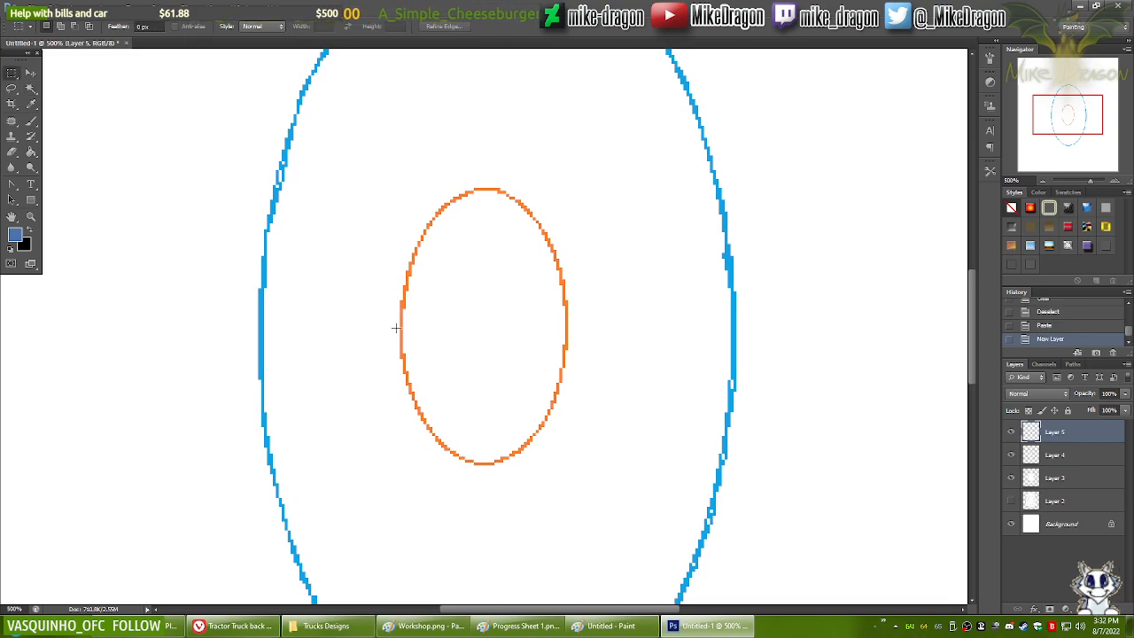
left_click_drag(396, 328, 367, 338)
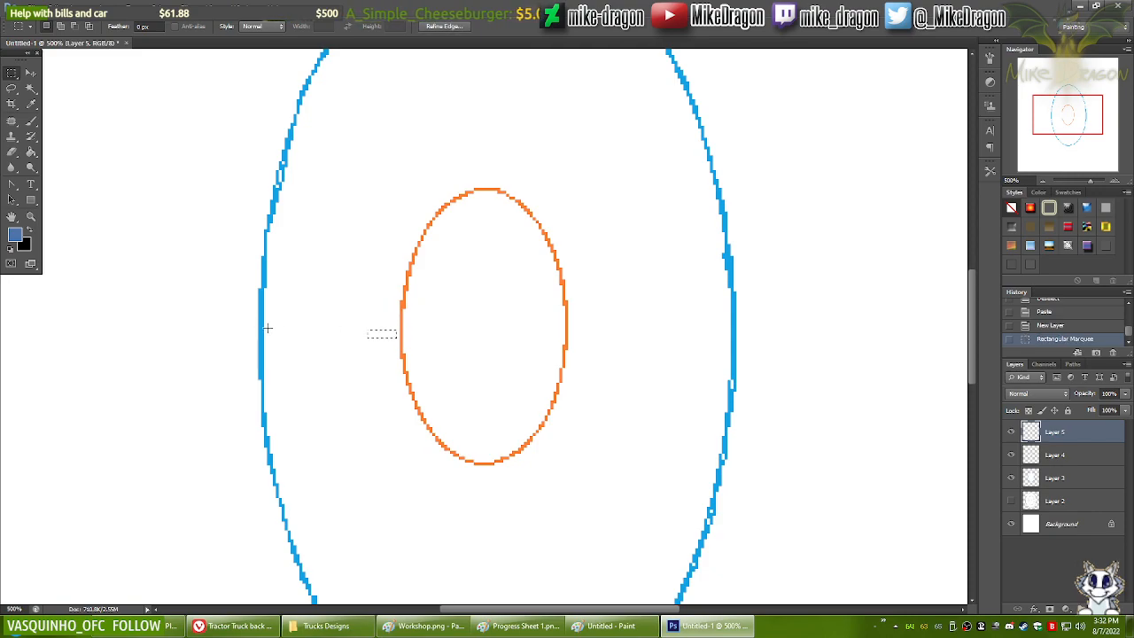
left_click_drag(265, 330, 400, 339)
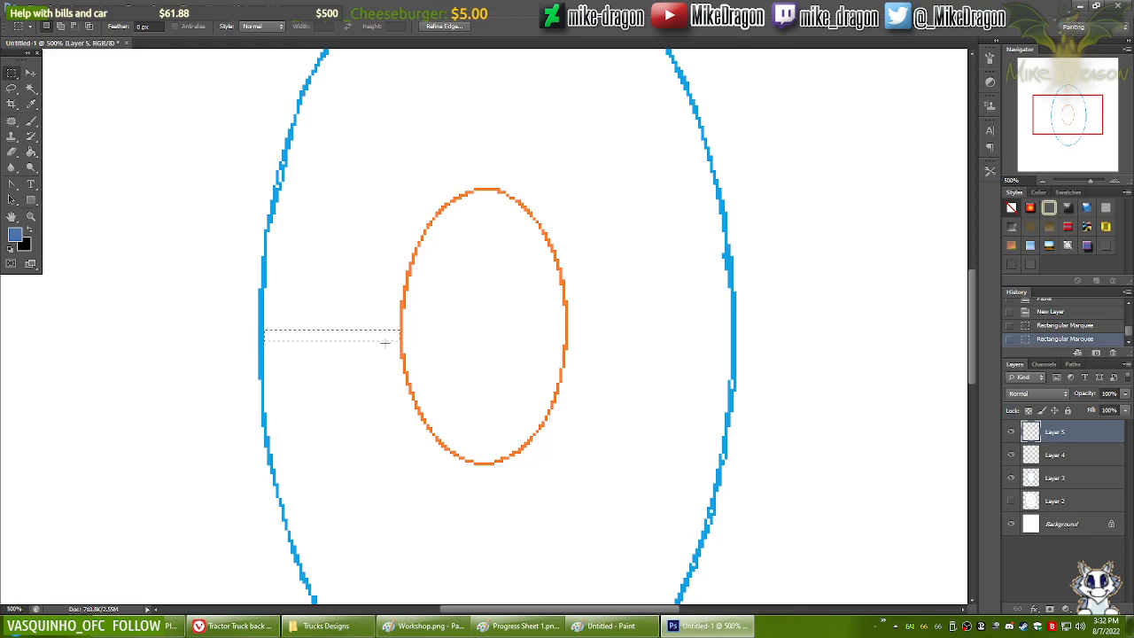
Step: Fill the strip selection with black using the Brush, and remove the selection
key("b")
key("x")
mouse_move(386, 341)
left_mouse_down()
mouse_move(398, 334)
mouse_move(372, 331)
mouse_move(425, 319)
left_mouse_up()
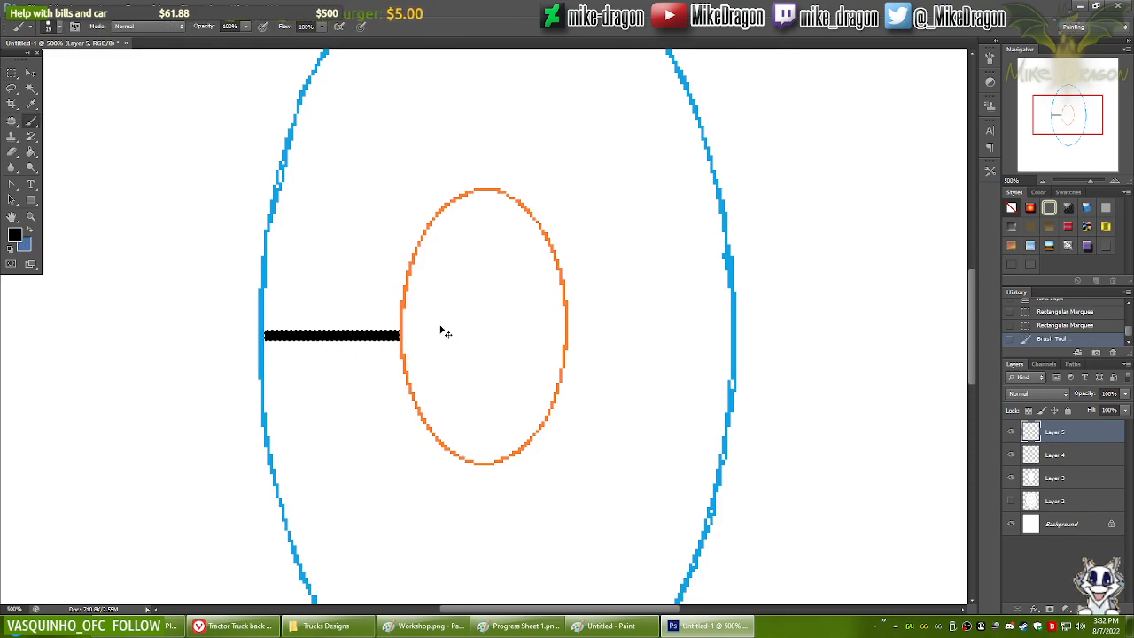
key("ctrl+d")
Step: Move the black bar against the blue ellipse's right edge, and place a duplicate of its layer against the blue ellipse's left edge
key("v")
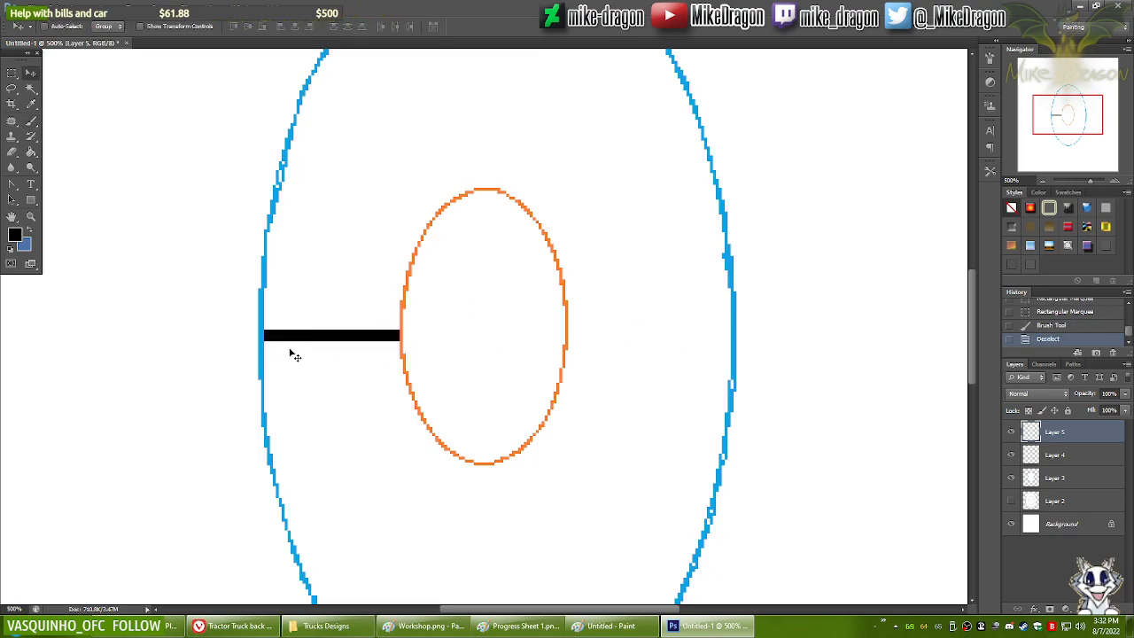
left_click_drag(295, 390, 624, 412)
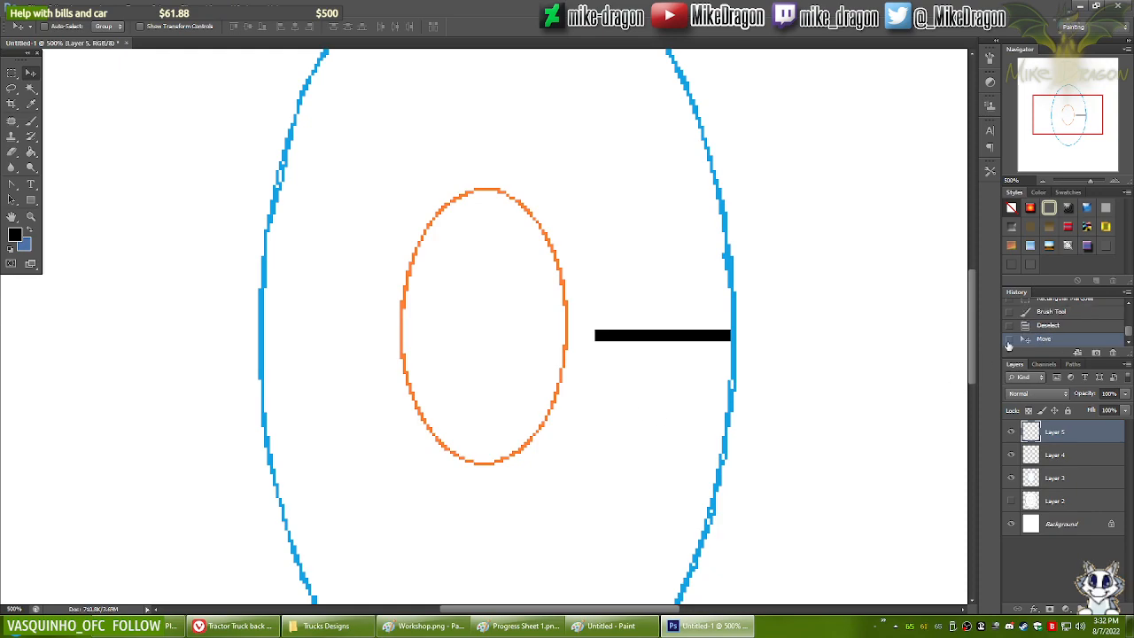
right_click(1063, 431)
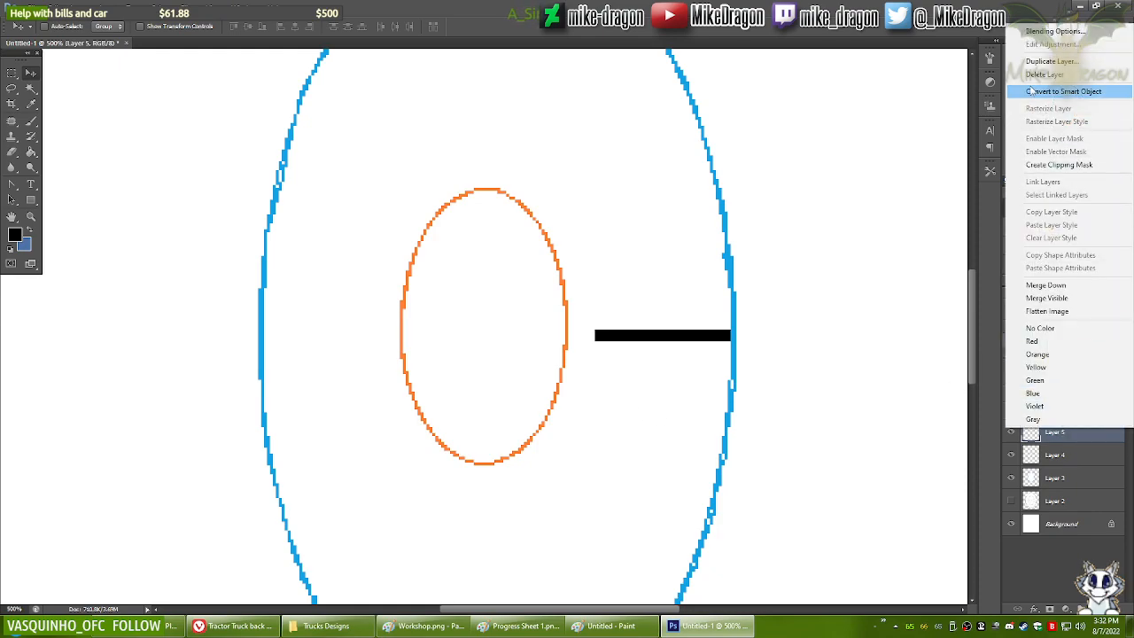
left_click(1053, 61)
key("Return")
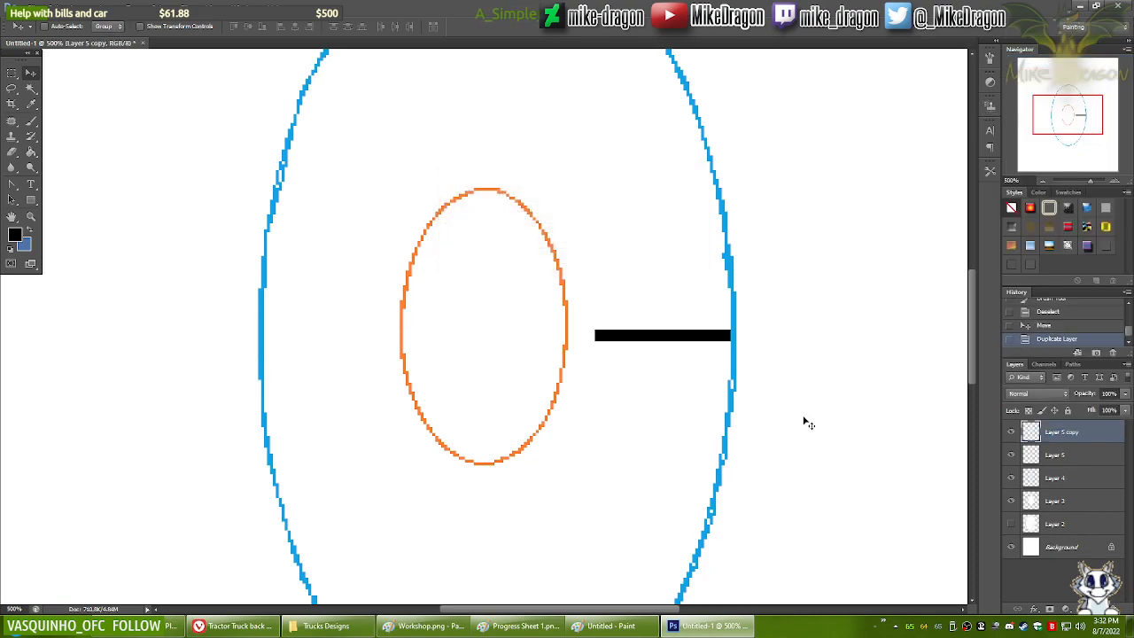
left_click_drag(705, 461, 374, 466)
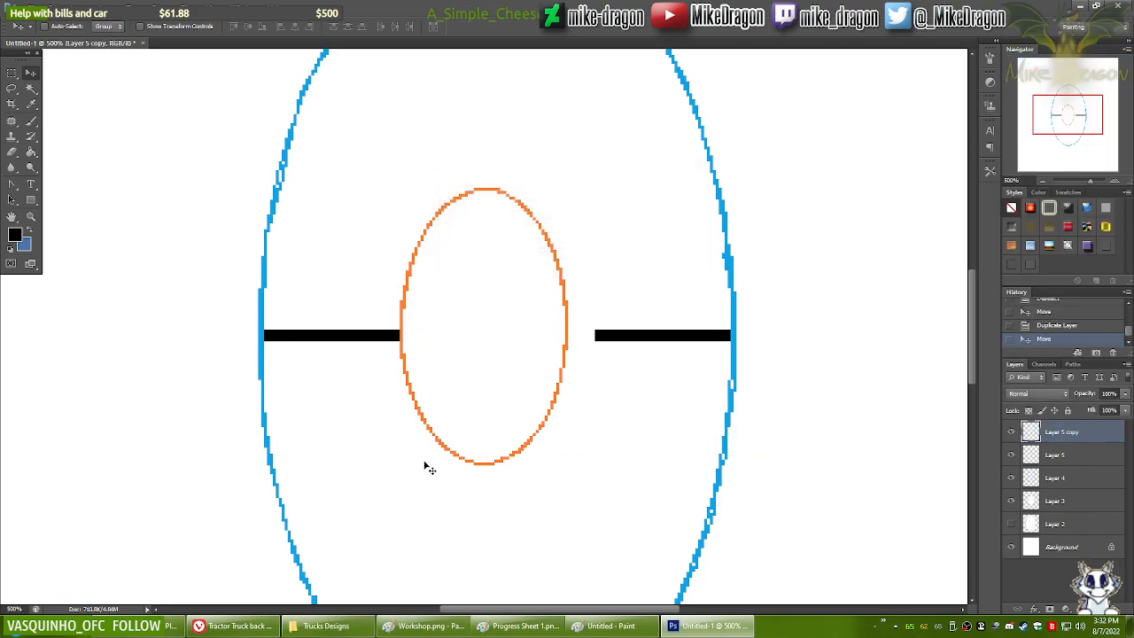
Step: Nudge the orange ellipse on Layer 4 right by 5 pixels to centre it between the two black bars
left_click(1054, 455)
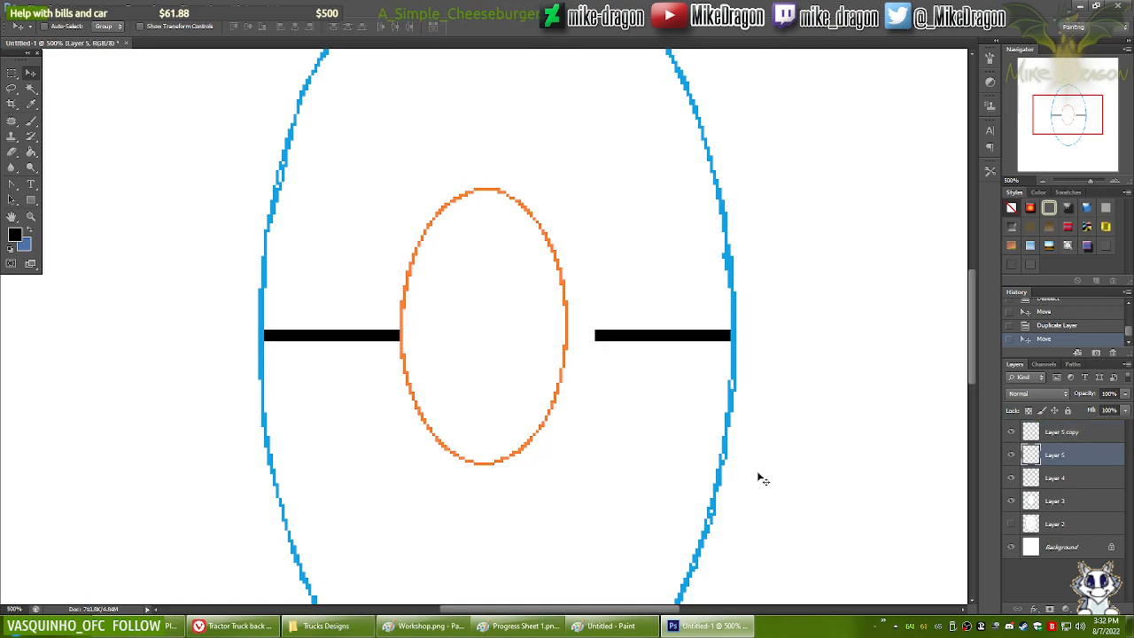
left_click(1054, 478)
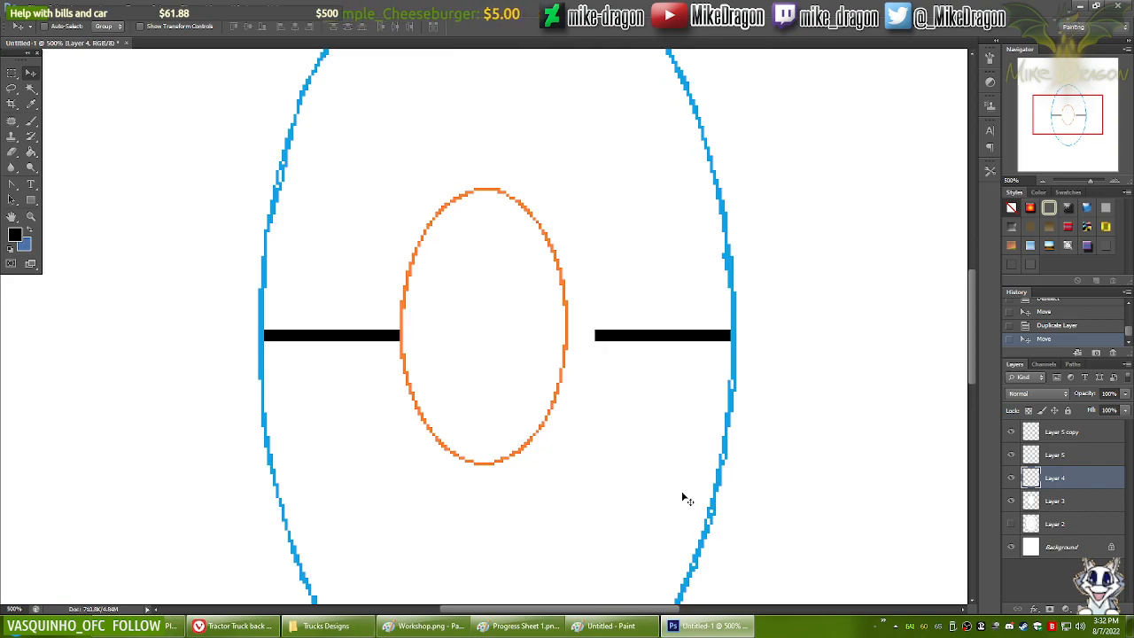
key("Right")
key("Right")
key("Right")
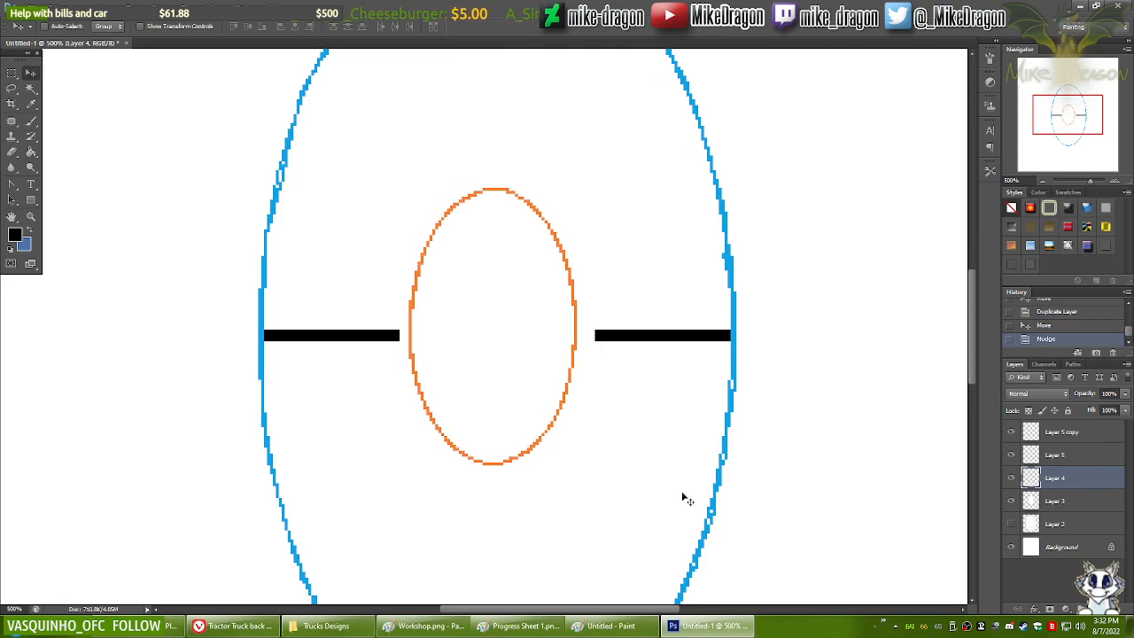
key("Right")
key("Right")
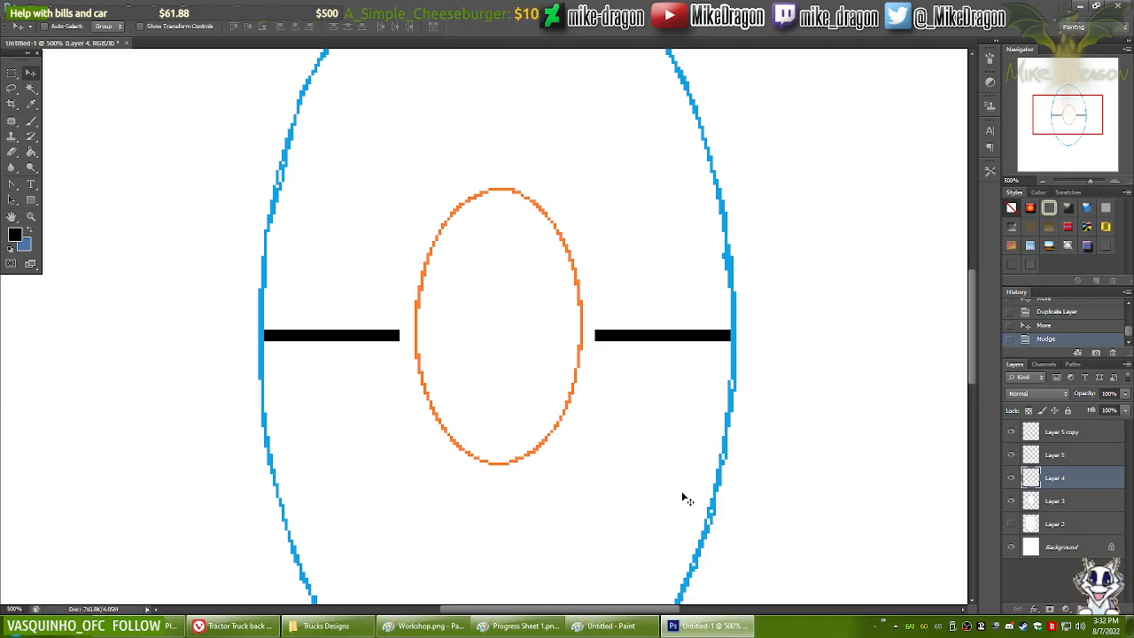
Step: Nudge the right-hand black bar on Layer 5 left until its inner end touches the orange ellipse
left_click(1058, 456)
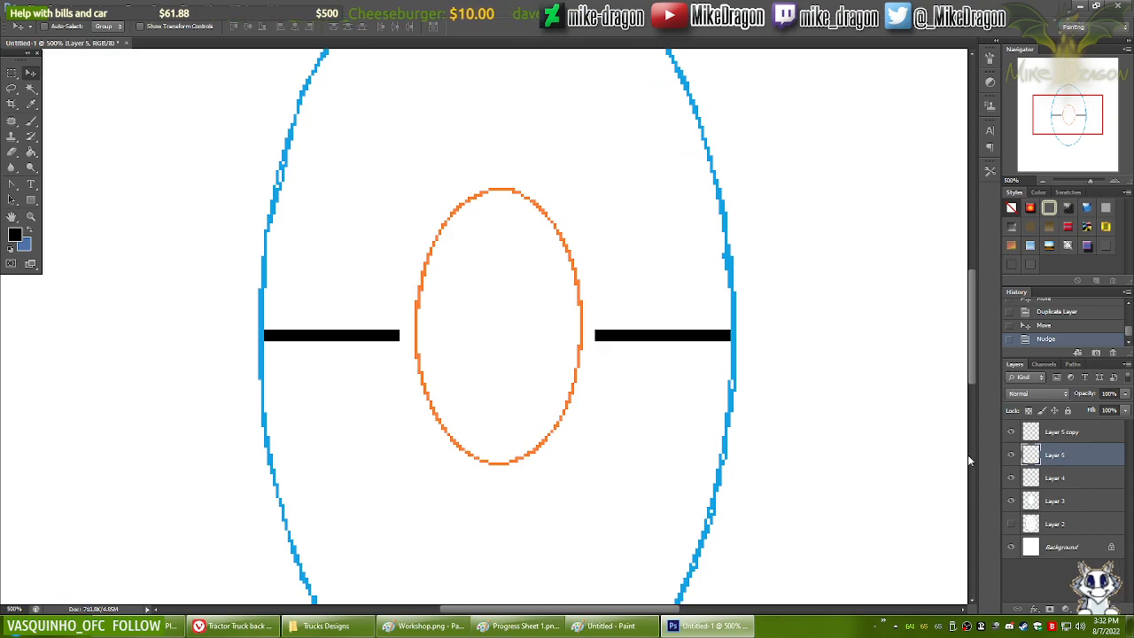
key("m")
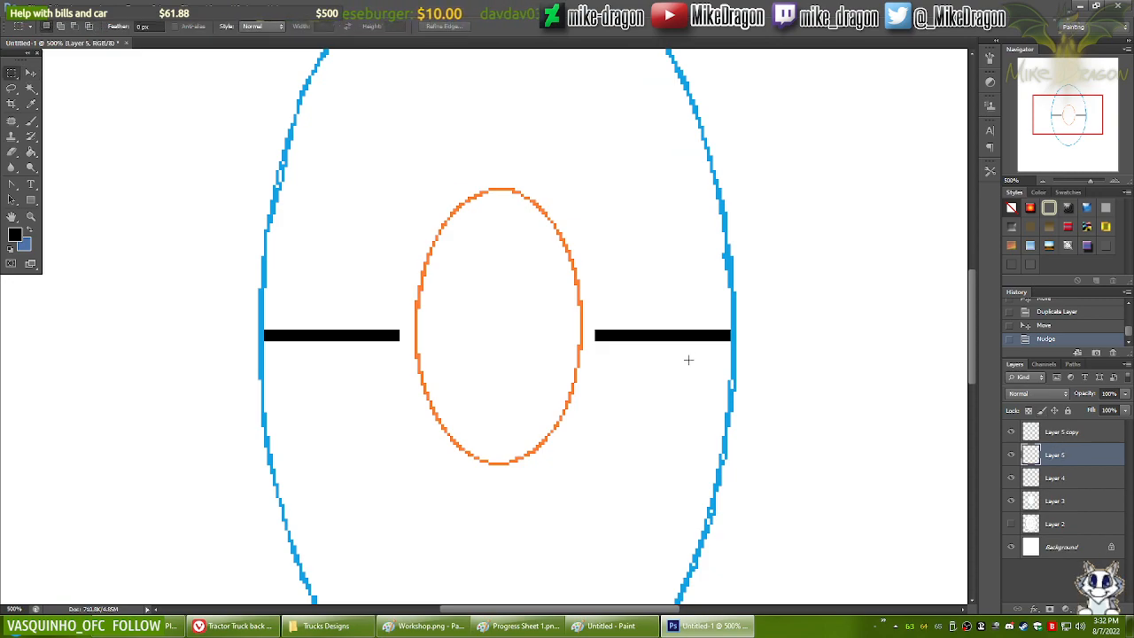
left_click_drag(593, 351, 593, 326)
left_click(639, 338)
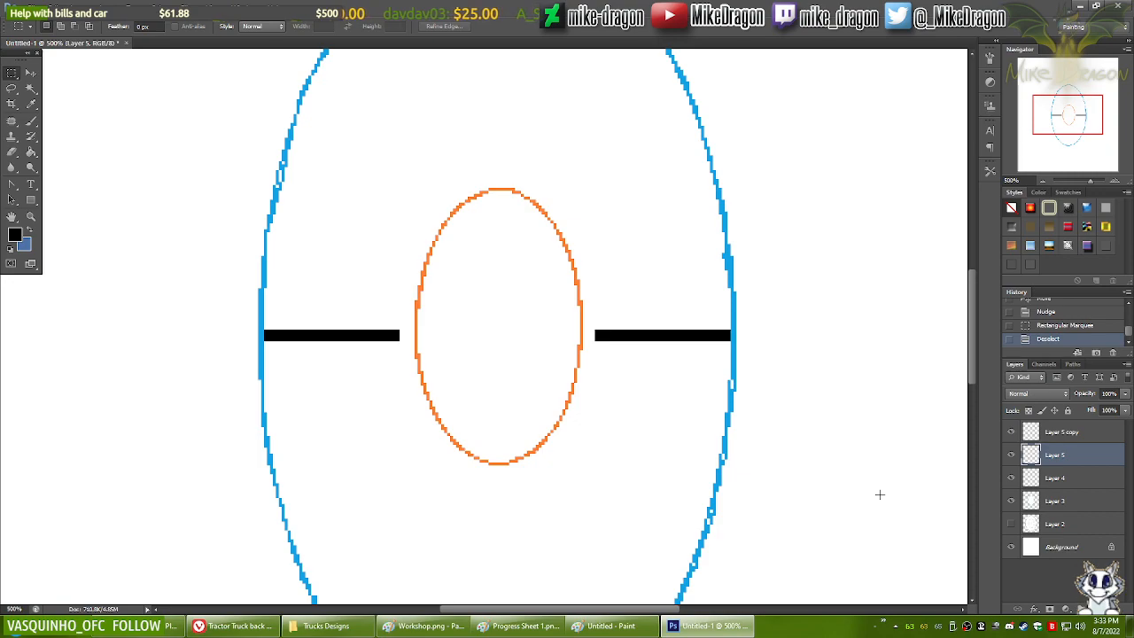
key("v")
key("Left")
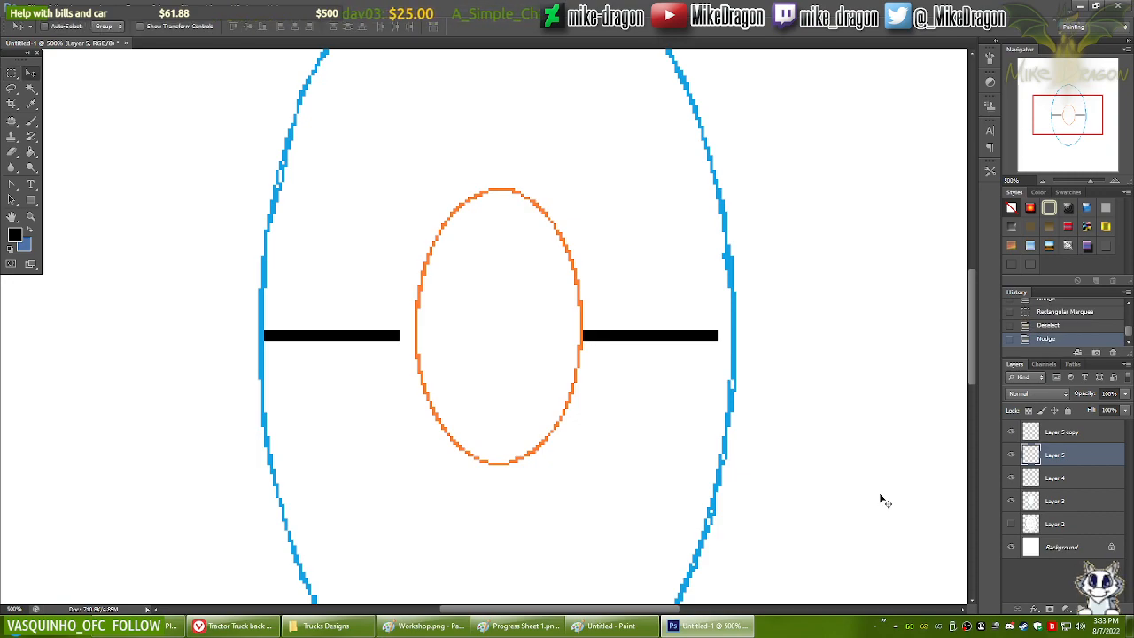
Step: Move the Layer 5 bar back against the blue ellipse's right edge, and nudge the orange ellipse on Layer 4 left by 1 pixel
key("Right")
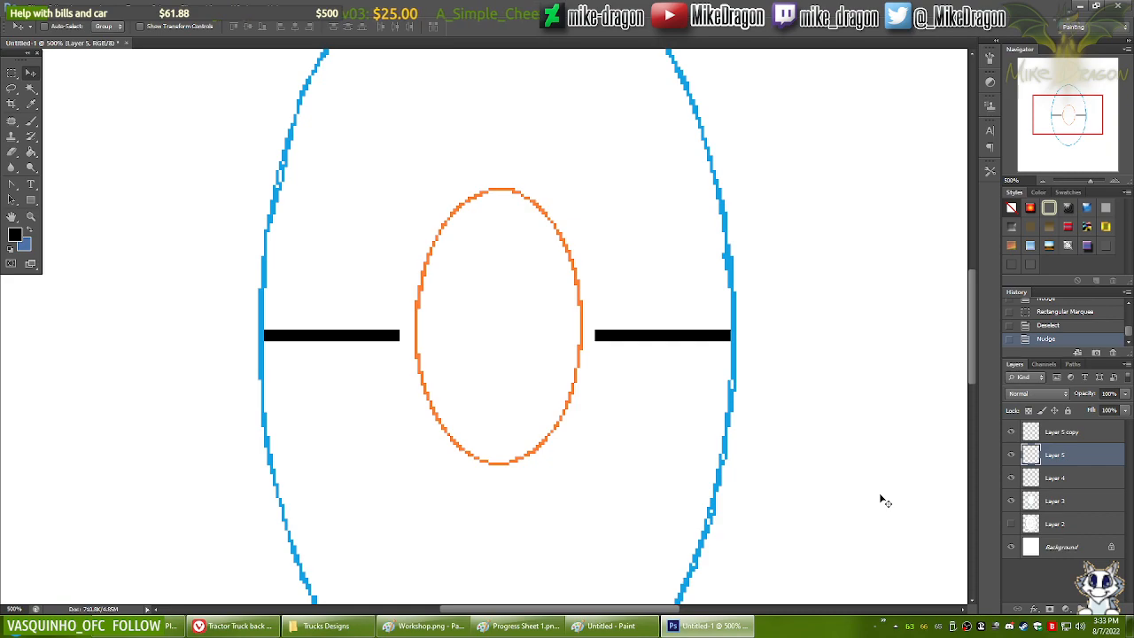
left_click(1043, 425)
key("Right")
key("Right")
key("Left")
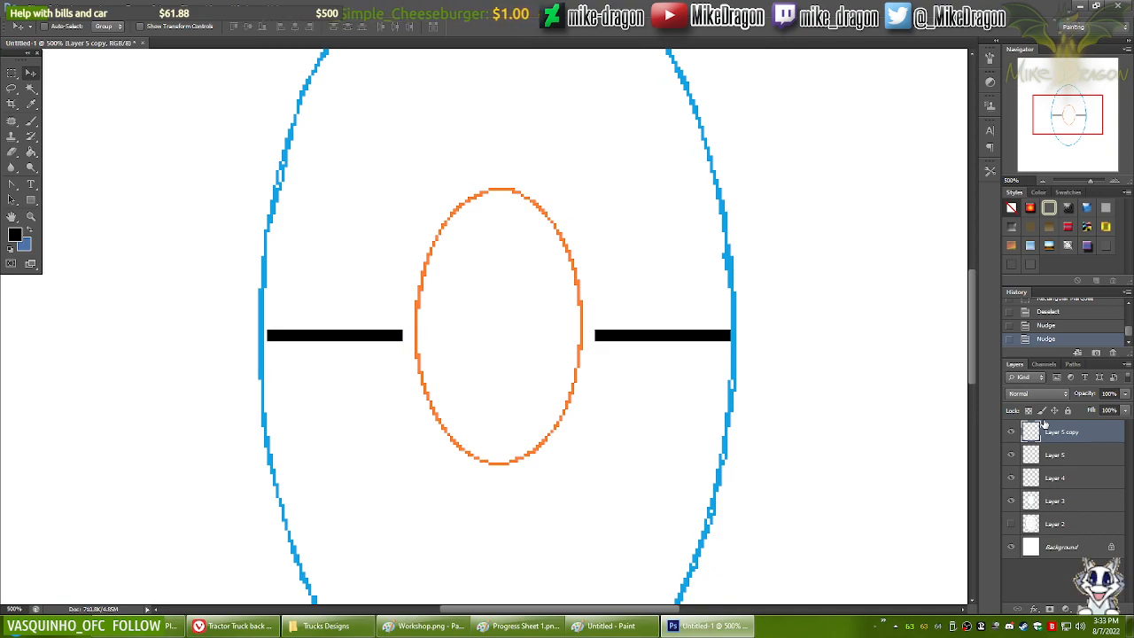
left_click(1038, 477)
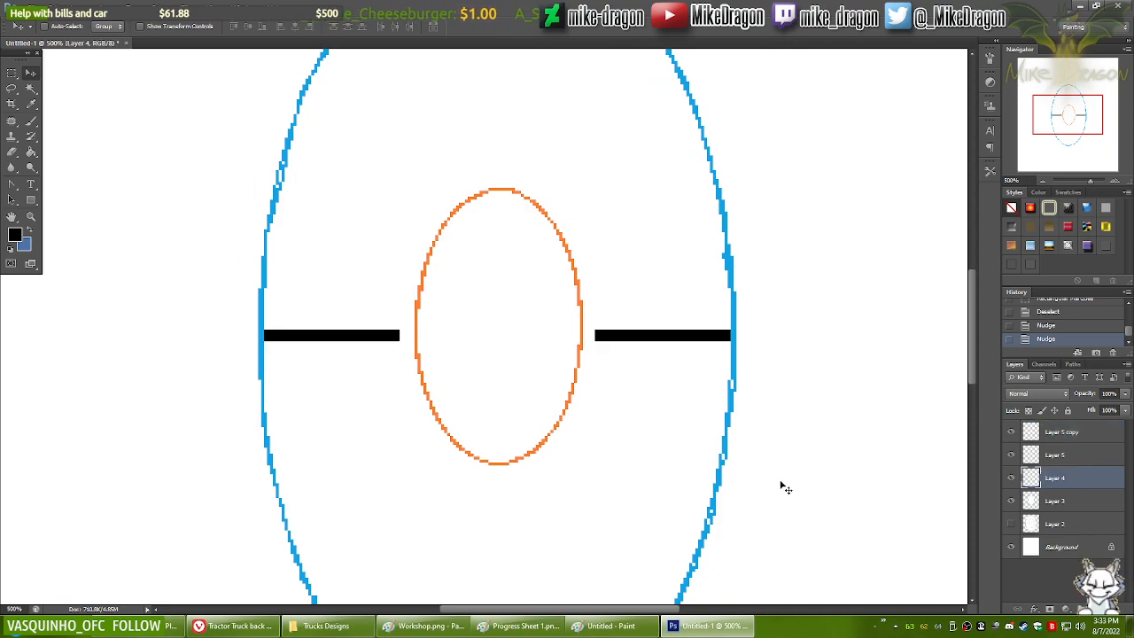
key("Left")
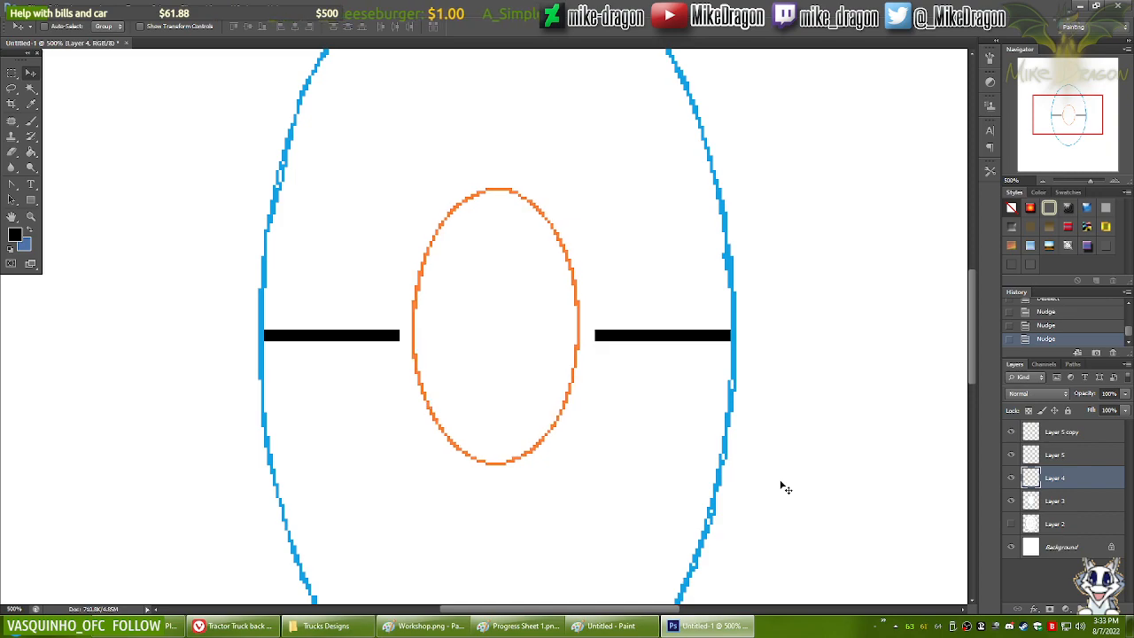
key("ctrl+0")
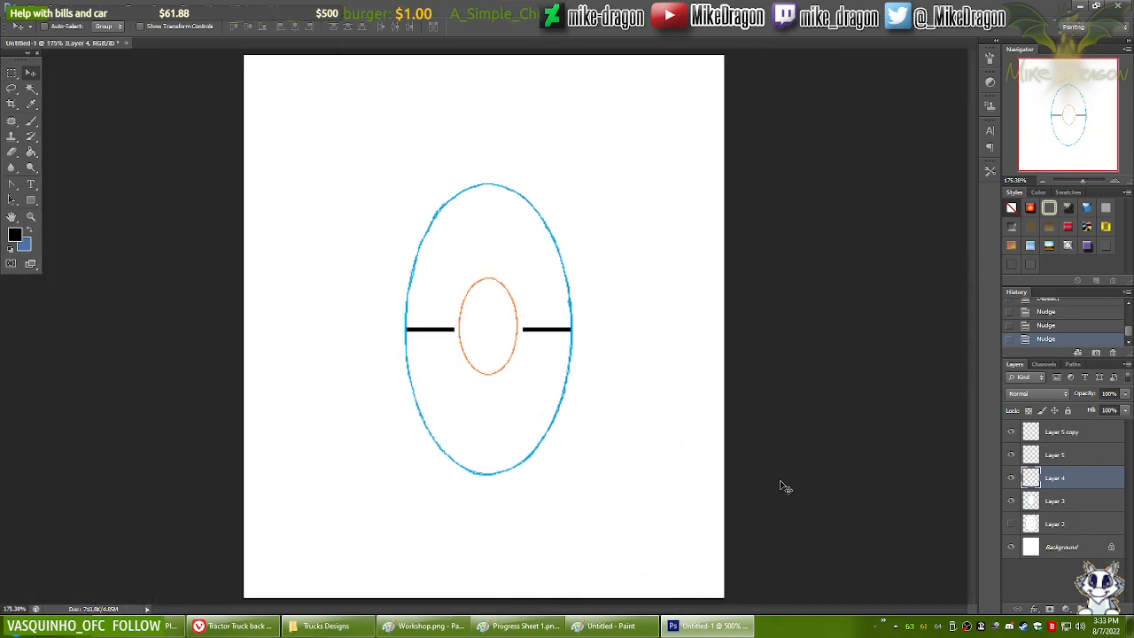
Step: Hide the two measuring bar layers, Layer 5 and Layer 5 copy, and merge Layer 4 down into Layer 3
left_click(1061, 454)
left_click(1012, 455)
left_click(1011, 431)
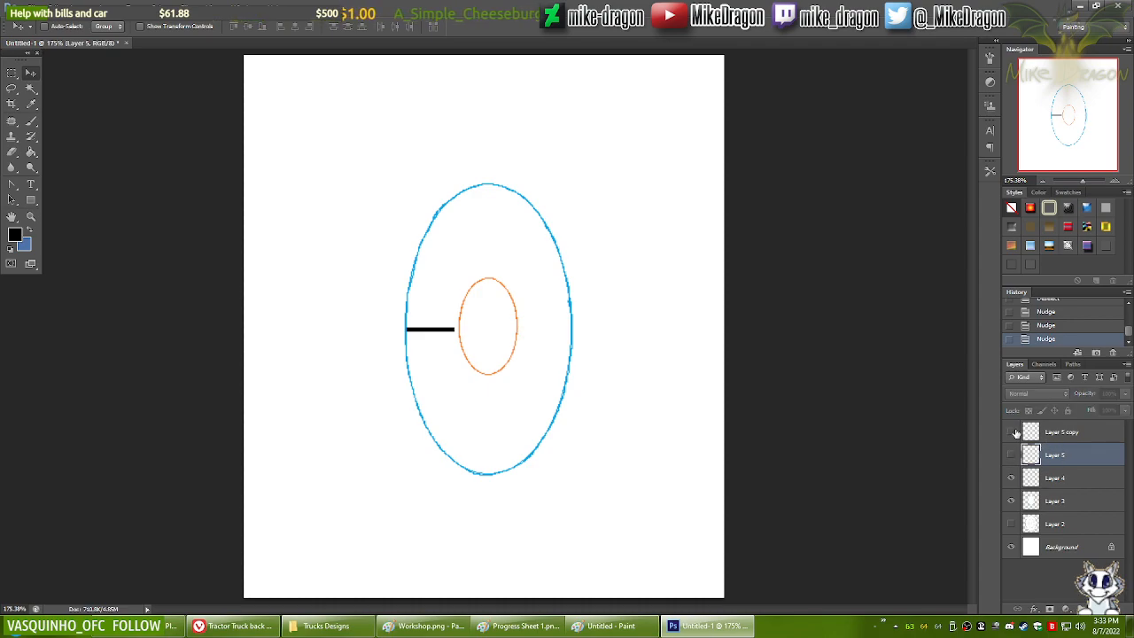
right_click(1054, 480)
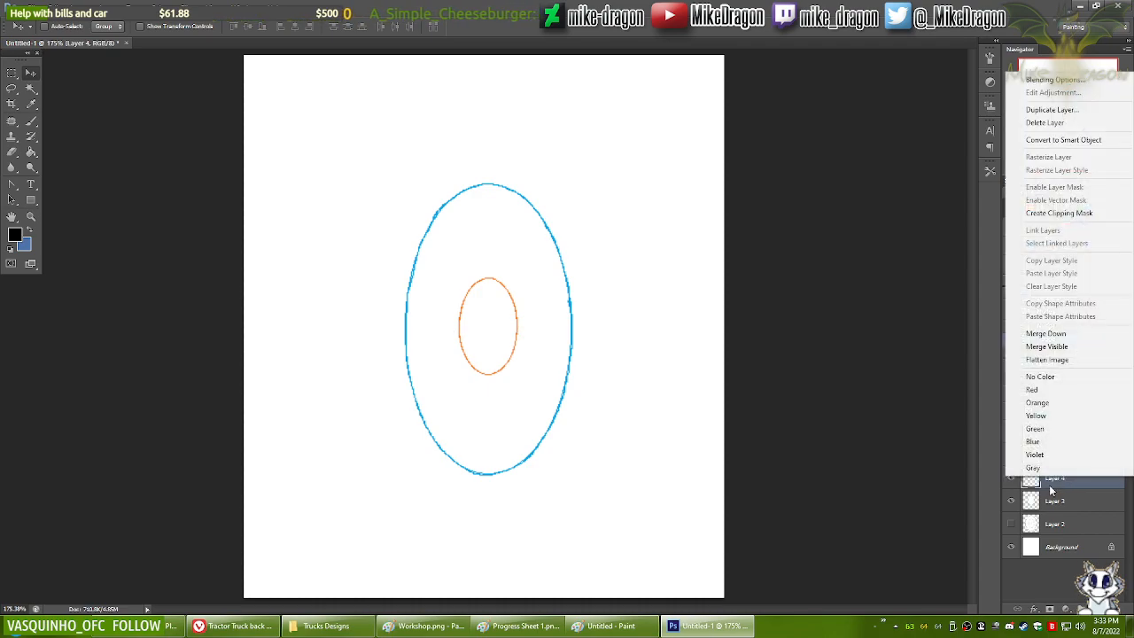
left_click(1073, 334)
Step: Copy the merged ellipses into the Untitled drawing in Paint, placing them exactly over the existing blue ellipse
key("ctrl+a")
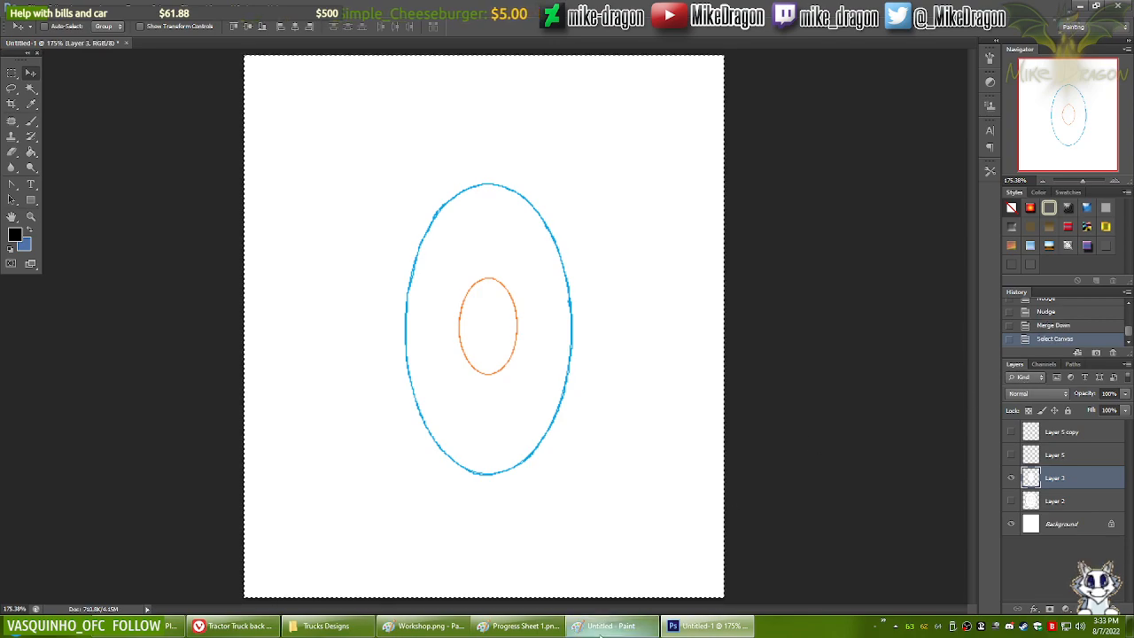
left_click(502, 630)
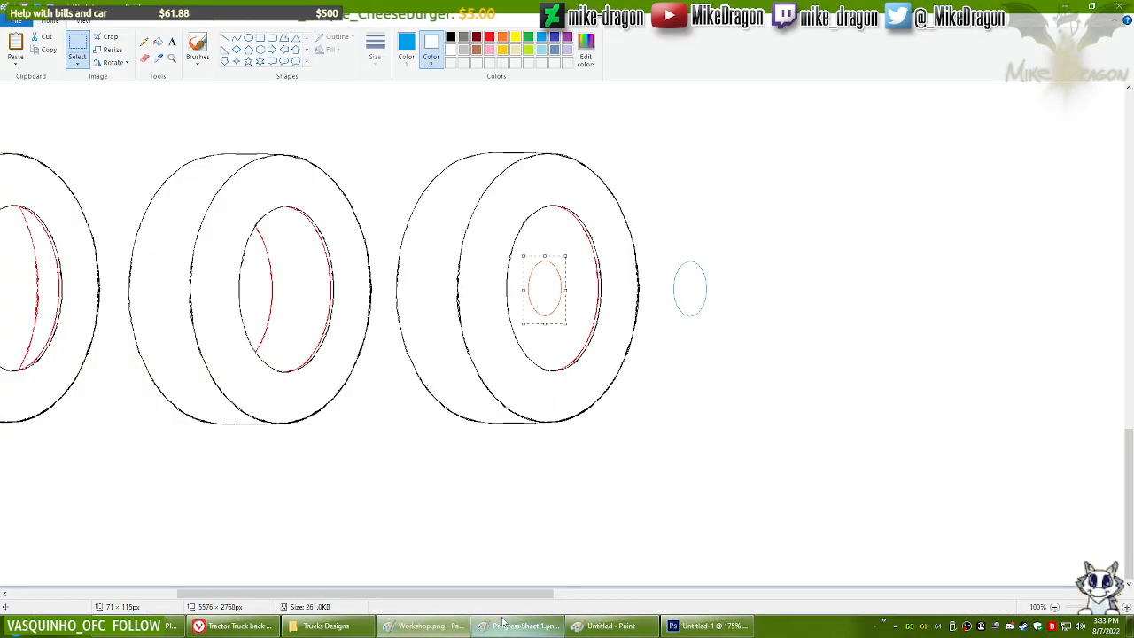
left_click(629, 627)
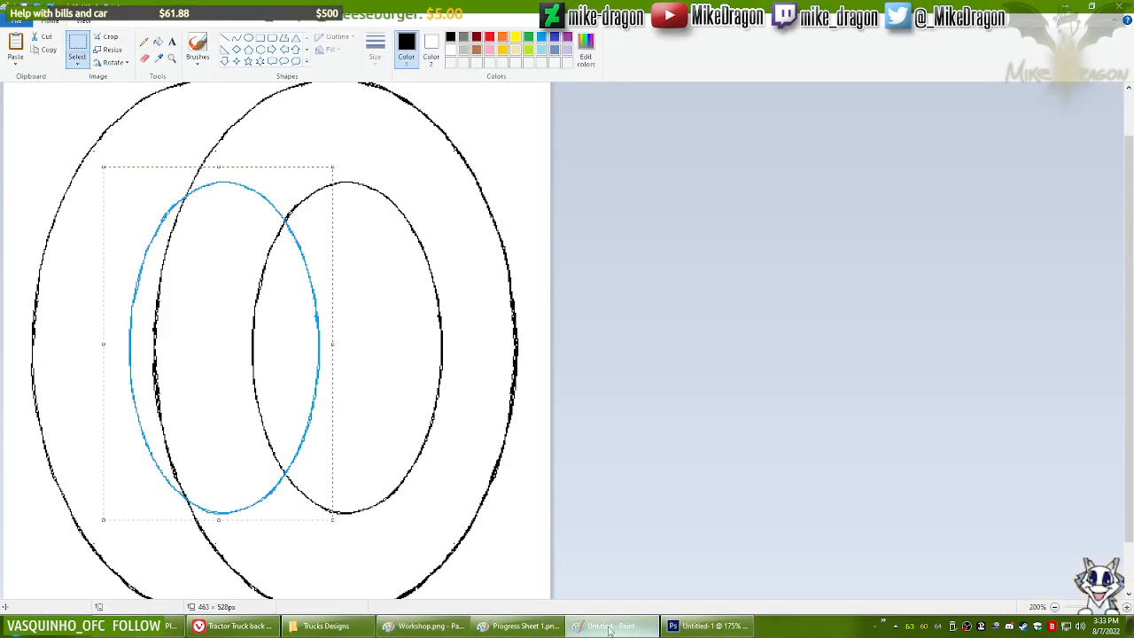
left_click(631, 629)
left_click(649, 627)
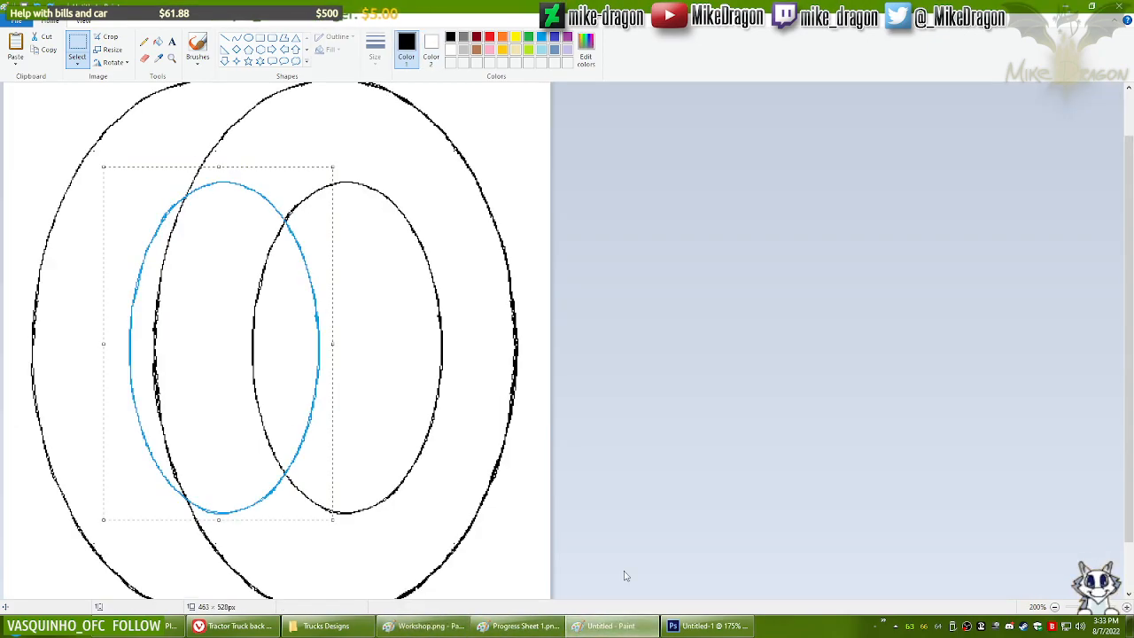
key("ctrl+v")
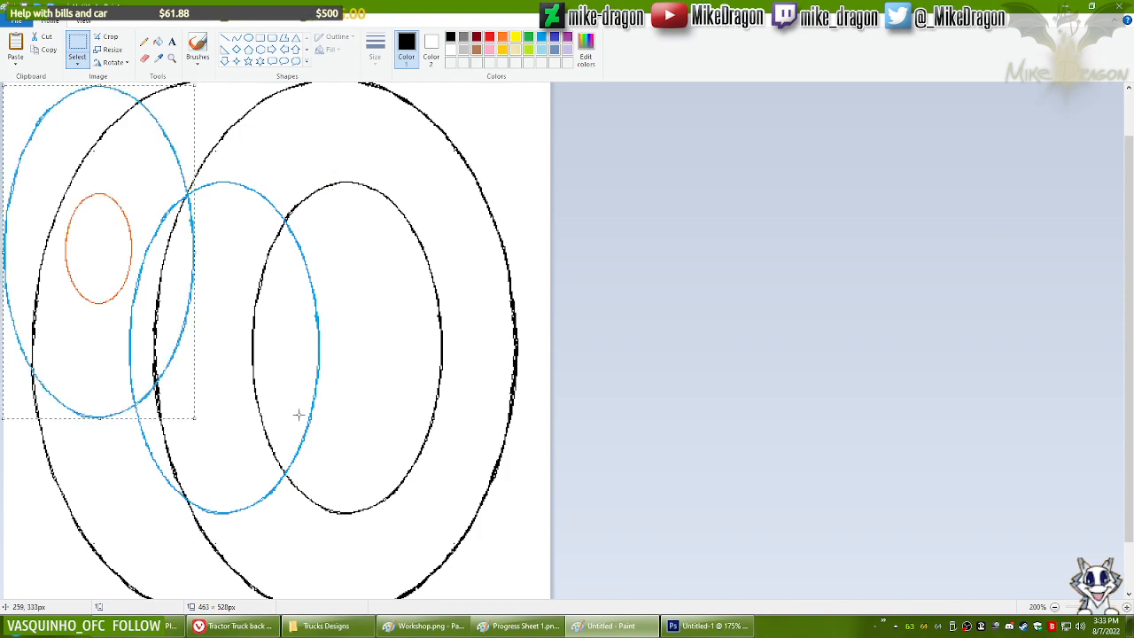
left_click_drag(121, 293, 252, 390)
left_click(729, 276)
key("ctrl+z")
key("ctrl+y")
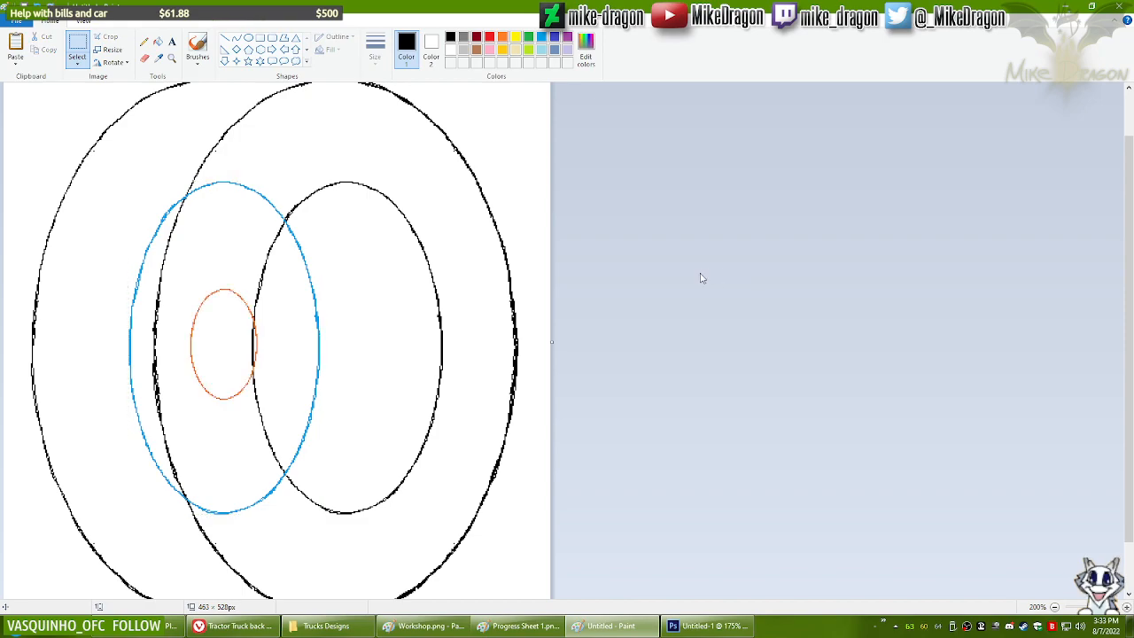
Step: Recolour the small orange ellipse red with the colour-replacing Eraser, and reset the drawing colours to black and white
left_click(502, 38)
left_click(431, 45)
left_click(489, 37)
left_click(396, 42)
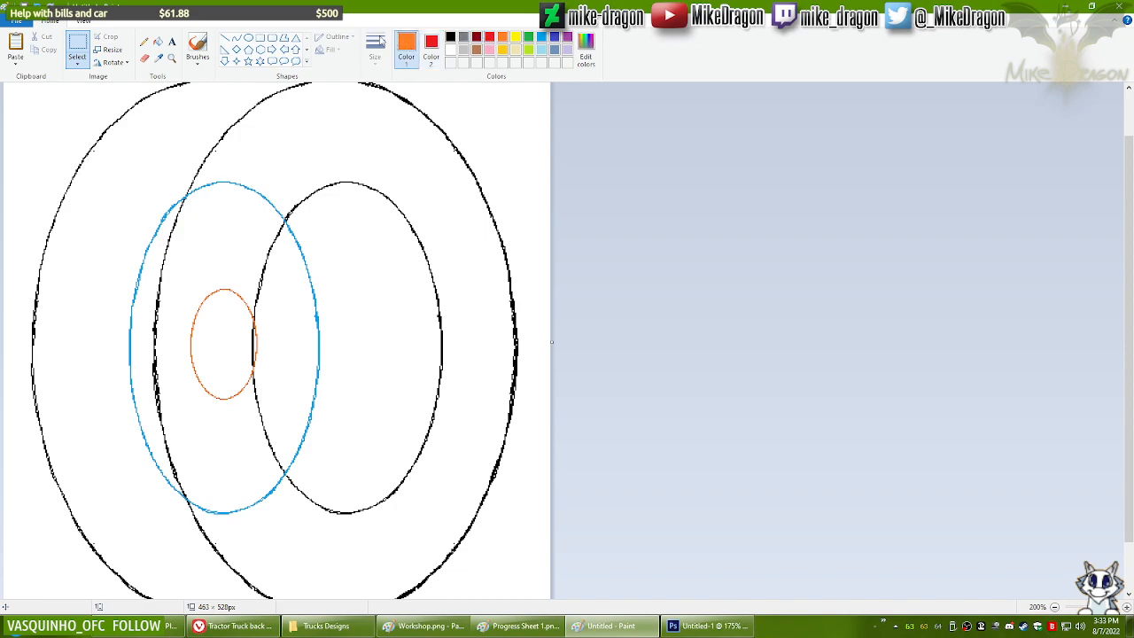
left_click(145, 59)
mouse_move(225, 307)
left_mouse_down()
mouse_move(218, 294)
mouse_move(208, 367)
mouse_move(225, 390)
mouse_move(248, 357)
mouse_move(234, 298)
left_mouse_up()
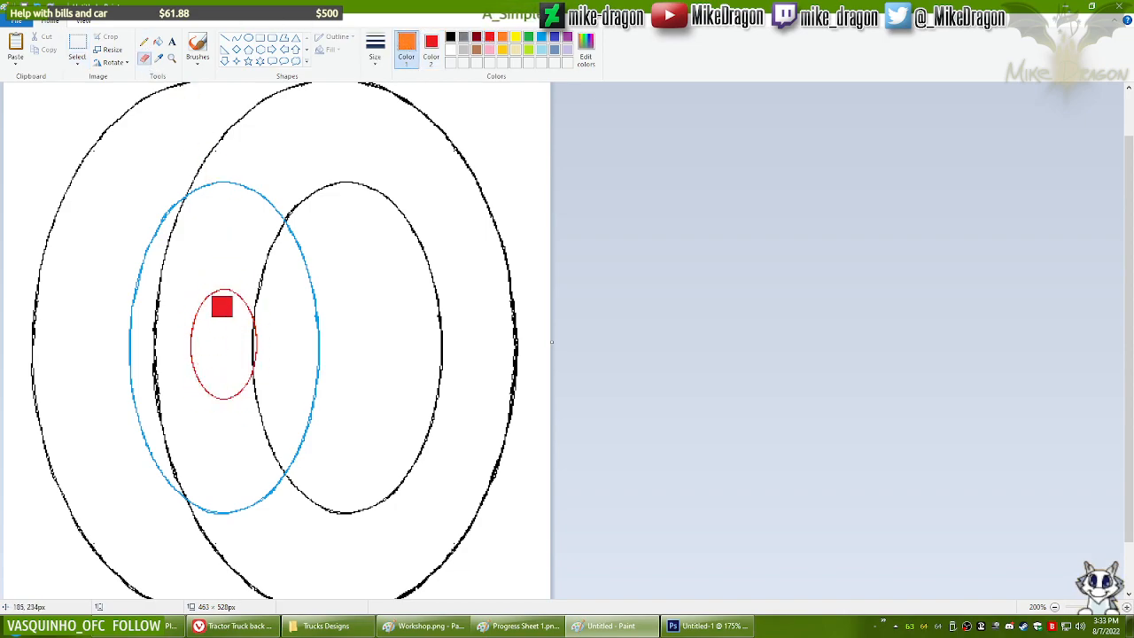
left_click(160, 59)
right_click(162, 131)
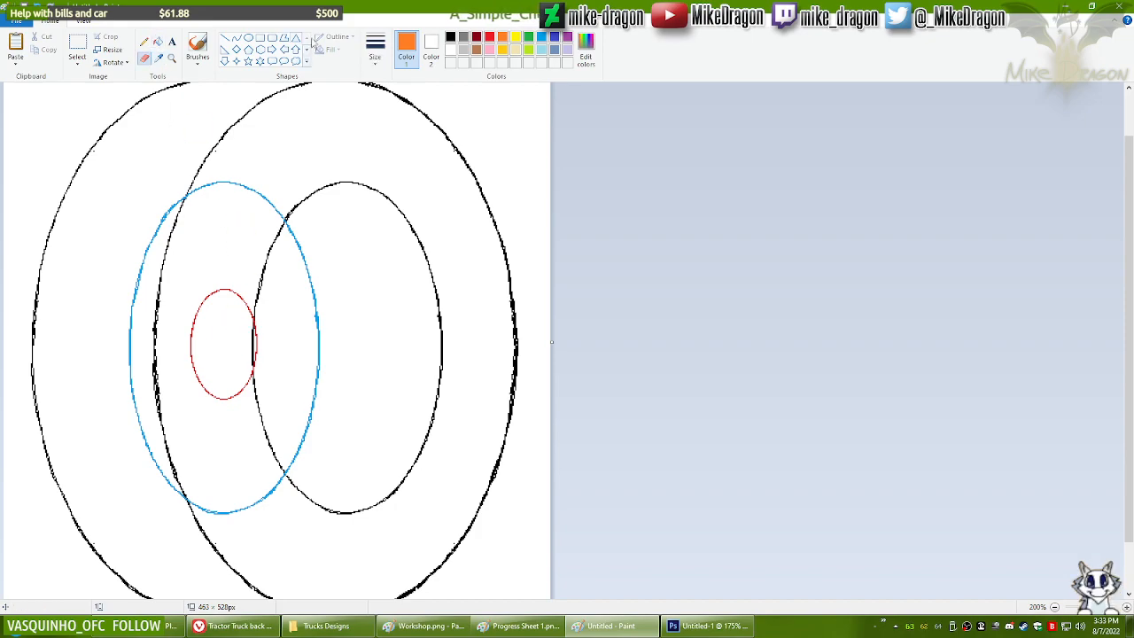
left_click(450, 37)
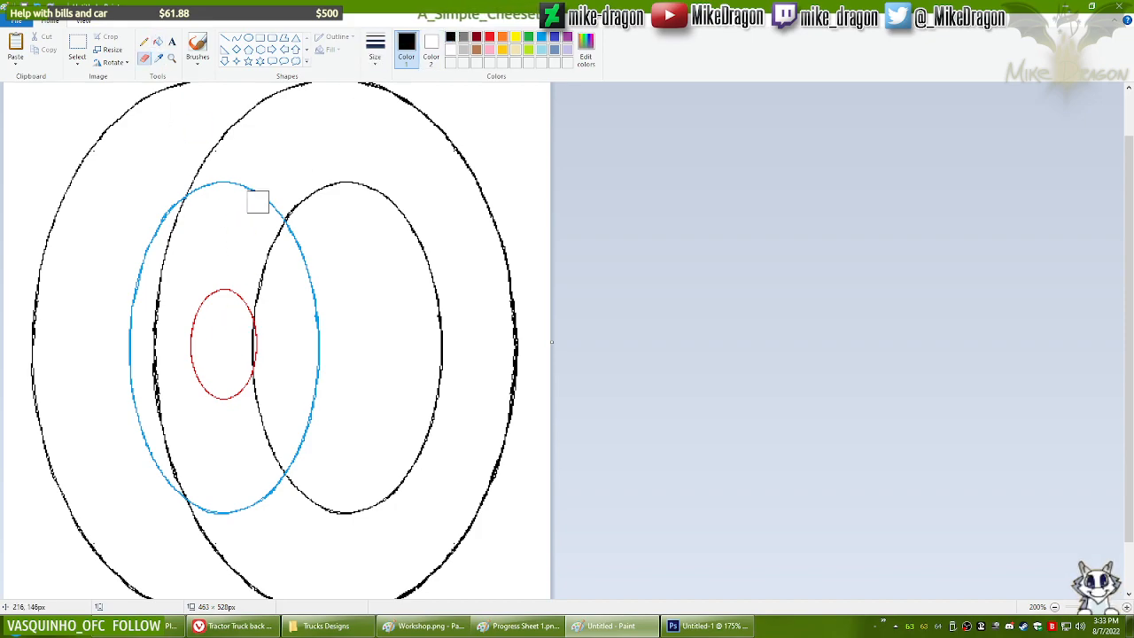
Step: Enlarge the Eraser and erase all the black tyre outlines around the blue and red ellipses
key("ctrl+plus")
key("ctrl+plus")
key("ctrl+plus")
key("ctrl+plus")
key("ctrl+plus")
key("ctrl+plus")
key("ctrl+plus")
key("ctrl+plus")
key("ctrl+plus")
key("ctrl+plus")
key("ctrl+plus")
key("ctrl+plus")
key("ctrl+plus")
key("ctrl+plus")
key("ctrl+plus")
key("ctrl+plus")
key("ctrl+plus")
key("ctrl+plus")
key("ctrl+plus")
key("ctrl+plus")
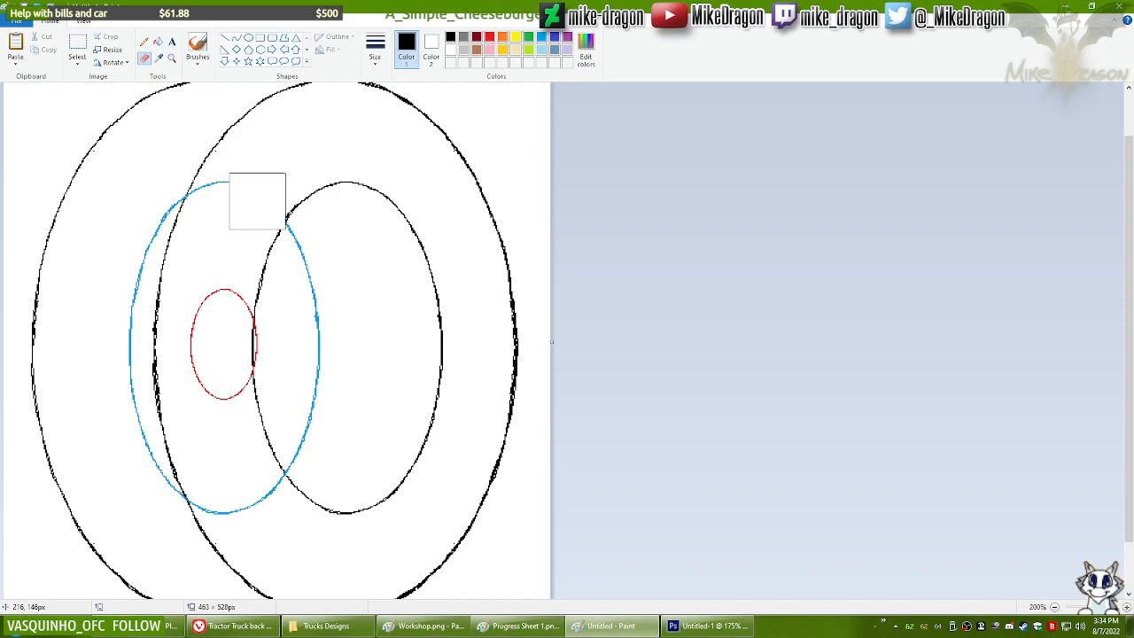
mouse_move(340, 166)
left_mouse_down()
mouse_move(416, 135)
mouse_move(333, 84)
mouse_move(165, 87)
mouse_move(203, 102)
mouse_move(158, 169)
mouse_move(182, 185)
mouse_move(142, 284)
mouse_move(78, 298)
mouse_move(29, 283)
mouse_move(43, 326)
mouse_move(213, 305)
mouse_move(253, 233)
mouse_move(431, 208)
mouse_move(549, 233)
mouse_move(511, 320)
mouse_move(429, 397)
mouse_move(415, 470)
mouse_move(462, 473)
mouse_move(292, 378)
mouse_move(136, 353)
mouse_move(221, 403)
mouse_move(128, 354)
mouse_move(65, 389)
mouse_move(29, 486)
mouse_move(44, 544)
mouse_move(195, 507)
mouse_move(193, 555)
mouse_move(352, 546)
mouse_move(333, 583)
mouse_move(479, 399)
left_mouse_up()
left_click(320, 626)
right_click(321, 626)
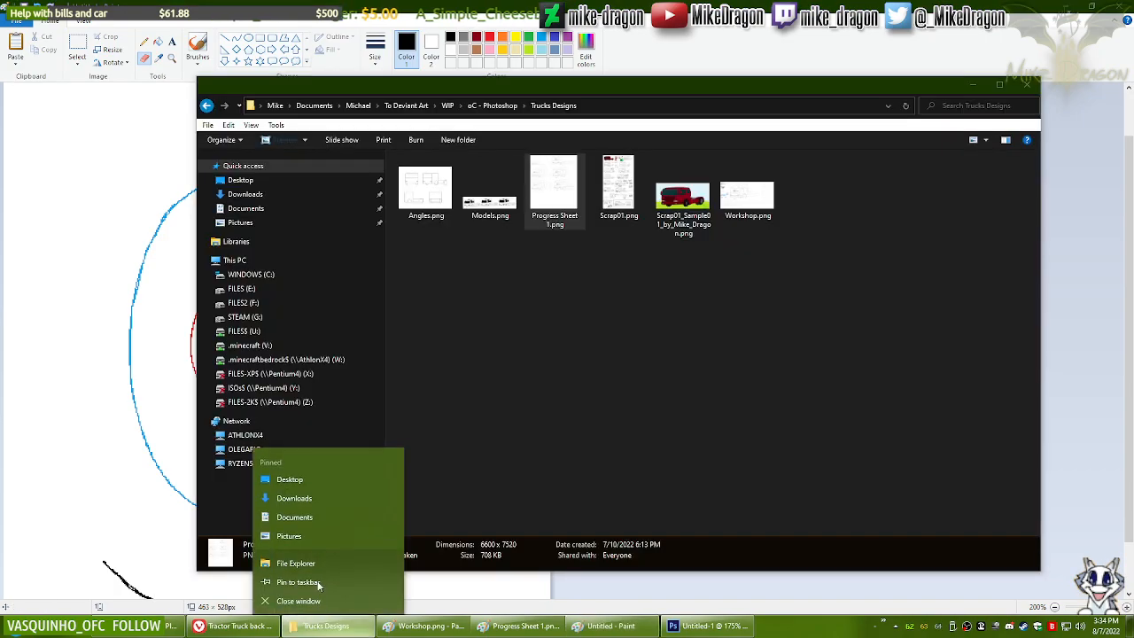
left_click(882, 67)
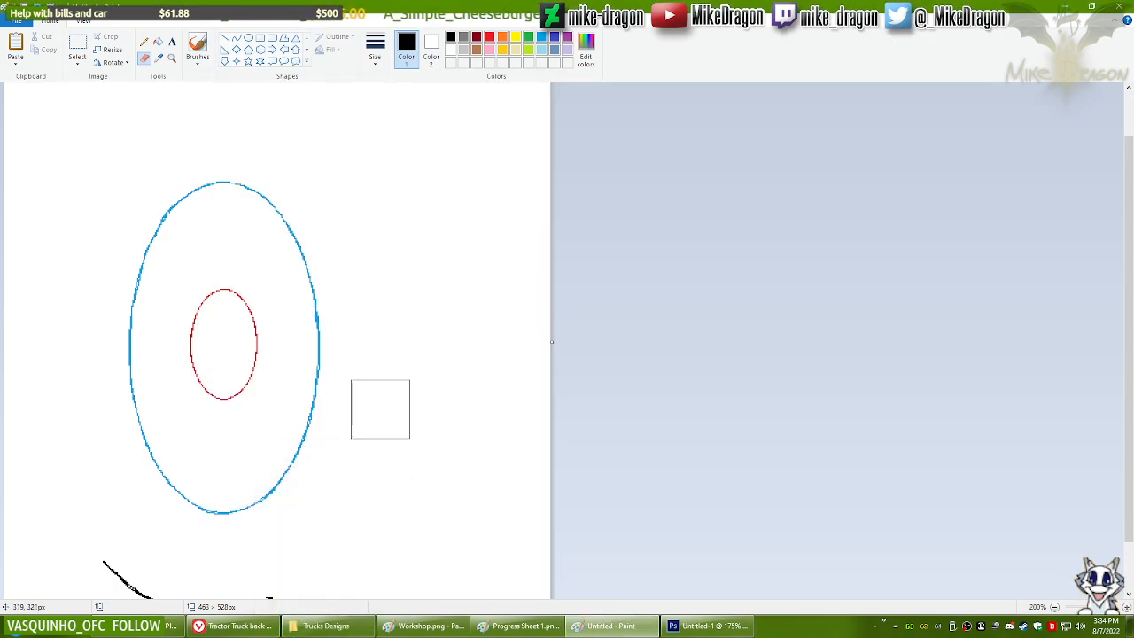
left_click_drag(193, 572, 72, 582)
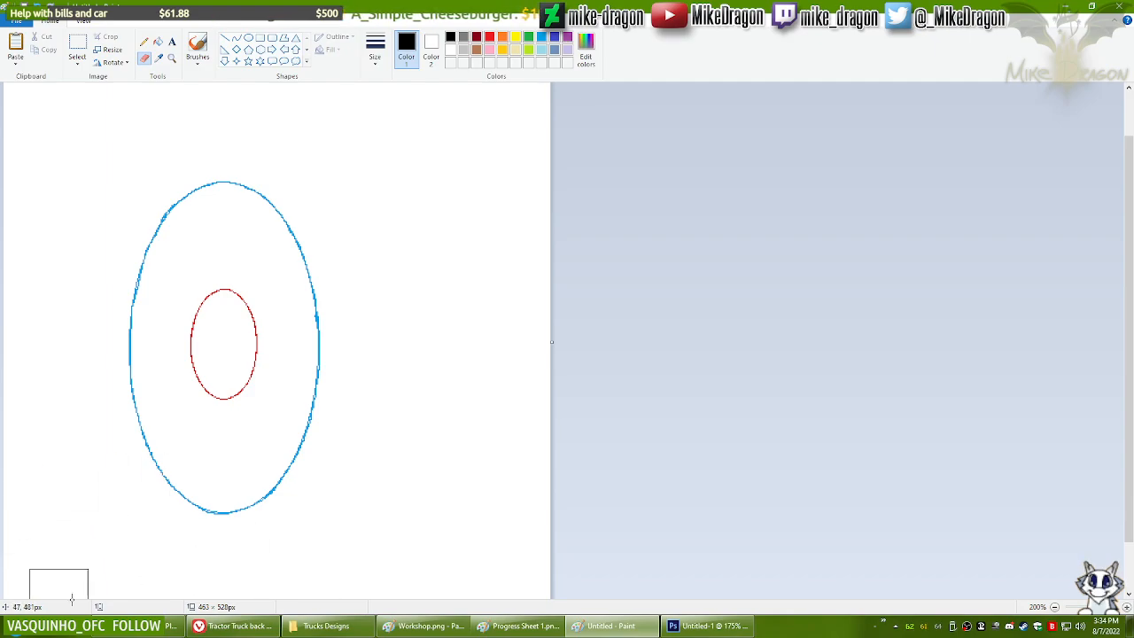
Step: Select the area enclosing the blue ellipse and its red hub ellipse, and switch to the Workshop.png drawing
left_click(78, 46)
left_click_drag(82, 122, 377, 559)
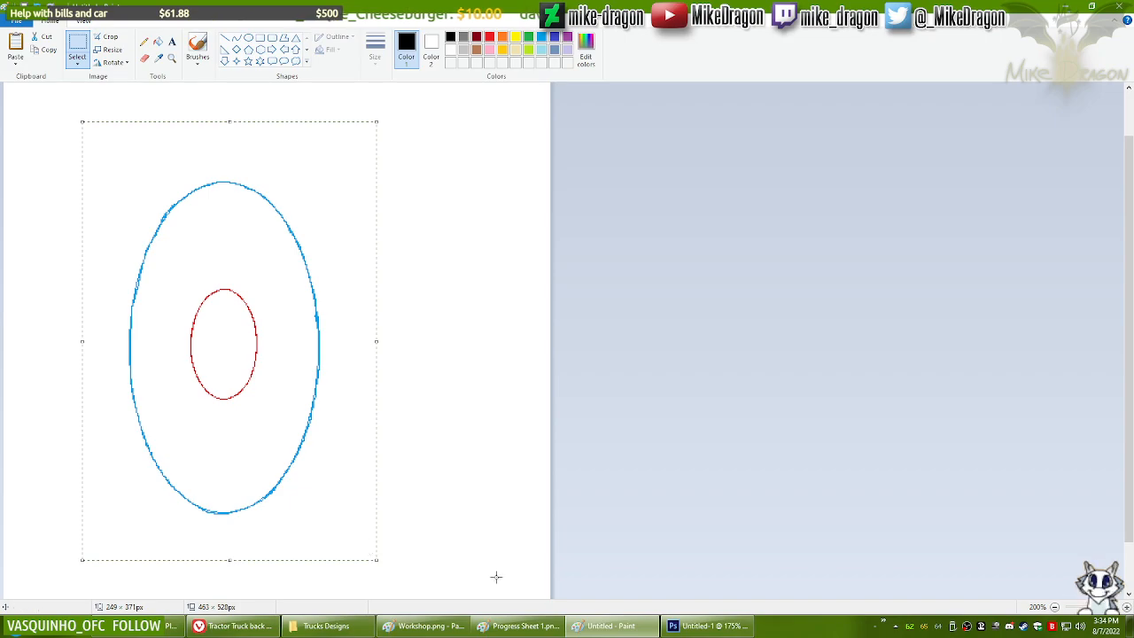
left_click(423, 626)
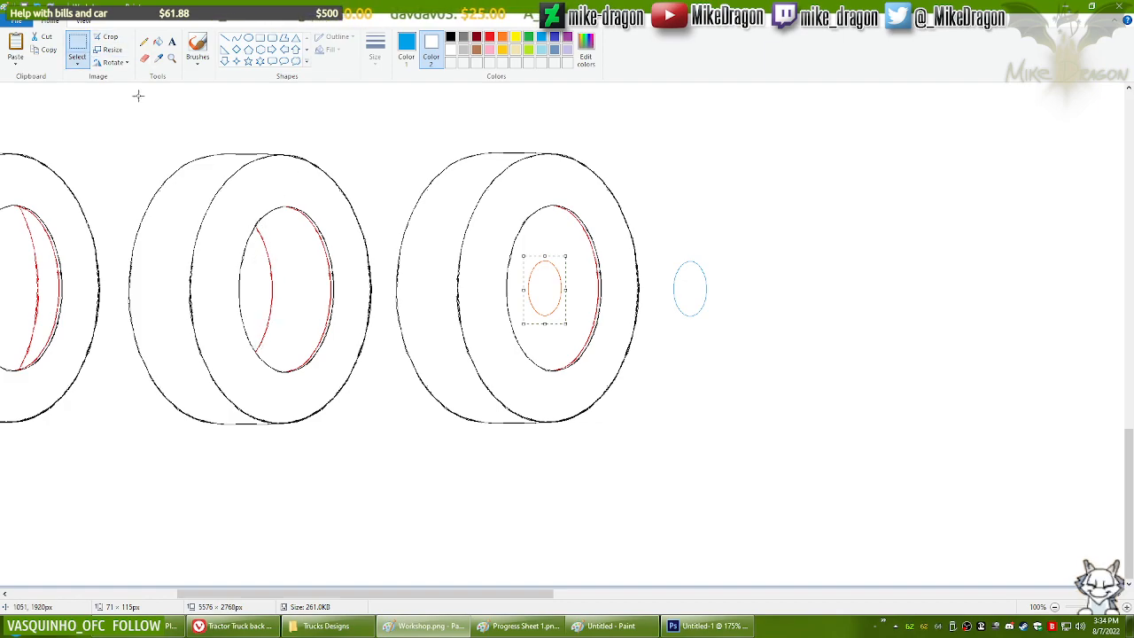
Step: Copy the red inner arc from the middle tyre's rim and align the copy inside the rightmost tyre's rim
left_click_drag(186, 235, 281, 437)
left_click(172, 58)
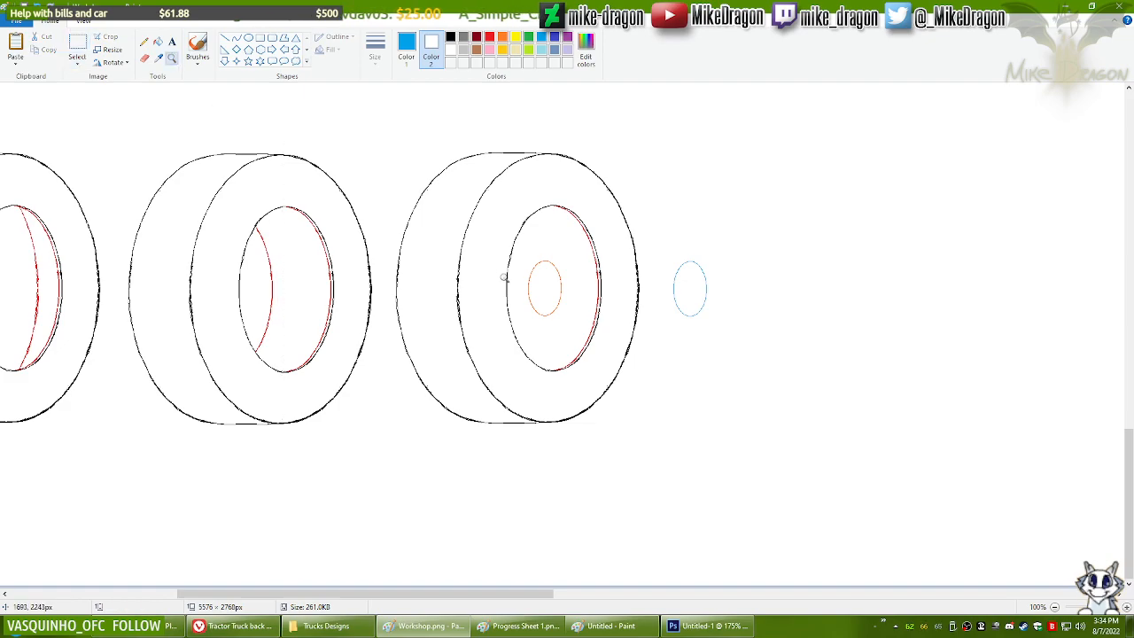
left_click(502, 276)
key("ctrl+v")
left_click_drag(164, 337, 479, 293)
key("Left")
key("Left")
key("Left")
key("Down")
key("Left")
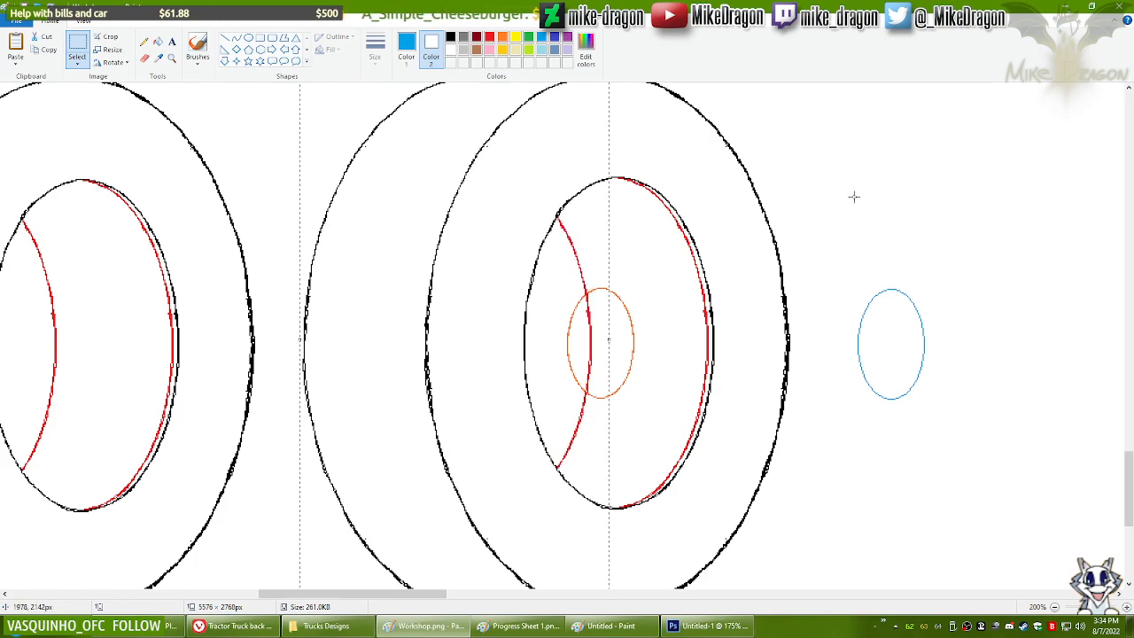
Step: Roll back the arc to copy the rim area with its orange ellipse, restore the arc, and paste the copy aligned over the rightmost rim
key("ctrl+z")
key("ctrl+y")
key("ctrl+z")
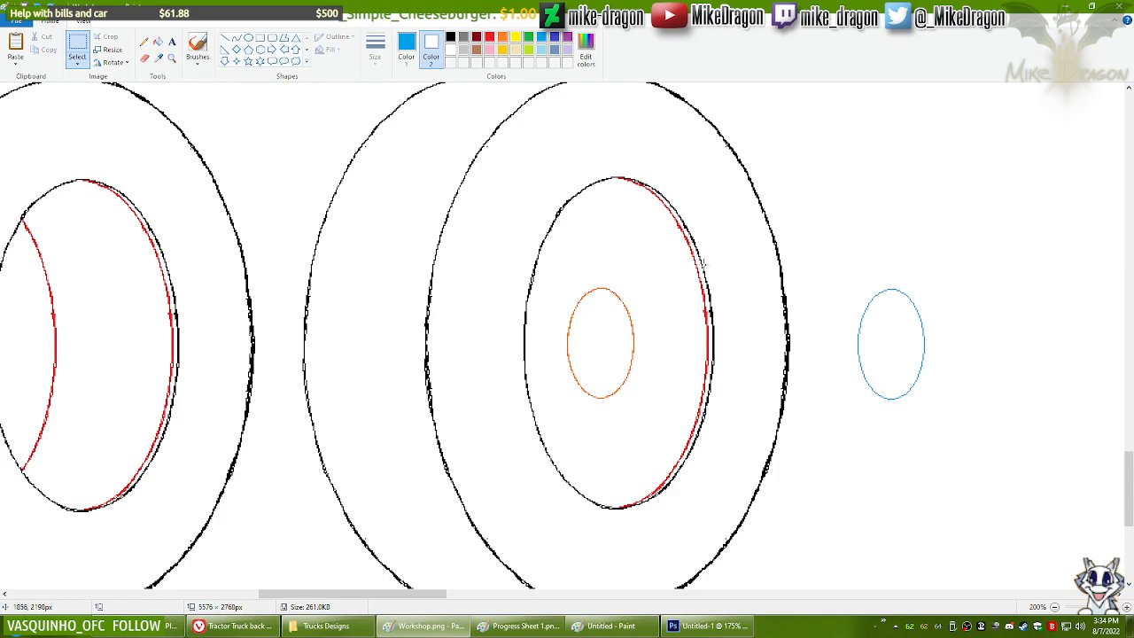
left_click_drag(825, 145, 496, 537)
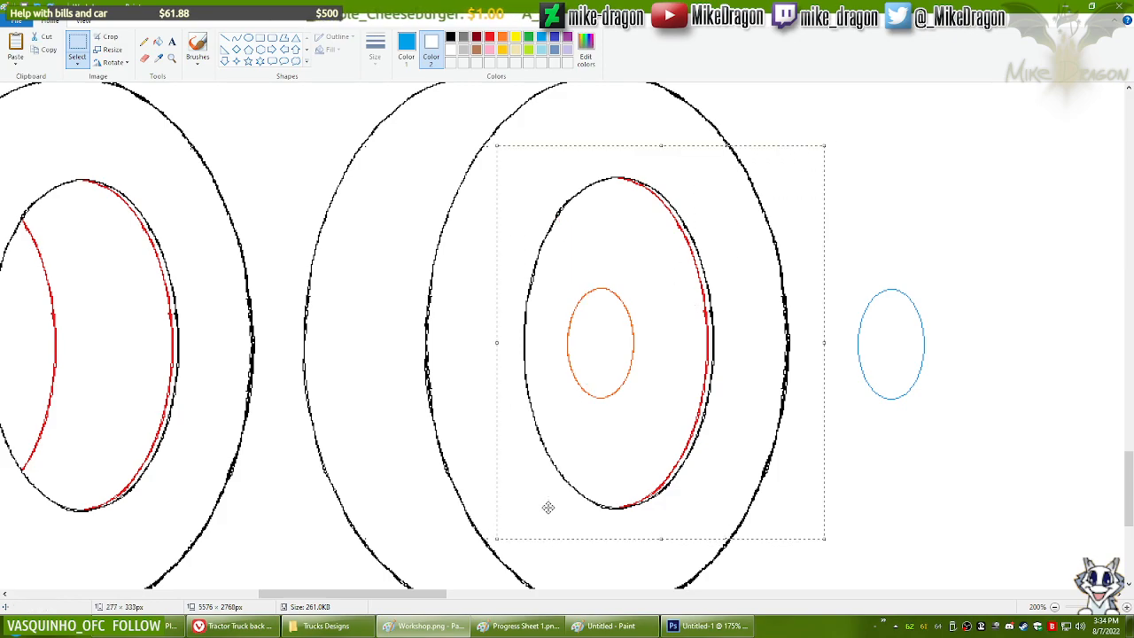
key("ctrl+c")
key("ctrl+y")
key("ctrl+v")
left_click_drag(214, 302, 680, 385)
key("Right")
key("Left")
key("Left")
left_click_drag(936, 222, 932, 226)
left_click(969, 224)
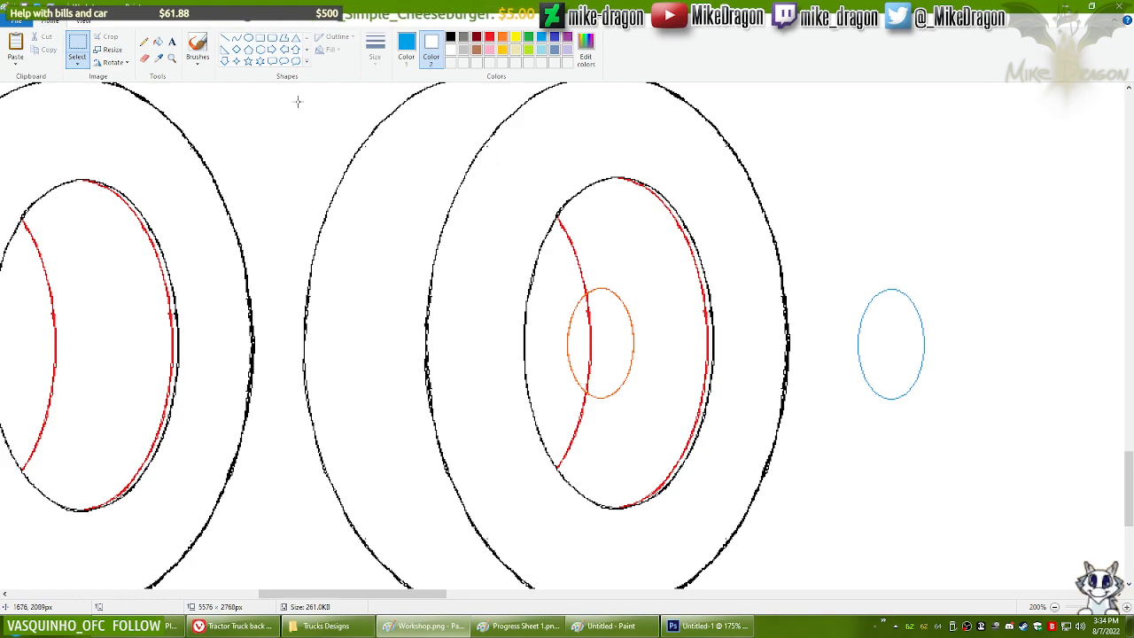
Step: Copy the blue and red ellipses from the Untitled drawing into Workshop.png, aligning the blue ellipse's right side over the rightmost tyre's red inner arc
left_click(144, 42)
left_click(404, 52)
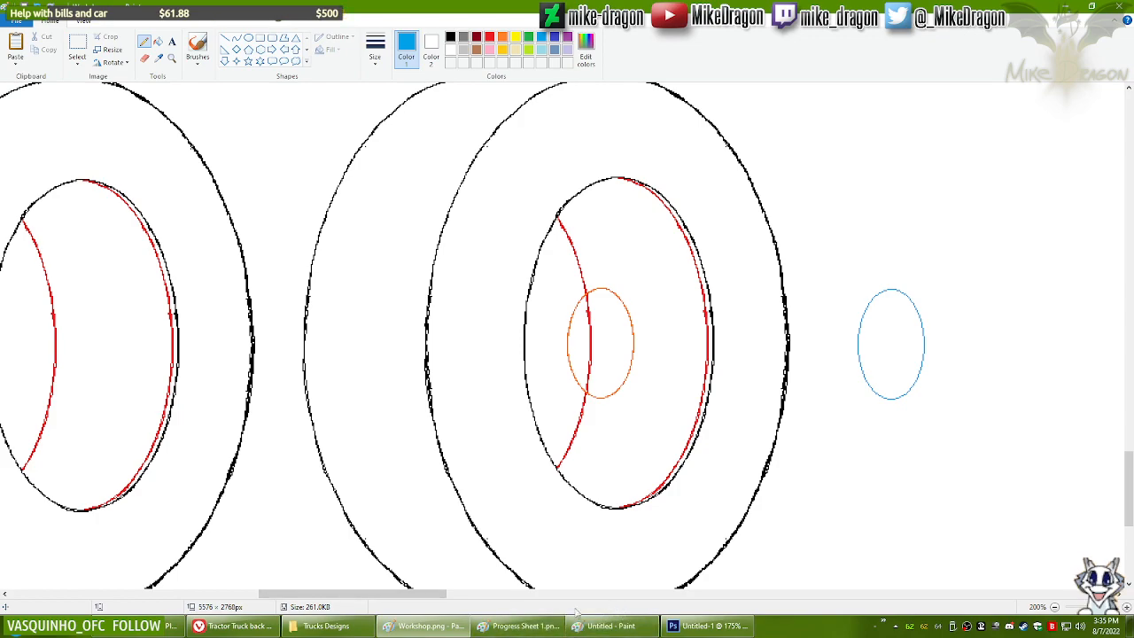
left_click(631, 619)
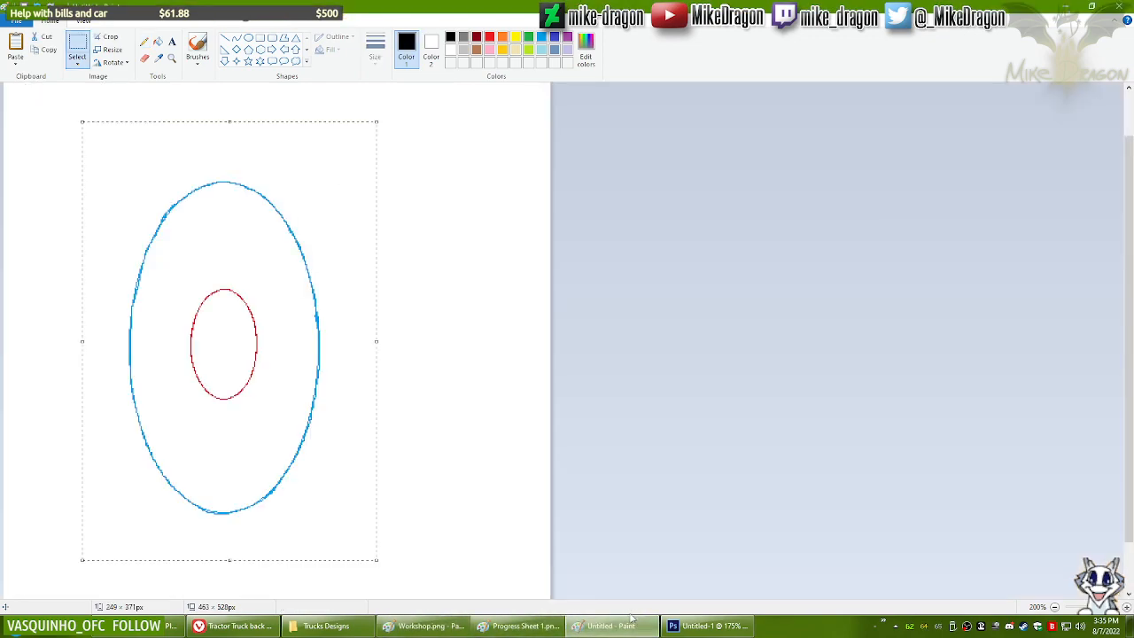
left_click(425, 625)
key("ctrl+v")
mouse_move(141, 388)
left_mouse_down()
mouse_move(469, 423)
mouse_move(481, 413)
left_mouse_up()
key("Right")
key("Right")
key("Right")
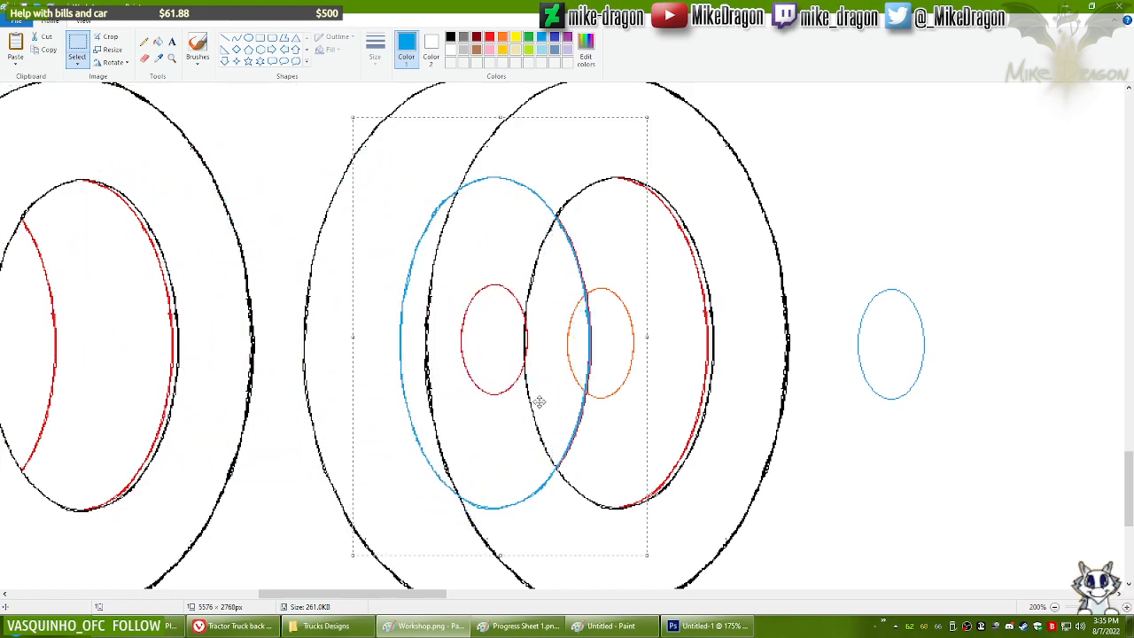
left_click(881, 208)
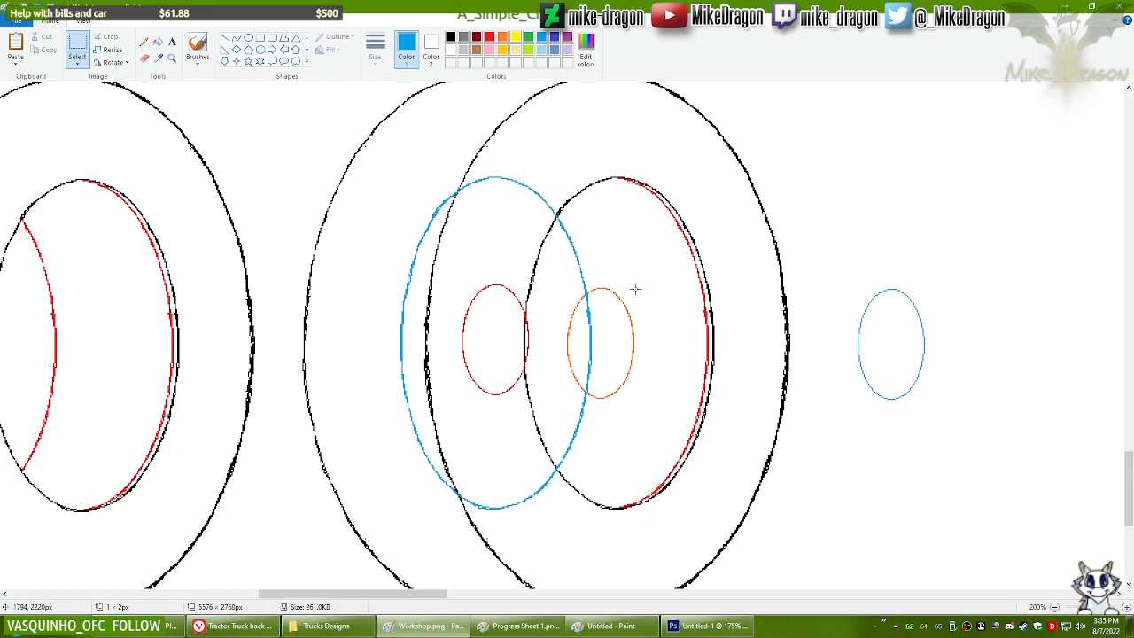
Step: Roll back the latest pastes, copy the unobstructed orange ellipse in the rightmost rim, and restore the pastes
key("ctrl+z")
key("ctrl+z")
left_click_drag(657, 268, 558, 407)
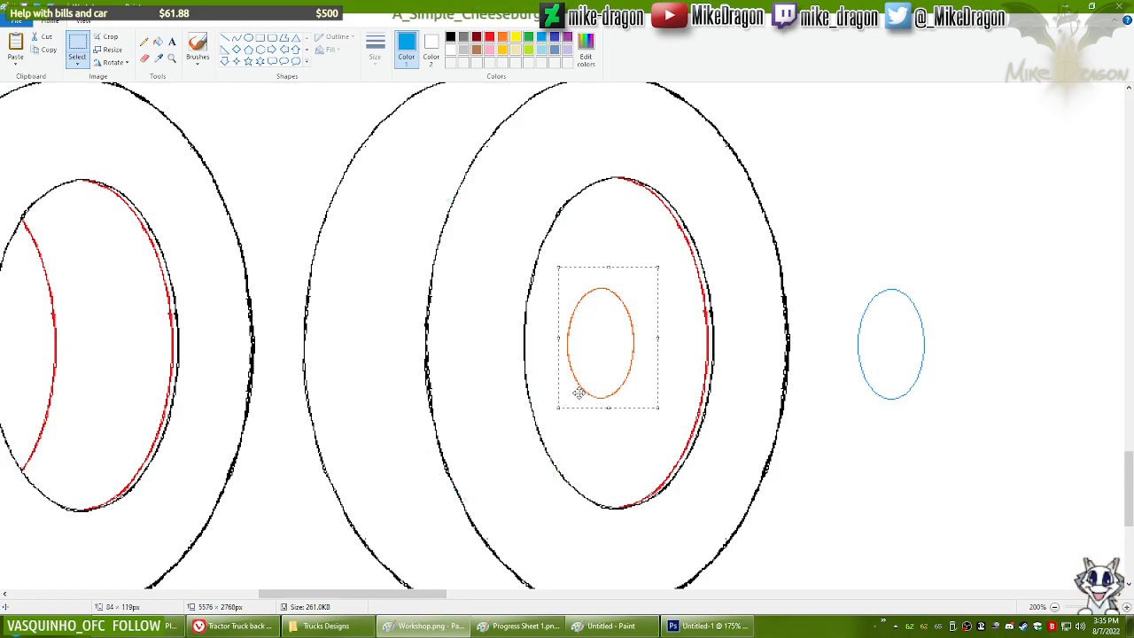
key("ctrl+y")
key("ctrl+y")
key("ctrl+y")
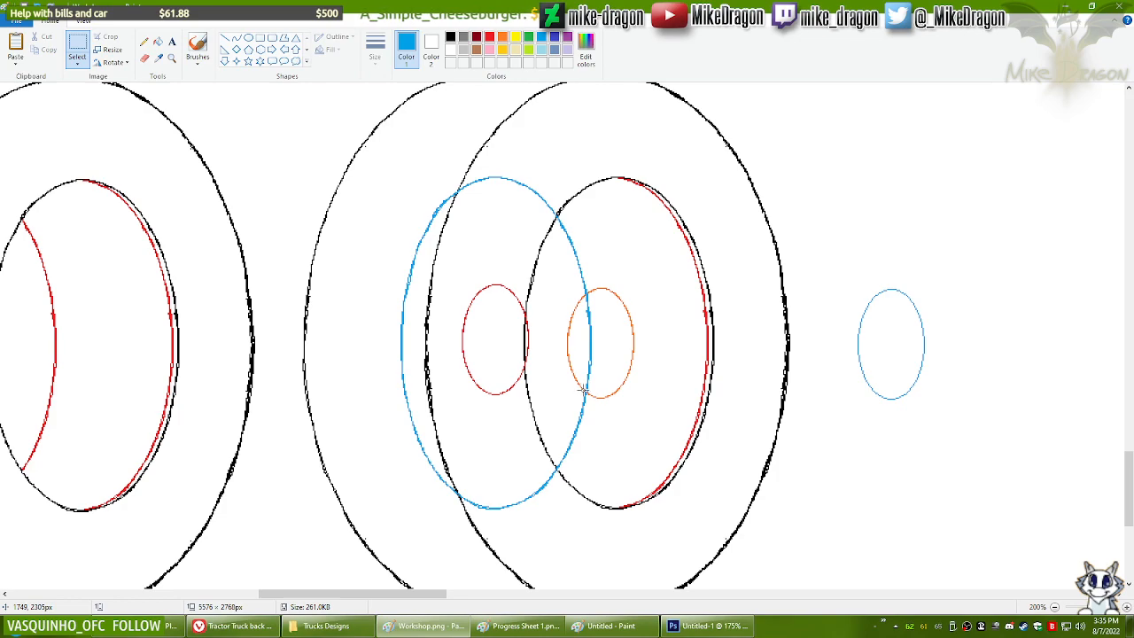
Step: Paste the copied orange ellipse and align it exactly over the original one in the rightmost tyre's rim
key("ctrl+v")
left_click_drag(76, 176, 634, 358)
key("Right")
key("Down")
key("Right")
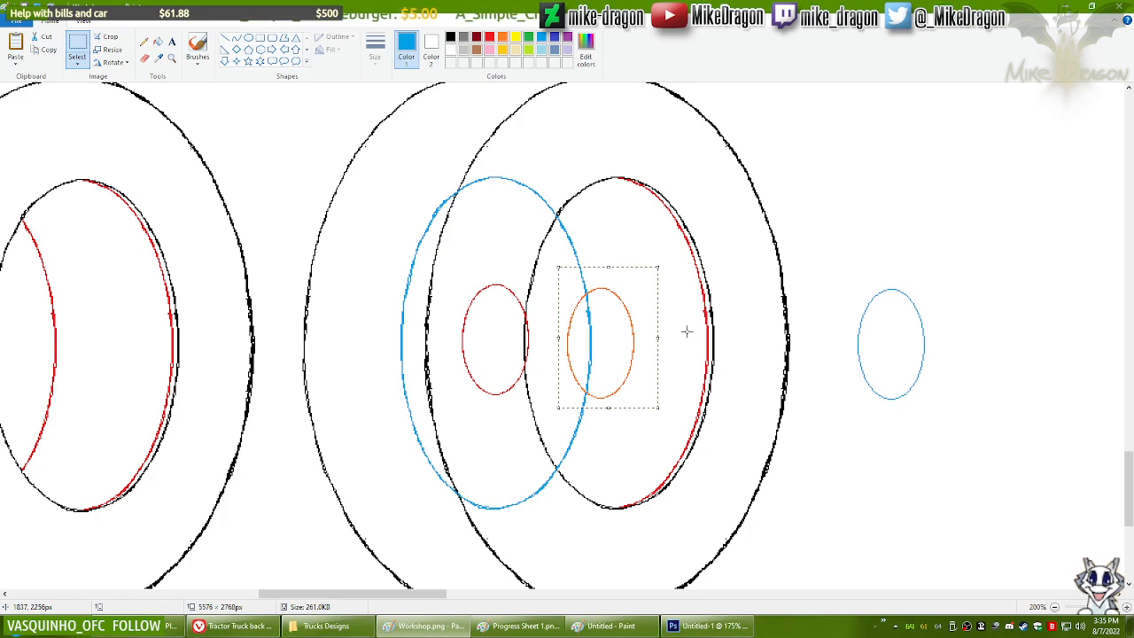
Step: Duplicate the rightmost tyre with all its rim and hub ellipses and place the copy on blank canvas beyond the loose blue ellipse
left_click(873, 210)
scroll(416, 251, "down", 1)
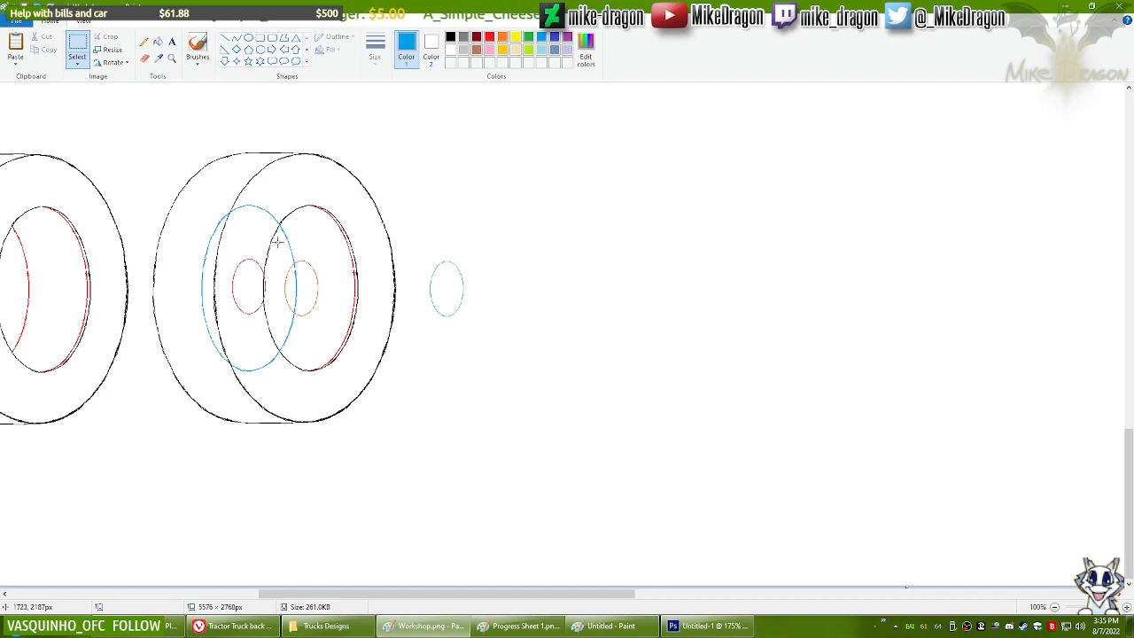
left_click_drag(123, 124, 149, 123)
key("ctrl+c")
key("ctrl+v")
left_click_drag(120, 240, 545, 299)
Step: Draw horizontal green lines about 86 px and 97 px long from the red hub ellipse's top and bottom to the orange ellipse in the new tyre
left_click(172, 58)
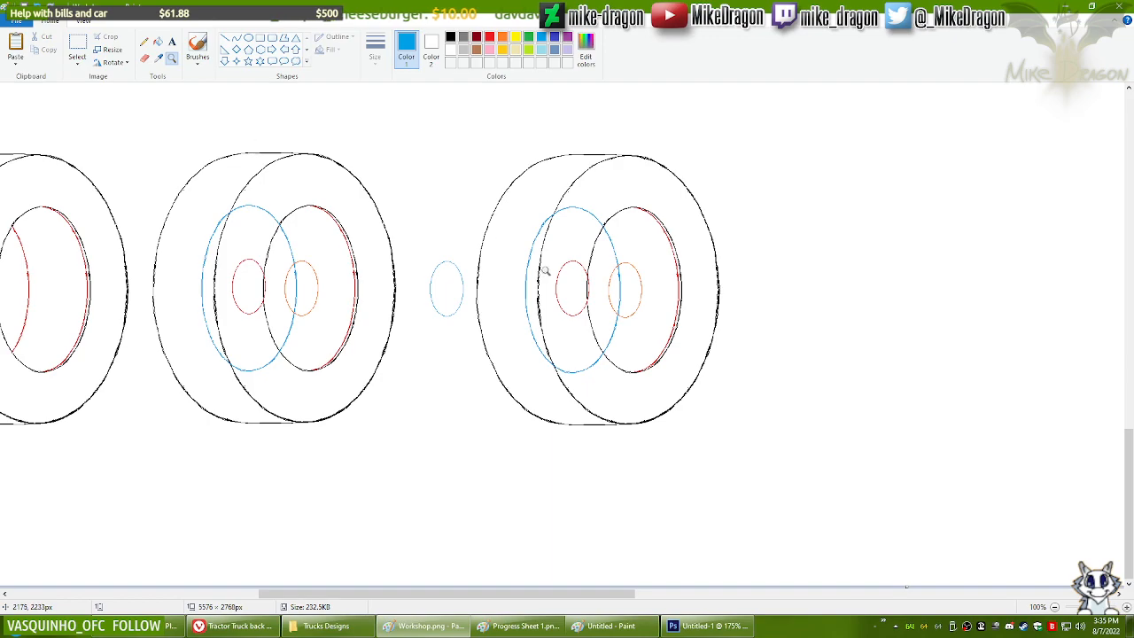
left_click(541, 267)
left_click(639, 293)
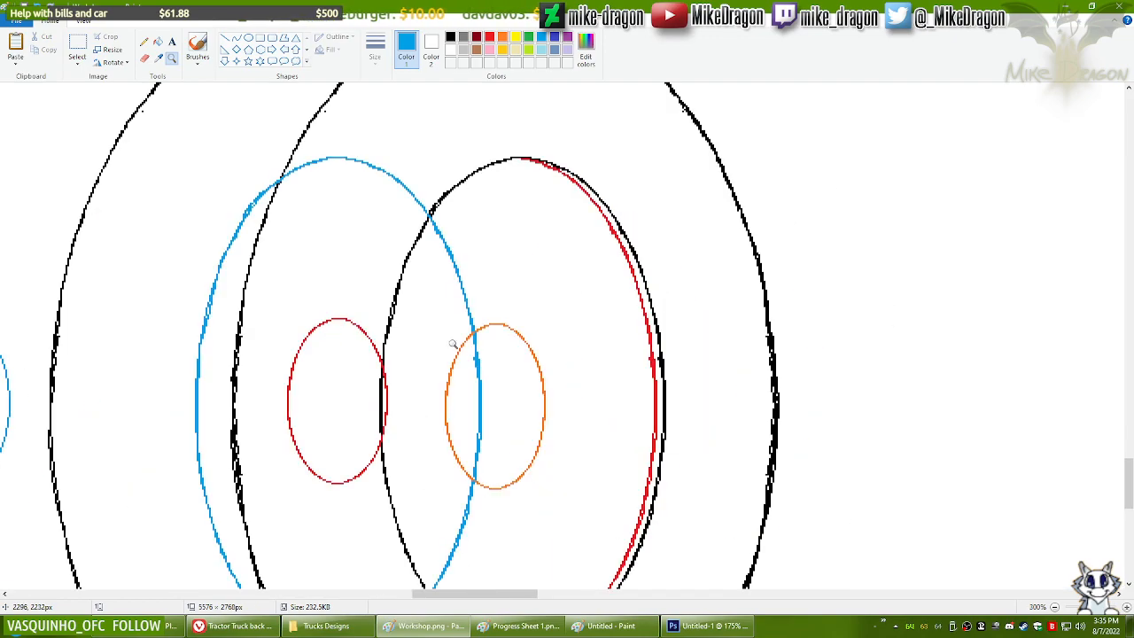
left_click(225, 38)
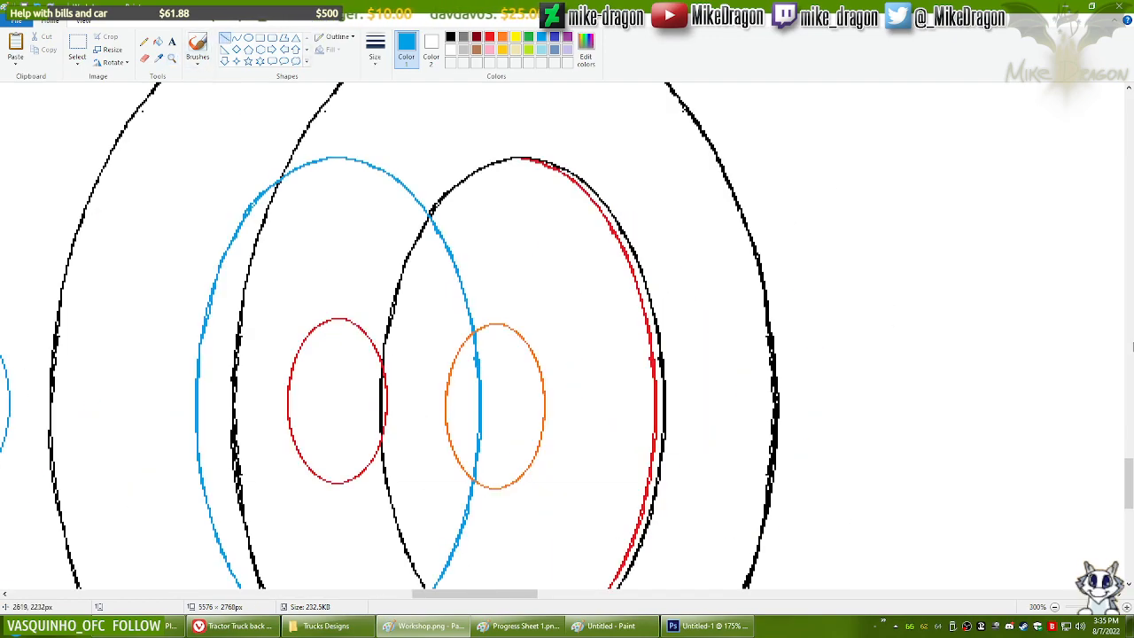
scroll(881, 443, "down", 2)
scroll(434, 198, "up", 1)
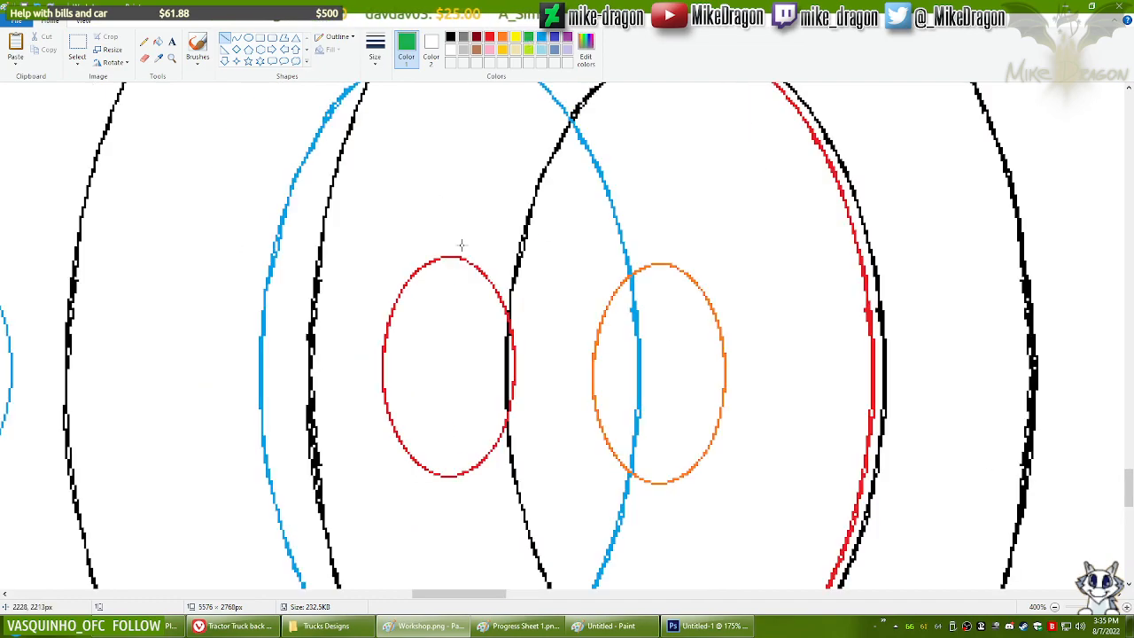
left_click_drag(456, 255, 657, 256)
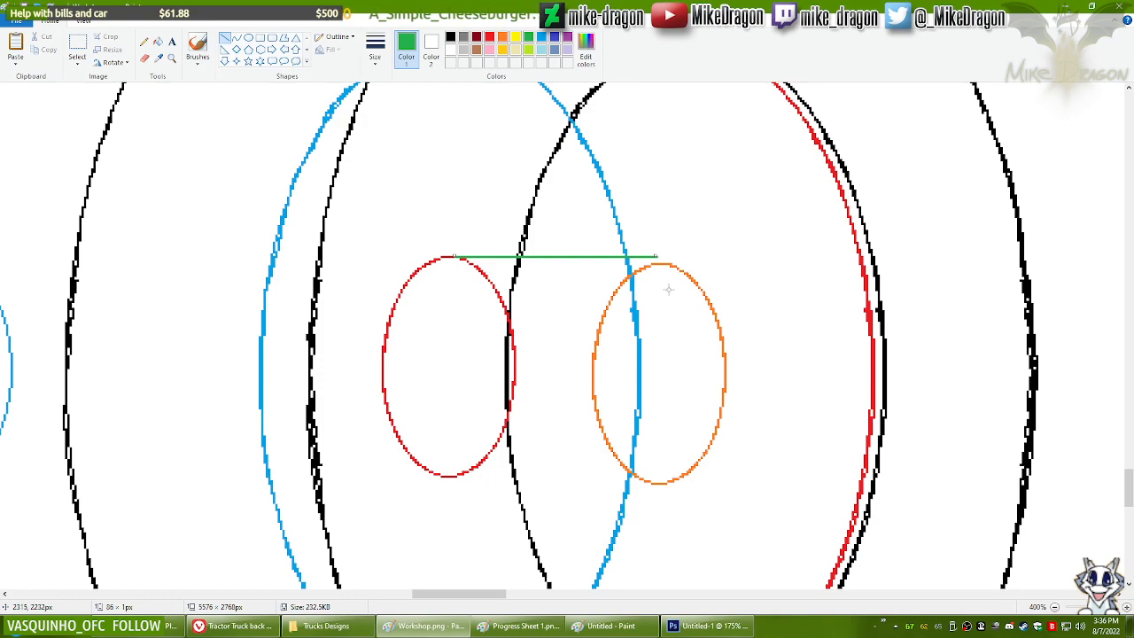
left_click_drag(451, 475, 679, 470)
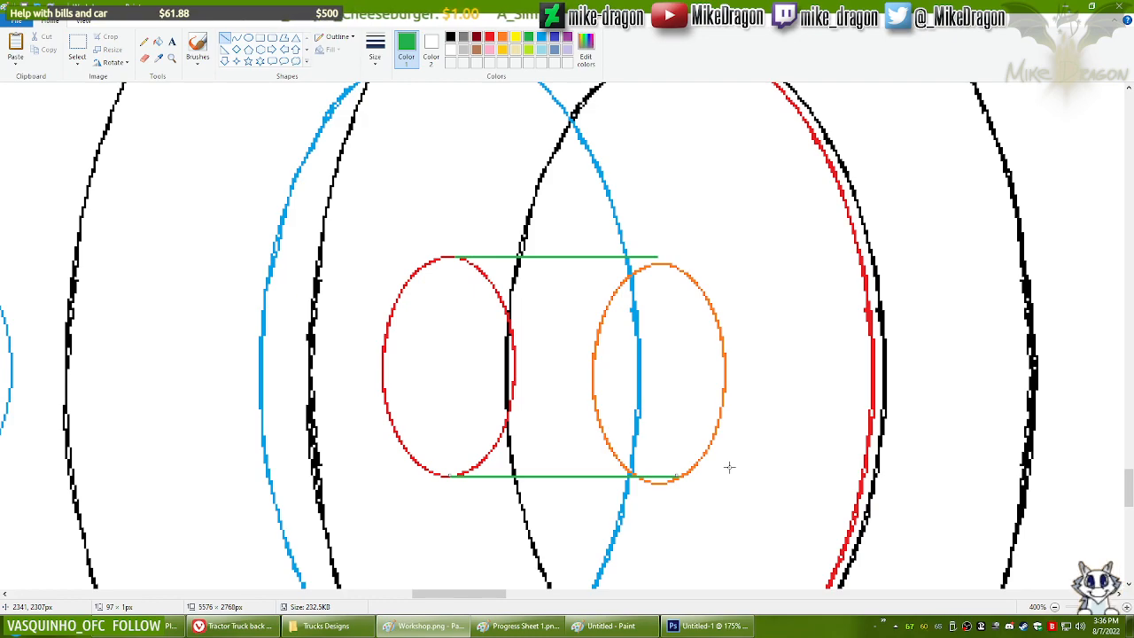
scroll(700, 455, "down", 1)
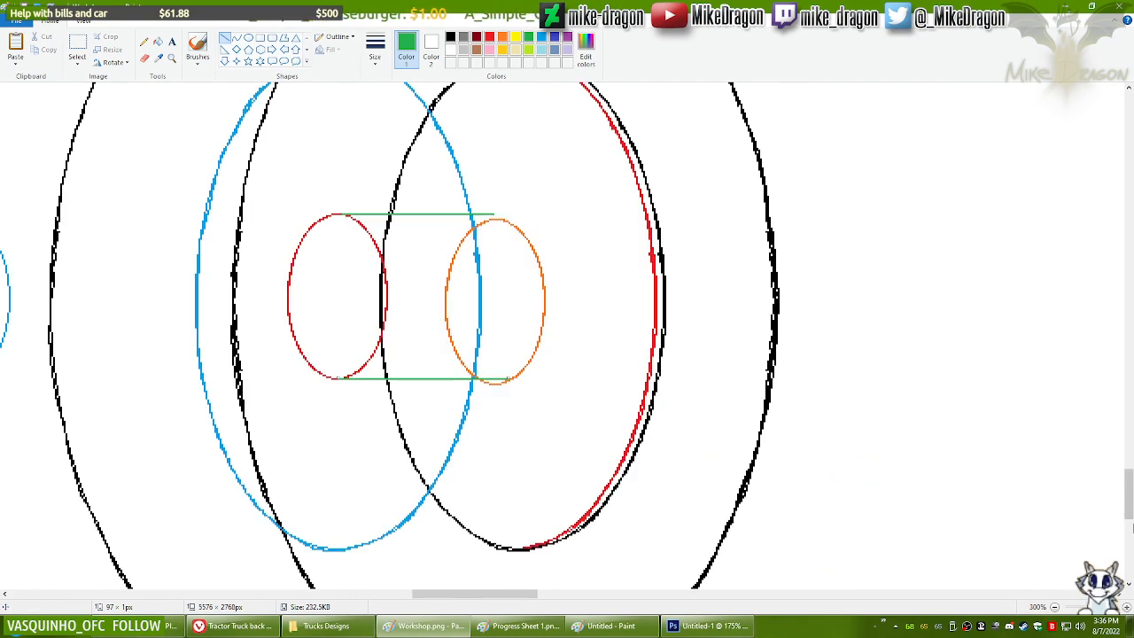
left_click(1133, 530)
left_click_drag(1133, 530, 1129, 505)
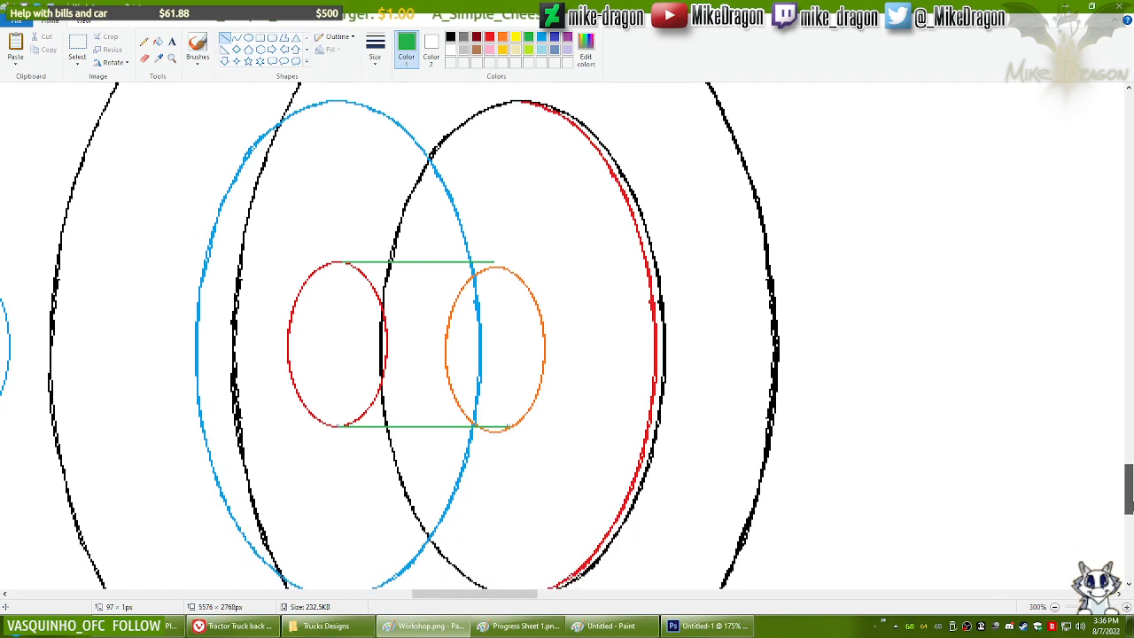
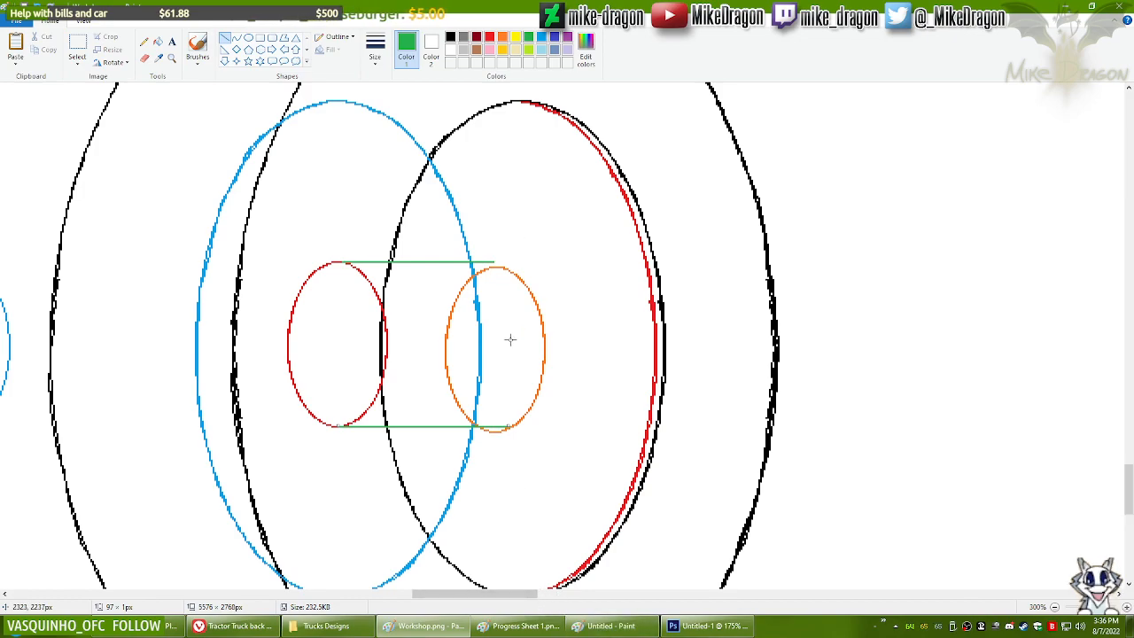
Step: Roll back the latest pastes, copy the unobstructed orange ellipse from the preceding tyre's rim, and restore the pastes and green lines
left_click_drag(496, 593, 390, 597)
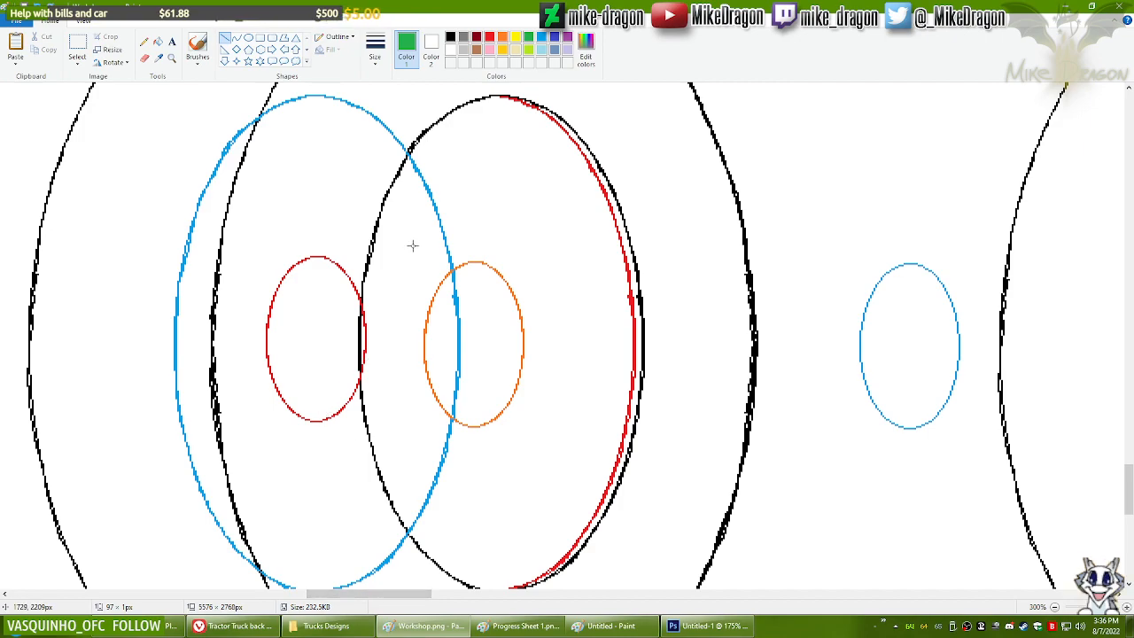
key("ctrl+z")
key("ctrl+z")
key("ctrl+z")
left_click_drag(420, 244, 498, 414)
key("ctrl+z")
left_click(78, 44)
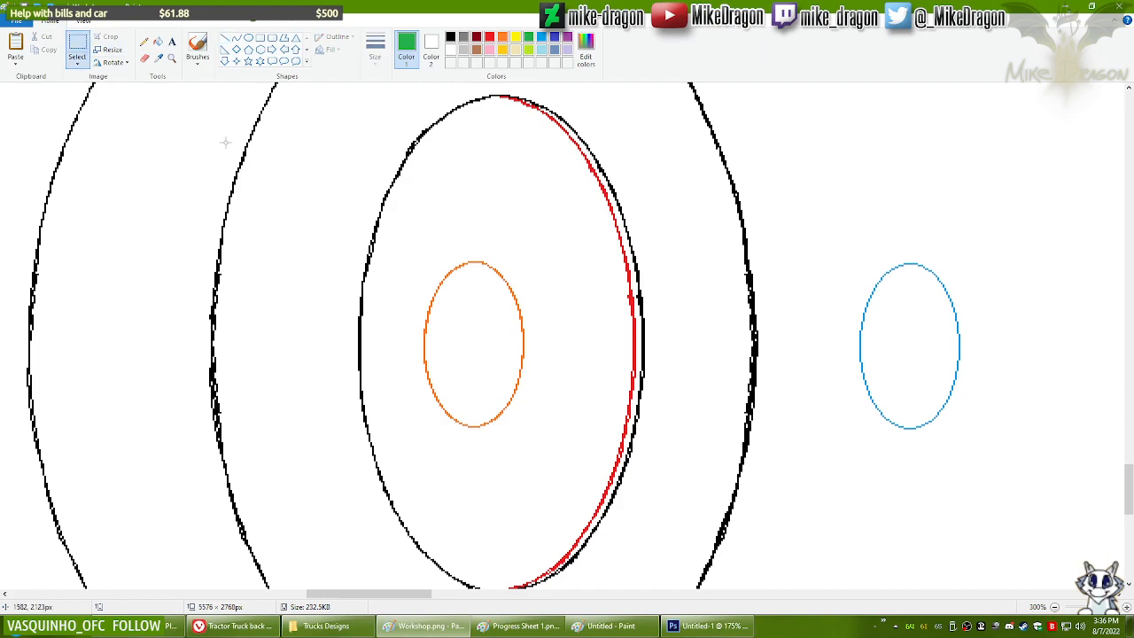
left_click_drag(536, 455, 536, 455)
key("ctrl+z")
key("ctrl+z")
key("ctrl+z")
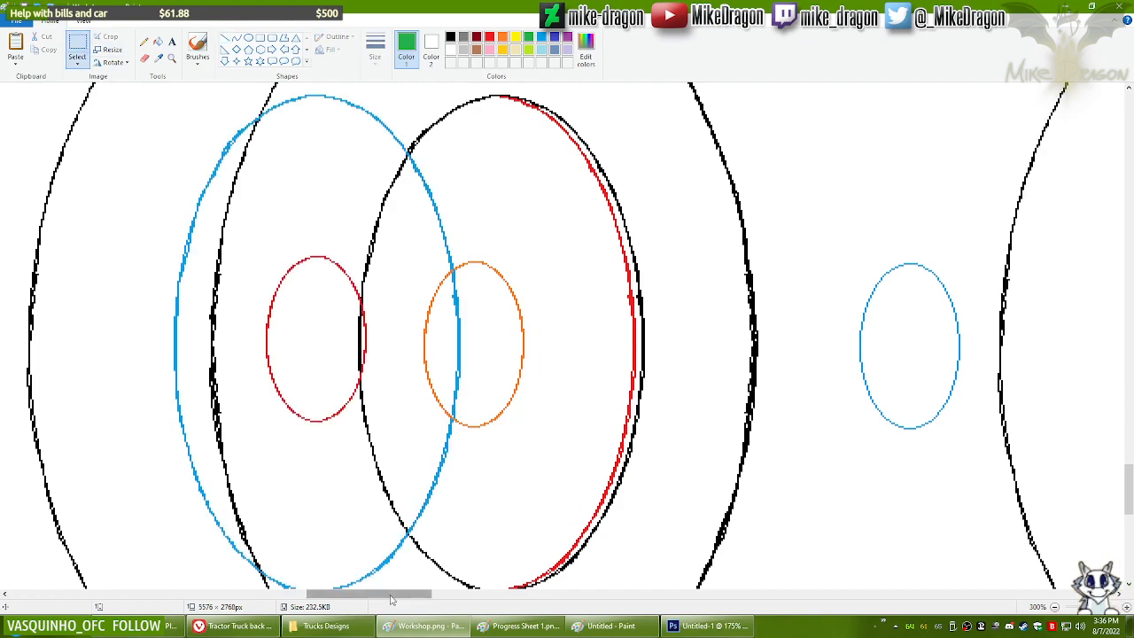
left_click_drag(392, 600, 502, 600)
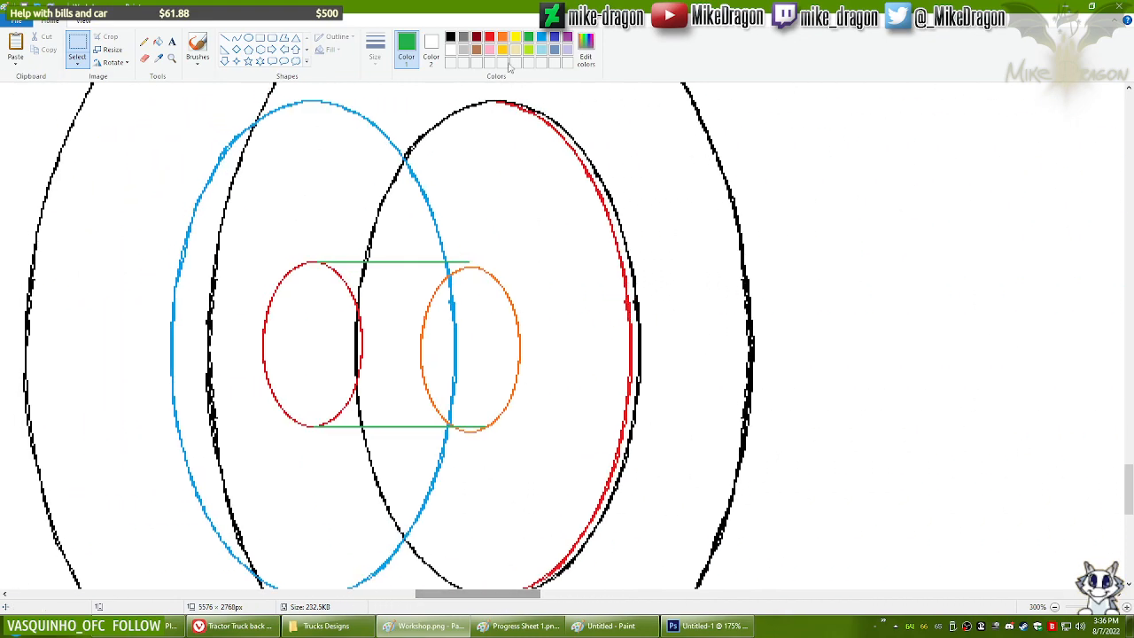
Step: Recolour the orange ellipse in the rightmost tyre light grey using the colour-replacing eraser
left_click(502, 36)
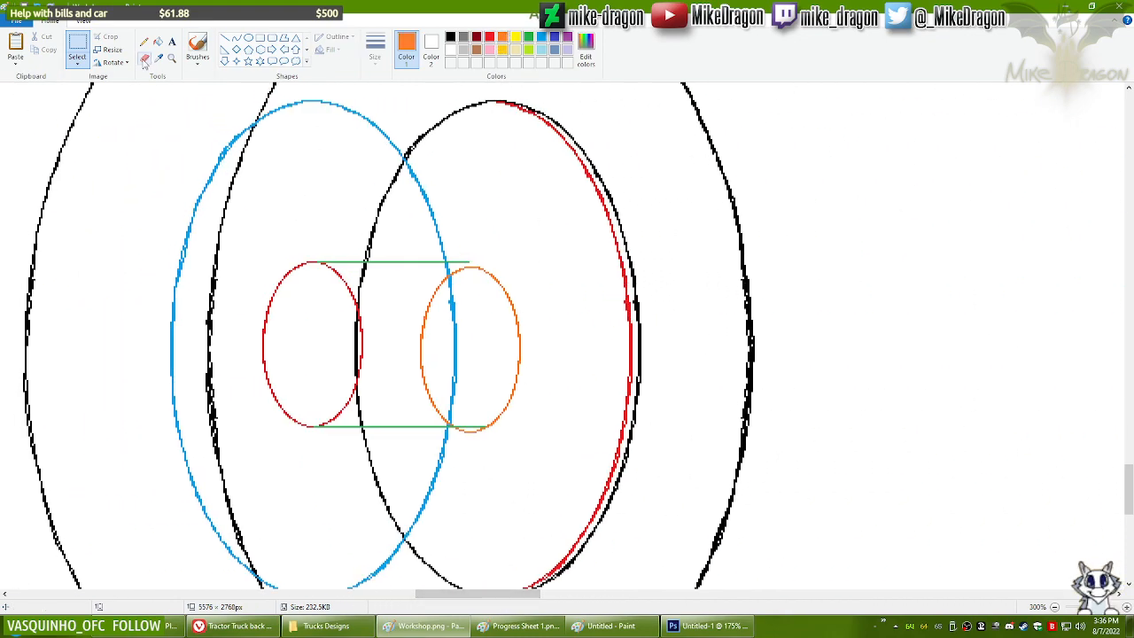
left_click(144, 59)
left_click(430, 49)
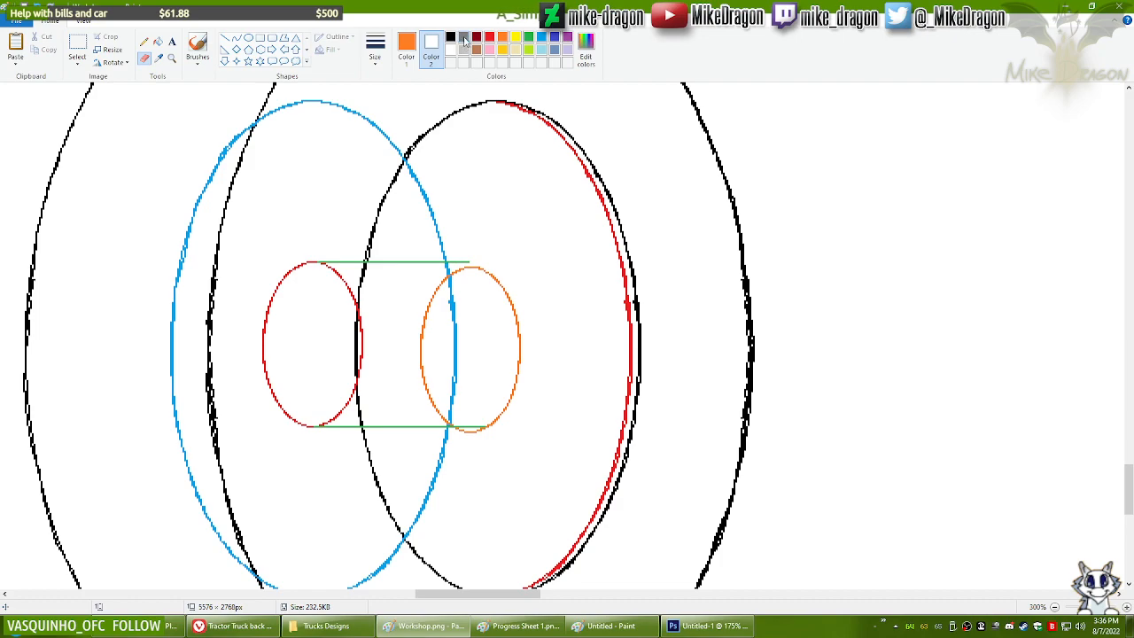
left_click(406, 48)
mouse_move(483, 261)
left_mouse_down()
mouse_move(442, 308)
mouse_move(451, 403)
mouse_move(502, 281)
left_mouse_up()
Step: Paste the copied orange ellipse between the two green lines, aligned horizontally with the grey ellipse
left_click(160, 58)
key("ctrl+v")
left_click_drag(74, 198, 455, 339)
key("Right")
key("Right")
key("Right")
key("Right")
key("Right")
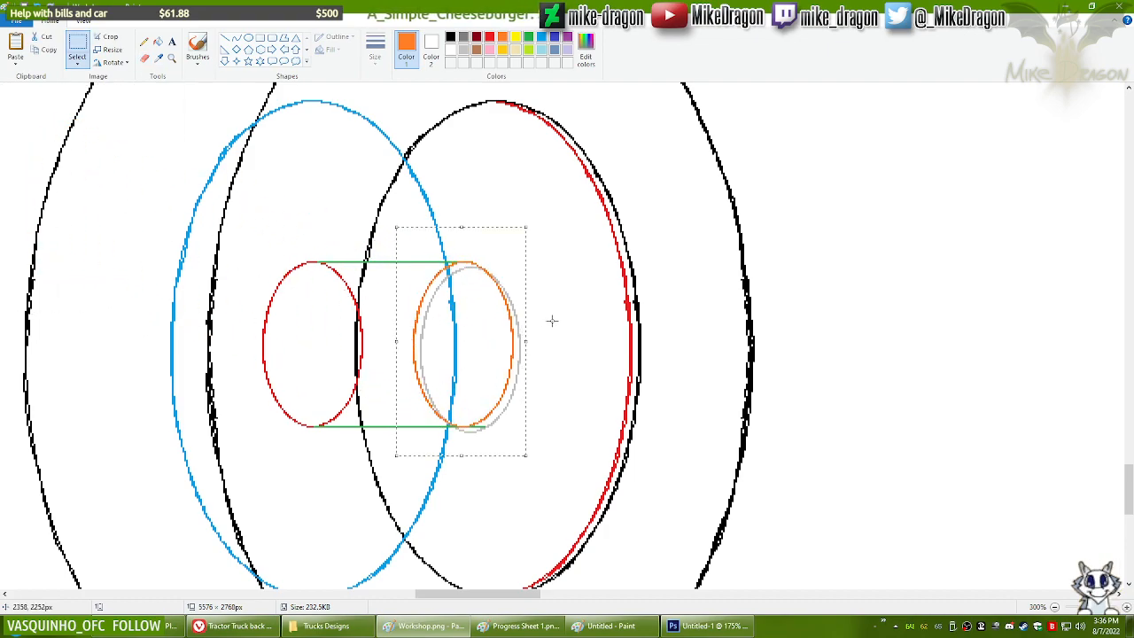
key("Right")
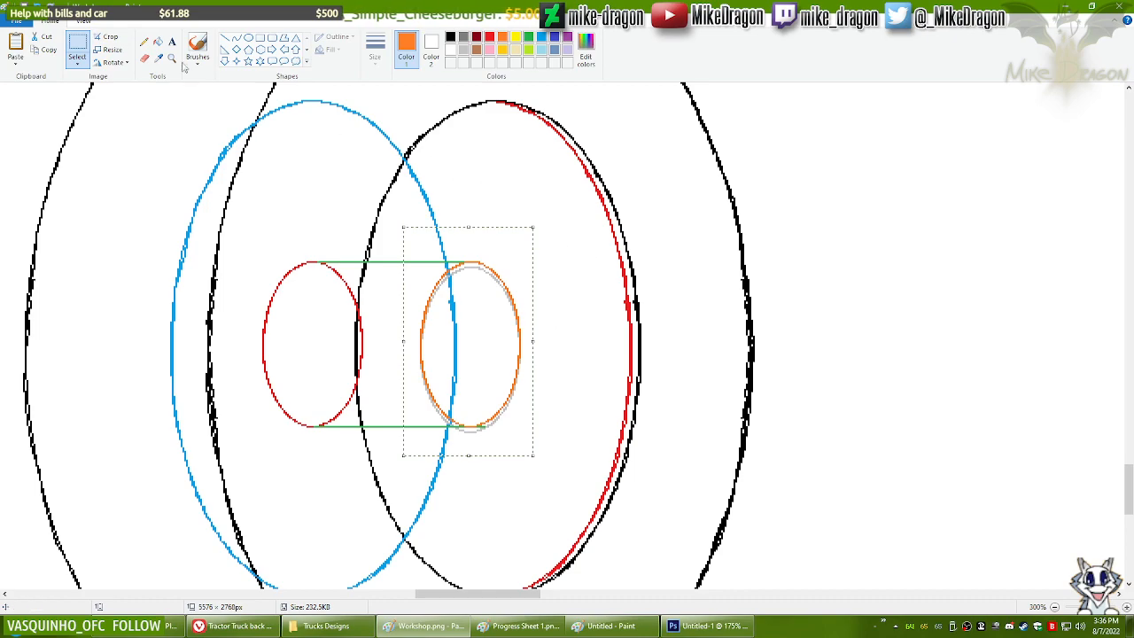
Step: Erase the leftover grey ellipse and trim the lower green line's overshoot past the orange ellipse with a smaller eraser
left_click(144, 58)
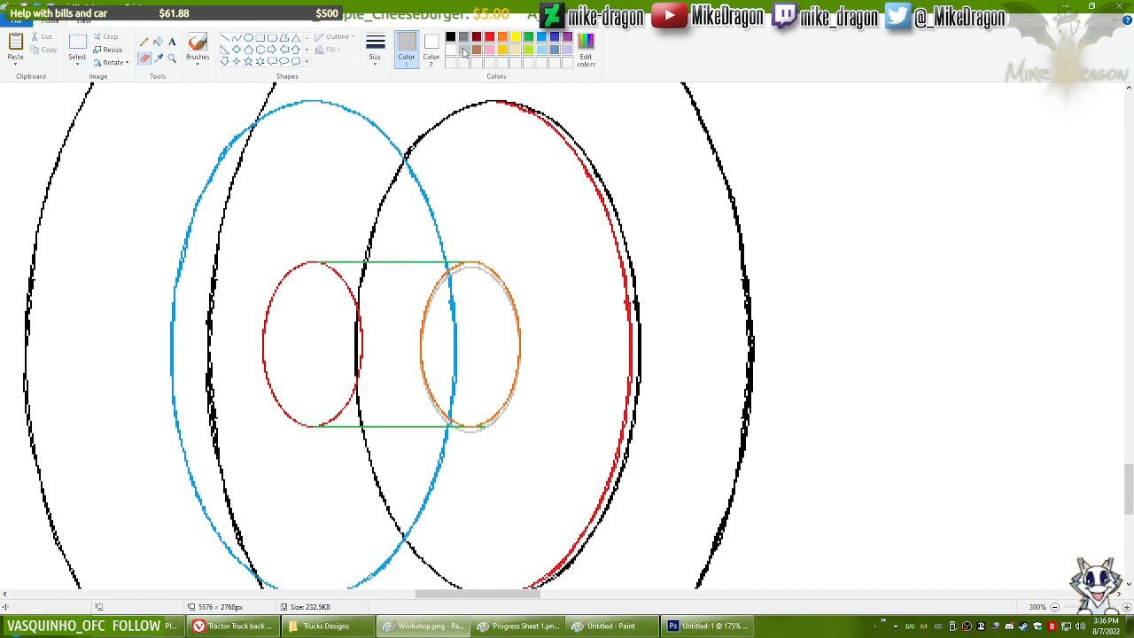
mouse_move(470, 266)
left_mouse_down()
mouse_move(428, 362)
mouse_move(494, 399)
mouse_move(481, 271)
mouse_move(528, 322)
left_mouse_up()
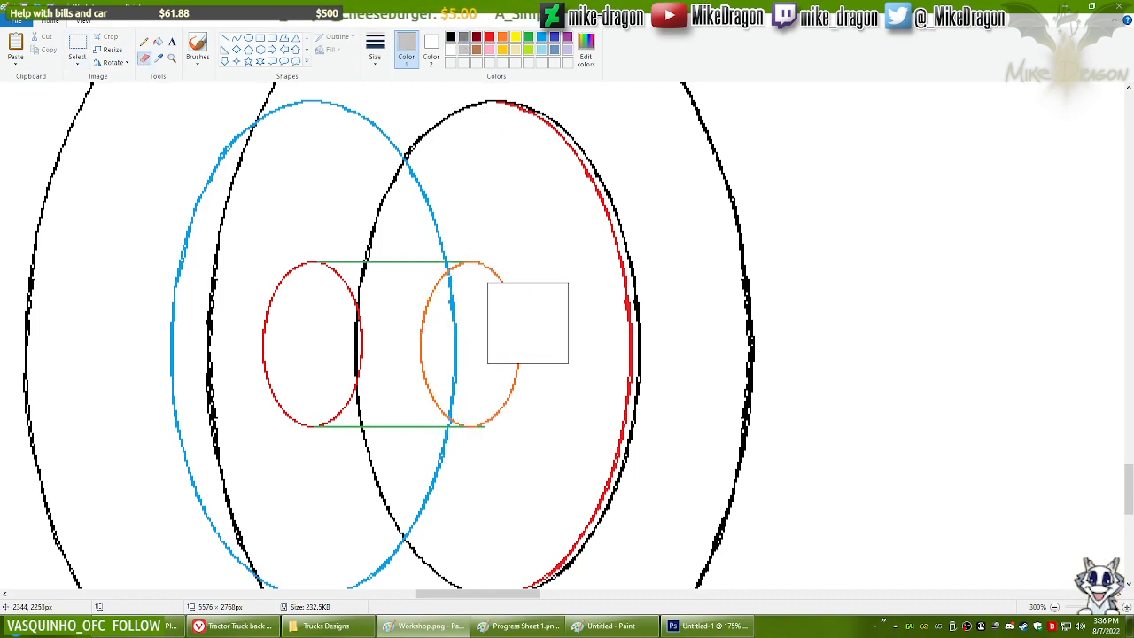
left_click(172, 58)
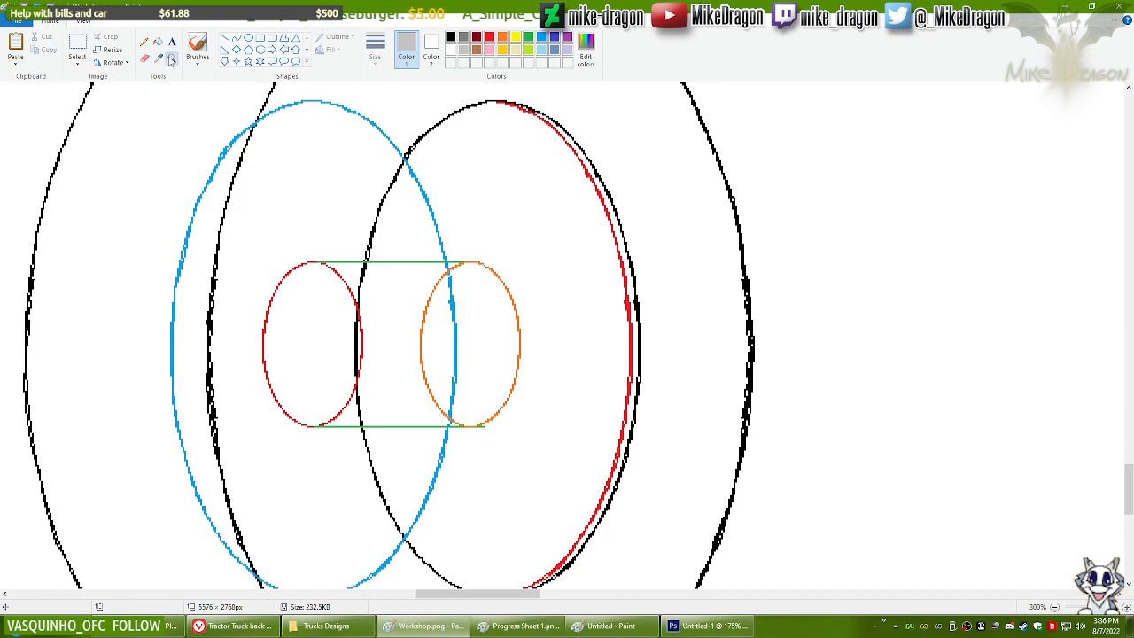
left_click(370, 310)
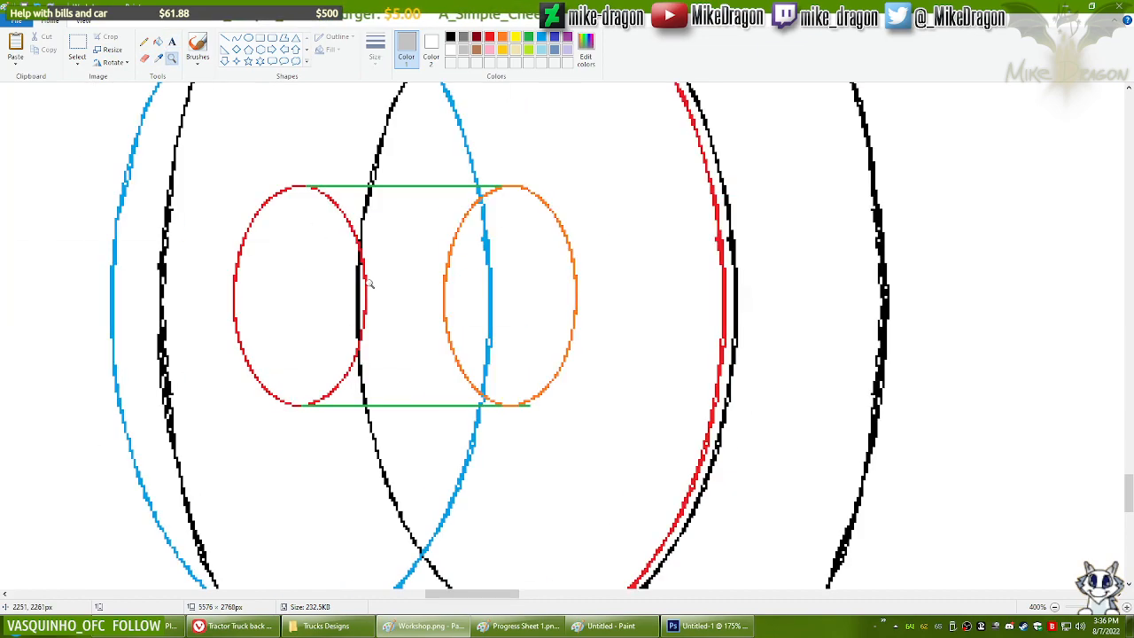
left_click(146, 60)
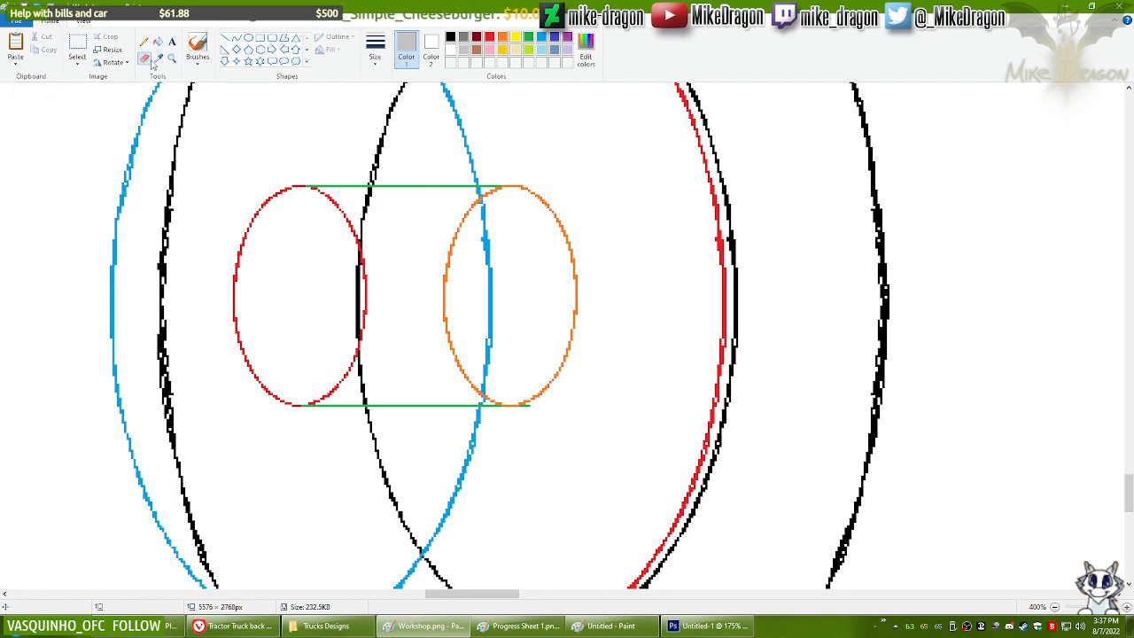
left_click(377, 57)
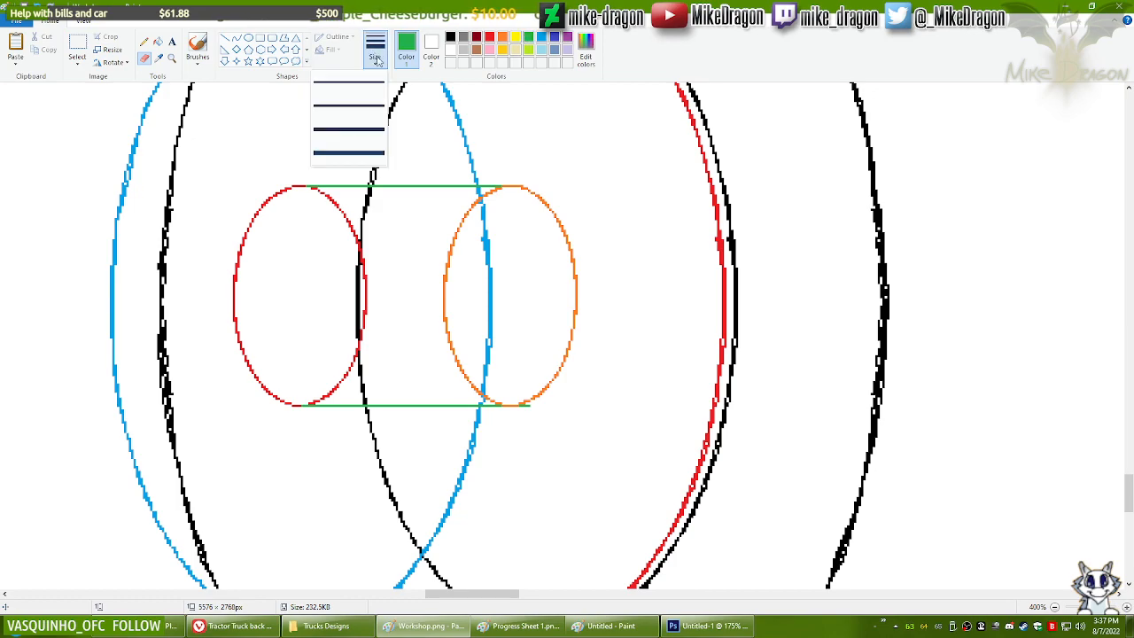
left_click(353, 136)
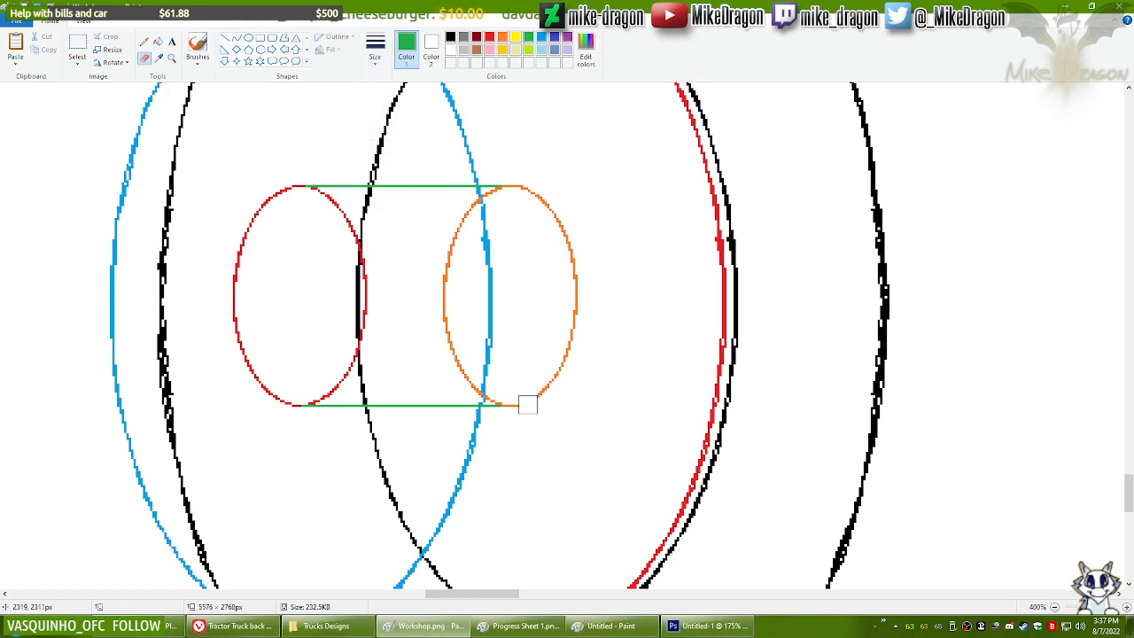
Step: Duplicate the rightmost tyre with its green-lined hub and place the copy on the blank canvas just beyond it
left_click(540, 38)
scroll(628, 184, "down", 3)
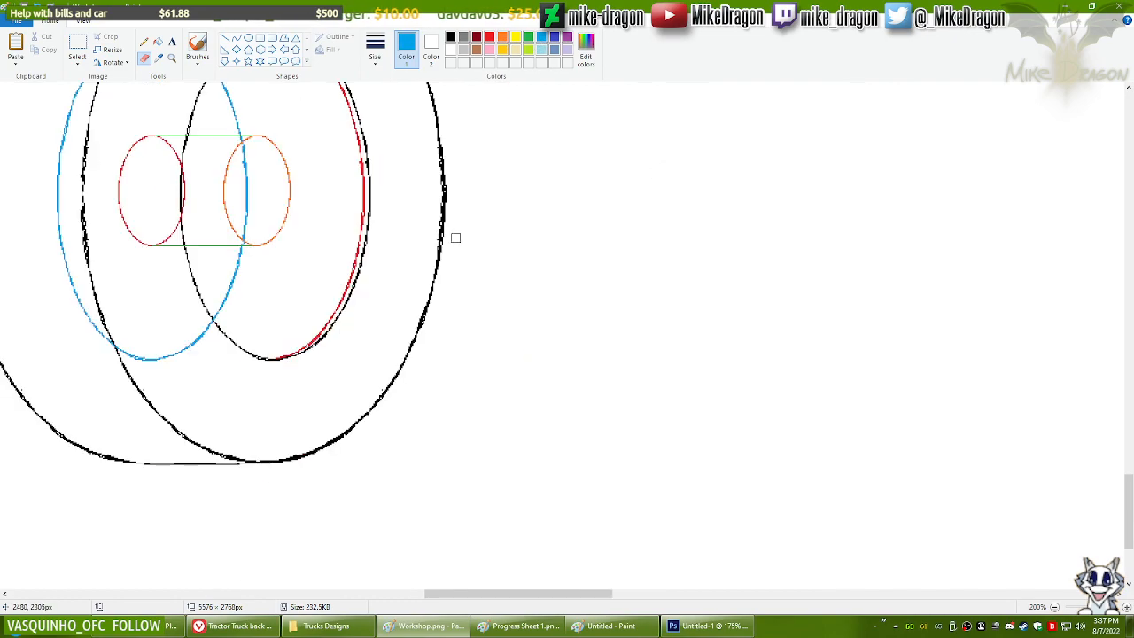
left_click_drag(497, 594, 378, 600)
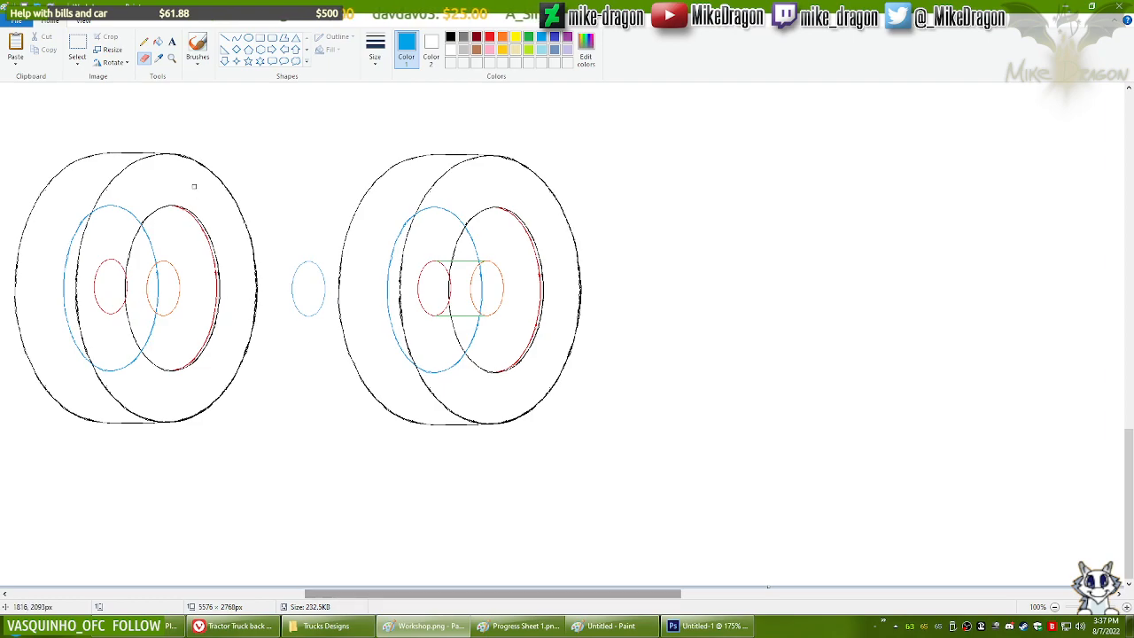
left_click(77, 46)
left_click_drag(320, 128, 375, 185)
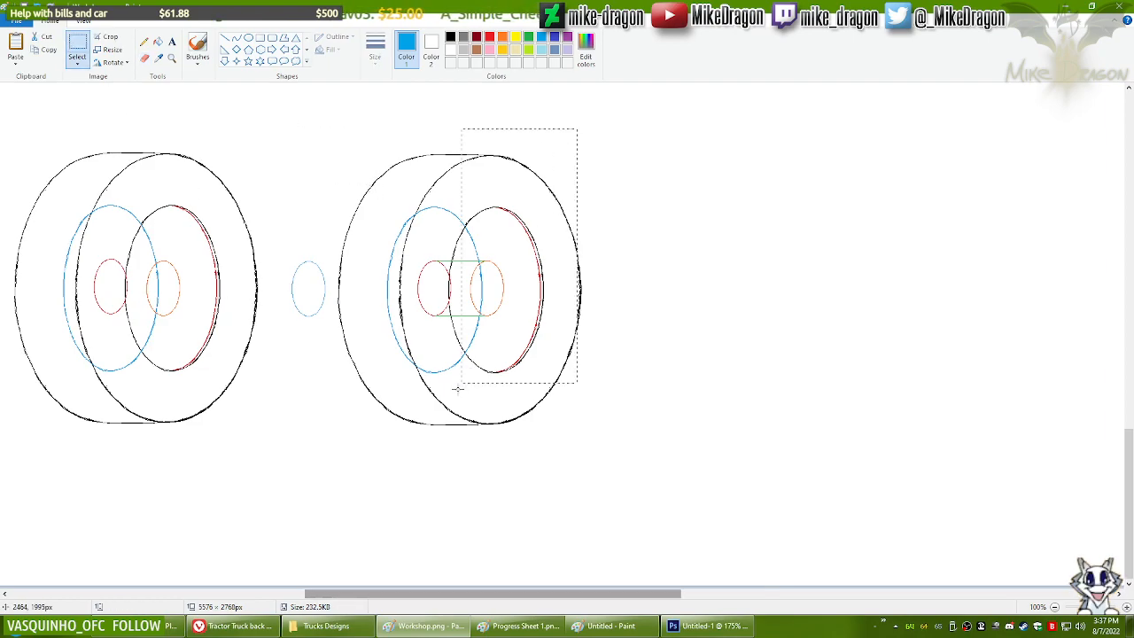
left_click(358, 441)
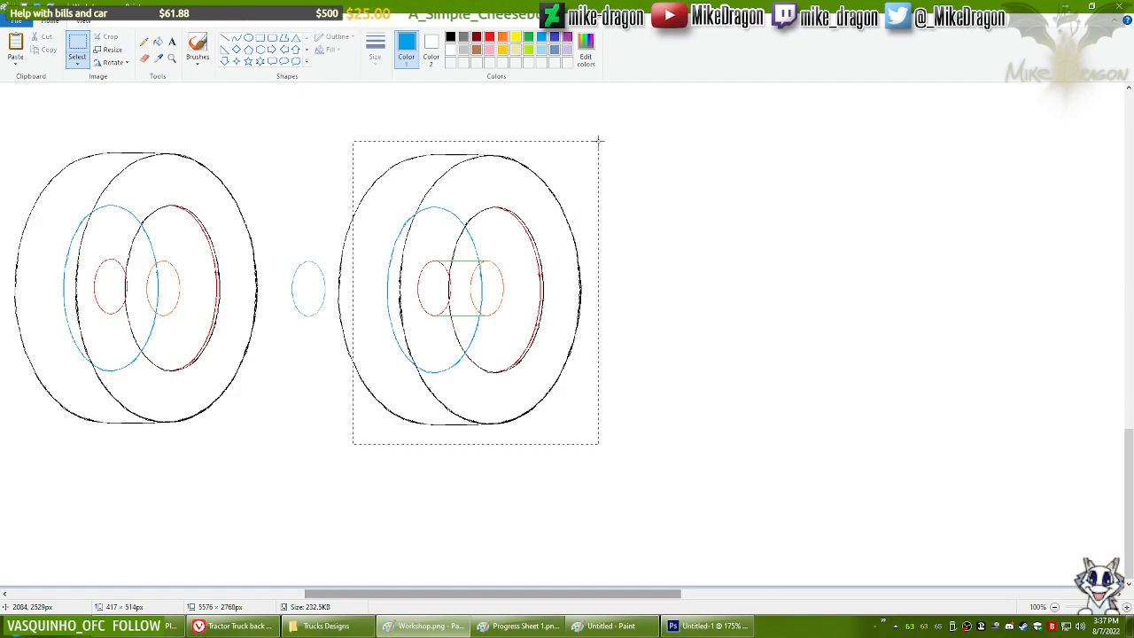
left_click_drag(328, 446, 329, 445)
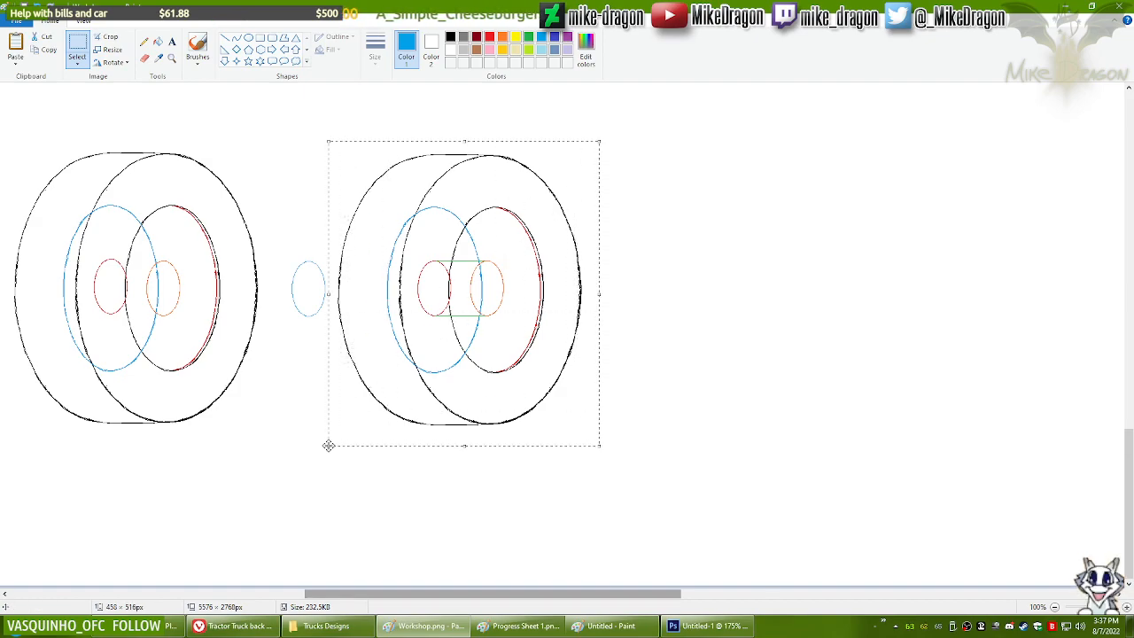
key("ctrl+c")
key("ctrl+v")
left_click_drag(122, 214, 716, 273)
Step: Erase the upper and outer parts of the blue ellipse lying outside the rim opening of the rightmost tyre, then enlarge the eraser
left_click(159, 59)
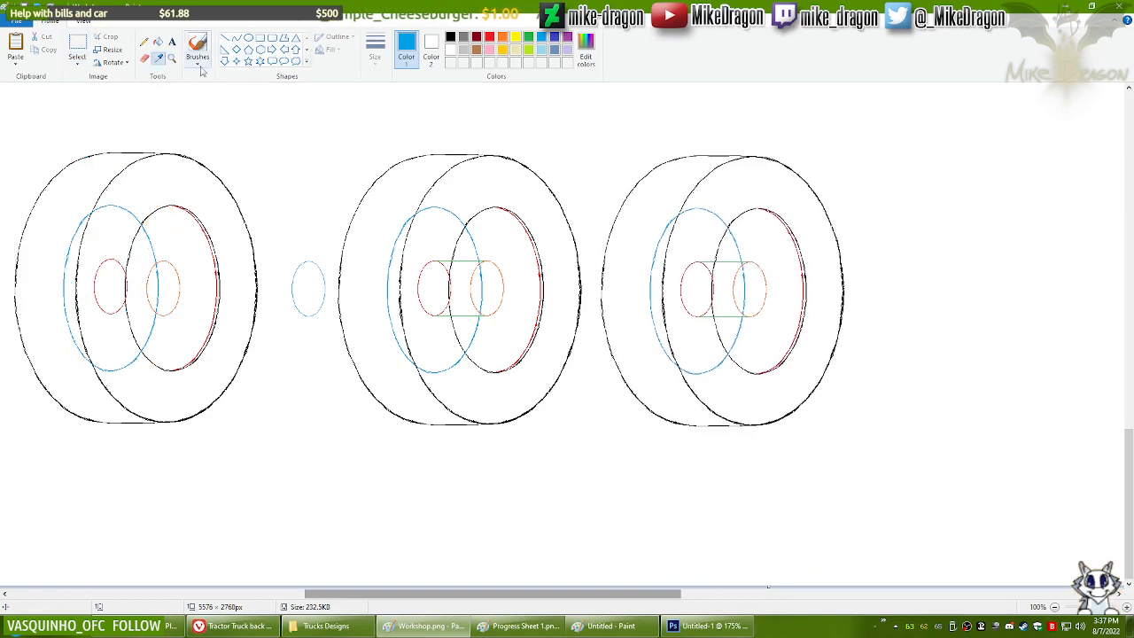
left_click(767, 296)
left_click(417, 224)
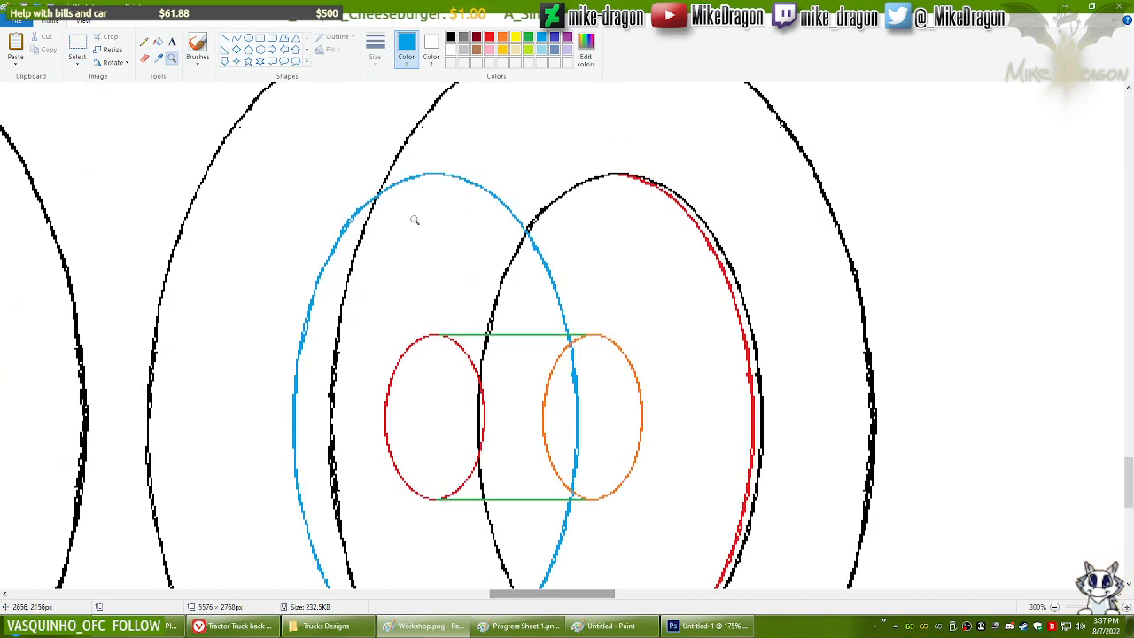
left_click(145, 59)
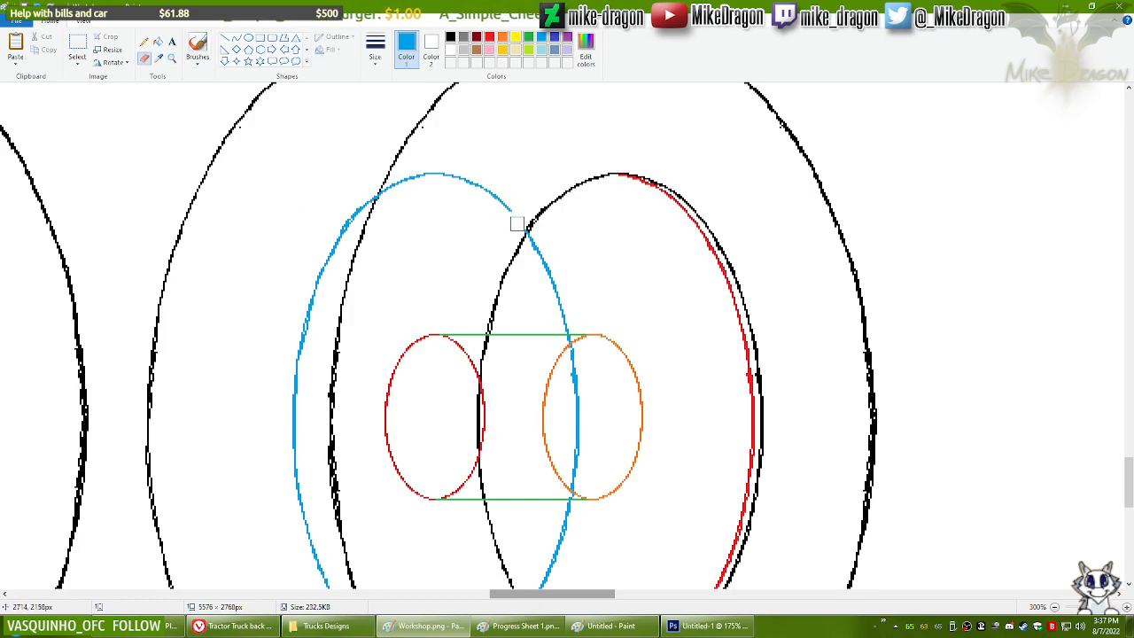
left_click_drag(439, 180, 486, 180)
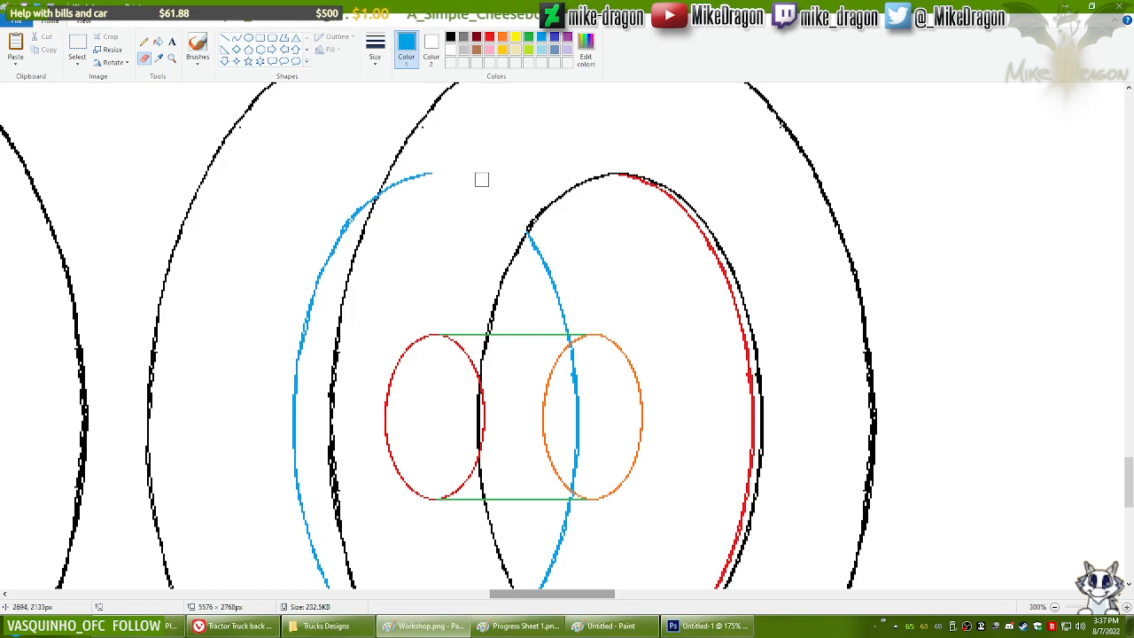
left_click_drag(407, 182, 344, 242)
left_click_drag(324, 304, 298, 378)
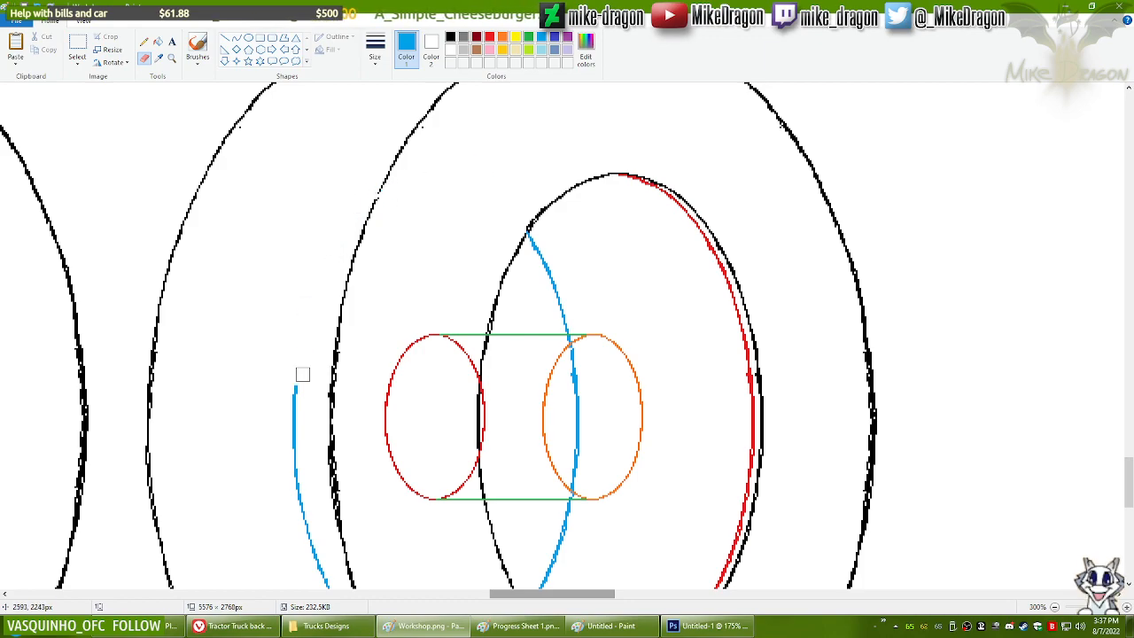
left_click_drag(301, 426, 292, 456)
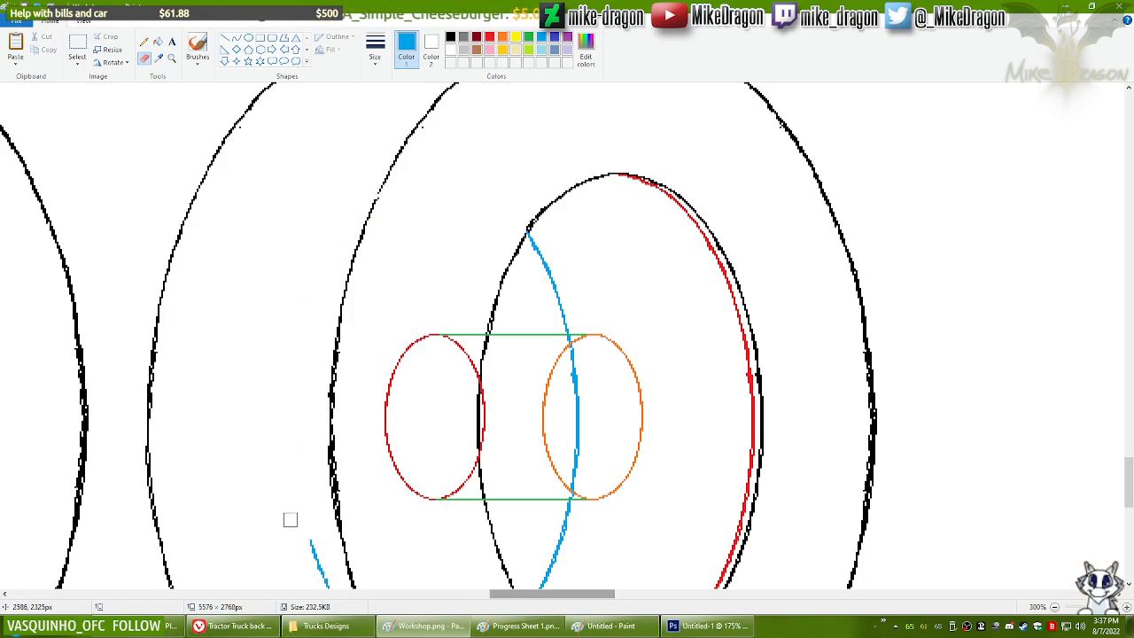
key("ctrl+plus")
key("ctrl+plus")
key("ctrl+plus")
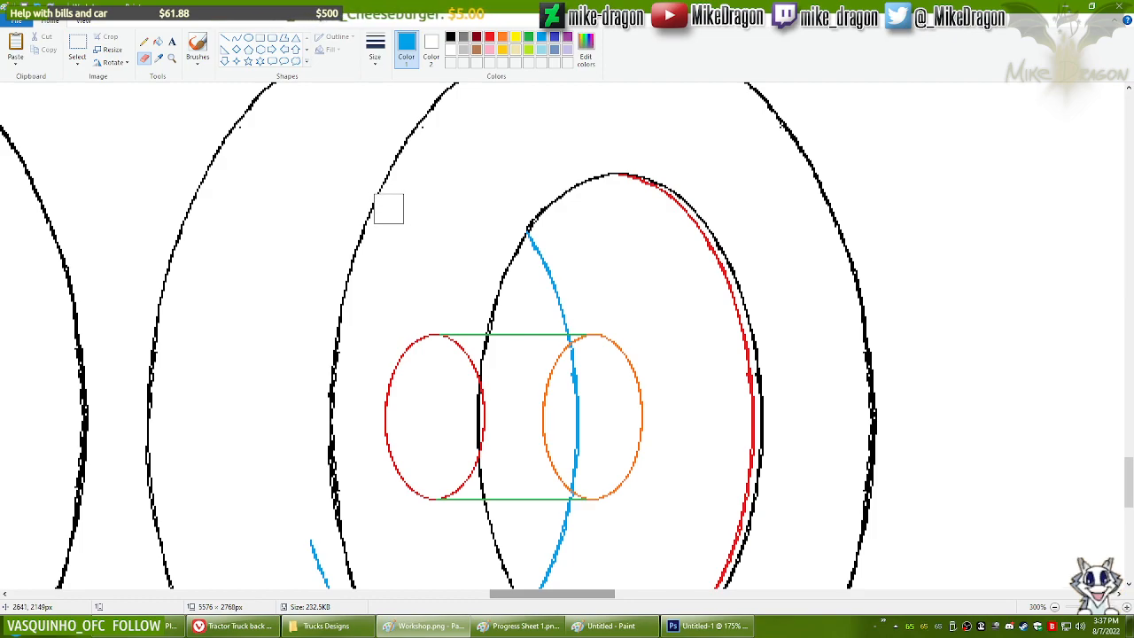
Step: Copy the plain first tyre of the row and paste it exactly over the rightmost tyre to restore its black outlines
scroll(524, 302, "down", 2)
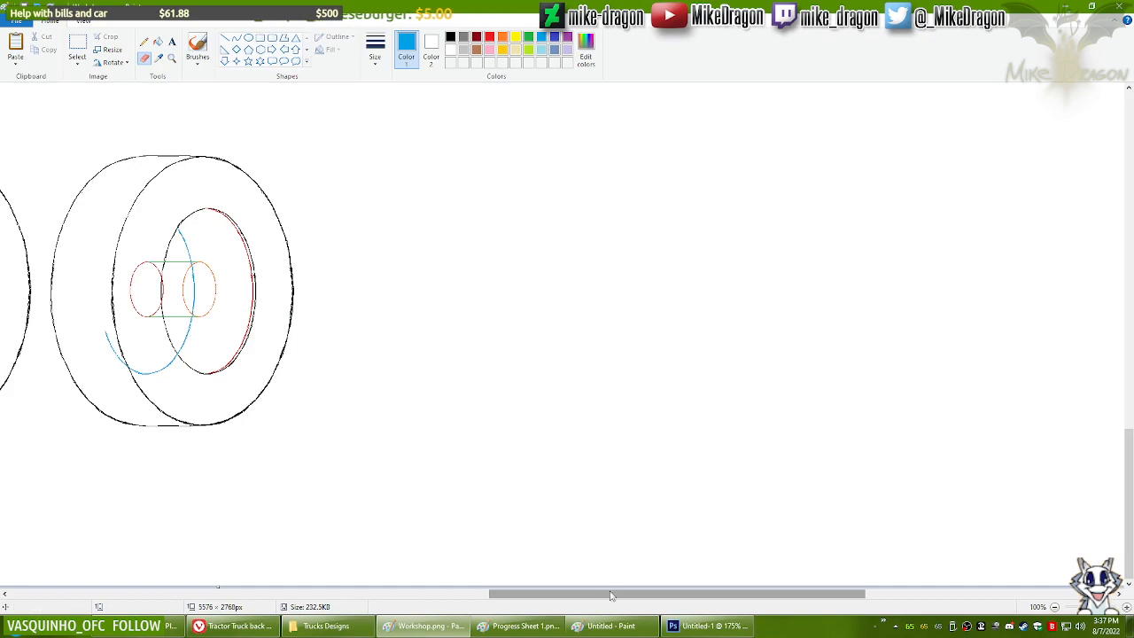
left_click_drag(610, 598, 120, 596)
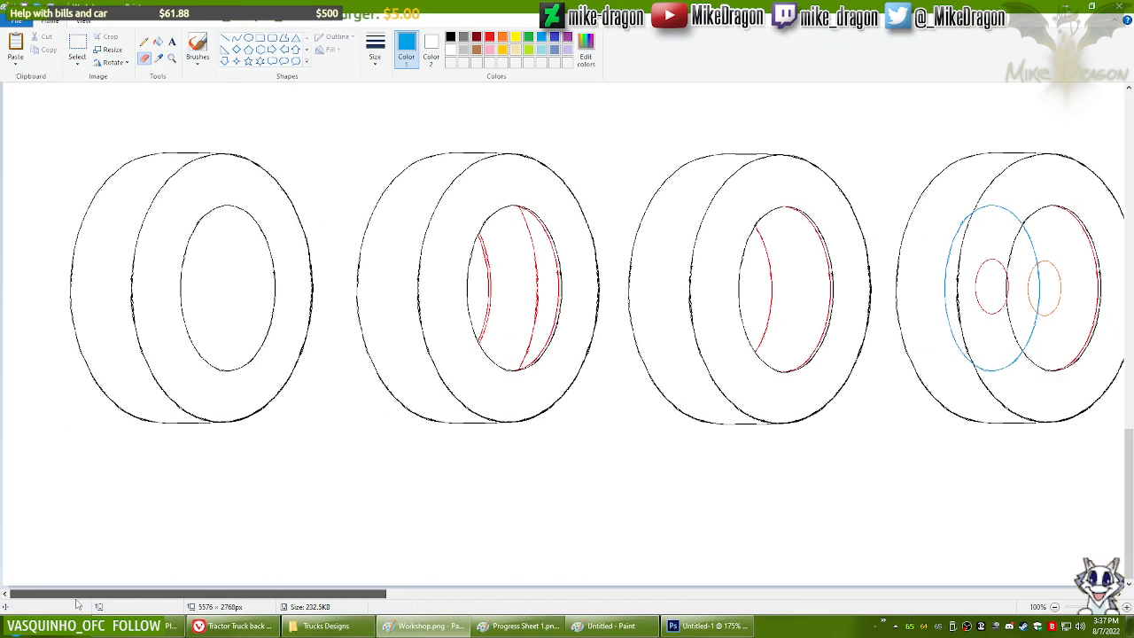
left_click(77, 44)
left_click_drag(57, 99, 325, 463)
left_click_drag(370, 597, 770, 599)
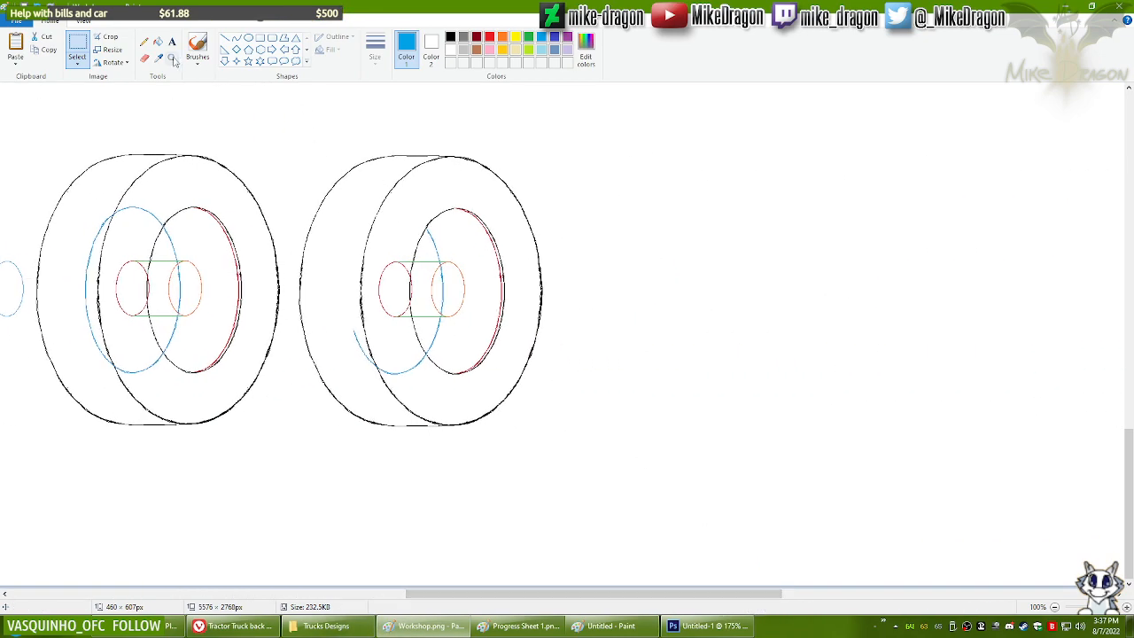
left_click(172, 58)
left_click(419, 279)
key("ctrl+v")
left_click_drag(305, 389, 608, 309)
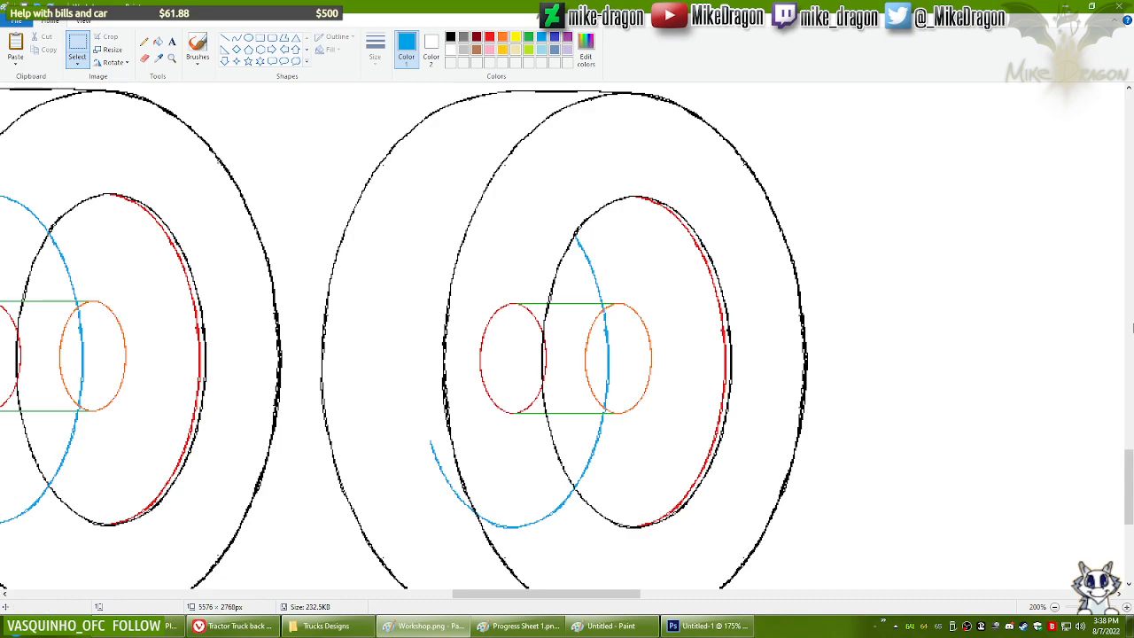
Step: Erase the rightmost tyre's hidden construction lines: blue outside the rim opening and behind the hub, the red ellipse, and the green line overshoots
left_click_drag(1130, 486, 1130, 493)
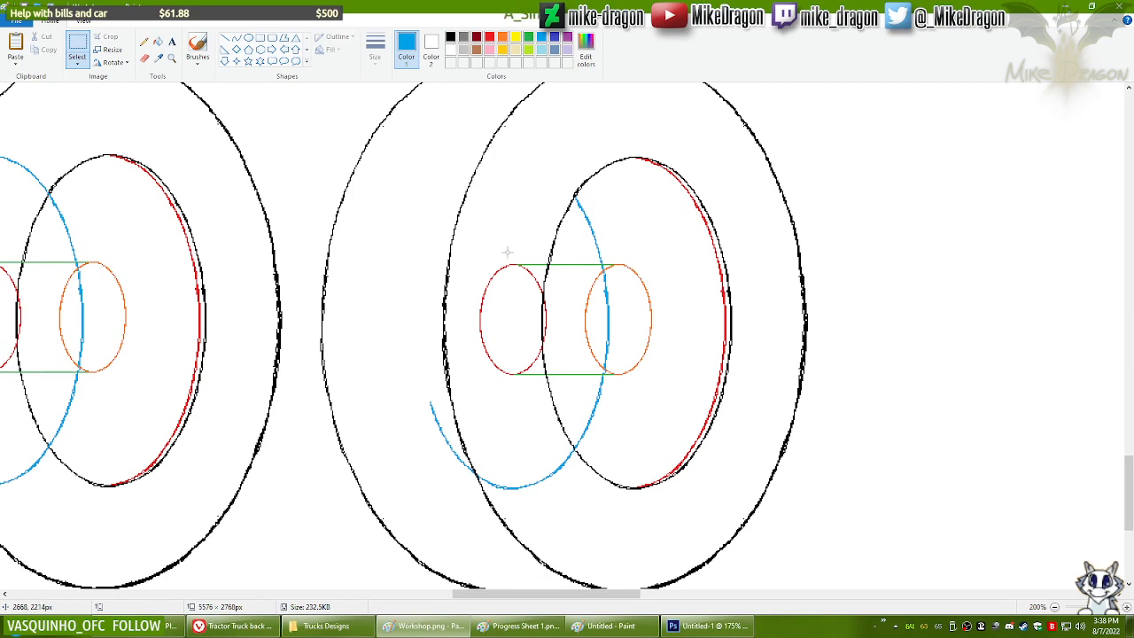
left_click(145, 58)
mouse_move(423, 387)
left_mouse_down()
mouse_move(431, 429)
mouse_move(434, 417)
mouse_move(461, 454)
mouse_move(517, 481)
mouse_move(499, 477)
mouse_move(535, 482)
mouse_move(564, 459)
left_mouse_up()
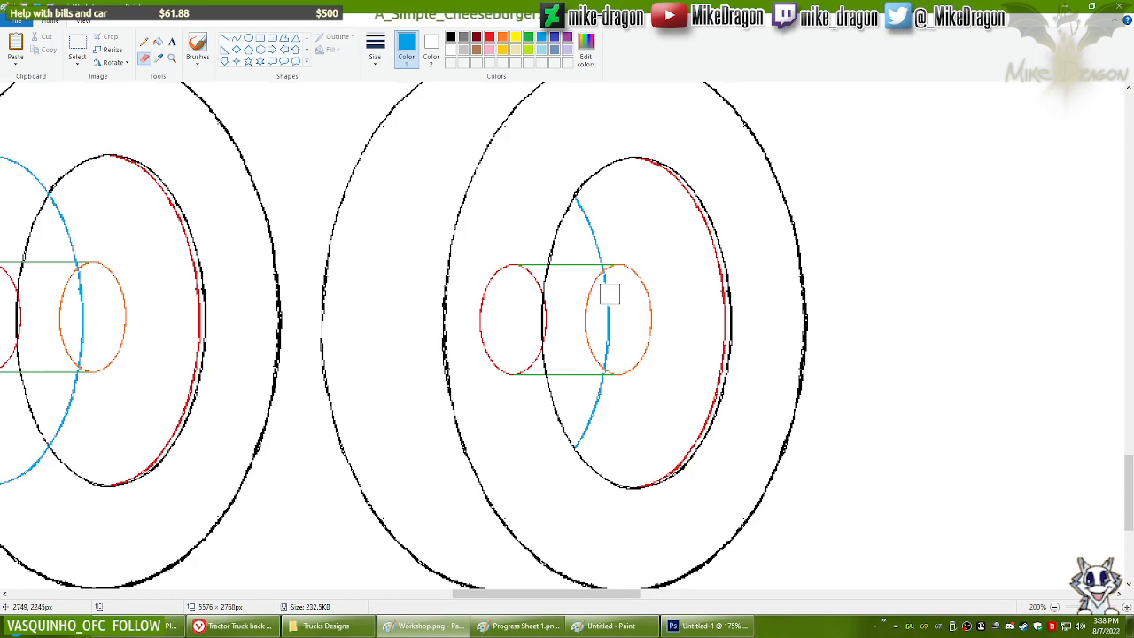
left_click_drag(604, 278, 608, 335)
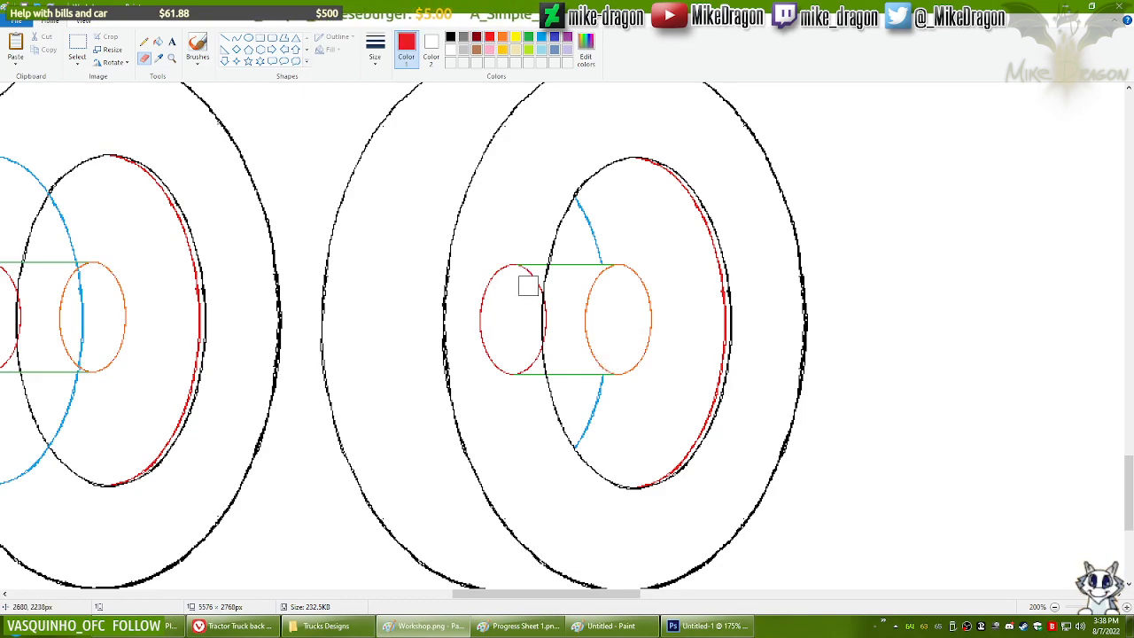
mouse_move(513, 272)
left_mouse_down()
mouse_move(489, 294)
mouse_move(487, 324)
mouse_move(507, 373)
mouse_move(533, 351)
mouse_move(540, 311)
left_mouse_up()
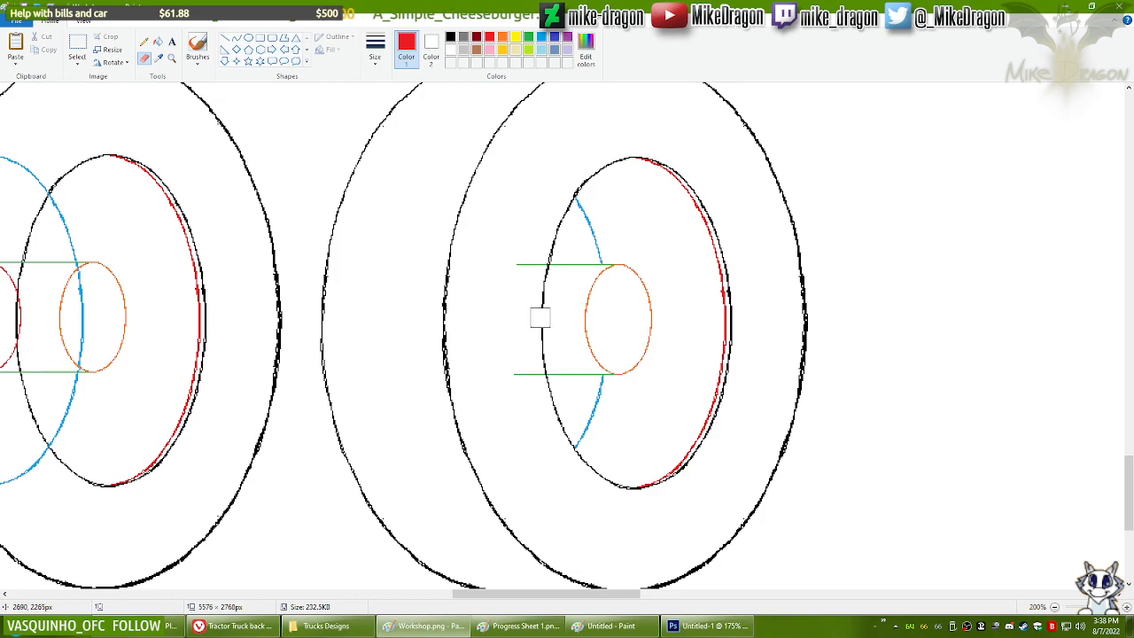
left_click(529, 38)
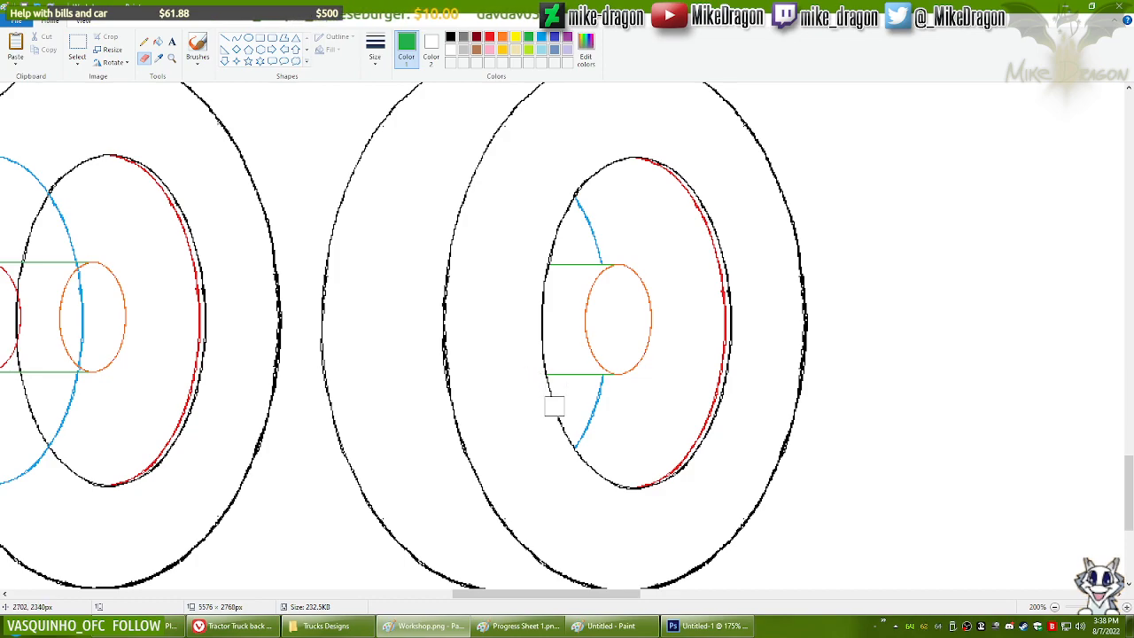
Step: Recolour the rightmost tyre's two green hub lines black using an enlarged colour-replacing eraser with black as the second colour
scroll(732, 275, "down", 1)
left_click_drag(578, 592, 528, 592)
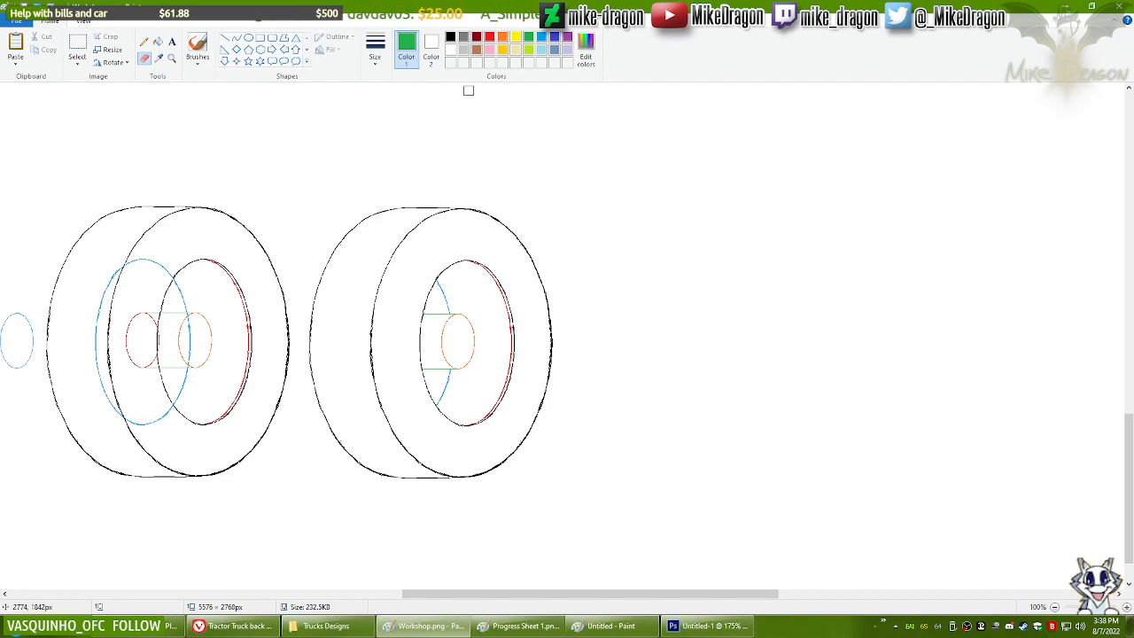
left_click(435, 49)
left_click(407, 46)
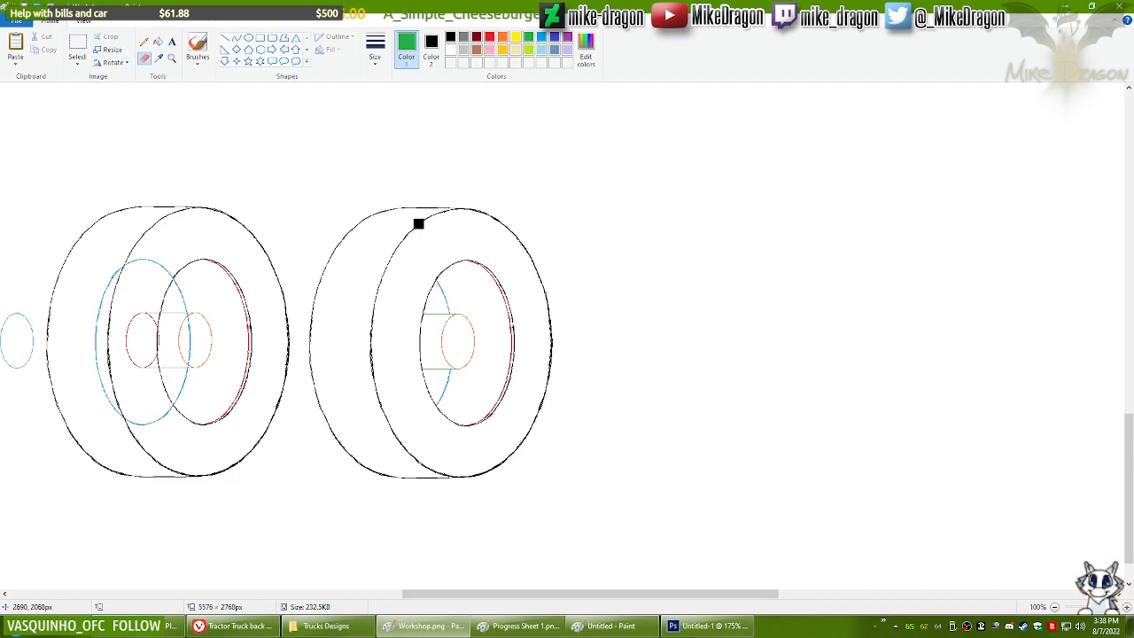
key("ctrl+KP_Add")
key("ctrl+KP_Add")
key("ctrl+KP_Add")
key("ctrl+KP_Add")
key("ctrl+KP_Add")
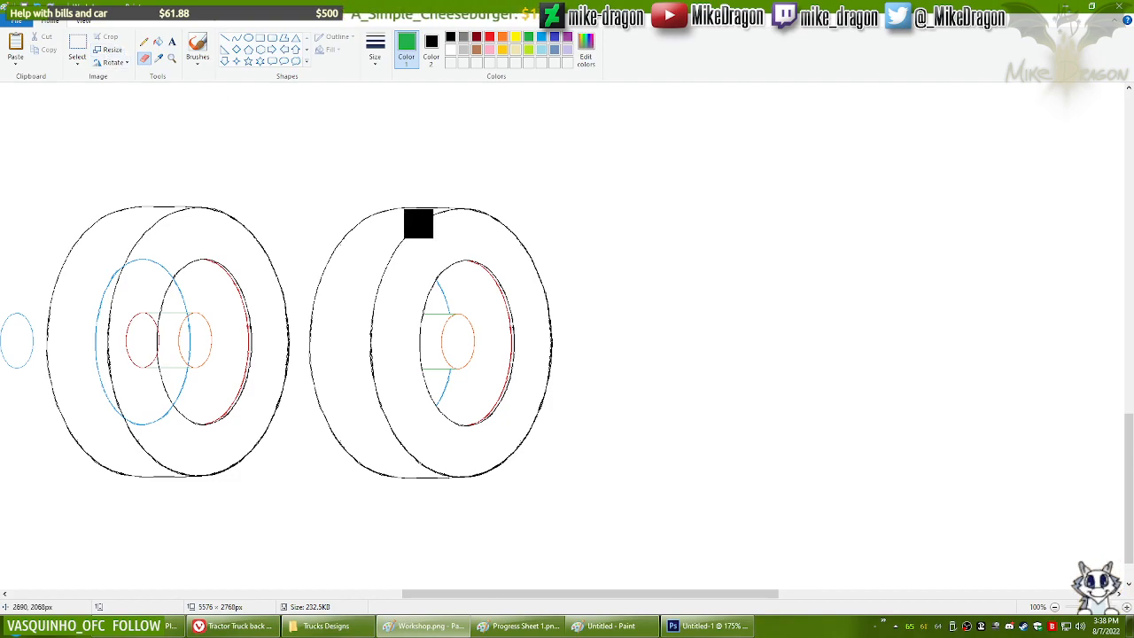
mouse_move(467, 309)
left_mouse_down()
mouse_move(429, 350)
mouse_move(454, 375)
left_mouse_up()
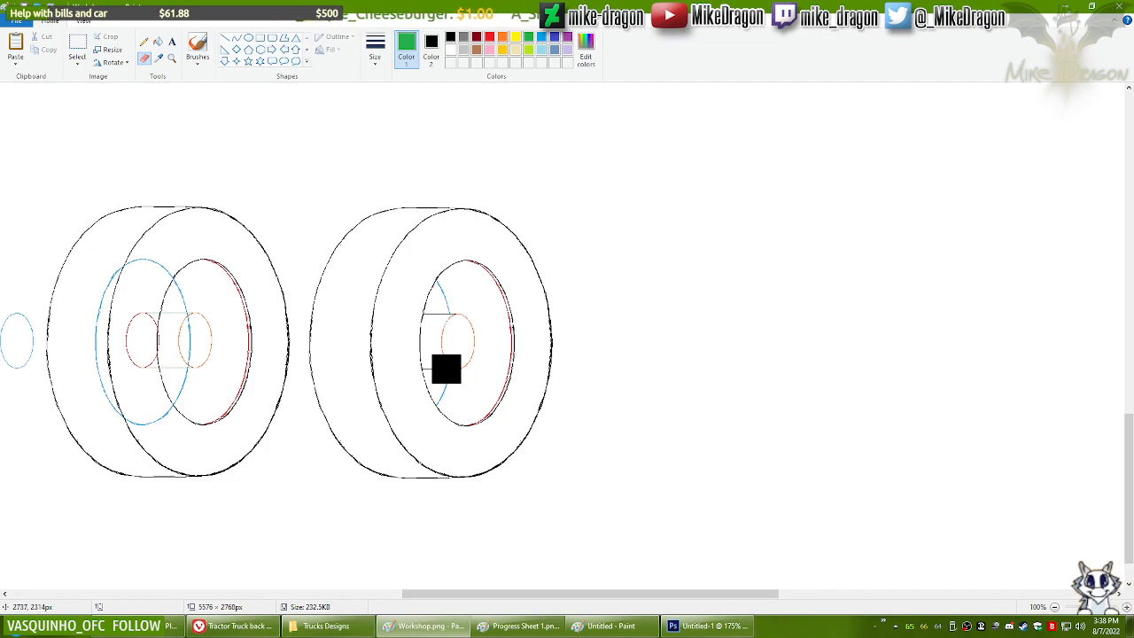
Step: Recolour the rightmost tyre's blue arcs, red rim curve and orange hub ellipse black with the colour-replacing eraser
left_click(541, 38)
mouse_move(440, 263)
left_mouse_down()
mouse_move(441, 359)
mouse_move(413, 418)
mouse_move(450, 347)
mouse_move(444, 252)
mouse_move(445, 386)
left_mouse_up()
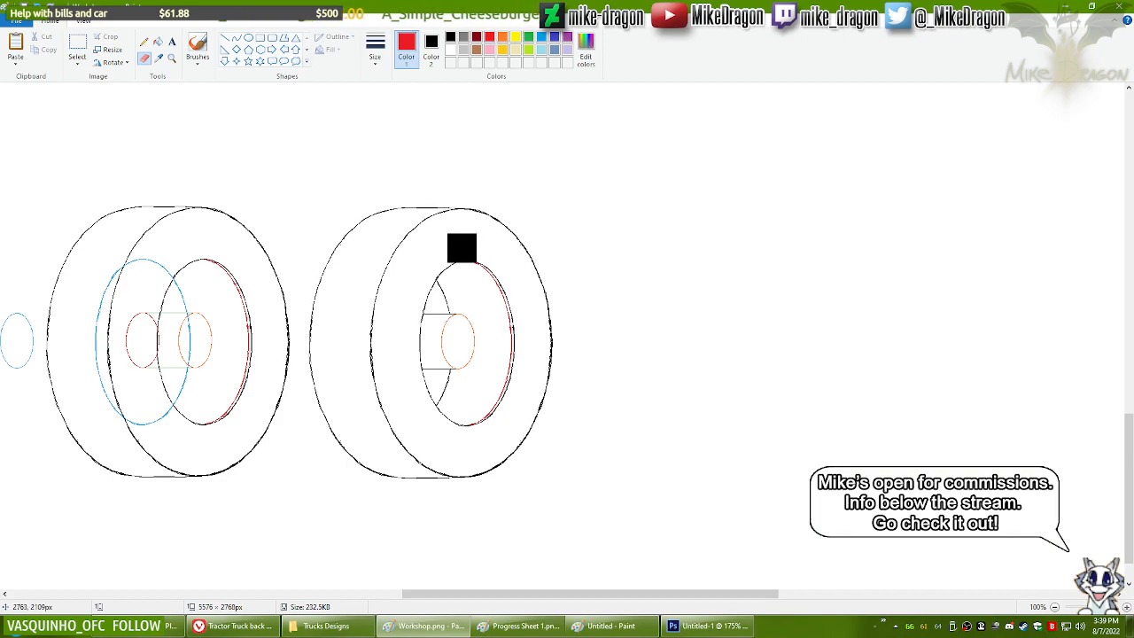
mouse_move(464, 248)
left_mouse_down()
mouse_move(506, 311)
mouse_move(494, 401)
mouse_move(479, 414)
left_mouse_up()
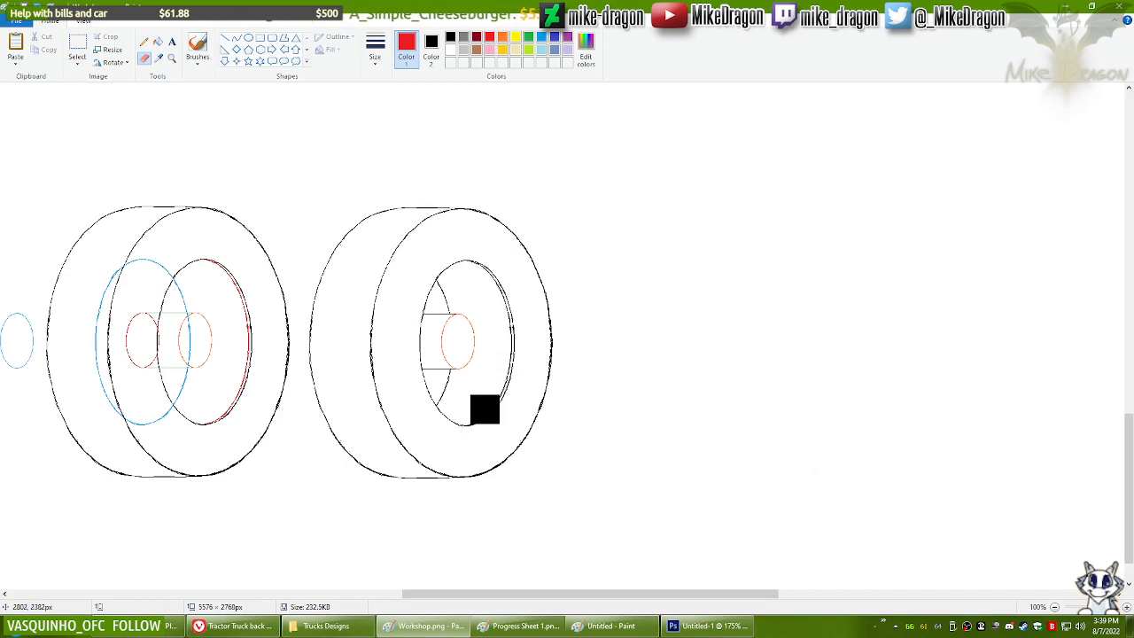
left_click(503, 36)
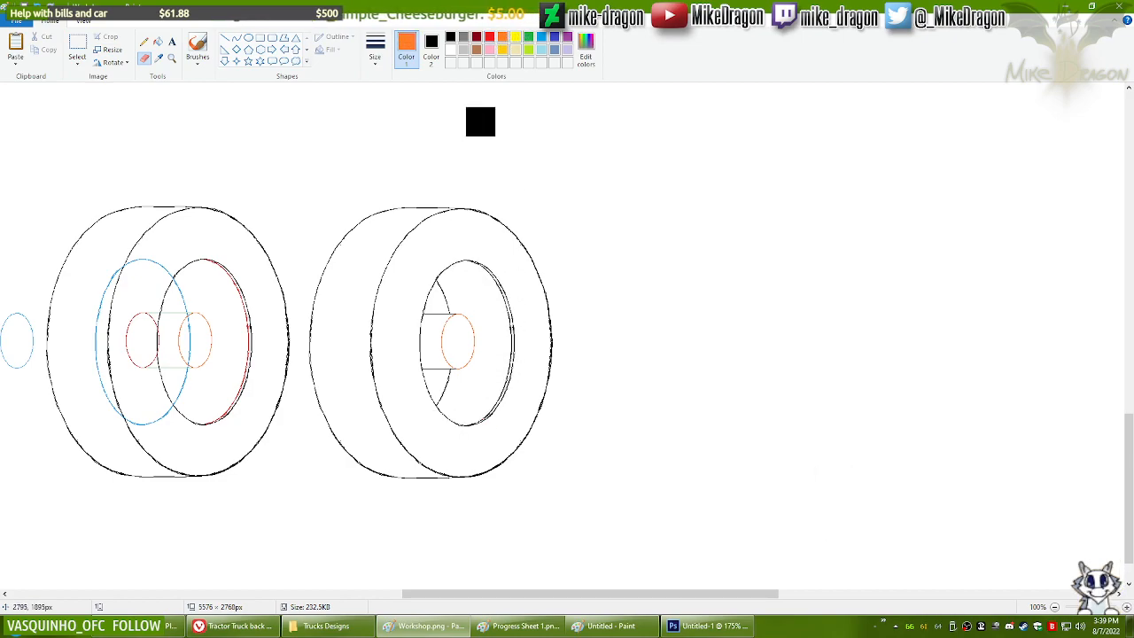
left_click_drag(463, 299, 455, 382)
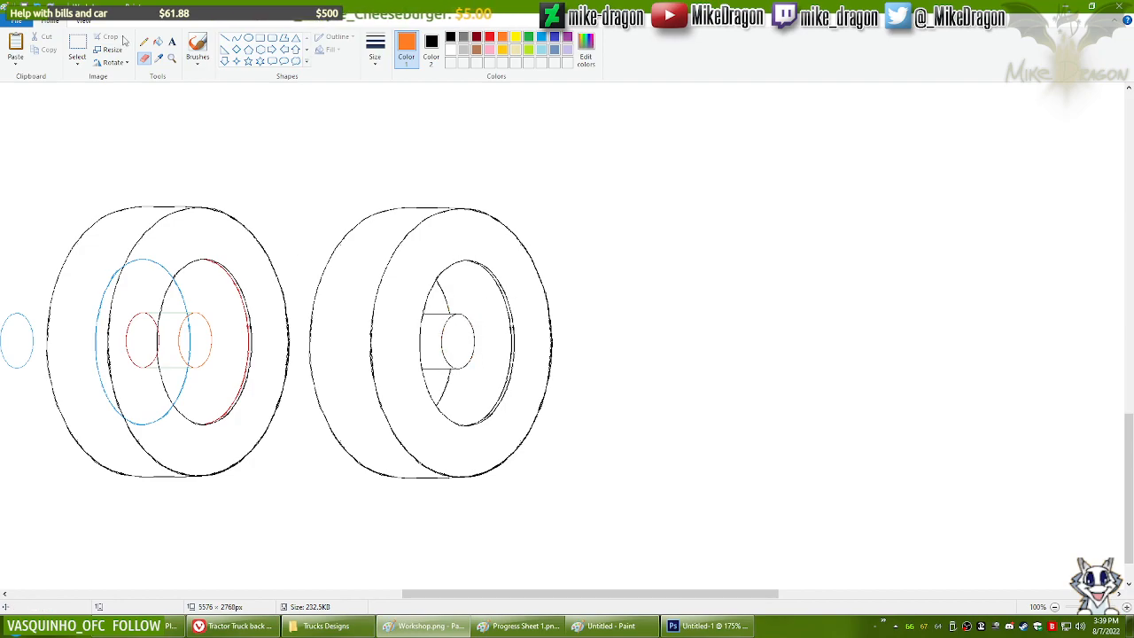
Step: Duplicate the finished all-black tyre and place the copy on the blank canvas just beyond it
left_click(77, 46)
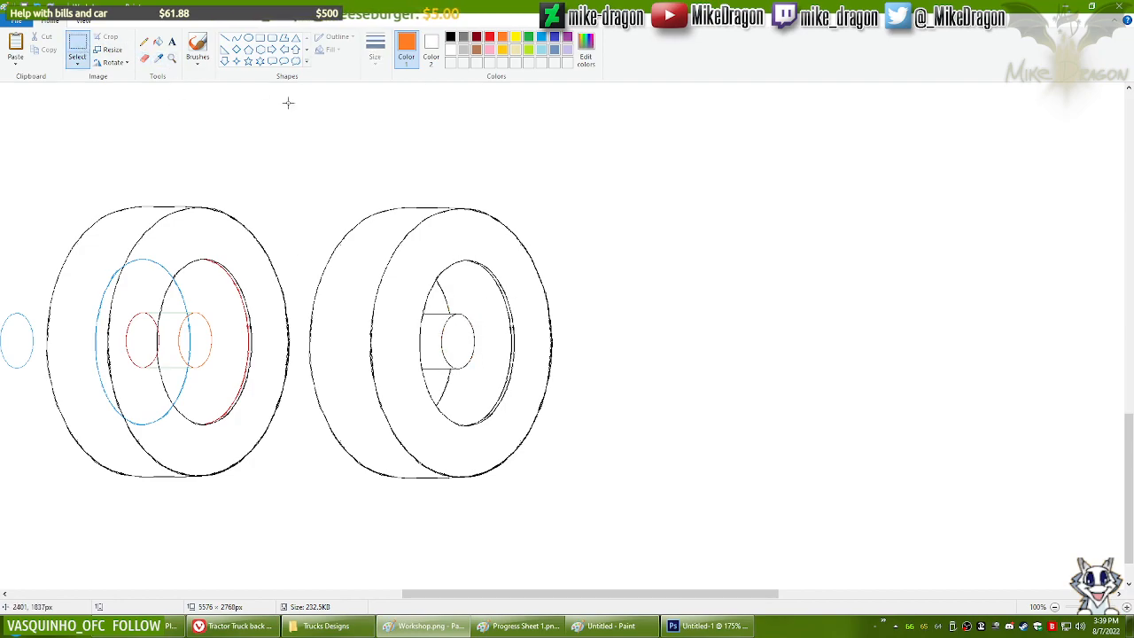
left_click_drag(303, 512, 291, 496)
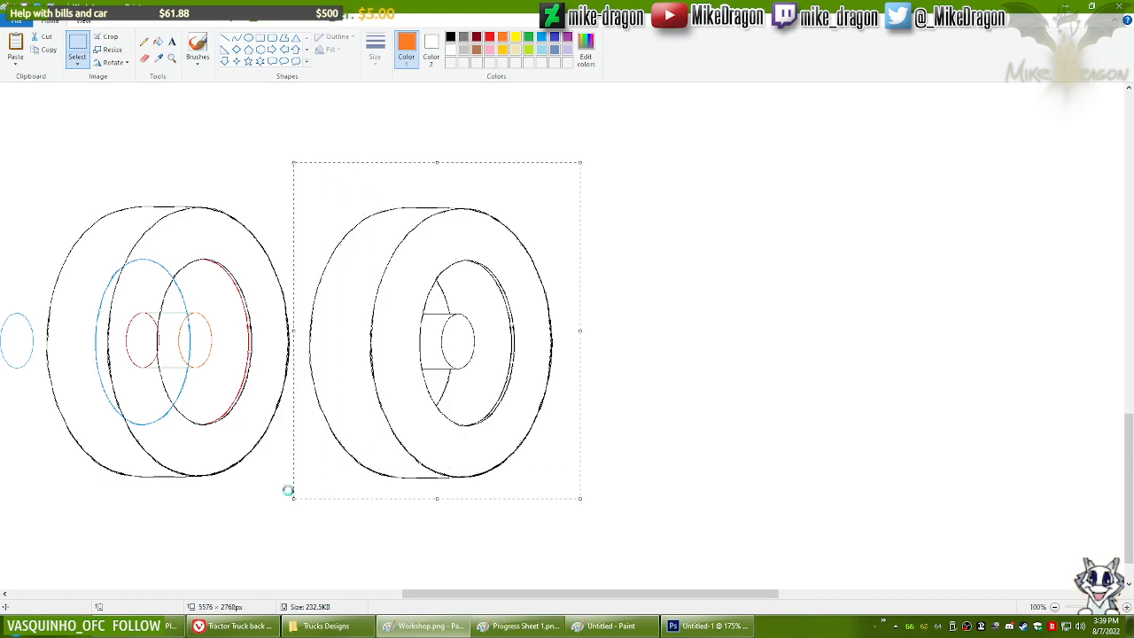
key("ctrl+v")
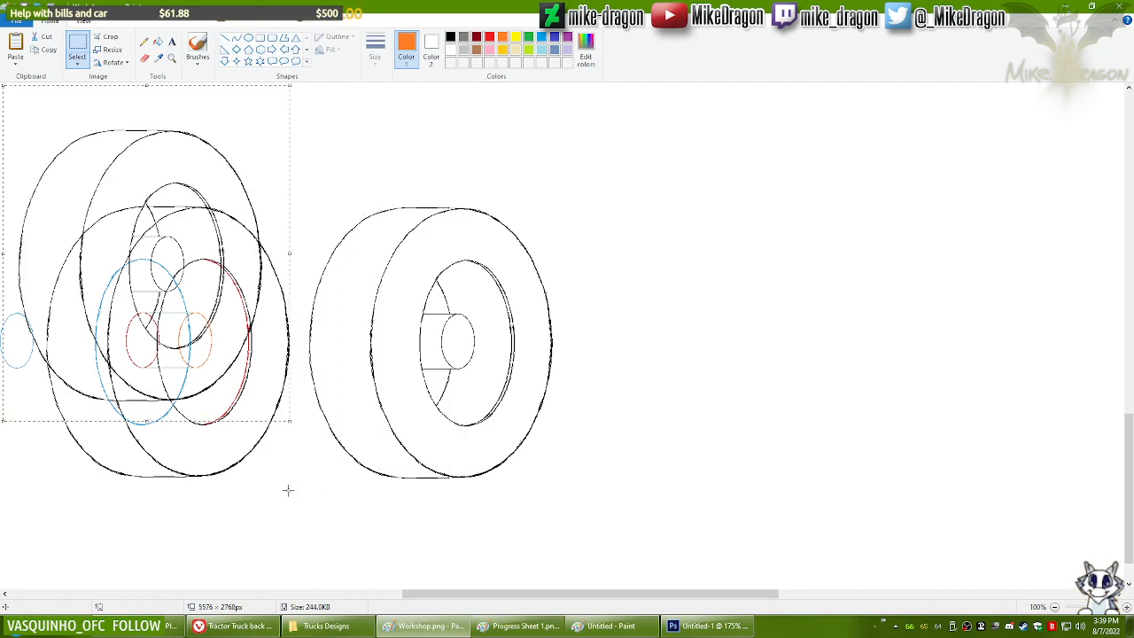
left_click_drag(148, 274, 737, 355)
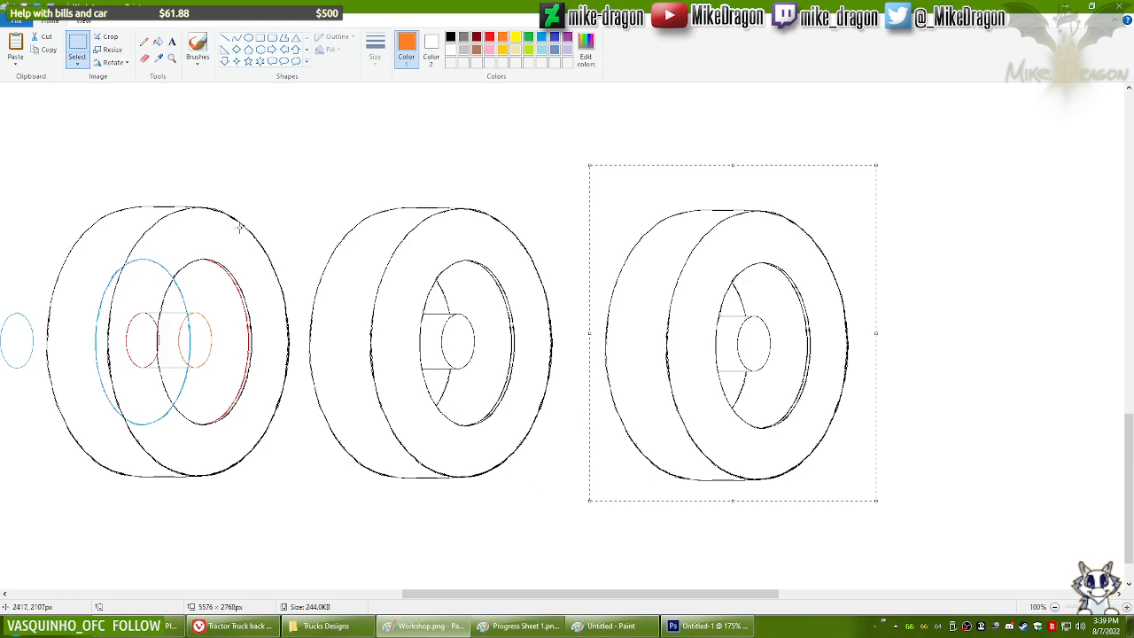
left_click(143, 42)
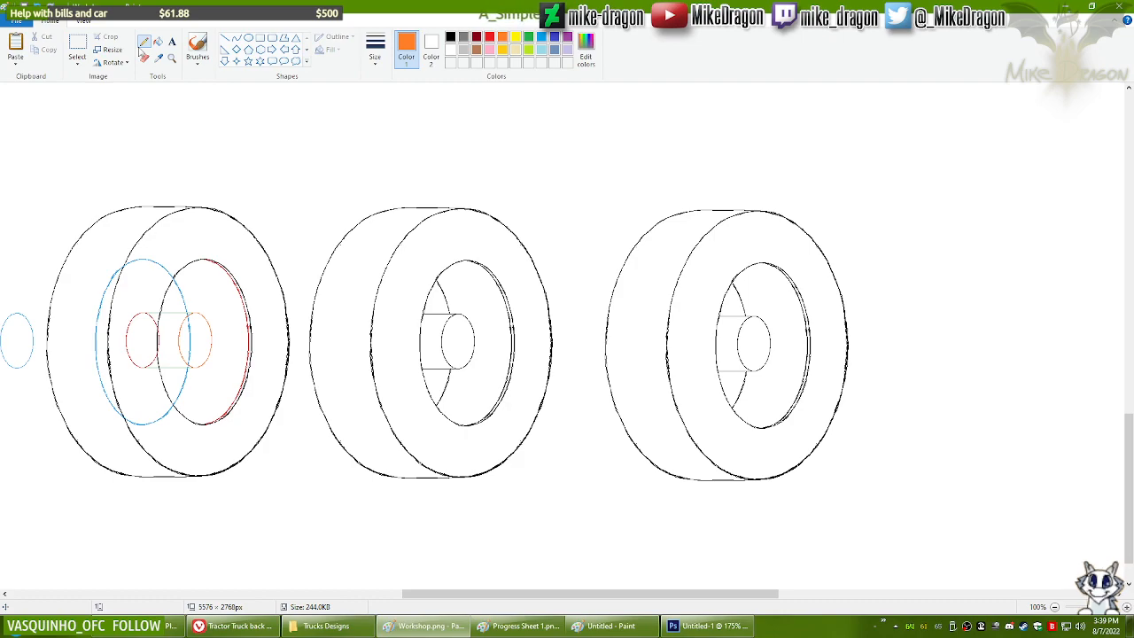
key("ctrl+v")
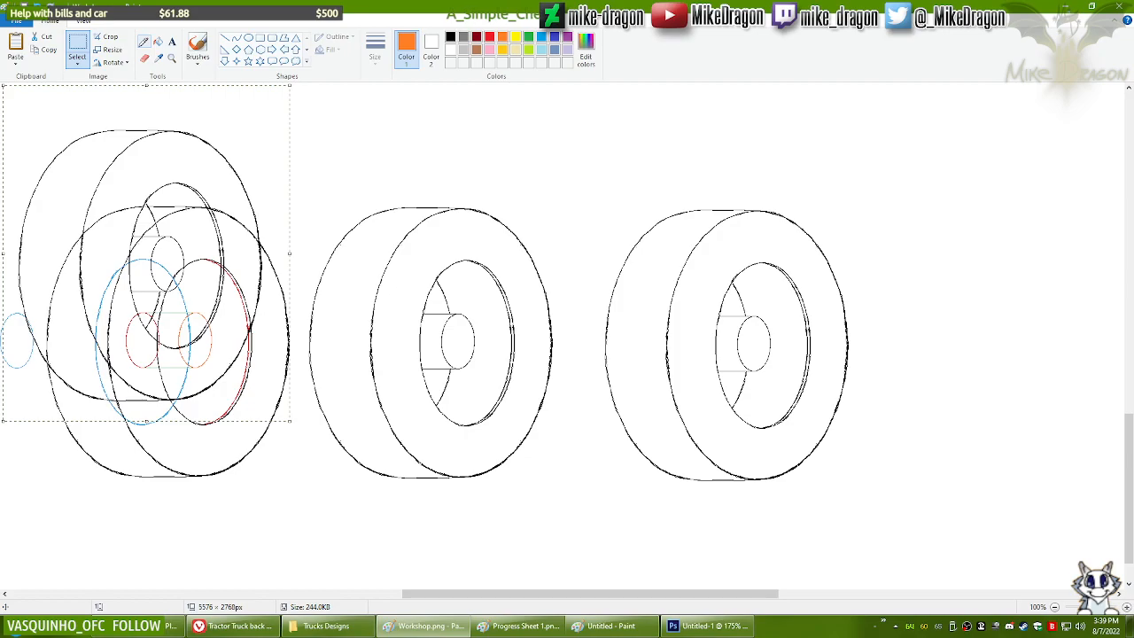
left_click_drag(159, 292, 759, 365)
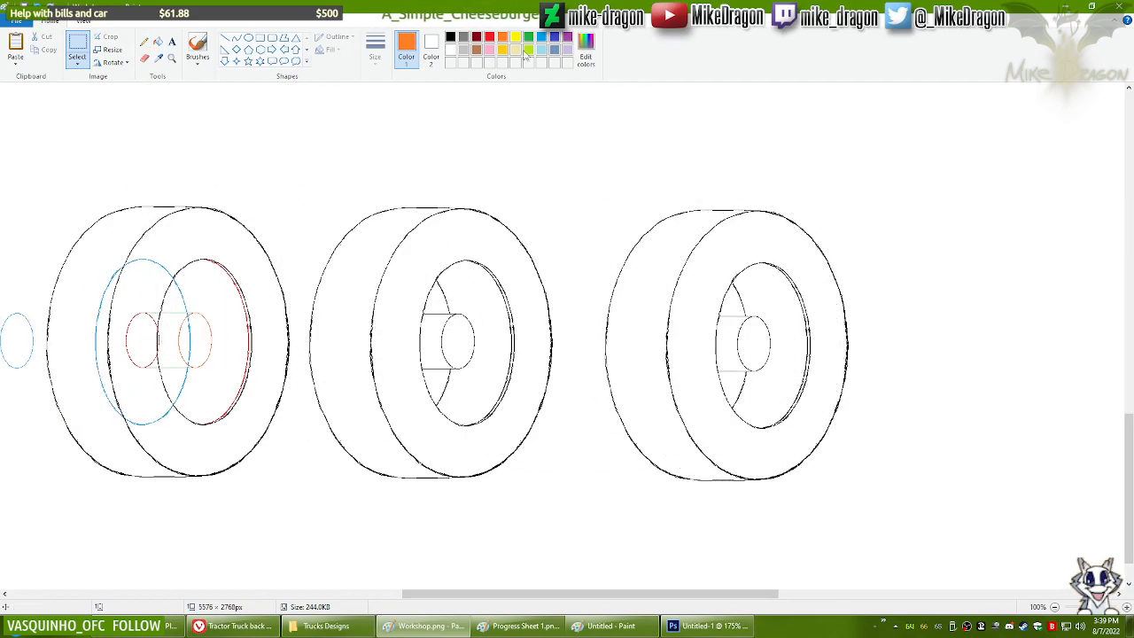
Step: Recolour all black lines of the newly placed tyre copy red using the colour-replacing eraser
left_click(432, 46)
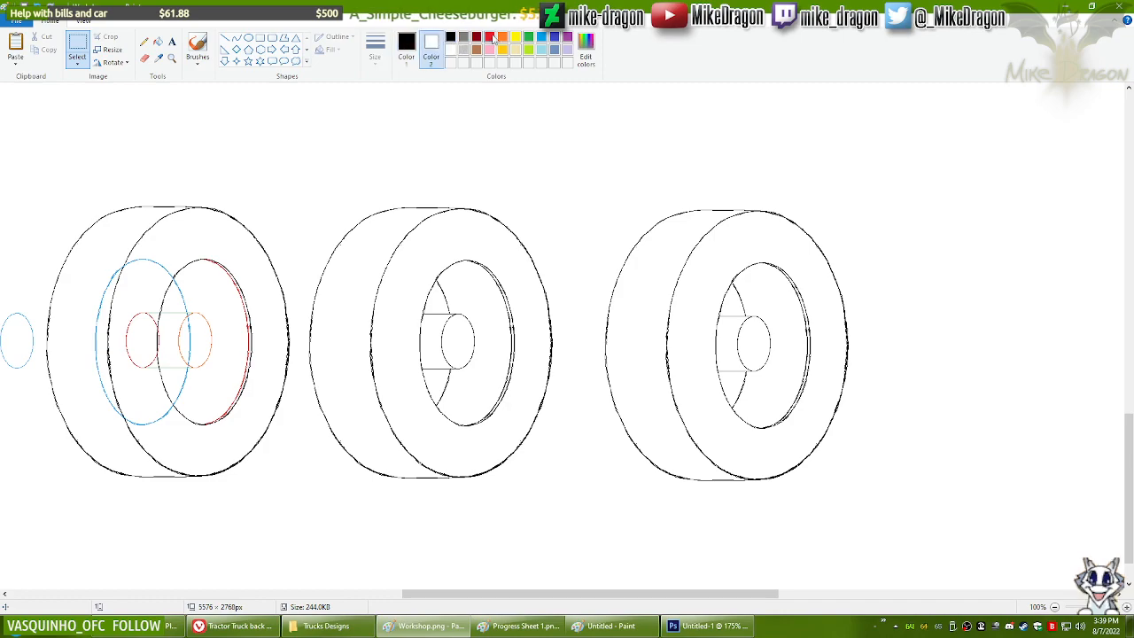
left_click(408, 42)
left_click(145, 58)
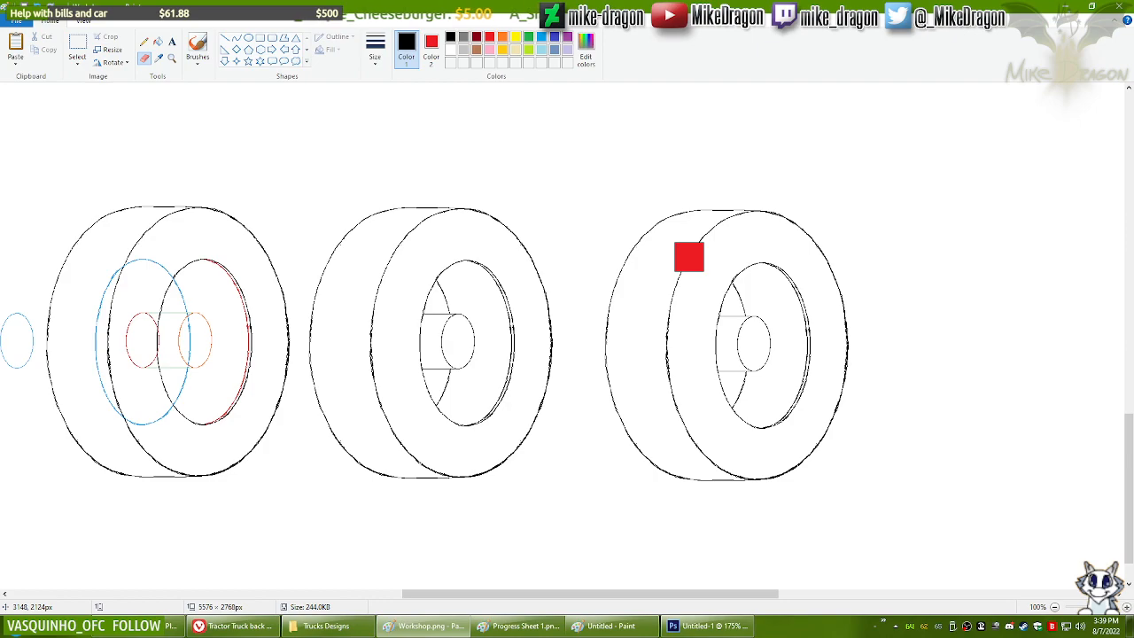
mouse_move(689, 257)
left_mouse_down()
mouse_move(813, 257)
mouse_move(692, 233)
mouse_move(723, 203)
mouse_move(740, 217)
mouse_move(665, 260)
mouse_move(710, 248)
mouse_move(672, 323)
mouse_move(665, 375)
mouse_move(651, 395)
mouse_move(597, 394)
mouse_move(637, 443)
mouse_move(679, 464)
mouse_move(801, 465)
mouse_move(783, 446)
mouse_move(801, 414)
mouse_move(756, 388)
mouse_move(723, 398)
mouse_move(710, 369)
mouse_move(763, 271)
mouse_move(788, 260)
mouse_move(803, 312)
mouse_move(792, 407)
mouse_move(839, 388)
mouse_move(851, 364)
mouse_move(861, 309)
mouse_move(800, 250)
mouse_move(719, 383)
mouse_move(788, 353)
mouse_move(710, 318)
mouse_move(713, 362)
mouse_move(731, 342)
mouse_move(752, 269)
left_mouse_up()
Step: Reset the second colour to white and paste the copied black tyre over the red one at the same height
left_click(159, 60)
right_click(167, 107)
key("ctrl+v")
left_click_drag(127, 217, 760, 299)
Step: Nudge the pasted black tyre horizontally to the right so its back edge sits just past the red tyre's front-face edge
key("Right")
key("Right")
key("Right")
key("Right")
key("Right")
key("Right")
key("Right")
key("Right")
key("Right")
key("Right")
key("Right")
key("Right")
key("Right")
key("Right")
key("Right")
key("Right")
key("Right")
key("Right")
key("Right")
key("Right")
key("Right")
key("Right")
key("Right")
key("Right")
key("Right")
key("Right")
key("Right")
key("Right")
key("Right")
key("Right")
key("Right")
key("Right")
key("Right")
key("Right")
key("Right")
key("Right")
key("Right")
key("Right")
key("Right")
key("Right")
key("Right")
key("Right")
key("Right")
key("Right")
key("Right")
key("Right")
key("Right")
key("Right")
key("Right")
key("Right")
key("Right")
key("Right")
key("Right")
key("Right")
key("Right")
key("Right")
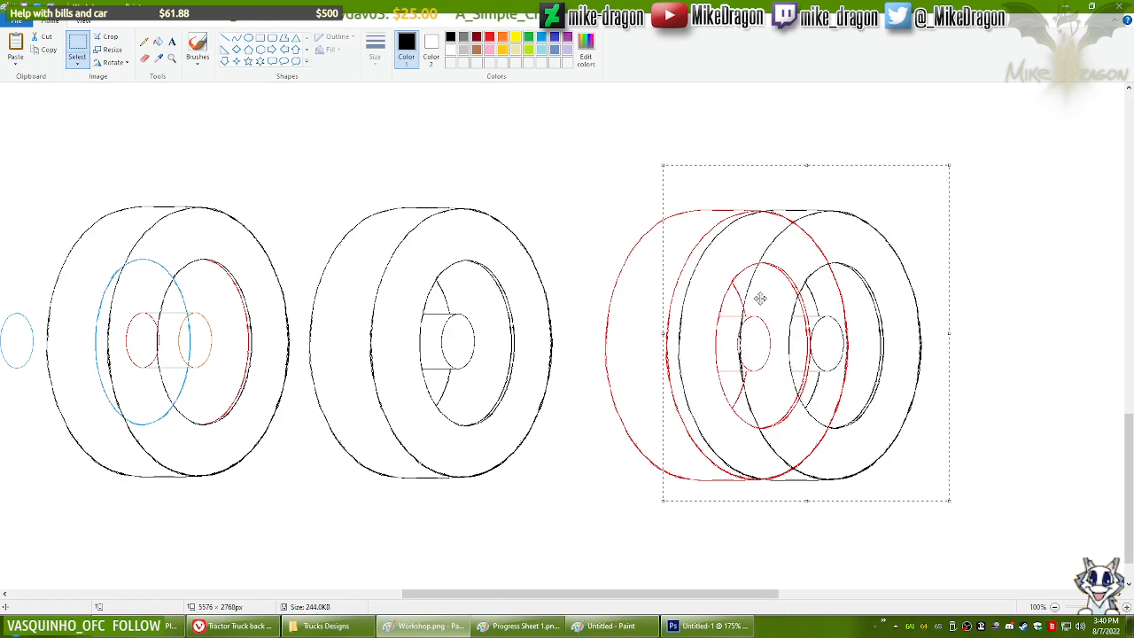
key("Left")
key("Left")
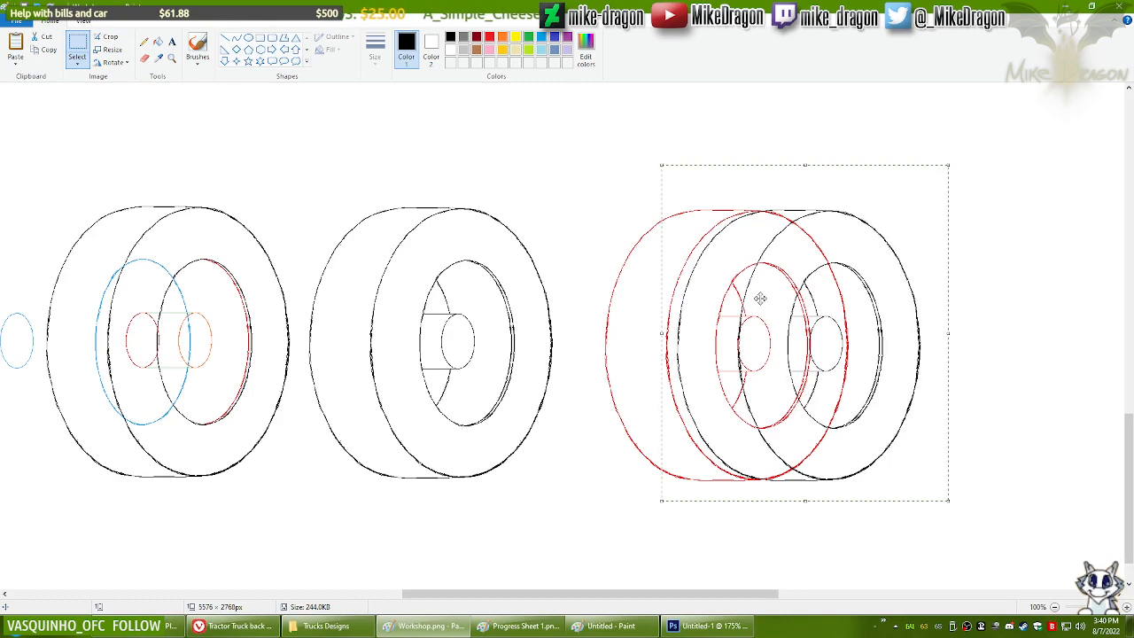
Step: Fine-tune the pasted black tyre's horizontal position over the red tyre and anchor it there
key("Right")
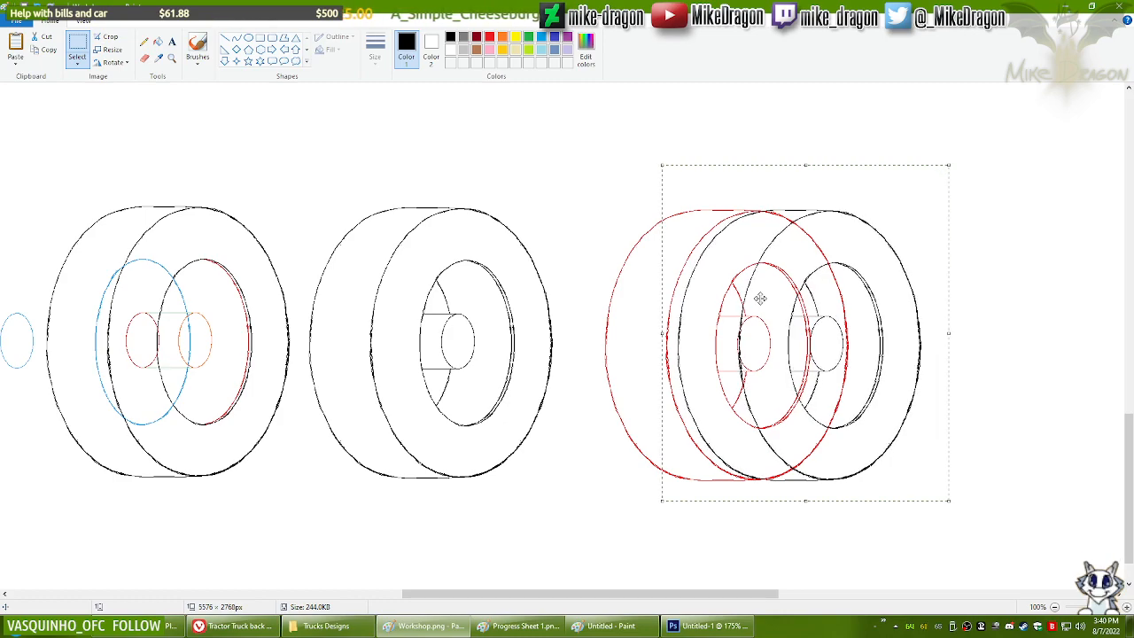
key("Left")
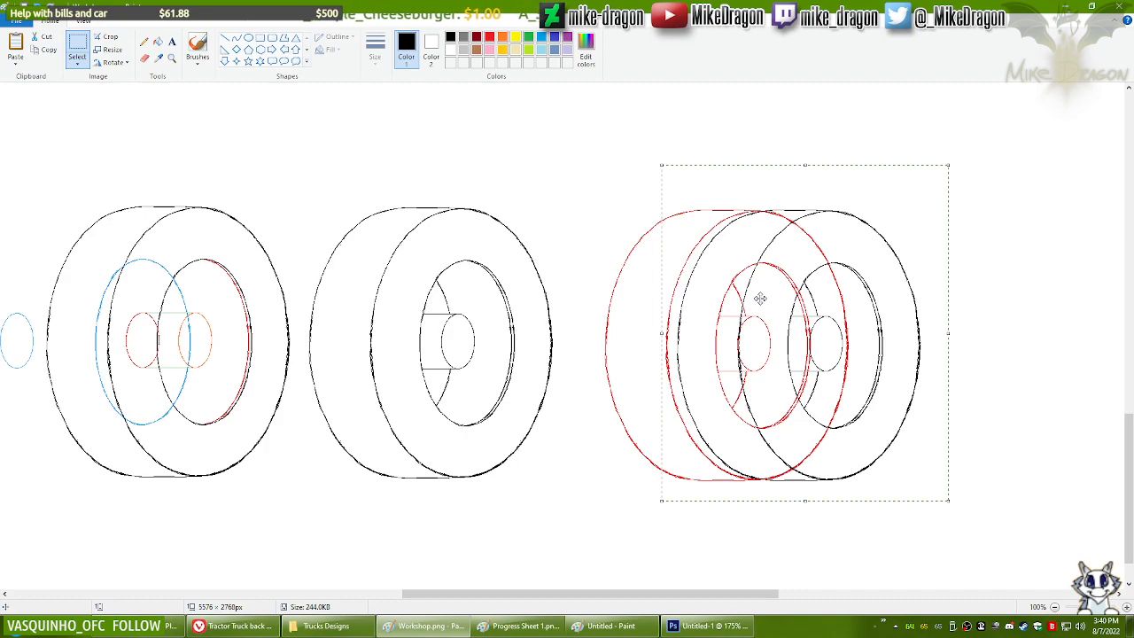
left_click(172, 58)
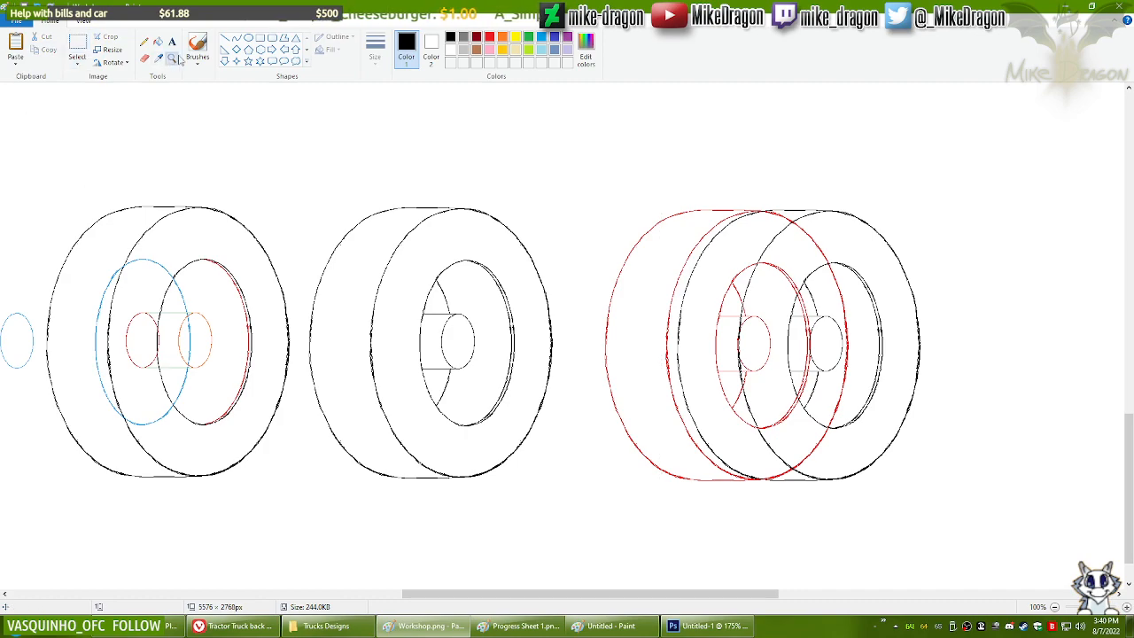
Step: Clear the red lines crossing the black tyre's tread and front face by flood-filling them with red, then white
left_click(768, 315)
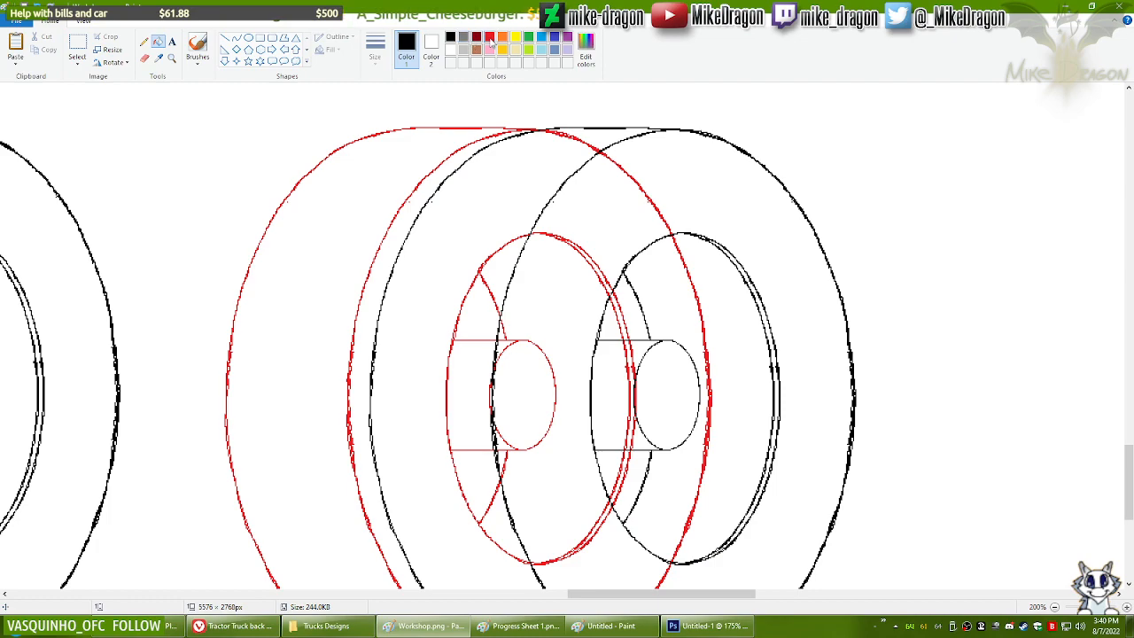
left_click(489, 37)
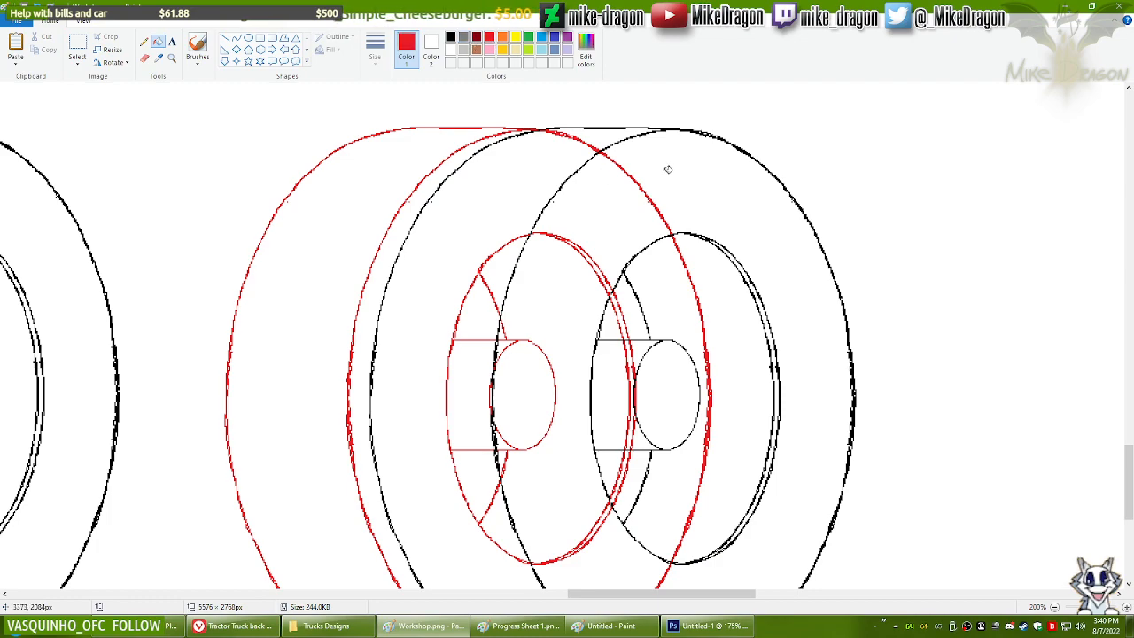
left_click_drag(1129, 463, 1129, 476)
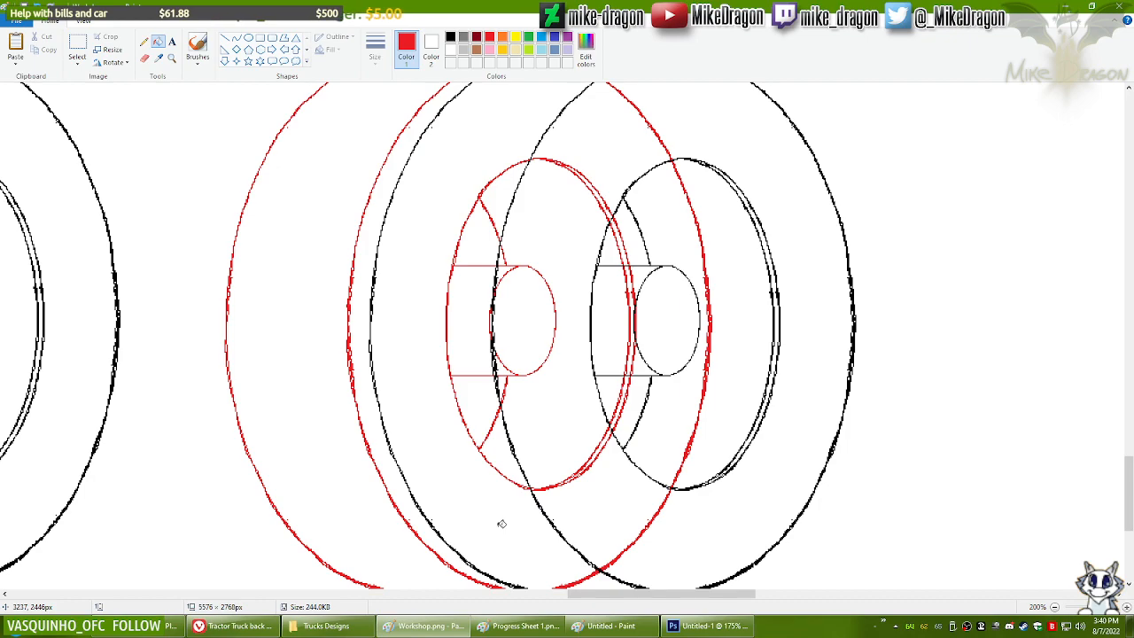
scroll(508, 516, "down", 3)
left_click(501, 404)
right_click(501, 404)
left_click(501, 404)
right_click(500, 405)
left_click(500, 404)
right_click(501, 404)
right_click(600, 382)
left_click(602, 383)
right_click(603, 383)
left_click(603, 383)
right_click(602, 383)
left_click(602, 382)
right_click(603, 383)
left_click(601, 384)
right_click(600, 384)
scroll(598, 386, "up", 3)
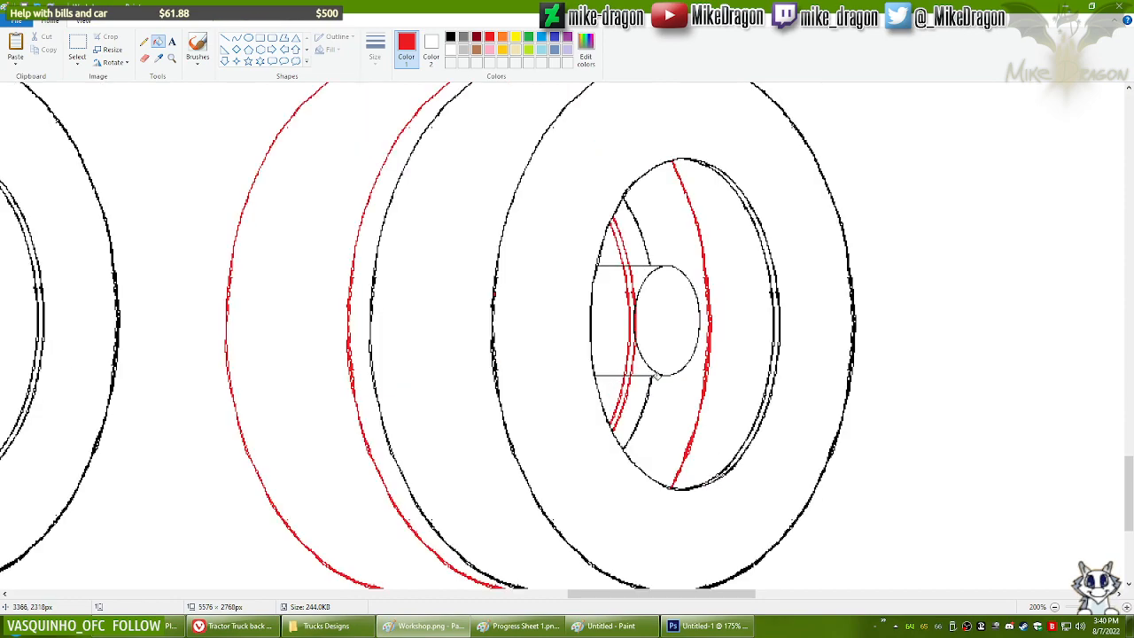
Step: Clear the remaining red lines inside the black tyre's rim opening and hub with alternating red and white fills
left_click(664, 403)
right_click(665, 402)
left_click(665, 402)
right_click(663, 402)
left_click(638, 402)
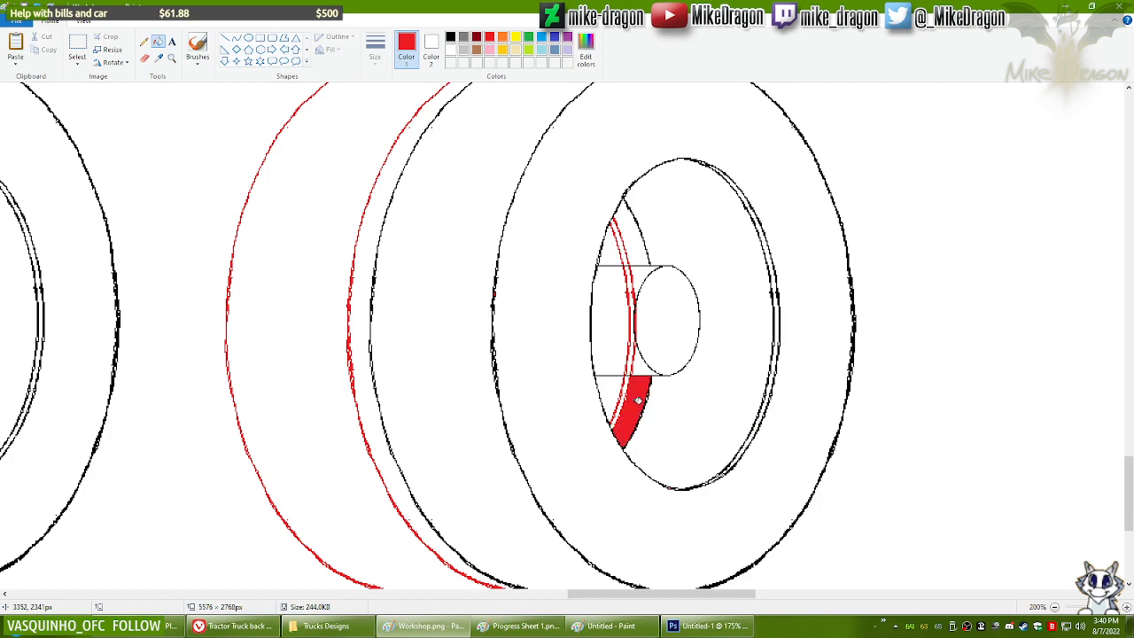
right_click(638, 401)
left_click(638, 402)
right_click(639, 401)
left_click(611, 341)
right_click(611, 341)
left_click(611, 340)
right_click(610, 342)
left_click(663, 331)
right_click(662, 330)
left_click(637, 244)
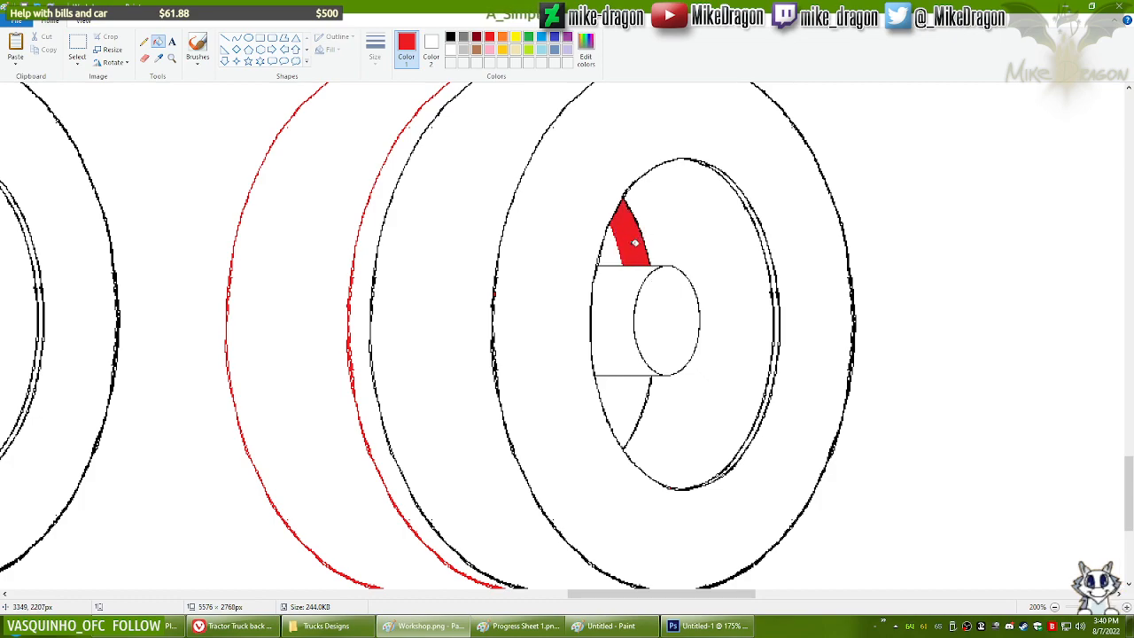
right_click(634, 241)
scroll(630, 266, "down", 4)
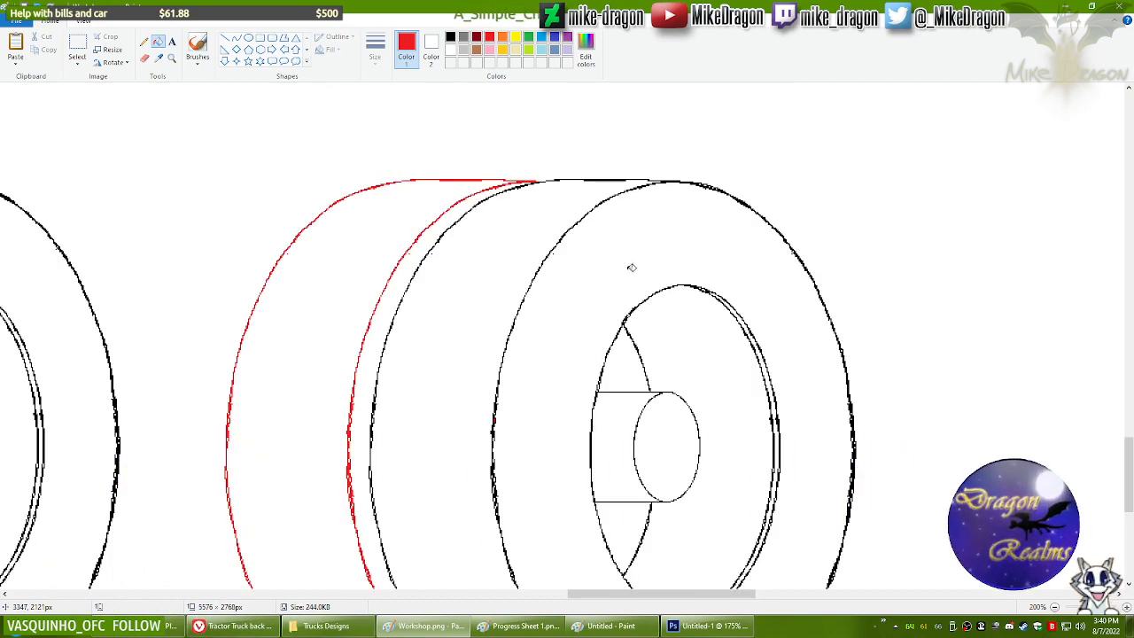
Step: Set the second colour to black and recolour the red rear tyre's remaining lines with the colour-replacing eraser
left_click(314, 258)
right_click(315, 258)
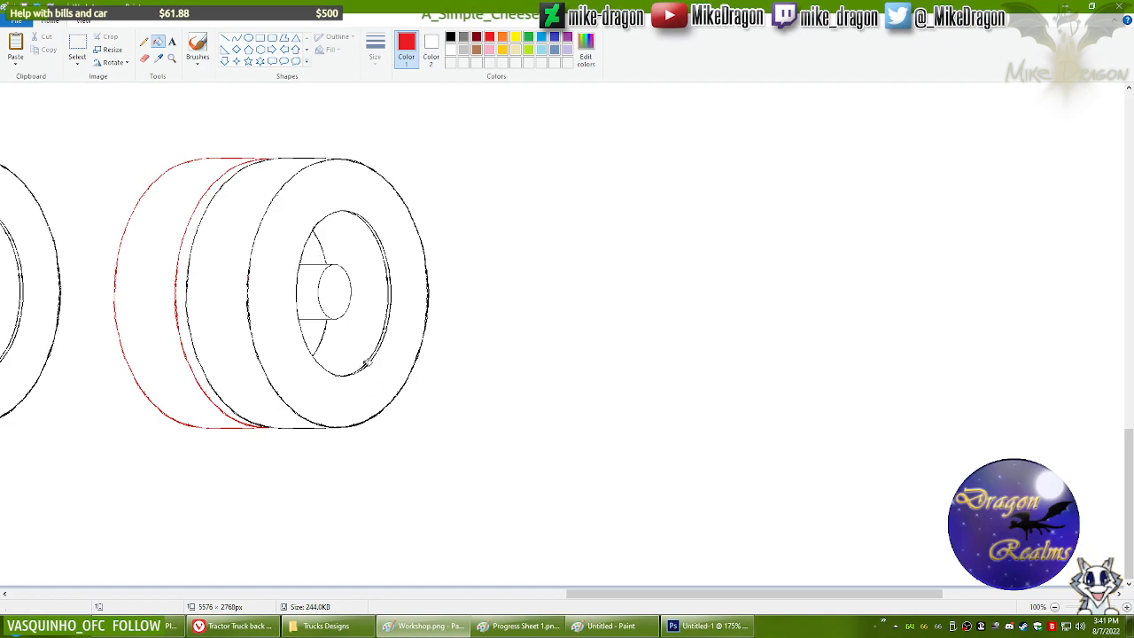
left_click_drag(660, 596, 551, 596)
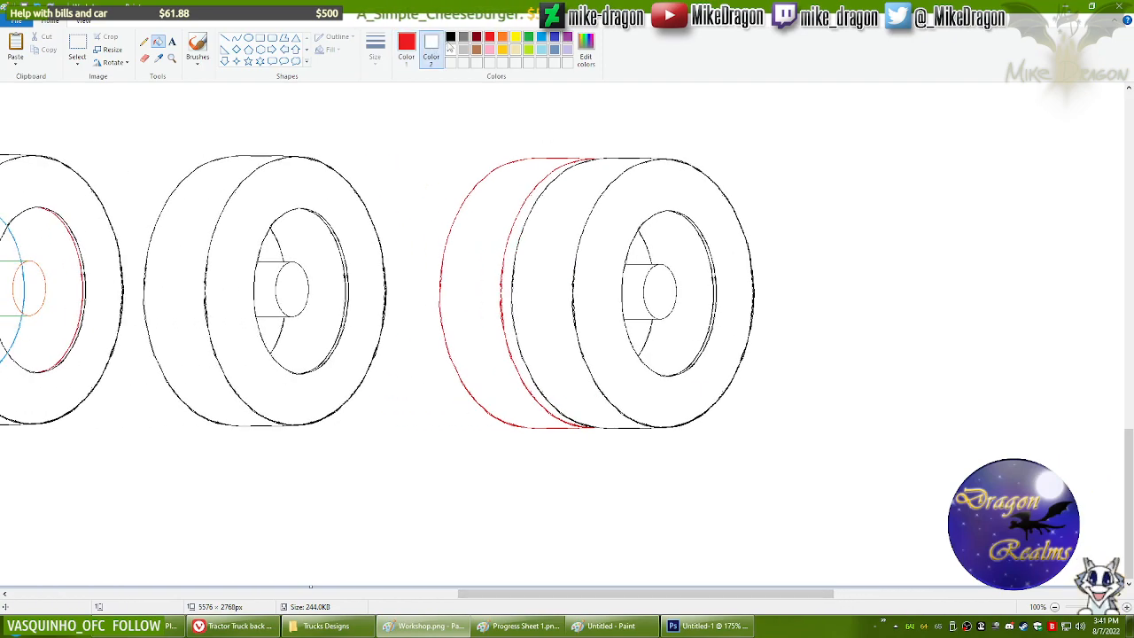
left_click(407, 46)
left_click(145, 58)
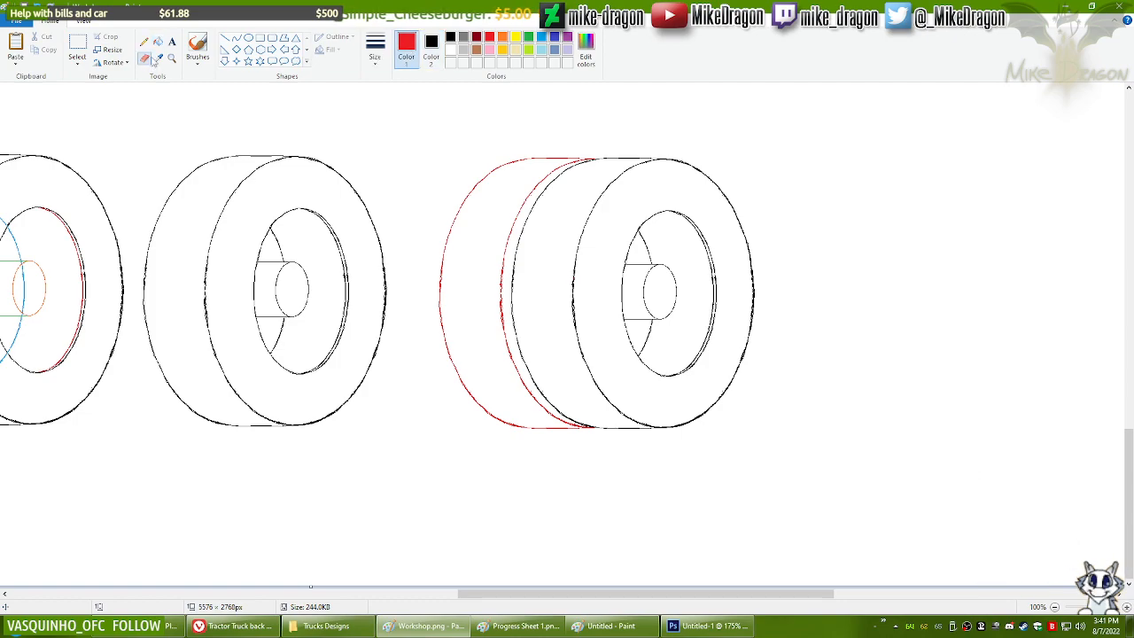
mouse_move(581, 149)
left_mouse_down()
mouse_move(548, 154)
mouse_move(503, 186)
mouse_move(545, 202)
mouse_move(499, 208)
mouse_move(456, 241)
mouse_move(463, 284)
mouse_move(445, 311)
mouse_move(507, 353)
mouse_move(450, 337)
mouse_move(452, 372)
mouse_move(497, 422)
mouse_move(558, 385)
mouse_move(592, 414)
left_mouse_up()
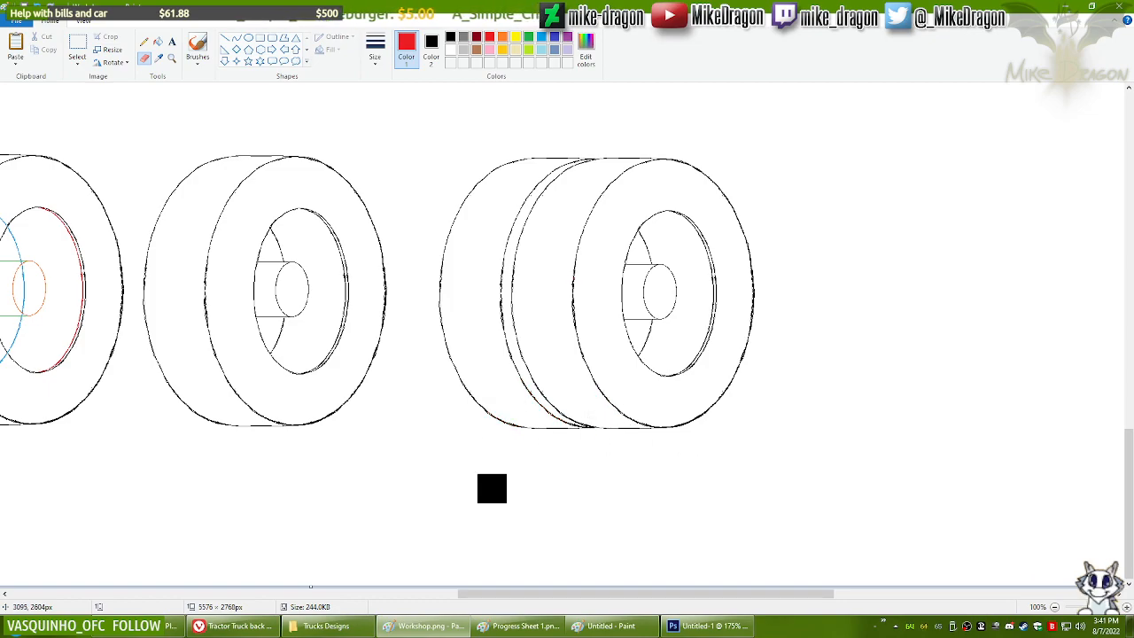
Step: Reset the second colour to white and select the finished pair of black tyres for copying, about 644 × 532 px
left_click(160, 58)
right_click(167, 108)
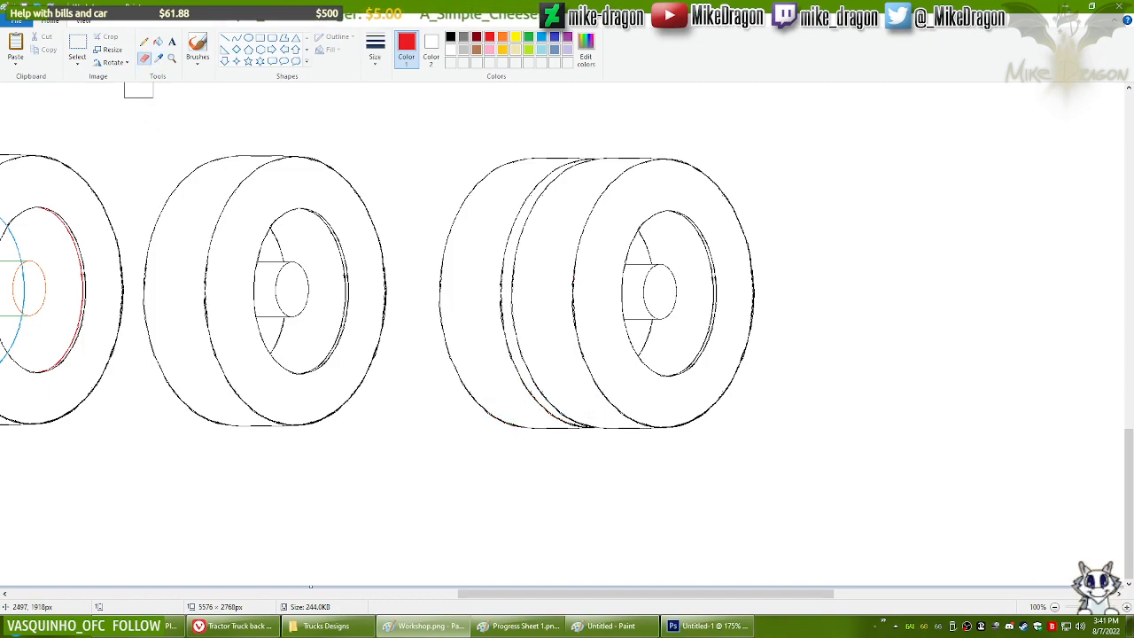
left_click(76, 46)
left_click_drag(411, 128, 602, 338)
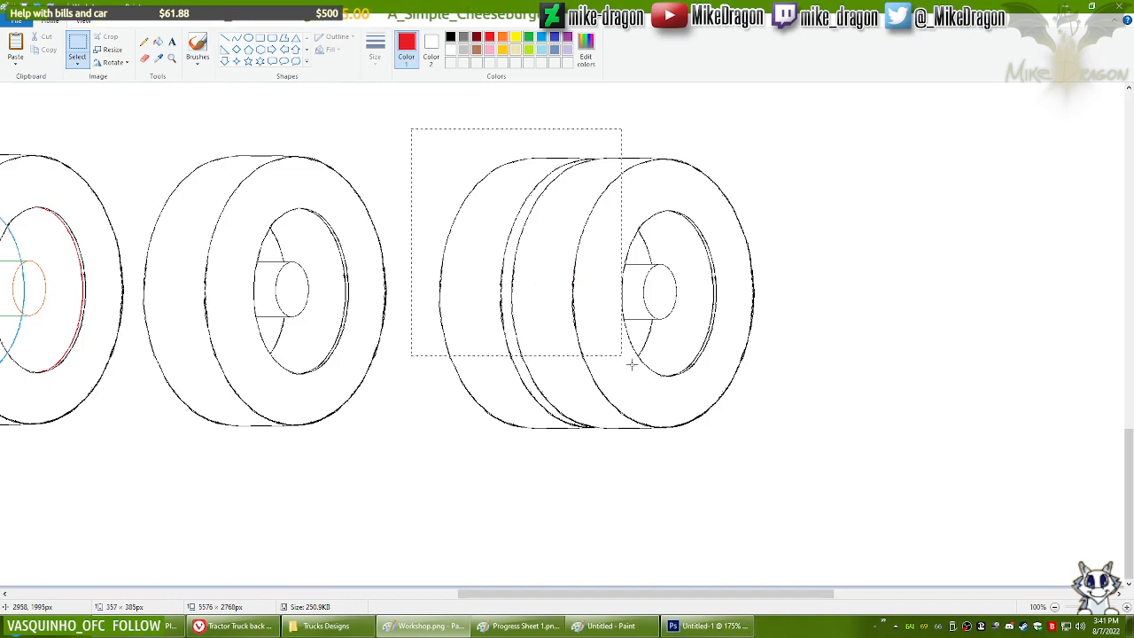
left_click_drag(824, 478, 791, 443)
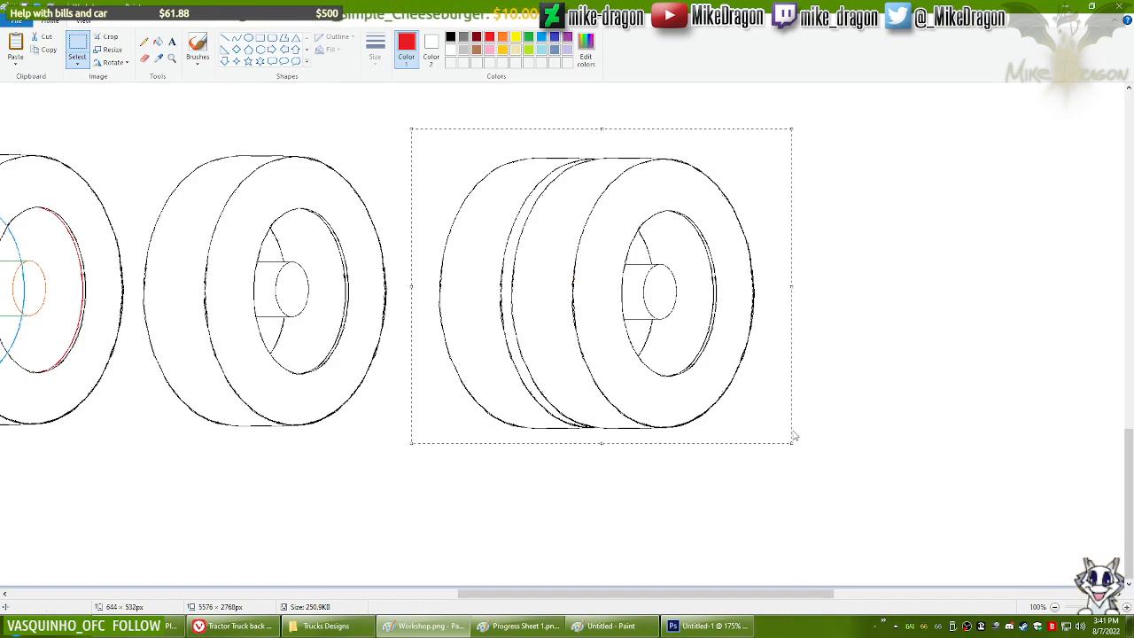
Step: Try a pasted copy of the paired tyres at the rear end of the truck's chassis, then delete it
left_click_drag(1129, 443, 1133, 304)
scroll(417, 231, "down", 1)
left_click_drag(1132, 424, 1132, 311)
left_click_drag(691, 594, 481, 591)
key("ctrl+v")
left_click_drag(562, 384, 884, 419)
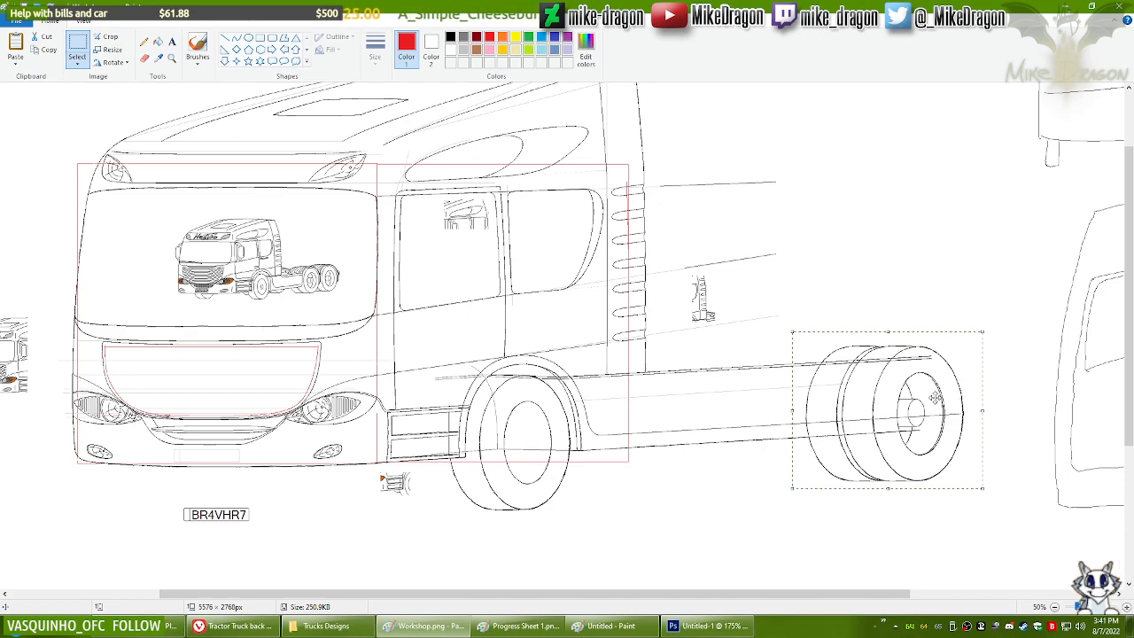
key("Delete")
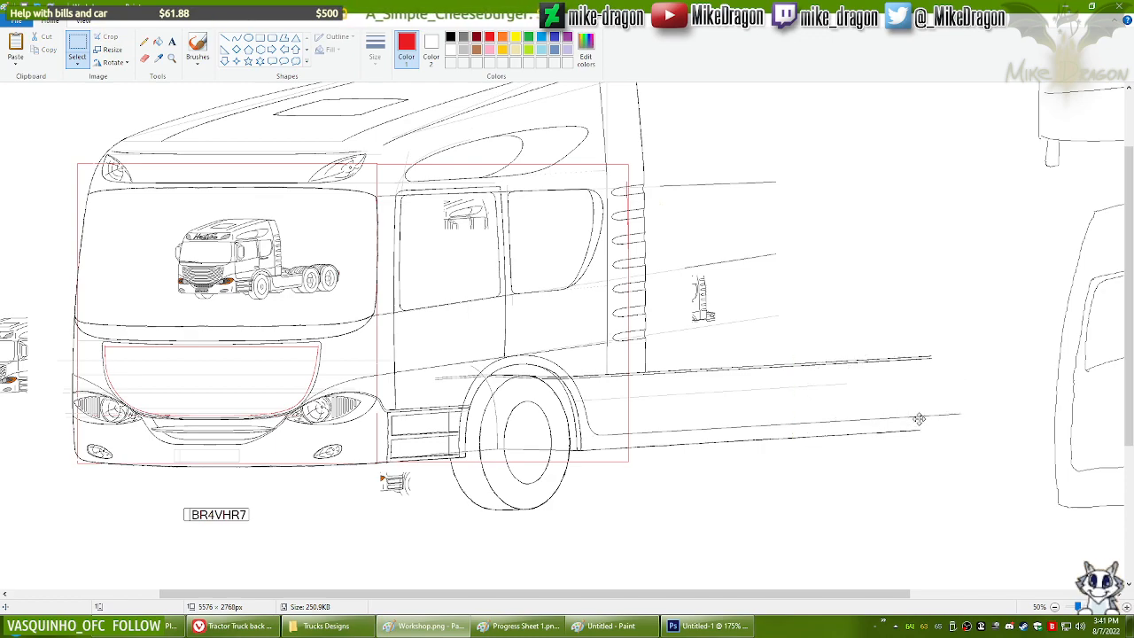
Step: Widen the canvas to 7292 px and move the rear-view and side-view cab sketches to its far end
mouse_move(1130, 296)
left_mouse_down()
mouse_move(1131, 312)
mouse_move(1131, 281)
left_mouse_up()
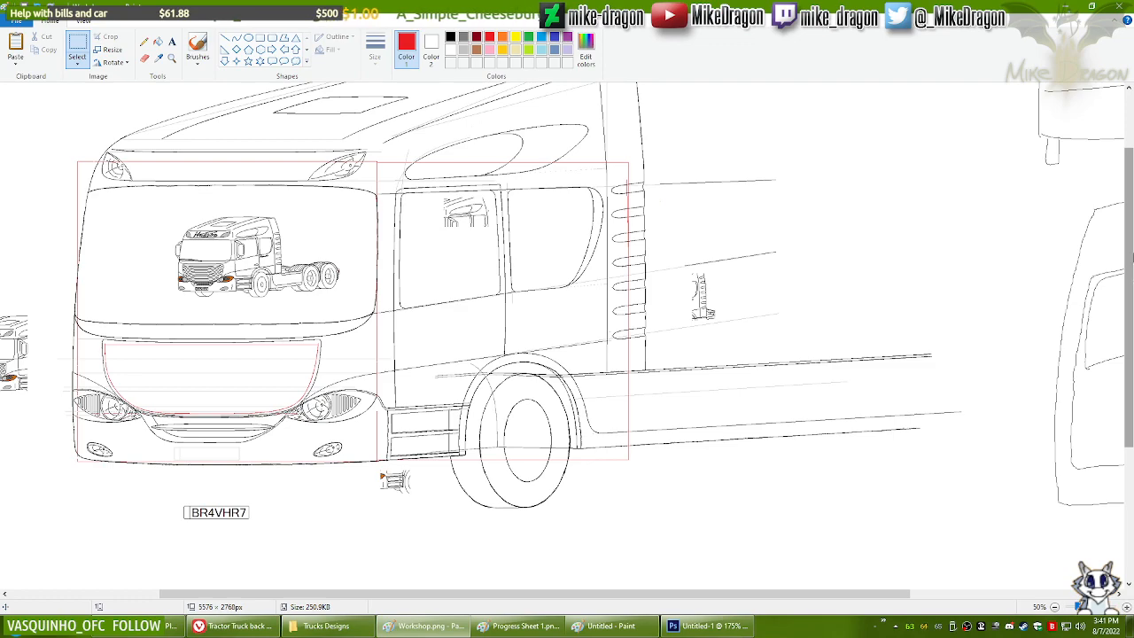
scroll(207, 211, "down", 1)
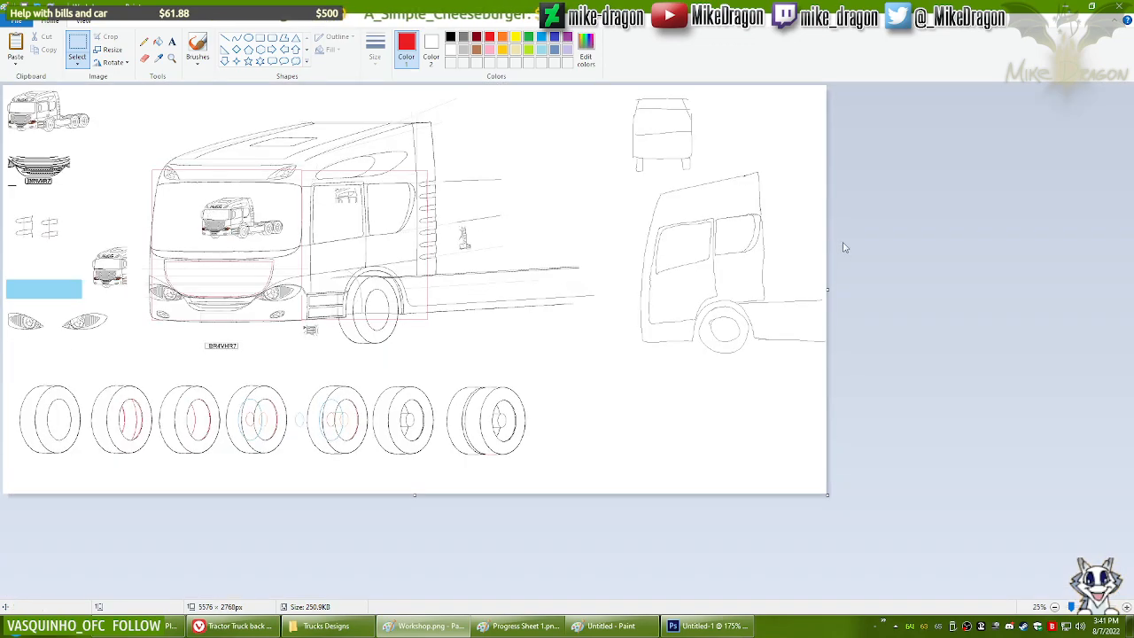
left_click_drag(828, 289, 891, 287)
left_click_drag(1043, 290, 1081, 290)
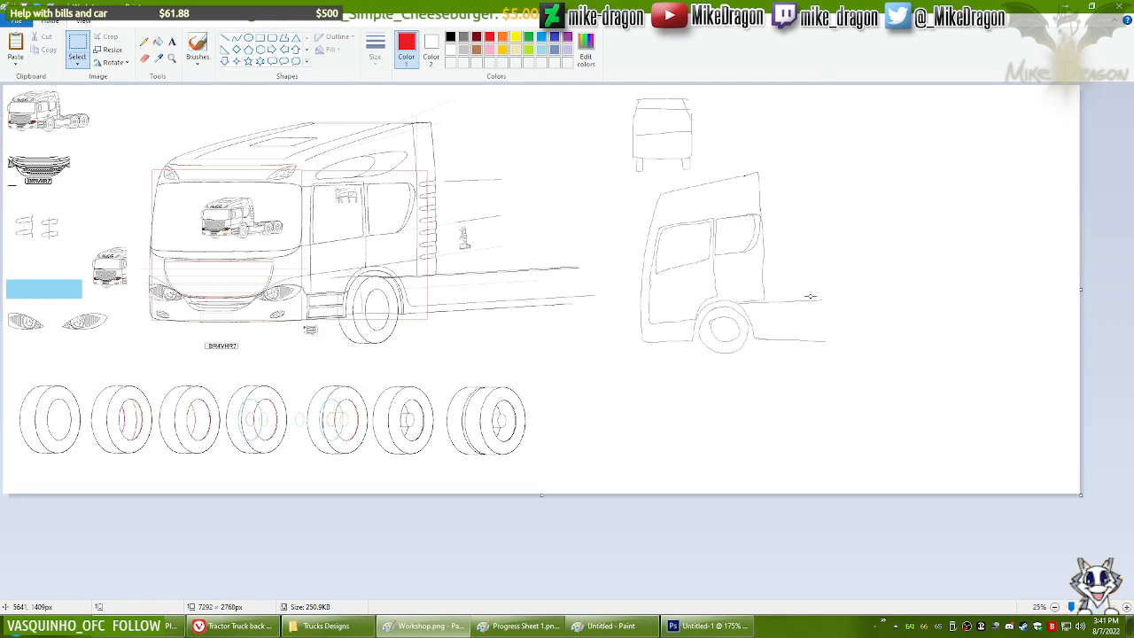
left_click_drag(857, 394, 620, 86)
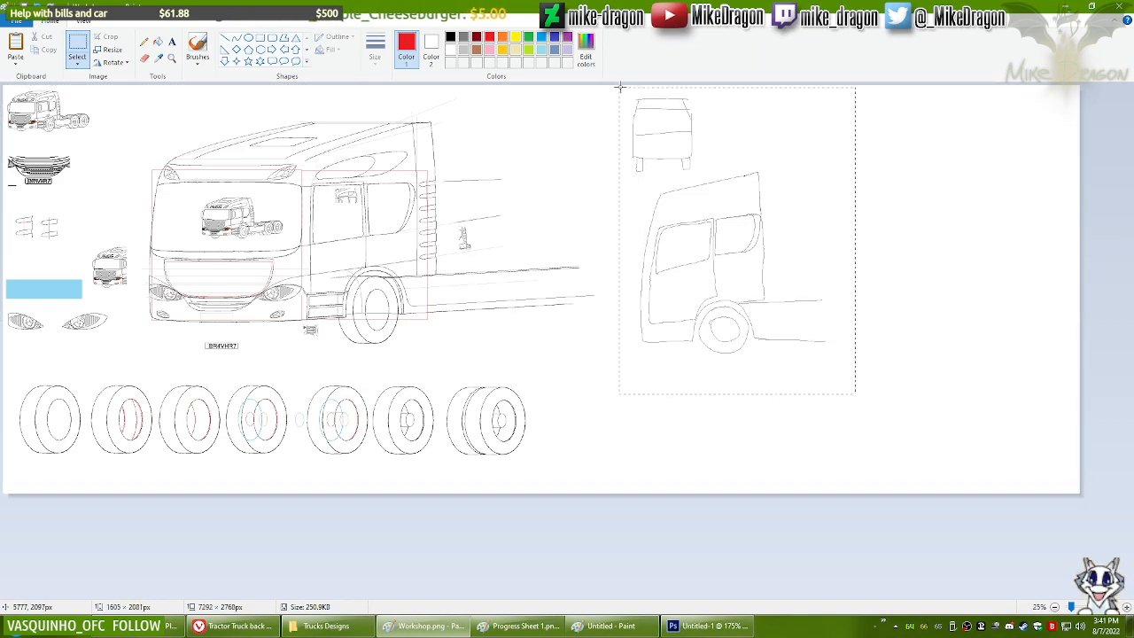
mouse_move(726, 289)
left_mouse_down()
mouse_move(964, 291)
mouse_move(949, 290)
left_mouse_up()
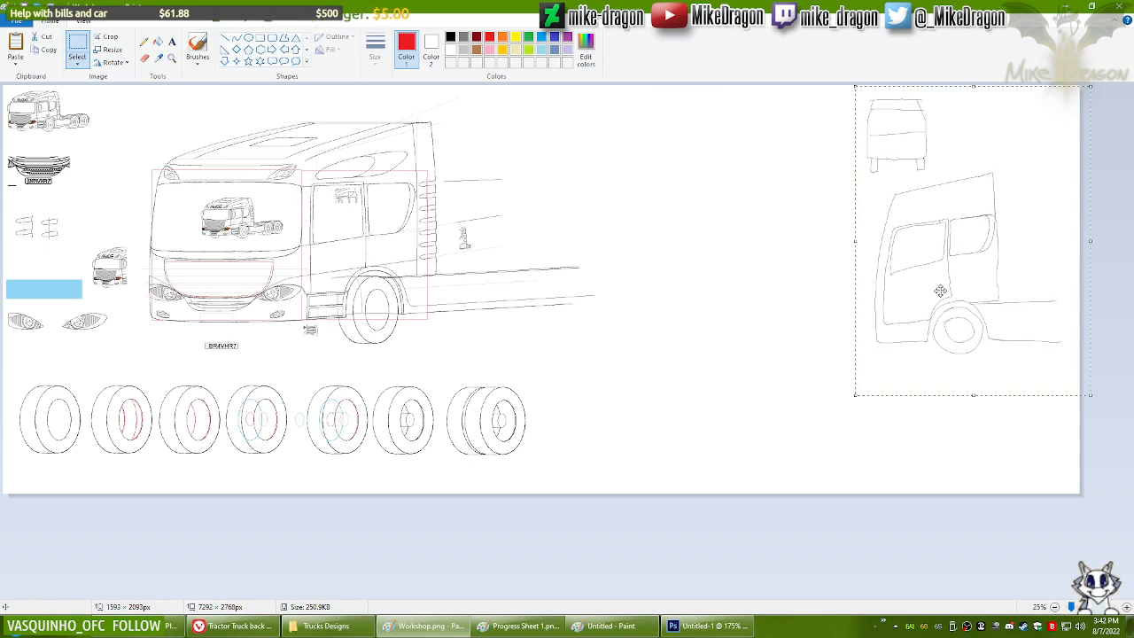
Step: Try a straight light grey guide line from the front tyre's lowest point to beyond the chassis, about 2007 × 127 px
left_click(172, 57)
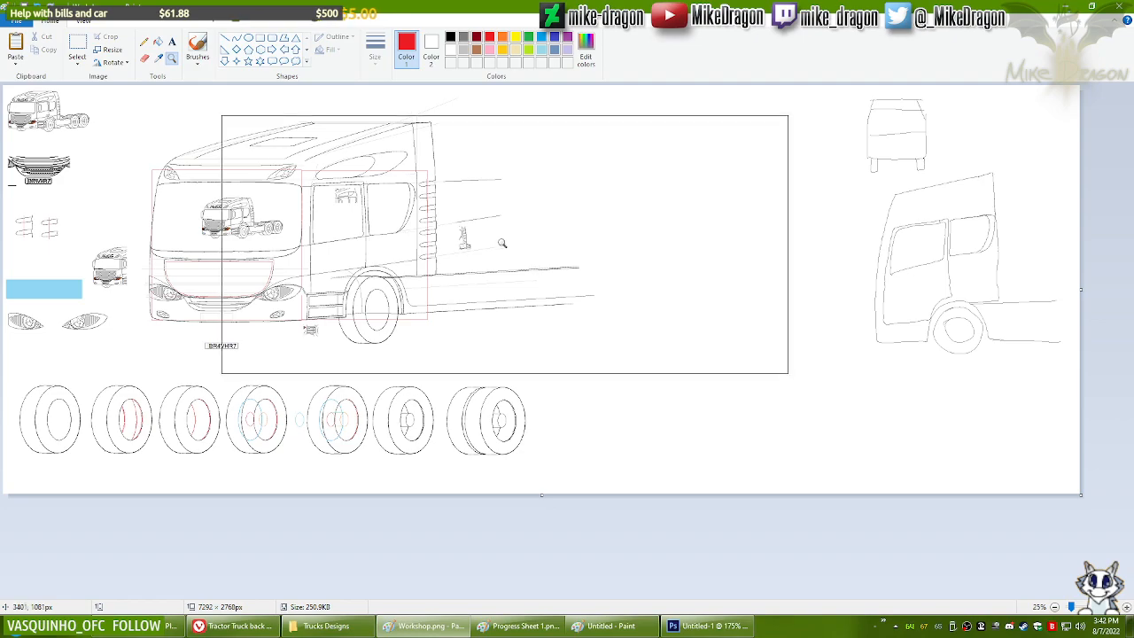
left_click(486, 250)
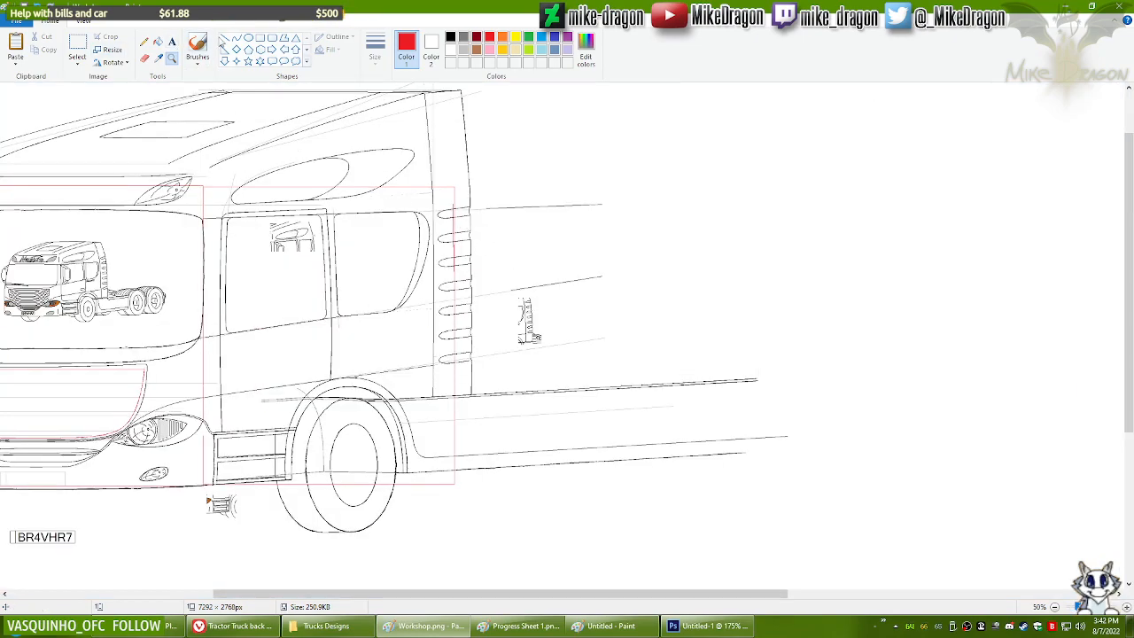
left_click(465, 50)
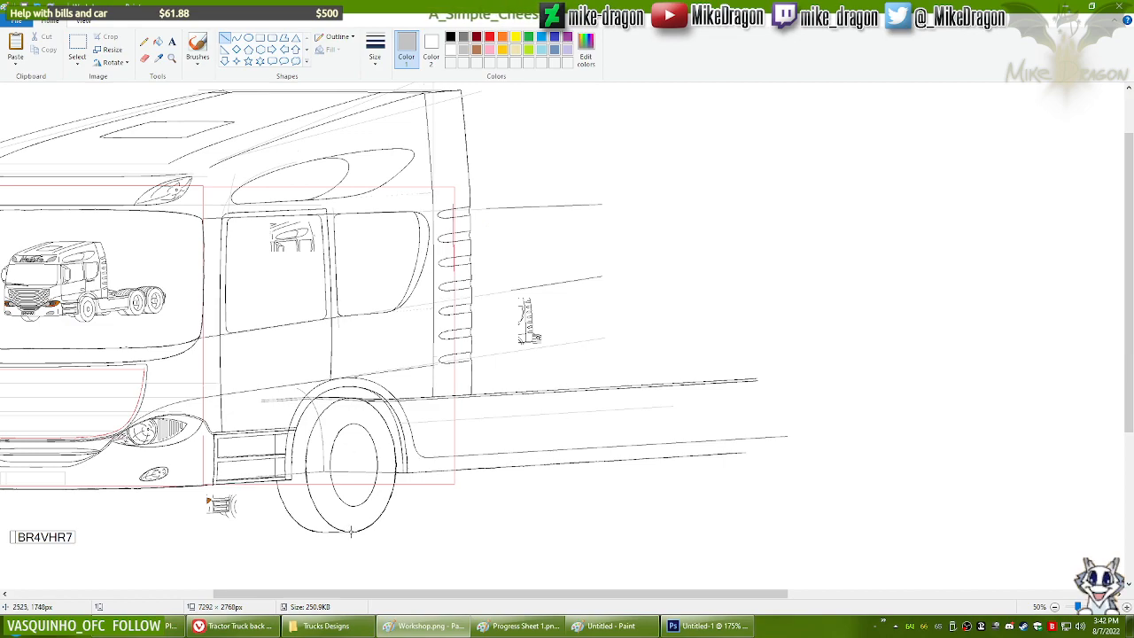
mouse_move(351, 531)
left_mouse_down()
mouse_move(975, 476)
mouse_move(1023, 494)
mouse_move(1045, 488)
mouse_move(369, 523)
left_mouse_up()
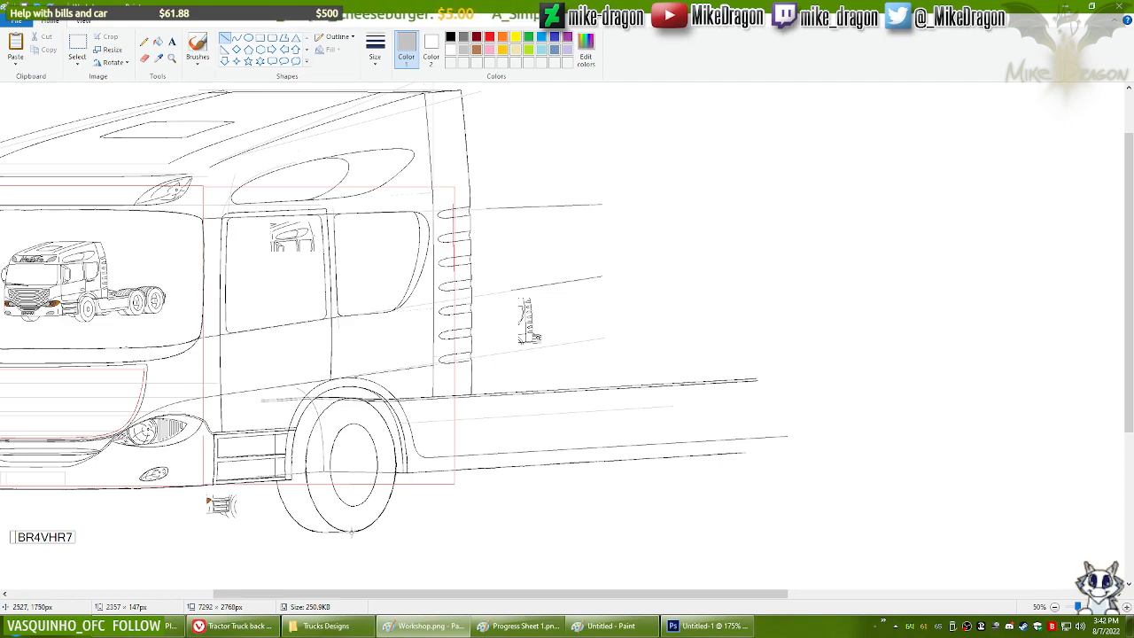
left_click_drag(351, 533, 921, 499)
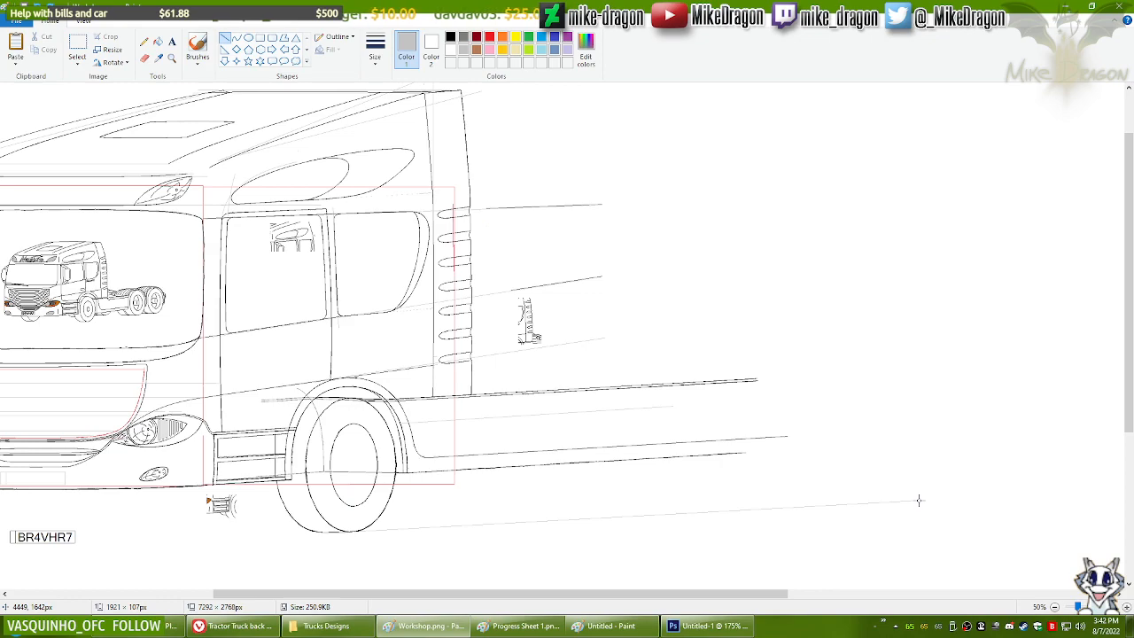
left_click_drag(921, 500, 918, 503)
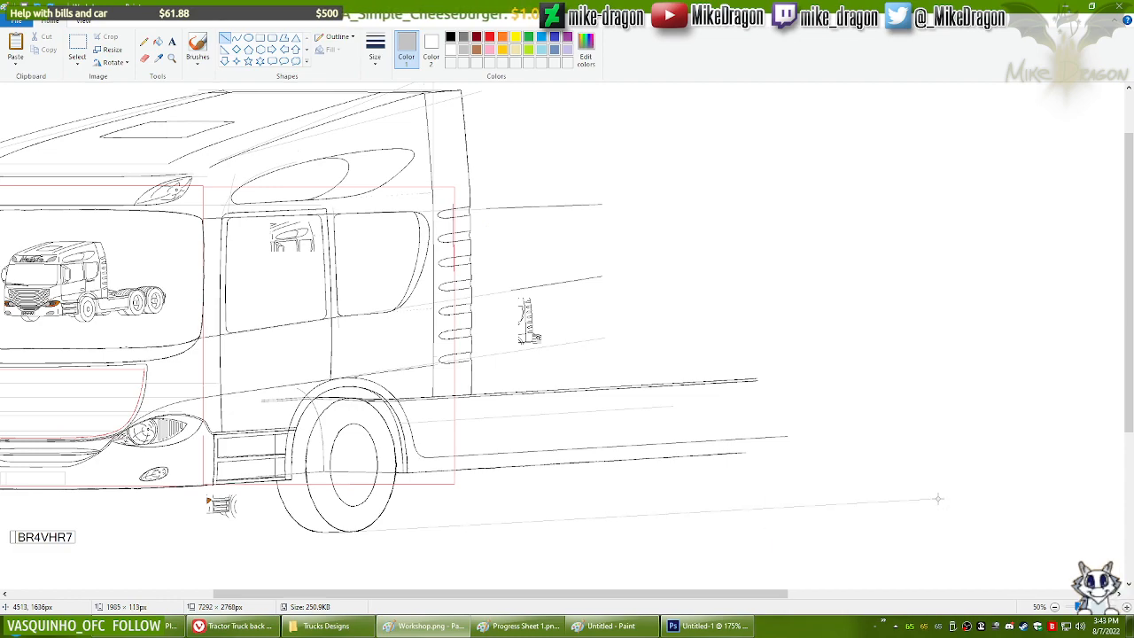
left_click_drag(944, 498, 953, 495)
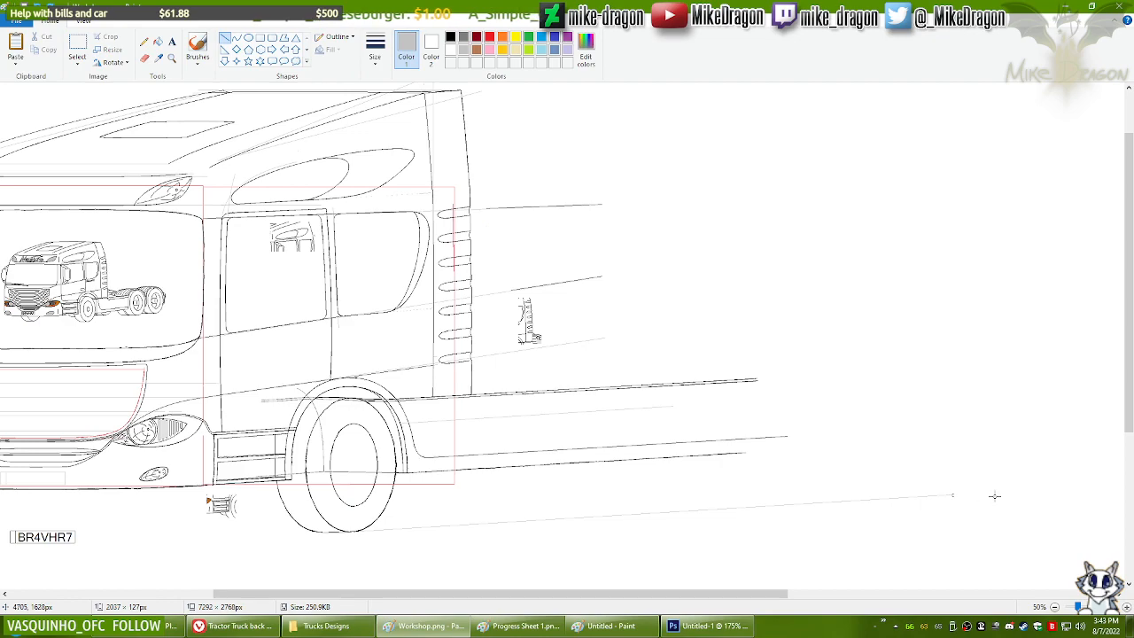
left_click(145, 58)
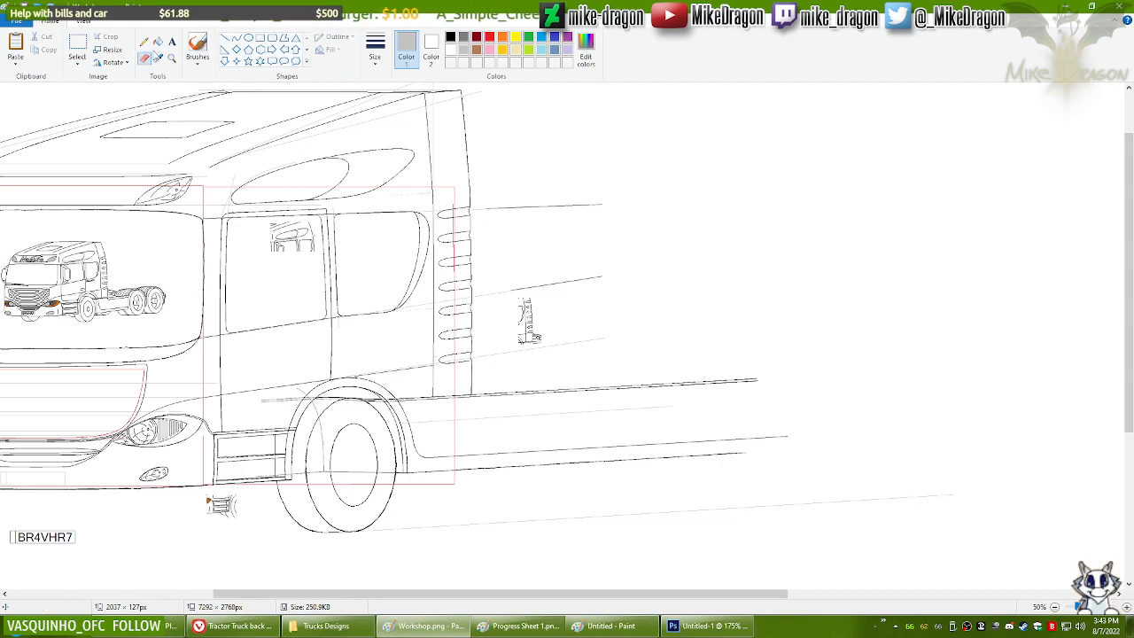
Step: Undo the guide line and select the lower part of the truck's front tyre, about 433 × 176 px
left_click(172, 58)
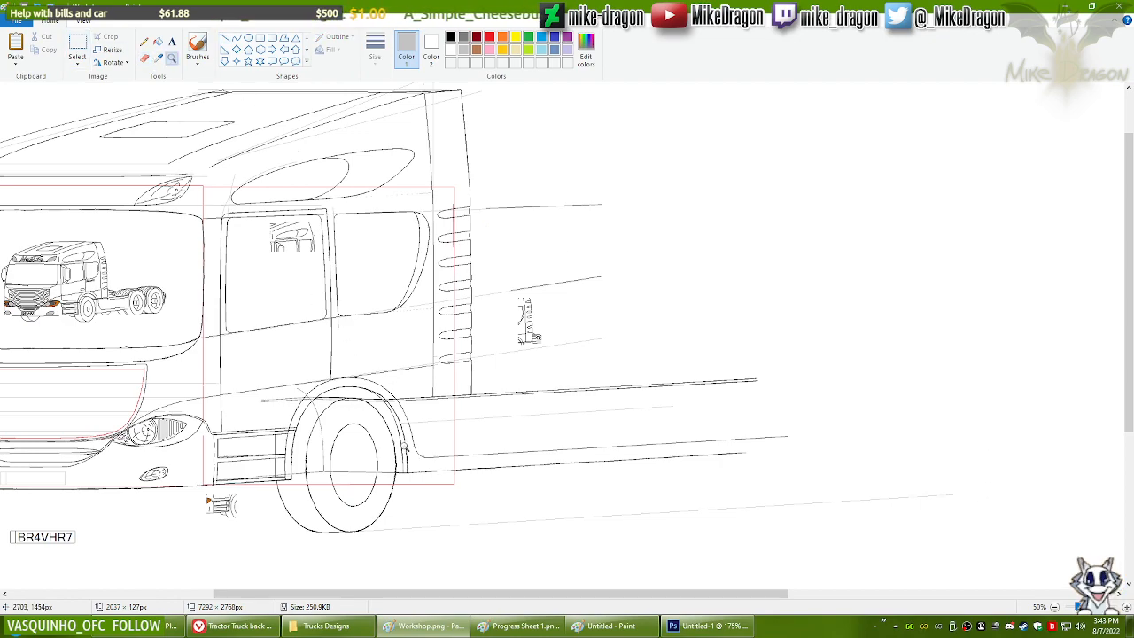
left_click(404, 445)
left_click(77, 46)
key("ctrl+z")
left_click_drag(337, 532, 593, 428)
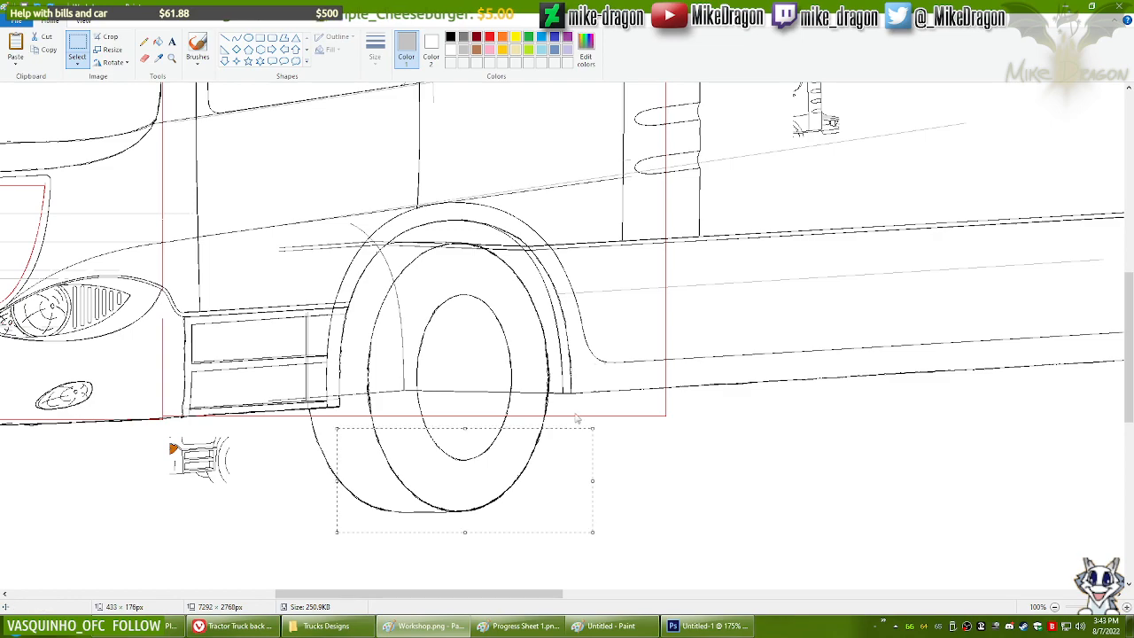
Step: Copy the lower part of the front tyre, restore the ground guideline, and paste the copy aligned over the wheel
key("ctrl+c")
key("ctrl+y")
key("ctrl+v")
left_click_drag(229, 130, 582, 474)
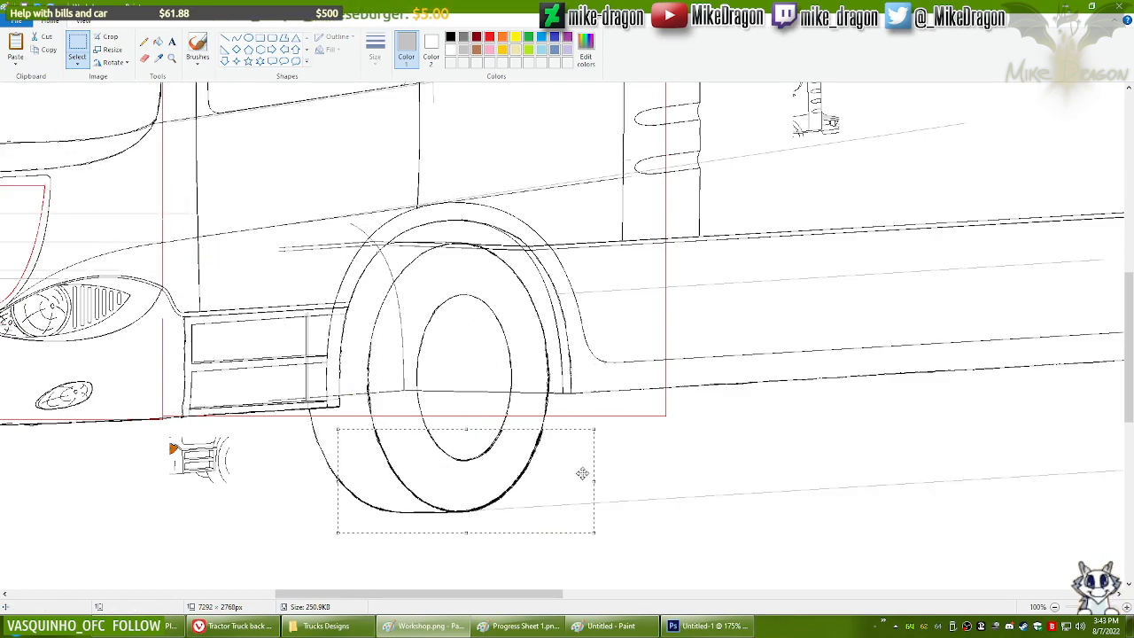
key("Left")
key("Left")
key("Up")
left_click(664, 424)
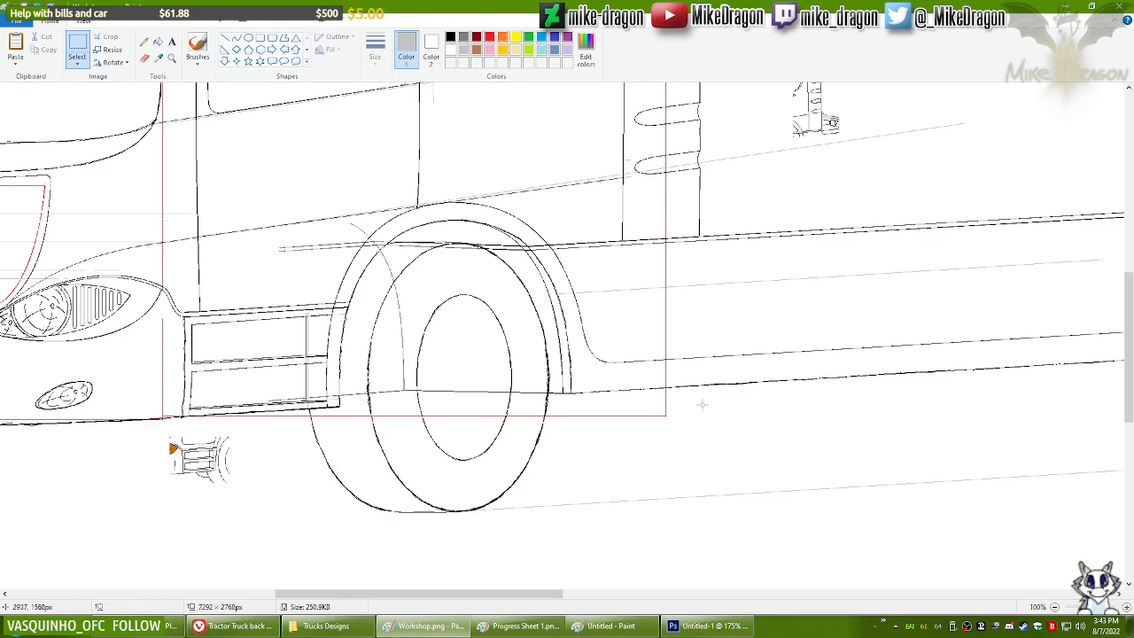
Step: Recolour the black chassis lines extending behind the cab to brown, using the eraser with brown as Color 2
scroll(519, 397, "down", 1)
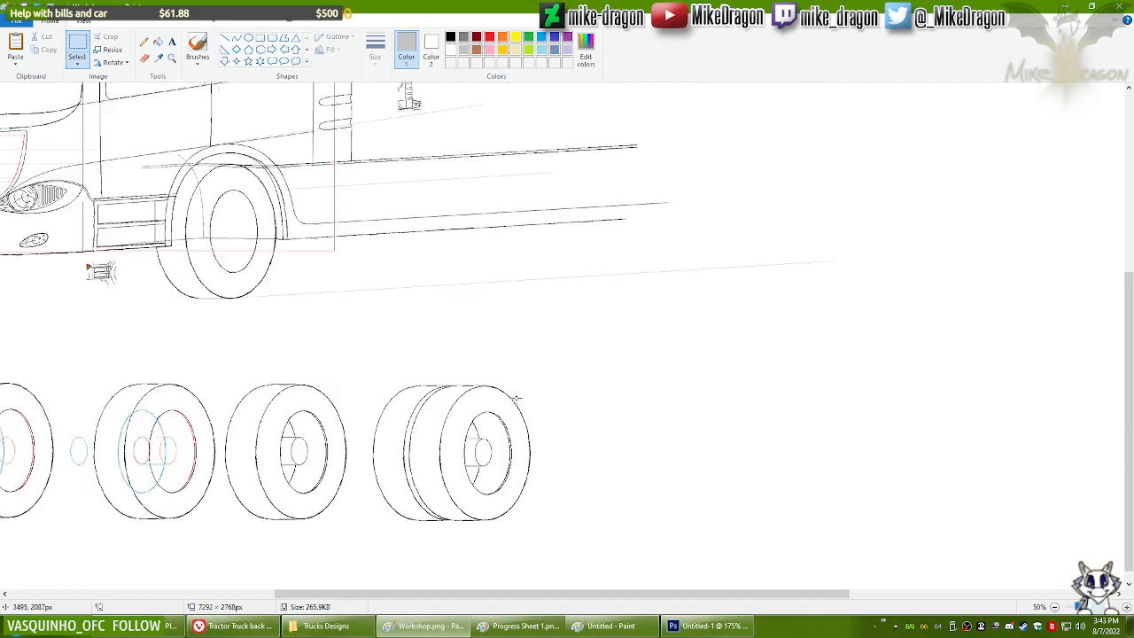
left_click_drag(1131, 457, 1133, 320)
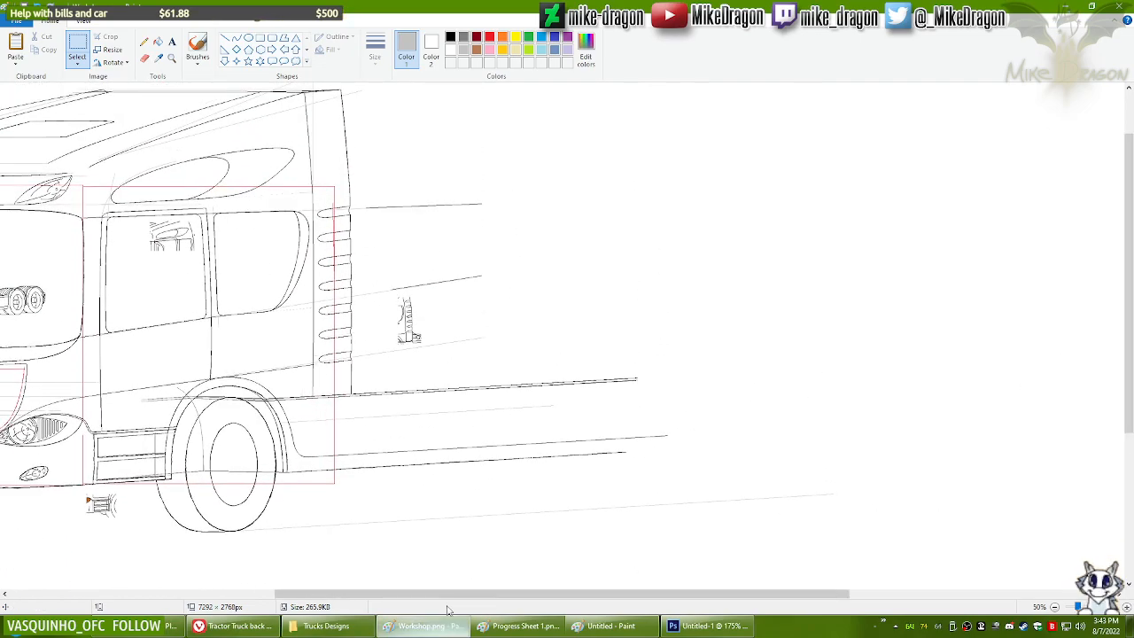
left_click_drag(457, 594, 348, 601)
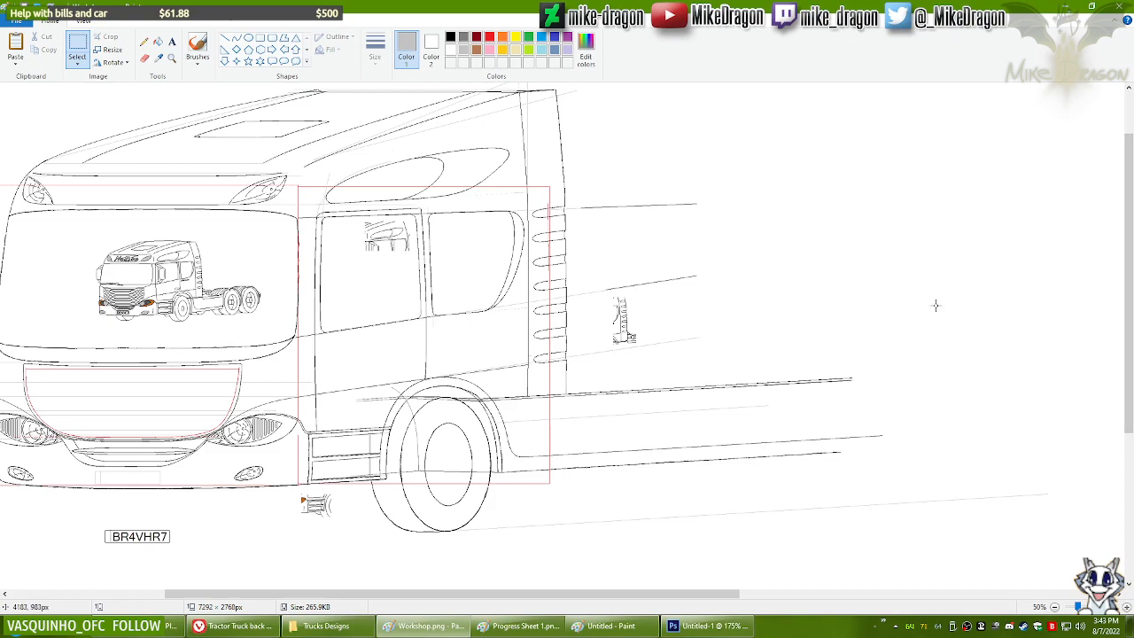
left_click(451, 37)
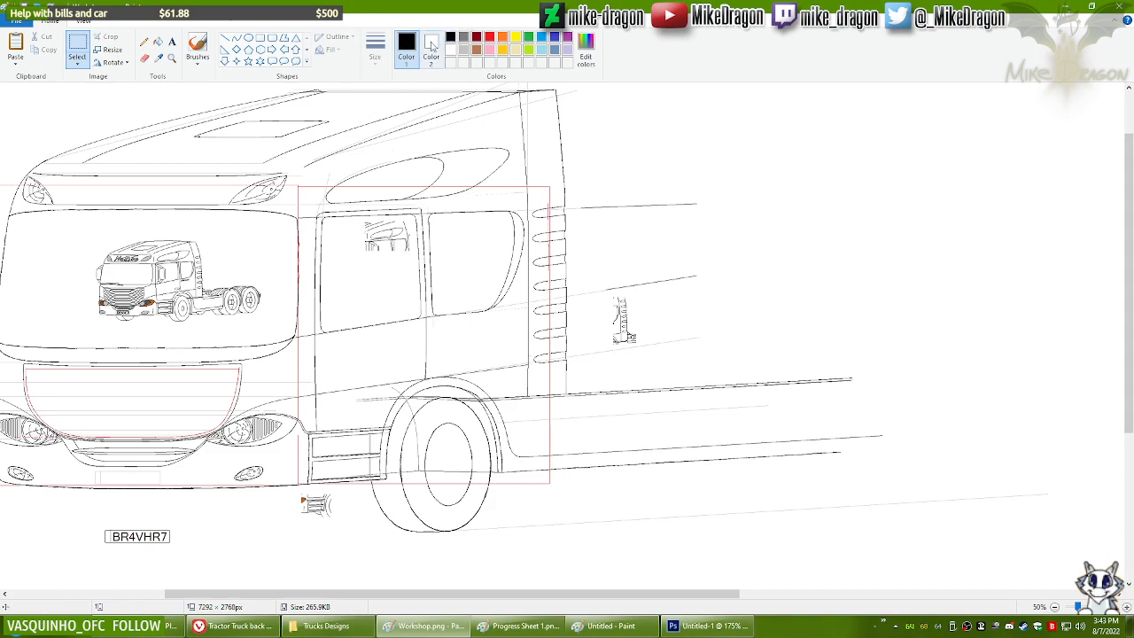
left_click(477, 50)
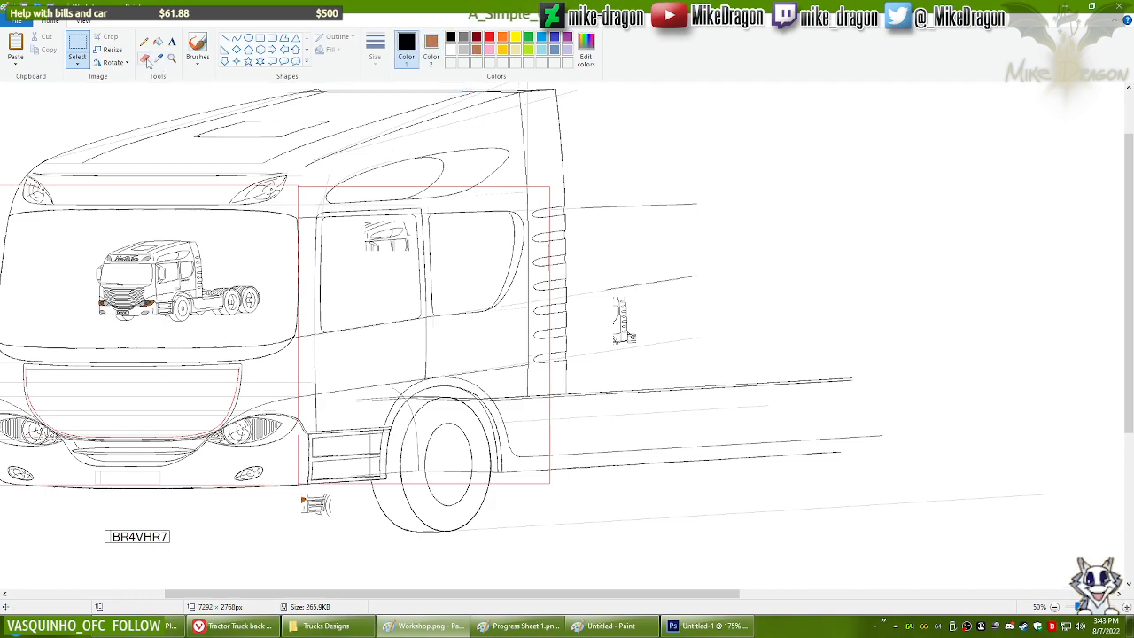
left_click(146, 59)
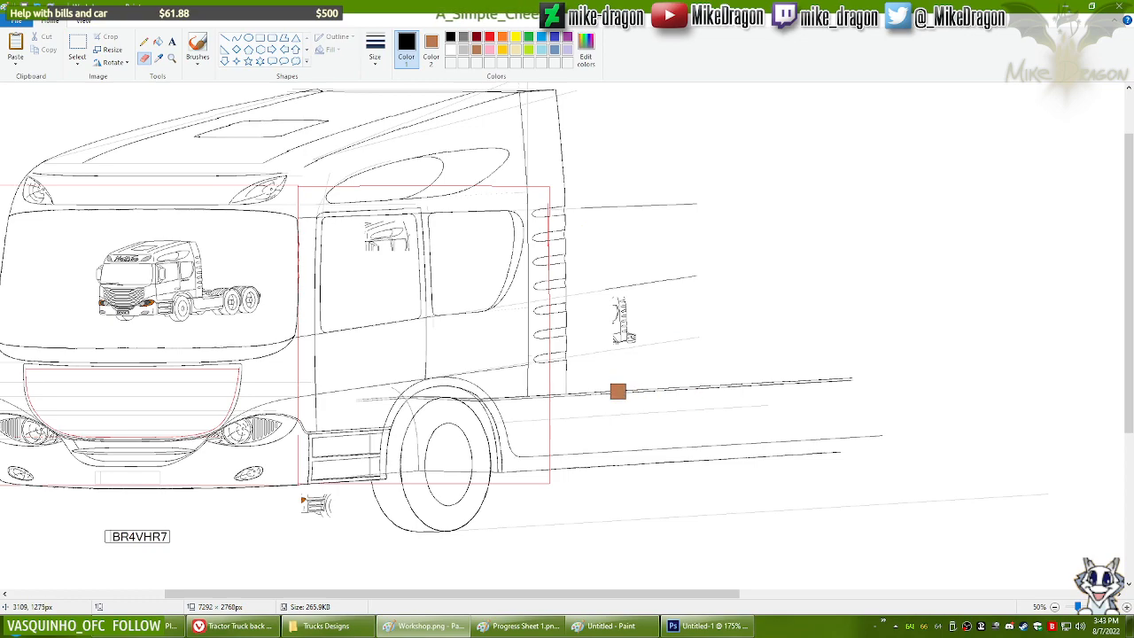
left_click_drag(650, 390, 896, 379)
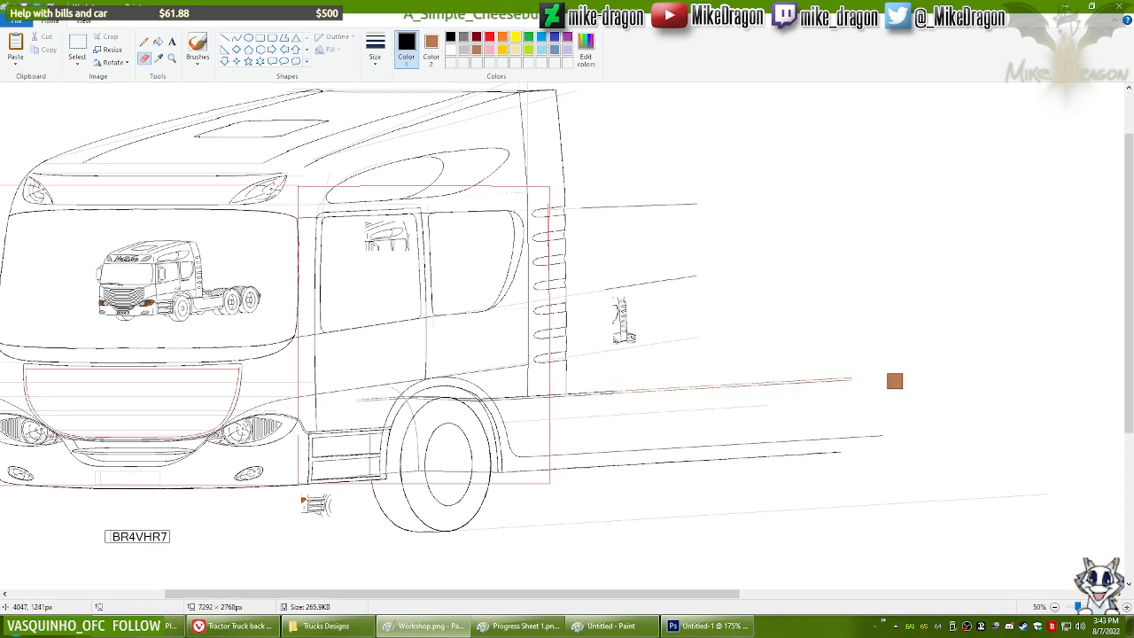
mouse_move(872, 442)
left_mouse_down()
mouse_move(697, 438)
mouse_move(652, 457)
mouse_move(676, 452)
mouse_move(688, 465)
mouse_move(860, 451)
left_mouse_up()
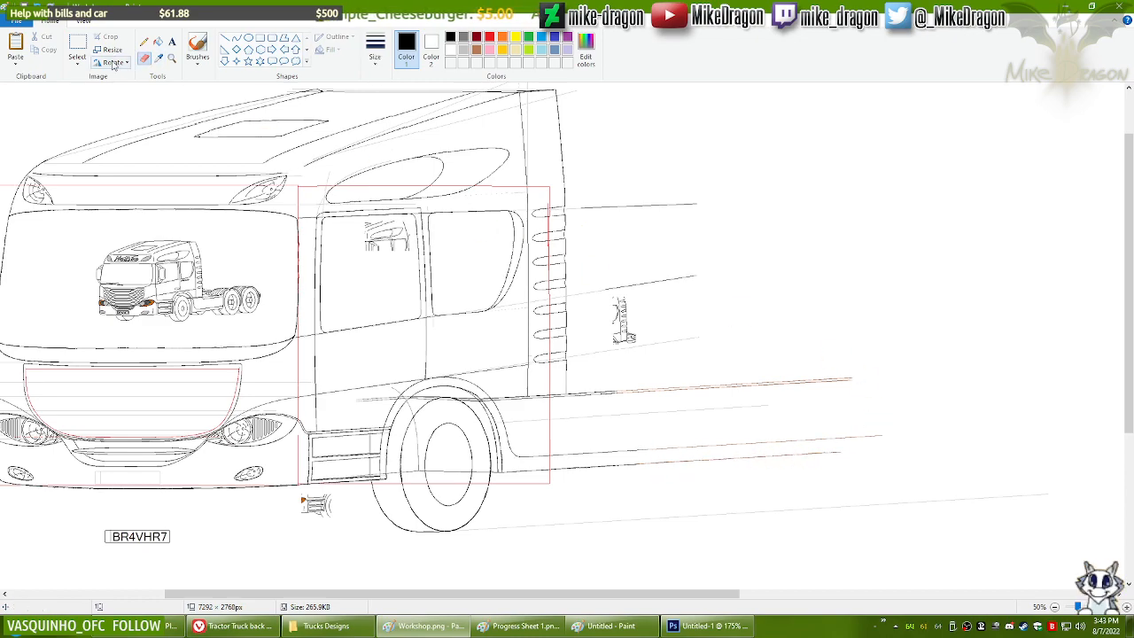
Step: Select and copy the finished dual rear wheel from the row of wheel sketches below the truck
left_click(78, 49)
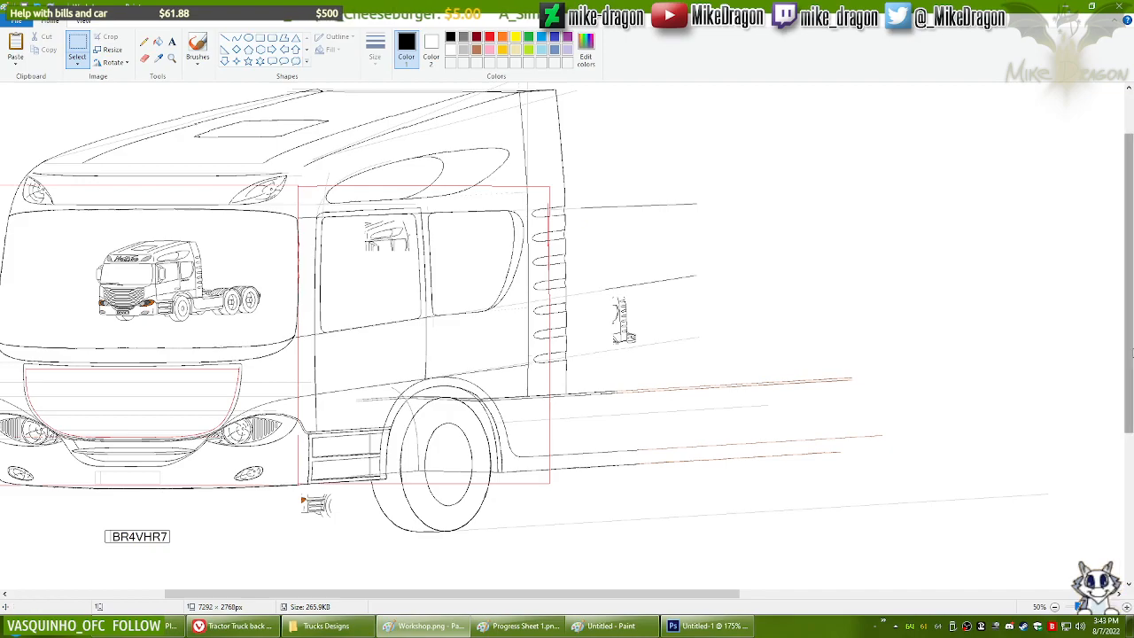
left_click_drag(1129, 404, 1120, 554)
left_click_drag(769, 361, 578, 538)
Step: Try the copied dual wheel at the rear end of the chassis on the ground guideline, and remove it
left_click_drag(1122, 441, 1080, 322)
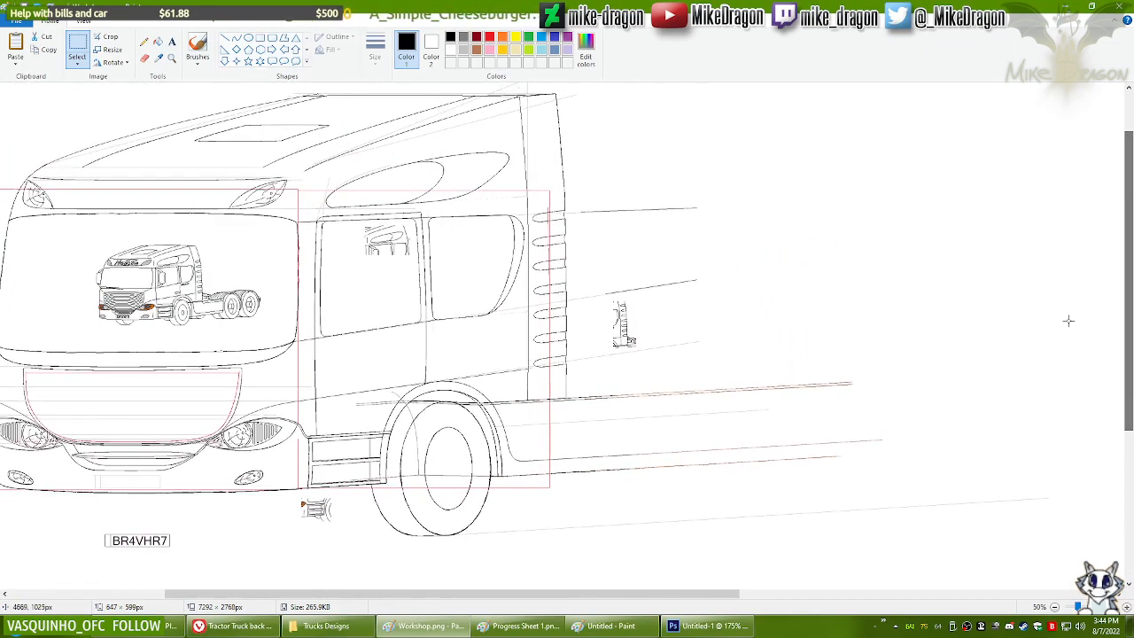
key("ctrl+v")
left_click_drag(124, 200, 810, 467)
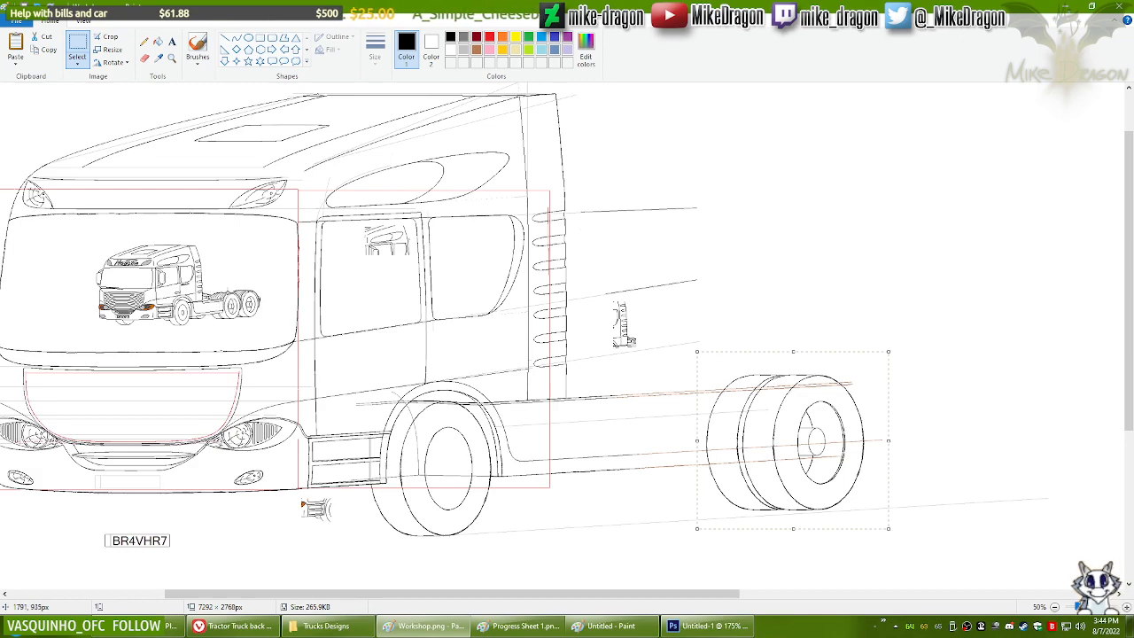
mouse_move(791, 483)
left_mouse_down()
mouse_move(892, 475)
mouse_move(712, 492)
mouse_move(774, 488)
left_mouse_up()
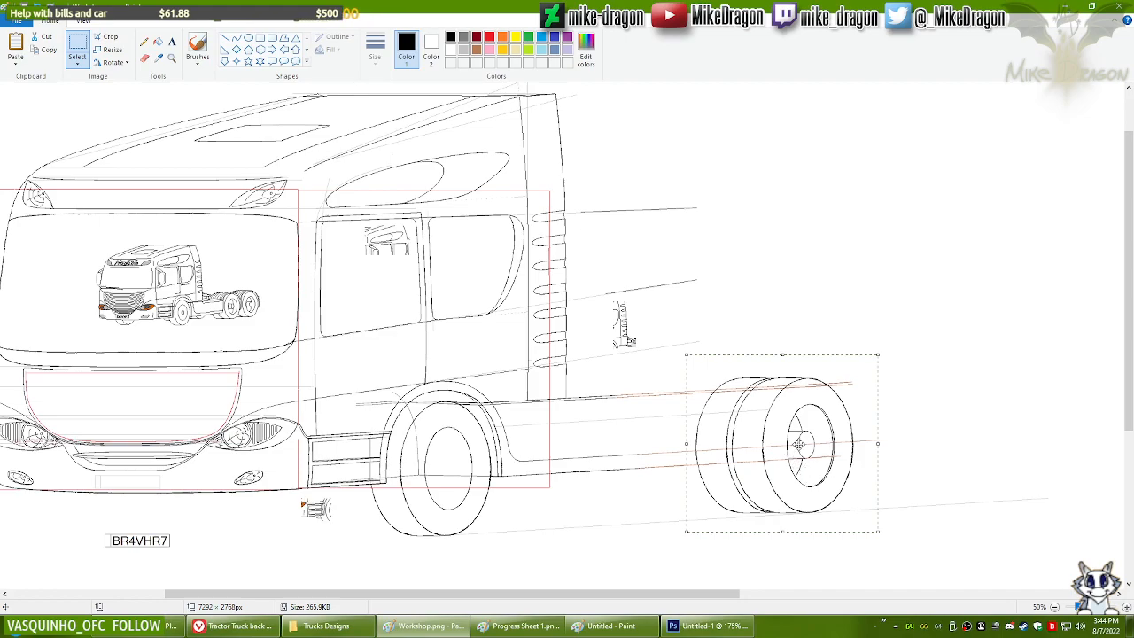
key("Delete")
Step: In the Untitled Paint window, replace the ellipses with the copied dual wheel and erase everything except the outer tyre's face and rim
left_click(610, 626)
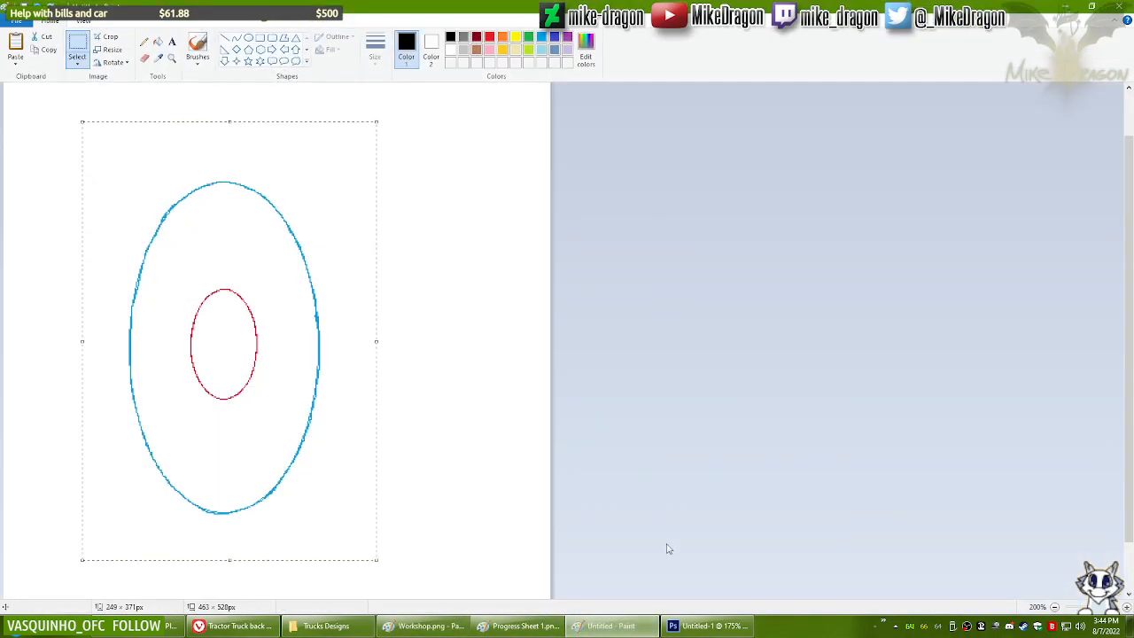
key("Delete")
key("ctrl+v")
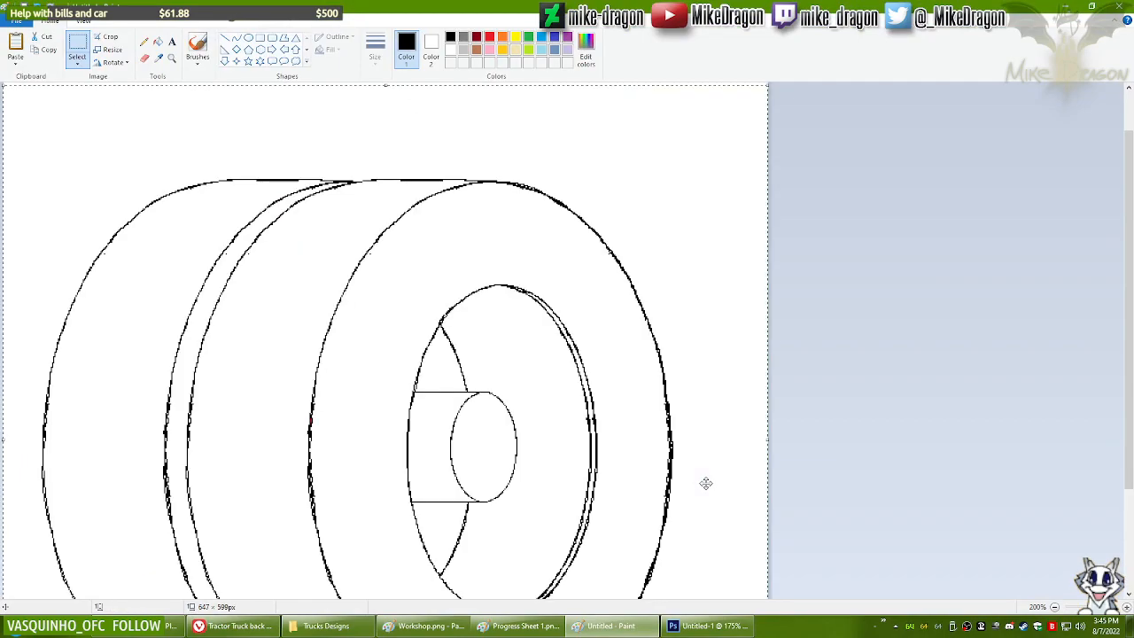
left_click(145, 58)
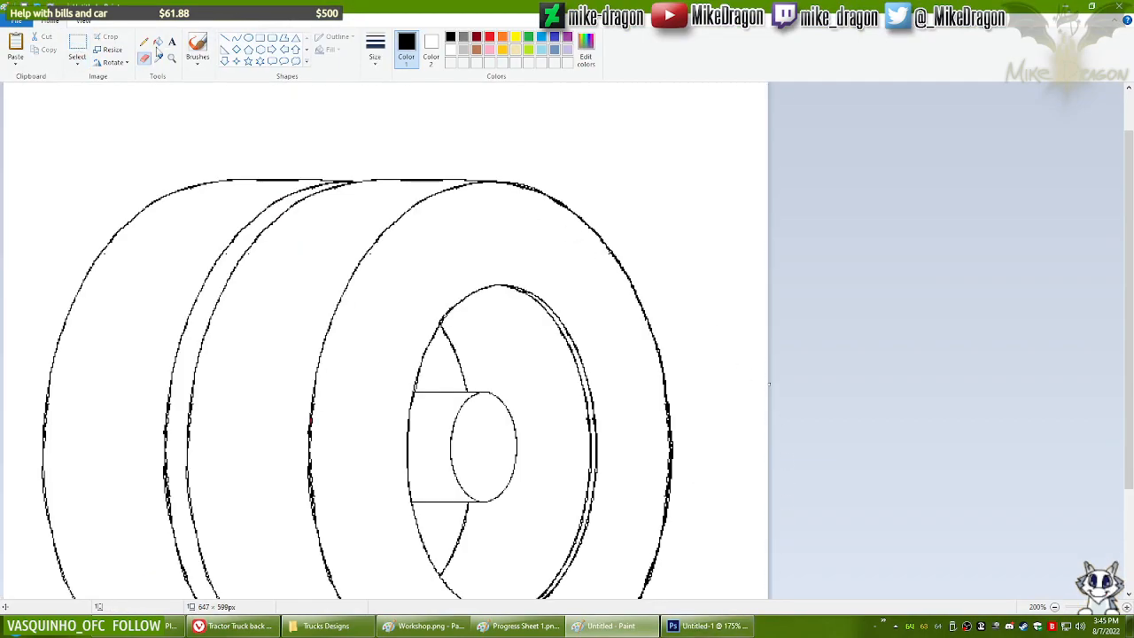
mouse_move(421, 155)
left_mouse_down()
mouse_move(455, 149)
mouse_move(287, 170)
mouse_move(146, 231)
mouse_move(150, 296)
mouse_move(180, 380)
mouse_move(171, 512)
mouse_move(201, 587)
mouse_move(114, 313)
mouse_move(92, 429)
mouse_move(105, 570)
mouse_move(46, 439)
mouse_move(107, 590)
mouse_move(150, 442)
left_mouse_up()
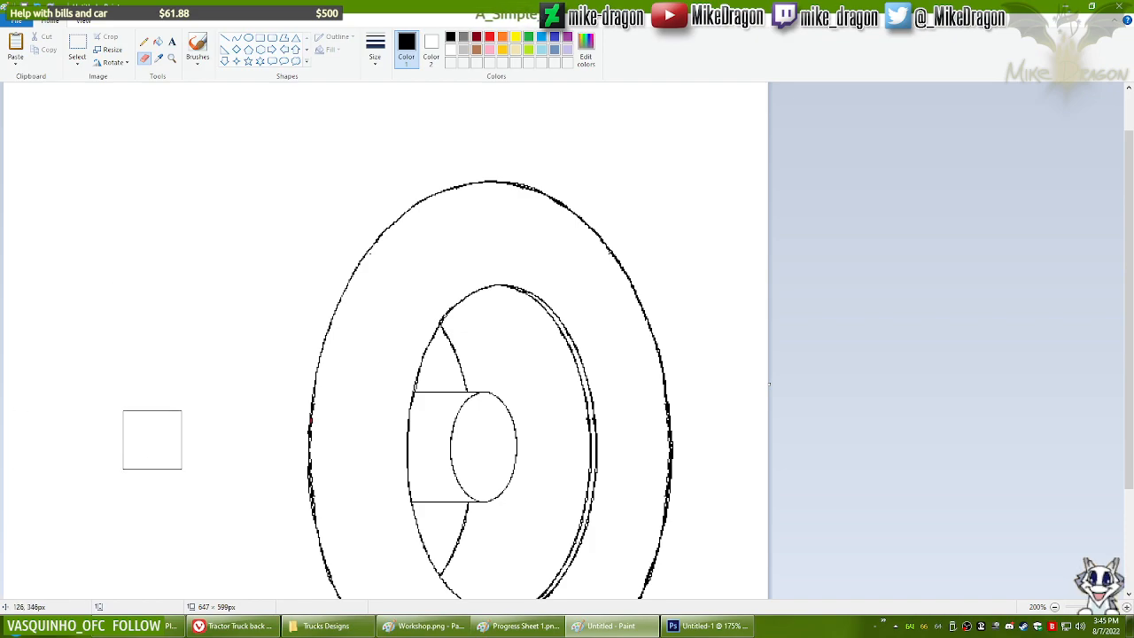
scroll(150, 442, "down", 3)
mouse_move(222, 473)
left_mouse_down()
mouse_move(249, 545)
mouse_move(315, 591)
mouse_move(168, 559)
mouse_move(129, 525)
mouse_move(281, 581)
mouse_move(387, 599)
left_mouse_up()
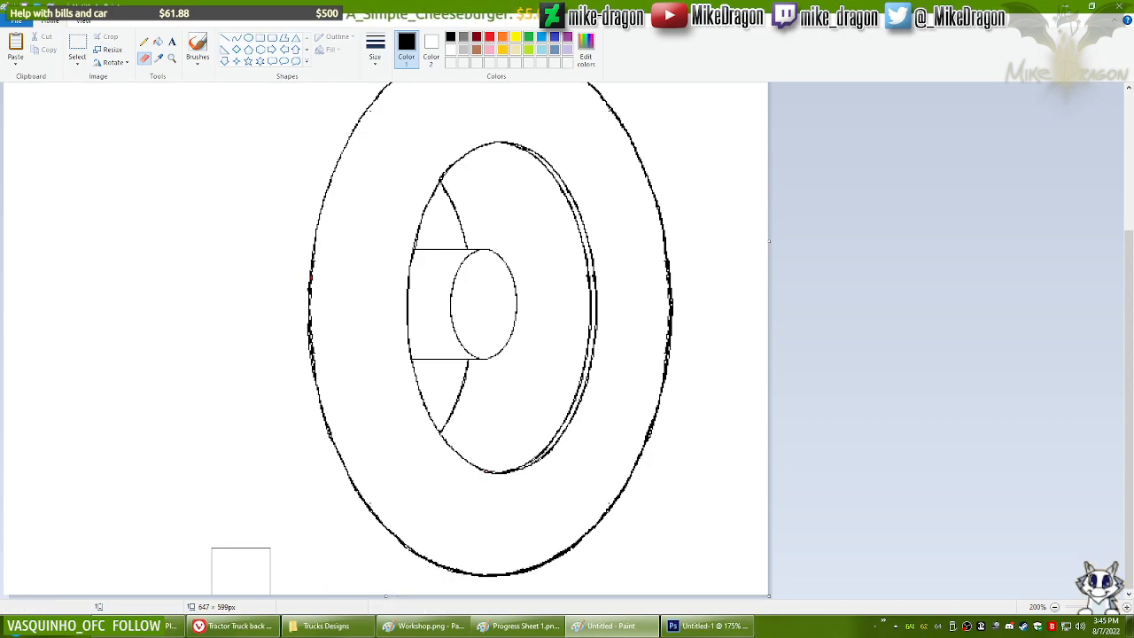
Step: Copy the isolated wheel face into Workshop.png and position it at the rear end of the chassis on the ground guideline
key("ctrl+a")
key("ctrl+c")
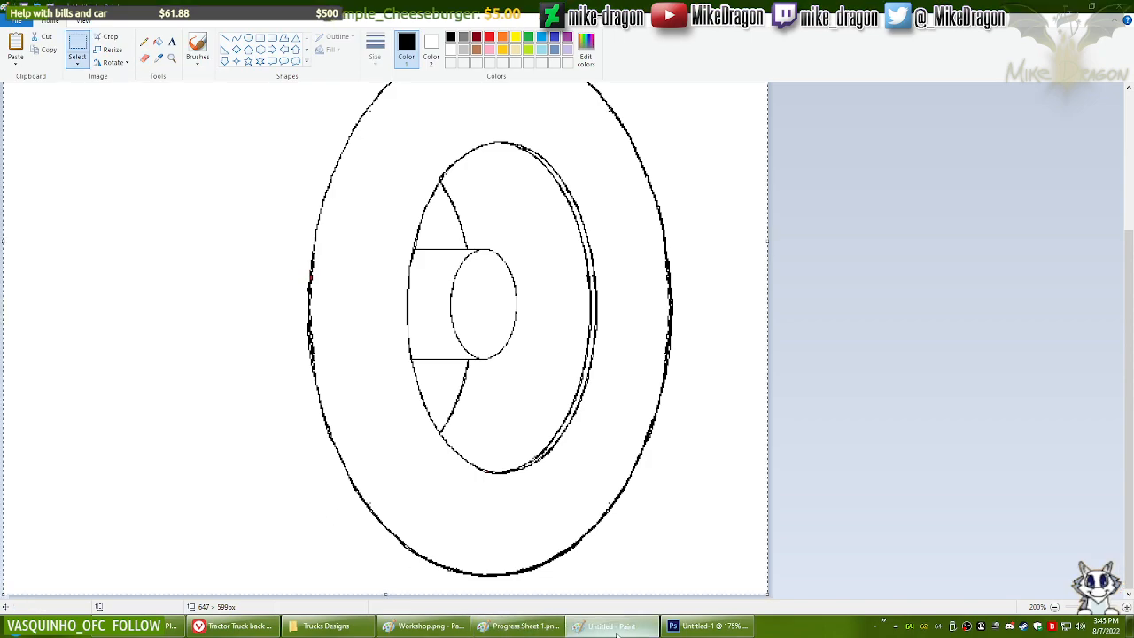
left_click(425, 626)
key("ctrl+v")
left_click_drag(50, 209, 740, 462)
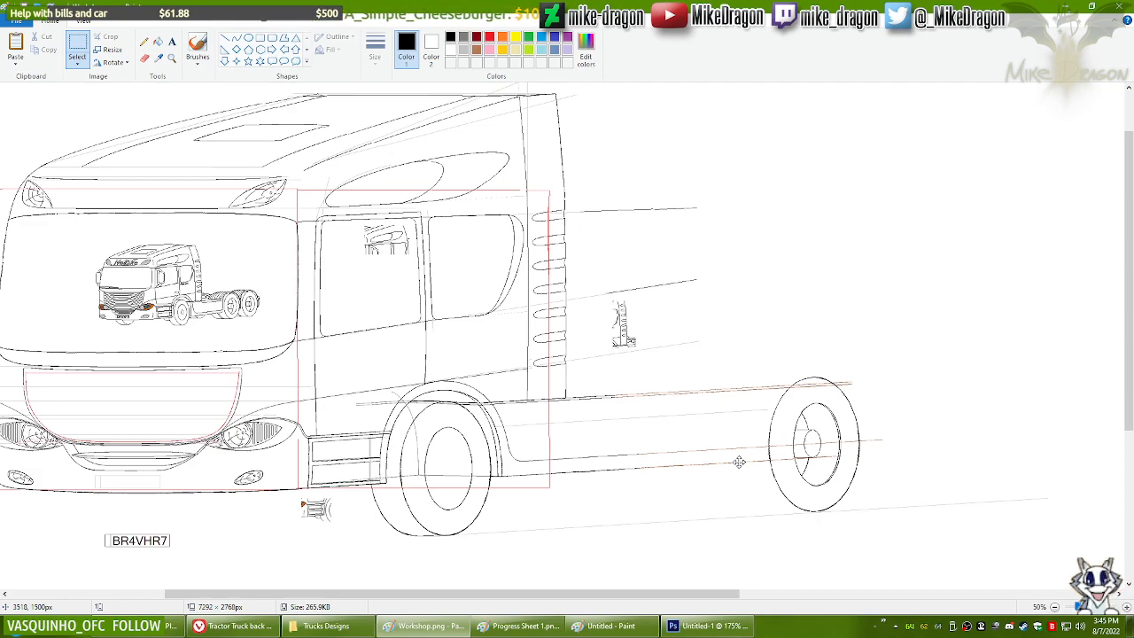
left_click_drag(739, 462, 720, 463)
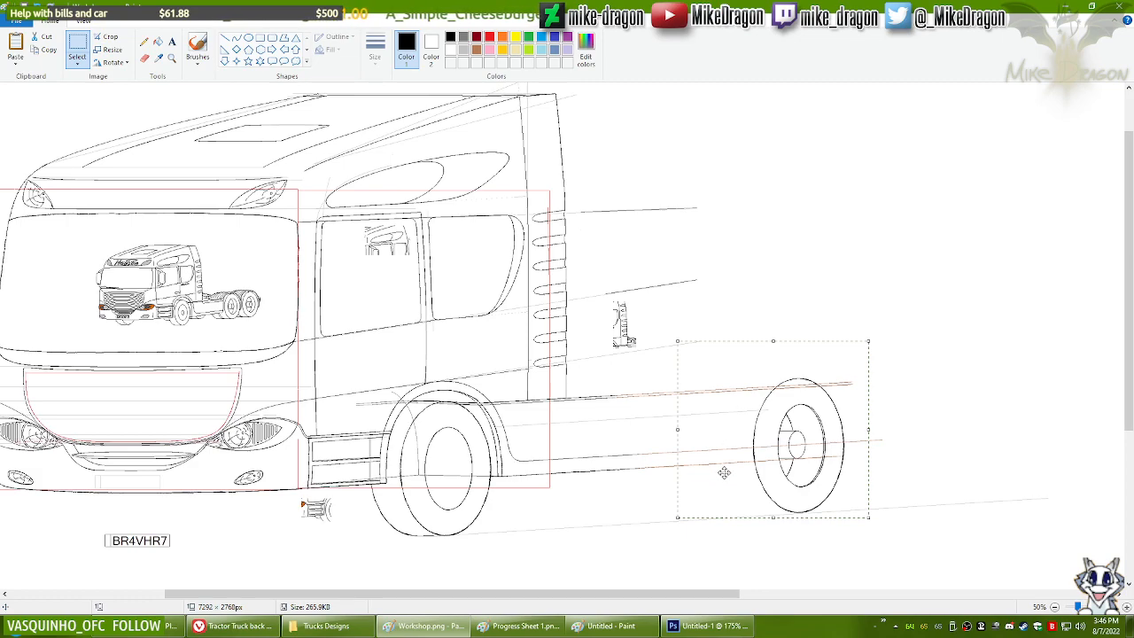
left_click_drag(728, 476, 743, 476)
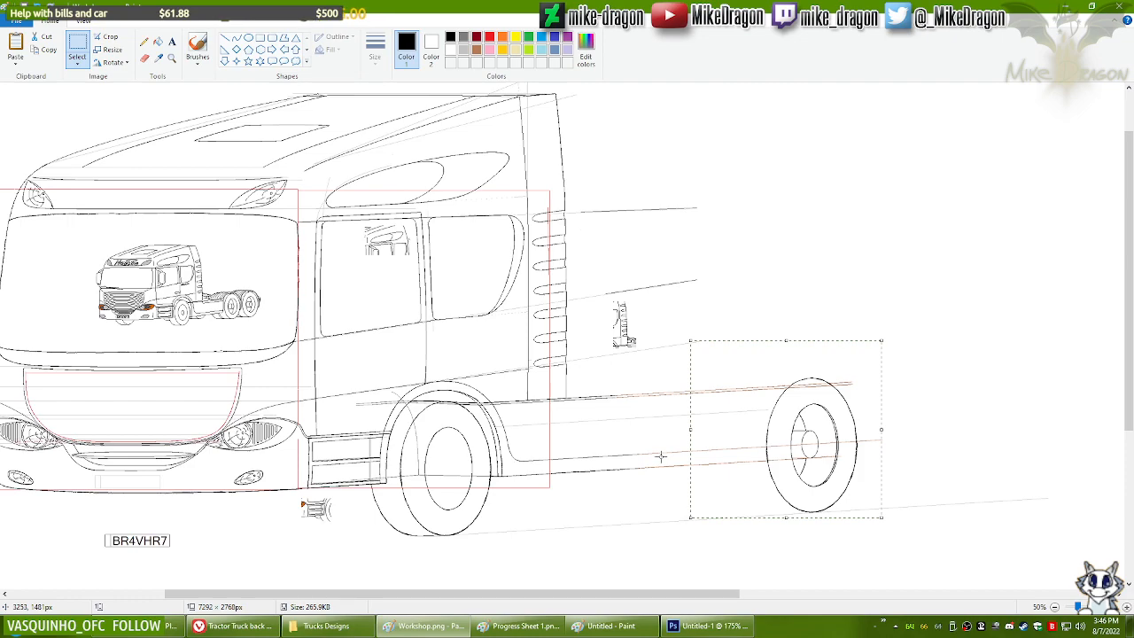
left_click_drag(745, 458, 732, 458)
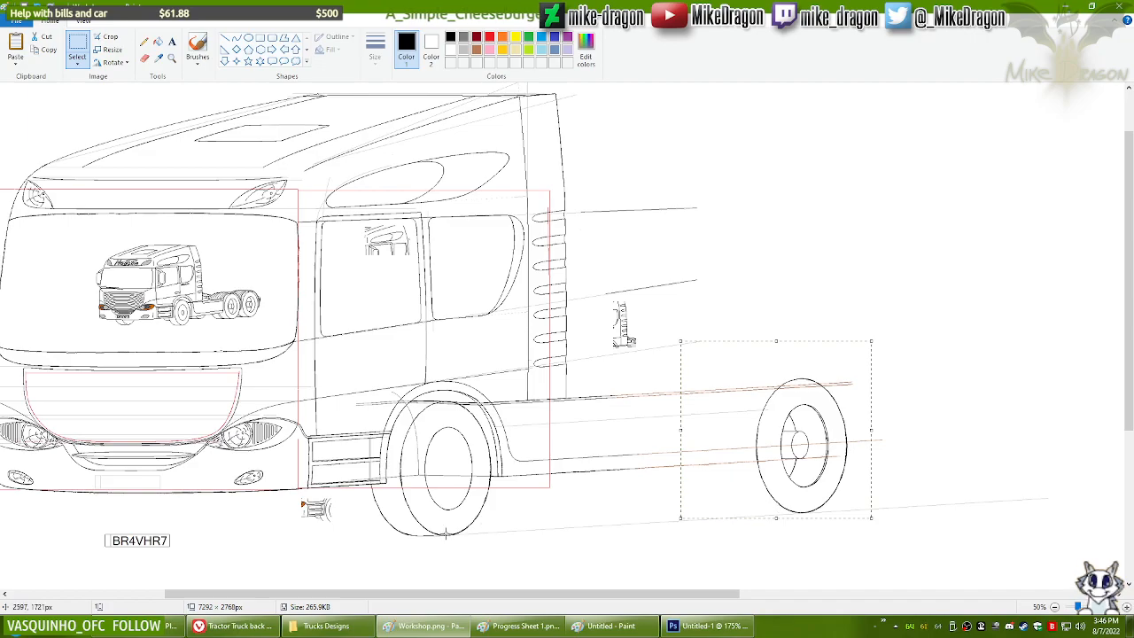
Step: Switch to the browser, search Google Images for "European trucks", and preview the Walmart truck and a related semi-truck photo
left_click(239, 627)
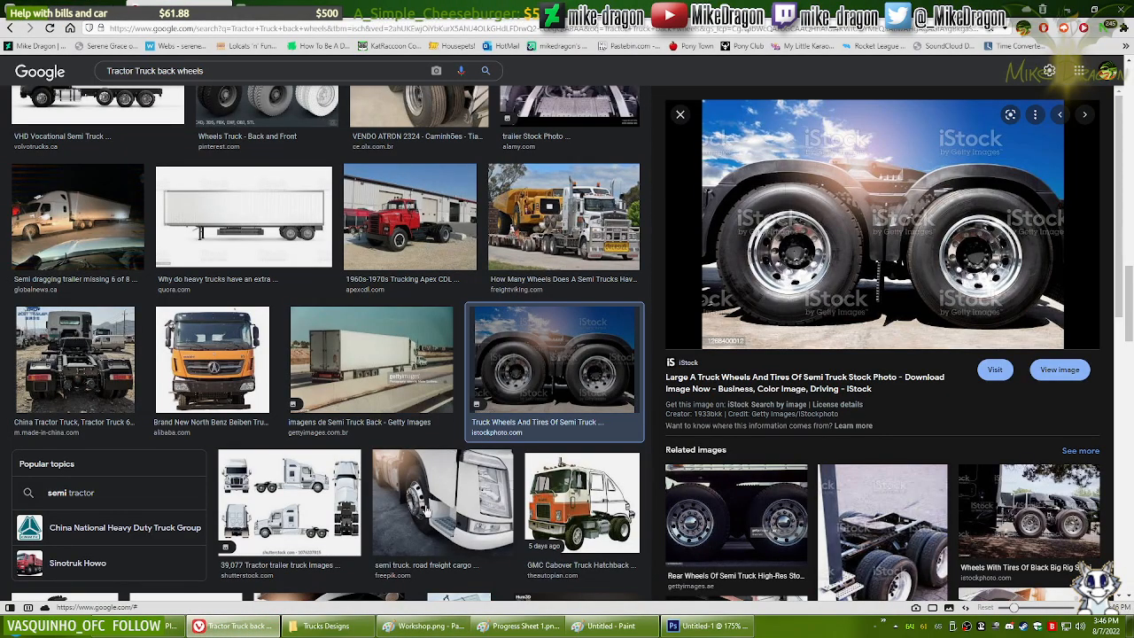
scroll(283, 315, "up", 5)
scroll(282, 314, "up", 3)
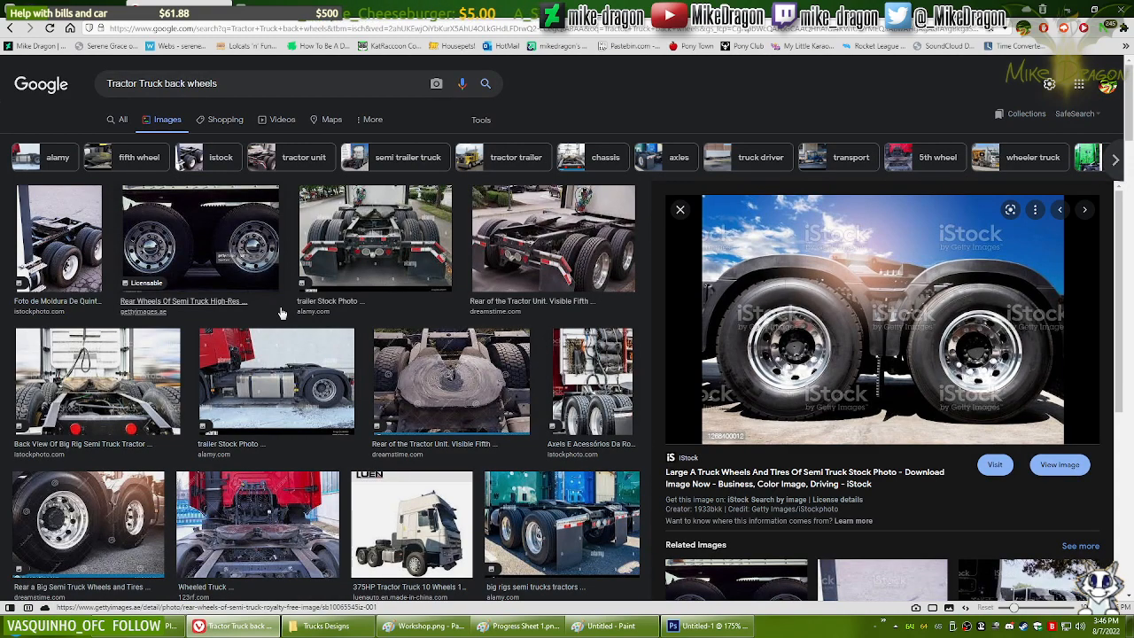
left_click_drag(244, 84, 2, 73)
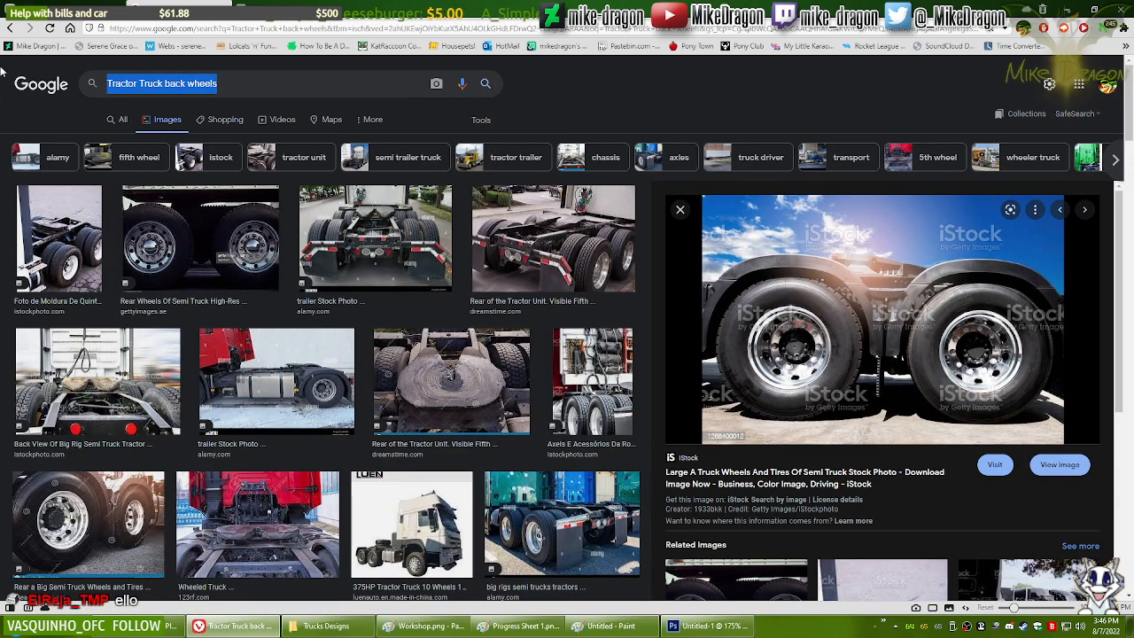
type("European tr")
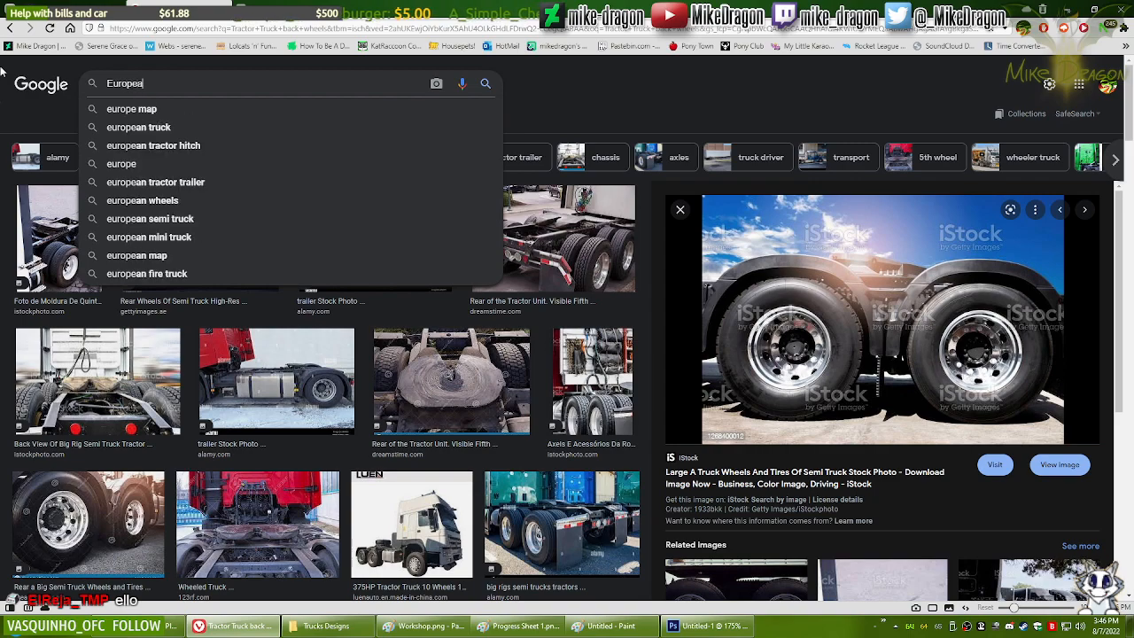
type("ucks")
key("Return")
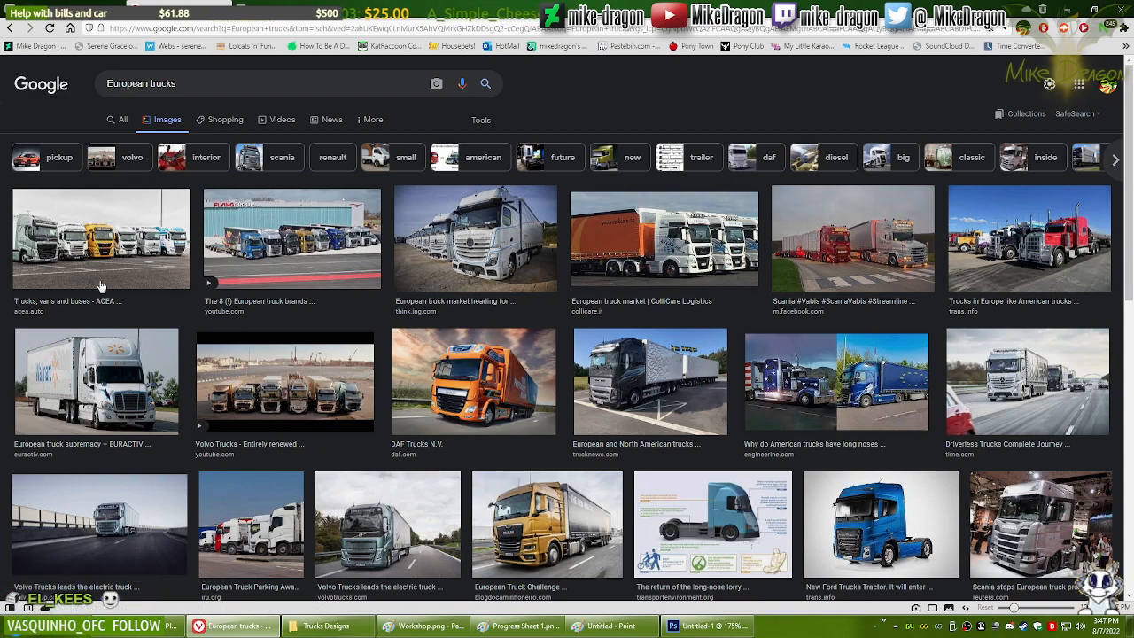
left_click(96, 383)
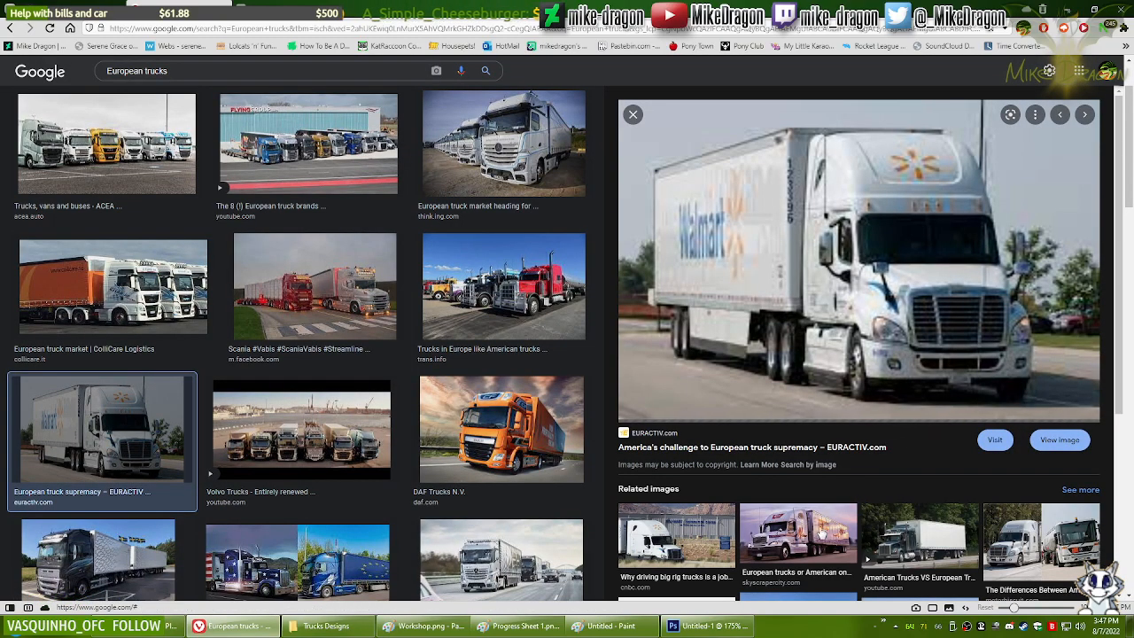
left_click(820, 533)
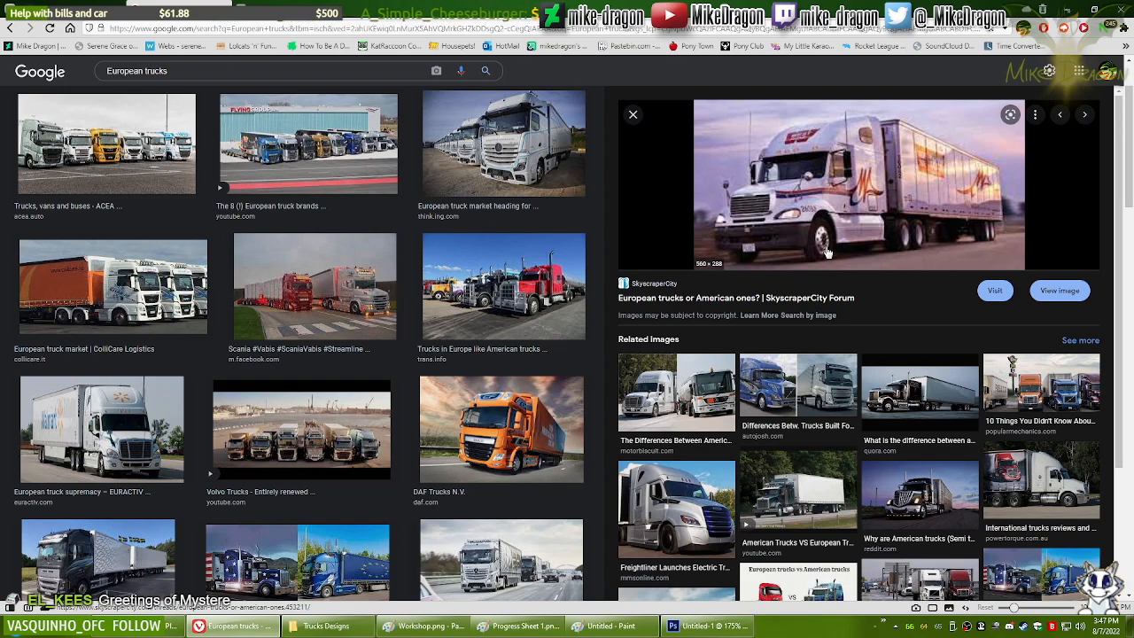
Step: Back in Workshop.png, copy the dual rear wheel from the wheel row and paste it aligned over the rear wheel face on the chassis
left_click(437, 633)
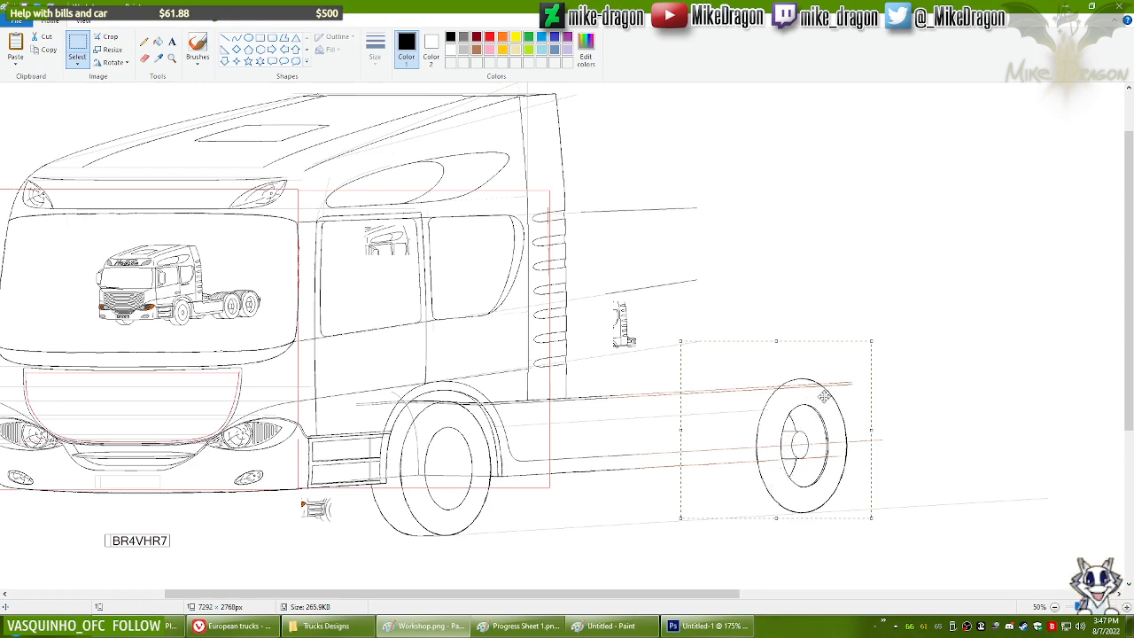
scroll(1130, 354, "down", 1)
scroll(1129, 355, "down", 4)
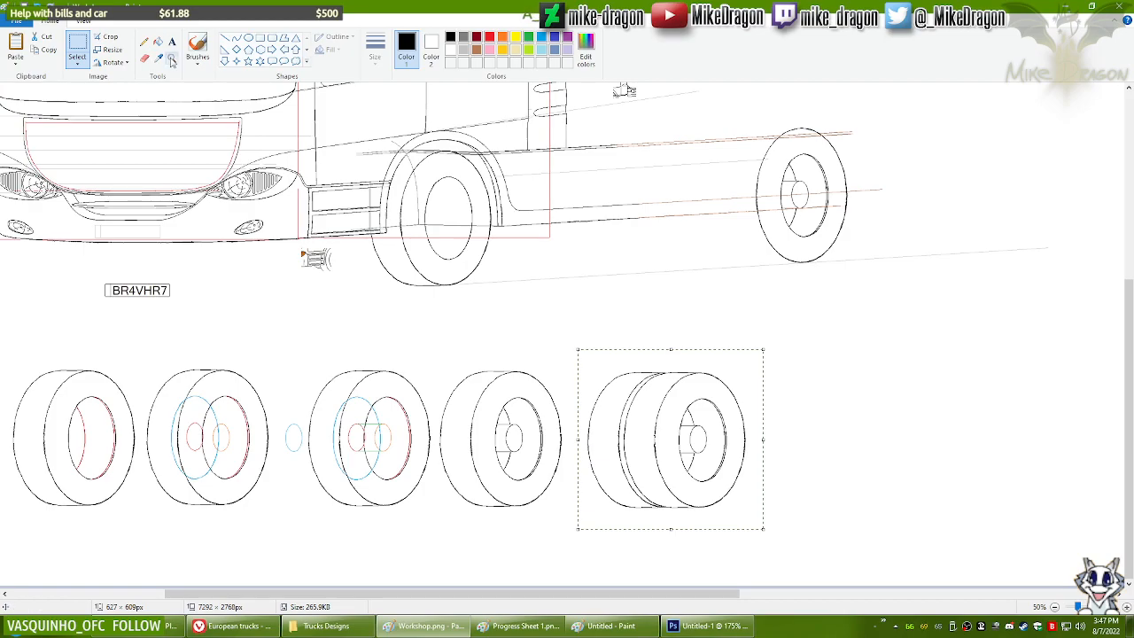
left_click(172, 57)
left_click(778, 193)
key("ctrl+v")
mouse_move(217, 235)
left_mouse_down()
mouse_move(559, 314)
mouse_move(579, 302)
left_mouse_up()
key("Left")
key("Left")
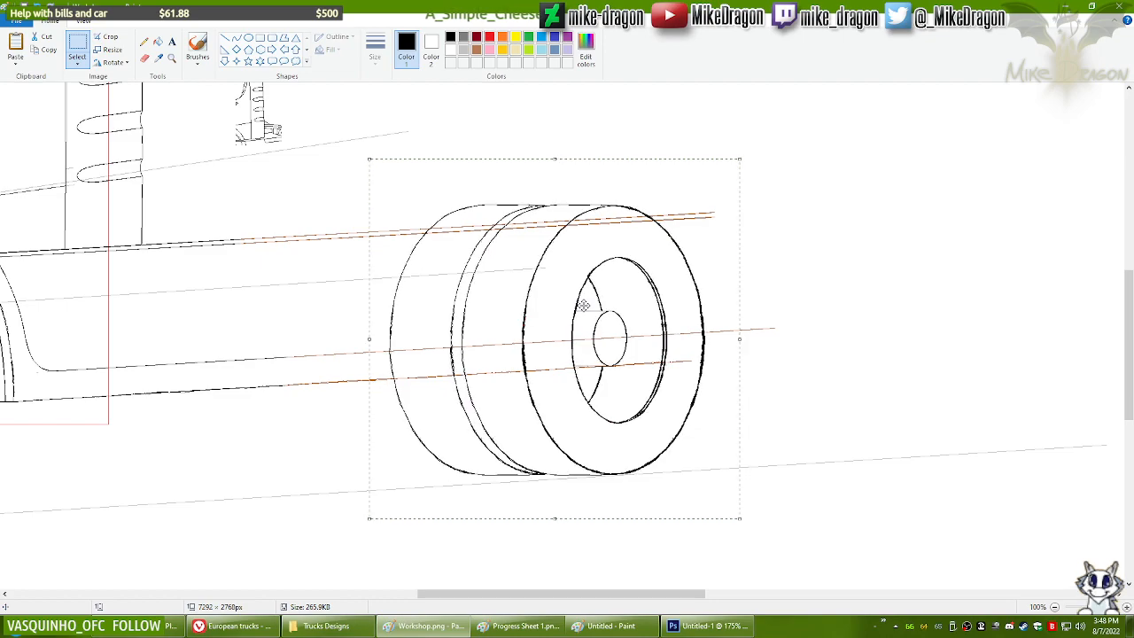
left_click(854, 247)
key("ctrl+z")
key("ctrl+y")
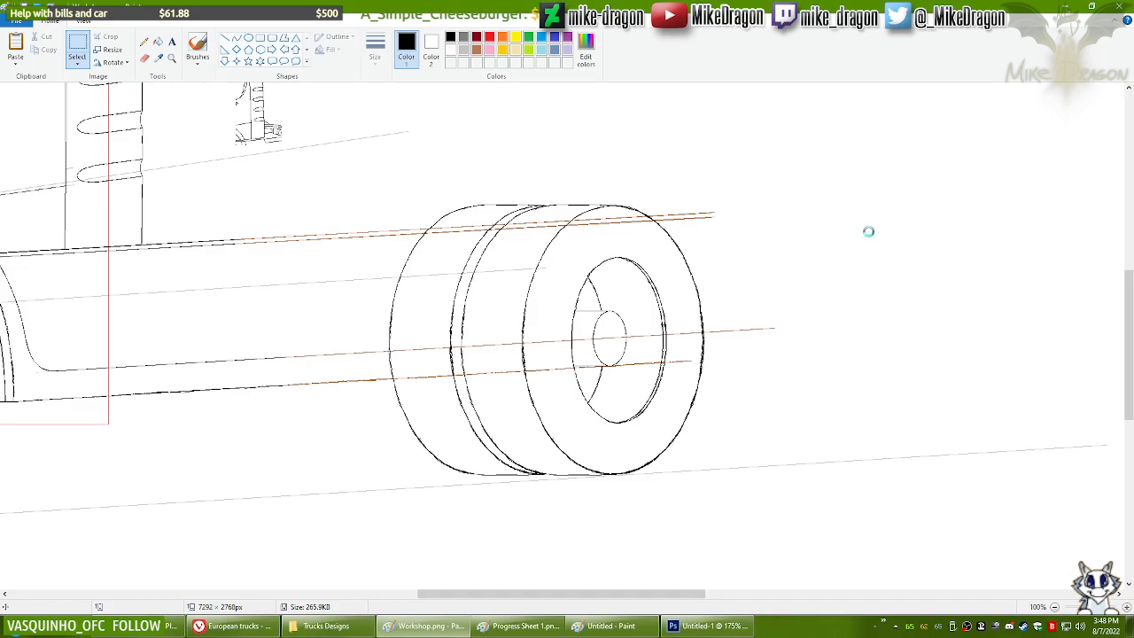
Step: Try a pasted copy of the dual wheel directly behind the rear wheel along the ground guideline
mouse_move(679, 595)
left_mouse_down()
mouse_move(623, 603)
mouse_move(322, 564)
left_mouse_up()
scroll(955, 322, "down", 1)
left_click_drag(1130, 483, 1130, 338)
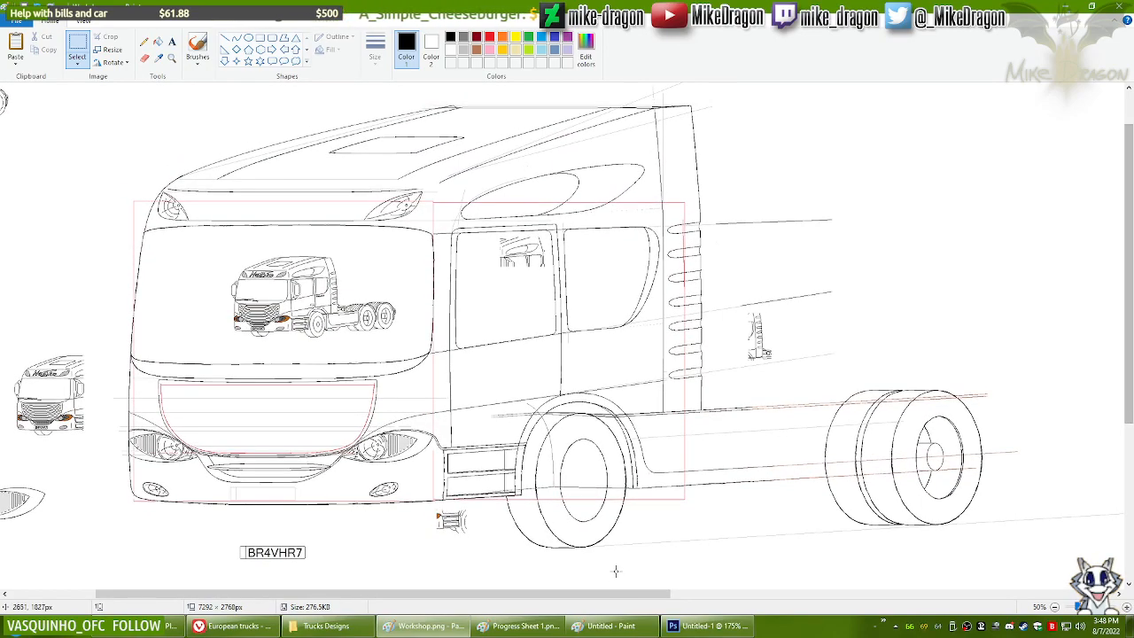
left_click_drag(615, 597, 641, 596)
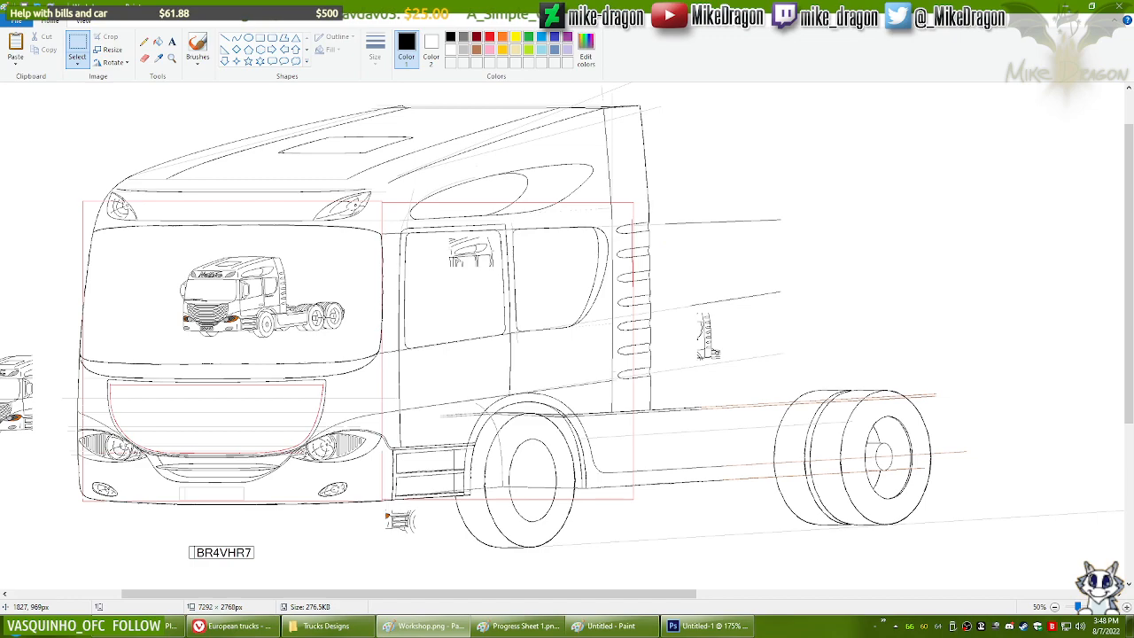
key("ctrl+v")
left_click_drag(56, 194, 932, 467)
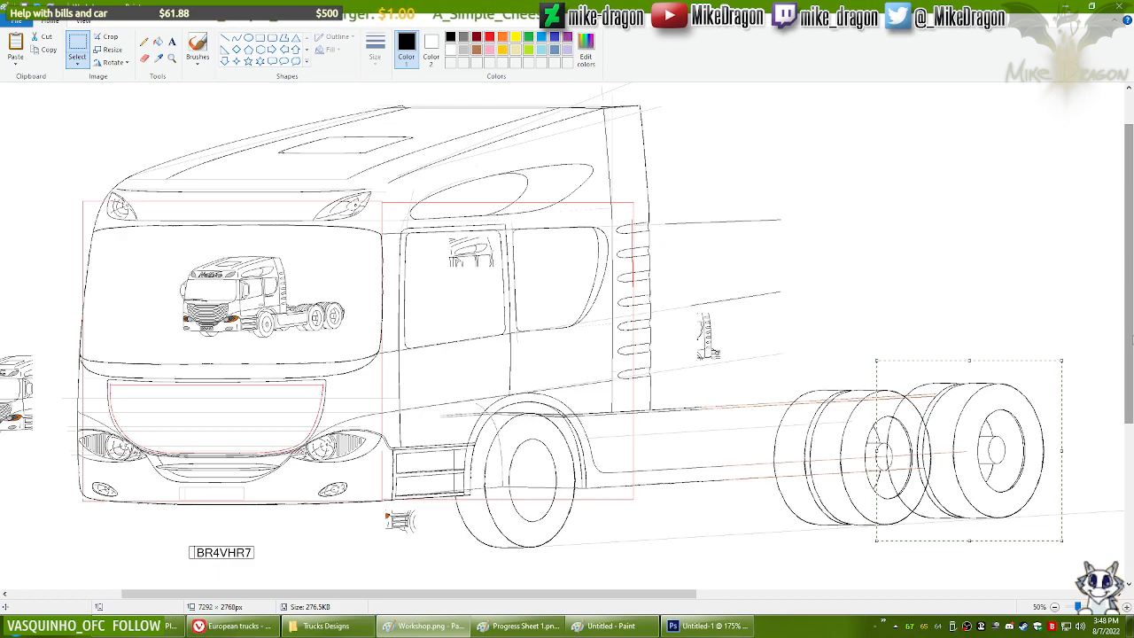
key("Delete")
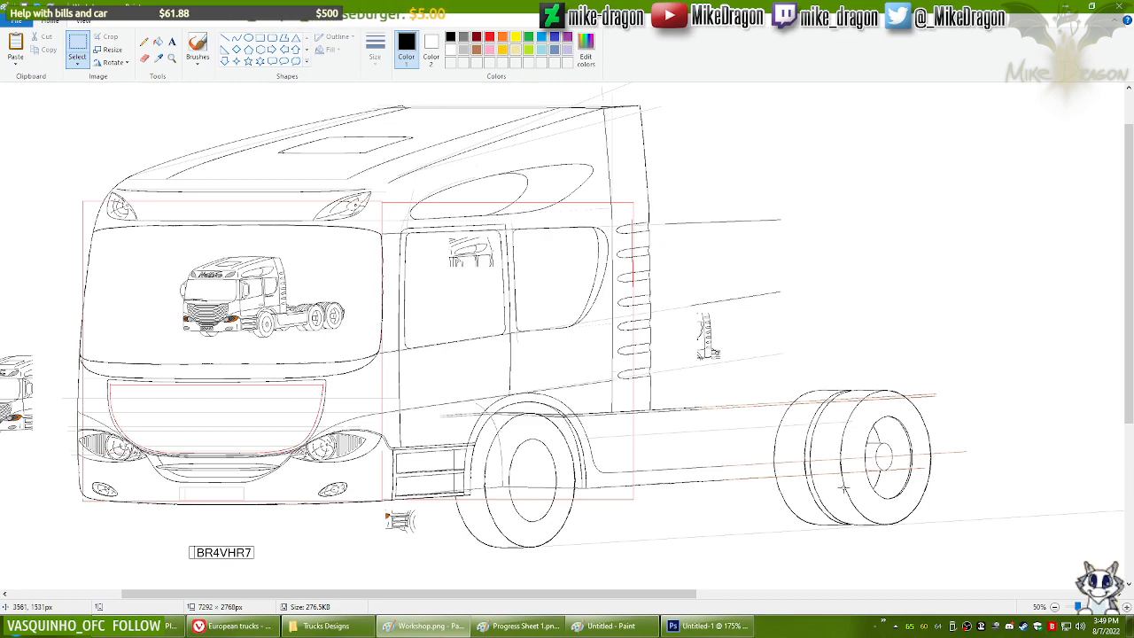
Step: Recolour the rear dual wheel's black outline red with the eraser, and restore white as the background colour
left_click(431, 46)
left_click(489, 37)
left_click(145, 57)
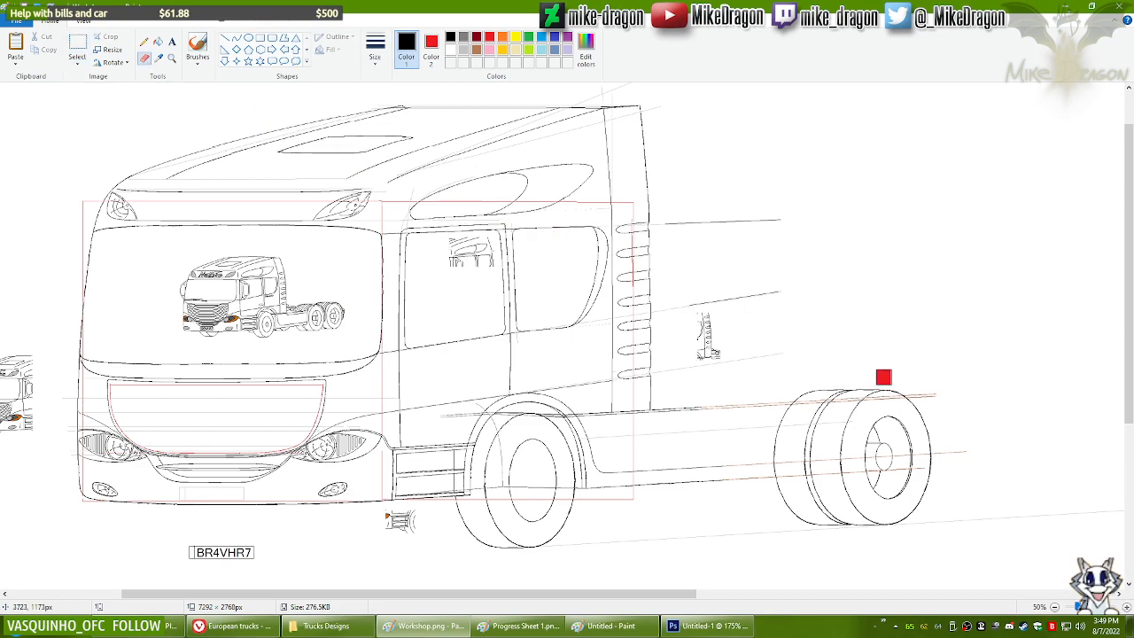
mouse_move(785, 401)
left_mouse_down()
mouse_move(860, 383)
mouse_move(847, 402)
mouse_move(895, 398)
mouse_move(844, 418)
mouse_move(806, 451)
mouse_move(836, 412)
mouse_move(820, 406)
mouse_move(784, 446)
mouse_move(777, 484)
mouse_move(806, 463)
mouse_move(820, 465)
mouse_move(786, 486)
mouse_move(807, 467)
mouse_move(852, 456)
mouse_move(866, 444)
mouse_move(861, 424)
mouse_move(863, 457)
mouse_move(879, 470)
mouse_move(926, 414)
mouse_move(936, 433)
mouse_move(929, 477)
mouse_move(893, 527)
mouse_move(852, 493)
mouse_move(818, 498)
mouse_move(825, 518)
mouse_move(846, 525)
mouse_move(819, 530)
mouse_move(830, 531)
mouse_move(764, 460)
mouse_move(786, 522)
mouse_move(803, 495)
mouse_move(834, 490)
mouse_move(876, 519)
mouse_move(926, 467)
mouse_move(897, 412)
mouse_move(886, 470)
mouse_move(845, 481)
mouse_move(805, 430)
mouse_move(797, 446)
mouse_move(831, 456)
left_mouse_up()
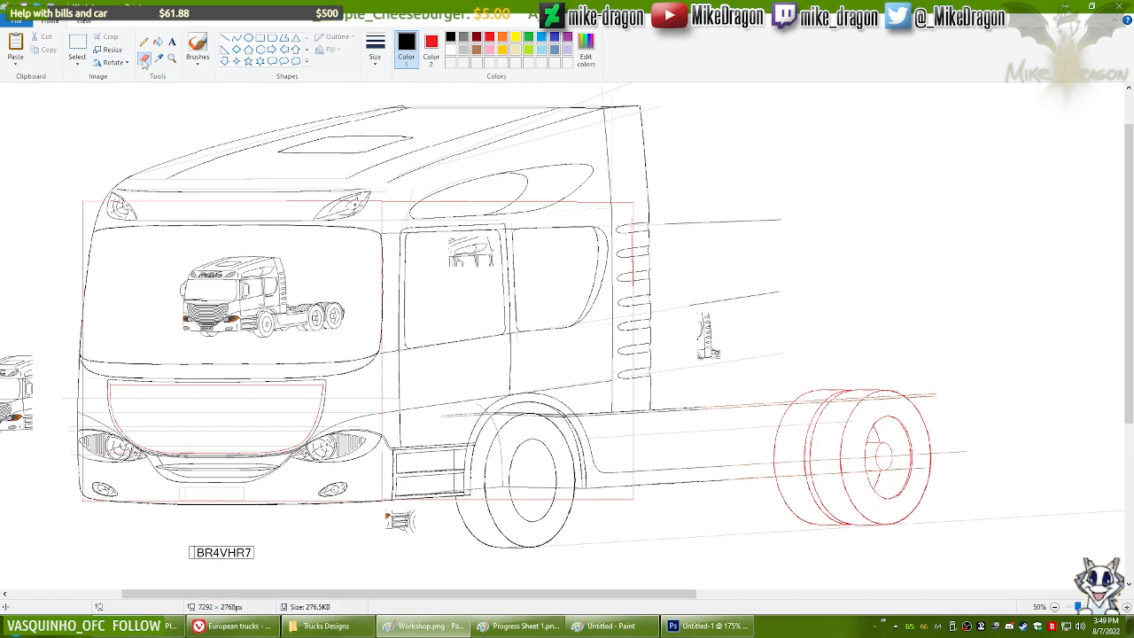
left_click(158, 58)
right_click(970, 262)
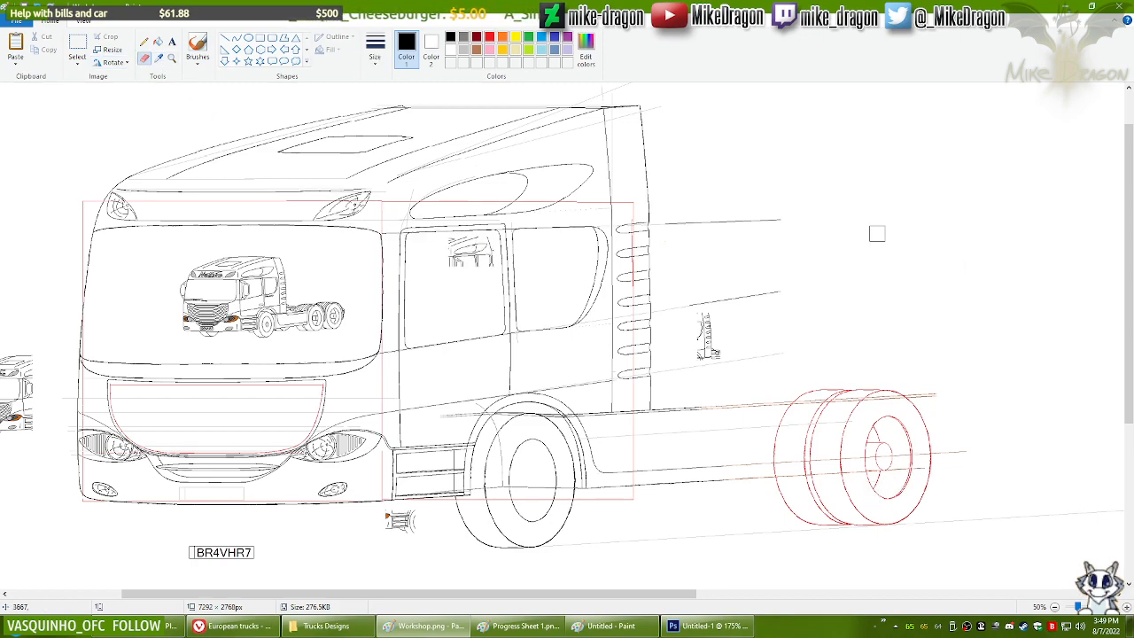
Step: Copy the small finished reference truck from the windshield into the empty space above the rear dual wheel
left_click(173, 59)
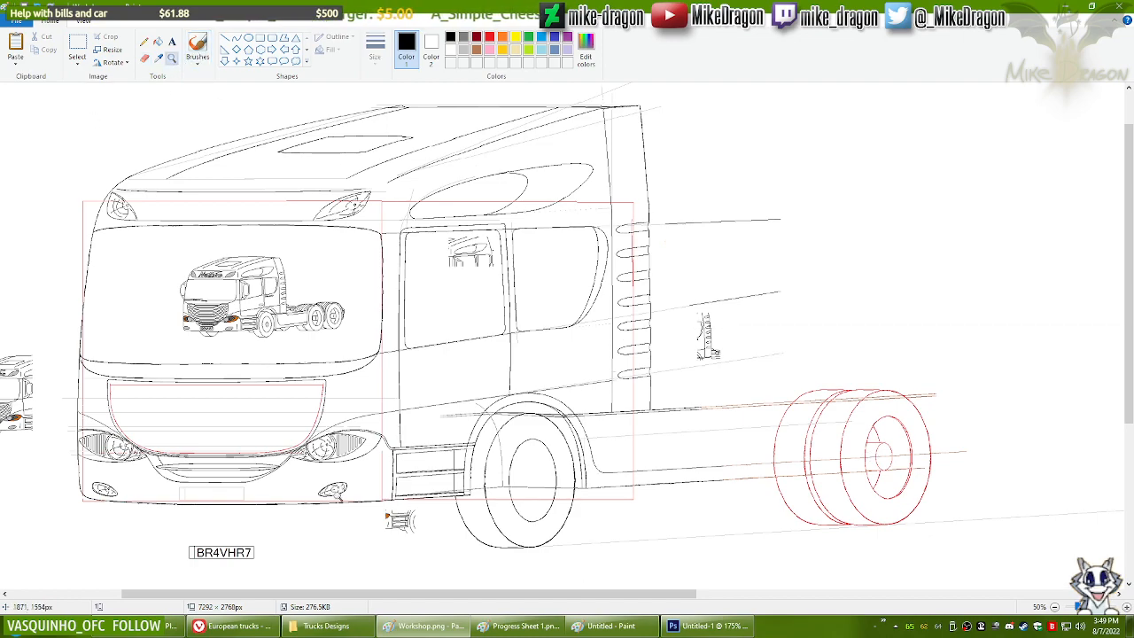
left_click(78, 46)
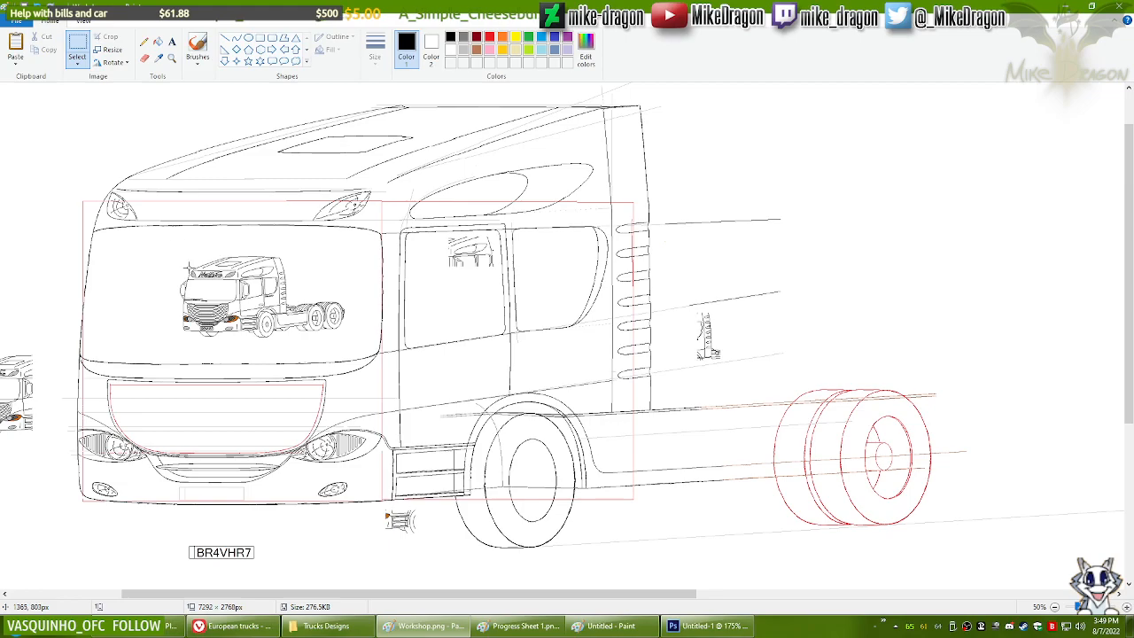
left_click_drag(157, 250, 353, 344)
key("ctrl+c")
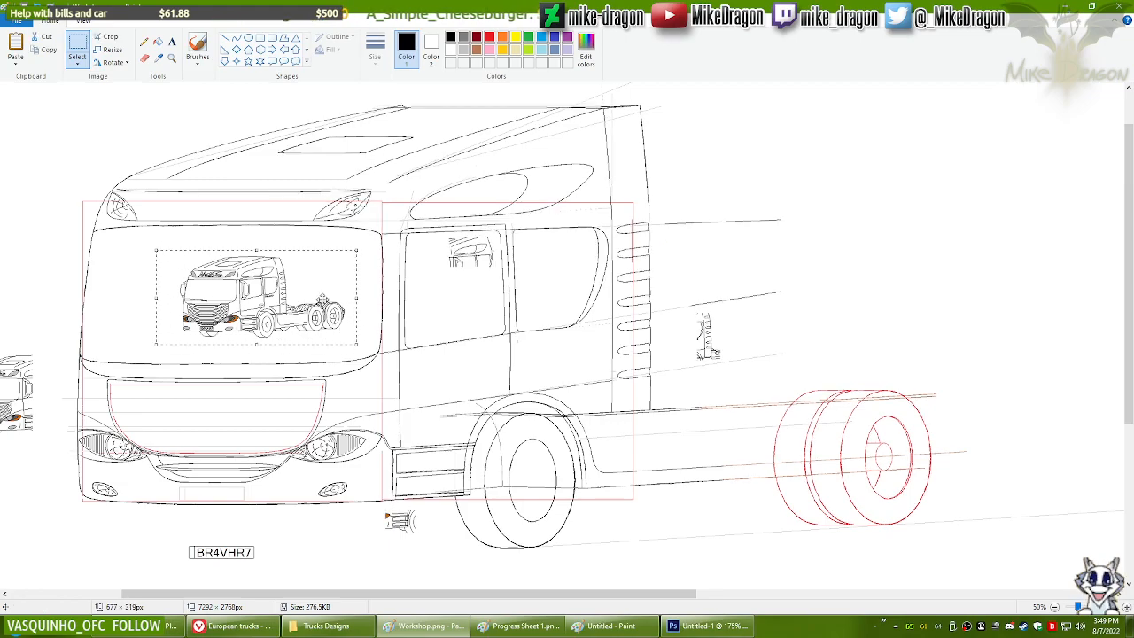
key("ctrl+v")
left_click_drag(111, 133, 856, 286)
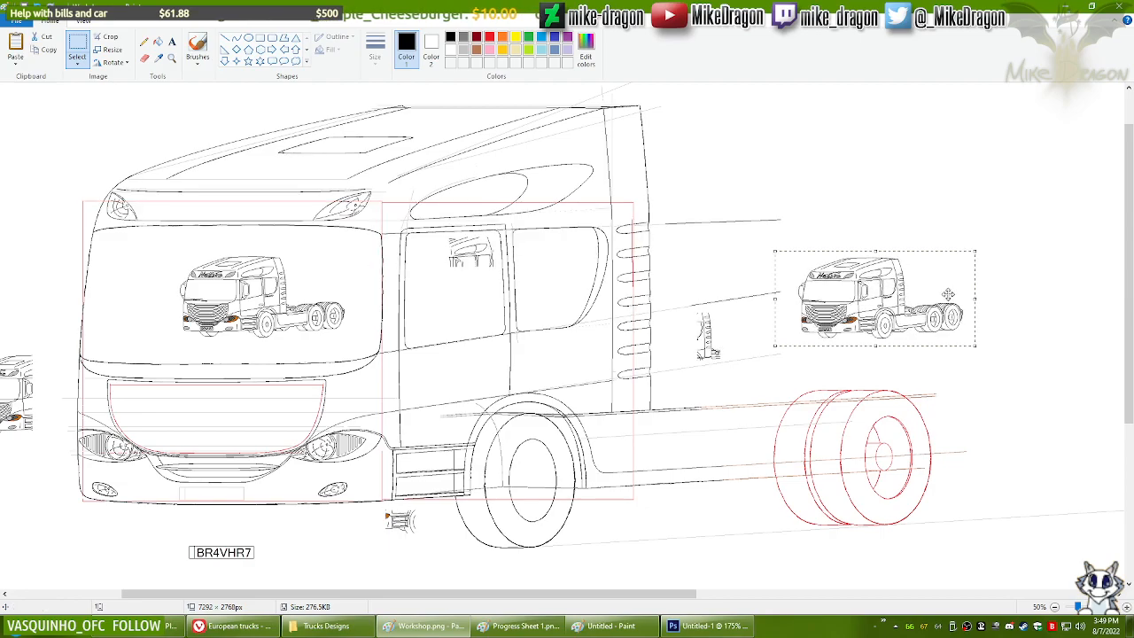
Step: Try tracing the upper edge of the side skirt behind the cab on the small reference truck in turquoise pencil
left_click(172, 58)
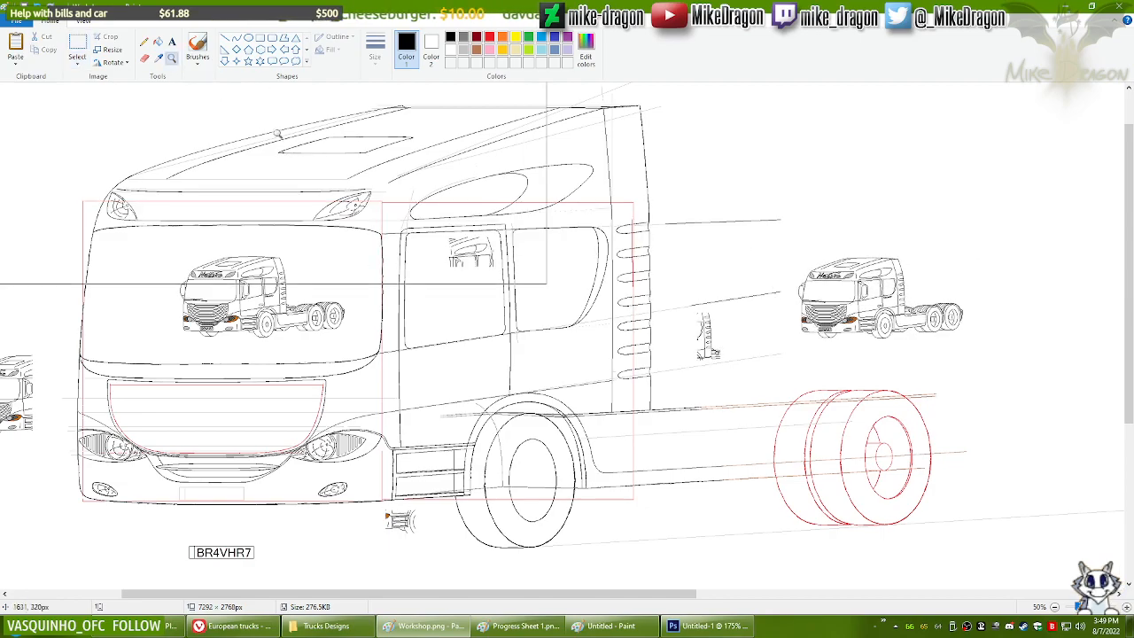
left_click(777, 416)
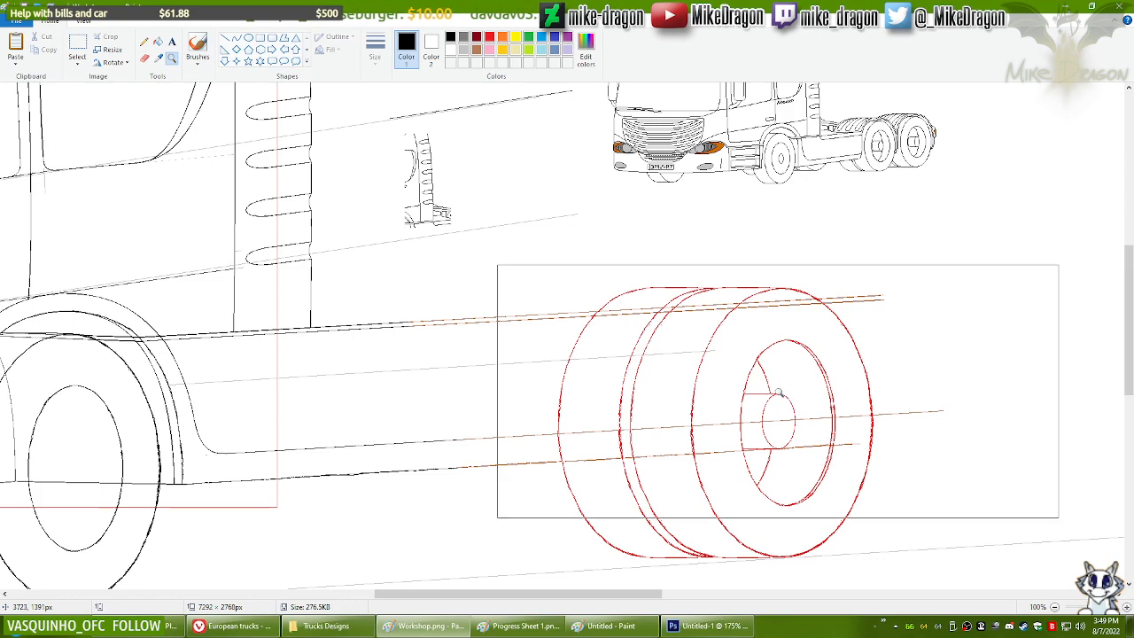
left_click(237, 39)
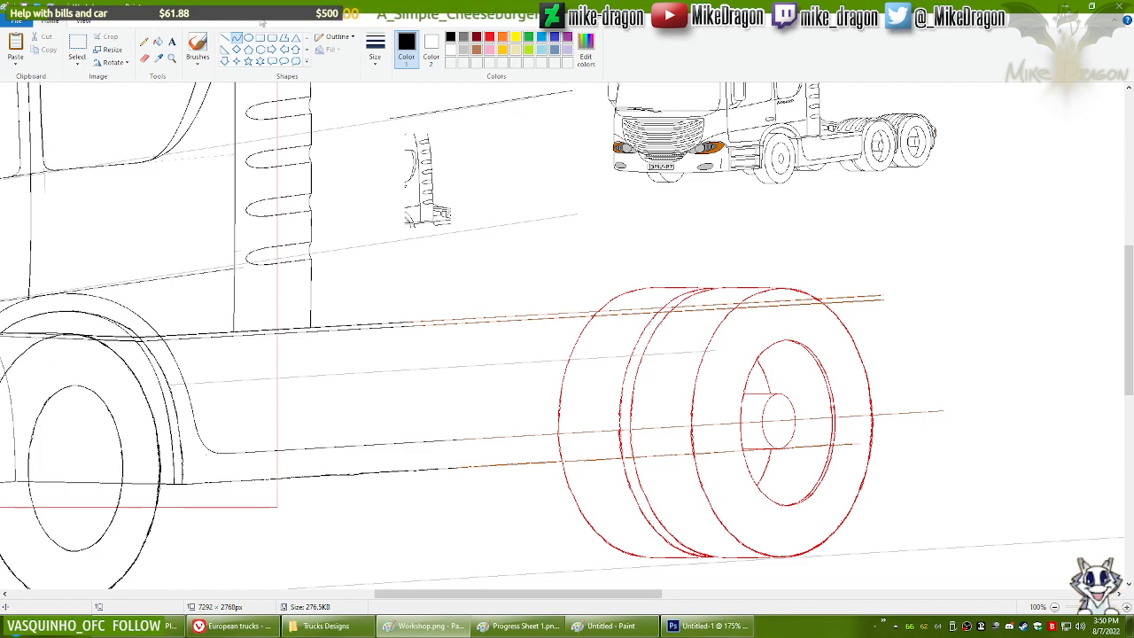
left_click(172, 58)
left_click(845, 162)
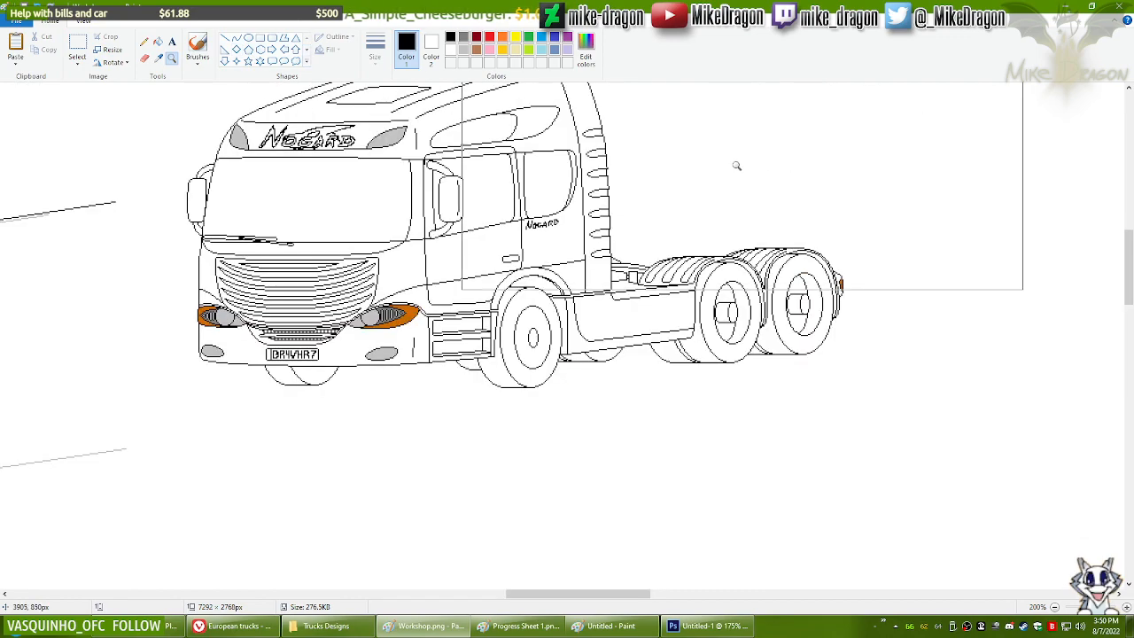
left_click(558, 257)
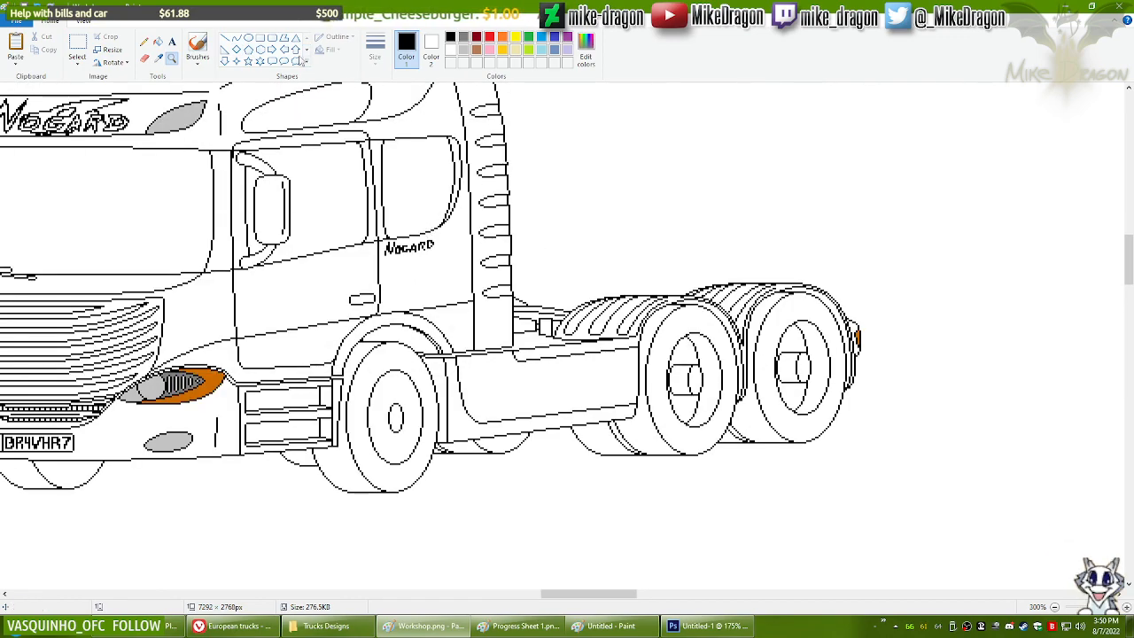
left_click(144, 42)
left_click_drag(549, 594, 537, 594)
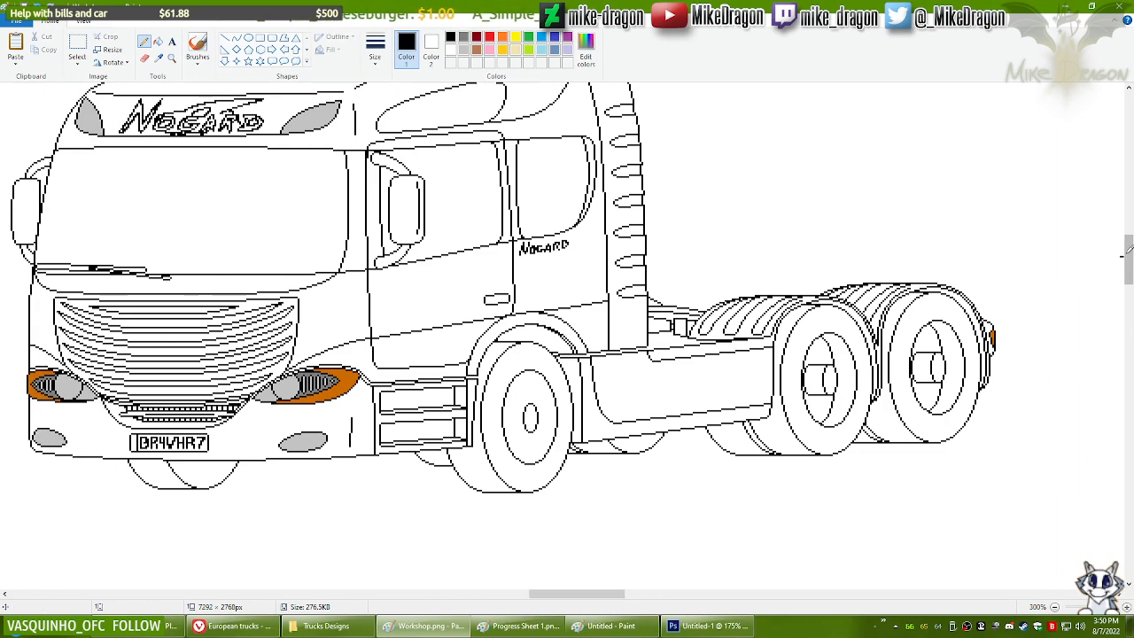
left_click_drag(1129, 257, 1129, 250)
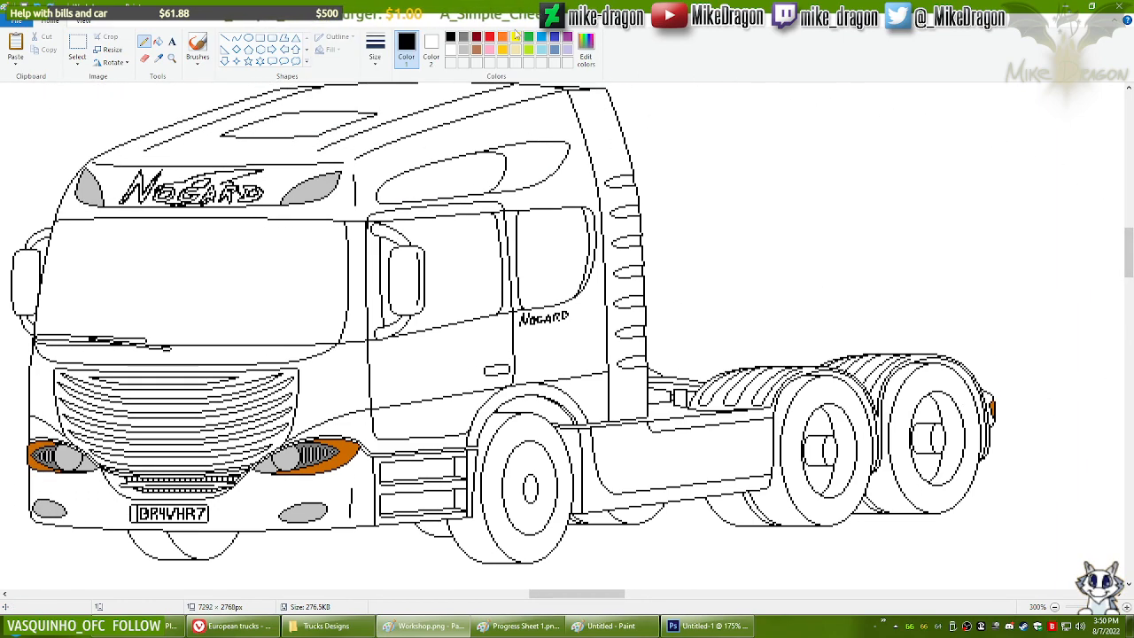
left_click(542, 38)
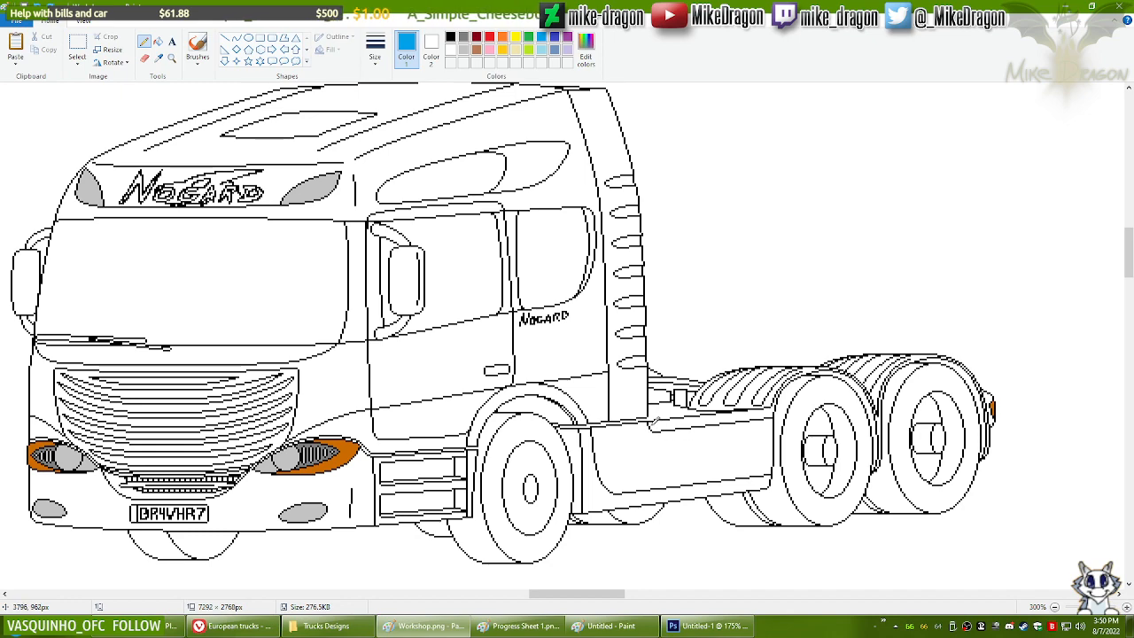
left_click_drag(649, 426, 770, 413)
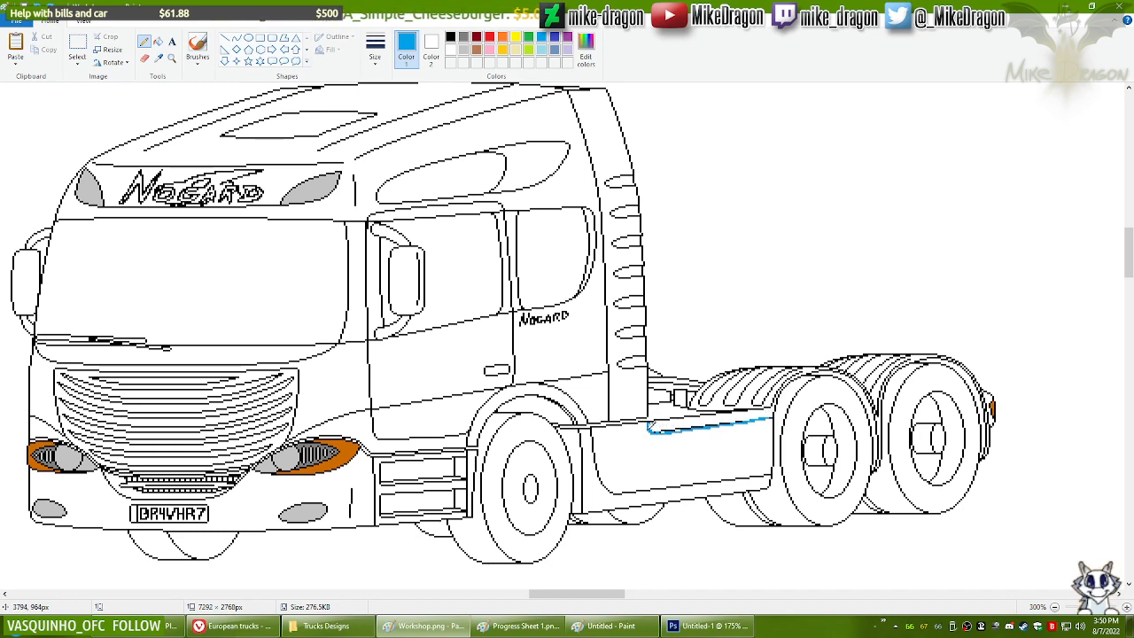
key("ctrl+z")
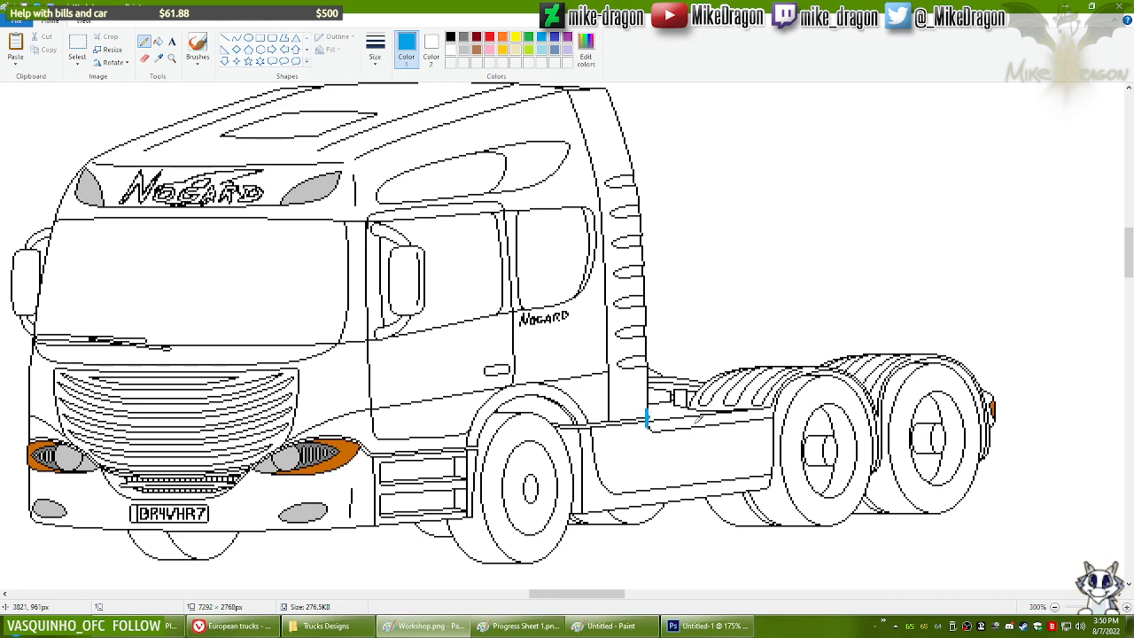
key("ctrl+z")
Step: Try sketching a small notch beneath the cab's rear corner on the small reference truck's side skirt
left_click_drag(611, 431, 661, 431)
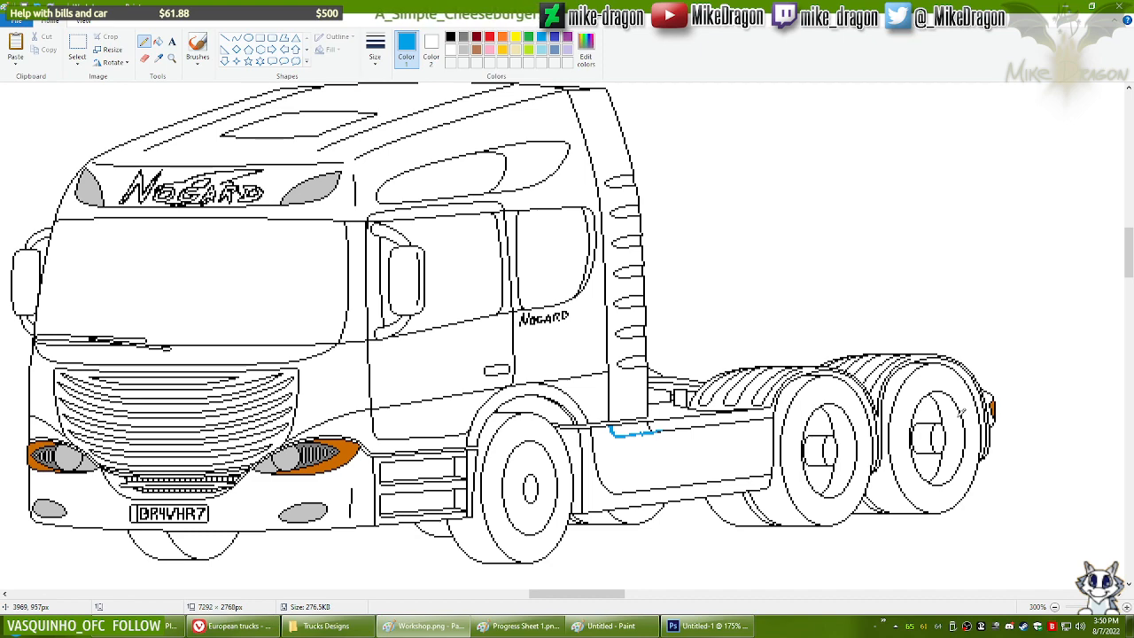
key("ctrl+z")
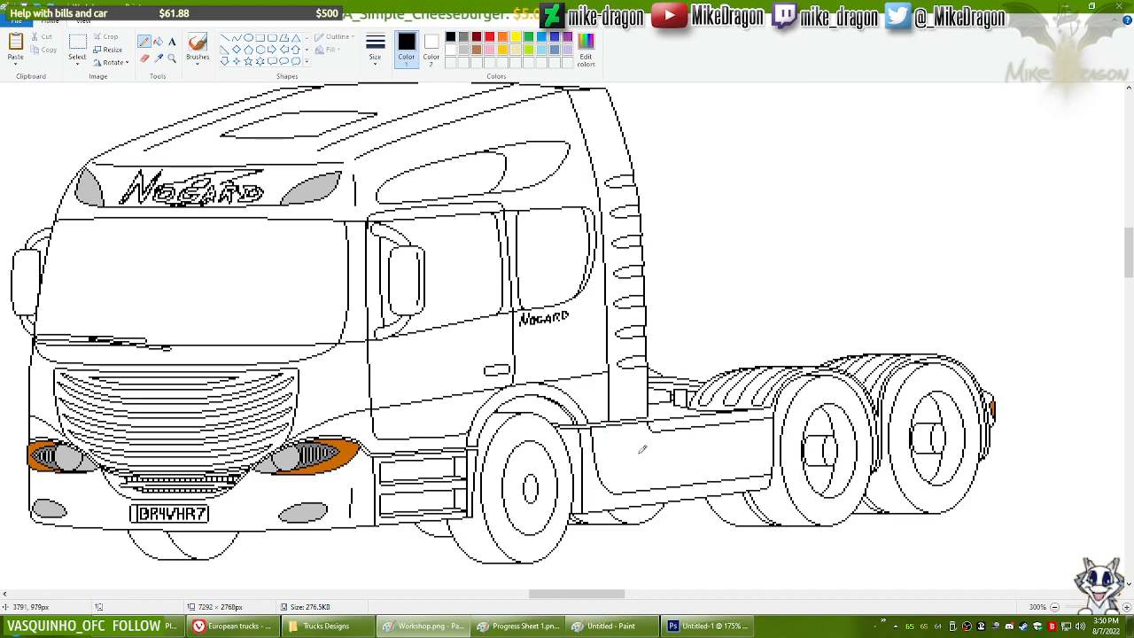
left_click_drag(609, 426, 652, 433)
key("ctrl+z")
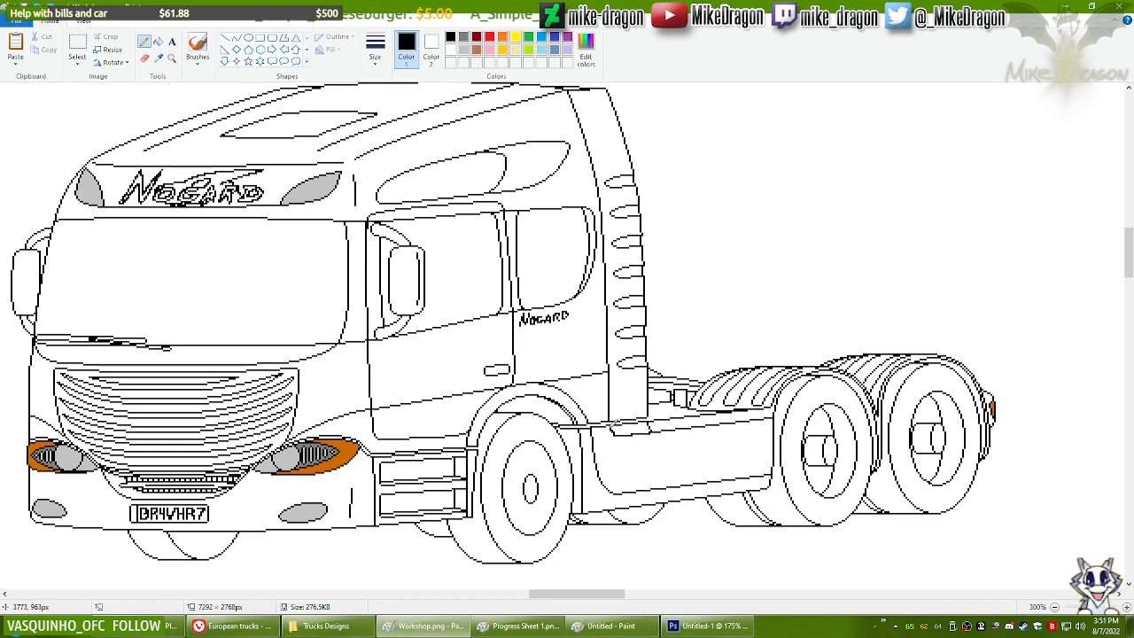
left_click_drag(610, 426, 624, 434)
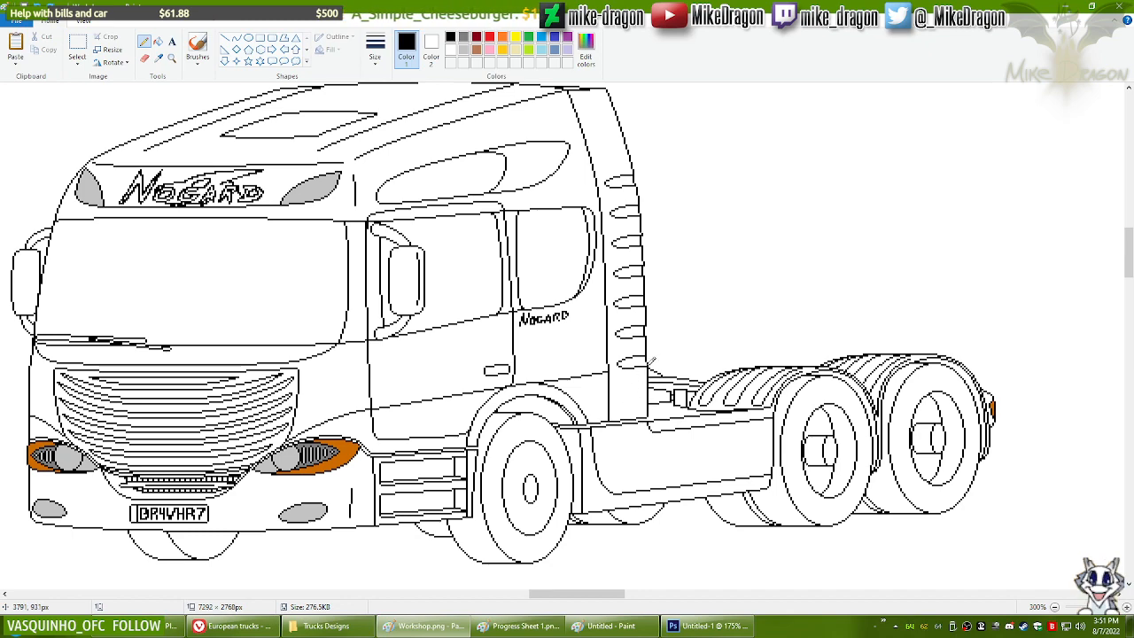
Step: Draw a short light grey vertical guideline on the large truck, extending the cab's rear edge down over the side skirt
scroll(656, 364, "down", 2)
mouse_move(719, 593)
left_mouse_down()
mouse_move(514, 599)
mouse_move(548, 602)
left_mouse_up()
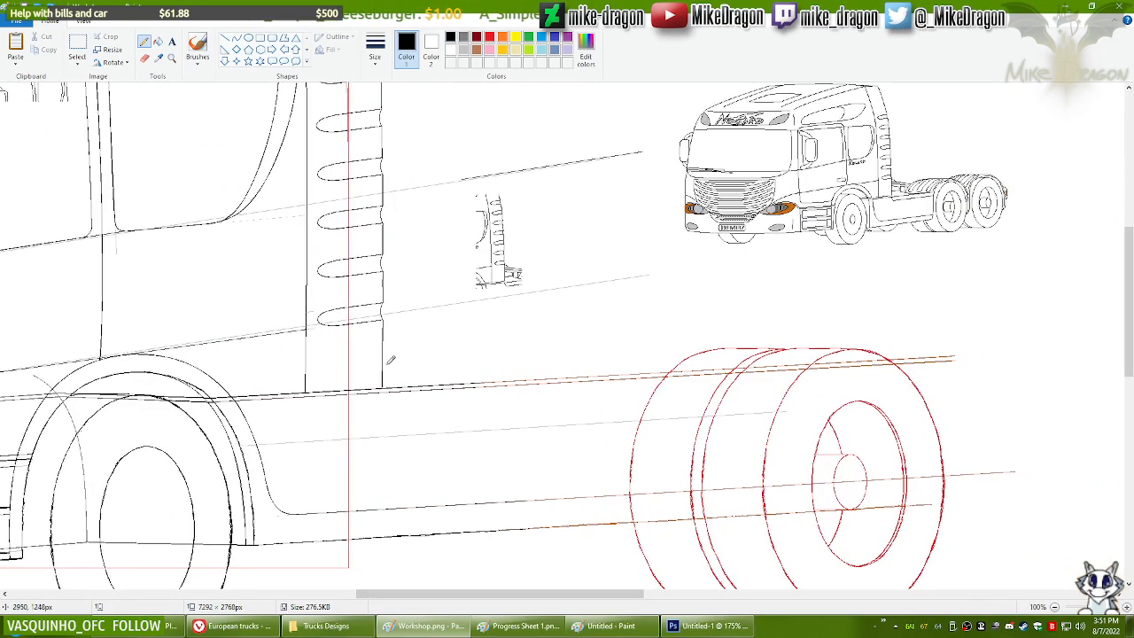
left_click(236, 38)
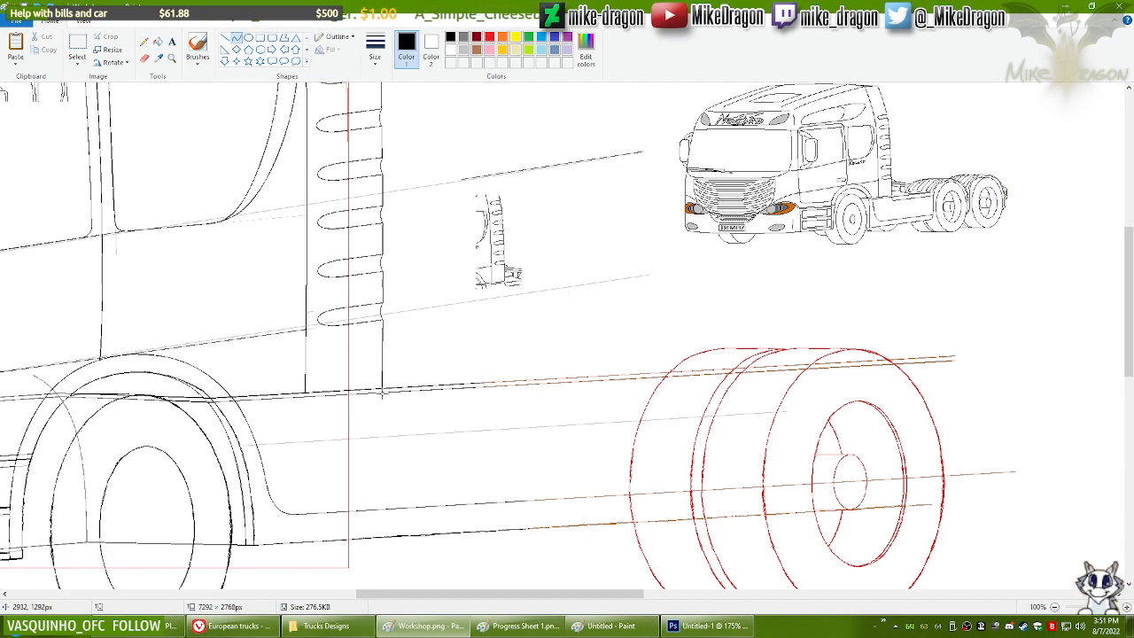
left_click(465, 48)
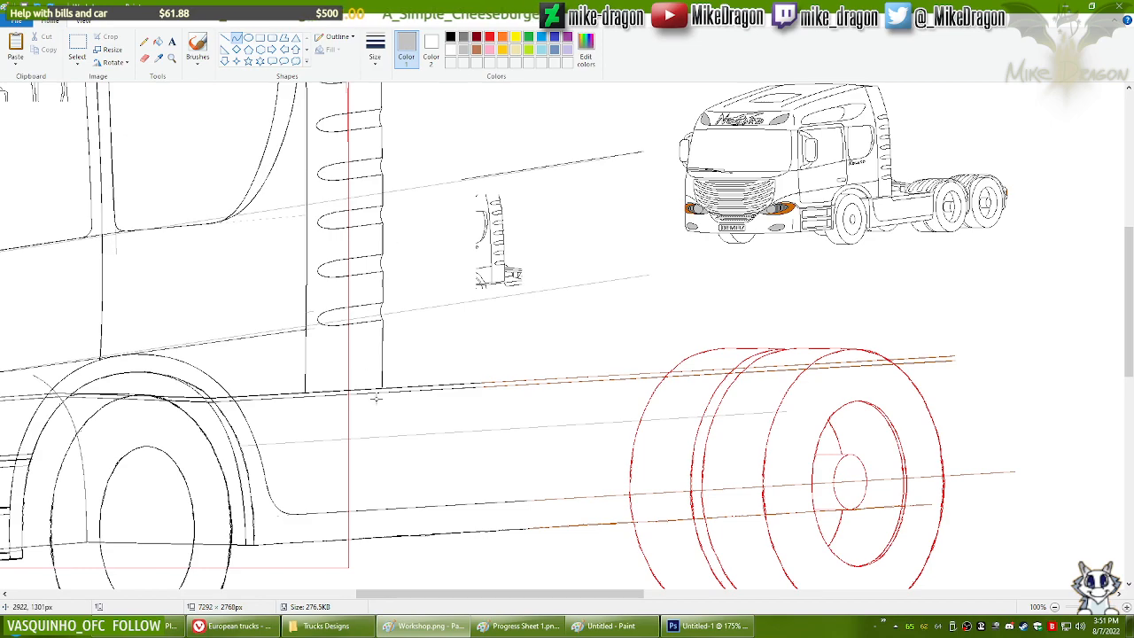
left_click_drag(383, 390, 385, 433)
left_click(77, 49)
key("ctrl+z")
Step: Copy the area around the large cab's lower rear corner and paste it aligned over the same spot
left_click_drag(346, 338, 455, 430)
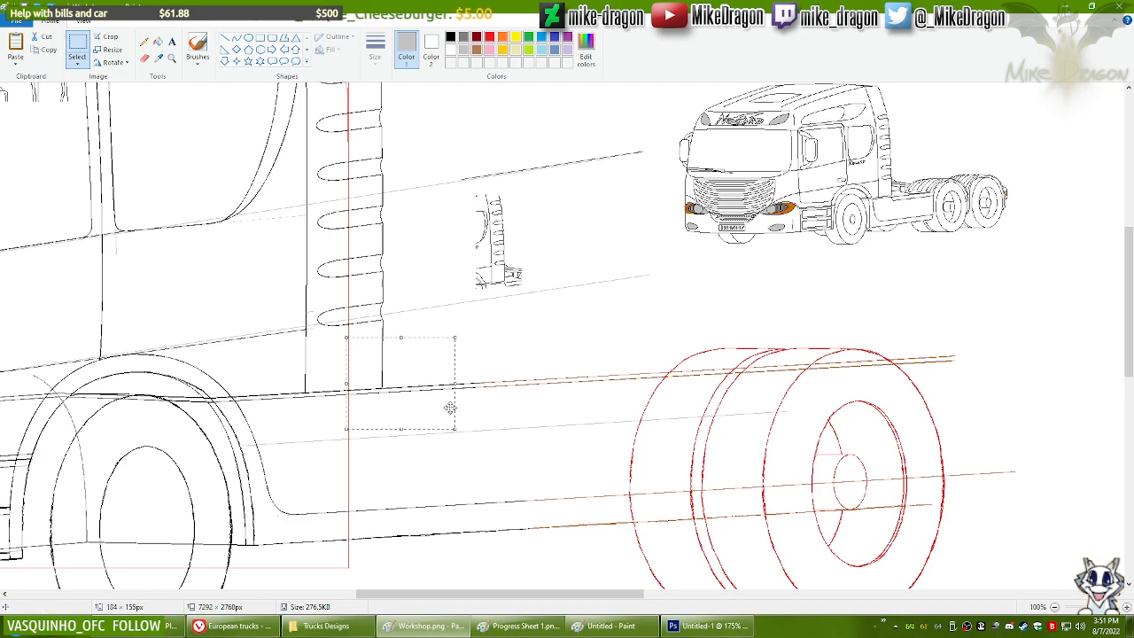
key("ctrl+c")
key("ctrl+v")
left_click_drag(68, 133, 410, 390)
key("Left")
key("Right")
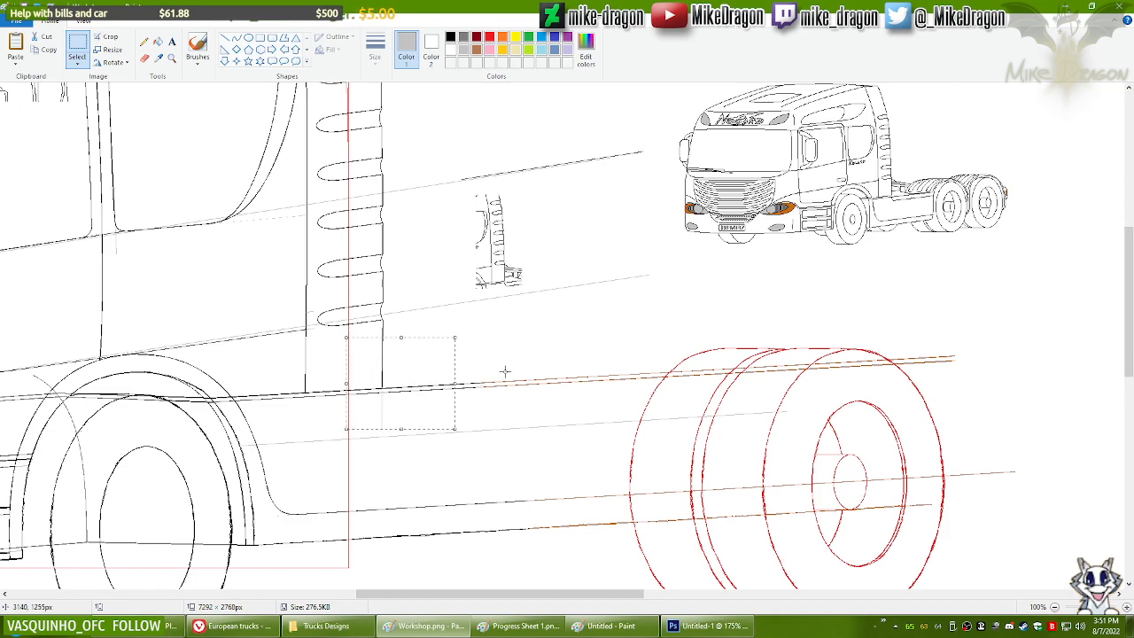
left_click_drag(547, 342, 550, 345)
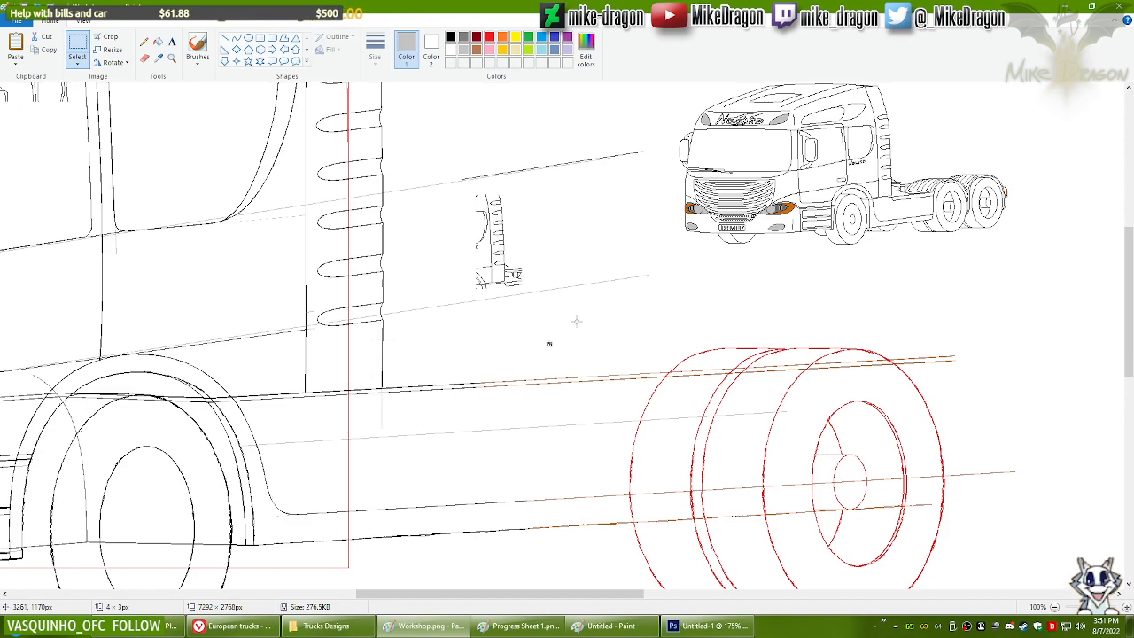
left_click(576, 322)
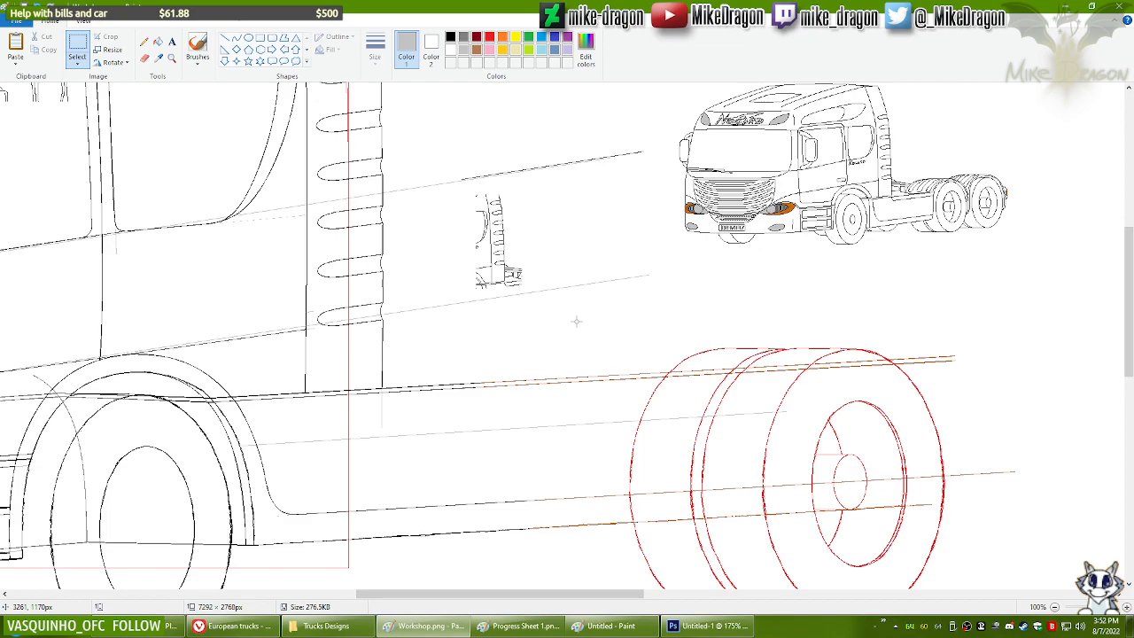
Step: Try drawing a light grey guideline, about 1000 px long, along the large truck's side skirt from the front wheel arch to the rear wheel
left_click(236, 37)
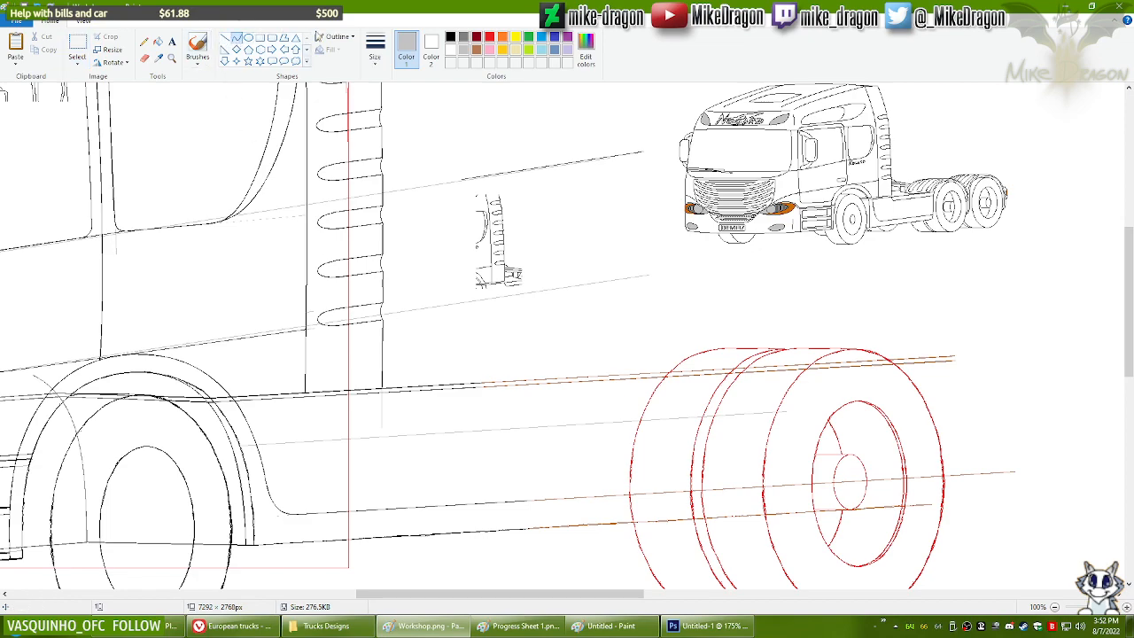
left_click(451, 37)
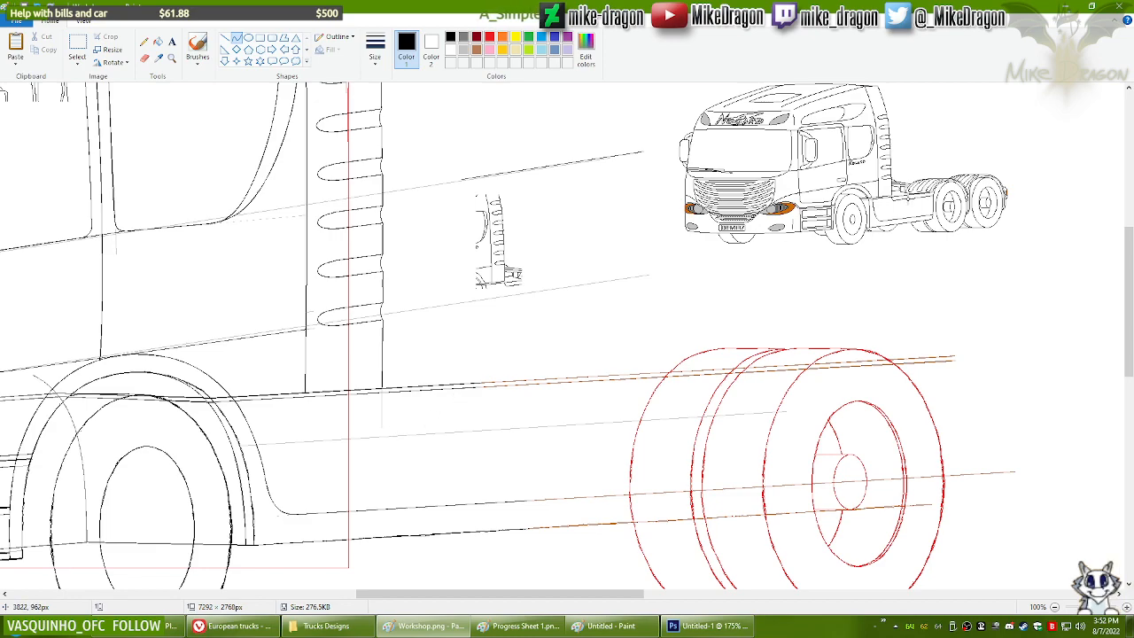
left_click(464, 50)
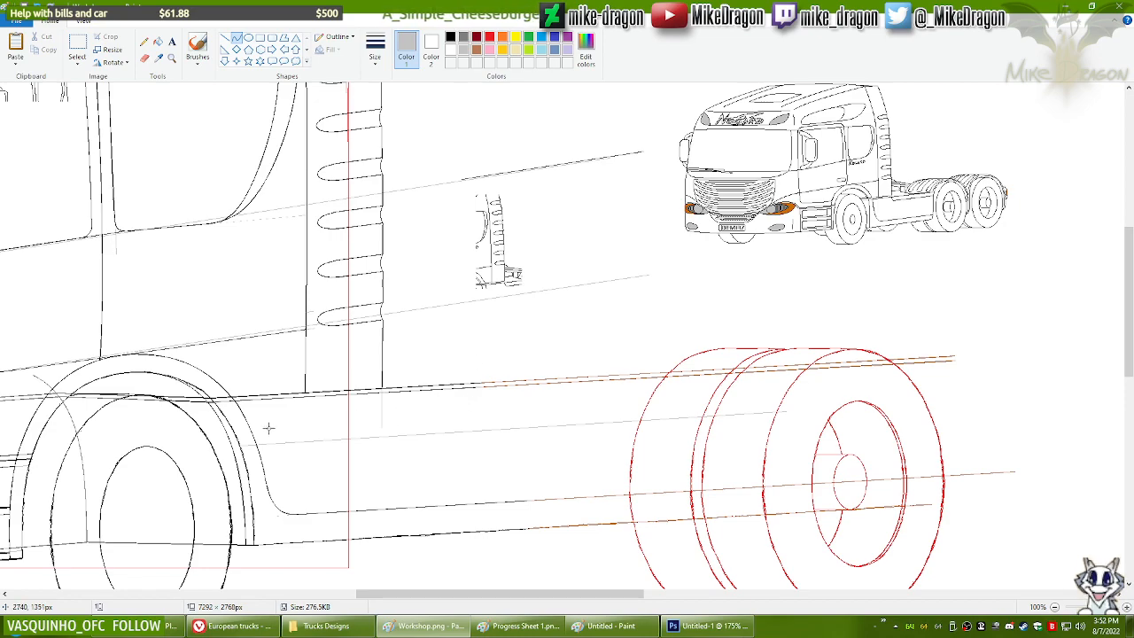
left_click_drag(269, 429, 864, 390)
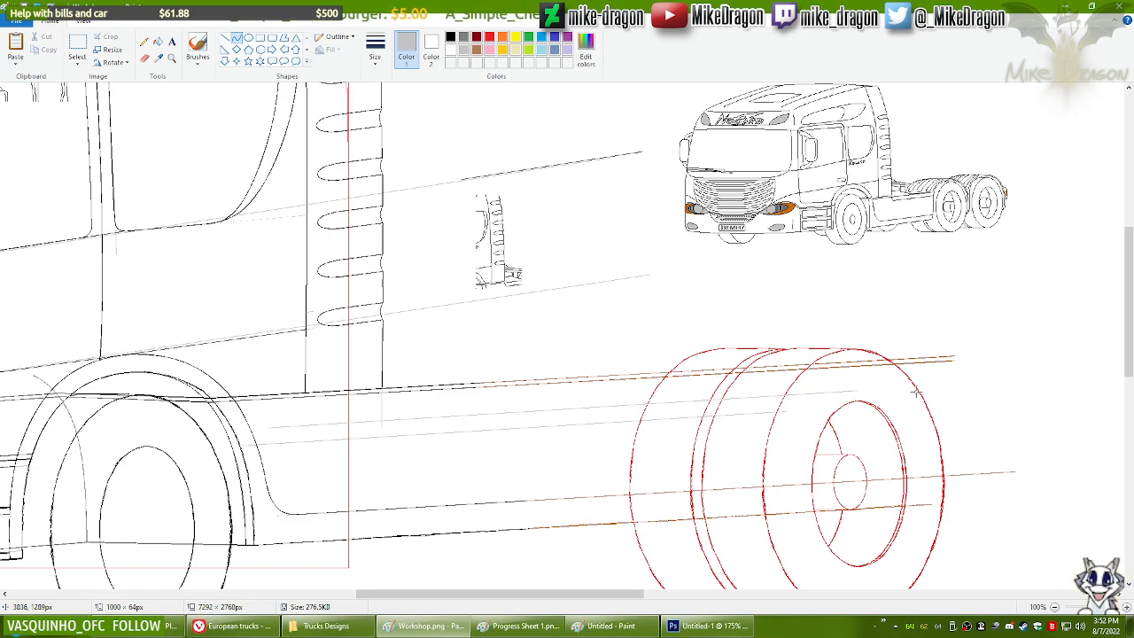
left_click(226, 39)
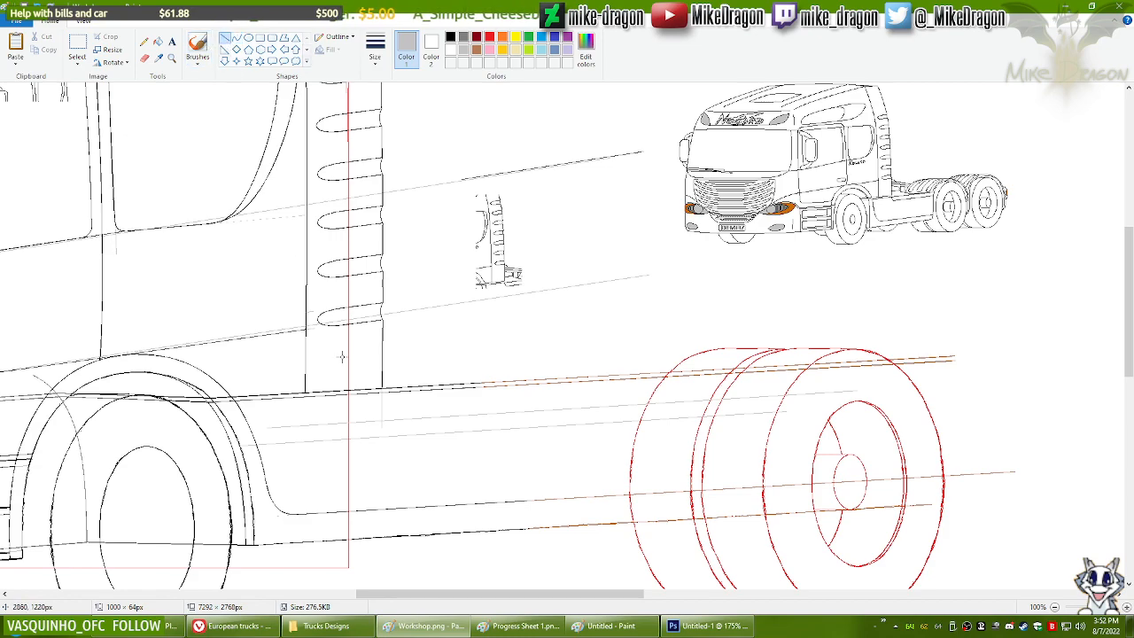
key("ctrl+z")
mouse_move(271, 431)
left_mouse_down()
mouse_move(922, 383)
mouse_move(861, 392)
left_mouse_up()
key("ctrl+z")
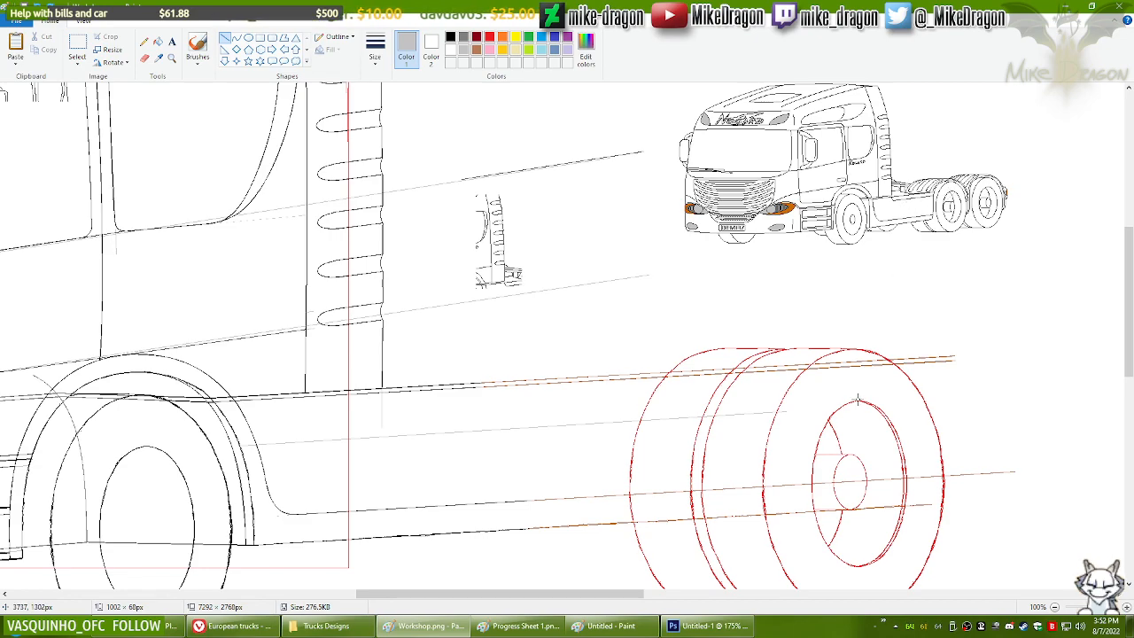
Step: Try a light grey guideline from the top of the rear wheel's rim to the front wheel's rim, and remove it
mouse_move(858, 400)
left_mouse_down()
mouse_move(295, 421)
mouse_move(276, 439)
mouse_move(113, 448)
left_mouse_up()
key("ctrl+z")
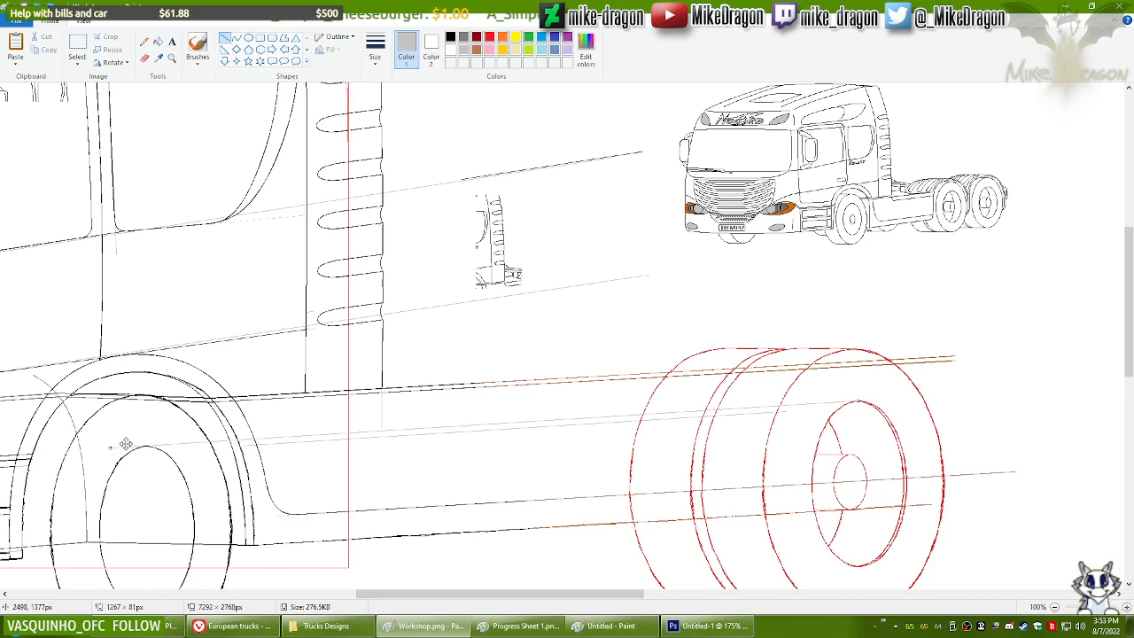
left_click(77, 49)
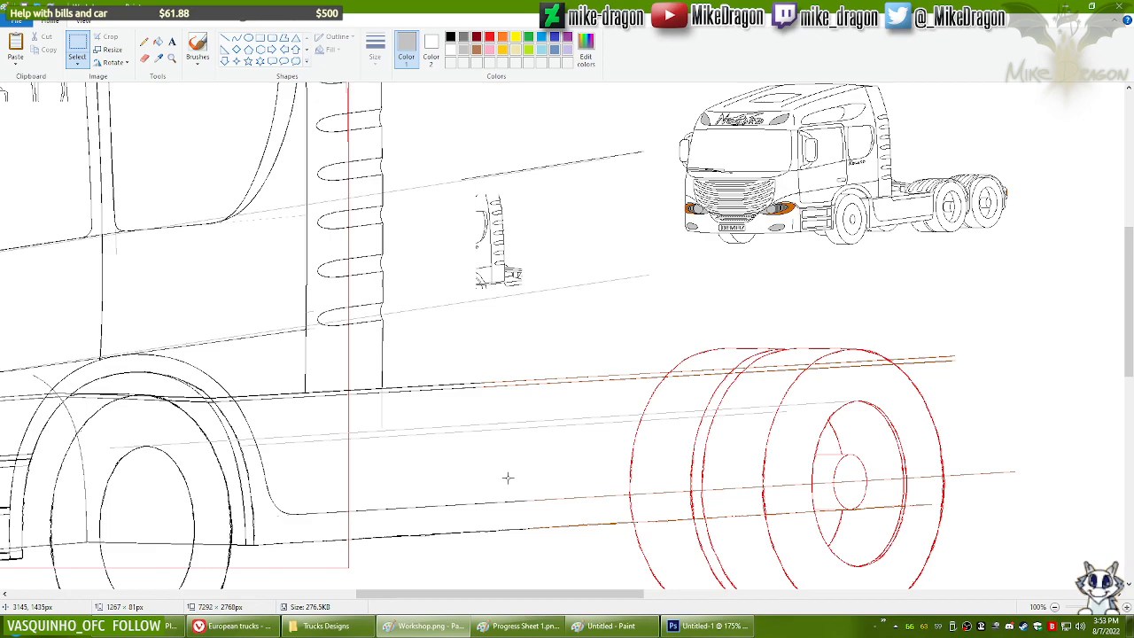
key("Delete")
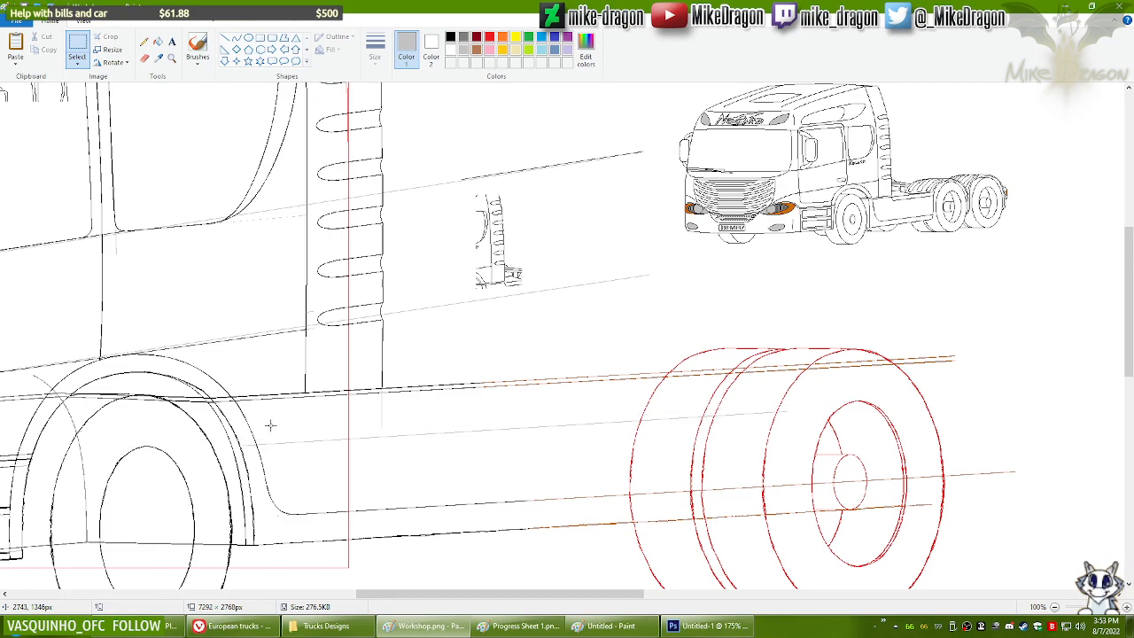
Step: Draw a light grey guideline of about 976 × 59 px above the side skirt's existing one, and nudge it slightly upward
left_click_drag(272, 424, 741, 408)
left_click(226, 39)
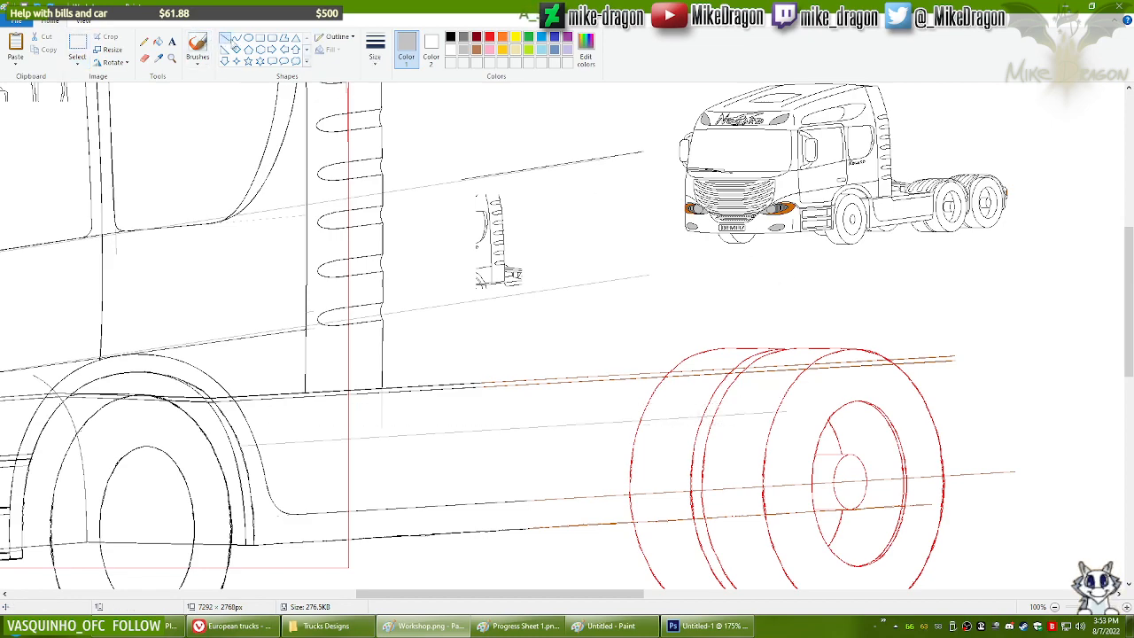
left_click_drag(280, 426, 859, 390)
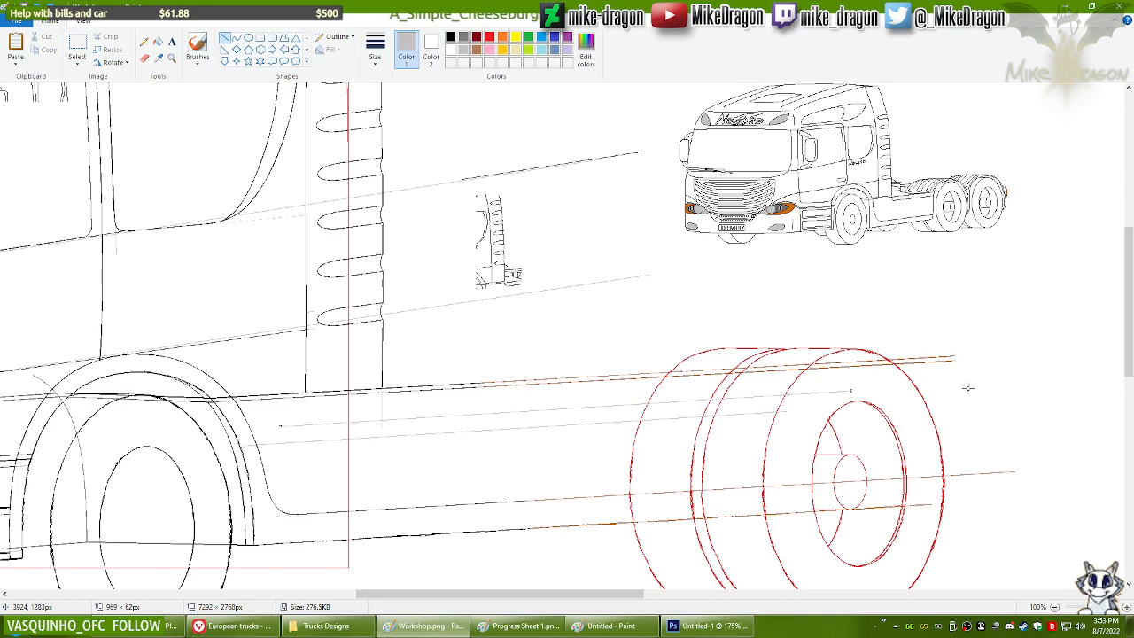
left_click_drag(852, 390, 857, 392)
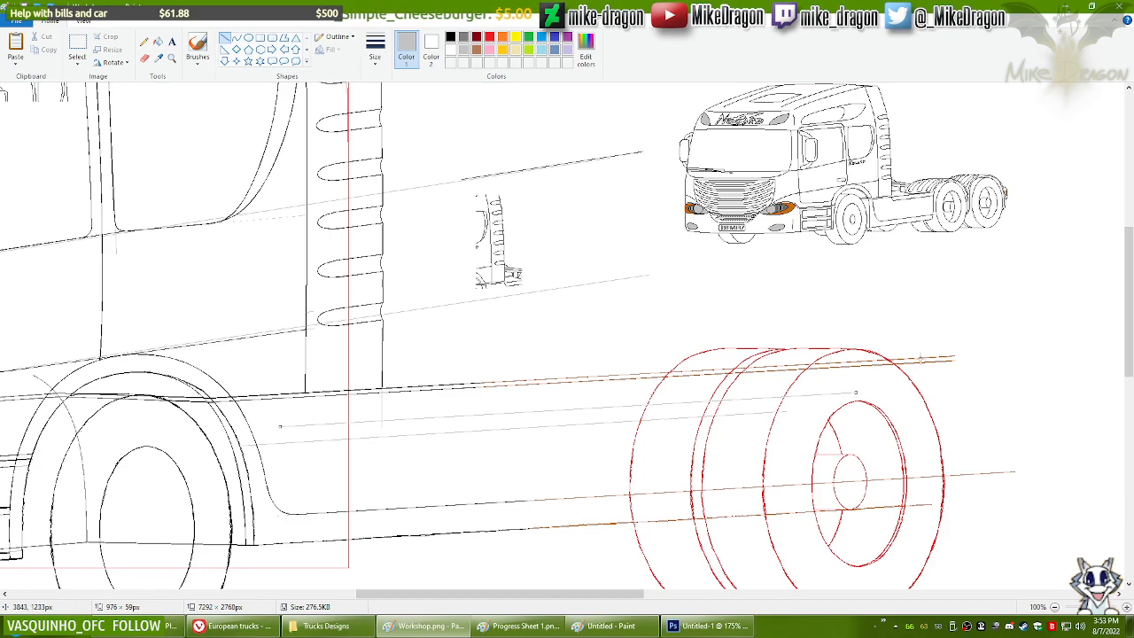
key("Up")
key("Up")
key("Up")
key("Up")
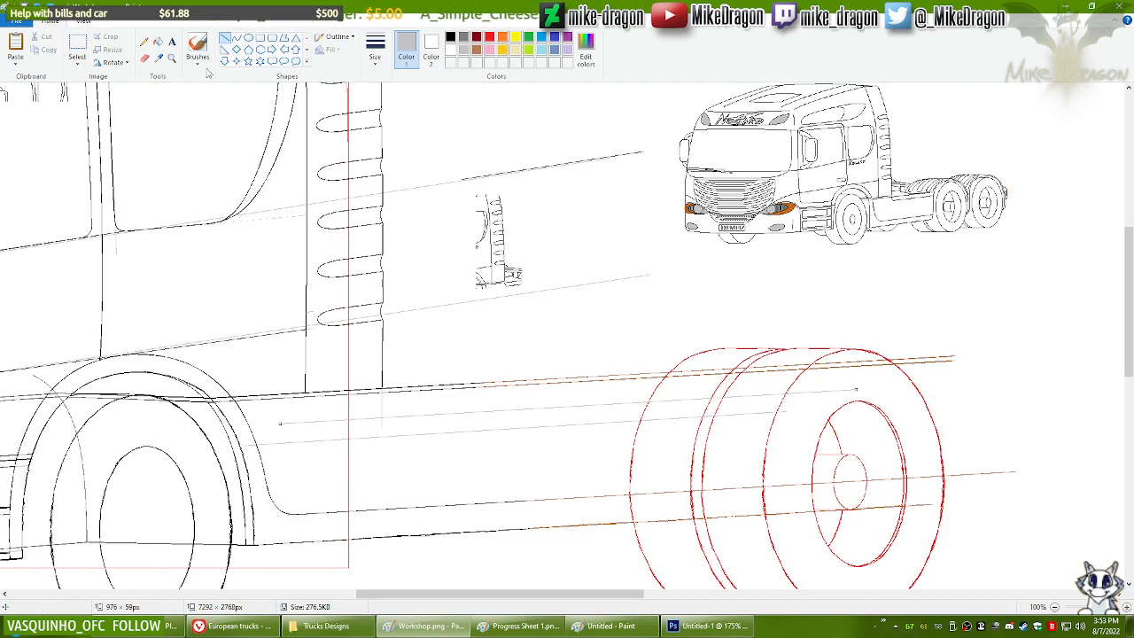
left_click(77, 46)
left_click_drag(127, 148, 1031, 574)
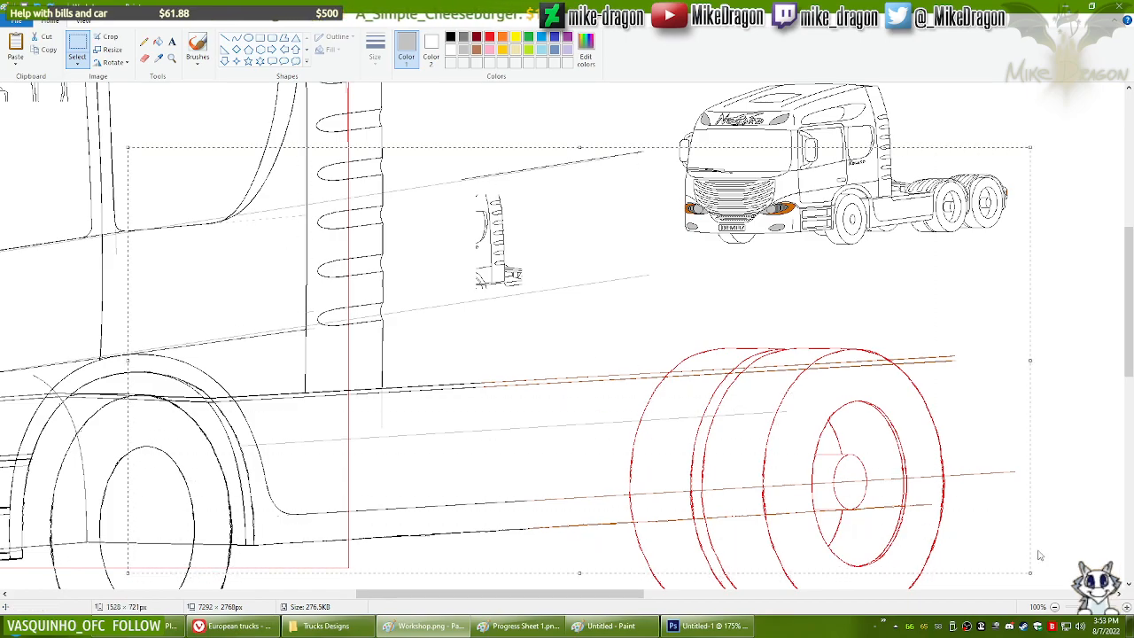
left_click(1039, 552)
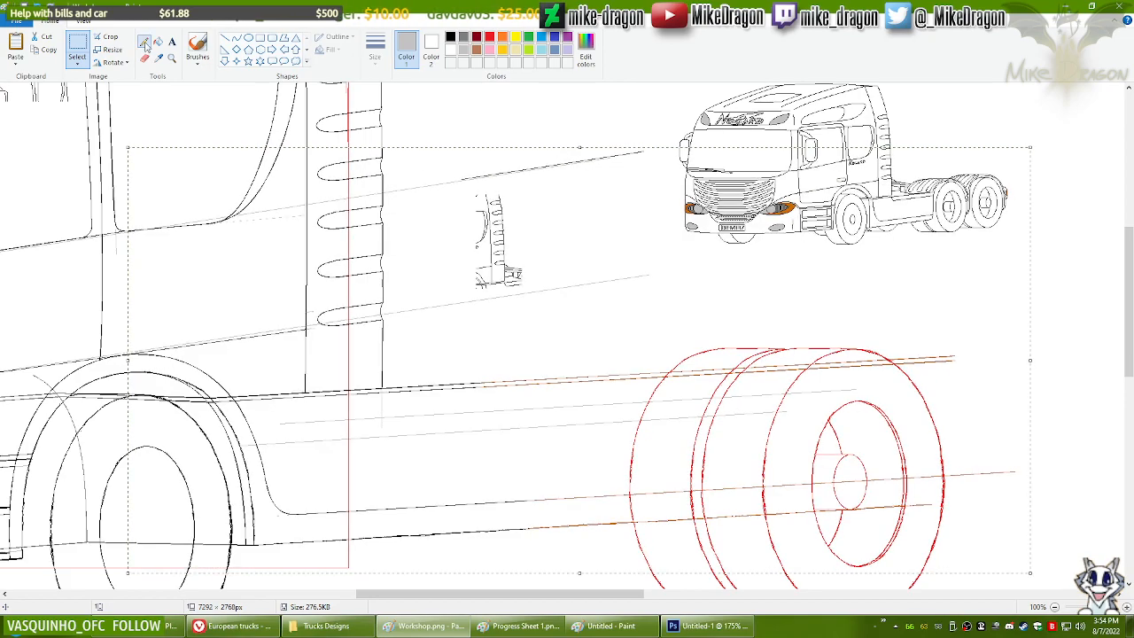
Step: Try a black curve of about 31 × 40 px from beneath the large cab's rear edge down toward the upper grey guideline
left_click(144, 43)
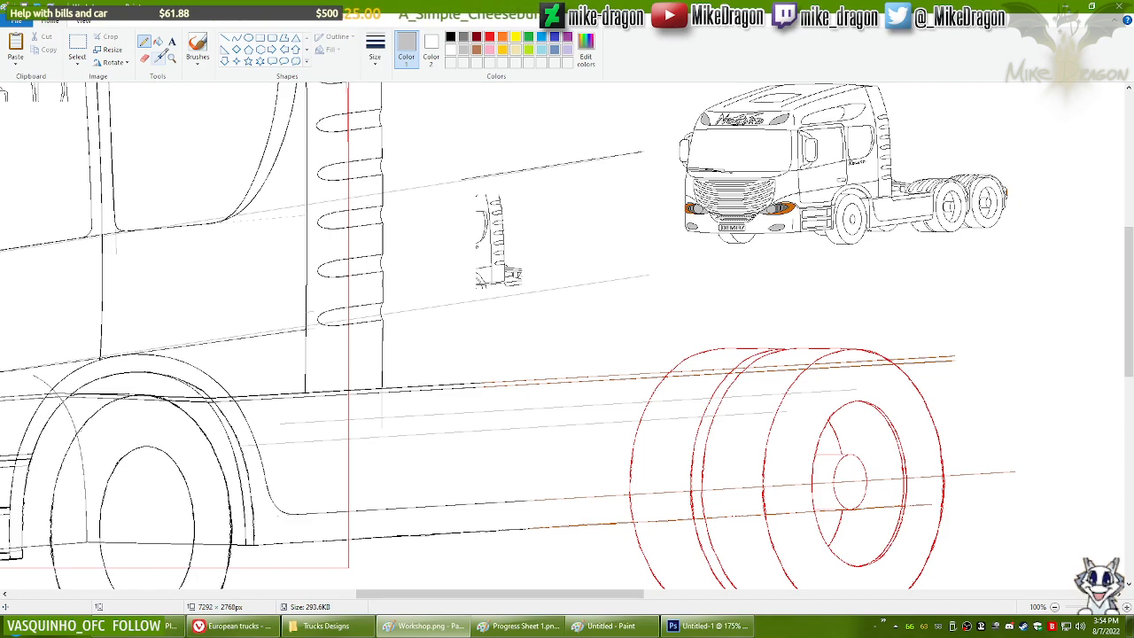
left_click(236, 38)
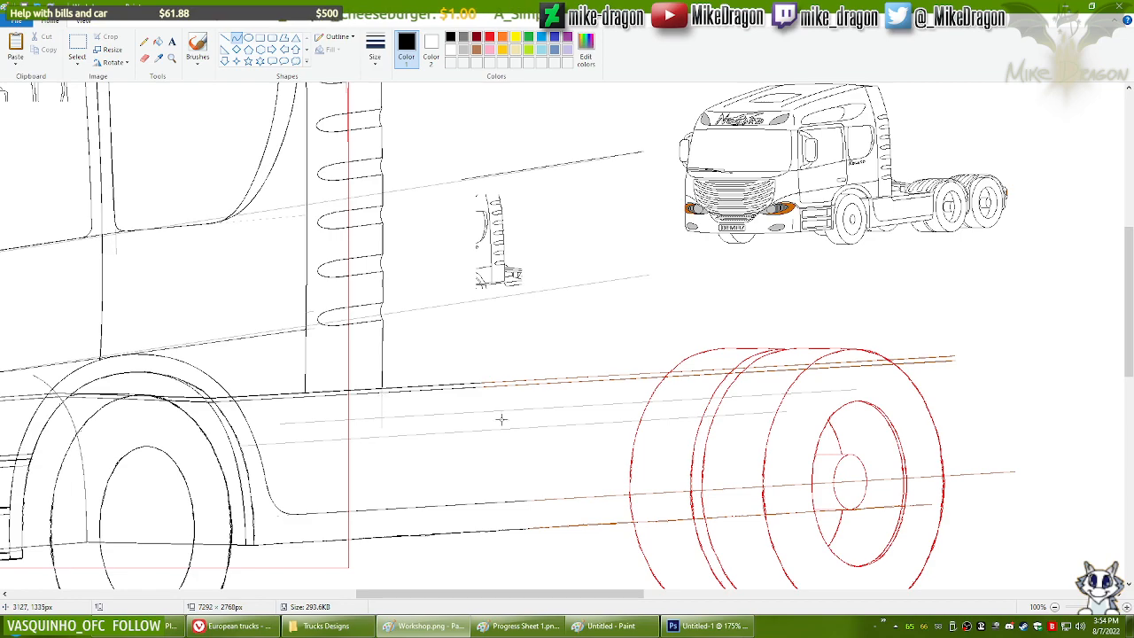
left_click(172, 58)
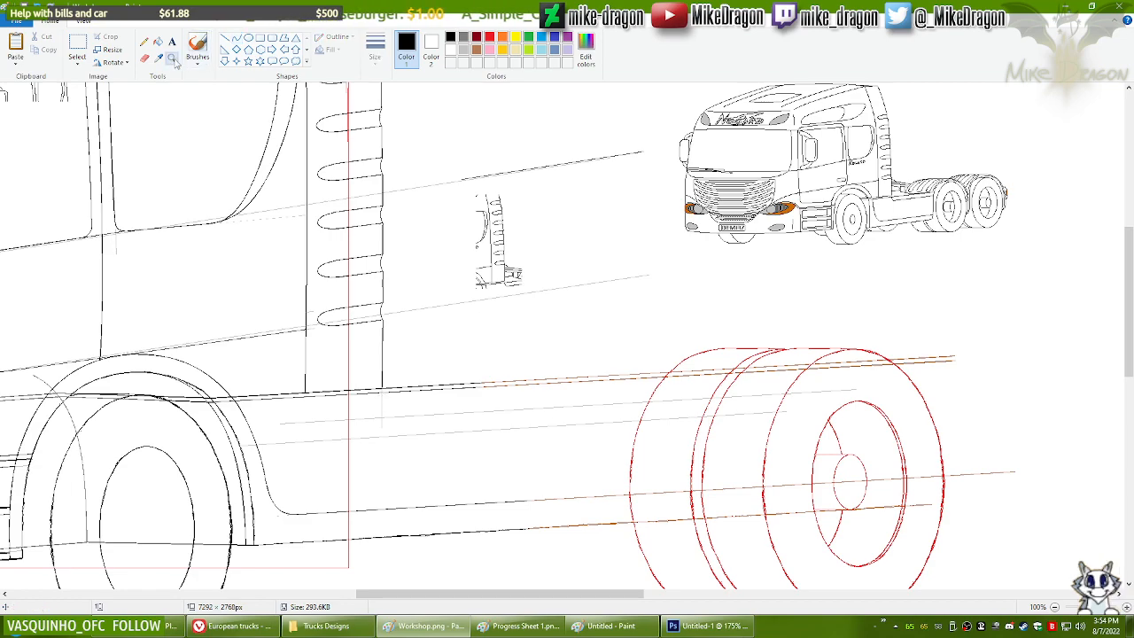
left_click(498, 341)
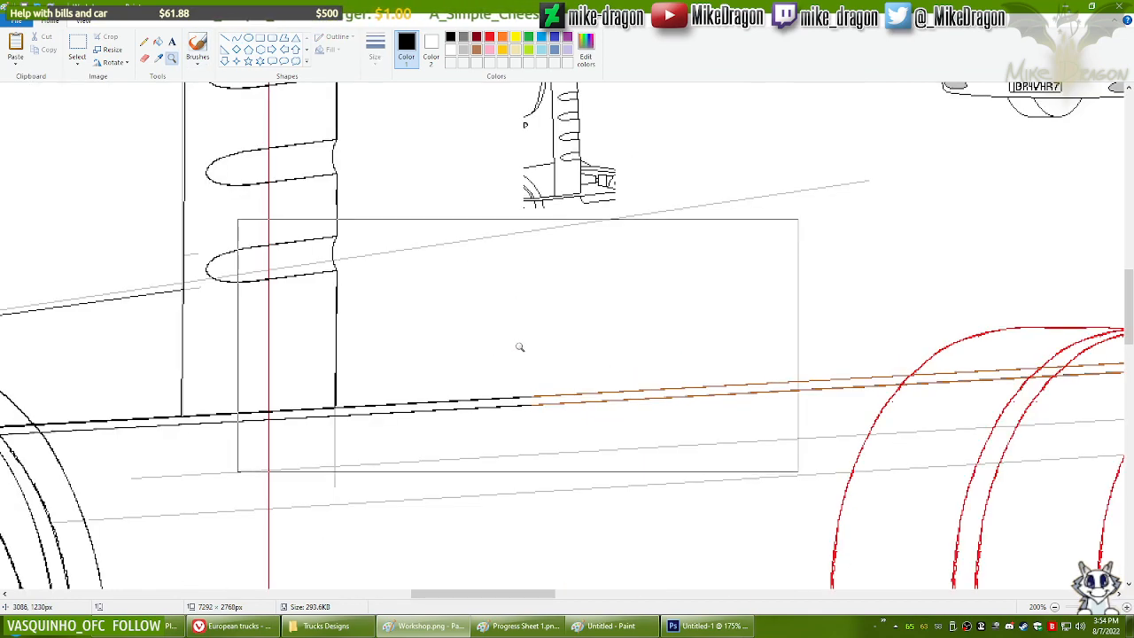
left_click(77, 46)
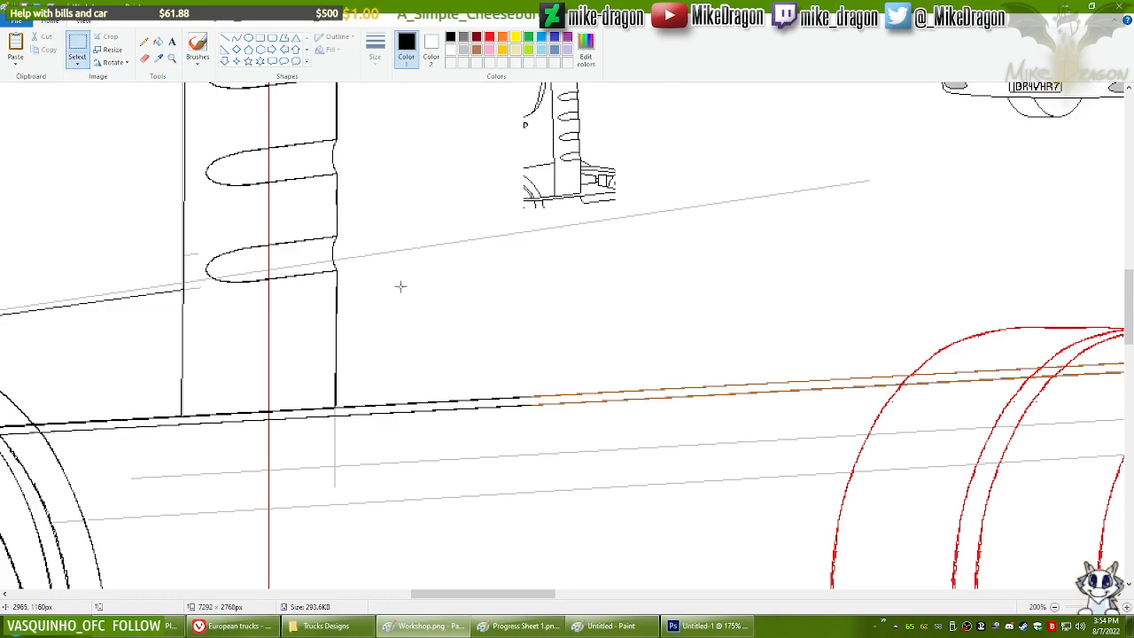
left_click_drag(477, 593, 506, 594)
mouse_move(1130, 324)
left_mouse_down()
mouse_move(1130, 312)
mouse_move(1132, 327)
left_mouse_up()
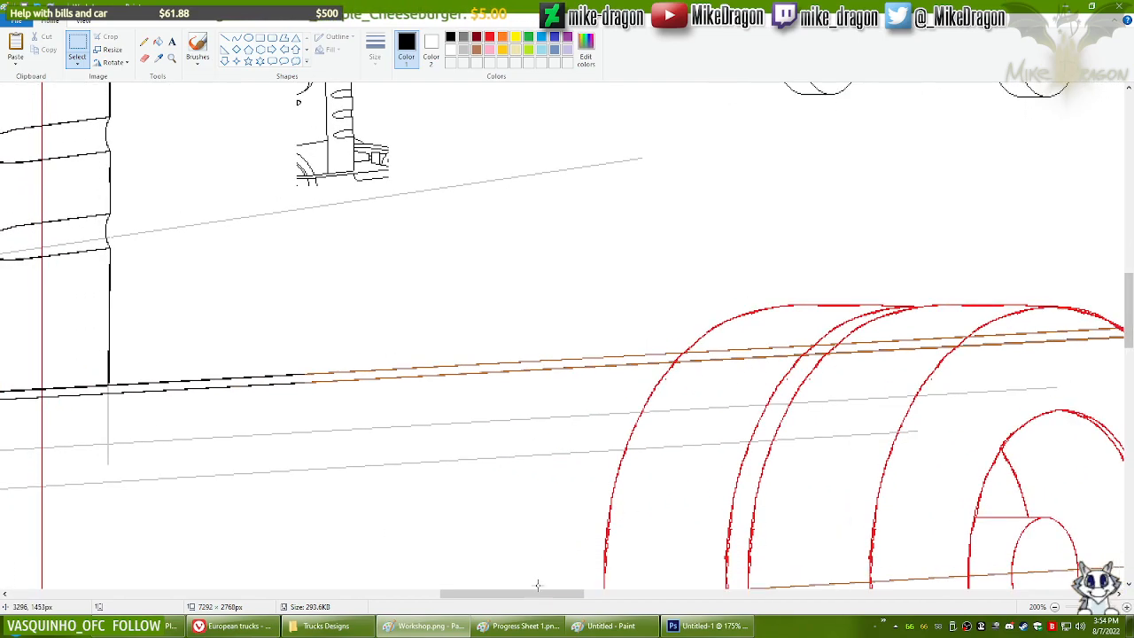
left_click_drag(536, 594, 517, 593)
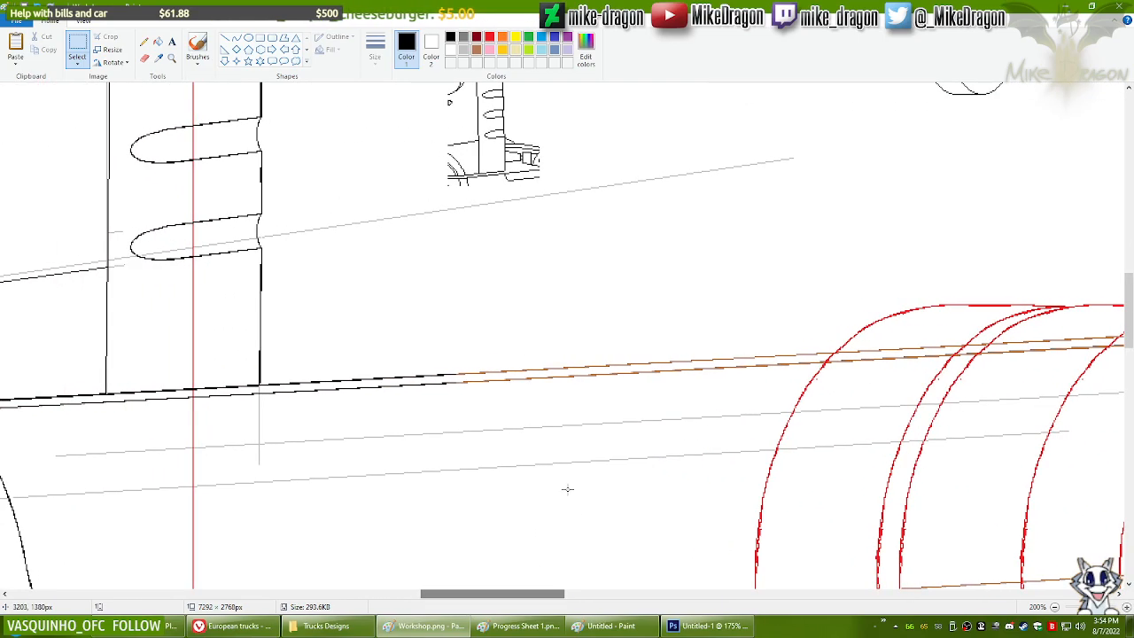
left_click_drag(259, 391, 273, 426)
left_click(236, 37)
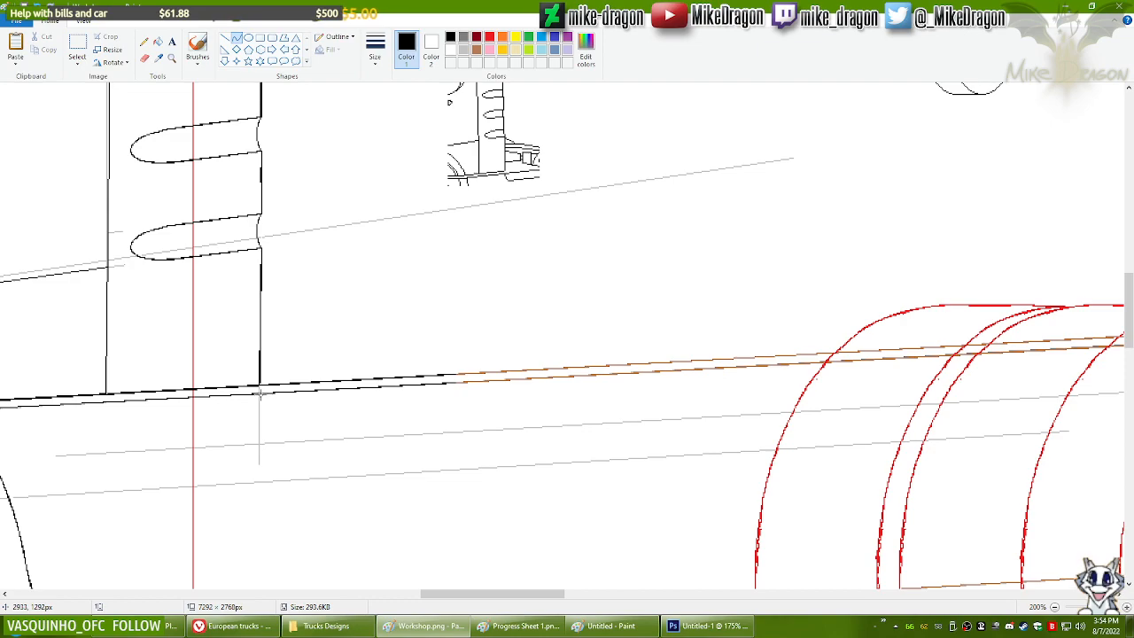
left_click_drag(259, 398, 294, 440)
key("ctrl+z")
Step: Copy the small reference truck's side skirt area, about 107 × 53 px, and place it between the large truck's cab and rear wheel
scroll(273, 408, "down", 1)
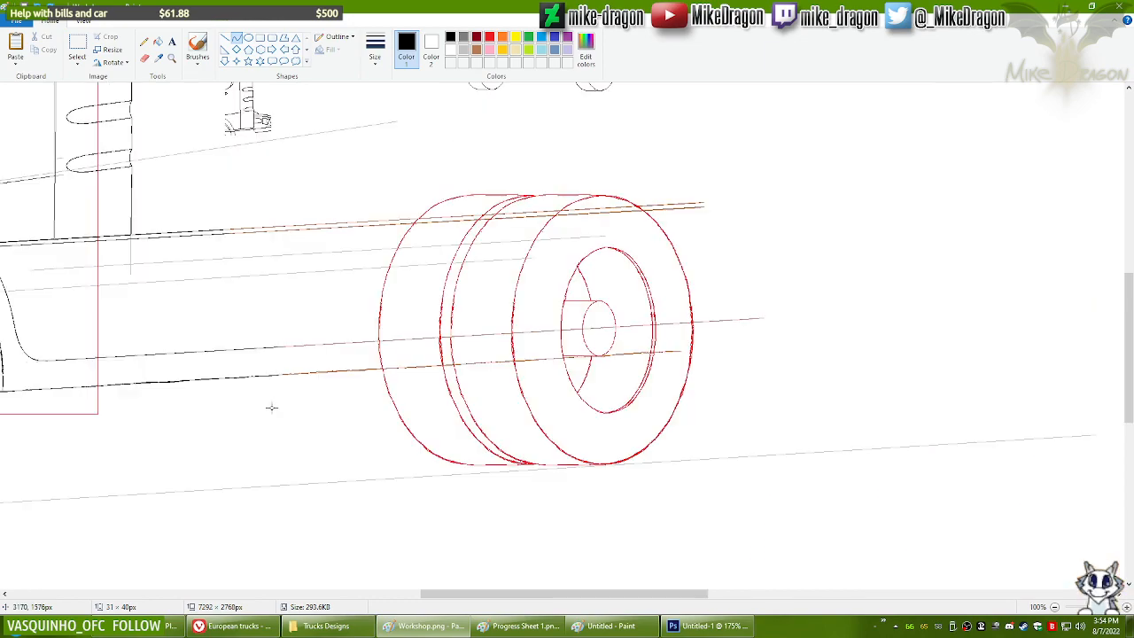
left_click_drag(1131, 404, 1131, 376)
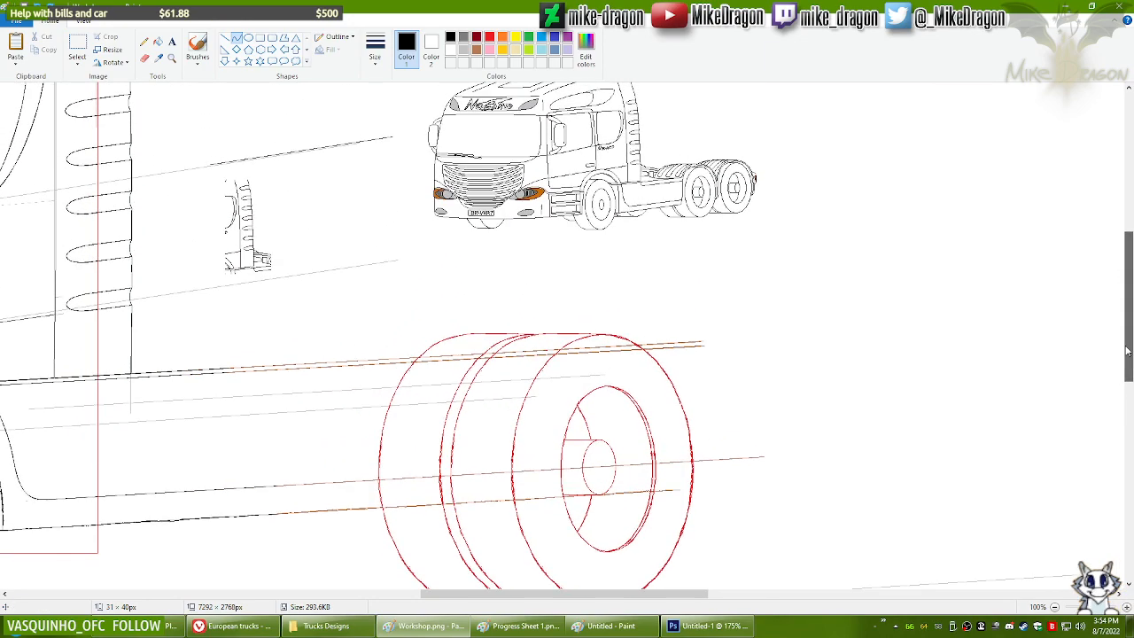
left_click(78, 44)
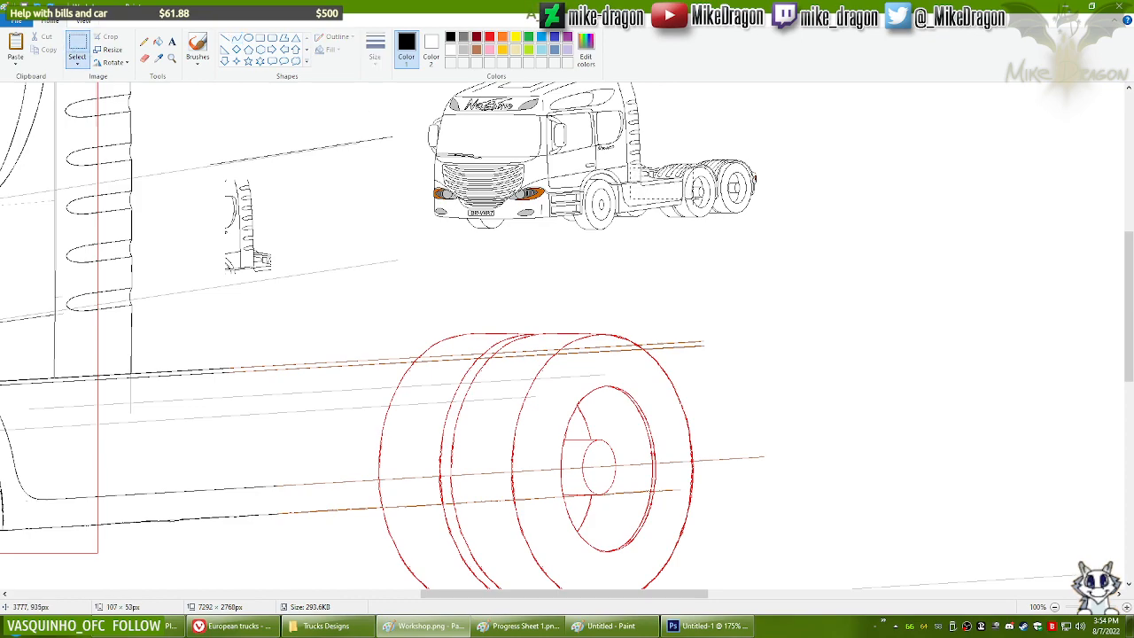
left_click(16, 49)
left_click_drag(43, 103, 246, 341)
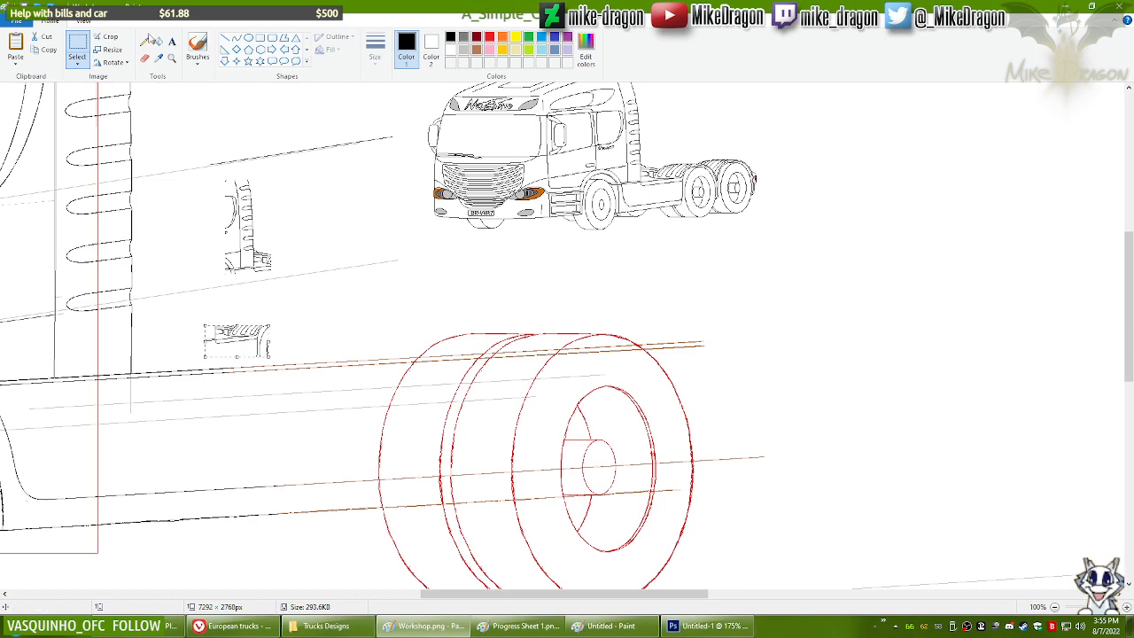
Step: Draw a rounded black corner curve from beneath the large cab's rear edge down to the upper grey guideline
left_click(173, 58)
left_click(216, 329)
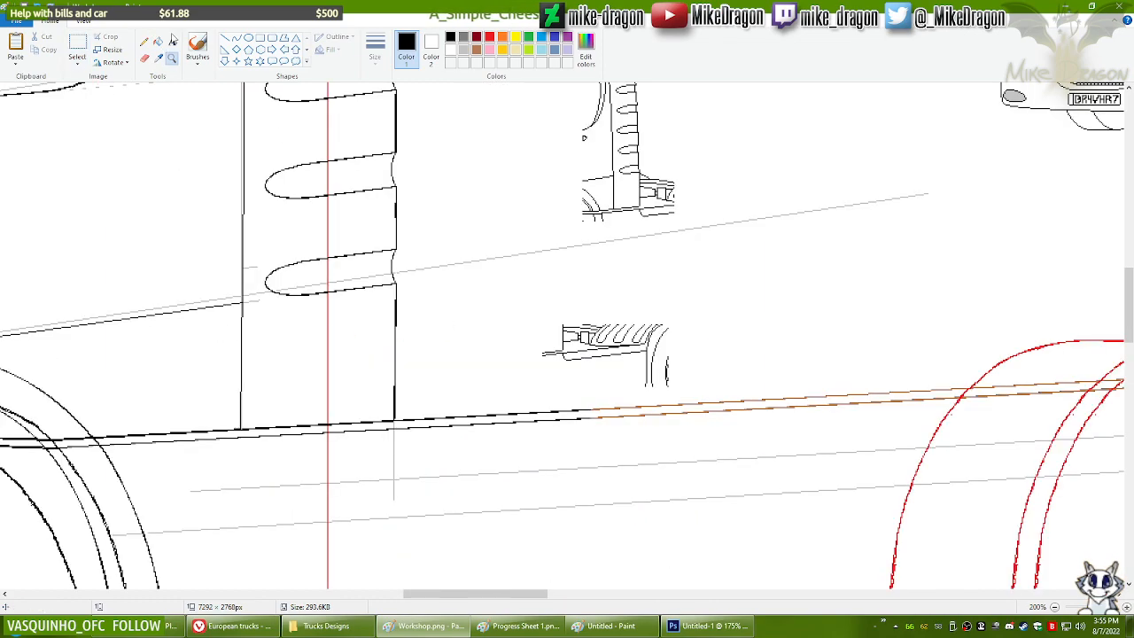
left_click(237, 38)
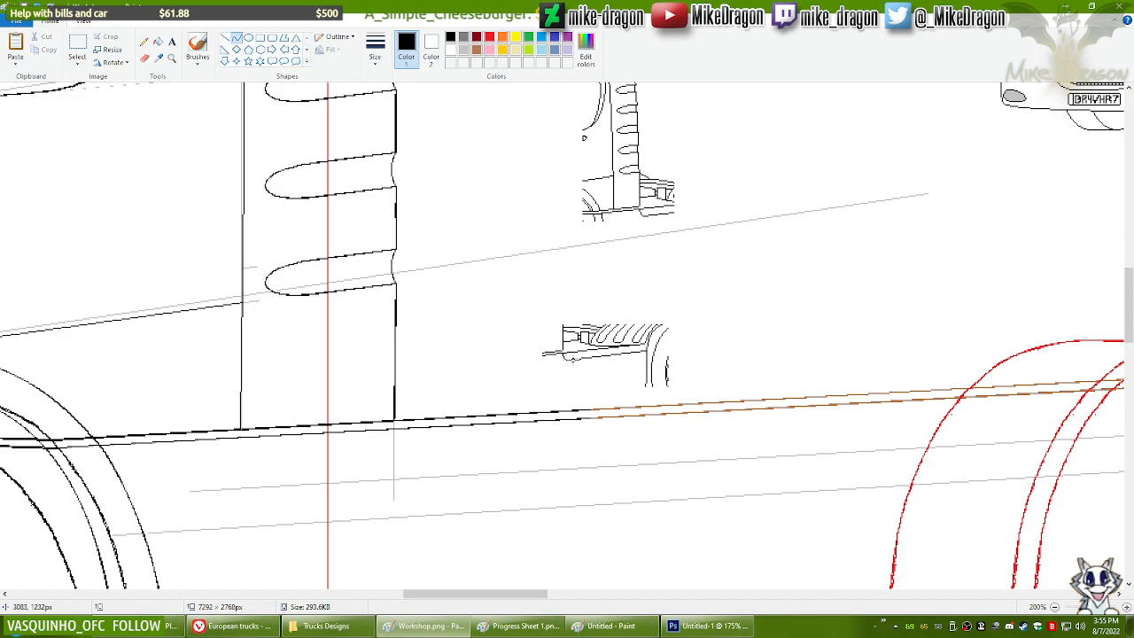
left_click_drag(1130, 324, 1131, 347)
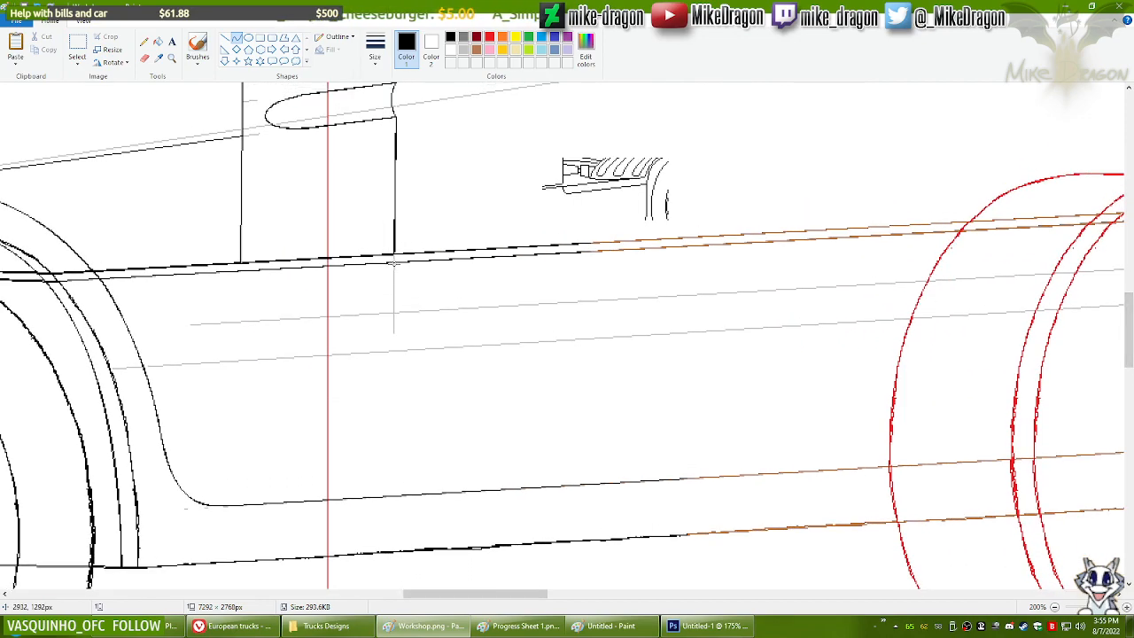
left_click_drag(394, 260, 430, 310)
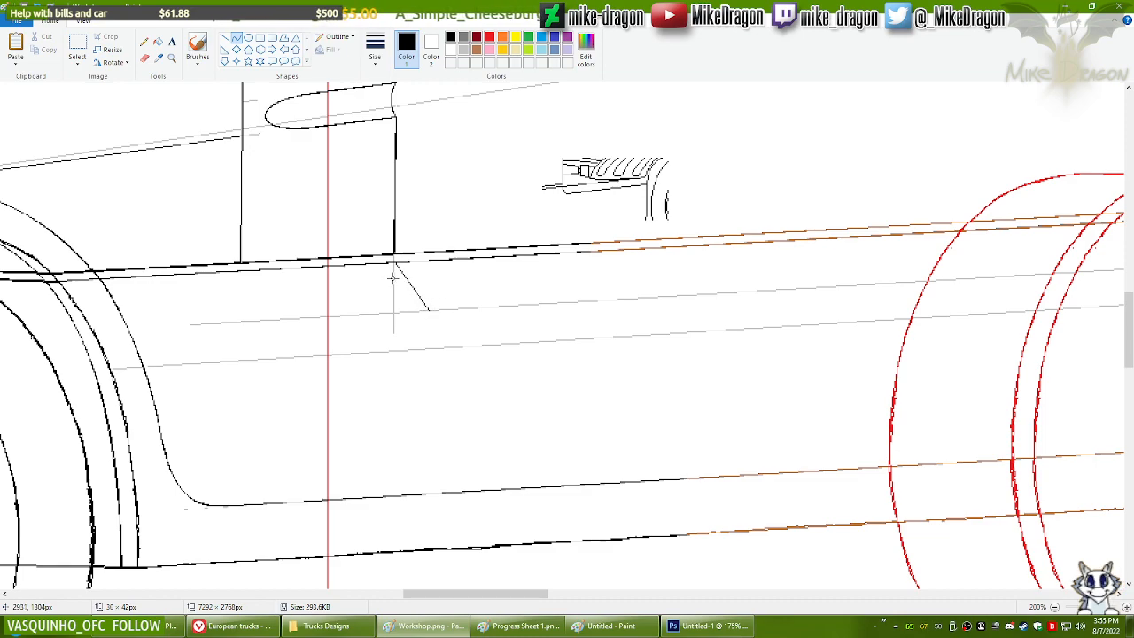
key("ctrl+z")
mouse_move(393, 261)
left_mouse_down()
mouse_move(425, 311)
mouse_move(394, 285)
mouse_move(401, 312)
left_mouse_up()
key("ctrl+z")
left_click(462, 286)
Step: Draw a straight black line of about 676 × 41 px along the upper grey guideline, from the rounded corner into the rear wheel
left_click(225, 38)
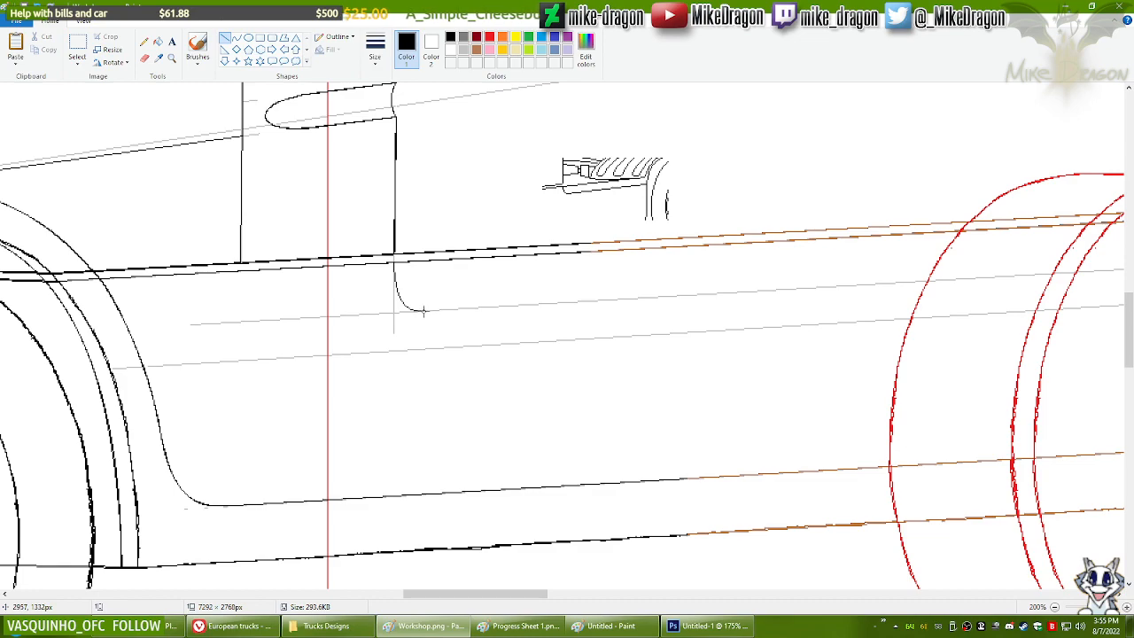
left_click_drag(421, 310, 1097, 273)
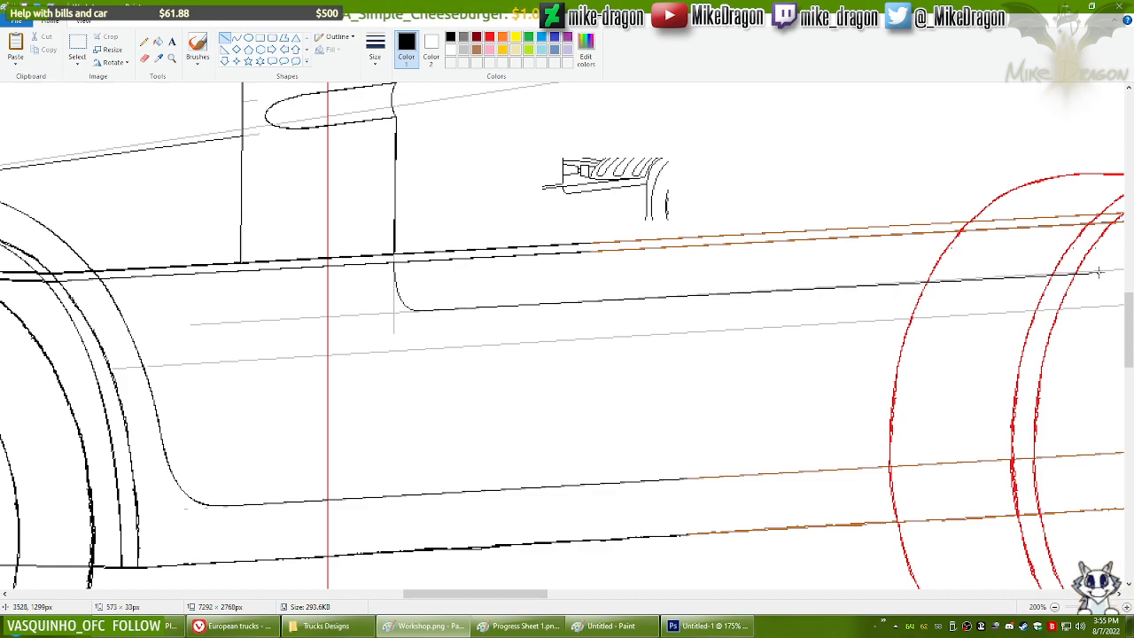
key("ctrl+z")
left_click_drag(528, 595, 580, 596)
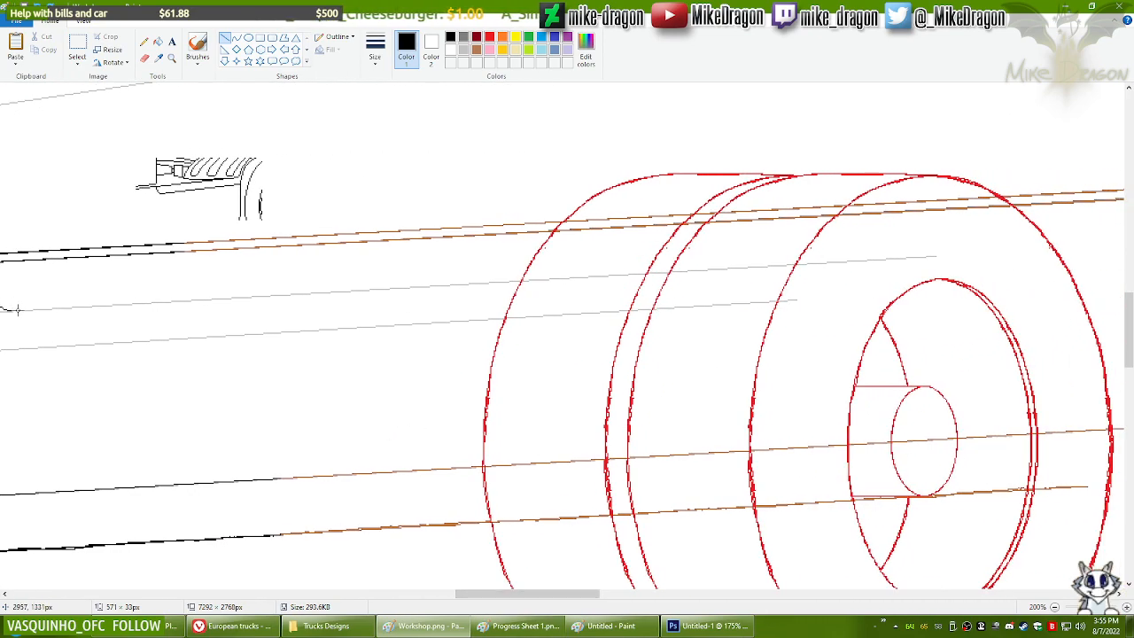
left_click_drag(16, 311, 813, 263)
key("ctrl+z")
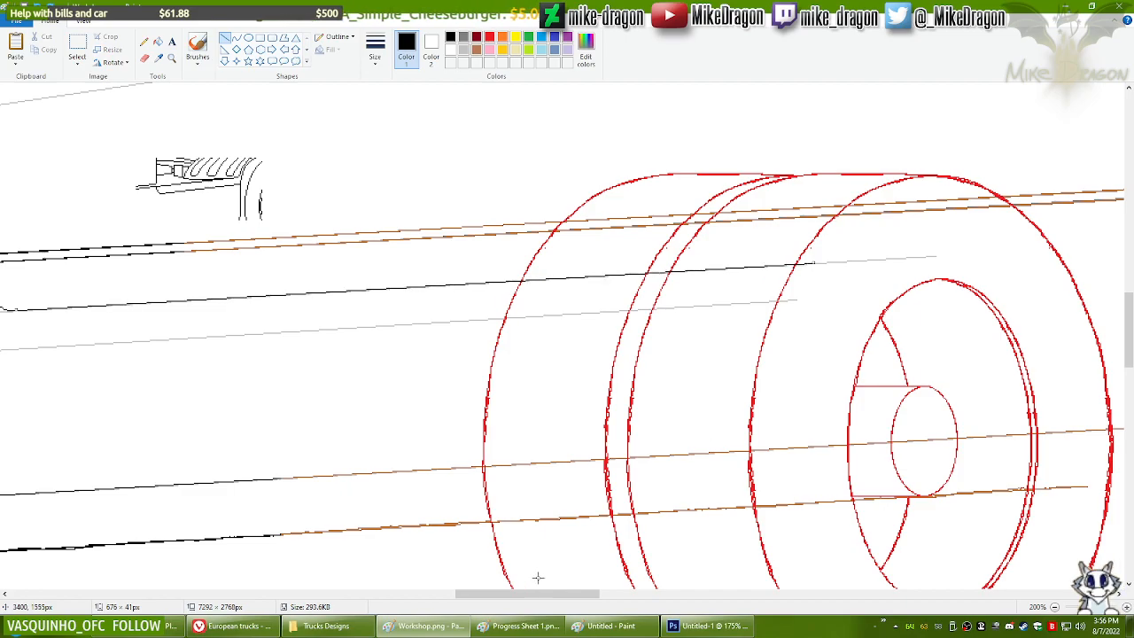
Step: Examine the side skirt's rounded corner and rear wheel on the large truck against the small reference truck
left_click_drag(544, 596, 517, 595)
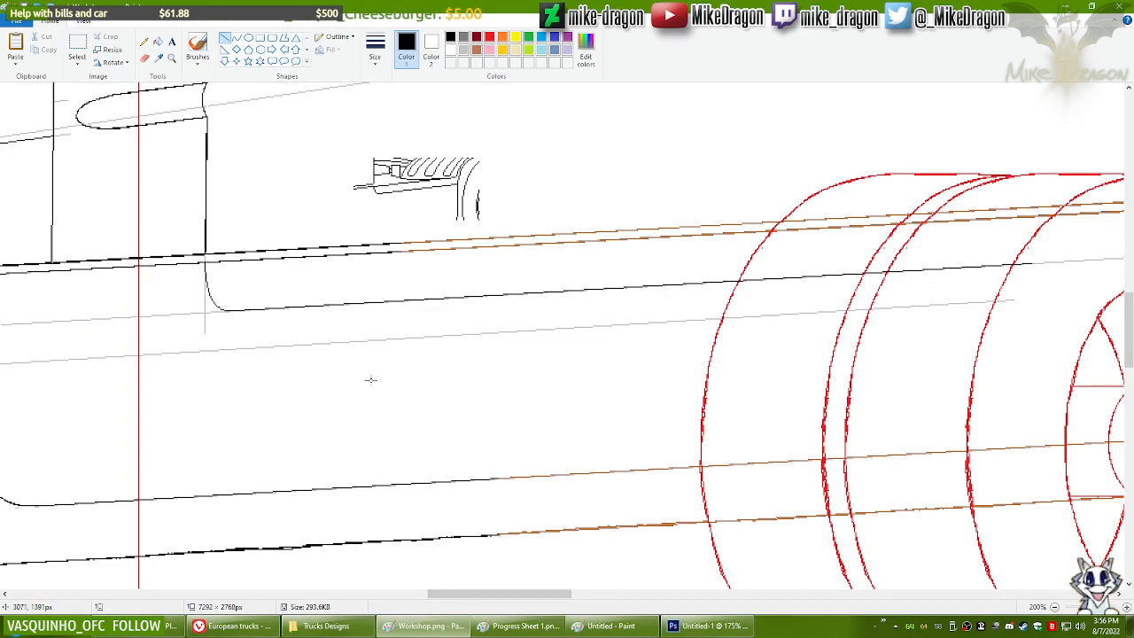
left_click_drag(494, 583, 462, 582)
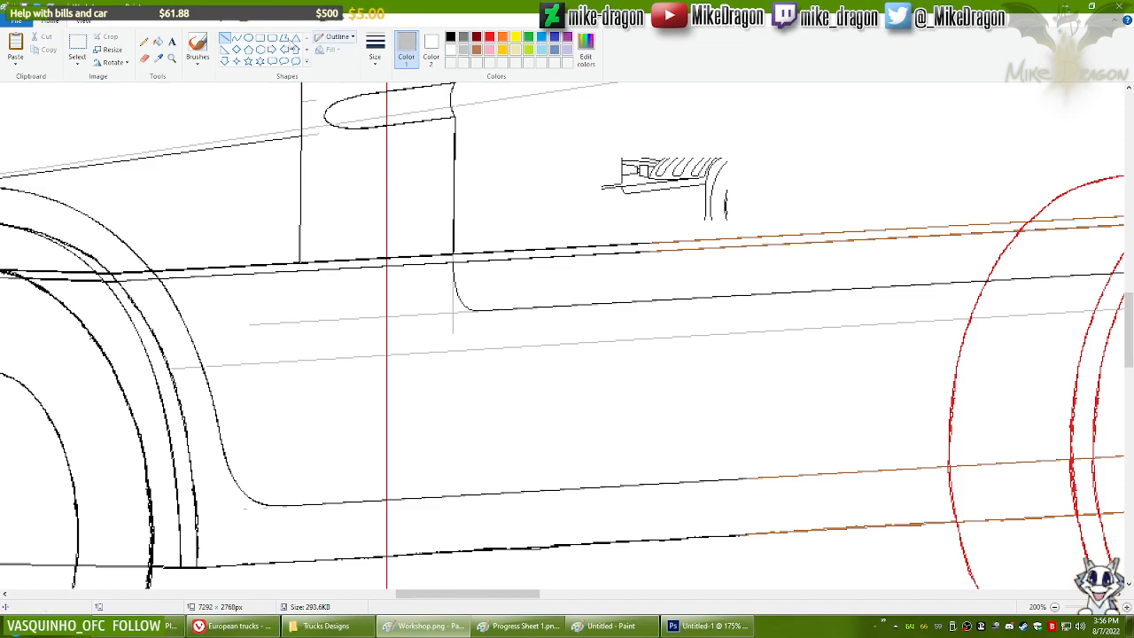
left_click(144, 58)
mouse_move(354, 297)
left_mouse_down()
mouse_move(332, 328)
mouse_move(280, 307)
mouse_move(395, 300)
mouse_move(448, 311)
mouse_move(481, 349)
mouse_move(282, 351)
mouse_move(233, 336)
mouse_move(140, 377)
mouse_move(940, 317)
mouse_move(933, 293)
mouse_move(1059, 294)
left_mouse_up()
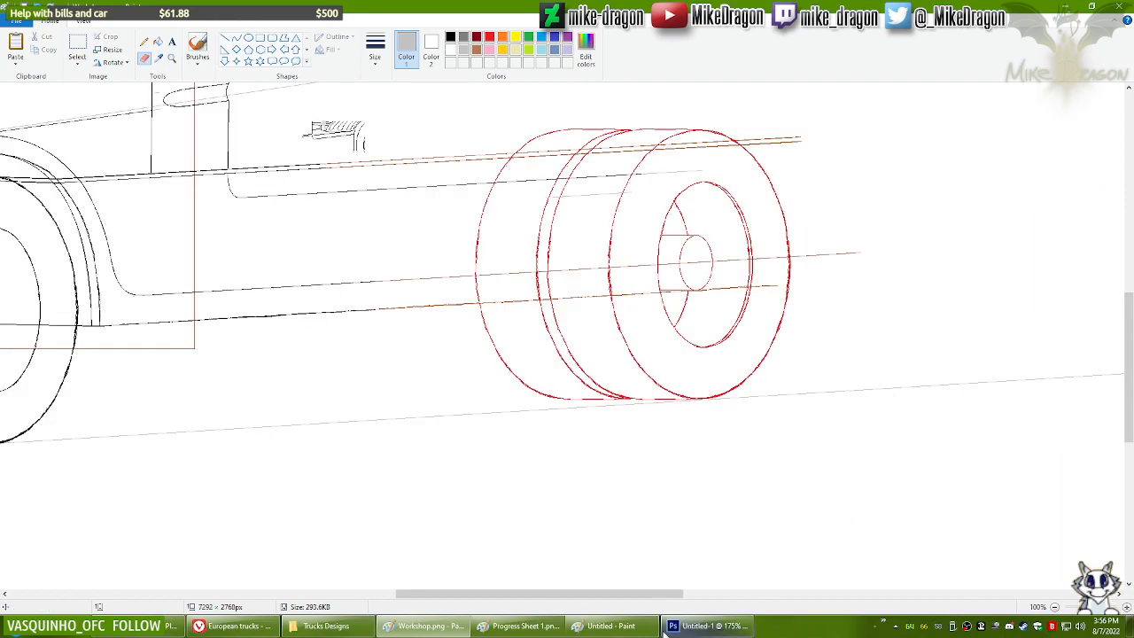
left_click_drag(638, 596, 533, 596)
scroll(546, 386, "down", 1)
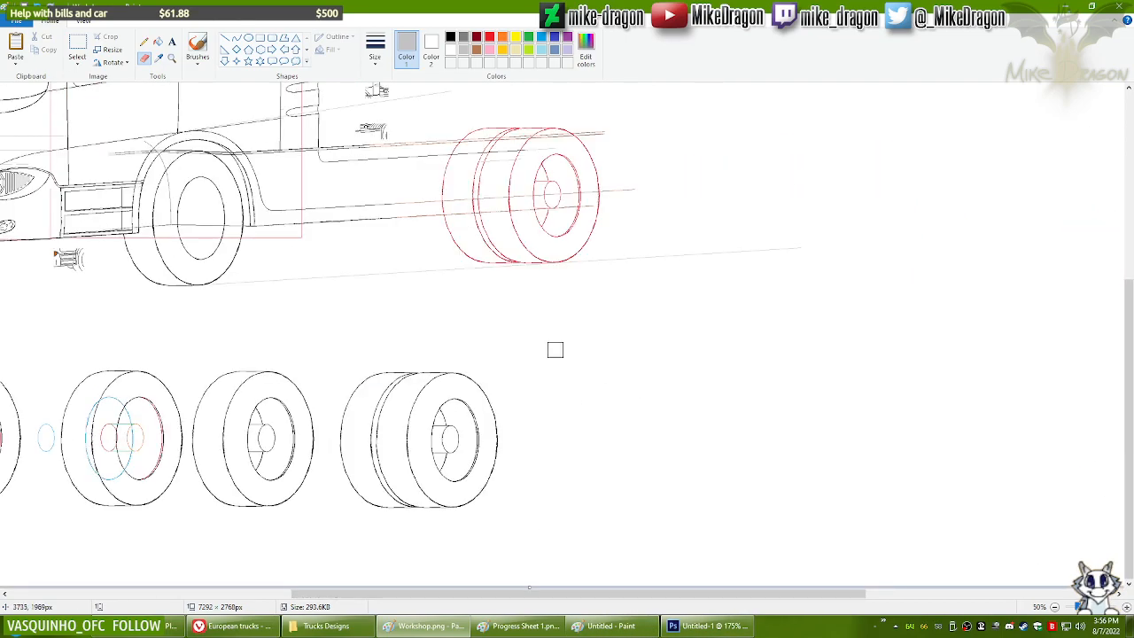
scroll(555, 349, "up", 2)
left_click_drag(460, 598, 377, 598)
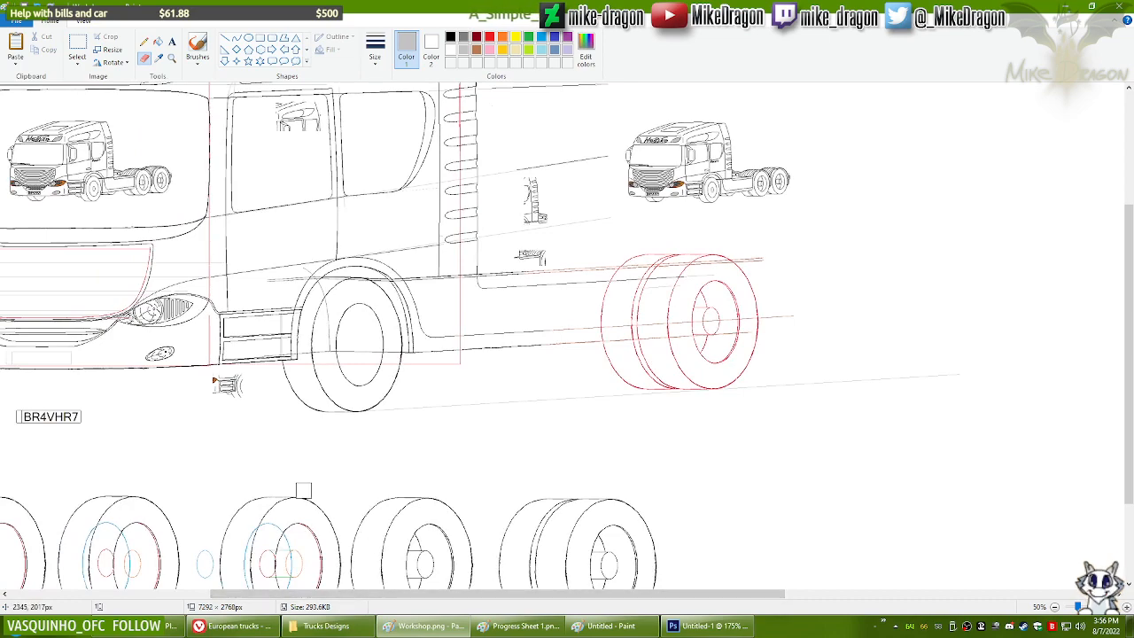
scroll(598, 407, "up", 1)
left_click_drag(476, 601, 603, 611)
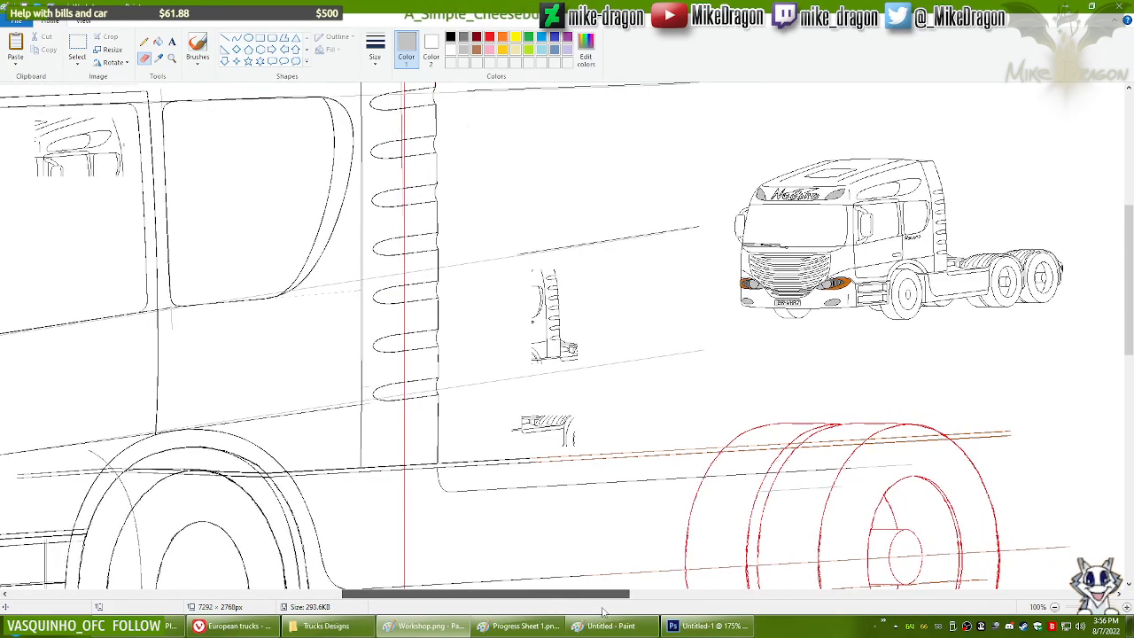
left_click_drag(1129, 330, 1129, 373)
left_click(172, 57)
left_click(444, 342)
left_click(144, 43)
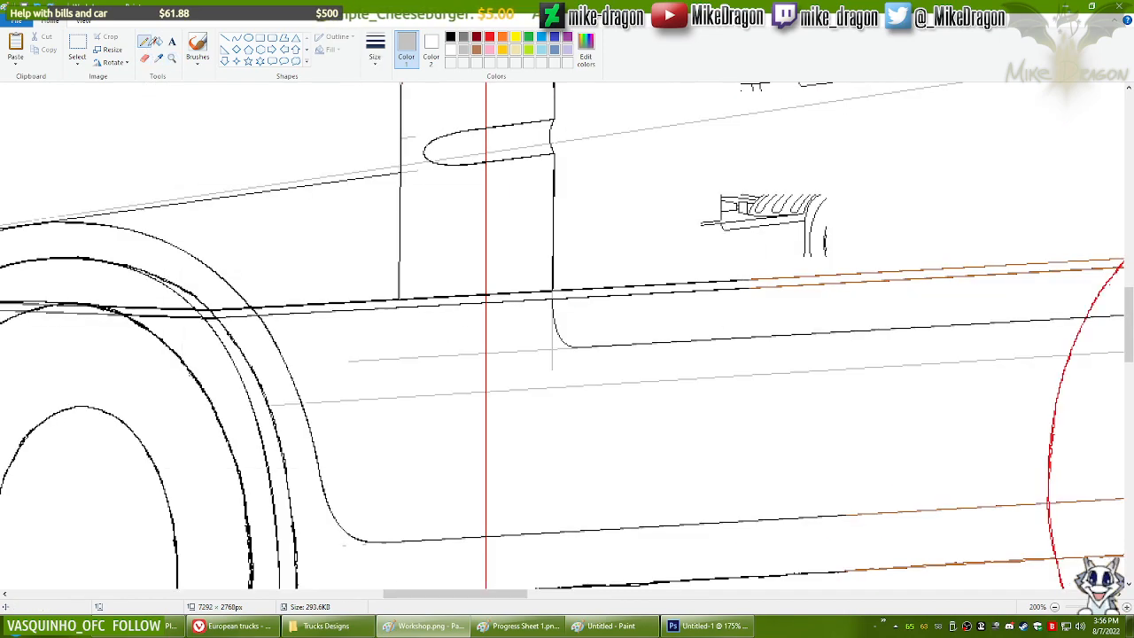
mouse_move(433, 598)
left_mouse_down()
mouse_move(460, 599)
mouse_move(445, 598)
left_mouse_up()
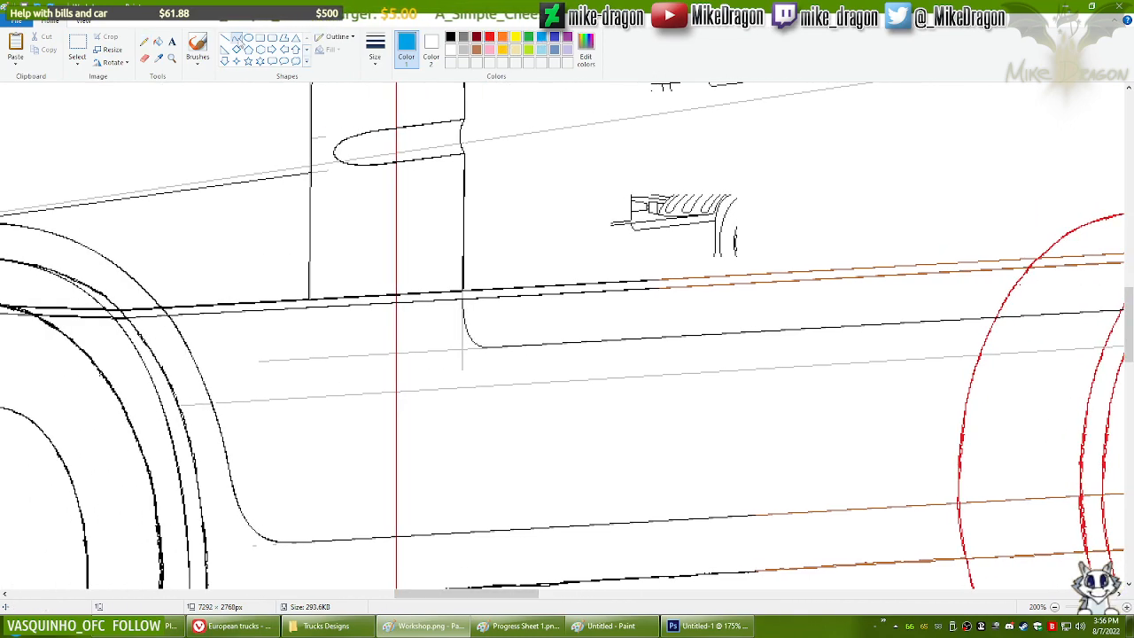
Step: Try a short blue curve of about 12 × 18 px from the skirt corner's upper end beneath the cab's rear edge
left_click(235, 38)
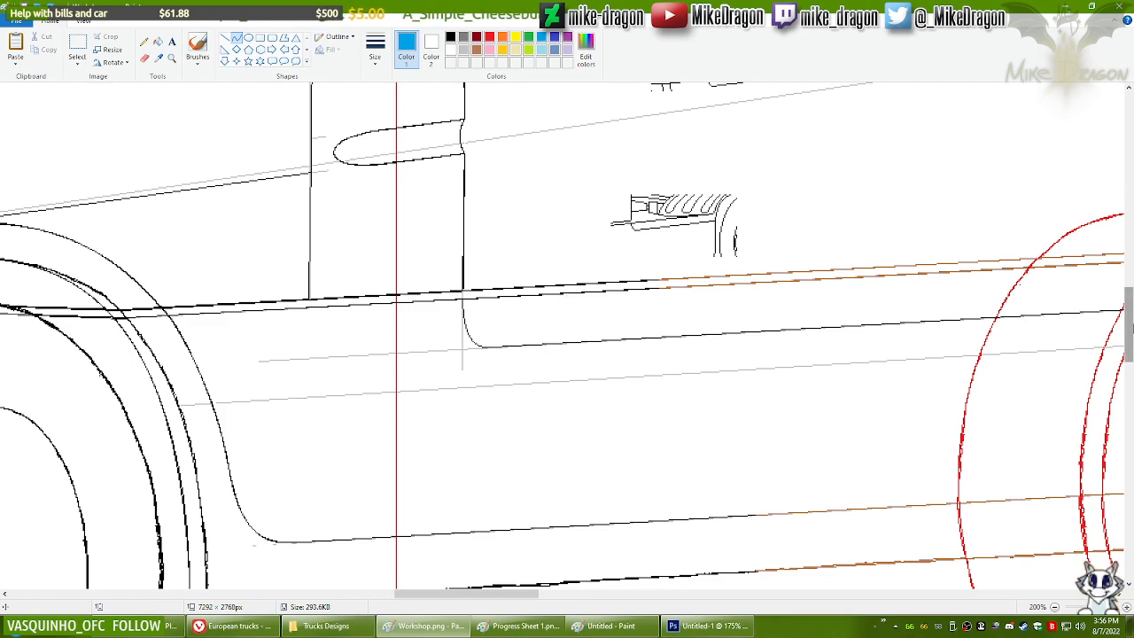
left_click_drag(465, 596, 488, 598)
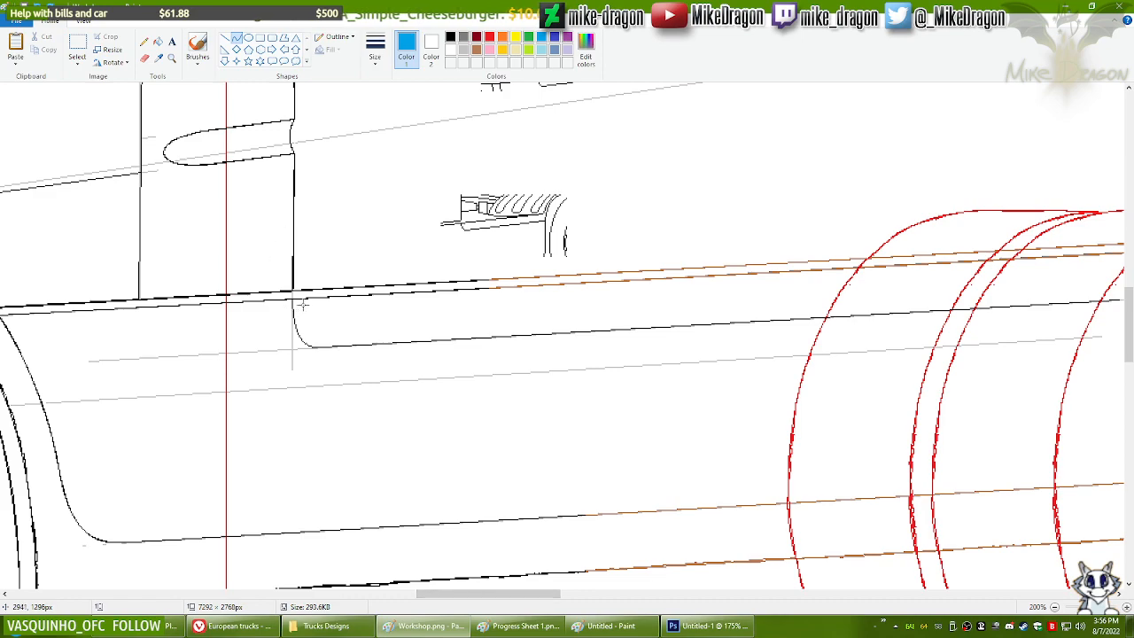
left_click_drag(292, 299, 303, 318)
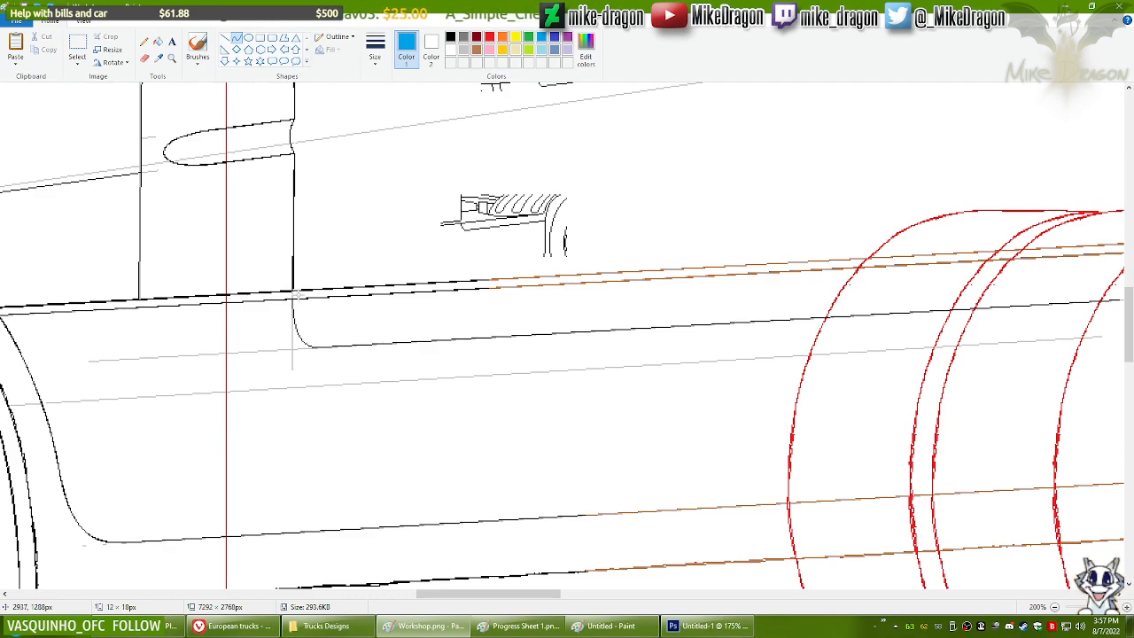
left_click_drag(292, 299, 302, 313)
key("ctrl+z")
key("ctrl+z")
key("ctrl+z")
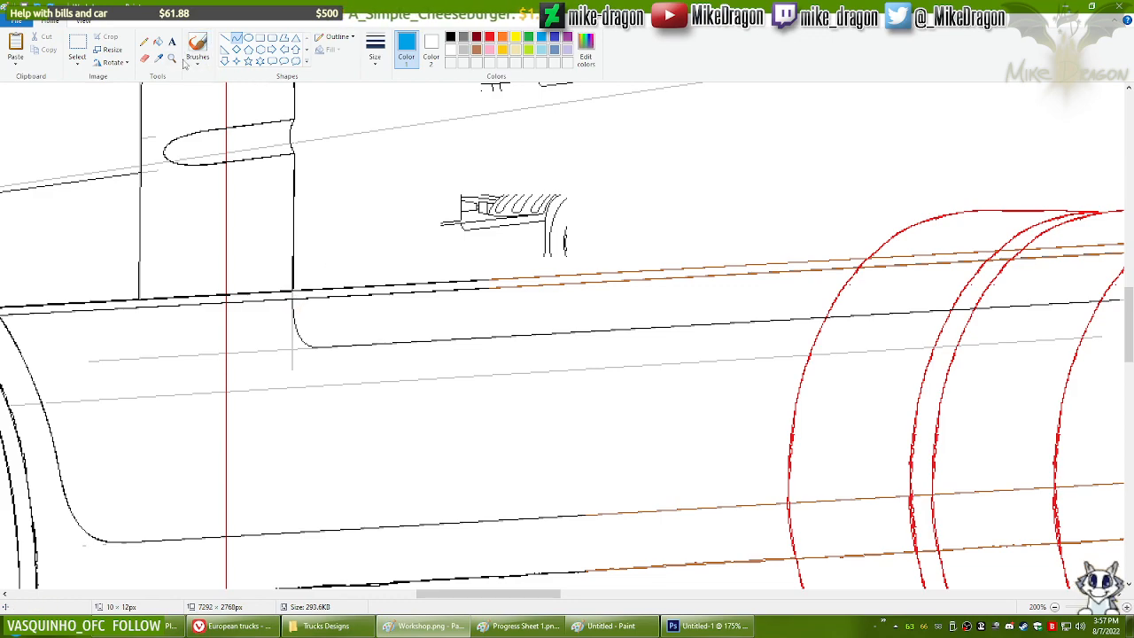
Step: Mark the junction of the corner curve and the lower chassis line with a single blue pixel
left_click(172, 57)
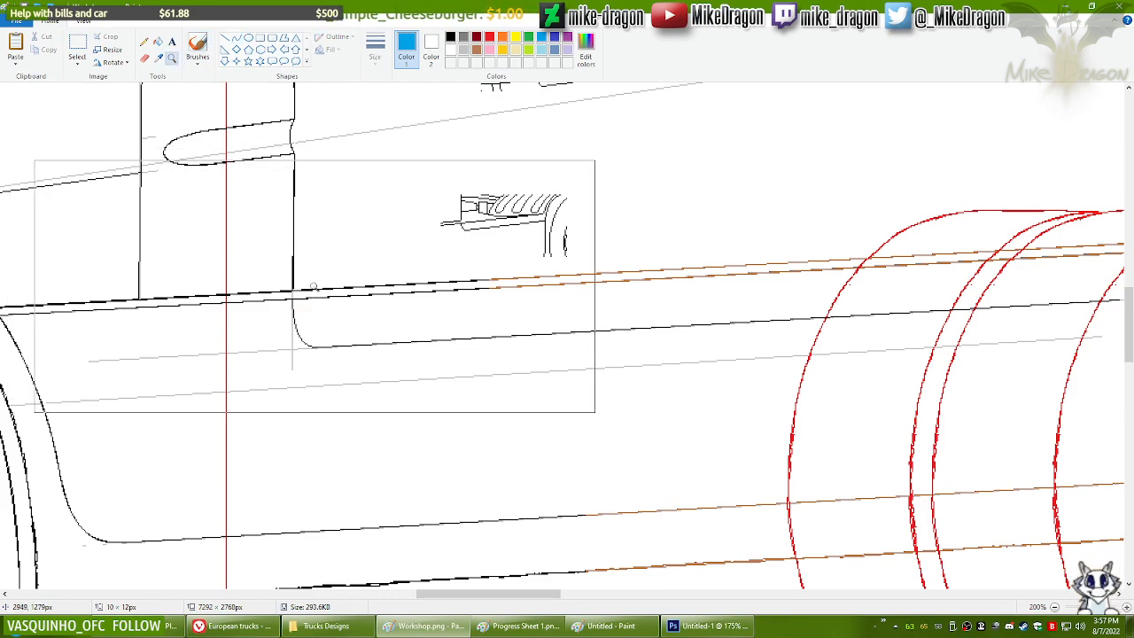
left_click(322, 288)
left_click(340, 280)
left_click(356, 263)
left_click(347, 231)
left_click(346, 231)
left_click(146, 43)
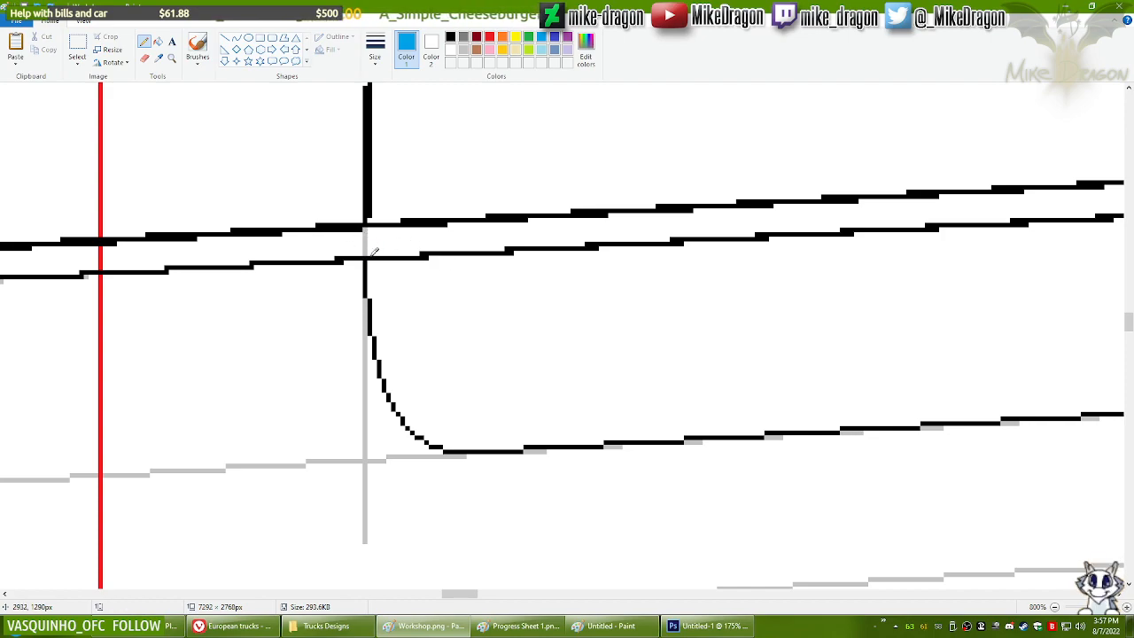
left_click(371, 257)
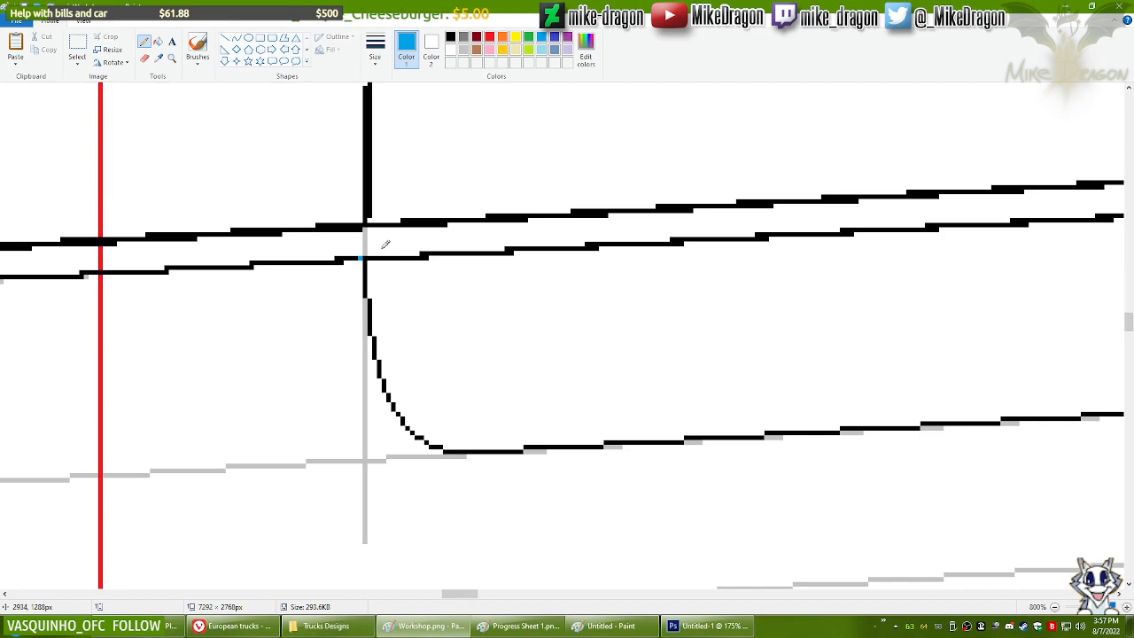
Step: Draw a wider blue corner curve of about 52 × 45 px from beneath the cab's rear edge to the skirt's straight black line
scroll(427, 200, "down", 4)
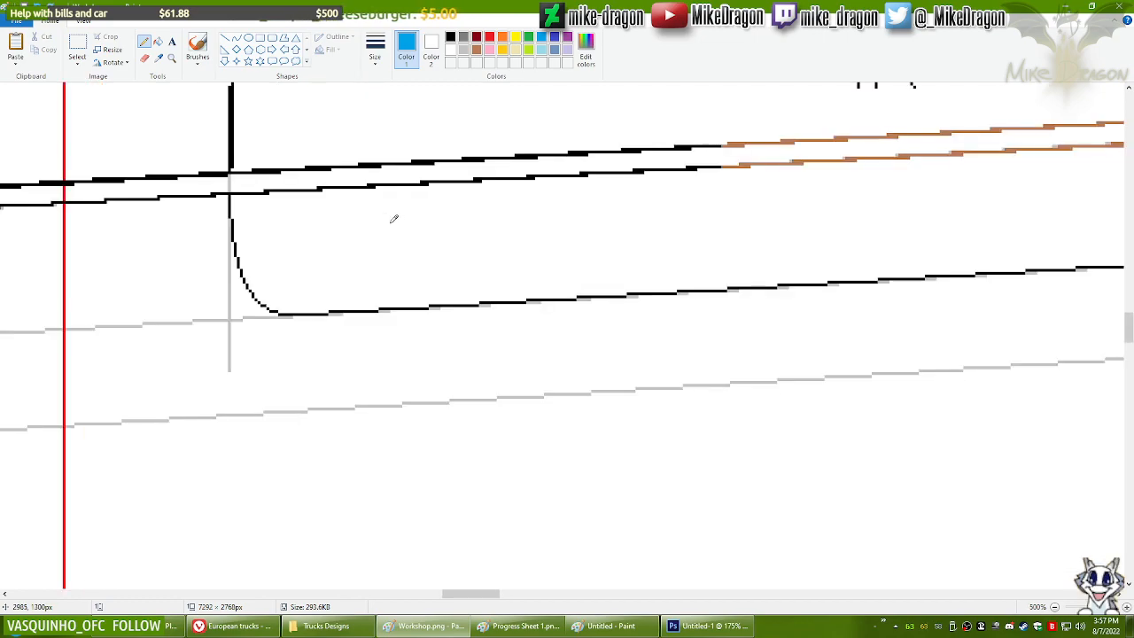
scroll(253, 209, "down", 2)
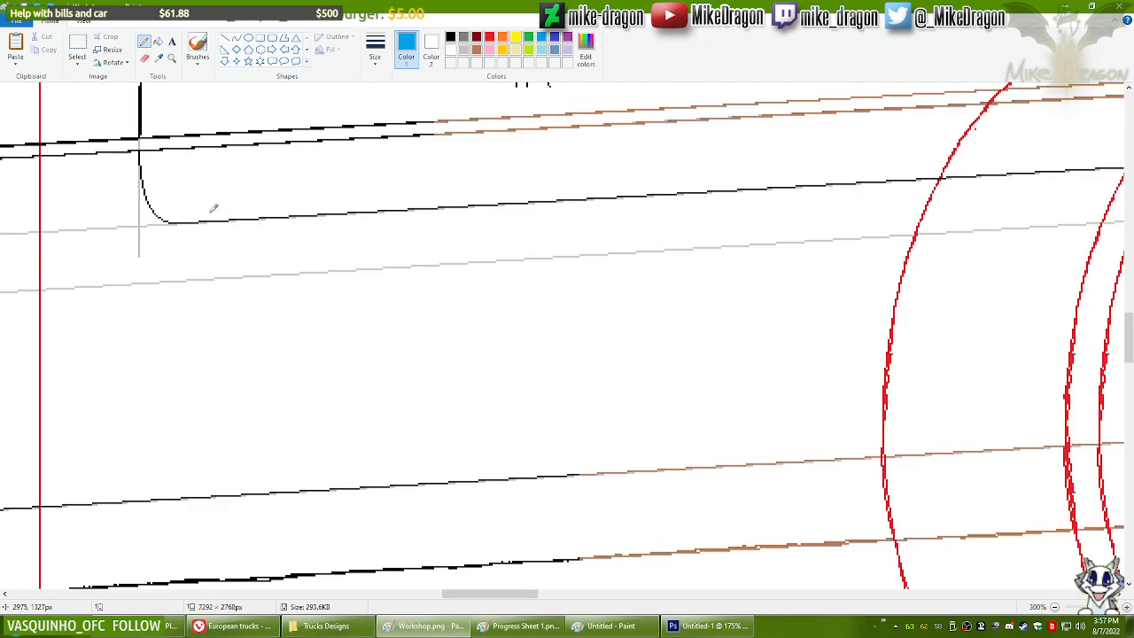
left_click_drag(554, 597, 490, 590)
left_click_drag(1132, 371, 1132, 356)
left_click_drag(425, 599, 482, 600)
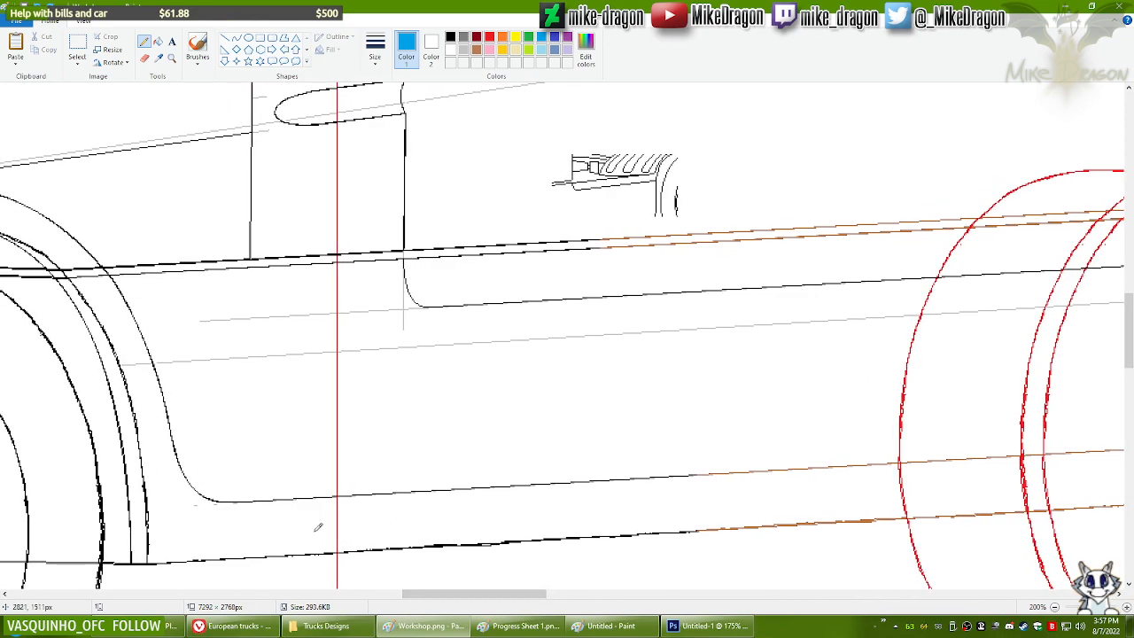
left_click(236, 38)
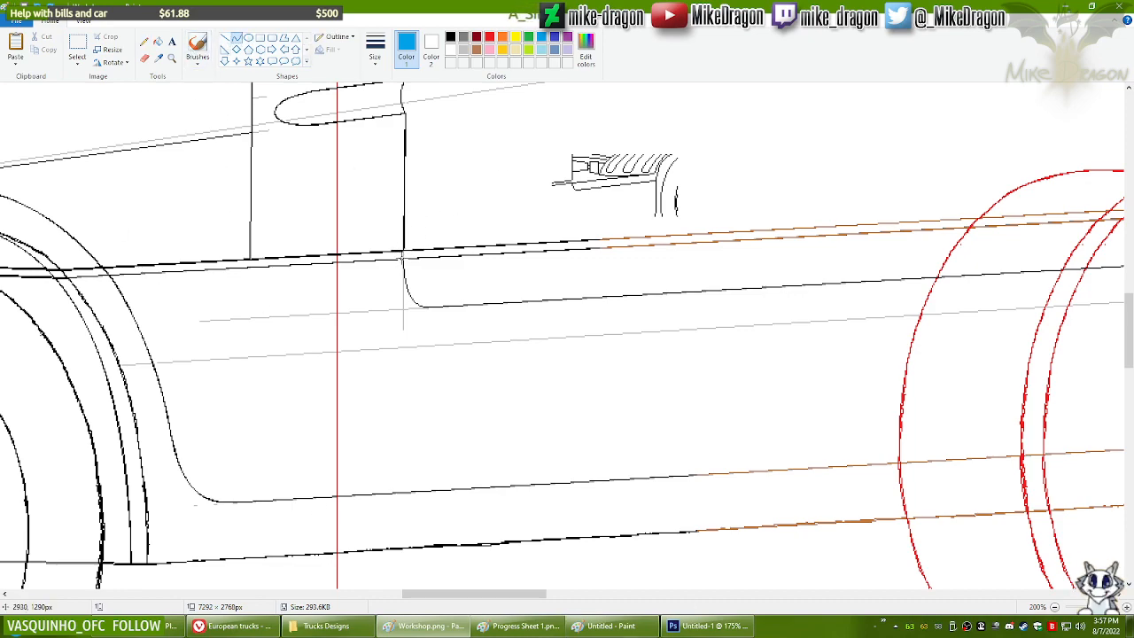
left_click_drag(403, 259, 462, 305)
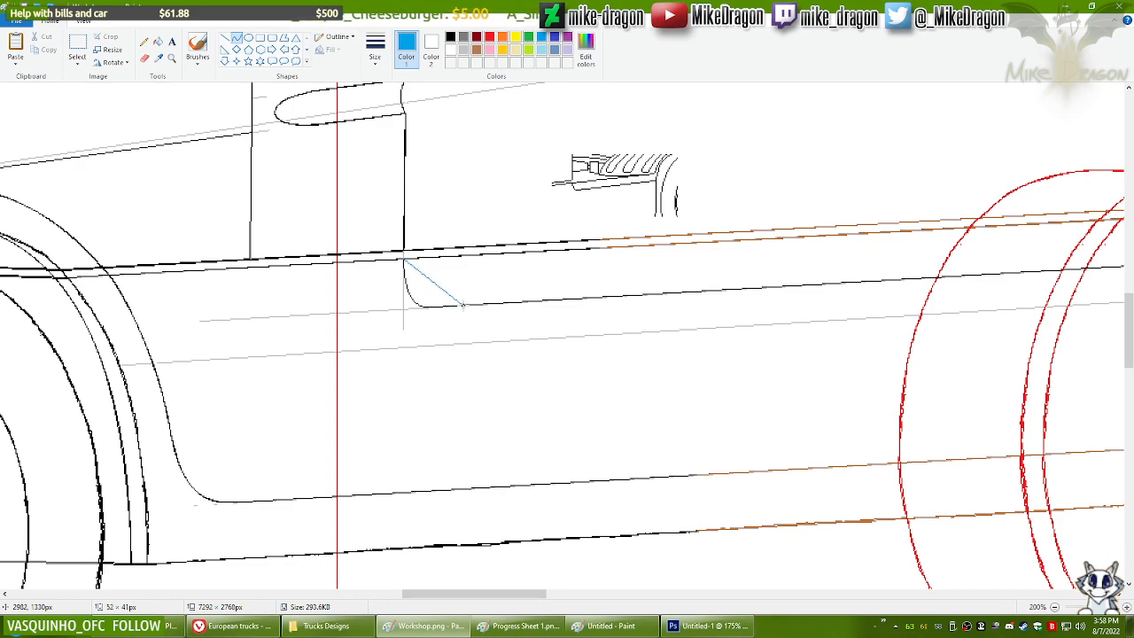
mouse_move(414, 278)
left_mouse_down()
mouse_move(429, 310)
mouse_move(418, 308)
left_mouse_up()
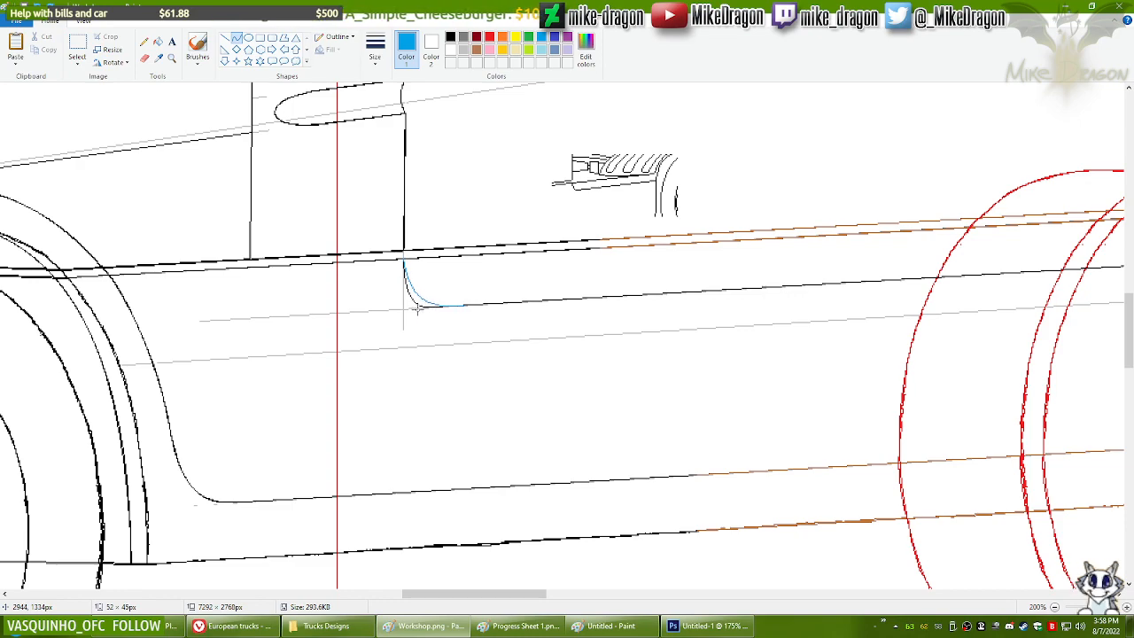
left_click_drag(417, 308, 418, 310)
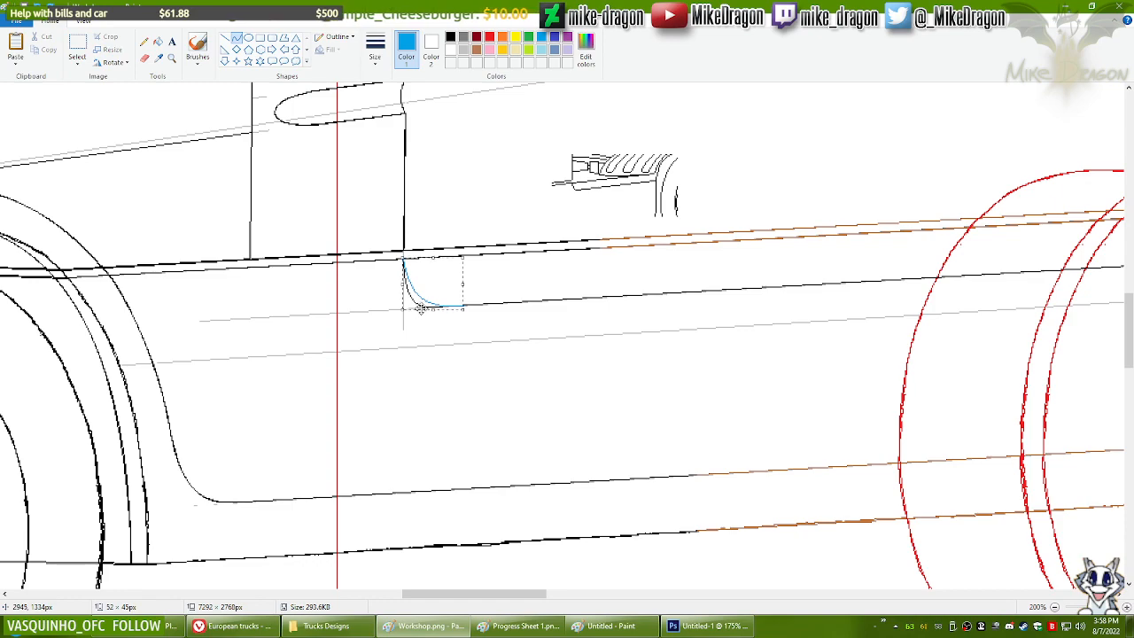
Step: Erase the old tighter black corner curve and recolour the wider blue curve black
left_click(145, 57)
left_click(450, 36)
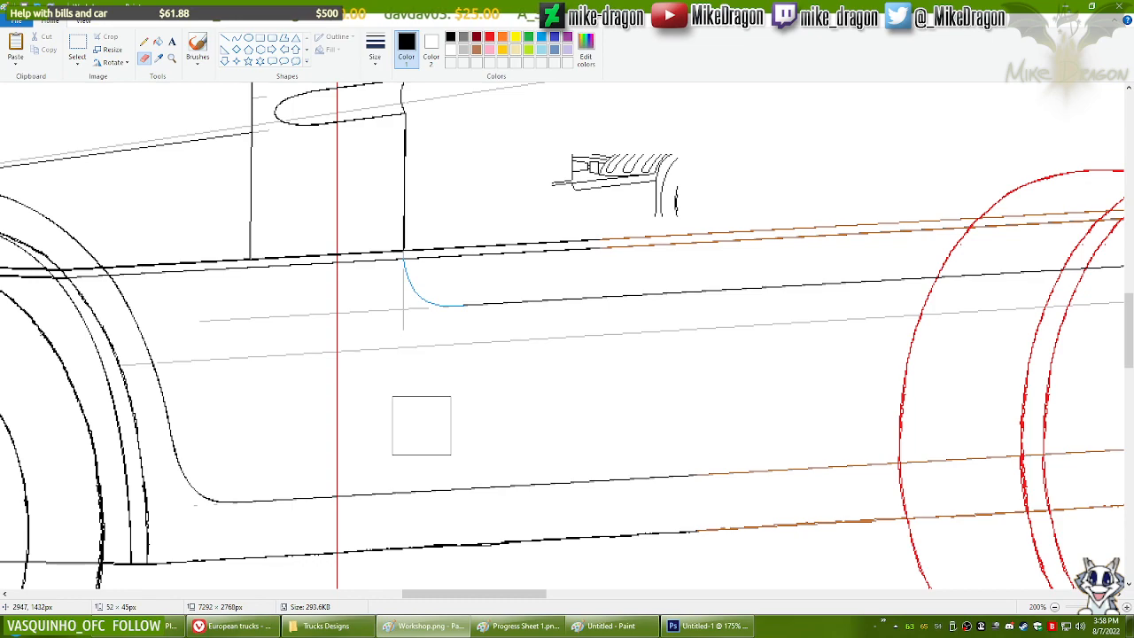
left_click(541, 39)
left_click(432, 50)
left_click(450, 37)
left_click(406, 50)
left_click_drag(411, 251, 577, 278)
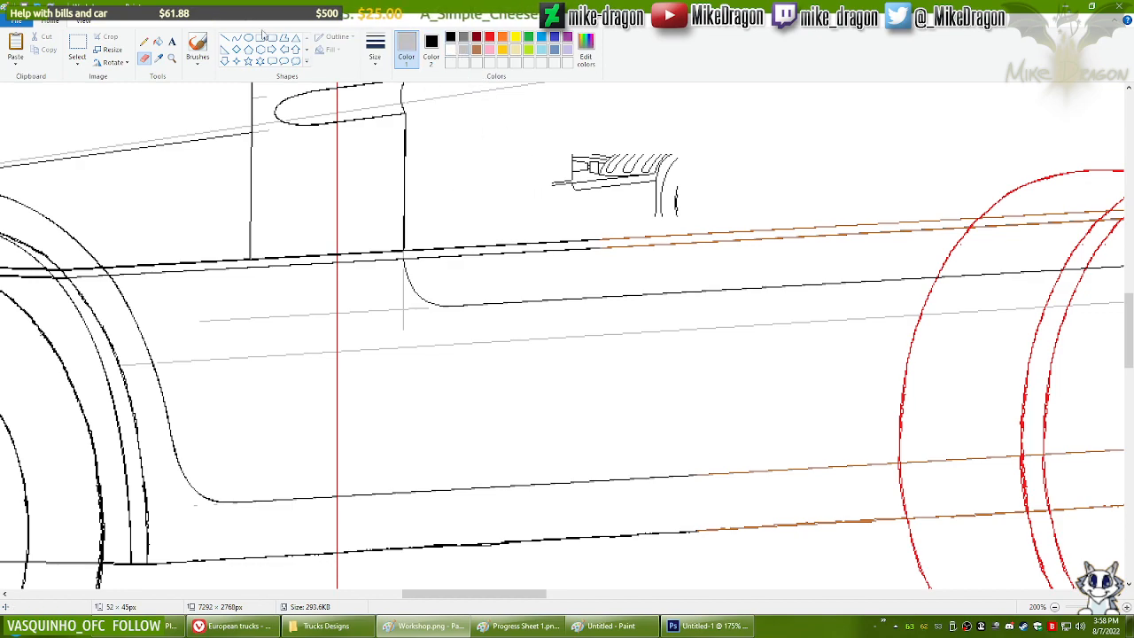
Step: Try erasing the grey guidelines around the skirt corner and toward the rear wheel, then undo the erasing
left_click(158, 59)
right_click(164, 104)
mouse_move(202, 320)
left_mouse_down()
mouse_move(435, 259)
mouse_move(466, 322)
mouse_move(140, 364)
mouse_move(344, 327)
mouse_move(757, 318)
left_mouse_up()
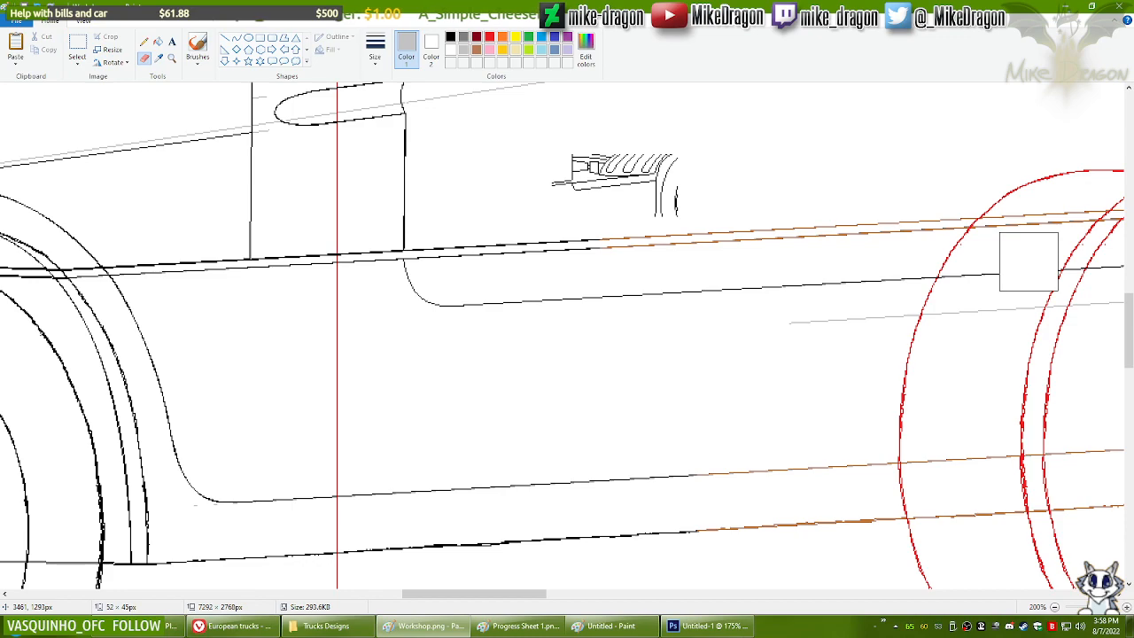
key("ctrl+z")
key("ctrl+z")
key("ctrl+z")
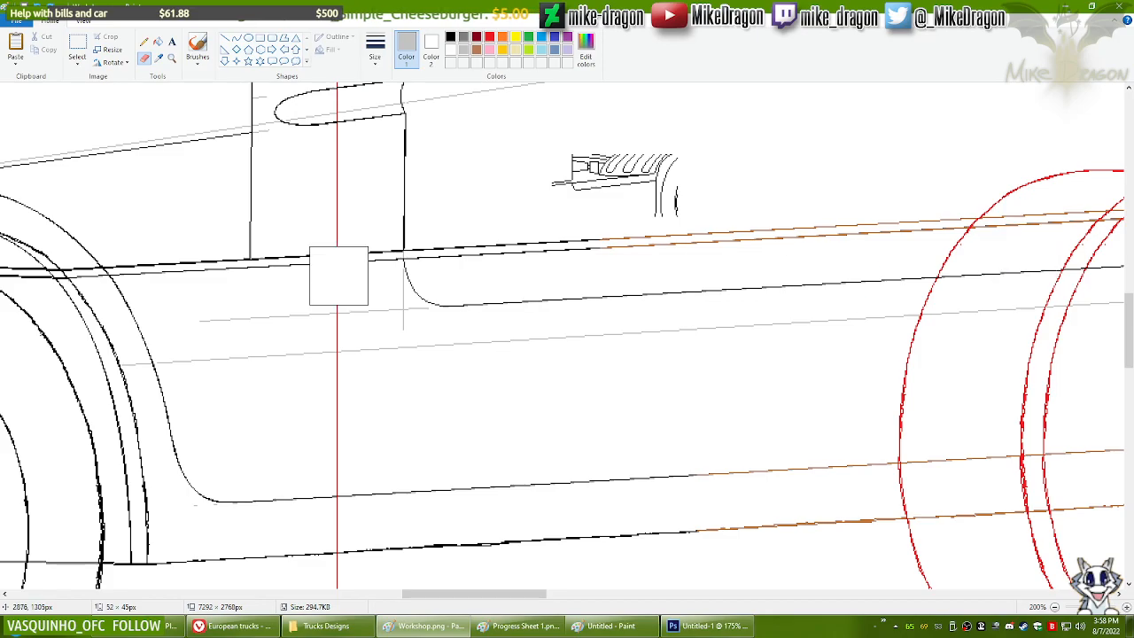
Step: Try a straight grey guideline of about 1432 × 84 px from the top of the front wheel's inner arch to above the rear wheel
scroll(337, 270, "down", 1)
left_click_drag(677, 596, 597, 593)
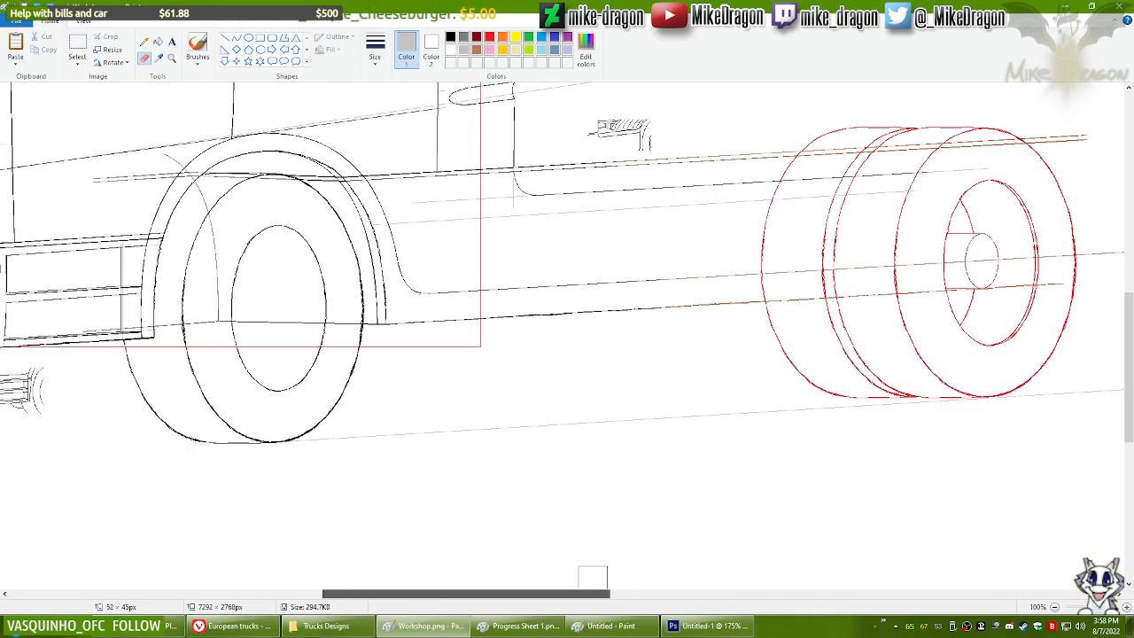
left_click_drag(1131, 356, 1131, 324)
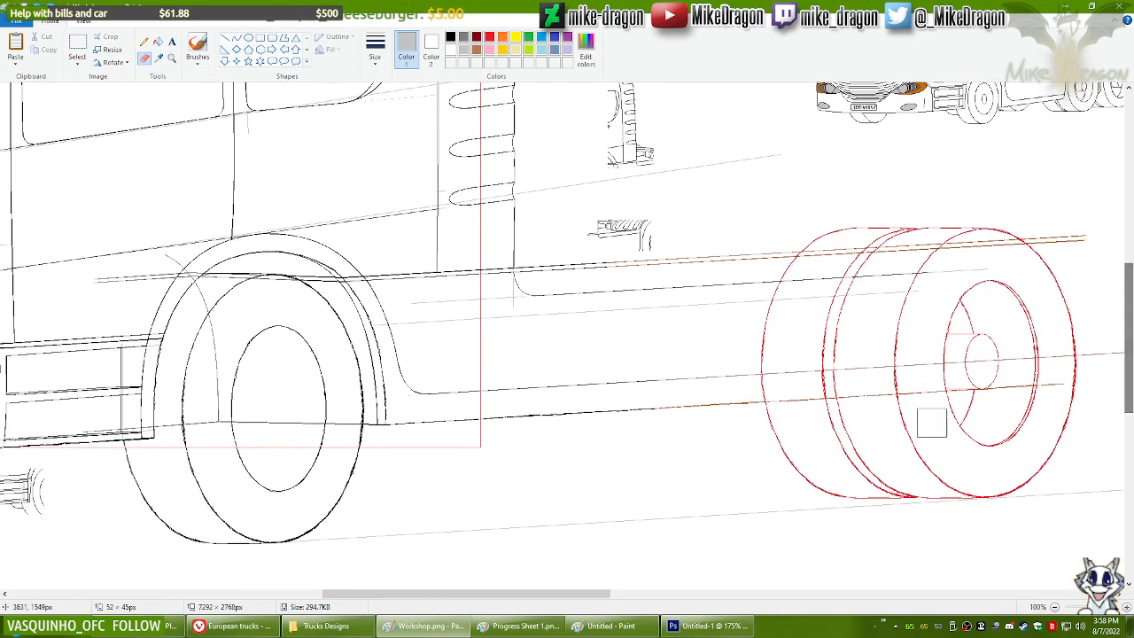
left_click_drag(432, 600, 465, 601)
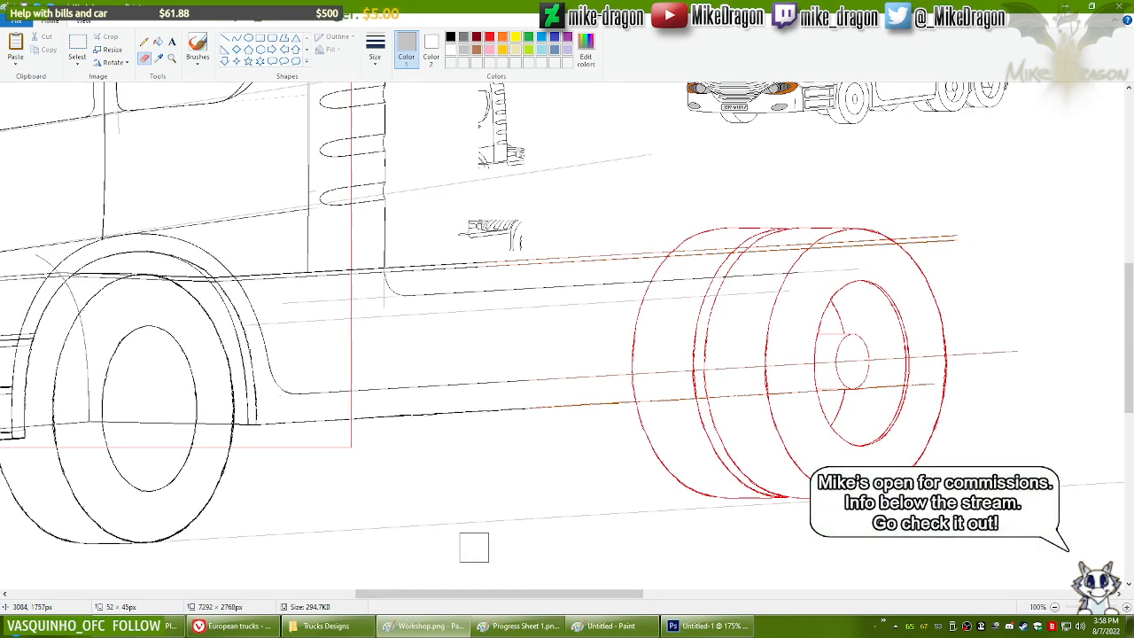
mouse_move(1132, 376)
left_mouse_down()
mouse_move(1132, 352)
mouse_move(1132, 362)
left_mouse_up()
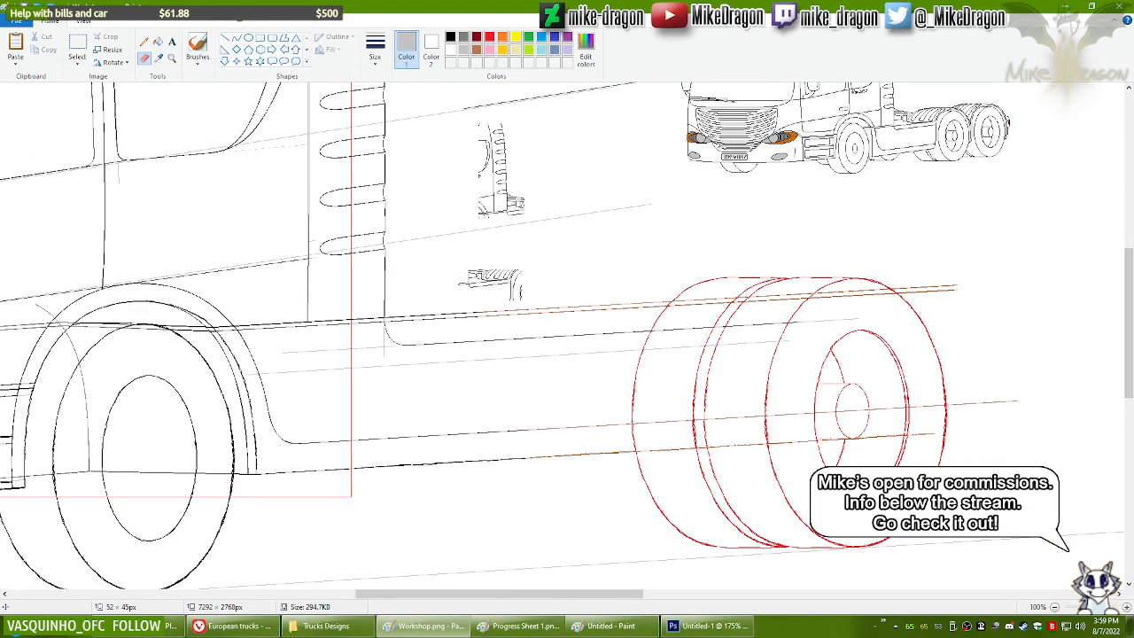
left_click(542, 39)
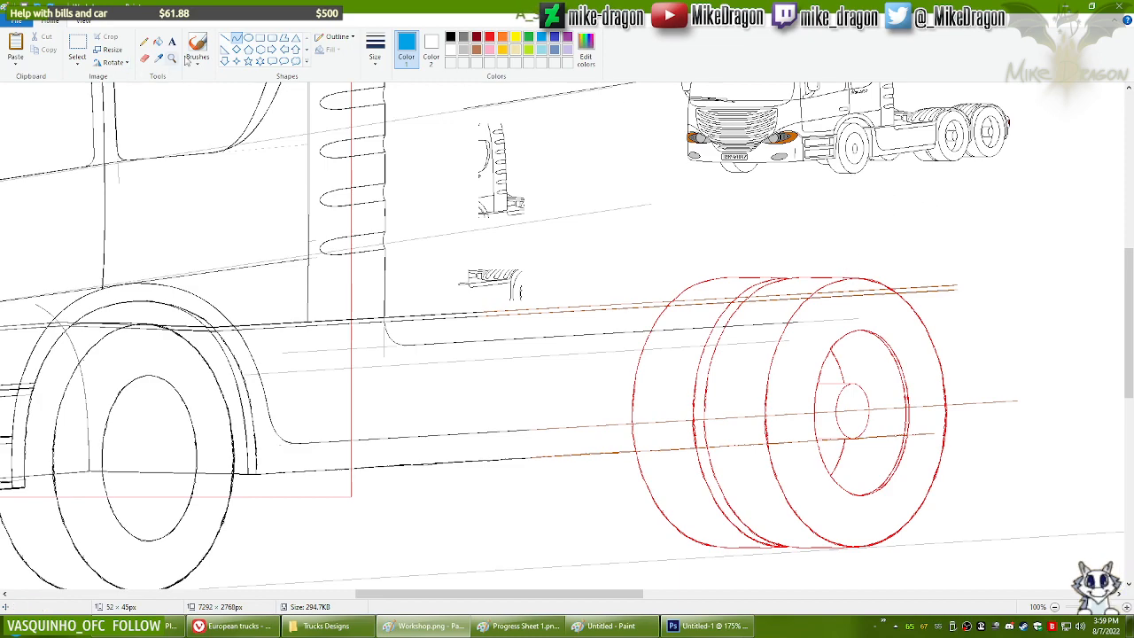
left_click(227, 39)
left_click(465, 50)
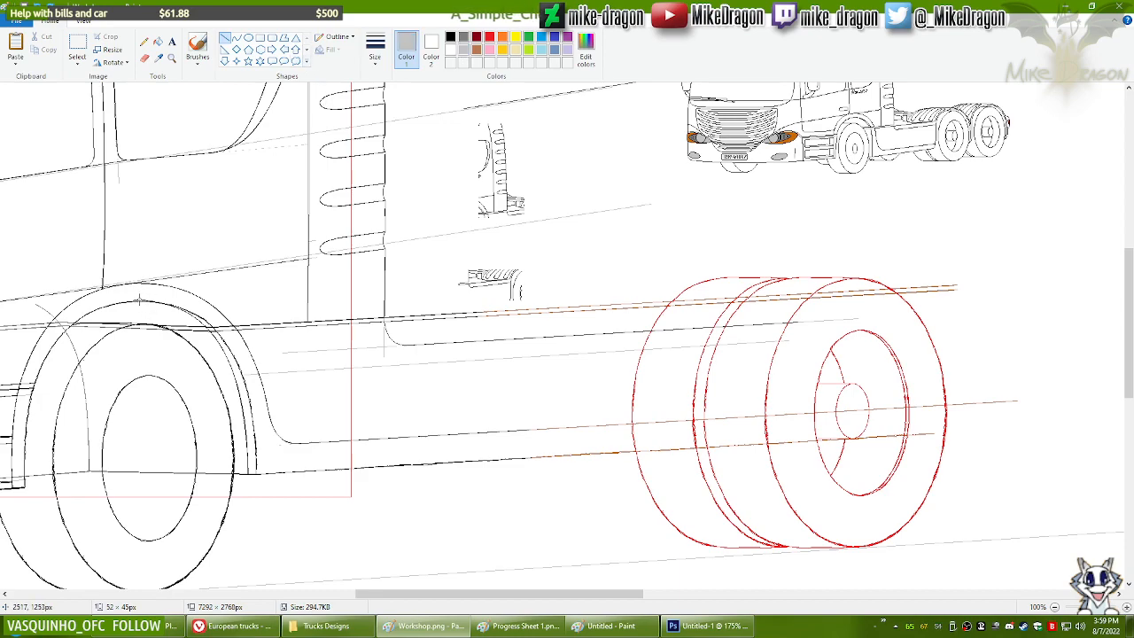
left_click_drag(136, 301, 978, 252)
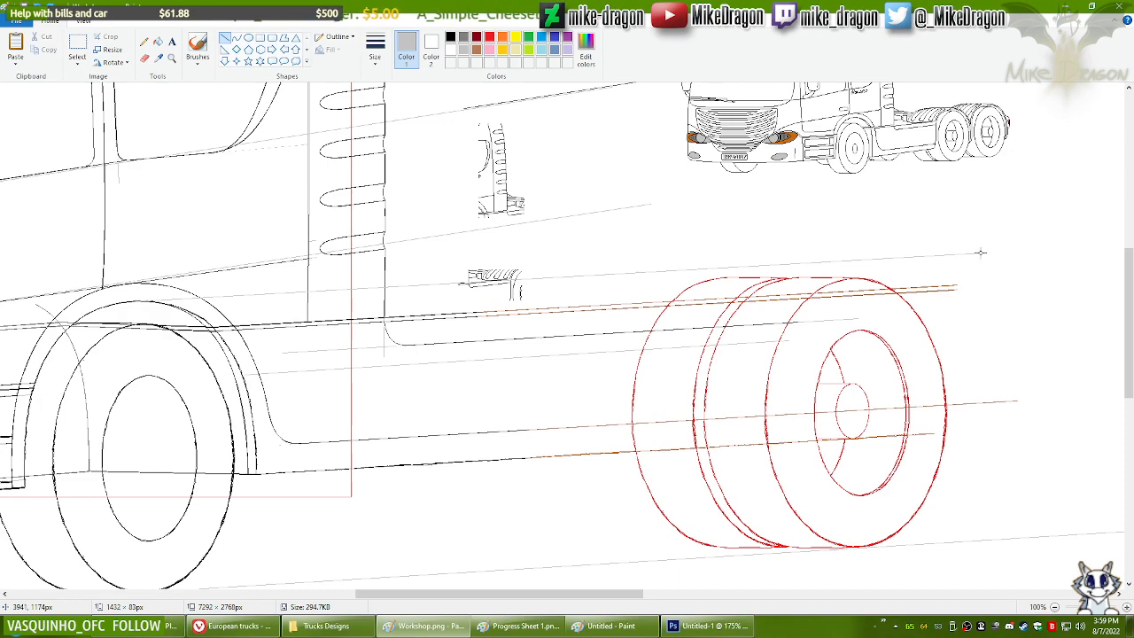
left_click_drag(981, 253, 981, 253)
Step: Copy a region of about 102 × 63 px covering the tops of the front wheel's inner arch and tyre
left_click(172, 56)
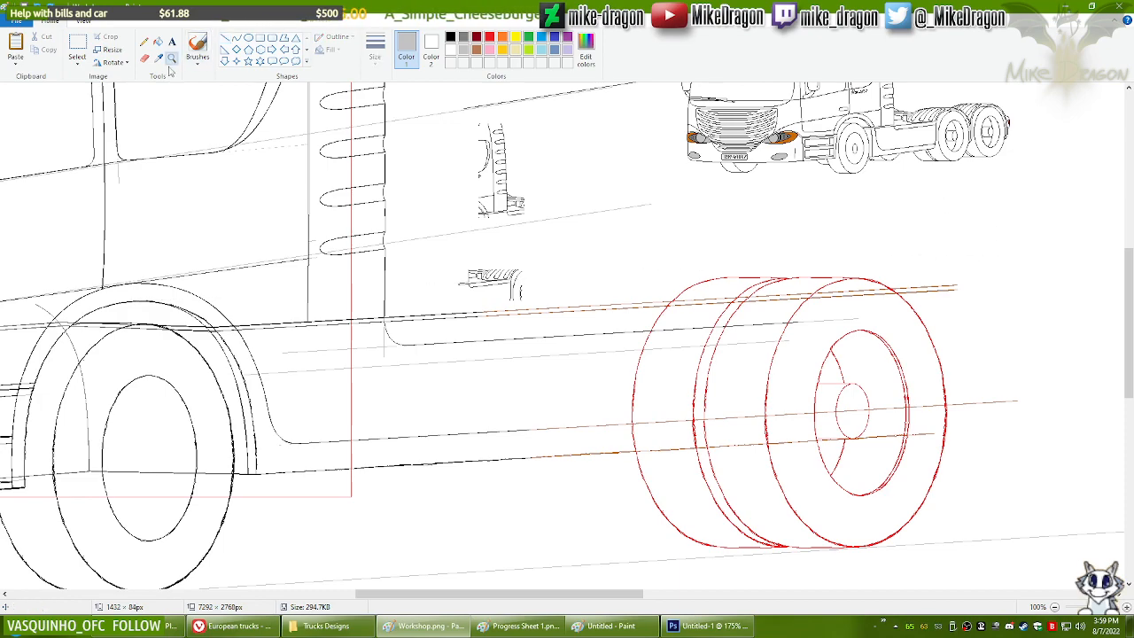
left_click(191, 336)
left_click(77, 49)
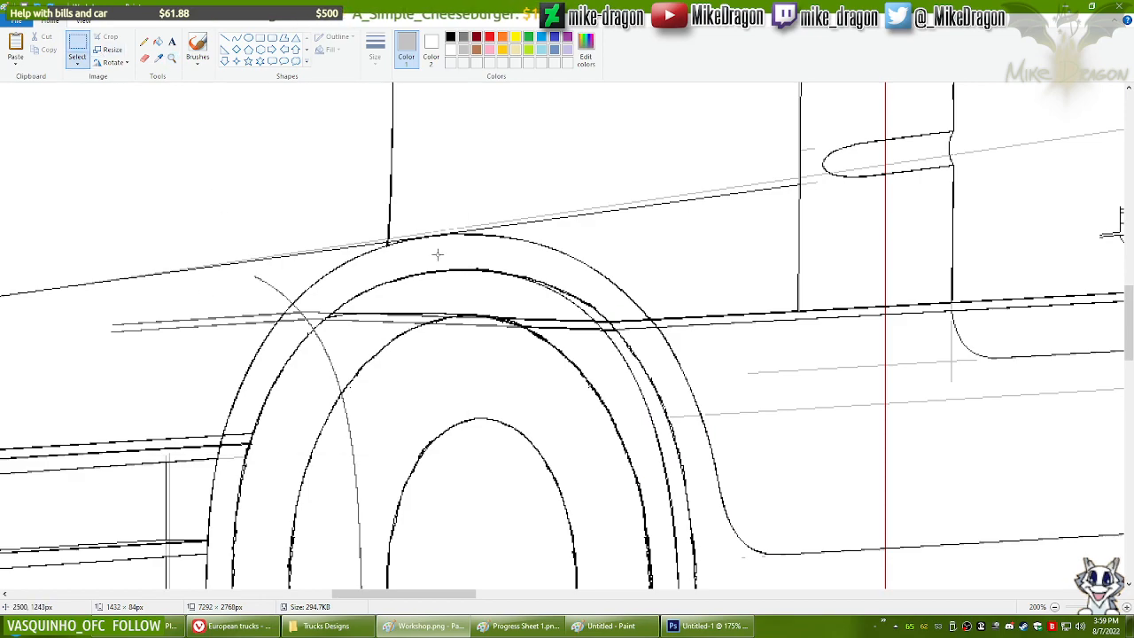
left_click_drag(444, 264, 487, 307)
left_click(487, 257)
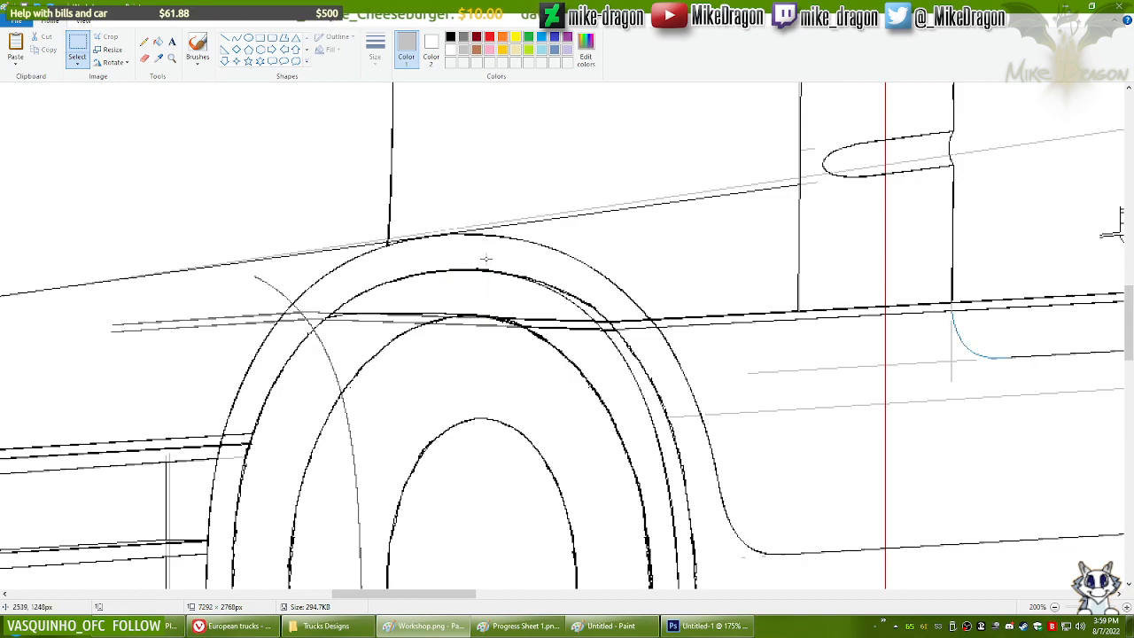
left_click_drag(503, 259, 382, 331)
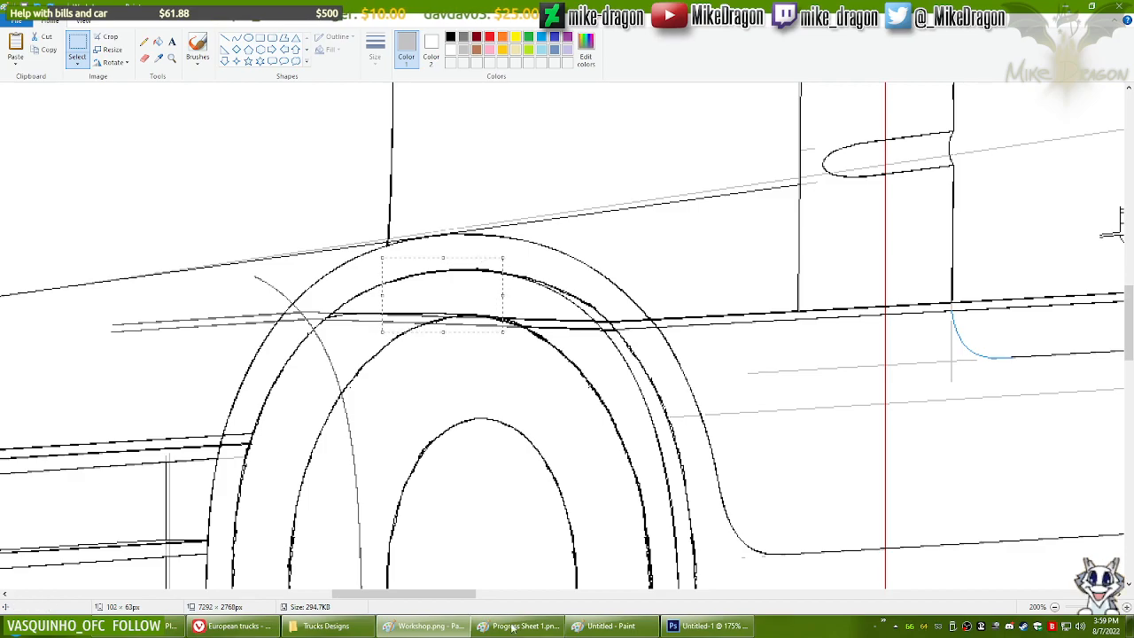
Step: Switch to the untitled Paint scratch canvas, clear the old wheel drawing and paste the copied arch-and-tyre piece there
left_click(609, 627)
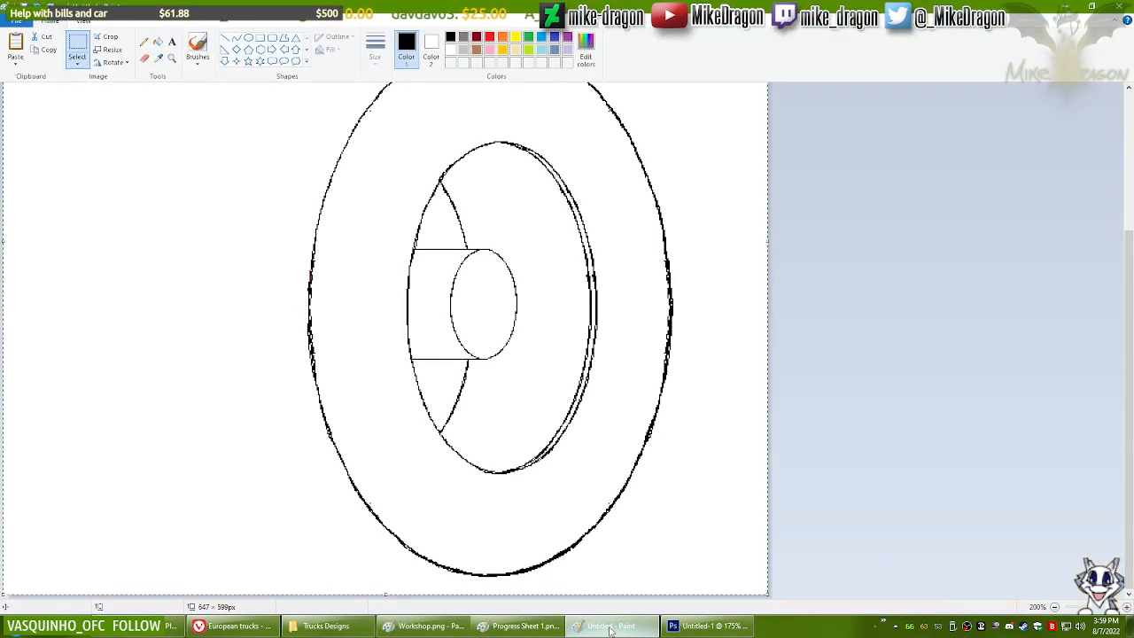
key("ctrl+a")
key("Delete")
key("ctrl+v")
left_click_drag(91, 127, 349, 267)
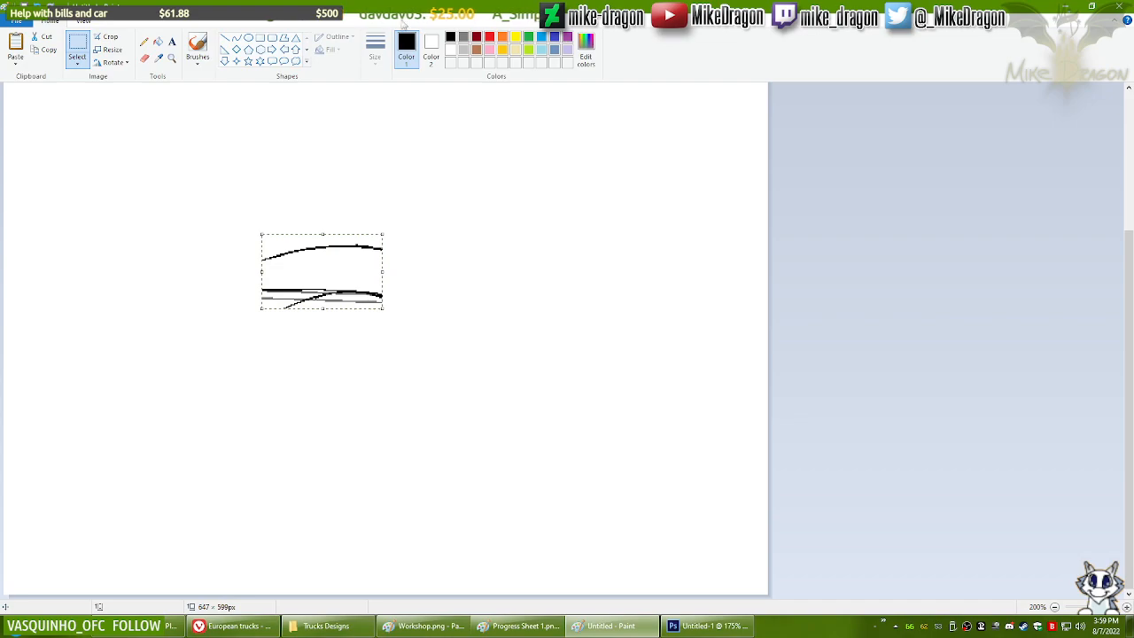
Step: Remove the grey guidelines from the pasted piece and copy the remaining black curves as a region of about 223 × 158 px
left_click(464, 38)
left_click(144, 58)
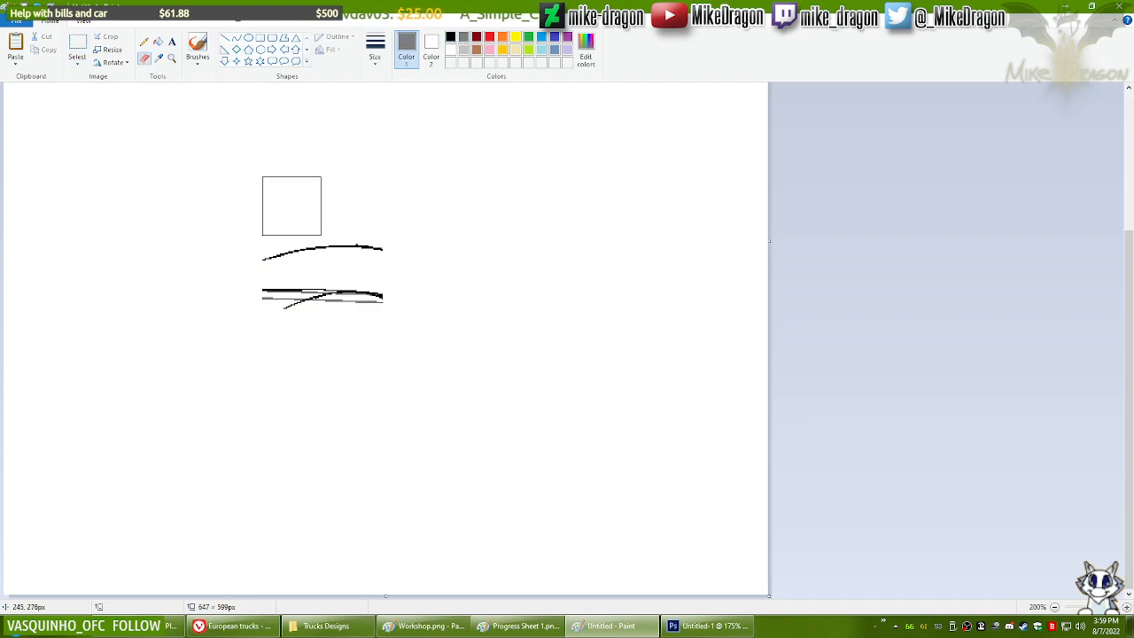
left_click(77, 44)
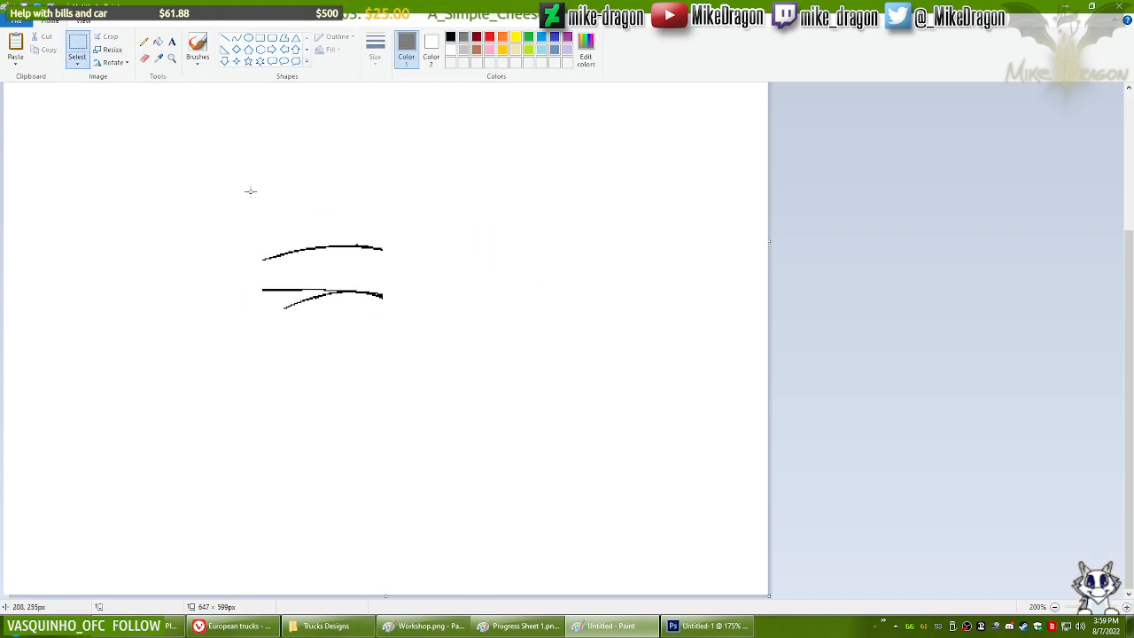
left_click_drag(203, 178, 466, 363)
Step: Paste the cleaned piece into Workshop.png and align its tyre curve with the top of the red rear wheel's outer tyre
left_click(425, 625)
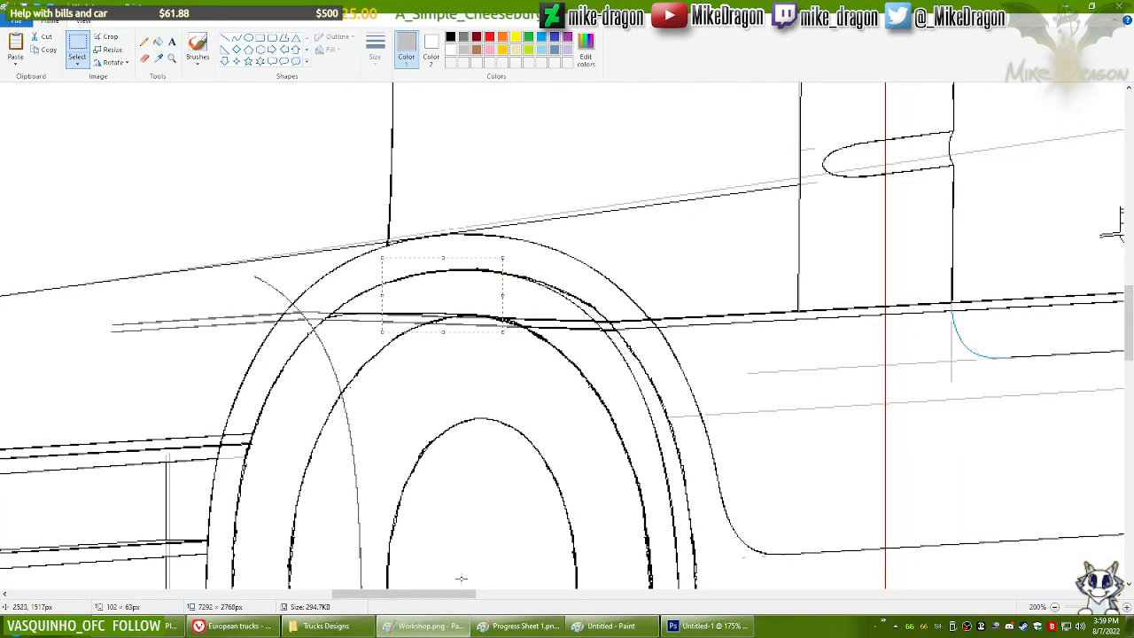
left_click_drag(441, 599, 612, 599)
key("ctrl+v")
mouse_move(147, 189)
left_mouse_down()
mouse_move(515, 260)
mouse_move(553, 229)
mouse_move(540, 213)
left_mouse_up()
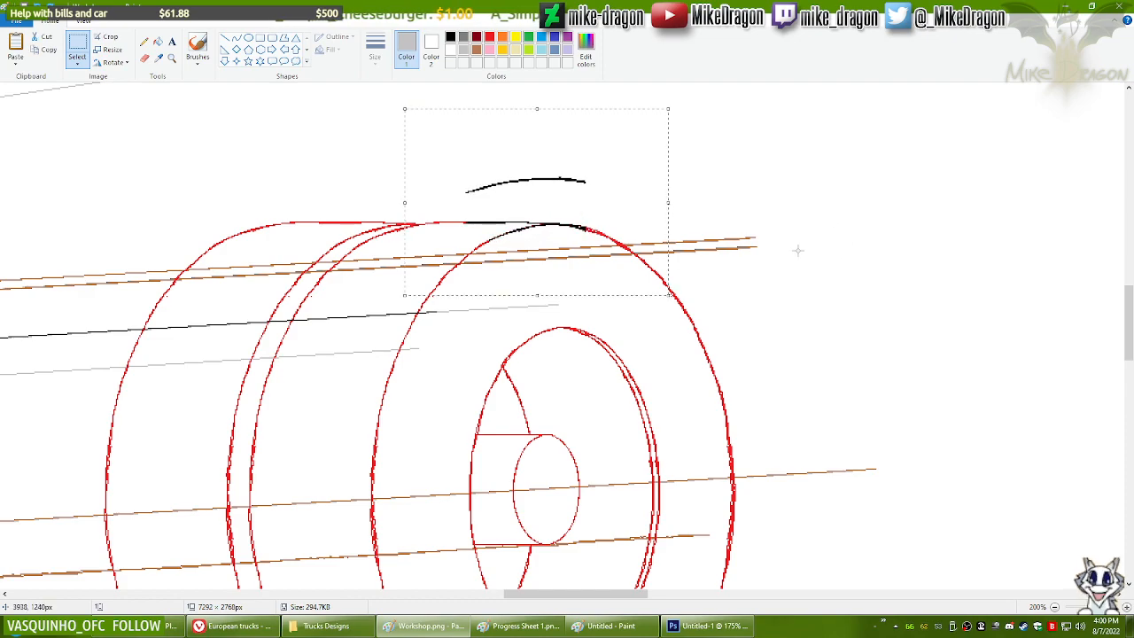
Step: Copy a region of about 431 × 378 px around the front wheel and its arch and paste it onto the untitled scratch canvas
scroll(792, 251, "down", 1)
mouse_move(578, 592)
left_mouse_down()
mouse_move(396, 585)
mouse_move(423, 581)
left_mouse_up()
left_click_drag(1132, 396, 1133, 370)
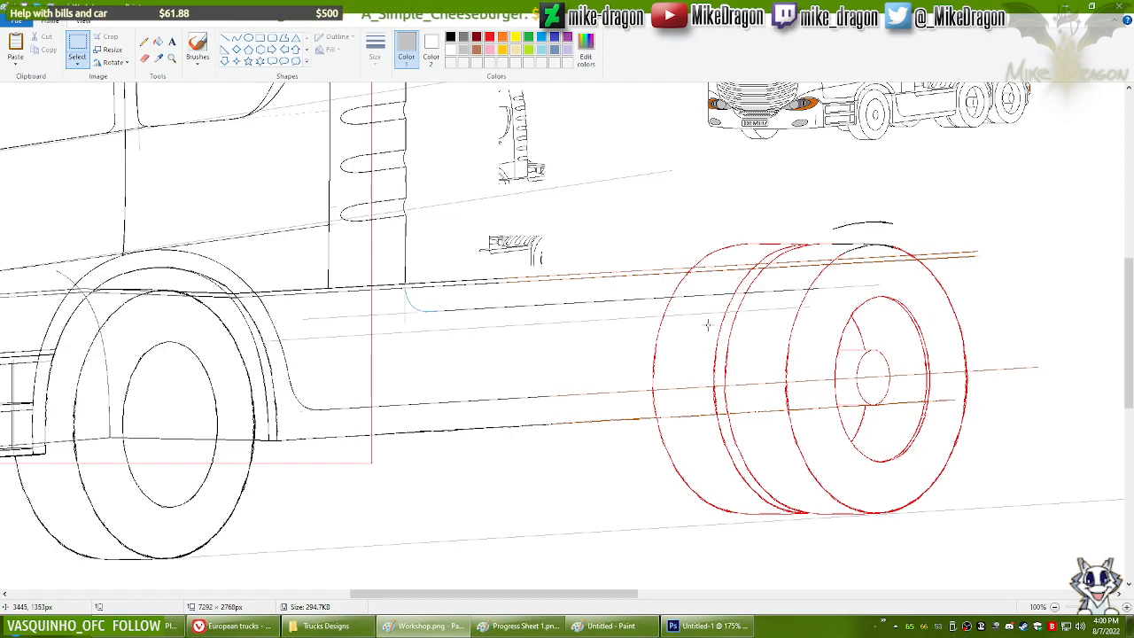
left_click_drag(1132, 335, 1132, 330)
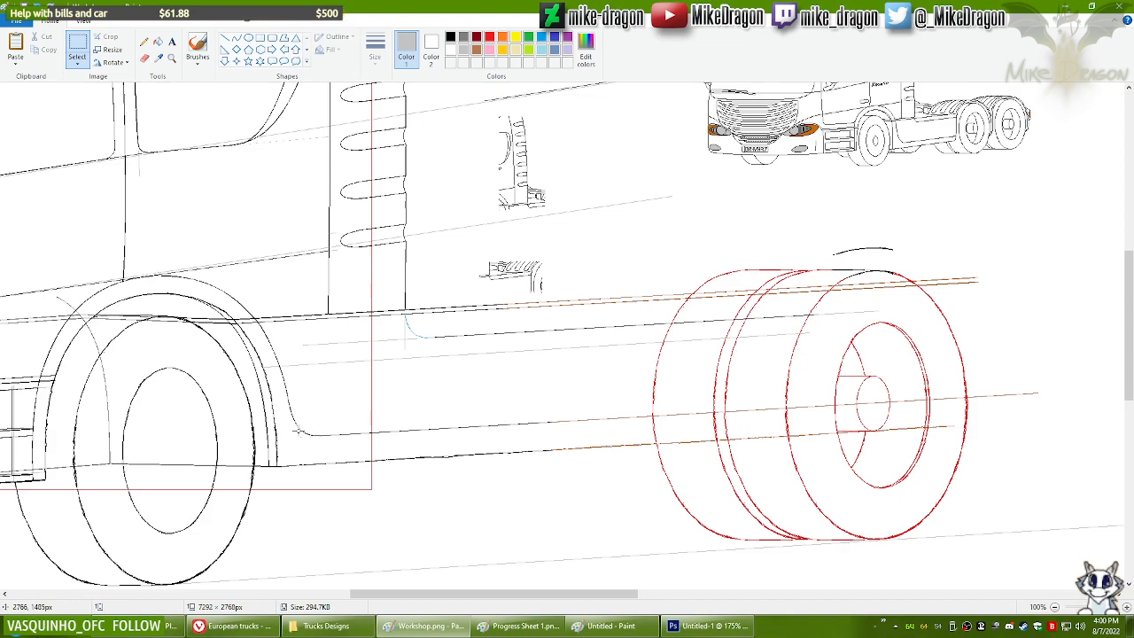
mouse_move(283, 489)
left_mouse_down()
mouse_move(3, 354)
mouse_move(56, 299)
mouse_move(27, 279)
mouse_move(27, 266)
left_mouse_up()
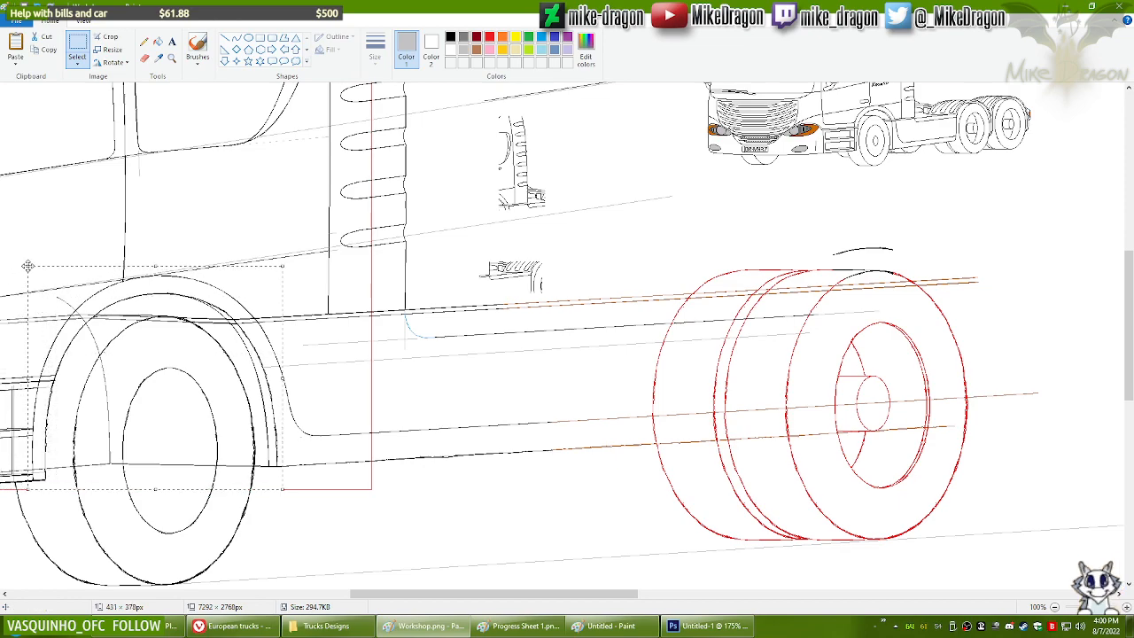
left_click(612, 625)
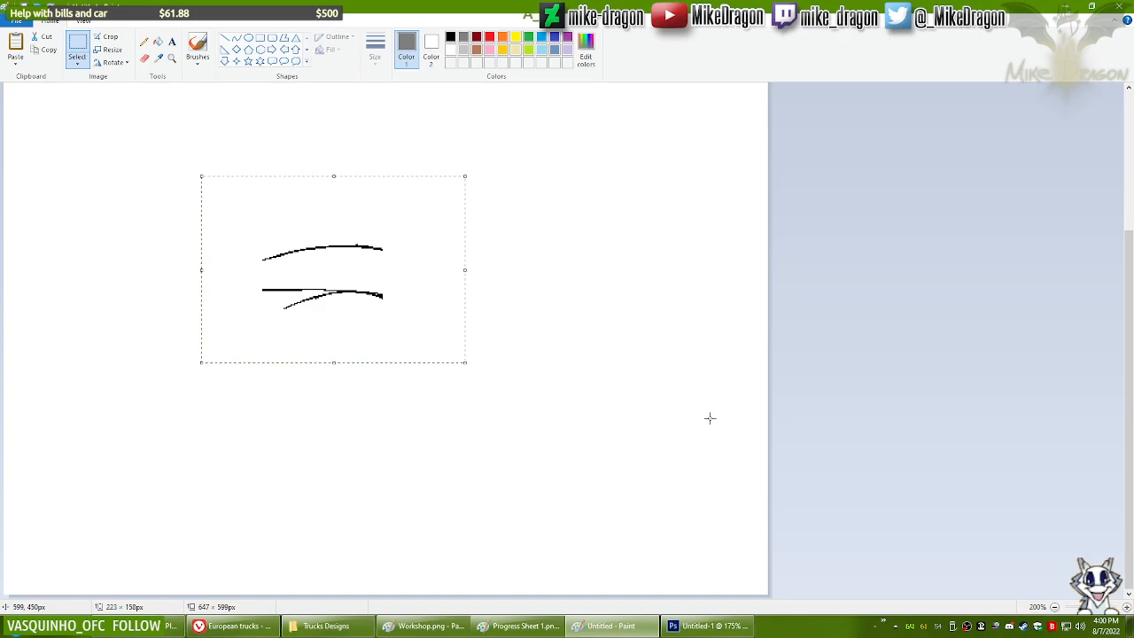
key("ctrl+v")
left_click_drag(304, 349, 410, 355)
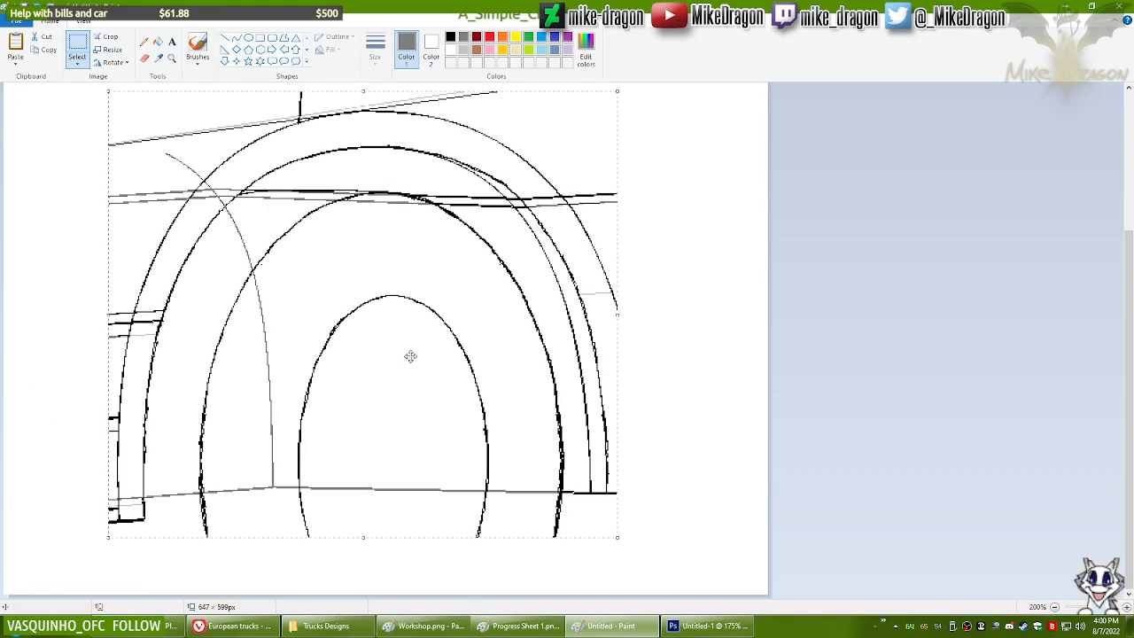
Step: Erase only the dark grey and light grey guidelines from the pasted front wheel arch, leaving the black lines
left_click(145, 57)
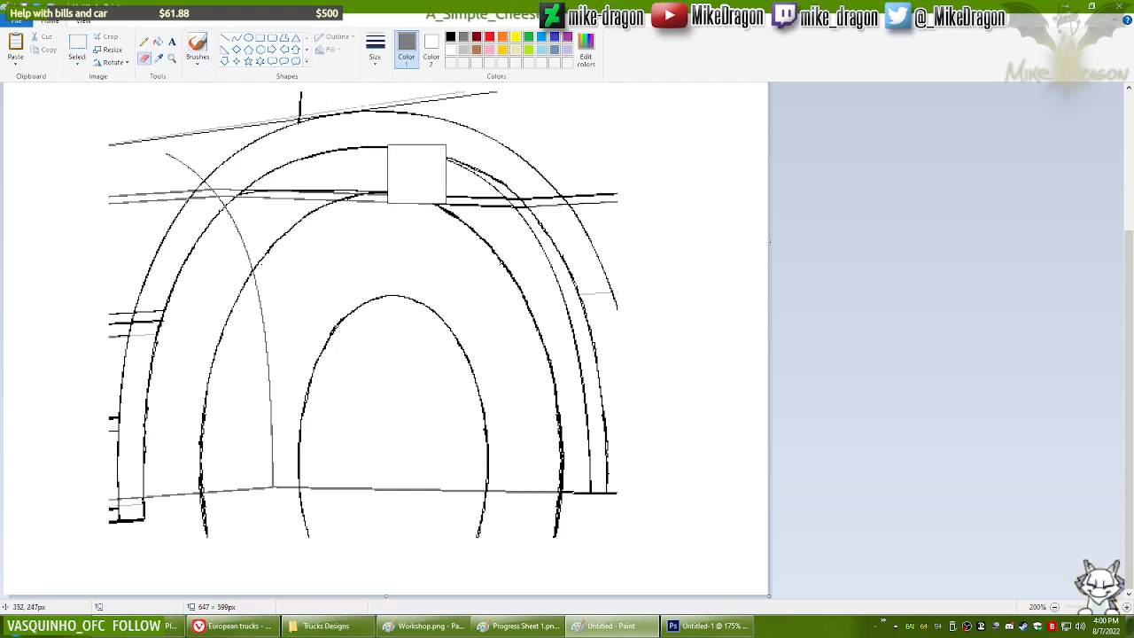
mouse_move(365, 164)
left_mouse_down()
mouse_move(119, 195)
mouse_move(96, 166)
mouse_move(225, 131)
mouse_move(263, 191)
mouse_move(92, 392)
mouse_move(96, 419)
mouse_move(123, 444)
mouse_move(103, 551)
mouse_move(243, 511)
mouse_move(511, 509)
left_mouse_up()
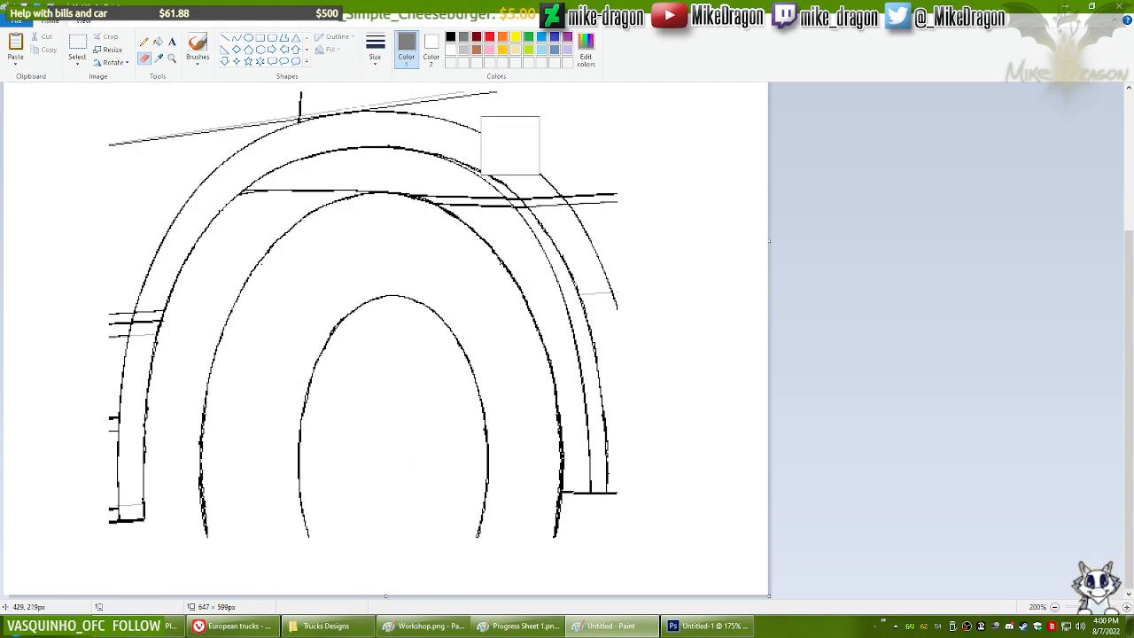
left_click(465, 49)
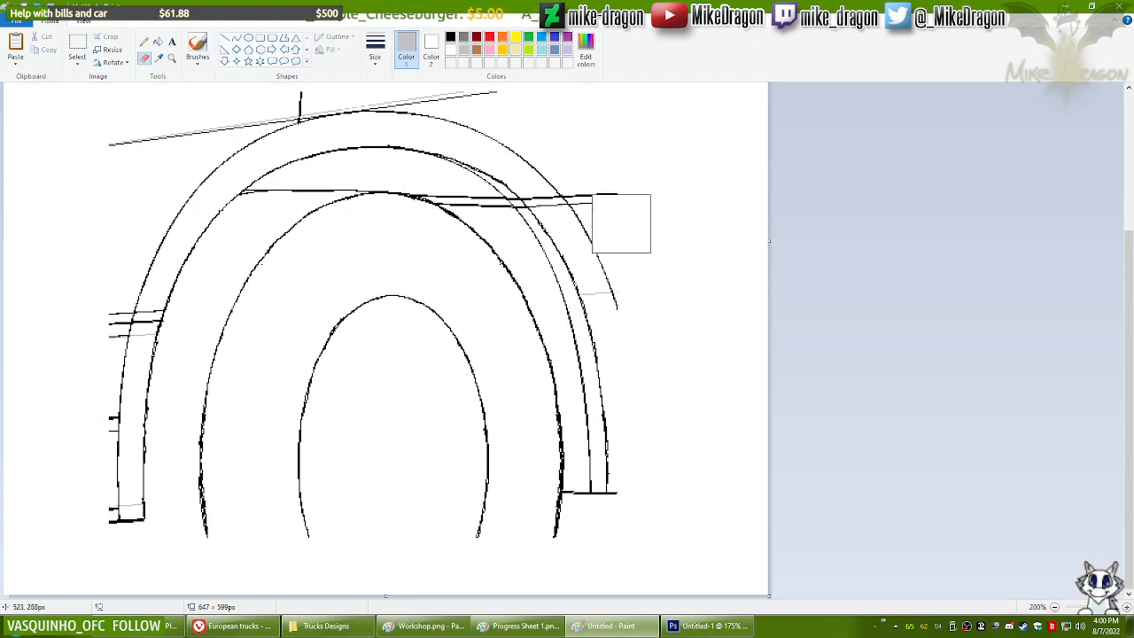
left_click(207, 528)
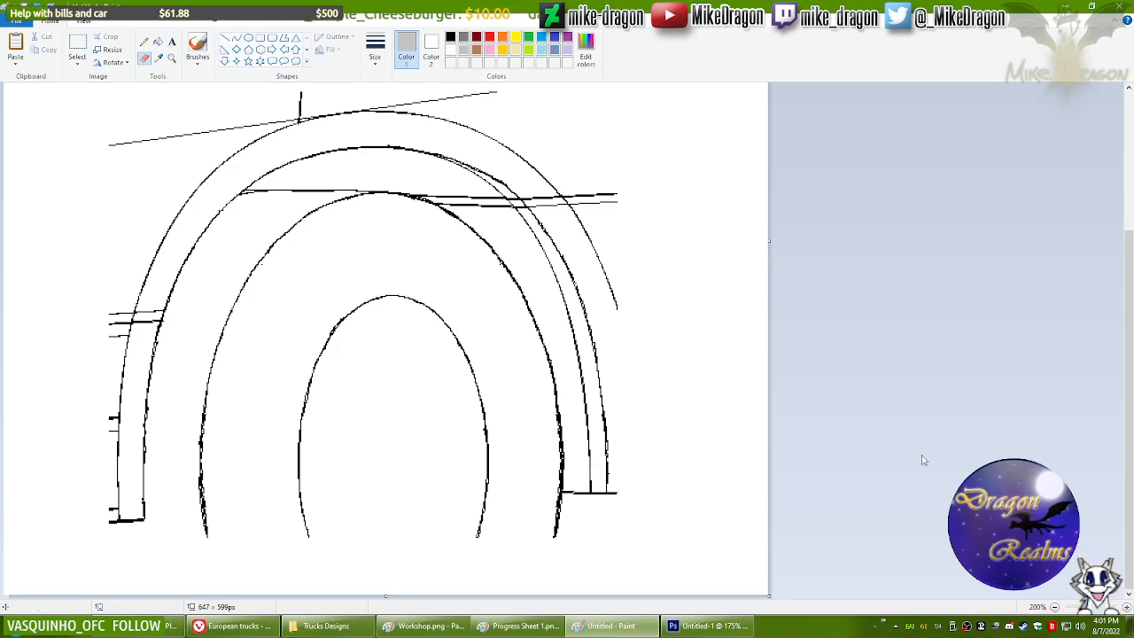
Step: Erase the double body lines between the tyre and the inner arch on the wheel's rear side with a smaller eraser
left_click(377, 55)
left_click(367, 102)
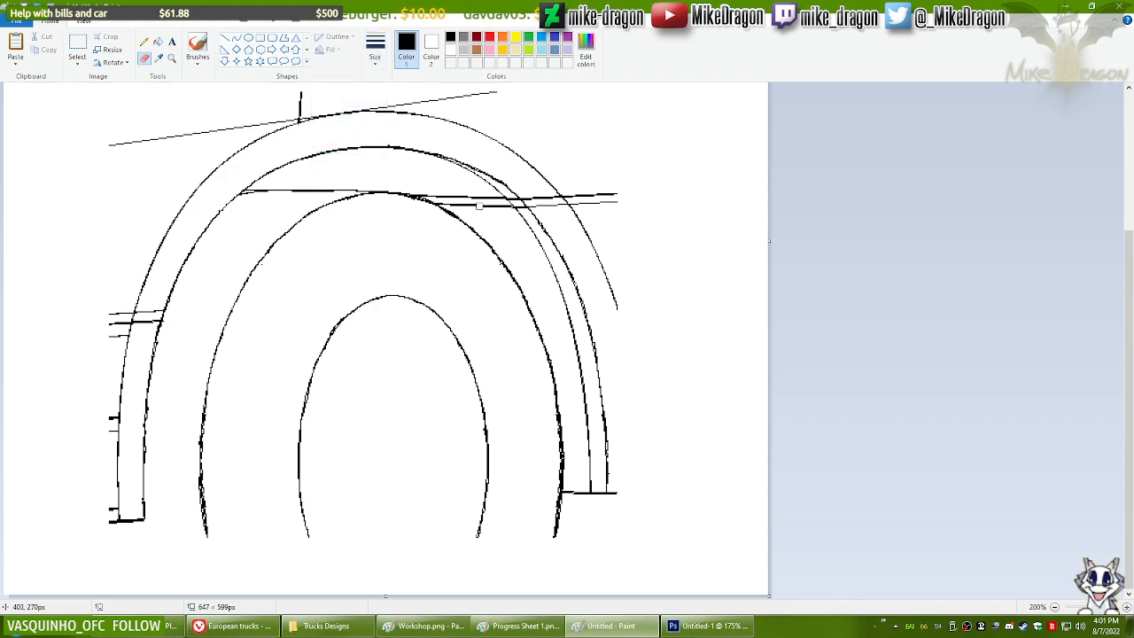
left_click_drag(473, 200, 420, 191)
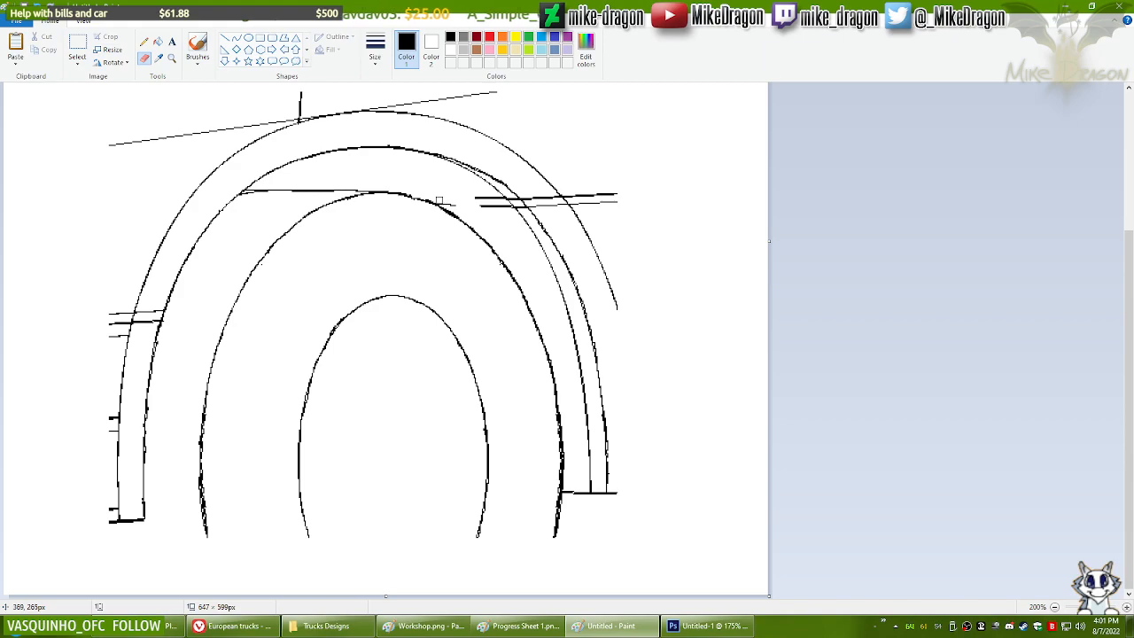
left_click_drag(470, 202, 498, 202)
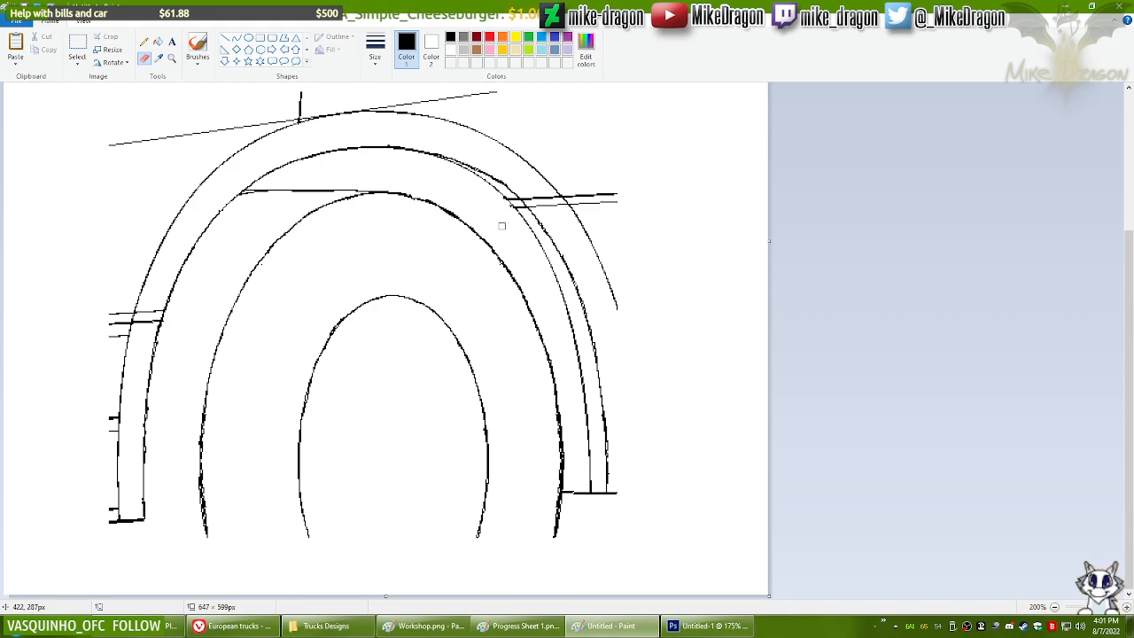
Step: Erase the duplicate inner curve down the arch's rear side and the remaining double body lines across and behind the arch
left_click_drag(512, 215, 504, 201)
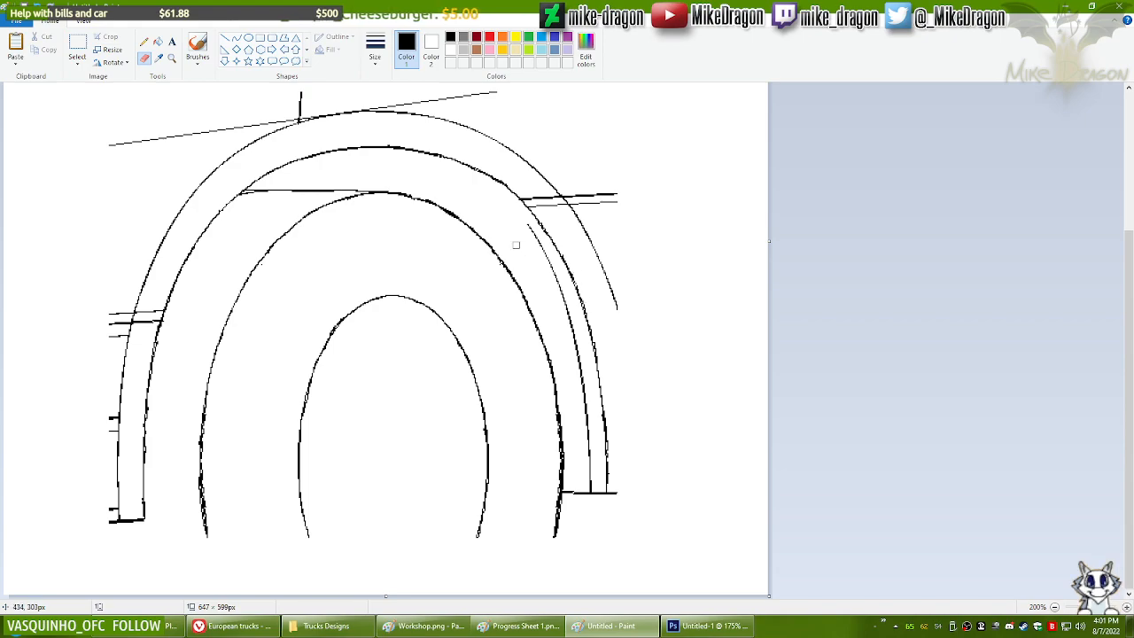
mouse_move(530, 227)
left_mouse_down()
mouse_move(565, 304)
mouse_move(560, 277)
mouse_move(577, 355)
mouse_move(579, 453)
mouse_move(588, 461)
mouse_move(590, 440)
mouse_move(594, 456)
mouse_move(589, 489)
mouse_move(568, 495)
mouse_move(596, 494)
left_mouse_up()
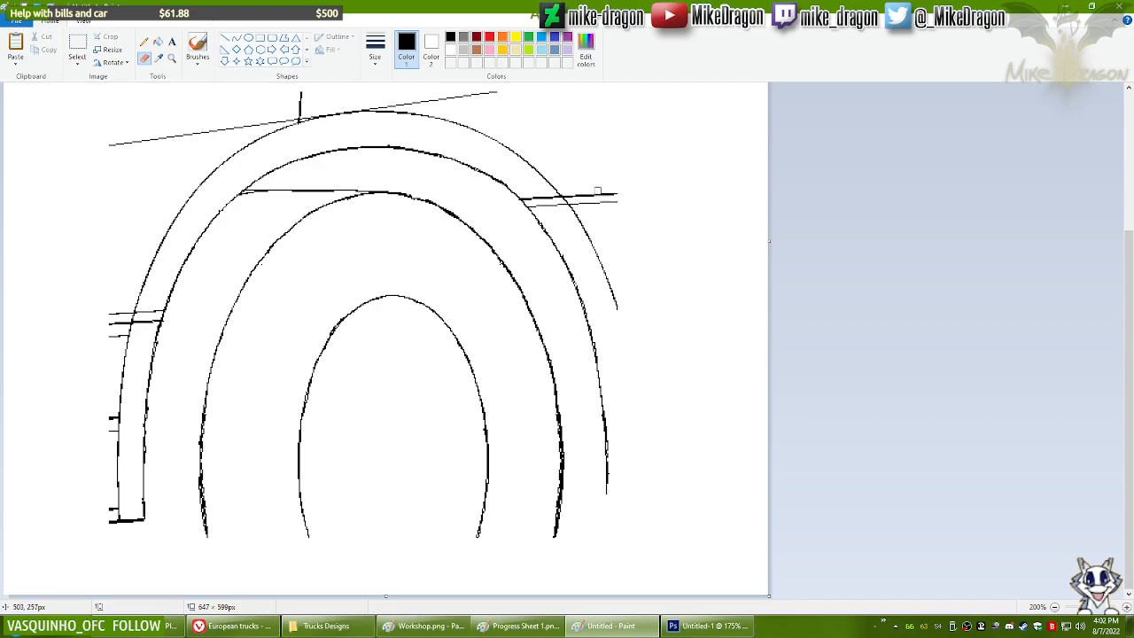
left_click_drag(540, 194, 531, 200)
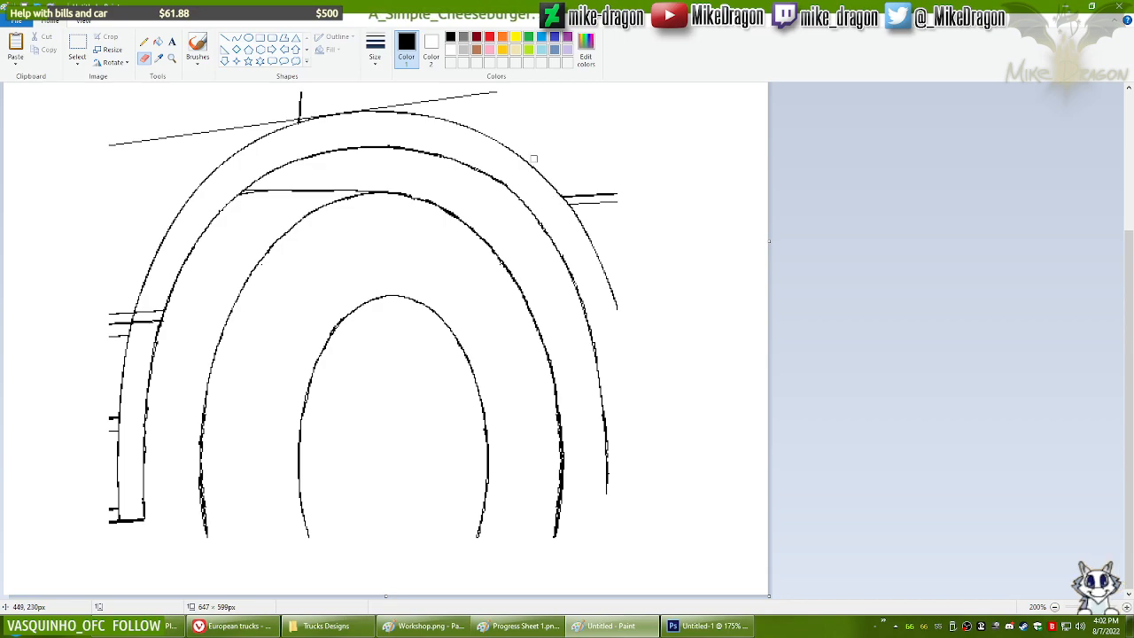
left_click_drag(586, 200, 570, 194)
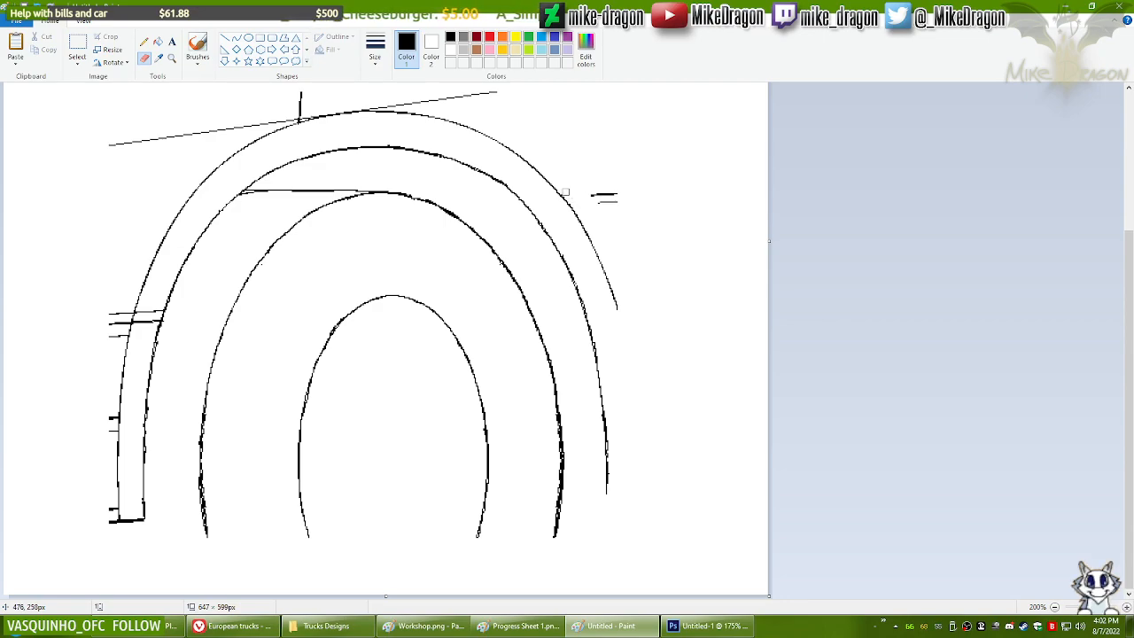
left_click_drag(600, 204, 617, 195)
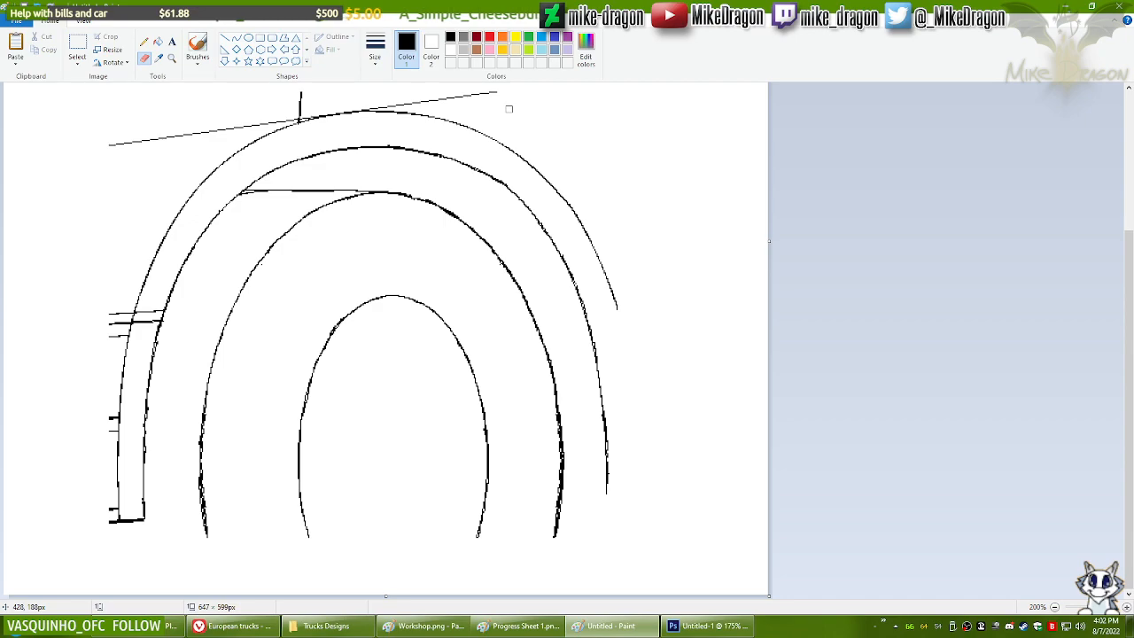
Step: Erase the sloping body line and the short vertical door line above the outer wheel arch
left_click_drag(511, 94, 451, 99)
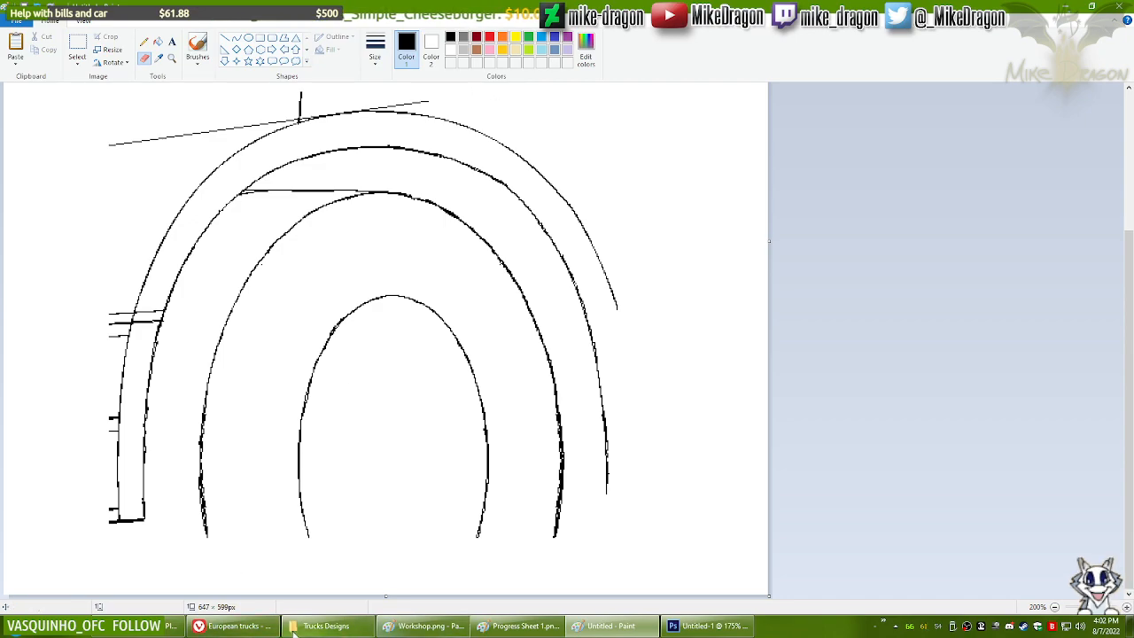
left_click(232, 626)
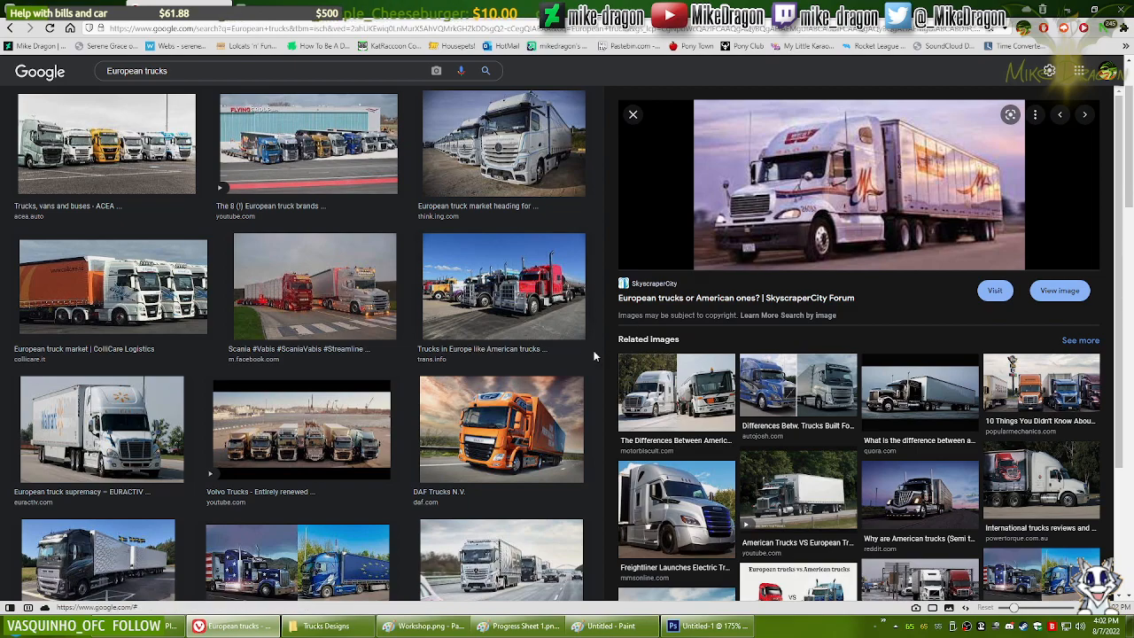
left_click(421, 626)
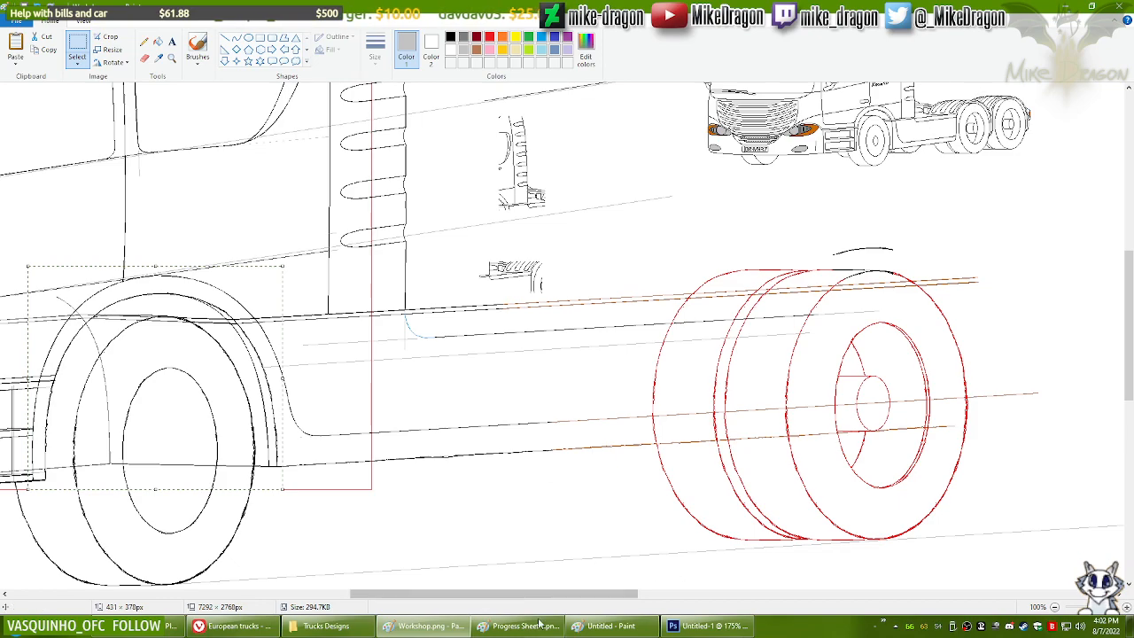
left_click(611, 626)
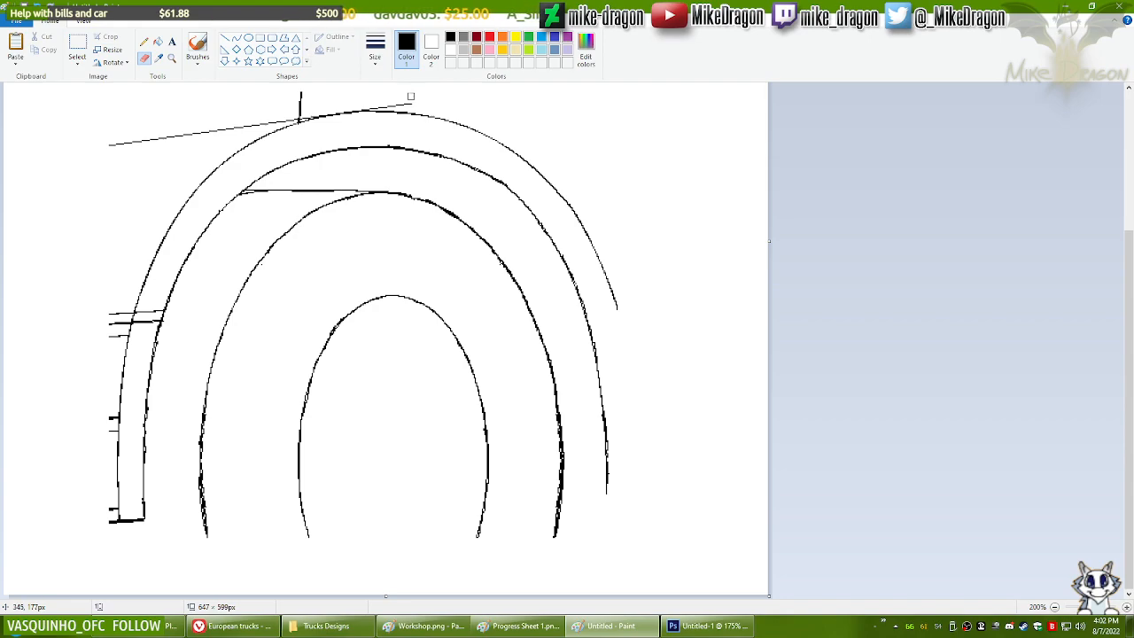
left_click_drag(402, 101, 386, 105)
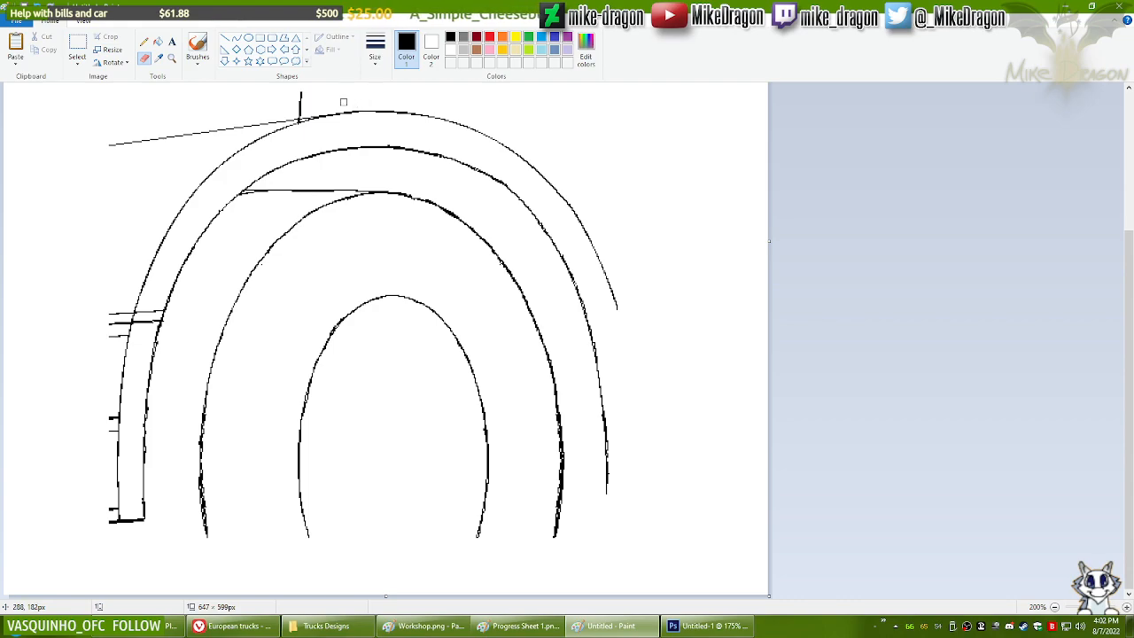
mouse_move(284, 100)
left_mouse_down()
mouse_move(294, 103)
mouse_move(96, 147)
left_mouse_up()
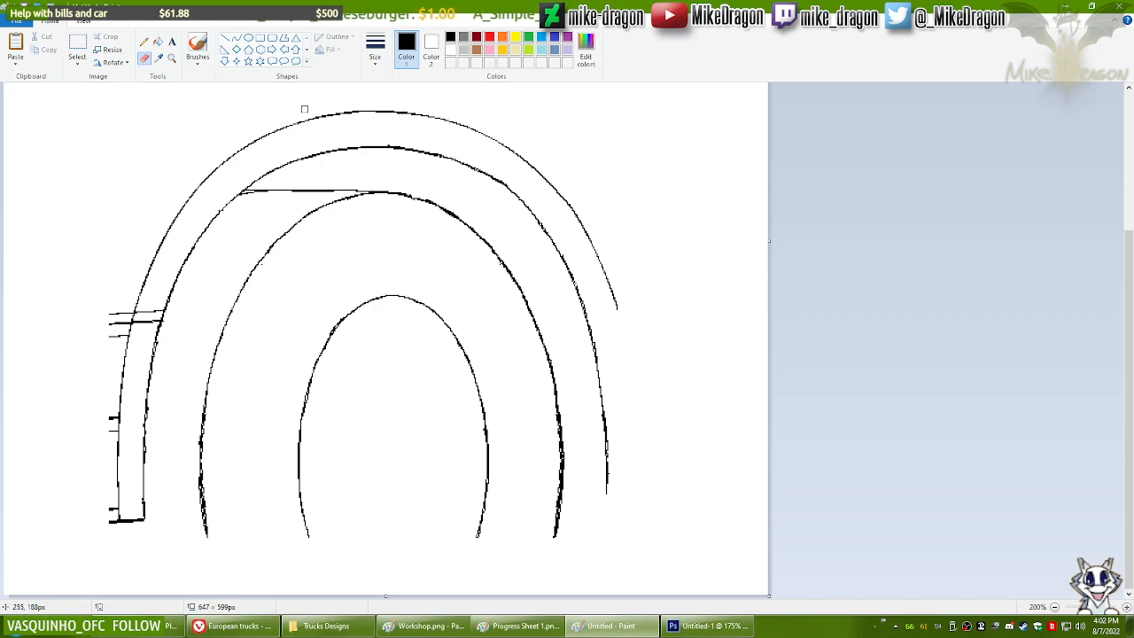
Step: Erase the leftover line stubs beside the arch's front edge, the line closing its foot, and the short cross lines between the two arch curves
left_click_drag(97, 358, 112, 314)
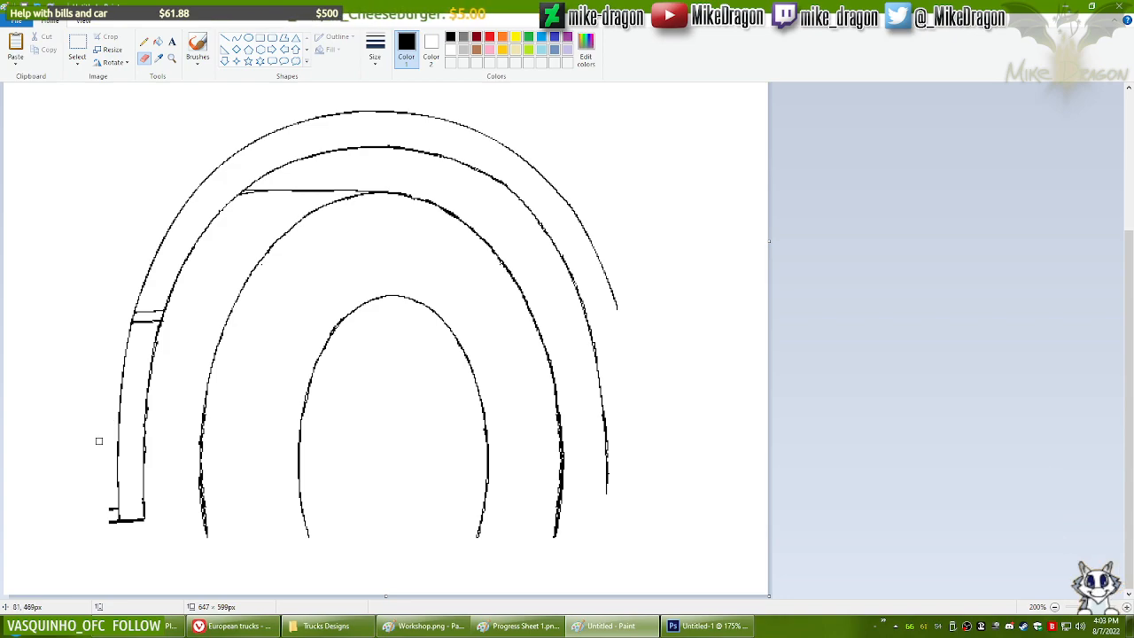
left_click_drag(104, 510, 116, 509)
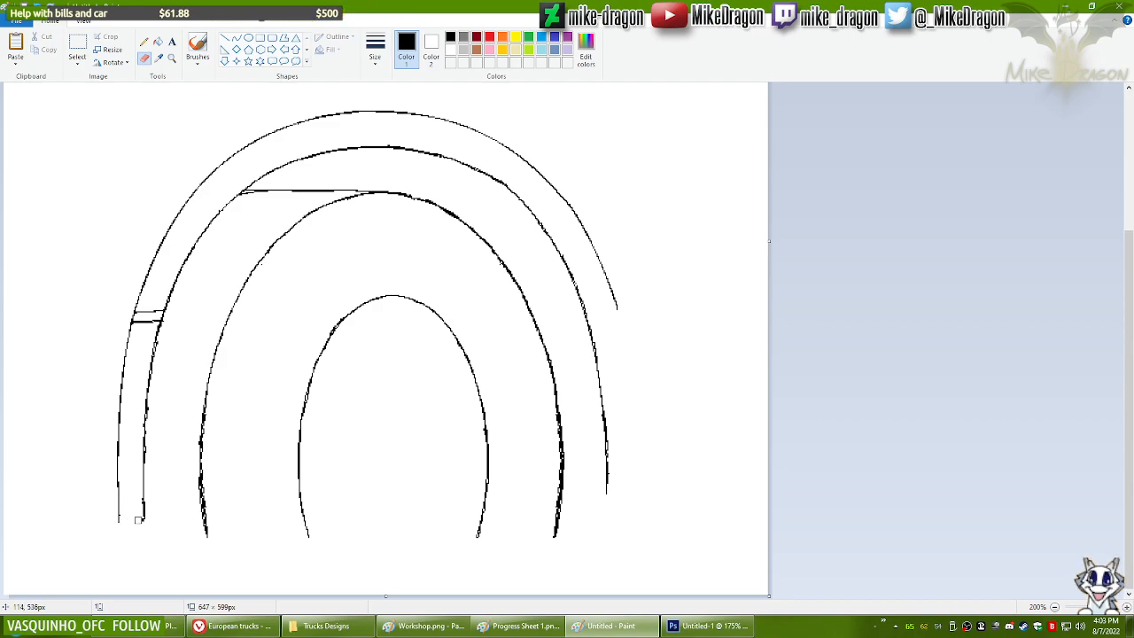
left_click_drag(144, 311, 143, 315)
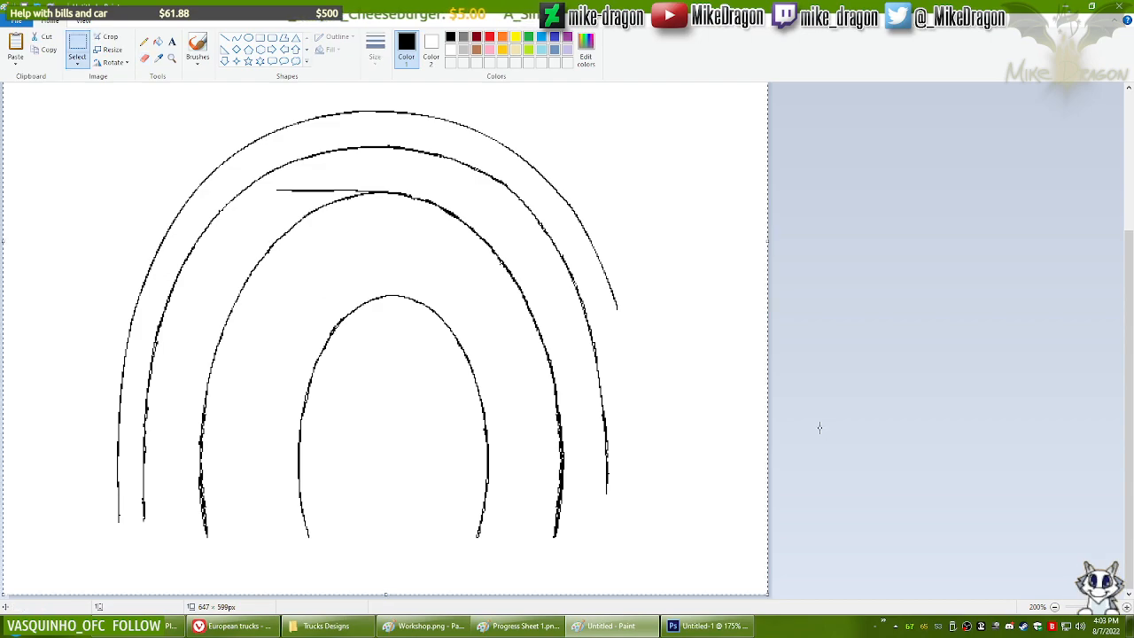
Step: Paste the cleaned wheel arch into Workshop.png and align its tyre and rim curves with the red rear wheel
left_click(495, 623)
key("ctrl+v")
mouse_move(184, 308)
left_mouse_down()
mouse_move(701, 385)
mouse_move(873, 340)
left_mouse_up()
key("Left")
key("Right")
key("Right")
key("Right")
key("Right")
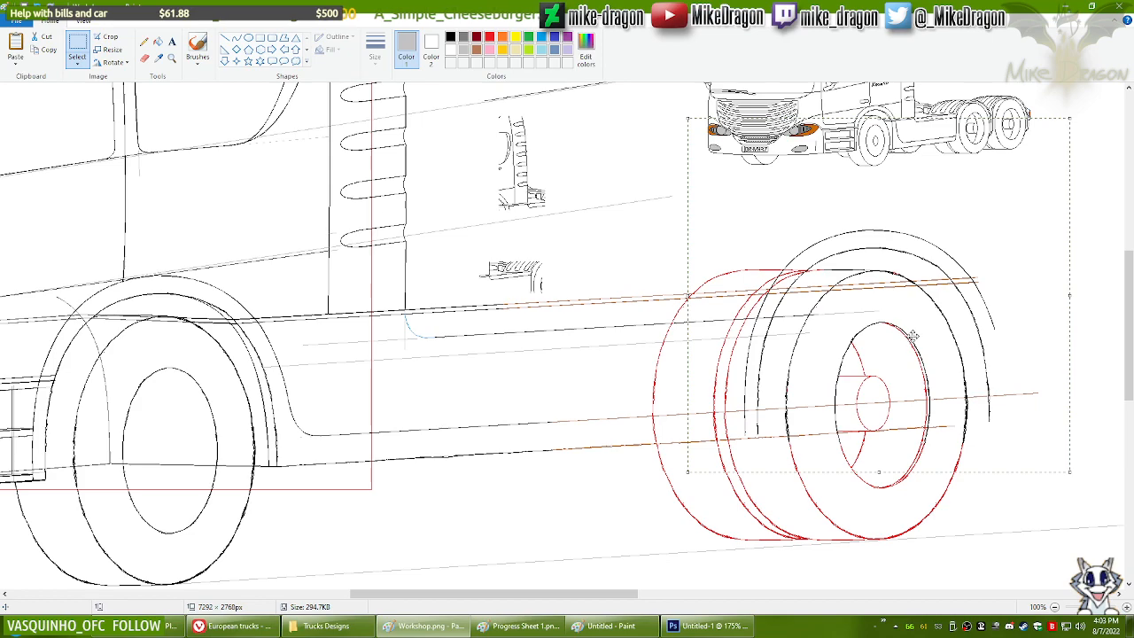
key("Left")
key("Right")
key("Down")
key("Up")
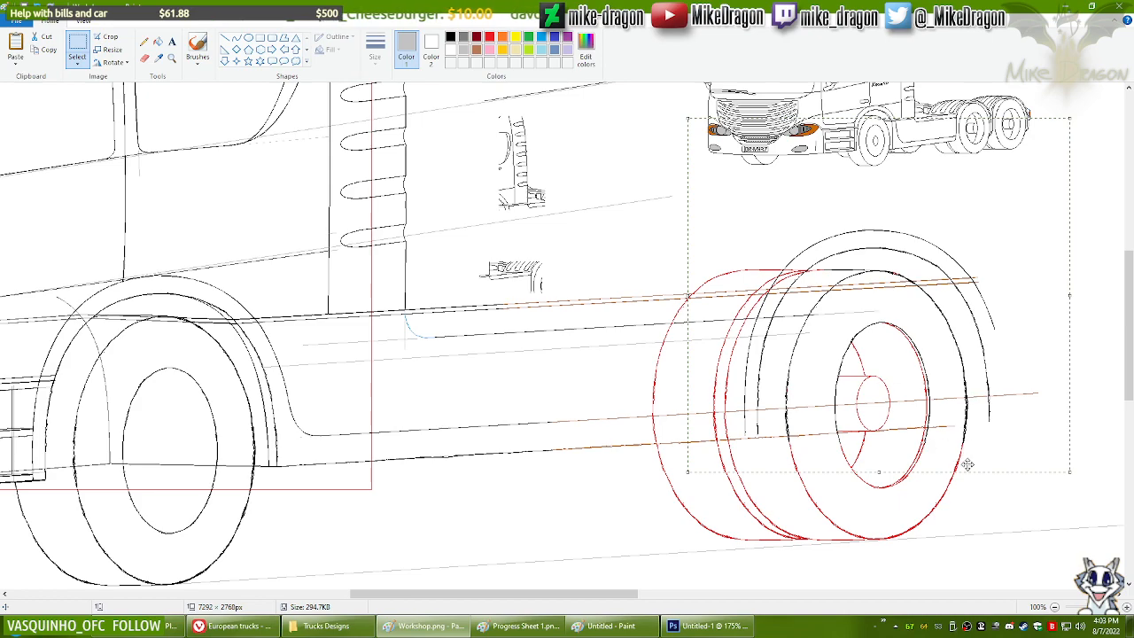
Step: Extend the front ends of both rear arch curves in black down to the lower brown body line
left_click(235, 39)
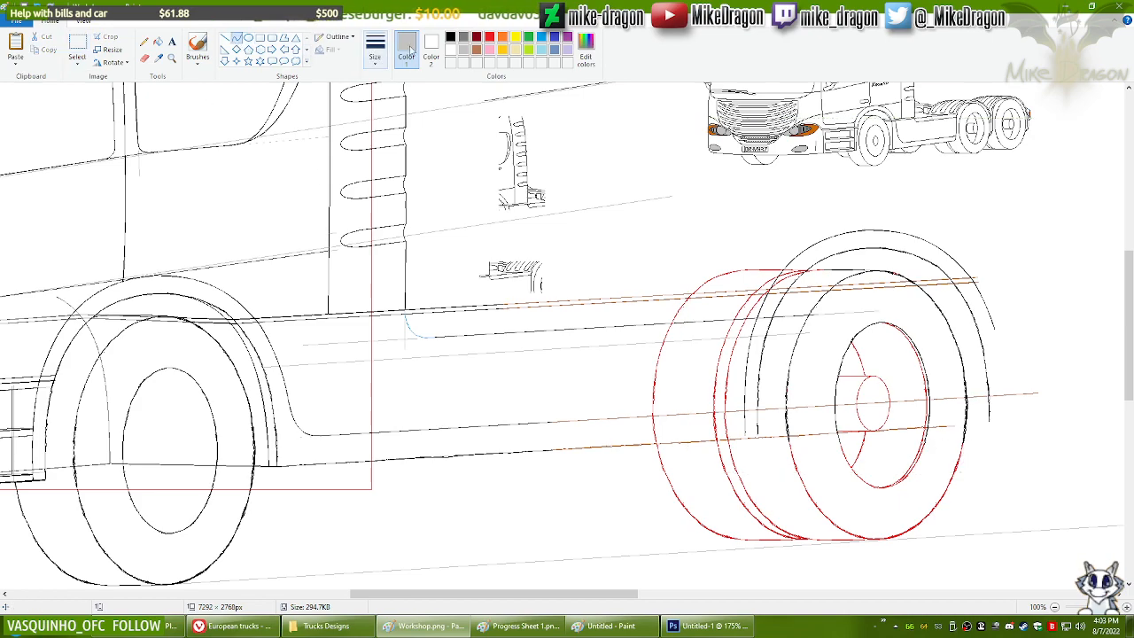
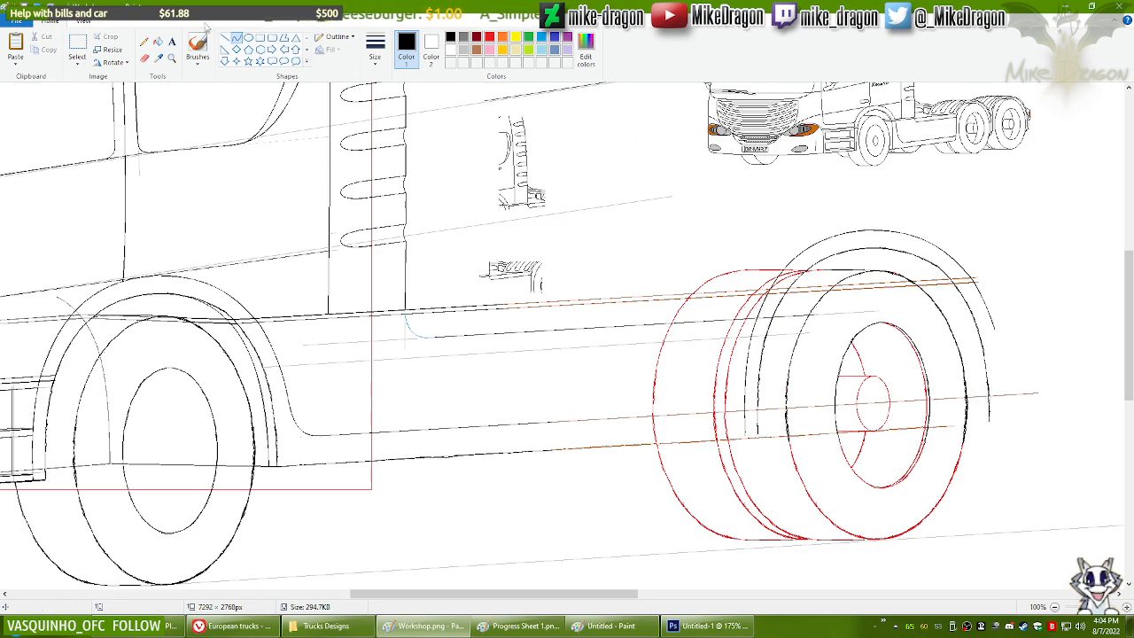
left_click(172, 57)
left_click(723, 358)
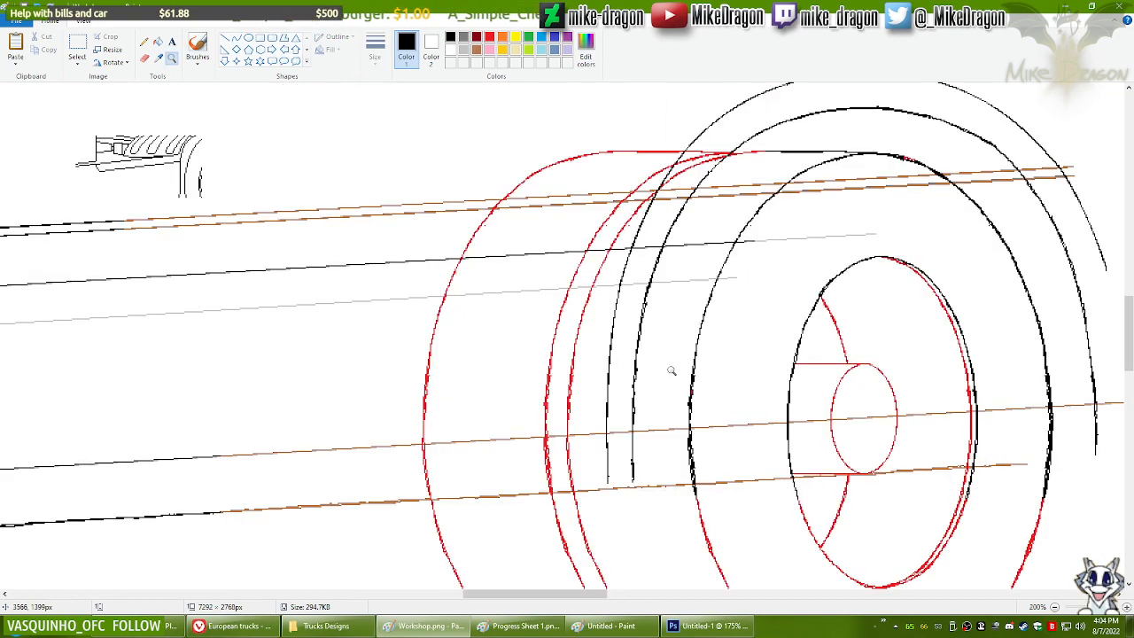
left_click(683, 367)
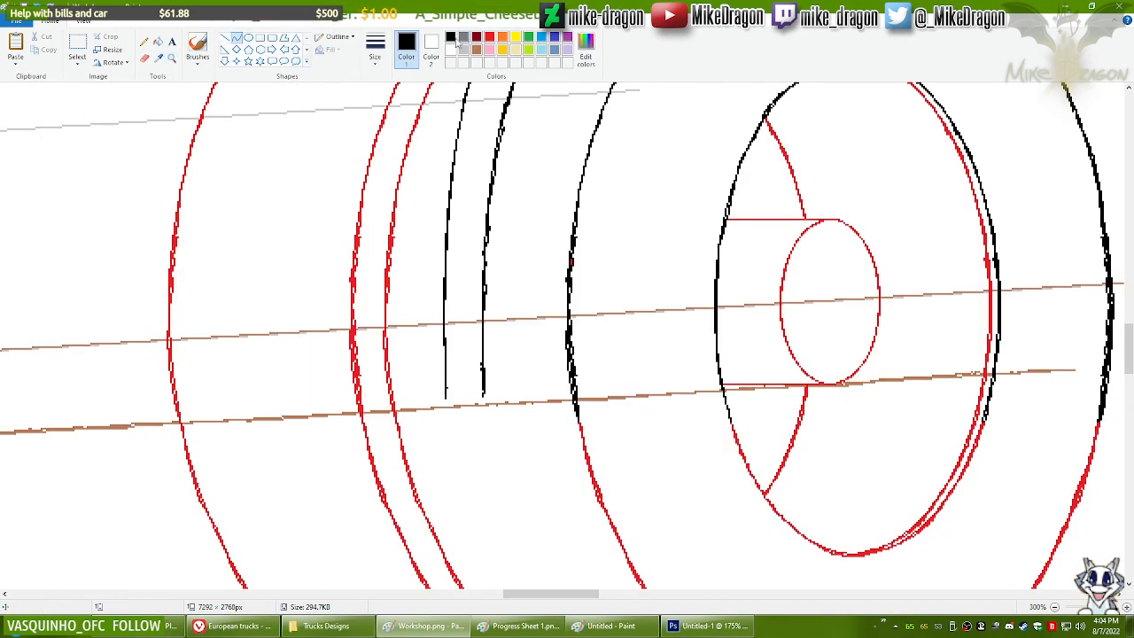
left_click_drag(483, 390, 483, 406)
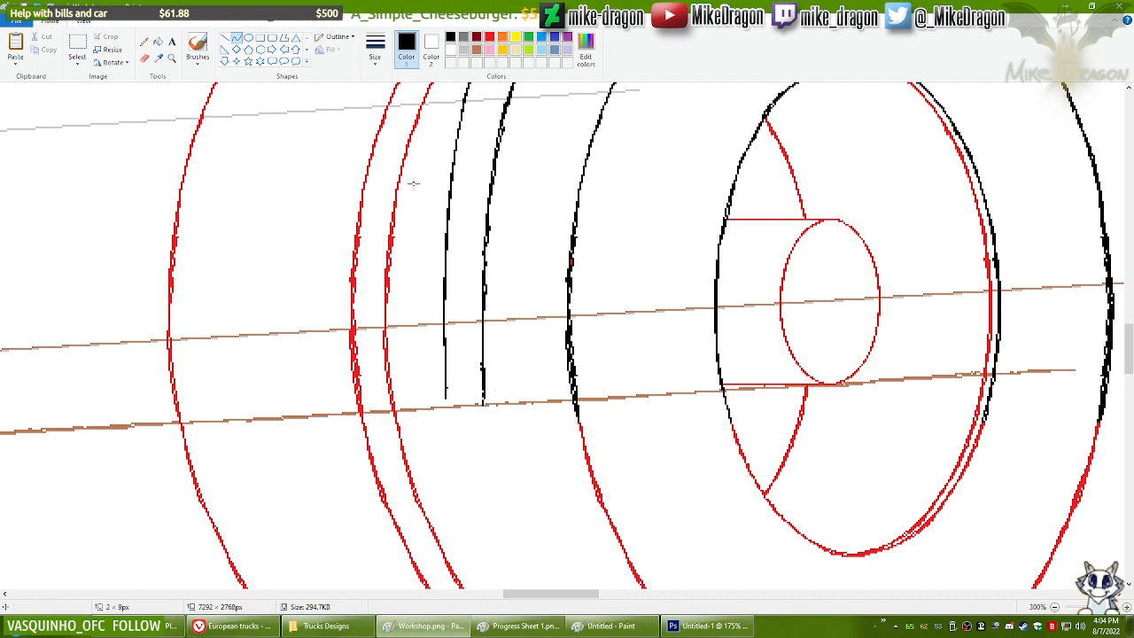
left_click(235, 38)
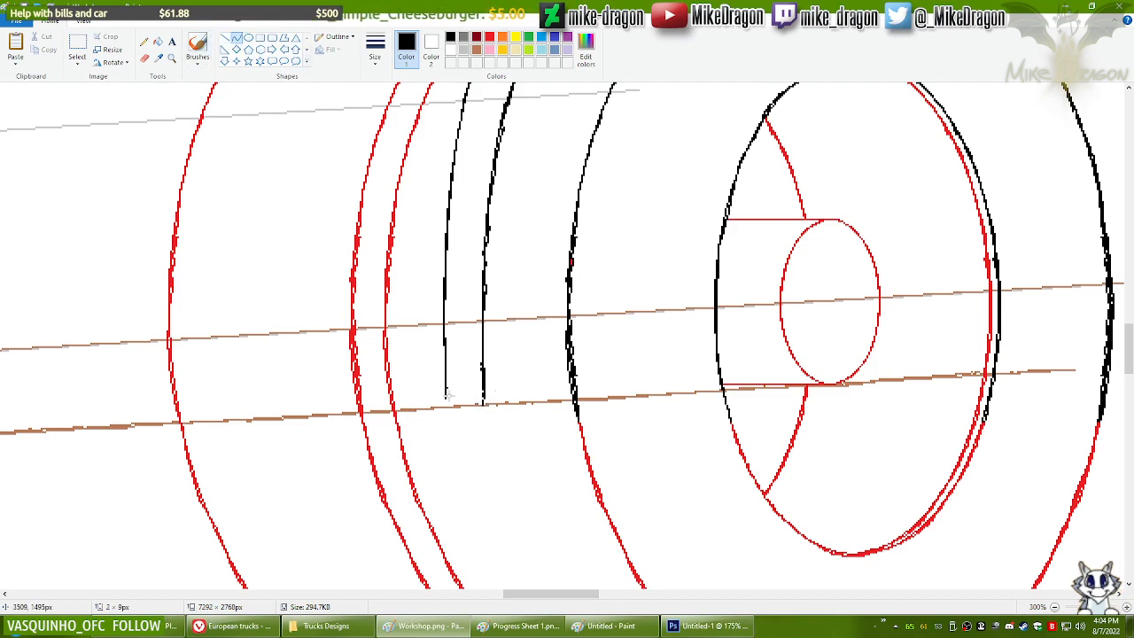
left_click_drag(445, 396, 446, 407)
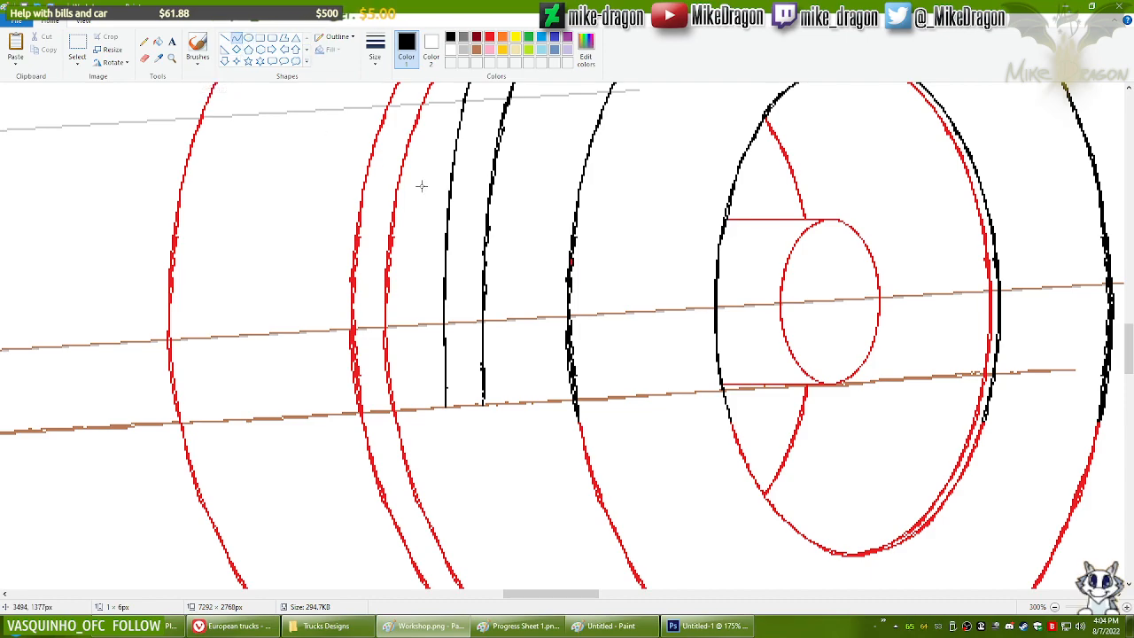
Step: Recolour the blue corner curve at the base of the cab's rear edge to black with the colour-replacing eraser
scroll(514, 226, "down", 2)
left_click_drag(1133, 403, 1131, 332)
left_click_drag(602, 597, 421, 600)
left_click_drag(1132, 364, 1132, 354)
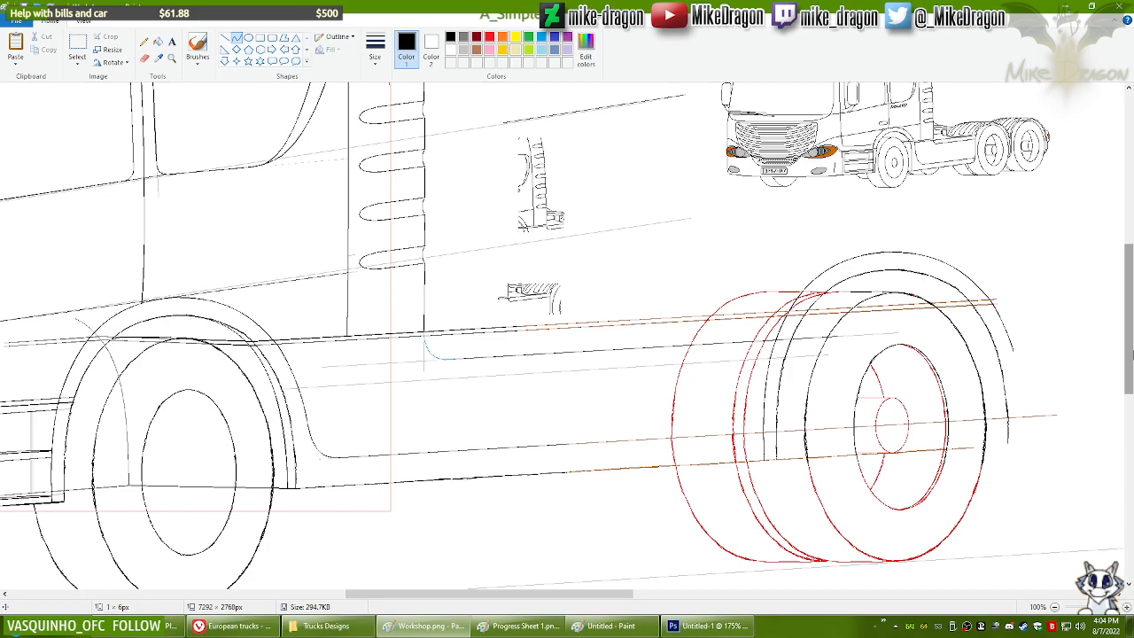
left_click(542, 37)
left_click(432, 46)
left_click(450, 37)
left_click(406, 49)
left_click(144, 56)
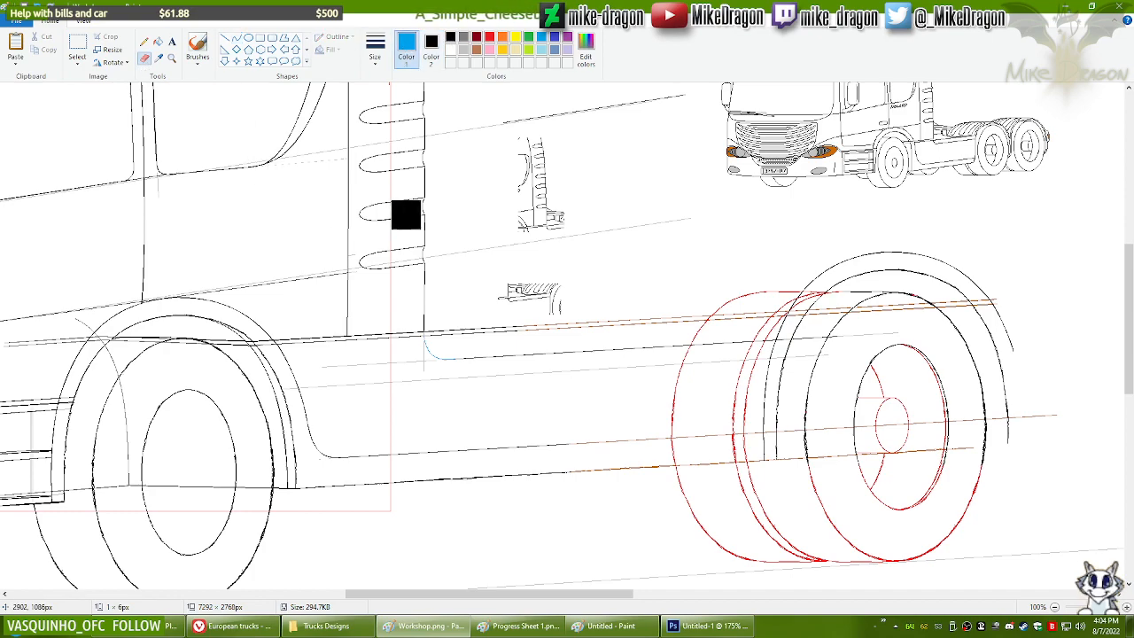
left_click_drag(411, 342, 460, 370)
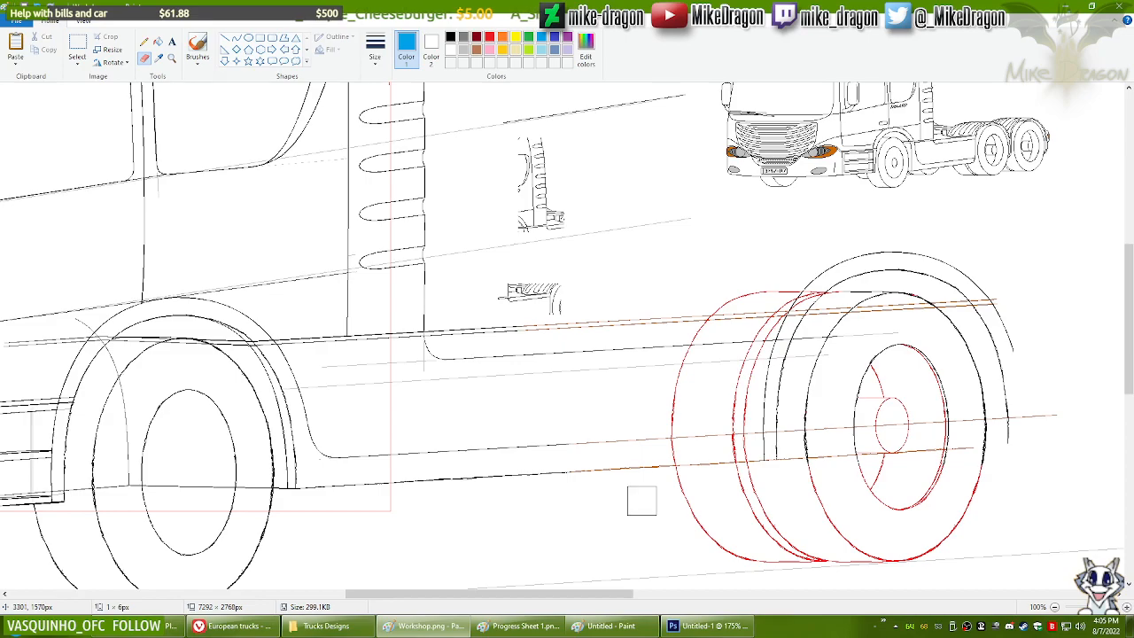
Step: Draw two light grey guidelines: a vertical one about 491 px tall ahead of the rear wheel and a horizontal one about 505 px forward from the arch top
left_click_drag(586, 596, 614, 596)
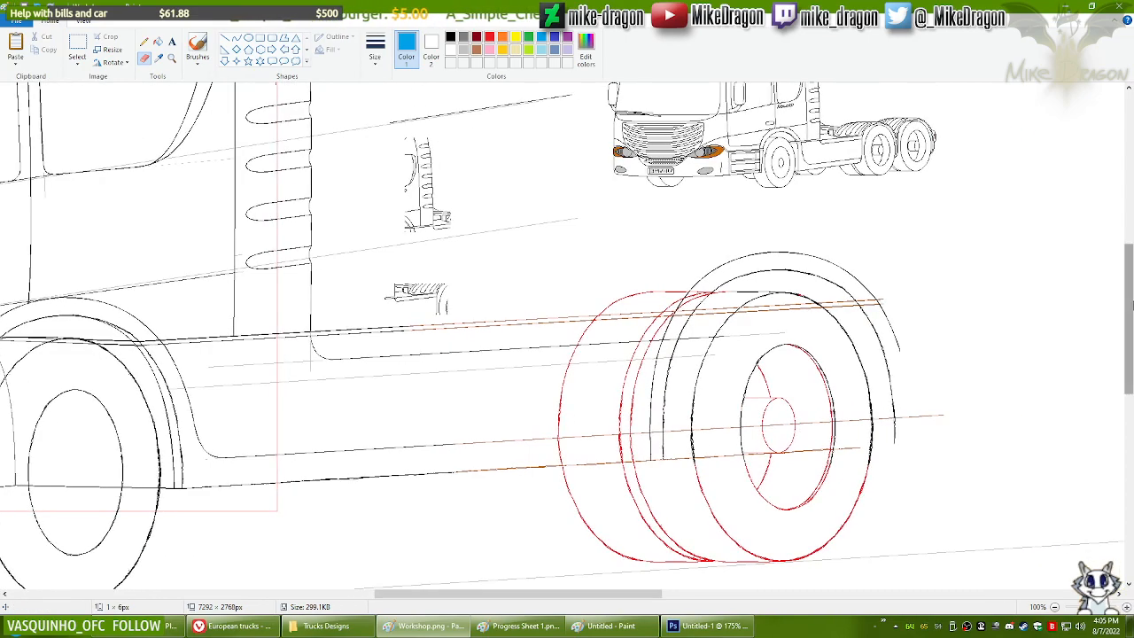
left_click(236, 38)
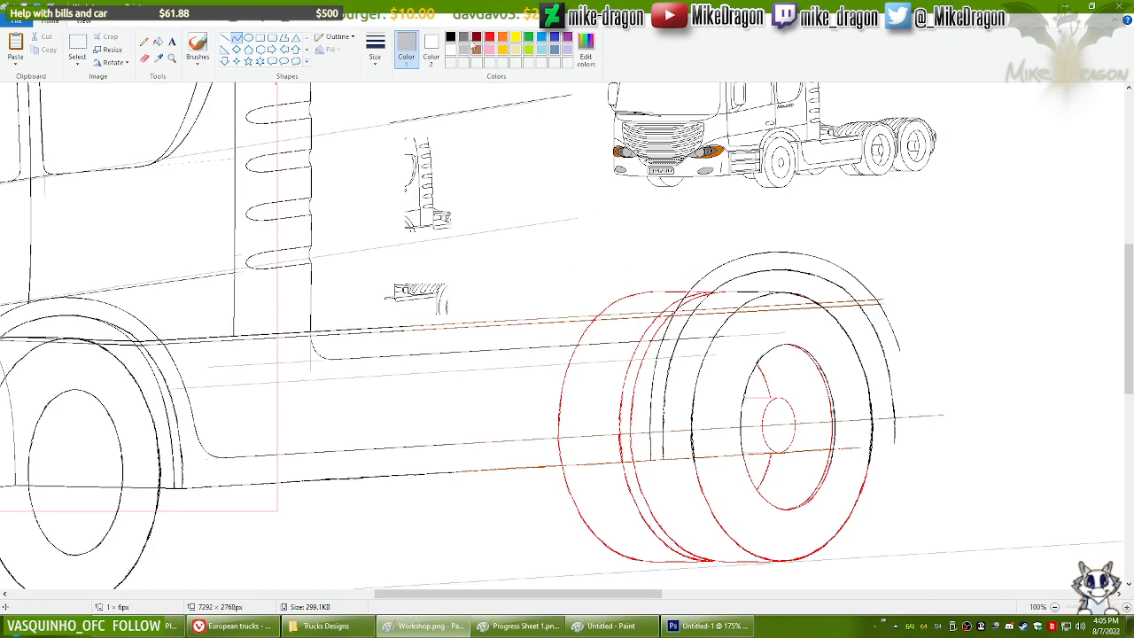
left_click(225, 38)
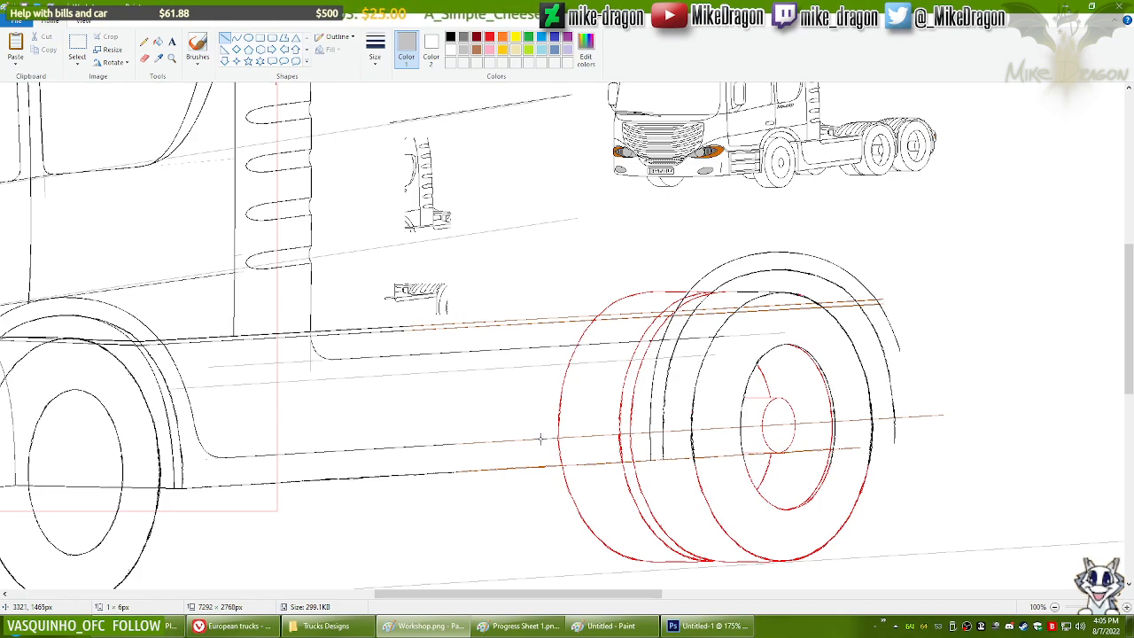
mouse_move(536, 437)
left_mouse_down()
mouse_move(536, 234)
mouse_move(550, 149)
left_mouse_up()
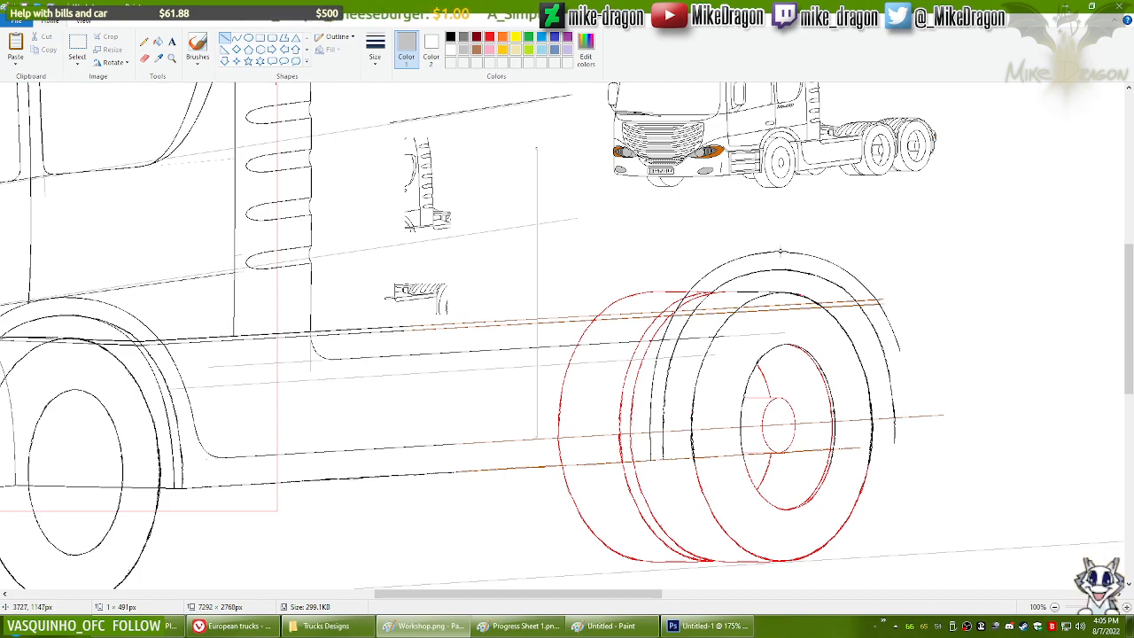
mouse_move(780, 252)
left_mouse_down()
mouse_move(545, 254)
mouse_move(785, 252)
mouse_move(638, 241)
mouse_move(485, 254)
left_mouse_up()
Step: Copy the area around the rear wheel and arch and place the pasted copy back over the original
left_click(78, 49)
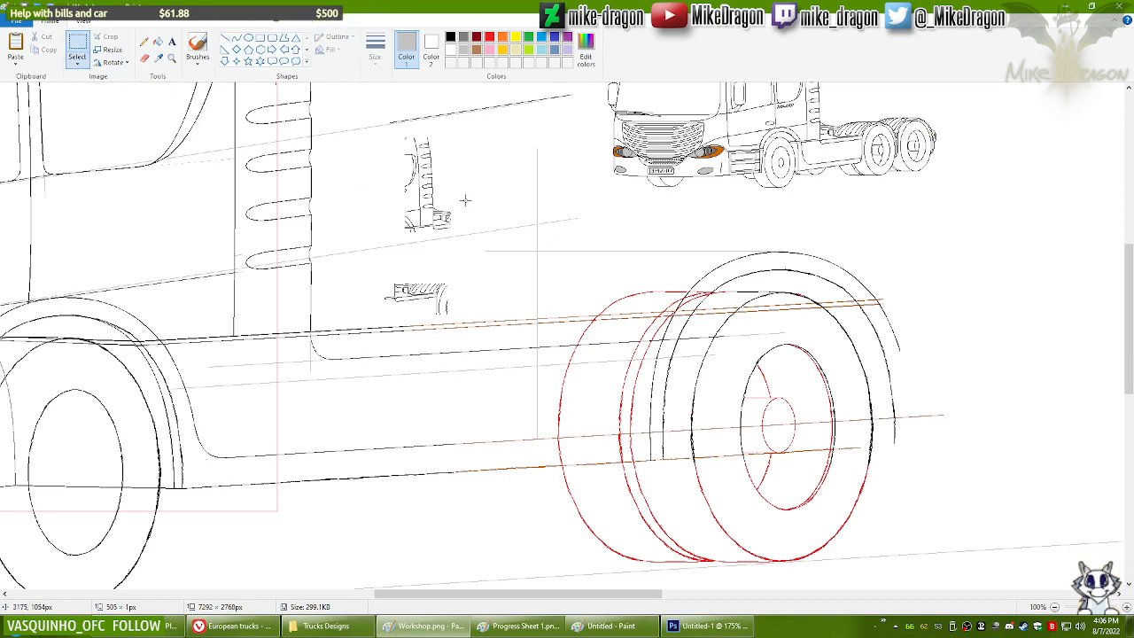
mouse_move(482, 214)
left_mouse_down()
mouse_move(1060, 545)
mouse_move(1026, 568)
left_mouse_up()
key("ctrl+y")
key("ctrl+y")
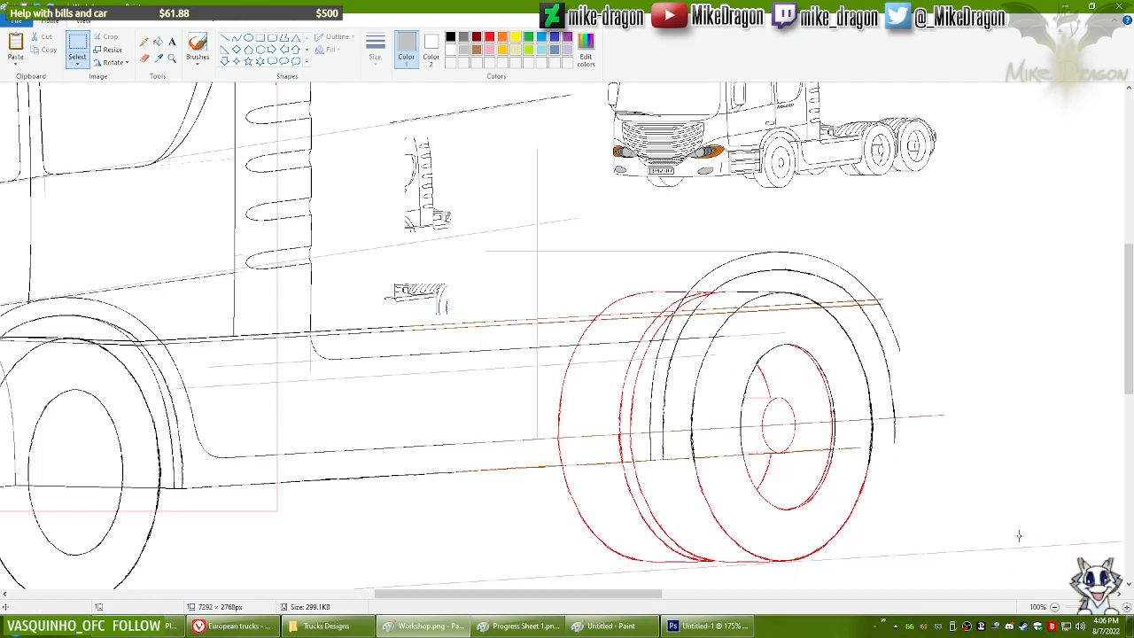
key("ctrl+v")
left_click_drag(347, 240, 848, 393)
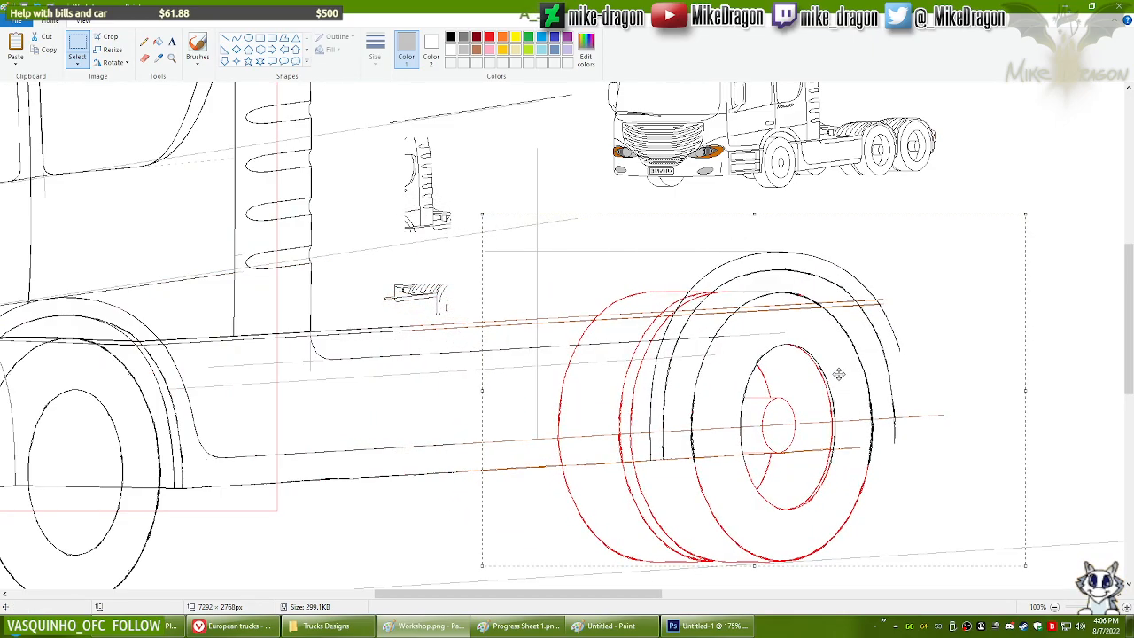
left_click(145, 43)
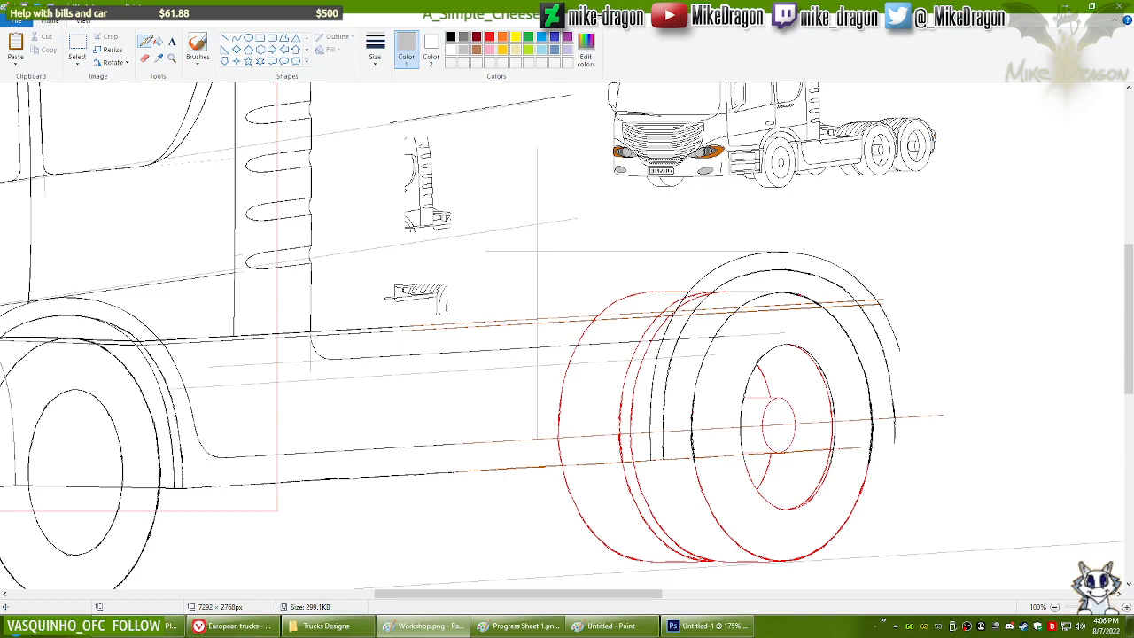
Step: Draw a slightly bowed black curve about 411 px long from the rear arch's top forward to the vertical guideline
left_click(237, 38)
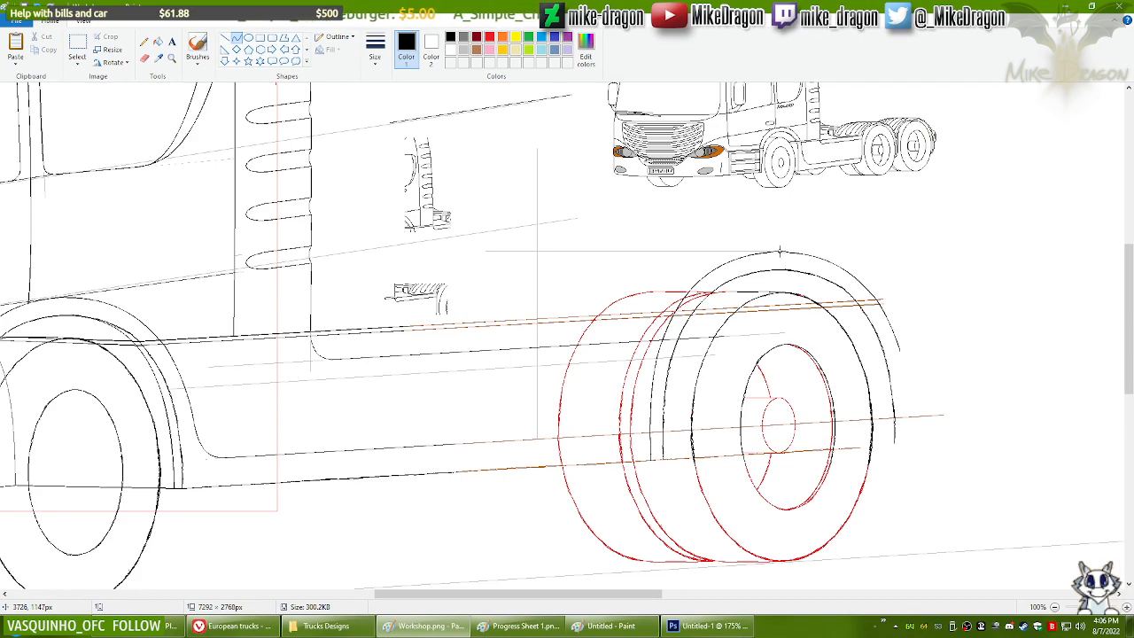
left_click_drag(777, 251, 535, 252)
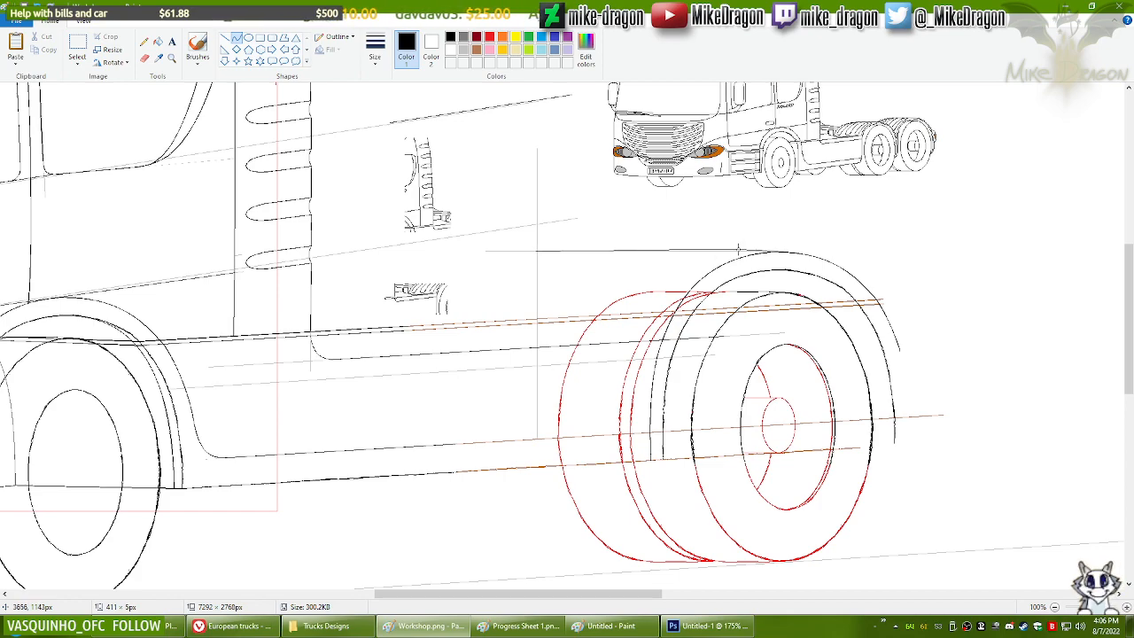
left_click_drag(589, 245, 617, 234)
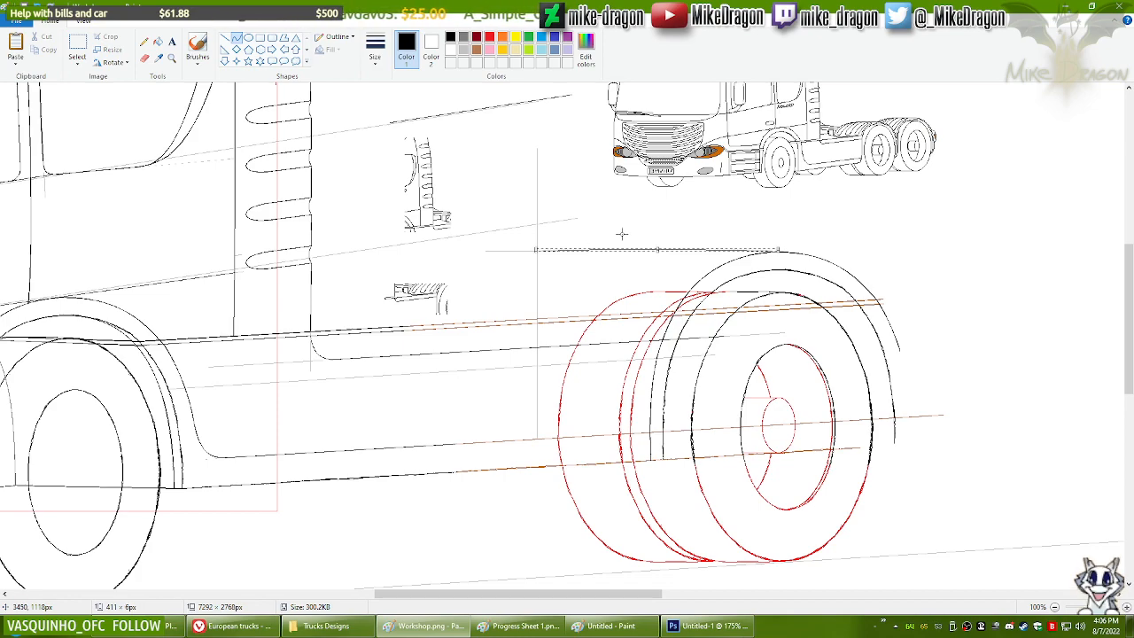
left_click(704, 220)
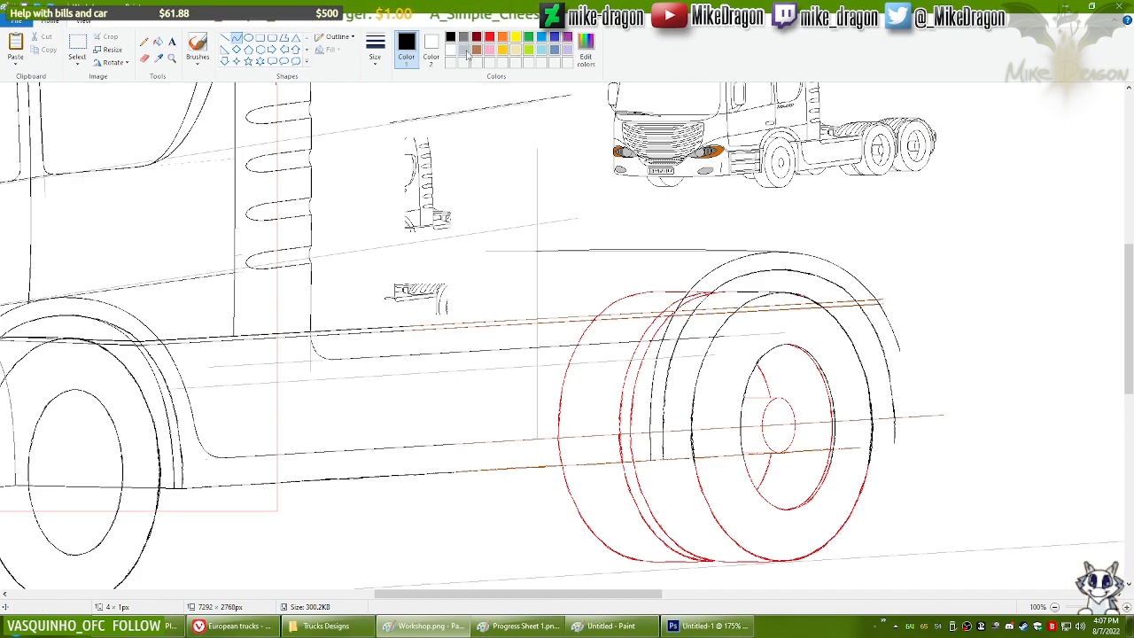
left_click(225, 38)
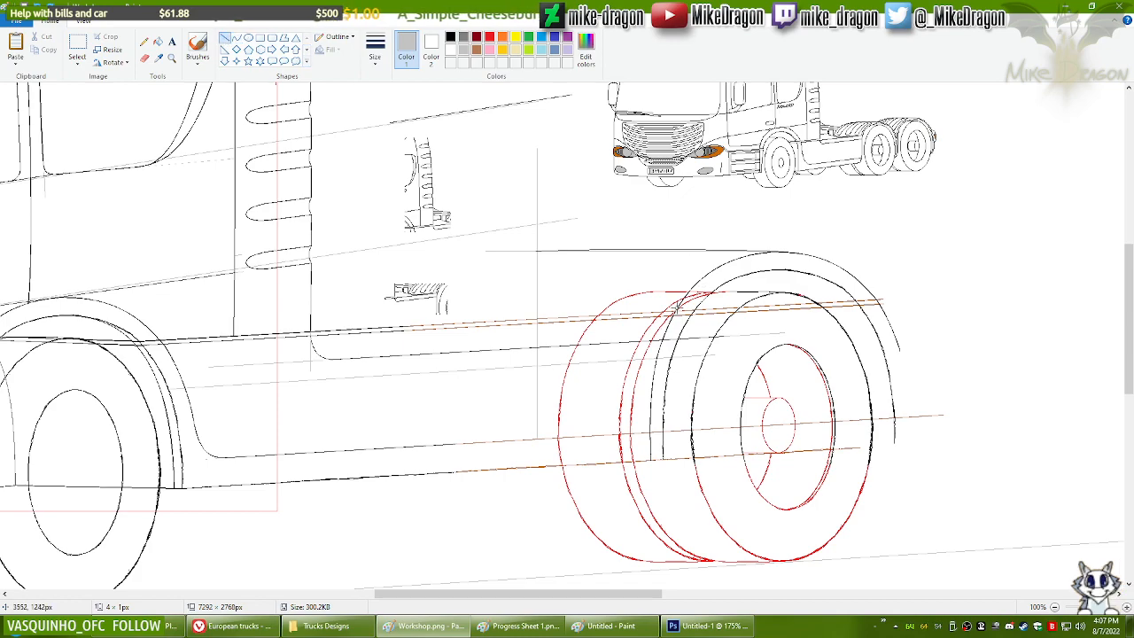
left_click_drag(673, 313, 452, 314)
key("ctrl+z")
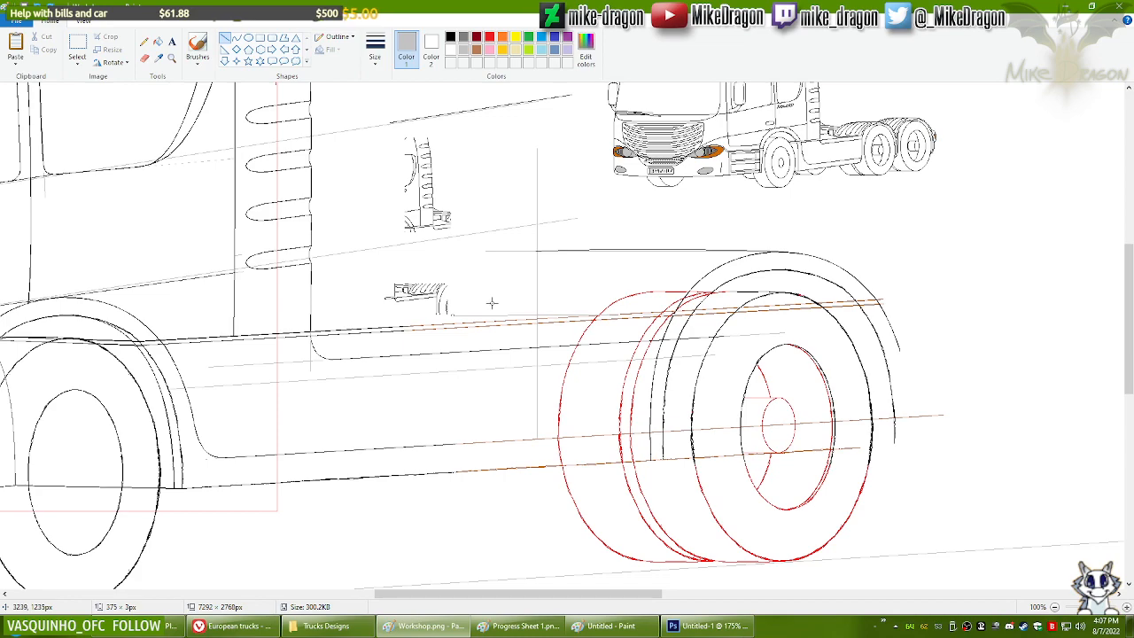
key("ctrl+z")
left_click(237, 39)
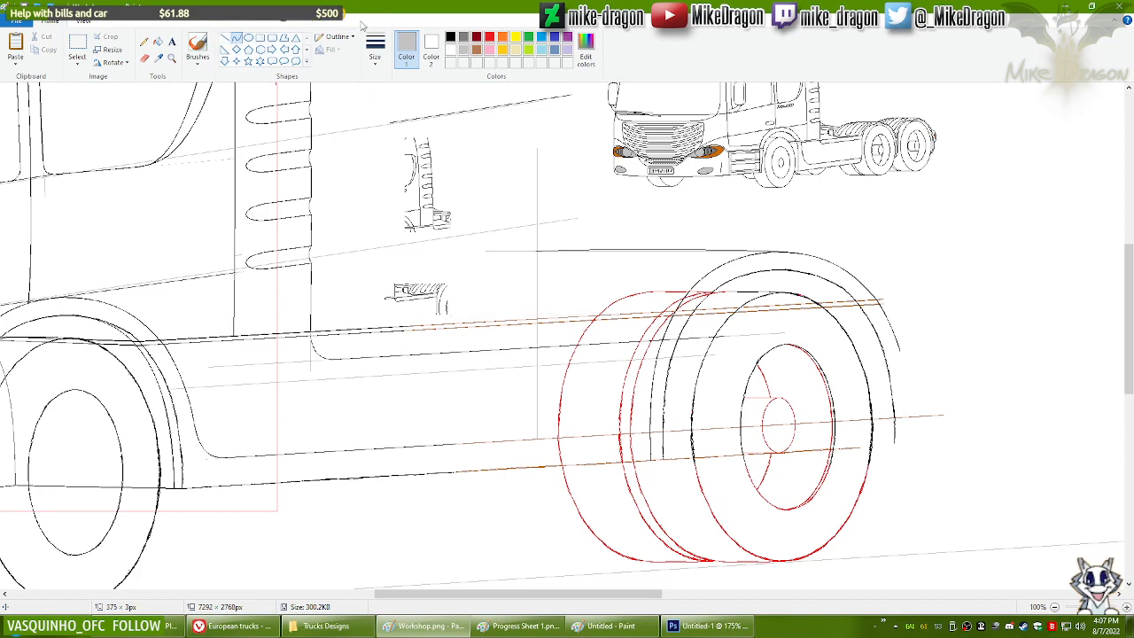
left_click(450, 38)
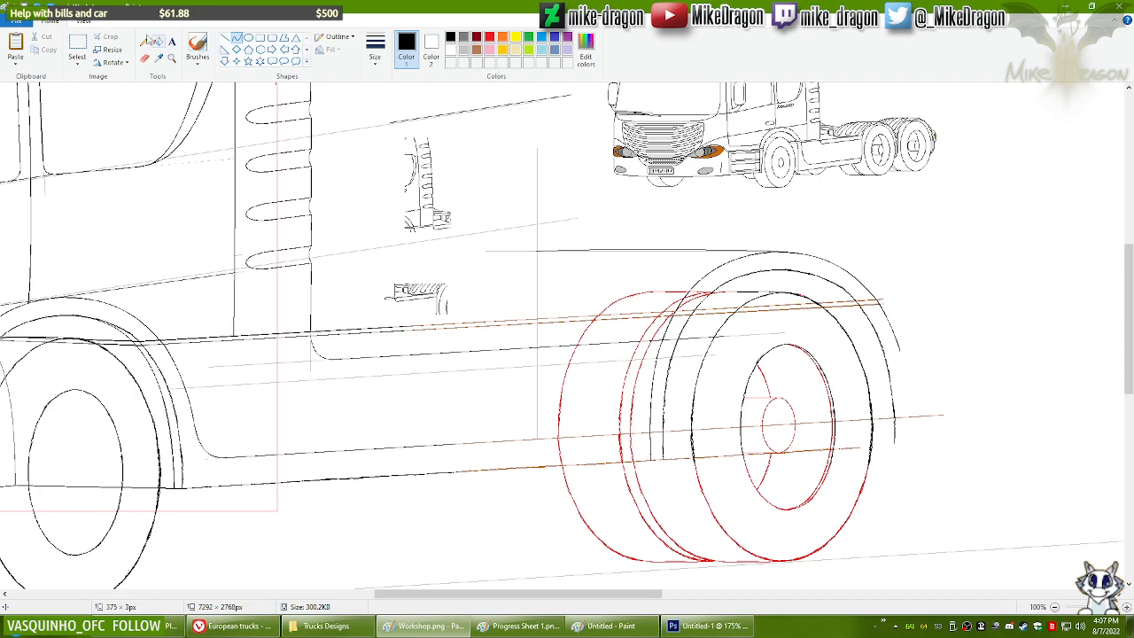
Step: Recolour the lower of the two upper brown body lines to black up to the rear wheel arch, and restore white as the background colour
left_click(172, 57)
left_click(565, 349)
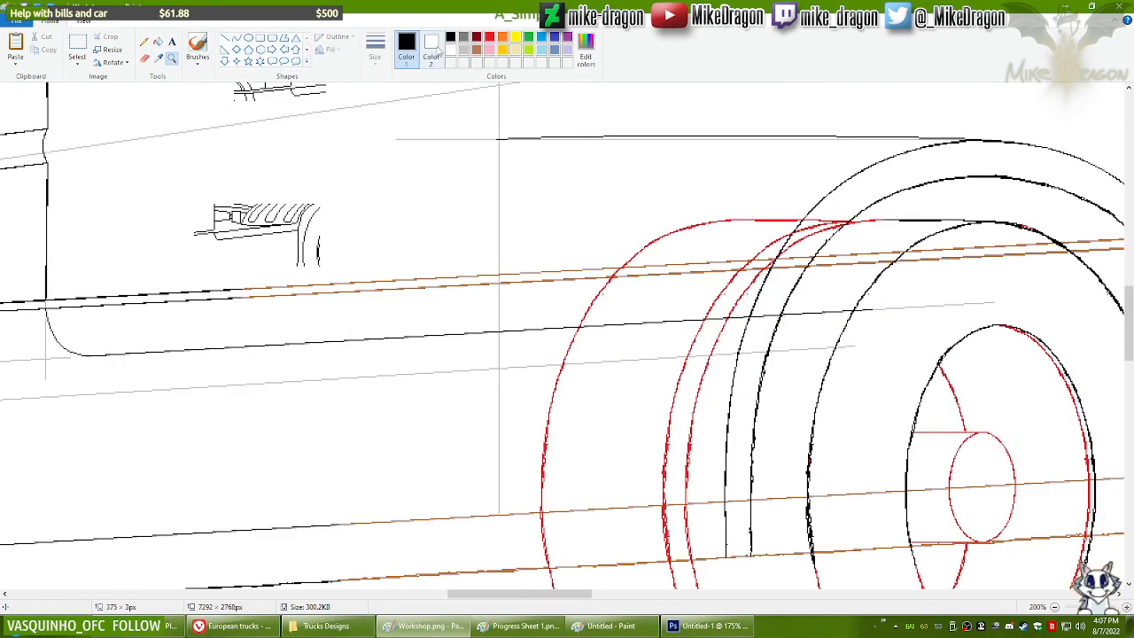
left_click(476, 49)
left_click(144, 57)
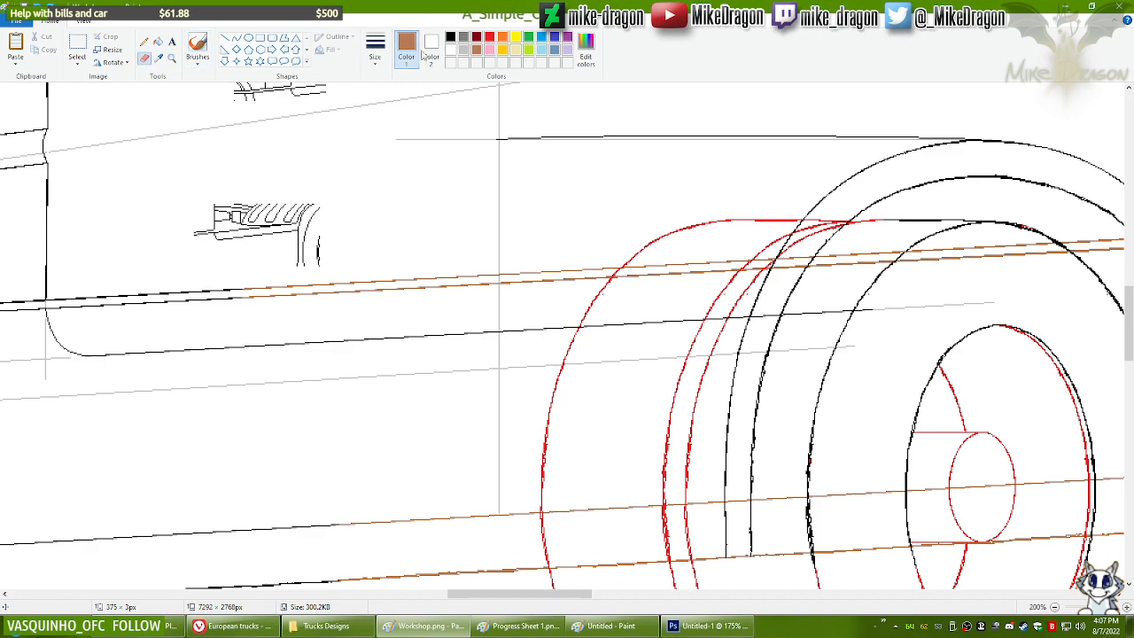
left_click(430, 46)
left_click(450, 36)
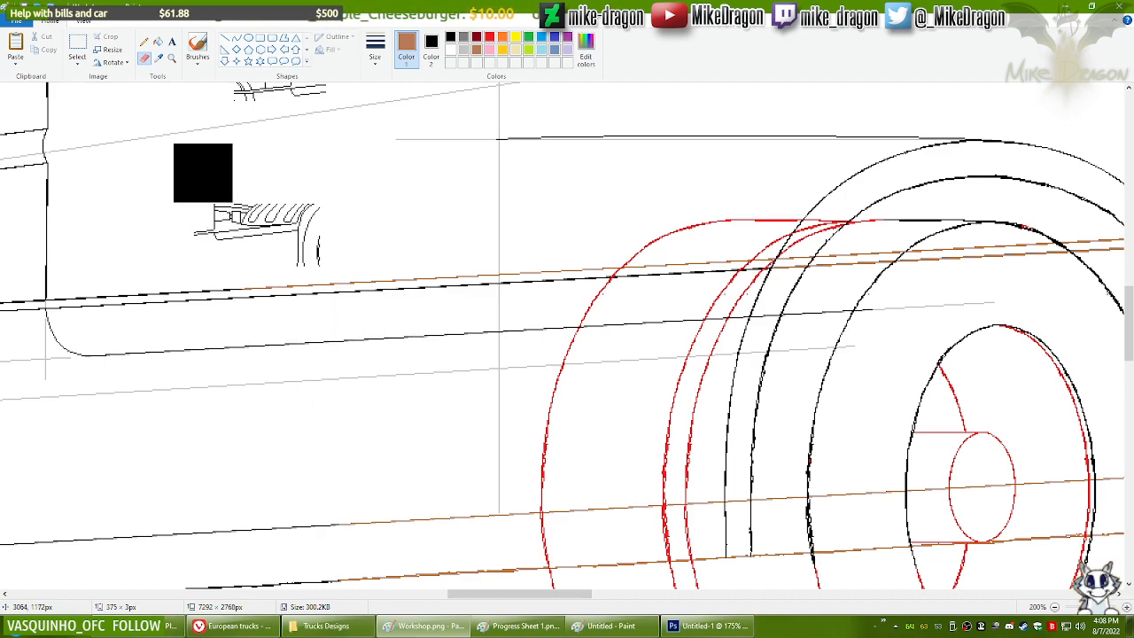
left_click(159, 57)
right_click(140, 172)
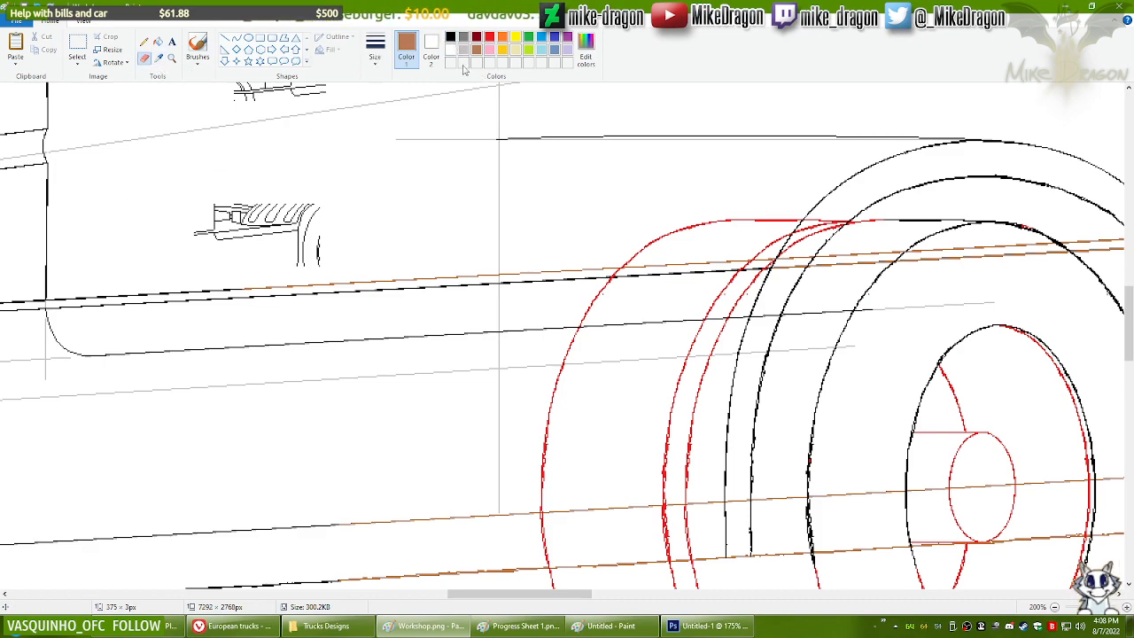
Step: Recolour the two lower brown body lines to black up to the rear wheel arch, and restore black foreground and white background colours
left_click_drag(564, 595, 572, 598)
left_click(430, 46)
left_click(452, 37)
left_click(408, 52)
left_click_drag(1131, 334, 1131, 343)
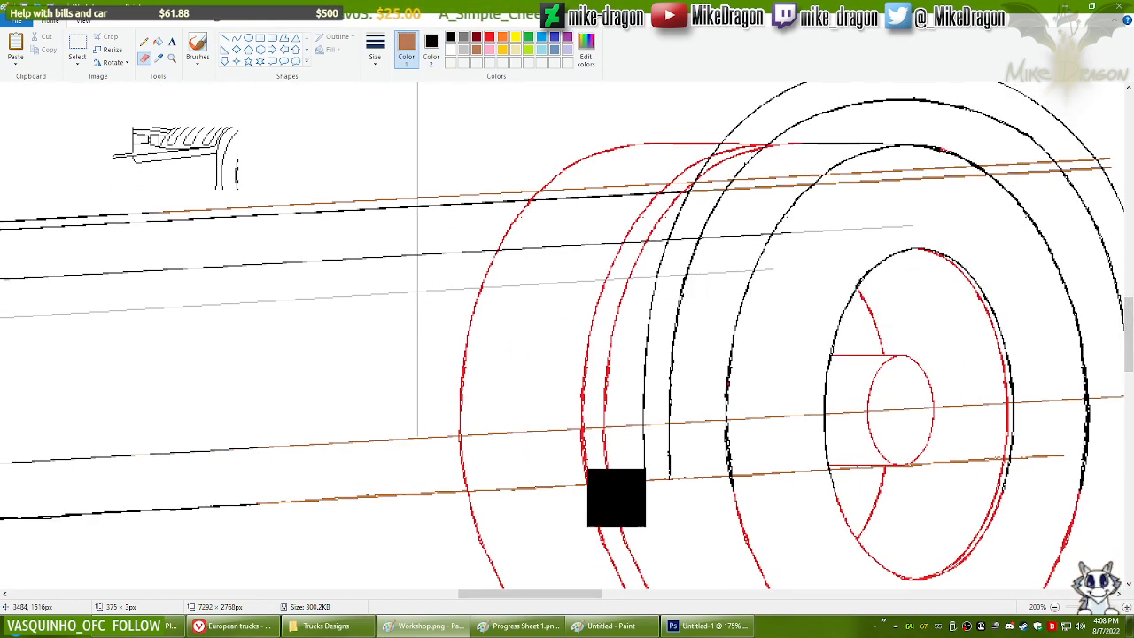
mouse_move(639, 501)
left_mouse_down()
mouse_move(203, 523)
mouse_move(192, 479)
mouse_move(224, 453)
mouse_move(547, 432)
left_mouse_up()
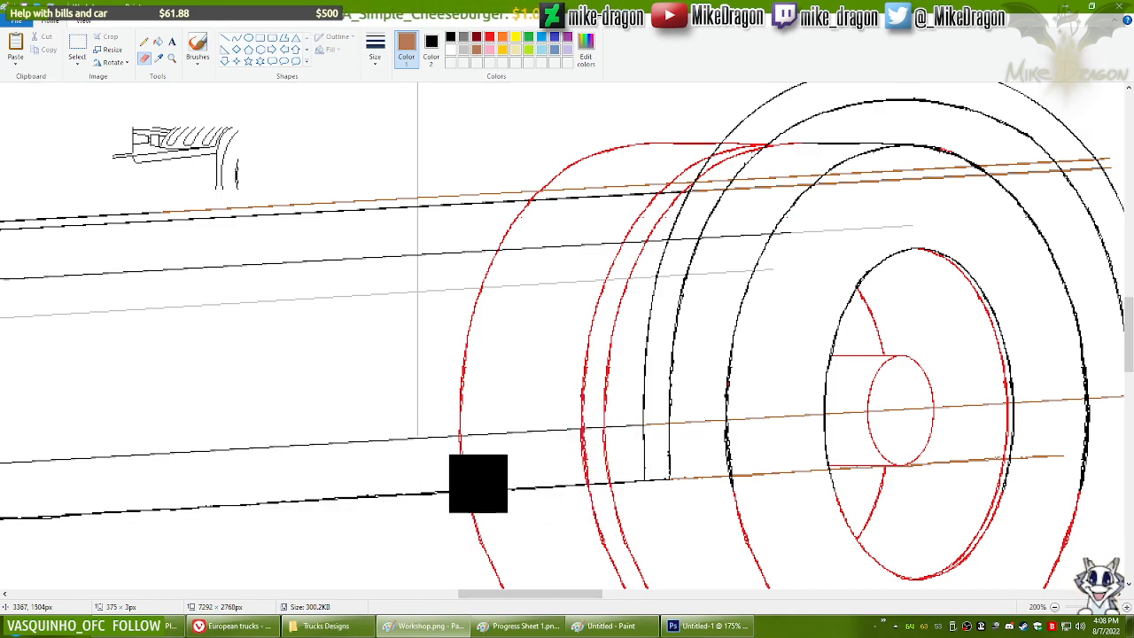
left_click(158, 58)
right_click(85, 122)
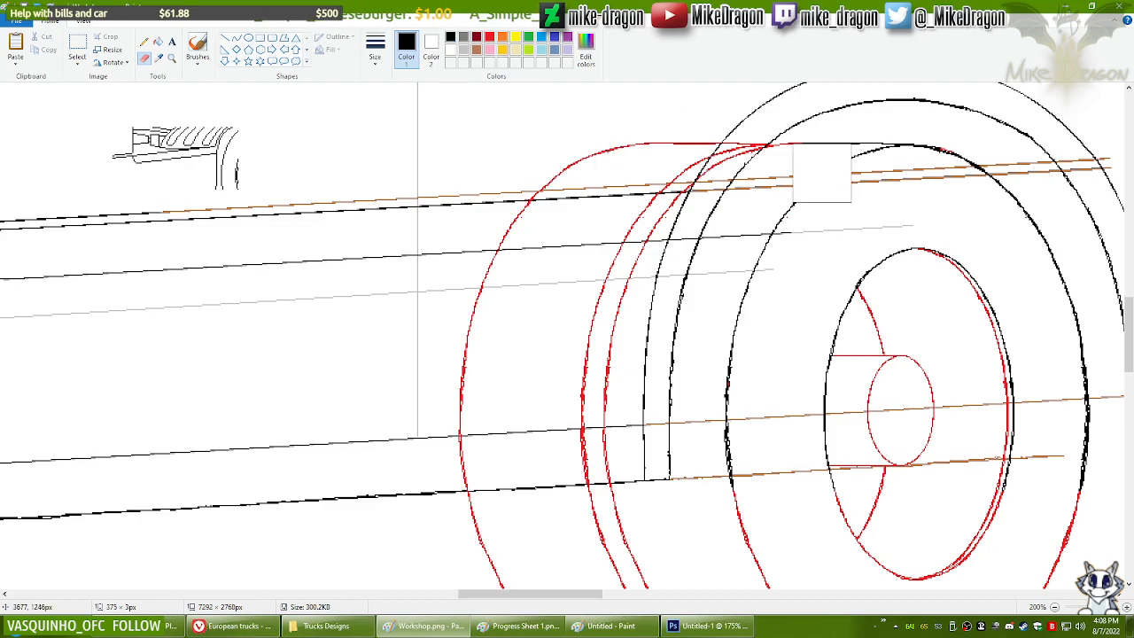
Step: Try to draw a black curve about 126 by 126 px from the upper body line at the vertical guideline up to the fender's top line
left_click_drag(1130, 351, 1129, 335)
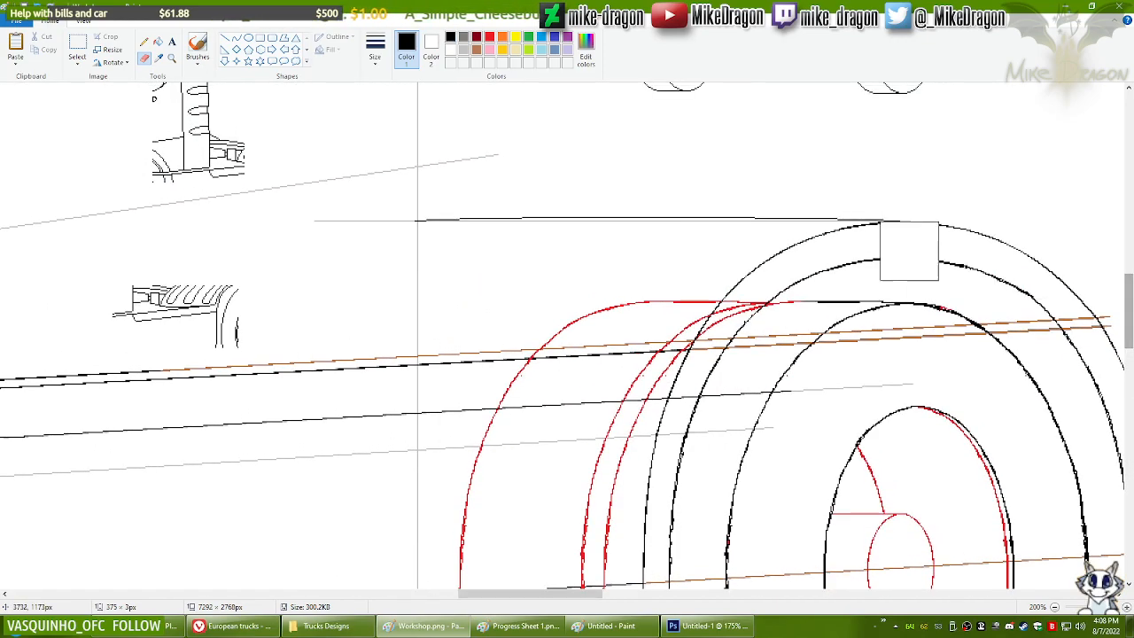
left_click(237, 38)
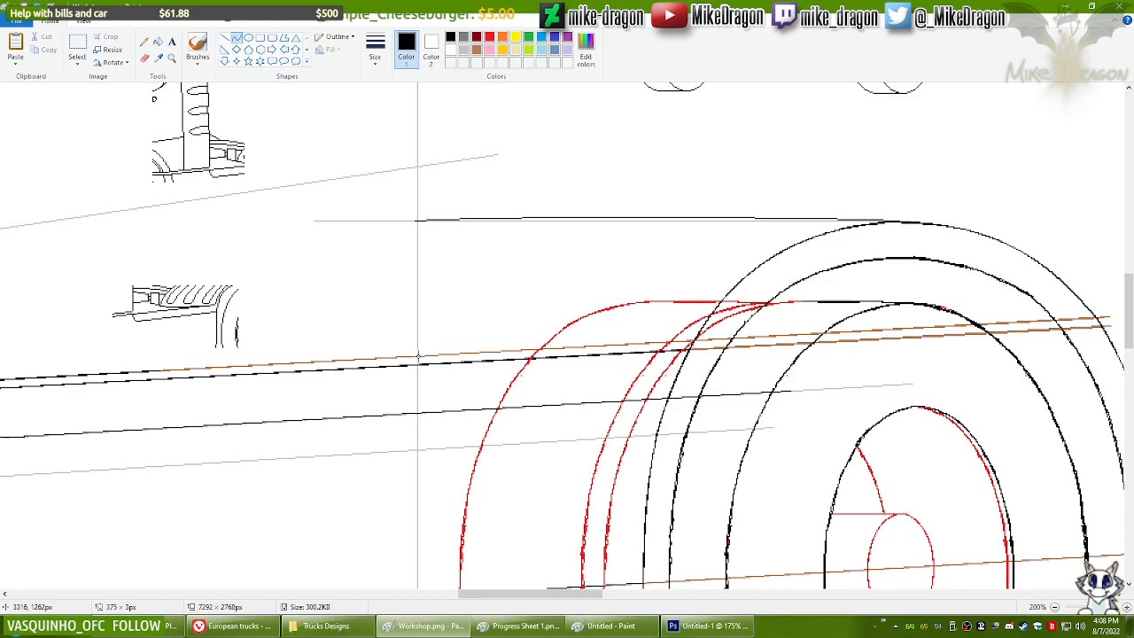
left_click_drag(417, 364, 568, 220)
key("ctrl+z")
left_click_drag(418, 306, 420, 312)
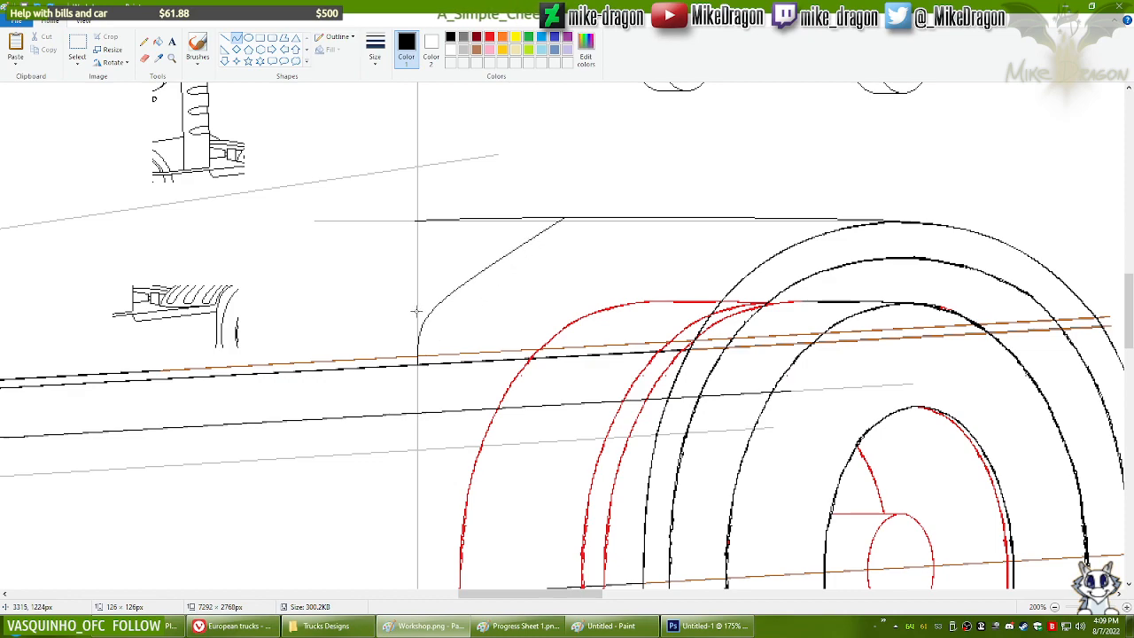
mouse_move(462, 241)
left_mouse_down()
mouse_move(484, 230)
mouse_move(474, 228)
left_mouse_up()
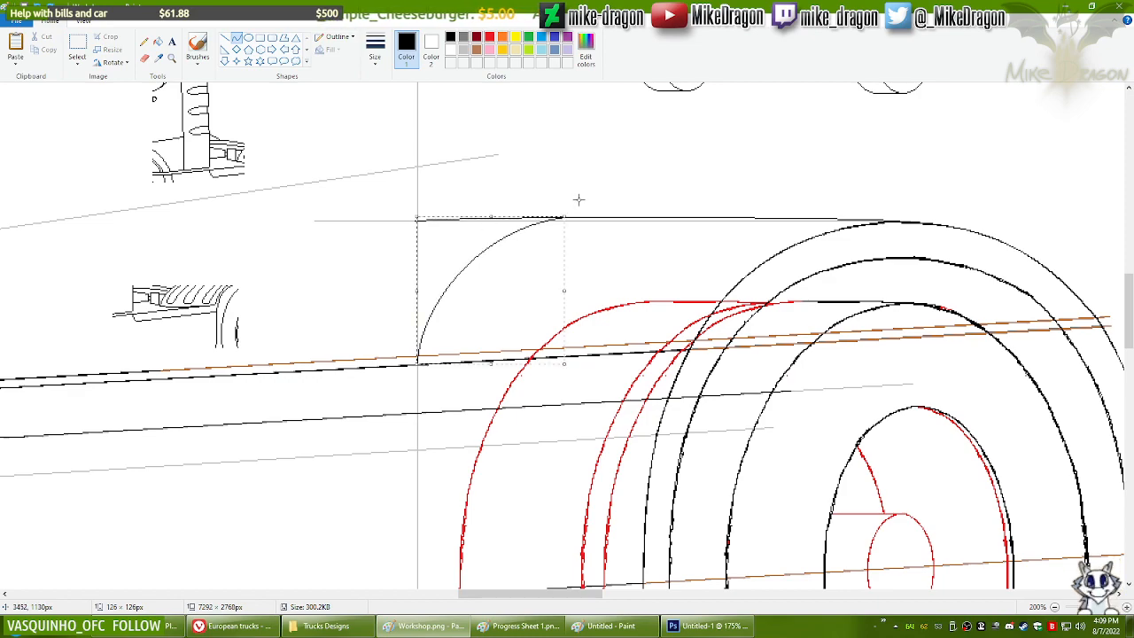
key("ctrl+z")
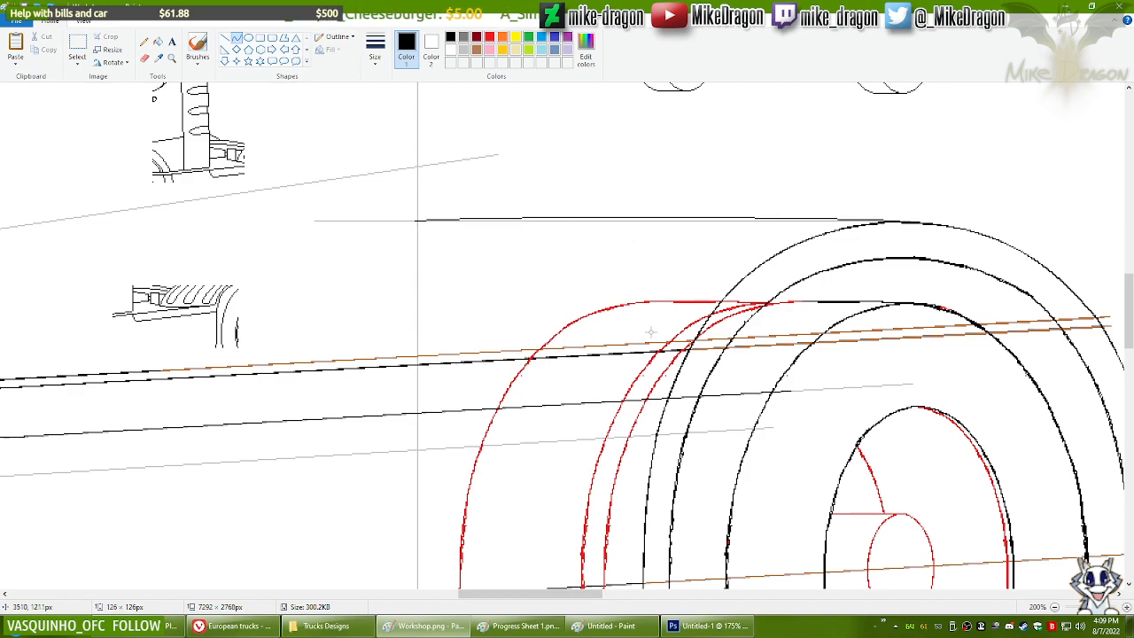
Step: Copy the front half of the outer arch from the untitled drawing and place it in Workshop.png against the fender's top line
left_click(621, 626)
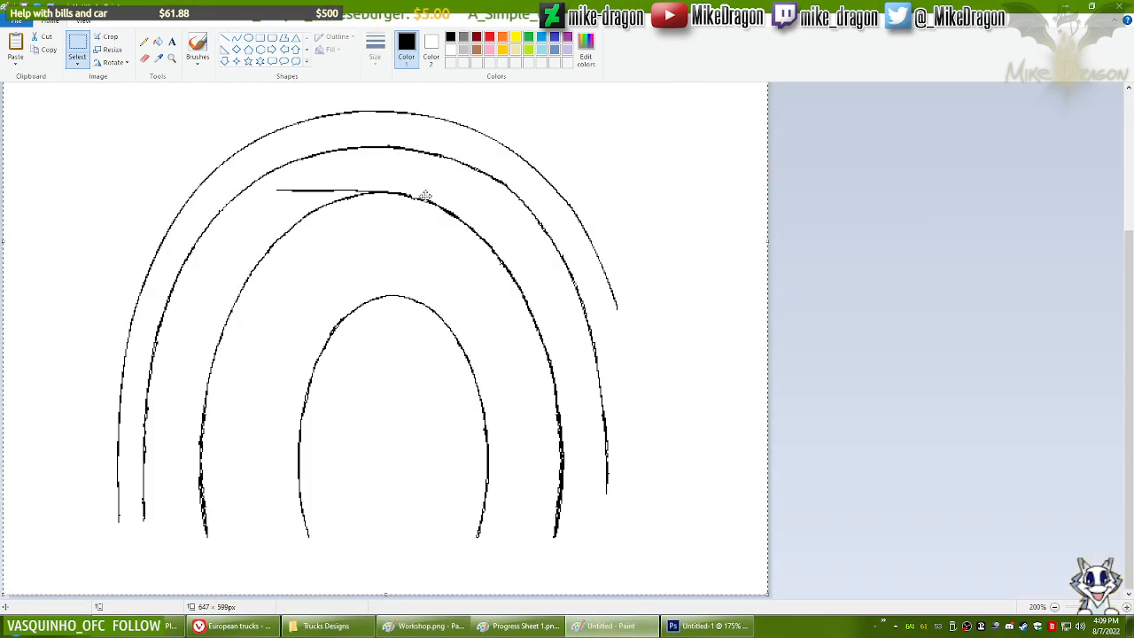
left_click(77, 62)
left_click(73, 103)
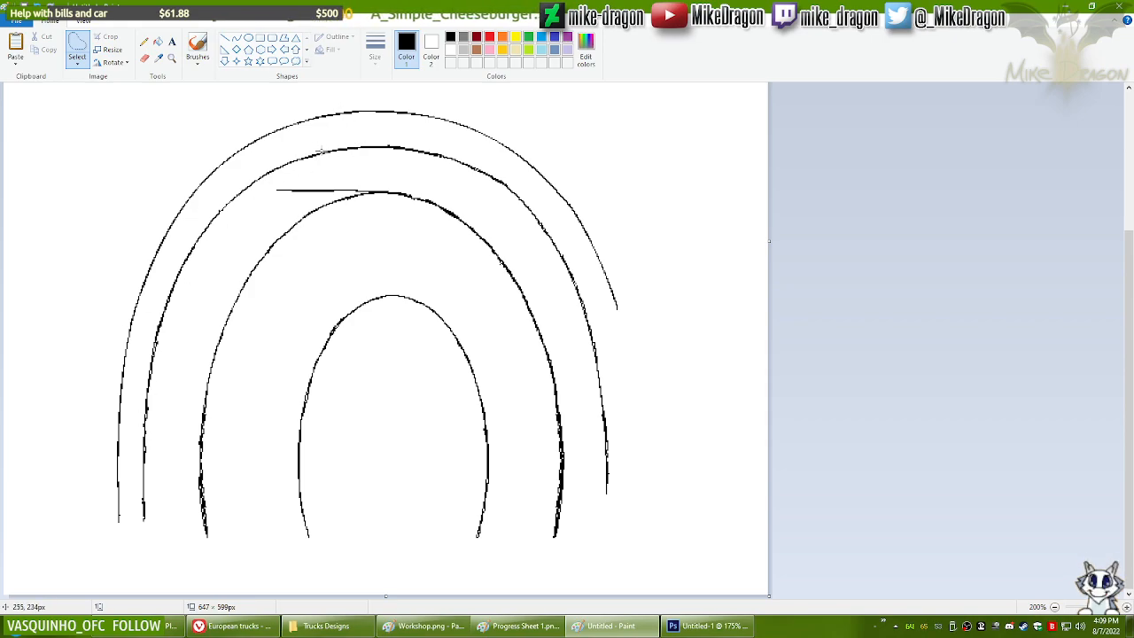
mouse_move(363, 89)
left_mouse_down()
mouse_move(363, 124)
mouse_move(215, 189)
mouse_move(179, 232)
mouse_move(134, 353)
mouse_move(136, 472)
mouse_move(121, 539)
mouse_move(75, 510)
mouse_move(54, 293)
mouse_move(183, 145)
mouse_move(313, 95)
mouse_move(389, 85)
left_mouse_up()
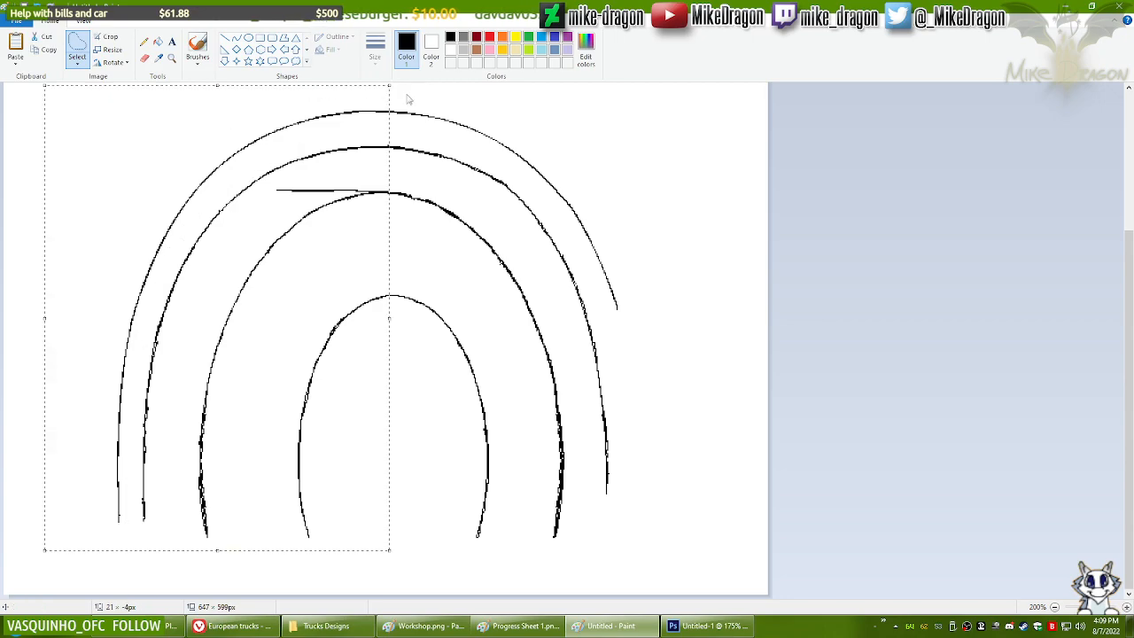
key("alt+Tab")
key("ctrl+v")
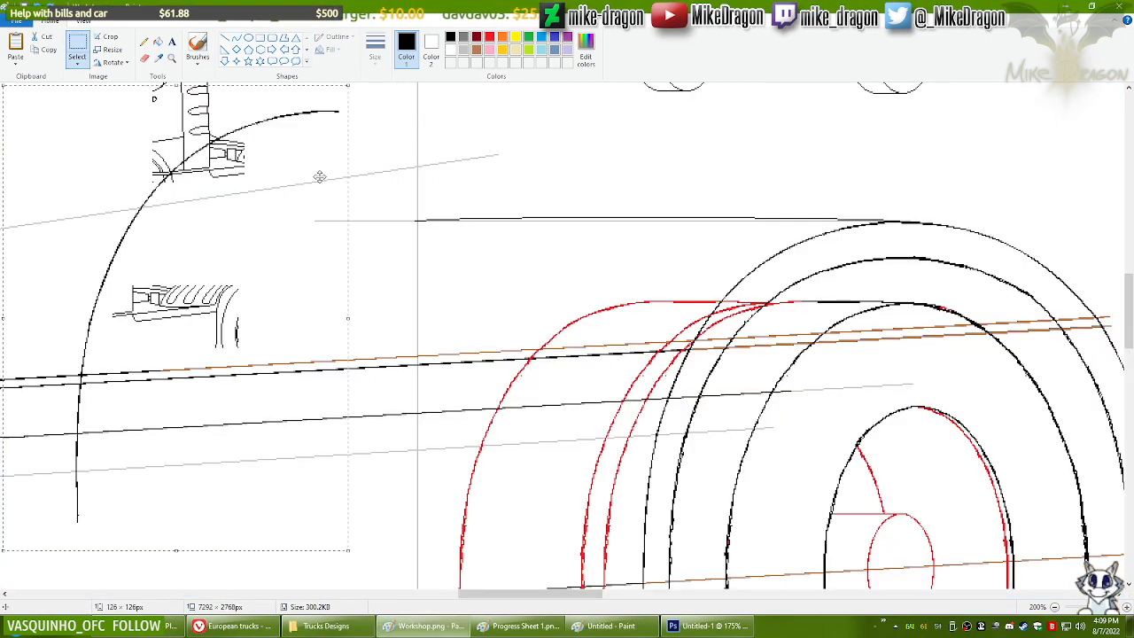
left_click_drag(240, 281, 508, 356)
left_click_drag(571, 381, 538, 388)
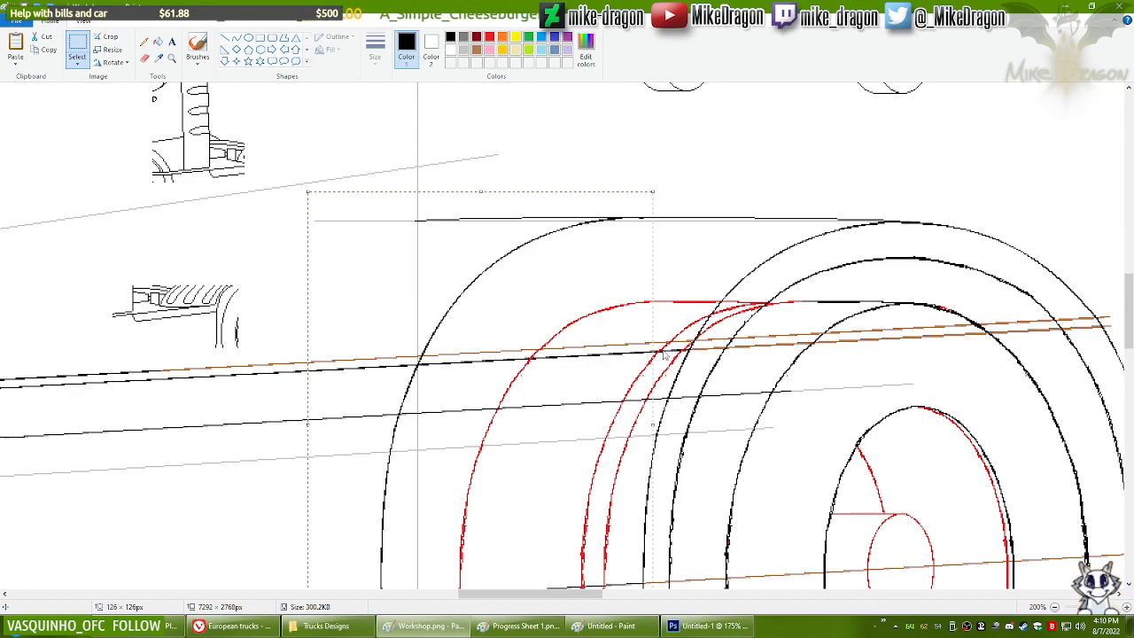
left_click_drag(1130, 340, 1132, 353)
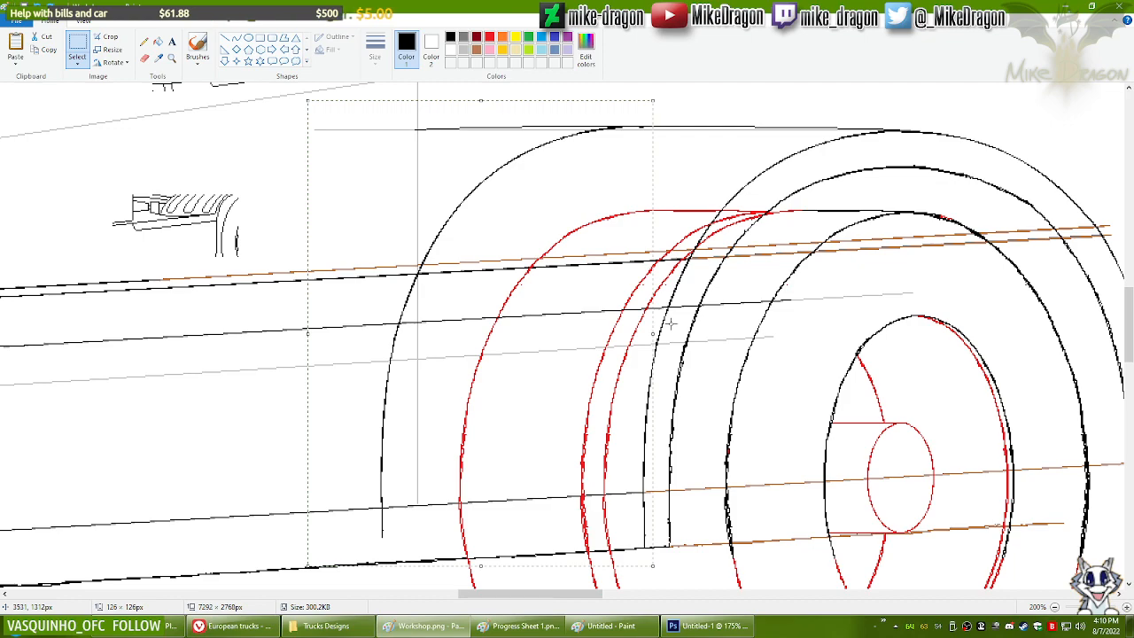
Step: Recolour the front half of the outer arch in the untitled drawing from black to blue with an enlarged eraser
key("alt+Tab")
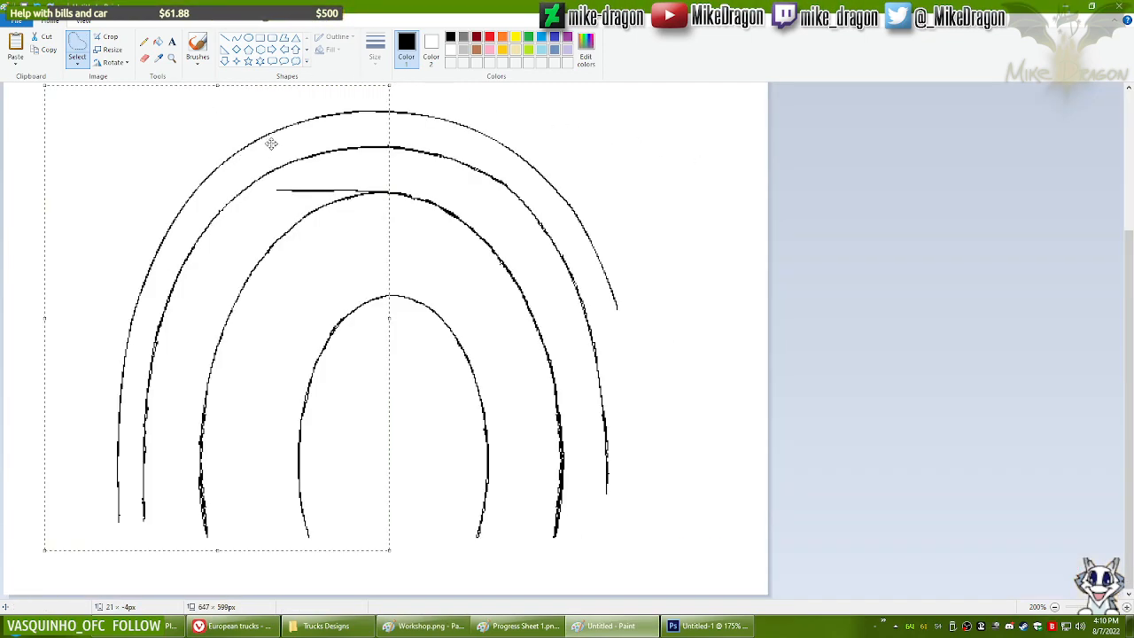
left_click(145, 58)
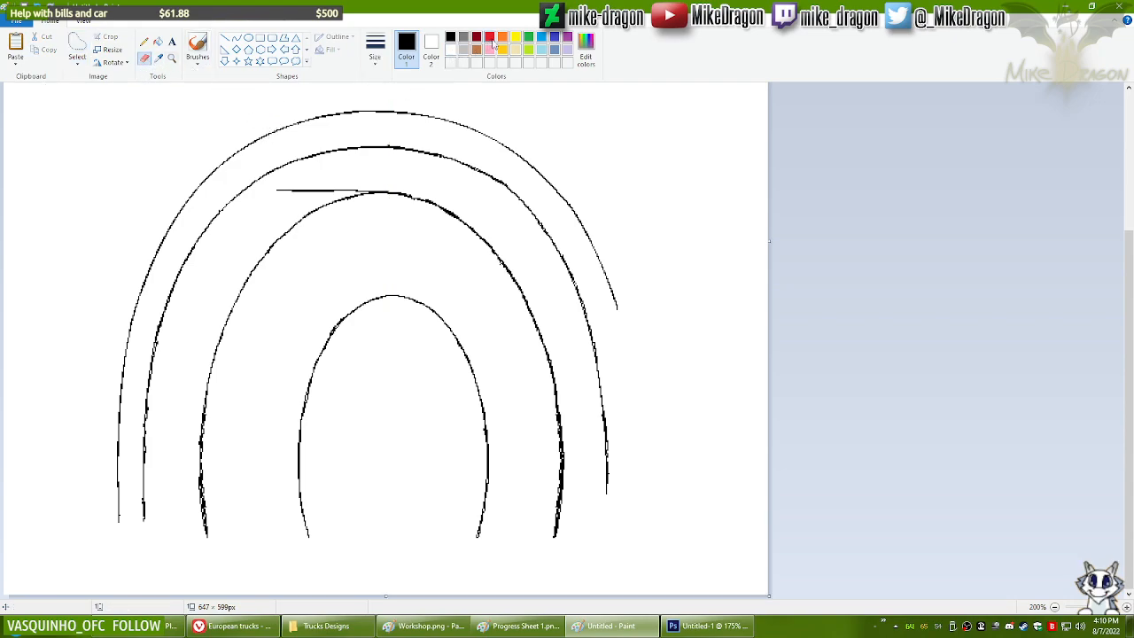
left_click(435, 46)
key("alt+Tab")
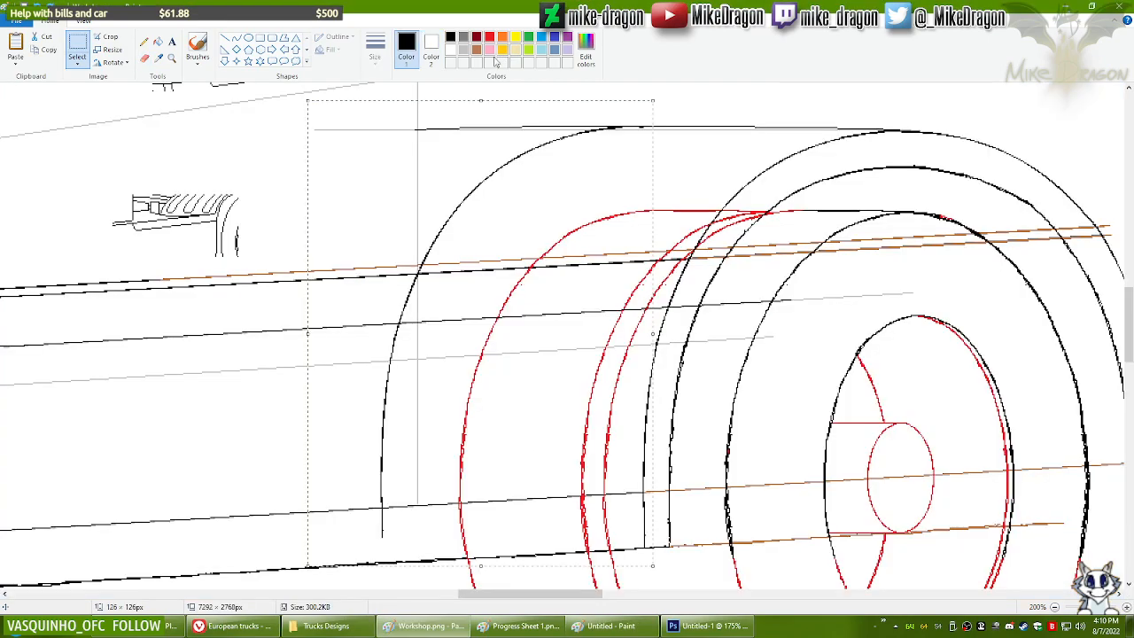
key("alt+Tab")
left_click(542, 36)
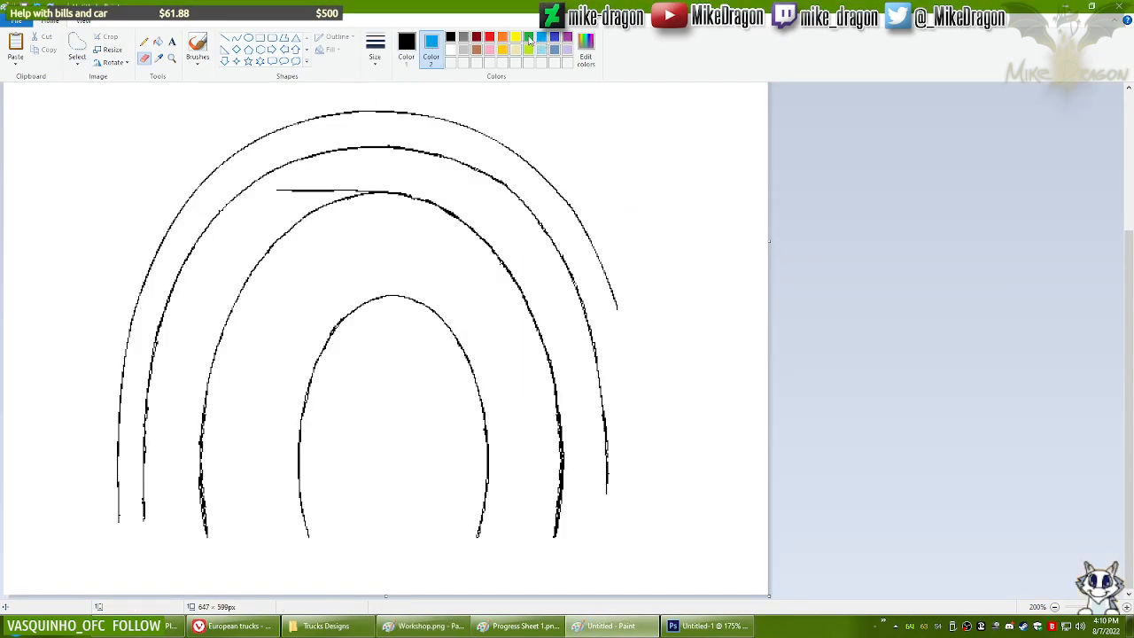
left_click(406, 49)
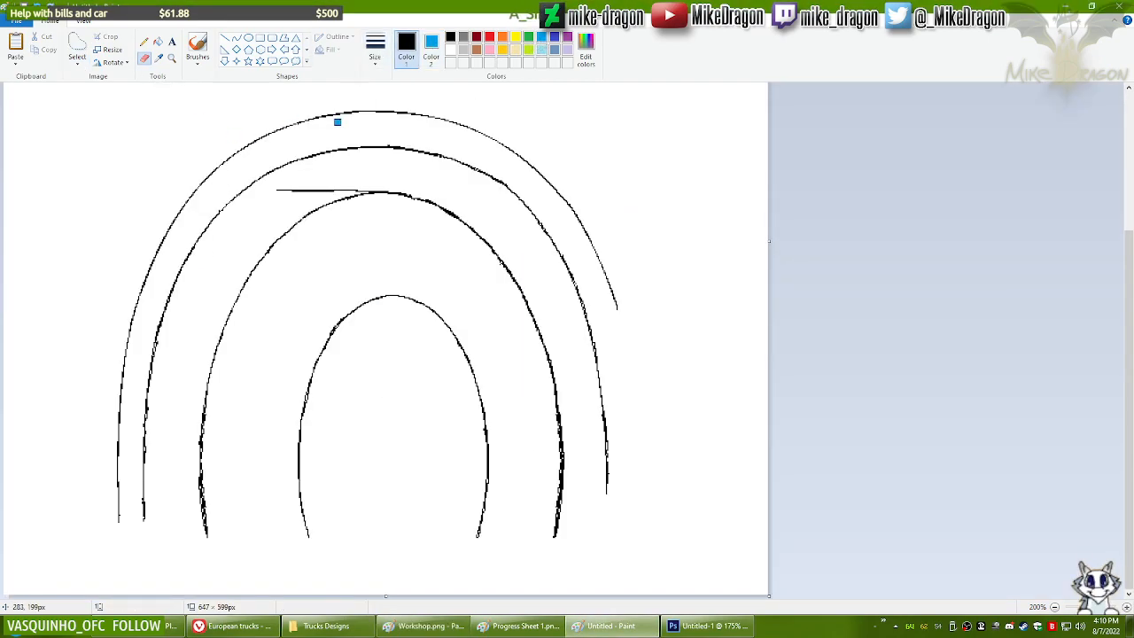
key("ctrl+plus")
key("ctrl+plus")
key("ctrl+plus")
key("ctrl+plus")
key("ctrl+plus")
key("ctrl+plus")
key("ctrl+plus")
key("ctrl+plus")
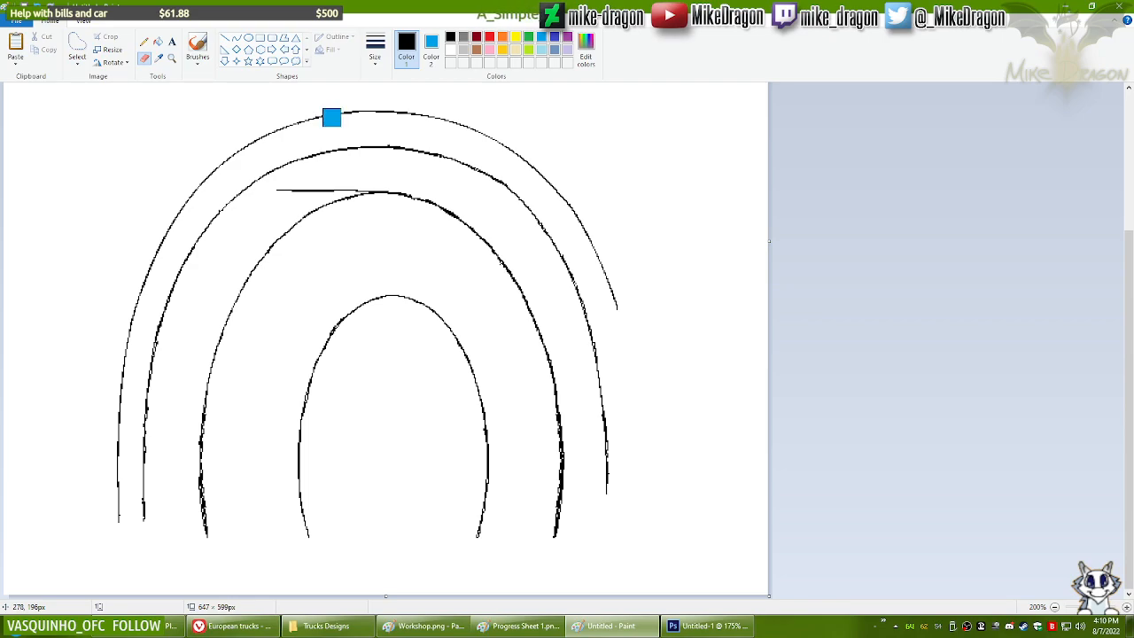
mouse_move(350, 116)
left_mouse_down()
mouse_move(357, 103)
mouse_move(217, 158)
mouse_move(171, 204)
mouse_move(127, 309)
mouse_move(101, 529)
left_mouse_up()
Step: Copy the blue half of the outer arch and place it in Workshop.png with its top meeting the fender's top line
left_click(78, 44)
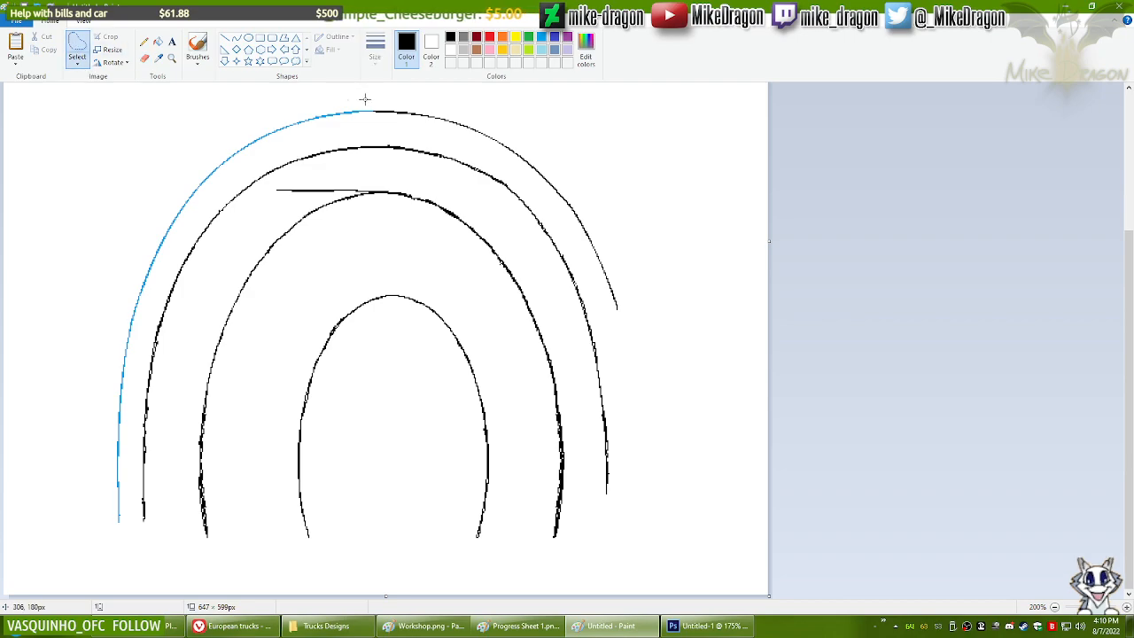
mouse_move(366, 107)
left_mouse_down()
mouse_move(258, 162)
mouse_move(179, 239)
mouse_move(155, 286)
mouse_move(132, 396)
mouse_move(119, 546)
mouse_move(75, 507)
mouse_move(71, 325)
mouse_move(165, 140)
mouse_move(288, 84)
mouse_move(368, 106)
left_mouse_up()
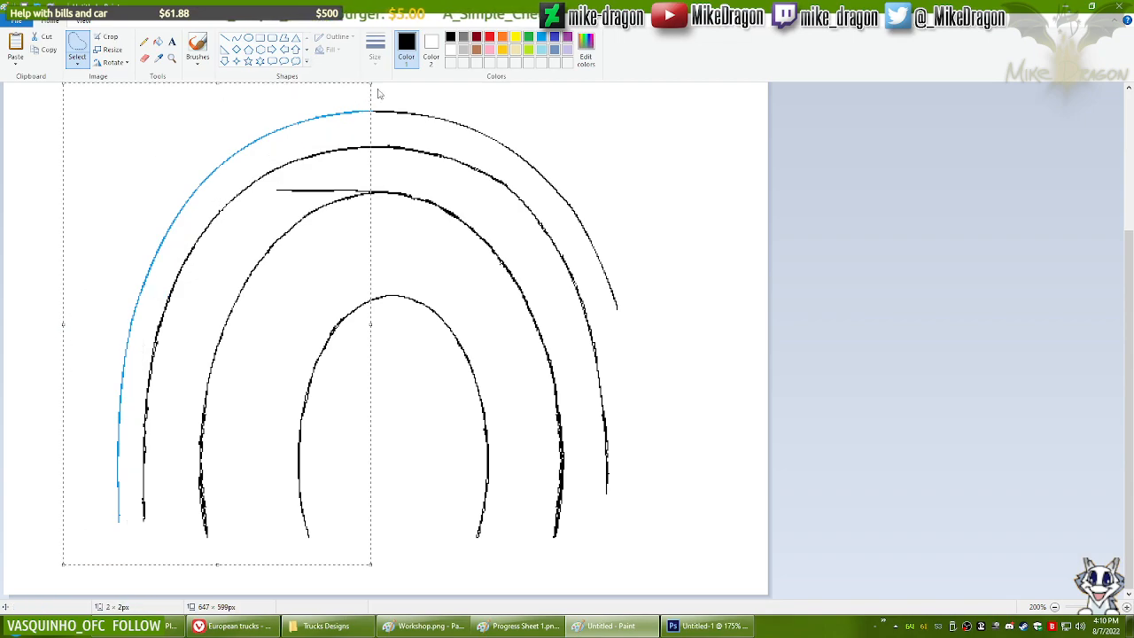
left_click(452, 620)
key("ctrl+v")
left_click_drag(134, 299, 452, 300)
left_click(706, 170)
Step: Undo the blue arch paste, copy the area around the rear wheel, redo the blue arch, and paste the copied area exactly over it
key("ctrl+z")
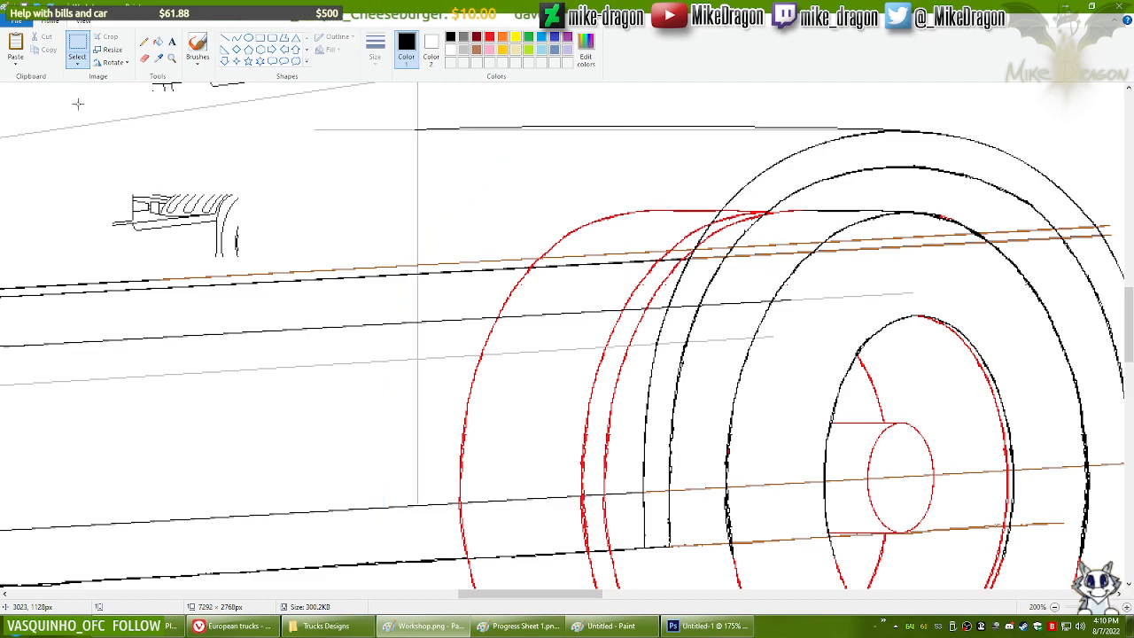
left_click_drag(104, 89, 916, 404)
left_click_drag(921, 576, 950, 585)
key("ctrl+c")
key("ctrl+y")
key("ctrl+y")
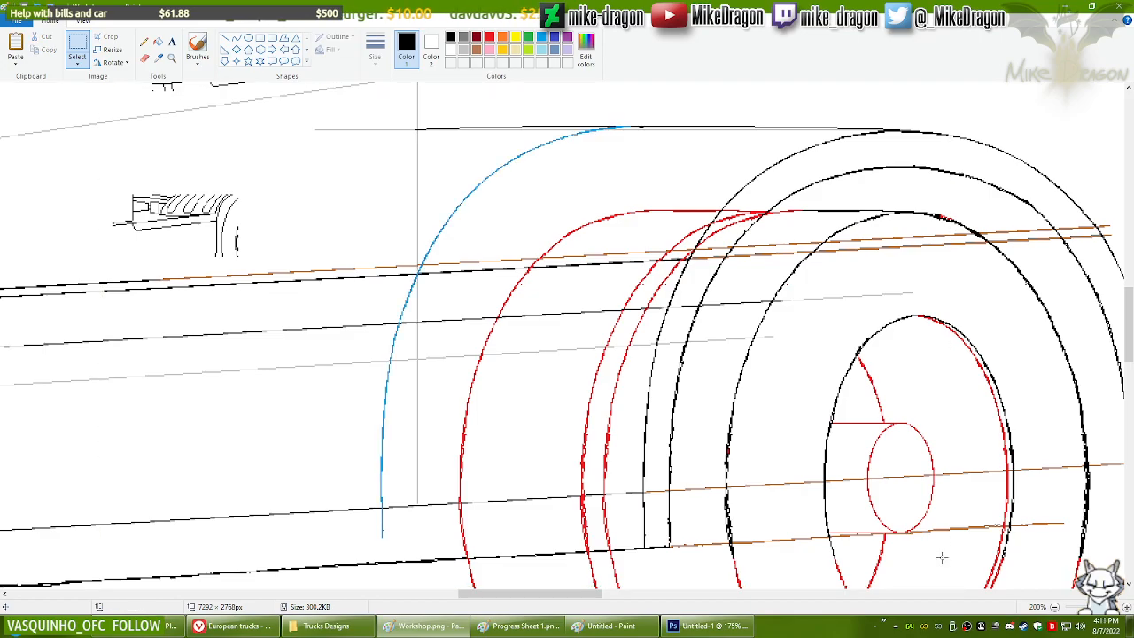
key("ctrl+v")
left_click_drag(479, 334, 578, 337)
left_click_drag(676, 294, 675, 292)
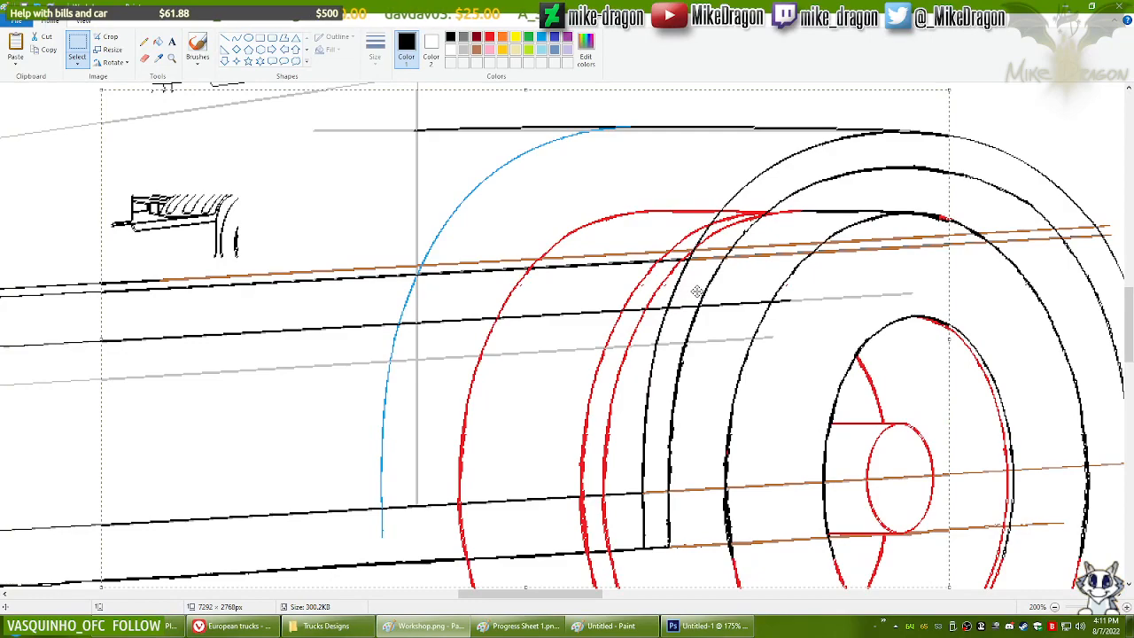
left_click(1053, 133)
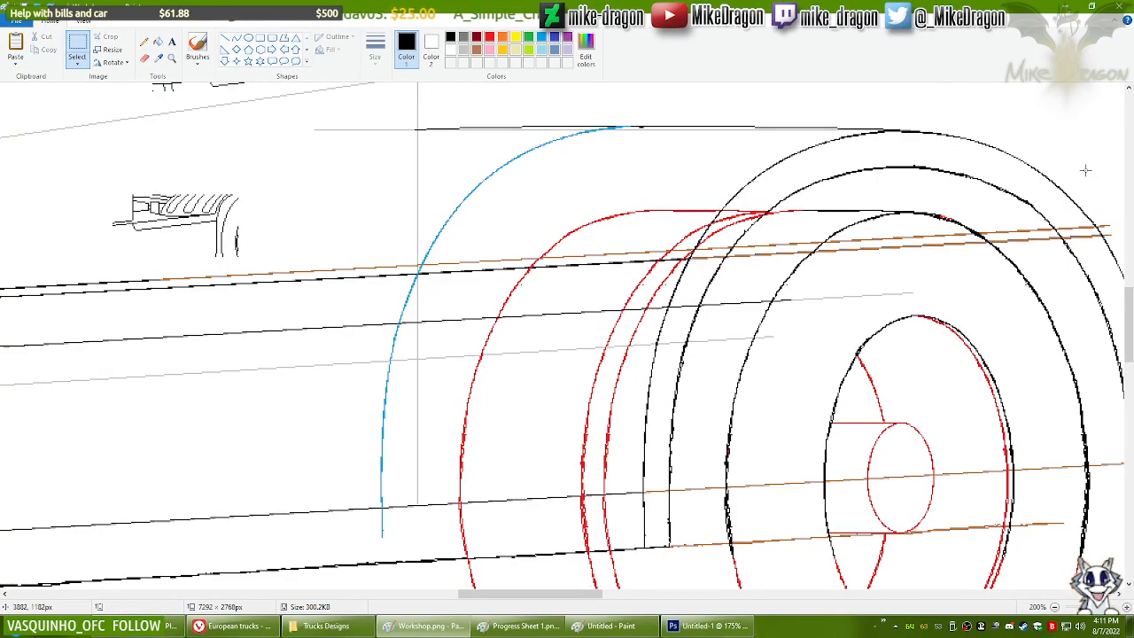
Step: Erase only the blue part of the arch that extends below the upper body lines
left_click(541, 37)
left_click(145, 58)
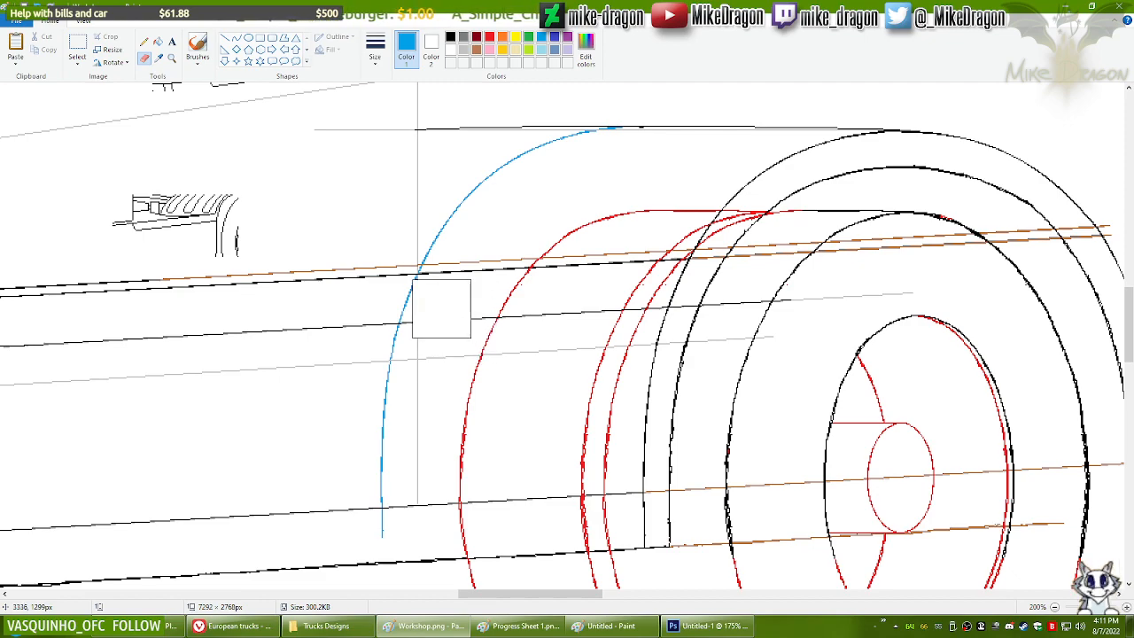
mouse_move(444, 304)
left_mouse_down()
mouse_move(415, 343)
mouse_move(393, 514)
left_mouse_up()
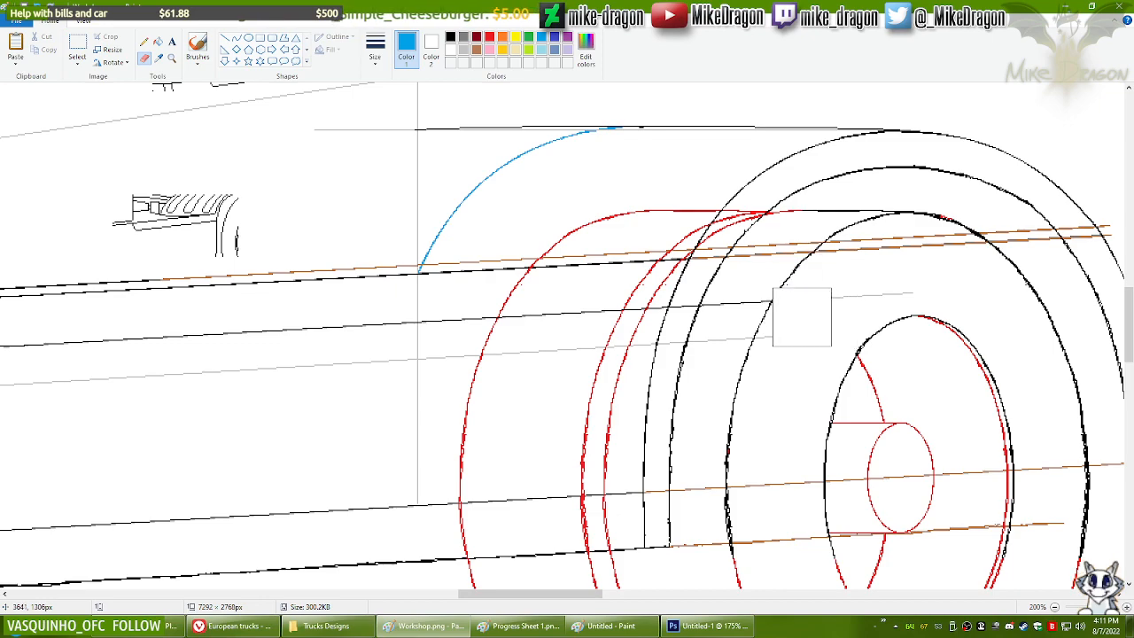
Step: Erase only the black part of the fender's top line that extends forward of the blue arch's top
left_click(144, 42)
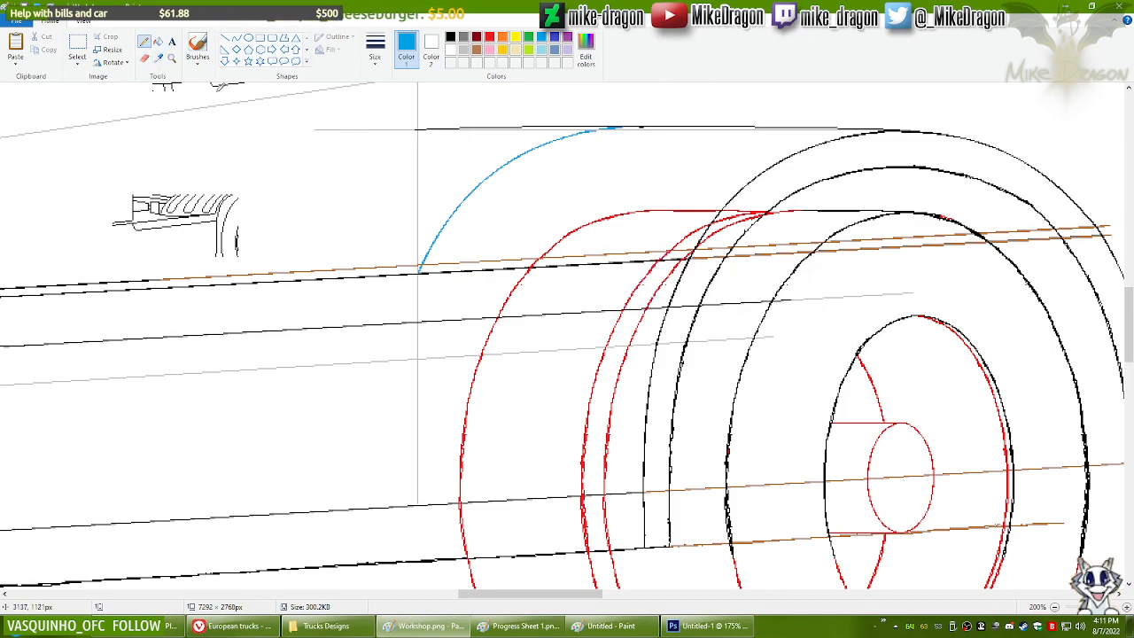
left_click(237, 38)
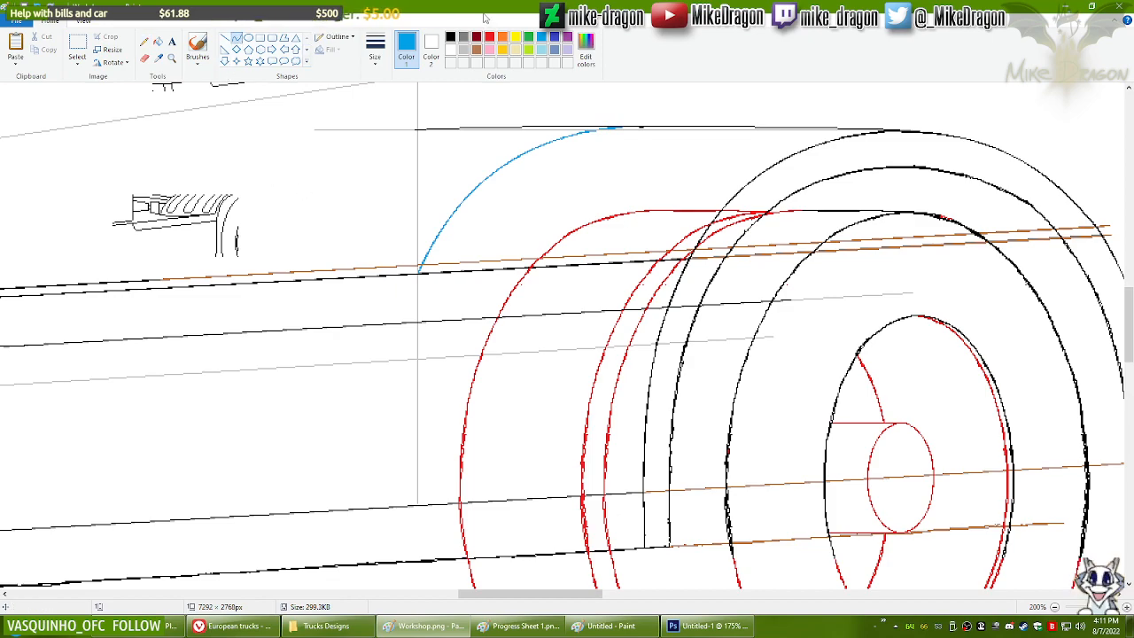
left_click(452, 37)
left_click(145, 57)
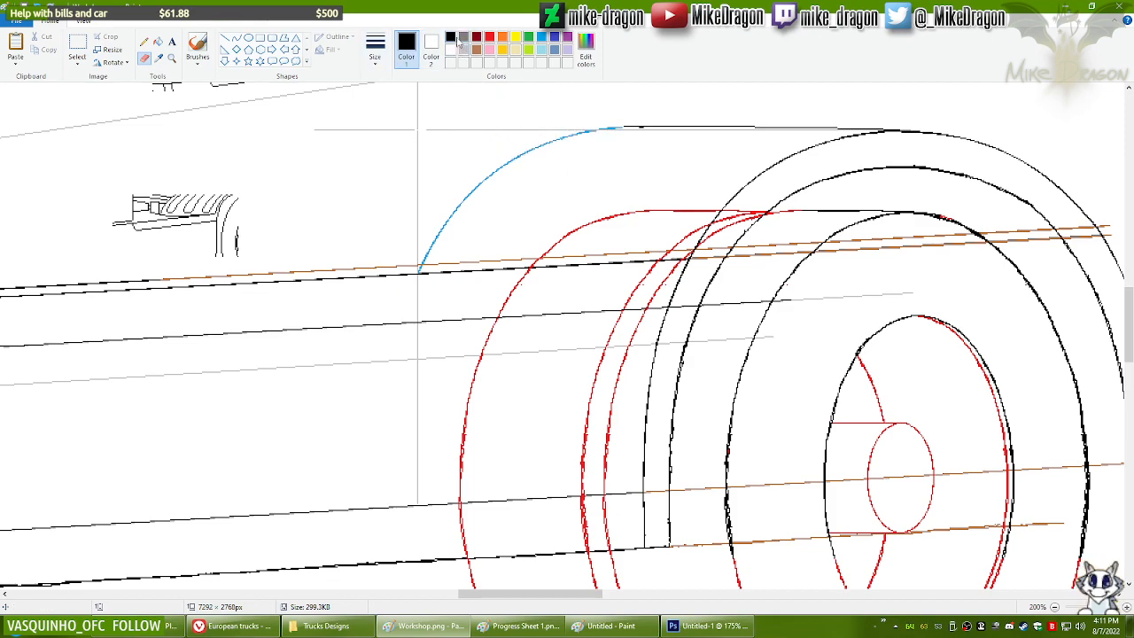
Step: Draw a red curve over the fender's top line, from the upper end of the blue arch to the top of the outer wheel arch
left_click(236, 38)
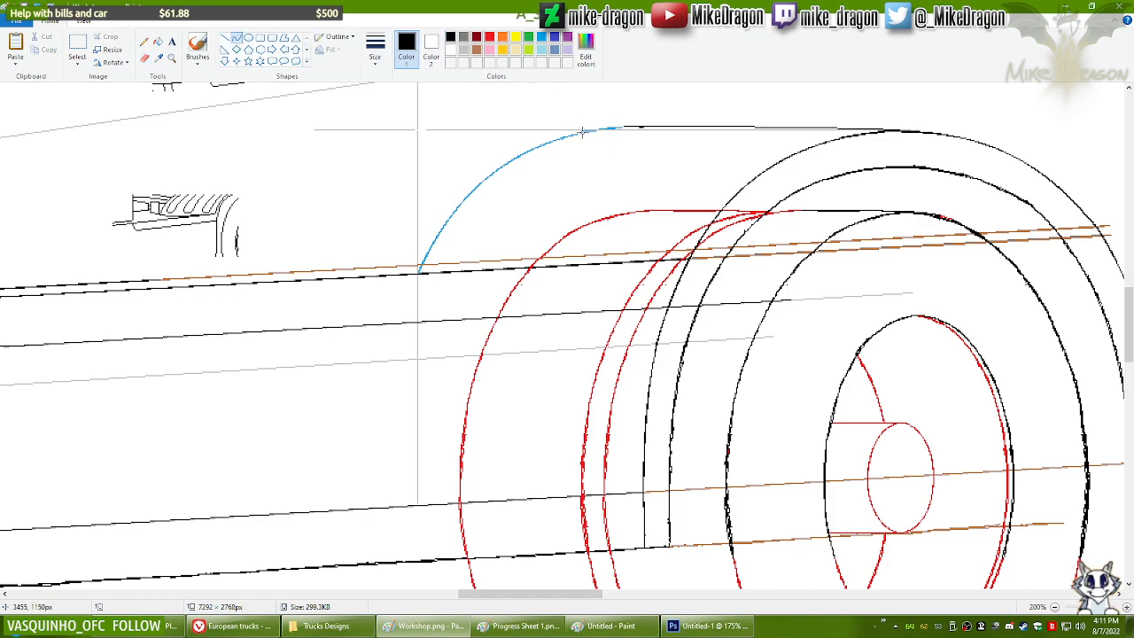
left_click_drag(581, 132, 681, 122)
key("ctrl+z")
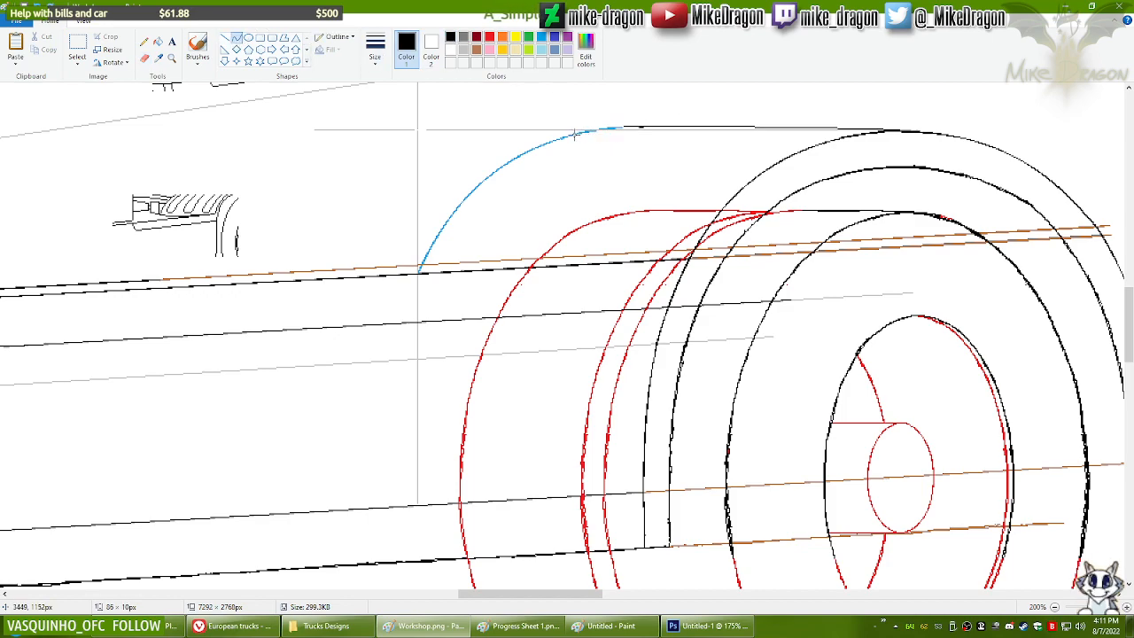
left_click_drag(561, 137, 895, 131)
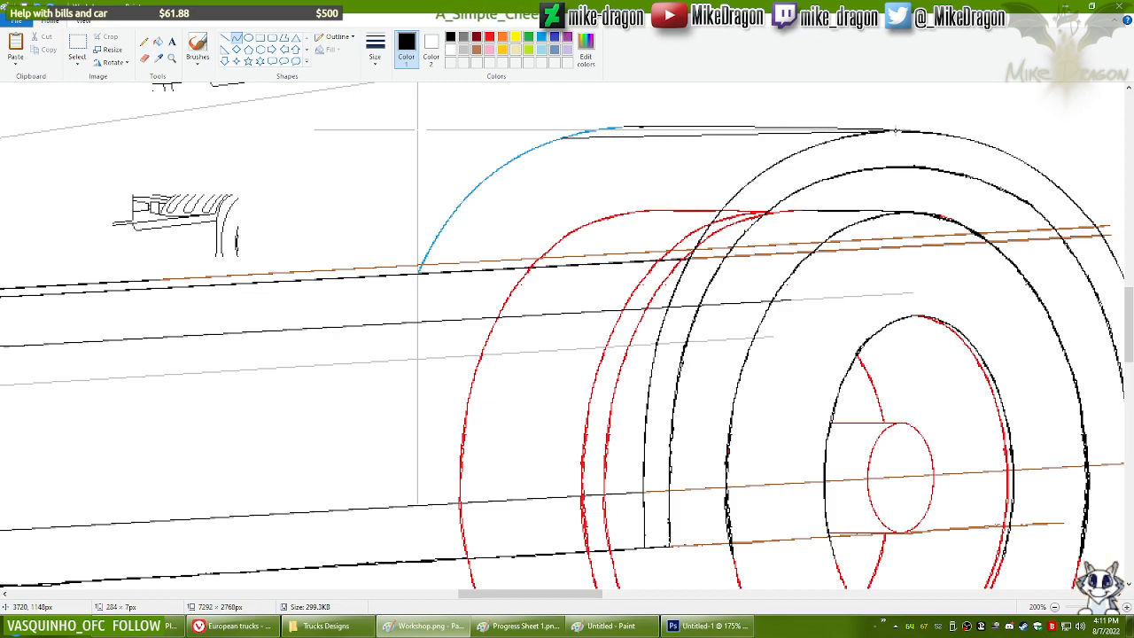
left_click(489, 39)
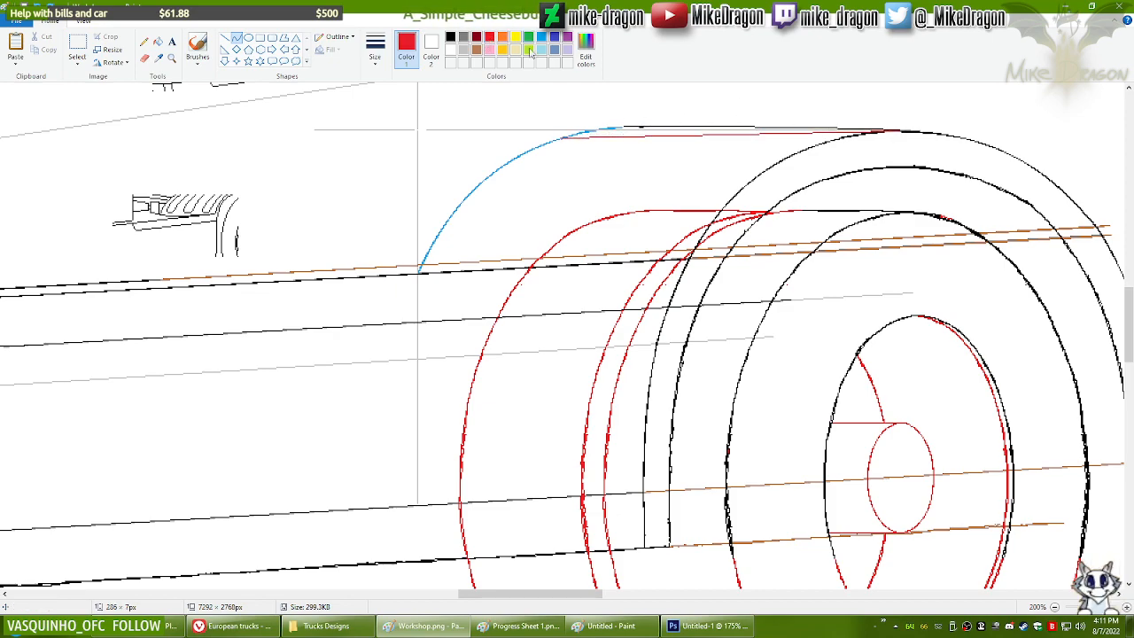
left_click(598, 126)
left_click(676, 120)
left_click_drag(674, 118, 674, 117)
key("ctrl+z")
left_click_drag(580, 133, 904, 128)
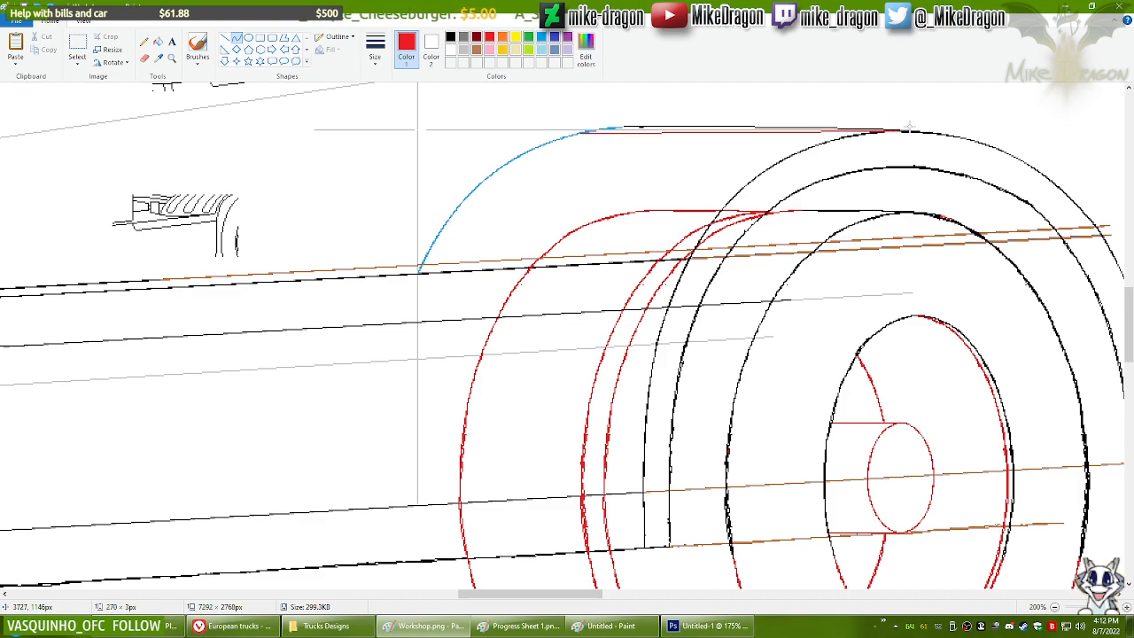
left_click_drag(647, 116, 613, 123)
left_click_drag(742, 118, 603, 128)
left_click_drag(813, 126, 834, 126)
left_click_drag(638, 122, 627, 121)
left_click(644, 104)
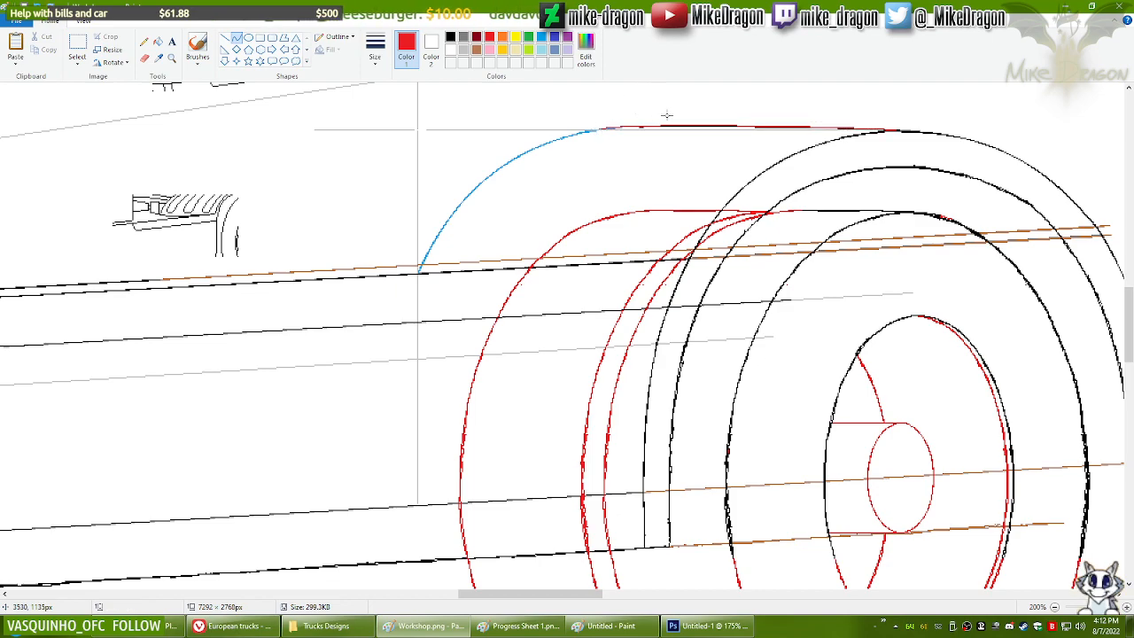
Step: Smooth the join between the blue arch and the fender's top line with a red curve about 157 × 8 px
left_click_drag(594, 131, 780, 126)
left_click_drag(626, 129, 684, 124)
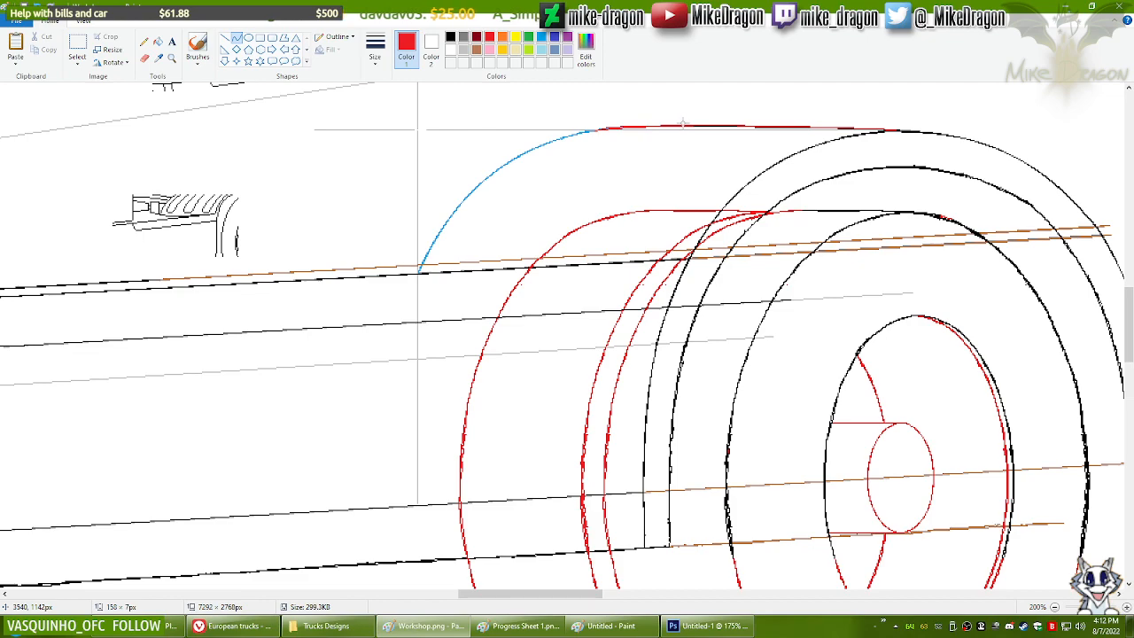
left_click_drag(585, 132, 767, 127)
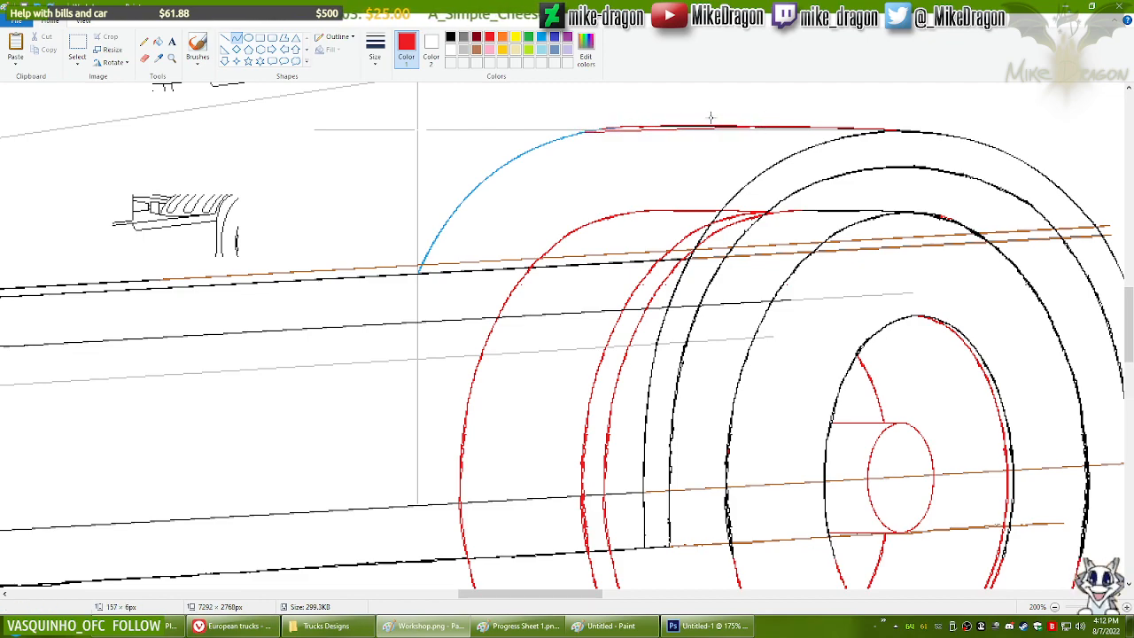
left_click_drag(623, 125, 618, 123)
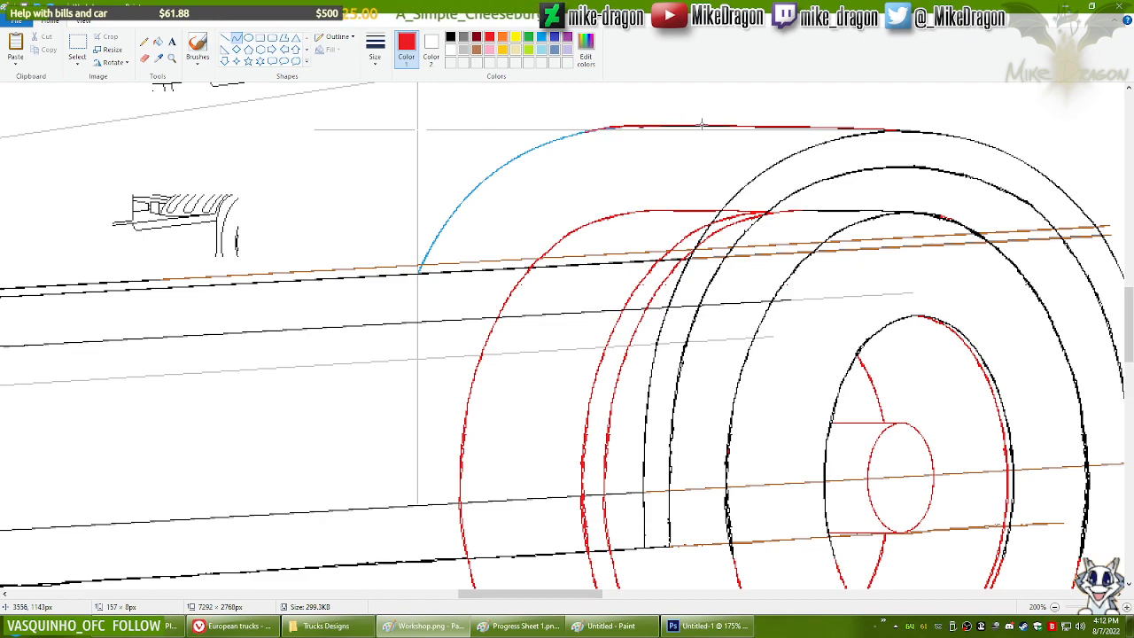
left_click_drag(697, 125, 694, 125)
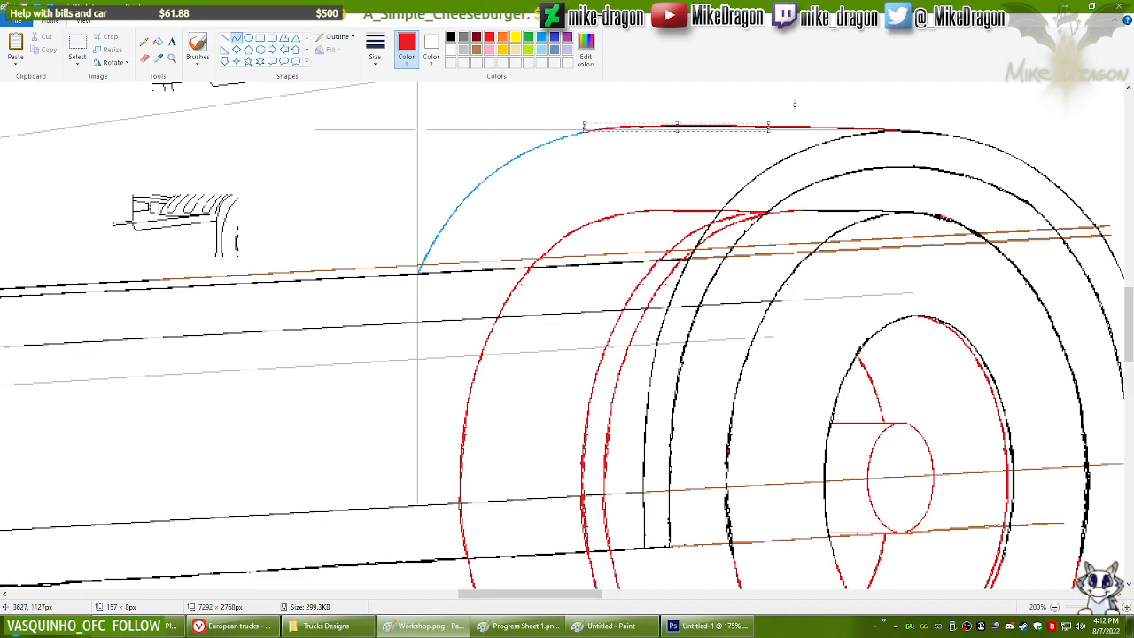
Step: Add a red curve about 141 × 6 px along the rear part of the fender's top line, ending at the outer arch's top
left_click_drag(749, 122, 895, 131)
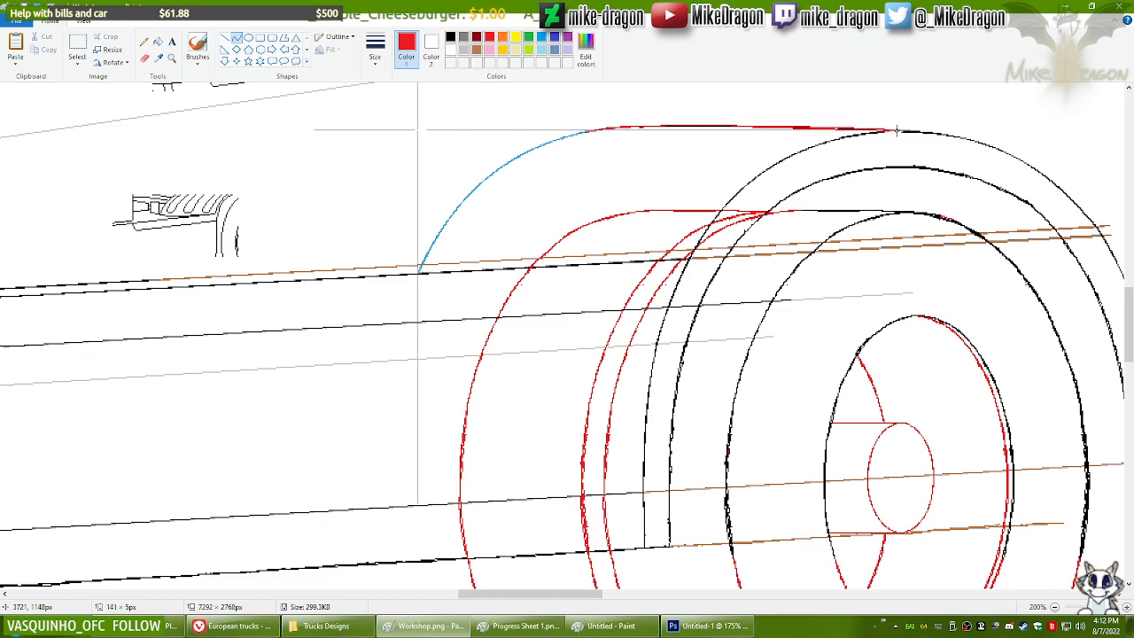
left_click_drag(764, 118, 769, 125)
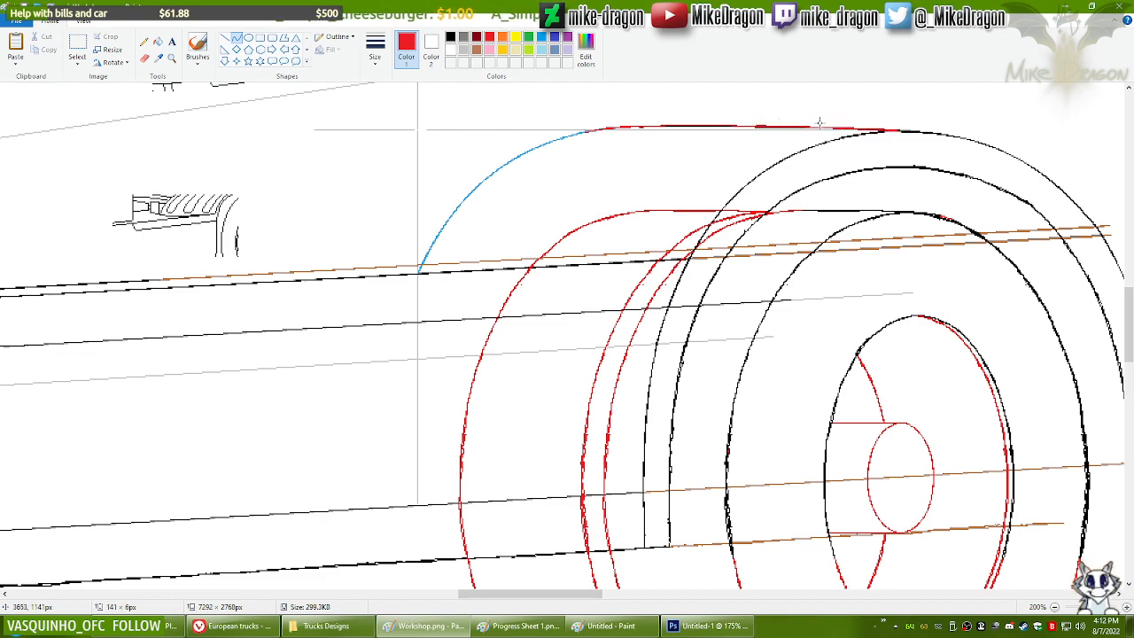
left_click(914, 105)
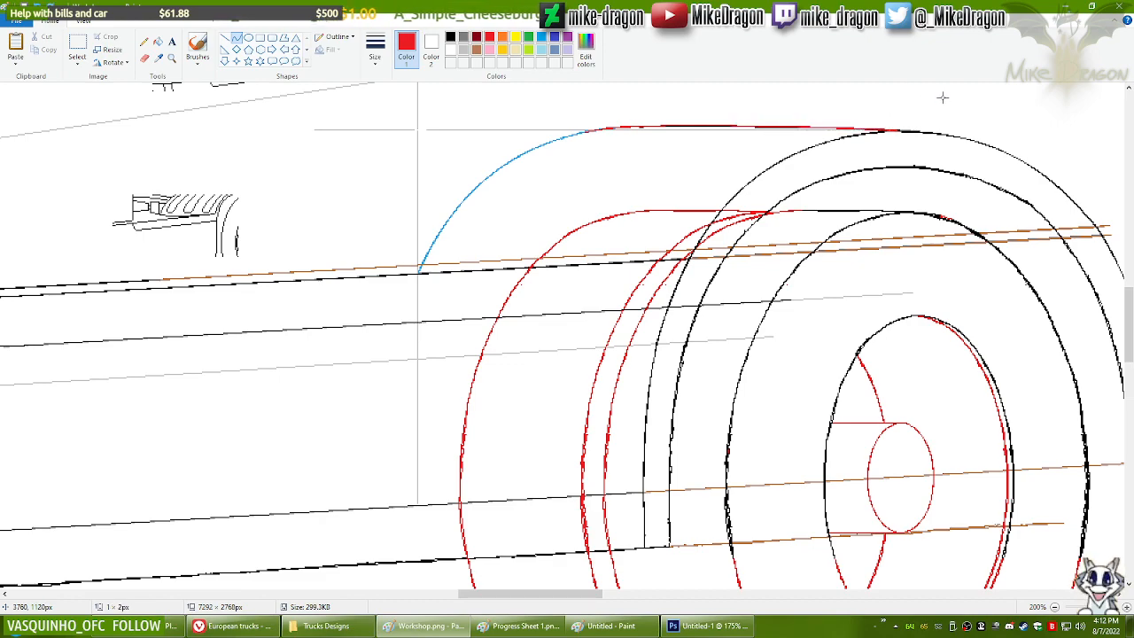
Step: Erase only the leftover black pixels along the red fender top line
left_click(450, 37)
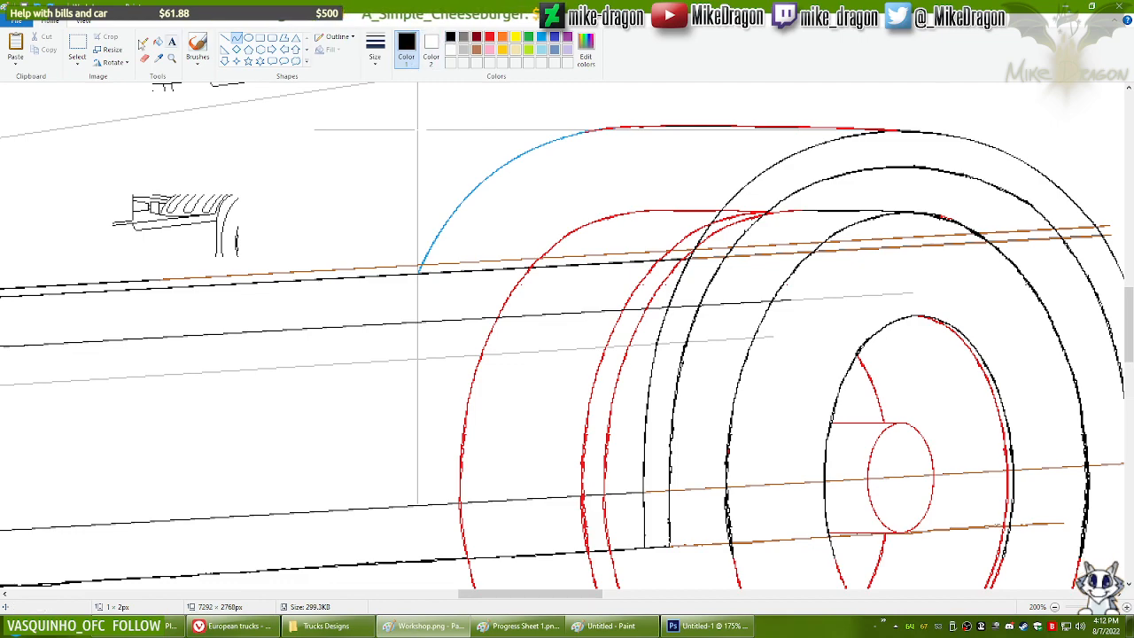
left_click(146, 57)
left_click(373, 56)
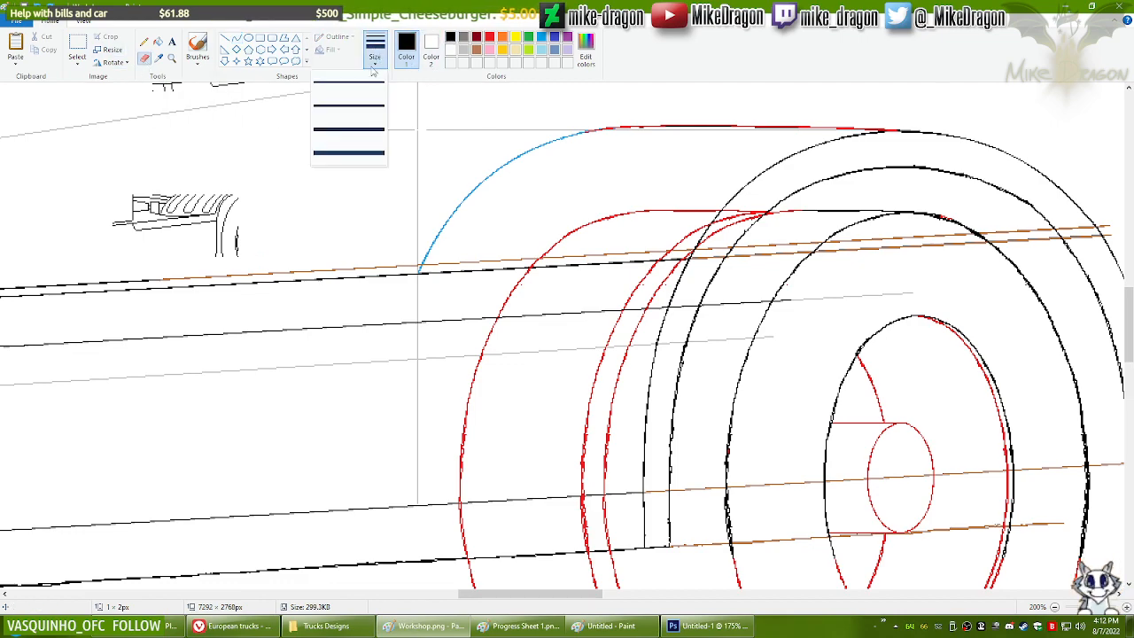
left_click(361, 125)
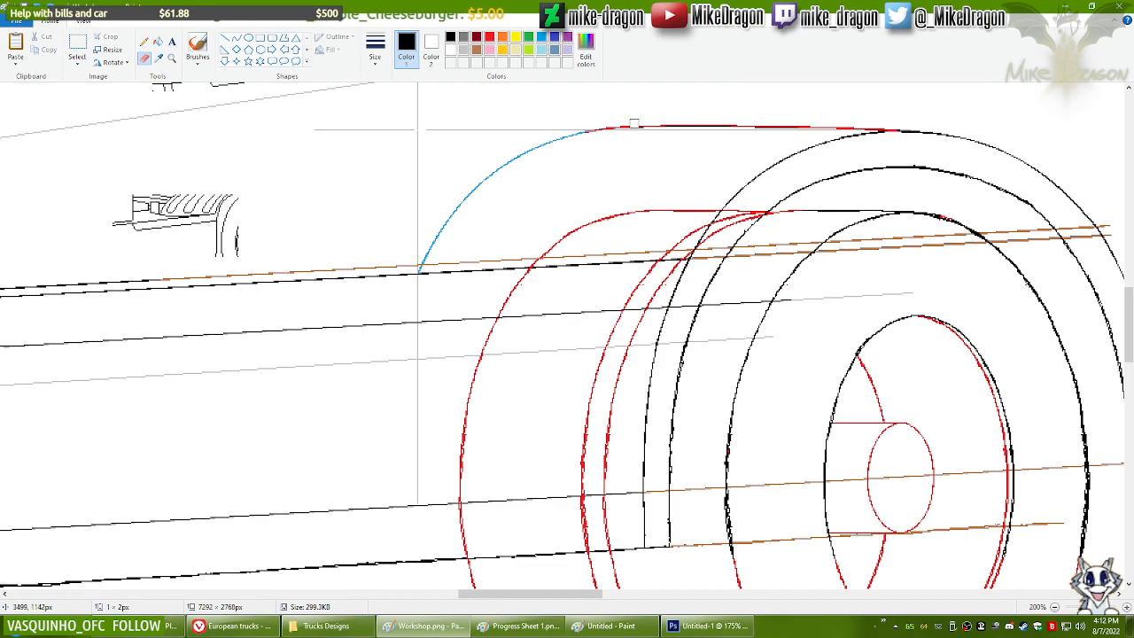
left_click_drag(687, 124, 746, 122)
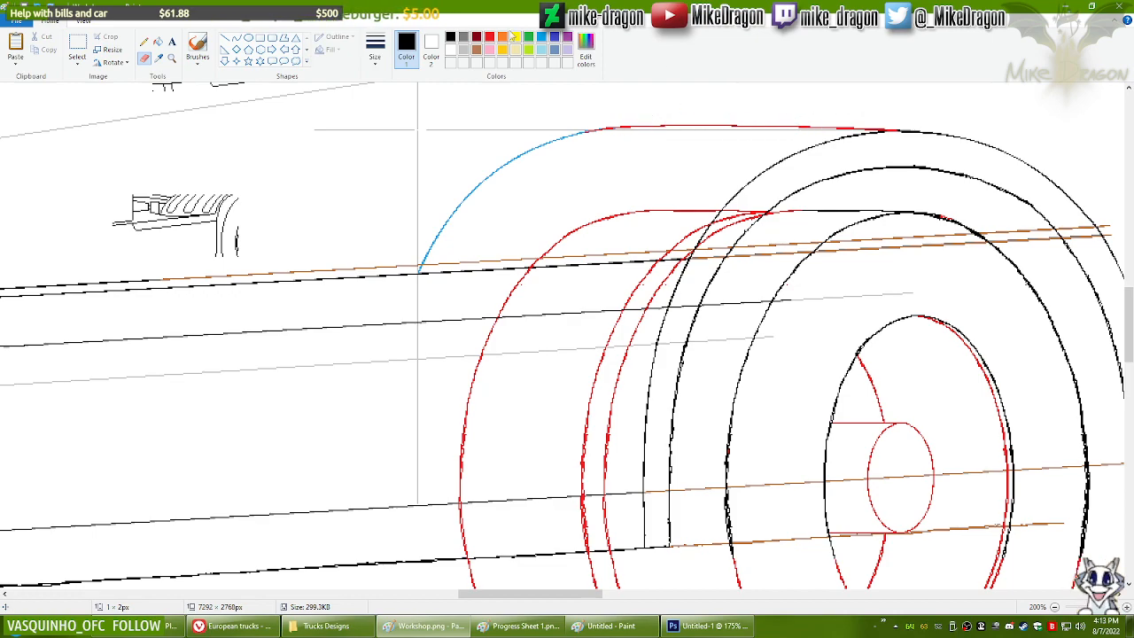
Step: Try to erase only the brown guide lines along the upper body and across the rear wheel, then undo the erasure
left_click(542, 38)
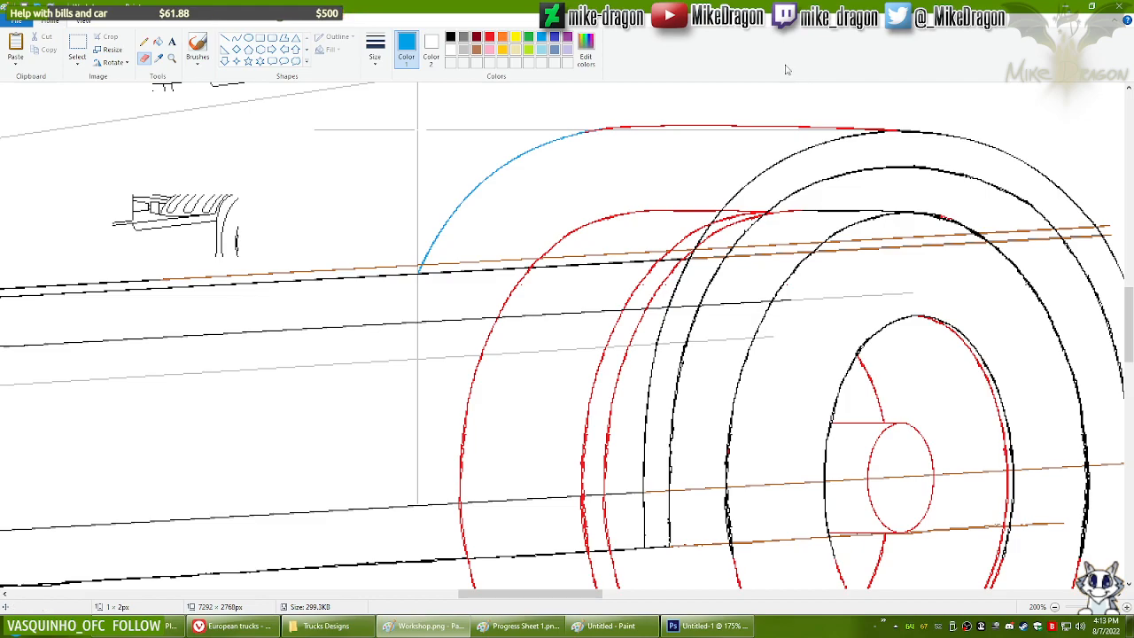
scroll(247, 268, "down", 1)
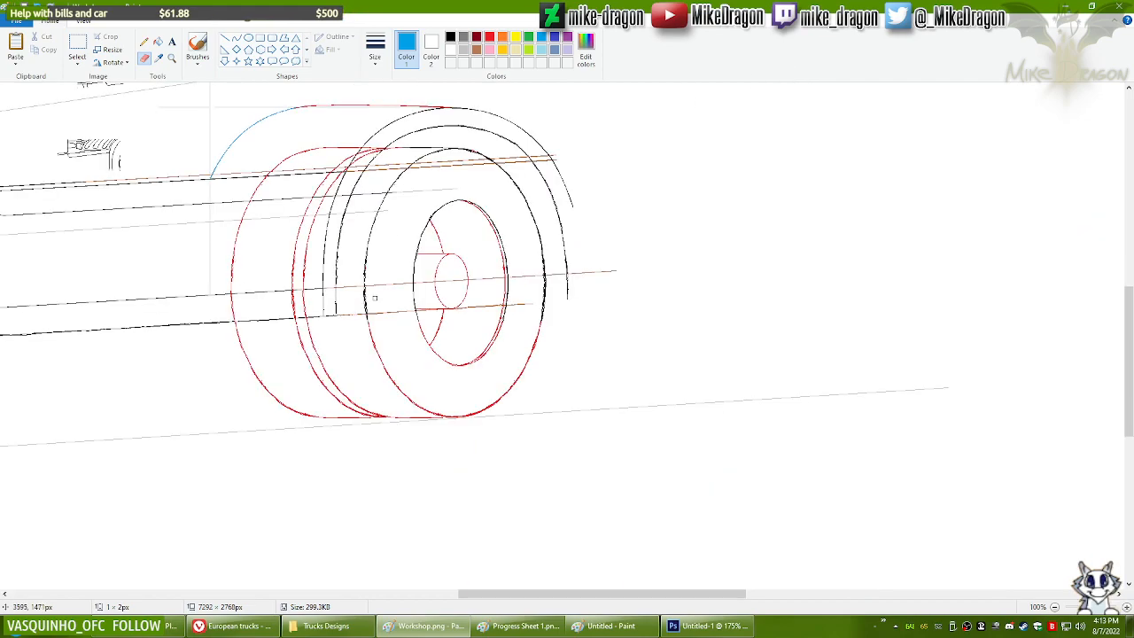
scroll(349, 296, "up", 3)
left_click_drag(519, 604, 454, 603)
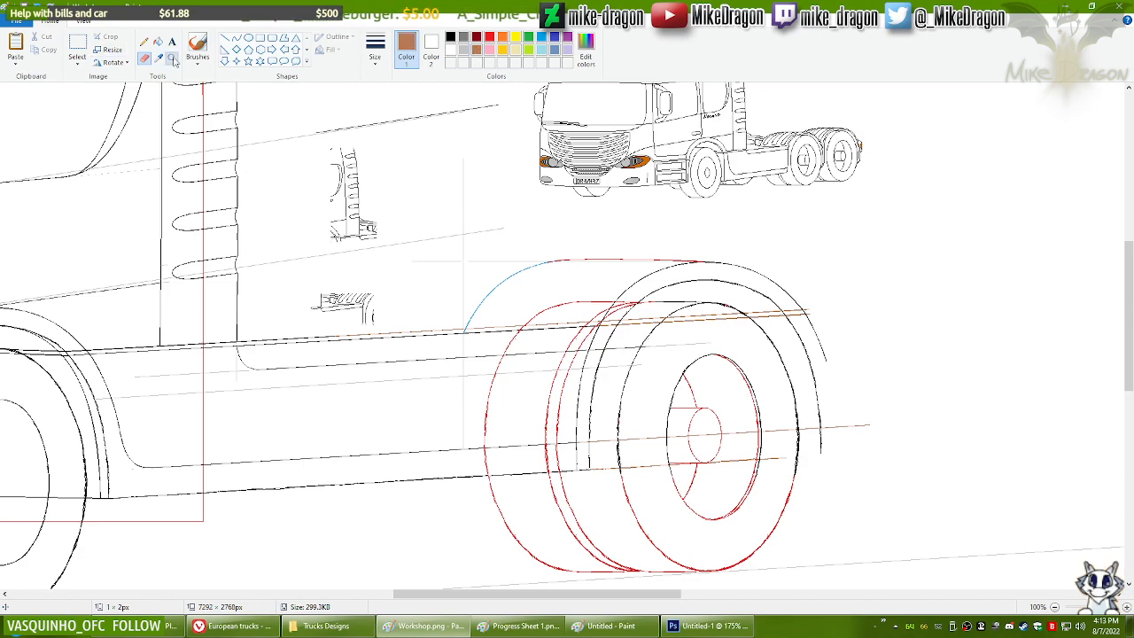
left_click(172, 58)
left_click(562, 327)
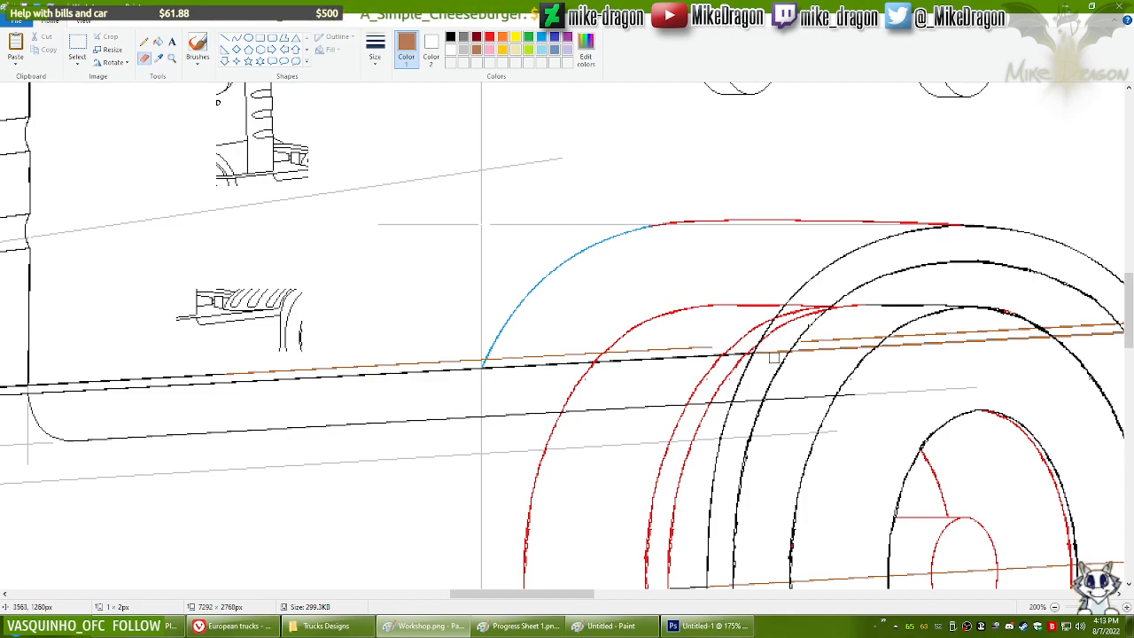
mouse_move(765, 345)
left_mouse_down()
mouse_move(619, 340)
mouse_move(340, 357)
mouse_move(234, 373)
left_mouse_up()
key("ctrl+KP_Add")
mouse_move(807, 347)
left_mouse_down()
mouse_move(930, 329)
mouse_move(870, 333)
mouse_move(1106, 321)
left_mouse_up()
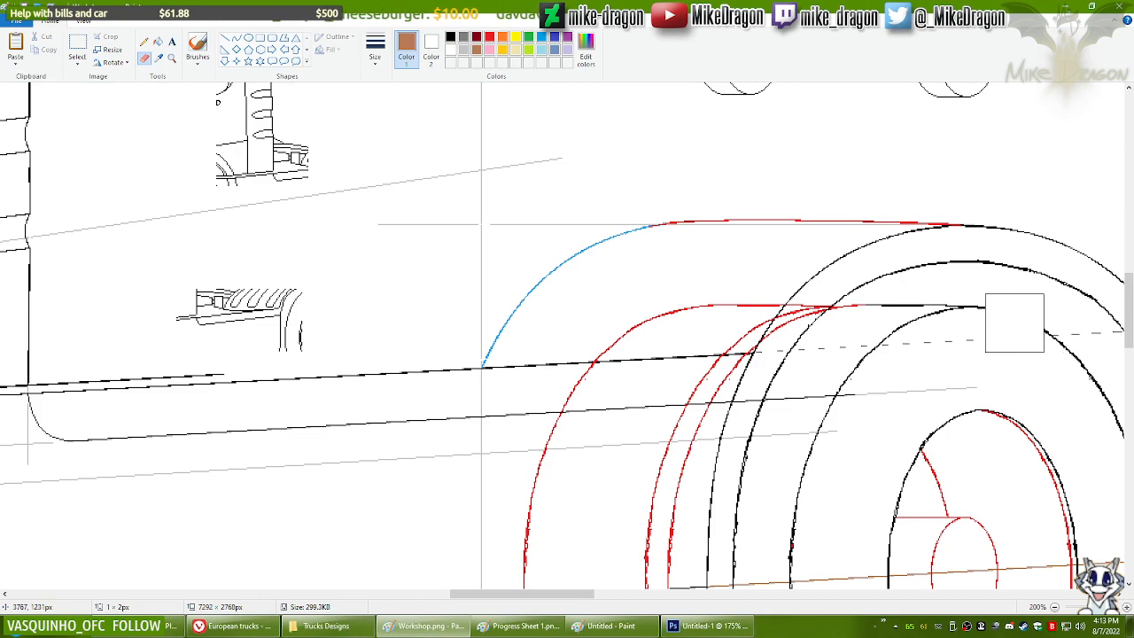
key("ctrl+z")
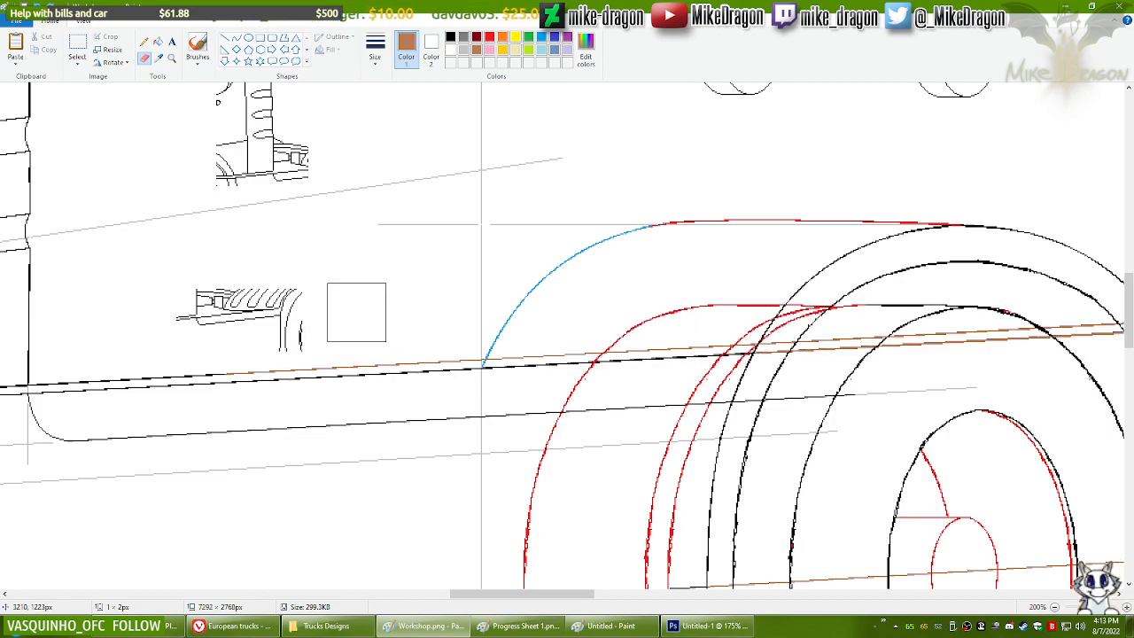
Step: Copy a rectangular area of about 3341 × 1765 px around the whole main truck drawing
scroll(356, 312, "down", 2)
scroll(773, 381, "up", 3)
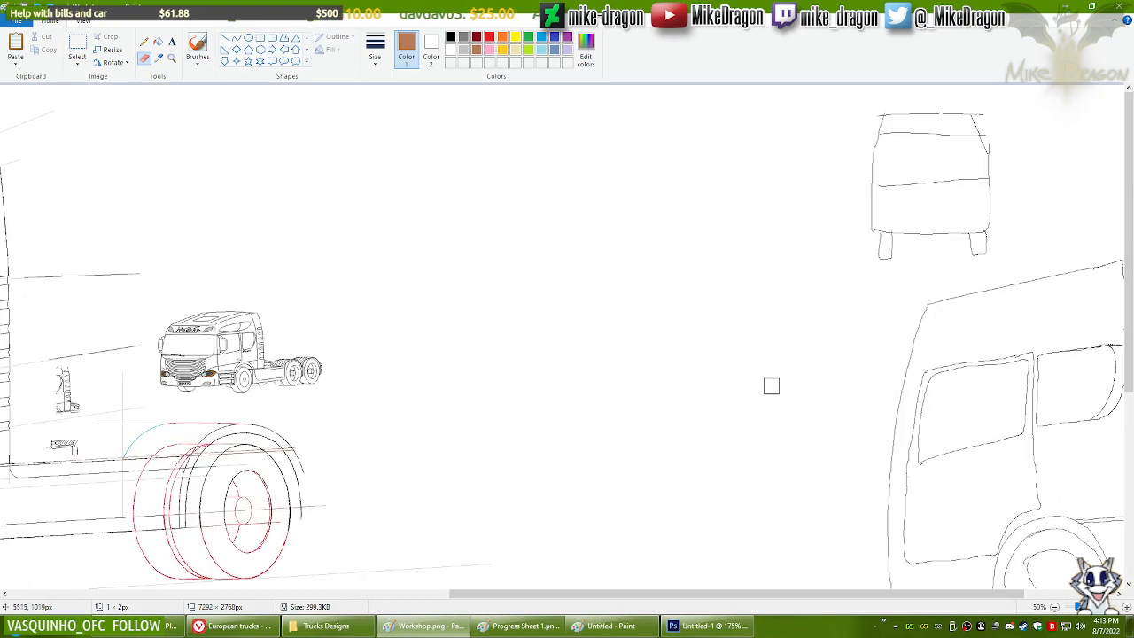
scroll(732, 400, "down", 1)
left_click(77, 57)
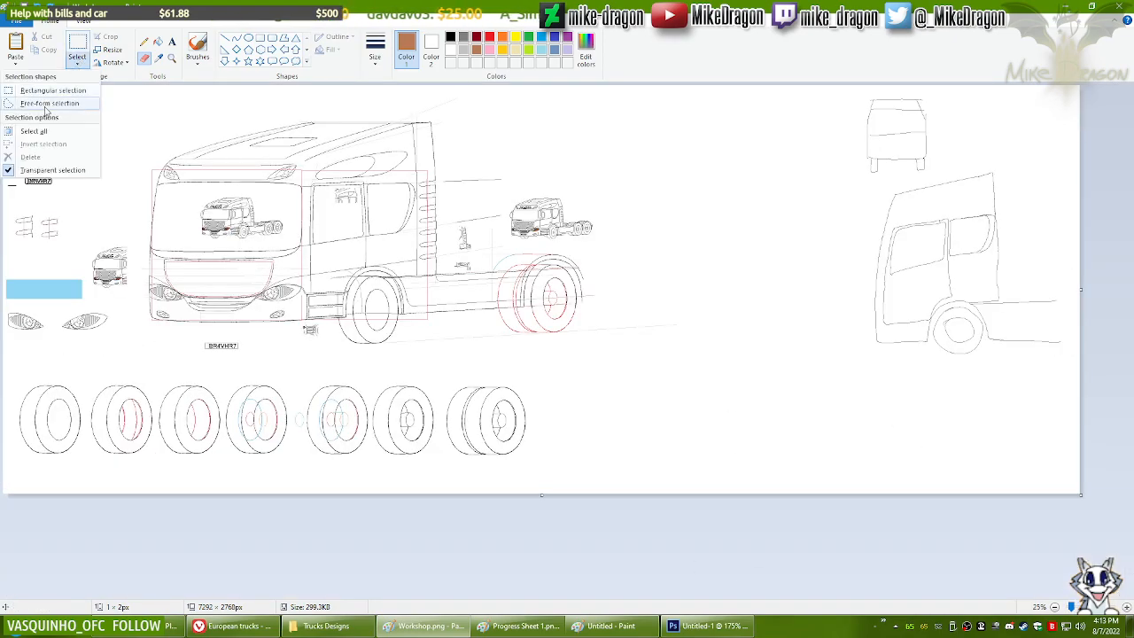
left_click(49, 90)
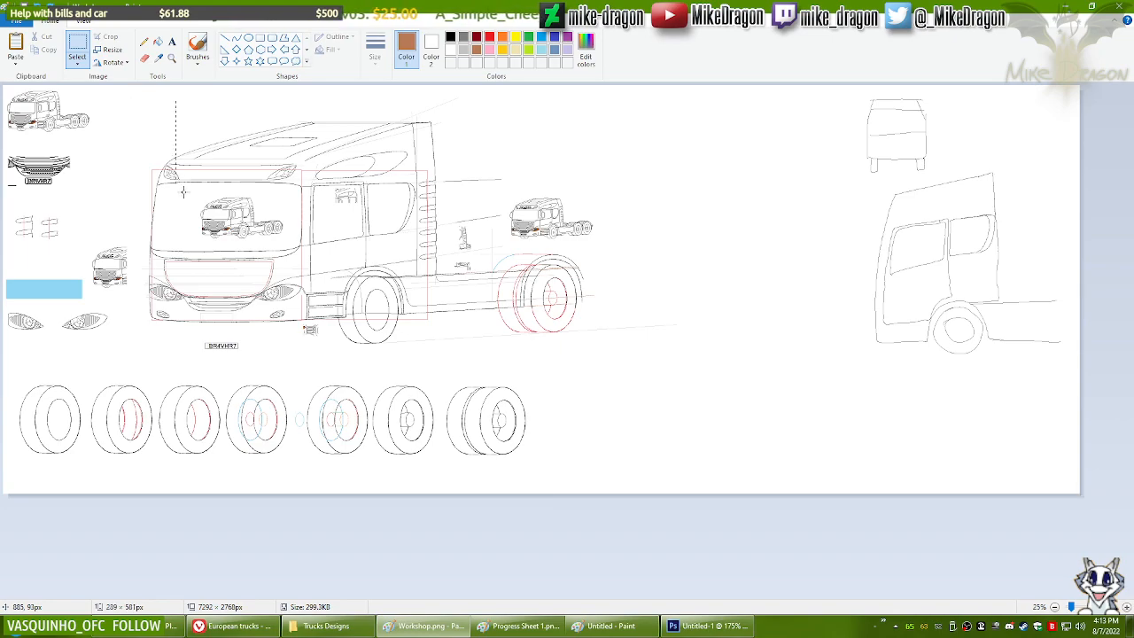
left_click_drag(353, 315, 557, 359)
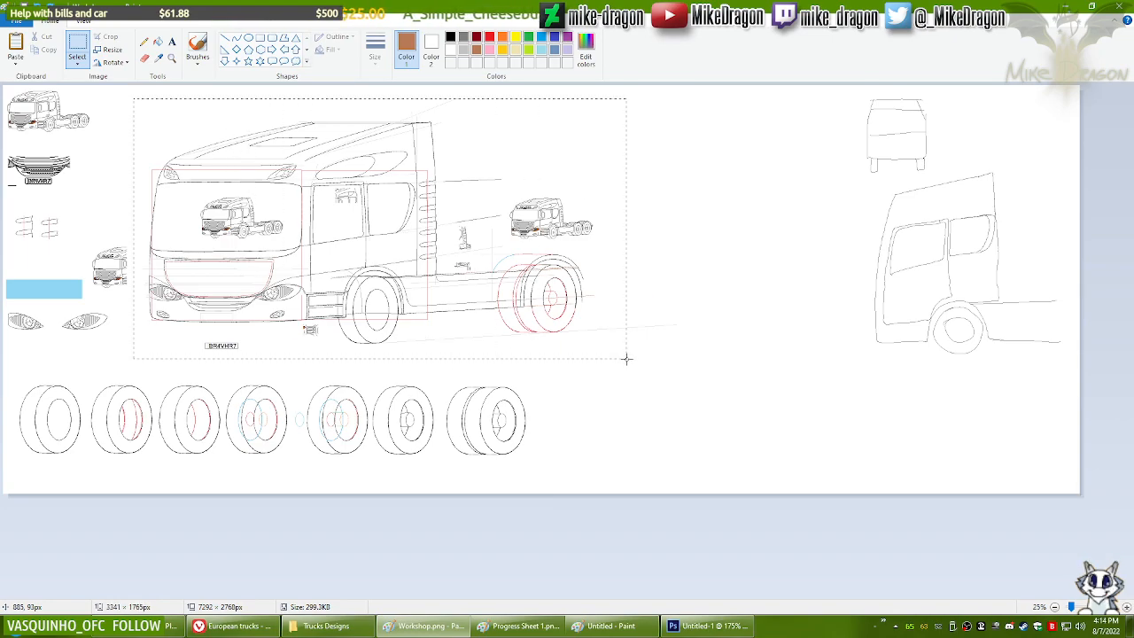
left_click_drag(627, 358, 625, 358)
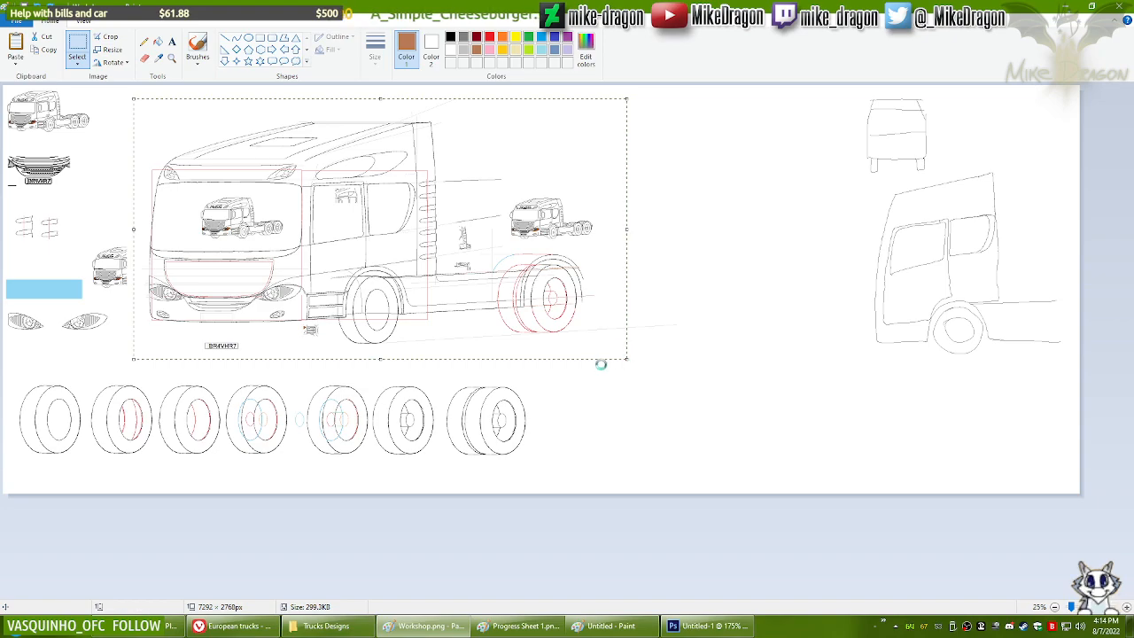
Step: Paste the copied truck into Progress Sheet 1.png and place it below the left truck of the last row
left_click(530, 627)
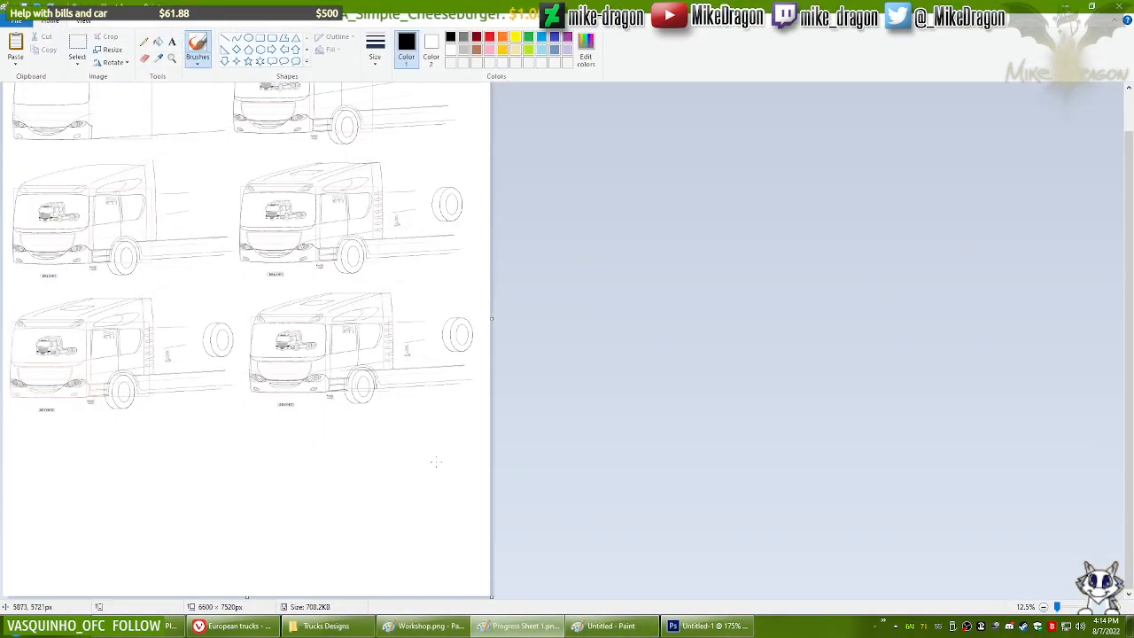
left_click(77, 61)
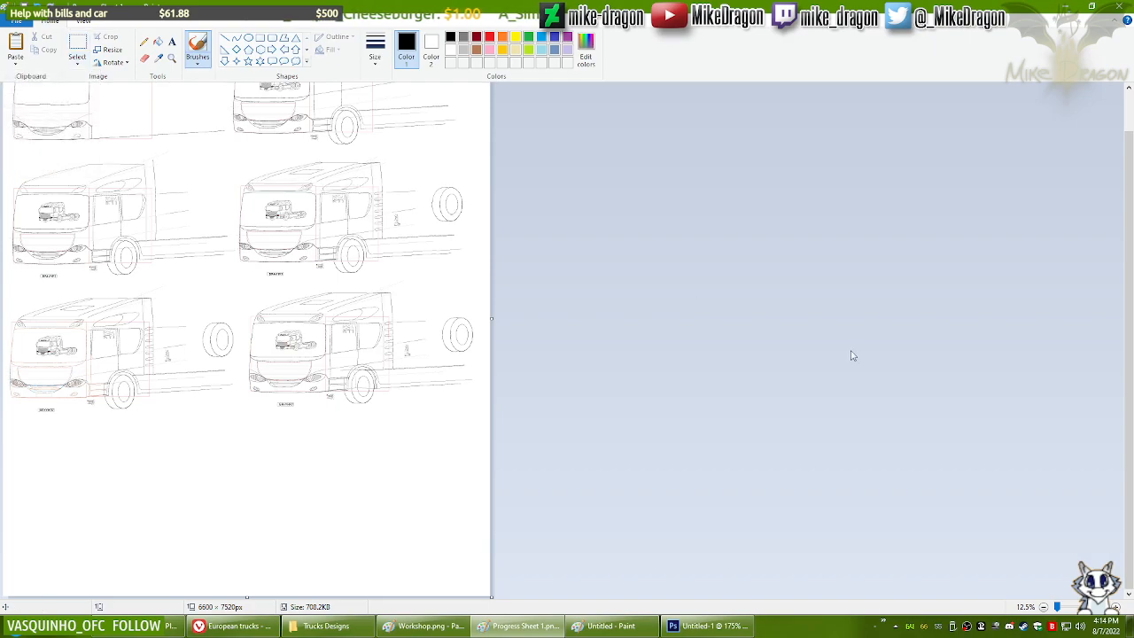
key("ctrl+v")
left_click_drag(119, 123, 105, 477)
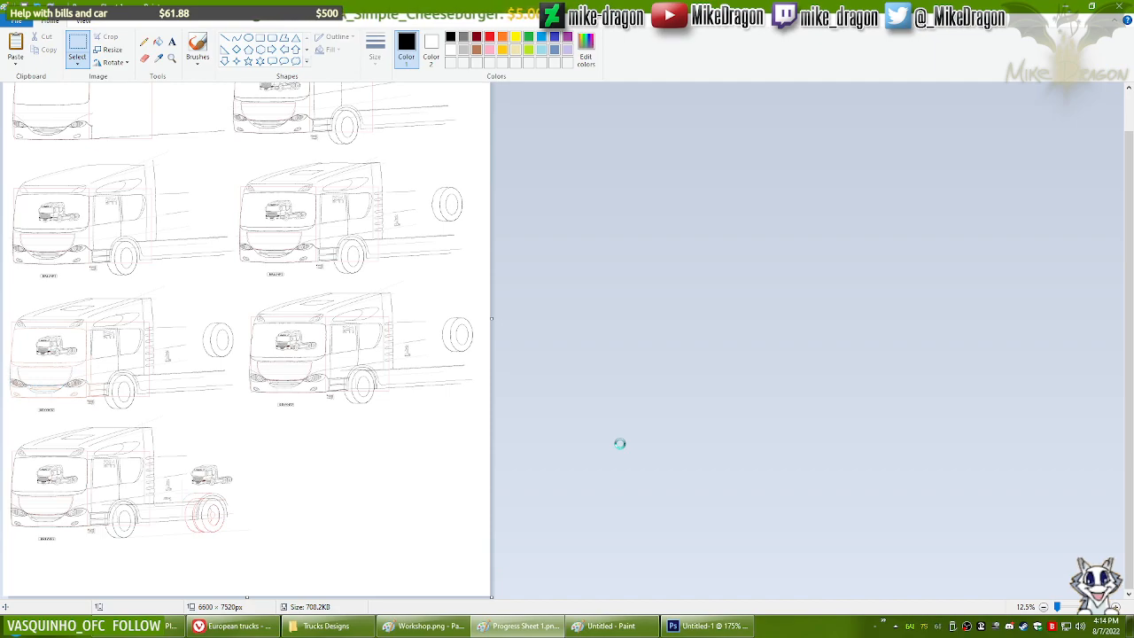
Step: Switch to Workshop.png and erase only the brown guide line along the upper chassis edge, from behind the cab across the rear wheel
left_click(417, 626)
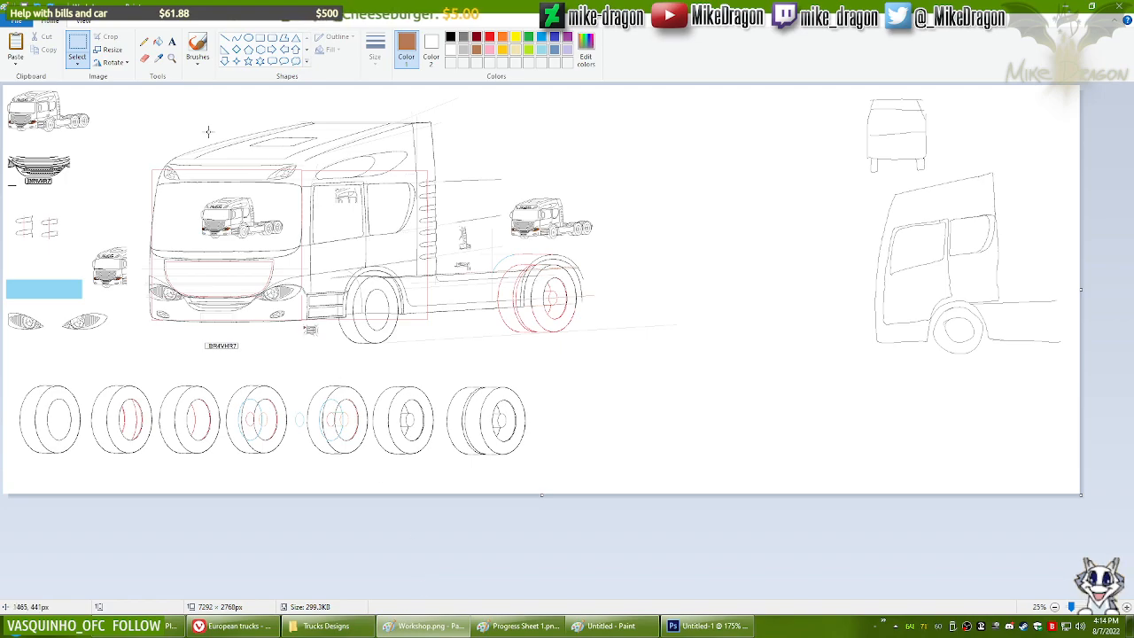
left_click(172, 59)
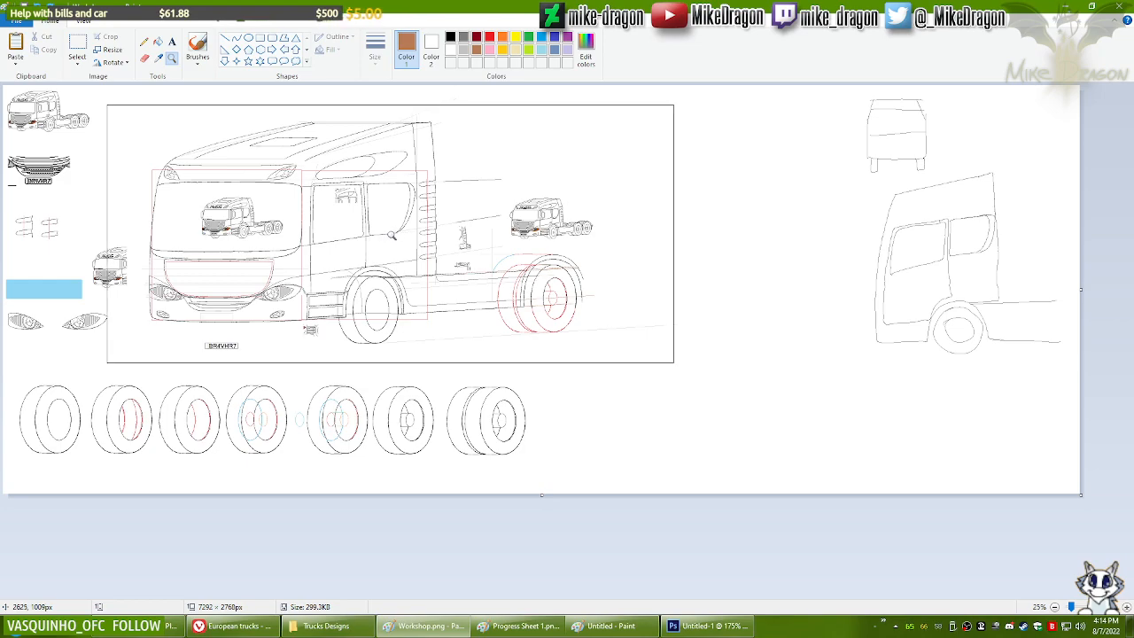
left_click(393, 237)
left_click(144, 42)
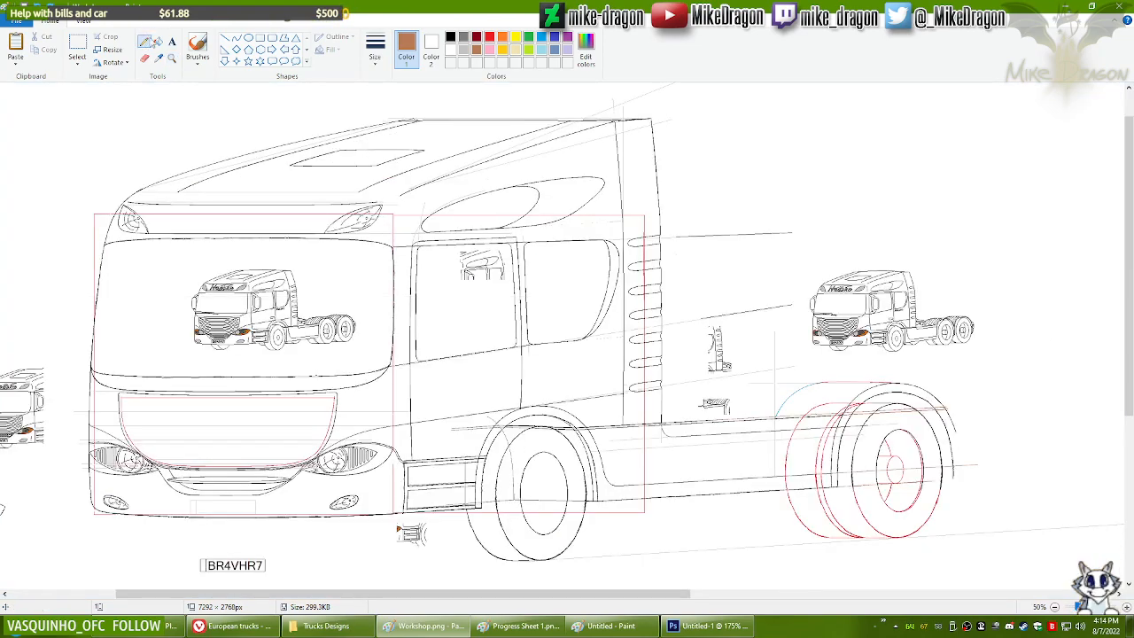
left_click_drag(1130, 345, 1131, 350)
left_click_drag(608, 594, 614, 594)
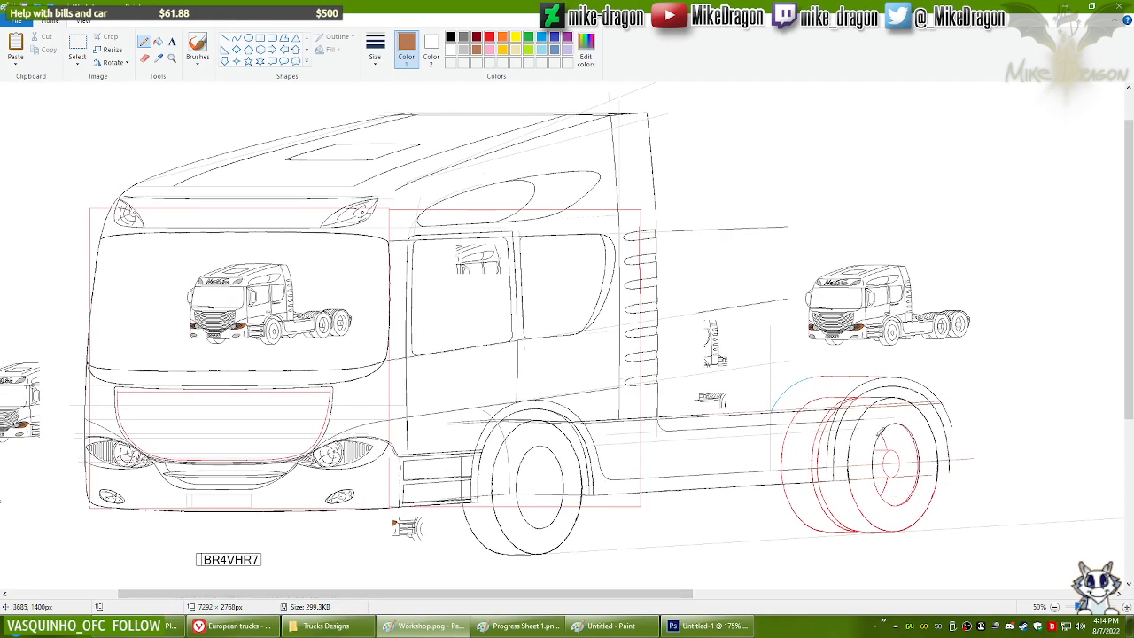
left_click(173, 59)
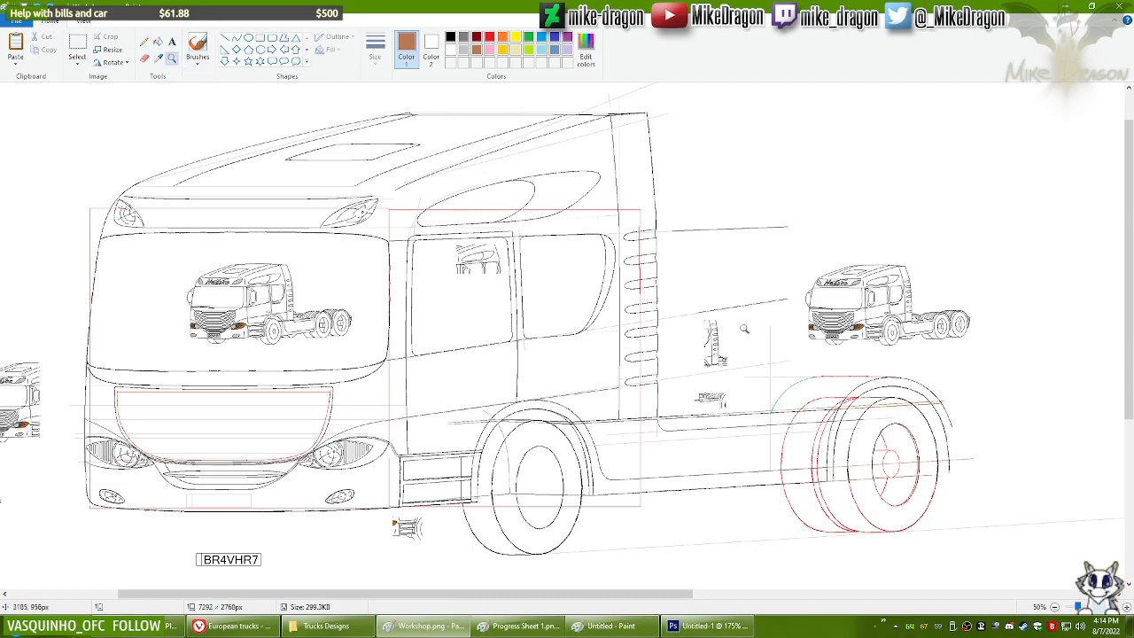
left_click(805, 414)
left_click(144, 59)
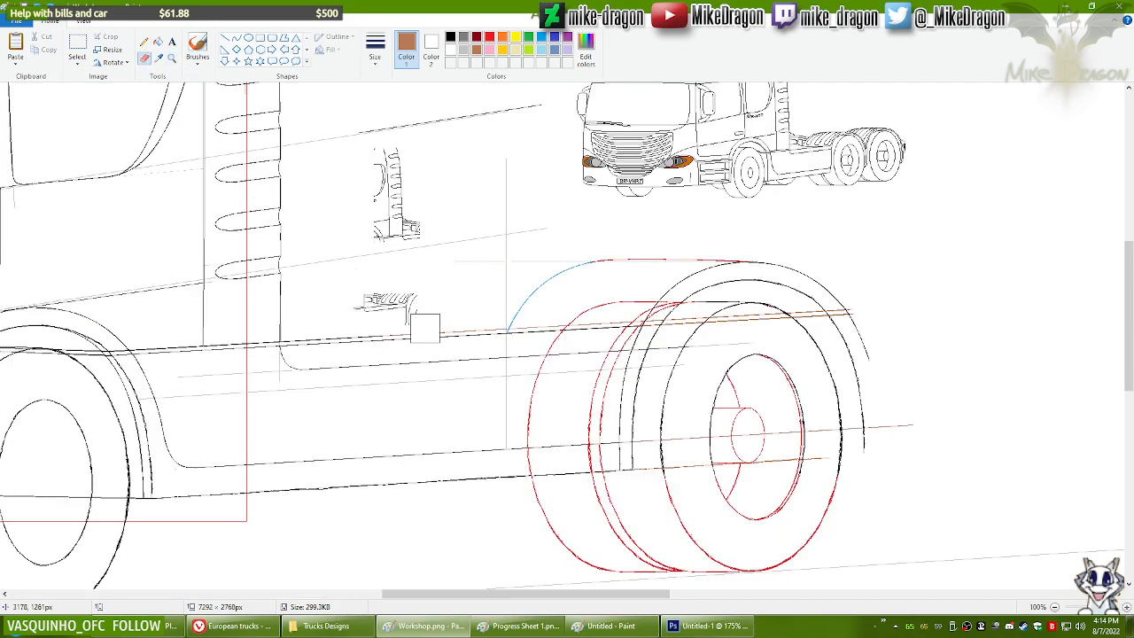
mouse_move(456, 334)
left_mouse_down()
mouse_move(383, 340)
mouse_move(843, 315)
left_mouse_up()
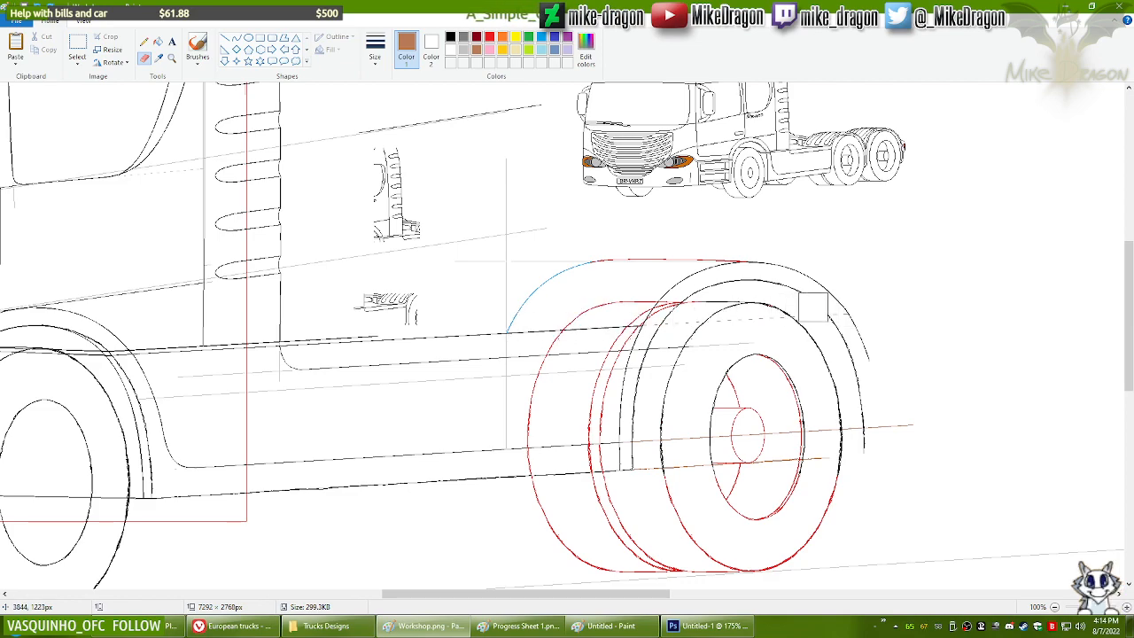
Step: Erase the leftover end of the upper black chassis line behind the cab, using a smaller eraser
left_click(172, 57)
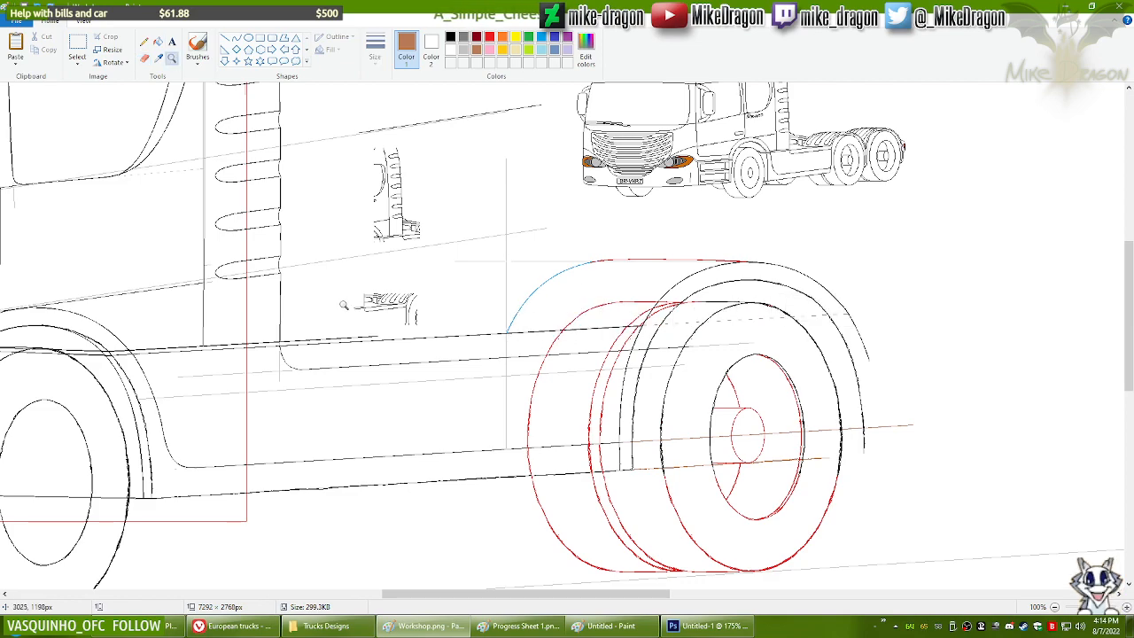
left_click(336, 293)
left_click(370, 269)
left_click(450, 36)
left_click(146, 60)
left_click(375, 51)
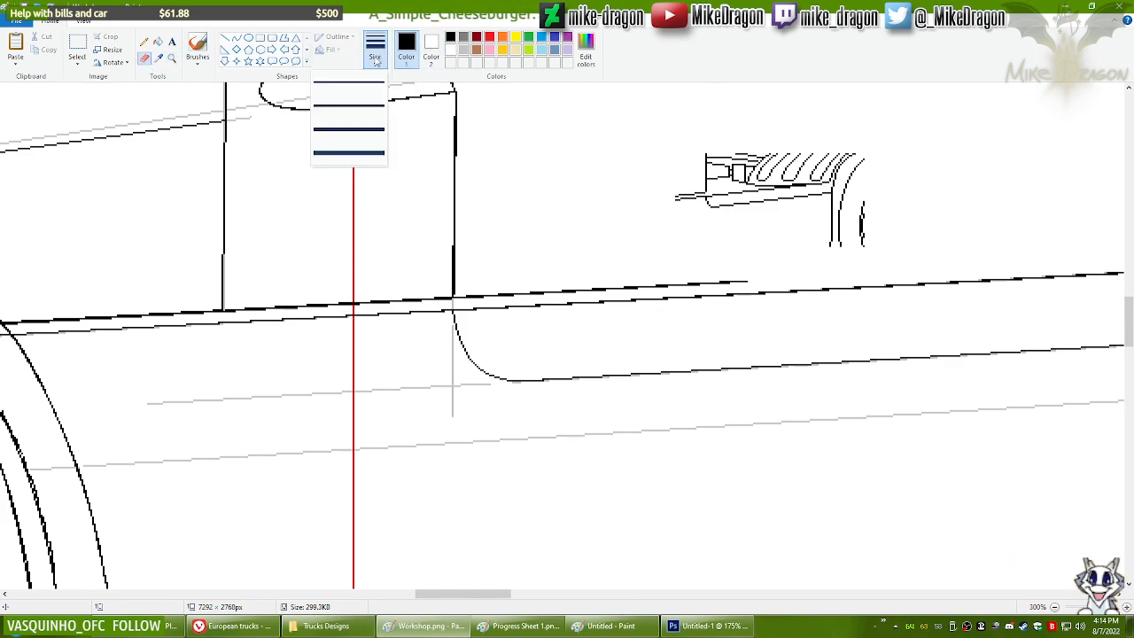
left_click(354, 111)
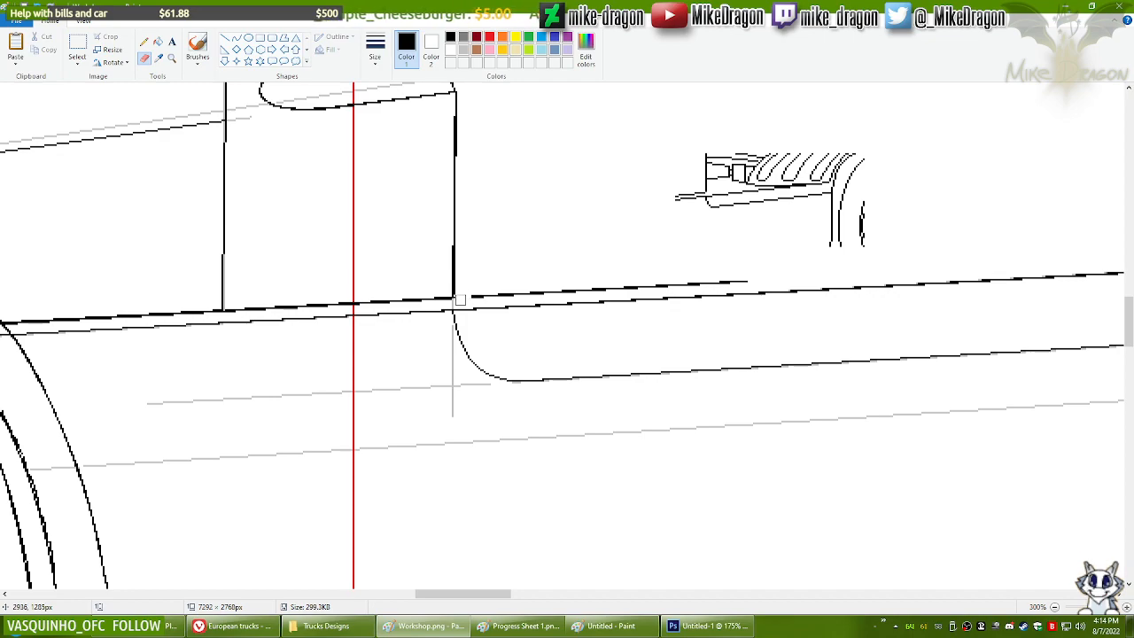
left_click_drag(577, 288, 744, 278)
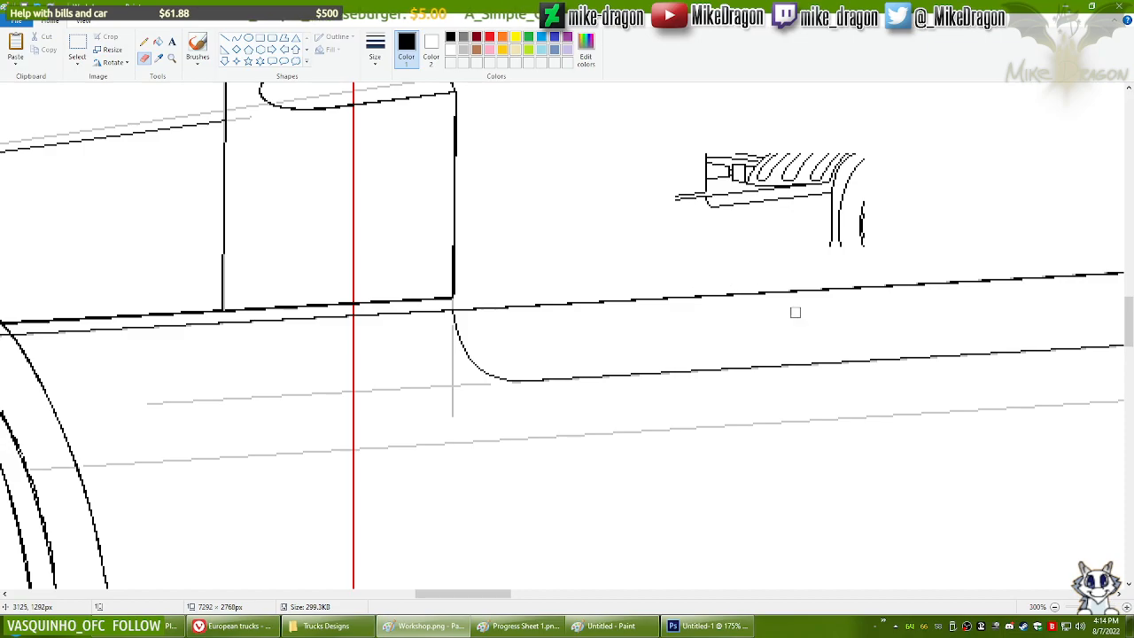
Step: Draw a straight black line about 211 × 12 px along the chassis' lower edge up to the rear fender
left_click(1055, 607)
left_click(1054, 607)
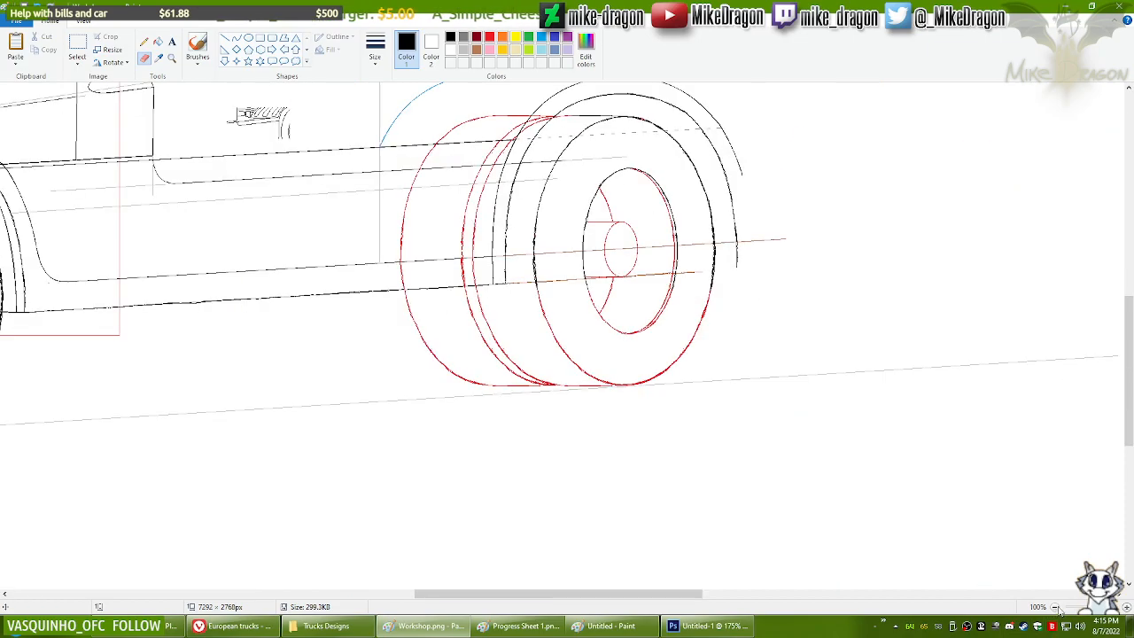
scroll(1011, 337, "up", 5)
scroll(1010, 338, "down", 3)
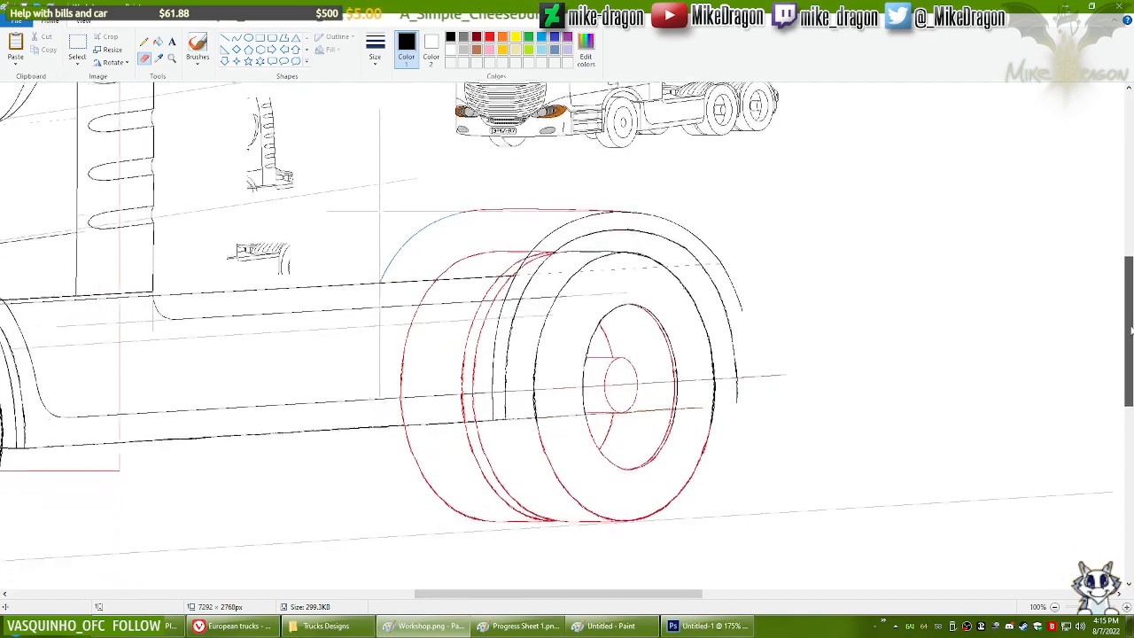
left_click_drag(632, 594, 605, 594)
scroll(894, 195, "up", 3)
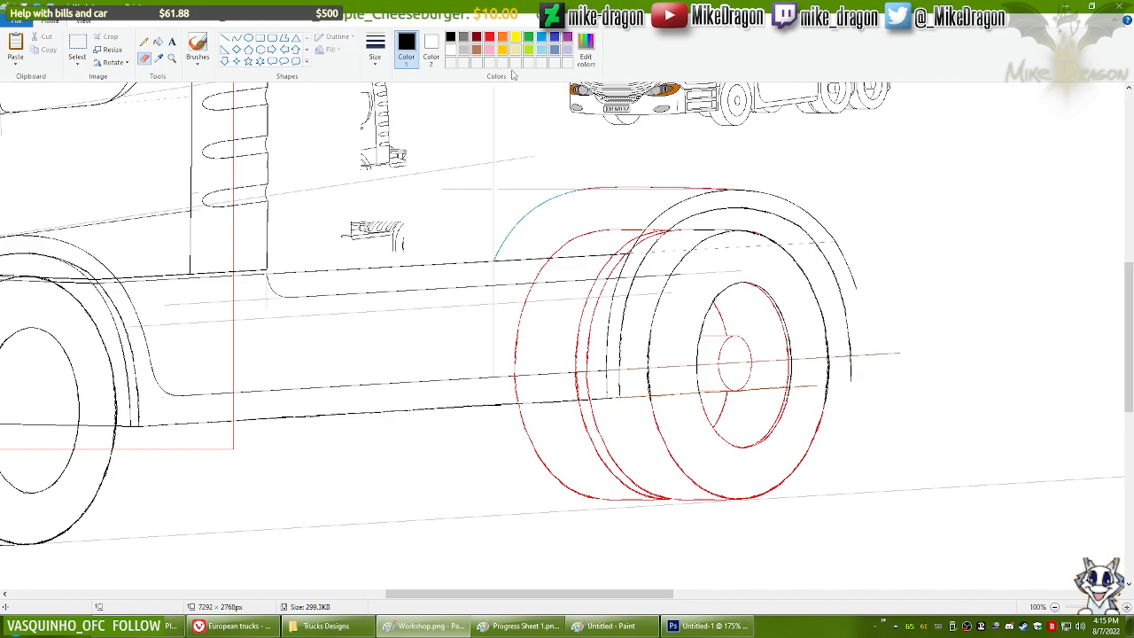
left_click(171, 57)
left_click(532, 328)
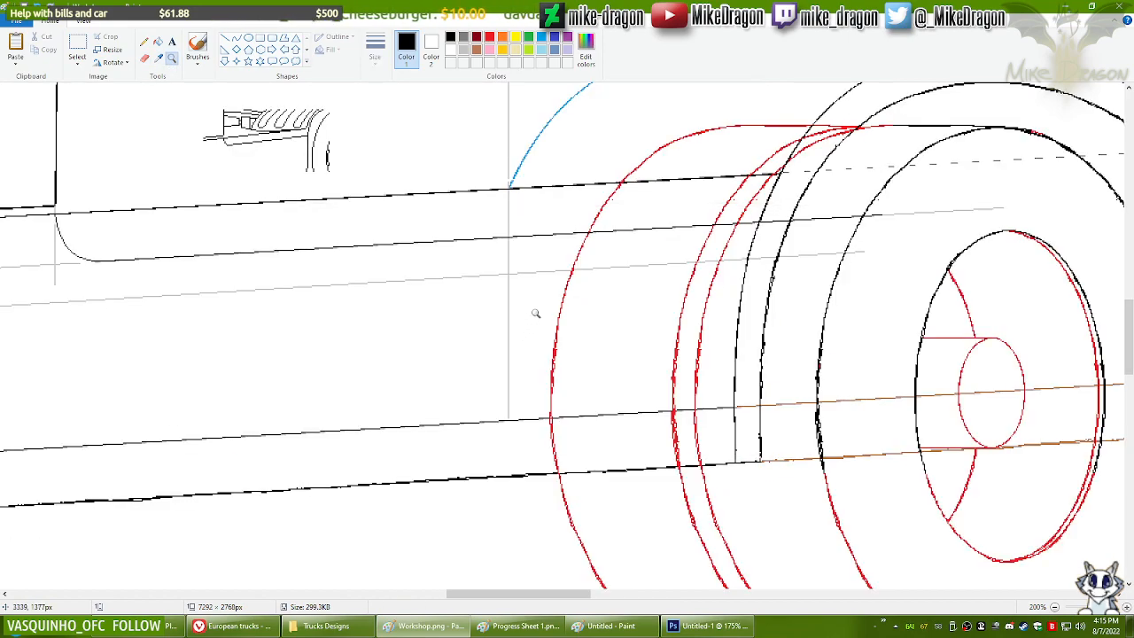
left_click(618, 353)
left_click(143, 42)
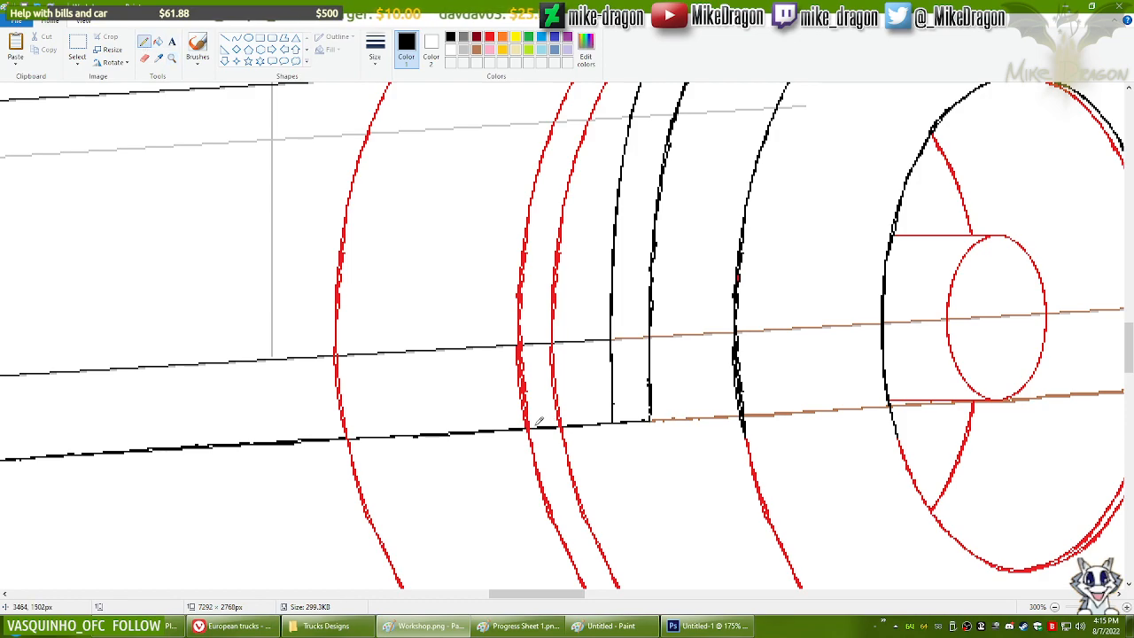
left_click(227, 38)
left_click_drag(274, 440, 644, 421)
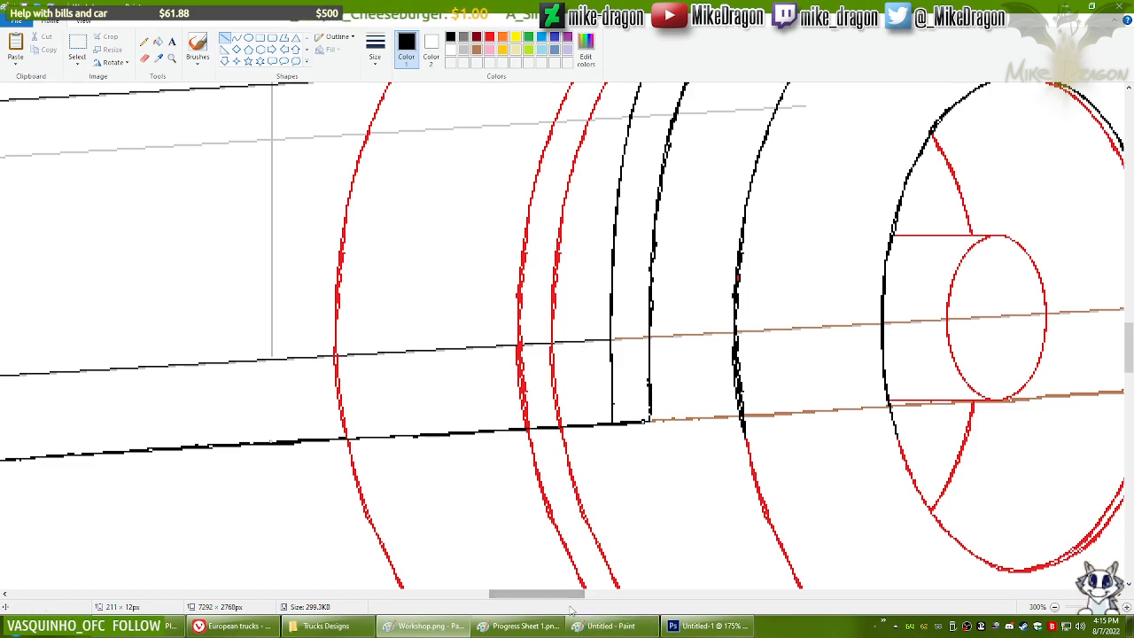
Step: Try copying a rectangular area of about 1029 × 183 px around the lower chassis lines from Progress Sheet 1.png into Workshop.png, then undo the paste
left_click(544, 627)
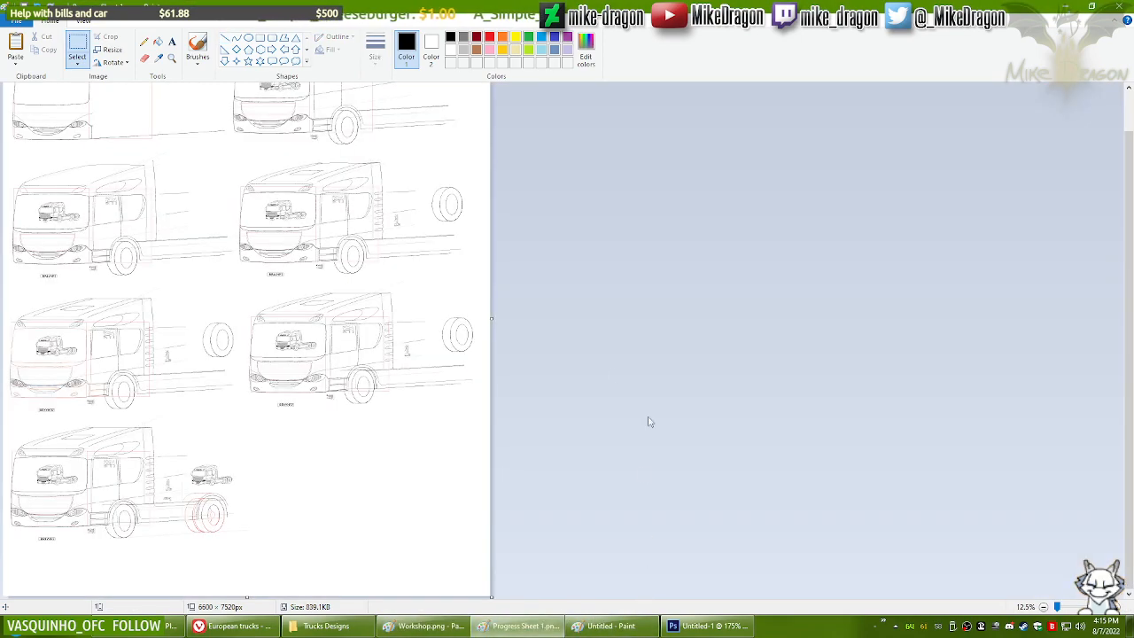
left_click(174, 59)
left_click(443, 344)
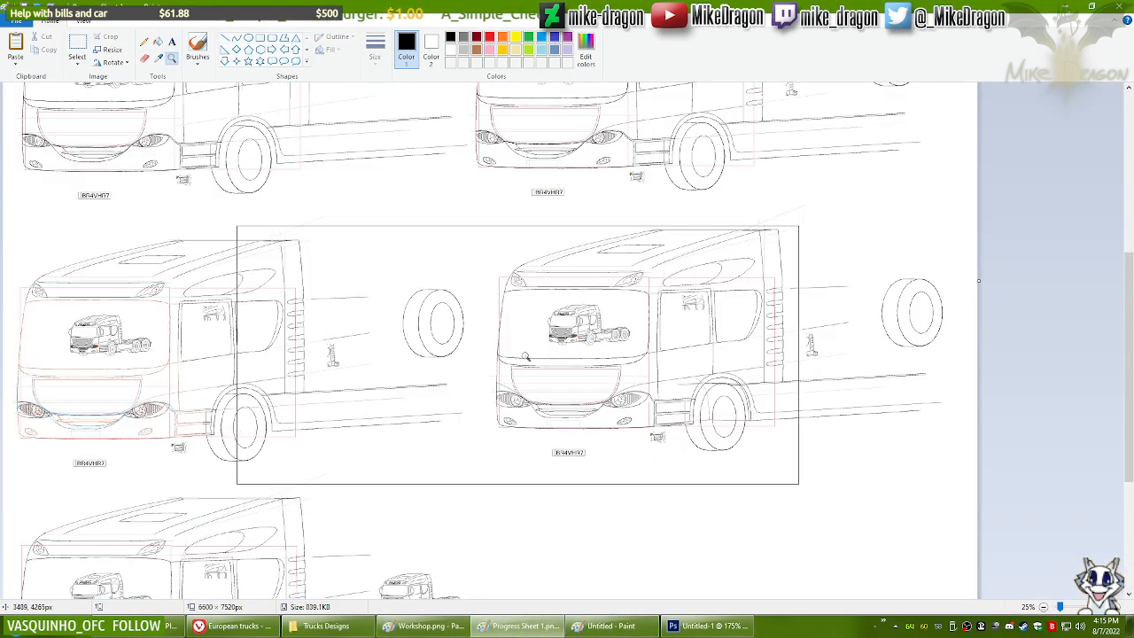
left_click(975, 360)
left_click(975, 361)
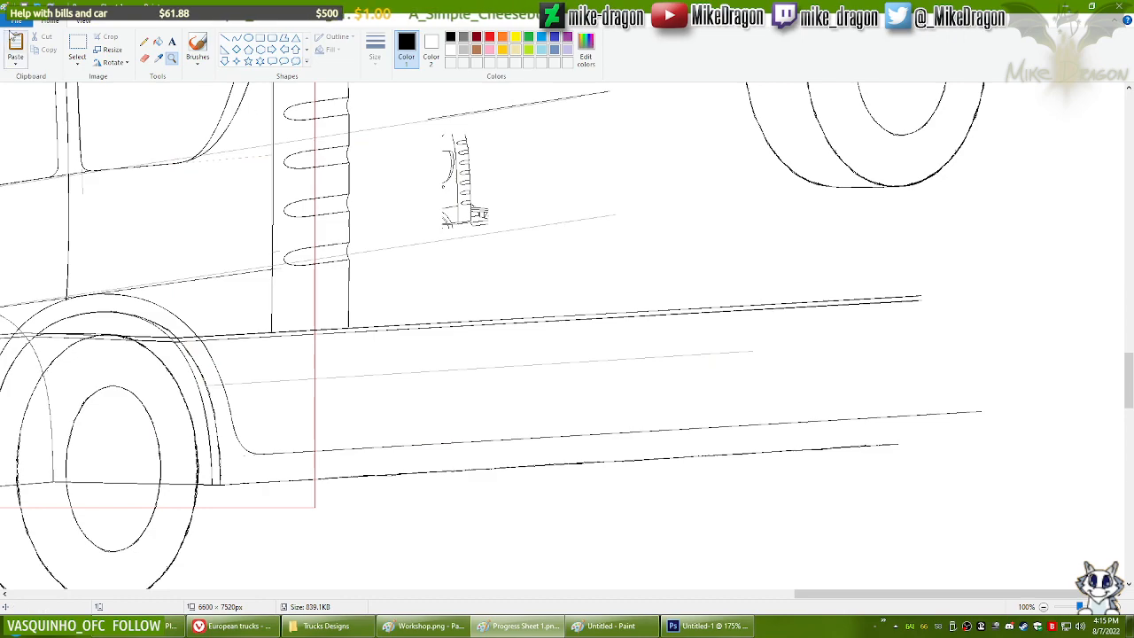
left_click(77, 46)
left_click_drag(1080, 483, 1054, 497)
key("alt+Tab")
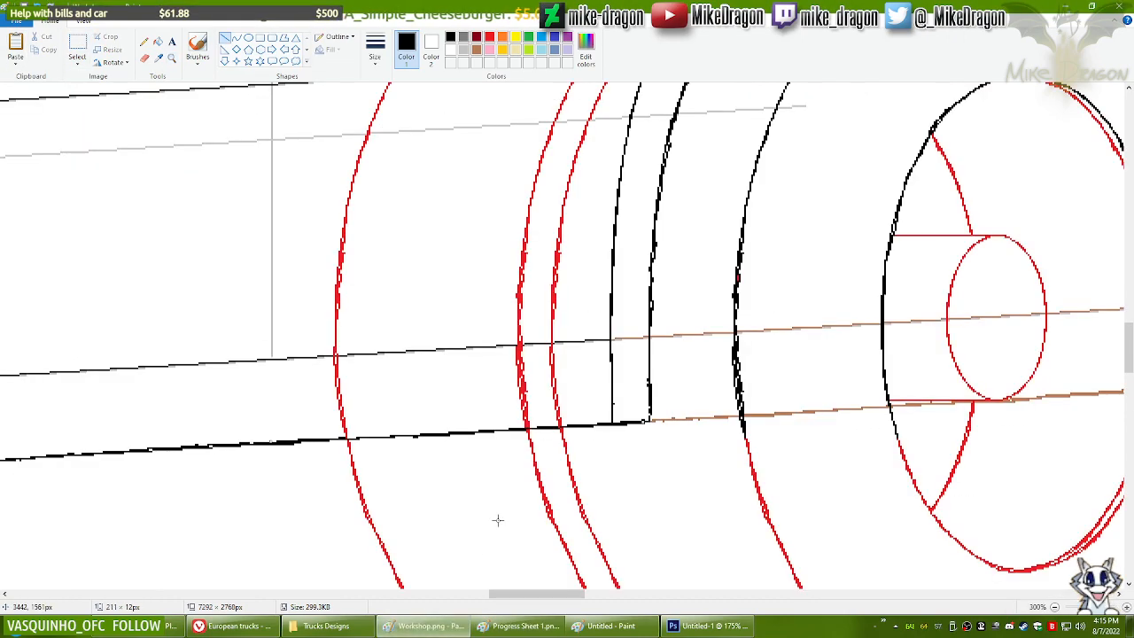
left_click_drag(794, 302, 742, 359)
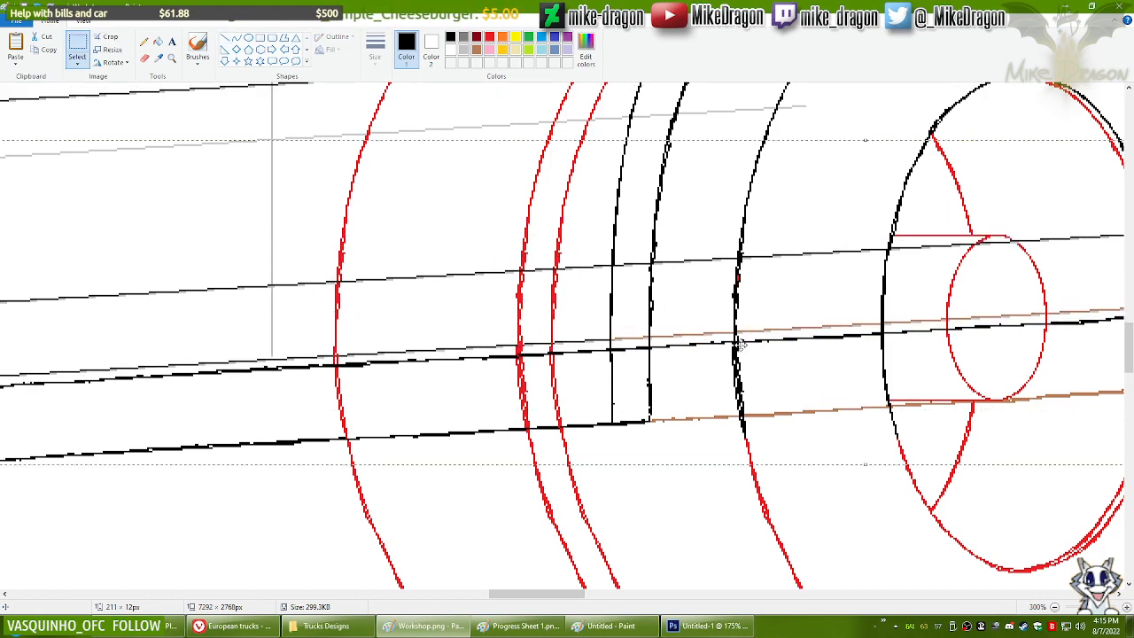
key("ctrl+z")
Step: Copy the two lower chassis lines from Progress Sheet 1.png as a free-form selection and align them over the brown lines in Workshop.png
key("alt+Tab")
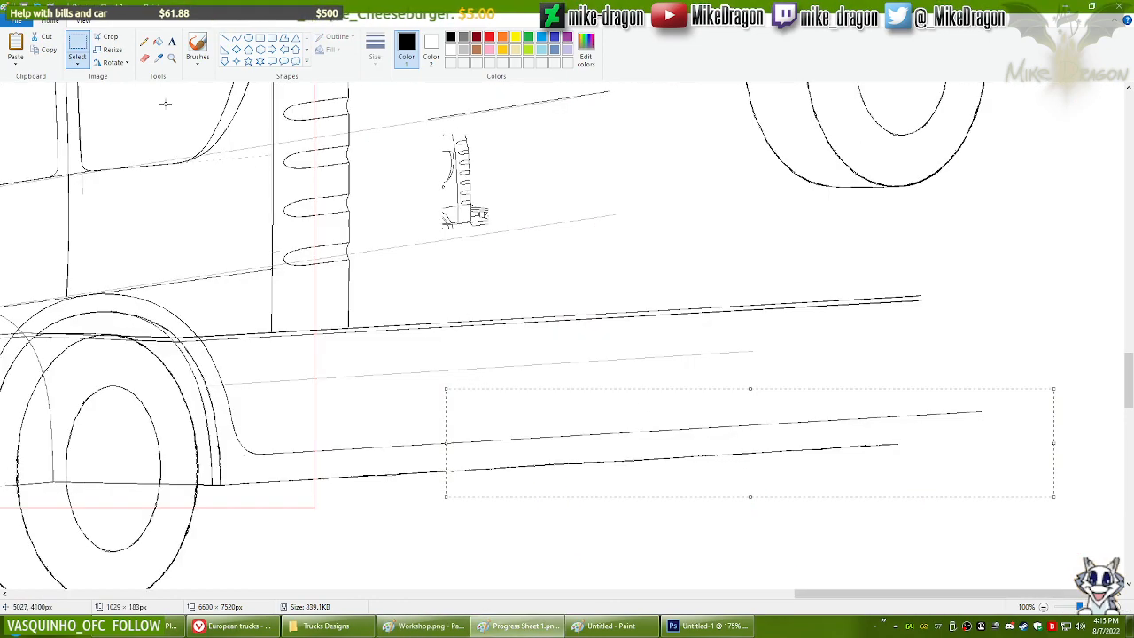
left_click(77, 62)
left_click(55, 102)
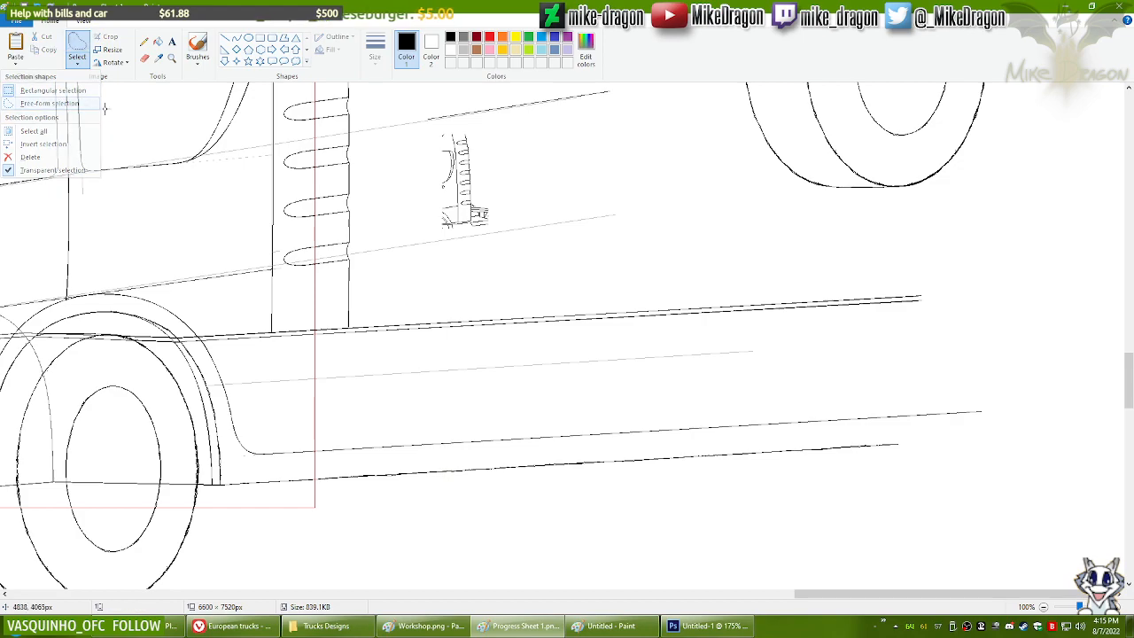
mouse_move(847, 474)
left_mouse_down()
mouse_move(1051, 416)
mouse_move(973, 374)
mouse_move(768, 380)
mouse_move(241, 427)
mouse_move(161, 445)
mouse_move(133, 486)
mouse_move(225, 530)
mouse_move(473, 522)
mouse_move(886, 476)
mouse_move(906, 454)
left_mouse_up()
left_click(442, 626)
left_click_drag(580, 596, 473, 596)
left_click_drag(436, 326, 555, 457)
left_click_drag(447, 600, 583, 589)
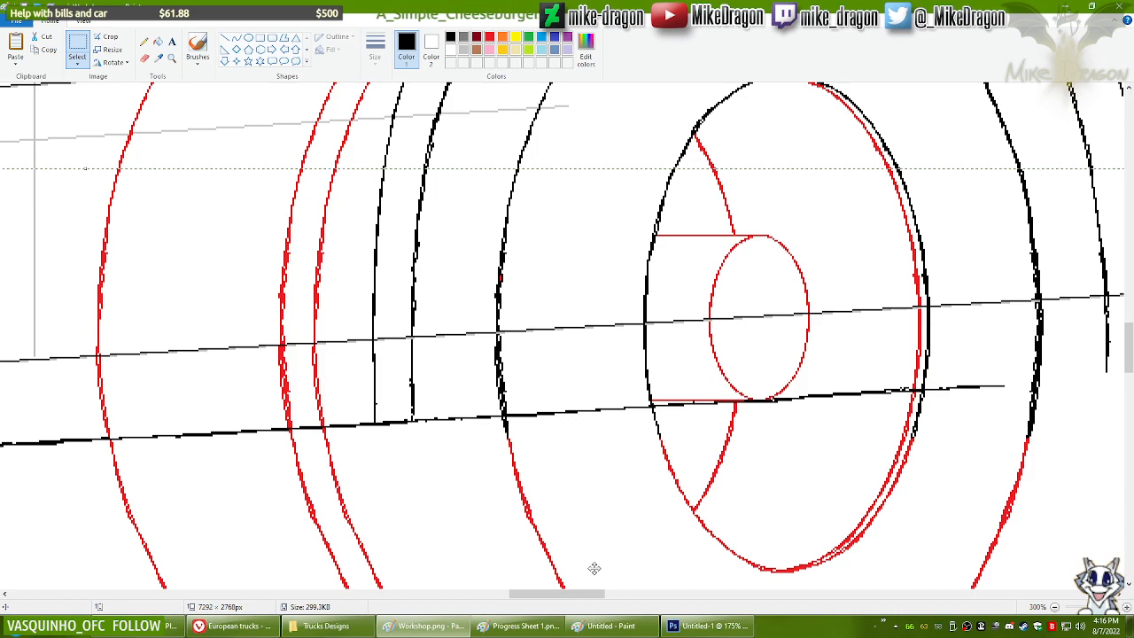
left_click_drag(551, 594, 534, 594)
left_click_drag(523, 596, 527, 595)
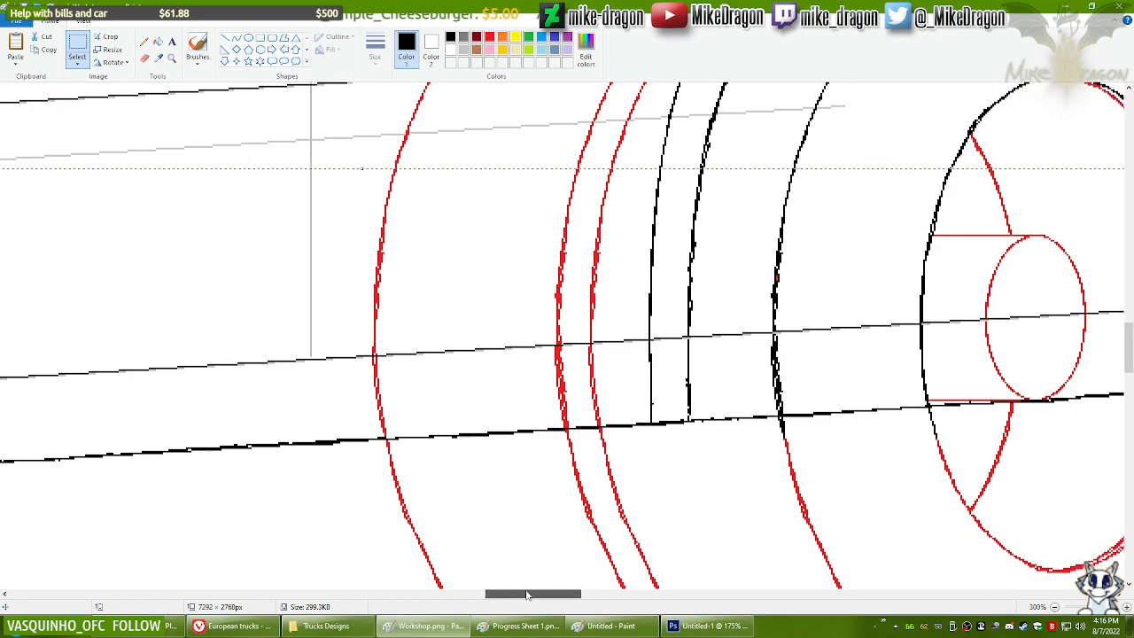
Step: Erase only the red inner tyre lines above the chassis' lower edge and in front of the rear fender
scroll(551, 533, "down", 1)
left_click_drag(1131, 379, 1131, 353)
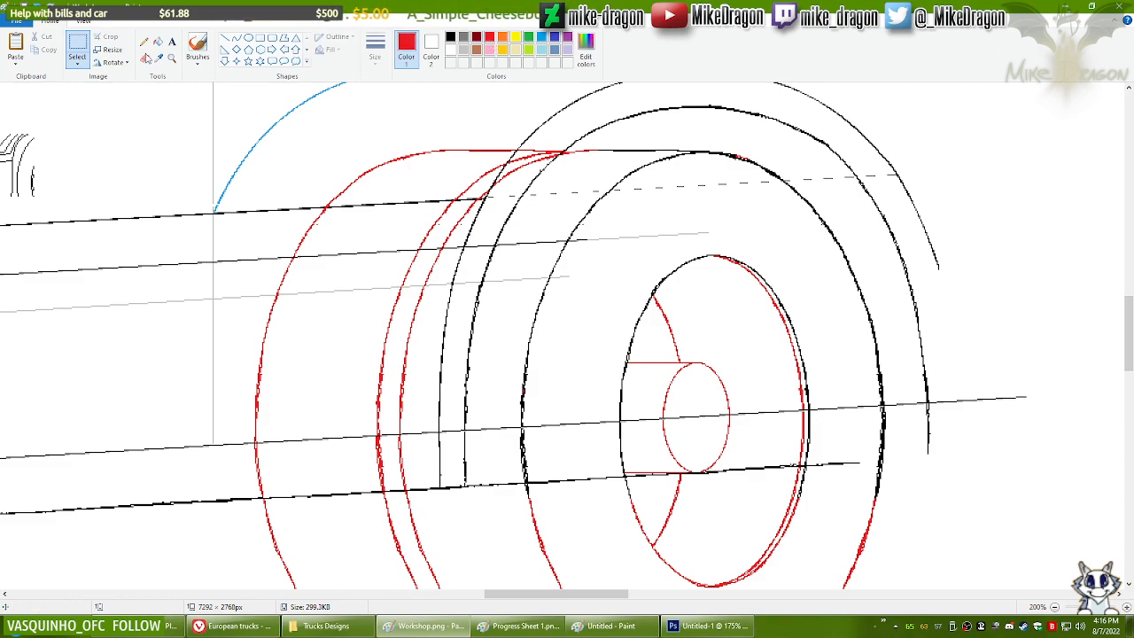
left_click(144, 58)
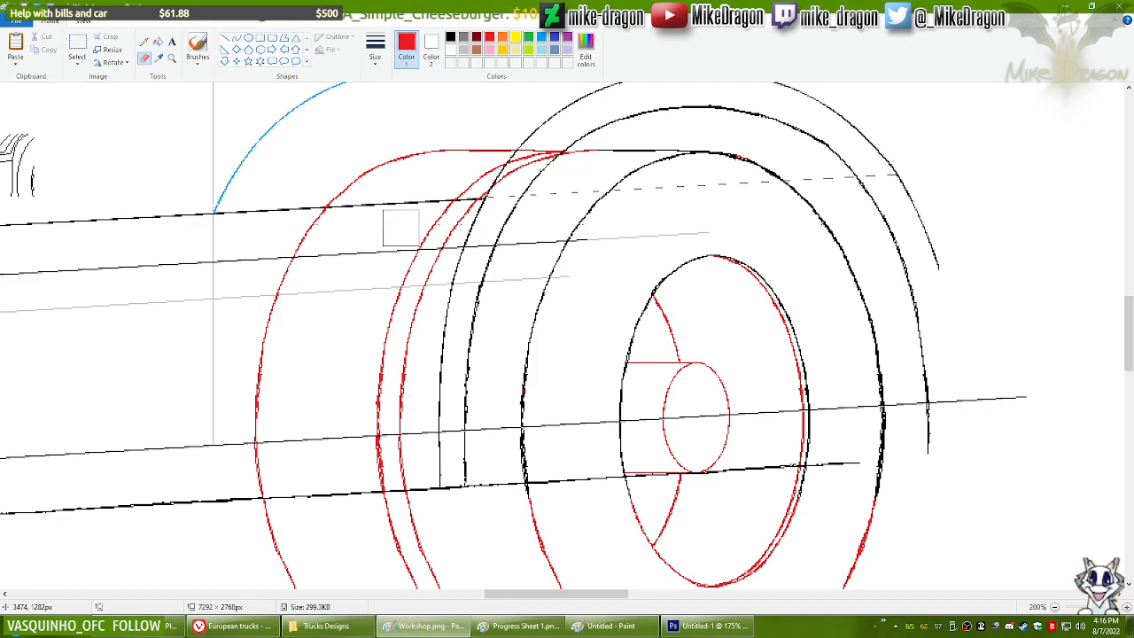
left_click_drag(450, 132, 532, 137)
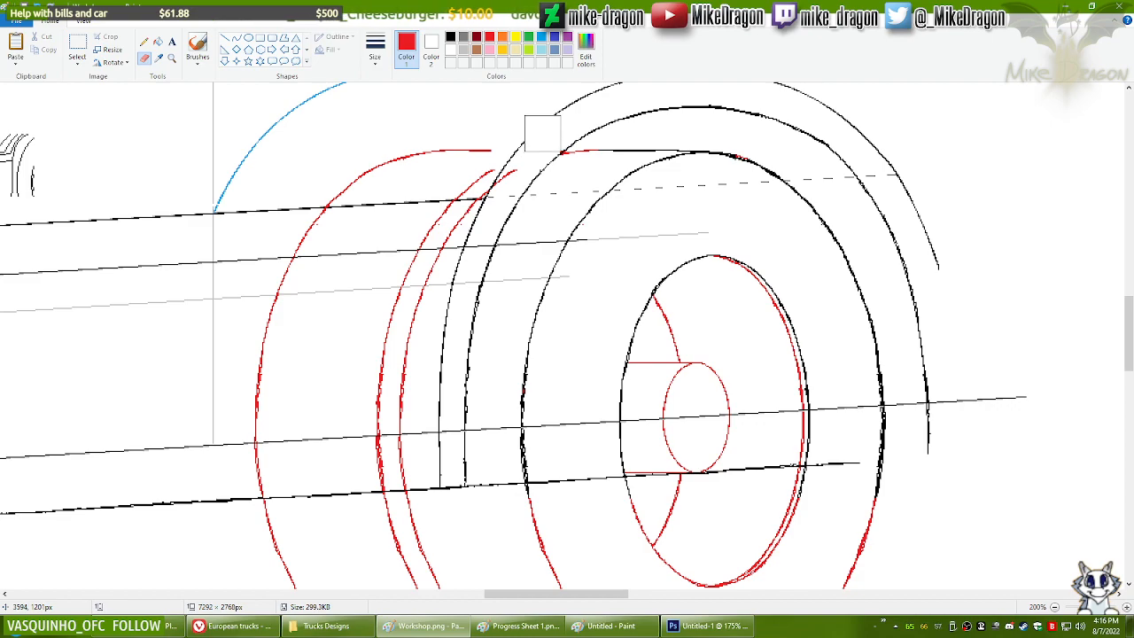
mouse_move(537, 132)
left_mouse_down()
mouse_move(481, 179)
mouse_move(464, 175)
mouse_move(470, 149)
mouse_move(342, 188)
mouse_move(282, 280)
mouse_move(255, 356)
mouse_move(272, 392)
mouse_move(269, 478)
mouse_move(339, 454)
mouse_move(392, 470)
mouse_move(380, 368)
mouse_move(422, 277)
mouse_move(406, 355)
mouse_move(382, 337)
left_mouse_up()
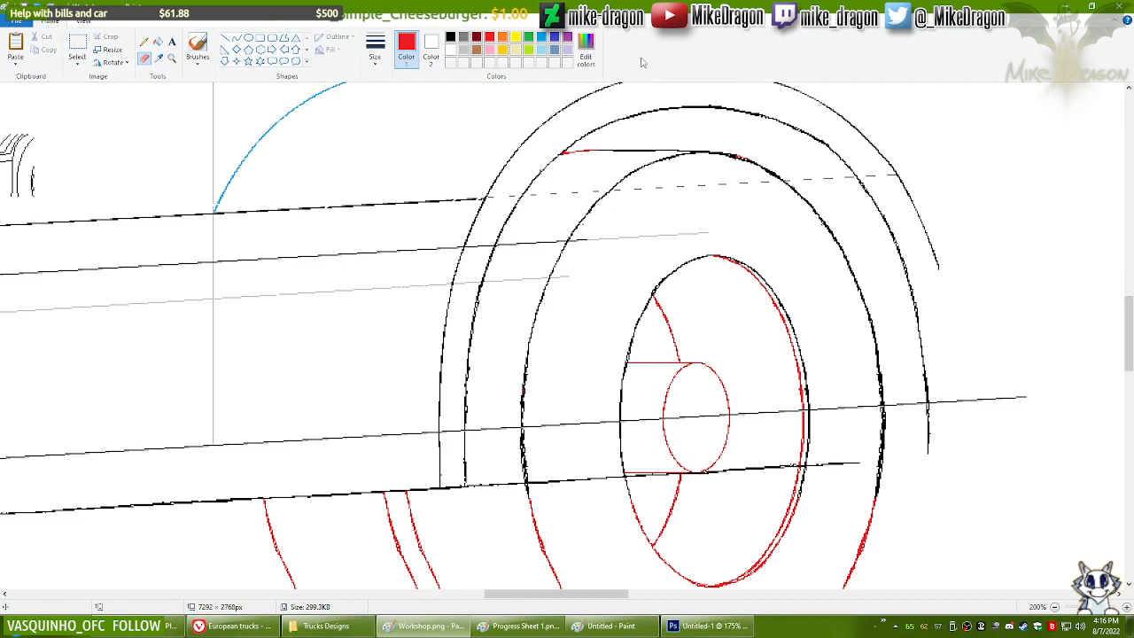
Step: Redraw the upper chassis edge to the rear fender with a black line about 170 × 11 px, and remove the line below it between the fender arcs
left_click(450, 37)
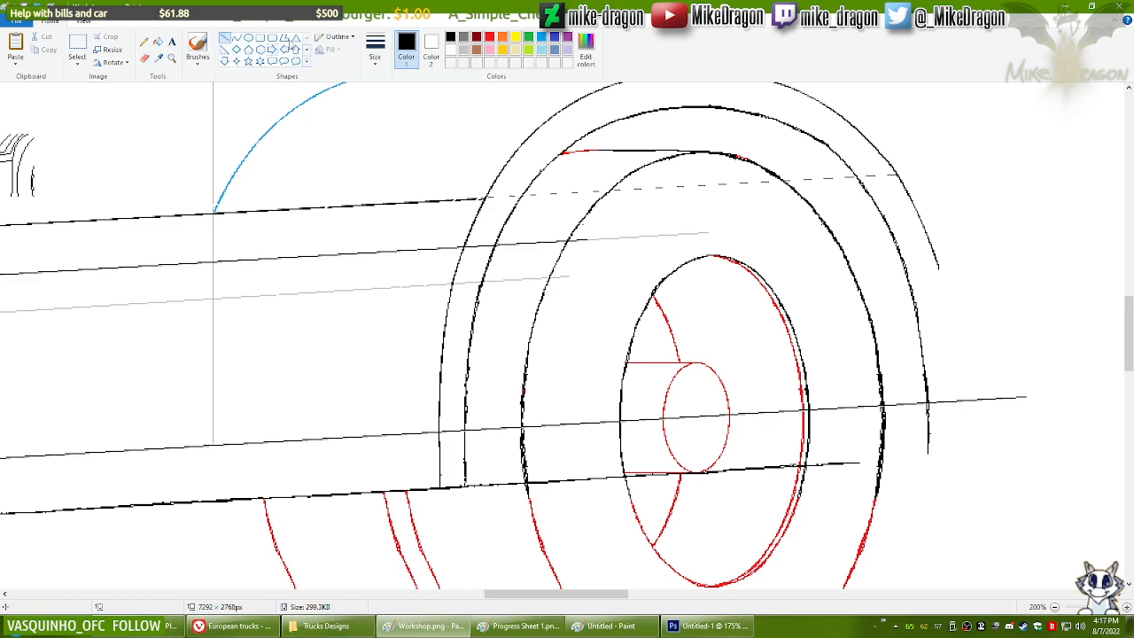
left_click_drag(292, 209, 483, 199)
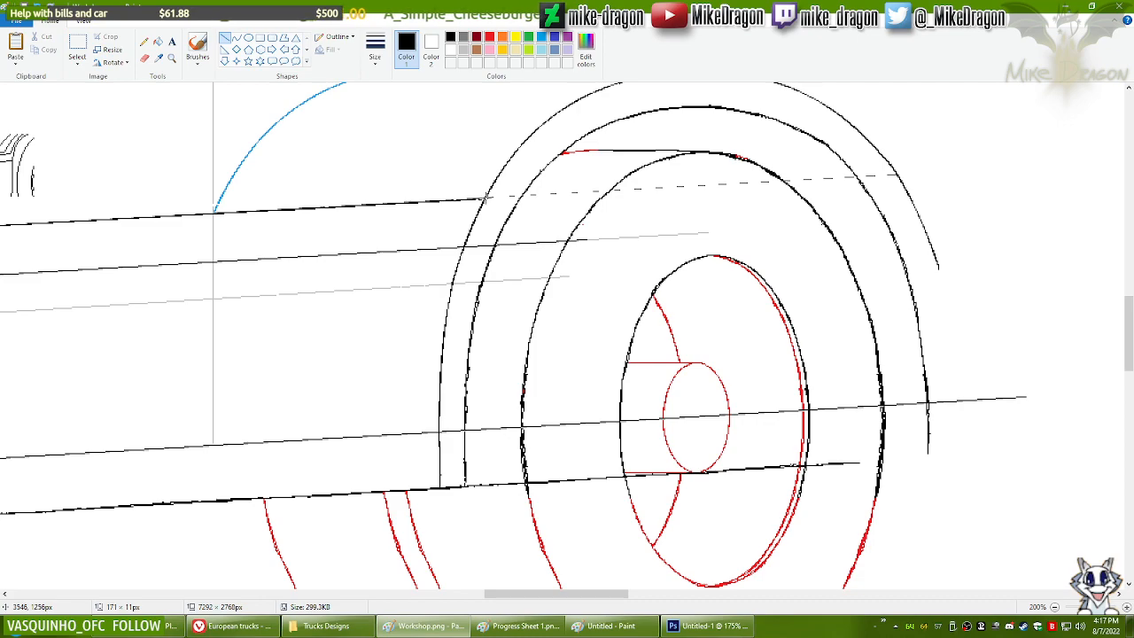
left_click(144, 42)
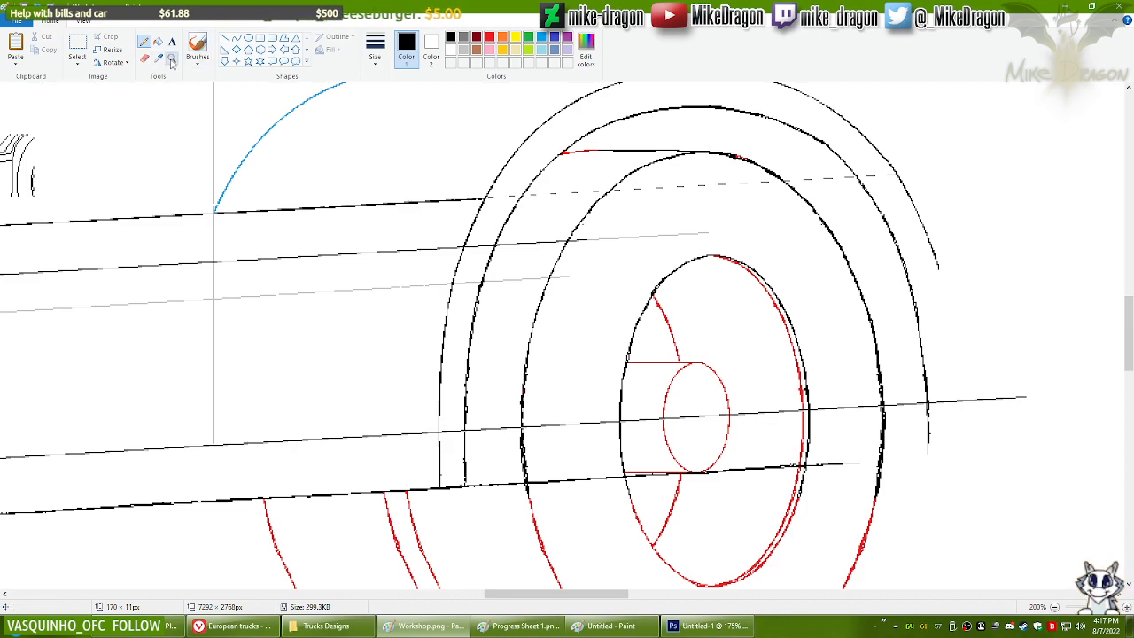
left_click(554, 247)
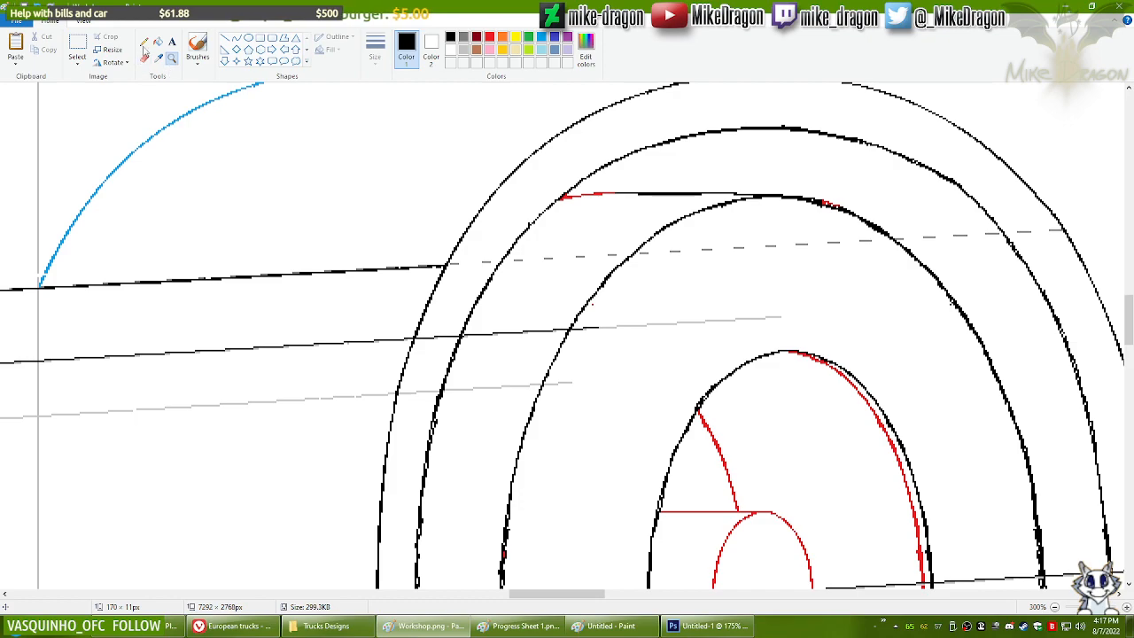
left_click(144, 41)
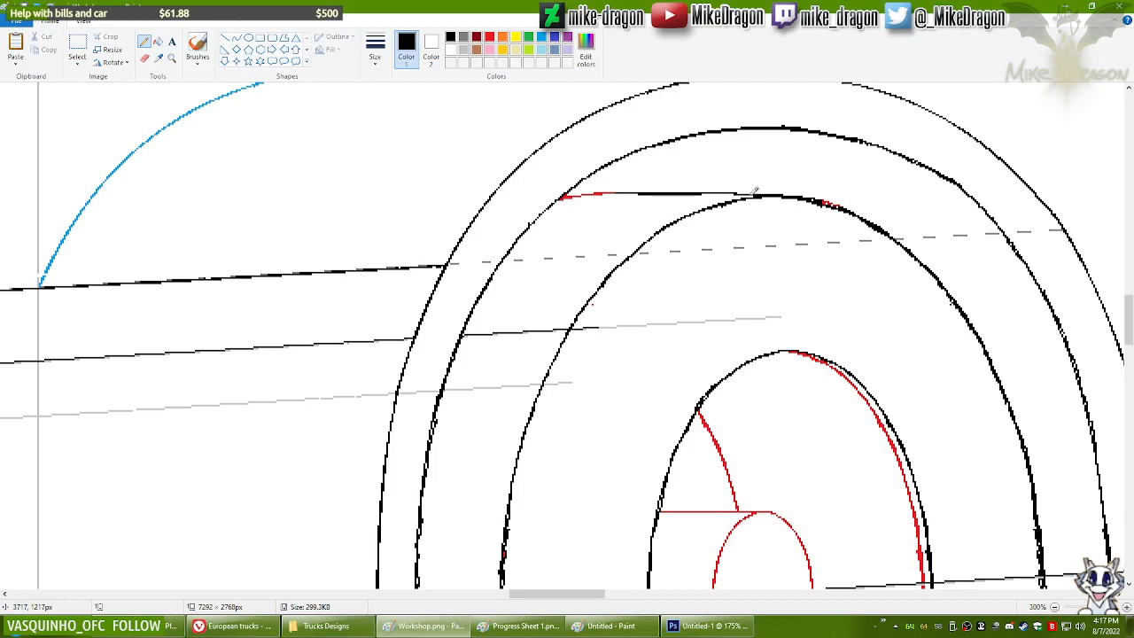
Step: Recolour the blue and red upper outline of the rear fender black with the colour-replacing eraser
scroll(738, 197, "down", 2)
left_click_drag(661, 594, 556, 593)
left_click_drag(1129, 371, 1133, 339)
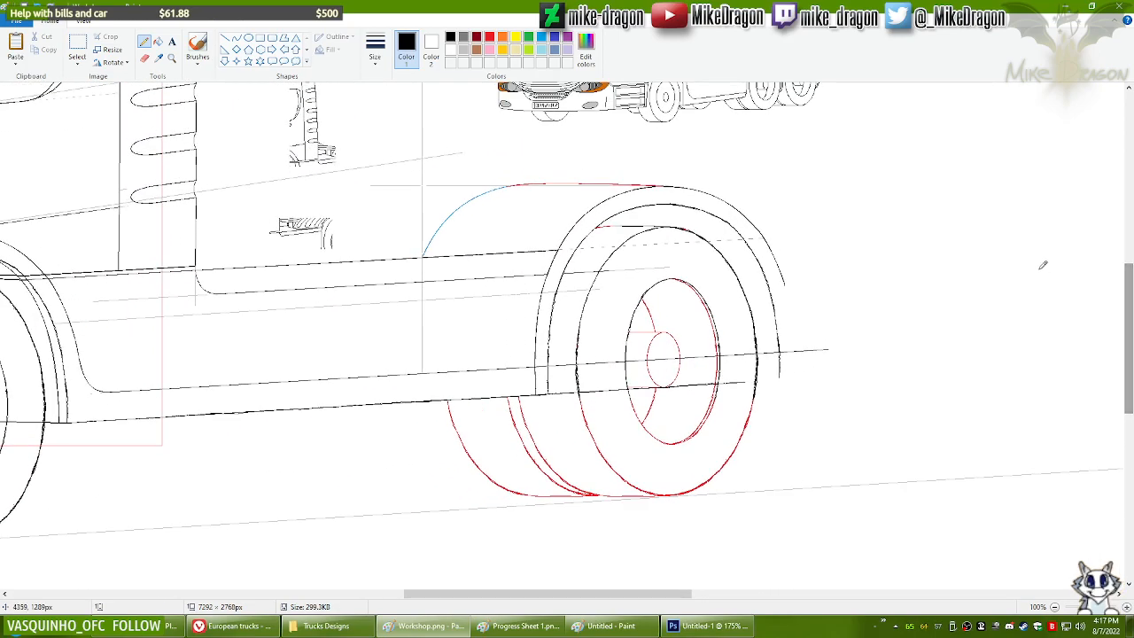
right_click(451, 37)
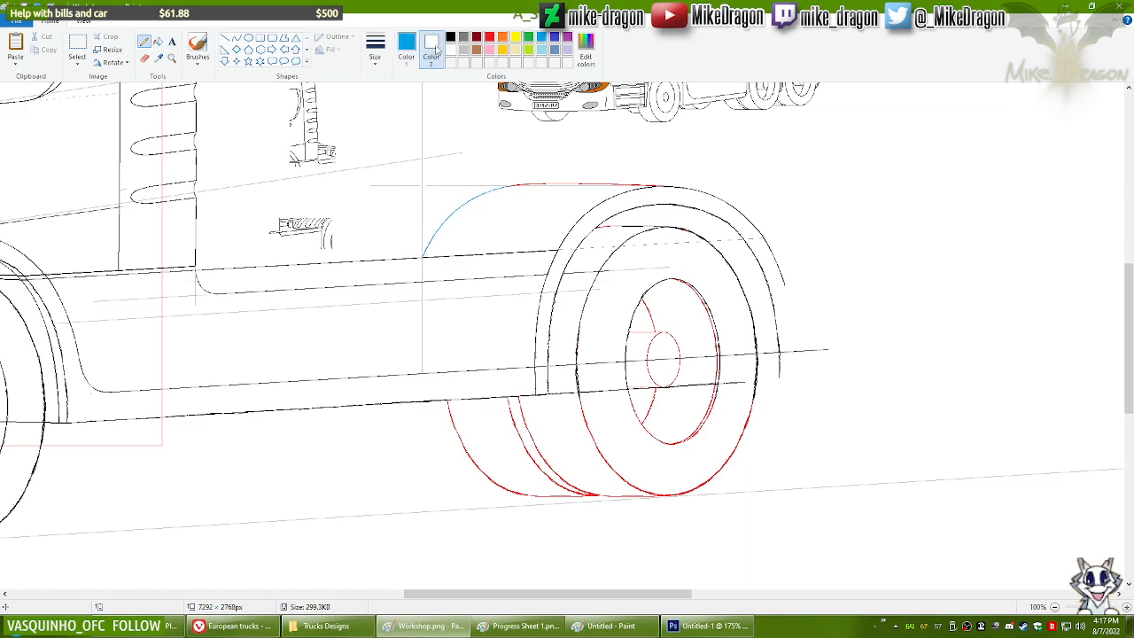
left_click(143, 58)
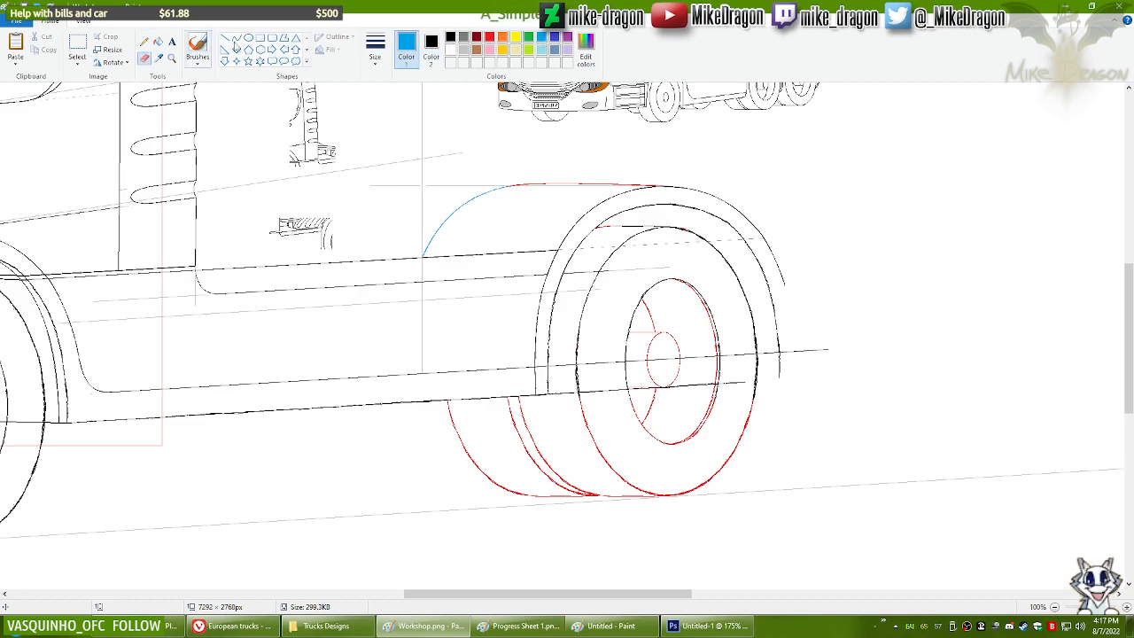
mouse_move(423, 250)
left_mouse_down()
mouse_move(517, 173)
mouse_move(500, 190)
mouse_move(700, 181)
left_mouse_up()
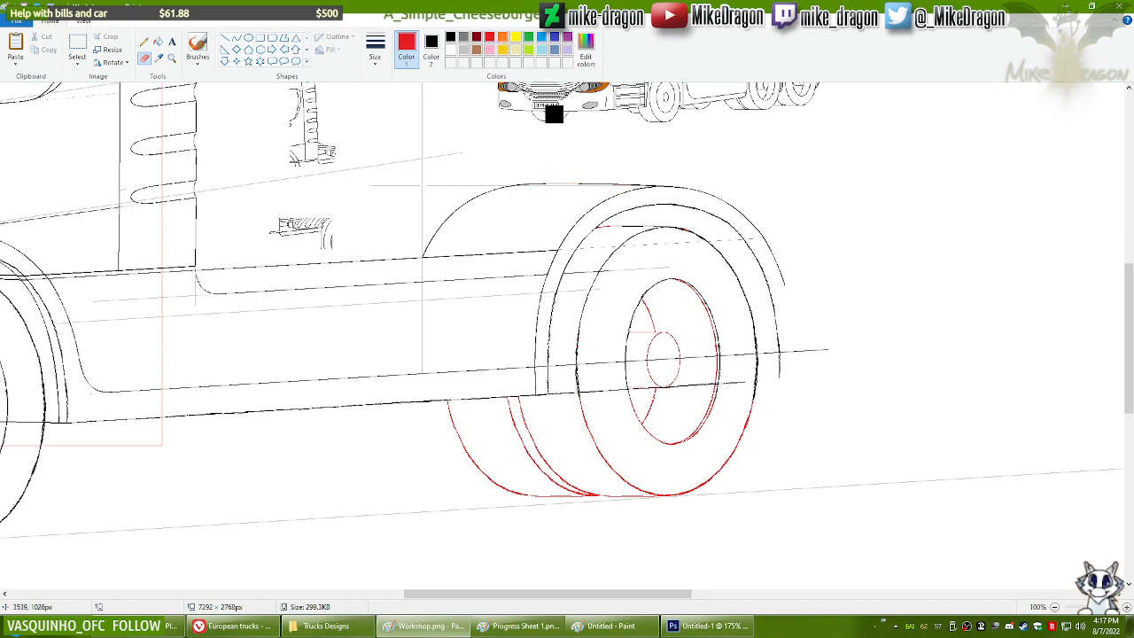
right_click(85, 138)
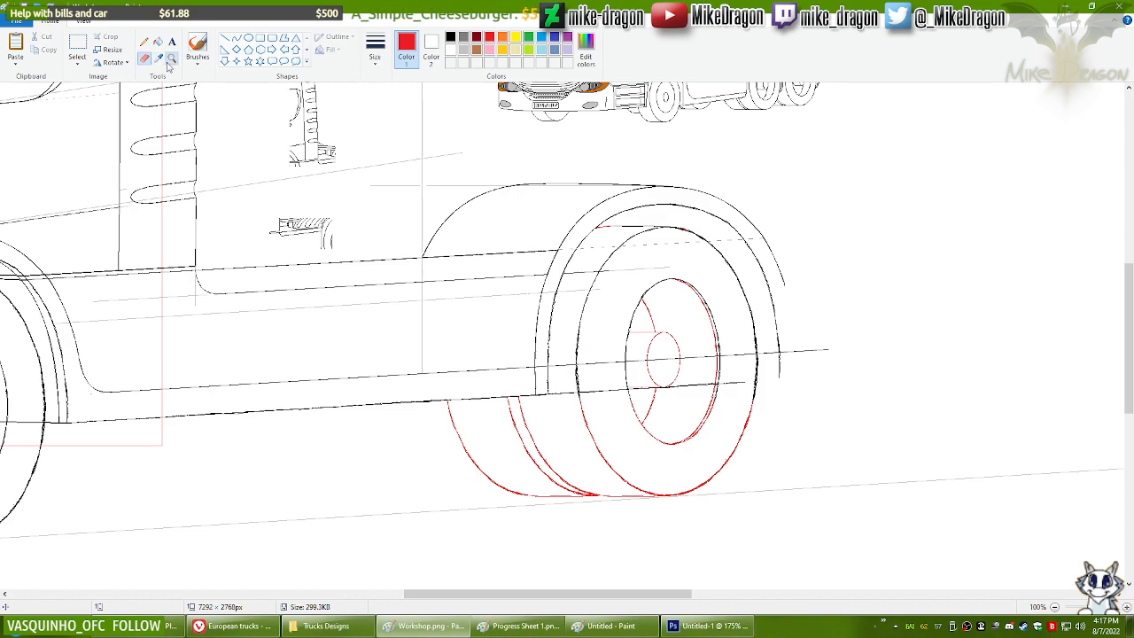
left_click(379, 175)
left_click(145, 41)
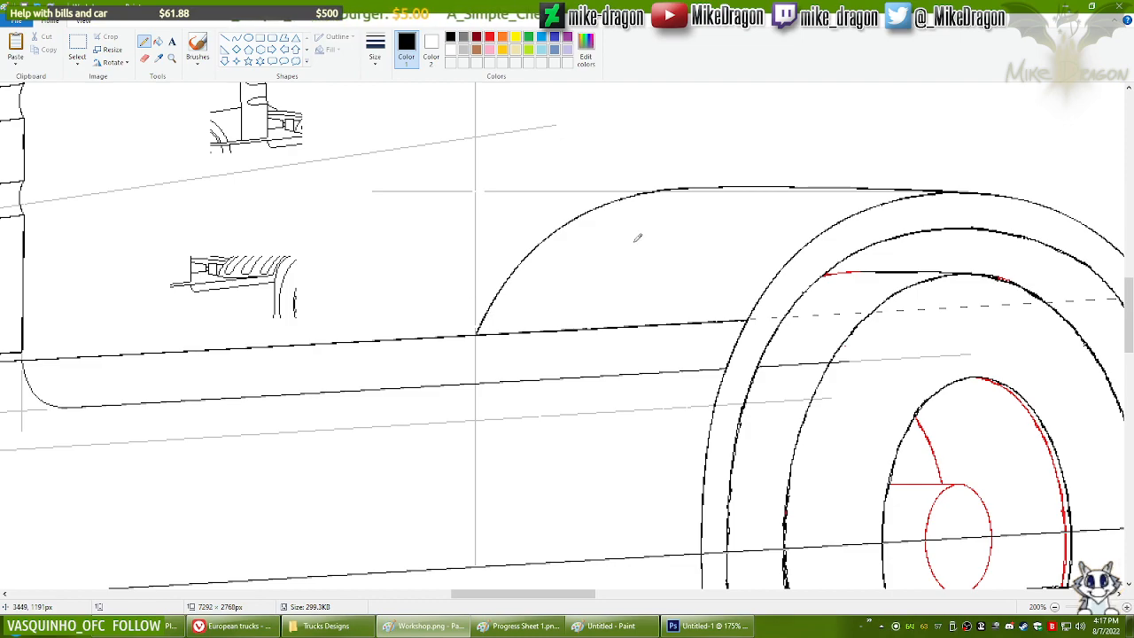
scroll(525, 200, "down", 1)
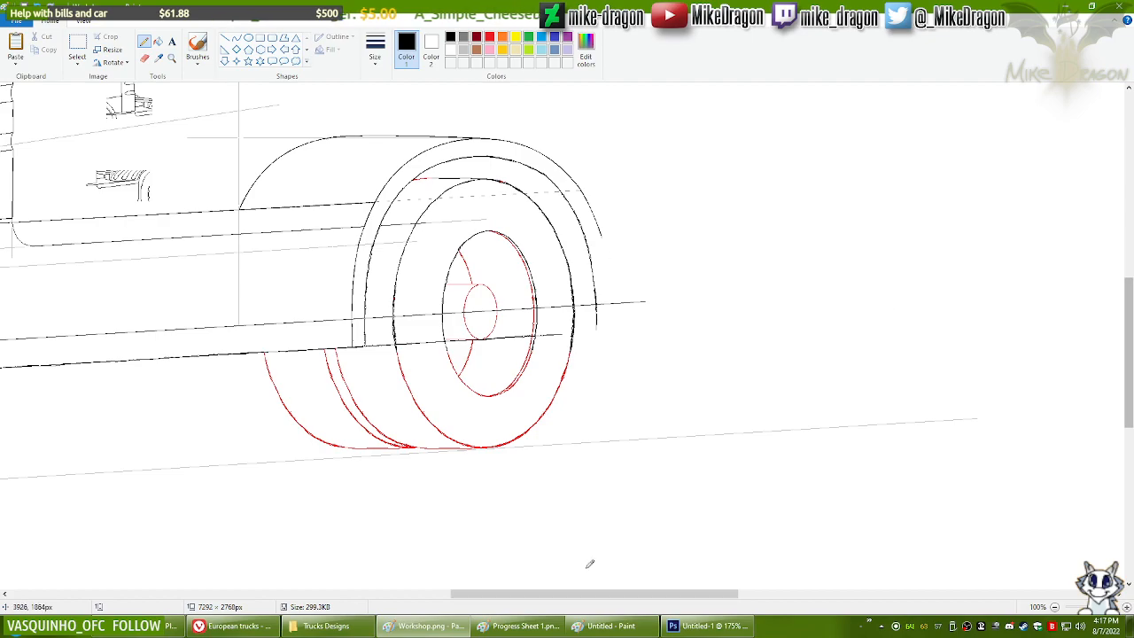
left_click_drag(541, 595, 458, 596)
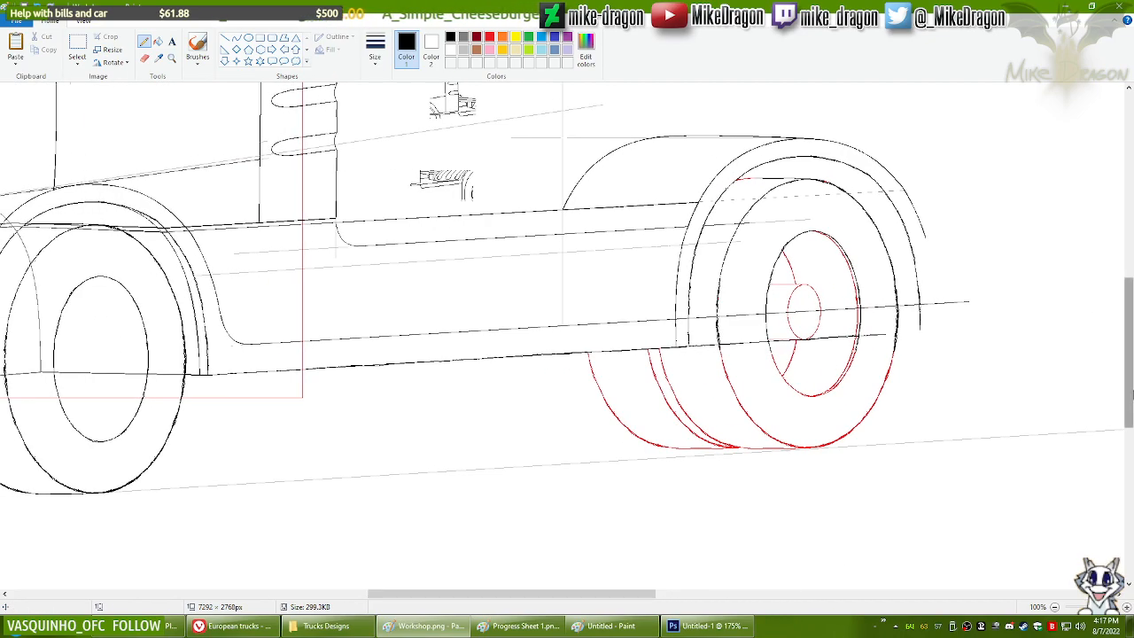
left_click_drag(1132, 393, 1131, 383)
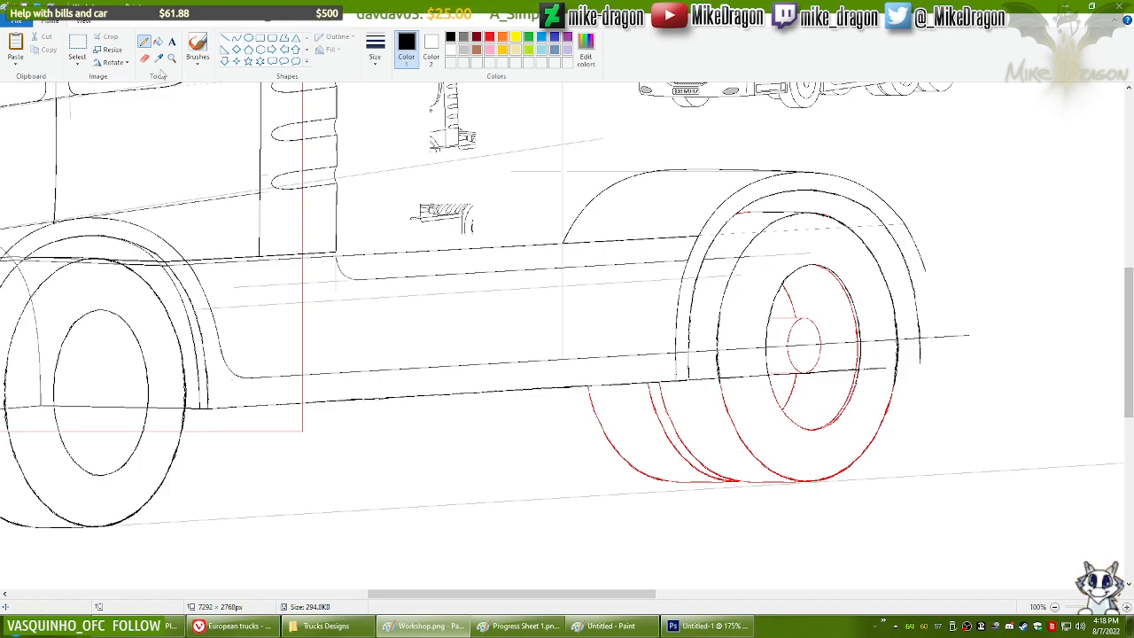
Step: Recolour the two lower chassis lines pink between the rear fender's inner edge and the tyre
left_click(172, 57)
left_click(732, 325)
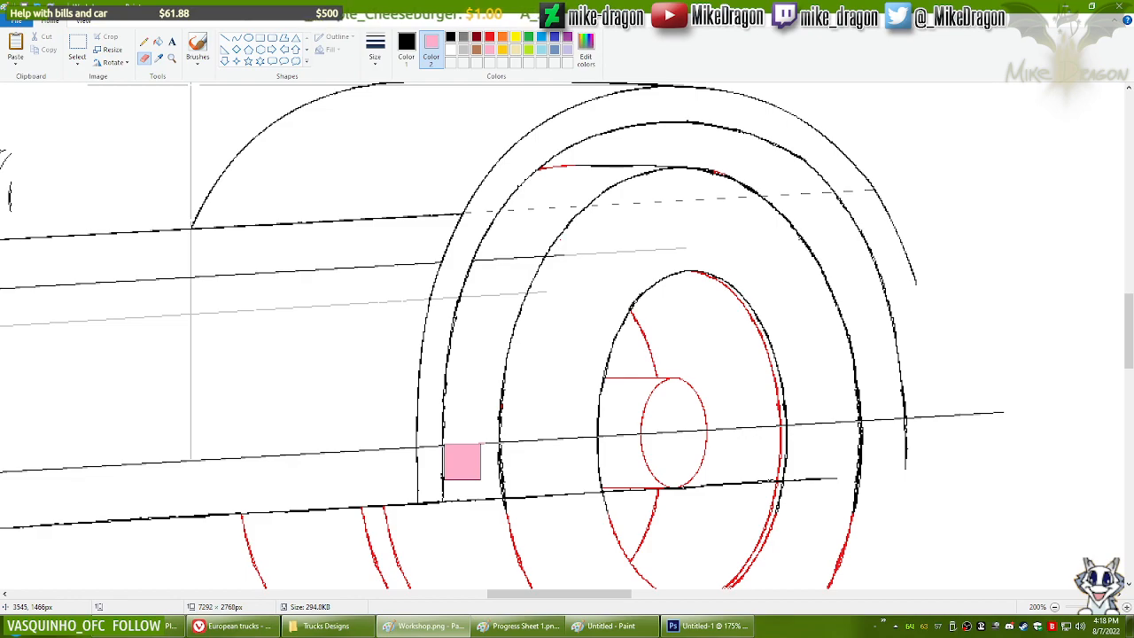
left_click_drag(466, 456, 464, 515)
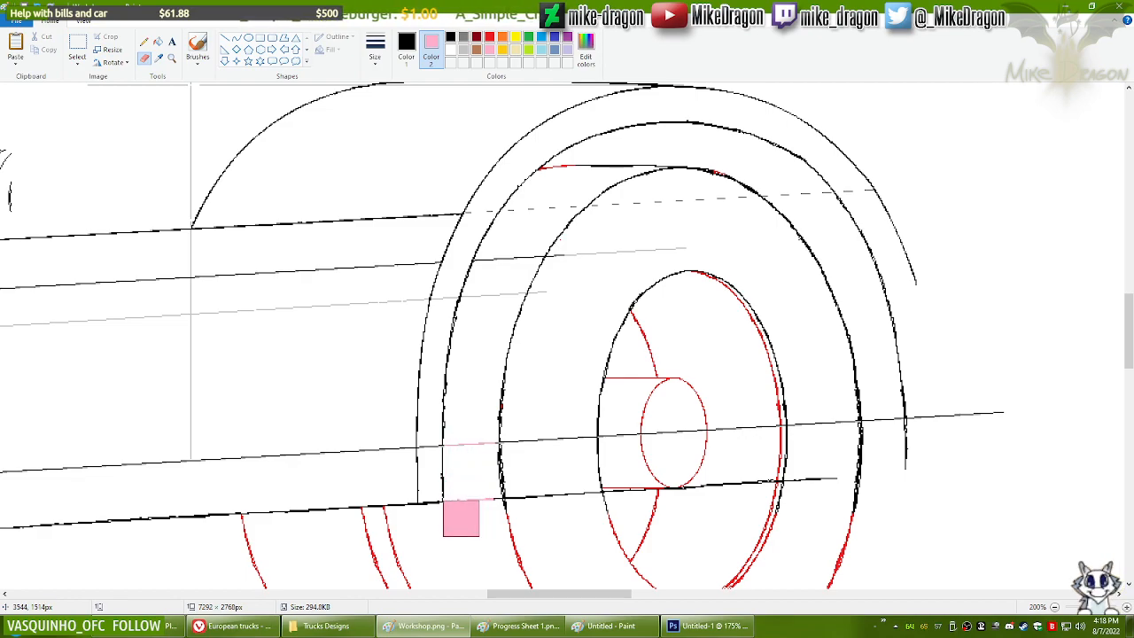
key("ctrl+z")
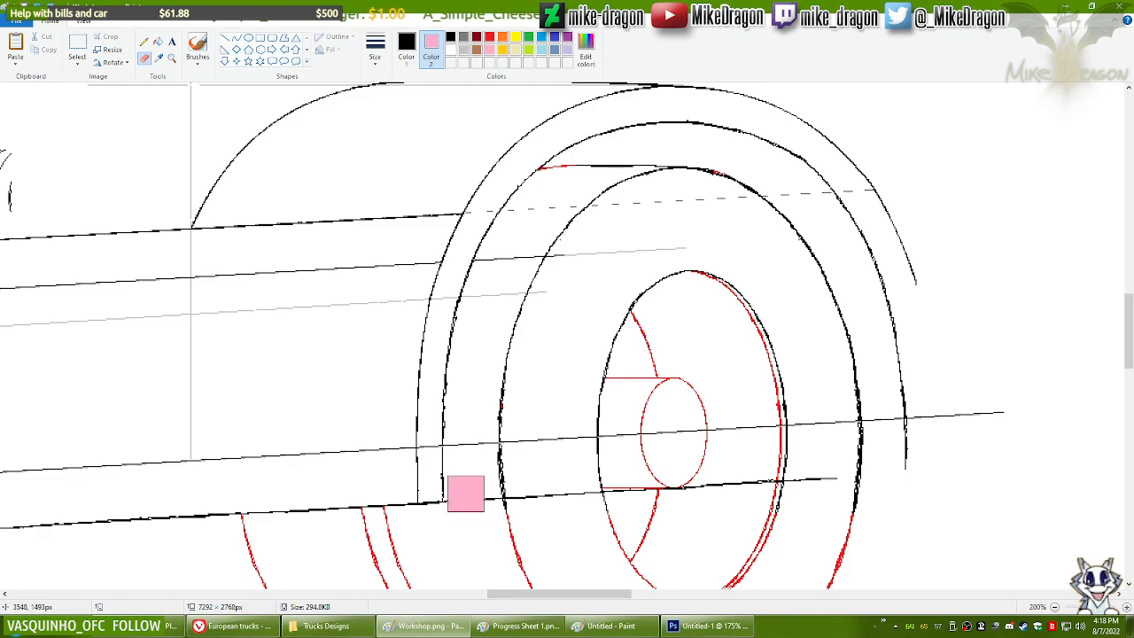
scroll(458, 452, "up", 1)
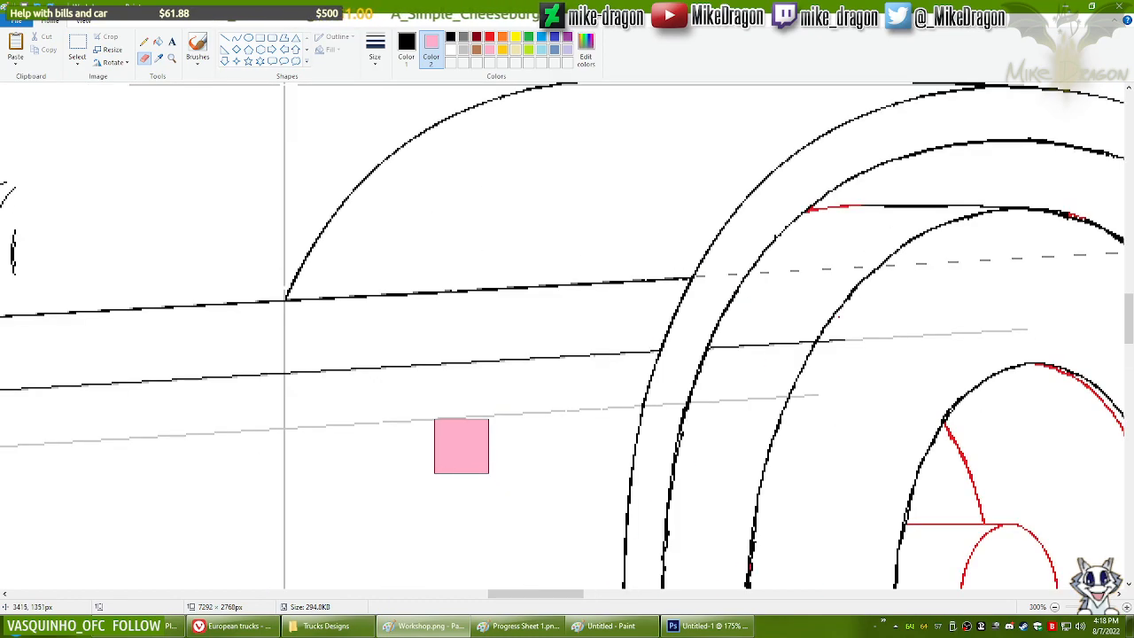
scroll(461, 446, "down", 3)
mouse_move(548, 595)
left_mouse_down()
mouse_move(585, 595)
mouse_move(572, 594)
left_mouse_up()
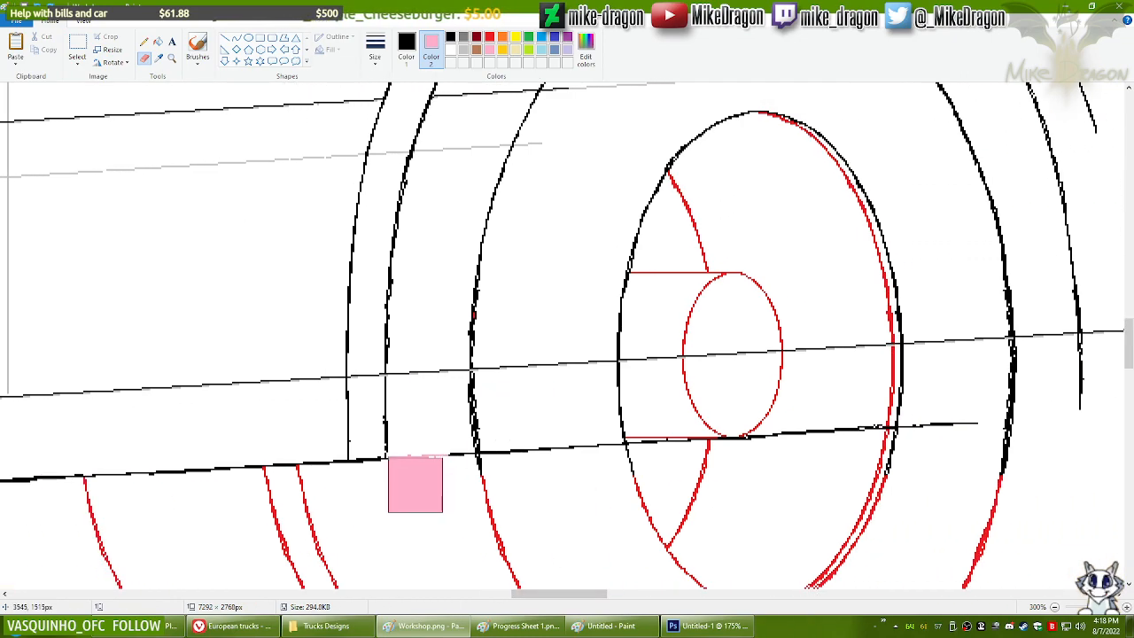
mouse_move(414, 485)
left_mouse_down()
mouse_move(436, 440)
mouse_move(417, 395)
left_mouse_up()
left_click(143, 41)
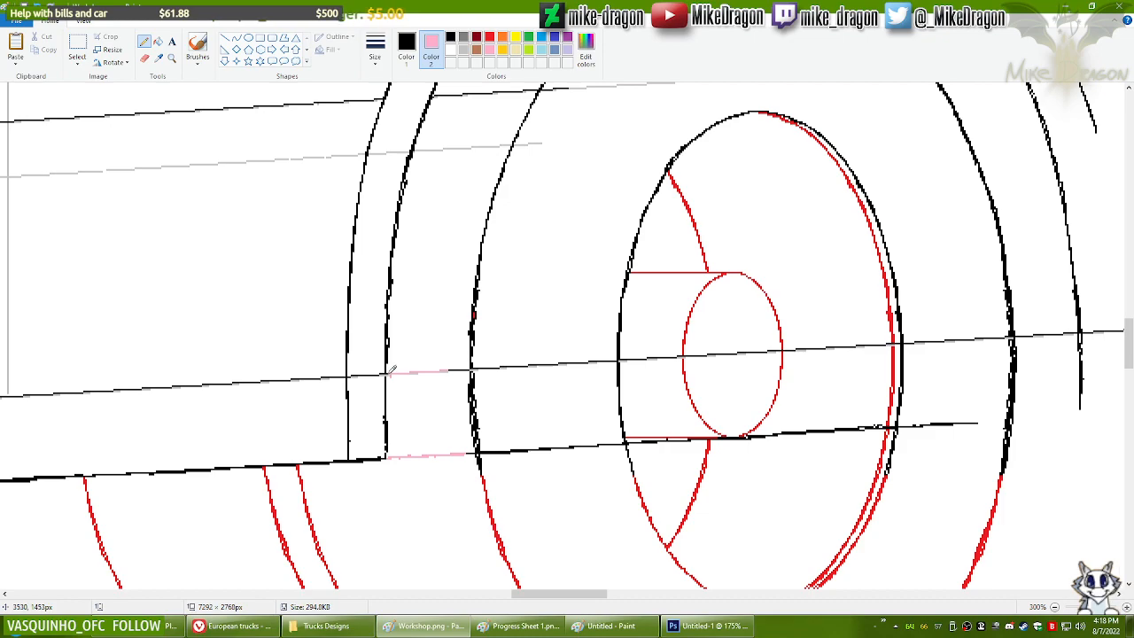
Step: Recolour the black tyre, rim and chassis lines inside the rear fender arch pink
left_click(407, 48)
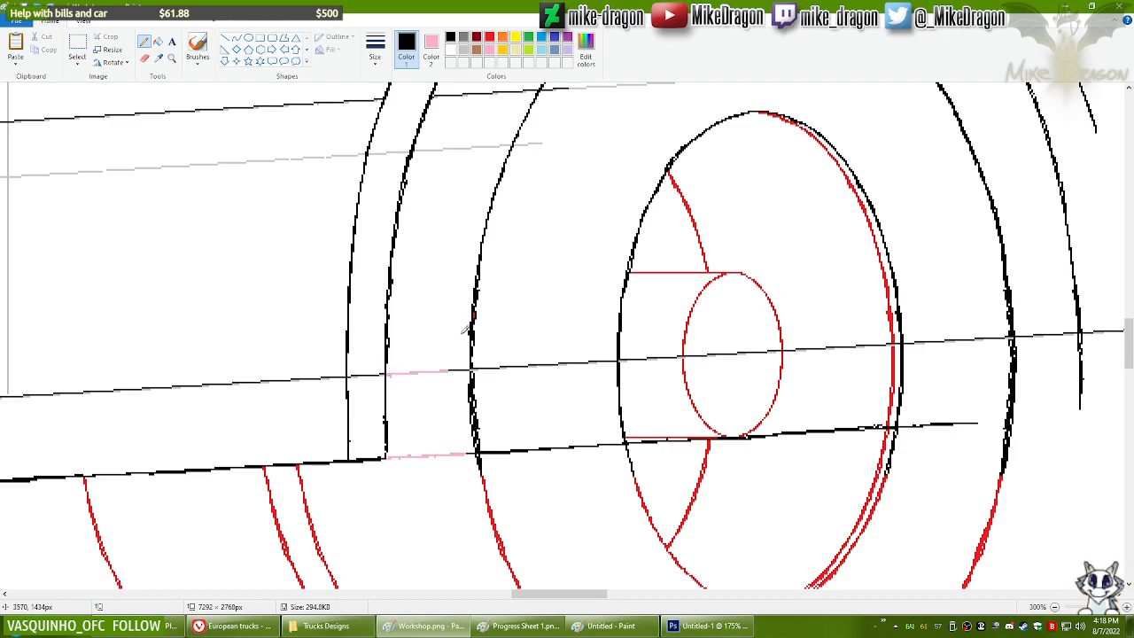
left_click(144, 61)
mouse_move(451, 372)
left_mouse_down()
mouse_move(542, 375)
mouse_move(521, 383)
mouse_move(661, 426)
mouse_move(718, 410)
mouse_move(768, 417)
mouse_move(910, 364)
mouse_move(932, 373)
mouse_move(913, 430)
mouse_move(858, 461)
mouse_move(989, 485)
mouse_move(1002, 467)
mouse_move(998, 391)
mouse_move(921, 359)
mouse_move(976, 302)
mouse_move(998, 258)
mouse_move(905, 345)
mouse_move(913, 185)
left_mouse_up()
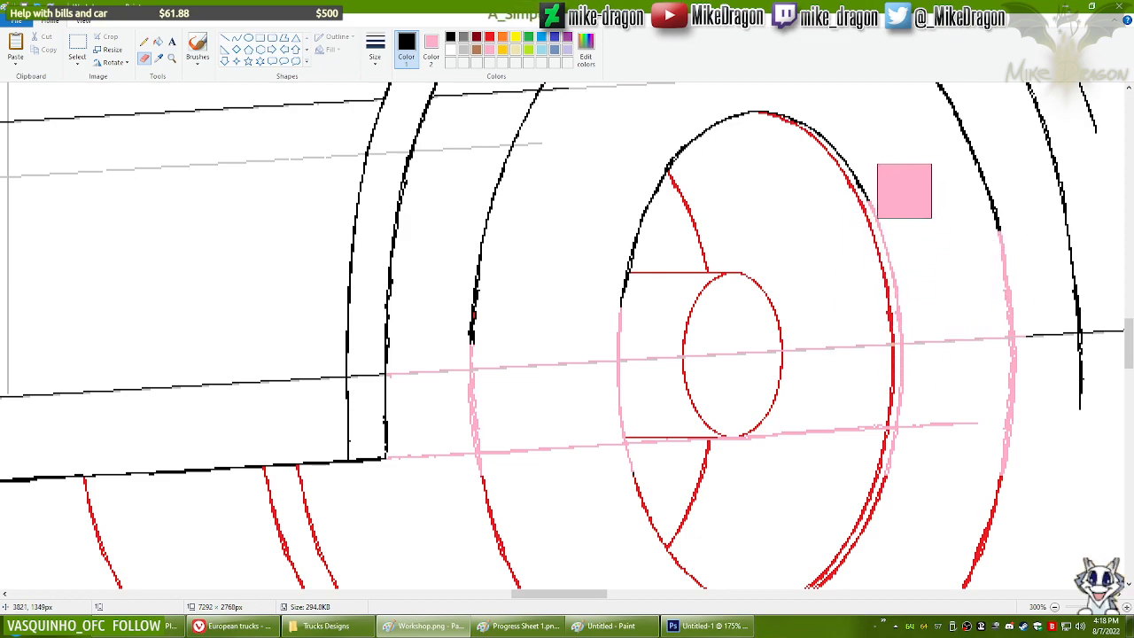
left_click_drag(1129, 343, 1129, 322)
mouse_move(1084, 360)
left_mouse_down()
mouse_move(1008, 451)
mouse_move(922, 274)
mouse_move(821, 203)
mouse_move(732, 184)
mouse_move(597, 189)
mouse_move(635, 194)
mouse_move(561, 271)
mouse_move(510, 368)
mouse_move(484, 442)
mouse_move(488, 569)
mouse_move(534, 418)
mouse_move(524, 308)
mouse_move(509, 311)
mouse_move(460, 334)
mouse_move(795, 314)
mouse_move(852, 368)
mouse_move(884, 456)
mouse_move(786, 347)
mouse_move(685, 377)
mouse_move(616, 479)
mouse_move(625, 516)
left_mouse_up()
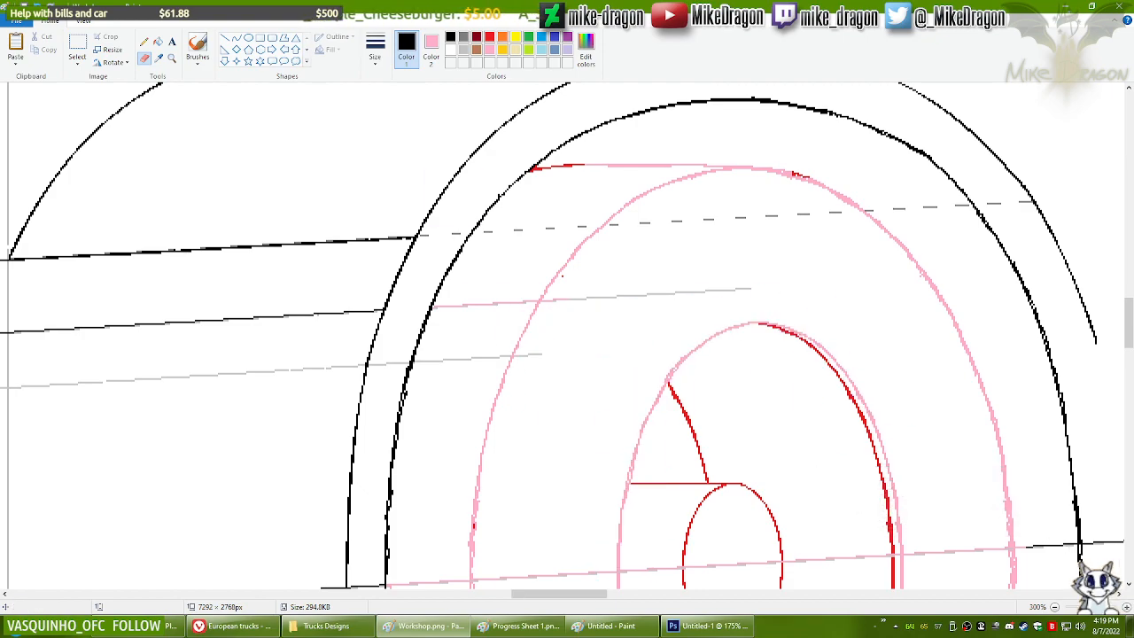
Step: Recolour the red lines of the outer rear wheel pink, including its rim and hub, and restore white as the secondary colour
scroll(211, 163, "down", 1)
left_click_drag(1132, 335, 1131, 354)
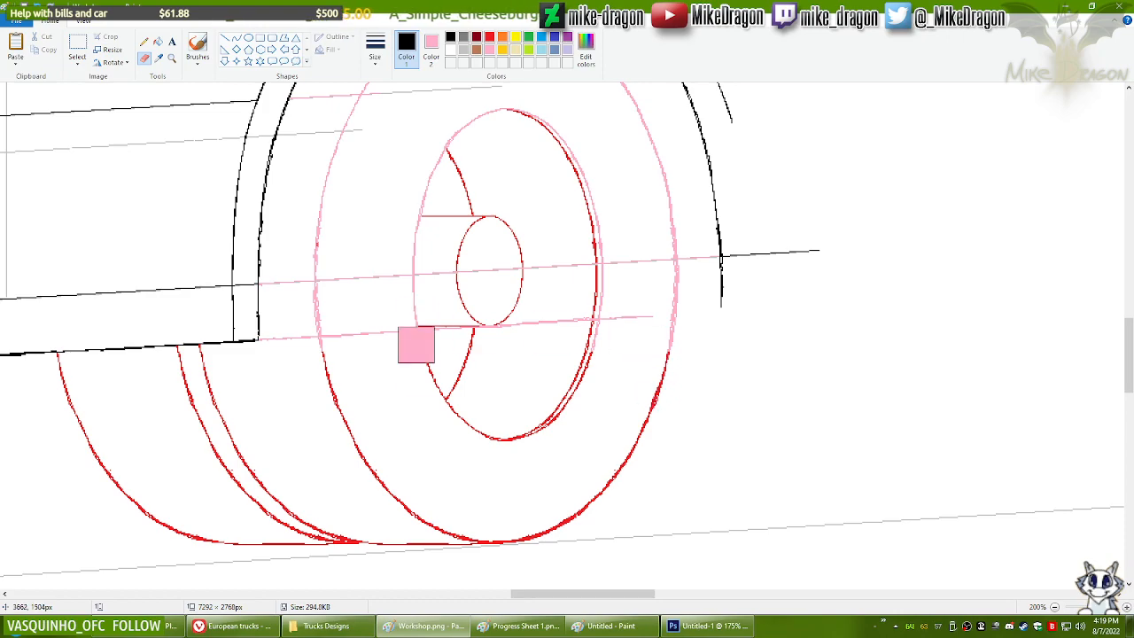
left_click(490, 36)
mouse_move(486, 114)
left_mouse_down()
mouse_move(556, 143)
mouse_move(583, 192)
mouse_move(602, 260)
mouse_move(596, 354)
mouse_move(569, 419)
mouse_move(521, 448)
mouse_move(446, 397)
mouse_move(432, 344)
mouse_move(458, 388)
mouse_move(469, 304)
mouse_move(520, 239)
mouse_move(527, 318)
mouse_move(436, 252)
mouse_move(452, 235)
mouse_move(422, 325)
mouse_move(419, 285)
mouse_move(450, 234)
mouse_move(444, 139)
mouse_move(484, 210)
mouse_move(664, 326)
mouse_move(656, 393)
mouse_move(608, 468)
mouse_move(553, 502)
mouse_move(334, 395)
mouse_move(378, 462)
mouse_move(440, 510)
mouse_move(527, 519)
mouse_move(586, 501)
mouse_move(510, 533)
mouse_move(401, 533)
left_mouse_up()
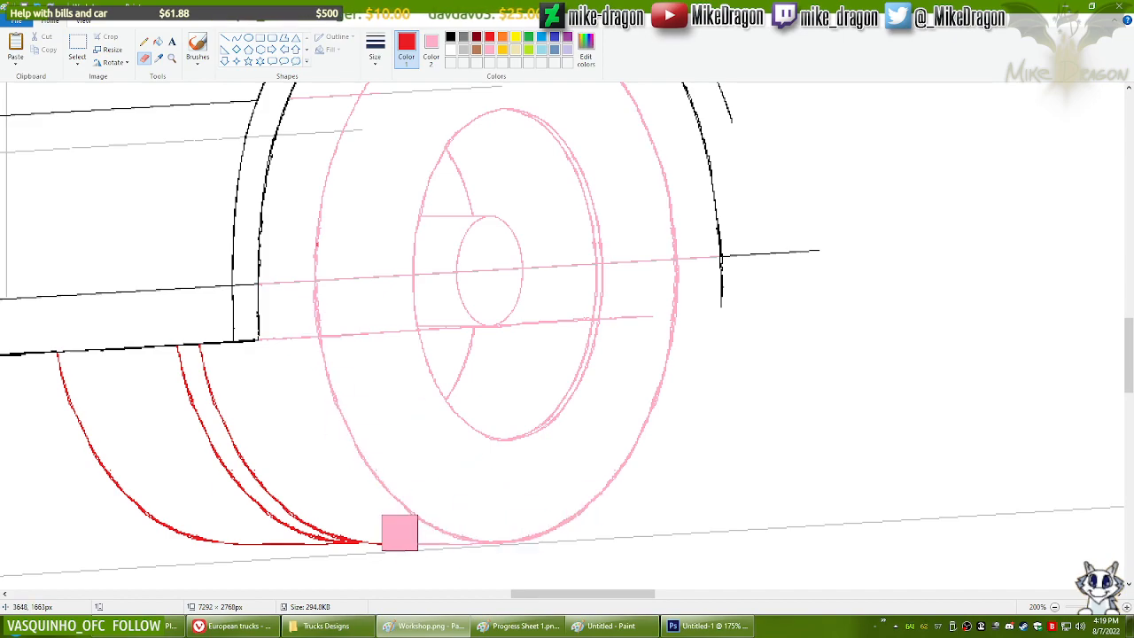
left_click_drag(1130, 354, 1130, 336)
left_click_drag(395, 178, 315, 198)
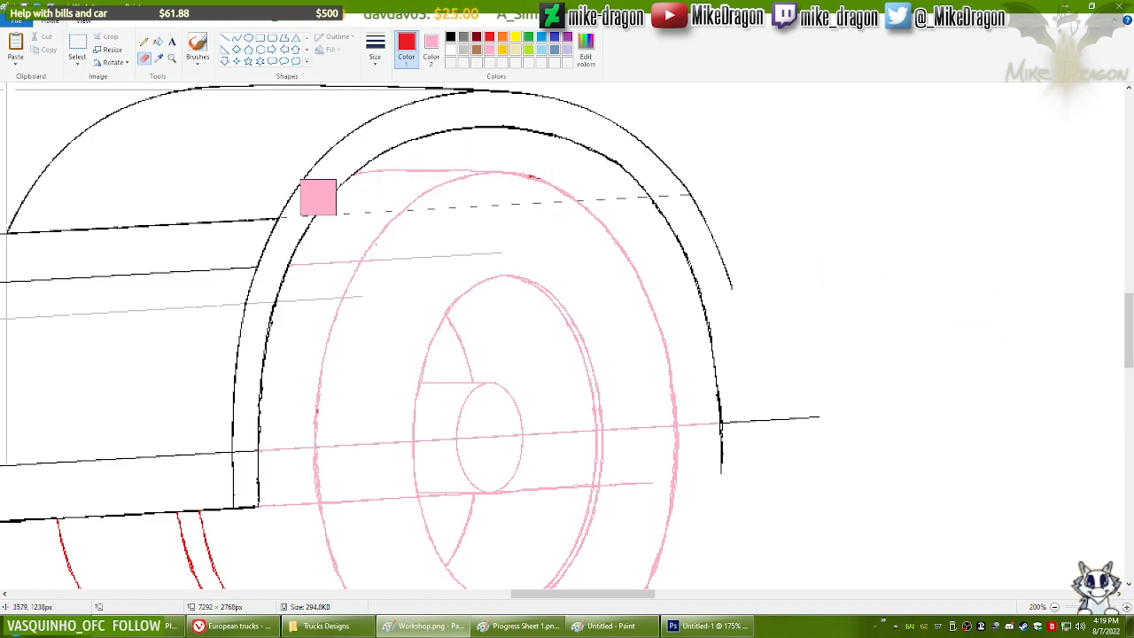
left_click(160, 57)
right_click(178, 122)
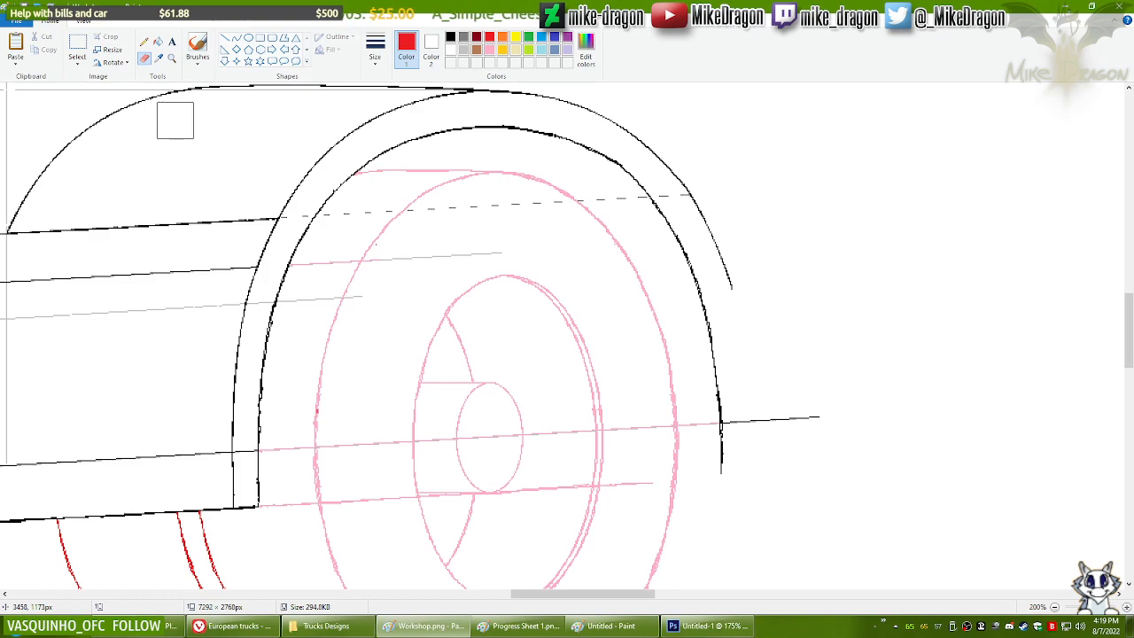
Step: Copy an area of 890 × 698 px around the rear fender and wheels from Workshop.png and paste it into the Untitled Paint image
scroll(105, 108, "down", 2)
left_click_drag(611, 595, 513, 595)
left_click_drag(1130, 412, 1132, 380)
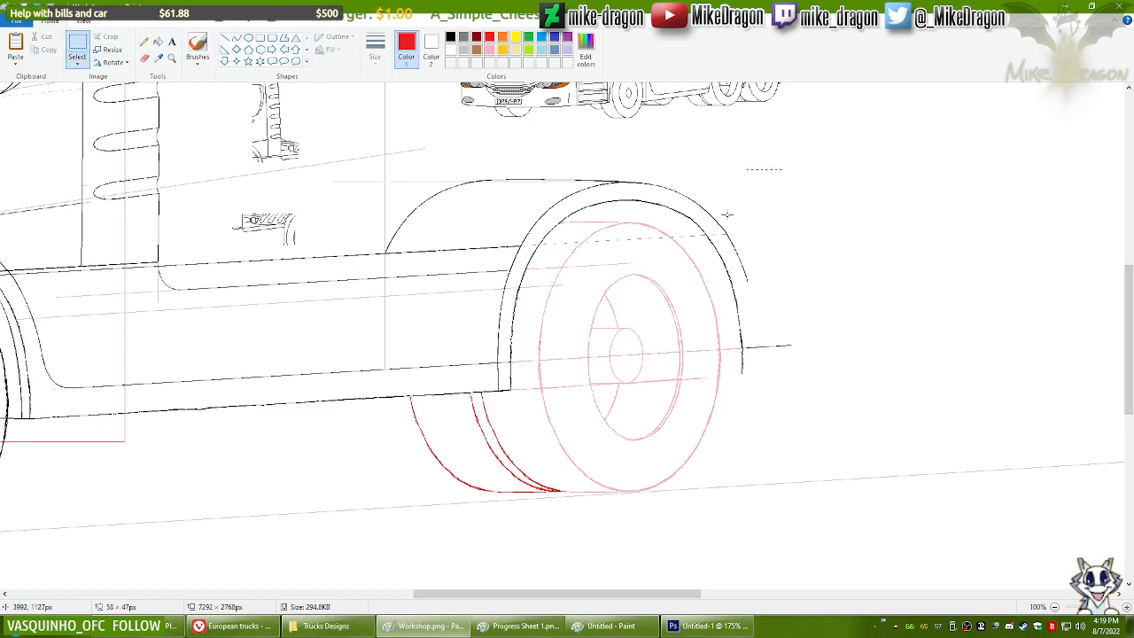
left_click_drag(408, 447, 467, 418)
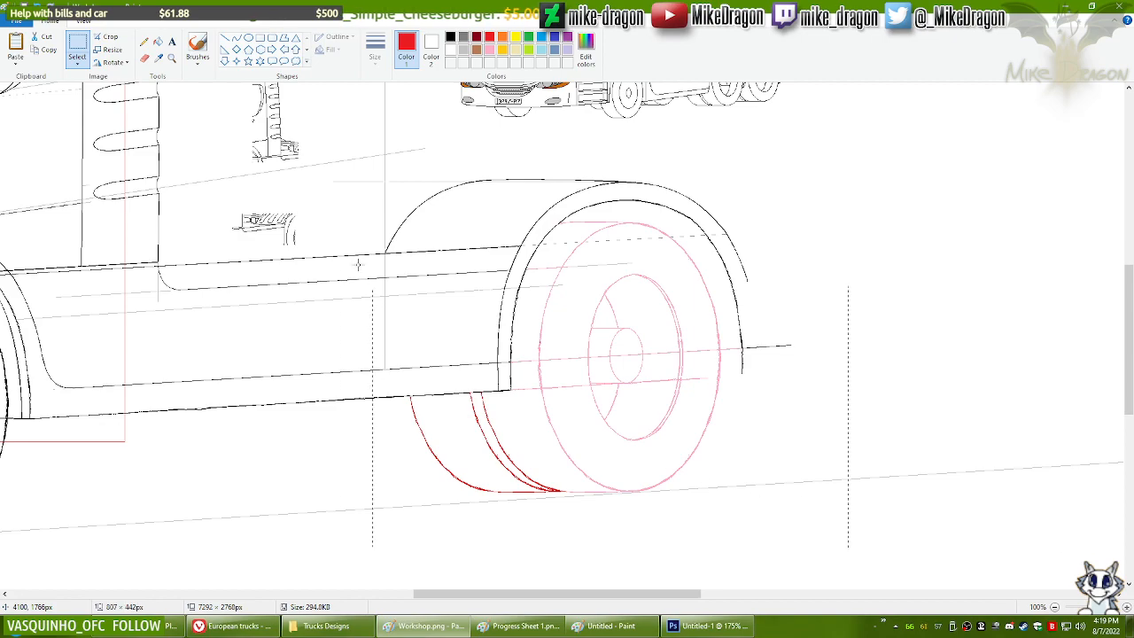
left_click_drag(342, 142, 322, 136)
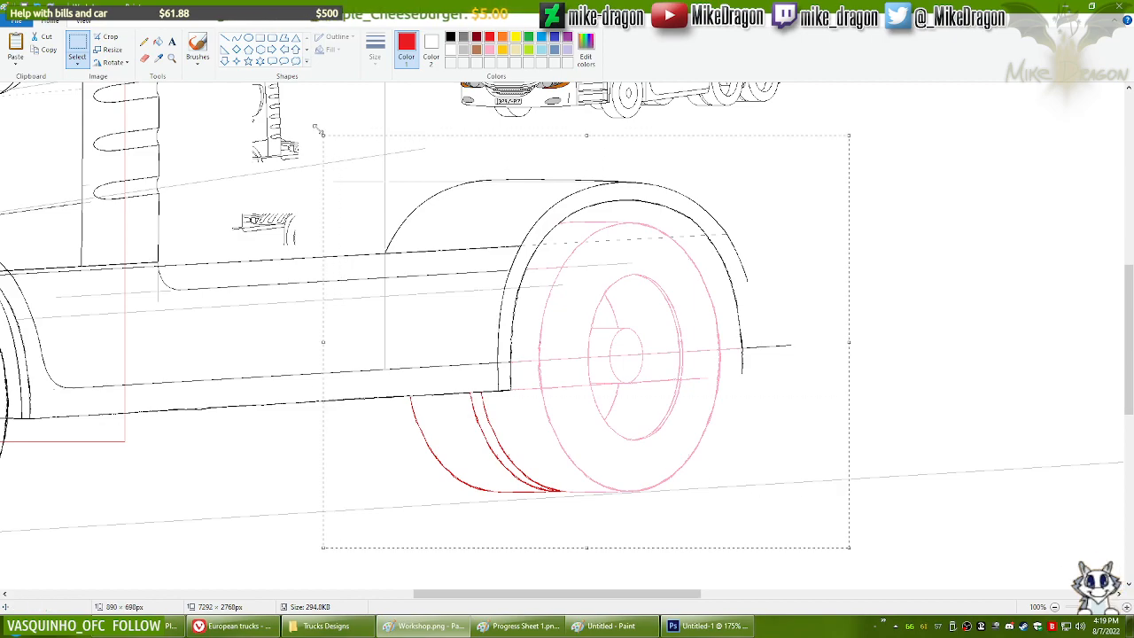
left_click(621, 625)
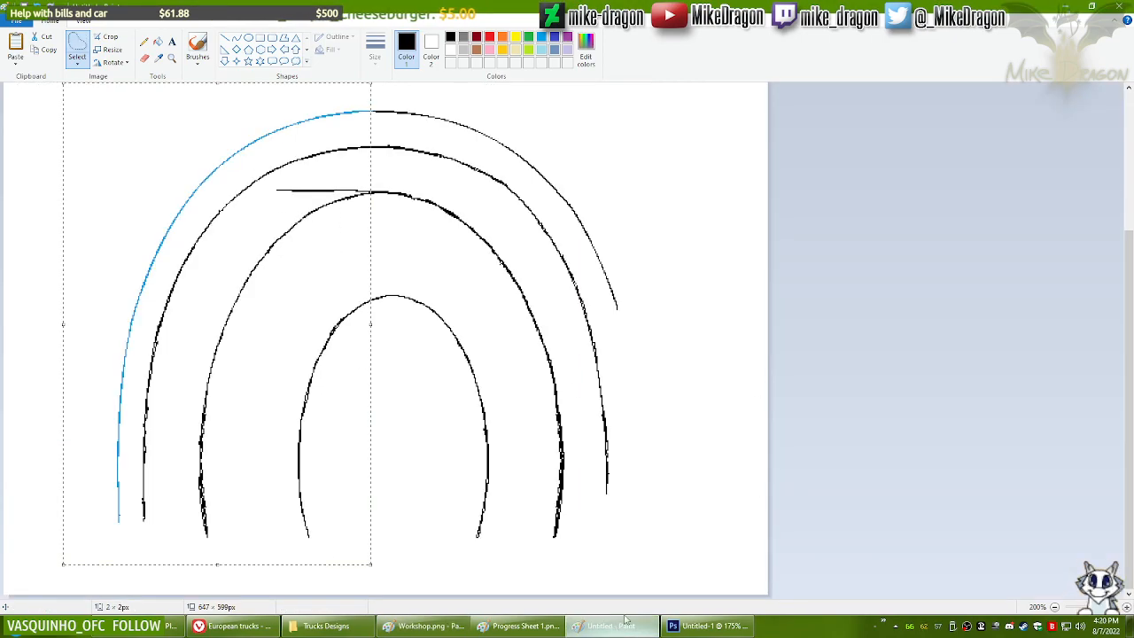
key("ctrl+e")
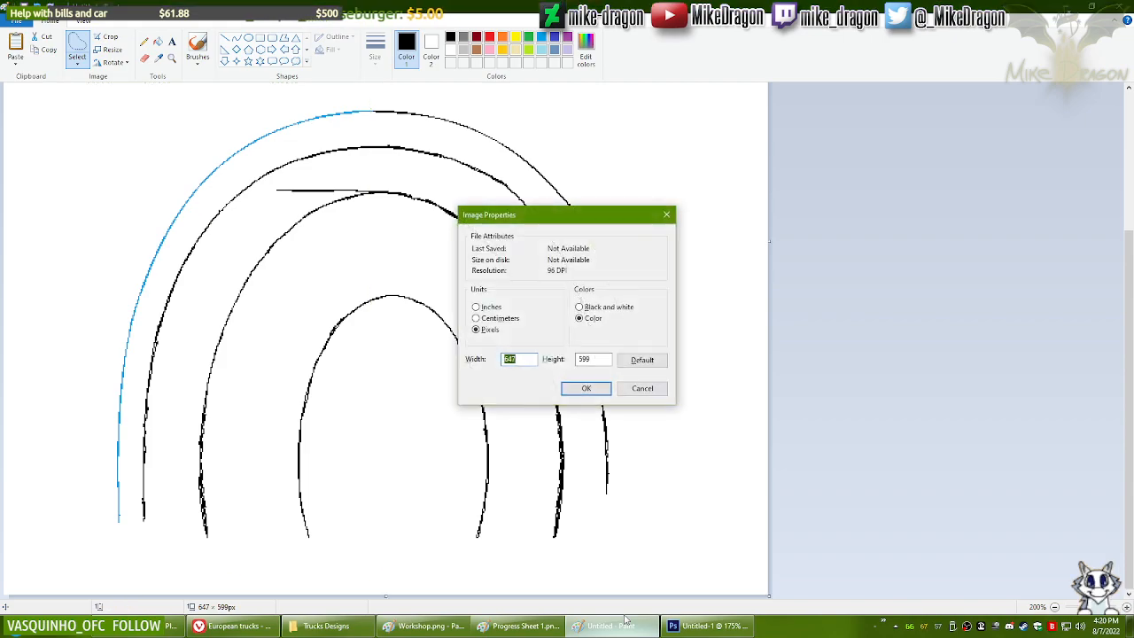
key("Return")
key("ctrl+v")
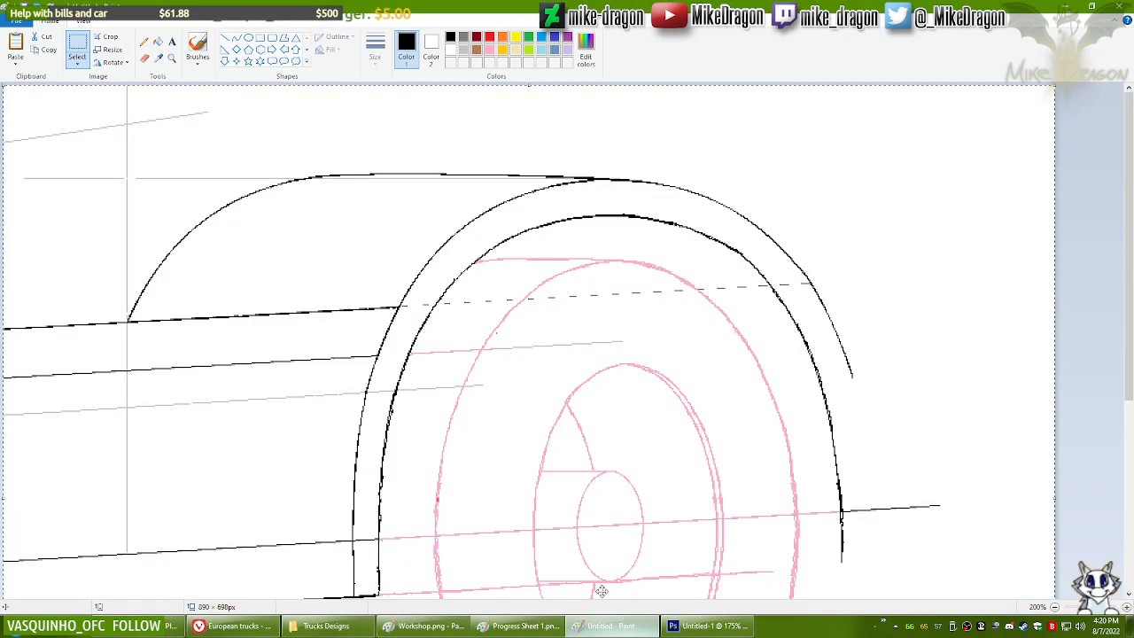
Step: Erase only the pink wheel lines and the red inner tyre lines in the pasted copy, leaving the black fender lines
scroll(177, 266, "down", 1)
left_click(145, 58)
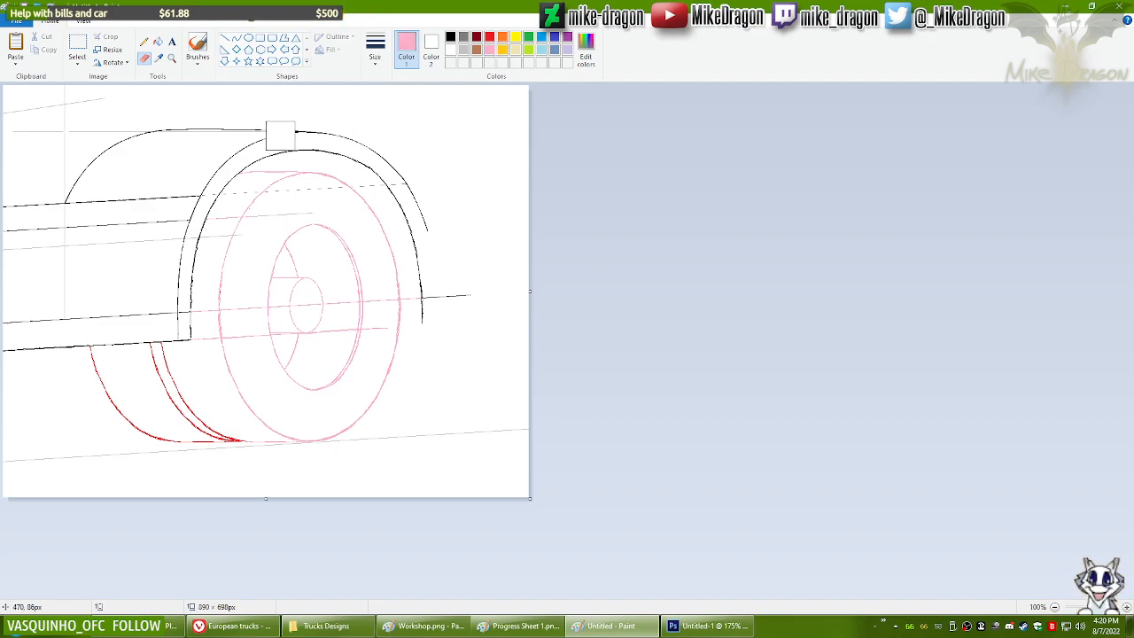
mouse_move(215, 157)
left_mouse_down()
mouse_move(261, 167)
mouse_move(234, 174)
mouse_move(393, 156)
mouse_move(230, 248)
mouse_move(208, 288)
mouse_move(211, 364)
mouse_move(372, 220)
mouse_move(383, 356)
mouse_move(322, 465)
mouse_move(336, 453)
mouse_move(304, 408)
mouse_move(218, 372)
mouse_move(212, 405)
left_mouse_up()
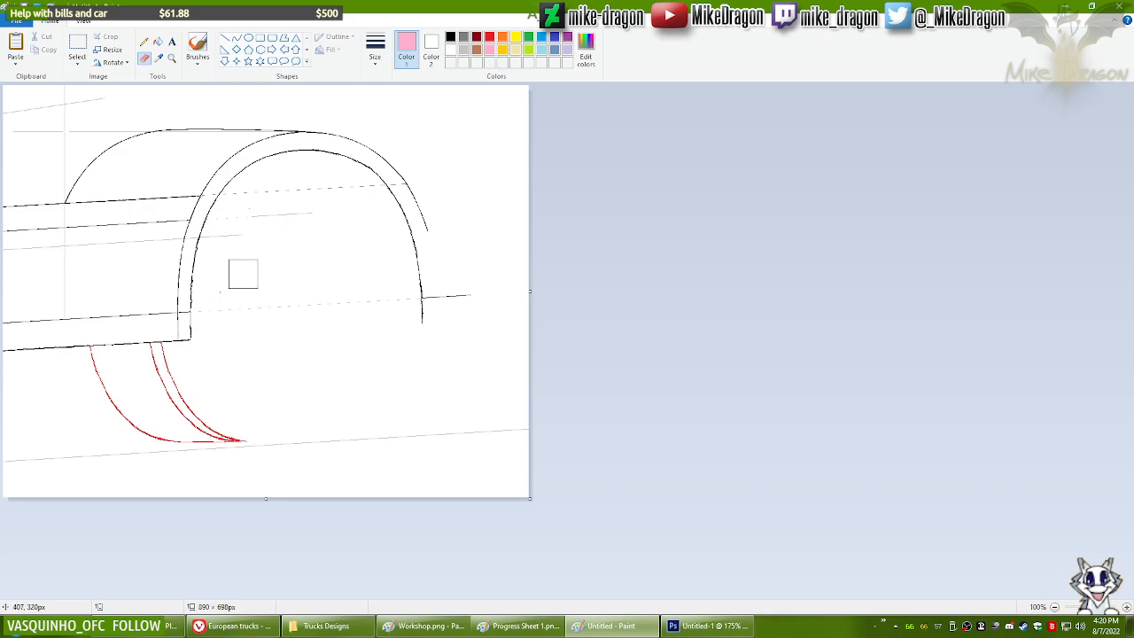
left_click(489, 38)
mouse_move(171, 337)
left_mouse_down()
mouse_move(244, 412)
mouse_move(121, 404)
mouse_move(125, 424)
mouse_move(134, 437)
mouse_move(201, 428)
left_mouse_up()
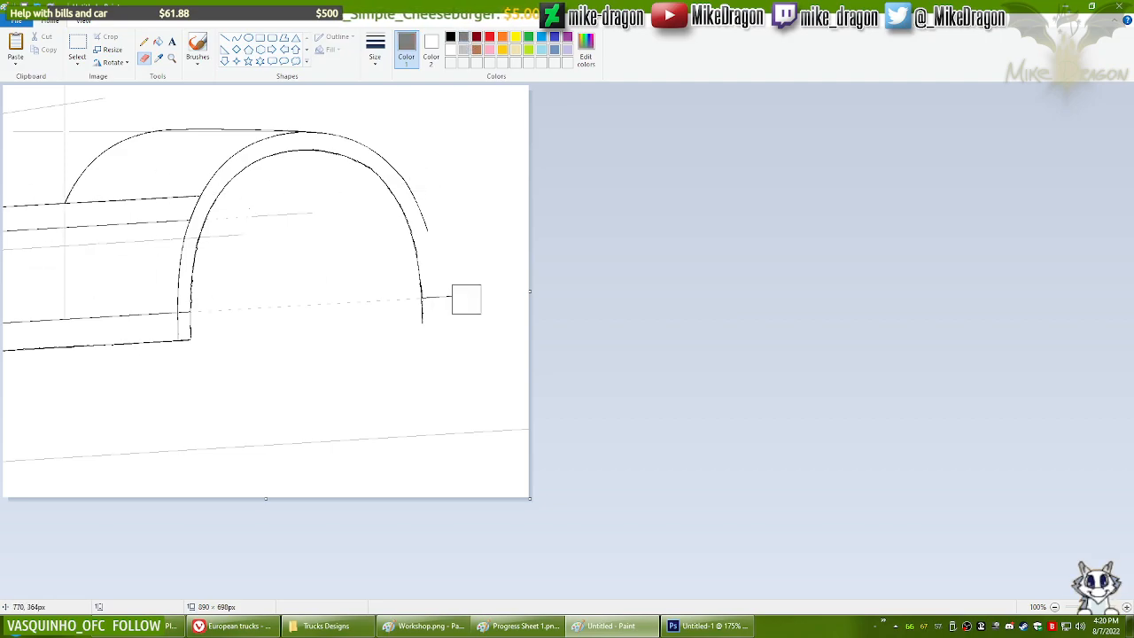
Step: Erase only the grey guide lines around the fender and chassis, including the dashed lines and the ground line
left_click(464, 50)
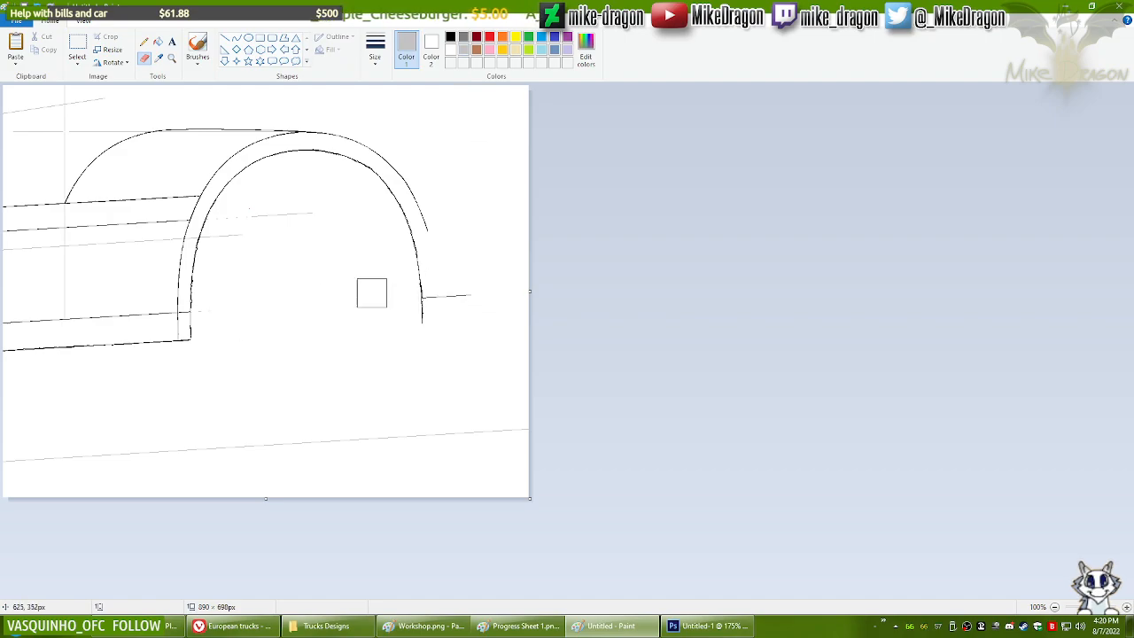
mouse_move(191, 232)
left_mouse_down()
mouse_move(127, 252)
mouse_move(49, 251)
mouse_move(53, 220)
mouse_move(48, 260)
mouse_move(51, 160)
mouse_move(153, 129)
left_mouse_up()
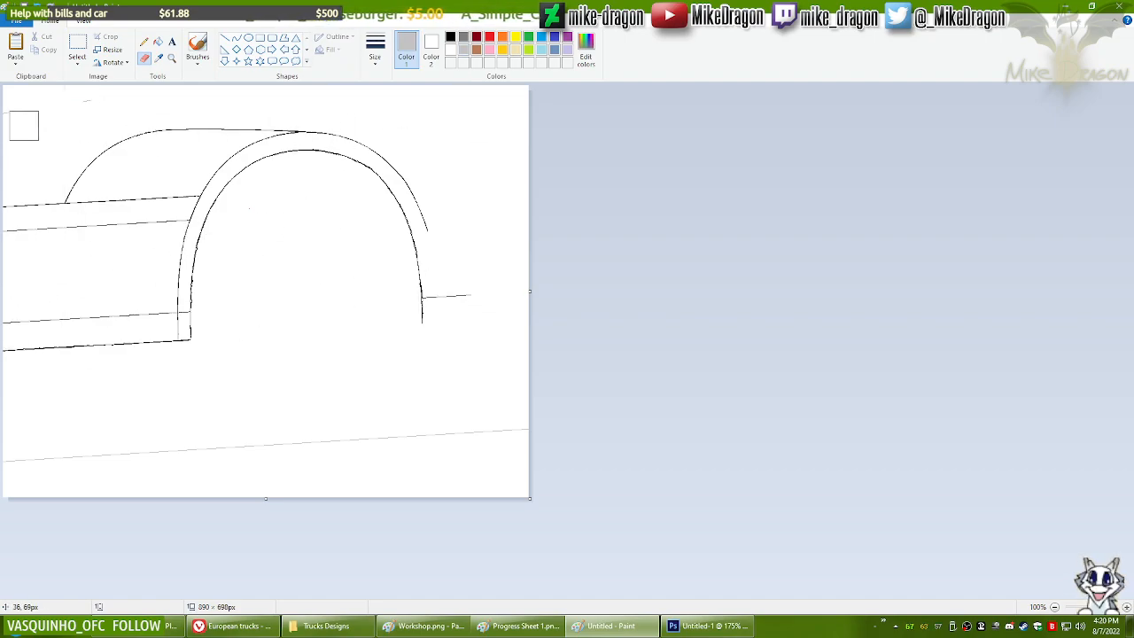
mouse_move(19, 469)
left_mouse_down()
mouse_move(178, 438)
mouse_move(483, 422)
left_mouse_up()
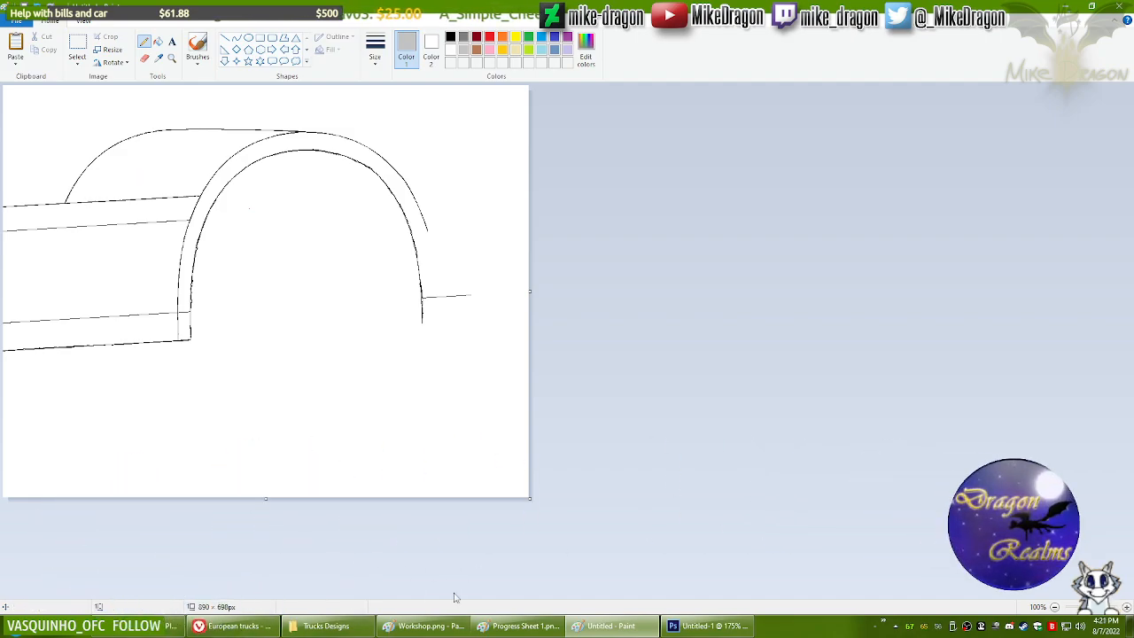
Step: Copy an area of 599 × 588 px around the black dual-wheel drawing in Workshop.png and paste it into a new Paint image
left_click(439, 625)
left_click_drag(542, 594, 401, 592)
scroll(400, 564, "down", 8)
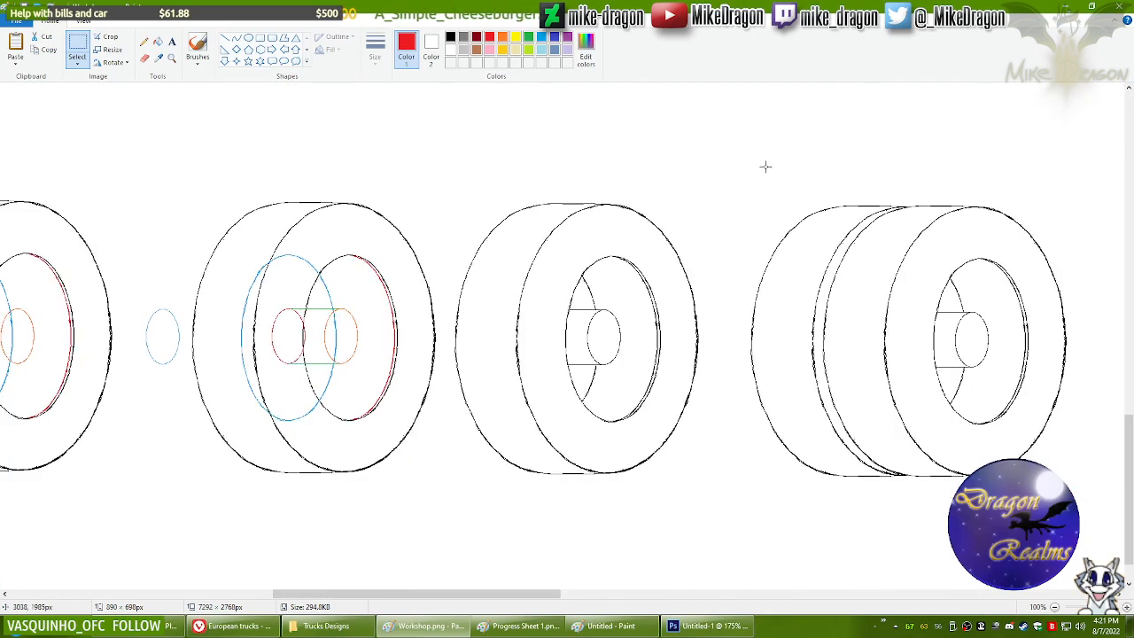
left_click_drag(735, 159, 1081, 494)
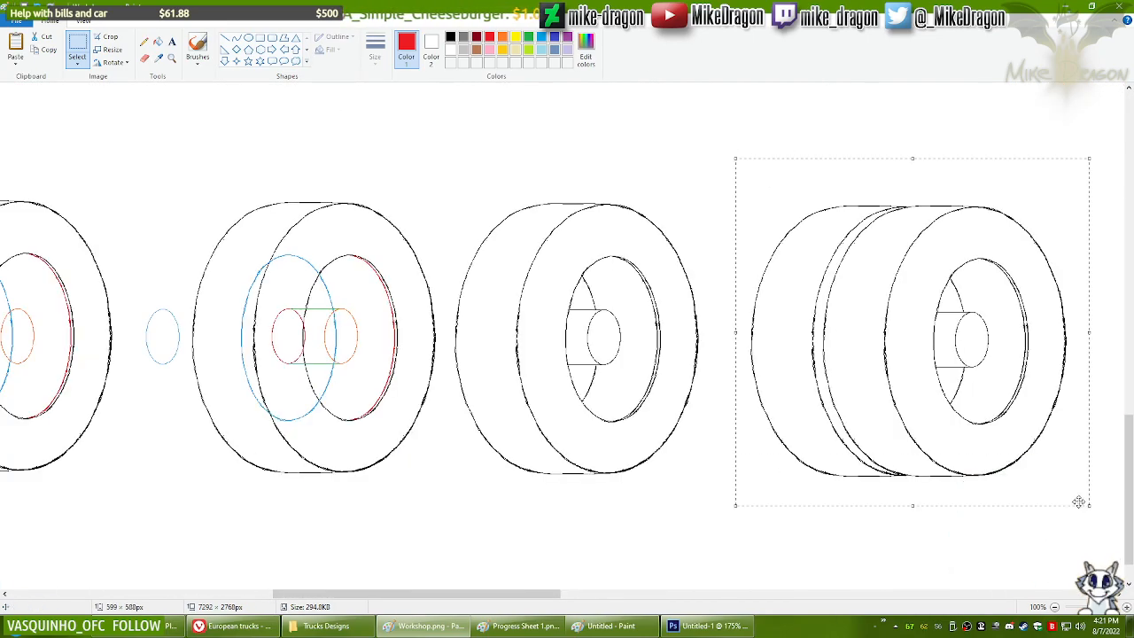
left_click_drag(519, 594, 732, 593)
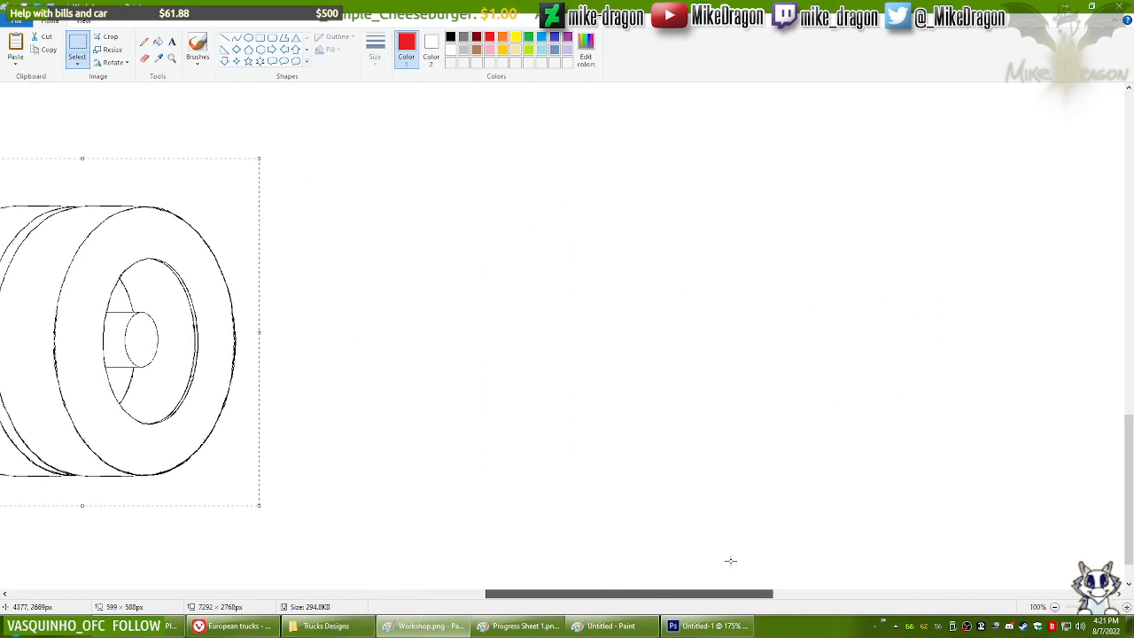
scroll(650, 319, "up", 4)
scroll(621, 472, "left", 5)
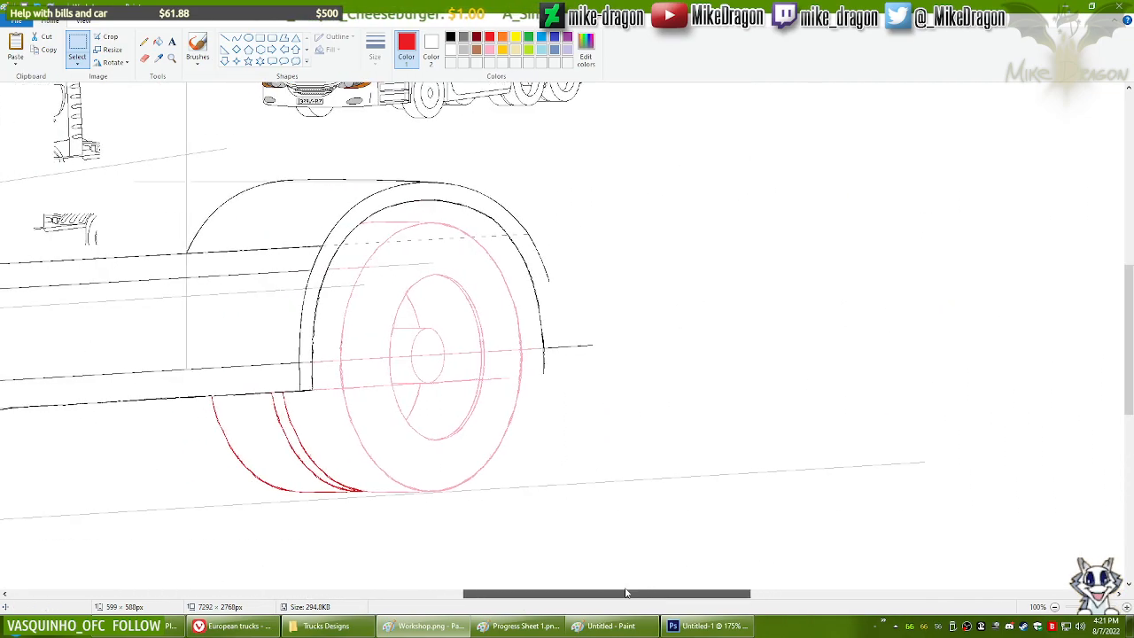
key("super+shift+4")
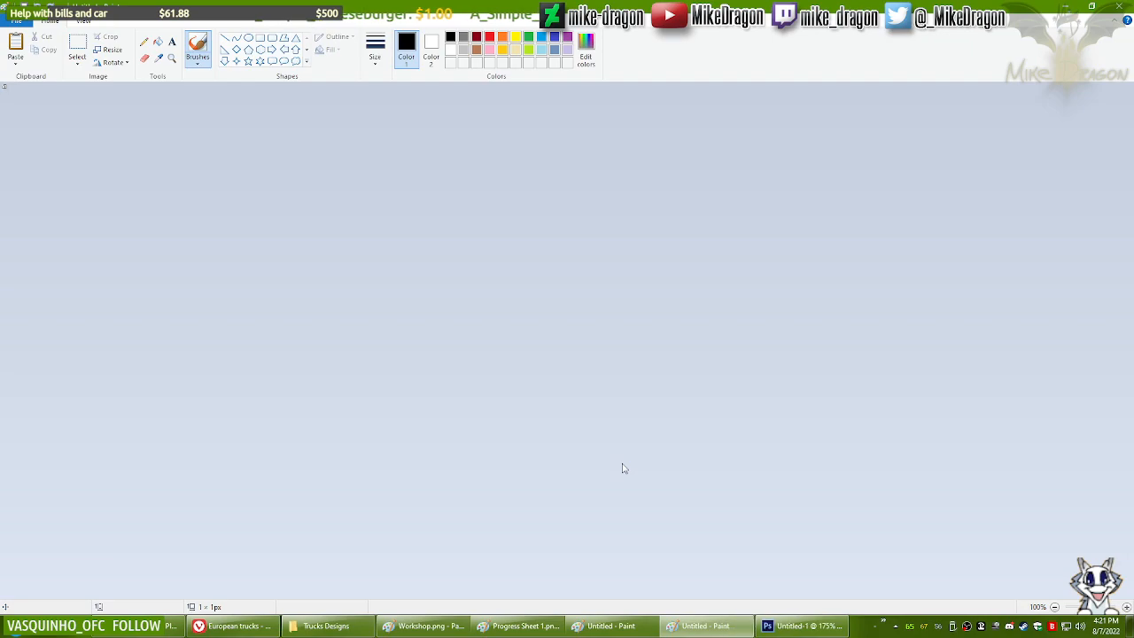
key("ctrl+v")
Step: Activate the Eraser for the pasted dual-wheel drawing
scroll(442, 289, "up", 1)
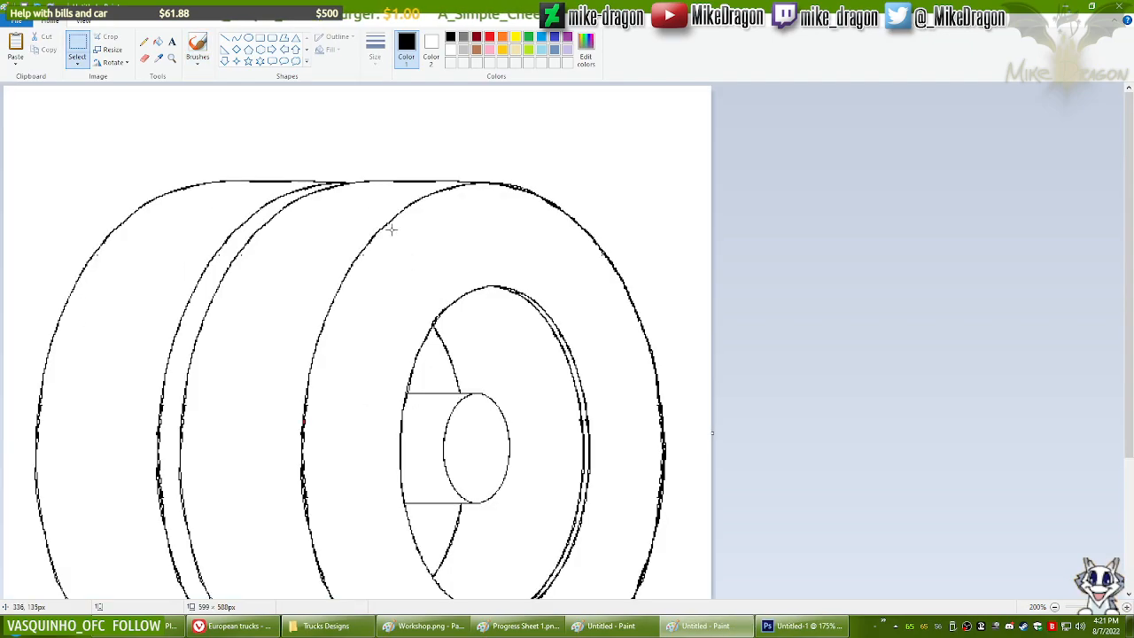
scroll(355, 177, "down", 3)
left_click_drag(1128, 392, 1132, 366)
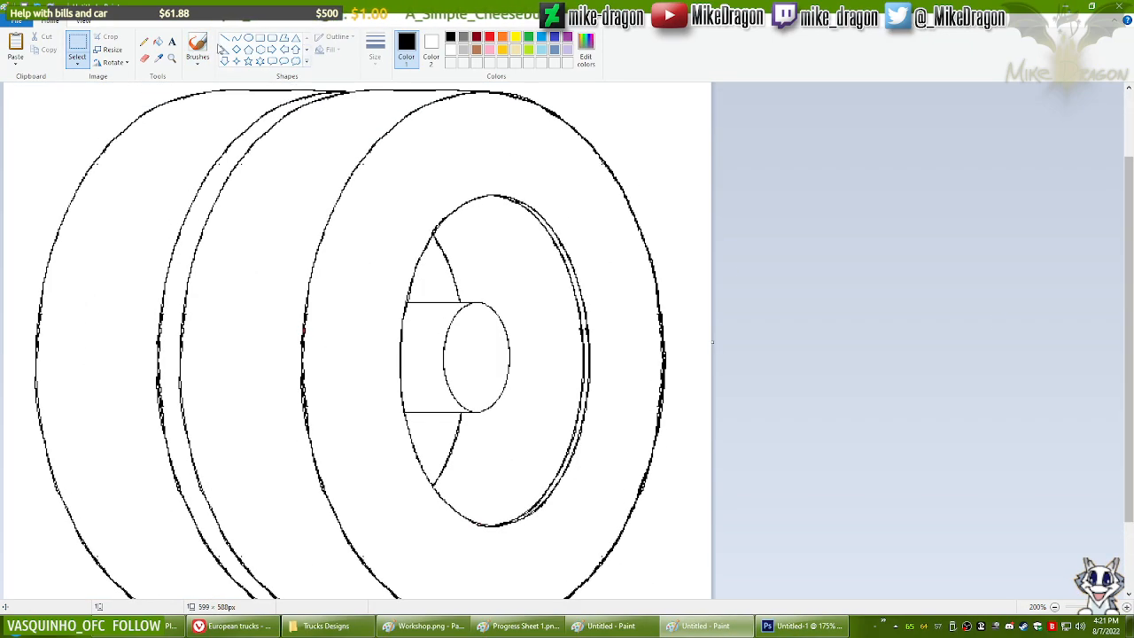
left_click(145, 57)
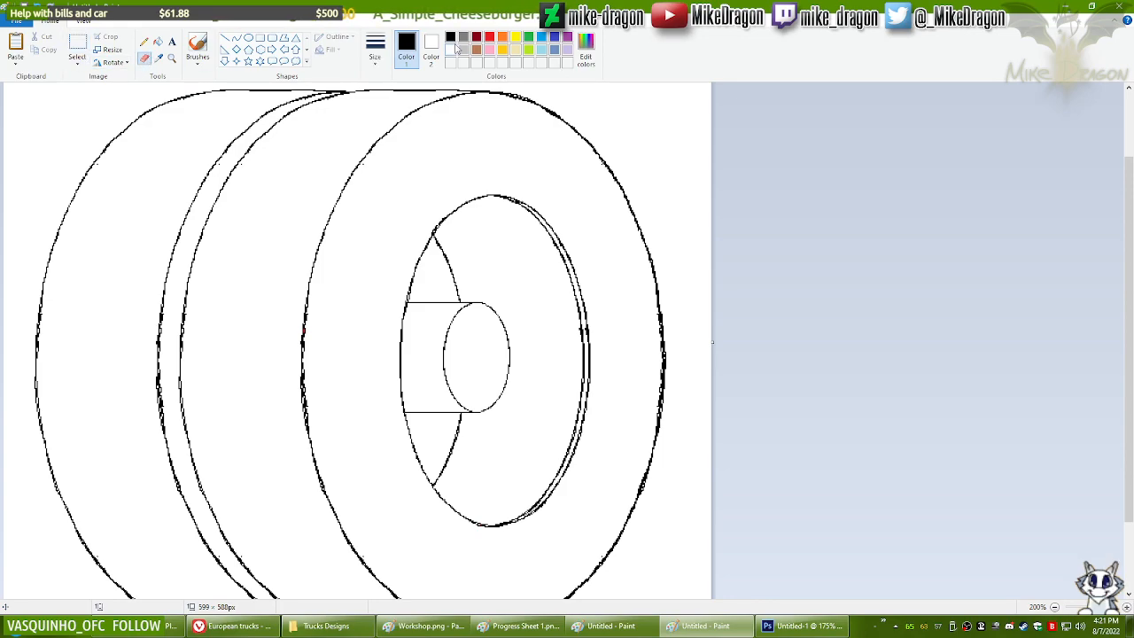
Step: Recolour the upper and far-side black outlines of the wheel in gold using an enlarged eraser
left_click(503, 50)
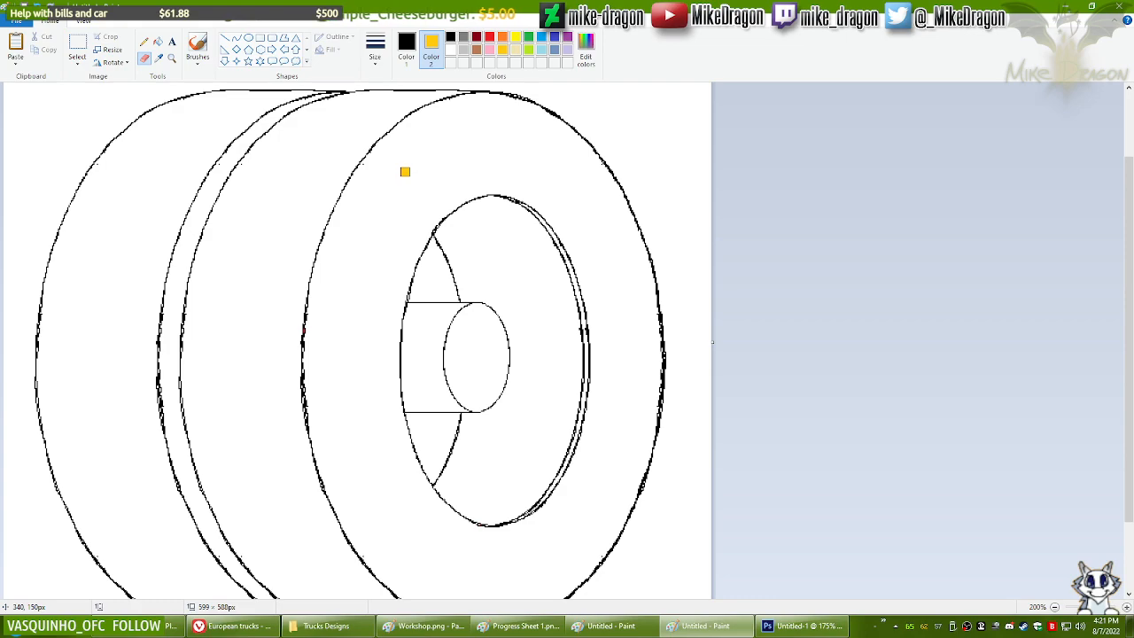
key("ctrl+plus")
key("ctrl+plus")
key("ctrl+plus")
key("ctrl+plus")
key("ctrl+plus")
key("ctrl+plus")
key("ctrl+plus")
key("ctrl+plus")
key("ctrl+plus")
key("ctrl+plus")
key("ctrl+plus")
key("ctrl+plus")
key("ctrl+plus")
key("ctrl+plus")
key("ctrl+plus")
key("ctrl+plus")
key("ctrl+plus")
key("ctrl+plus")
key("ctrl+plus")
key("ctrl+plus")
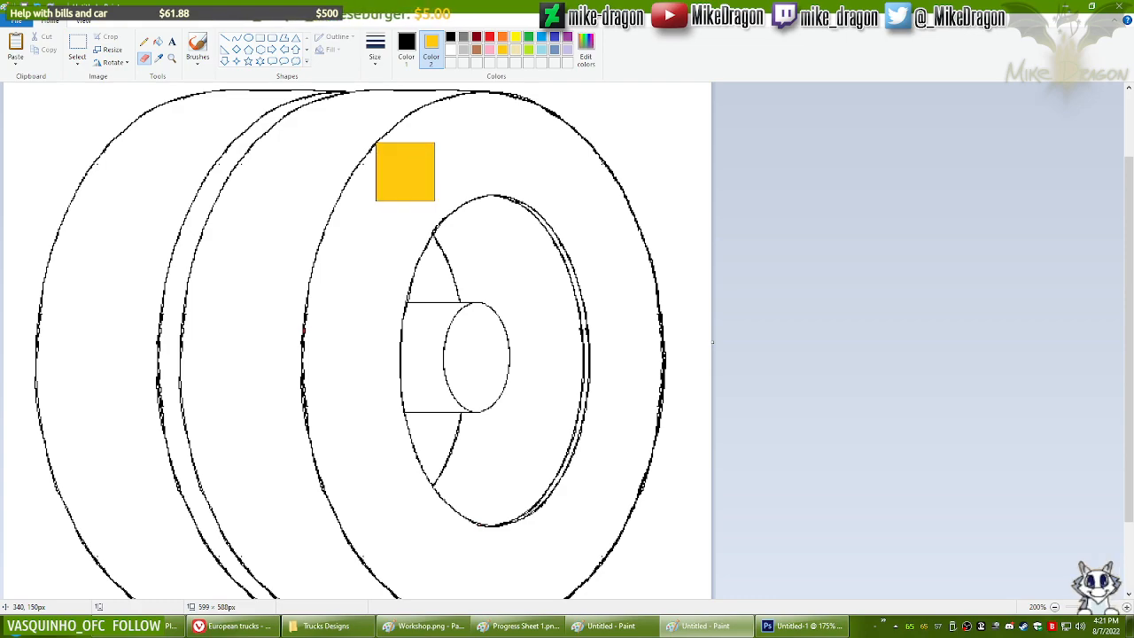
mouse_move(532, 120)
left_mouse_down()
mouse_move(462, 95)
mouse_move(299, 99)
mouse_move(133, 132)
mouse_move(146, 137)
mouse_move(114, 252)
mouse_move(50, 332)
mouse_move(46, 320)
mouse_move(67, 331)
mouse_move(94, 513)
mouse_move(180, 296)
mouse_move(231, 240)
mouse_move(208, 410)
mouse_move(355, 169)
mouse_move(409, 154)
mouse_move(314, 335)
mouse_move(530, 124)
mouse_move(648, 181)
mouse_move(565, 213)
mouse_move(593, 221)
left_mouse_up()
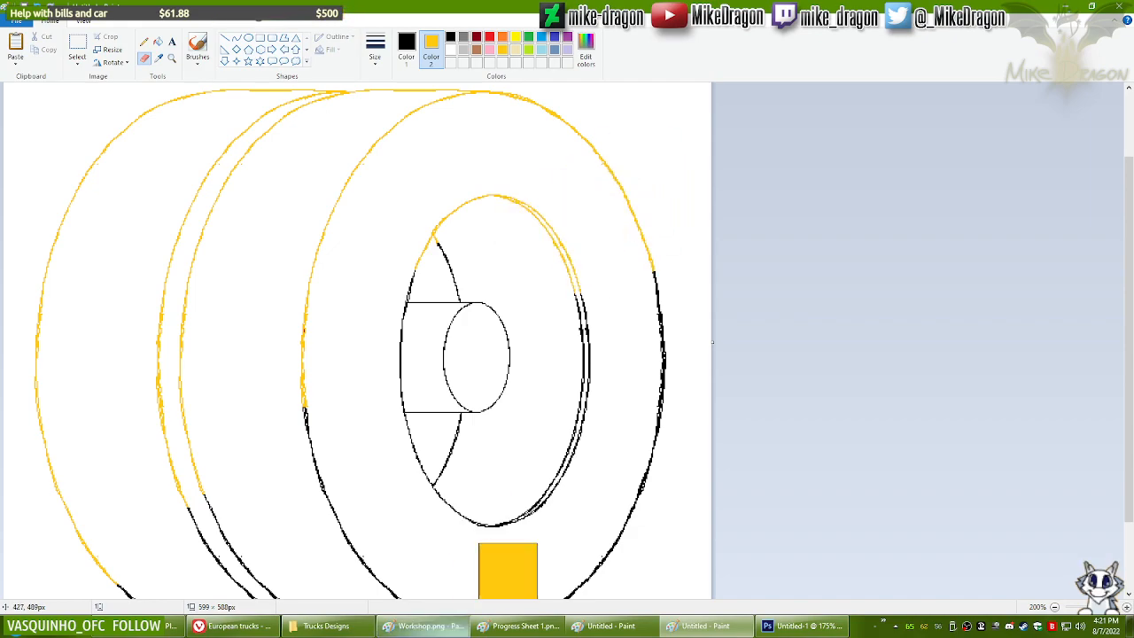
Step: Recolour the remaining black outlines of the tyre, rim and hub in gold down to the lower edge
left_click(440, 627)
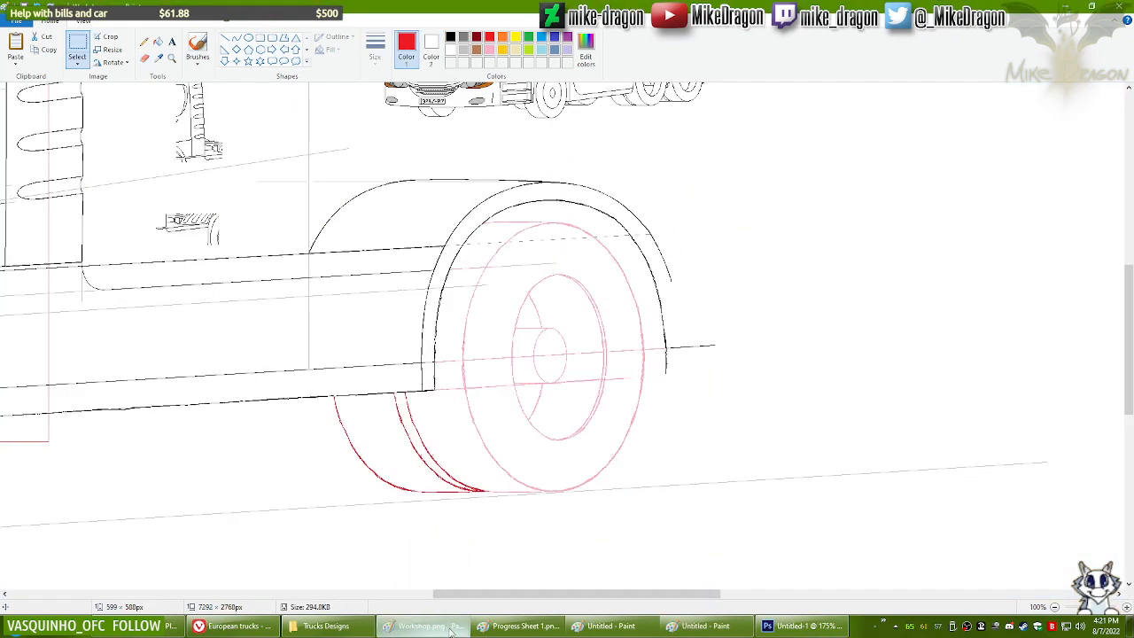
left_click(705, 626)
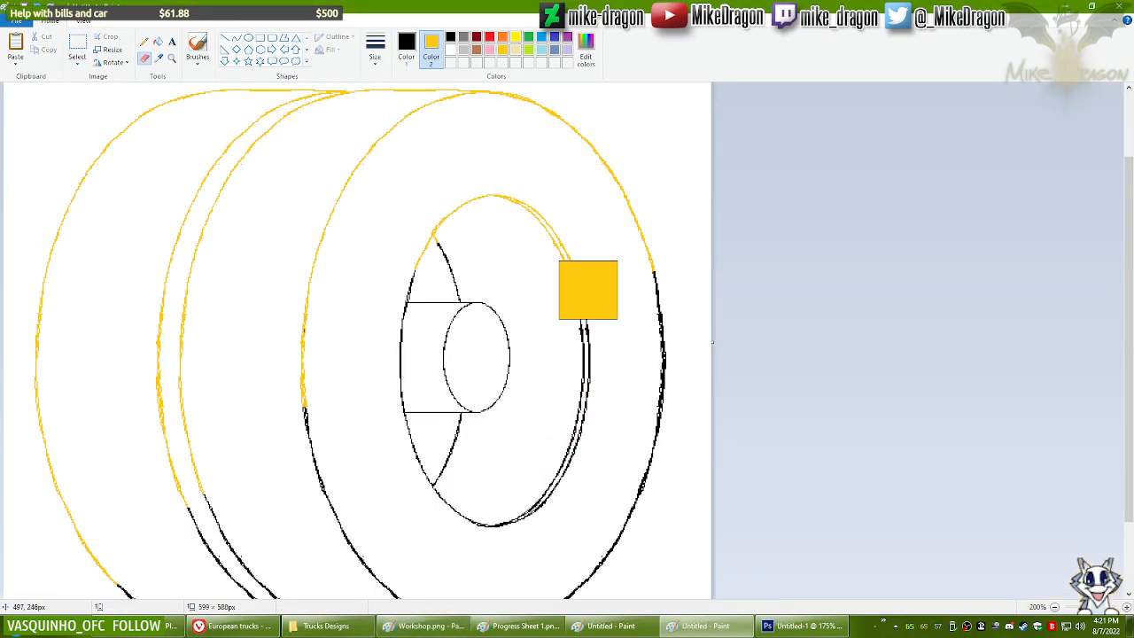
mouse_move(589, 389)
left_mouse_down()
mouse_move(644, 267)
mouse_move(593, 546)
mouse_move(492, 605)
left_mouse_up()
mouse_move(438, 571)
left_mouse_down()
mouse_move(400, 522)
mouse_move(448, 324)
mouse_move(456, 222)
mouse_move(521, 320)
mouse_move(345, 488)
mouse_move(357, 491)
mouse_move(177, 481)
mouse_move(126, 591)
left_mouse_up()
left_click(367, 392)
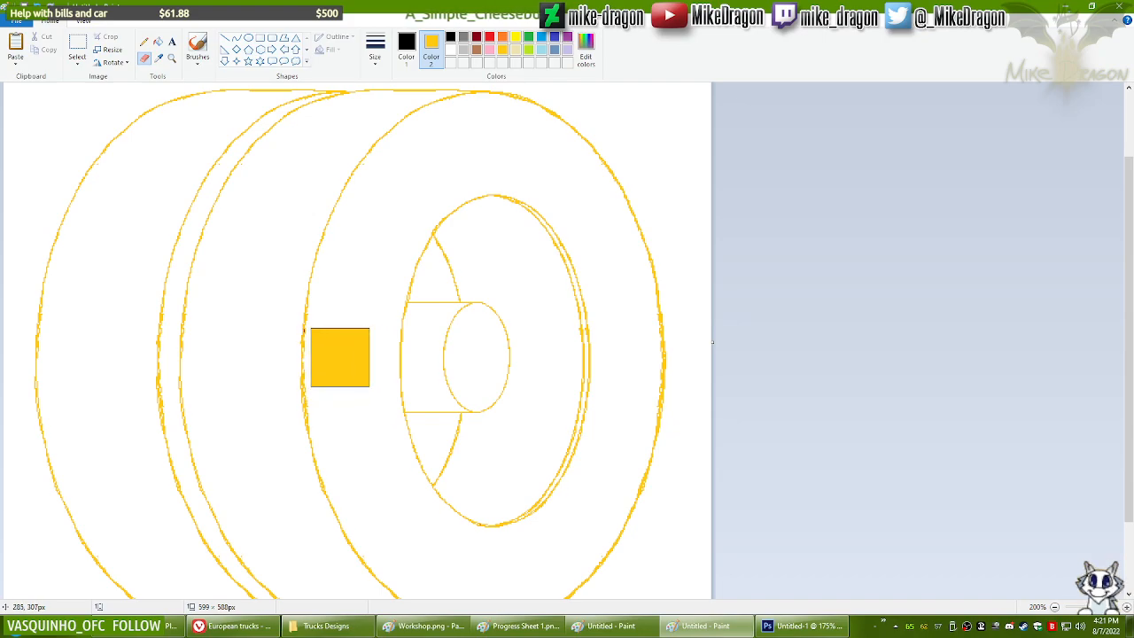
scroll(356, 357, "down", 2)
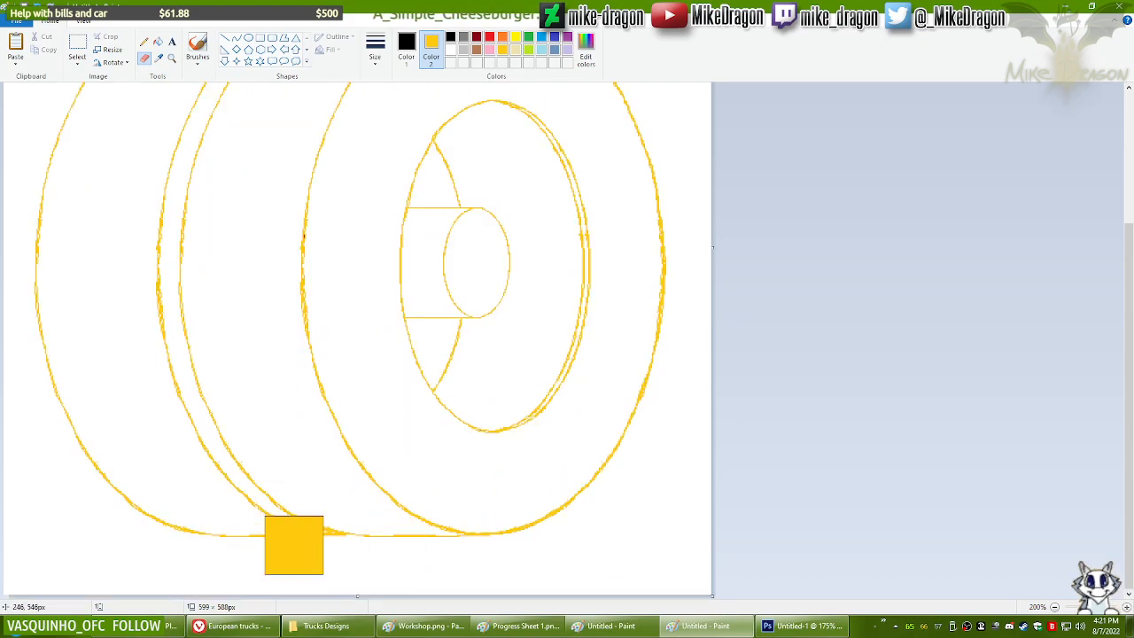
scroll(385, 448, "up", 4)
Step: Set the primary colour to red and select the whole gold wheel drawing
left_click(406, 48)
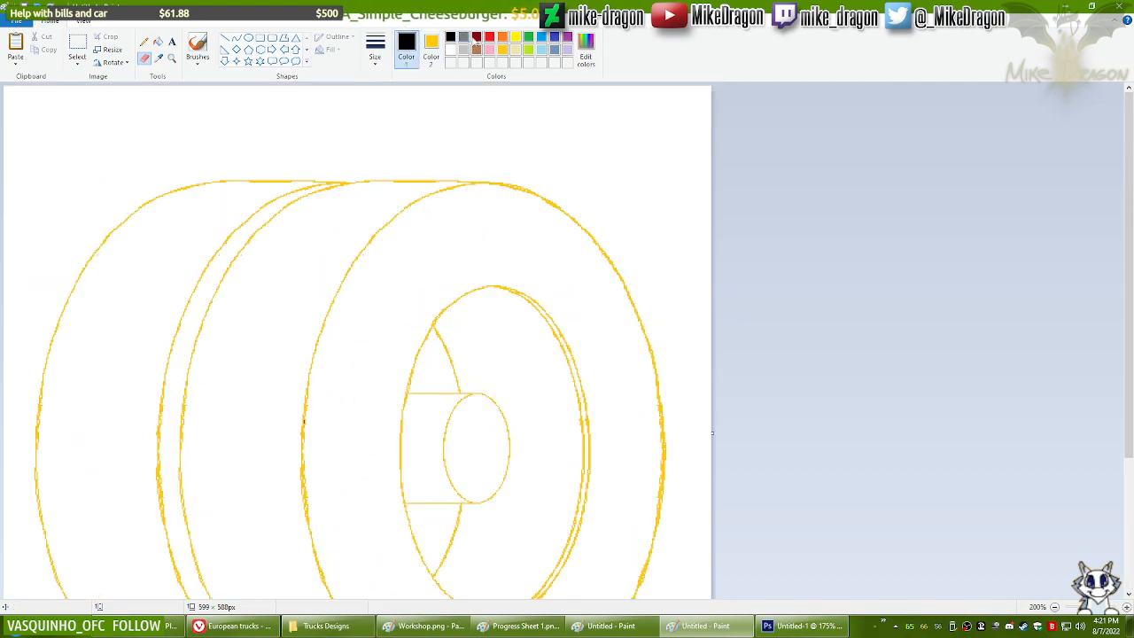
left_click(489, 38)
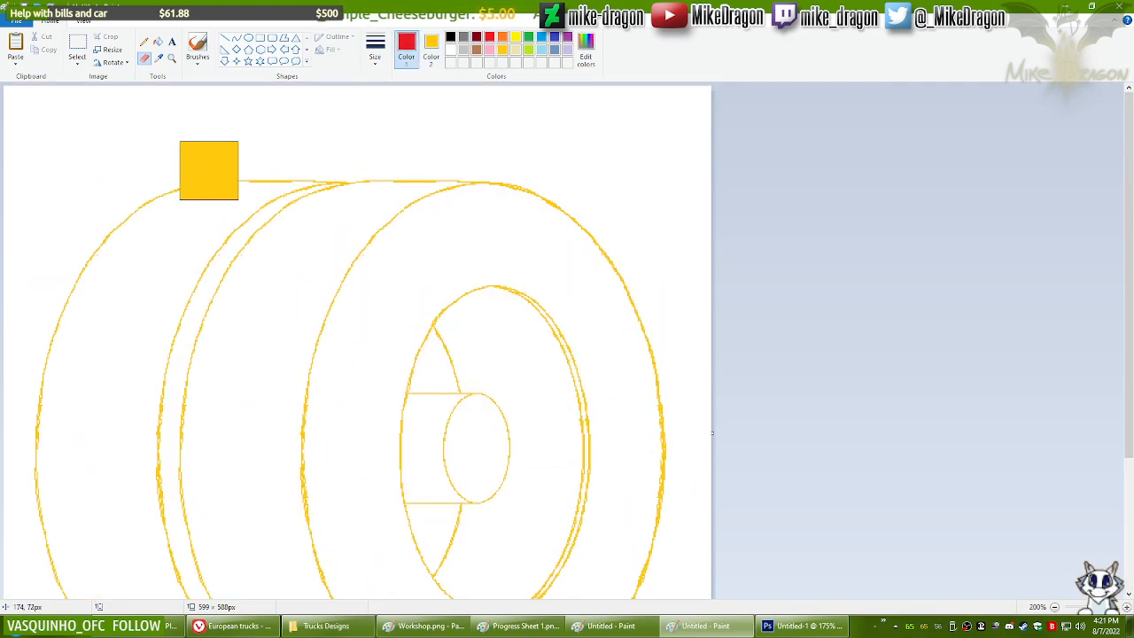
scroll(209, 170, "down", 1)
key("ctrl+a")
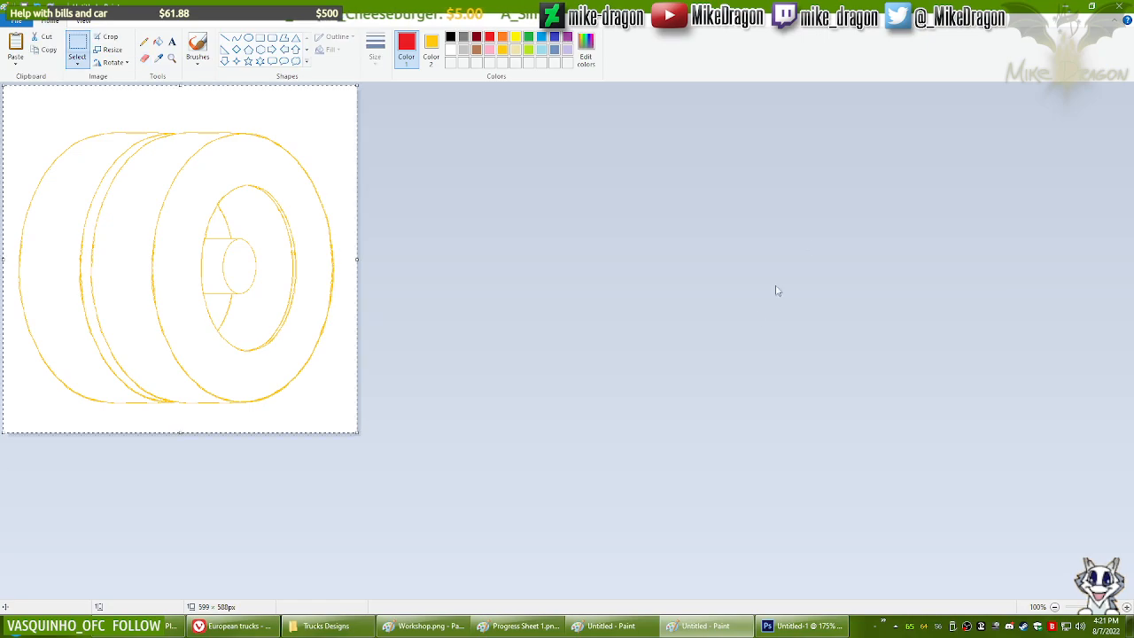
Step: Paste the gold wheel into Workshop.png and align it over the truck's red and pink rear wheel outline
left_click(452, 625)
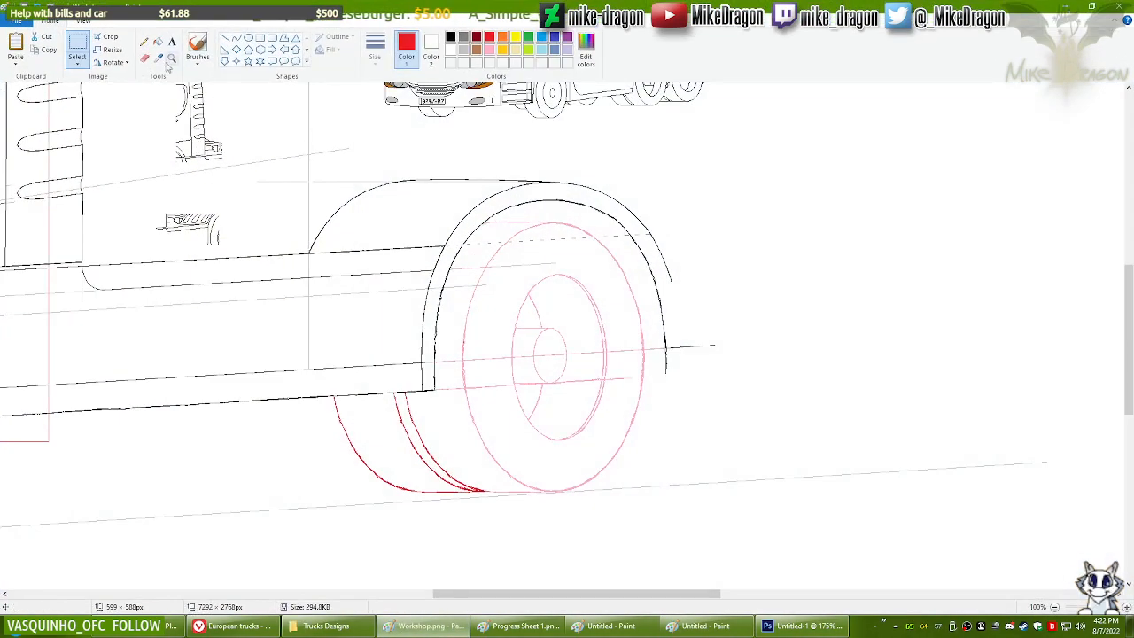
left_click(475, 323)
key("ctrl+v")
left_click_drag(479, 433, 686, 395)
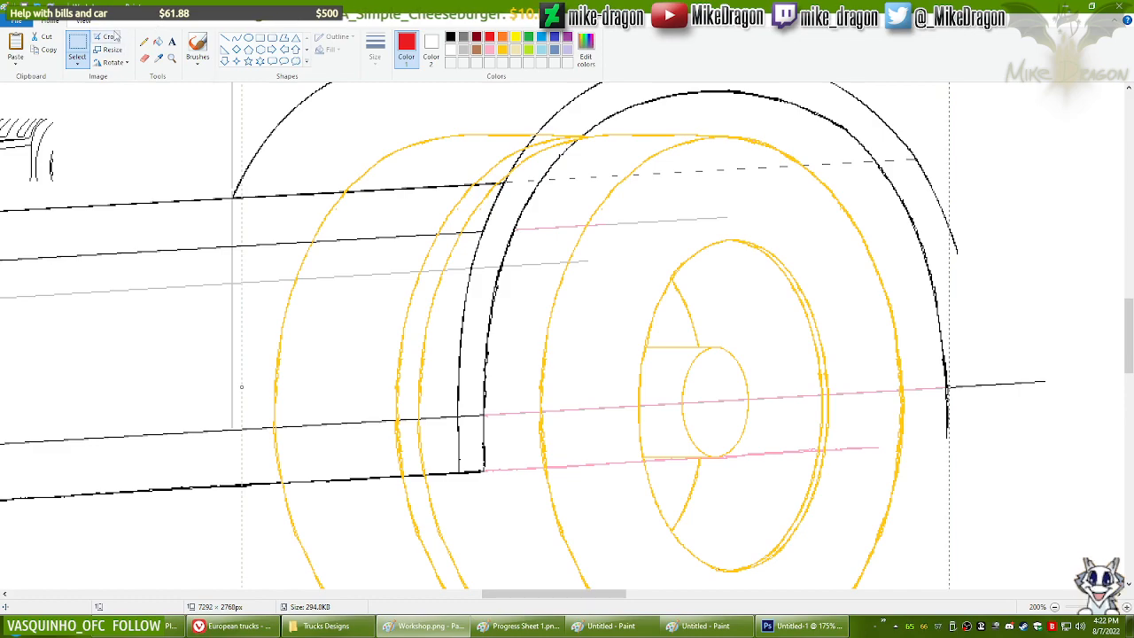
left_click(144, 42)
scroll(183, 156, "down", 1)
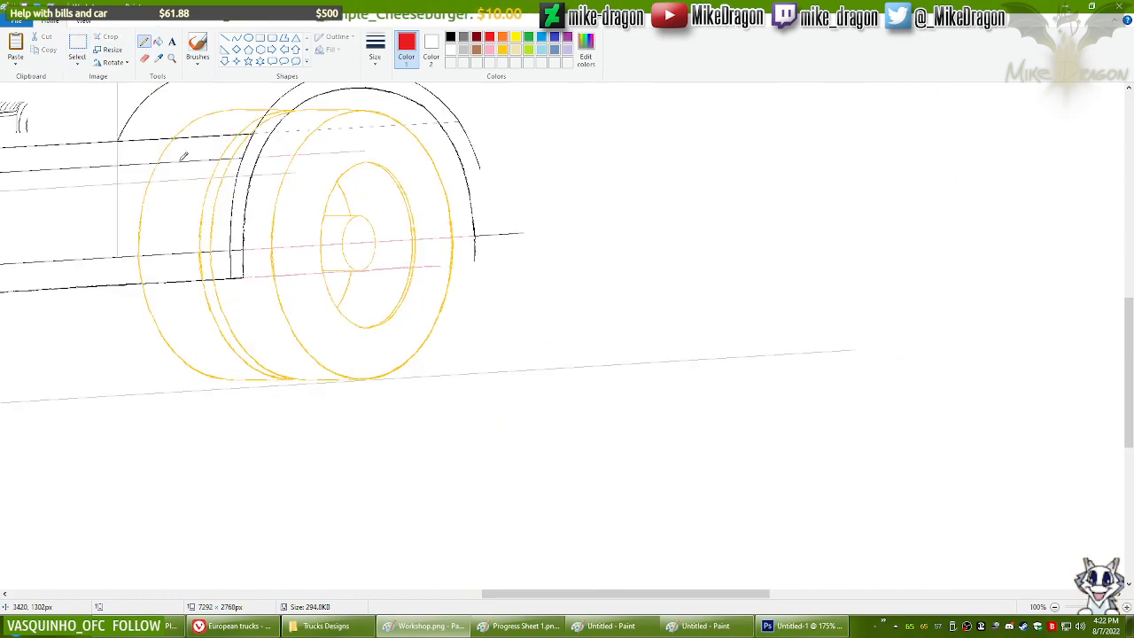
scroll(937, 374, "up", 3)
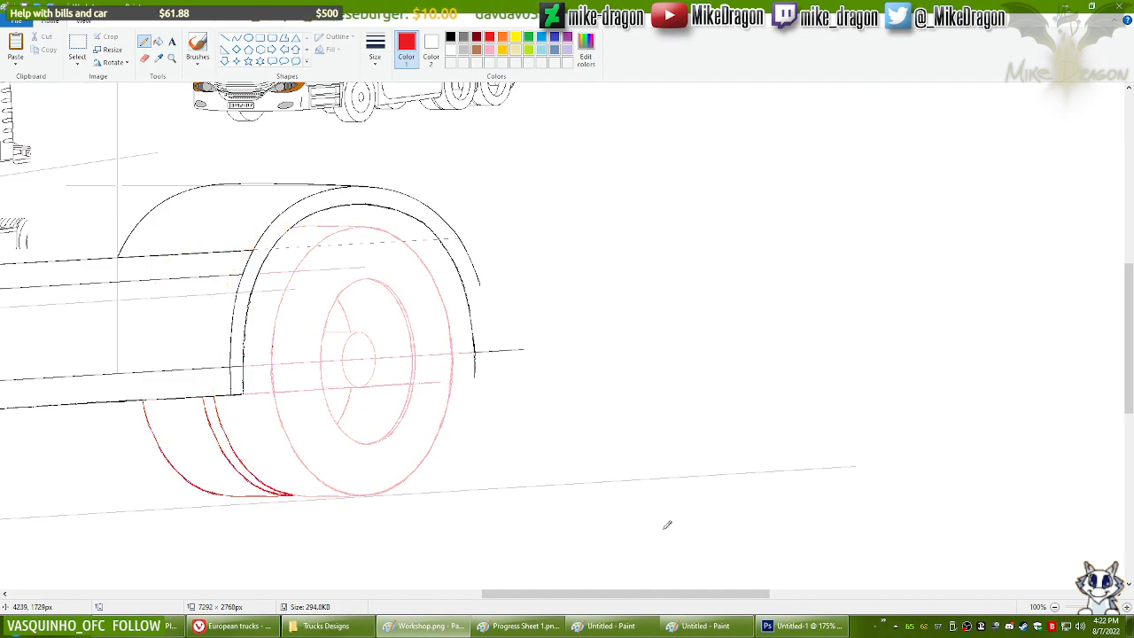
left_click_drag(631, 594, 584, 582)
Step: Copy the wheel arch and side panel line art from the other untitled drawing into Workshop.png
left_click(608, 627)
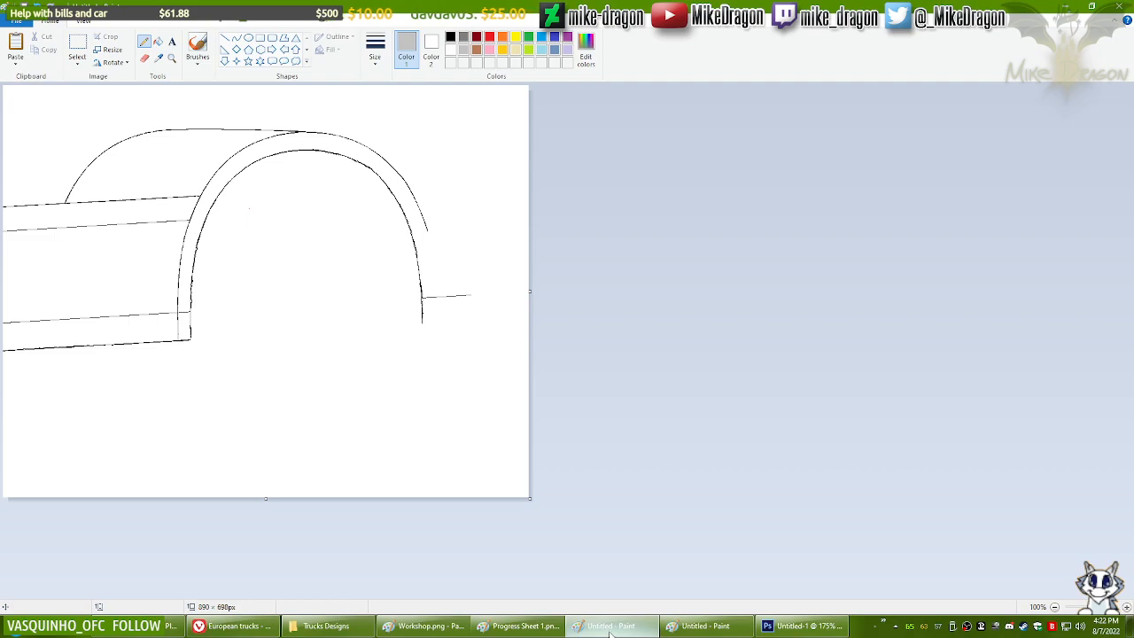
left_click(609, 627)
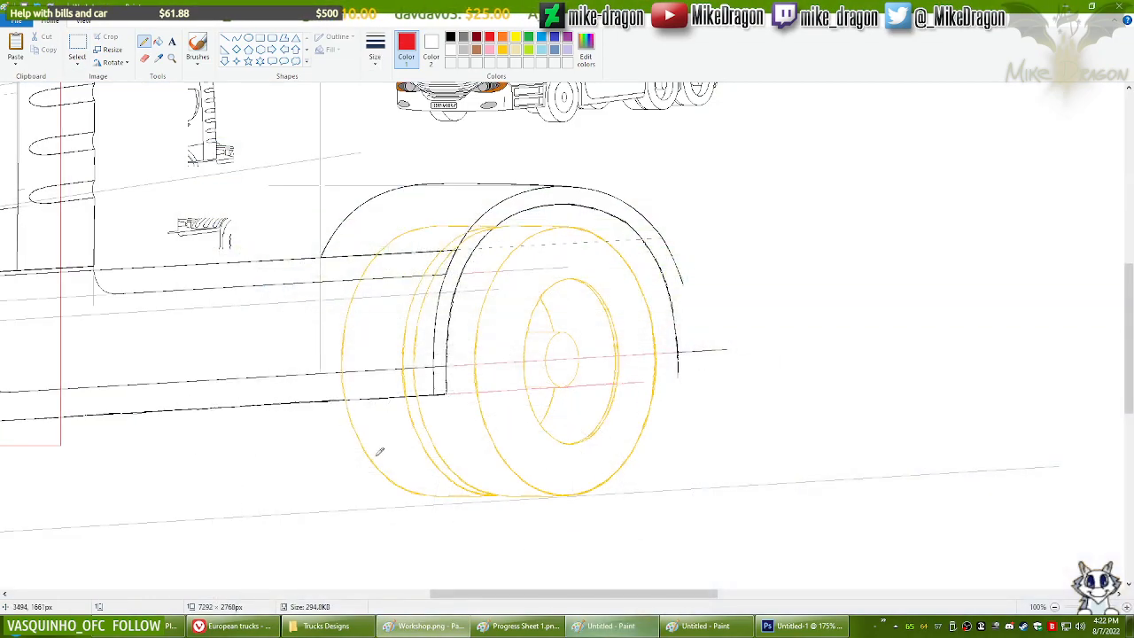
left_click(172, 59)
left_click(506, 352)
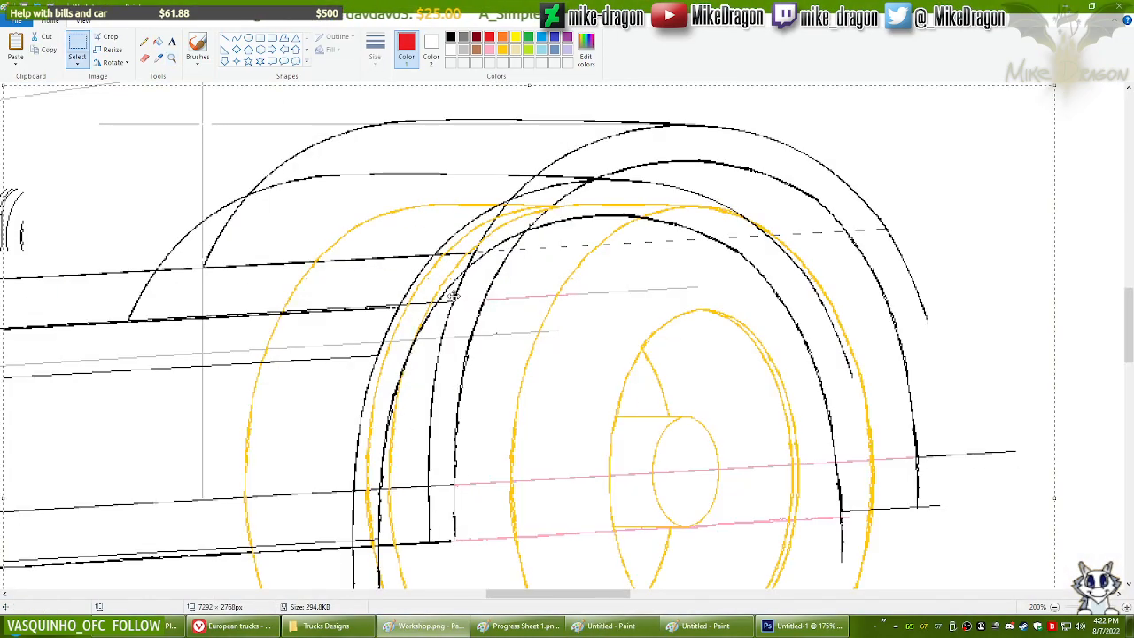
Step: Align the pasted wheel arch and side panel lines exactly over the matching black lines and deselect them
mouse_move(530, 252)
left_mouse_down()
mouse_move(552, 240)
mouse_move(523, 242)
left_mouse_up()
key("Right")
key("Left")
key("Down")
key("Right")
key("Right")
key("Right")
key("Up")
key("Right")
key("Right")
key("Right")
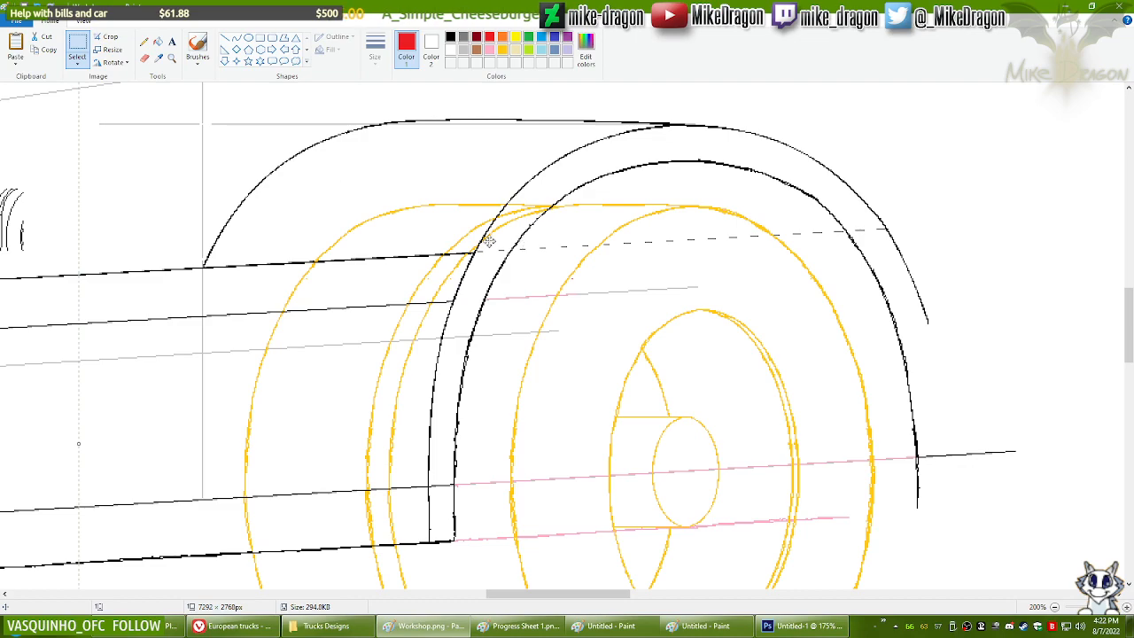
left_click(144, 41)
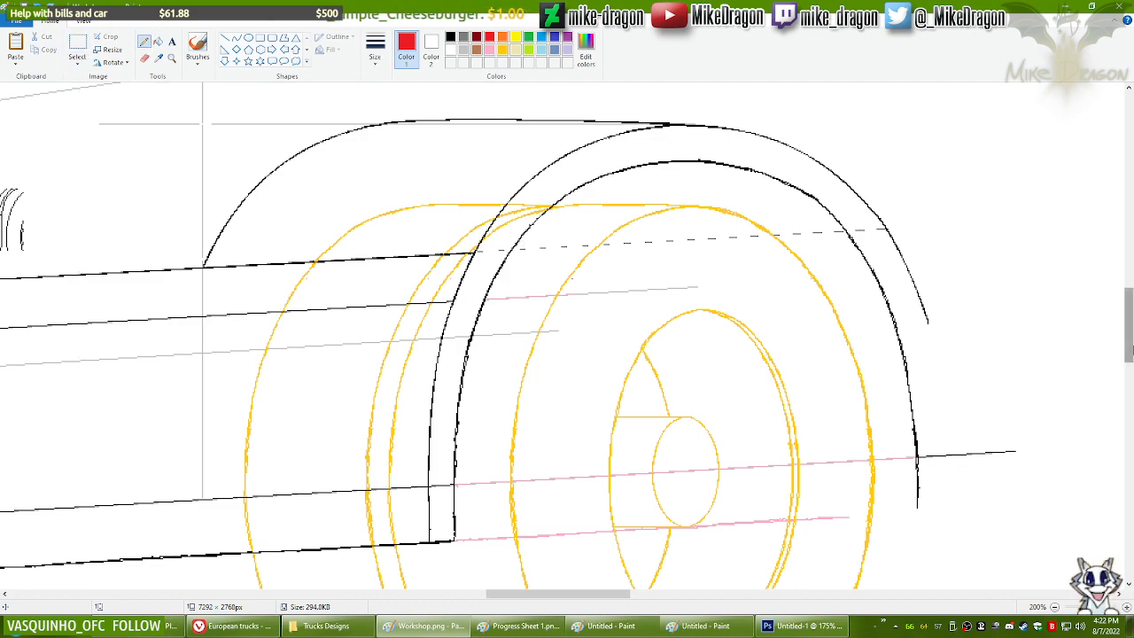
Step: Erase only the gold wheel lines hidden behind the wheel arch and side panel, keeping the black lines intact
scroll(1129, 352, "down", 1)
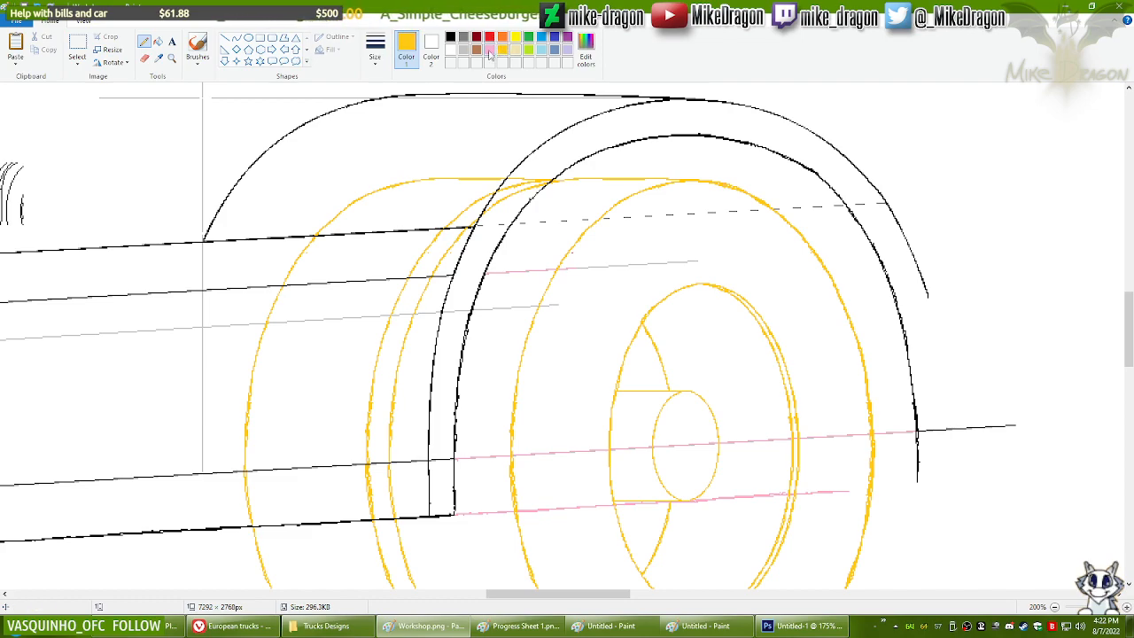
left_click(146, 58)
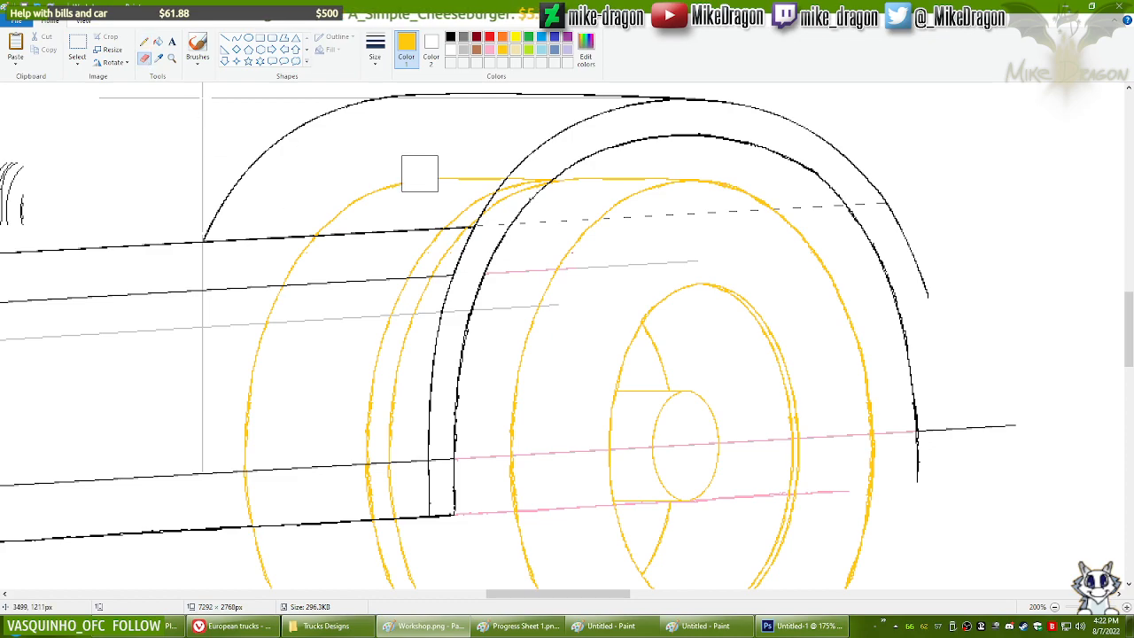
mouse_move(499, 164)
left_mouse_down()
mouse_move(535, 159)
mouse_move(453, 241)
mouse_move(439, 244)
mouse_move(438, 211)
mouse_move(385, 227)
mouse_move(372, 185)
mouse_move(291, 254)
mouse_move(298, 288)
mouse_move(257, 398)
mouse_move(269, 449)
mouse_move(256, 490)
mouse_move(266, 507)
mouse_move(292, 472)
mouse_move(416, 254)
mouse_move(382, 498)
left_mouse_up()
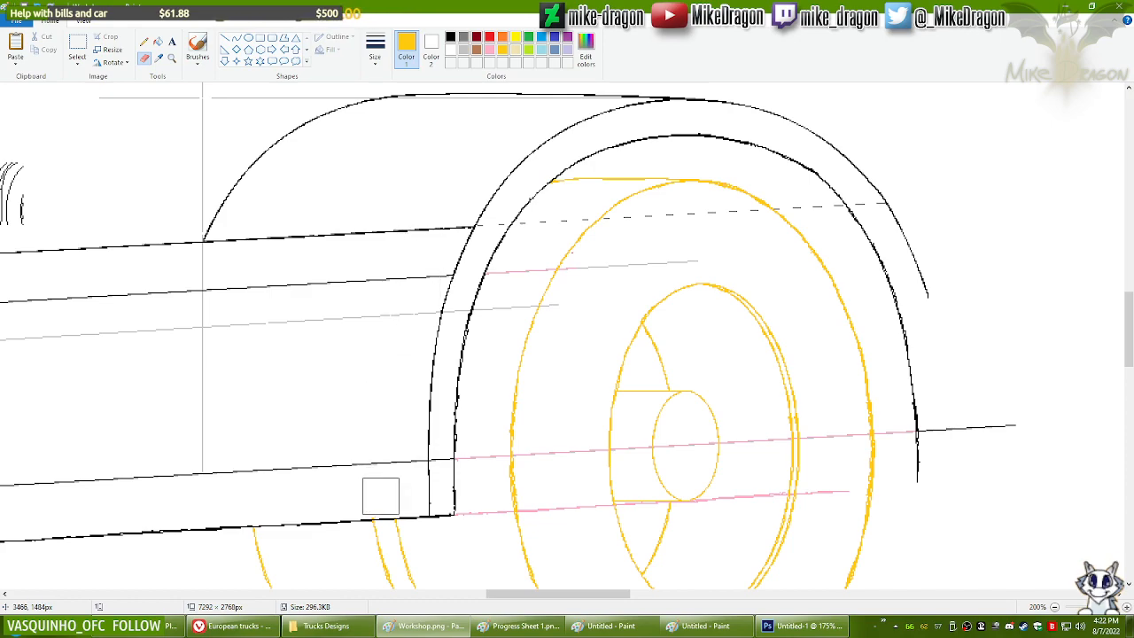
key("ctrl+z")
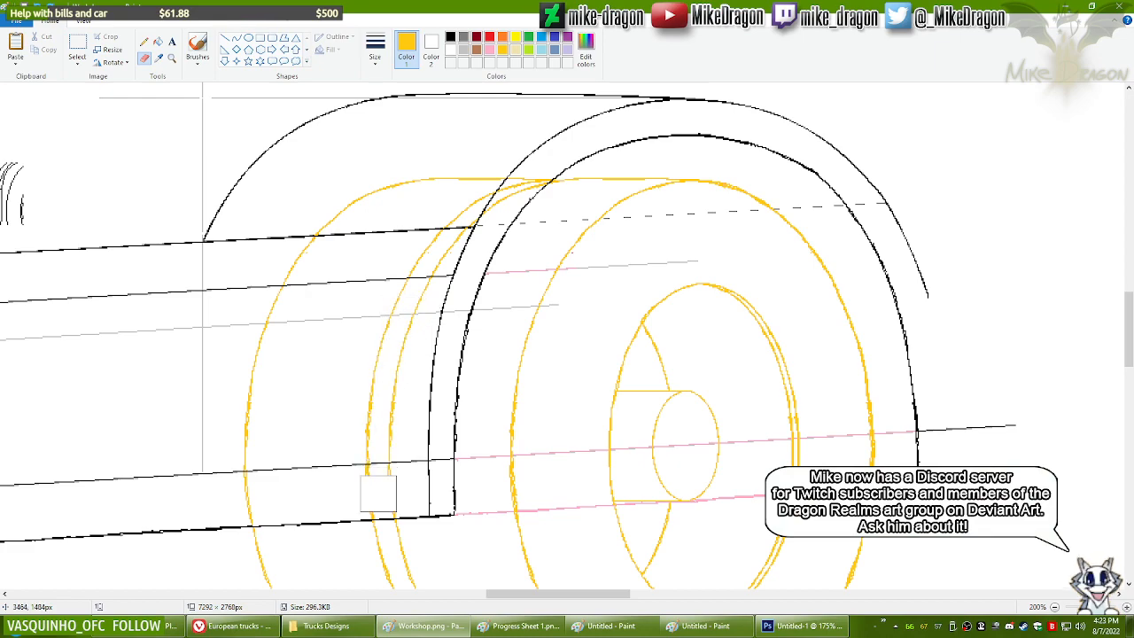
mouse_move(471, 183)
left_mouse_down()
mouse_move(529, 146)
mouse_move(506, 174)
mouse_move(526, 164)
left_mouse_up()
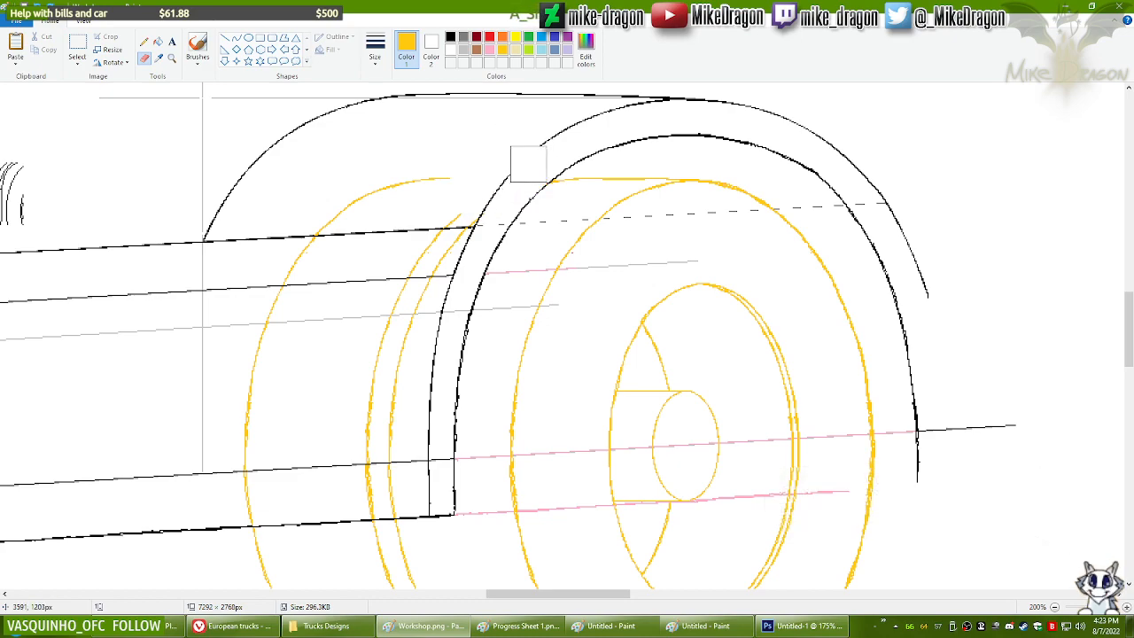
mouse_move(529, 166)
left_mouse_down()
mouse_move(434, 243)
mouse_move(399, 321)
mouse_move(381, 418)
left_mouse_up()
mouse_move(434, 174)
left_mouse_down()
mouse_move(281, 283)
mouse_move(241, 459)
mouse_move(245, 487)
mouse_move(256, 487)
left_mouse_up()
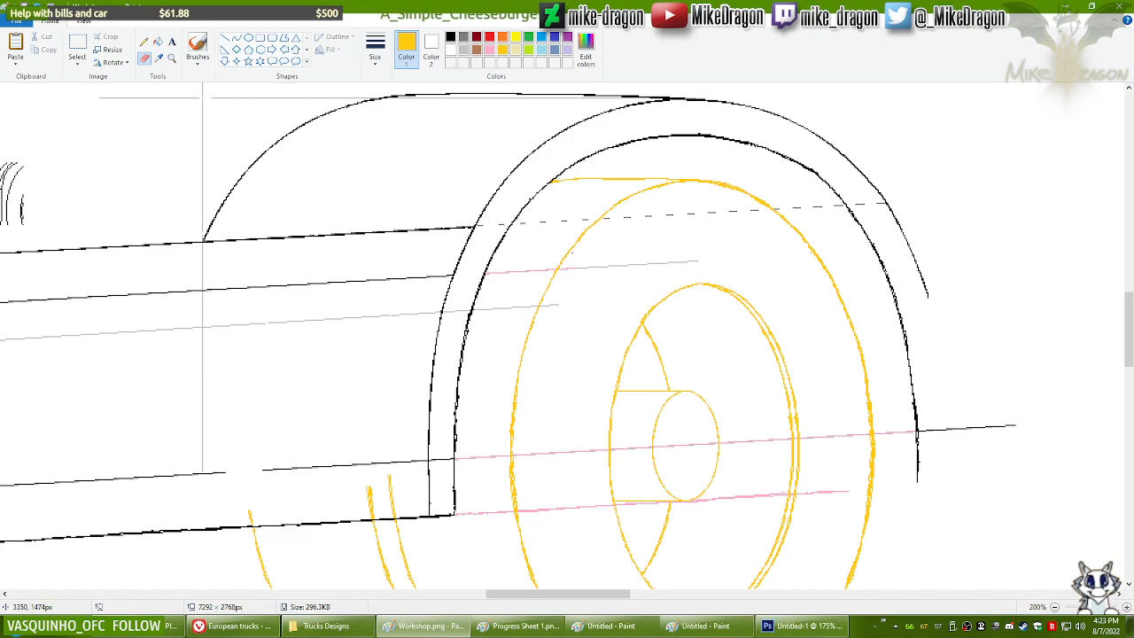
left_click_drag(247, 498, 241, 506)
left_click_drag(372, 462, 380, 497)
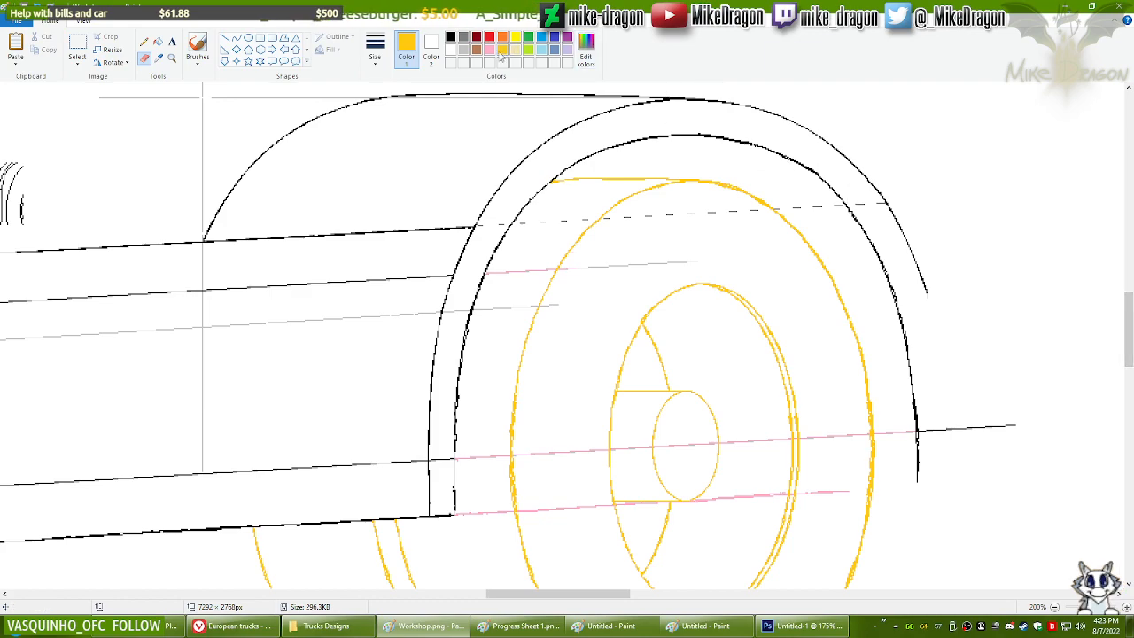
Step: Erase the pink guide lines crossing the rear wheel inside the arch
mouse_move(436, 293)
left_mouse_down()
mouse_move(519, 275)
mouse_move(601, 277)
mouse_move(533, 274)
mouse_move(656, 253)
left_mouse_up()
mouse_move(522, 431)
left_mouse_down()
mouse_move(517, 458)
mouse_move(663, 423)
mouse_move(843, 426)
mouse_move(947, 449)
mouse_move(632, 505)
mouse_move(778, 481)
mouse_move(448, 500)
mouse_move(348, 524)
left_mouse_up()
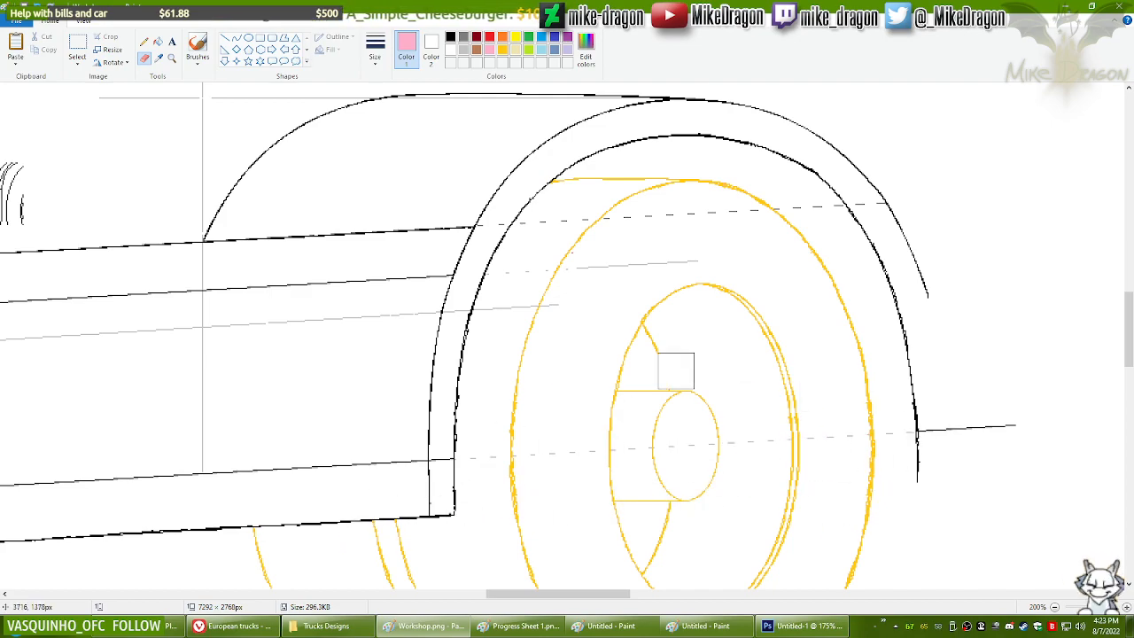
left_click(489, 37)
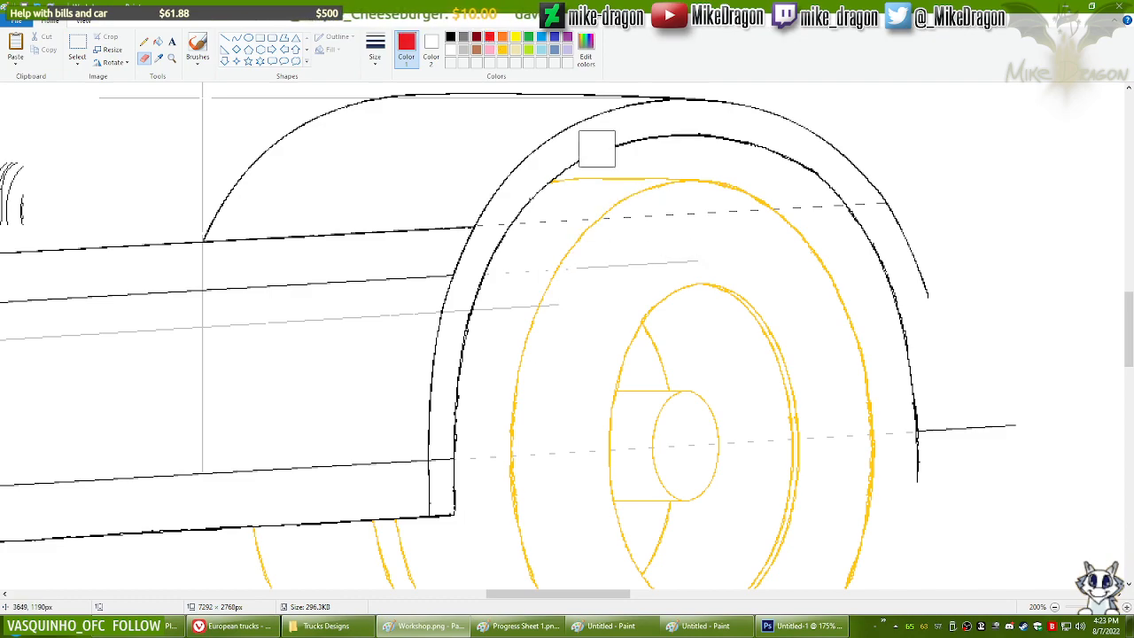
Step: Erase the dark grey dashed line and the light grey guide lines crossing the rear wheel inside the arch
left_click(464, 37)
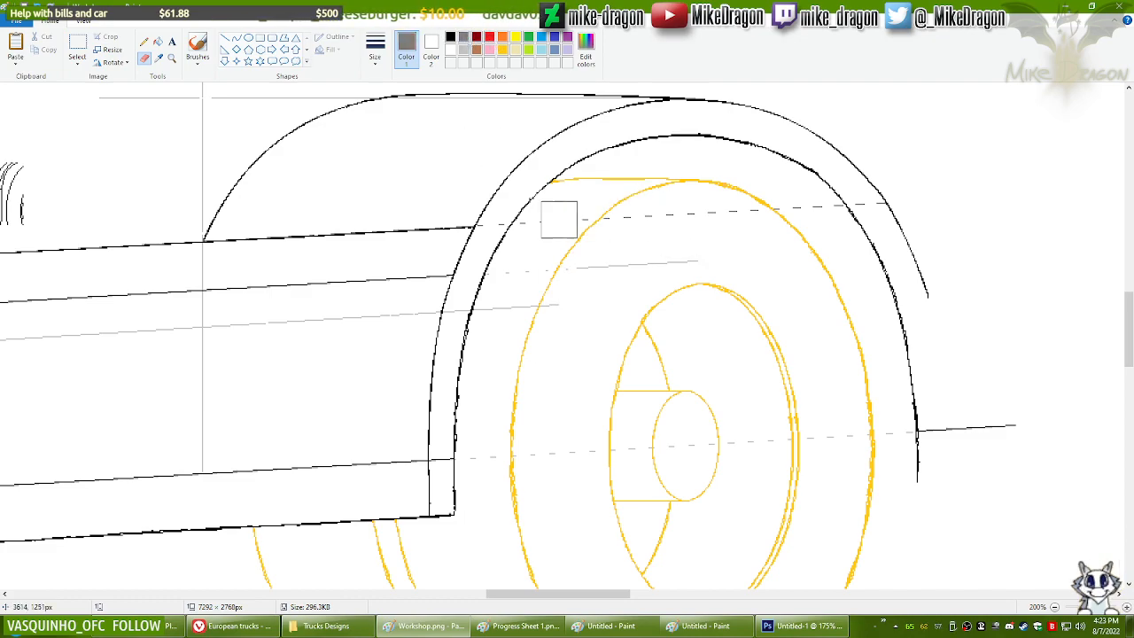
mouse_move(494, 236)
left_mouse_down()
mouse_move(647, 217)
mouse_move(613, 211)
mouse_move(831, 199)
left_mouse_up()
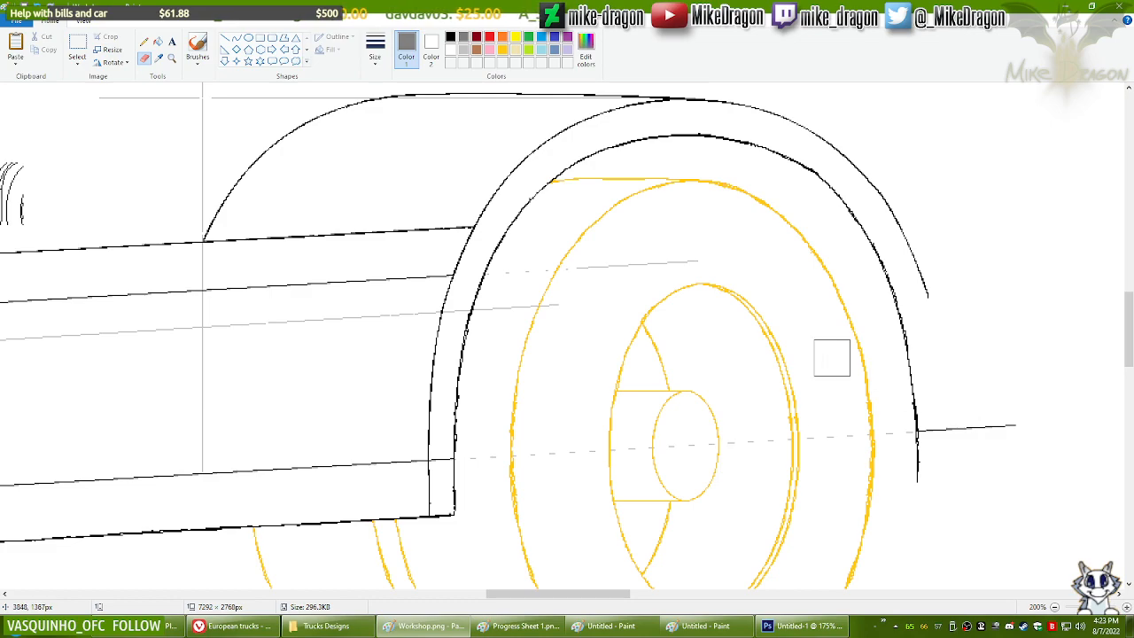
mouse_move(508, 267)
left_mouse_down()
mouse_move(552, 288)
mouse_move(532, 274)
mouse_move(503, 285)
mouse_move(492, 306)
mouse_move(619, 267)
mouse_move(750, 263)
mouse_move(617, 335)
mouse_move(472, 466)
mouse_move(913, 438)
left_mouse_up()
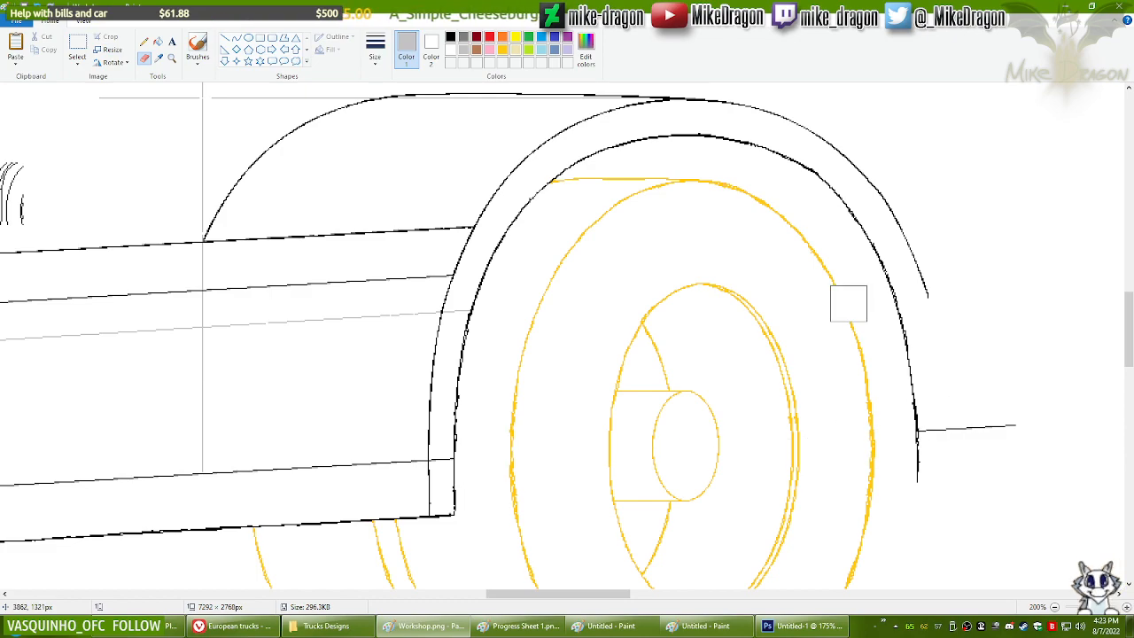
Step: Examine the rear wheel, wheel arch and adjoining side panel lines for leftover marks, ending with the side panel at 200%
scroll(1126, 337, "down", 1)
scroll(1127, 346, "down", 1)
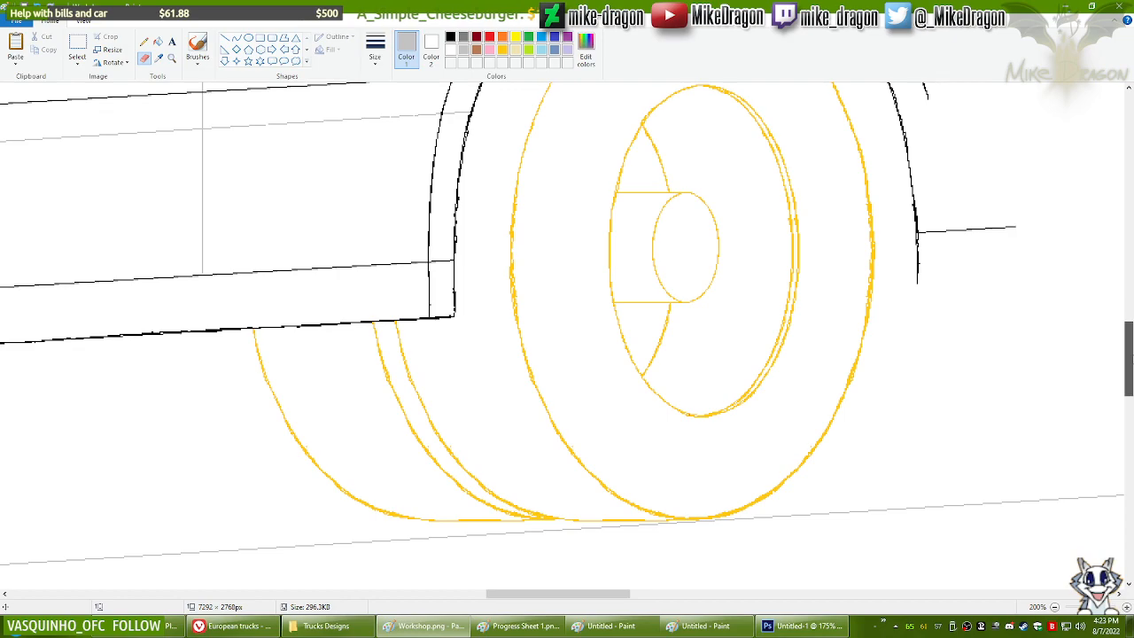
scroll(1129, 354, "up", 3)
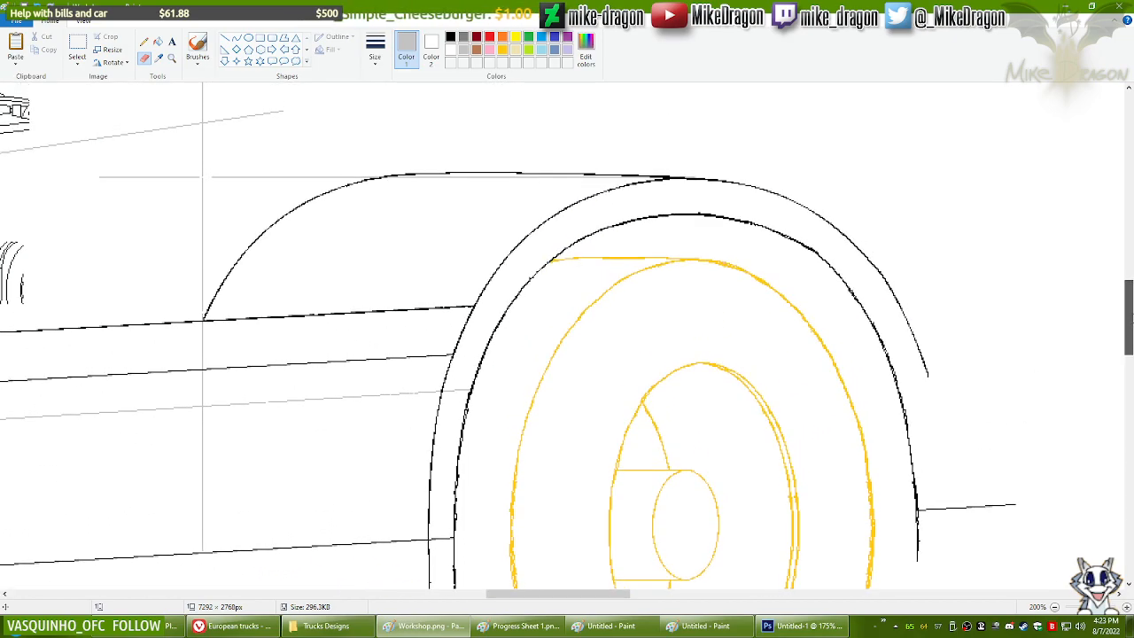
mouse_move(1132, 317)
left_mouse_down()
mouse_move(1133, 342)
mouse_move(1131, 331)
left_mouse_up()
scroll(613, 269, "down", 1)
left_click_drag(1133, 403, 1130, 352)
left_click_drag(646, 594, 564, 590)
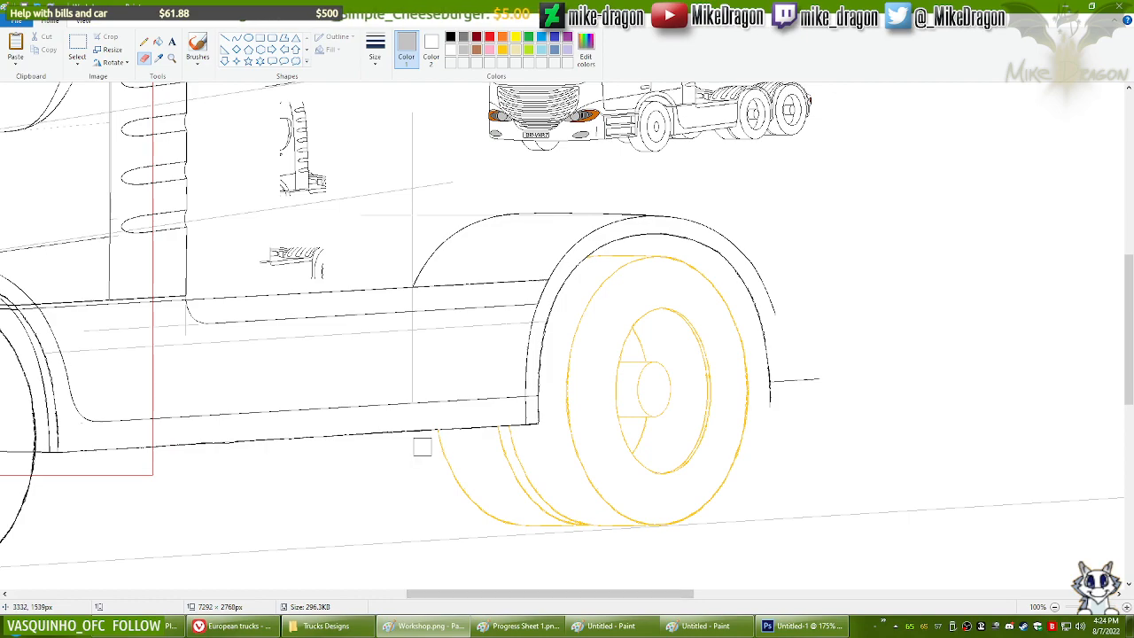
left_click(172, 58)
left_click(483, 308)
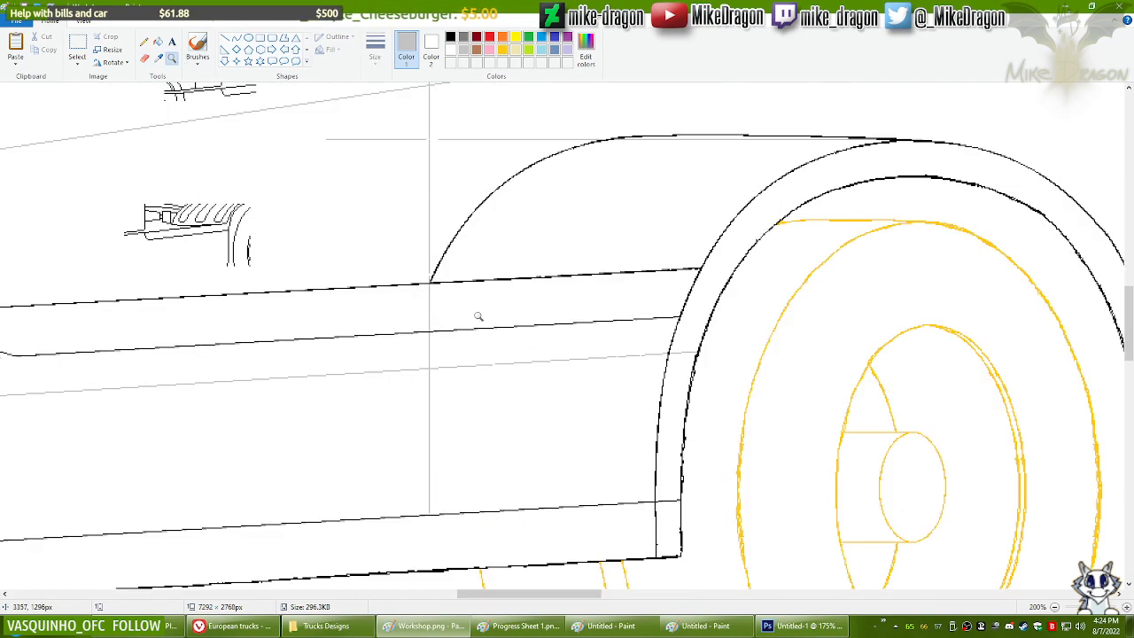
Step: Erase the short segment of the lower side-panel line that crosses the lip of the rear wheel arch
left_click(478, 315)
left_click(145, 42)
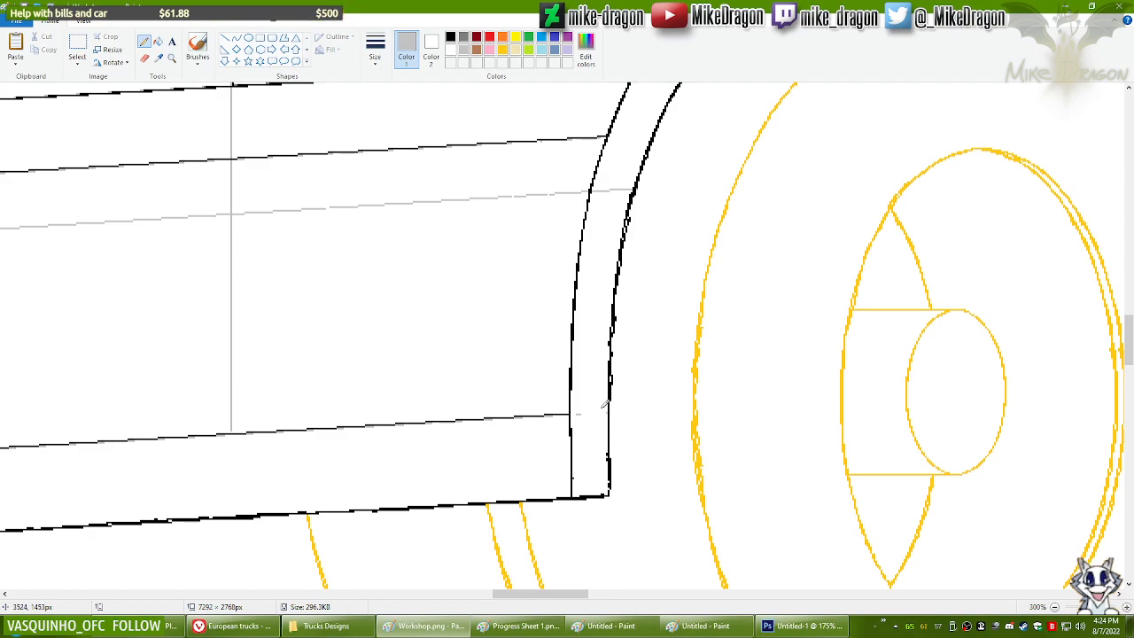
scroll(197, 317, "down", 2, "ctrl")
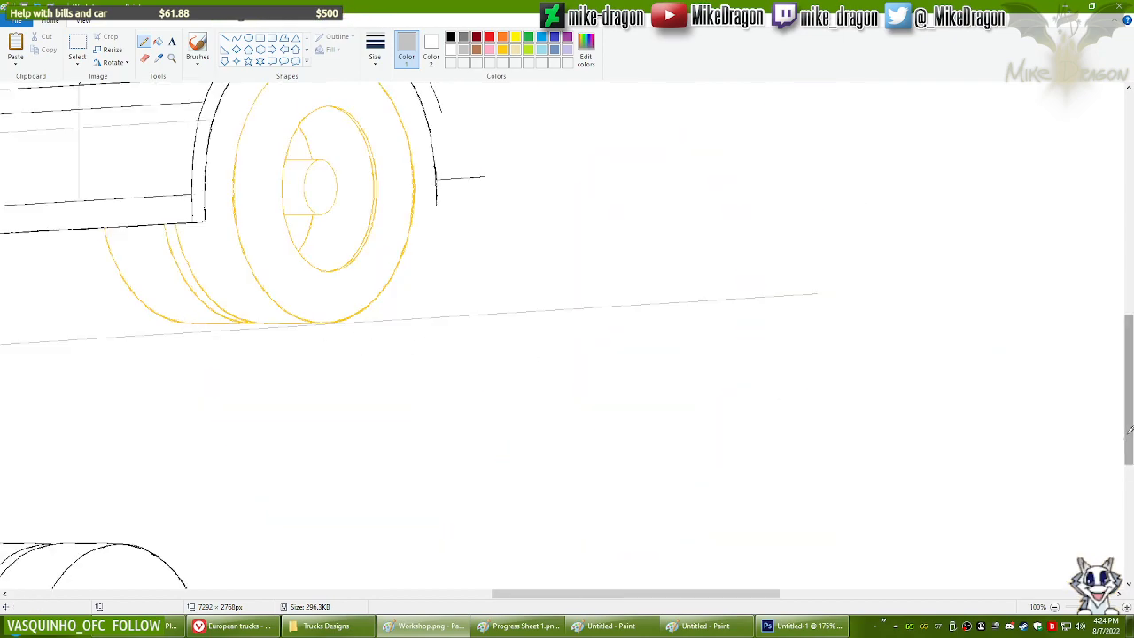
Step: Recolour all gold lines of the rear wheel to black by replacing only gold, and restore white as the secondary colour
left_click_drag(1129, 406, 1129, 359)
left_click_drag(632, 593, 532, 593)
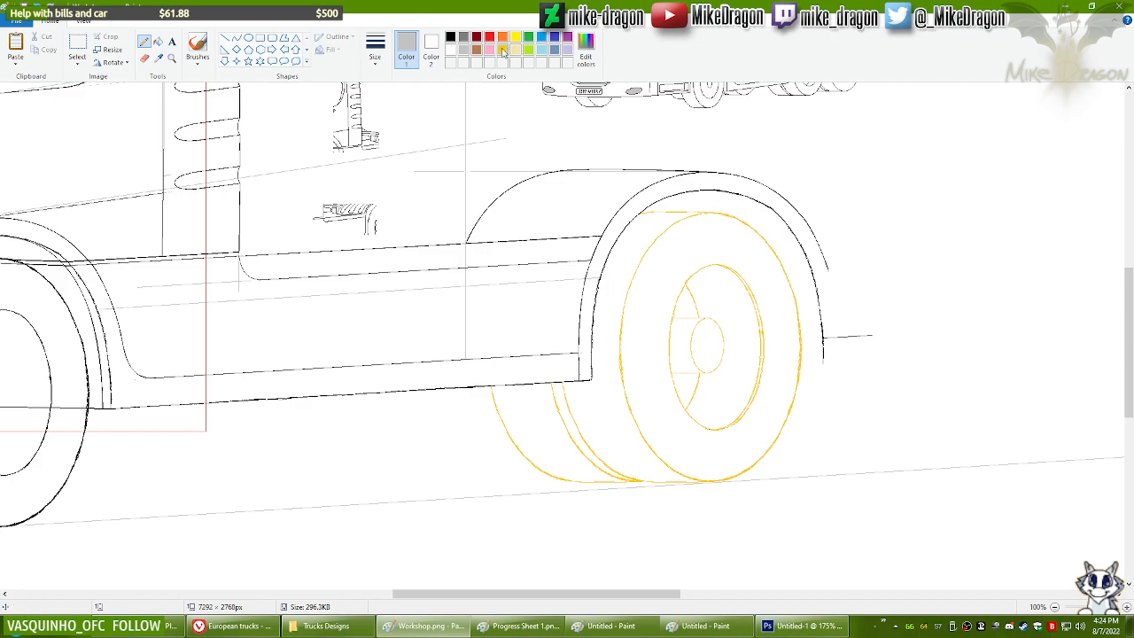
left_click(442, 51)
left_click(407, 51)
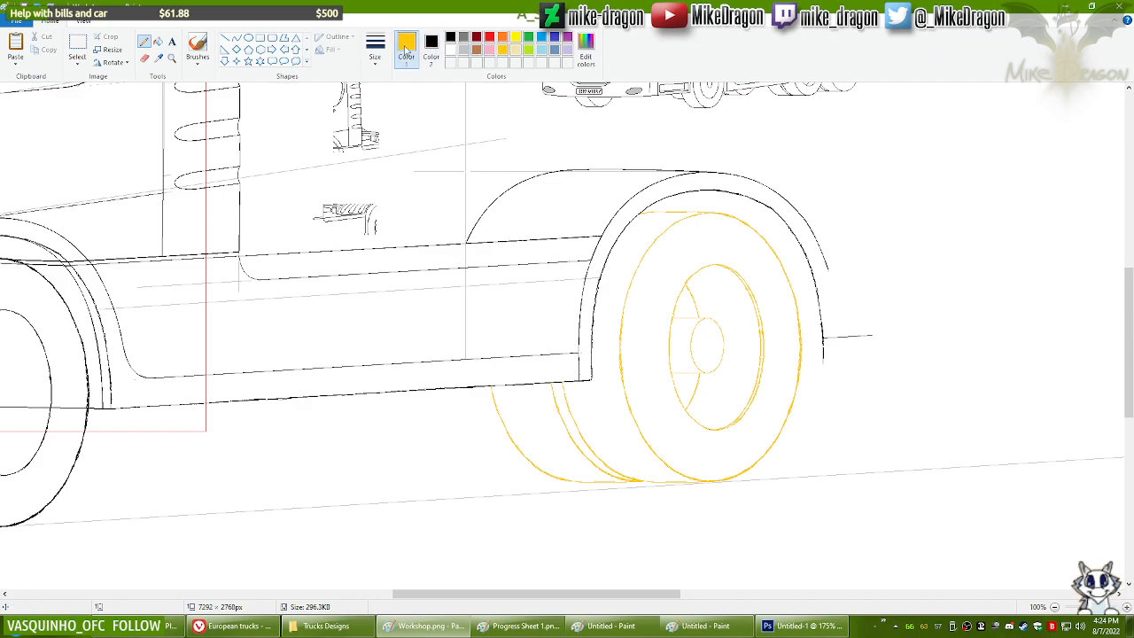
left_click(146, 59)
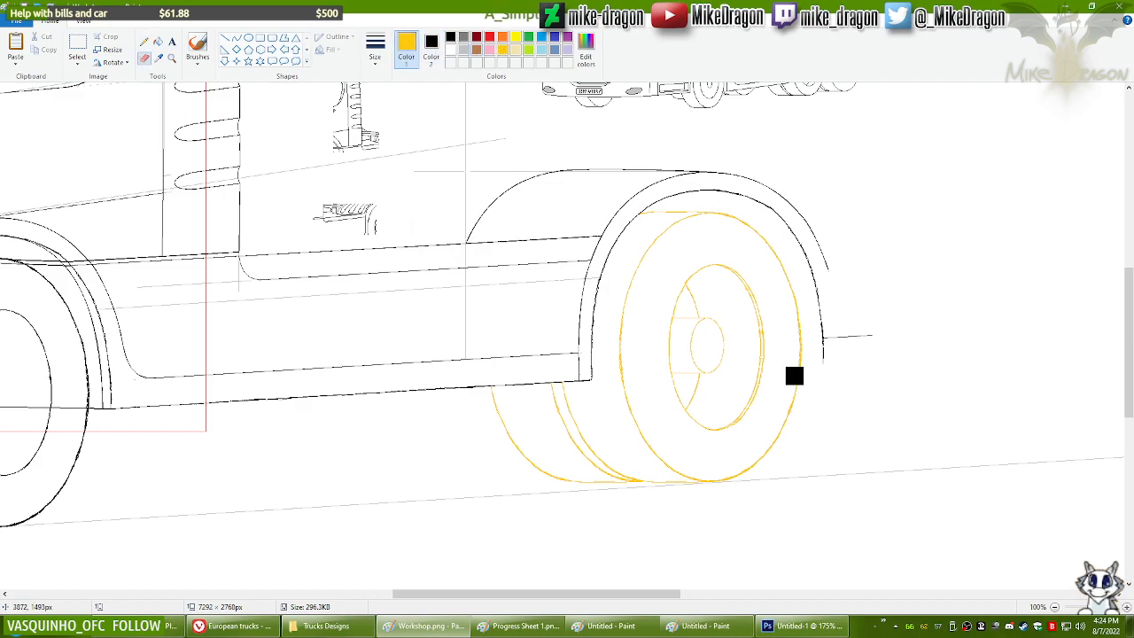
key("ctrl+plus")
key("ctrl+plus")
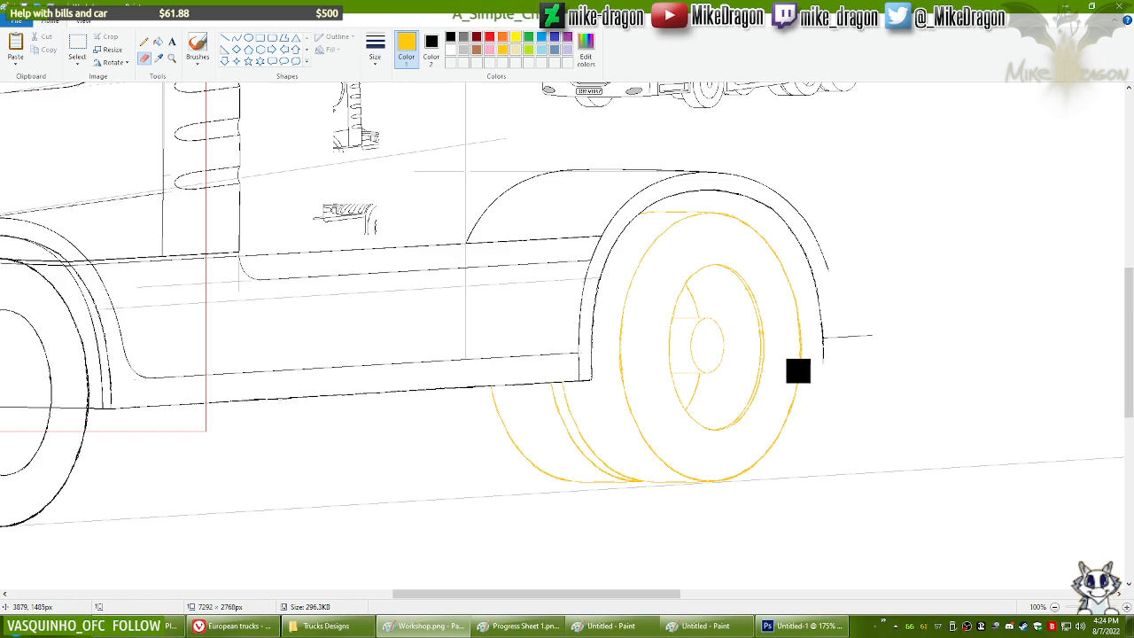
mouse_move(719, 202)
left_mouse_down()
mouse_move(691, 233)
mouse_move(629, 219)
mouse_move(689, 222)
mouse_move(627, 233)
mouse_move(617, 253)
mouse_move(649, 273)
mouse_move(651, 299)
mouse_move(693, 295)
mouse_move(762, 250)
mouse_move(750, 231)
mouse_move(724, 292)
mouse_move(798, 300)
mouse_move(715, 373)
mouse_move(735, 330)
mouse_move(674, 356)
mouse_move(646, 394)
mouse_move(597, 417)
mouse_move(527, 379)
mouse_move(486, 396)
mouse_move(523, 454)
mouse_move(559, 475)
mouse_move(662, 452)
mouse_move(700, 419)
mouse_move(701, 457)
mouse_move(680, 461)
mouse_move(726, 444)
mouse_move(788, 351)
mouse_move(789, 399)
mouse_move(765, 458)
mouse_move(685, 365)
left_mouse_up()
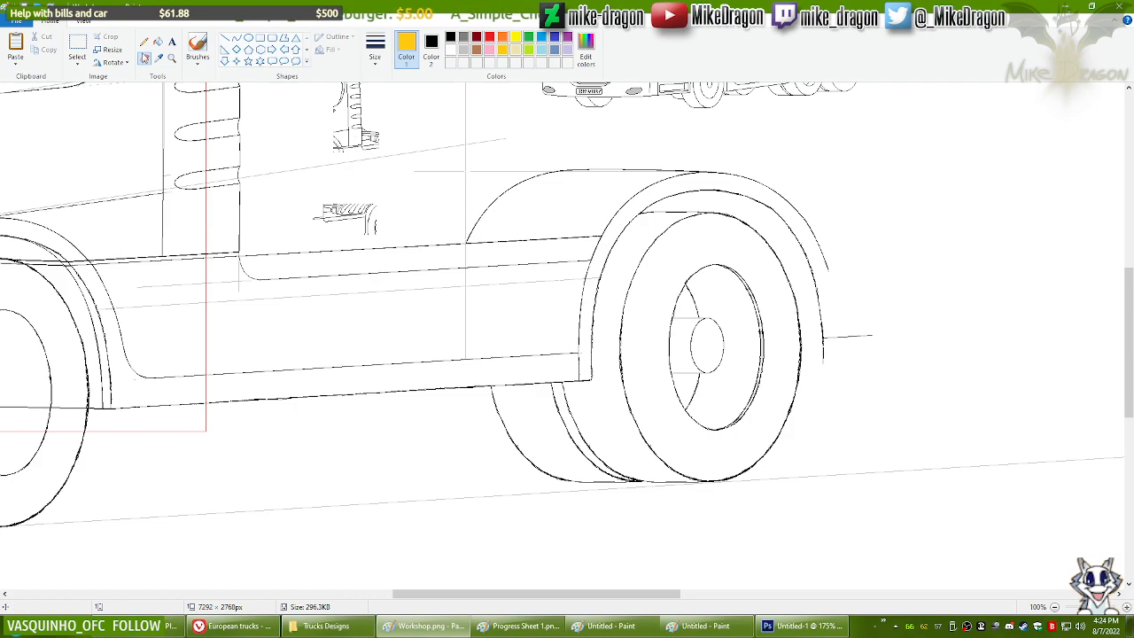
right_click(397, 447)
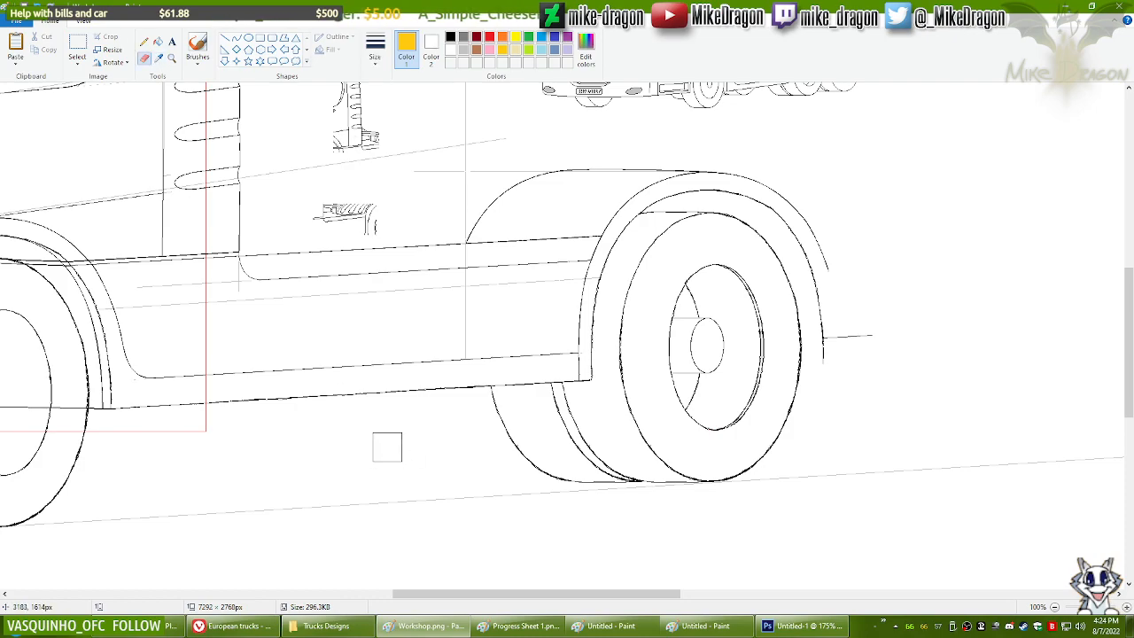
Step: Examine the whole truck at 50%, followed by the rear wheel and the open rear end of its arch at 200%
scroll(325, 400, "down", 2, "ctrl")
left_click_drag(630, 592, 355, 592)
left_click_drag(1130, 332, 1131, 180)
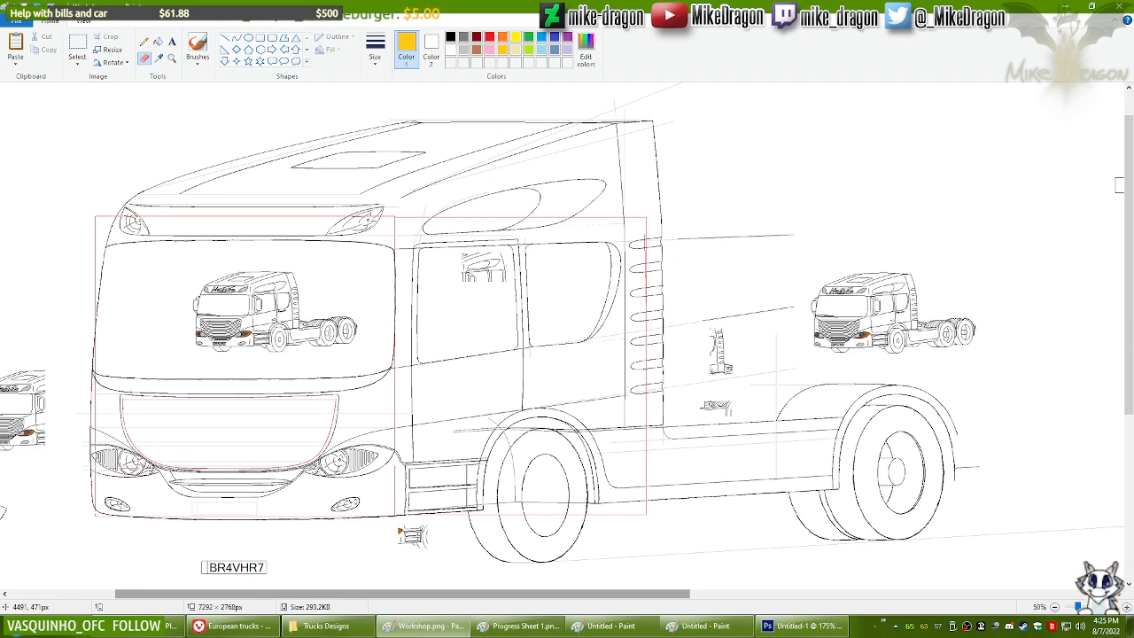
left_click(174, 58)
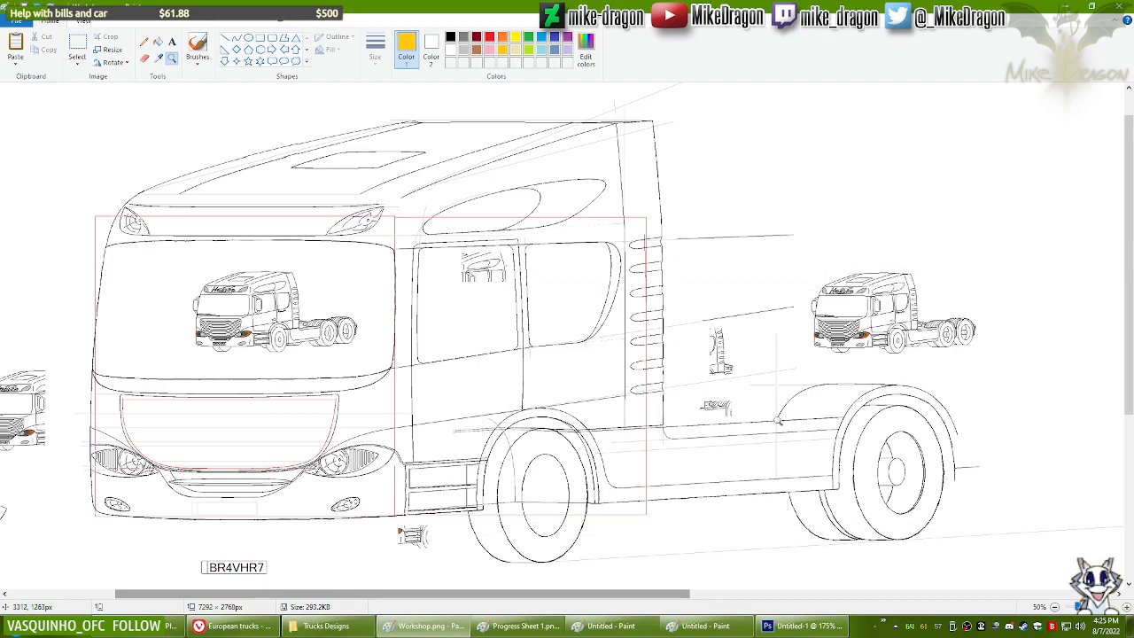
left_click(876, 437)
left_click_drag(1132, 366, 1131, 364)
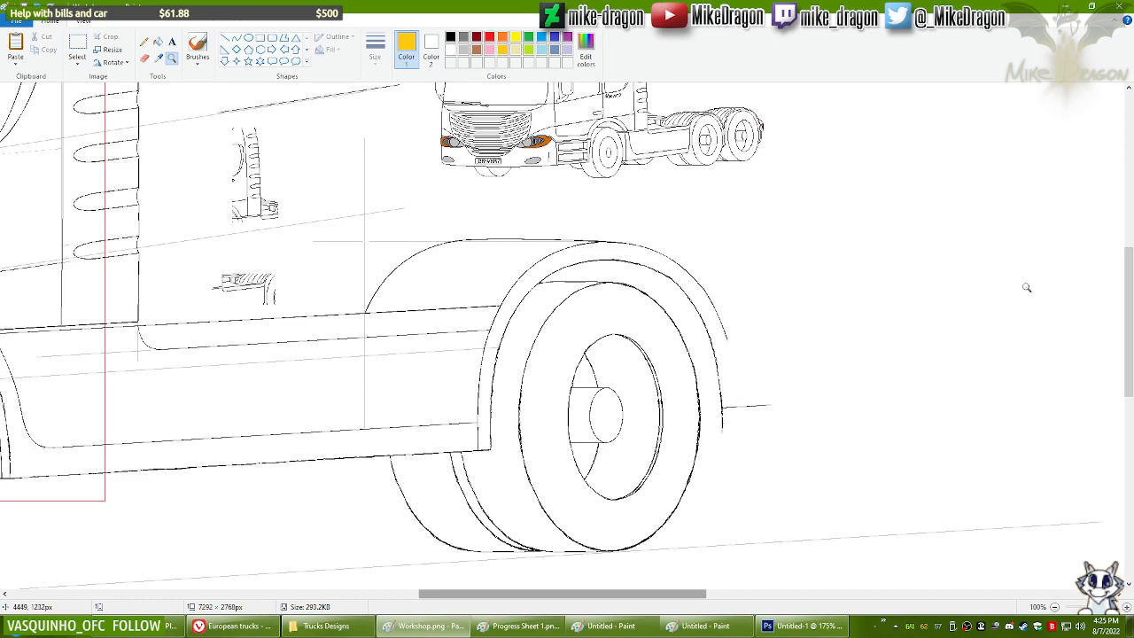
left_click(77, 45)
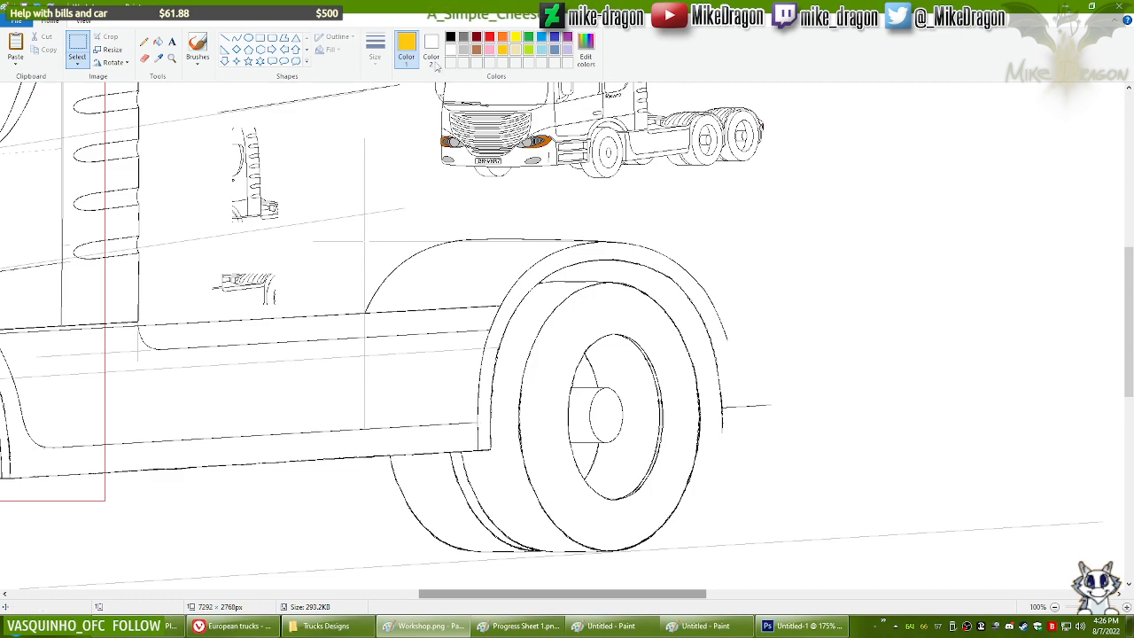
left_click(172, 58)
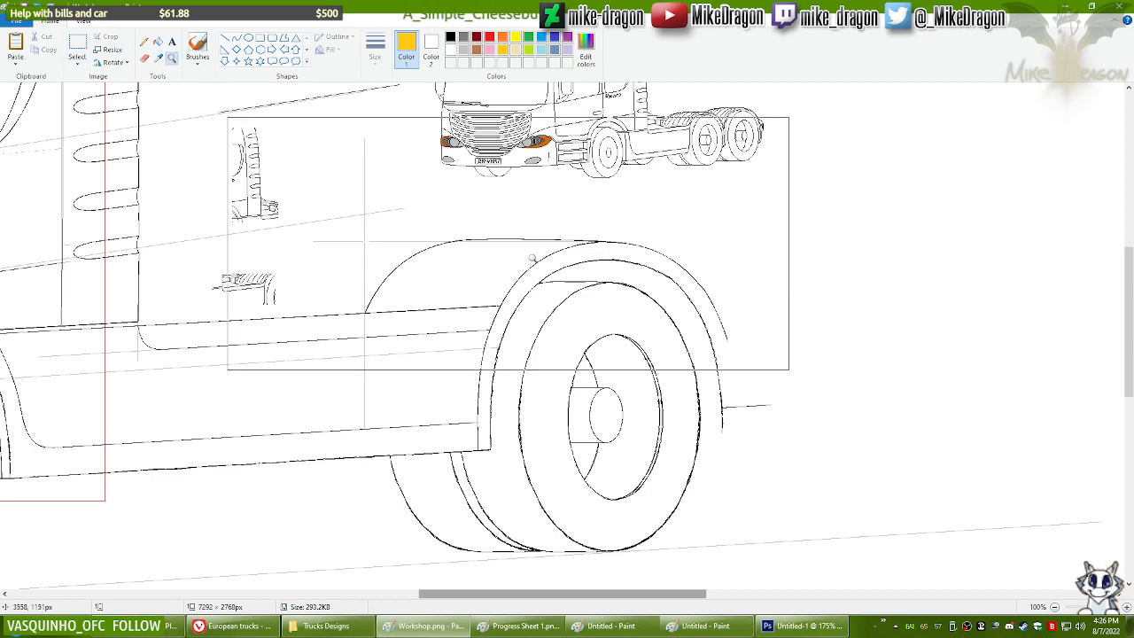
left_click(657, 332)
Step: Extend the rear wheel arch's outer edge downward with a black curve about 22 × 158 px, ending level with the inner edge
left_click(235, 38)
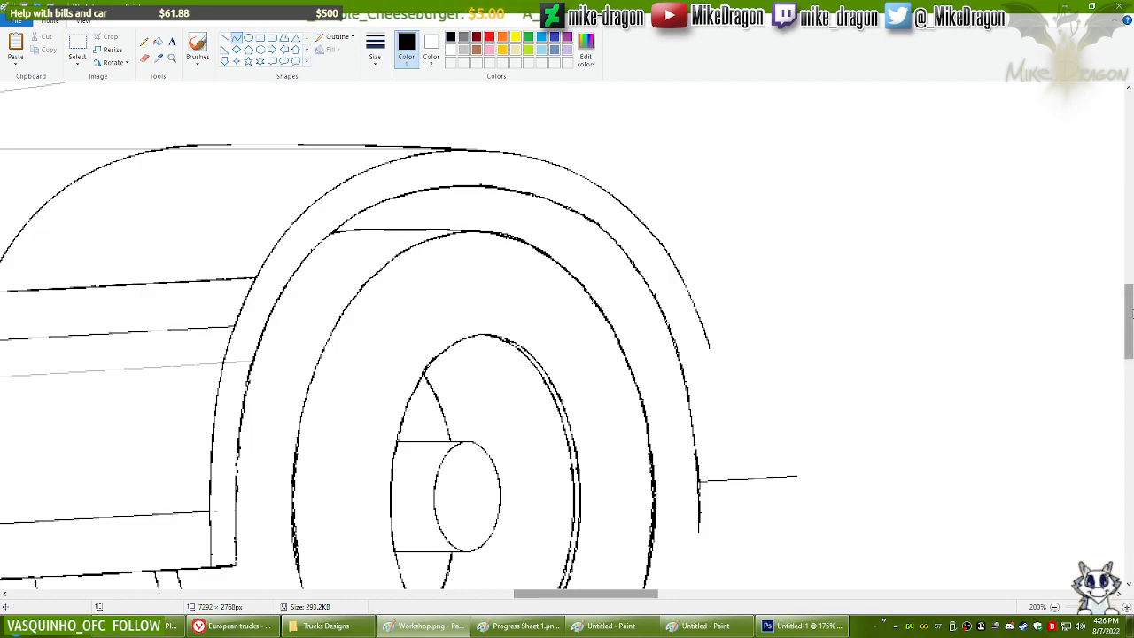
scroll(1131, 319, "down", 2)
scroll(1131, 345, "up", 1)
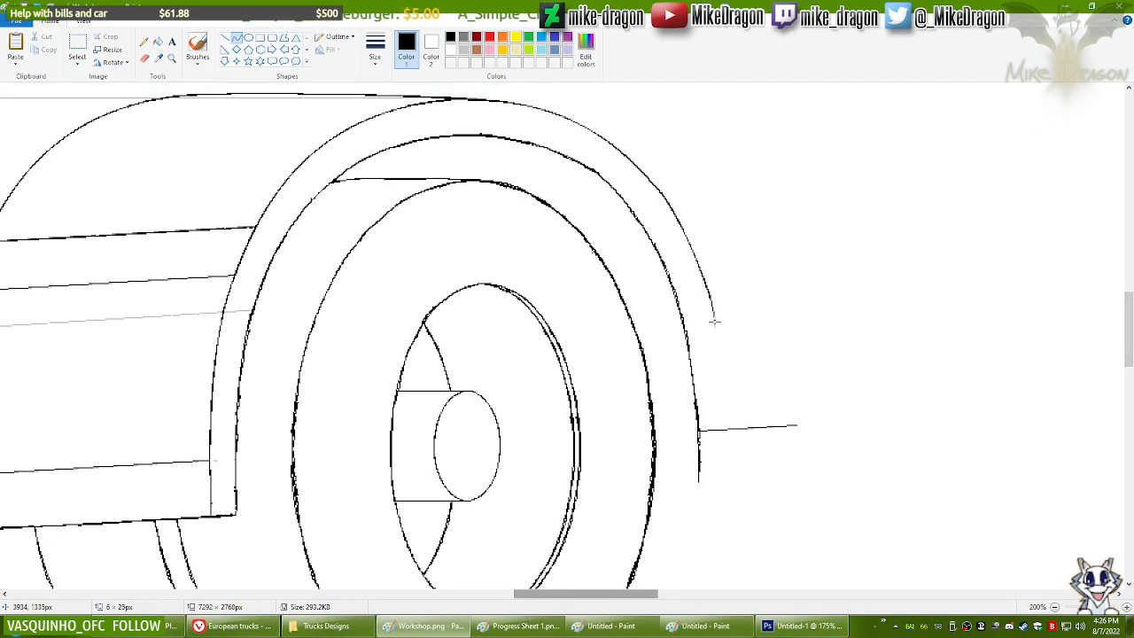
left_click_drag(715, 333, 713, 305)
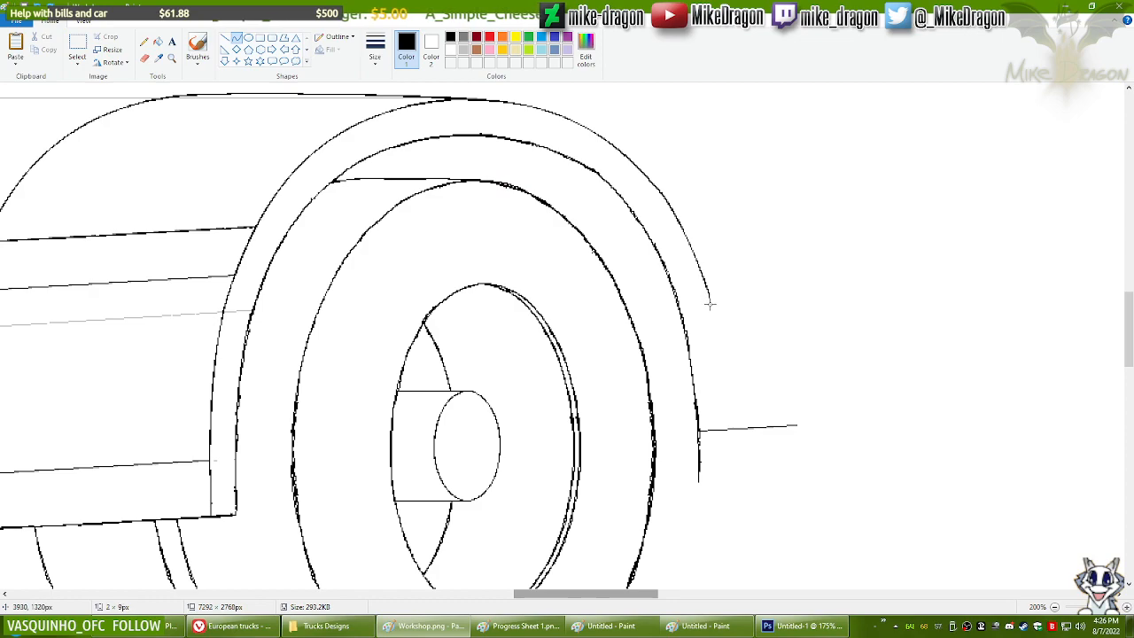
left_click_drag(722, 353, 743, 431)
left_click_drag(733, 473, 728, 479)
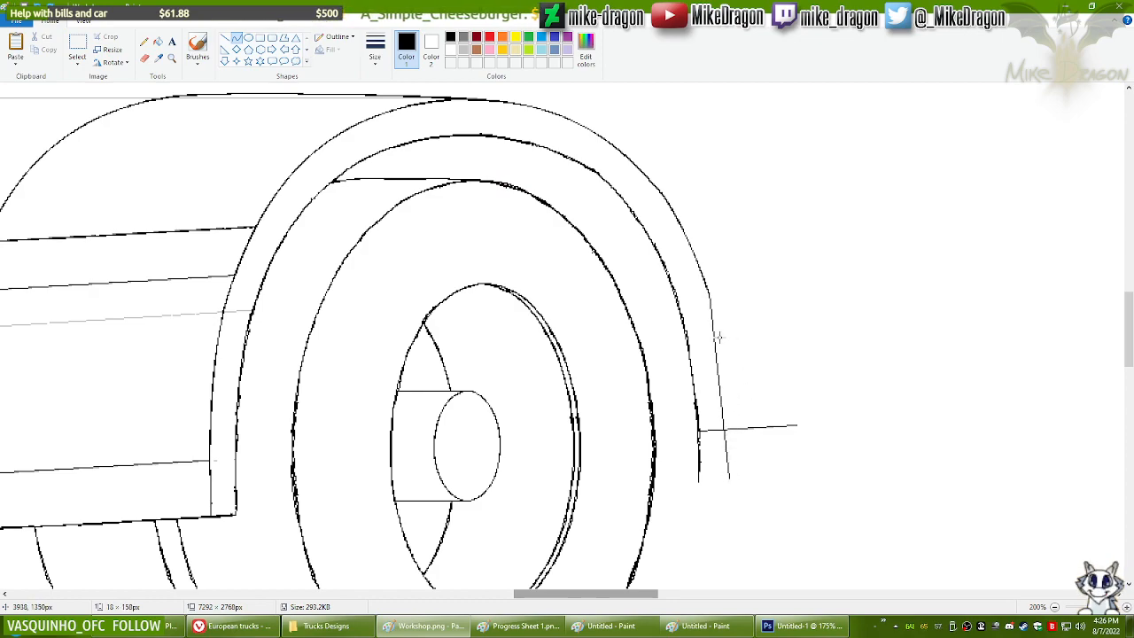
left_click(720, 339)
left_click_drag(729, 418, 733, 433)
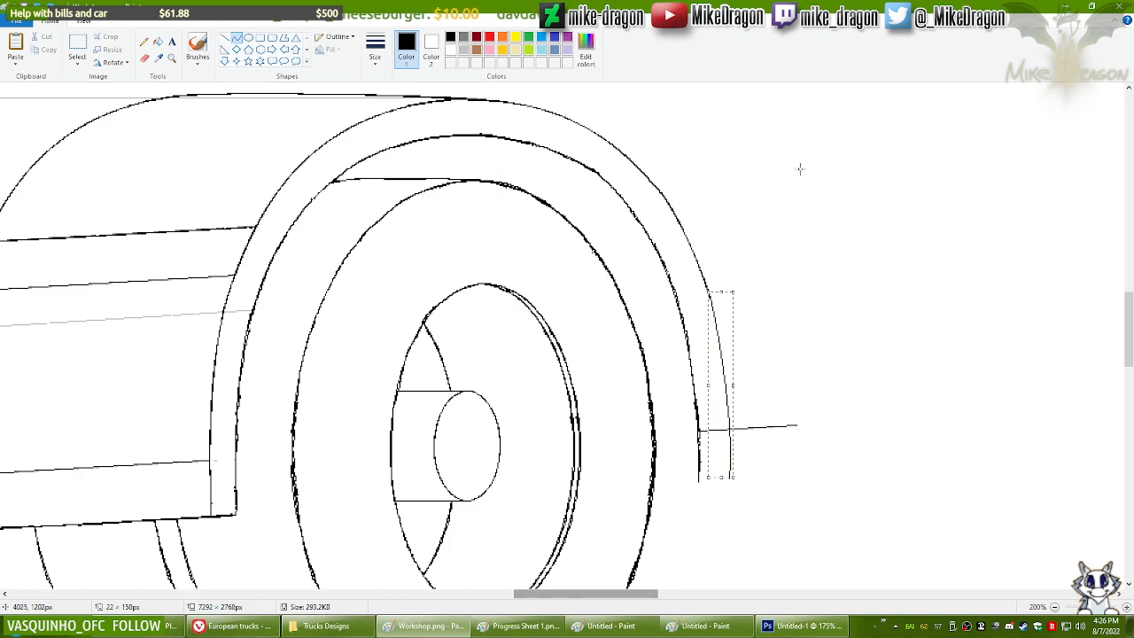
Step: Draw a second black curve about 26 × 177 px over the outer arch extension, starting slightly higher on the existing edge
left_click_drag(702, 275, 730, 479)
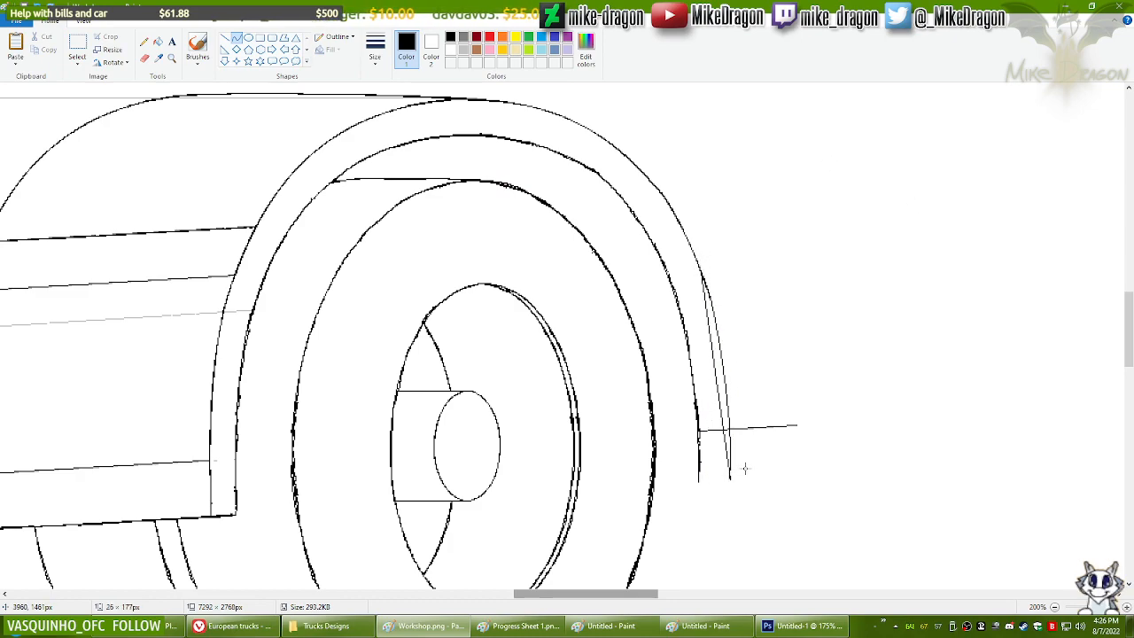
left_click_drag(714, 320, 719, 321)
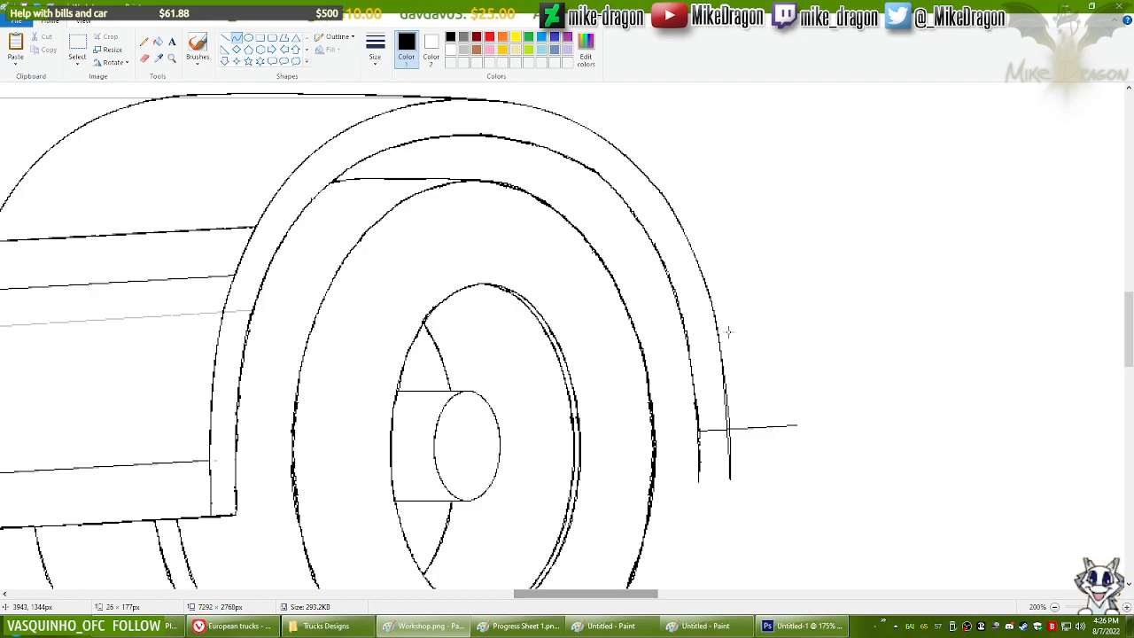
left_click_drag(725, 390, 729, 395)
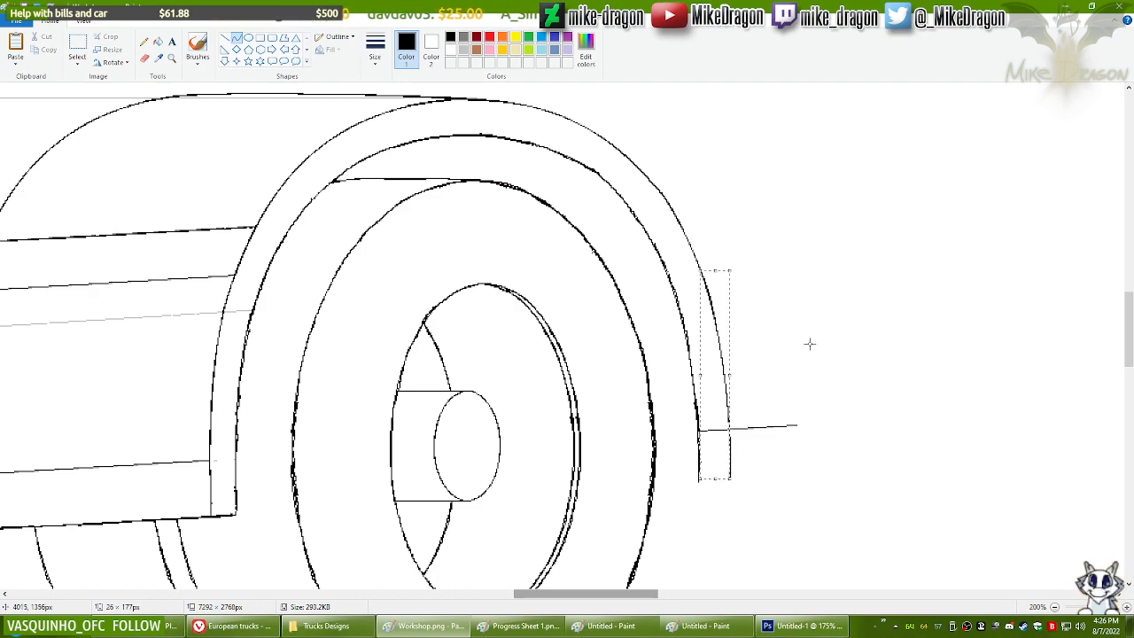
Step: Erase the near-horizontal line crossing the rear arch's lower end, both between its edges and outside it
left_click(144, 42)
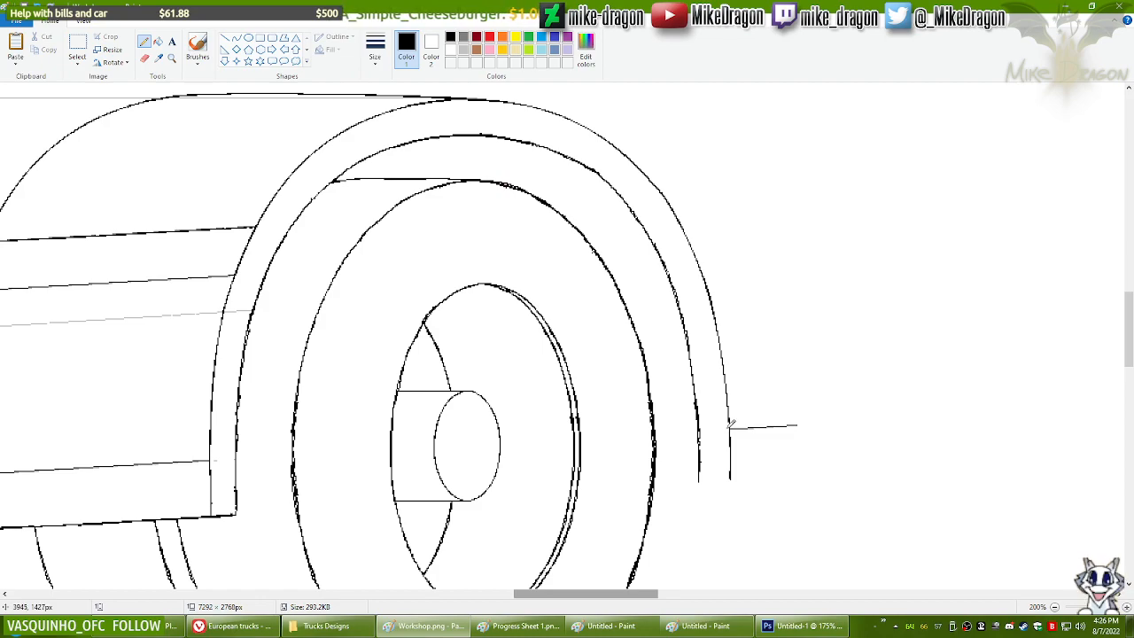
left_click(144, 58)
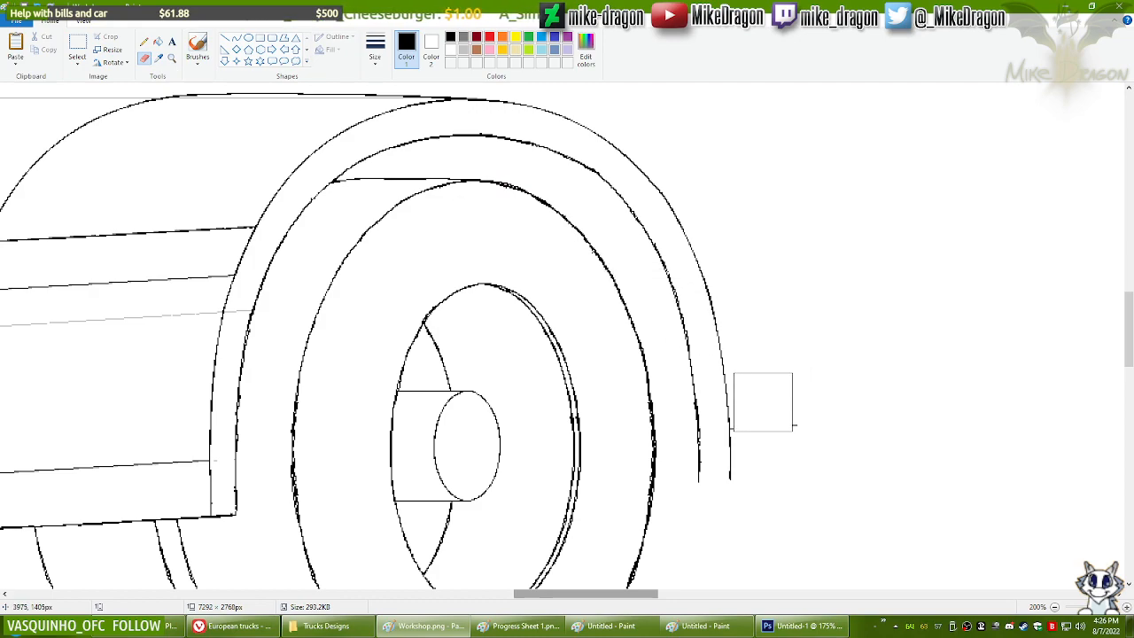
left_click_drag(763, 401, 777, 398)
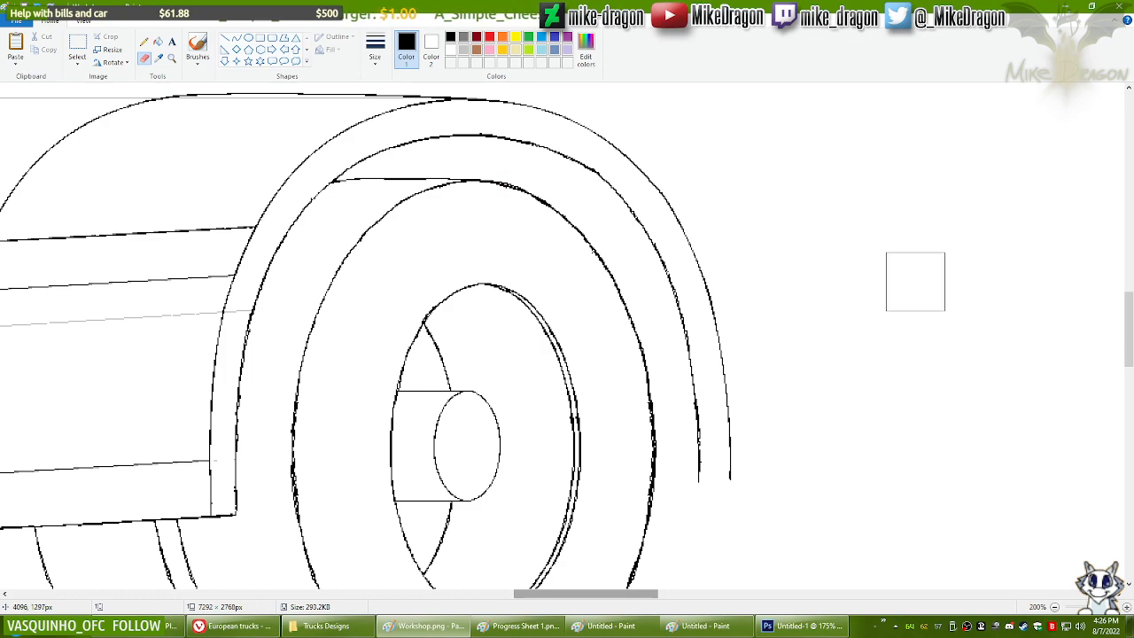
Step: Copy a 71 × 42 px piece of the sill's bottom edge beside the front arch and place it across the rear arch's open lower end
left_click(226, 39)
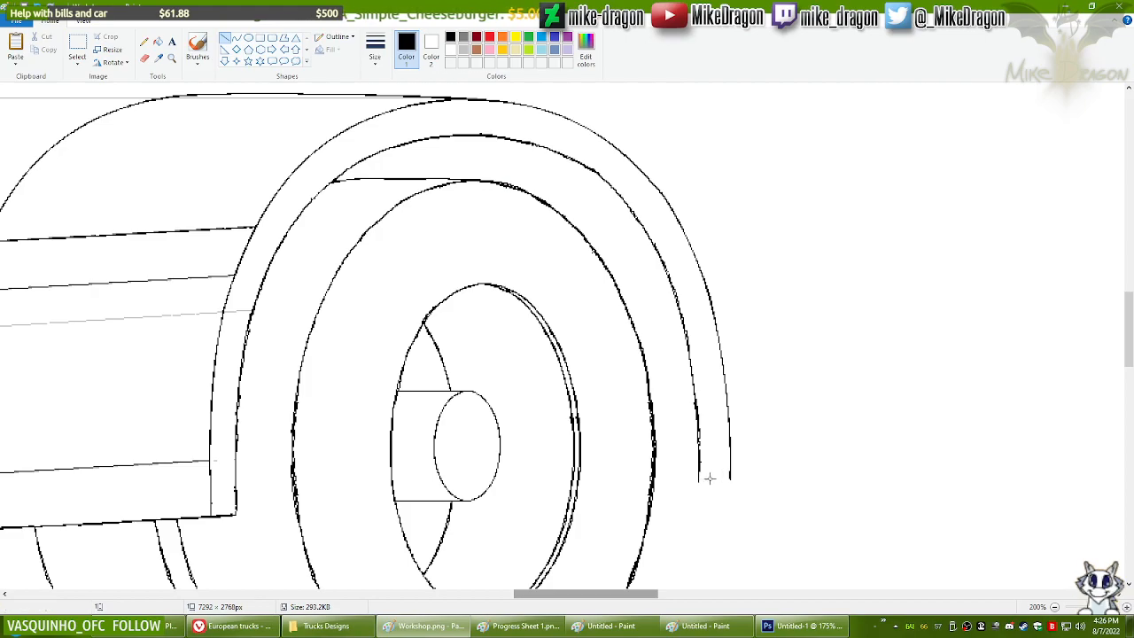
left_click_drag(652, 594, 476, 599)
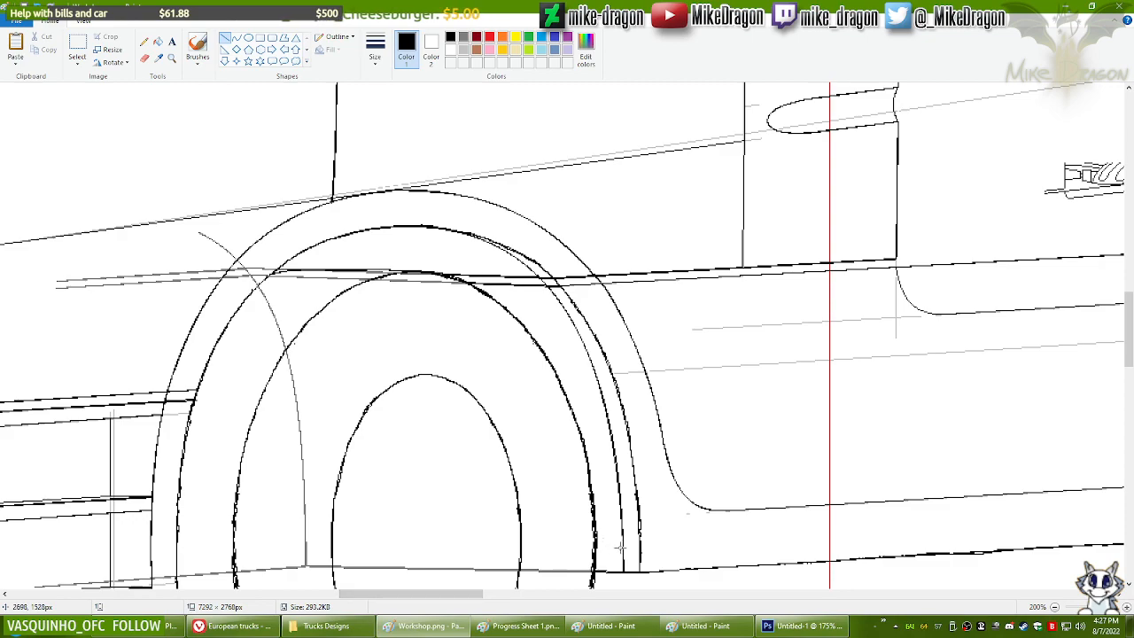
left_click(78, 46)
left_click_drag(634, 579, 718, 530)
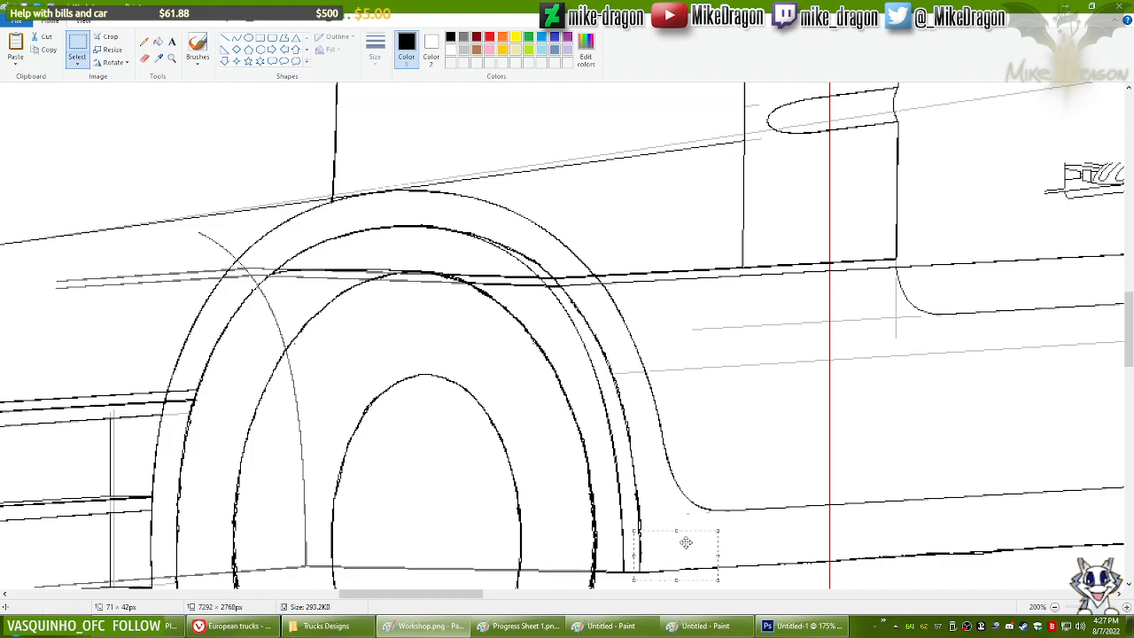
left_click(527, 593)
key("ctrl+v")
left_click_drag(88, 150, 691, 458)
key("Right")
key("Up")
key("Down")
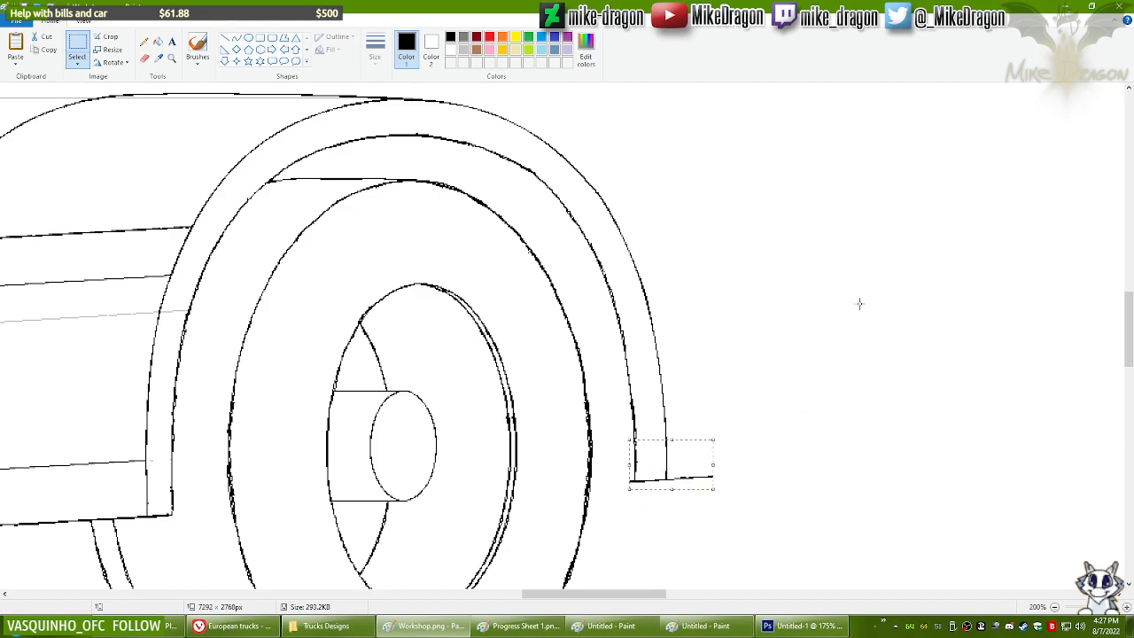
Step: Trim the pasted edge line with a smaller eraser so it spans only between the rear arch's inner and outer edges
left_click(144, 58)
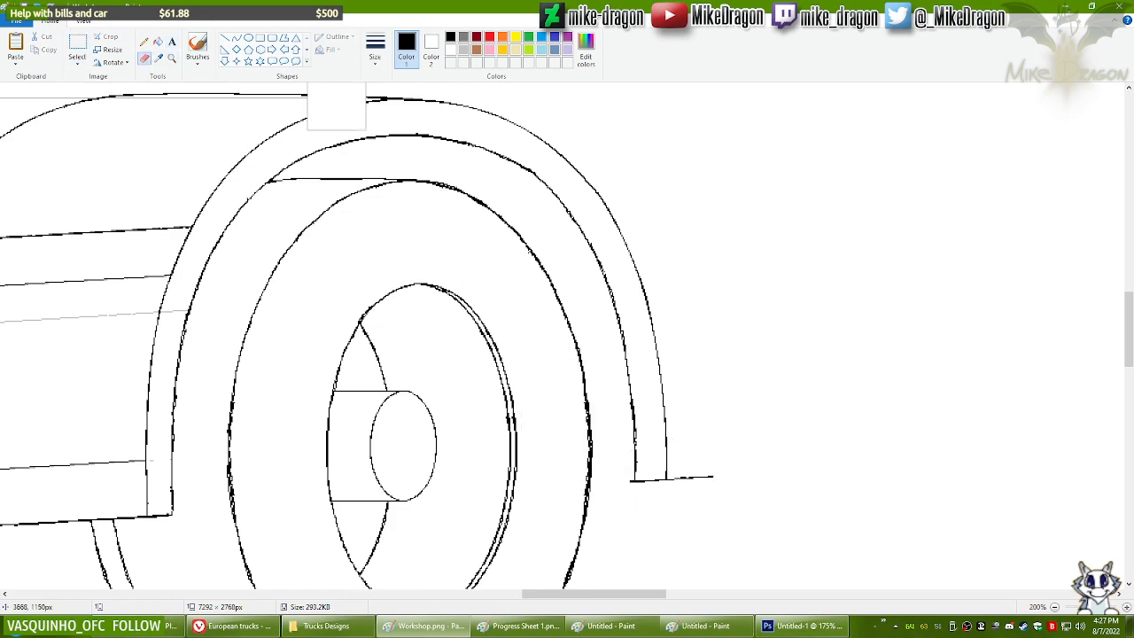
left_click(375, 48)
left_click(350, 95)
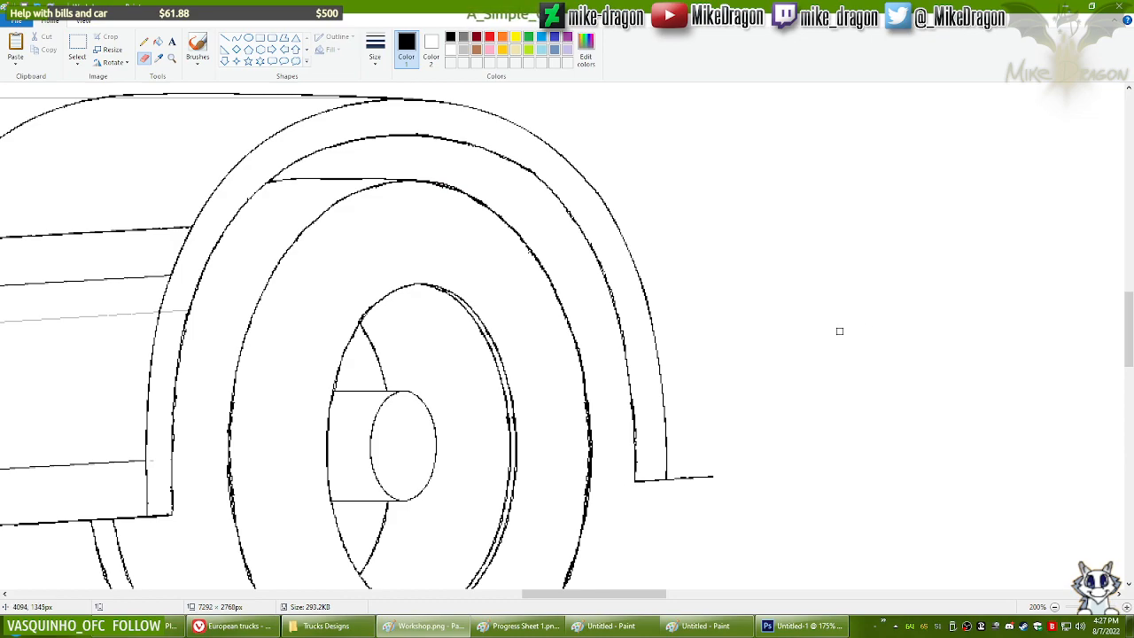
left_click_drag(716, 478, 695, 478)
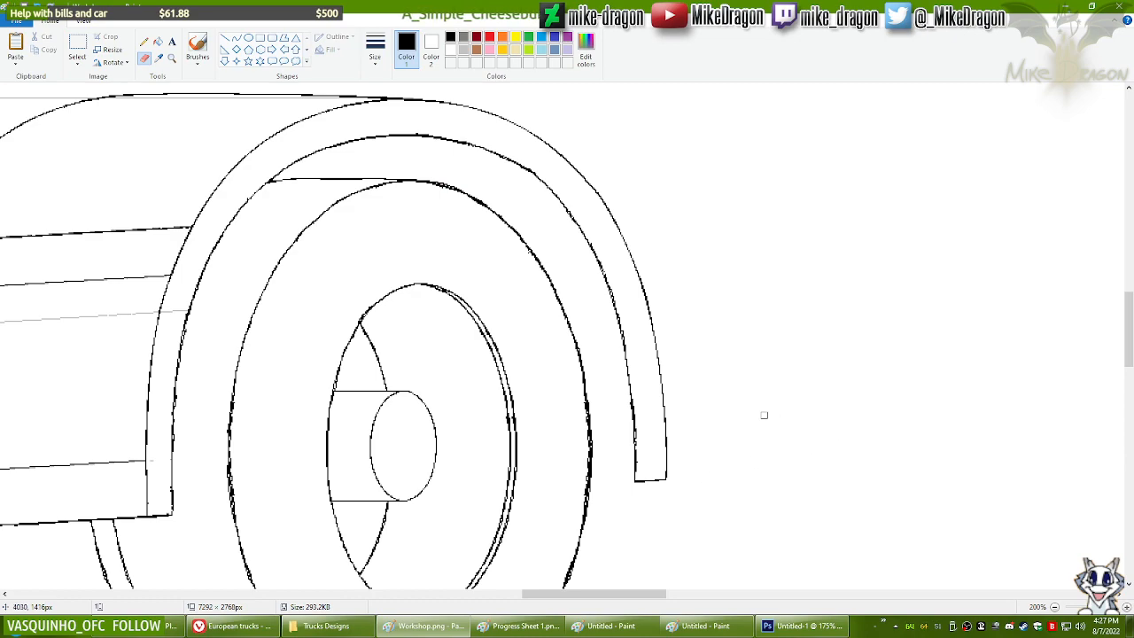
Step: Copy a 103 × 51 px piece around the front arch's lower end beside the tyre and paste it into the untitled arch sketch
scroll(124, 424, "down", 3, "ctrl")
left_click_drag(532, 602, 280, 577)
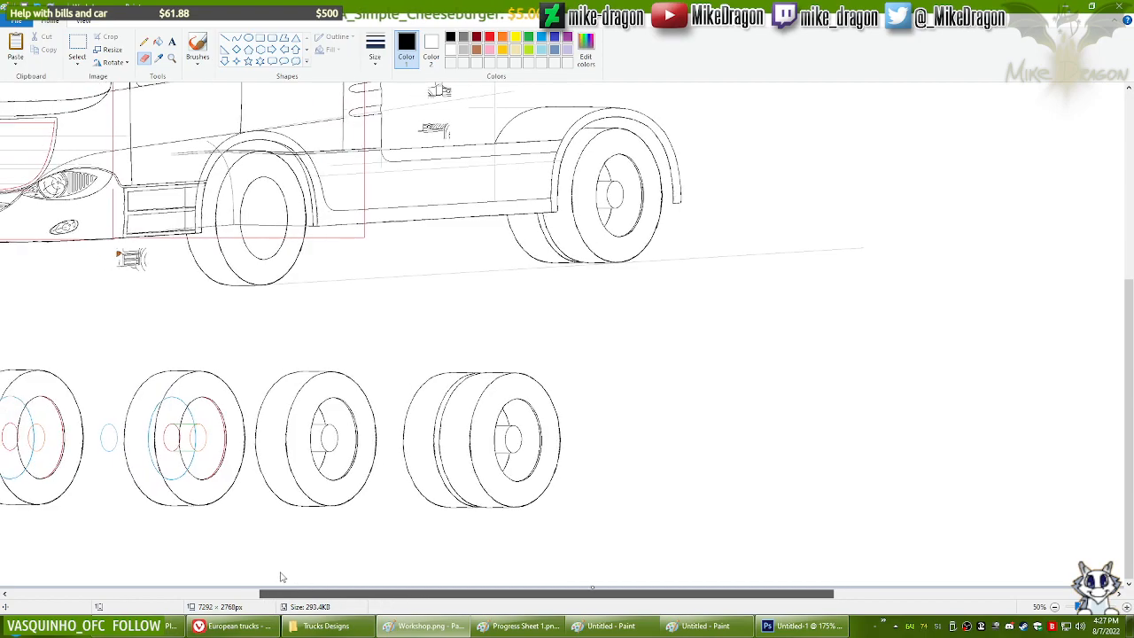
left_click_drag(1131, 386, 1132, 300)
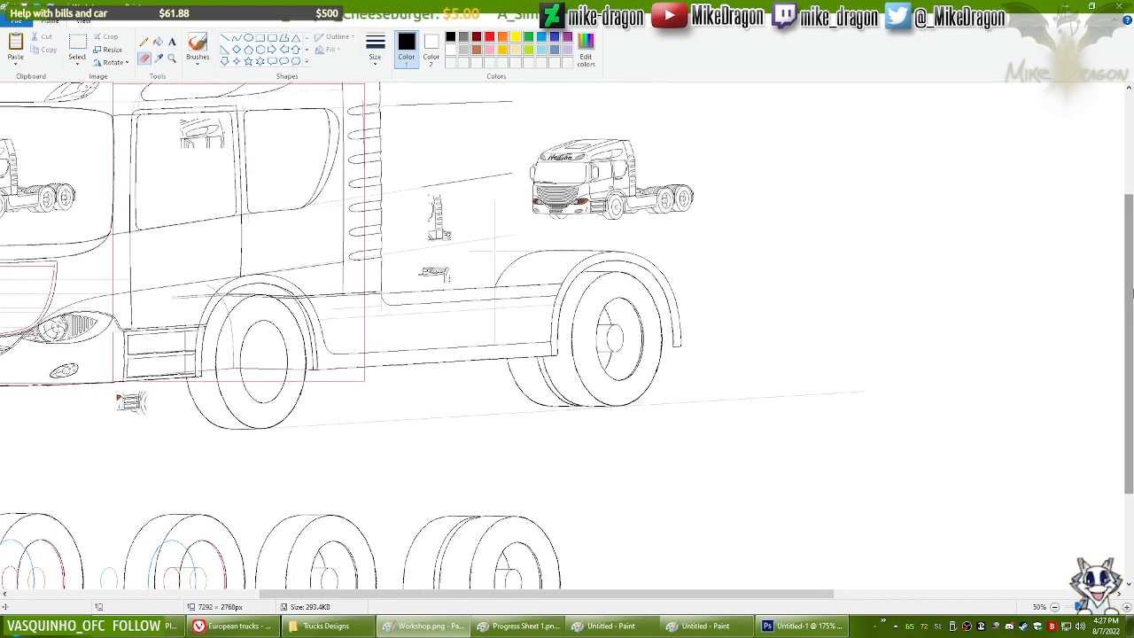
left_click(172, 58)
left_click(377, 328)
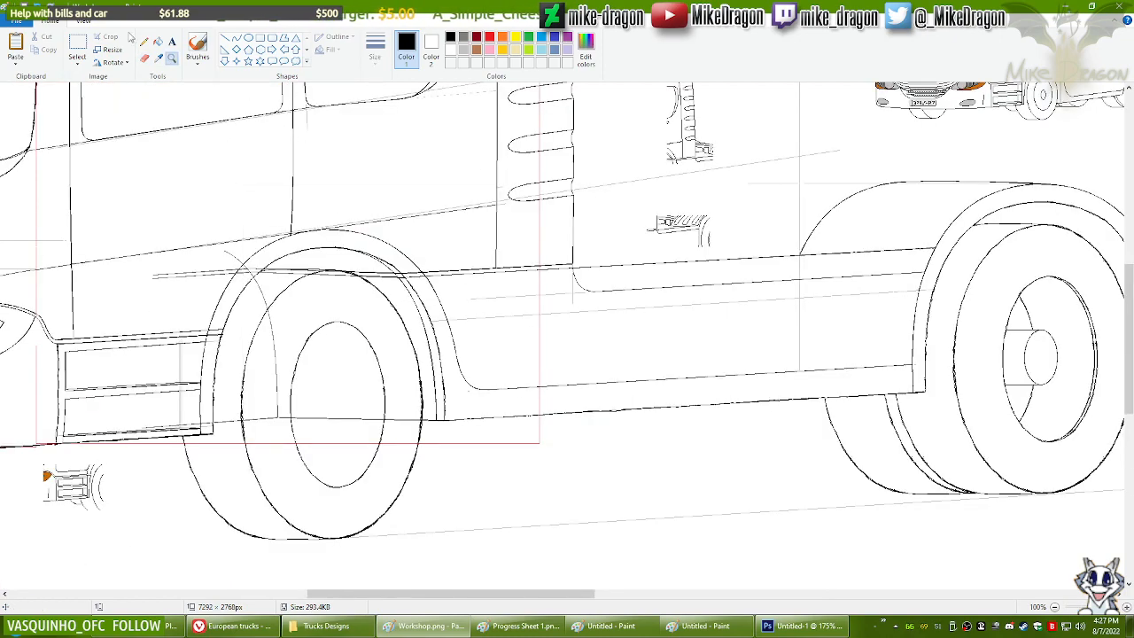
left_click(429, 386)
left_click(78, 46)
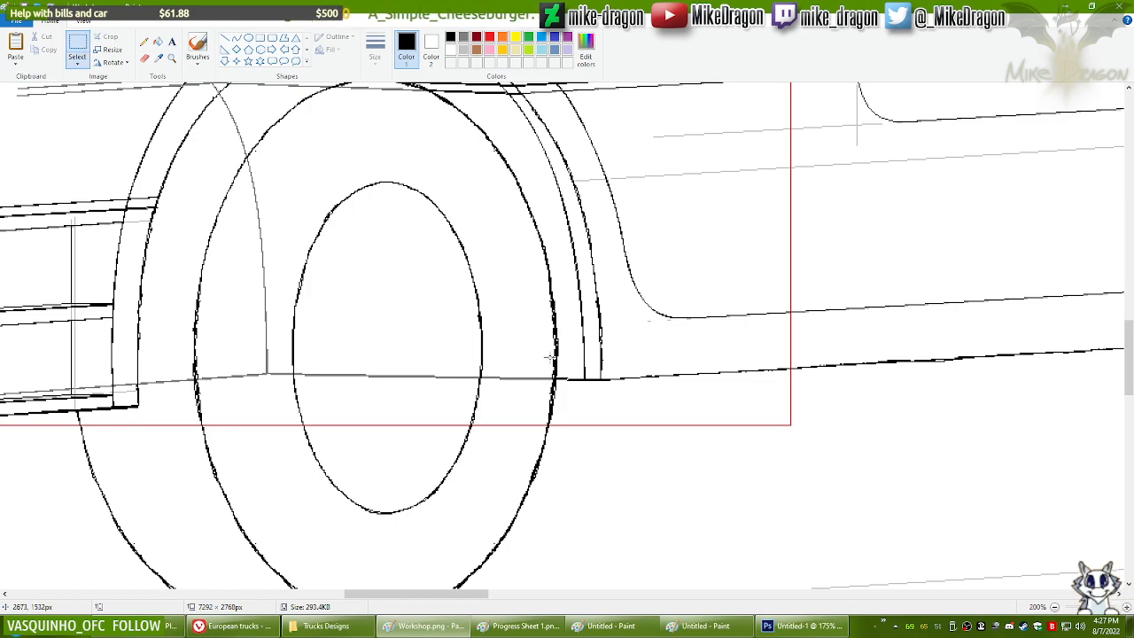
left_click_drag(527, 335, 650, 394)
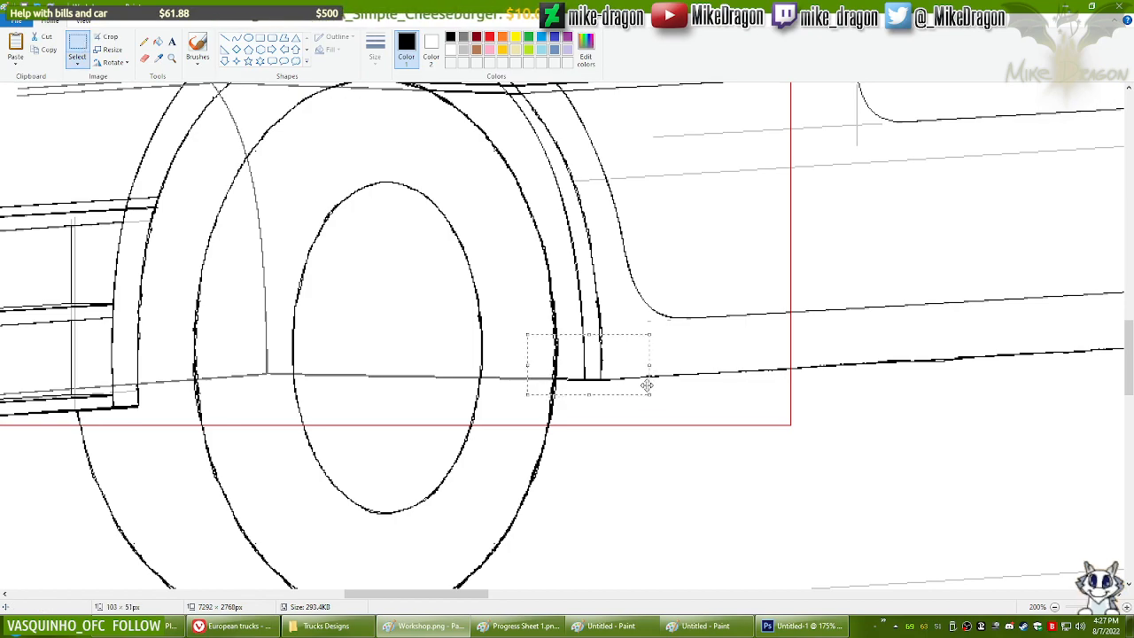
left_click(714, 625)
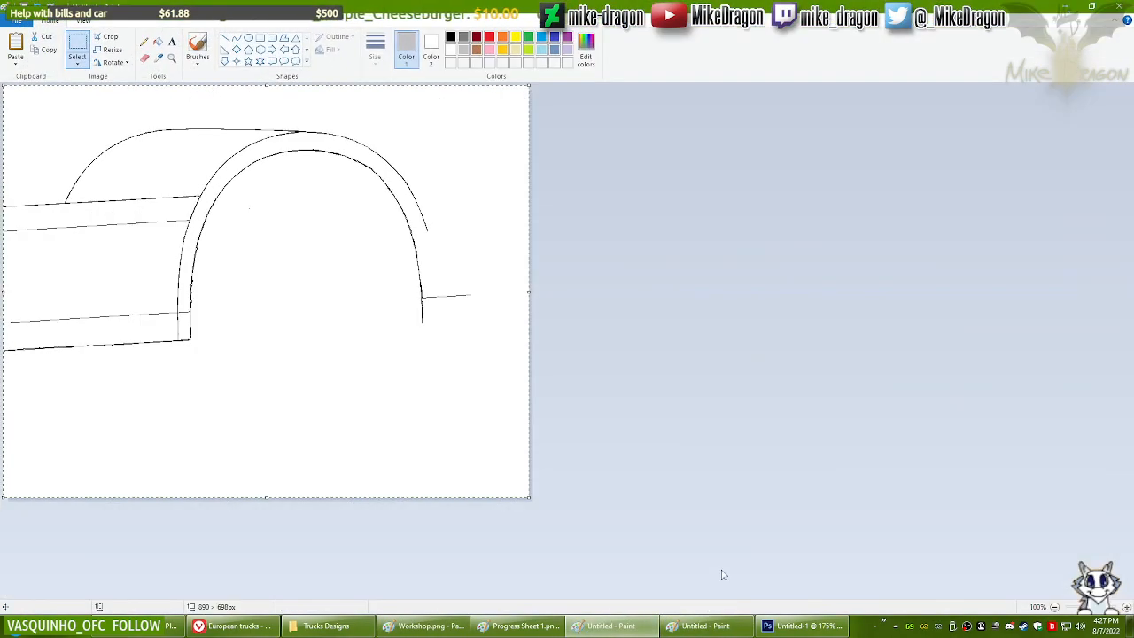
key("ctrl+v")
left_click_drag(33, 100, 356, 398)
left_click(172, 58)
left_click(438, 388)
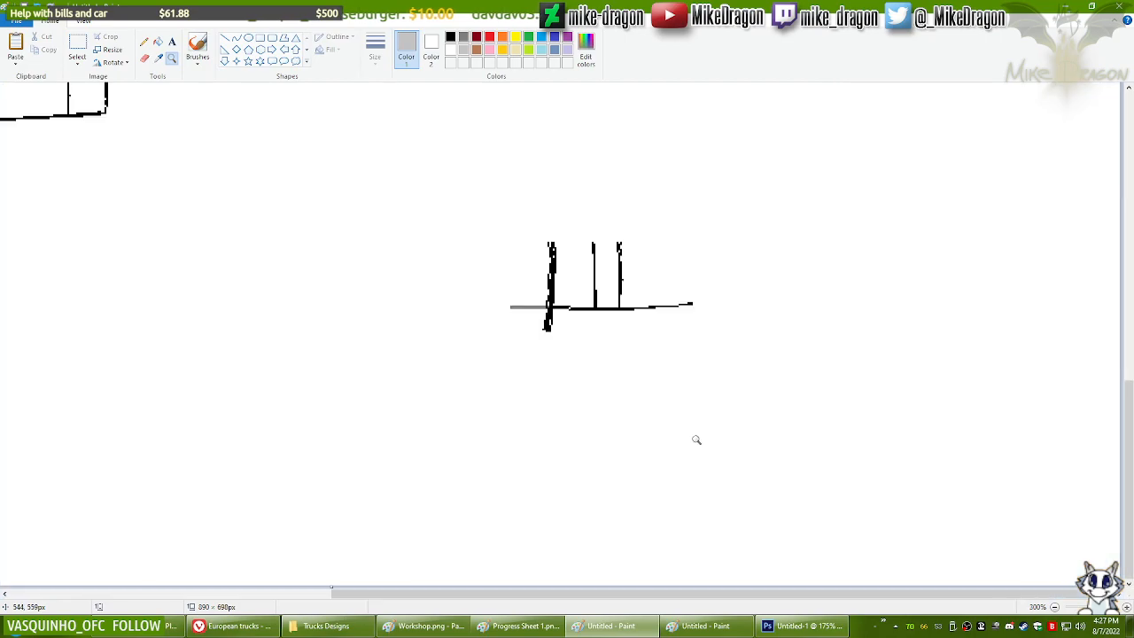
Step: Erase the middle vertical line and the grey line stub beside the tyre edge from the pasted piece with a smaller eraser
left_click(144, 57)
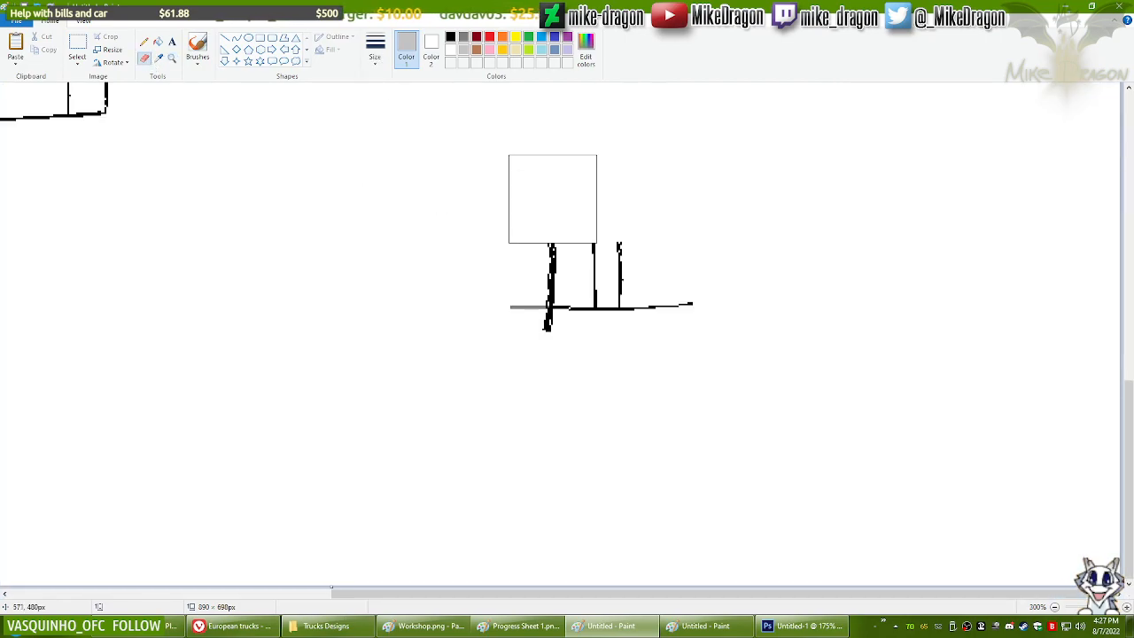
left_click(374, 49)
left_click(350, 89)
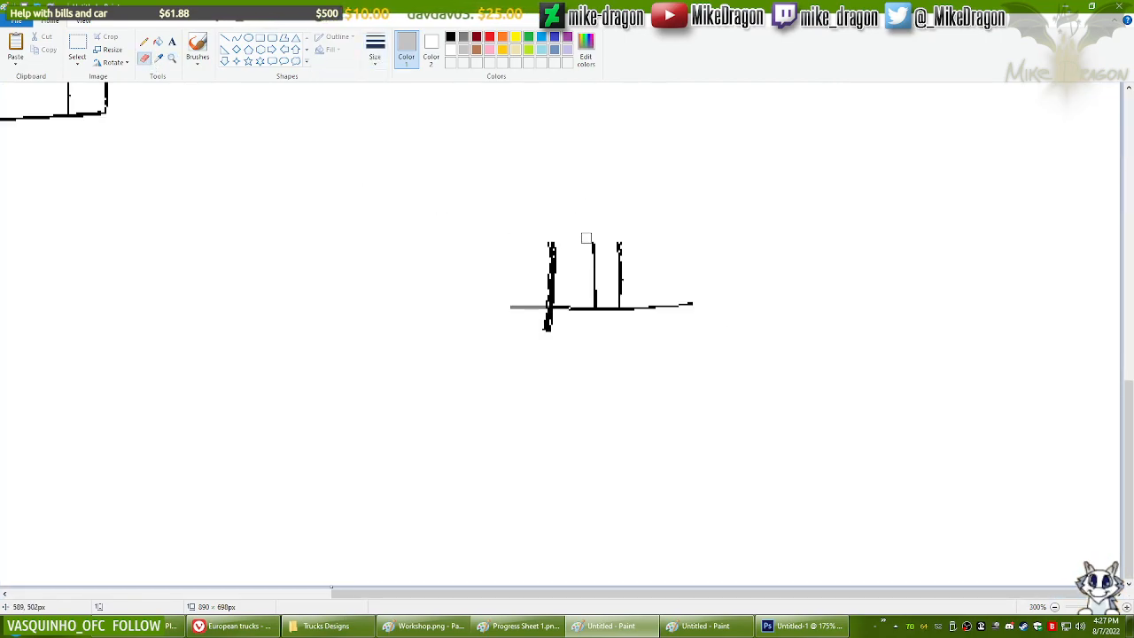
left_click_drag(595, 236, 596, 307)
left_click(464, 37)
left_click_drag(510, 307, 644, 308)
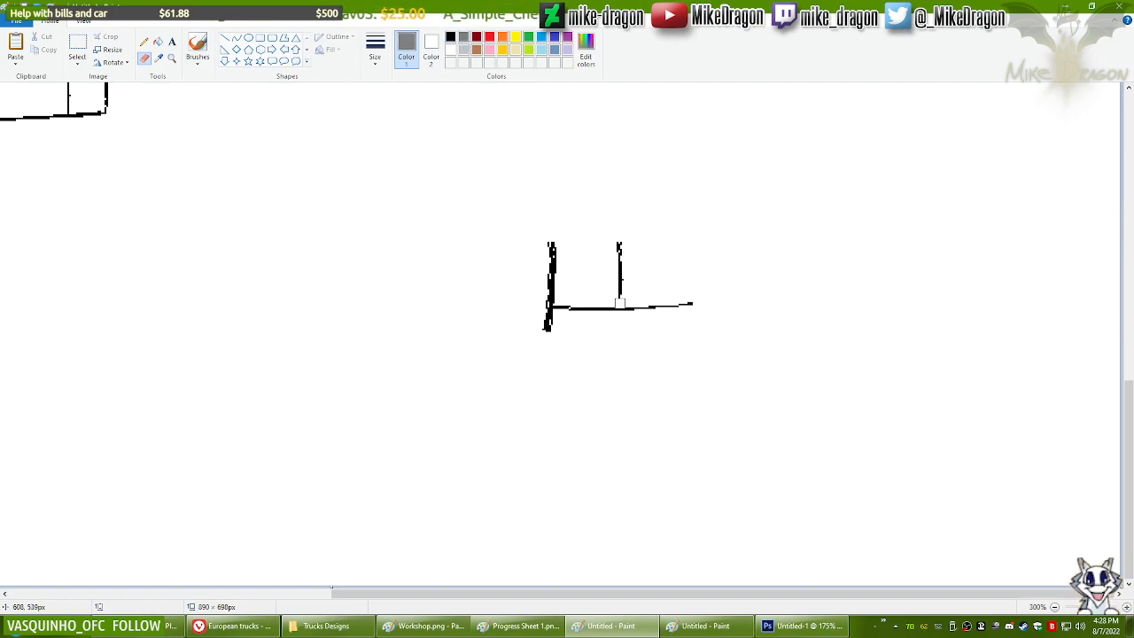
Step: Copy the cleaned piece into Workshop.png between the rear tyre and the arch's lower end, and trim the line overhanging the arch's outer edge
left_click(71, 47)
left_click_drag(483, 167, 860, 453)
left_click(467, 631)
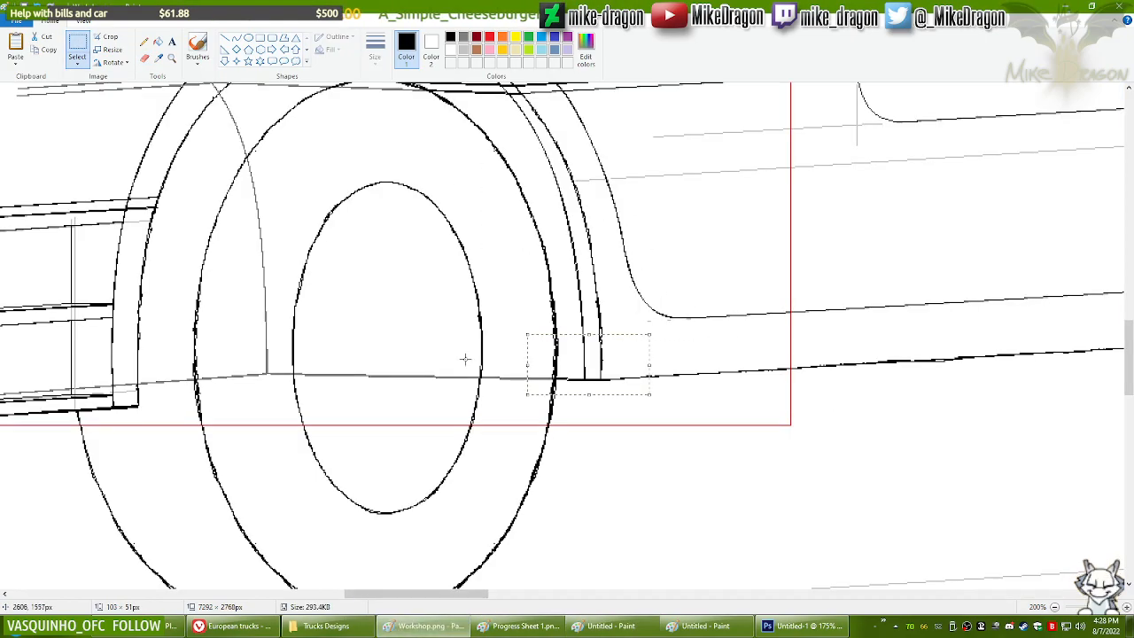
mouse_move(426, 592)
left_mouse_down()
mouse_move(509, 592)
mouse_move(595, 569)
left_mouse_up()
key("ctrl+v")
mouse_move(145, 132)
left_mouse_down()
mouse_move(679, 251)
mouse_move(659, 244)
left_mouse_up()
key("Right")
key("Right")
key("Right")
key("Right")
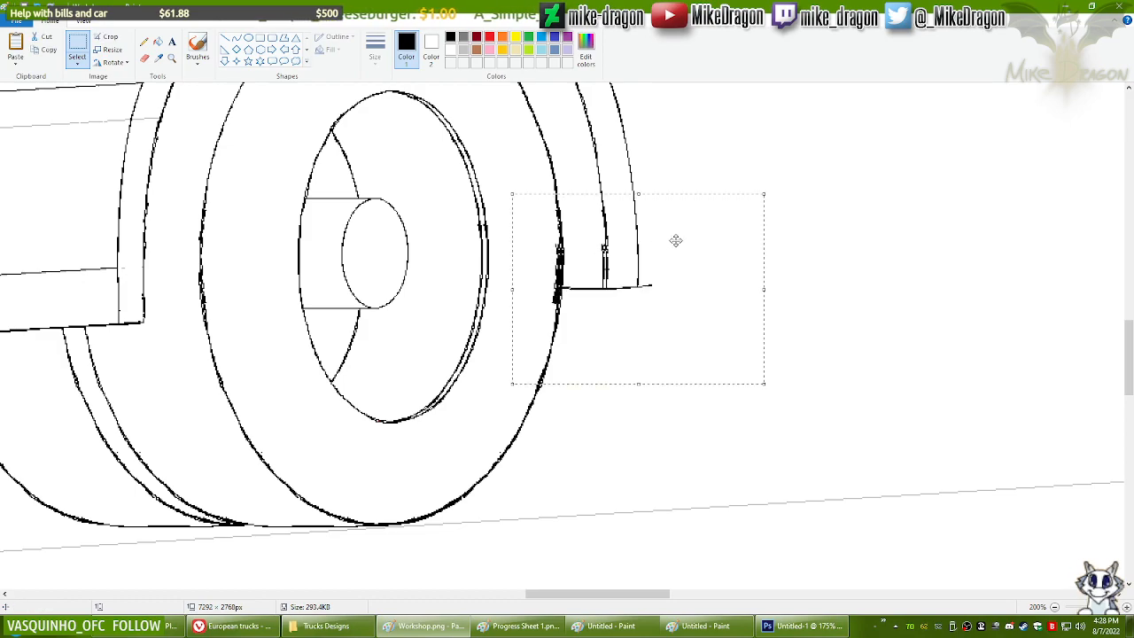
key("Up")
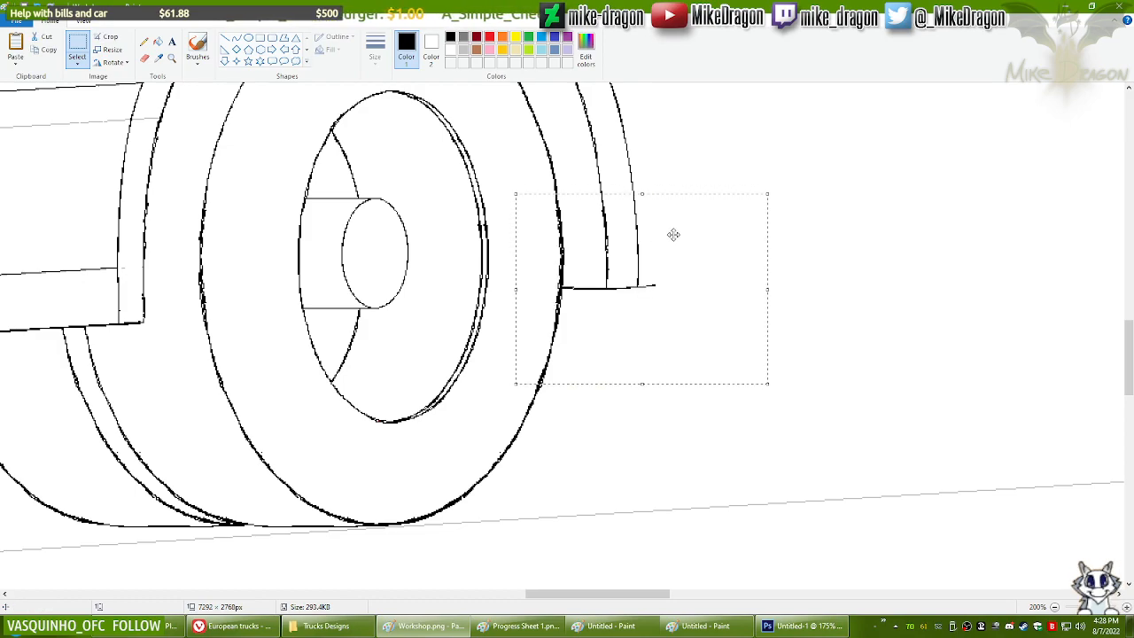
left_click(145, 58)
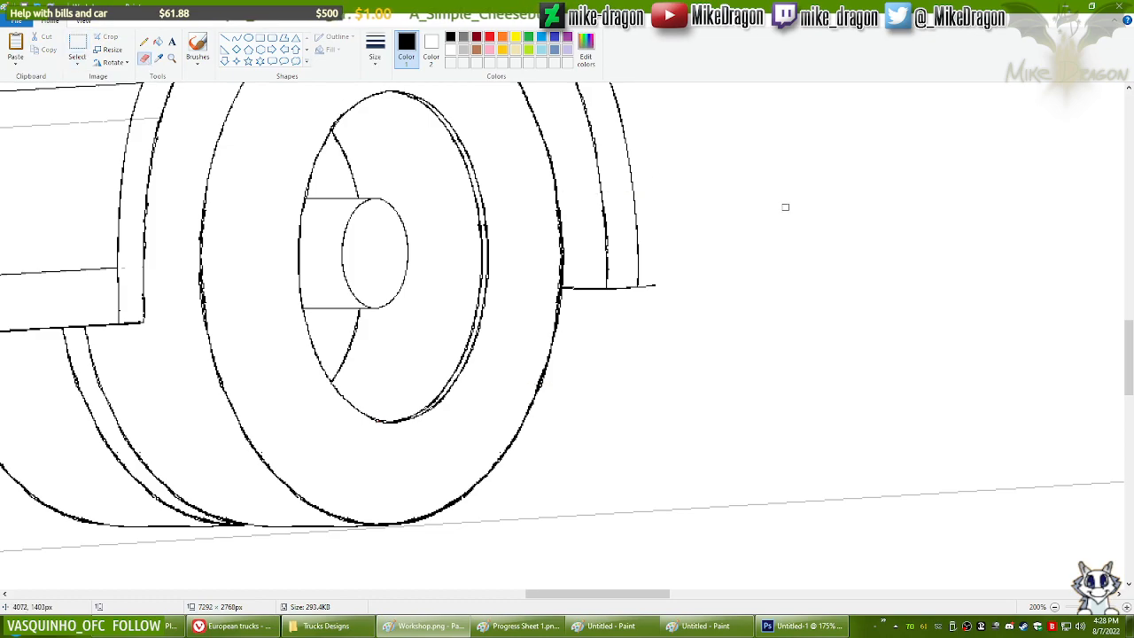
left_click_drag(659, 281, 647, 286)
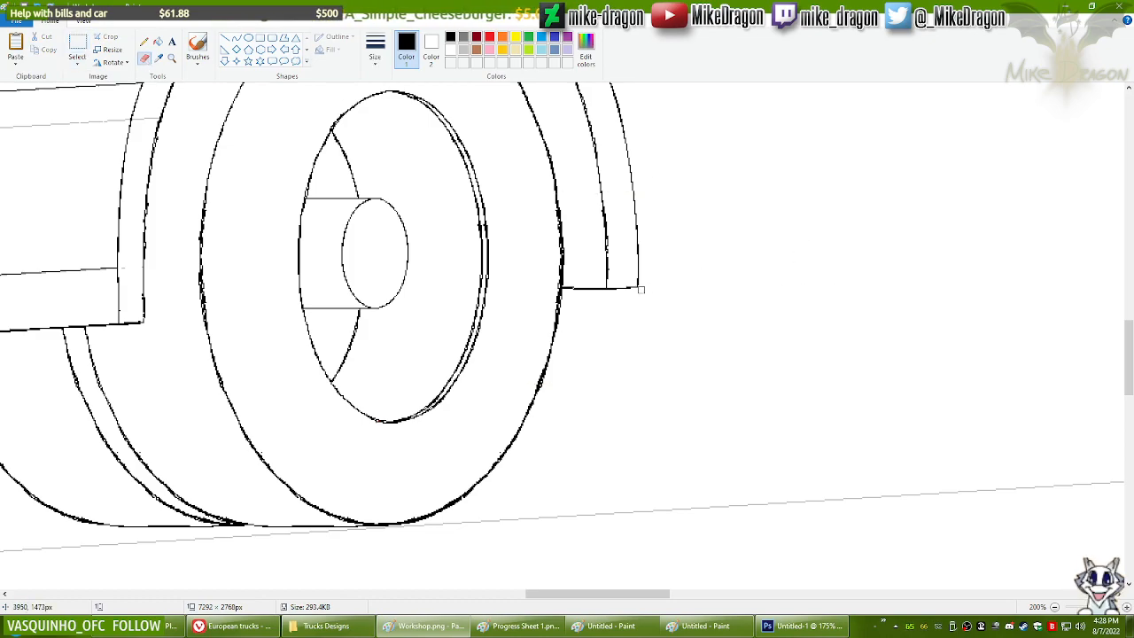
Step: Examine the whole truck drawing, including the cab, chassis and rear wheel arch
scroll(672, 313, "down", 2)
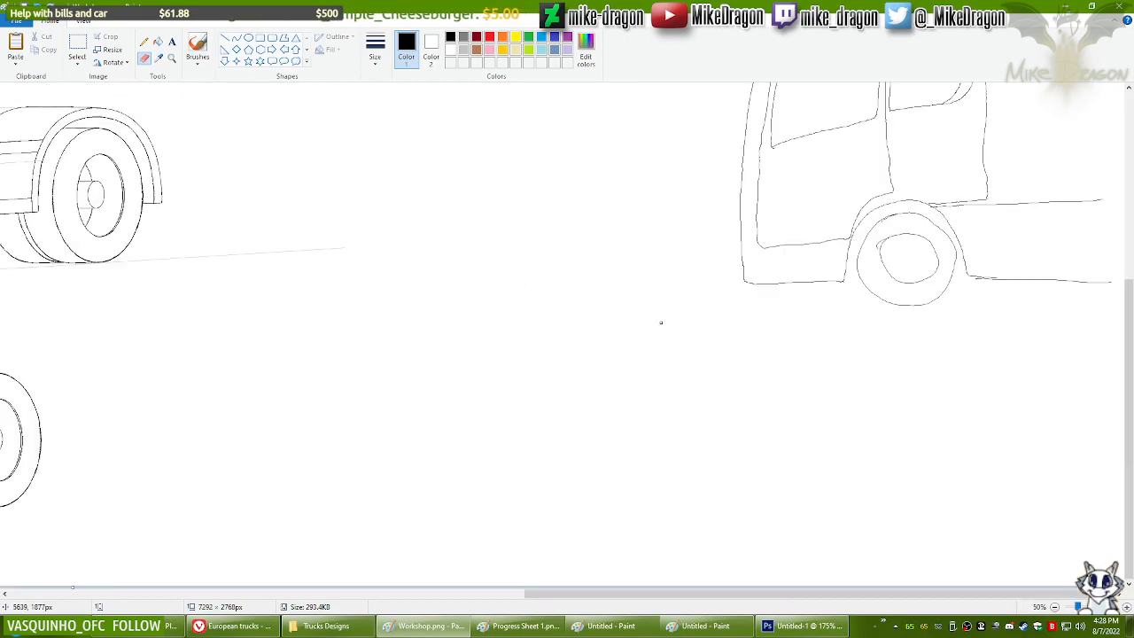
left_click_drag(718, 594, 292, 586)
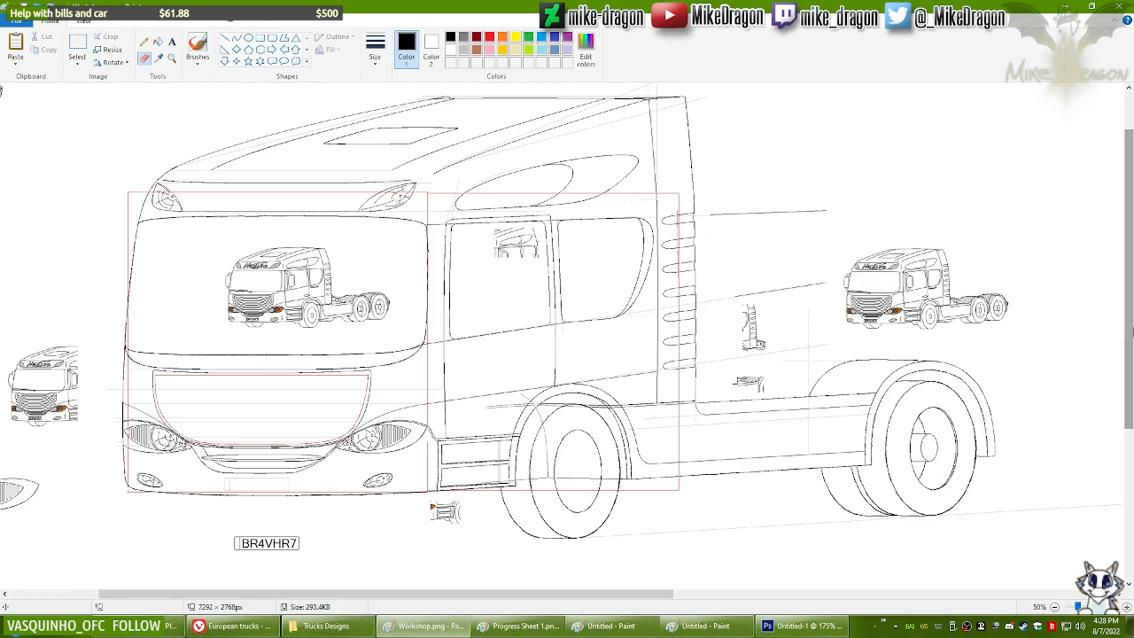
left_click_drag(1129, 332, 1132, 347)
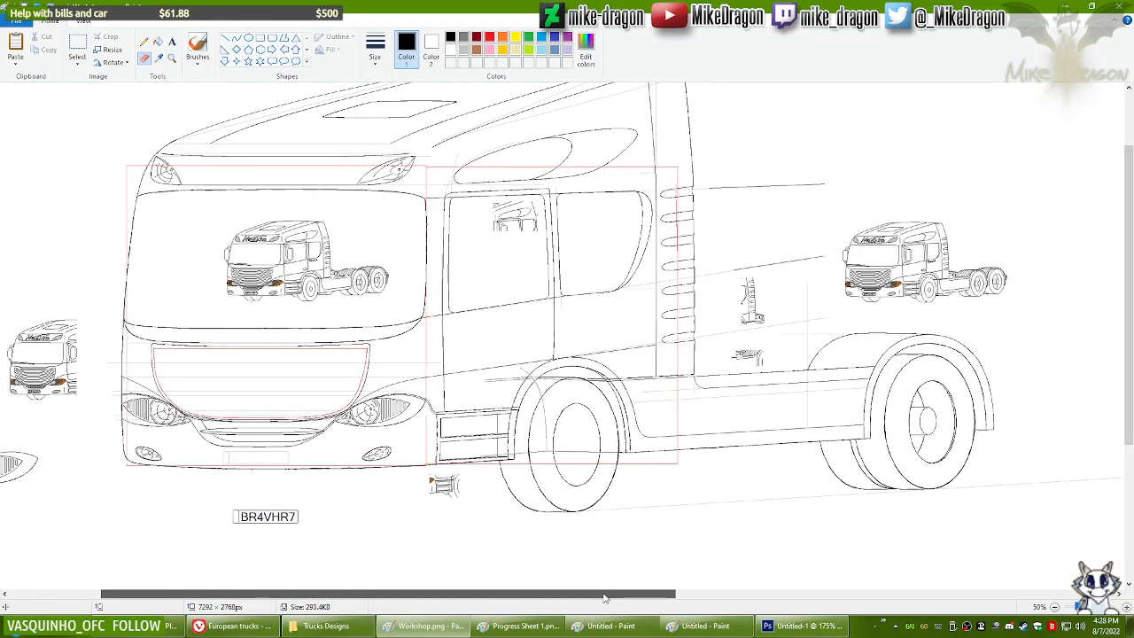
left_click_drag(601, 599, 623, 598)
left_click_drag(1132, 322, 1132, 306)
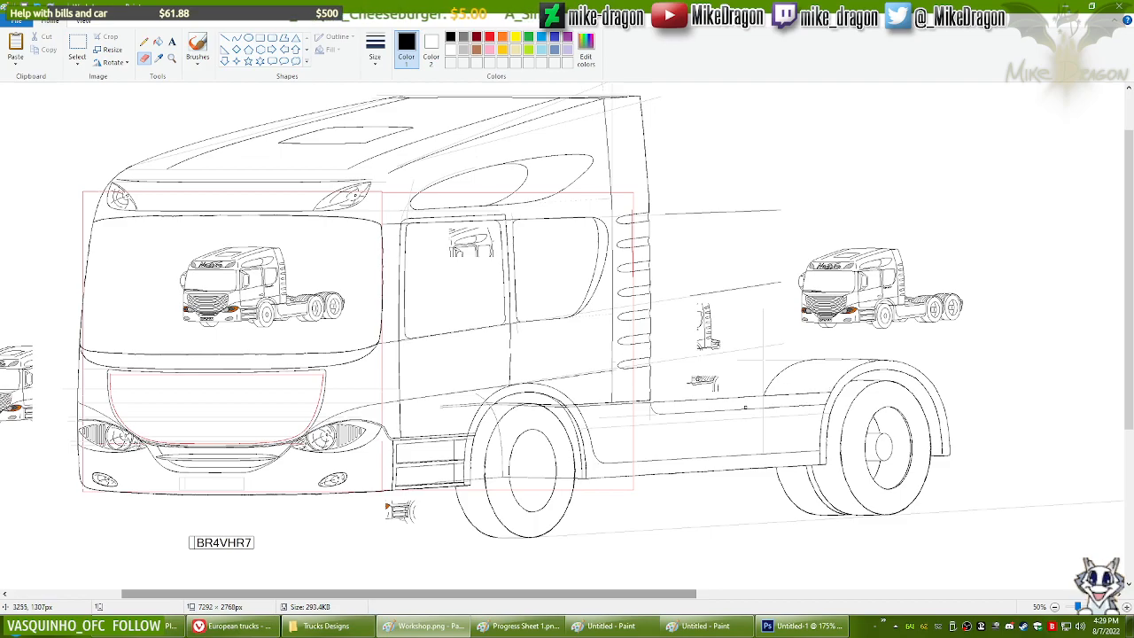
left_click_drag(514, 594, 527, 594)
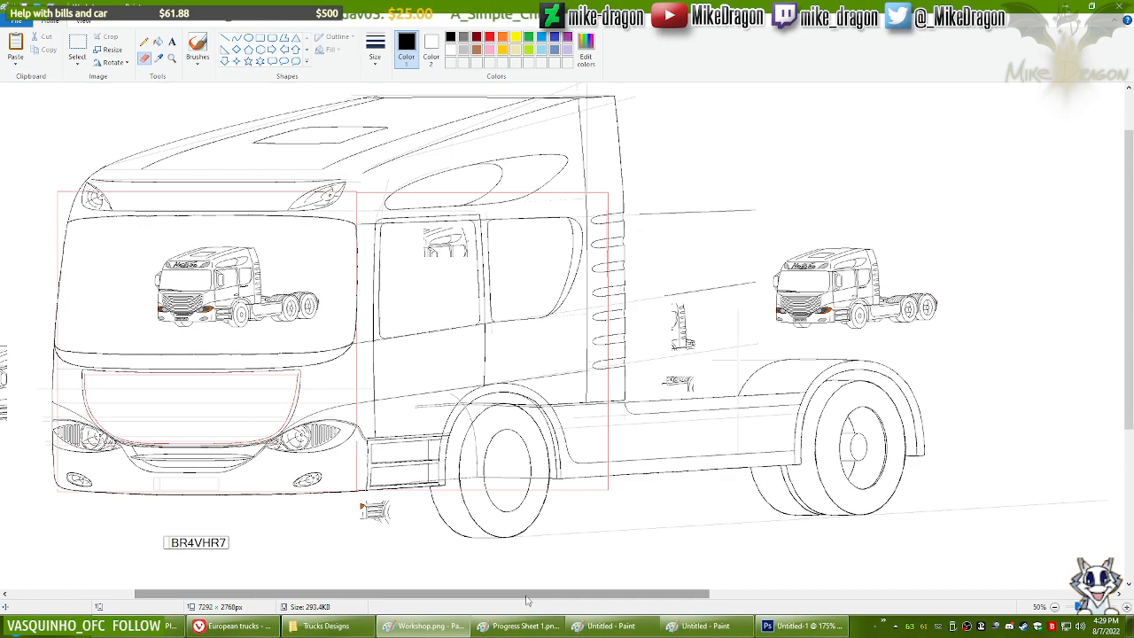
Step: Copy the whole truck drawing and paste it into Progress Sheet 1.png beside the truck stage with the red rear wheel
scroll(554, 424, "down", 1, "ctrl")
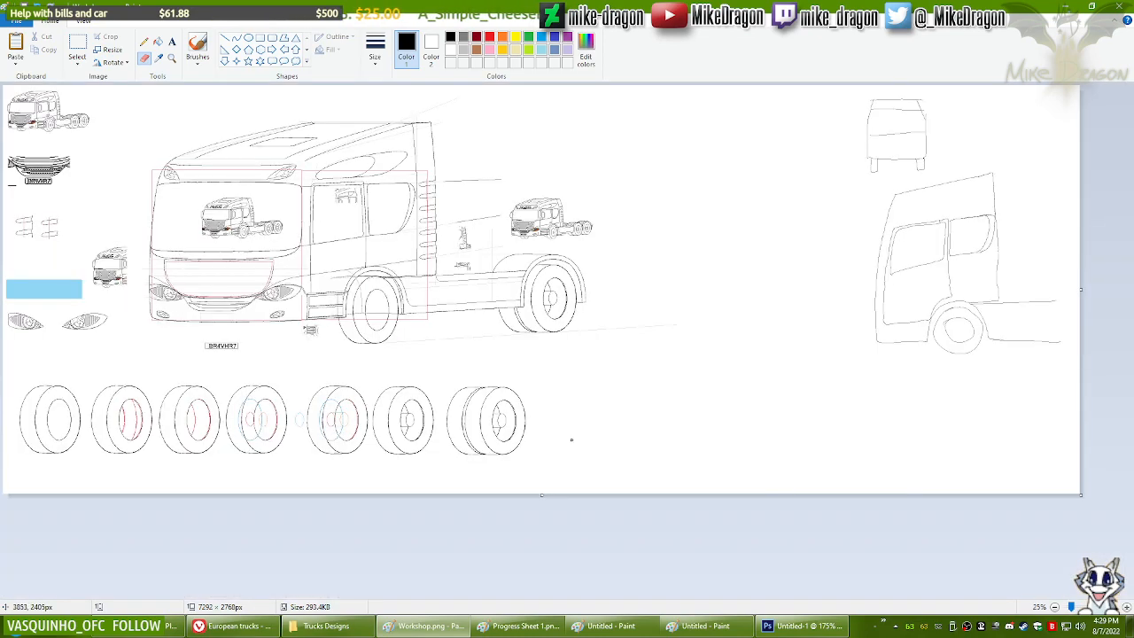
left_click(77, 46)
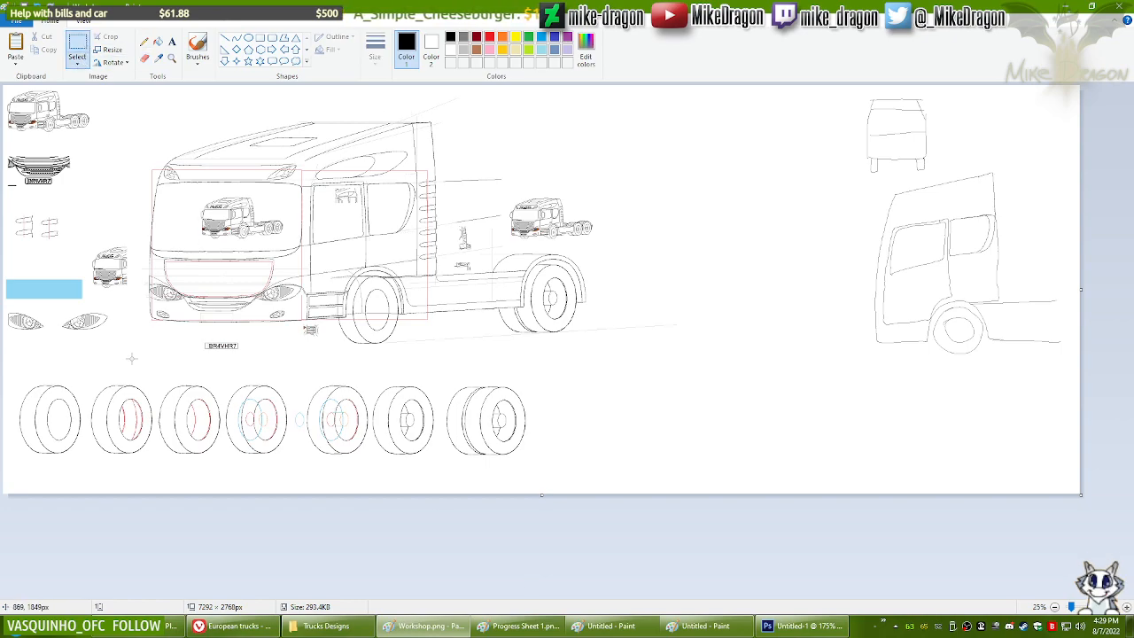
left_click_drag(134, 359, 608, 106)
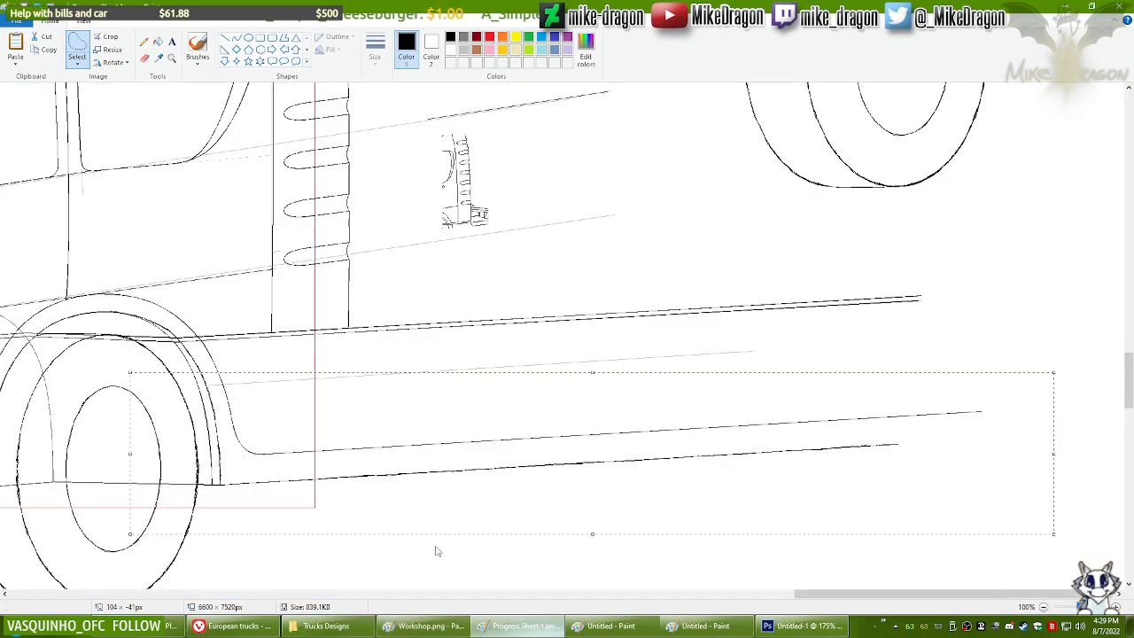
scroll(461, 564, "down", 2)
key("ctrl+v")
mouse_move(190, 174)
left_mouse_down()
mouse_move(559, 339)
mouse_move(598, 349)
mouse_move(672, 325)
left_mouse_up()
left_click(213, 278)
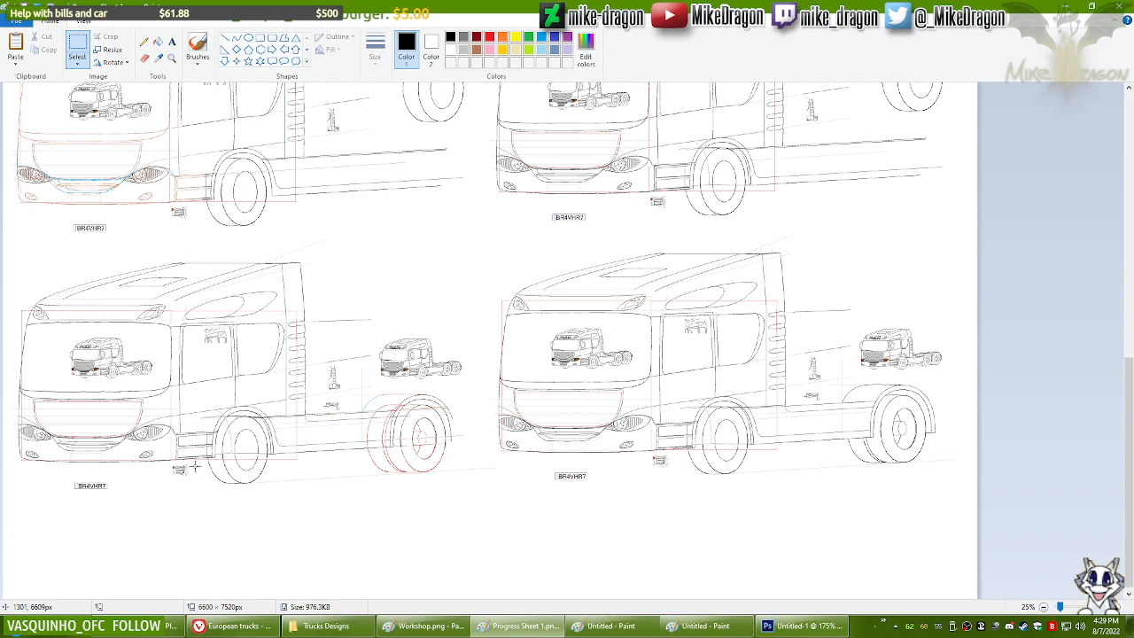
scroll(194, 465, "down", 1)
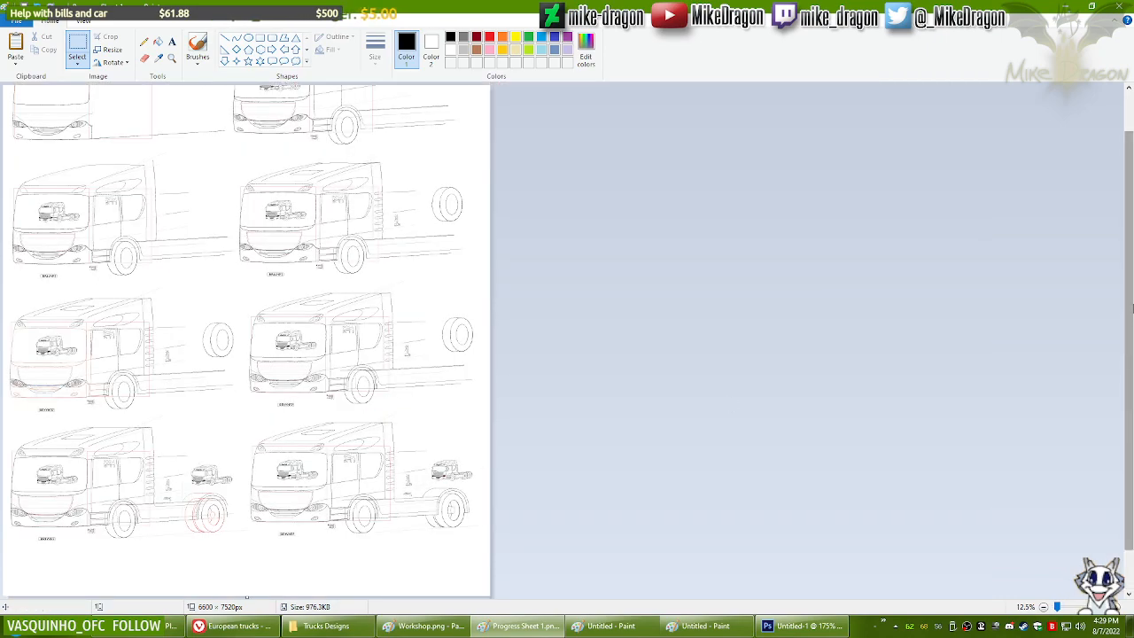
scroll(1049, 301, "up", 1)
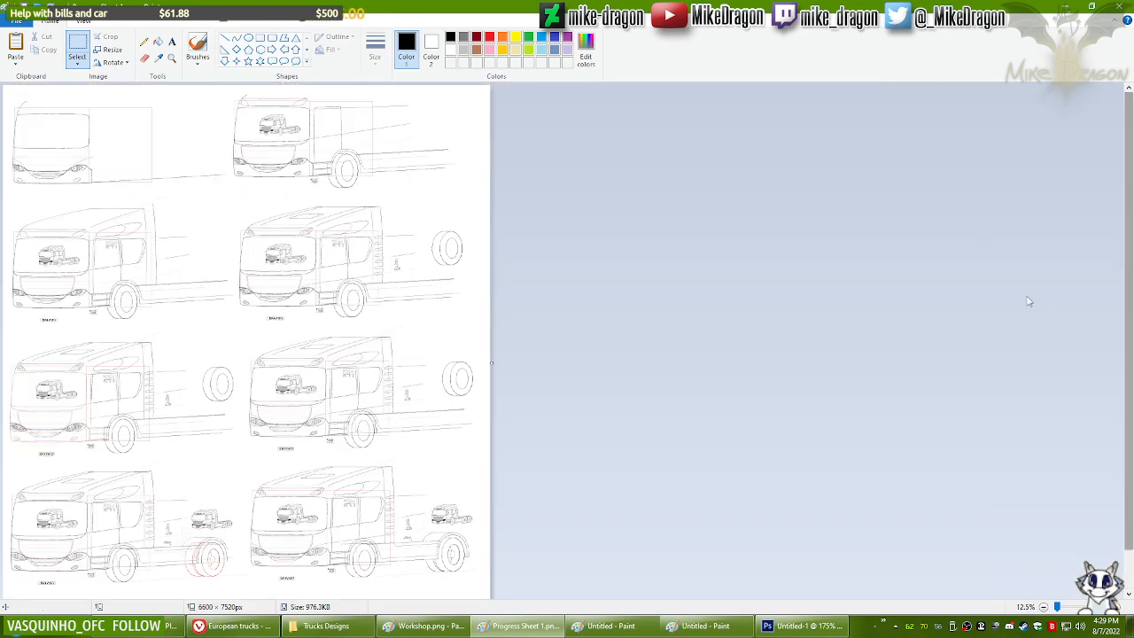
scroll(1132, 308, "down", 1)
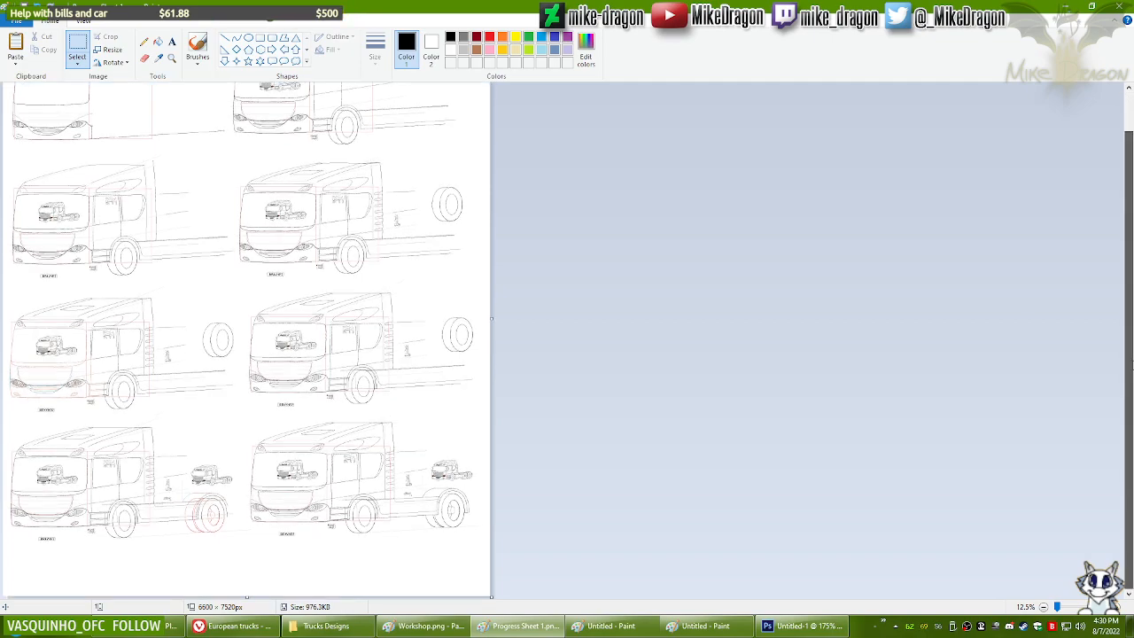
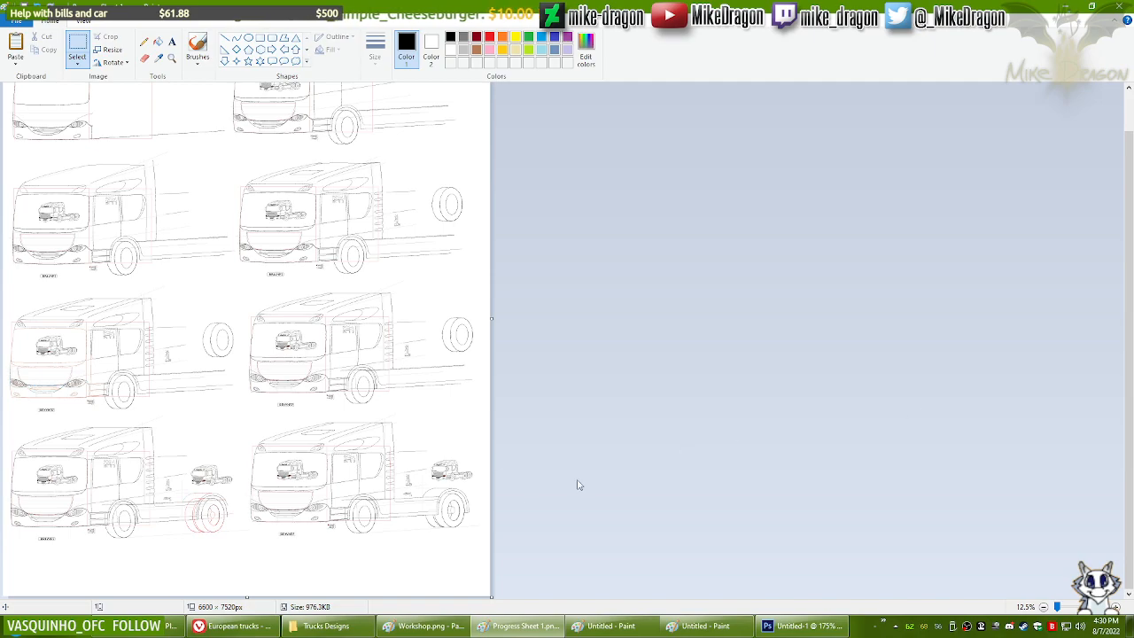
left_click(326, 625)
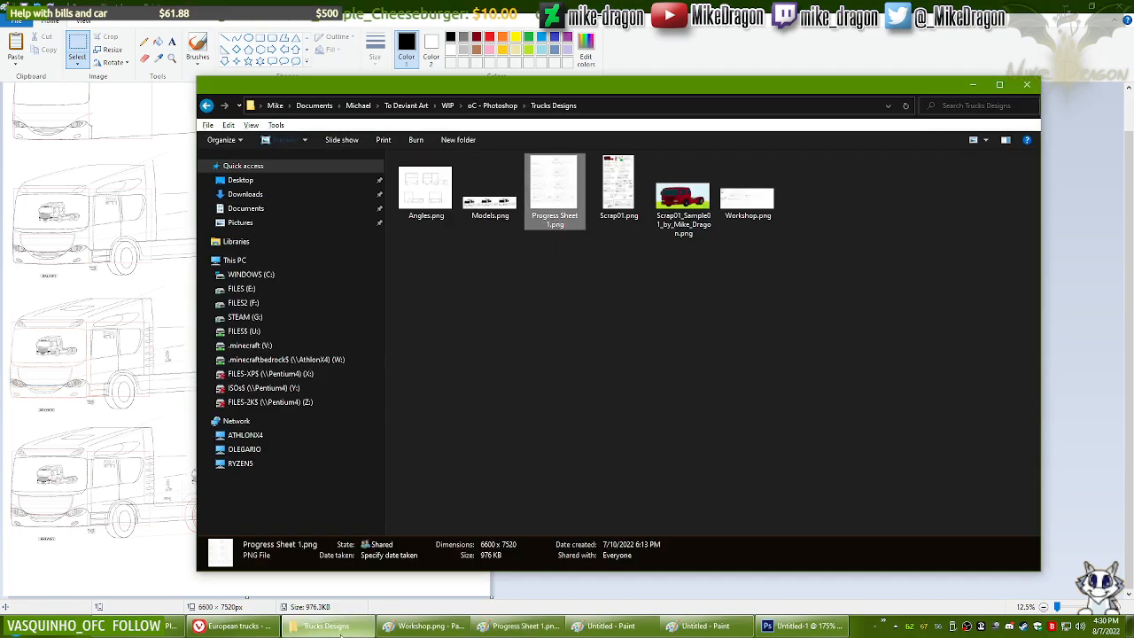
right_click(566, 205)
left_click(448, 213)
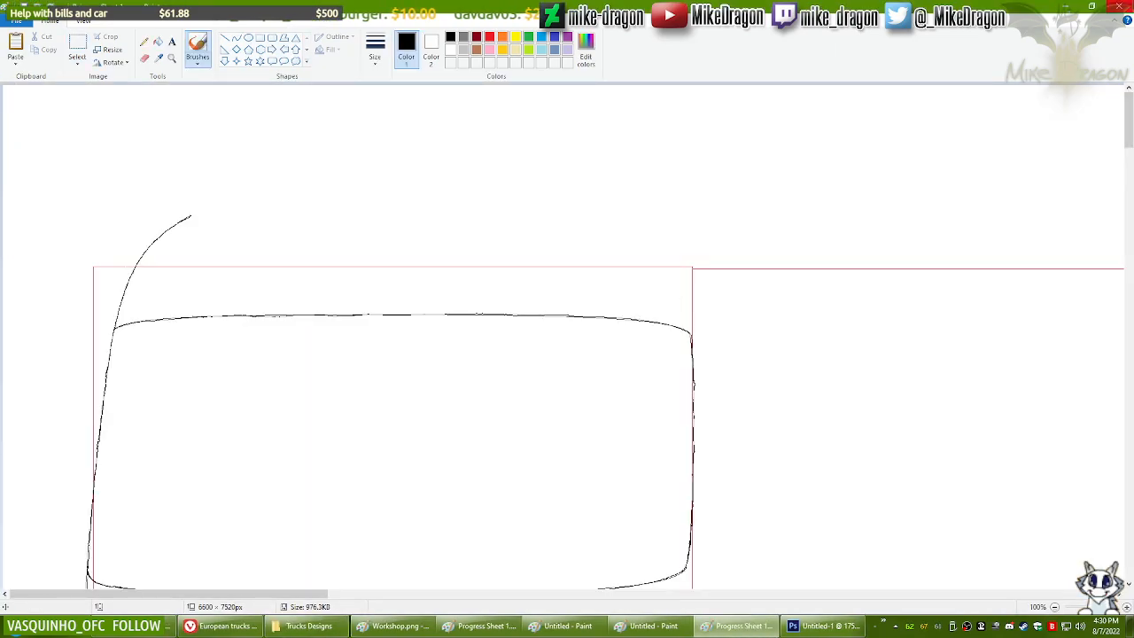
left_click(1121, 6)
left_click(1132, 228)
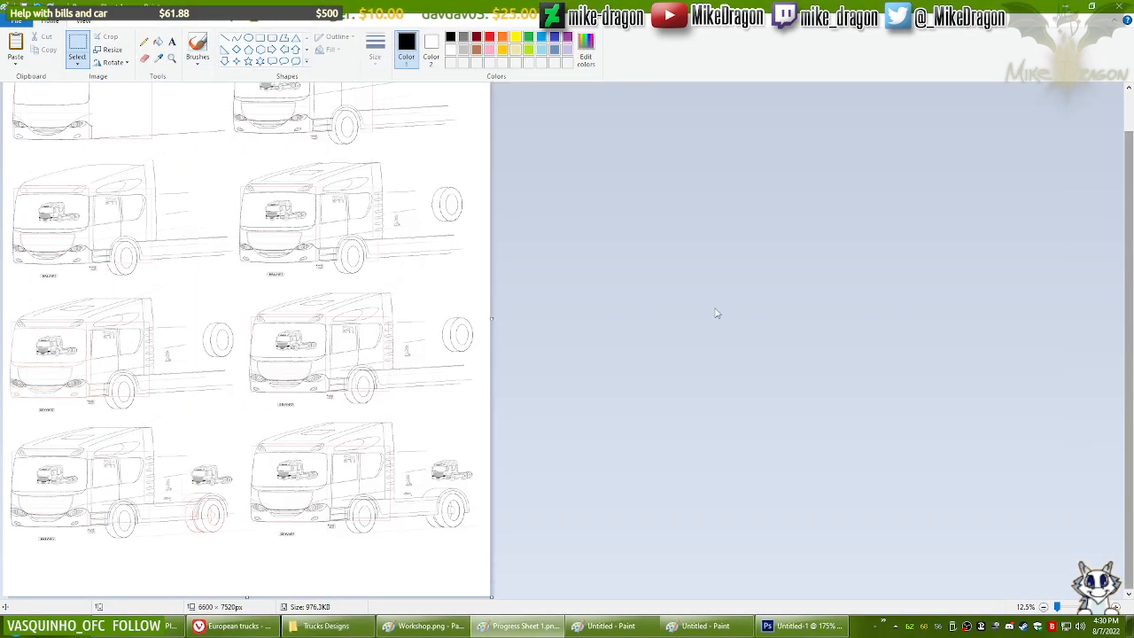
Step: Try to shorten the progress sheet's canvas to a height of 6544 px and undo the resize
scroll(691, 339, "up", 1)
scroll(690, 340, "down", 1)
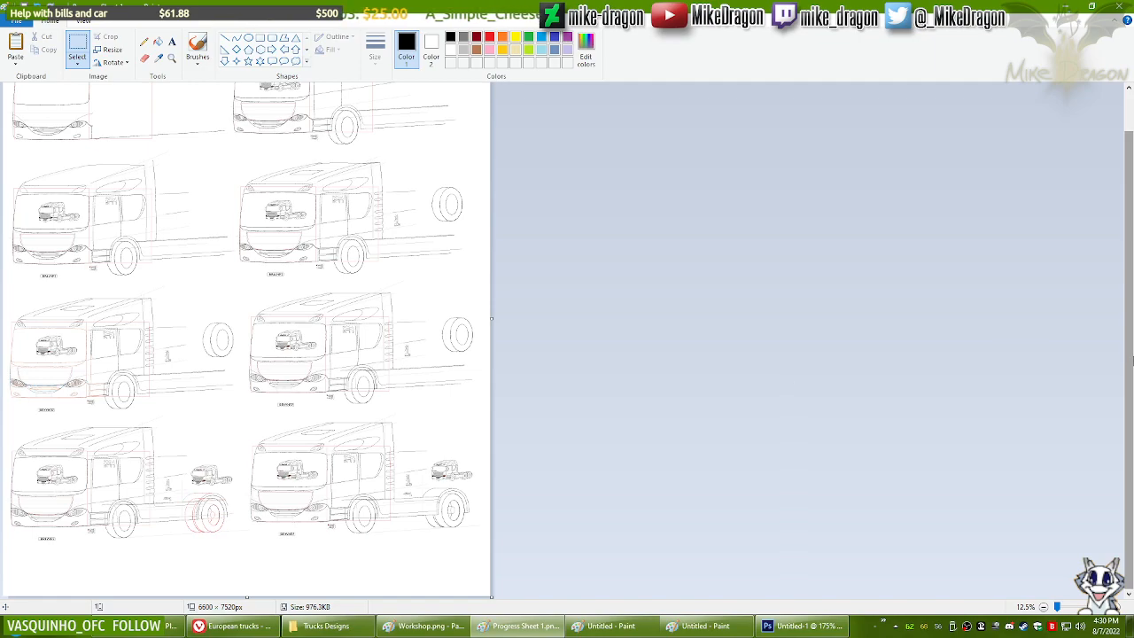
scroll(1132, 360, "up", 1)
scroll(1130, 408, "down", 1)
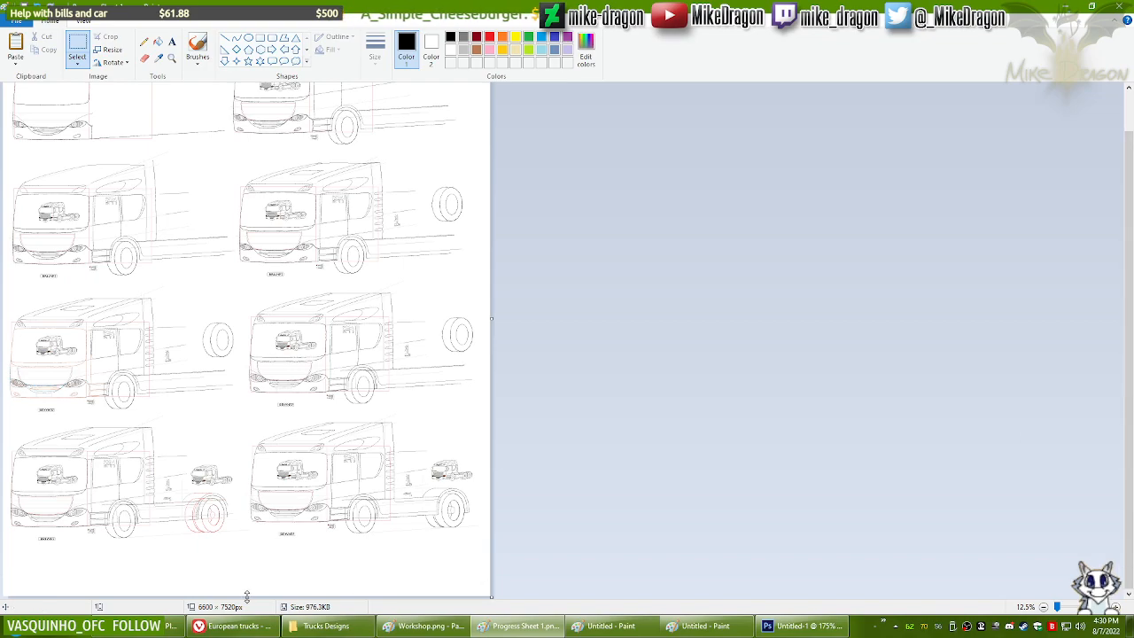
left_click_drag(246, 596, 267, 565)
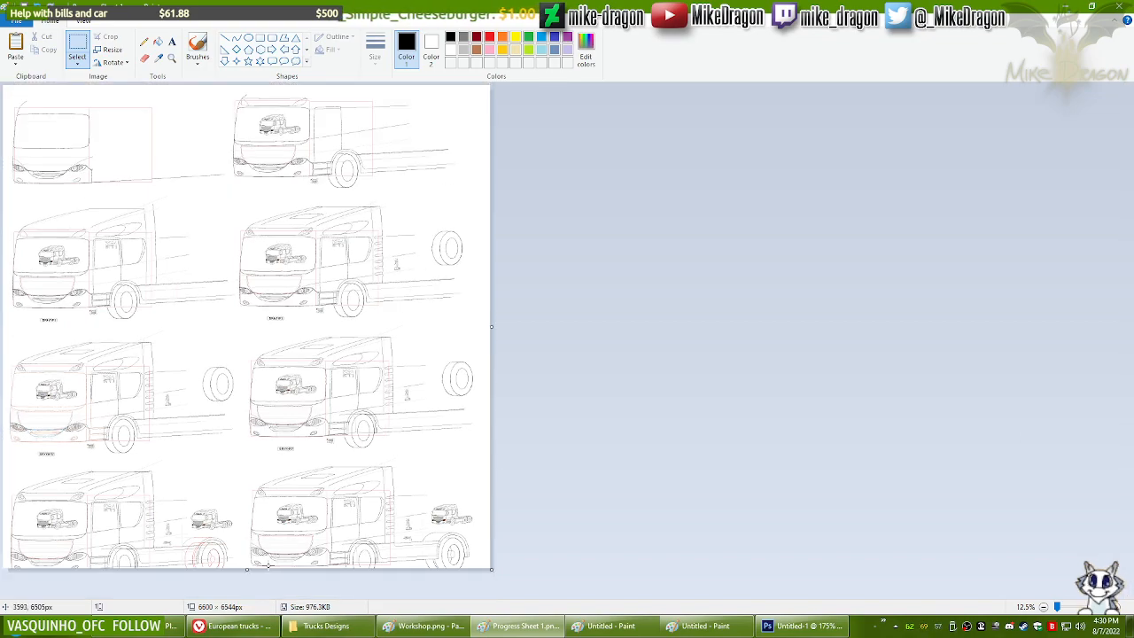
key("ctrl+z")
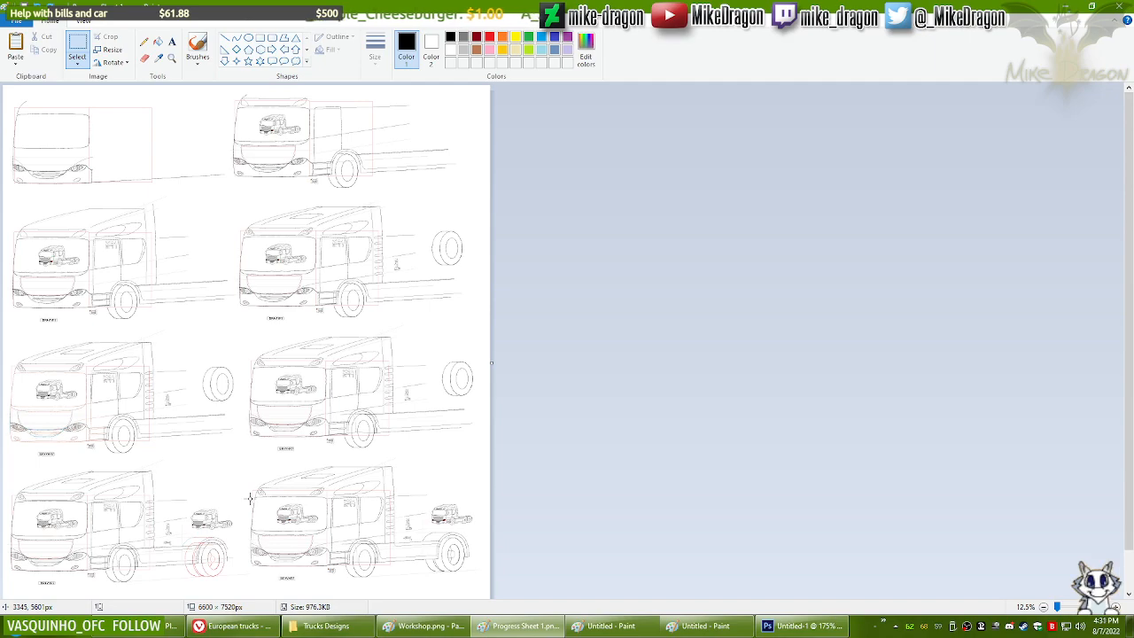
Step: Clear all the truck stages from the progress sheet, leaving its canvas blank
scroll(250, 499, "down", 1)
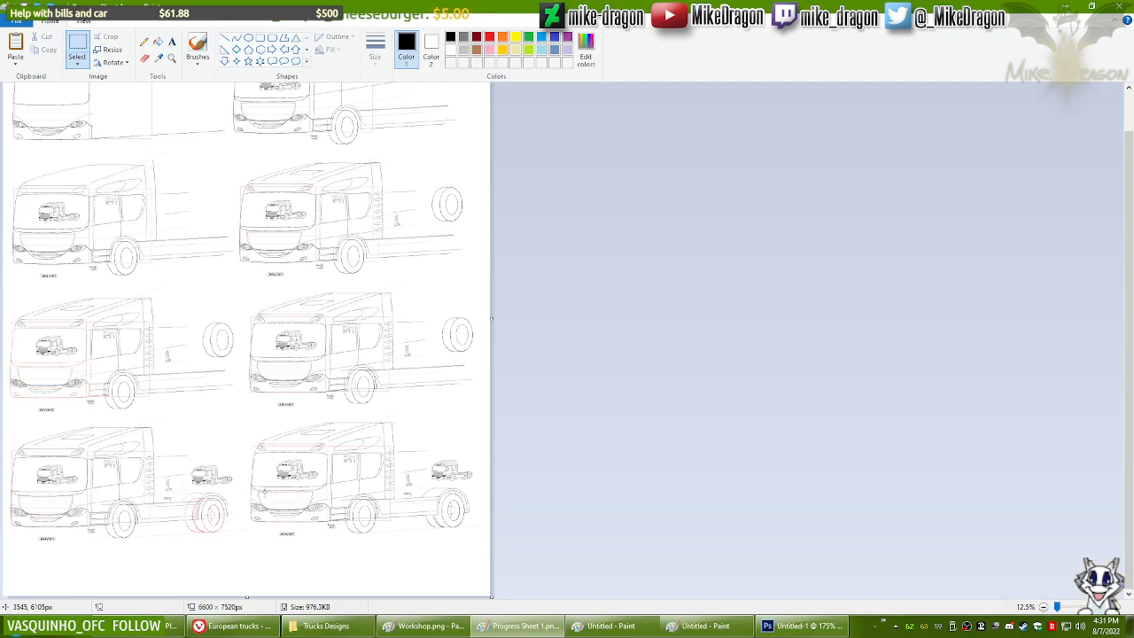
key("ctrl+a")
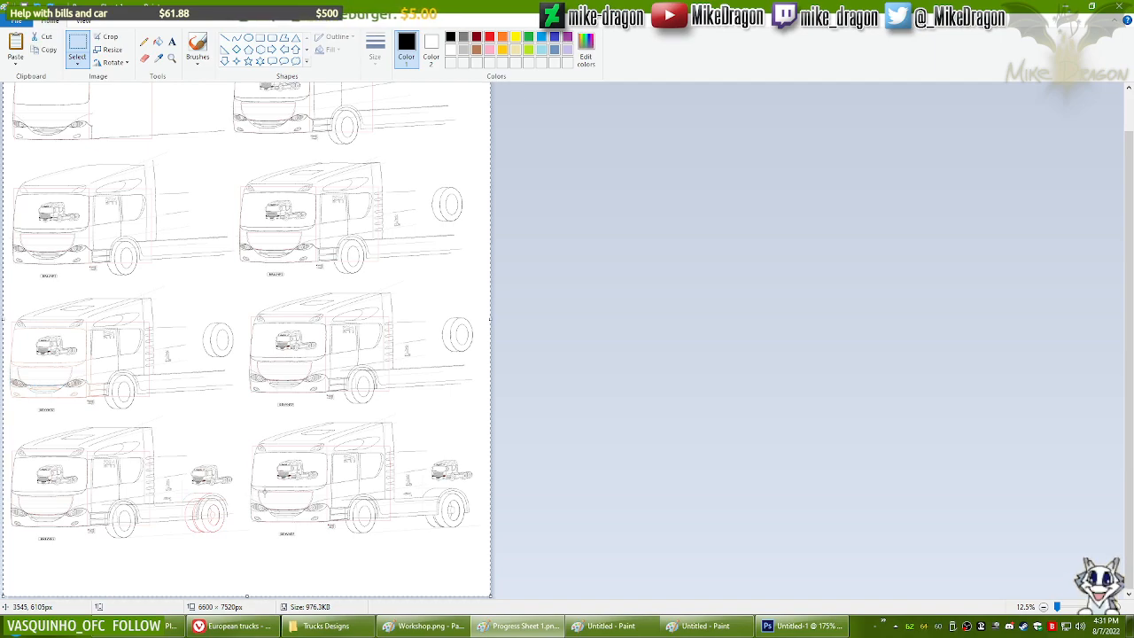
key("Delete")
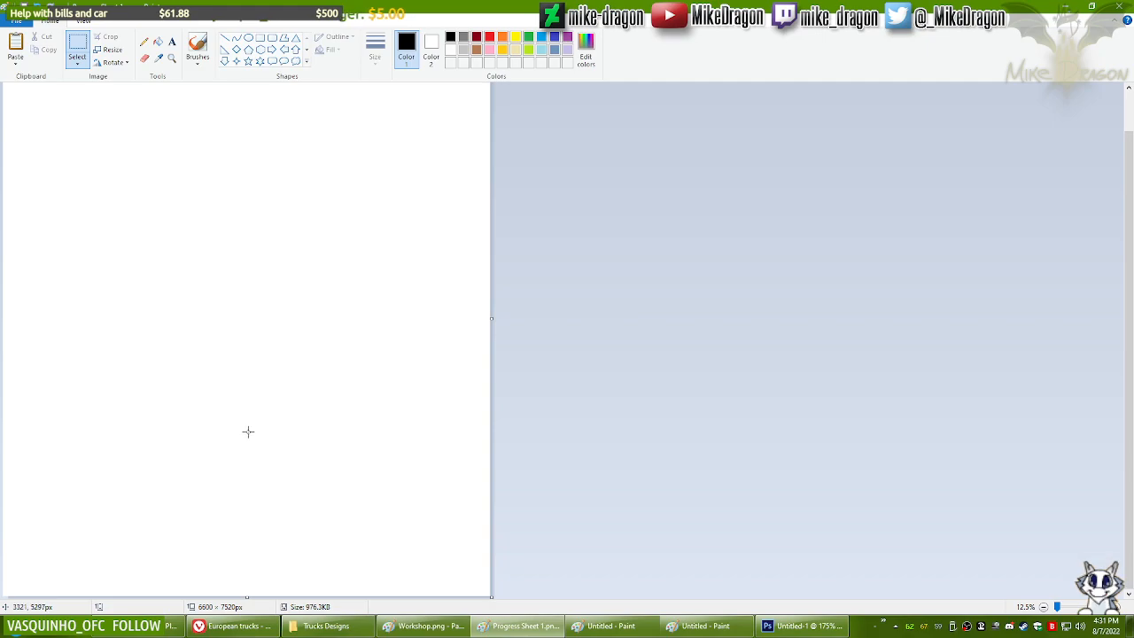
Step: Save the blank sheet as a new PNG file named Progress Sheet 2 in the Trucks Designs folder, accepting the loss of transparency
left_click(15, 20)
left_click(34, 119)
key("End")
key("BackSpace")
key("BackSpace")
key("BackSpace")
key("BackSpace")
type("2")
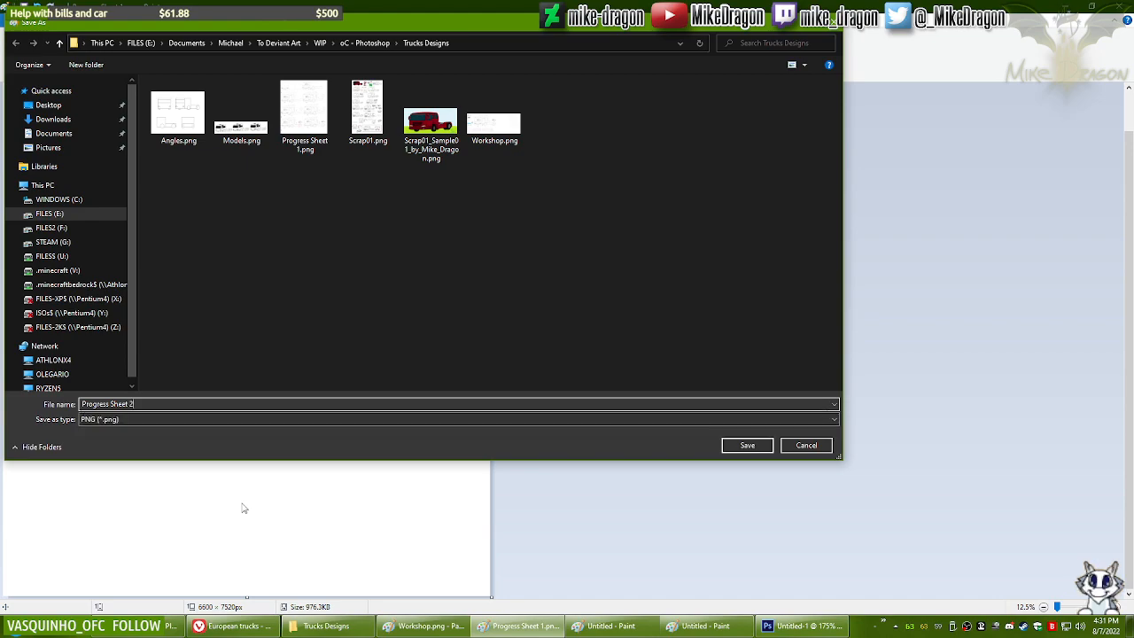
key("Return")
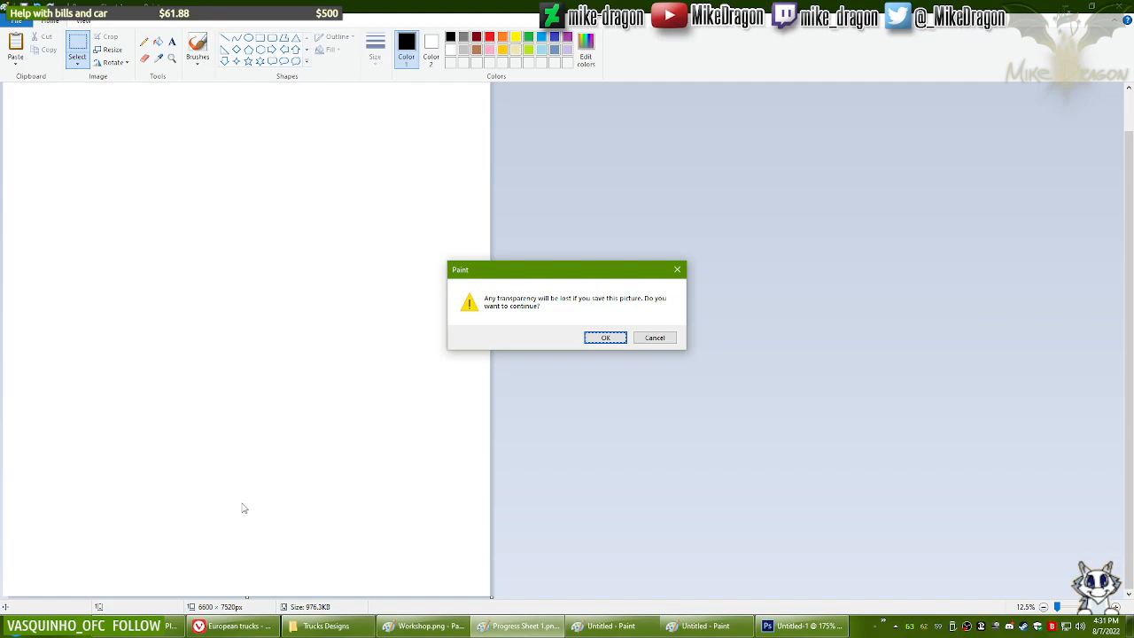
key("Return")
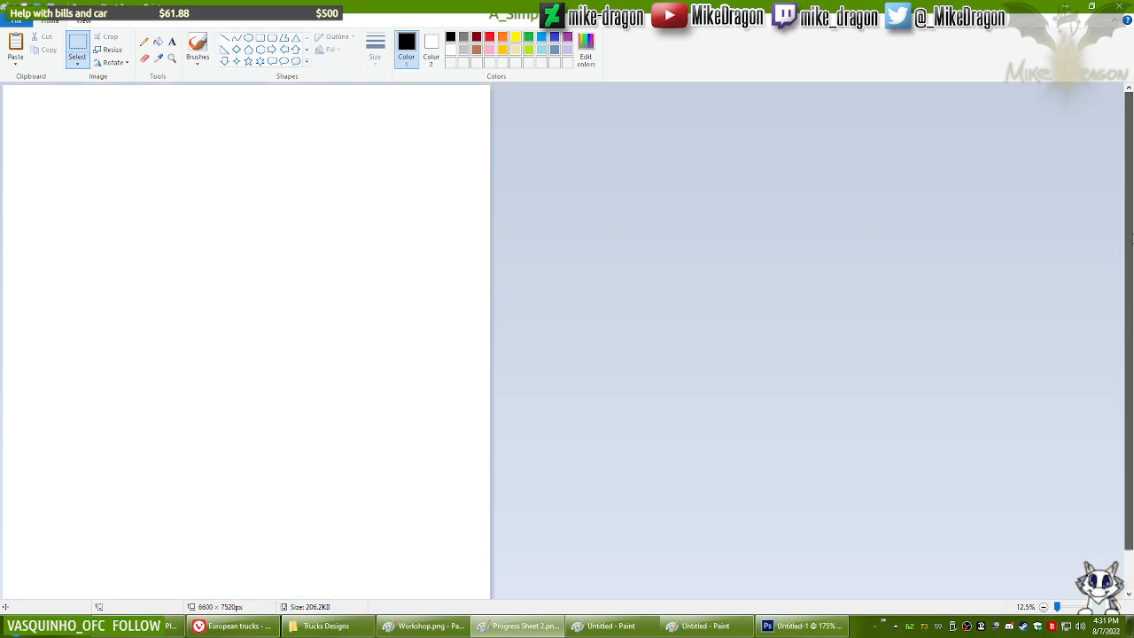
Step: Copy the rear wheel and arch area, about 696 × 582 px, from Workshop.png into an untitled Paint window with its canvas reduced to 1 × 1 px
left_click(523, 626)
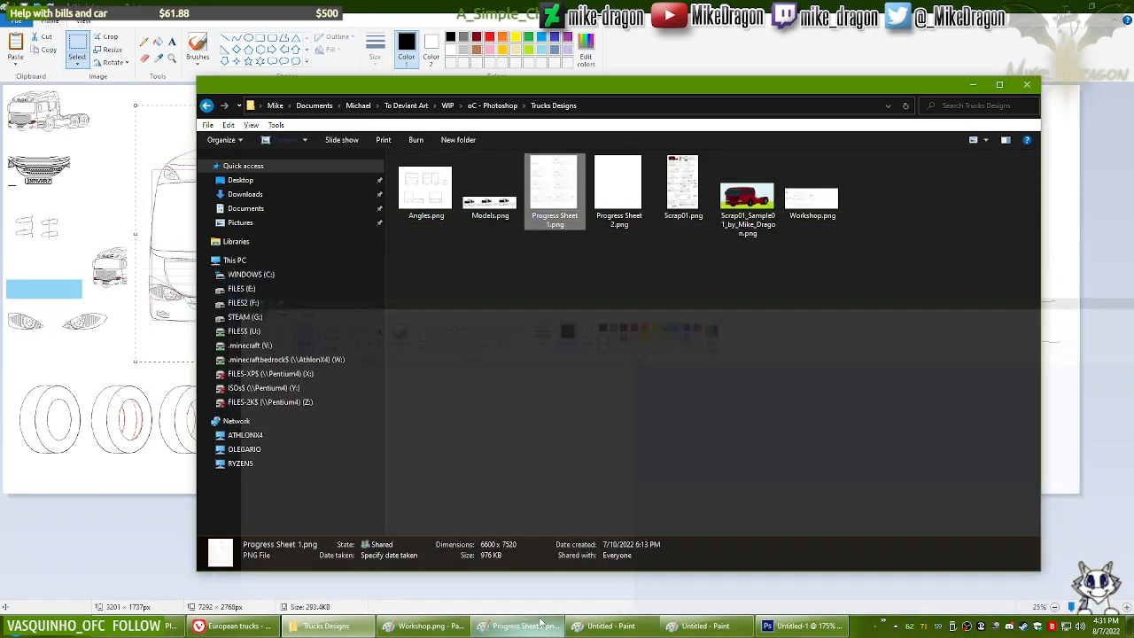
left_click(898, 40)
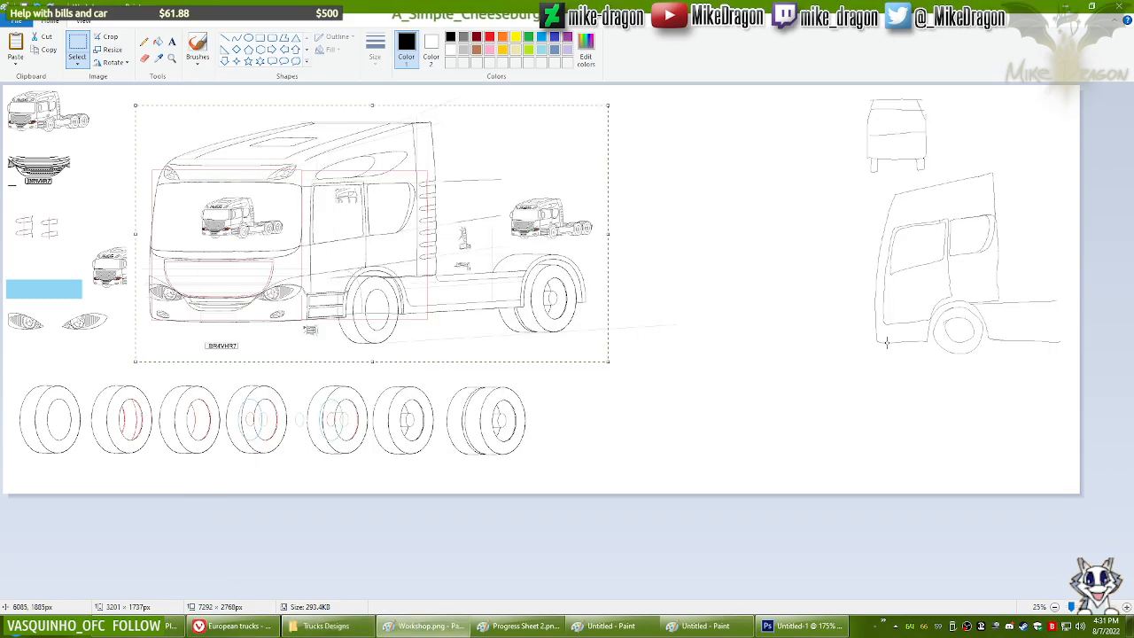
left_click(172, 59)
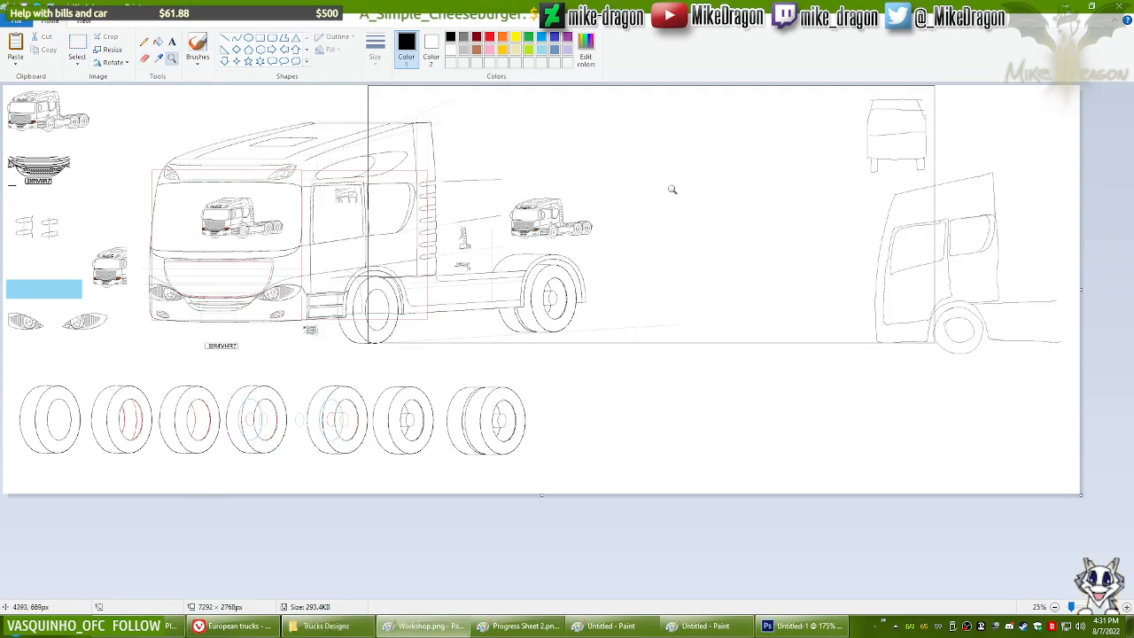
left_click(550, 253)
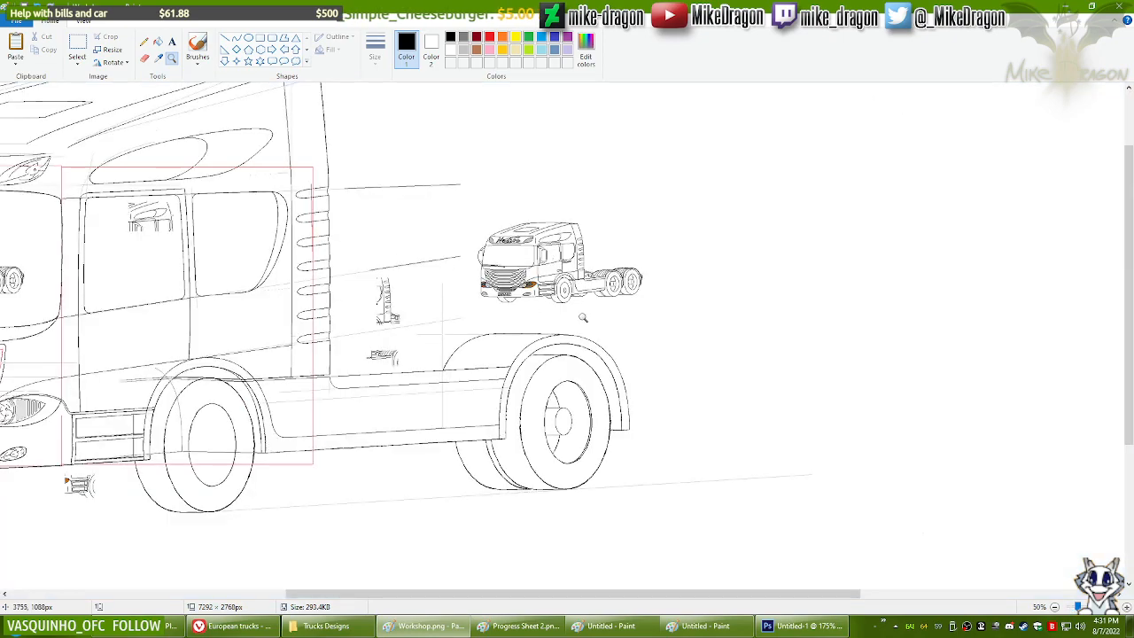
left_click(561, 399)
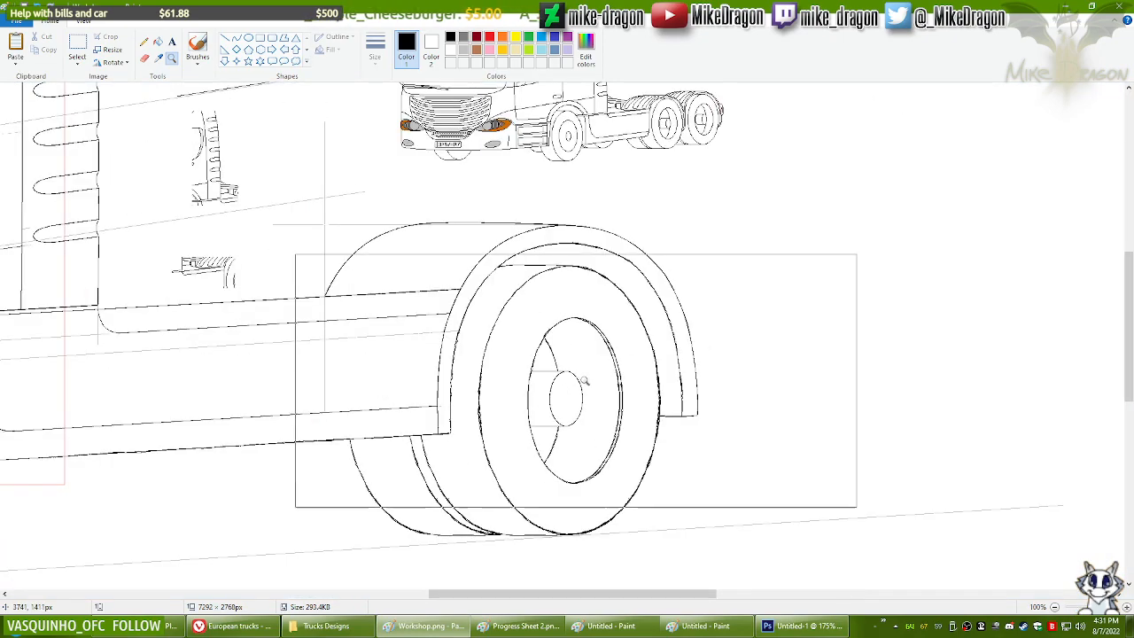
left_click(77, 46)
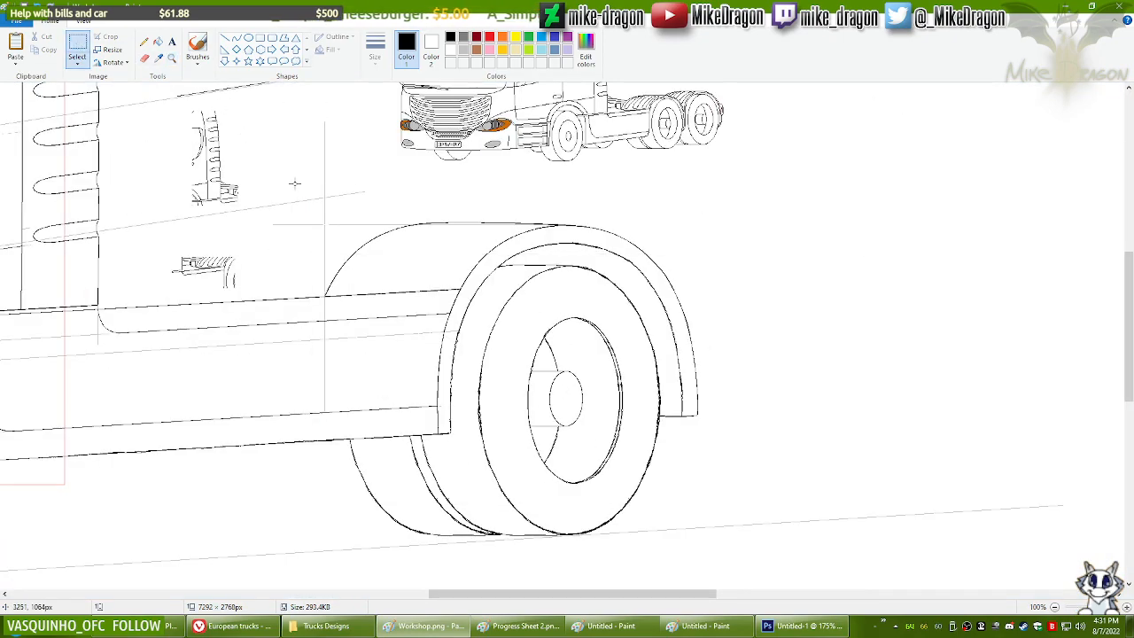
left_click_drag(310, 207, 722, 550)
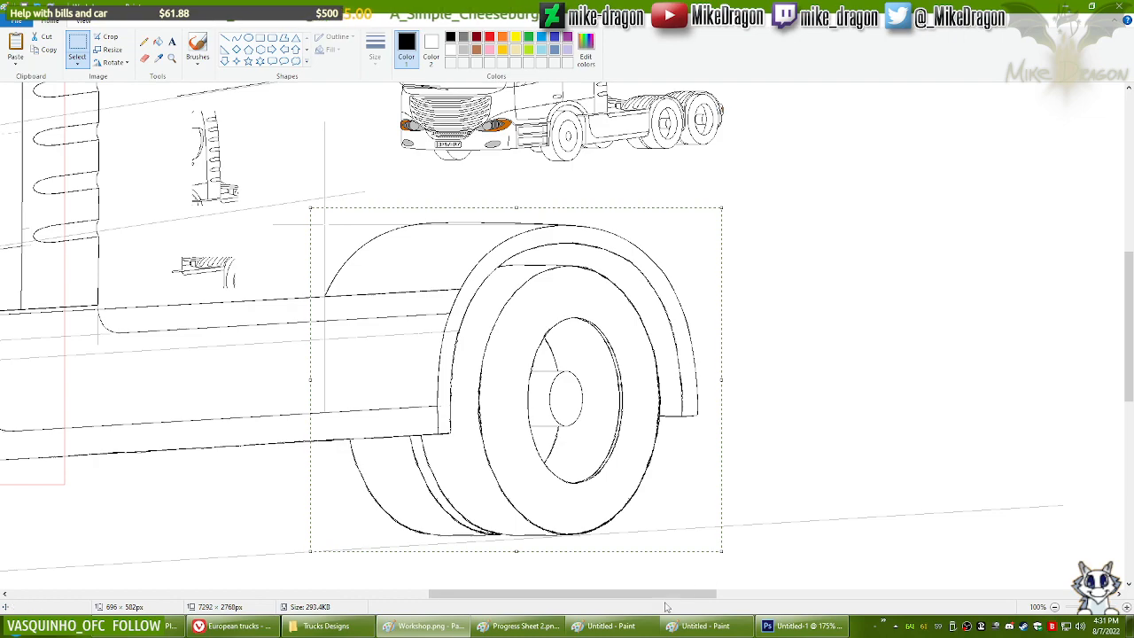
left_click(611, 626)
key("ctrl+e")
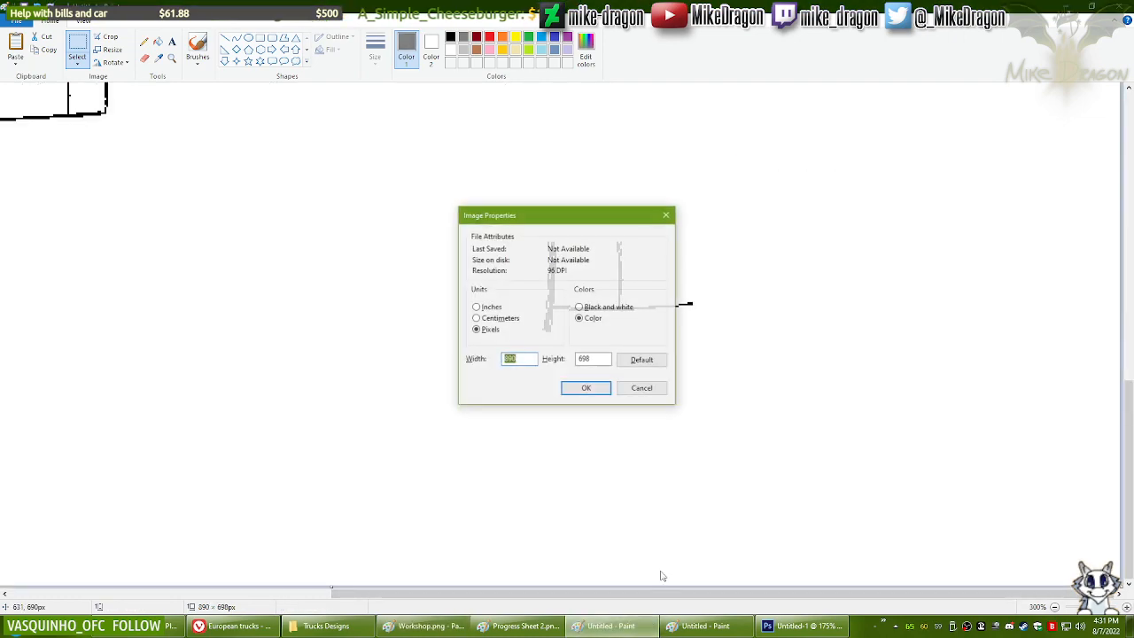
type("1")
key("Tab")
type("1")
key("Return")
key("ctrl+v")
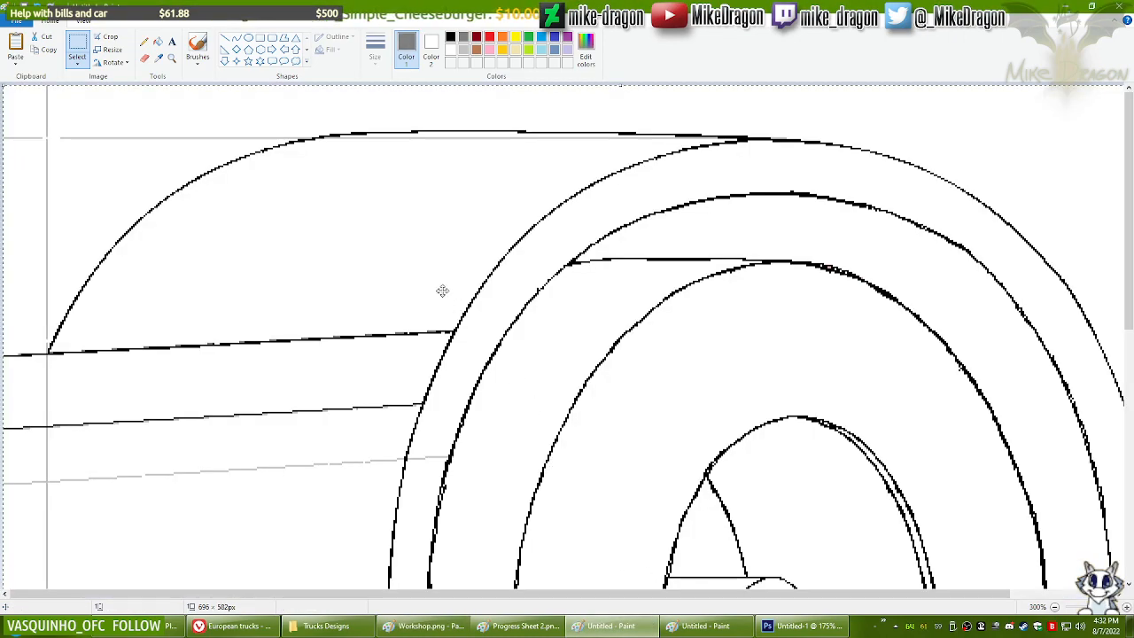
Step: Erase only the light grey guide lines around the arch, chassis and ground with an enlarged colour-selective eraser
scroll(438, 294, "down", 2)
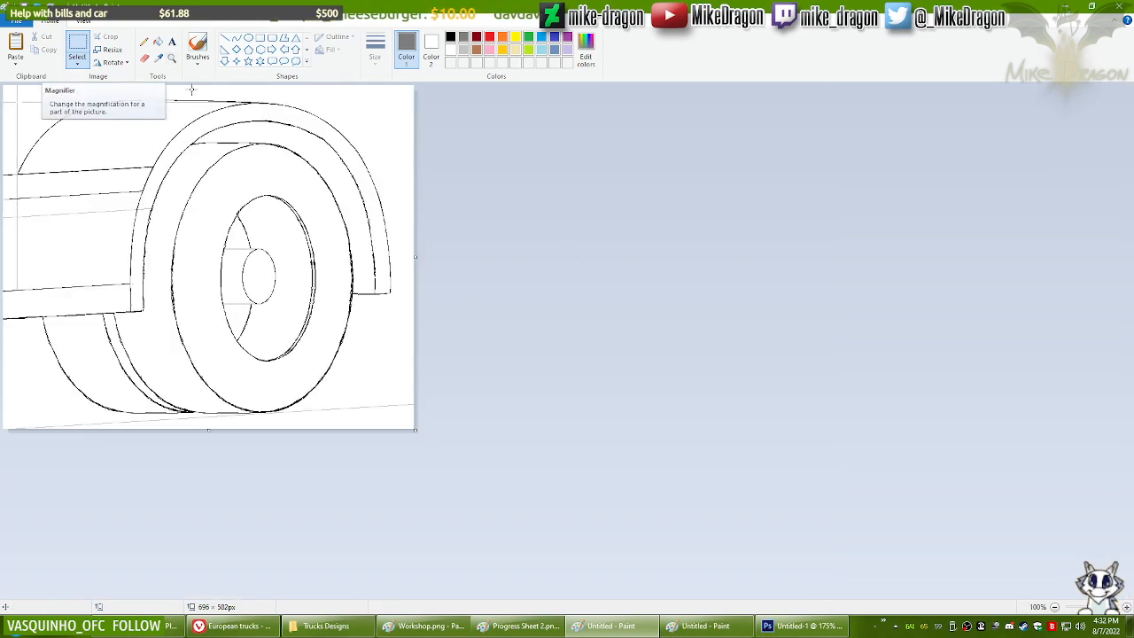
left_click(145, 57)
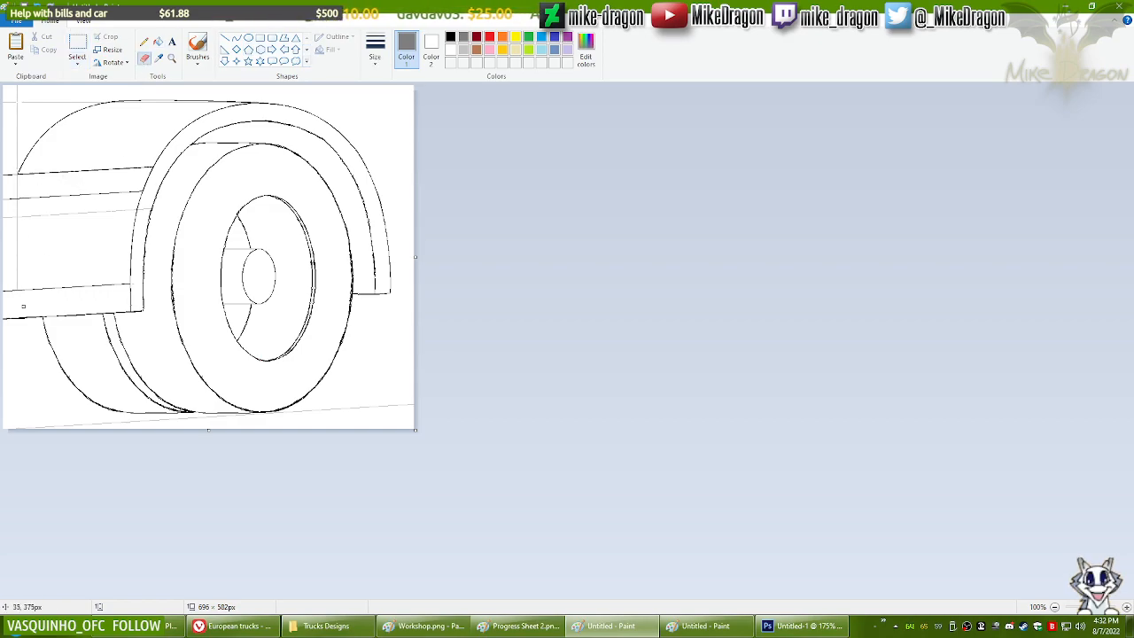
scroll(40, 217, "up", 1)
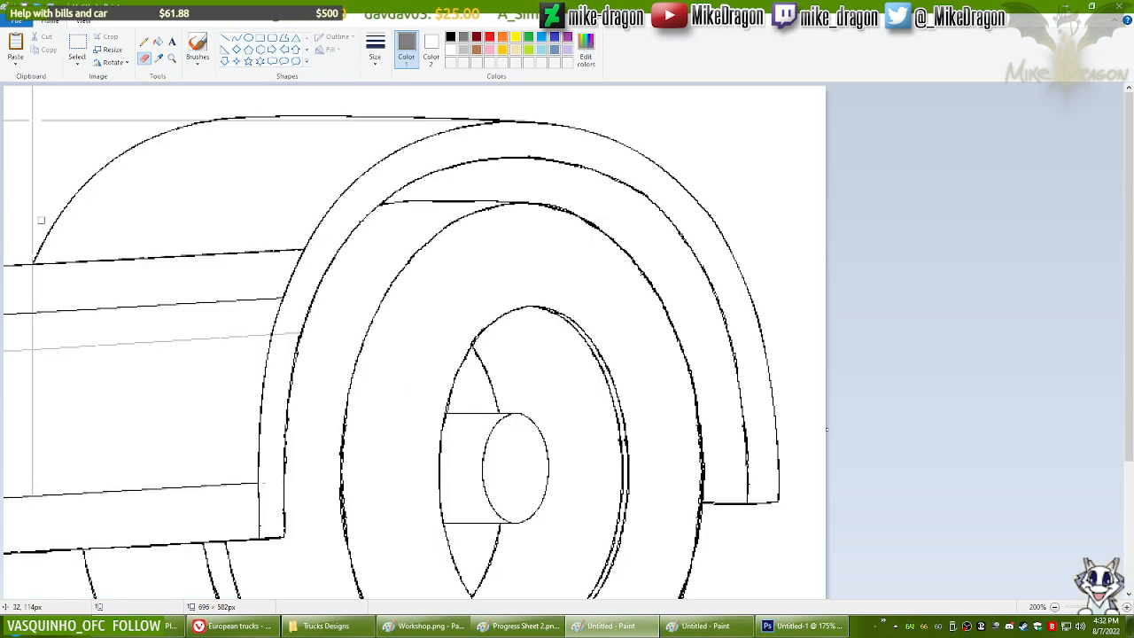
scroll(89, 225, "up", 1)
scroll(292, 142, "down", 2)
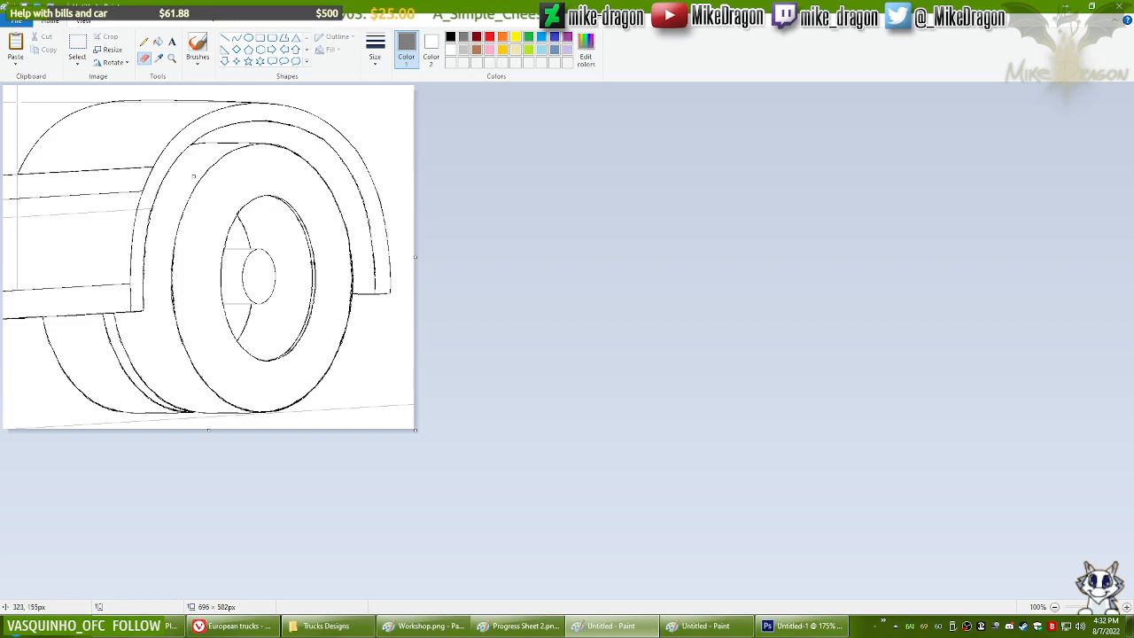
key("ctrl+plus")
key("ctrl+plus")
key("ctrl+plus")
key("ctrl+plus")
key("ctrl+plus")
key("ctrl+plus")
key("ctrl+plus")
key("ctrl+plus")
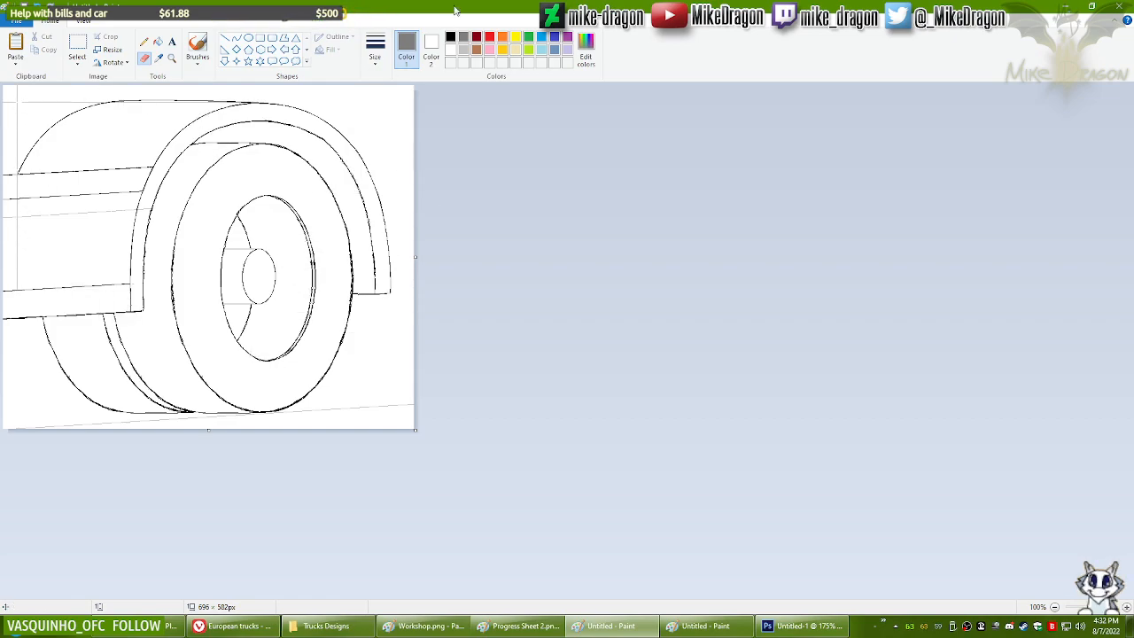
left_click(465, 50)
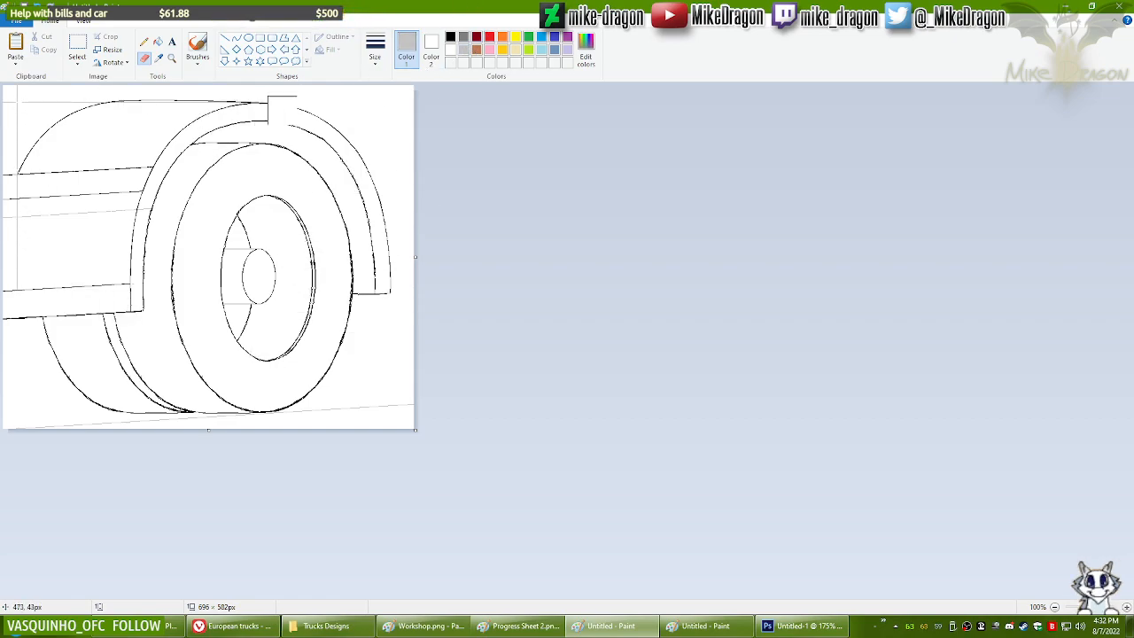
mouse_move(99, 115)
left_mouse_down()
mouse_move(45, 101)
mouse_move(15, 149)
mouse_move(0, 205)
mouse_move(28, 254)
left_mouse_up()
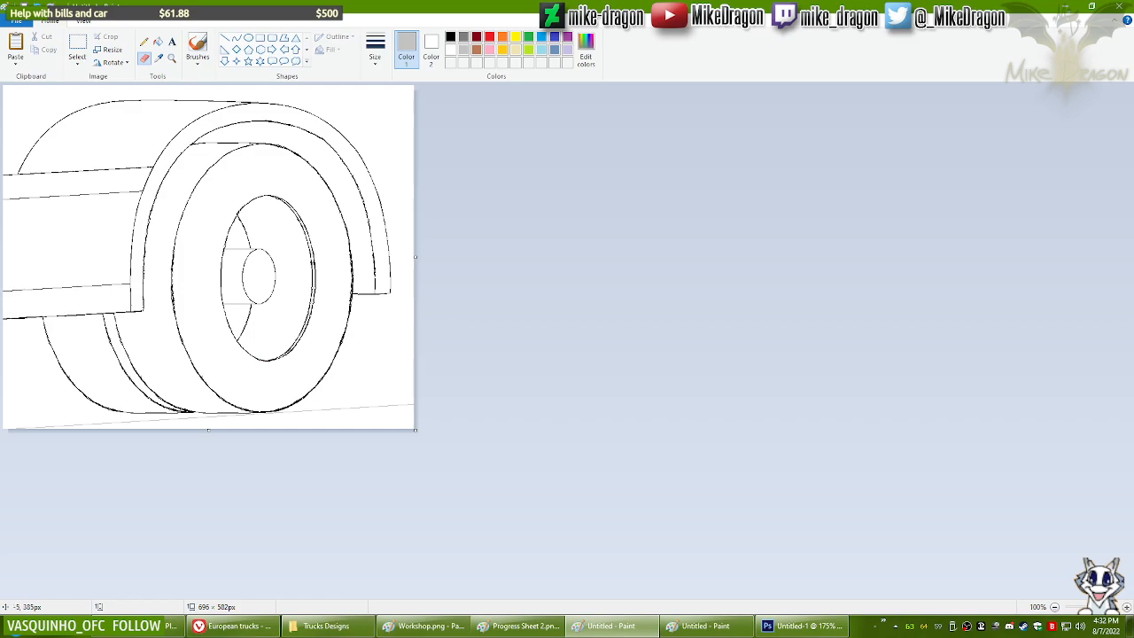
mouse_move(23, 435)
left_mouse_down()
mouse_move(87, 414)
mouse_move(194, 414)
mouse_move(396, 387)
left_mouse_up()
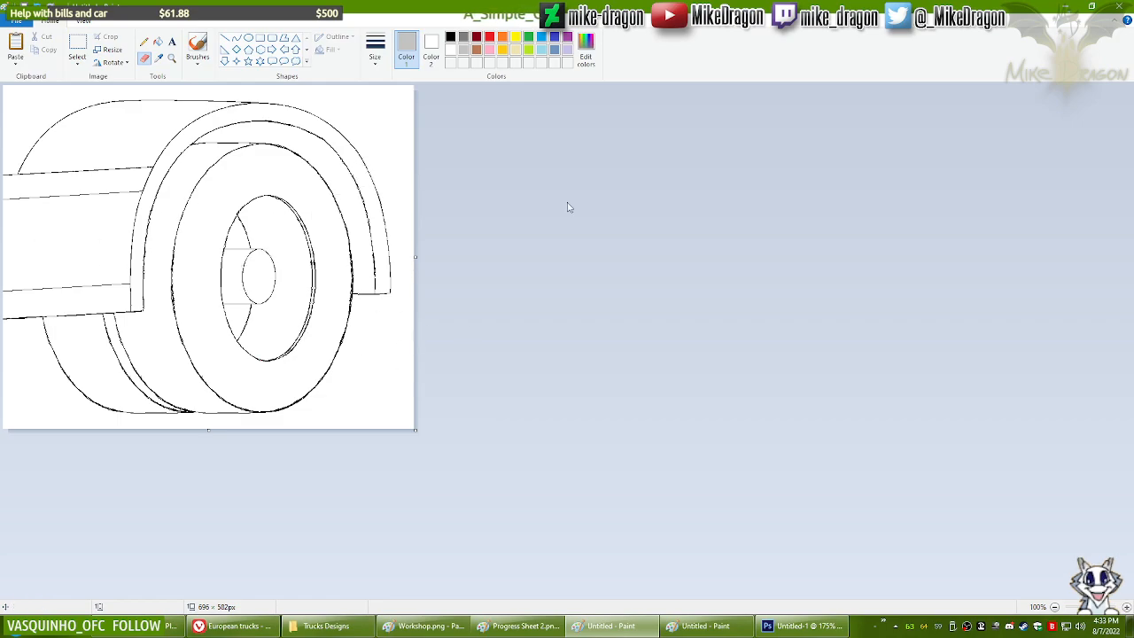
Step: Erase the two upper black chassis lines and the thin lower chassis line in front of the wheel arch, using a small eraser
left_click(172, 58)
left_click(119, 155)
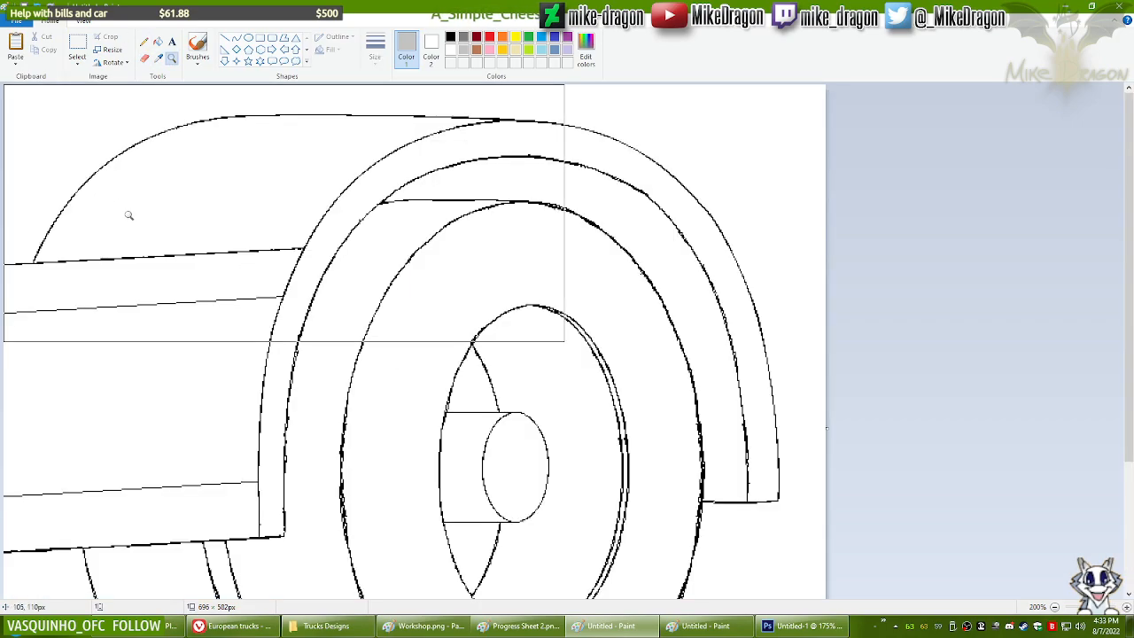
left_click(126, 215)
left_click(145, 58)
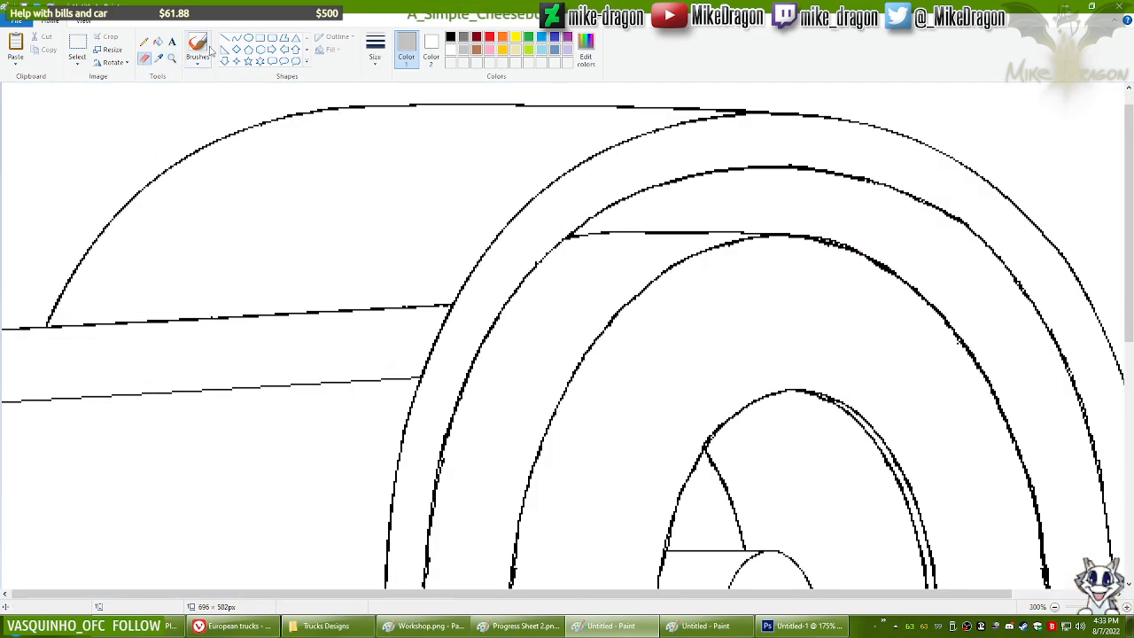
left_click(450, 37)
left_click(376, 49)
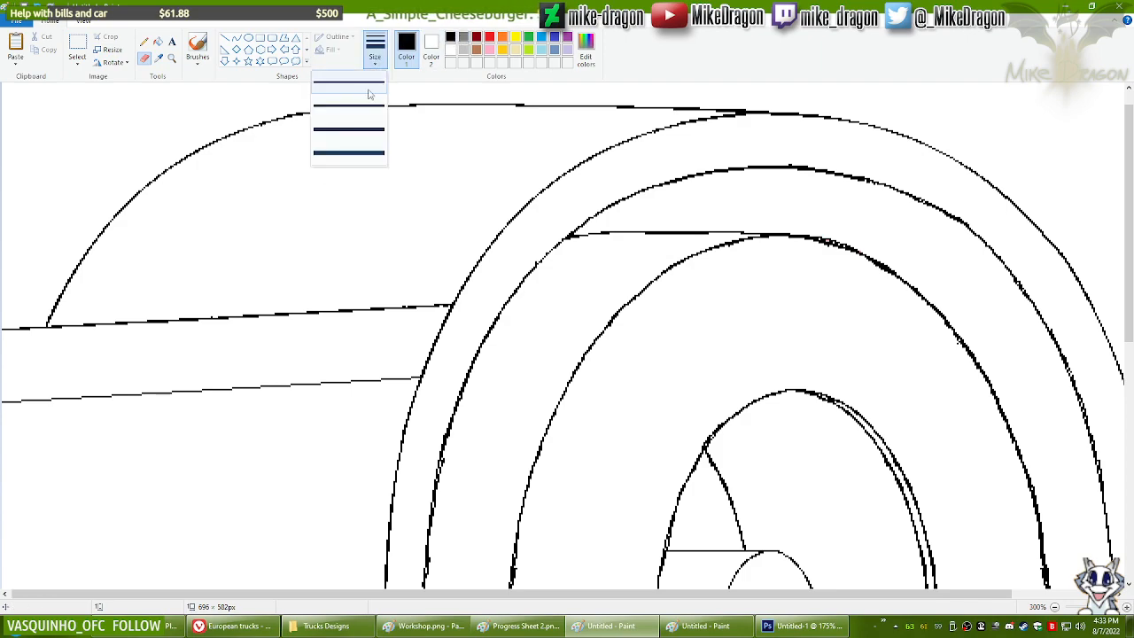
left_click(355, 108)
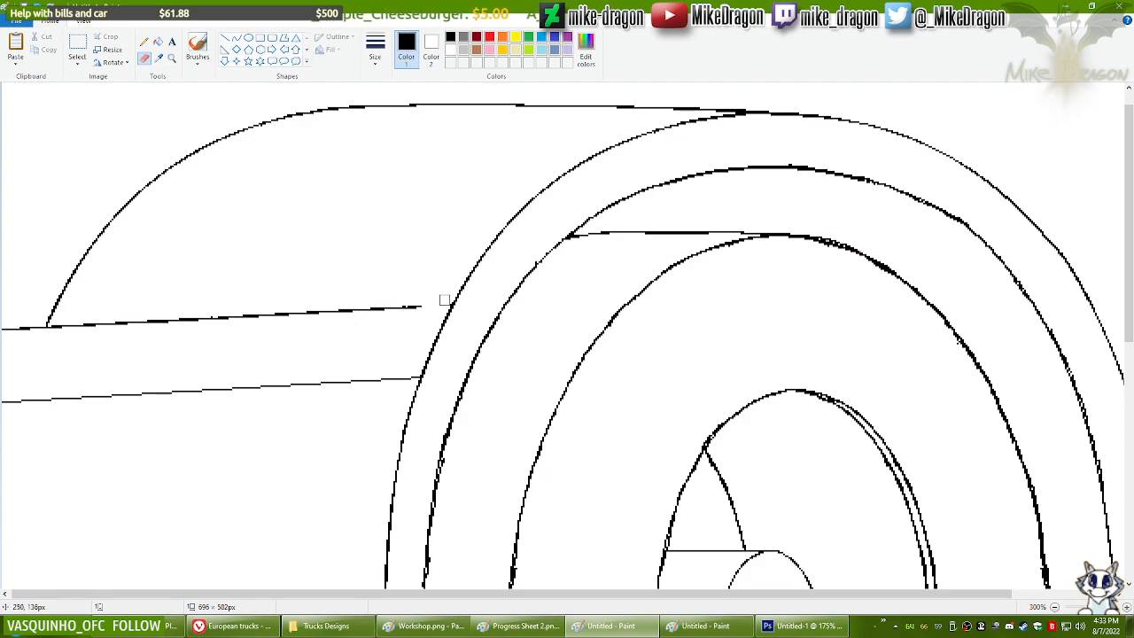
mouse_move(424, 309)
left_mouse_down()
mouse_move(351, 328)
mouse_move(346, 311)
mouse_move(254, 319)
left_mouse_up()
mouse_move(416, 380)
left_mouse_down()
mouse_move(355, 387)
mouse_move(390, 374)
mouse_move(286, 372)
mouse_move(253, 398)
mouse_move(17, 392)
mouse_move(240, 311)
mouse_move(78, 328)
left_mouse_up()
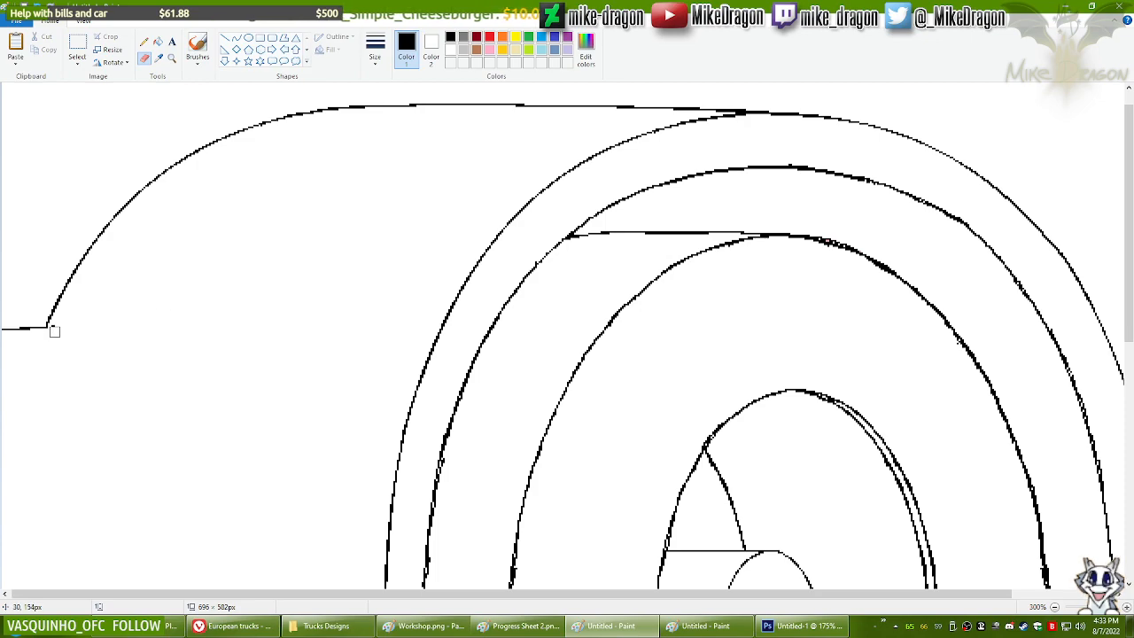
left_click_drag(40, 332, 13, 333)
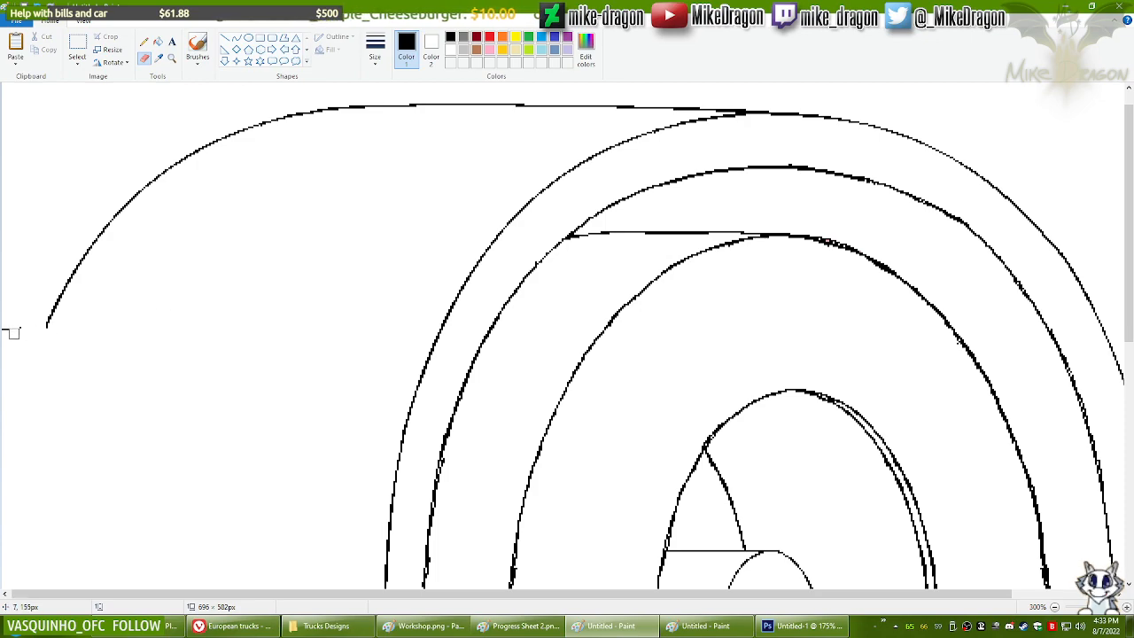
scroll(89, 346, "down", 3)
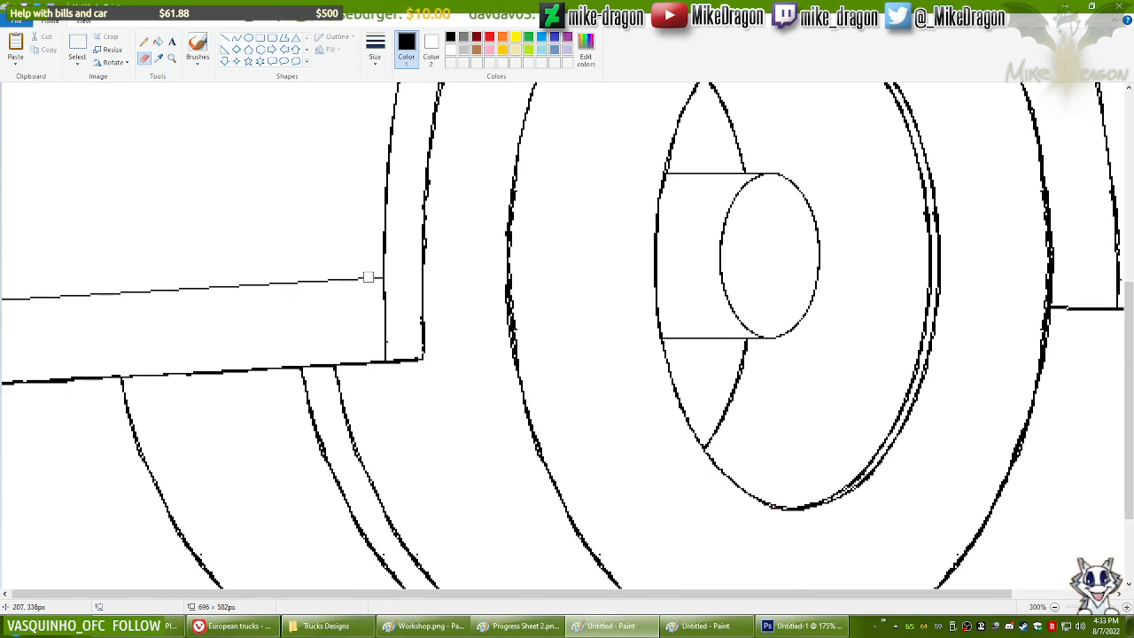
left_click_drag(373, 279, 0, 301)
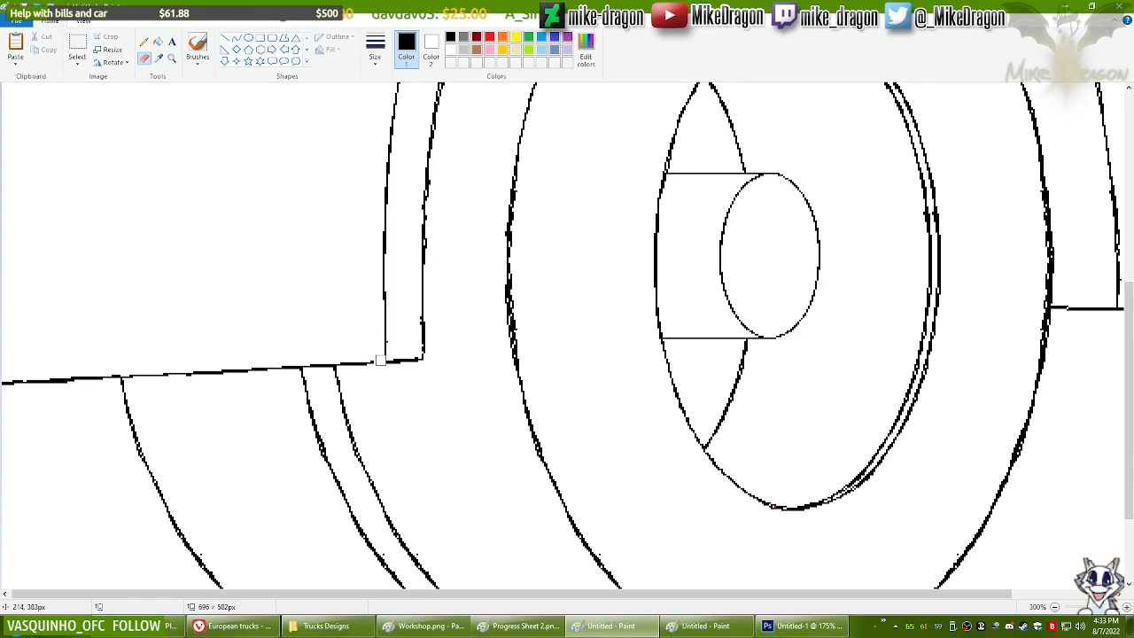
Step: Try to erase the chassis's bottom edge line above the inner tyres and undo the erasing
left_click_drag(377, 360, 349, 363)
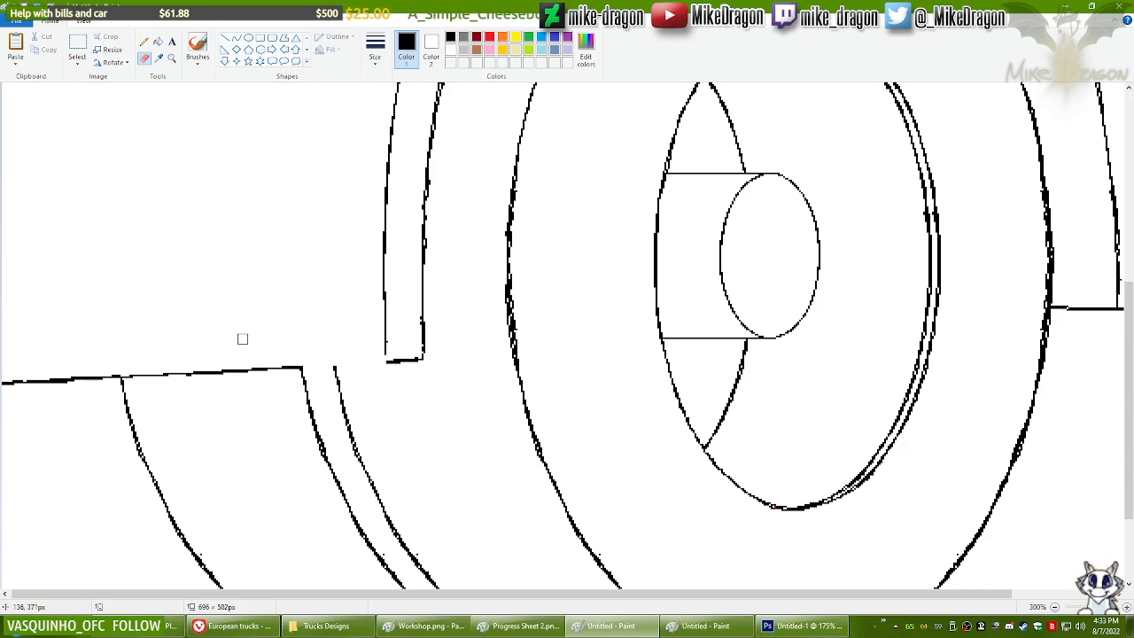
left_click_drag(294, 368, 3, 383)
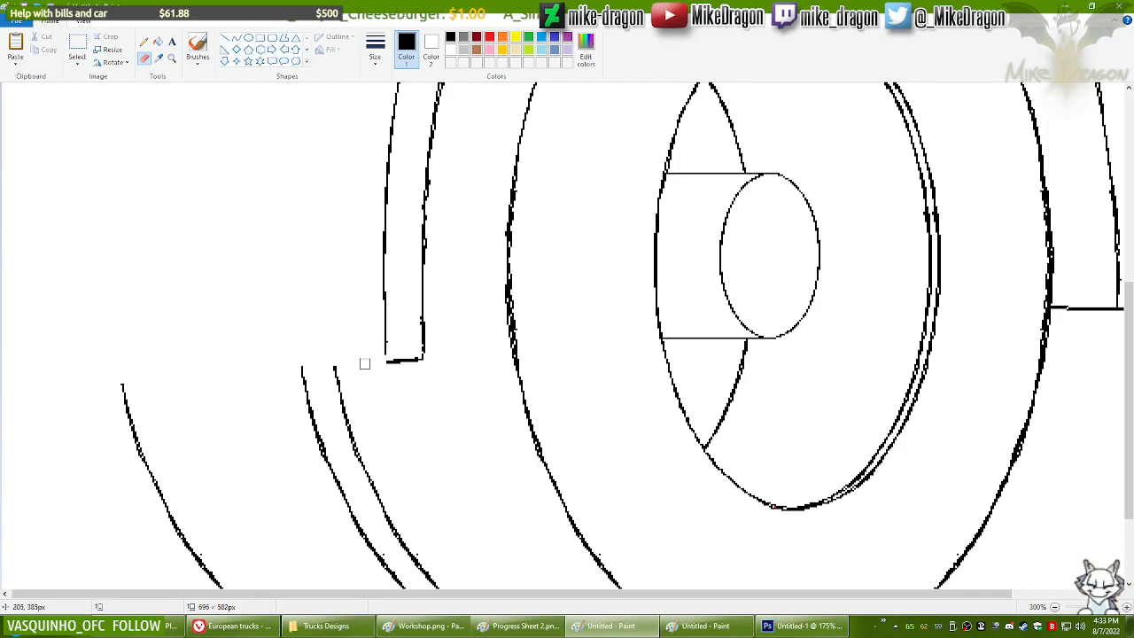
key("ctrl+z")
key("ctrl+z")
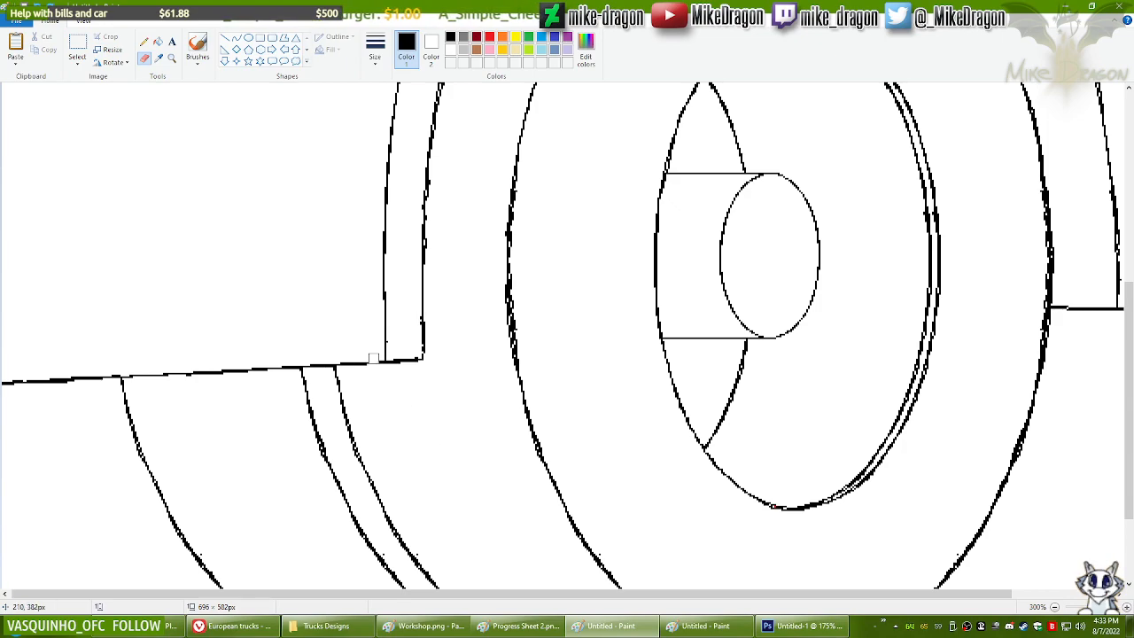
Step: Erase the chassis's bottom edge line from the arch's lower corner to the image border, keeping the arch's end closed
left_click_drag(378, 361, 7, 383)
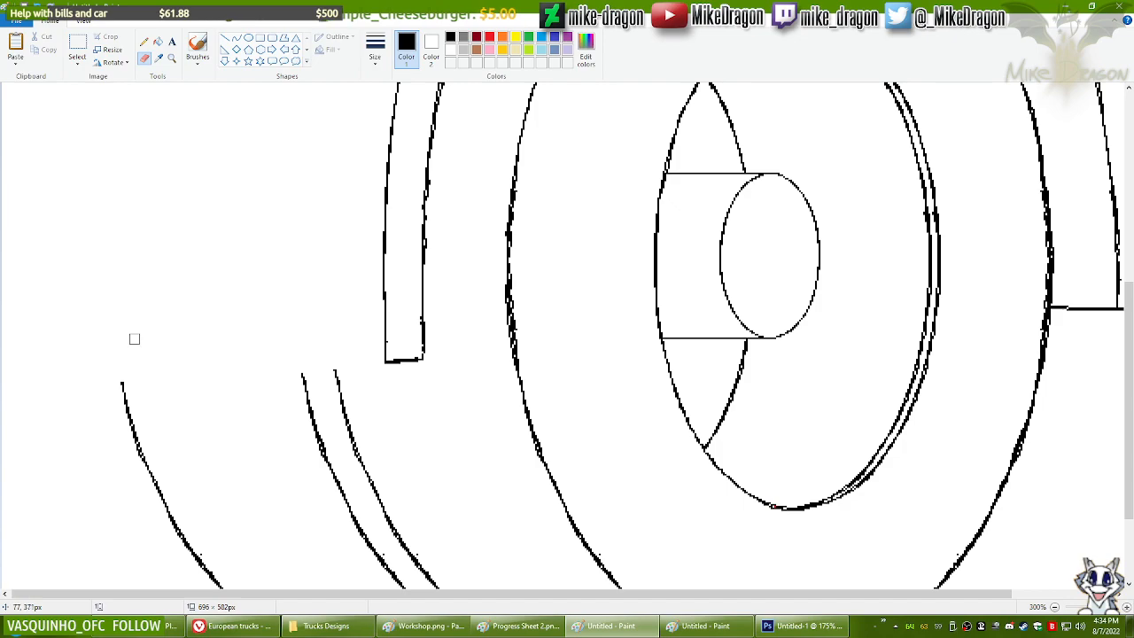
Step: Recolour all black lines of the isolated wheel and arch red, using an enlarged colour-replacing eraser with red as the secondary colour
scroll(224, 299, "down", 1)
scroll(224, 299, "down", 1)
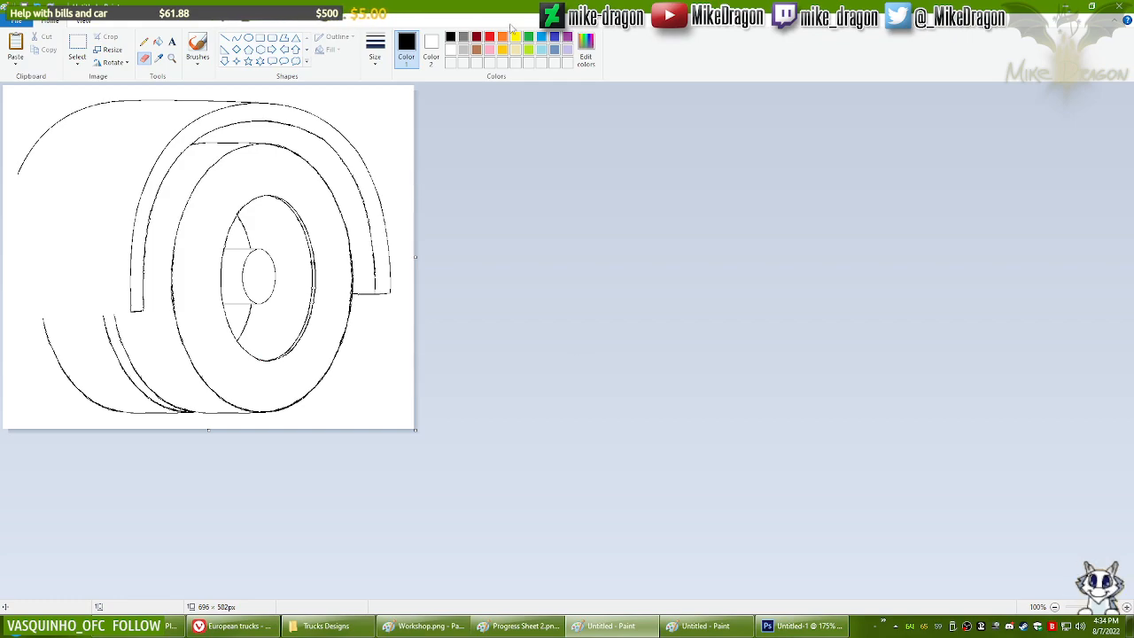
left_click(430, 49)
left_click(489, 36)
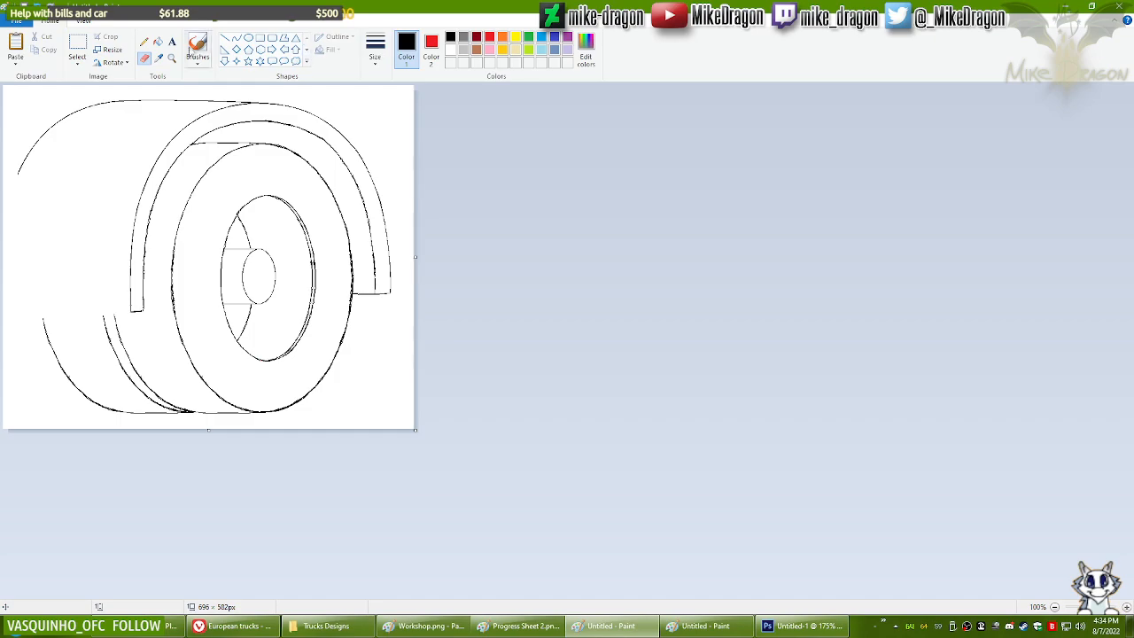
key("ctrl+plus")
key("ctrl+plus")
key("ctrl+plus")
key("ctrl+plus")
key("ctrl+plus")
key("ctrl+plus")
key("ctrl+plus")
key("ctrl+plus")
key("ctrl+plus")
key("ctrl+plus")
key("ctrl+plus")
key("ctrl+plus")
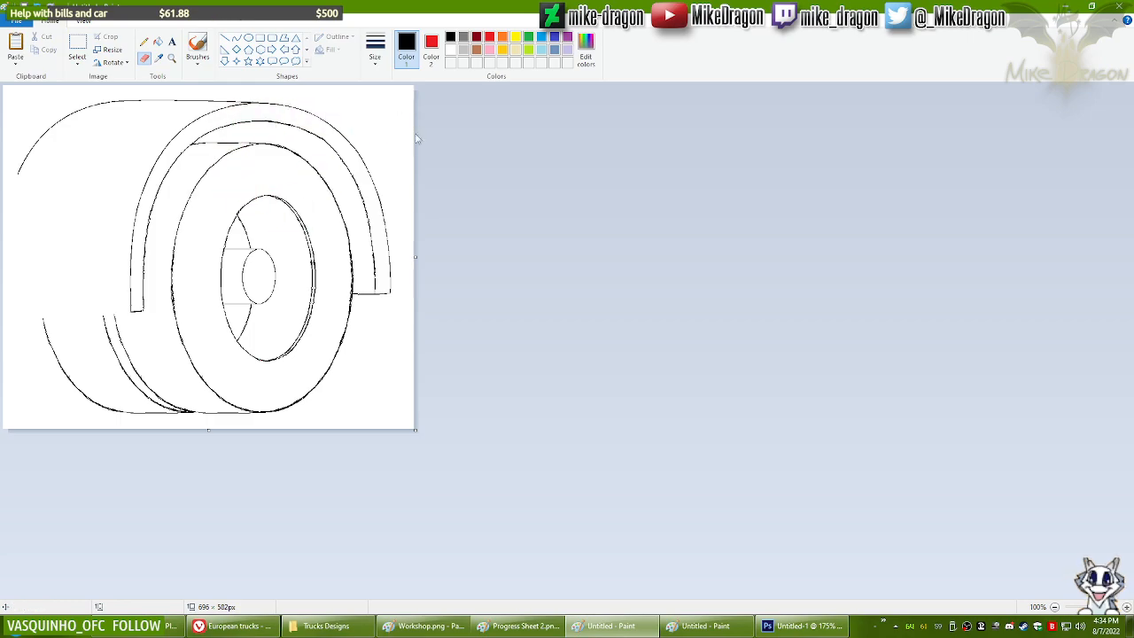
mouse_move(423, 141)
left_mouse_down()
mouse_move(210, 99)
mouse_move(41, 150)
mouse_move(266, 109)
mouse_move(296, 157)
mouse_move(296, 230)
mouse_move(383, 217)
mouse_move(352, 273)
mouse_move(395, 283)
mouse_move(325, 236)
mouse_move(317, 358)
mouse_move(288, 385)
mouse_move(231, 407)
mouse_move(292, 347)
mouse_move(281, 200)
mouse_move(235, 296)
mouse_move(243, 213)
mouse_move(200, 233)
mouse_move(134, 203)
mouse_move(44, 233)
mouse_move(74, 373)
mouse_move(109, 319)
mouse_move(94, 402)
mouse_move(246, 412)
mouse_move(175, 257)
mouse_move(301, 322)
mouse_move(210, 218)
mouse_move(351, 169)
left_mouse_up()
Step: Restore white as the secondary colour, copy the whole red piece into Workshop.png and place it behind the existing rear wheel as a second axle
left_click(160, 58)
right_click(74, 158)
key("ctrl+a")
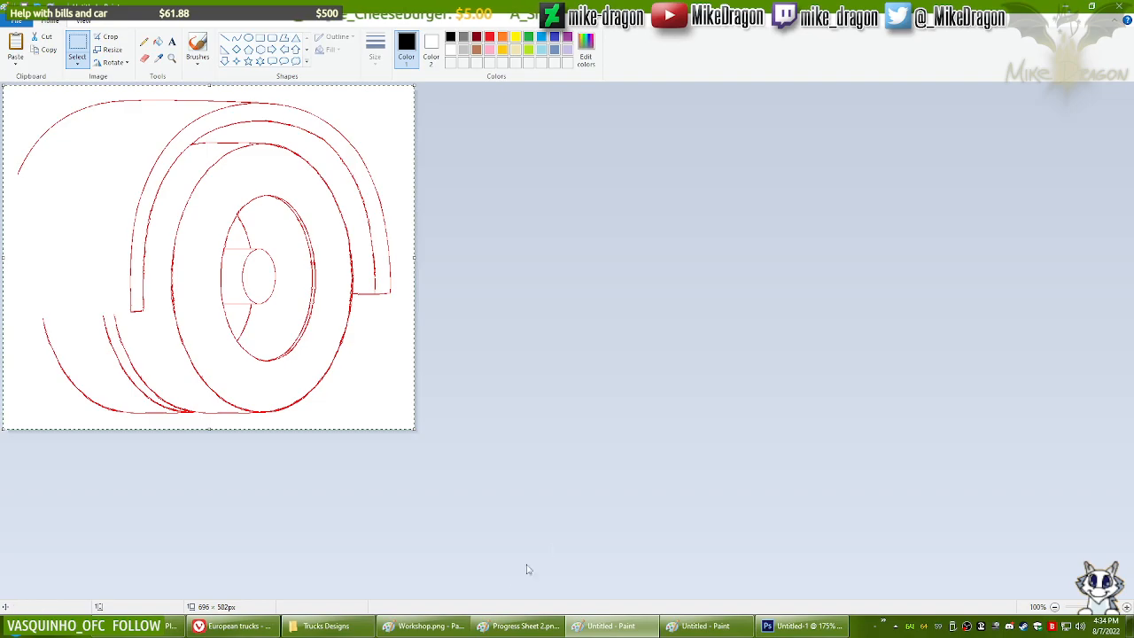
left_click(429, 625)
key("ctrl+v")
left_click_drag(154, 332, 701, 437)
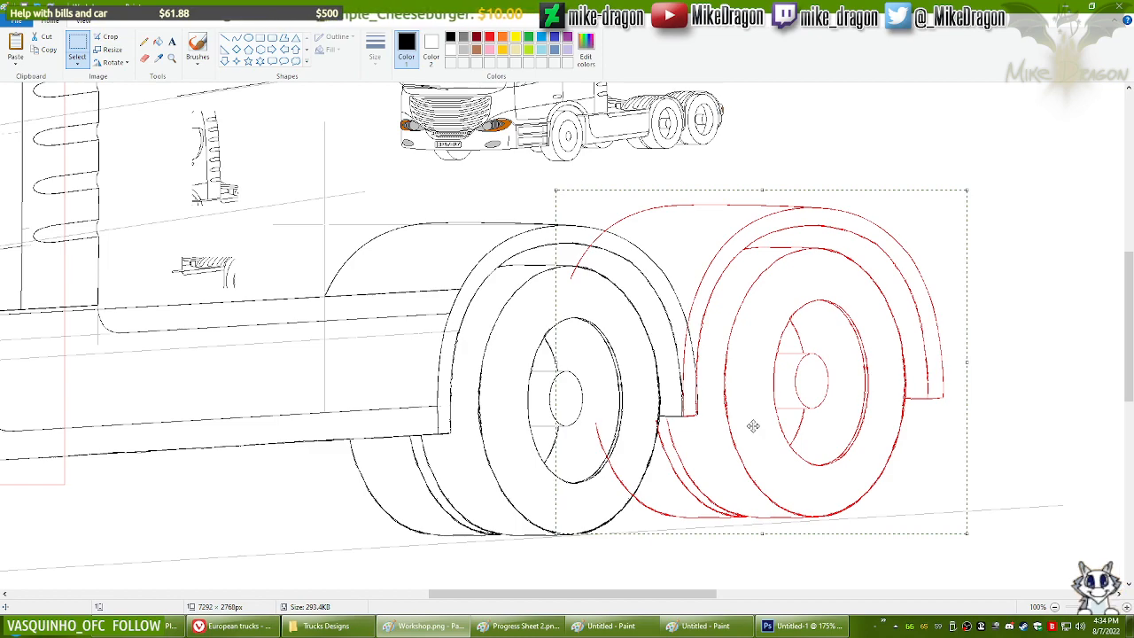
left_click(1099, 352)
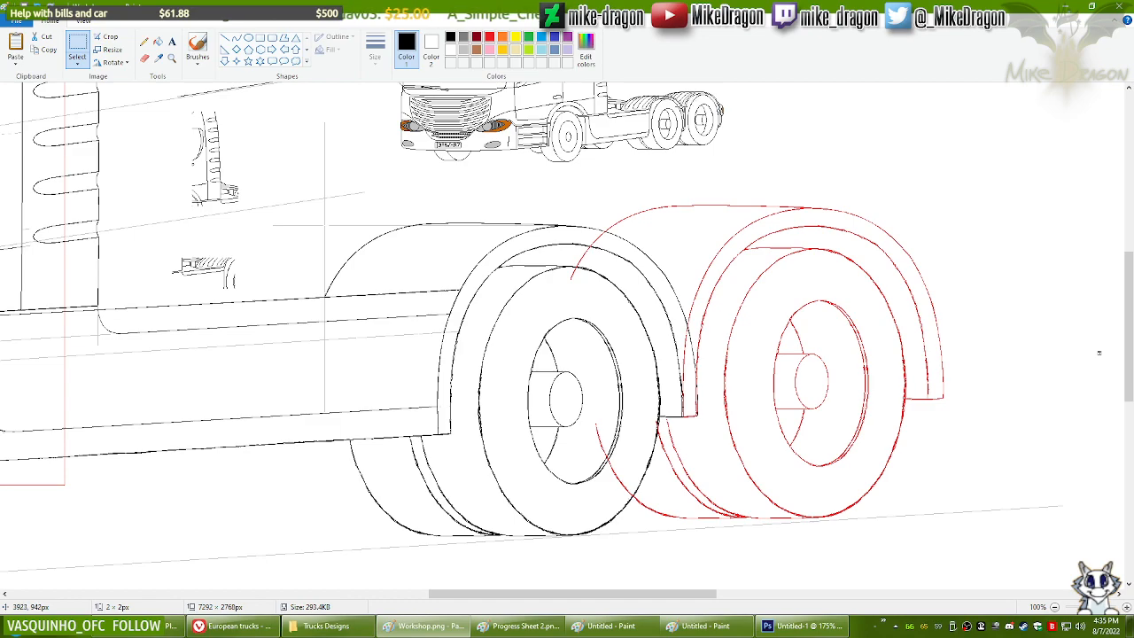
scroll(661, 257, "up", 2)
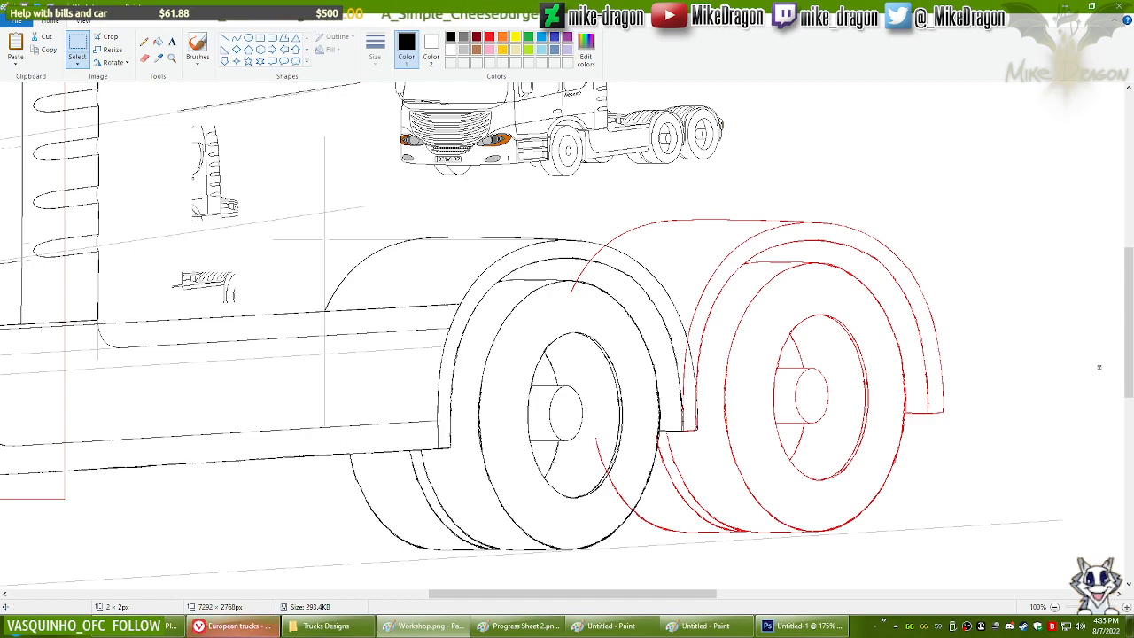
Step: Switch to the browser, look through the European truck images and search for "European trucks rear axles"
left_click(235, 626)
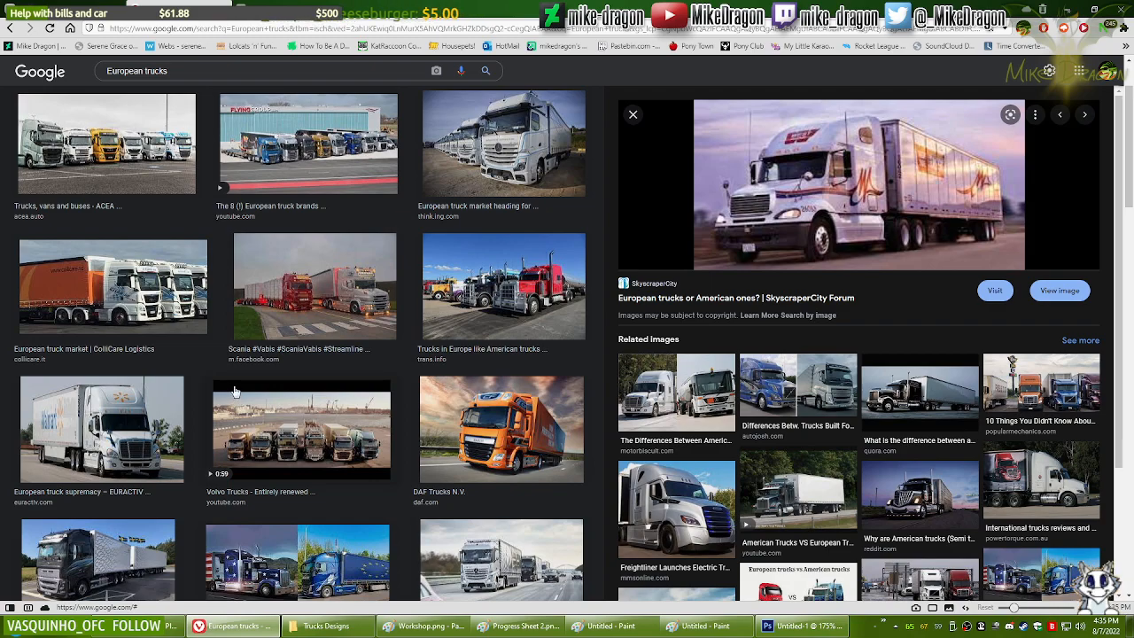
scroll(235, 390, "down", 3)
scroll(244, 390, "down", 3)
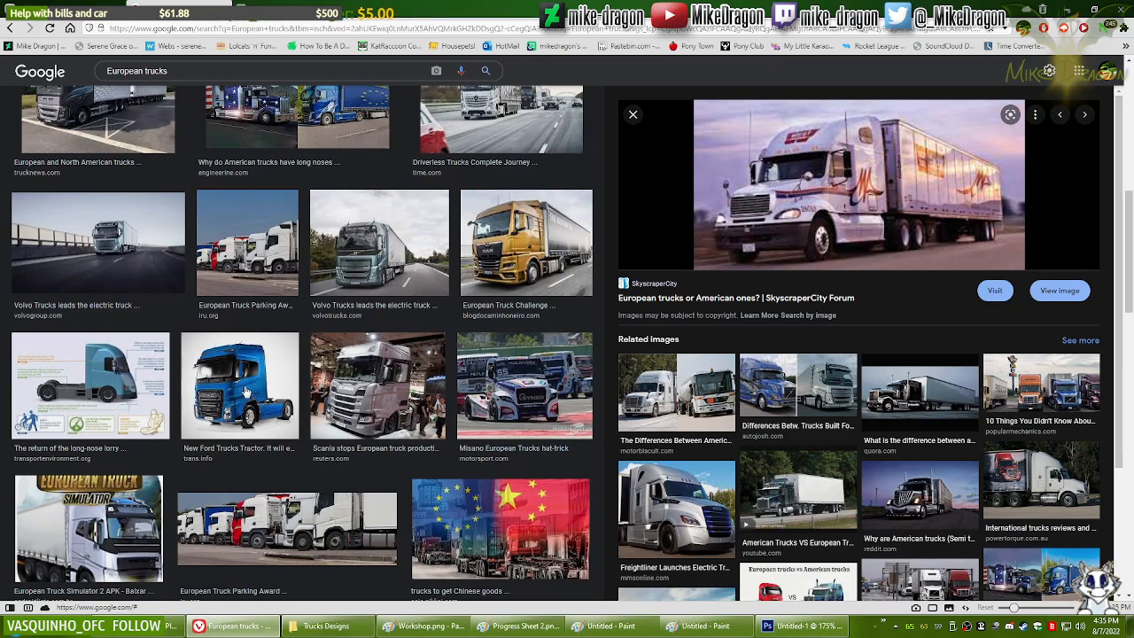
scroll(246, 392, "down", 3)
scroll(246, 392, "up", 15)
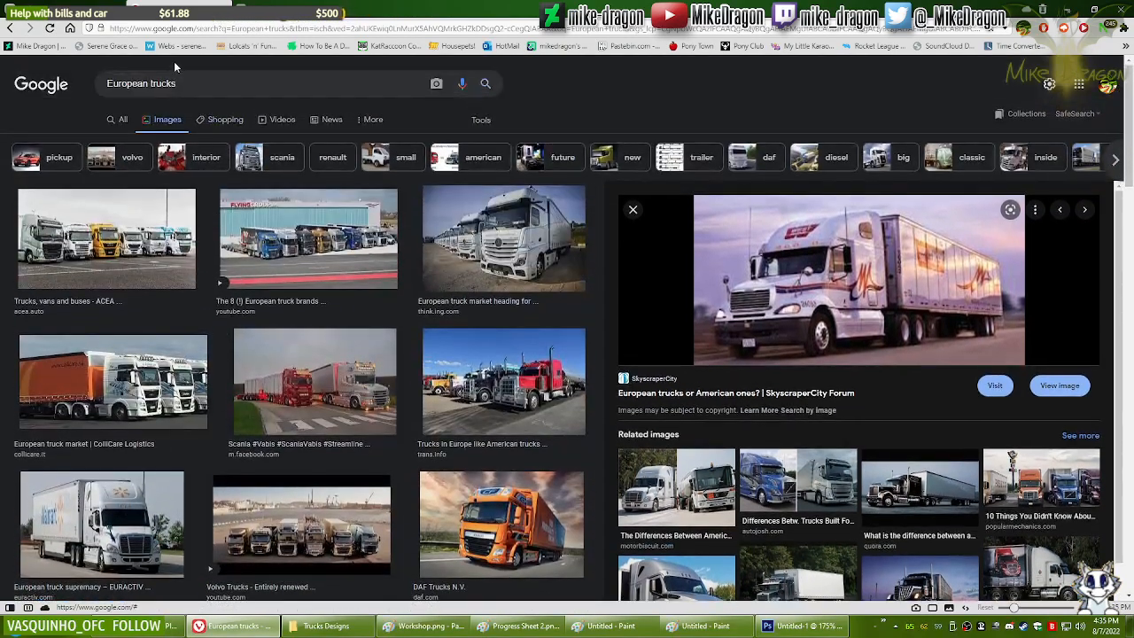
left_click(177, 83)
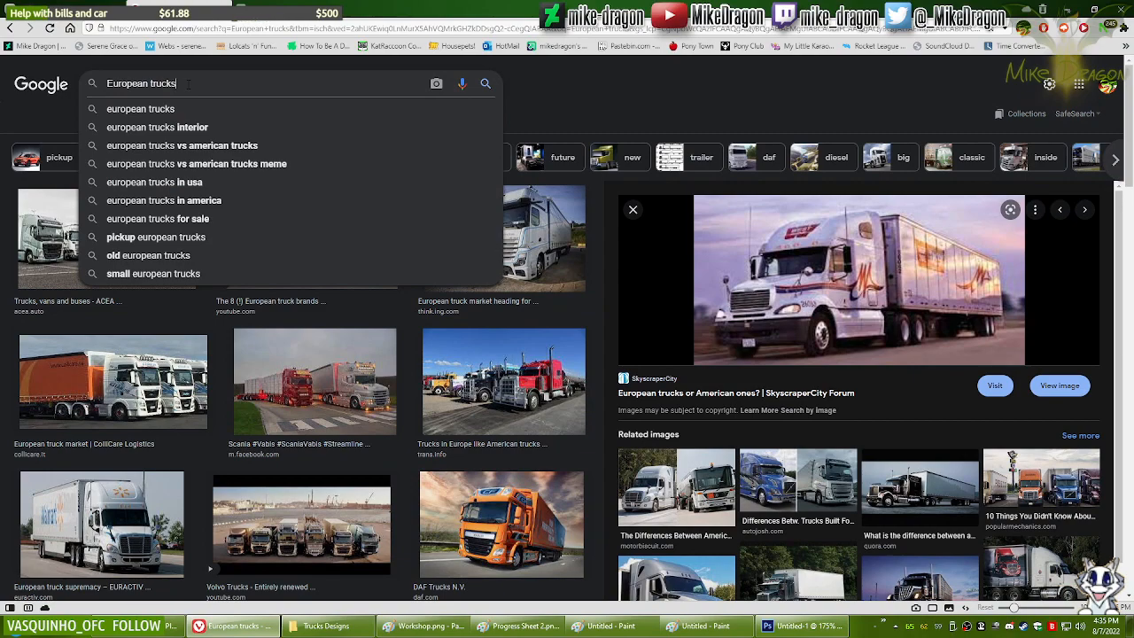
type("rear")
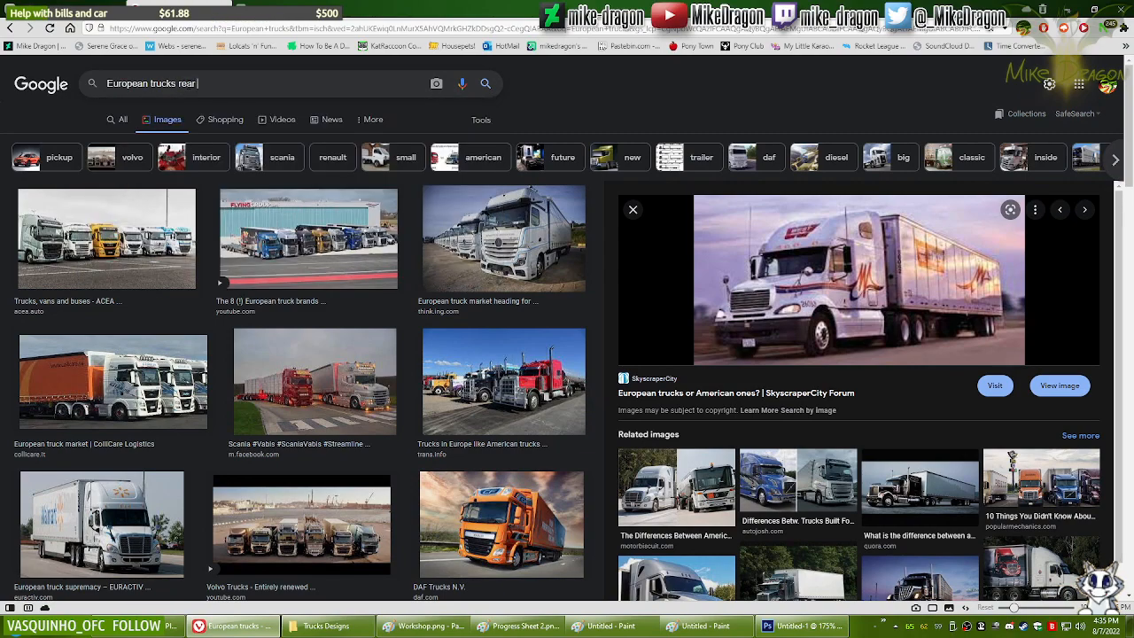
type(" axles")
key("Return")
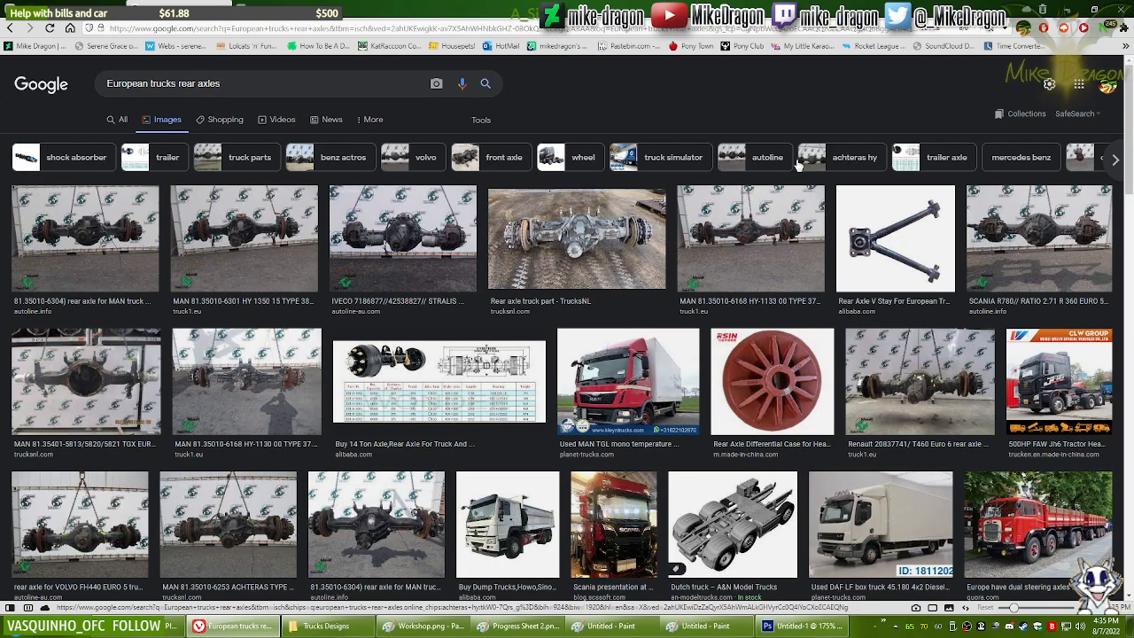
Step: Return to the "European trucks" image results and look through them for a rear axle reference
key("alt+Left")
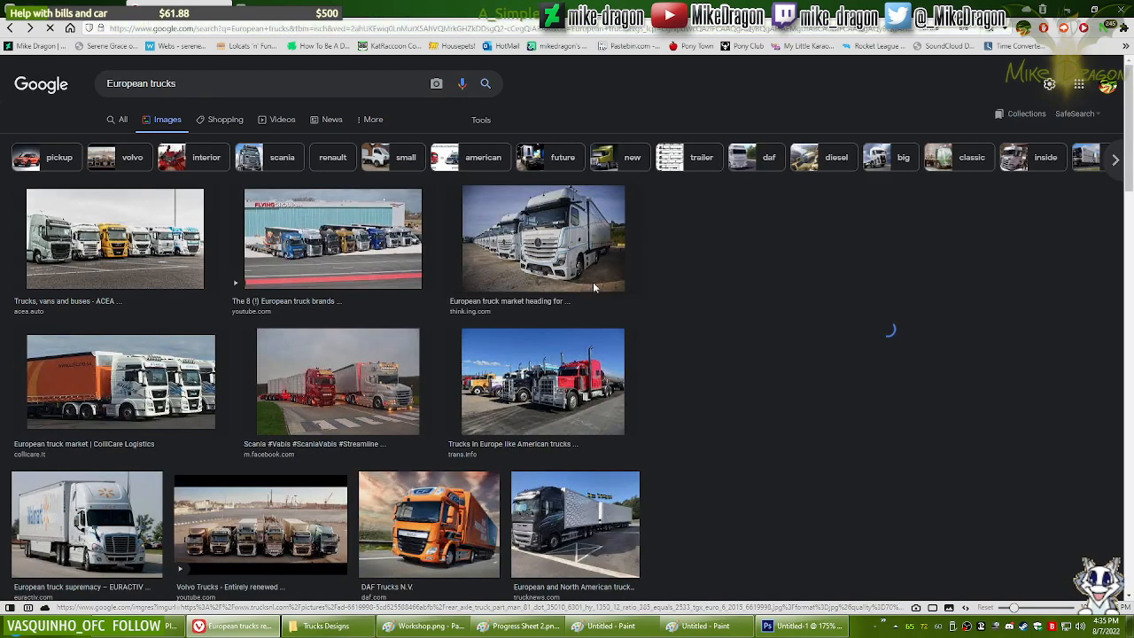
left_click(594, 286)
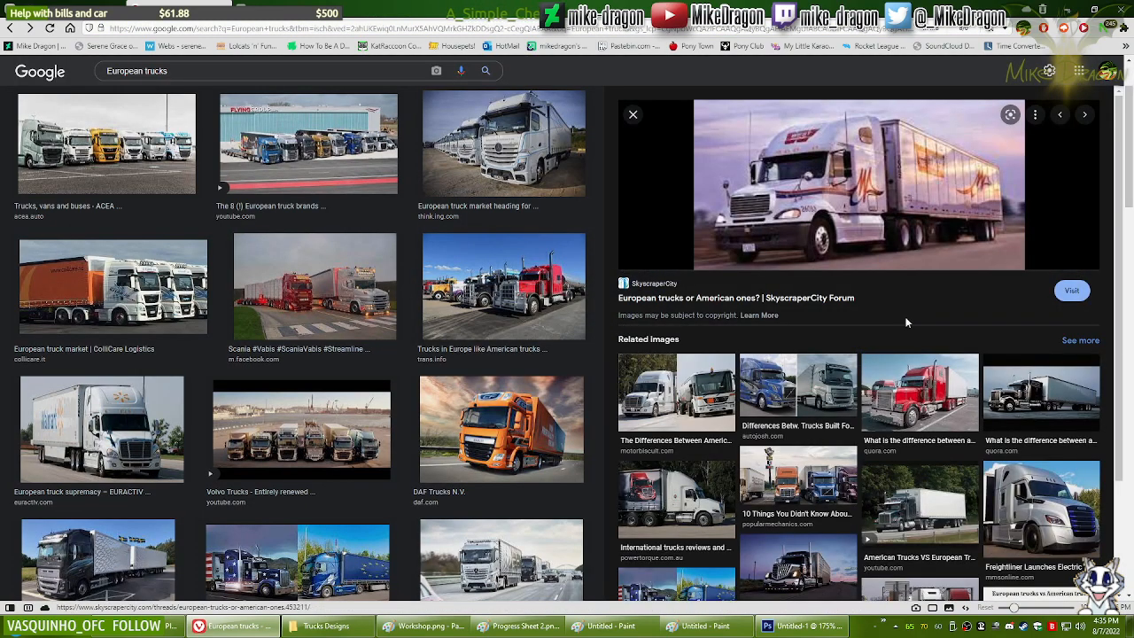
scroll(882, 391, "down", 2)
scroll(497, 330, "down", 5)
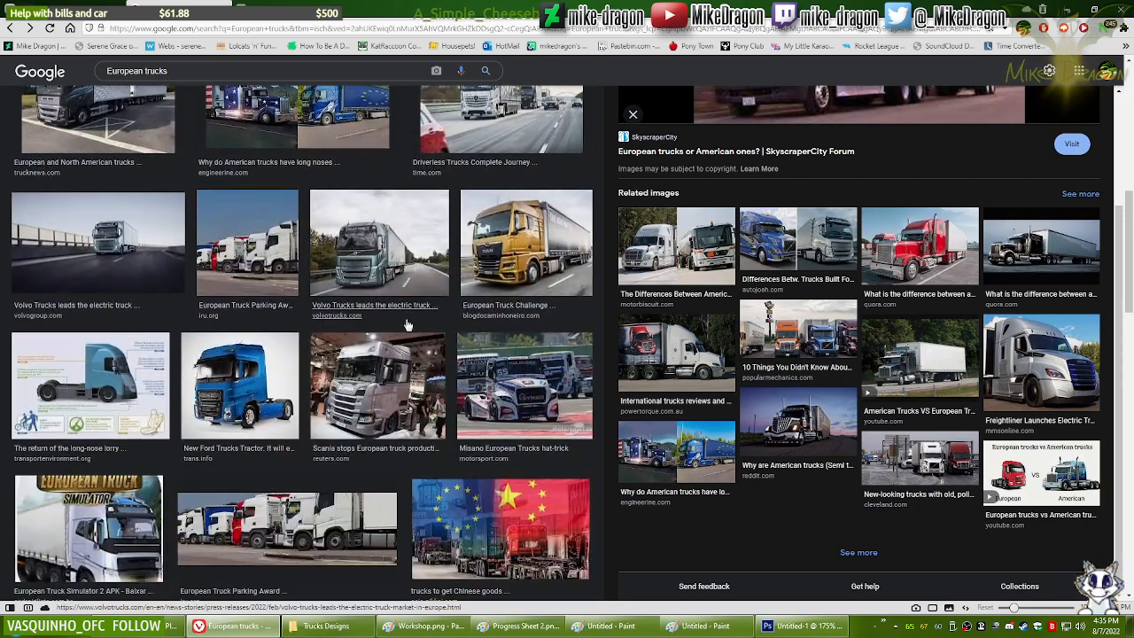
scroll(407, 322, "up", 6)
Step: Search images for "American trucks" and preview the blue Freightliner Cascadia
left_click_drag(150, 83, 4, 75)
type("American")
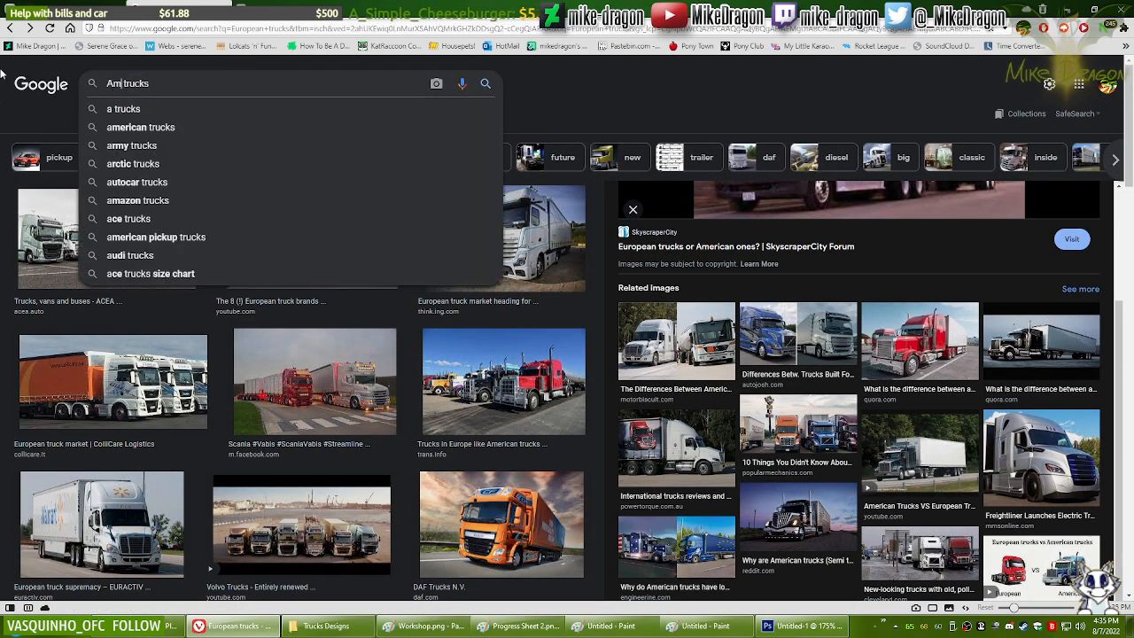
key("Return")
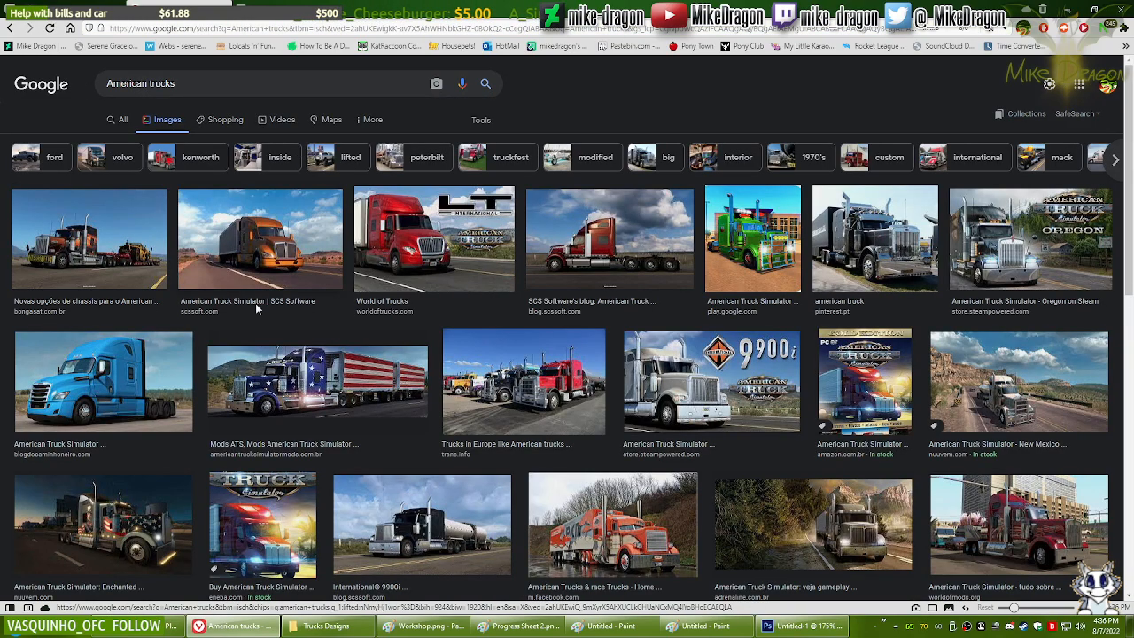
left_click(135, 397)
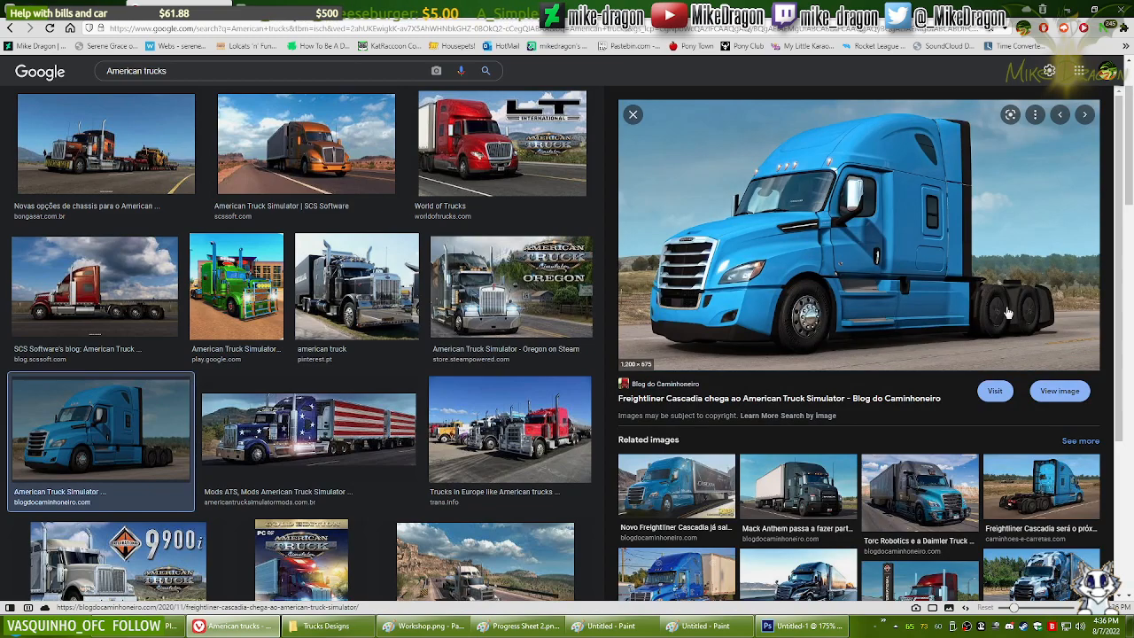
Step: Browse the American truck results, open the full image of the black truck with its trailer and enlarge it
scroll(383, 403, "down", 5)
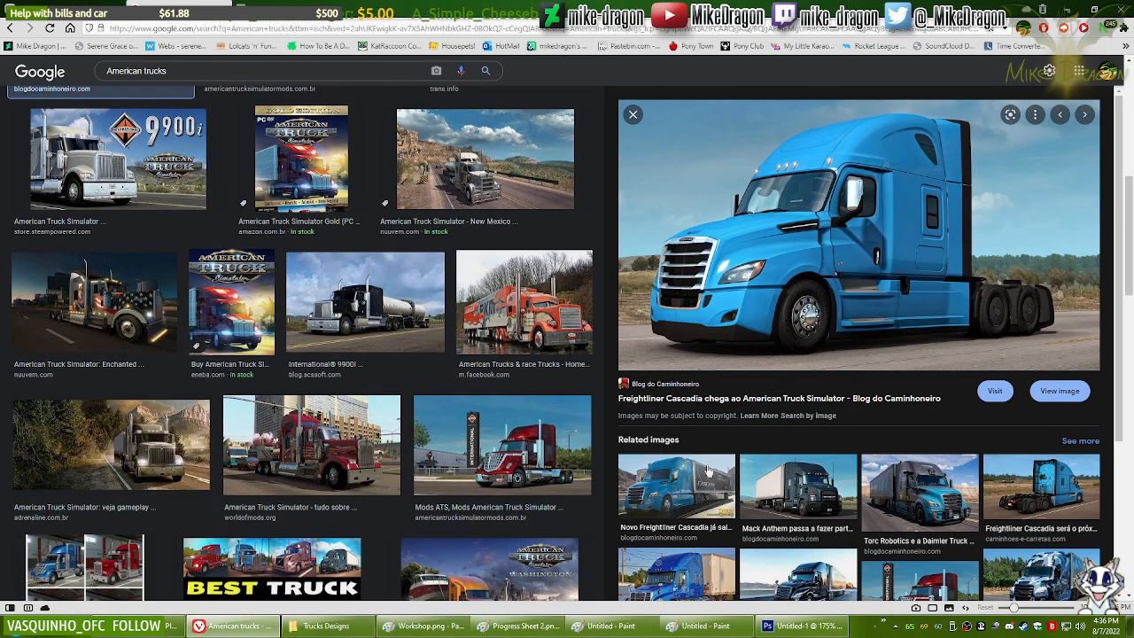
scroll(931, 488, "down", 3)
scroll(385, 450, "down", 5)
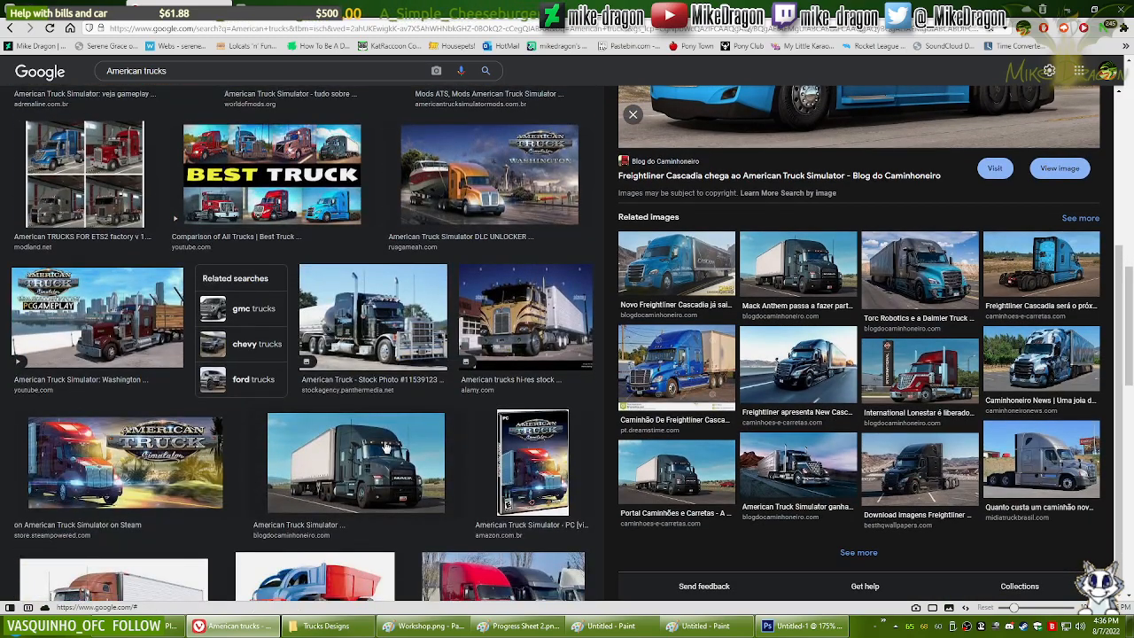
scroll(387, 444, "down", 4)
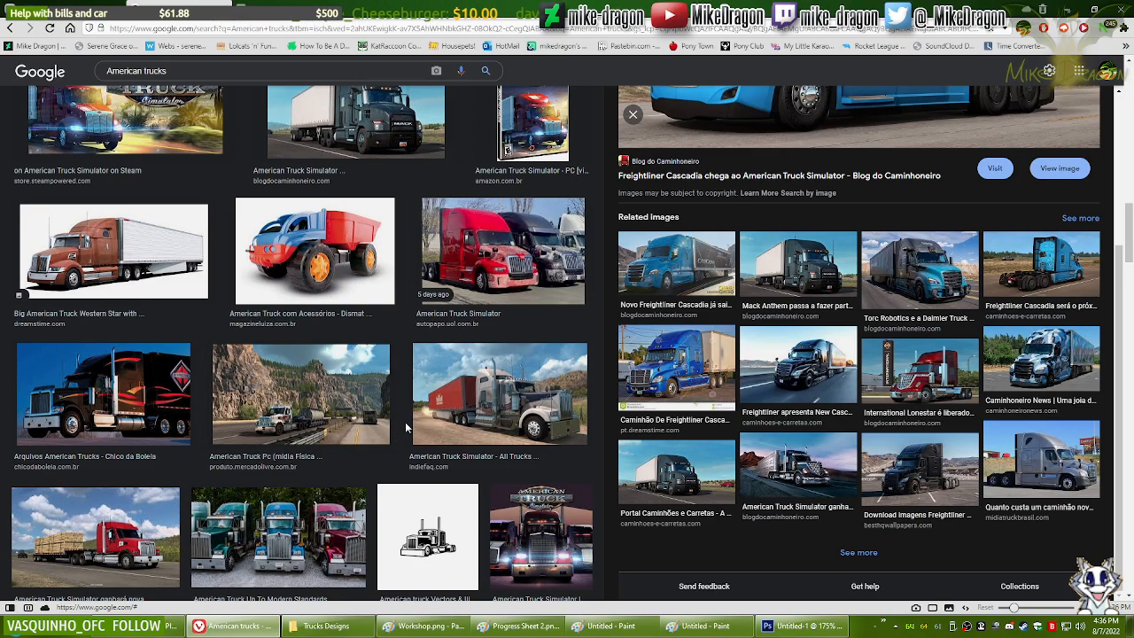
scroll(407, 423, "down", 5)
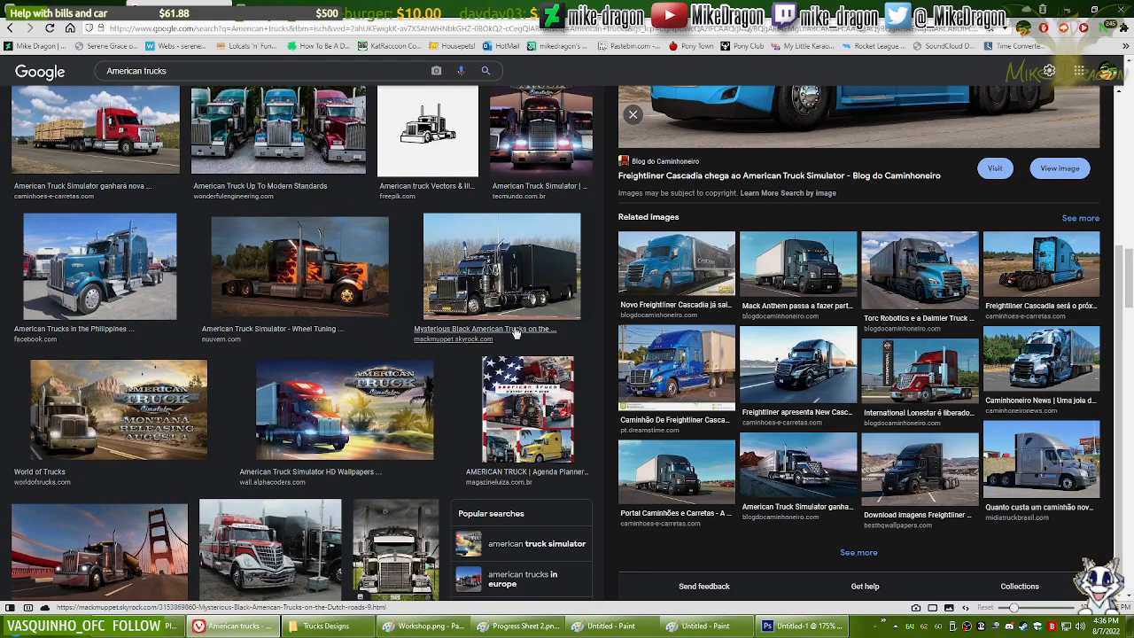
left_click(516, 332)
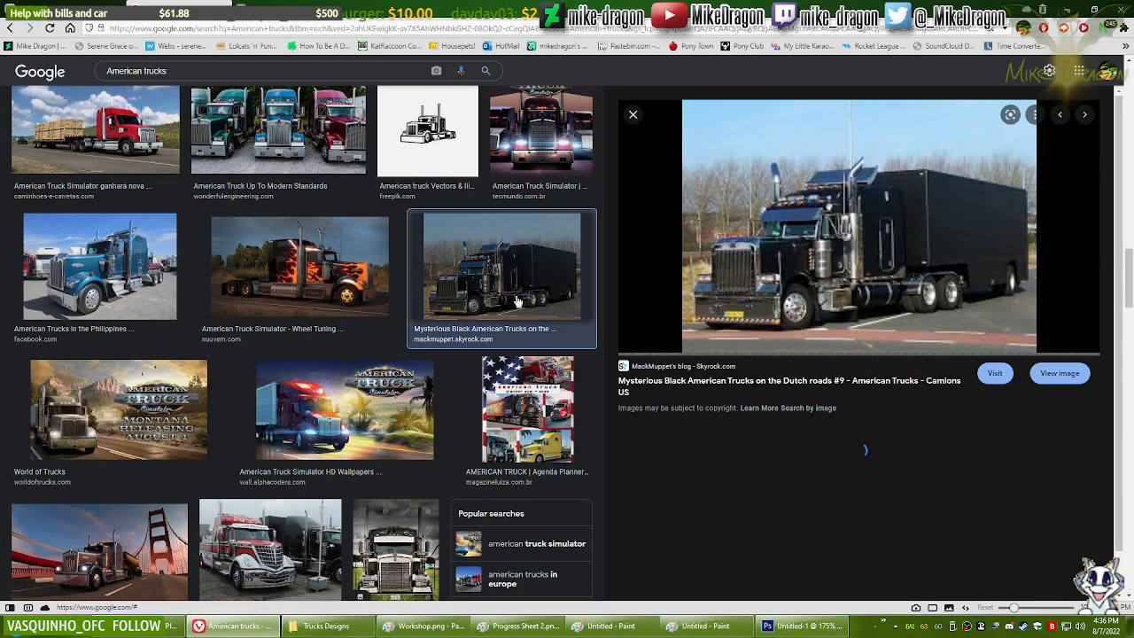
left_click(1061, 373)
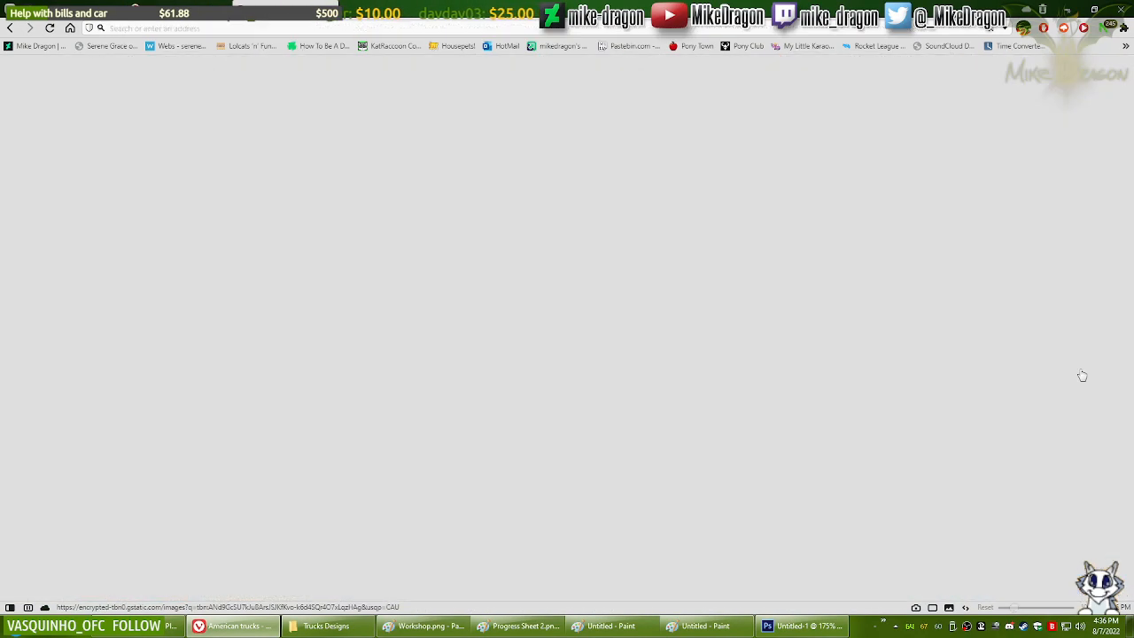
left_click_drag(1026, 611, 1079, 613)
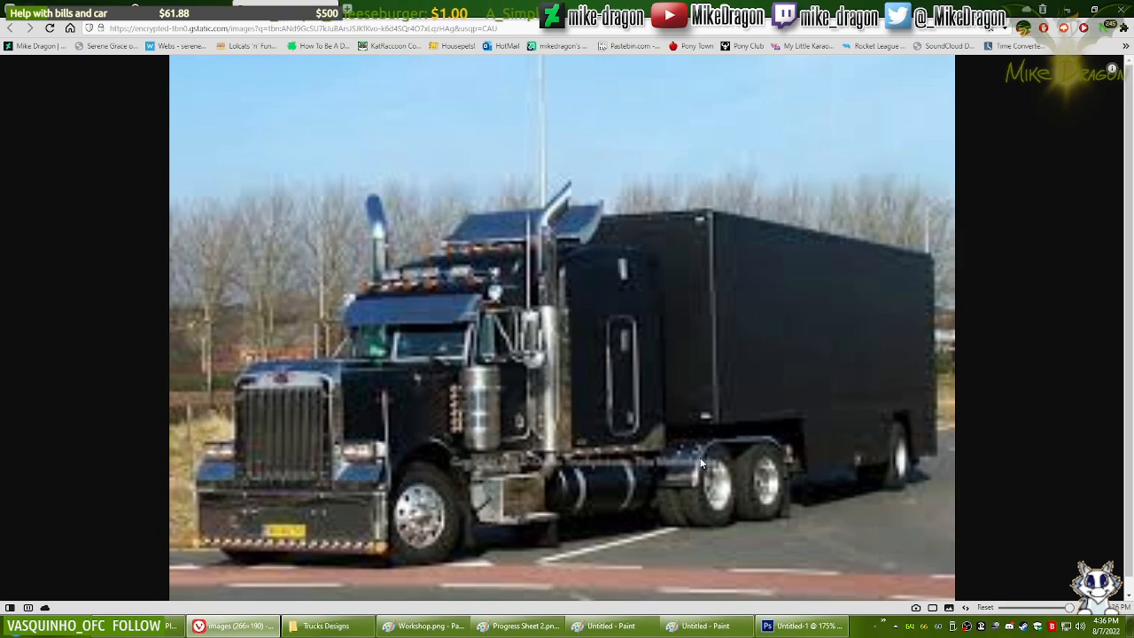
Step: Compare the double rear wheel arrangement in Workshop.png with the rear axles in the black truck photo
left_click(423, 626)
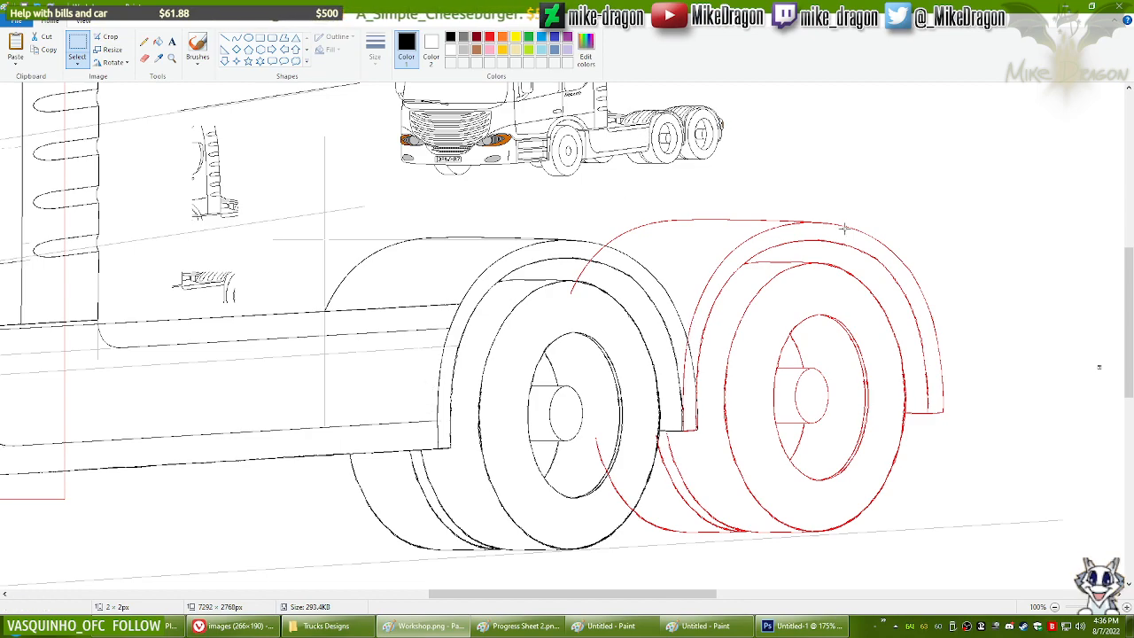
left_click(235, 626)
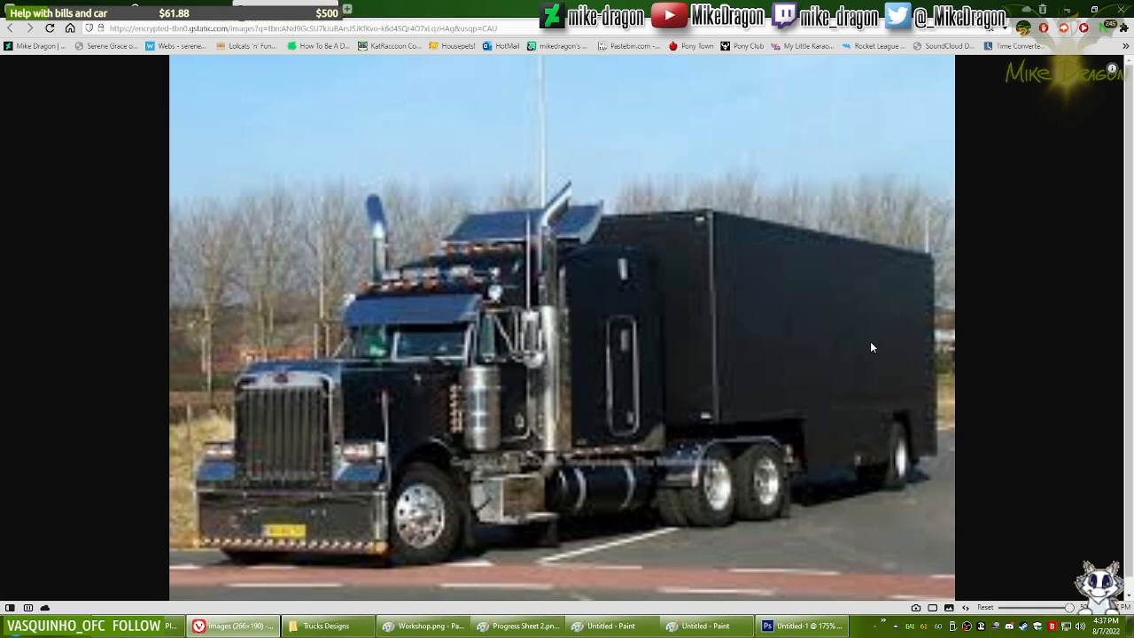
left_click(425, 626)
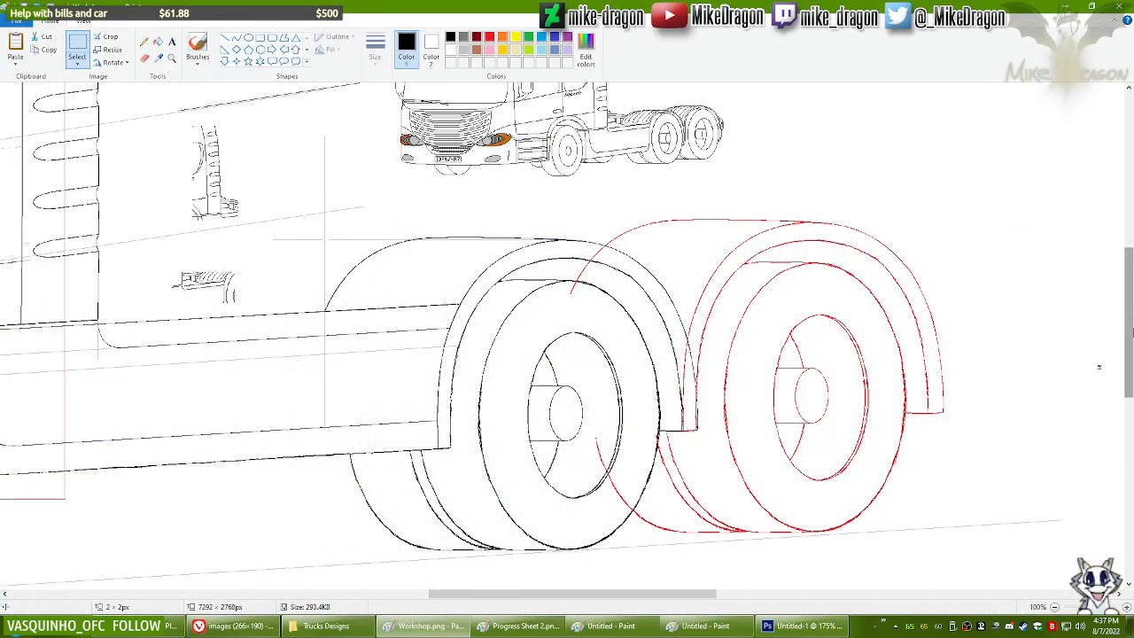
Step: Draw a straight blue guide line about 417 px long from the top of the black arch's inner edge to that of the red arch
scroll(1099, 366, "up", 1)
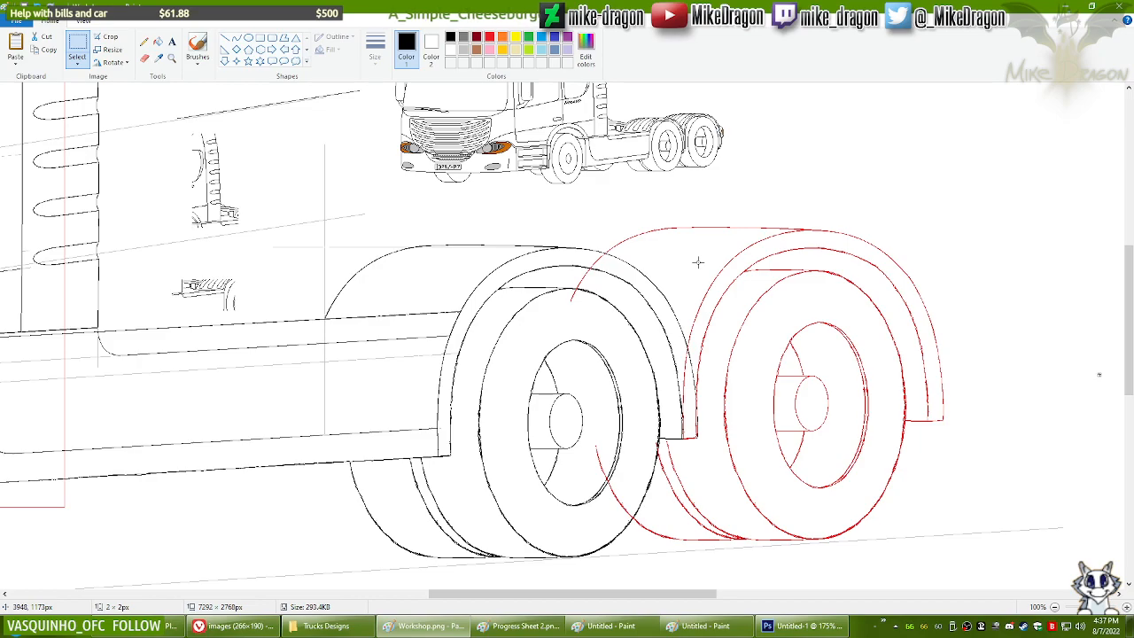
scroll(451, 236, "down", 2, "ctrl")
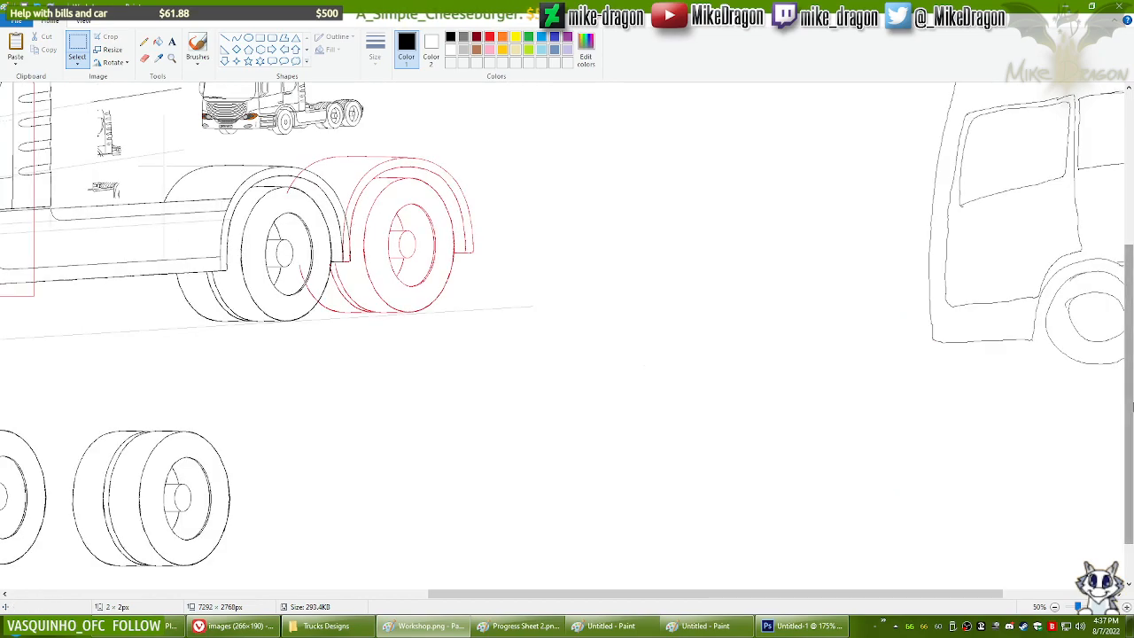
scroll(643, 540, "up", 3)
scroll(643, 540, "left", 3)
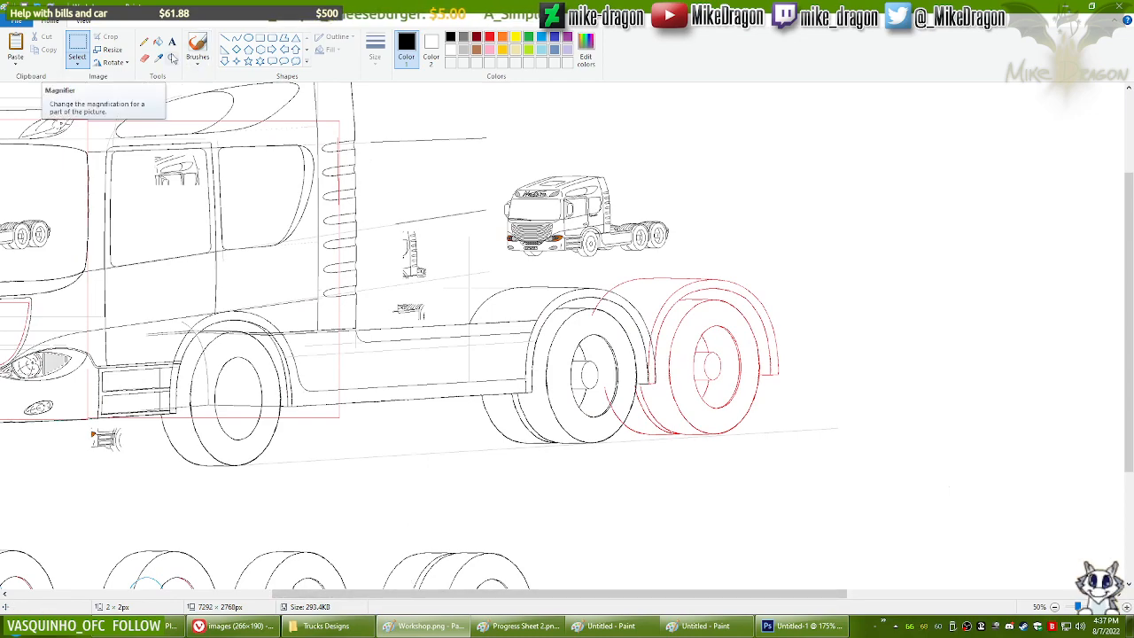
left_click(173, 57)
left_click(609, 342)
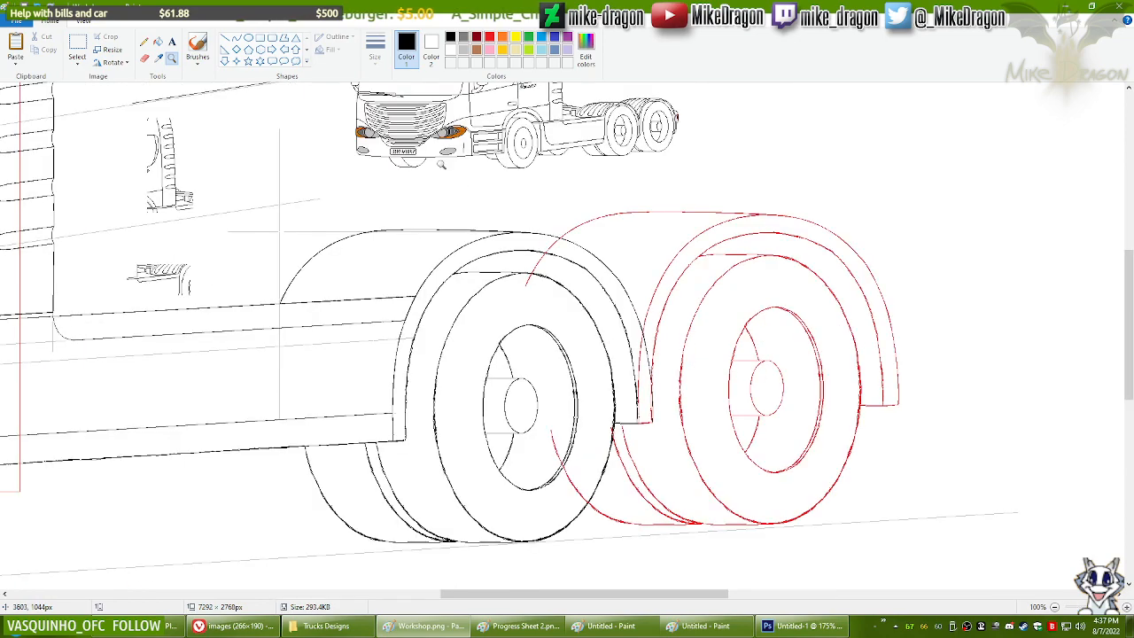
left_click(237, 37)
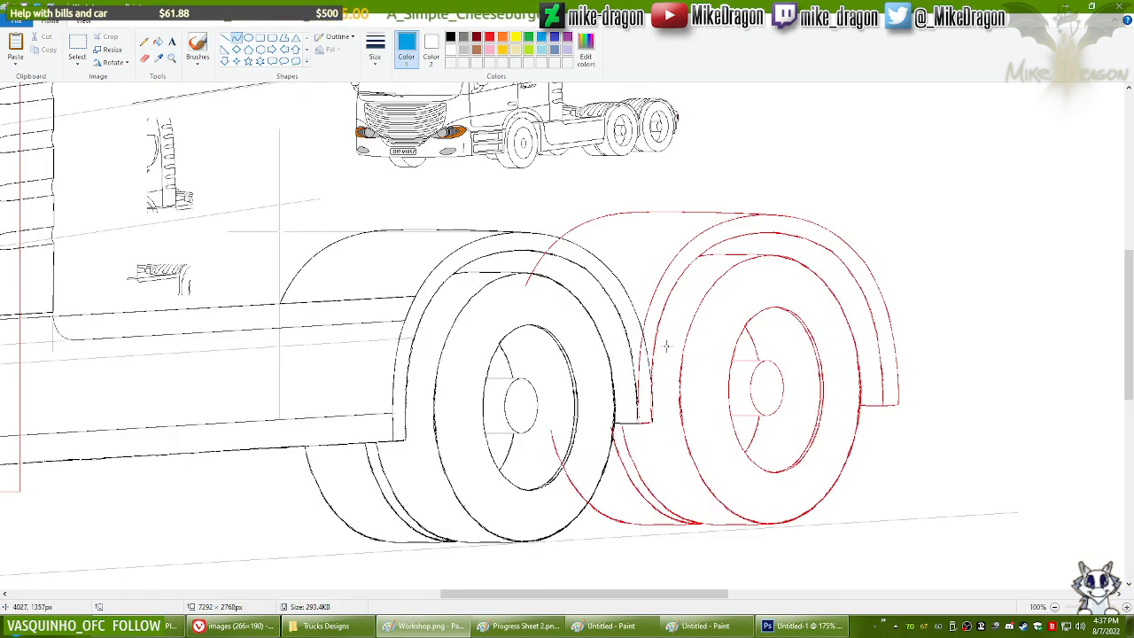
left_click_drag(521, 251, 765, 233)
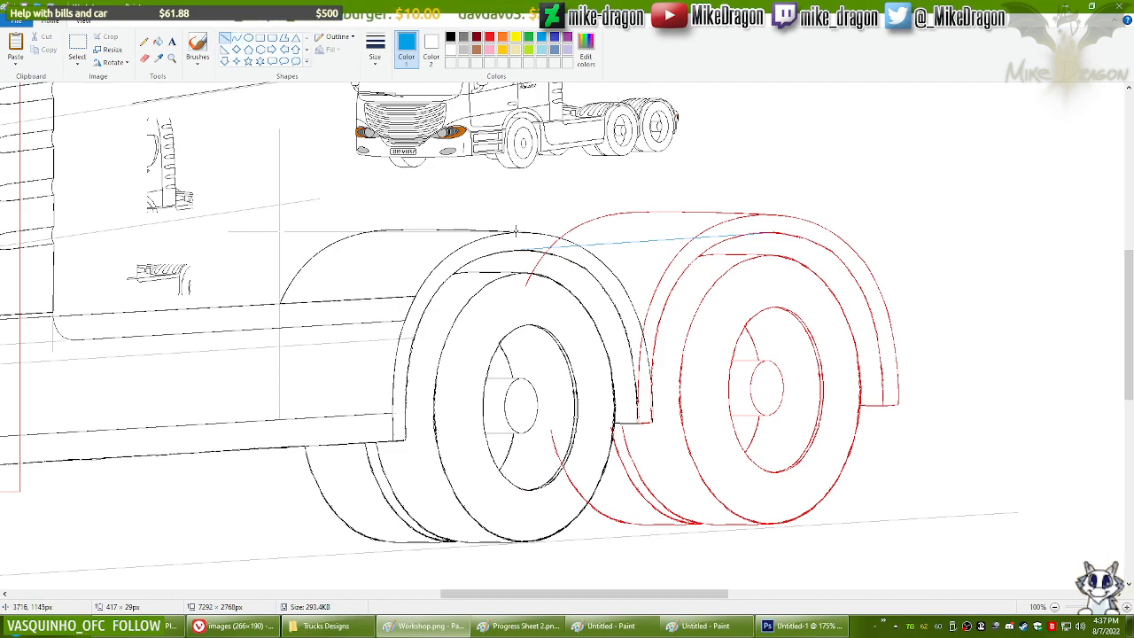
Step: Draw straight blue guide lines linking the tops of the black arch's outer and rear edges to the matching points on the red arch
left_click_drag(515, 232, 766, 217)
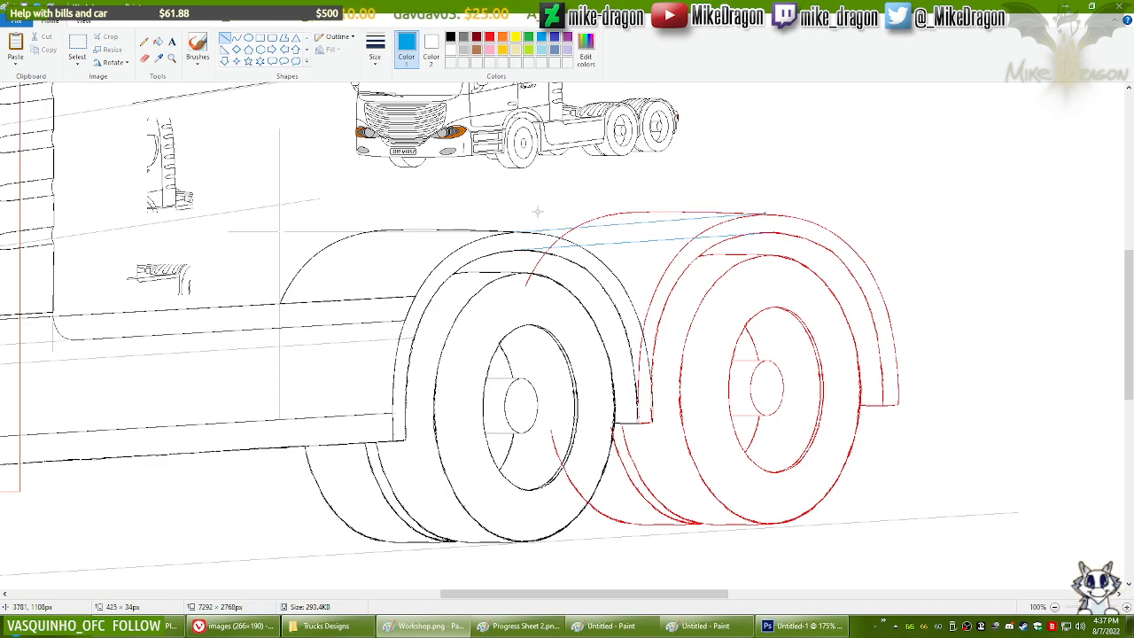
left_click_drag(516, 232, 767, 214)
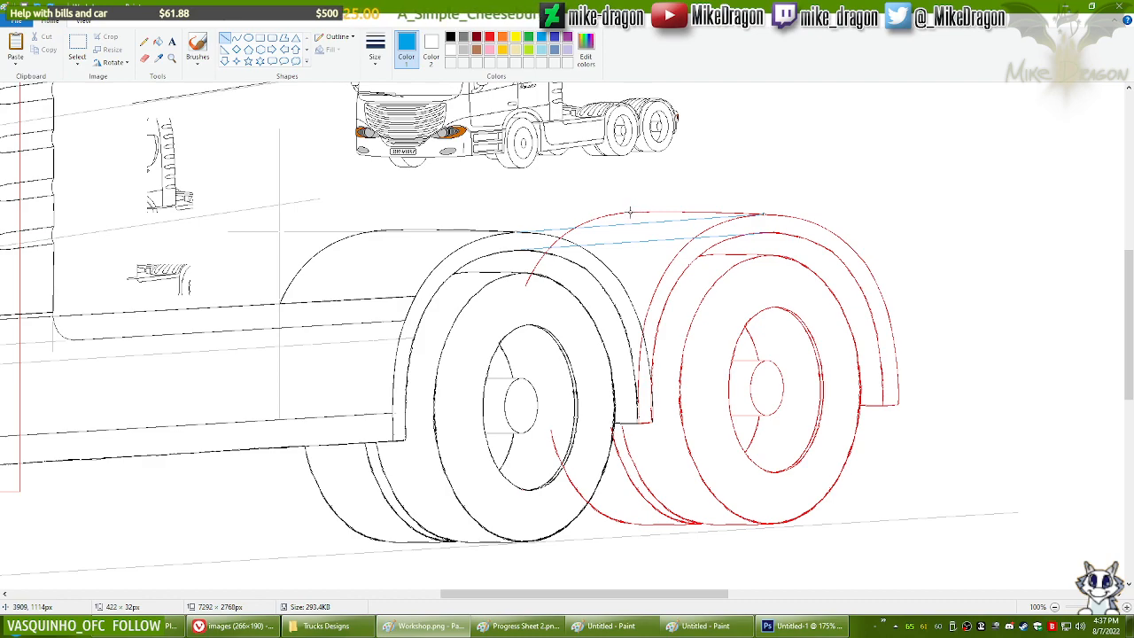
left_click_drag(631, 213, 382, 219)
key("ctrl+z")
left_click_drag(638, 213, 382, 230)
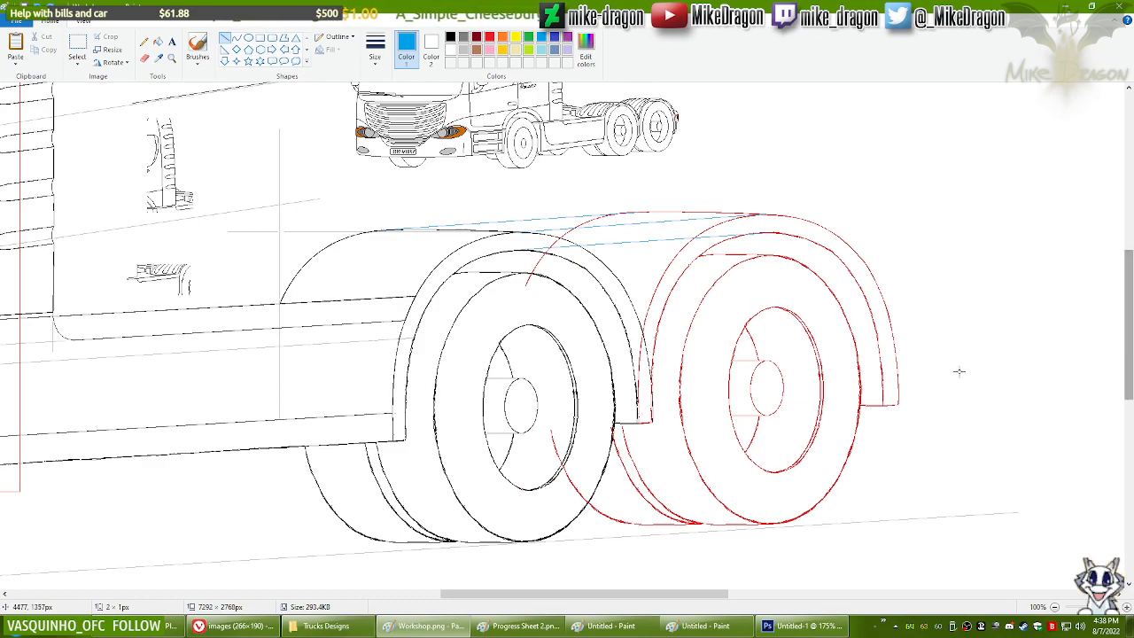
Step: Erase the rear half of the black arch, from beyond its top down to its lower end, keeping the blue connecting lines
mouse_move(721, 593)
left_mouse_down()
mouse_move(783, 594)
mouse_move(723, 594)
left_mouse_up()
left_click_drag(1132, 364, 1132, 348)
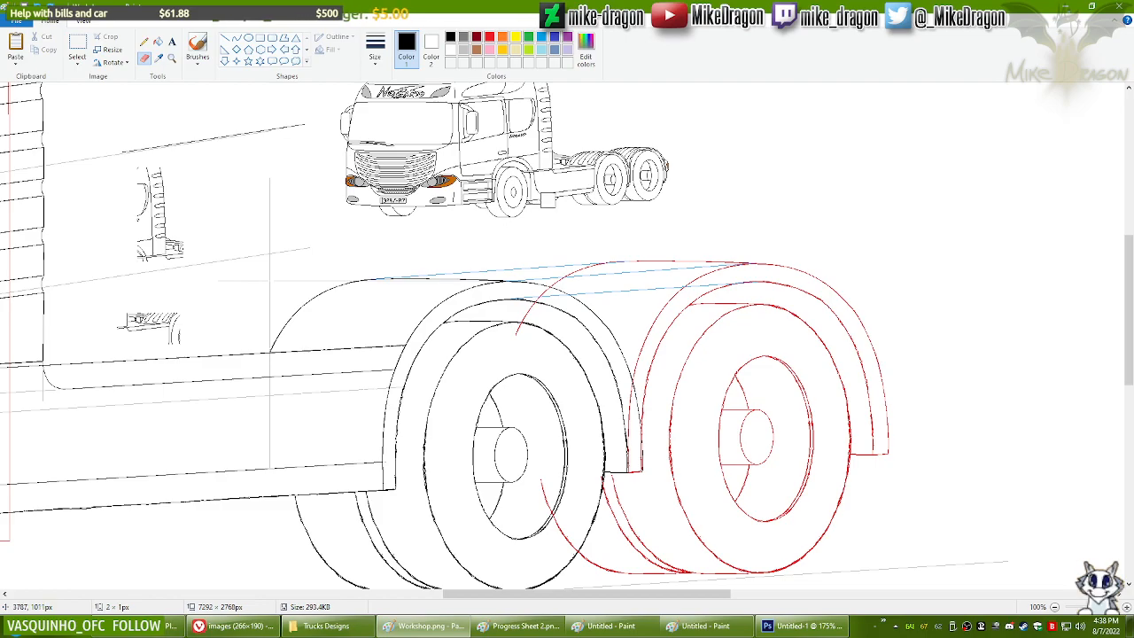
scroll(545, 201, "up", 1, "ctrl")
scroll(562, 354, "down", 2)
left_click_drag(465, 595, 534, 595)
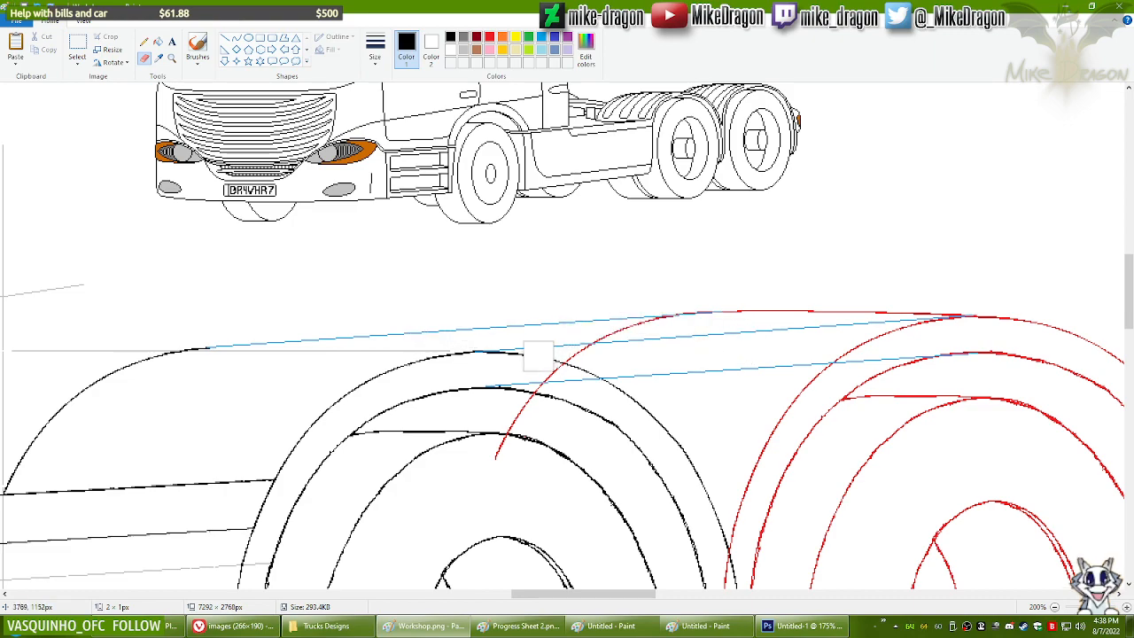
left_click_drag(507, 364, 595, 361)
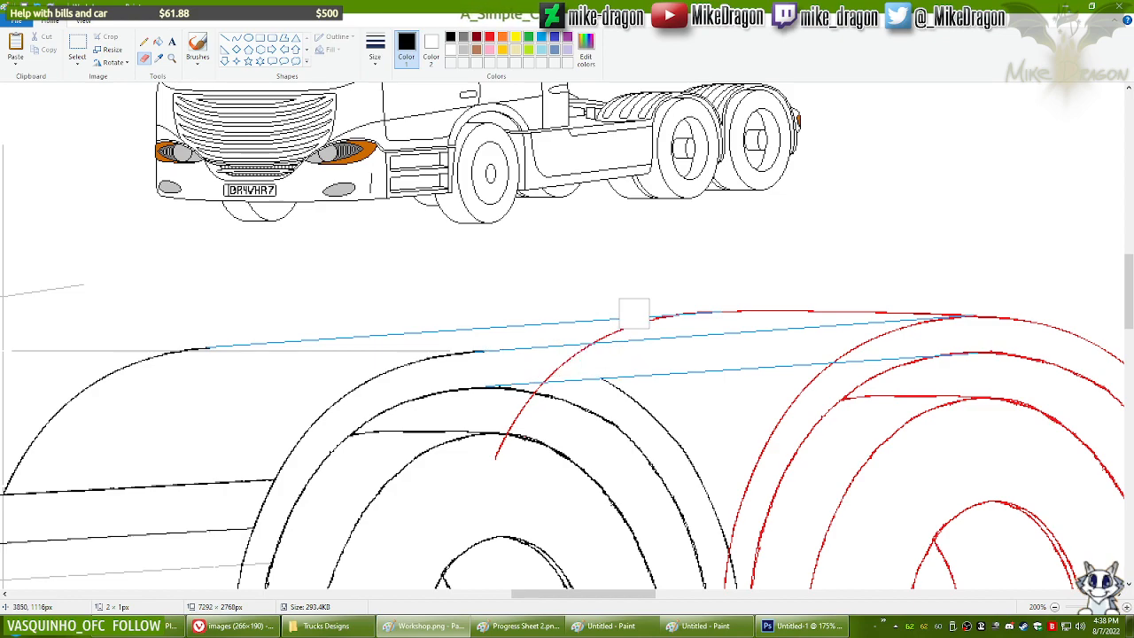
scroll(418, 268, "down", 1)
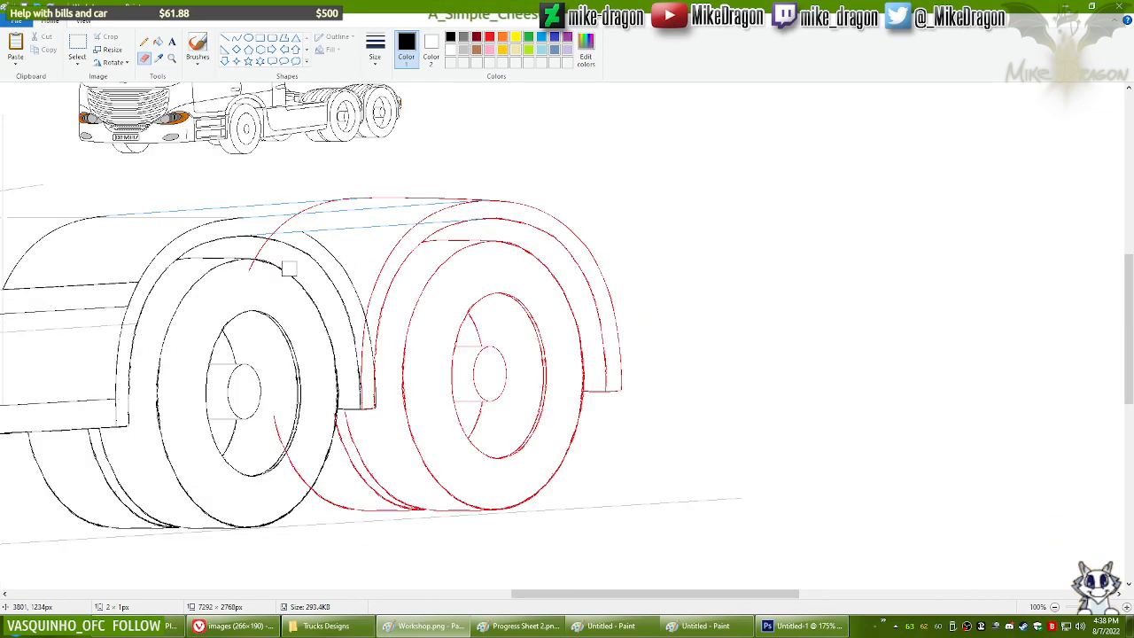
scroll(290, 269, "up", 1)
scroll(363, 277, "down", 3)
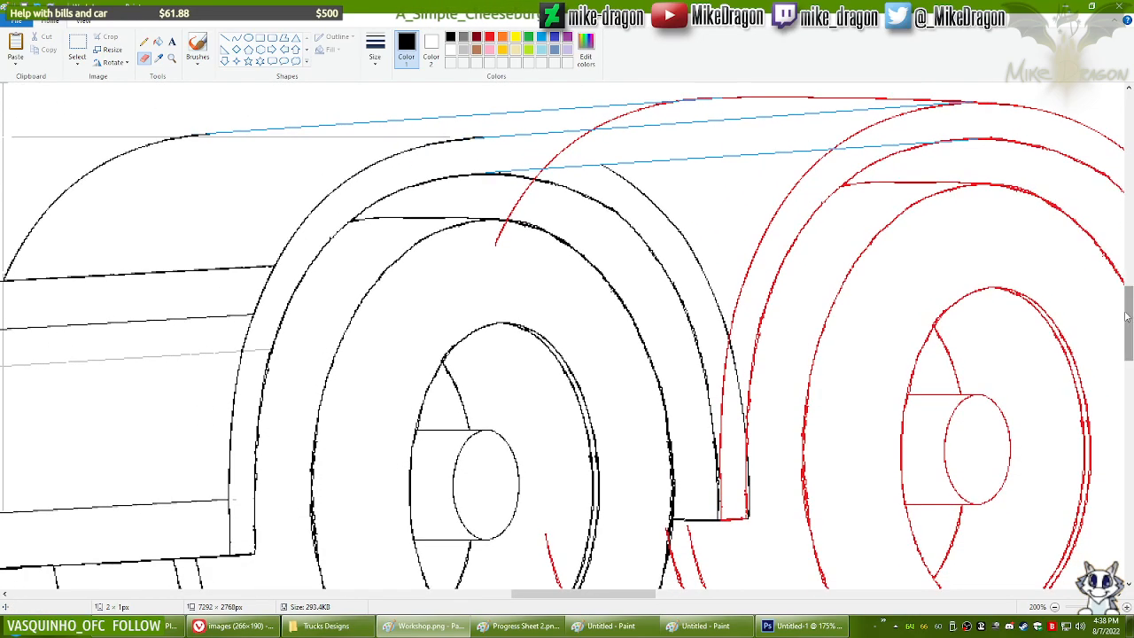
mouse_move(572, 167)
left_mouse_down()
mouse_move(506, 188)
mouse_move(614, 181)
mouse_move(641, 197)
mouse_move(654, 231)
mouse_move(672, 229)
mouse_move(652, 240)
mouse_move(693, 258)
mouse_move(718, 343)
mouse_move(738, 359)
mouse_move(710, 397)
mouse_move(734, 419)
mouse_move(736, 456)
mouse_move(716, 515)
mouse_move(692, 531)
mouse_move(743, 510)
left_mouse_up()
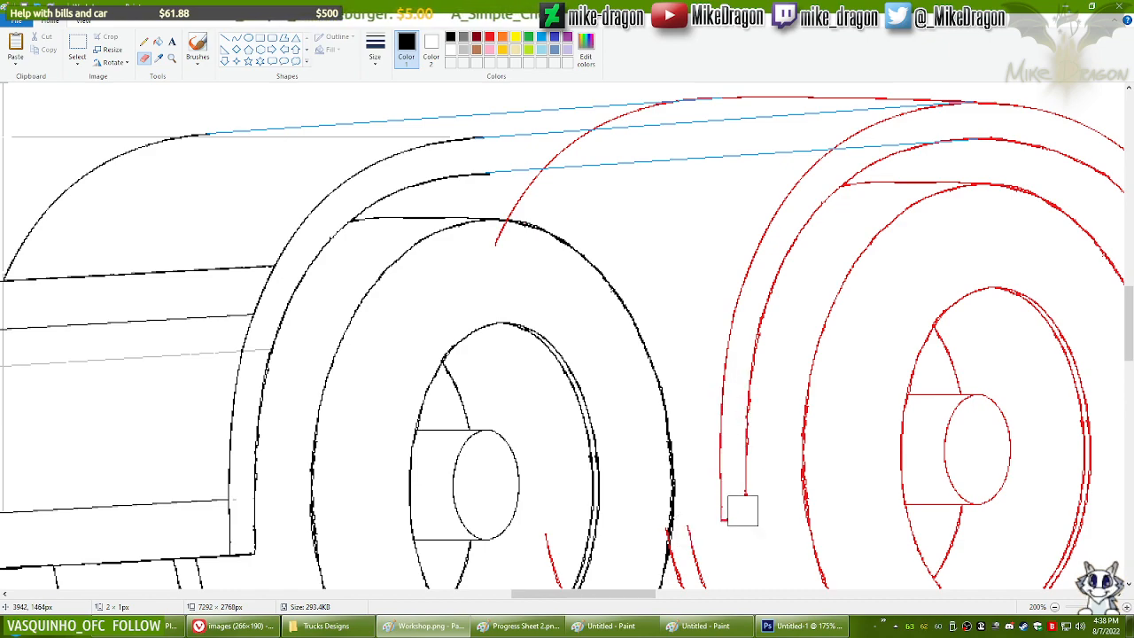
Step: Erase the front half of the red arch and its far-side curve between the two wheels, keeping the blue connecting lines
left_click(489, 37)
left_click_drag(496, 246, 501, 238)
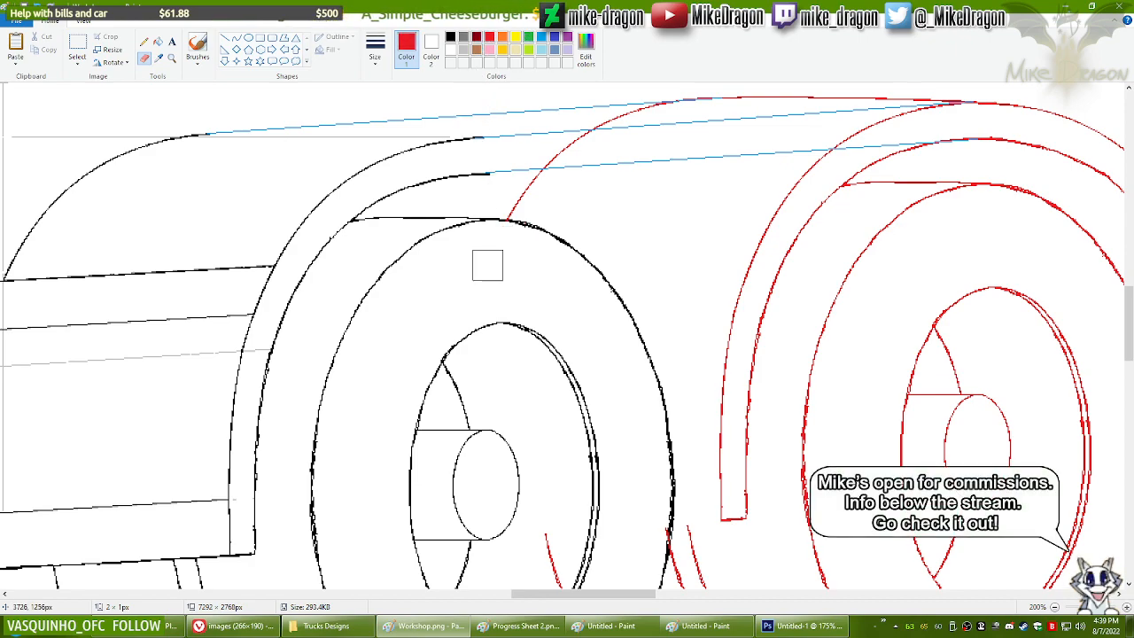
mouse_move(747, 357)
left_mouse_down()
mouse_move(728, 414)
mouse_move(737, 517)
mouse_move(732, 411)
mouse_move(764, 266)
mouse_move(721, 362)
mouse_move(725, 323)
mouse_move(813, 202)
mouse_move(839, 186)
mouse_move(817, 187)
mouse_move(823, 163)
mouse_move(930, 148)
mouse_move(856, 140)
mouse_move(949, 120)
left_mouse_up()
mouse_move(573, 174)
left_mouse_down()
mouse_move(586, 148)
mouse_move(664, 116)
left_mouse_up()
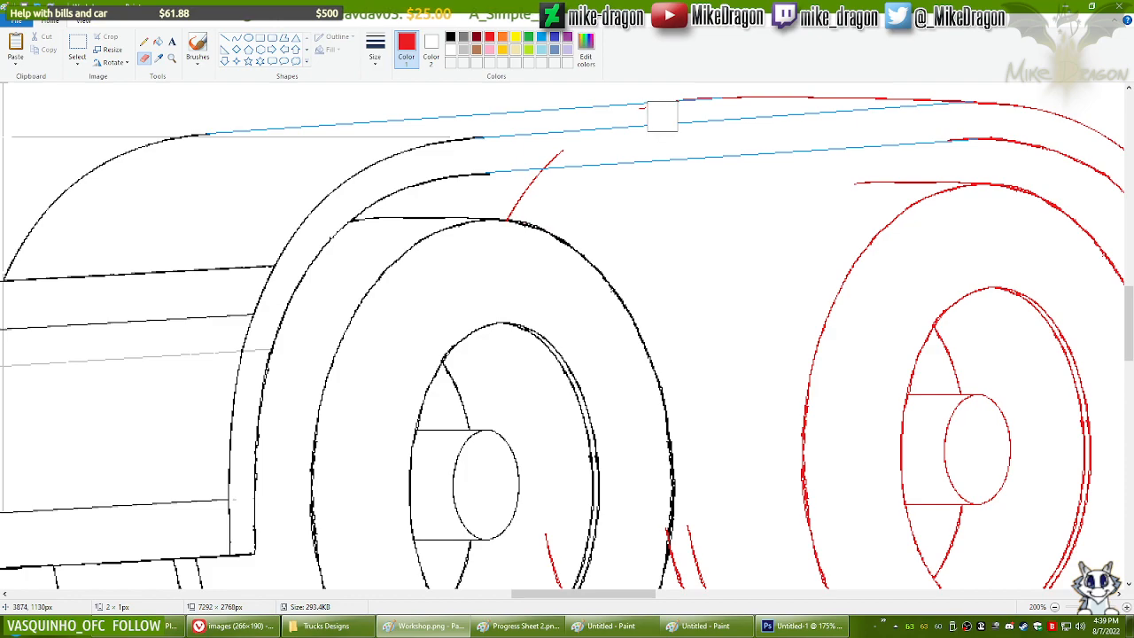
mouse_move(598, 130)
left_mouse_down()
mouse_move(547, 156)
mouse_move(506, 198)
mouse_move(583, 202)
left_mouse_up()
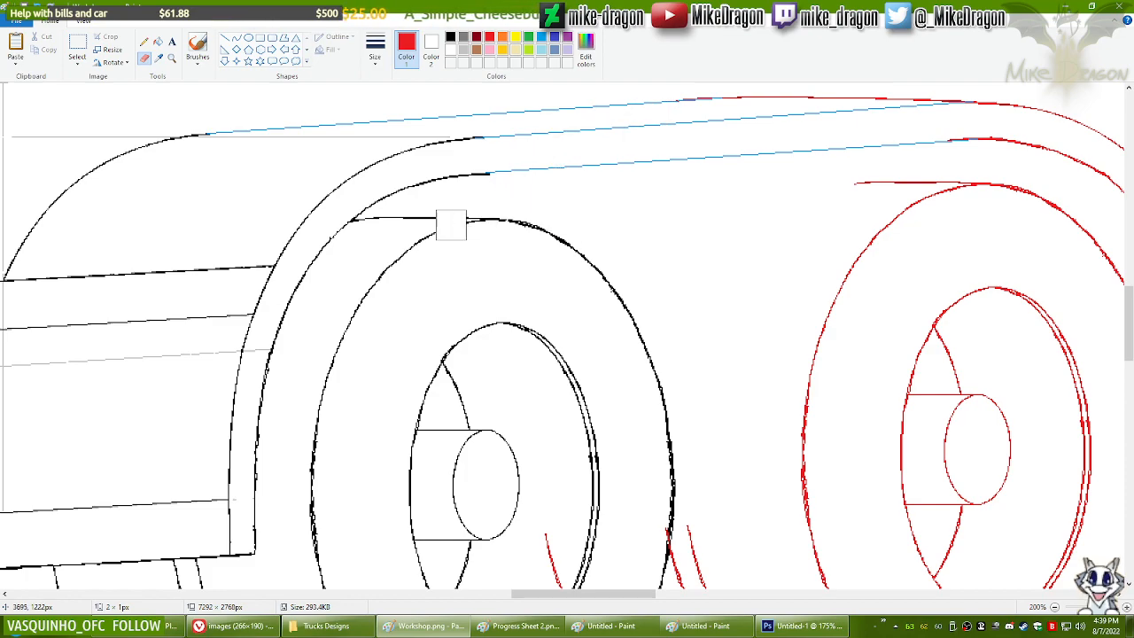
Step: Erase the part of the red inner tyre's curve that crosses the black rear wheel
scroll(636, 200, "down", 1)
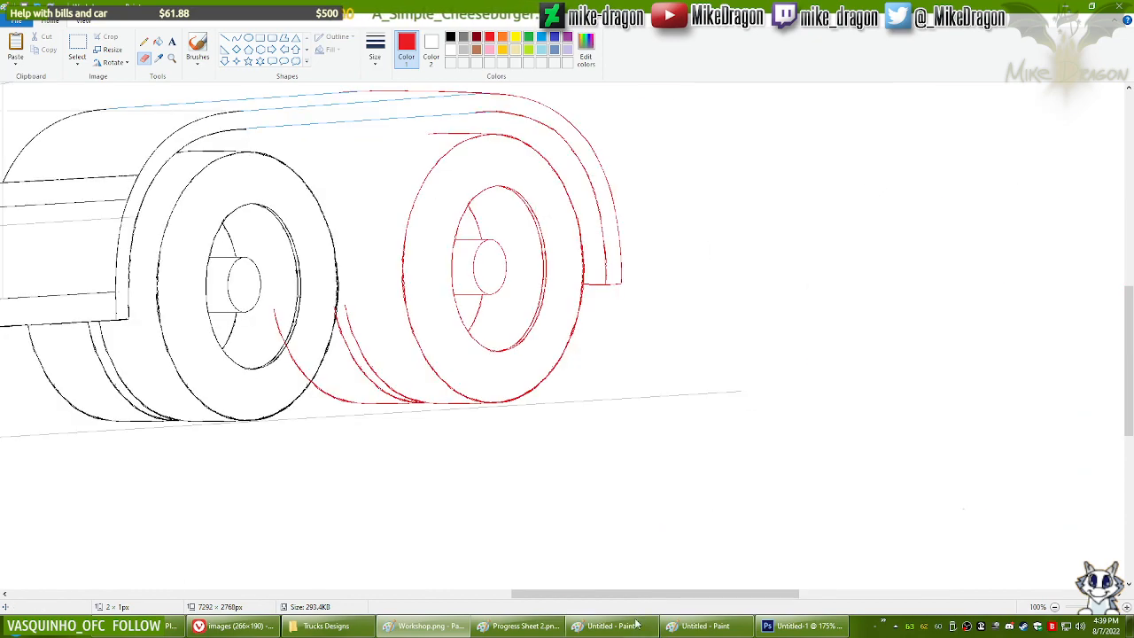
left_click_drag(695, 599, 636, 594)
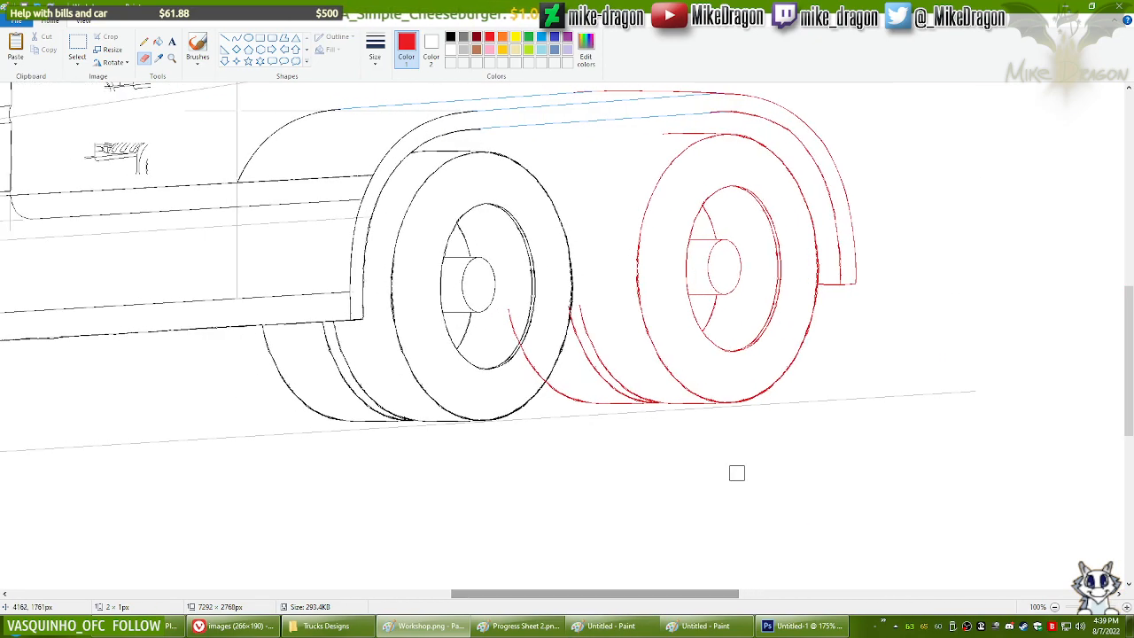
left_click_drag(509, 303, 528, 363)
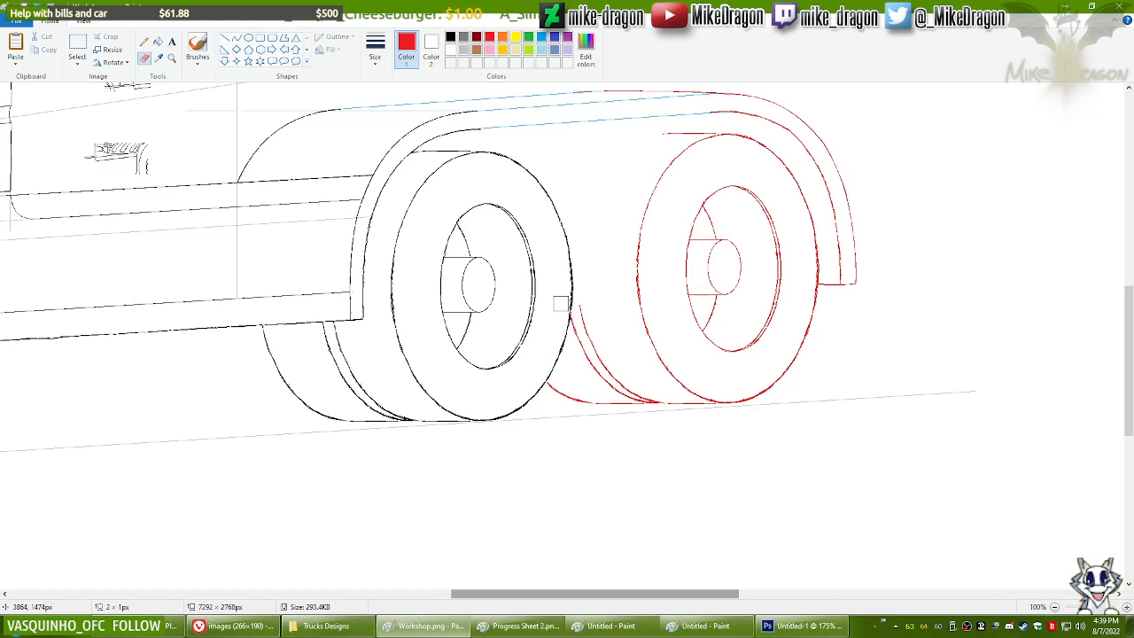
Step: Examine the whole truck to judge the joined arch over the two rear wheels
left_click_drag(1129, 305, 1129, 271)
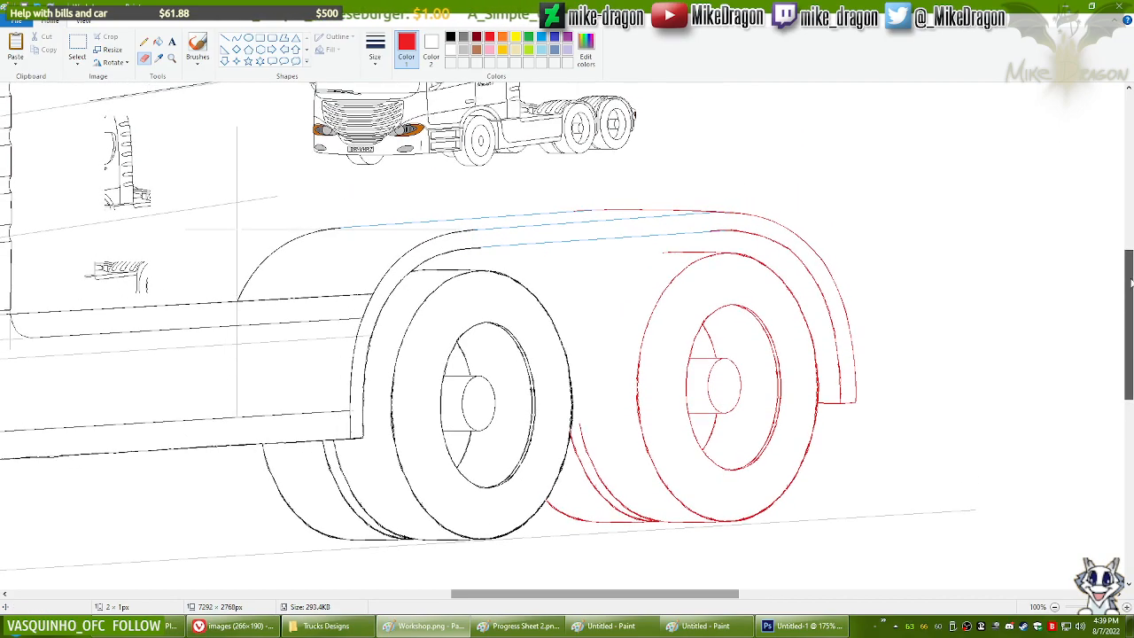
scroll(1037, 210, "down", 2, "ctrl")
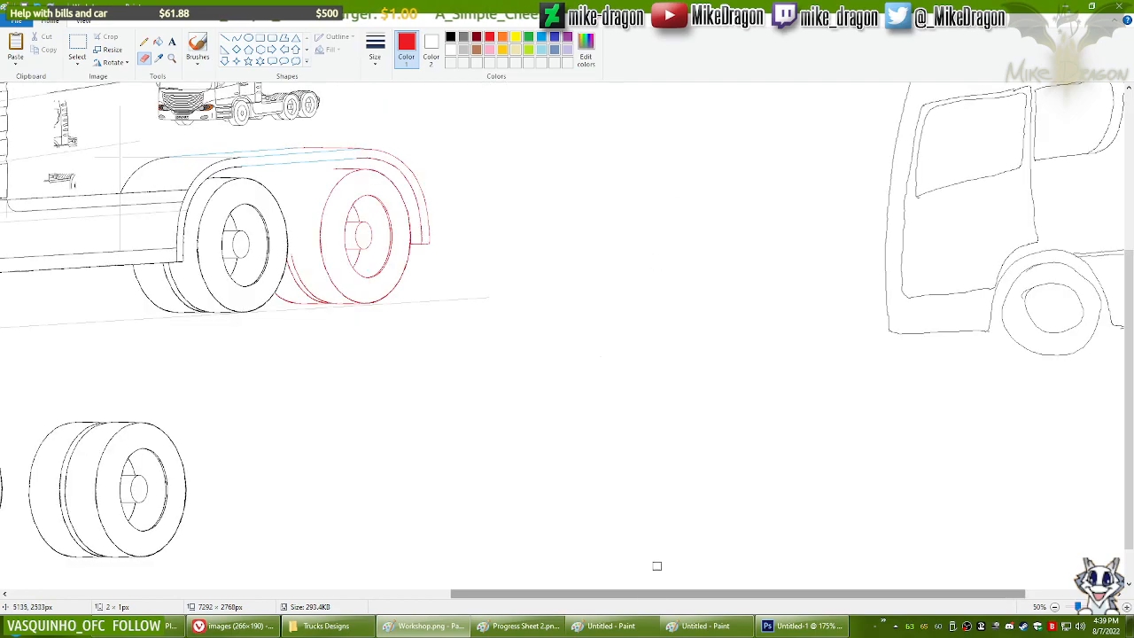
left_click_drag(648, 600, 470, 600)
left_click_drag(1130, 417, 1133, 309)
left_click_drag(742, 595, 617, 592)
left_click_drag(616, 592, 623, 592)
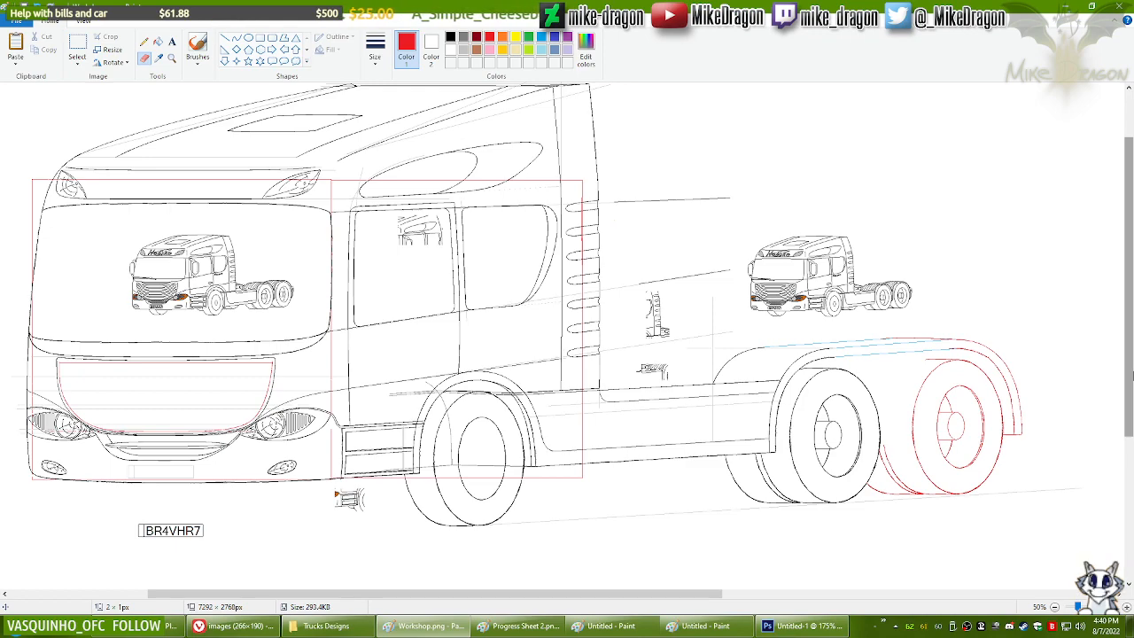
Step: Undo the joined-arch erasures and the blue guide lines, keeping the pasted red wheel and its complete arch
key("ctrl+z")
key("ctrl+z")
key("ctrl+z")
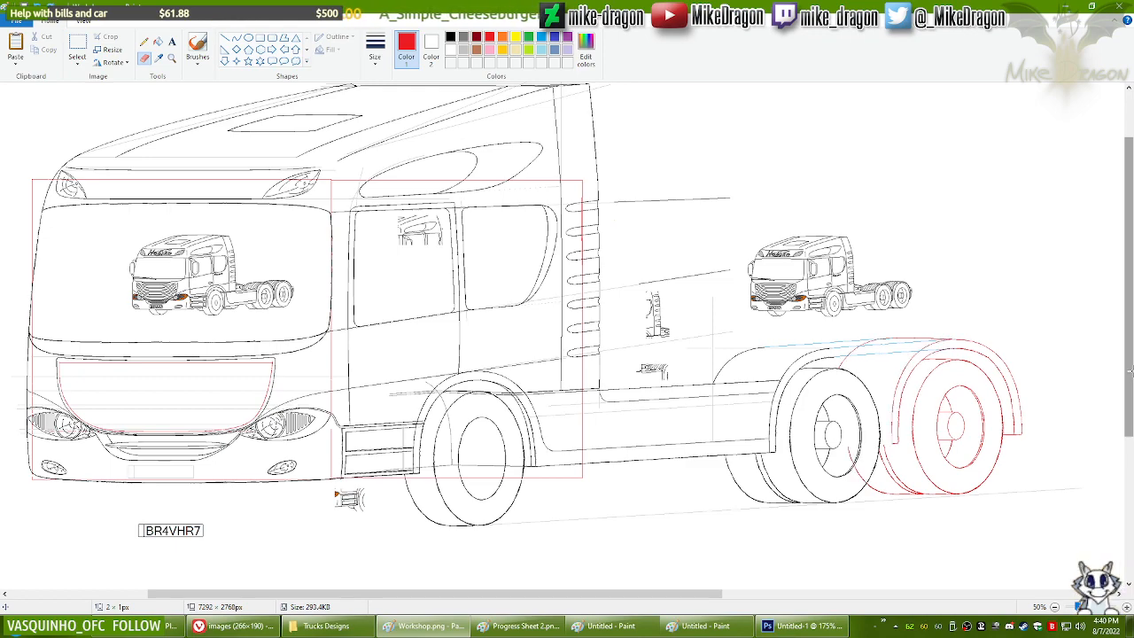
key("ctrl+z")
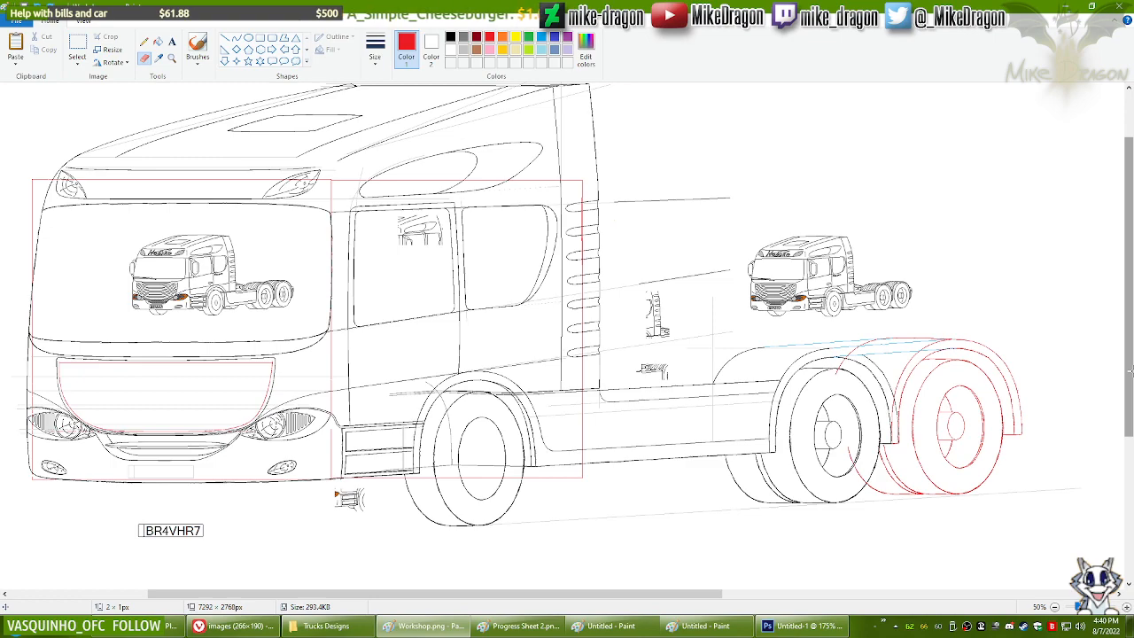
key("ctrl+z")
key("ctrl+z")
key("ctrl+z")
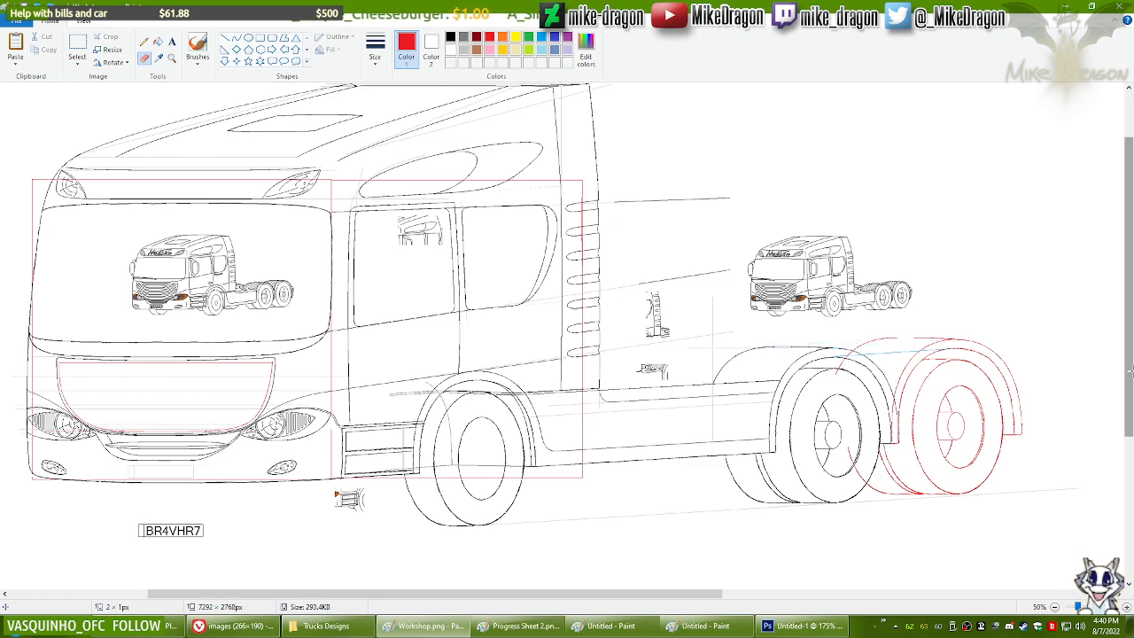
key("ctrl+z")
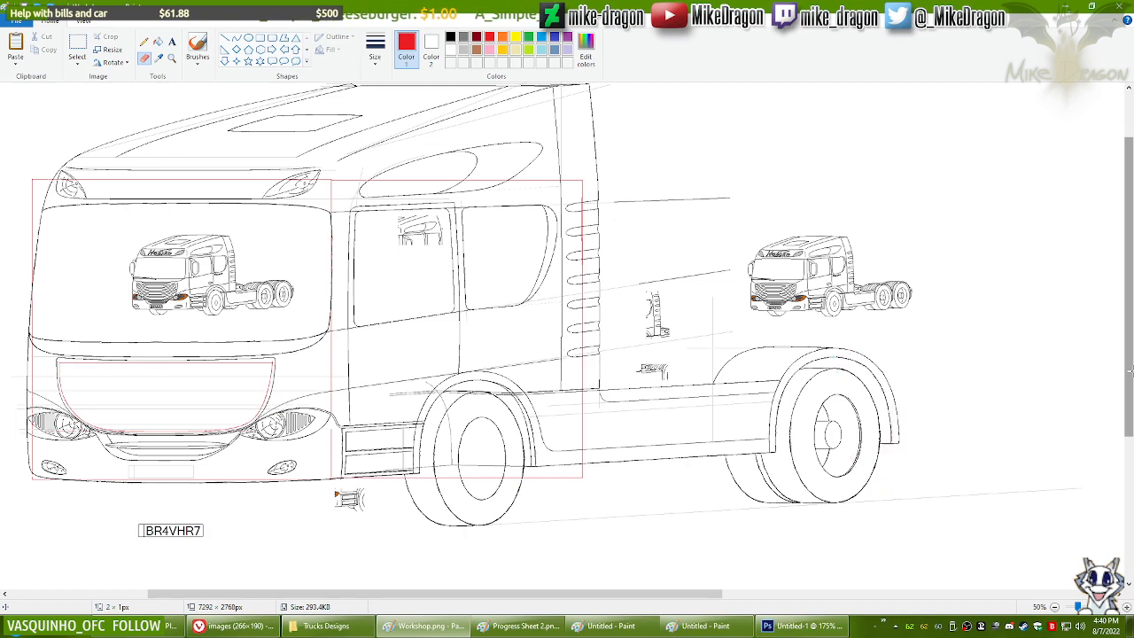
key("ctrl+y")
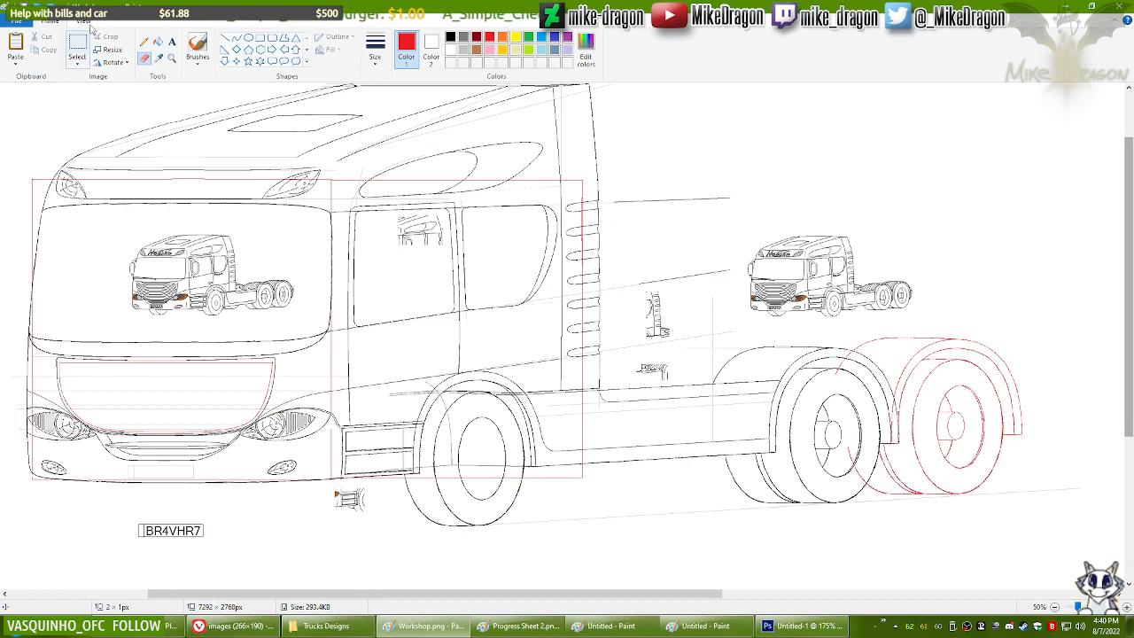
Step: Erase the red arch and inner tyre lines that overlap the black rear wheel and its arch
left_click(172, 58)
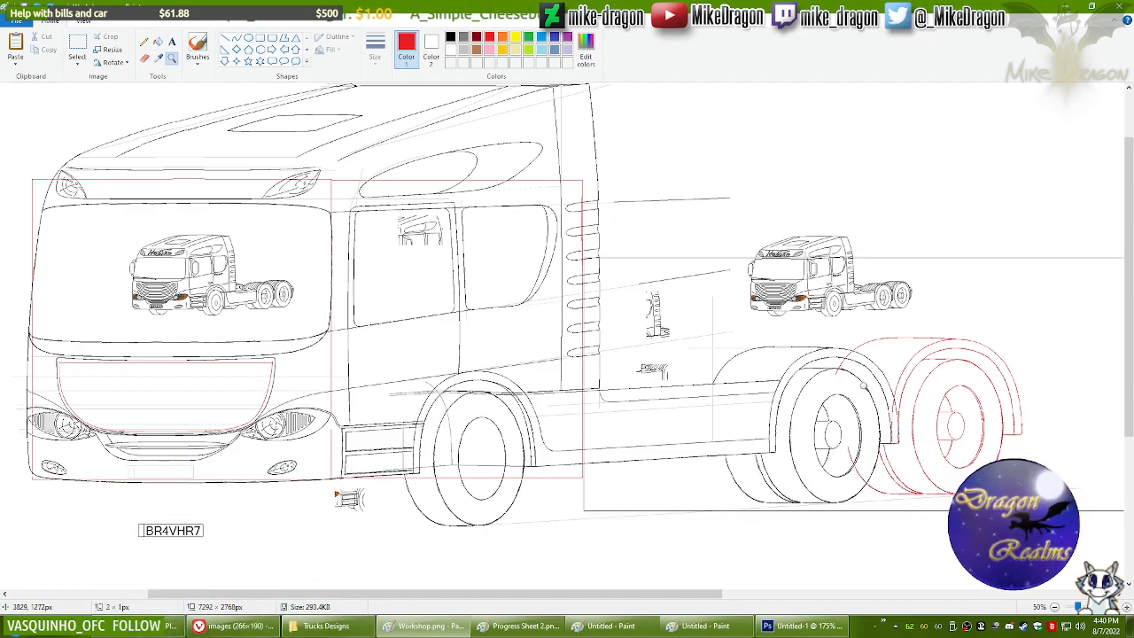
left_click(859, 379)
left_click(615, 319)
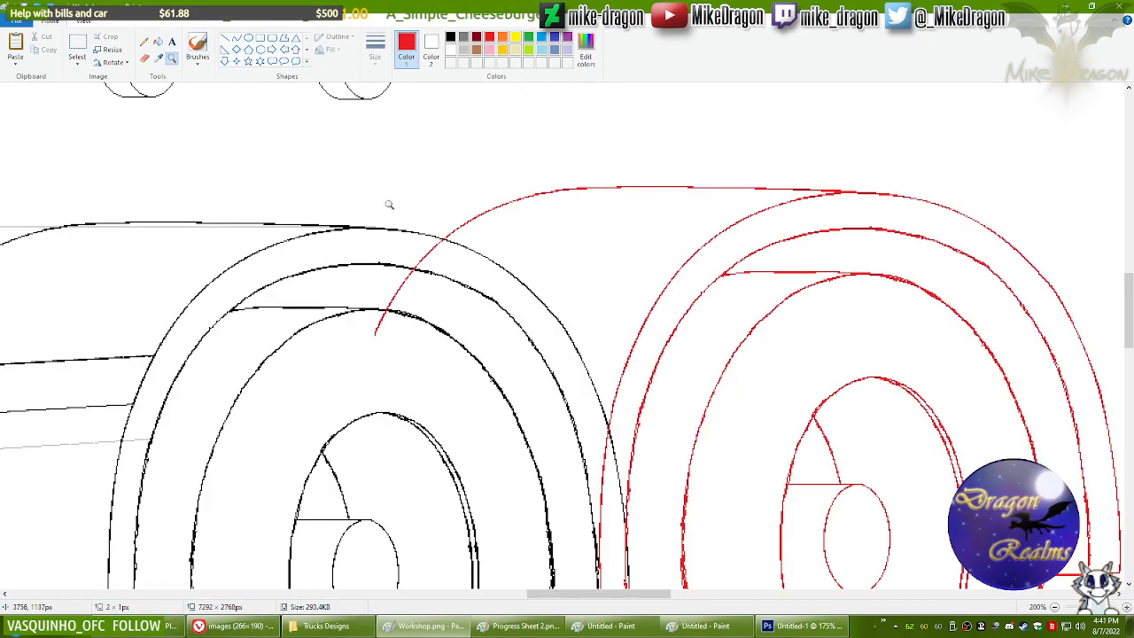
left_click(145, 58)
mouse_move(429, 264)
left_mouse_down()
mouse_move(405, 275)
mouse_move(373, 322)
left_mouse_up()
left_click_drag(1129, 310, 1130, 350)
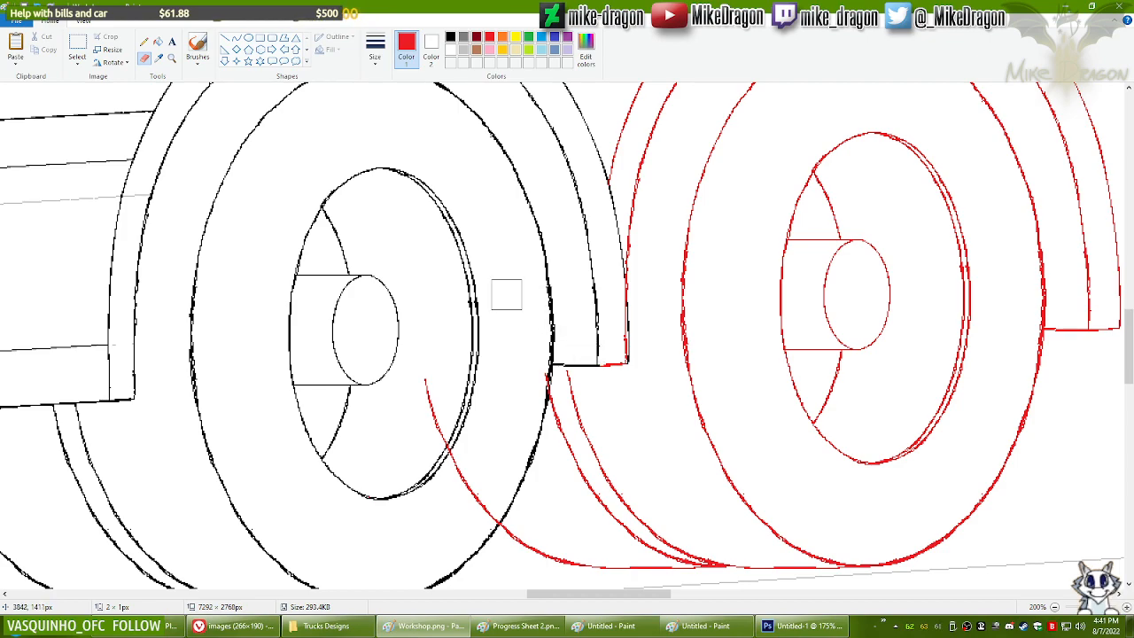
mouse_move(432, 376)
left_mouse_down()
mouse_move(483, 510)
mouse_move(448, 503)
left_mouse_up()
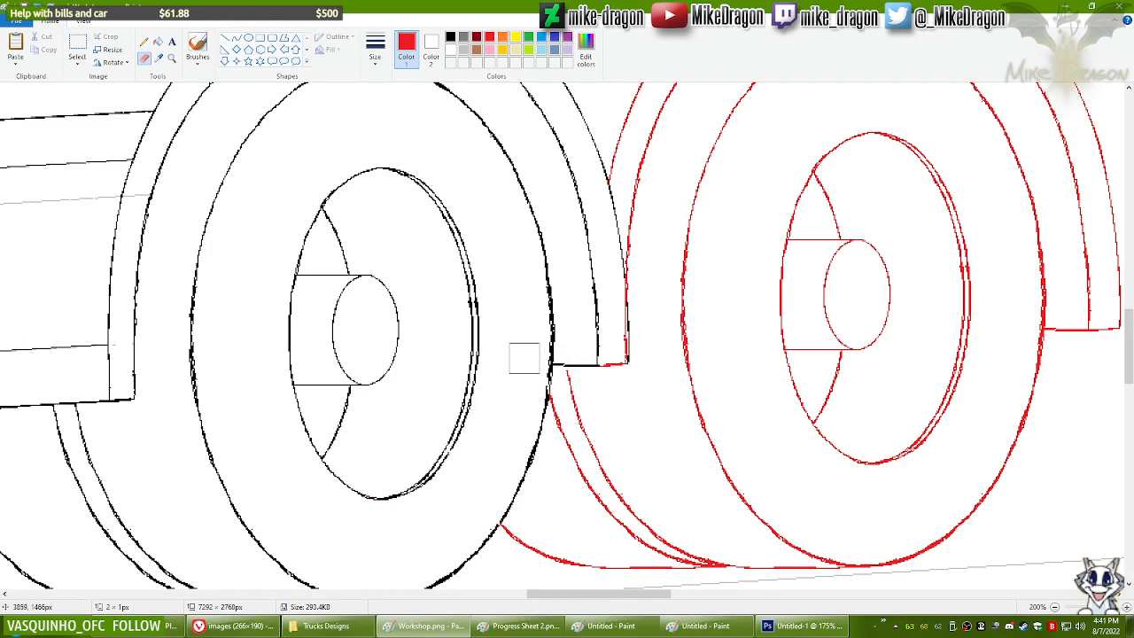
Step: Undo the overlap erasures and the placement of the red wheel and arch, leaving only the black rear wheel
scroll(344, 276, "down", 2, "ctrl")
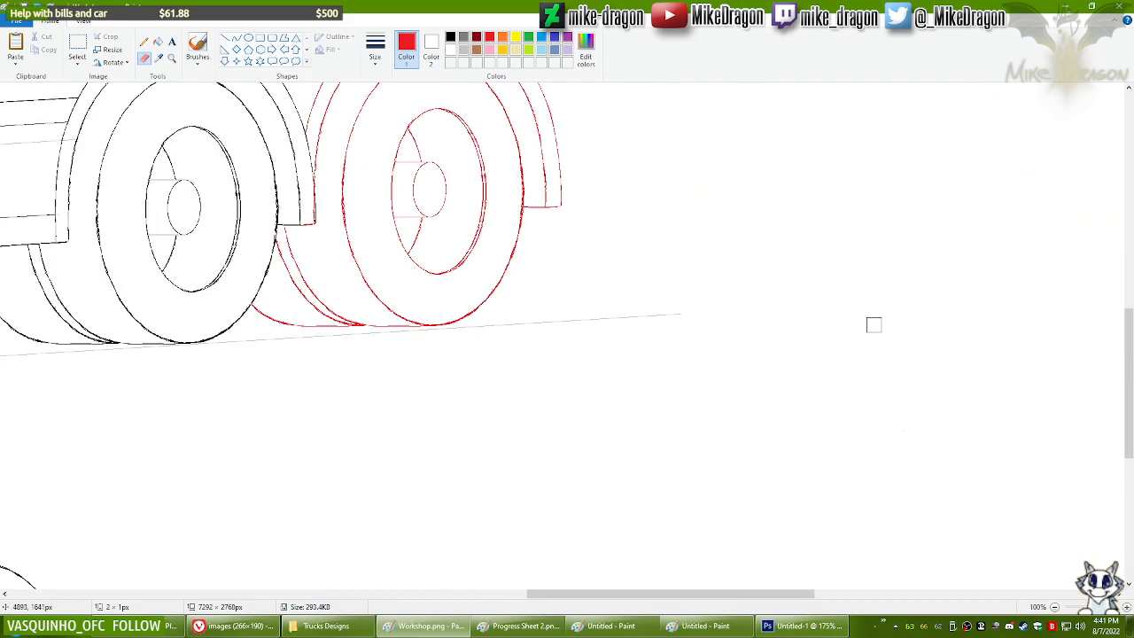
scroll(734, 314, "up", 2)
left_click_drag(582, 594, 496, 595)
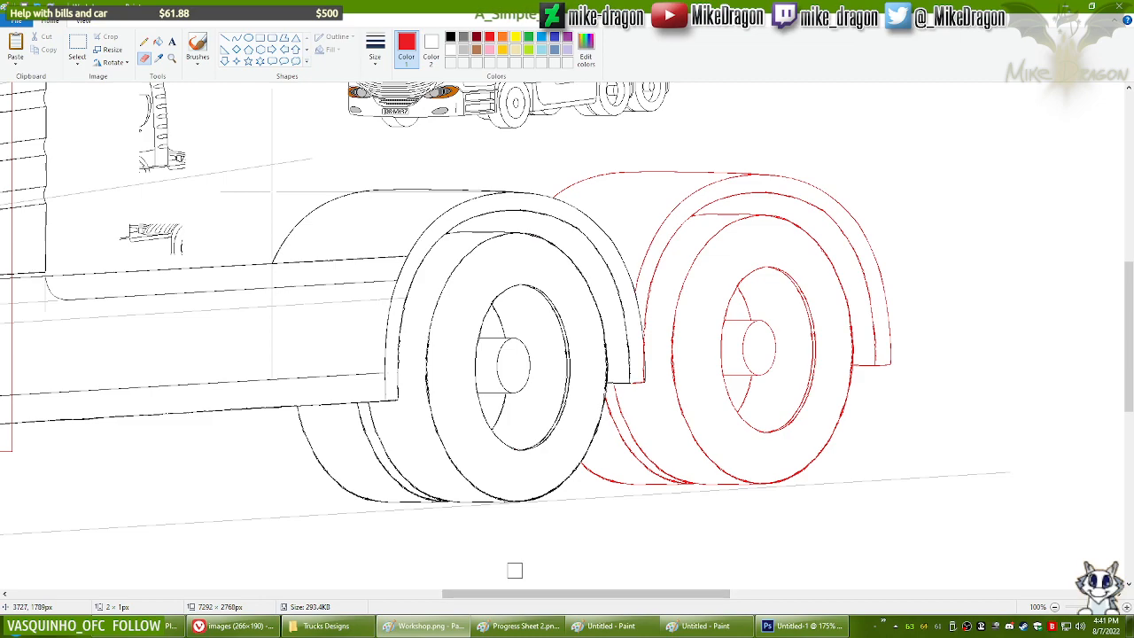
key("ctrl+z")
key("ctrl+z")
key("ctrl+z")
key("ctrl+z")
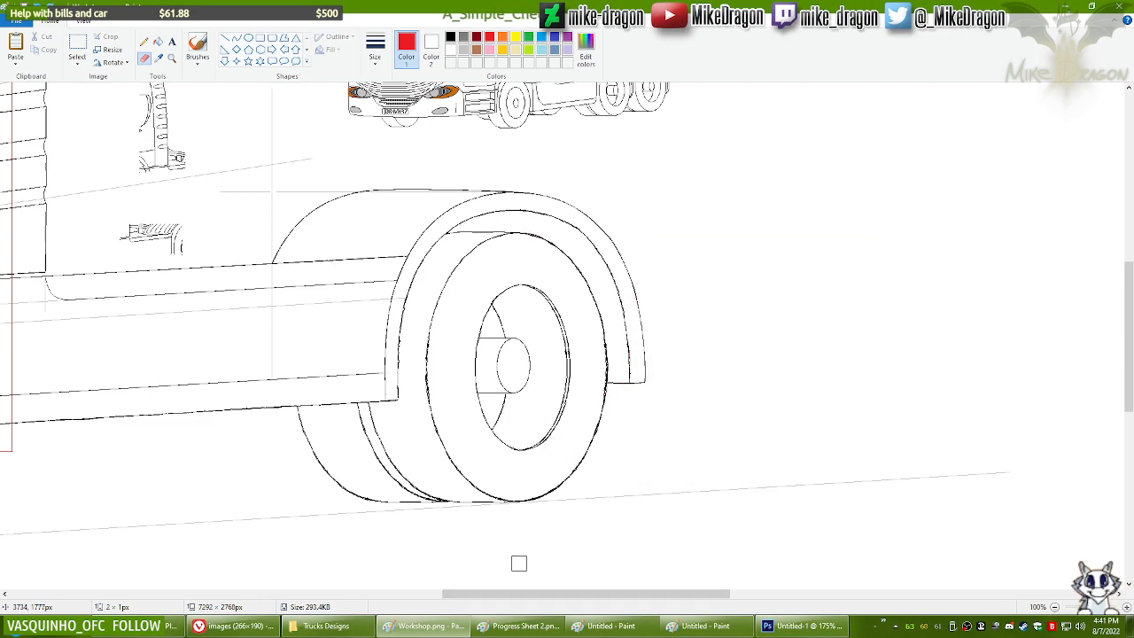
Step: Copy the isolated red wheel and arch from the untitled Paint image into Workshop.png and place it just behind the black rear wheel
left_click(598, 627)
key("ctrl+c")
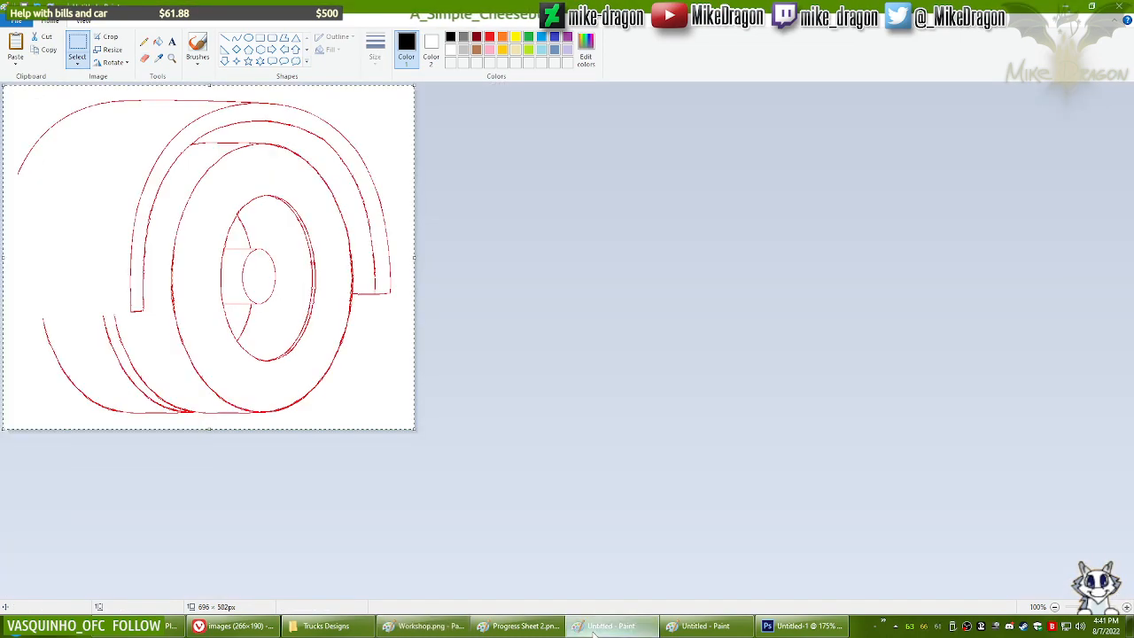
left_click(595, 633)
key("ctrl+v")
mouse_move(225, 328)
left_mouse_down()
mouse_move(721, 385)
mouse_move(704, 394)
left_mouse_up()
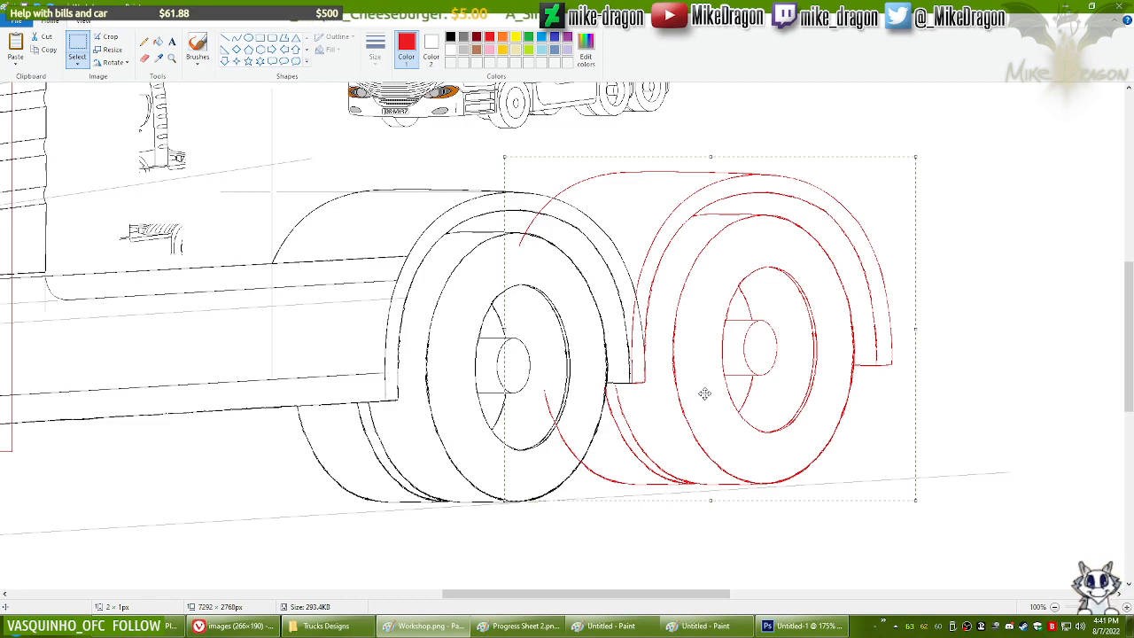
key("Left")
key("Left")
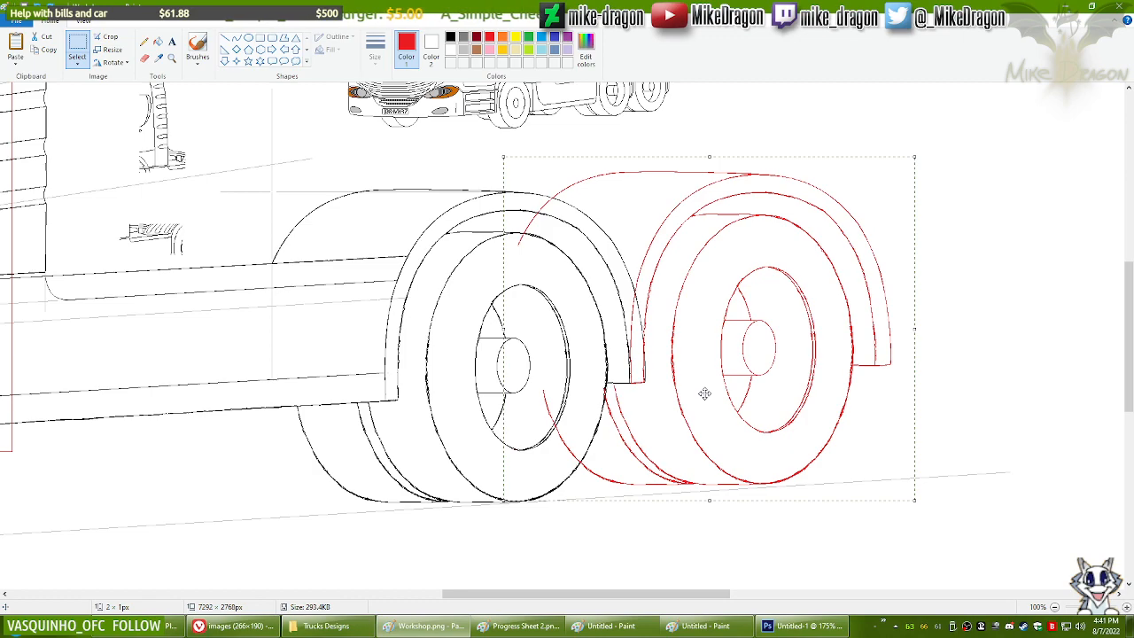
Step: Nudge the pasted red wheel and arch about 5 px downward relative to the ground guide line
key("Down")
key("Down")
key("Down")
key("Down")
key("Down")
key("Down")
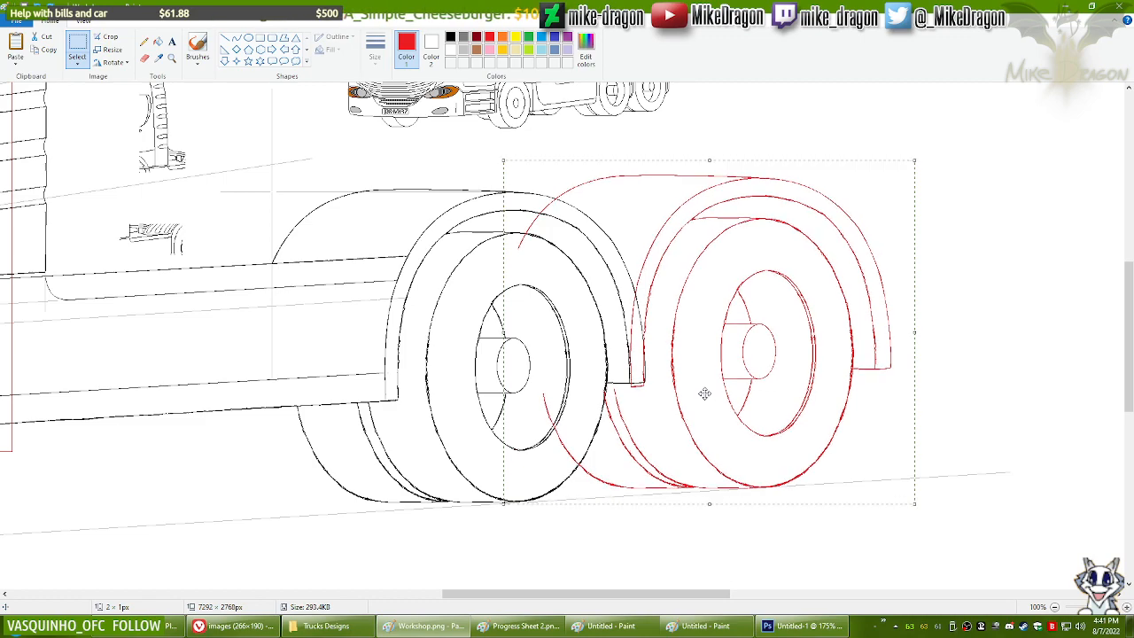
key("Up")
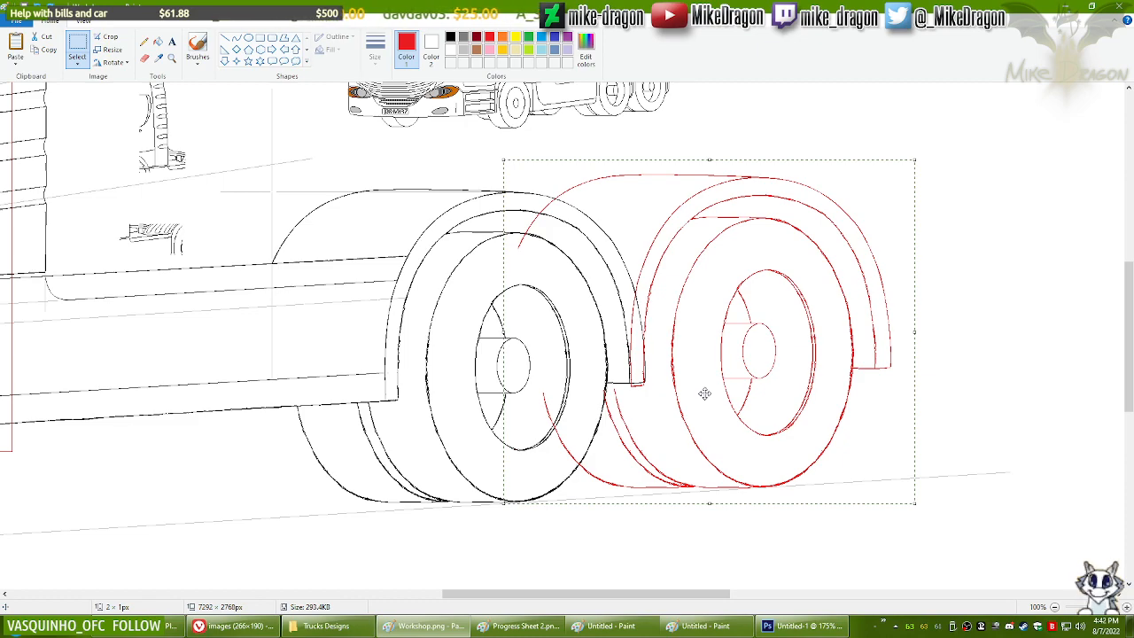
Step: Erase the red arch lines that cross the black rear wheel and the rear end of its arch
left_click(172, 58)
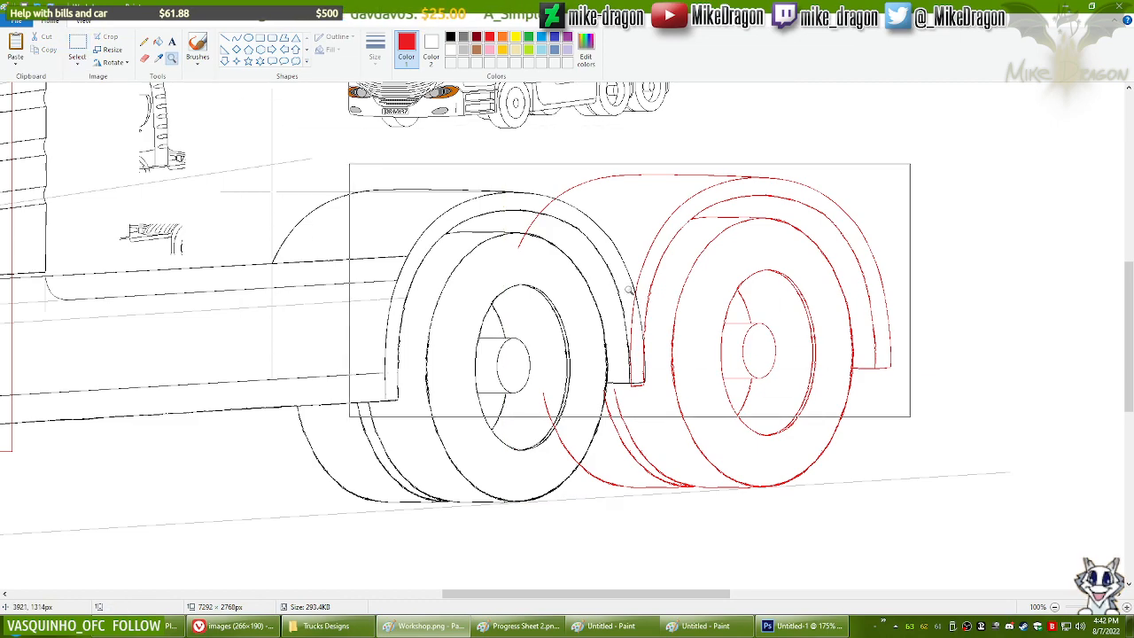
left_click(620, 296)
left_click(145, 57)
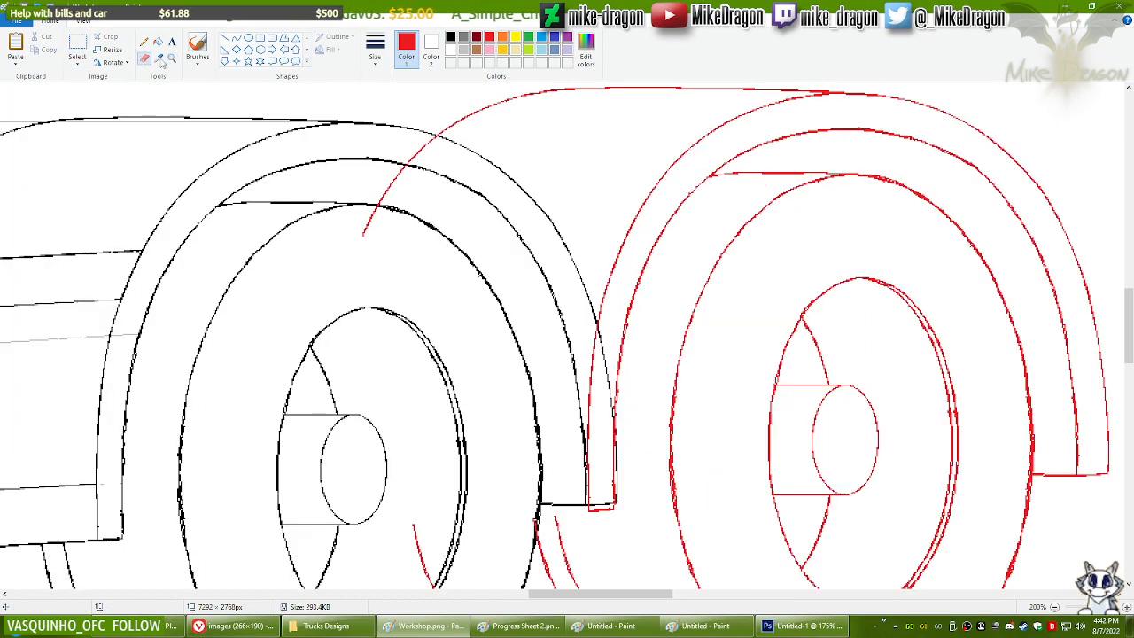
mouse_move(392, 172)
left_mouse_down()
mouse_move(420, 151)
mouse_move(349, 241)
left_mouse_up()
left_click_drag(1131, 338, 1132, 357)
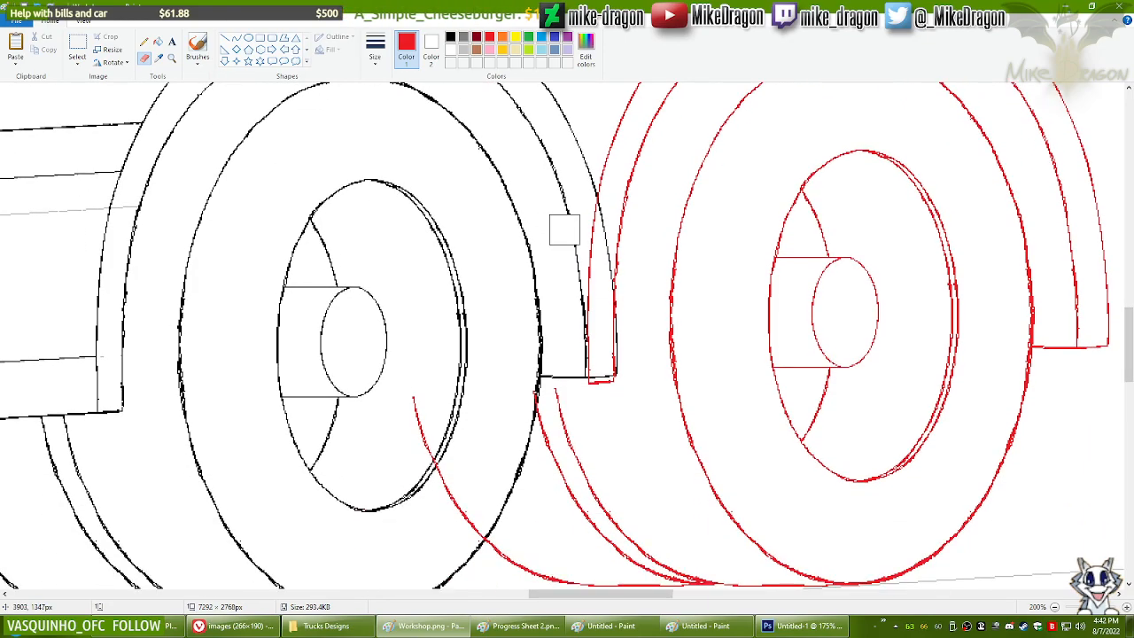
left_click_drag(582, 215, 578, 358)
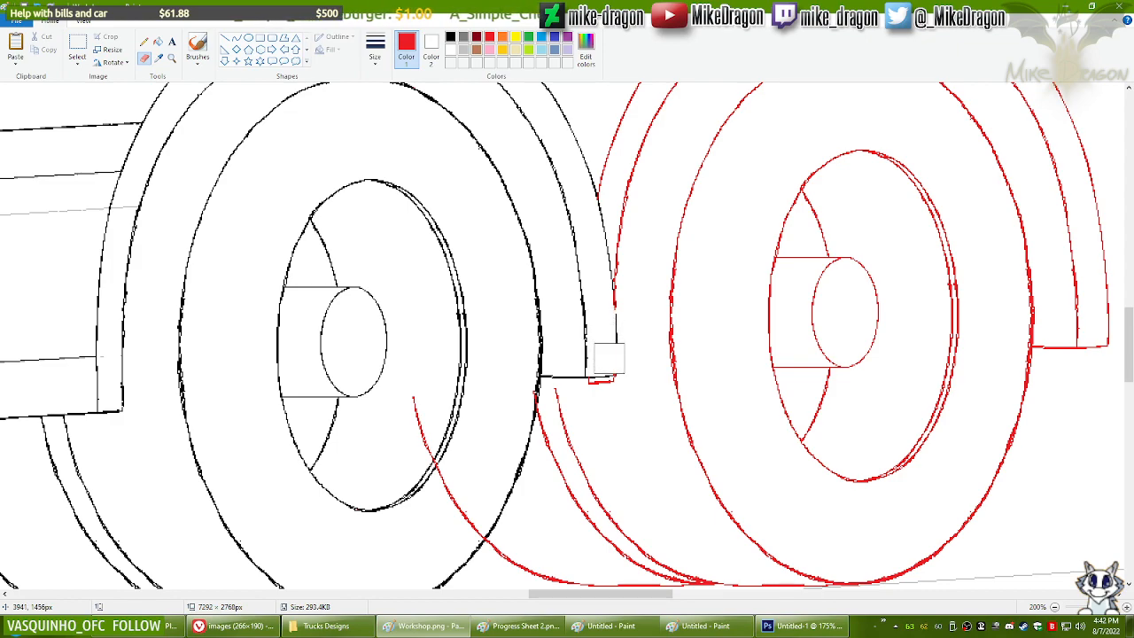
mouse_move(611, 352)
left_mouse_down()
mouse_move(596, 382)
mouse_move(604, 375)
left_mouse_up()
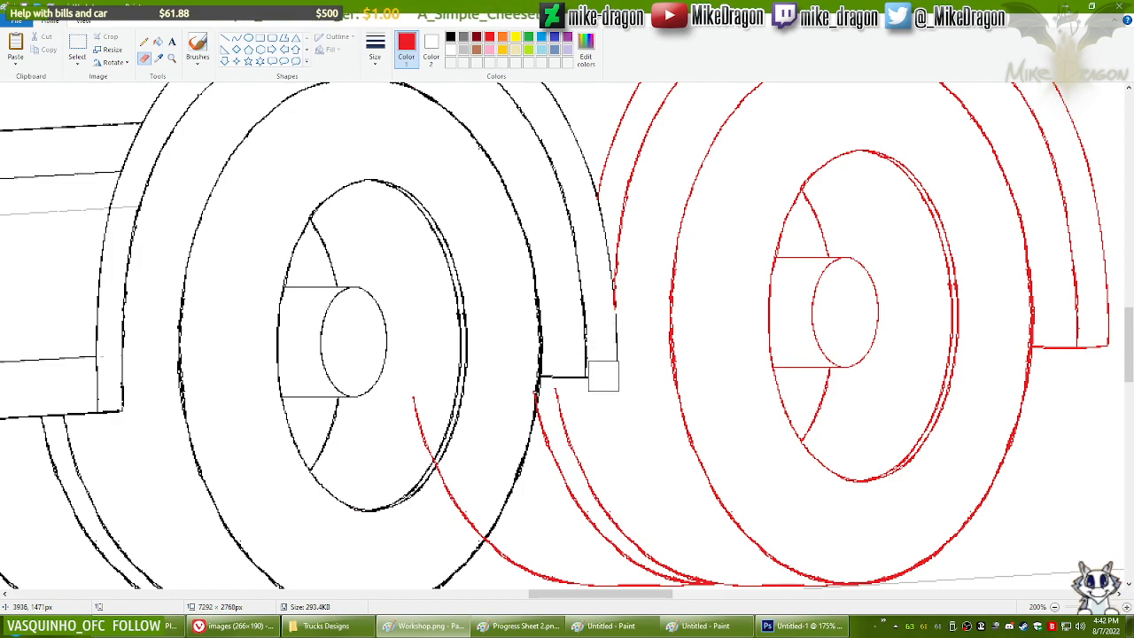
Step: Erase the red inner tyre line where it crosses the black rear wheel
left_click_drag(413, 401, 467, 519)
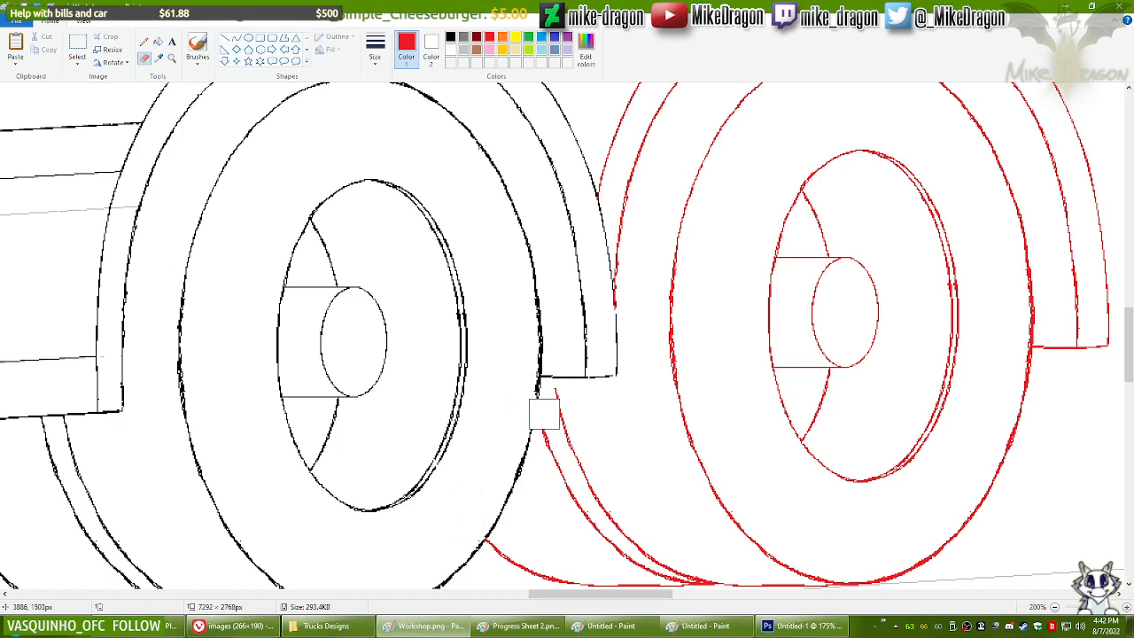
mouse_move(1130, 337)
left_mouse_down()
mouse_move(1133, 352)
mouse_move(1133, 339)
left_mouse_up()
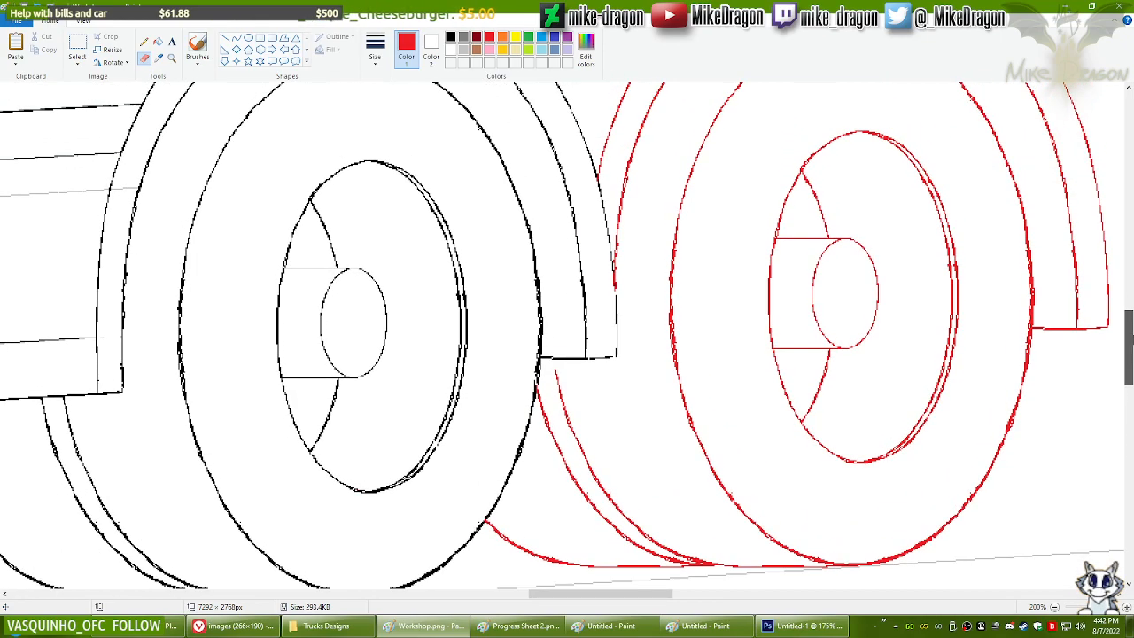
scroll(204, 282, "down", 1)
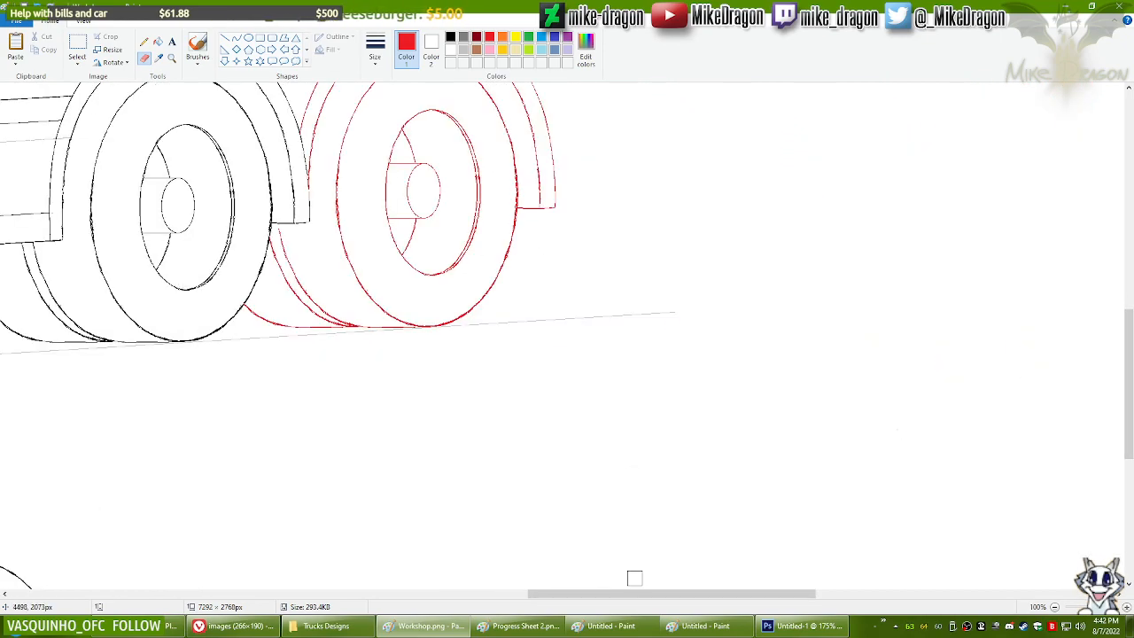
left_click_drag(631, 595, 553, 594)
left_click_drag(1132, 398, 1133, 354)
Step: Recolor the isolated red wheel and arch in the untitled Paint image to black lines on a white background
left_click(628, 625)
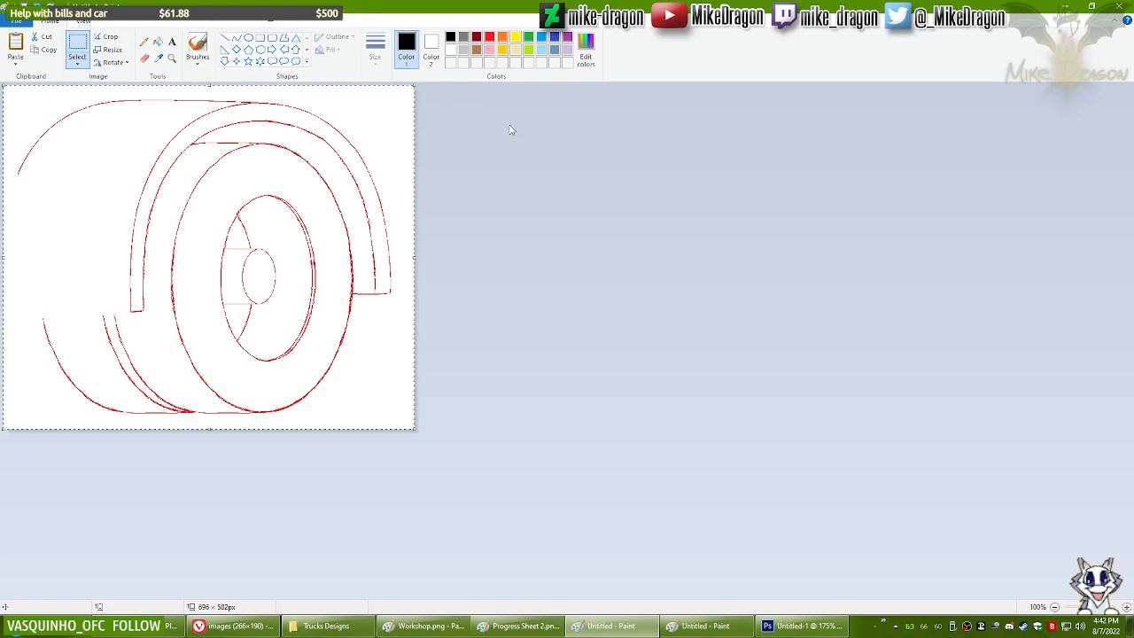
left_click(146, 58)
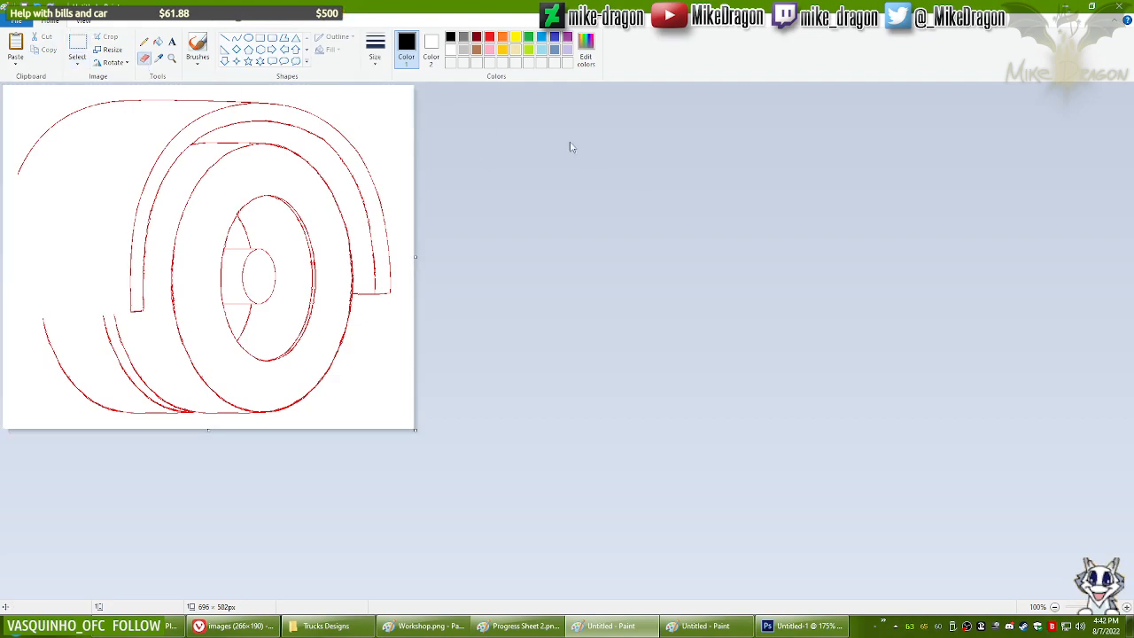
left_click(432, 53)
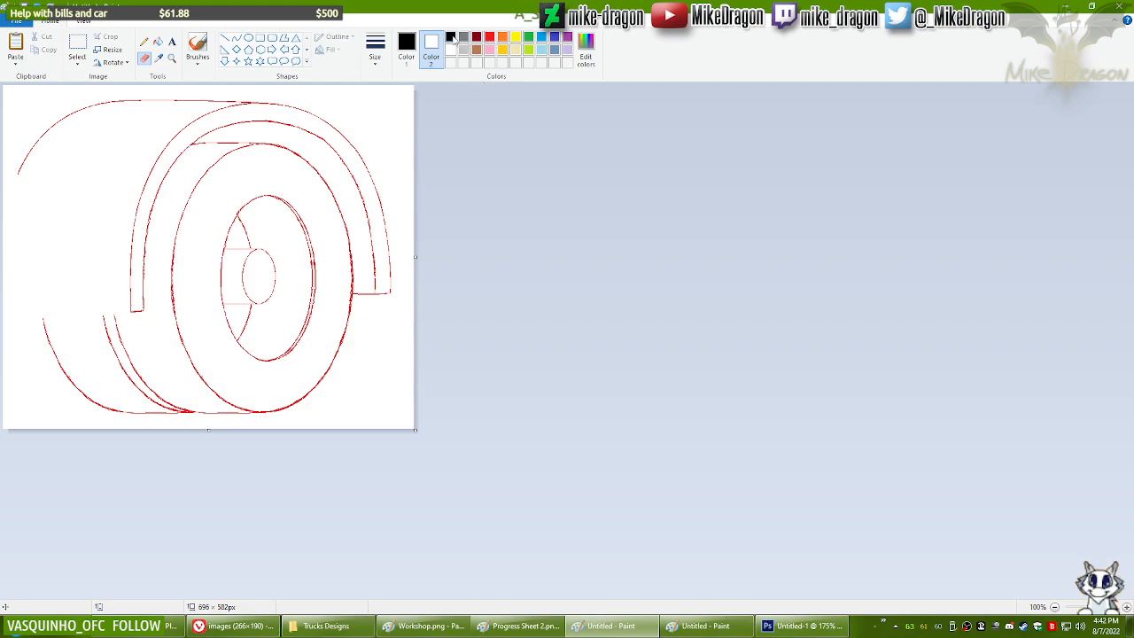
left_click(451, 37)
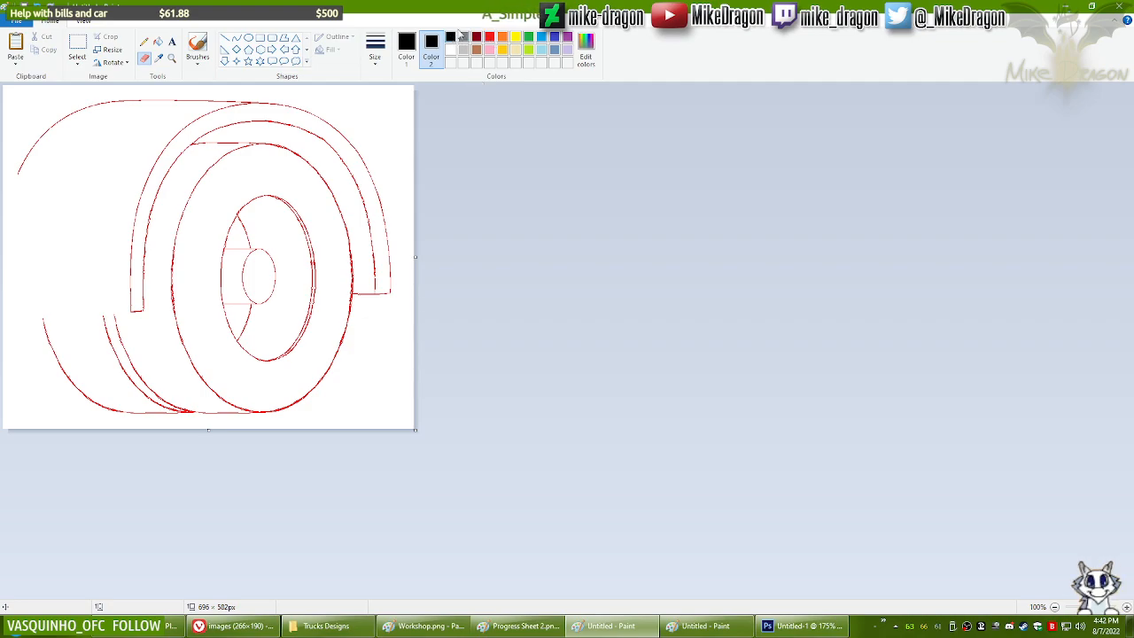
key("ctrl+a")
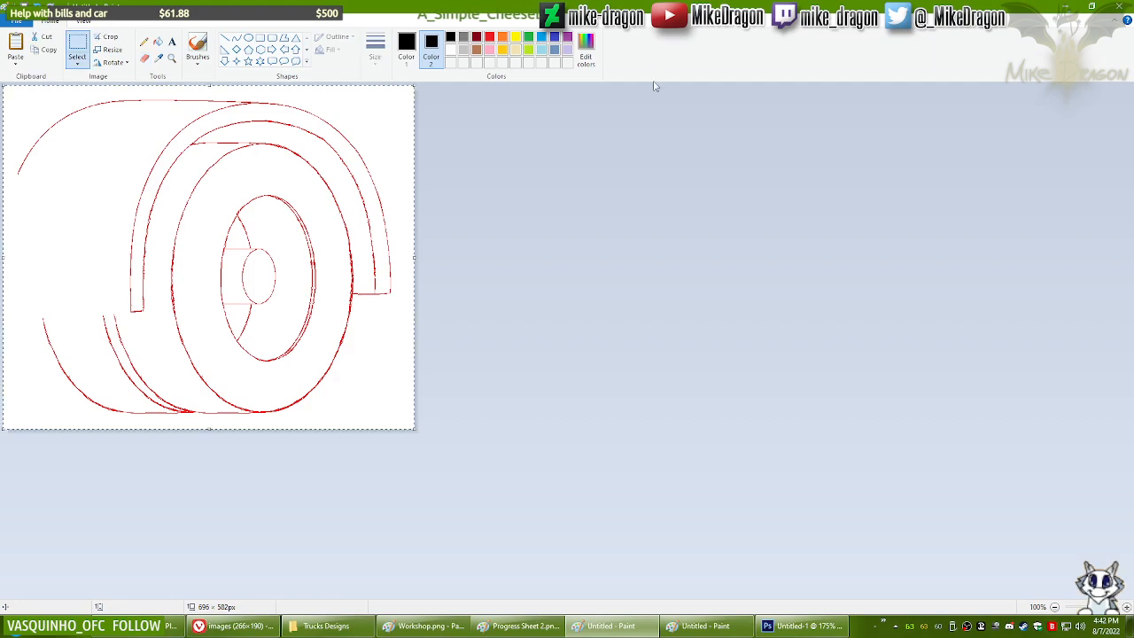
key("Delete")
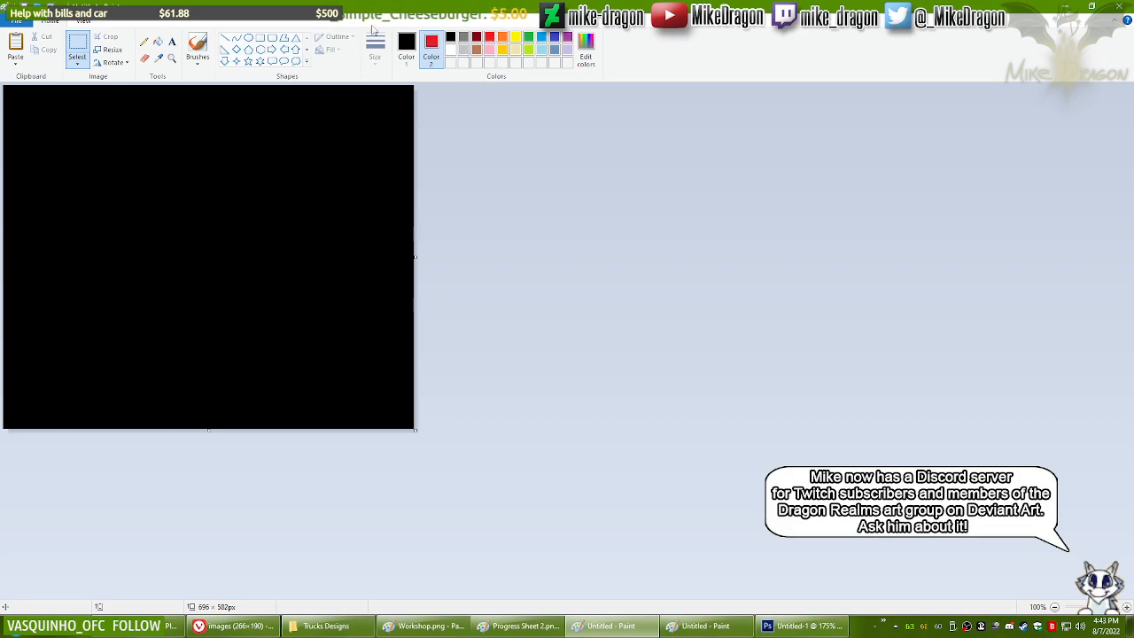
key("ctrl+z")
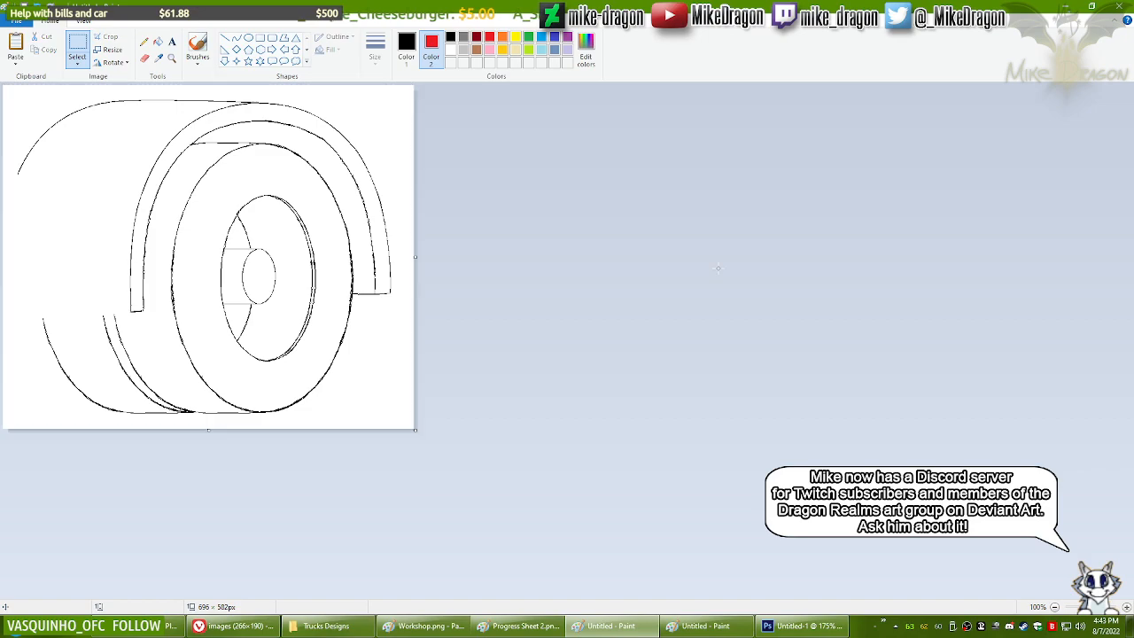
left_click(718, 268)
left_click(156, 58)
left_click(104, 105)
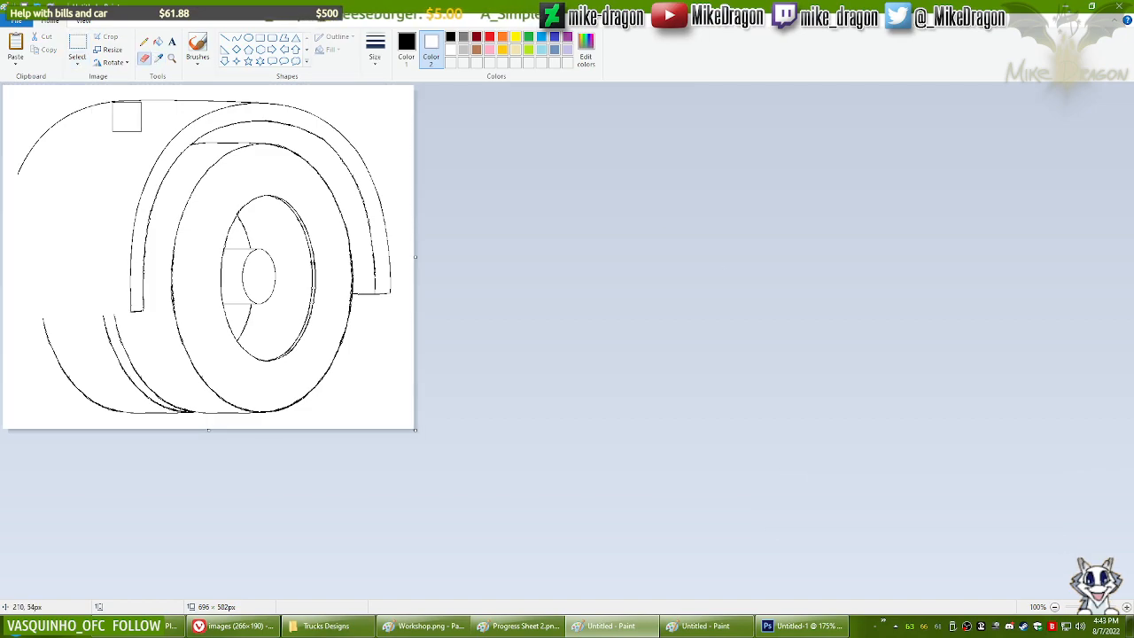
Step: Copy the recolored black wheel and arch into Workshop.png and place it exactly over the existing black rear wheel
key("ctrl+a")
left_click(425, 626)
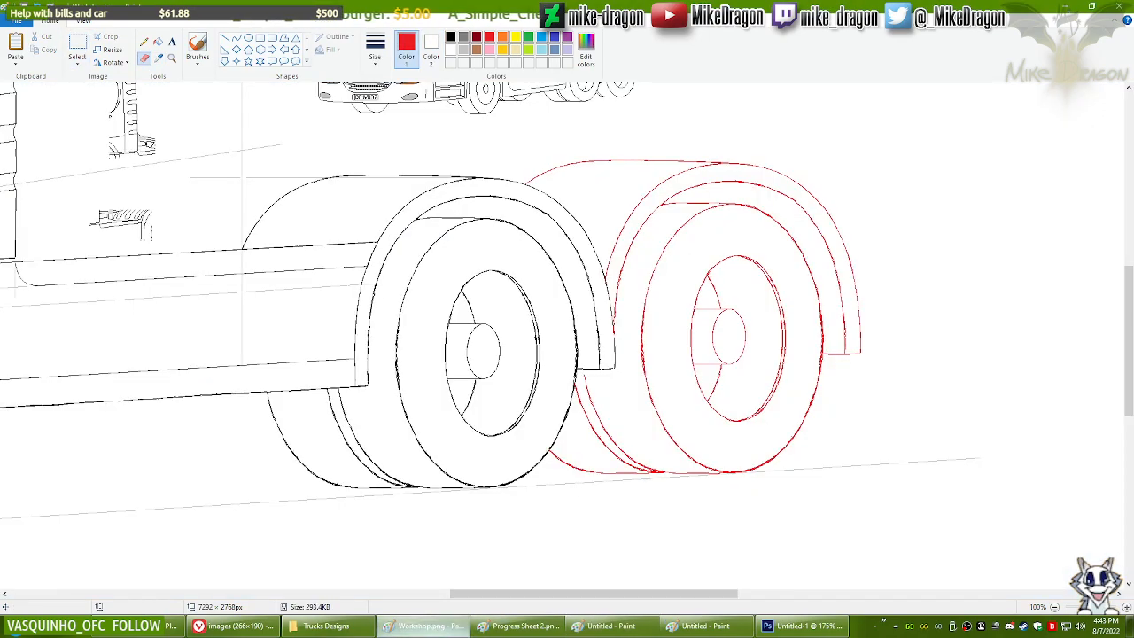
key("ctrl+v")
left_click_drag(264, 221, 436, 267)
key("Delete")
scroll(576, 353, "up", 1)
scroll(615, 366, "down", 3)
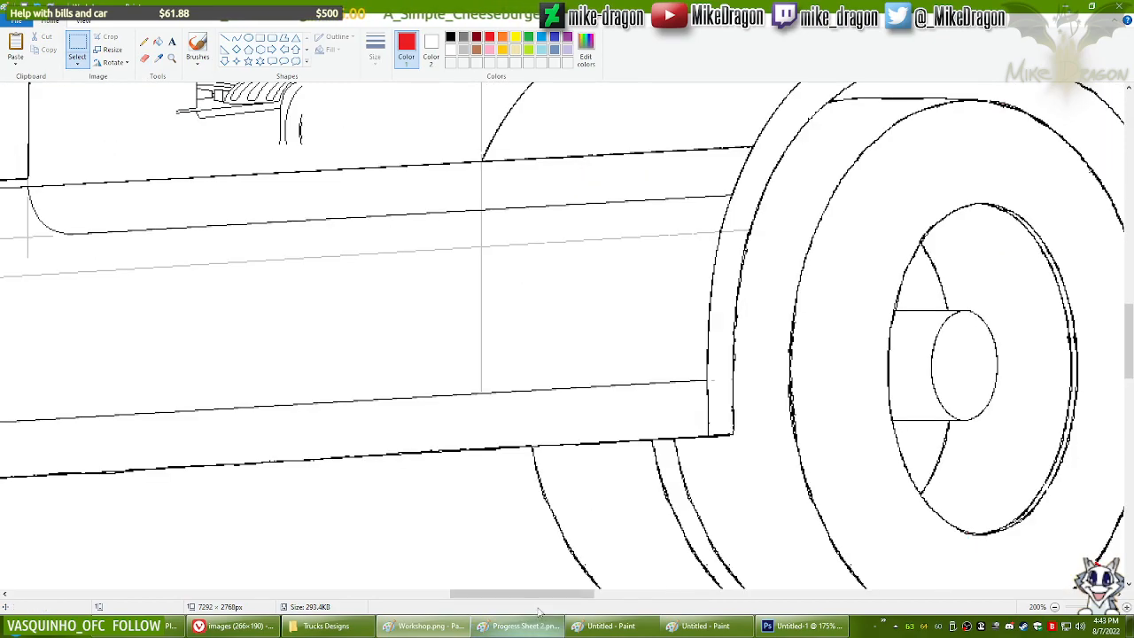
mouse_move(557, 594)
left_mouse_down()
mouse_move(656, 597)
mouse_move(614, 596)
left_mouse_up()
key("ctrl+v")
mouse_move(514, 477)
left_mouse_down()
mouse_move(494, 352)
mouse_move(502, 369)
left_mouse_up()
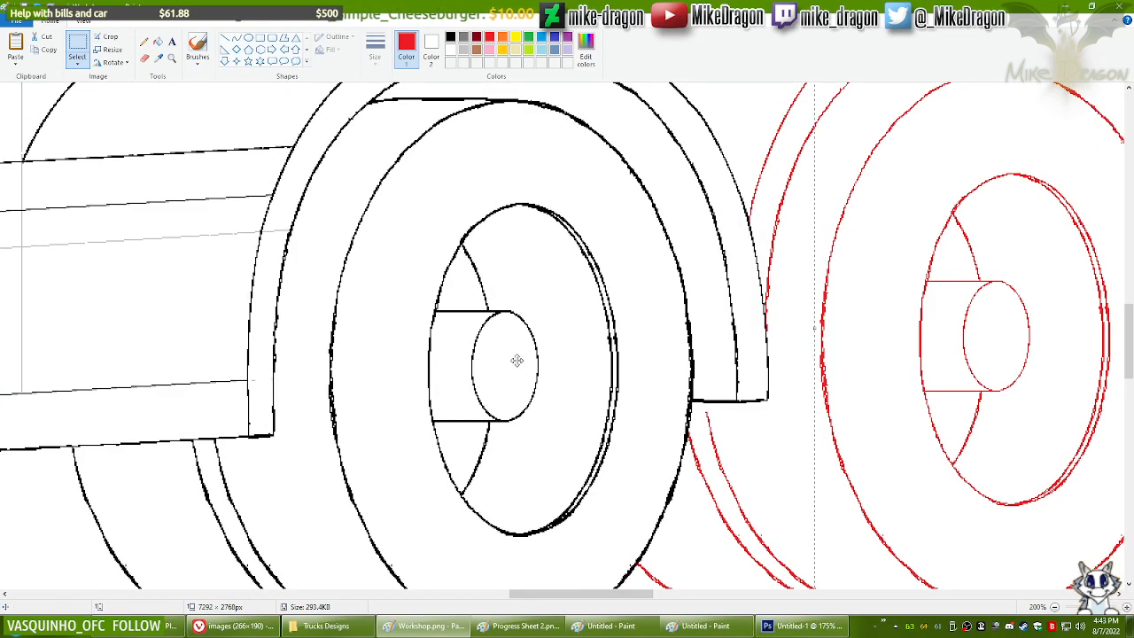
left_click(968, 275)
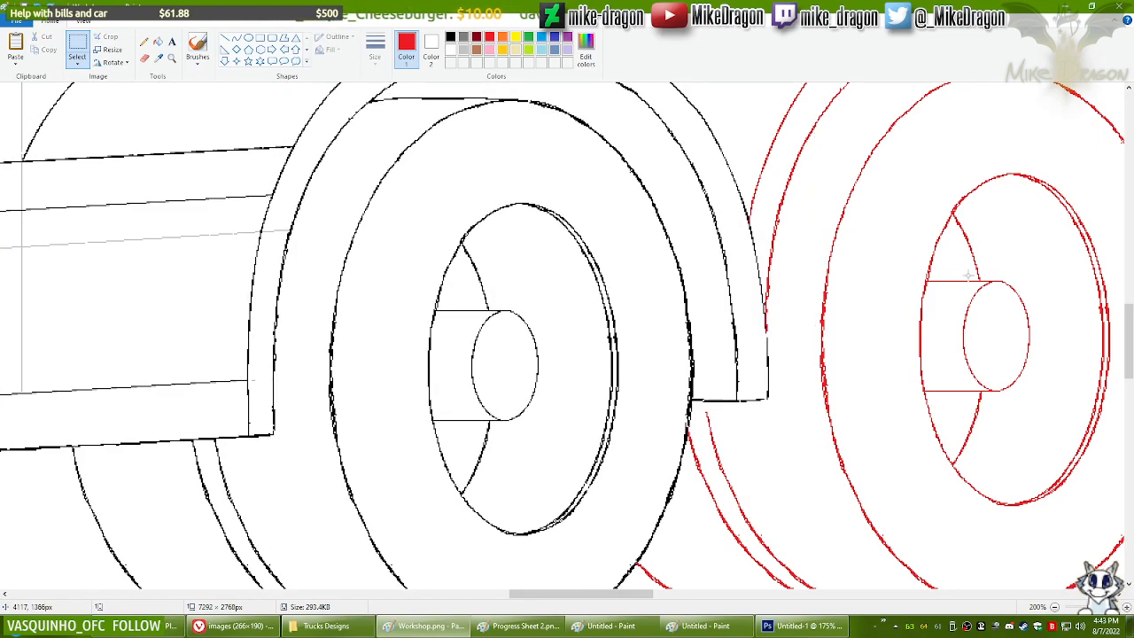
scroll(461, 271, "down", 1)
left_click_drag(1130, 389, 1132, 343)
left_click_drag(637, 601, 599, 602)
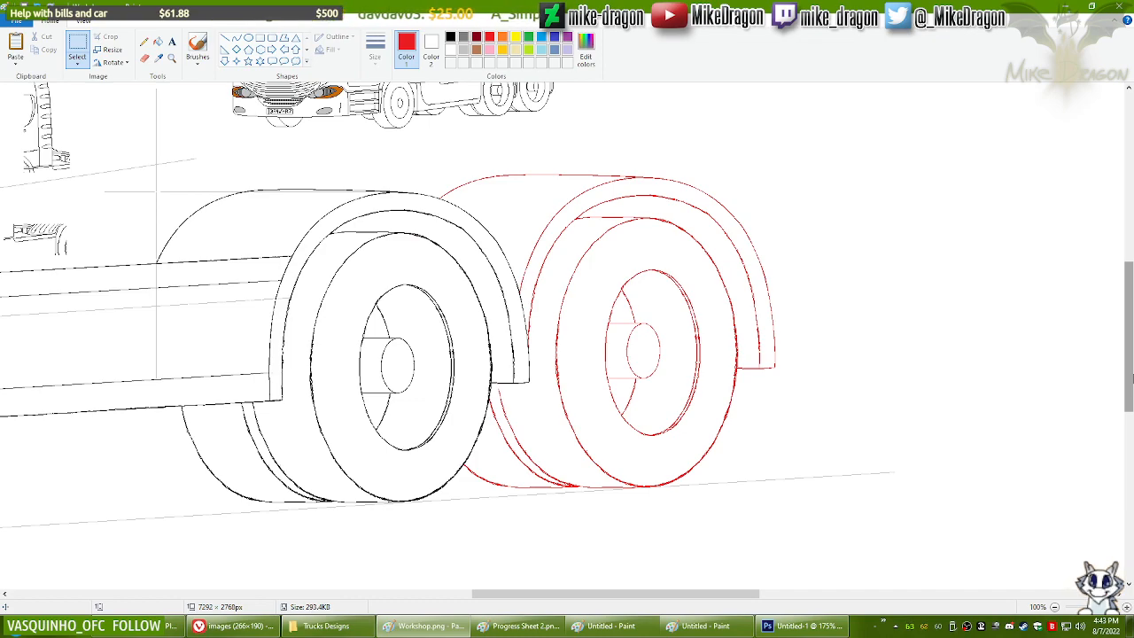
left_click_drag(1132, 367, 1106, 494)
left_click_drag(523, 595, 488, 595)
left_click_drag(413, 255, 151, 554)
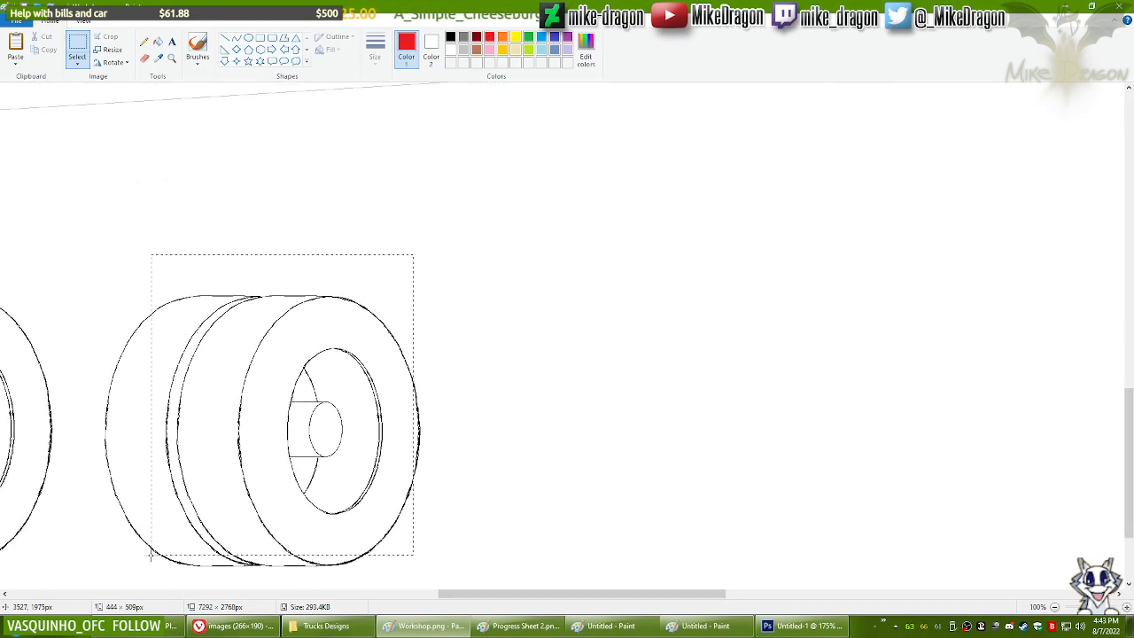
left_click(476, 228)
left_click_drag(461, 236, 264, 453)
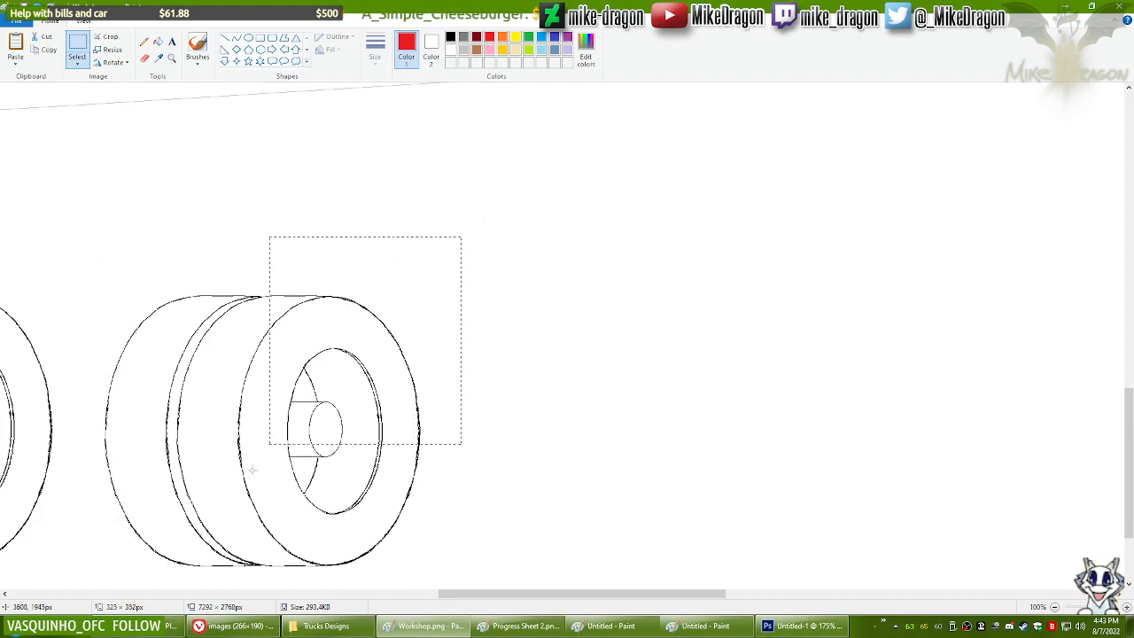
left_click_drag(83, 589, 82, 585)
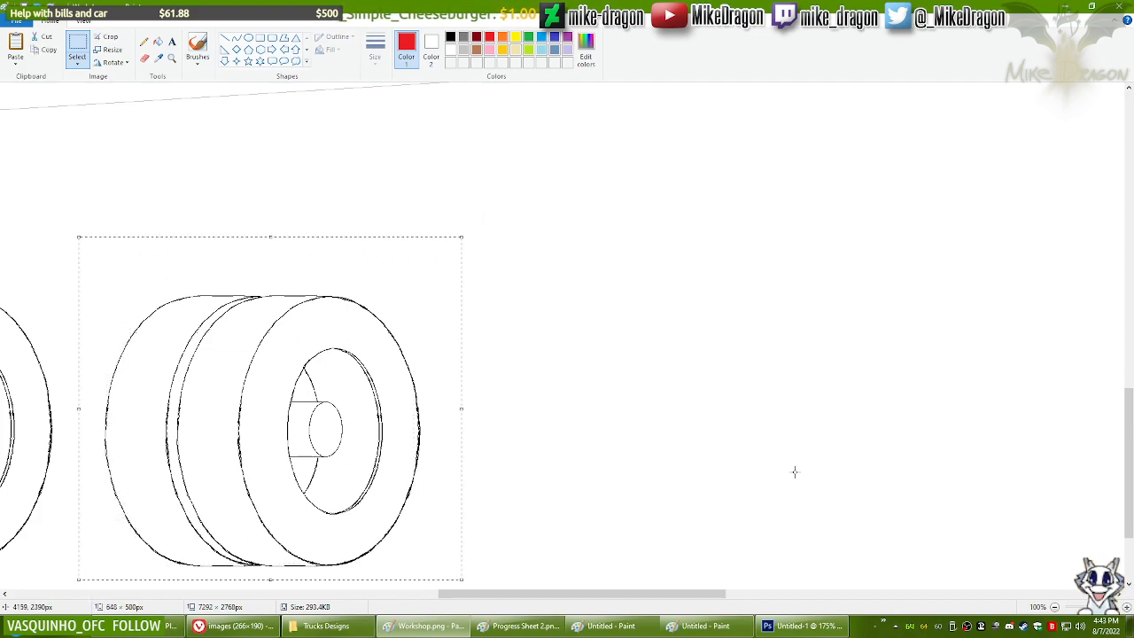
Step: Copy the complete yellow wheel from the other untitled Paint image into Workshop.png and align it over the red wheel
left_click(738, 626)
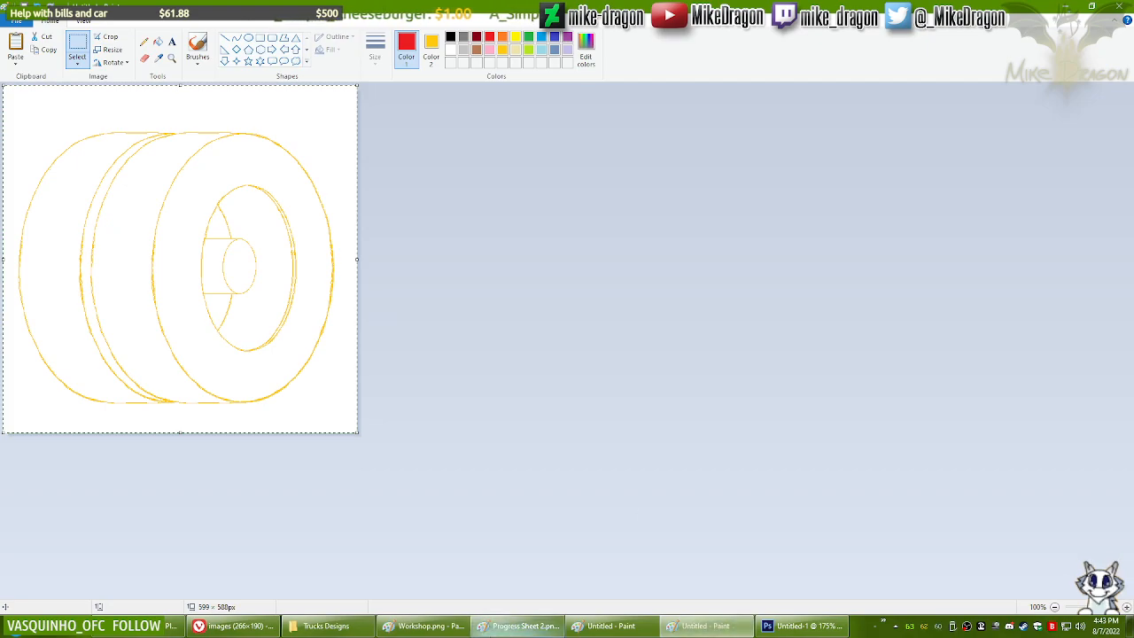
left_click(425, 626)
scroll(685, 429, "up", 3)
scroll(685, 429, "up", 3)
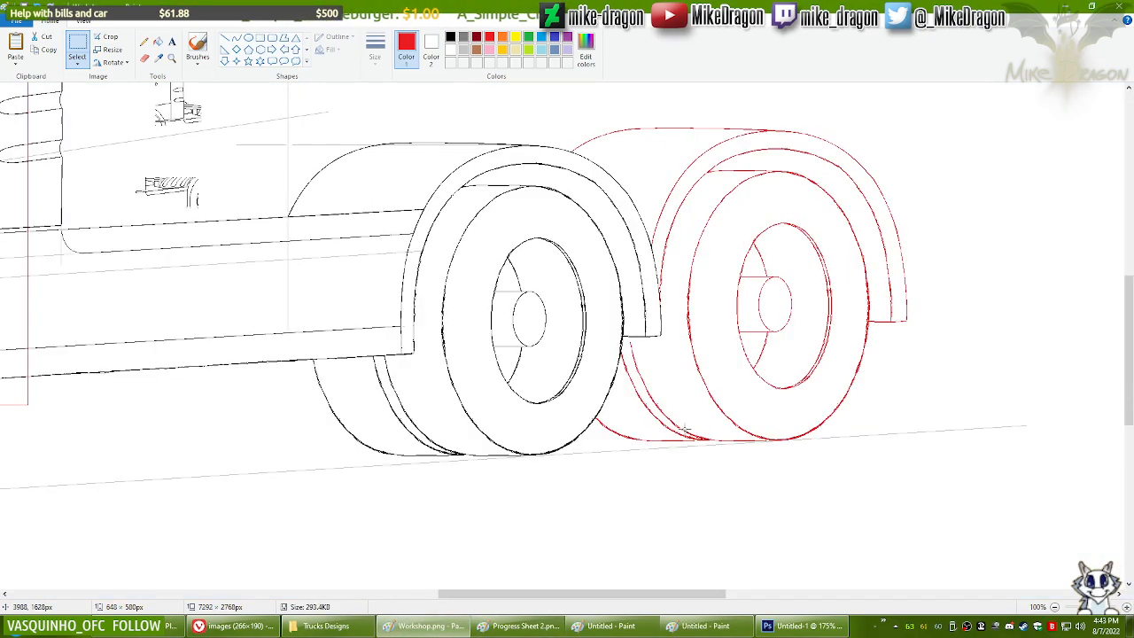
left_click_drag(232, 236, 754, 276)
key("Delete")
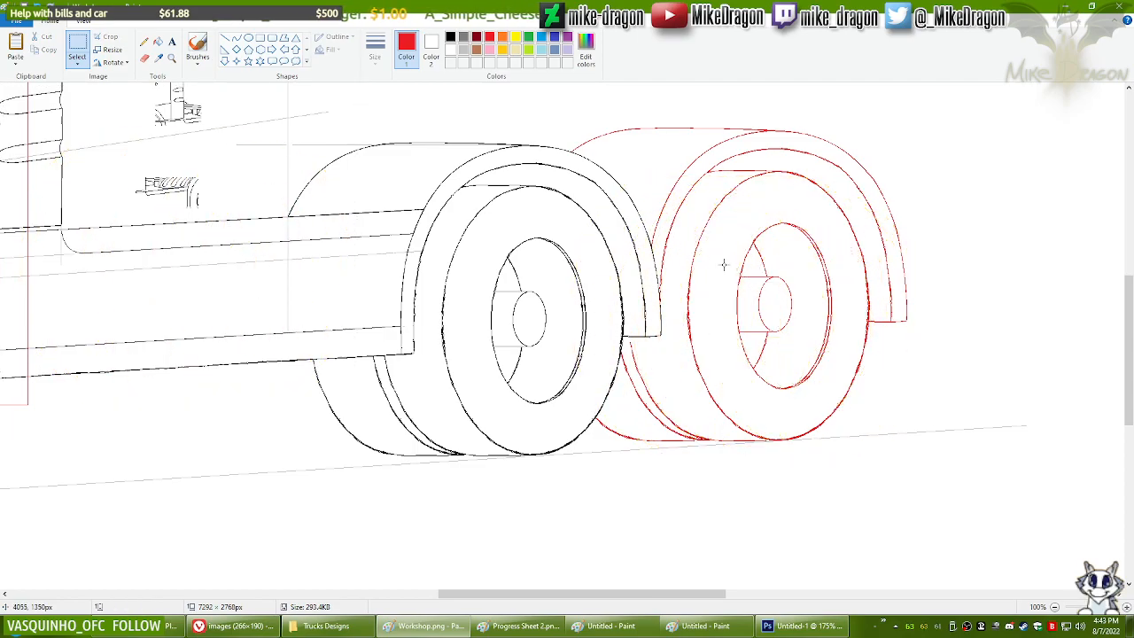
scroll(715, 273, "up", 1)
scroll(542, 526, "down", 3)
mouse_move(502, 595)
left_mouse_down()
mouse_move(658, 600)
mouse_move(608, 600)
left_mouse_up()
key("ctrl+v")
left_click_drag(423, 301, 664, 256)
key("Left")
key("Up")
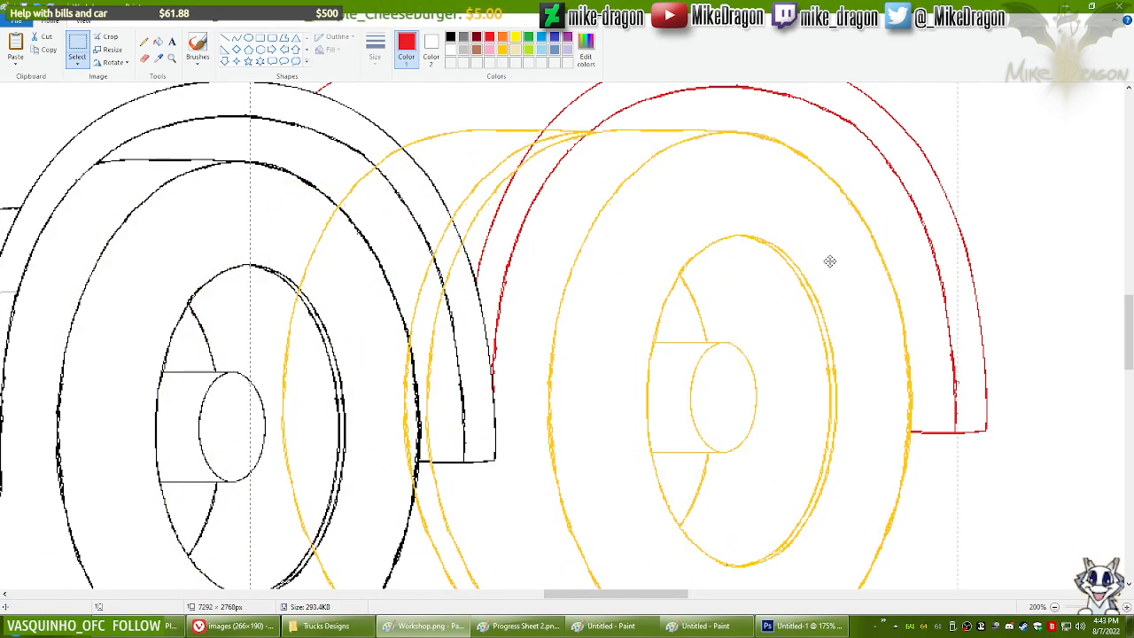
Step: Copy the area around the black and red wheels and lay it over the yellow wheel, aligned so the red lines sit on top
scroll(869, 253, "down", 1)
left_click_drag(740, 593, 663, 592)
left_click_drag(1130, 400, 1130, 368)
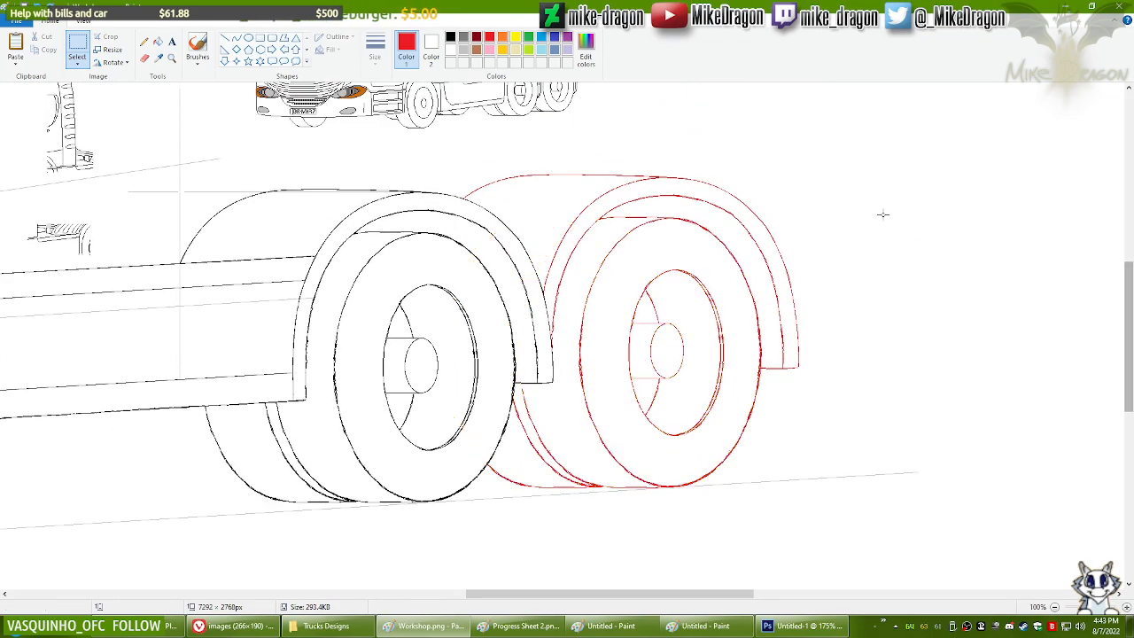
left_click_drag(875, 119, 116, 538)
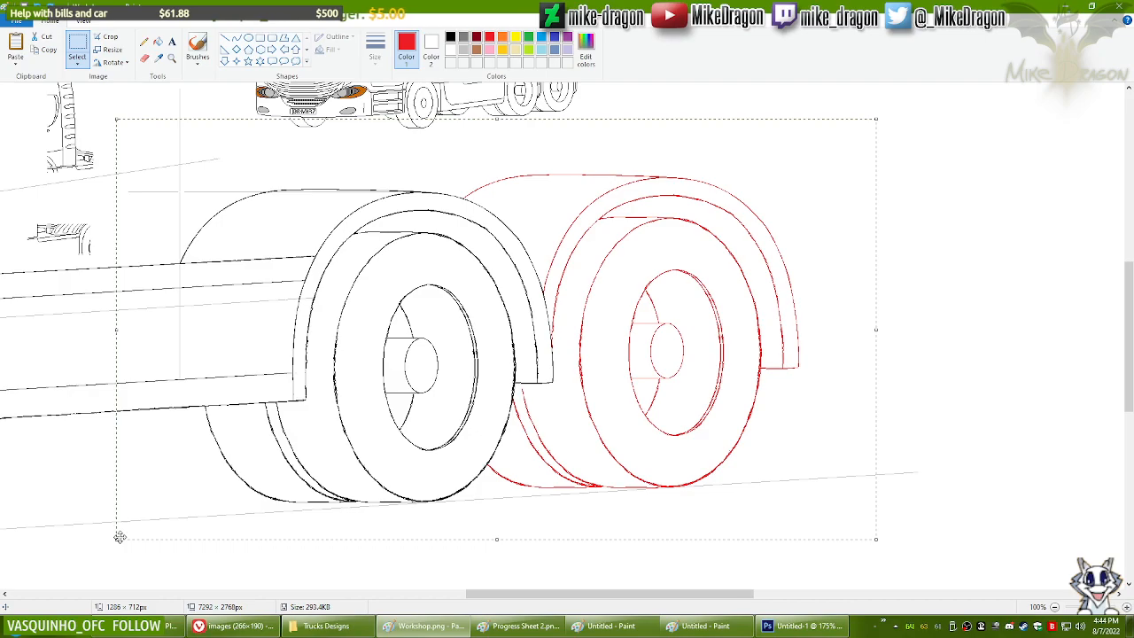
key("ctrl+z")
key("ctrl+v")
mouse_move(386, 286)
left_mouse_down()
mouse_move(420, 317)
mouse_move(500, 323)
left_mouse_up()
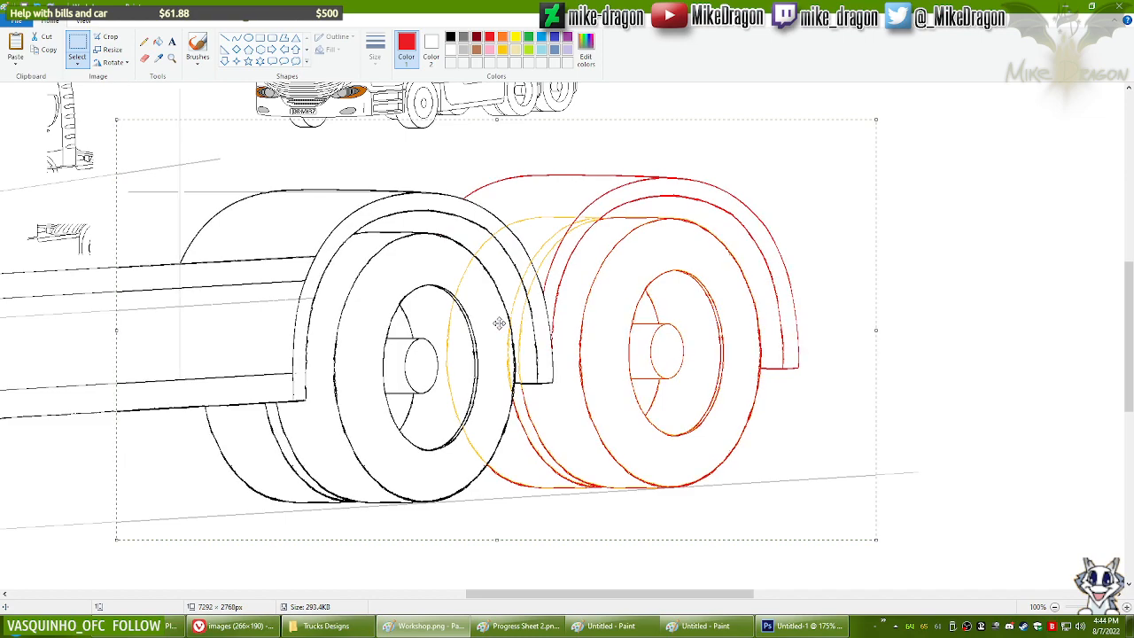
key("Up")
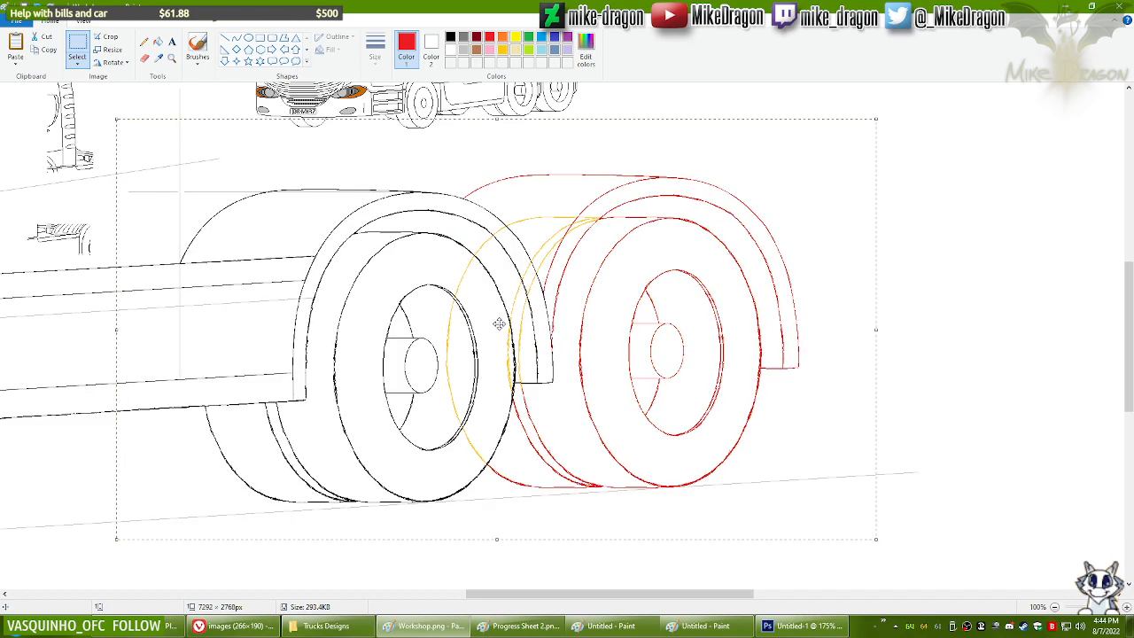
Step: Erase the yellow wheel lines that overlap the black wheel, black arch and red arch, with the eraser limited to yellow
left_click(172, 58)
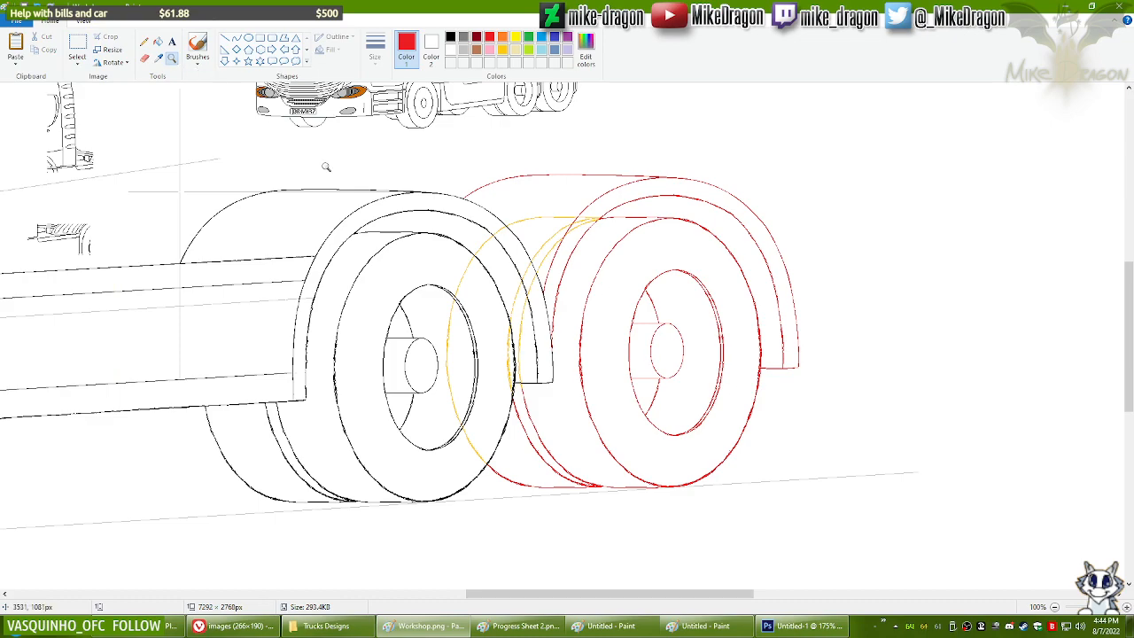
left_click(529, 306)
left_click(145, 60)
left_click(503, 50)
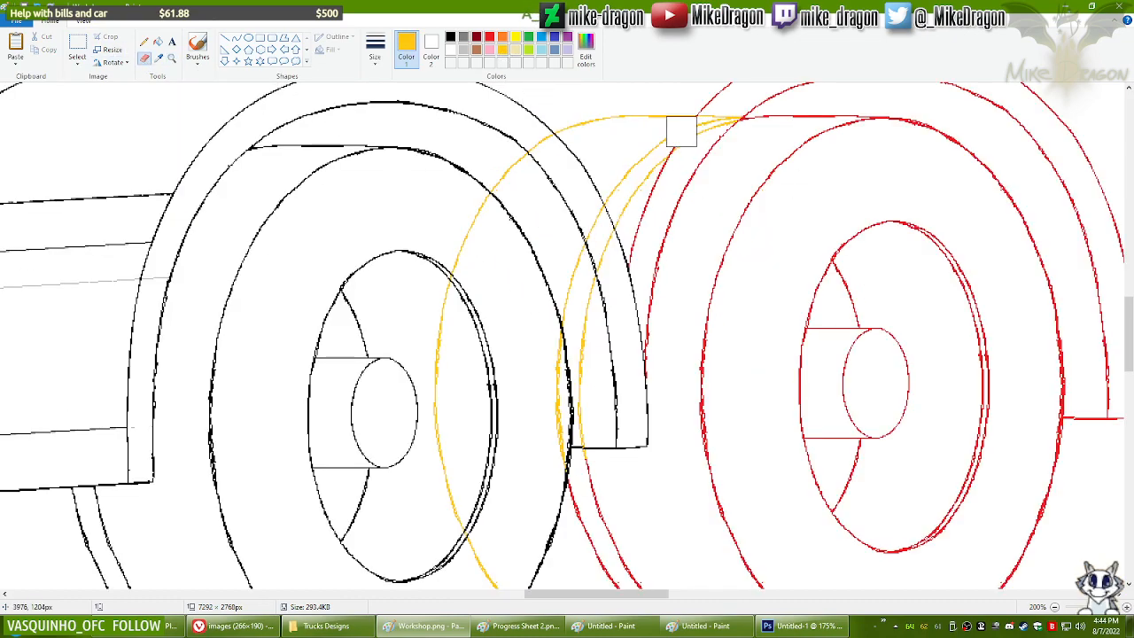
mouse_move(703, 116)
left_mouse_down()
mouse_move(614, 148)
mouse_move(565, 148)
mouse_move(449, 244)
mouse_move(471, 221)
mouse_move(620, 152)
mouse_move(668, 162)
mouse_move(646, 176)
mouse_move(586, 305)
mouse_move(571, 401)
mouse_move(592, 432)
mouse_move(583, 409)
mouse_move(548, 456)
left_mouse_up()
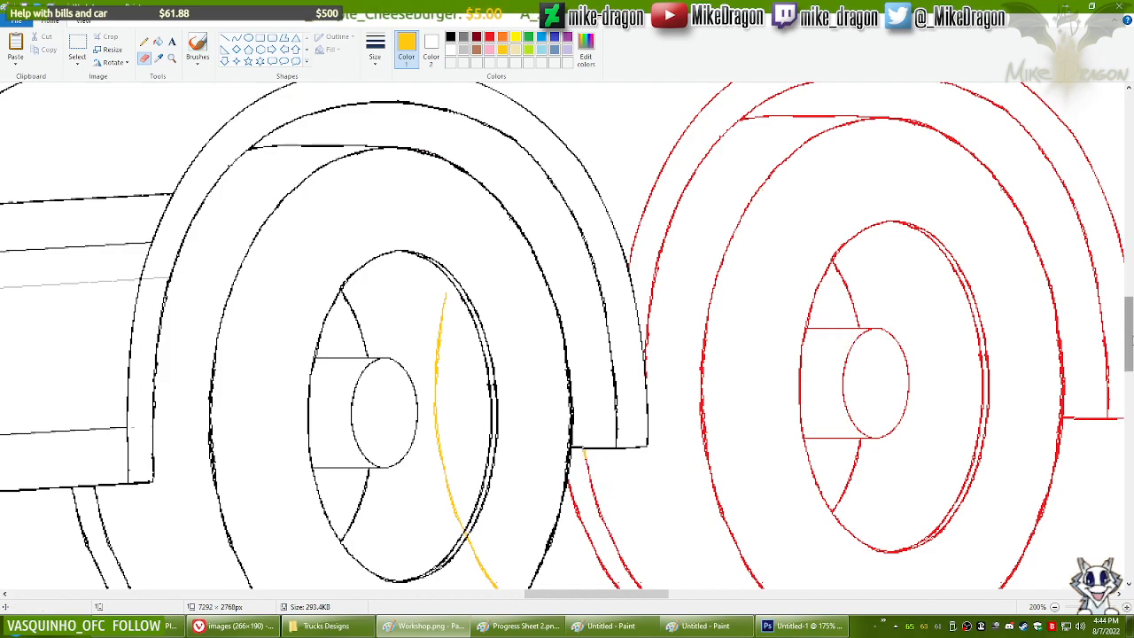
scroll(493, 225, "down", 3)
mouse_move(443, 152)
left_mouse_down()
mouse_move(436, 256)
mouse_move(463, 388)
mouse_move(499, 459)
left_mouse_up()
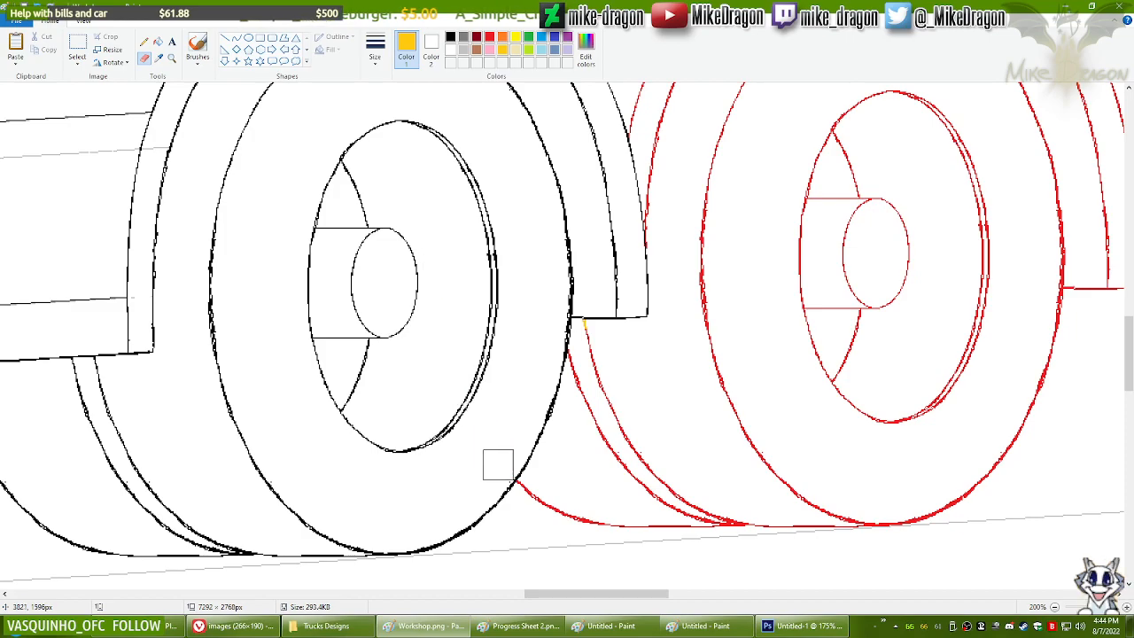
Step: Erase the black arch's outer edge just below where it meets the red arch, using a smaller eraser limited to black
scroll(516, 385, "up", 2)
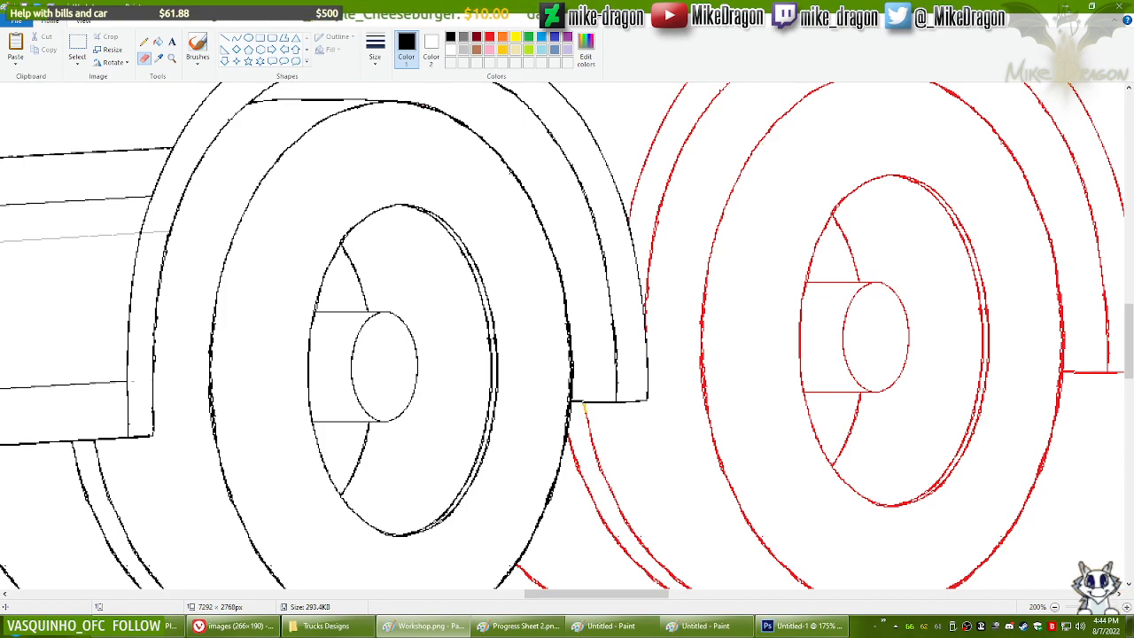
left_click(375, 48)
left_click(348, 93)
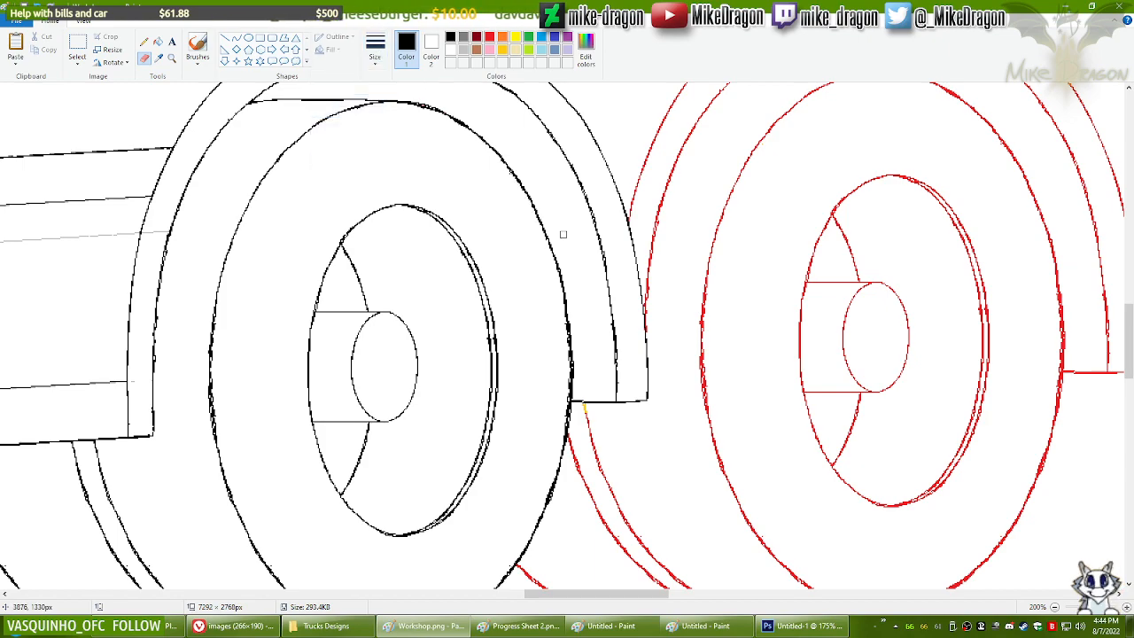
left_click_drag(632, 231, 633, 243)
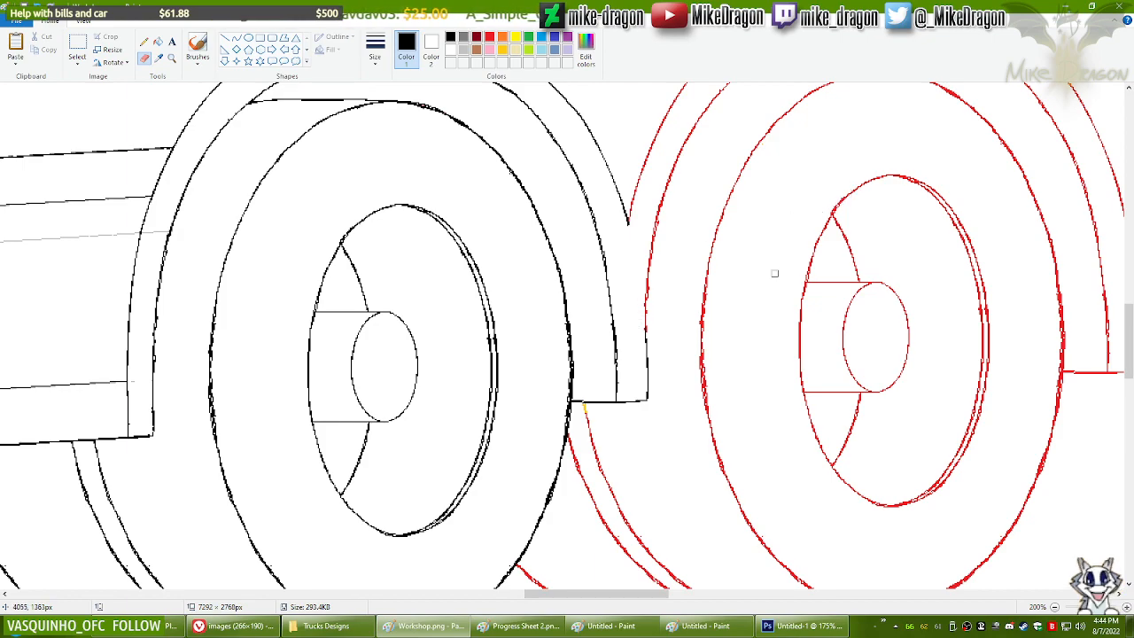
left_click_drag(1129, 338, 1129, 337)
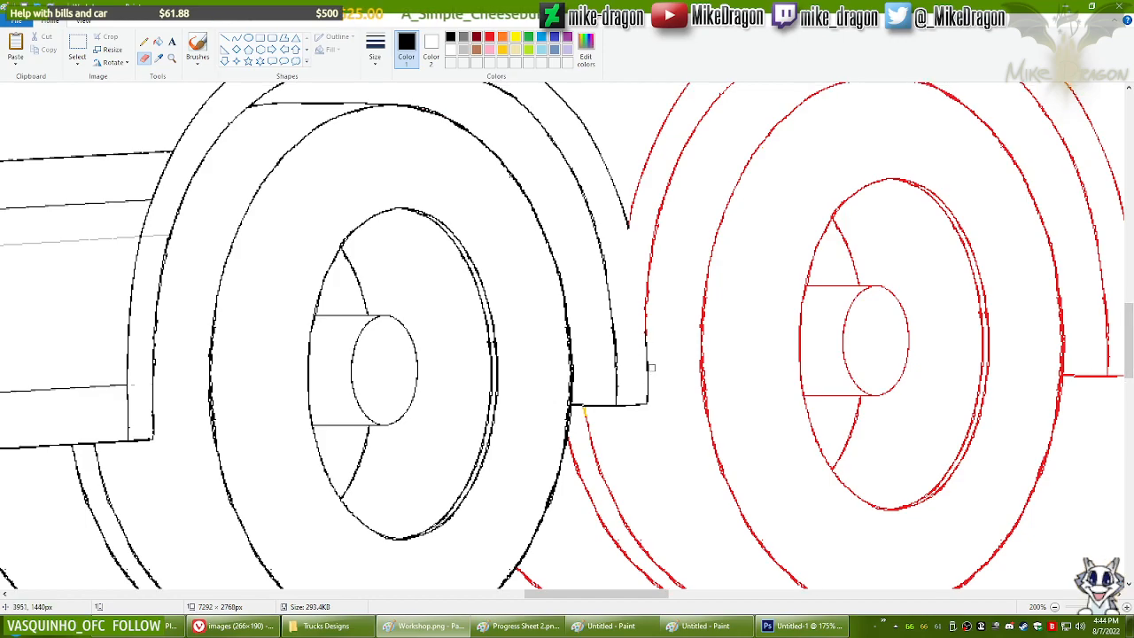
Step: Recolor the red second rear wheel and its arch to black with the color-replacing eraser
mouse_move(1129, 342)
left_mouse_down()
mouse_move(1129, 314)
mouse_move(1132, 338)
mouse_move(1132, 323)
left_mouse_up()
scroll(256, 233, "down", 1)
mouse_move(667, 597)
left_mouse_down()
mouse_move(560, 597)
mouse_move(601, 597)
left_mouse_up()
left_click(431, 48)
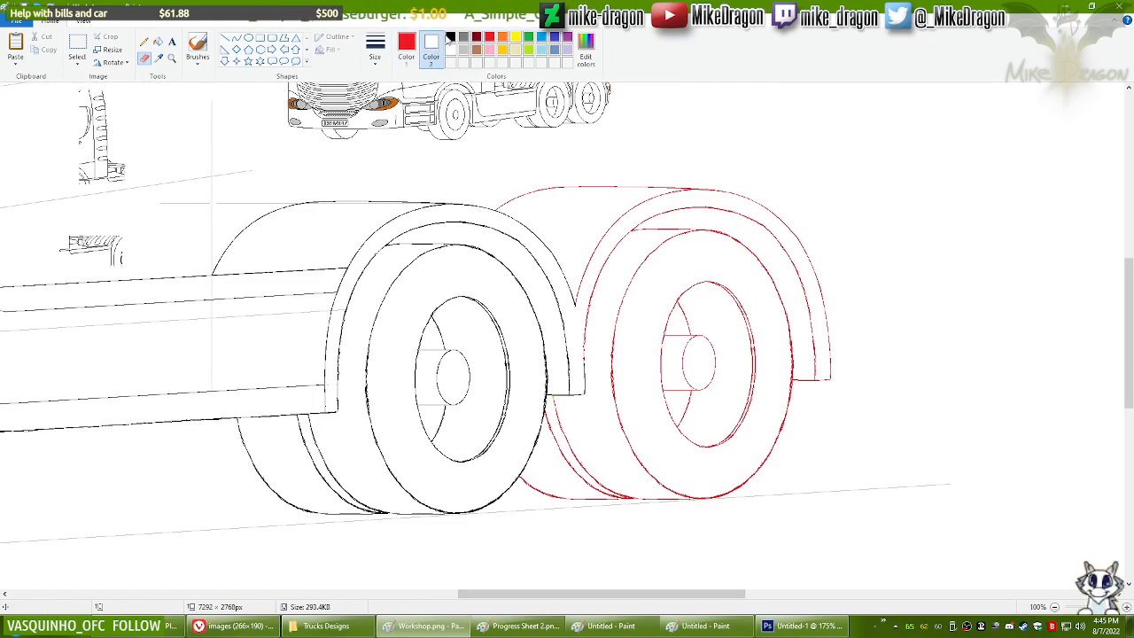
left_click(405, 49)
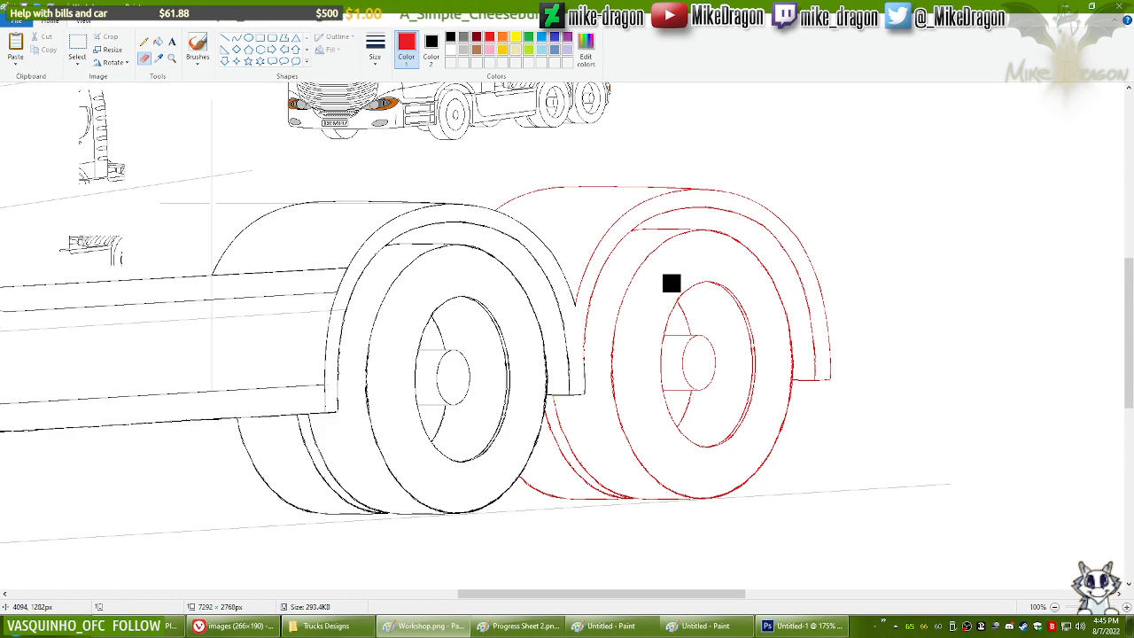
key("ctrl+plus")
mouse_move(671, 283)
left_mouse_down()
mouse_move(536, 202)
mouse_move(503, 212)
mouse_move(582, 173)
mouse_move(695, 188)
mouse_move(624, 210)
mouse_move(553, 348)
mouse_move(709, 272)
mouse_move(731, 227)
mouse_move(773, 211)
mouse_move(783, 232)
mouse_move(771, 289)
mouse_move(797, 335)
mouse_move(836, 339)
mouse_move(820, 379)
mouse_move(768, 395)
mouse_move(766, 329)
mouse_move(728, 295)
mouse_move(675, 380)
mouse_move(732, 399)
mouse_move(749, 371)
mouse_move(735, 346)
mouse_move(639, 338)
mouse_move(619, 349)
mouse_move(611, 390)
mouse_move(594, 402)
mouse_move(597, 333)
mouse_move(559, 445)
mouse_move(541, 409)
mouse_move(528, 496)
mouse_move(546, 462)
mouse_move(578, 449)
mouse_move(587, 502)
mouse_move(609, 508)
mouse_move(673, 465)
mouse_move(681, 493)
mouse_move(671, 499)
mouse_move(709, 478)
mouse_move(804, 380)
mouse_move(747, 354)
mouse_move(599, 338)
mouse_move(594, 294)
mouse_move(685, 215)
mouse_move(716, 232)
mouse_move(596, 266)
left_mouse_up()
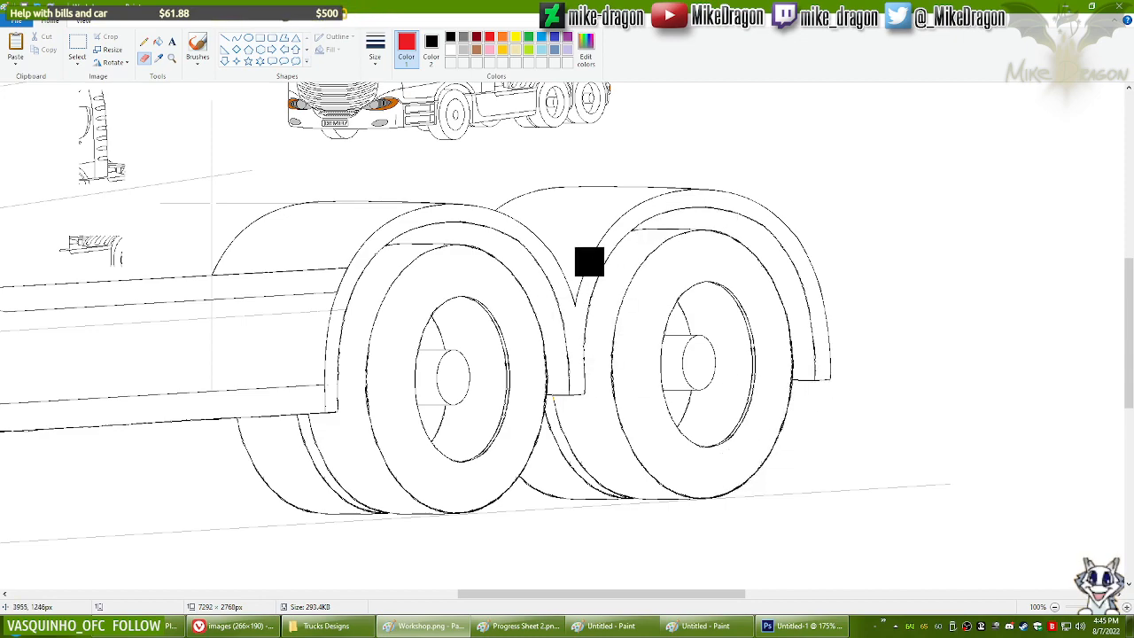
left_click(503, 50)
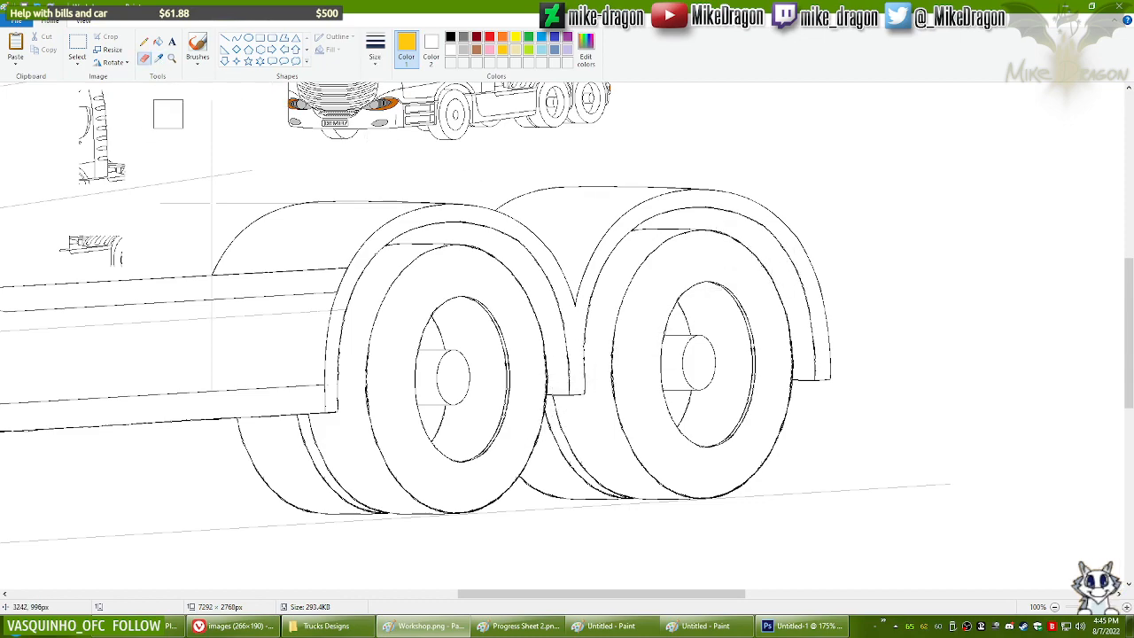
Step: Try narrowing the cab by free-form selecting its outer front side and shifting it inward, and undo the move
scroll(227, 178, "down", 1)
left_click_drag(657, 599, 330, 610)
left_click_drag(1129, 399, 1127, 255)
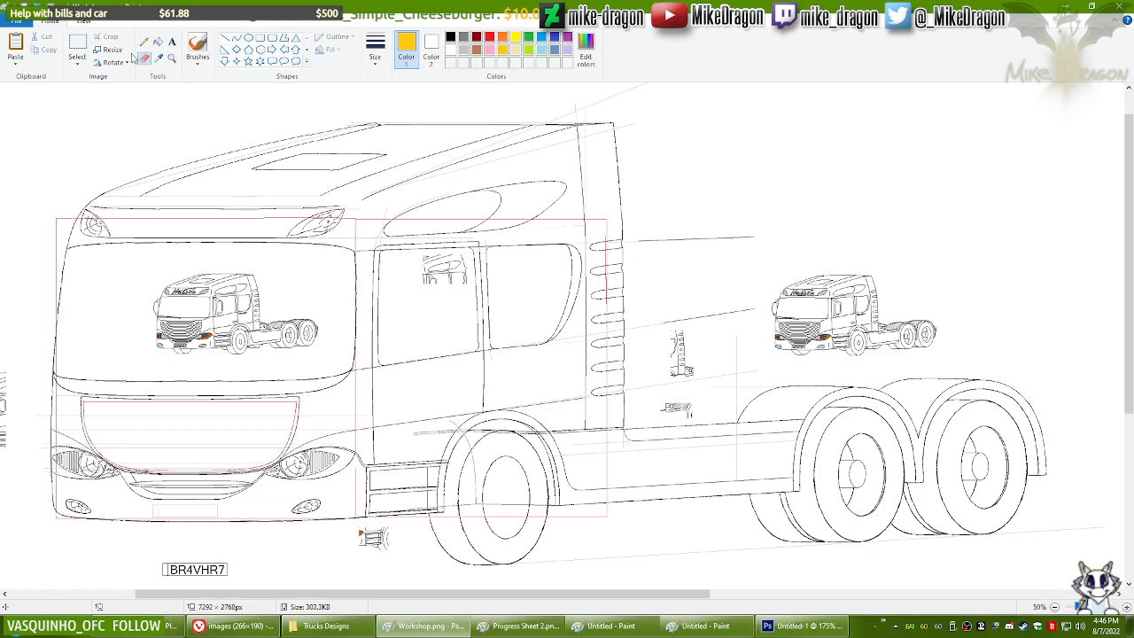
left_click(77, 62)
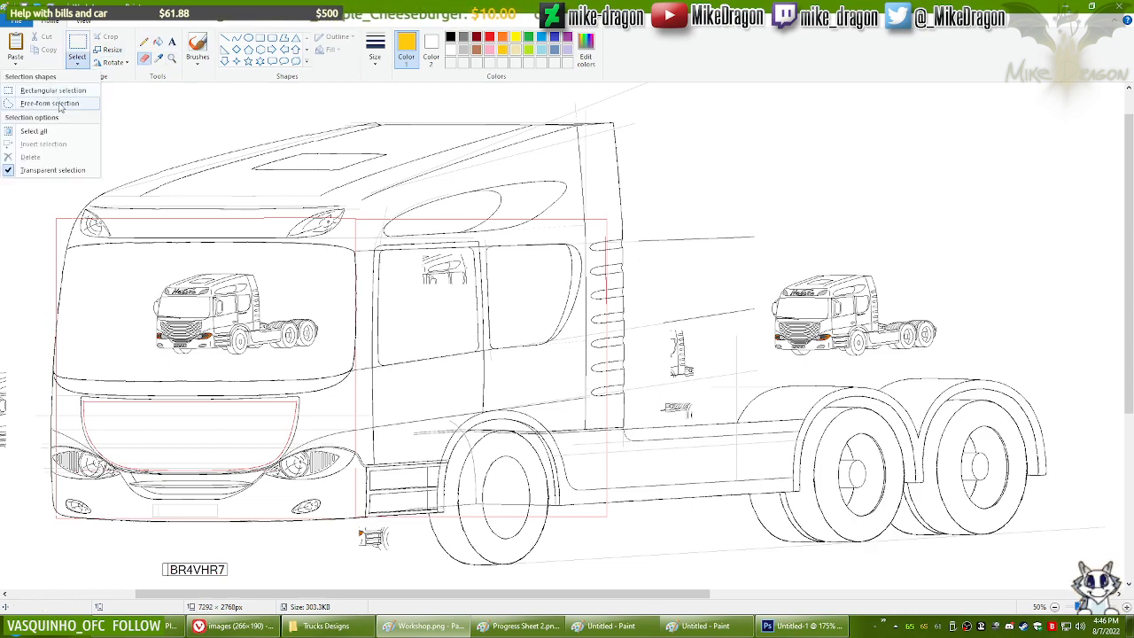
left_click(60, 104)
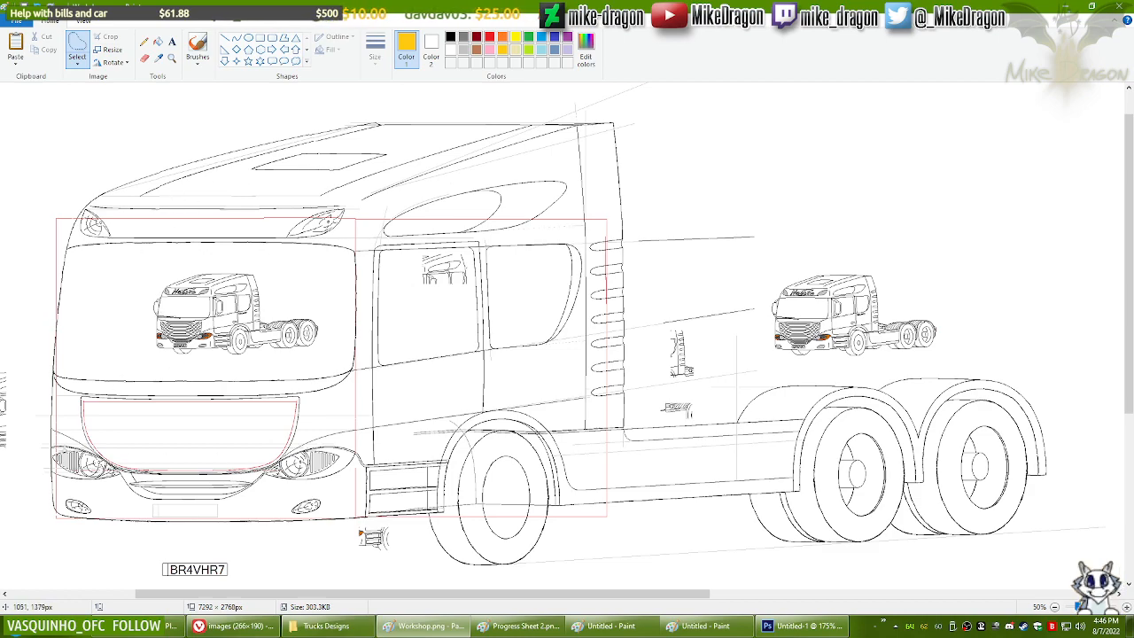
mouse_move(37, 356)
left_mouse_down()
mouse_move(22, 430)
mouse_move(31, 507)
mouse_move(55, 538)
mouse_move(118, 551)
mouse_move(184, 525)
left_mouse_up()
mouse_move(186, 409)
left_mouse_down()
mouse_move(194, 370)
mouse_move(144, 363)
mouse_move(113, 327)
mouse_move(130, 282)
mouse_move(209, 250)
mouse_move(224, 228)
mouse_move(220, 163)
mouse_move(75, 169)
mouse_move(5, 259)
mouse_move(34, 367)
left_mouse_up()
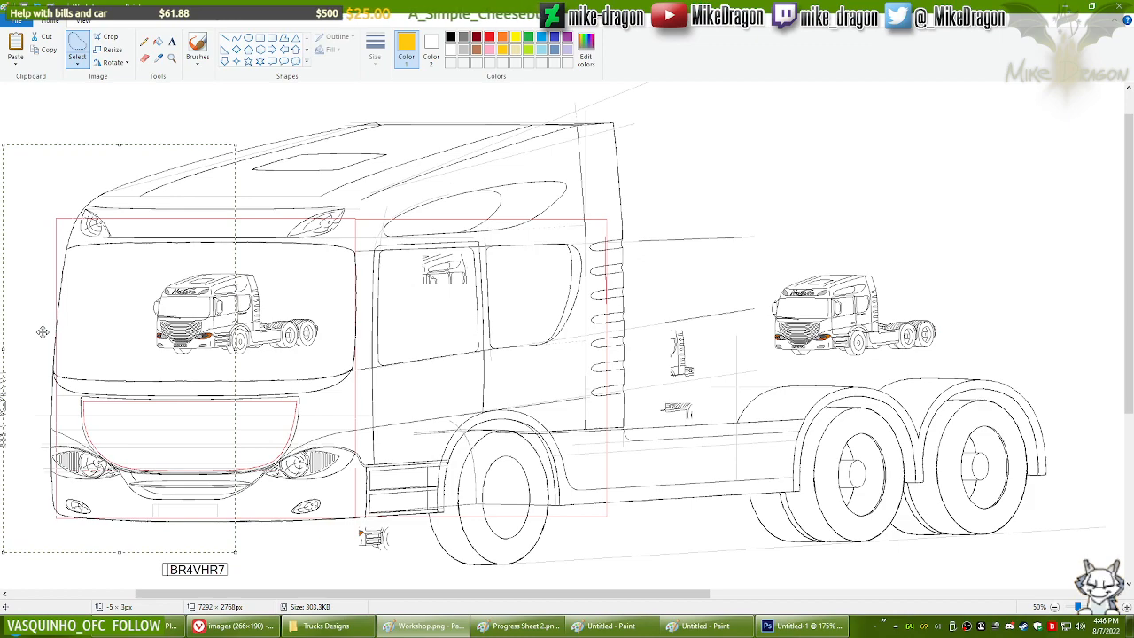
key("Right")
key("Right")
key("Right")
key("Right")
key("Right")
key("Right")
key("Right")
key("Right")
key("Right")
key("Right")
key("Right")
key("Right")
key("Right")
key("Right")
key("Right")
key("Right")
key("Right")
key("Right")
key("Right")
key("Right")
key("Right")
key("Right")
key("Right")
key("Right")
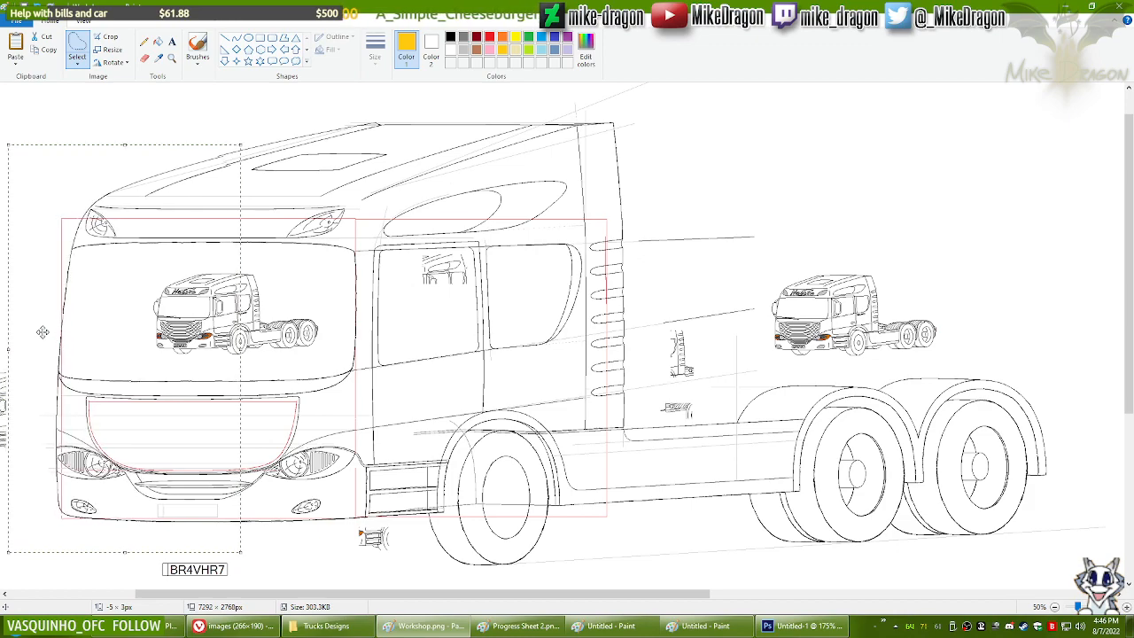
key("Right")
key("Right")
key("Right")
key("Right")
key("Right")
key("Right")
key("Right")
key("Right")
key("Right")
key("Right")
key("Right")
key("Right")
key("Right")
key("Right")
key("Right")
key("Right")
key("Right")
key("Right")
key("Right")
key("Right")
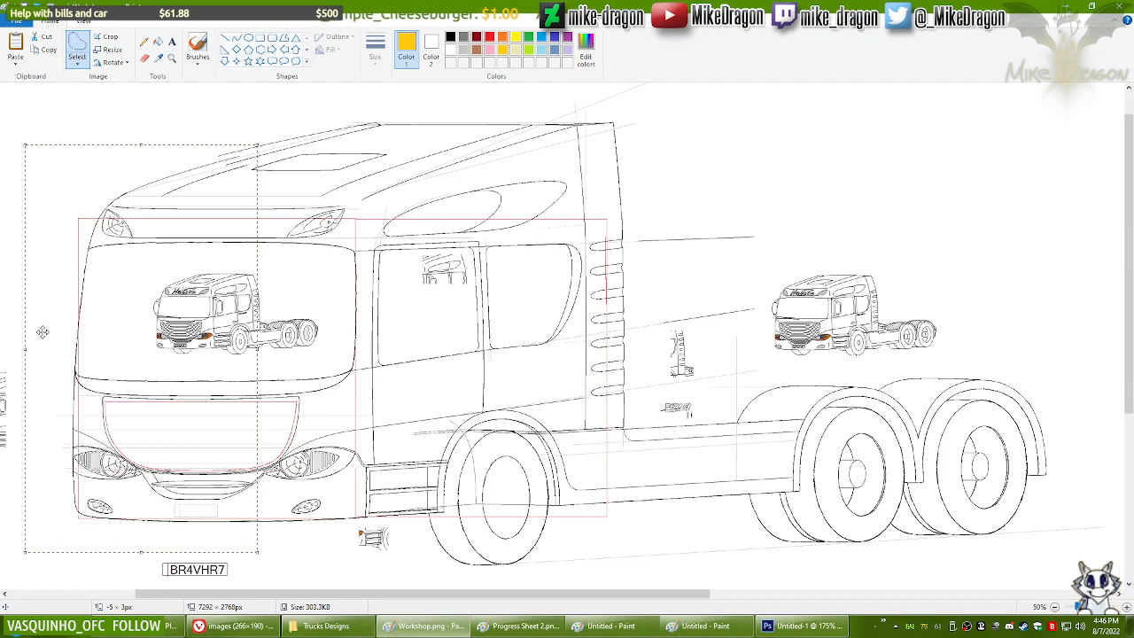
key("Left")
key("Left")
key("Left")
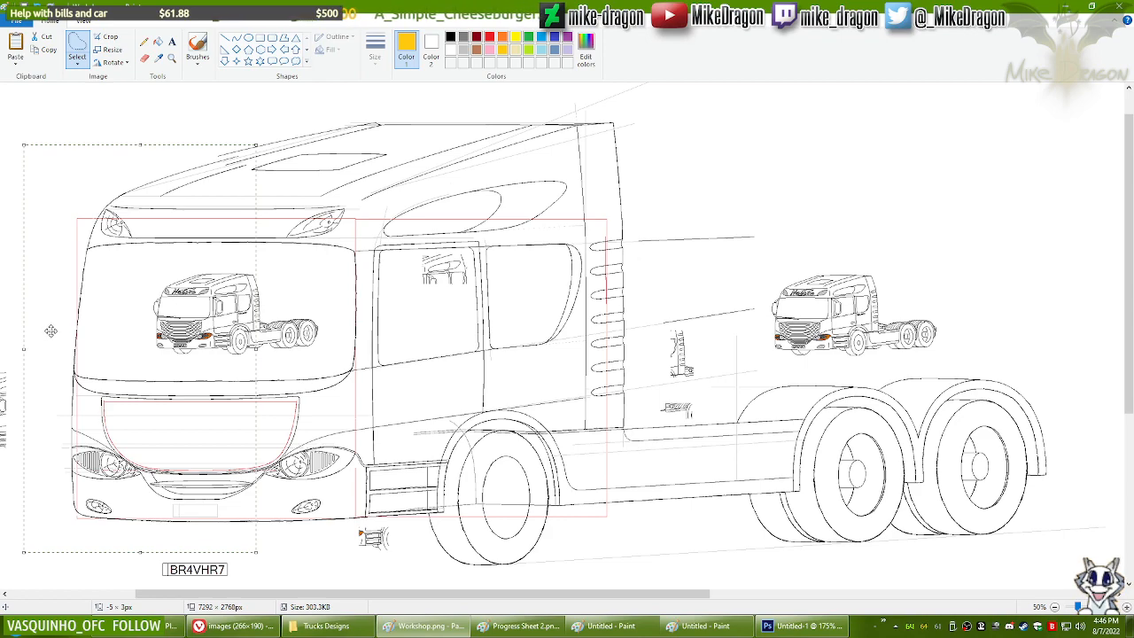
key("Escape")
key("ctrl+z")
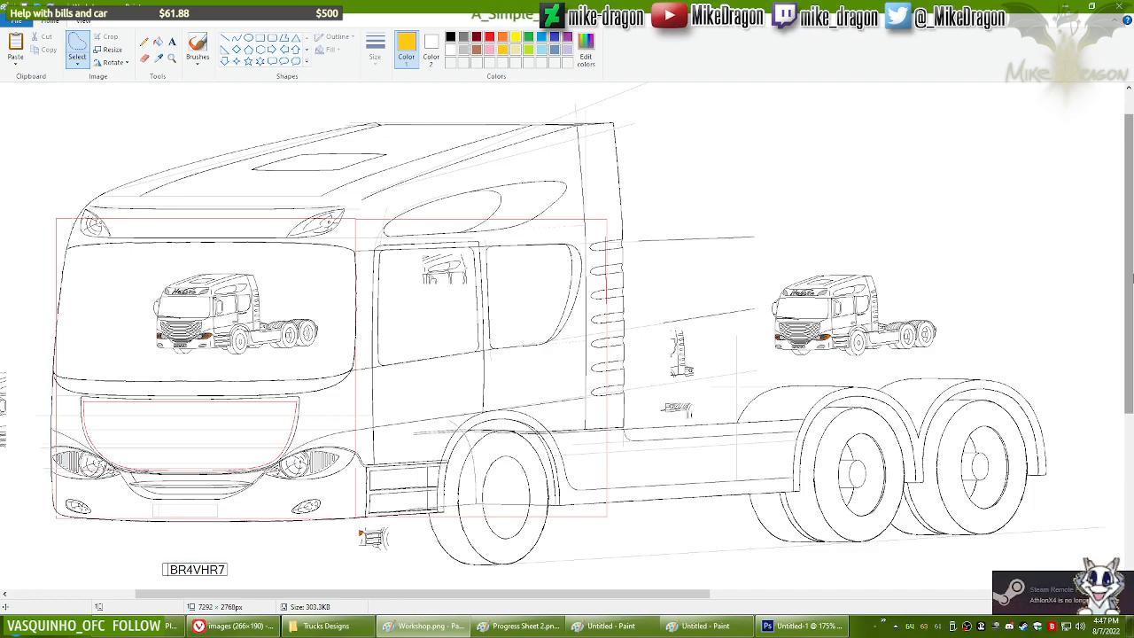
left_click_drag(1133, 276, 1133, 272)
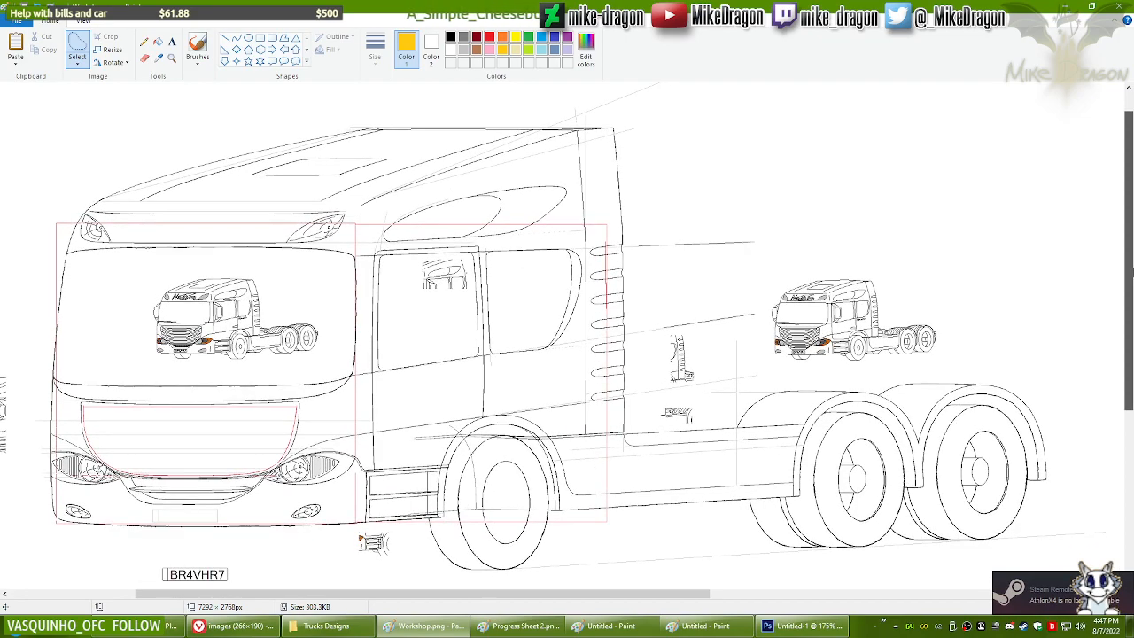
left_click_drag(1132, 274, 1132, 280)
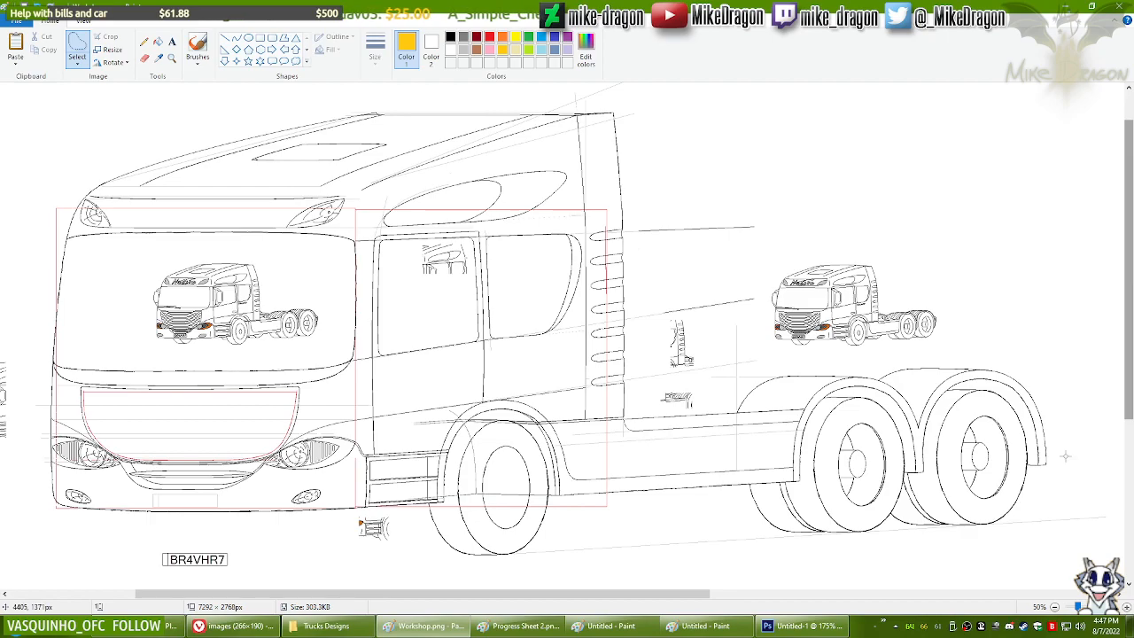
left_click_drag(1131, 391, 1132, 390)
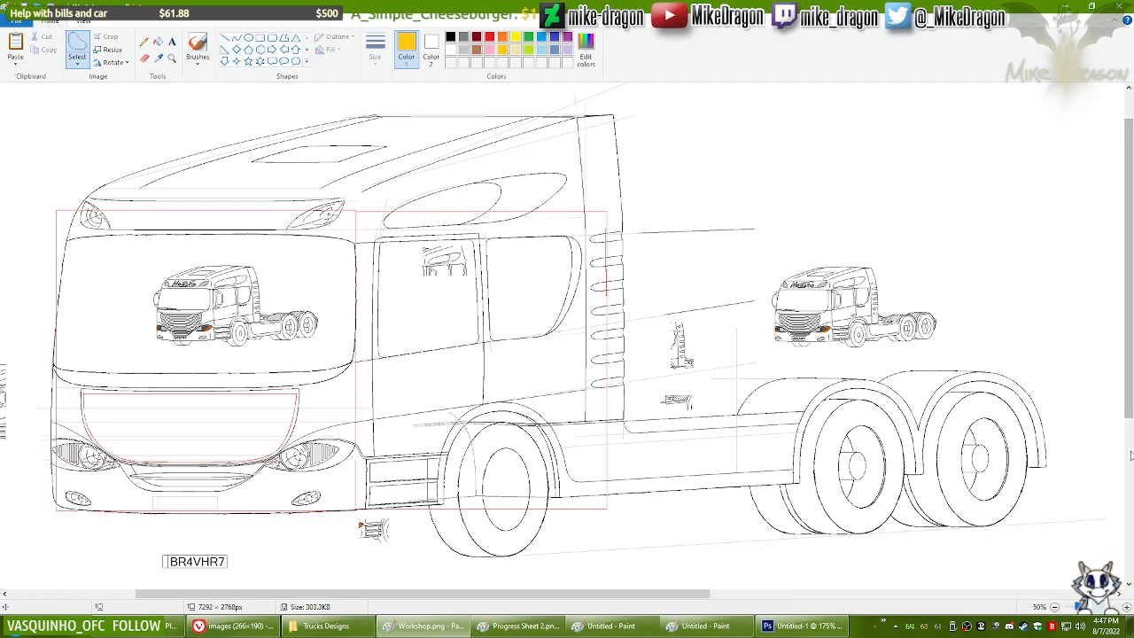
left_click_drag(1132, 414, 1132, 414)
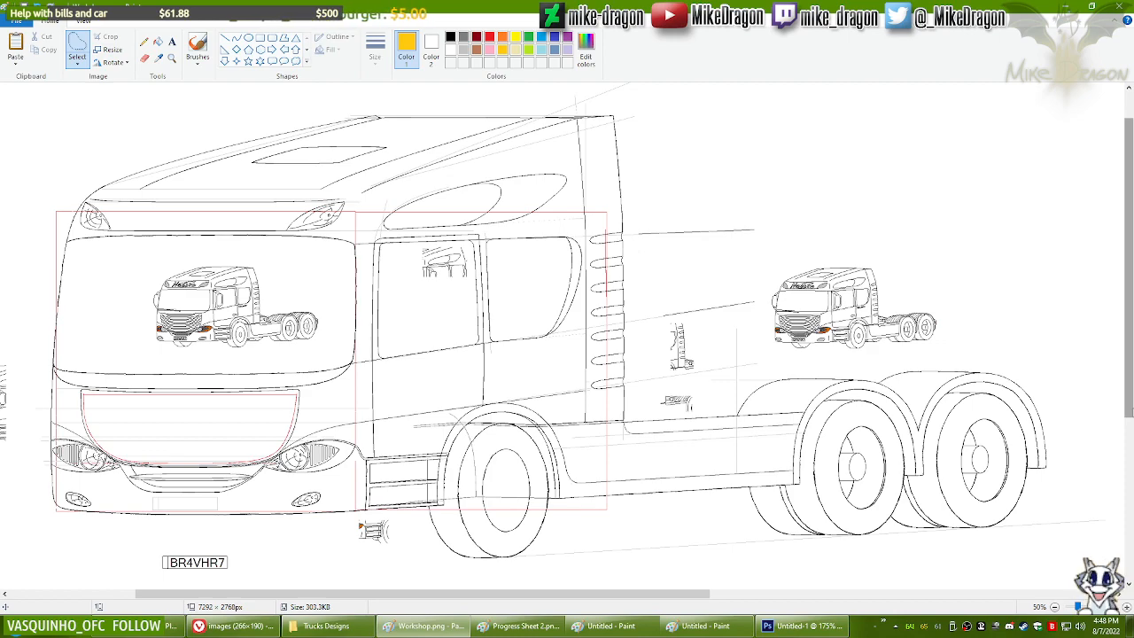
Step: Lock the computer and unlock it again by entering the account password
key("super+l")
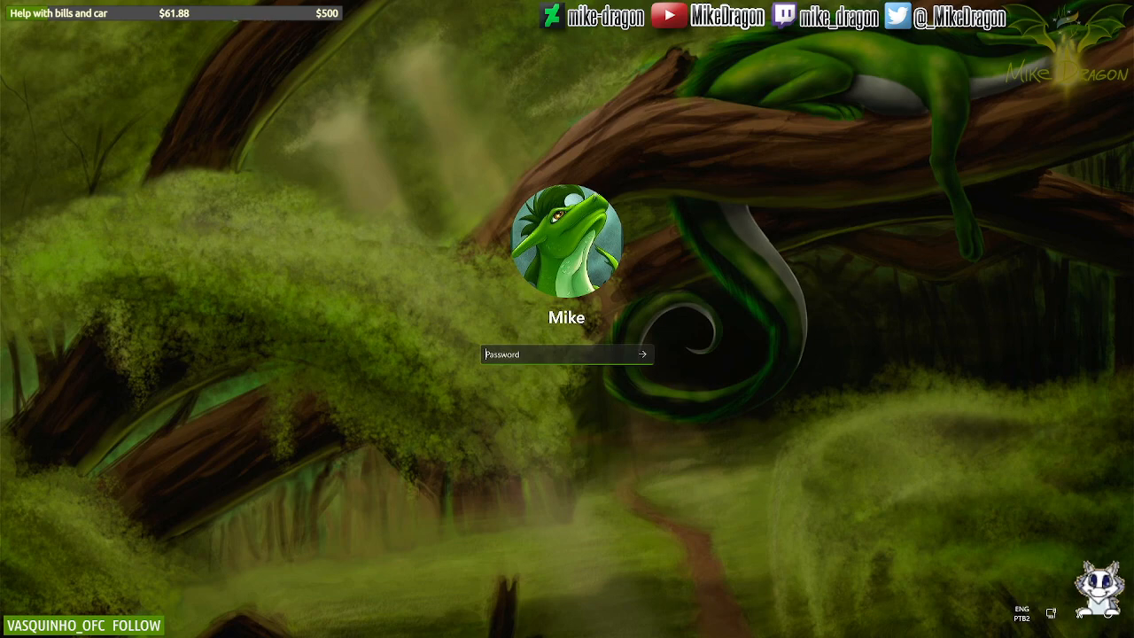
type("***")
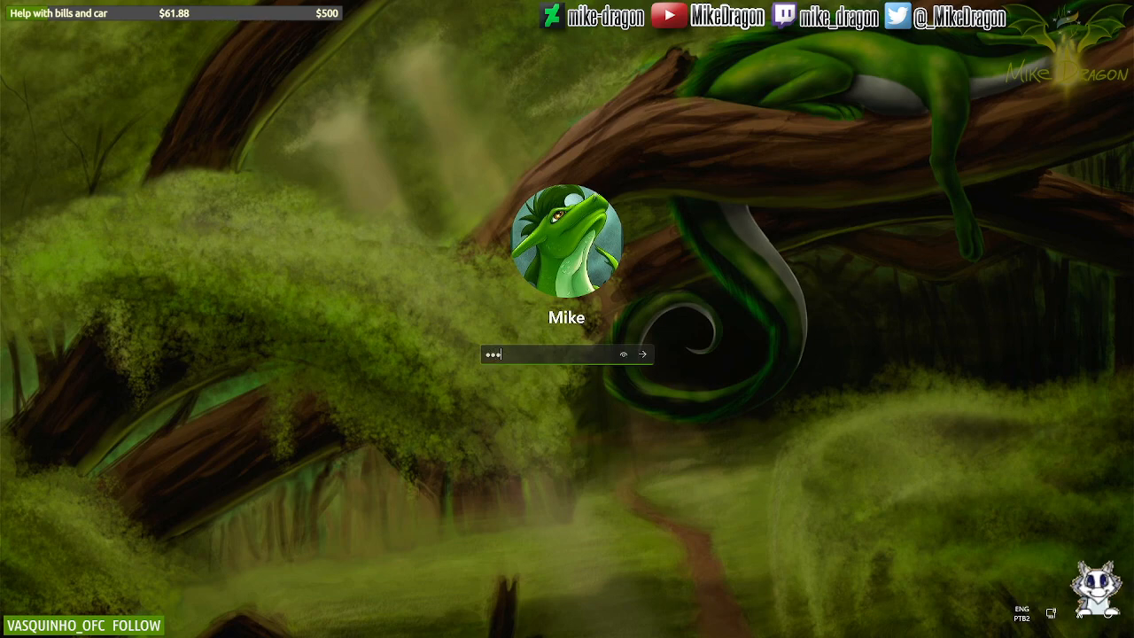
type("***")
key("BackSpace")
key("BackSpace")
key("BackSpace")
key("BackSpace")
key("BackSpace")
key("BackSpace")
type("********")
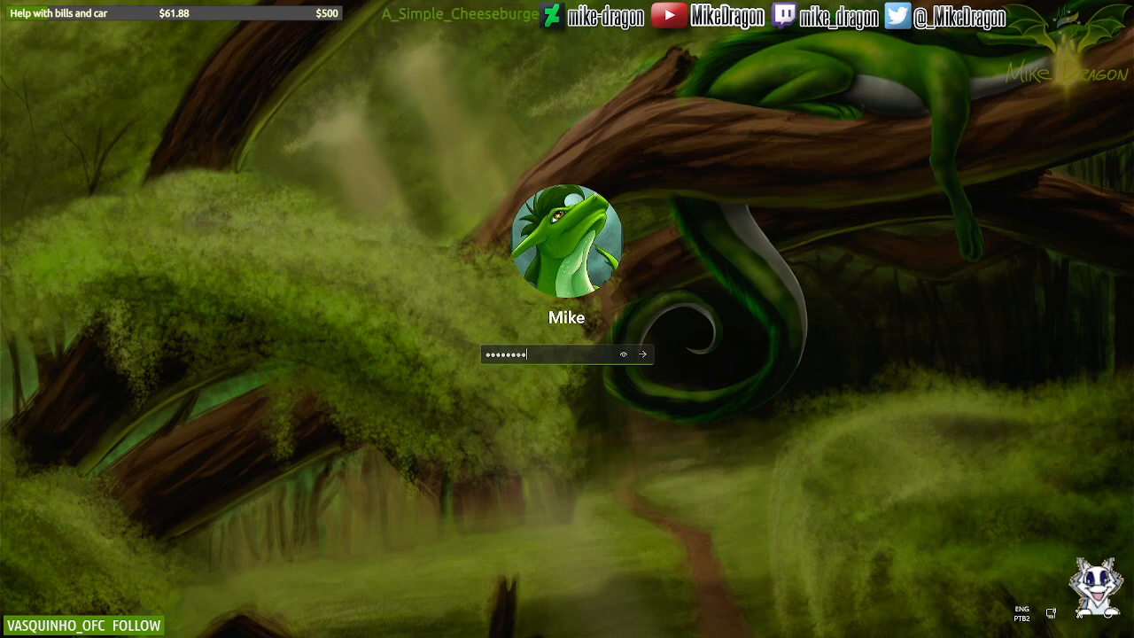
key("Return")
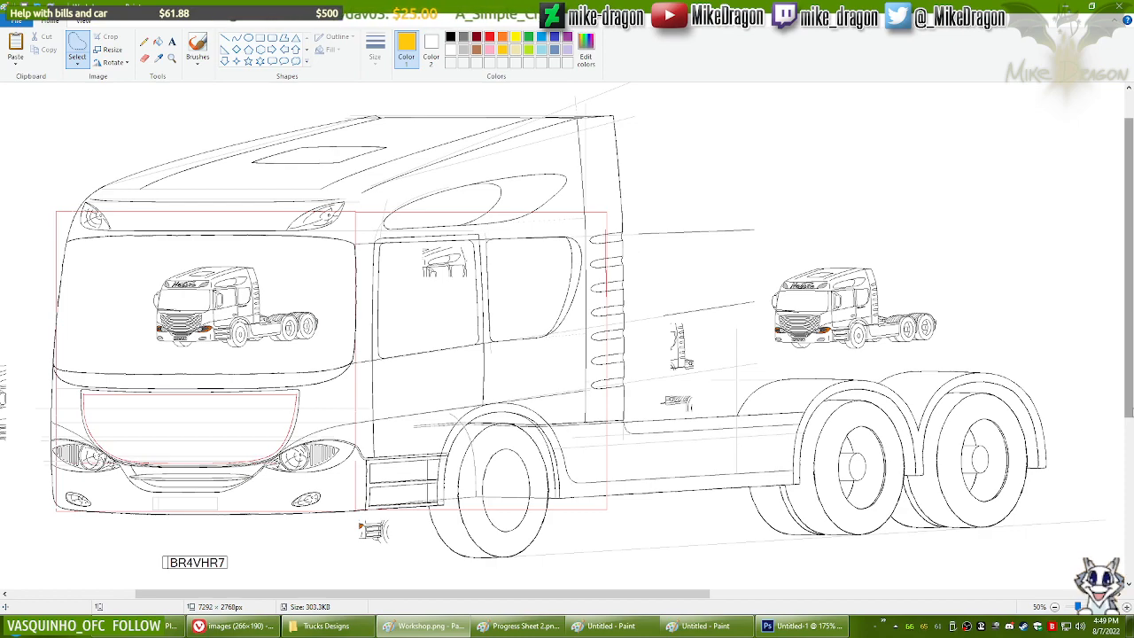
left_click(145, 42)
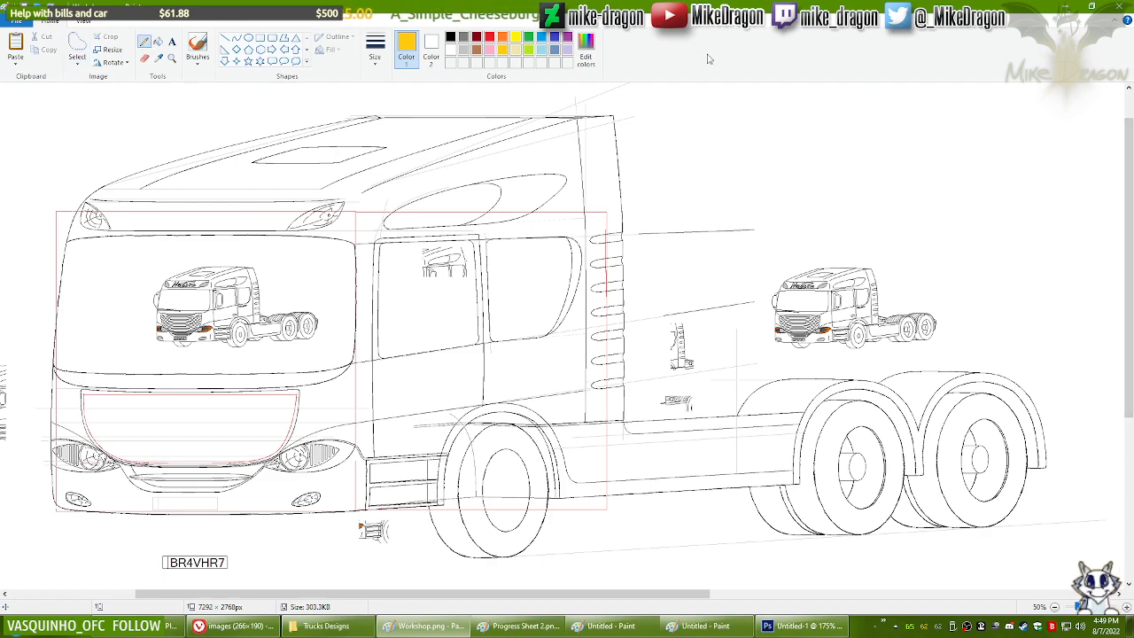
left_click_drag(1132, 370, 1133, 368)
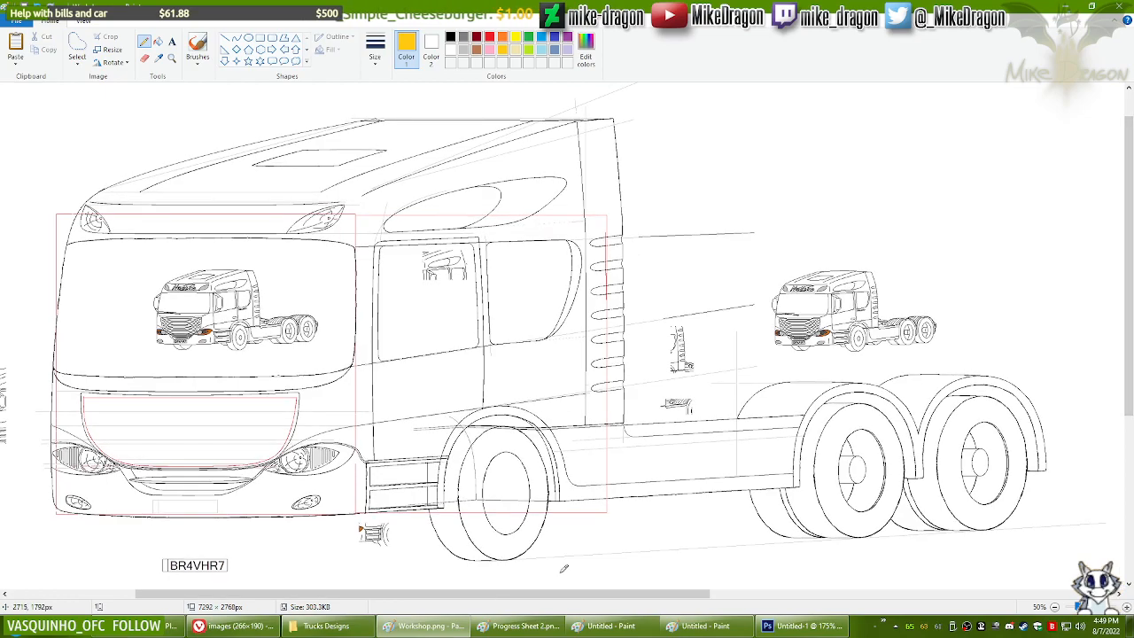
left_click_drag(571, 597, 575, 596)
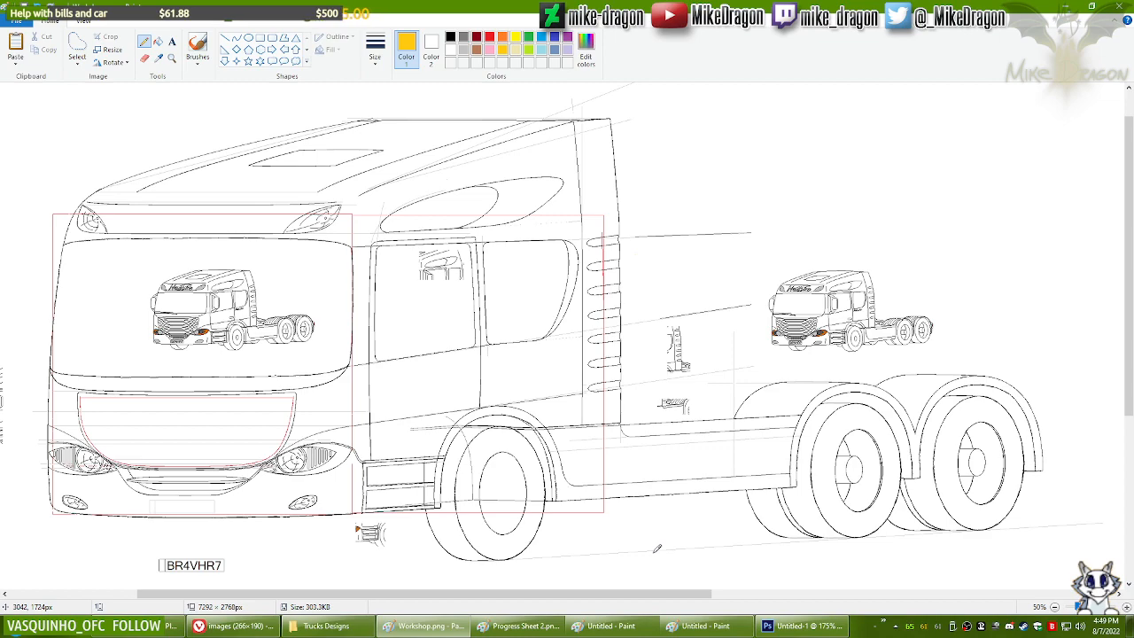
left_click(172, 58)
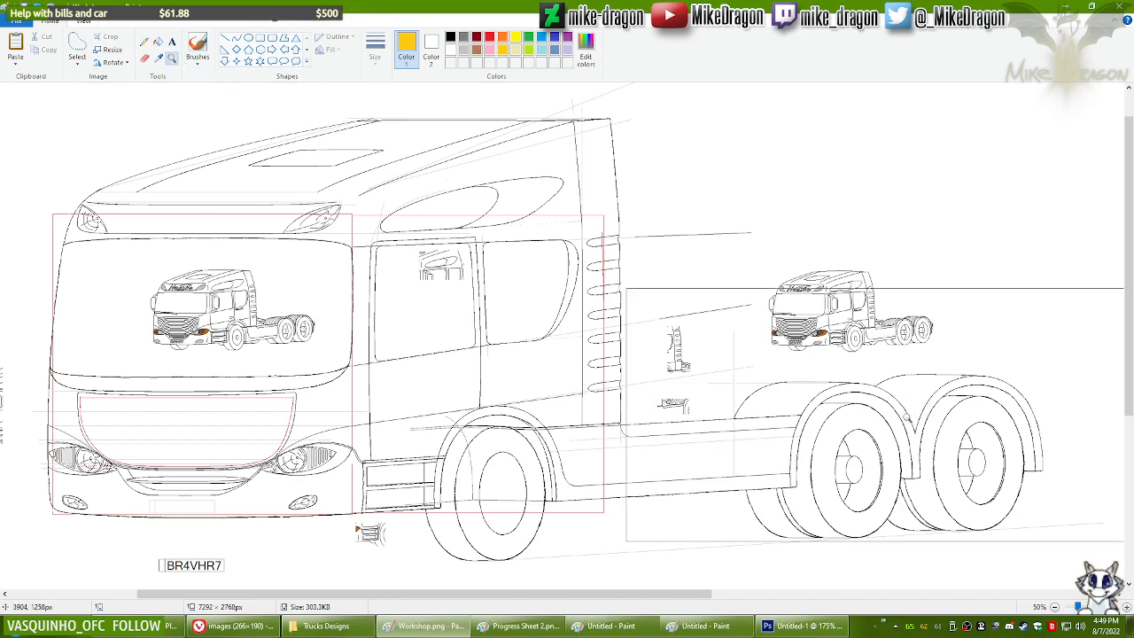
left_click(899, 424)
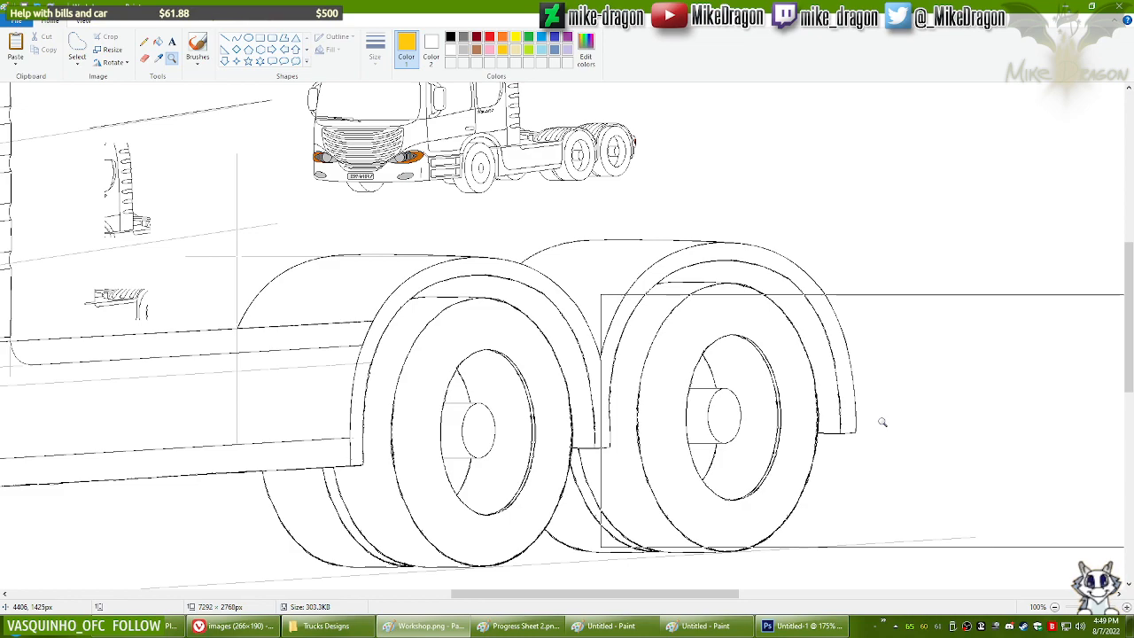
left_click(144, 41)
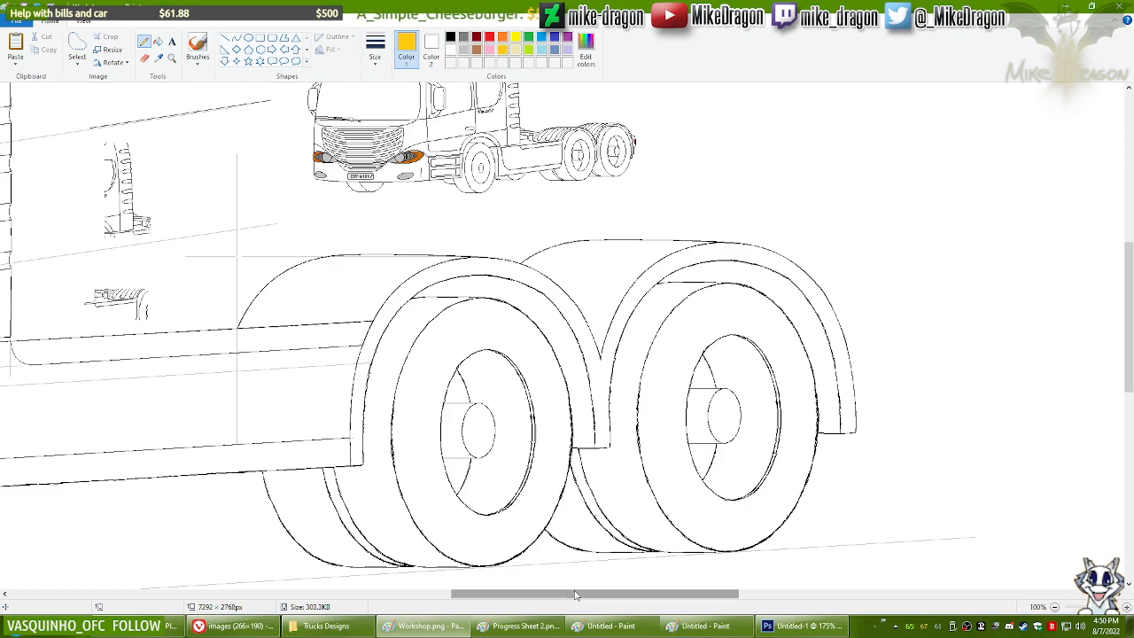
Step: Open Progress Sheet 1.png from the Trucks Designs folder, examine the last truck stage's rear wheel up close, and close the viewer and folder
left_click(350, 629)
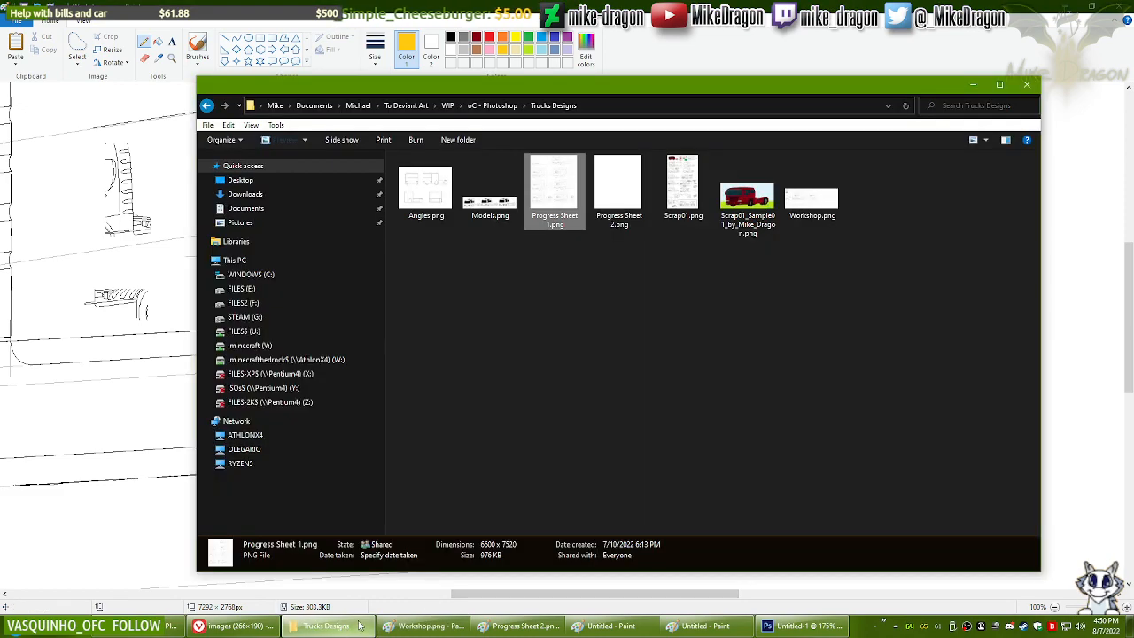
double_click(583, 193)
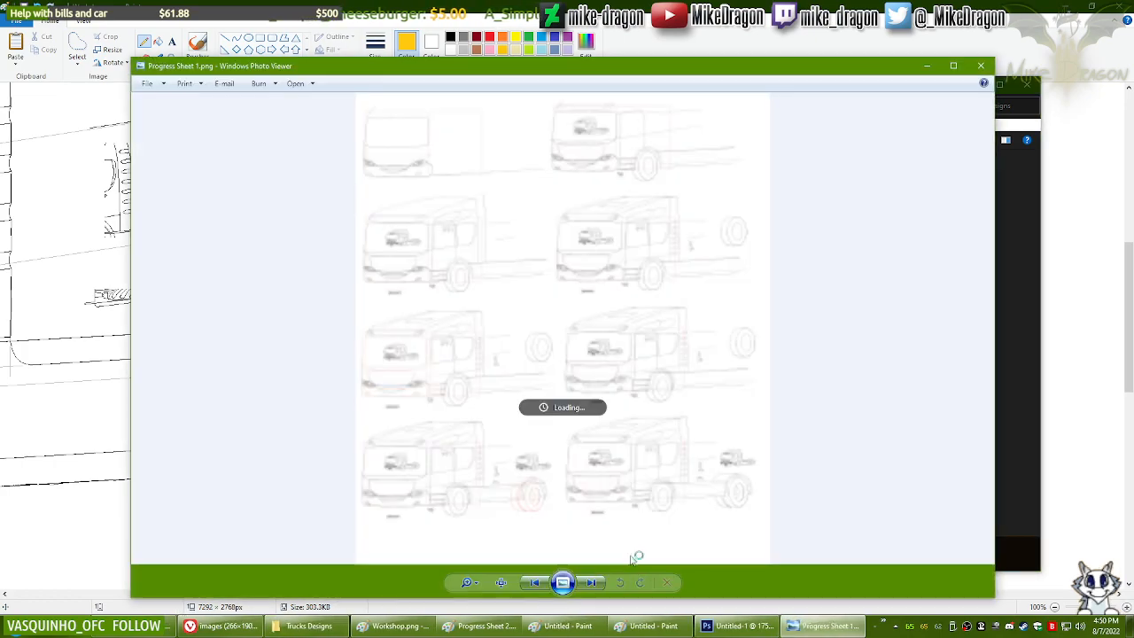
scroll(582, 458, "up", 3)
scroll(581, 457, "up", 5)
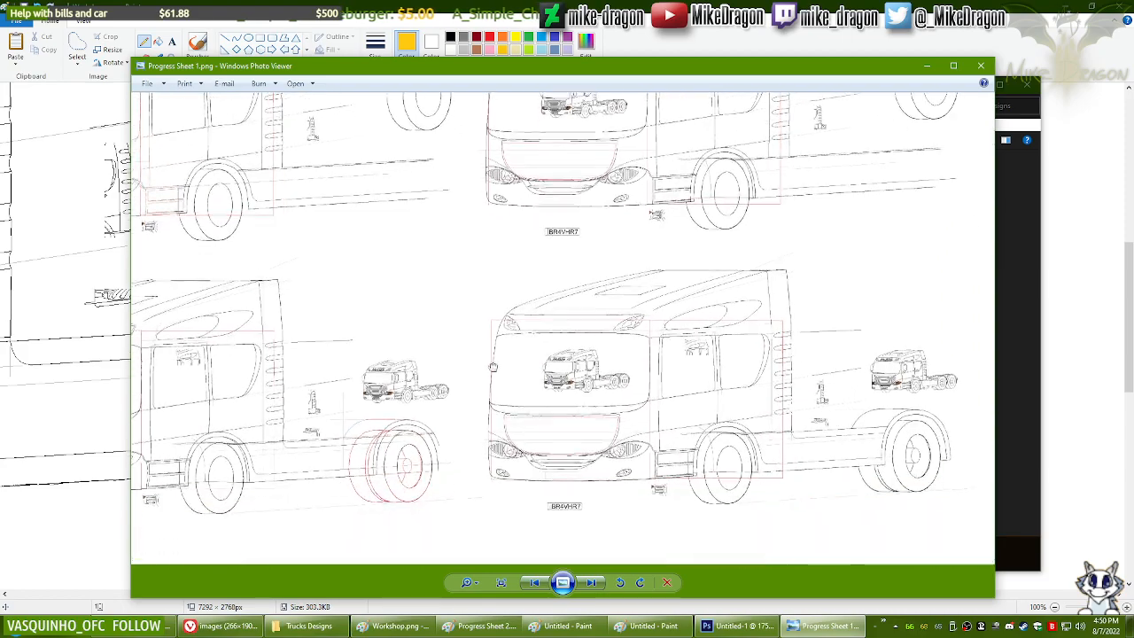
scroll(849, 360, "up", 3)
left_click_drag(873, 353, 526, 322)
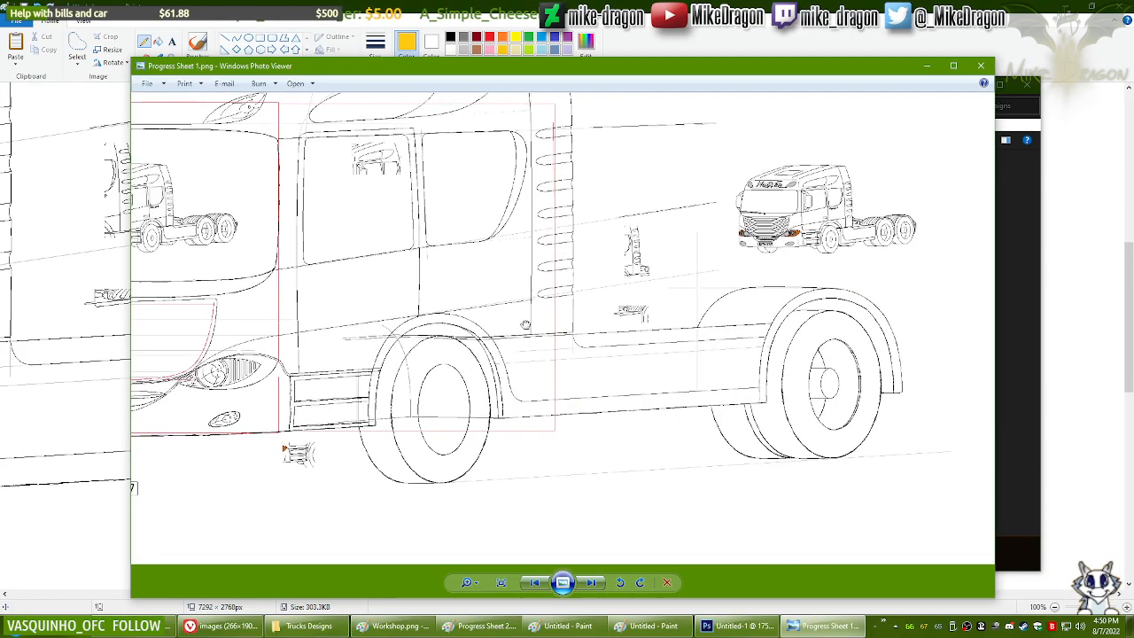
left_click(981, 68)
left_click(975, 83)
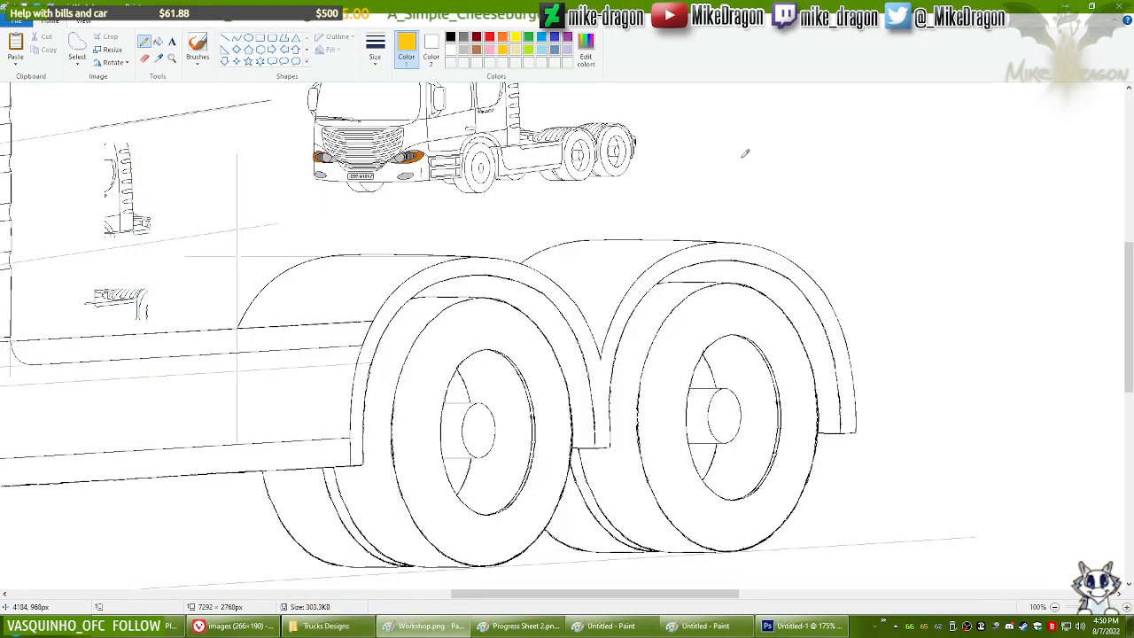
Step: Copy the whole truck drawing from Workshop.png into Progress Sheet 2.png, placing it near the sheet's upper-left corner with a small margin
scroll(597, 203, "down", 2, "ctrl")
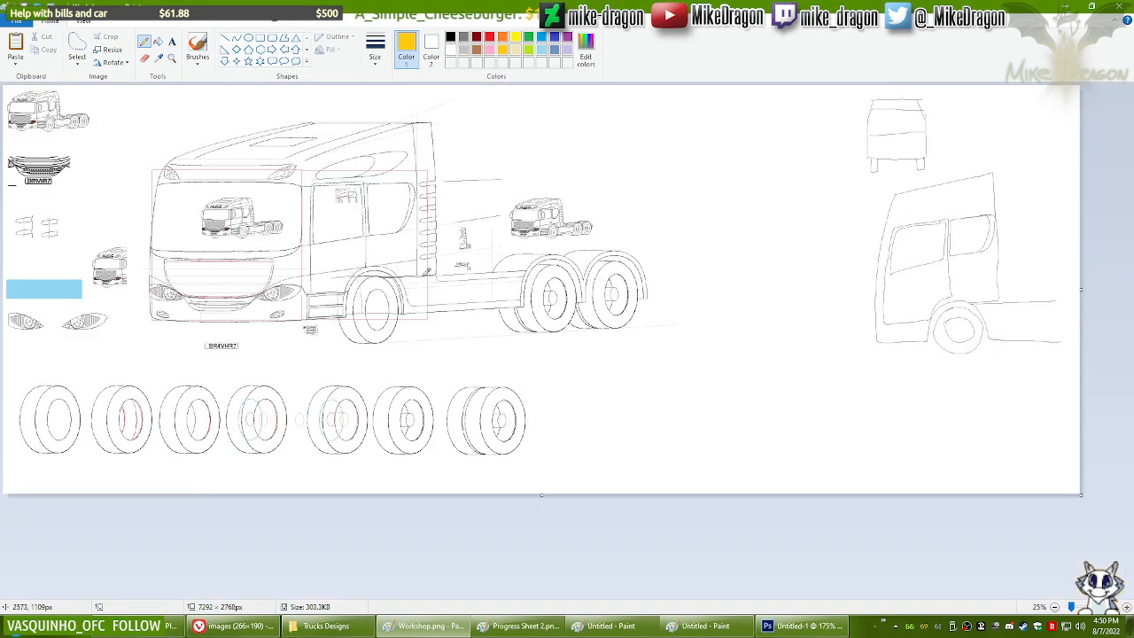
left_click(76, 64)
left_click(62, 90)
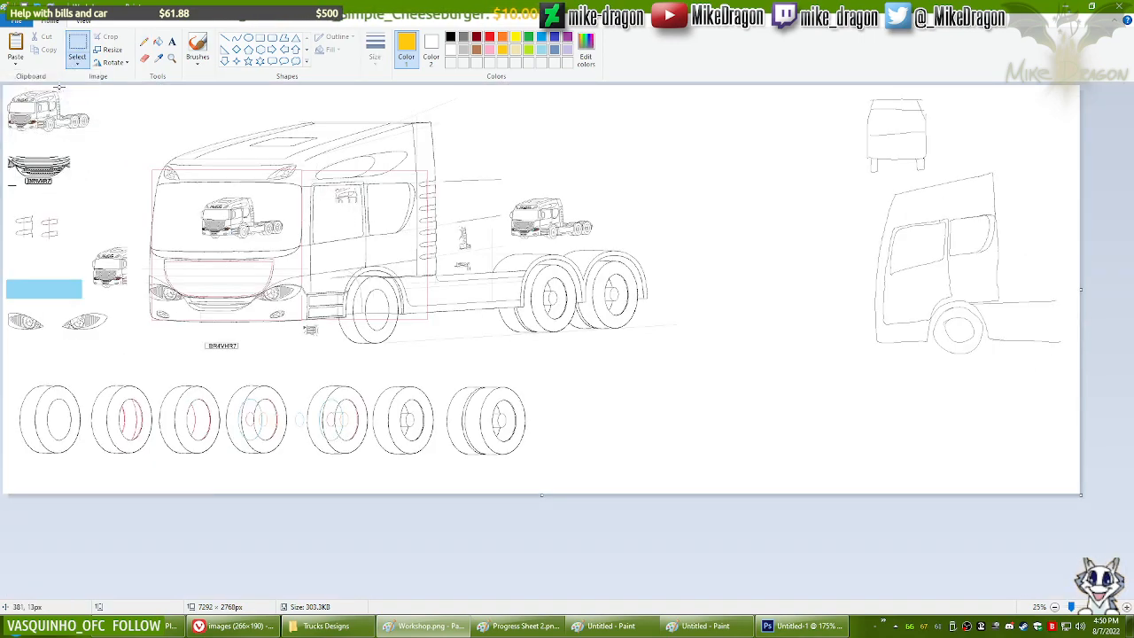
mouse_move(228, 269)
left_mouse_down()
mouse_move(603, 103)
mouse_move(666, 96)
left_mouse_up()
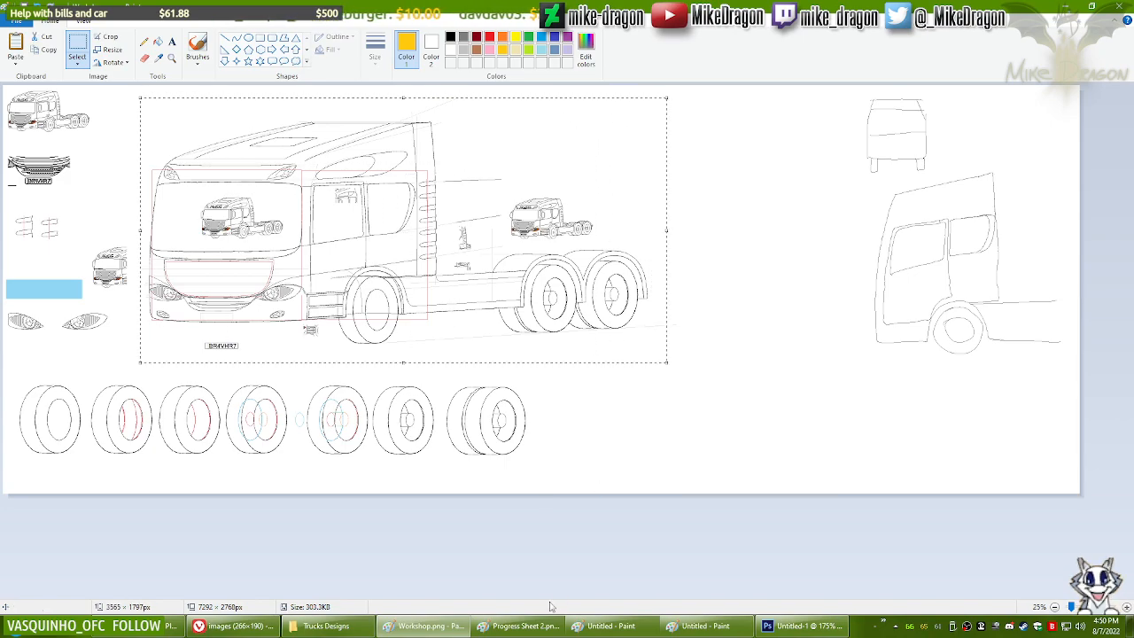
left_click(532, 626)
key("ctrl+v")
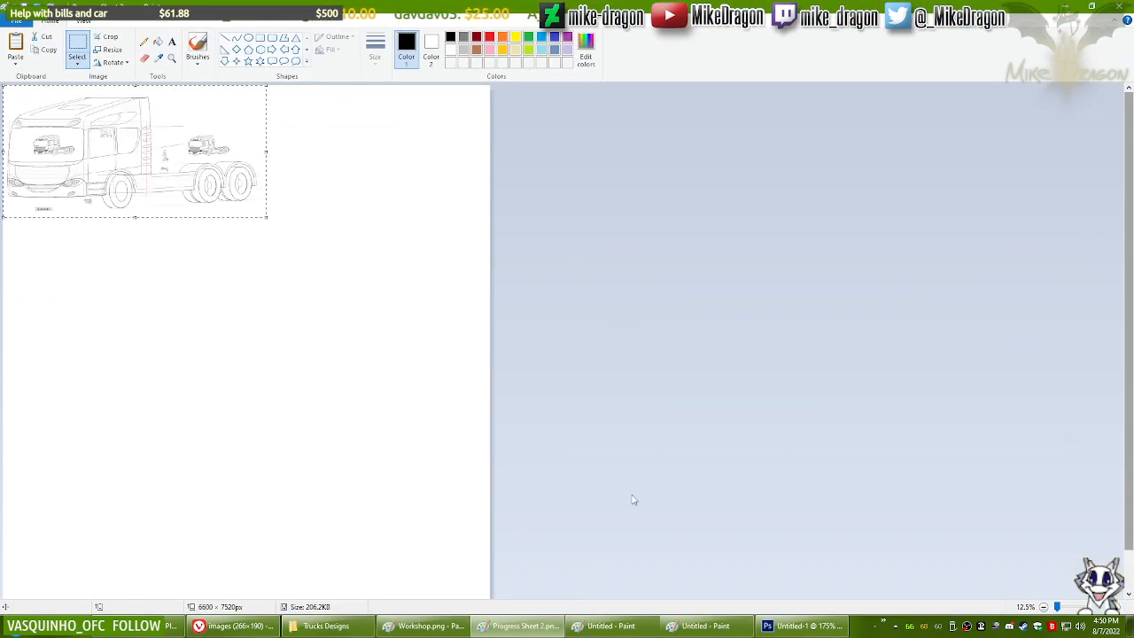
left_click_drag(89, 149, 94, 153)
left_click(812, 281)
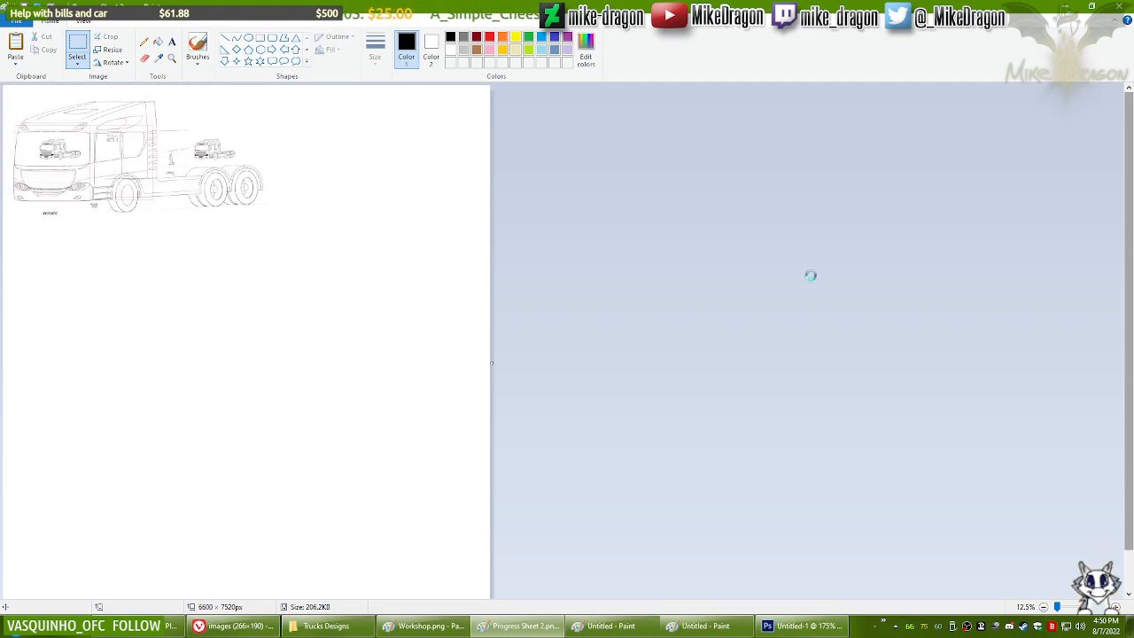
Step: Back in Workshop.png, erase the light gray guide lines around the first rear wheel arch with the eraser limited to light gray
left_click(443, 625)
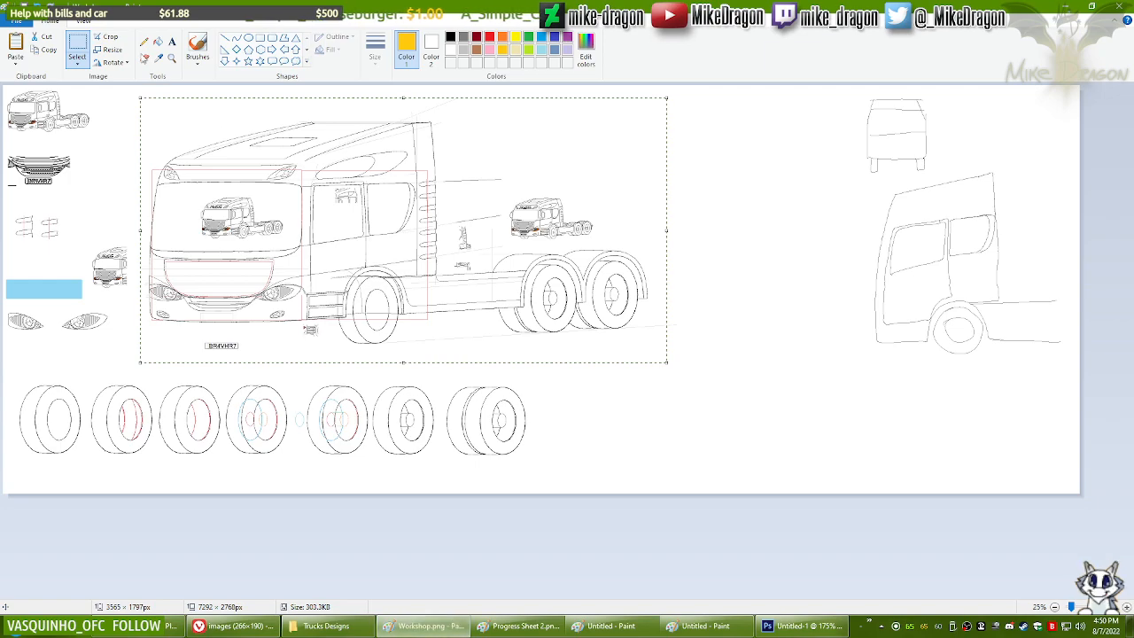
left_click(172, 57)
left_click(558, 257)
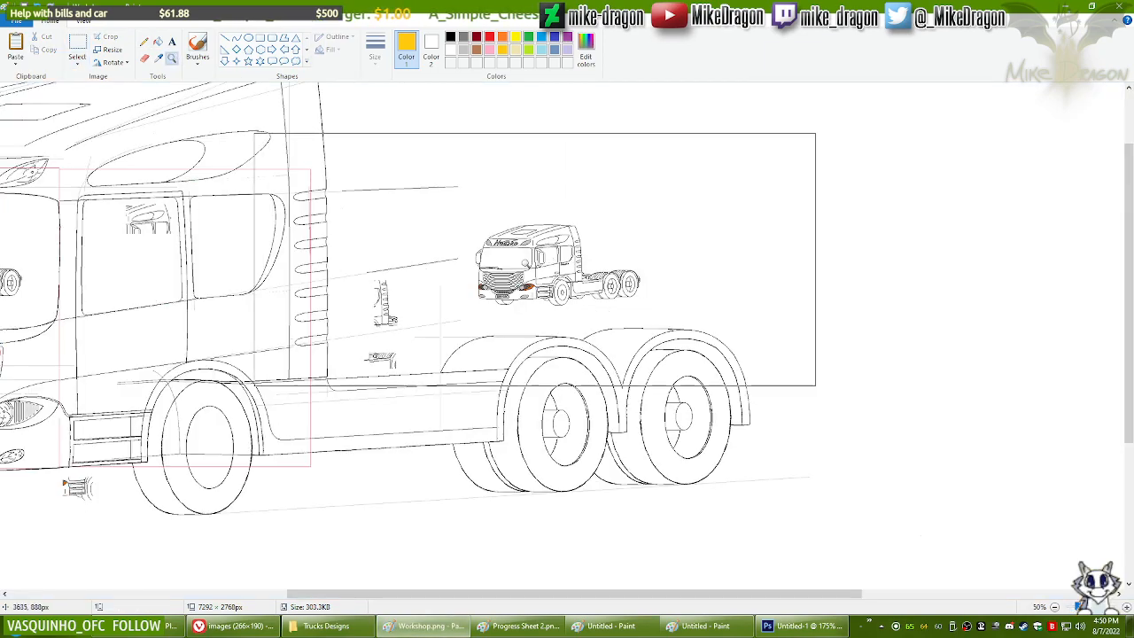
left_click(504, 341)
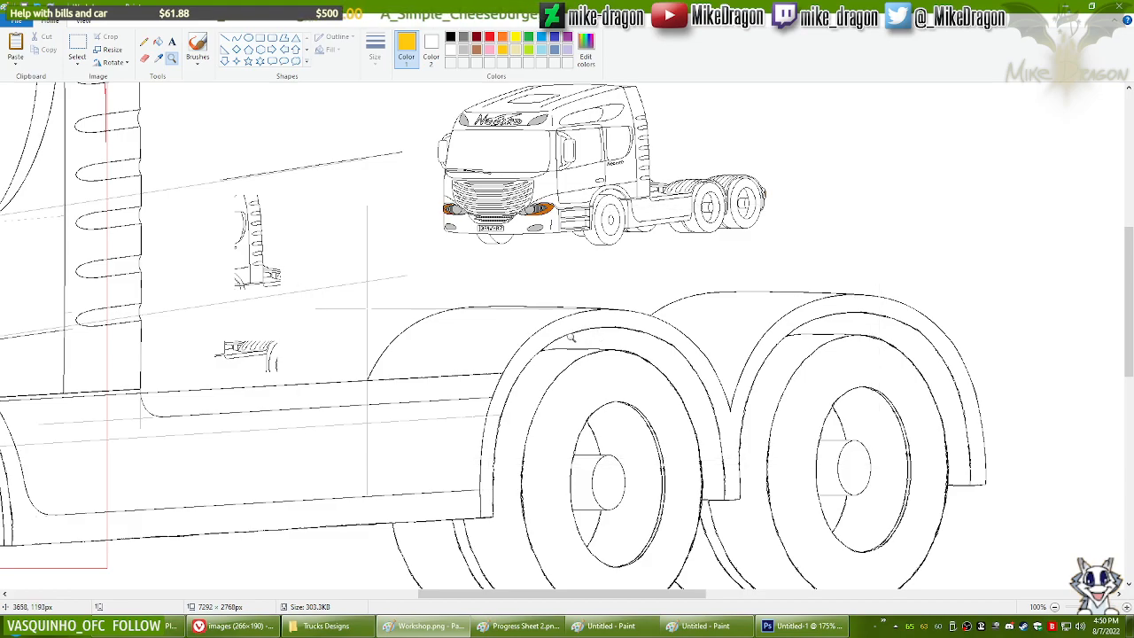
left_click(594, 279)
left_click_drag(596, 595, 602, 596)
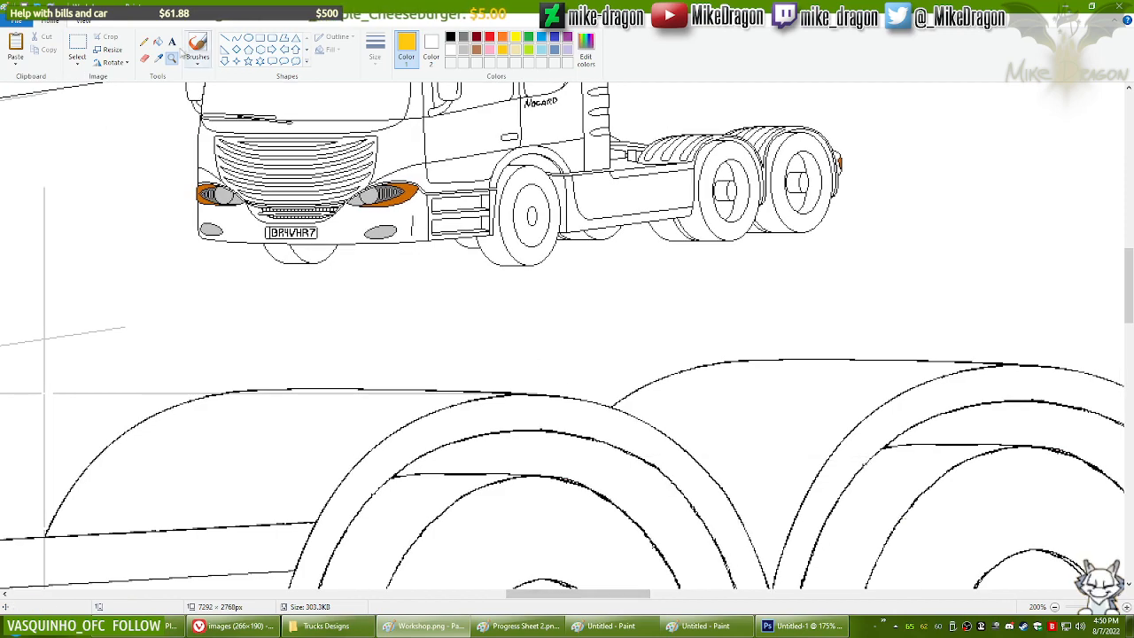
left_click(236, 38)
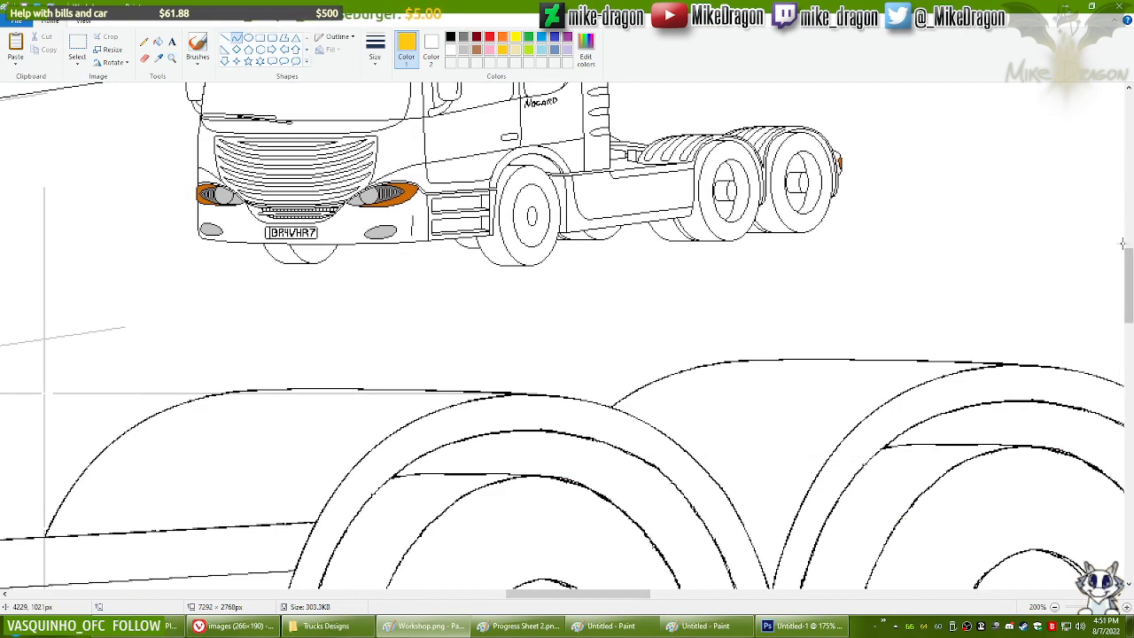
left_click(464, 51)
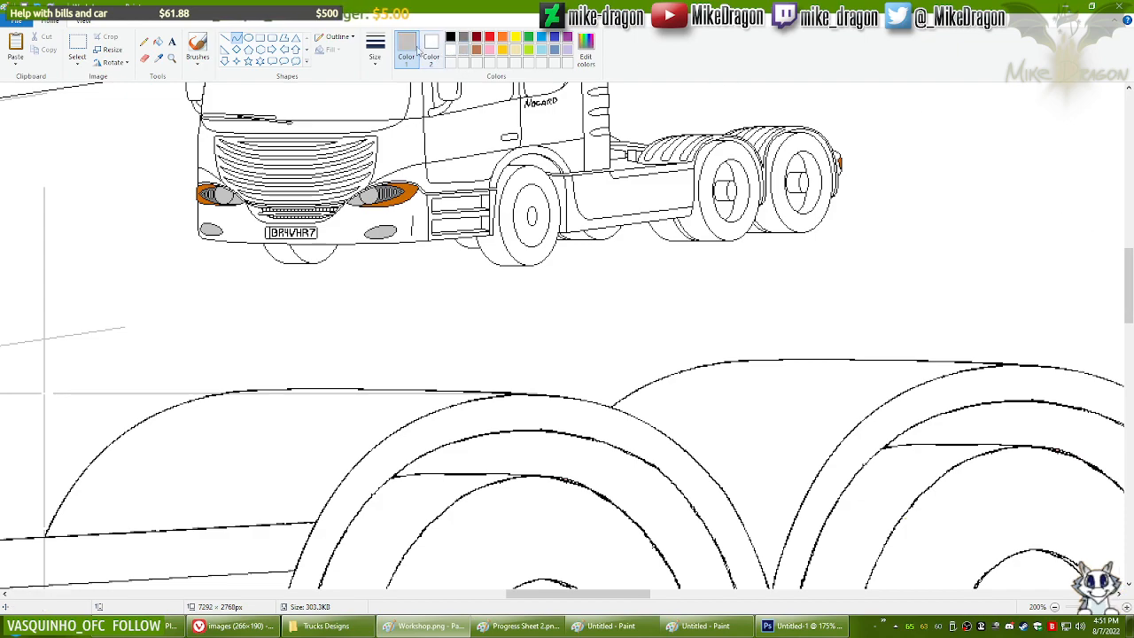
left_click(147, 57)
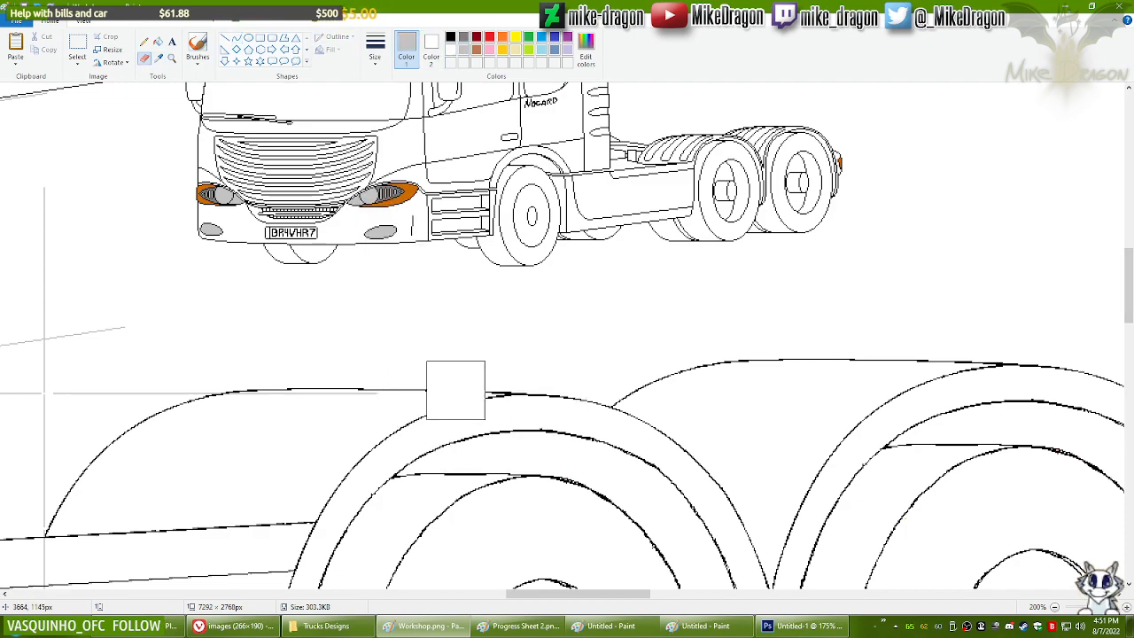
mouse_move(205, 529)
left_mouse_down()
mouse_move(65, 563)
mouse_move(111, 407)
mouse_move(83, 312)
mouse_move(40, 280)
mouse_move(21, 163)
mouse_move(96, 417)
mouse_move(150, 389)
mouse_move(238, 418)
mouse_move(161, 558)
left_mouse_up()
Step: Set the drawing color to red and copy the rectangular area covering the upper parts of both rear wheels and arches
left_click(464, 36)
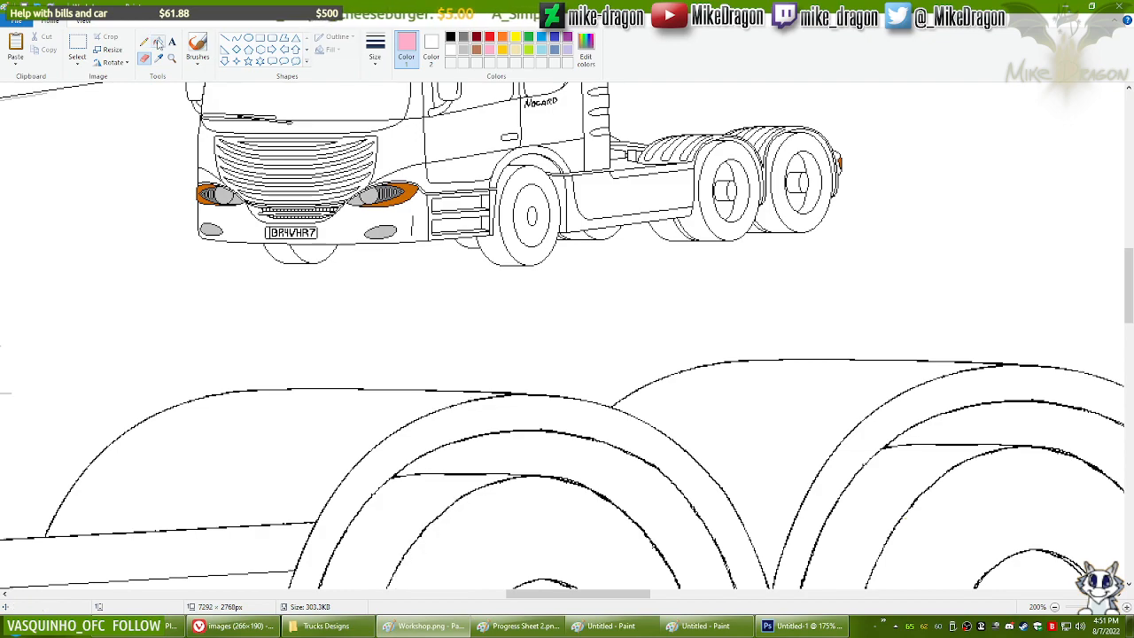
left_click(237, 40)
left_click(476, 37)
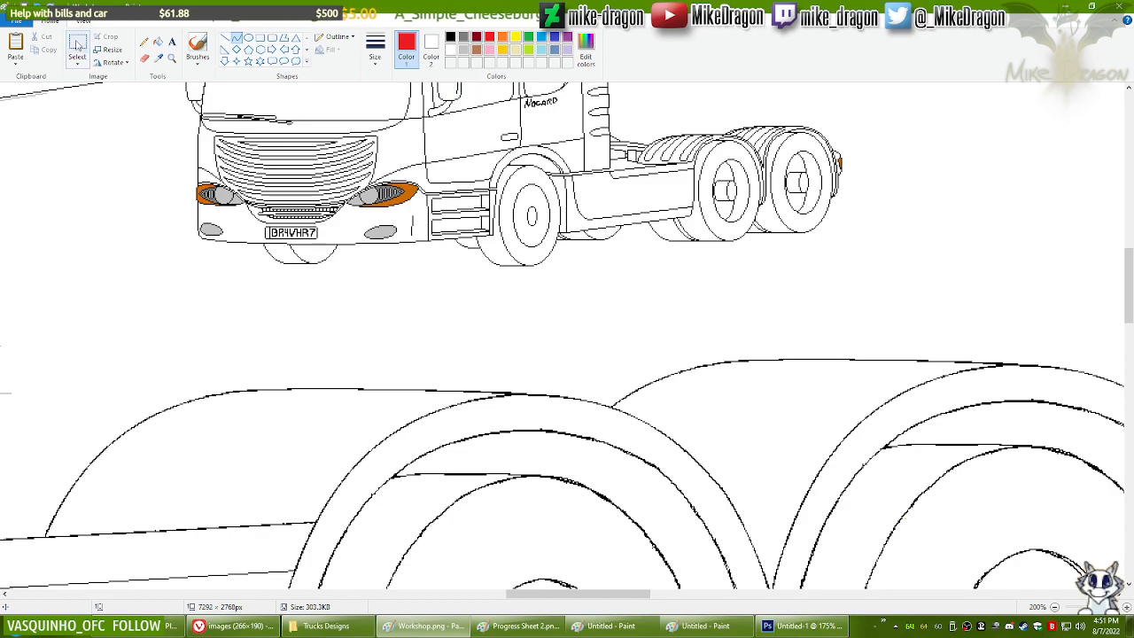
left_click(77, 44)
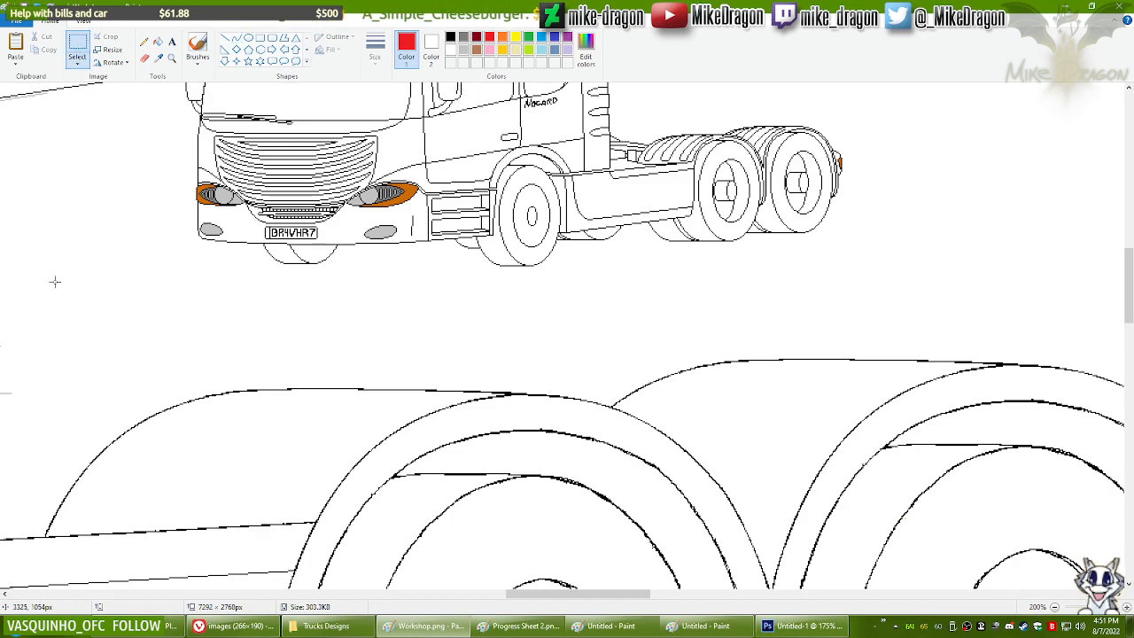
scroll(54, 282, "down", 1)
mouse_move(14, 187)
left_mouse_down()
mouse_move(193, 253)
mouse_move(631, 347)
left_mouse_up()
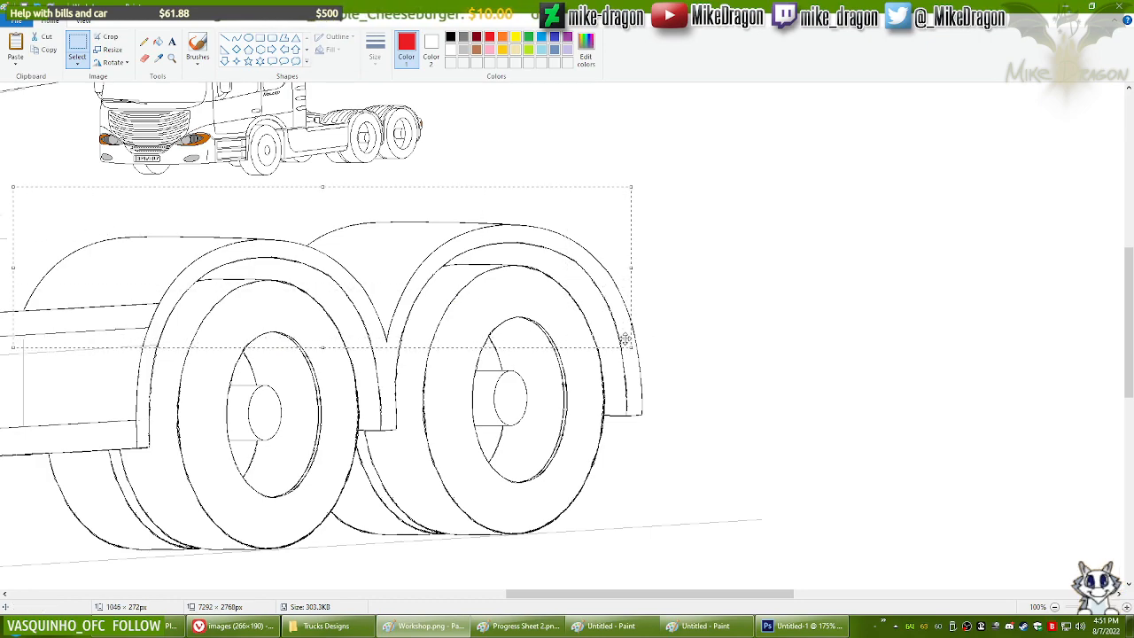
left_click(172, 57)
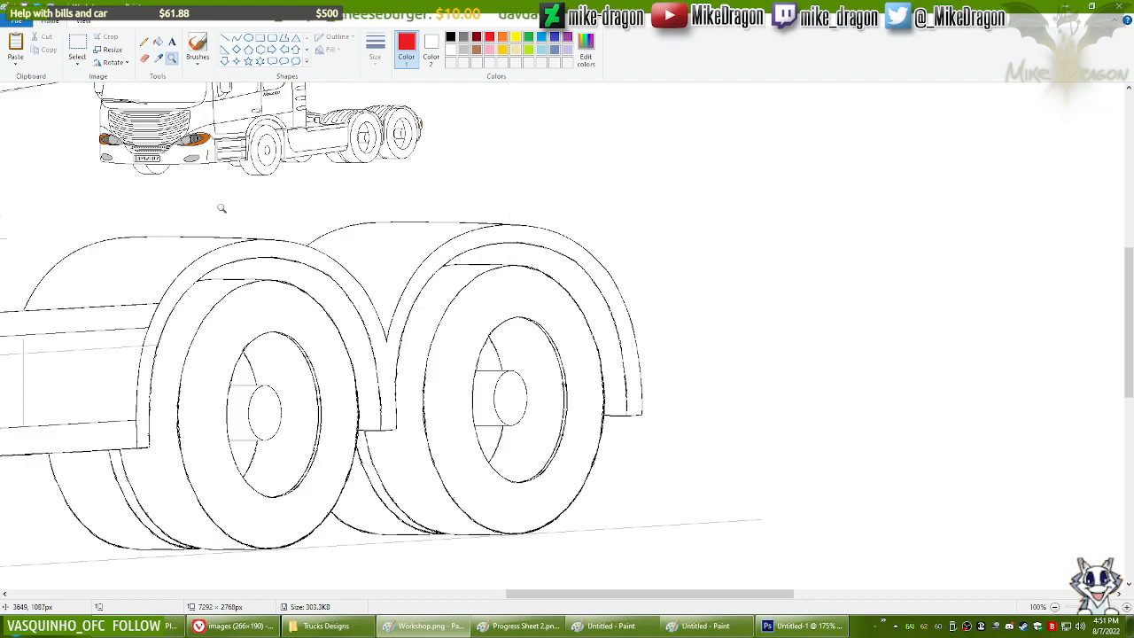
left_click(221, 213)
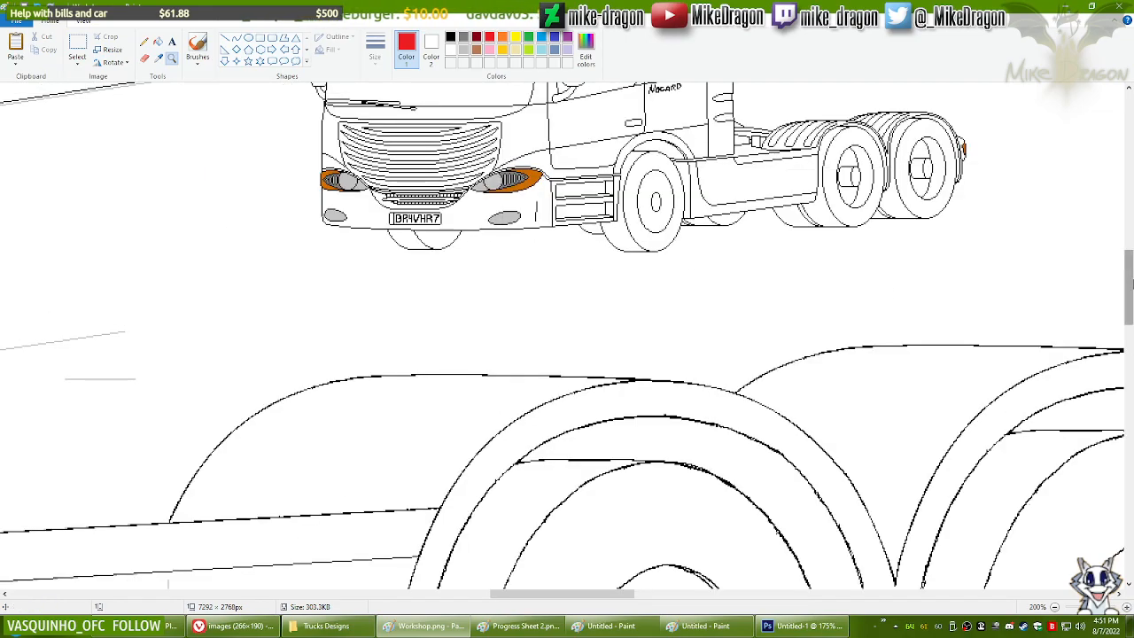
left_click_drag(1133, 285, 1133, 304)
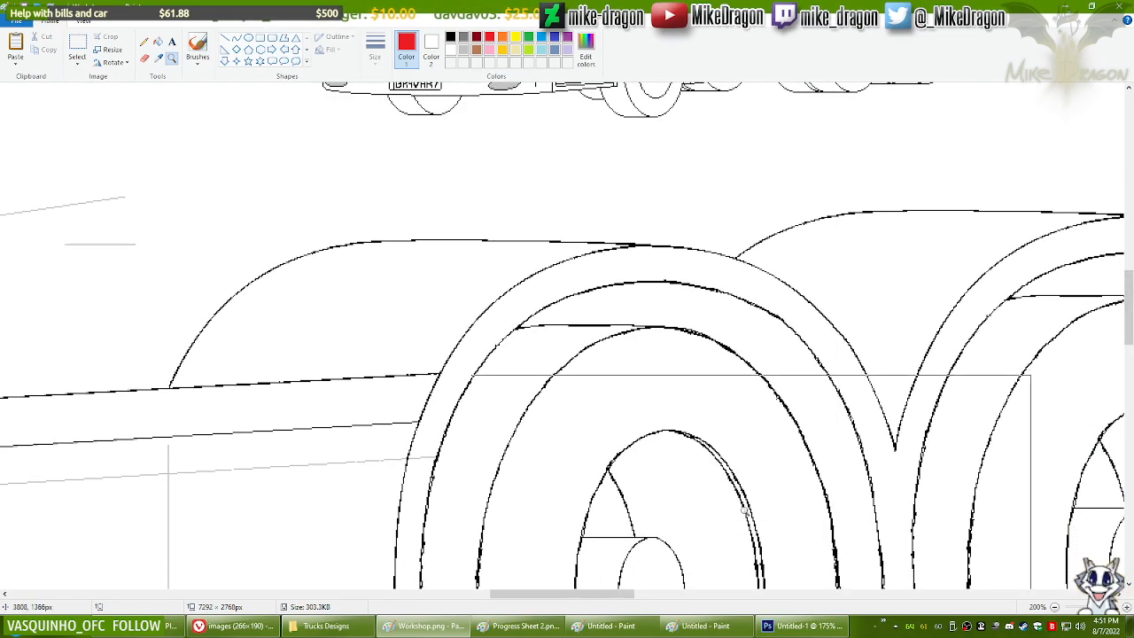
Step: Check the separate wheel drawing, try pasting the copied arches over the rear wheels in Workshop.png, and delete the pasted copy
left_click(608, 631)
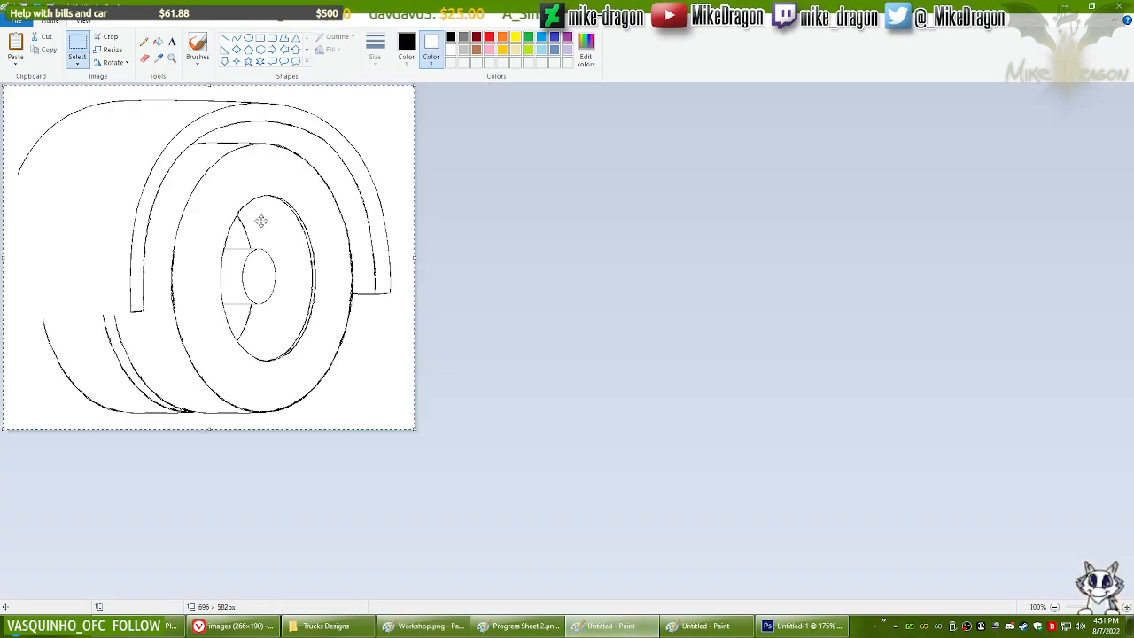
scroll(180, 171, "up", 1)
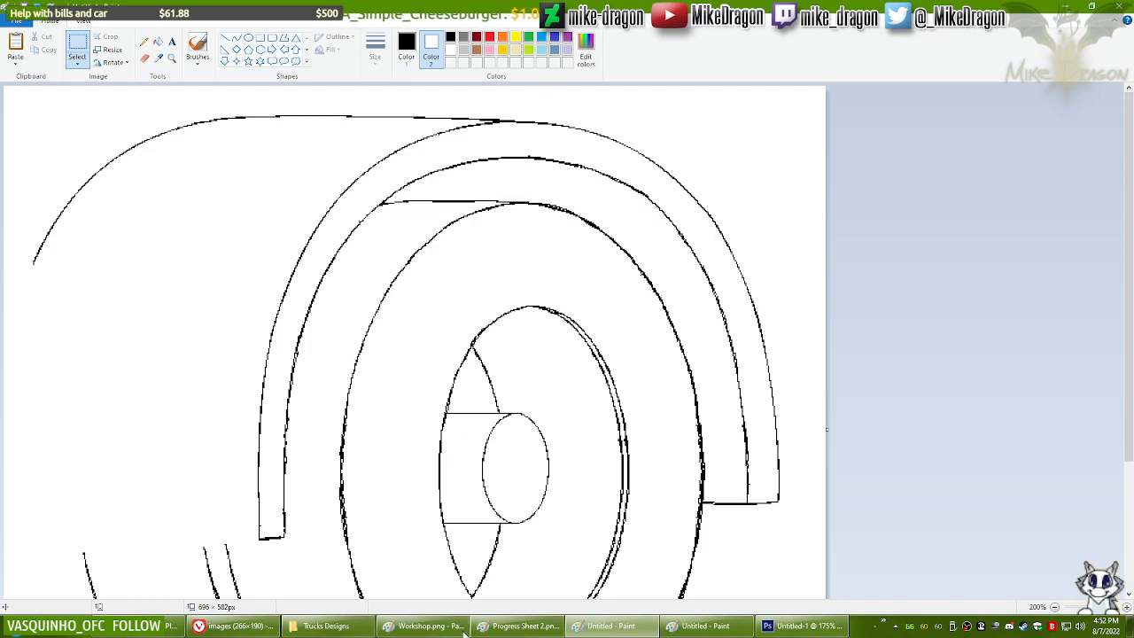
left_click(426, 626)
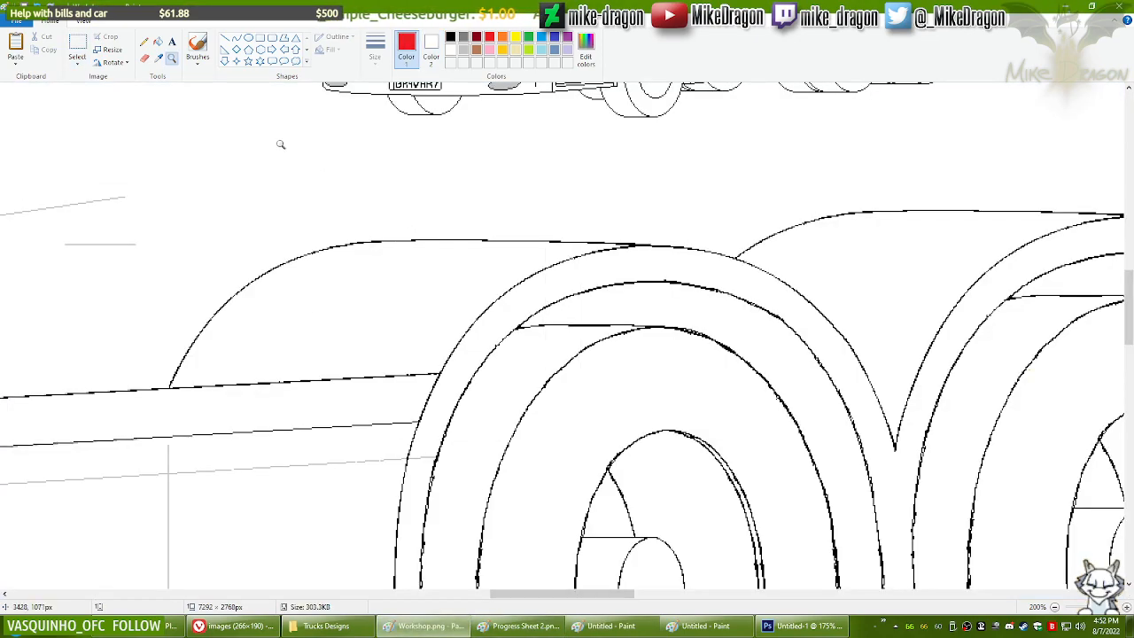
left_click(144, 42)
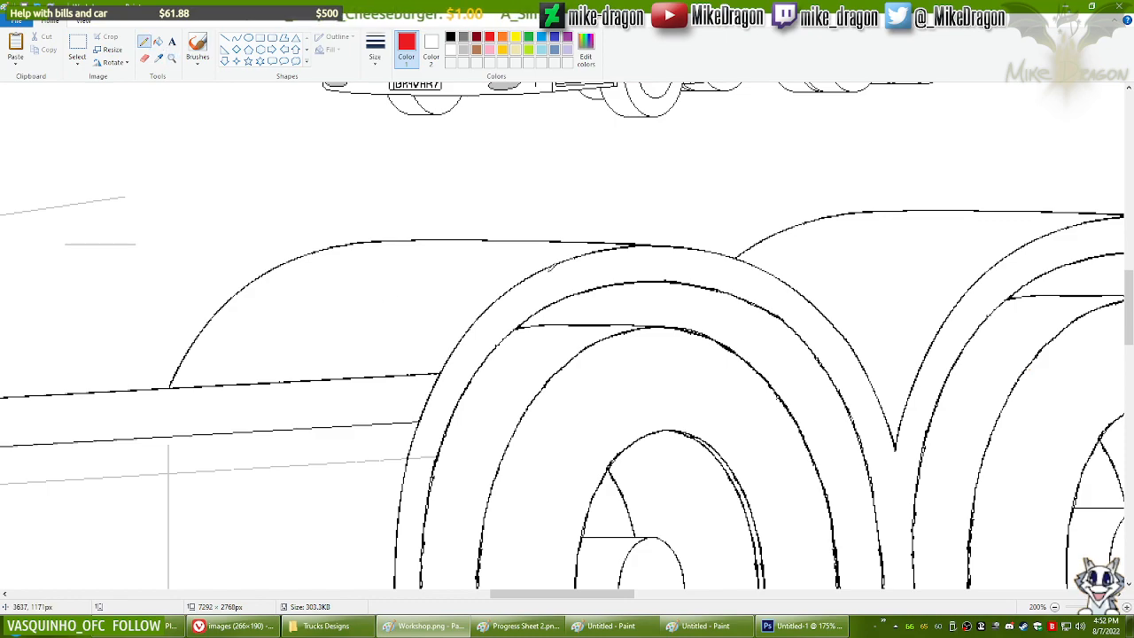
left_click_drag(505, 594, 517, 594)
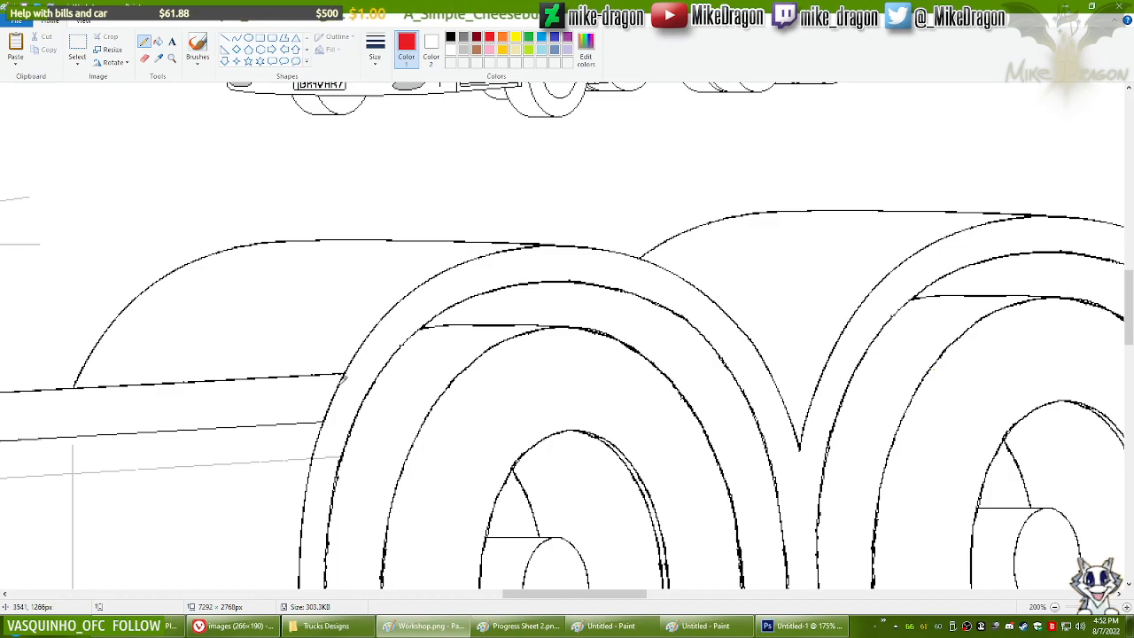
key("ctrl+v")
mouse_move(405, 276)
left_mouse_down()
mouse_move(360, 204)
mouse_move(350, 213)
left_mouse_up()
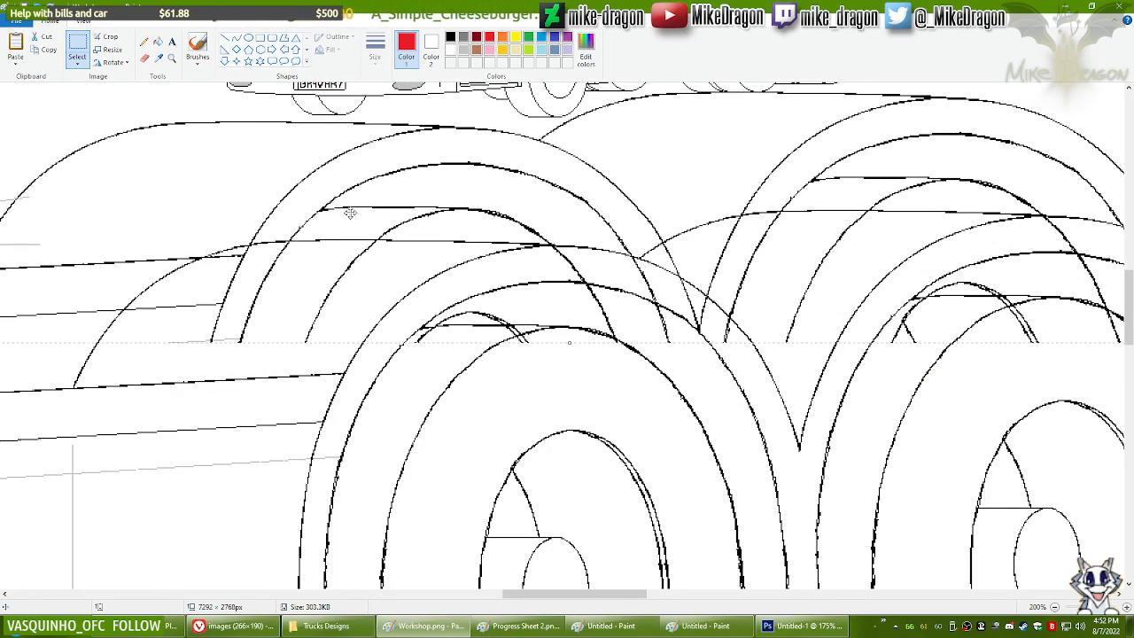
key("Delete")
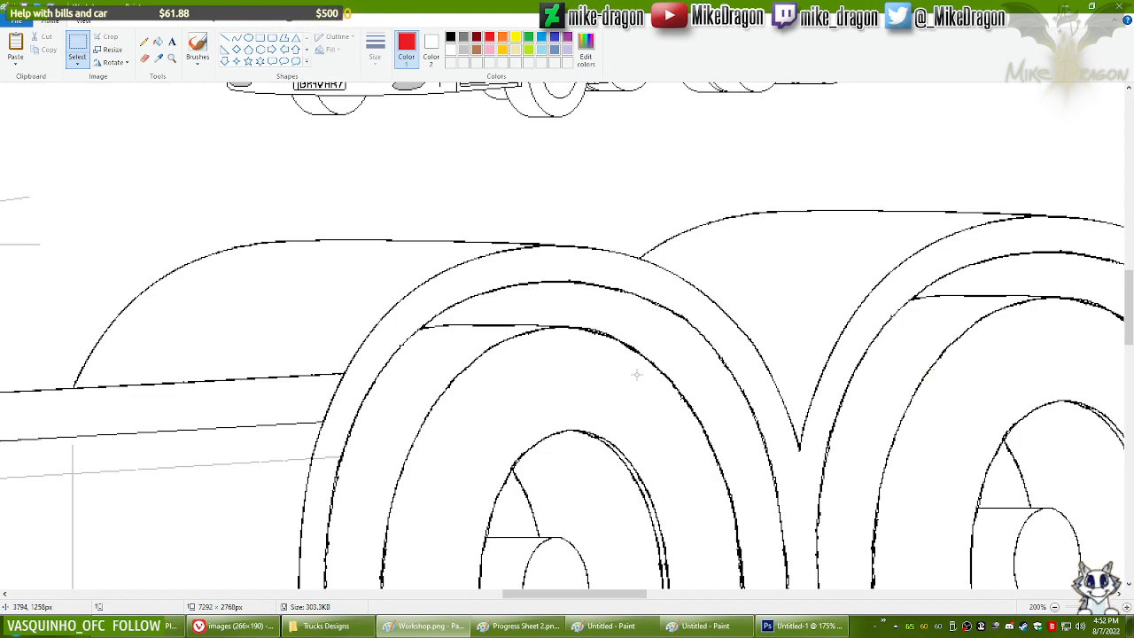
Step: Compare the separate wheel drawing with the small finished truck in Workshop.png, setting the wheel drawing's color to red with the Curve tool active
left_click(523, 626)
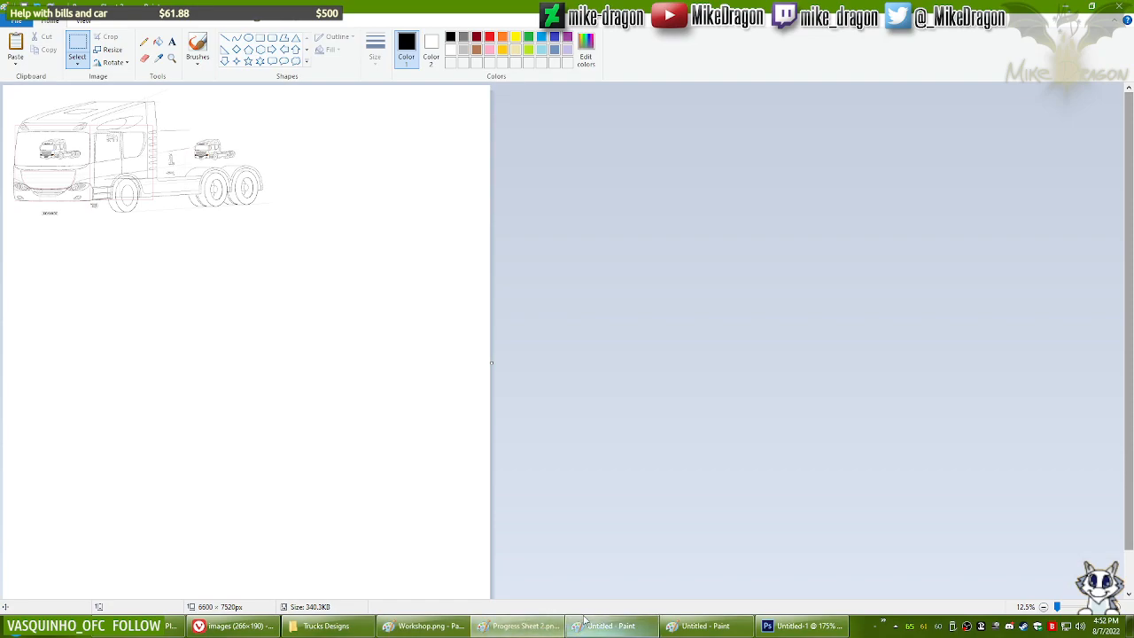
left_click(585, 623)
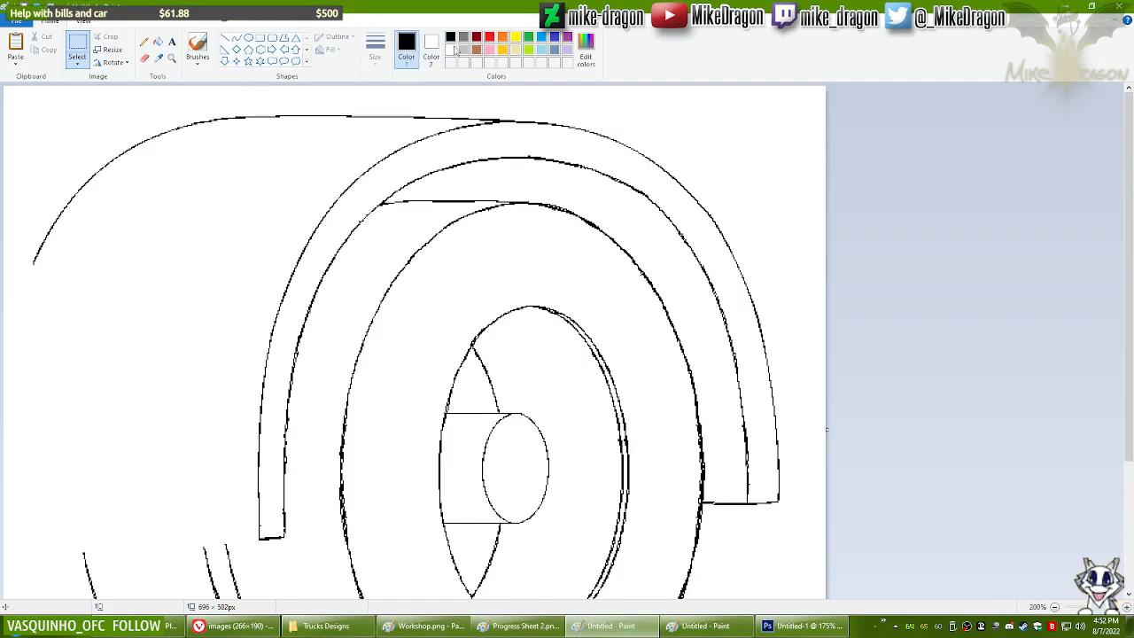
left_click(490, 36)
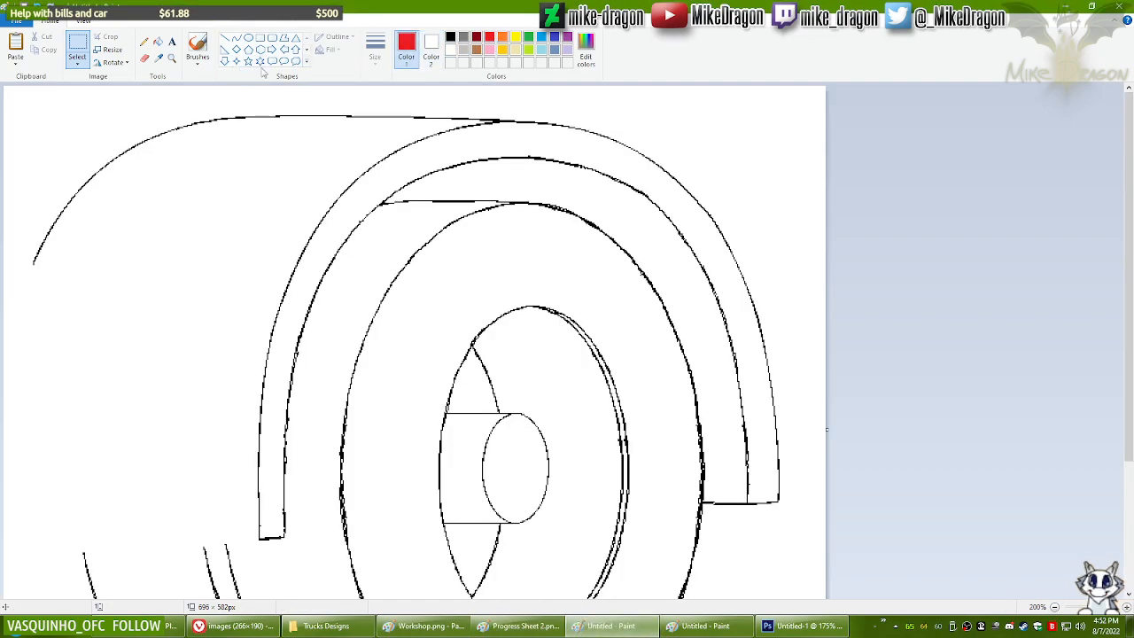
left_click(237, 36)
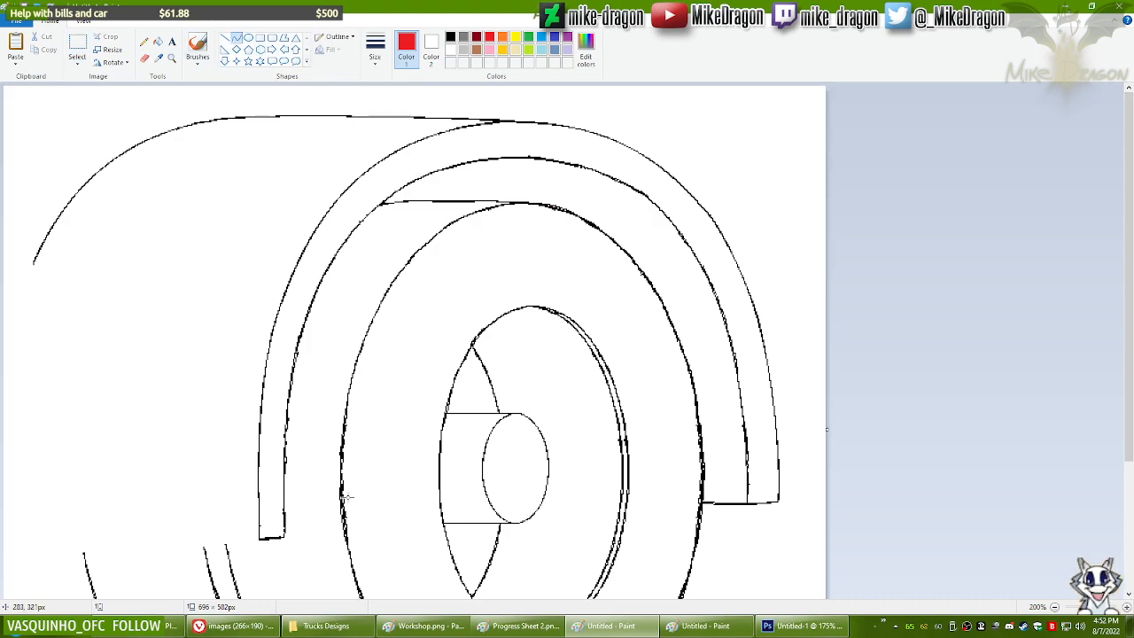
left_click(440, 626)
scroll(1127, 302, "up", 3)
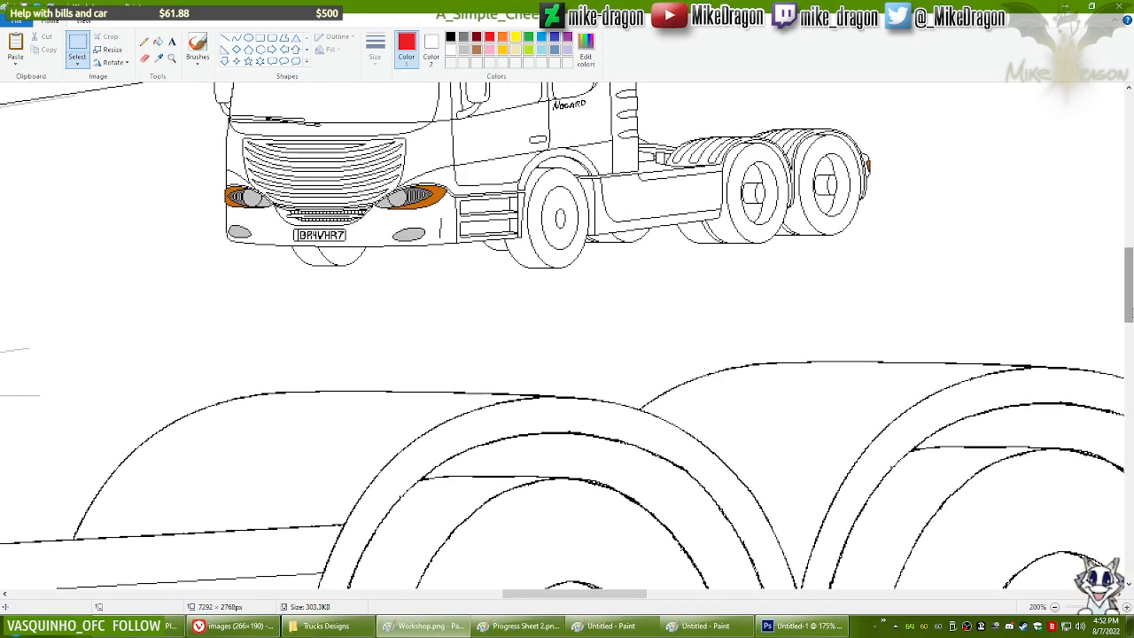
key("alt+Tab")
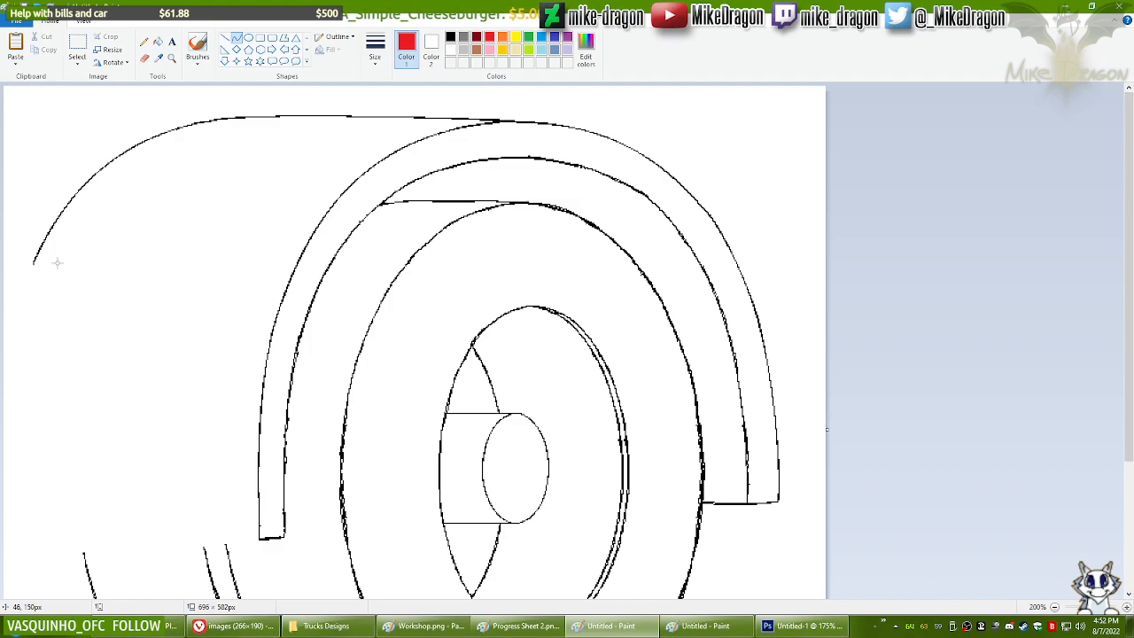
key("alt+Tab")
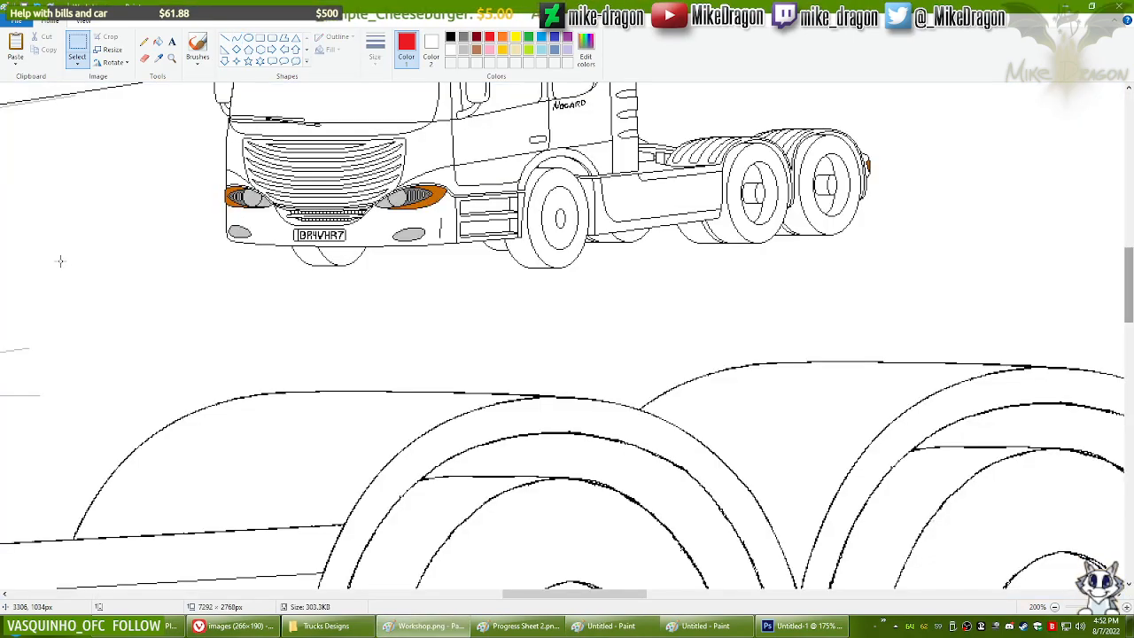
key("alt+Tab")
key("alt+Tab")
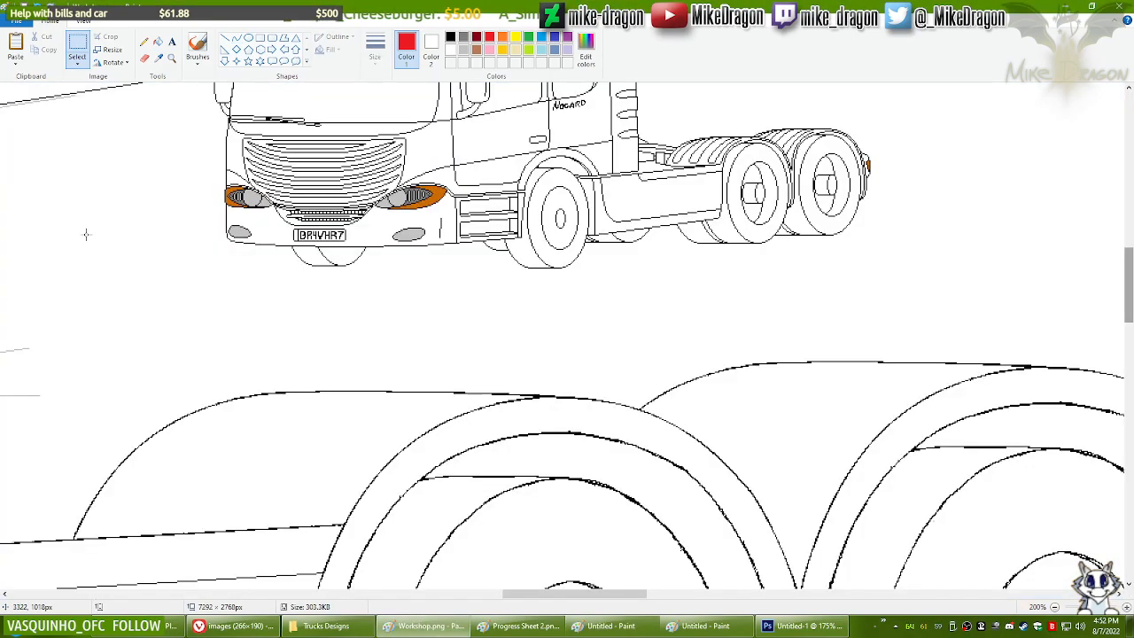
Step: Copy the small finished truck's rear wheels and arches, paste them beside the large wheel in the separate drawing, and undo the paste
left_click_drag(876, 107, 665, 197)
key("ctrl+c")
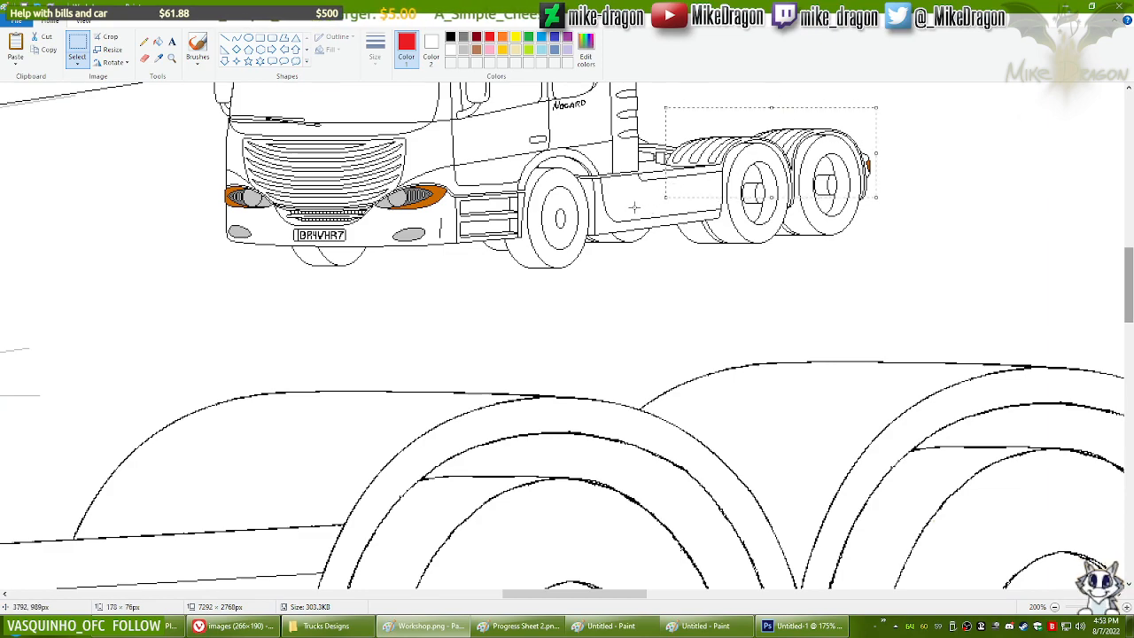
key("alt+Tab")
key("ctrl+v")
left_click_drag(97, 149, 105, 453)
key("ctrl+a")
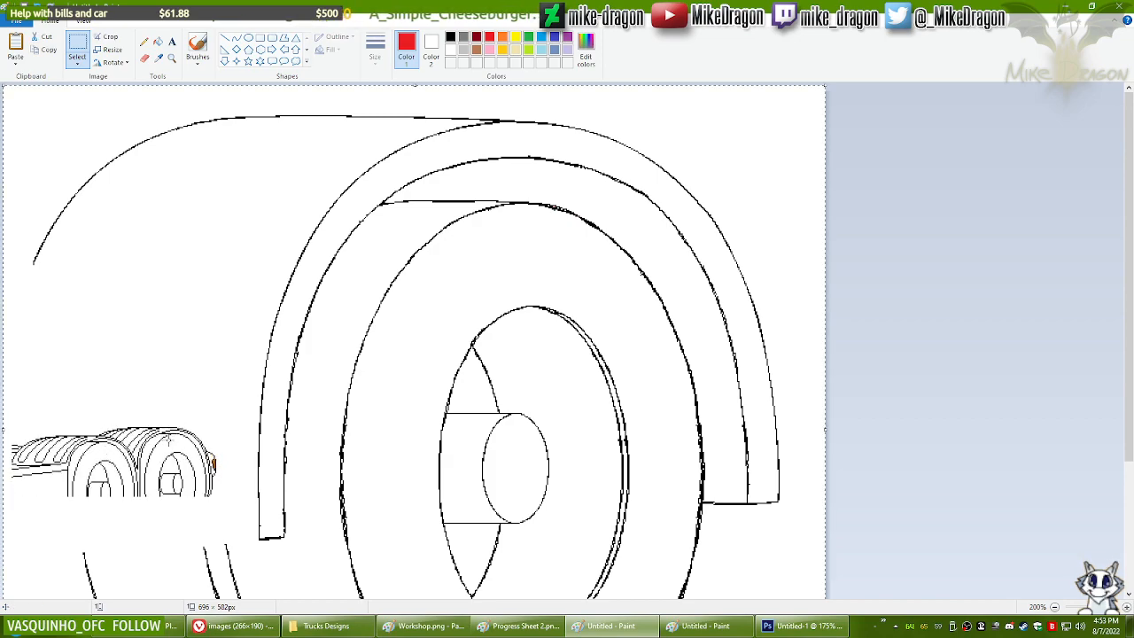
left_click(237, 39)
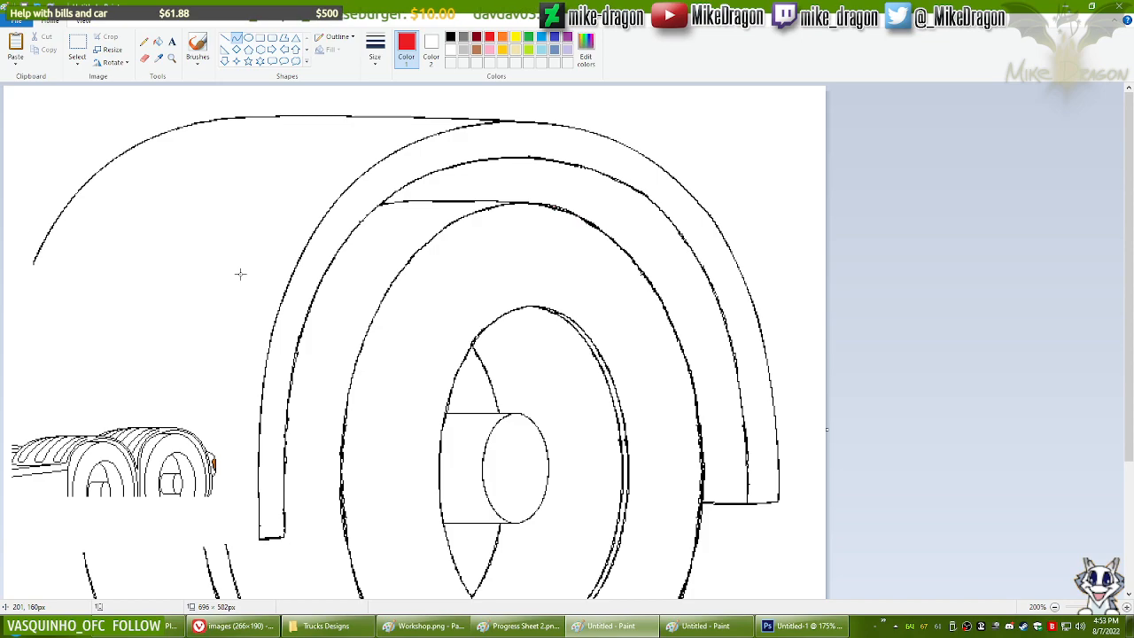
key("ctrl+z")
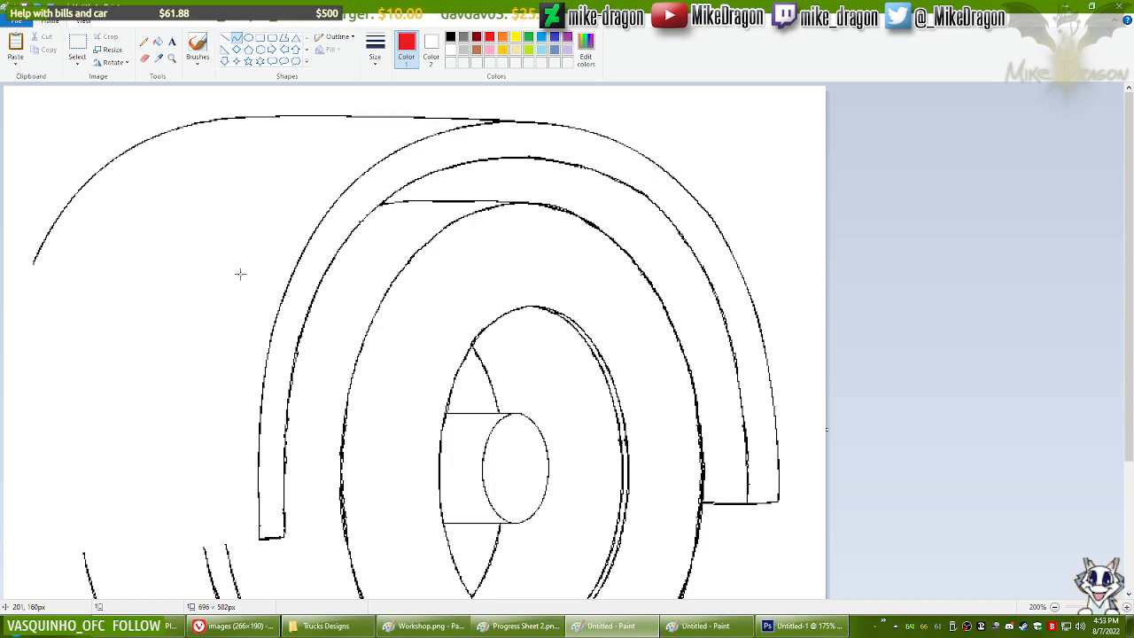
Step: In Workshop.png, try drawing a slightly bent red curve about 223 px wide across the base of the first rear arch, and undo it
left_click(425, 626)
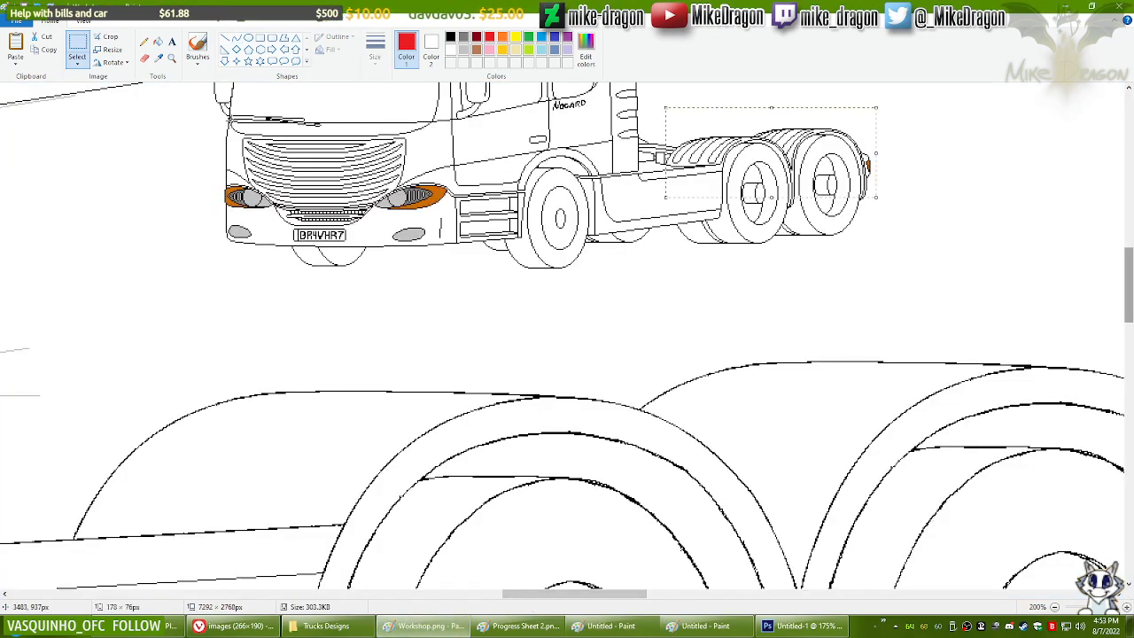
left_click(235, 37)
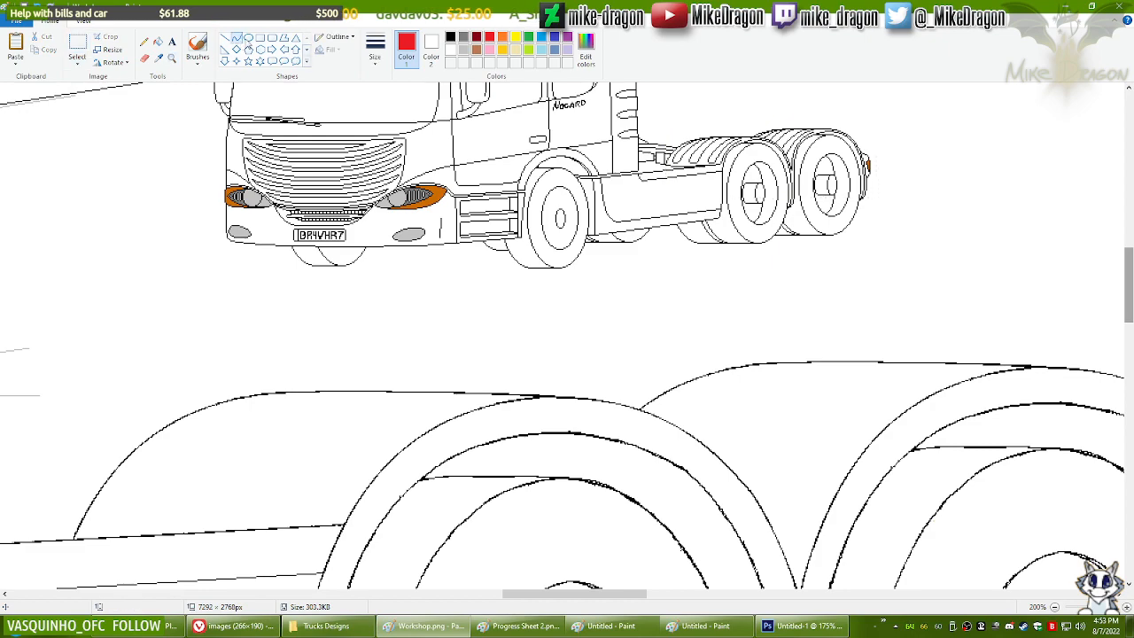
left_click_drag(1131, 306, 1132, 314)
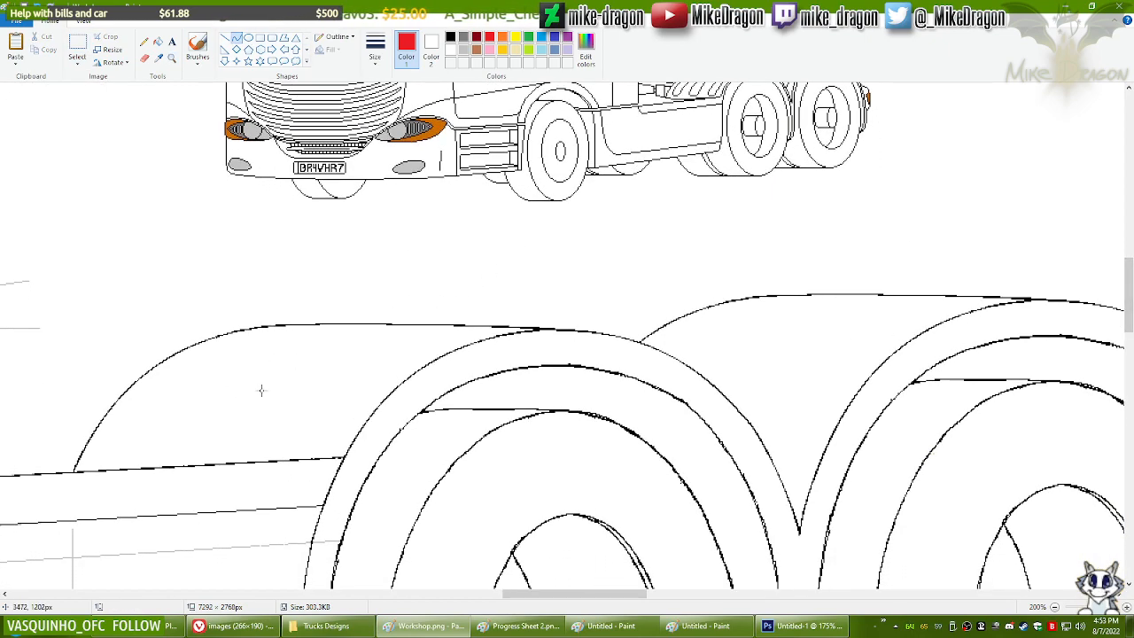
left_click_drag(498, 593, 431, 594)
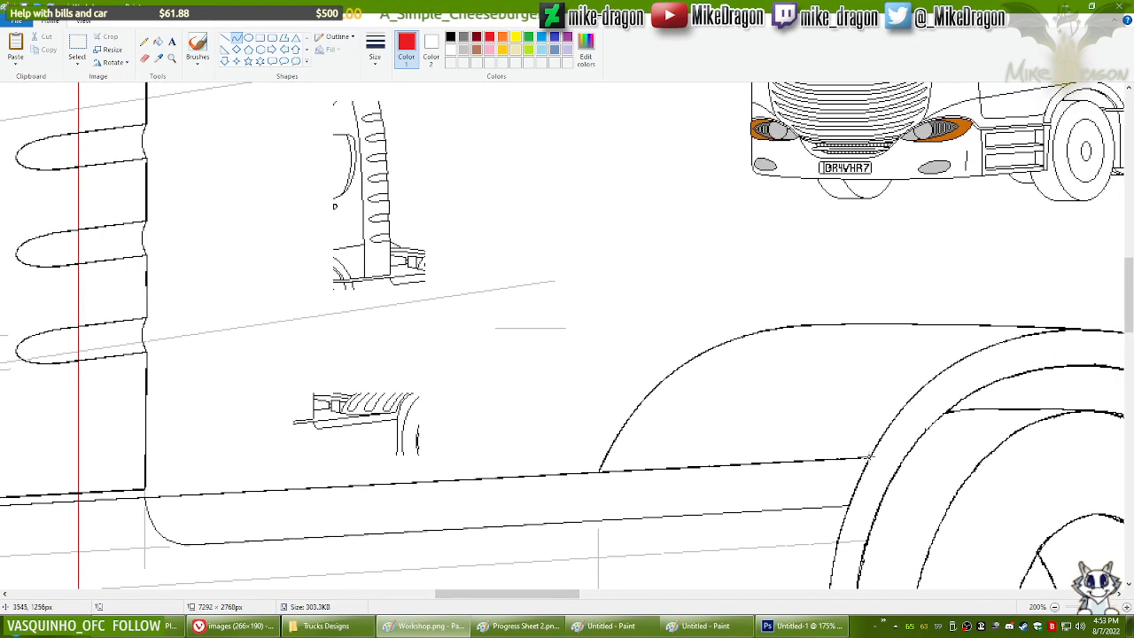
left_click_drag(869, 457, 737, 459)
key("ctrl+z")
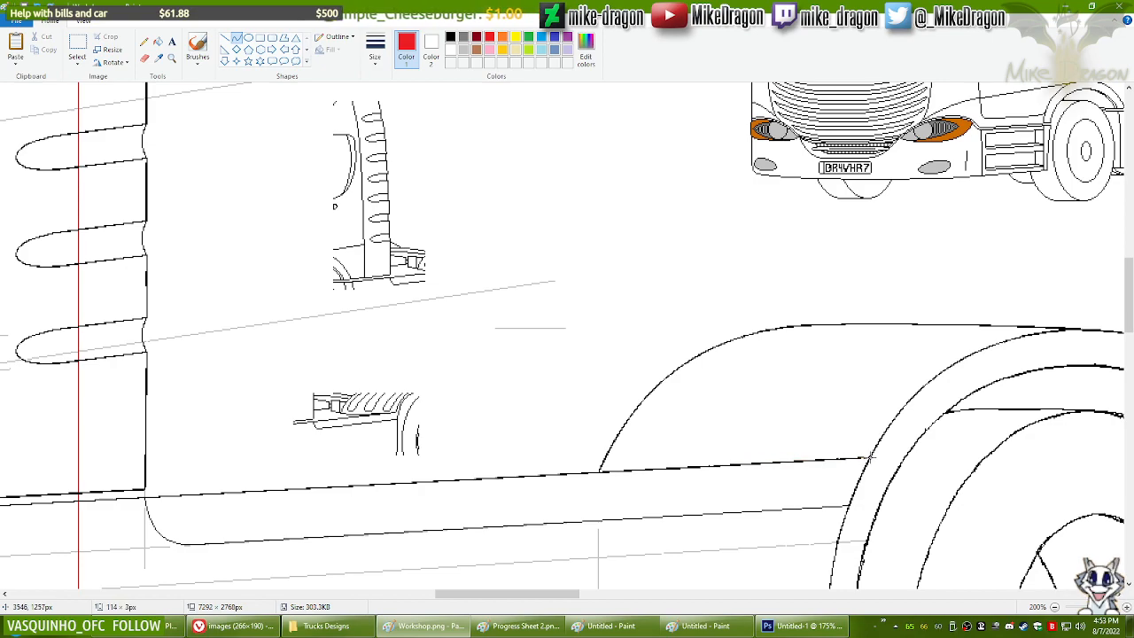
left_click_drag(866, 456, 607, 451)
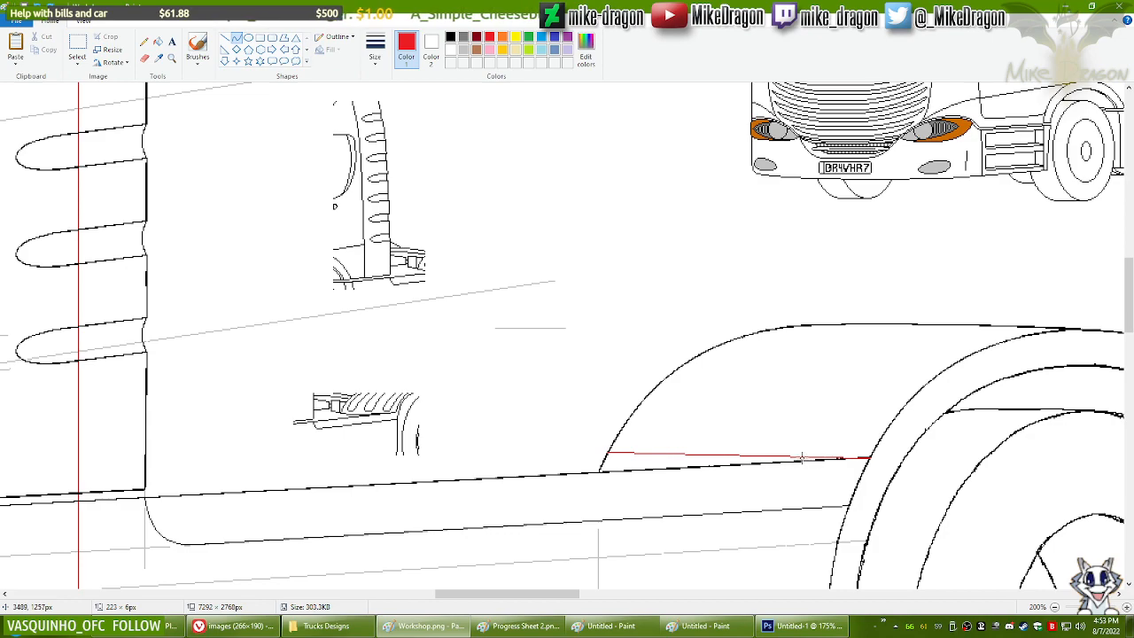
left_click_drag(607, 453, 610, 459)
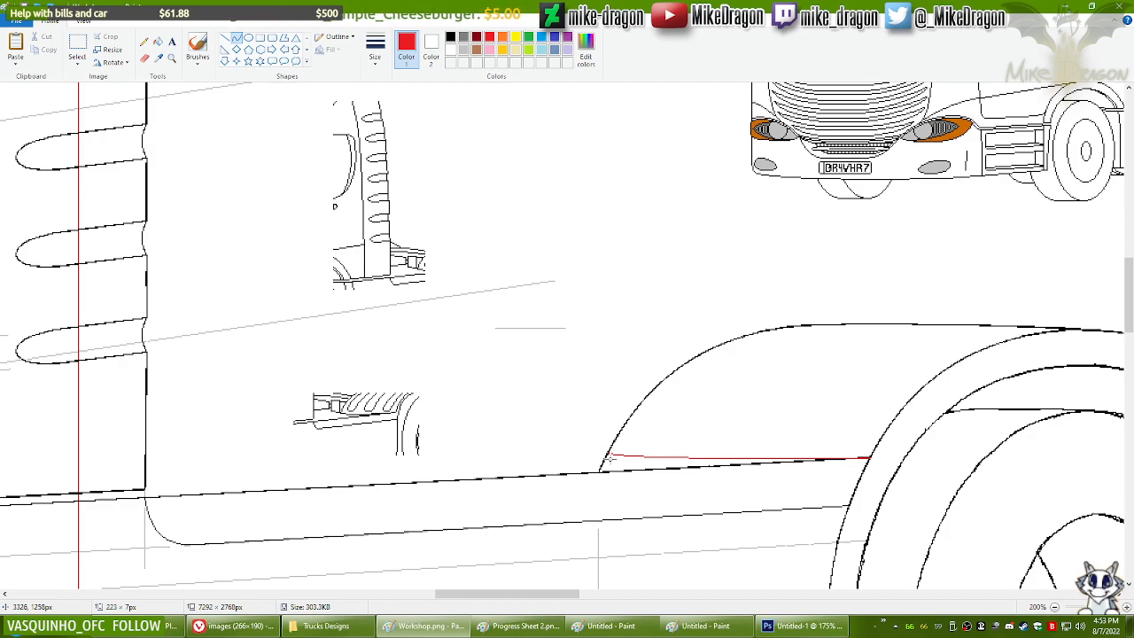
left_click_drag(611, 460, 611, 459)
left_click(697, 419)
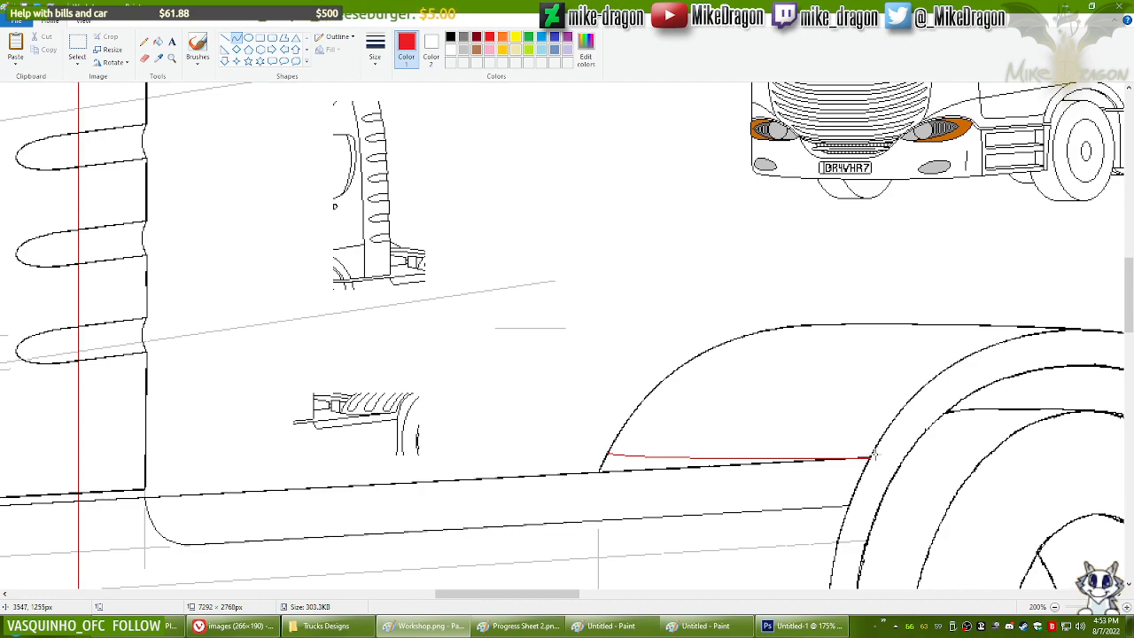
key("ctrl+z")
Step: Try another red curve about 221 px wide from the chassis line's junction to the first arch's far outline, and undo it
left_click_drag(869, 457, 607, 453)
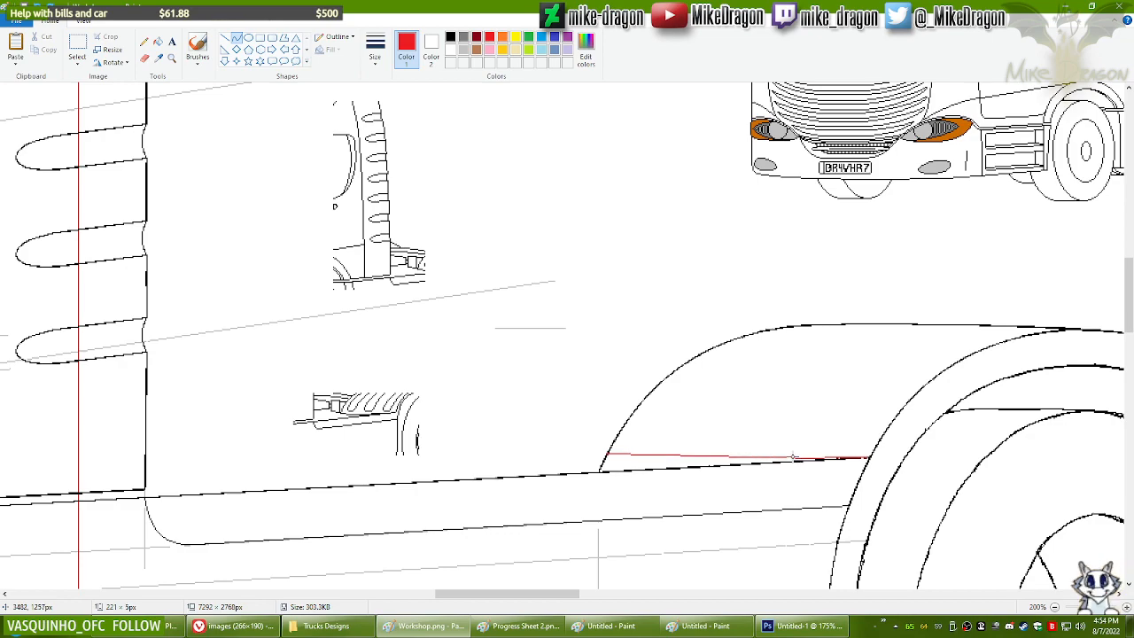
left_click_drag(606, 458, 618, 457)
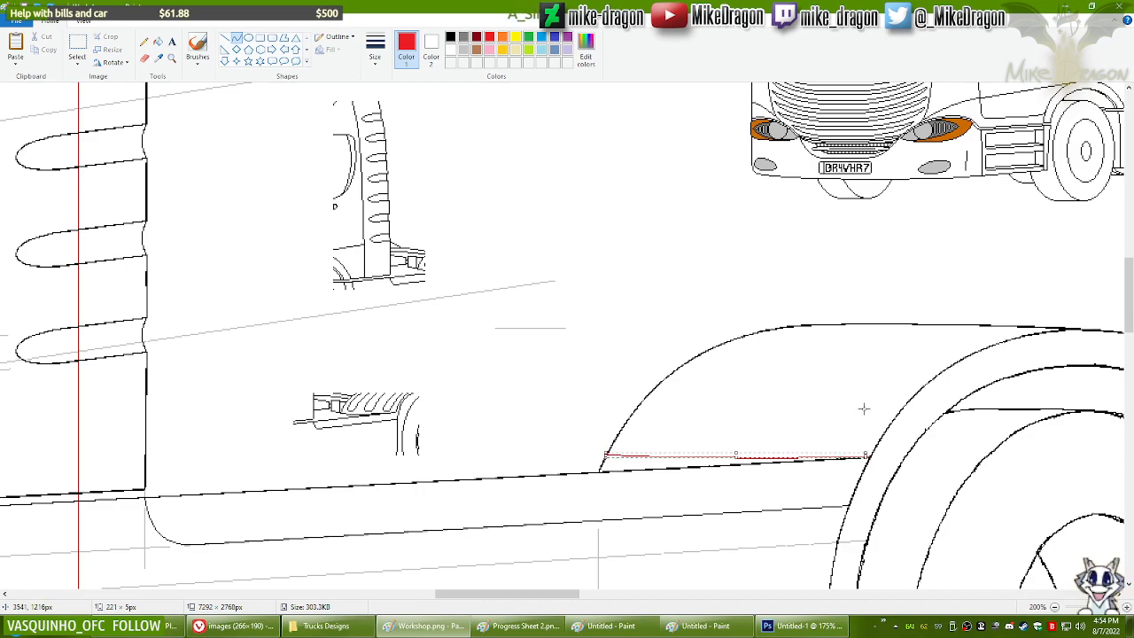
left_click(833, 391)
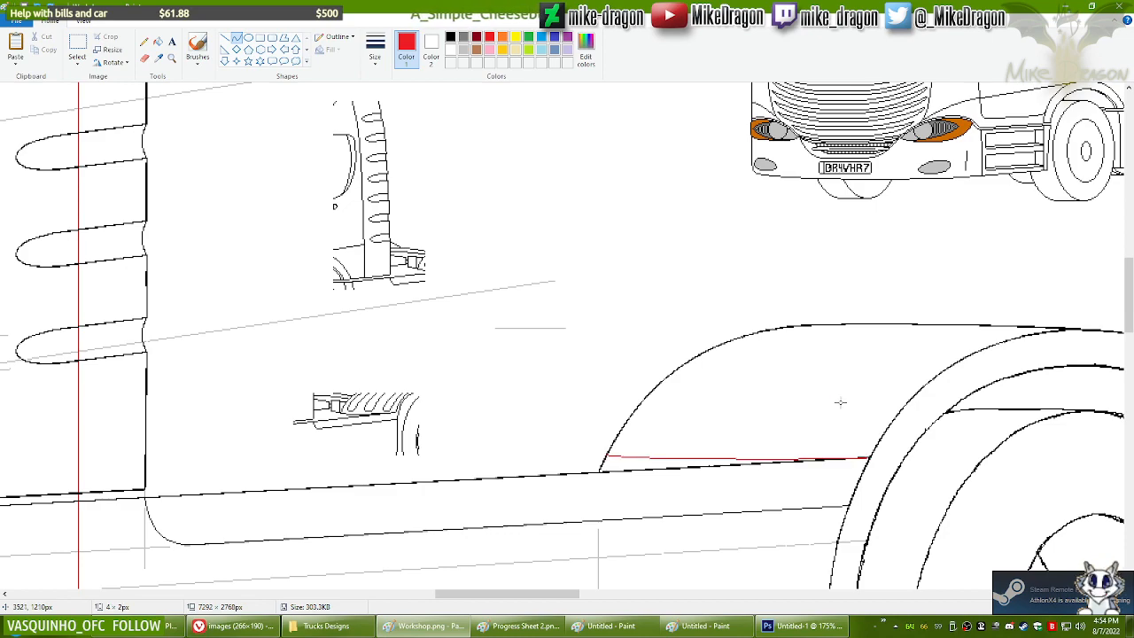
key("ctrl+z")
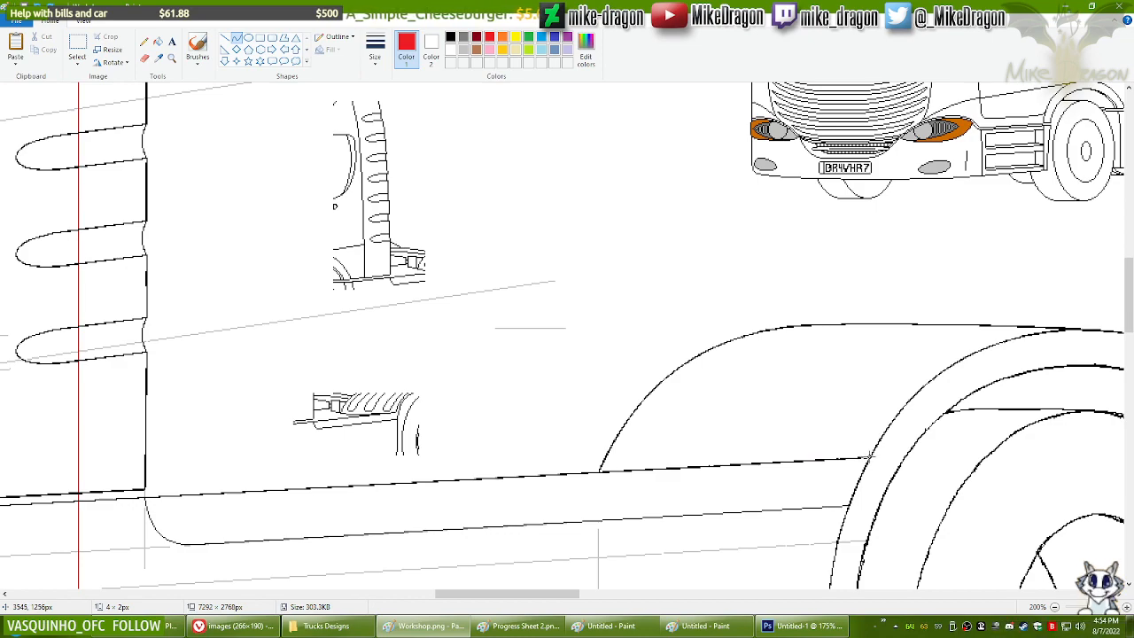
Step: Draw two overlapping, slightly sagging red curves about 225 px wide across the base of the first rear arch, starting where it meets the chassis line
left_click_drag(869, 458, 605, 453)
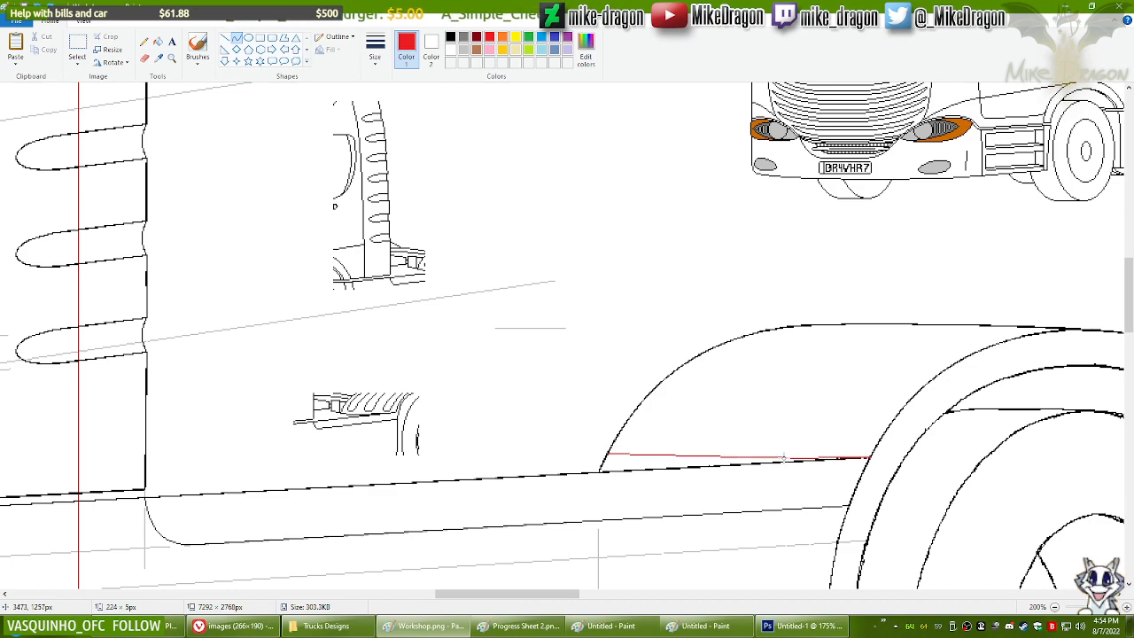
left_click_drag(606, 458, 604, 460)
left_click(768, 413)
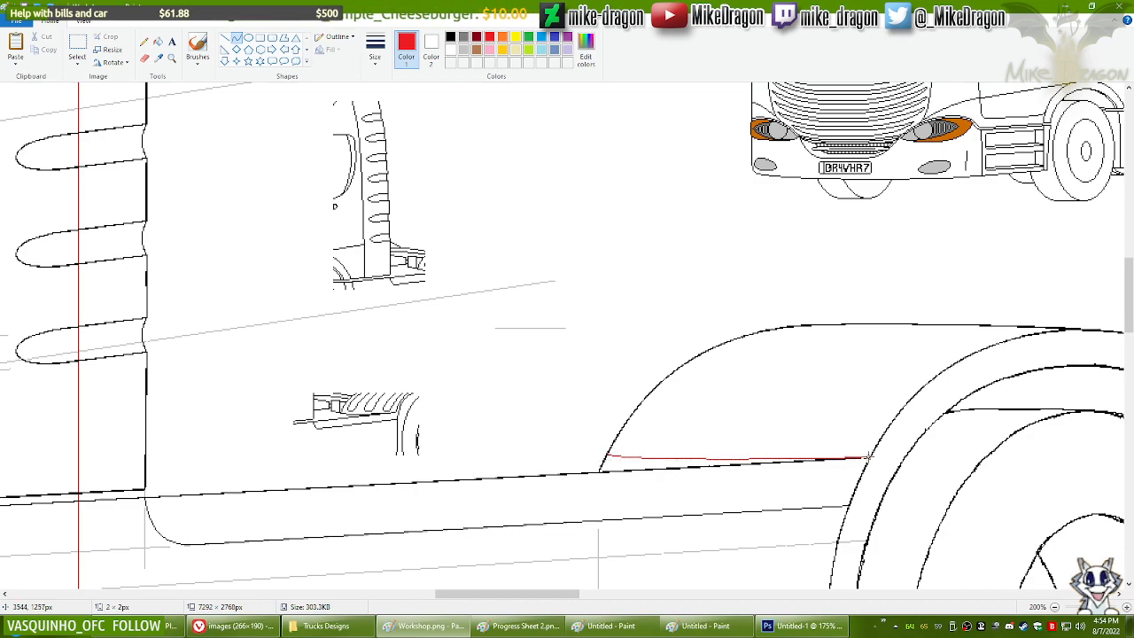
left_click_drag(857, 457, 605, 455)
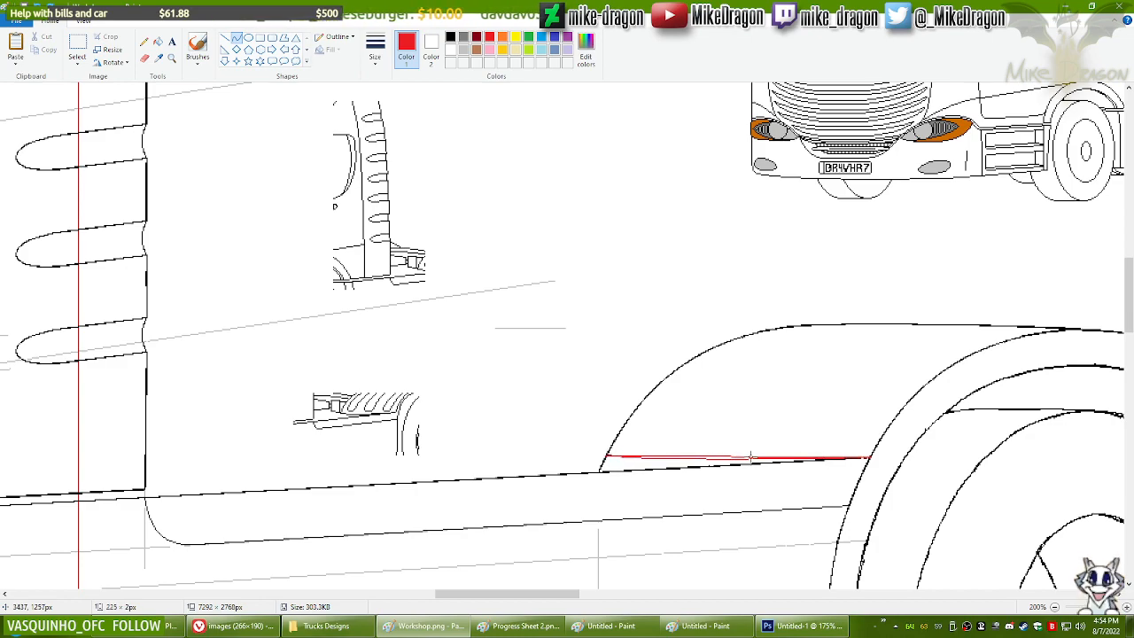
key("ctrl+z")
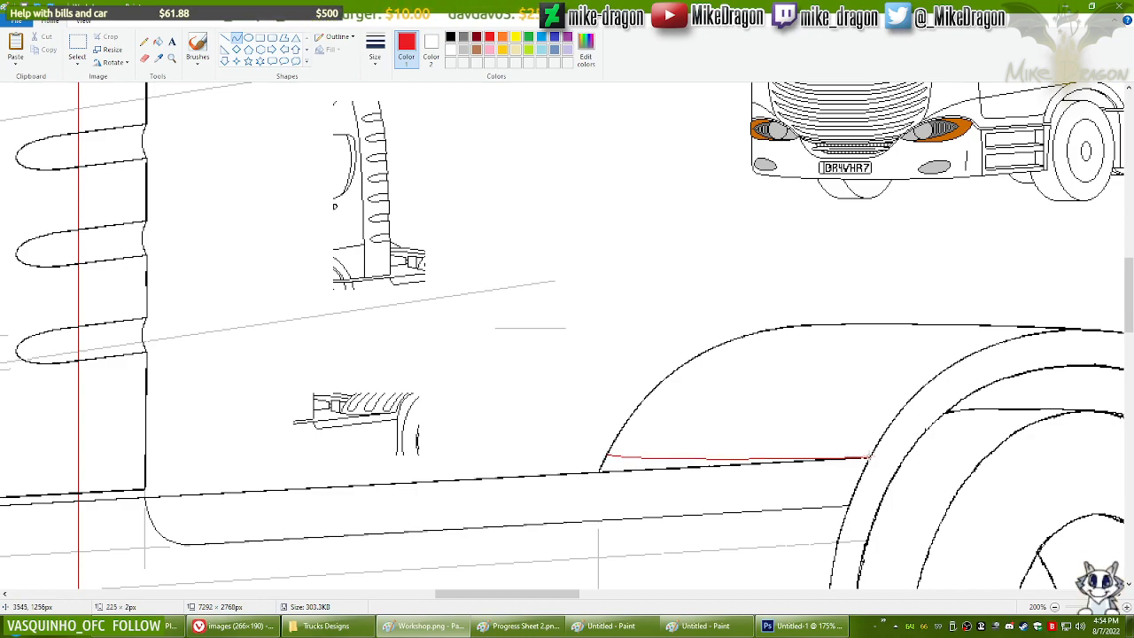
left_click_drag(871, 456, 607, 455)
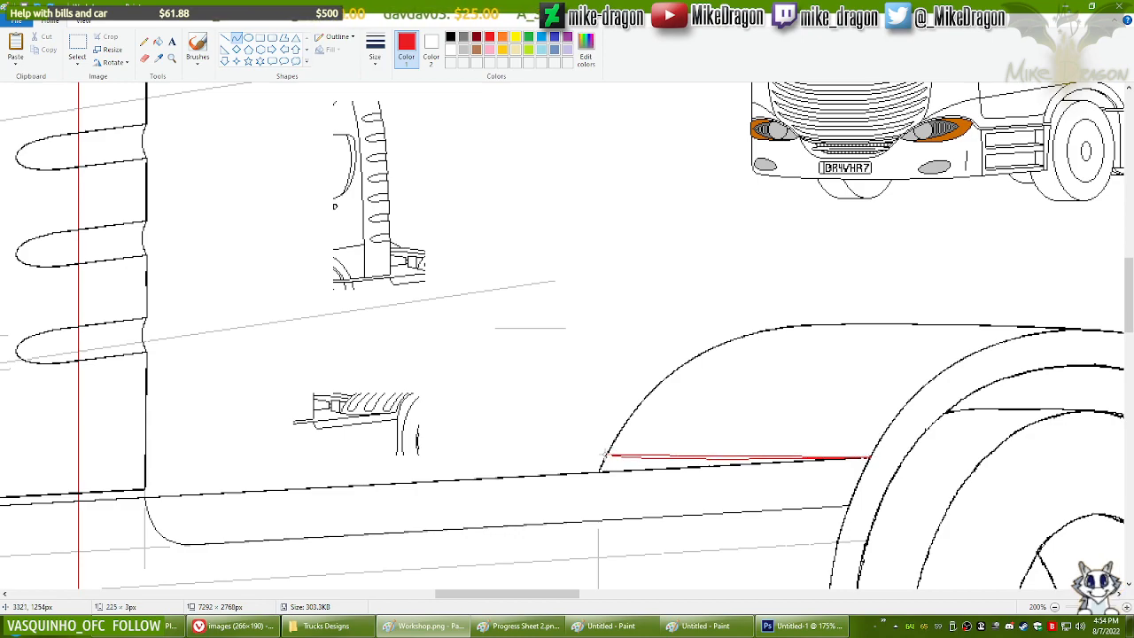
left_click_drag(822, 458, 809, 458)
left_click_drag(661, 462, 653, 457)
left_click(715, 415)
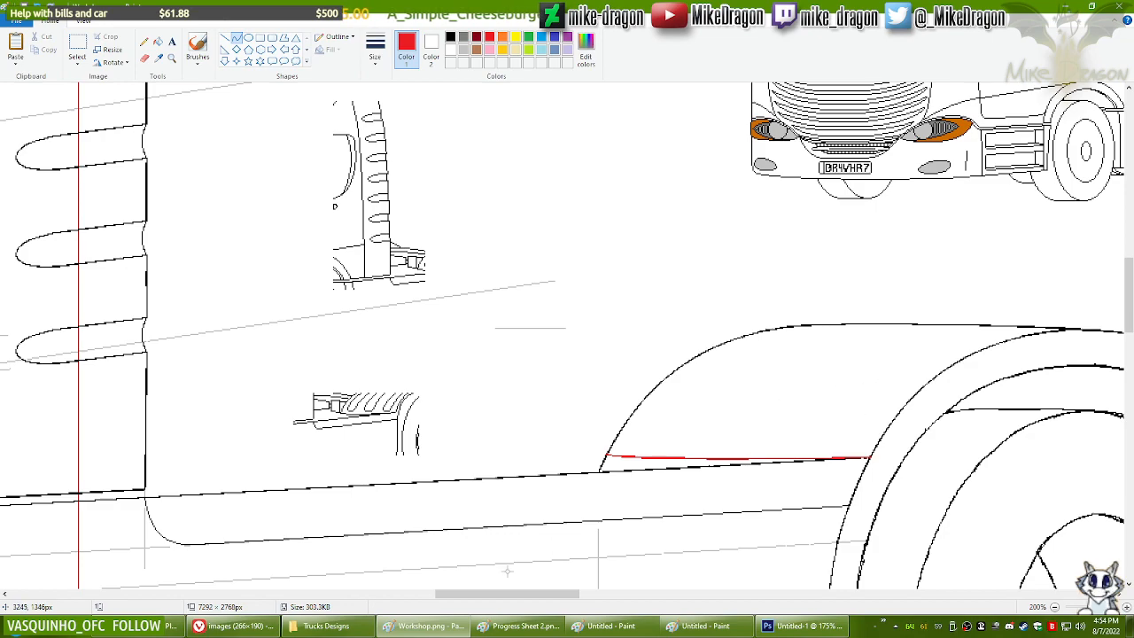
Step: Set the drawing color to black and erase the short end of the first rear arch's outline below the red curve with the smallest eraser
left_click_drag(531, 595, 546, 595)
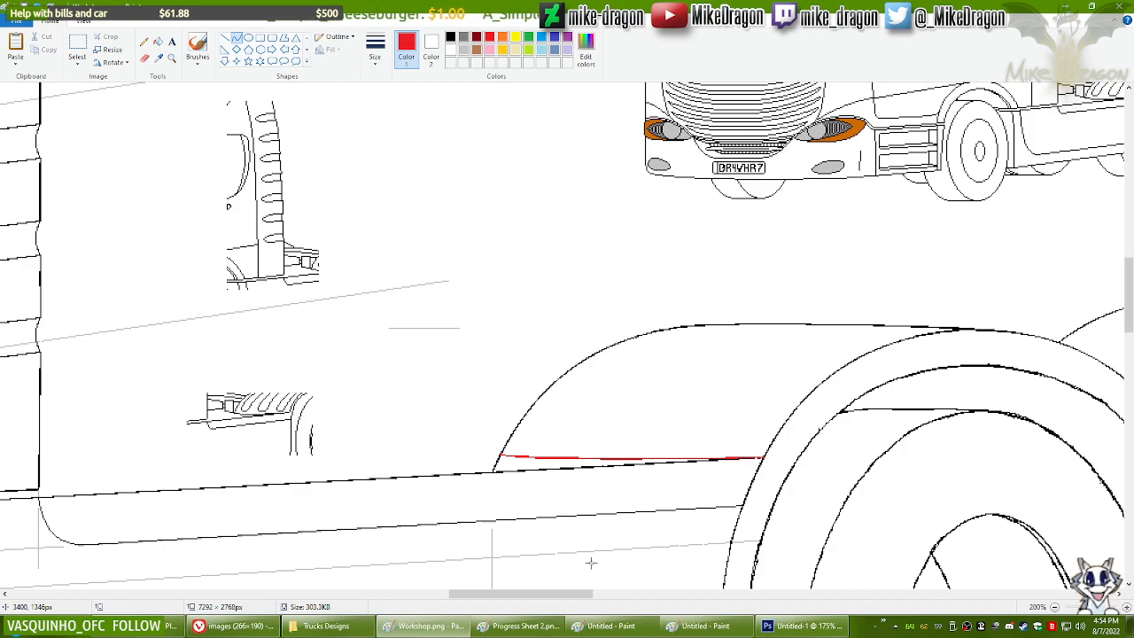
left_click(450, 38)
left_click(144, 57)
left_click(377, 59)
left_click(367, 83)
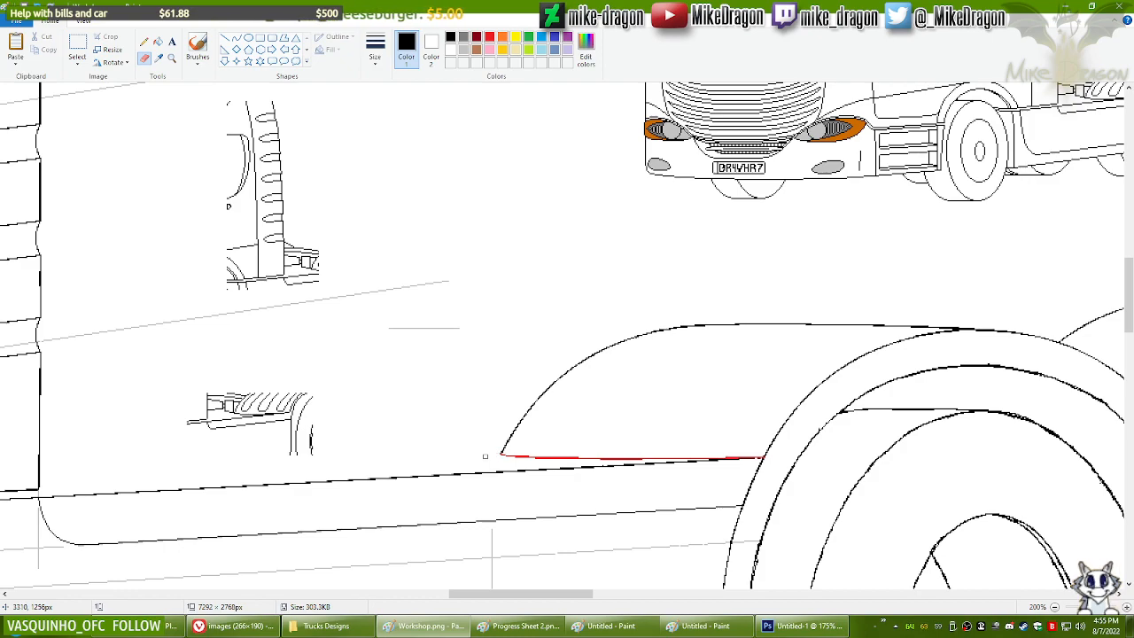
Step: Recolor the red curve at the first rear arch's base to black, using an enlarged eraser with red as primary and black as secondary color
left_click(489, 36)
left_click(431, 48)
left_click(450, 36)
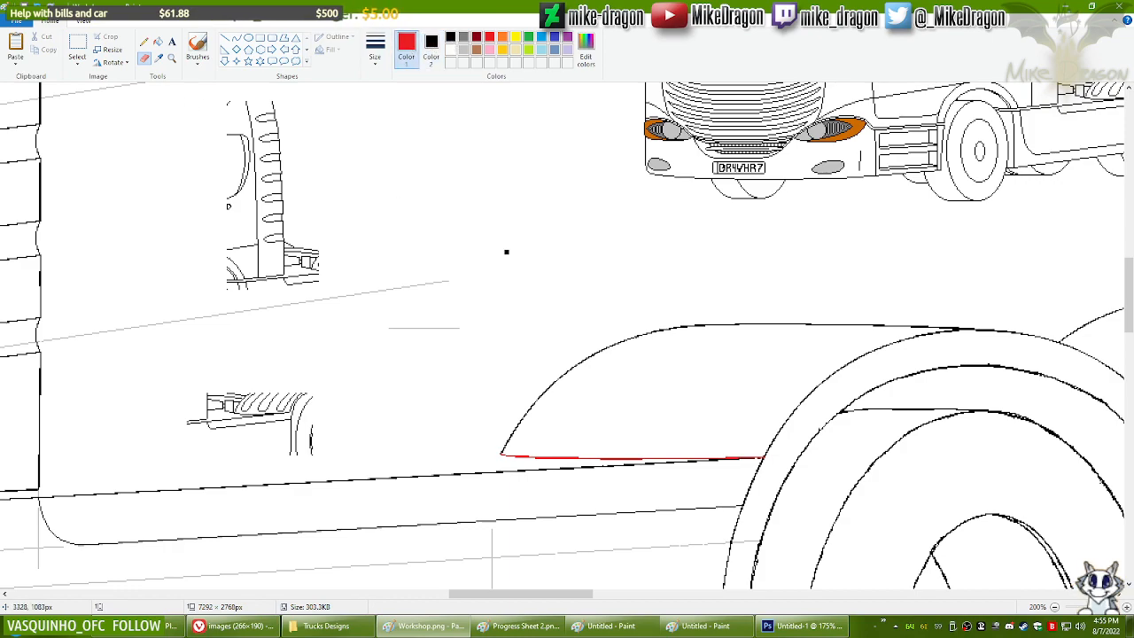
key("ctrl+plus")
key("ctrl+plus")
key("ctrl+plus")
key("ctrl+plus")
key("ctrl+plus")
key("ctrl+plus")
key("ctrl+plus")
key("ctrl+plus")
key("ctrl+plus")
key("ctrl+plus")
key("ctrl+plus")
key("ctrl+plus")
key("ctrl+plus")
key("ctrl+plus")
key("ctrl+plus")
key("ctrl+plus")
key("ctrl+plus")
key("ctrl+plus")
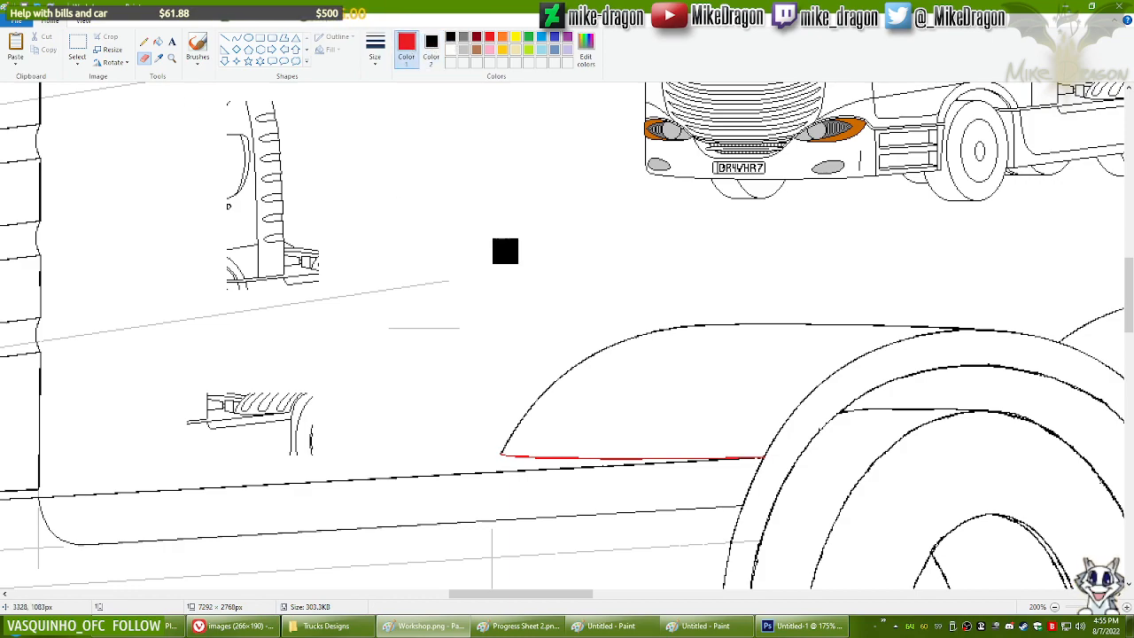
left_click_drag(486, 466, 841, 458)
Step: Select the first rear arch's upper area, try pasting it into the separate wheel drawing, and delete the pasted copy
left_click(77, 46)
mouse_move(472, 340)
left_mouse_down()
mouse_move(744, 506)
mouse_move(773, 503)
mouse_move(772, 480)
left_mouse_up()
left_click(610, 625)
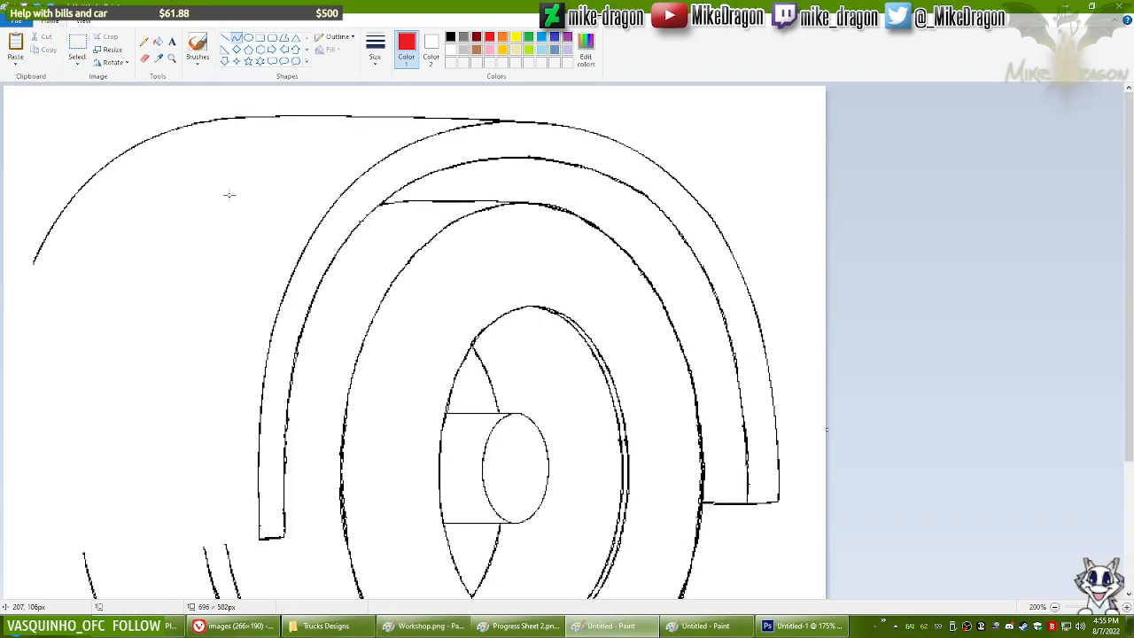
key("ctrl+v")
key("Delete")
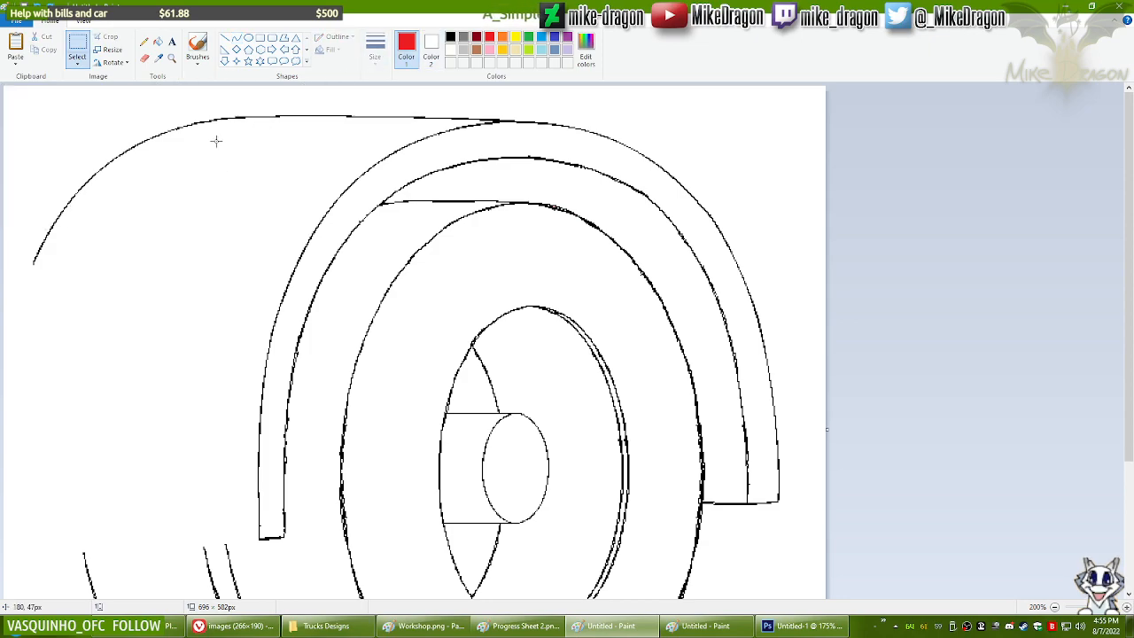
Step: Set up the eraser in the separate wheel drawing with black as primary and pink as secondary color
left_click(450, 37)
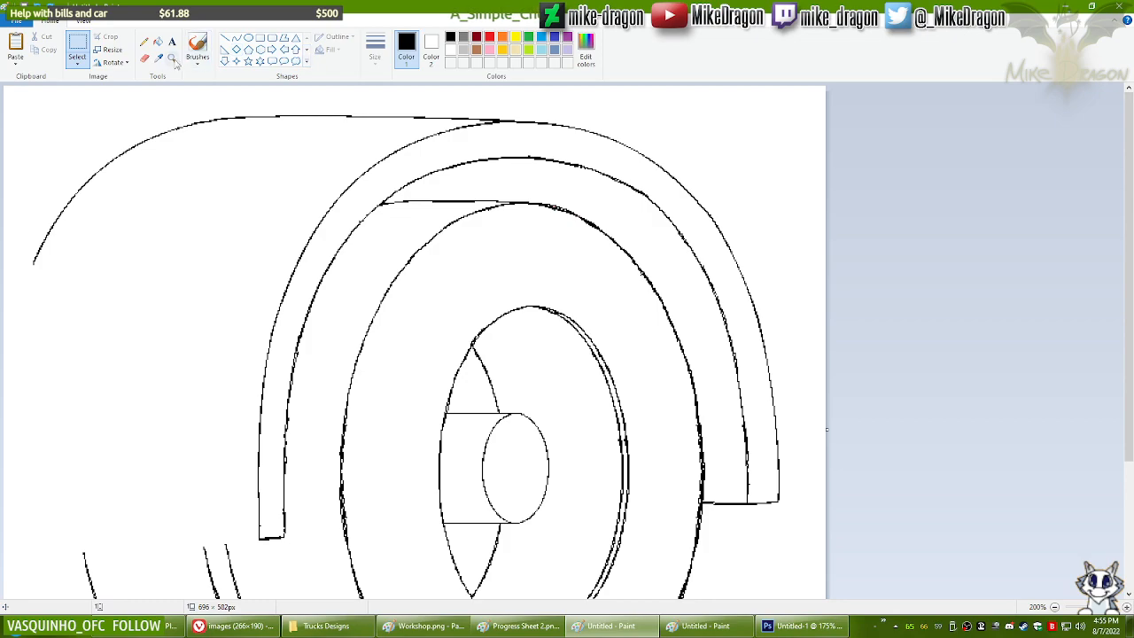
left_click(144, 58)
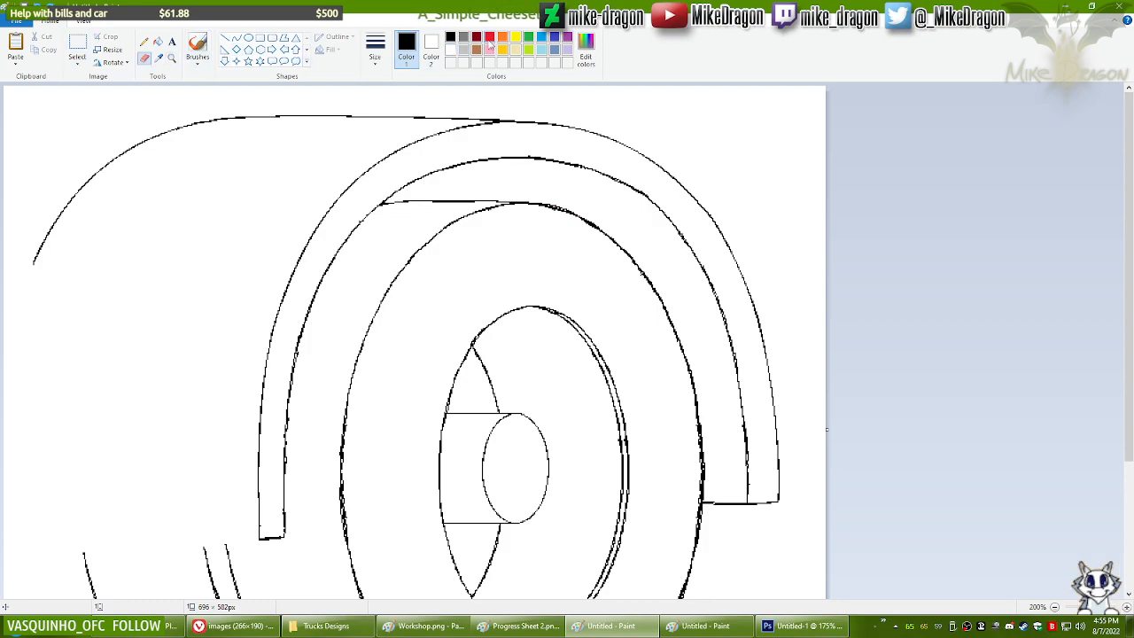
left_click(431, 47)
left_click(489, 37)
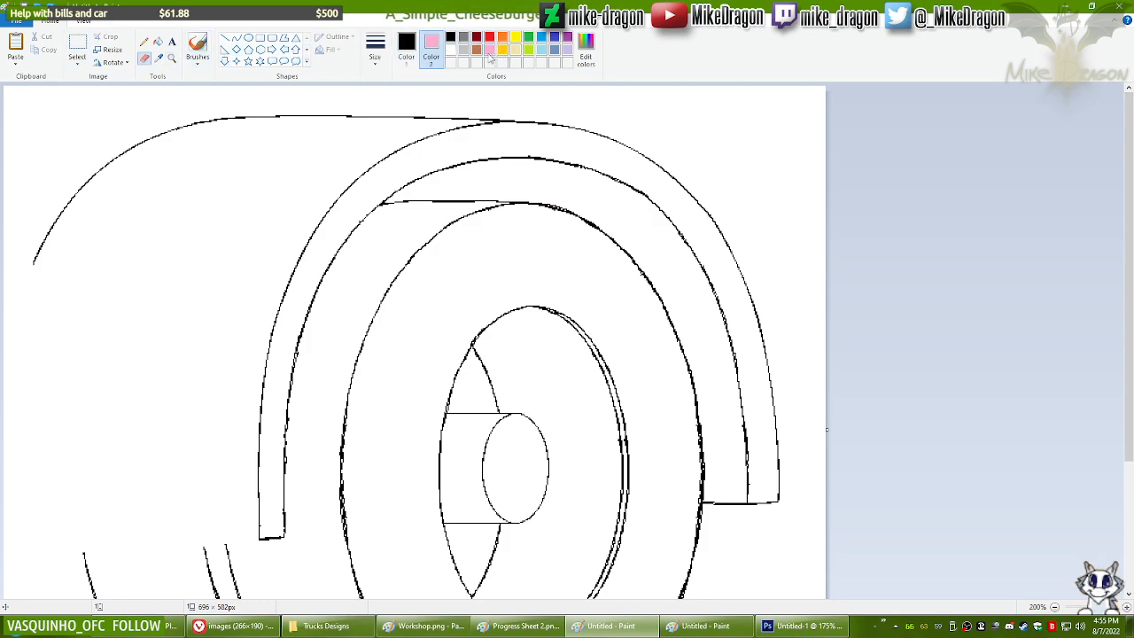
Step: Recolour the fender's far-side arc and the lower near-side section of its front rim pink, and reset the secondary colour to white
left_click_drag(41, 246, 166, 124)
left_click(160, 58)
left_click(145, 59)
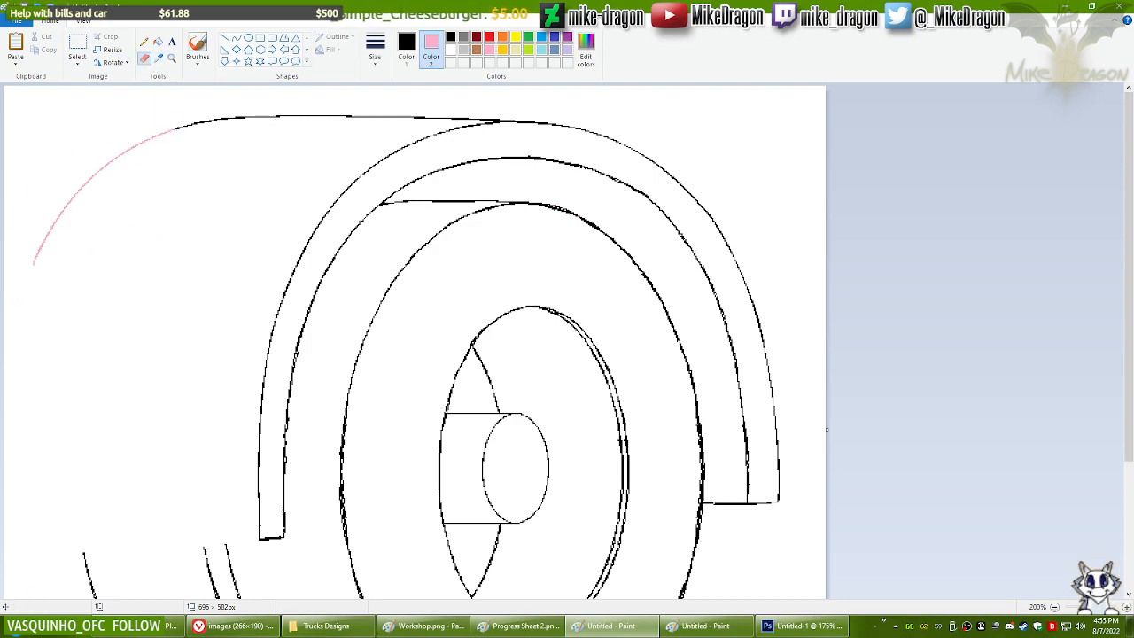
mouse_move(300, 230)
left_mouse_down()
mouse_move(280, 377)
mouse_move(280, 521)
left_mouse_up()
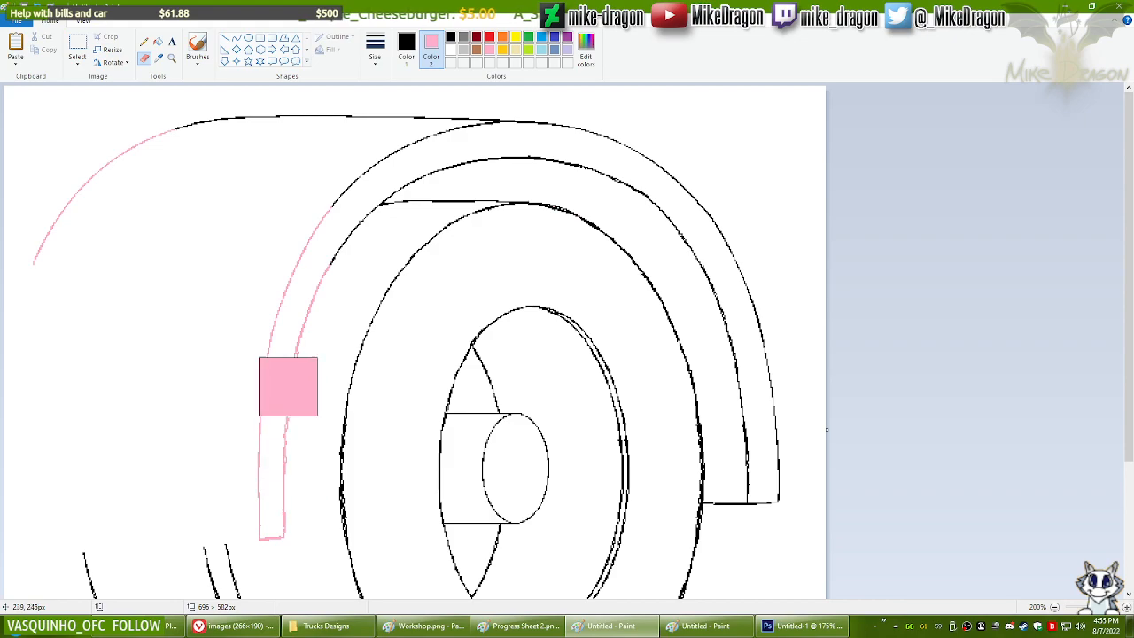
left_click(159, 58)
left_click(86, 120)
key("ctrl+v")
left_click_drag(175, 165, 157, 235)
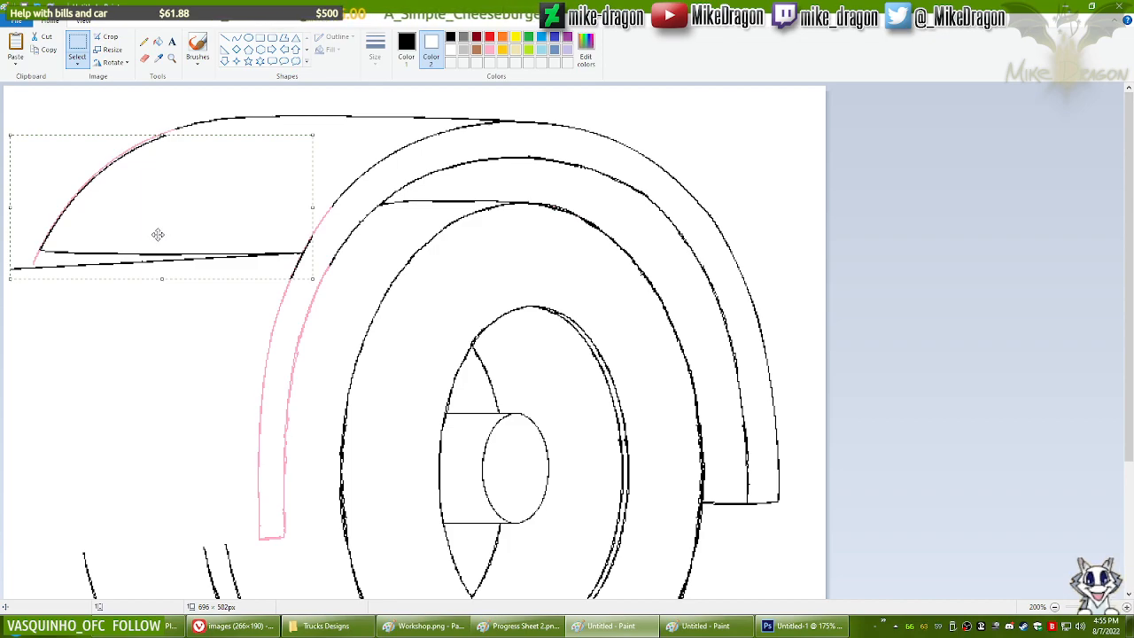
key("Delete")
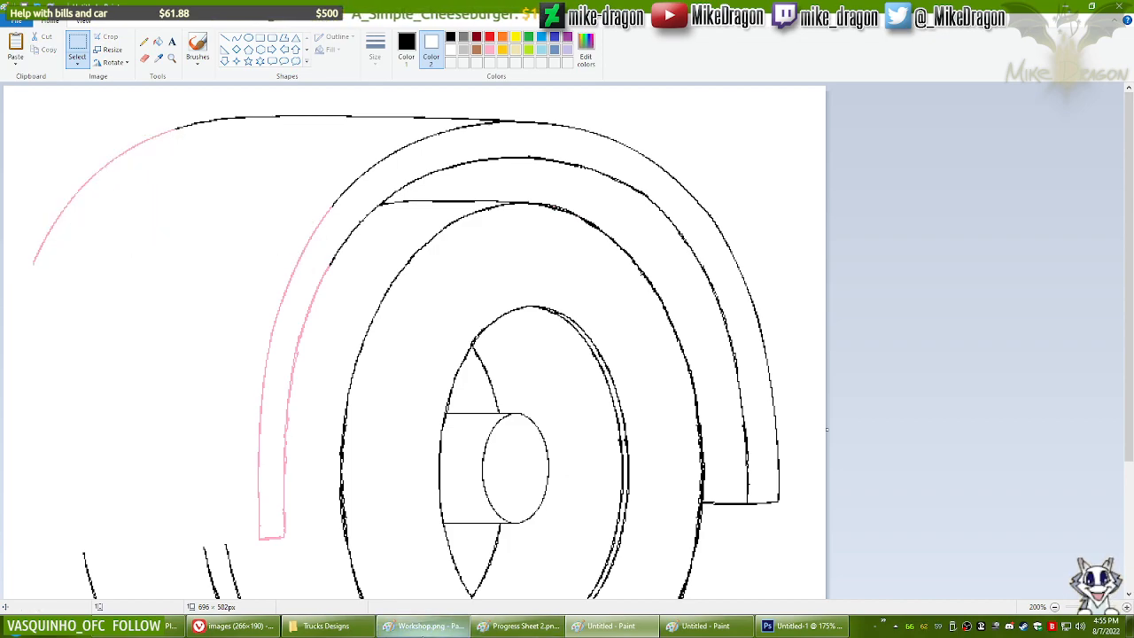
Step: Copy the rear fender's upper section, about 422 × 151 px, from Workshop.png and overlay it on the matching fender in the untitled wheel drawing
left_click(425, 626)
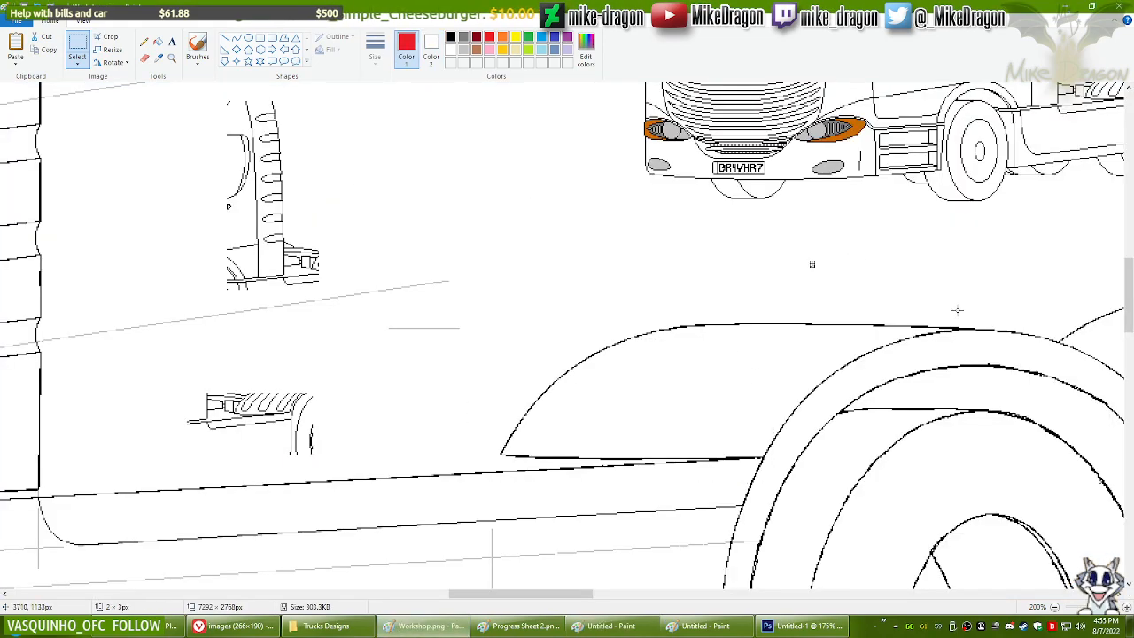
mouse_move(977, 305)
left_mouse_down()
mouse_move(458, 443)
mouse_move(478, 483)
left_mouse_up()
key("ctrl+c")
key("alt+Tab")
key("ctrl+v")
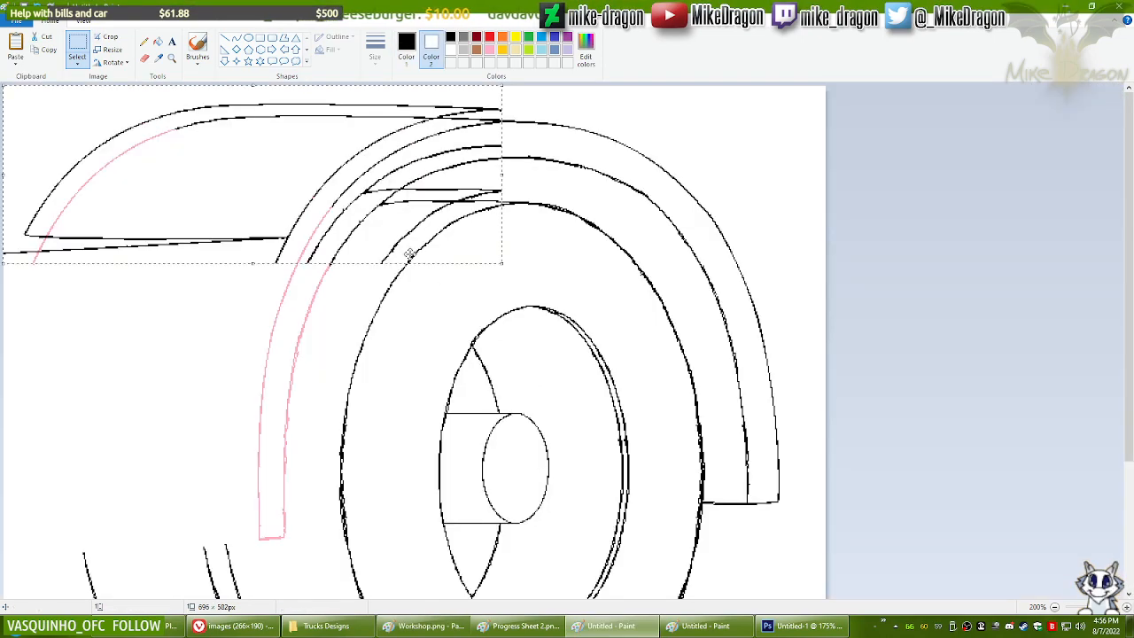
mouse_move(353, 176)
left_mouse_down()
mouse_move(364, 190)
mouse_move(411, 188)
left_mouse_up()
left_click(918, 144)
key("ctrl+z")
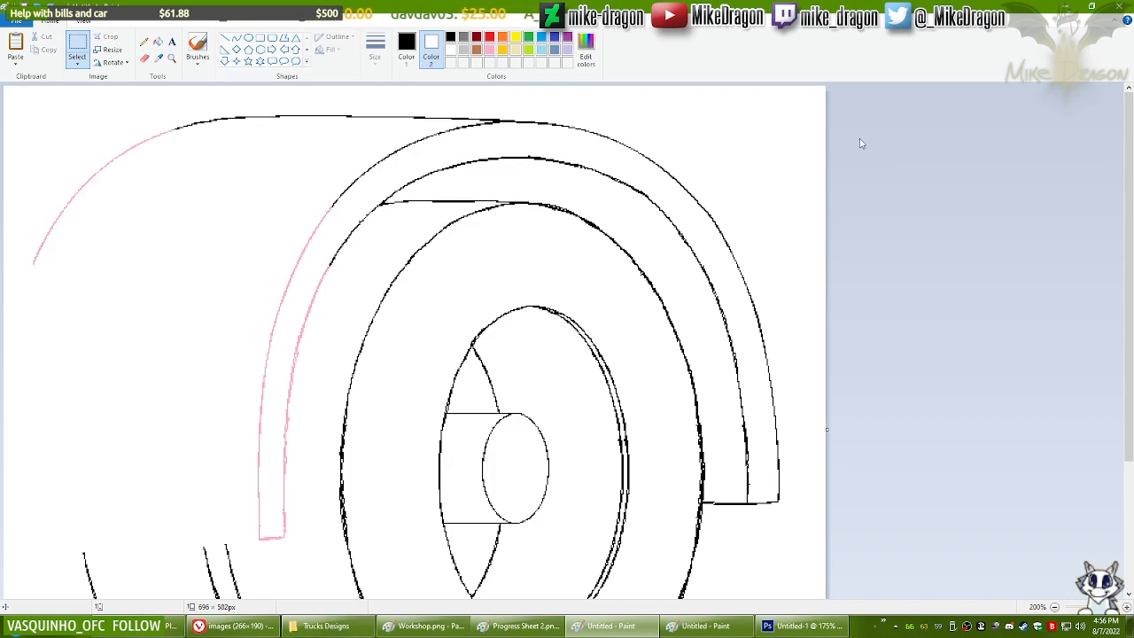
key("ctrl+y")
Step: Erase the pink remnant at the fender's outer corner and recolour the rim's pink edges black, with white as the secondary colour again
left_click(145, 57)
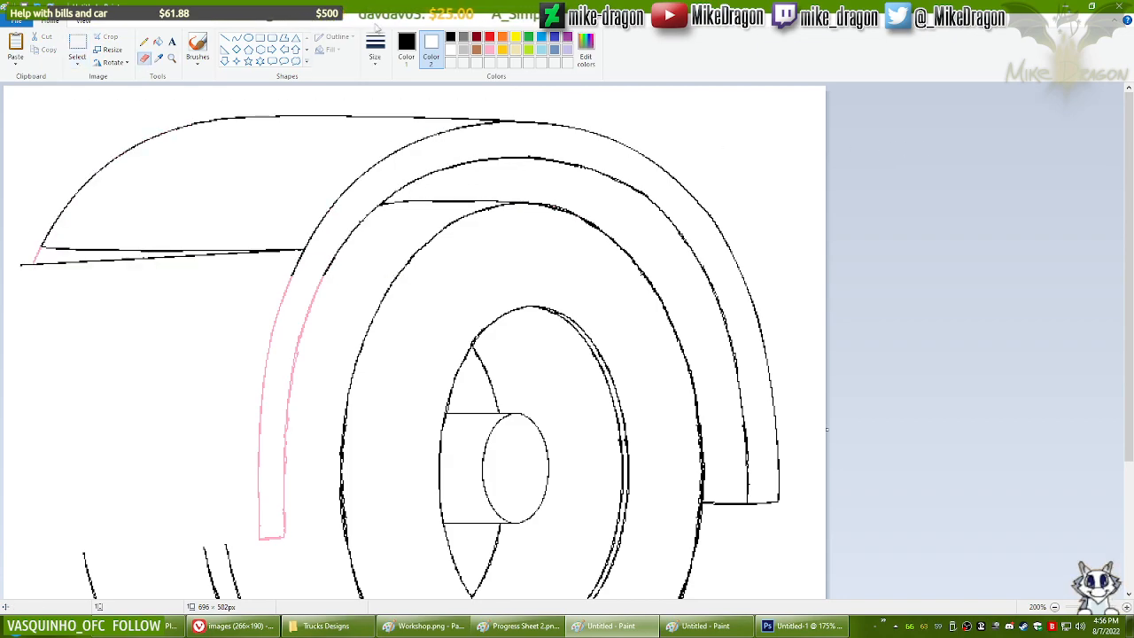
left_click(406, 46)
left_click(490, 50)
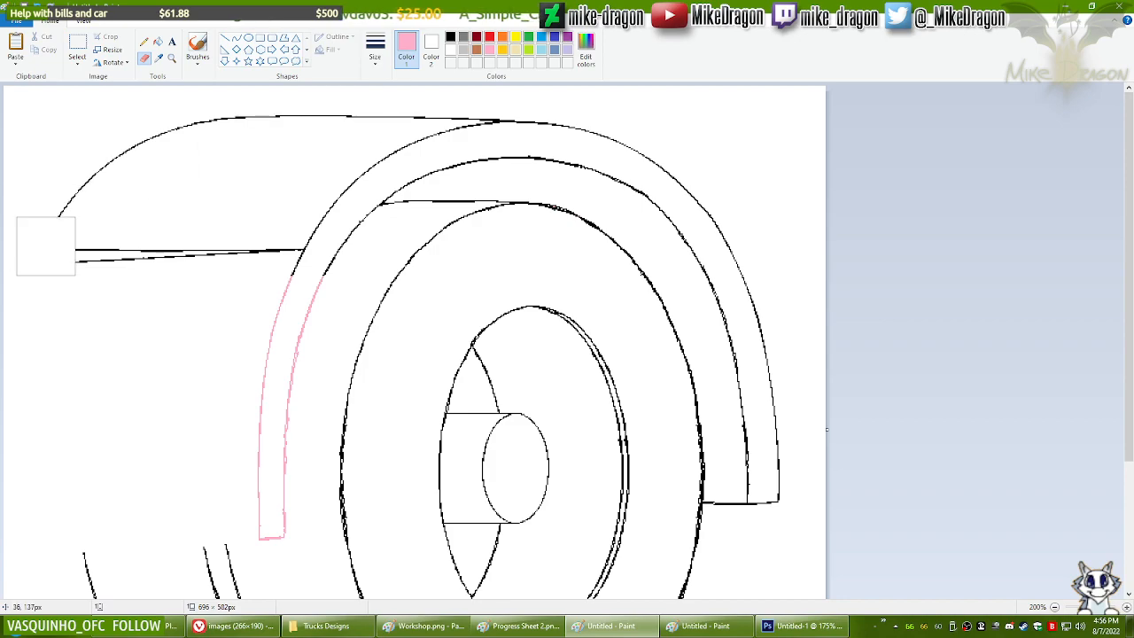
left_click(434, 45)
left_click(450, 37)
left_click(407, 48)
mouse_move(307, 297)
left_mouse_down()
mouse_move(273, 376)
mouse_move(269, 509)
left_mouse_up()
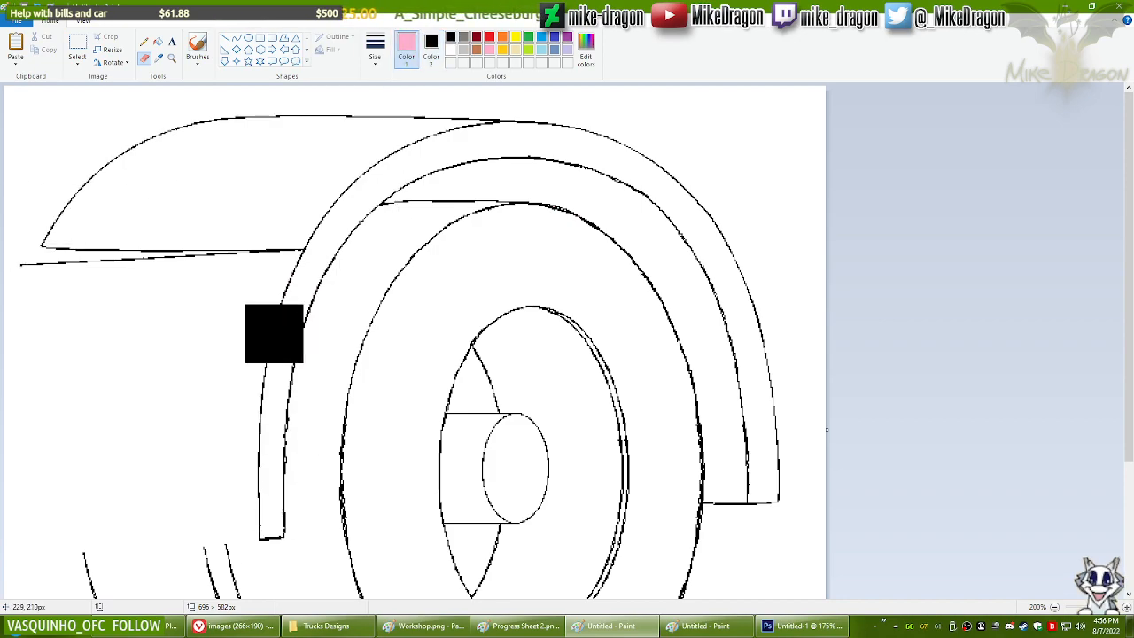
right_click(182, 160)
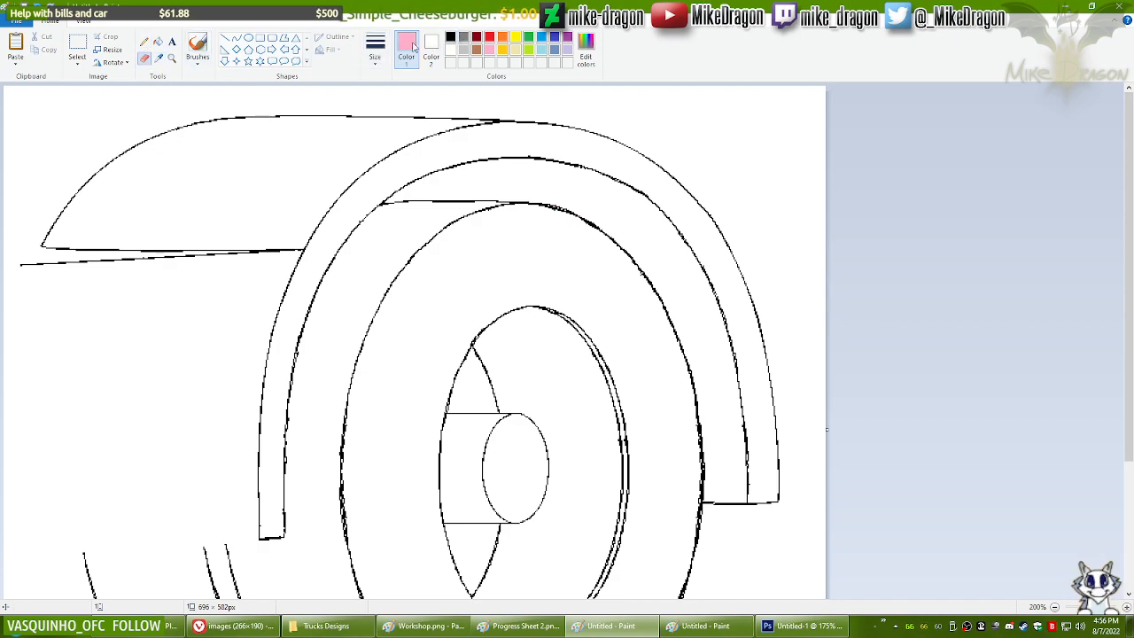
Step: Set the primary colour to black and erase the stray slanted chassis line below the fender with a smaller eraser
left_click(450, 37)
left_click(376, 48)
left_click(361, 112)
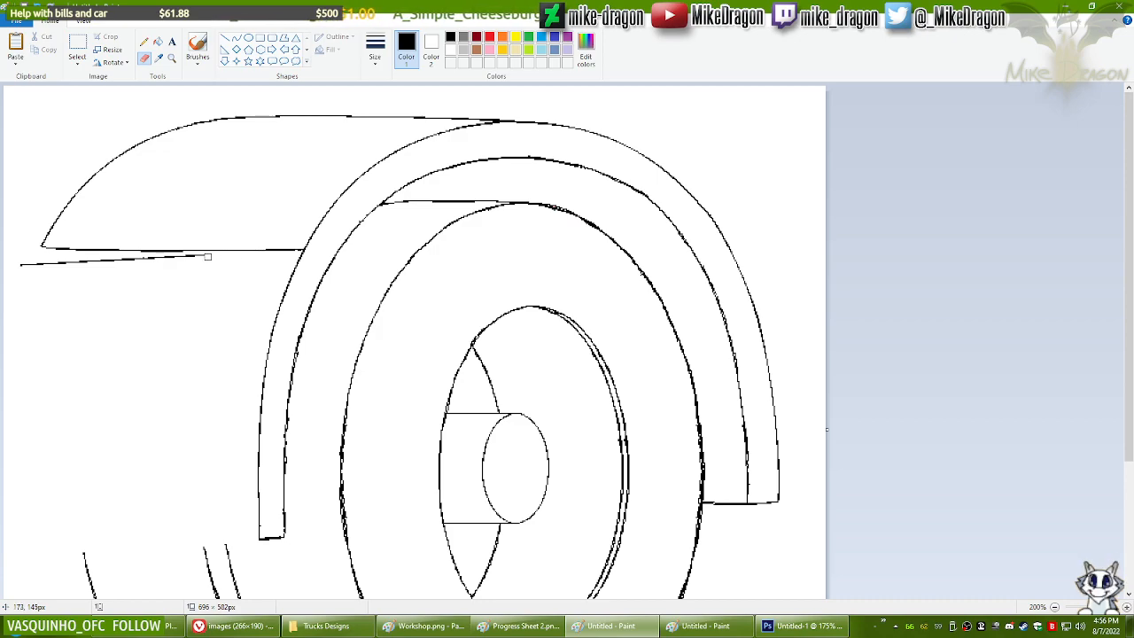
left_click_drag(141, 260, 14, 264)
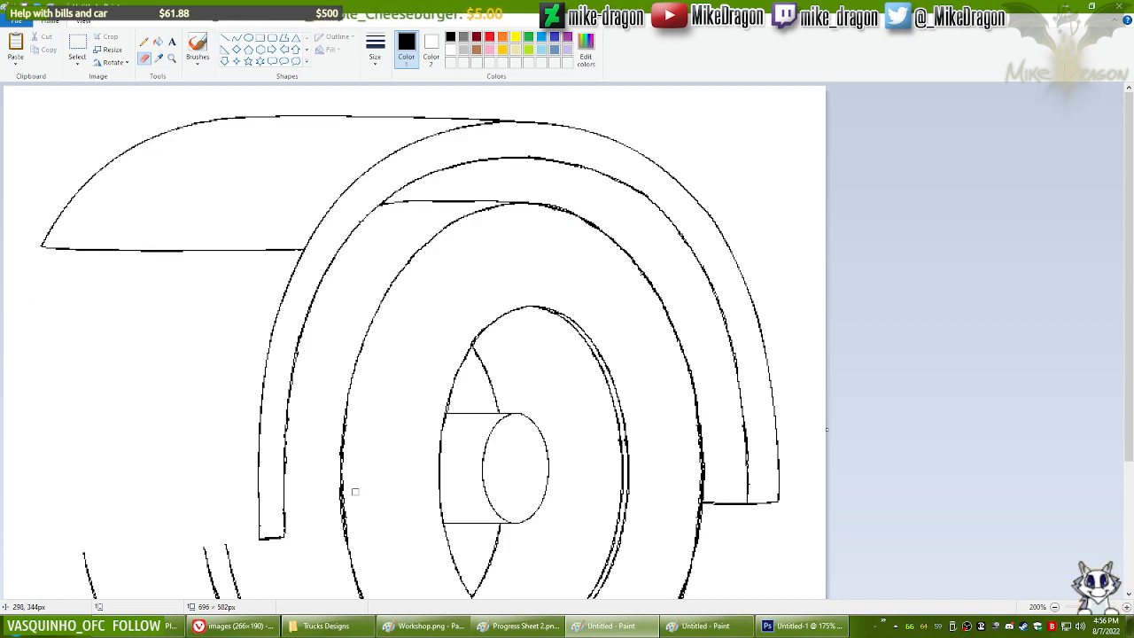
key("ctrl+a")
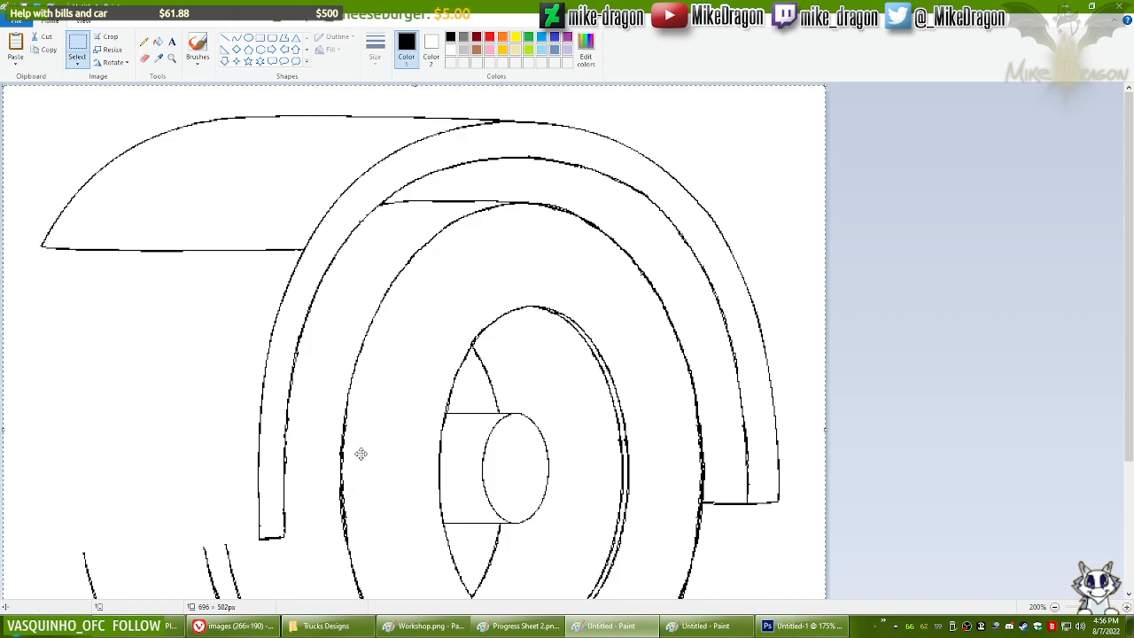
scroll(360, 453, "down", 1, "ctrl")
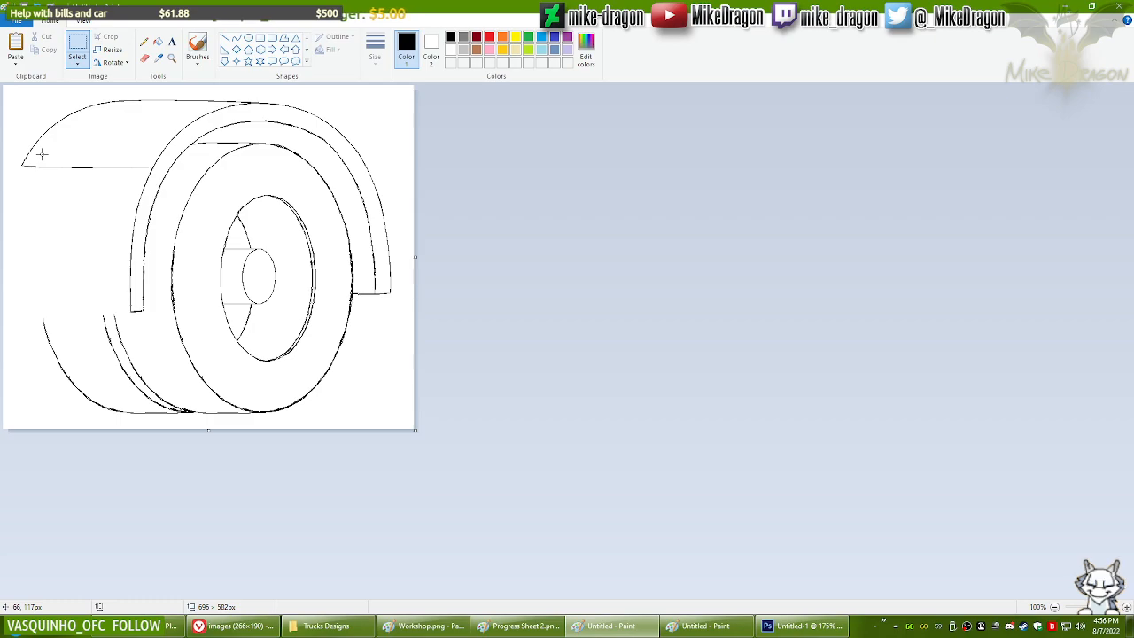
left_click(145, 57)
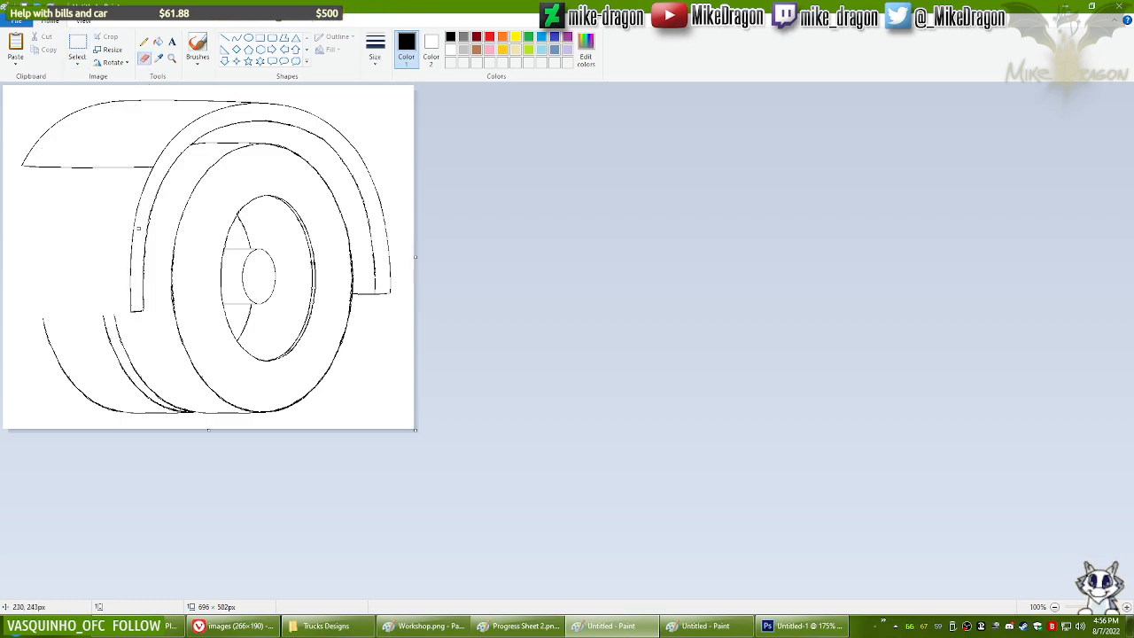
left_click(461, 625)
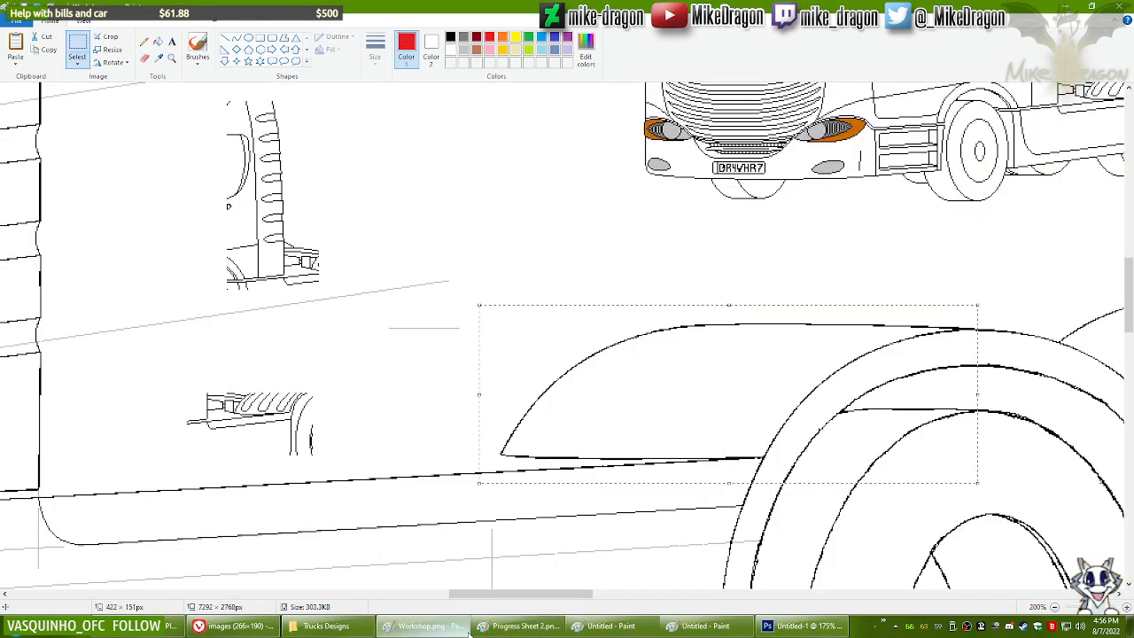
left_click(612, 625)
scroll(106, 212, "up", 1, "ctrl")
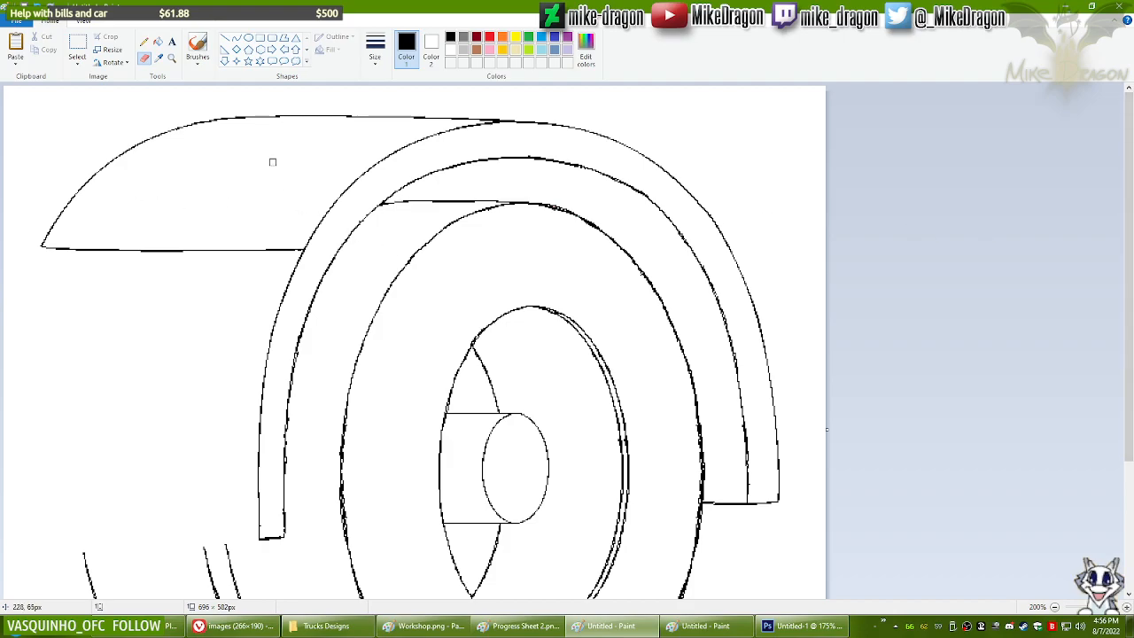
left_click(235, 37)
Step: Copy the small truck's rear wheels from Workshop.png and place them as a reference in the empty area below the fender in the untitled drawing
left_click(443, 626)
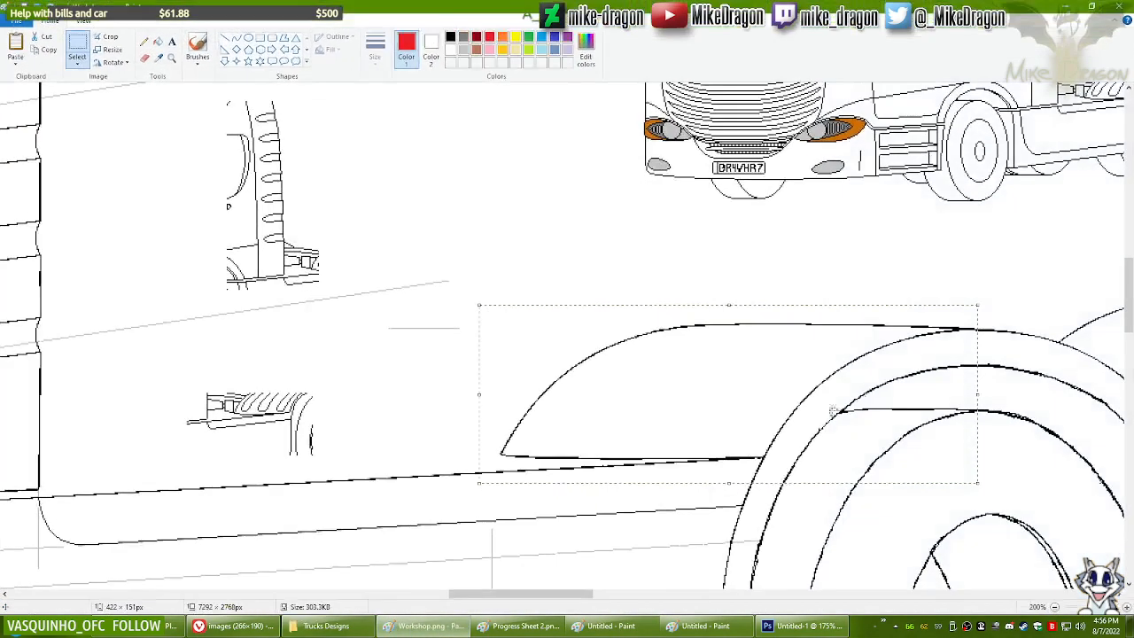
left_click_drag(466, 593, 545, 594)
left_click_drag(1131, 312, 1131, 291)
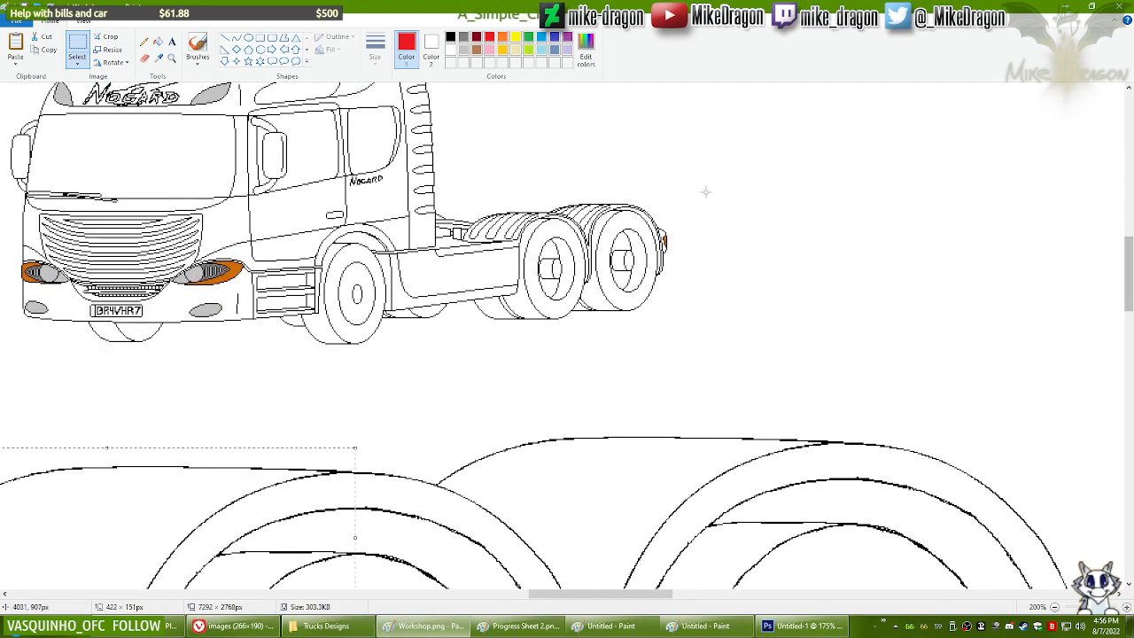
left_click_drag(686, 178, 454, 324)
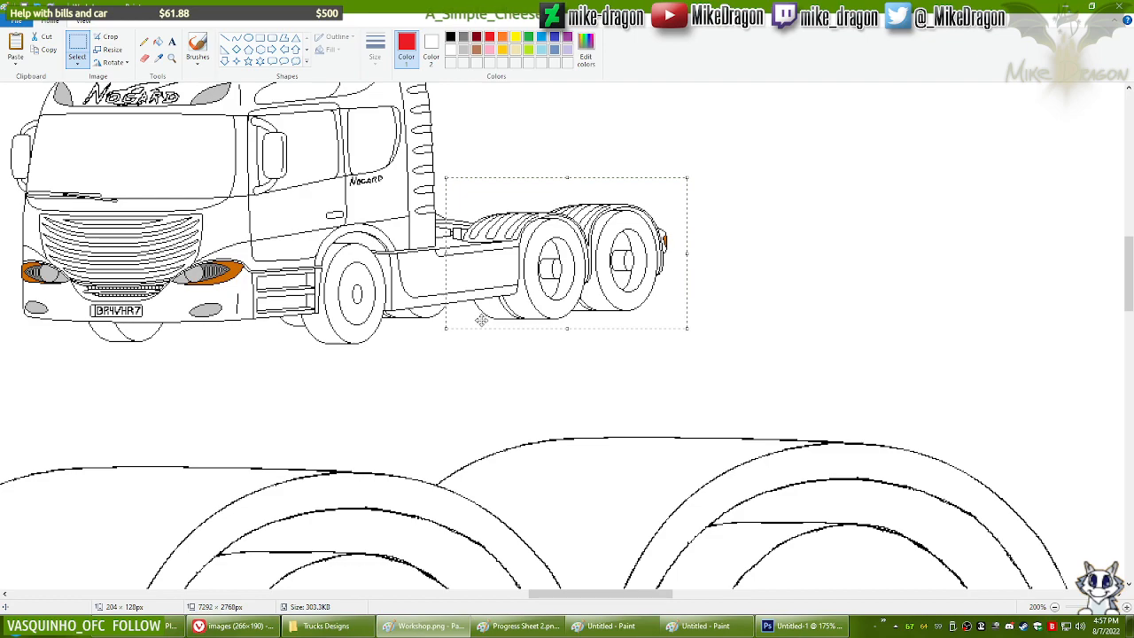
key("alt+Tab")
key("ctrl+v")
left_click_drag(137, 154, 149, 439)
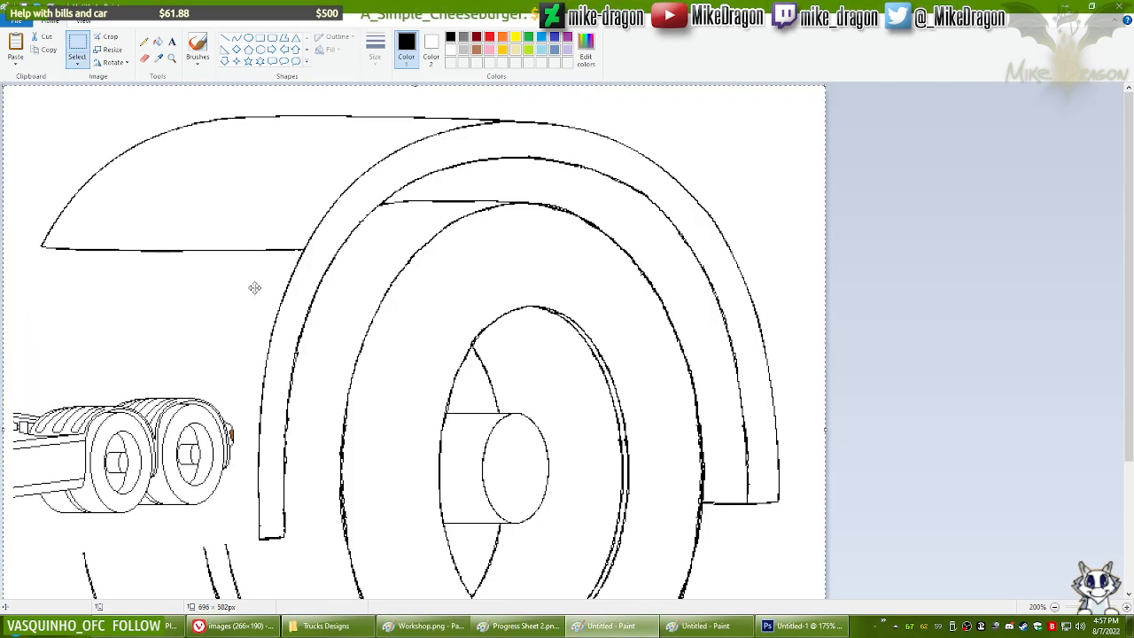
Step: Set the primary drawing colour to light grey
left_click(235, 39)
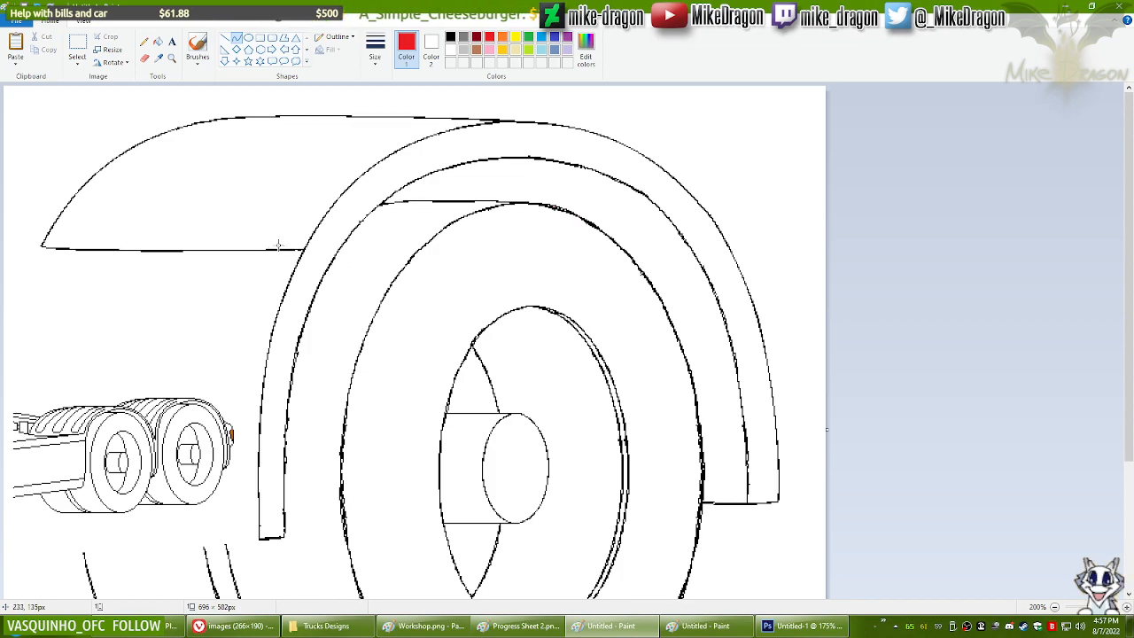
left_click(463, 50)
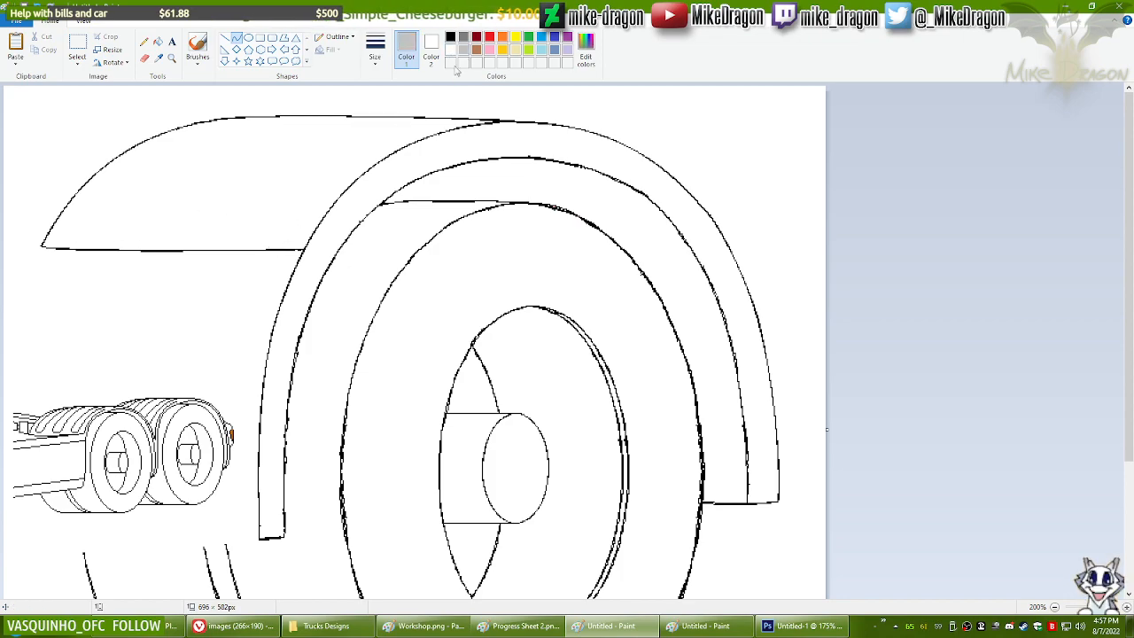
left_click(225, 37)
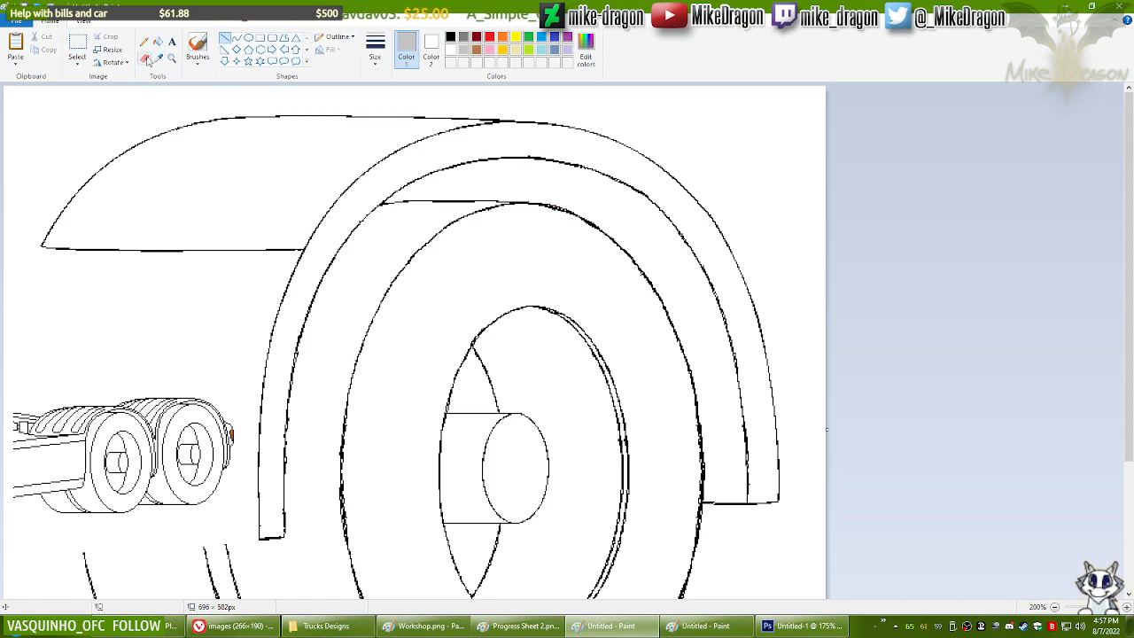
Step: Copy a 249 × 41 px strip around the fender's lower edge and paste it into a new Paint image
left_click(76, 45)
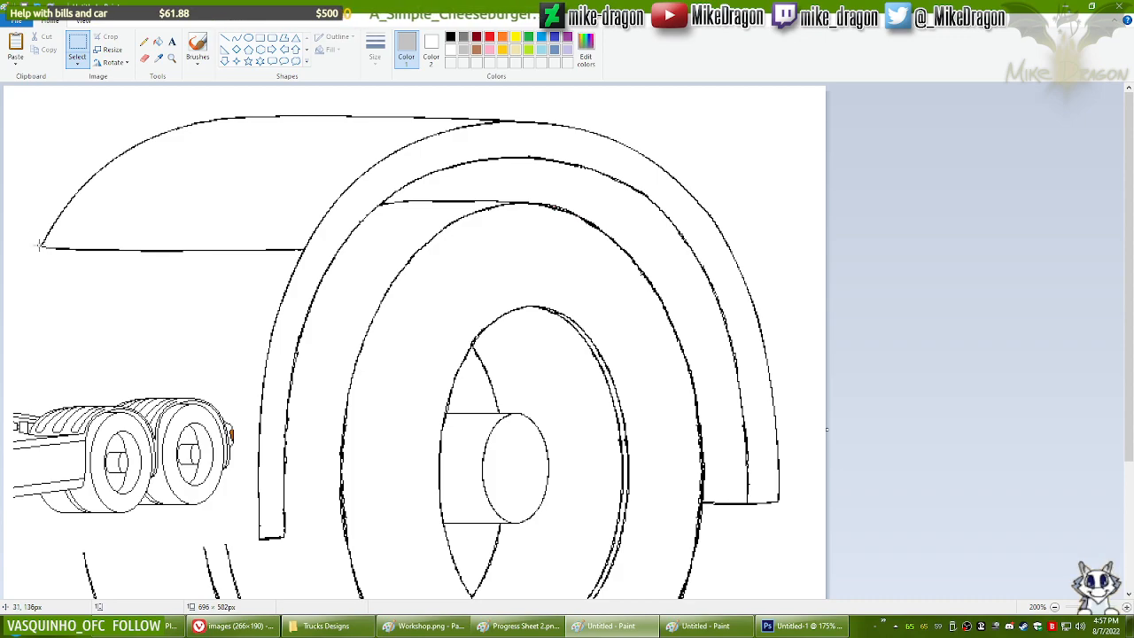
left_click_drag(40, 247, 278, 274)
left_click(320, 220)
left_click_drag(323, 231, 29, 277)
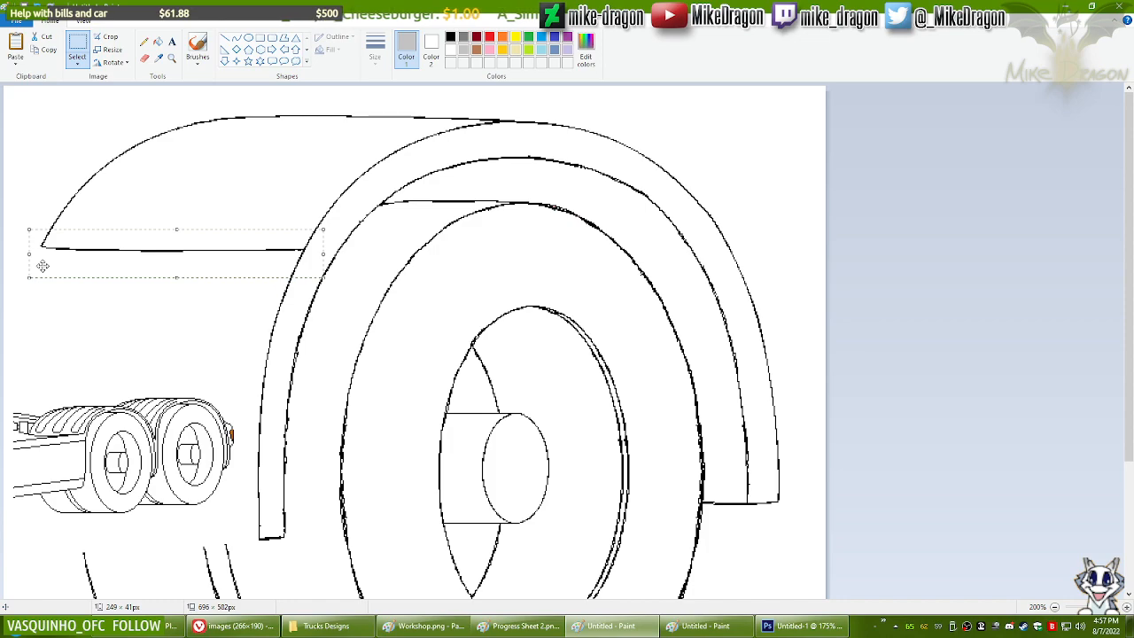
left_click(709, 626)
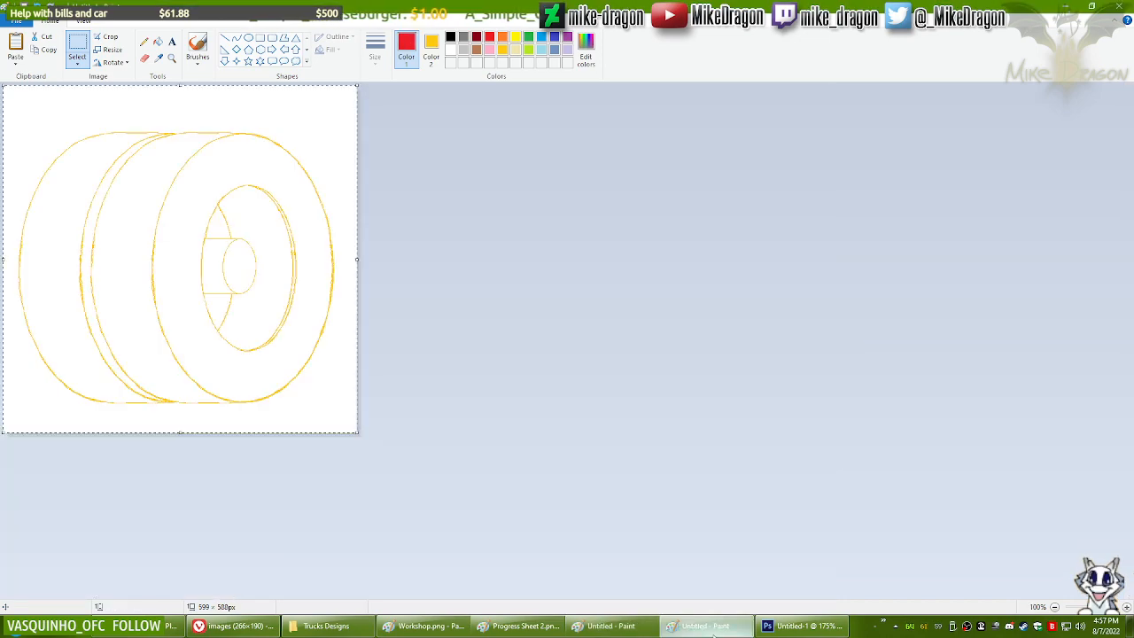
middle_click(714, 635)
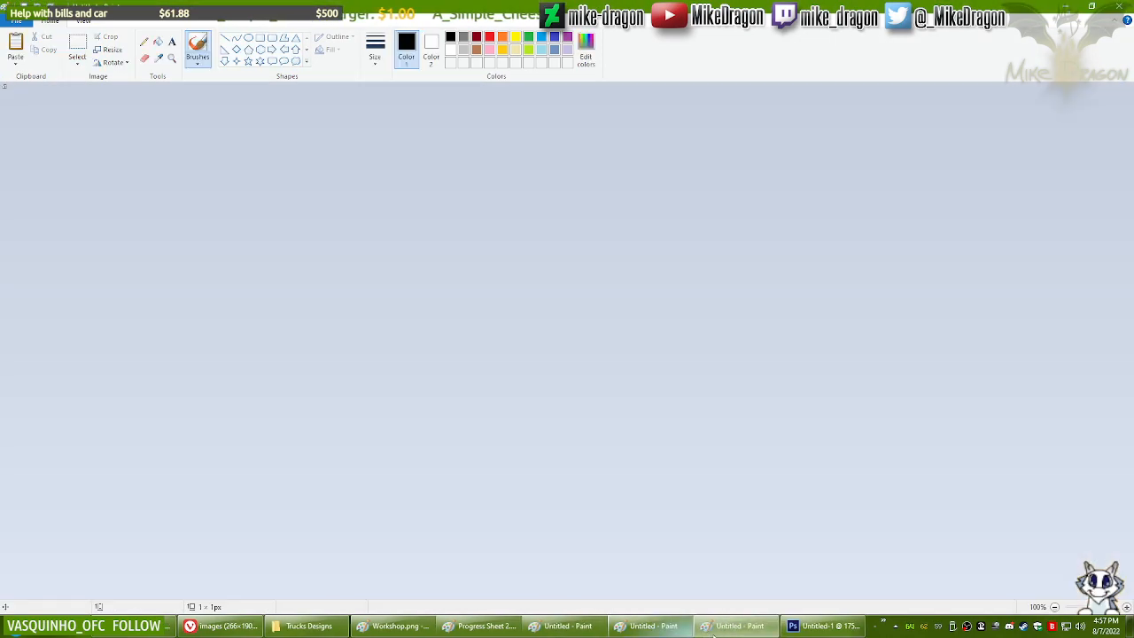
key("ctrl+v")
Step: Erase the arc and rim strokes at both ends of the pasted strip with the Pencil in white, leaving only the fender's lower edge line
scroll(324, 309, "up", 7)
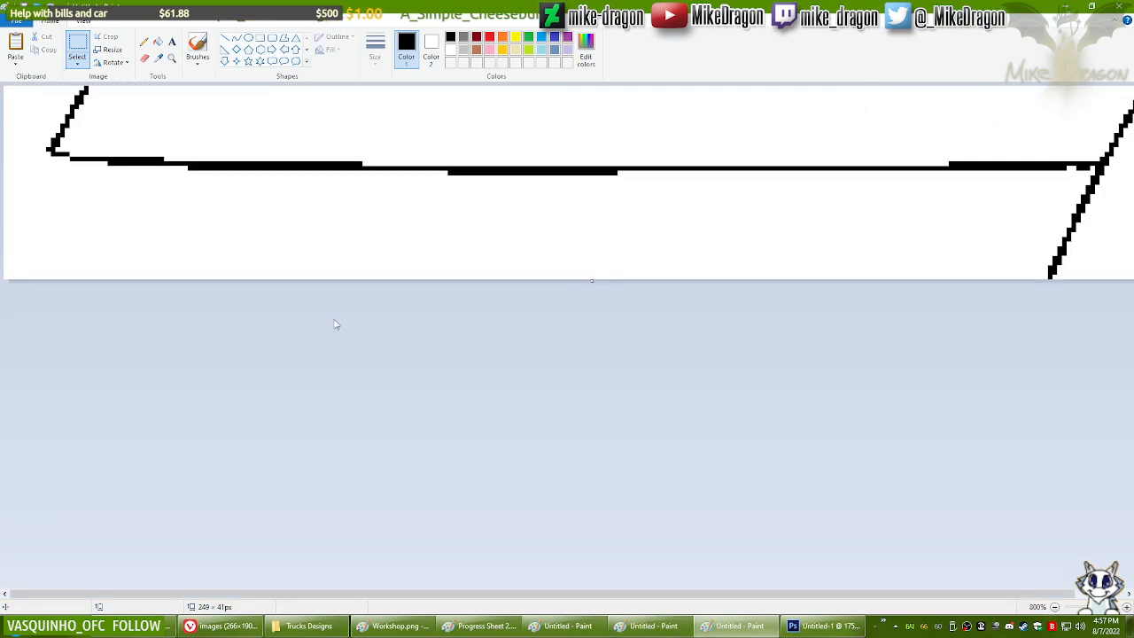
scroll(391, 341, "down", 2)
left_click(145, 59)
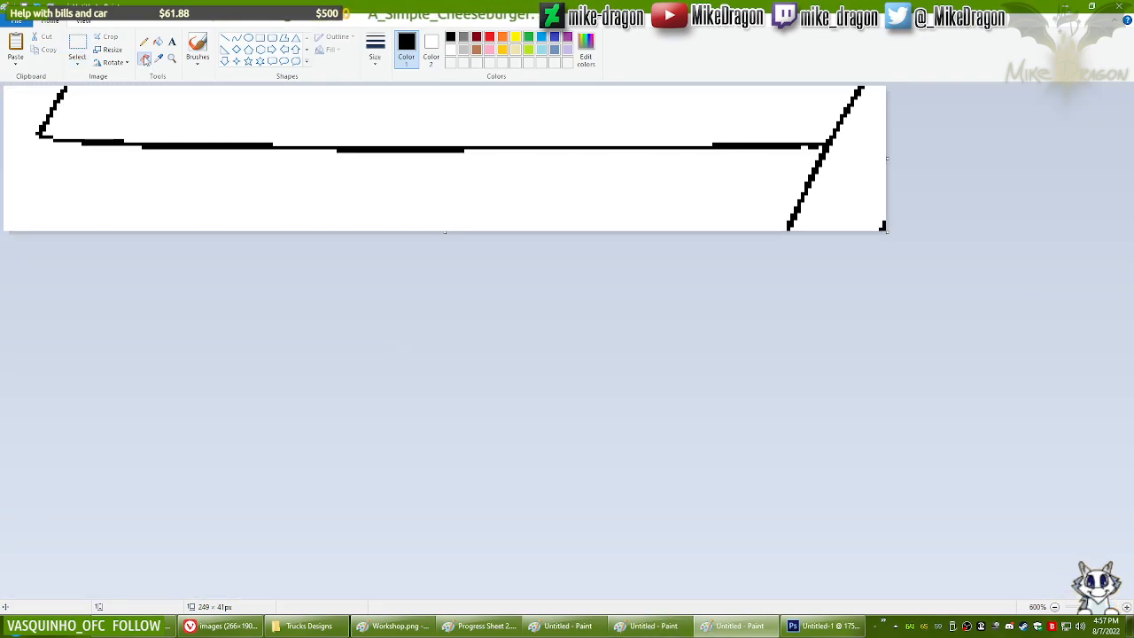
left_click(145, 43)
mouse_move(42, 131)
left_mouse_down()
mouse_move(63, 89)
mouse_move(48, 112)
left_mouse_up()
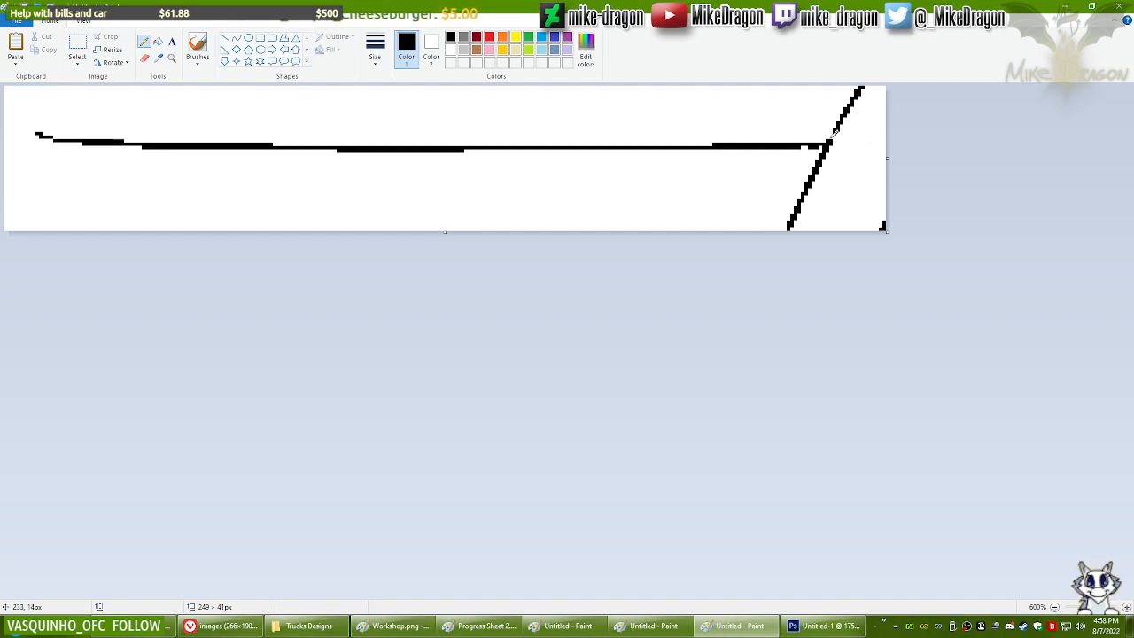
left_click_drag(834, 130, 843, 114)
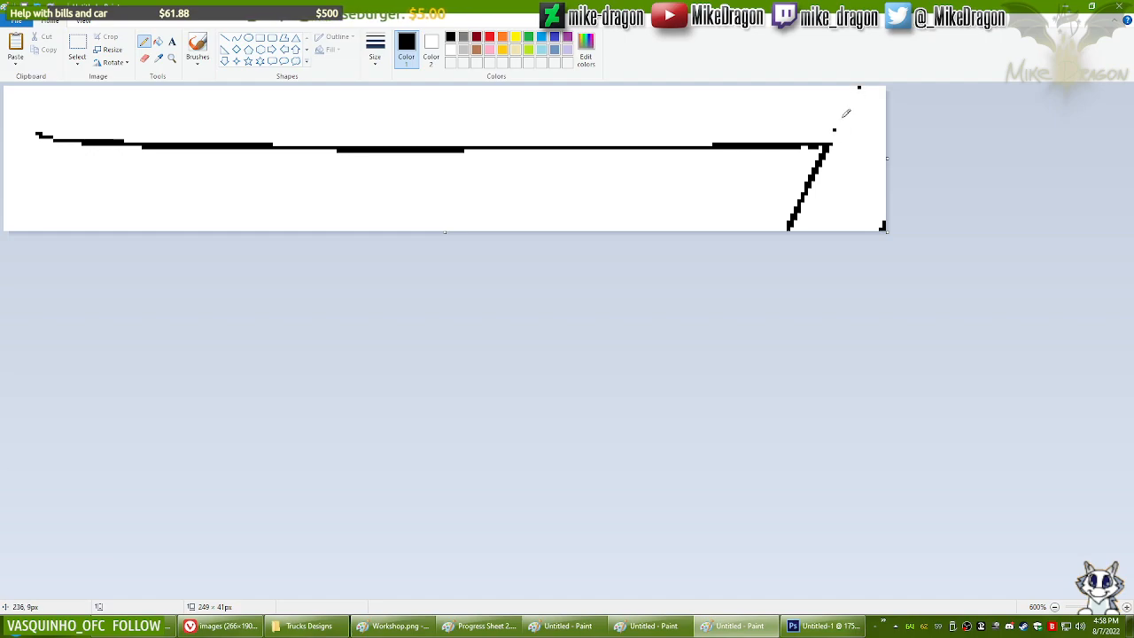
right_click(834, 131)
right_click(860, 88)
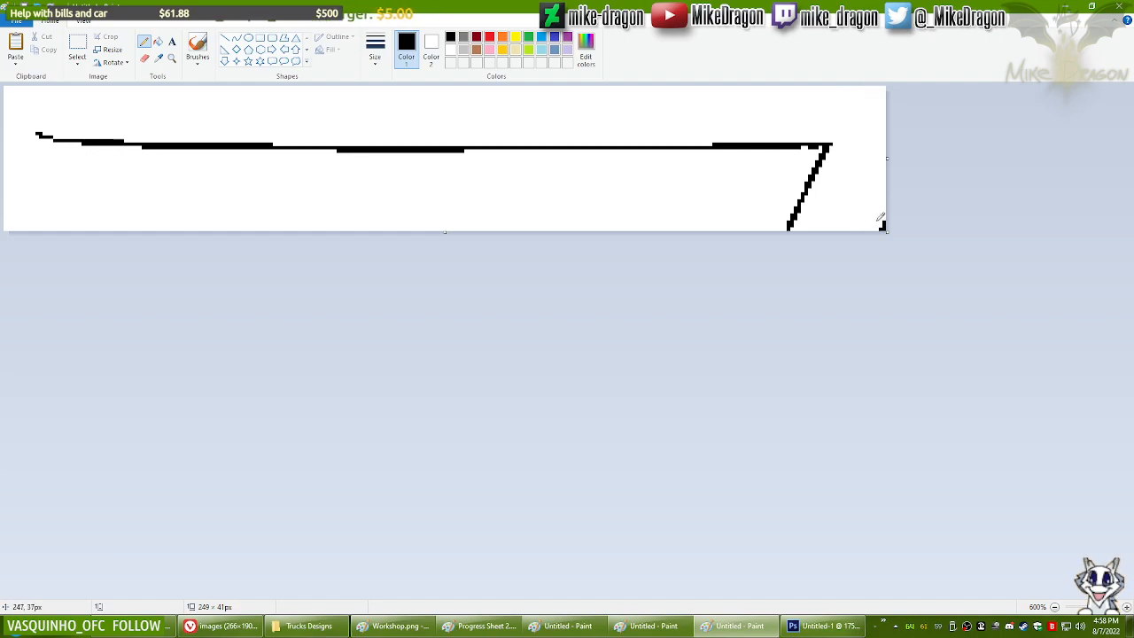
left_click_drag(834, 147, 792, 213)
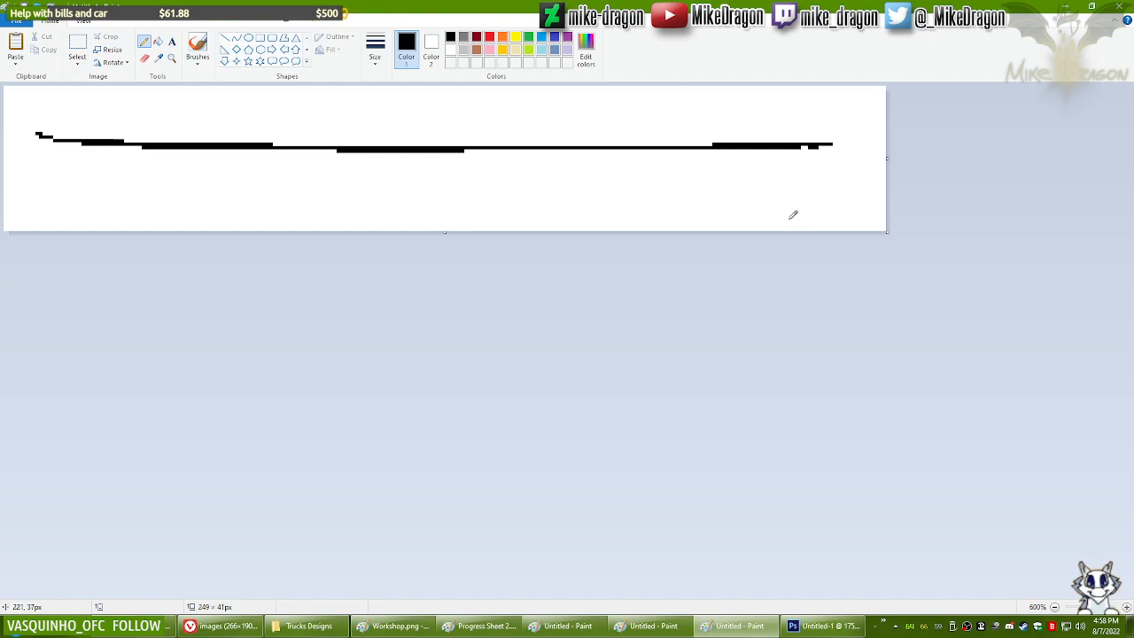
Step: Recolour the isolated black fender edge line to light grey with the Eraser's colour replacement, using black as primary and light grey as secondary
key("ctrl+a")
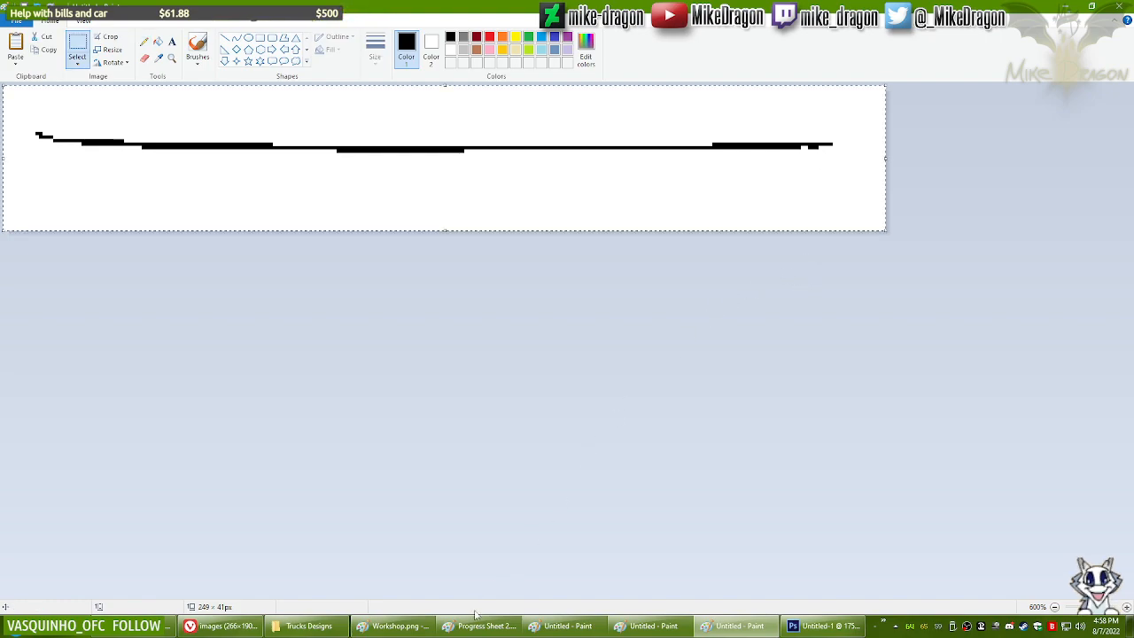
left_click(431, 46)
left_click(464, 50)
left_click(406, 46)
left_click(145, 58)
key("ctrl+plus")
key("ctrl+plus")
key("ctrl+plus")
key("ctrl+plus")
key("ctrl+plus")
key("ctrl+plus")
key("ctrl+plus")
key("ctrl+plus")
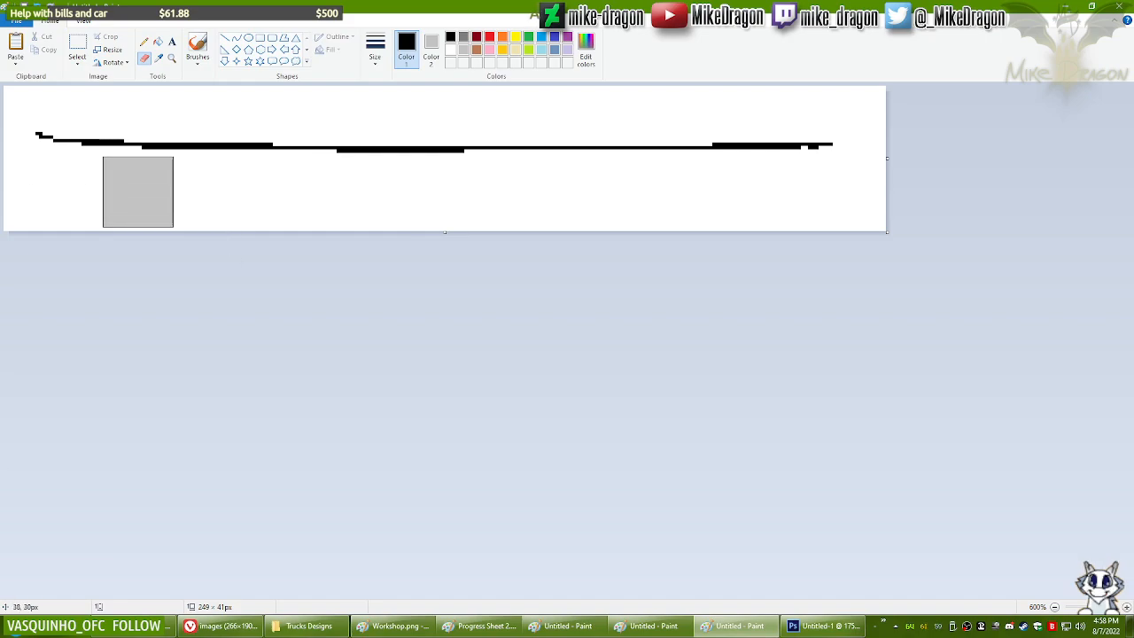
left_click_drag(45, 144, 798, 139)
Step: Copy the grey line into the fender drawing and place it just above the fender's black lower edge
key("ctrl+a")
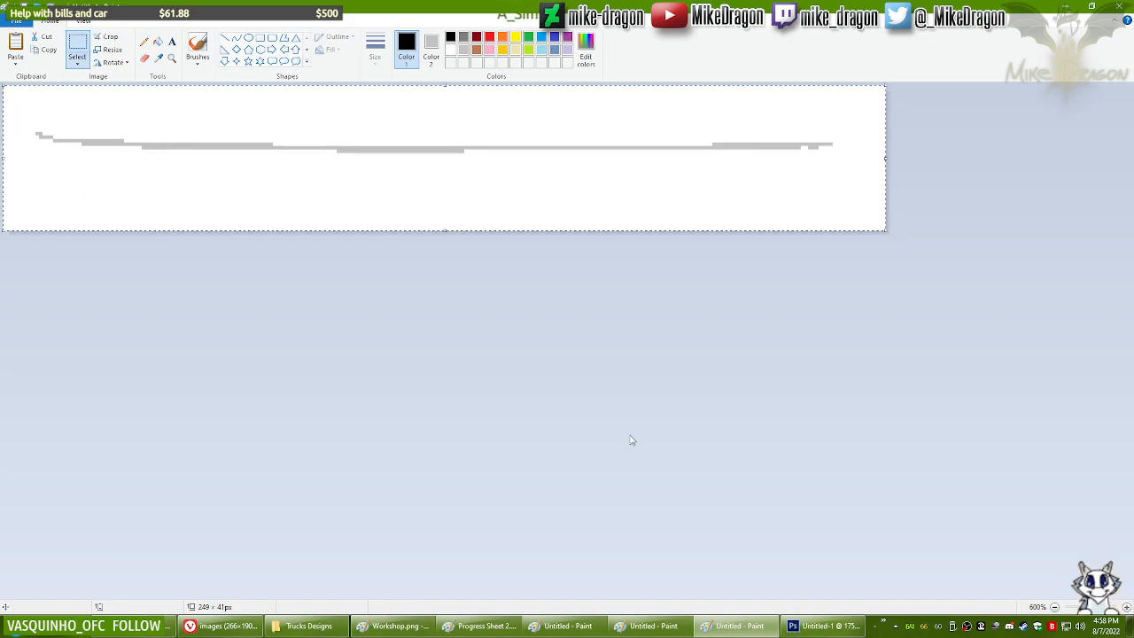
left_click(567, 626)
key("ctrl+v")
left_click_drag(186, 106, 222, 241)
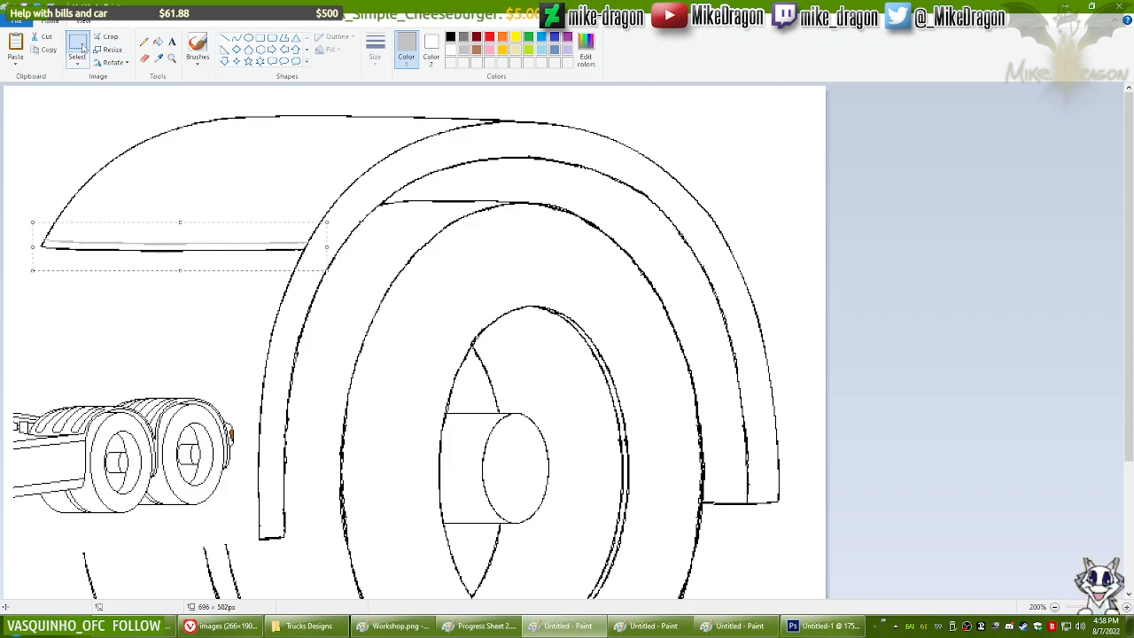
left_click_drag(18, 119, 456, 354)
key("ctrl+c")
key("ctrl+v")
left_click_drag(206, 158, 223, 191)
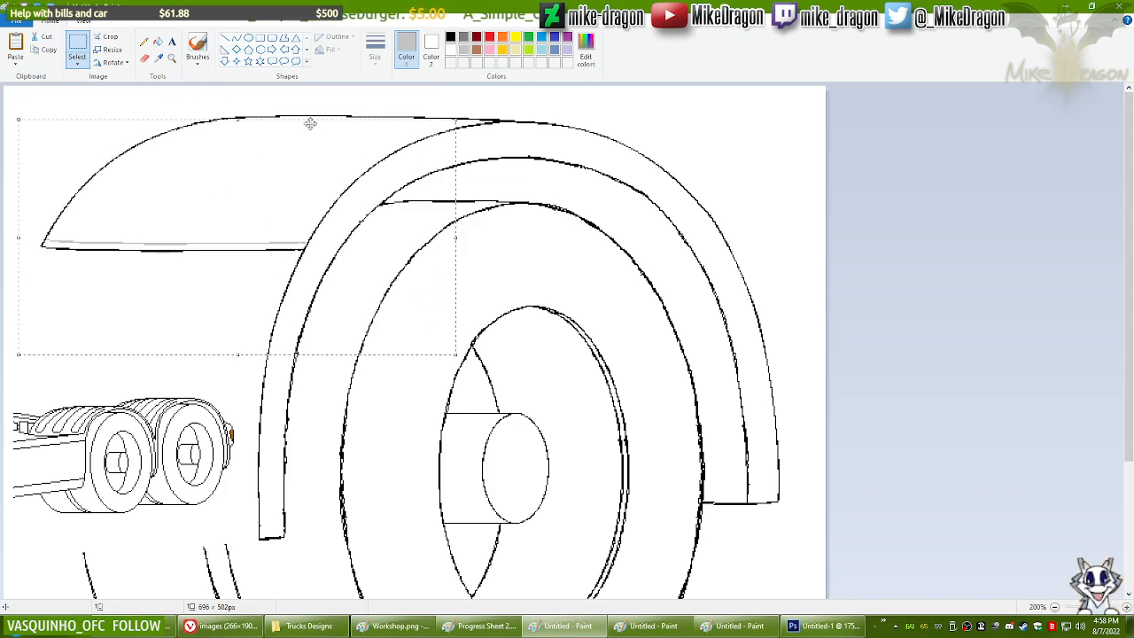
Step: Draw a red curve about 172 × 105 px from the grey line to the fender's top edge and trace a second one over it
left_click(237, 38)
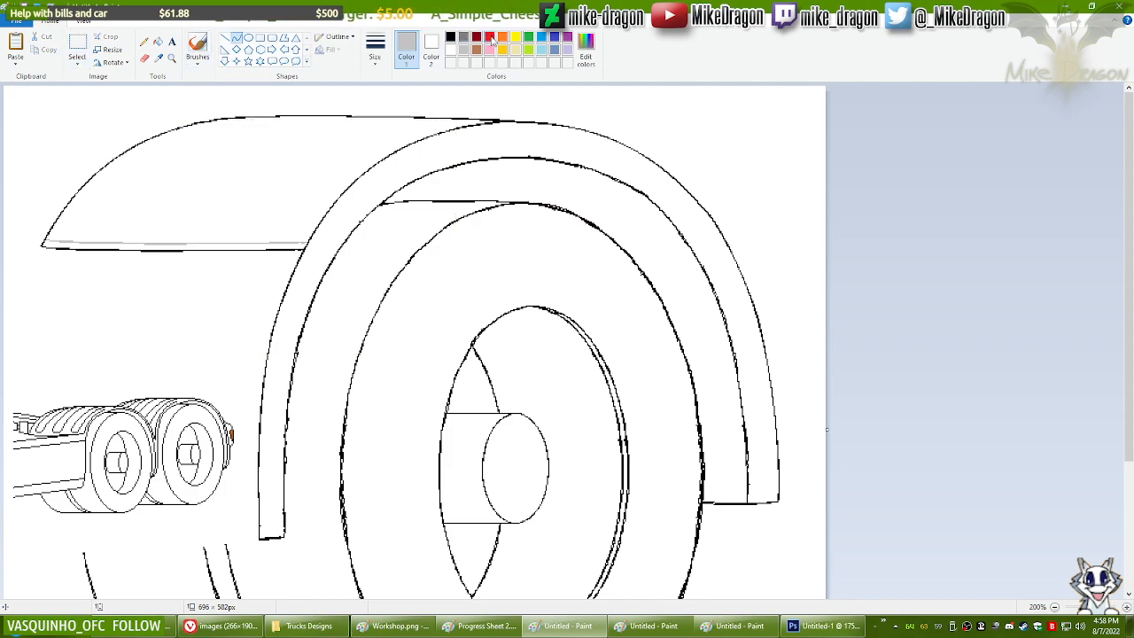
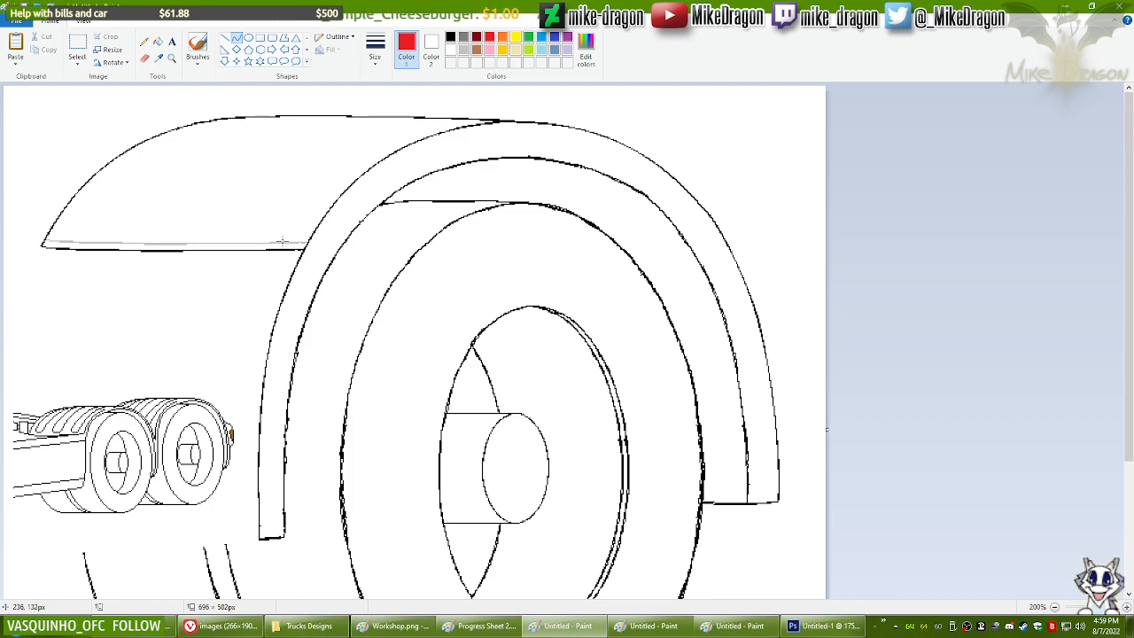
mouse_move(278, 241)
left_mouse_down()
mouse_move(288, 204)
mouse_move(331, 176)
mouse_move(335, 155)
mouse_move(382, 126)
mouse_move(464, 118)
left_mouse_up()
left_click_drag(304, 195, 363, 128)
key("ctrl+z")
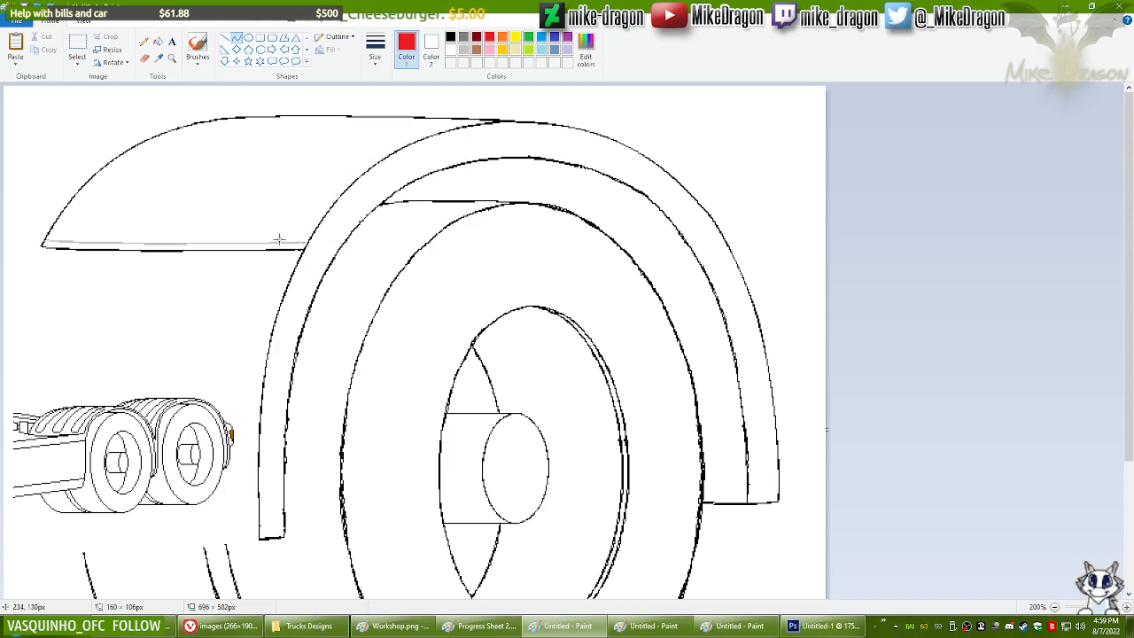
left_click_drag(280, 242, 479, 121)
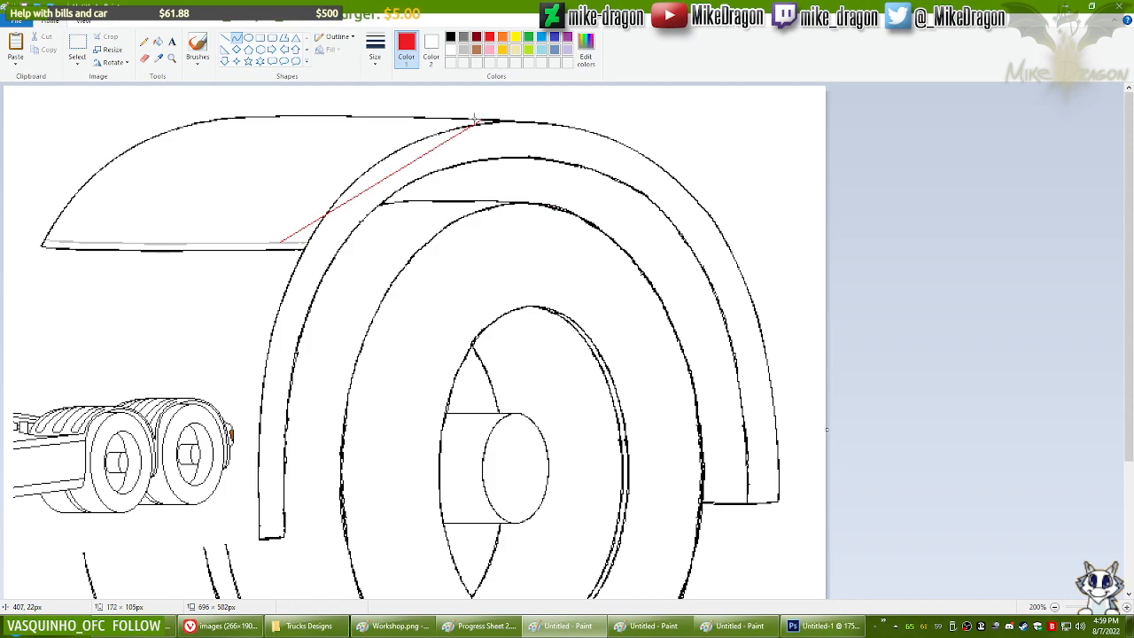
left_click_drag(304, 194, 362, 124)
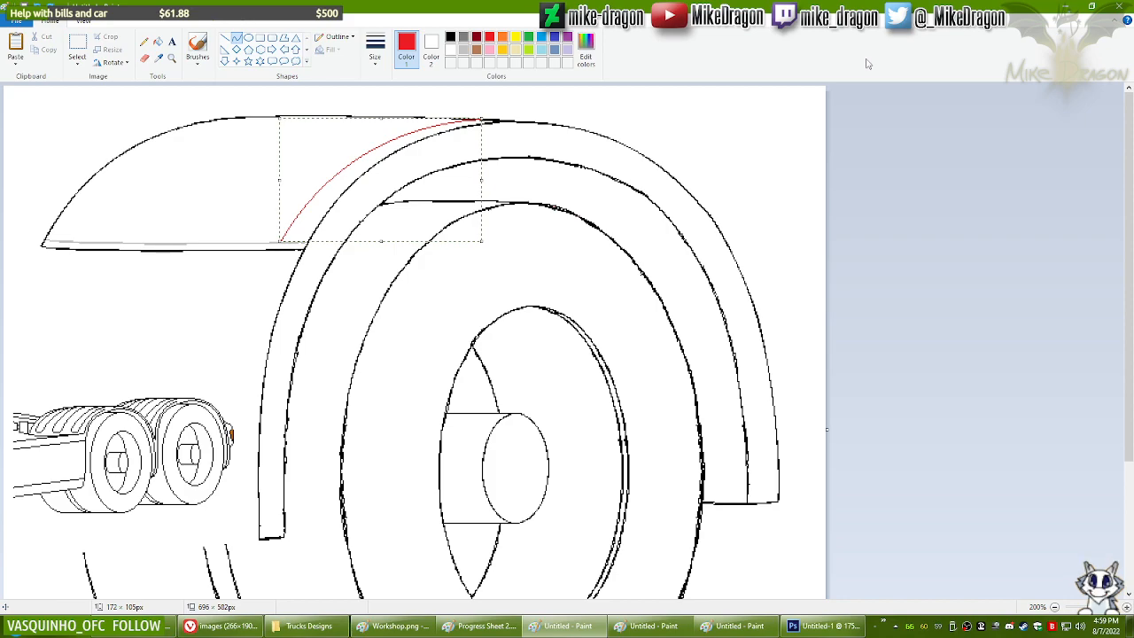
left_click(937, 122)
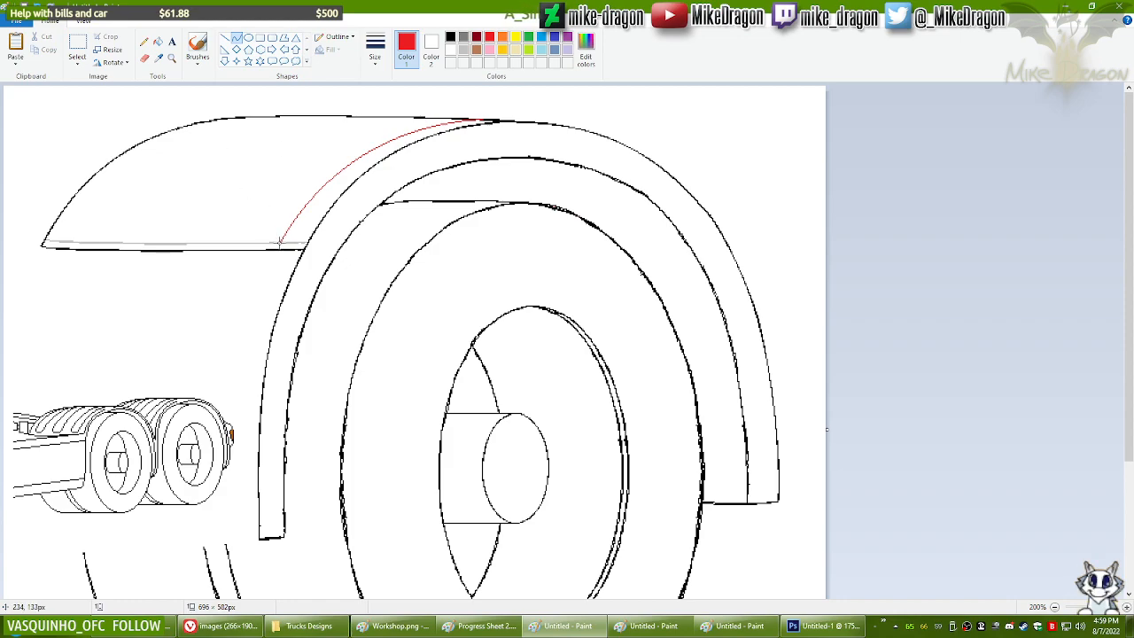
left_click_drag(284, 232, 478, 119)
left_click_drag(310, 197, 364, 125)
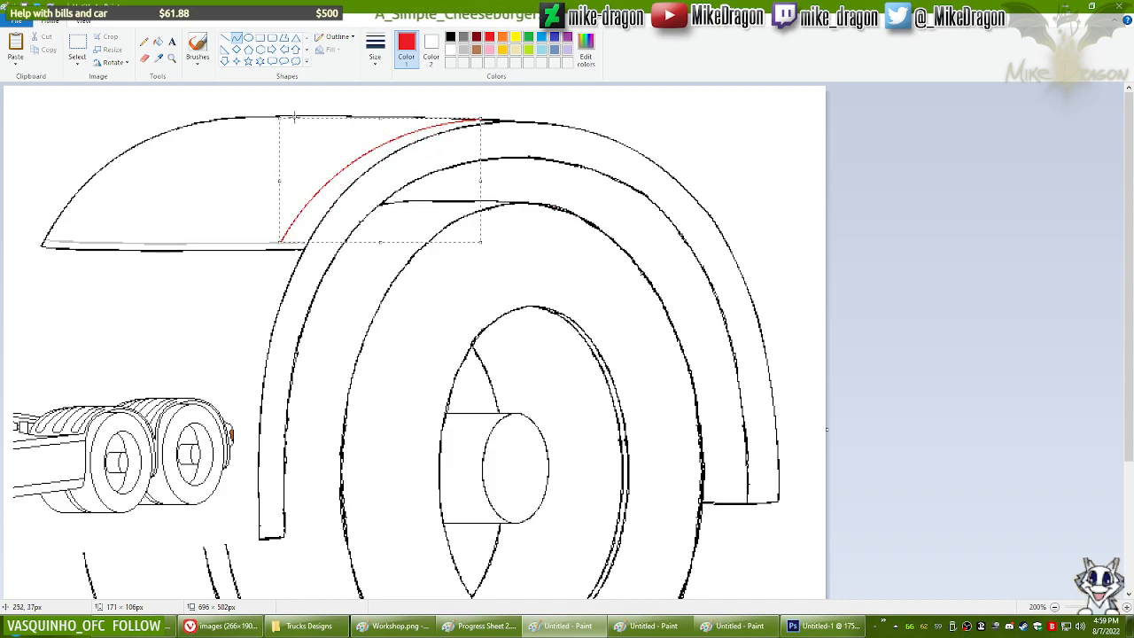
Step: Copy a 256 × 159 px area around the red curve and paste it into the scratch image in place of the grey line
left_click(78, 44)
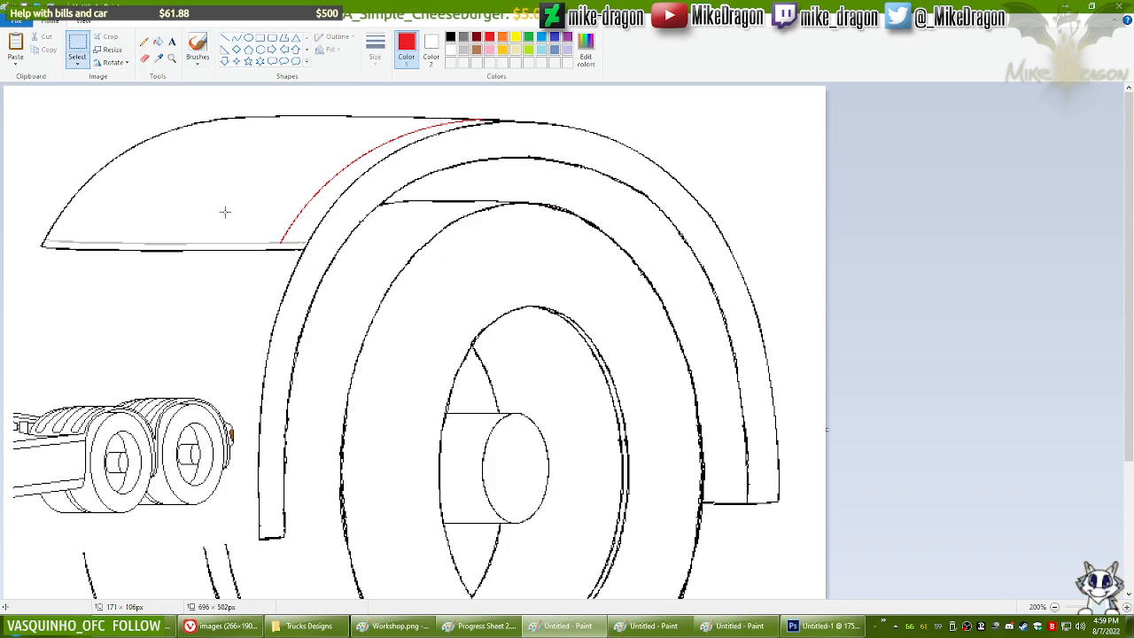
left_click_drag(207, 286, 507, 100)
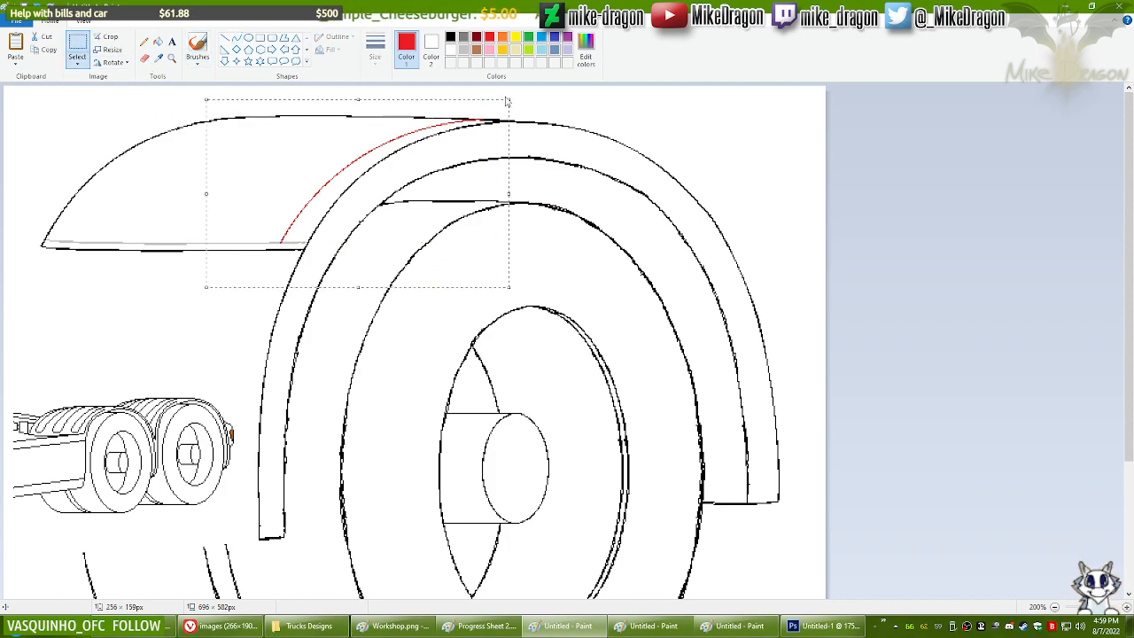
left_click(753, 625)
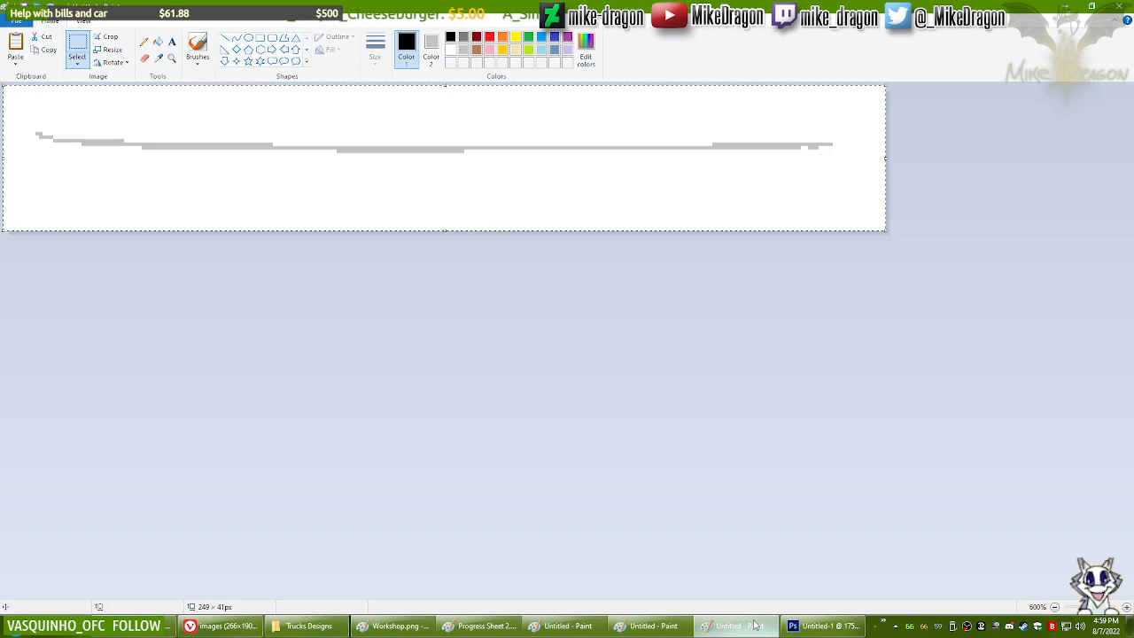
left_click(144, 58)
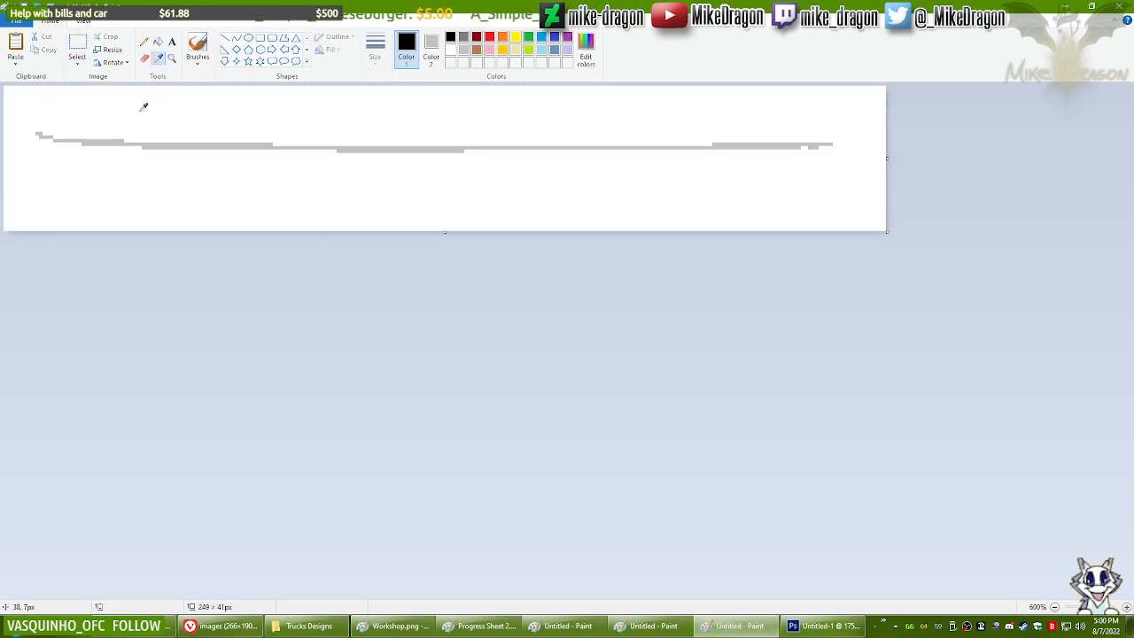
key("ctrl+a")
key("Delete")
key("ctrl+v")
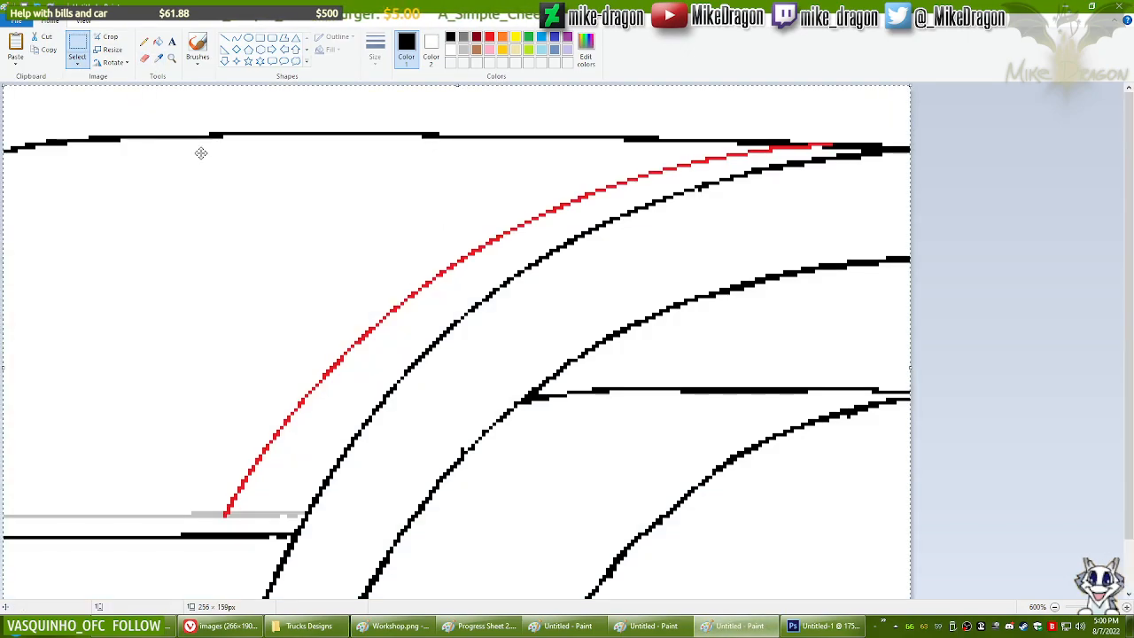
Step: Erase the black and grey lines in the pasted area, leaving only the red curve
scroll(163, 93, "down", 1)
left_click(144, 57)
mouse_move(468, 182)
left_mouse_down()
mouse_move(623, 168)
mouse_move(6, 124)
left_mouse_up()
mouse_move(745, 161)
left_mouse_down()
mouse_move(7, 264)
mouse_move(239, 422)
mouse_move(853, 287)
mouse_move(570, 287)
mouse_move(205, 522)
mouse_move(597, 484)
mouse_move(387, 484)
left_mouse_up()
left_click(4, 429)
left_click_drag(4, 429, 560, 455)
Step: Copy the isolated red curve into the fender drawing and align it over the original red curve
key("ctrl+a")
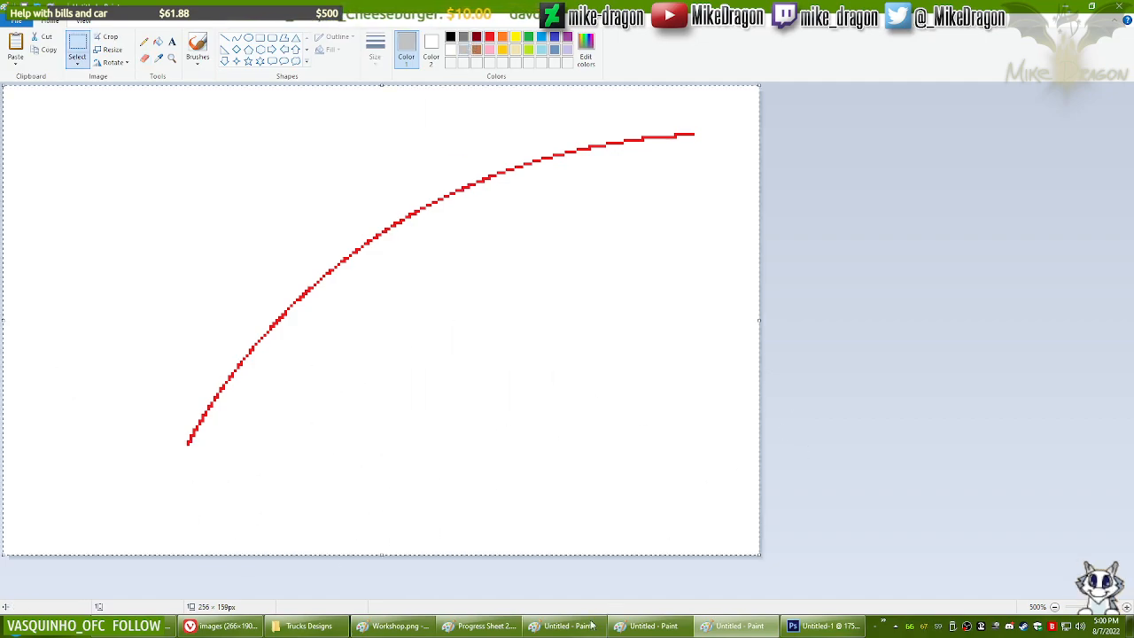
left_click(568, 625)
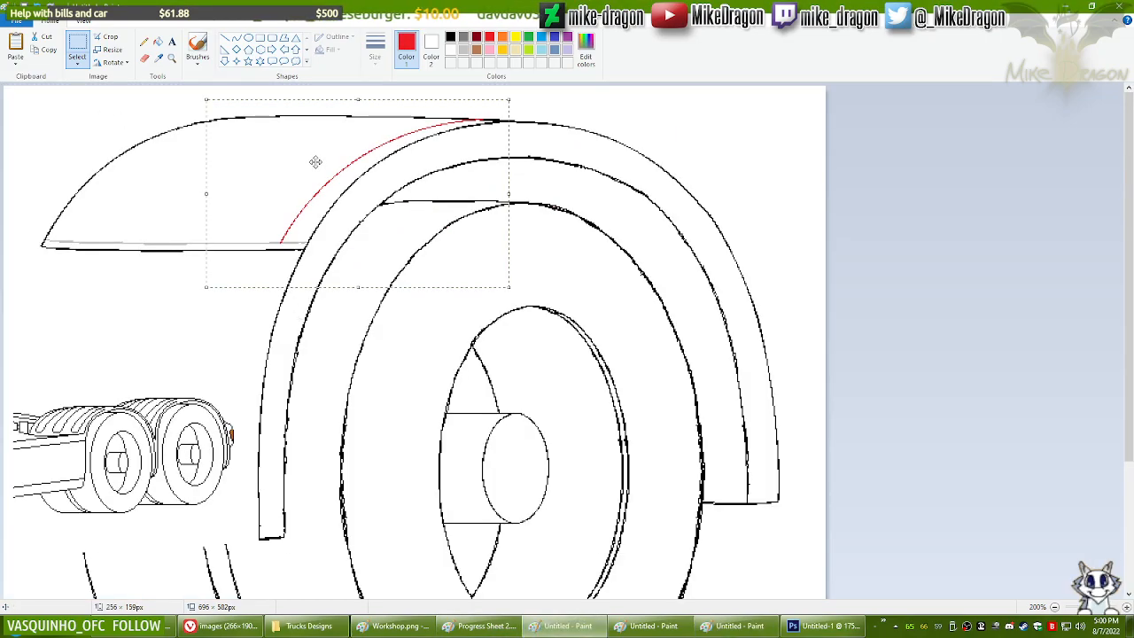
key("ctrl+v")
left_click_drag(344, 279, 624, 304)
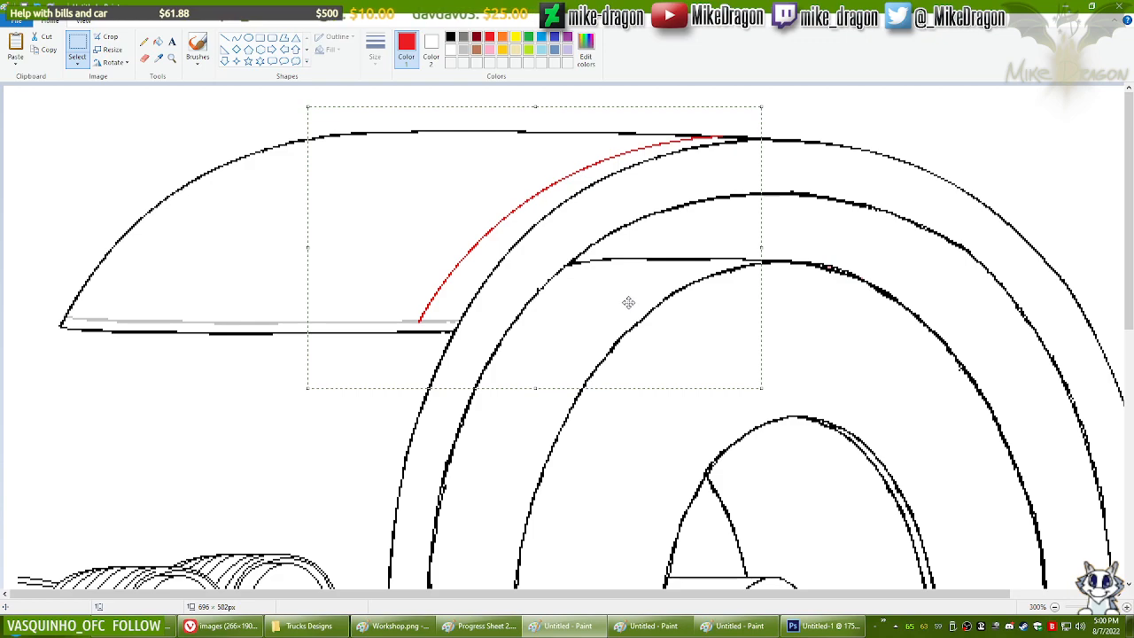
Step: Nudge the pasted red curve to the left to form a second, parallel curve across the fender
key("Left")
key("Left")
key("Left")
key("Left")
key("Left")
key("Left")
key("Left")
key("Left")
key("Left")
key("Left")
key("Left")
key("Left")
key("Left")
key("Left")
key("Left")
key("Left")
key("Left")
key("Left")
key("Left")
key("Left")
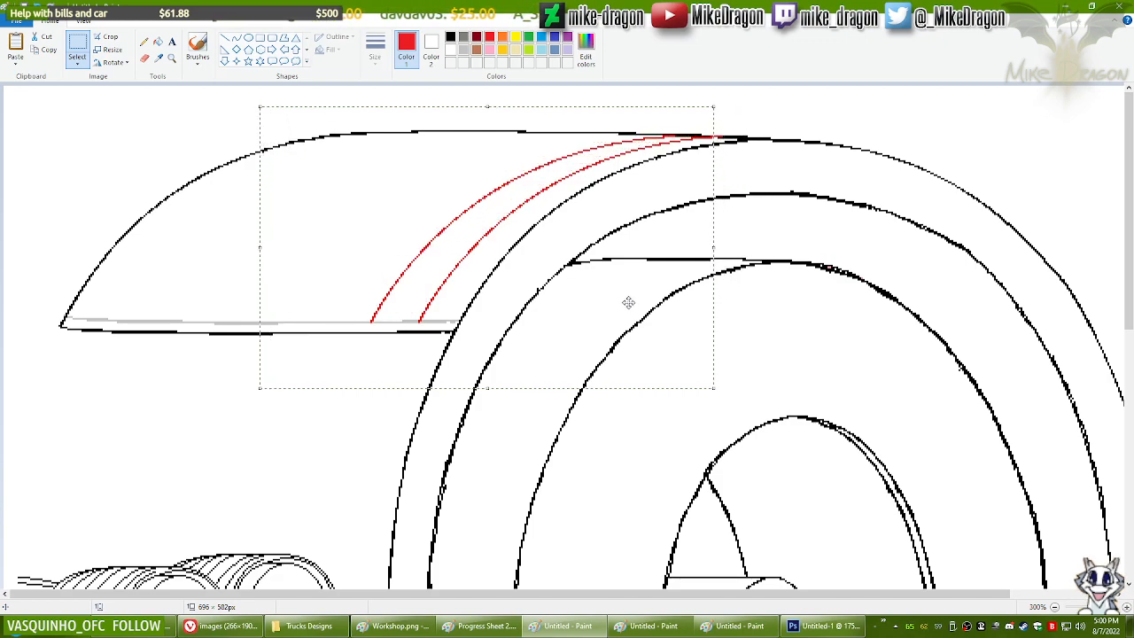
key("Left")
key("Left")
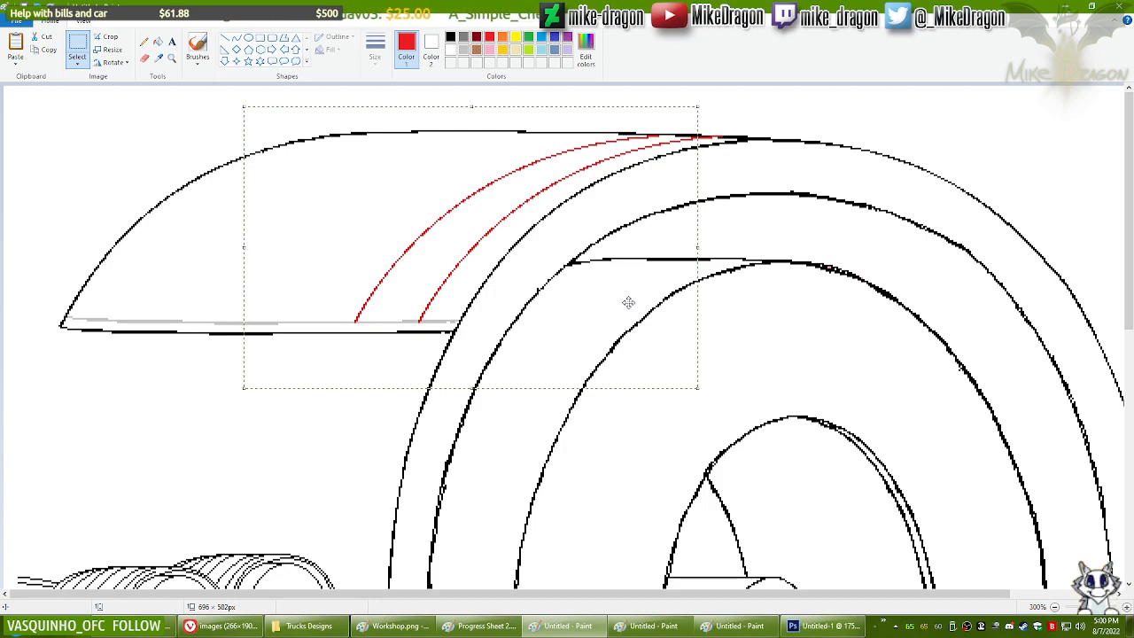
Step: Try to link the upper ends of the two red curves with a curve about 34 × 4 px, recoloured to pink
left_click(236, 39)
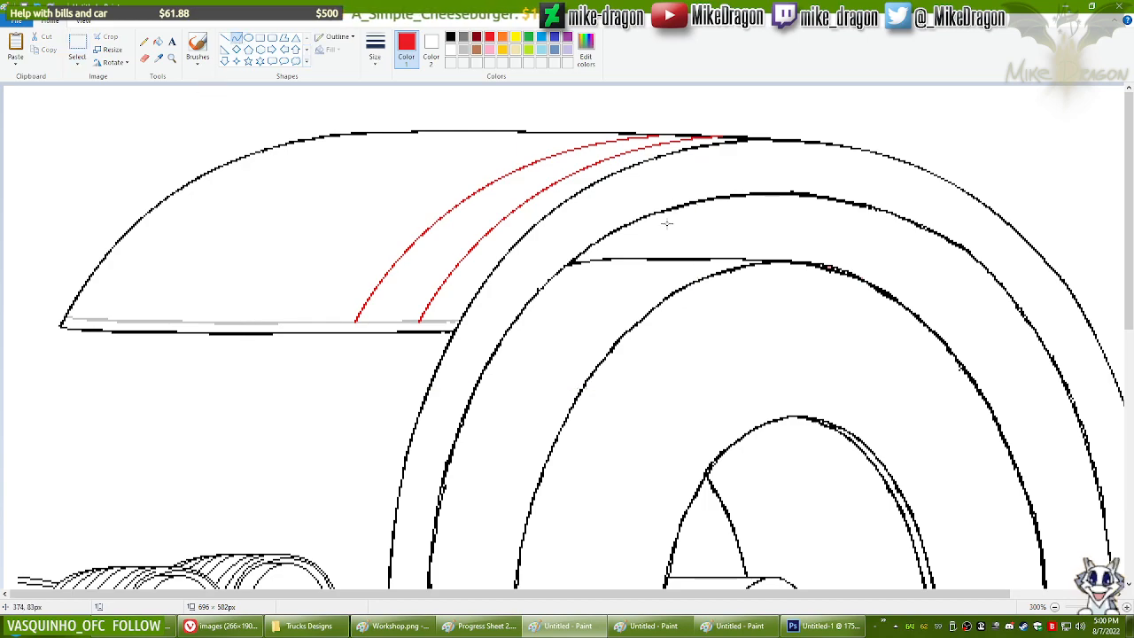
left_click_drag(673, 139, 716, 135)
left_click(662, 140)
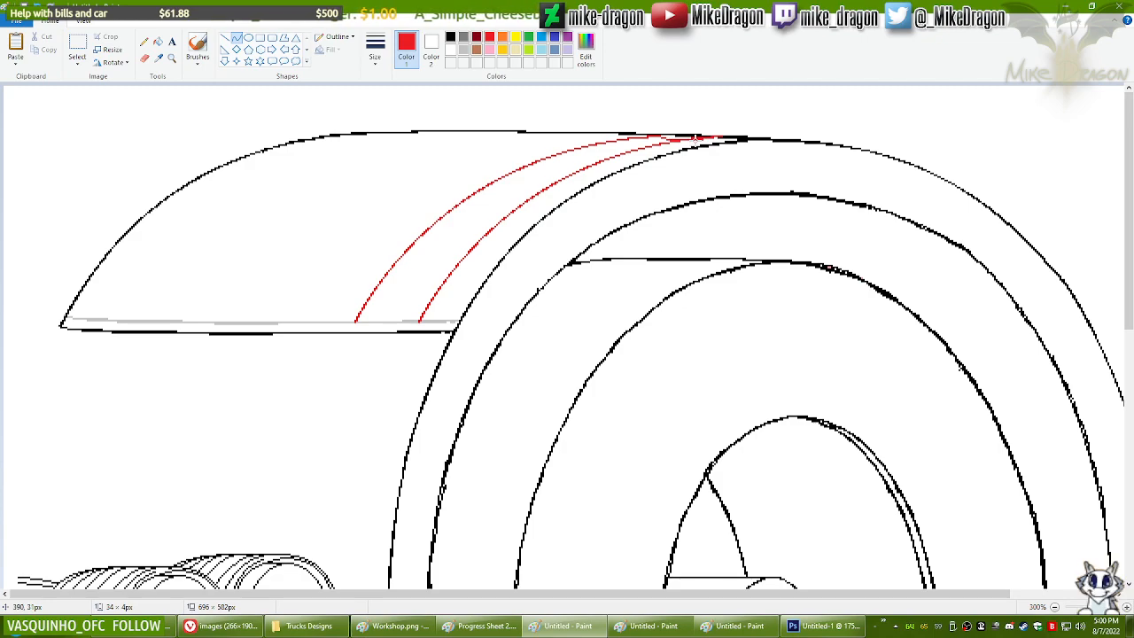
left_click(698, 140)
left_click(489, 51)
left_click(144, 57)
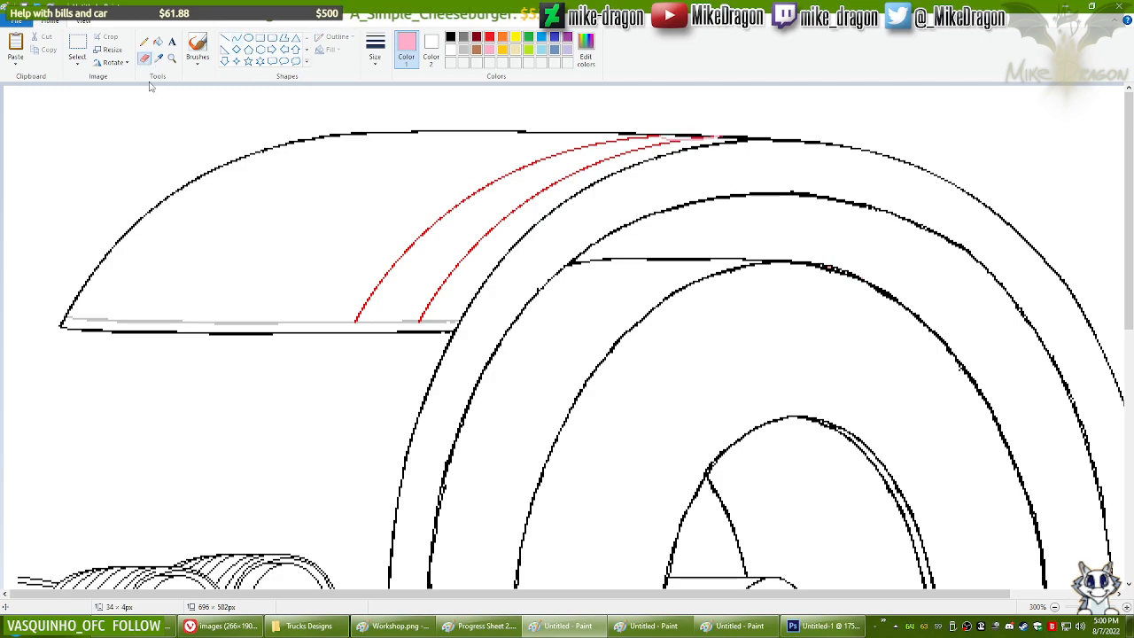
Step: Paste the red curve again over the one nearest the wheel arch
key("ctrl+v")
left_click_drag(212, 199, 547, 216)
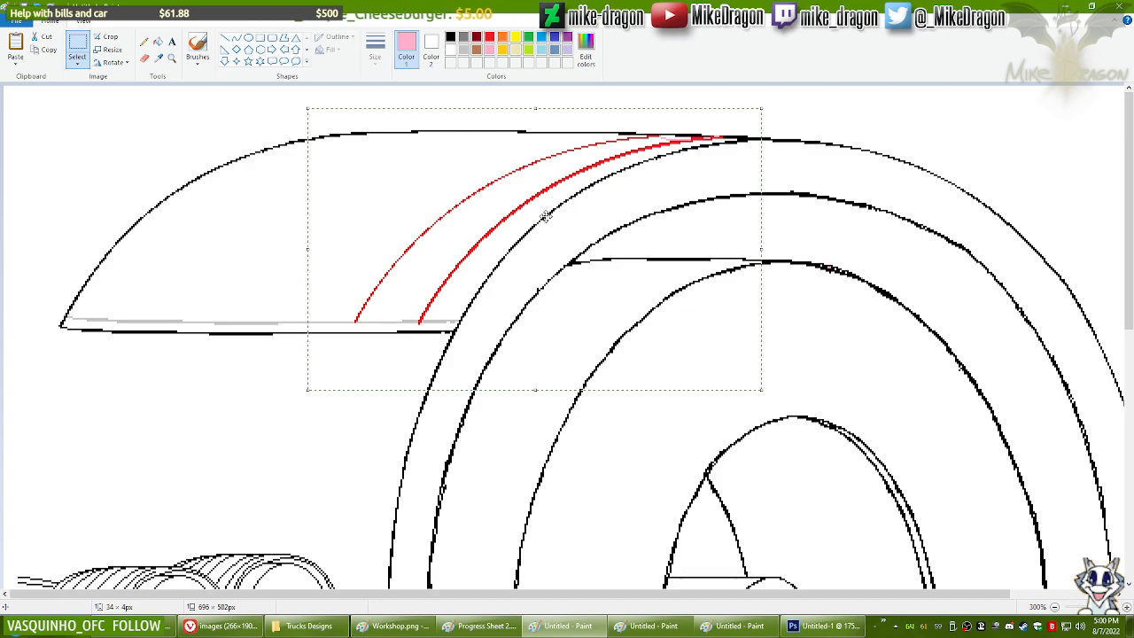
left_click(145, 58)
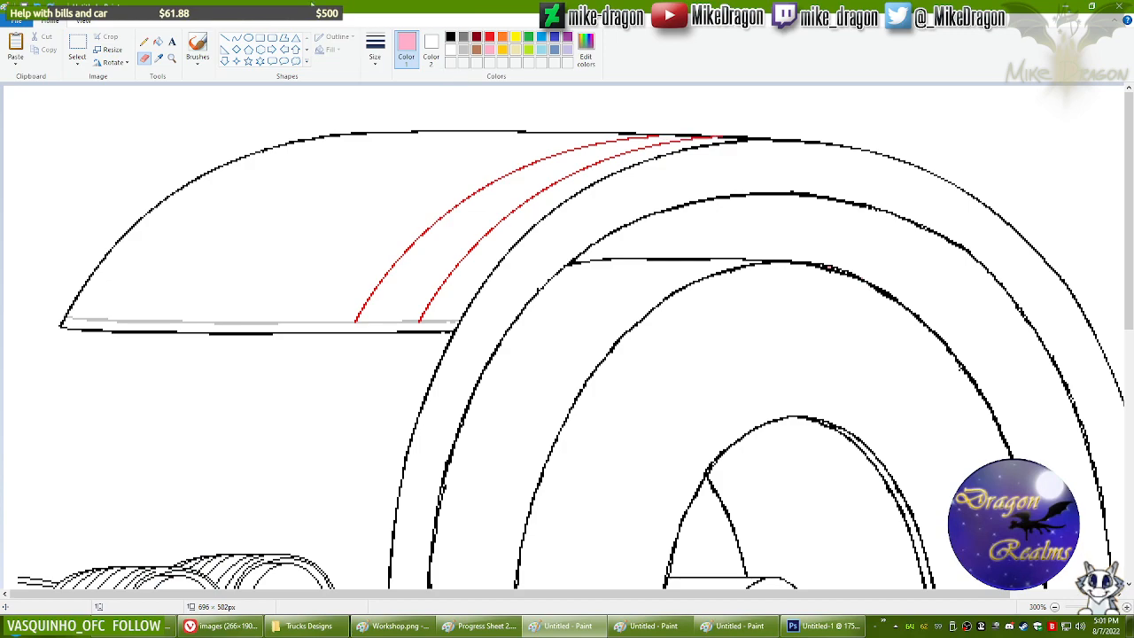
Step: Draw a pink curve about 49 × 10 px continuing the left red curve's upper end past the fender's outer rim line
left_click(236, 37)
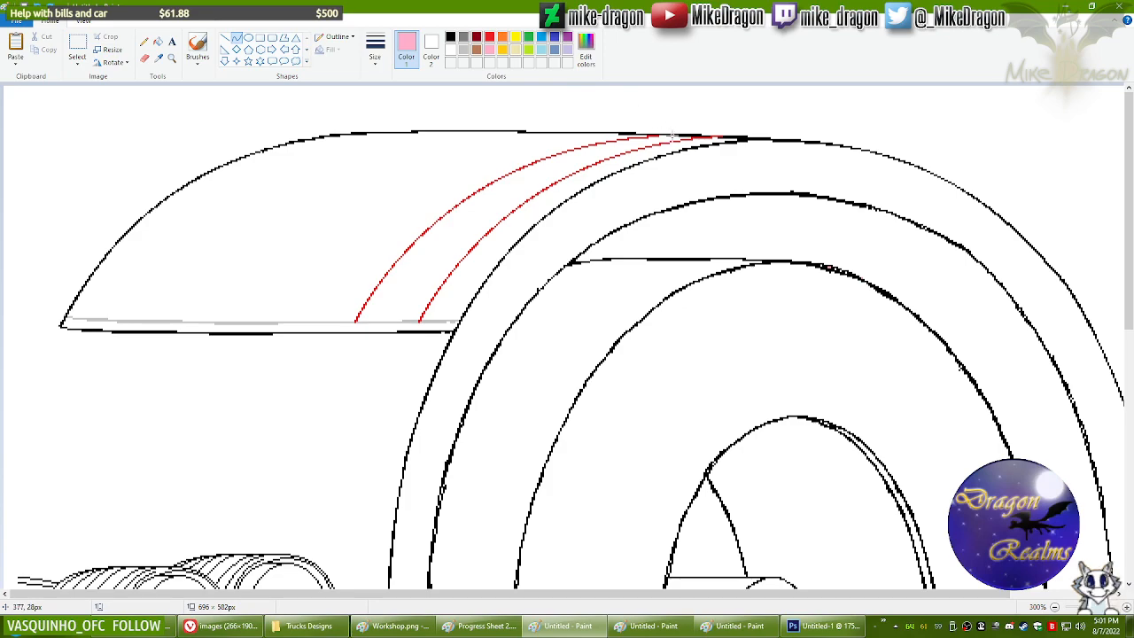
left_click_drag(662, 131, 743, 152)
left_click_drag(677, 138, 728, 142)
left_click(248, 37)
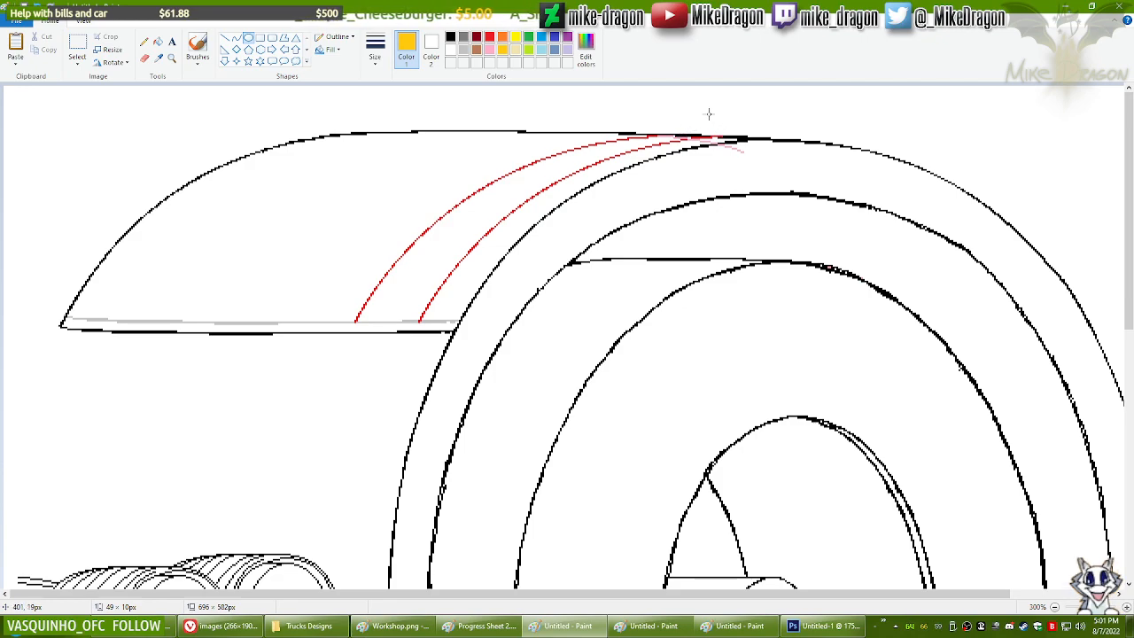
Step: Paste the red curve over the one nearest the wheel arch and erase the pink curve's tail below the fender rim line
key("ctrl+v")
left_click_drag(285, 208, 619, 227)
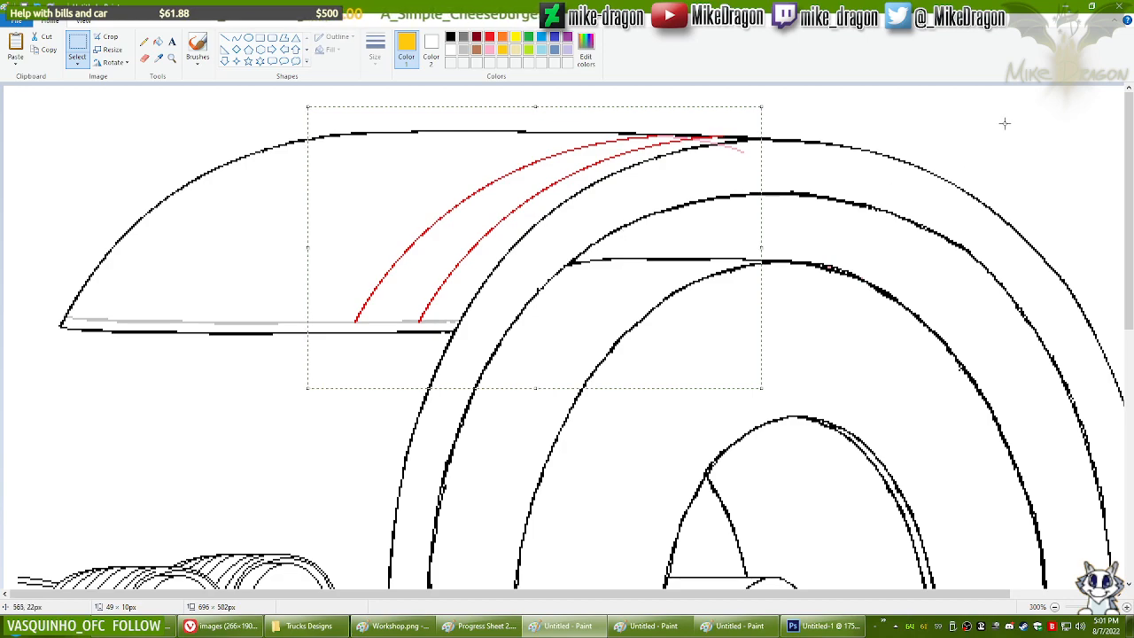
left_click(144, 58)
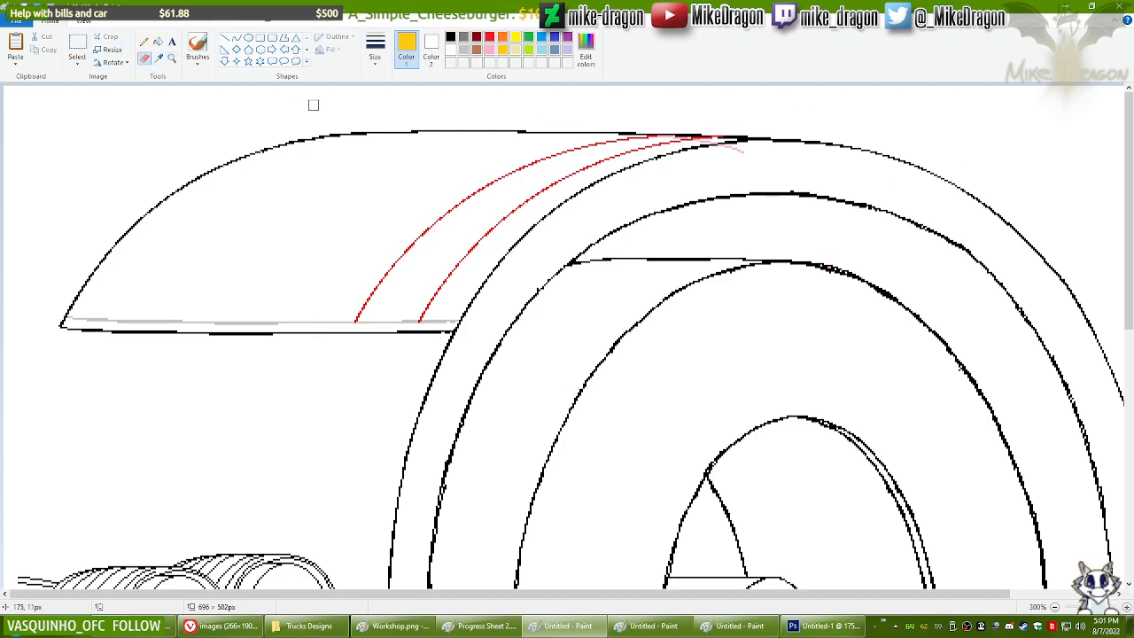
left_click(489, 50)
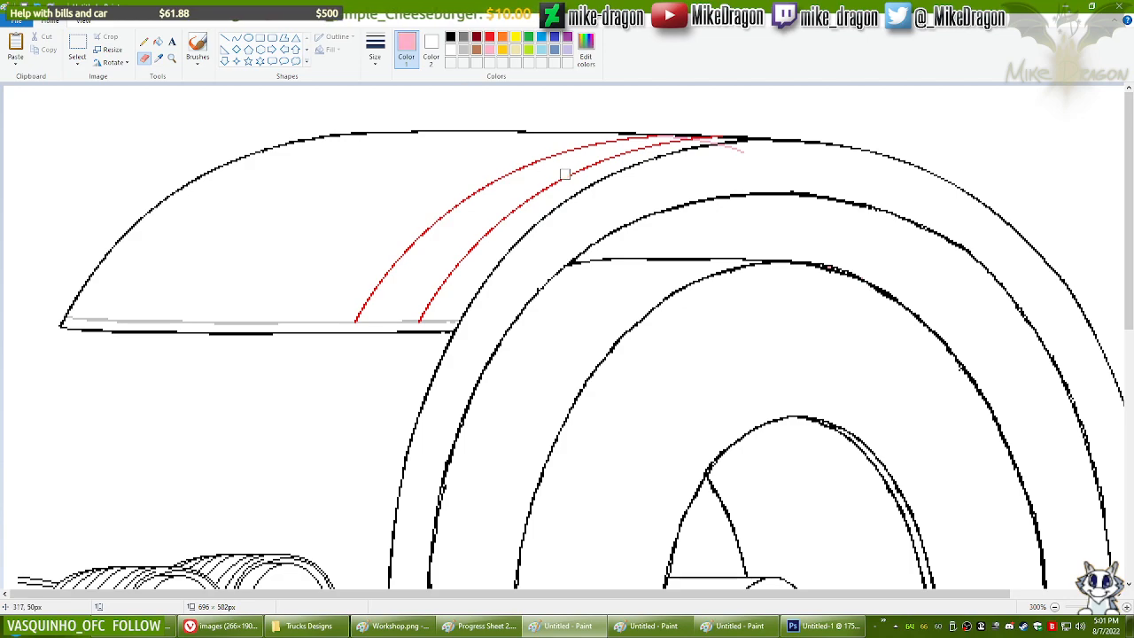
left_click_drag(745, 151, 706, 141)
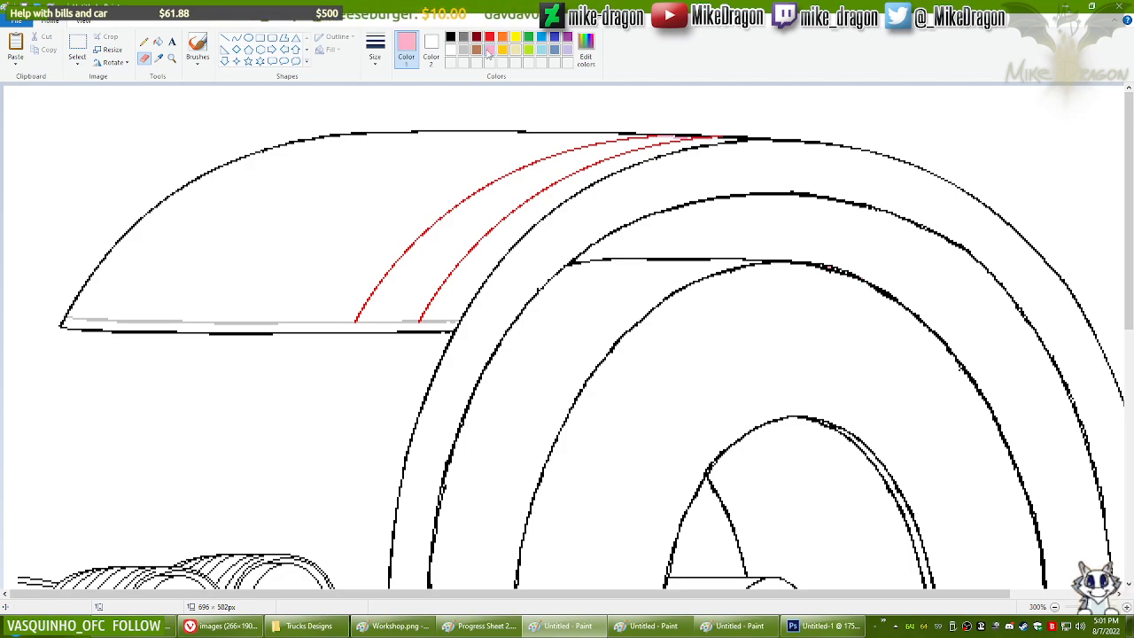
Step: Recolour the pink extension at the upper end of the red curves to red, then reset the background colour to white
left_click(432, 49)
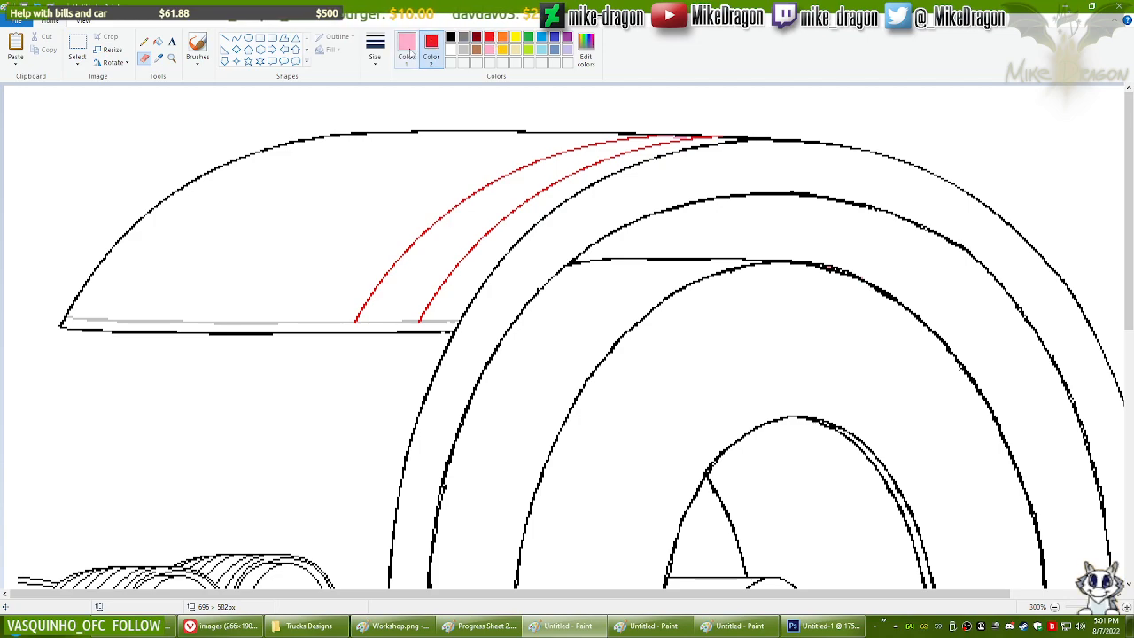
left_click(408, 49)
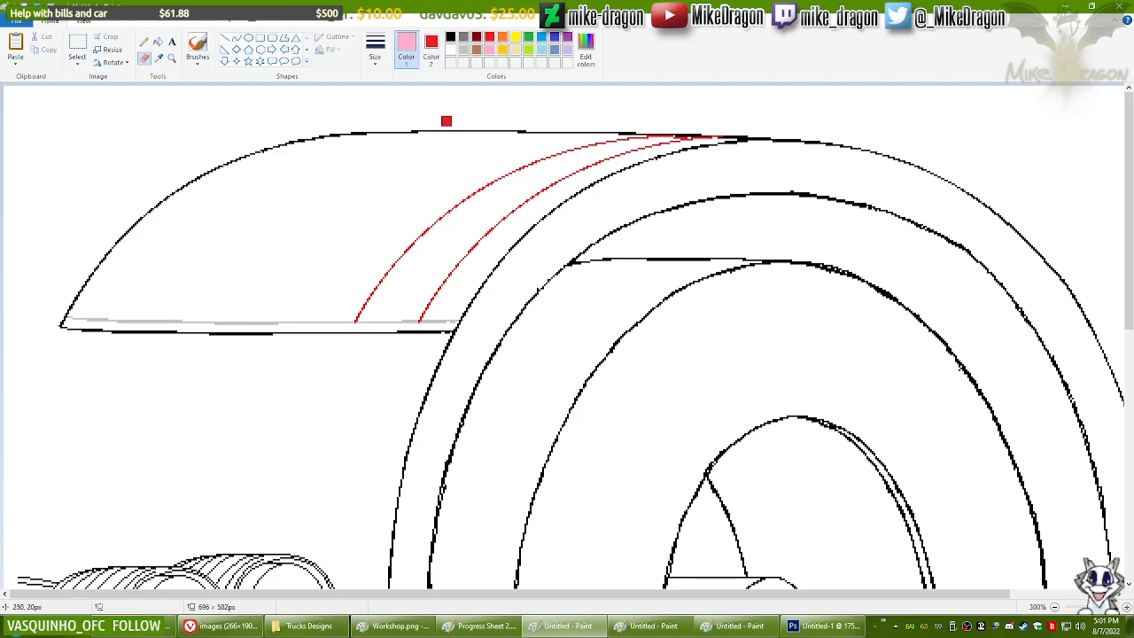
left_click(161, 58)
right_click(130, 125)
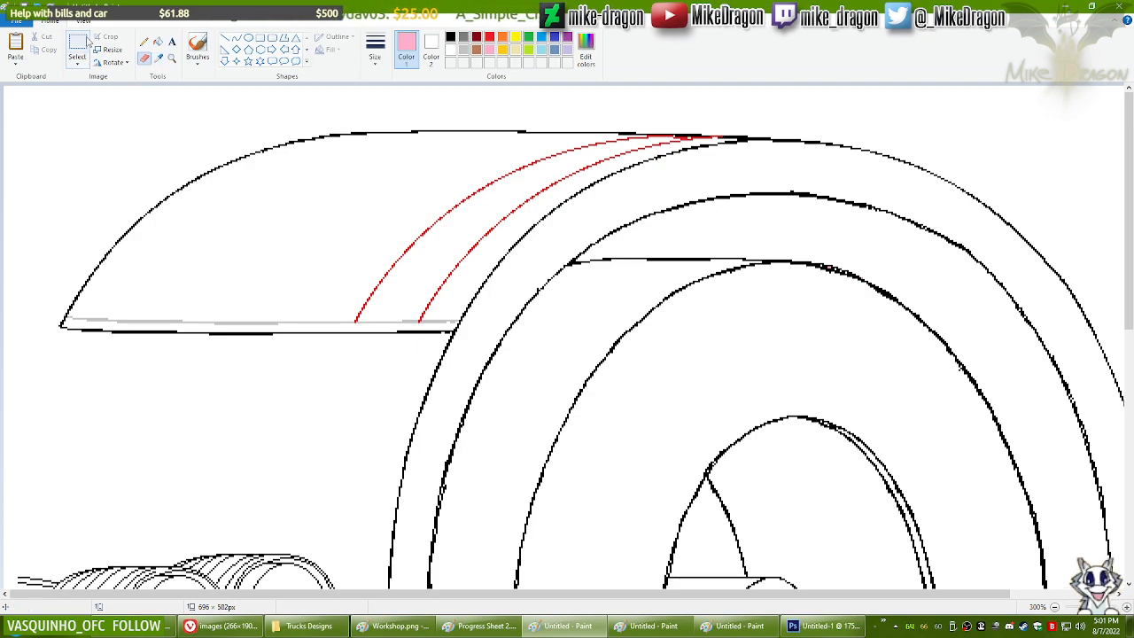
left_click(77, 47)
left_click_drag(311, 106, 826, 356)
Step: Try to join the lower ends of the two red curves with one rounded curve about 37 × 10 px
left_click(236, 38)
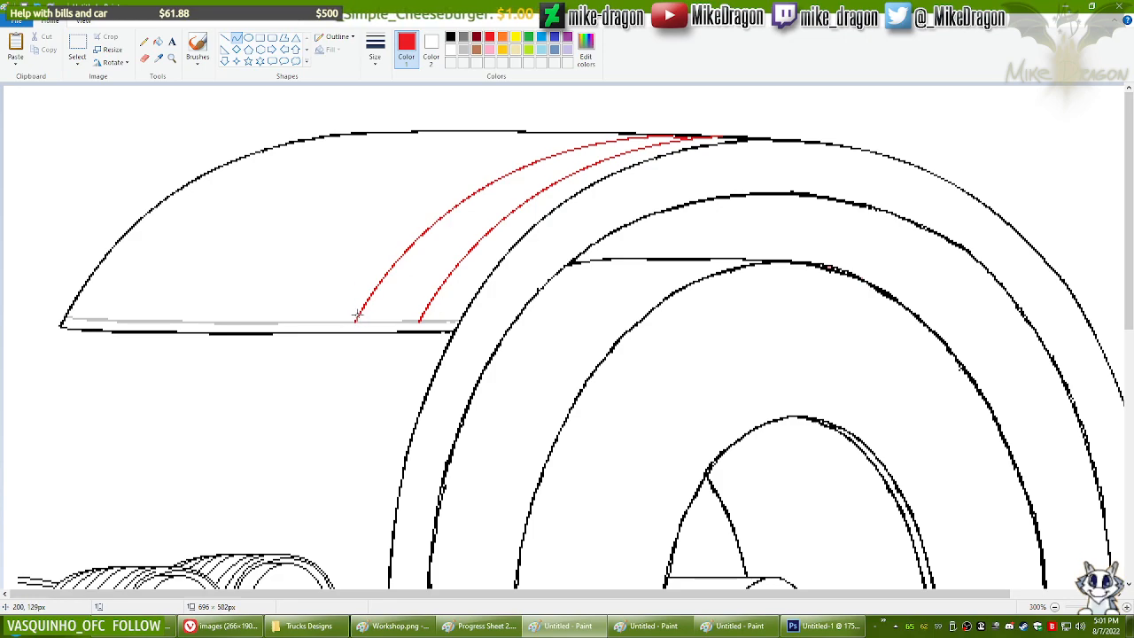
left_click_drag(358, 316, 399, 330)
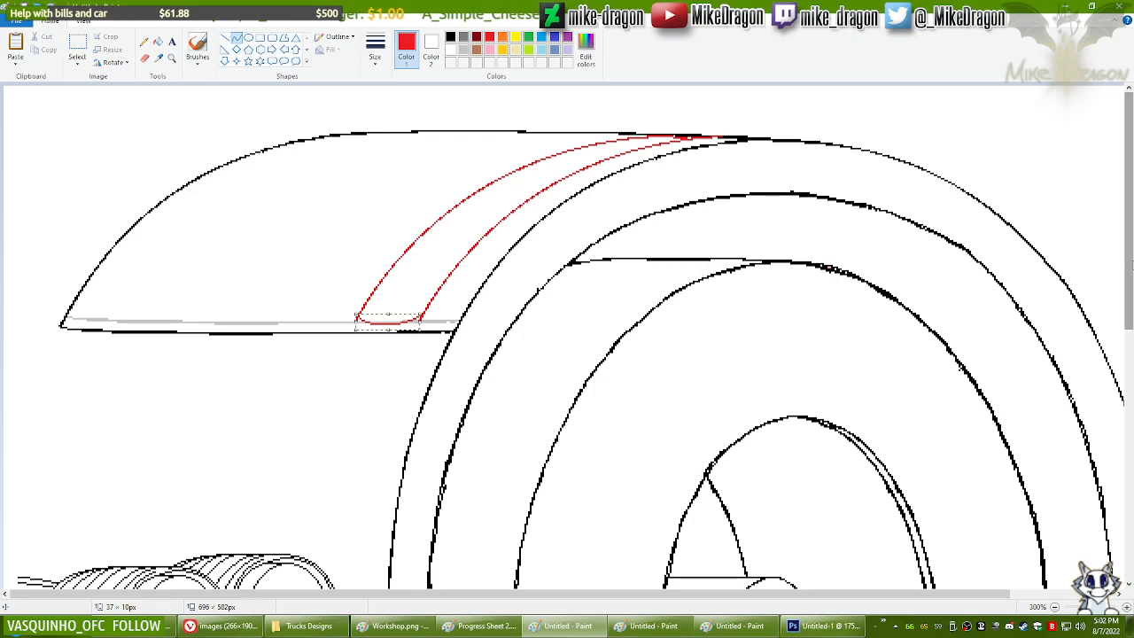
scroll(388, 314, "down", 3)
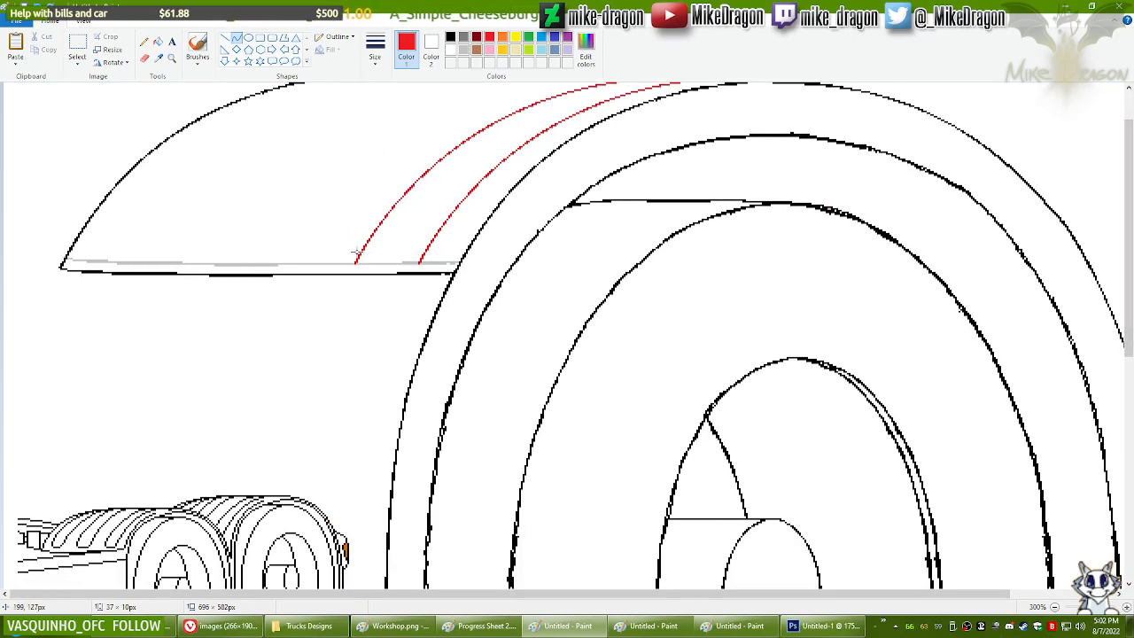
Step: Close the lower ends of the two red curves along the grey line with small rounded corner curves, starting with one about 16 × 7 px
mouse_move(356, 256)
left_mouse_down()
mouse_move(385, 262)
mouse_move(357, 263)
mouse_move(371, 262)
left_mouse_up()
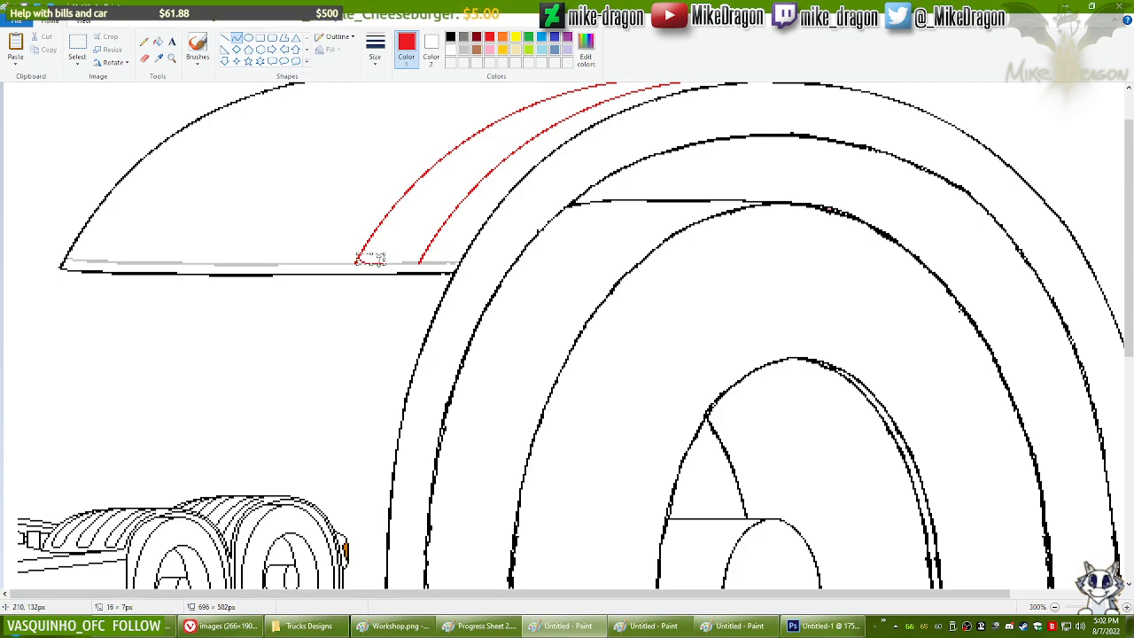
left_click(421, 262)
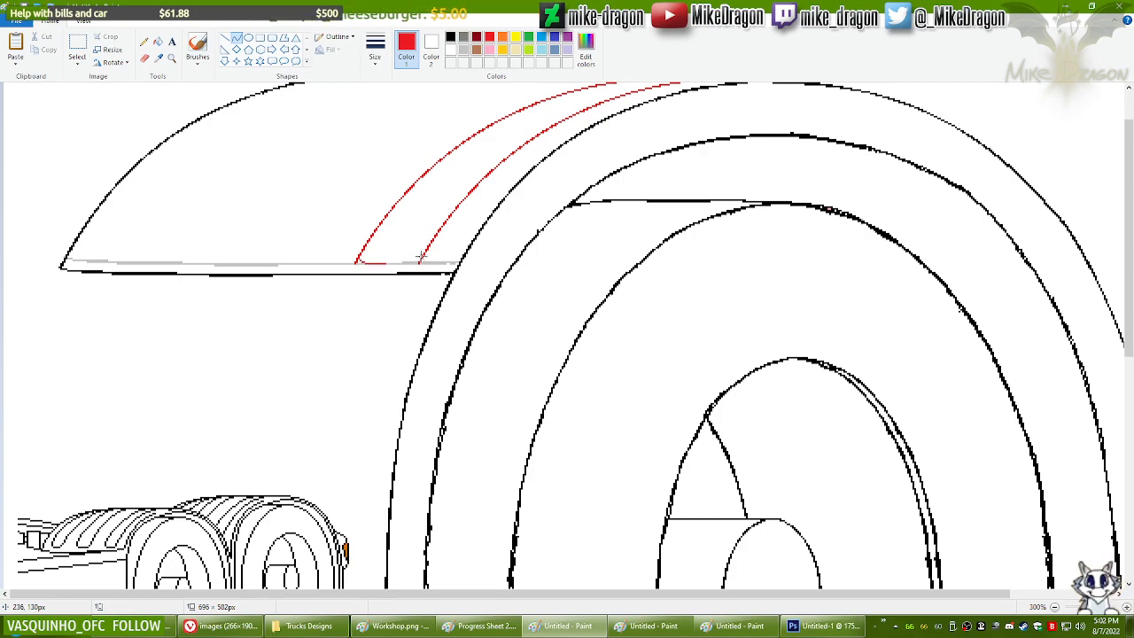
mouse_move(422, 259)
left_mouse_down()
mouse_move(384, 263)
mouse_move(412, 261)
left_mouse_up()
left_click(144, 41)
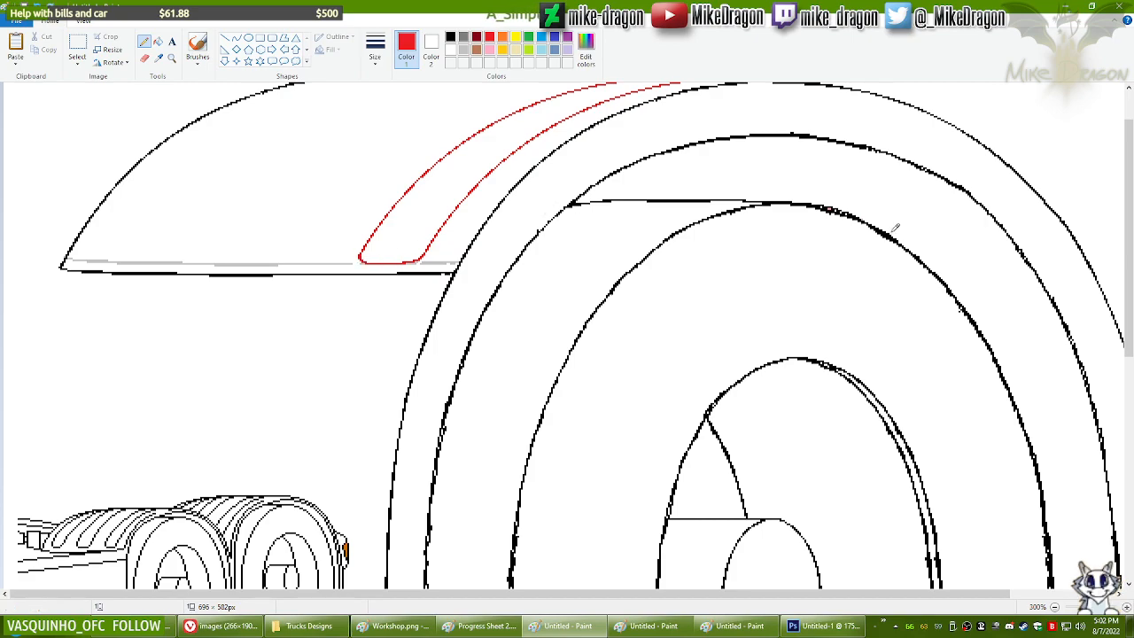
Step: Copy an area about 269 × 151 px around the closed red rib and switch to the Paint window holding the single red curve
scroll(1129, 230, "up", 2)
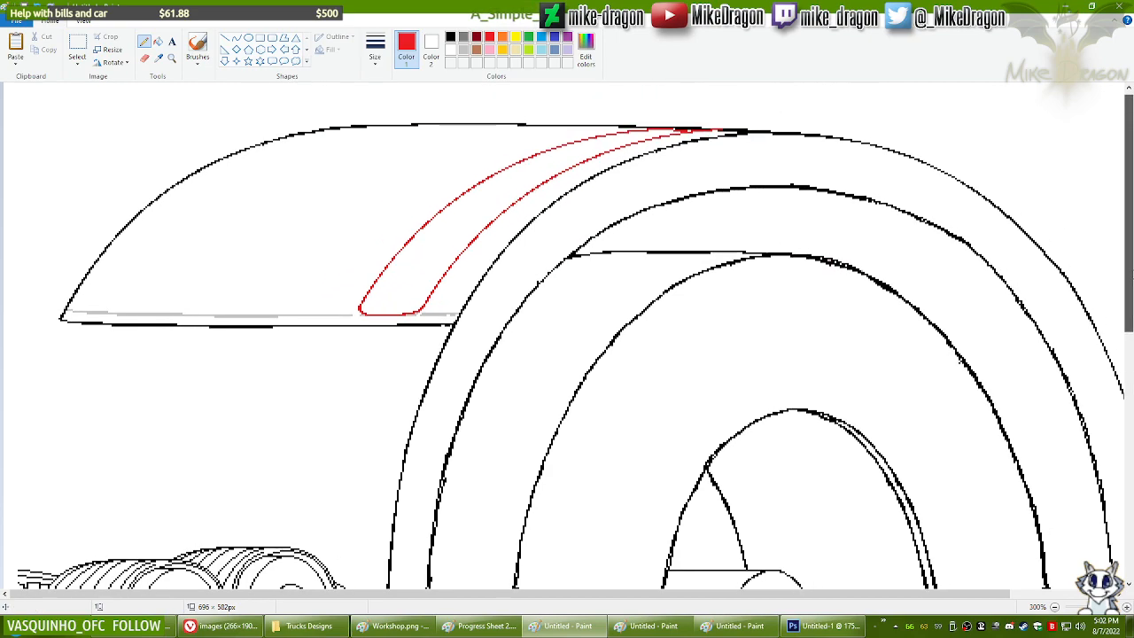
left_click(78, 46)
left_click_drag(312, 364, 787, 97)
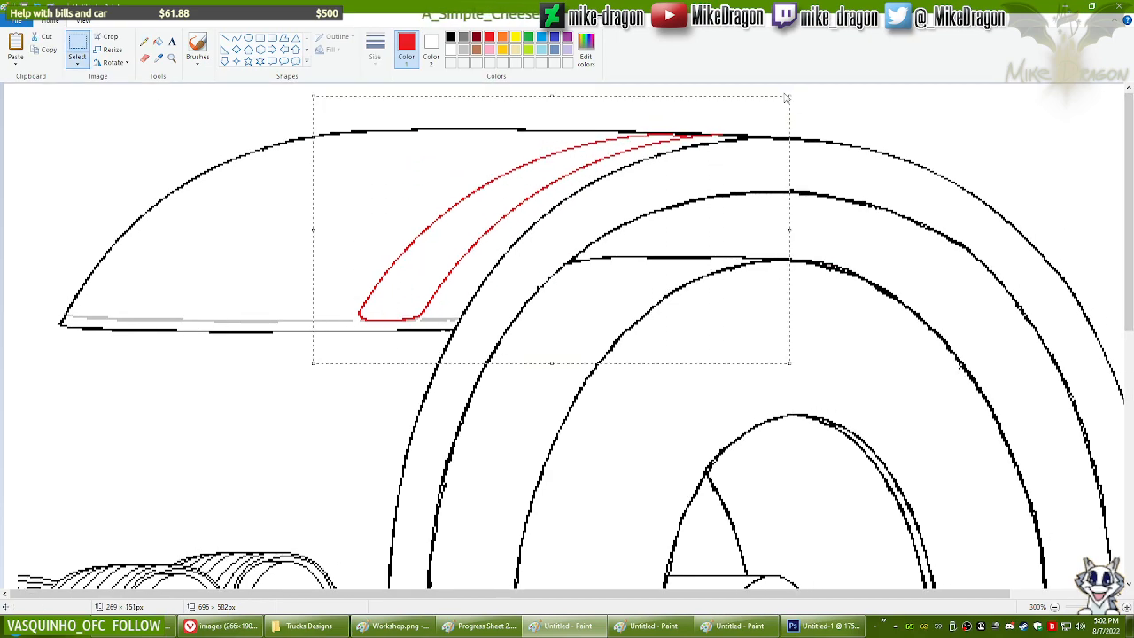
left_click(735, 626)
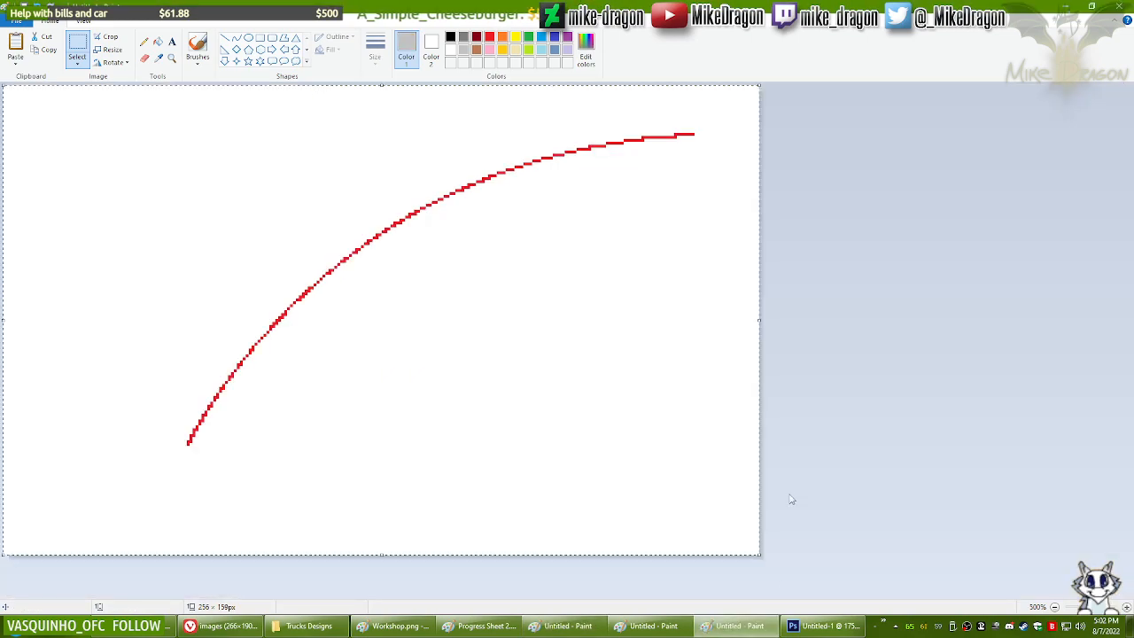
Step: Shift the single red curve to the left side of its canvas and widen the canvas to about 544 px
scroll(345, 266, "down", 2)
key("ctrl+a")
left_click_drag(337, 221, 251, 223)
left_click(706, 253)
left_click_drag(463, 228, 959, 241)
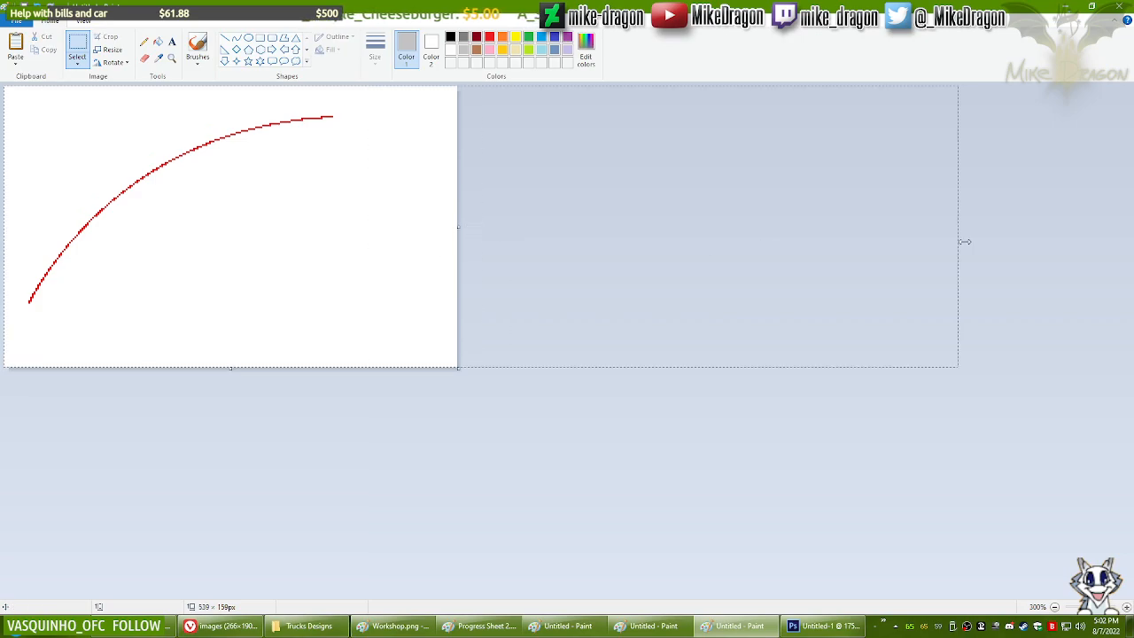
Step: Paste the copied area beside the single red curve and erase its black and grey lines, leaving only the red rib
key("ctrl+v")
mouse_move(228, 218)
left_mouse_down()
mouse_move(683, 230)
mouse_move(635, 211)
mouse_move(650, 206)
left_mouse_up()
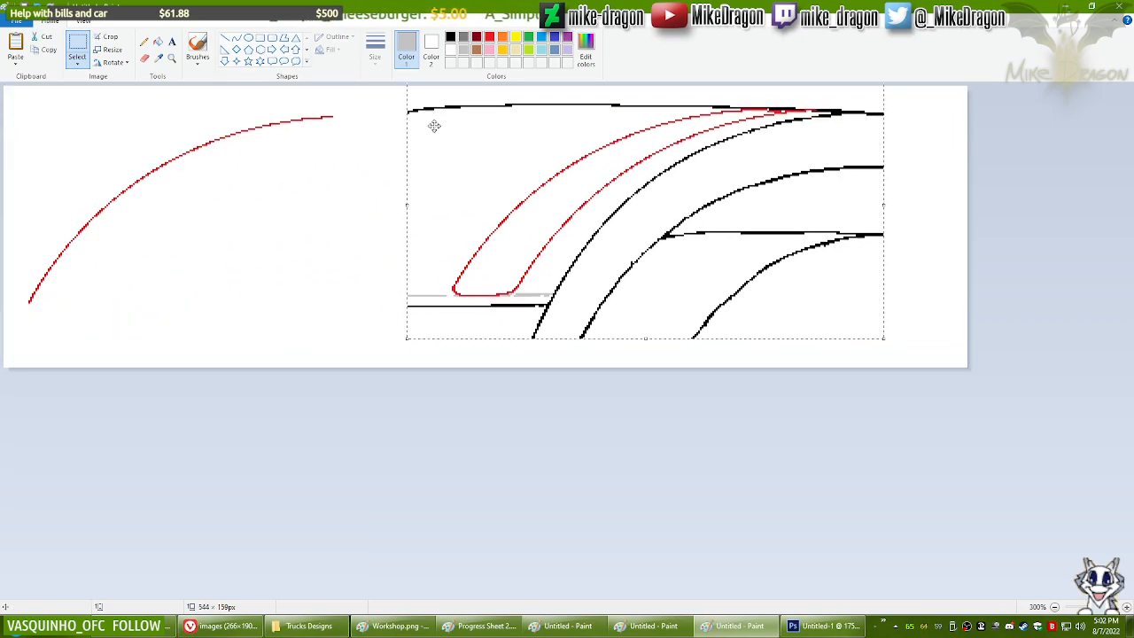
left_click(144, 58)
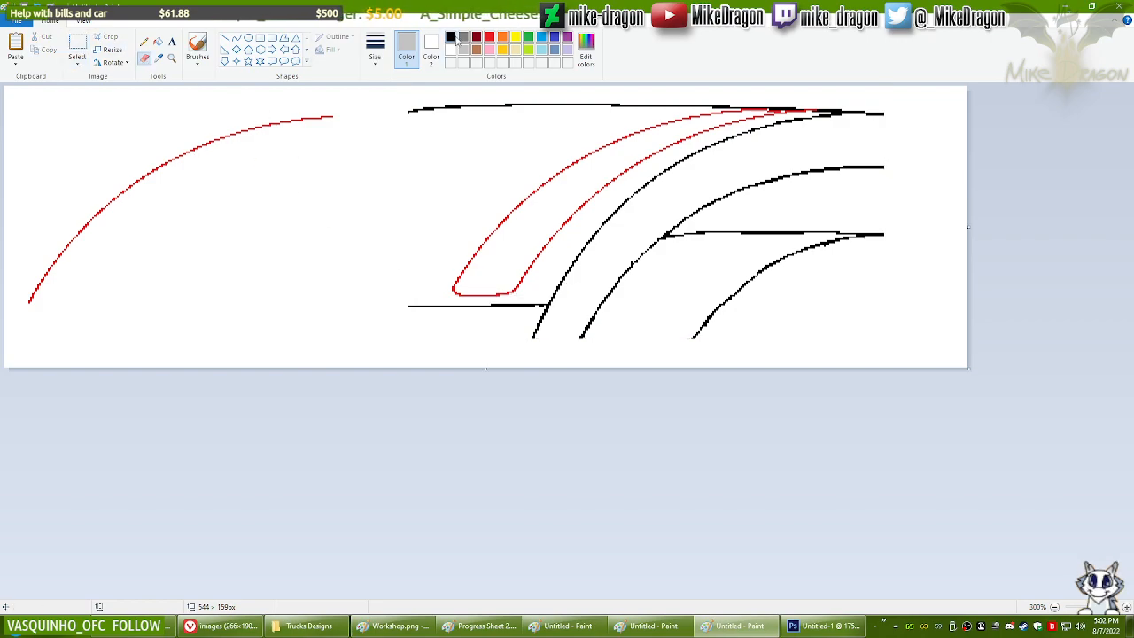
mouse_move(386, 117)
left_mouse_down()
mouse_move(432, 104)
mouse_move(915, 128)
mouse_move(896, 106)
mouse_move(616, 192)
mouse_move(493, 286)
mouse_move(408, 314)
mouse_move(654, 269)
mouse_move(757, 186)
mouse_move(904, 166)
mouse_move(742, 287)
mouse_move(516, 335)
left_mouse_up()
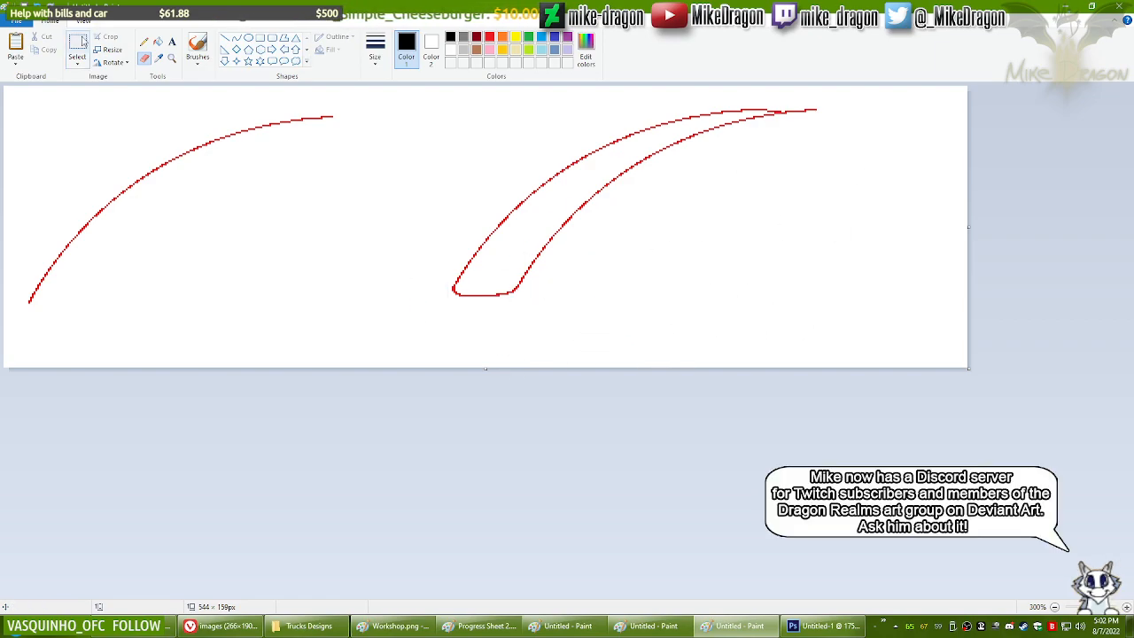
Step: Copy the isolated red rib in a selection about 273 × 131 px and switch back to the wheel and fender drawing
left_click(77, 45)
mouse_move(432, 320)
left_mouse_down()
mouse_move(451, 299)
mouse_move(914, 89)
left_mouse_up()
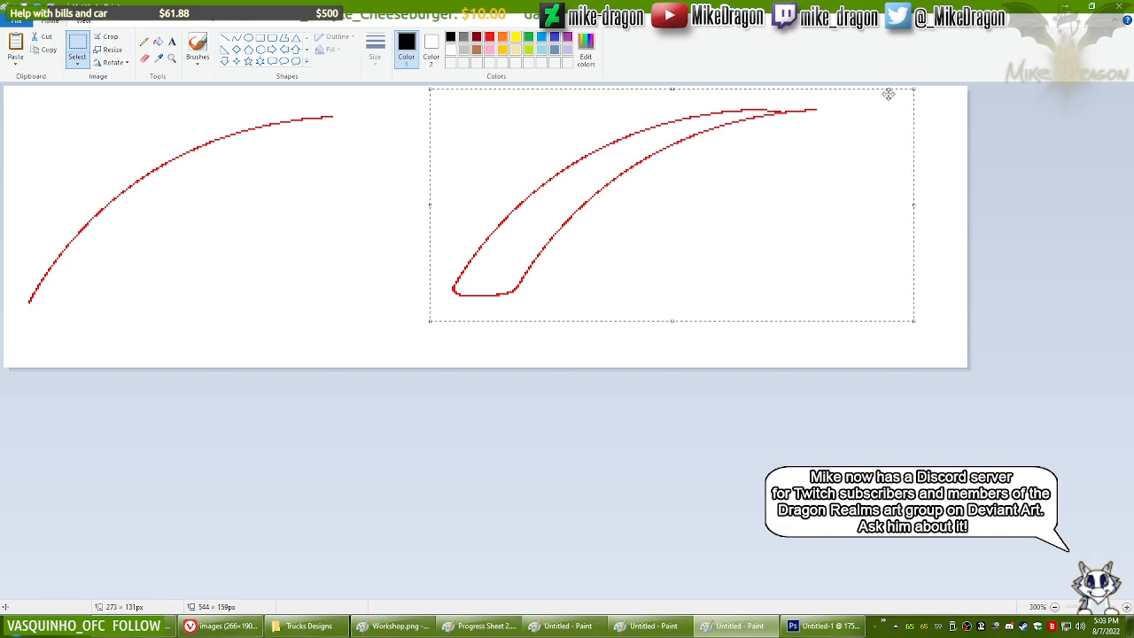
left_click(549, 630)
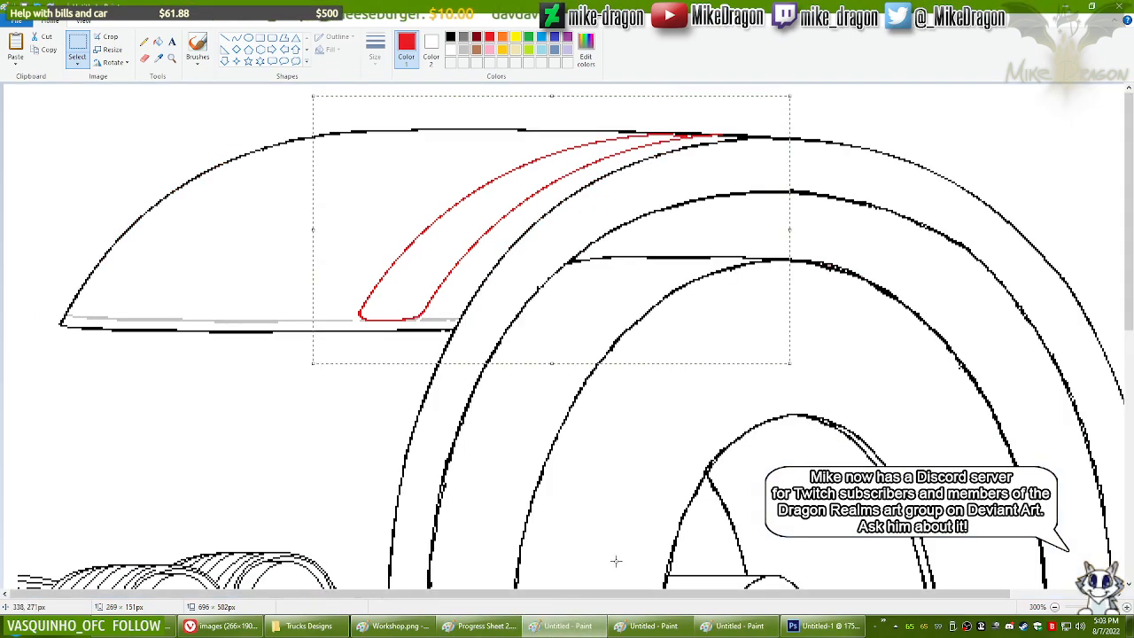
Step: Paste the red rib and position it at the fender's far left end, just inside the curved outline and above the grey line
key("ctrl+v")
mouse_move(230, 223)
left_mouse_down()
mouse_move(287, 213)
mouse_move(322, 225)
mouse_move(585, 227)
left_mouse_up()
key("Left")
key("Left")
key("Left")
key("Left")
key("Left")
key("Left")
key("Left")
key("Left")
key("Left")
key("Left")
key("Left")
key("Left")
key("Left")
key("Left")
key("Left")
key("Left")
key("Left")
key("Left")
key("Left")
key("Left")
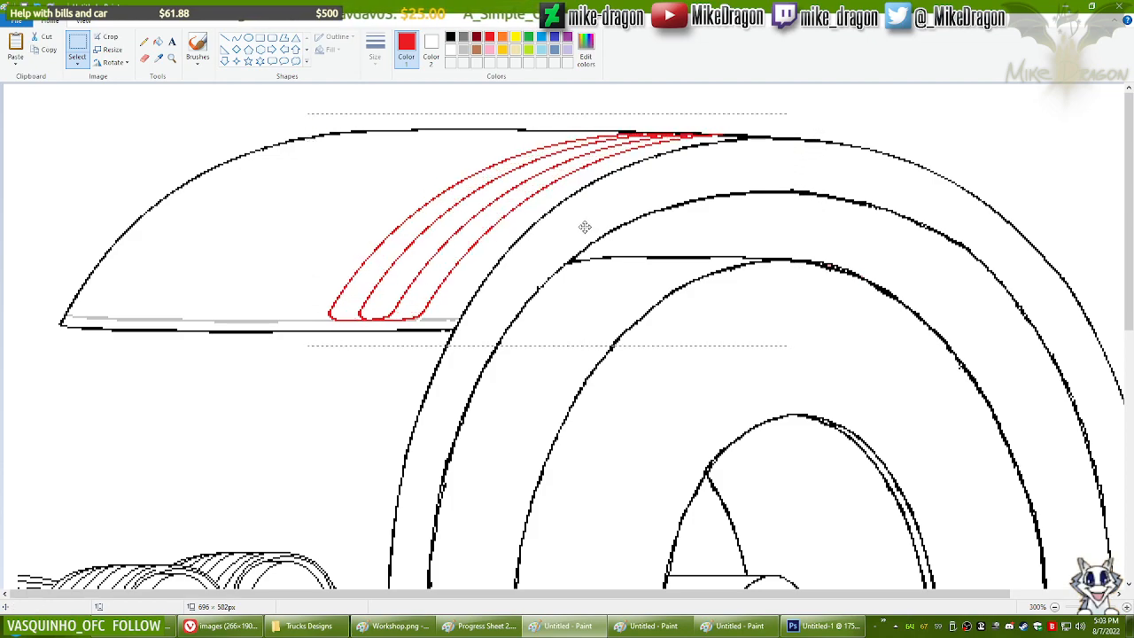
key("Left")
key("Left")
key("Left")
key("Left")
key("Left")
key("Left")
key("Left")
key("Left")
key("Left")
key("Left")
key("Left")
key("Left")
key("Left")
key("Left")
key("Left")
key("Left")
key("Left")
key("Left")
key("Left")
key("Left")
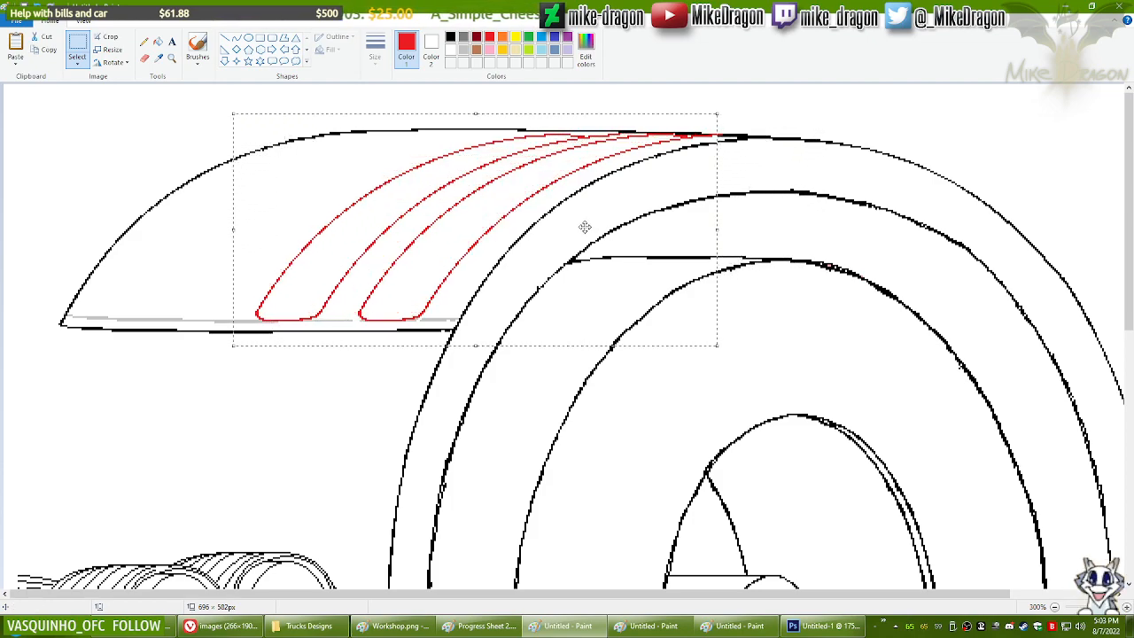
key("Left")
key("Left")
key("Left")
key("Left")
key("Left")
key("Left")
key("Left")
key("Left")
key("Left")
key("Left")
key("Left")
key("Left")
key("Left")
key("Left")
key("Left")
key("Left")
key("Left")
key("Left")
key("Left")
key("Left")
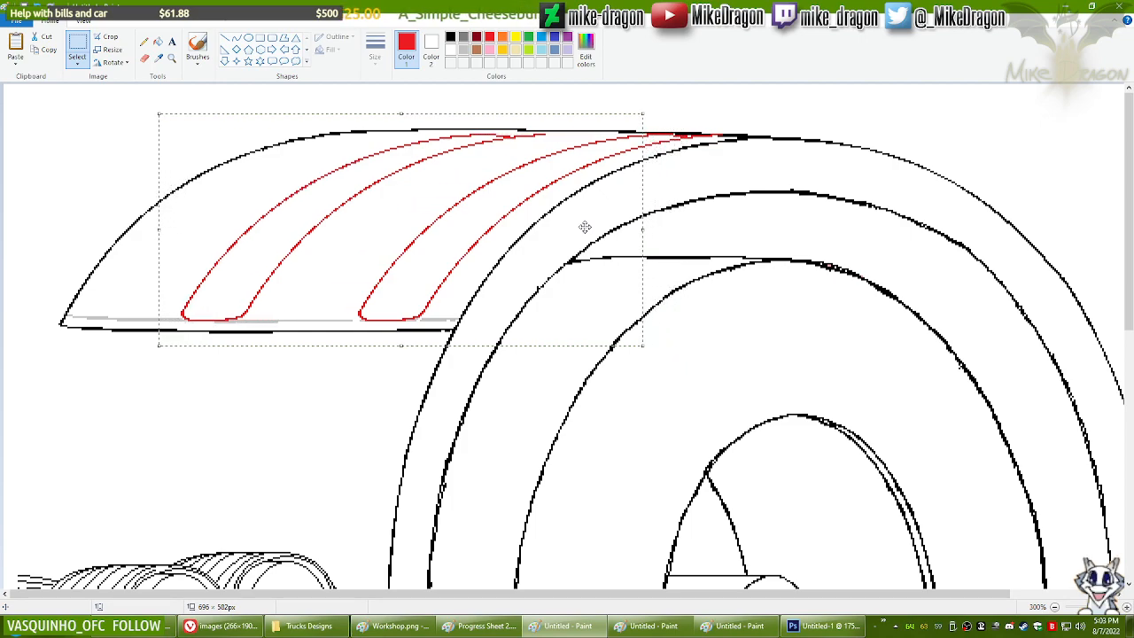
key("Left")
key("Left")
key("Left")
key("Left")
key("Left")
key("Left")
key("Left")
key("Left")
key("Left")
key("Left")
key("Left")
key("Left")
key("Left")
key("Left")
key("Left")
key("Left")
key("Left")
key("Left")
key("Left")
key("Left")
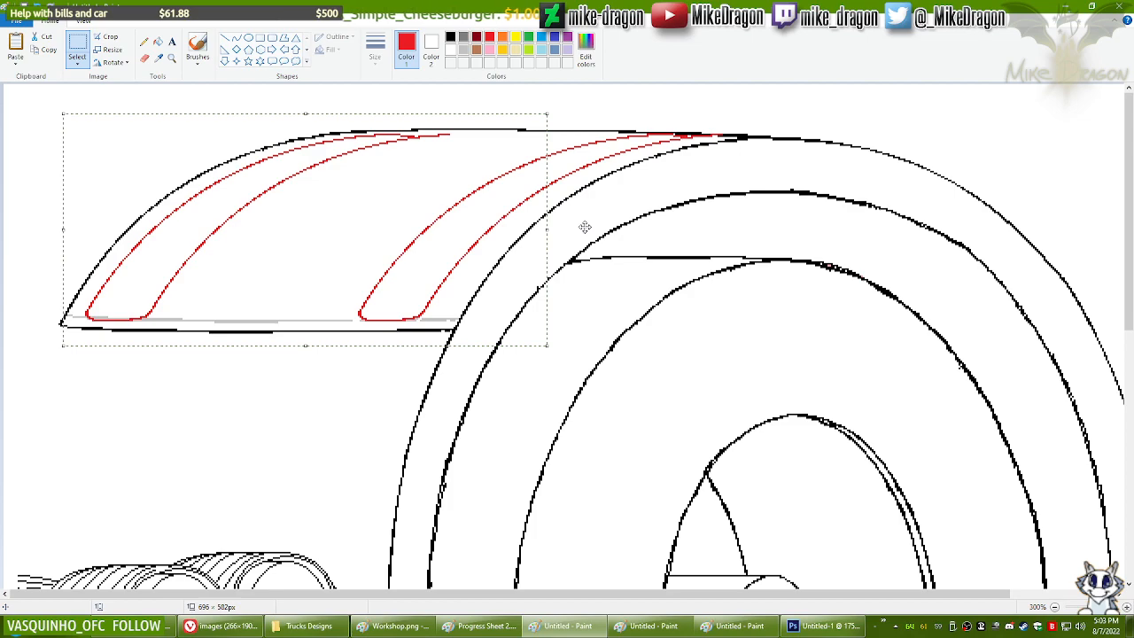
key("Up")
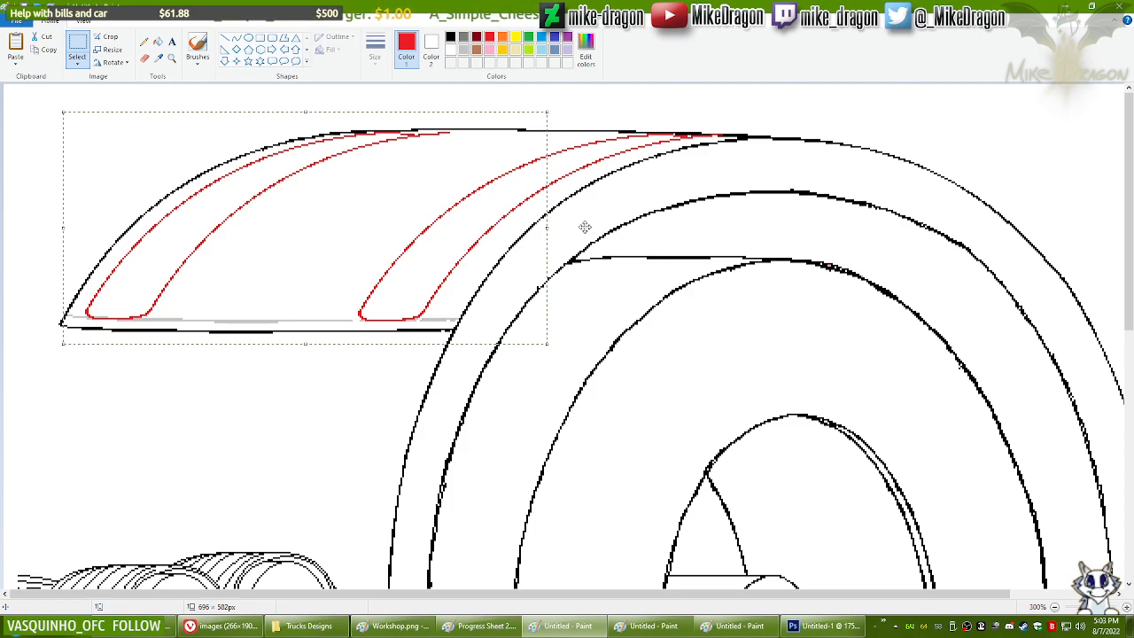
key("Up")
key("Right")
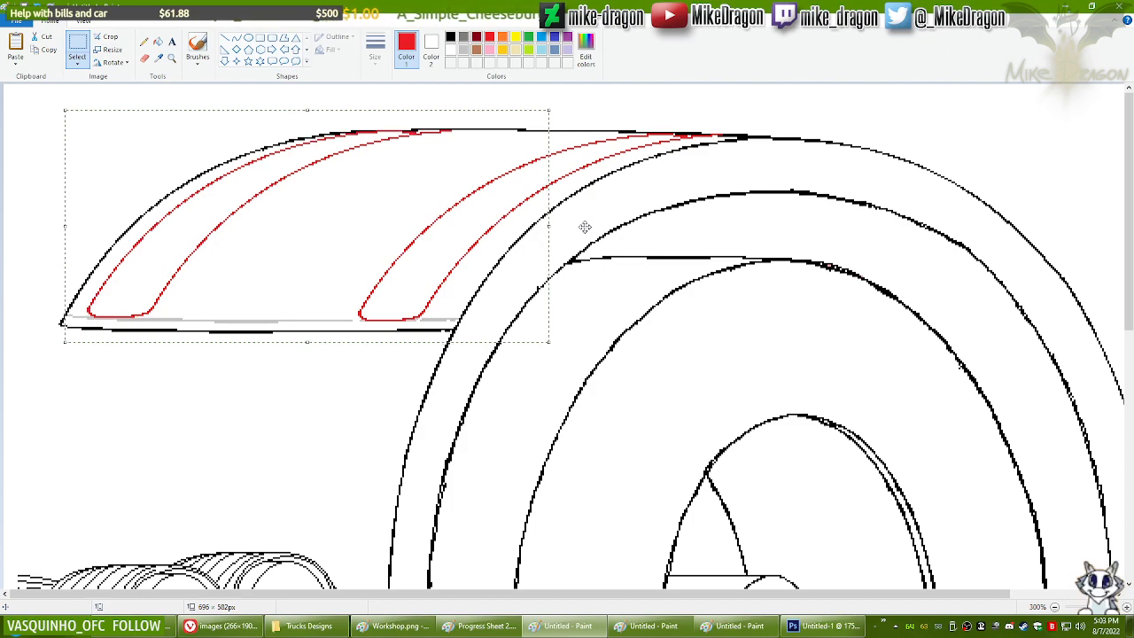
key("Right")
key("Right")
key("Right")
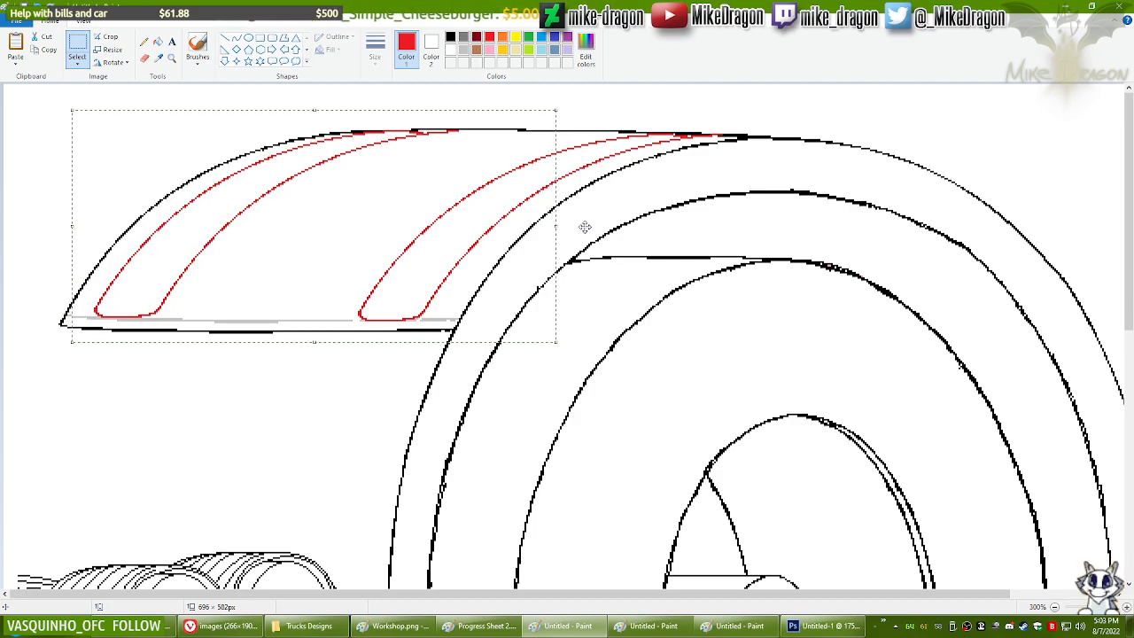
key("Right")
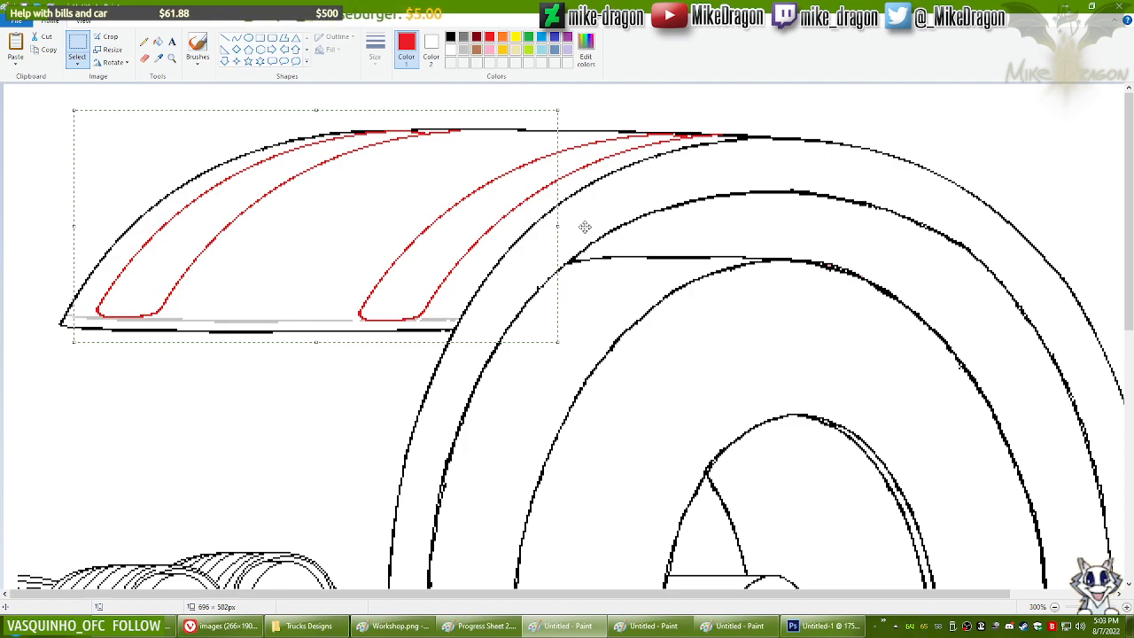
Step: Paste another copy of the red rib and move it about midway between the two existing ribs on the fender
key("ctrl+v")
left_click_drag(332, 215, 666, 242)
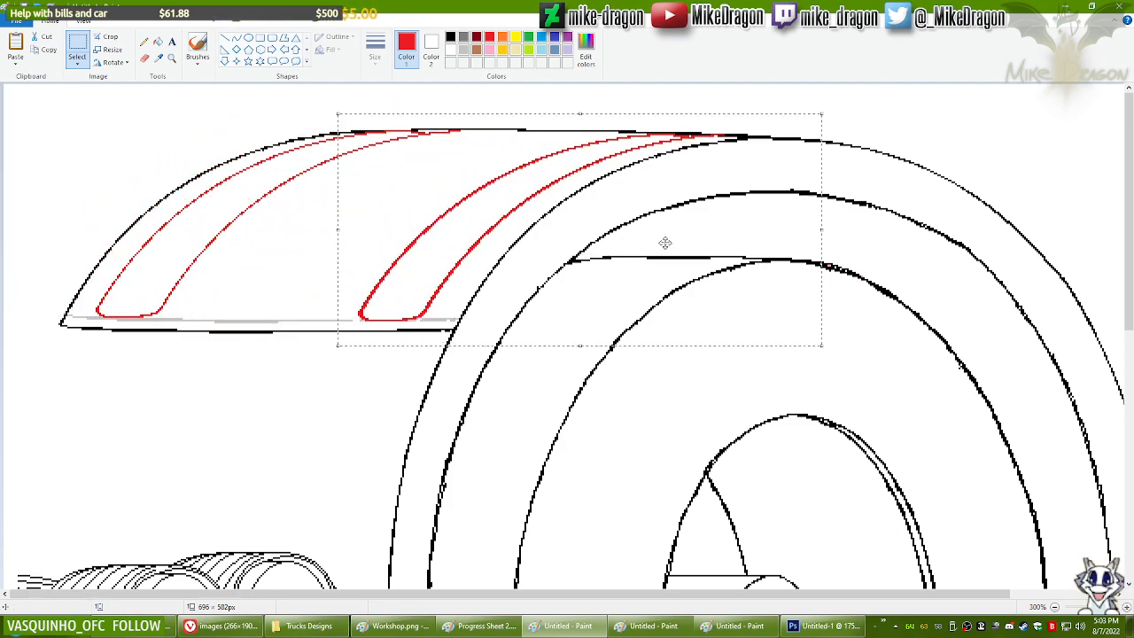
key("Left")
key("Left")
key("Left")
key("Left")
key("Left")
key("Left")
key("Left")
key("Left")
key("Left")
key("Left")
key("Left")
key("Left")
key("Left")
key("Left")
key("Left")
key("Left")
key("Left")
key("Left")
key("Left")
key("Left")
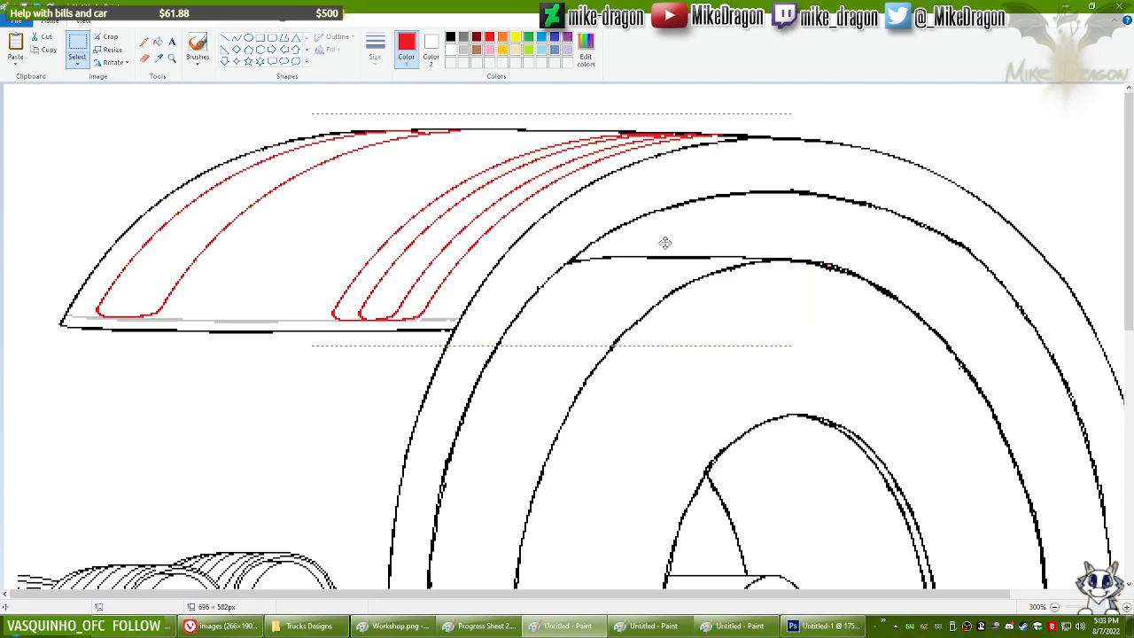
key("Left")
key("Left")
key("Left")
key("Left")
key("Left")
key("Left")
key("Left")
key("Left")
key("Left")
key("Left")
key("Left")
key("Left")
key("Left")
key("Left")
key("Left")
key("Left")
key("Left")
key("Left")
key("Left")
key("Left")
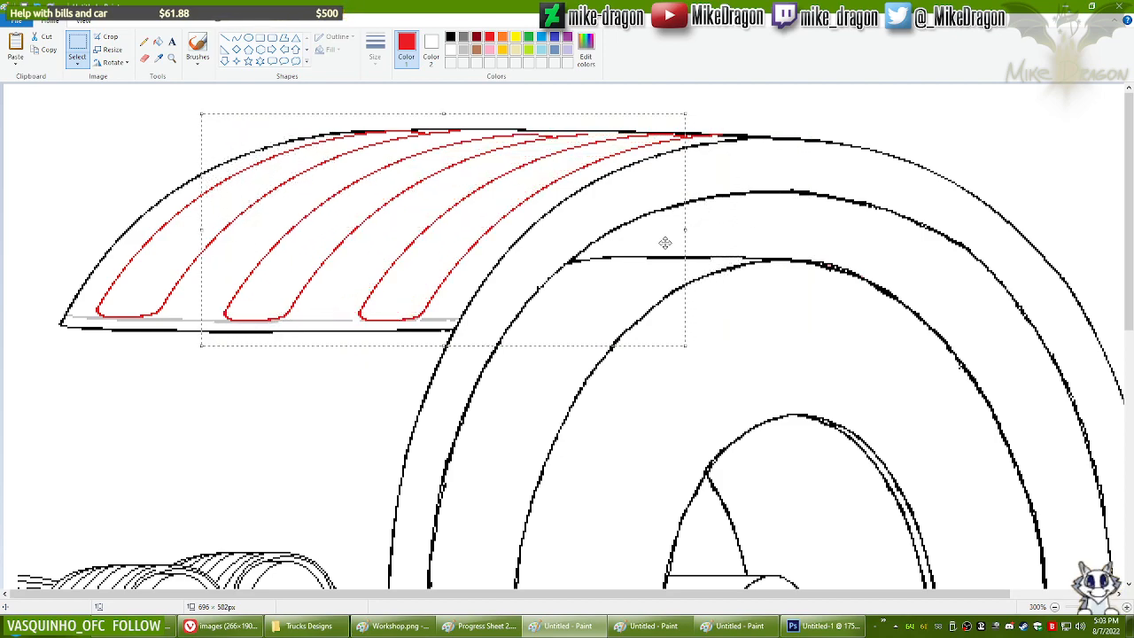
Step: Nudge the pasted middle rib slightly down and away from the wheel to even out its spacing between the other two ribs
key("Left")
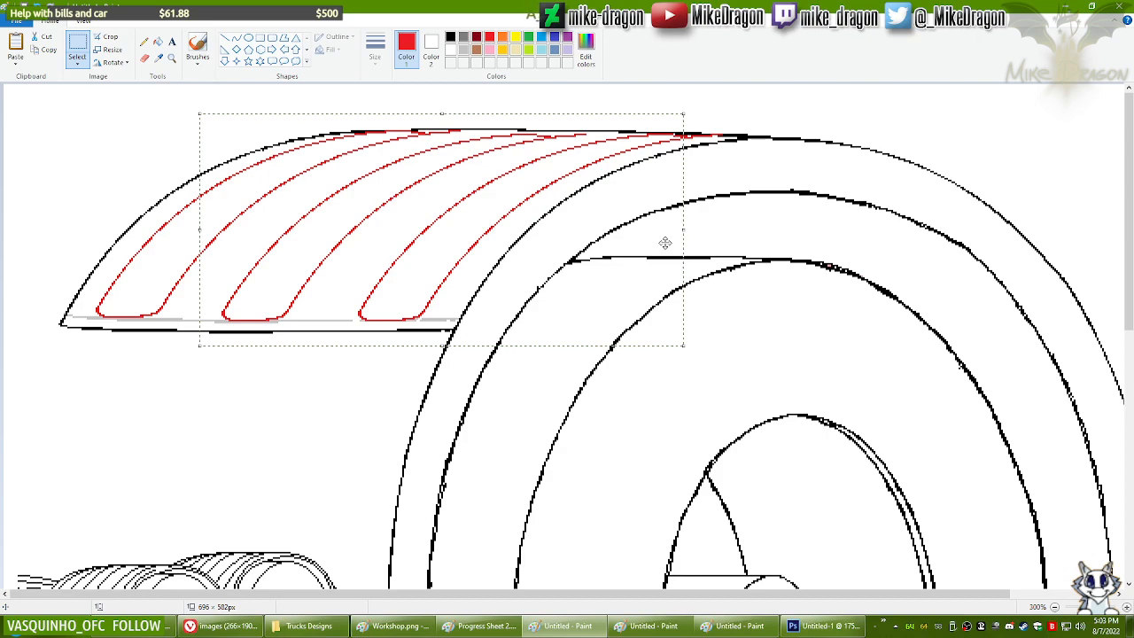
key("Down")
key("Left")
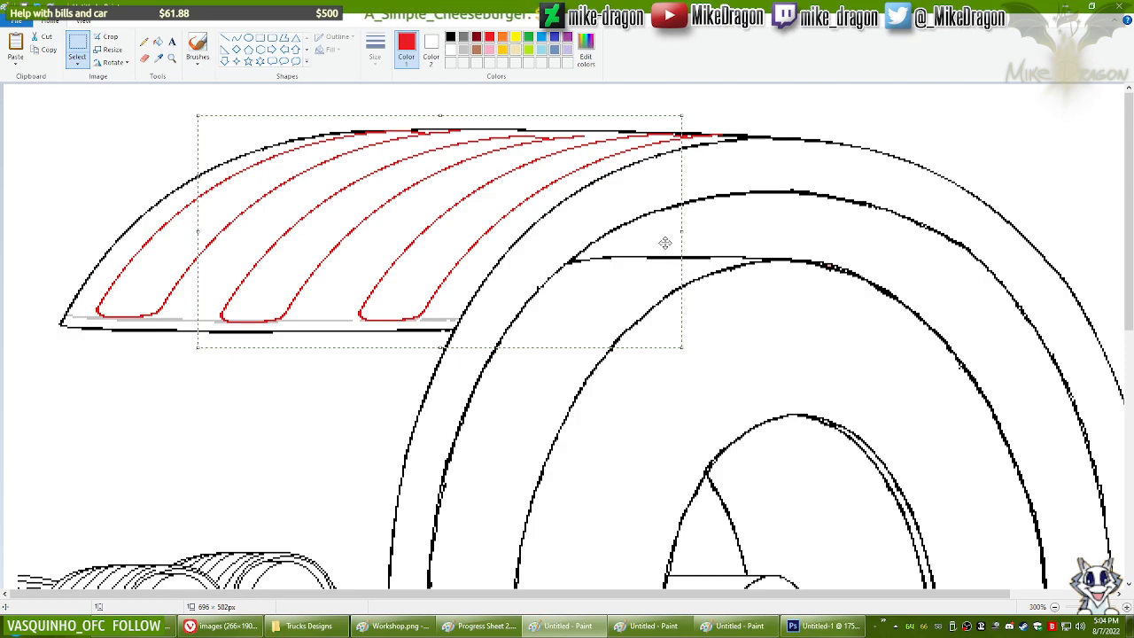
key("Left")
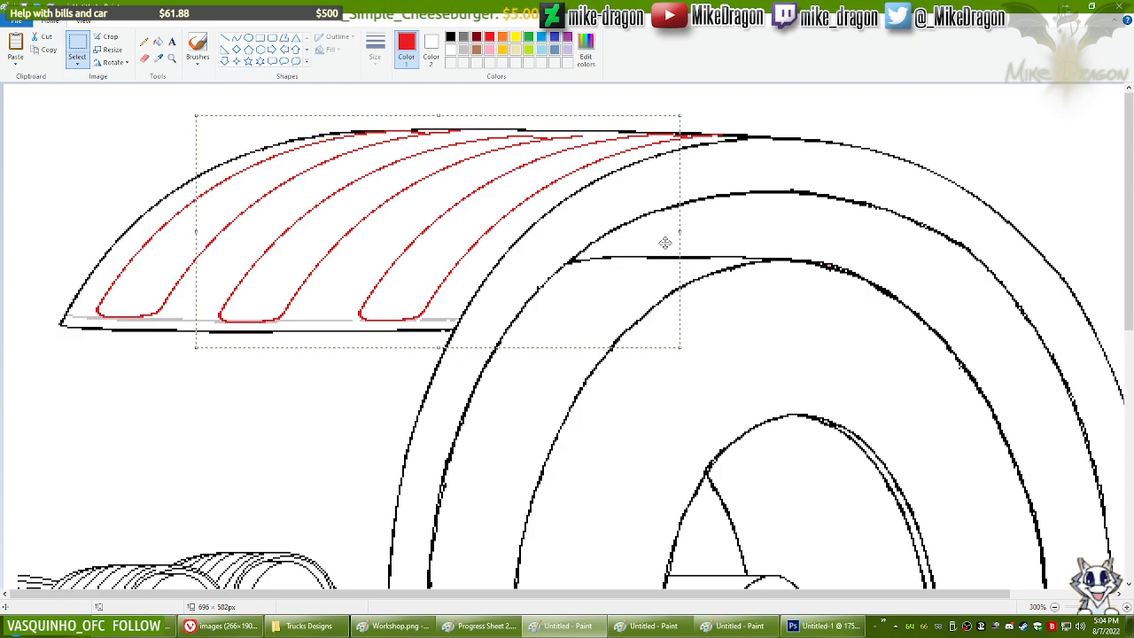
key("Up")
key("Right")
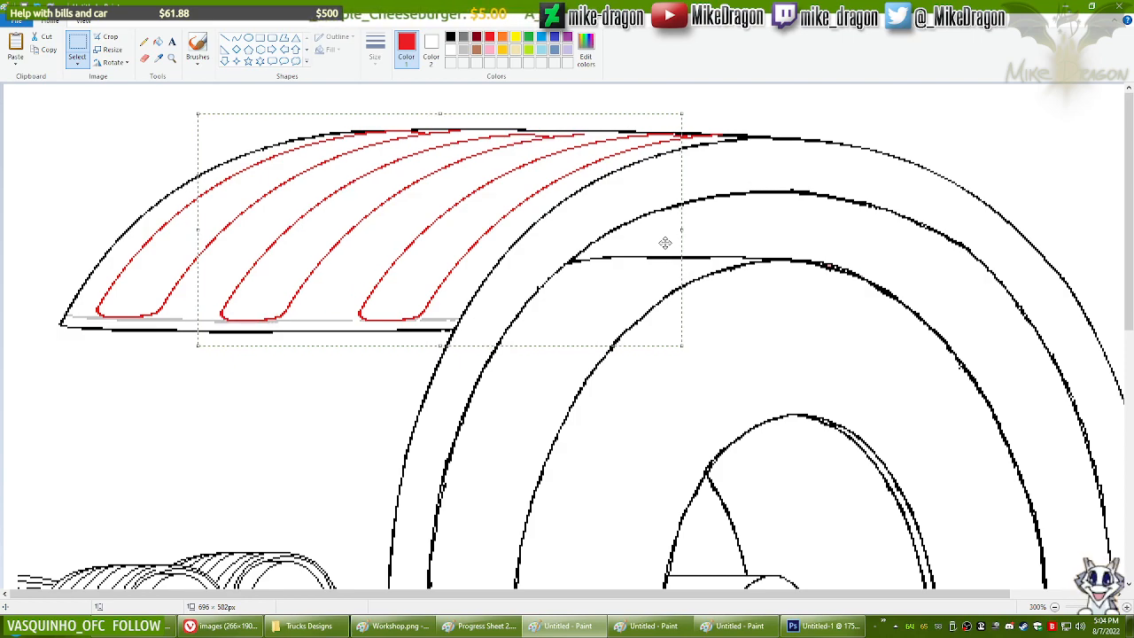
key("Down")
key("Left")
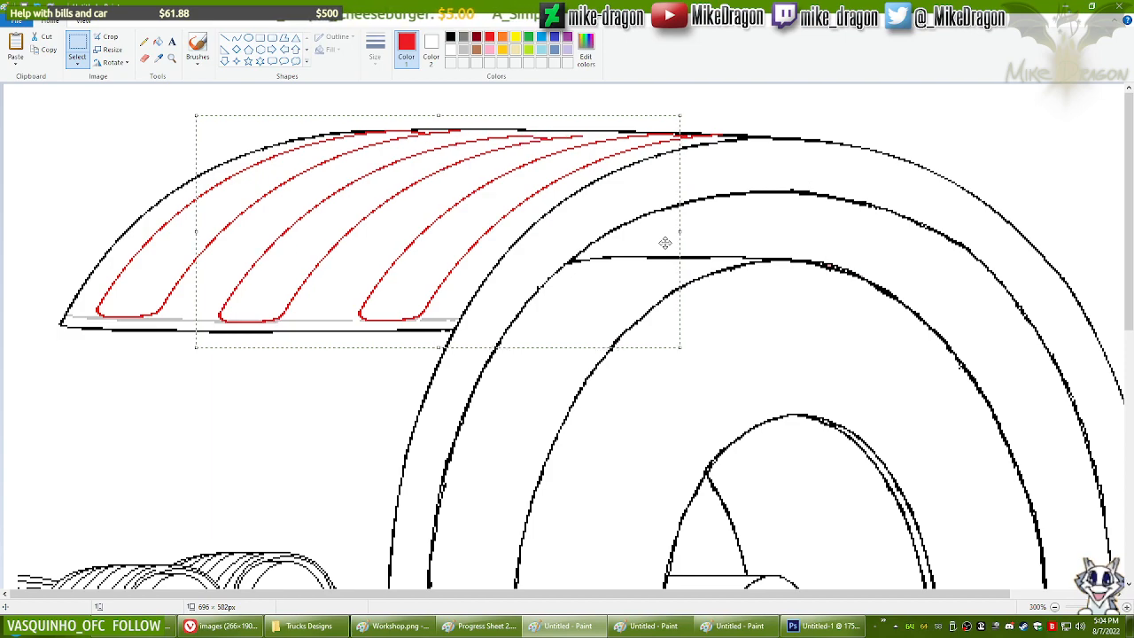
key("Right")
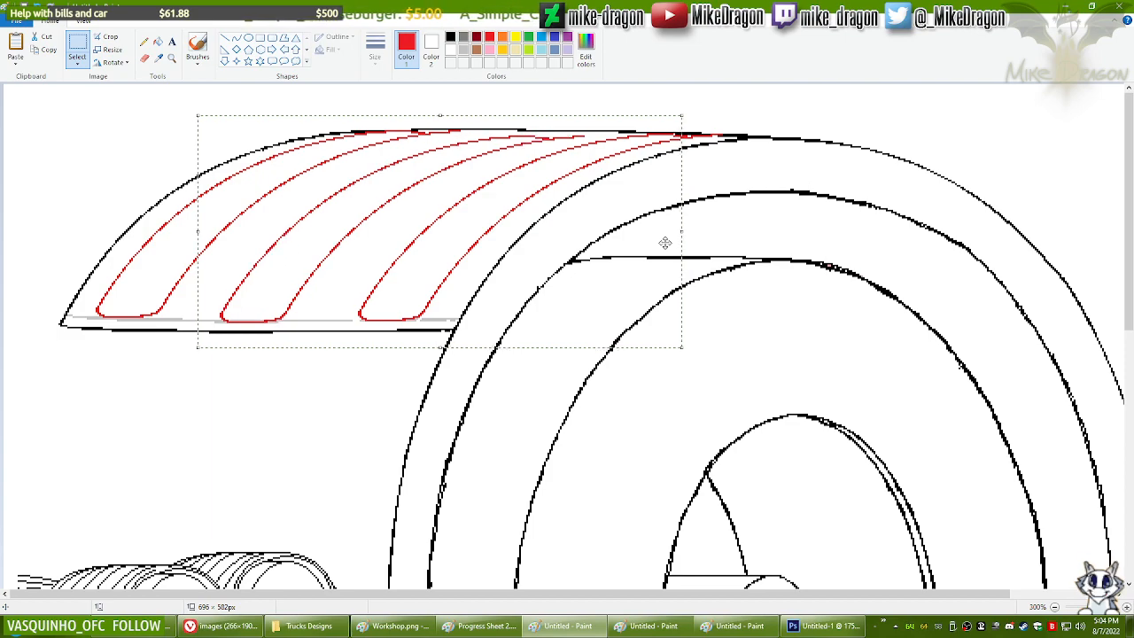
Step: Erase only the black outline pixels where the red rib tips overlap the fender's top edge, keeping the red lines intact
left_click(147, 56)
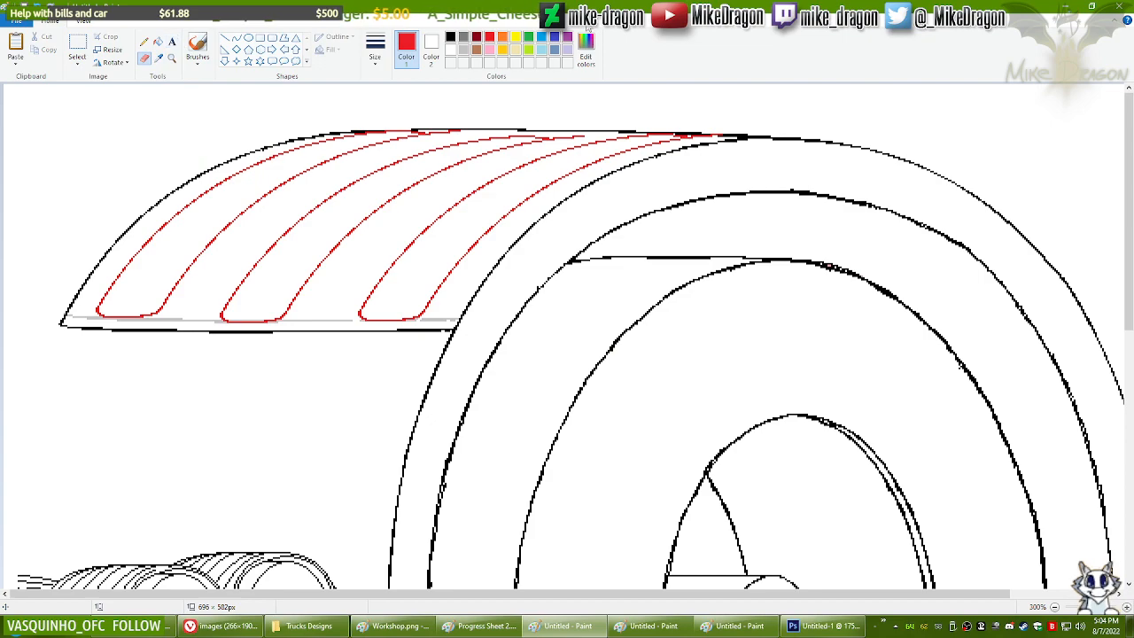
left_click(449, 37)
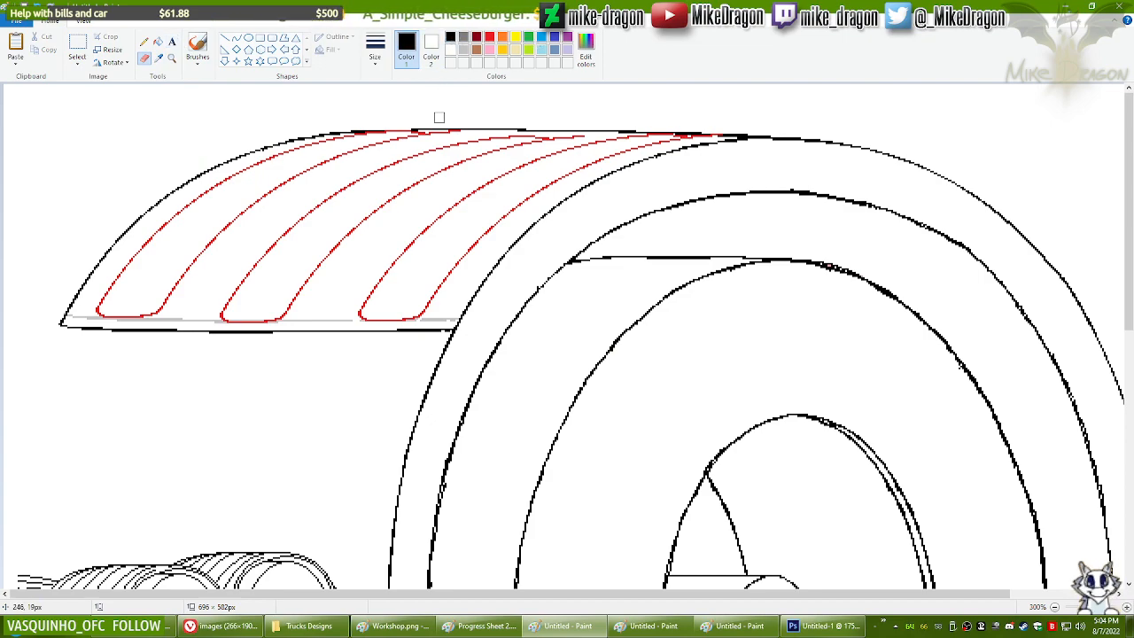
left_click_drag(455, 125, 411, 128)
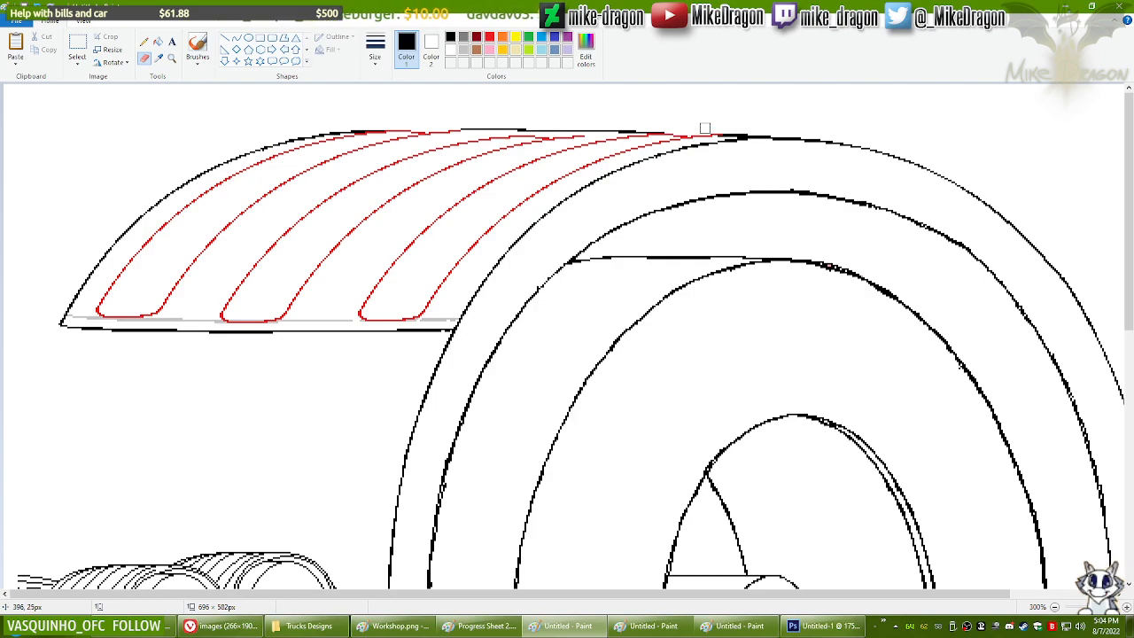
Step: Try to trace both long sides of the middle red rib with blue curves reaching the fender's top outline
left_click(236, 37)
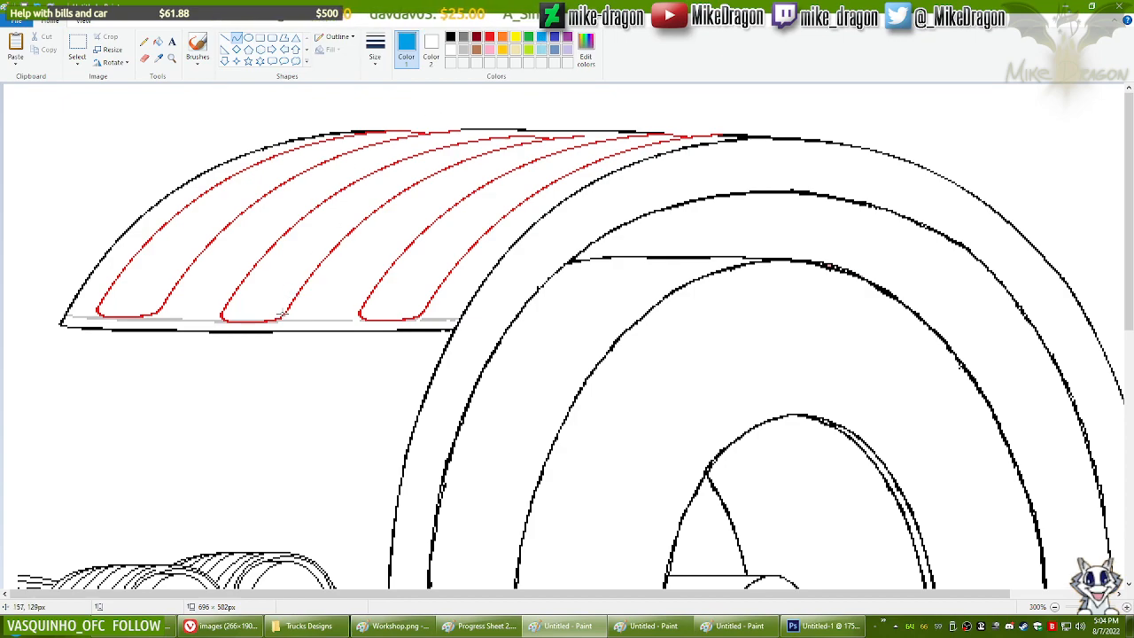
left_click_drag(283, 316, 578, 132)
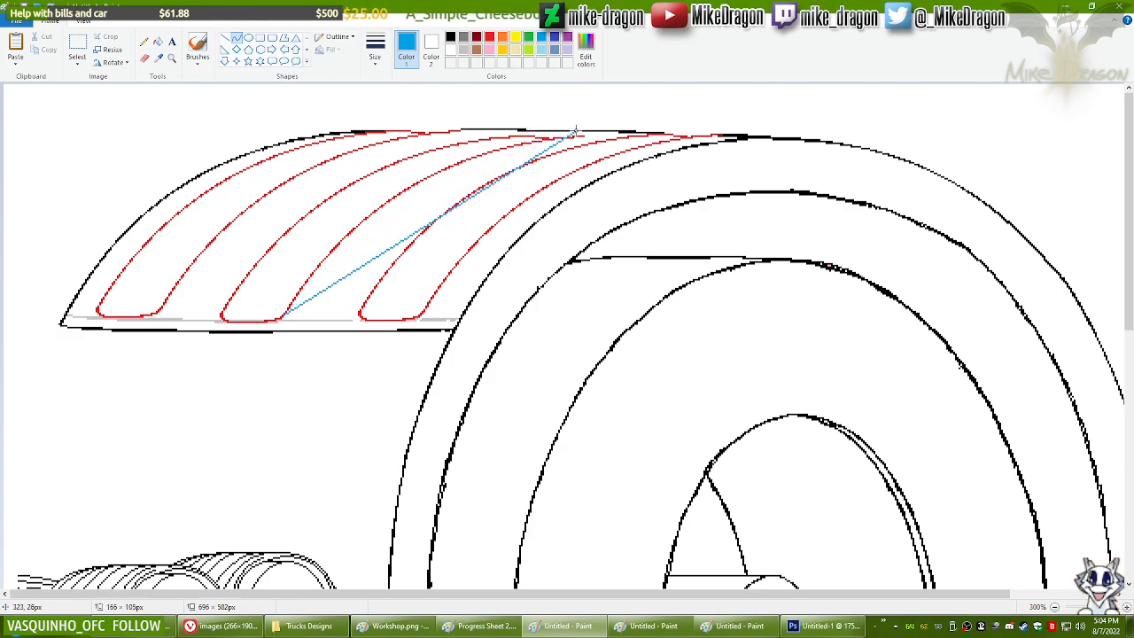
left_click_drag(326, 256, 431, 140)
left_click(576, 98)
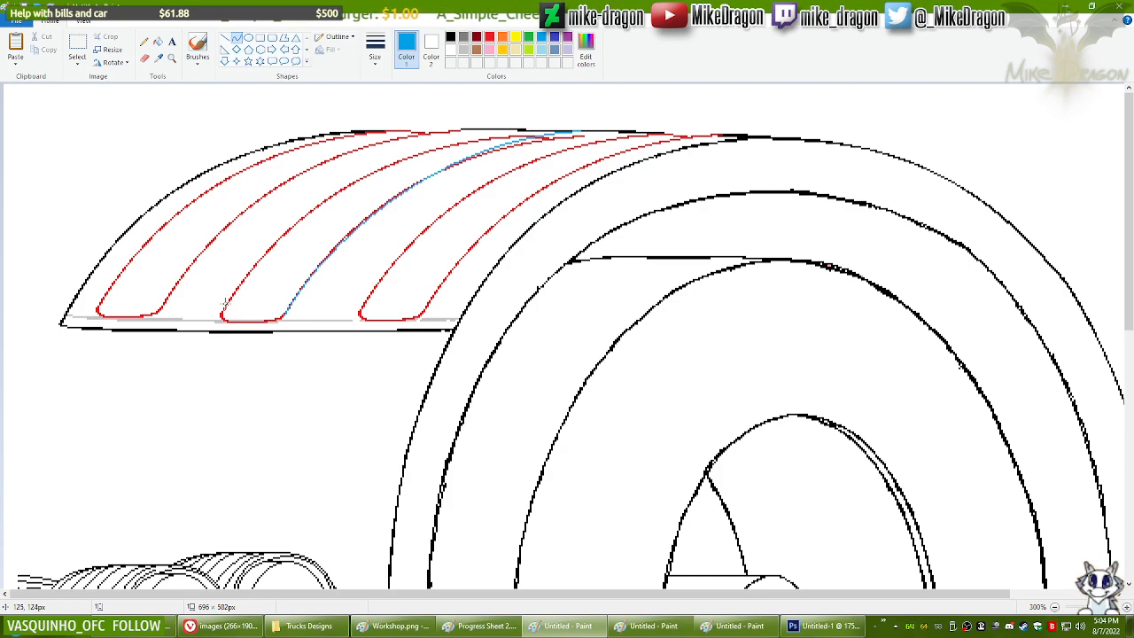
mouse_move(223, 312)
left_mouse_down()
mouse_move(367, 171)
mouse_move(456, 133)
mouse_move(521, 130)
left_mouse_up()
mouse_move(282, 243)
left_mouse_down()
mouse_move(261, 249)
mouse_move(268, 235)
left_mouse_up()
left_click_drag(410, 144, 343, 154)
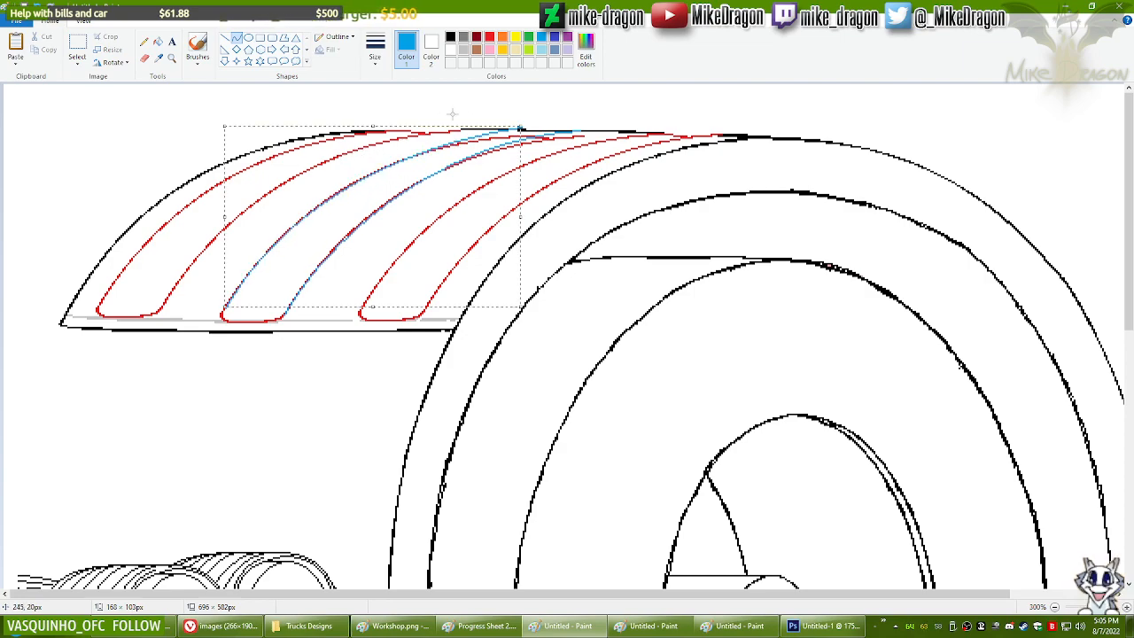
left_click(680, 132)
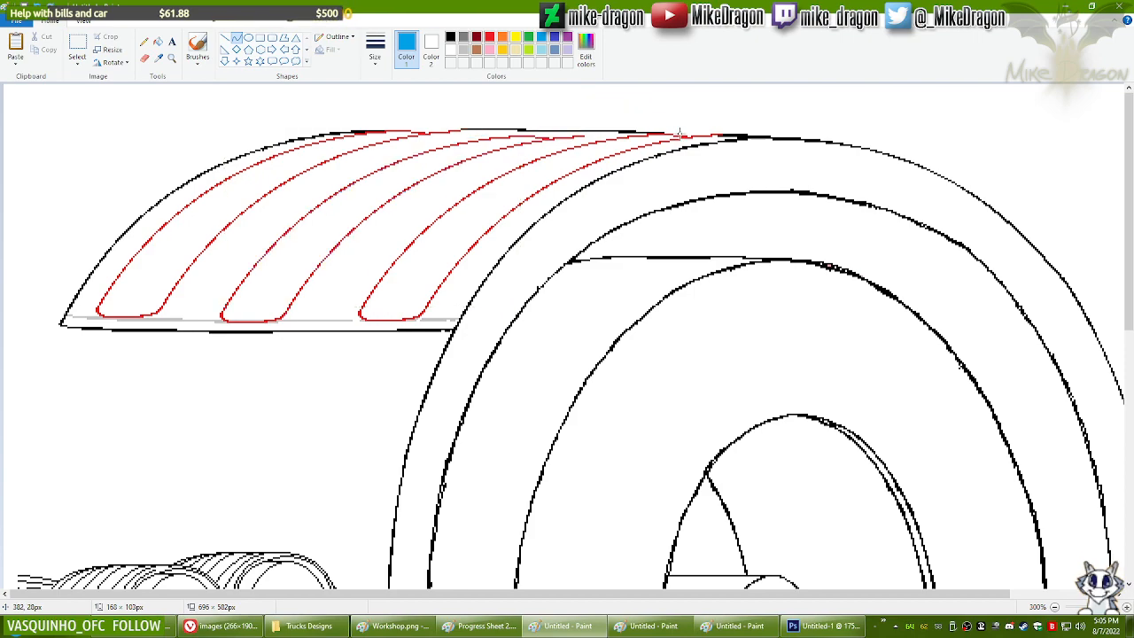
key("ctrl+z")
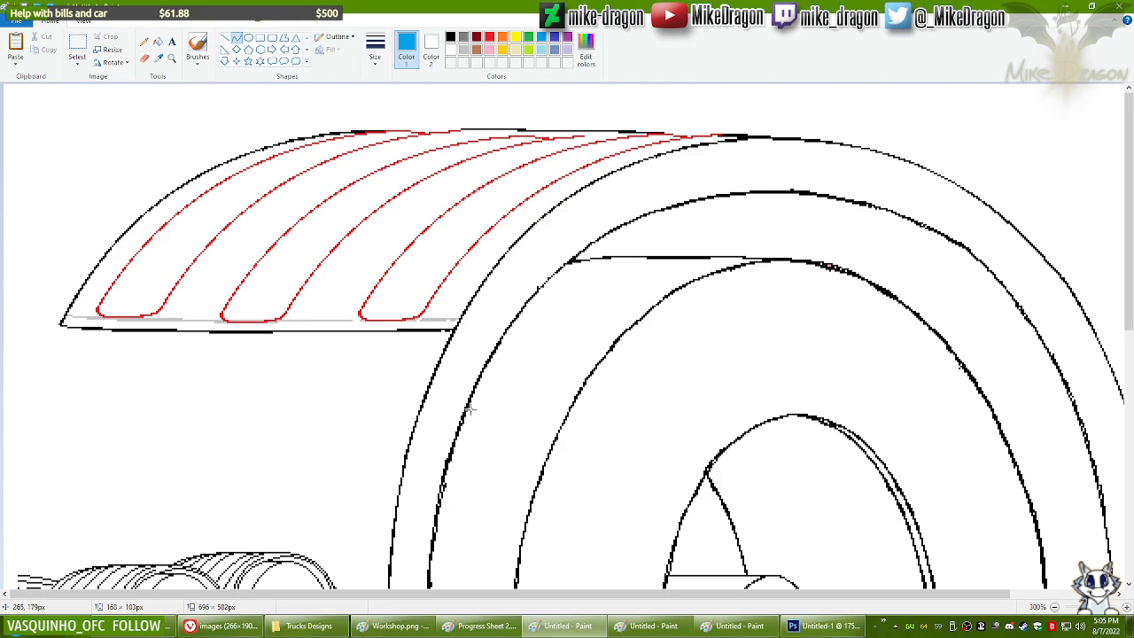
Step: Recolor the two outer red ribs on the fender black by replacing red with black using the eraser
left_click(489, 36)
left_click(450, 36)
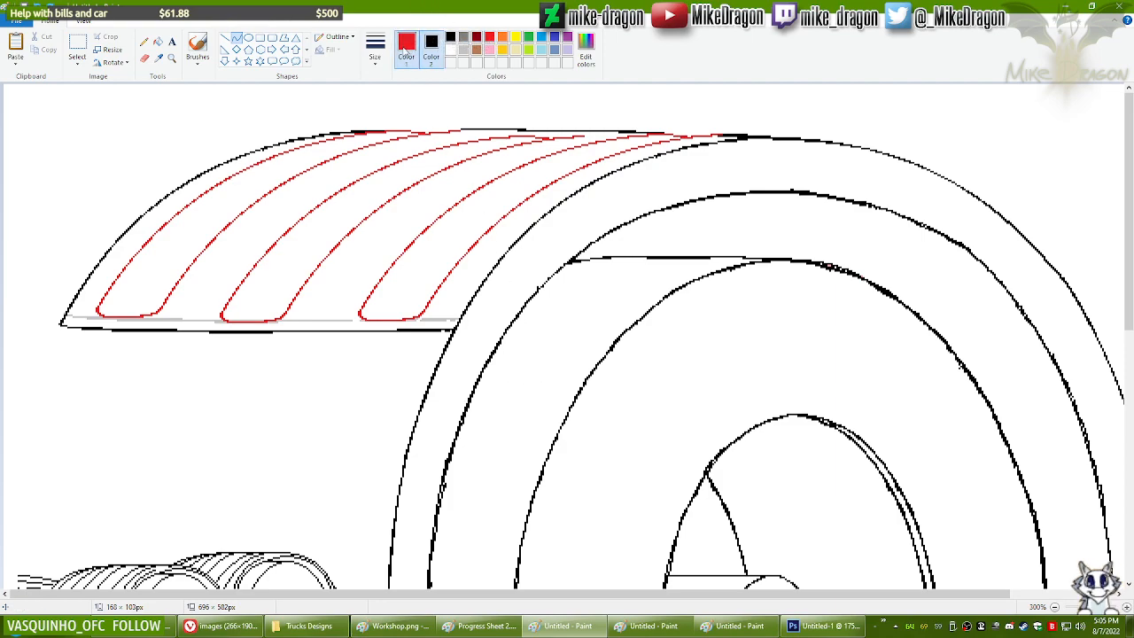
left_click(146, 57)
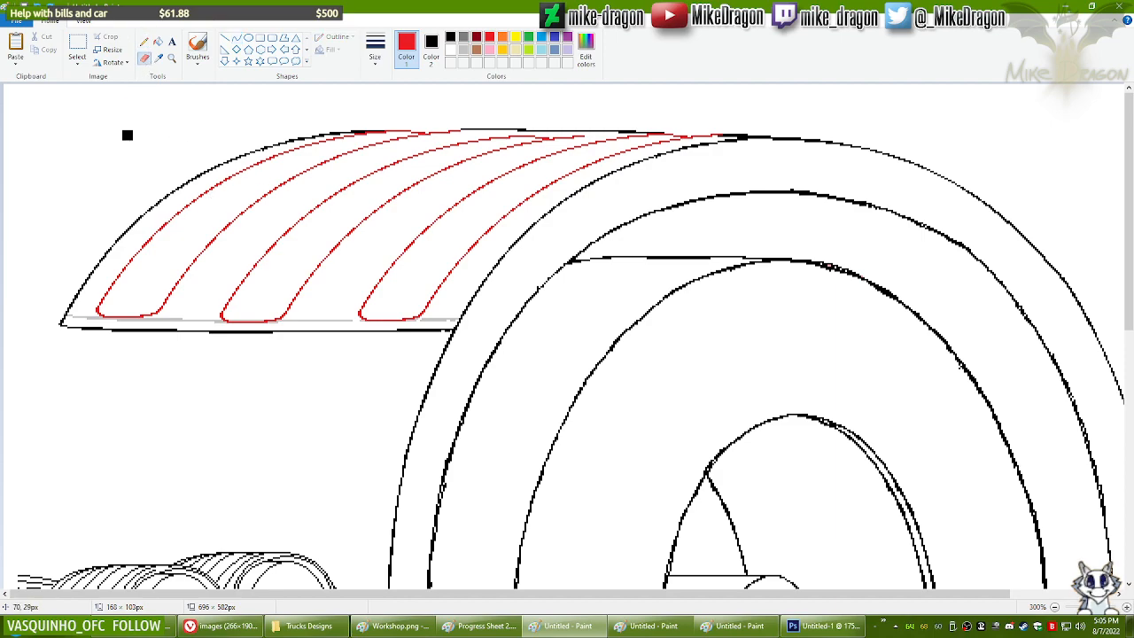
mouse_move(439, 131)
left_mouse_down()
mouse_move(387, 142)
mouse_move(376, 126)
mouse_move(260, 167)
mouse_move(279, 188)
mouse_move(273, 204)
mouse_move(214, 238)
mouse_move(160, 306)
mouse_move(94, 316)
mouse_move(149, 240)
mouse_move(273, 150)
left_mouse_up()
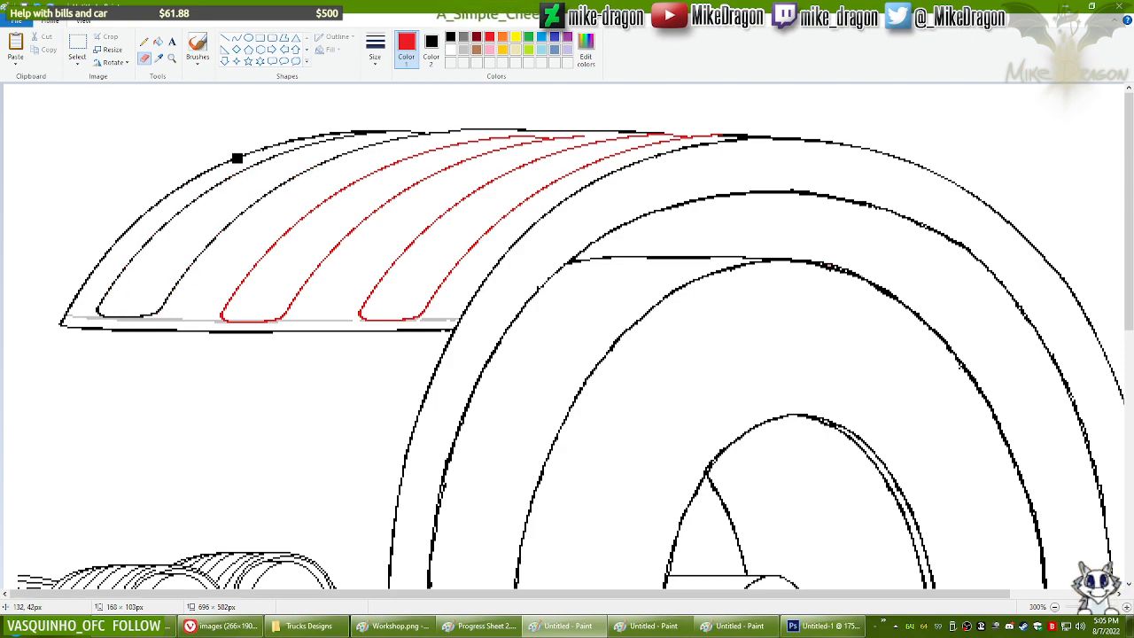
mouse_move(712, 134)
left_mouse_down()
mouse_move(689, 136)
mouse_move(682, 124)
mouse_move(502, 172)
mouse_move(375, 284)
mouse_move(359, 317)
mouse_move(402, 322)
mouse_move(466, 248)
mouse_move(538, 195)
mouse_move(636, 147)
mouse_move(695, 133)
left_mouse_up()
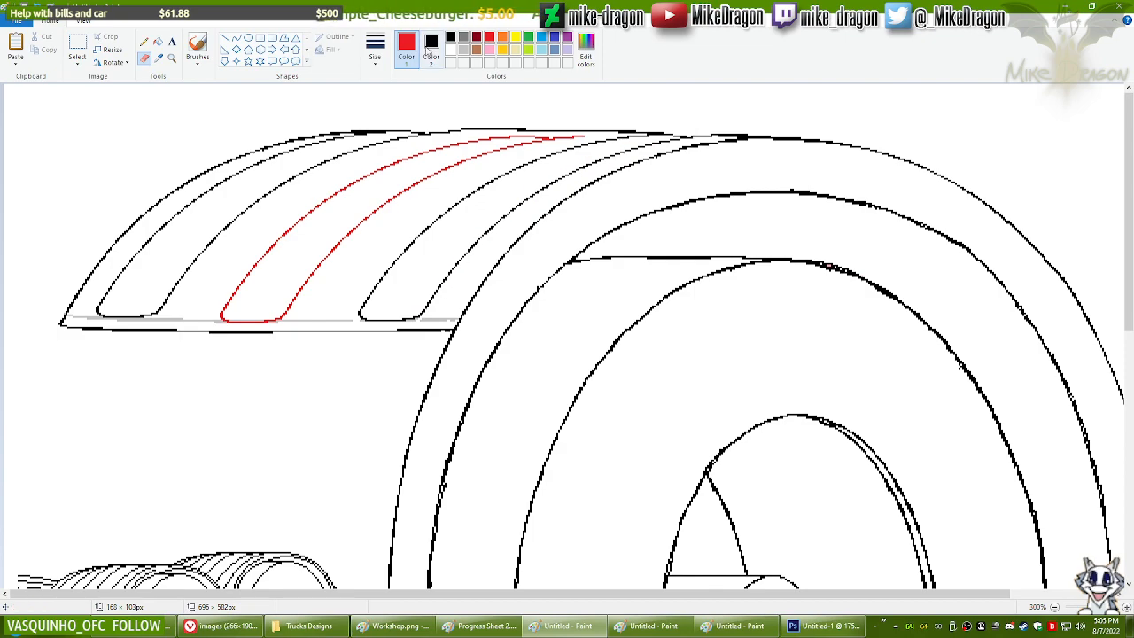
Step: Recolor the middle red rib brown by replacing red with brown using an enlarged eraser
left_click(430, 49)
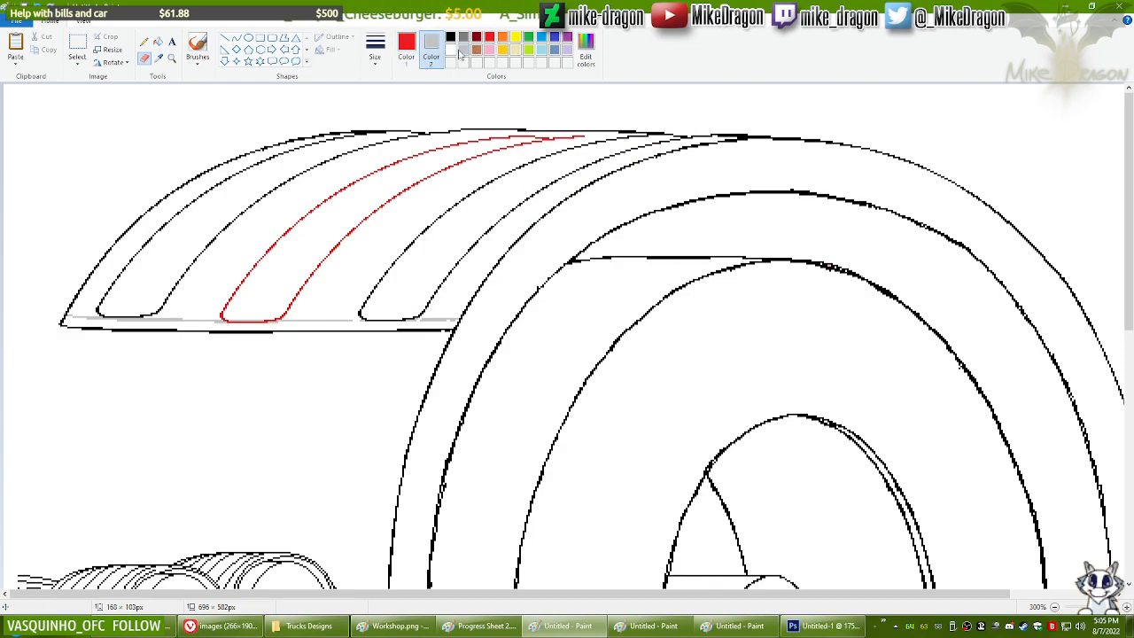
left_click(406, 47)
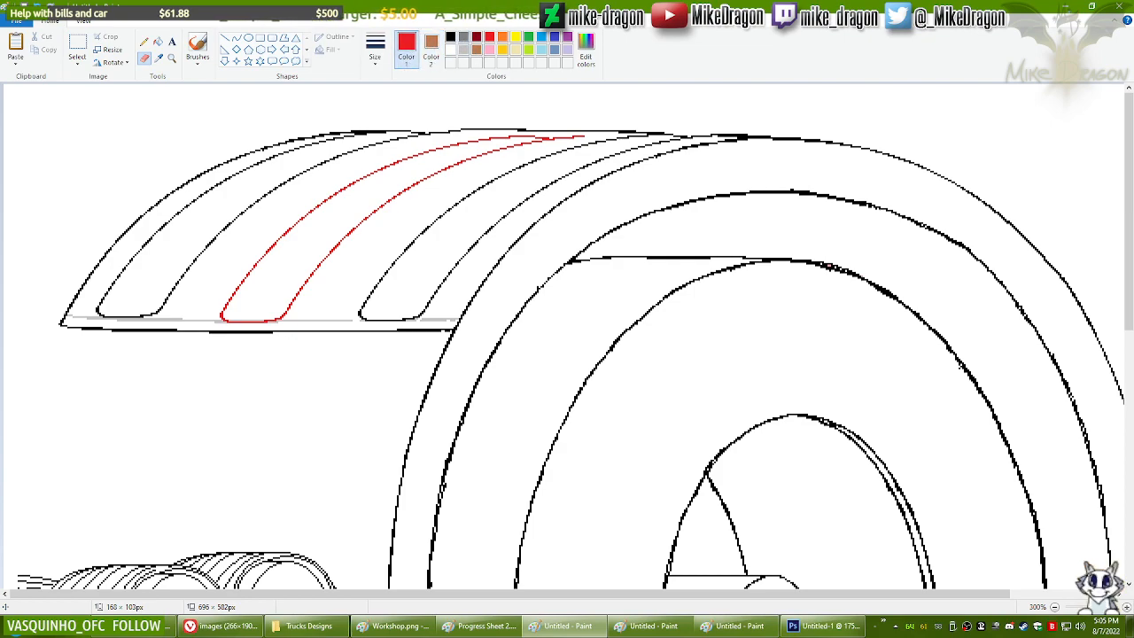
key("ctrl+plus")
key("ctrl+plus")
key("ctrl+plus")
key("ctrl+plus")
key("ctrl+plus")
key("ctrl+plus")
key("ctrl+plus")
key("ctrl+plus")
key("ctrl+plus")
key("ctrl+plus")
key("ctrl+plus")
key("ctrl+plus")
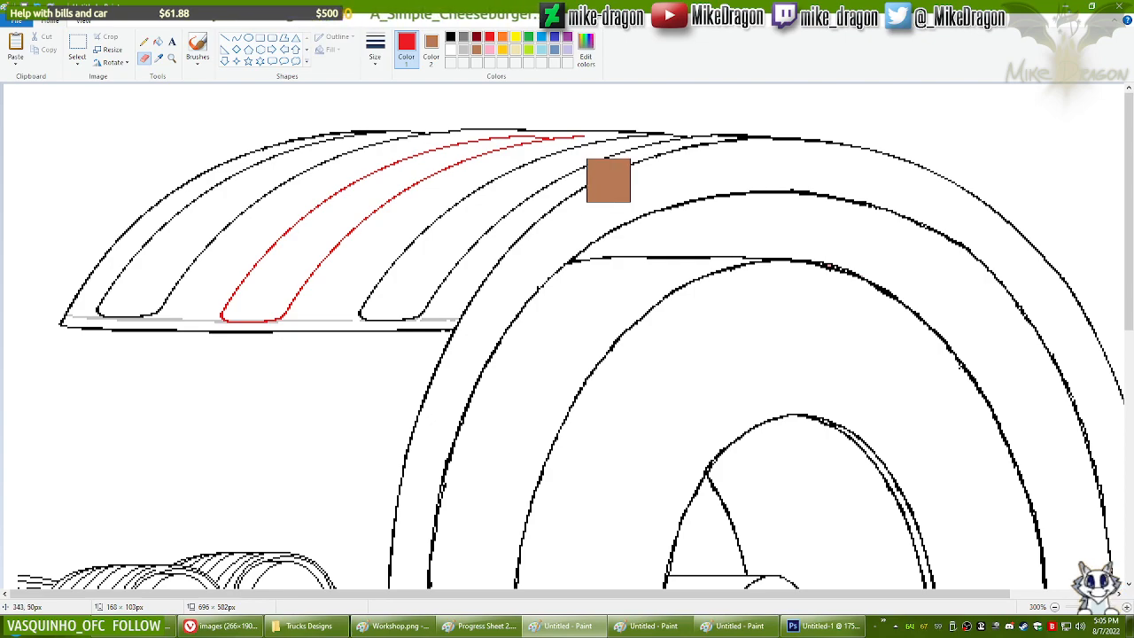
mouse_move(603, 133)
left_mouse_down()
mouse_move(478, 150)
mouse_move(349, 215)
mouse_move(391, 166)
mouse_move(314, 221)
mouse_move(246, 286)
left_mouse_up()
Step: Try to trace the brown rib's long side nearest the wheel with a red curve about 160 × 104 px
left_click(235, 38)
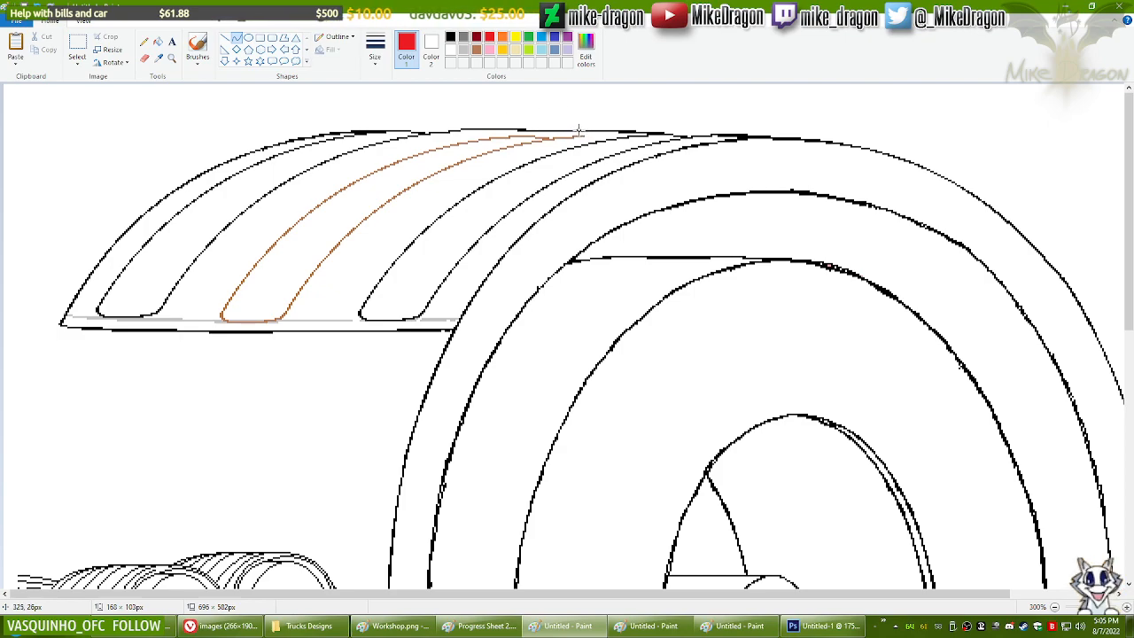
left_click_drag(579, 130, 283, 316)
left_click_drag(502, 144, 501, 141)
mouse_move(361, 189)
left_mouse_down()
mouse_move(340, 195)
mouse_move(360, 181)
mouse_move(352, 191)
left_mouse_up()
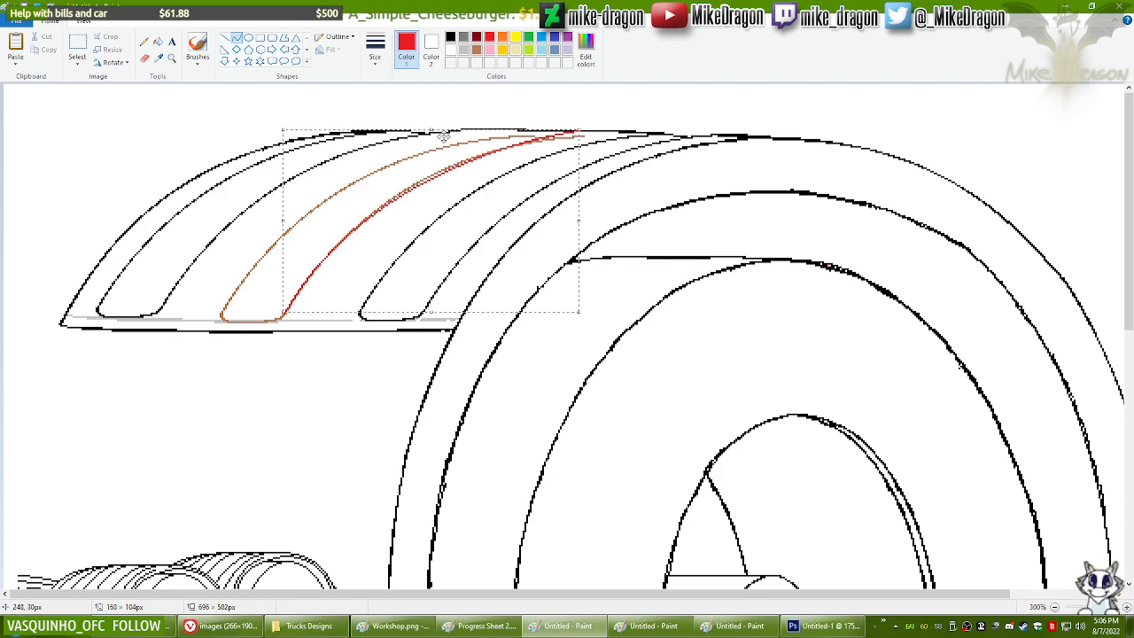
key("ctrl+z")
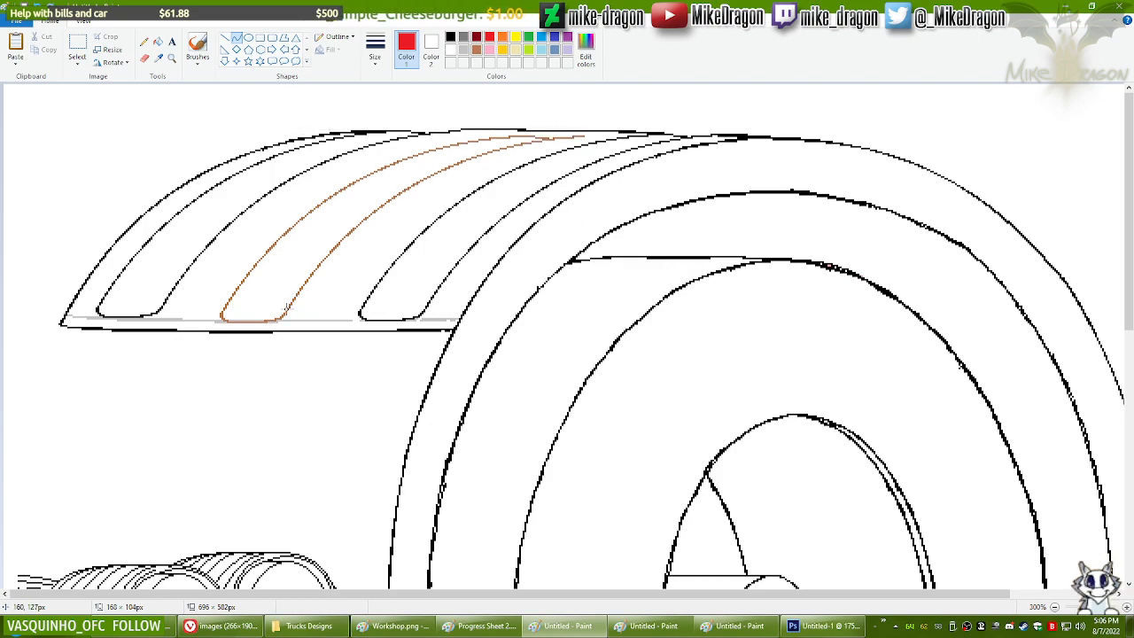
Step: Draw a red curve about 176 × 102 px along the brown rib's side nearest the wheel, ending on the fender's top outline
left_click_drag(286, 312, 593, 133)
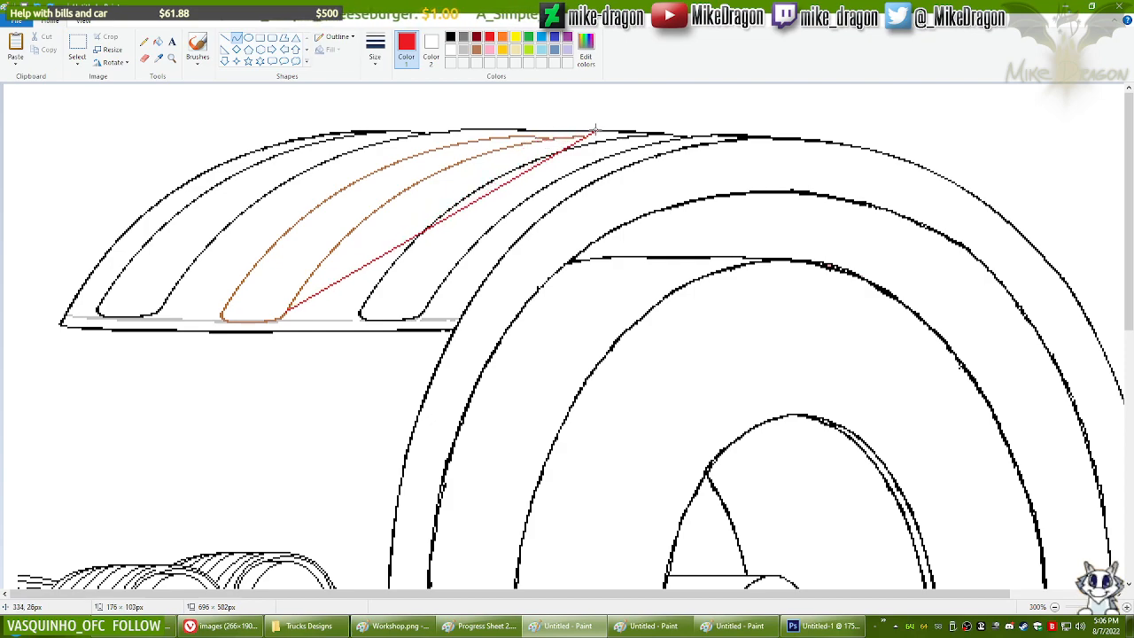
left_click_drag(372, 223, 342, 227)
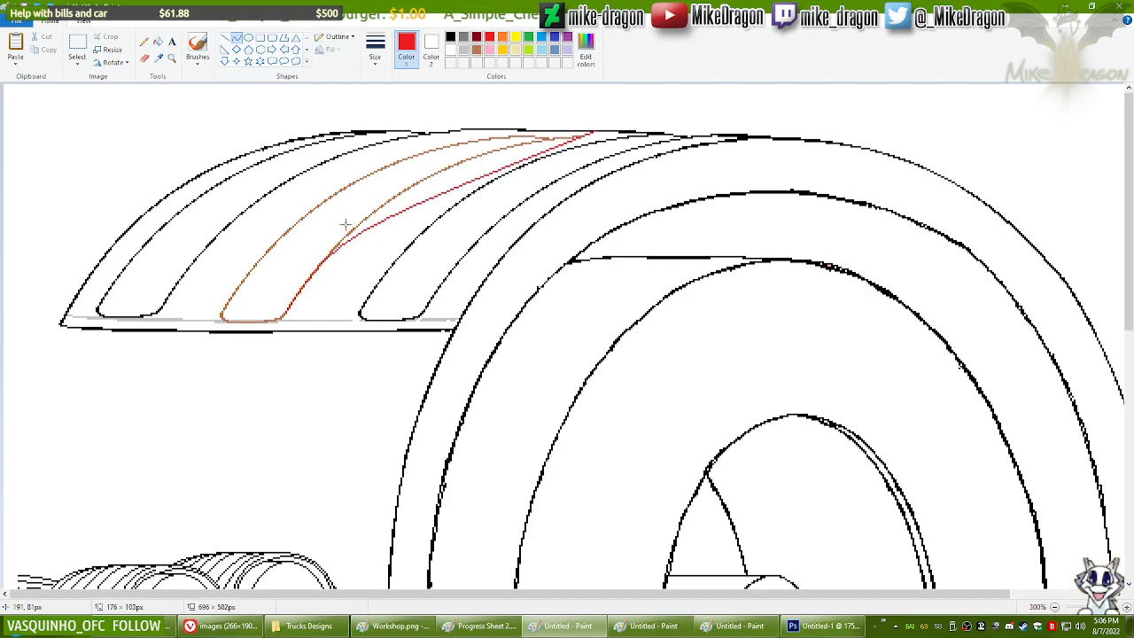
left_click_drag(438, 162, 421, 154)
left_click_drag(412, 153, 414, 144)
left_click(589, 100)
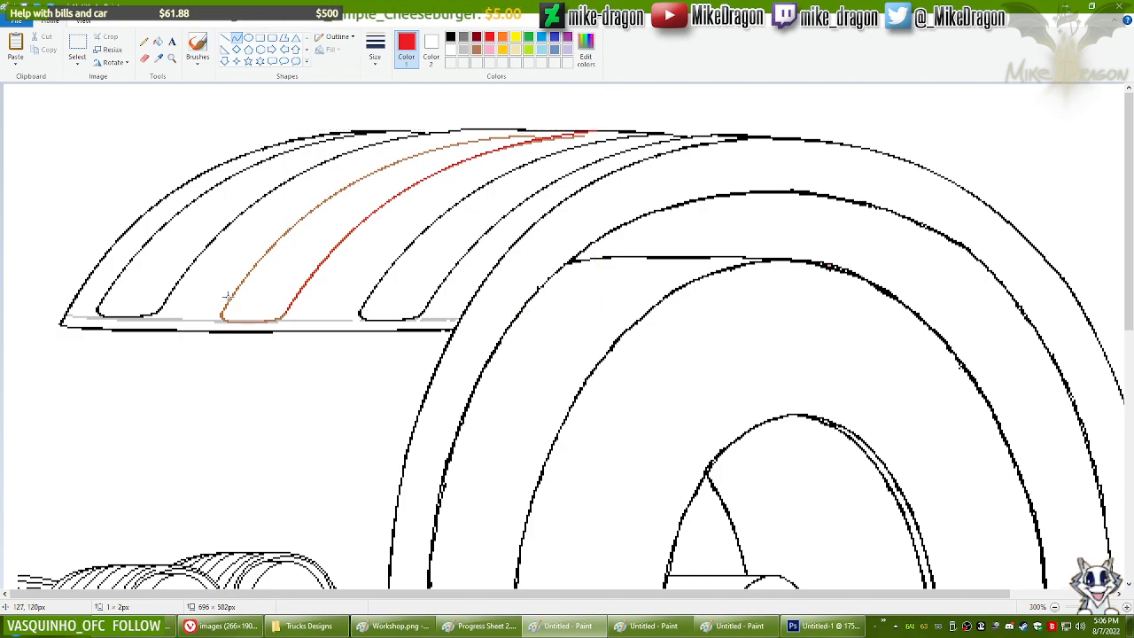
Step: Try to trace the brown rib's long side farthest from the wheel with a red curve up to the fender's top outline
left_click_drag(224, 310, 264, 258)
key("ctrl+z")
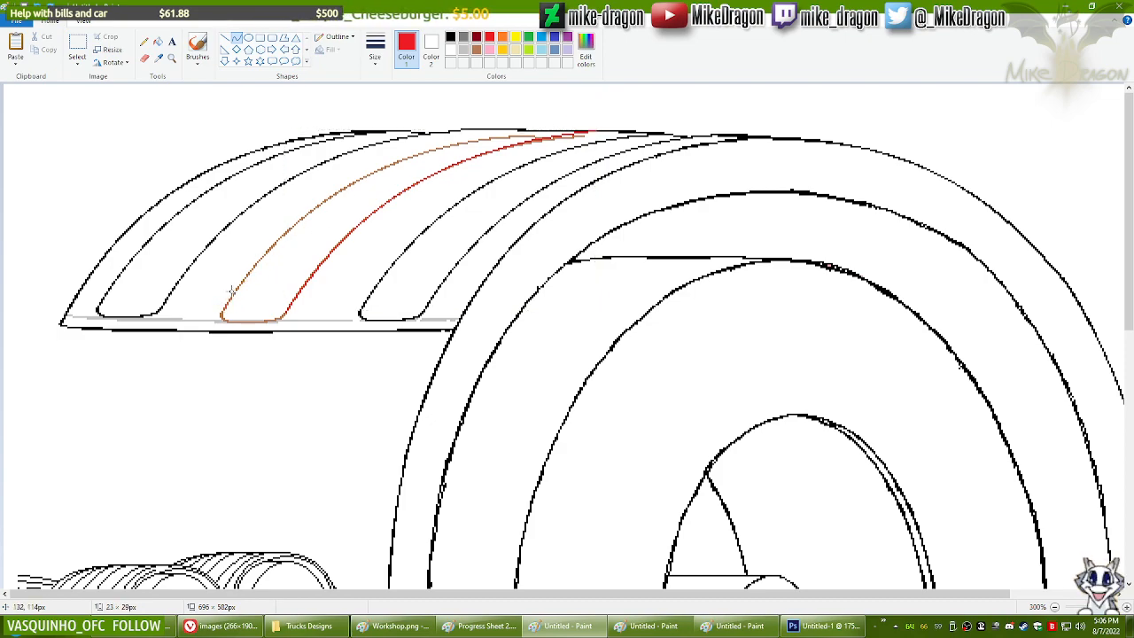
left_click_drag(223, 310, 541, 131)
left_click_drag(292, 232, 258, 248)
left_click_drag(383, 153, 361, 135)
left_click(569, 105)
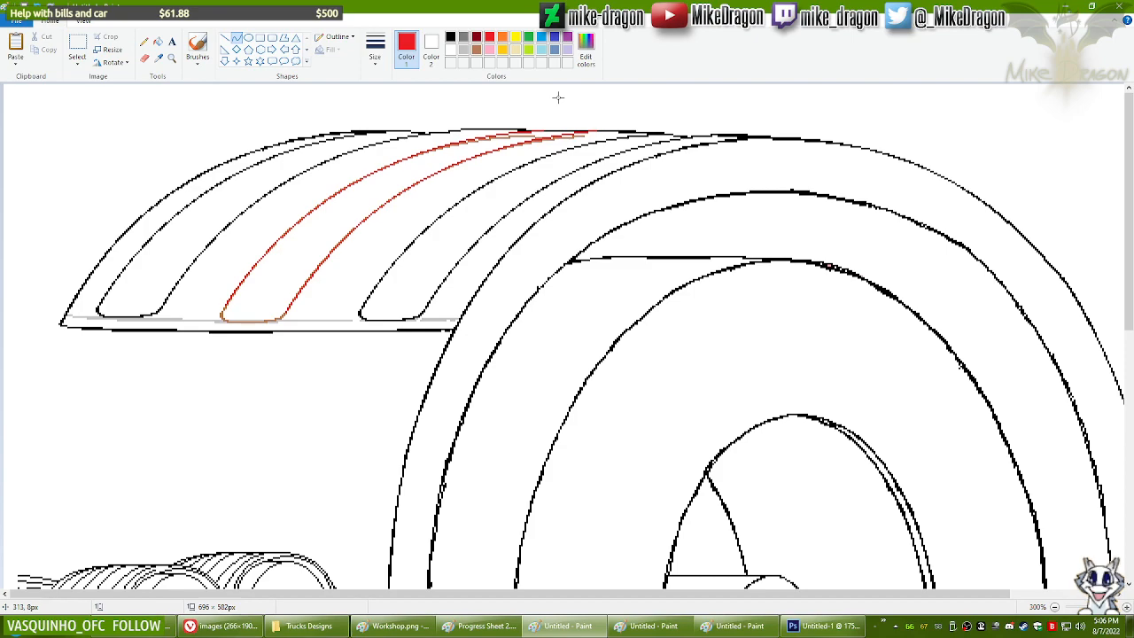
key("ctrl+z")
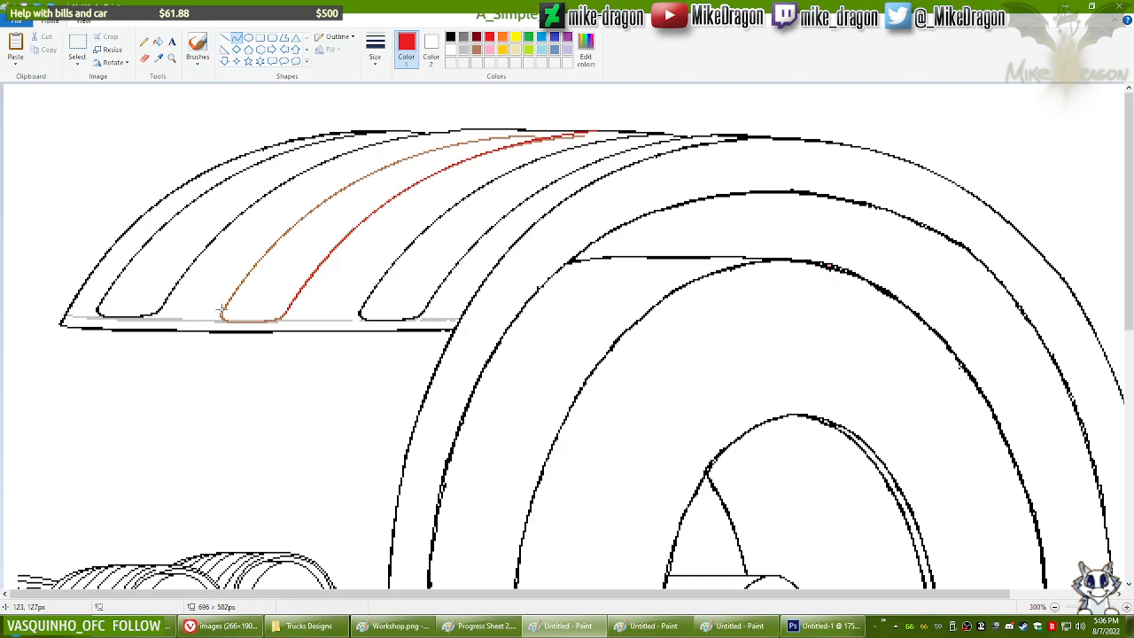
left_click_drag(222, 312, 520, 127)
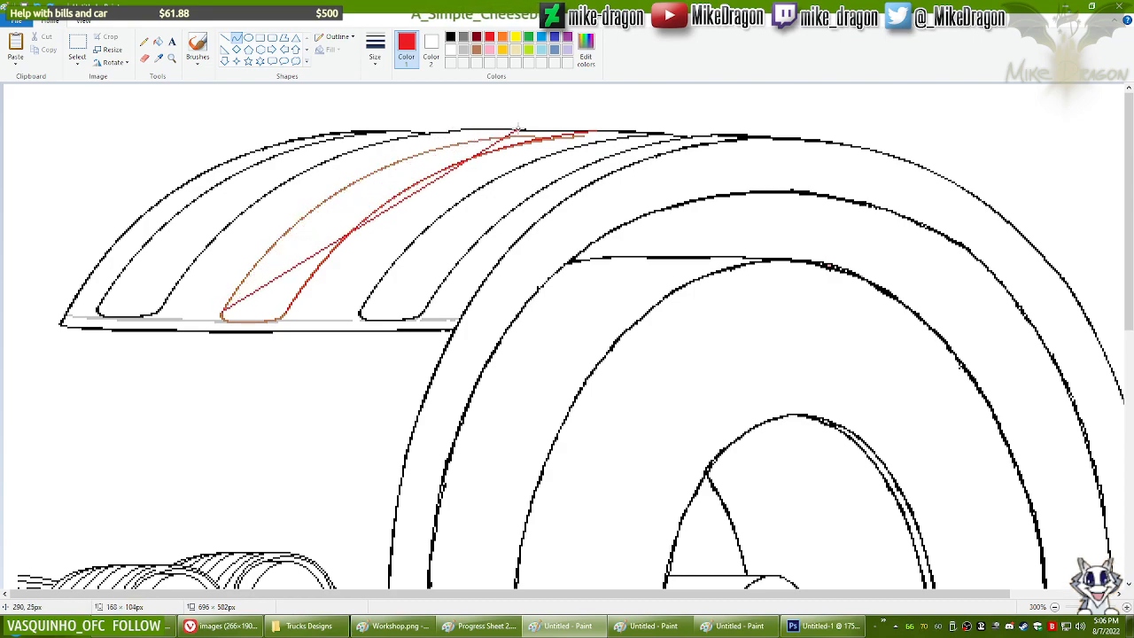
left_click_drag(274, 254, 392, 139)
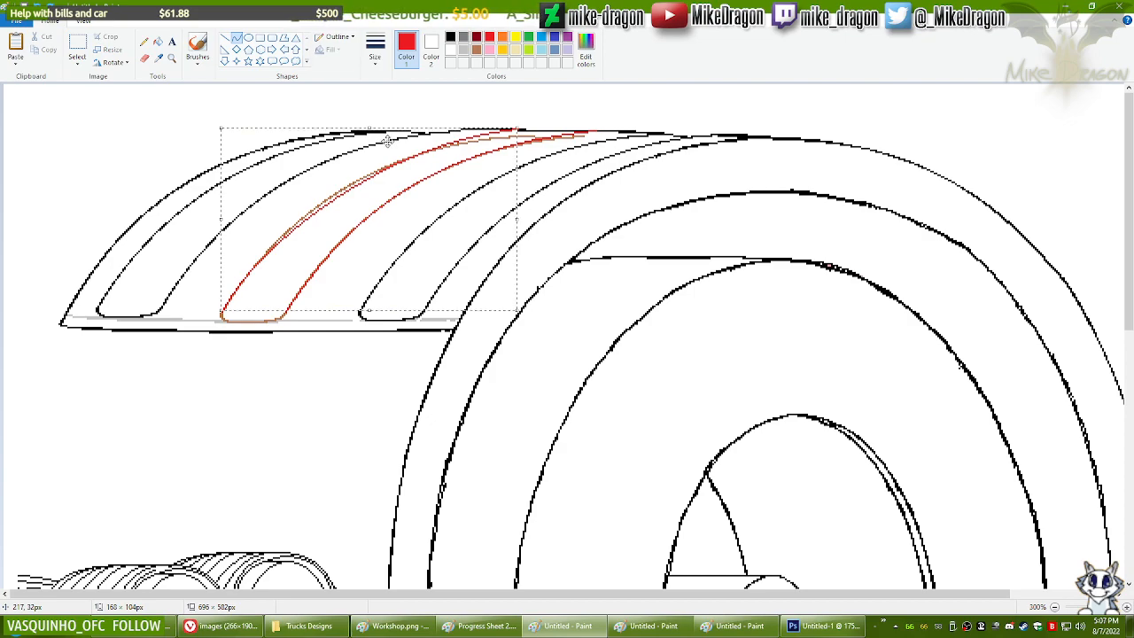
left_click_drag(371, 176, 291, 248)
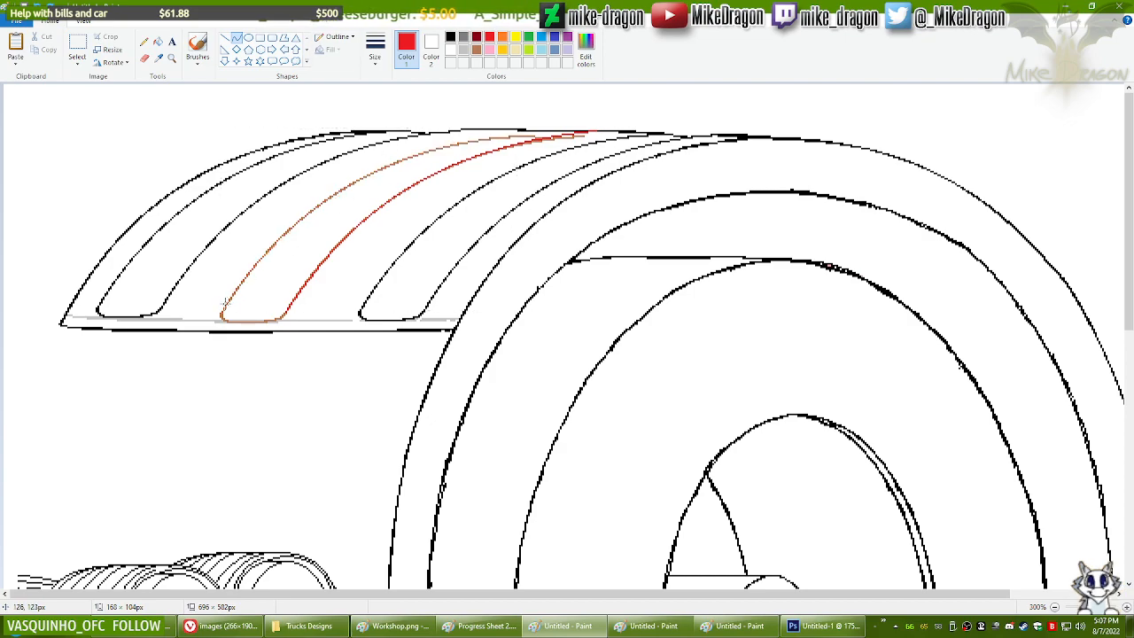
Step: Draw a red curve about 175 × 102 px along the brown rib's side farthest from the wheel, ending on the fender's top outline
left_click_drag(221, 309, 531, 131)
left_click_drag(255, 263, 246, 254)
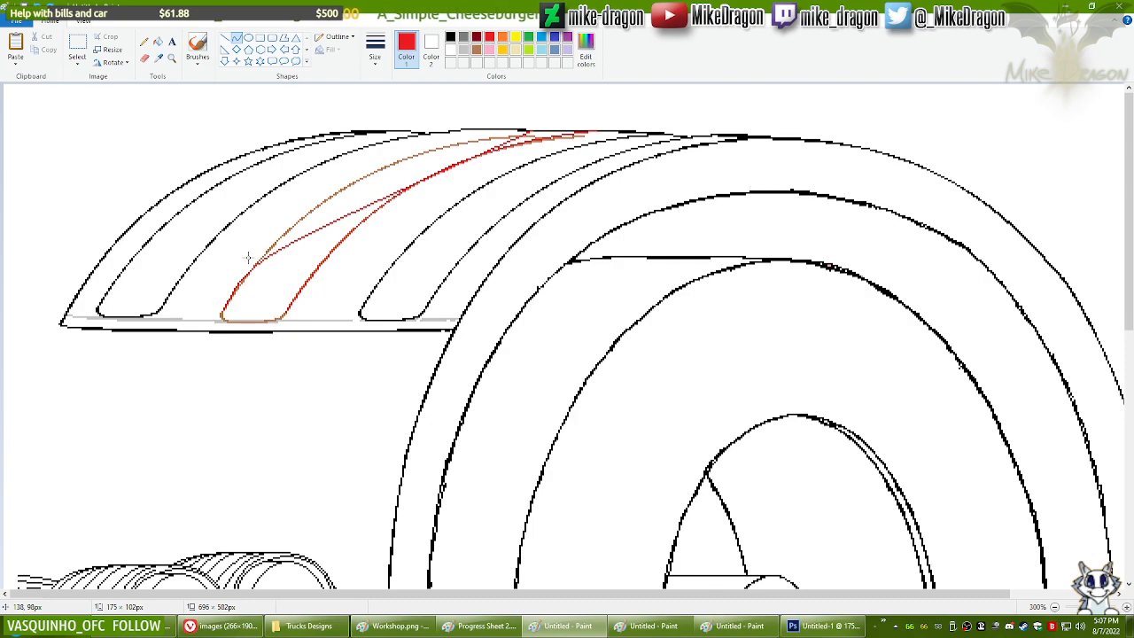
left_click_drag(399, 148, 364, 139)
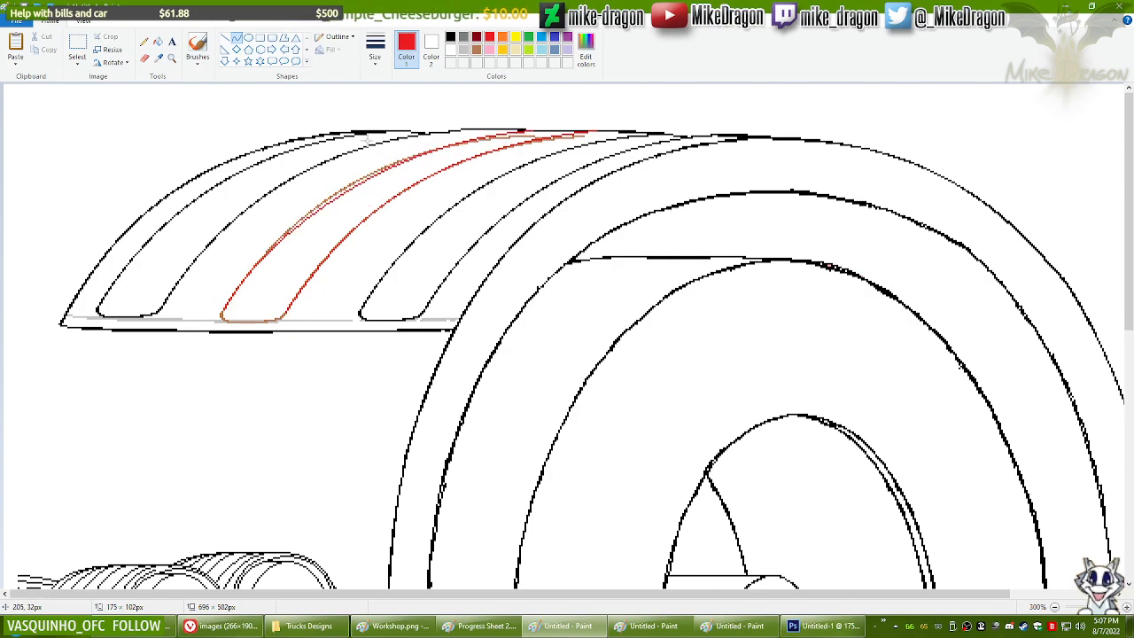
left_click(547, 111)
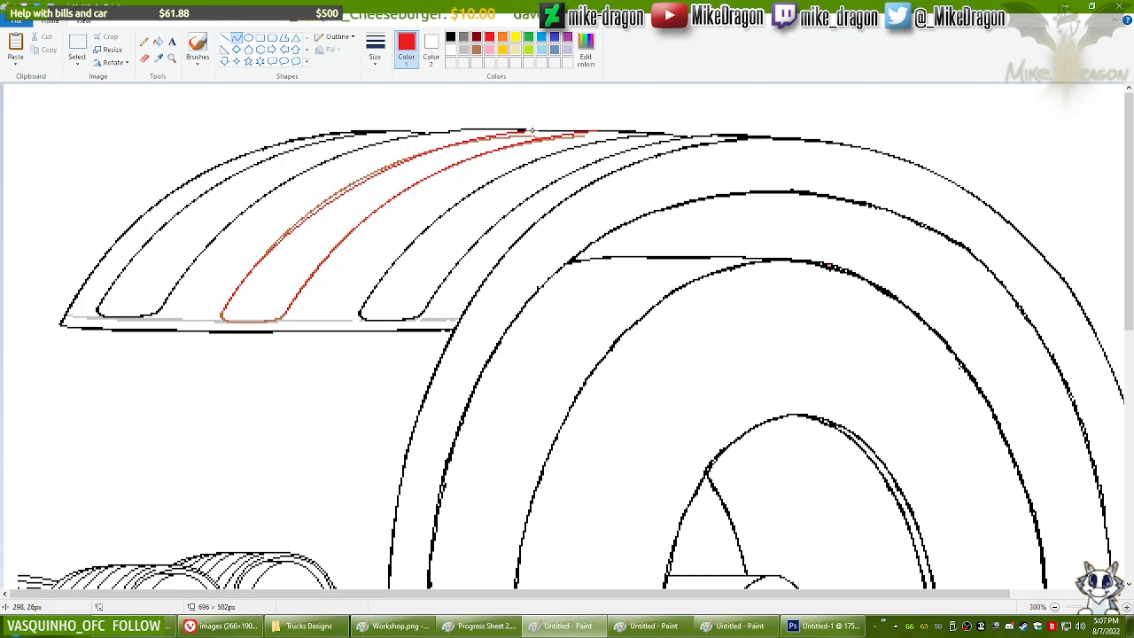
Step: Add a short red curve about 22 × 3 px joining the middle rib's two upper ends near the fender's top outline
left_click_drag(531, 130, 554, 134)
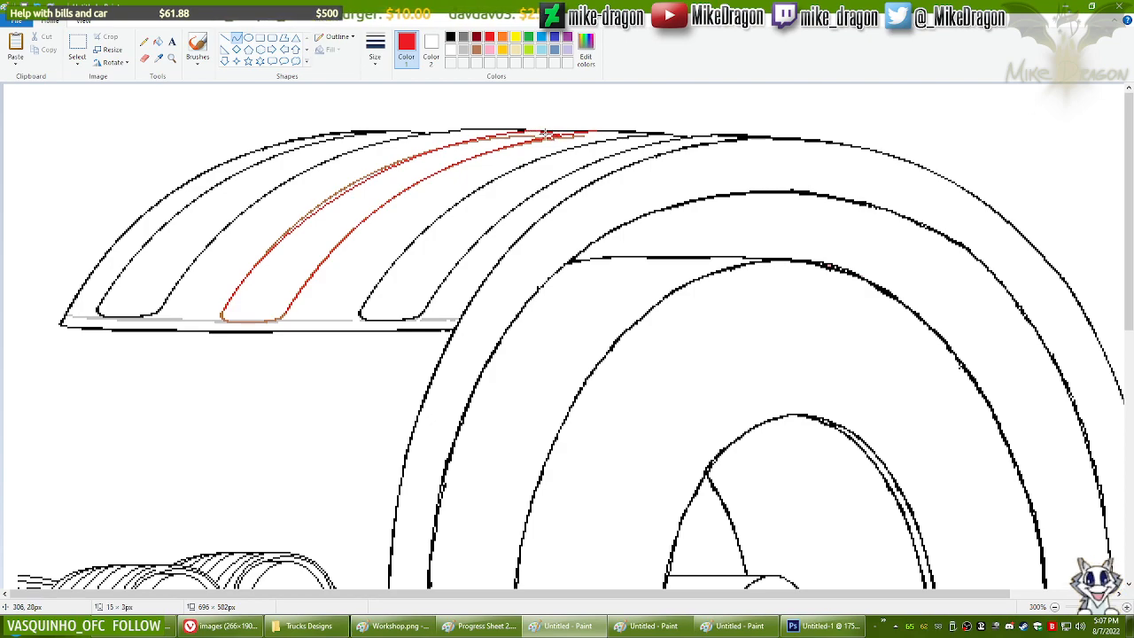
left_click_drag(549, 132, 543, 128)
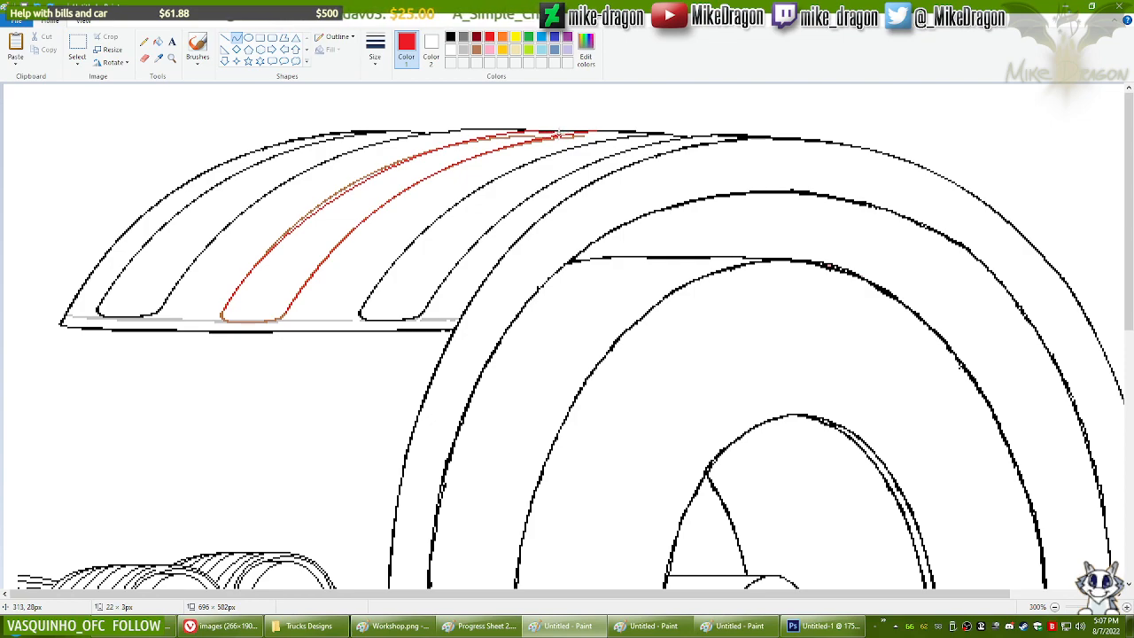
left_click(586, 114)
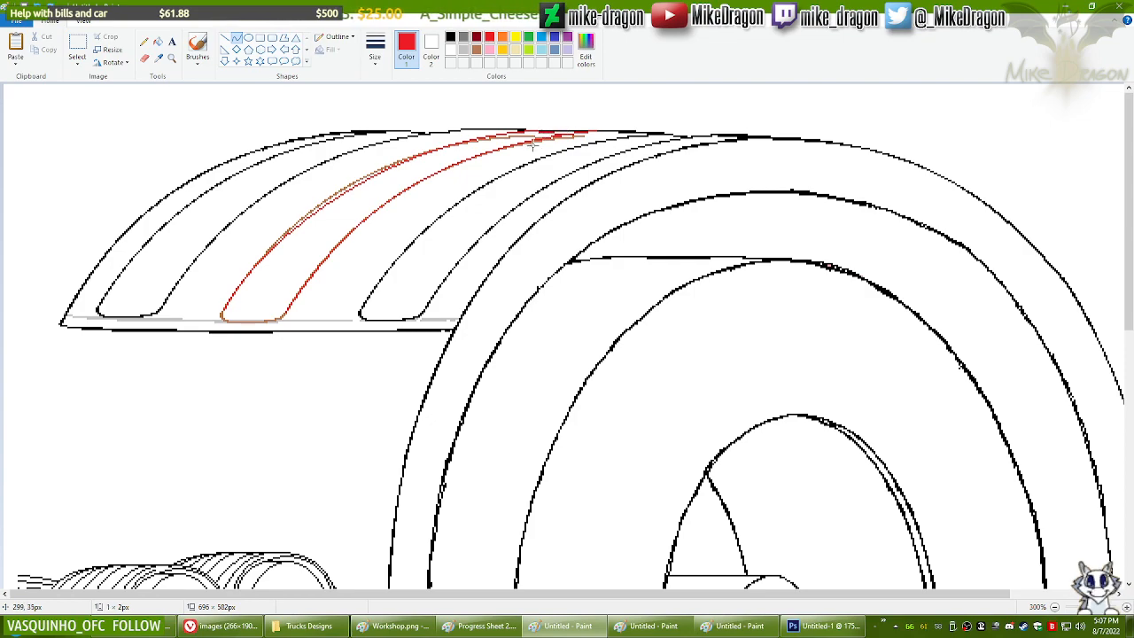
Step: Retrace the middle rib's side nearest the wheel with a red curve about 175 × 103 px up to the fender's top outline
scroll(533, 145, "up", 1)
left_click_drag(483, 595, 546, 596)
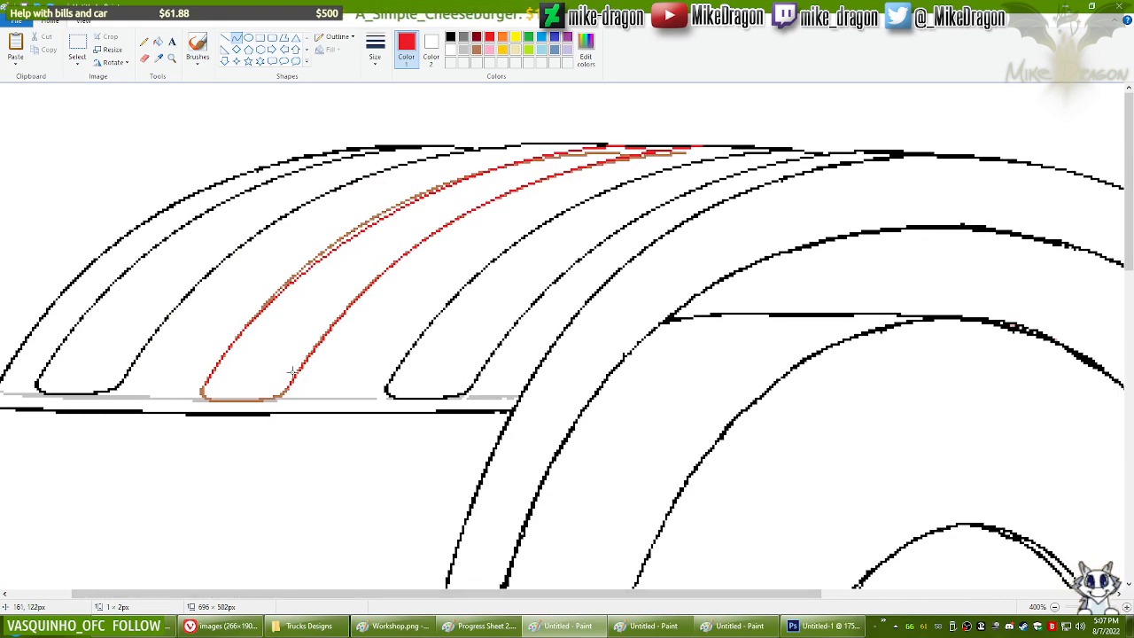
mouse_move(290, 386)
left_mouse_down()
mouse_move(329, 320)
mouse_move(406, 249)
left_mouse_up()
key("ctrl+z")
left_click_drag(290, 386, 674, 151)
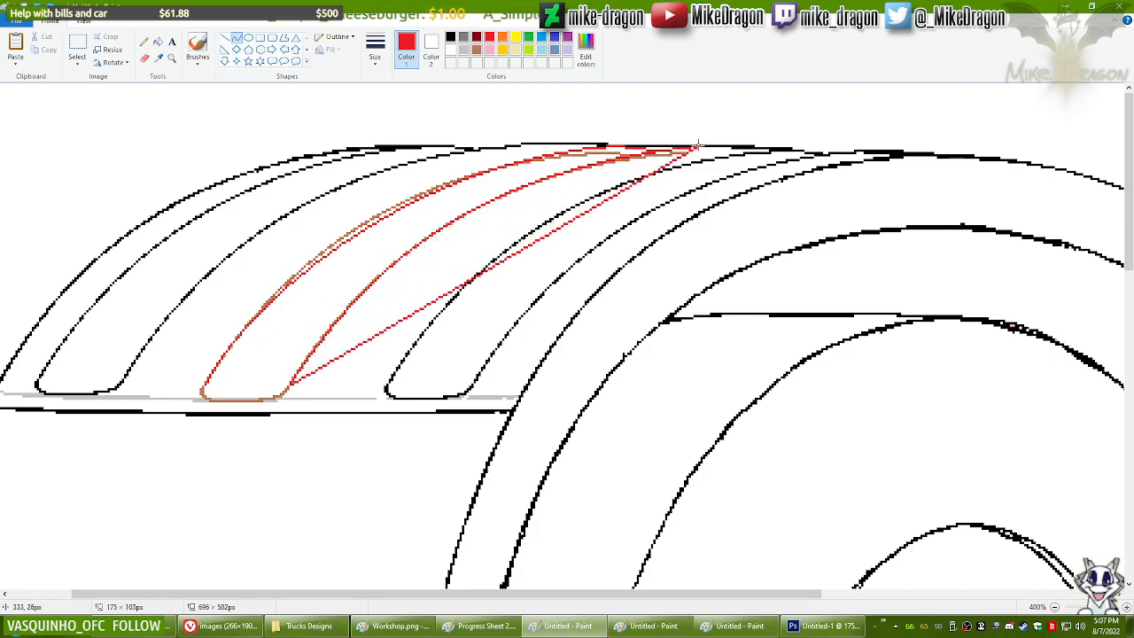
left_click_drag(364, 282, 372, 257)
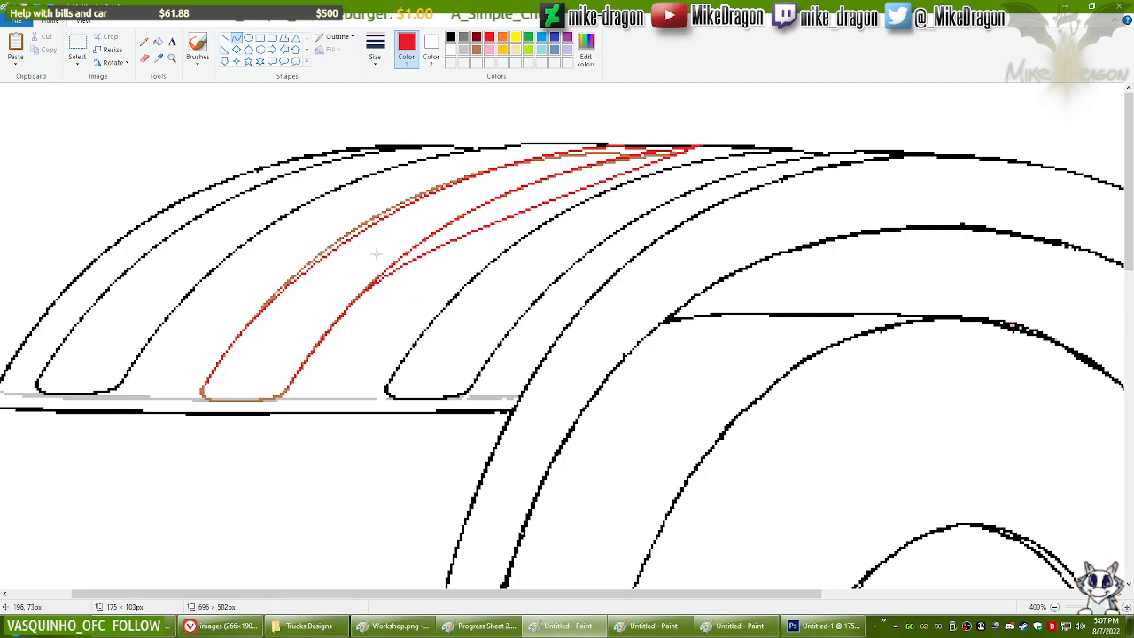
left_click_drag(529, 154, 460, 171)
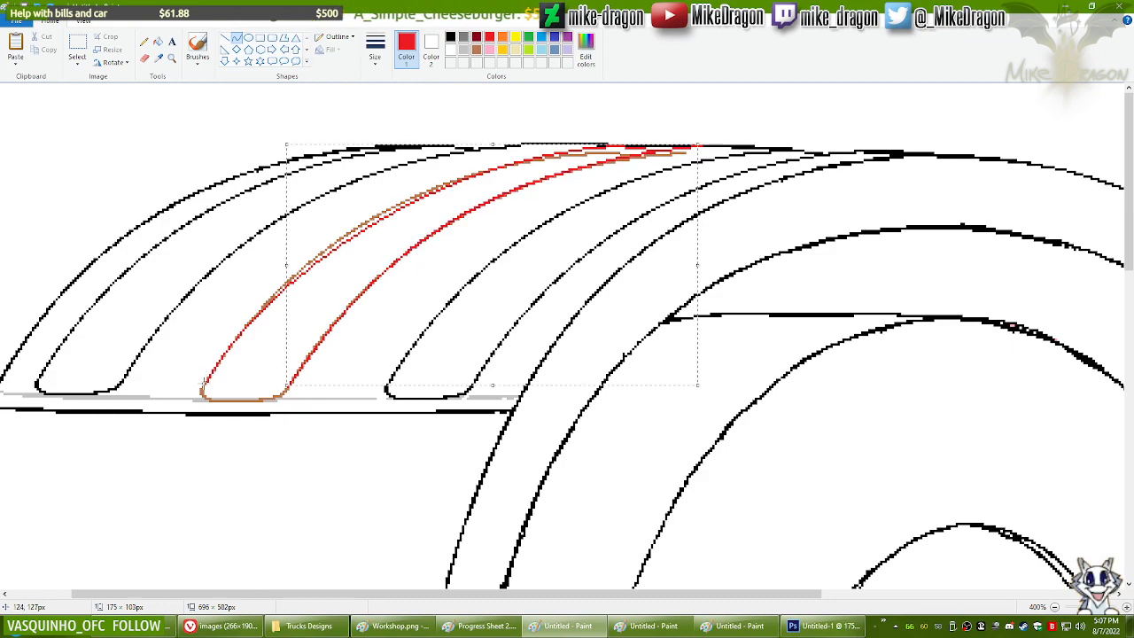
Step: Retrace the middle rib's side farthest from the wheel with a red curve about 175 × 101 px
left_click_drag(204, 388, 597, 153)
left_click_drag(276, 292, 275, 279)
left_click_drag(449, 162, 426, 158)
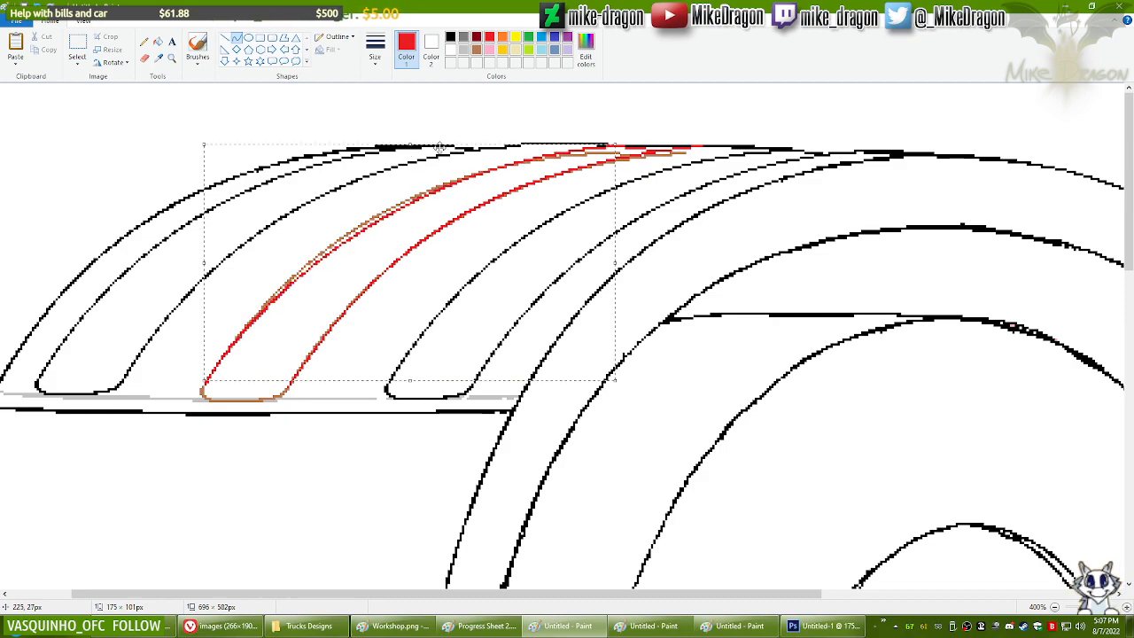
Step: Erase only the brown leftovers along the middle rib's long sides, and replace the brown of its lower end with red
left_click(145, 57)
left_click(478, 50)
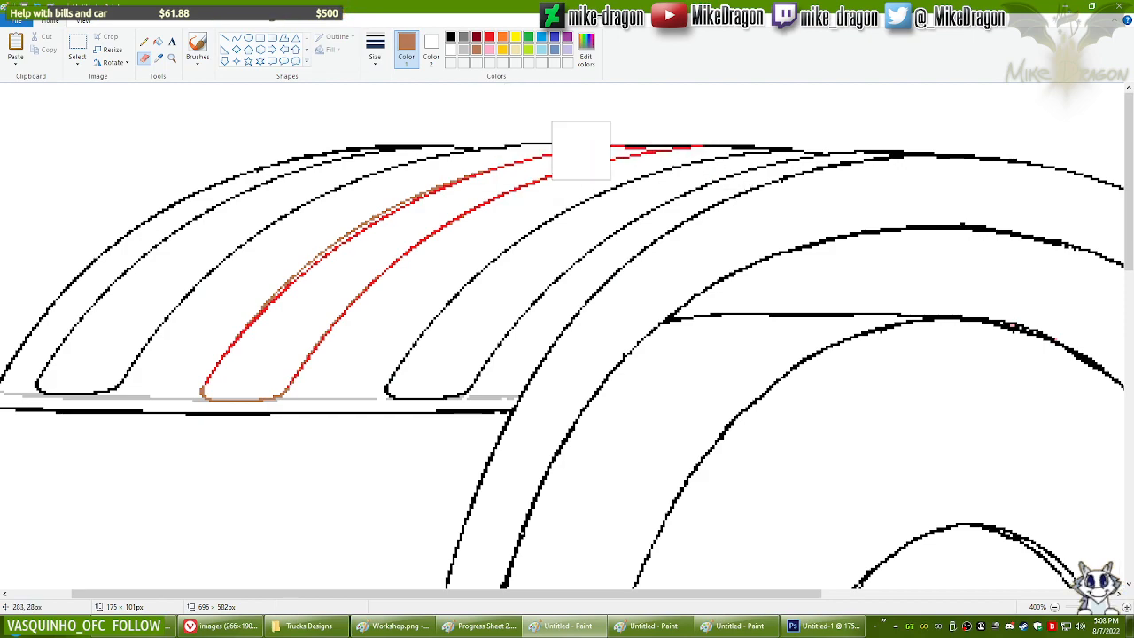
mouse_move(440, 195)
left_mouse_down()
mouse_move(328, 249)
mouse_move(234, 337)
mouse_move(305, 333)
mouse_move(306, 353)
mouse_move(462, 221)
mouse_move(405, 255)
left_mouse_up()
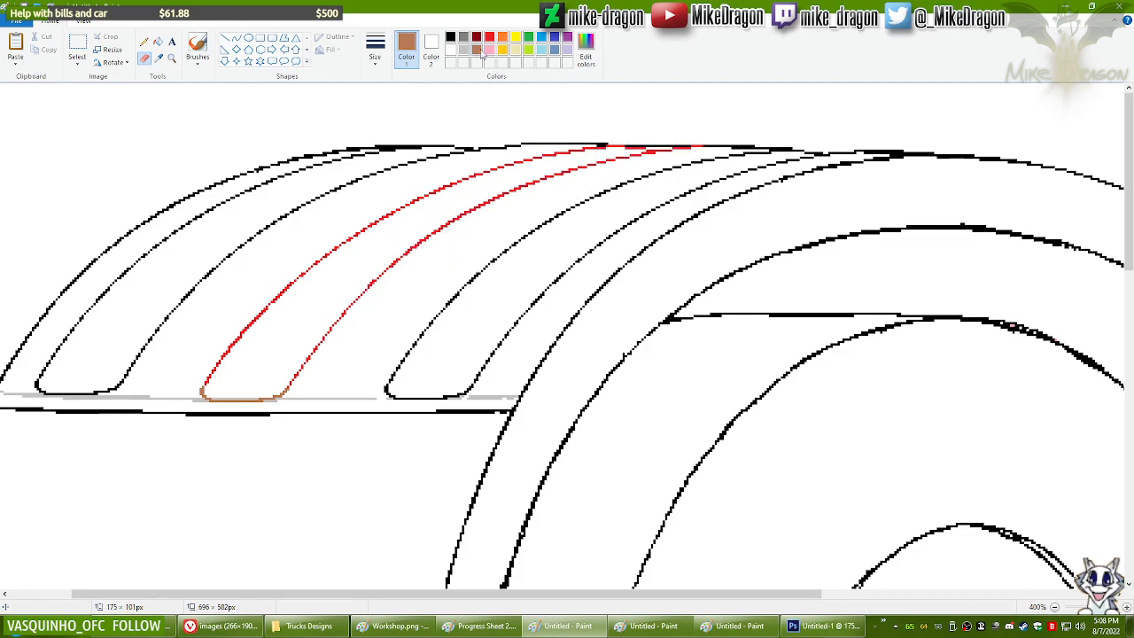
left_click(431, 46)
left_click(489, 36)
mouse_move(260, 311)
left_mouse_down()
mouse_move(241, 391)
mouse_move(343, 339)
left_mouse_up()
Step: Erase the leftover black outline bits around the middle rib's red upper end using black, white and a smaller eraser
left_click(450, 37)
left_click(406, 46)
left_click(489, 37)
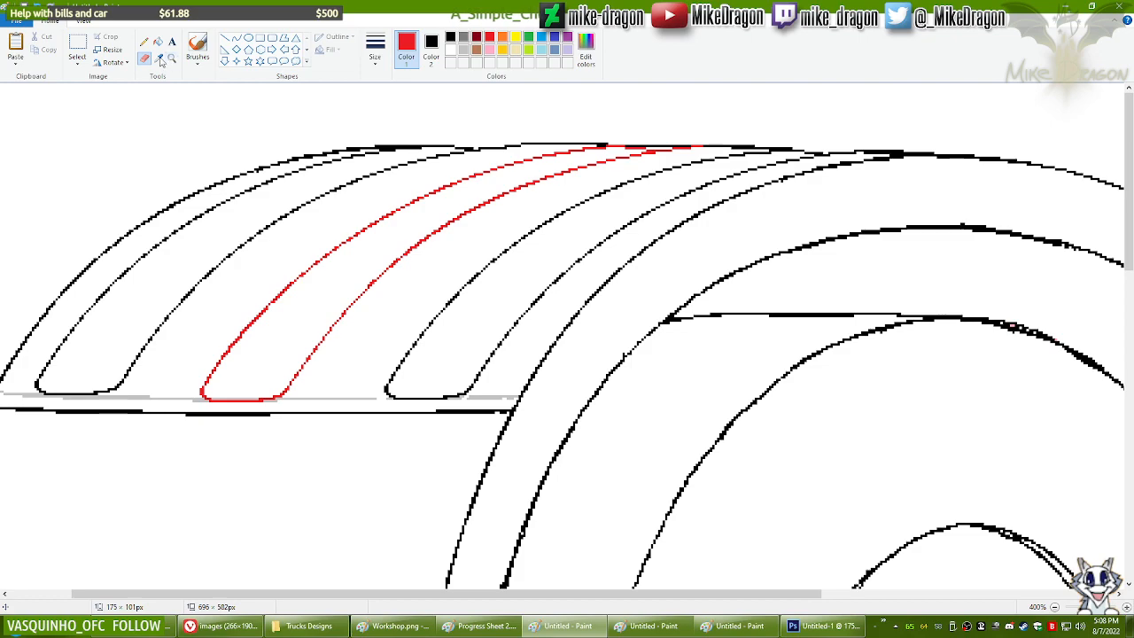
right_click(450, 50)
left_click(451, 37)
left_click(375, 59)
left_click(378, 119)
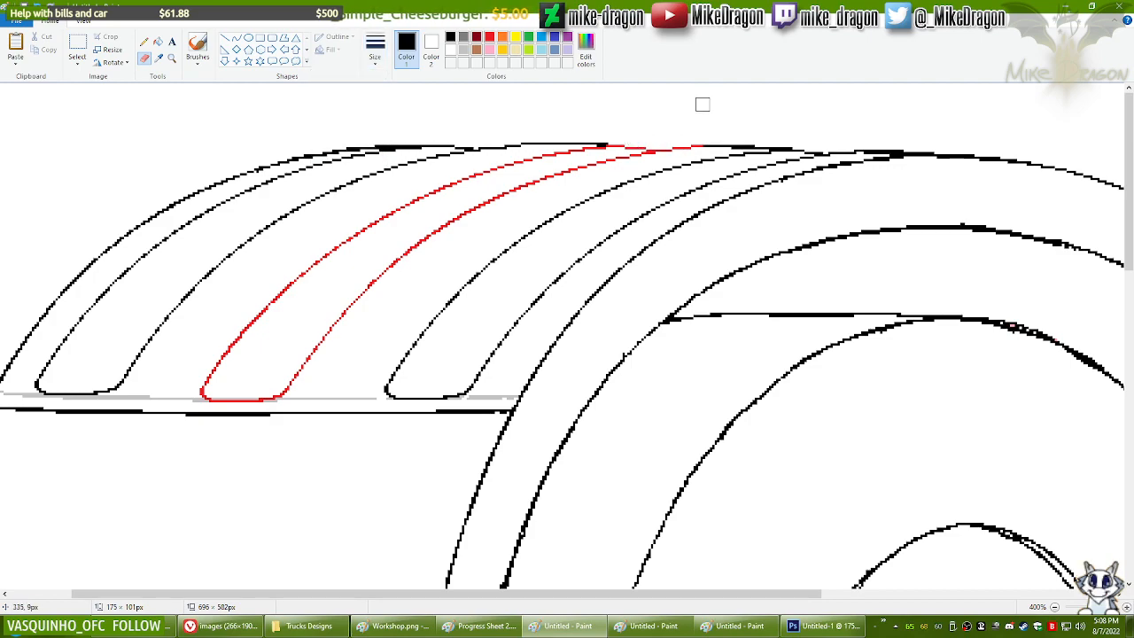
Step: Recolor the middle rib black by replacing red with black using a greatly enlarged eraser
left_click(489, 38)
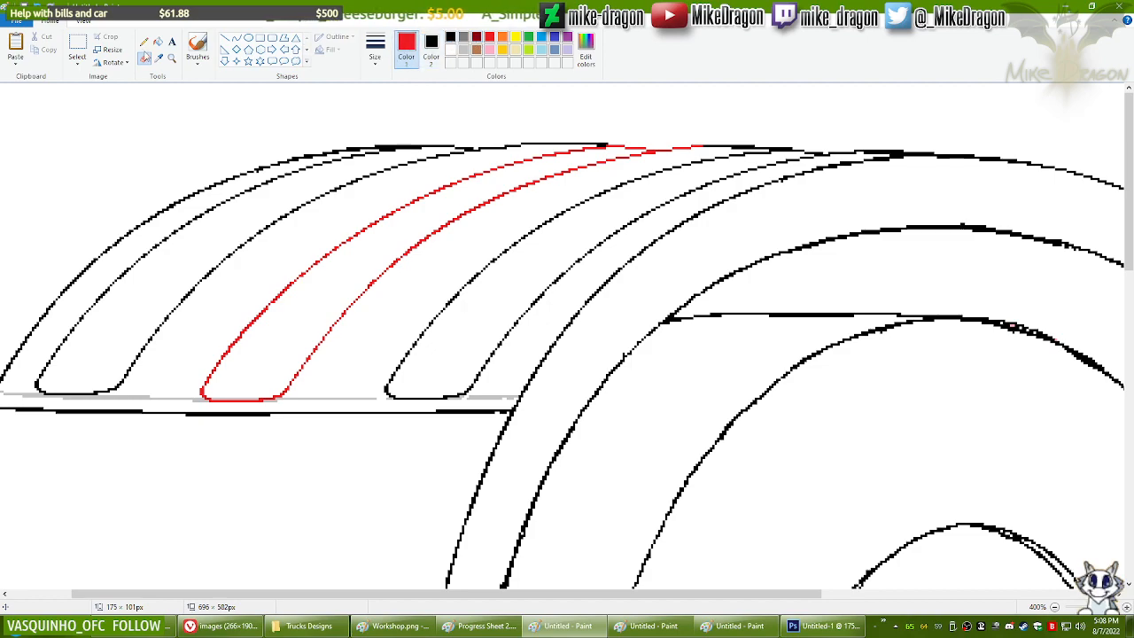
left_click(146, 59)
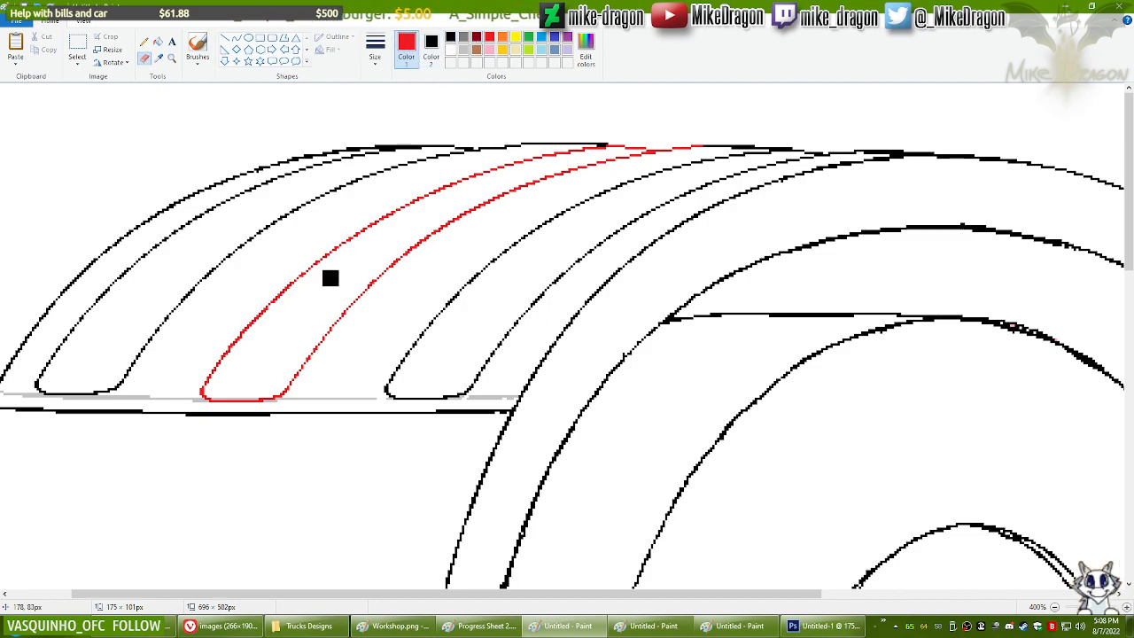
key("ctrl+plus")
key("ctrl+plus")
key("ctrl+plus")
key("ctrl+plus")
key("ctrl+plus")
key("ctrl+plus")
key("ctrl+plus")
key("ctrl+plus")
key("ctrl+plus")
key("ctrl+plus")
key("ctrl+plus")
key("ctrl+plus")
key("ctrl+plus")
key("ctrl+plus")
key("ctrl+plus")
key("ctrl+plus")
key("ctrl+plus")
key("ctrl+plus")
key("ctrl+plus")
key("ctrl+plus")
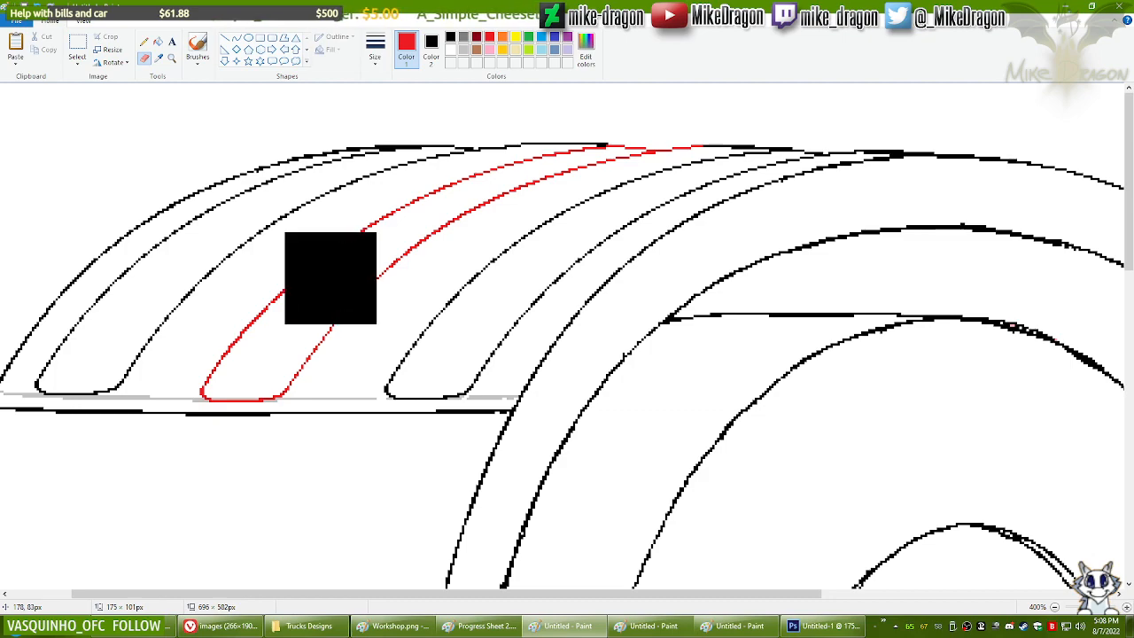
mouse_move(330, 279)
left_mouse_down()
mouse_move(275, 311)
mouse_move(385, 264)
mouse_move(411, 228)
mouse_move(808, 129)
left_mouse_up()
Step: Erase only the light grey guide line along the fender's lower edge, leaving the black lines untouched
left_click(158, 58)
right_click(139, 129)
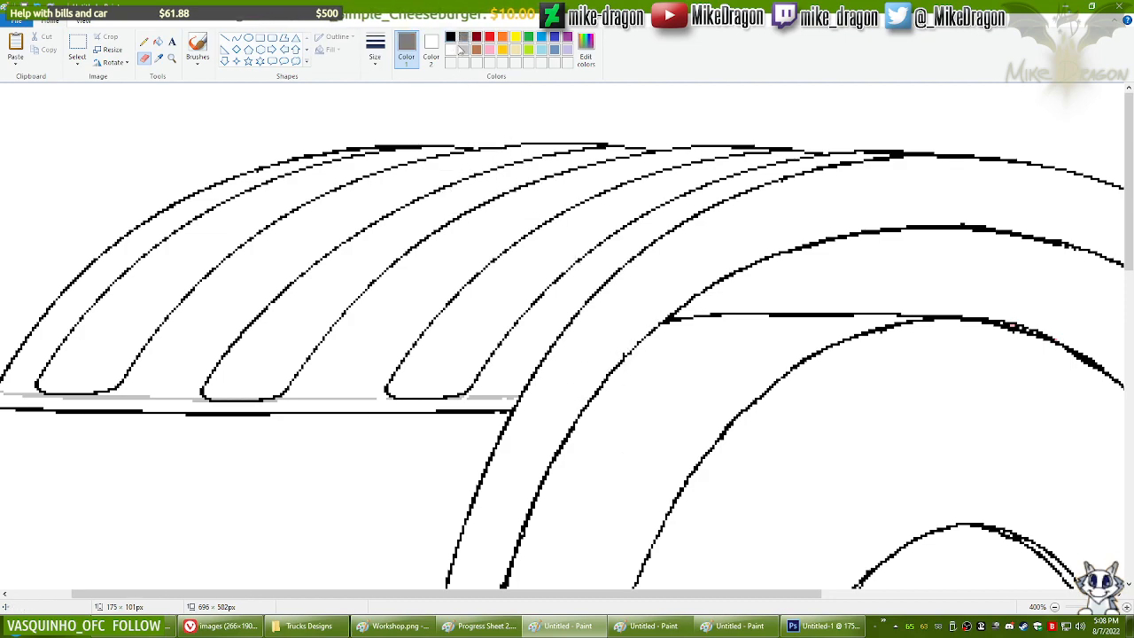
mouse_move(619, 405)
left_mouse_down()
mouse_move(67, 372)
mouse_move(198, 365)
left_mouse_up()
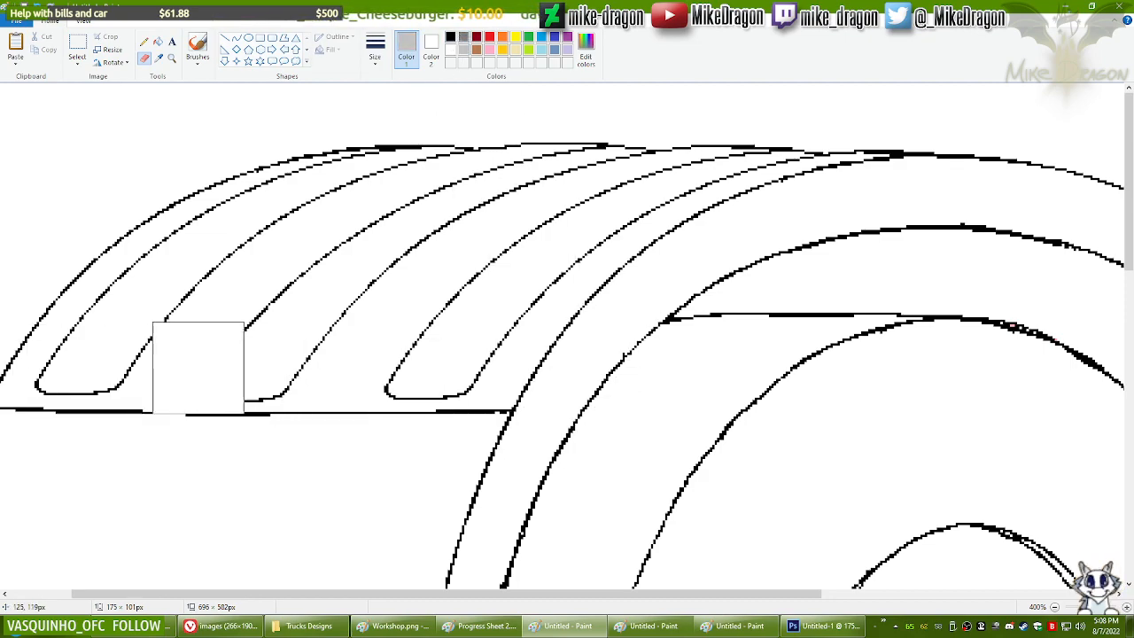
Step: Redraw the lower outer corner of the rib farthest from the wheel as a rounded red curve about 8 × 12 px
scroll(491, 321, "down", 3)
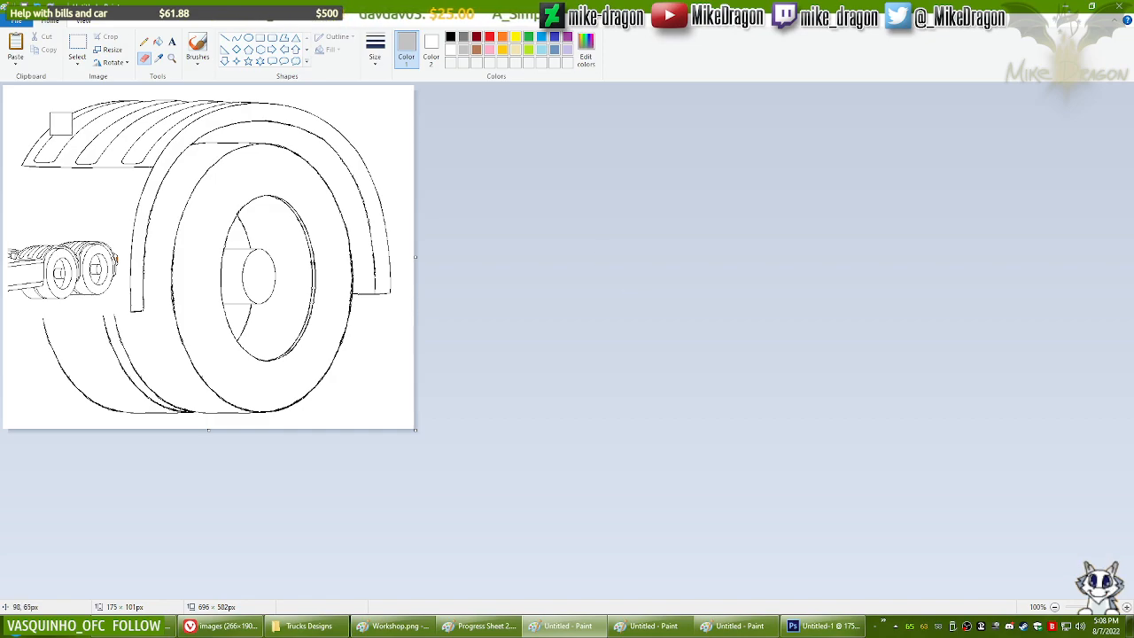
scroll(83, 162, "up", 1)
scroll(84, 163, "up", 2)
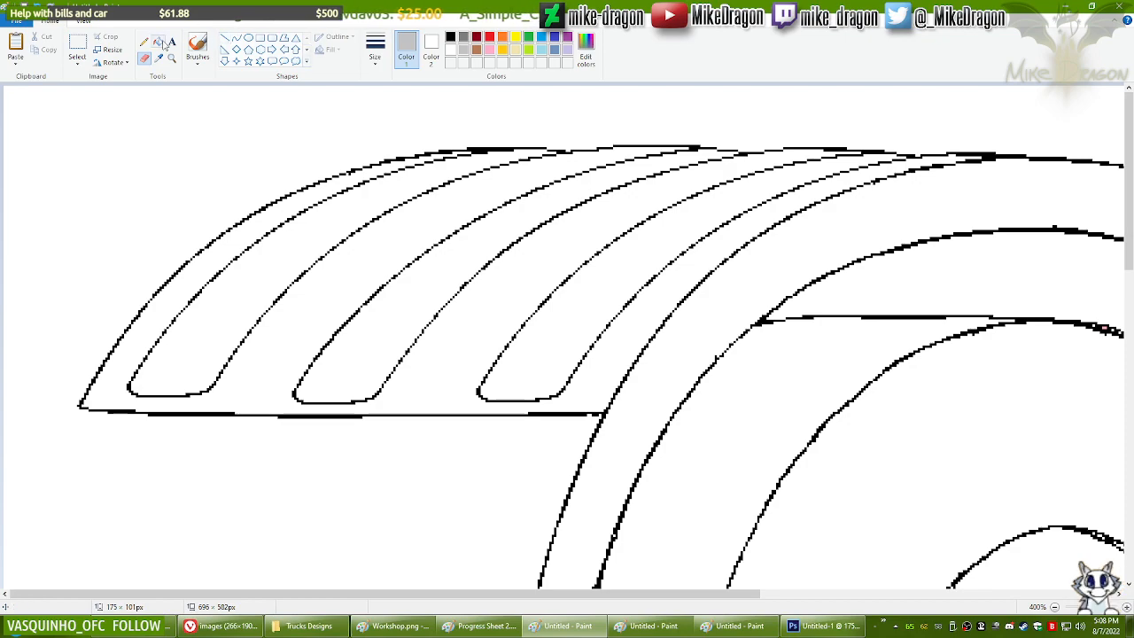
left_click(236, 39)
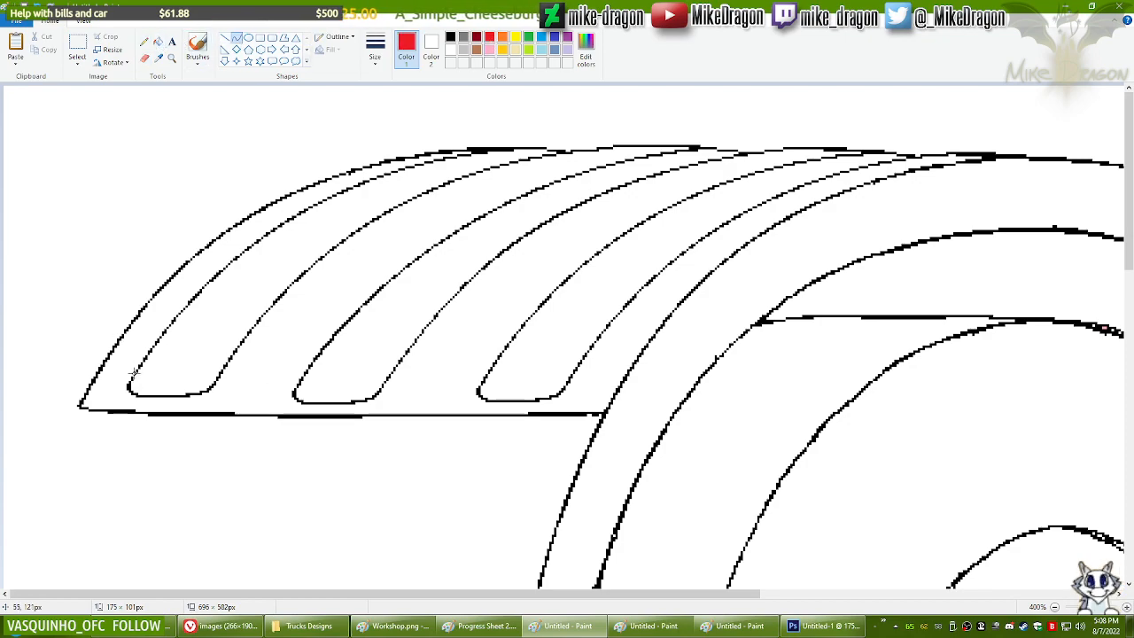
left_click_drag(135, 371, 147, 394)
key("ctrl+z")
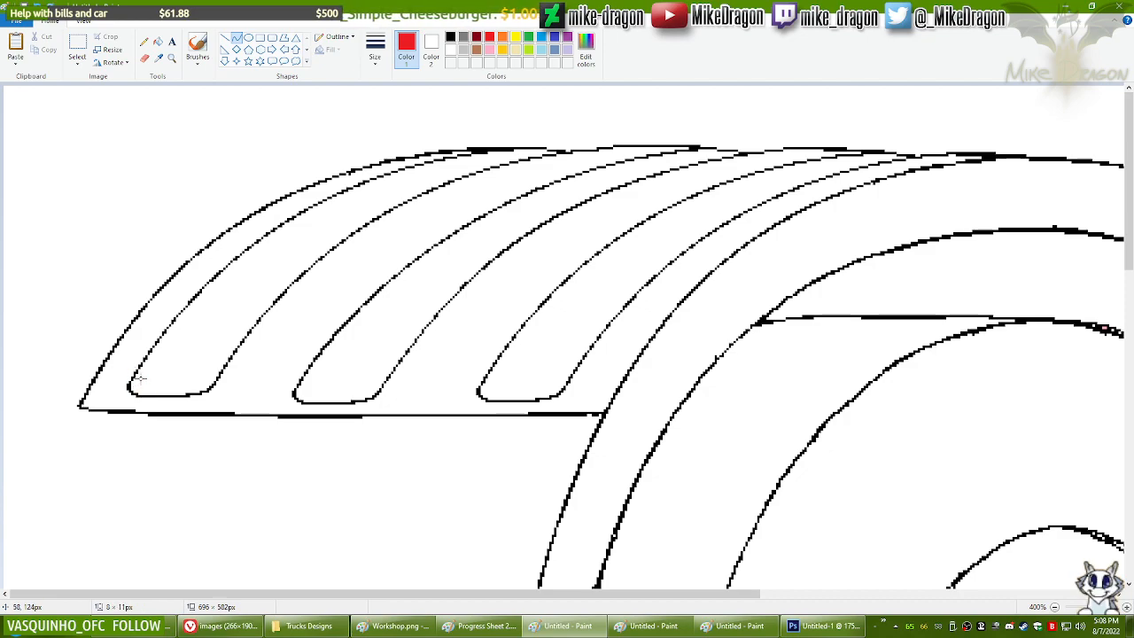
left_click_drag(135, 371, 146, 396)
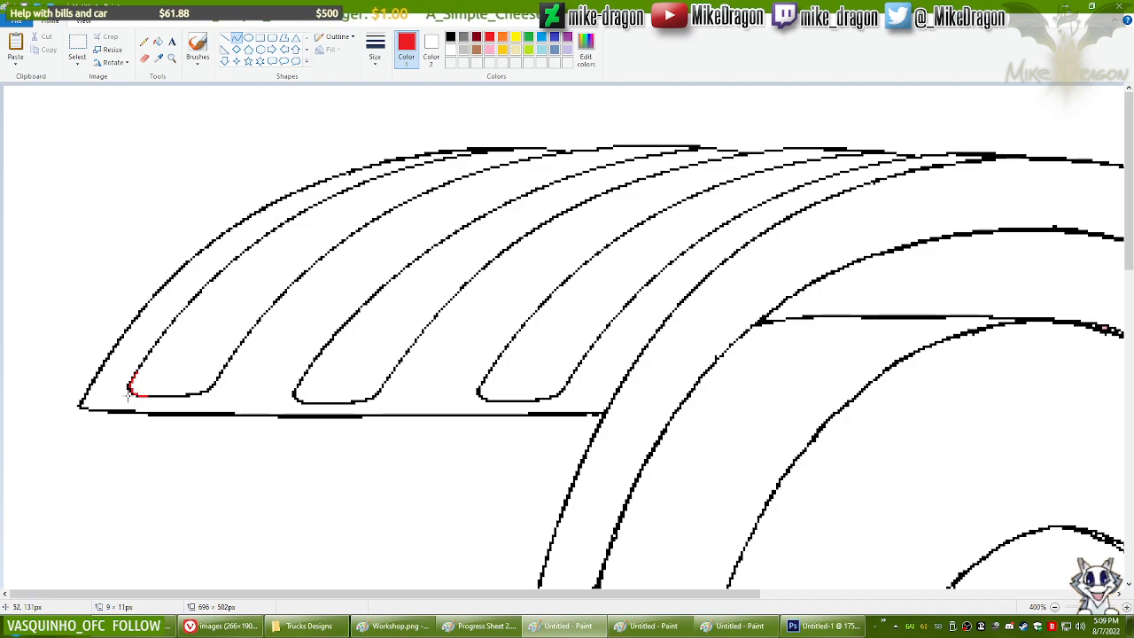
left_click(128, 396)
left_click(171, 358)
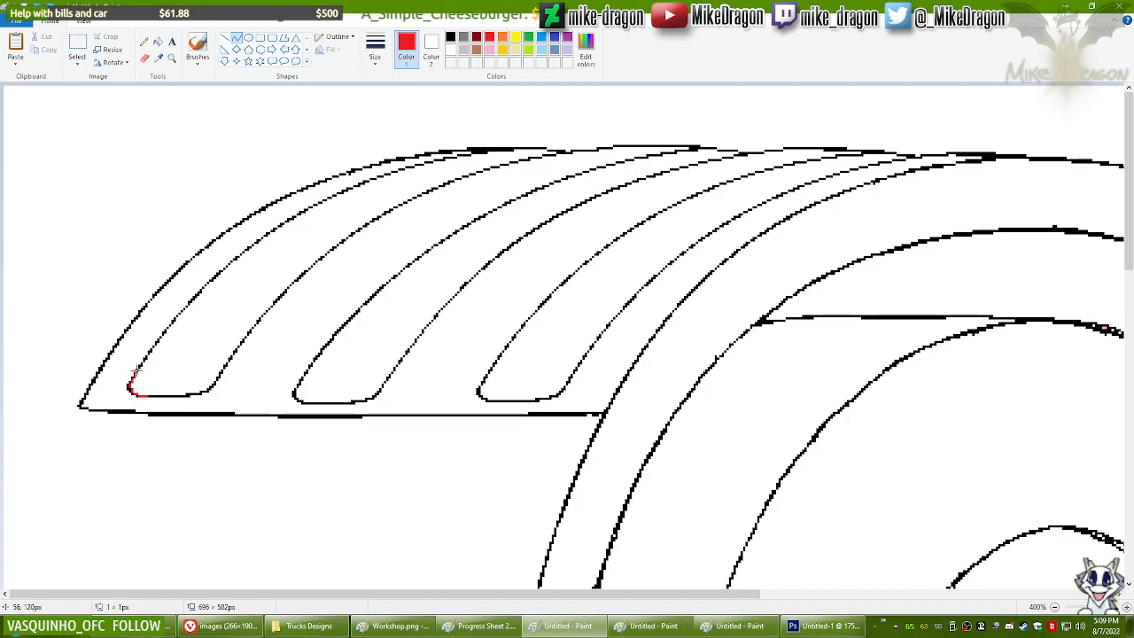
left_click_drag(136, 383, 126, 391)
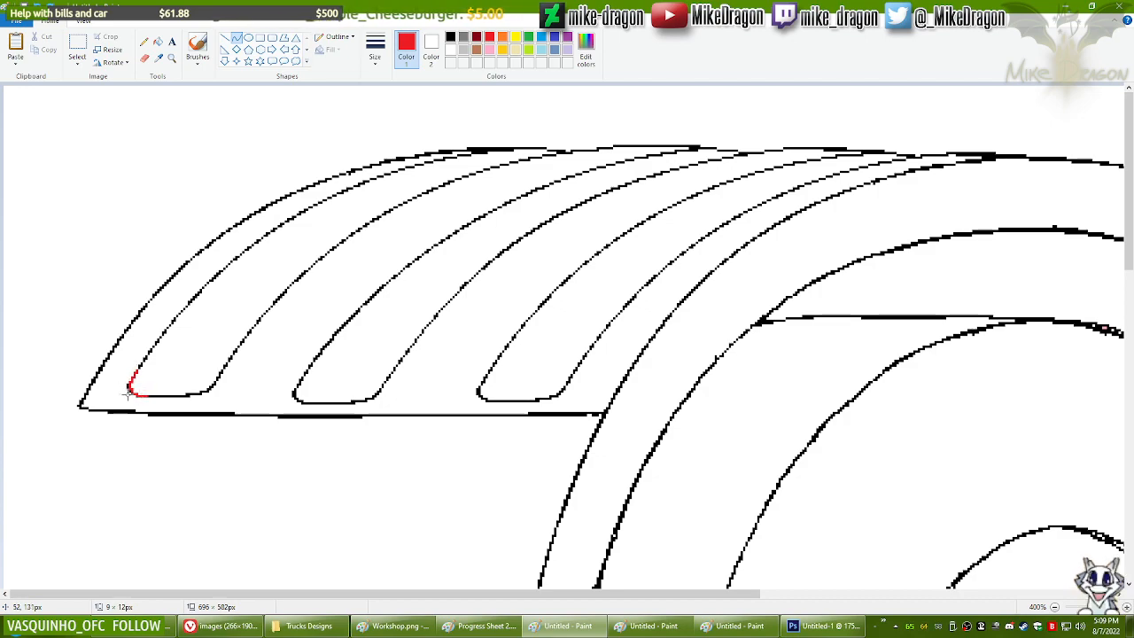
left_click(129, 395)
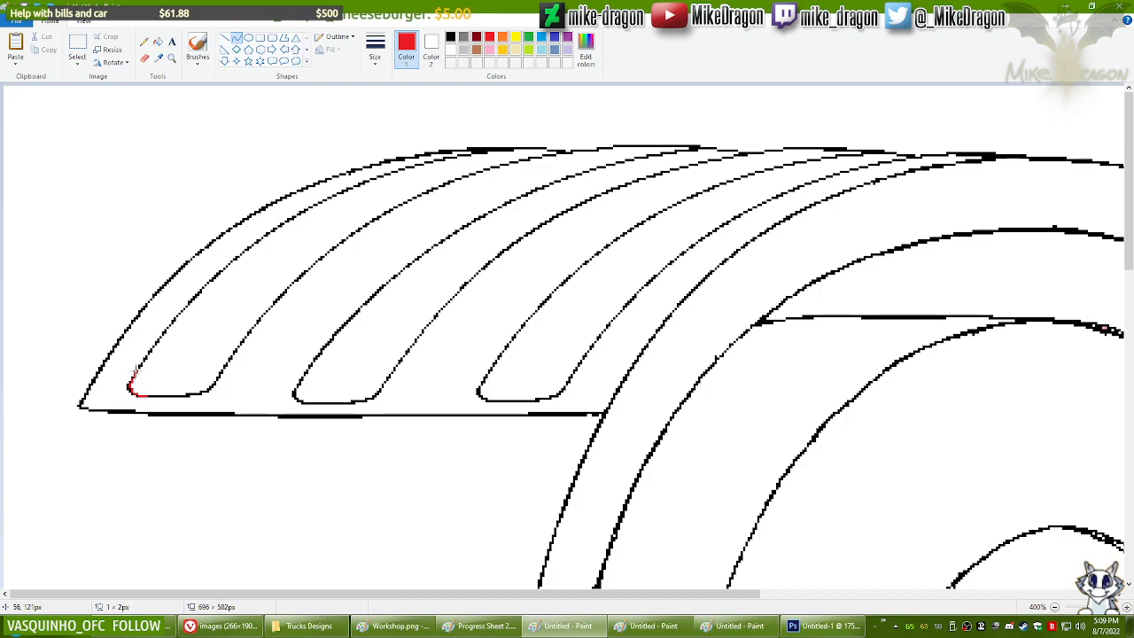
left_click_drag(142, 395, 140, 396)
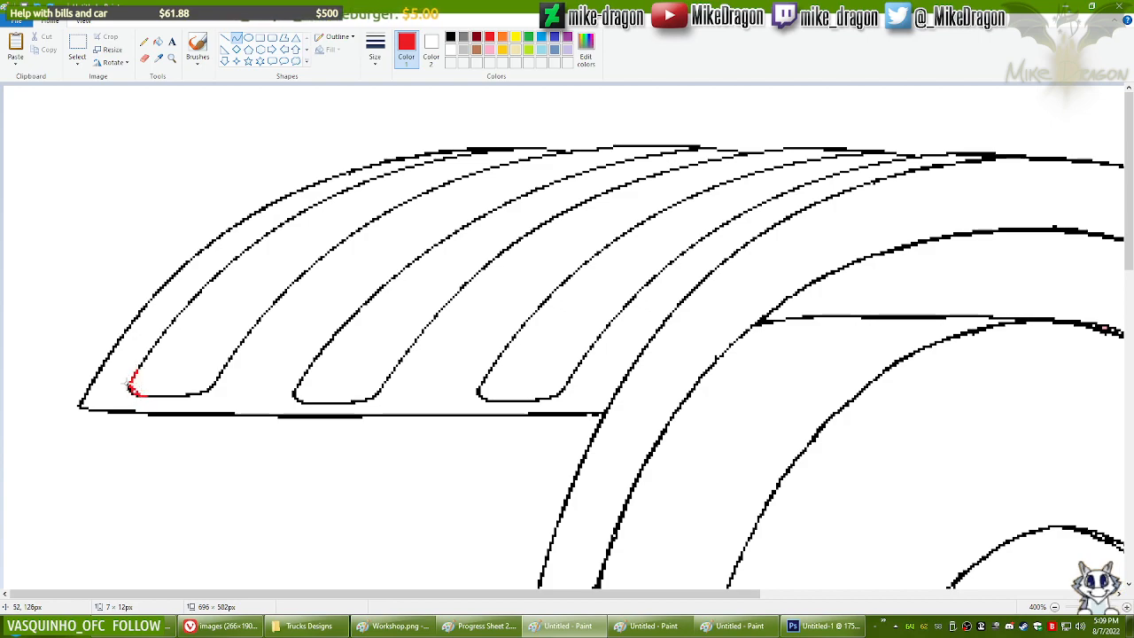
left_click(123, 395)
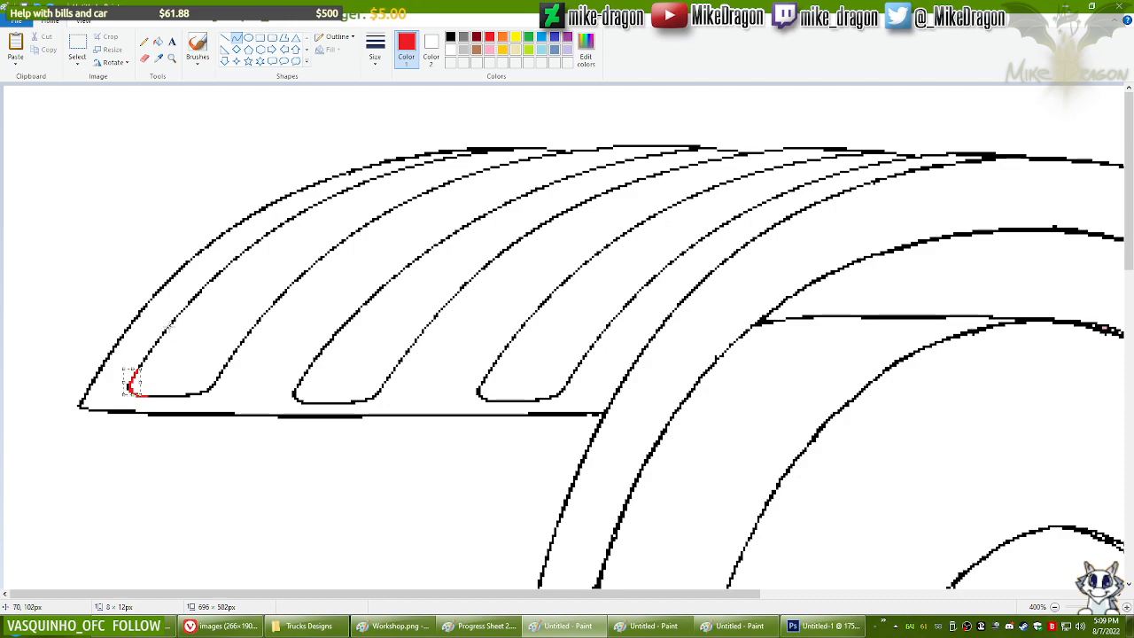
Step: Fill the red corner curve of the rib farthest from the wheel with black
left_click(159, 42)
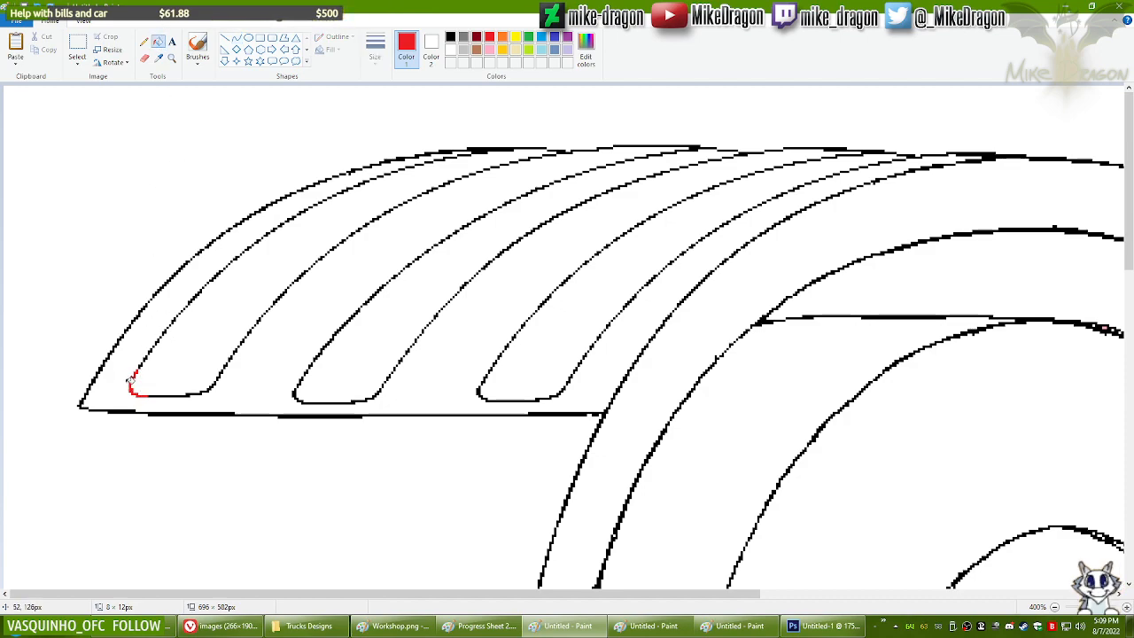
left_click(450, 37)
left_click(131, 387)
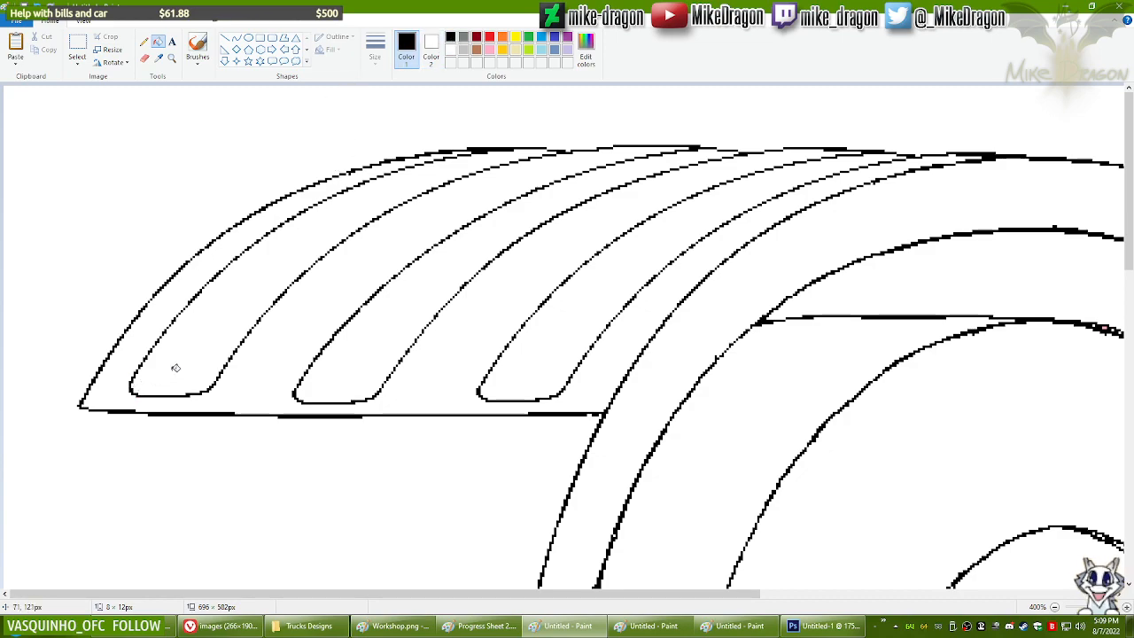
Step: Delete the small reference truck beside the enlarged wheel, and select the entire drawing for copying
scroll(371, 264, "down", 3, "ctrl")
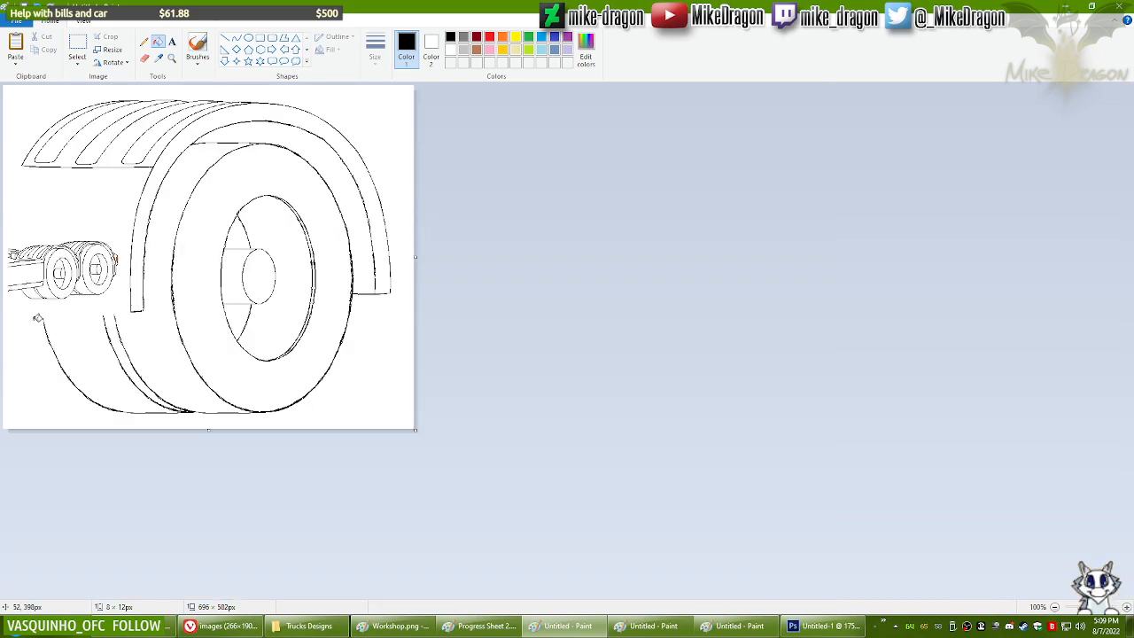
scroll(35, 319, "up", 1, "ctrl")
left_click(77, 49)
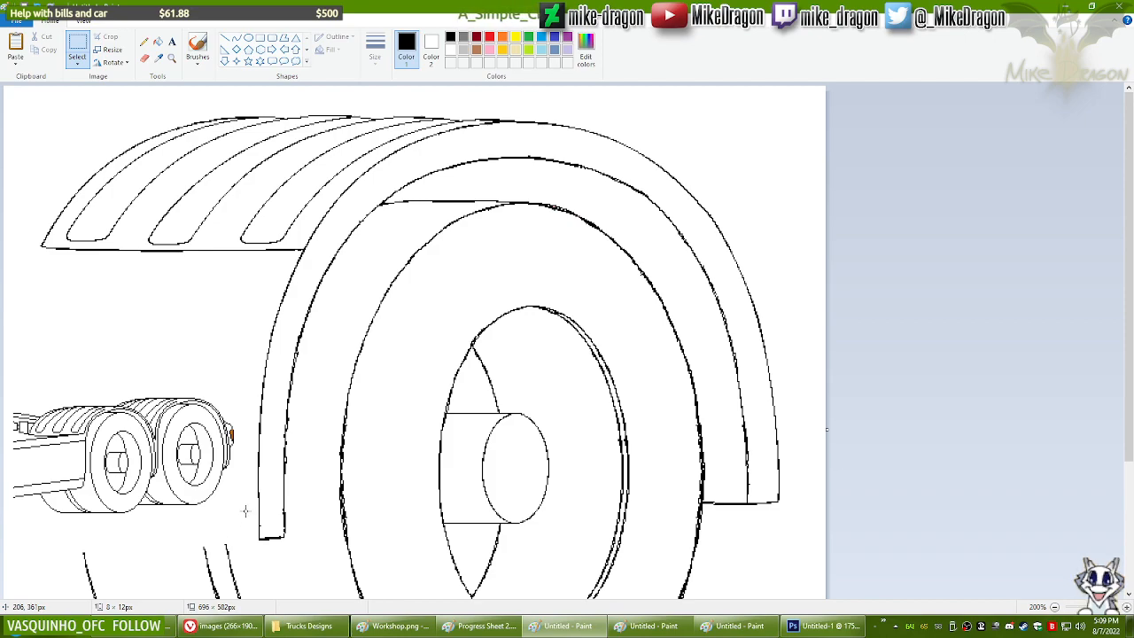
left_click_drag(2, 369, 3, 365)
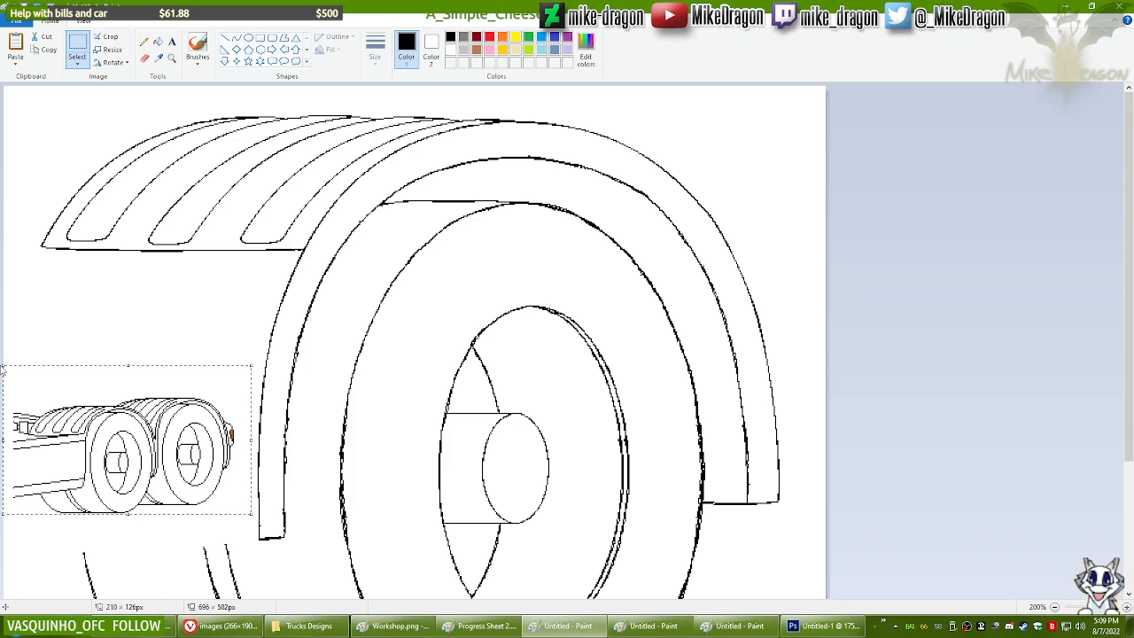
key("Delete")
key("ctrl+a")
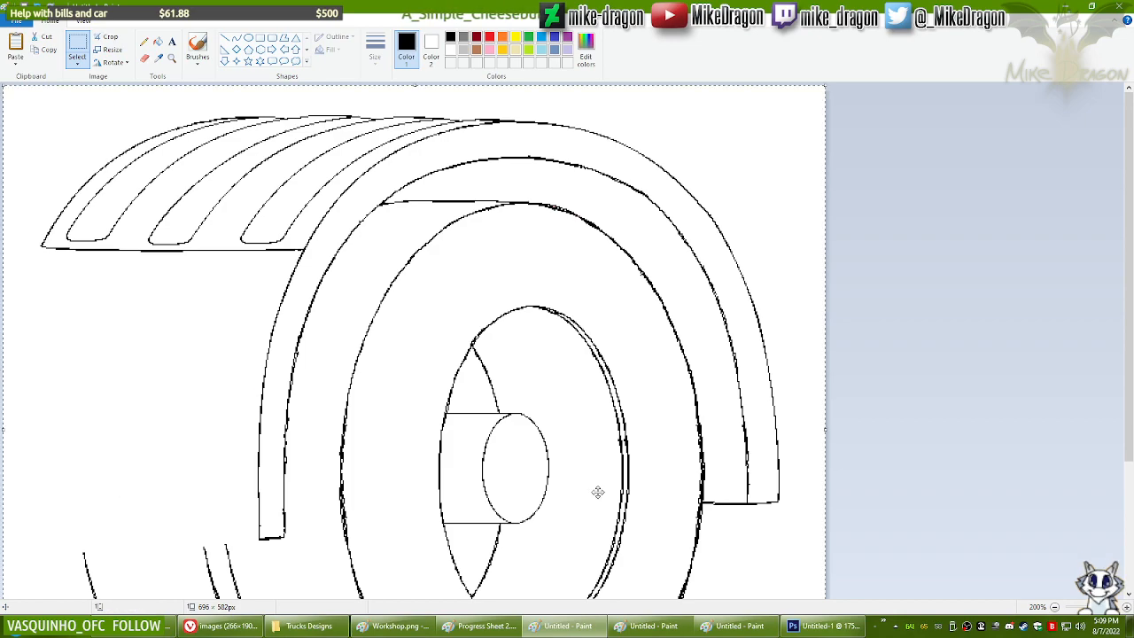
Step: Switch to Workshop.png and try to paste the ribbed fender and wheel over the front wheel of the truck's rear pair
left_click(424, 629)
left_click(172, 58)
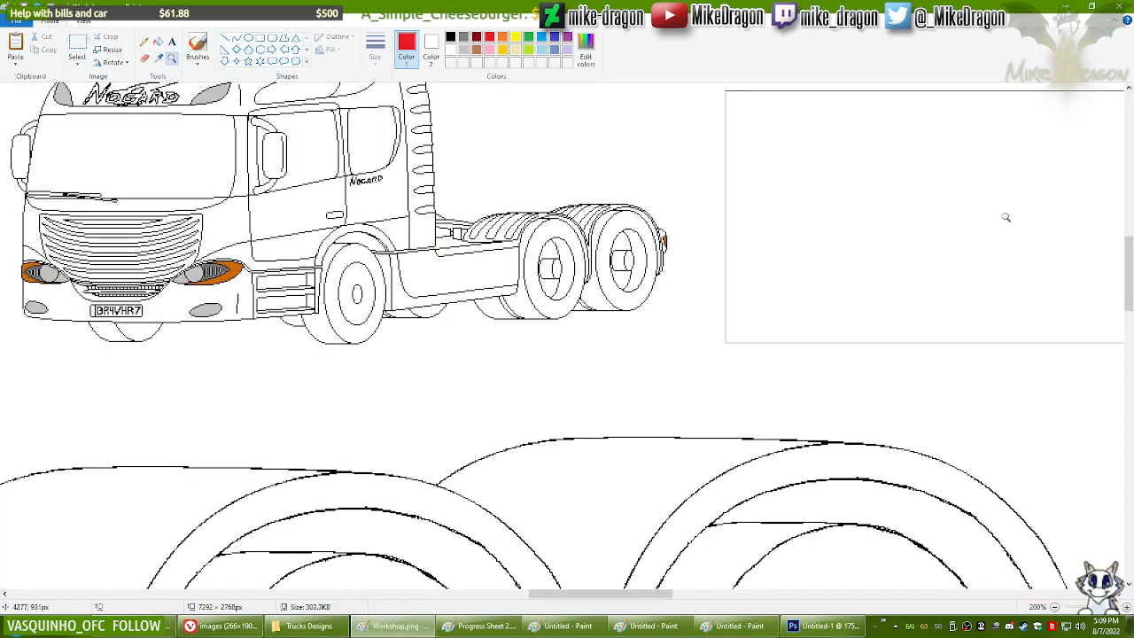
scroll(1107, 324, "down", 5)
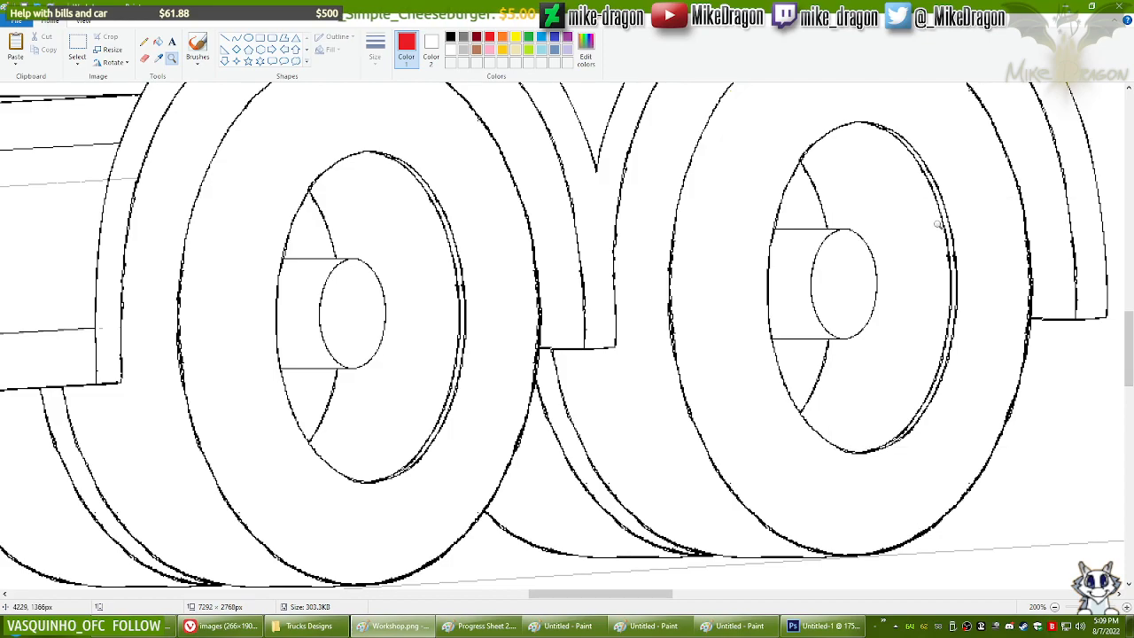
right_click(1010, 279)
left_click_drag(606, 595, 482, 595)
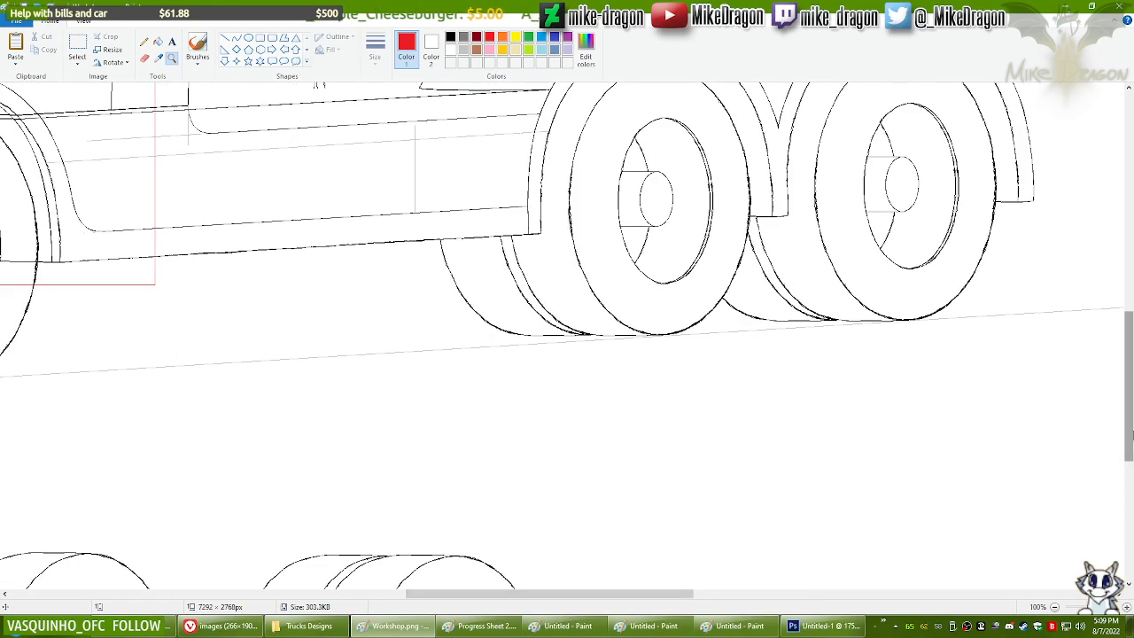
scroll(355, 399, "up", 5)
key("ctrl+v")
left_click_drag(216, 239, 615, 392)
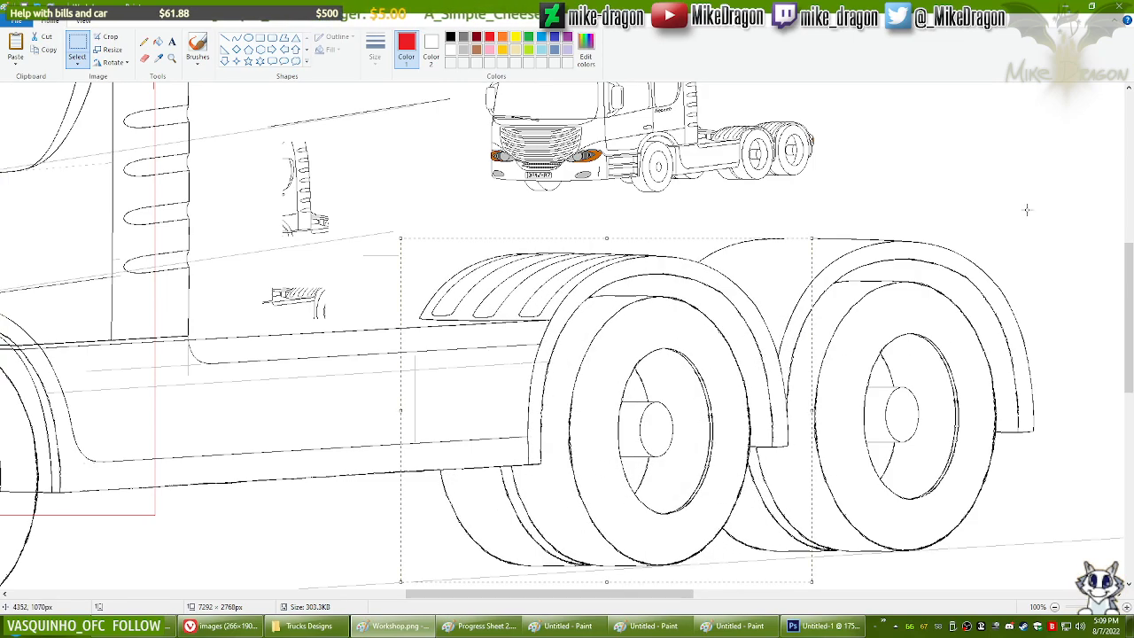
key("ctrl+z")
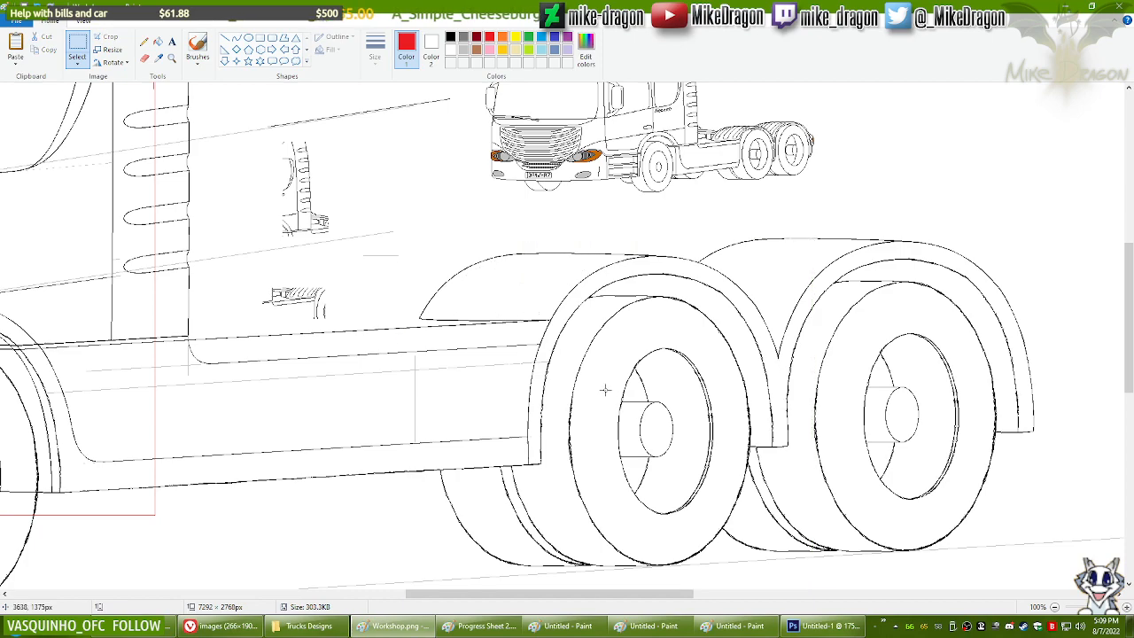
Step: Return to the enlarged wheel drawing and erase the descending fender section on the side away from the ribs
key("alt+Tab")
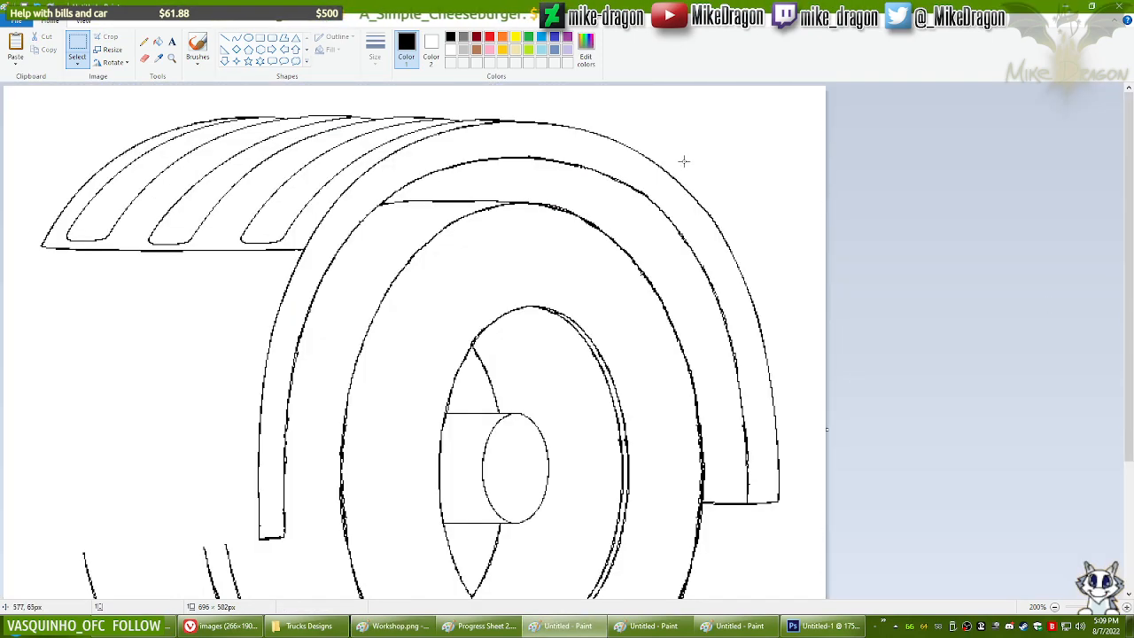
left_click(145, 58)
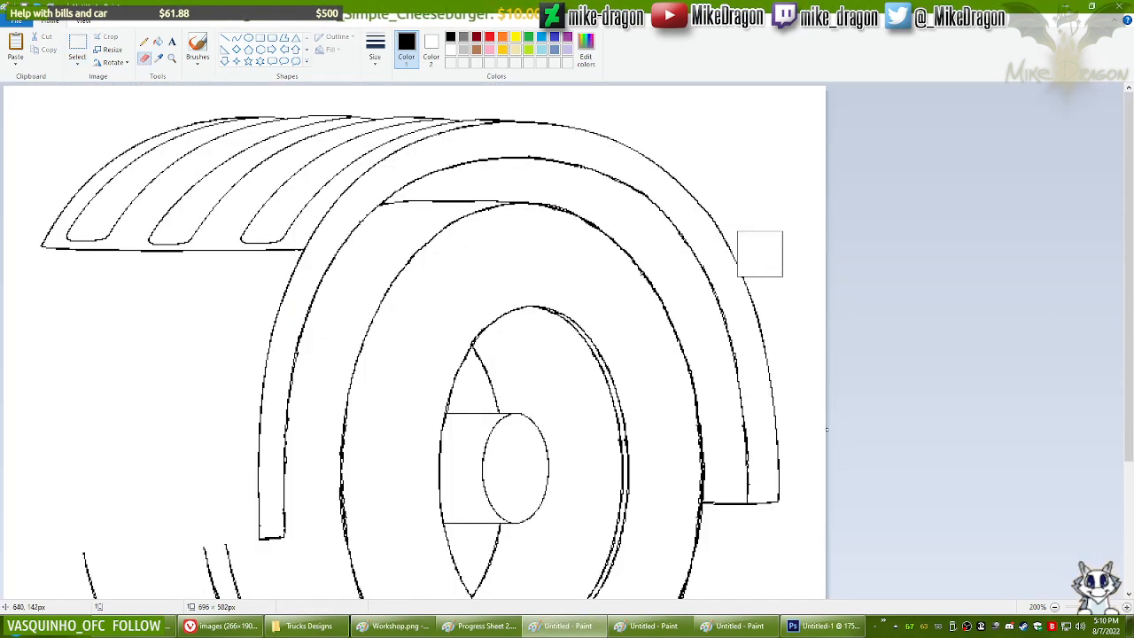
mouse_move(697, 212)
left_mouse_down()
mouse_move(767, 469)
mouse_move(763, 445)
mouse_move(764, 494)
mouse_move(729, 515)
left_mouse_up()
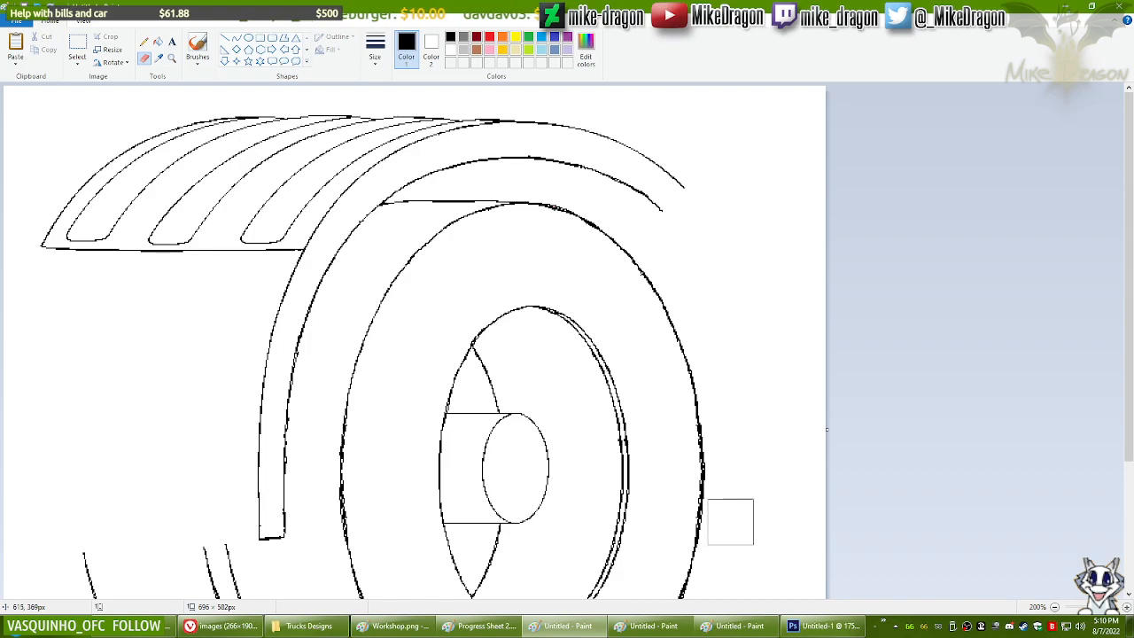
Step: Try to paste the wheel drawing into Workshop.png, aligned over the front wheel of the rear pair
key("alt+Tab")
key("ctrl+v")
mouse_move(259, 267)
left_mouse_down()
mouse_move(397, 346)
mouse_move(654, 421)
left_mouse_up()
key("Up")
key("Right")
key("Right")
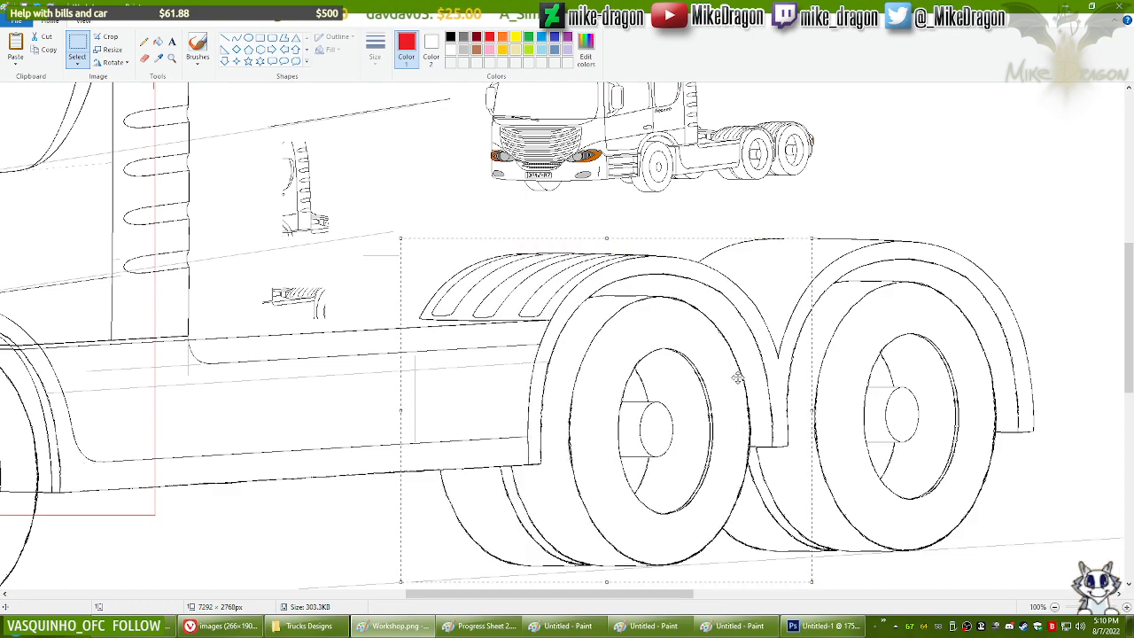
left_click_drag(1063, 144, 1069, 147)
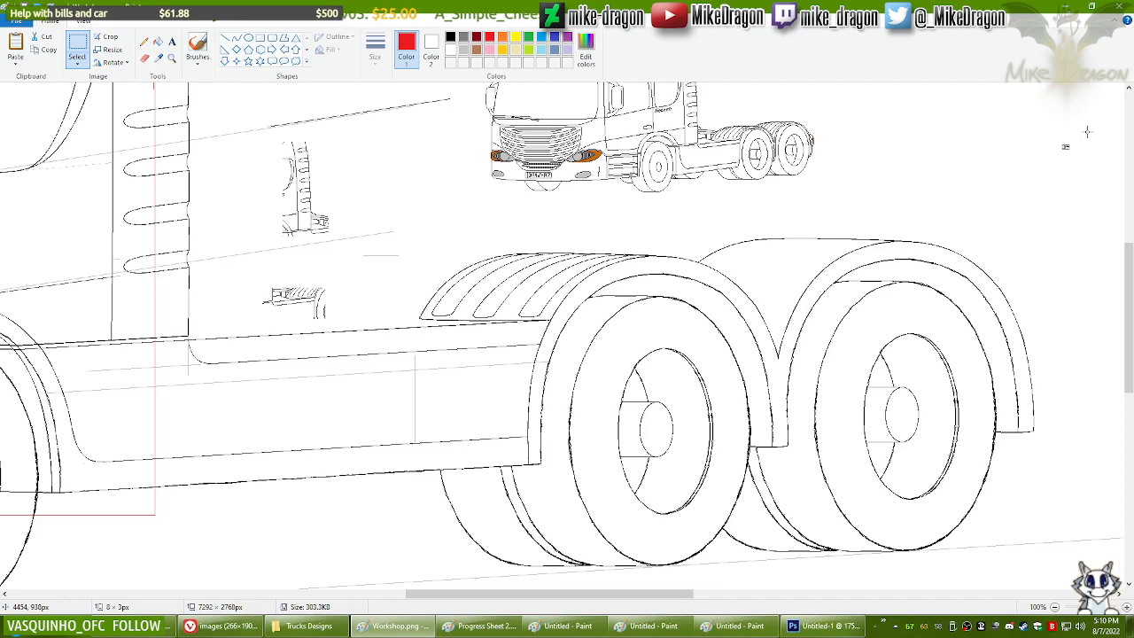
left_click(1087, 131)
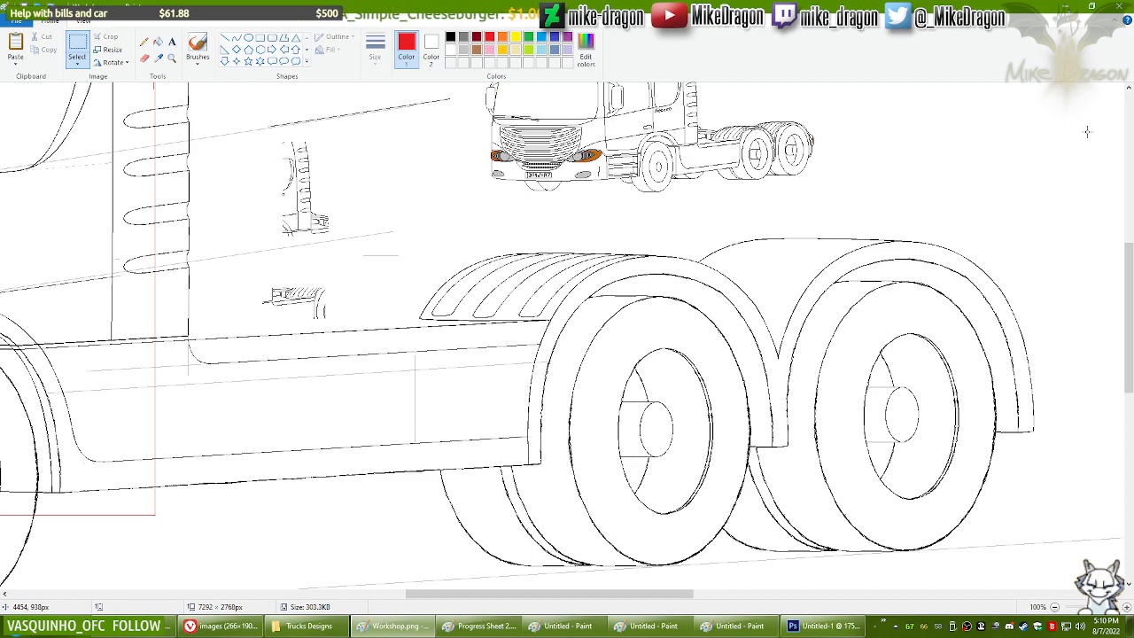
key("ctrl+z")
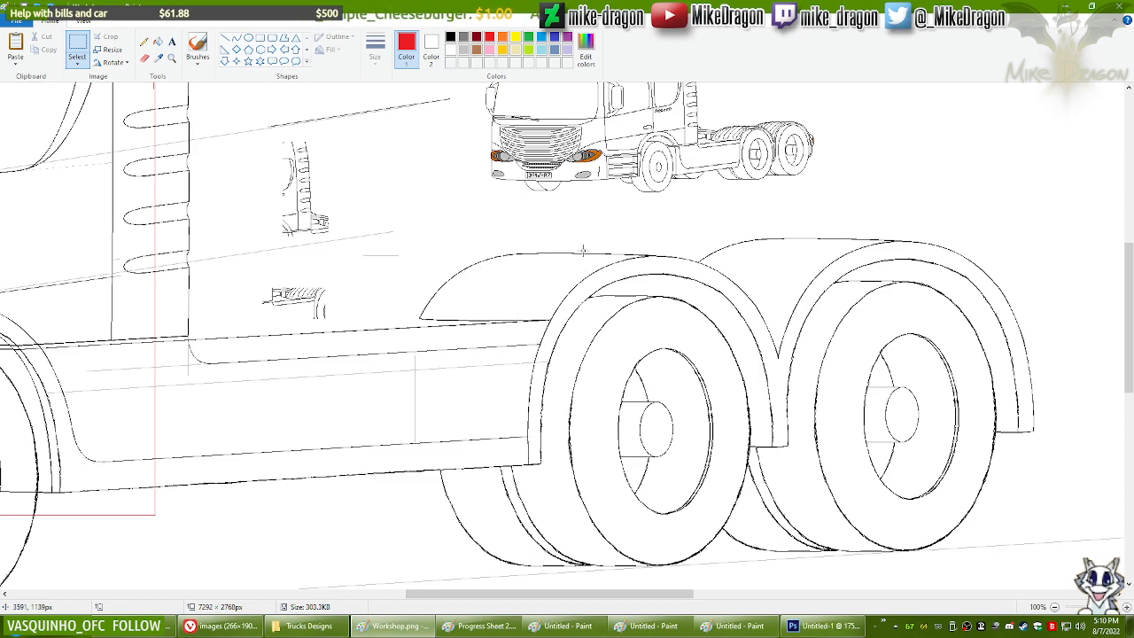
Step: Recolor the top outline of the plain fender over the front wheel of the rear pair from black to red
left_click(431, 46)
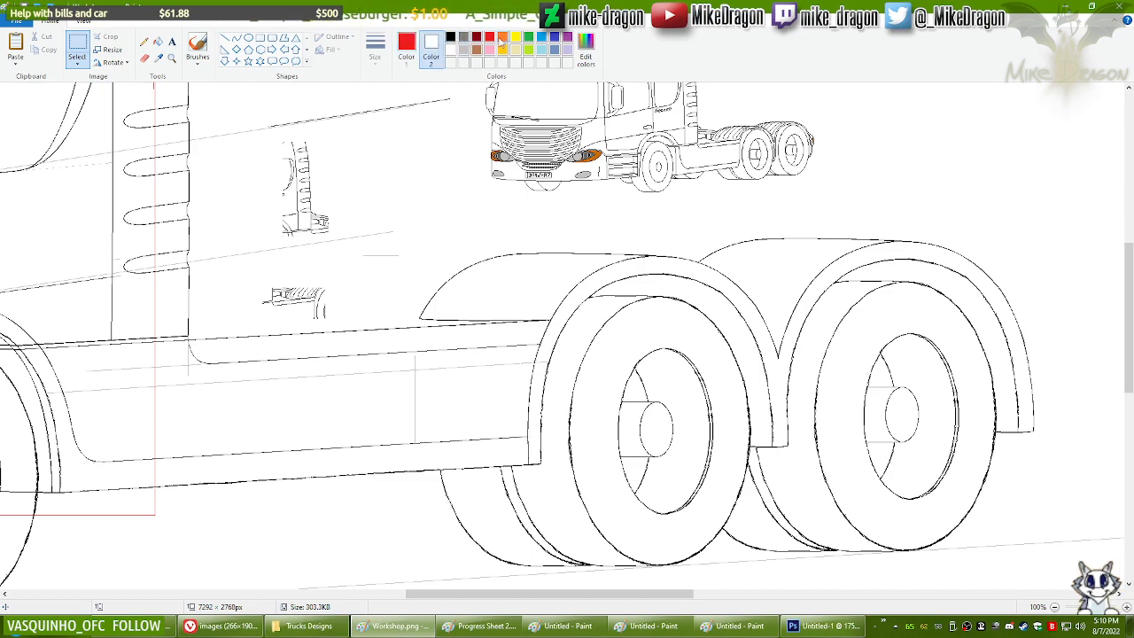
left_click(415, 50)
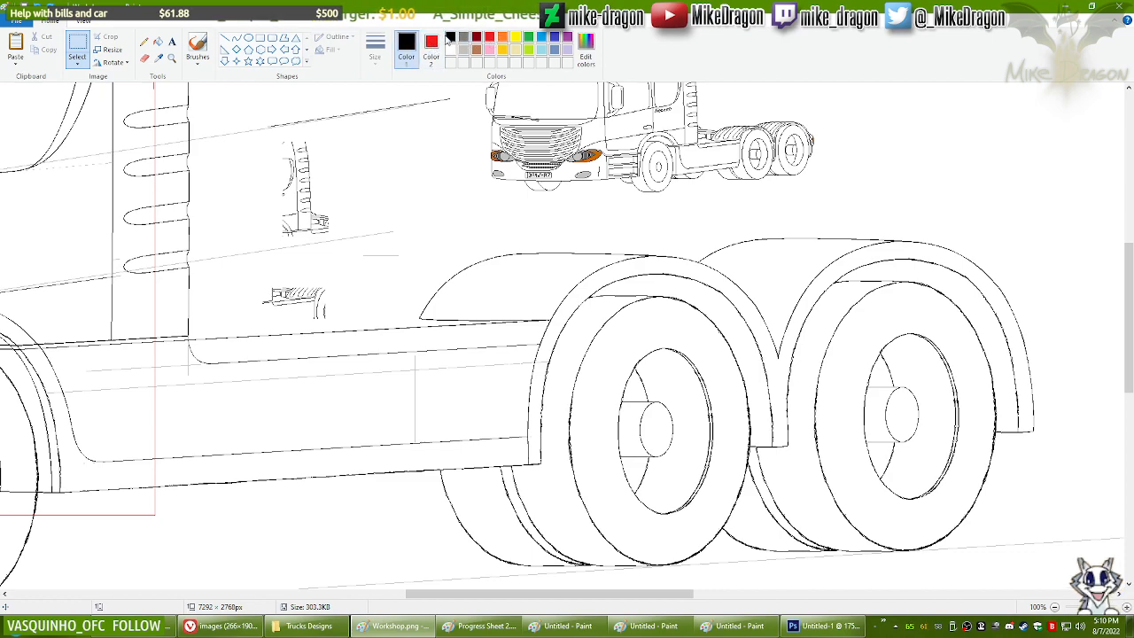
left_click(147, 59)
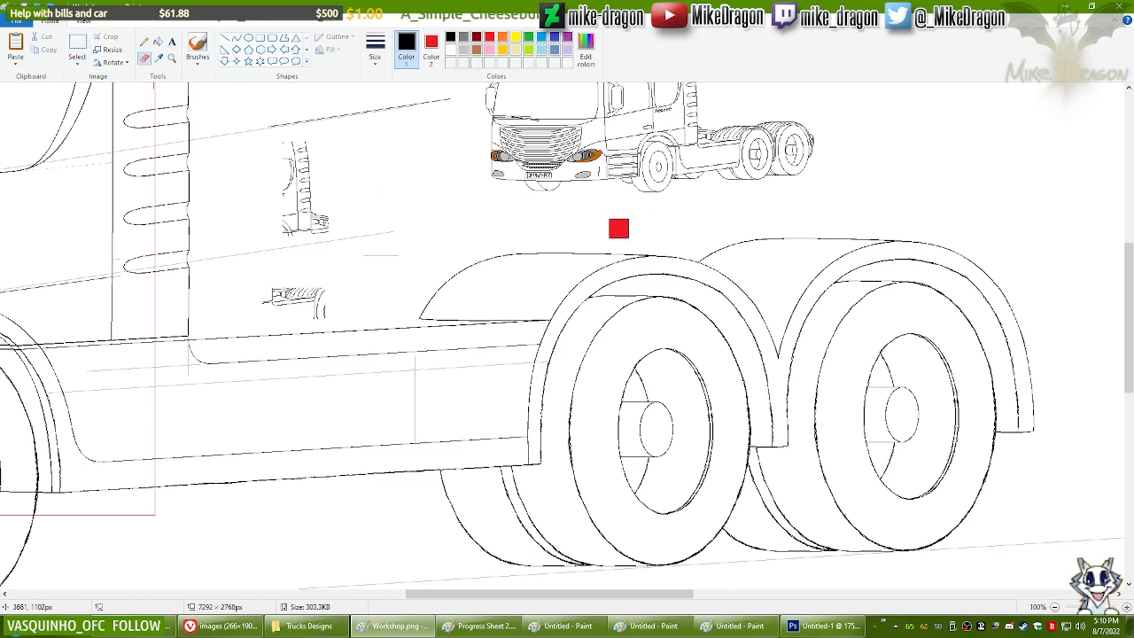
mouse_move(652, 256)
left_mouse_down()
mouse_move(461, 257)
mouse_move(454, 265)
left_mouse_up()
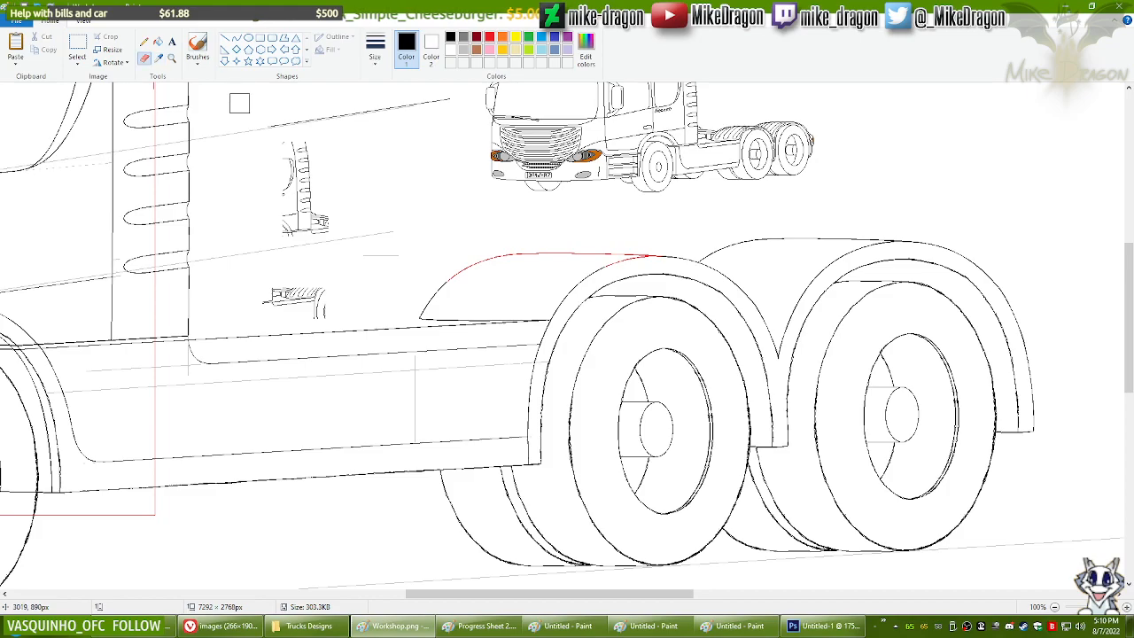
Step: Paste the ribbed fender drawing aligned over the front wheel of the rear pair, and erase the leftover red outline
key("ctrl+v")
mouse_move(151, 221)
left_mouse_down()
mouse_move(479, 342)
mouse_move(596, 406)
left_mouse_up()
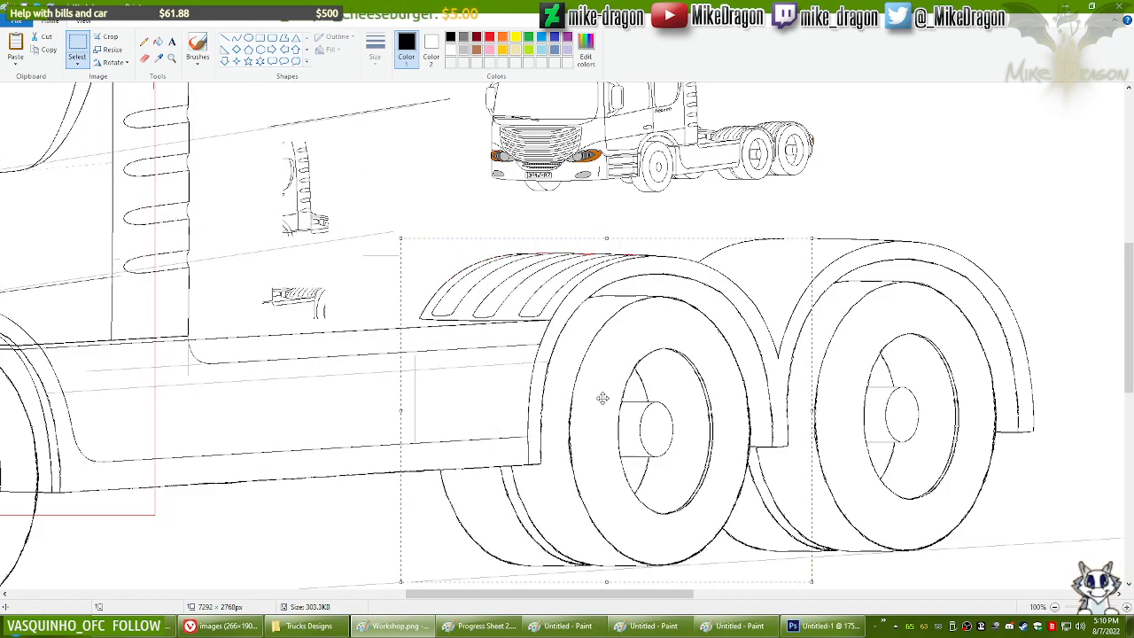
left_click(144, 58)
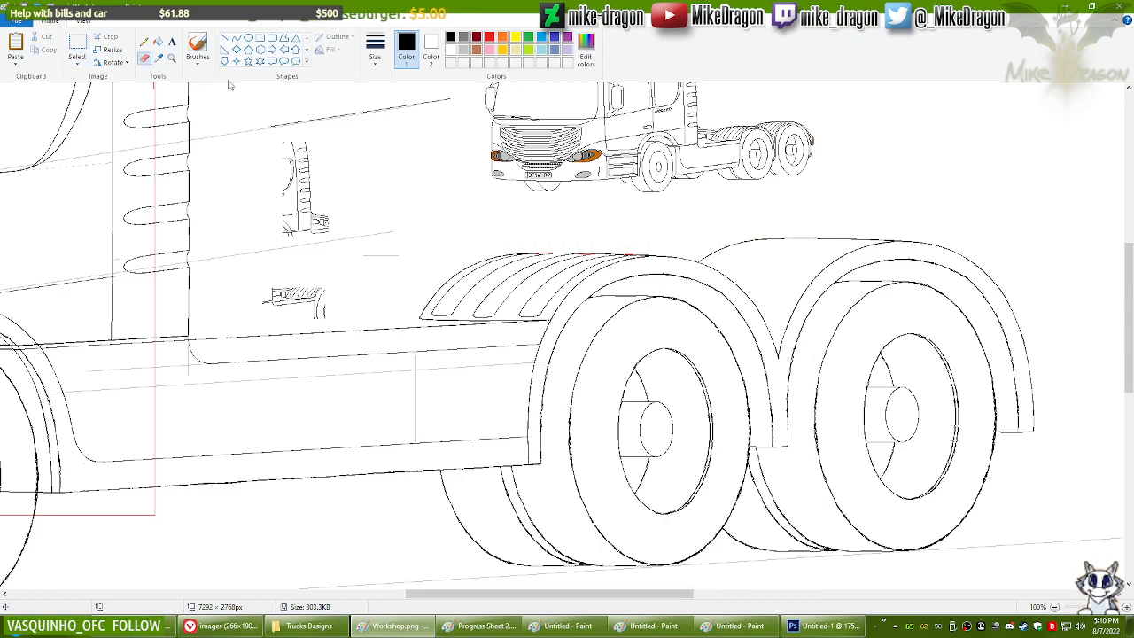
left_click(490, 37)
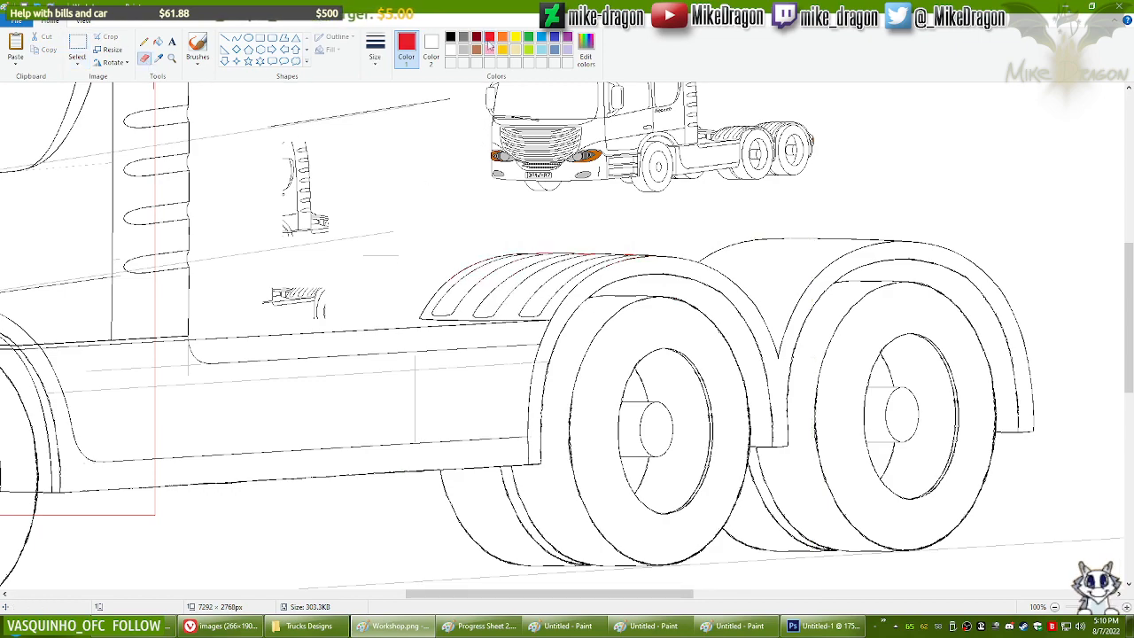
left_click_drag(650, 248, 486, 259)
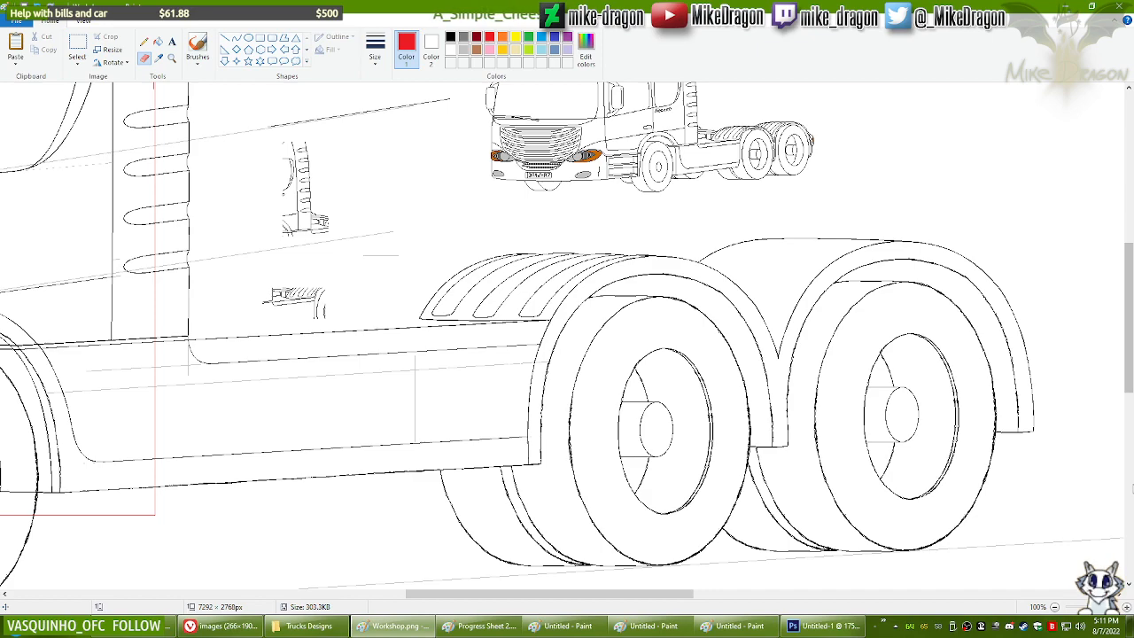
Step: In the enlarged wheel drawing, erase the fender's lower edge, its inner leg and the adjoining tyre lines, and select the whole drawing for copying
key("alt+Tab")
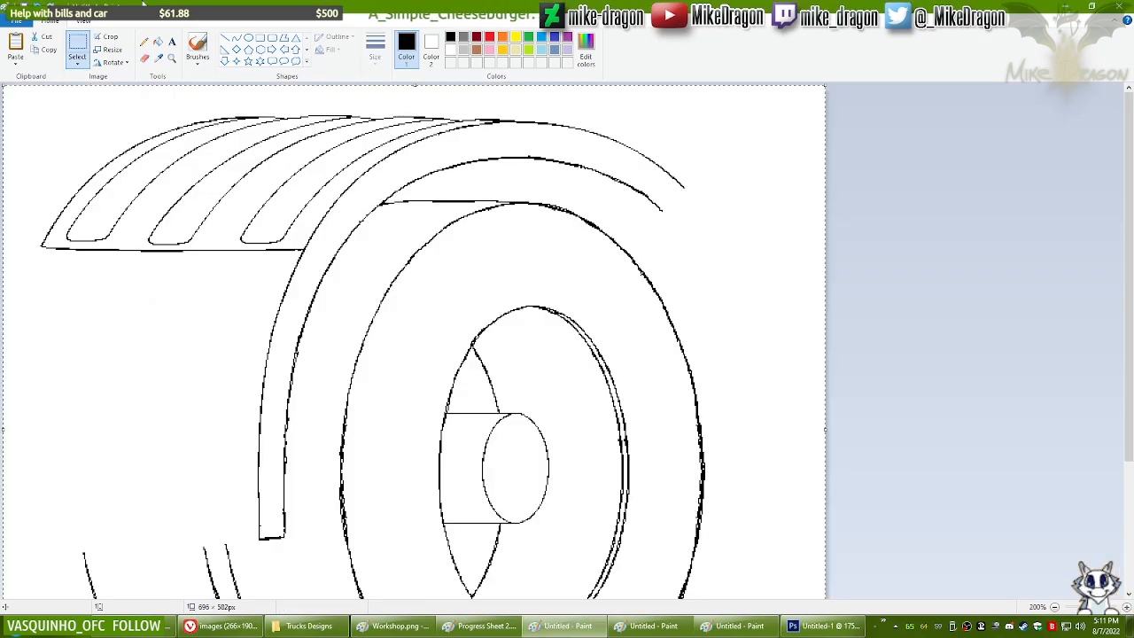
left_click(145, 58)
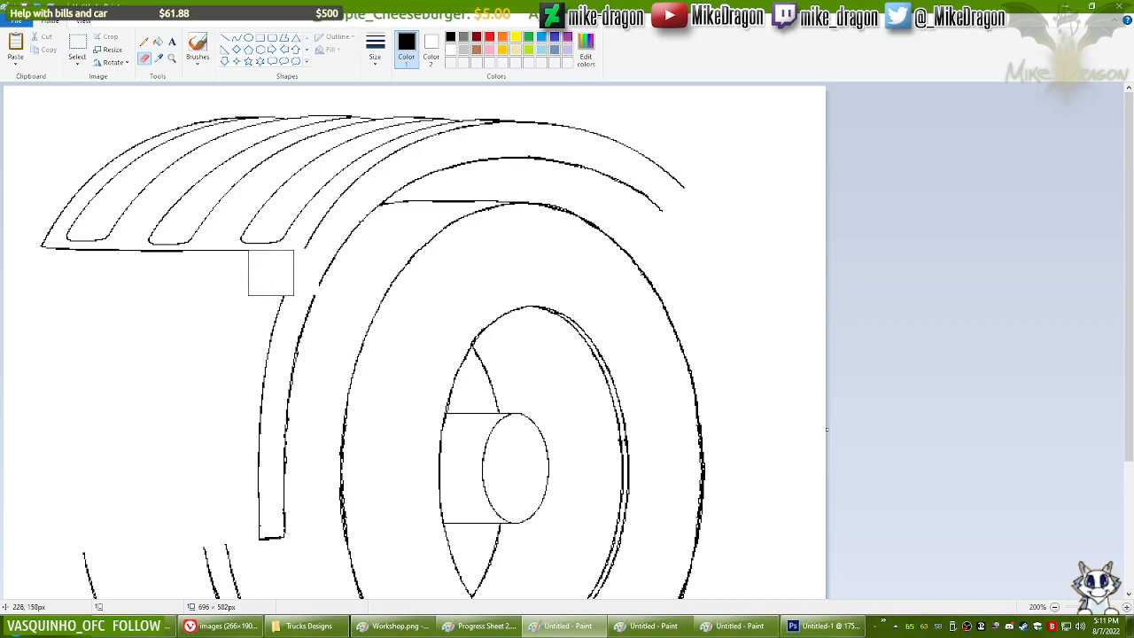
left_click_drag(215, 273, 28, 262)
mouse_move(238, 299)
left_mouse_down()
mouse_move(263, 314)
mouse_move(242, 435)
mouse_move(248, 514)
mouse_move(283, 514)
mouse_move(221, 575)
mouse_move(69, 580)
mouse_move(105, 610)
left_mouse_up()
mouse_move(315, 586)
left_mouse_down()
mouse_move(352, 583)
mouse_move(326, 566)
mouse_move(329, 495)
mouse_move(352, 546)
mouse_move(283, 481)
mouse_move(275, 456)
mouse_move(296, 306)
left_mouse_up()
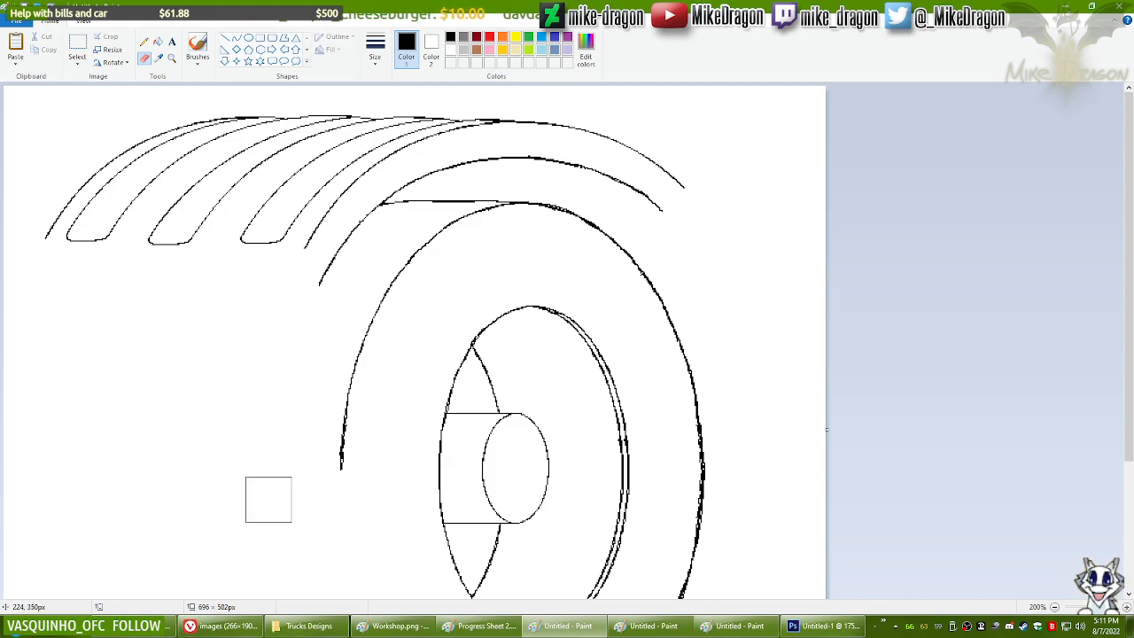
scroll(1107, 304, "down", 4)
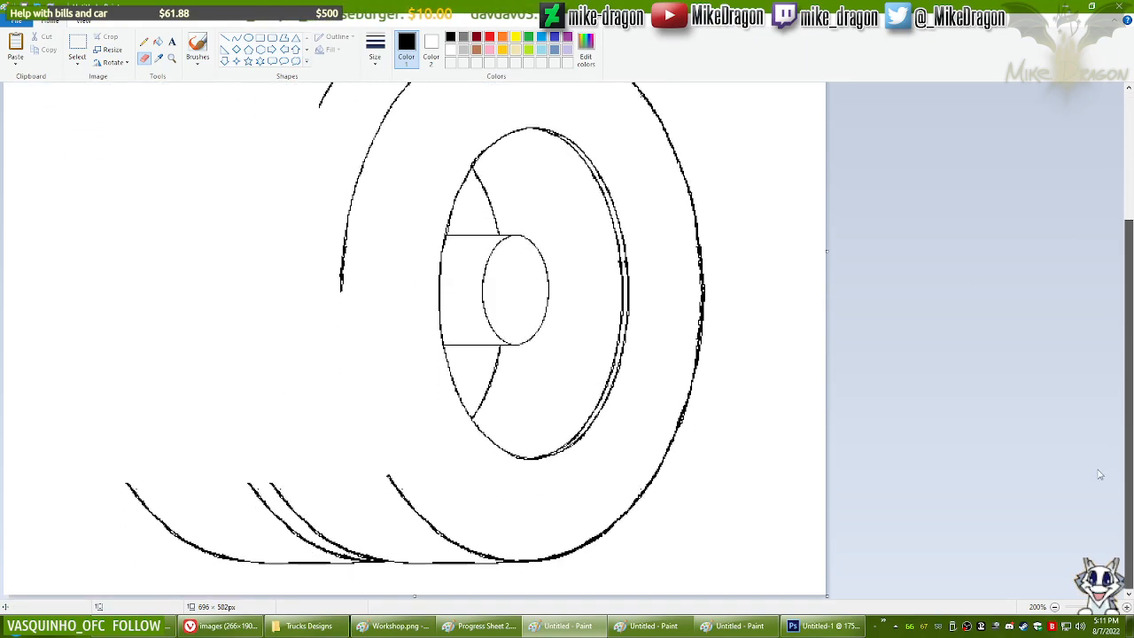
scroll(1102, 475, "up", 4)
key("ctrl+a")
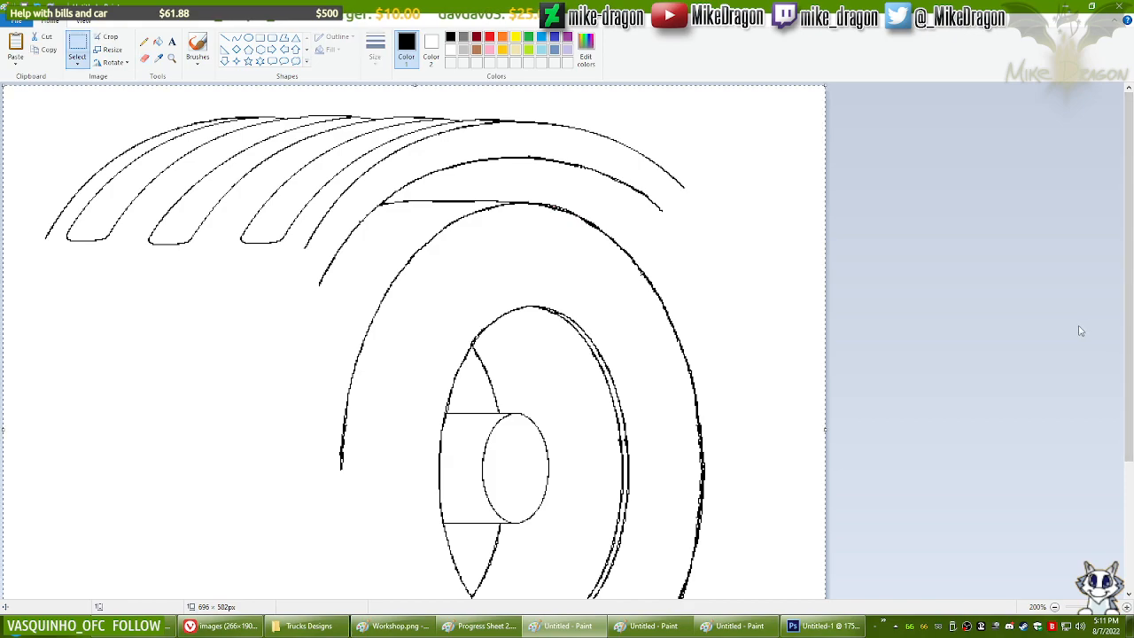
Step: In Workshop.png, recolor the rearmost wheel, its fender and the overlapping part of the neighbouring wheel from black to red
key("alt+Tab")
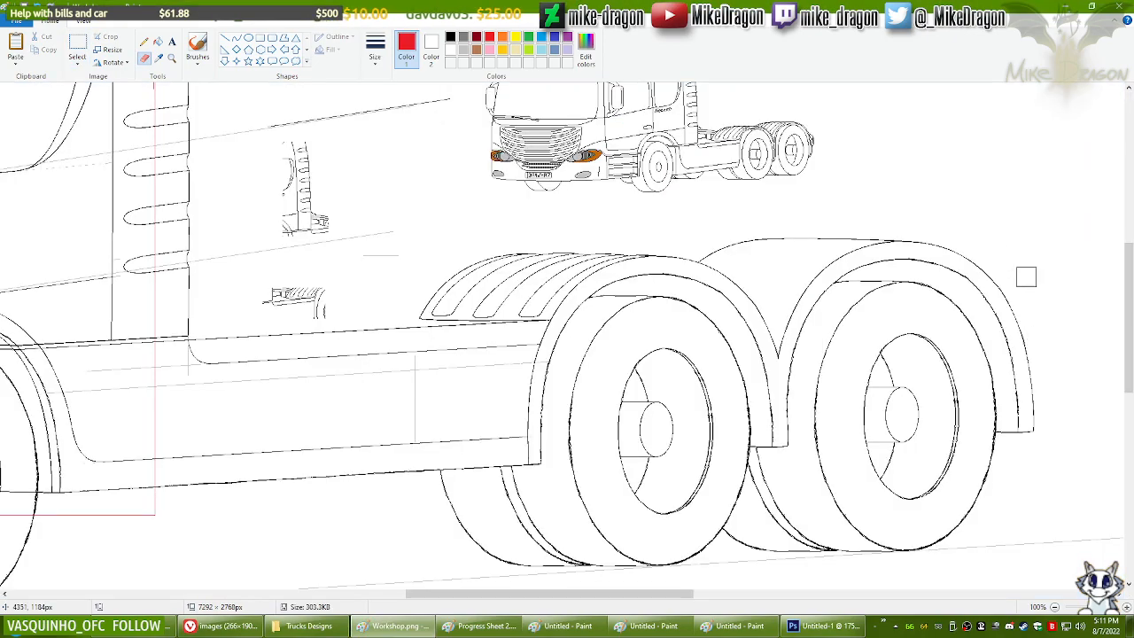
left_click(431, 46)
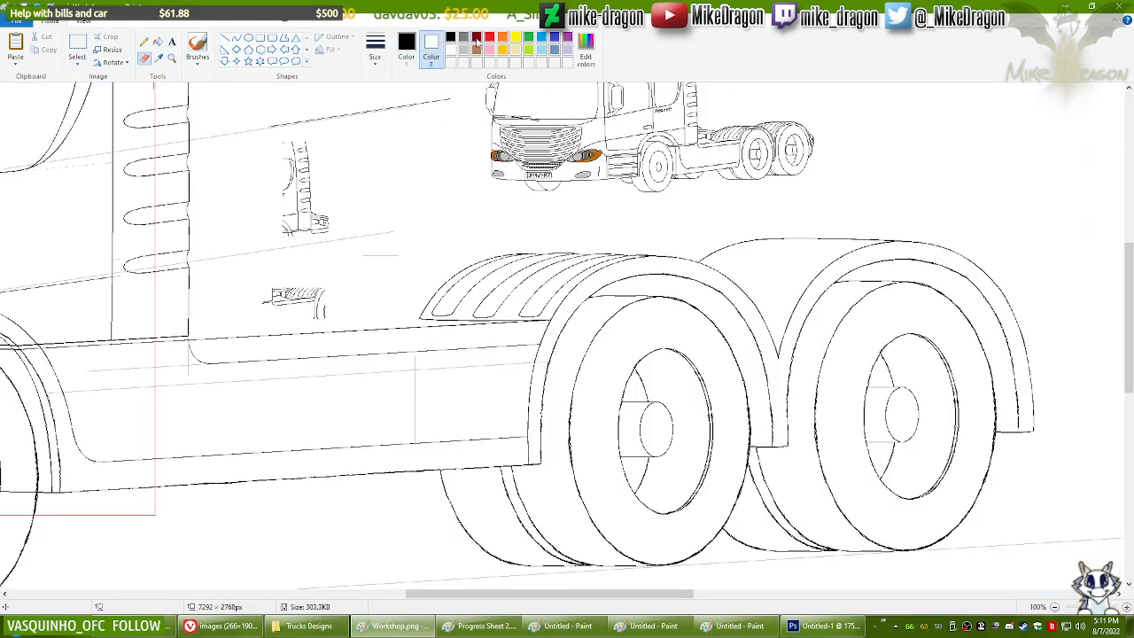
left_click(489, 36)
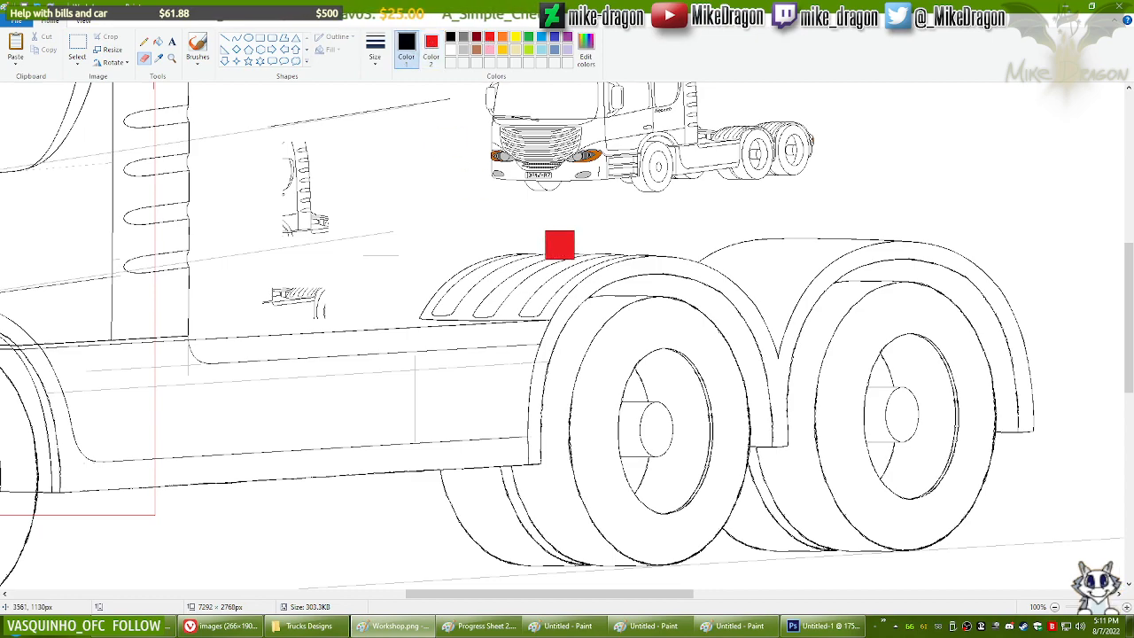
mouse_move(955, 506)
left_mouse_down()
mouse_move(913, 508)
mouse_move(924, 519)
mouse_move(853, 554)
mouse_move(763, 554)
mouse_move(812, 530)
mouse_move(762, 518)
mouse_move(771, 463)
mouse_move(719, 464)
mouse_move(669, 425)
mouse_move(668, 487)
mouse_move(689, 440)
mouse_move(716, 438)
mouse_move(698, 360)
mouse_move(679, 326)
mouse_move(657, 327)
mouse_move(655, 268)
mouse_move(669, 256)
mouse_move(714, 266)
mouse_move(775, 240)
mouse_move(953, 248)
mouse_move(843, 284)
mouse_move(769, 346)
mouse_move(771, 361)
mouse_move(733, 376)
mouse_move(757, 460)
mouse_move(747, 481)
mouse_move(775, 406)
mouse_move(804, 534)
mouse_move(858, 550)
mouse_move(822, 462)
mouse_move(835, 327)
mouse_move(861, 289)
mouse_move(932, 283)
mouse_move(985, 339)
mouse_move(987, 424)
mouse_move(970, 500)
mouse_move(959, 500)
mouse_move(958, 383)
mouse_move(940, 343)
mouse_move(892, 440)
mouse_move(896, 490)
mouse_move(959, 458)
mouse_move(921, 405)
mouse_move(929, 468)
mouse_move(994, 463)
mouse_move(1036, 405)
mouse_move(993, 268)
mouse_move(934, 281)
mouse_move(929, 266)
mouse_move(781, 483)
left_mouse_up()
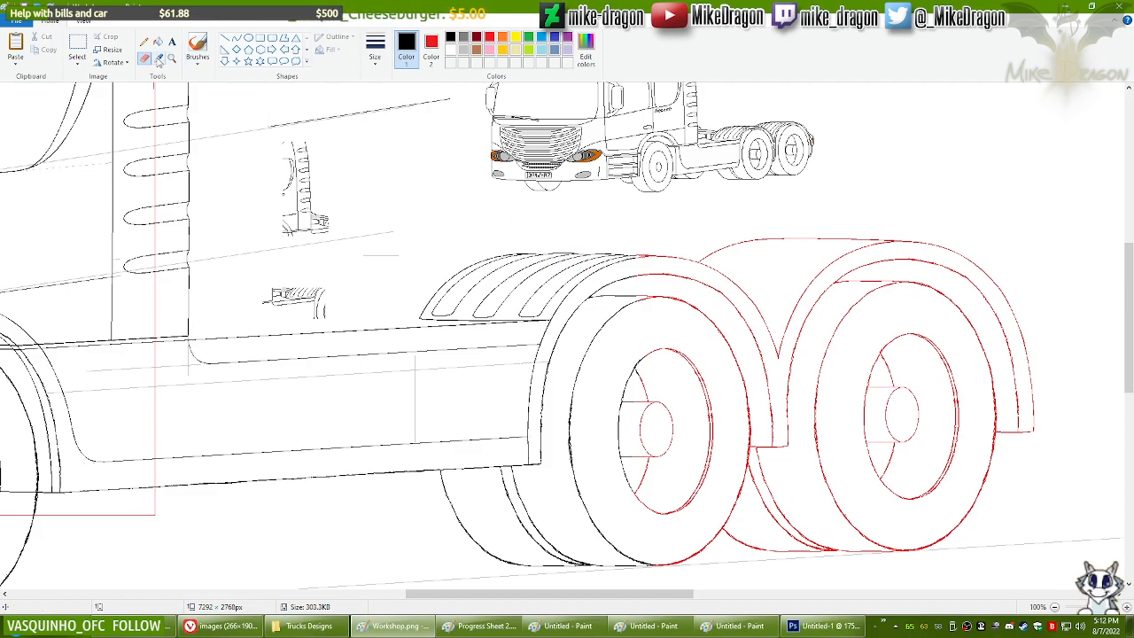
Step: Paste the trimmed ribbed fender and wheel drawing aligned over the red rearmost wheel
right_click(376, 152)
key("ctrl+v")
mouse_move(197, 258)
left_mouse_down()
mouse_move(706, 366)
mouse_move(833, 405)
left_mouse_up()
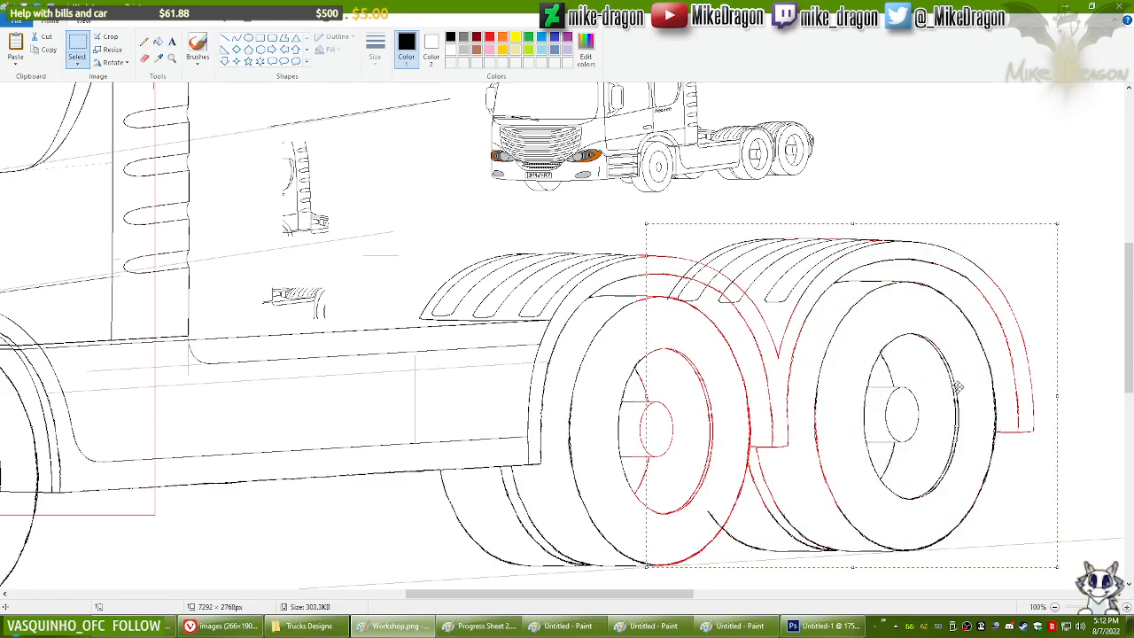
left_click(144, 43)
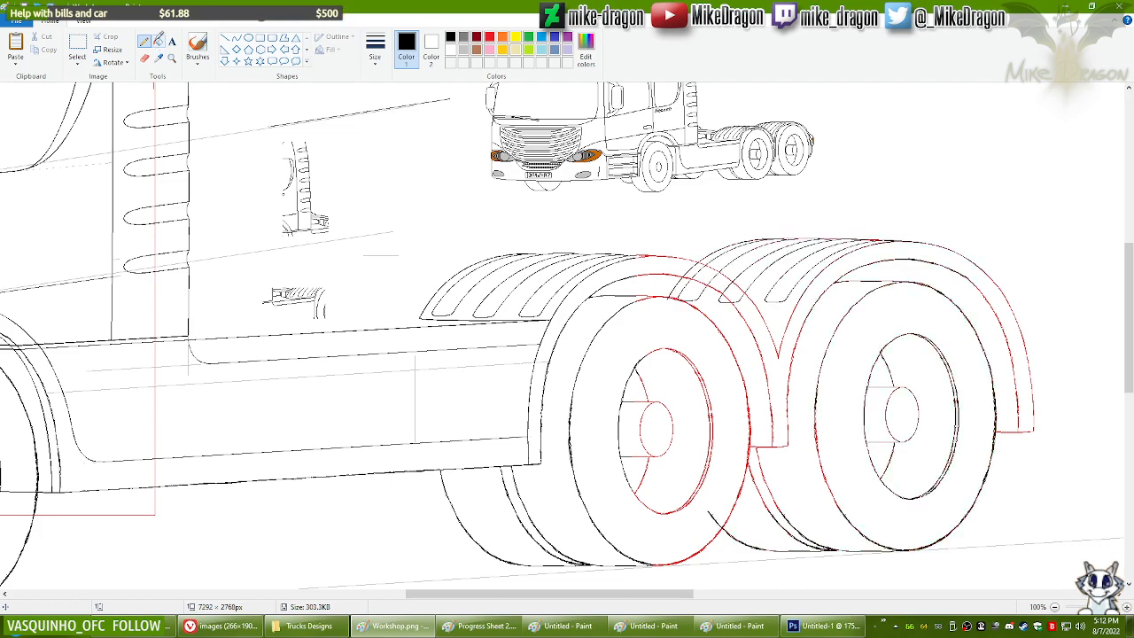
Step: Undo the last paste to copy the red rearmost wheel, restore the pasted fender, and paste the red wheel aligned over it
key("ctrl+z")
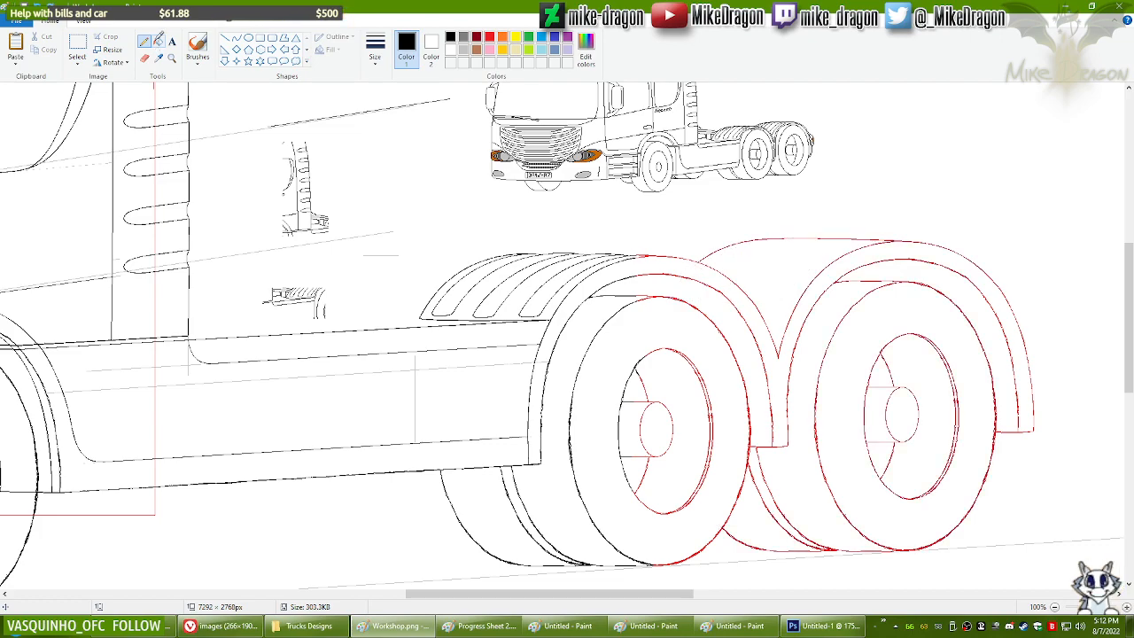
left_click(77, 44)
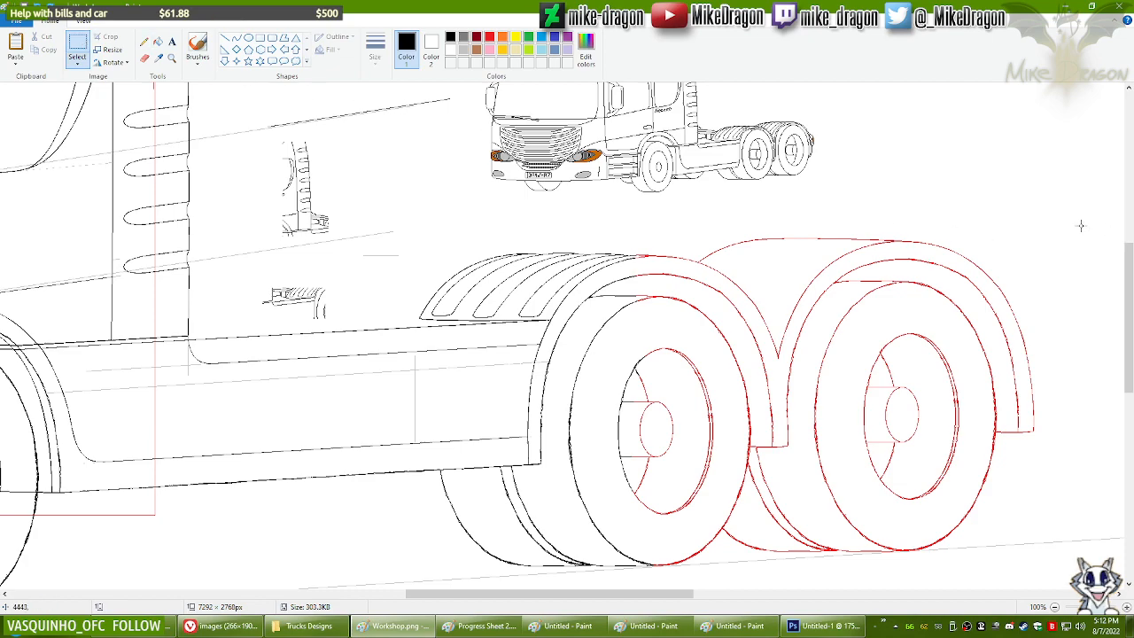
left_click_drag(595, 517, 531, 583)
key("ctrl+y")
key("ctrl+y")
key("ctrl+y")
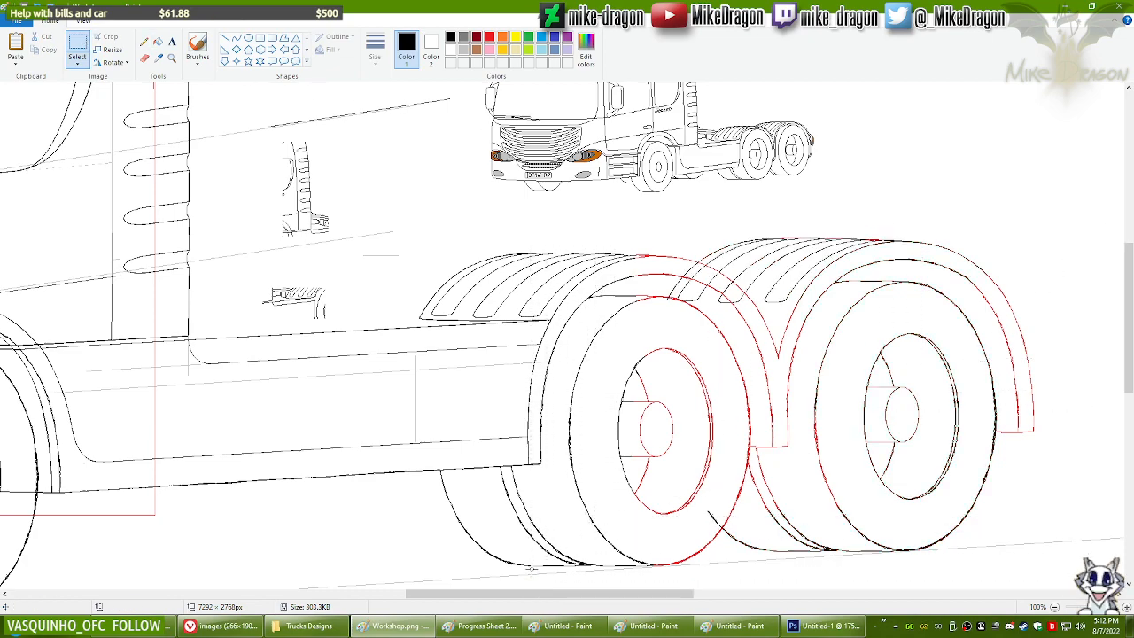
key("ctrl+v")
left_click_drag(311, 256, 855, 393)
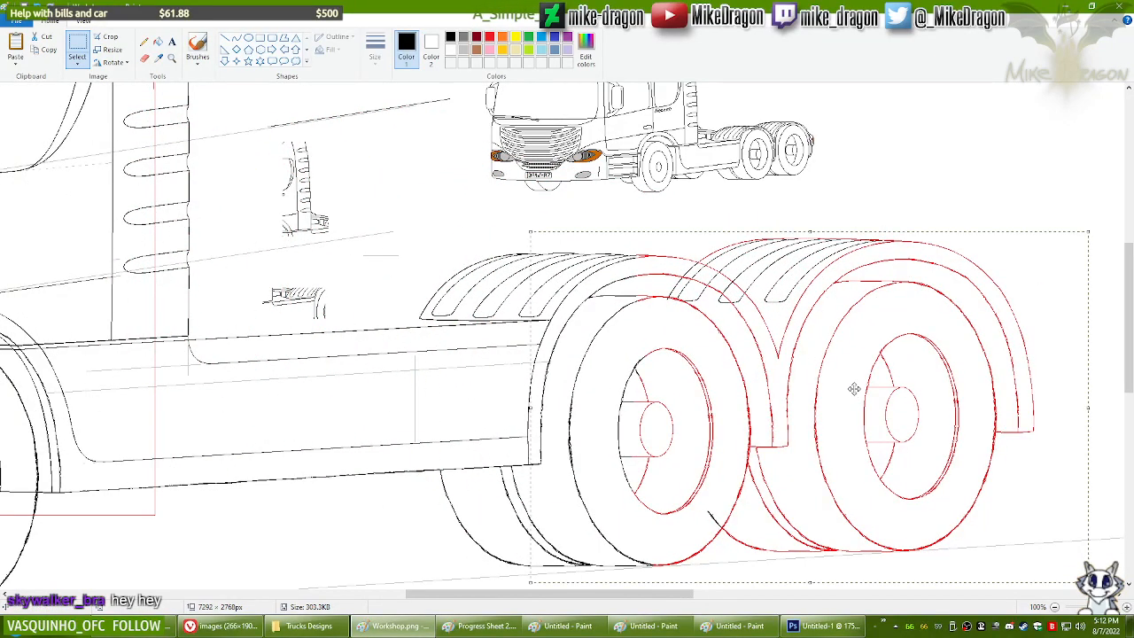
Step: Erase the rearmost fender's rib lines where they overlap the fender and tyre of the wheel in front
left_click(144, 41)
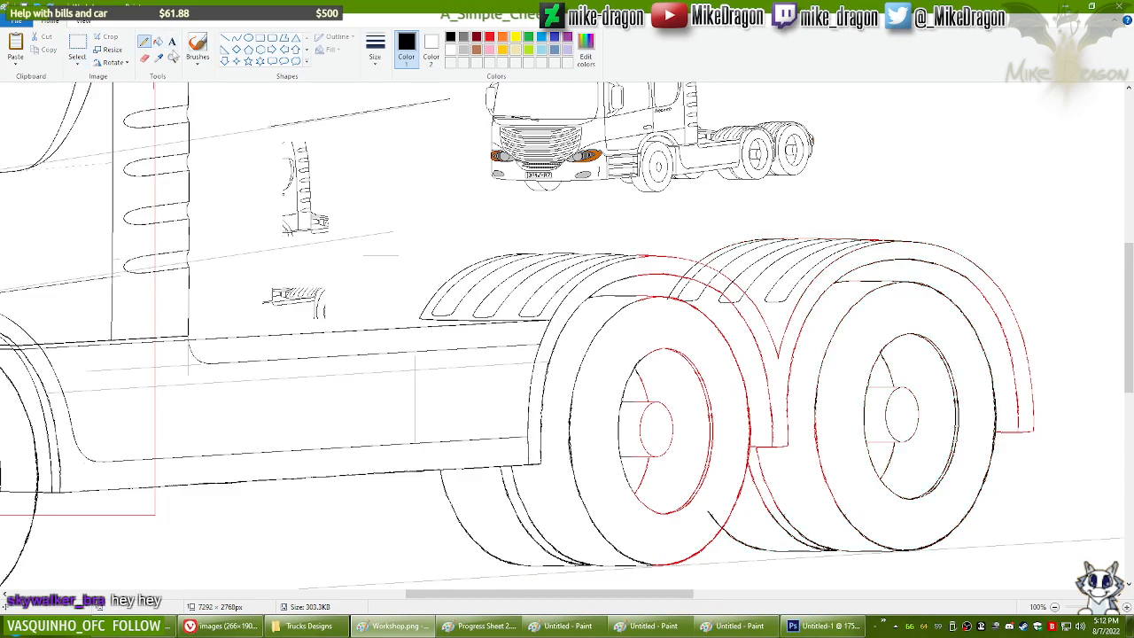
left_click(172, 58)
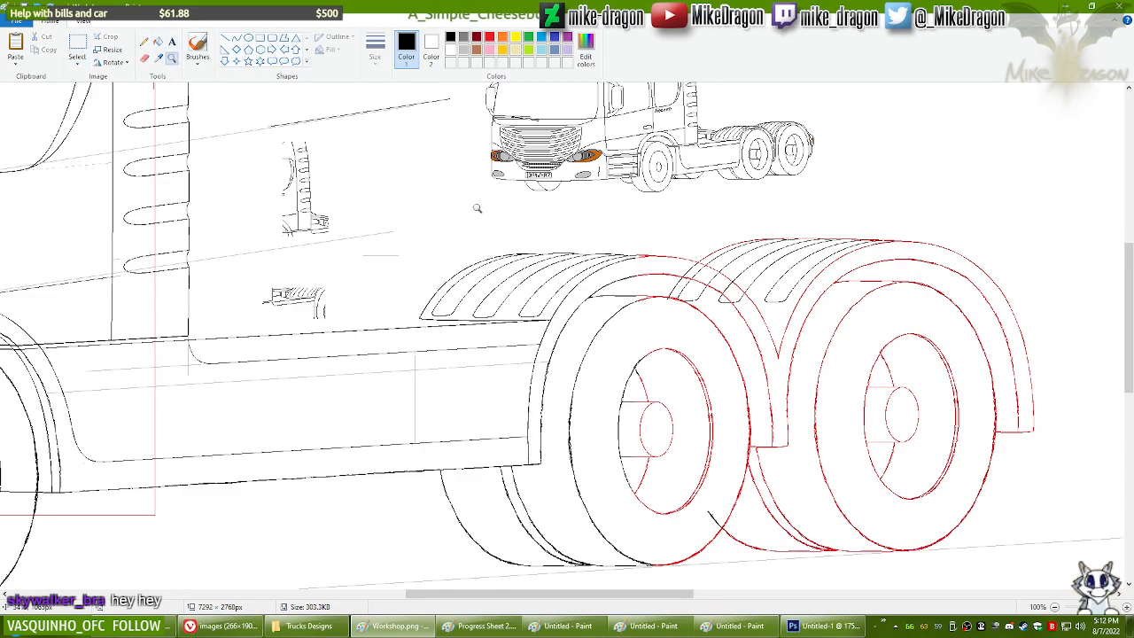
left_click(761, 302)
left_click(445, 256)
left_click(144, 58)
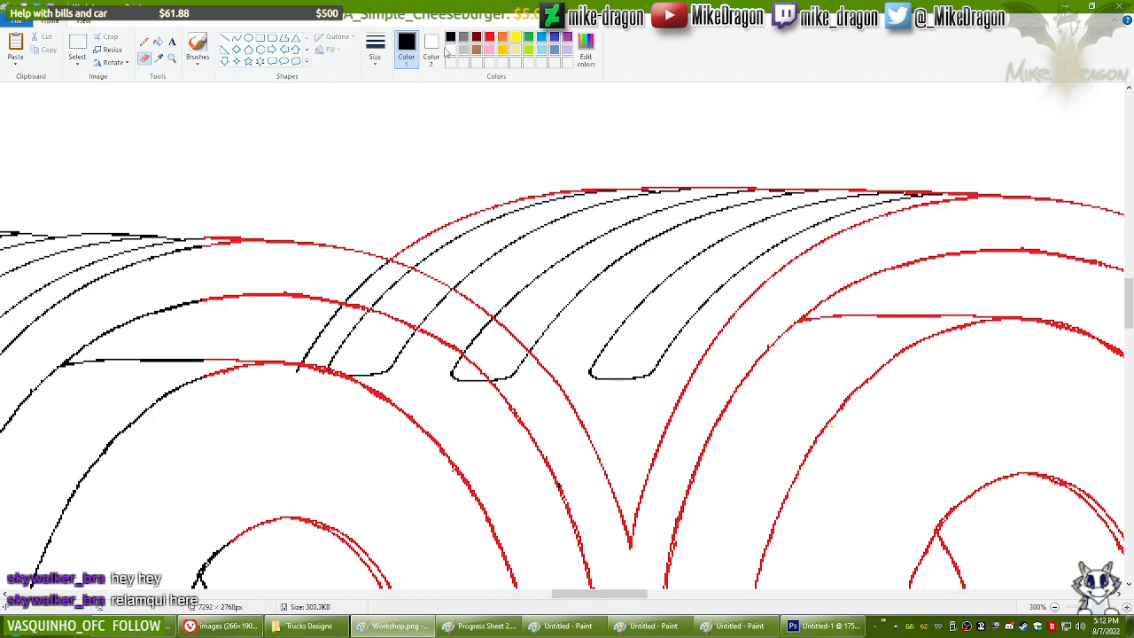
left_click(384, 59)
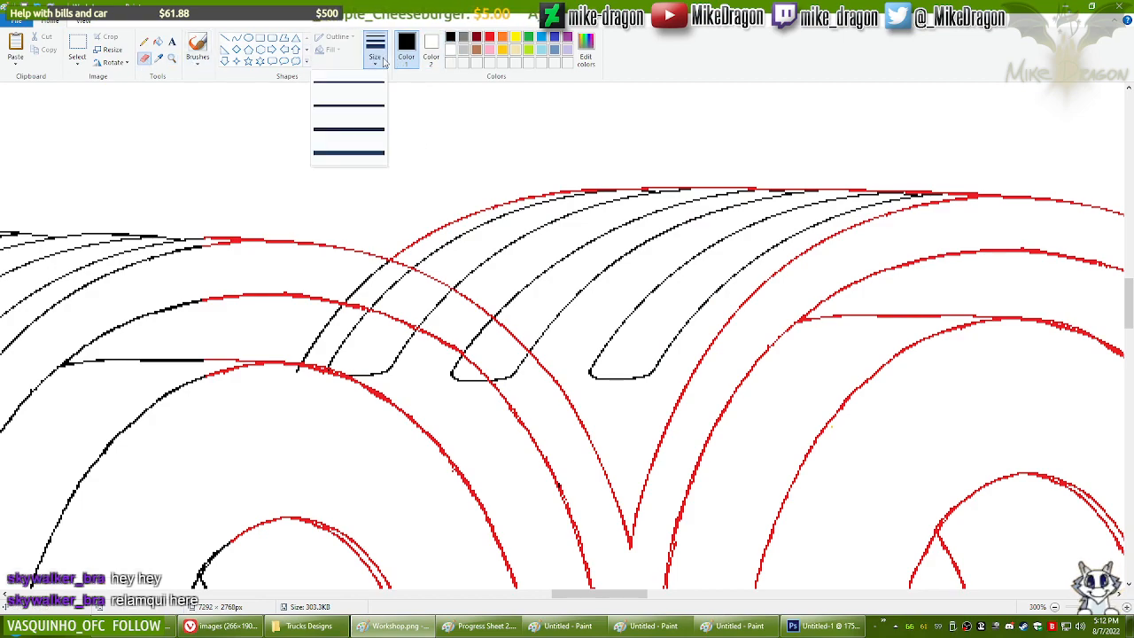
left_click(349, 129)
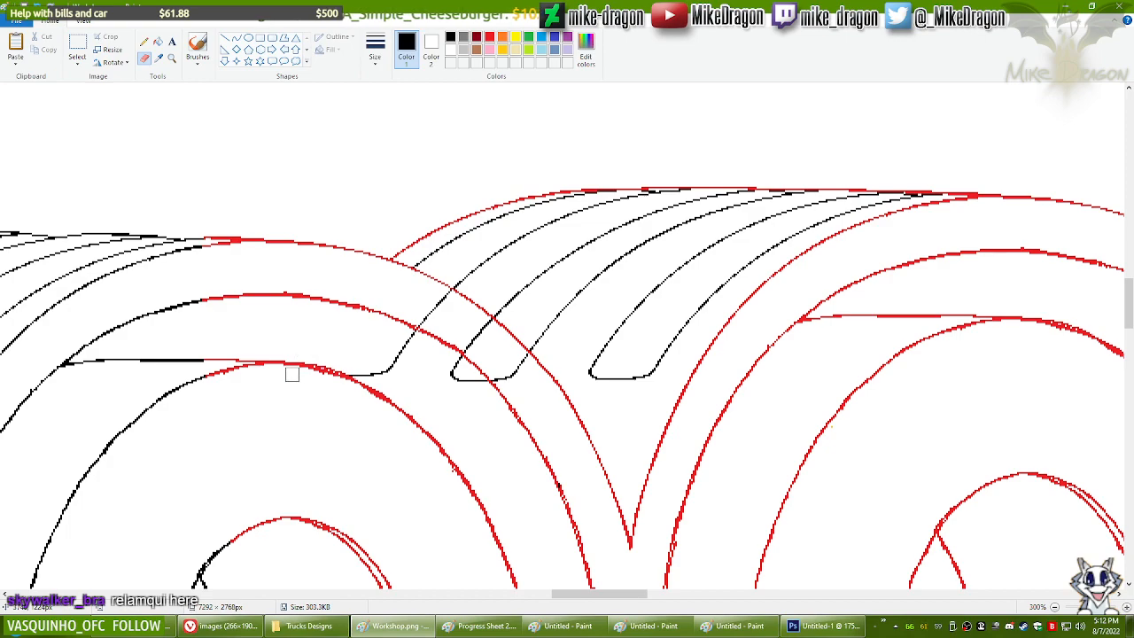
mouse_move(345, 388)
left_mouse_down()
mouse_move(413, 345)
mouse_move(424, 310)
mouse_move(444, 294)
mouse_move(457, 389)
left_mouse_up()
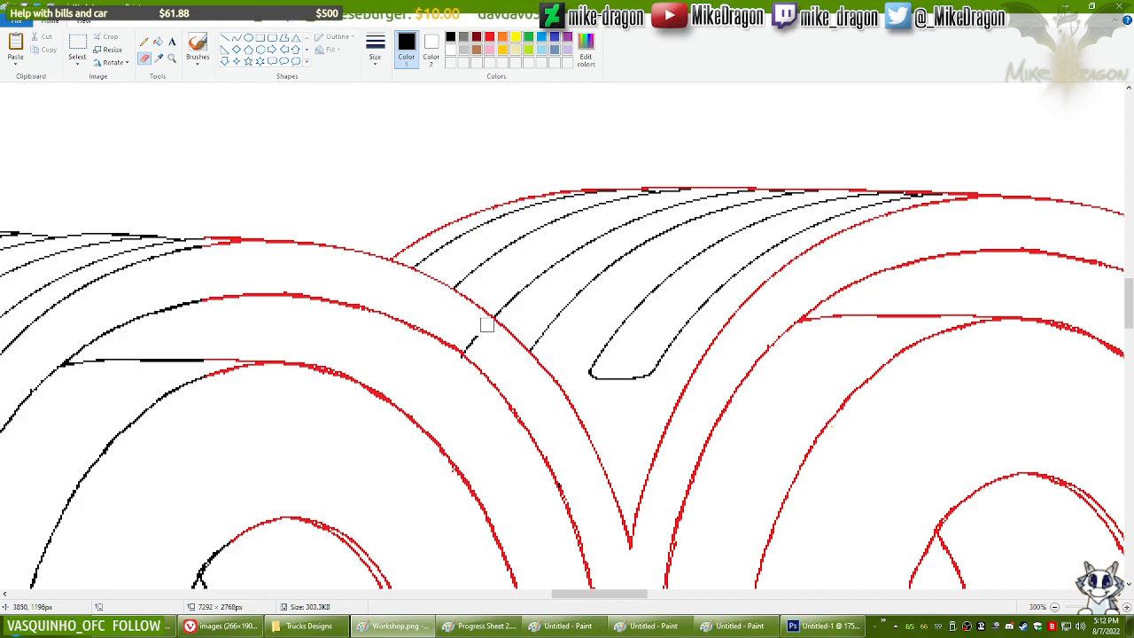
Step: Erase the stray black end of the rearmost inner tyre line that crosses into the neighbouring wheel's tyre
scroll(403, 405, "down", 2)
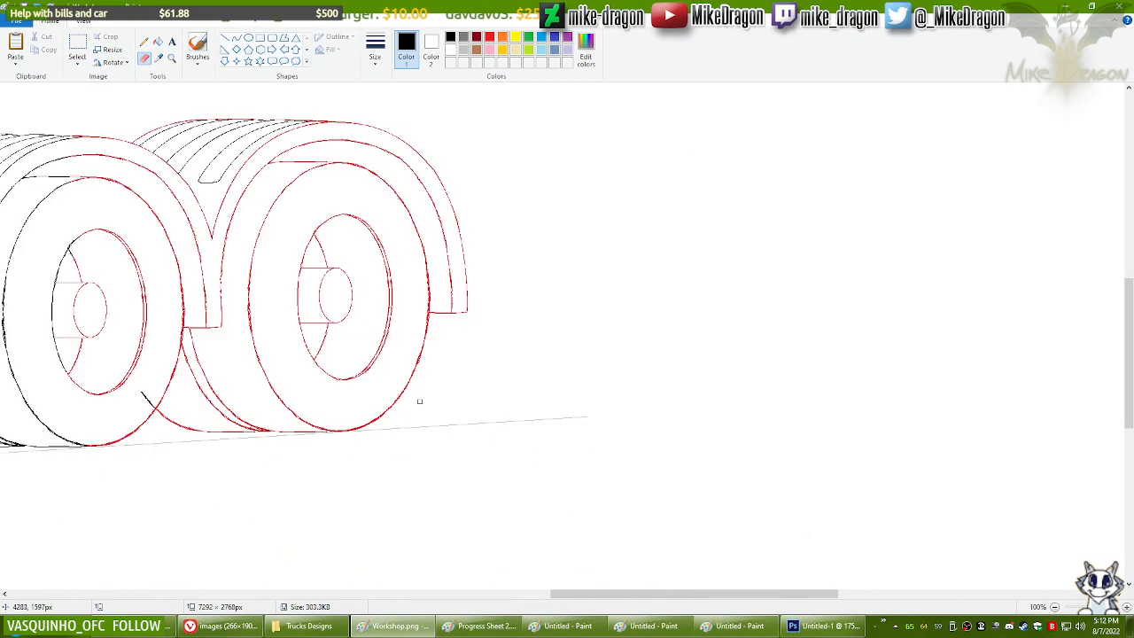
scroll(300, 420, "down", 3)
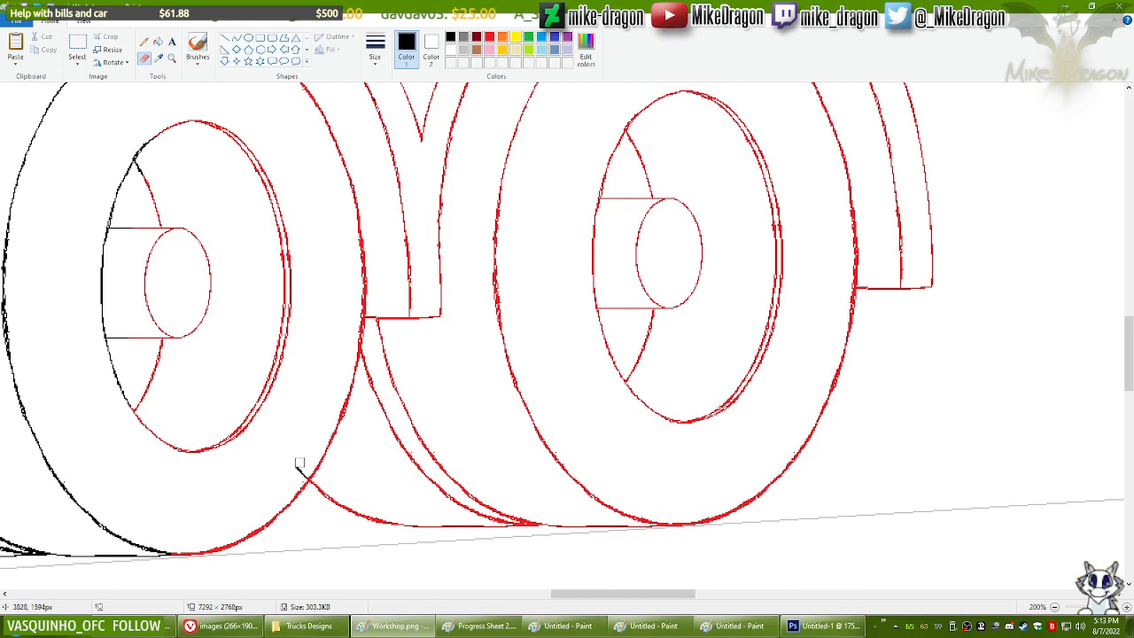
left_click_drag(298, 463, 306, 480)
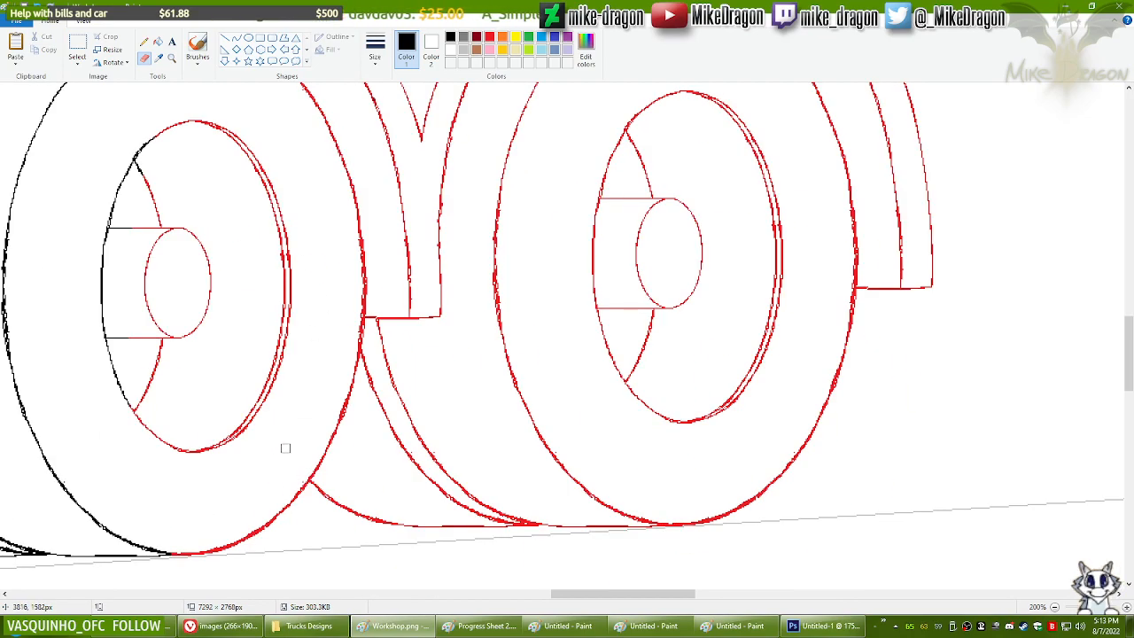
Step: Erase the red outline along the top edge of the rearmost fender, keeping the black rib lines
scroll(498, 403, "up", 7)
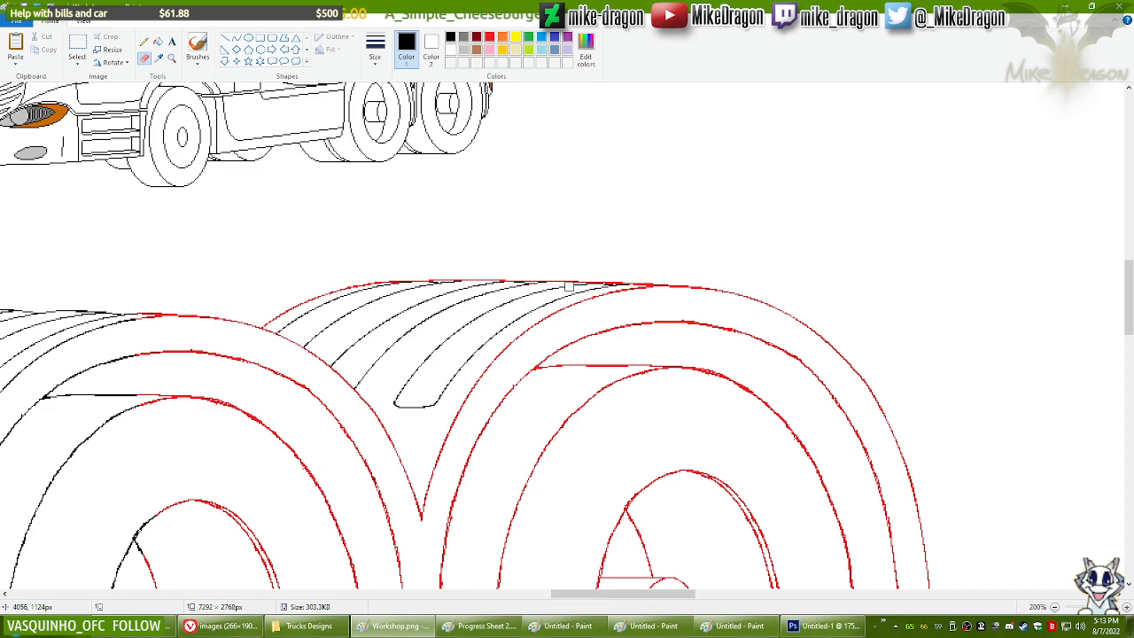
left_click(489, 37)
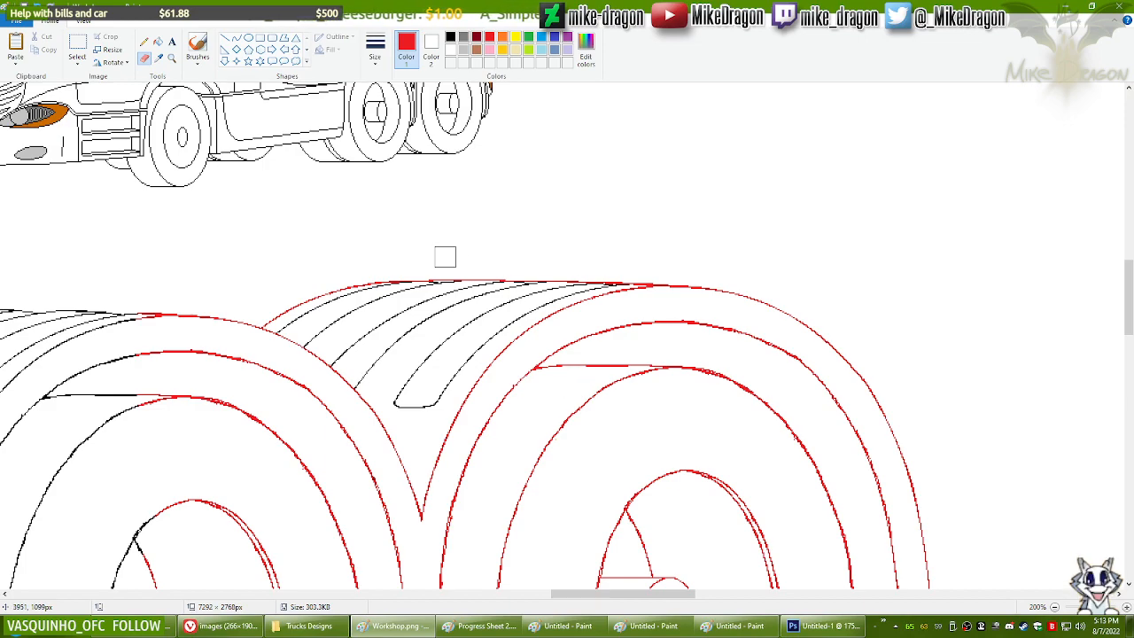
mouse_move(369, 278)
left_mouse_down()
mouse_move(646, 274)
mouse_move(633, 271)
left_mouse_up()
Step: Copy the fender's top-edge strip from the untitled wheel drawing and paste it aligned over the rearmost fender in Workshop.png
left_click(568, 625)
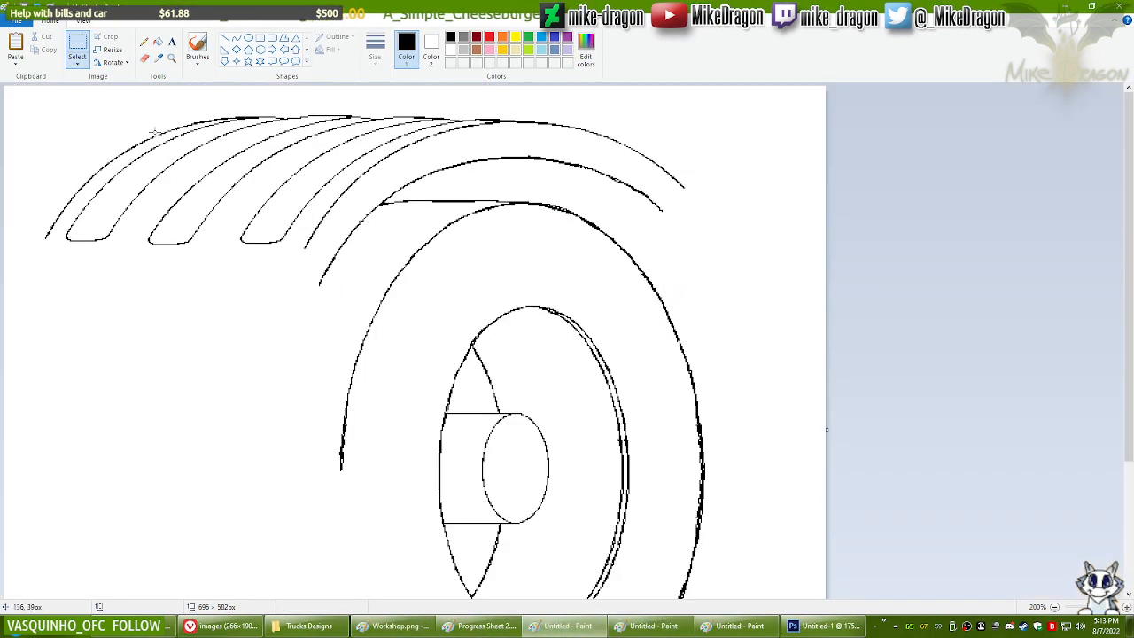
left_click_drag(143, 93, 567, 134)
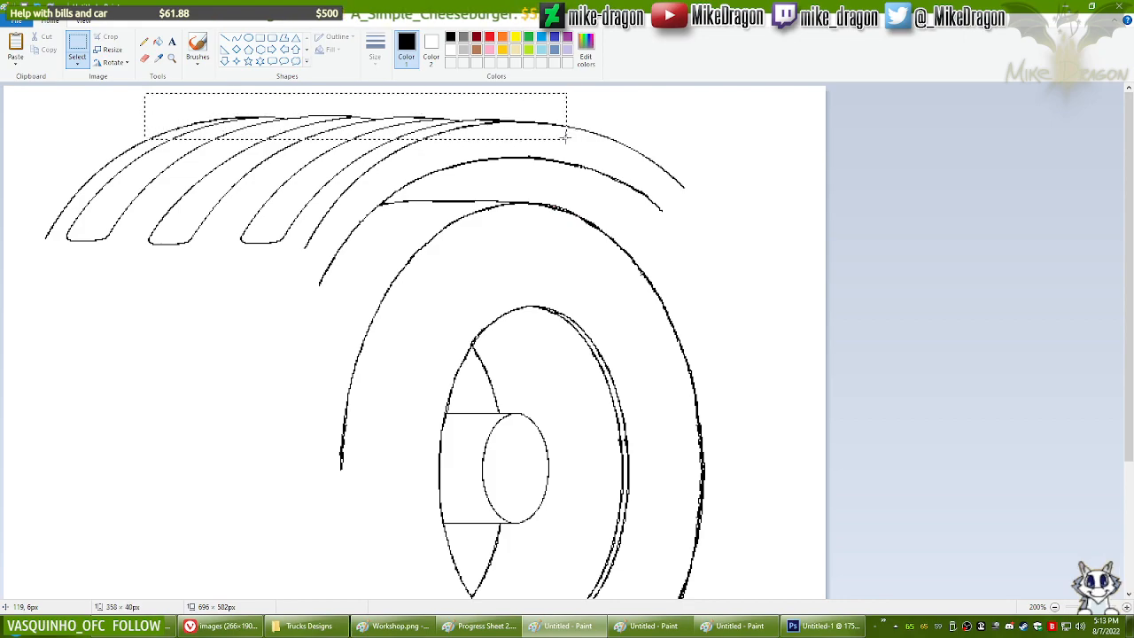
key("alt+Tab")
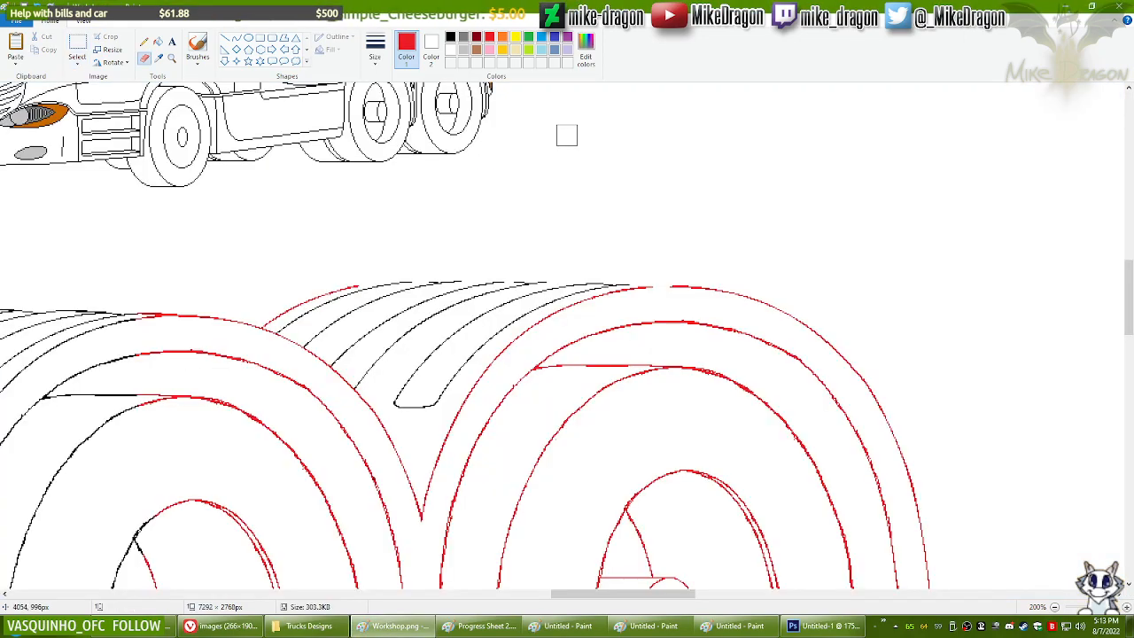
left_click_drag(315, 108, 639, 281)
key("Down")
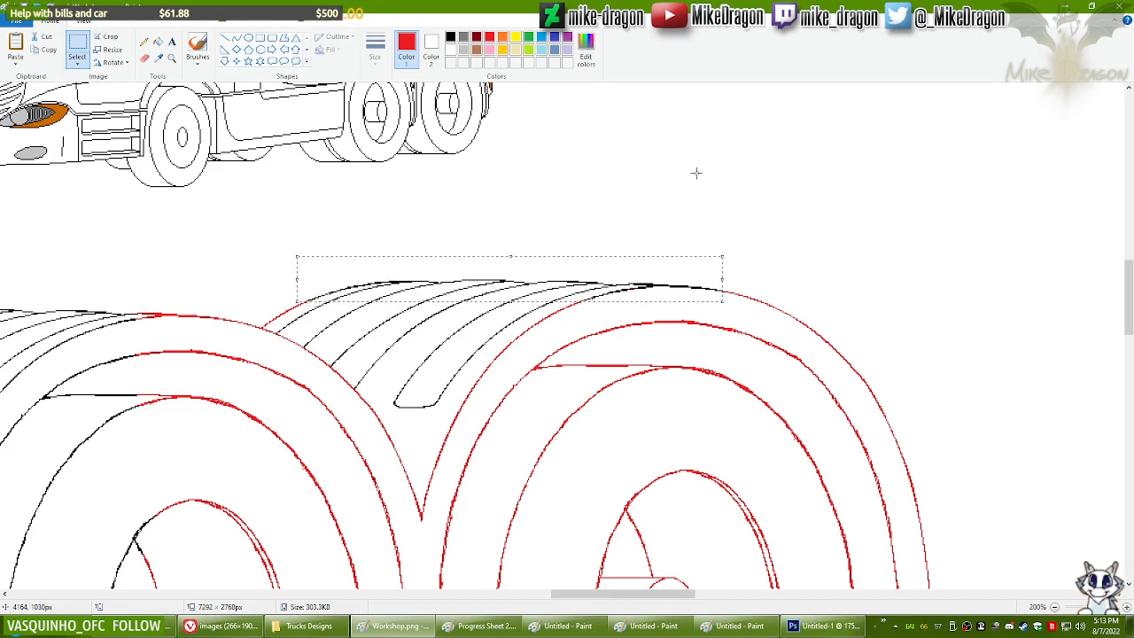
key("ctrl+z")
key("ctrl+y")
key("ctrl+z")
key("ctrl+y")
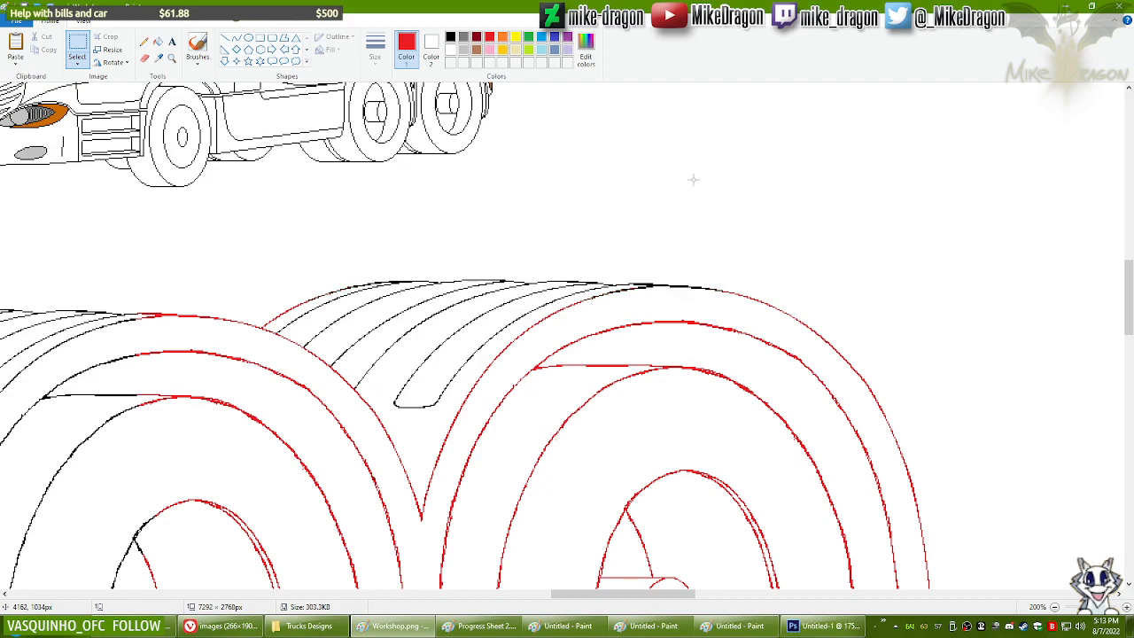
Step: Recolor the red lines of both rear wheels and fenders to black with an enlarged eraser, and reset the secondary color to white
scroll(448, 189, "down", 1)
left_click_drag(686, 599, 562, 599)
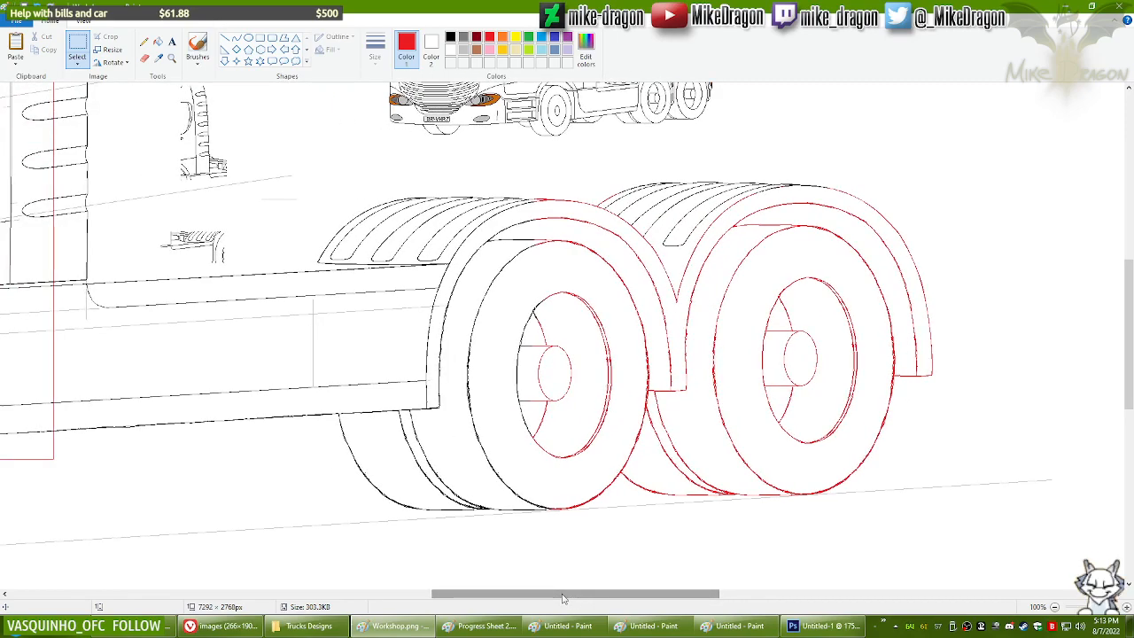
left_click(432, 51)
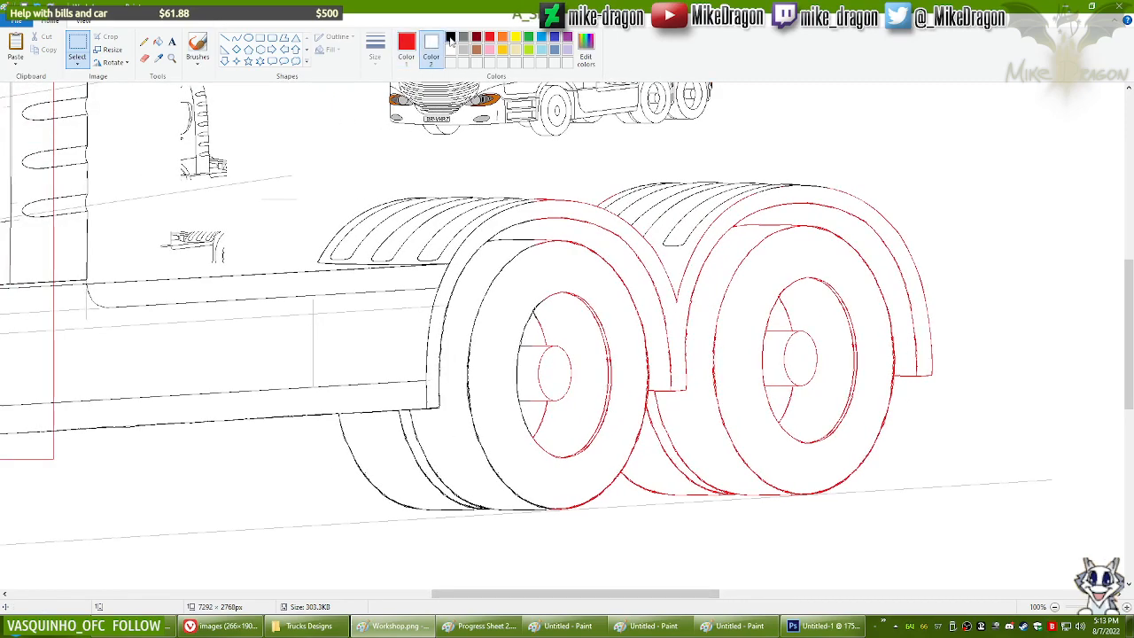
left_click(450, 37)
left_click(407, 50)
left_click(145, 57)
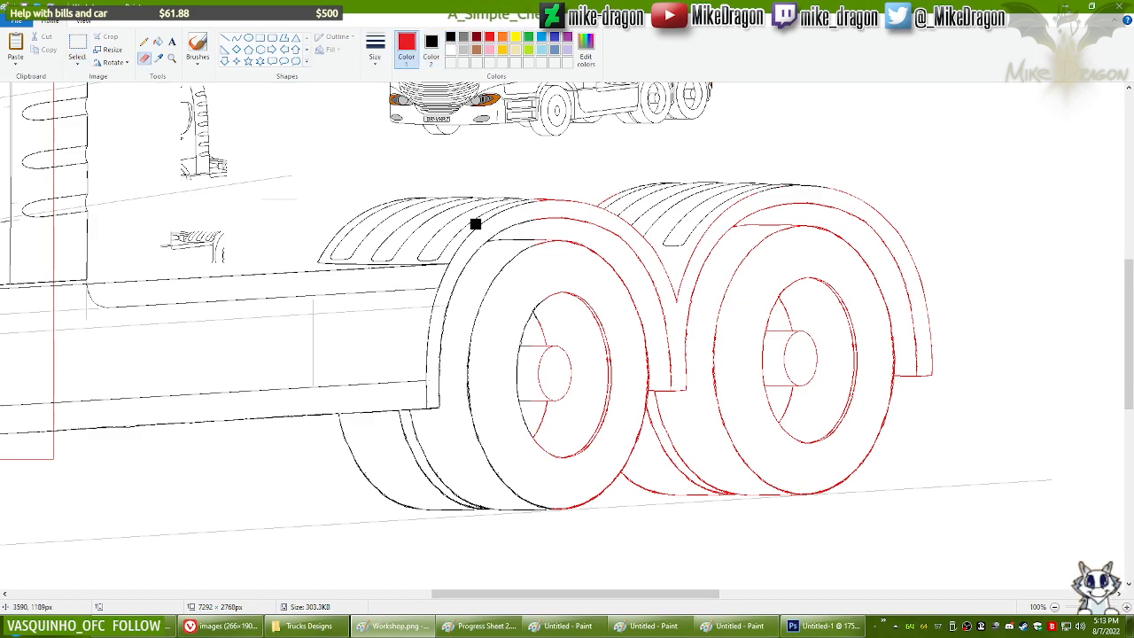
key("ctrl+KP_Add")
key("ctrl+KP_Add")
key("ctrl+KP_Add")
key("ctrl+KP_Add")
key("ctrl+KP_Add")
key("ctrl+KP_Add")
key("ctrl+KP_Add")
key("ctrl+KP_Add")
key("ctrl+KP_Add")
key("ctrl+KP_Add")
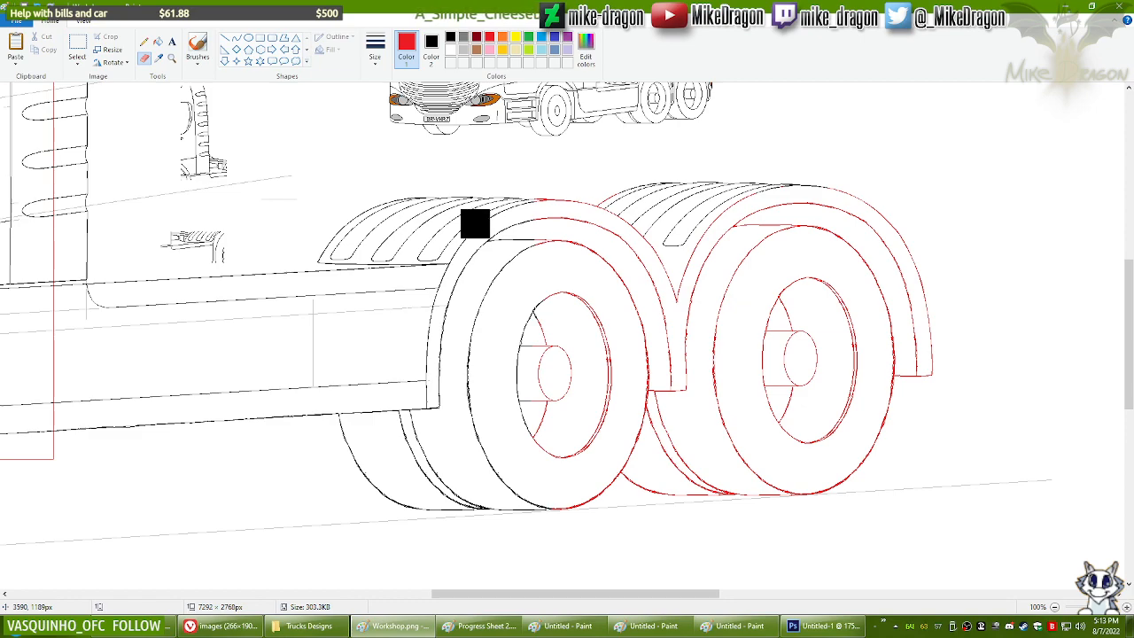
mouse_move(475, 223)
left_mouse_down()
mouse_move(576, 203)
mouse_move(621, 178)
mouse_move(624, 194)
mouse_move(505, 226)
mouse_move(609, 217)
mouse_move(542, 246)
mouse_move(608, 255)
mouse_move(601, 272)
mouse_move(793, 186)
mouse_move(863, 188)
mouse_move(767, 218)
mouse_move(770, 248)
mouse_move(868, 218)
mouse_move(924, 240)
mouse_move(861, 289)
mouse_move(950, 296)
mouse_move(883, 359)
mouse_move(935, 378)
mouse_move(880, 394)
mouse_move(873, 338)
mouse_move(855, 332)
mouse_move(829, 347)
mouse_move(796, 286)
mouse_move(752, 269)
mouse_move(670, 332)
mouse_move(685, 299)
mouse_move(680, 267)
mouse_move(654, 350)
mouse_move(659, 401)
mouse_move(684, 354)
mouse_move(634, 291)
mouse_move(527, 325)
mouse_move(562, 391)
mouse_move(583, 396)
mouse_move(606, 373)
mouse_move(562, 382)
mouse_move(551, 406)
mouse_move(591, 442)
mouse_move(686, 454)
mouse_move(547, 493)
mouse_move(626, 474)
mouse_move(666, 502)
mouse_move(747, 491)
mouse_move(854, 460)
mouse_move(871, 438)
mouse_move(877, 392)
mouse_move(840, 409)
mouse_move(796, 459)
mouse_move(806, 444)
mouse_move(789, 358)
mouse_move(742, 376)
mouse_move(709, 373)
mouse_move(719, 459)
mouse_move(761, 440)
mouse_move(733, 369)
mouse_move(813, 449)
mouse_move(890, 262)
mouse_move(788, 424)
left_mouse_up()
left_click(158, 58)
right_click(256, 93)
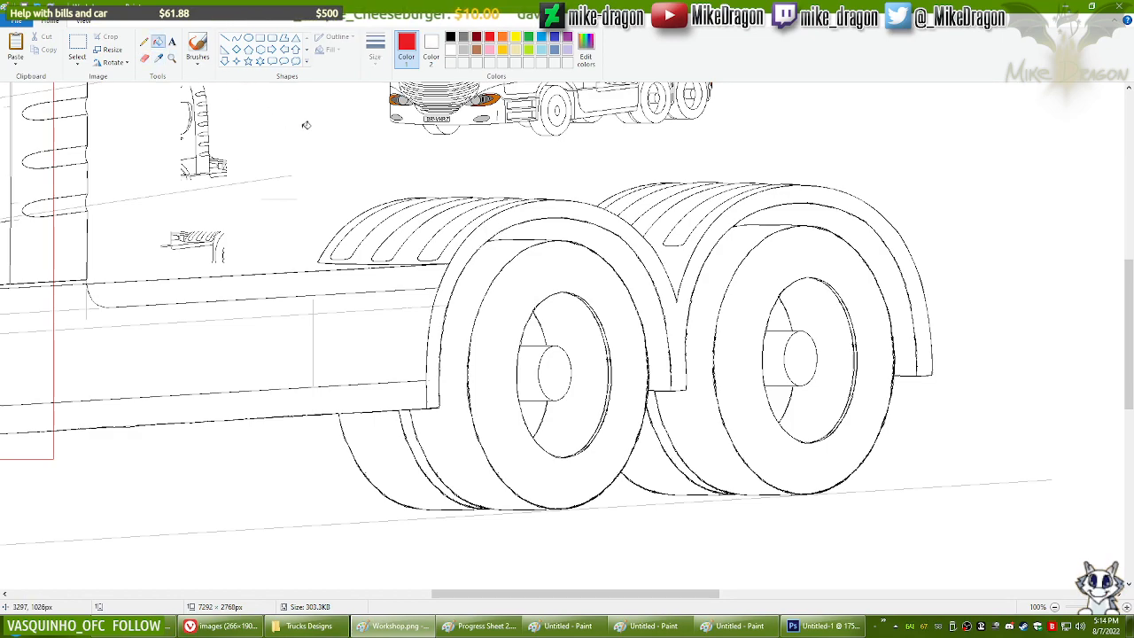
Step: Examine the whole truck drawing and the cleaned ribbed fenders up close, comparing them with the small reference truck
scroll(955, 342, "down", 1)
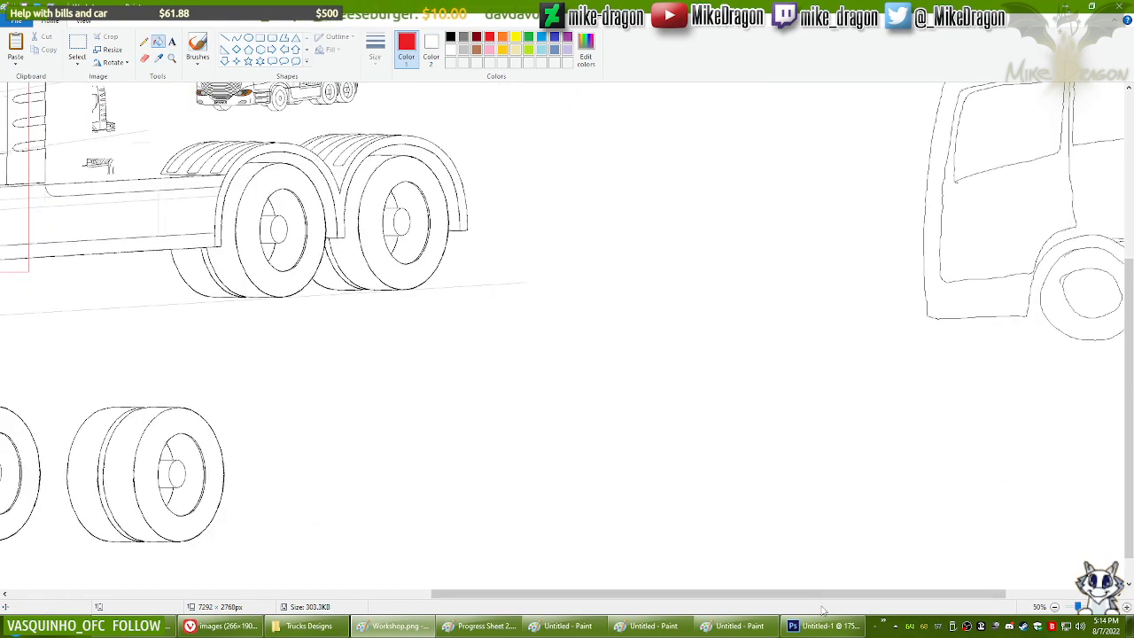
left_click_drag(821, 587, 515, 587)
left_click_drag(1131, 412, 1132, 272)
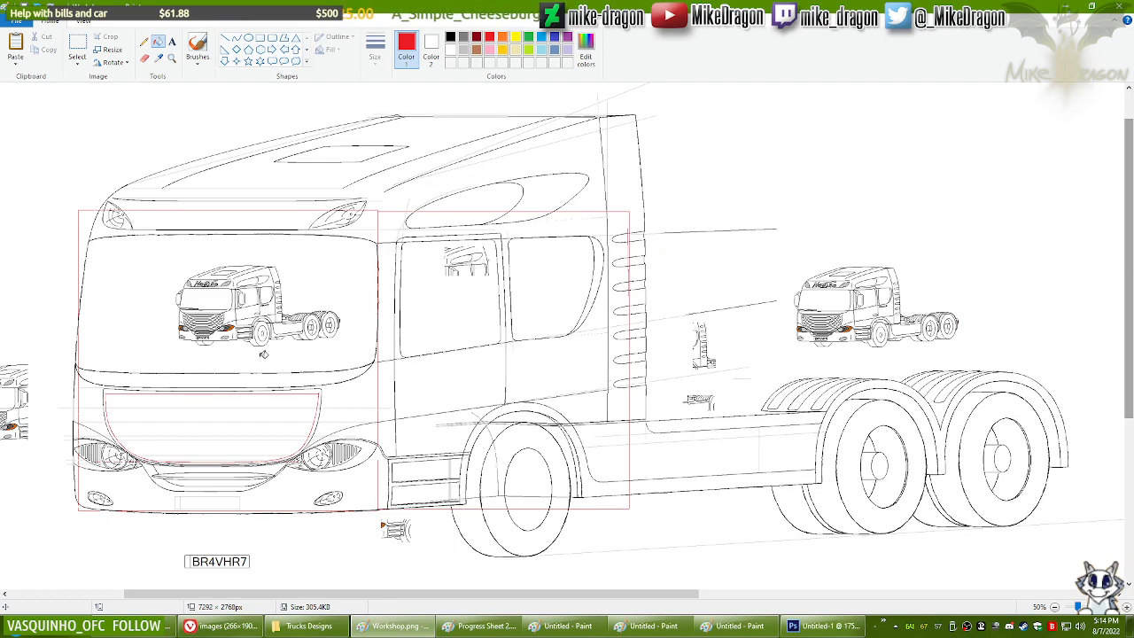
left_click(172, 58)
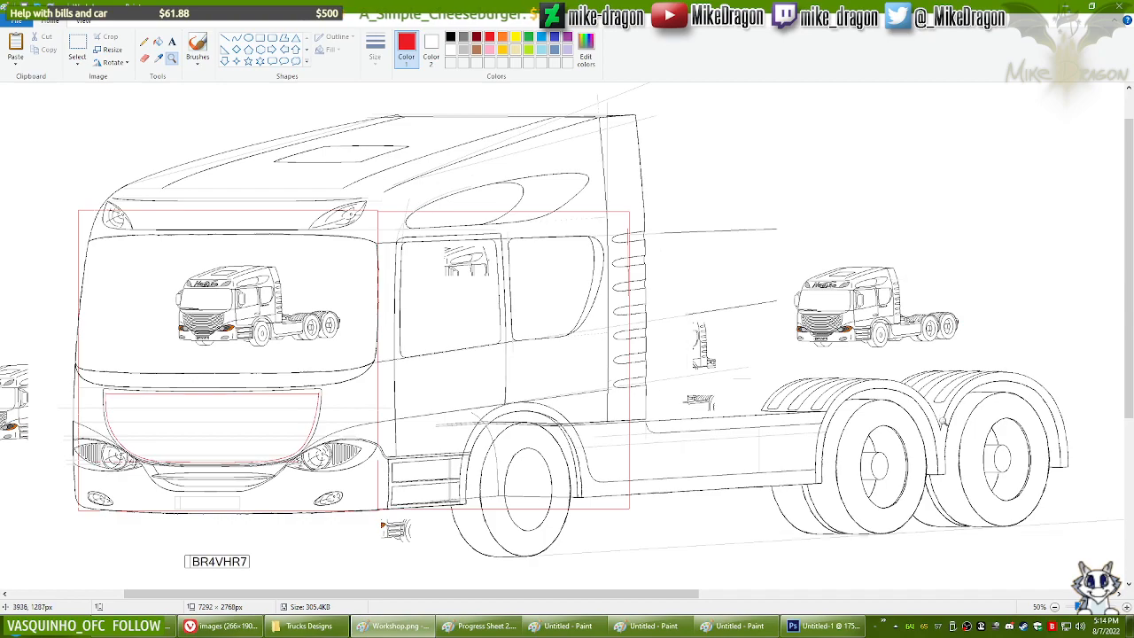
left_click(941, 424)
left_click(426, 259)
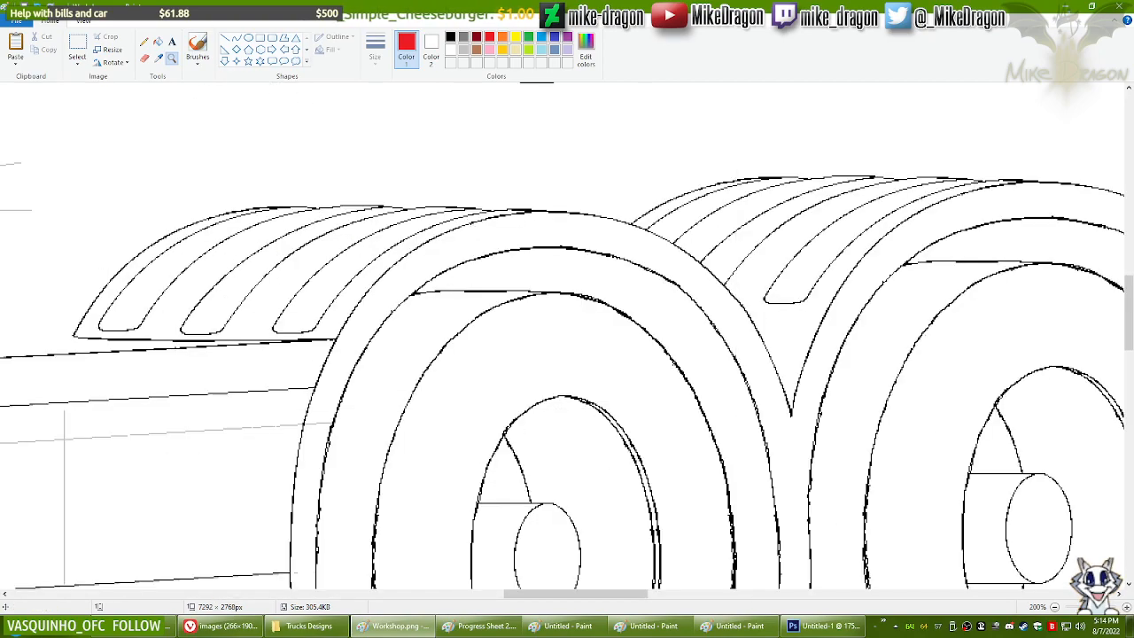
left_click(237, 39)
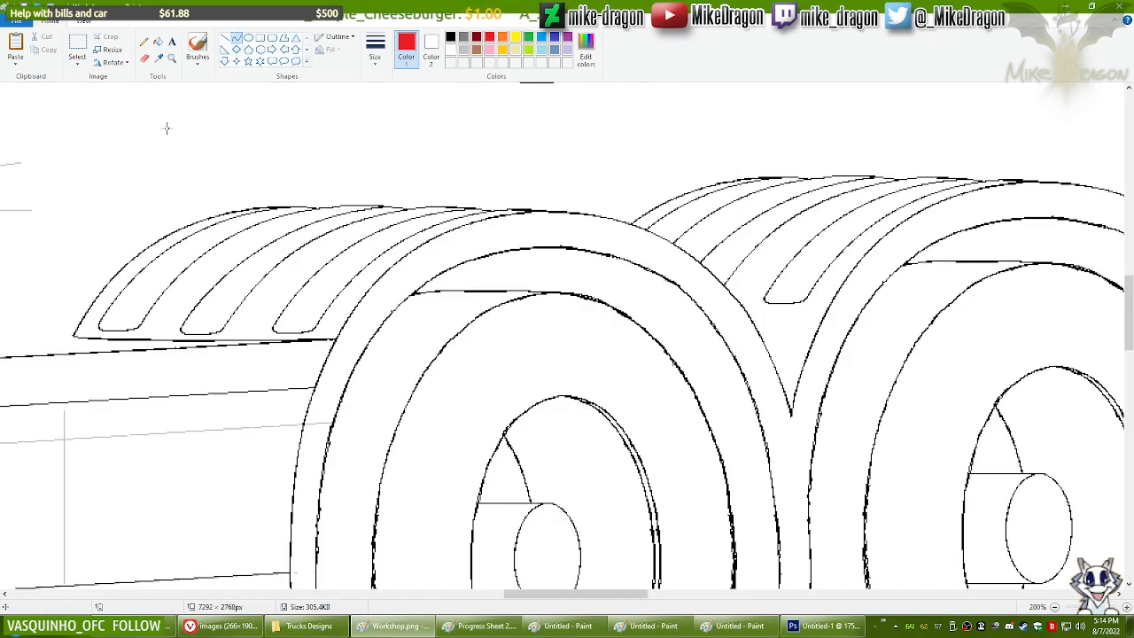
scroll(172, 196, "down", 1)
scroll(485, 387, "down", 1)
left_click_drag(675, 582, 317, 543)
left_click_drag(1130, 438, 1131, 277)
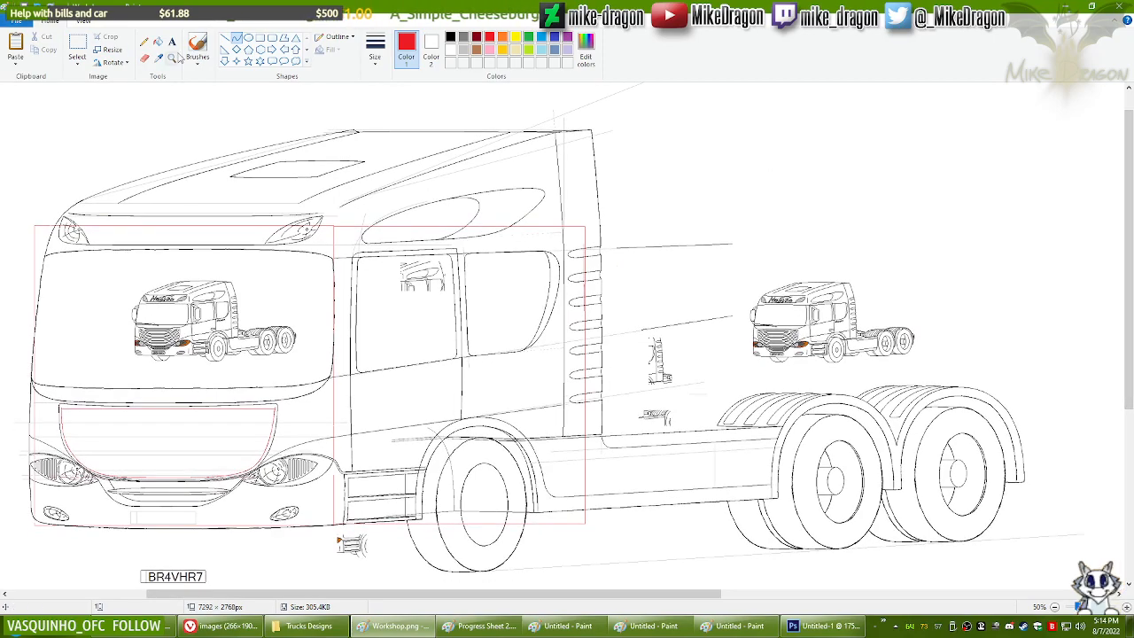
Step: Copy the small reference truck's rearmost wheel, paste it beside the large rearmost fender, and undo the paste
left_click(172, 58)
left_click(709, 329)
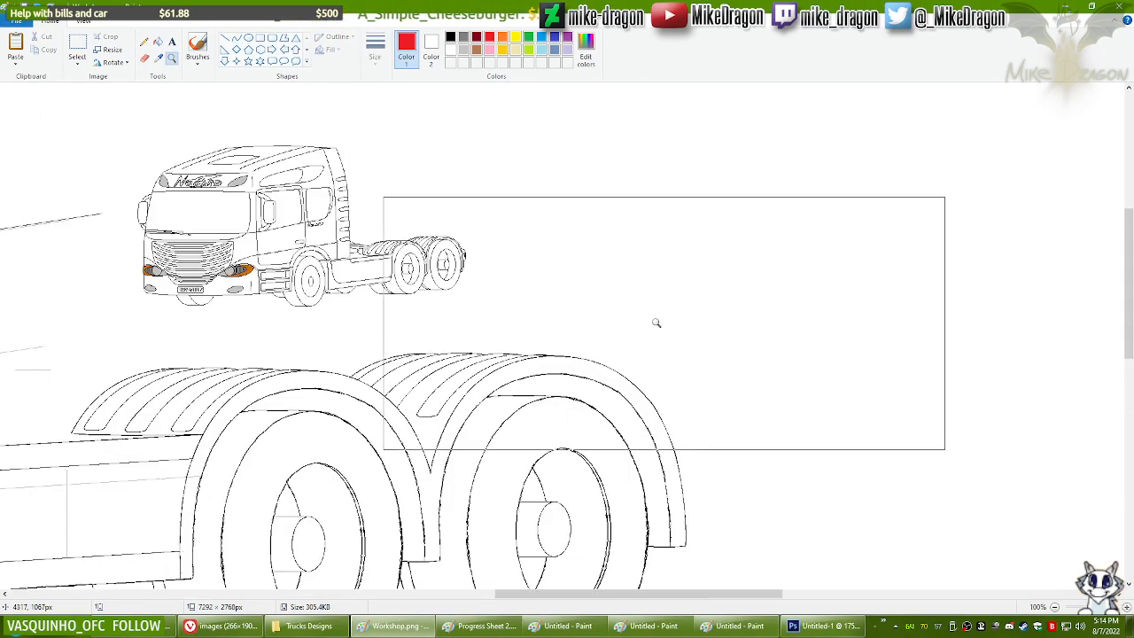
left_click(498, 304)
mouse_move(1132, 298)
left_mouse_down()
mouse_move(1132, 322)
mouse_move(1132, 301)
left_mouse_up()
left_click(77, 48)
left_click_drag(556, 140, 457, 227)
scroll(520, 492, "down", 5)
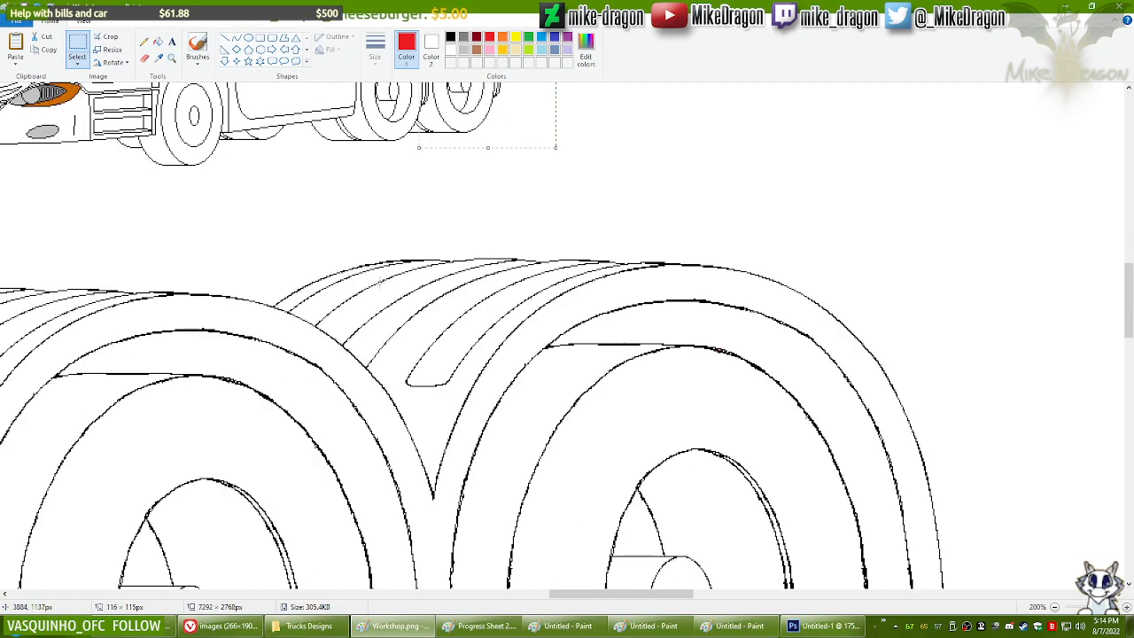
scroll(520, 492, "down", 3)
left_click_drag(621, 594, 702, 593)
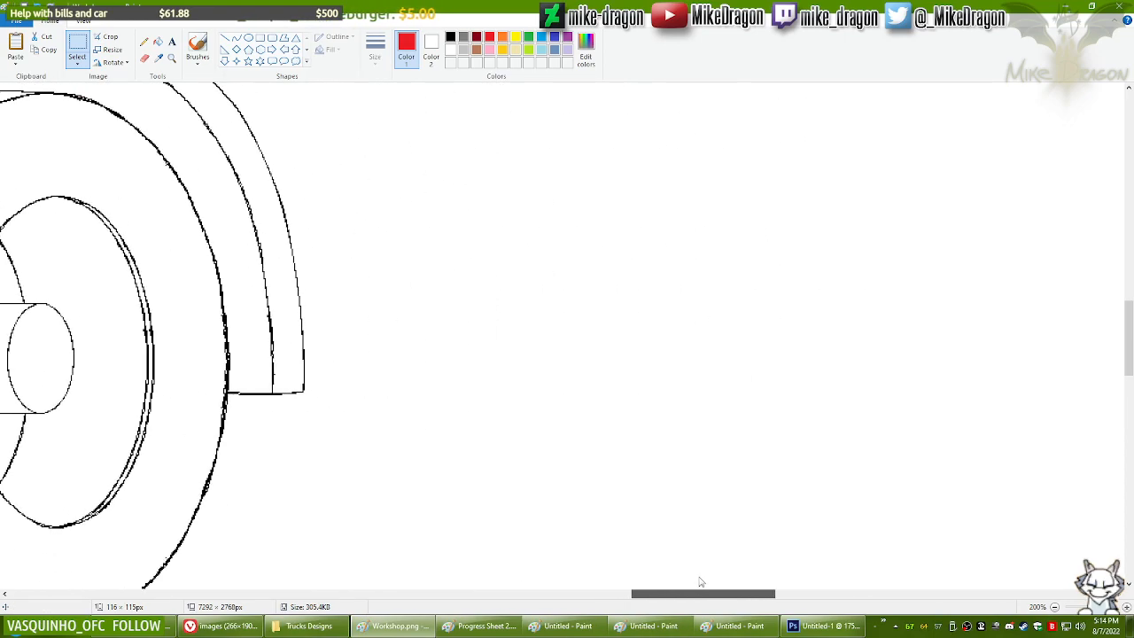
scroll(1132, 412, "up", 4)
key("ctrl+v")
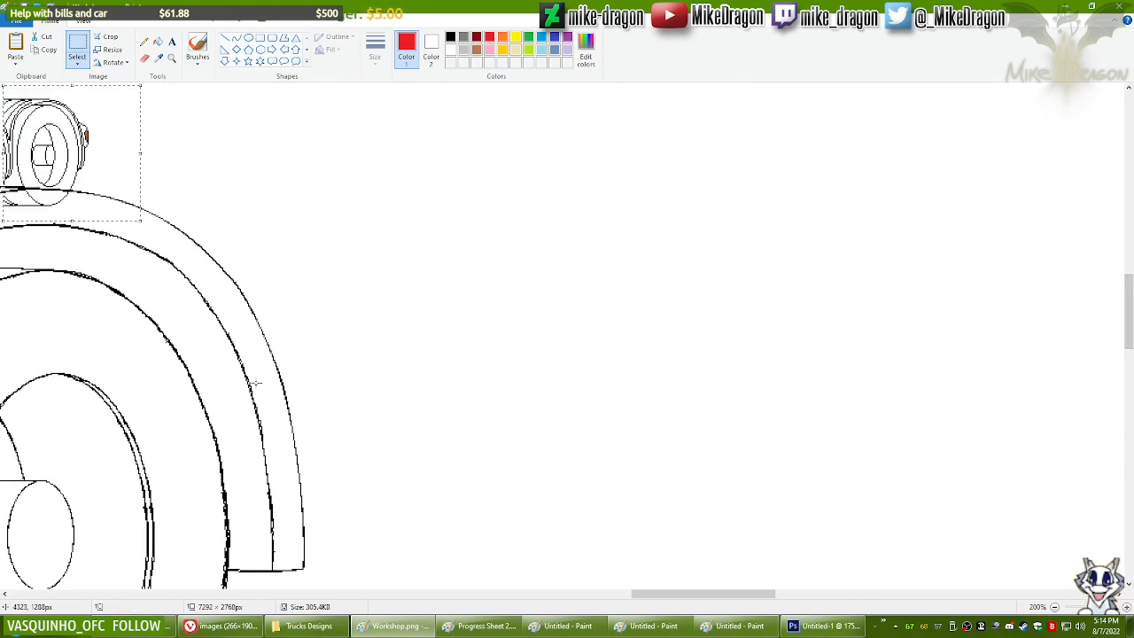
left_click_drag(94, 184, 930, 336)
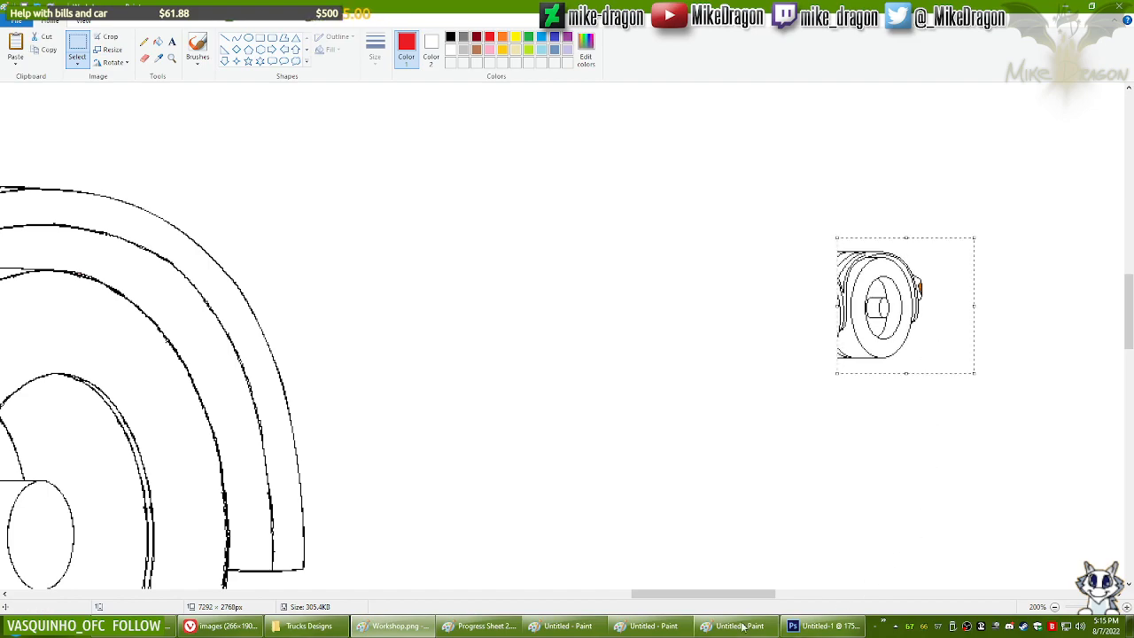
mouse_move(734, 596)
left_mouse_down()
mouse_move(688, 596)
mouse_move(717, 597)
left_mouse_up()
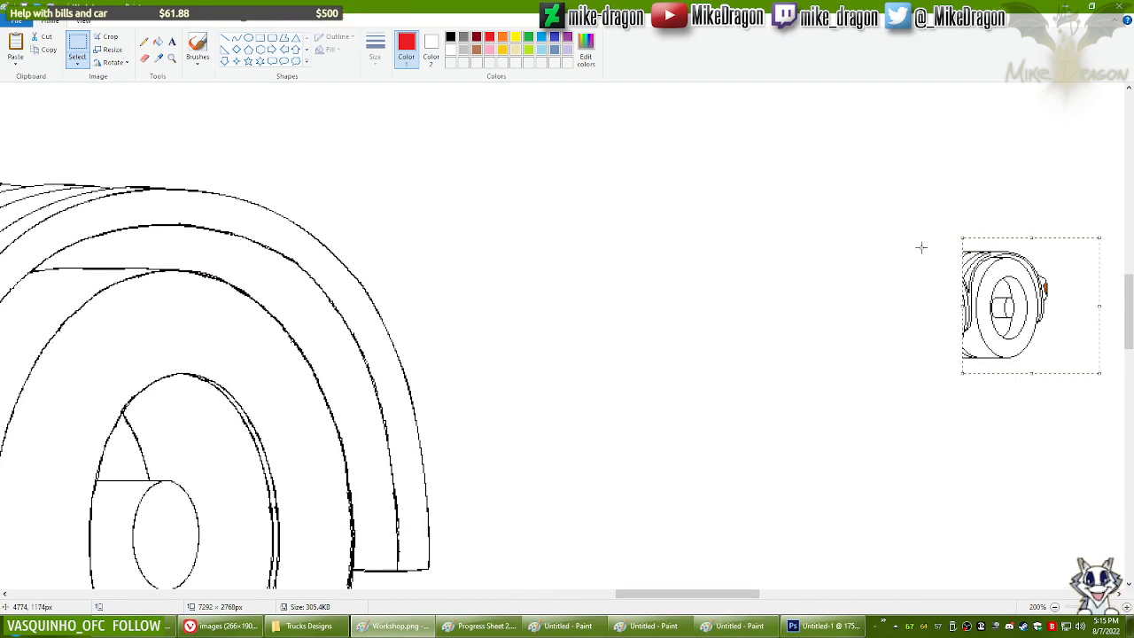
left_click(144, 42)
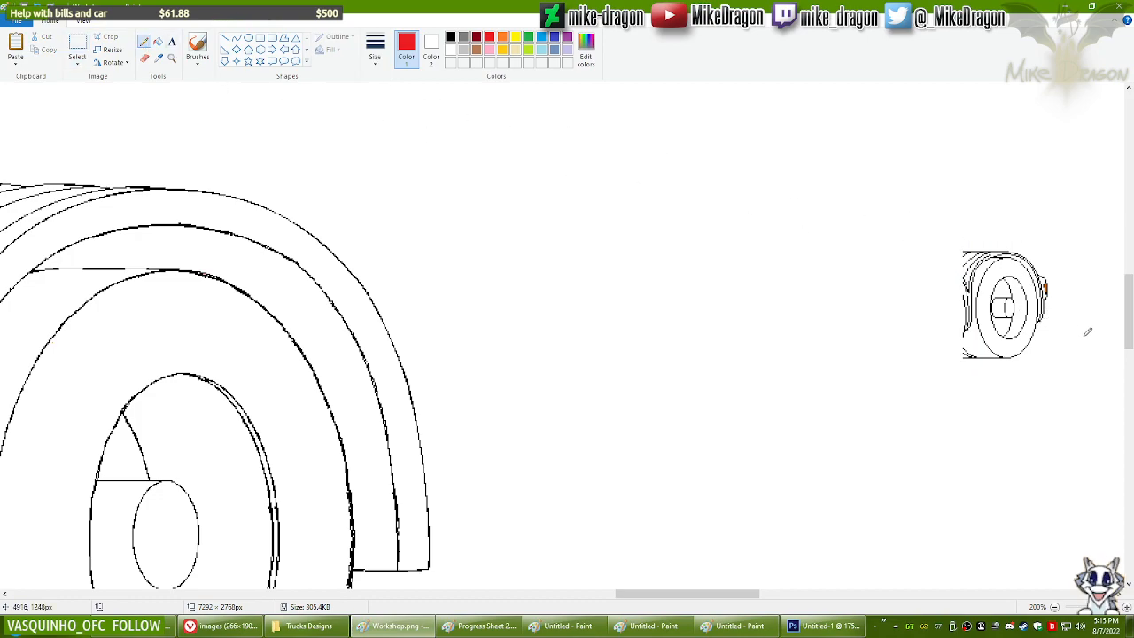
key("ctrl+z")
Step: Copy the whole large truck drawing from Workshop.png and switch to the Progress Sheet drawing
left_click_drag(1129, 314, 1129, 343)
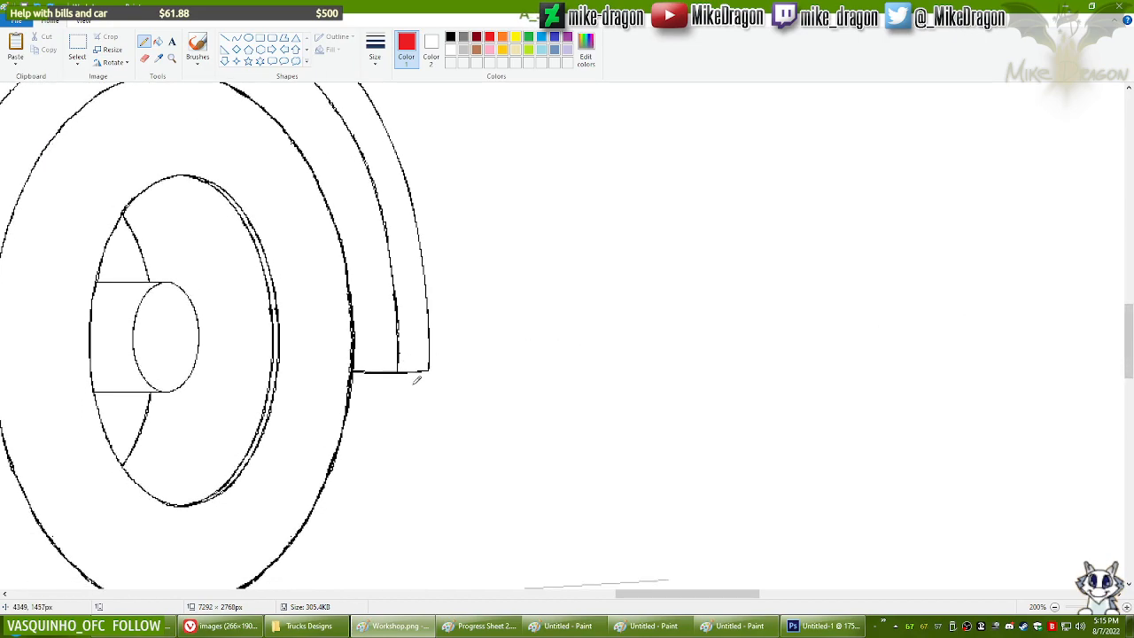
scroll(412, 409, "down", 1)
left_click_drag(684, 596, 453, 591)
scroll(266, 319, "down", 2)
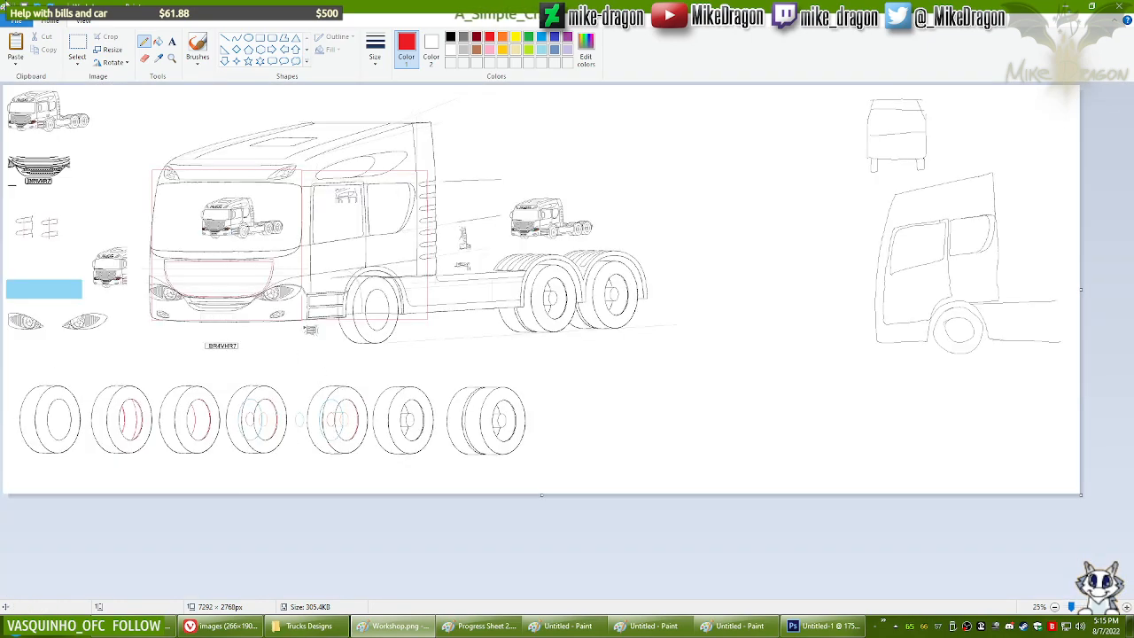
left_click(79, 44)
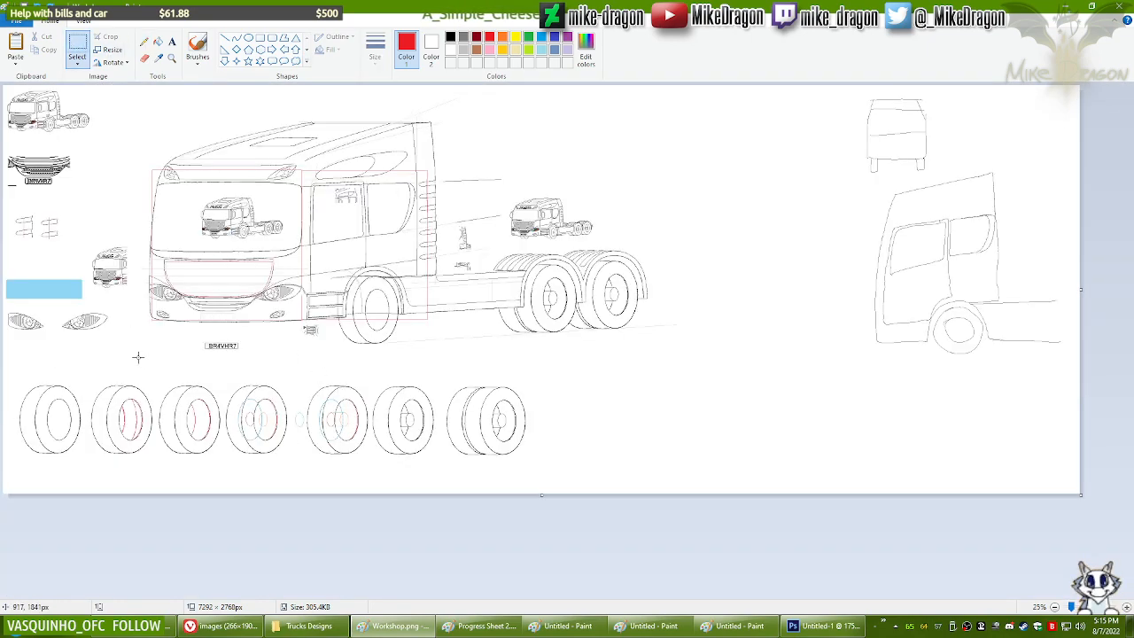
left_click_drag(192, 288, 442, 182)
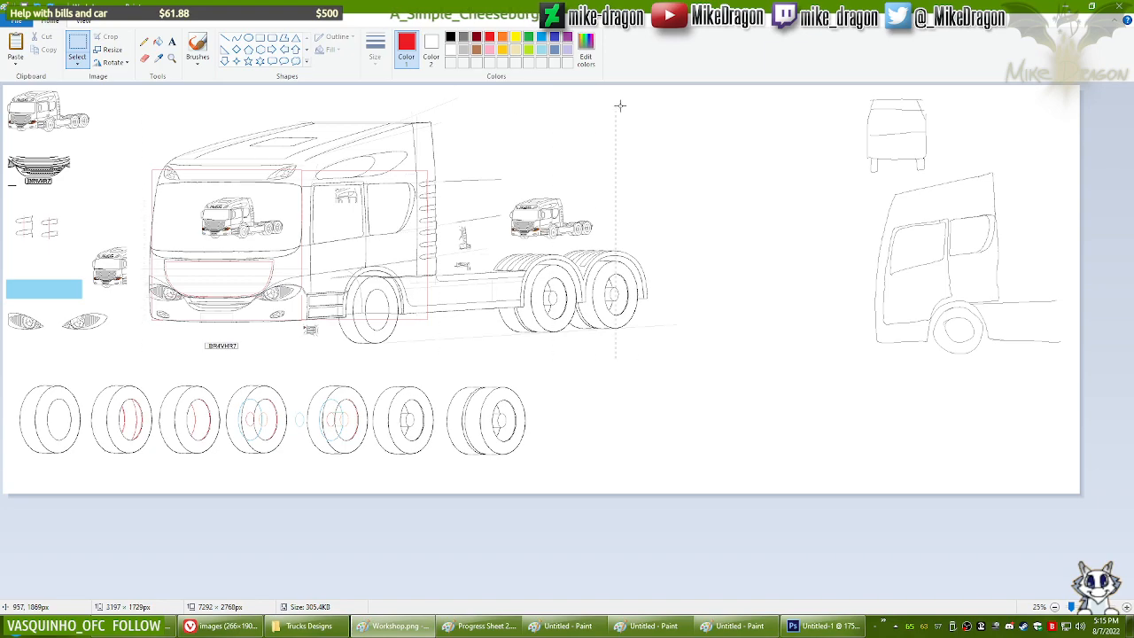
left_click_drag(666, 102, 666, 99)
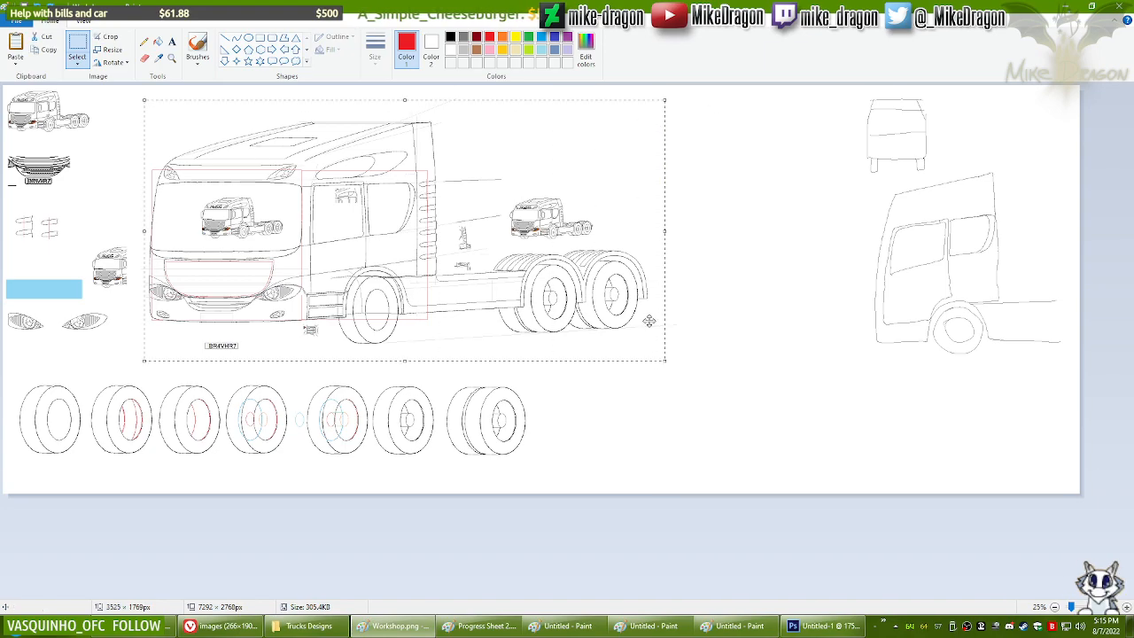
left_click(485, 626)
Step: Try to paste the copied truck beside the earlier version at the current canvas width
key("ctrl+v")
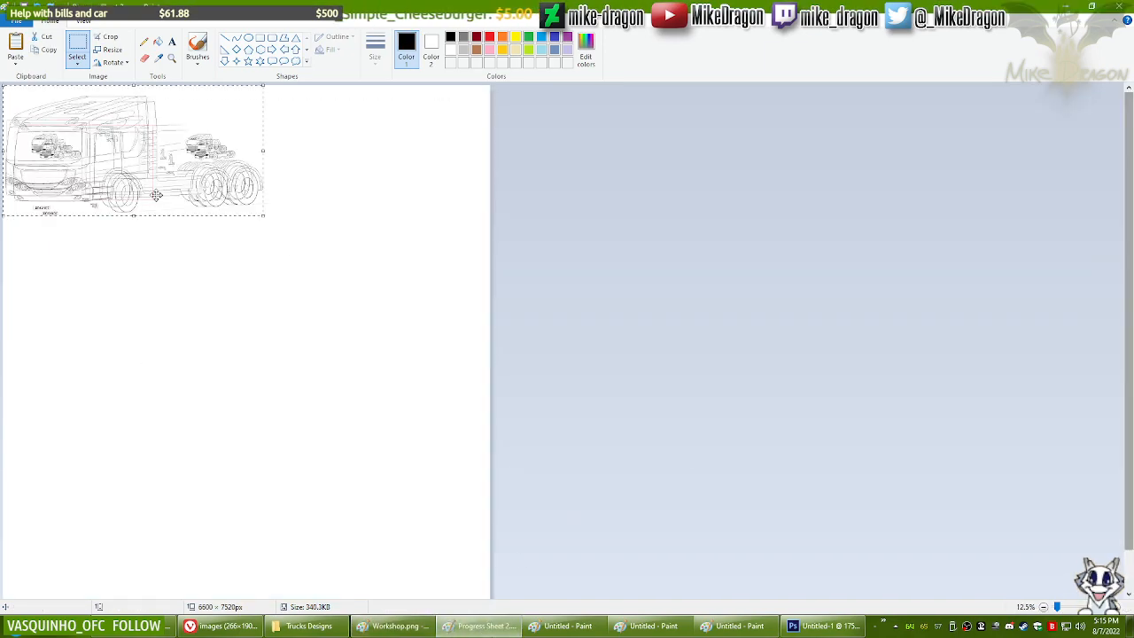
left_click_drag(227, 151, 465, 156)
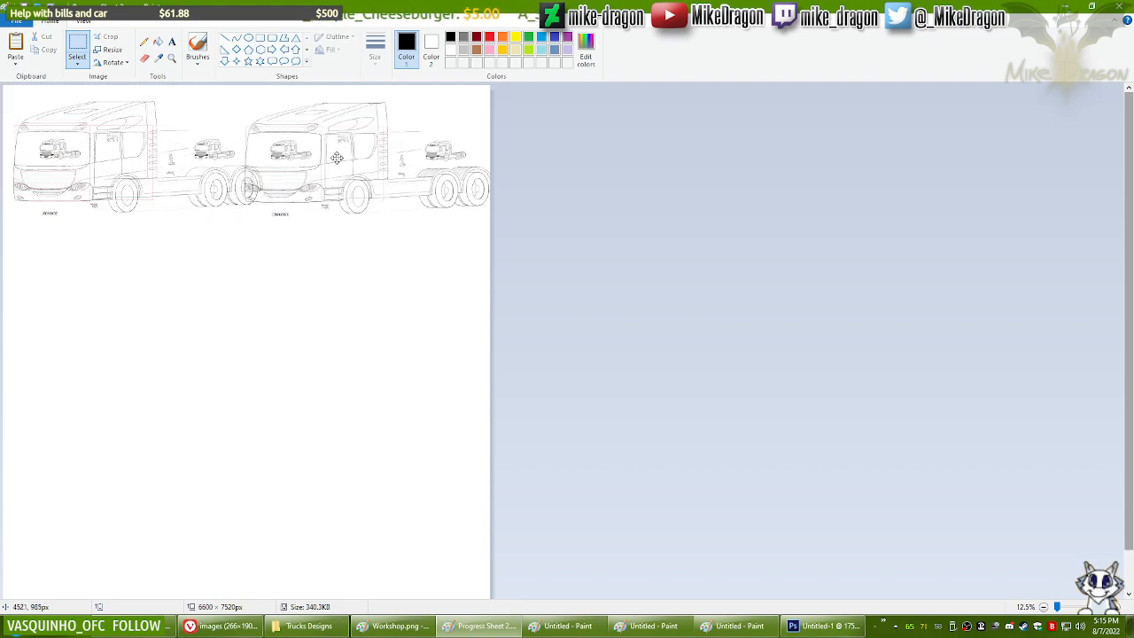
key("ctrl+z")
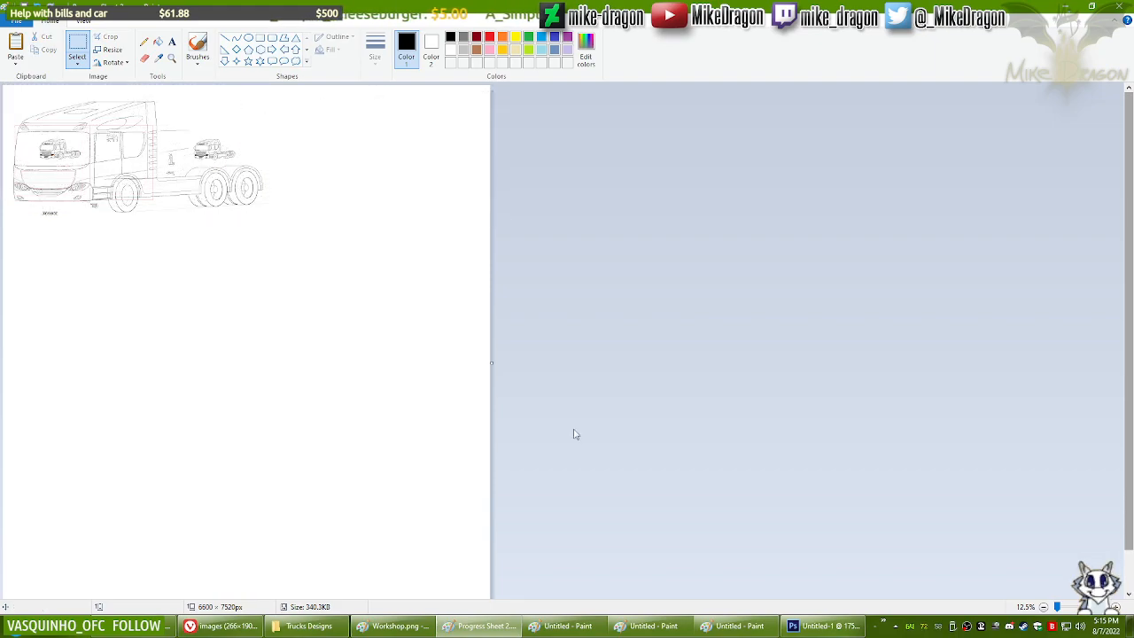
Step: Widen the progress sheet's canvas to 7576 px and place the pasted truck to the right of the earlier version
left_click_drag(491, 362, 619, 363)
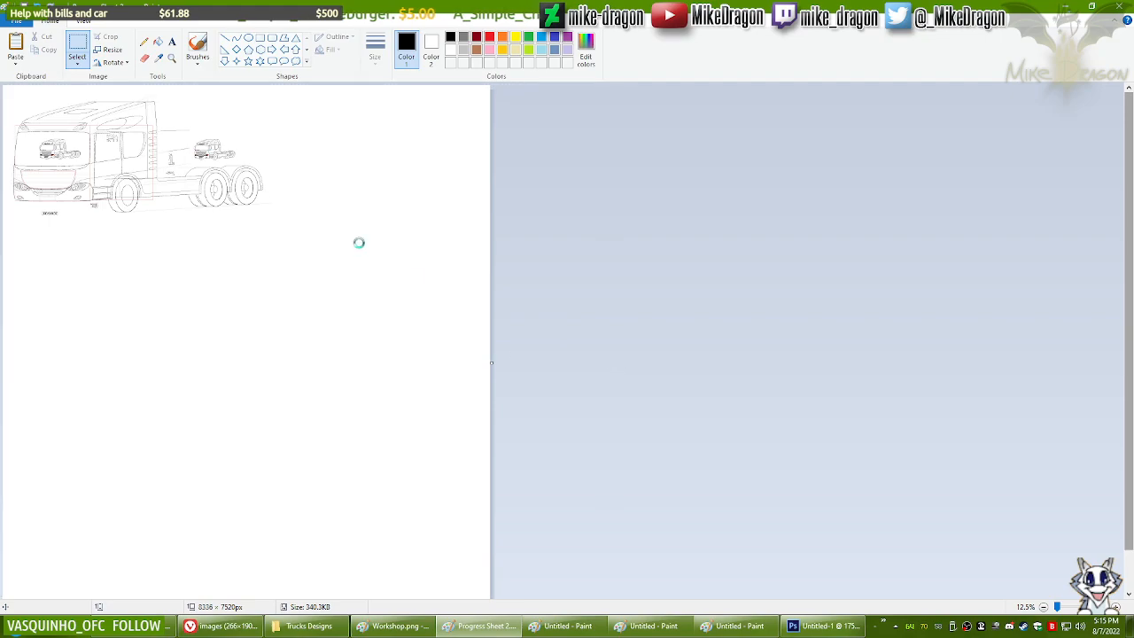
key("ctrl+v")
left_click_drag(66, 151, 342, 151)
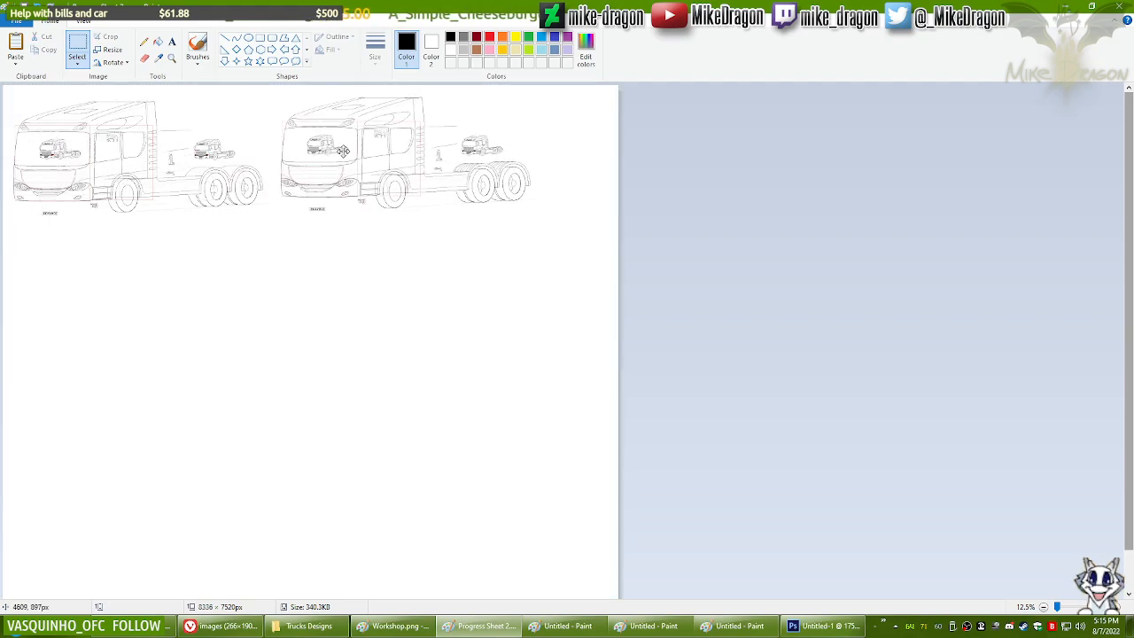
left_click(691, 337)
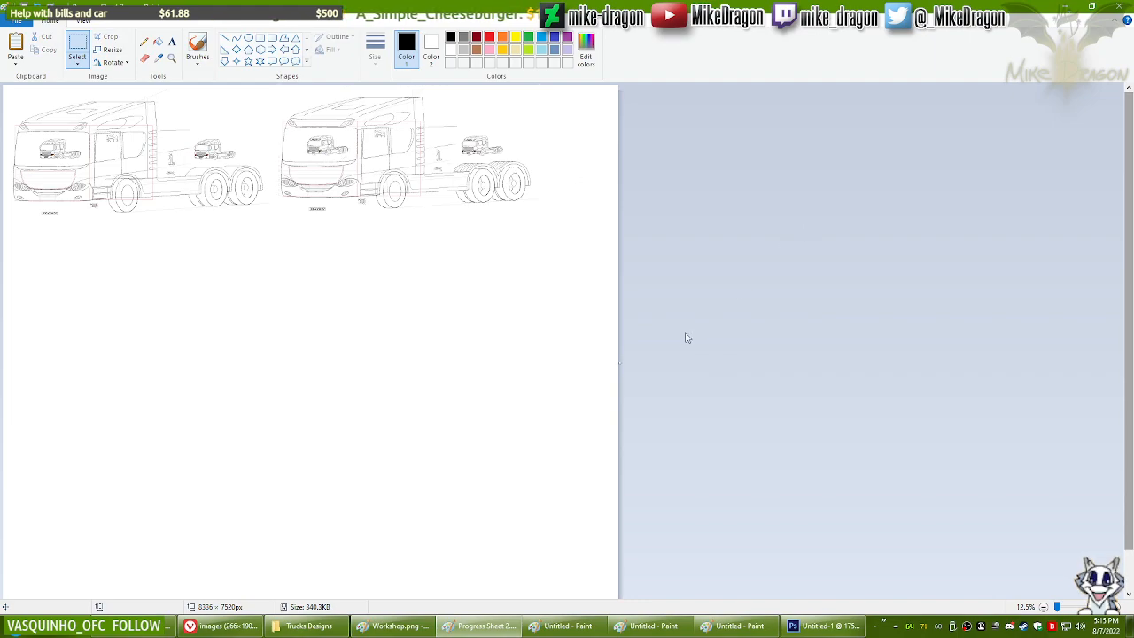
left_click_drag(622, 363, 563, 365)
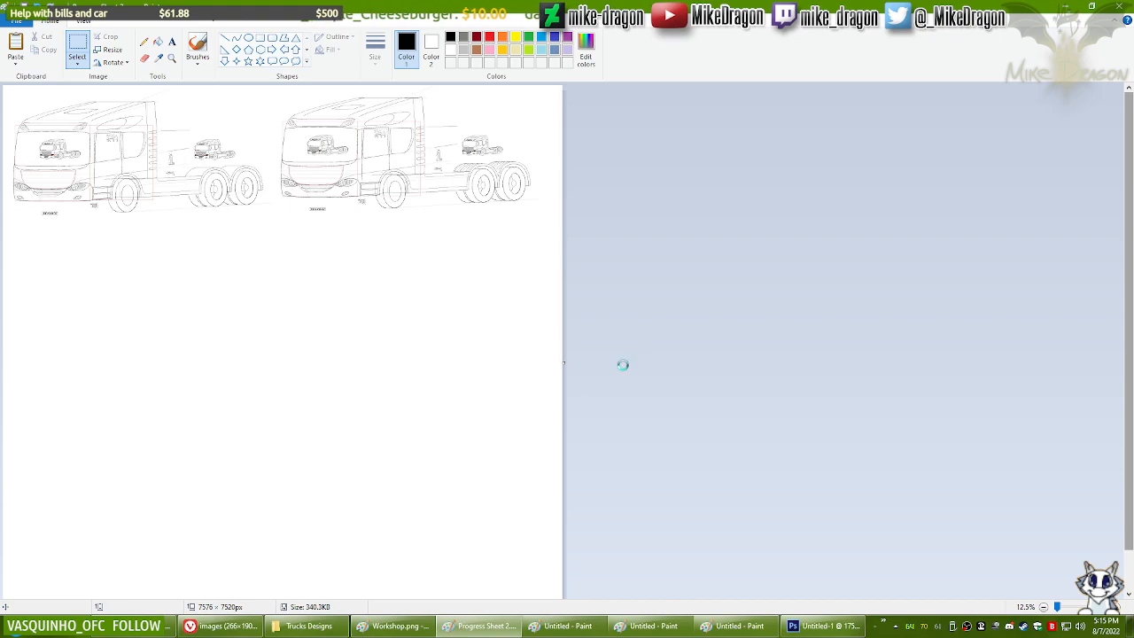
Step: In Workshop.png, draw a red curve about 38 × 72 px rounding the outer lower corner of the fender between the rear wheels
left_click(399, 626)
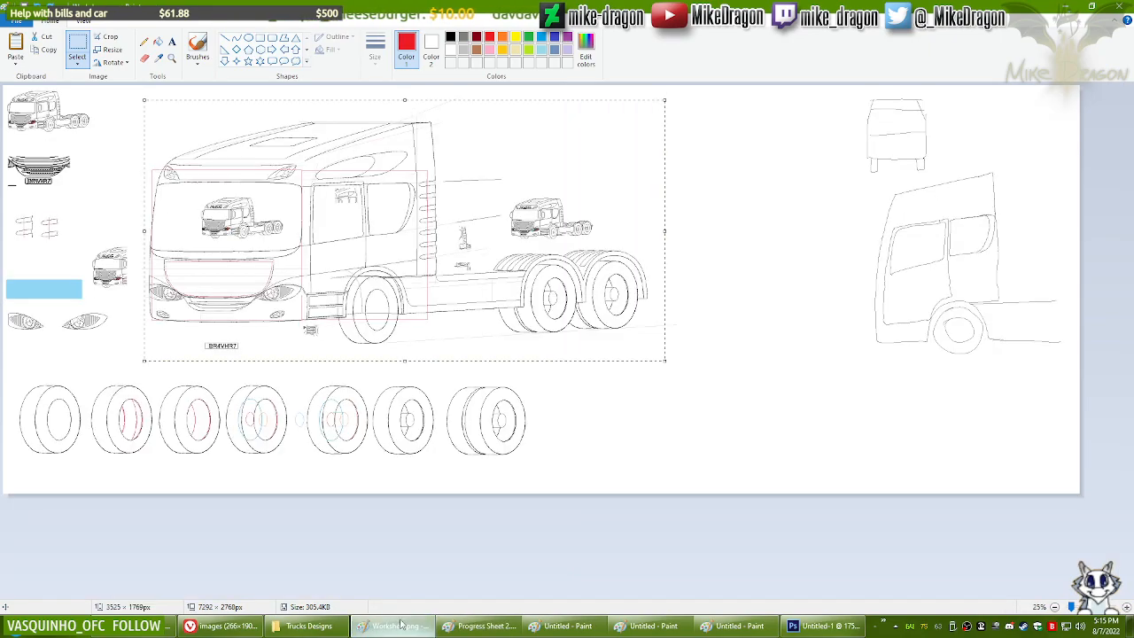
left_click(172, 58)
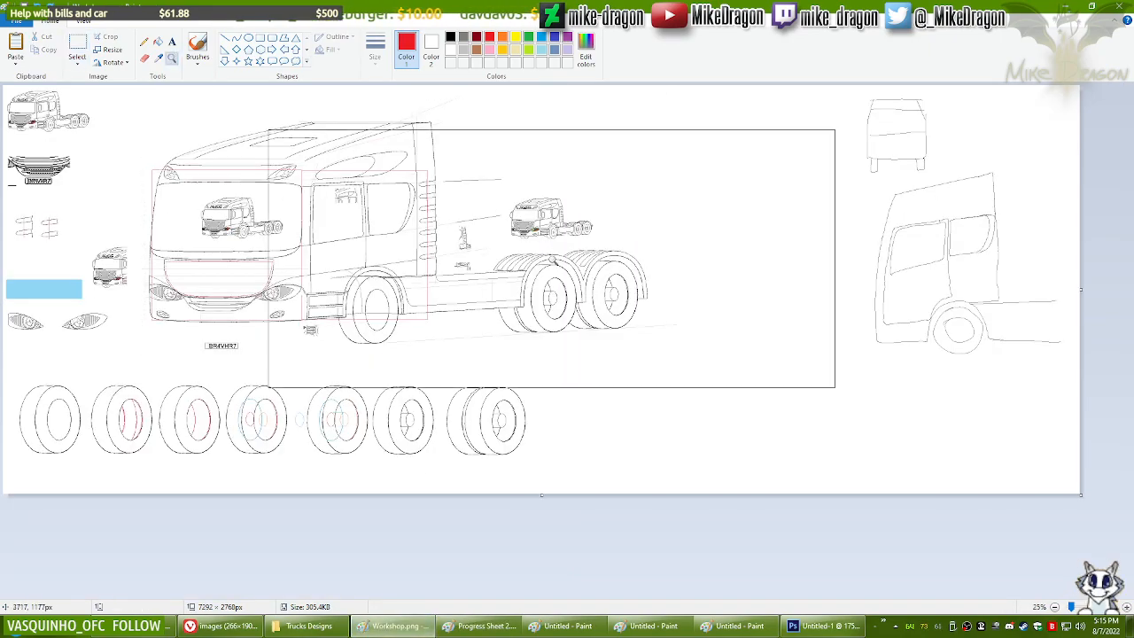
left_click(550, 253)
left_click(585, 333)
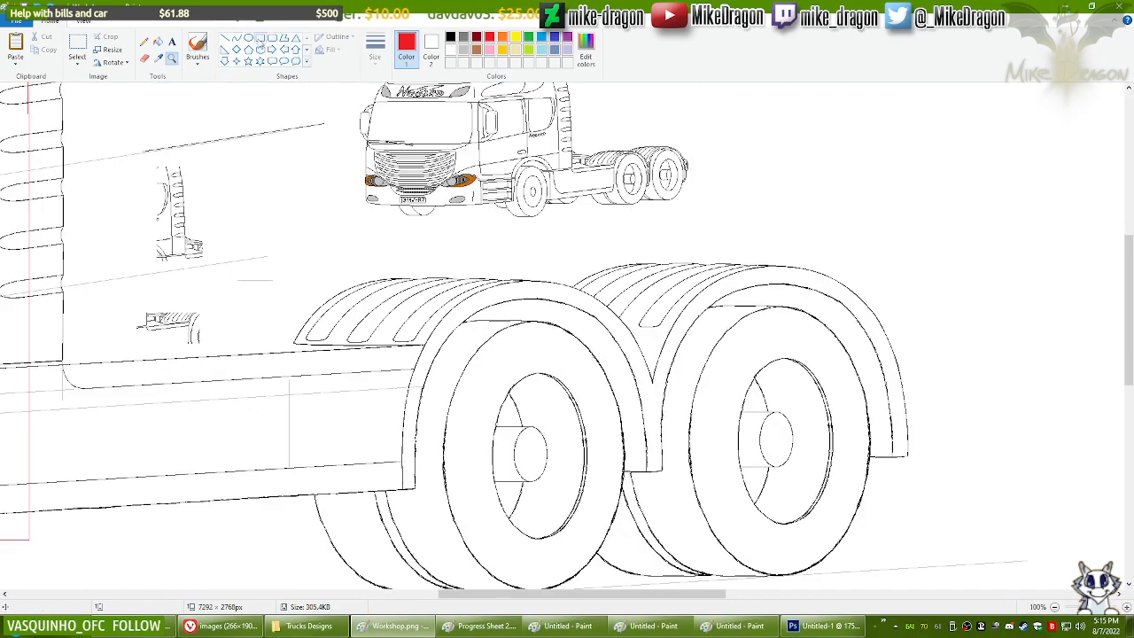
left_click(236, 37)
left_click_drag(1132, 321, 1132, 325)
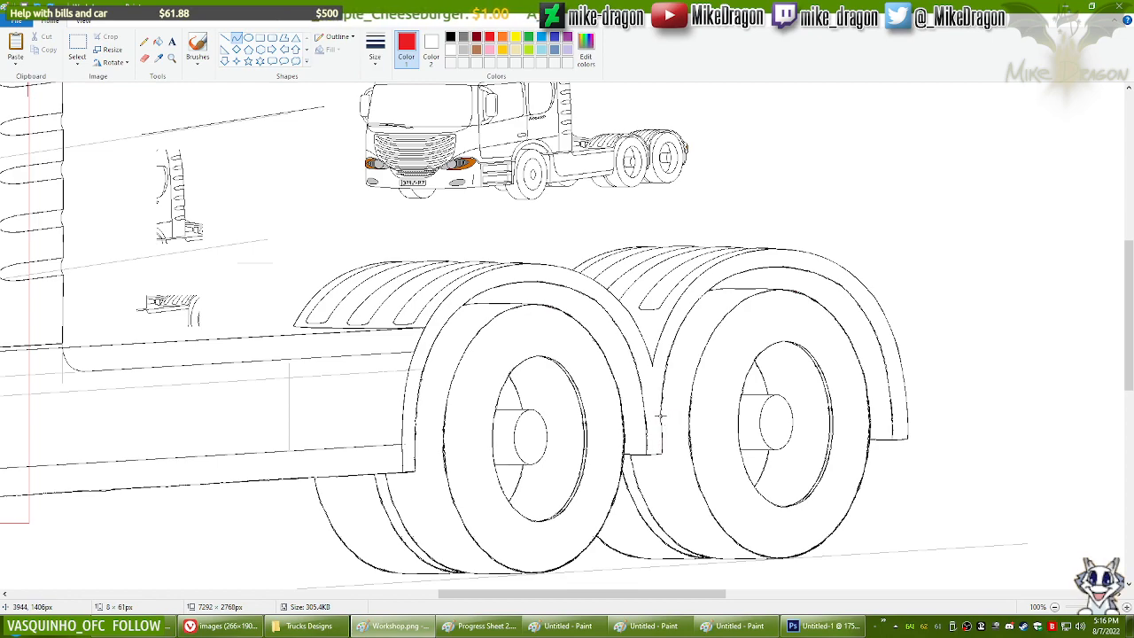
left_click_drag(663, 427, 654, 450)
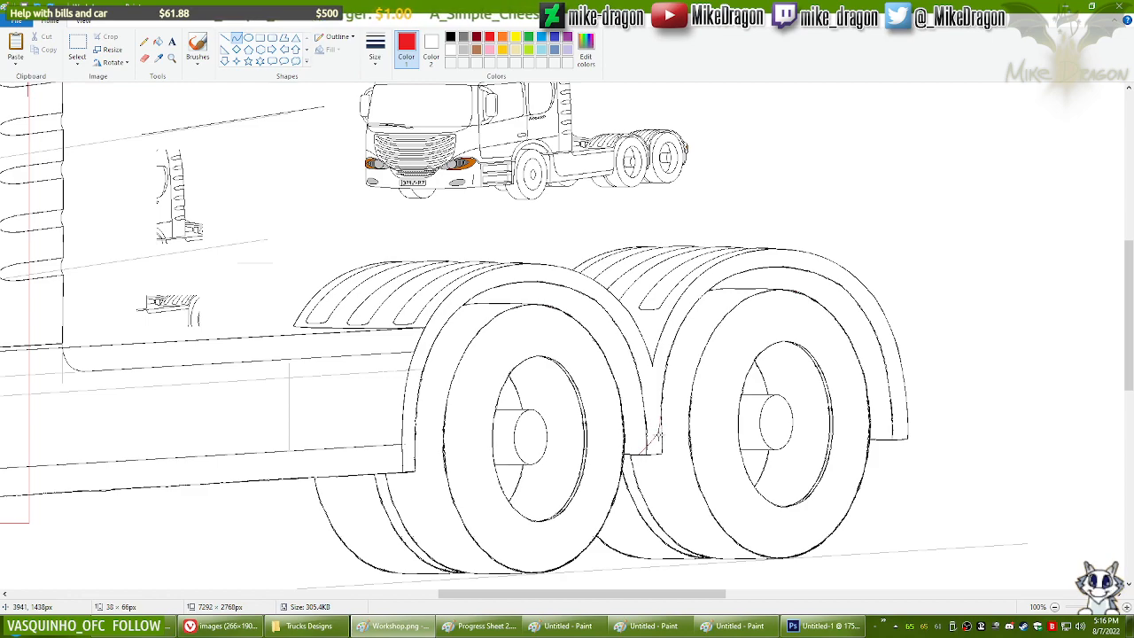
left_click_drag(657, 452, 657, 456)
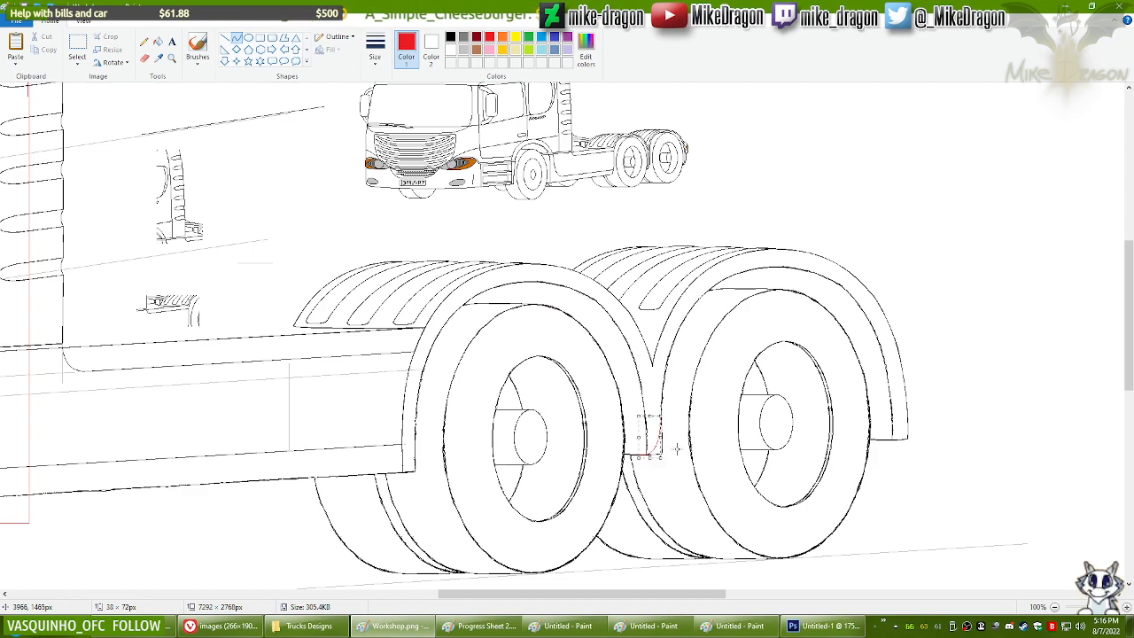
Step: Draw a matching red curve about 25 × 69 px at the fender's inner edge and join the curves' lower ends with a short straight line
left_click(171, 58)
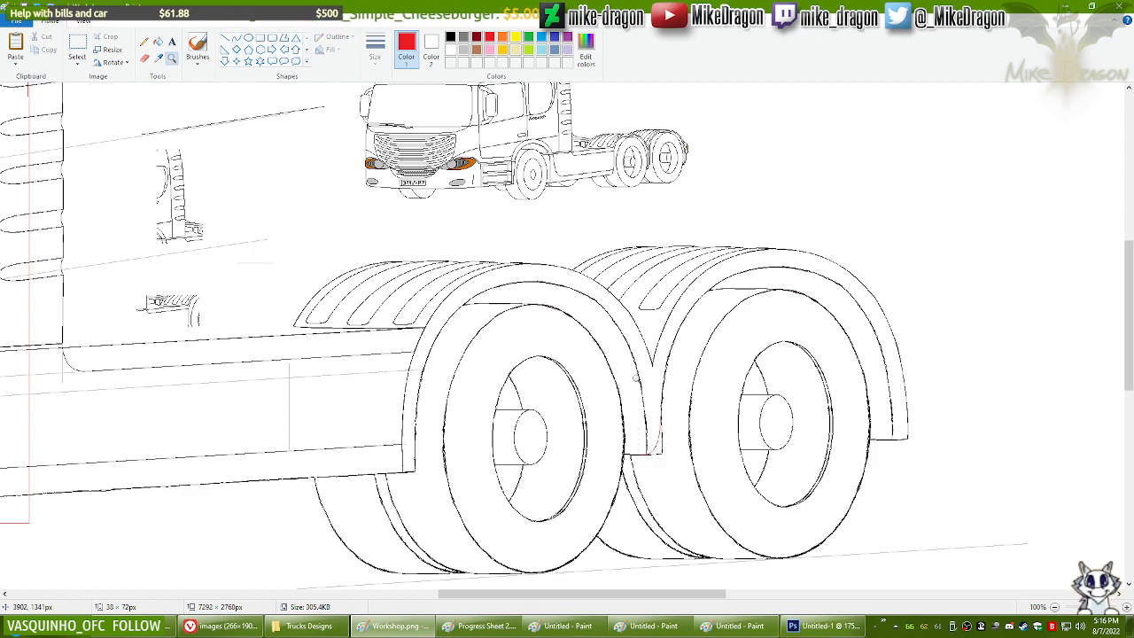
left_click(634, 377)
left_click(237, 40)
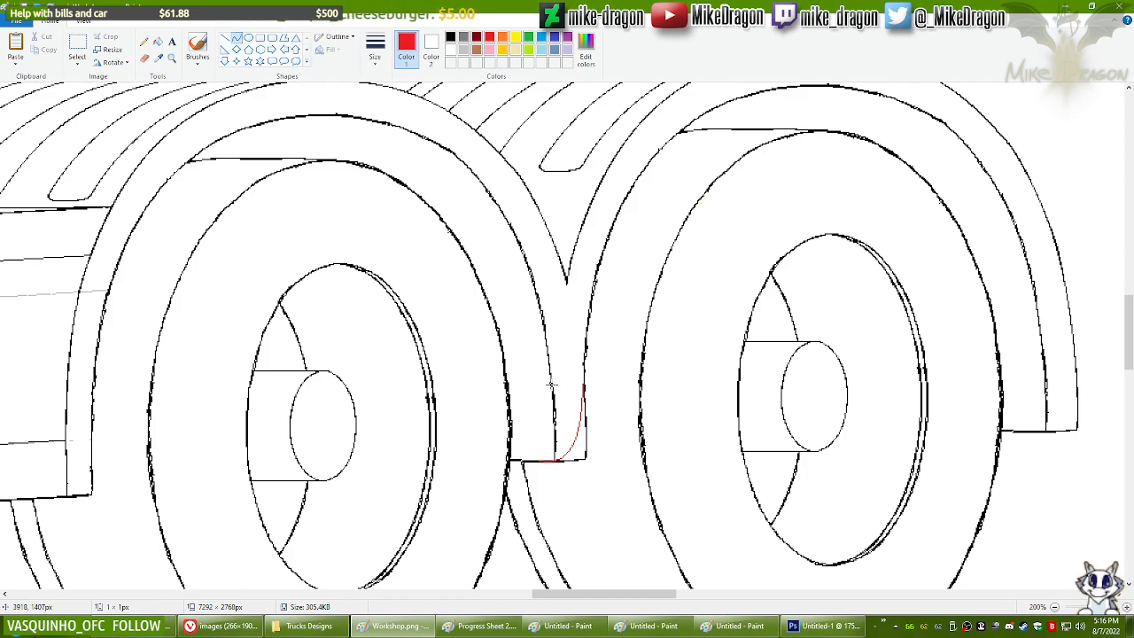
left_click_drag(551, 384, 534, 462)
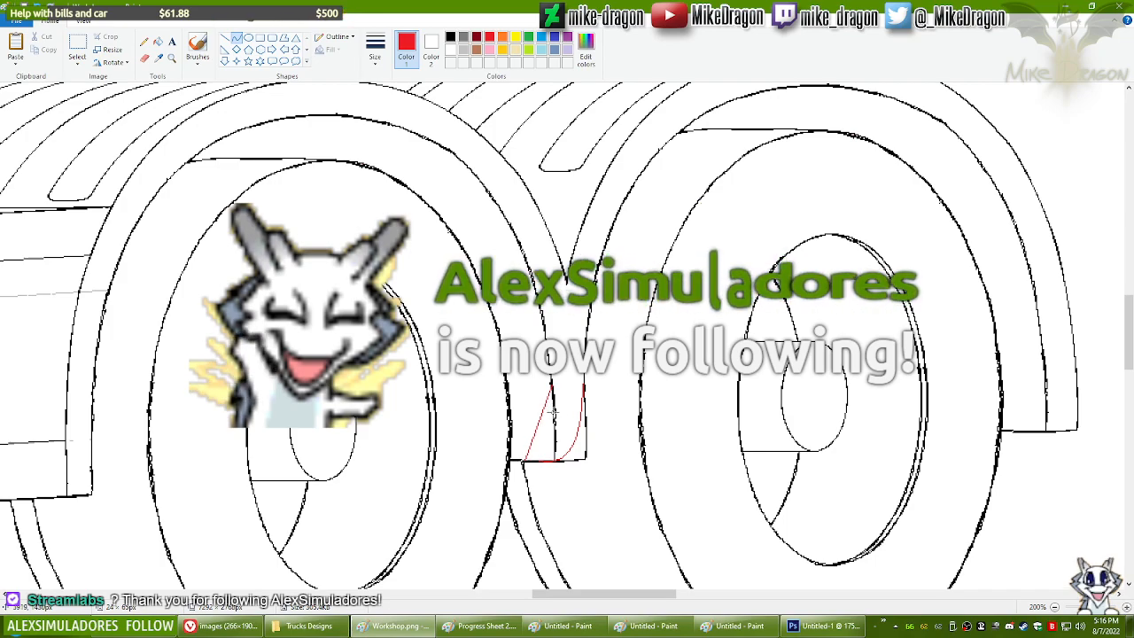
left_click_drag(554, 421, 548, 463)
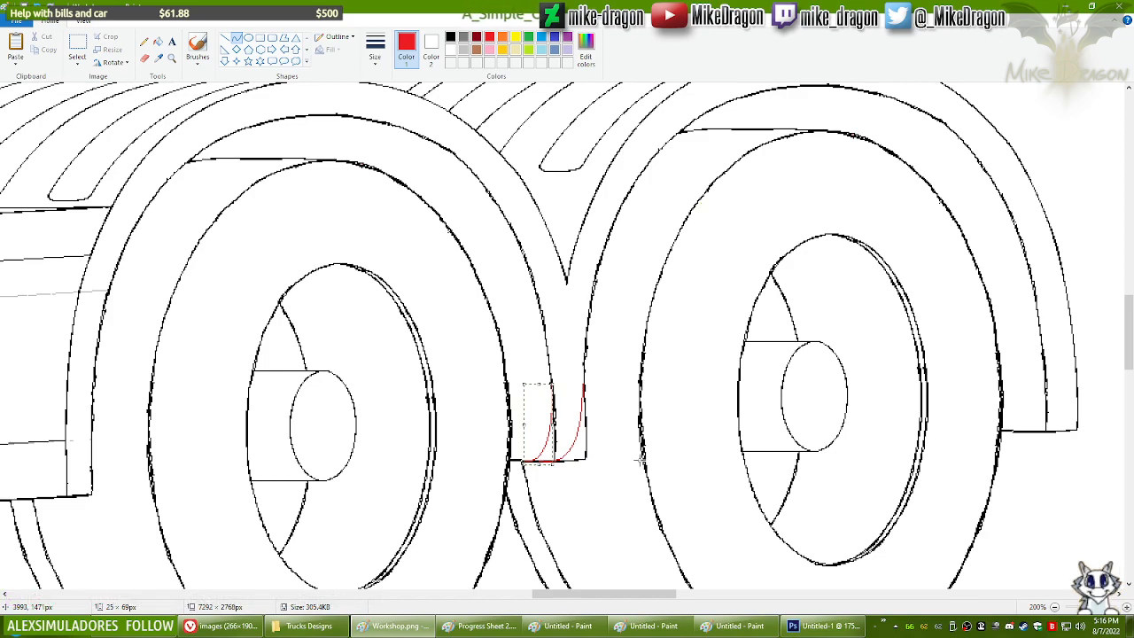
left_click(225, 39)
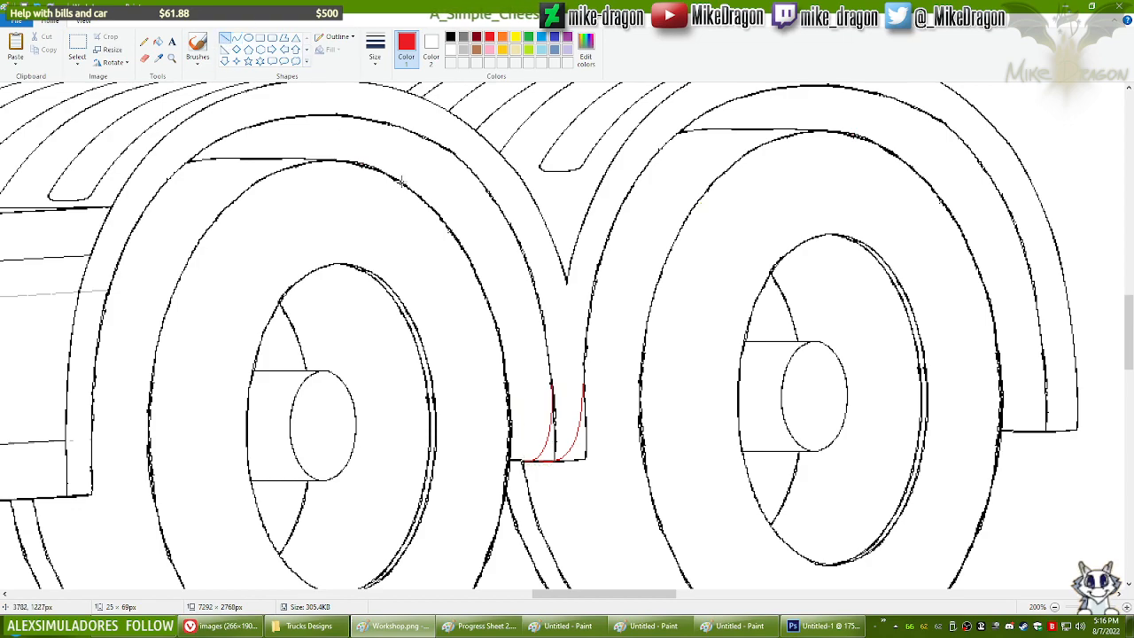
left_click_drag(541, 460, 550, 461)
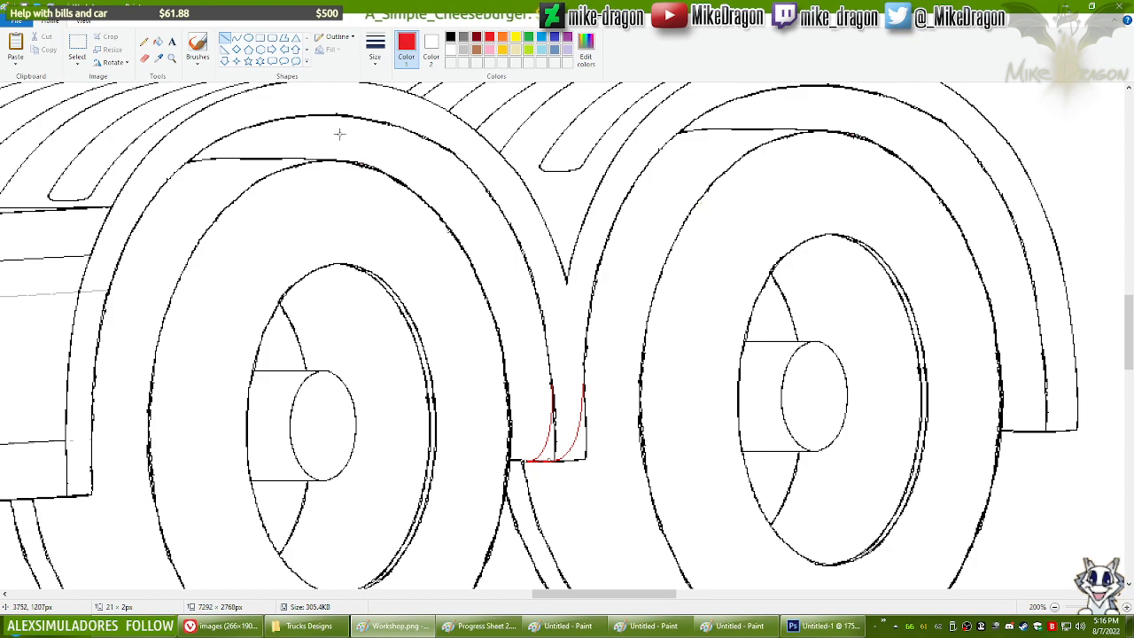
Step: Retrace the outer red corner curve of the fender between the rear wheels with a curve about 30 × 72 px
left_click(236, 38)
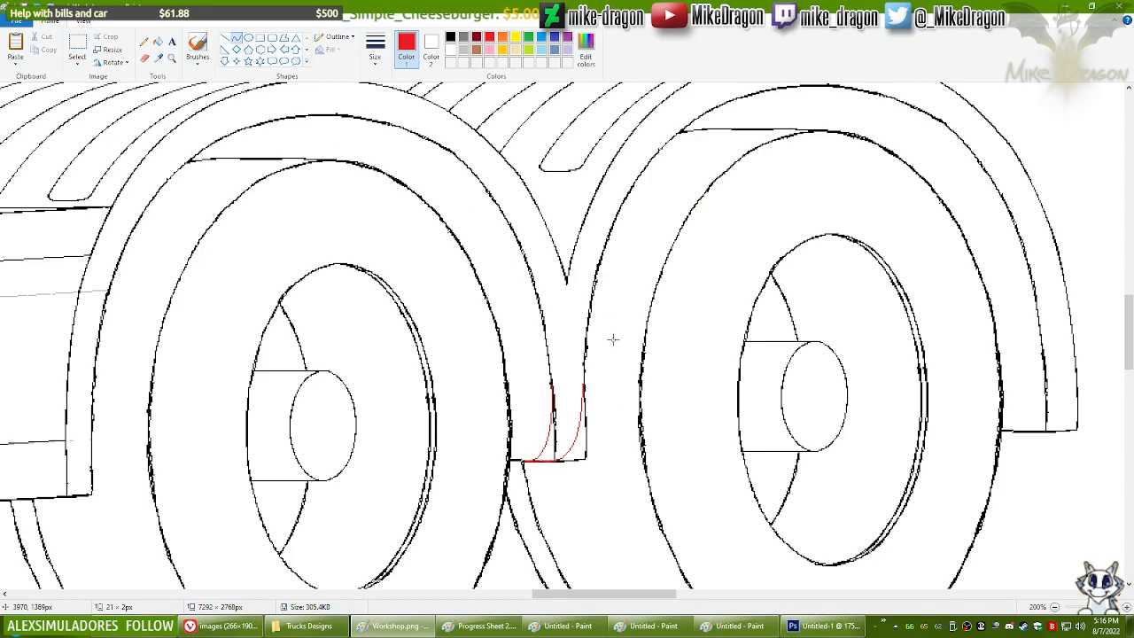
scroll(569, 326, "up", 1, "ctrl")
scroll(678, 336, "down", 2)
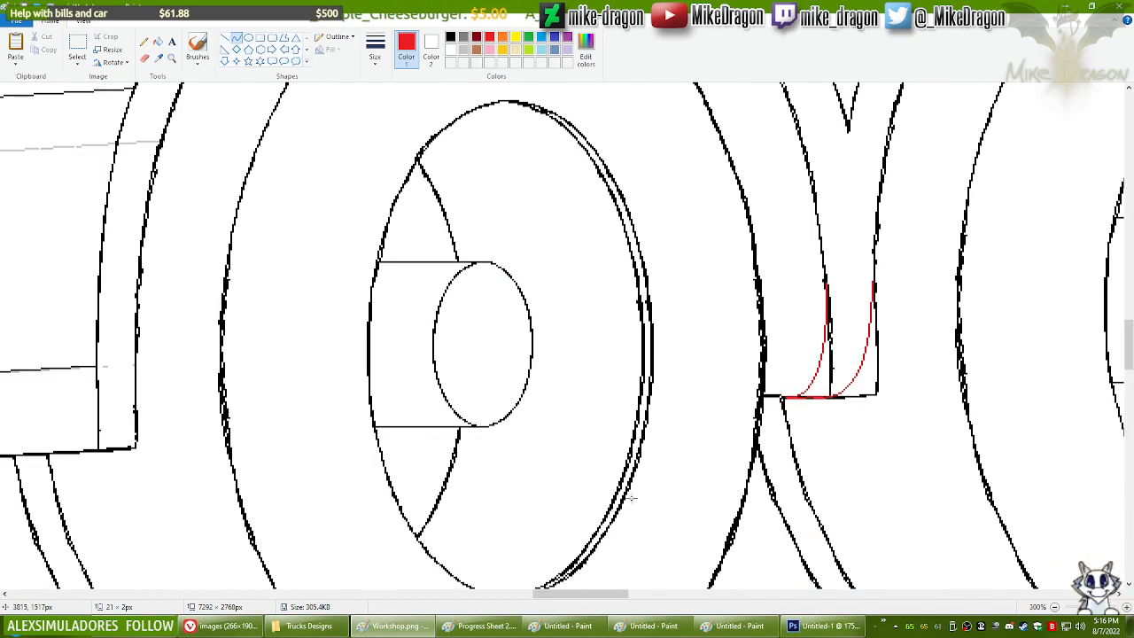
scroll(560, 599, "right", 3)
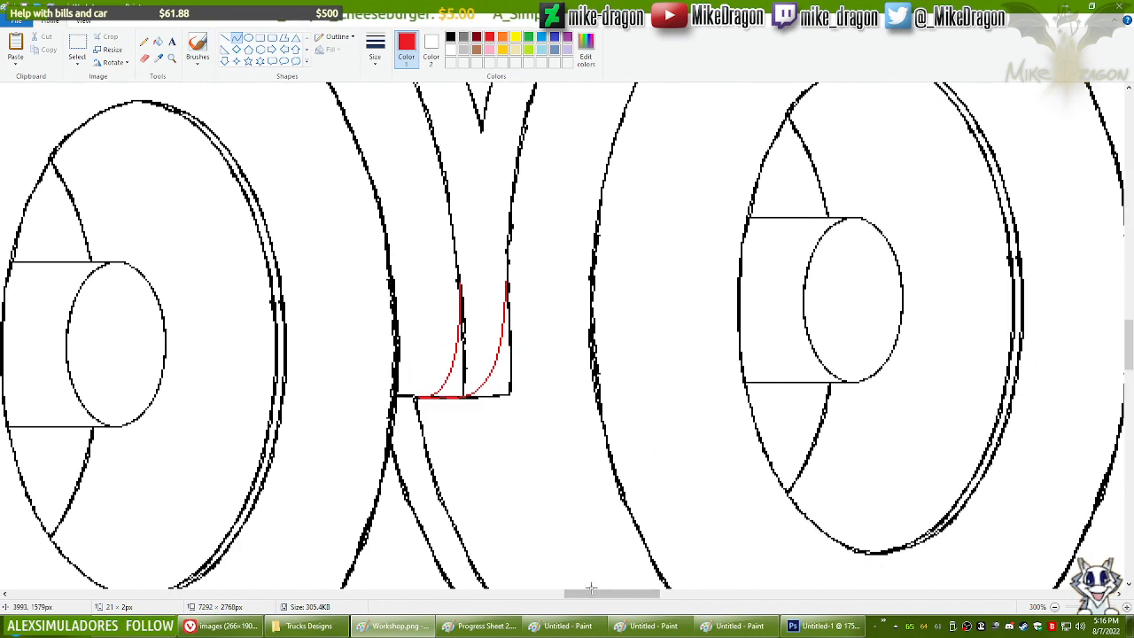
mouse_move(507, 272)
left_mouse_down()
mouse_move(472, 399)
mouse_move(456, 398)
left_mouse_up()
left_click_drag(483, 357, 498, 395)
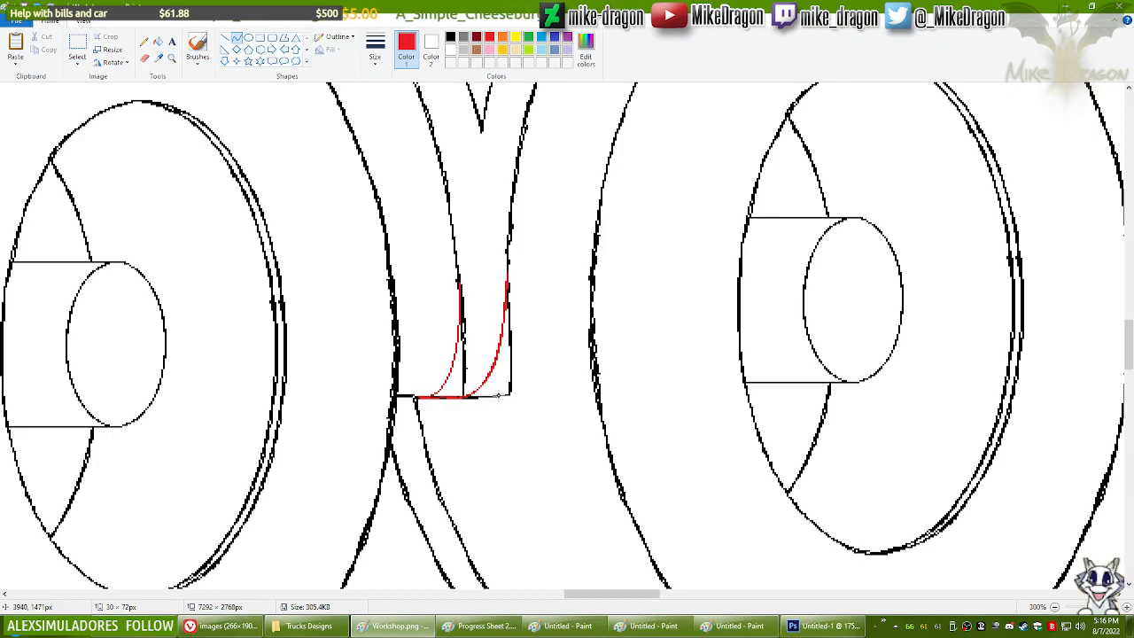
Step: Retrace the fender's inner red corner curve at about 24 × 66 px and redraw the short straight line joining both curves' lower ends
left_click(456, 246)
left_click_drag(457, 284, 418, 395)
left_click_drag(464, 308, 416, 400)
left_click_drag(462, 327, 454, 398)
left_click(226, 39)
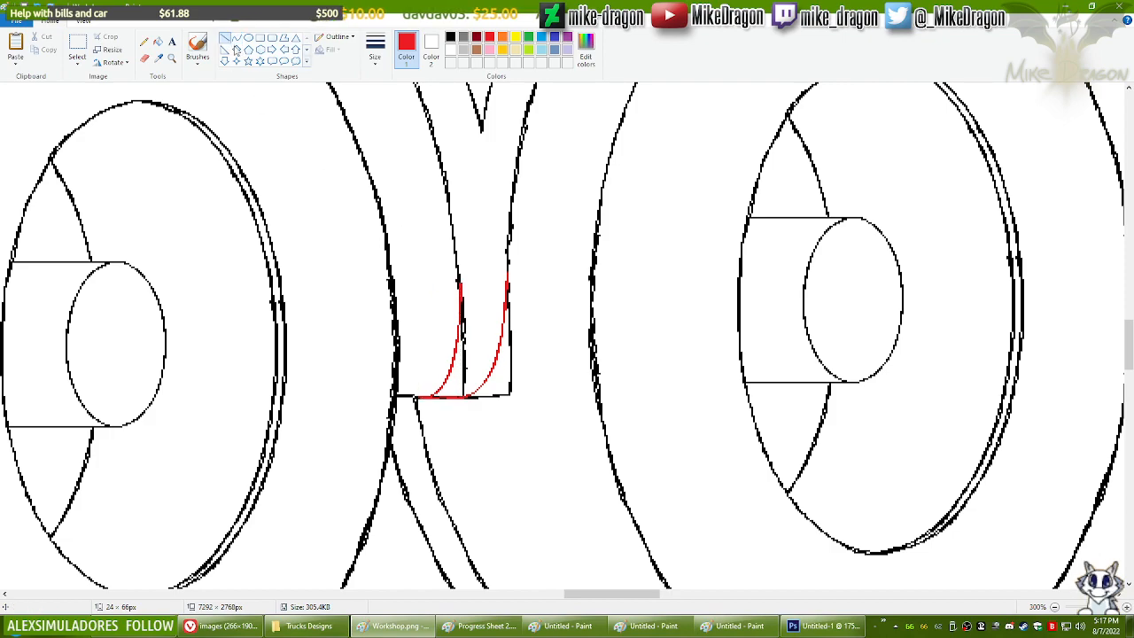
left_click_drag(459, 398, 418, 397)
Step: Erase the old square black corner lines around the red curves of the fender between the rear wheels with a small eraser
left_click(144, 58)
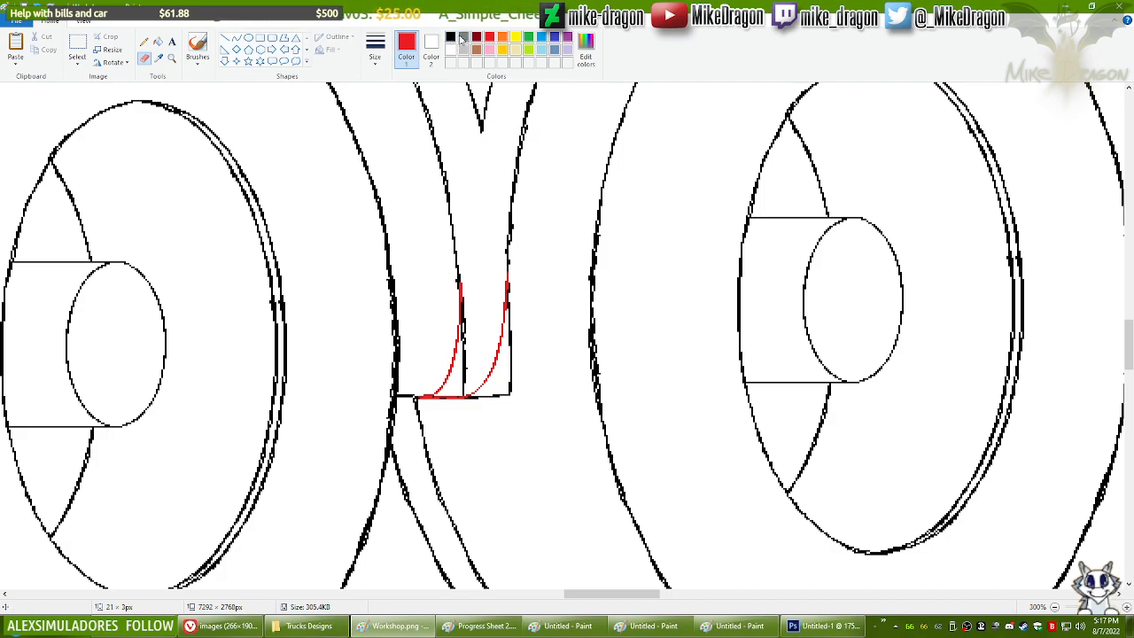
left_click(375, 52)
left_click(355, 94)
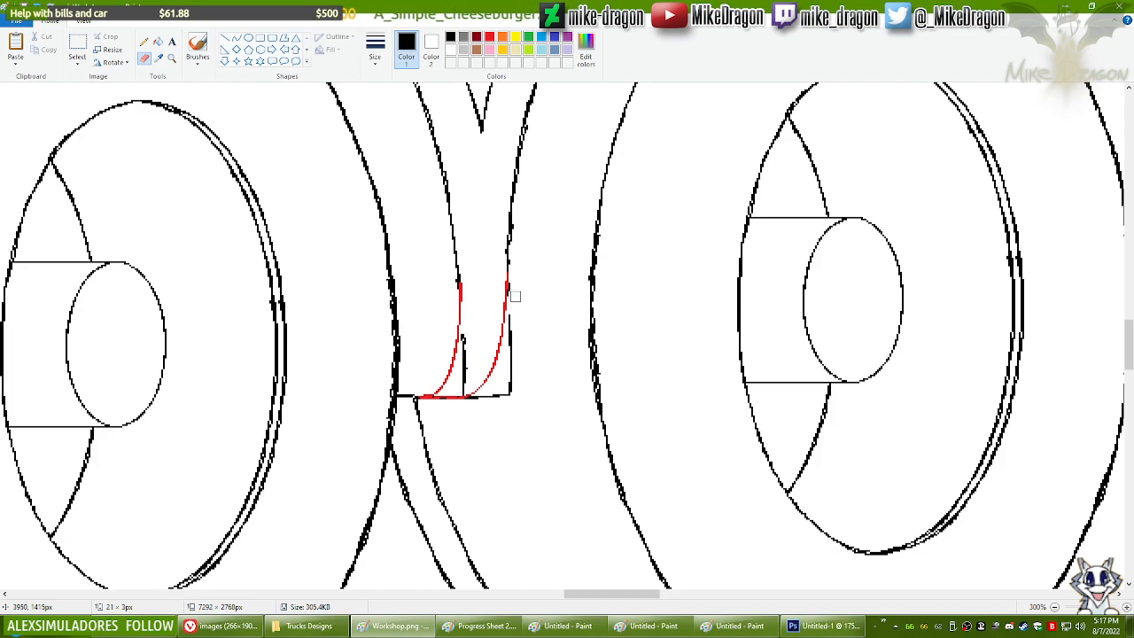
mouse_move(514, 288)
left_mouse_down()
mouse_move(501, 393)
mouse_move(446, 397)
mouse_move(467, 338)
mouse_move(468, 373)
mouse_move(441, 387)
left_mouse_up()
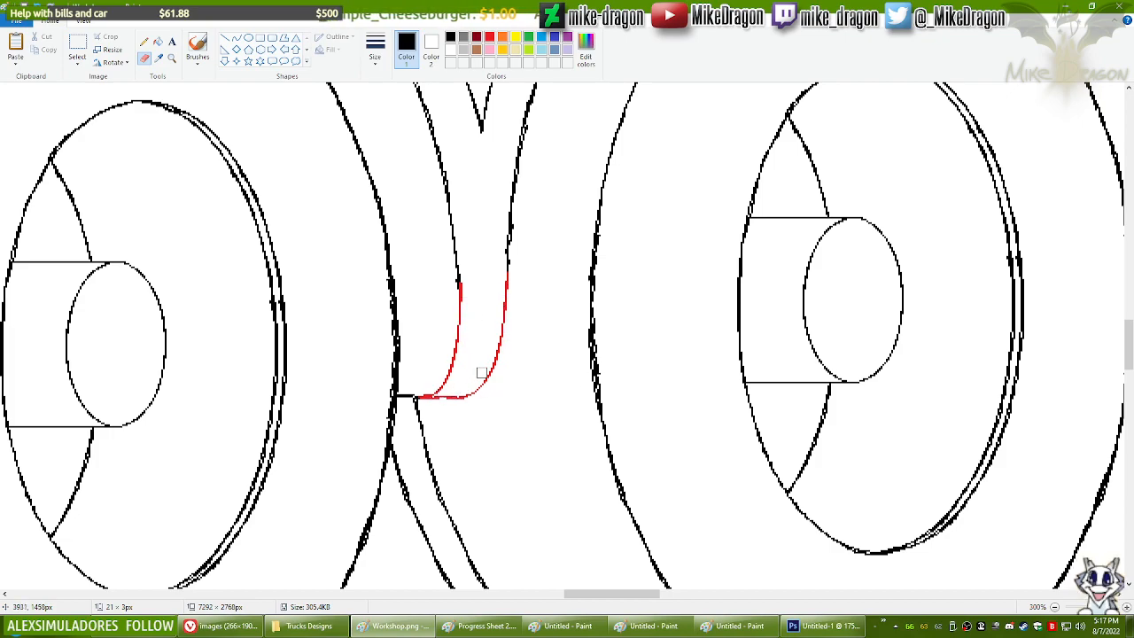
Step: Recolor the red corner lines of the fender between the rear wheels to black with an enlarged color-replacing eraser
left_click(488, 38)
left_click(432, 48)
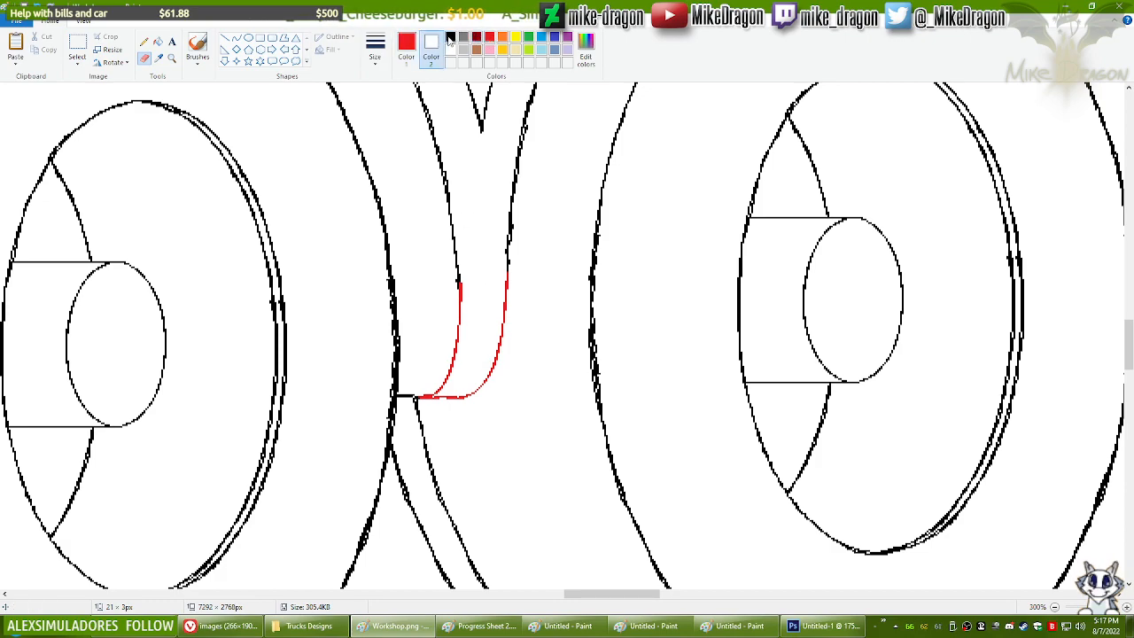
left_click(411, 51)
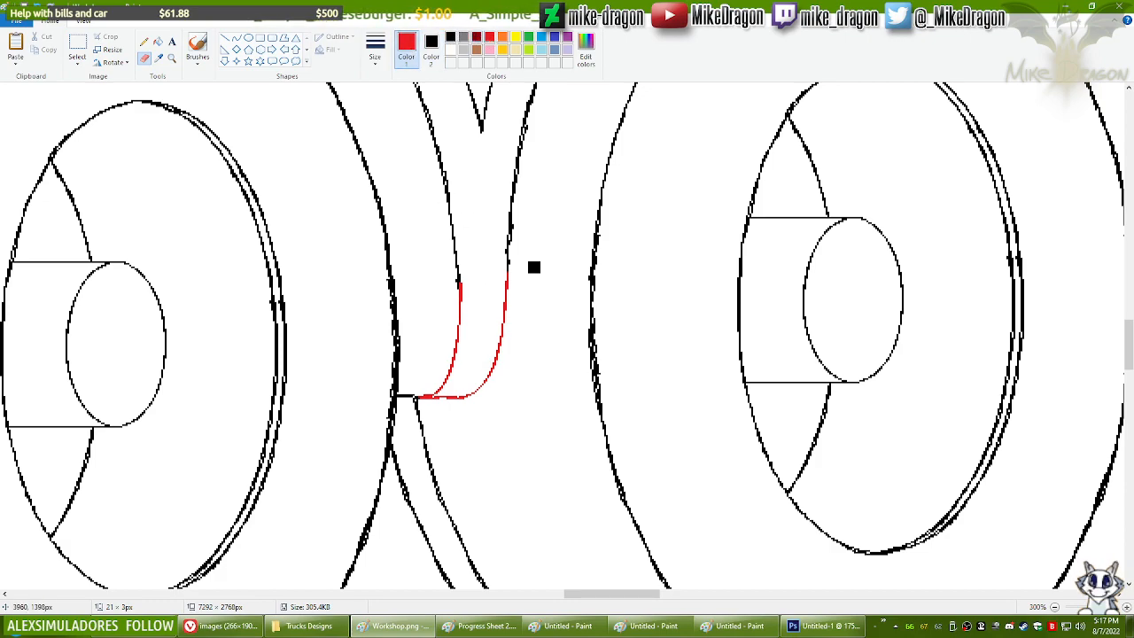
key("ctrl+plus")
key("ctrl+plus")
key("ctrl+plus")
key("ctrl+plus")
mouse_move(533, 266)
left_mouse_down()
mouse_move(492, 253)
mouse_move(475, 333)
mouse_move(436, 382)
mouse_move(509, 309)
left_mouse_up()
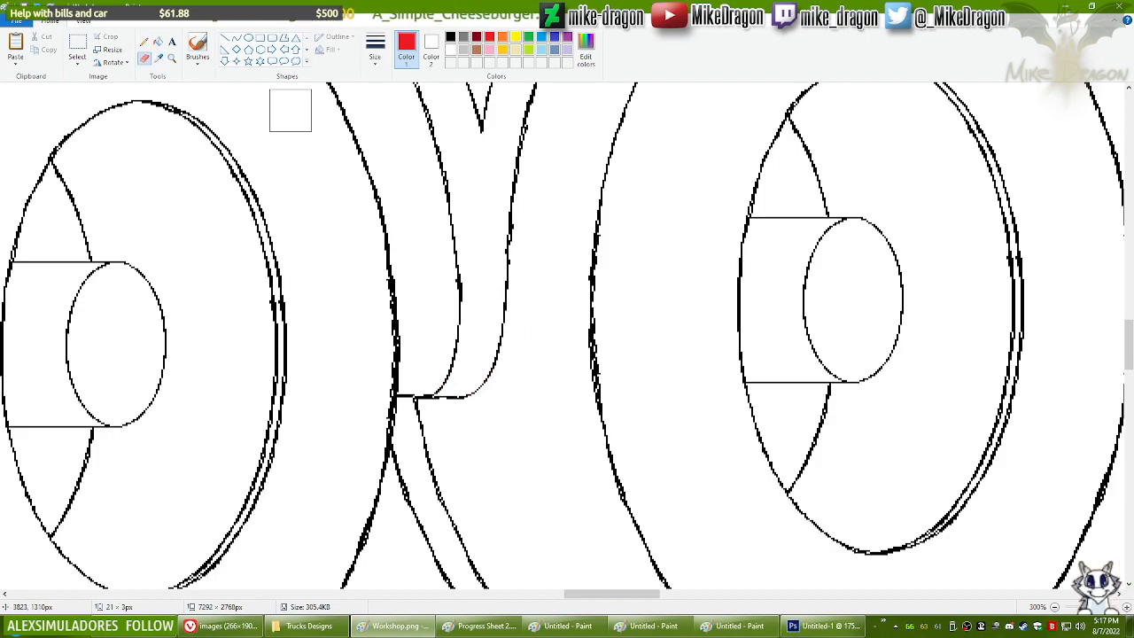
Step: Try to smooth the inner lower edge of the fender between the rear wheels with a red curve about 19 × 134 px
scroll(290, 110, "down", 2)
scroll(214, 166, "up", 3)
left_click_drag(672, 602, 558, 595)
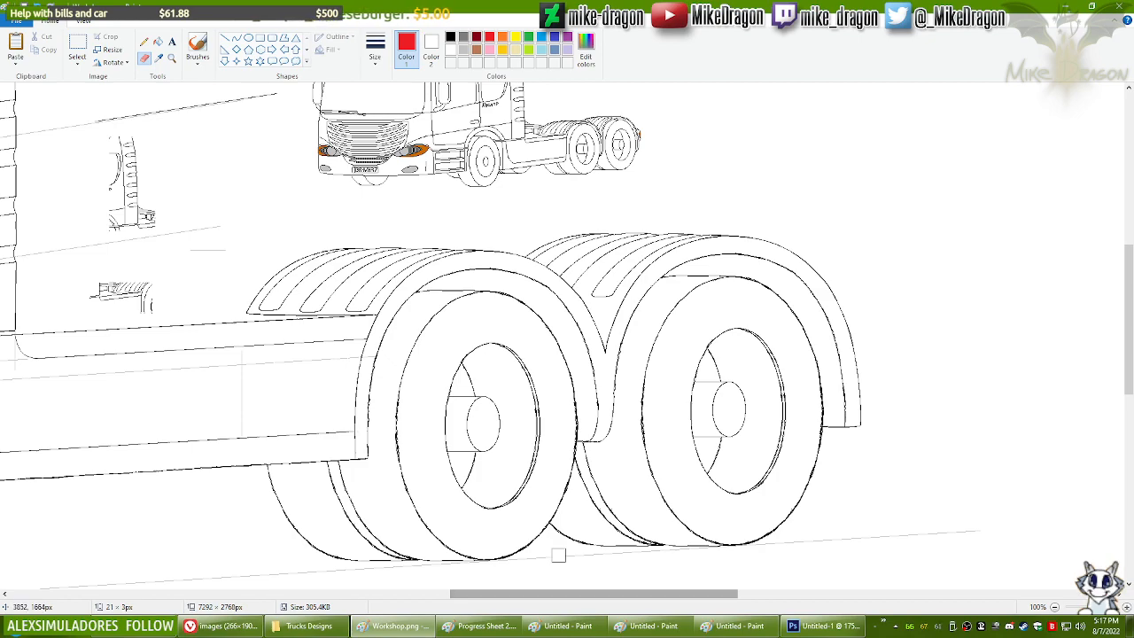
left_click(173, 57)
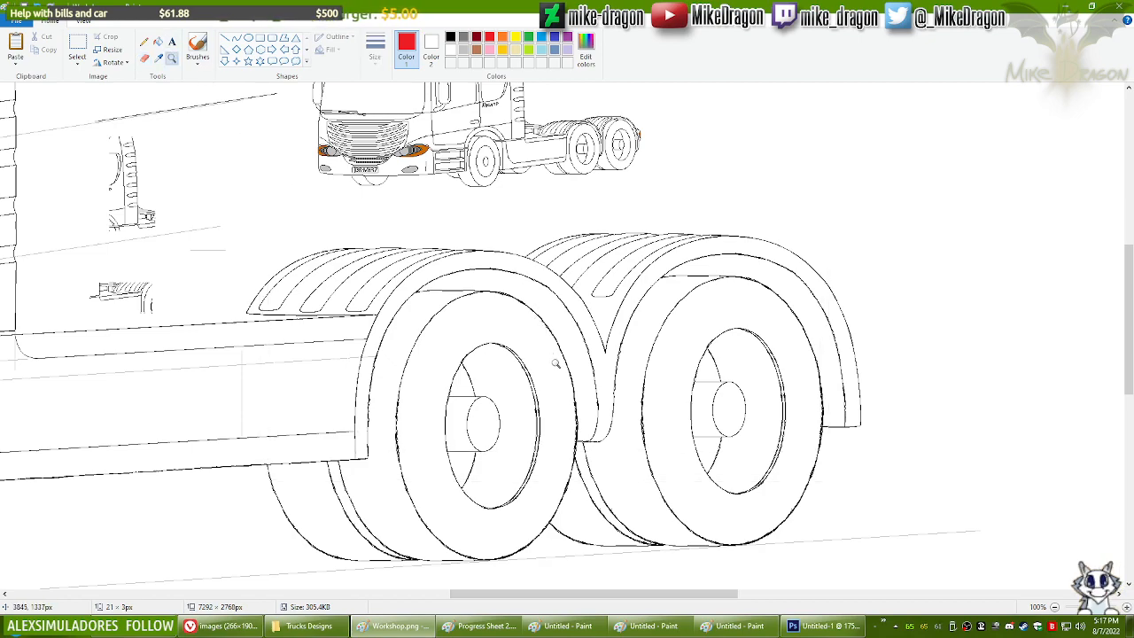
left_click(611, 350)
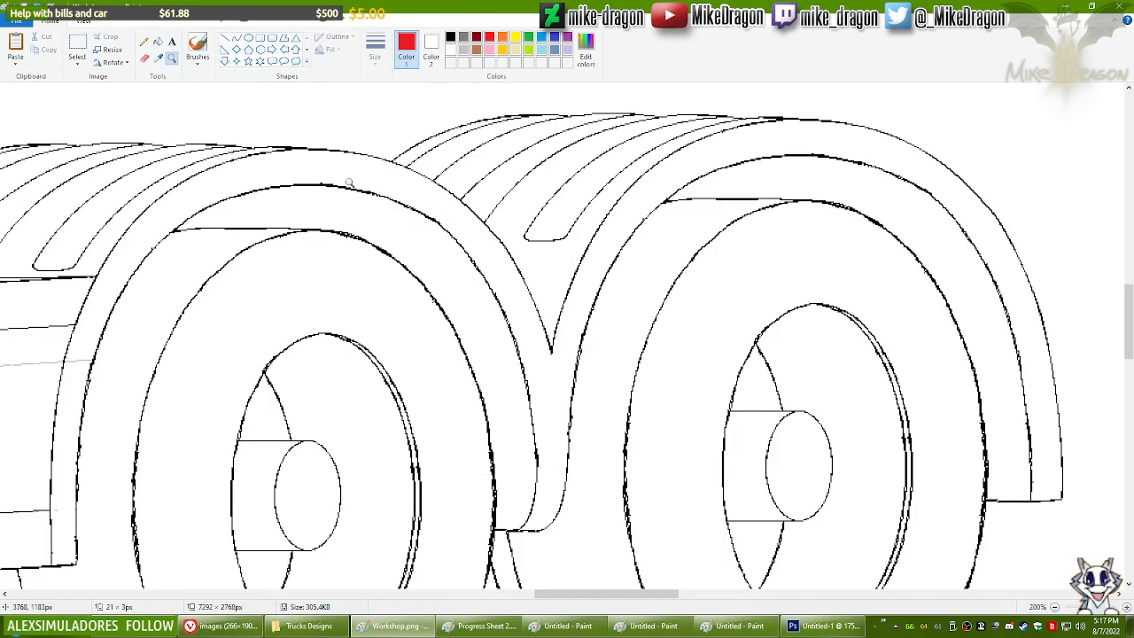
left_click(235, 38)
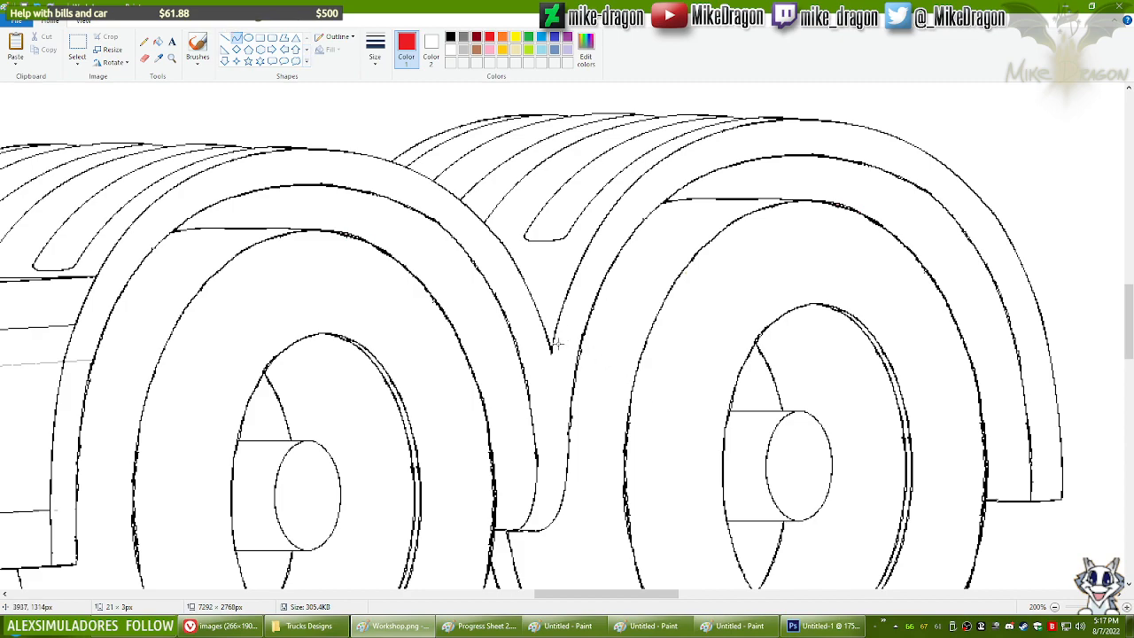
left_click_drag(522, 369, 524, 525)
left_click_drag(526, 422, 535, 428)
left_click_drag(539, 474, 544, 482)
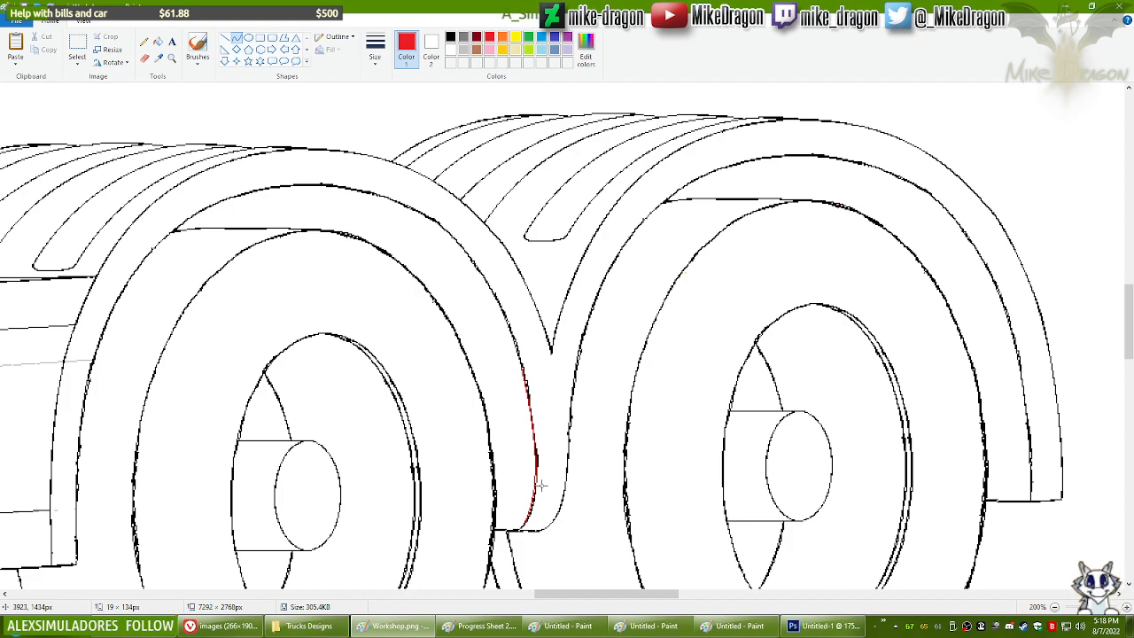
left_click_drag(541, 485, 540, 477)
key("ctrl+z")
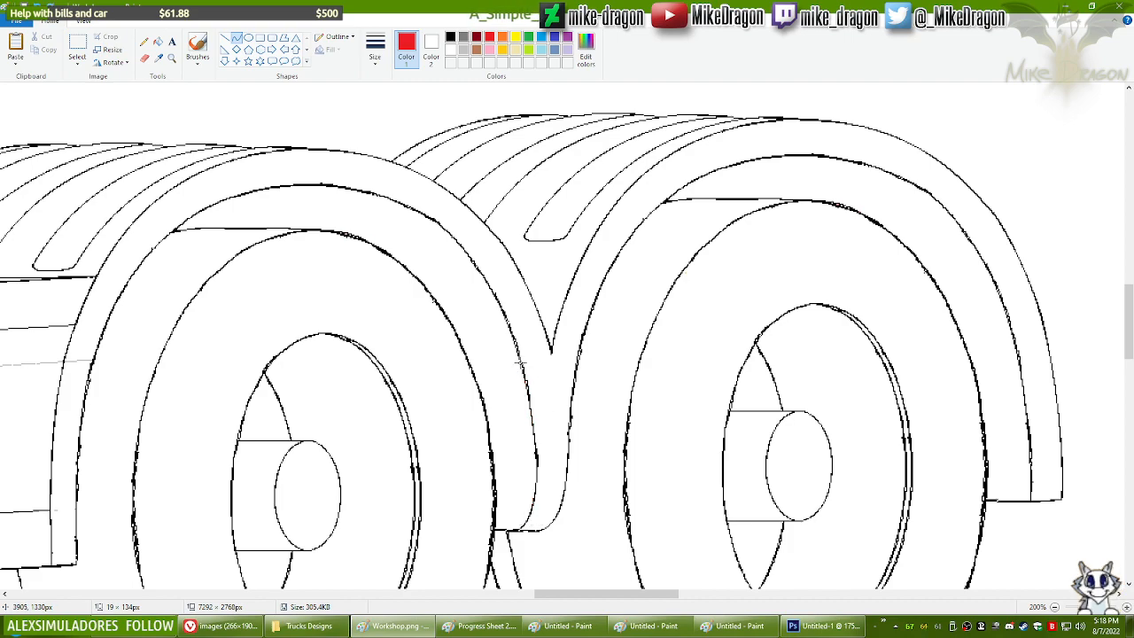
left_click_drag(520, 362, 527, 523)
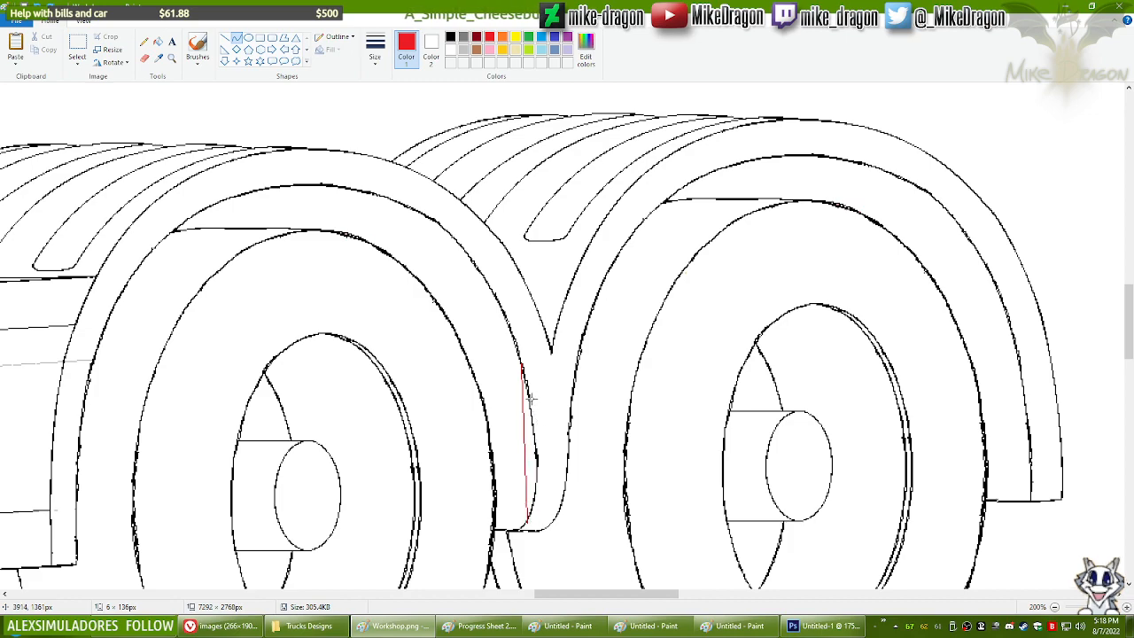
left_click_drag(522, 364, 523, 371)
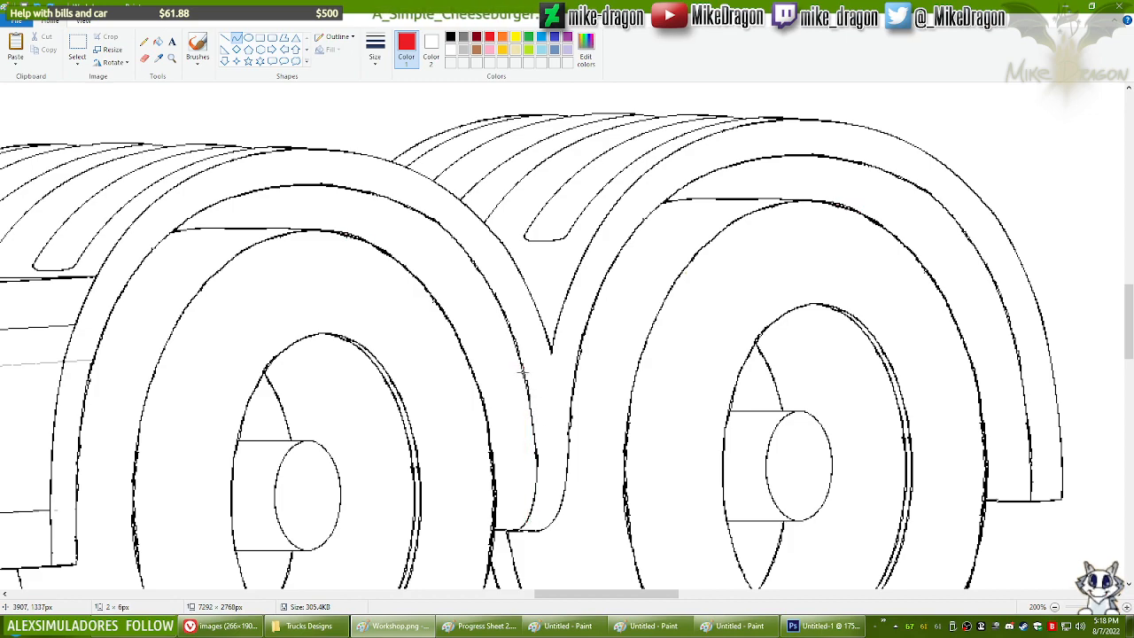
Step: Retrace the inner lower edge of the fender between the rear wheels with a red curve about 19 × 136 px
left_click_drag(527, 445, 523, 525)
left_click_drag(529, 413, 532, 414)
left_click_drag(540, 474, 542, 496)
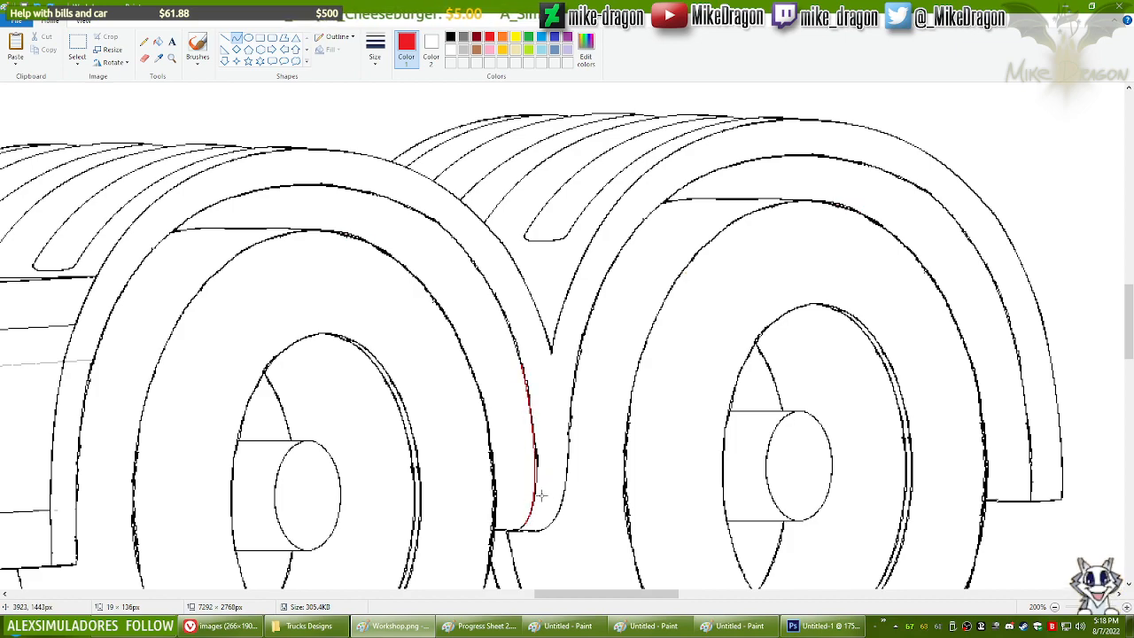
left_click(569, 383)
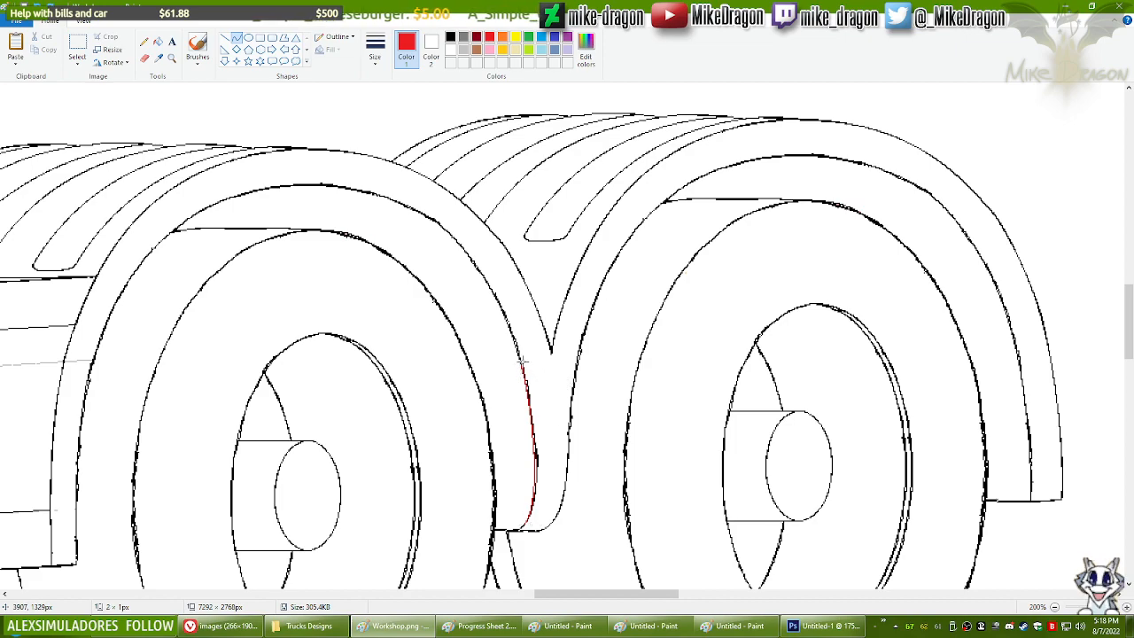
left_click_drag(524, 379, 524, 527)
left_click_drag(529, 398, 530, 403)
left_click_drag(535, 454, 543, 489)
left_click(671, 382)
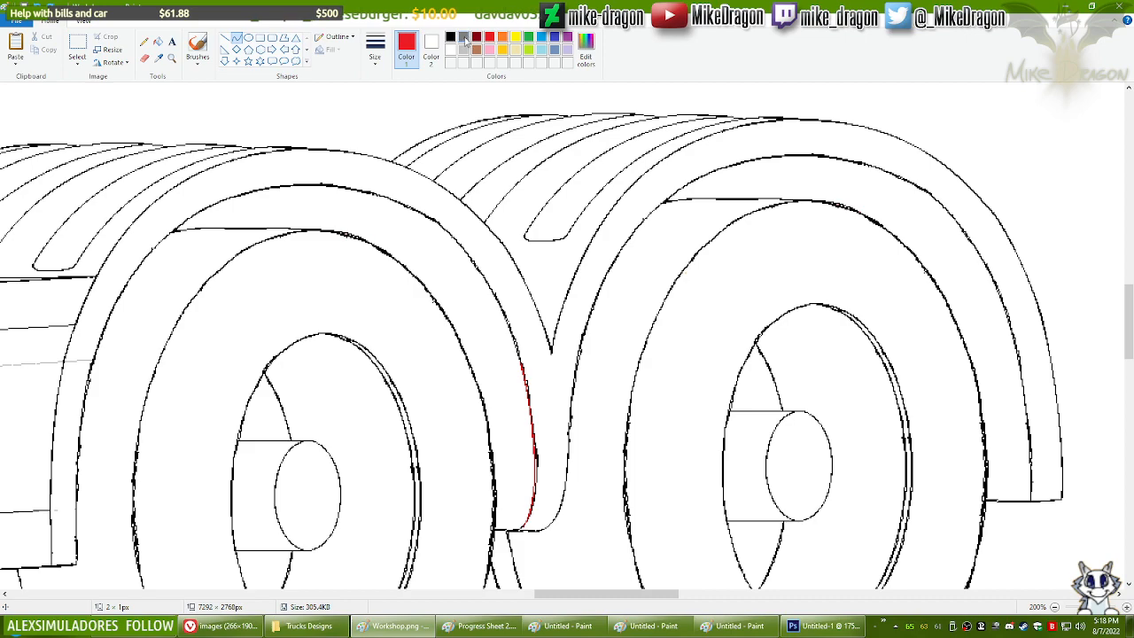
Step: Erase the old black line beside the fender's red inner curve and recolor that curve black
left_click(145, 58)
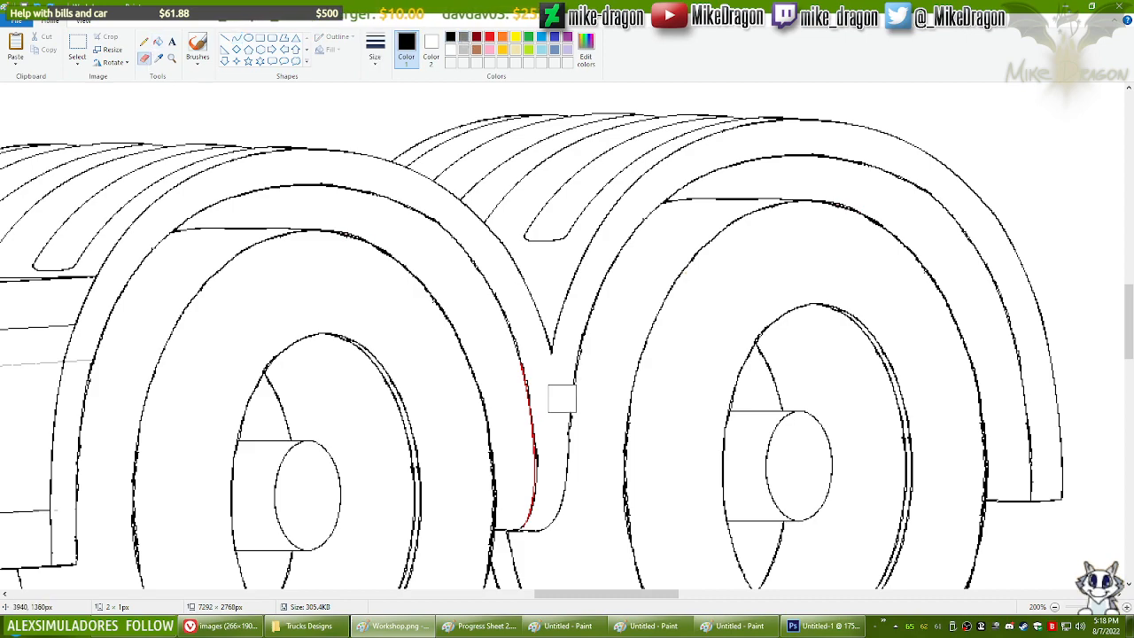
left_click_drag(537, 374, 527, 512)
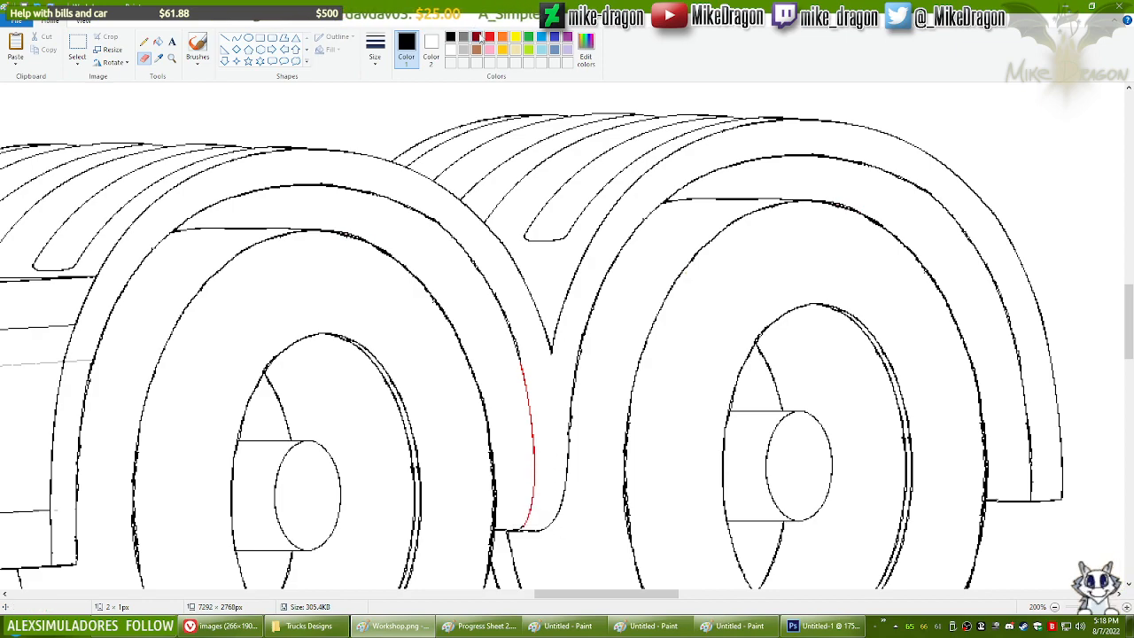
left_click(430, 48)
left_click(450, 37)
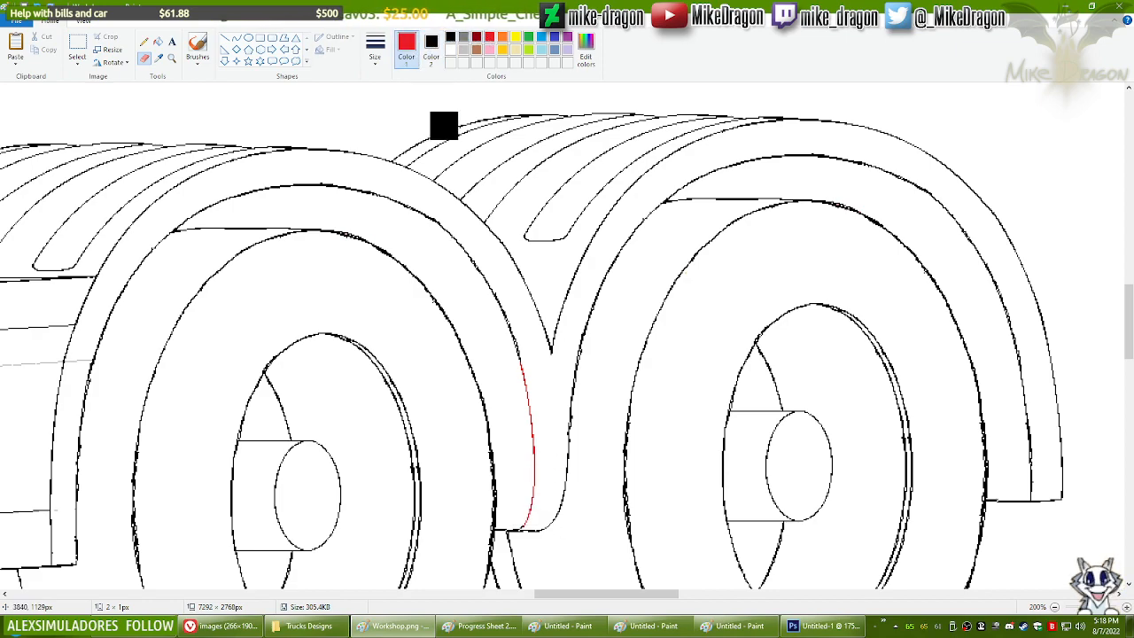
mouse_move(543, 382)
left_mouse_down()
mouse_move(531, 516)
mouse_move(499, 553)
left_mouse_up()
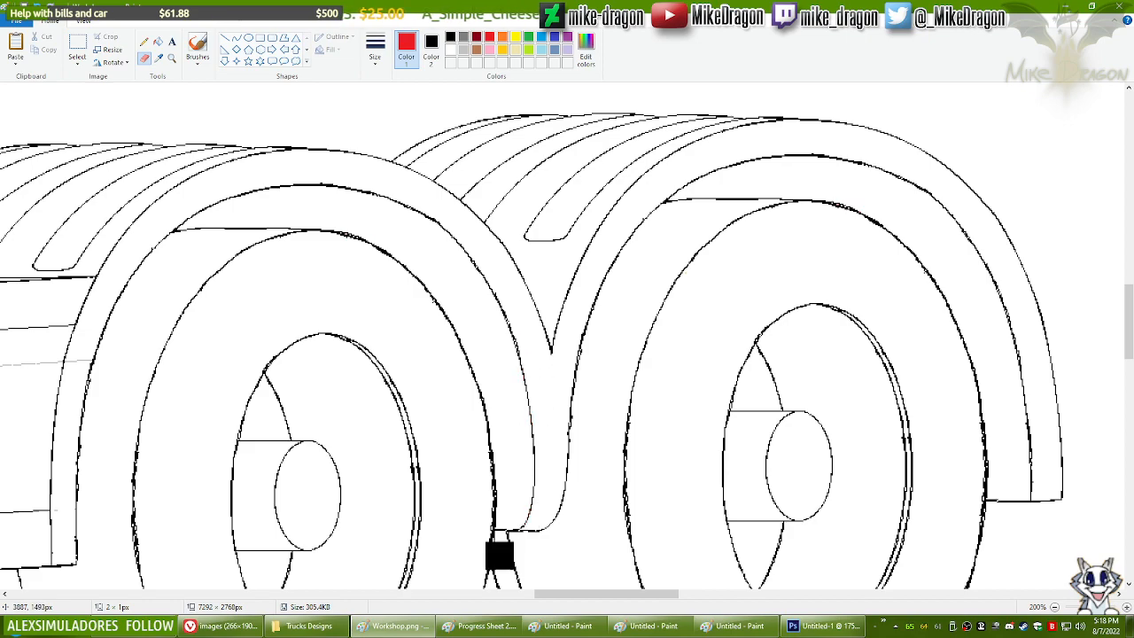
left_click(159, 58)
right_click(185, 108)
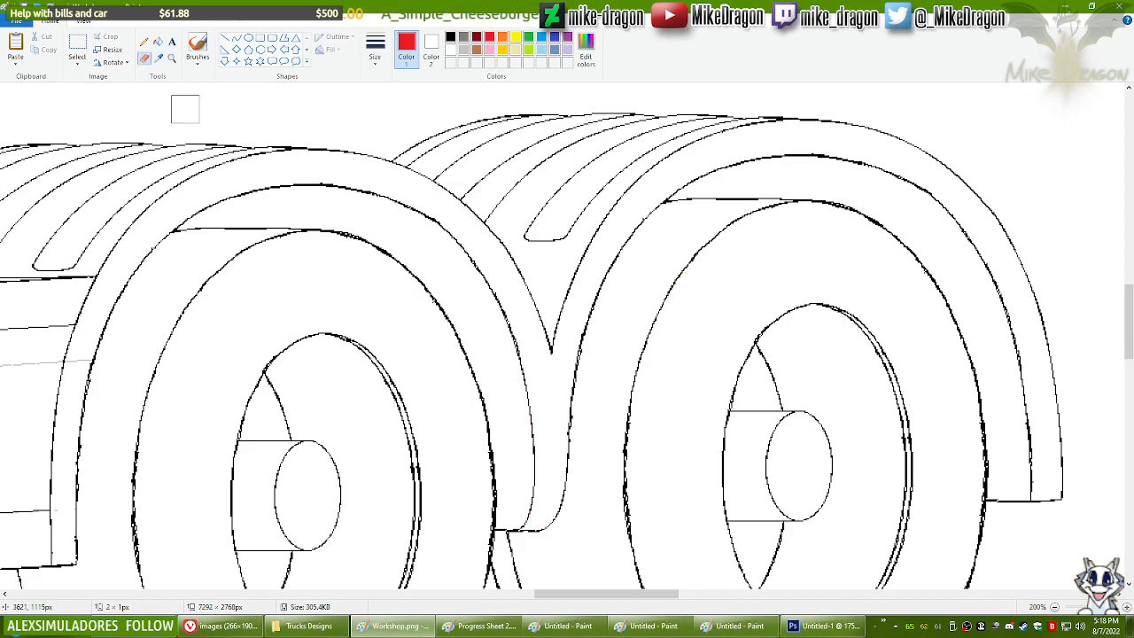
Step: Retrace the outer lower edge of the fender between the rear wheels with red curves about 40 × 105 px and 38 × 104 px
scroll(70, 161, "down", 1)
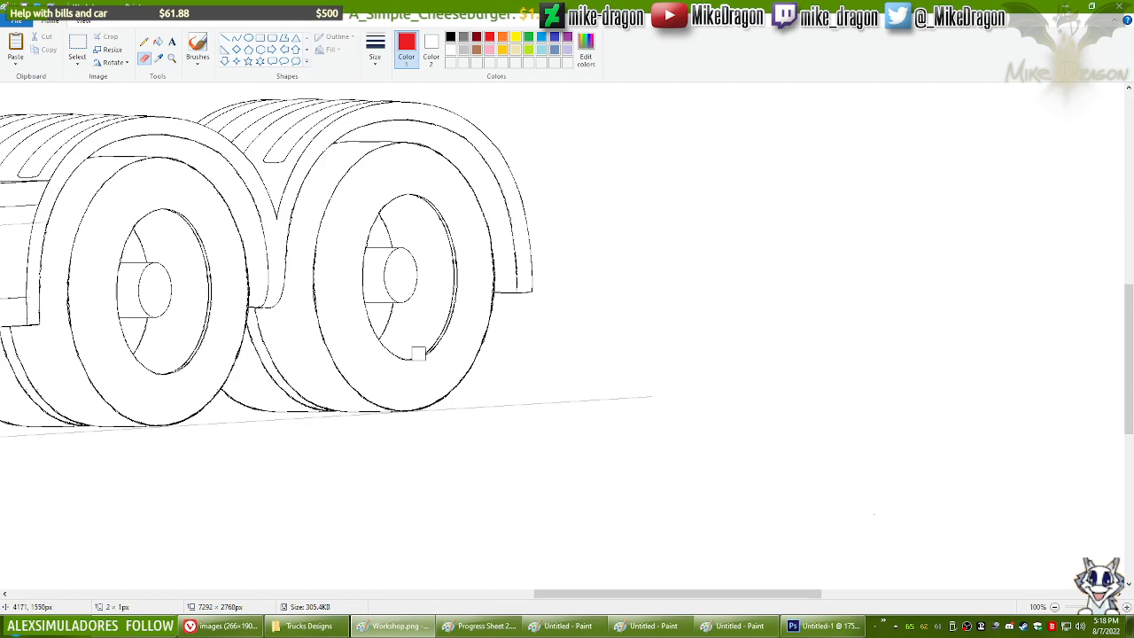
left_click(172, 57)
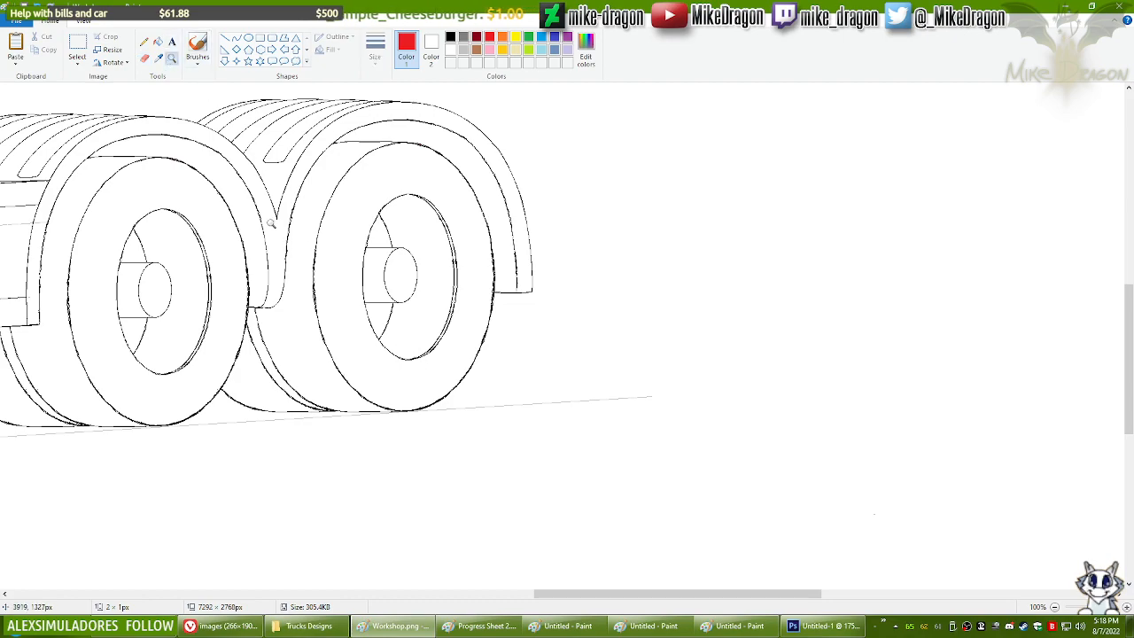
left_click(276, 245)
left_click(237, 39)
scroll(1129, 322, "up", 1)
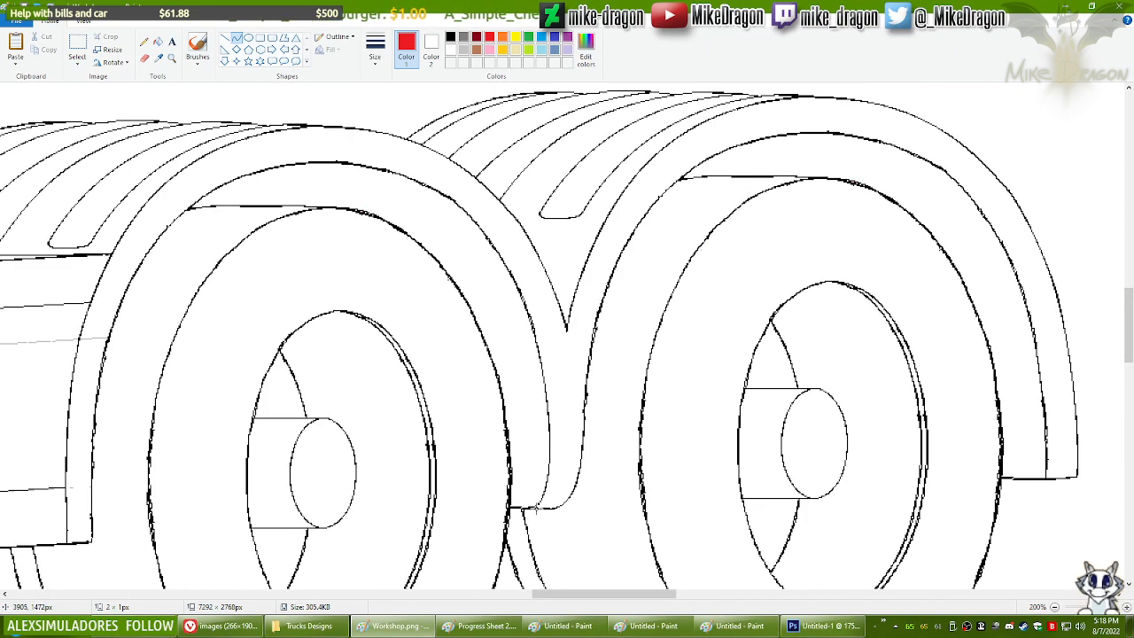
left_click_drag(536, 507, 585, 388)
mouse_move(569, 514)
left_mouse_down()
mouse_move(578, 518)
mouse_move(561, 508)
mouse_move(585, 475)
left_mouse_up()
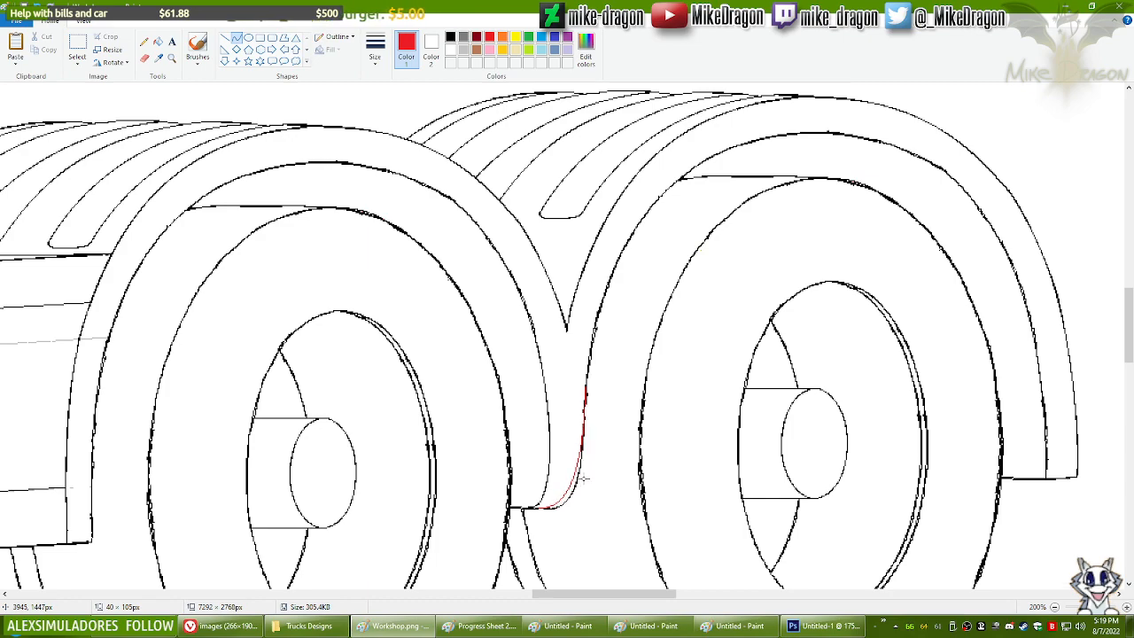
left_click_drag(584, 479, 585, 478)
left_click(614, 441)
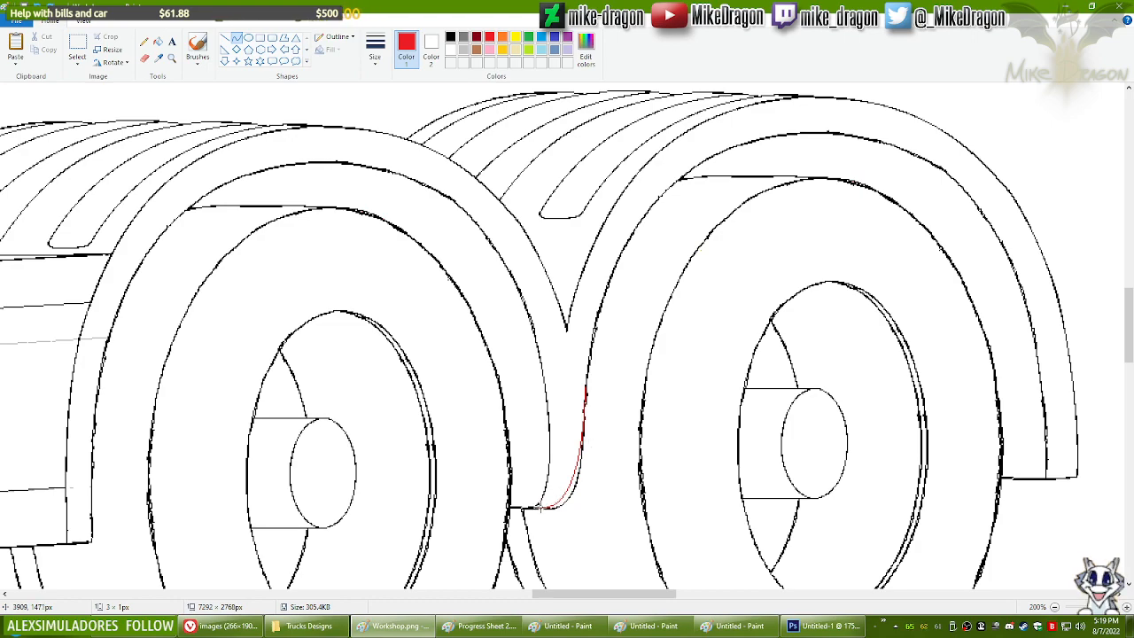
left_click_drag(547, 506, 584, 391)
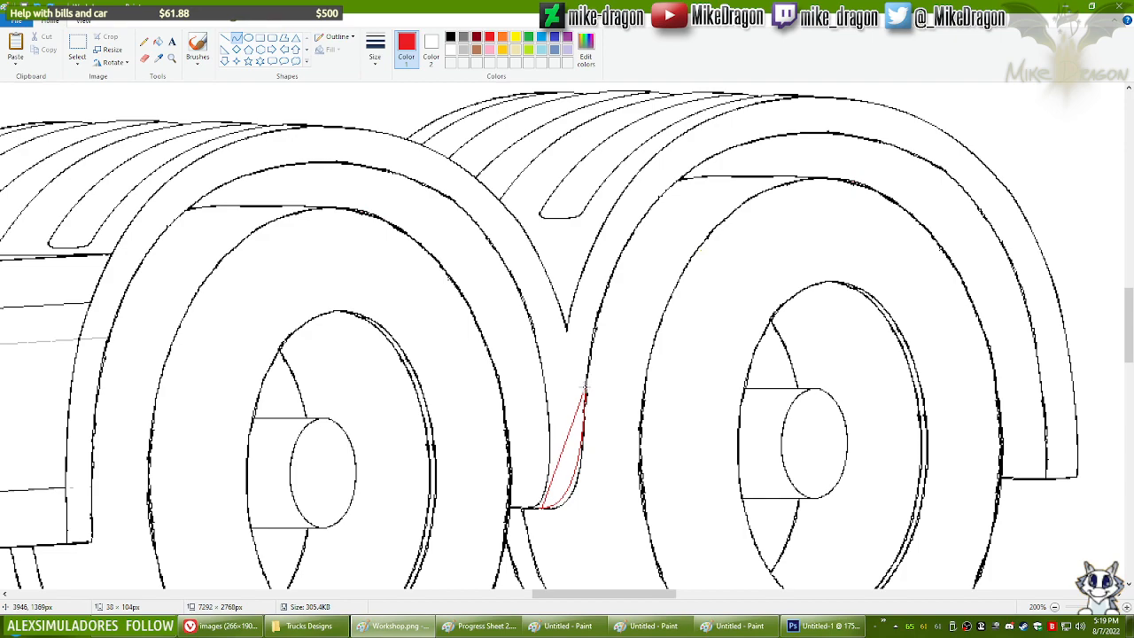
left_click_drag(565, 505, 584, 470)
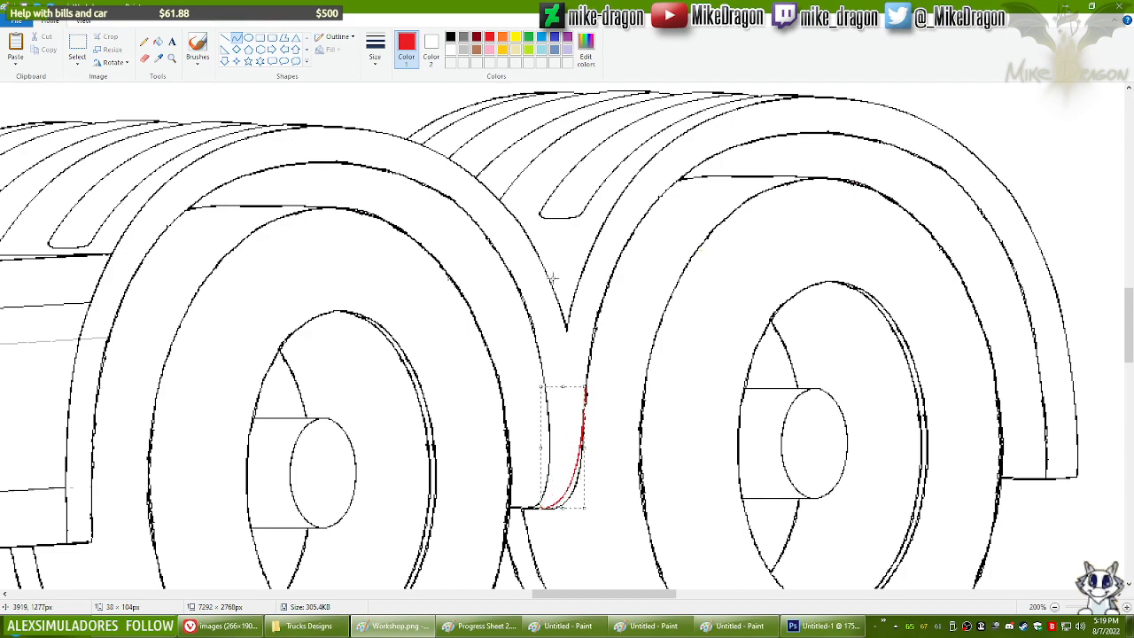
Step: Erase the old black line beside the fender's red outer curve and recolor that curve black
left_click(144, 57)
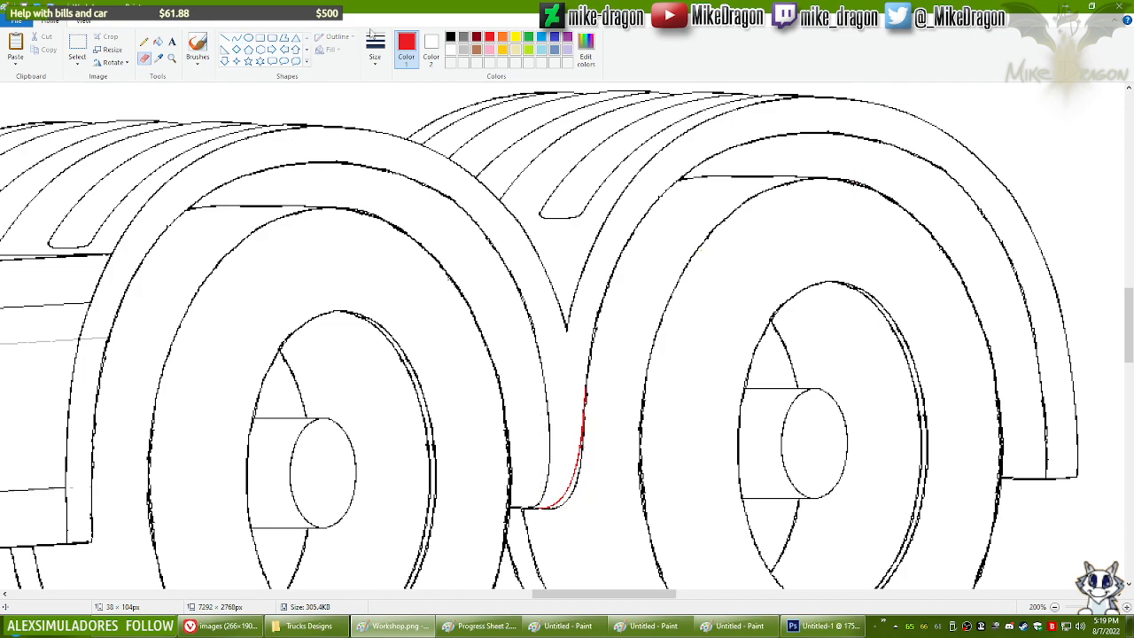
left_click(451, 37)
mouse_move(578, 353)
left_mouse_down()
mouse_move(590, 426)
mouse_move(587, 404)
mouse_move(557, 522)
left_mouse_up()
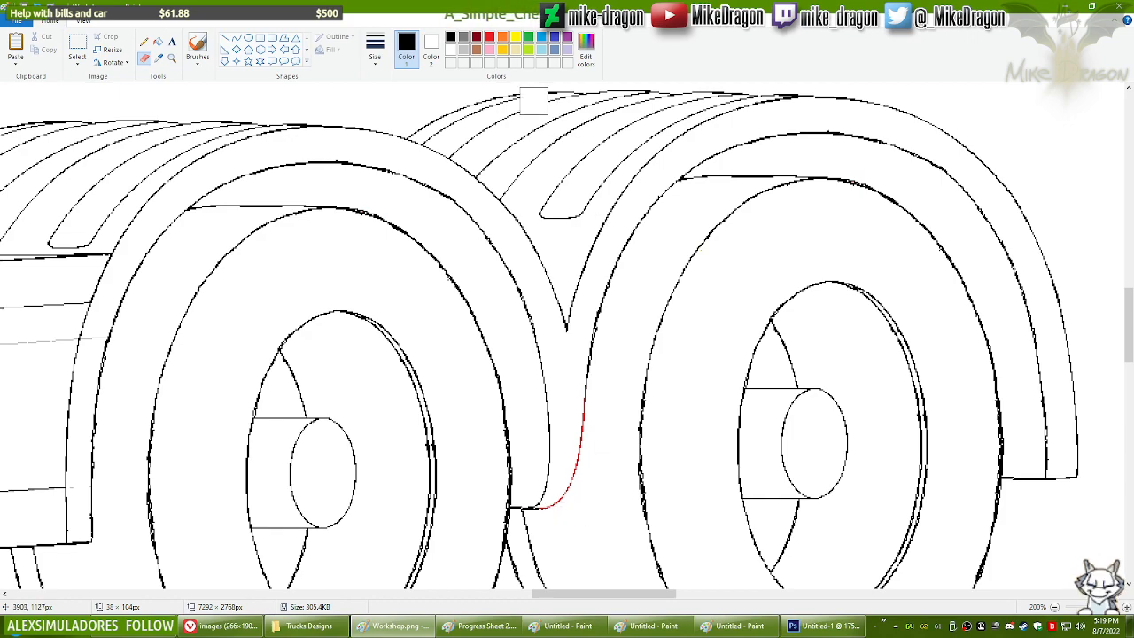
left_click(489, 37)
left_click(450, 37)
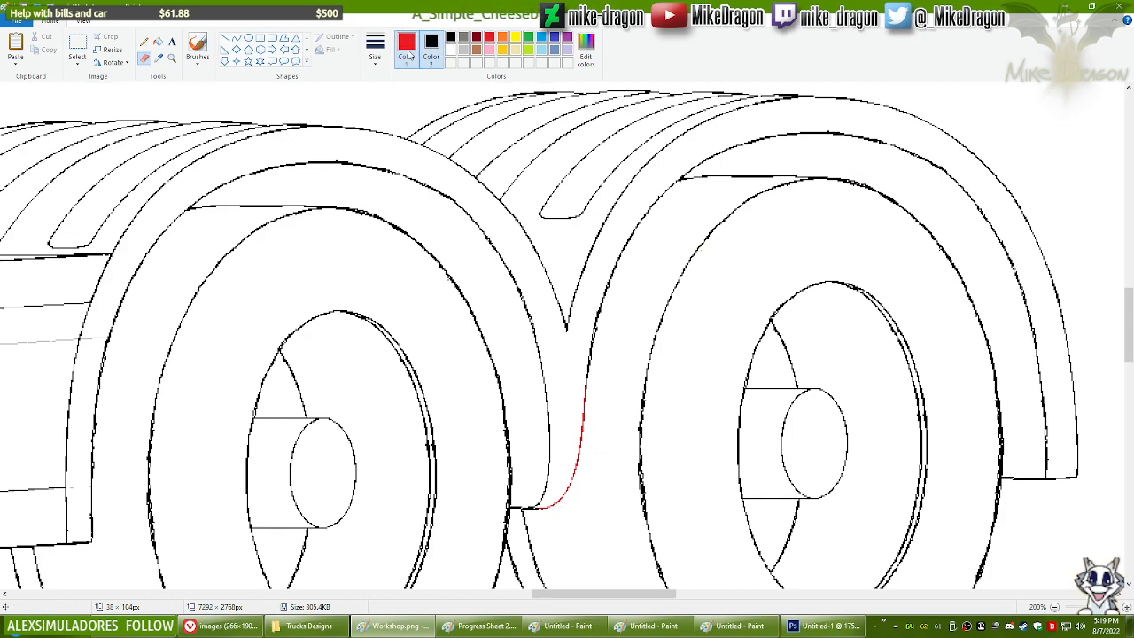
mouse_move(592, 374)
left_mouse_down()
mouse_move(544, 493)
mouse_move(555, 473)
left_mouse_up()
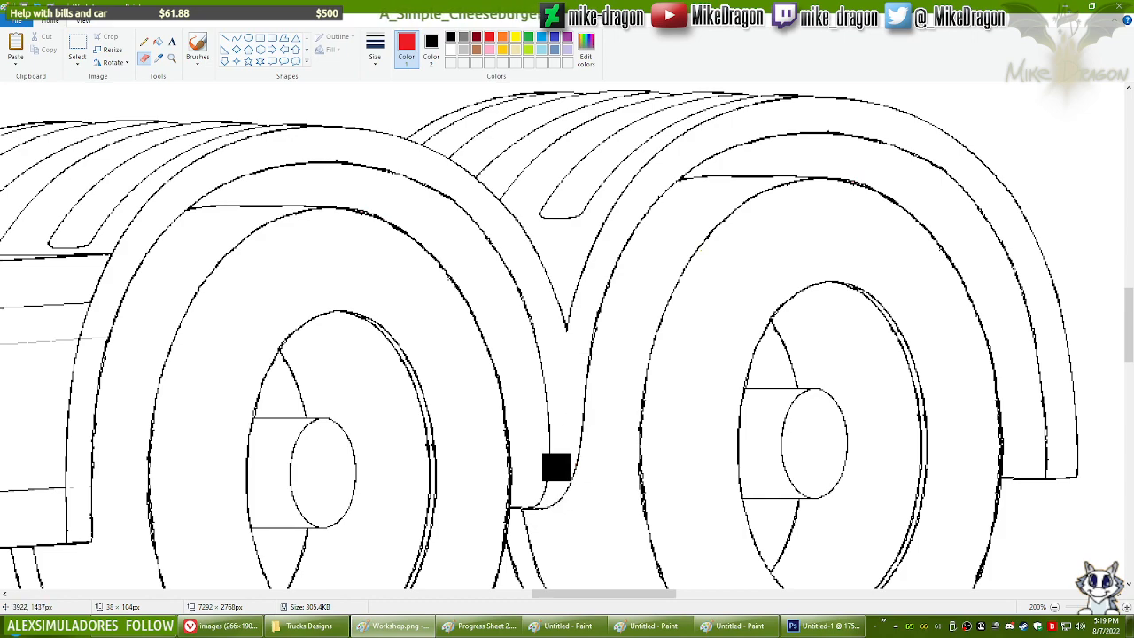
left_click(159, 58)
right_click(177, 92)
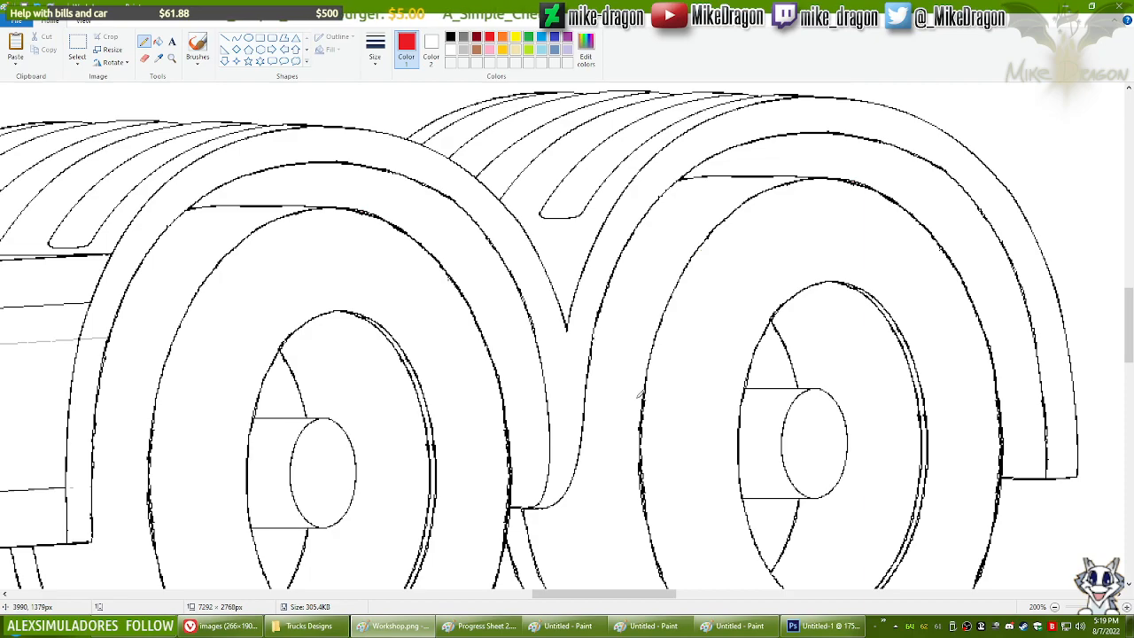
Step: Retrace the rounded outer lower corner of the fender between the rear wheels with a red curve about 44 × 60 px
scroll(615, 375, "down", 4)
left_click_drag(621, 597, 562, 597)
left_click_drag(1130, 389, 1133, 341)
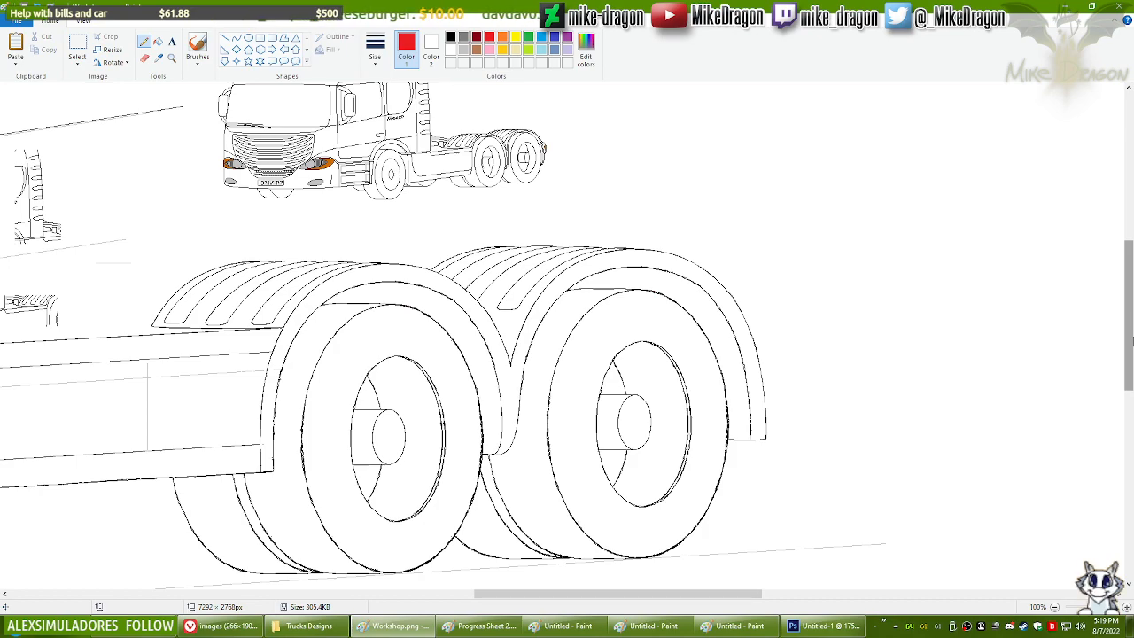
left_click(172, 58)
left_click(514, 381)
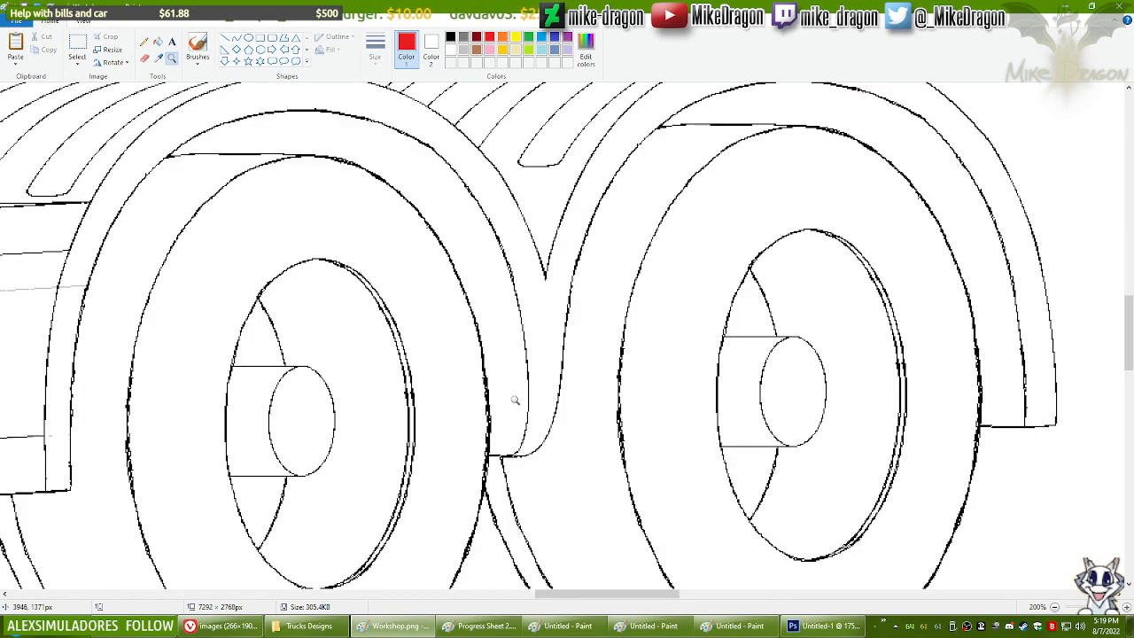
left_click(237, 39)
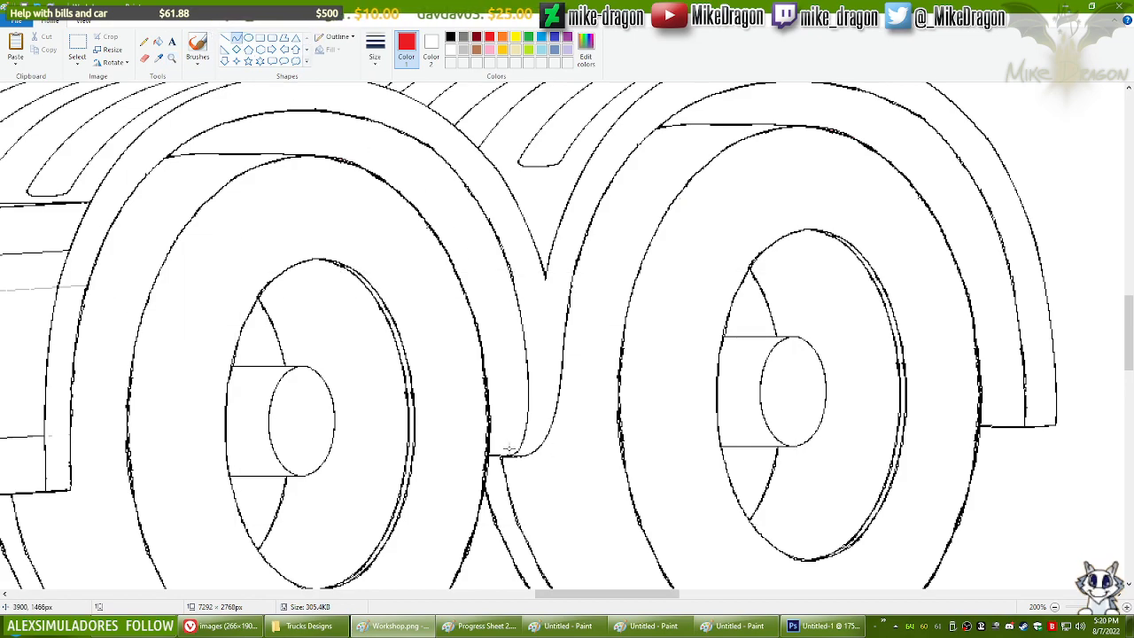
mouse_move(512, 455)
left_mouse_down()
mouse_move(547, 434)
mouse_move(507, 456)
mouse_move(539, 439)
mouse_move(560, 390)
left_mouse_up()
left_click(523, 458)
left_click_drag(537, 452, 554, 446)
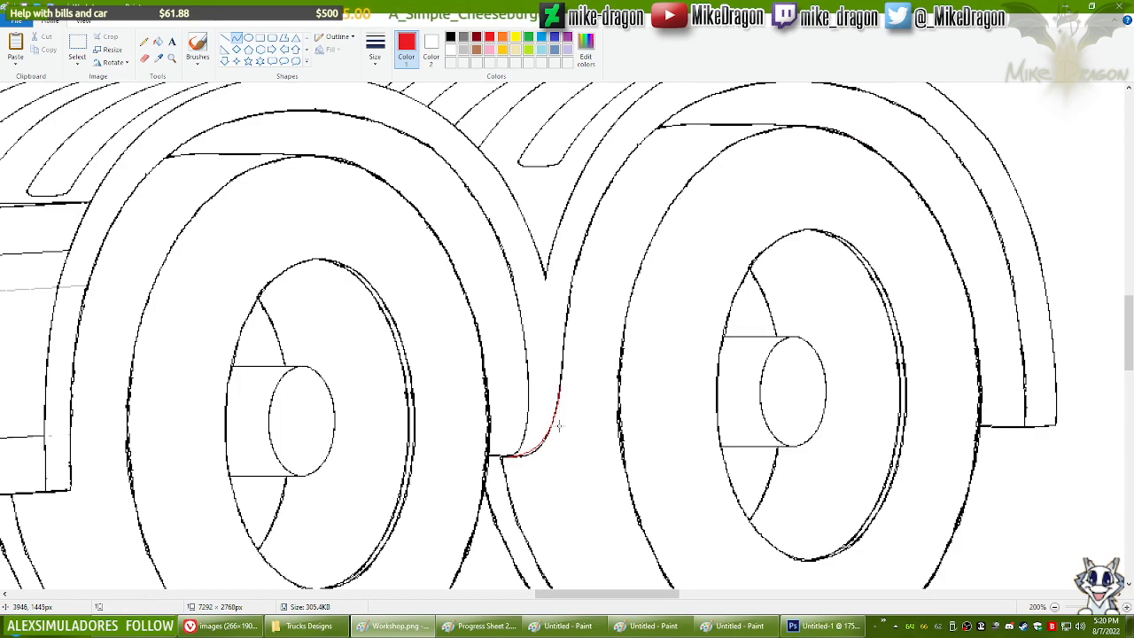
left_click_drag(510, 456, 560, 383)
left_click_drag(531, 448, 555, 443)
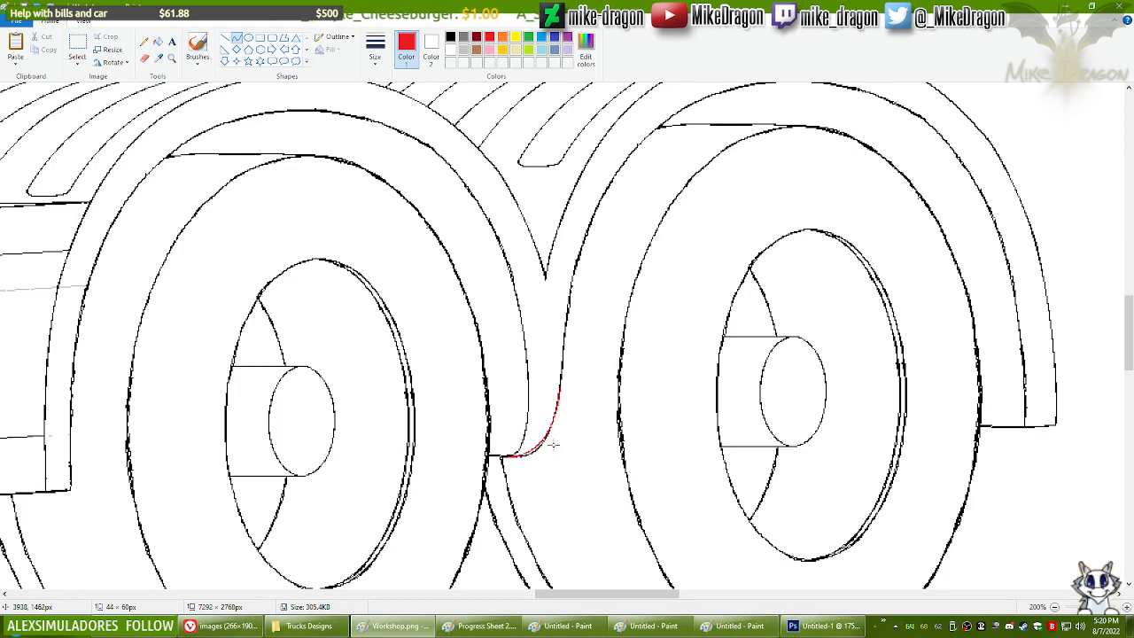
Step: Erase the old black line beside the red curve at the fender's lower corner and recolor that curve black
left_click(145, 57)
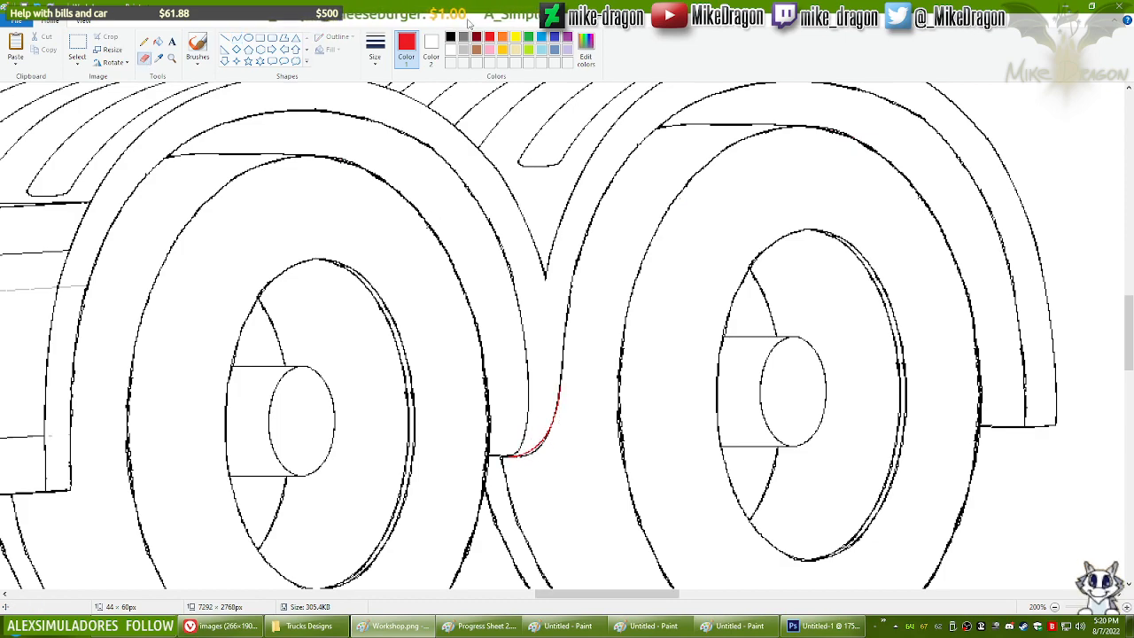
left_click(375, 64)
left_click(374, 110)
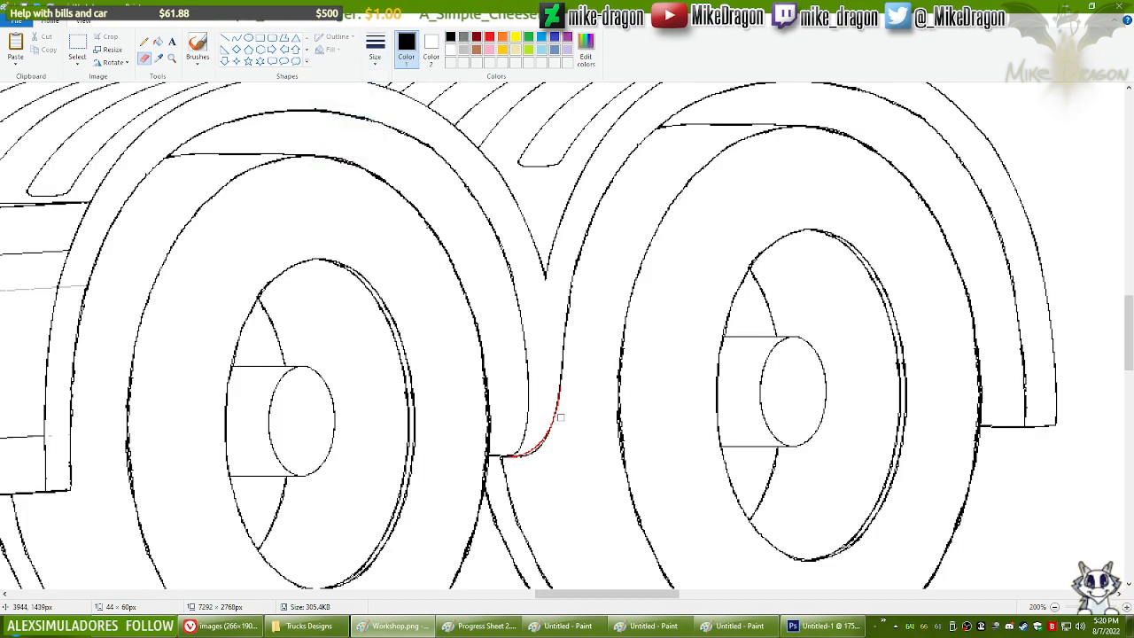
left_click_drag(563, 424, 534, 452)
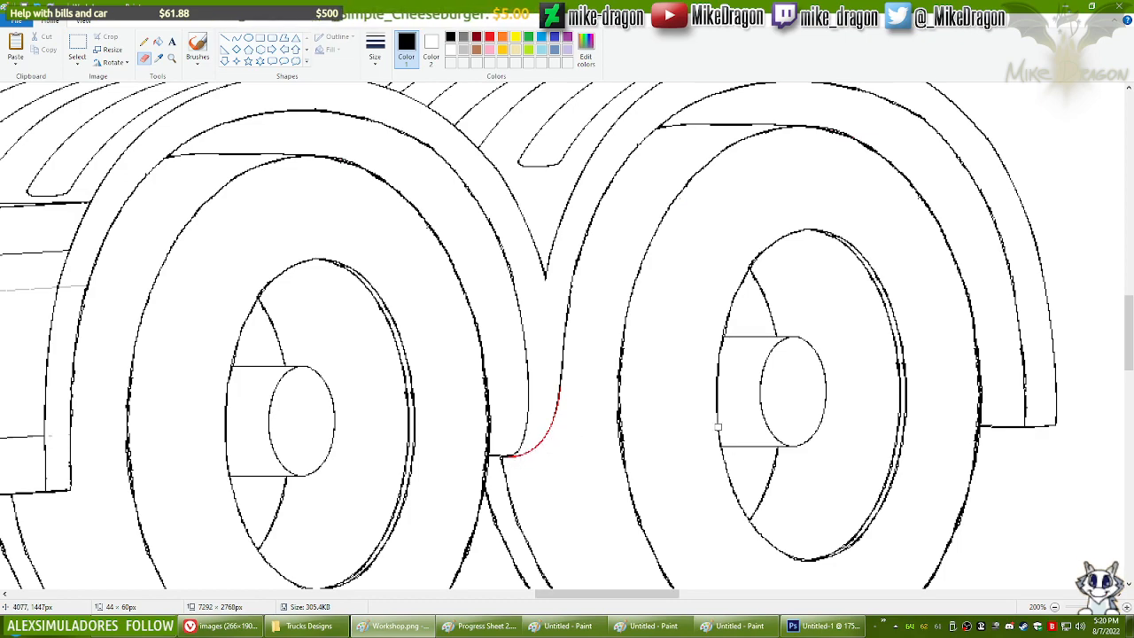
left_click(432, 55)
left_click(452, 37)
left_click(407, 56)
mouse_move(560, 378)
left_mouse_down()
mouse_move(556, 426)
mouse_move(520, 453)
left_mouse_up()
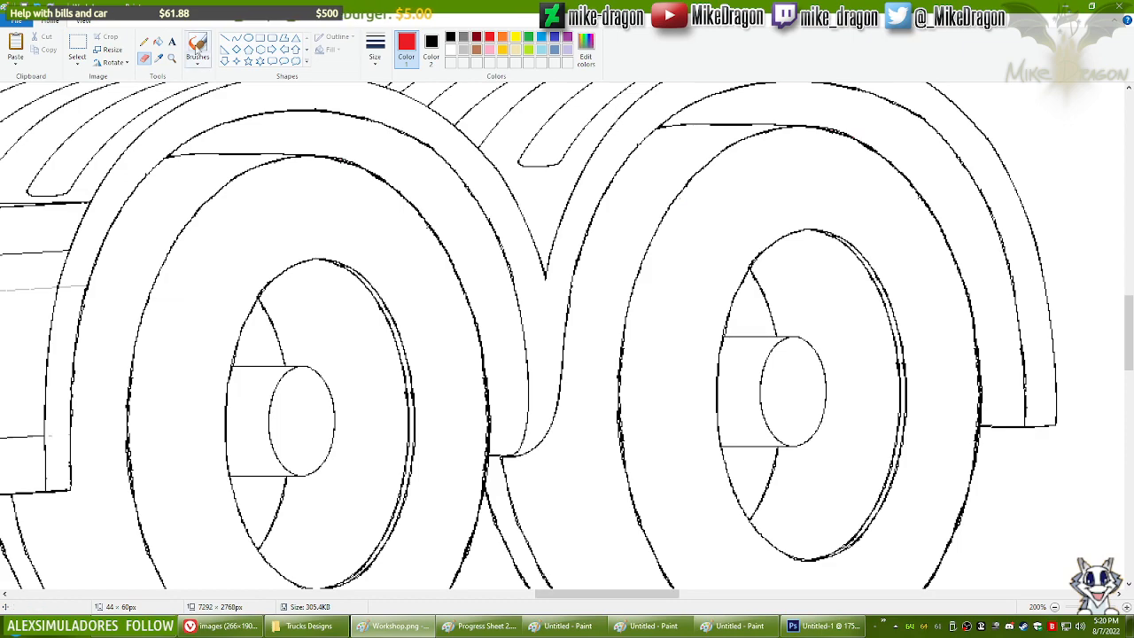
Step: Sample white as the secondary color and touch up the joint at the fender's lower corner with the Pencil
left_click(159, 59)
right_click(175, 187)
left_click(144, 42)
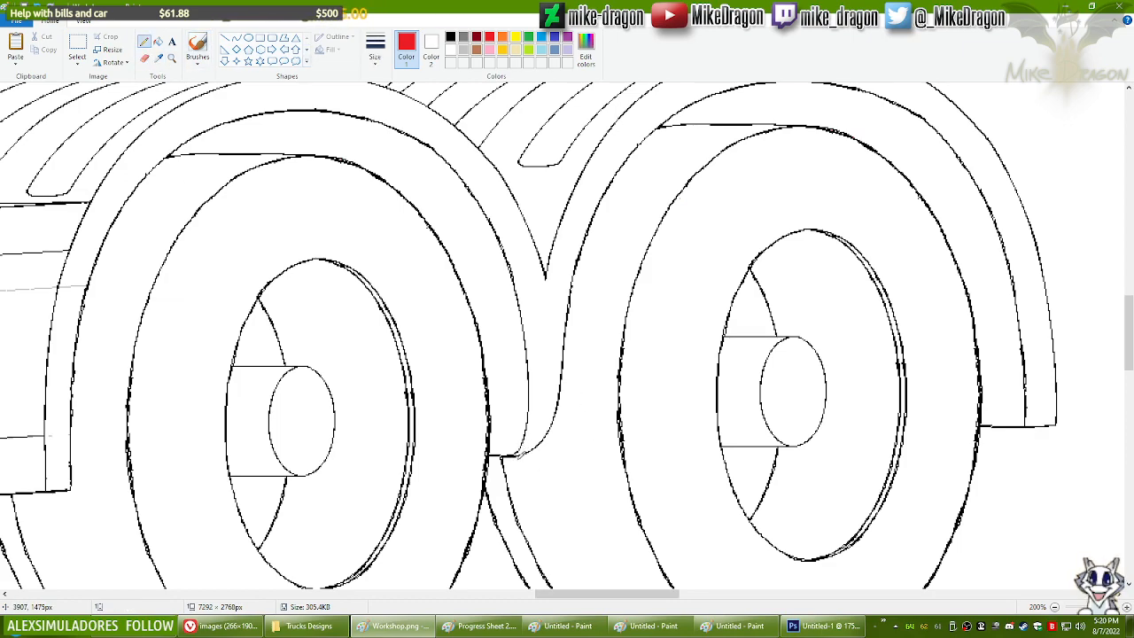
left_click_drag(514, 455, 517, 454)
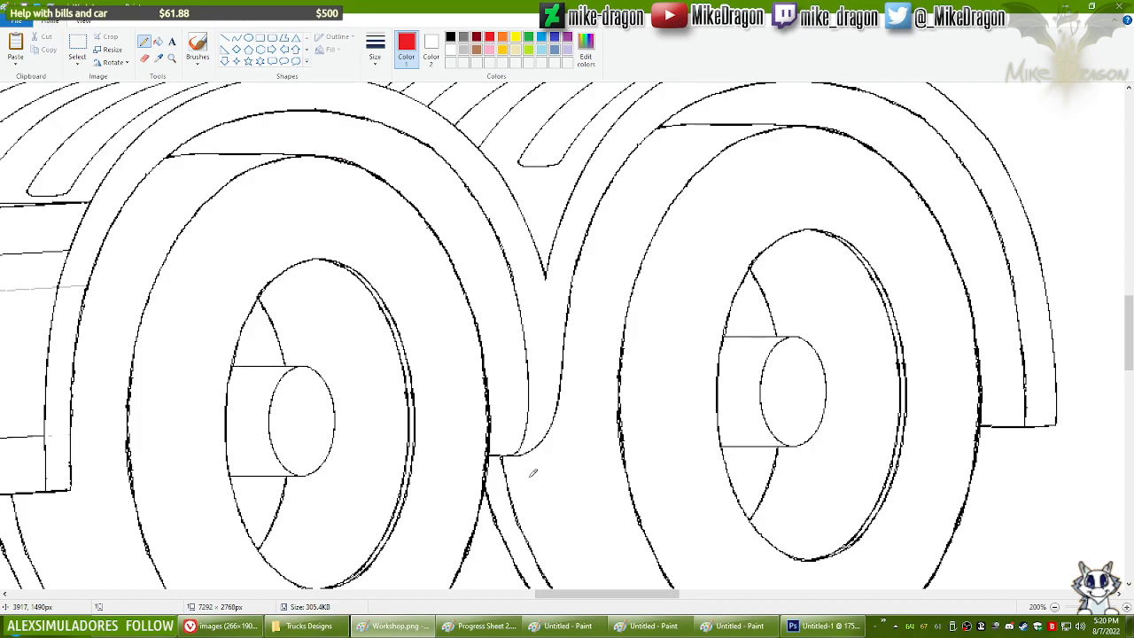
scroll(619, 490, "down", 2)
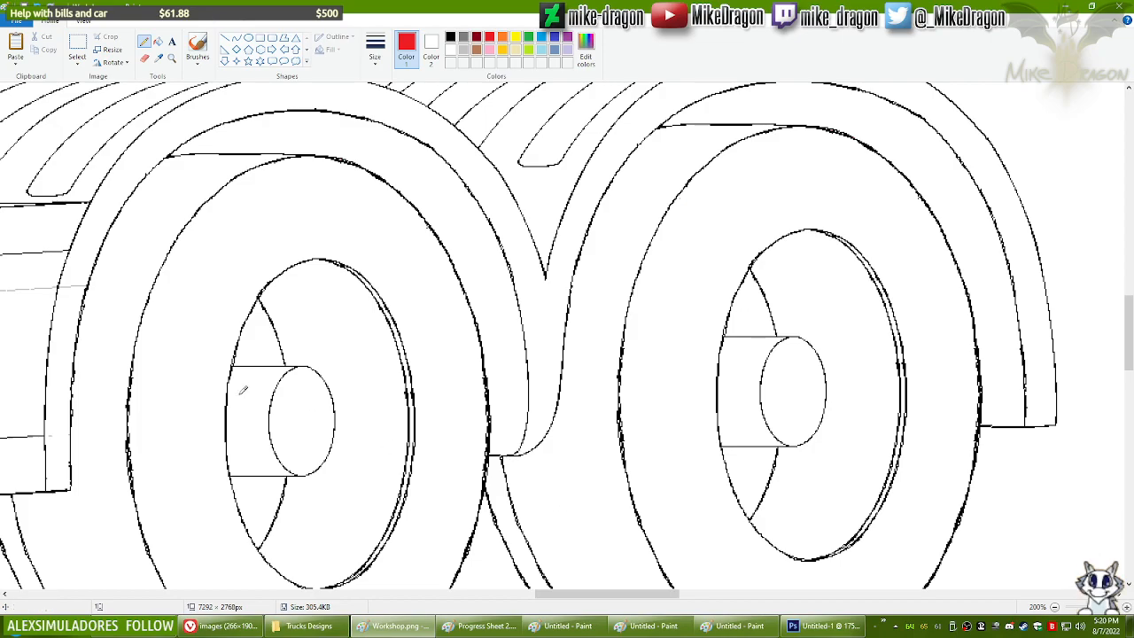
left_click_drag(669, 598, 568, 597)
left_click_drag(1129, 436, 1129, 401)
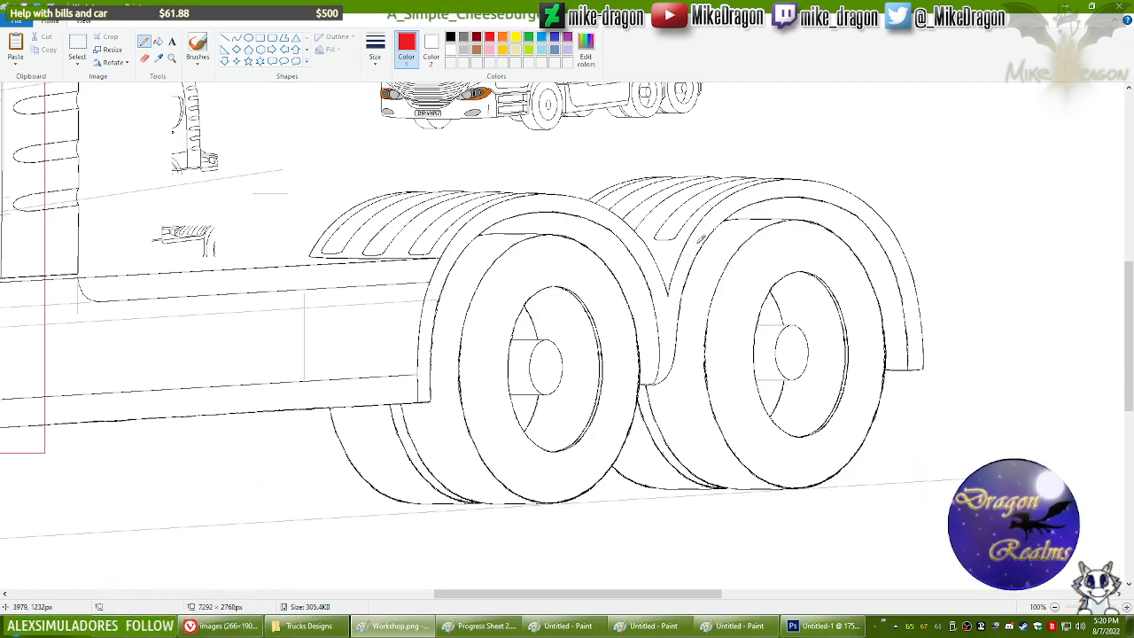
left_click_drag(704, 234, 674, 295)
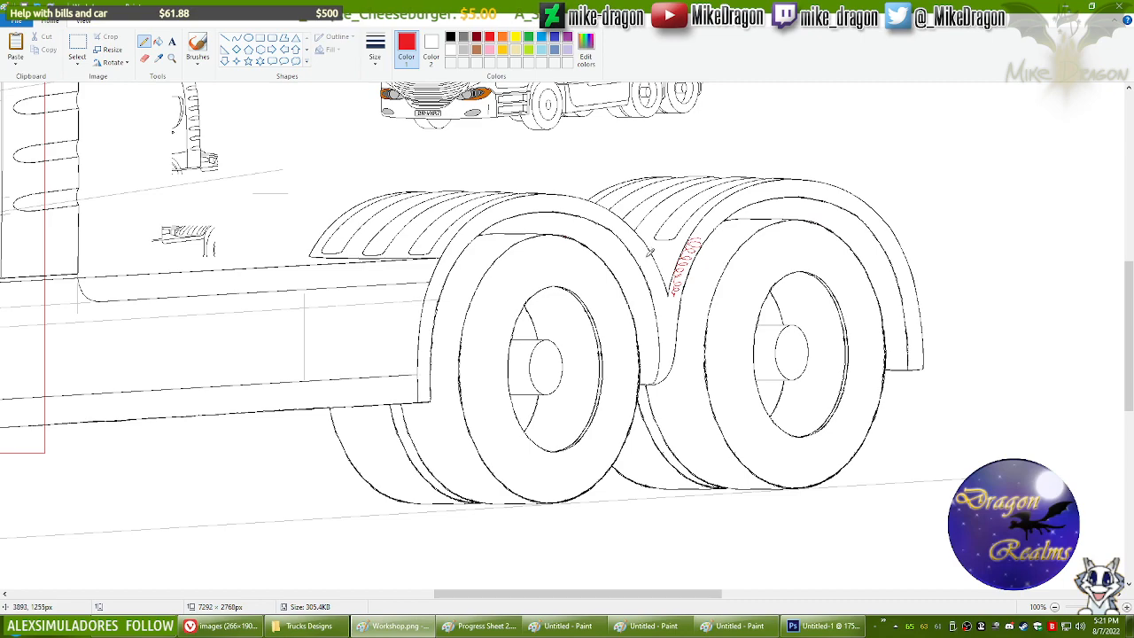
left_click_drag(648, 254, 663, 296)
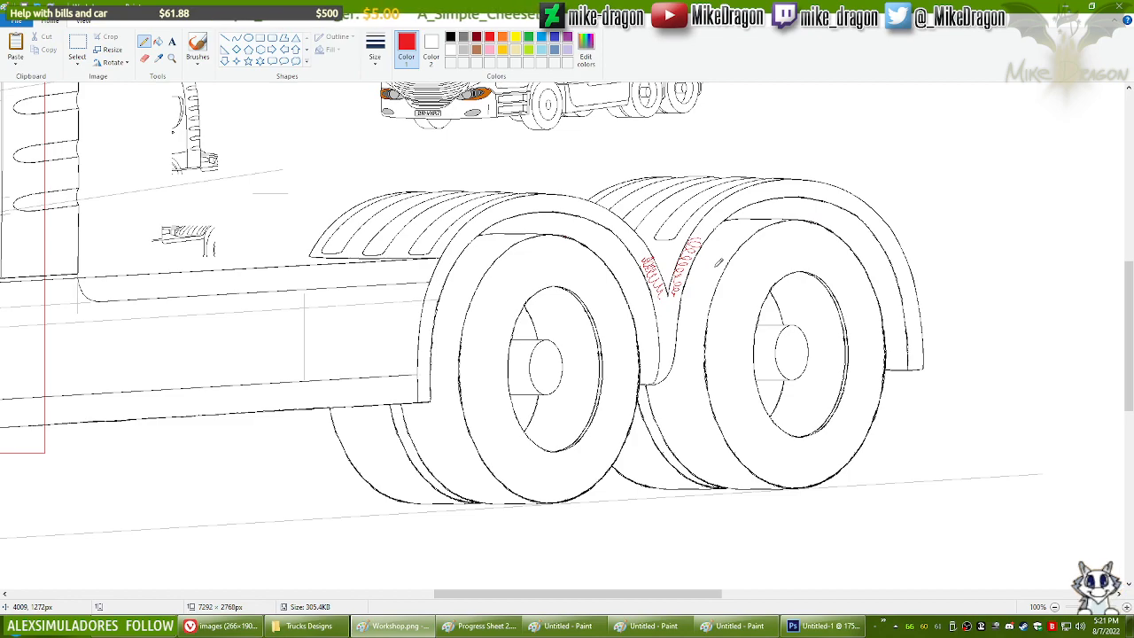
key("ctrl+z")
key("ctrl+z")
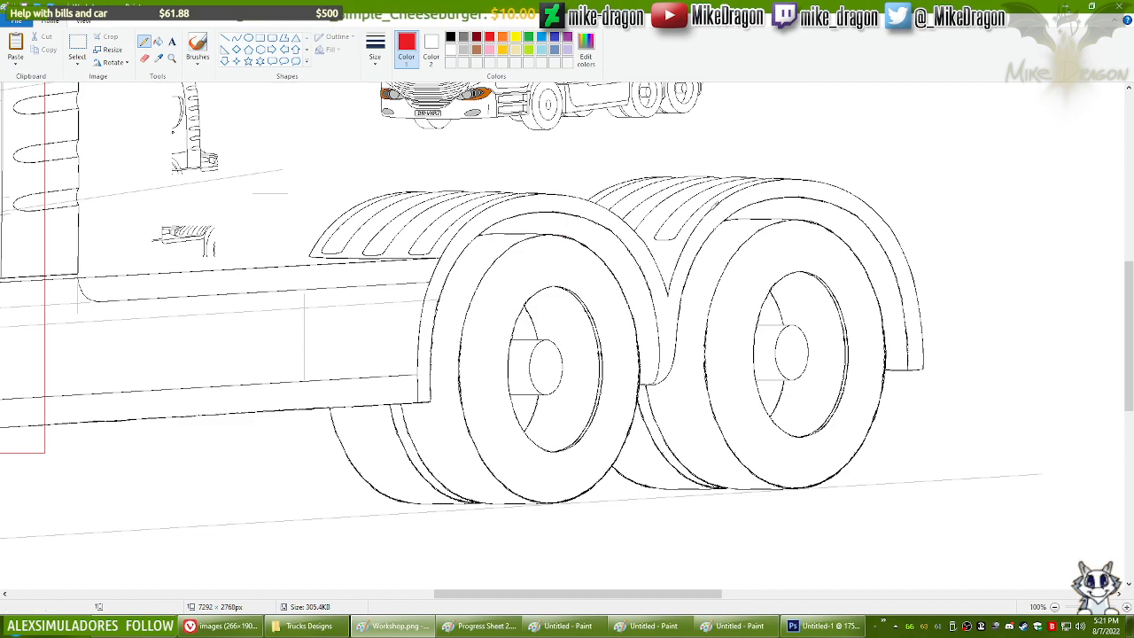
mouse_move(717, 202)
left_mouse_down()
mouse_move(686, 235)
mouse_move(664, 296)
mouse_move(625, 225)
left_mouse_up()
key("ctrl+z")
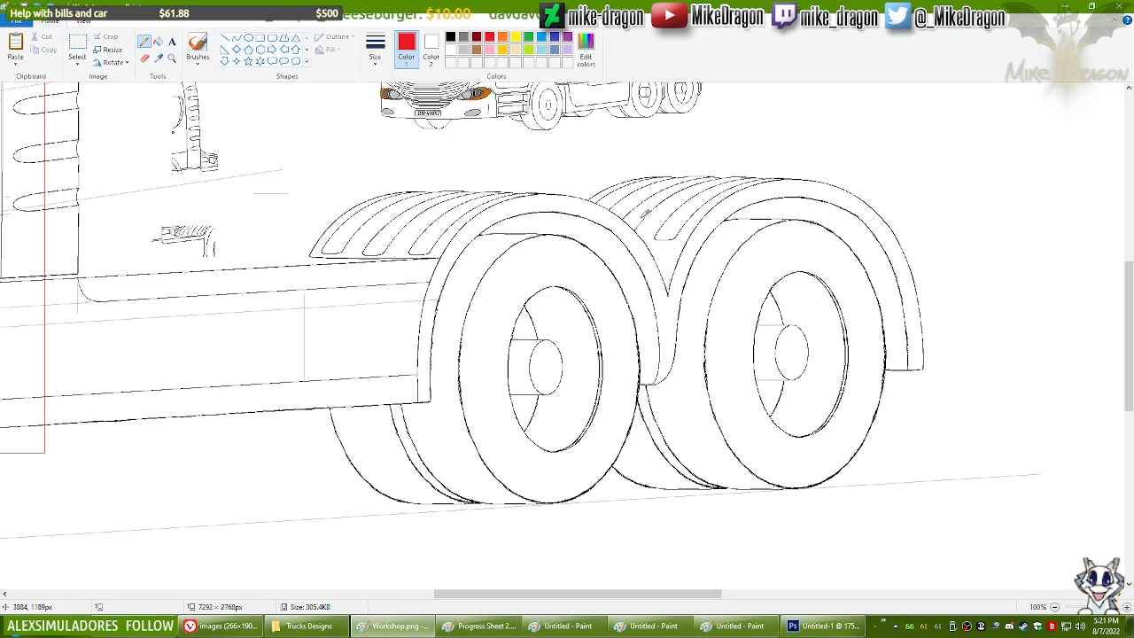
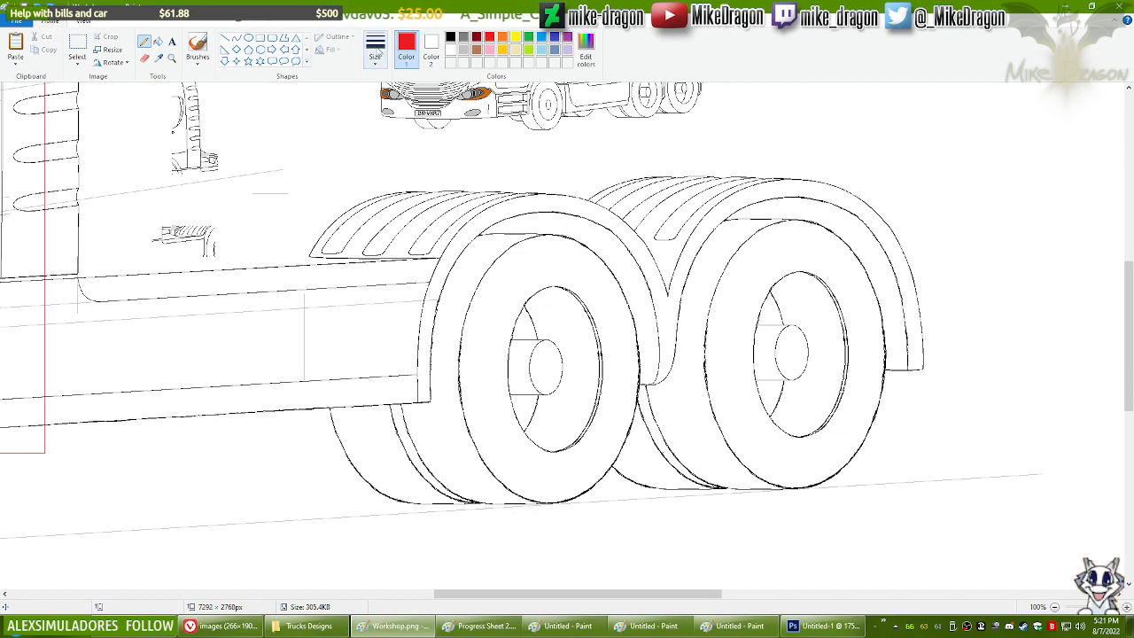
left_click(374, 51)
left_click(360, 143)
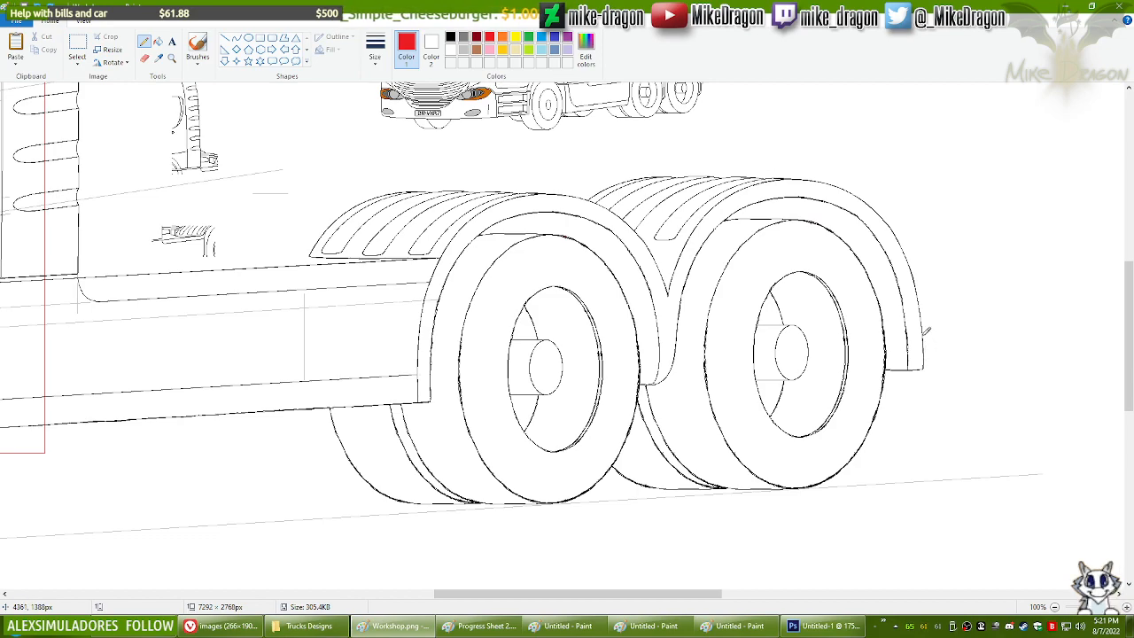
mouse_move(924, 332)
left_mouse_down()
mouse_move(915, 269)
mouse_move(888, 218)
mouse_move(805, 173)
mouse_move(745, 183)
mouse_move(712, 208)
mouse_move(670, 292)
mouse_move(680, 257)
mouse_move(672, 288)
mouse_move(637, 213)
mouse_move(584, 196)
mouse_move(554, 170)
mouse_move(532, 169)
mouse_move(646, 240)
mouse_move(673, 283)
mouse_move(626, 218)
mouse_move(542, 192)
mouse_move(485, 212)
mouse_move(440, 255)
left_mouse_up()
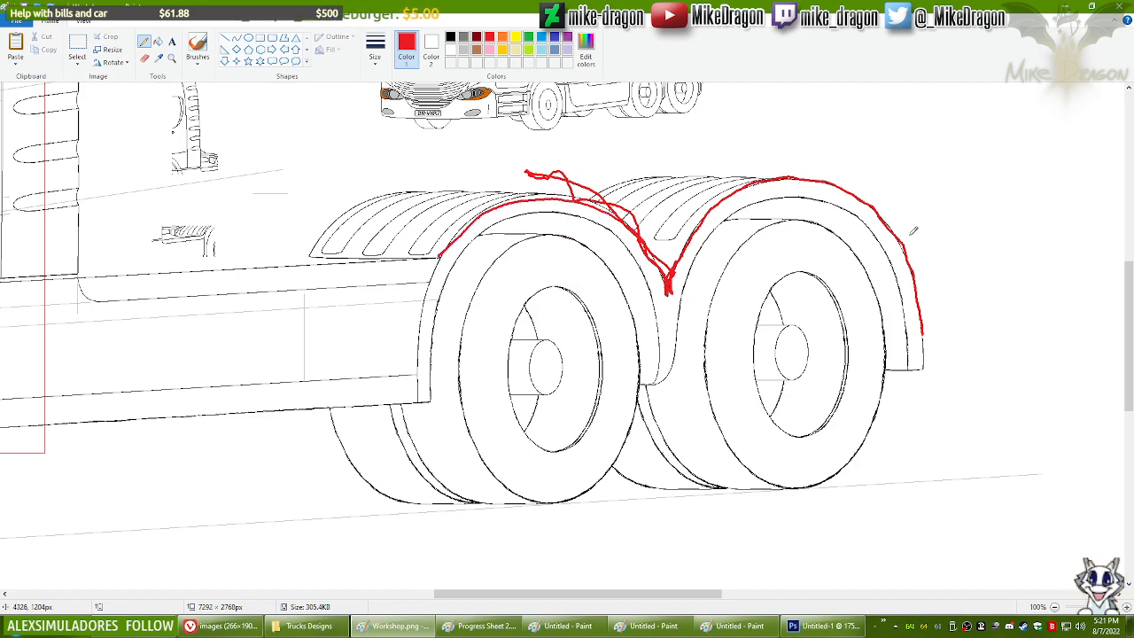
key("ctrl+z")
key("ctrl+z")
key("ctrl+z")
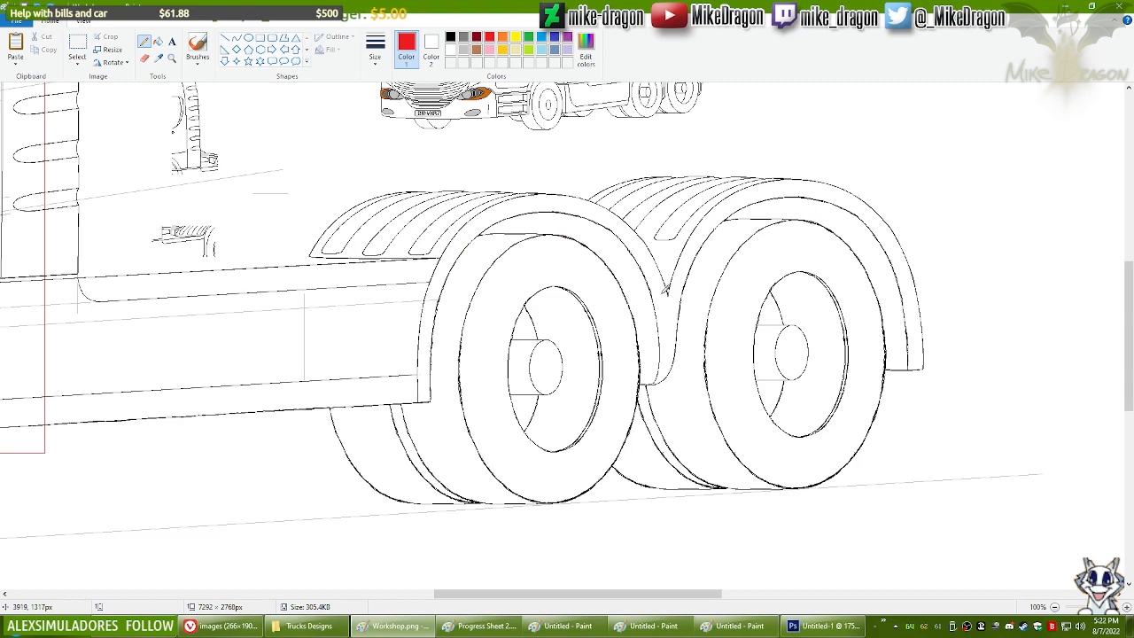
left_click(667, 294)
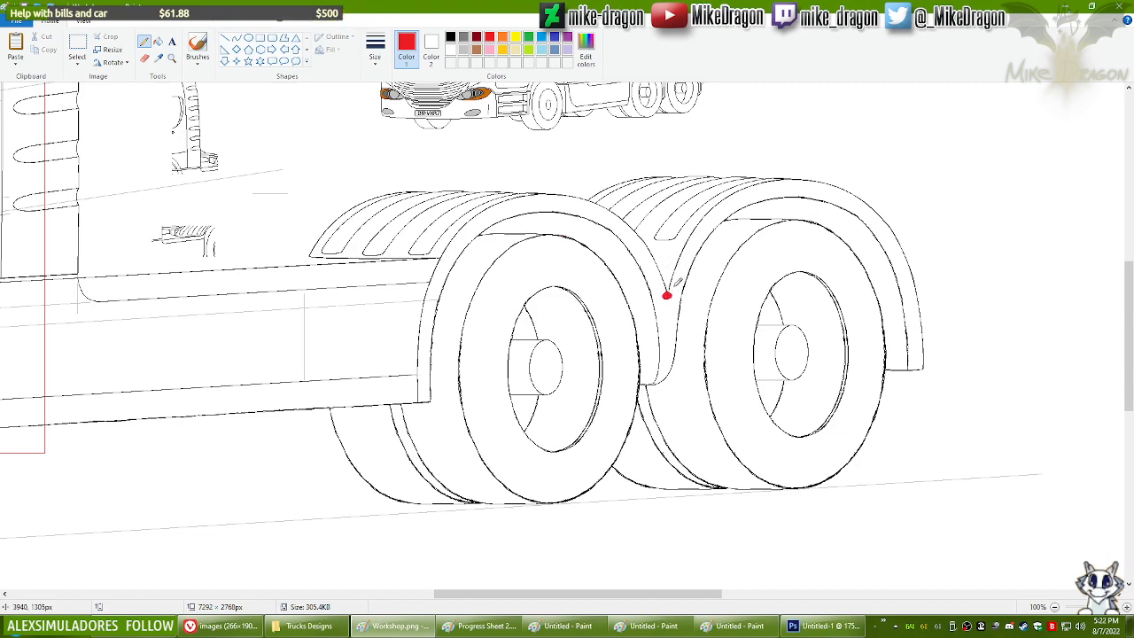
key("ctrl+z")
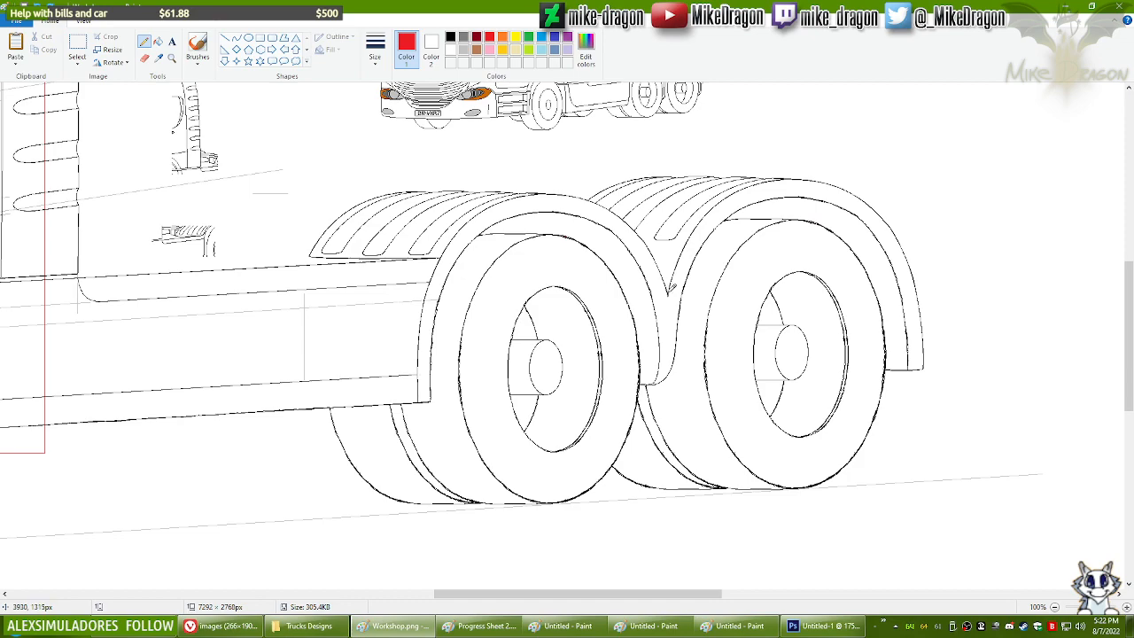
left_click_drag(712, 213, 677, 273)
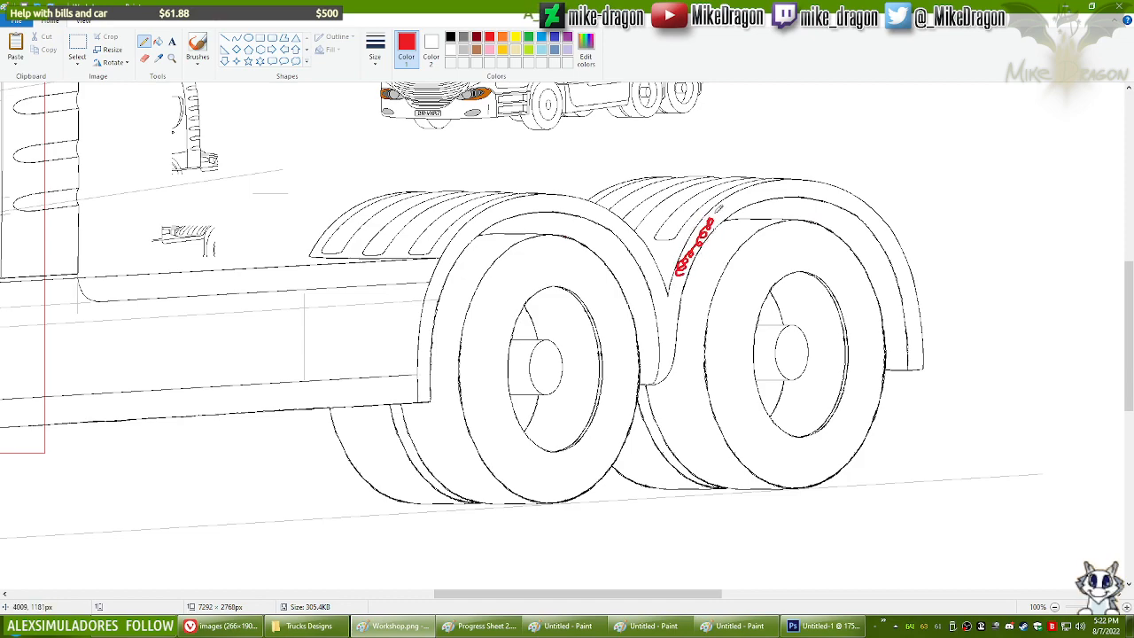
key("ctrl+z")
left_click(237, 39)
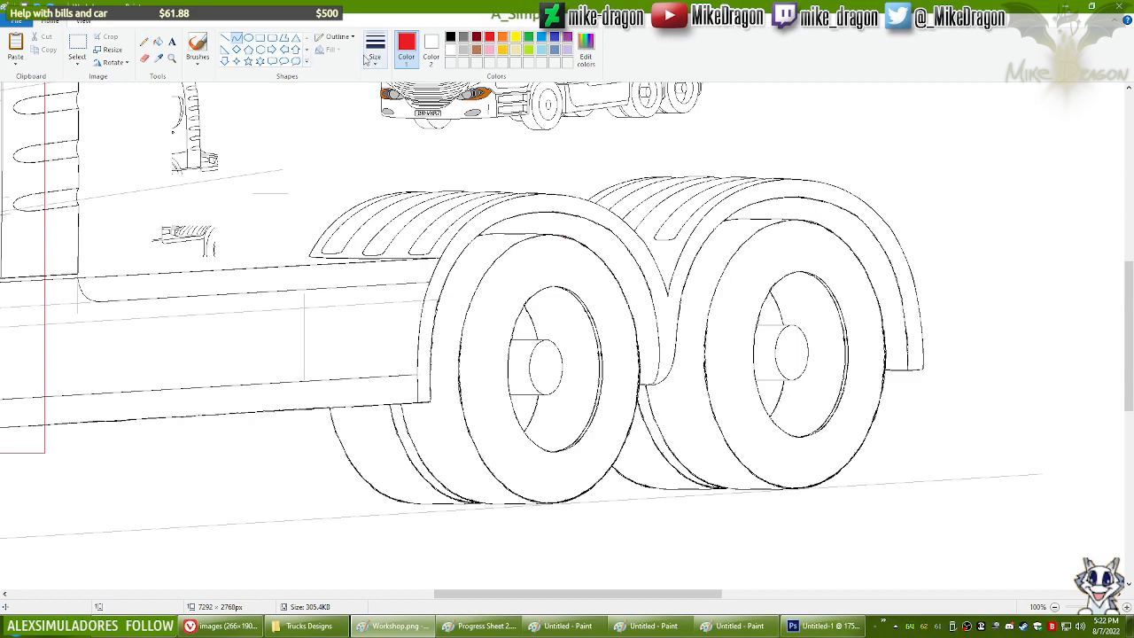
left_click(144, 41)
left_click(375, 57)
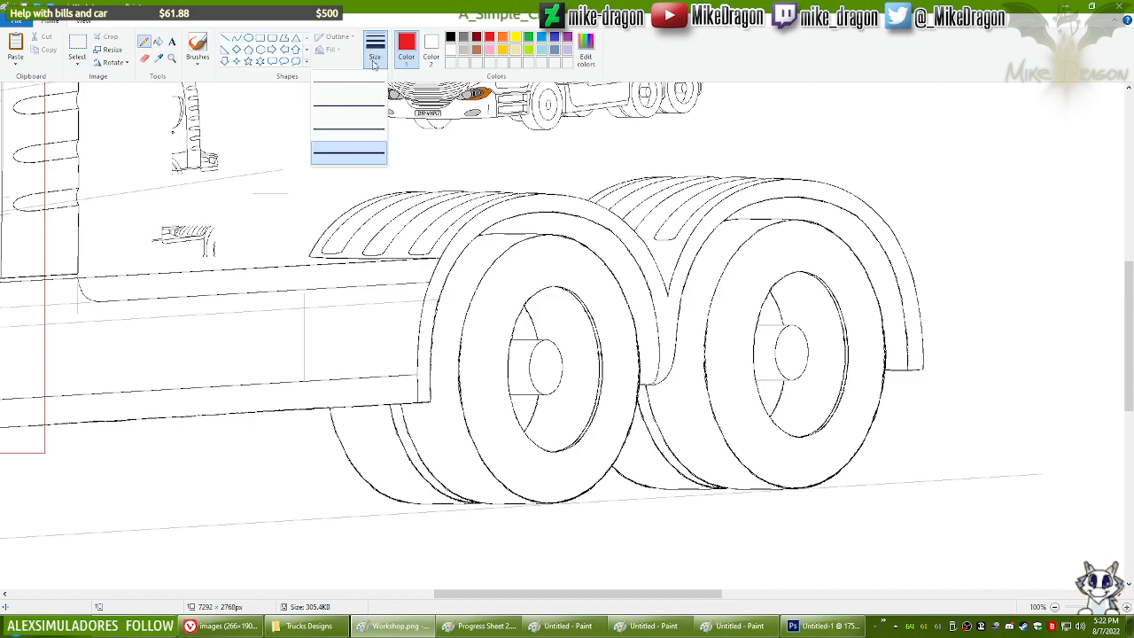
left_click(367, 87)
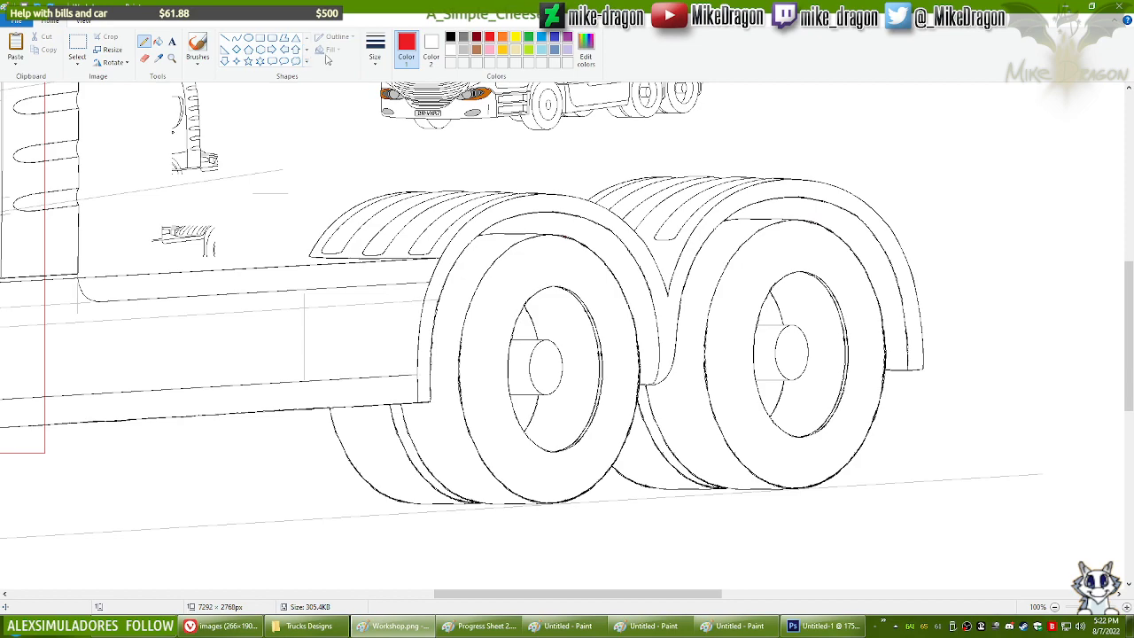
left_click(236, 38)
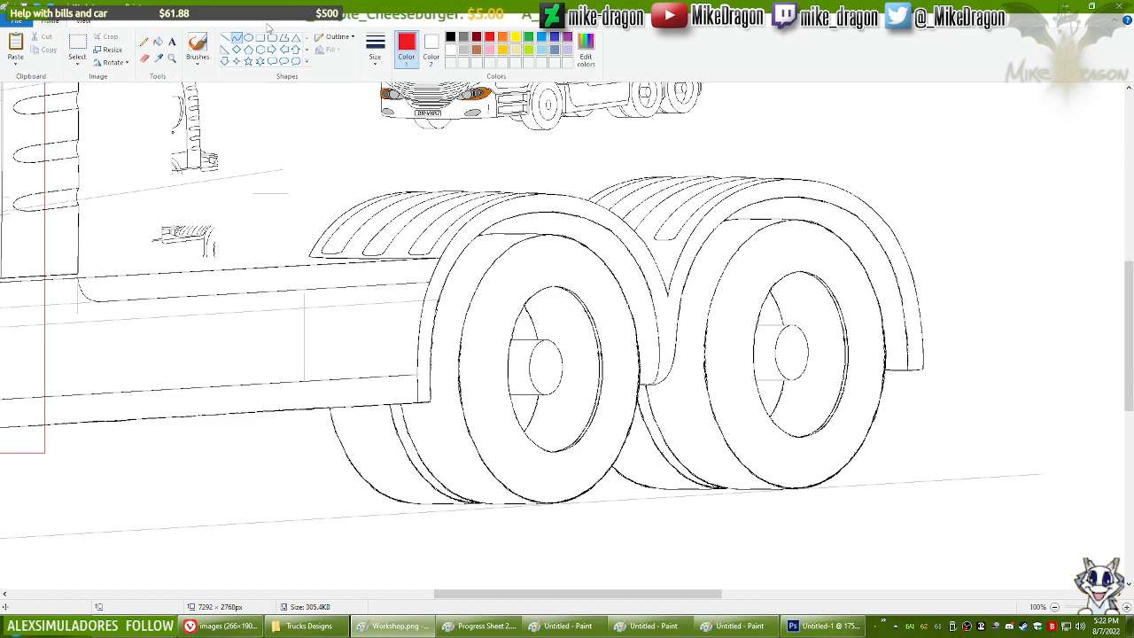
Step: Copy the area around the fender's lower corner between the rear wheels, about 210 × 256 px, and paste it onto the cleared untitled Paint canvas
left_click(78, 46)
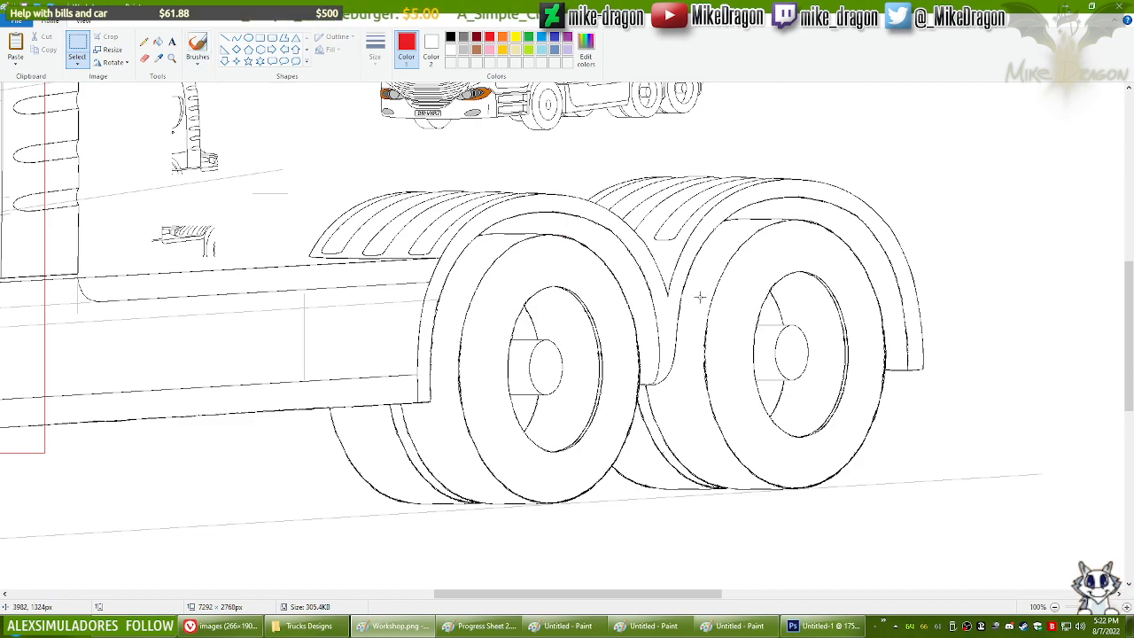
left_click_drag(703, 257, 577, 408)
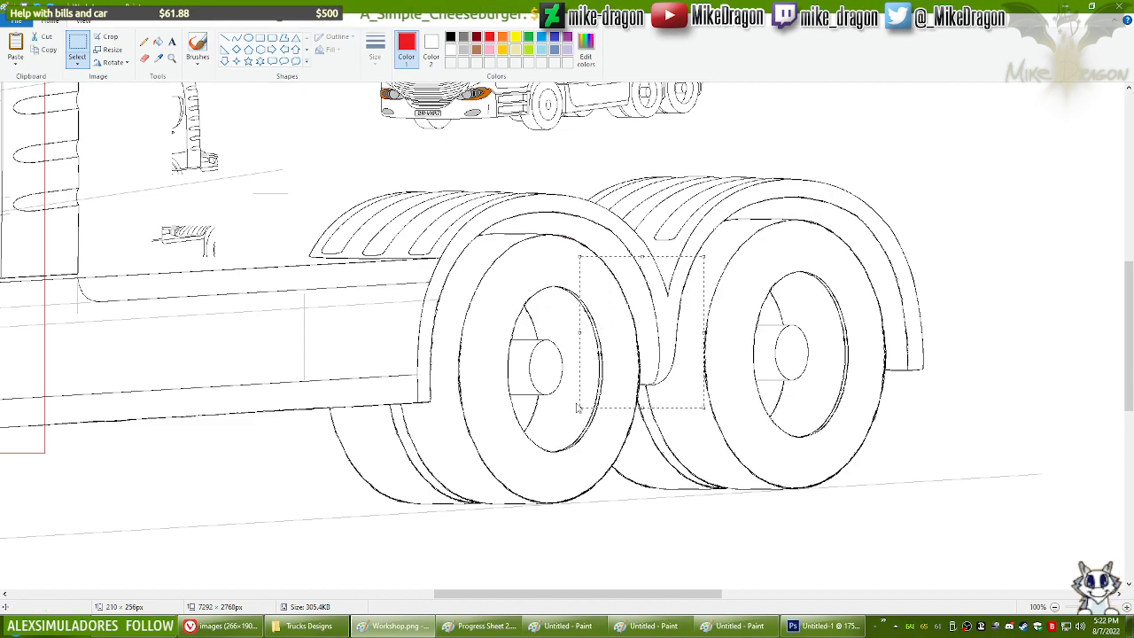
key("alt+Tab")
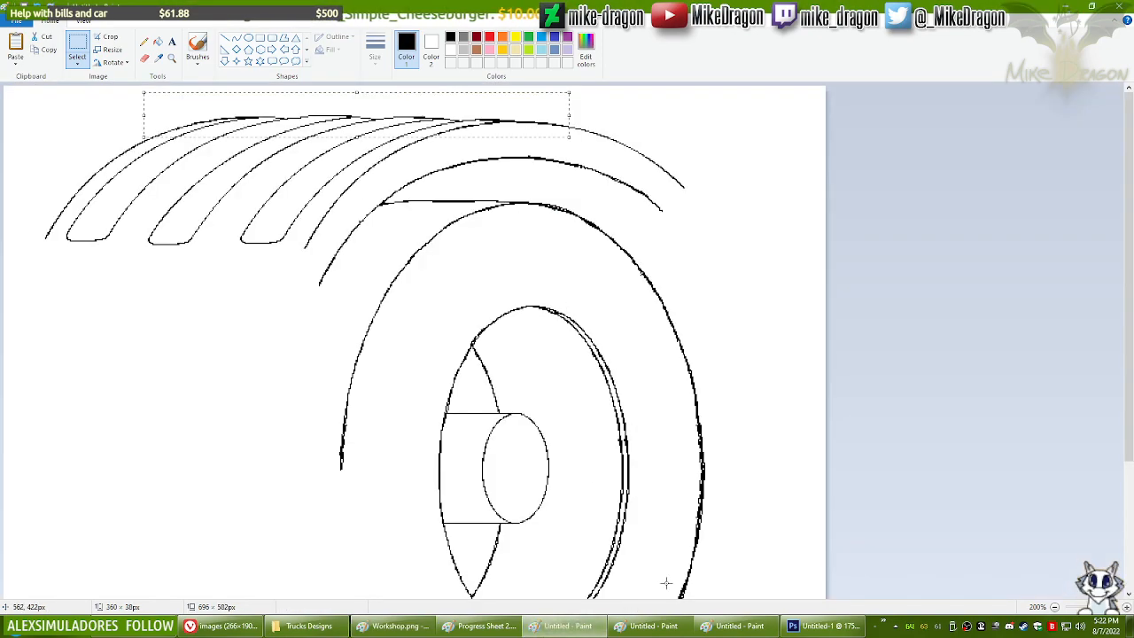
key("ctrl+a")
key("Delete")
key("ctrl+v")
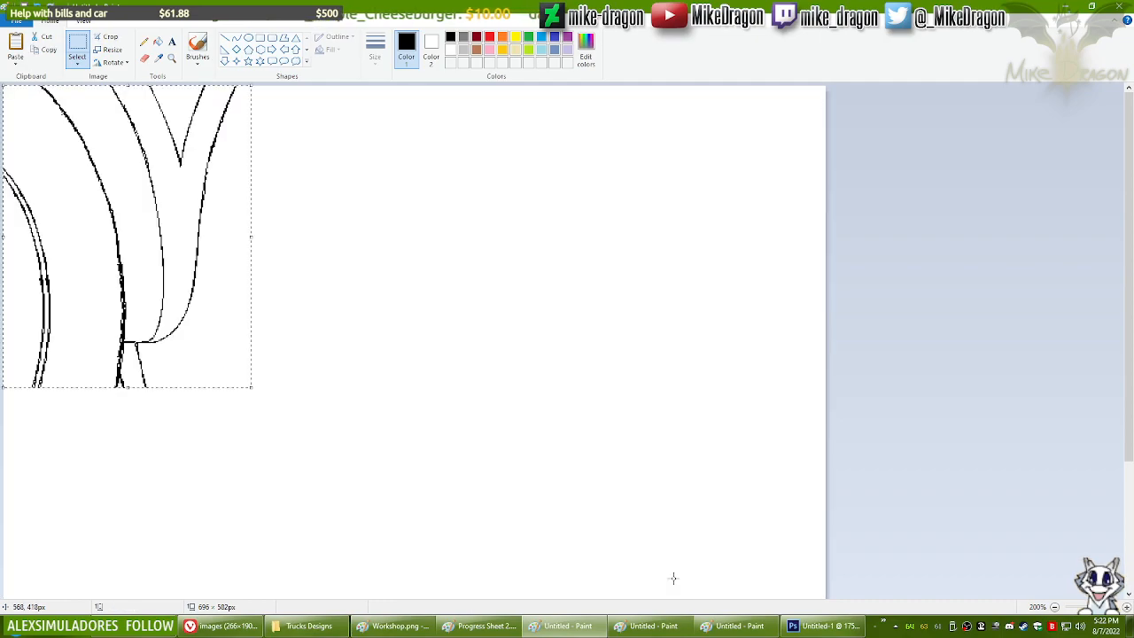
left_click_drag(127, 207, 386, 302)
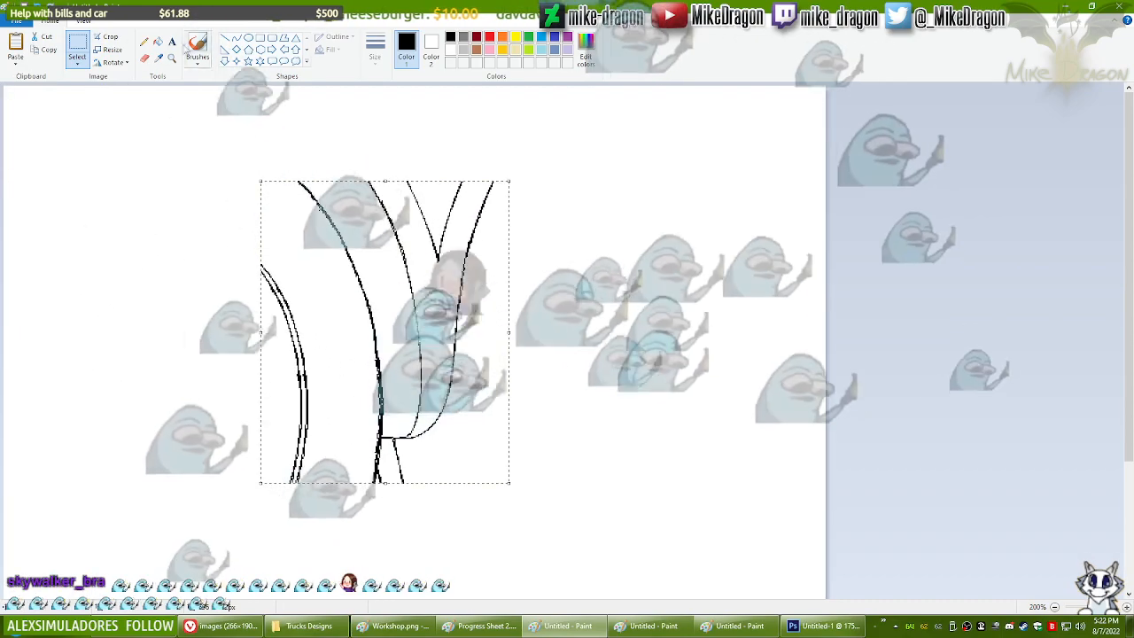
Step: Erase the surplus lines around the pasted fender corner and copy the cleaned area, about 296 × 384 px
left_click(144, 58)
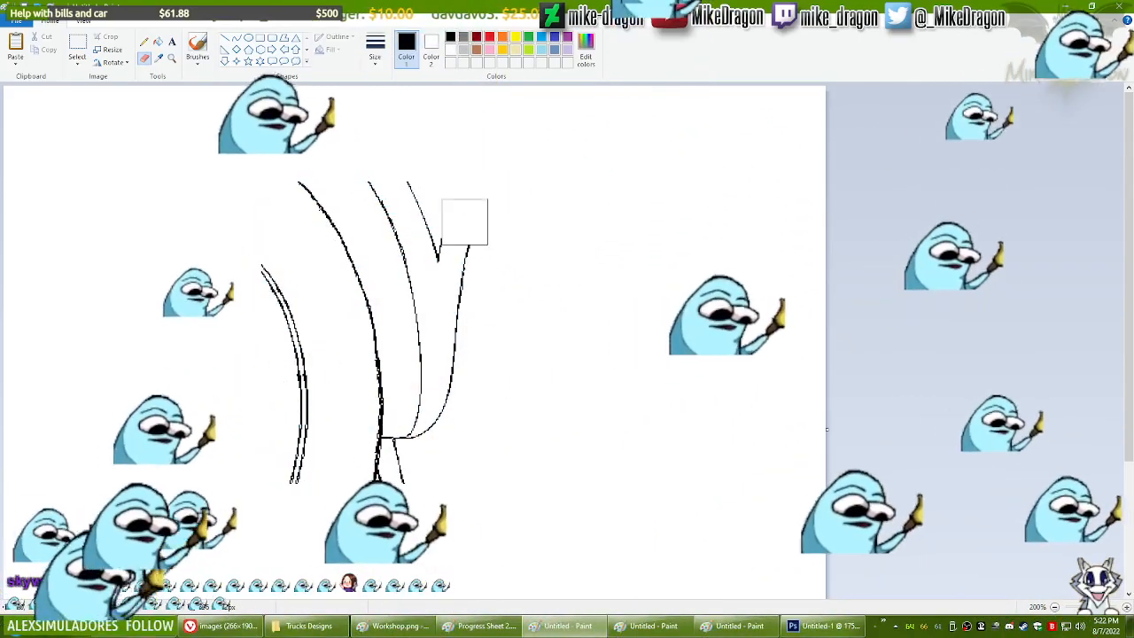
mouse_move(463, 240)
left_mouse_down()
mouse_move(441, 225)
mouse_move(499, 413)
mouse_move(406, 480)
mouse_move(402, 464)
mouse_move(402, 487)
left_mouse_up()
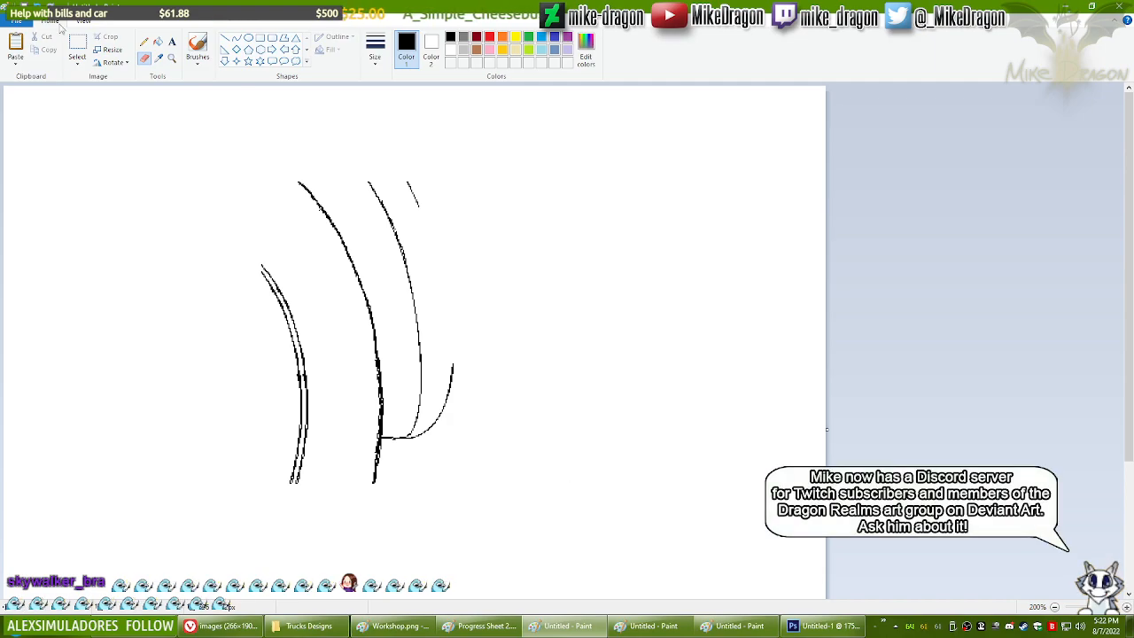
left_click(77, 44)
mouse_move(203, 136)
left_mouse_down()
mouse_move(483, 445)
mouse_move(551, 588)
left_mouse_up()
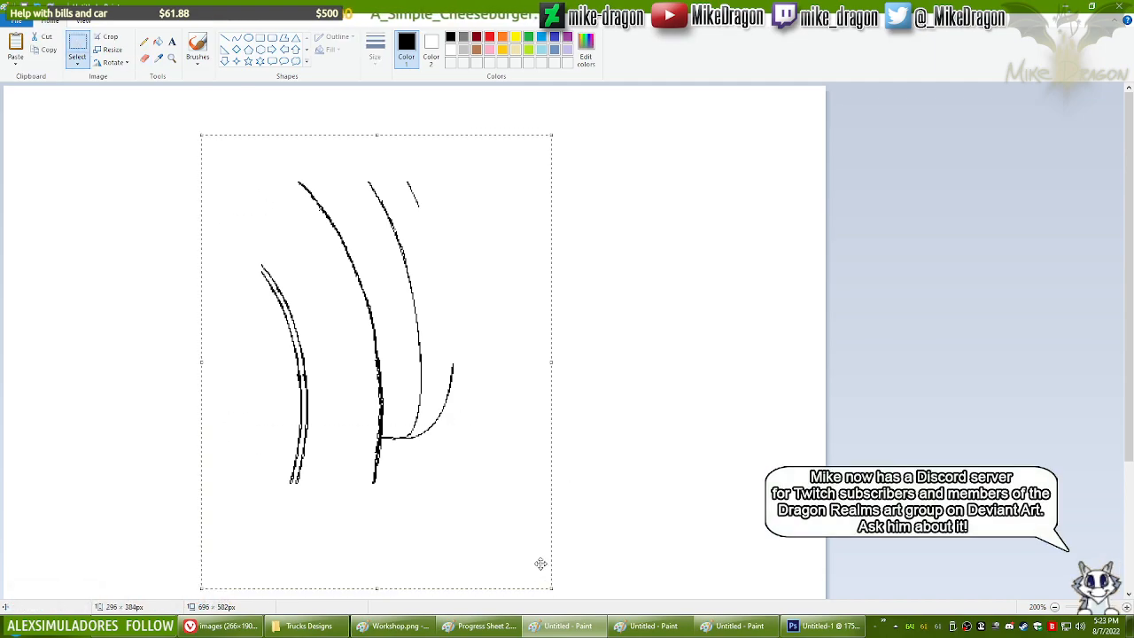
Step: In Workshop.png, set black as primary and red as secondary color, and recolor the rearmost fender's lower end red with an enlarged Eraser
left_click(396, 626)
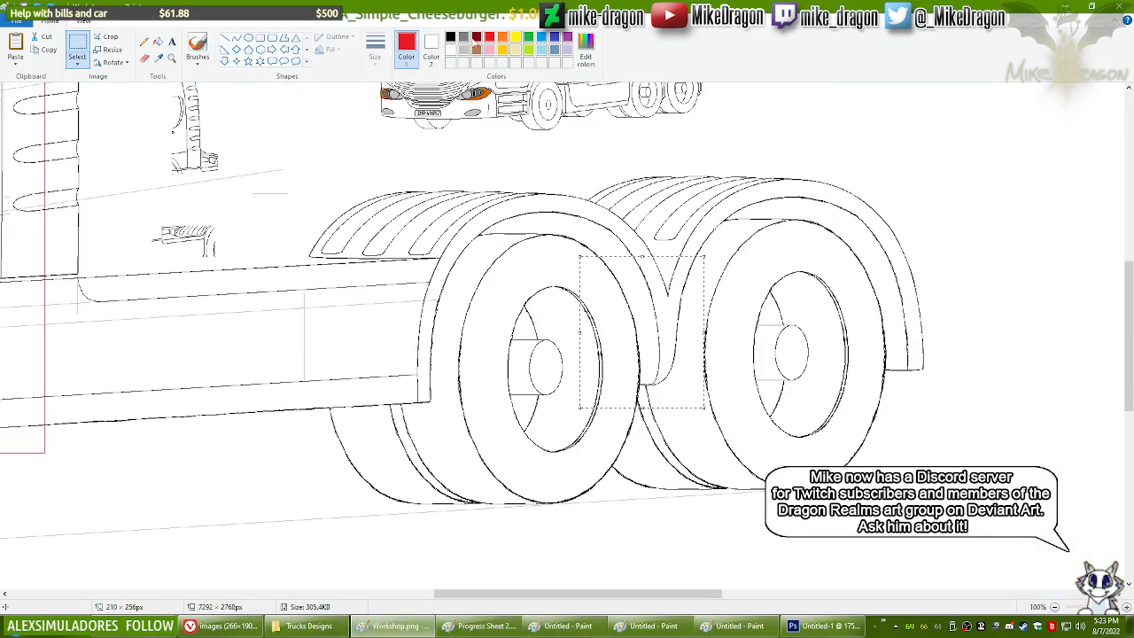
left_click(451, 38)
left_click(431, 46)
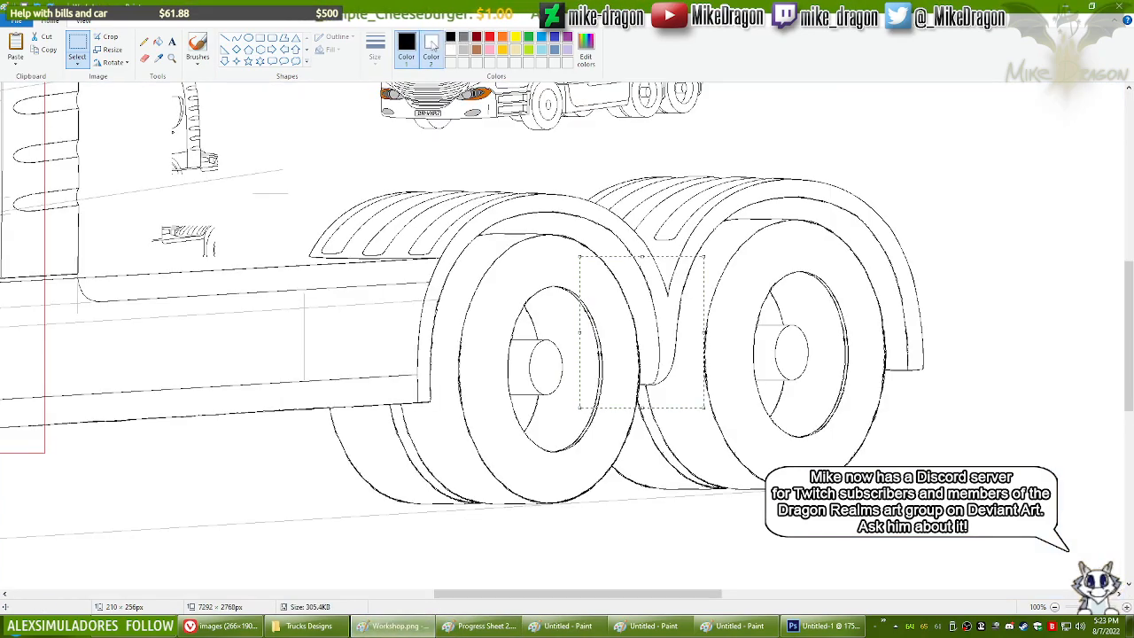
left_click(146, 59)
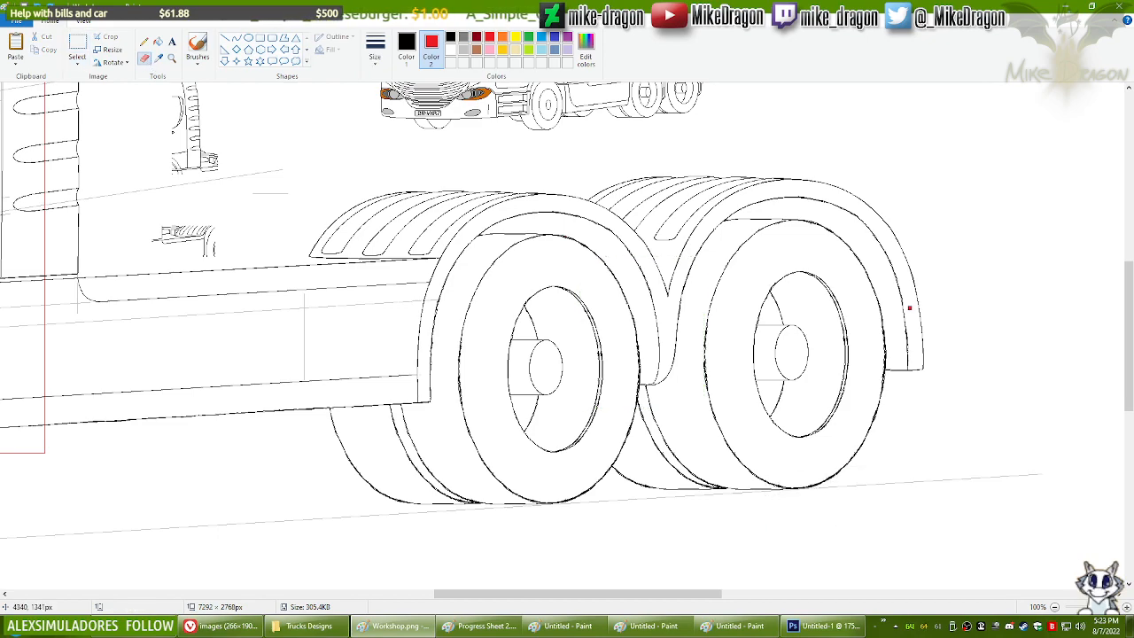
key("ctrl+plus")
key("ctrl+plus")
key("ctrl+plus")
key("ctrl+plus")
key("ctrl+plus")
key("ctrl+plus")
key("ctrl+plus")
key("ctrl+plus")
key("ctrl+plus")
key("ctrl+plus")
key("ctrl+plus")
key("ctrl+plus")
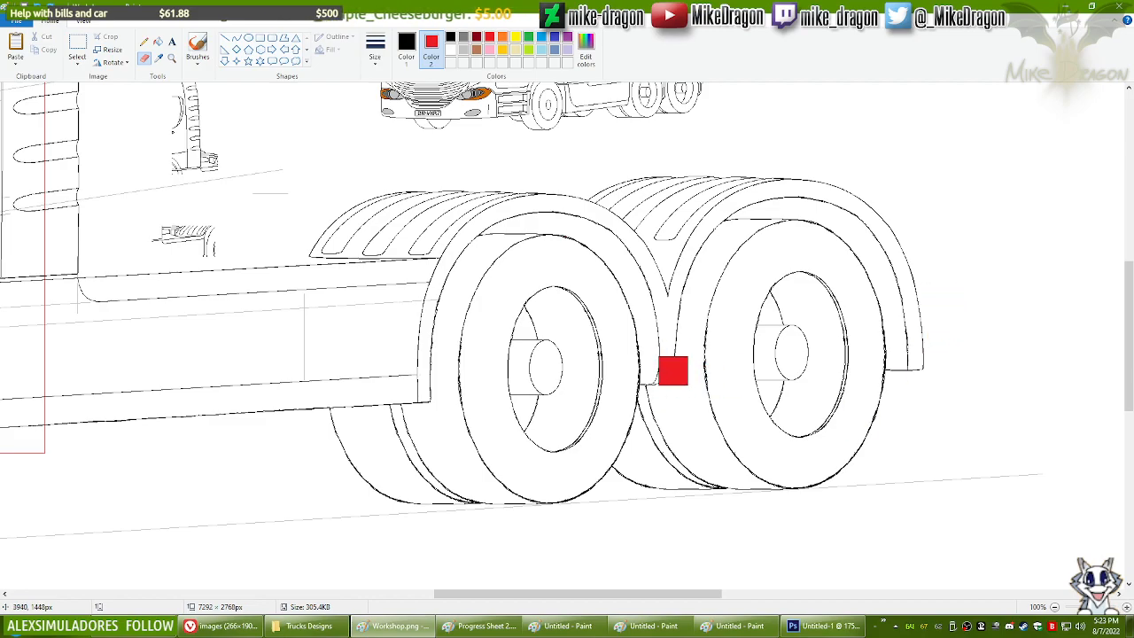
left_click_drag(1127, 324, 1128, 316)
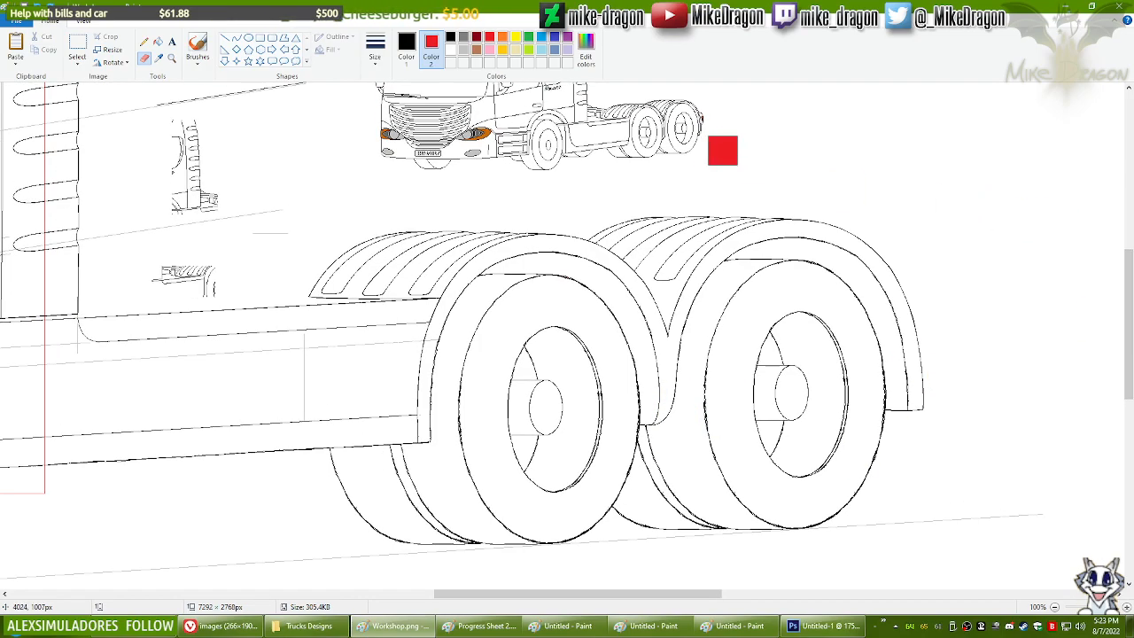
mouse_move(944, 399)
left_mouse_down()
mouse_move(922, 337)
mouse_move(905, 313)
mouse_move(879, 323)
mouse_move(886, 457)
mouse_move(904, 430)
mouse_move(886, 333)
mouse_move(937, 360)
left_mouse_up()
Step: Sample white as the secondary color and paste the copied rounded corner over the red lower end of the rearmost fender
left_click(159, 59)
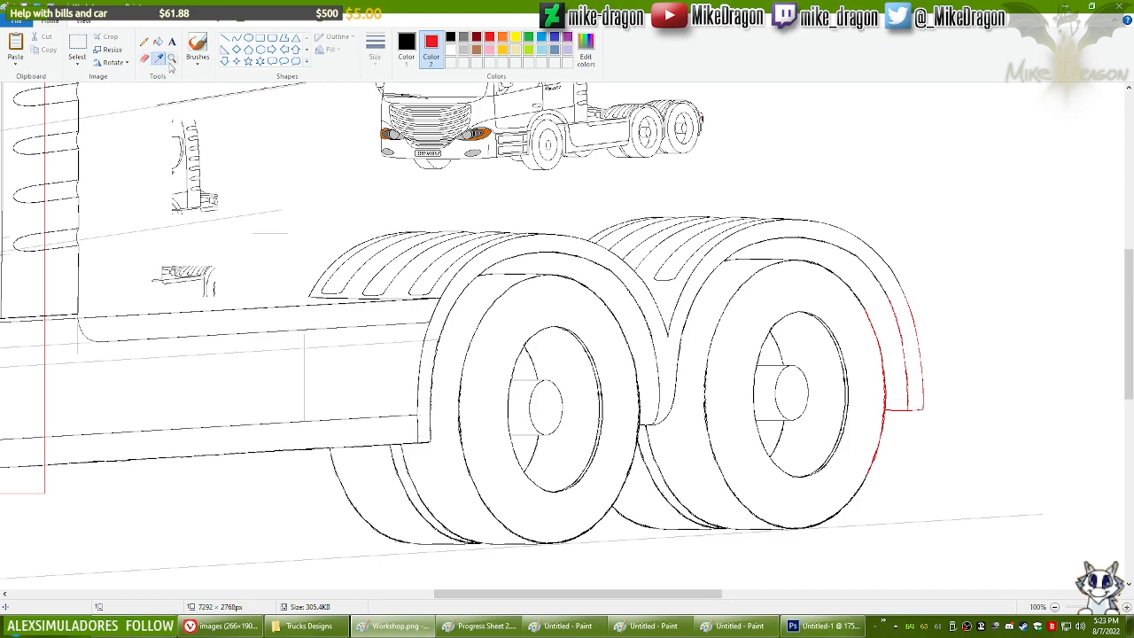
left_click(251, 121)
key("ctrl+v")
mouse_move(147, 204)
left_mouse_down()
mouse_move(280, 212)
mouse_move(764, 312)
mouse_move(940, 453)
mouse_move(947, 426)
mouse_move(916, 405)
left_mouse_up()
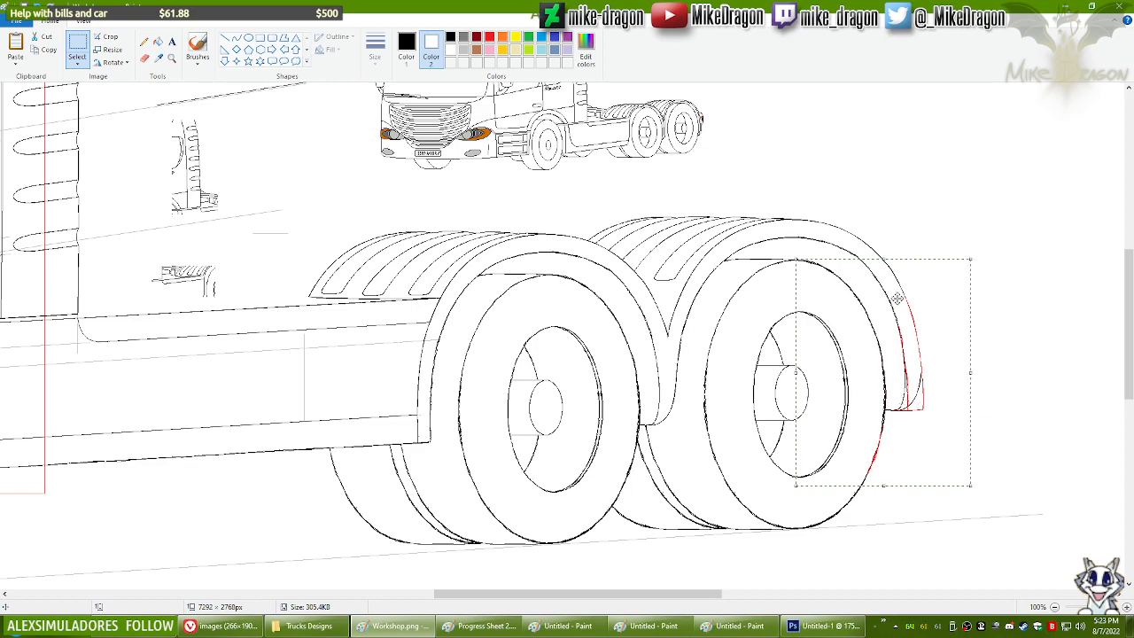
left_click(172, 58)
left_click(851, 360)
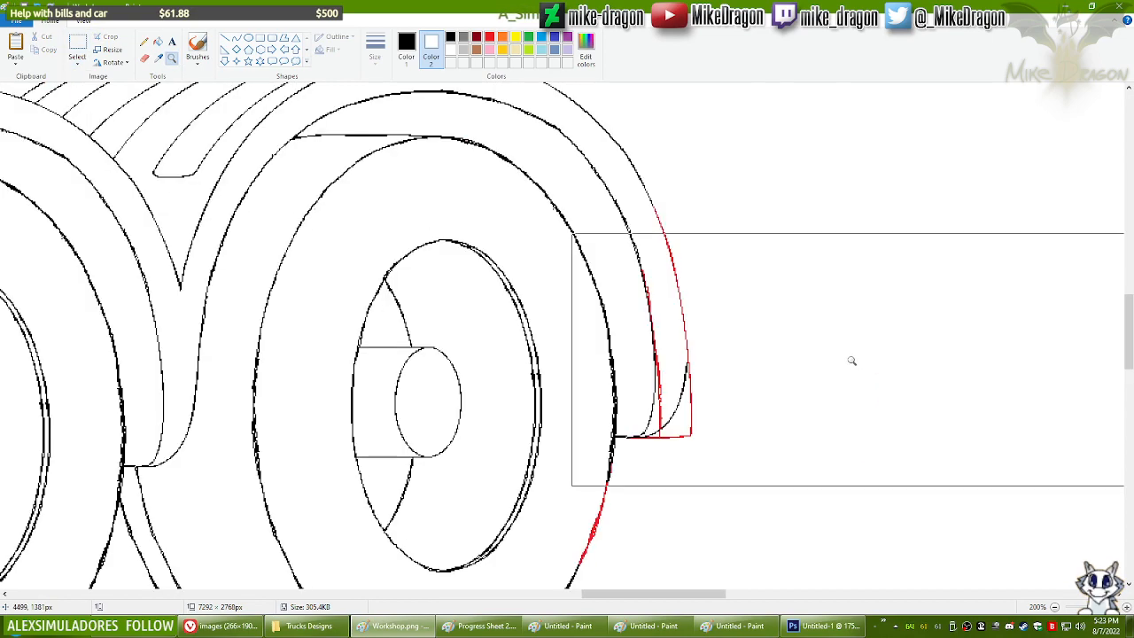
Step: Erase the red guide lines from the rear fender's inner edge and lower corner, replacing only red with white
left_click(144, 57)
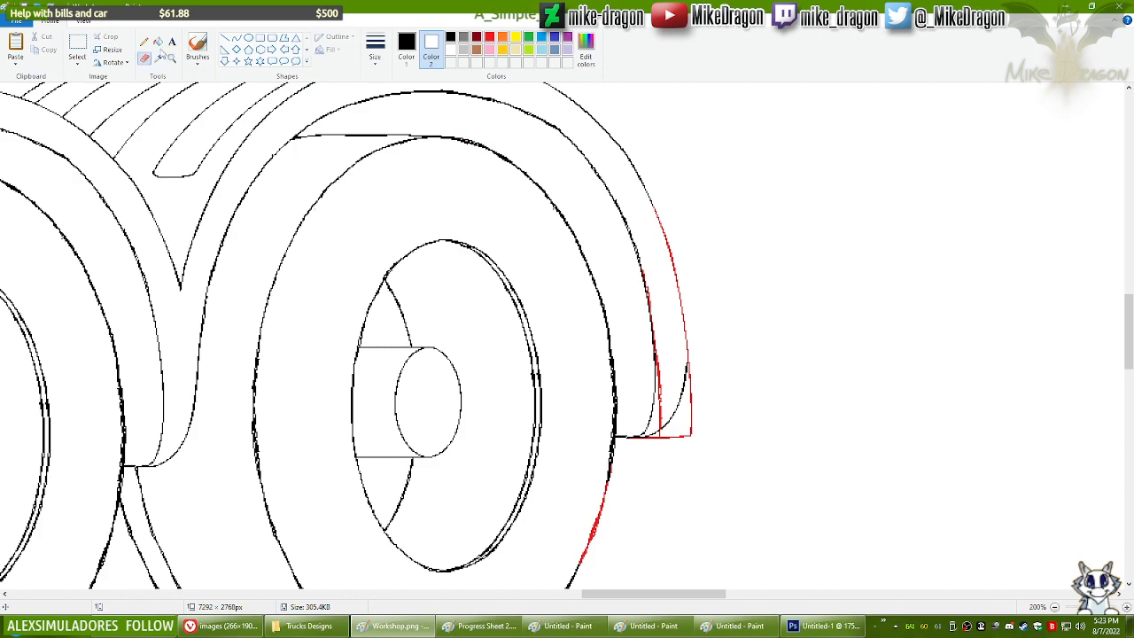
left_click(406, 44)
left_click(489, 36)
left_click(375, 49)
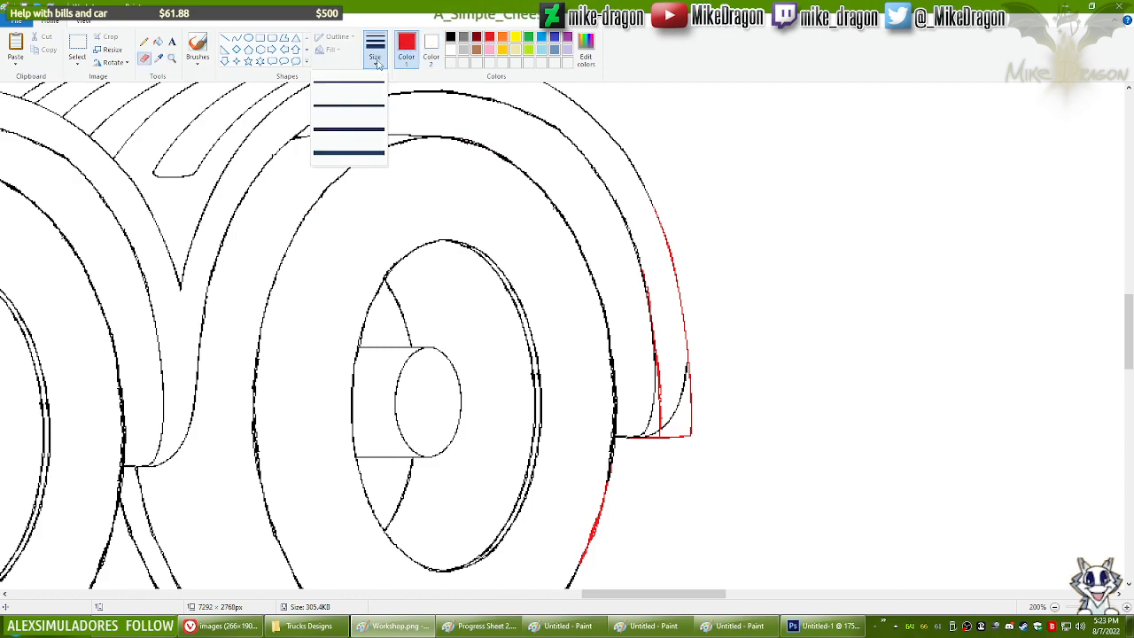
left_click(378, 133)
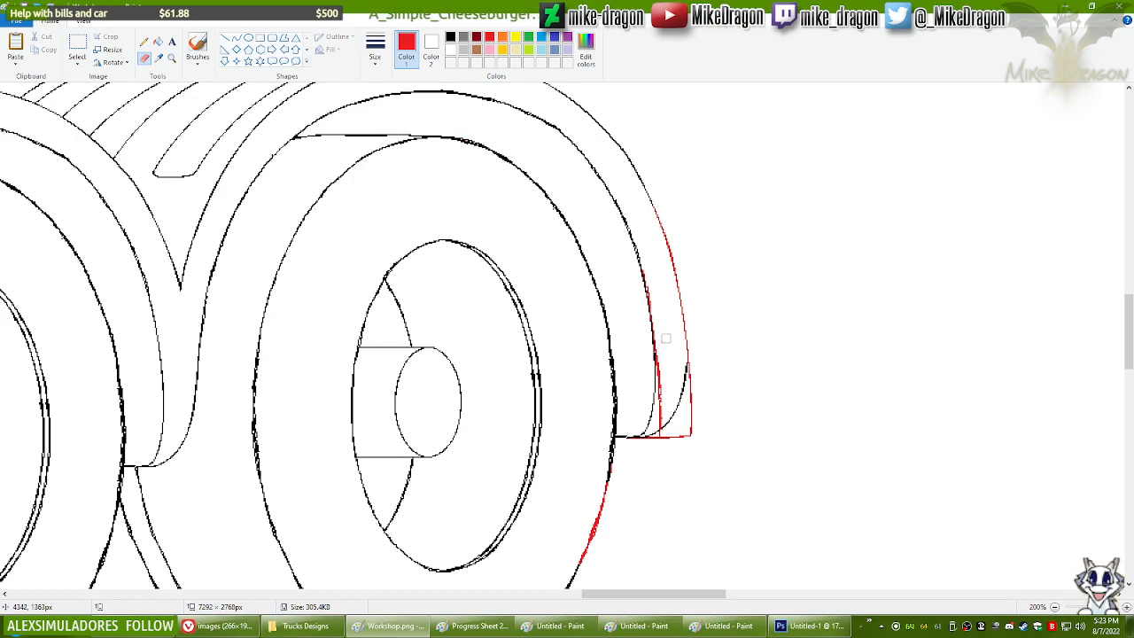
left_click_drag(640, 255, 660, 393)
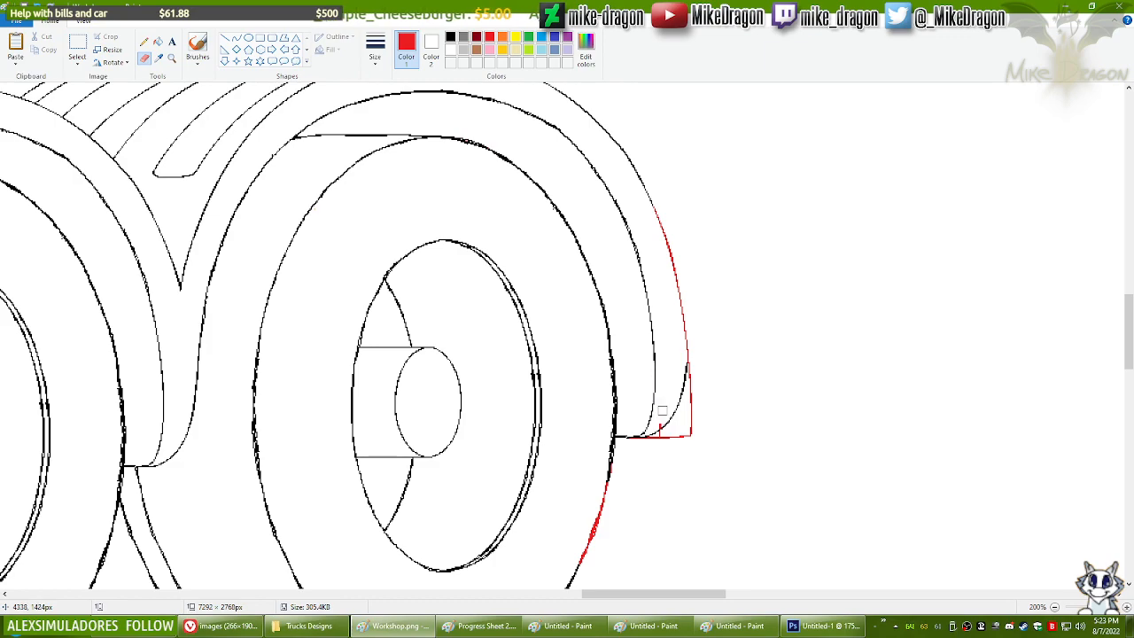
mouse_move(647, 443)
left_mouse_down()
mouse_move(685, 433)
mouse_move(689, 394)
left_mouse_up()
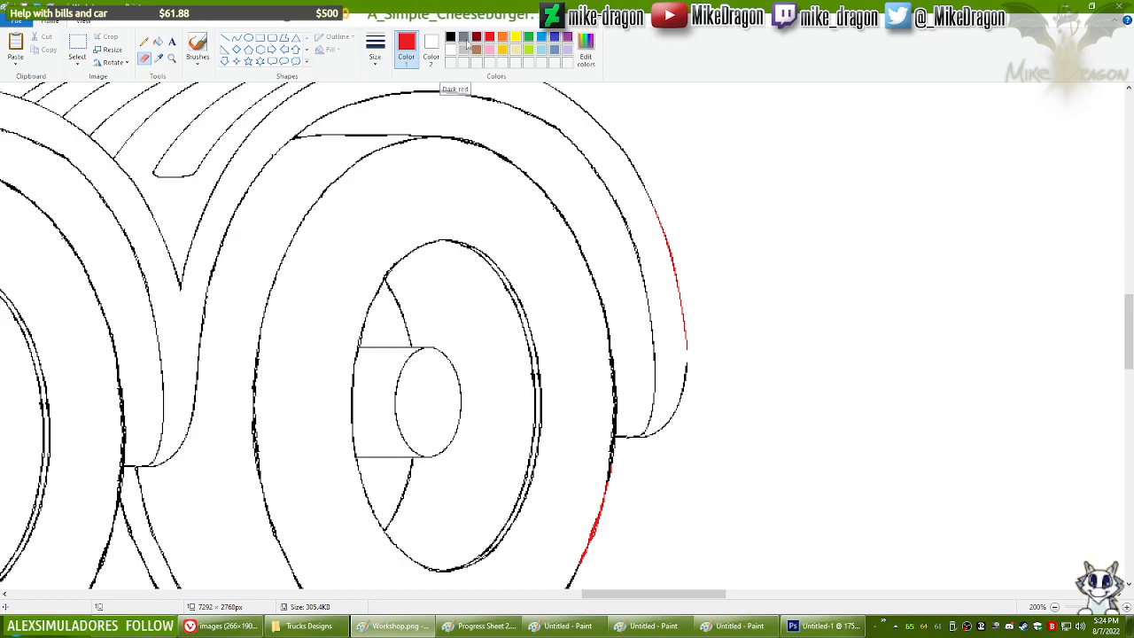
Step: Draw a light-blue curve about 12 × 106 px along the rear fender's outer edge, joining it to the rounded black corner
left_click(541, 38)
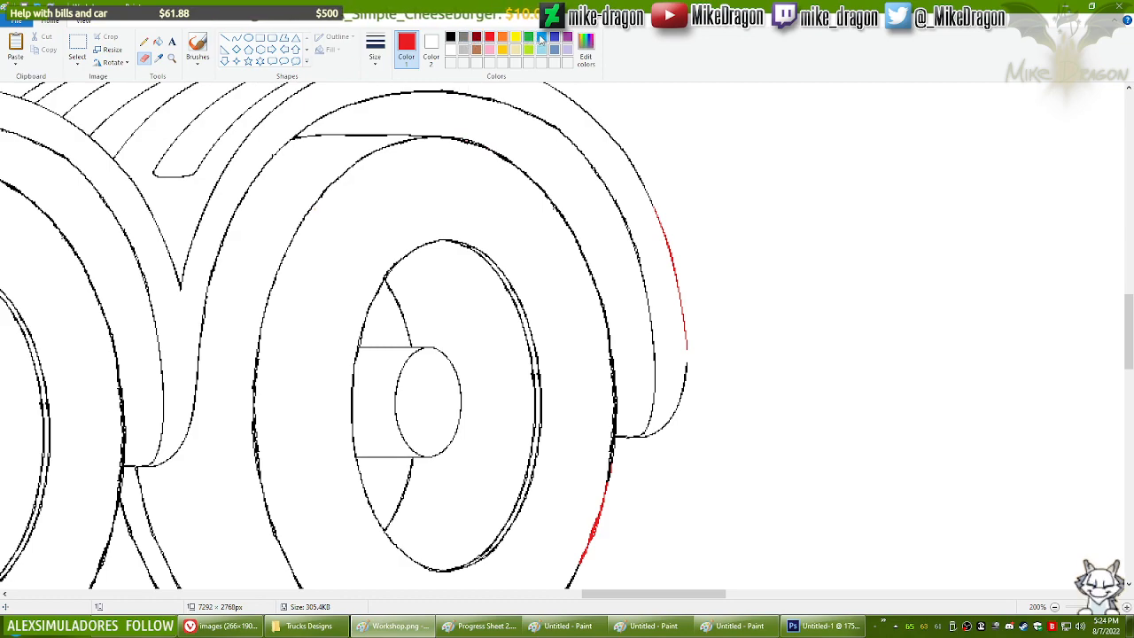
left_click(236, 38)
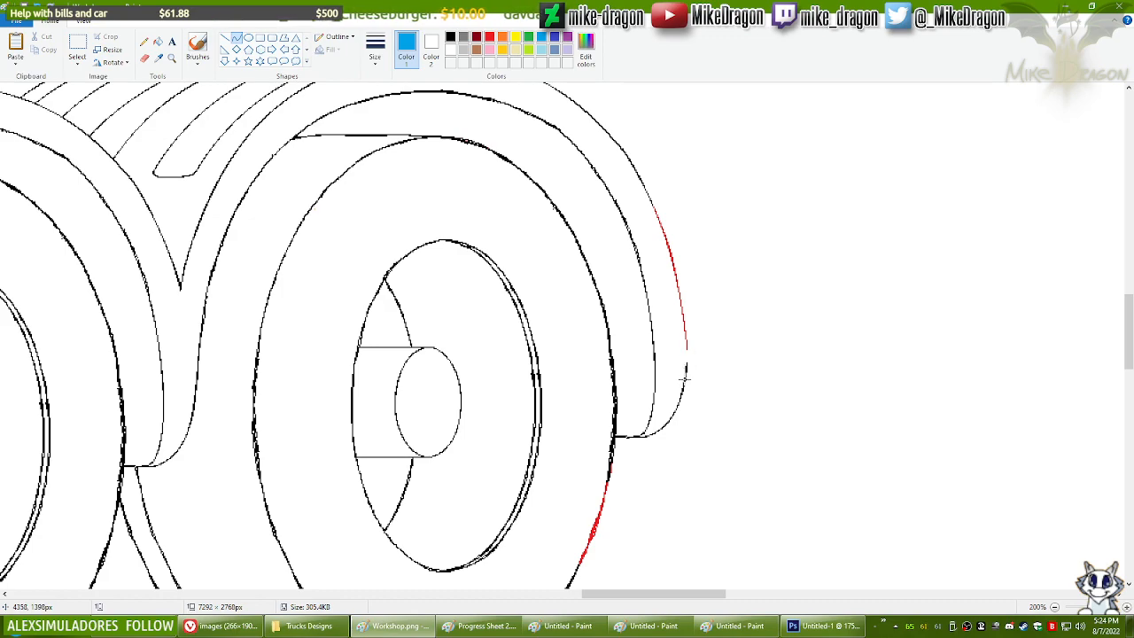
left_click_drag(685, 377, 669, 255)
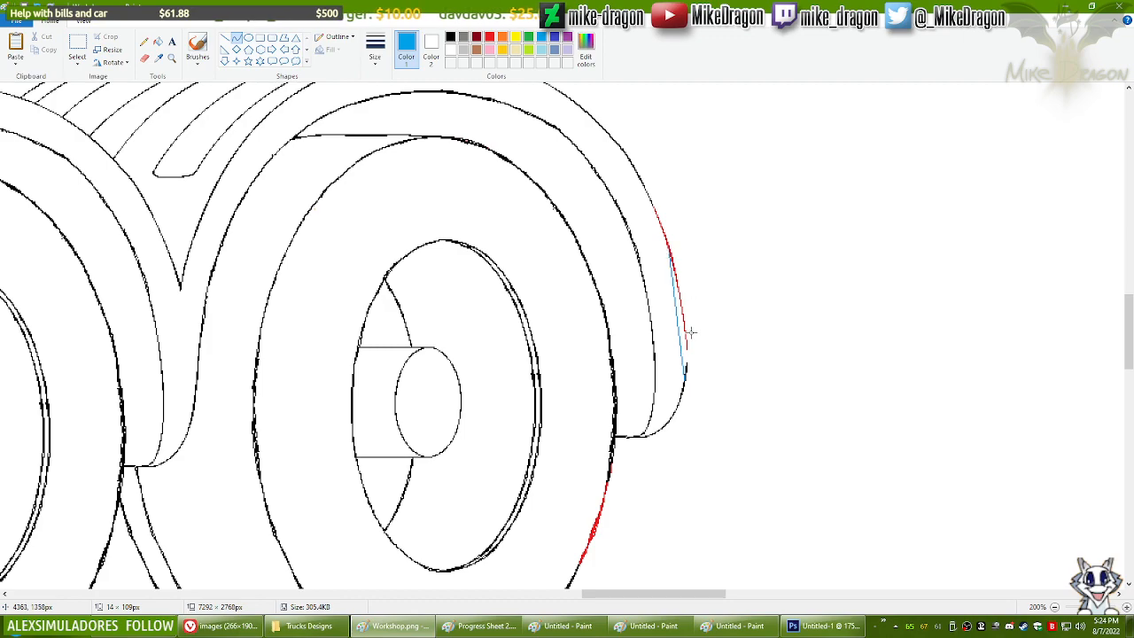
left_click_drag(685, 345, 685, 347)
mouse_move(683, 308)
left_mouse_down()
mouse_move(683, 289)
mouse_move(683, 373)
left_mouse_up()
key("ctrl+z")
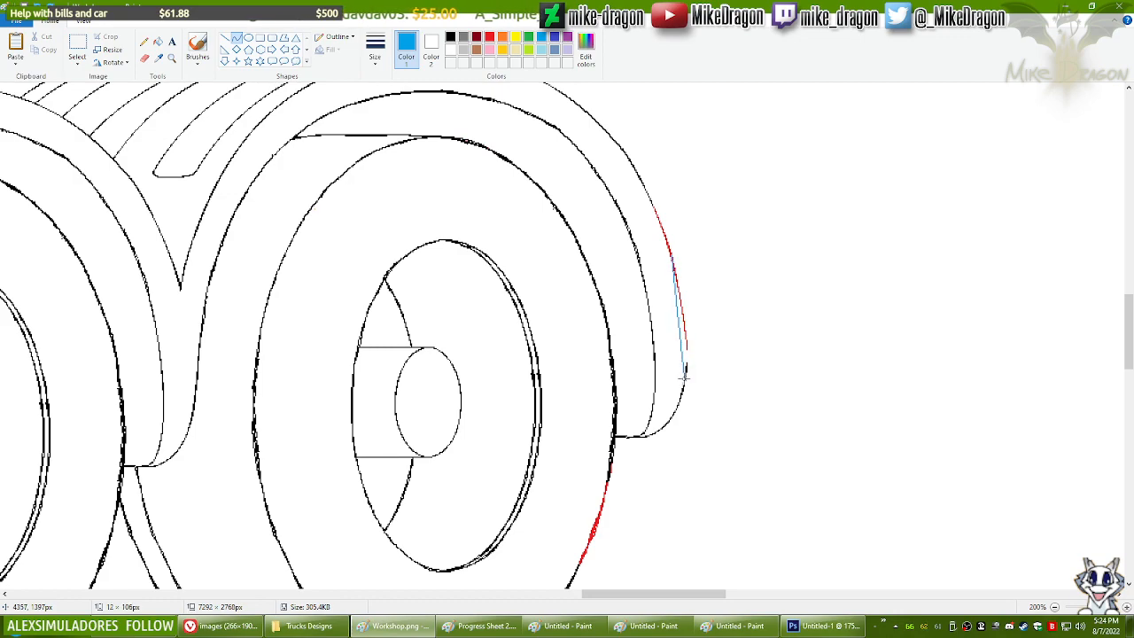
left_click_drag(679, 289, 681, 297)
left_click_drag(688, 344, 688, 345)
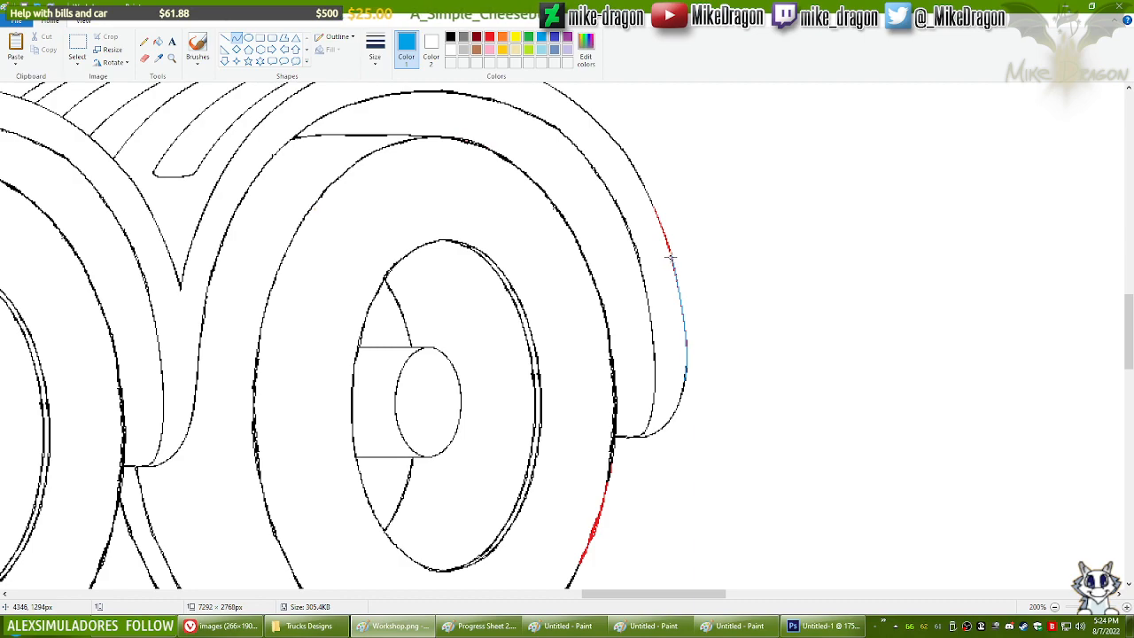
Step: Reinforce the fender's outer edge with two more overlapping light-blue curves and erase the red remnants around them
left_click_drag(671, 257, 683, 377)
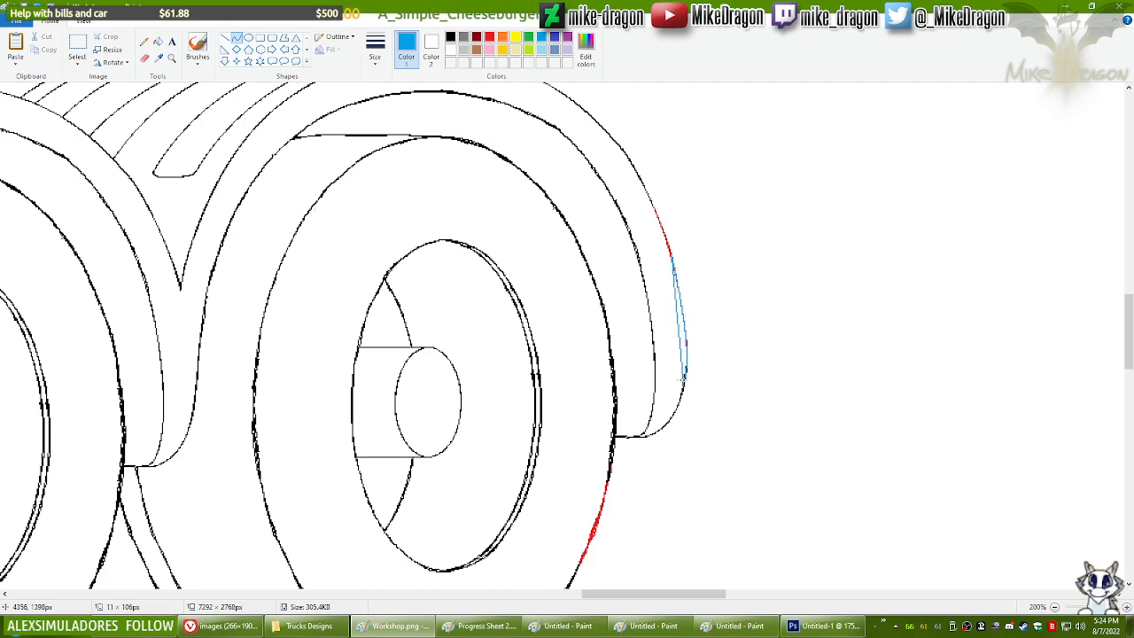
left_click_drag(678, 294, 678, 293)
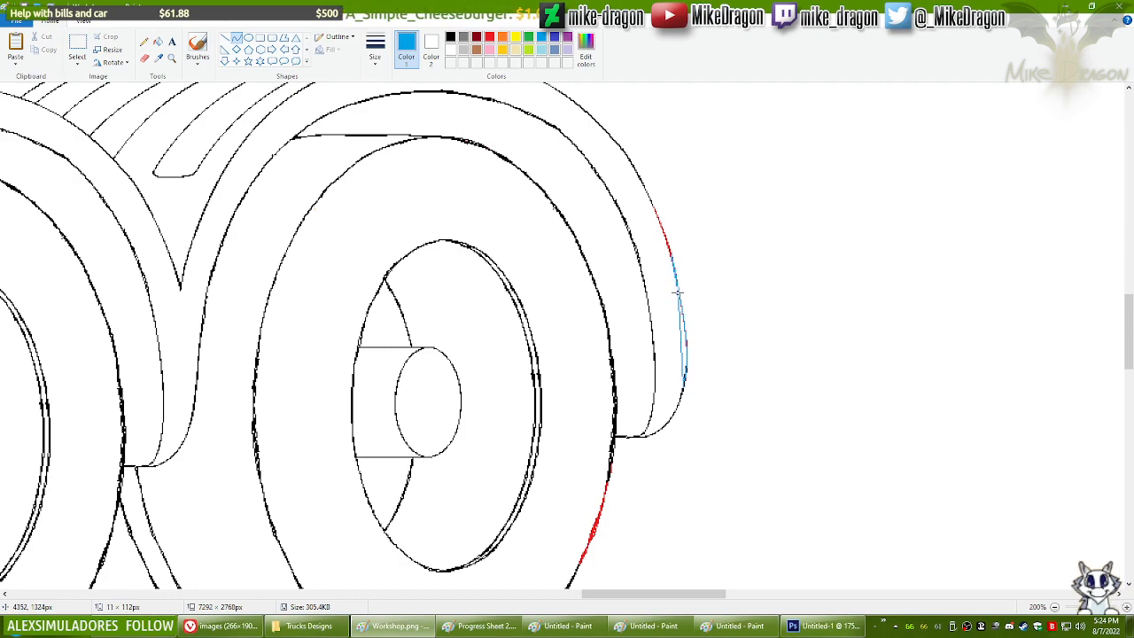
left_click_drag(690, 345, 699, 344)
left_click(146, 57)
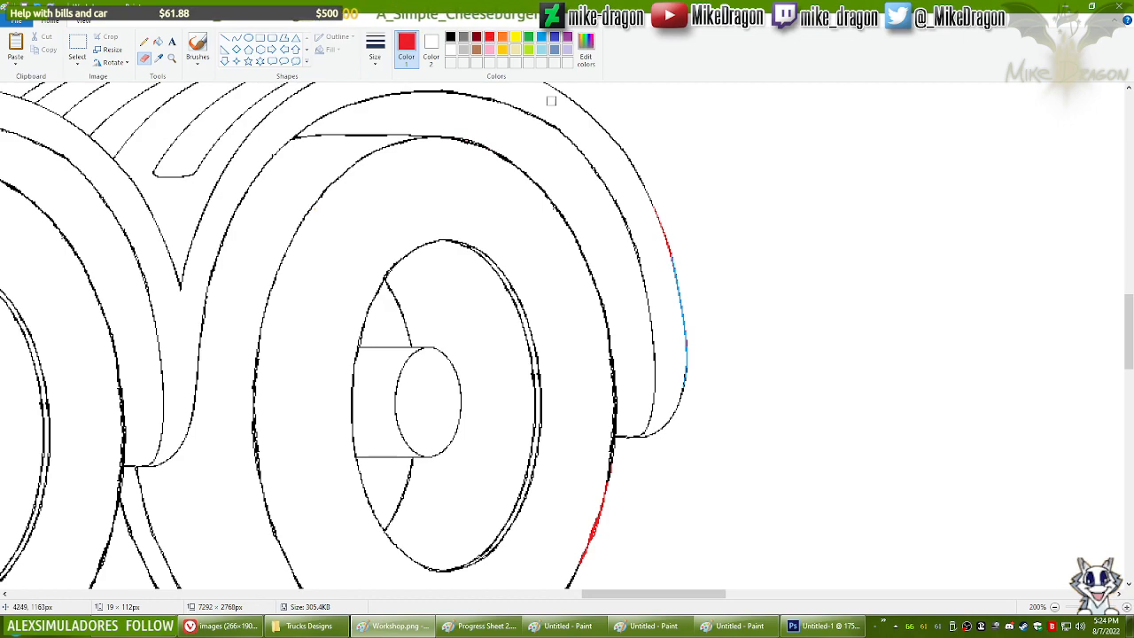
left_click_drag(677, 264, 688, 372)
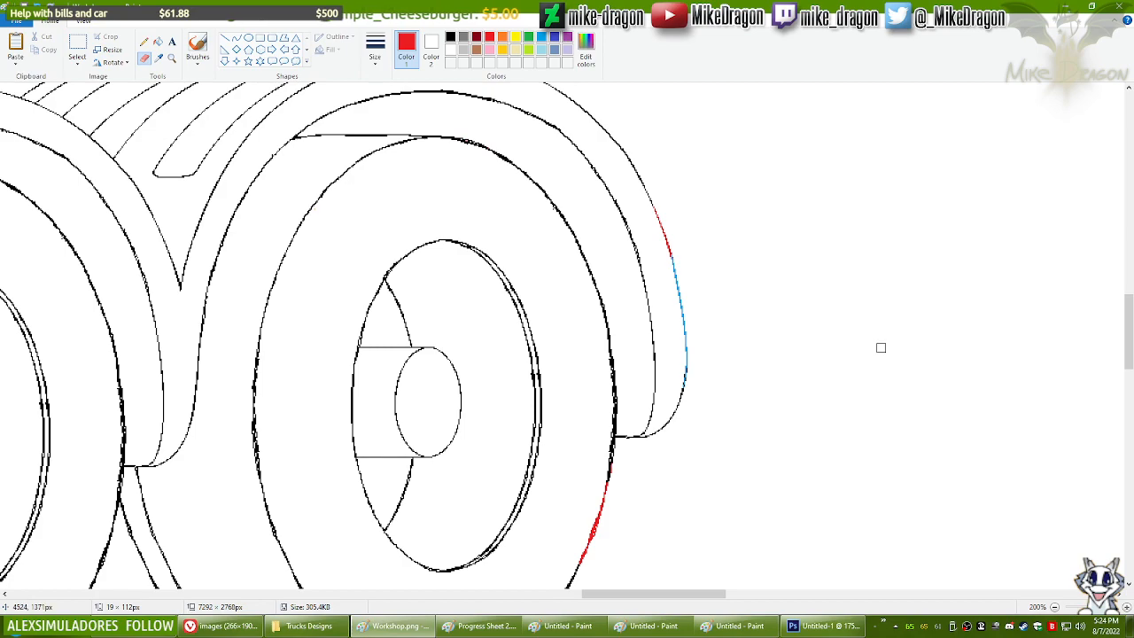
Step: Copy the outer part of the yellow wheel face from the other Paint drawing and align it over Workshop.png's rear wheel
left_click(77, 42)
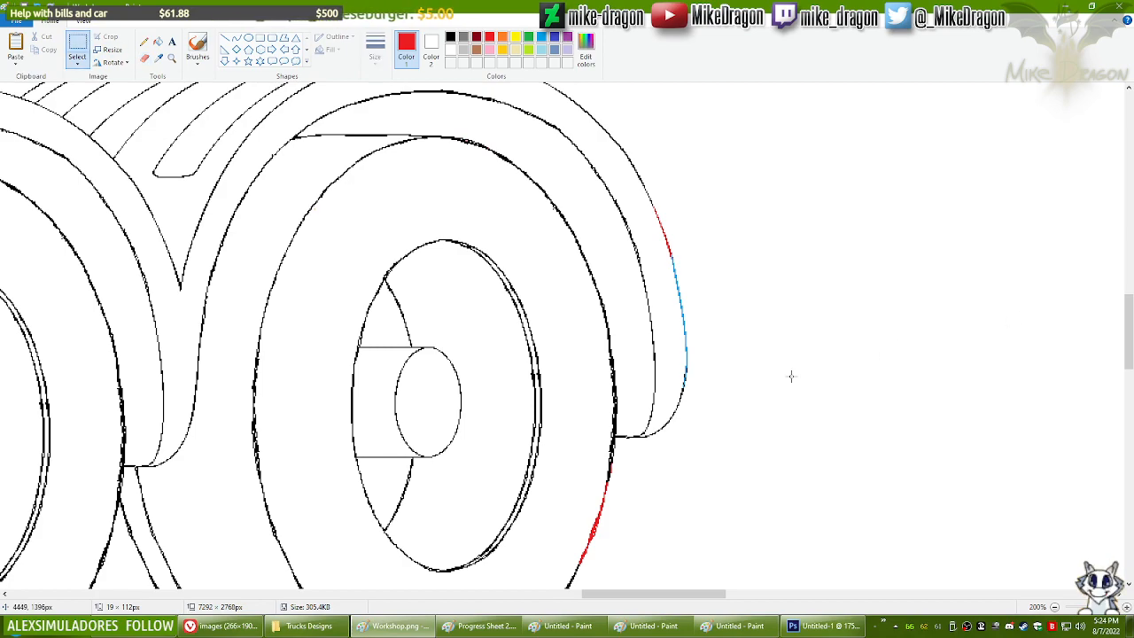
left_click(744, 627)
left_click(748, 627)
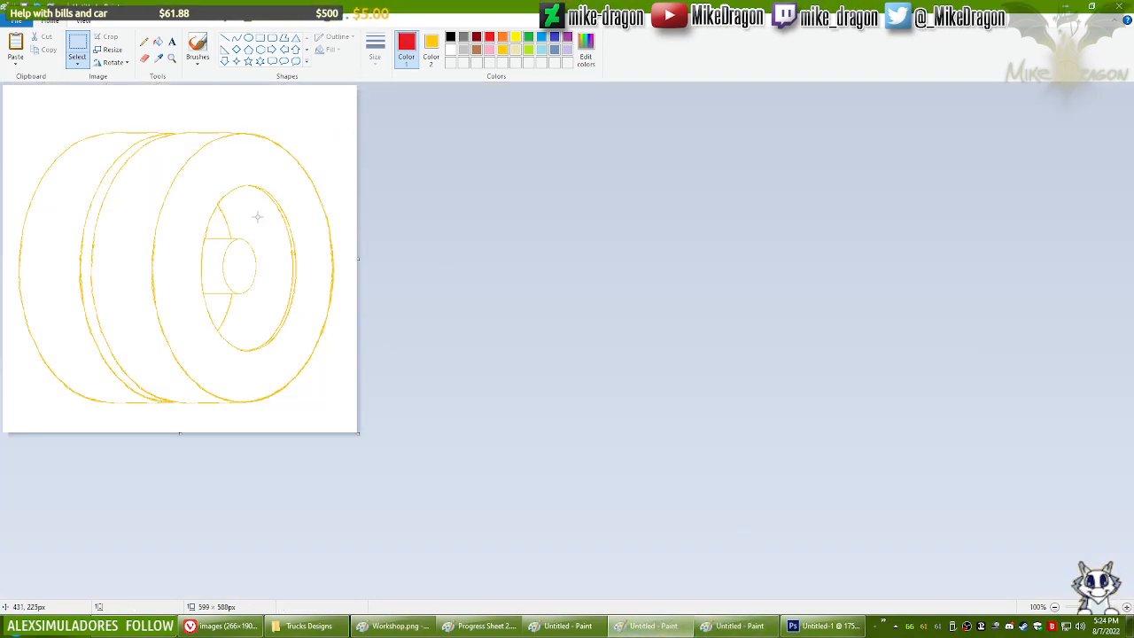
left_click_drag(250, 175, 413, 407)
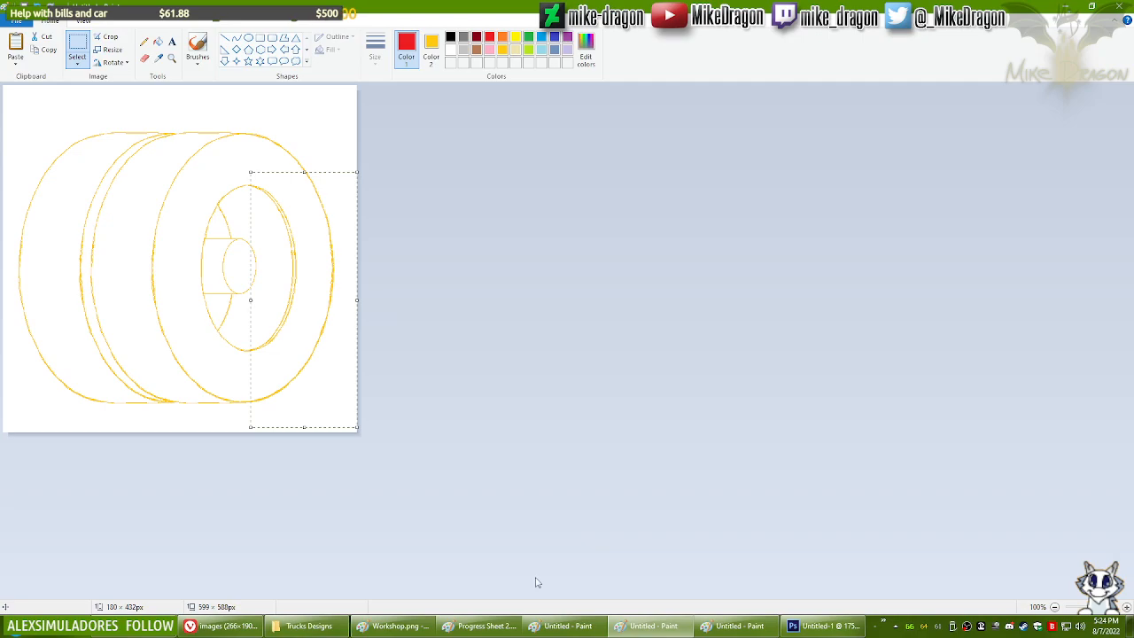
left_click(395, 626)
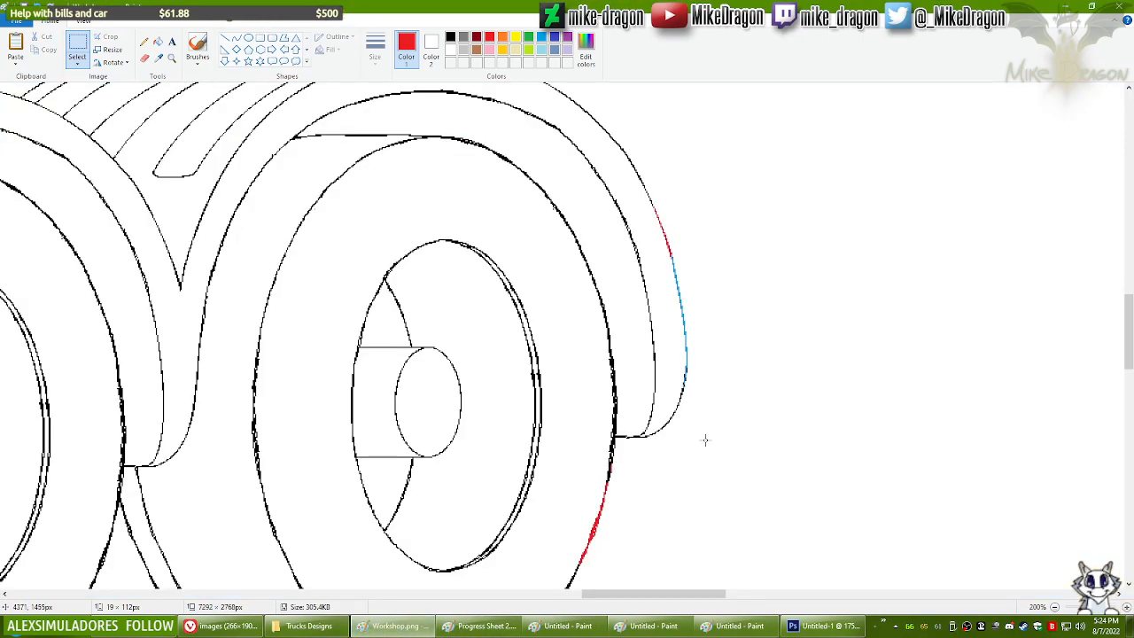
key("ctrl+v")
left_click_drag(102, 369, 574, 462)
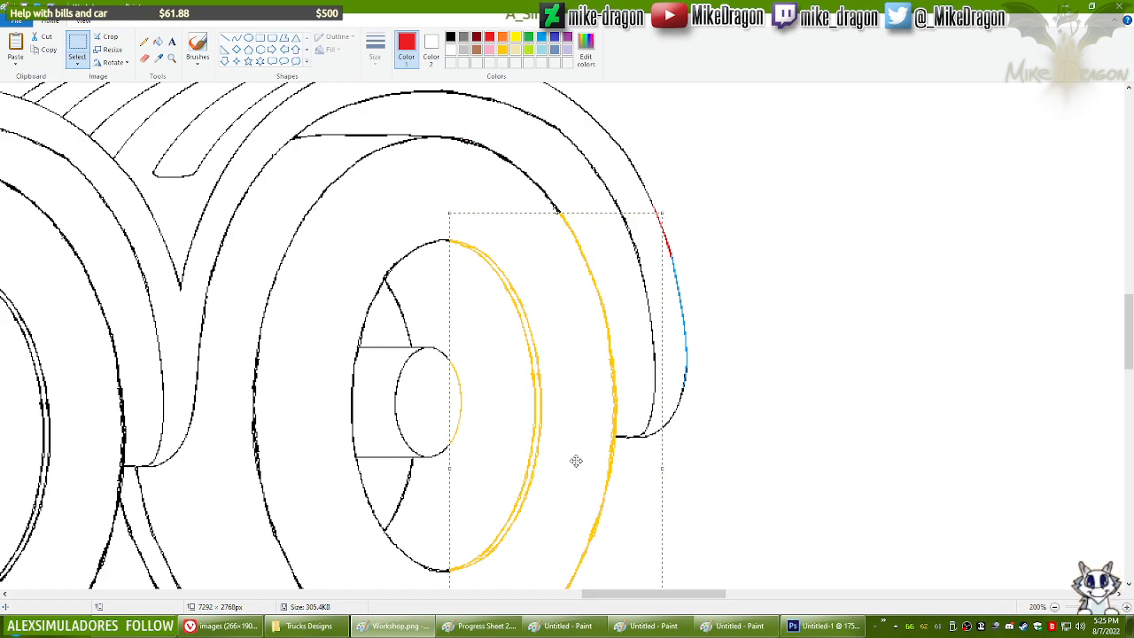
Step: Recolour the red and light-blue segments of the rear fender's outer edge to black, and restore white as the secondary colour
left_click(144, 58)
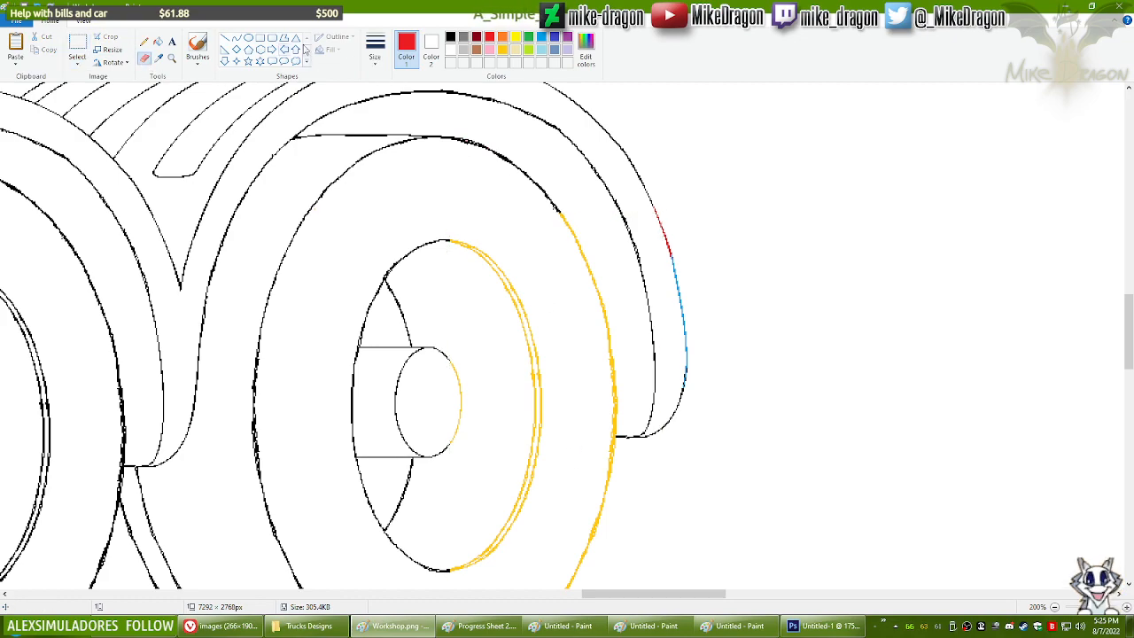
left_click(430, 46)
left_click(450, 36)
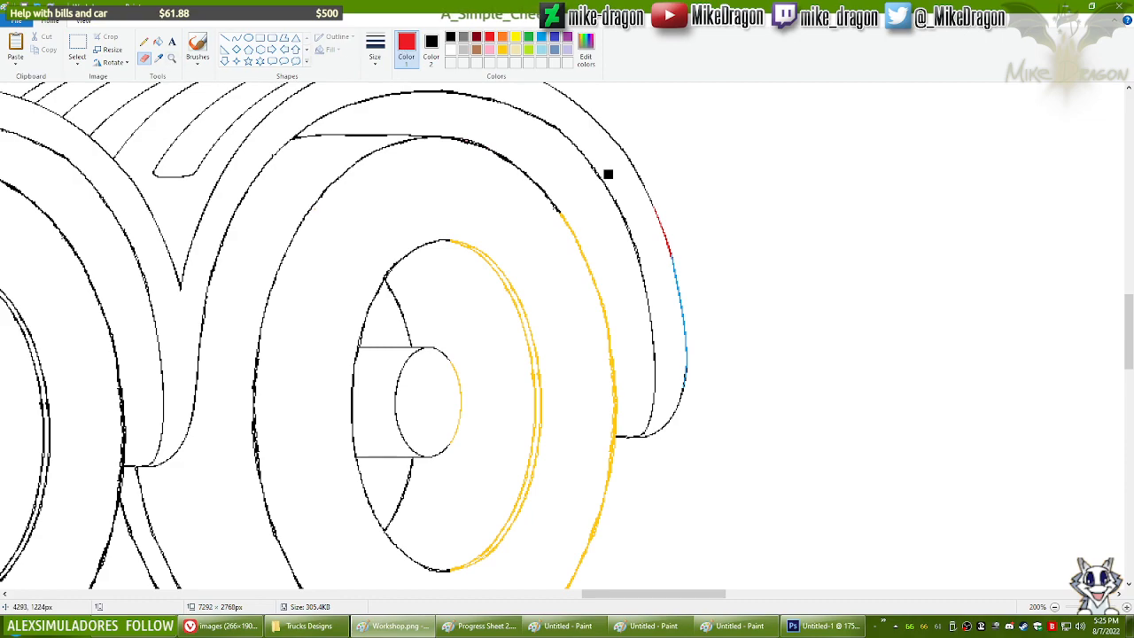
key("ctrl+KP_Add")
key("ctrl+KP_Add")
key("ctrl+KP_Add")
key("ctrl+KP_Add")
mouse_move(646, 181)
left_mouse_down()
mouse_move(688, 295)
mouse_move(687, 399)
left_mouse_up()
left_click(542, 36)
left_click_drag(676, 207, 691, 443)
left_click(160, 57)
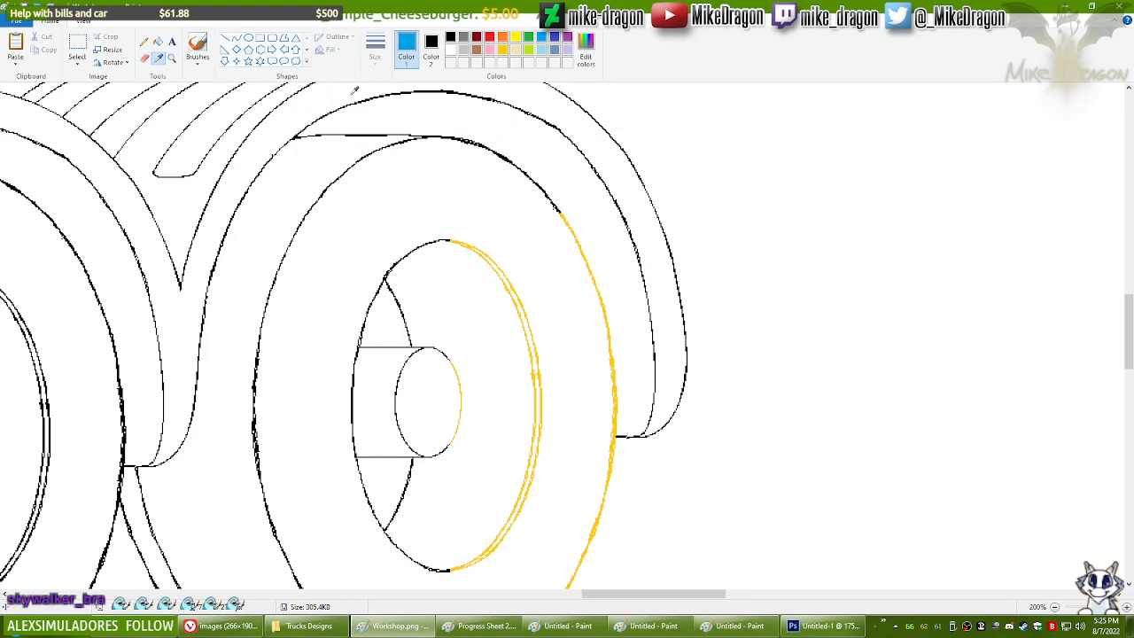
right_click(732, 213)
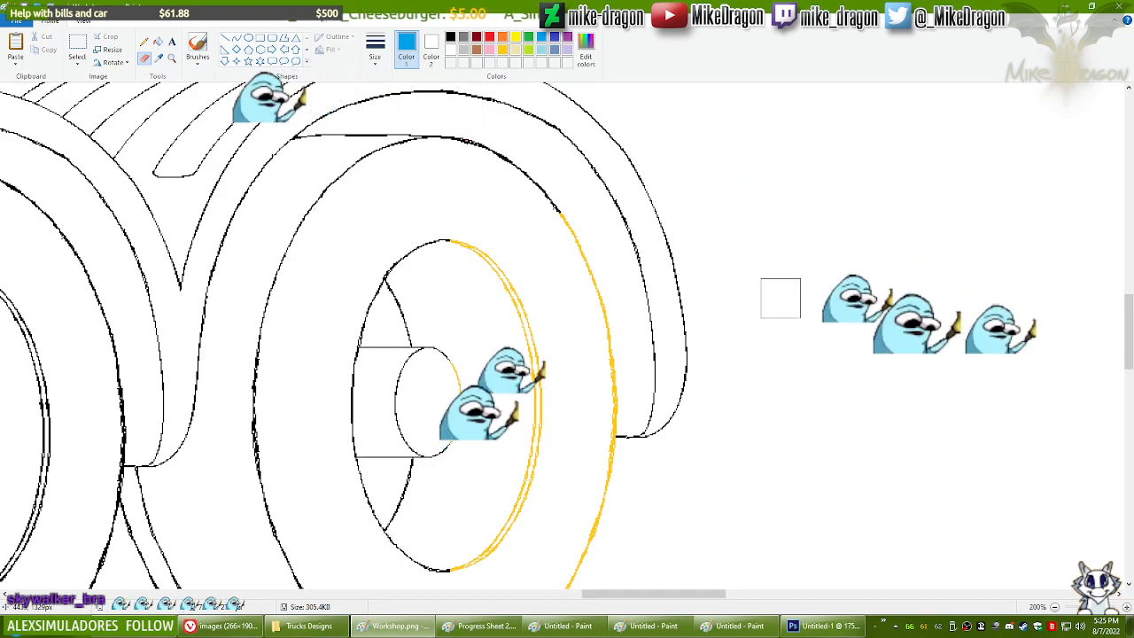
Step: Recolour the pasted yellow wheel outlines to black and restore white as the secondary colour
scroll(780, 297, "down", 1)
left_click_drag(655, 605, 550, 605)
left_click_drag(1131, 373, 1131, 335)
left_click(432, 49)
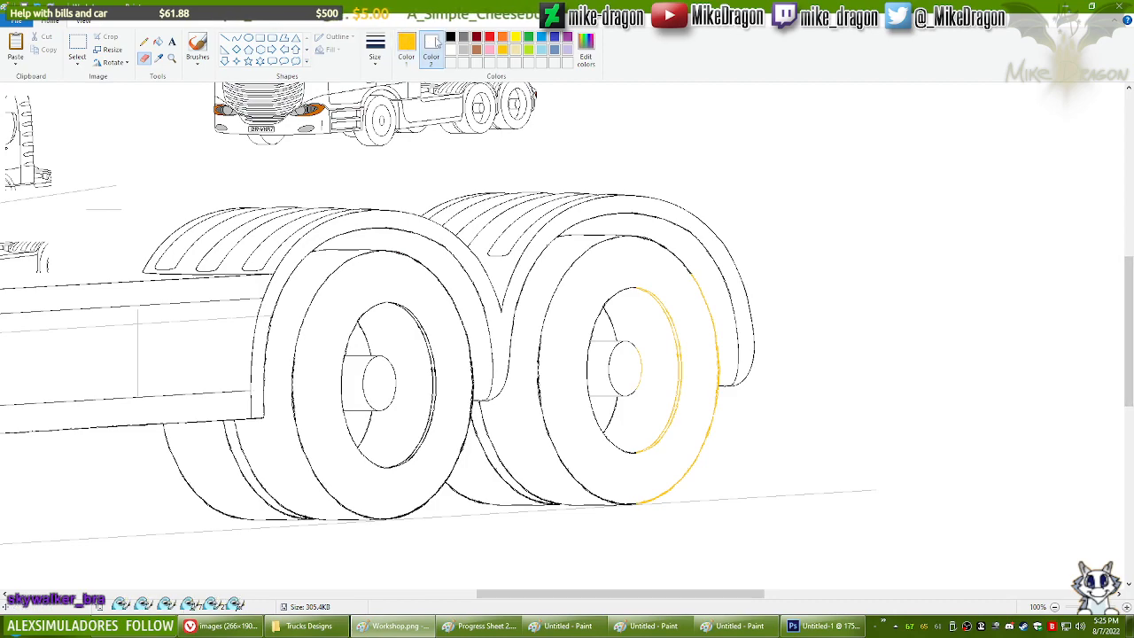
left_click(451, 37)
left_click(408, 50)
mouse_move(686, 267)
left_mouse_down()
mouse_move(648, 286)
mouse_move(669, 336)
mouse_move(683, 310)
mouse_move(658, 316)
mouse_move(642, 387)
mouse_move(639, 364)
mouse_move(673, 353)
mouse_move(667, 424)
mouse_move(627, 442)
mouse_move(626, 500)
mouse_move(663, 490)
mouse_move(697, 410)
mouse_move(698, 443)
mouse_move(708, 336)
mouse_move(686, 267)
left_mouse_up()
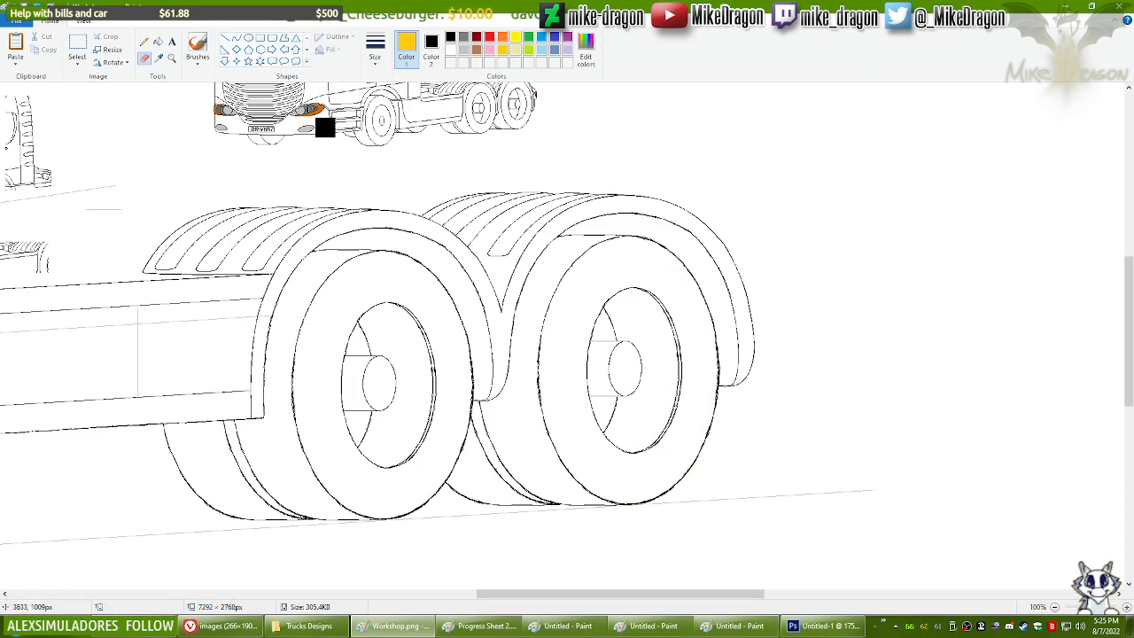
left_click(158, 57)
right_click(162, 131)
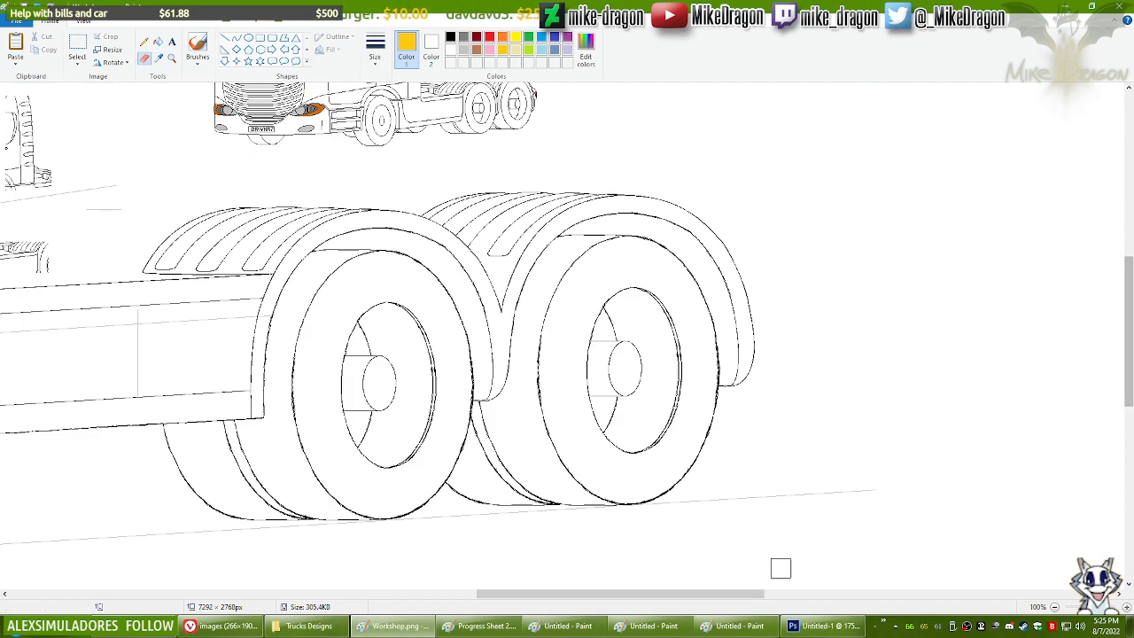
Step: Try to draw a red curve about 16 × 151 px from the rear fender's outer edge down to its lower corner
scroll(1131, 355, "up", 1)
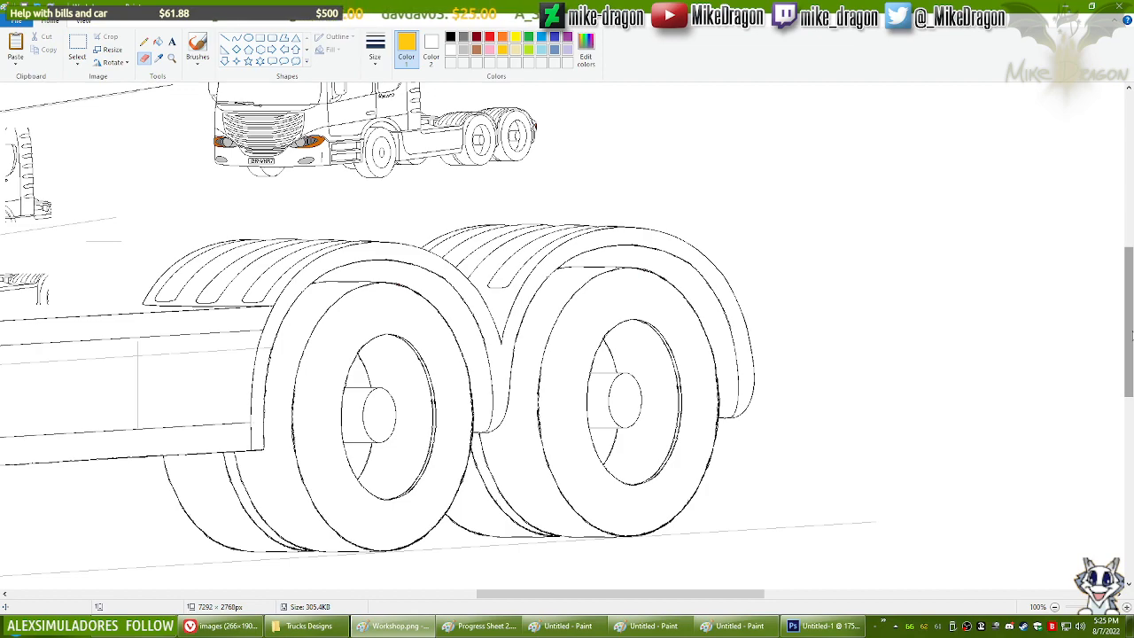
left_click(237, 38)
left_click(489, 37)
left_click(172, 58)
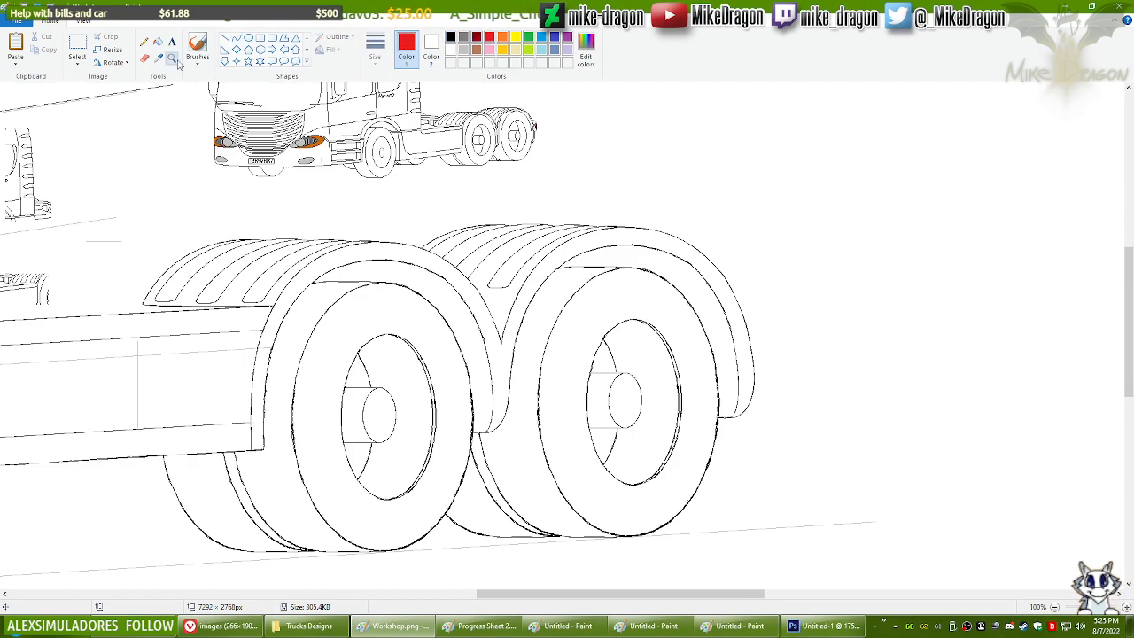
left_click(669, 353)
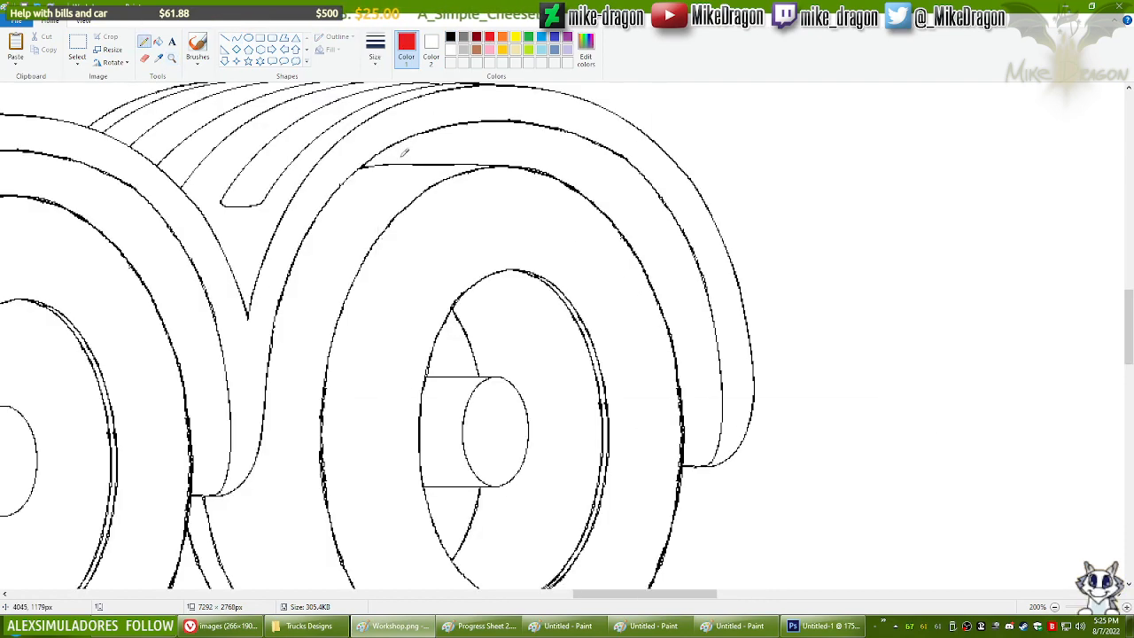
left_click(236, 38)
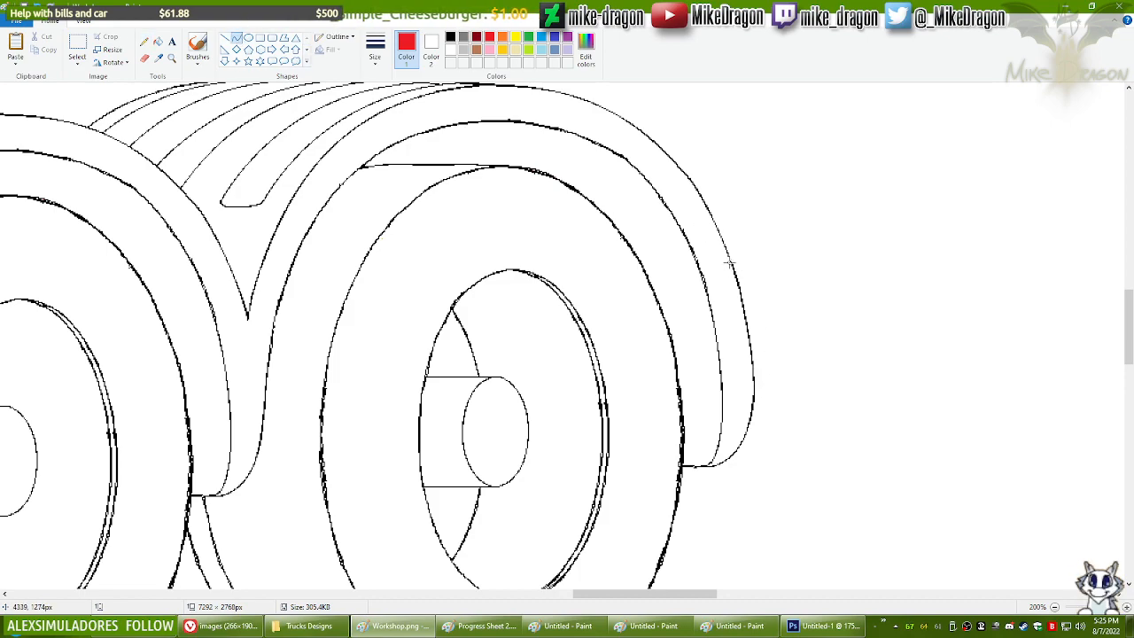
mouse_move(734, 276)
left_mouse_down()
mouse_move(731, 255)
mouse_move(735, 275)
left_mouse_up()
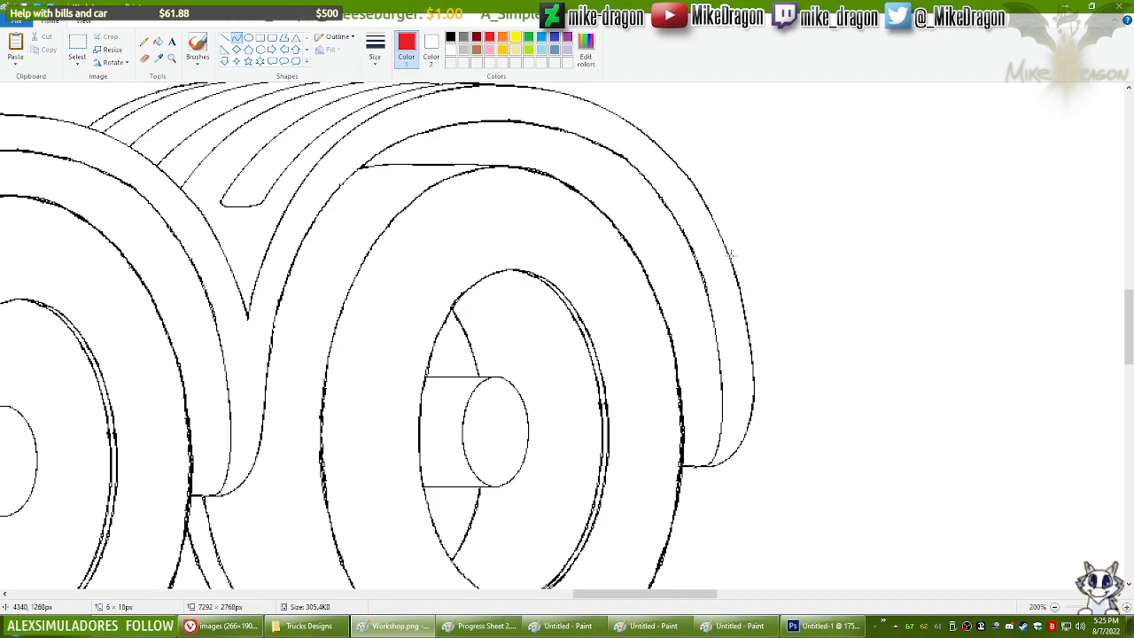
left_click(729, 256)
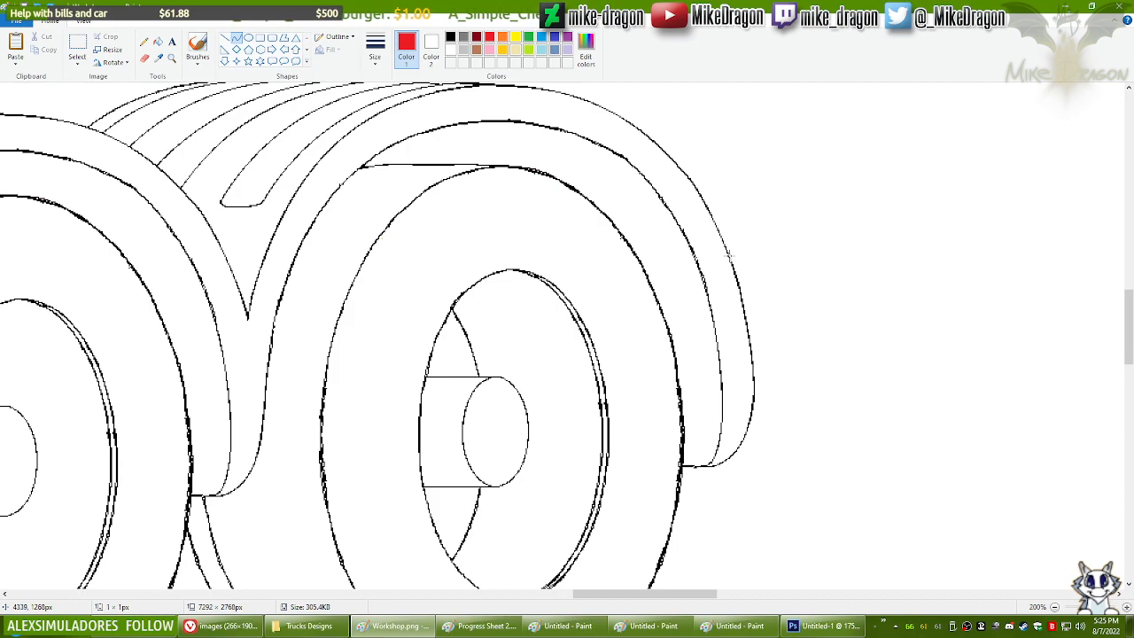
left_click_drag(730, 257, 747, 434)
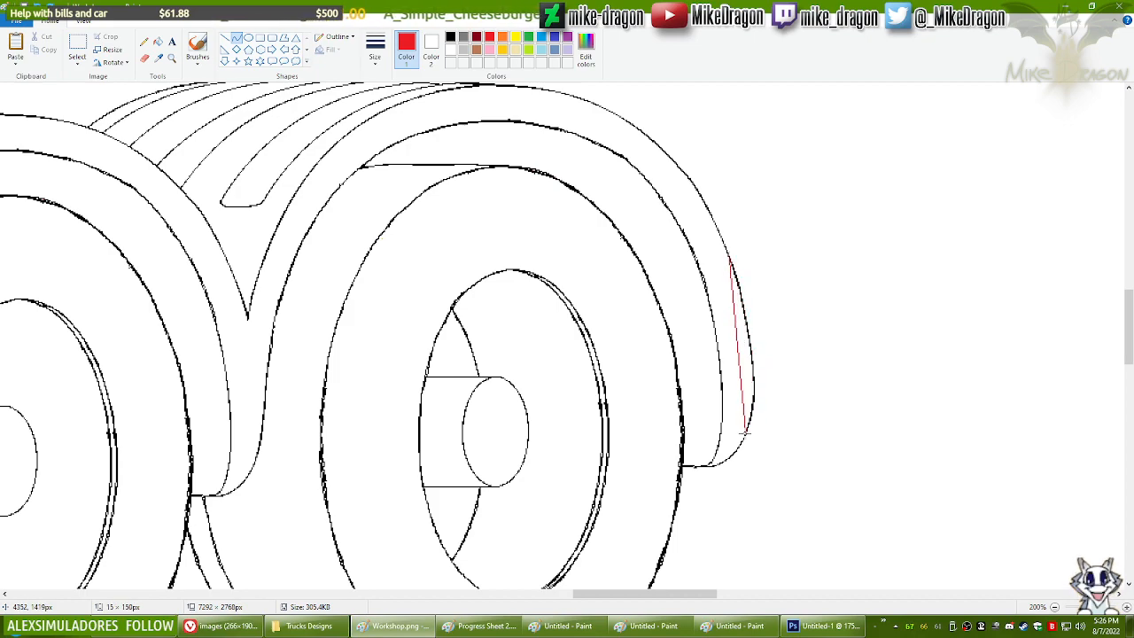
key("ctrl+z")
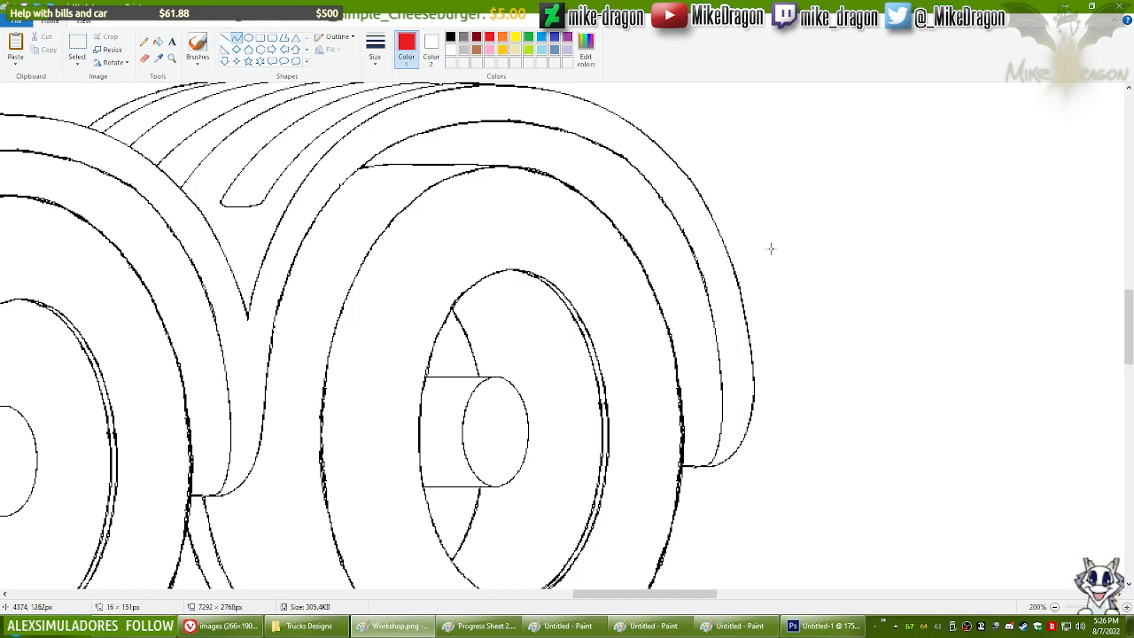
Step: Open a new blank Paint drawing and enlarge its canvas to about 1118 × 798 px, with a brush selected
left_click(763, 624)
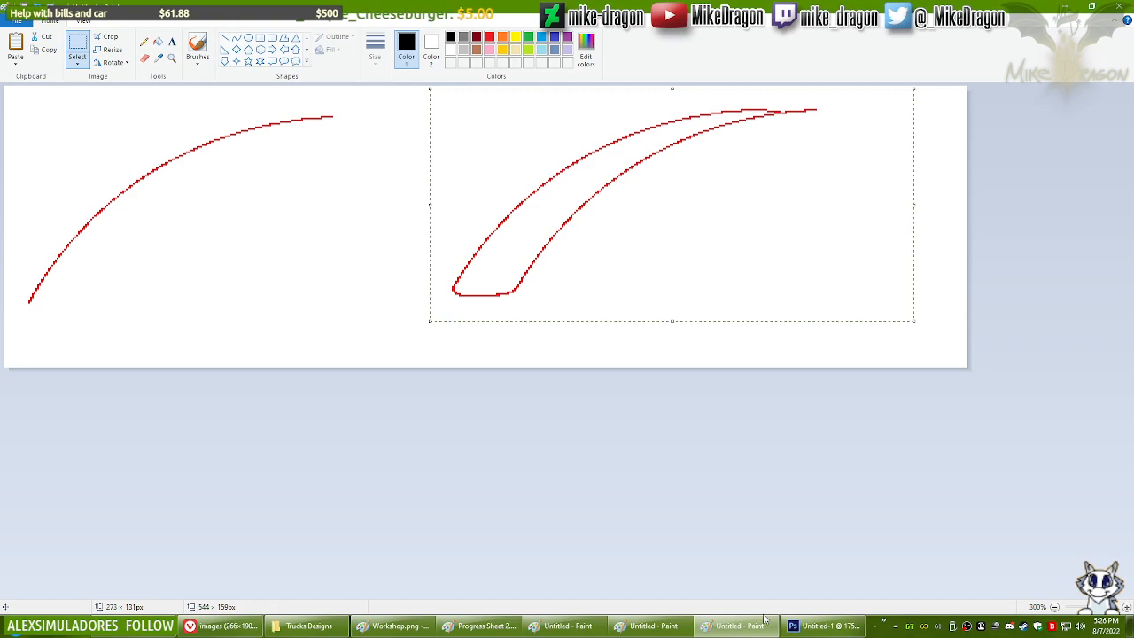
key("ctrl+alt+p")
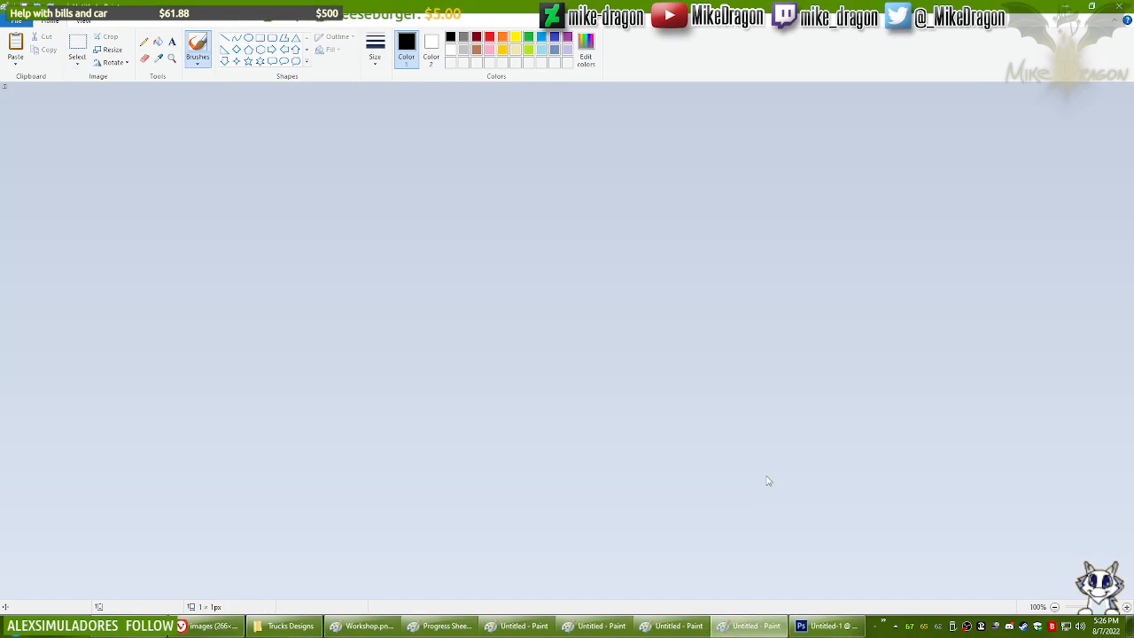
left_click(363, 625)
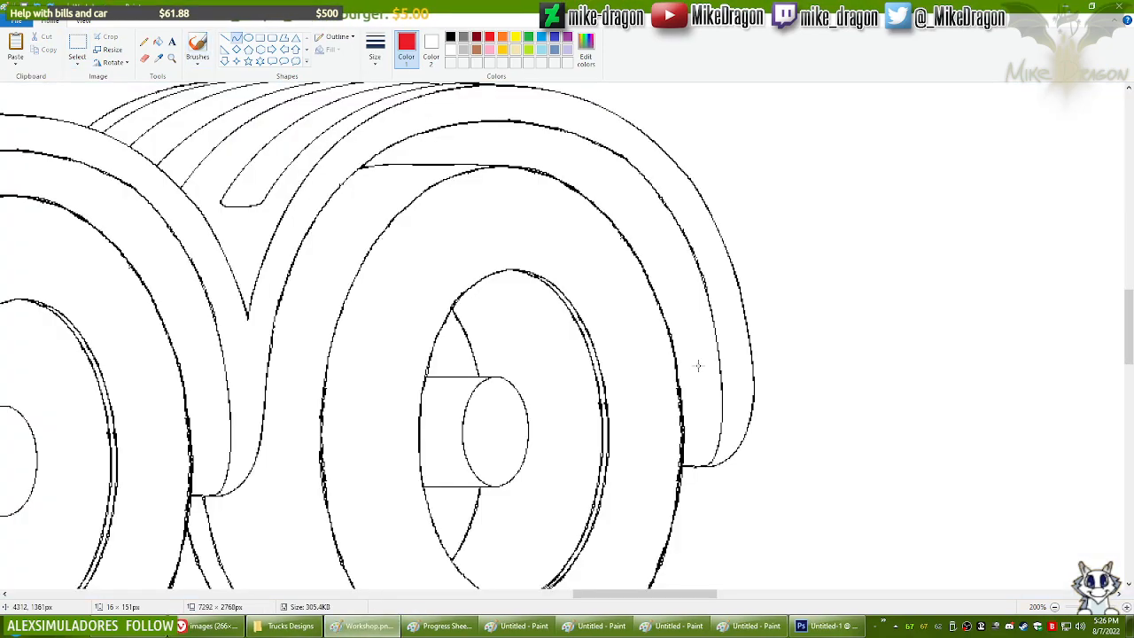
key("alt+Tab")
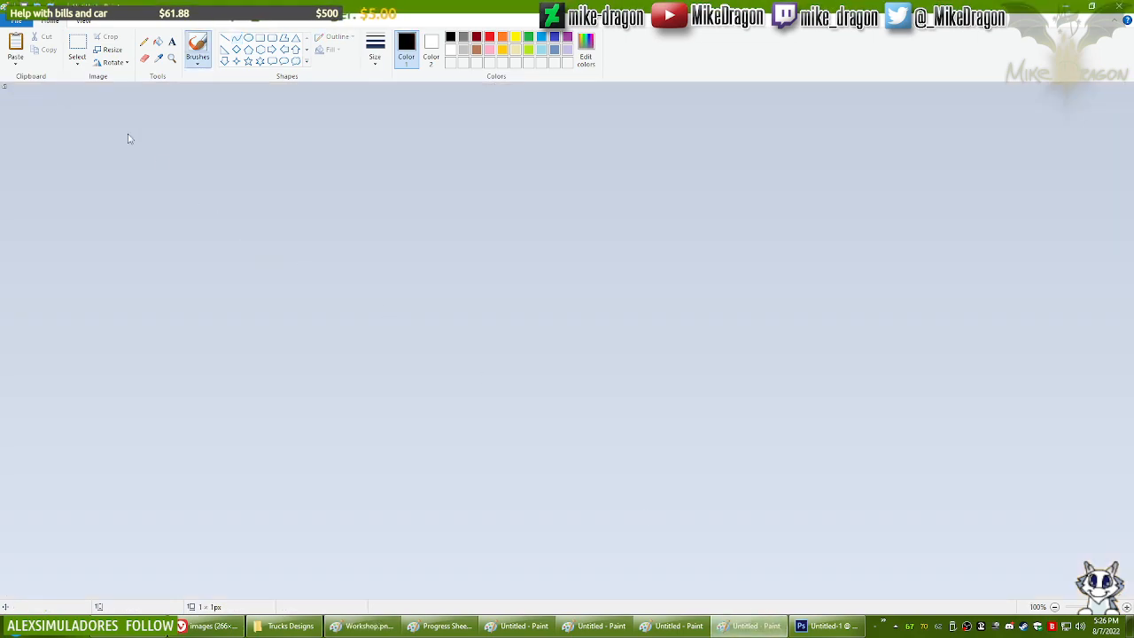
left_click_drag(5, 92, 384, 411)
left_click_drag(396, 420, 398, 423)
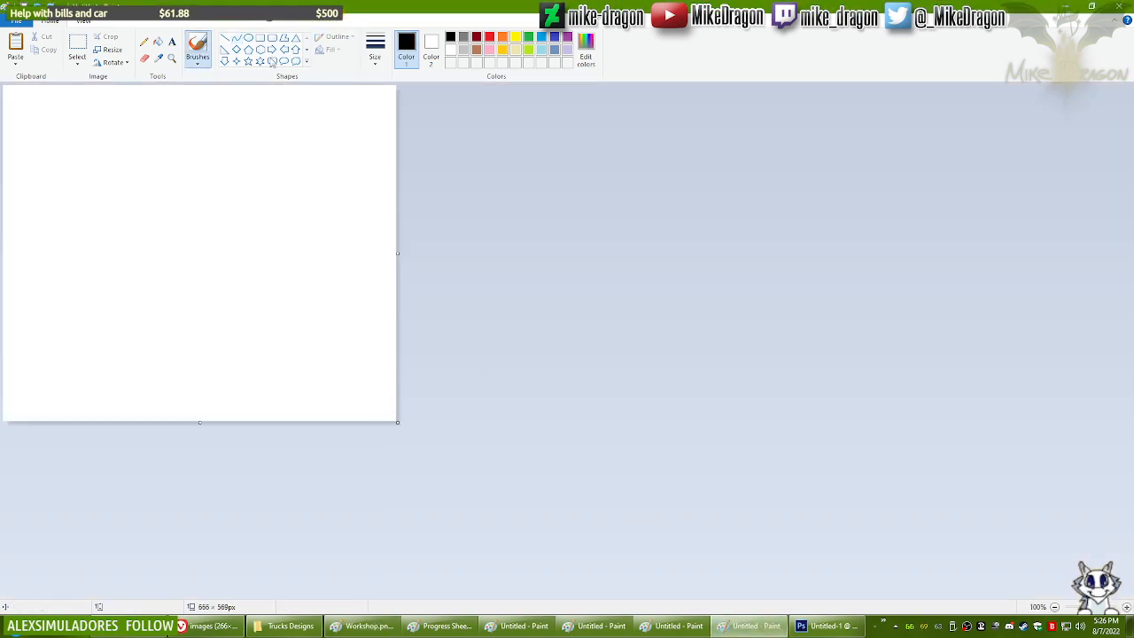
left_click(196, 62)
left_click(198, 105)
mouse_move(397, 422)
left_mouse_down()
mouse_move(600, 540)
mouse_move(663, 561)
left_mouse_up()
left_click_drag(250, 168, 248, 356)
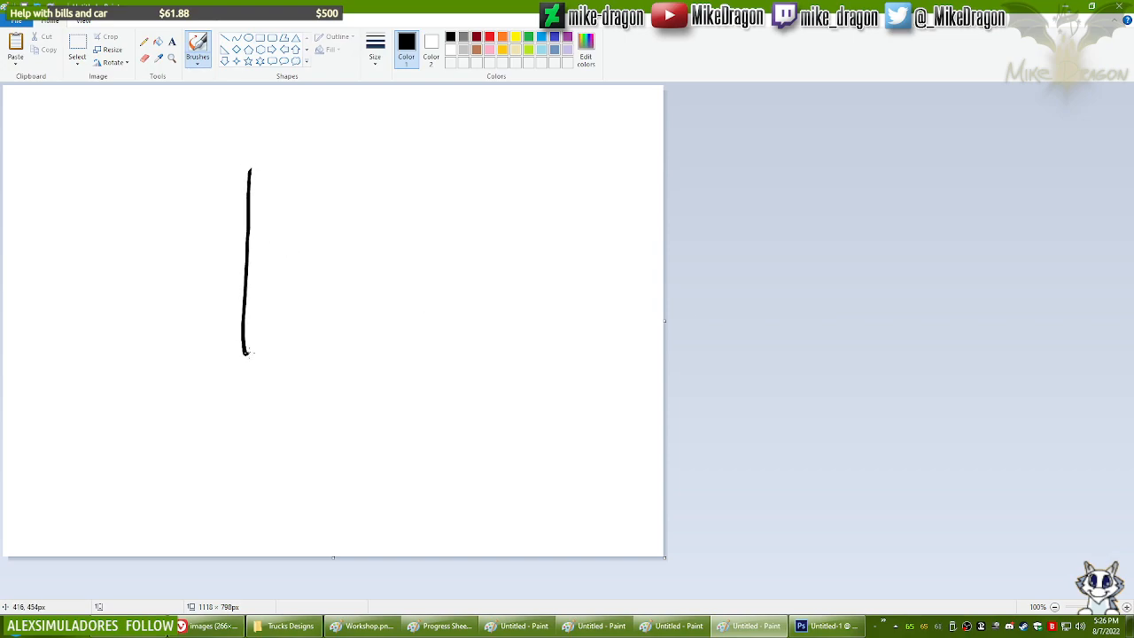
key("ctrl+z")
left_click_drag(187, 149, 208, 394)
key("ctrl+z")
mouse_move(174, 146)
left_mouse_down()
mouse_move(169, 325)
mouse_move(186, 418)
left_mouse_up()
key("ctrl+z")
left_click_drag(187, 142, 159, 424)
key("ctrl+z")
Step: Draw the two black vertical strokes of a tic-tac-toe grid with the brush
left_click_drag(183, 142, 181, 418)
mouse_move(292, 127)
left_mouse_down()
mouse_move(273, 204)
mouse_move(263, 416)
left_mouse_up()
key("ctrl+z")
left_click_drag(285, 130, 270, 429)
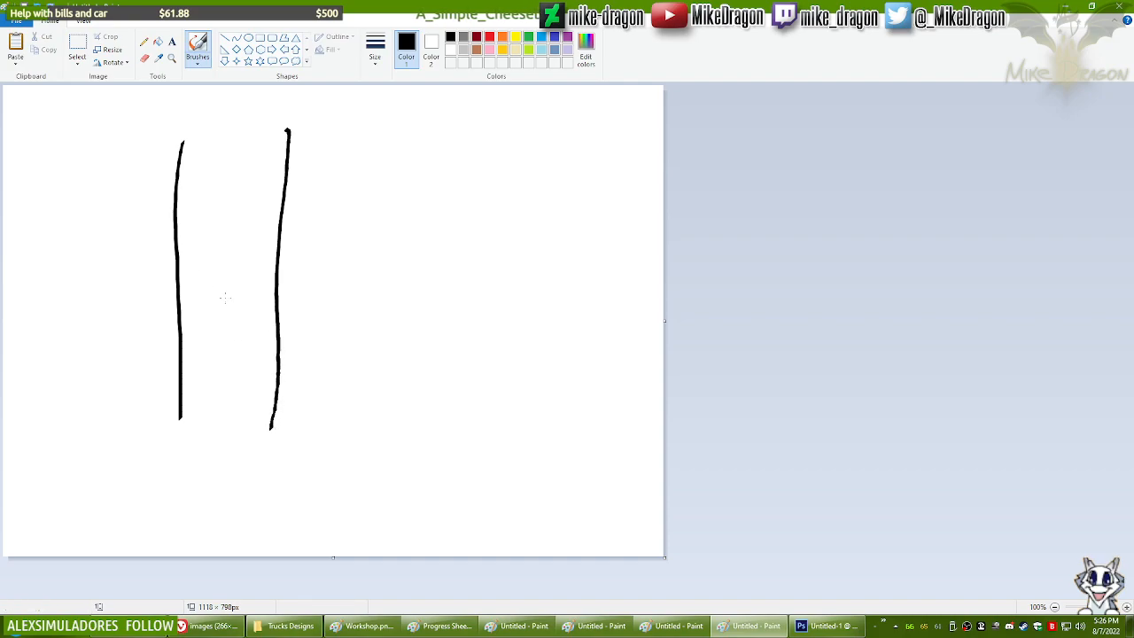
left_click_drag(71, 223, 399, 205)
key("ctrl+z")
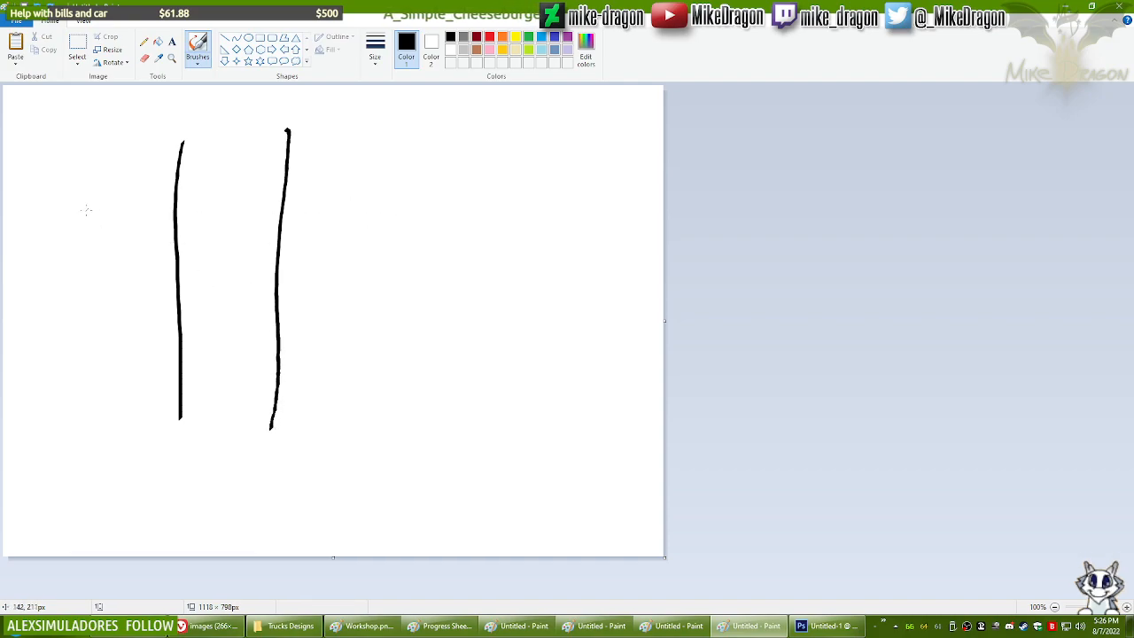
left_click_drag(84, 211, 412, 225)
key("ctrl+z")
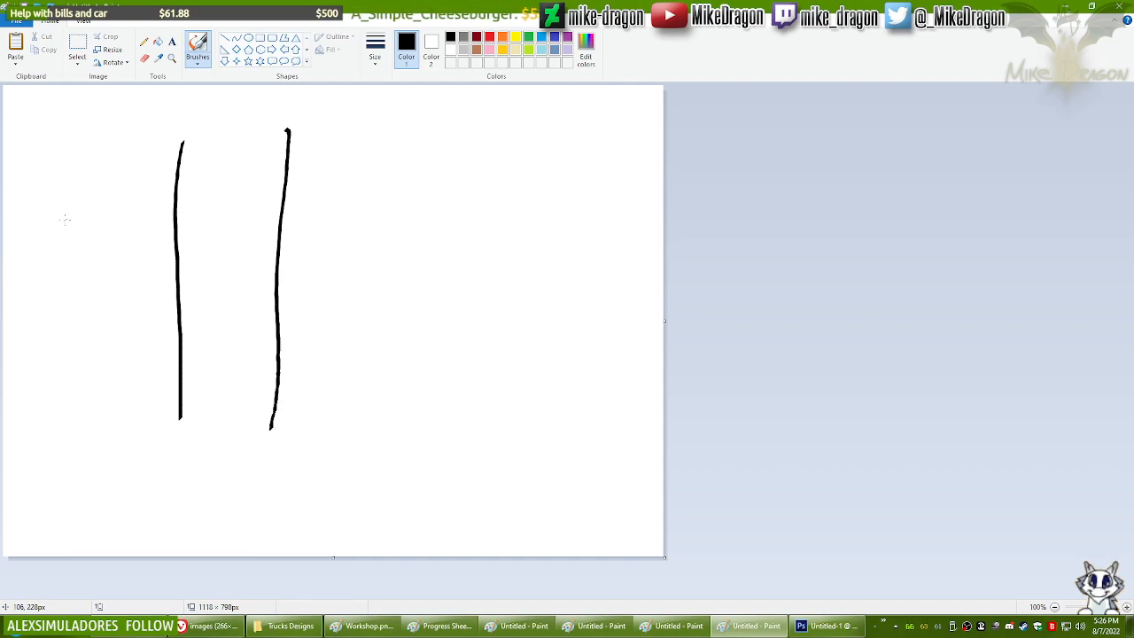
Step: Draw two horizontal strokes across the vertical ones to complete the tic-tac-toe grid
left_click_drag(64, 220, 406, 206)
left_click_drag(80, 349, 409, 324)
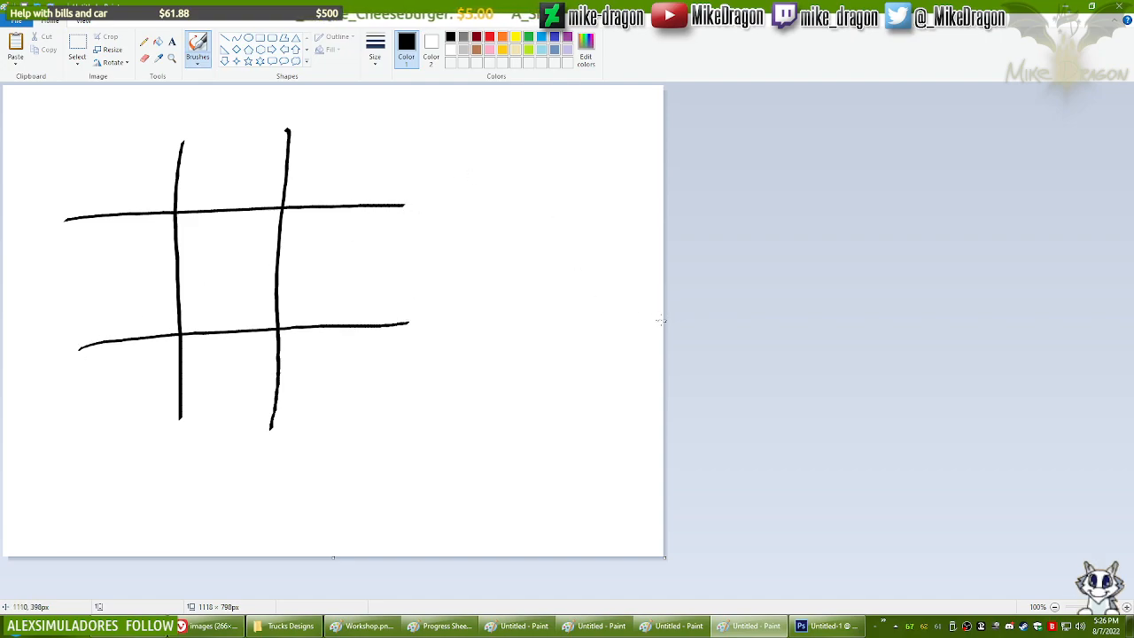
Step: Widen the canvas to 1262 px and handwrite the score labels "R:" and "M:" beside the grid
left_click_drag(665, 321, 749, 320)
mouse_move(486, 122)
left_mouse_down()
mouse_move(512, 128)
mouse_move(516, 186)
left_mouse_up()
key("ctrl+z")
key("ctrl+z")
mouse_move(489, 120)
left_mouse_down()
mouse_move(485, 173)
mouse_move(487, 155)
mouse_move(523, 177)
left_mouse_up()
left_click_drag(544, 126, 542, 169)
mouse_move(478, 271)
left_mouse_down()
mouse_move(507, 227)
mouse_move(511, 273)
left_mouse_up()
left_click_drag(531, 228, 530, 265)
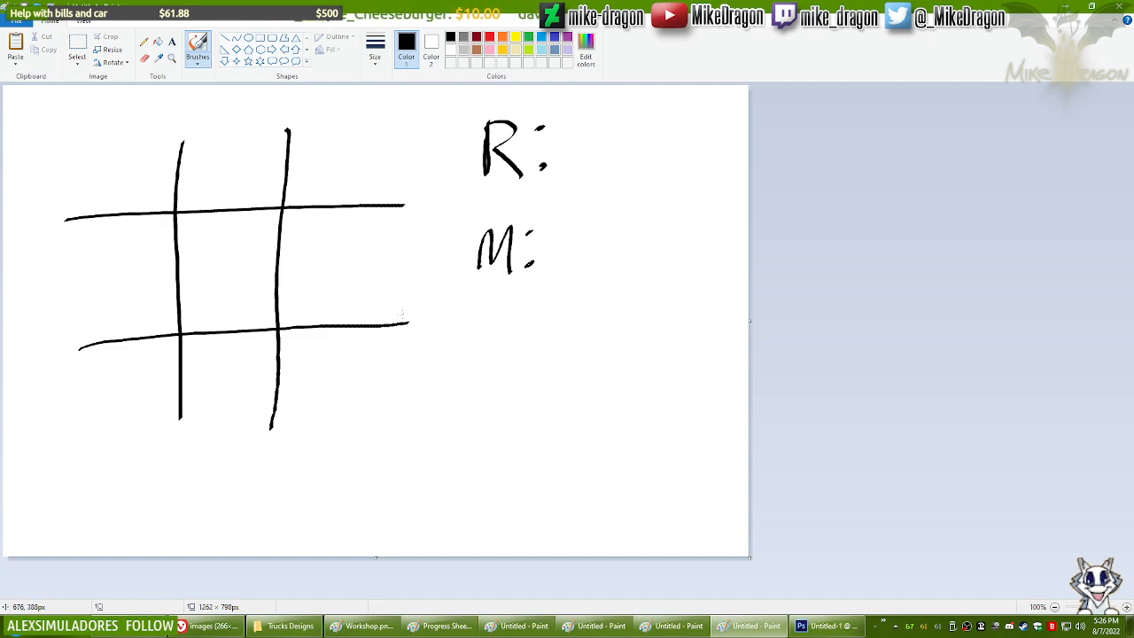
left_click_drag(474, 386, 547, 434)
mouse_move(458, 436)
left_mouse_down()
mouse_move(554, 374)
mouse_move(587, 410)
mouse_move(599, 382)
left_mouse_up()
key("ctrl+z")
key("ctrl+z")
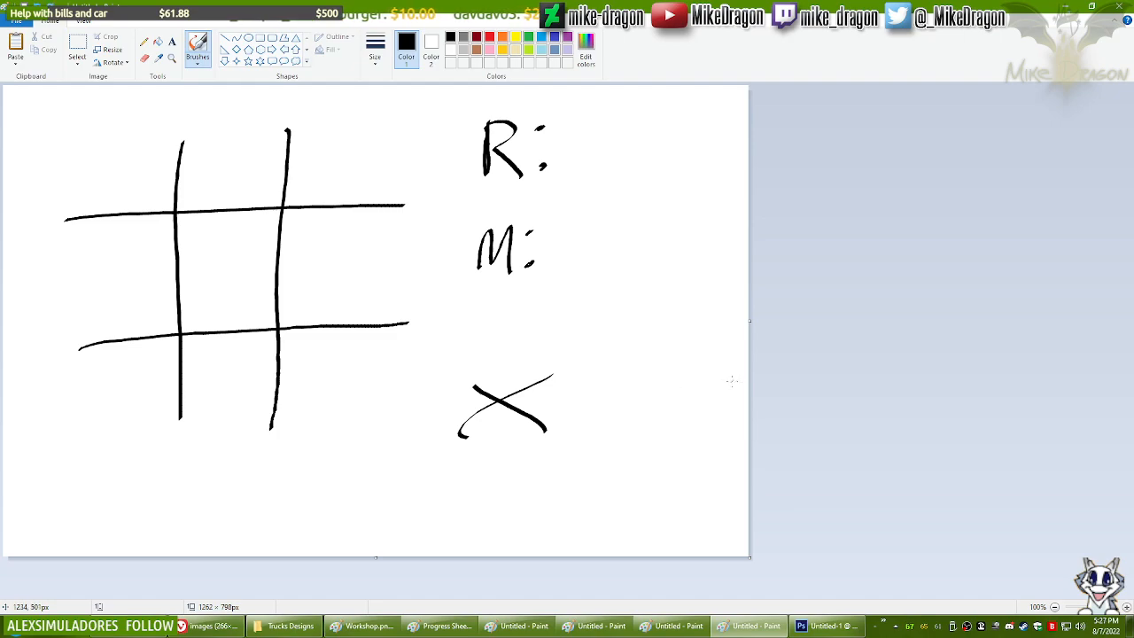
key("ctrl+z")
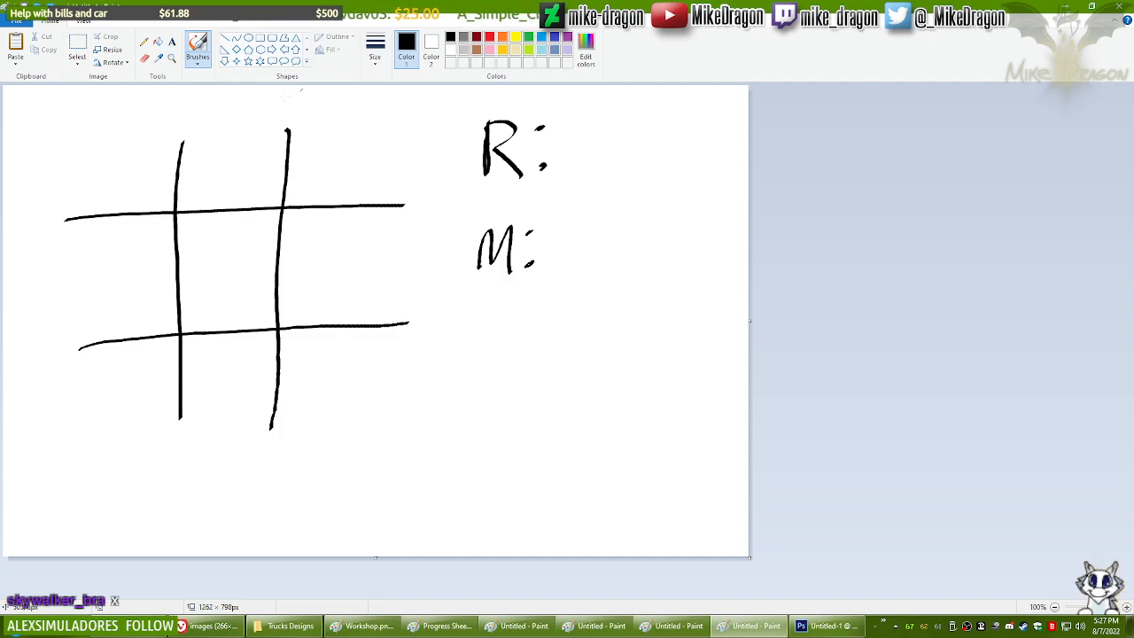
Step: Number the nine grid cells 1 to 9 by hand, row by row, in each cell's upper-left corner
left_click_drag(66, 137, 70, 159)
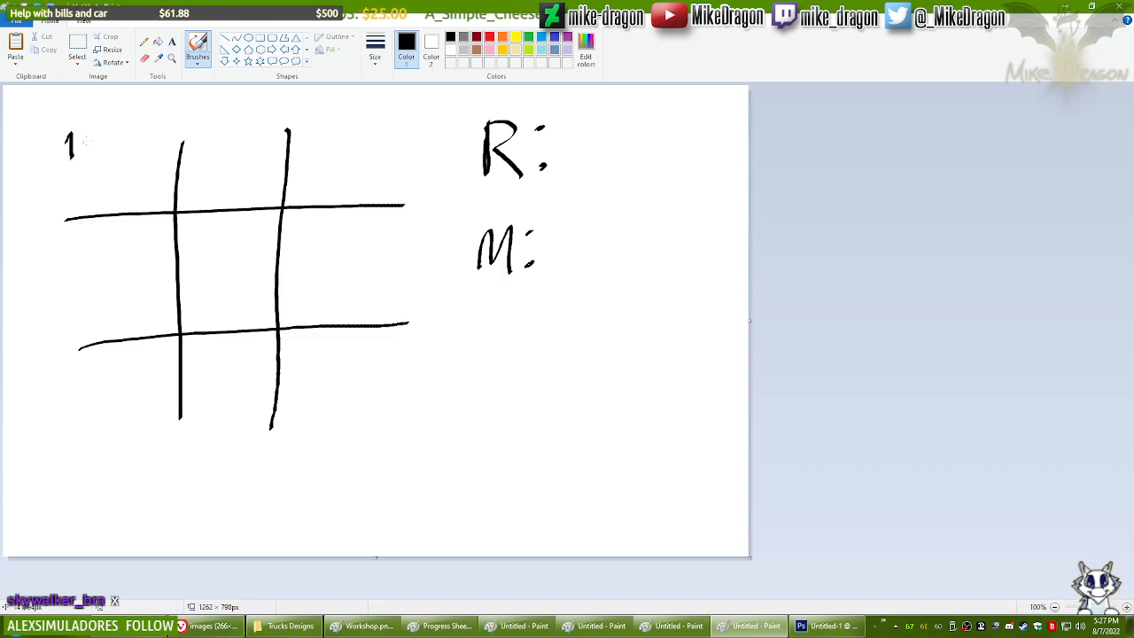
mouse_move(185, 135)
left_mouse_down()
mouse_move(197, 132)
mouse_move(201, 148)
left_mouse_up()
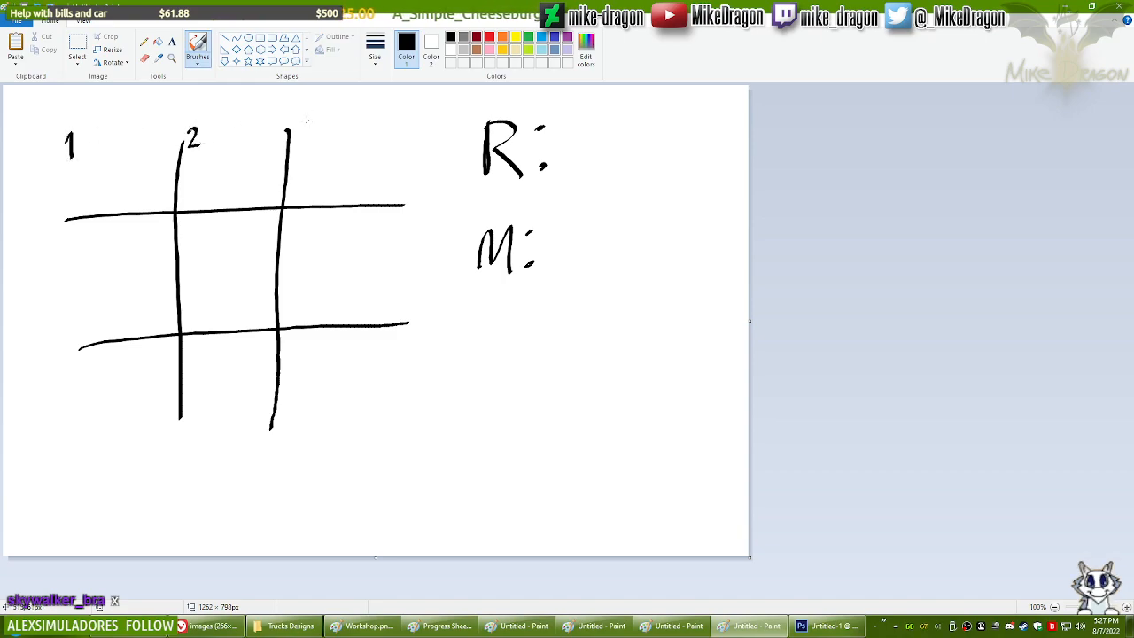
left_click_drag(302, 127, 299, 145)
mouse_move(67, 231)
left_mouse_down()
mouse_move(70, 250)
mouse_move(75, 240)
left_mouse_up()
mouse_move(186, 223)
left_mouse_down()
mouse_move(185, 243)
mouse_move(197, 221)
left_mouse_up()
left_click_drag(299, 217, 293, 236)
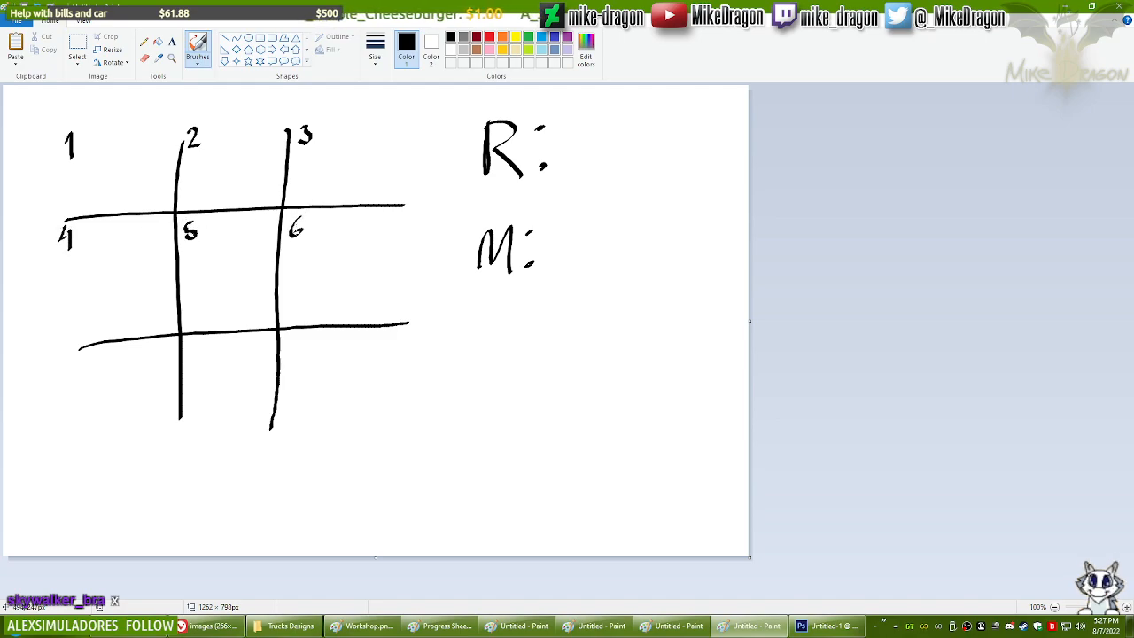
left_click_drag(79, 355, 82, 369)
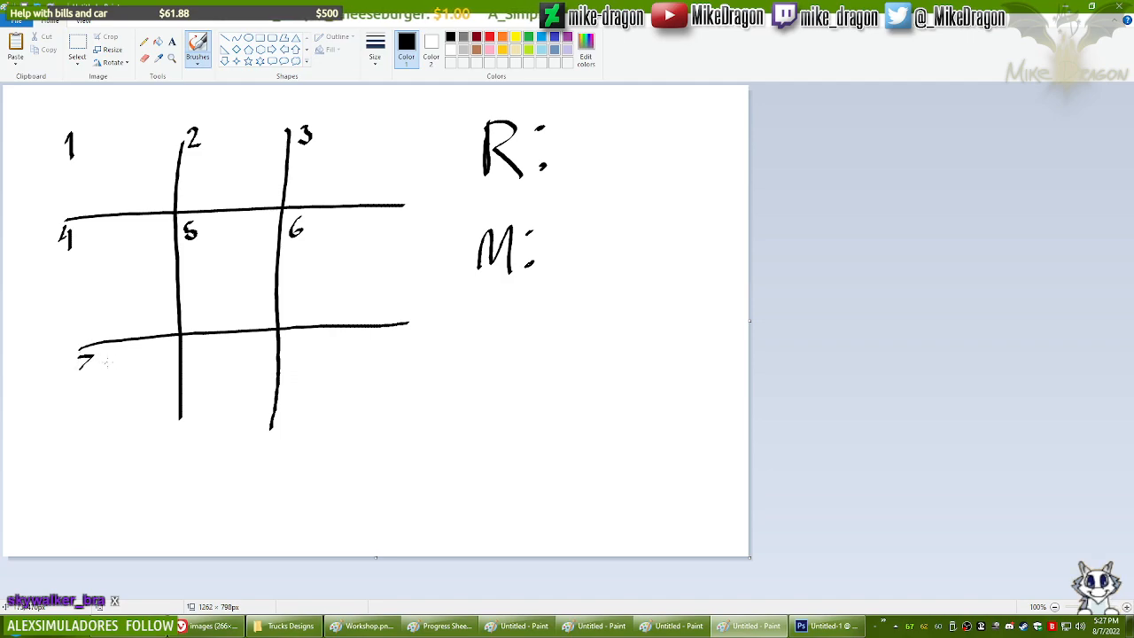
left_click_drag(201, 342, 195, 340)
left_click_drag(299, 333, 295, 352)
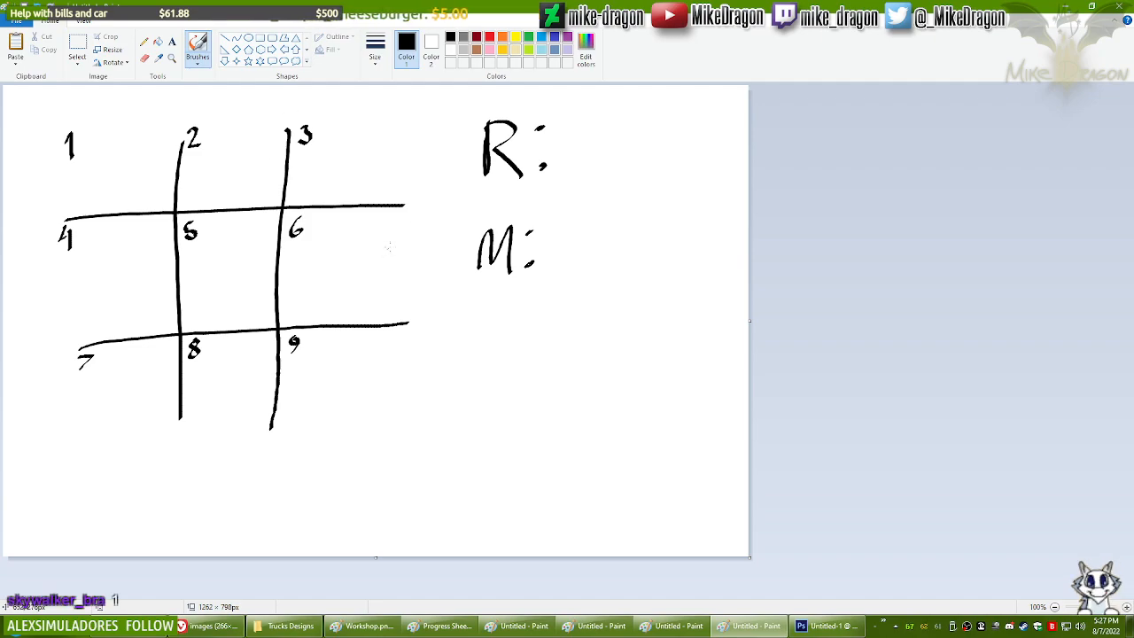
Step: Draw an X in cell 1, an O in cell 3 and an X in cell 9
left_click_drag(94, 133, 156, 192)
left_click_drag(164, 118, 95, 189)
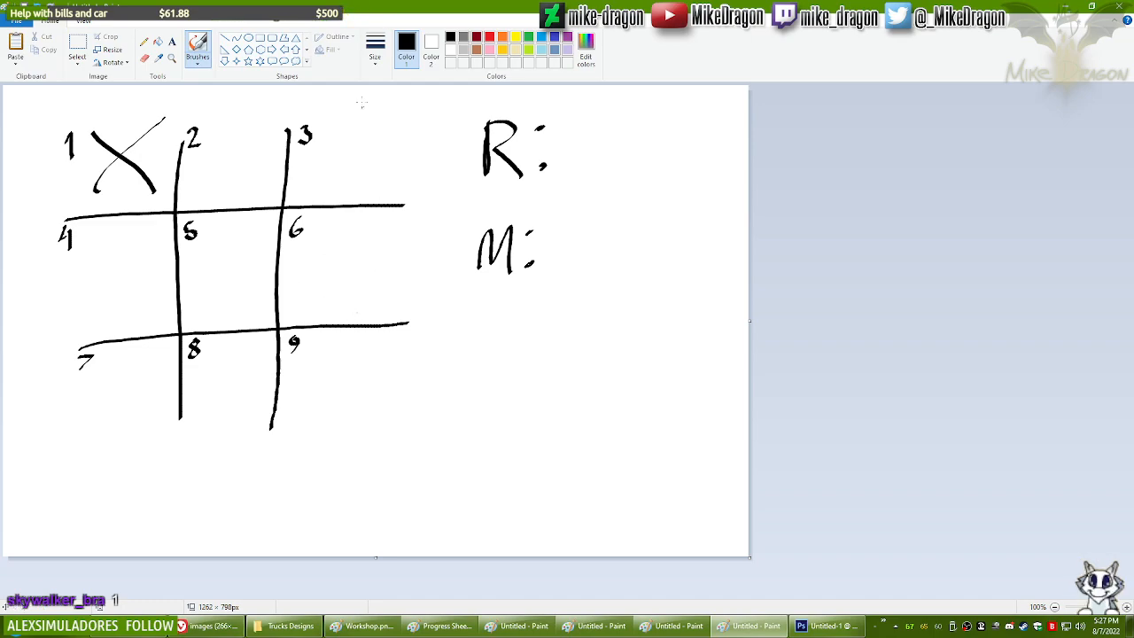
mouse_move(356, 138)
left_mouse_down()
mouse_move(337, 185)
mouse_move(347, 142)
left_mouse_up()
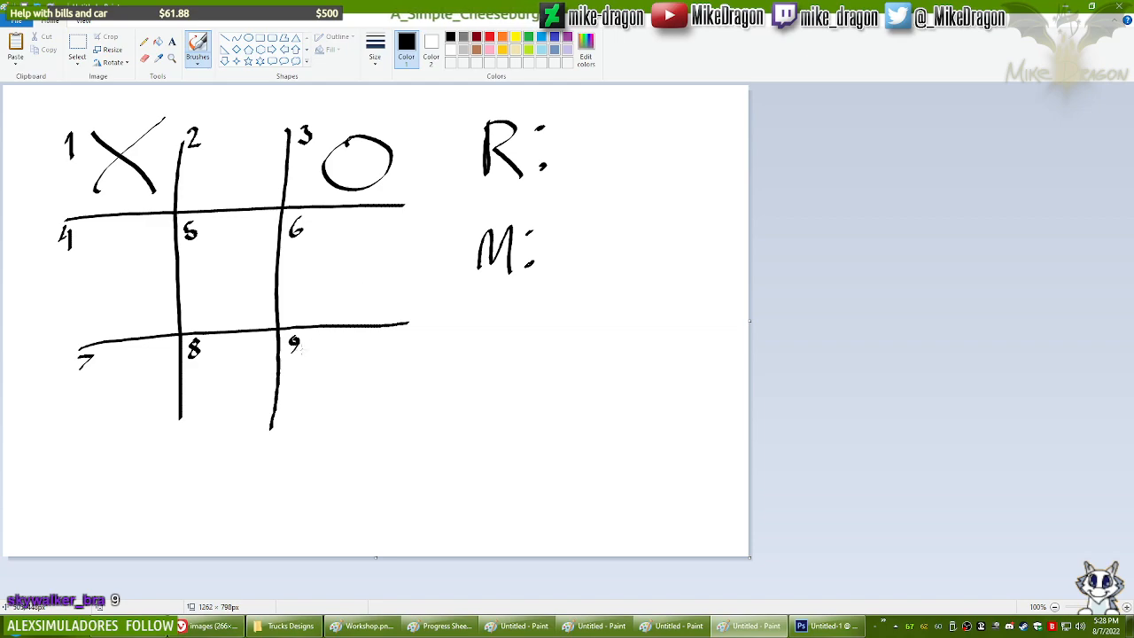
left_click_drag(310, 356, 380, 405)
left_click_drag(296, 406, 381, 350)
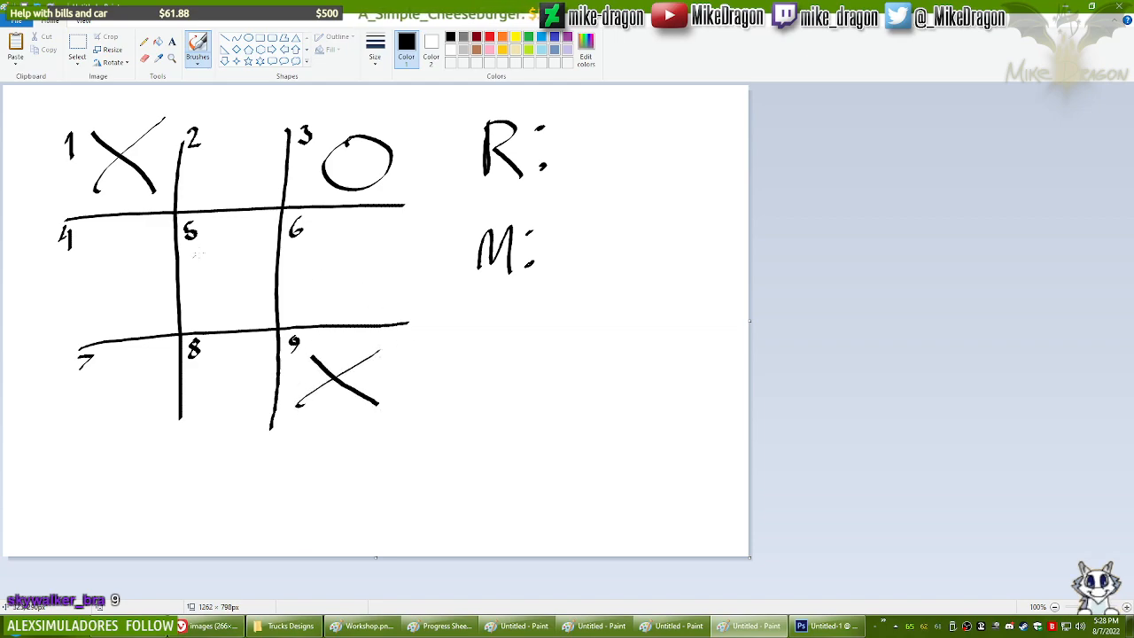
Step: Draw O in cells 5 and 4 and X in cells 7 and 8, and strike a line through the bottom row
mouse_move(217, 254)
left_mouse_down()
mouse_move(241, 290)
mouse_move(204, 263)
left_mouse_up()
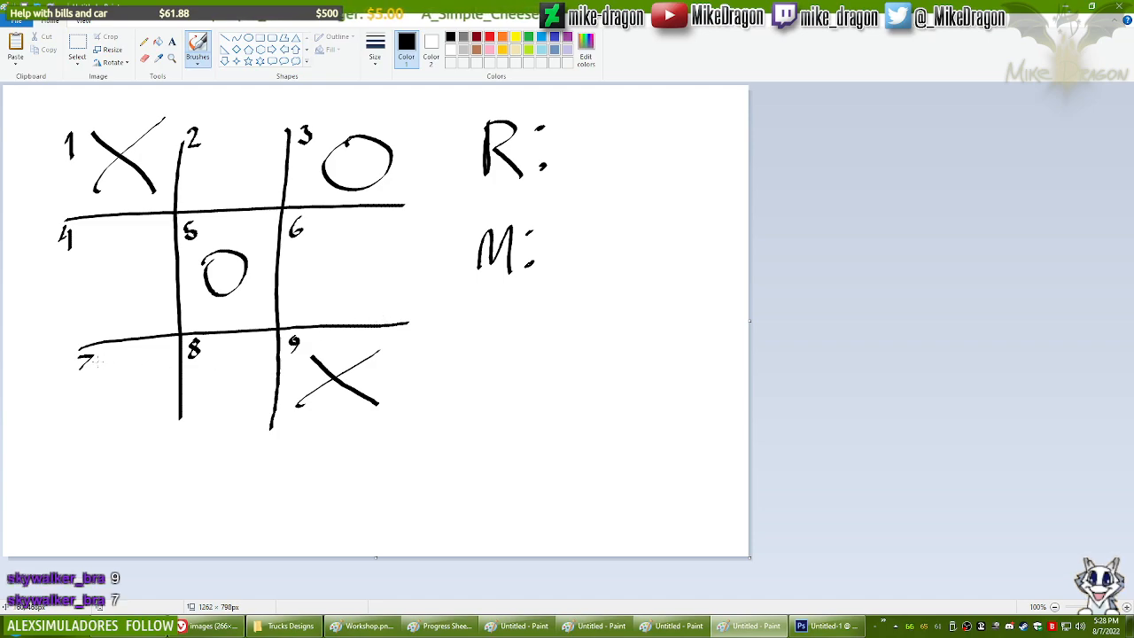
left_click_drag(103, 359, 147, 409)
left_click_drag(144, 353, 100, 413)
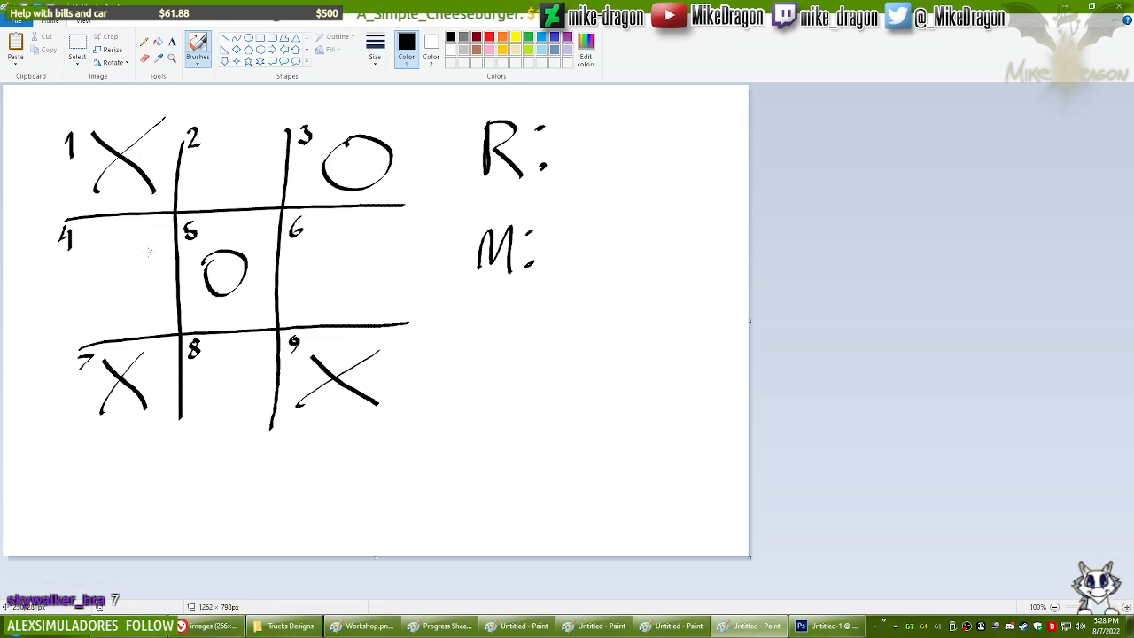
mouse_move(110, 260)
left_mouse_down()
mouse_move(108, 301)
mouse_move(133, 261)
left_mouse_up()
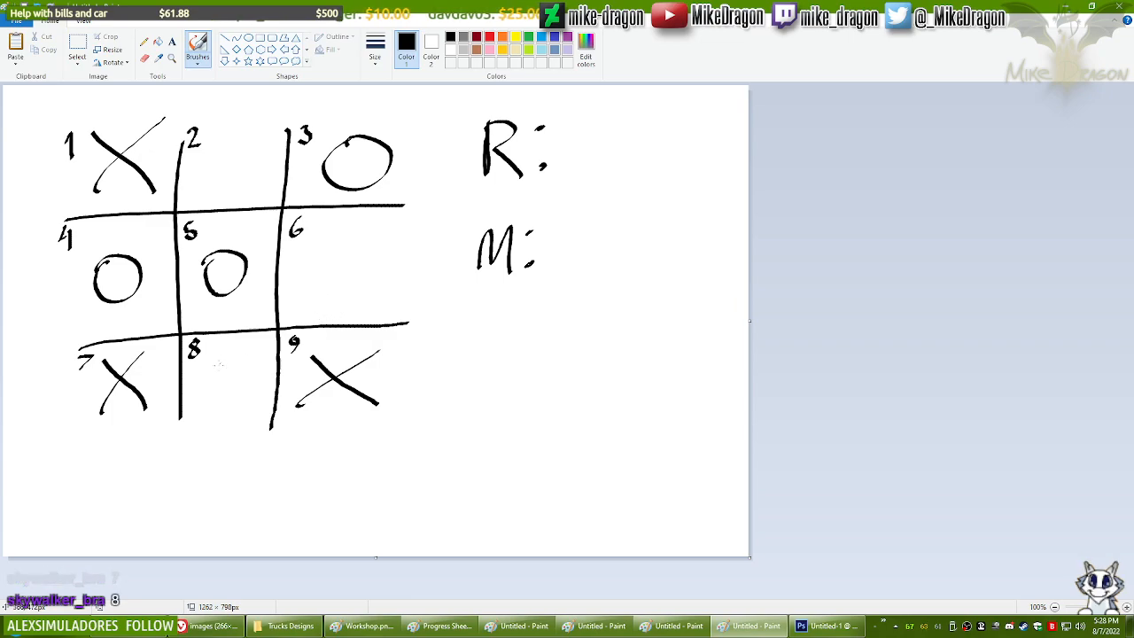
left_click_drag(202, 358, 259, 404)
left_click_drag(246, 351, 200, 403)
left_click_drag(65, 397, 441, 357)
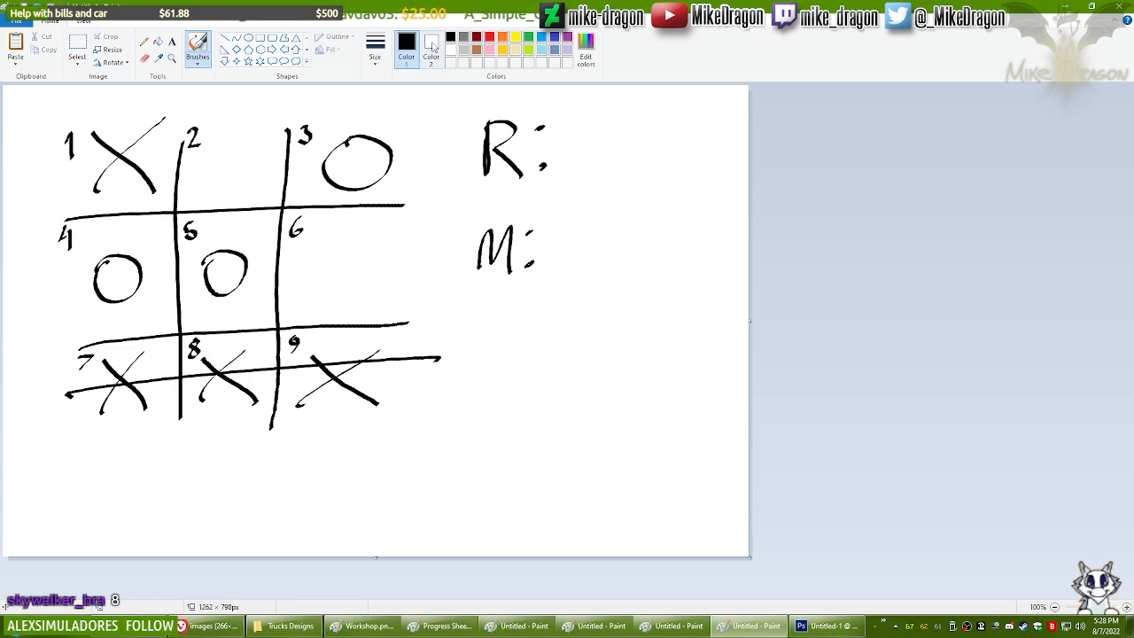
Step: Undo the game marks back to the empty numbered grid and copy the grid area
key("ctrl+z")
key("ctrl+z")
key("ctrl+z")
key("ctrl+z")
key("ctrl+z")
key("ctrl+z")
key("ctrl+z")
key("ctrl+z")
key("ctrl+z")
key("ctrl+z")
key("ctrl+z")
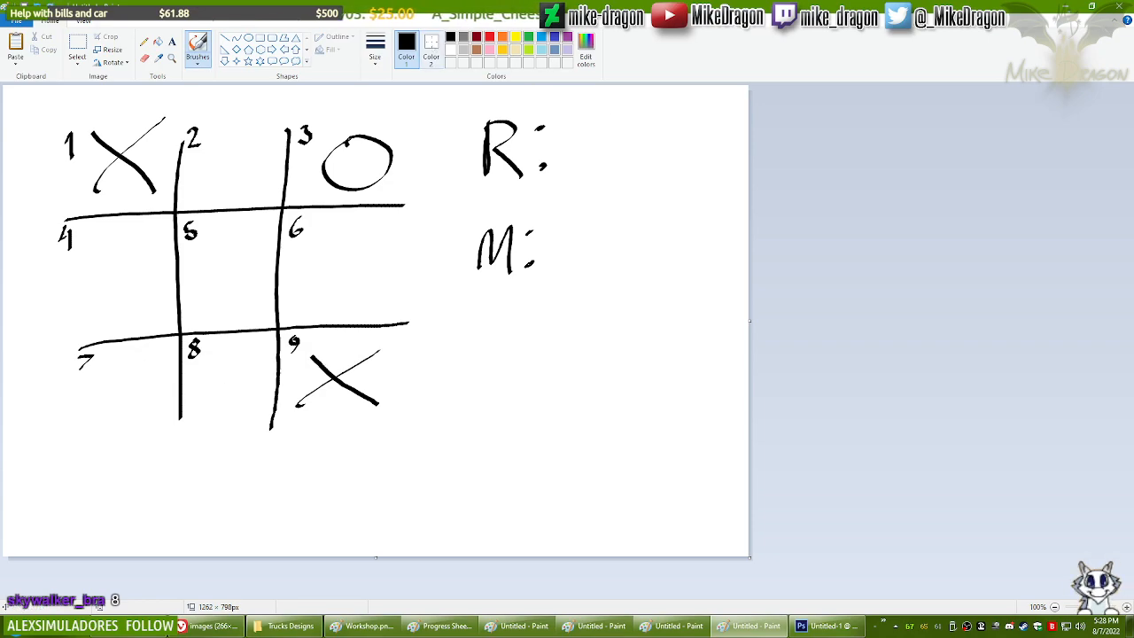
key("ctrl+z")
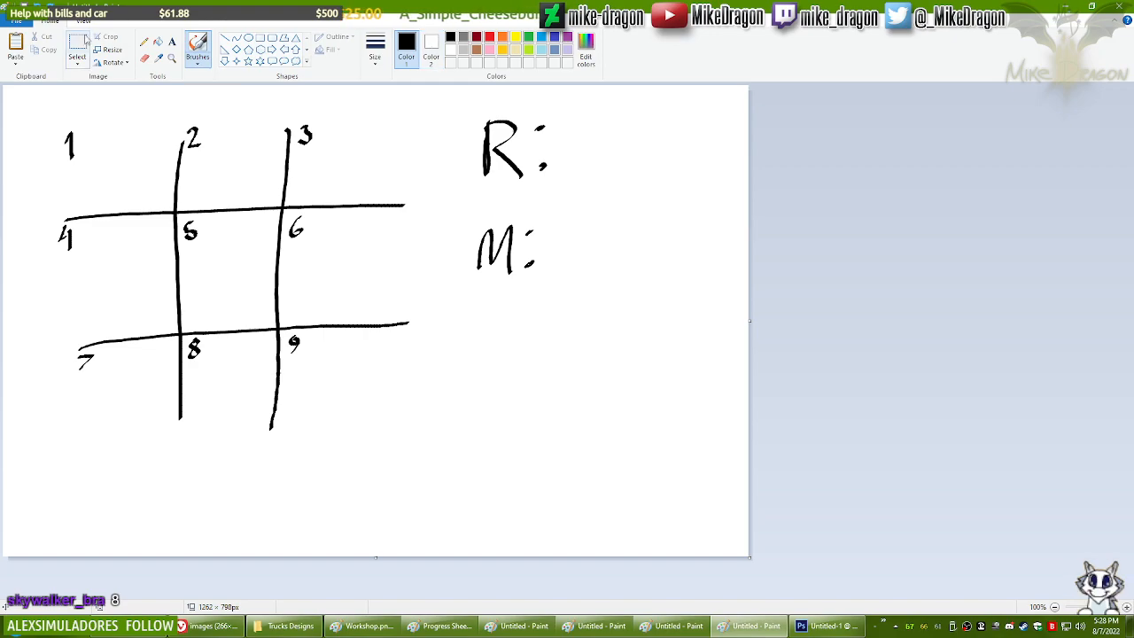
left_click(77, 46)
left_click_drag(452, 462, 5, 55)
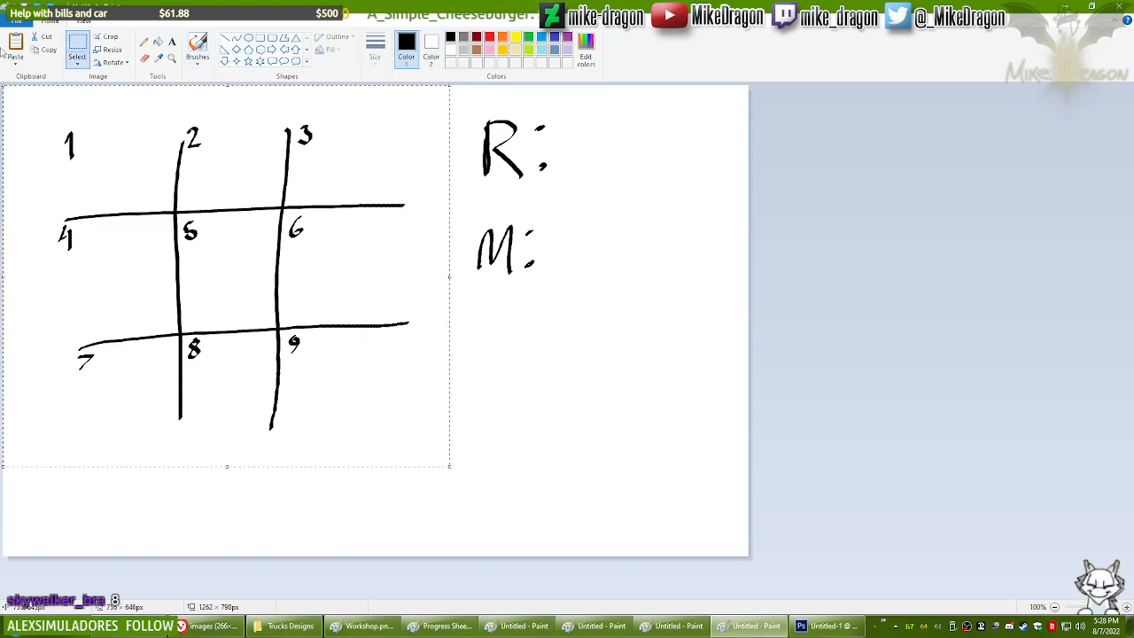
Step: Redo all the undone X and O marks and the winning line
key("ctrl+y")
key("ctrl+y")
key("ctrl+y")
key("ctrl+y")
key("ctrl+y")
key("ctrl+y")
key("ctrl+y")
key("ctrl+y")
key("ctrl+y")
key("ctrl+y")
key("ctrl+y")
key("ctrl+y")
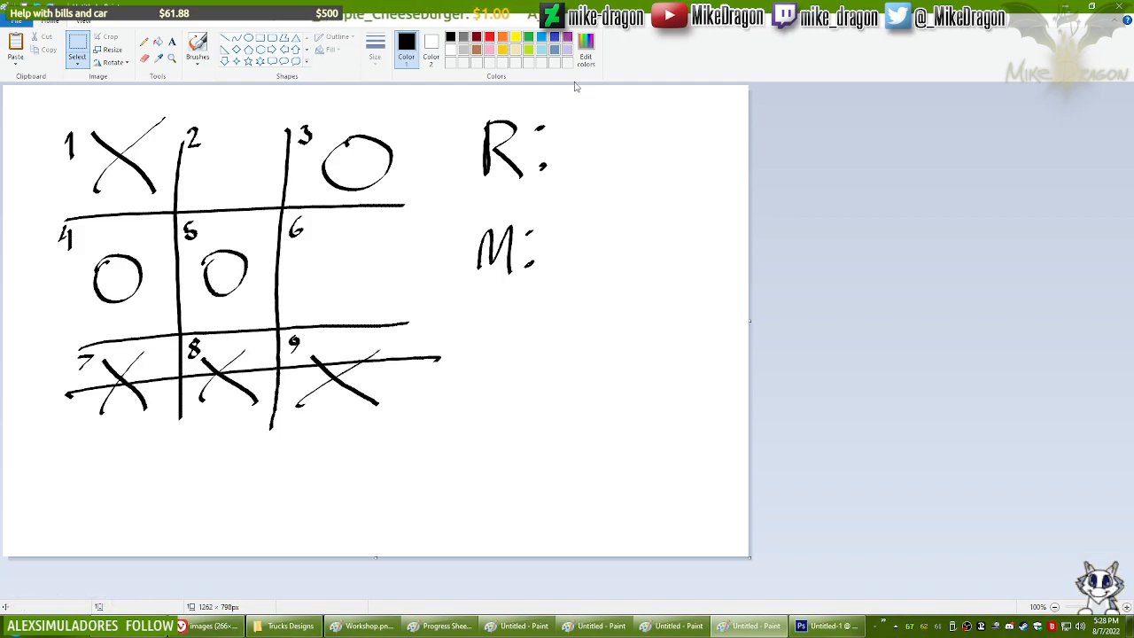
Step: Brush one tally stroke after "R:" and paste the copied empty grid over the finished game
left_click(198, 46)
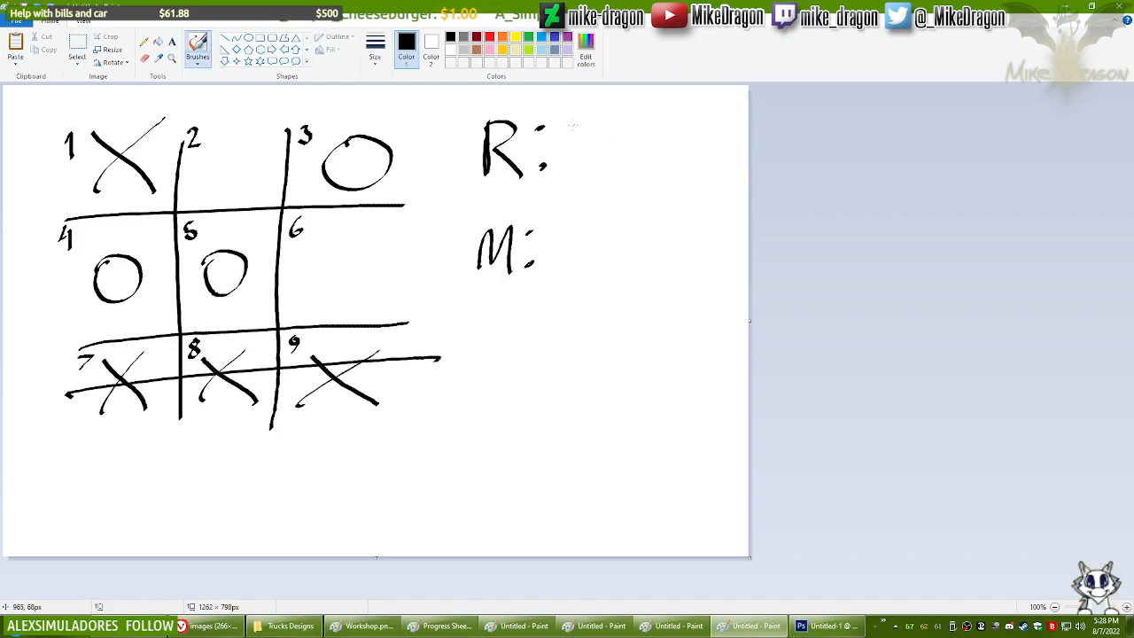
left_click_drag(573, 117, 576, 179)
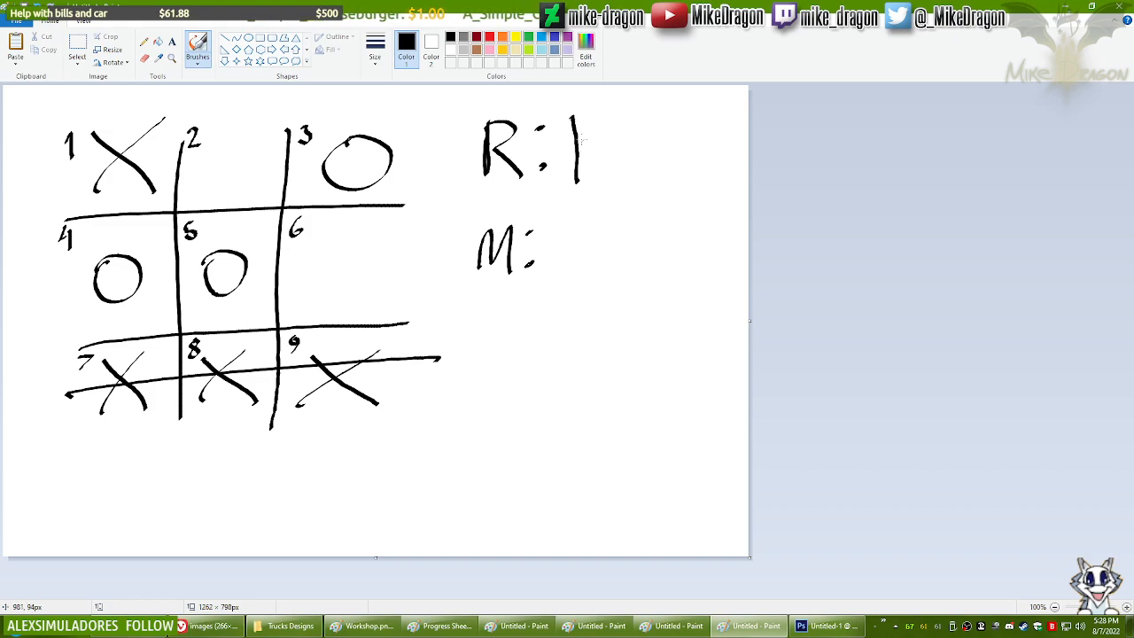
key("ctrl+v")
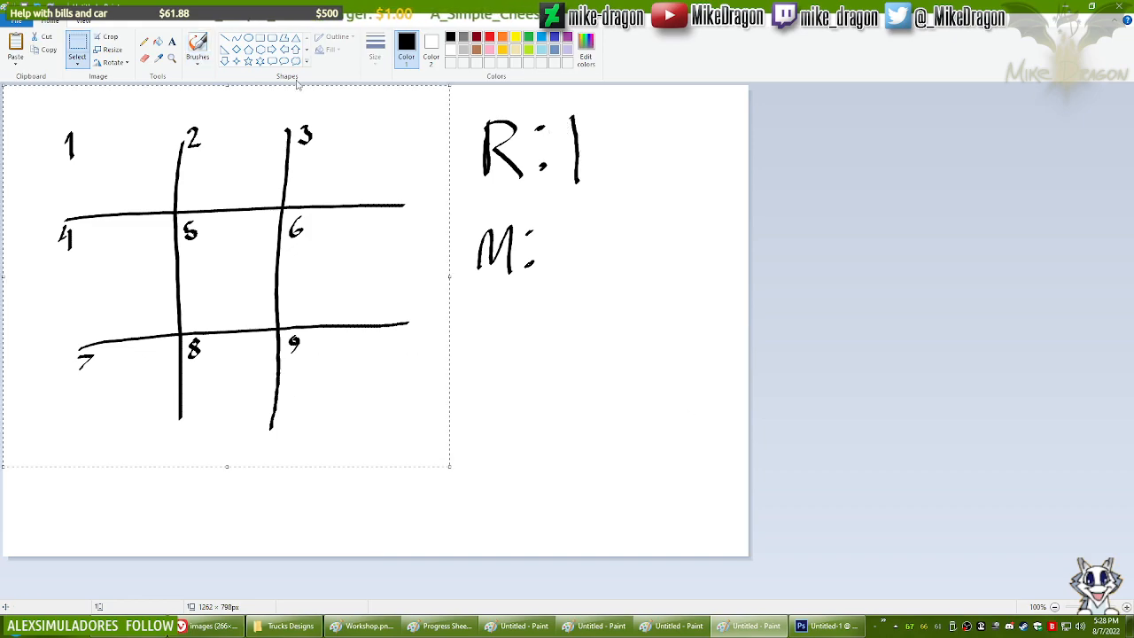
left_click(198, 46)
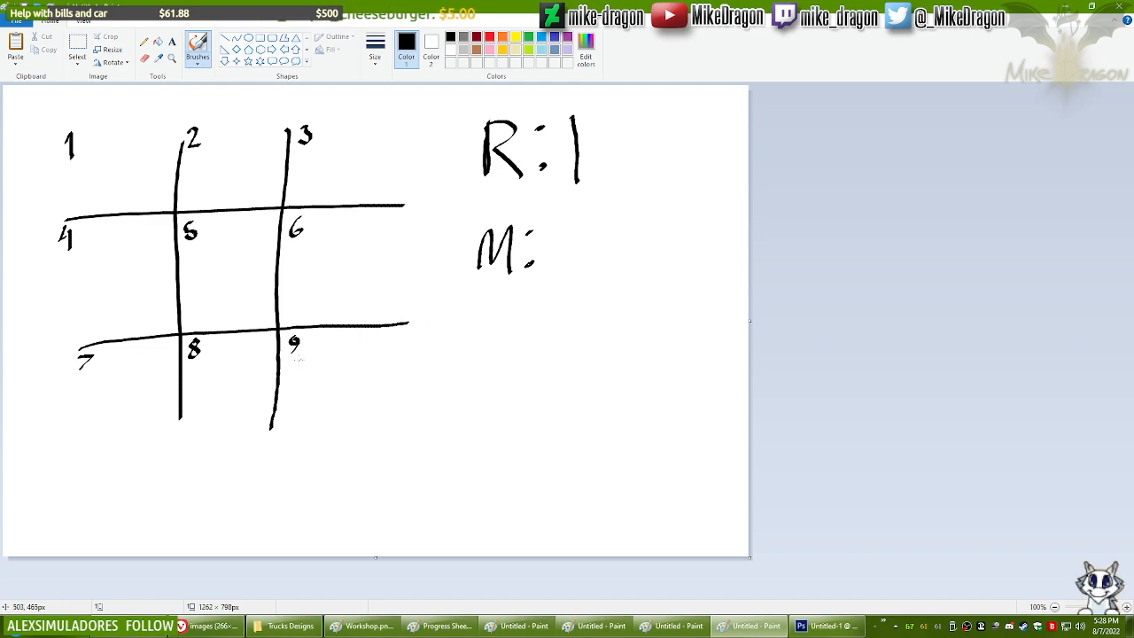
Step: Start the new game with a brushed O in cell 7 and an X in cell 1
left_click_drag(113, 367, 114, 380)
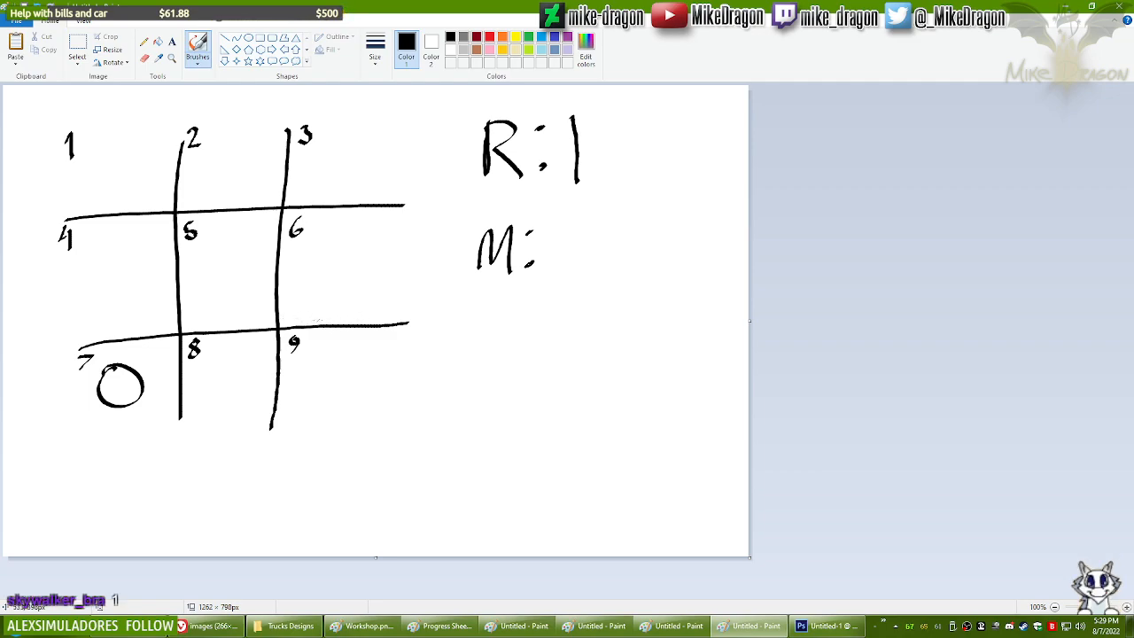
left_click_drag(96, 140, 146, 188)
left_click_drag(93, 191, 155, 133)
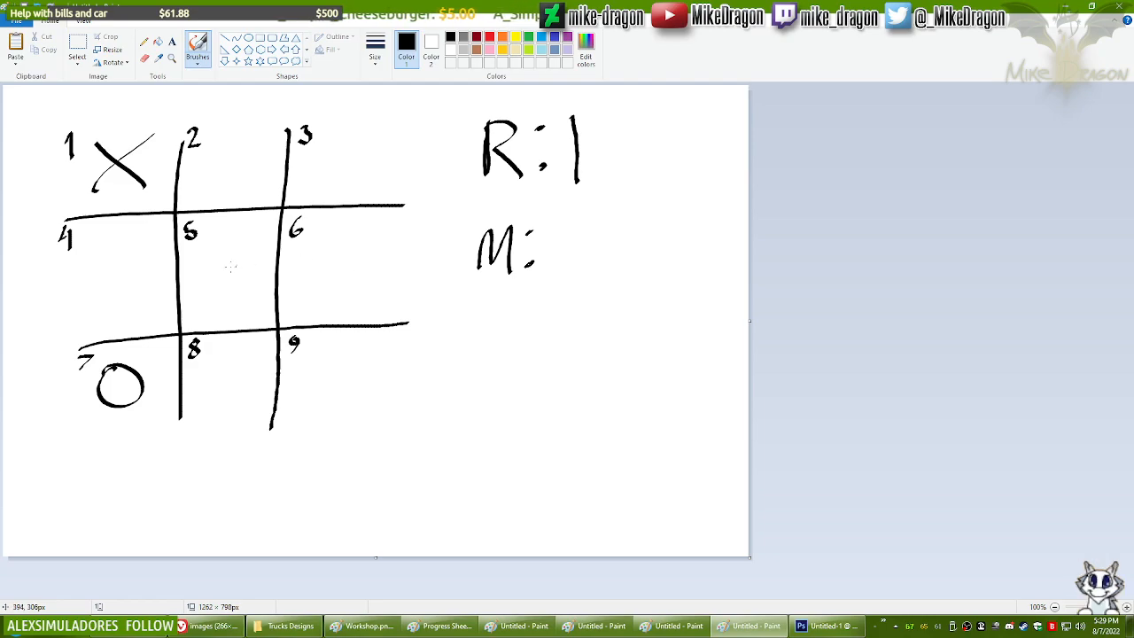
Step: Continue the game with brushed Os in cells 5 and 2 and Xs in cells 3 and 8
left_click_drag(225, 255, 215, 259)
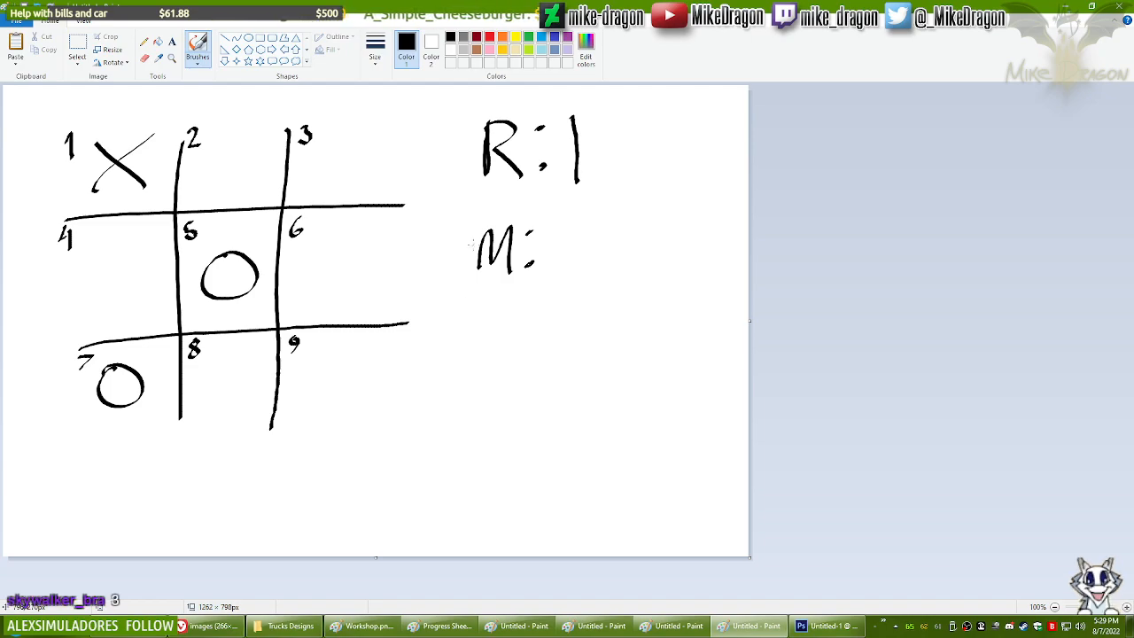
left_click_drag(315, 139, 389, 174)
left_click_drag(390, 137, 319, 177)
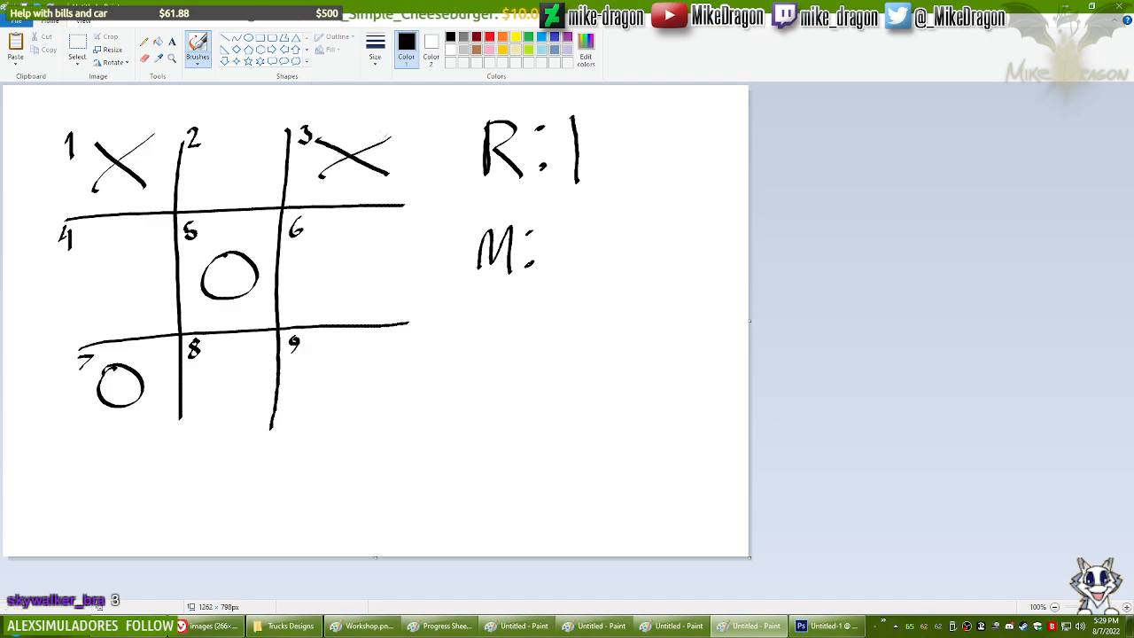
mouse_move(228, 144)
left_mouse_down()
mouse_move(217, 181)
mouse_move(226, 145)
left_mouse_up()
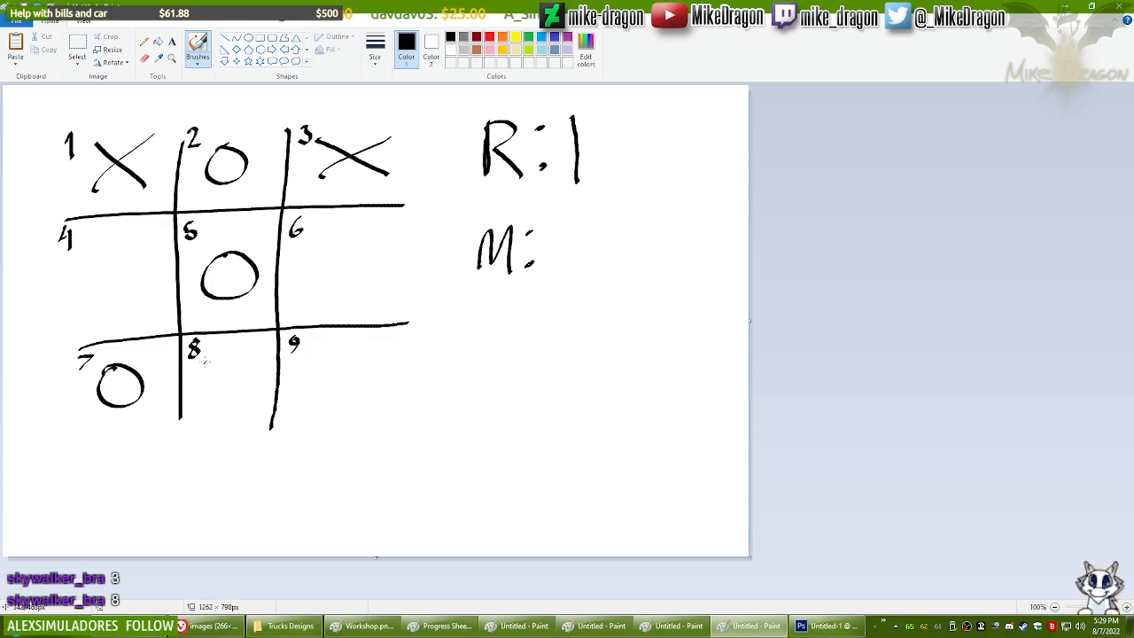
left_click_drag(204, 362, 255, 403)
left_click_drag(255, 351, 196, 403)
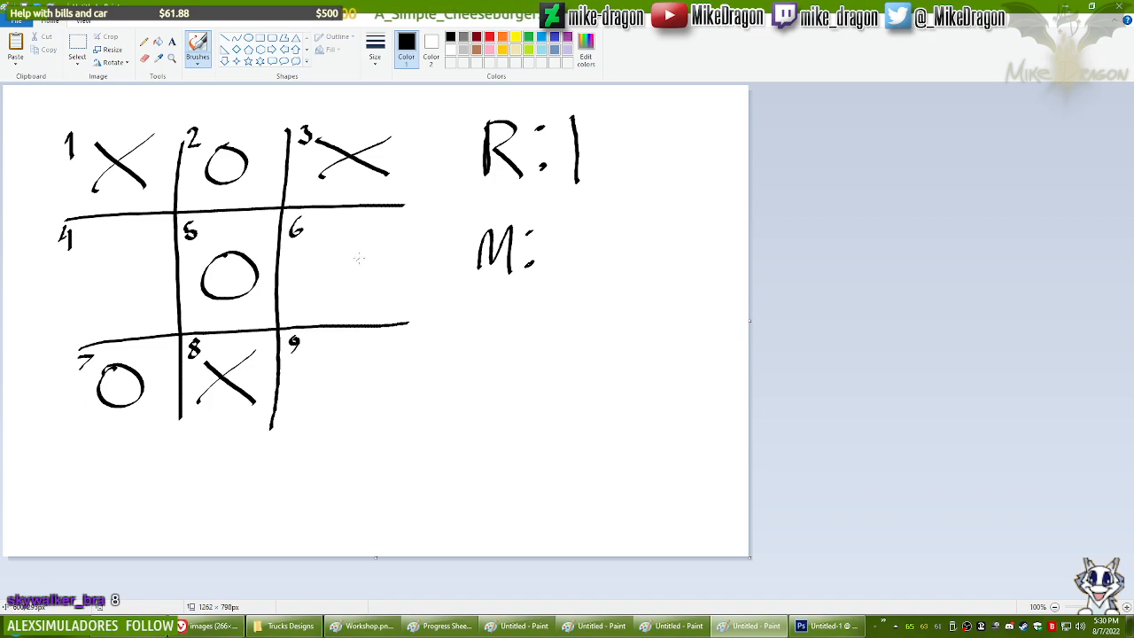
Step: Fill the remaining cells with Os in 6 and 9 and an X in 4, and undo a zigzag line tried through the Os
mouse_move(355, 250)
left_mouse_down()
mouse_move(324, 270)
mouse_move(337, 251)
left_mouse_up()
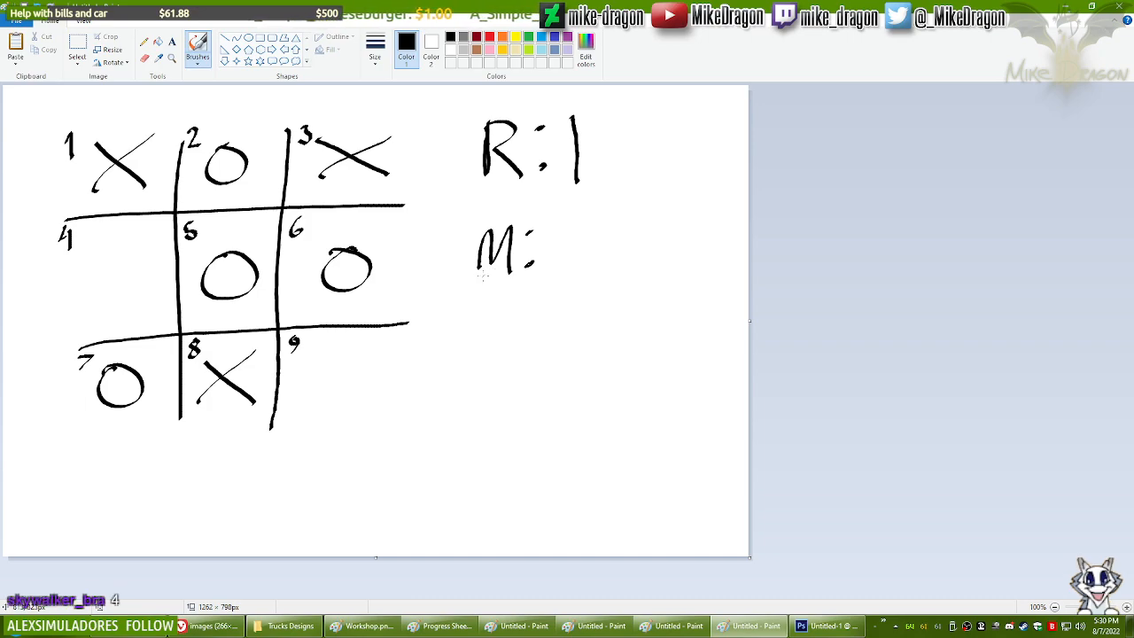
left_click_drag(97, 254, 153, 301)
left_click_drag(162, 241, 99, 299)
mouse_move(341, 358)
left_mouse_down()
mouse_move(368, 363)
mouse_move(322, 361)
left_mouse_up()
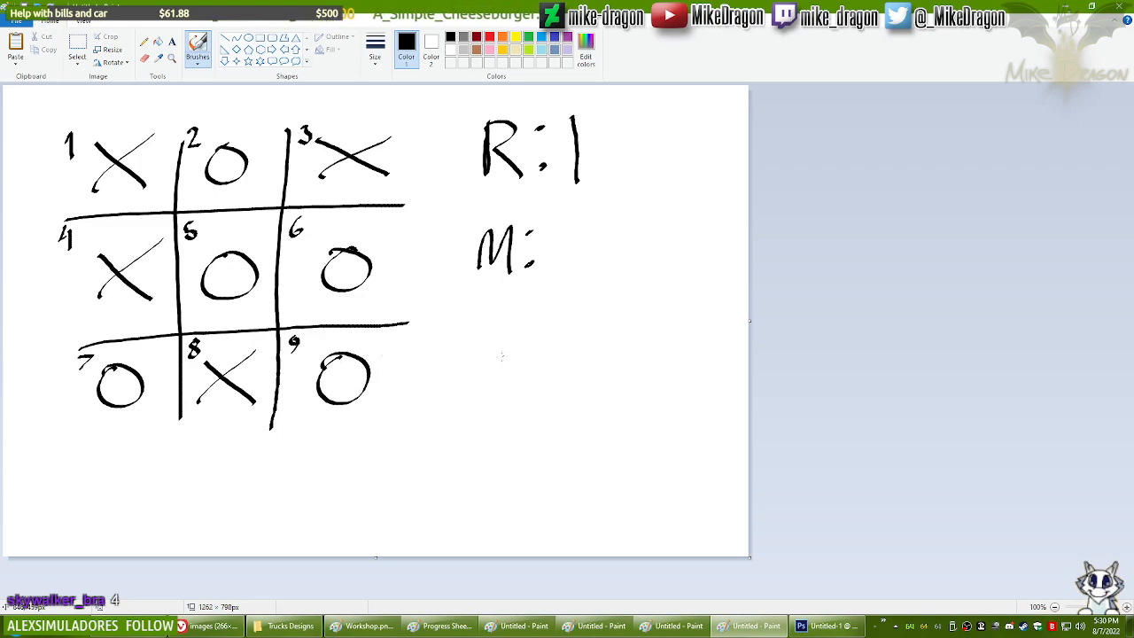
mouse_move(341, 443)
left_mouse_down()
mouse_move(343, 311)
mouse_move(294, 259)
mouse_move(218, 275)
mouse_move(230, 139)
left_mouse_up()
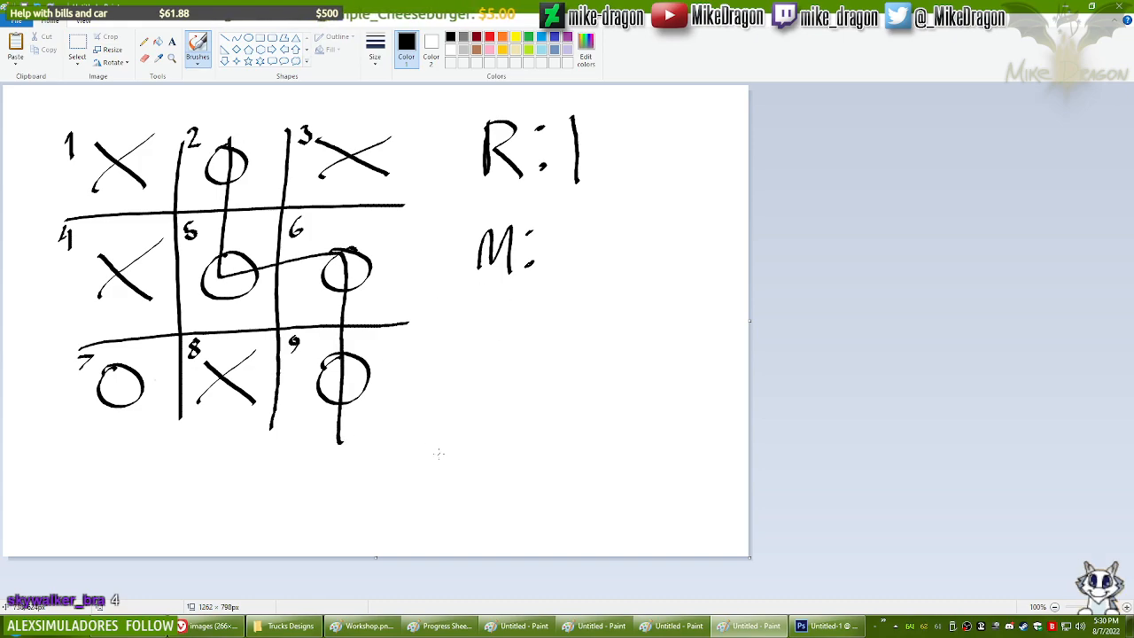
key("ctrl+z")
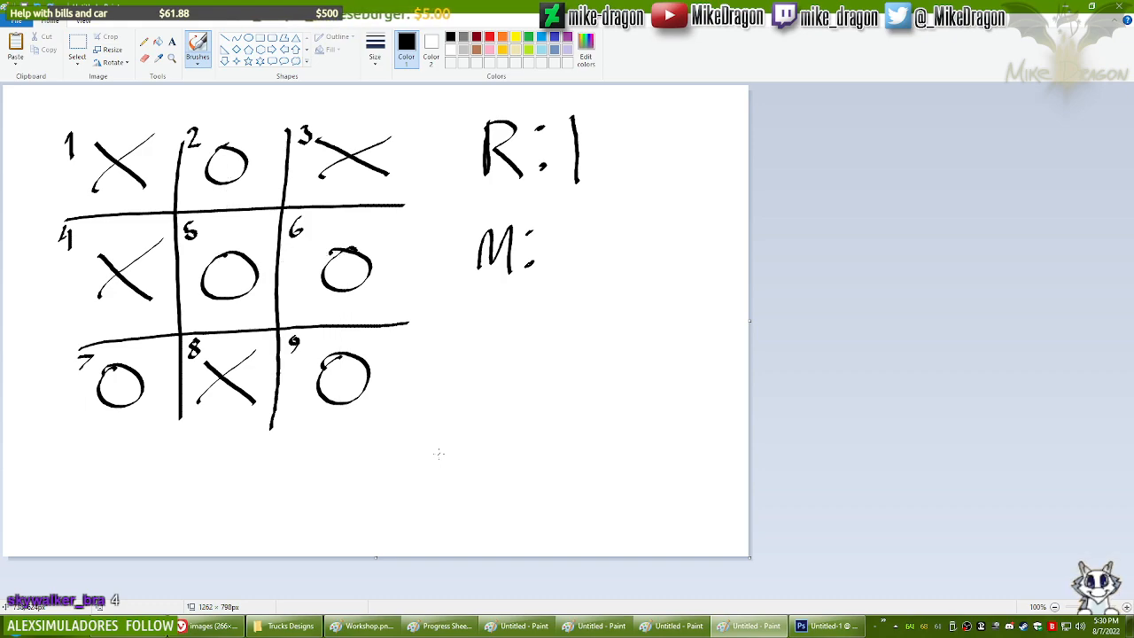
Step: Paste the copied empty grid over the finished game and brush the score entry "DRAW:1" below "M:"
key("ctrl+v")
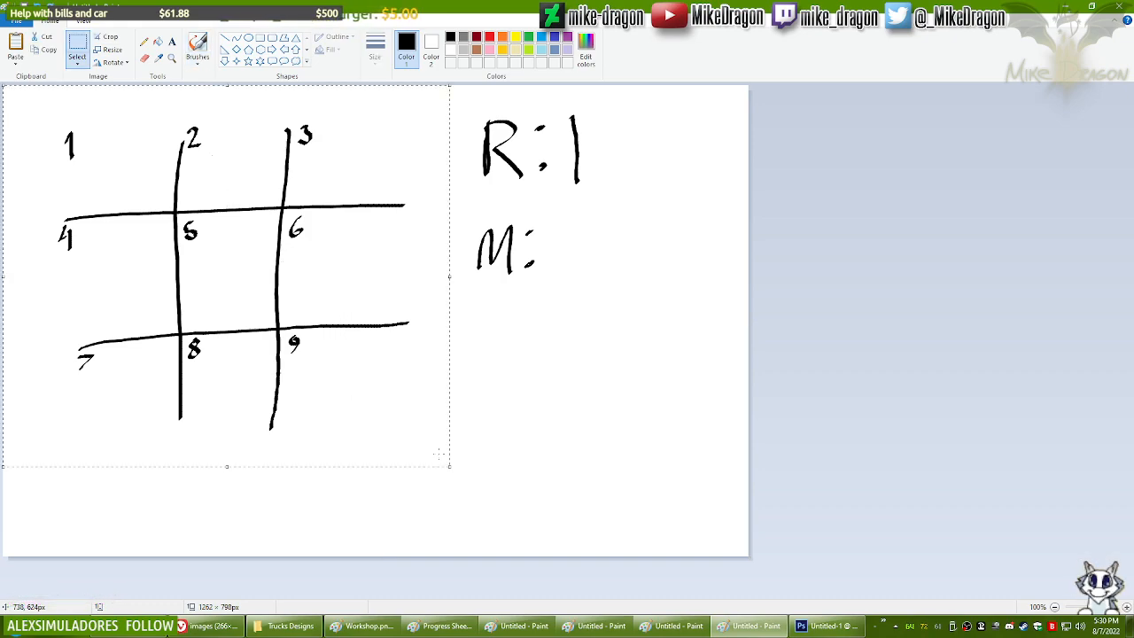
left_click(195, 44)
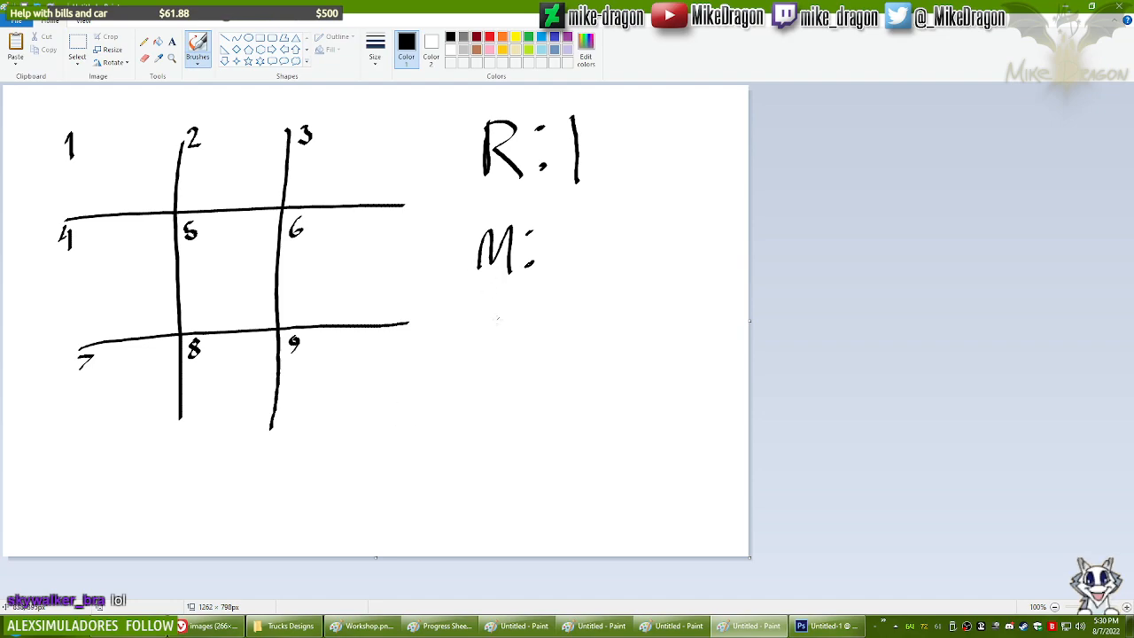
mouse_move(476, 338)
left_mouse_down()
mouse_move(480, 383)
mouse_move(506, 365)
mouse_move(479, 381)
left_mouse_up()
mouse_move(525, 344)
left_mouse_down()
mouse_move(523, 362)
mouse_move(544, 379)
mouse_move(565, 372)
mouse_move(562, 356)
left_mouse_up()
mouse_move(583, 338)
left_mouse_down()
mouse_move(587, 366)
mouse_move(626, 335)
mouse_move(626, 359)
mouse_move(654, 367)
left_mouse_up()
key("ctrl+z")
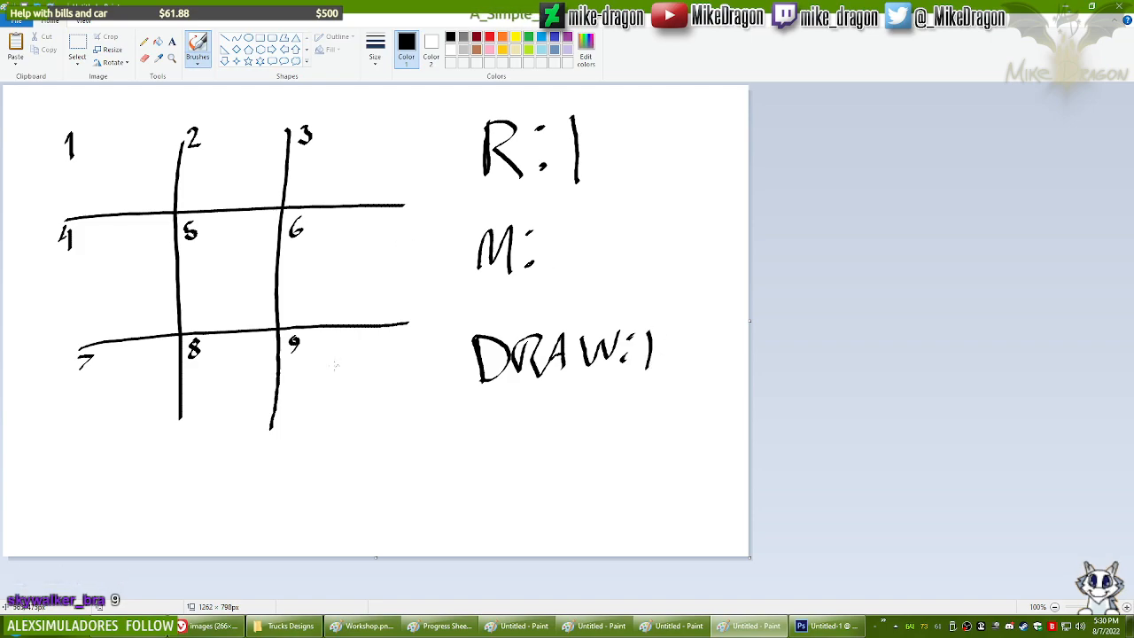
Step: Start the new game with brushed Xs in cells 9 and 6 and an O in cell 1
left_click_drag(312, 361, 386, 407)
left_click_drag(387, 337, 330, 412)
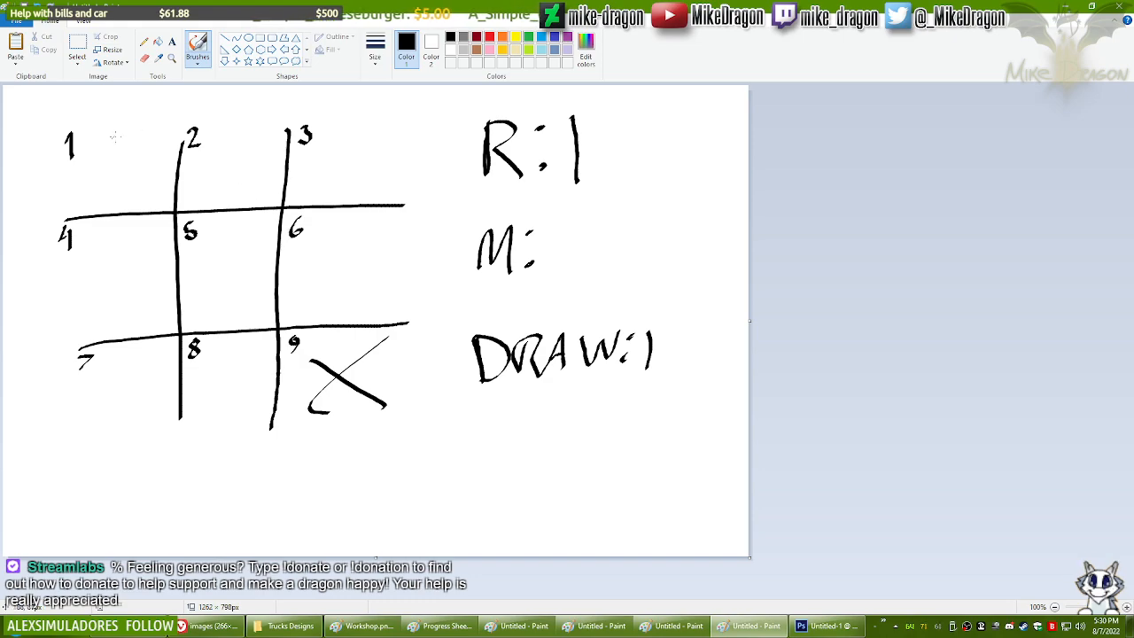
mouse_move(107, 151)
left_mouse_down()
mouse_move(129, 189)
mouse_move(107, 153)
left_mouse_up()
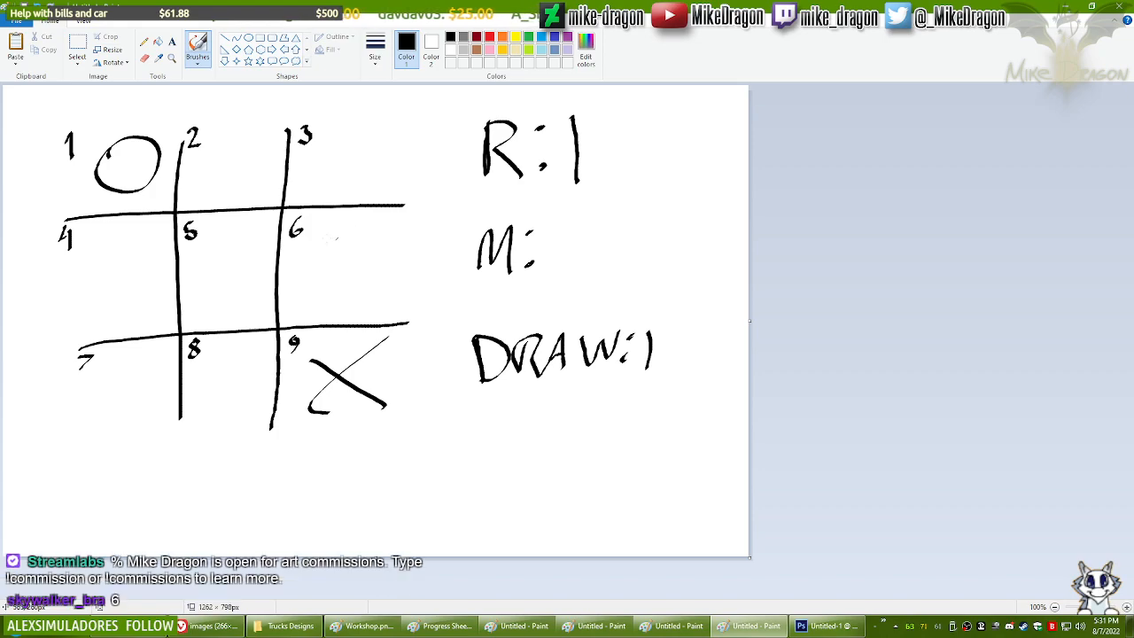
left_click_drag(314, 239, 379, 284)
left_click_drag(318, 282, 388, 230)
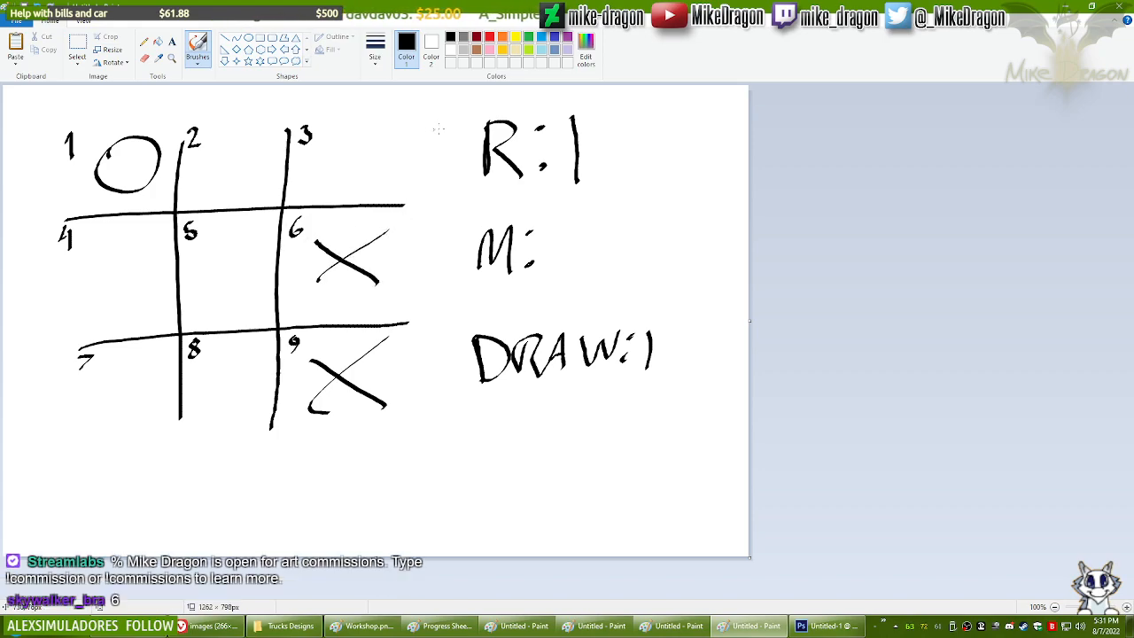
Step: Brush Os in cells 3 and 2 and an X in cell 4, and strike a winning line through cells 1 to 3
mouse_move(352, 142)
left_mouse_down()
mouse_move(386, 158)
mouse_move(336, 147)
left_mouse_up()
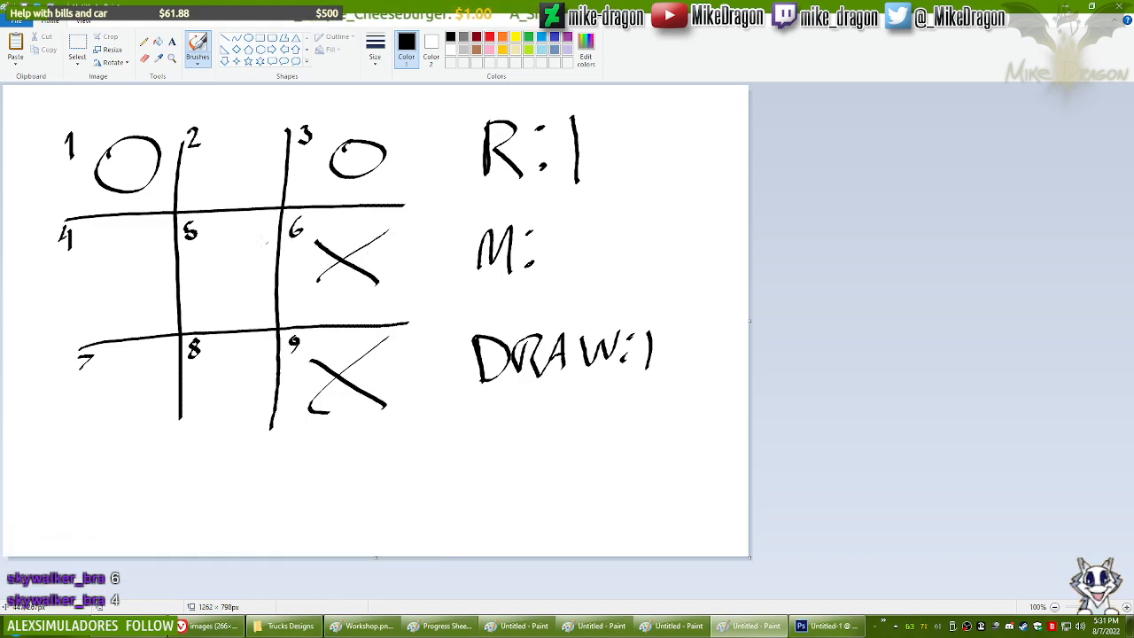
left_click_drag(91, 241, 151, 299)
left_click_drag(95, 308, 150, 233)
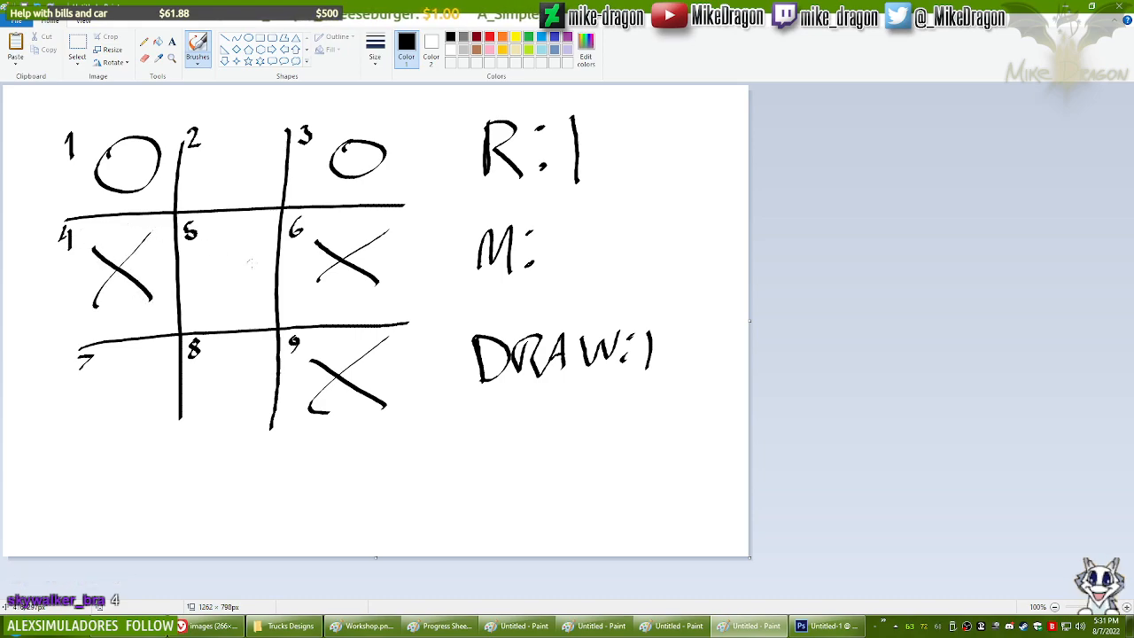
mouse_move(226, 150)
left_mouse_down()
mouse_move(243, 181)
mouse_move(244, 144)
left_mouse_up()
left_click_drag(48, 174, 437, 153)
Step: Brush one tally stroke after "M:" and paste the empty numbered grid over the finished game
left_click_drag(572, 222, 567, 285)
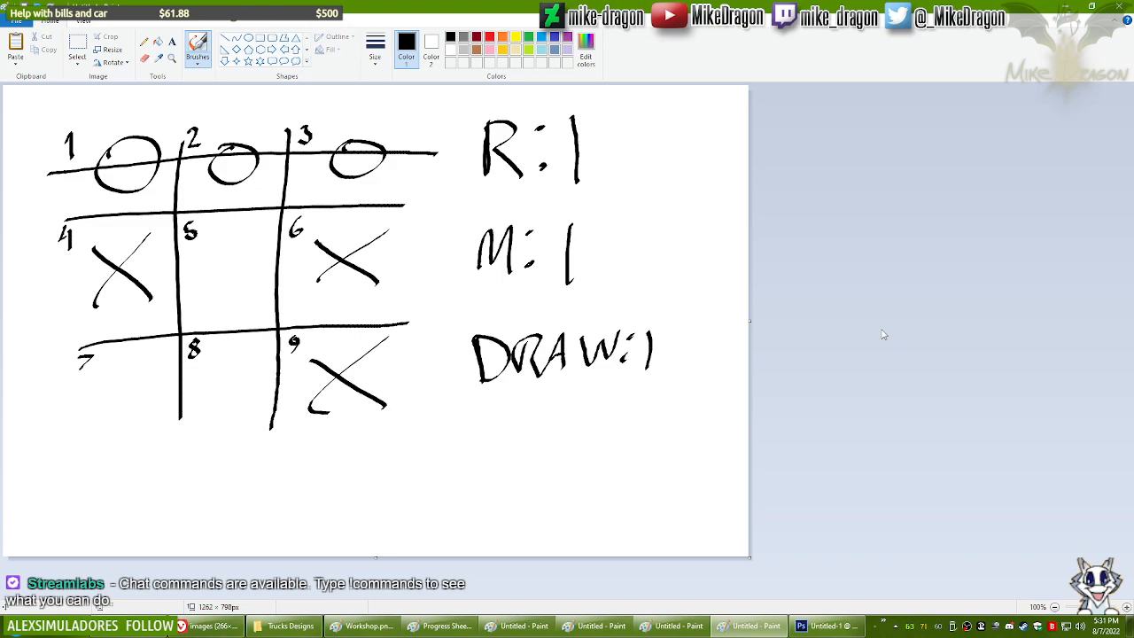
key("ctrl+v")
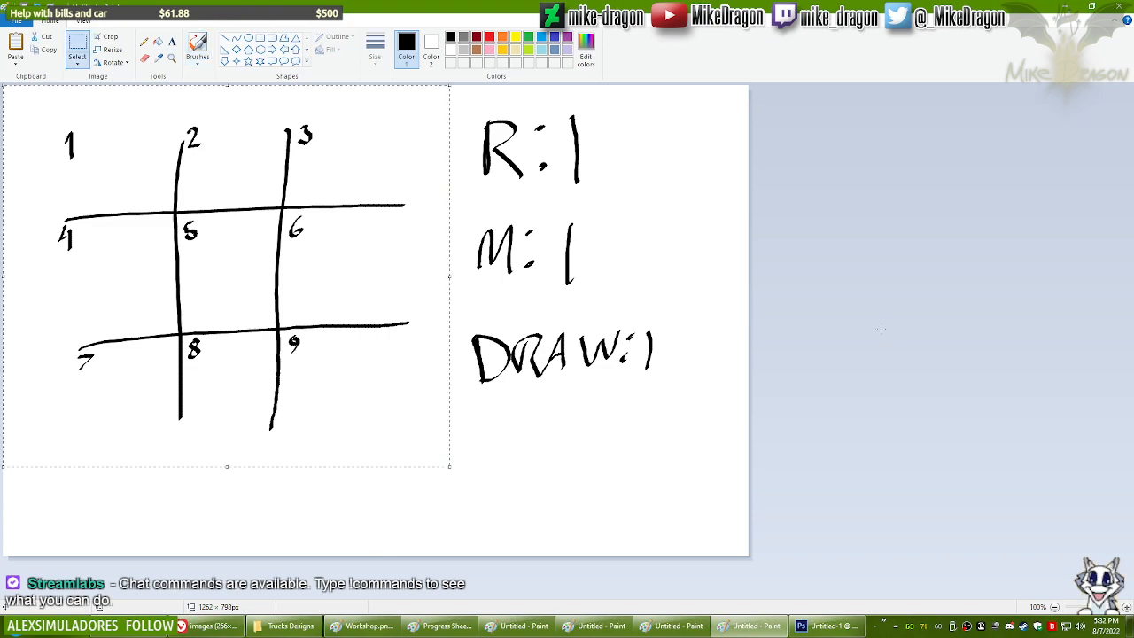
left_click(199, 46)
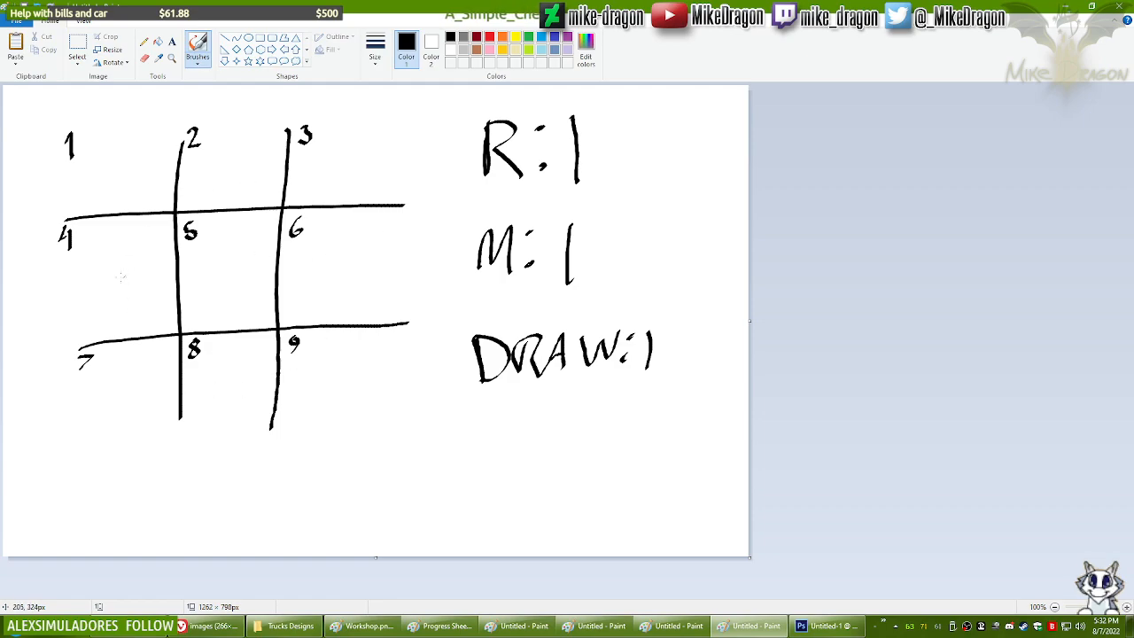
Step: Open the next game with brushed Os in cells 7 and 5 and Xs in cells 3 and 1
mouse_move(109, 369)
left_mouse_down()
mouse_move(142, 391)
mouse_move(99, 363)
mouse_move(108, 372)
left_mouse_up()
key("ctrl+z")
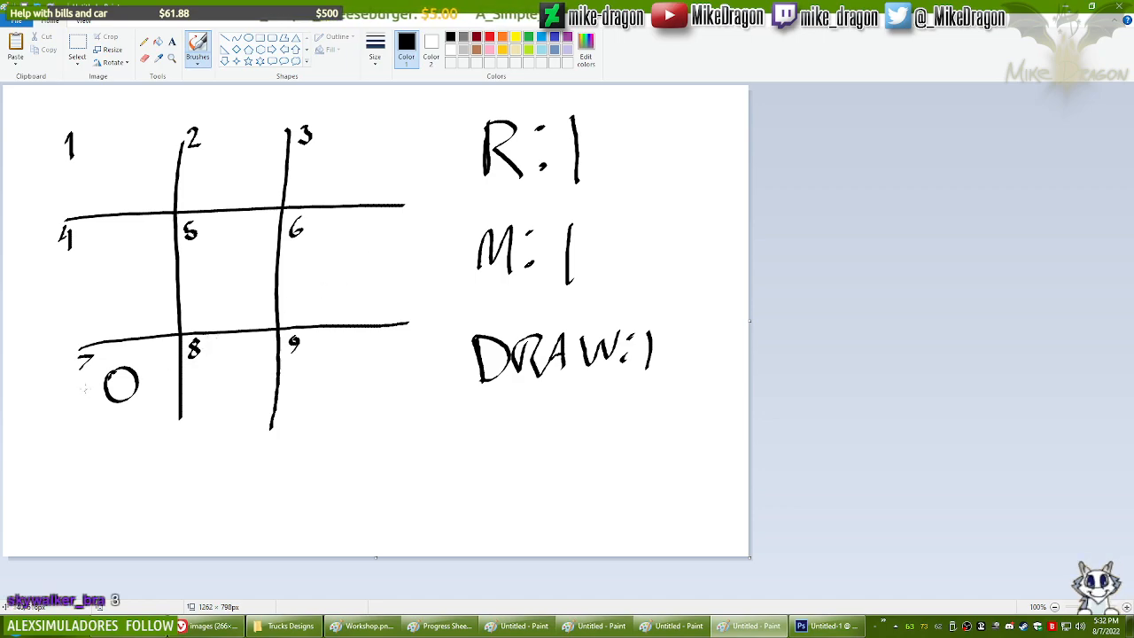
mouse_move(336, 141)
left_mouse_down()
mouse_move(392, 174)
mouse_move(340, 176)
left_mouse_up()
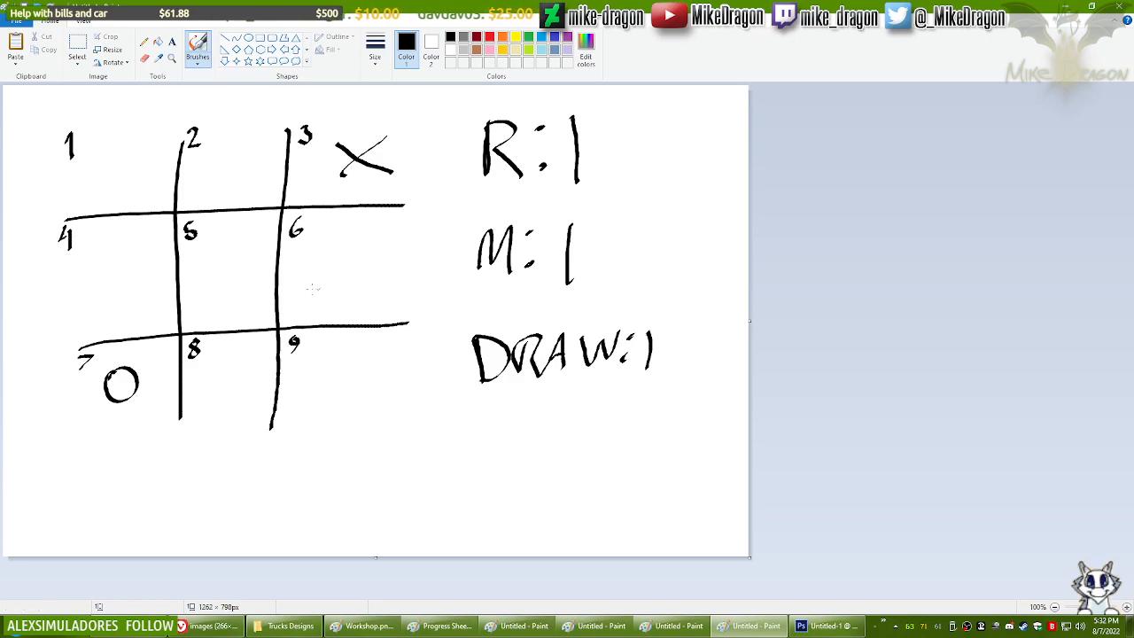
mouse_move(224, 257)
left_mouse_down()
mouse_move(211, 285)
mouse_move(249, 256)
left_mouse_up()
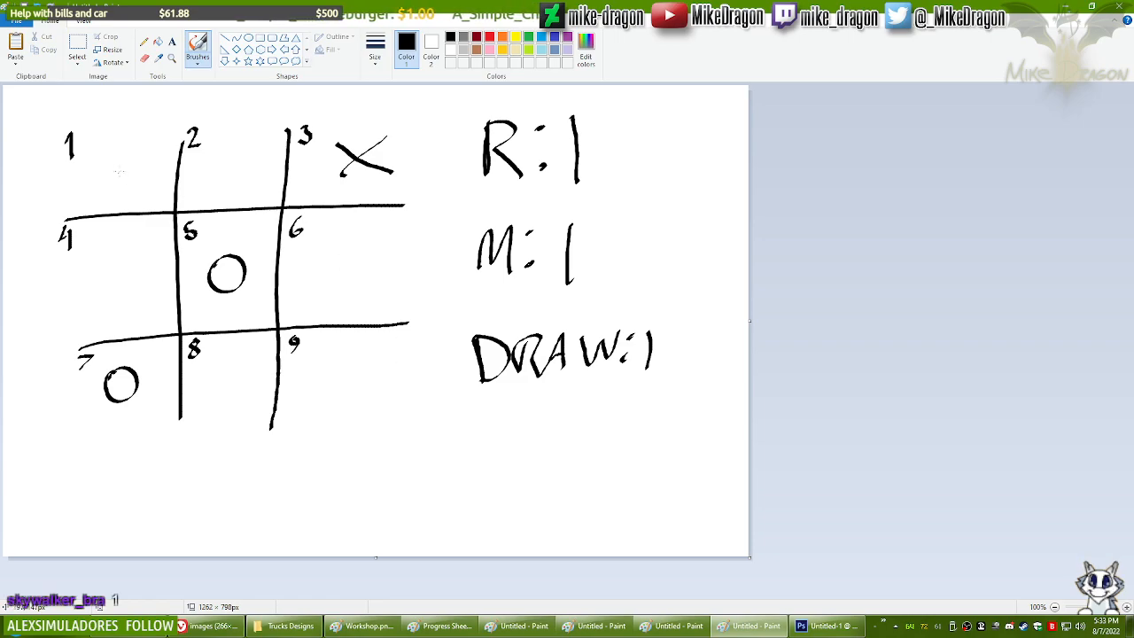
left_click_drag(99, 142, 148, 191)
mouse_move(111, 187)
left_mouse_down()
mouse_move(101, 193)
mouse_move(152, 142)
left_mouse_up()
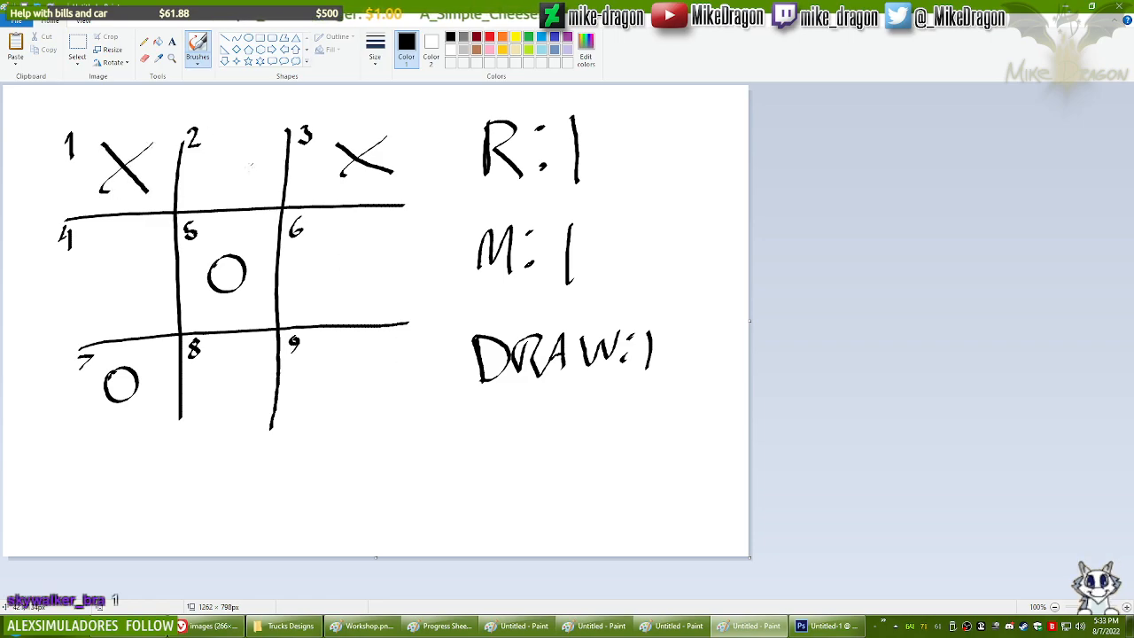
Step: Continue the game with brushed Os in cells 2 and 6 and Xs in cells 8 and 4
left_click_drag(227, 152, 232, 149)
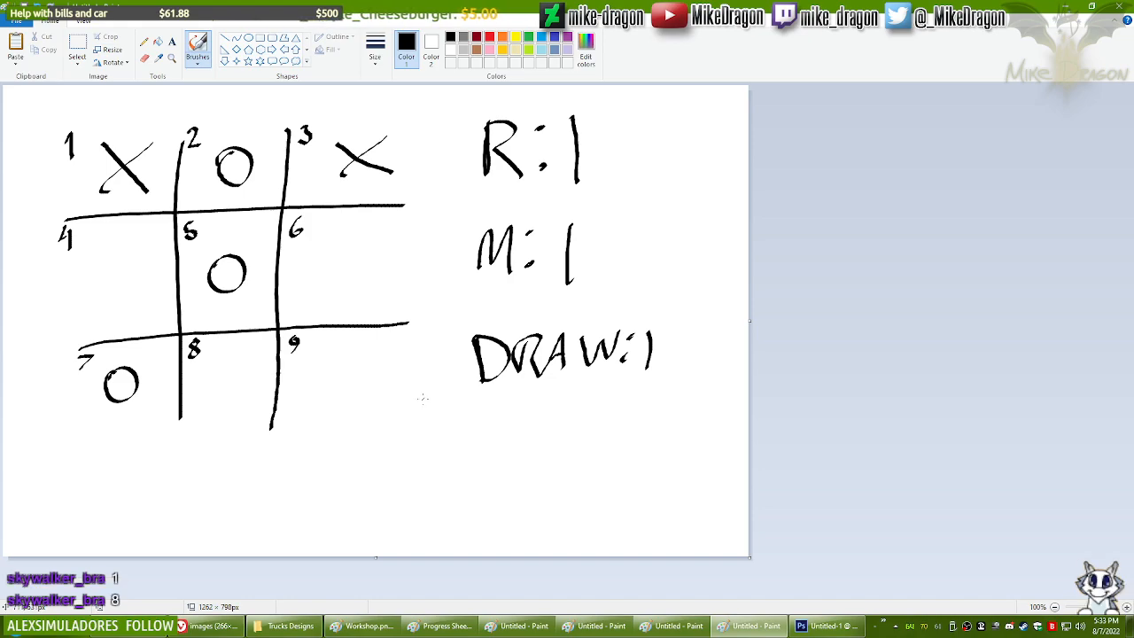
left_click_drag(214, 357, 252, 402)
left_click_drag(203, 409, 263, 352)
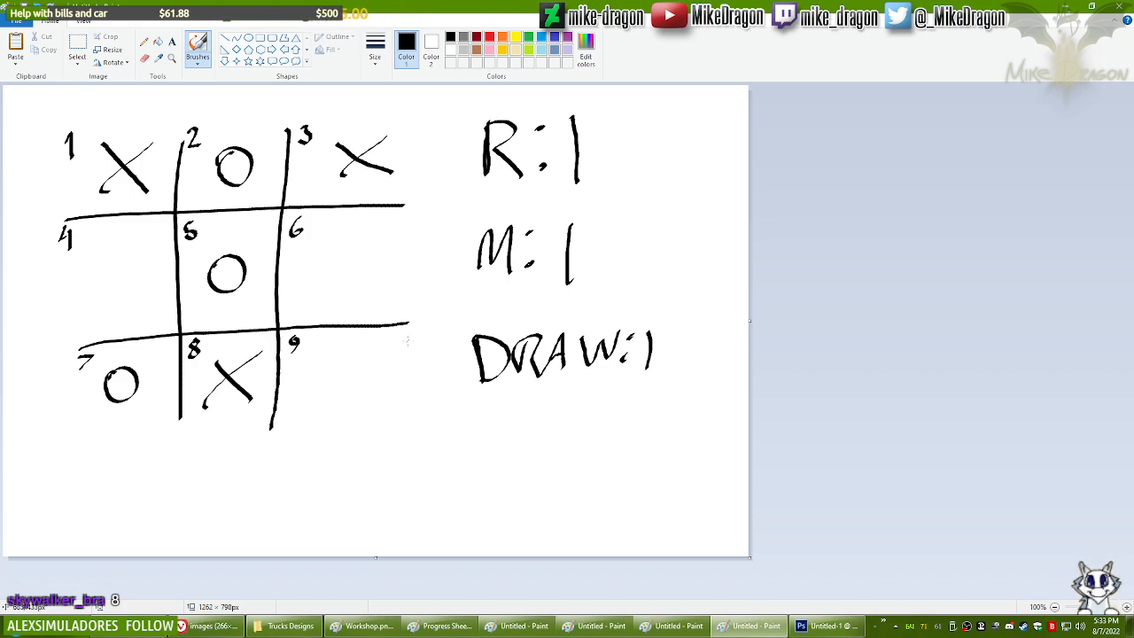
left_click_drag(348, 255, 349, 253)
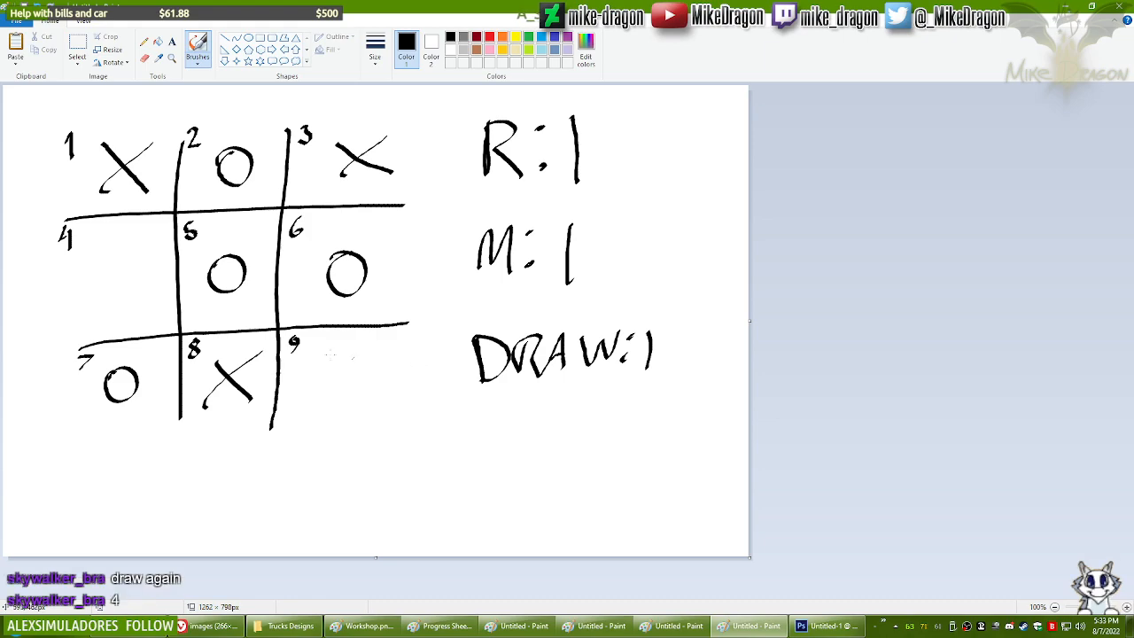
left_click_drag(97, 258, 154, 310)
left_click_drag(147, 237, 97, 306)
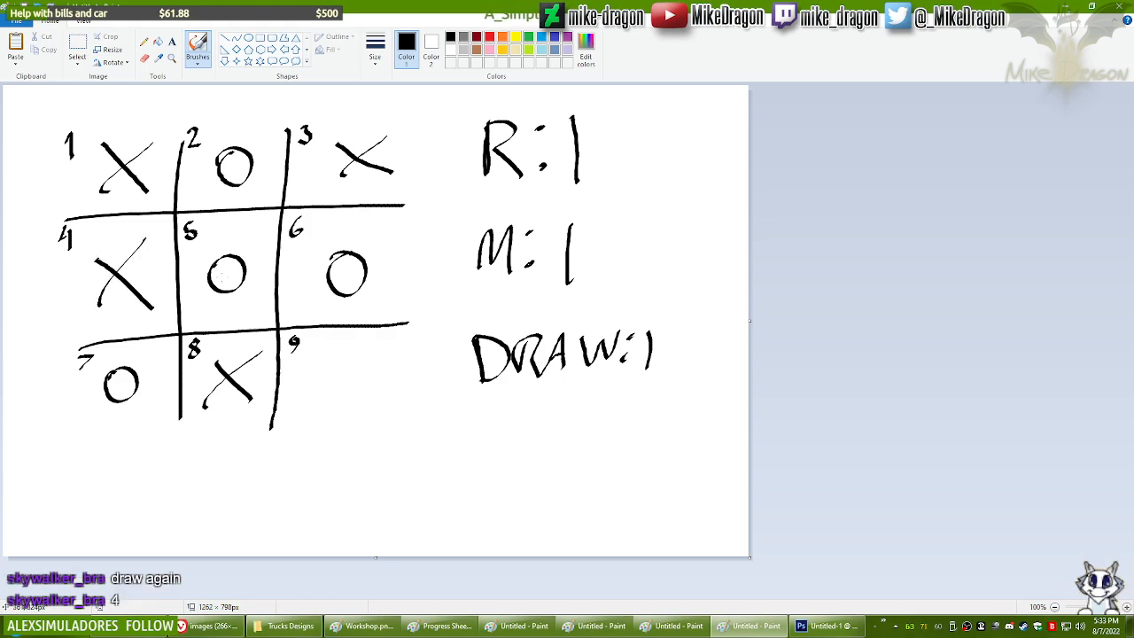
Step: Brush the last O in cell 9 and undo a zigzag line tried through the Os in cells 2, 5, 6 and 9
left_click_drag(355, 364, 376, 363)
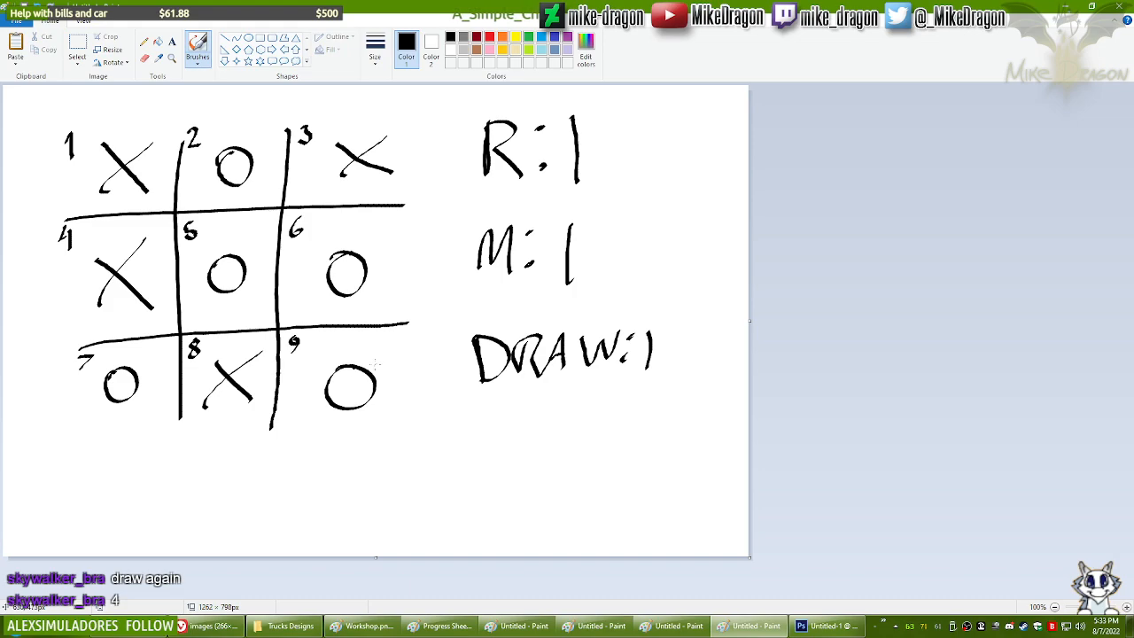
mouse_move(241, 116)
left_mouse_down()
mouse_move(231, 307)
mouse_move(360, 255)
mouse_move(370, 429)
left_mouse_up()
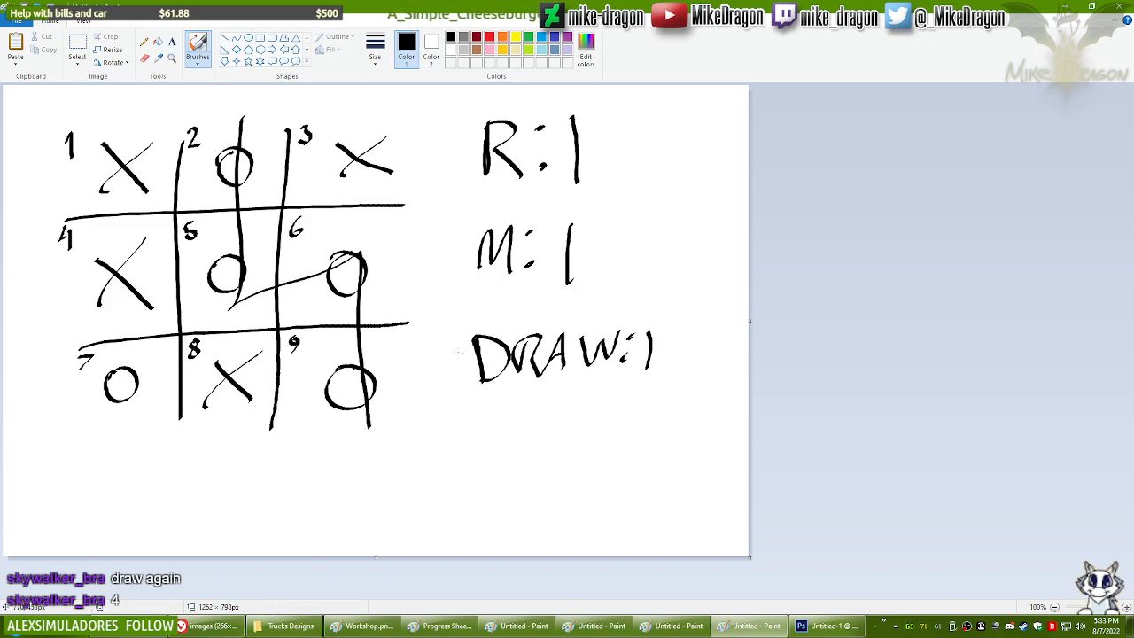
key("ctrl+z")
Step: Add a horizontal tally stroke to the mark after "DRAW:" and paste the empty grid over the finished game
left_click_drag(649, 333, 698, 332)
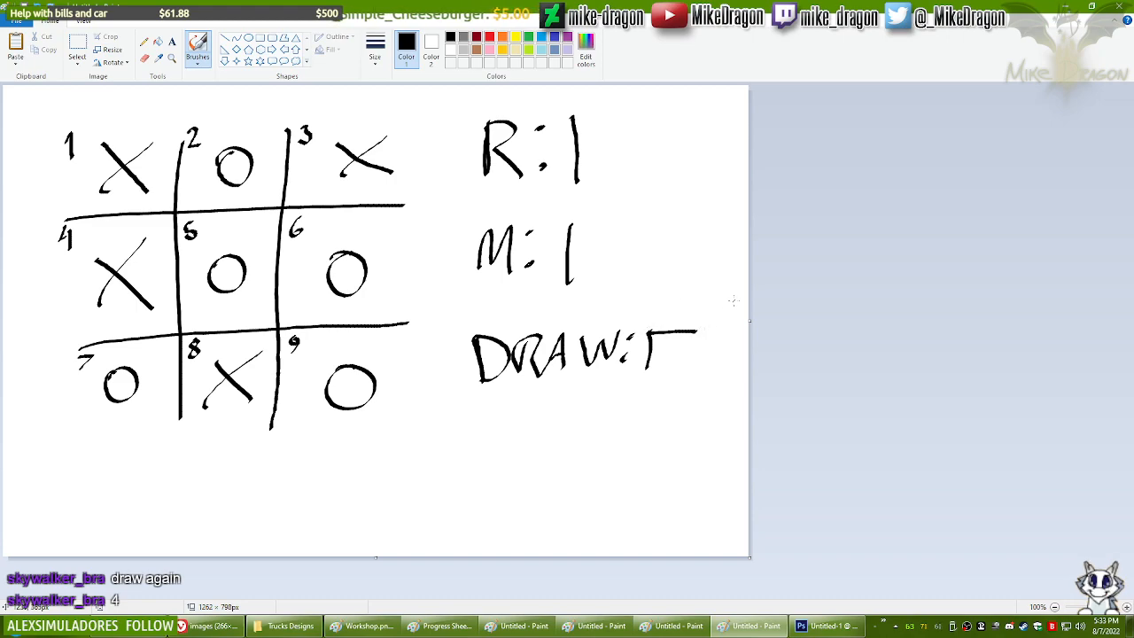
key("ctrl+v")
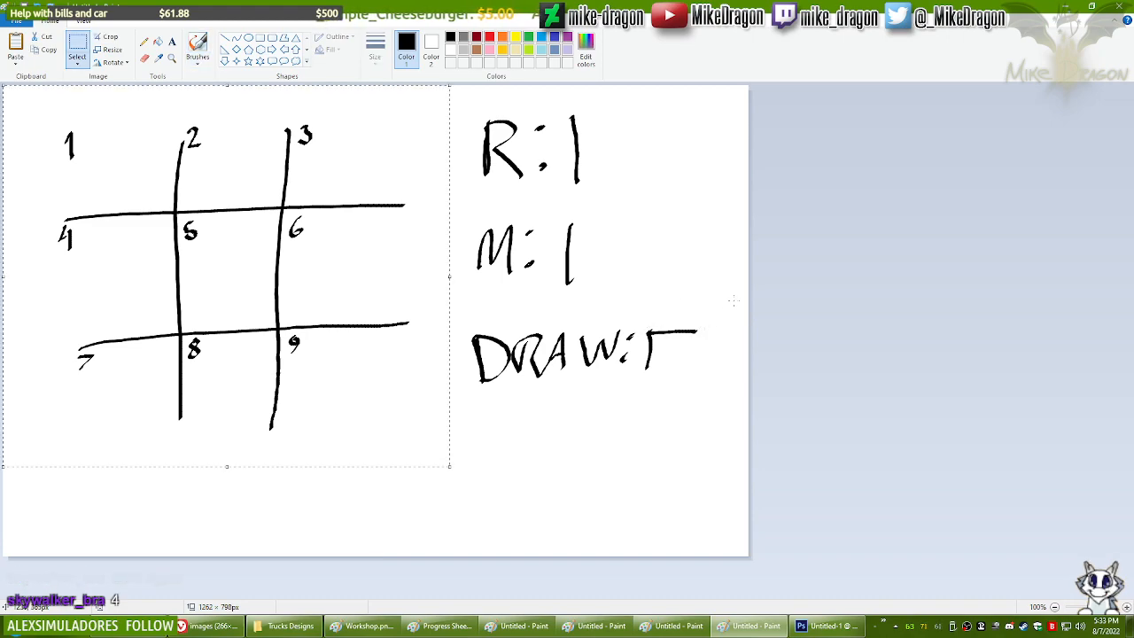
left_click(197, 45)
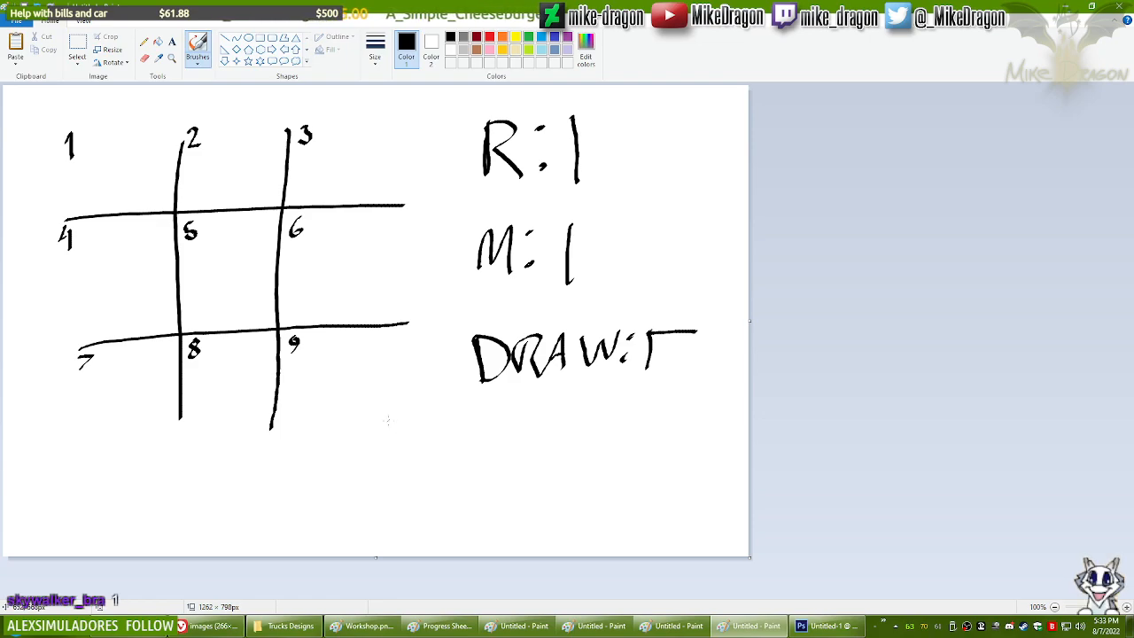
Step: Start the new game with a brushed X in cell 1 and an O with a smiley face in cell 3
left_click_drag(98, 149, 147, 188)
left_click_drag(165, 133, 103, 191)
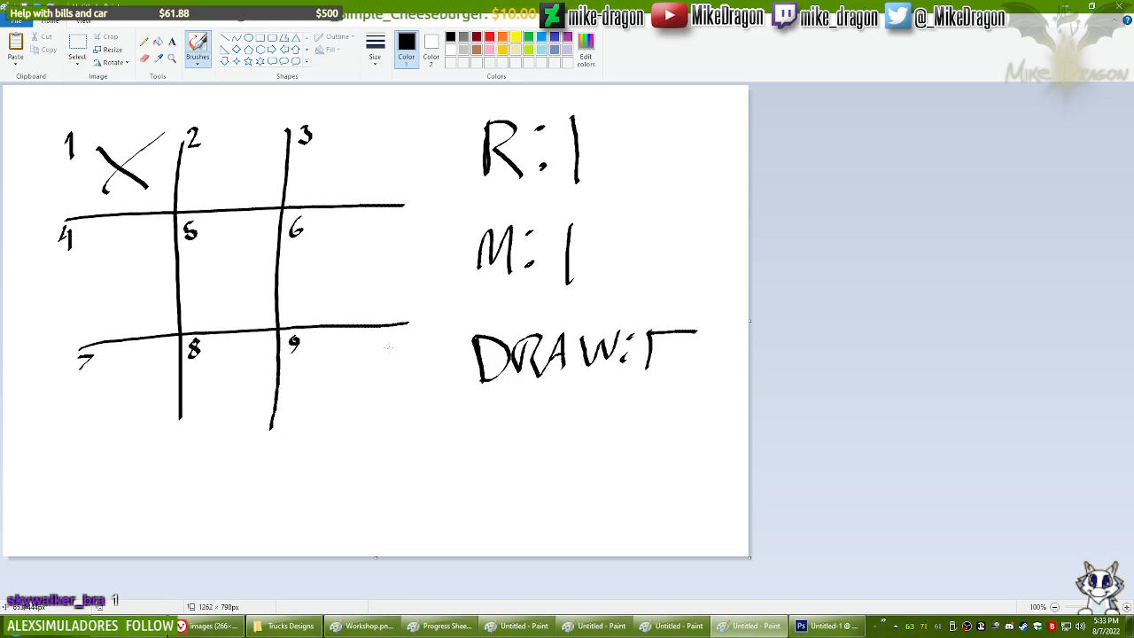
mouse_move(347, 141)
left_mouse_down()
mouse_move(375, 157)
mouse_move(381, 143)
left_mouse_up()
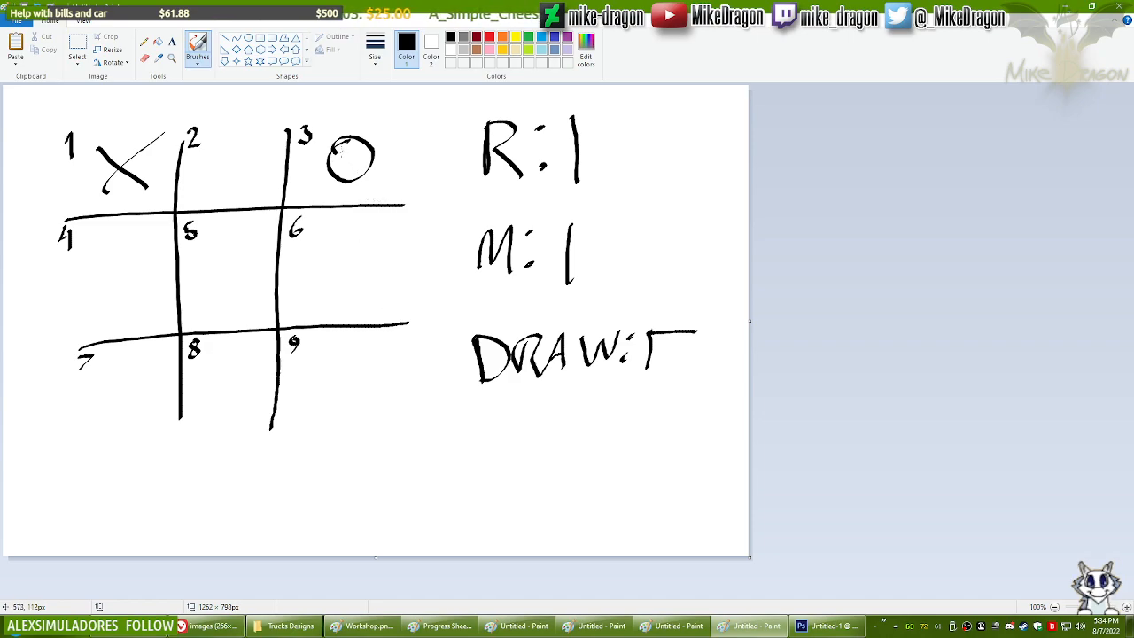
left_click(343, 153)
left_click(358, 151)
left_click_drag(343, 163, 359, 164)
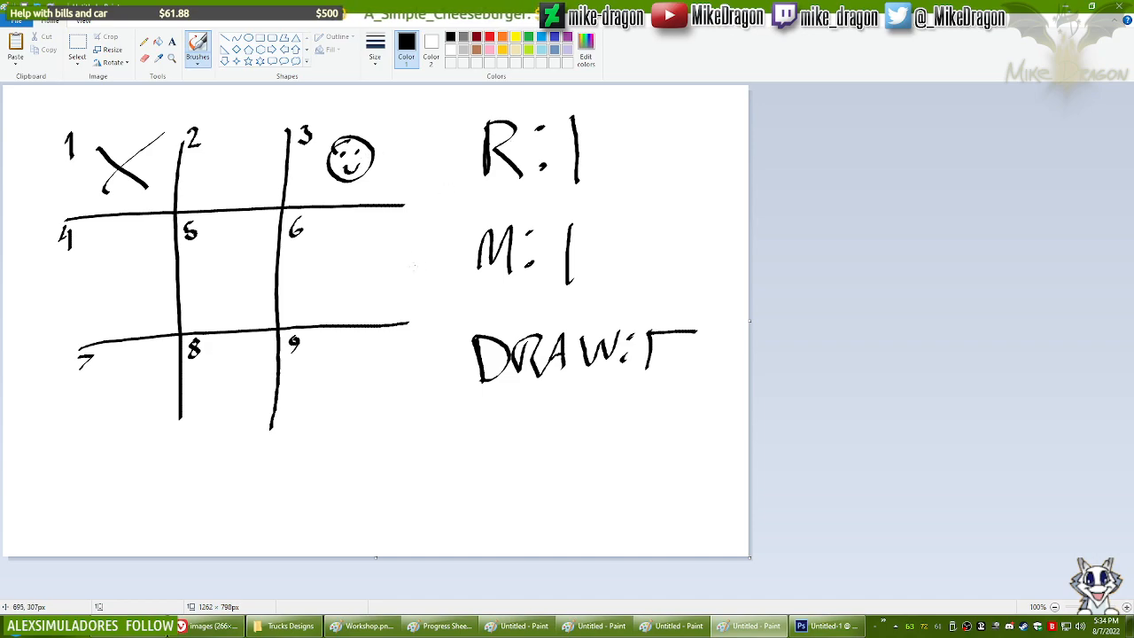
Step: Continue the game with brushed Xs in cells 9 and 7 and plain Os in cells 5 and 4
left_click_drag(310, 360, 370, 409)
left_click_drag(312, 412, 379, 349)
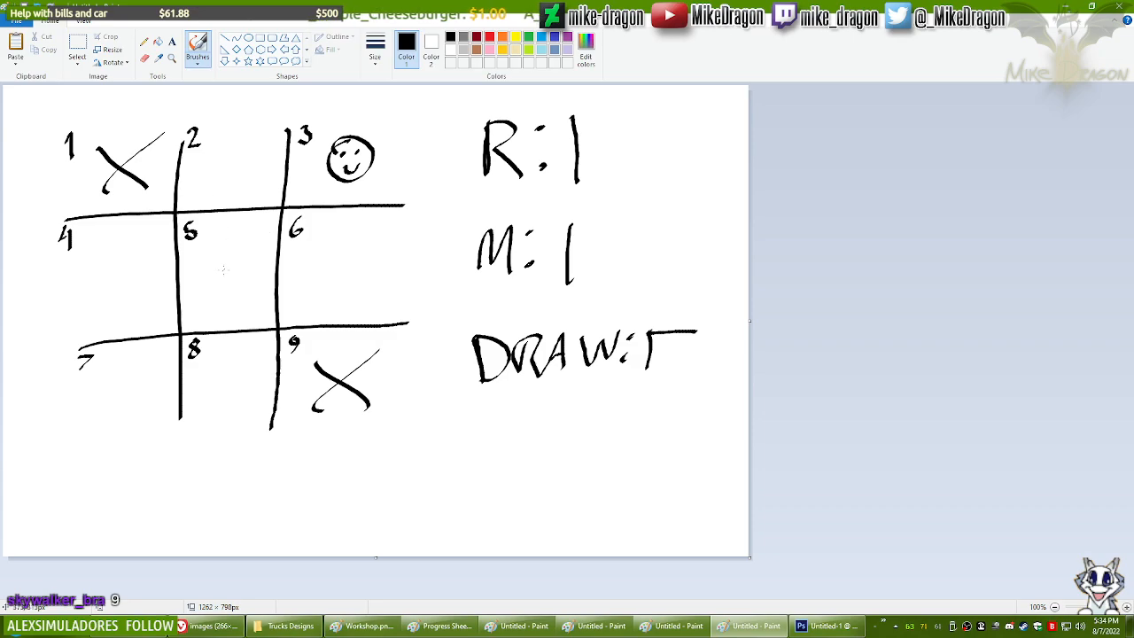
mouse_move(227, 254)
left_mouse_down()
mouse_move(243, 259)
mouse_move(229, 253)
left_mouse_up()
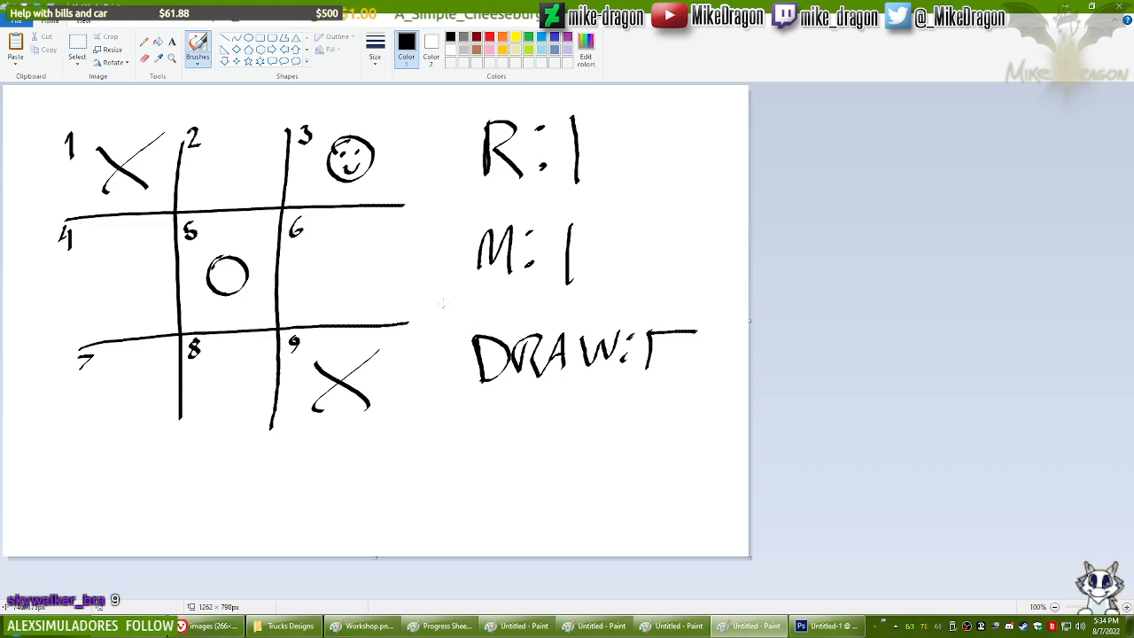
left_click_drag(102, 367, 158, 401)
left_click_drag(99, 415, 151, 353)
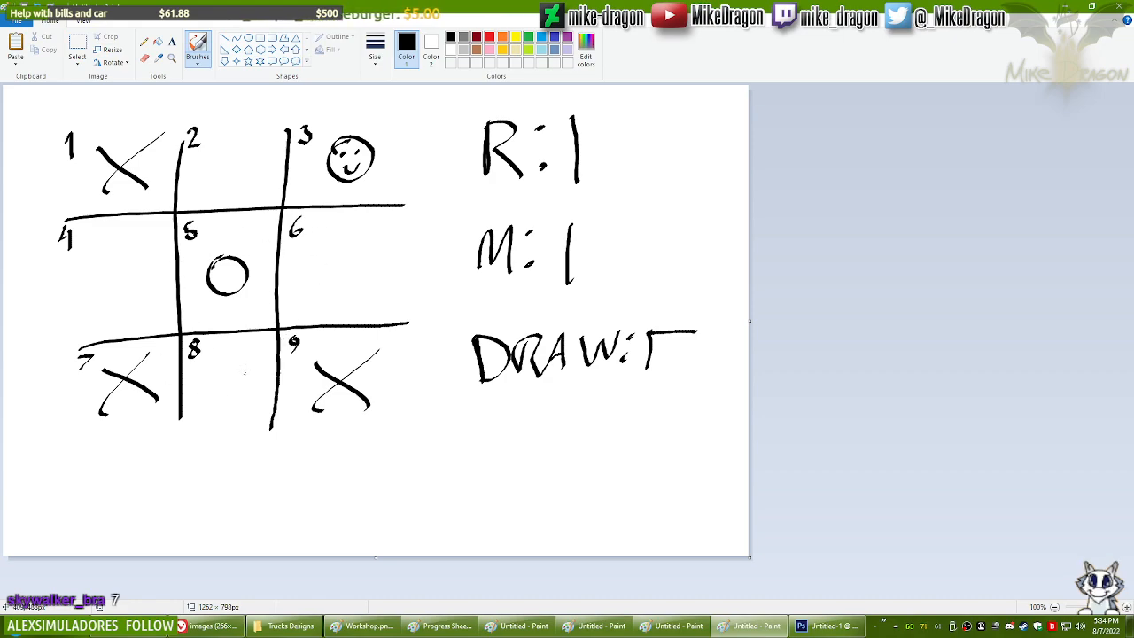
left_click_drag(124, 262, 126, 264)
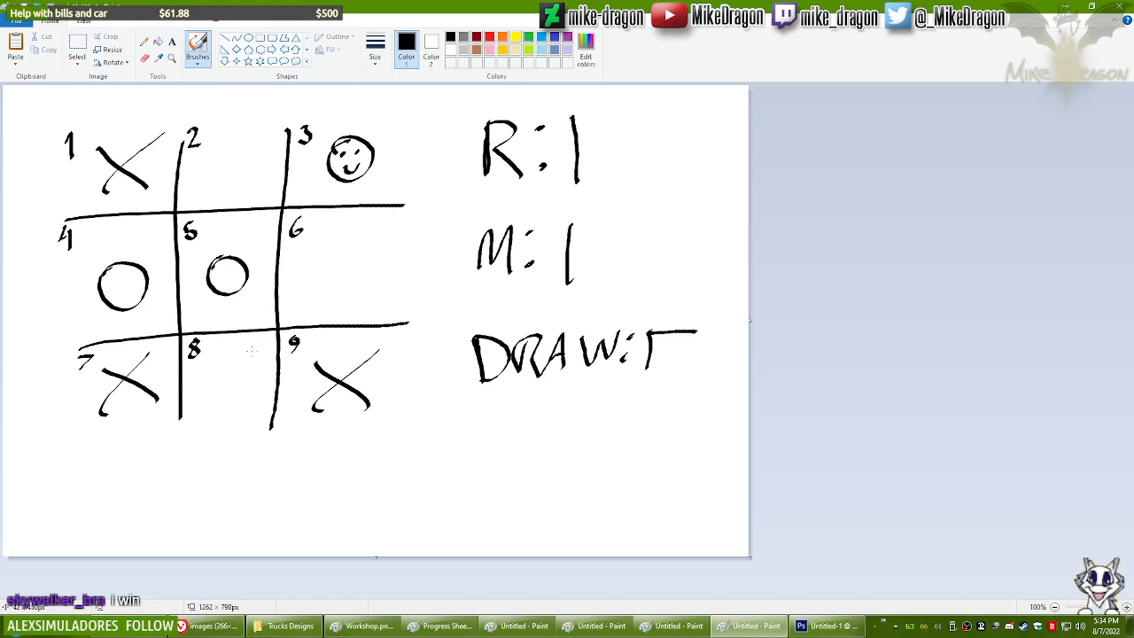
Step: Brush an X in cell 8 and strike a winning line through the Xs in cells 7, 8 and 9
left_click_drag(208, 362, 252, 400)
left_click_drag(253, 355, 200, 407)
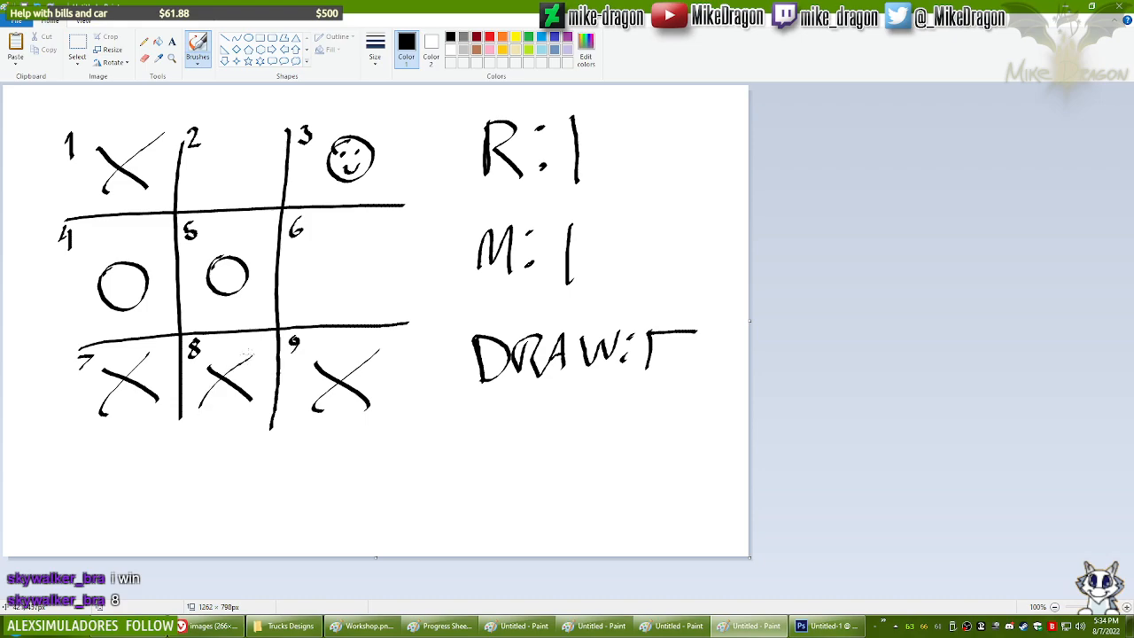
left_click_drag(64, 398, 412, 366)
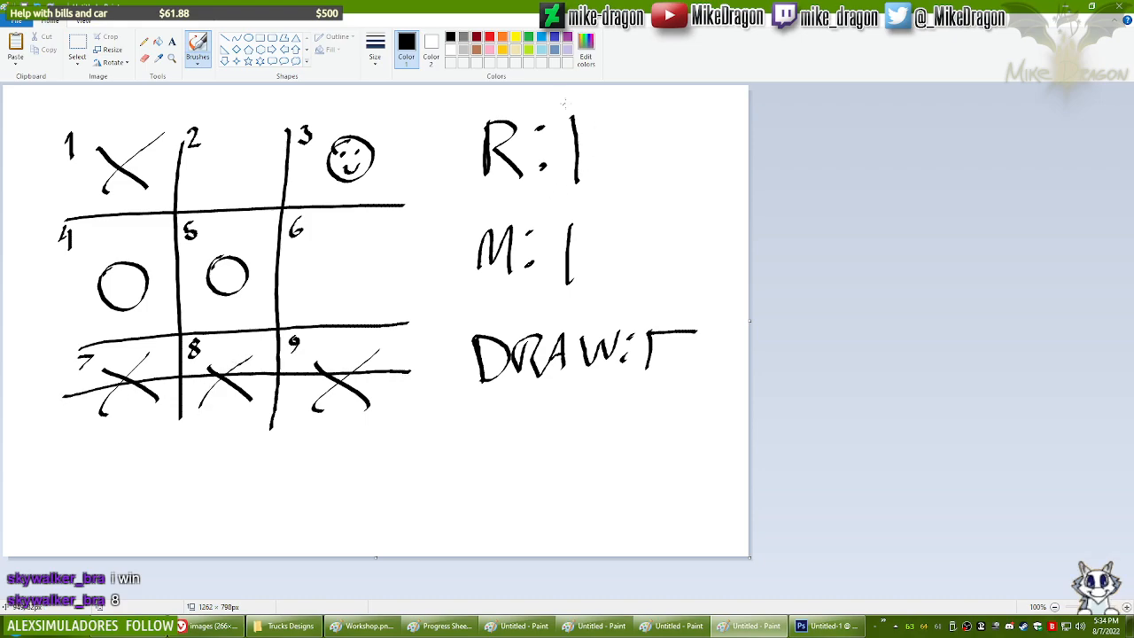
Step: Add a horizontal tally stroke to the mark after "R:" and paste the empty grid over the finished game
left_click_drag(572, 118, 643, 116)
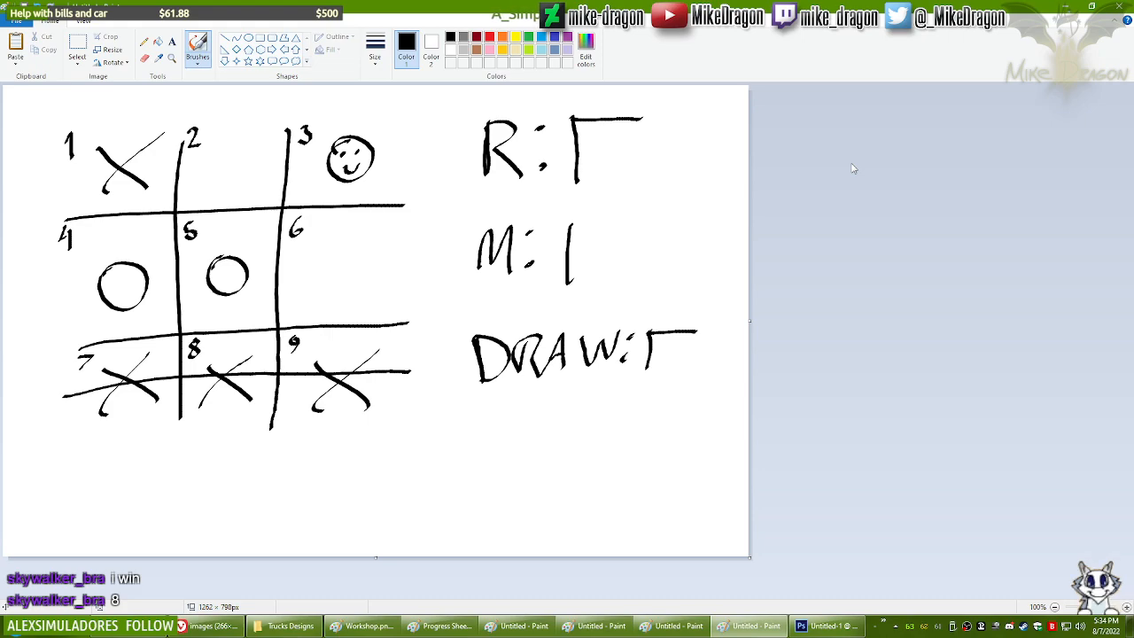
key("ctrl+v")
left_click(197, 46)
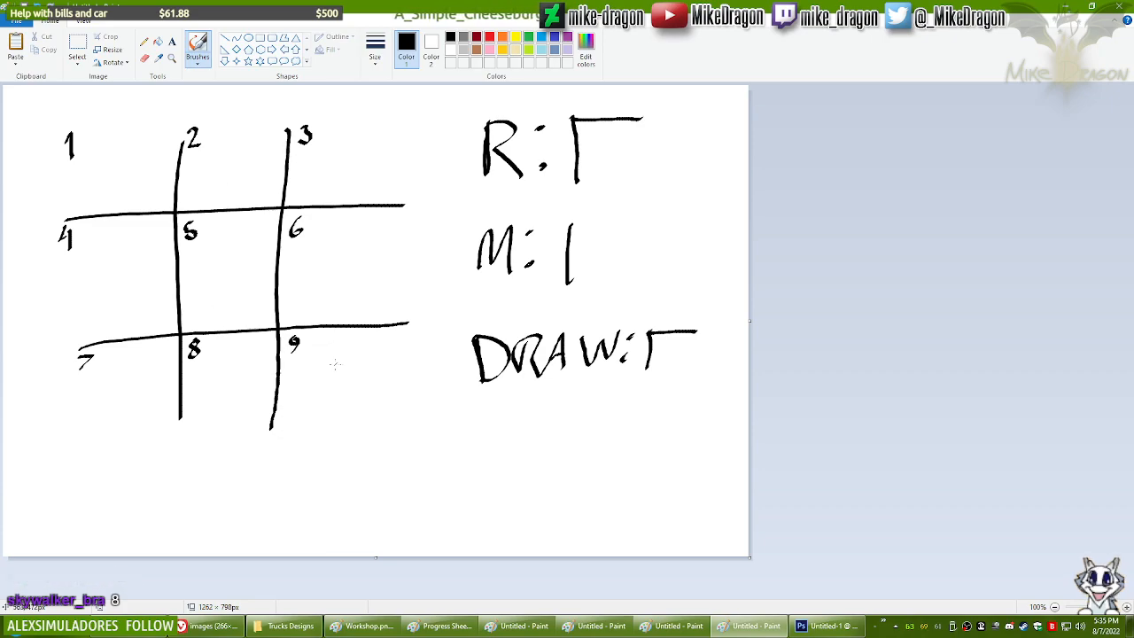
Step: Start the new game with brushed Os in cells 9 and 3 and Xs in cells 5 and 6
mouse_move(350, 359)
left_mouse_down()
mouse_move(349, 394)
mouse_move(353, 357)
left_mouse_up()
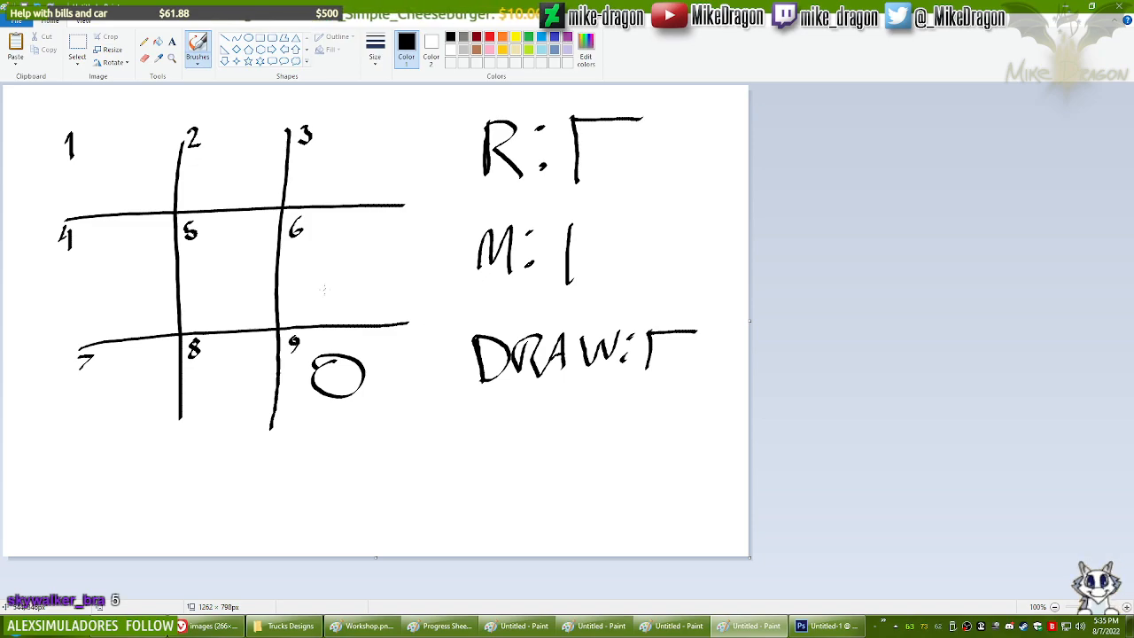
left_click_drag(198, 255, 245, 294)
left_click_drag(259, 237, 201, 304)
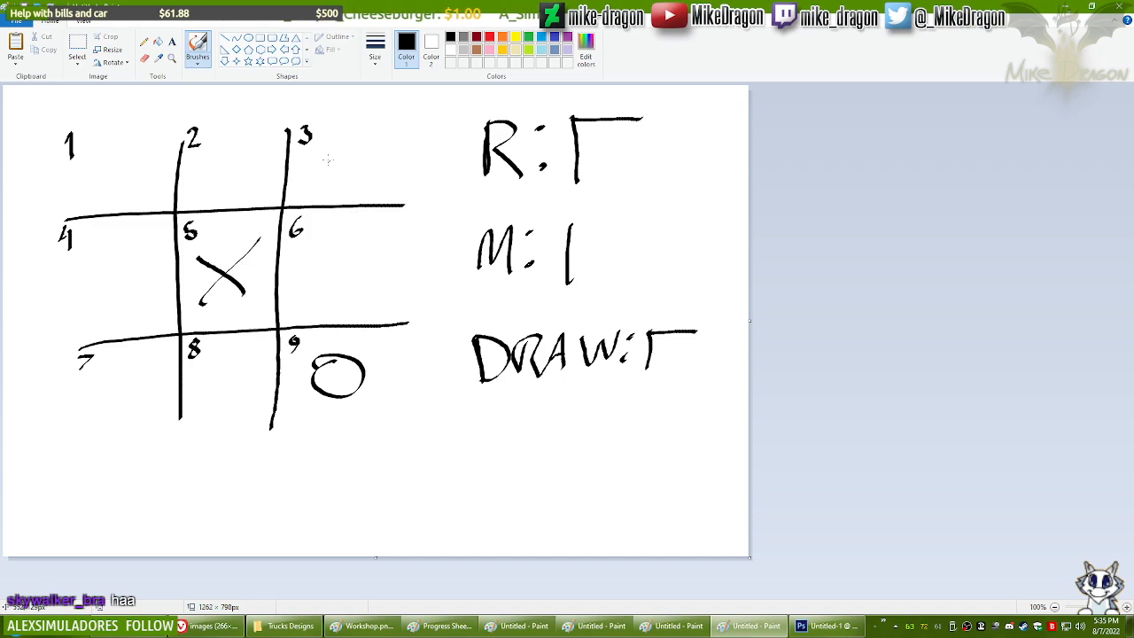
mouse_move(348, 146)
left_mouse_down()
mouse_move(329, 152)
mouse_move(350, 147)
left_mouse_up()
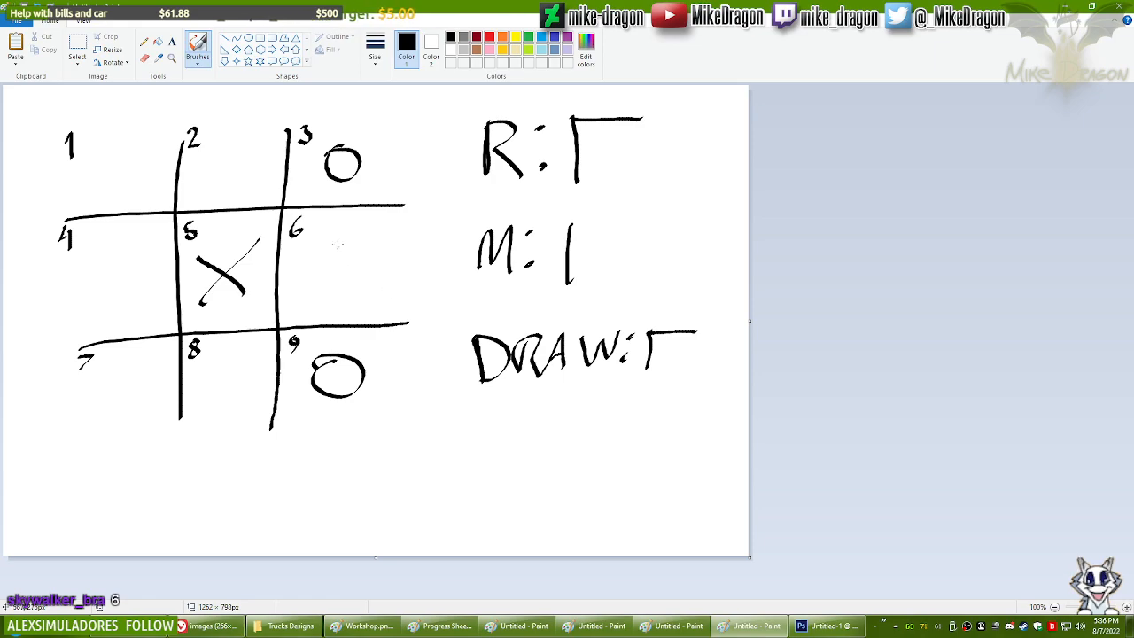
left_click_drag(312, 245, 386, 277)
left_click_drag(307, 282, 383, 226)
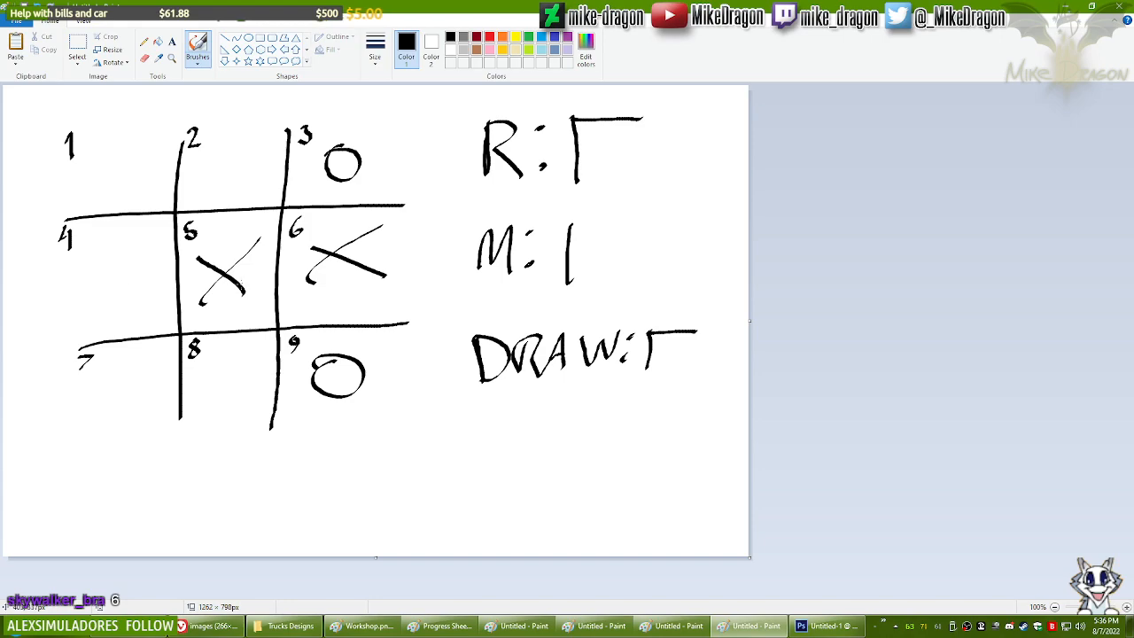
Step: Brush an O in cell 4, an X in cell 8 and an O in cell 2
mouse_move(121, 259)
left_mouse_down()
mouse_move(111, 272)
mouse_move(134, 268)
left_mouse_up()
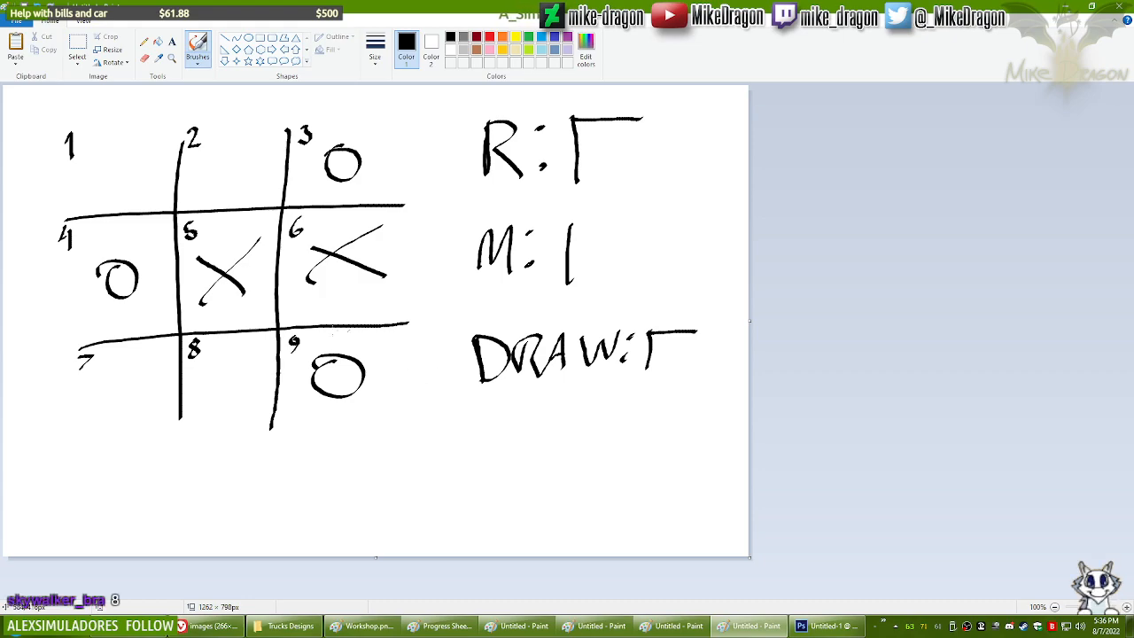
mouse_move(214, 364)
left_mouse_down()
mouse_move(257, 395)
mouse_move(251, 359)
left_mouse_up()
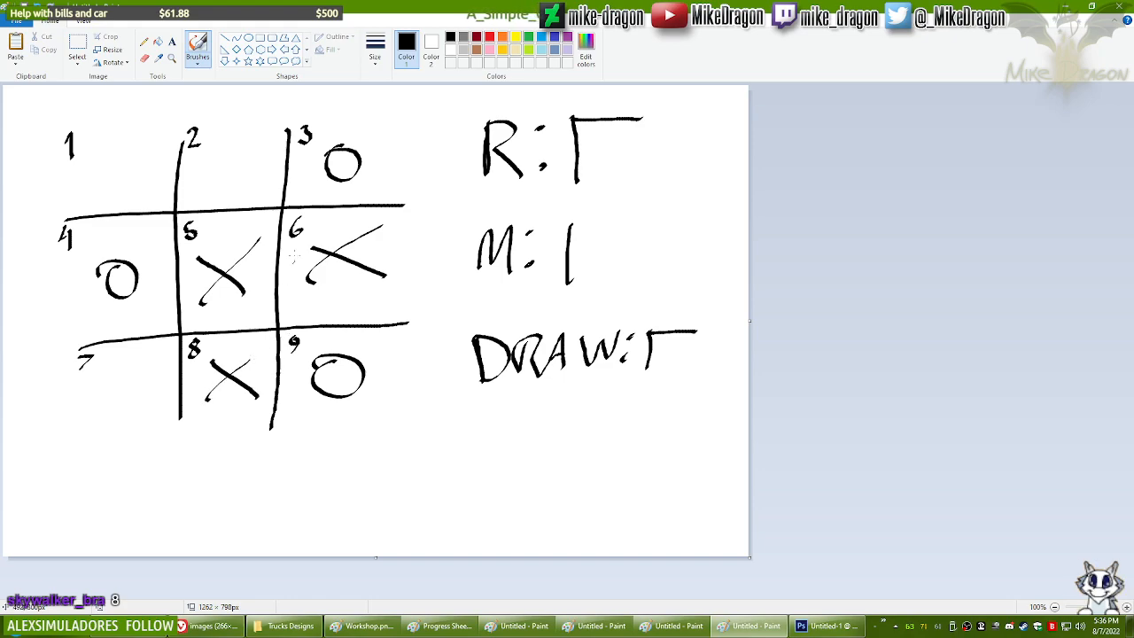
mouse_move(230, 155)
left_mouse_down()
mouse_move(217, 164)
mouse_move(232, 147)
left_mouse_up()
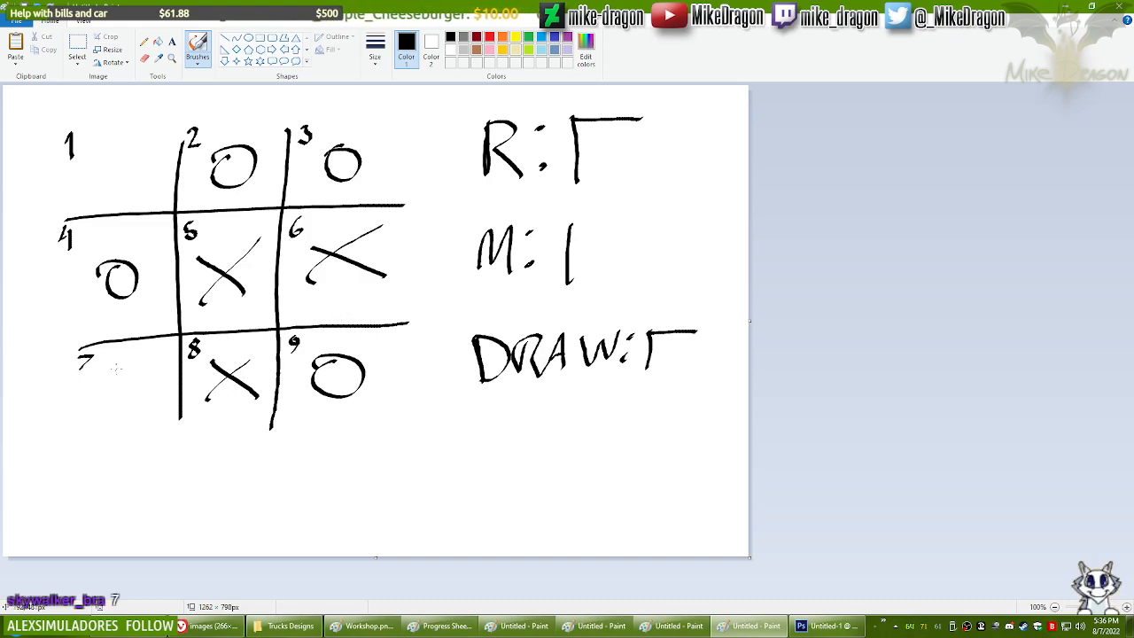
Step: Brush an X in cell 7 and an O in cell 1, with a winning line through the Os in cells 1, 2 and 3
left_click_drag(97, 373, 164, 407)
left_click_drag(153, 354, 93, 420)
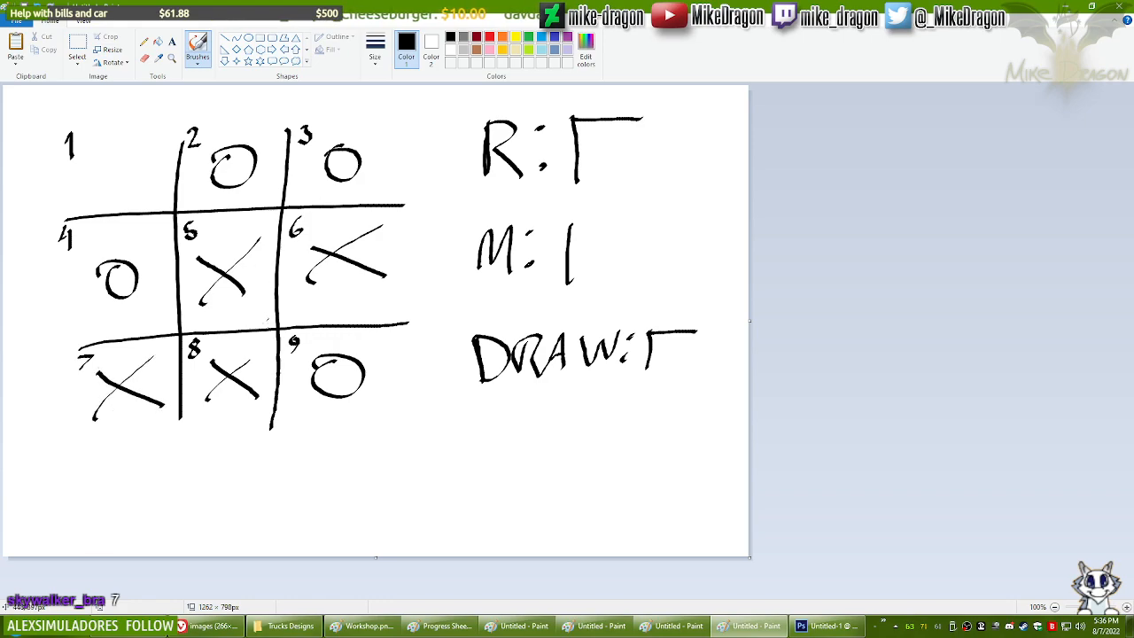
mouse_move(117, 152)
left_mouse_down()
mouse_move(105, 170)
mouse_move(123, 149)
left_mouse_up()
left_click_drag(42, 184, 413, 149)
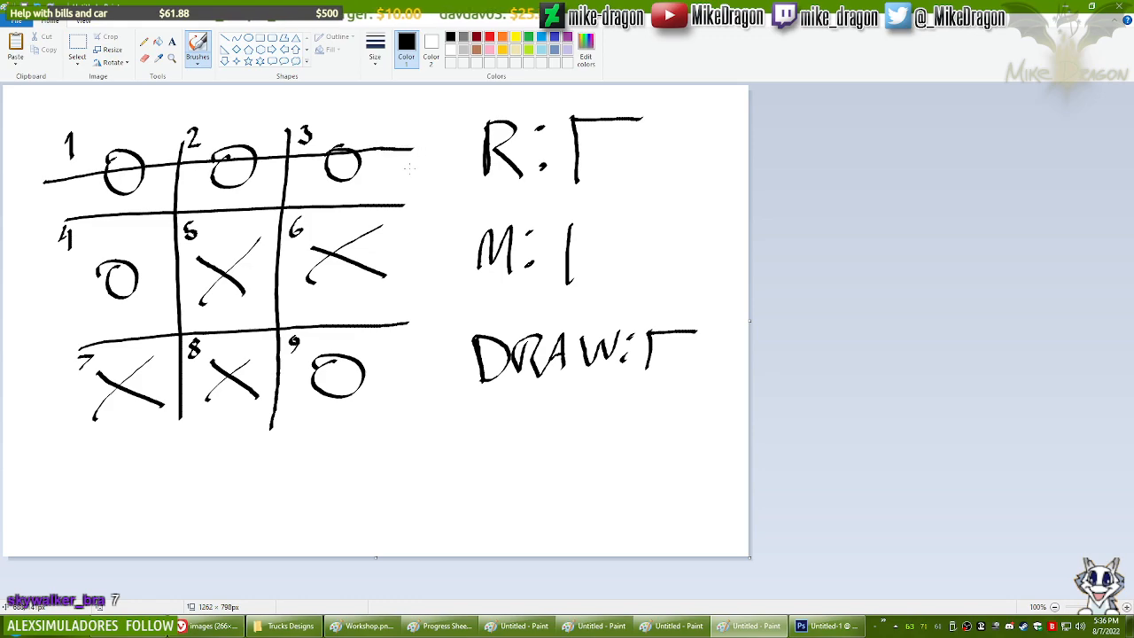
Step: Add a horizontal tally stroke to the mark after "M:" and paste the empty grid over the finished game
left_click_drag(568, 228, 641, 227)
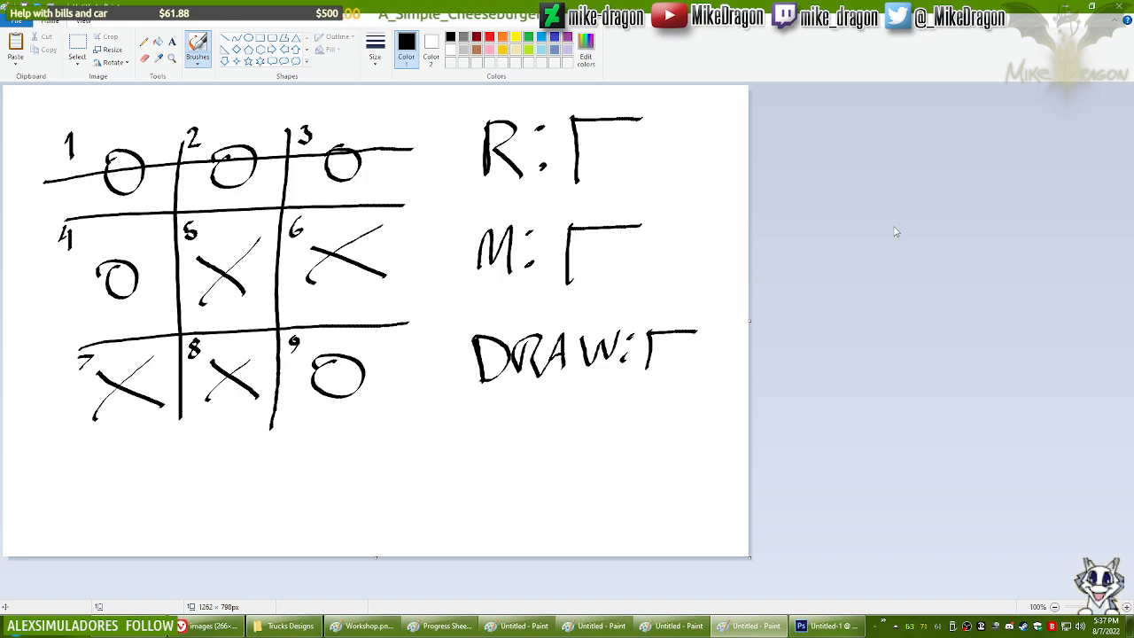
key("ctrl+v")
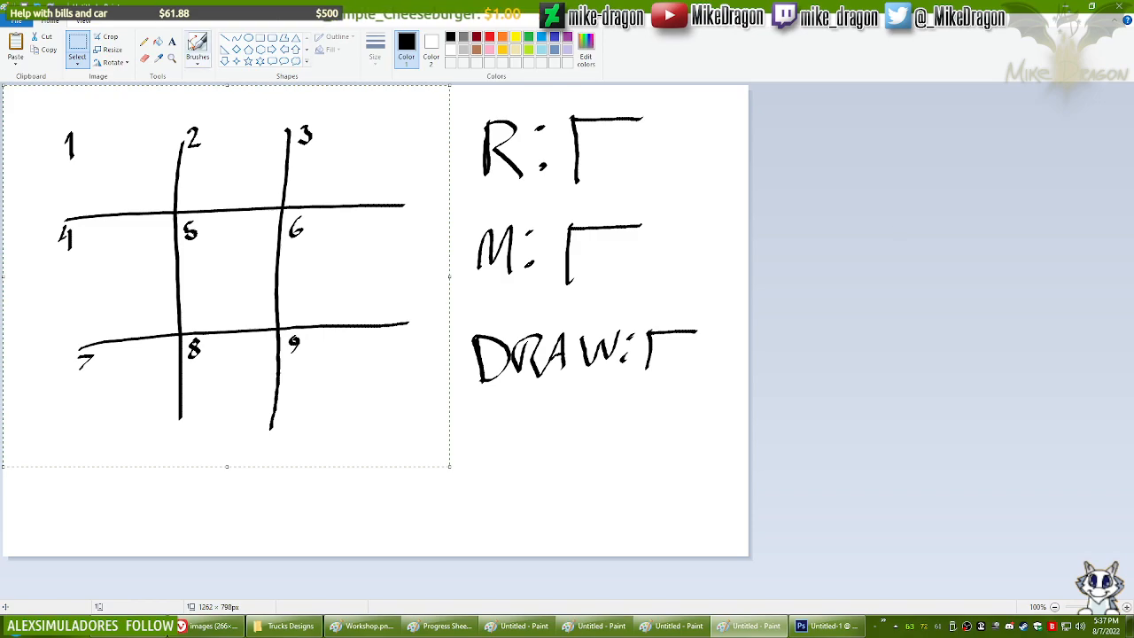
left_click(196, 46)
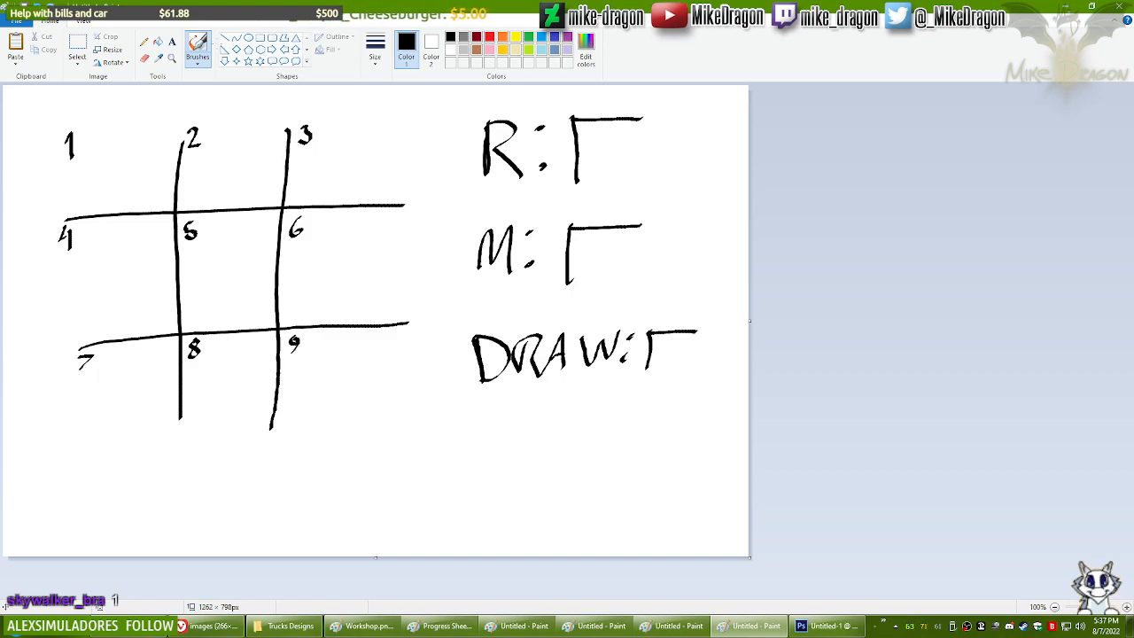
Step: Open the next game with brushed Xs in cells 1, 4 and 3 and Os in cells 7 and 5
left_click_drag(144, 153, 147, 151)
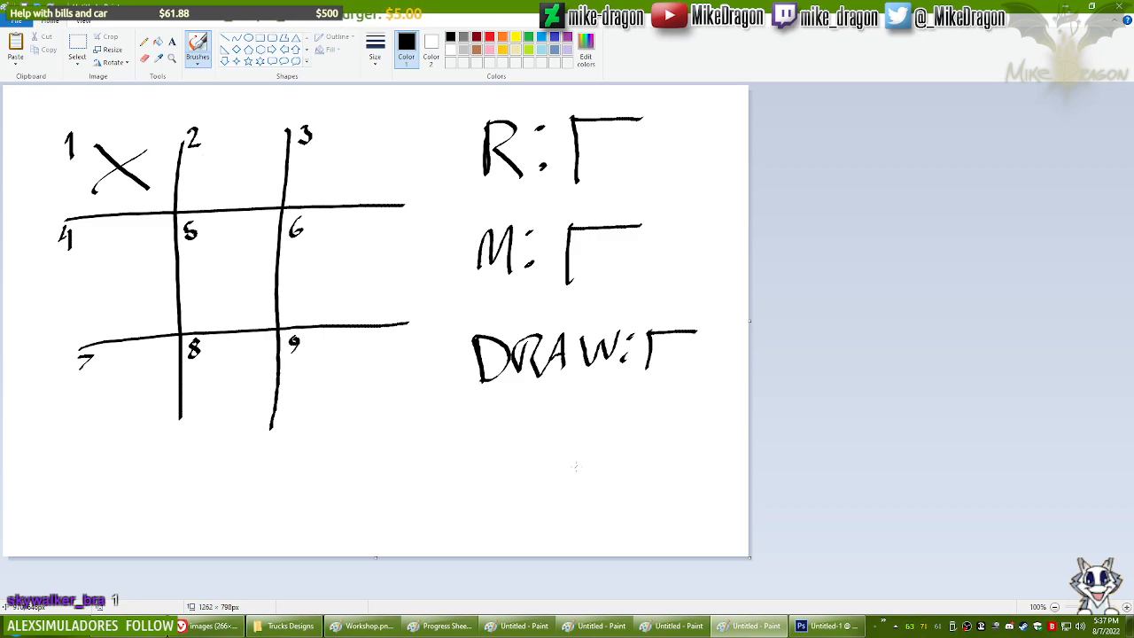
mouse_move(131, 379)
left_mouse_down()
mouse_move(140, 403)
mouse_move(133, 374)
left_mouse_up()
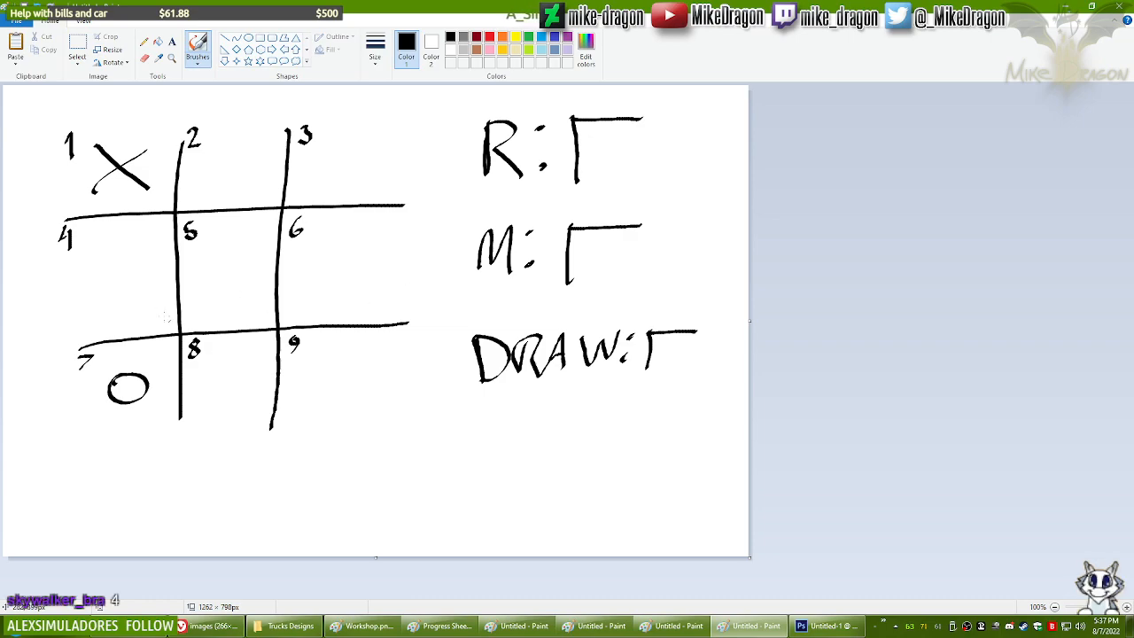
mouse_move(96, 266)
left_mouse_down()
mouse_move(151, 311)
mouse_move(106, 309)
mouse_move(147, 257)
left_mouse_up()
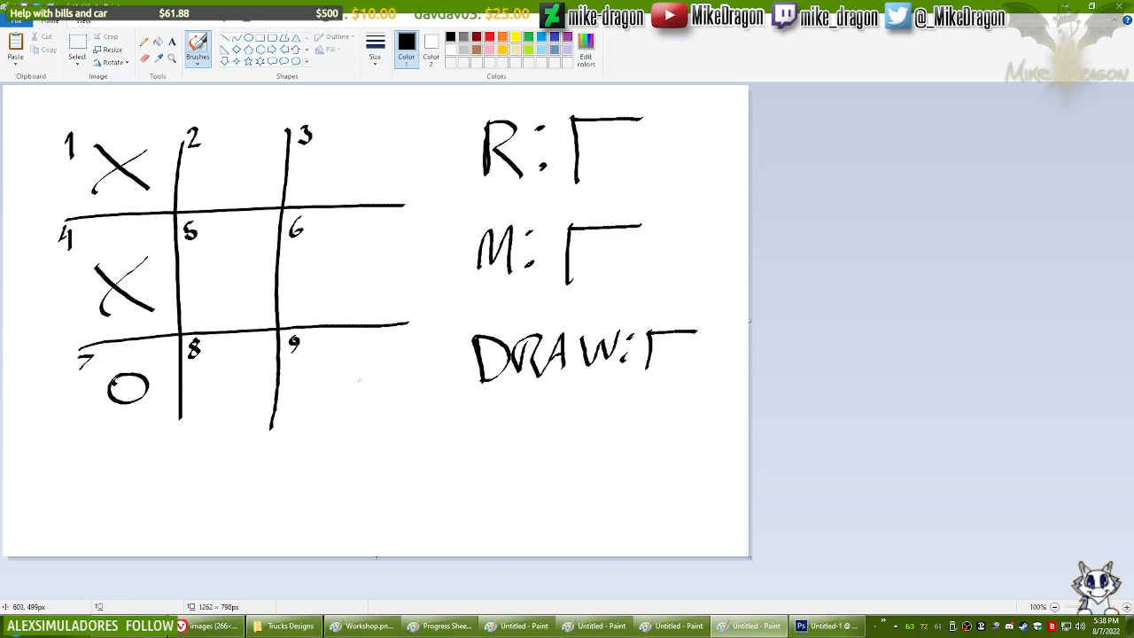
mouse_move(222, 255)
left_mouse_down()
mouse_move(246, 271)
mouse_move(224, 252)
left_mouse_up()
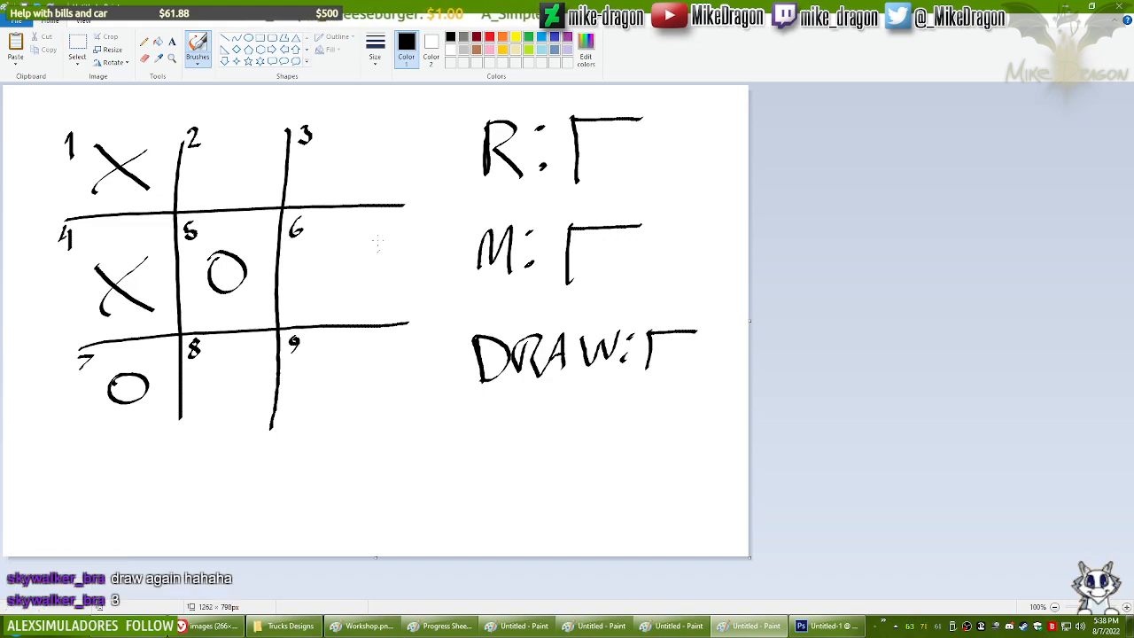
left_click_drag(321, 147, 391, 167)
left_click_drag(327, 173, 385, 135)
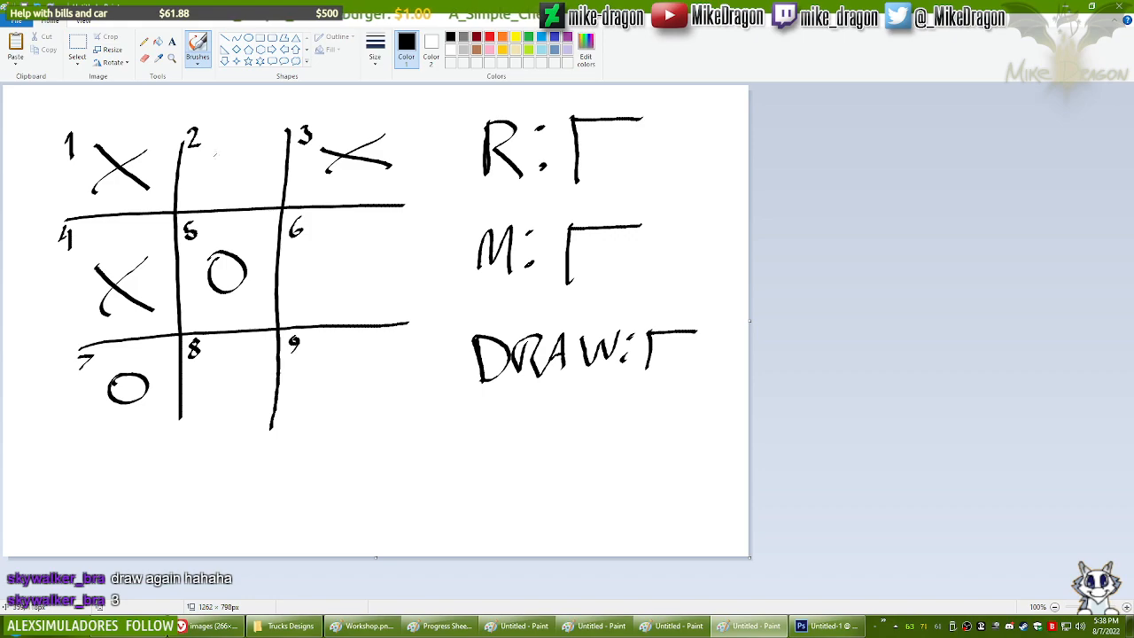
Step: Fill the remaining cells with brushed Os in cells 2 and 9 and Xs in cells 8 and 6
mouse_move(229, 155)
left_mouse_down()
mouse_move(250, 165)
mouse_move(227, 154)
left_mouse_up()
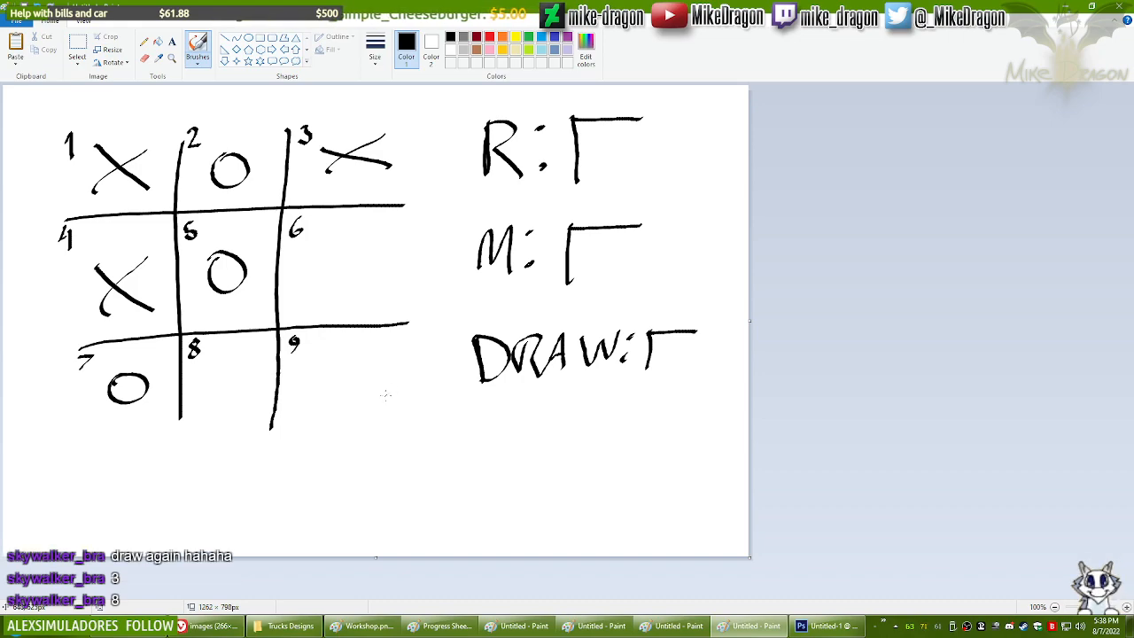
left_click_drag(212, 363, 248, 405)
left_click_drag(258, 335, 199, 404)
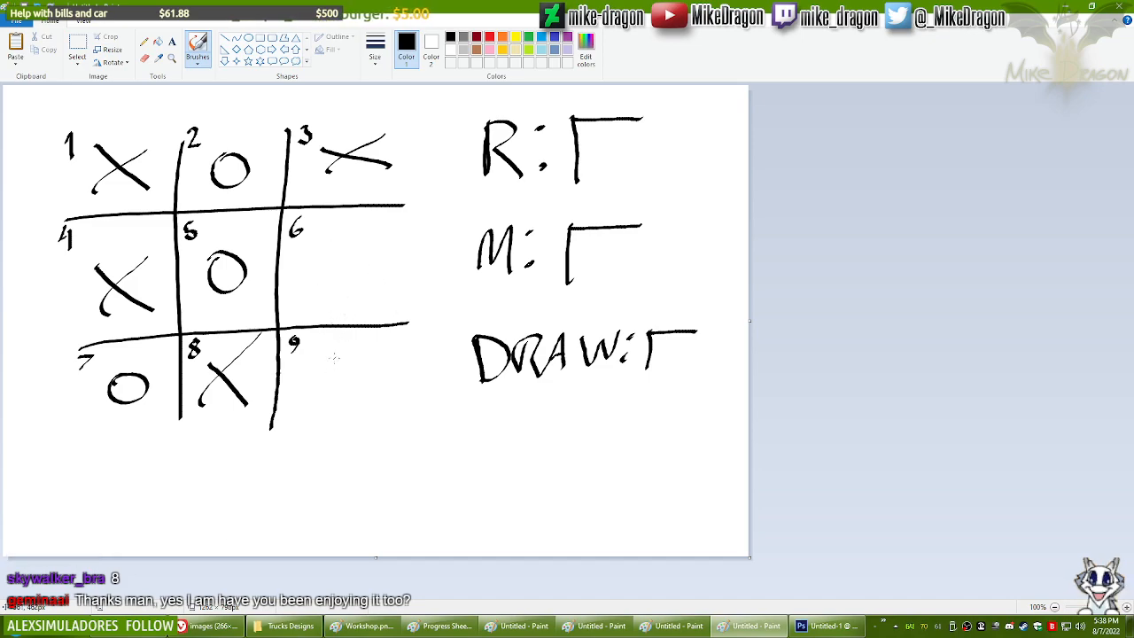
mouse_move(330, 355)
left_mouse_down()
mouse_move(312, 380)
mouse_move(361, 370)
mouse_move(335, 352)
mouse_move(358, 394)
mouse_move(322, 366)
left_mouse_up()
key("ctrl+z")
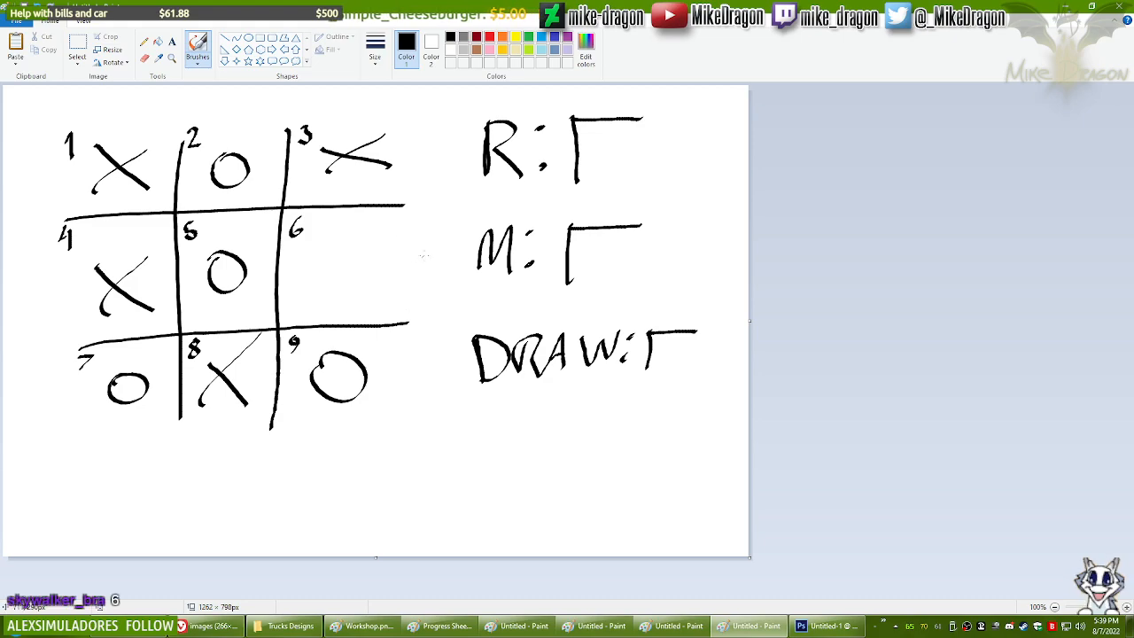
left_click_drag(317, 244, 390, 284)
left_click_drag(330, 282, 405, 232)
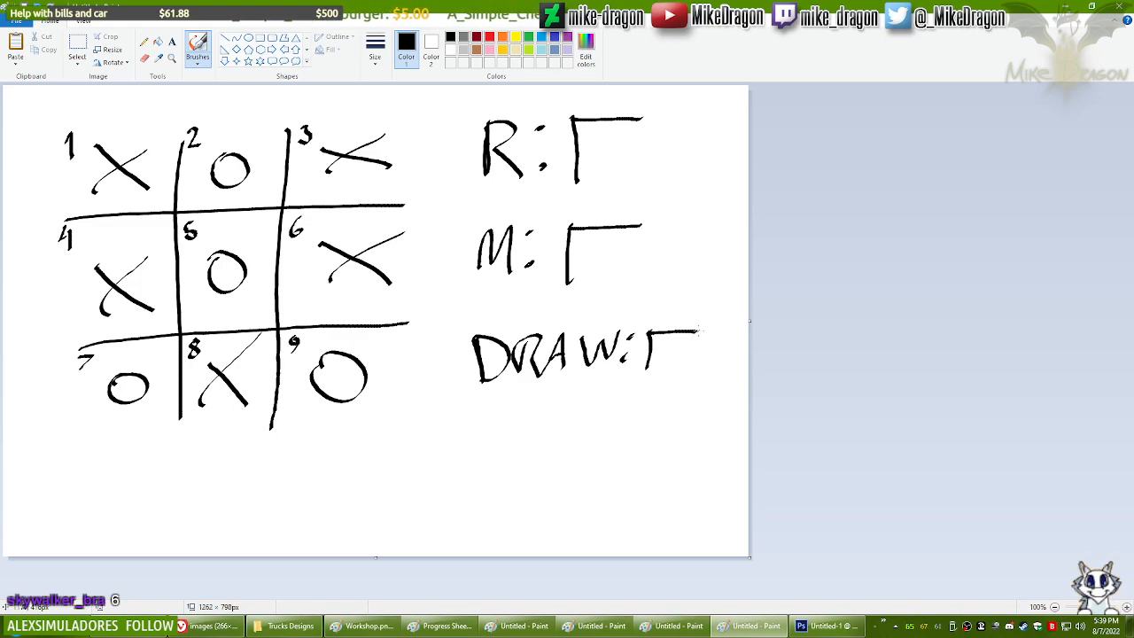
Step: Add a second vertical tally stroke to the mark after "DRAW:" and paste the empty grid over the finished game
left_click_drag(696, 333, 697, 374)
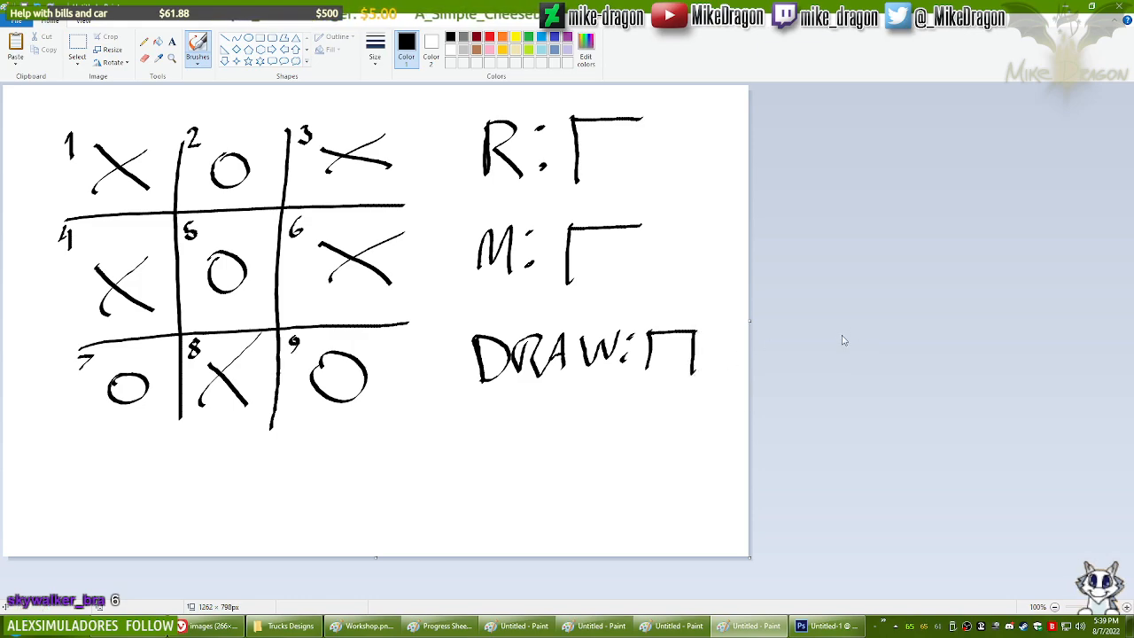
key("ctrl+v")
left_click(196, 46)
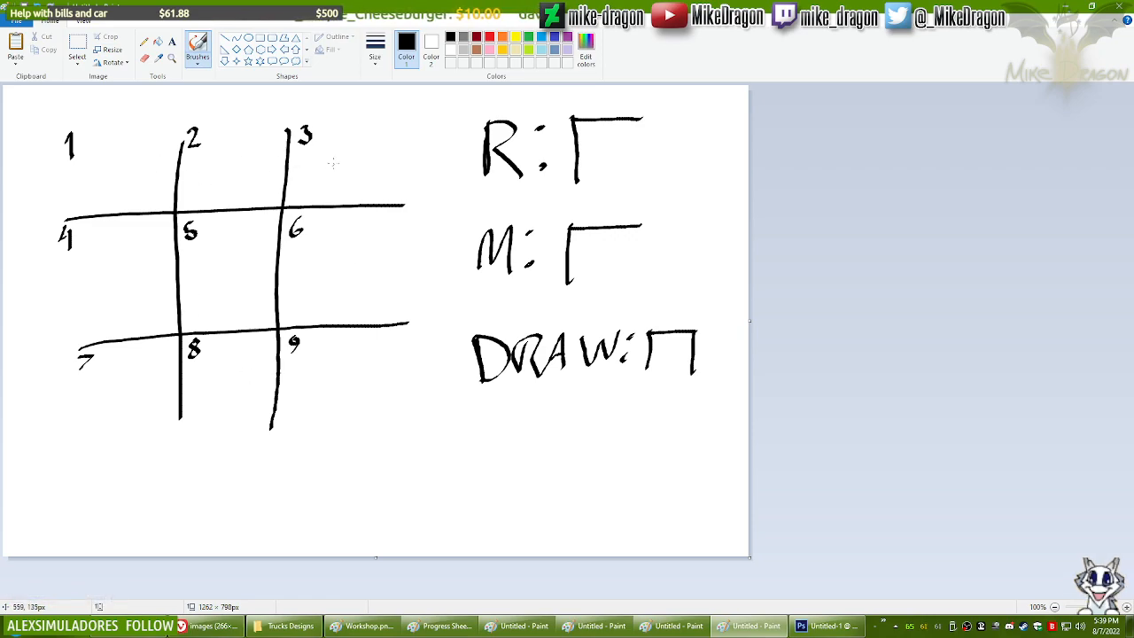
Step: Start another game with brushed Os in cells 3 and 1 and Xs in cells 9 and 2
mouse_move(342, 143)
left_mouse_down()
mouse_move(329, 156)
mouse_move(344, 140)
left_mouse_up()
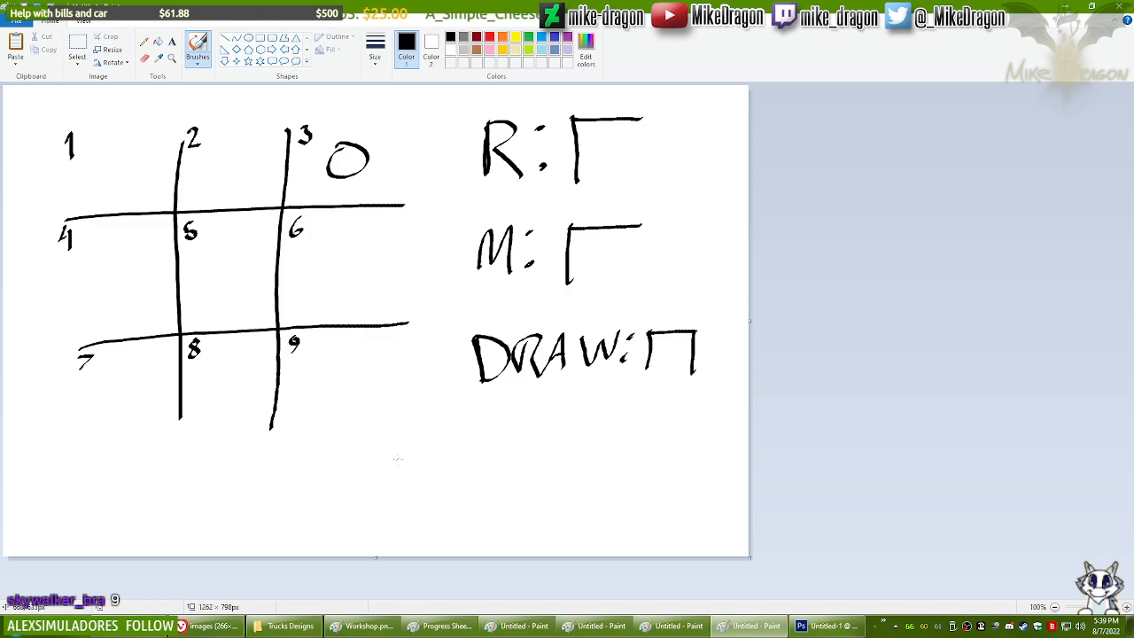
left_click_drag(314, 361, 375, 415)
left_click_drag(380, 359, 316, 410)
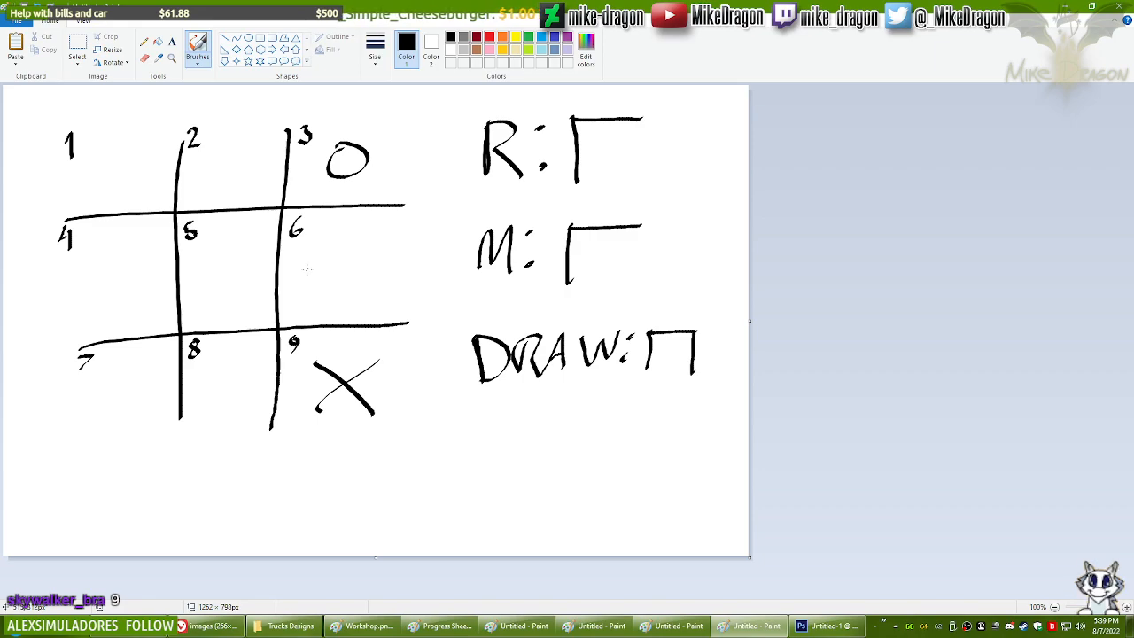
mouse_move(108, 162)
left_mouse_down()
mouse_move(133, 169)
mouse_move(112, 157)
left_mouse_up()
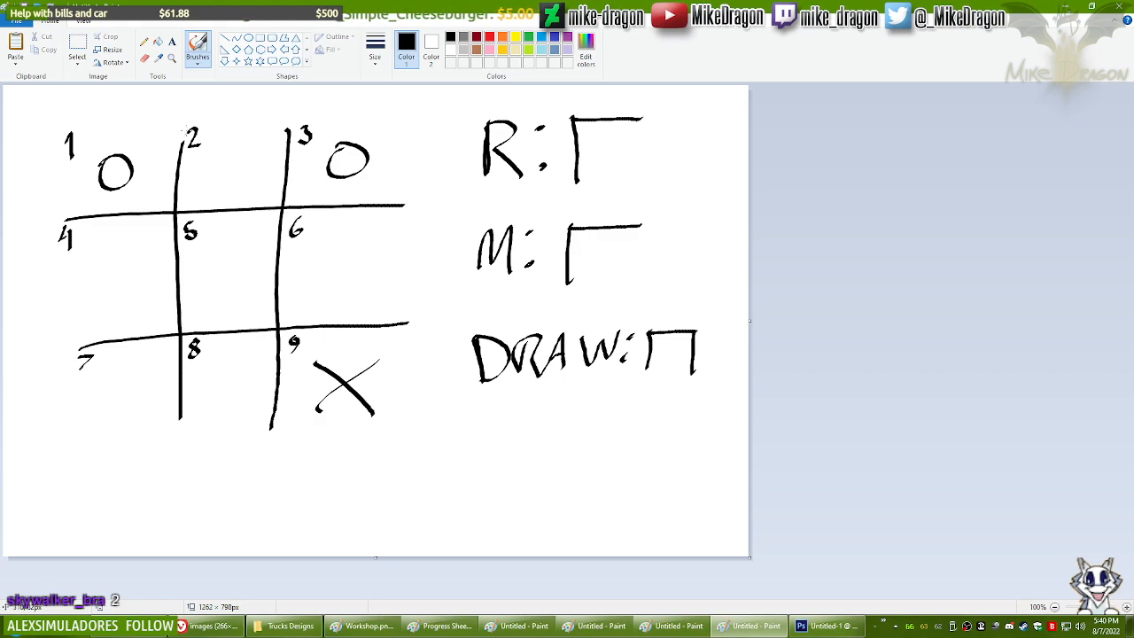
left_click_drag(214, 146, 258, 181)
left_click_drag(261, 140, 213, 177)
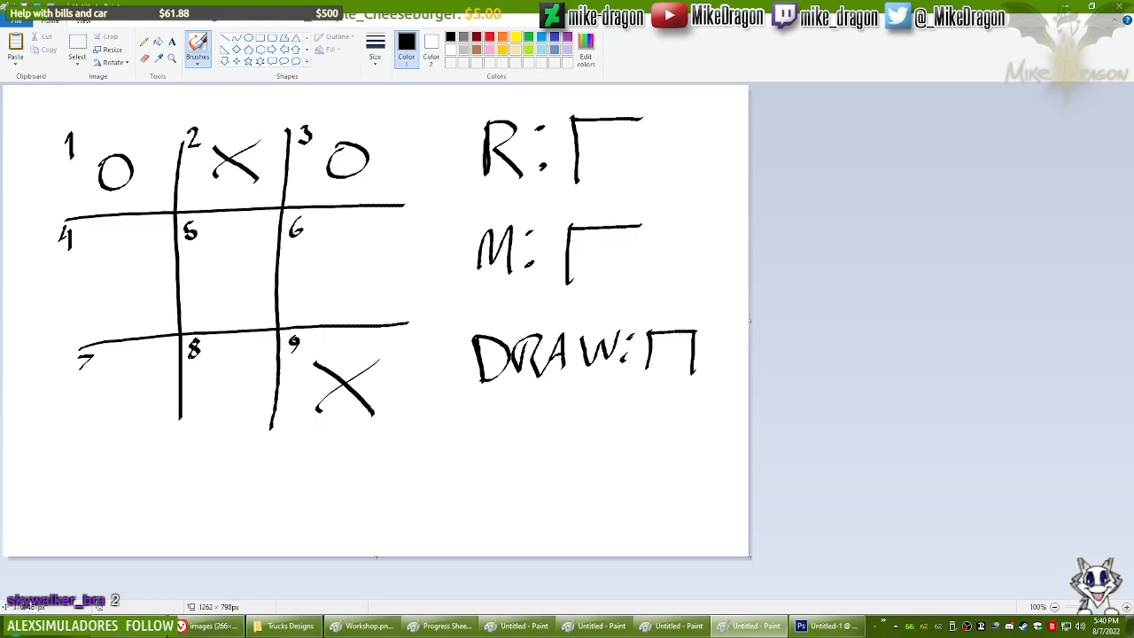
Step: Finish the game with brushed Os in cells 7 and 4, an X in cell 5, a strike through 1-4-7, and a second tally stroke after "M:"
left_click_drag(127, 366, 125, 365)
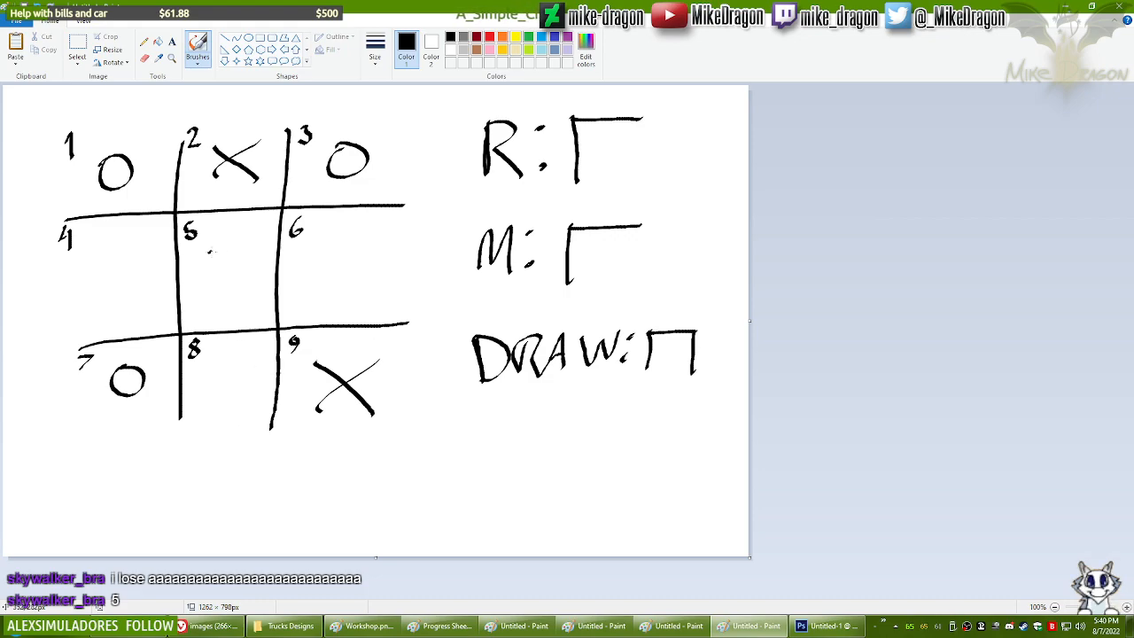
left_click_drag(210, 252, 259, 295)
left_click_drag(255, 245, 205, 289)
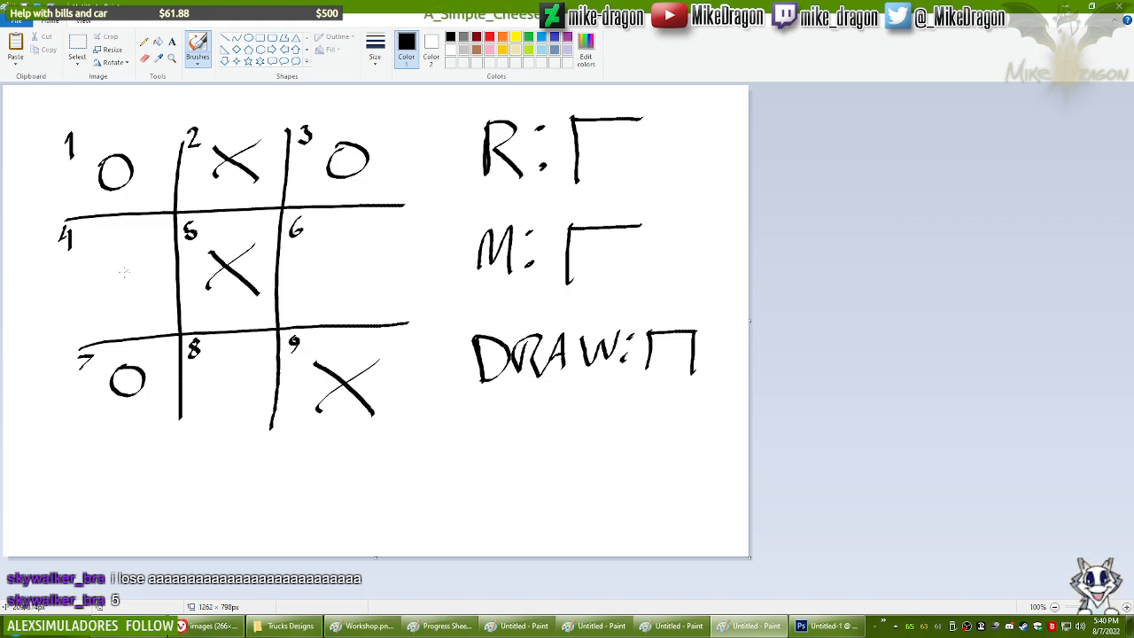
mouse_move(125, 257)
left_mouse_down()
mouse_move(122, 298)
mouse_move(113, 265)
left_mouse_up()
left_click_drag(116, 129, 140, 427)
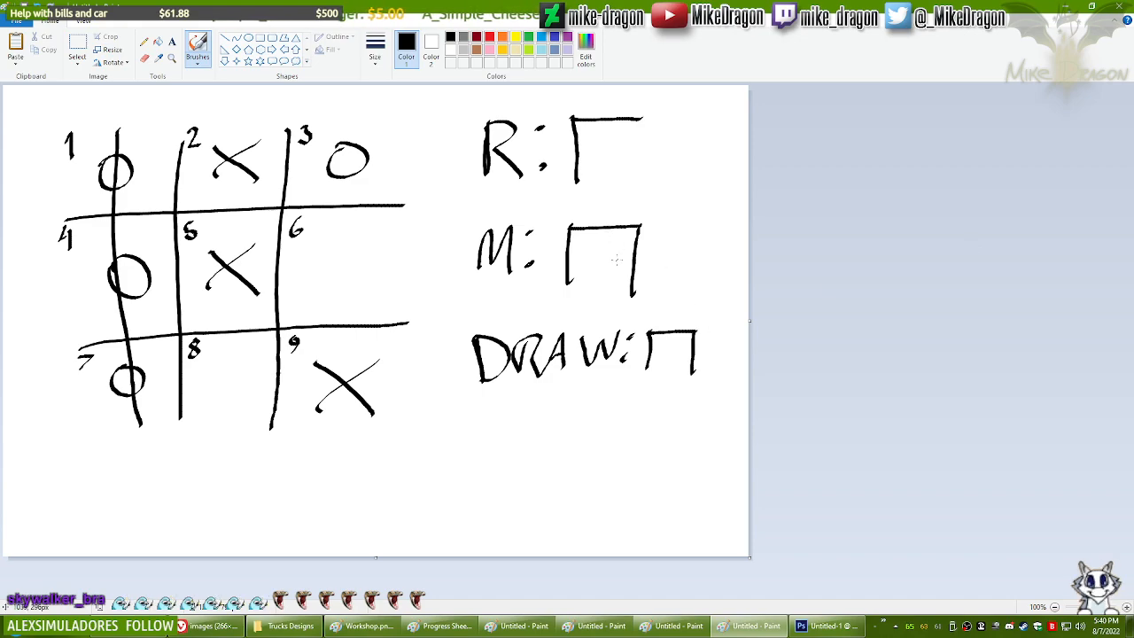
left_click_drag(551, 256, 587, 247)
left_click_drag(594, 206, 599, 251)
left_click_drag(623, 273, 675, 267)
key("ctrl+z")
key("ctrl+z")
key("ctrl+z")
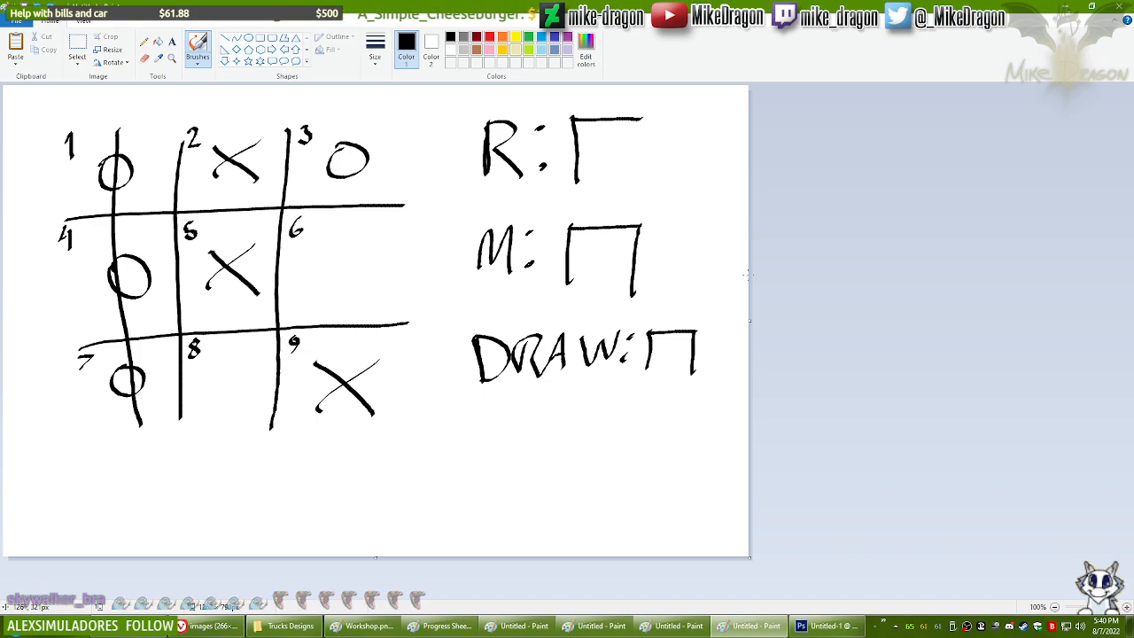
Step: Switch to the Workshop.png drawing and examine the truck's rear wheels and fenders
left_click(386, 629)
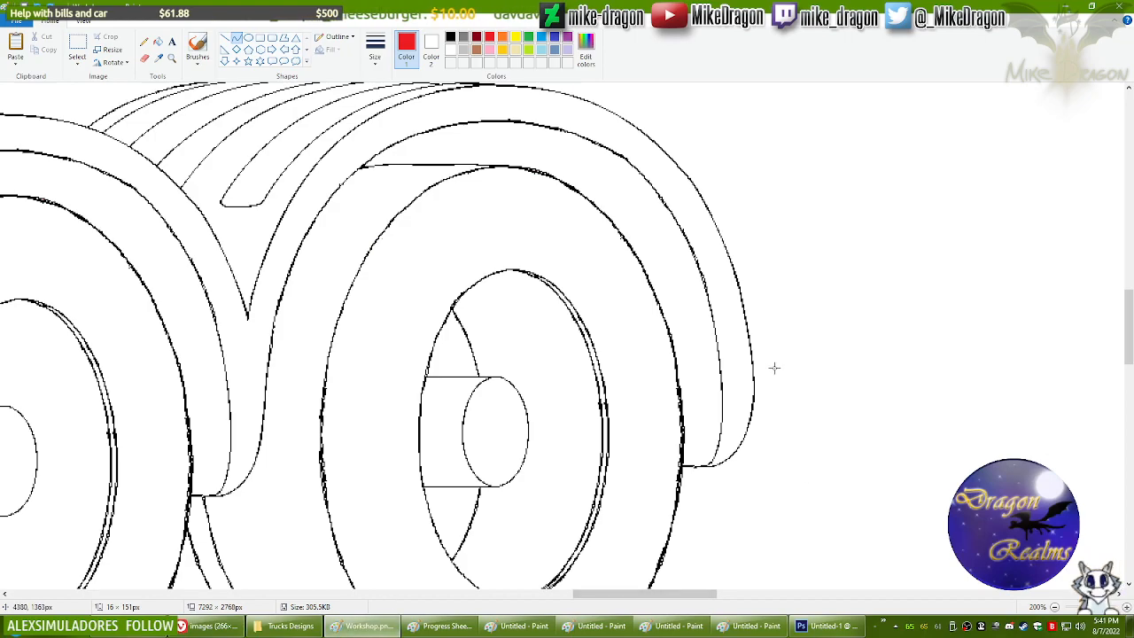
scroll(768, 367, "down", 2)
left_click_drag(758, 597, 313, 597)
left_click_drag(1133, 456, 1132, 303)
left_click_drag(382, 598, 423, 597)
left_click(171, 57)
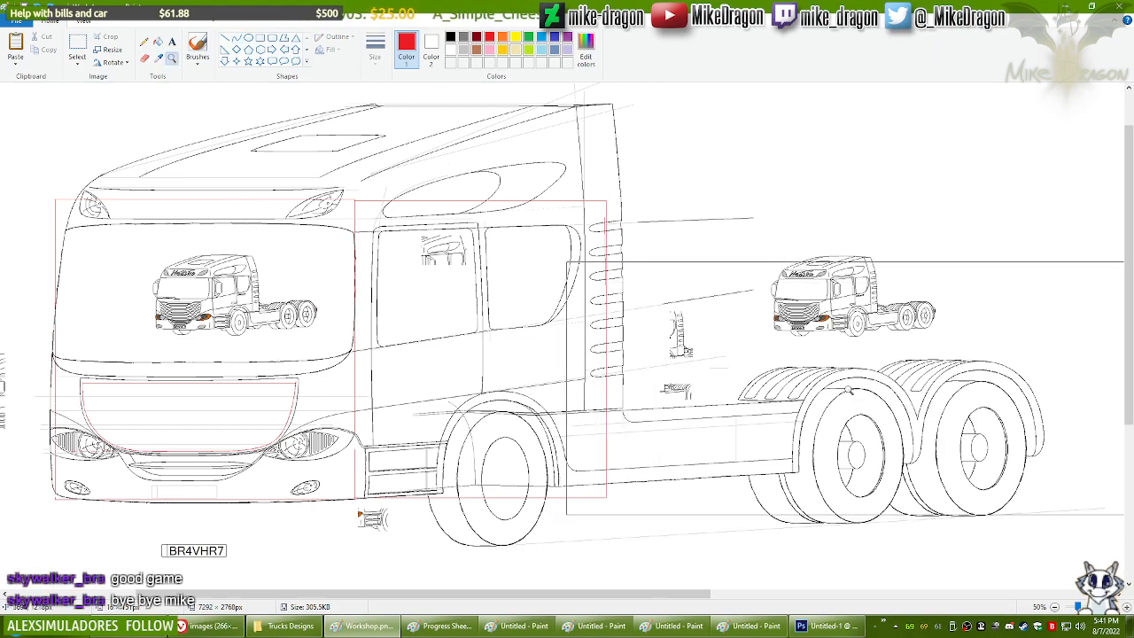
left_click(872, 423)
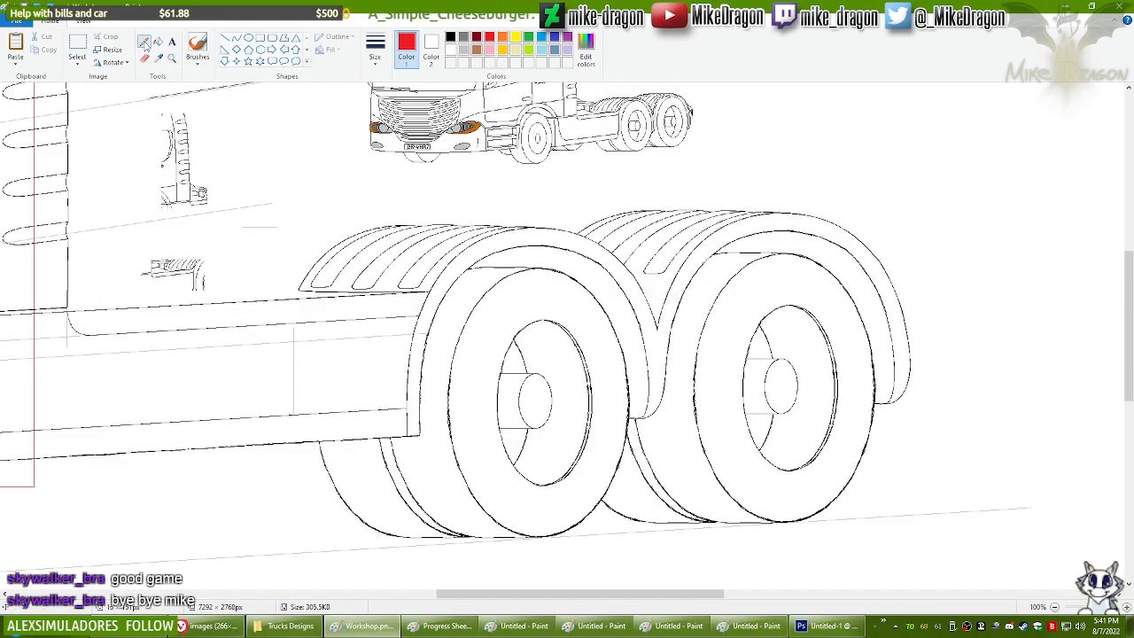
left_click(145, 42)
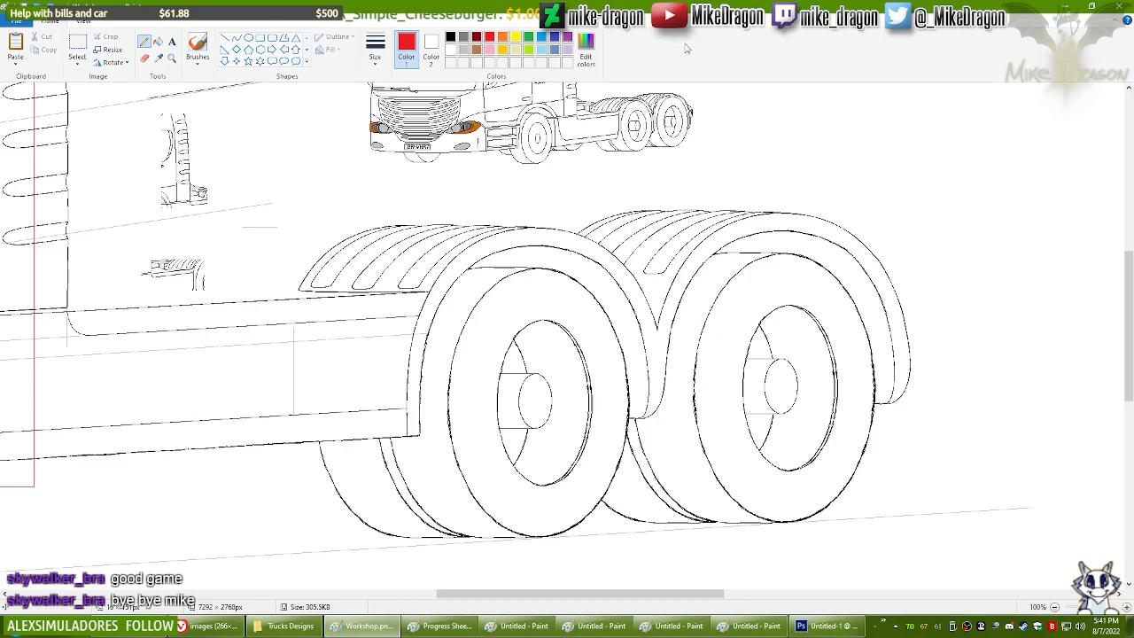
left_click_drag(1130, 353, 1132, 358)
mouse_move(650, 595)
left_mouse_down()
mouse_move(674, 596)
mouse_move(676, 559)
left_mouse_up()
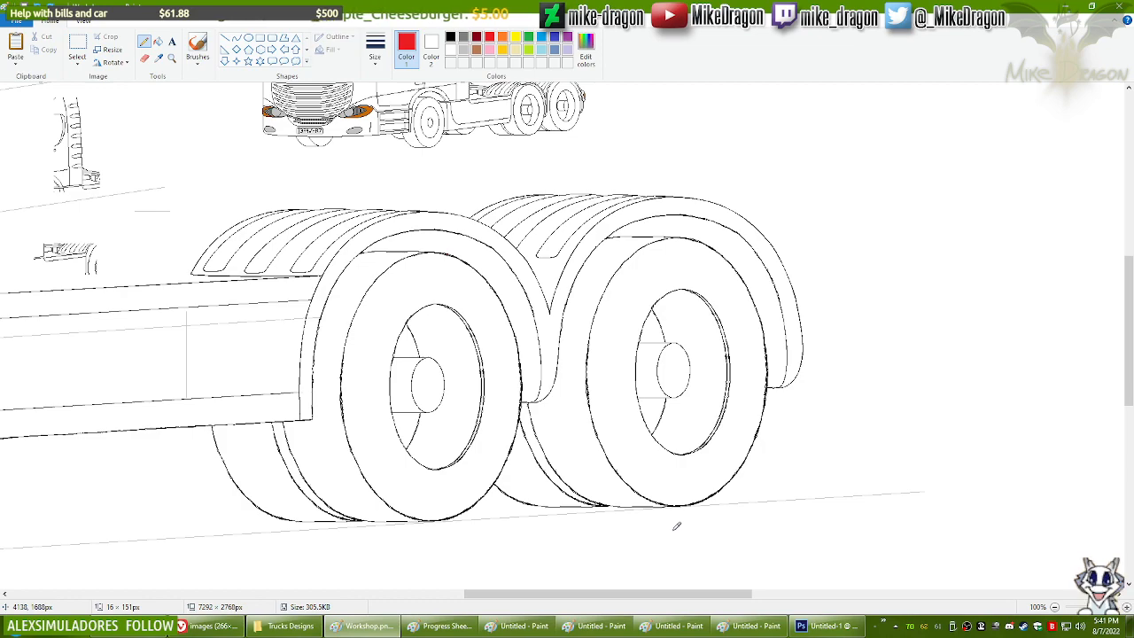
Step: Draw a red curve about 180 px tall just inside the rearmost fender's lower outer edge
left_click(235, 38)
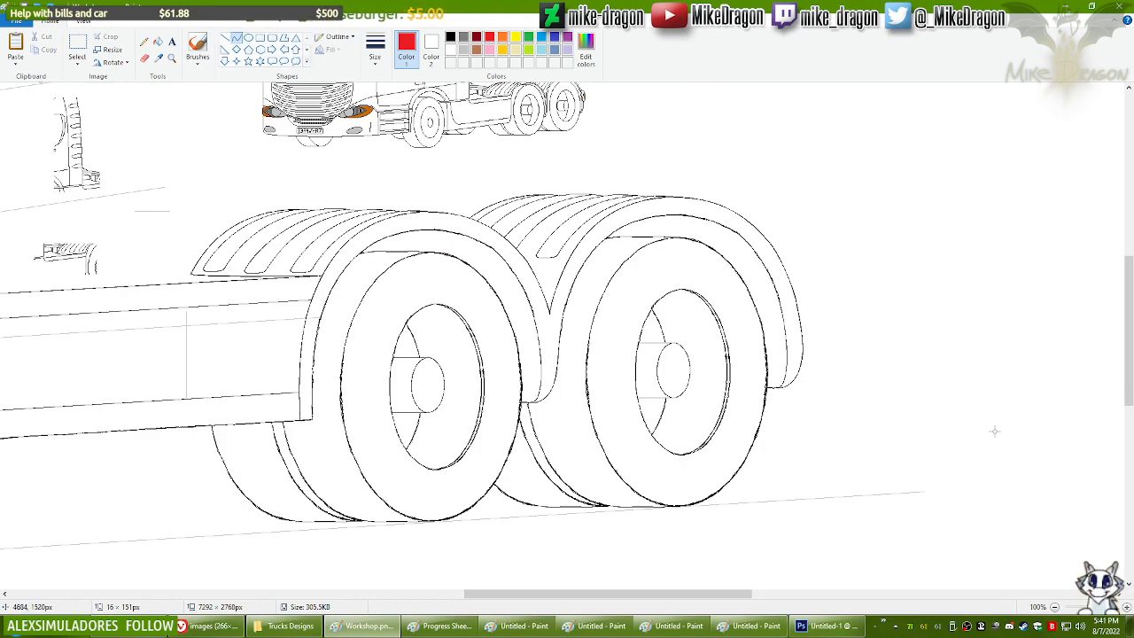
left_click(172, 58)
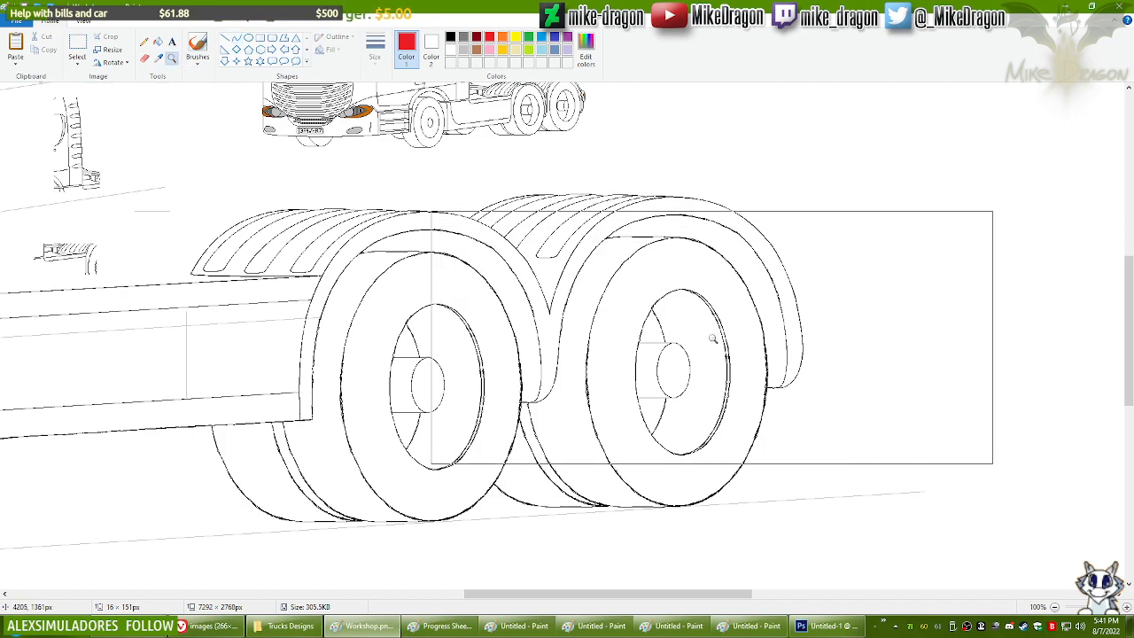
left_click(718, 326)
left_click(236, 39)
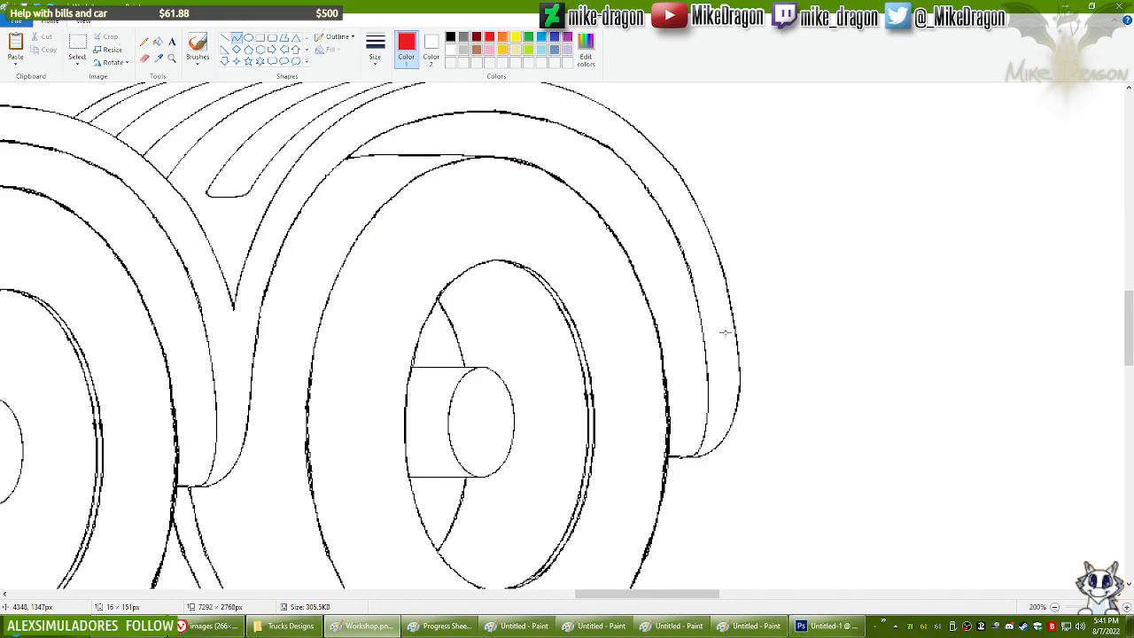
left_click_drag(708, 230, 722, 440)
key("ctrl+z")
left_click_drag(707, 231, 720, 441)
left_click_drag(727, 286, 736, 298)
left_click_drag(739, 397, 749, 405)
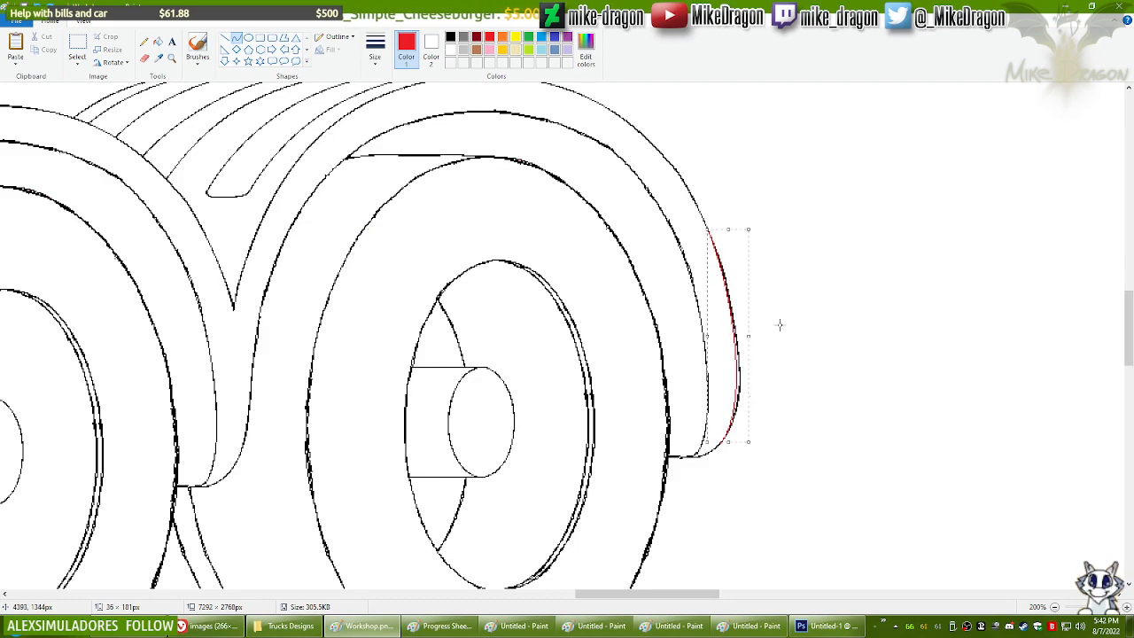
left_click(730, 154)
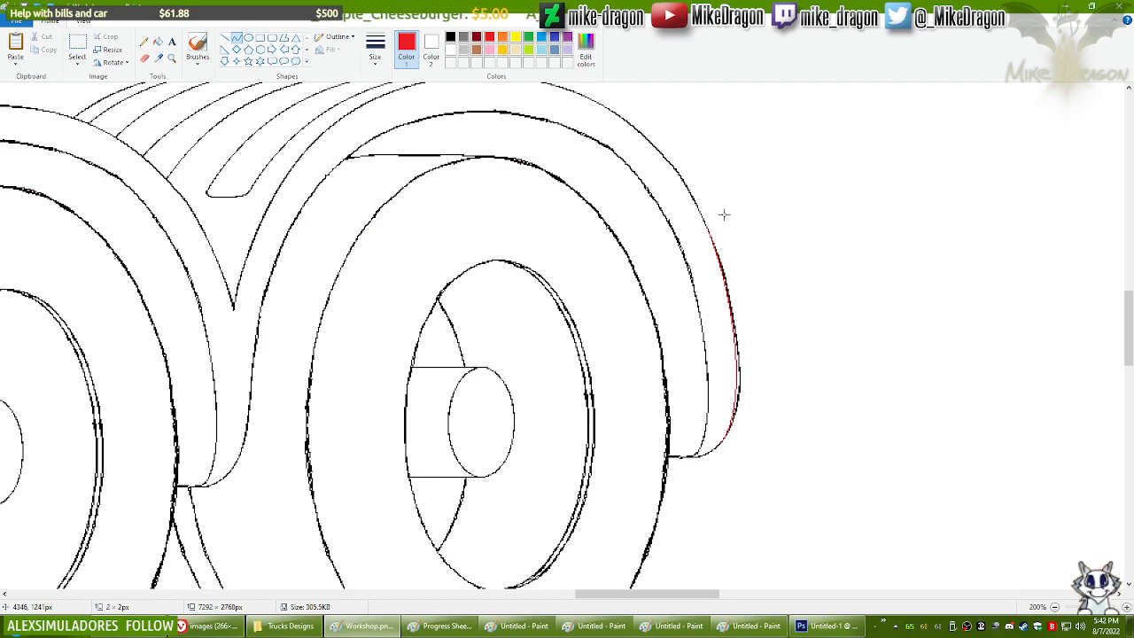
Step: Retrace the red curve along the rearmost fender's outer edge at 300% zoom, keeping the same two end points
scroll(707, 241, "up", 1)
left_click_drag(662, 593, 699, 611)
left_click_drag(1129, 316, 1129, 328)
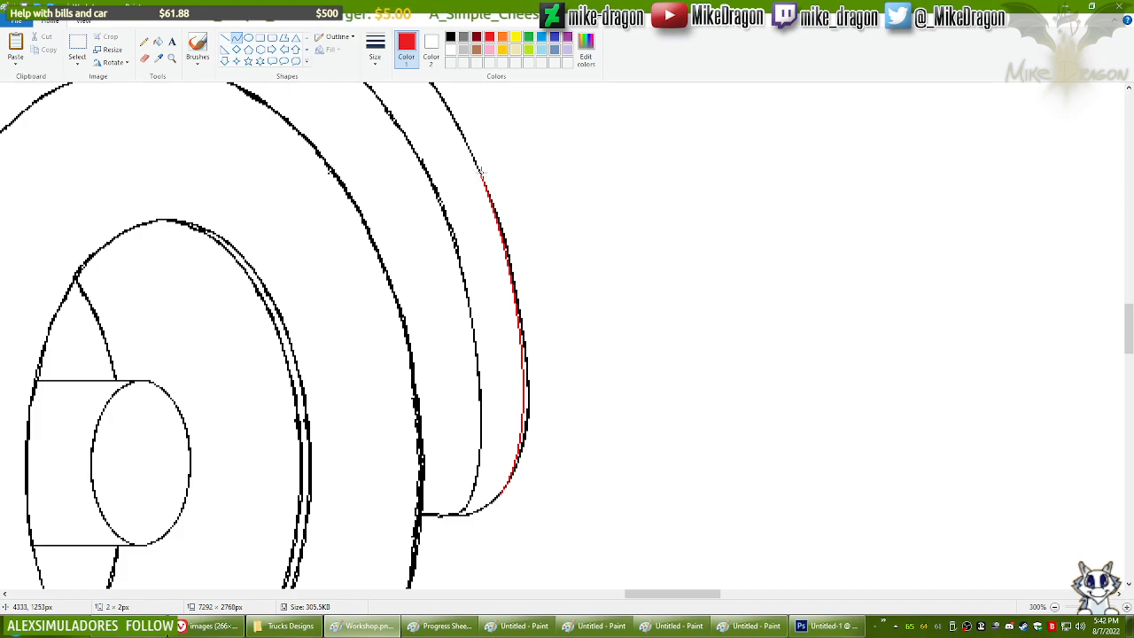
mouse_move(483, 180)
left_mouse_down()
mouse_move(489, 416)
mouse_move(503, 484)
left_mouse_up()
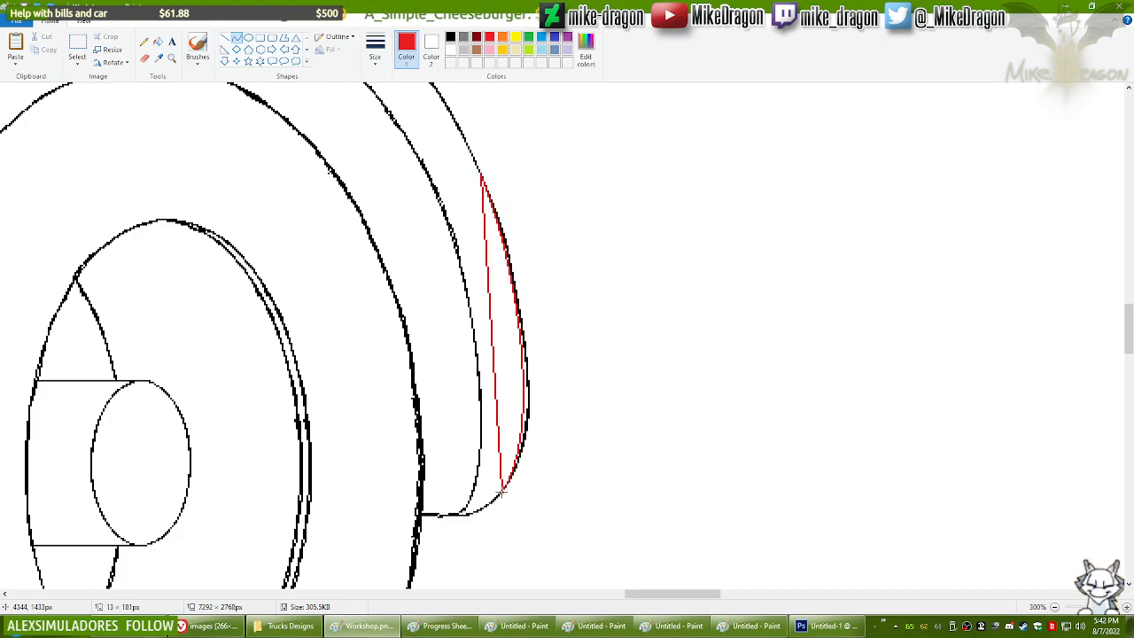
left_click_drag(484, 242, 511, 256)
left_click_drag(540, 399, 564, 411)
left_click(551, 398)
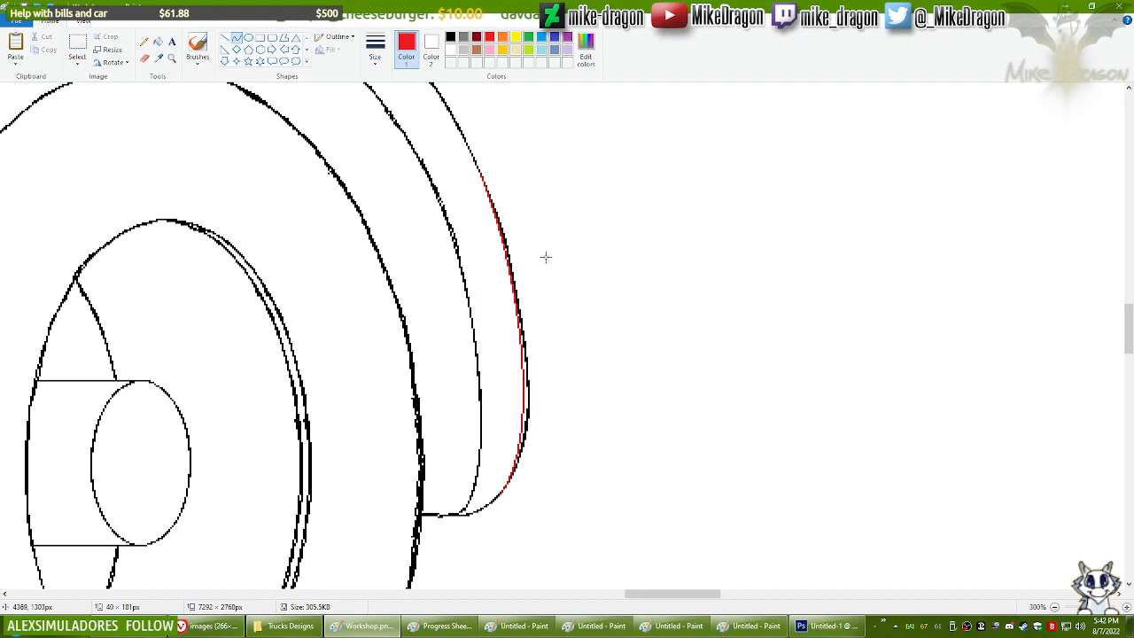
mouse_move(483, 179)
left_mouse_down()
mouse_move(512, 467)
mouse_move(502, 488)
left_mouse_up()
left_click_drag(509, 287, 540, 342)
left_click_drag(534, 423, 535, 442)
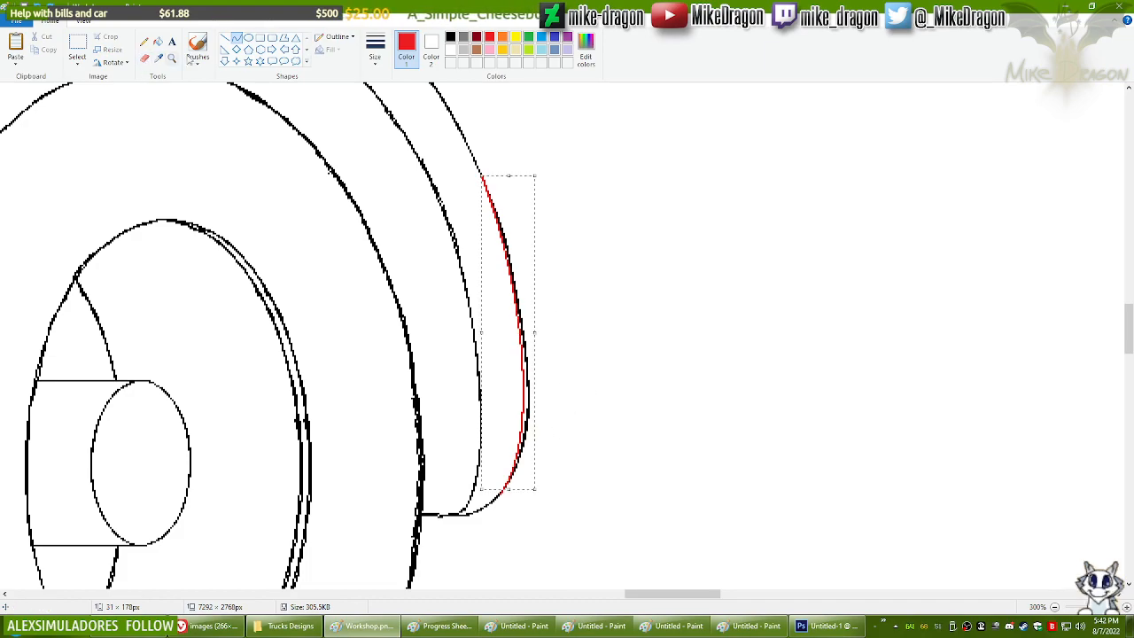
Step: Erase the old black fender line beside the red curve, and recolor the curve black using red as Color 1 and black as Color 2
left_click(144, 58)
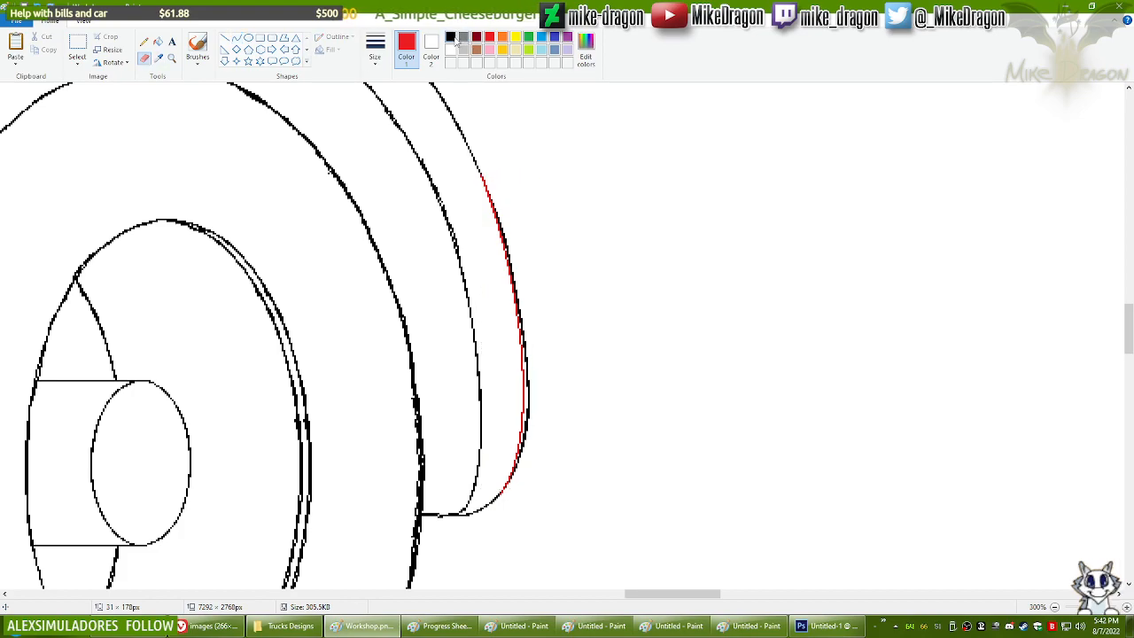
mouse_move(505, 185)
left_mouse_down()
mouse_move(535, 203)
mouse_move(511, 213)
mouse_move(539, 358)
mouse_move(534, 453)
mouse_move(544, 453)
left_mouse_up()
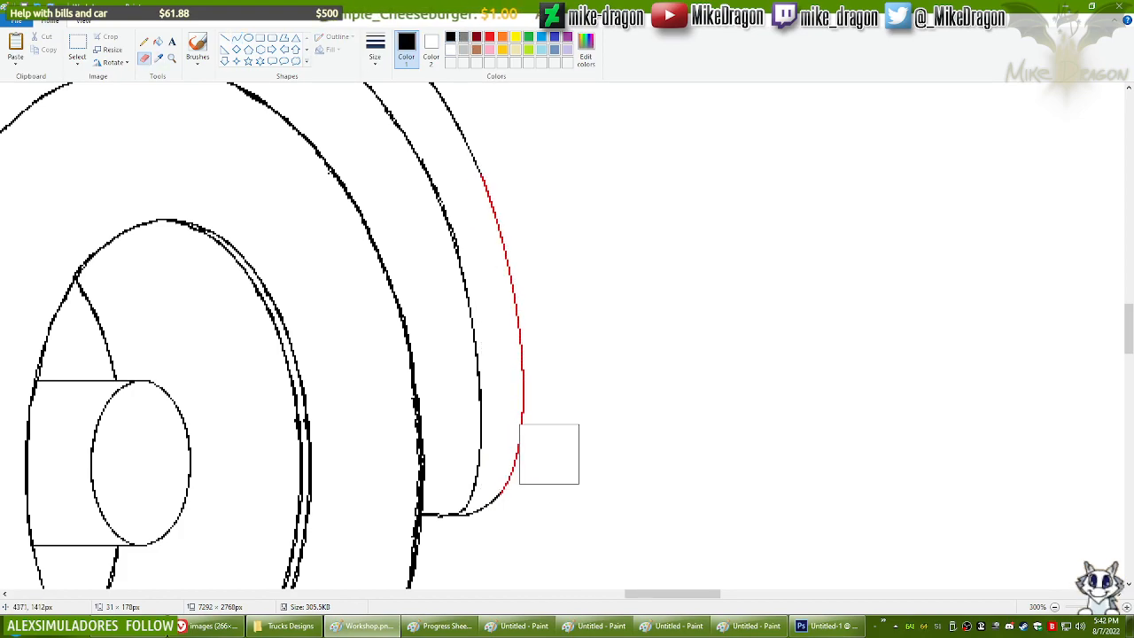
left_click(490, 37)
left_click(431, 46)
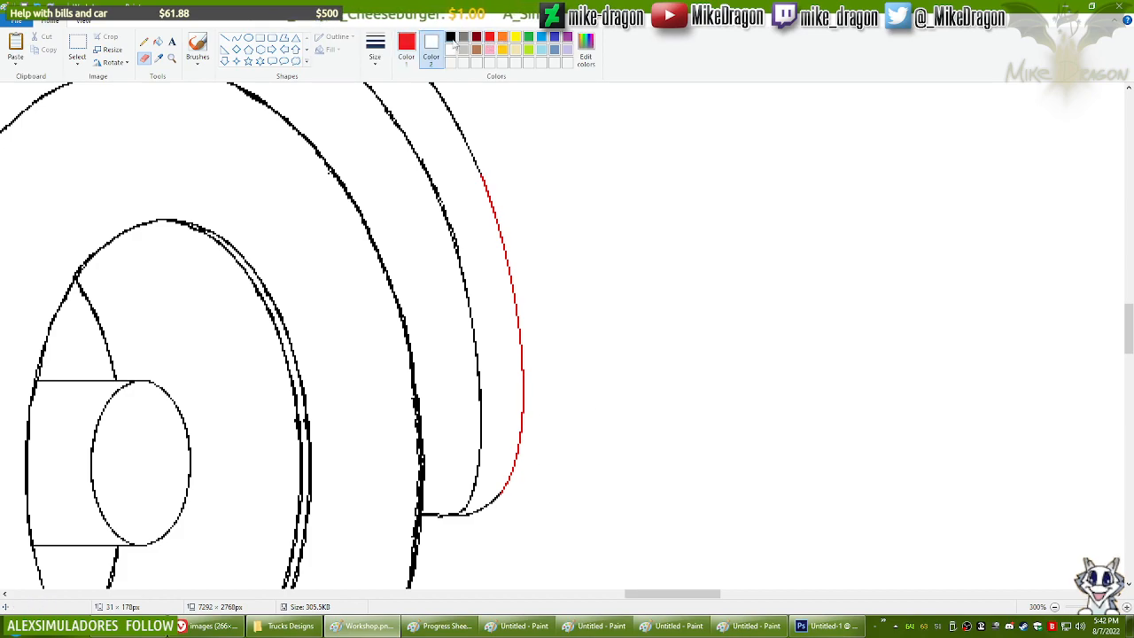
mouse_move(413, 103)
left_mouse_down()
mouse_move(466, 144)
mouse_move(508, 383)
mouse_move(469, 509)
left_mouse_up()
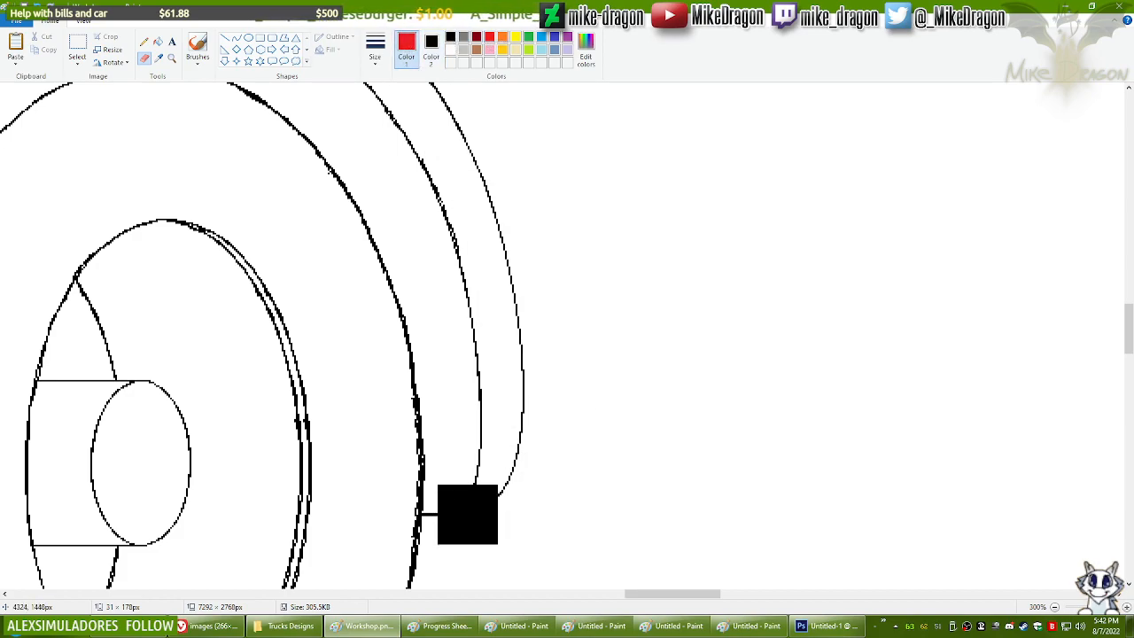
left_click(159, 57)
right_click(170, 107)
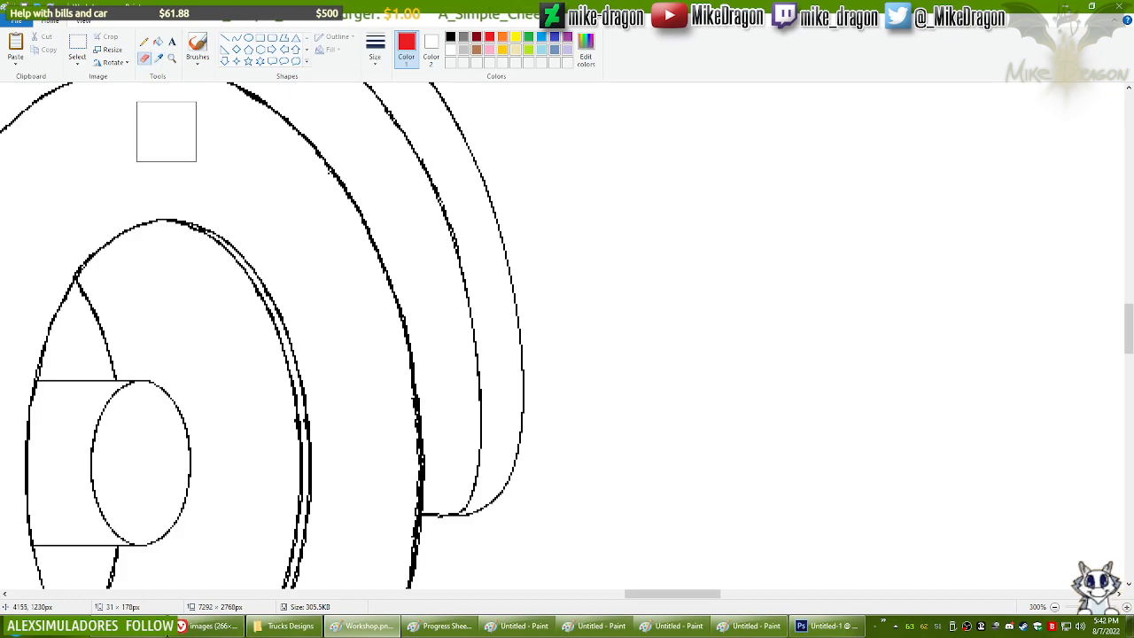
Step: Draw a black curve over the lower outer edge of the rearmost fender to refine its contour
scroll(166, 131, "down", 1)
scroll(63, 132, "down", 1)
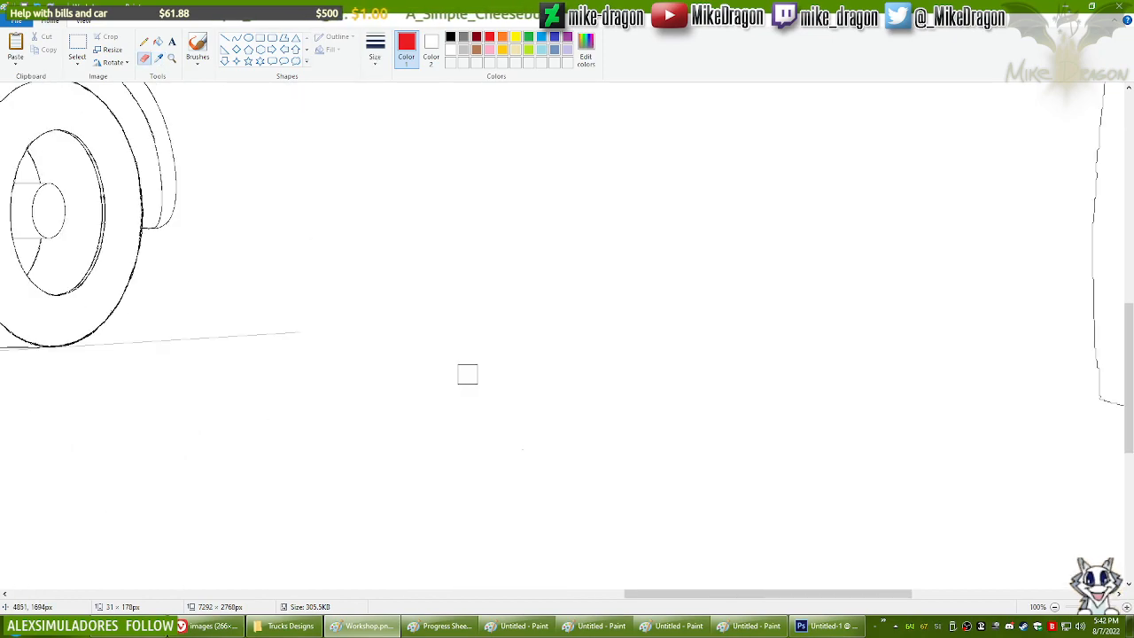
left_click_drag(687, 594, 497, 604)
left_click_drag(1132, 379, 1131, 328)
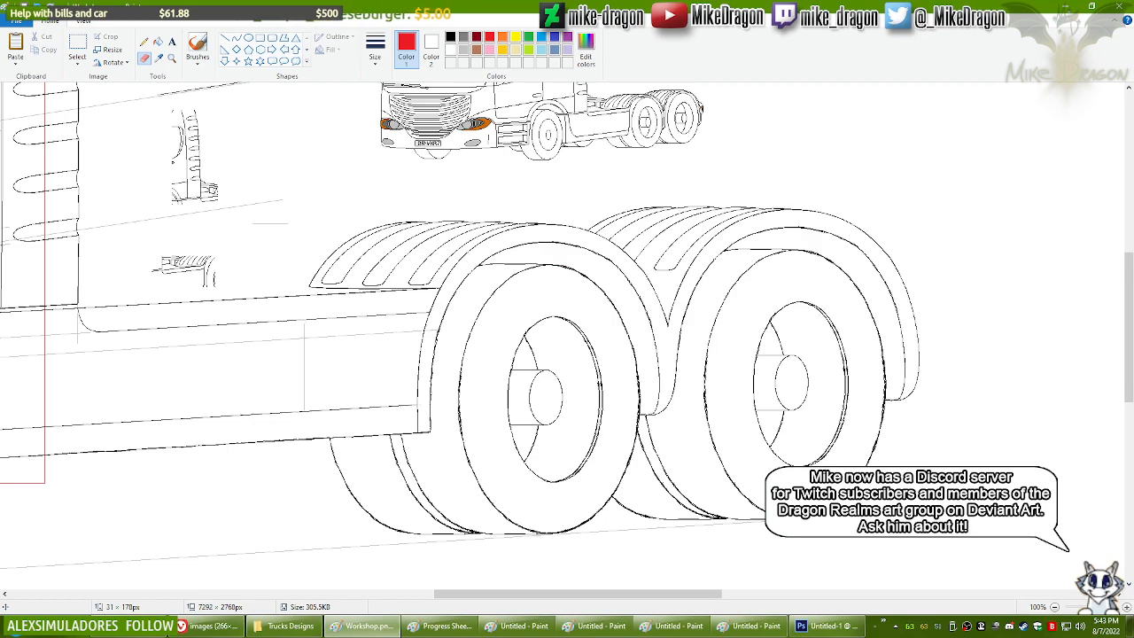
left_click(172, 58)
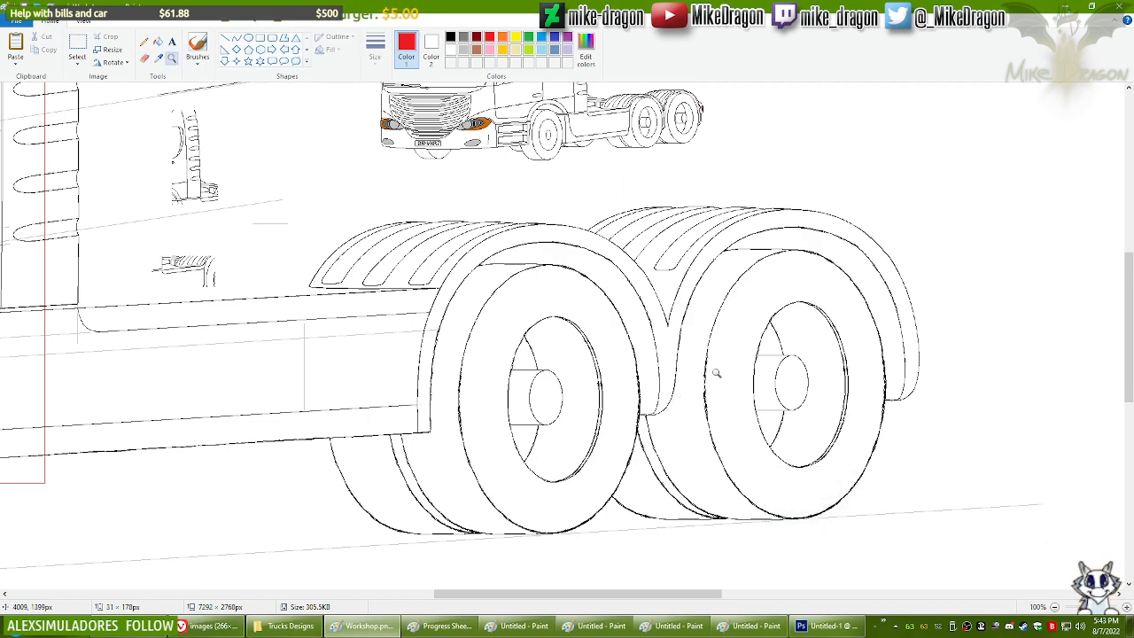
left_click(760, 319)
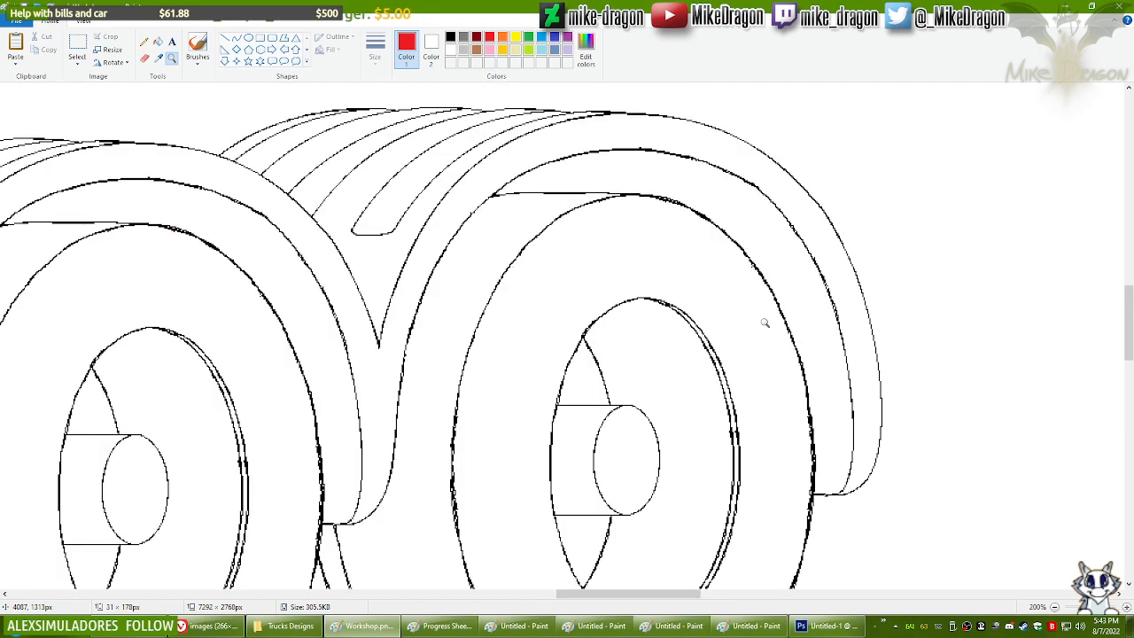
left_click(236, 38)
left_click(451, 37)
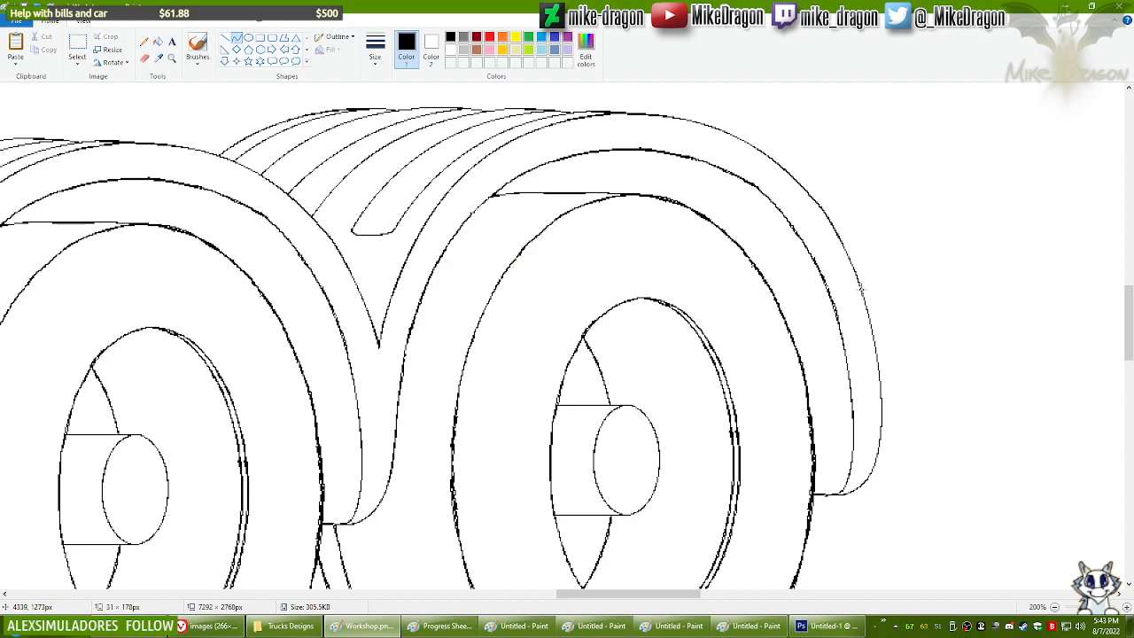
mouse_move(866, 301)
left_mouse_down()
mouse_move(908, 390)
mouse_move(867, 477)
left_mouse_up()
mouse_move(870, 324)
left_mouse_down()
mouse_move(893, 446)
mouse_move(897, 437)
left_mouse_up()
left_click(957, 415)
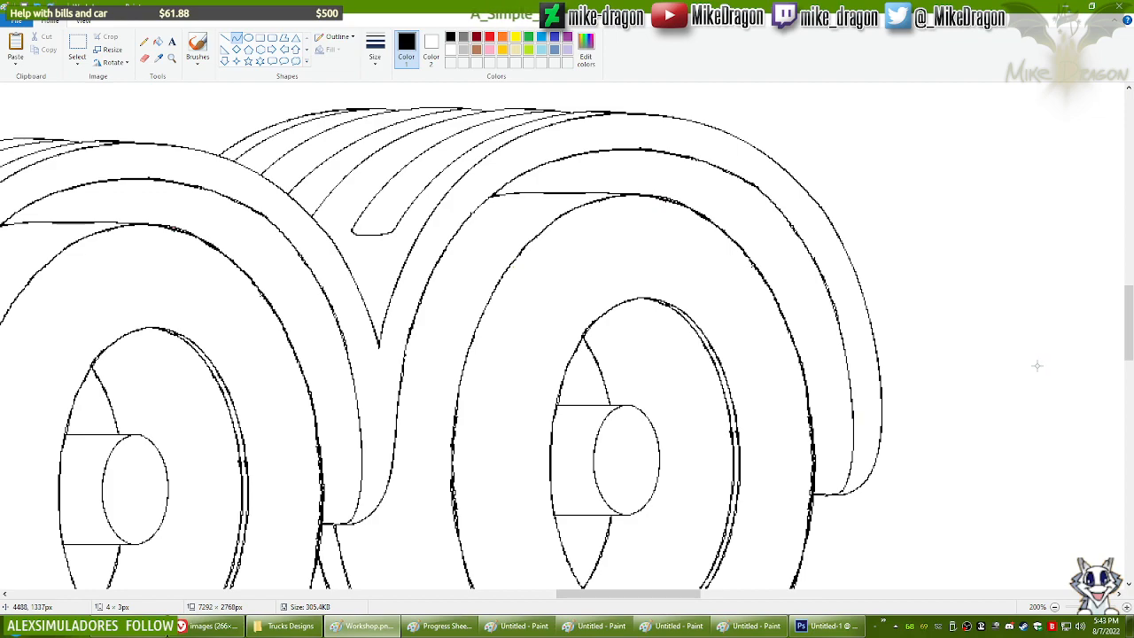
scroll(888, 341, "down", 1)
mouse_move(1131, 394)
left_mouse_down()
mouse_move(1133, 342)
mouse_move(1129, 374)
left_mouse_up()
left_click(77, 44)
left_click_drag(249, 131, 213, 176)
key("ctrl+c")
key("ctrl+v")
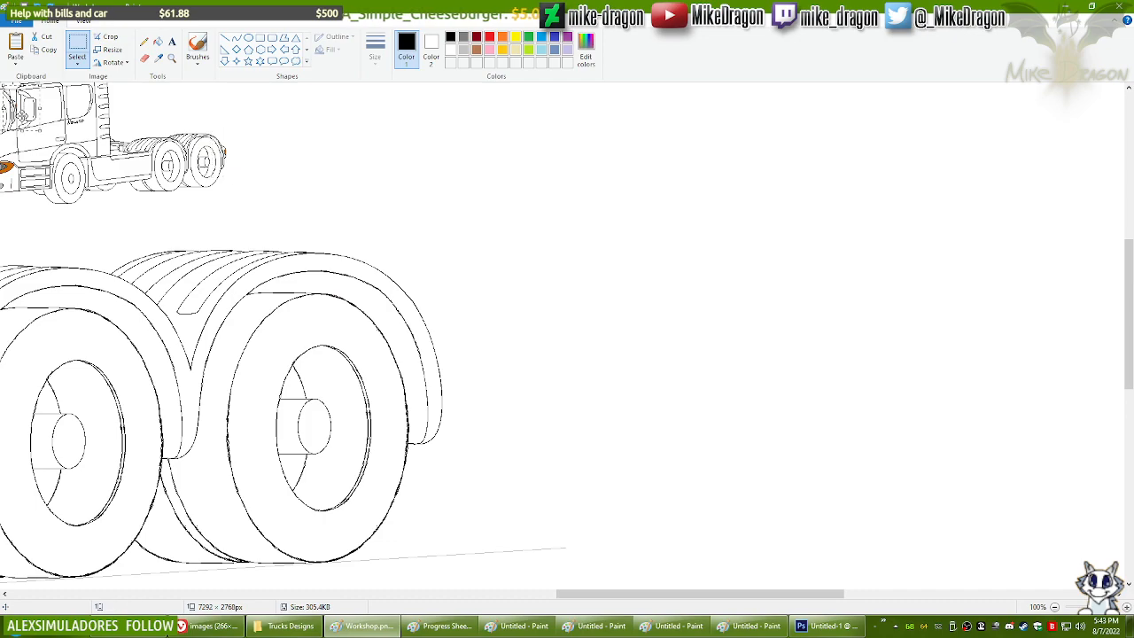
left_click_drag(30, 104, 495, 432)
key("Delete")
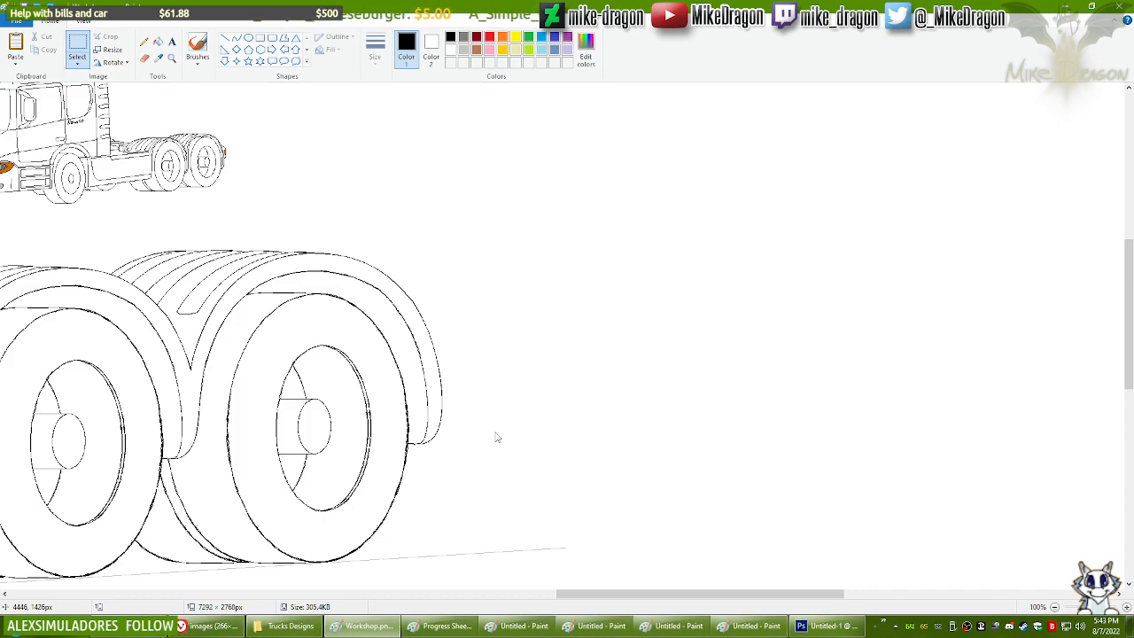
Step: Copy the rear wheels and fenders of the small reference truck and place the copy beside the large drawing's rearmost fender
left_click_drag(238, 118, 151, 205)
key("ctrl+c")
key("ctrl+v")
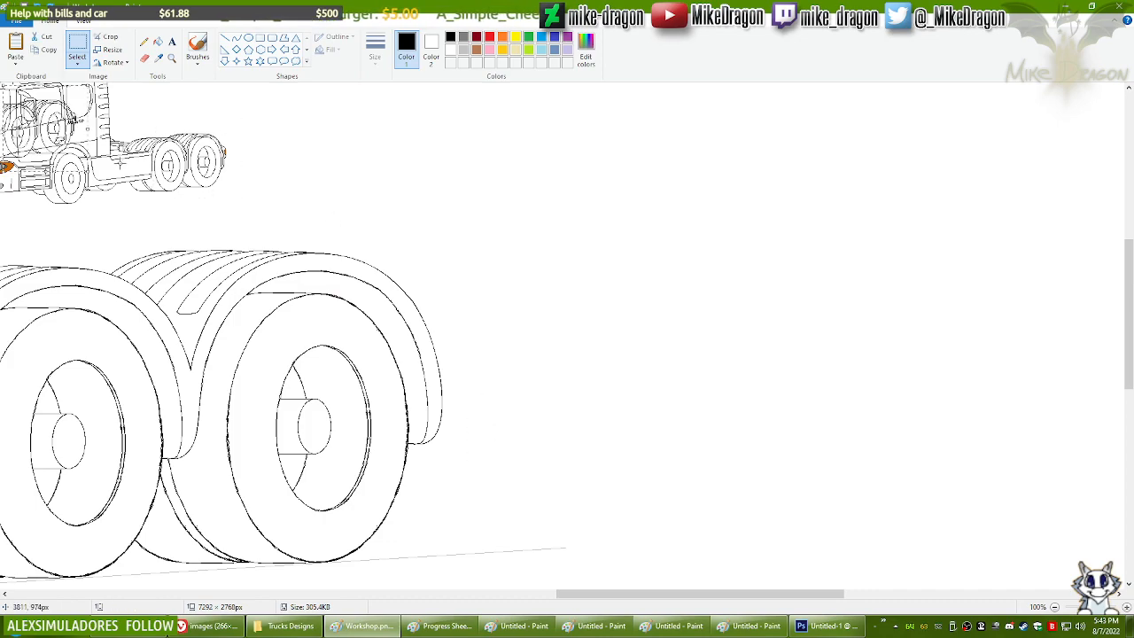
left_click_drag(52, 128, 502, 456)
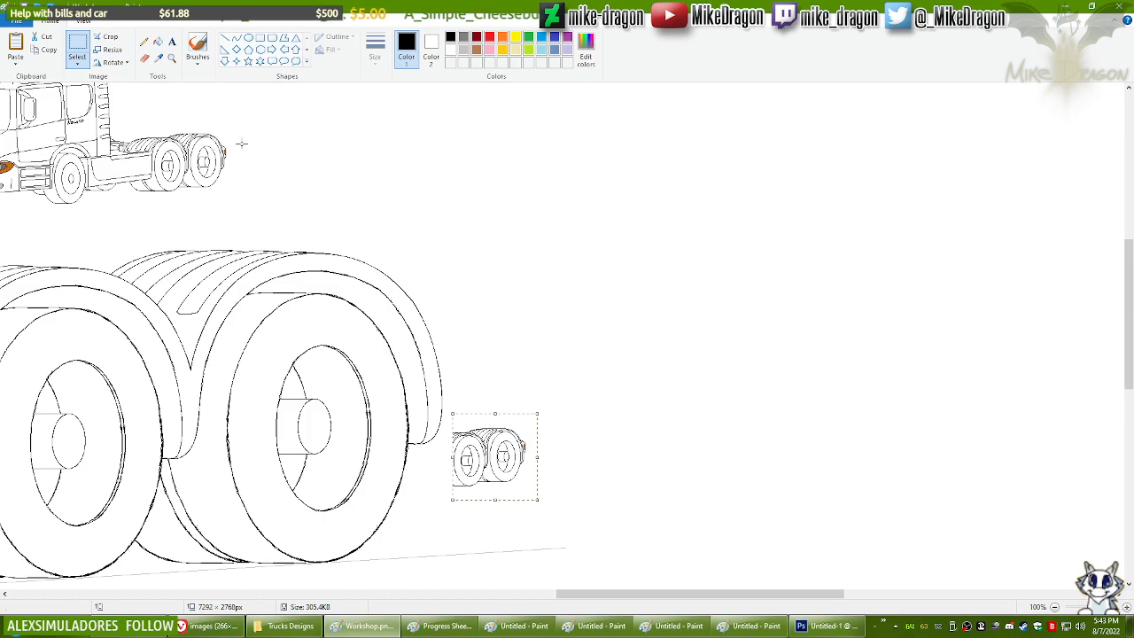
Step: Examine the rearmost fender beside the small wheel copy at 200% zoom and the whole truck drawing at 50% zoom
left_click(172, 57)
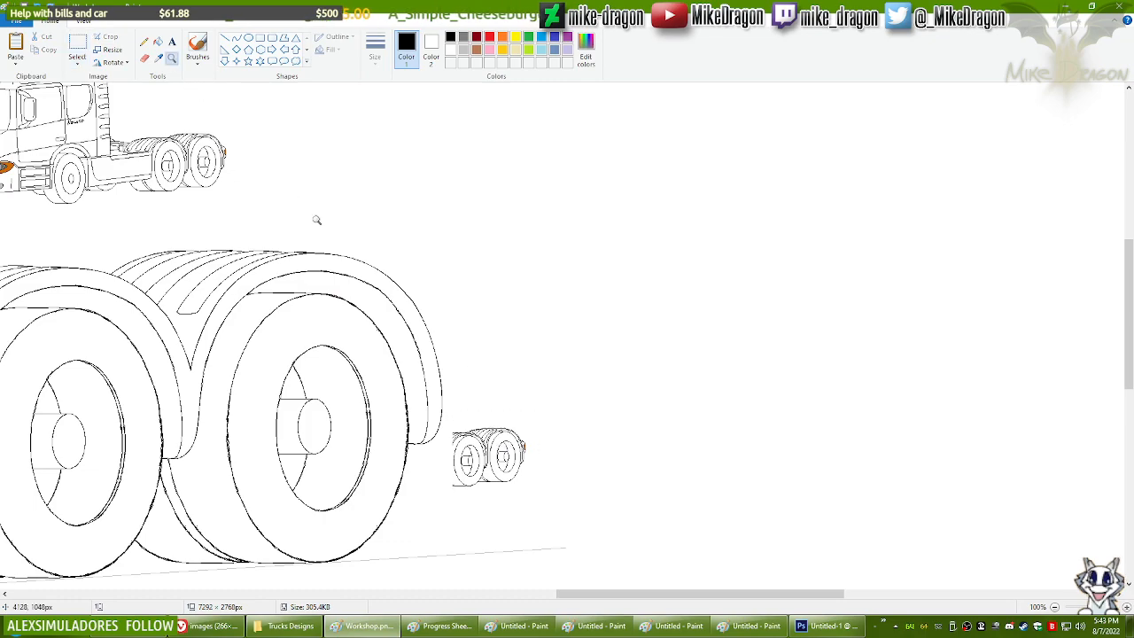
left_click(409, 348)
left_click(77, 49)
left_click_drag(14, 94, 630, 547)
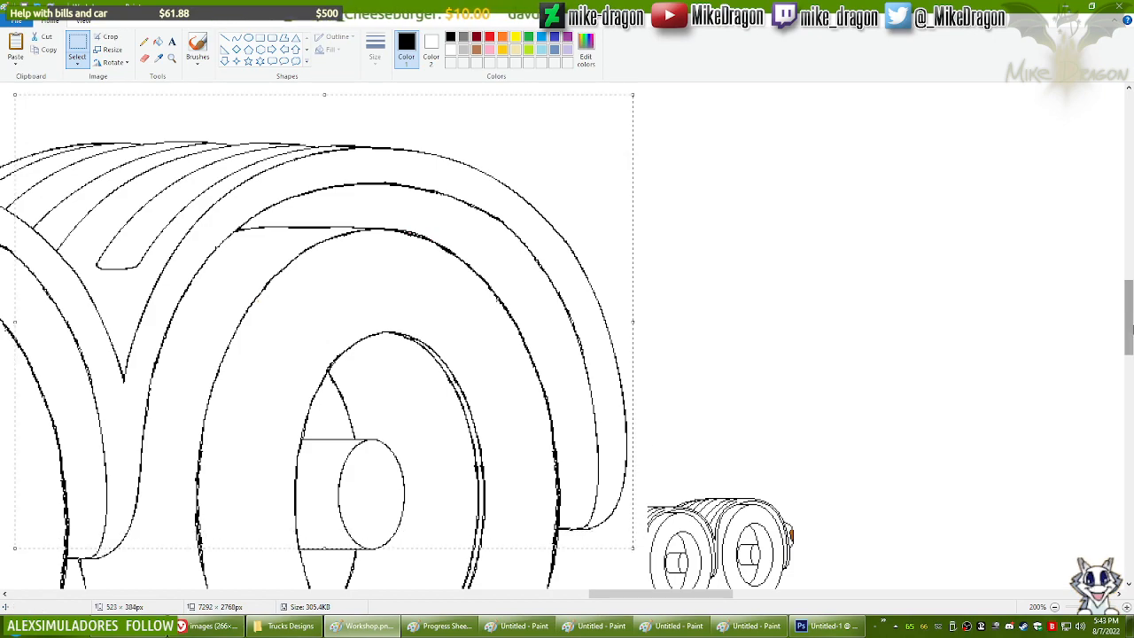
scroll(1131, 328, "down", 1)
left_click(237, 38)
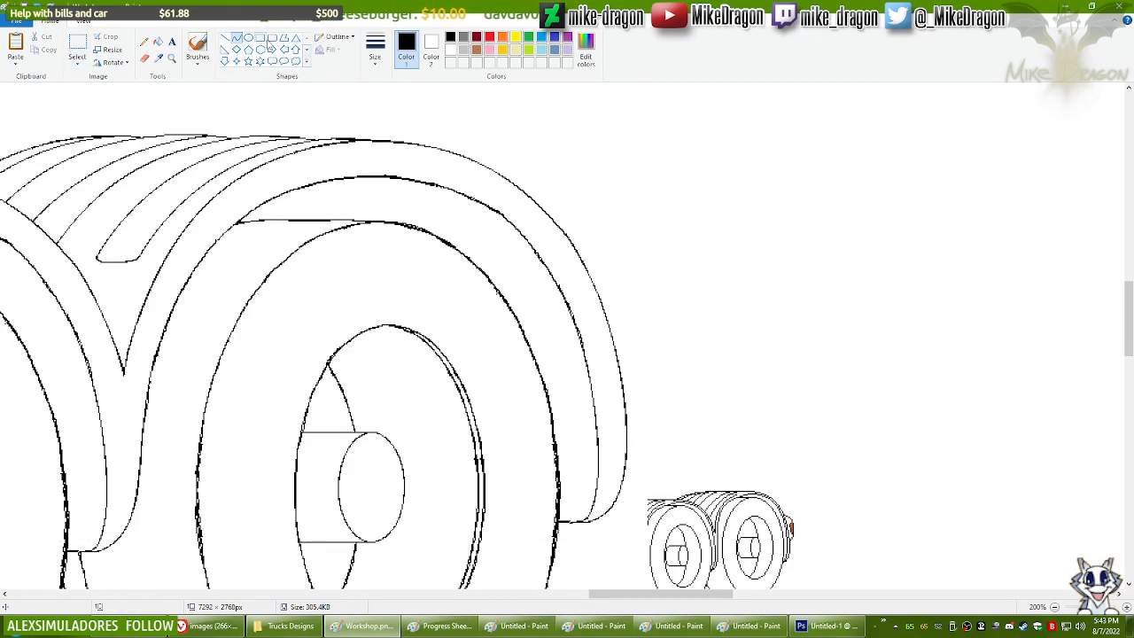
left_click(486, 38)
scroll(1129, 324, "down", 1)
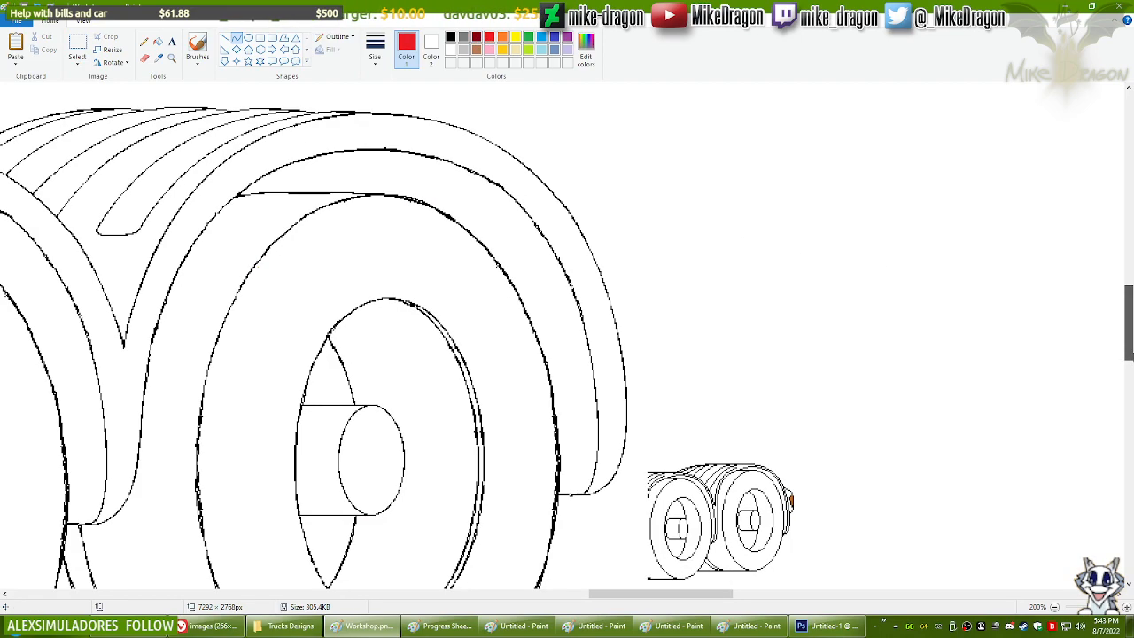
scroll(679, 275, "down", 2)
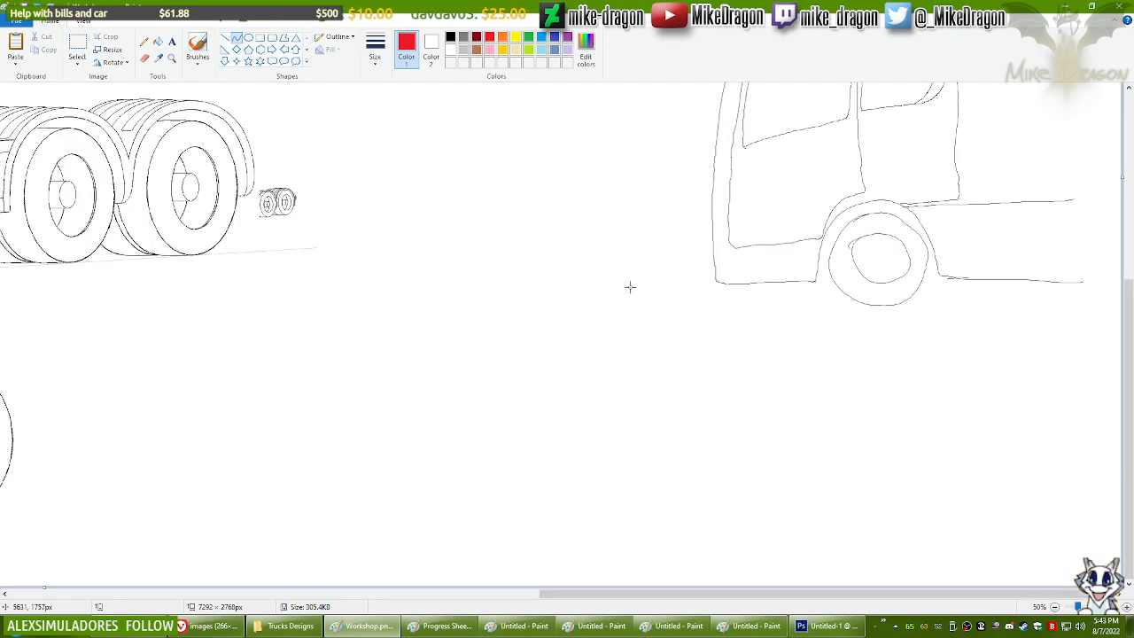
left_click_drag(688, 596, 276, 598)
left_click_drag(1130, 436, 1132, 282)
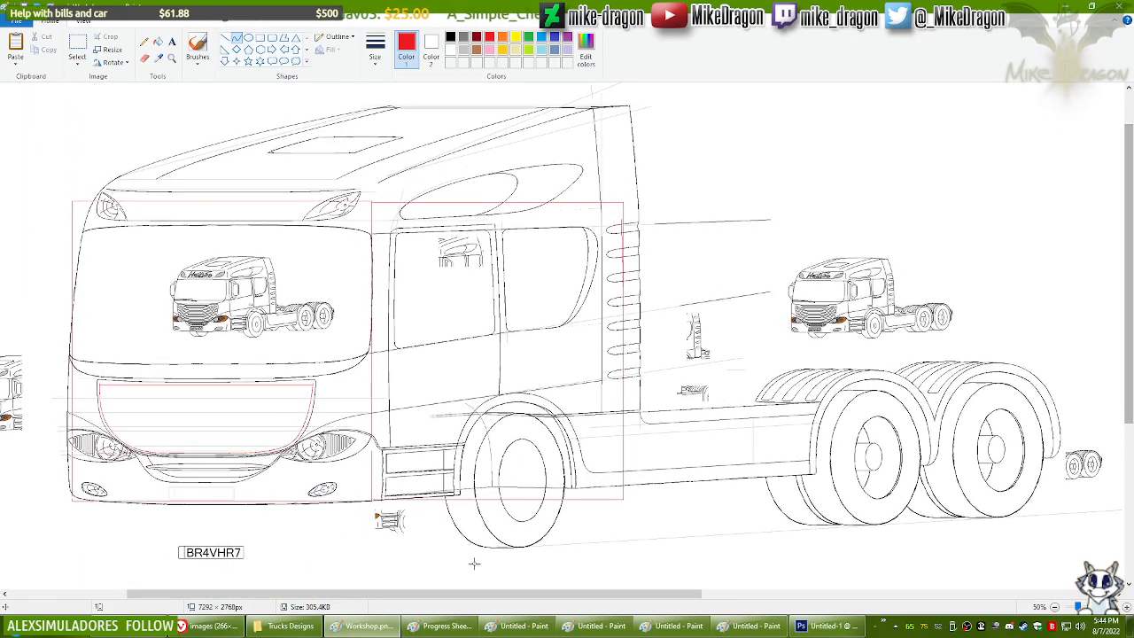
left_click_drag(494, 601, 506, 600)
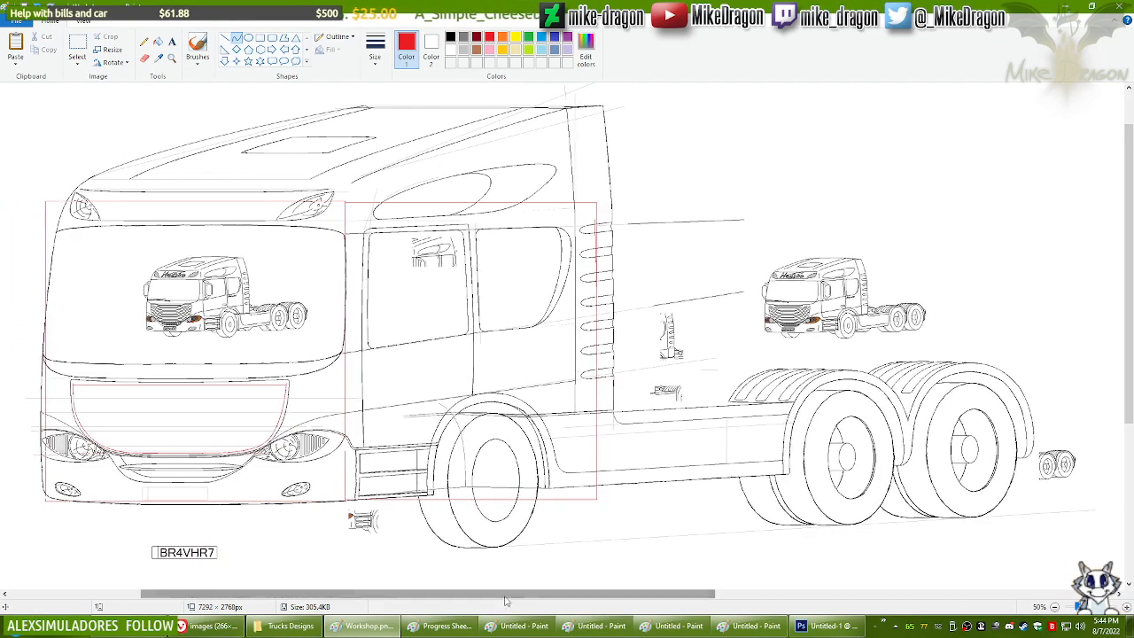
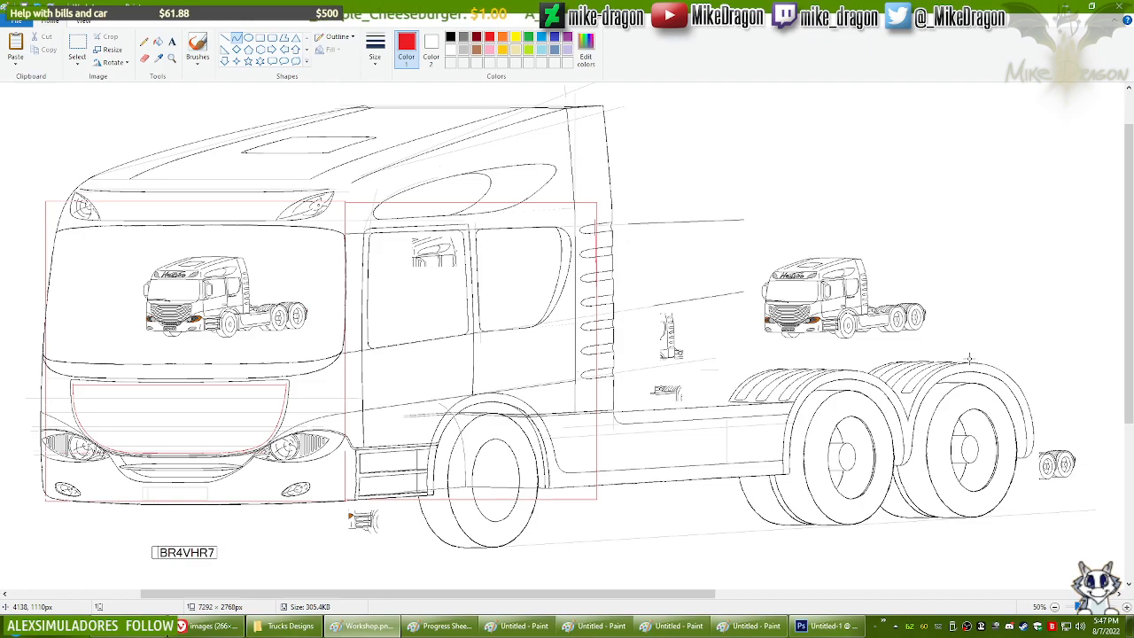
left_click(172, 57)
left_click(950, 366)
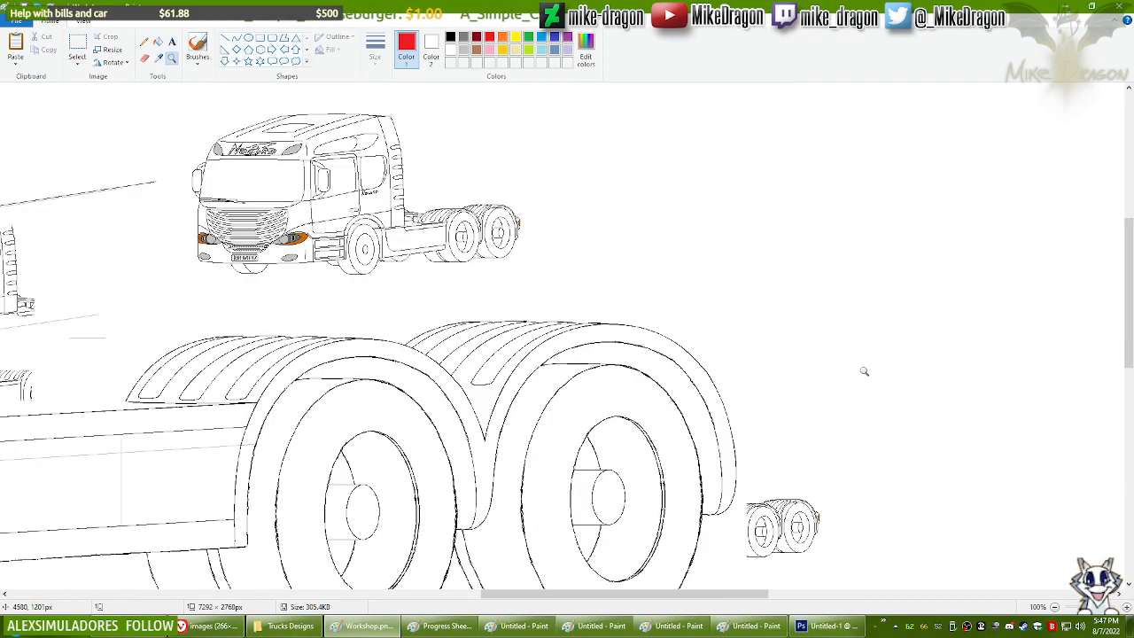
scroll(741, 318, "down", 3)
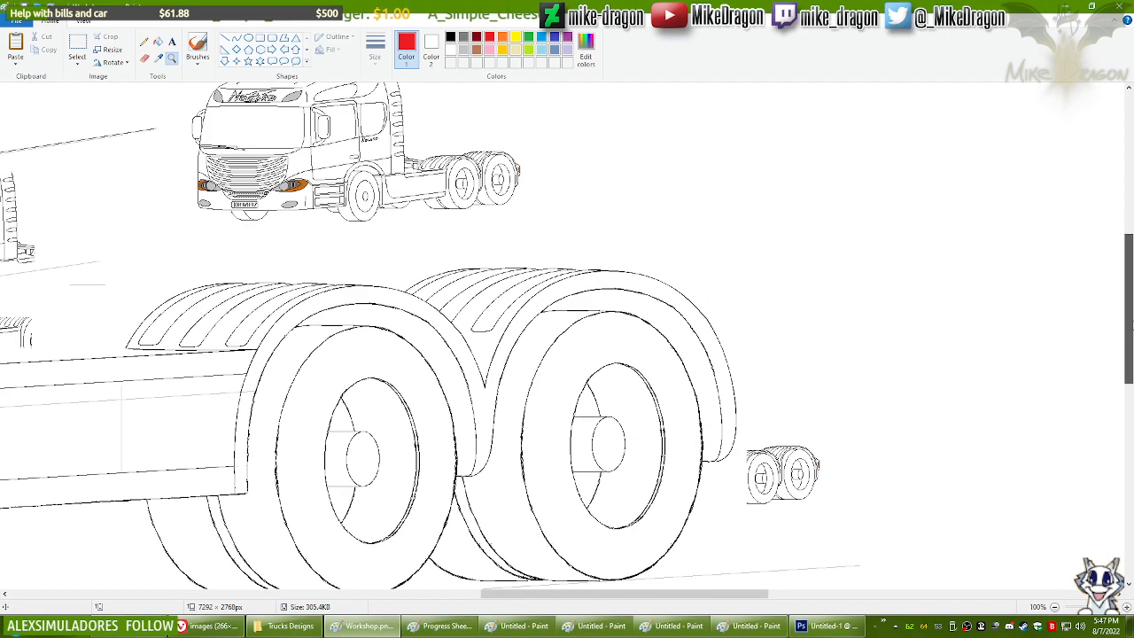
left_click(694, 326)
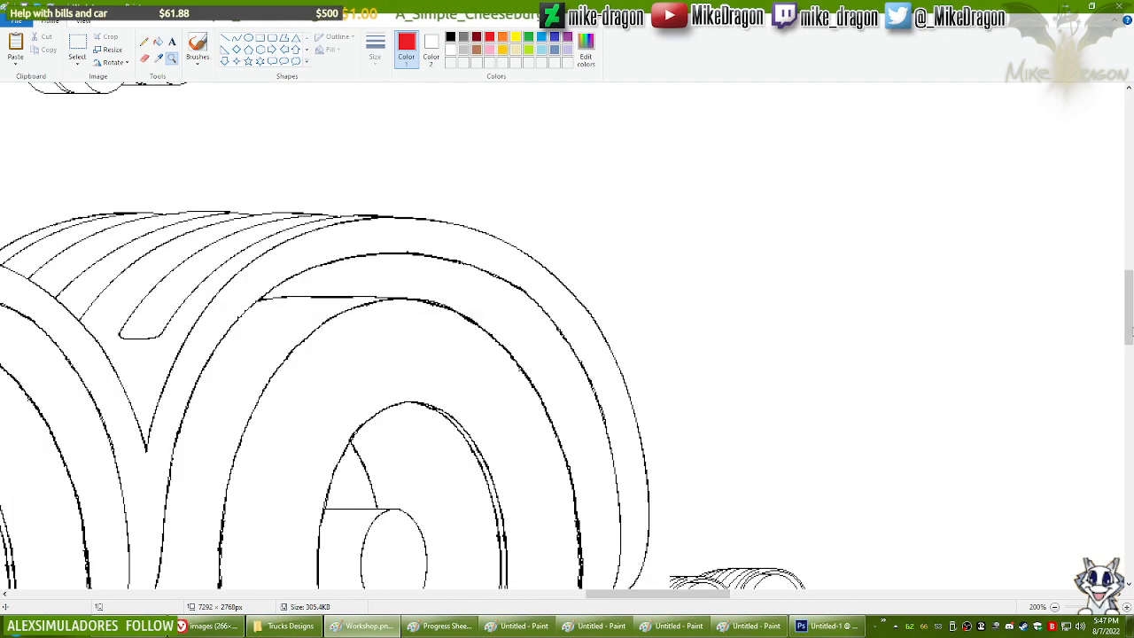
left_click_drag(1132, 333, 1131, 343)
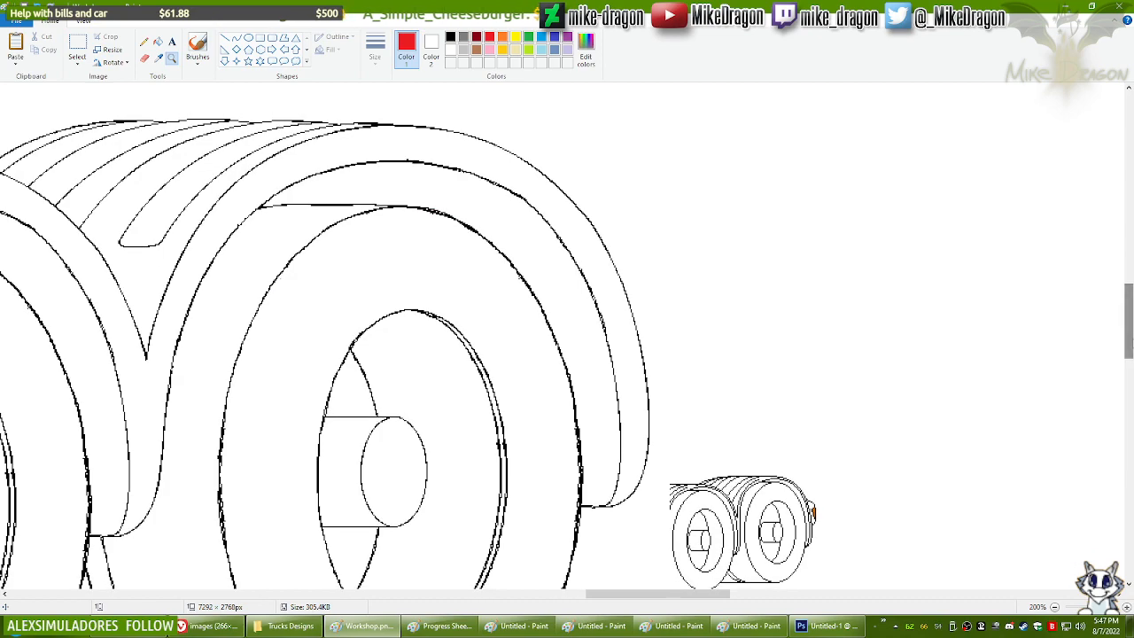
left_click(236, 38)
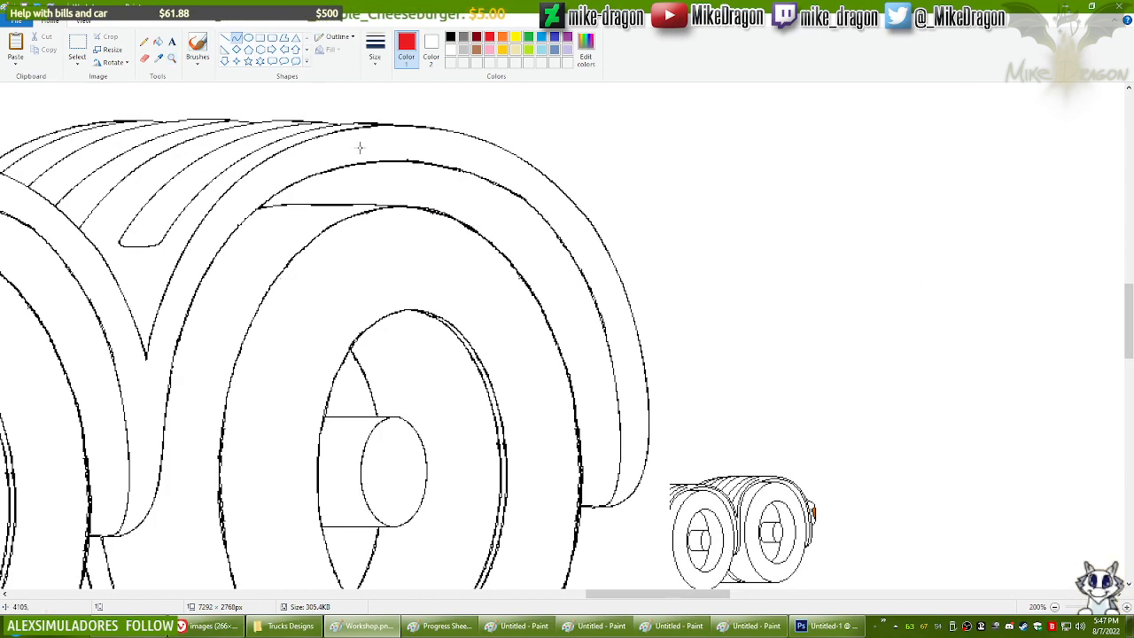
key("ctrl+v")
mouse_move(497, 367)
left_mouse_down()
mouse_move(930, 331)
mouse_move(871, 387)
mouse_move(852, 356)
left_mouse_up()
key("Delete")
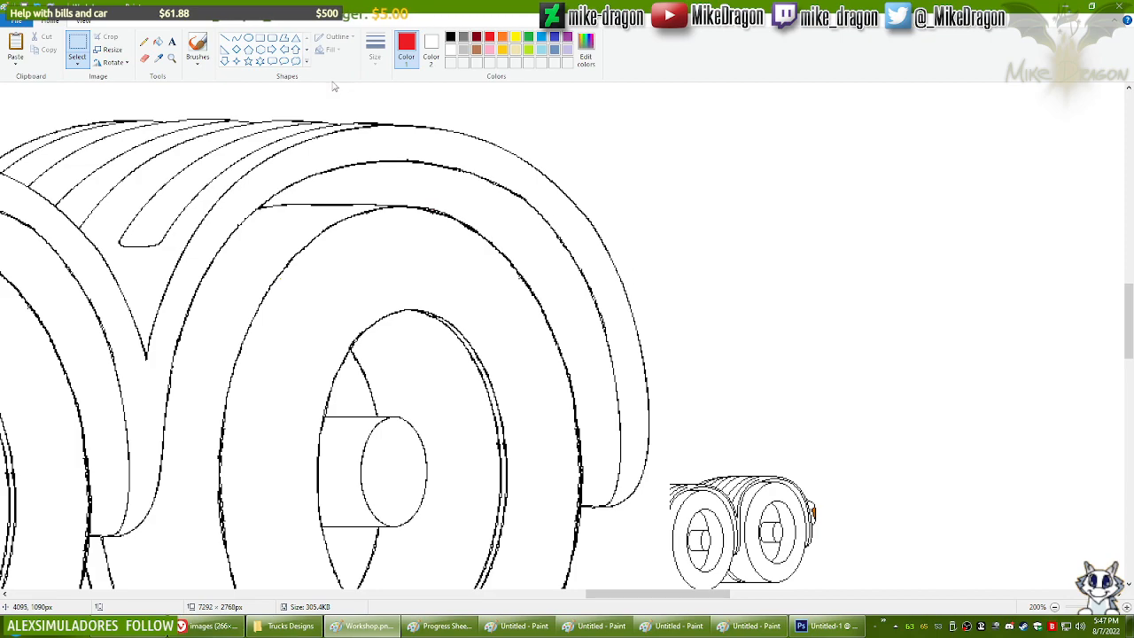
left_click(237, 38)
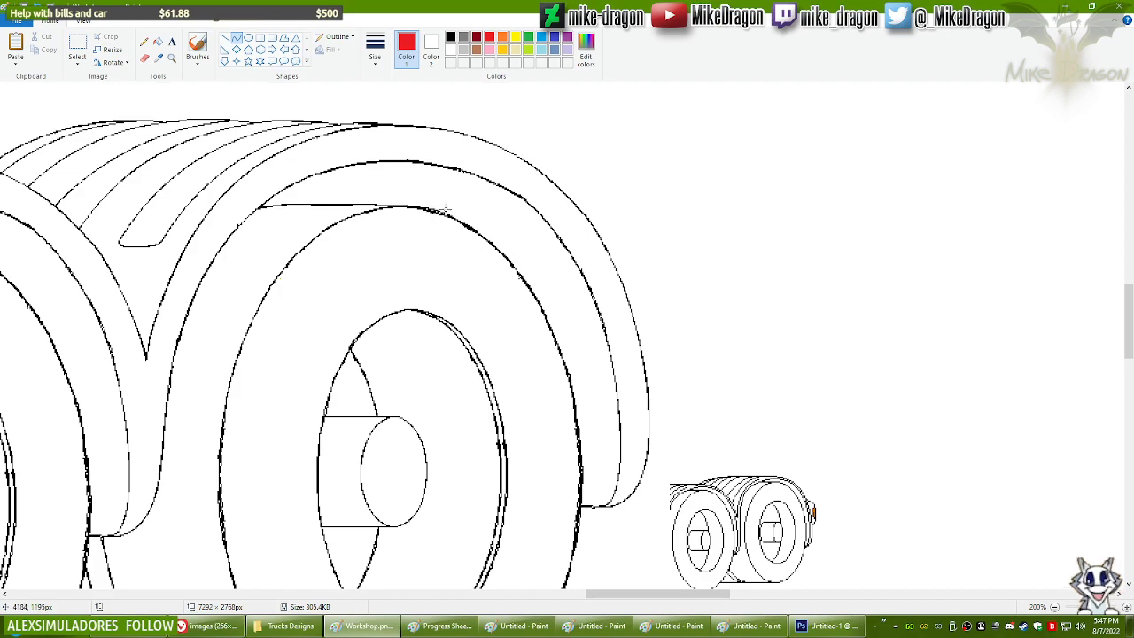
left_click(490, 49)
left_click(146, 59)
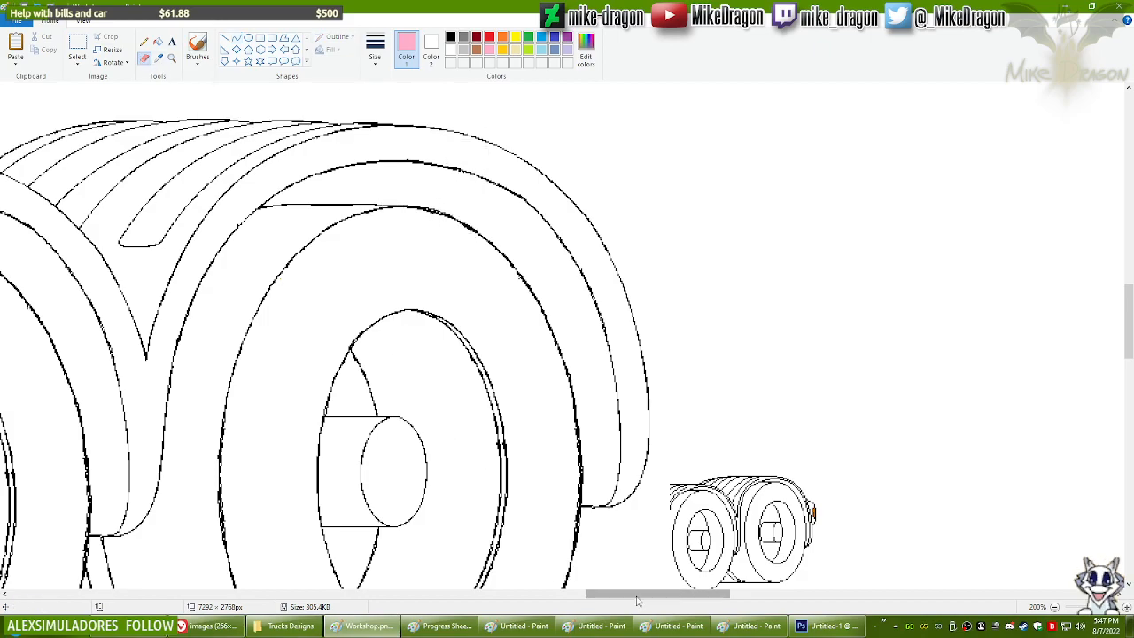
left_click_drag(650, 599, 612, 599)
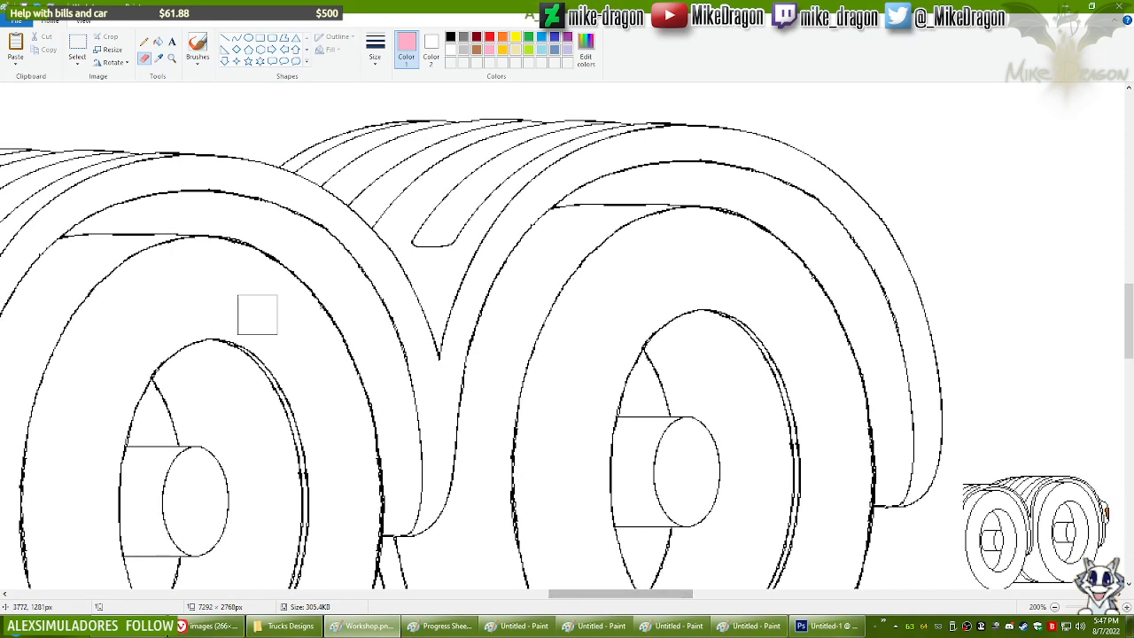
left_click(78, 43)
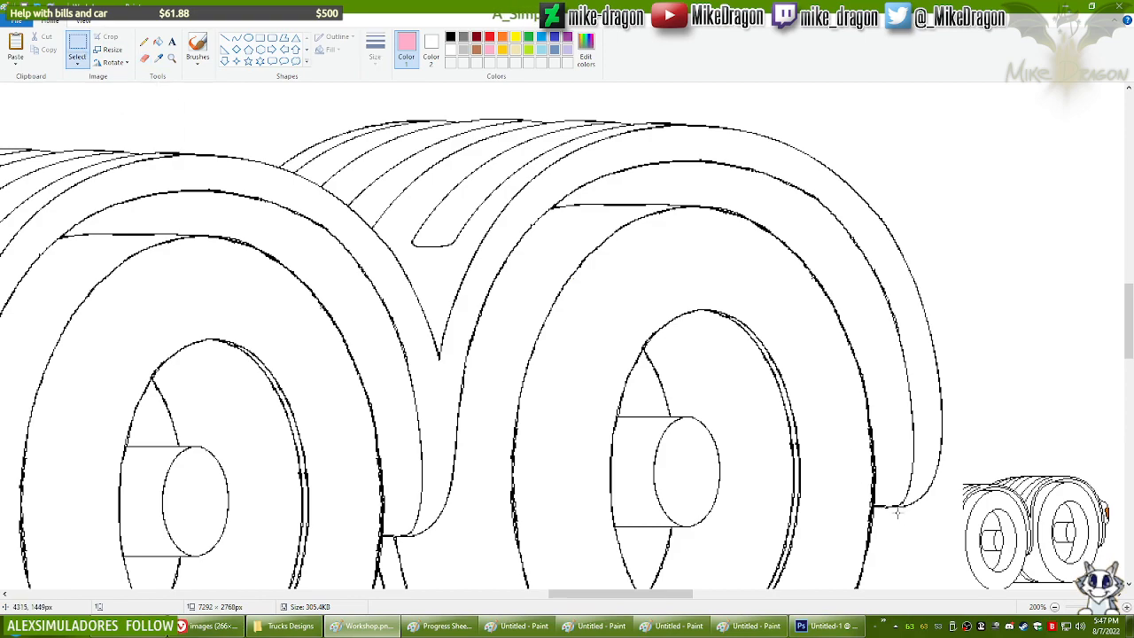
left_click_drag(950, 547, 141, 82)
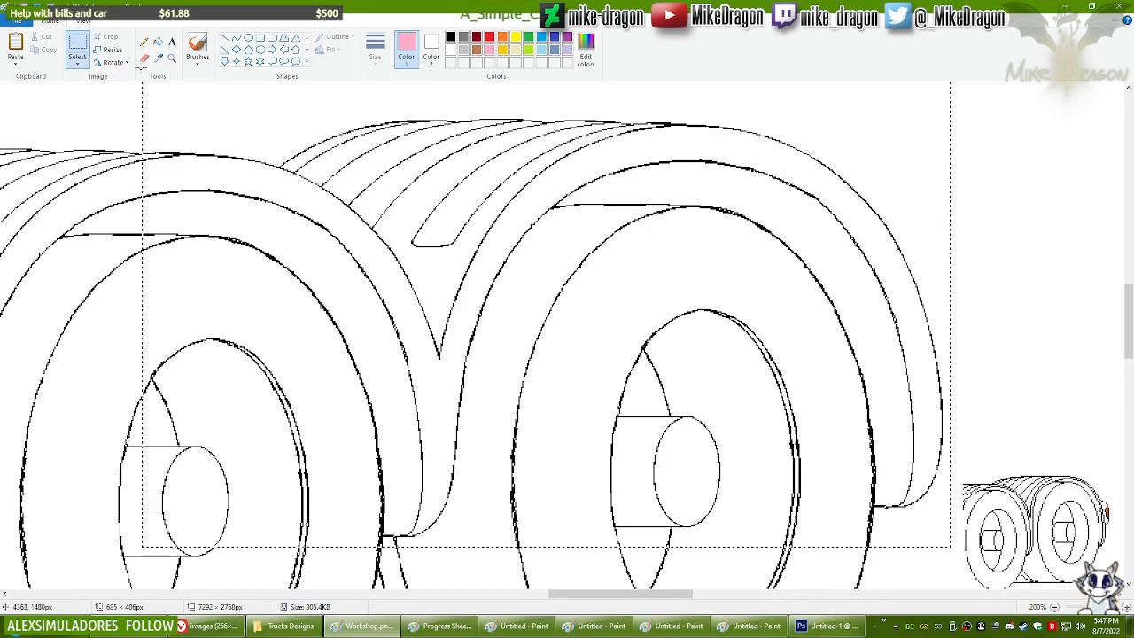
left_click_drag(594, 594, 632, 594)
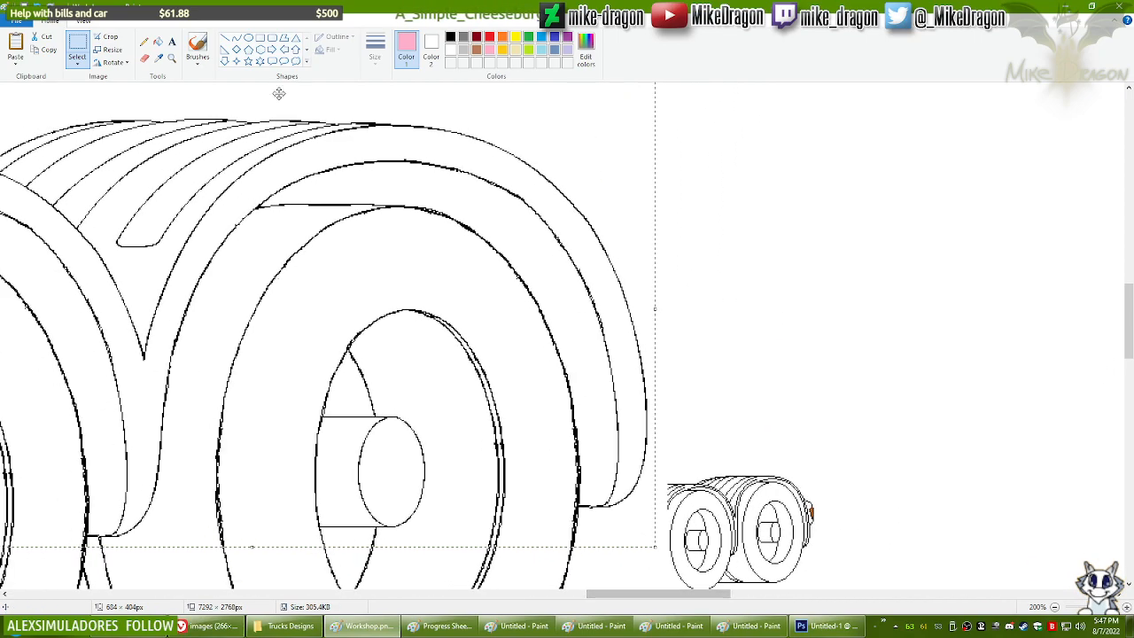
left_click(235, 38)
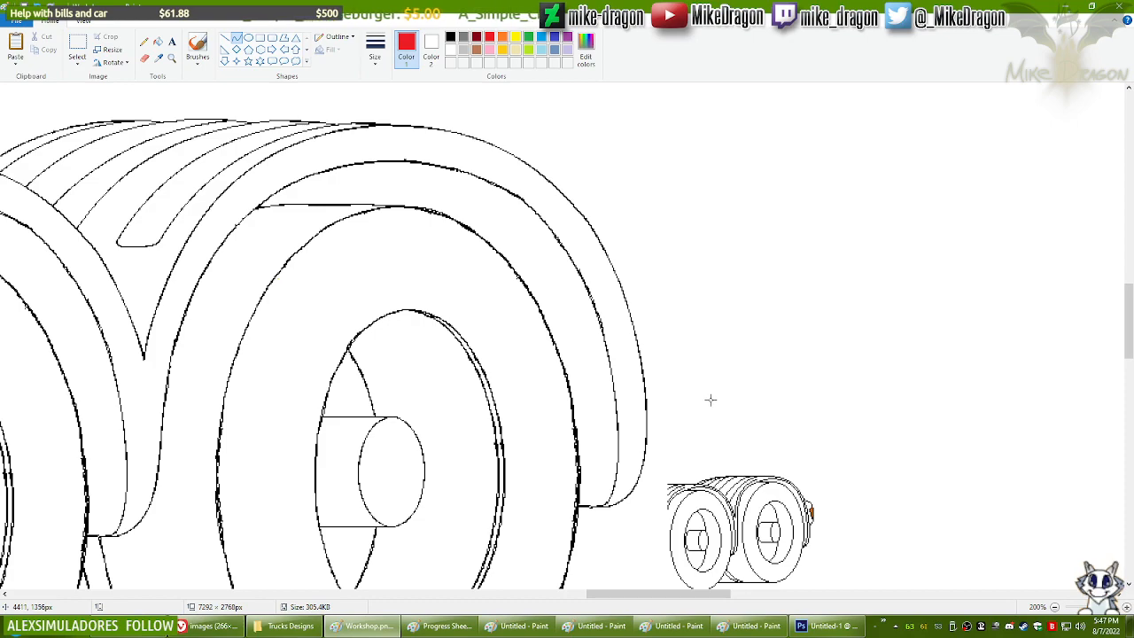
Step: Open Scrap01.png from the Trucks Designs folder for editing in Paint
left_click(306, 625)
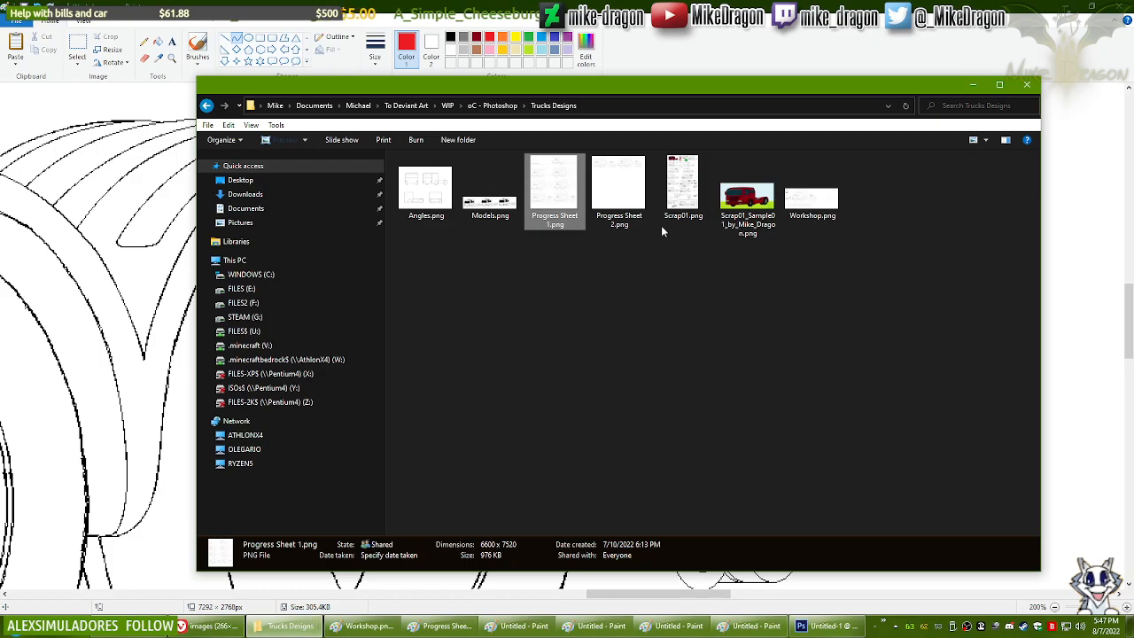
left_click(682, 186)
right_click(696, 200)
left_click(567, 252)
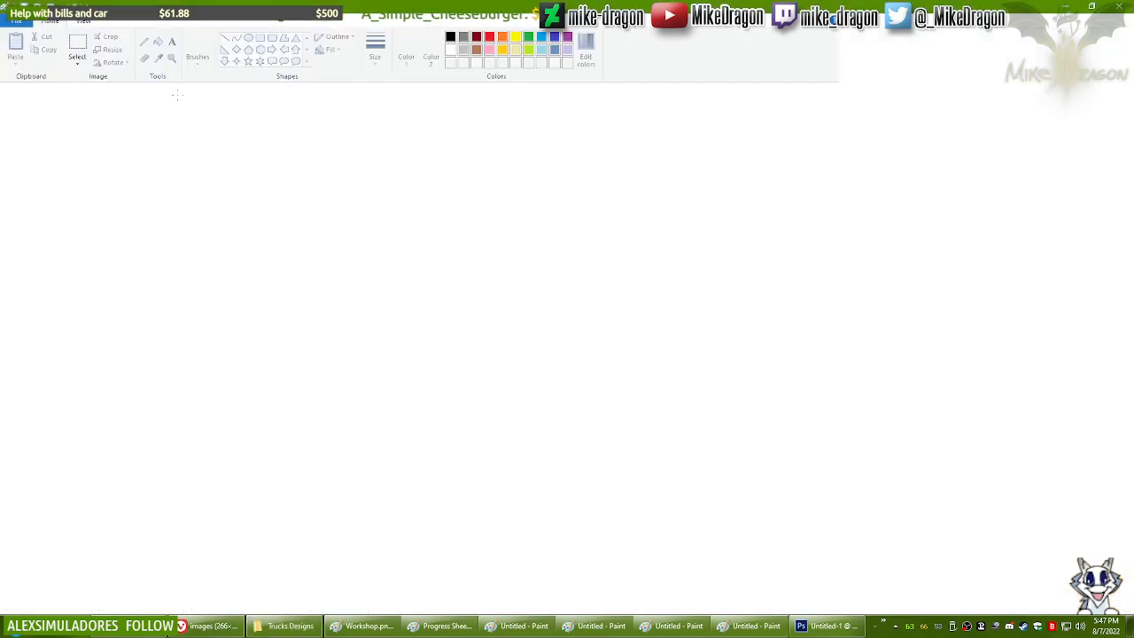
Step: Copy the truck's rear view from the framed drawings at the end of Scrap01.png
scroll(165, 181, "down", 10)
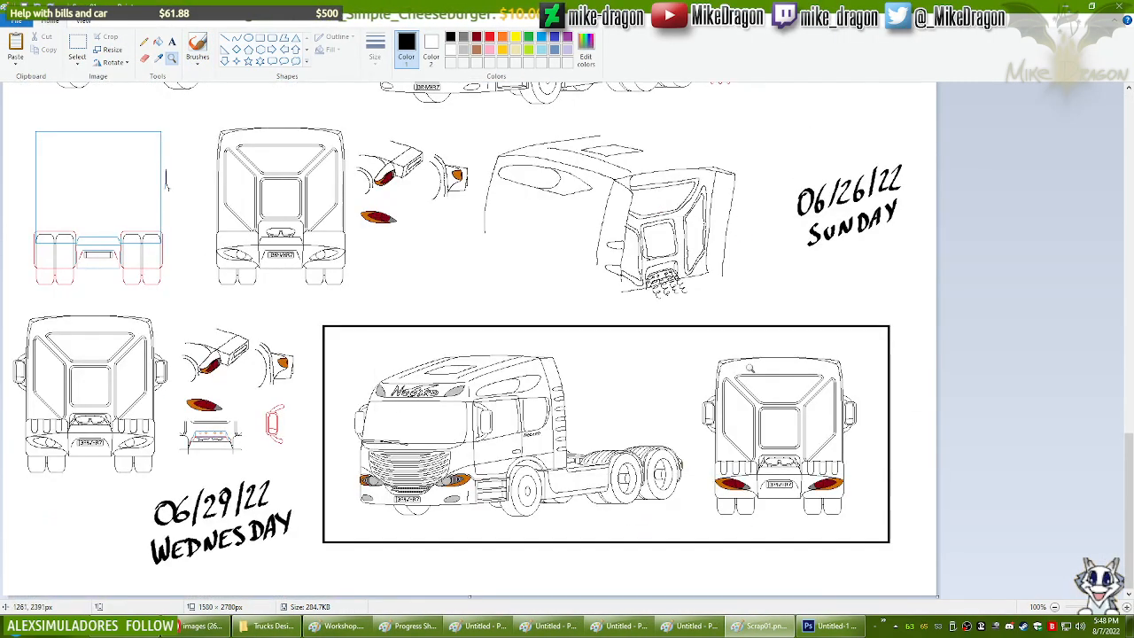
left_click(747, 364)
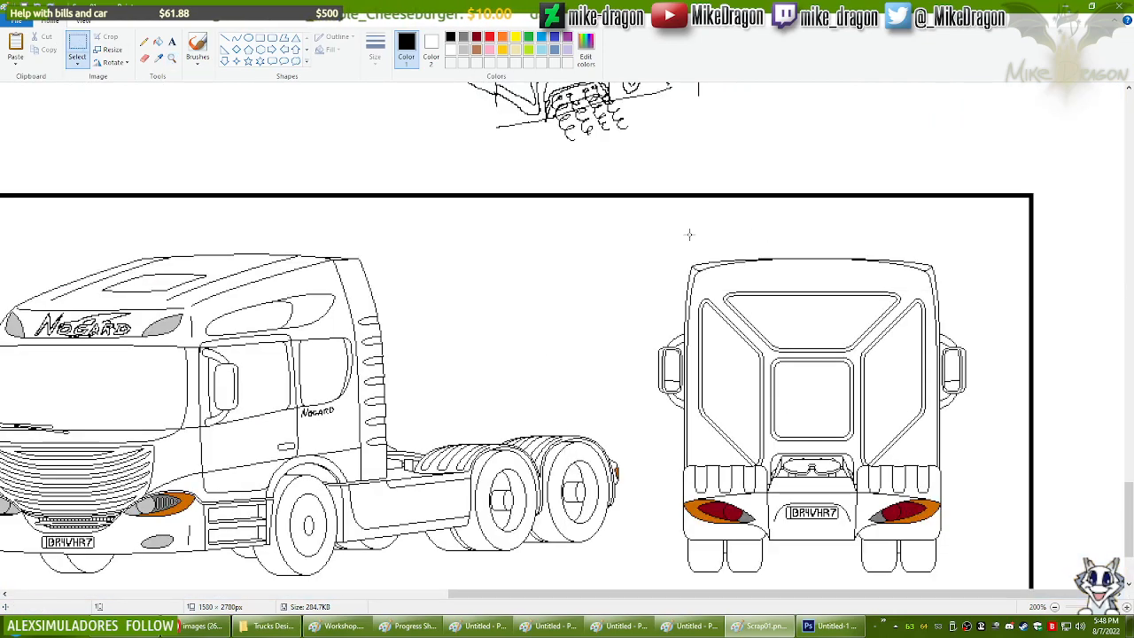
mouse_move(641, 236)
left_mouse_down()
mouse_move(851, 568)
mouse_move(980, 579)
left_mouse_up()
Step: Paste the truck's rear view into Workshop.png and place it beside the small copy of the rear wheels
left_click(340, 626)
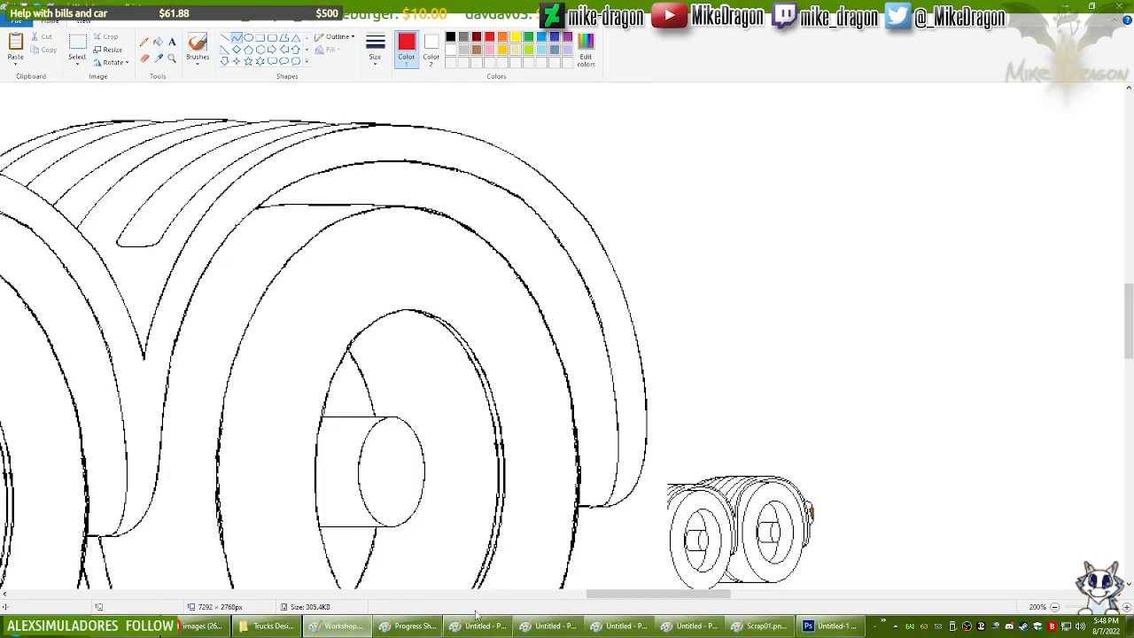
key("ctrl+v")
mouse_move(153, 335)
left_mouse_down()
mouse_move(749, 423)
mouse_move(932, 476)
left_mouse_up()
mouse_move(705, 597)
left_mouse_down()
mouse_move(730, 603)
mouse_move(721, 606)
left_mouse_up()
left_click_drag(844, 545, 843, 546)
left_click(311, 250)
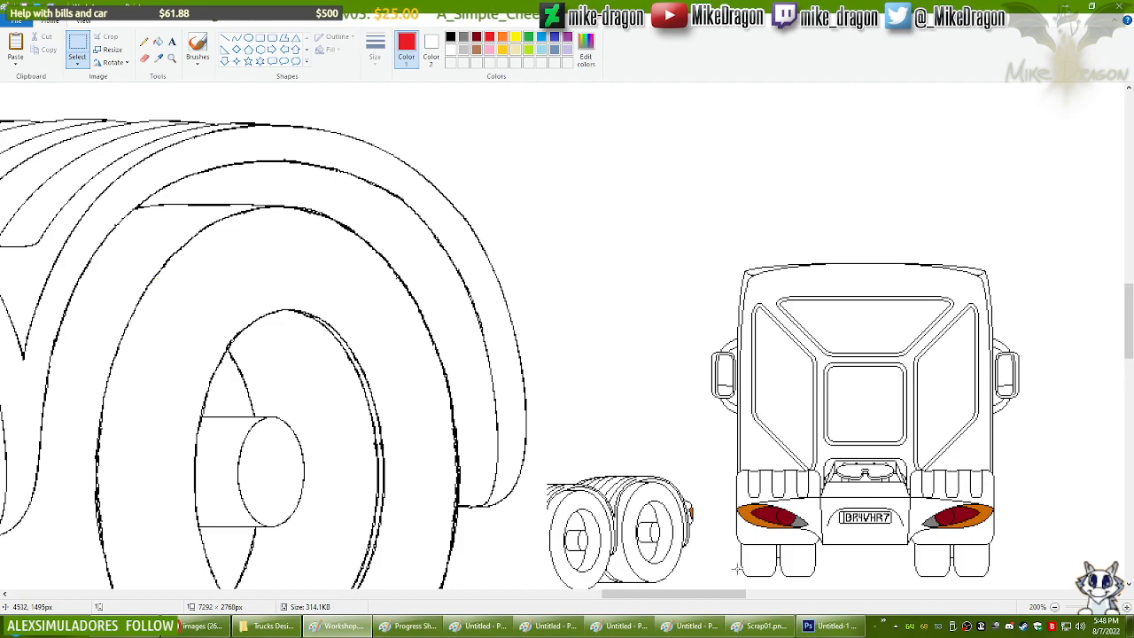
Step: Draw a red outward-bulging curve, about 30 by 76 px, from inside the rearmost fender's lower part past its outer edge
left_click_drag(739, 595, 701, 595)
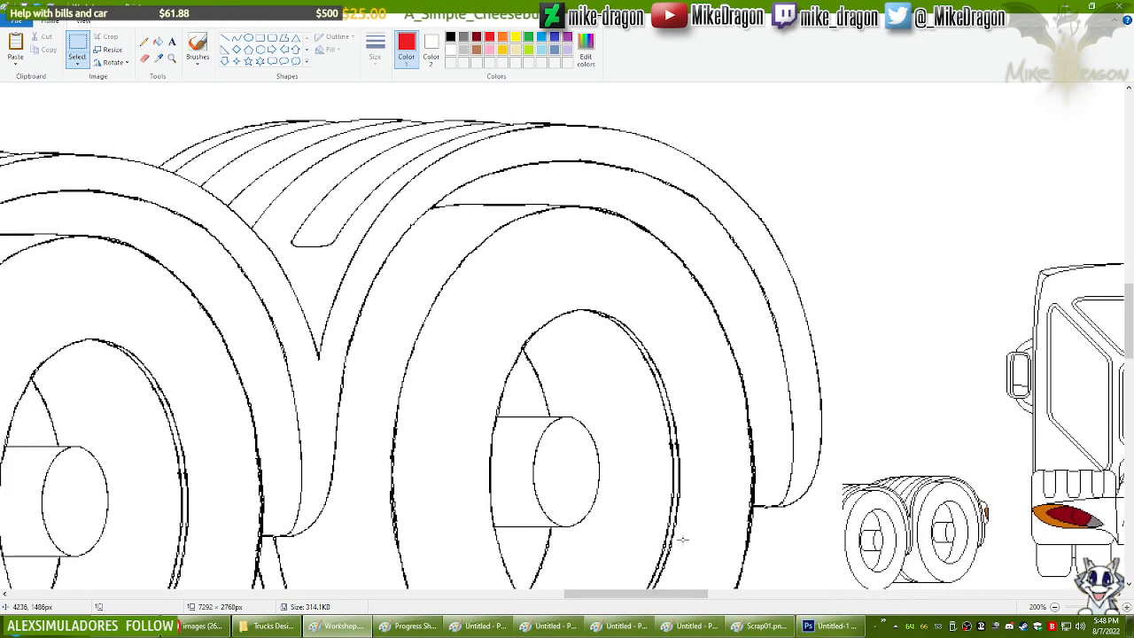
scroll(679, 552, "down", 1)
left_click_drag(50, 87, 418, 426)
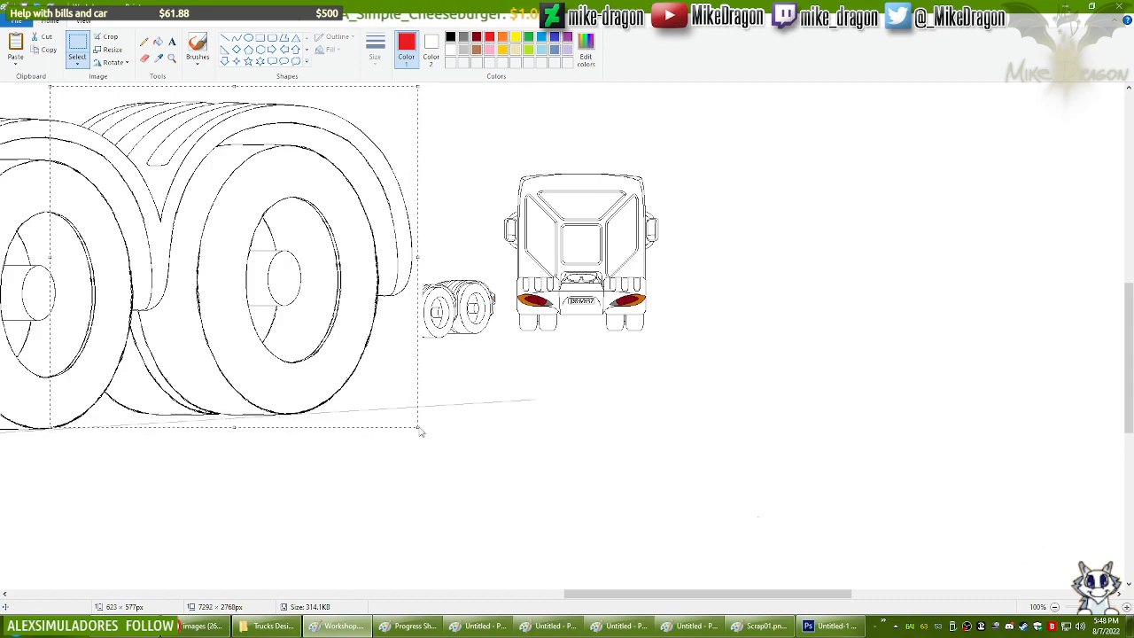
left_click(174, 59)
left_click(380, 229)
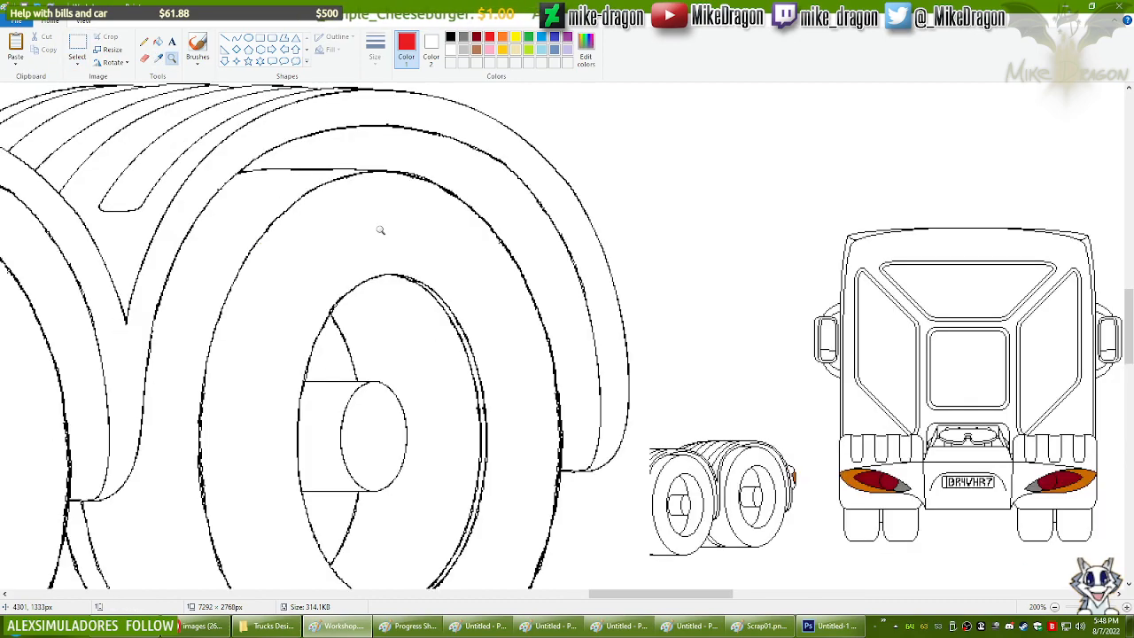
left_click(235, 37)
left_click_drag(665, 599, 676, 599)
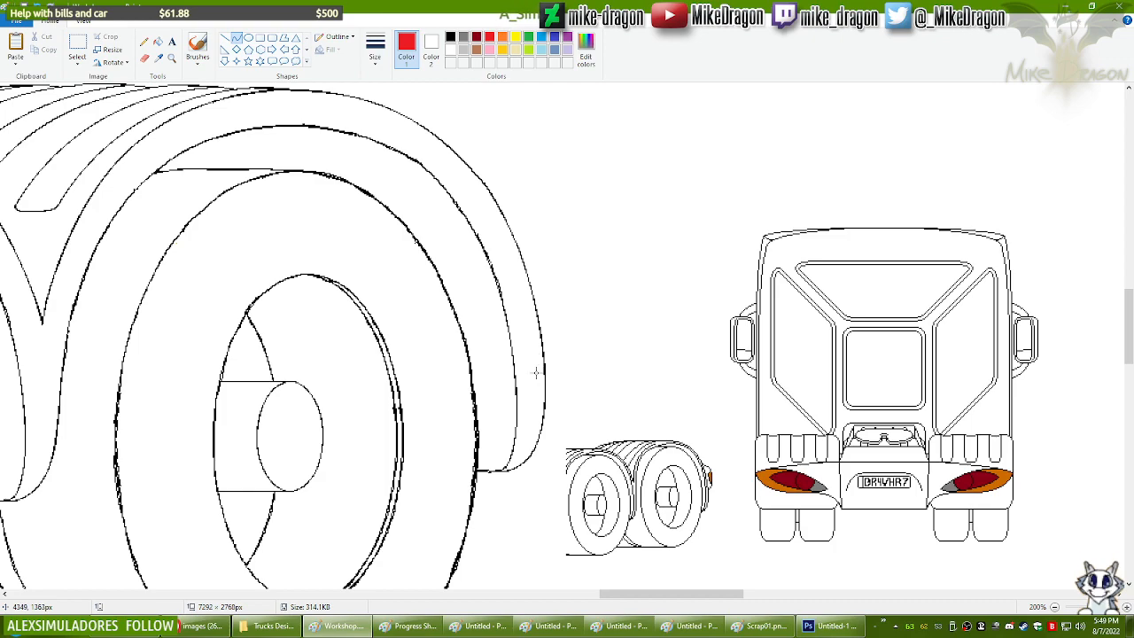
mouse_move(524, 390)
left_mouse_down()
mouse_move(572, 358)
mouse_move(558, 301)
left_mouse_up()
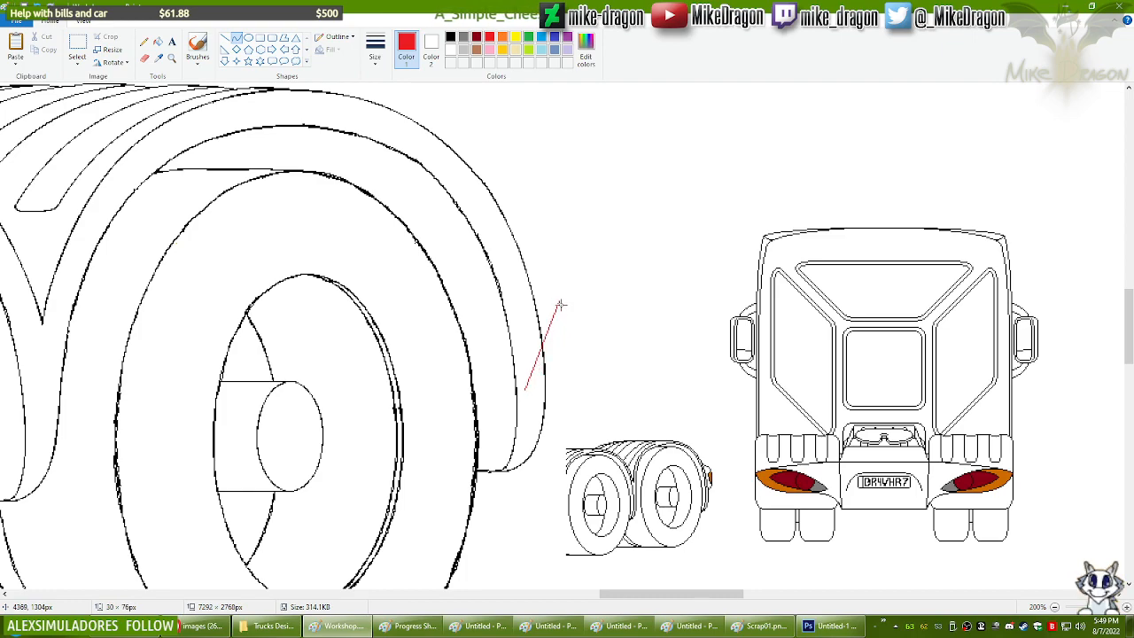
left_click_drag(554, 366, 560, 345)
left_click(585, 324)
Step: Extend the red curve from its upper end with a bulging segment, about 86 by 95 px, back to the fender's inner edge
mouse_move(559, 301)
left_mouse_down()
mouse_move(555, 224)
mouse_move(458, 189)
left_mouse_up()
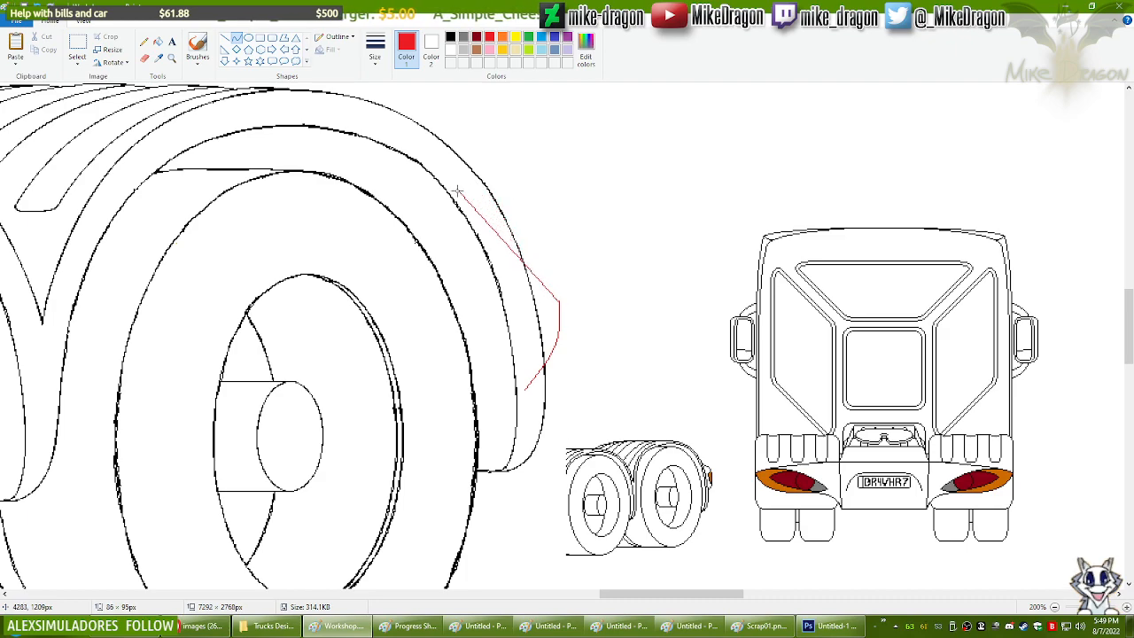
left_click_drag(555, 251, 547, 241)
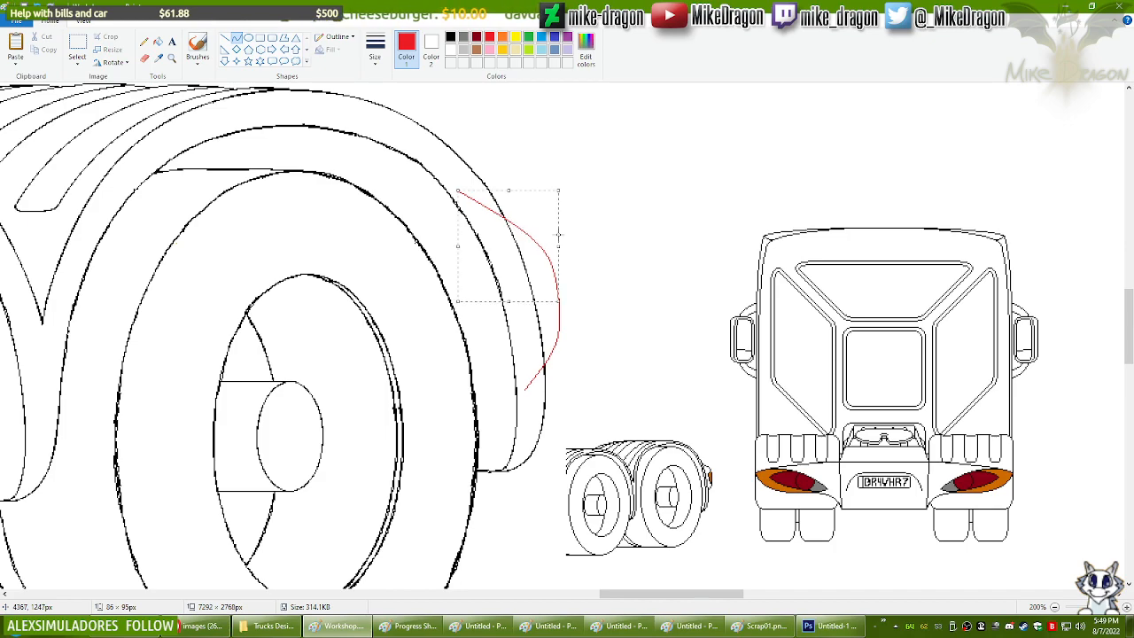
left_click(588, 239)
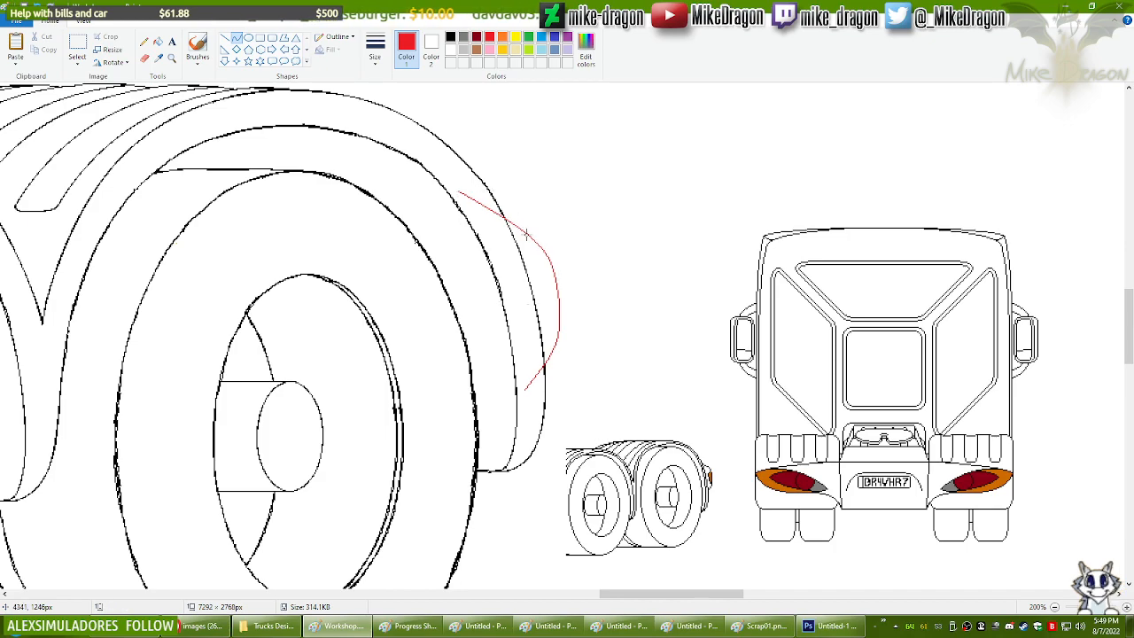
Step: Retrace the lower and upper parts of the red tail-light bulge outside the rear fender with short red curve segments
left_click_drag(536, 374, 558, 303)
mouse_move(567, 317)
left_mouse_down()
mouse_move(550, 358)
mouse_move(561, 340)
left_mouse_up()
left_click(578, 264)
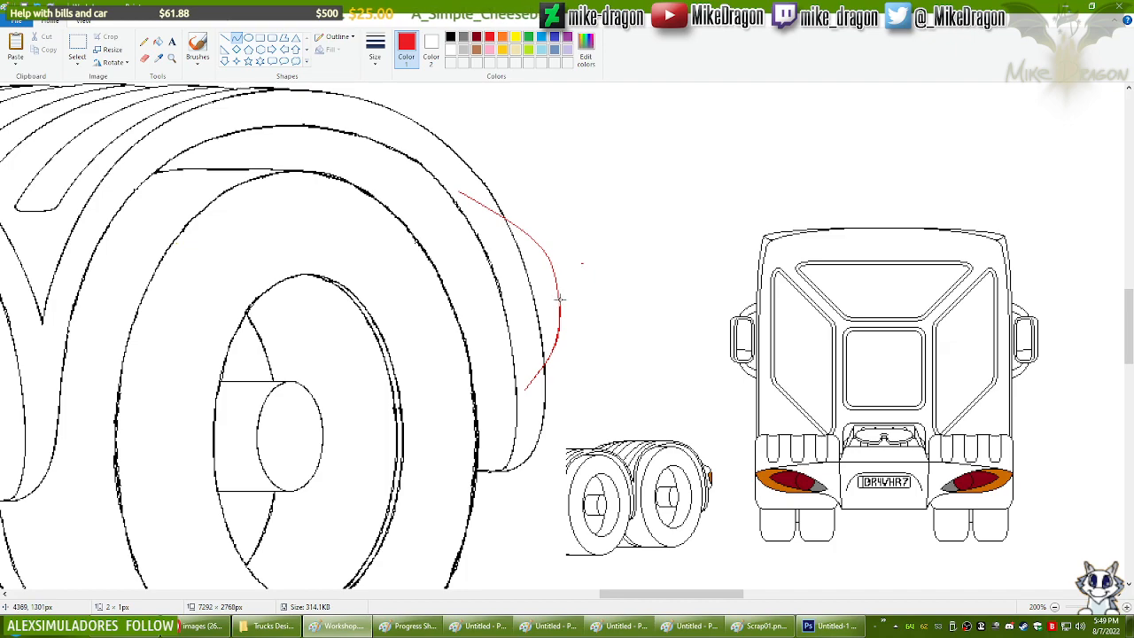
left_click_drag(558, 301, 507, 212)
left_click_drag(556, 273, 555, 249)
left_click(574, 249)
left_click_drag(558, 303, 521, 215)
left_click_drag(552, 265, 548, 247)
left_click(580, 236)
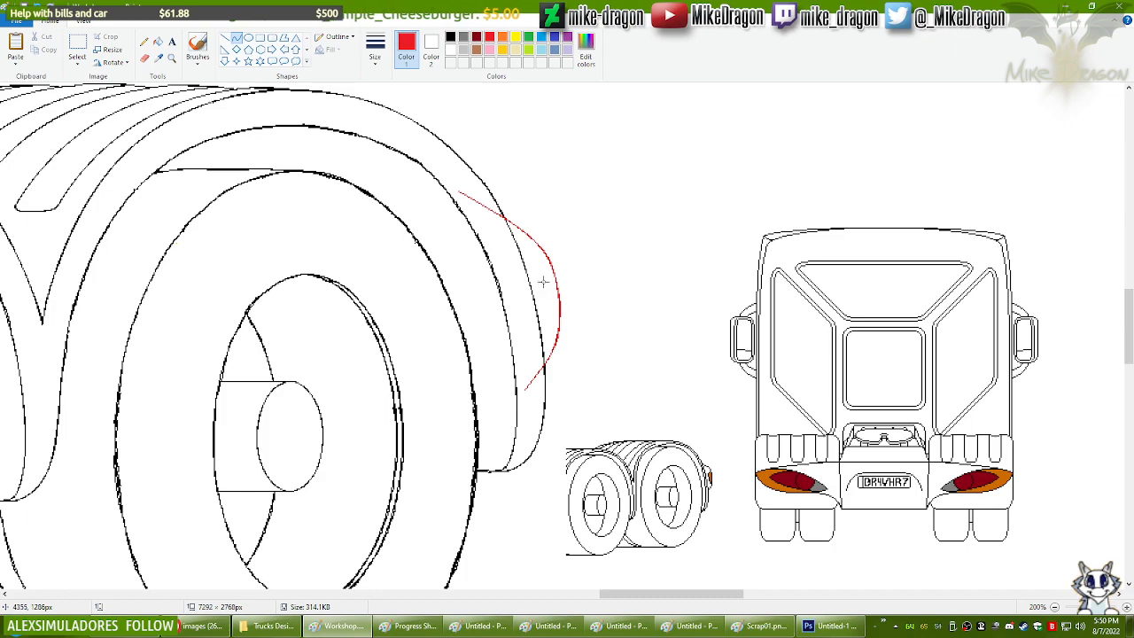
Step: Draw the lens edge inside the tail-light bulge with a red curve down to the outline and another, 10 by 15 px, up to it
mouse_move(542, 281)
left_mouse_down()
mouse_move(557, 330)
mouse_move(544, 292)
mouse_move(552, 313)
left_mouse_up()
left_click(550, 312)
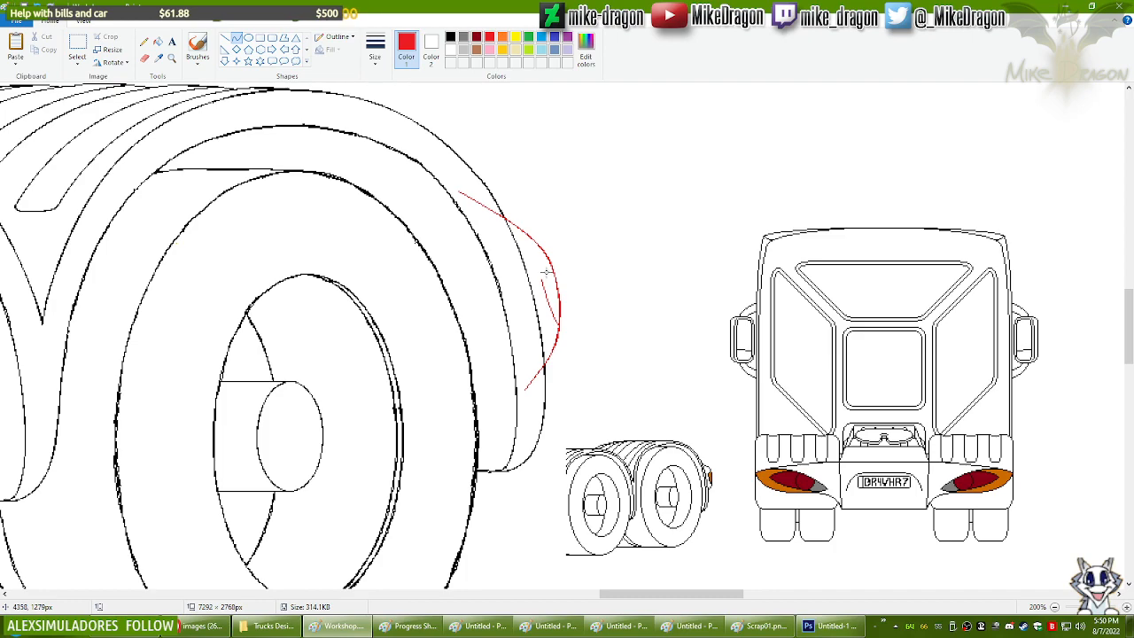
left_click_drag(542, 279, 549, 261)
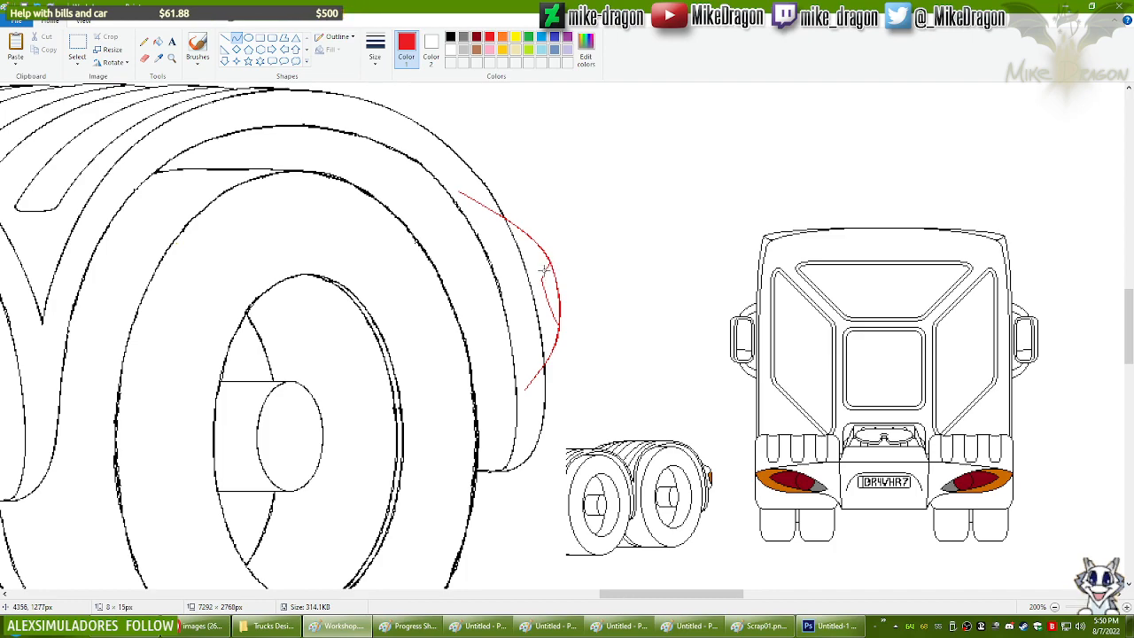
left_click_drag(545, 268, 550, 266)
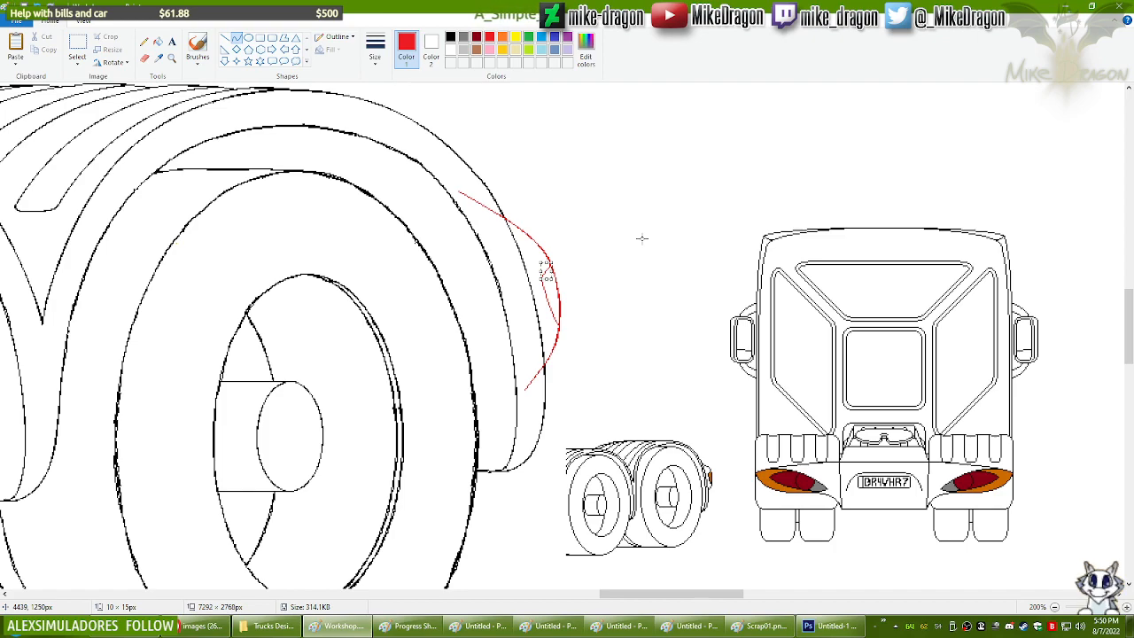
left_click(641, 237)
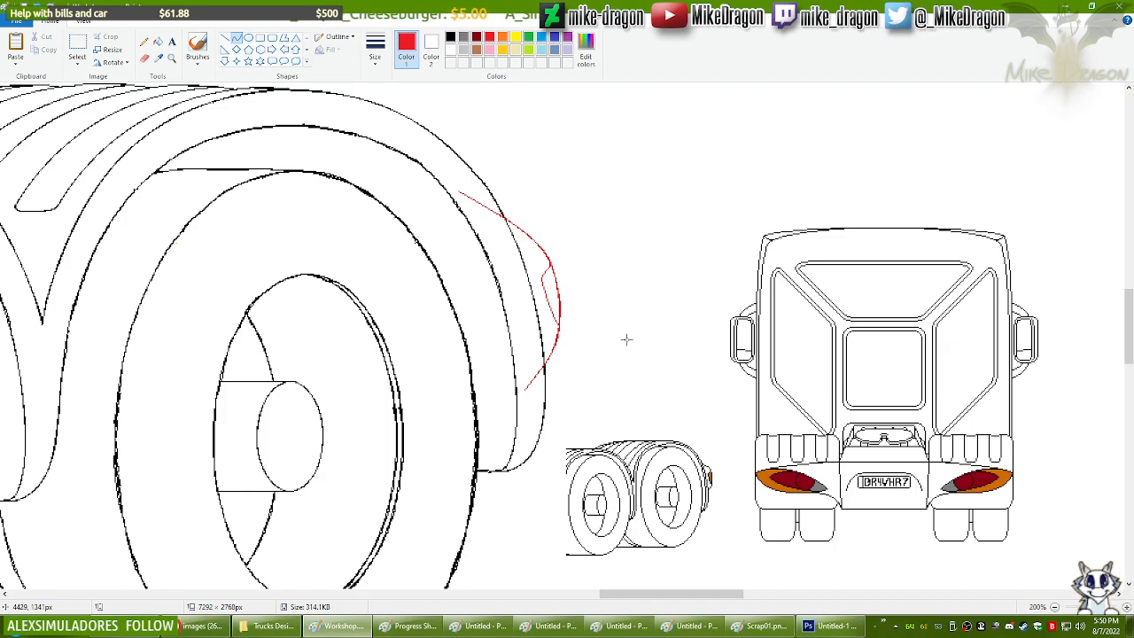
Step: Retrace the lens edge's lower and upper segments inside the tail-light bulge with red curves
left_click_drag(541, 278, 558, 324)
left_click_drag(542, 278, 553, 306)
left_click(543, 289)
left_click(552, 320)
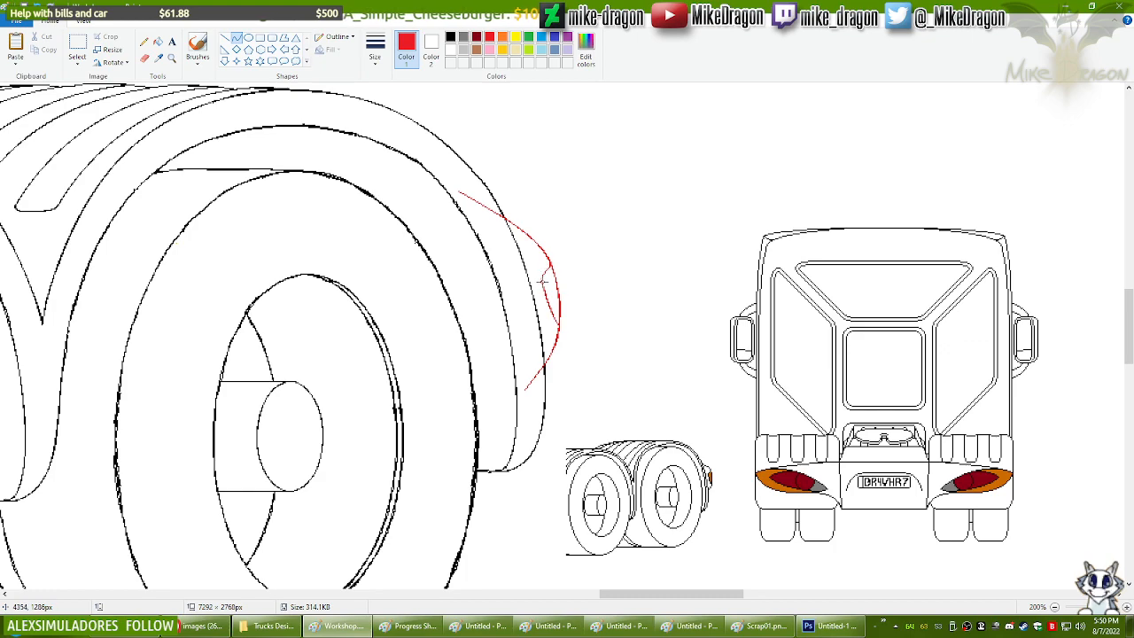
left_click_drag(541, 278, 552, 273)
left_click(549, 270)
left_click(568, 256)
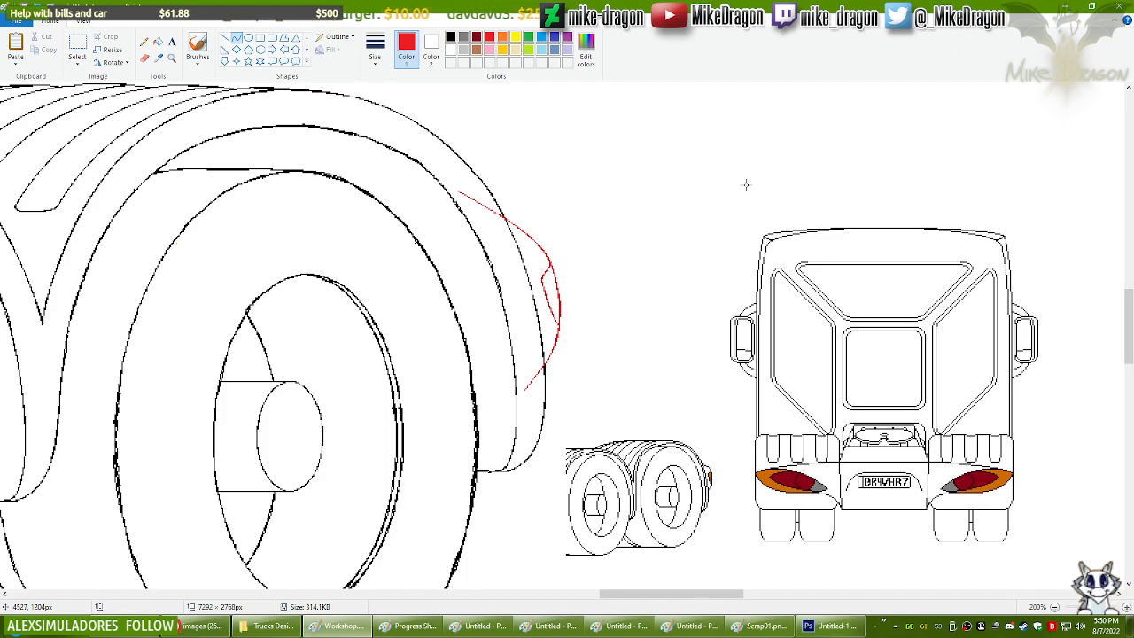
Step: Paste the copied black line art over the rear fender and wheel and align it with the existing lines
key("ctrl+v")
mouse_move(586, 298)
left_mouse_down()
mouse_move(463, 316)
mouse_move(502, 305)
left_mouse_up()
key("Left")
key("Left")
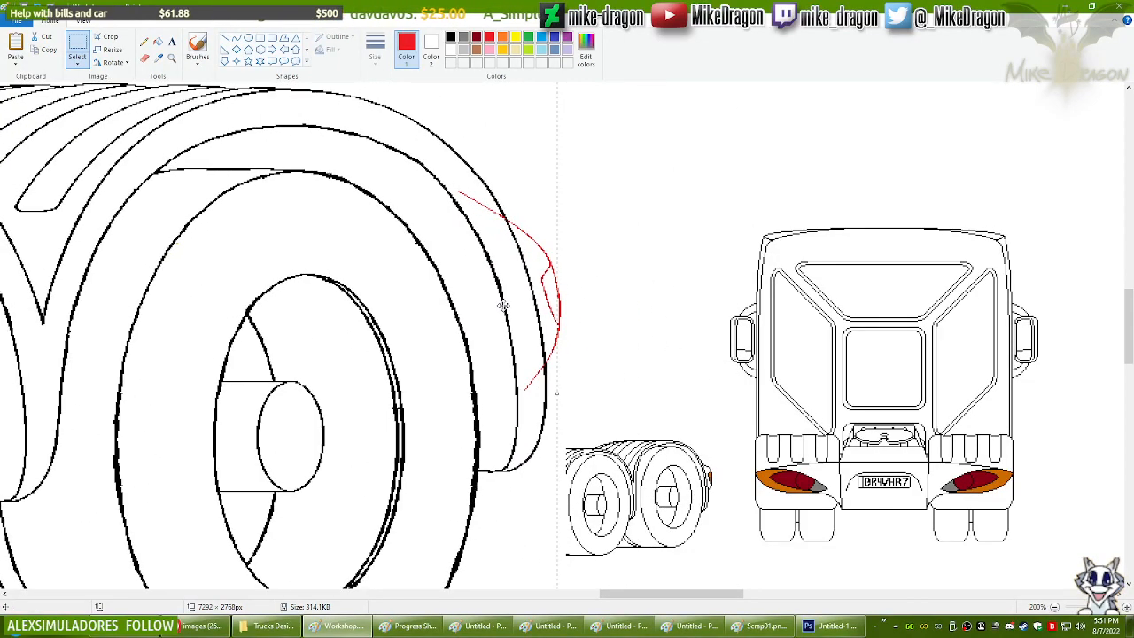
Step: Clear the red construction lines inside the rear fender by flood-filling it red and restoring it to white
left_click(143, 42)
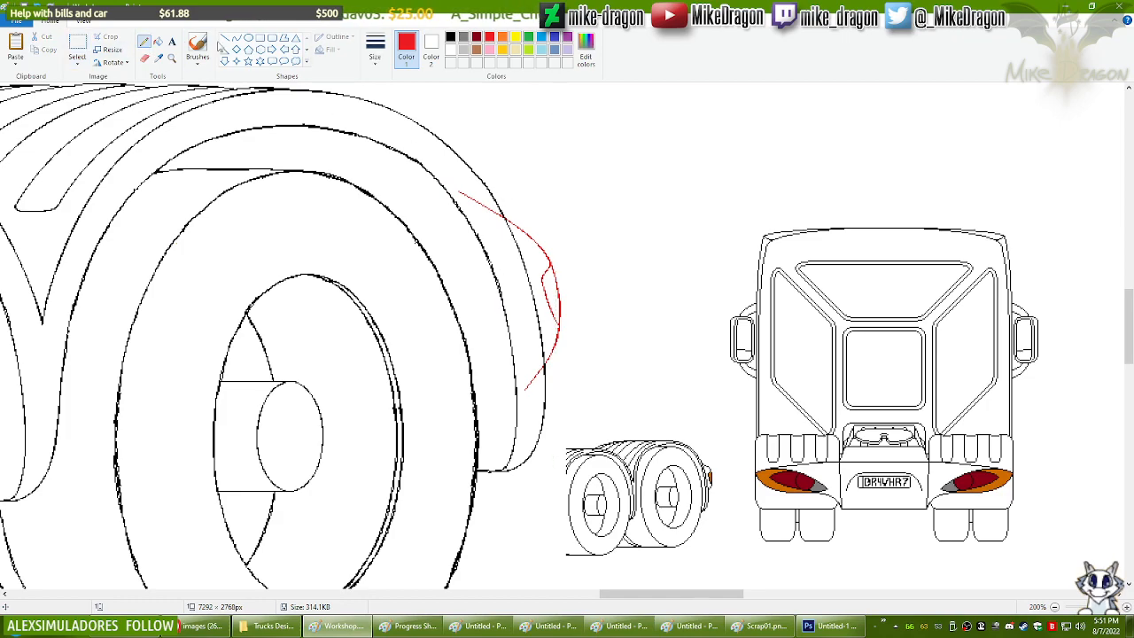
left_click(158, 41)
left_click(515, 282)
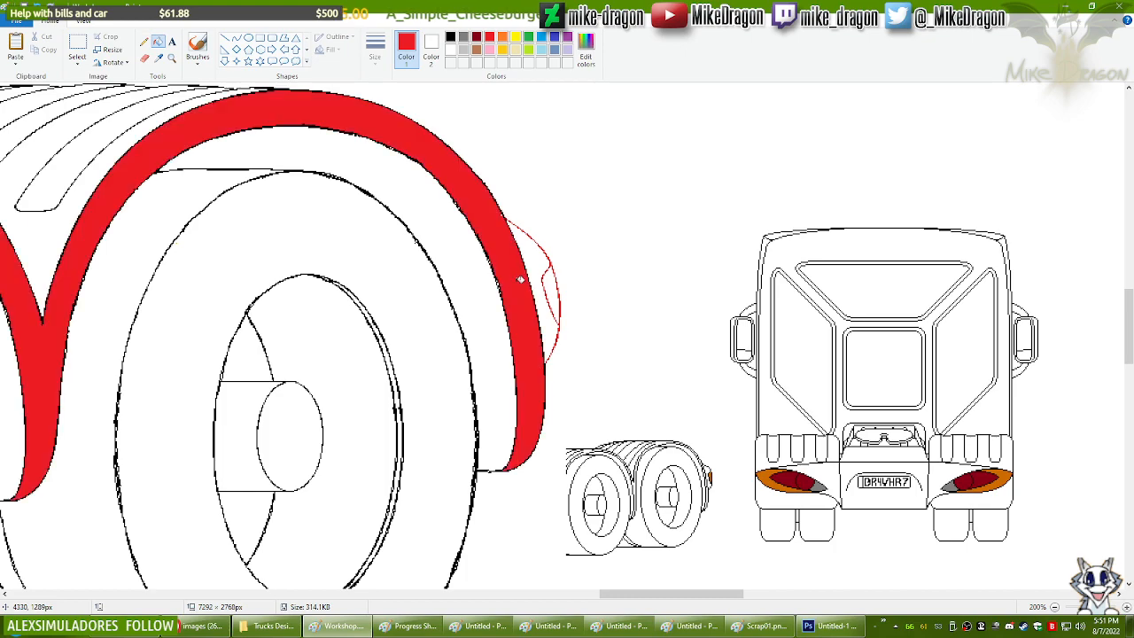
key("ctrl+z")
left_click(523, 291)
key("ctrl+z")
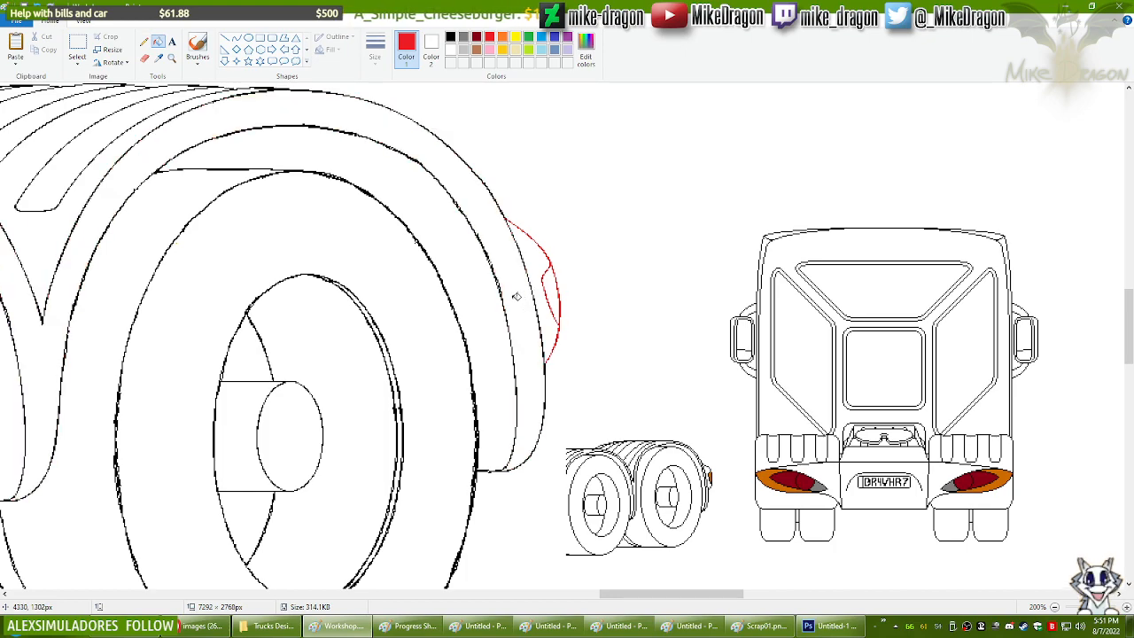
Step: Recolour the red tail-light outline black using the eraser's colour replacement with black as Color 2, and reset Color 2 to white
left_click(431, 58)
left_click(451, 37)
left_click(408, 59)
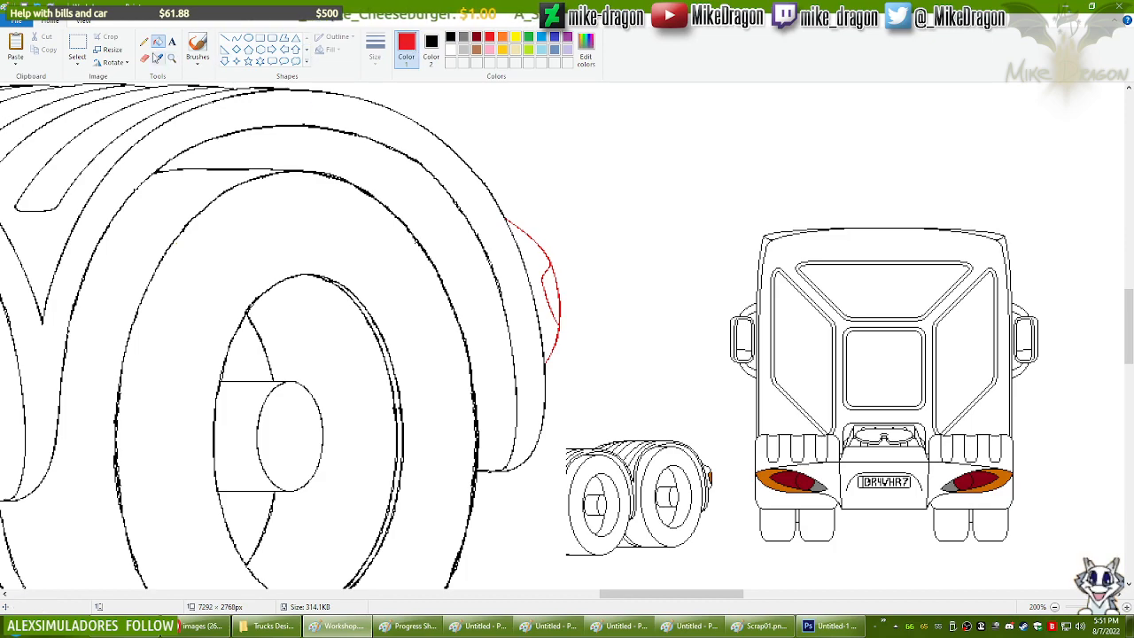
left_click(144, 57)
mouse_move(514, 218)
left_mouse_down()
mouse_move(542, 287)
mouse_move(549, 372)
left_mouse_up()
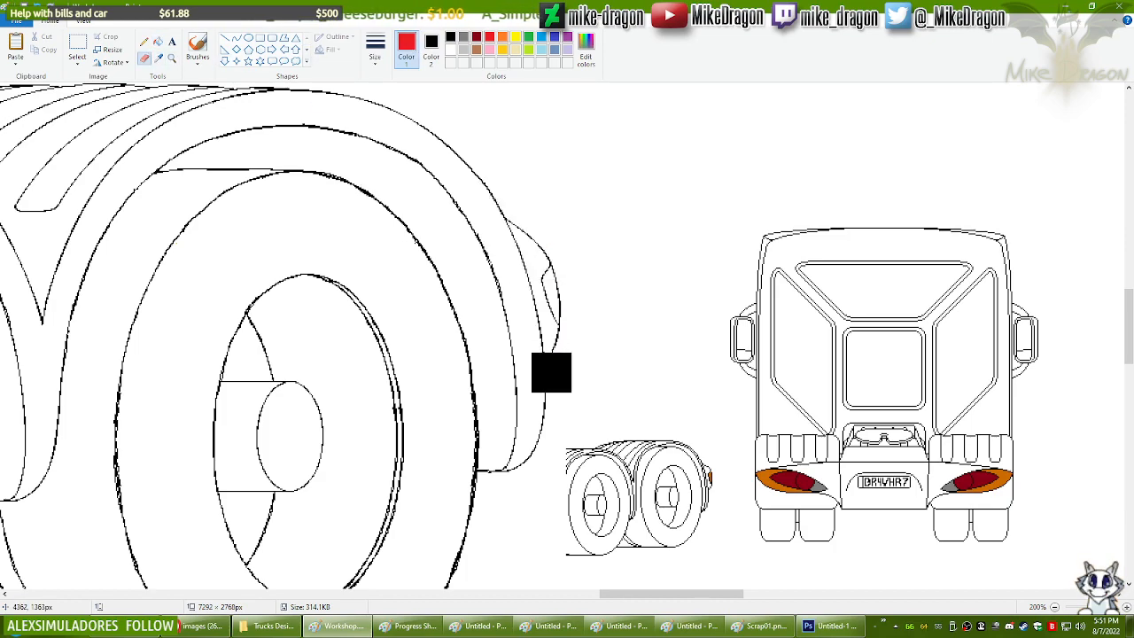
left_click(158, 57)
right_click(513, 156)
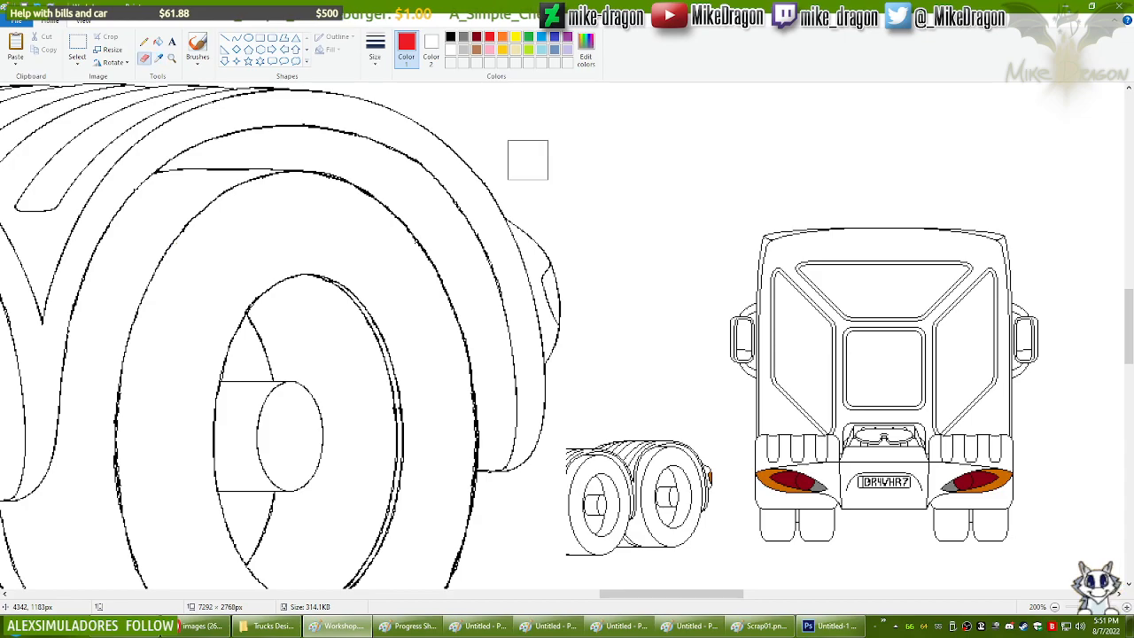
Step: Look over the whole truck drawing from rear wheels to cab front for details still missing against the small reference truck
scroll(299, 169, "down", 2)
left_click_drag(857, 593, 582, 587)
left_click_drag(1130, 410, 1130, 284)
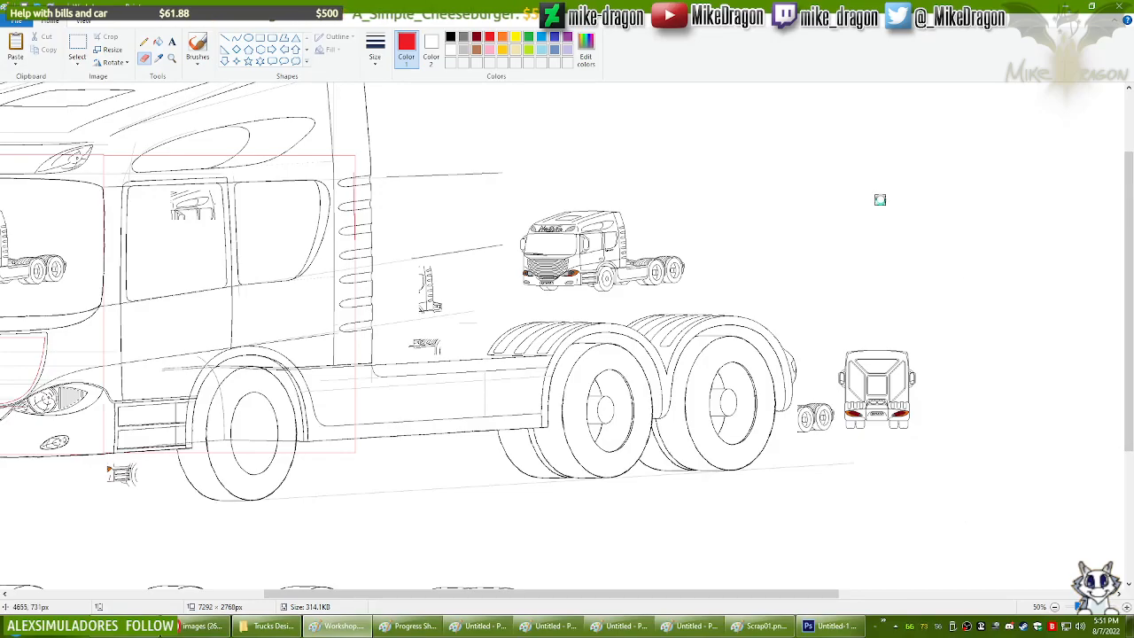
left_click_drag(691, 594, 591, 596)
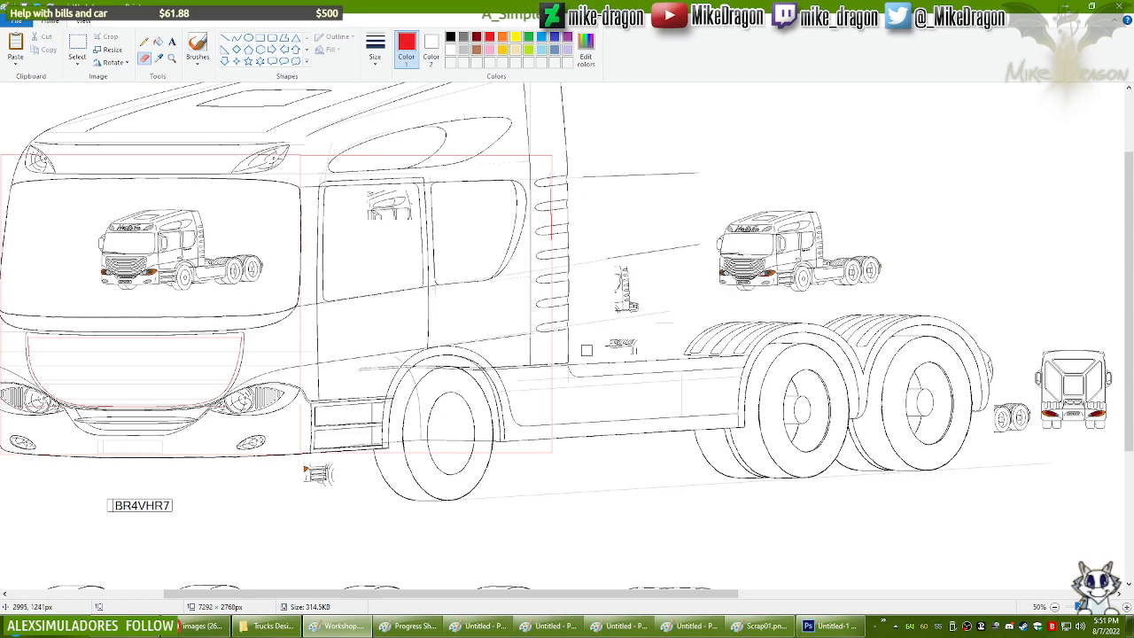
left_click(144, 43)
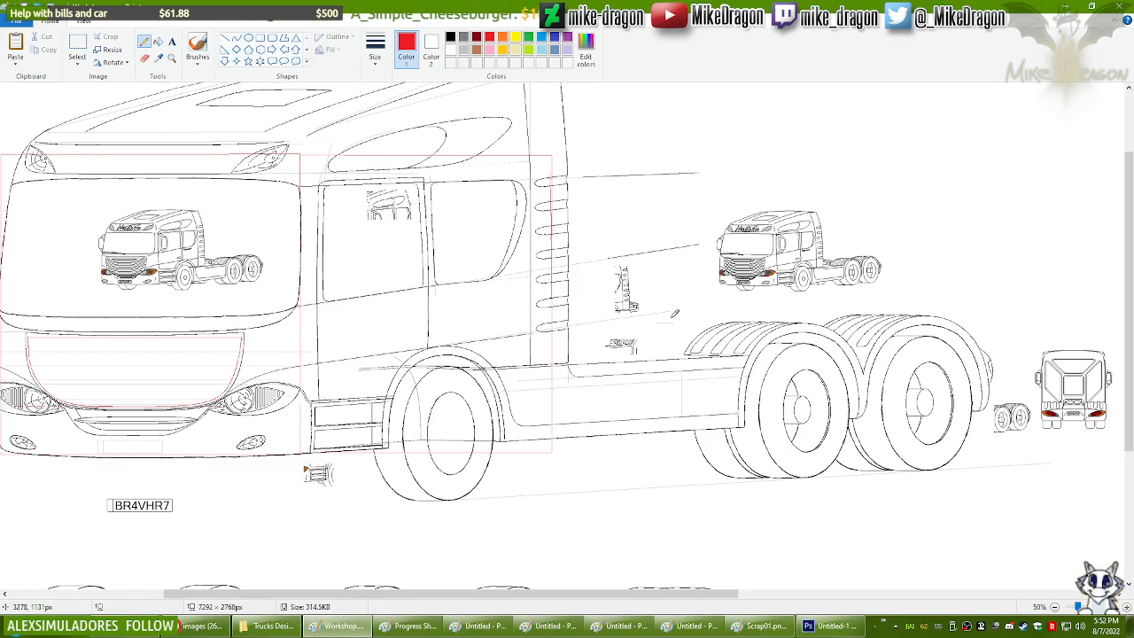
scroll(584, 520, "left", 3)
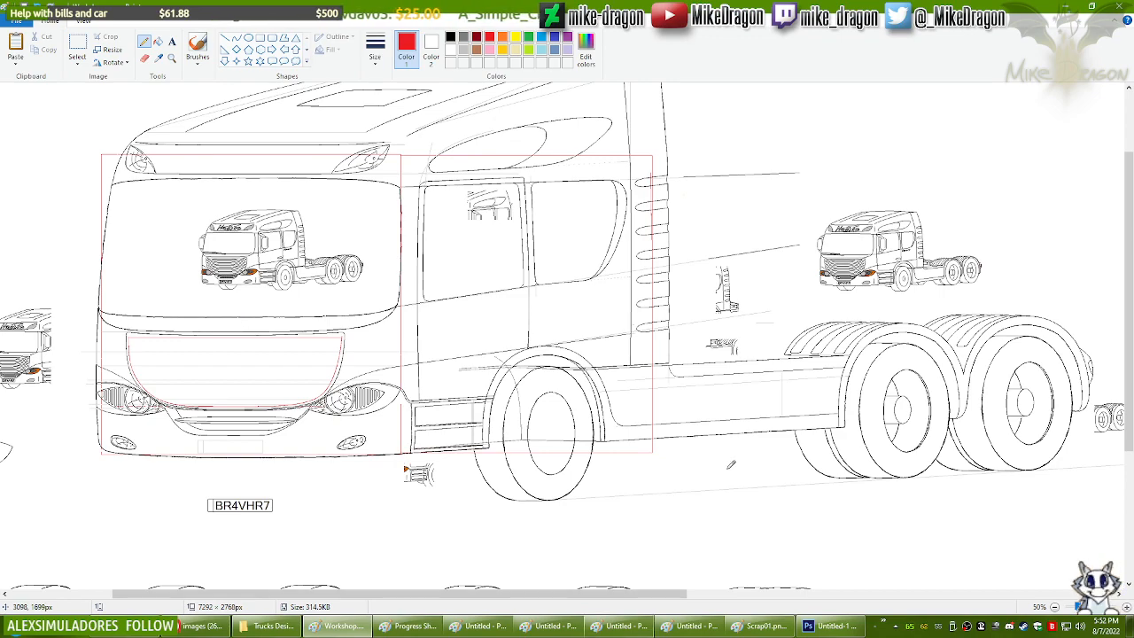
scroll(567, 319, "up", 2)
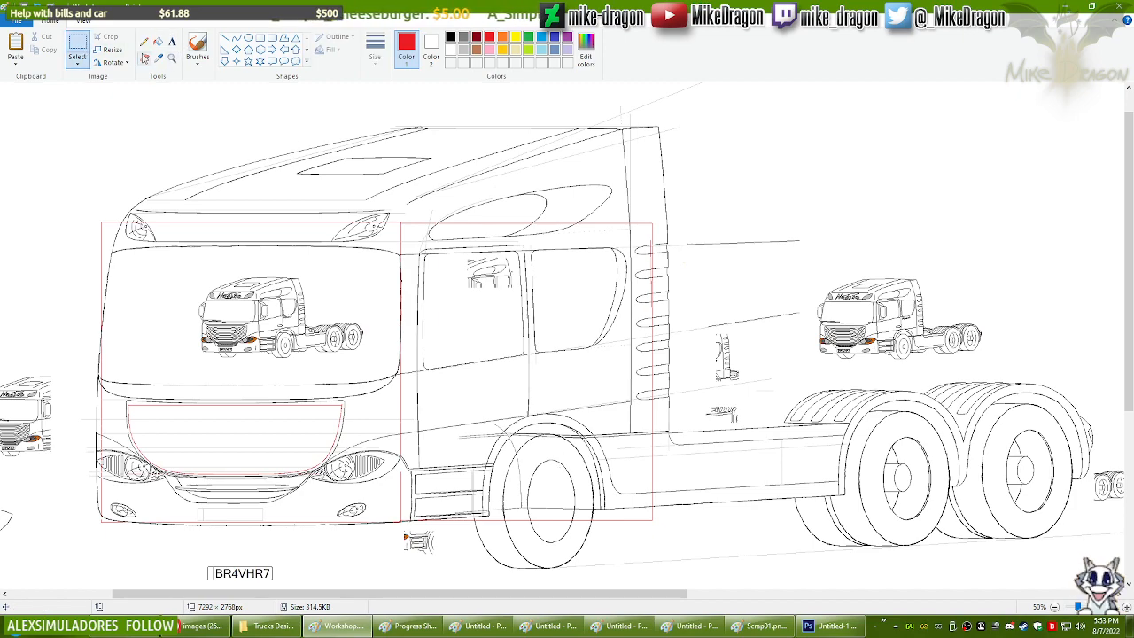
Step: Copy the door and front-wheel area of the small reference truck and paste it just below the large cab's rear side window
left_click(172, 58)
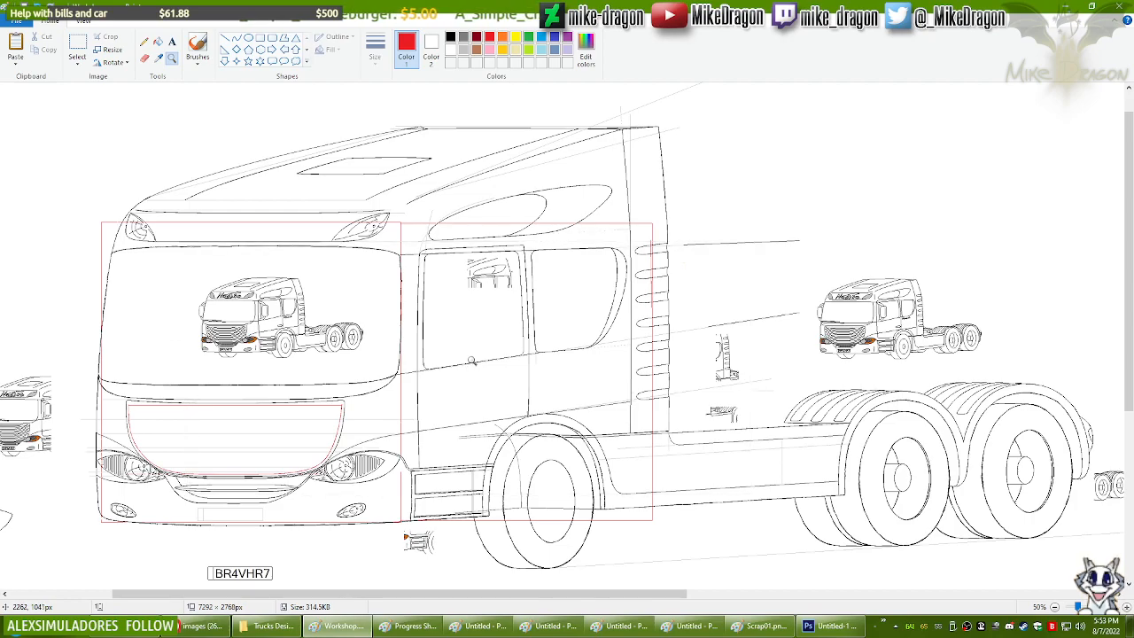
left_click(470, 367)
left_click(144, 41)
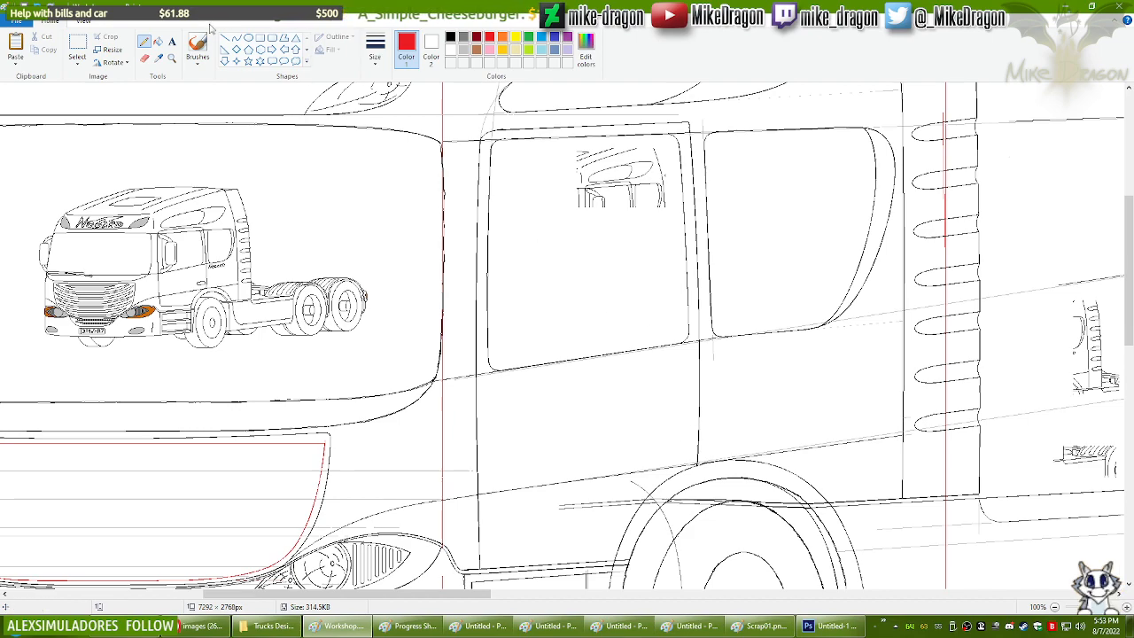
left_click(236, 38)
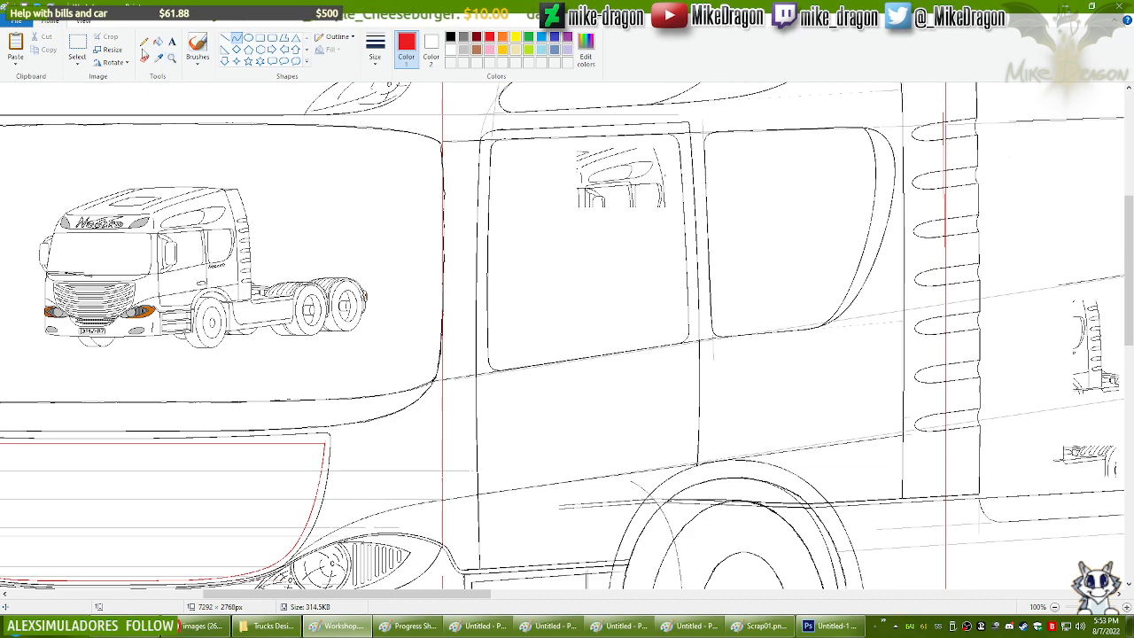
left_click(78, 46)
left_click_drag(158, 233, 243, 316)
key("ctrl+c")
key("ctrl+v")
mouse_move(70, 127)
left_mouse_down()
mouse_move(641, 354)
mouse_move(811, 393)
mouse_move(799, 390)
left_mouse_up()
Step: Choose the Line tool for work on the cab door's lower panel and save Workshop.png
left_click(172, 57)
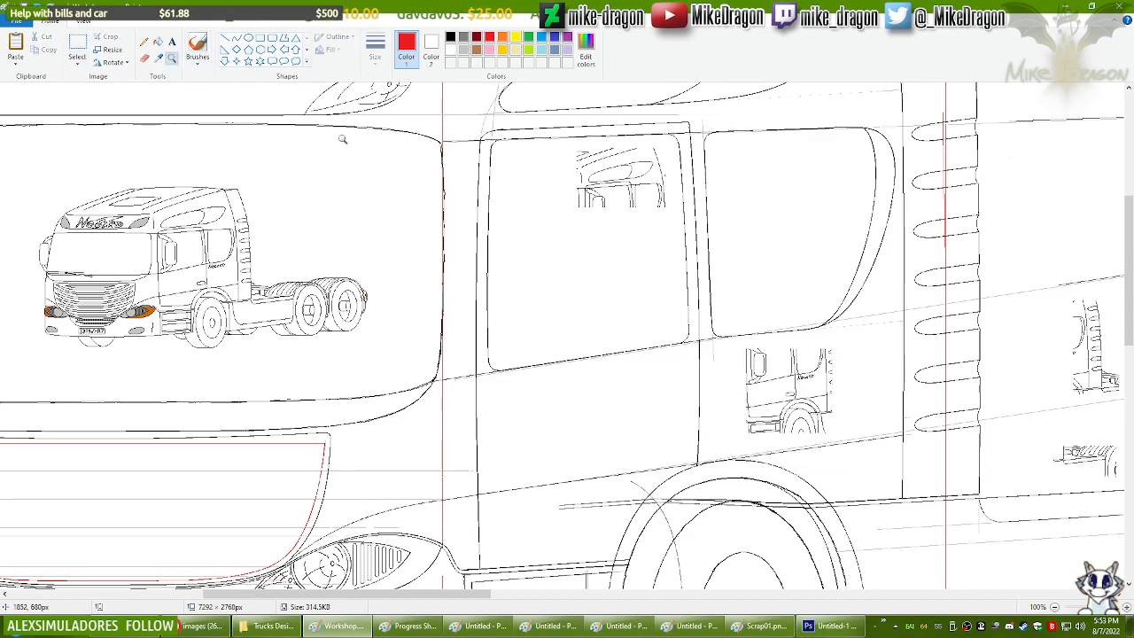
left_click(625, 372)
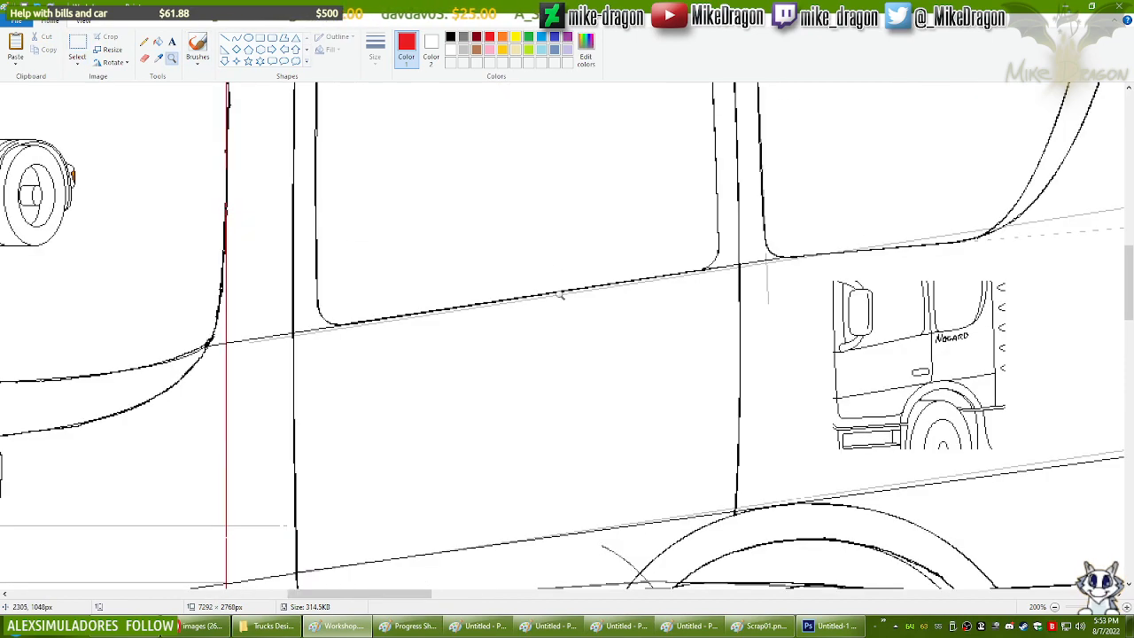
left_click(226, 40)
left_click_drag(1130, 310, 1130, 318)
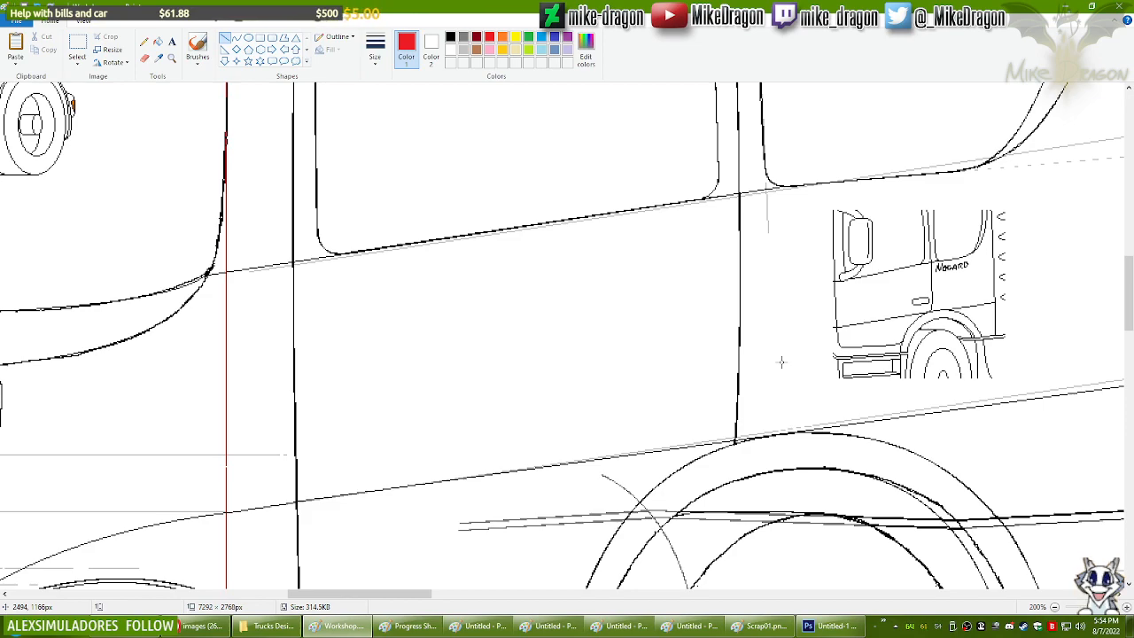
key("ctrl+s")
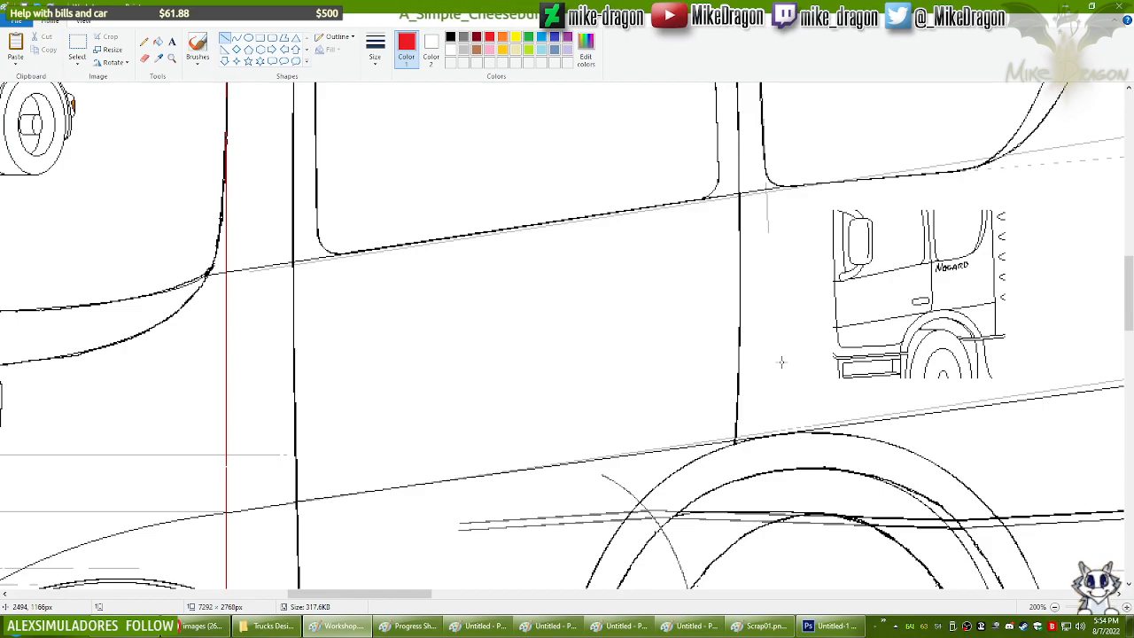
Step: Switch to the browser, search Google Images for "European truck door handle" and look through the results for a handle reference
left_click(217, 627)
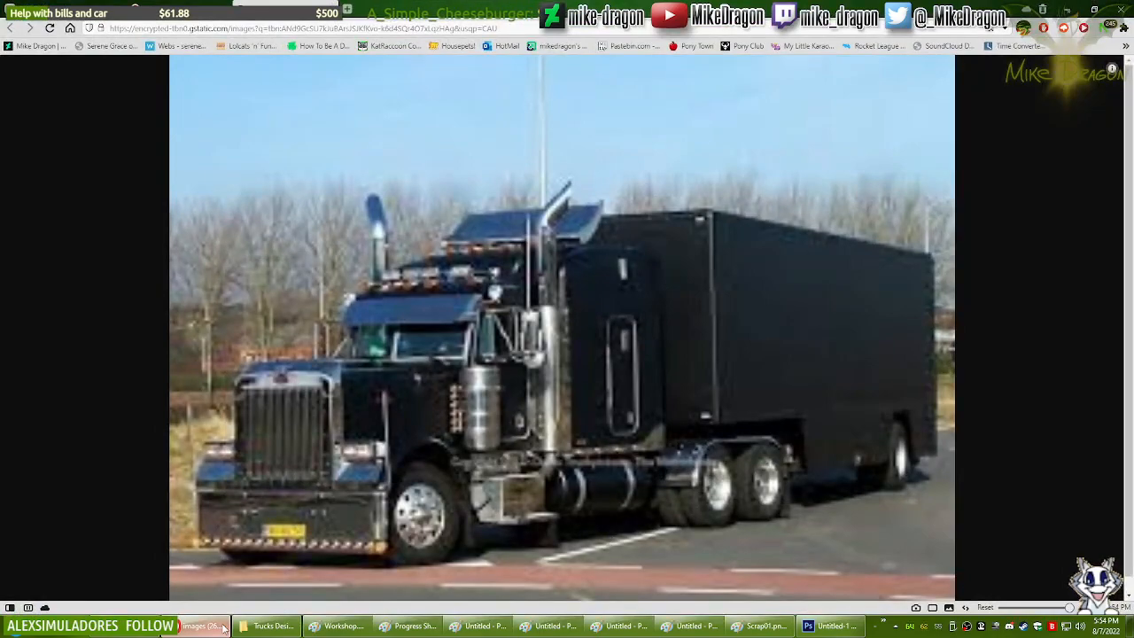
key("alt+Left")
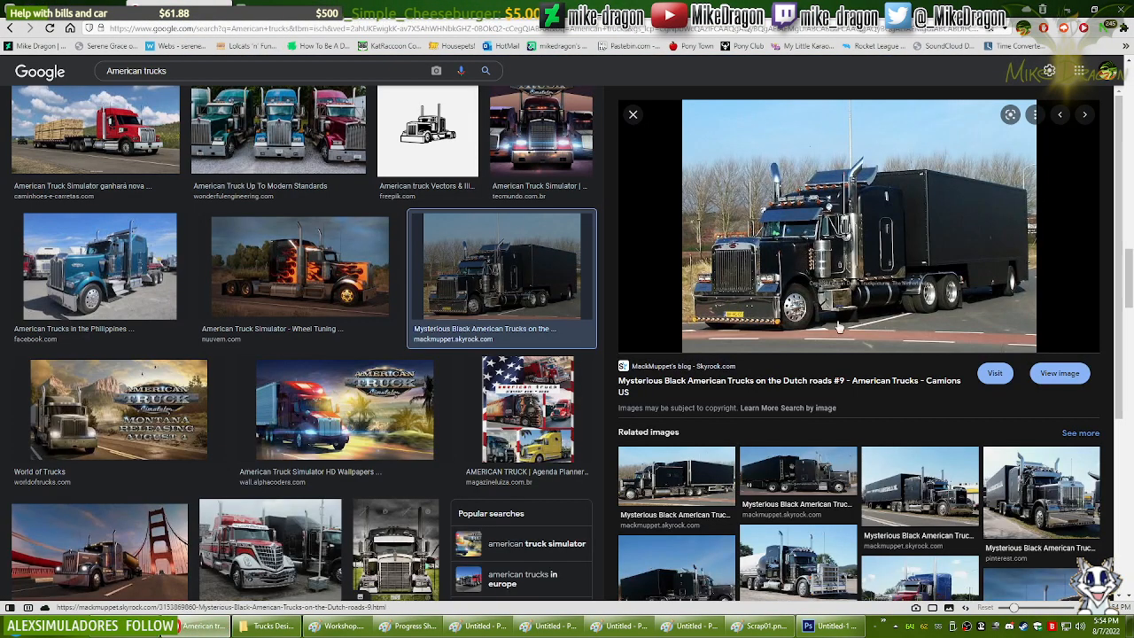
left_click(179, 73)
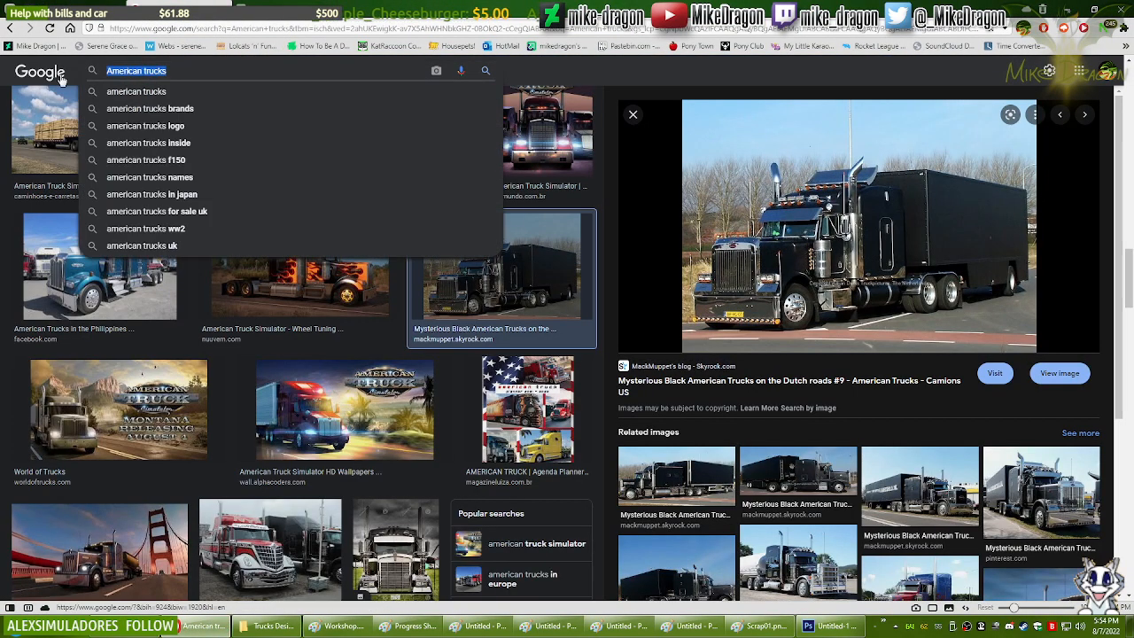
type("European truck ")
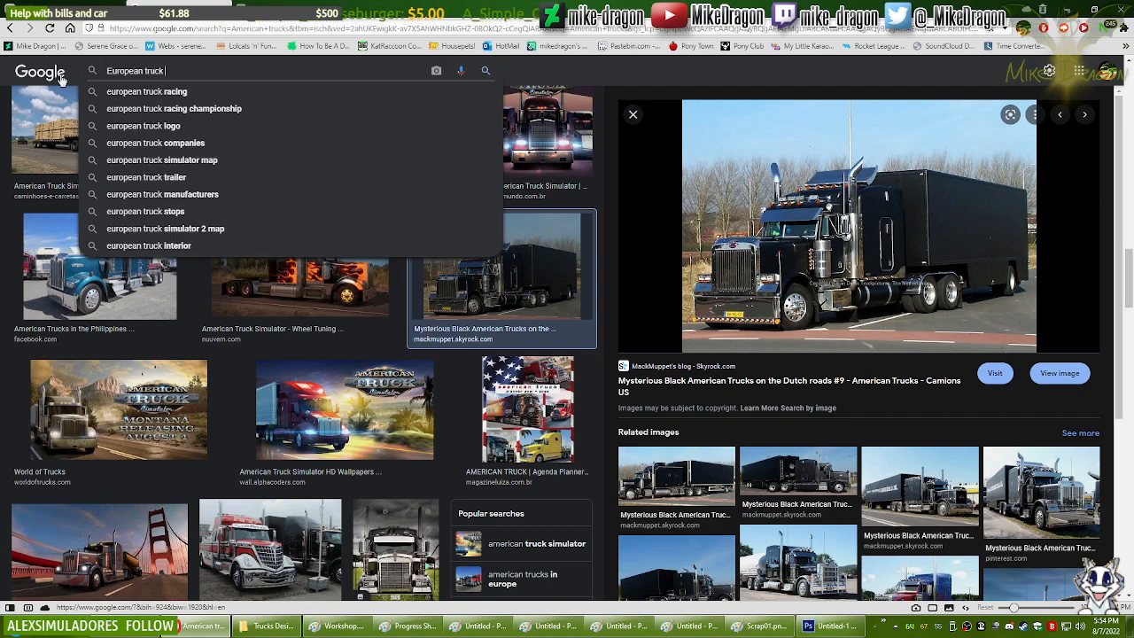
type("door handle")
key("Return")
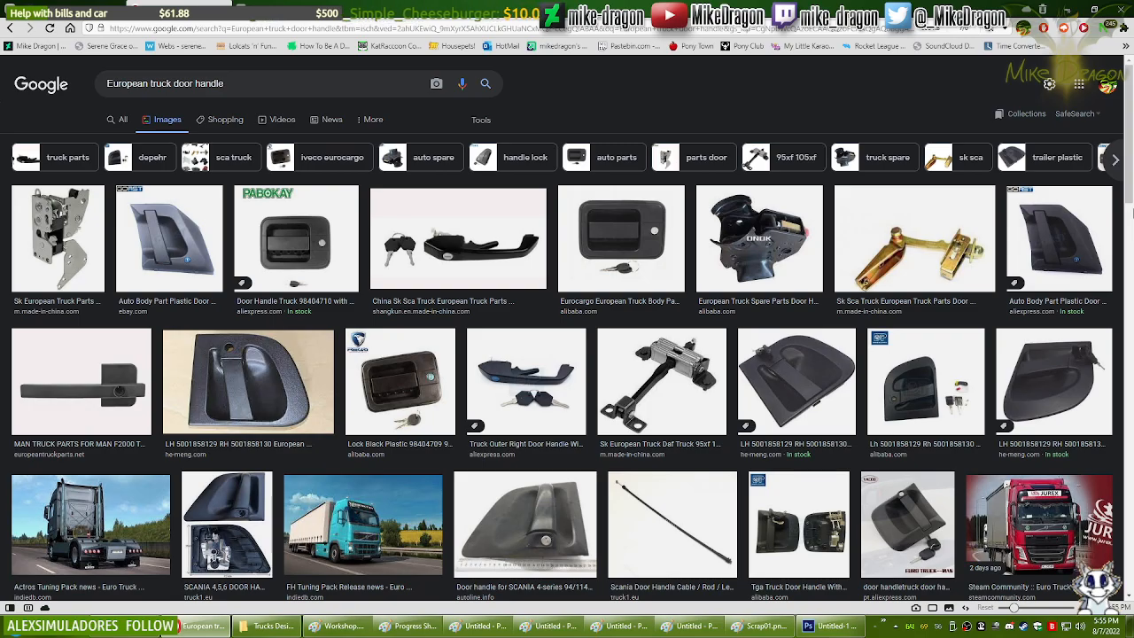
scroll(1132, 216, "down", 5)
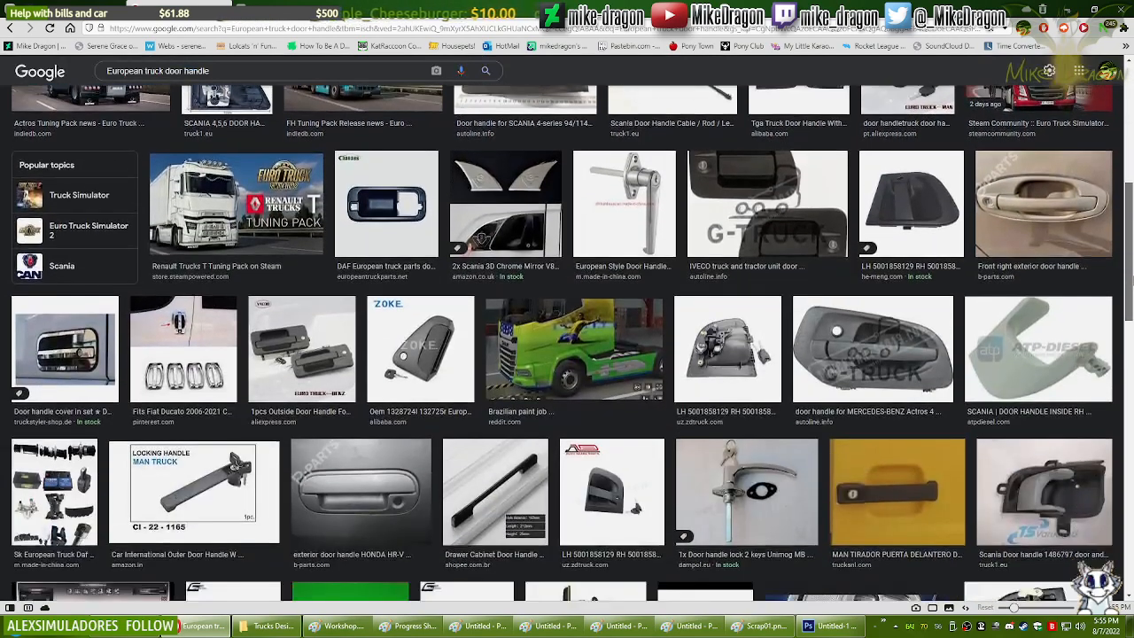
scroll(567, 343, "down", 2)
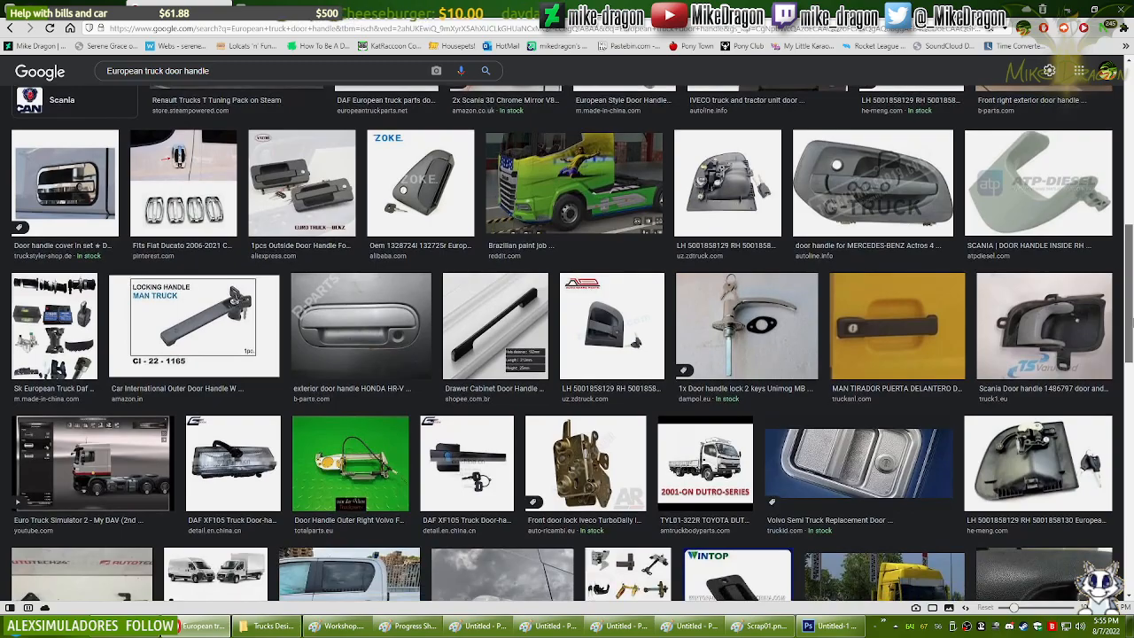
scroll(988, 183, "up", 8)
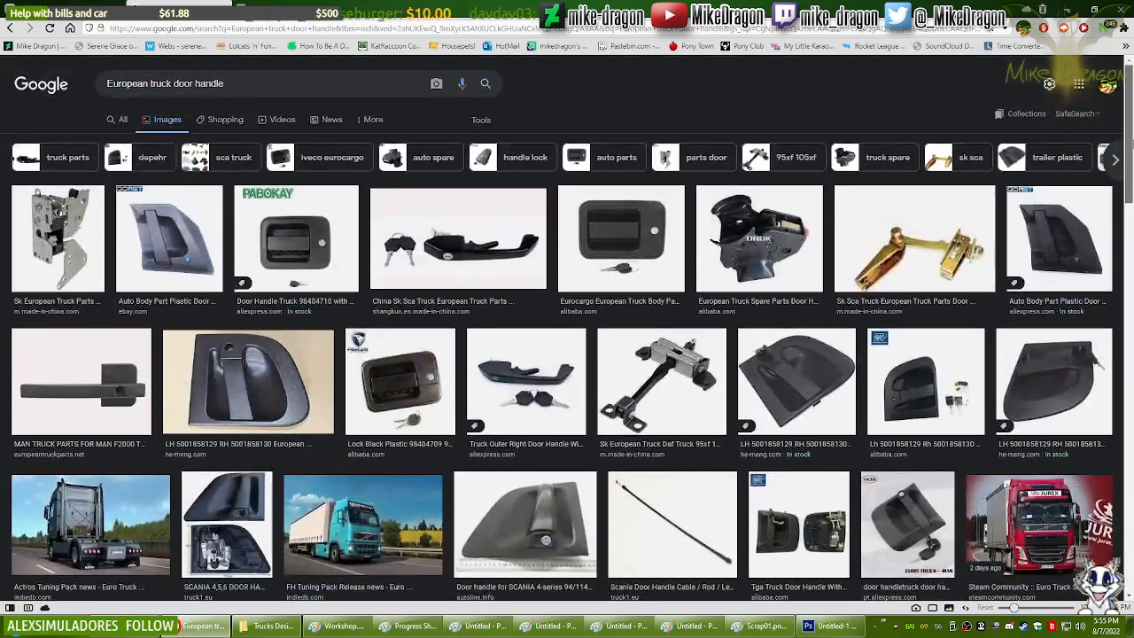
Step: Leave the browser search, launch Euro Truck Simulator 2, accept the SDK notice and continue the game with the existing profile
left_click(10, 28)
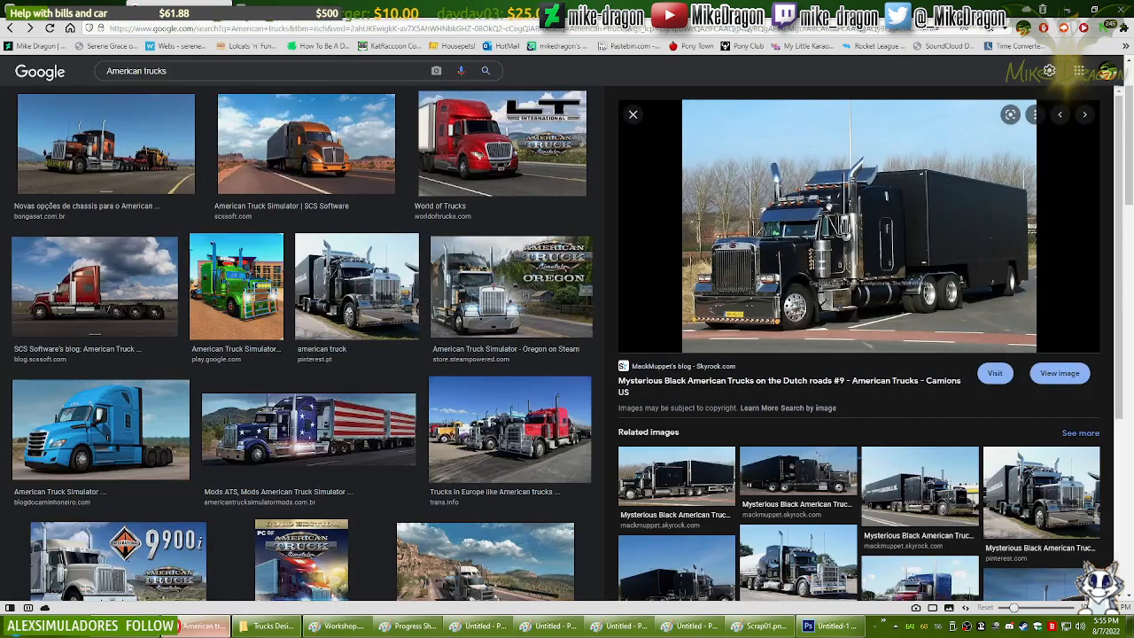
left_click(219, 632)
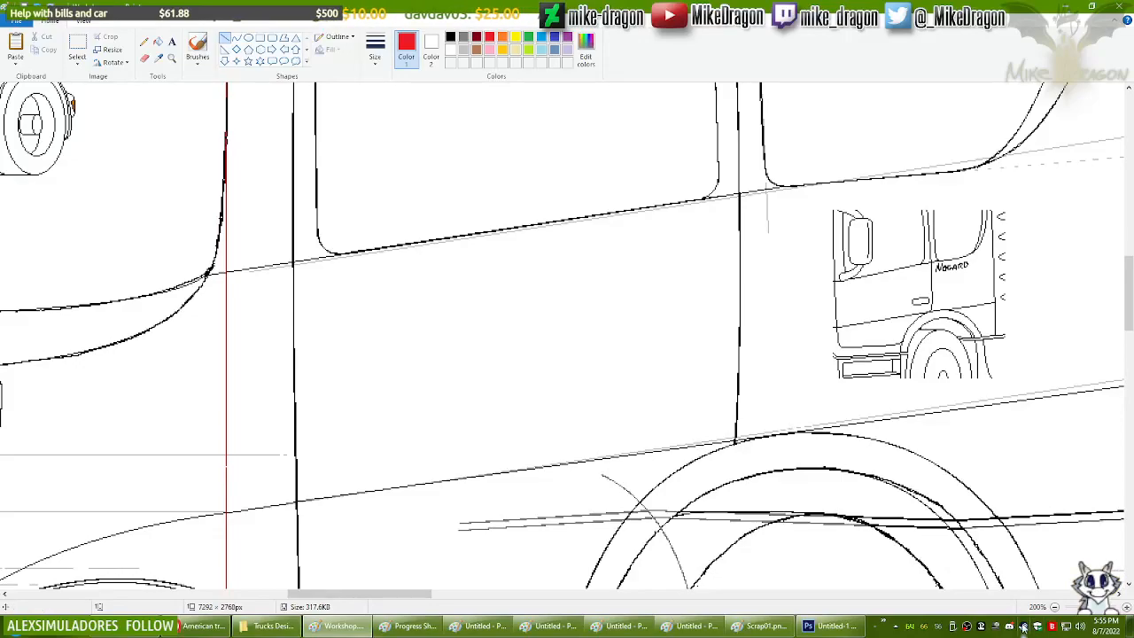
right_click(1025, 626)
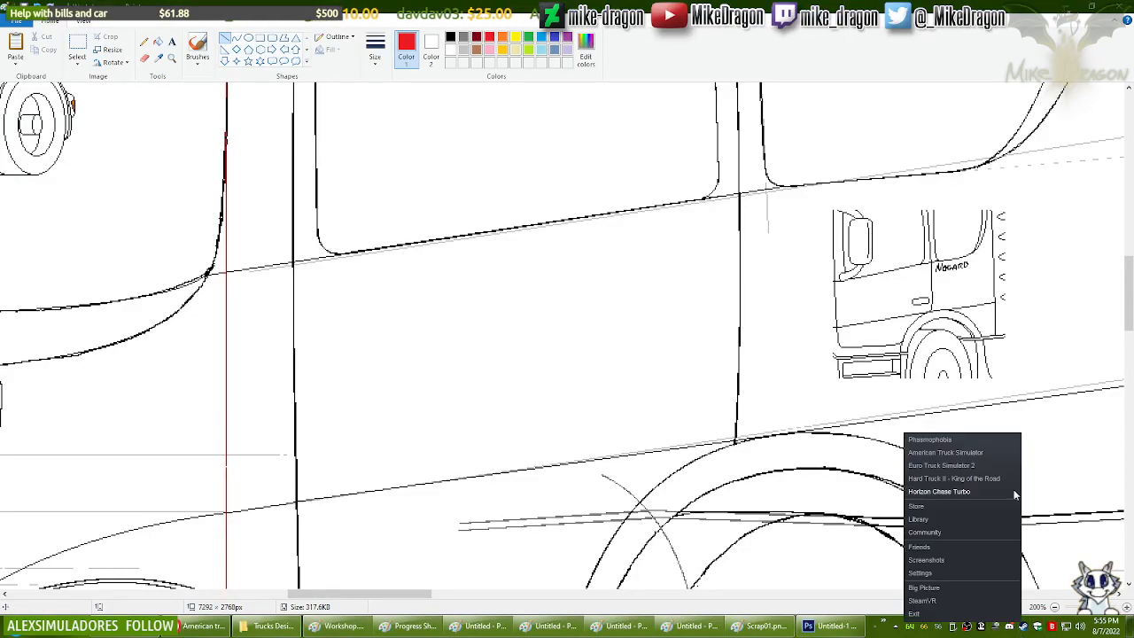
left_click(943, 466)
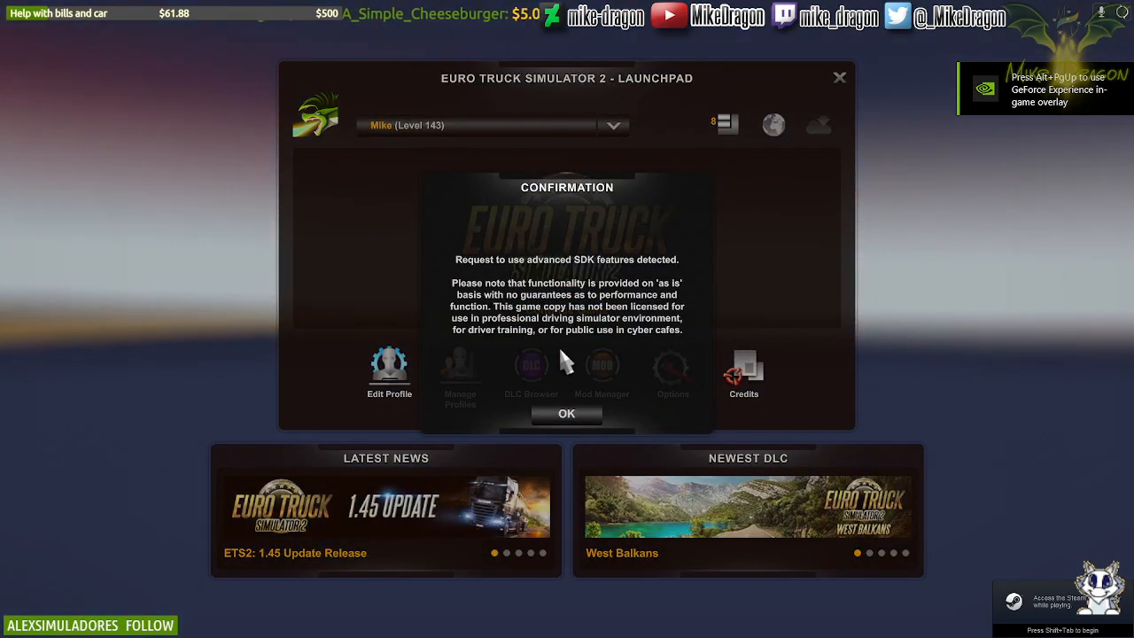
left_click(567, 414)
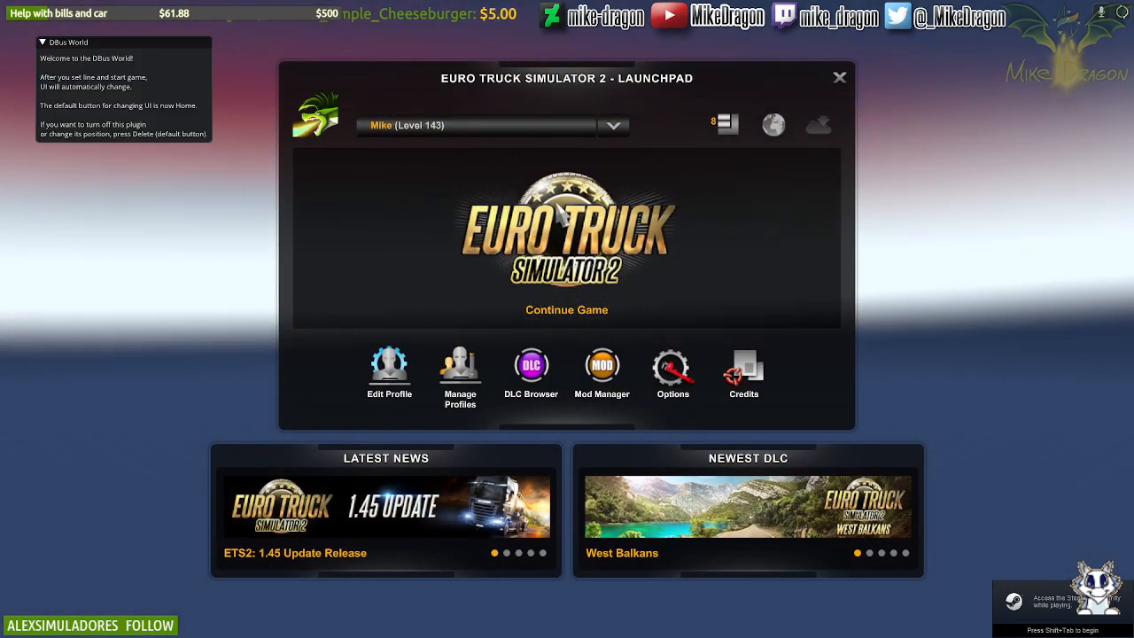
left_click(560, 220)
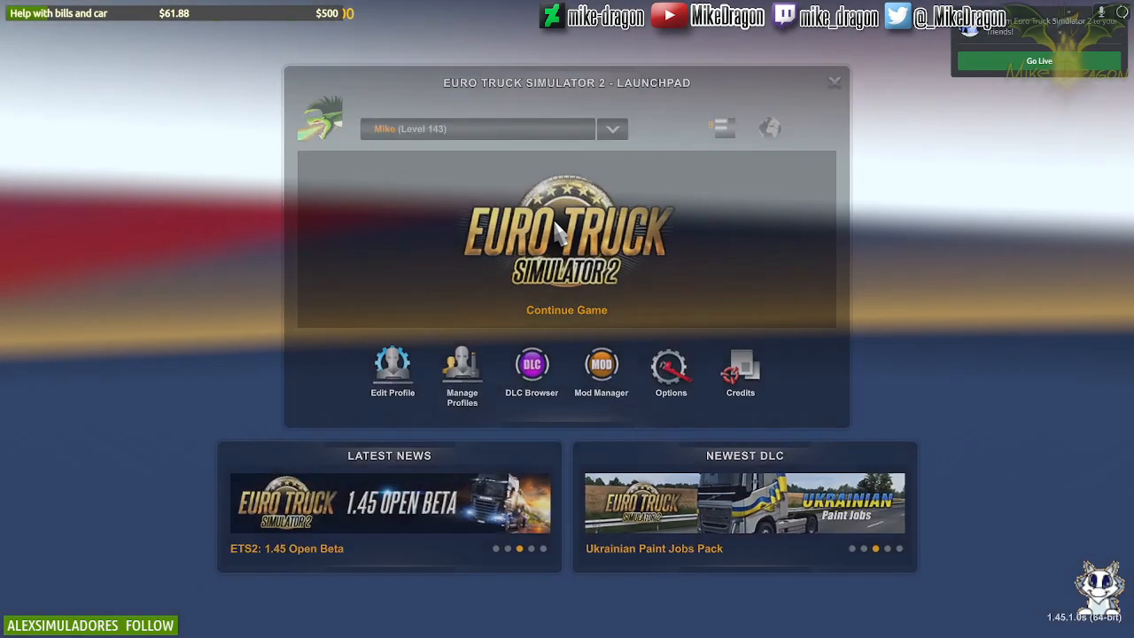
left_click(554, 225)
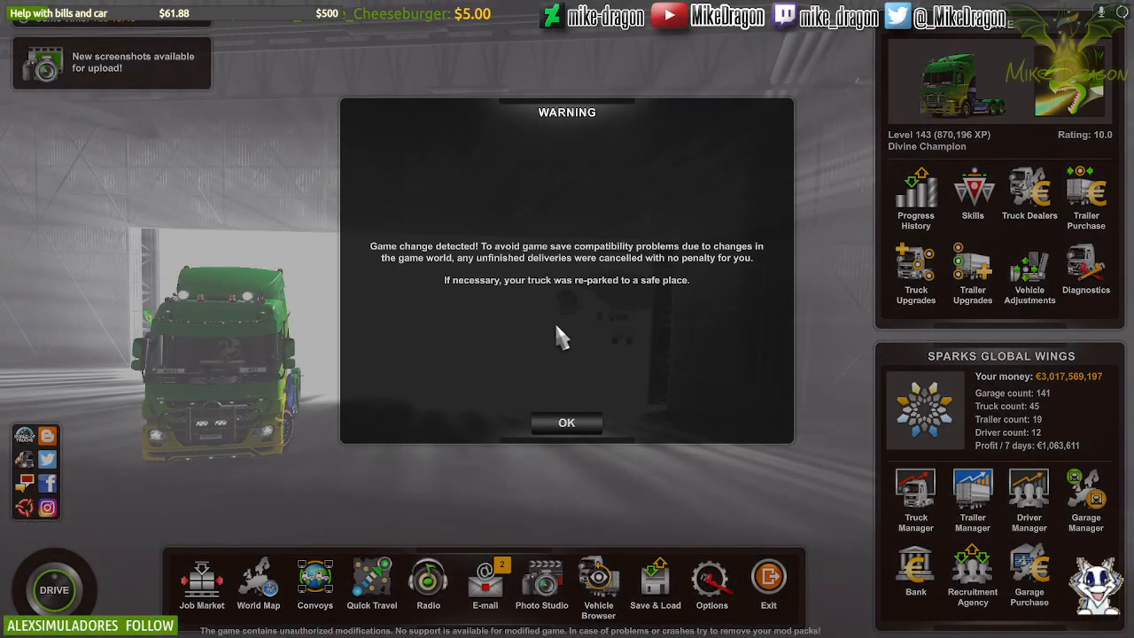
Step: Dismiss the game change warning, load the Quicksave and dismiss the repeated warning inside the truck
left_click(565, 424)
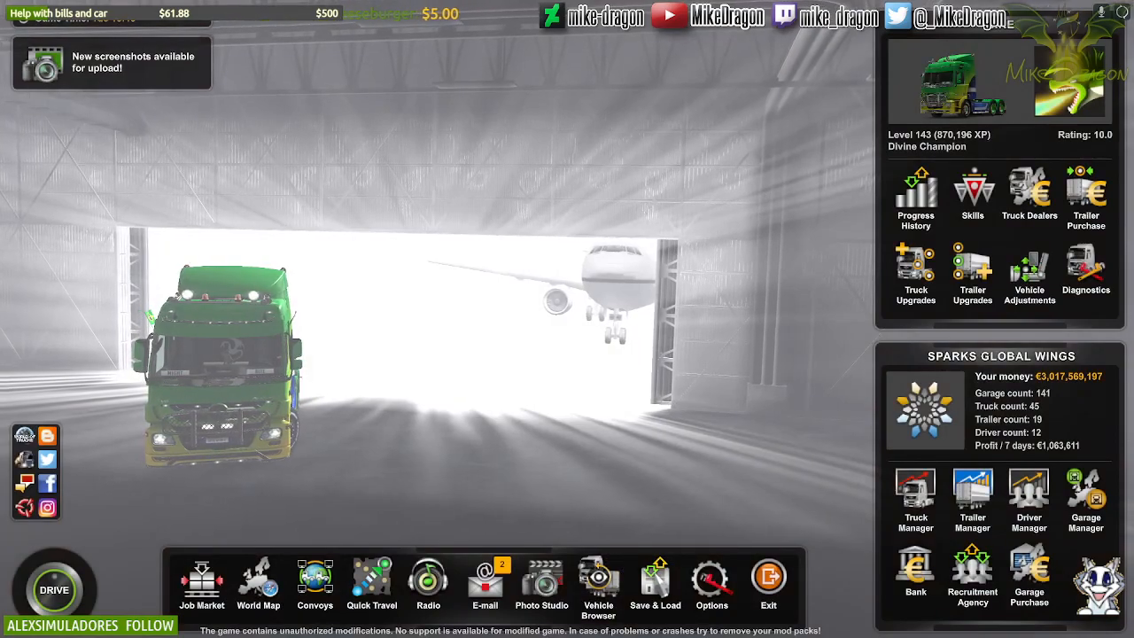
left_click(656, 581)
left_click(438, 371)
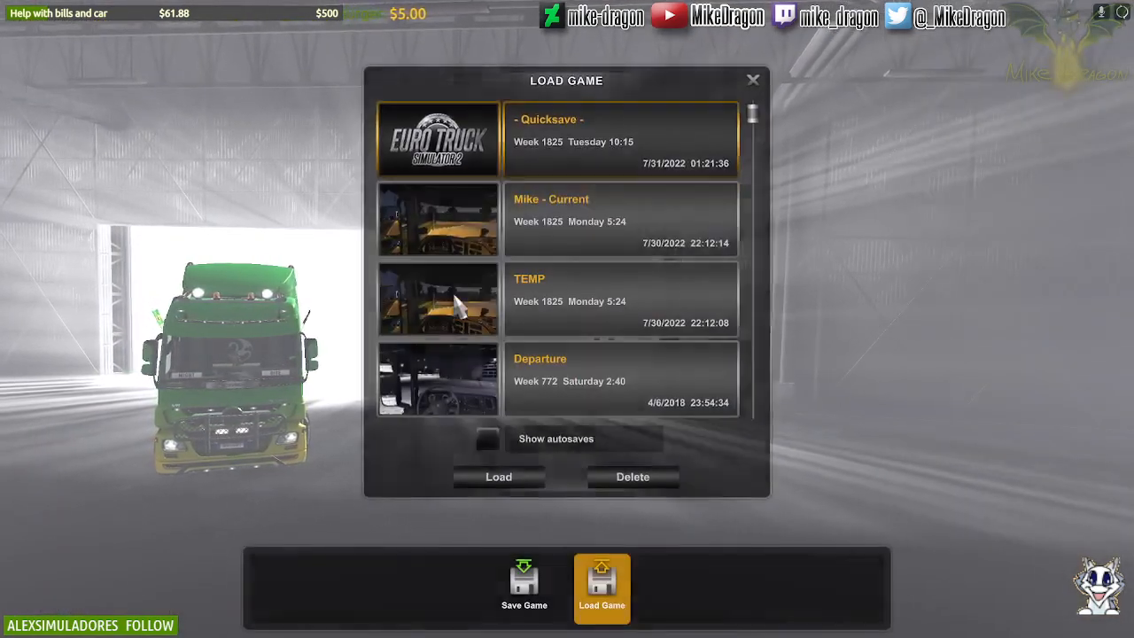
double_click(519, 145)
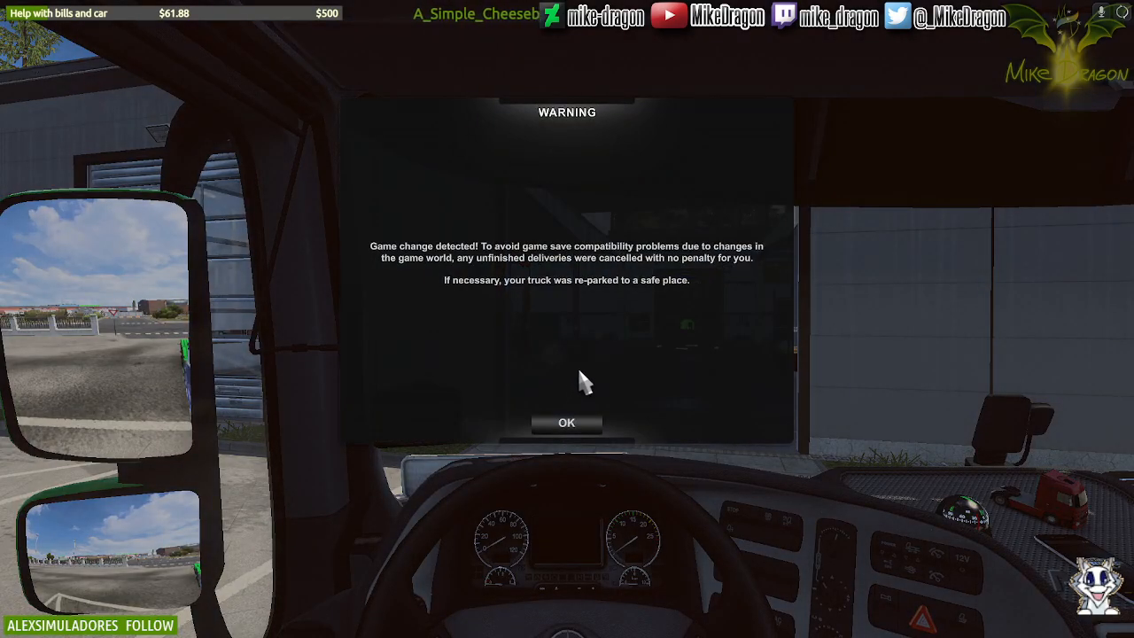
left_click(593, 431)
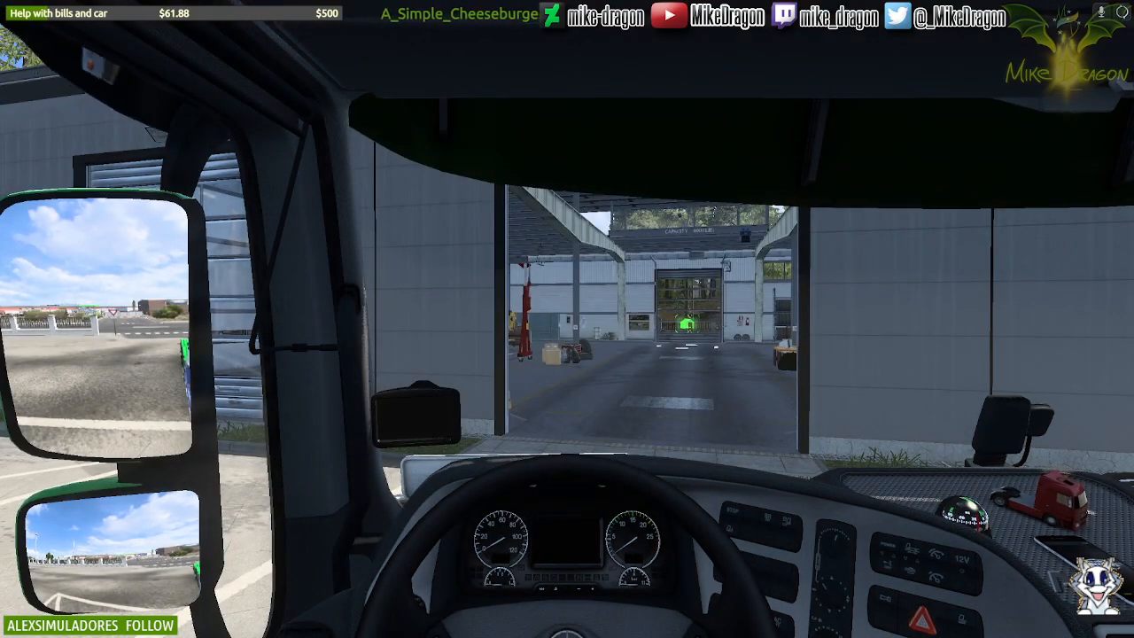
key("F4")
key("3")
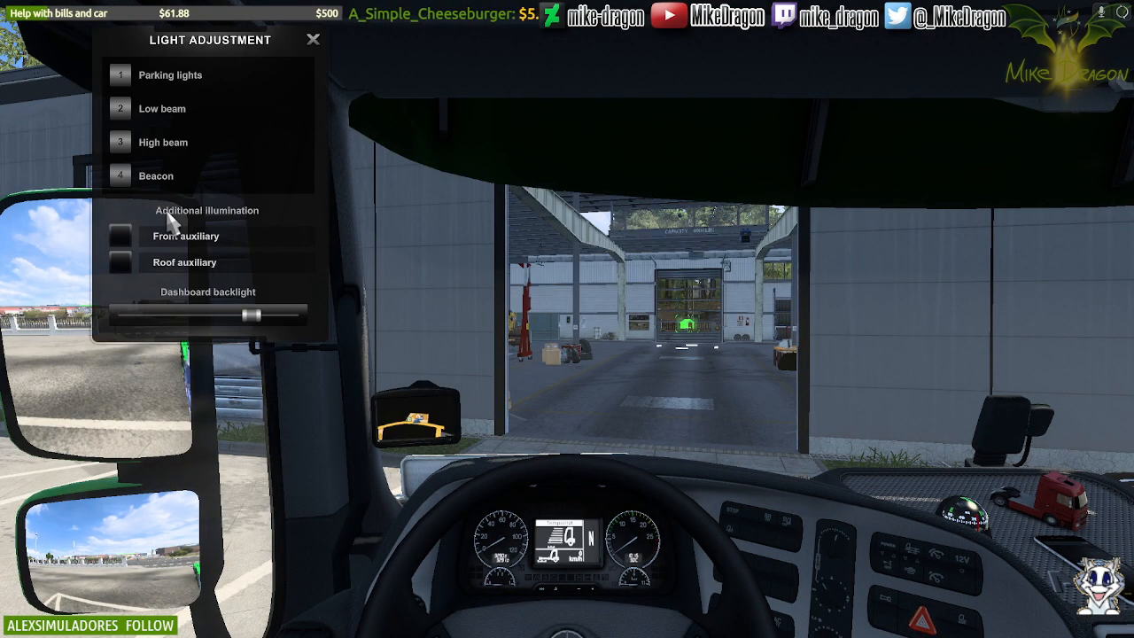
left_click(119, 235)
key("Escape")
key("Escape")
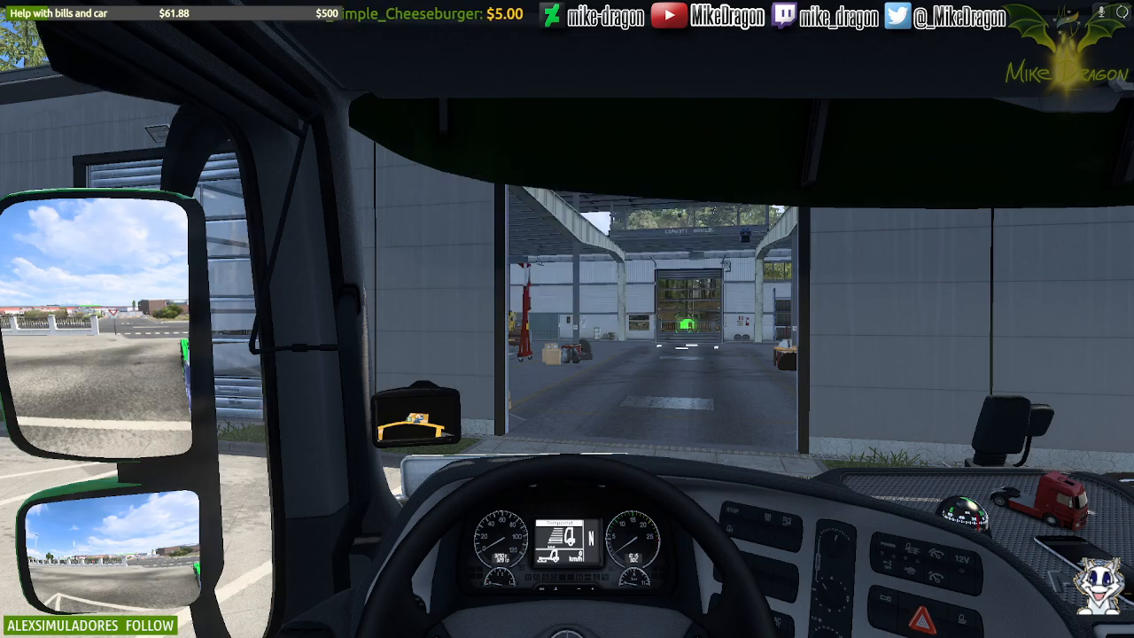
Step: Examine the green Actros cab side with the outside cameras, covering the door panel, the handle and the front wheel arch
key("2")
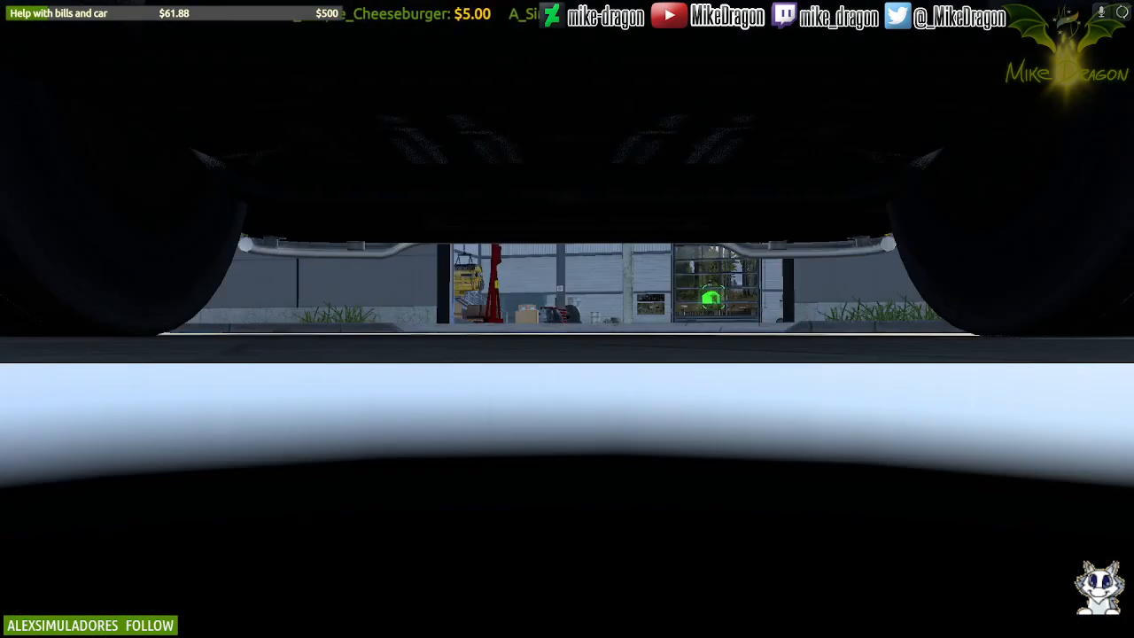
key("KP_5")
key("KP_8")
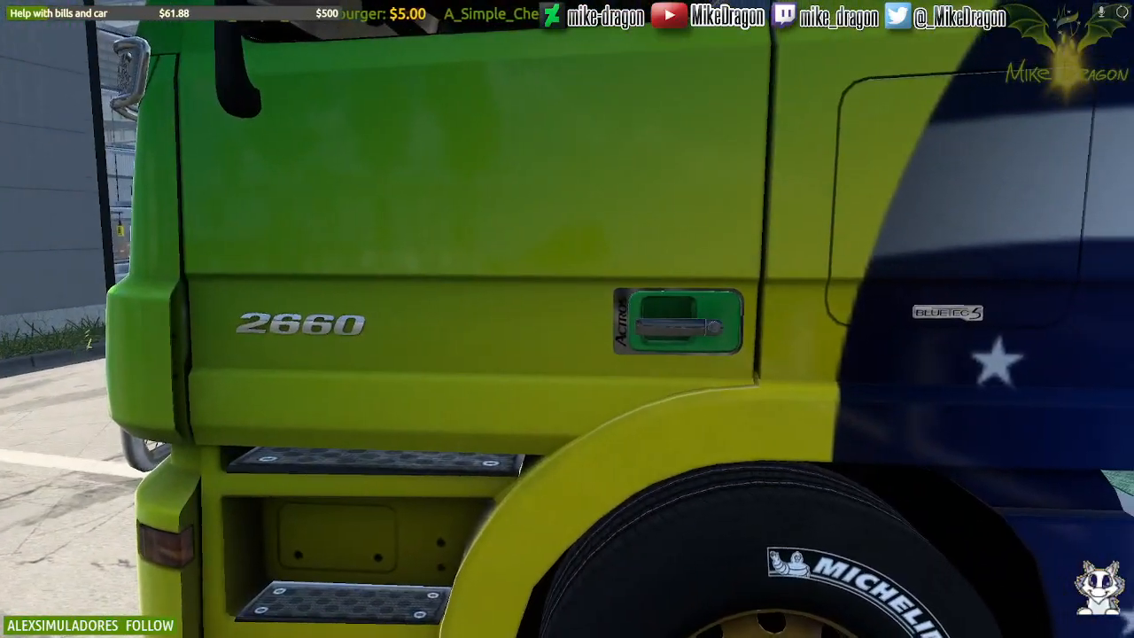
key("KP_8")
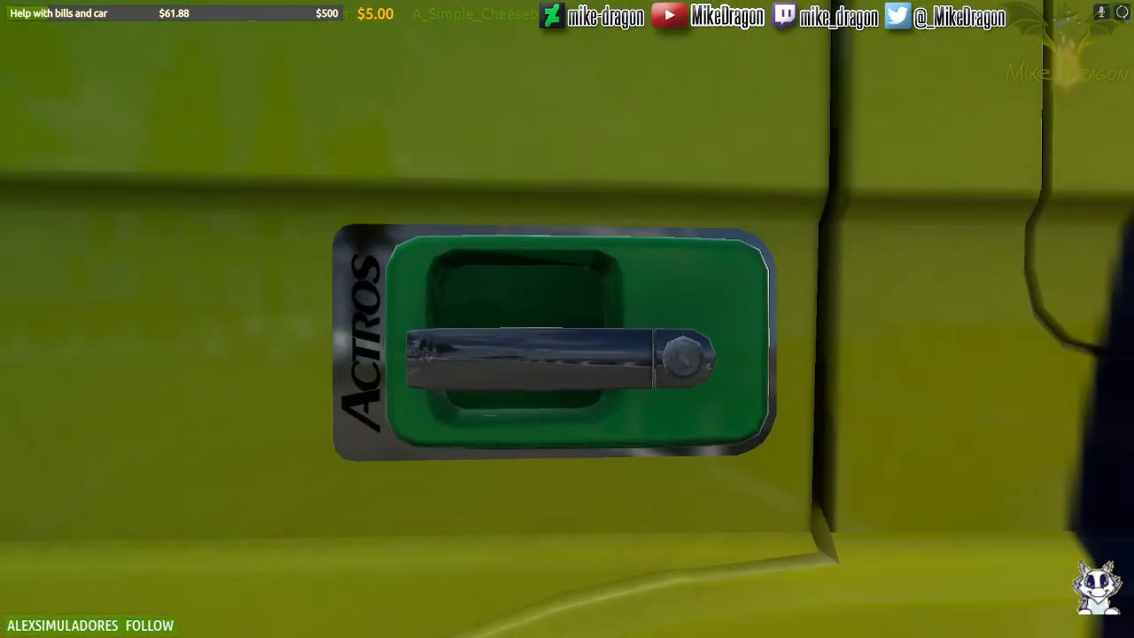
key("KP_5")
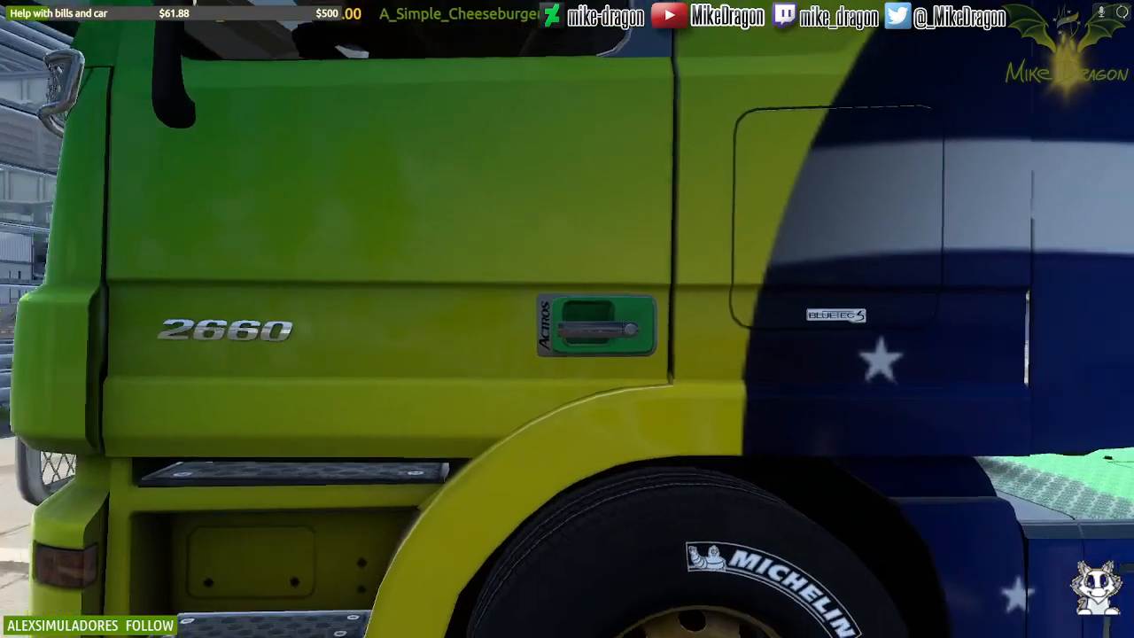
key("KP_5")
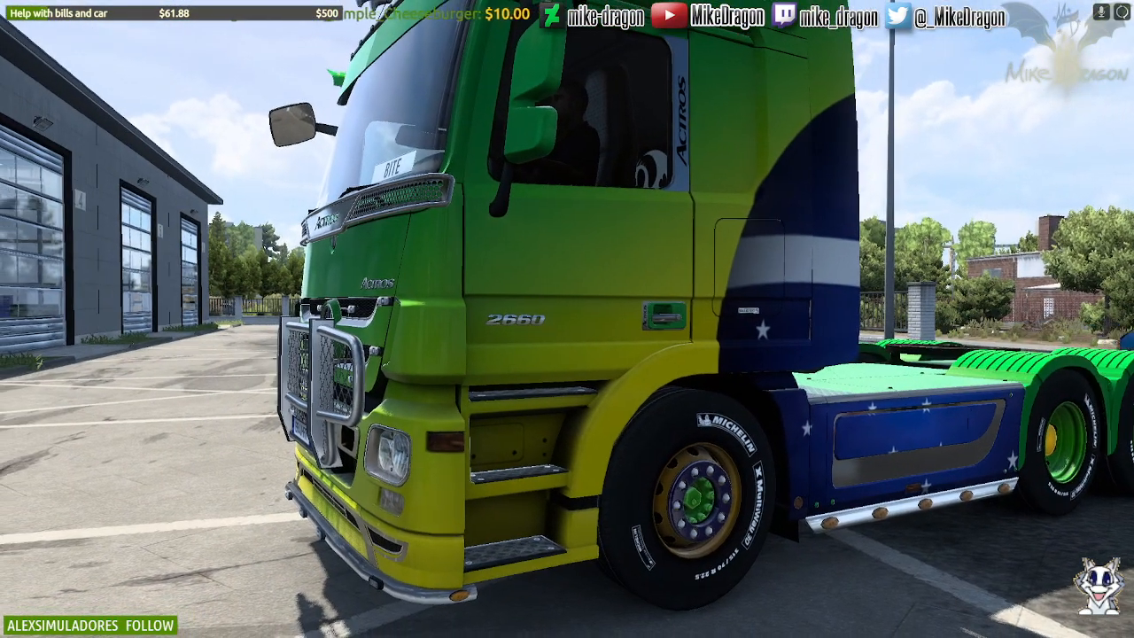
key("KP_8")
key("KP_6")
key("KP_6")
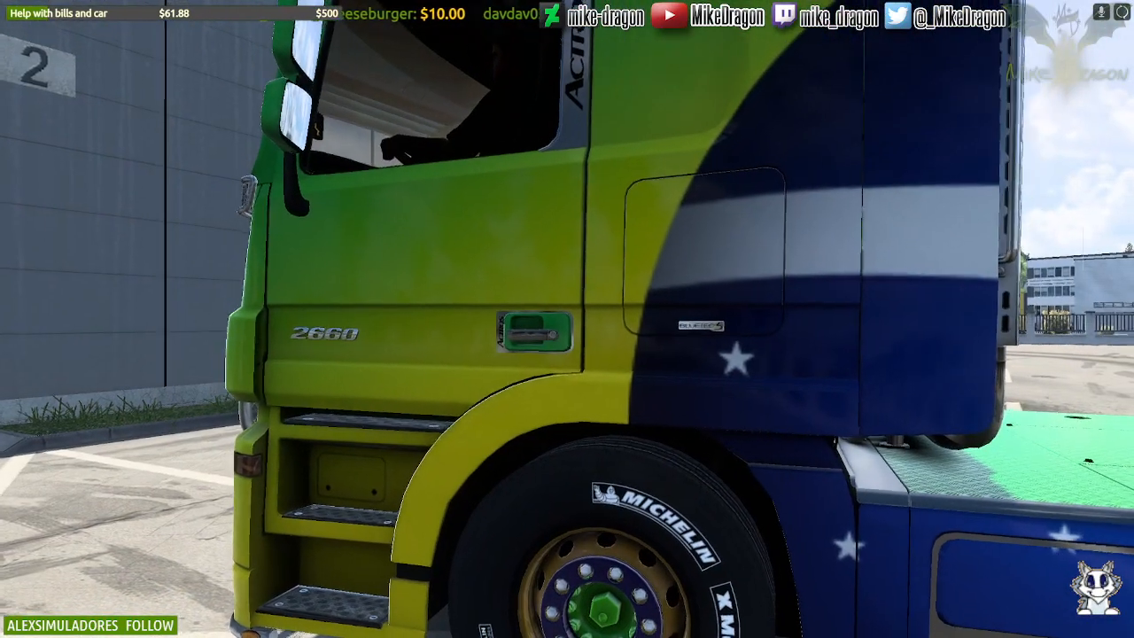
Step: Inspect the Actros door handle and its recess up close from several oblique angles
key("KP_5")
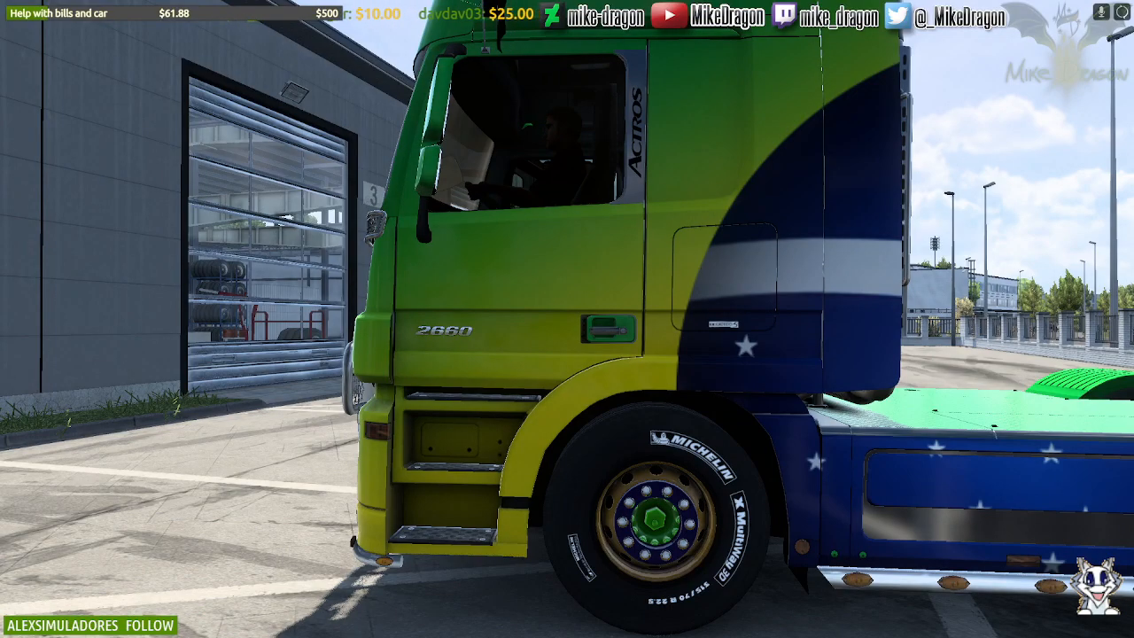
key("KP_8")
key("KP_8")
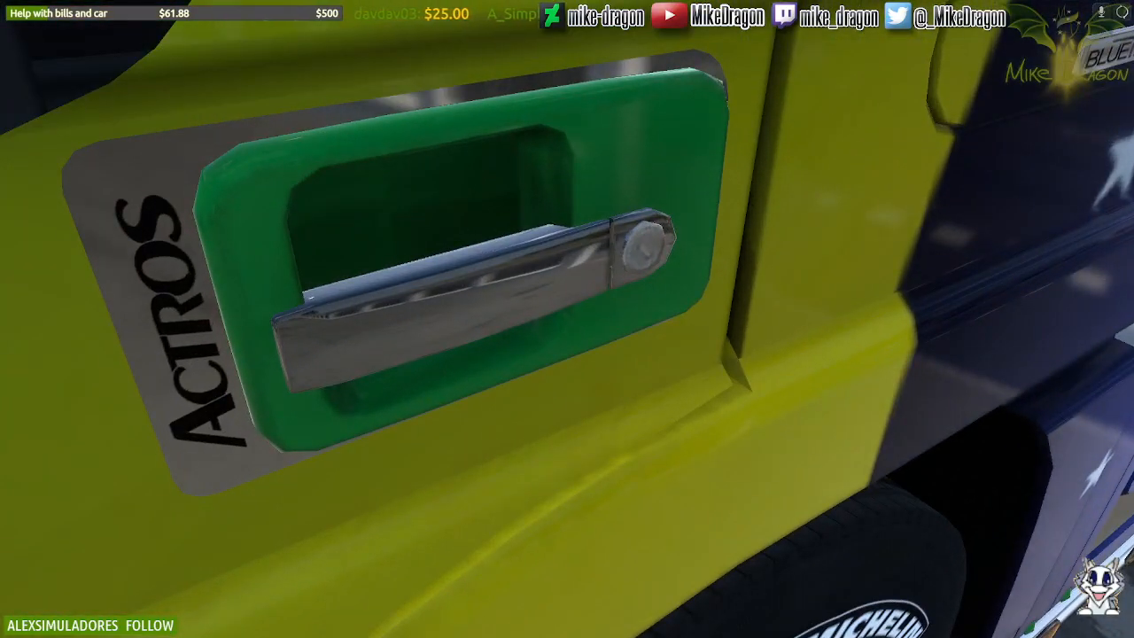
key("KP_4")
key("KP_4")
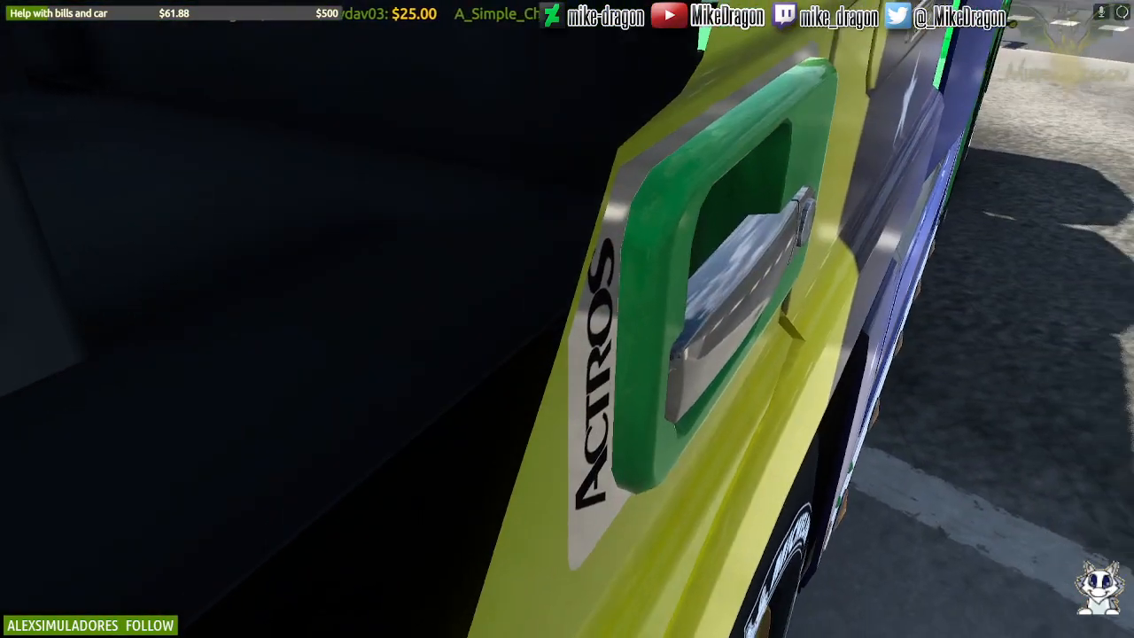
key("KP_6")
key("KP_2")
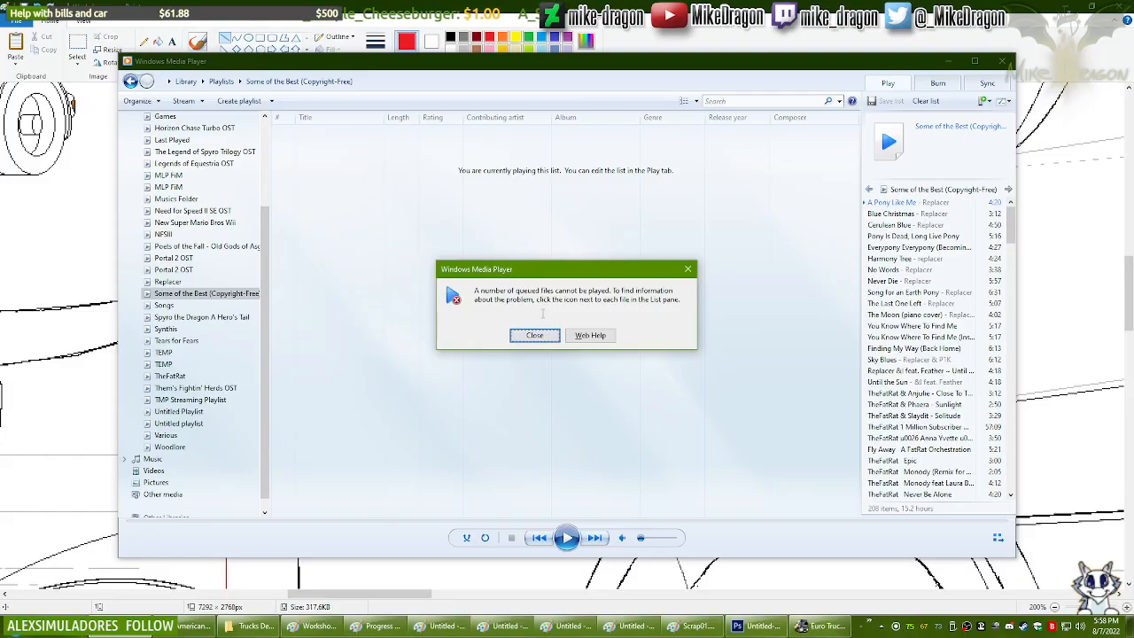
Step: In Windows Media Player, dismiss the playback error, look through the Some of the Best playlist and play a Synthis track
left_click(539, 336)
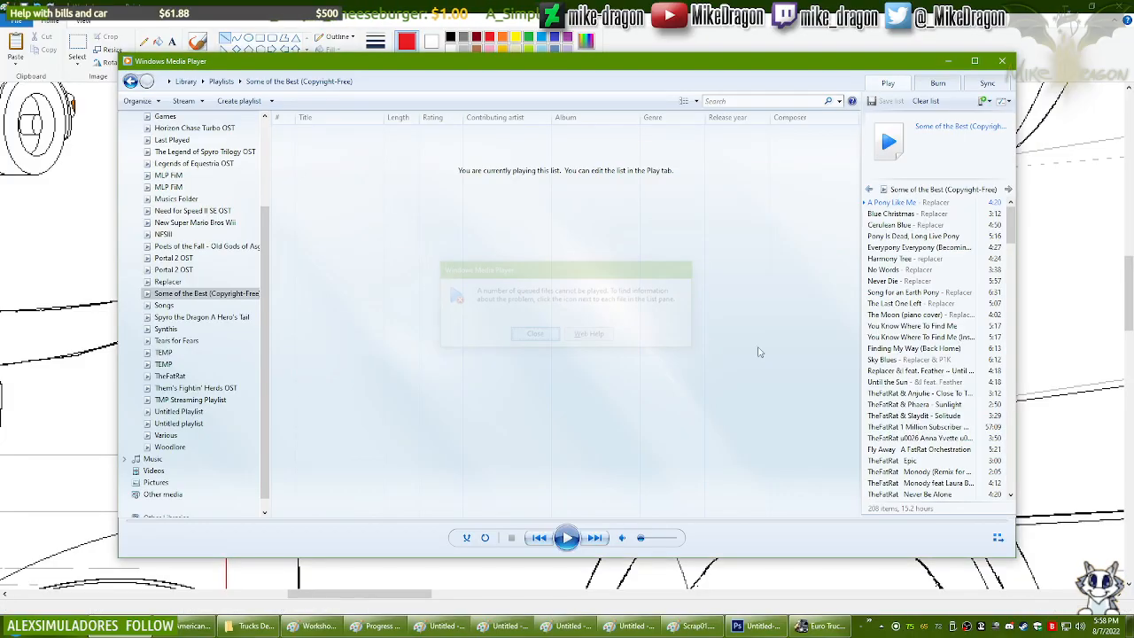
left_click_drag(1011, 225, 1017, 492)
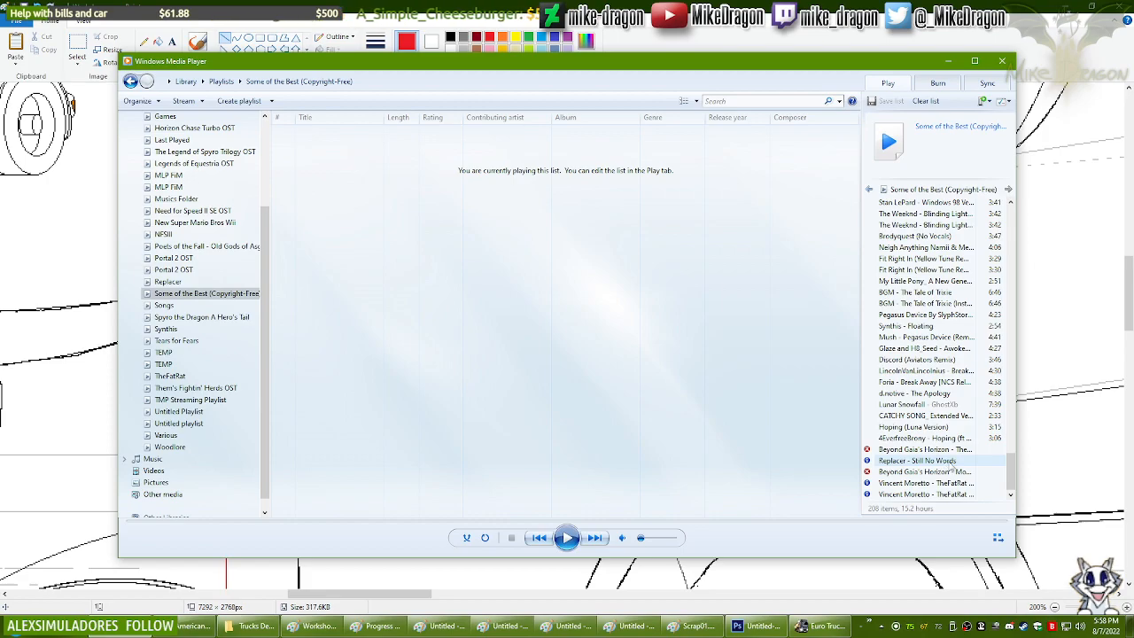
left_click_drag(1011, 469, 1025, 241)
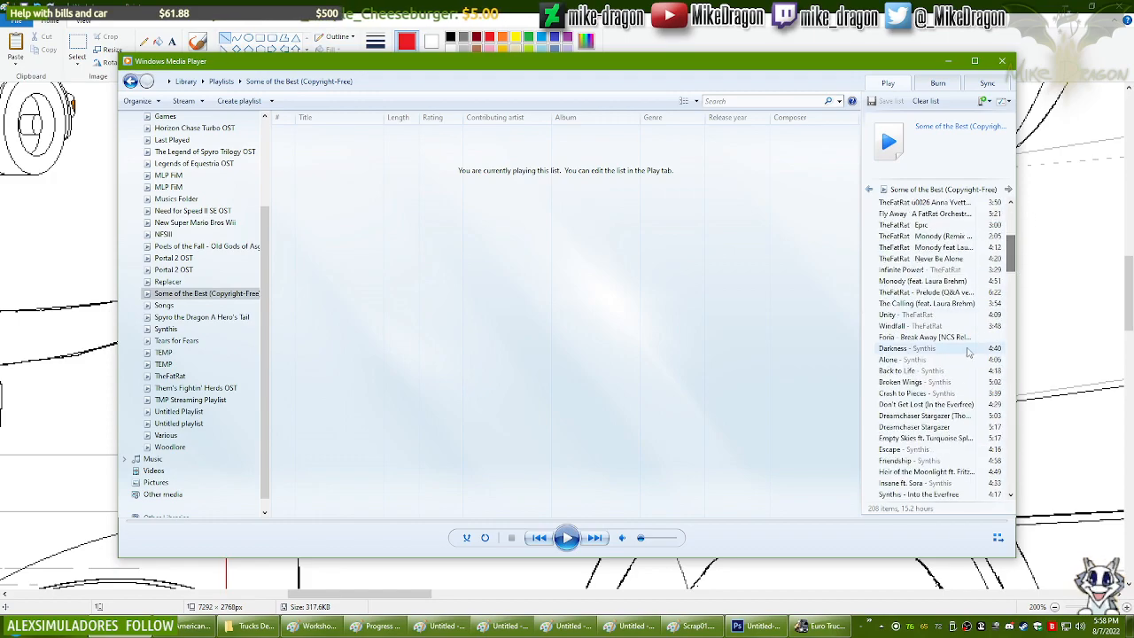
double_click(915, 387)
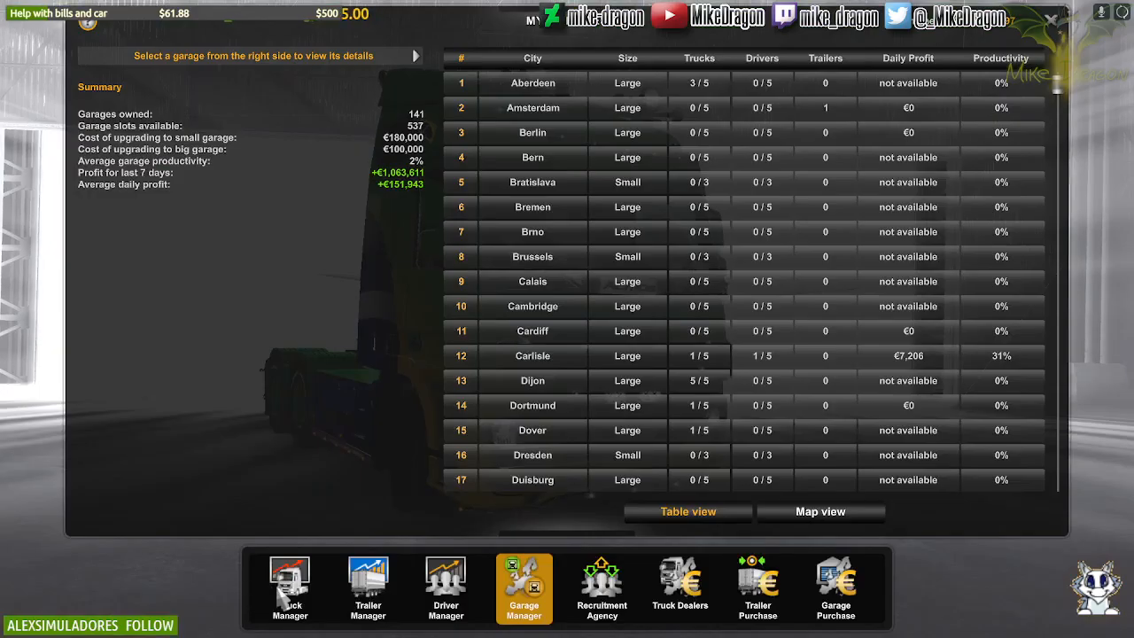
Step: Open the first Volvo FH Classic of the truck manager in the upgrade configurator
left_click(289, 585)
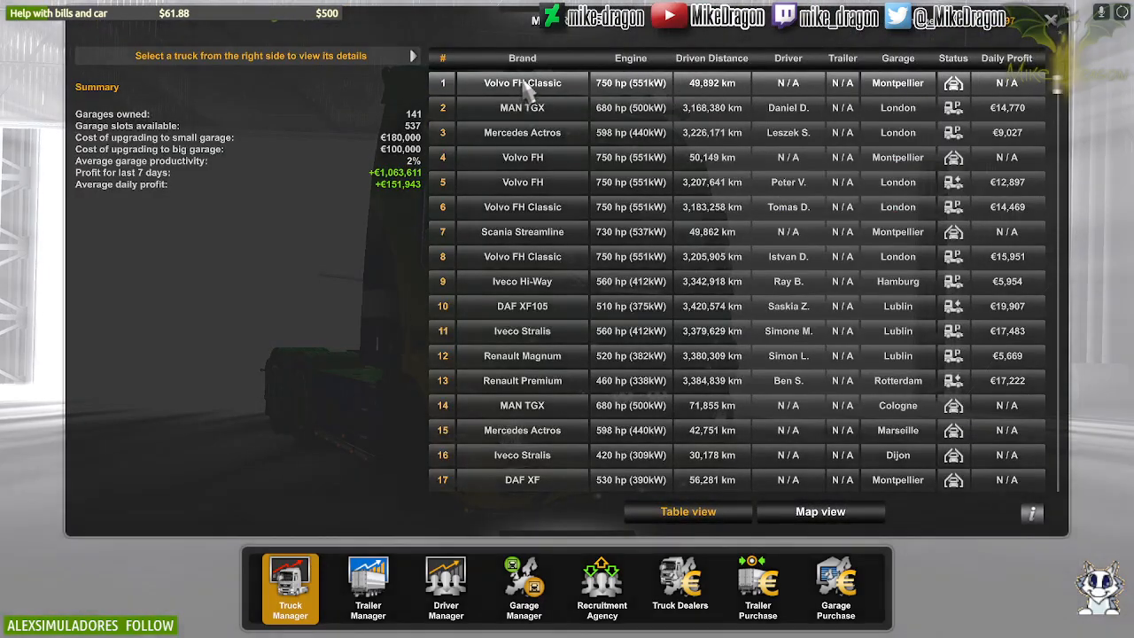
left_click(523, 84)
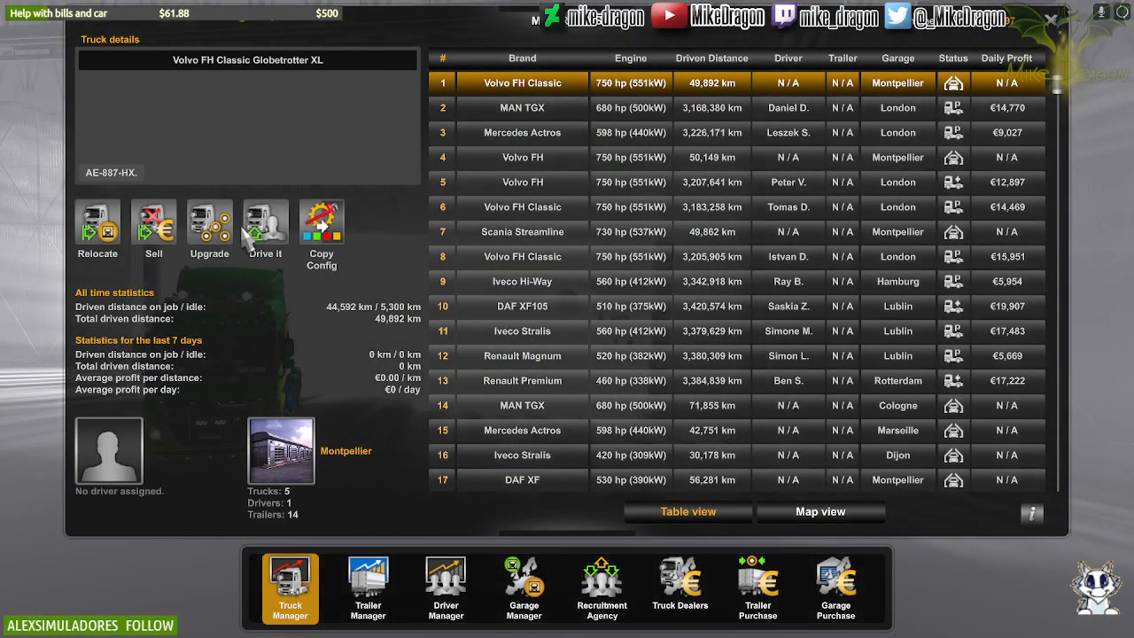
left_click(213, 232)
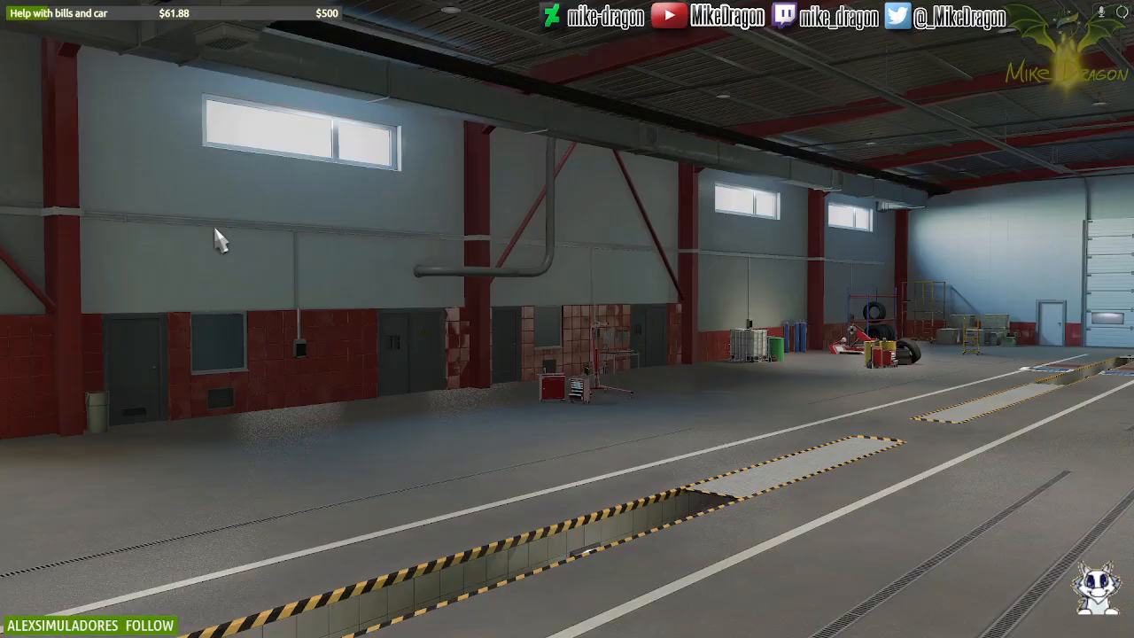
Step: Examine the red Volvo's cab side and its door handle up close, using the first person camera in the workshop
left_click_drag(564, 475, 875, 325)
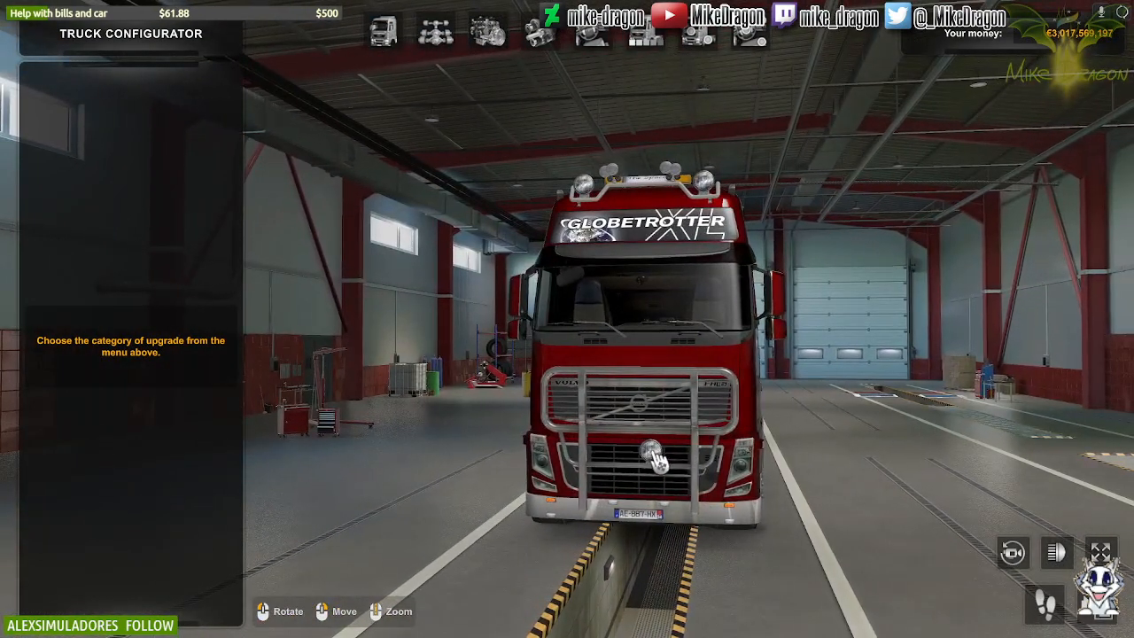
scroll(659, 465, "up", 3)
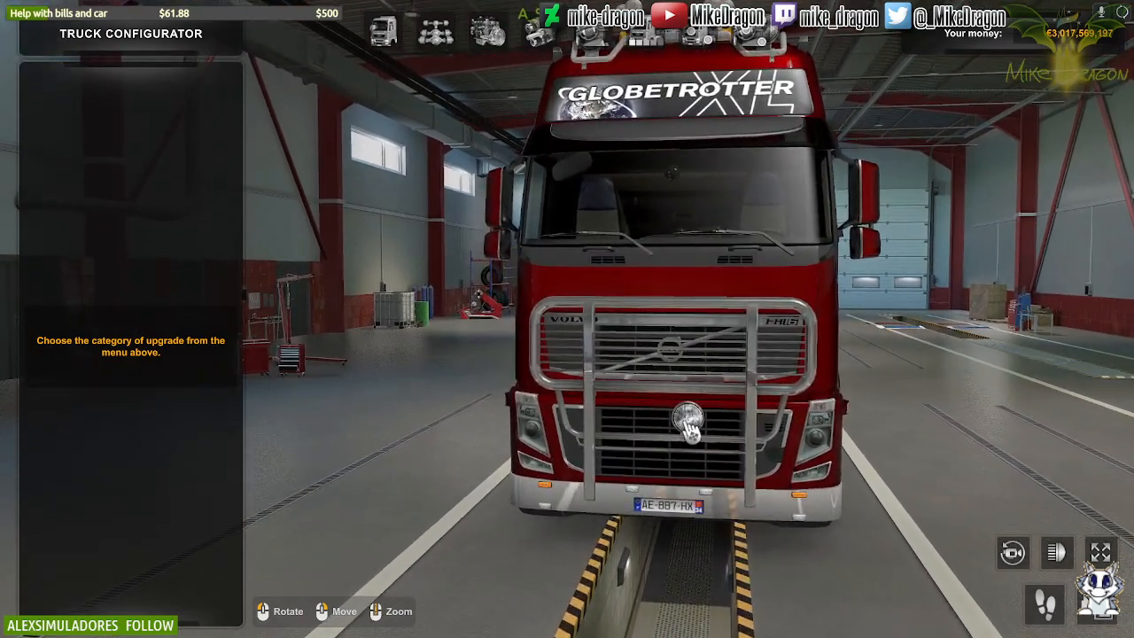
left_click_drag(749, 437, 496, 425)
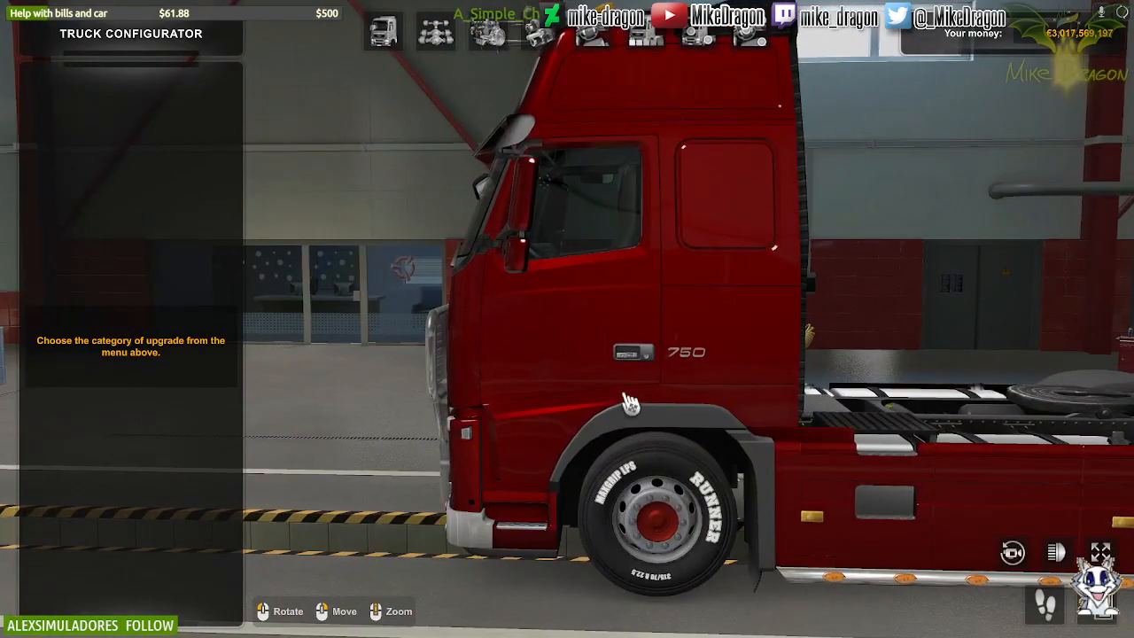
left_click(1048, 606)
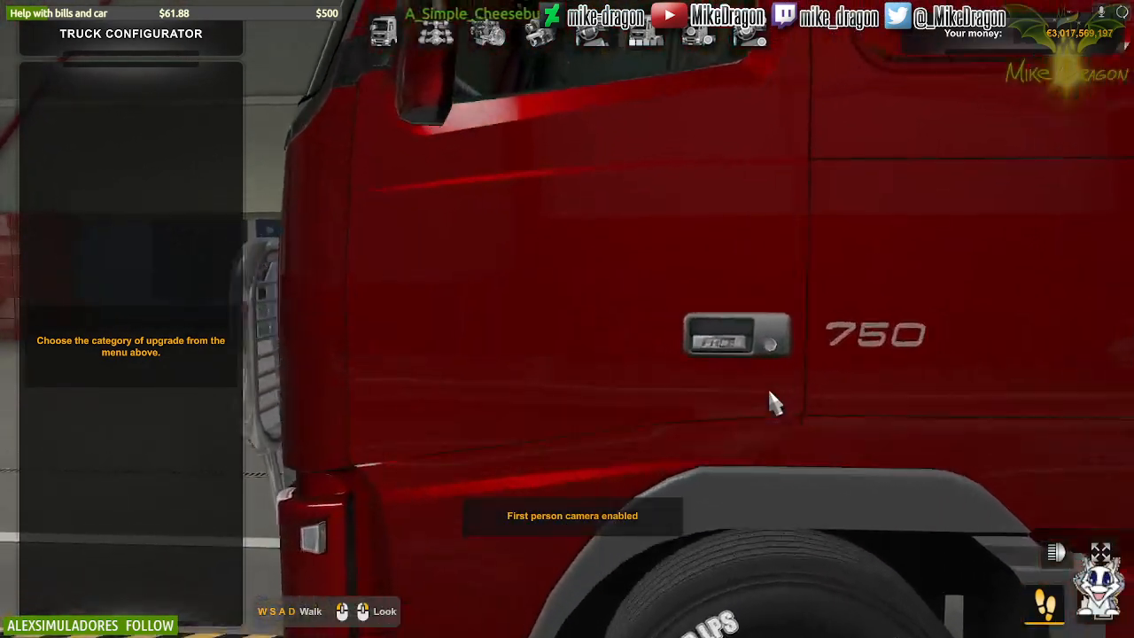
key("w")
left_click_drag(769, 392, 904, 403)
key("s")
key("a")
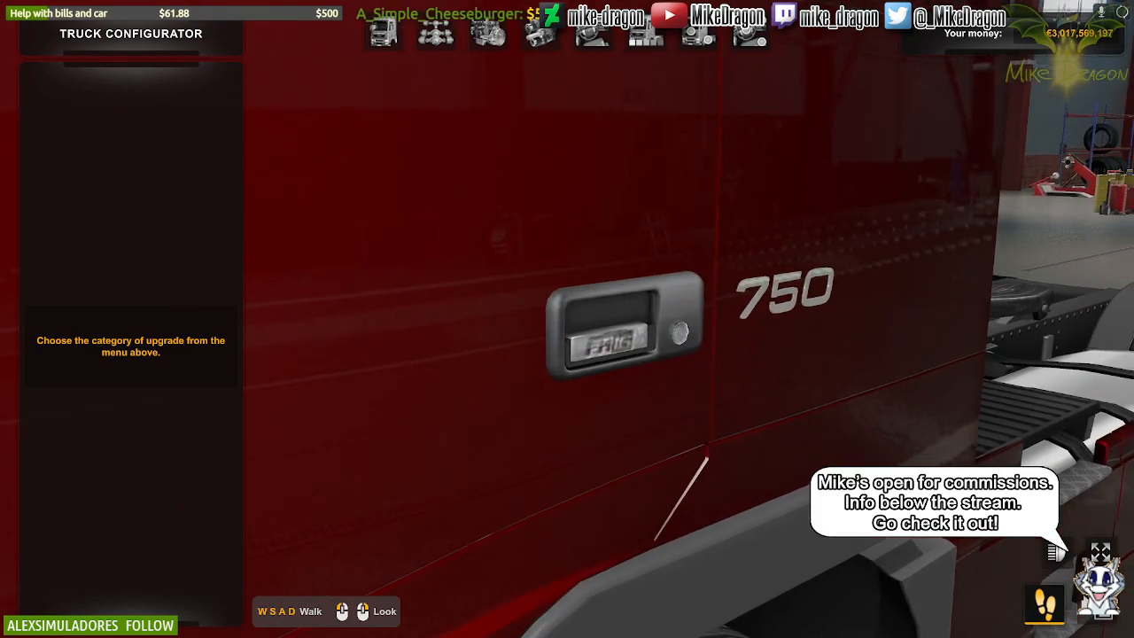
Step: Leave the Volvo's configurator and open the Renault T from the truck manager for upgrading
key("s")
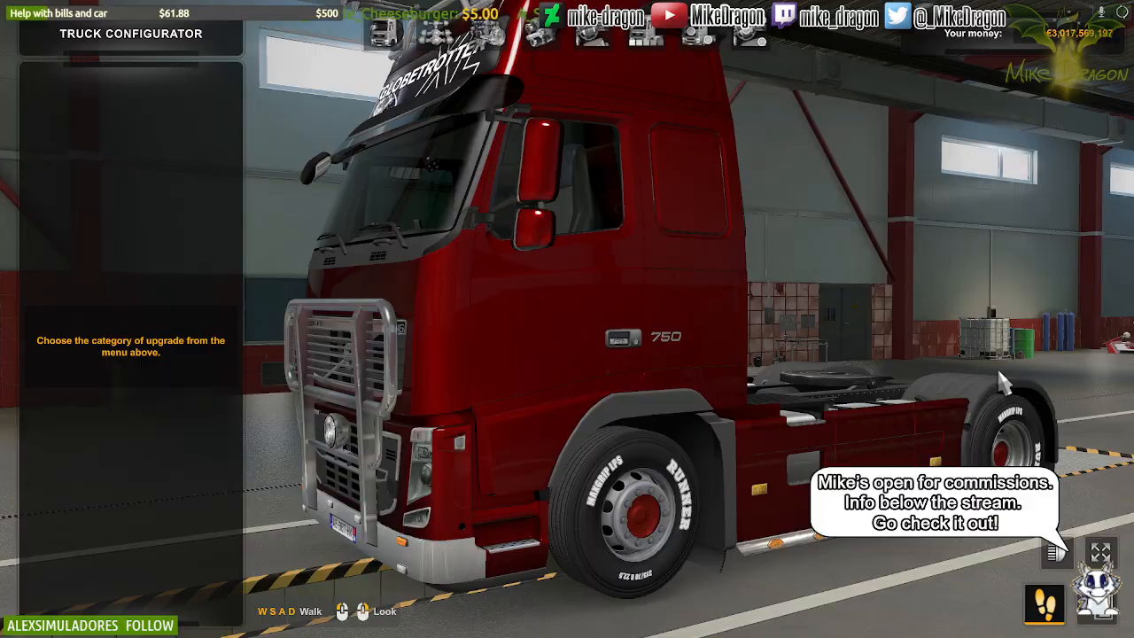
key("Escape")
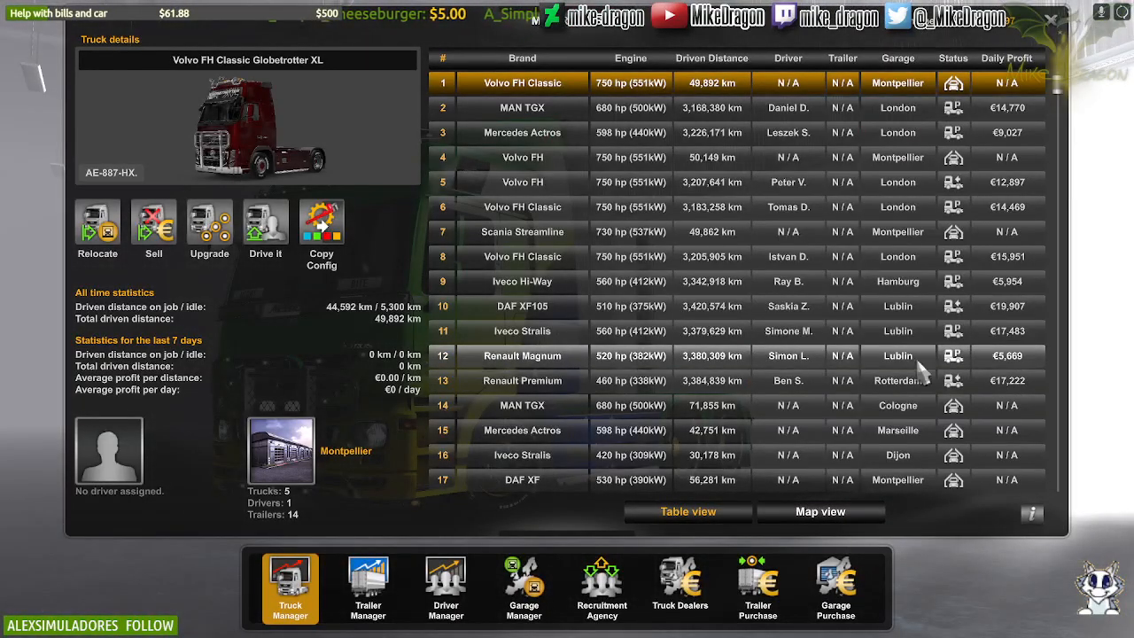
scroll(674, 327, "down", 10)
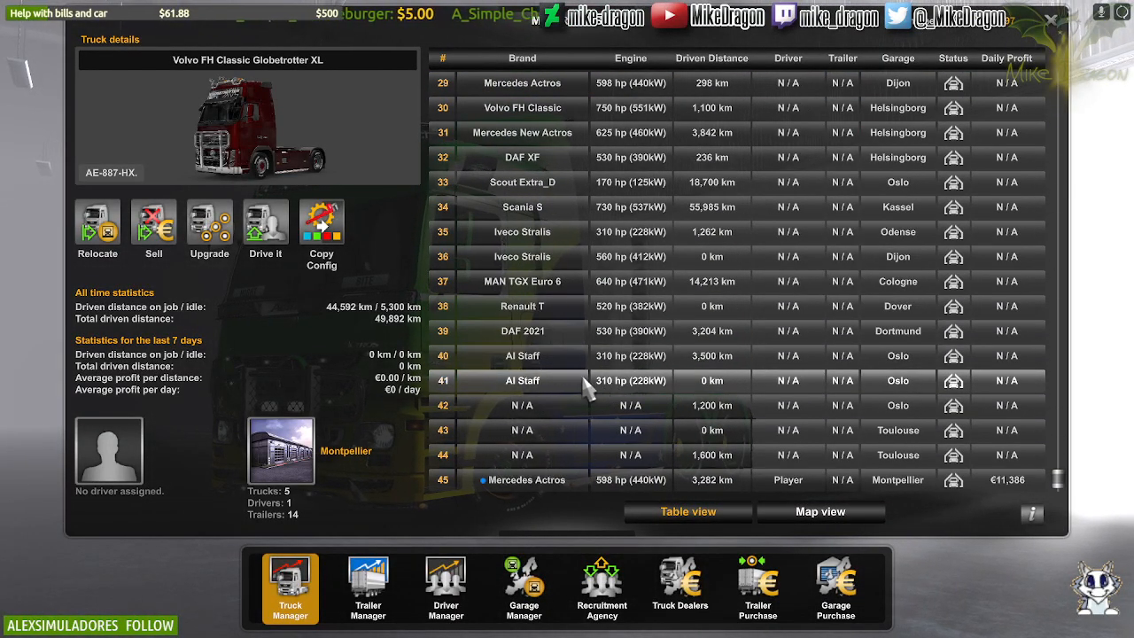
left_click(554, 483)
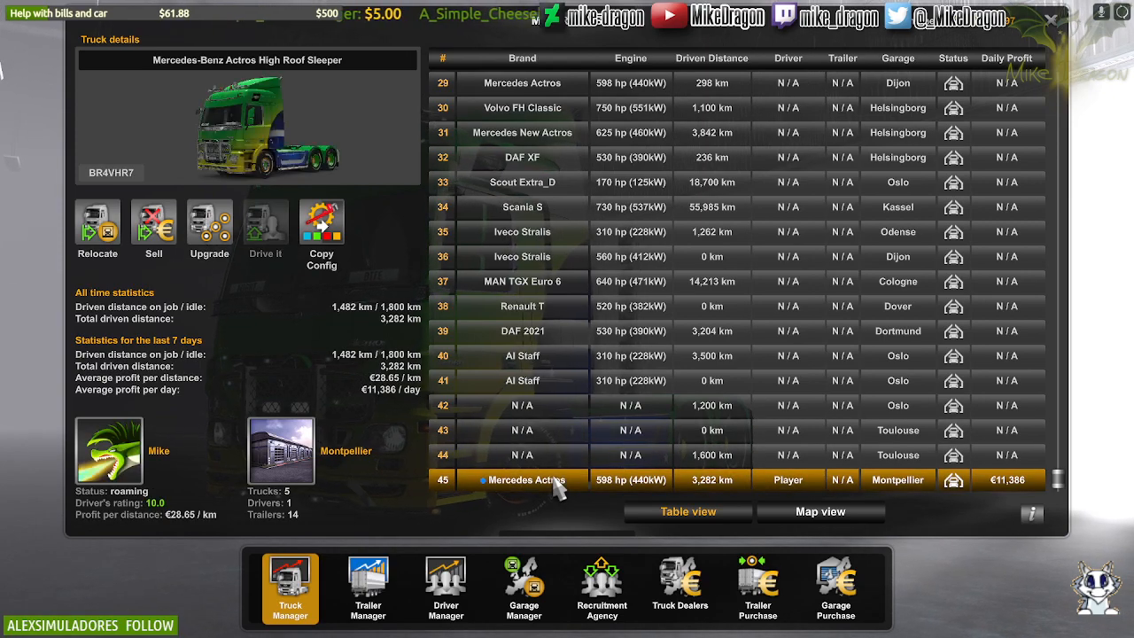
left_click(538, 309)
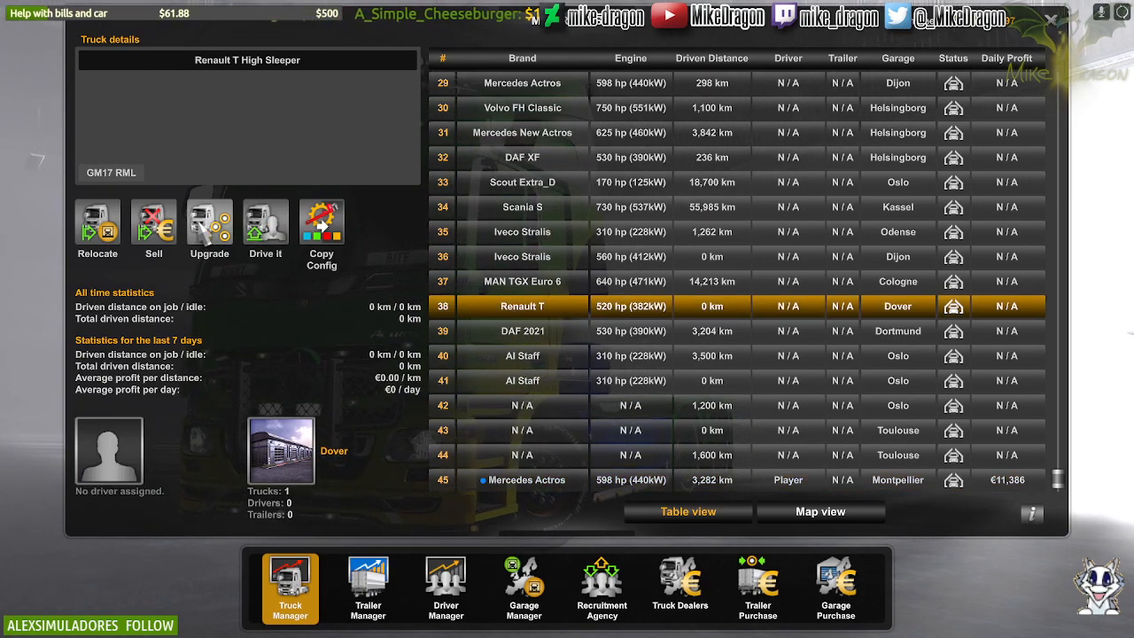
left_click(202, 229)
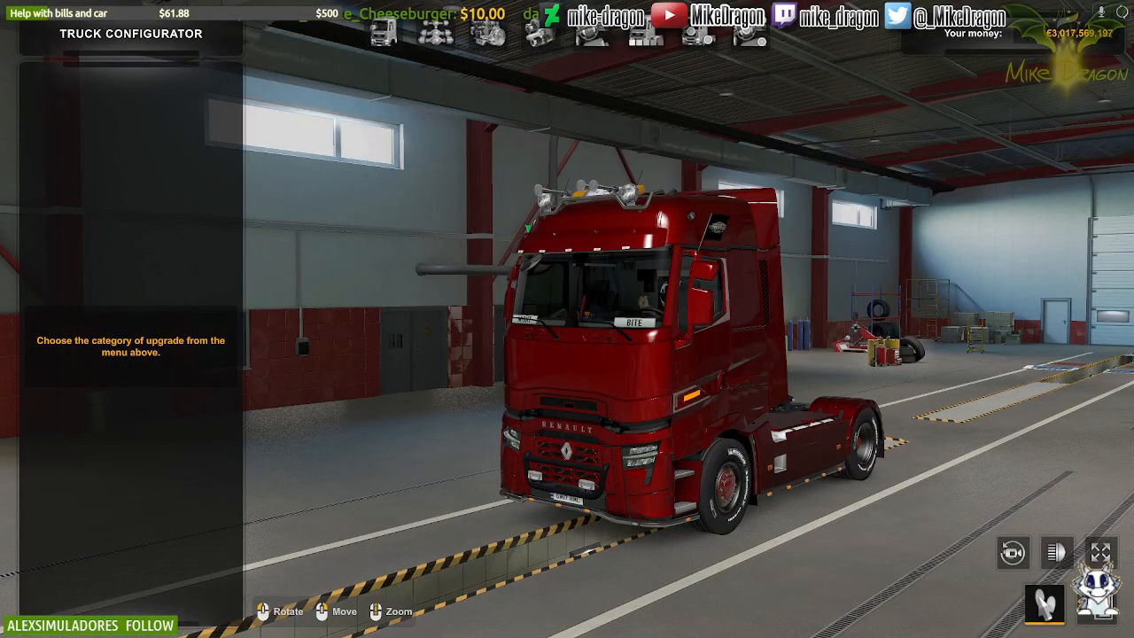
Step: Examine the Renault T's cab side and door up close with the first person camera, and return to the truck manager
left_click(1044, 602)
key("w")
left_click_drag(783, 389, 526, 299)
key("w")
key("w")
key("s")
key("a")
key("a")
key("d")
key("s")
key("Escape")
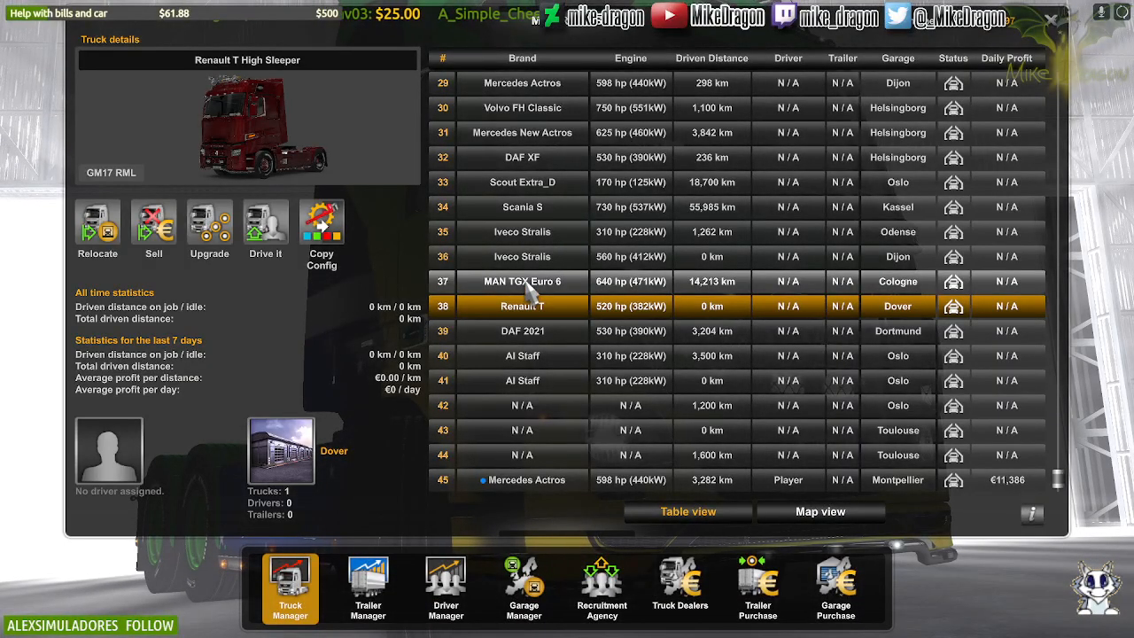
Step: Open the MAN TGX Euro 6 in the upgrade configurator and examine its door handle up close on foot
left_click(526, 283)
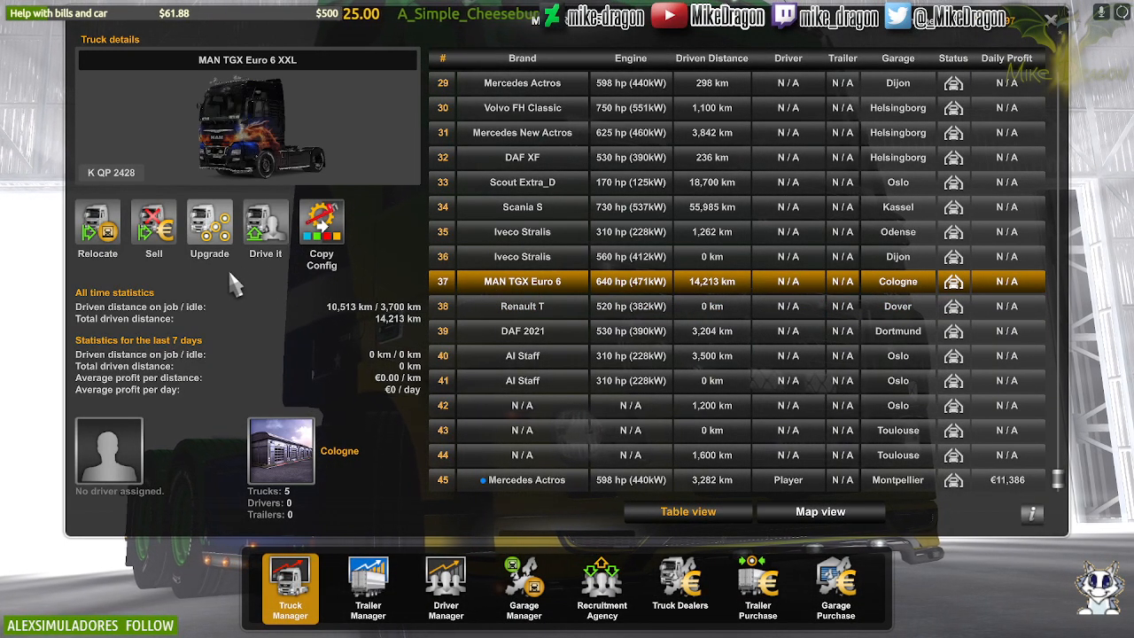
left_click(213, 251)
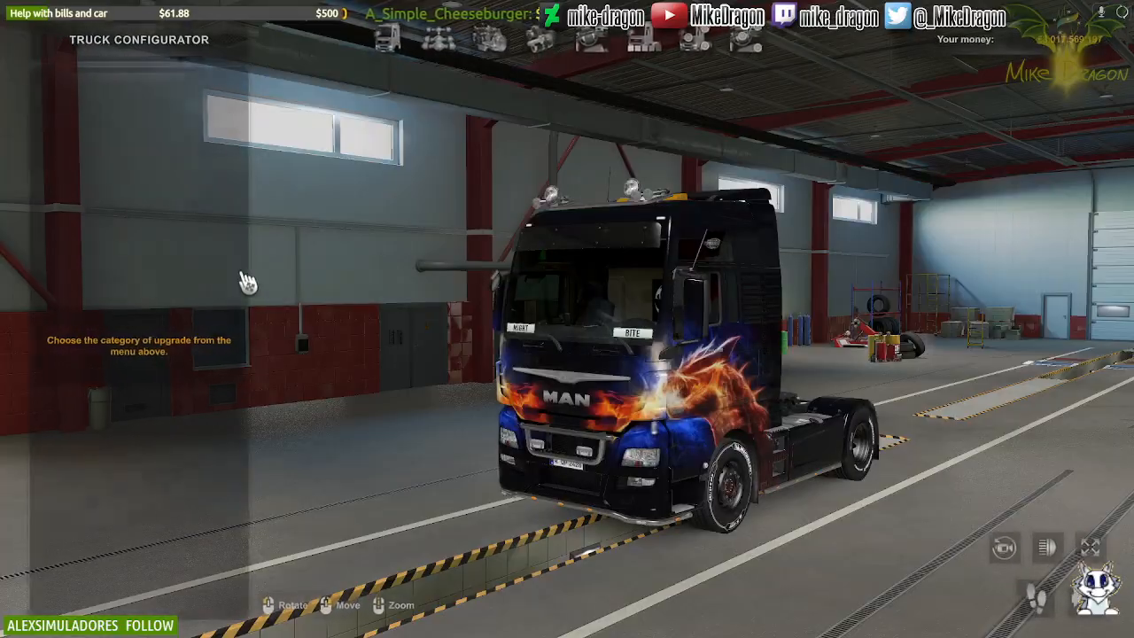
left_click(1047, 604)
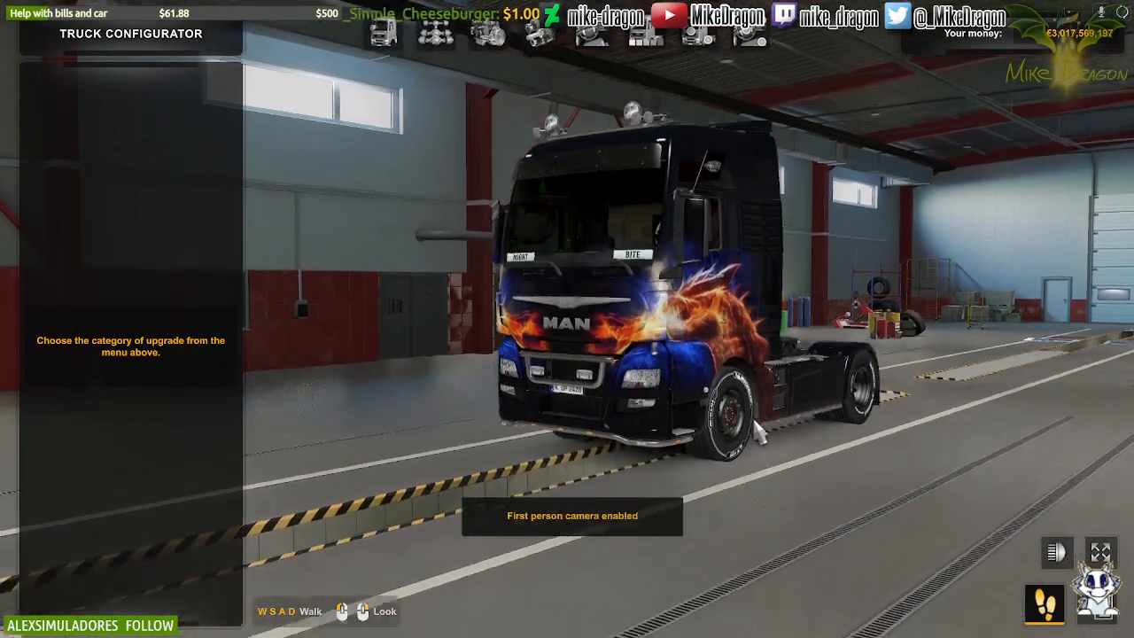
key("w")
key("w")
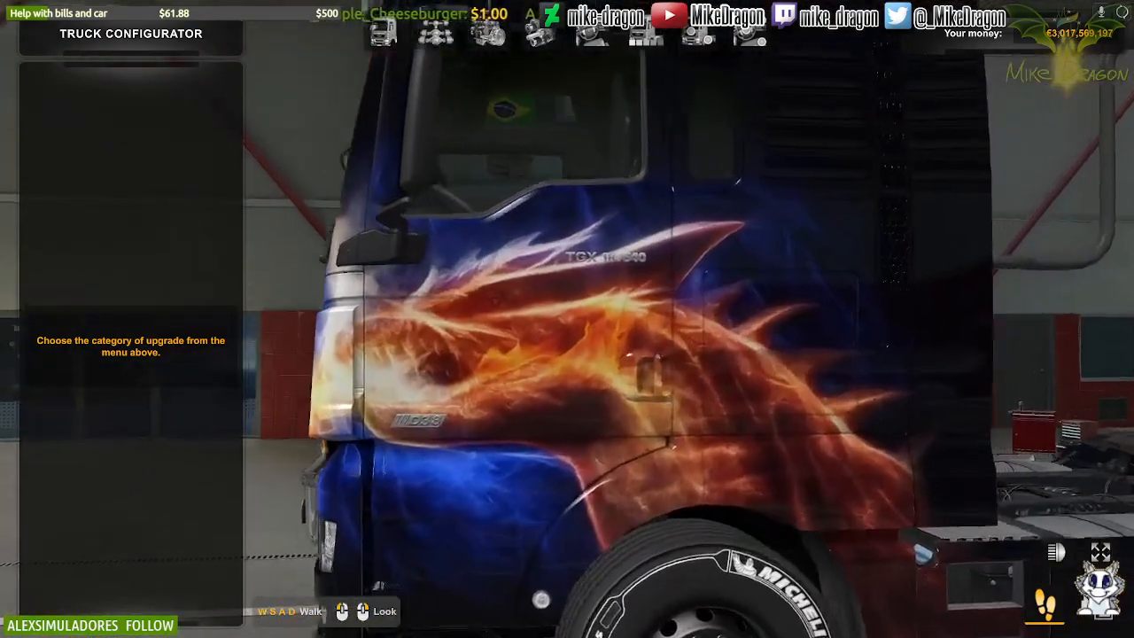
key("d")
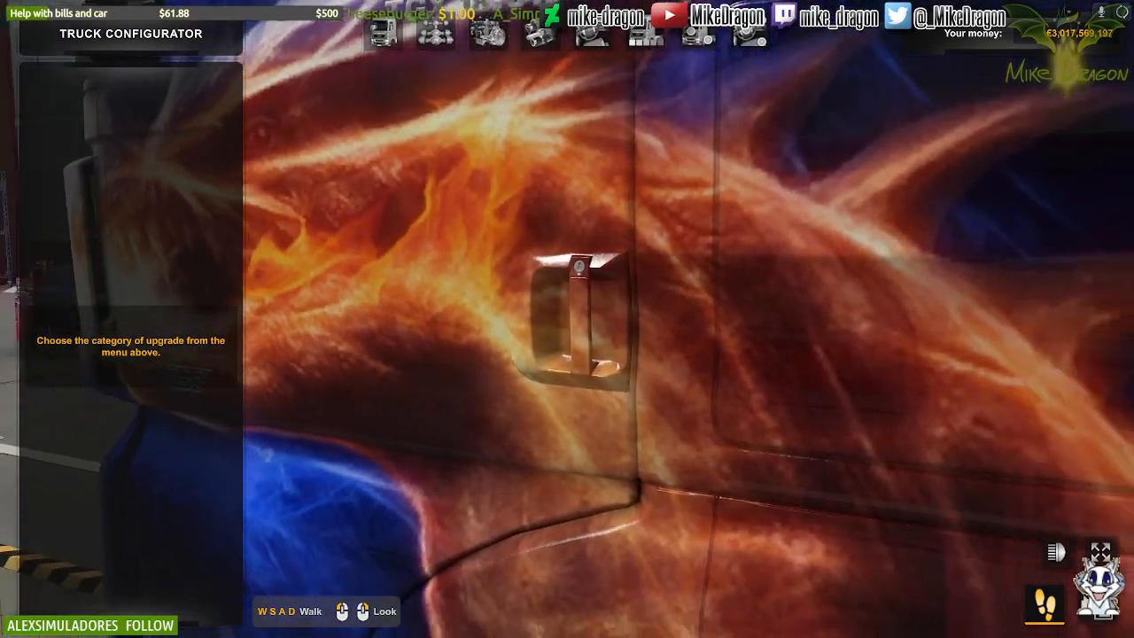
key("a")
key("s")
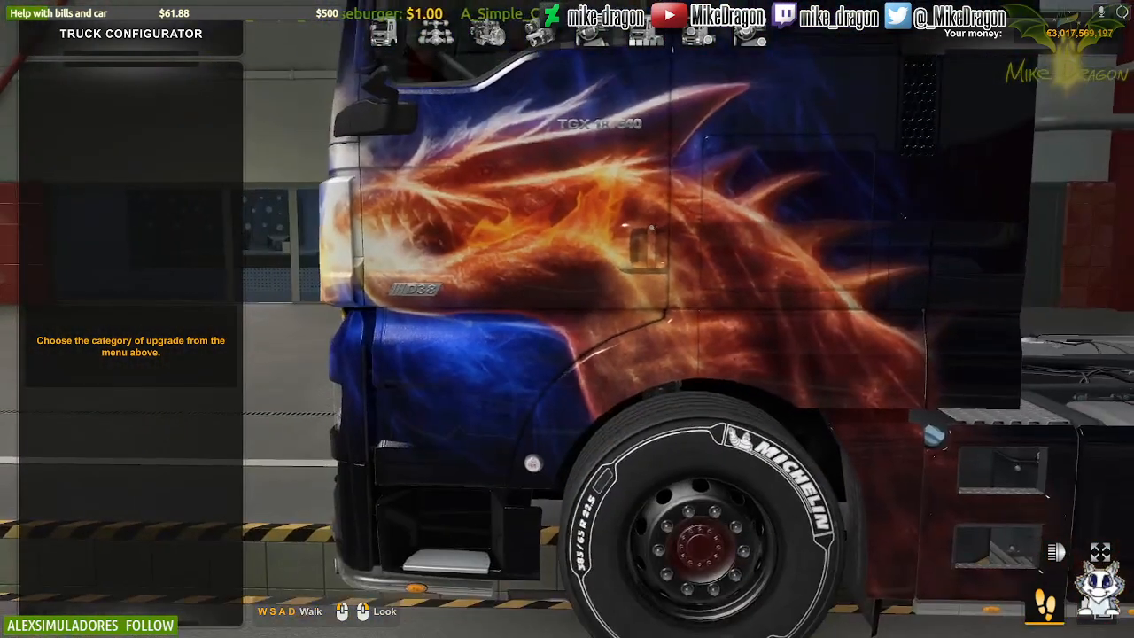
key("Escape")
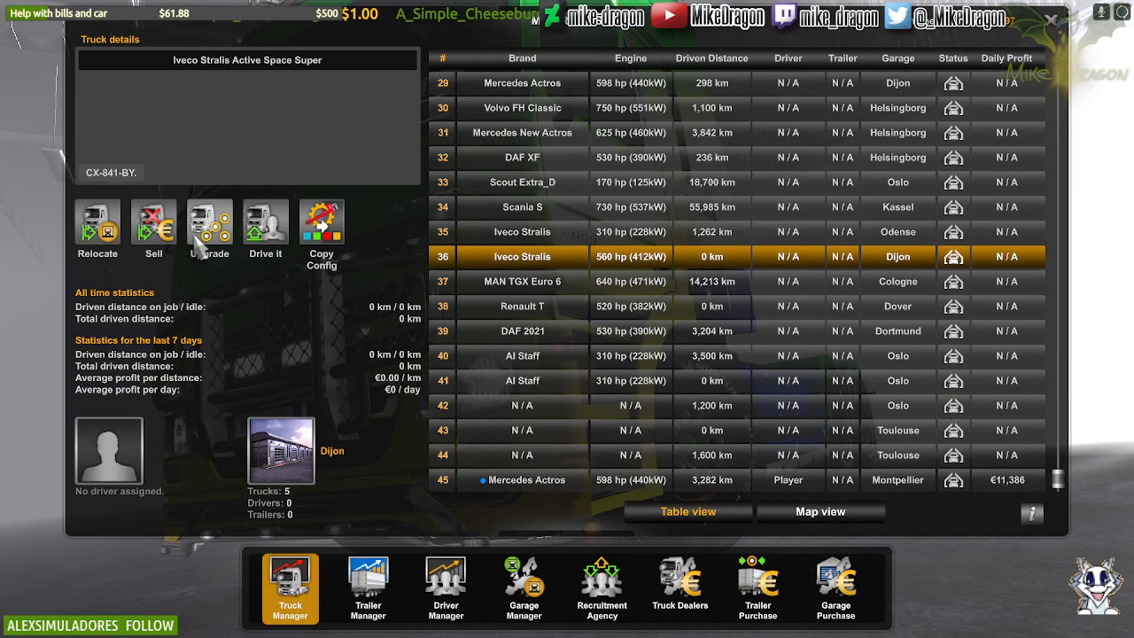
Step: Open the 560 hp Iveco Stralis from Dijon in the configurator and examine its cab door up close on foot
left_click(194, 227)
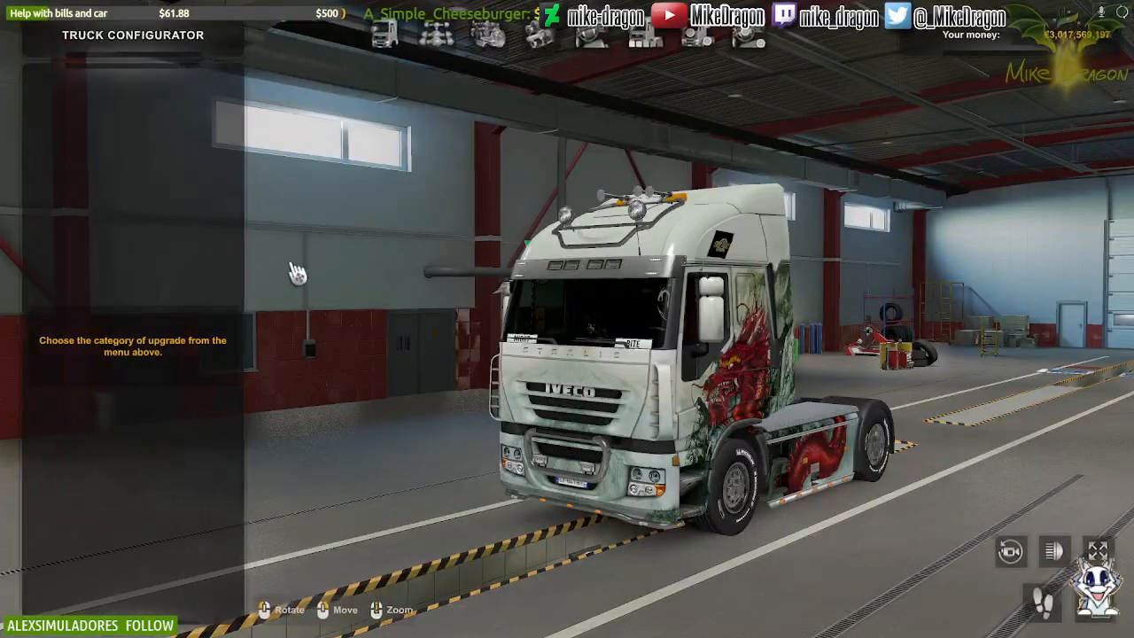
left_click(1045, 608)
key("w")
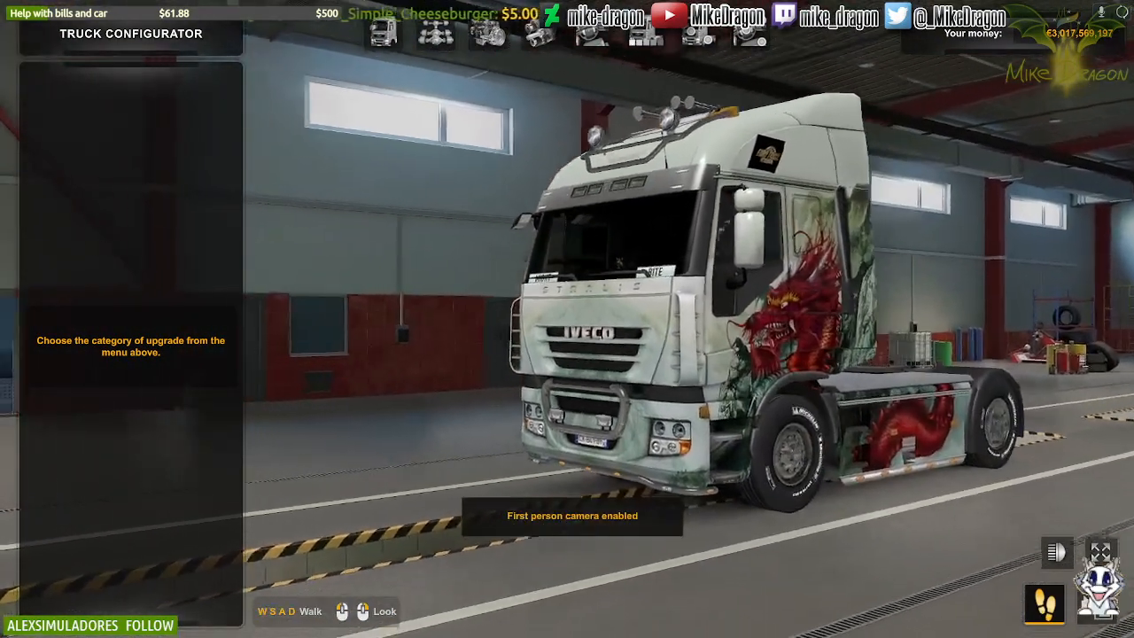
key("d")
key("w")
key("d")
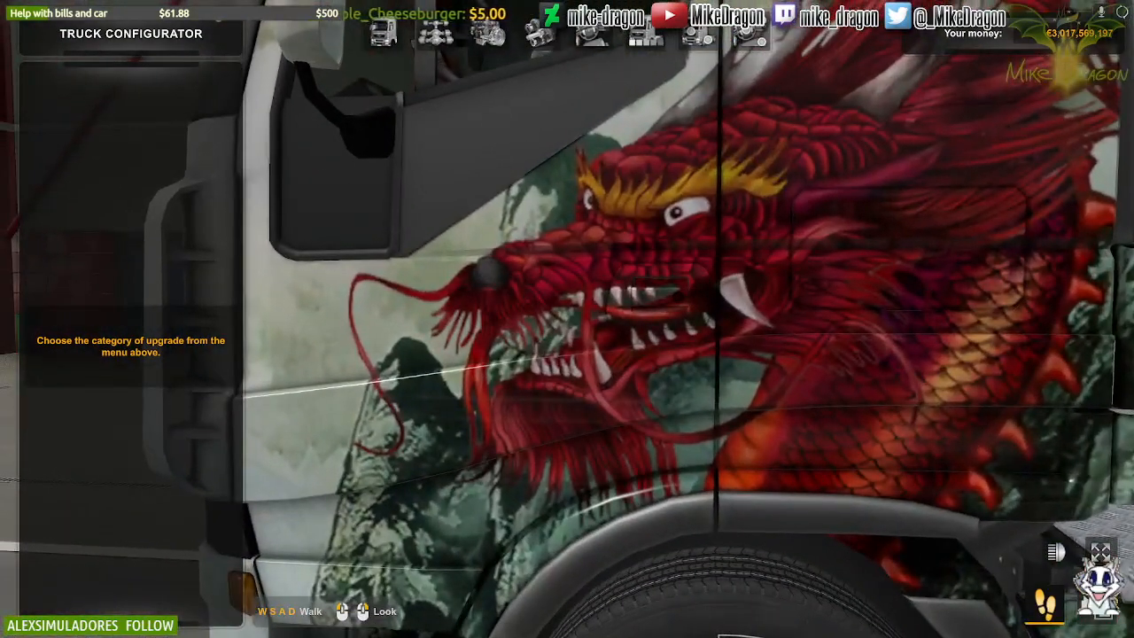
key("w")
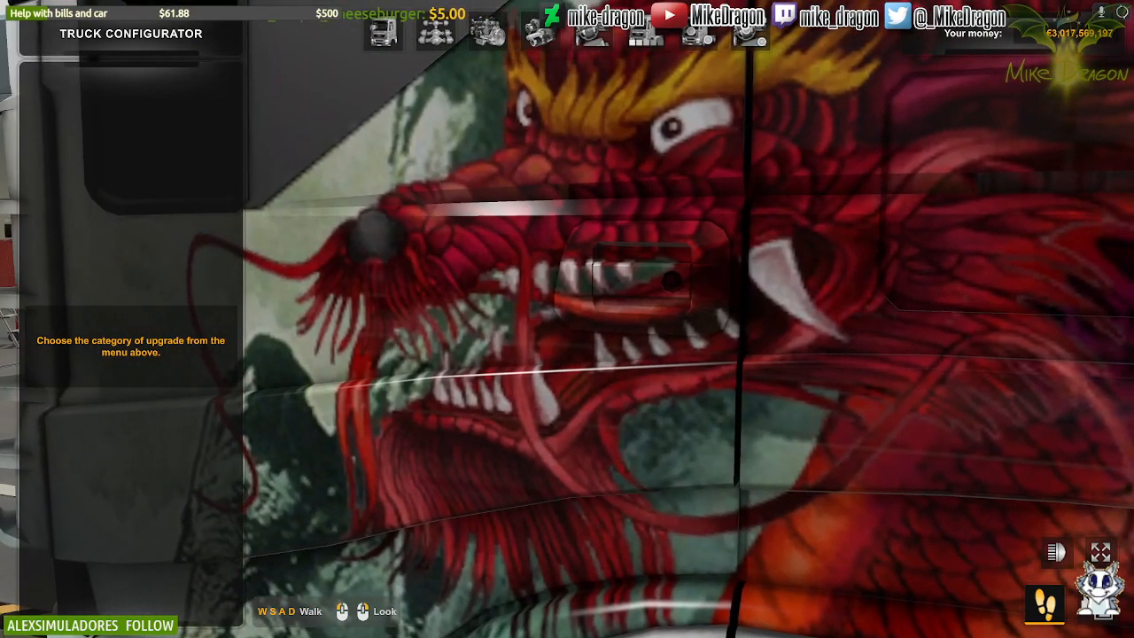
left_click_drag(567, 319, 613, 300)
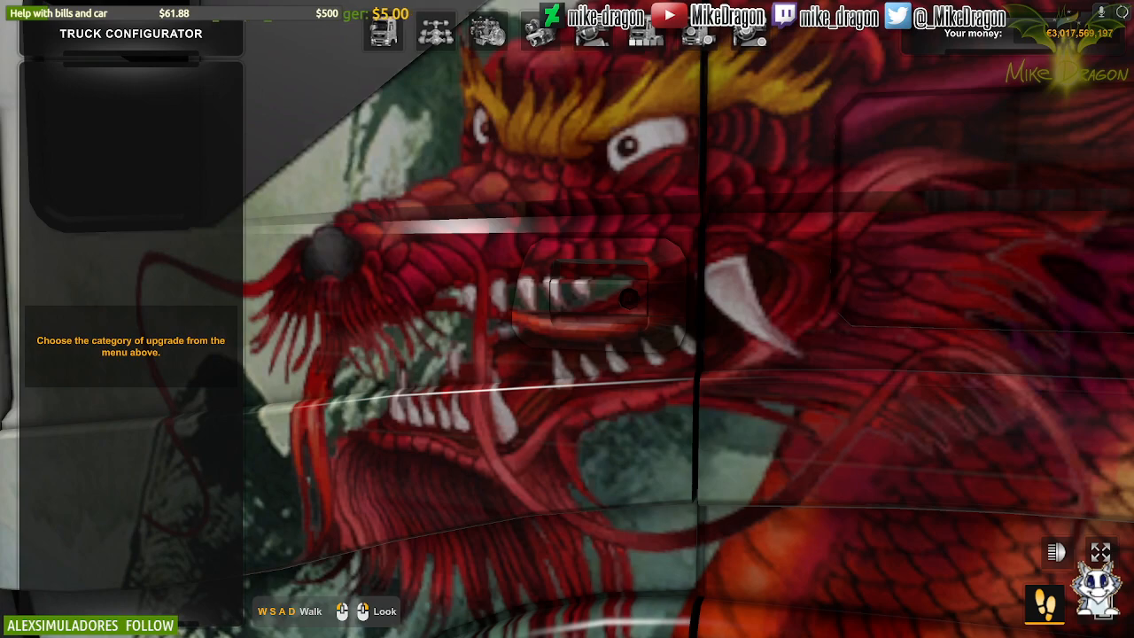
Step: Preview the Velocity Red and Clear White paint jobs on the Stralis to study its door handle, and discard the order
left_click(659, 40)
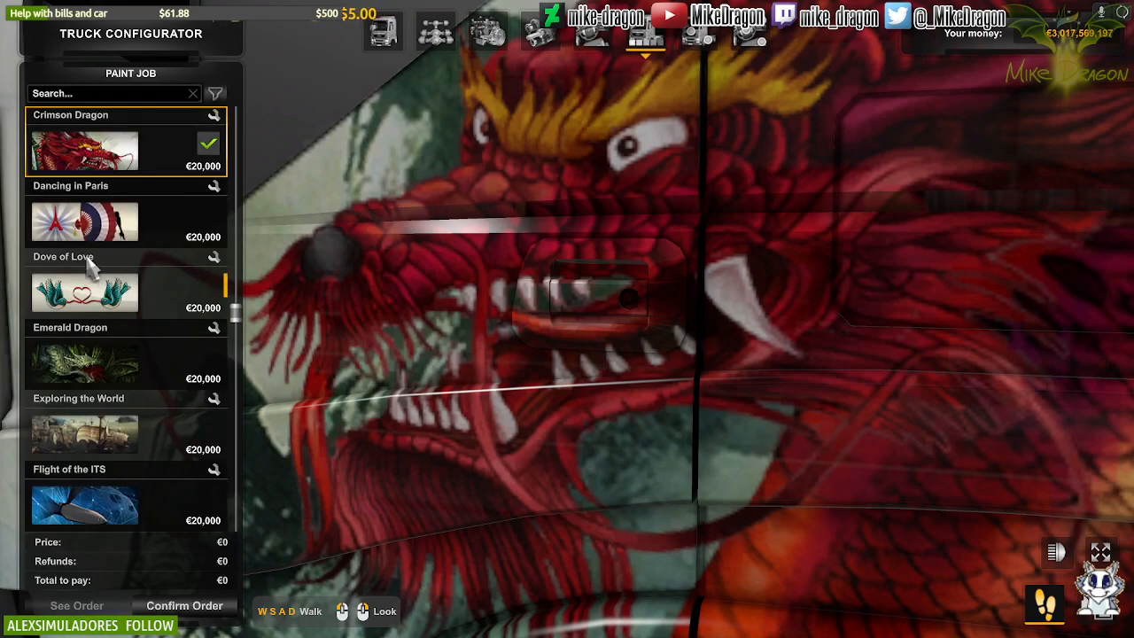
scroll(175, 381, "up", 20)
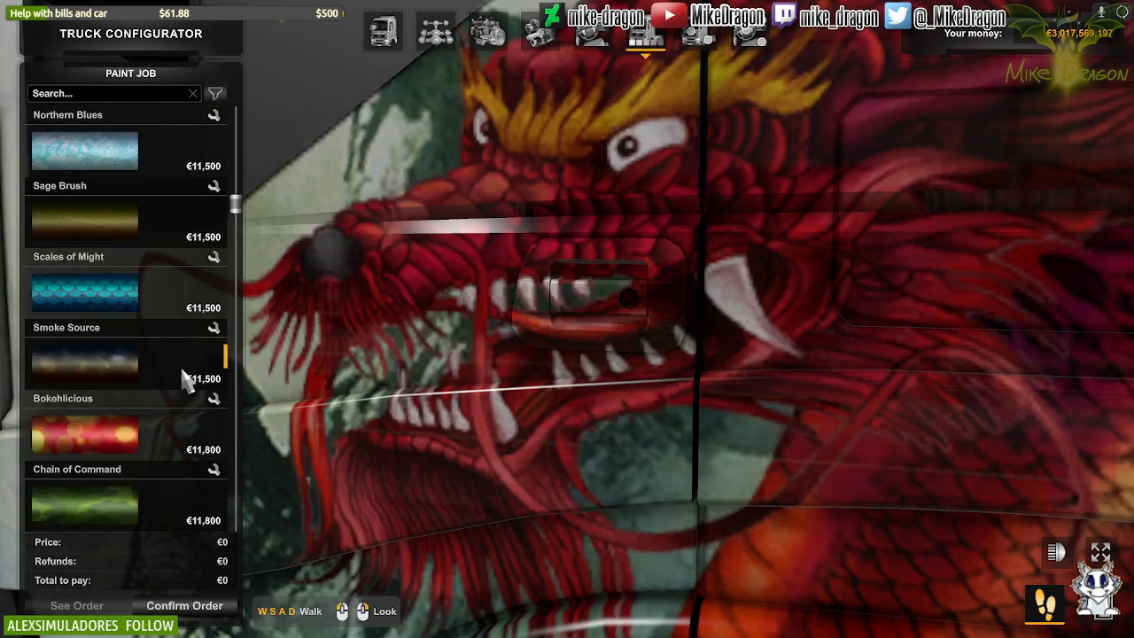
scroll(186, 380, "up", 5)
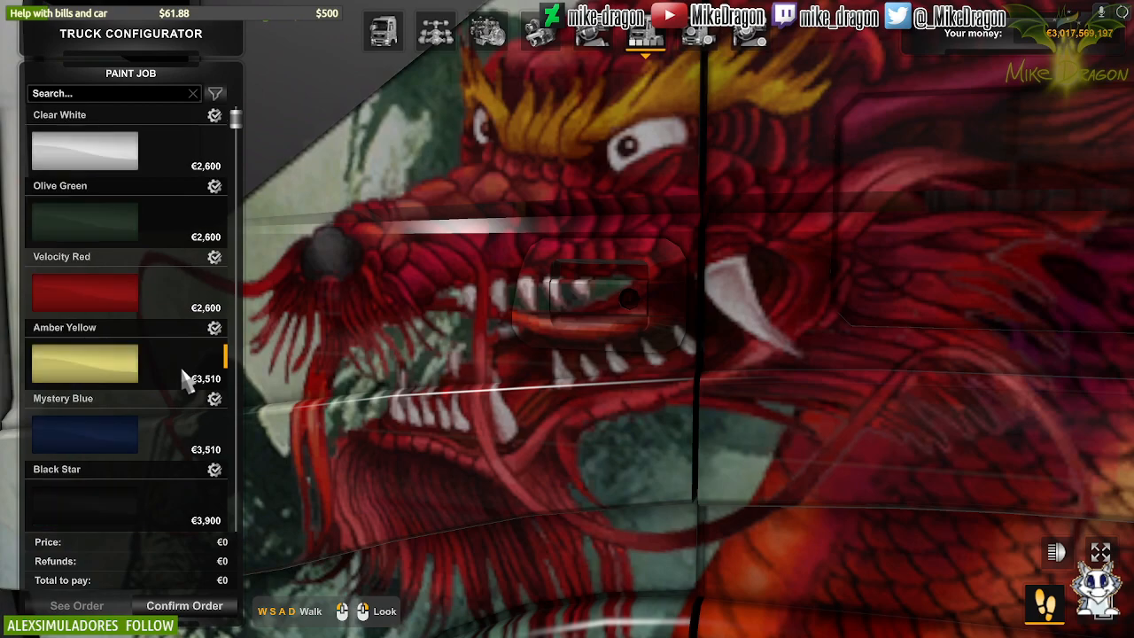
left_click(116, 283)
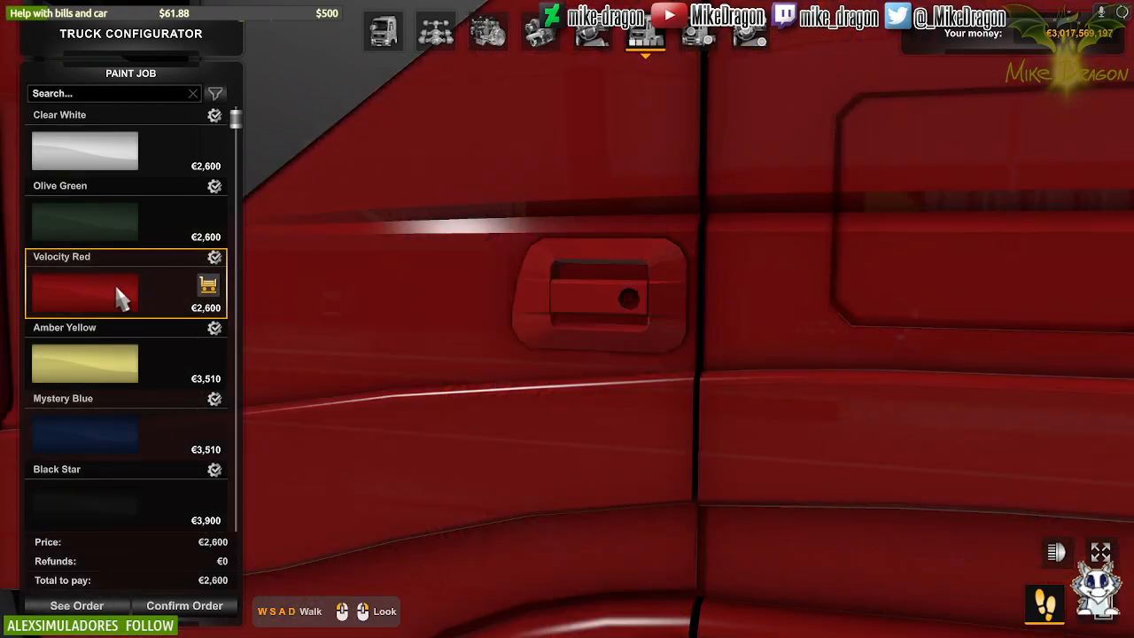
left_click(132, 132)
left_click_drag(600, 271, 549, 282)
key("s")
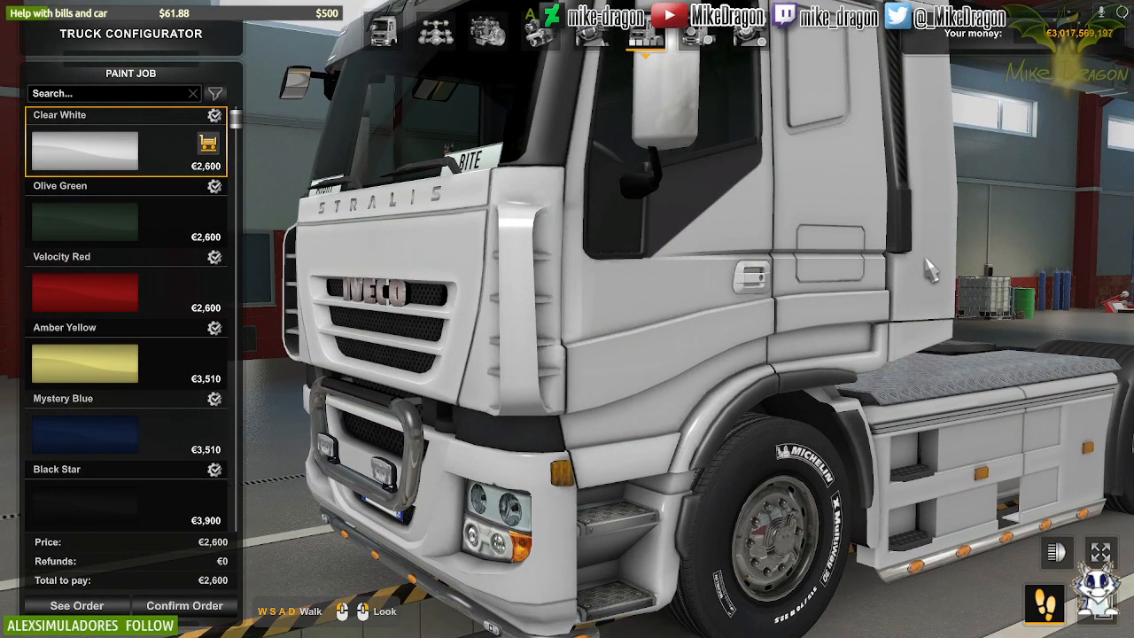
key("Escape")
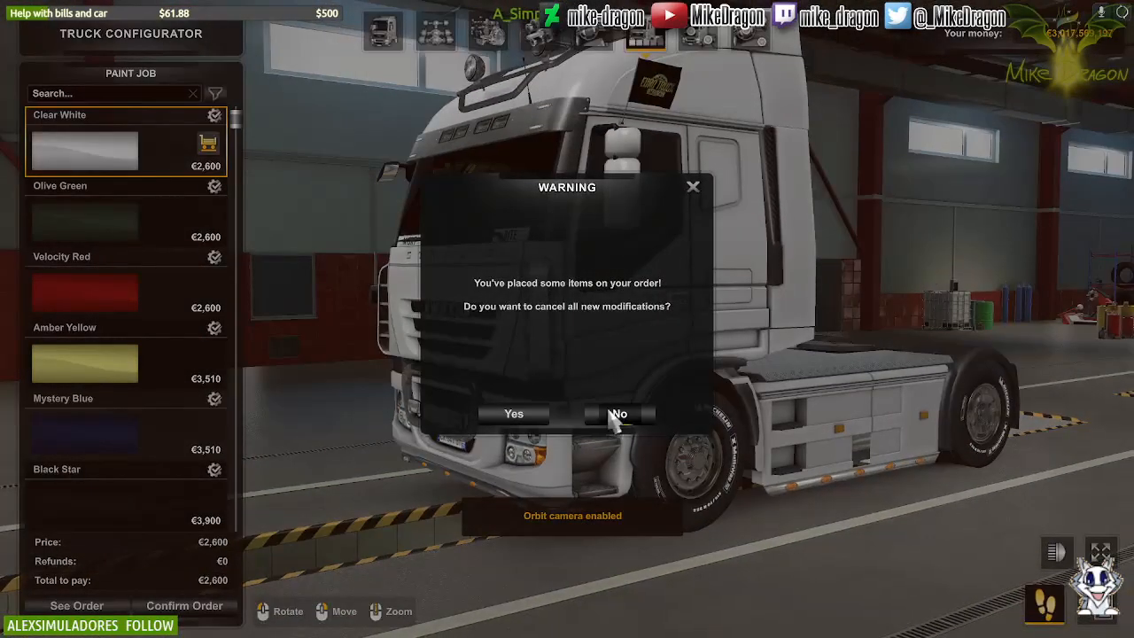
left_click(522, 414)
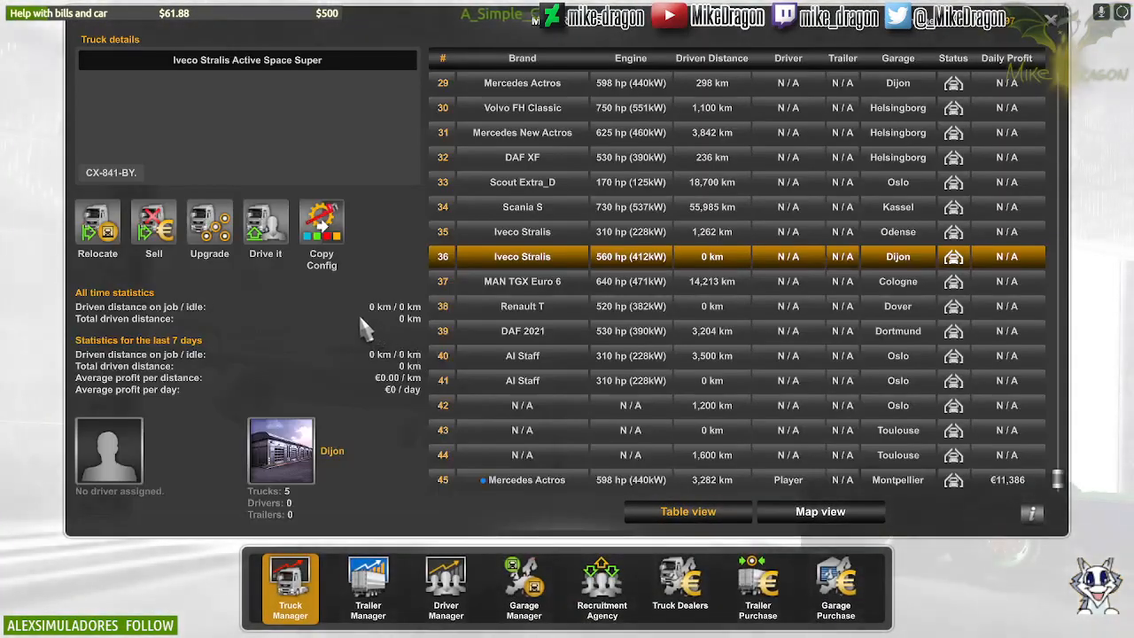
Step: Open the Scania S in the upgrade configurator and examine its door handle and recess up close on foot
left_click(538, 238)
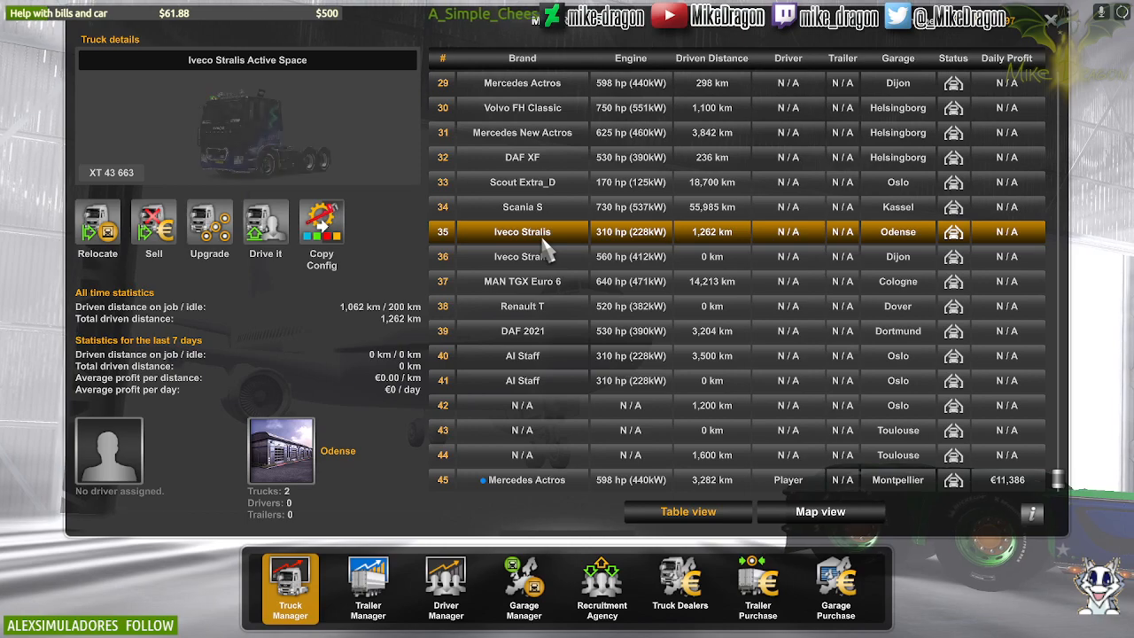
left_click(541, 207)
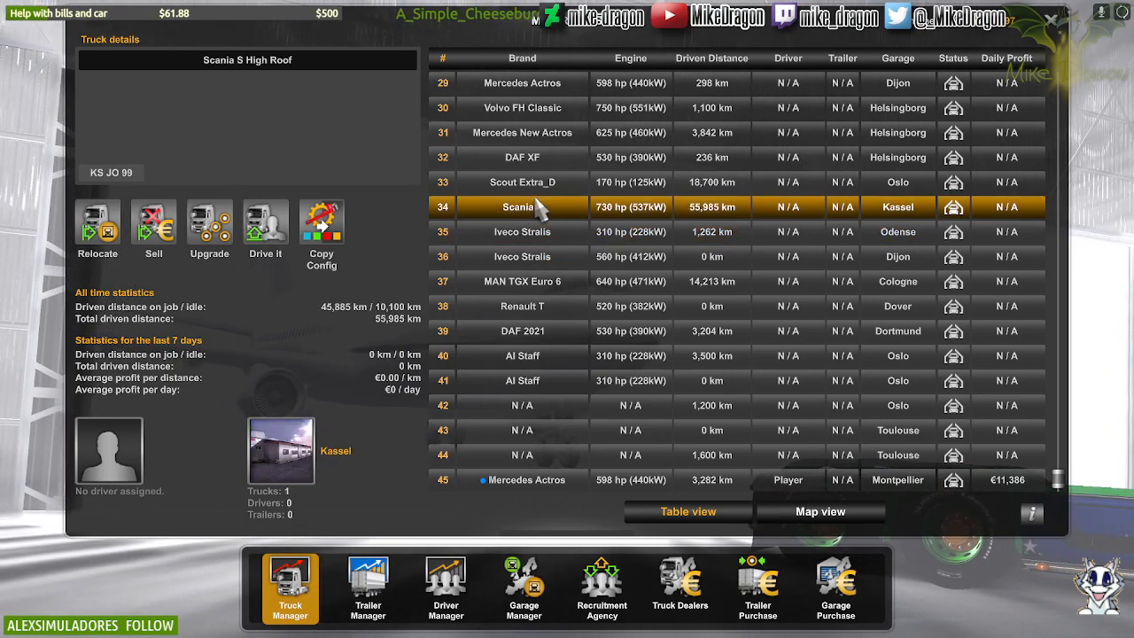
left_click(210, 257)
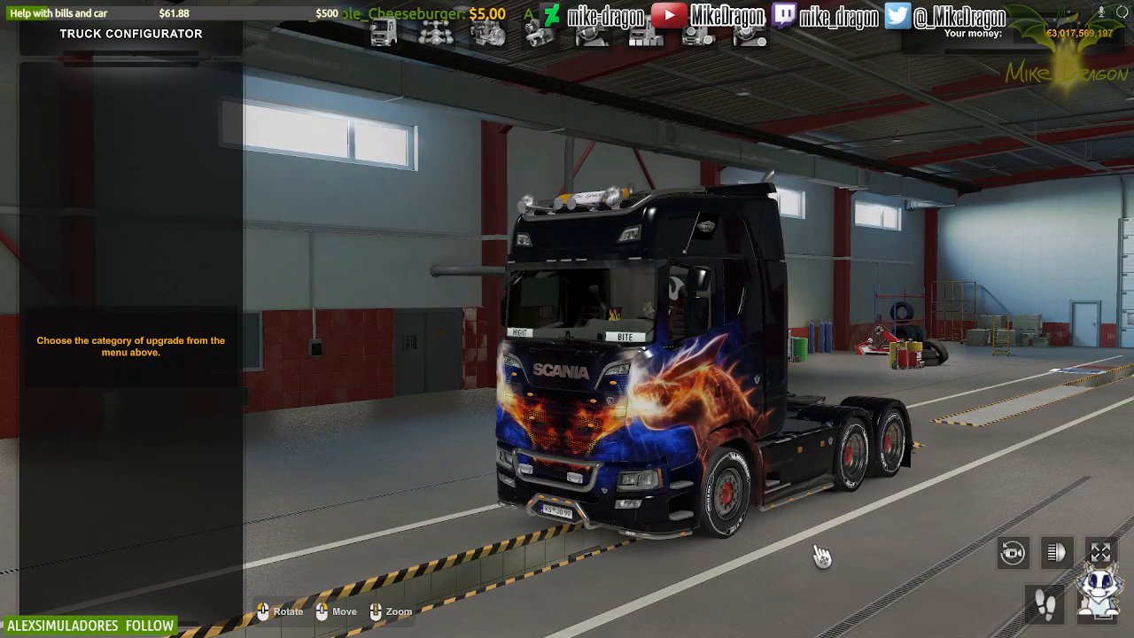
left_click(1046, 605)
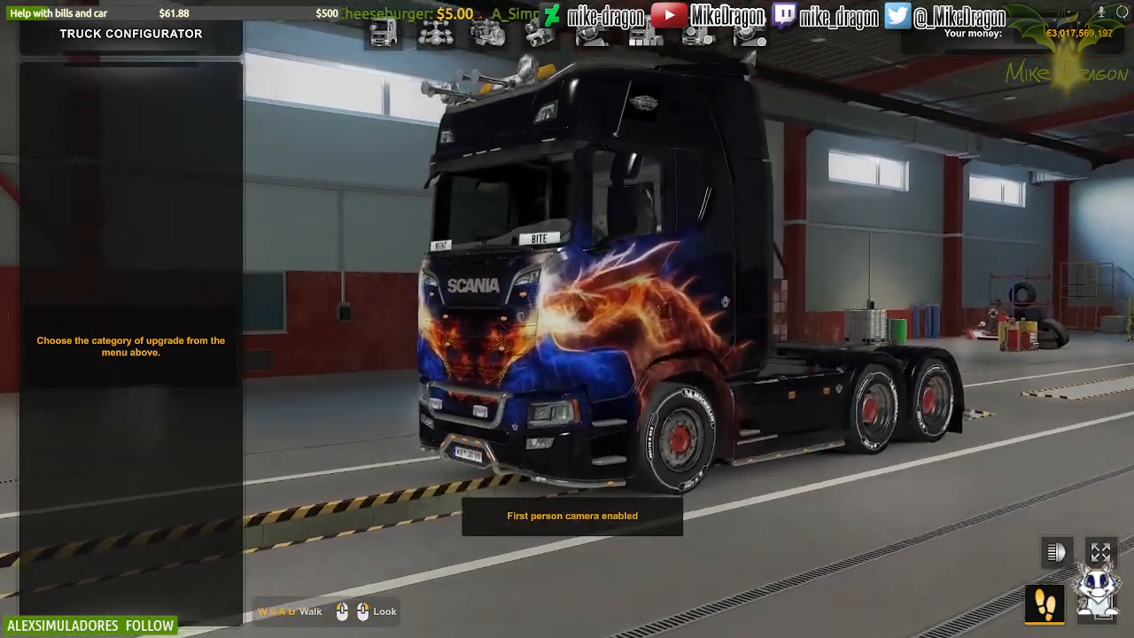
key("w")
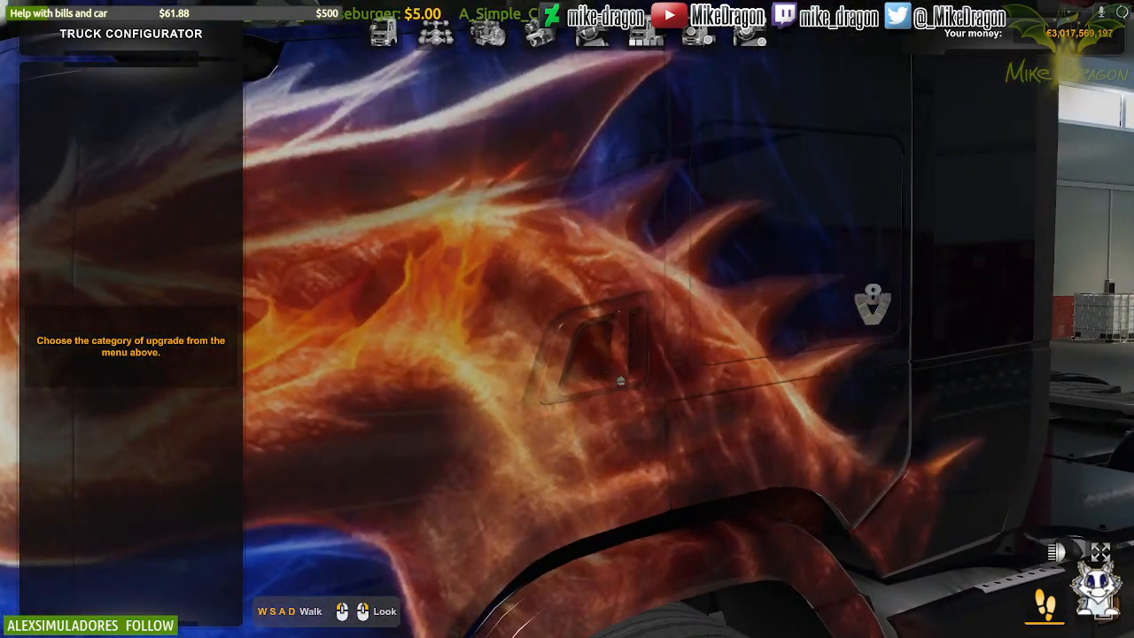
key("d")
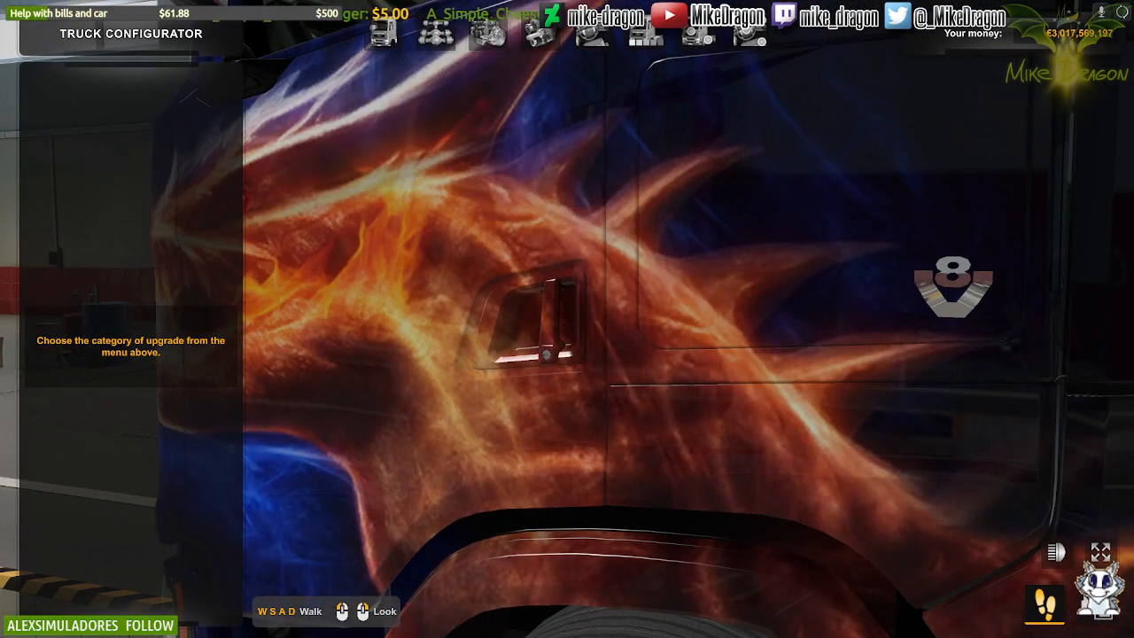
key("Escape")
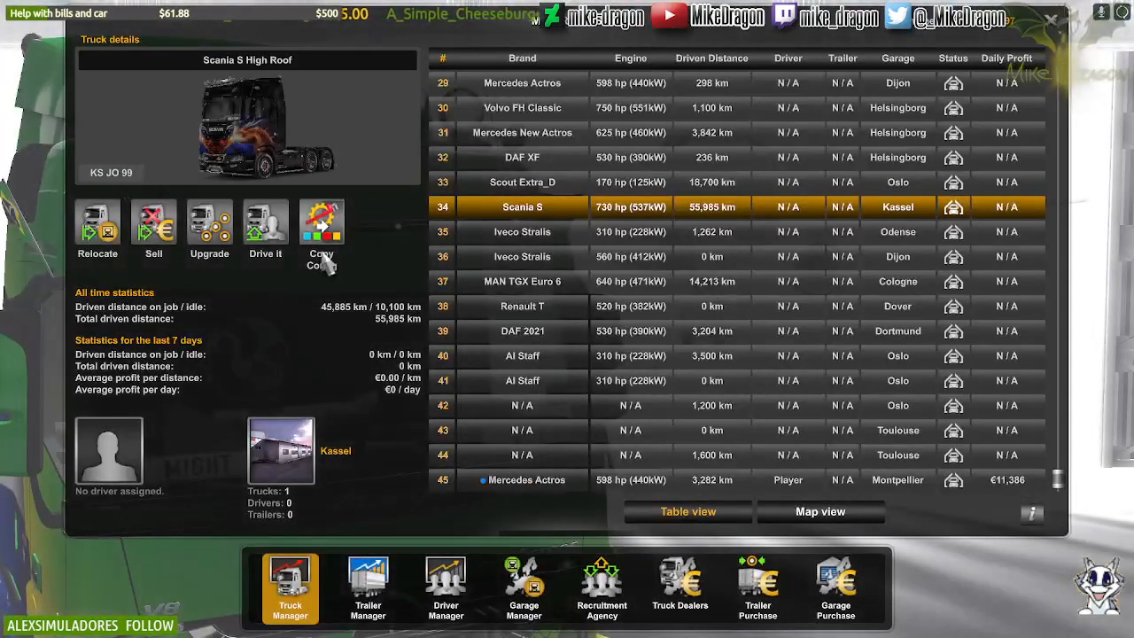
Step: Open the 530 hp DAF XF from Helsingborg in the upgrade configurator and examine its door handle up close on foot
left_click(492, 182)
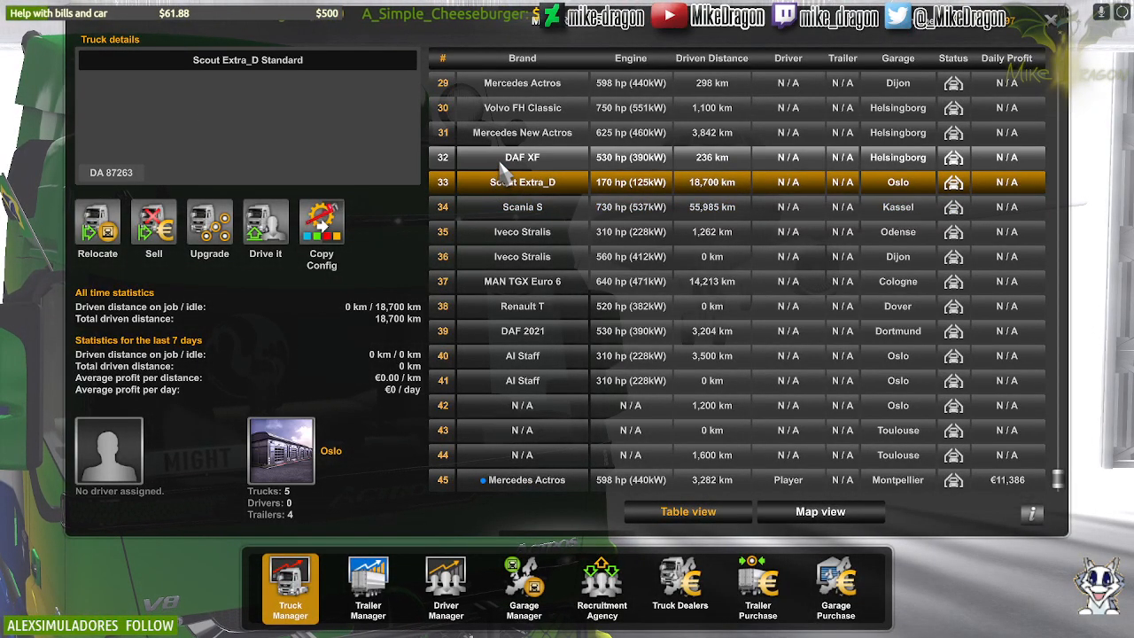
left_click(509, 160)
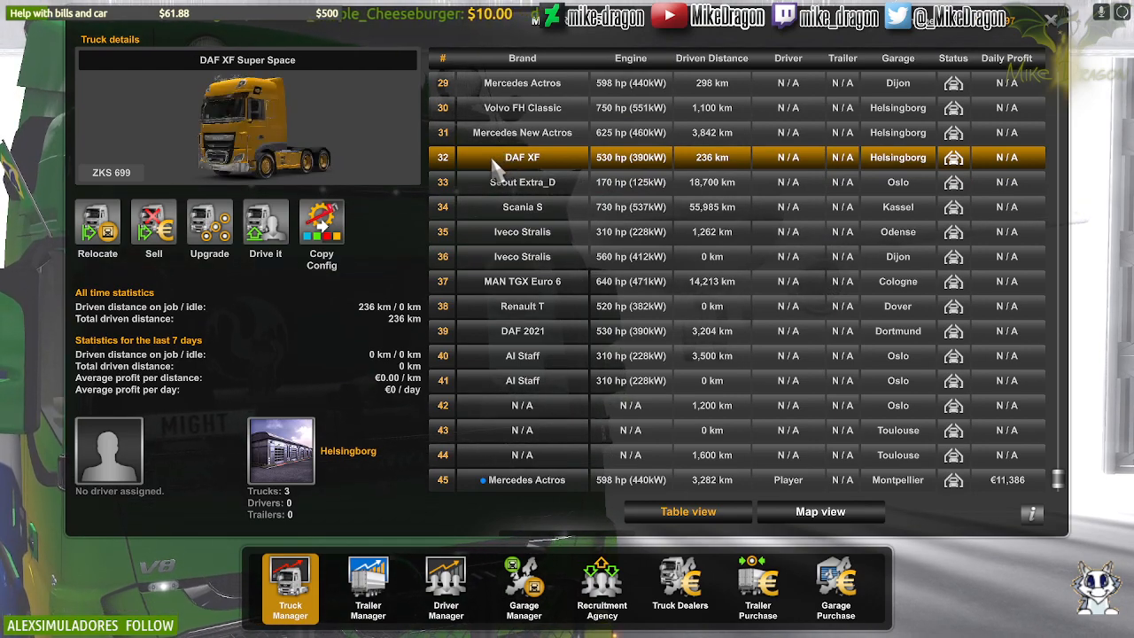
scroll(496, 172, "up", 2)
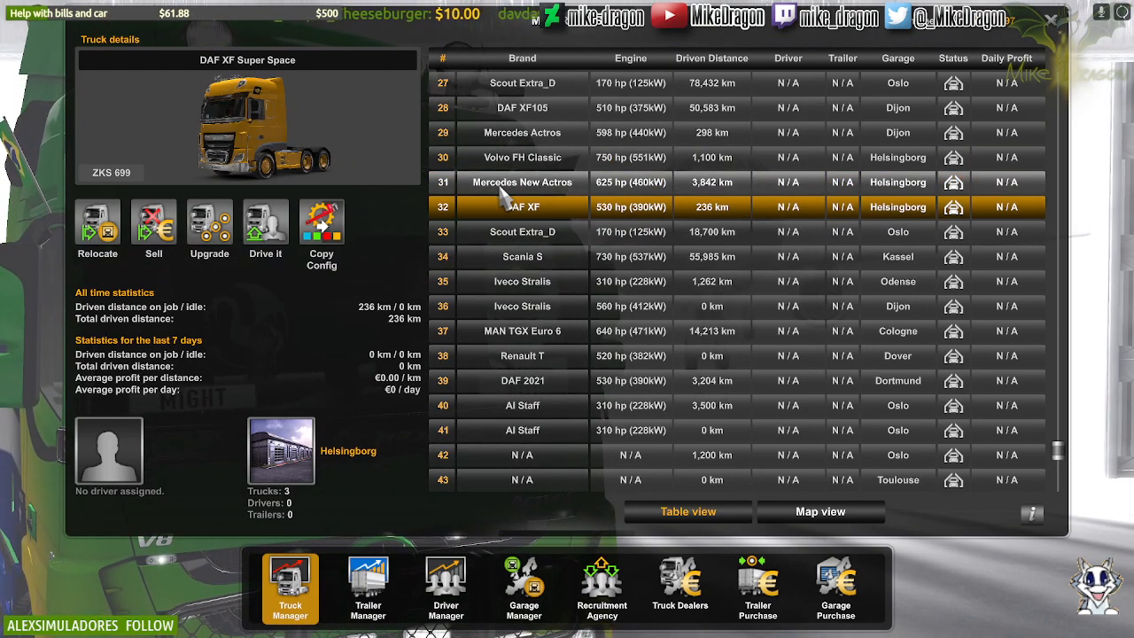
left_click(213, 228)
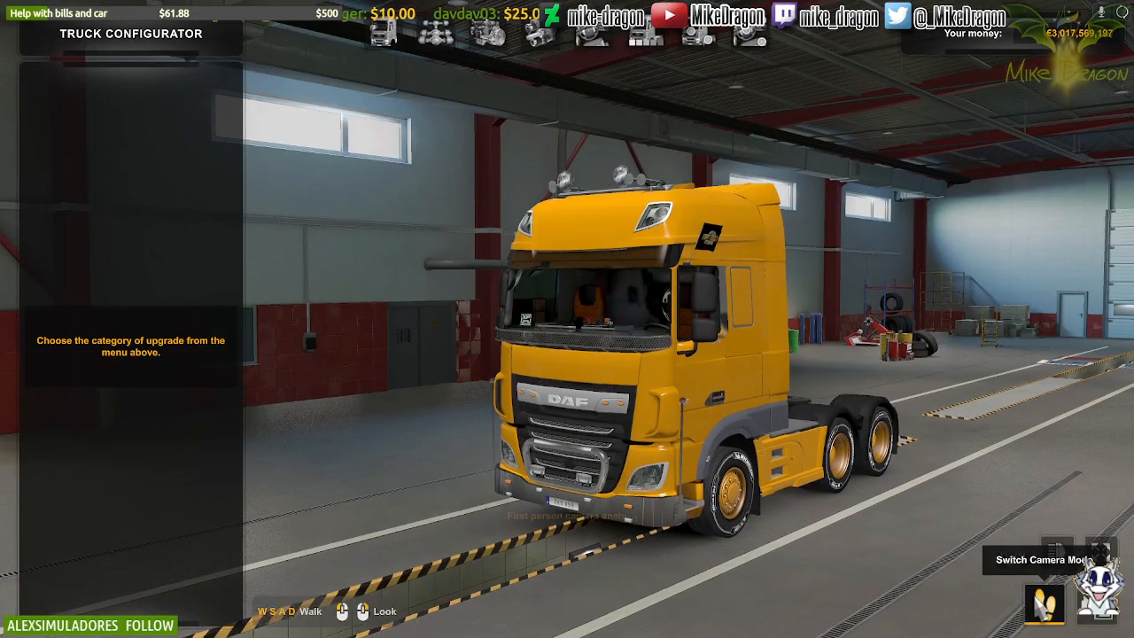
left_click(1044, 606)
key("w")
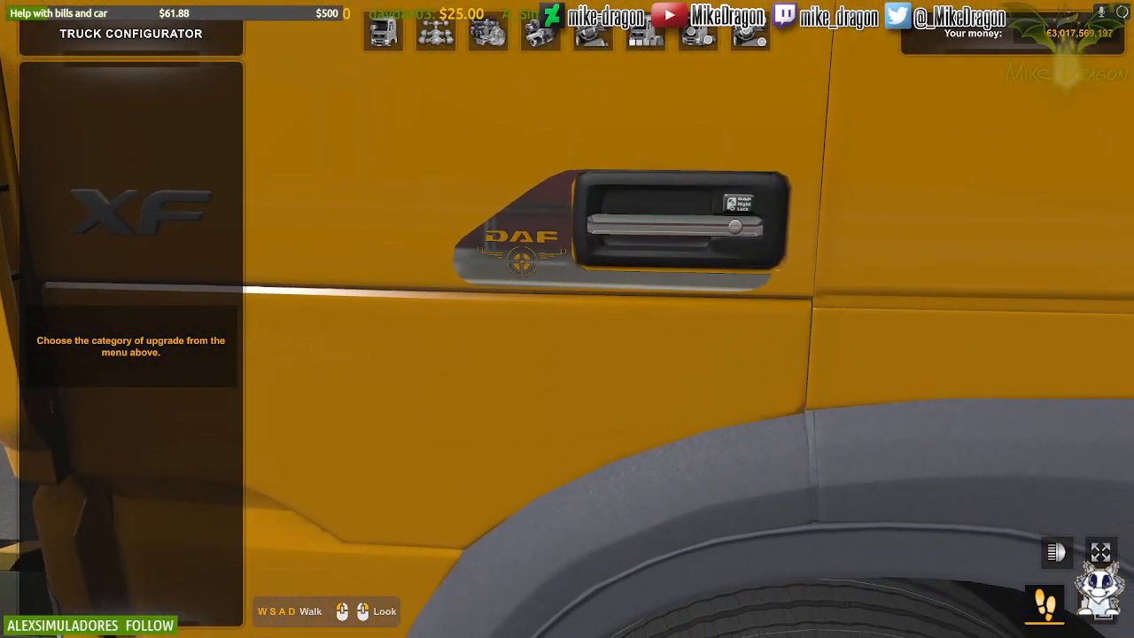
left_click_drag(487, 392, 549, 390)
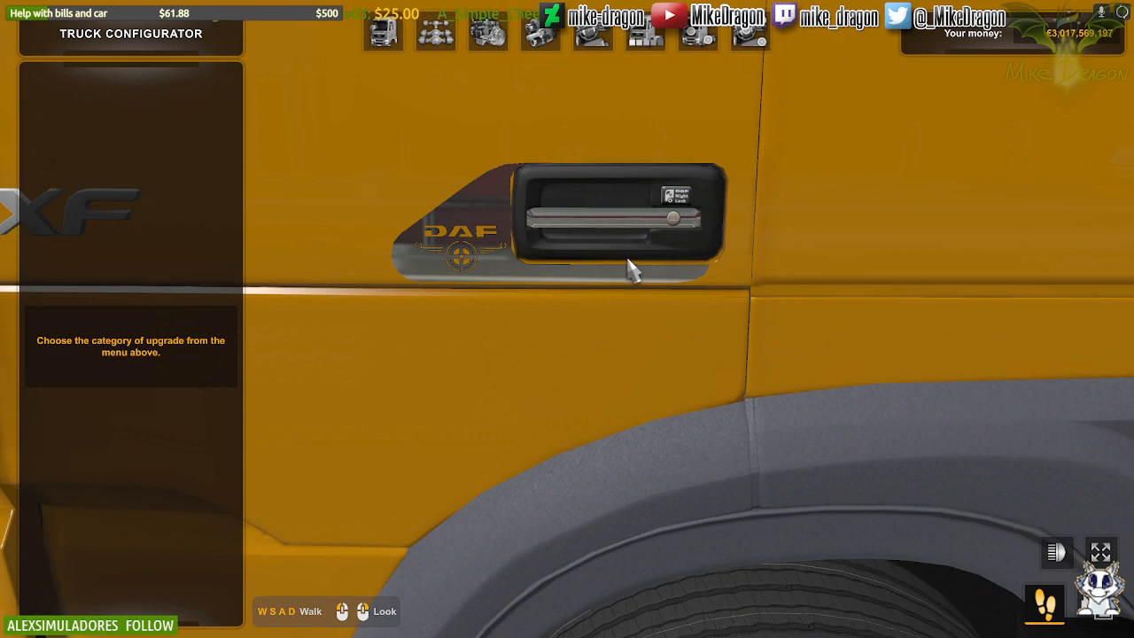
left_click_drag(629, 257, 640, 244)
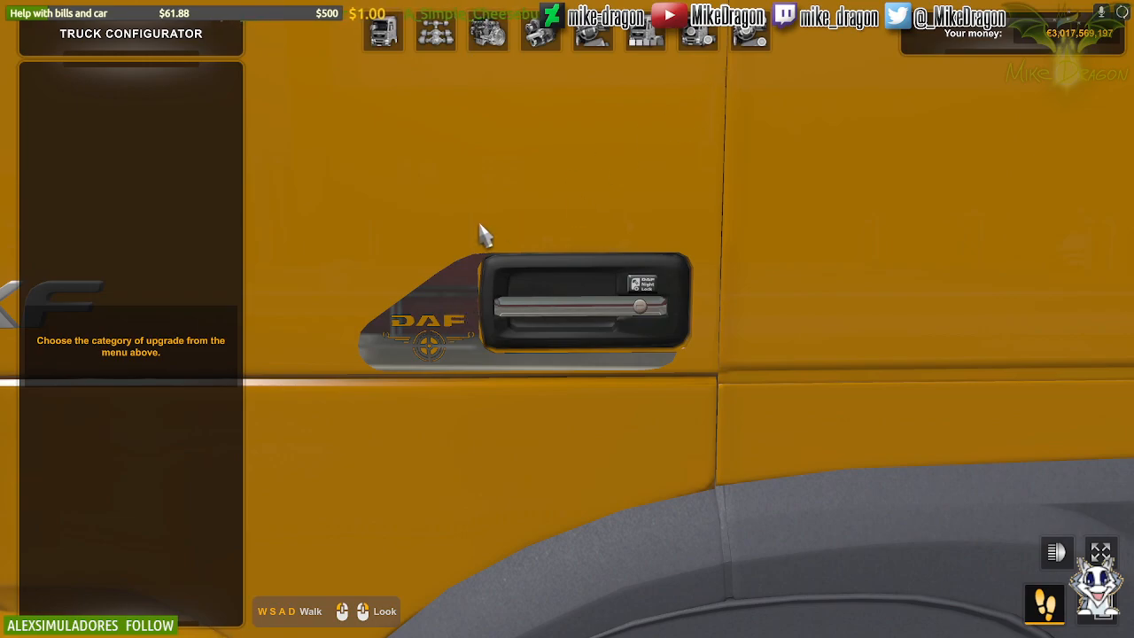
key("Escape")
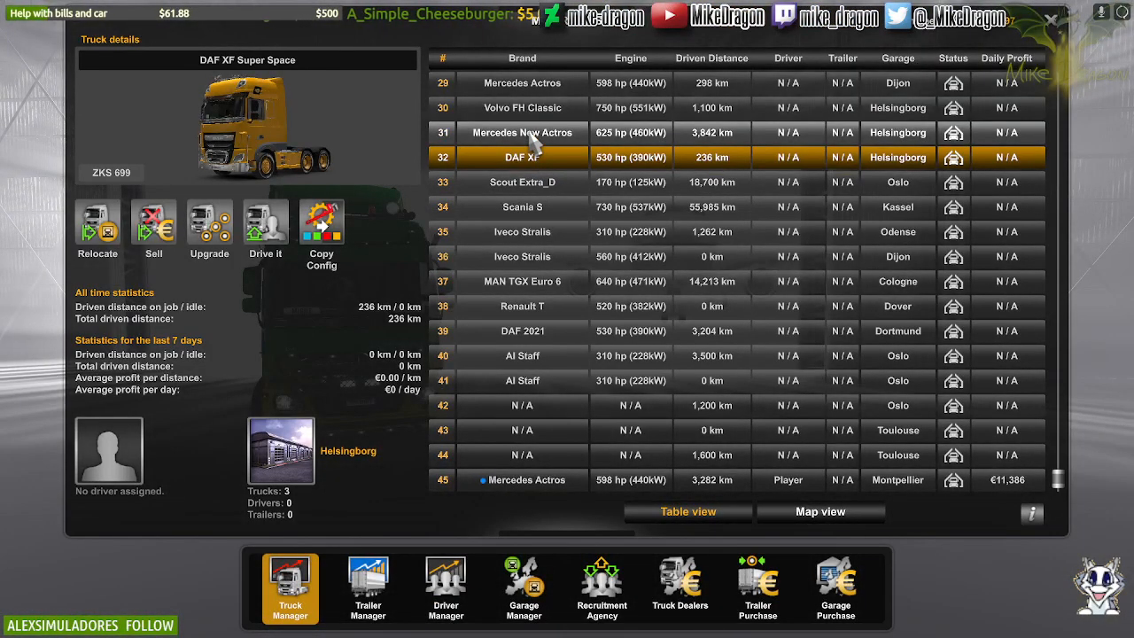
Step: Open the Mercedes New Actros from Helsingborg in the configurator and examine its door handle and cab side on foot
left_click(530, 135)
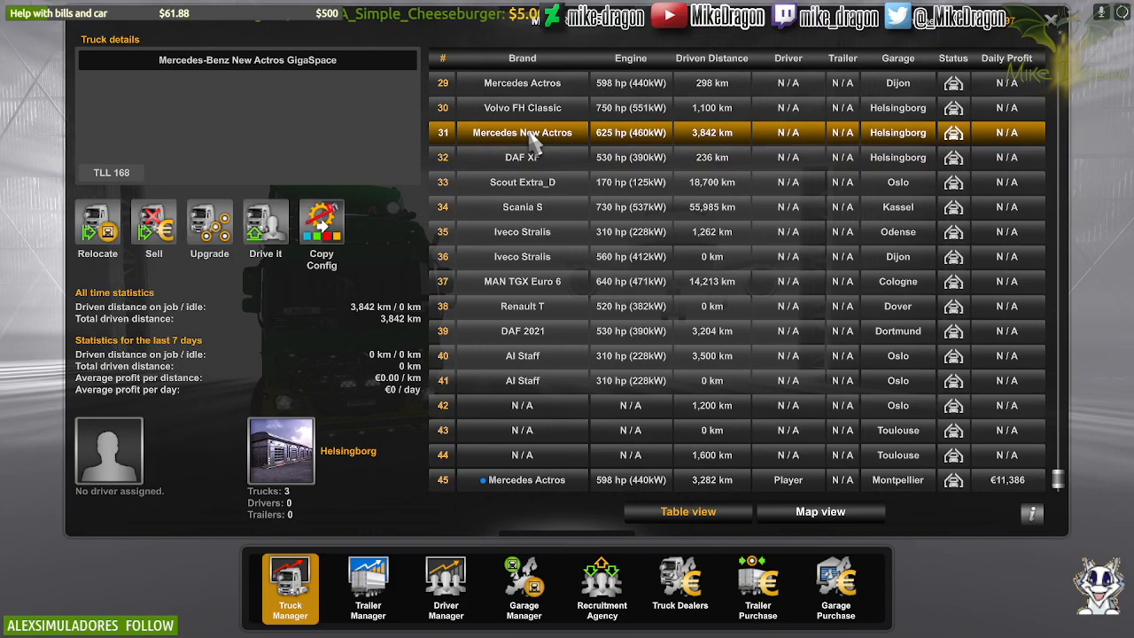
left_click(209, 229)
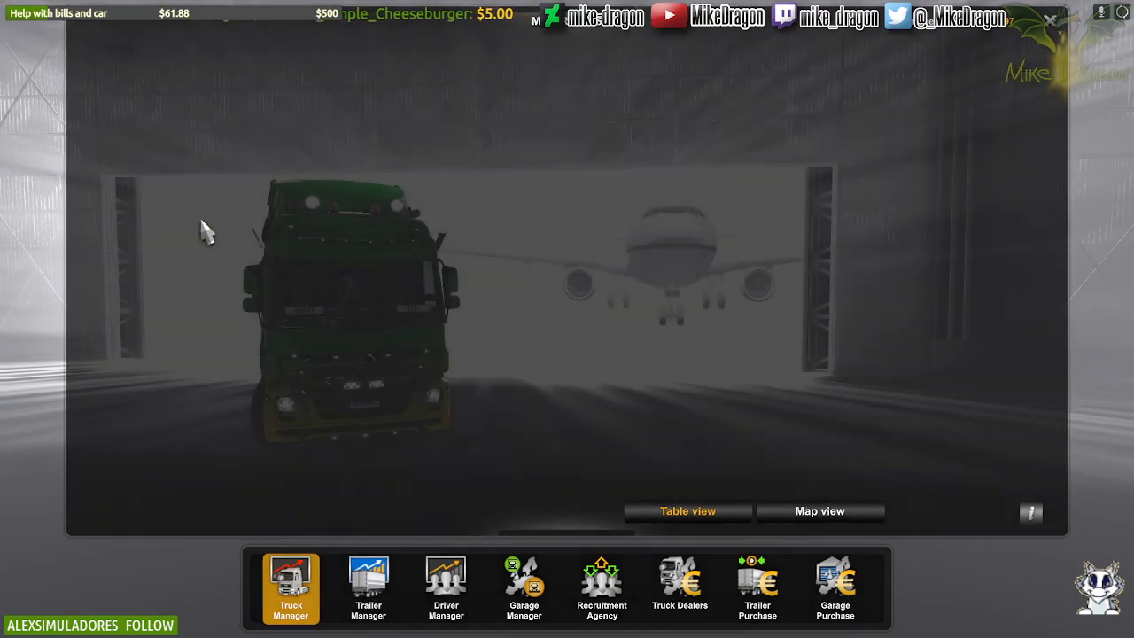
left_click(1046, 605)
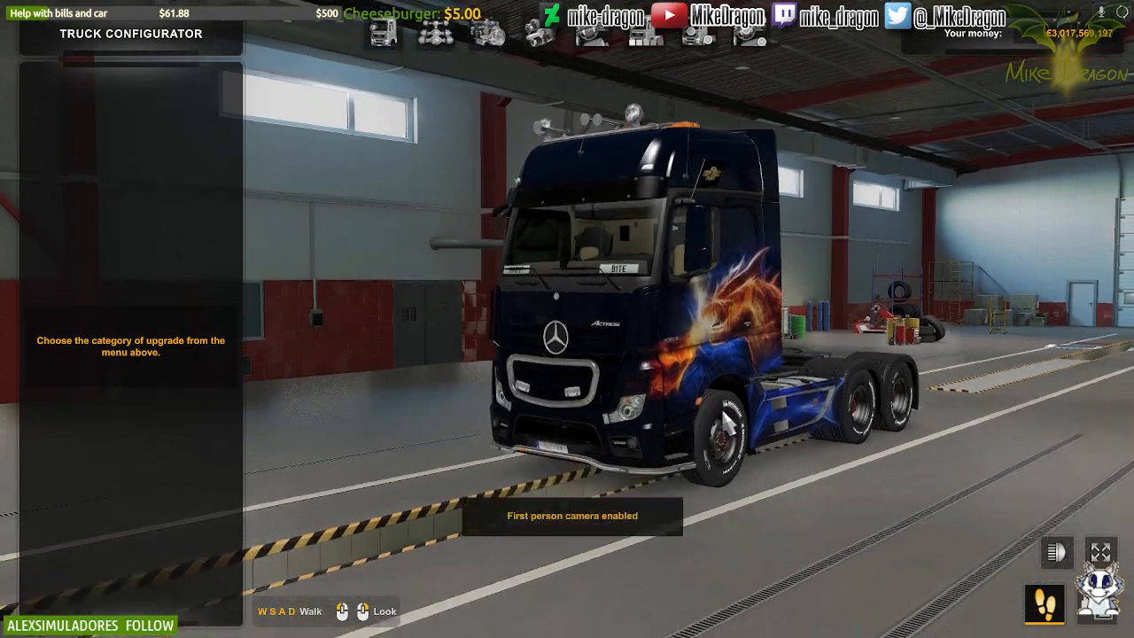
key("w")
key("w")
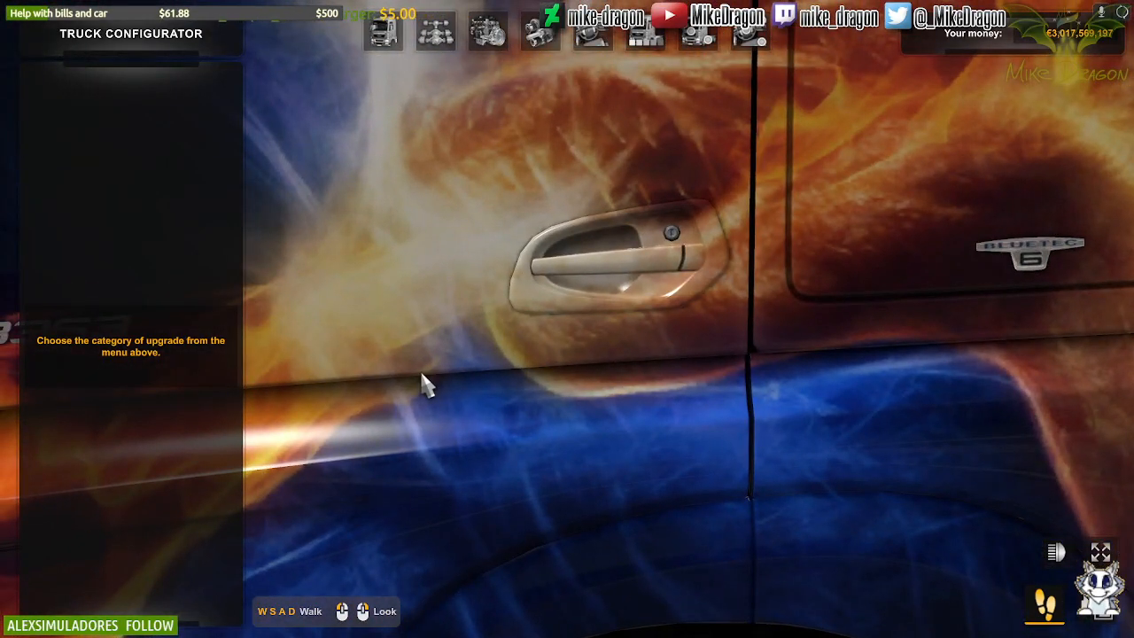
key("s")
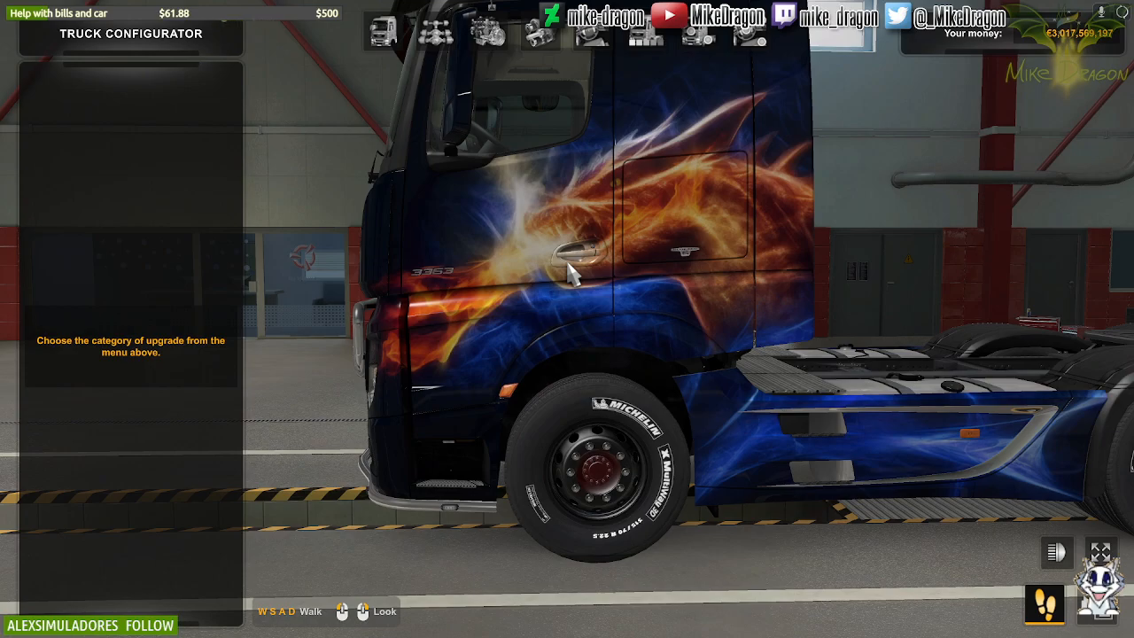
key("Escape")
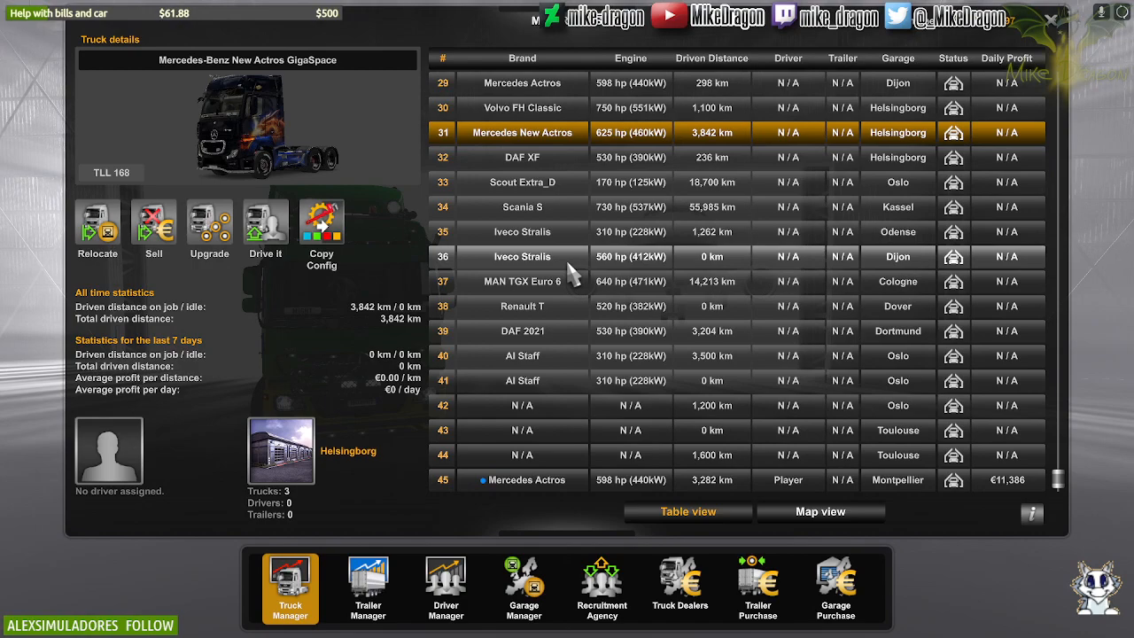
Step: Browse the owned trucks for another reference, checking the Volvo FH Classic, the Dijon Mercedes Actros and the Carlisle DAF XF
scroll(571, 275, "up", 2)
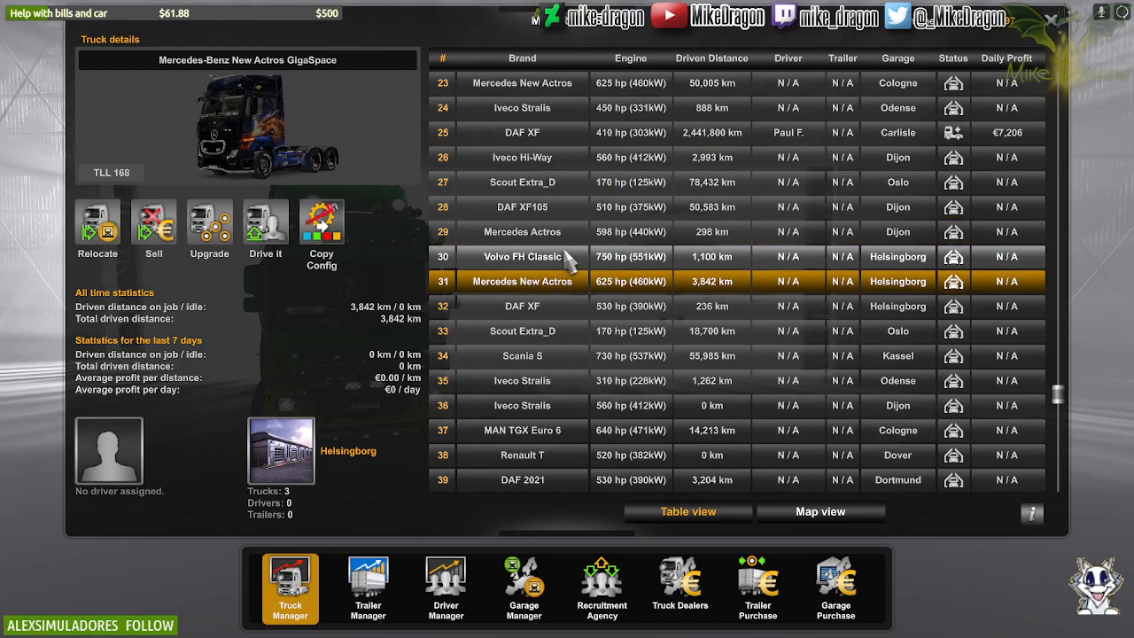
left_click(568, 257)
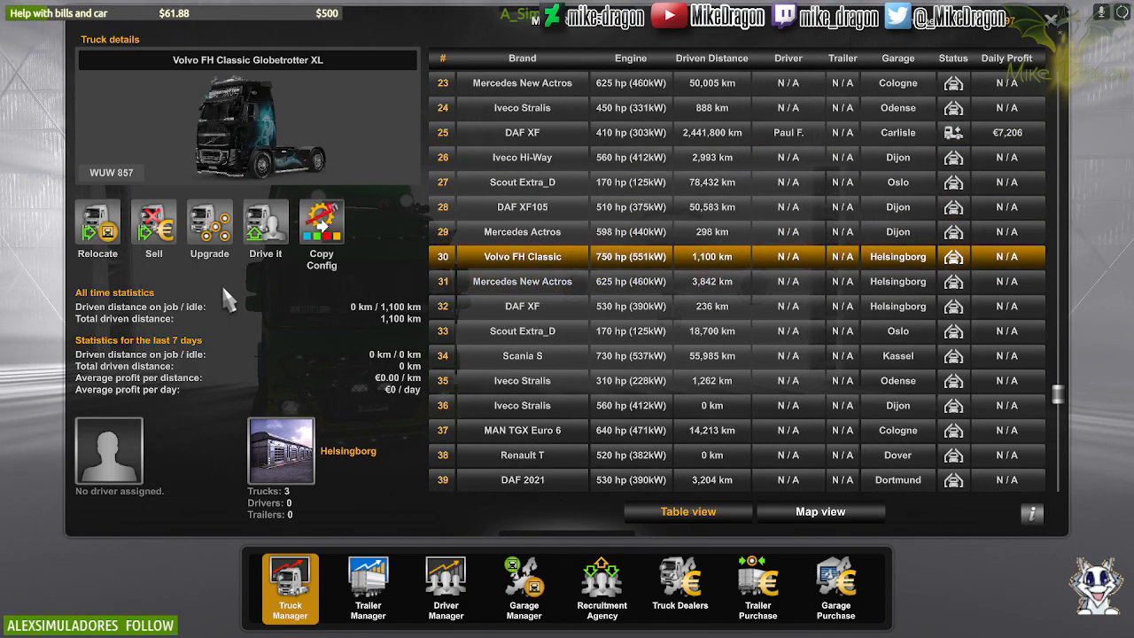
left_click(569, 234)
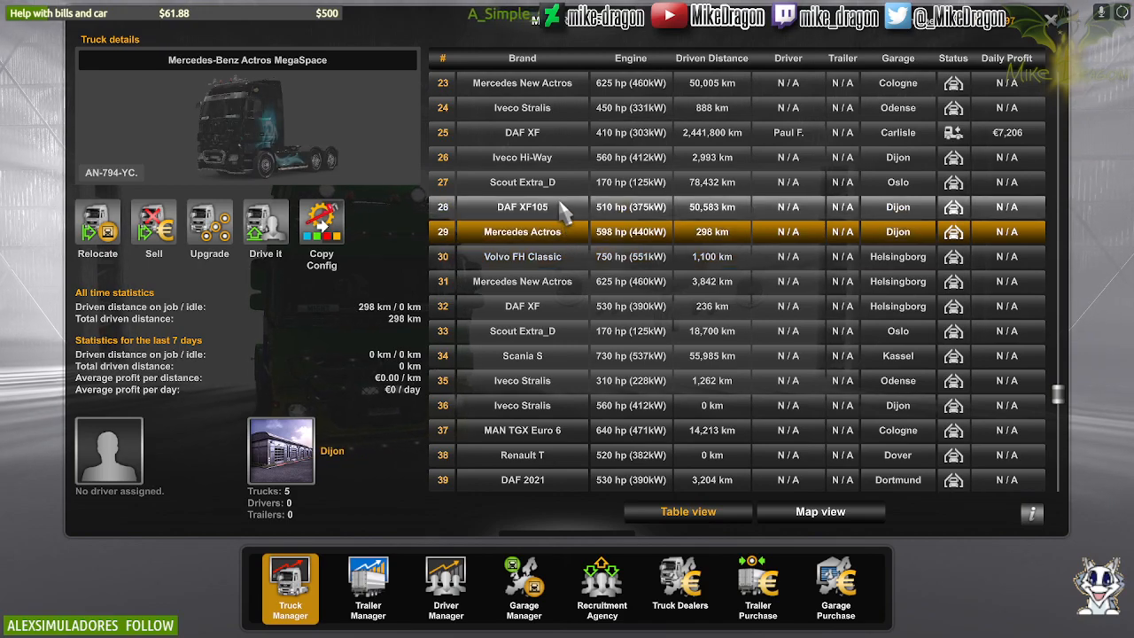
left_click(567, 133)
scroll(577, 114, "up", 5)
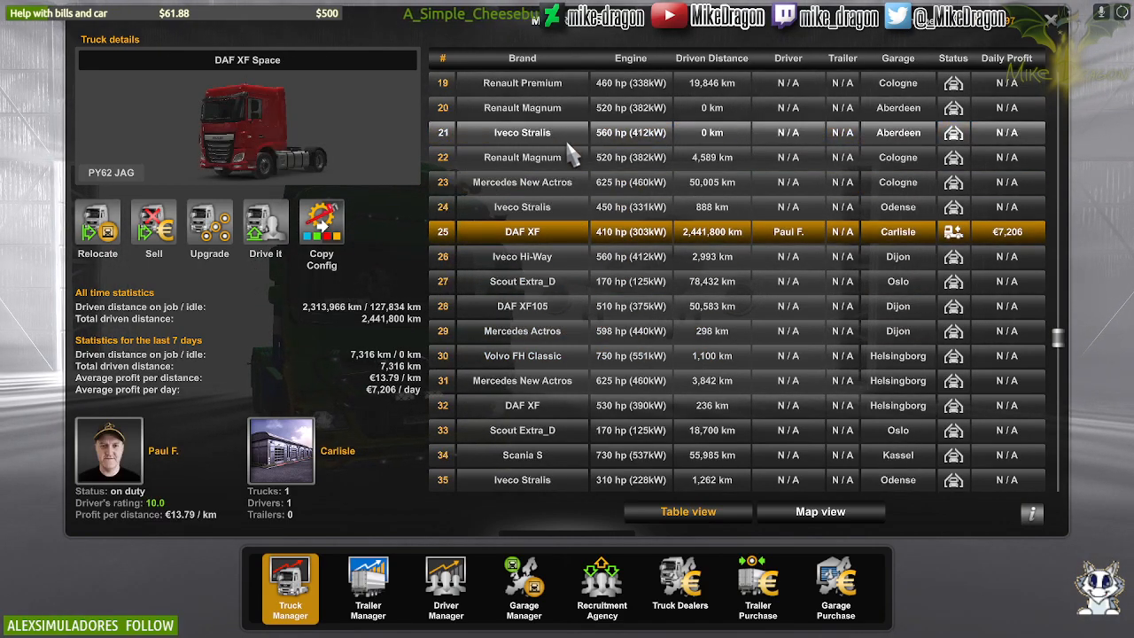
Step: Open the Renault Magnum from Aberdeen in the configurator and examine its cab door, side and front on foot
left_click(577, 258)
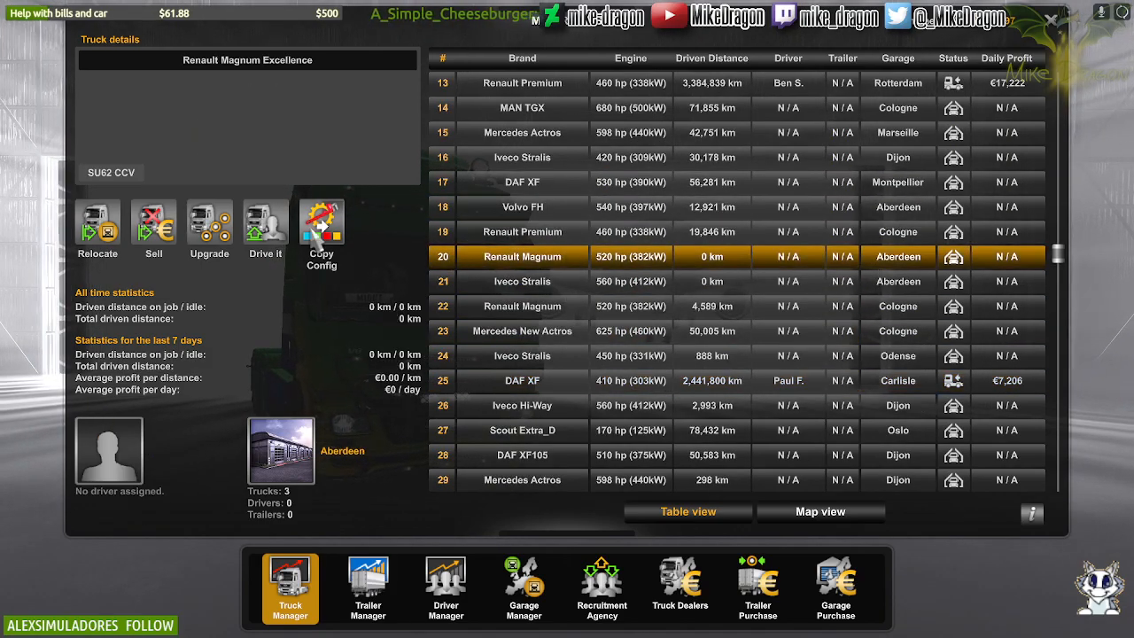
left_click(209, 225)
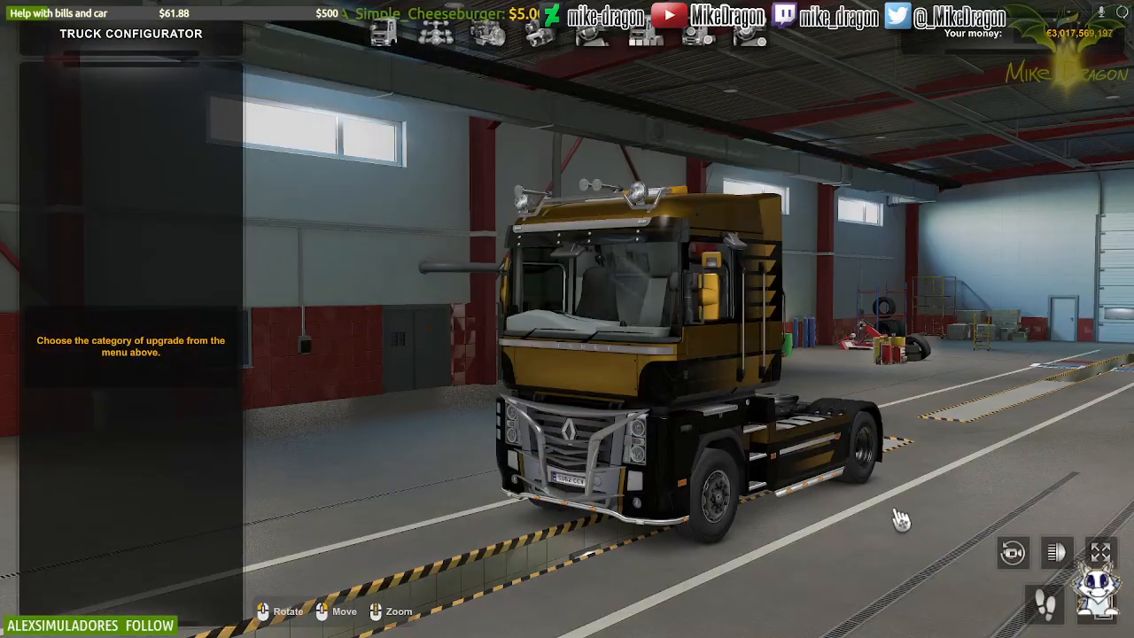
left_click(1044, 610)
key("w")
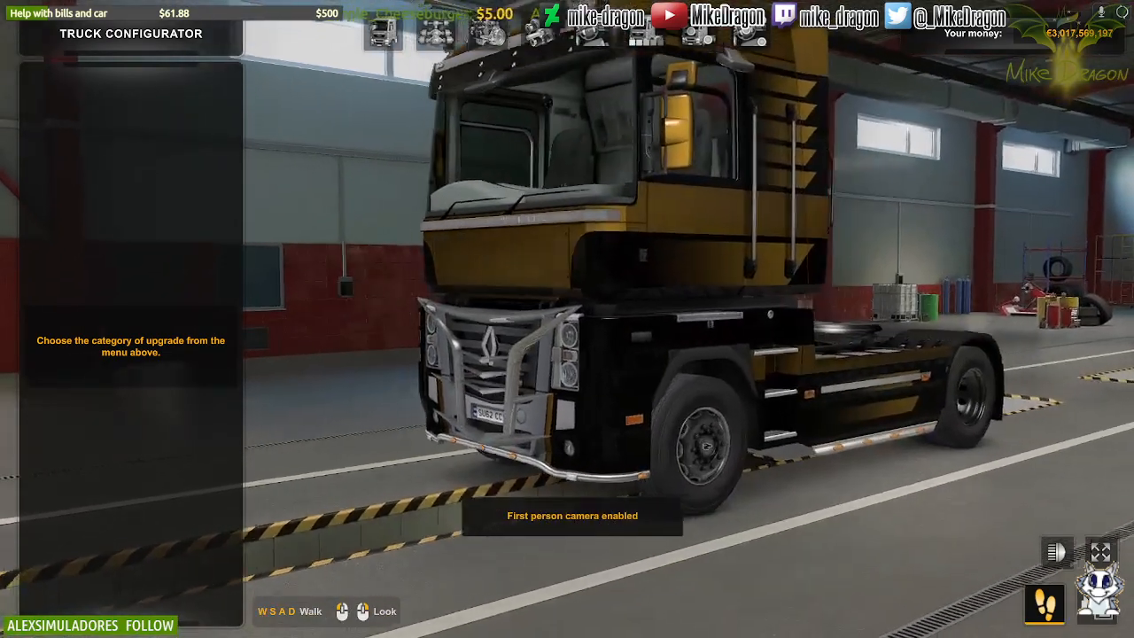
key("w")
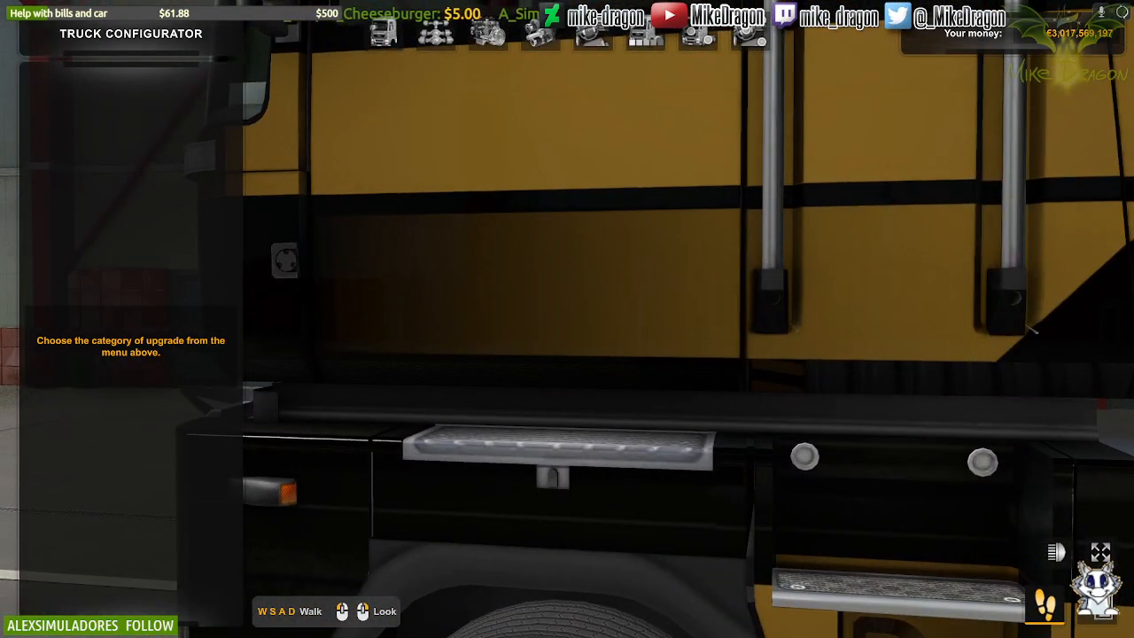
left_click_drag(567, 319, 567, 195)
key("s")
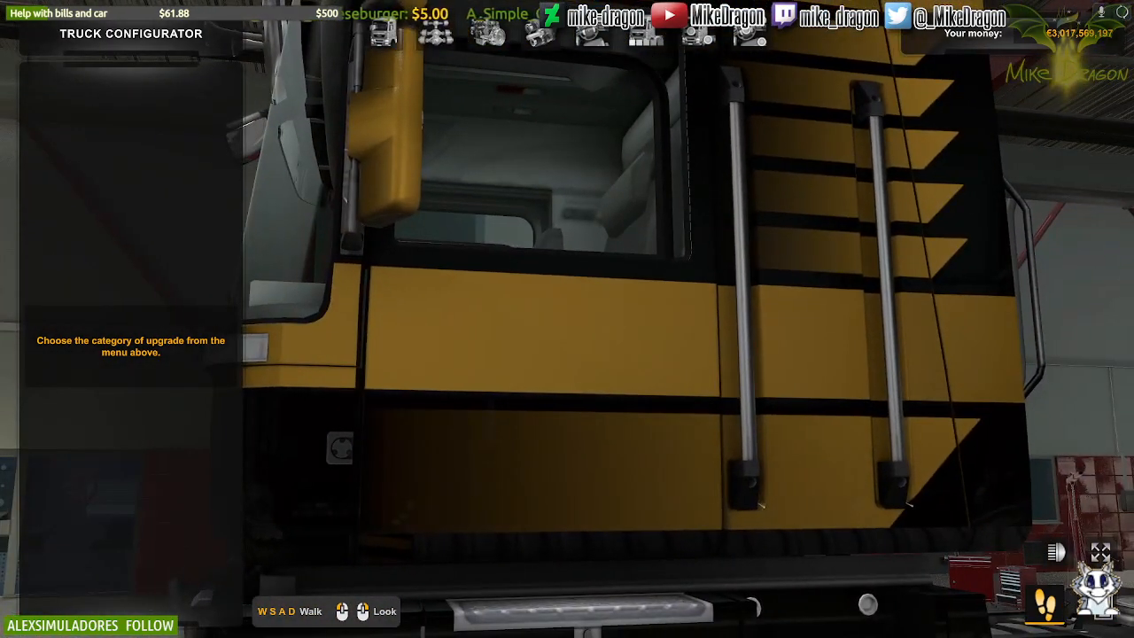
key("a")
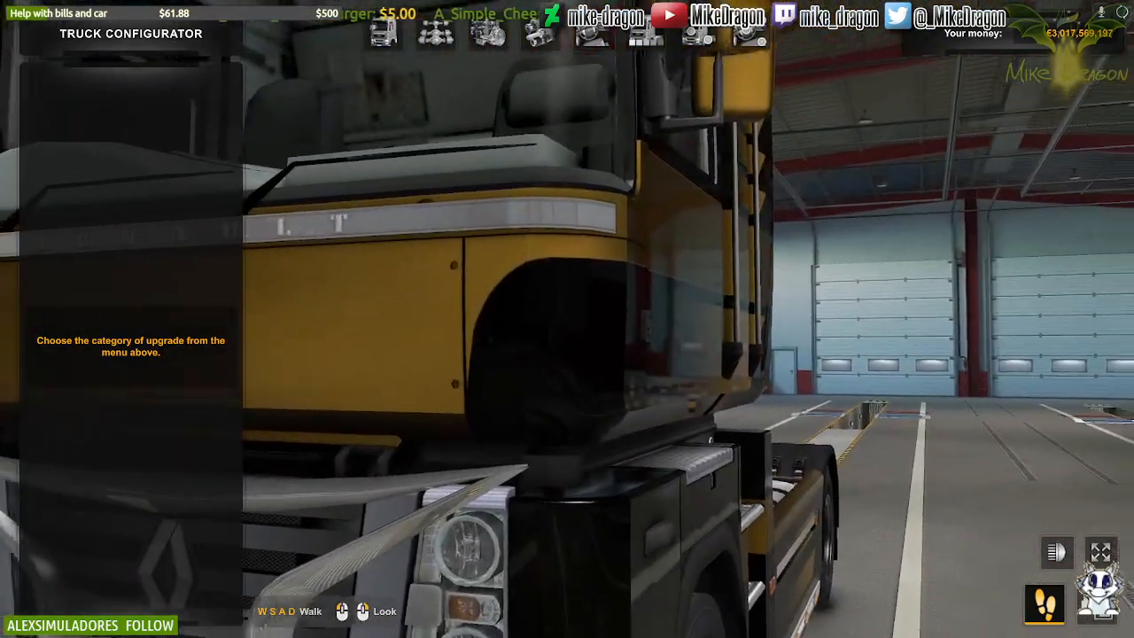
left_click_drag(568, 319, 567, 195)
key("d")
key("d")
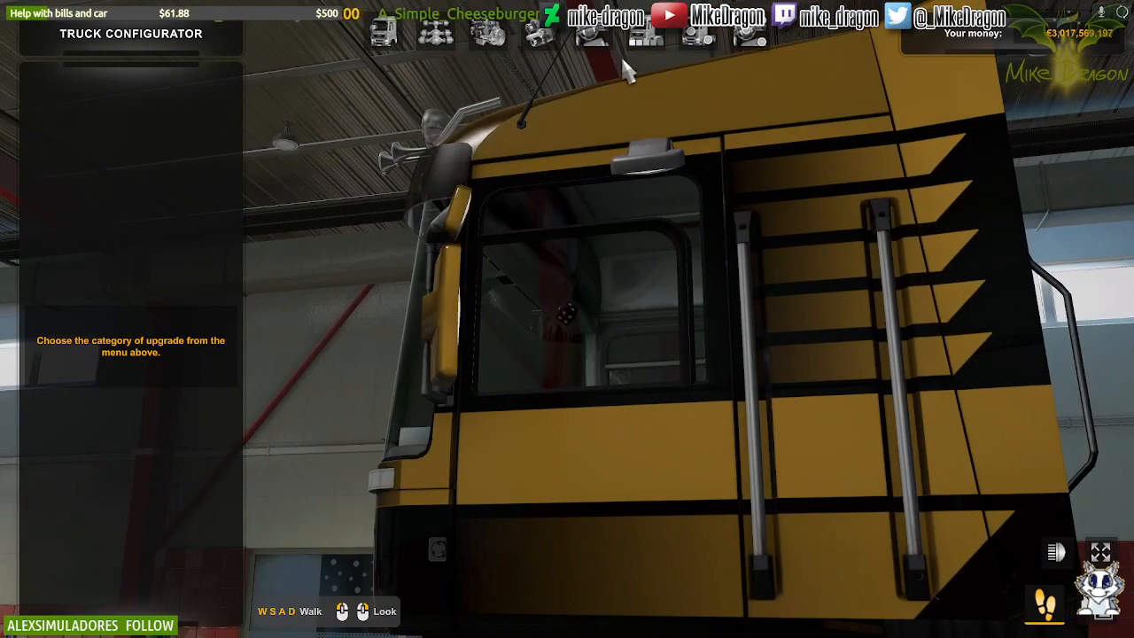
Step: Preview the Brazilian Flag Decal paint job on the Magnum to study its cab door on a light body colour
left_click(646, 36)
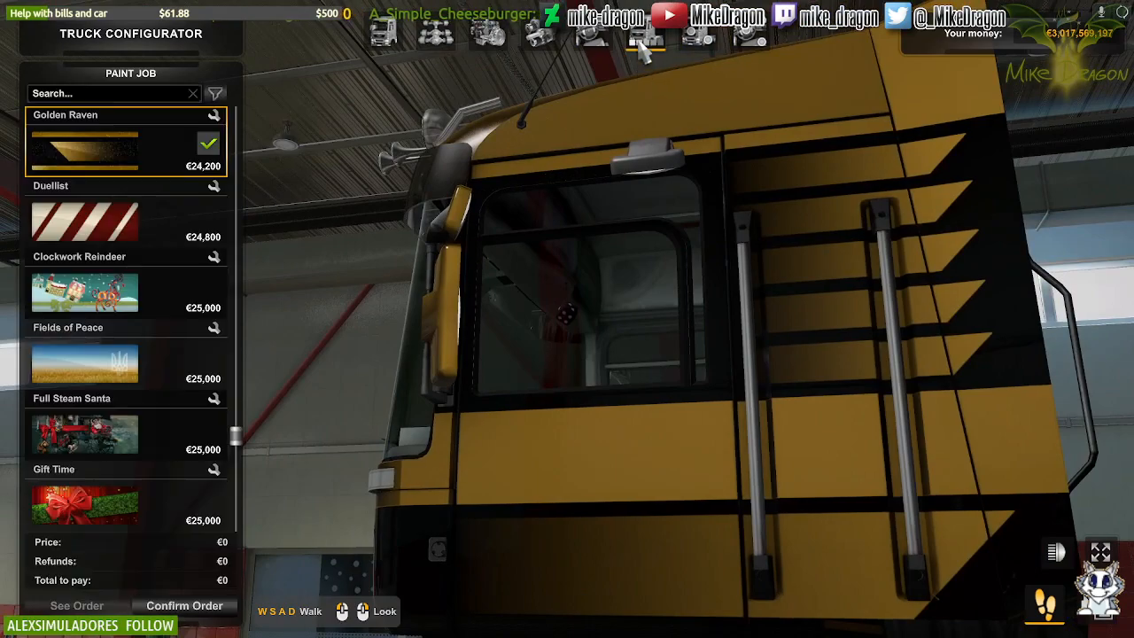
scroll(141, 210, "up", 20)
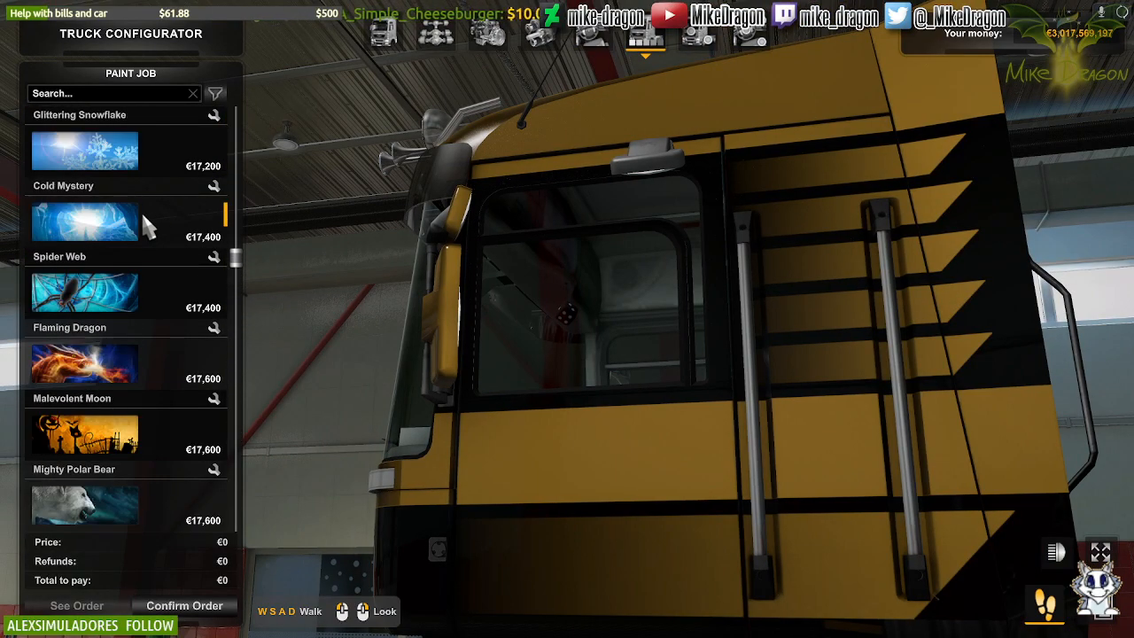
scroll(141, 210, "up", 5)
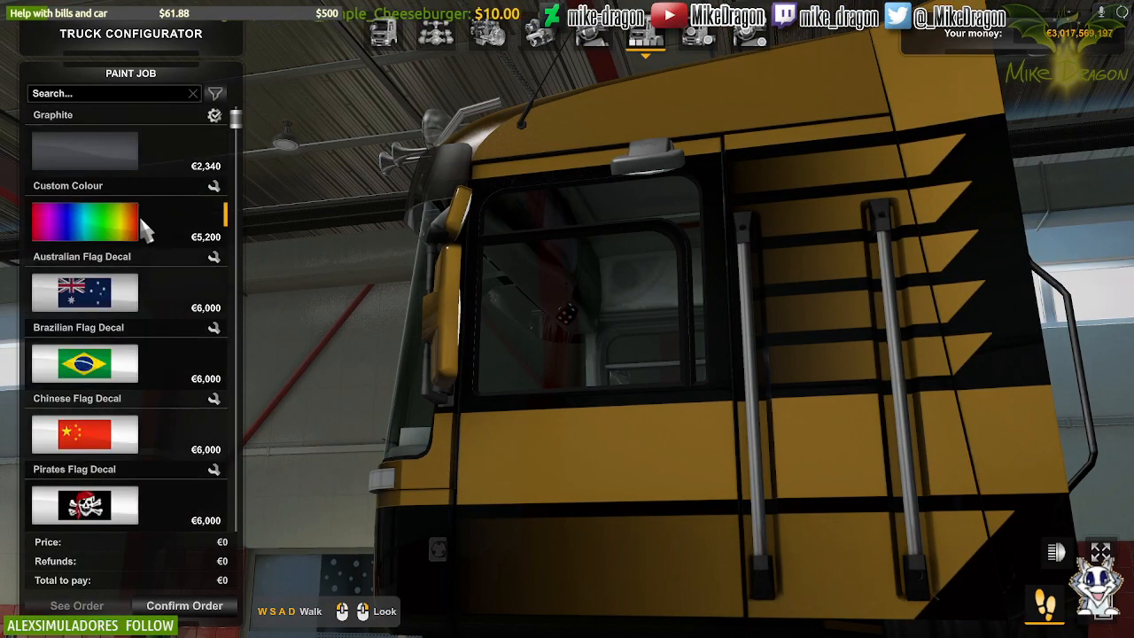
left_click(116, 374)
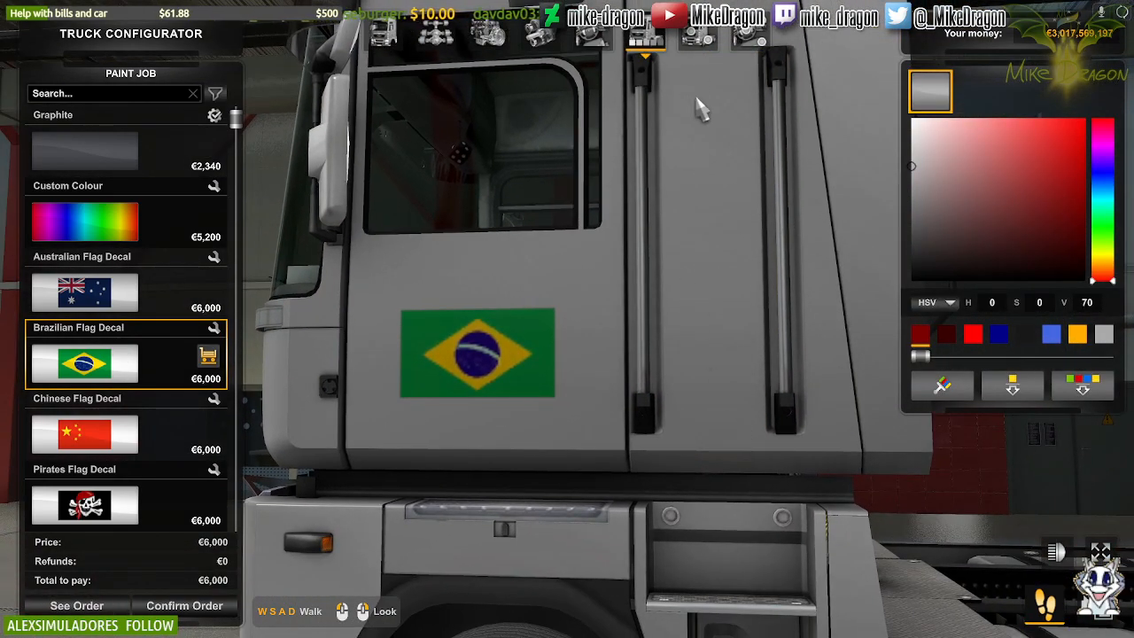
Step: View the Magnum's interior and accessory points, and inspect the cab door and steps on foot
left_click(602, 50)
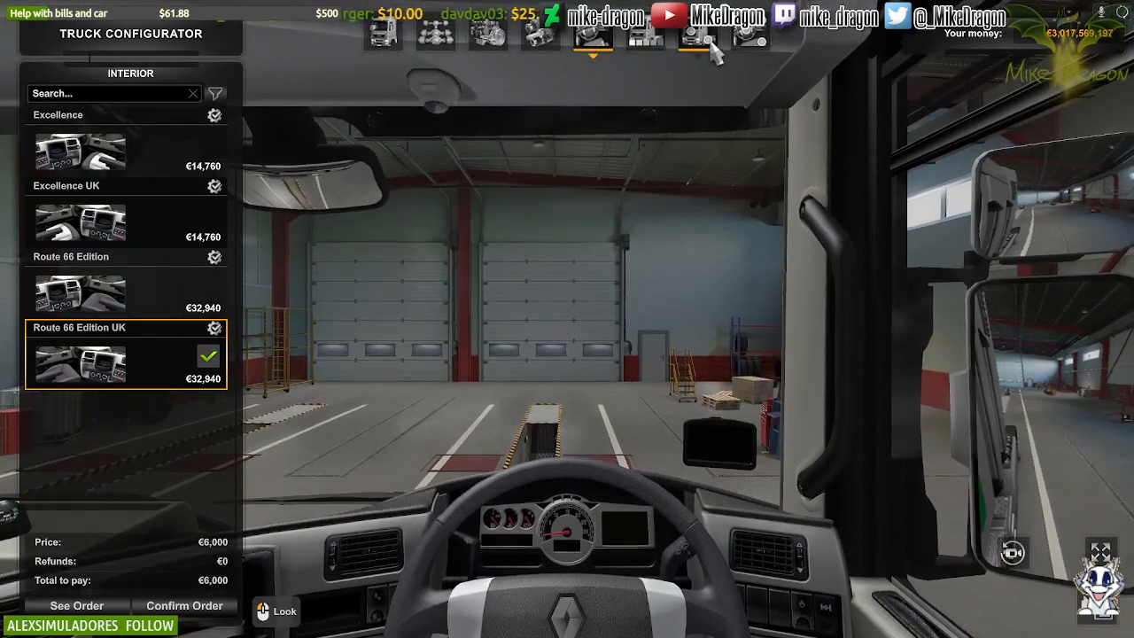
left_click(695, 59)
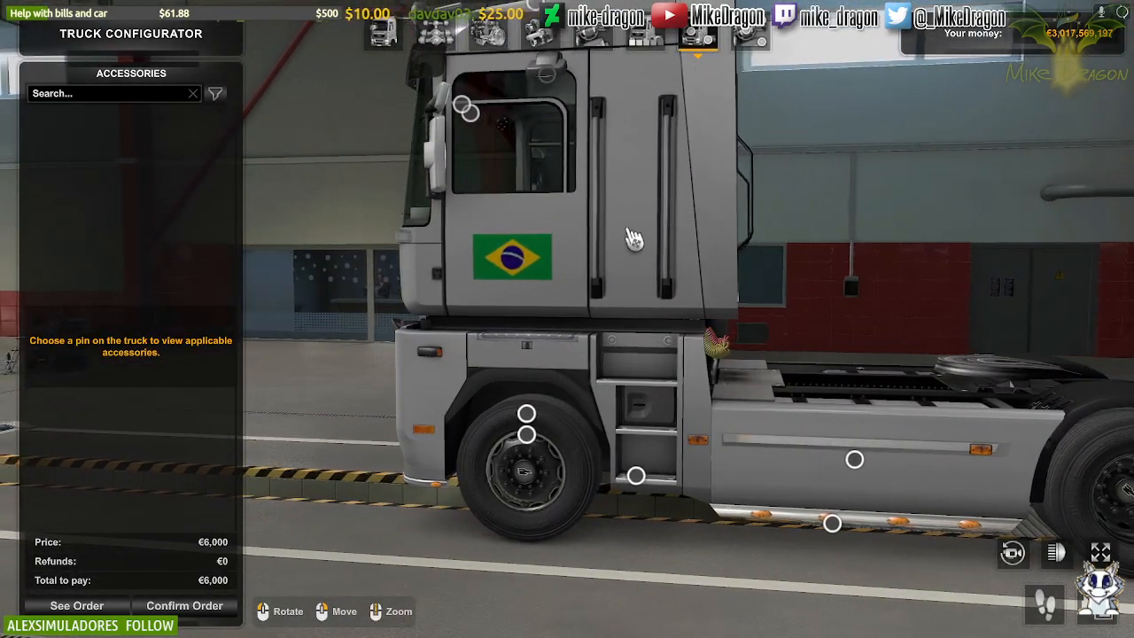
left_click(1049, 609)
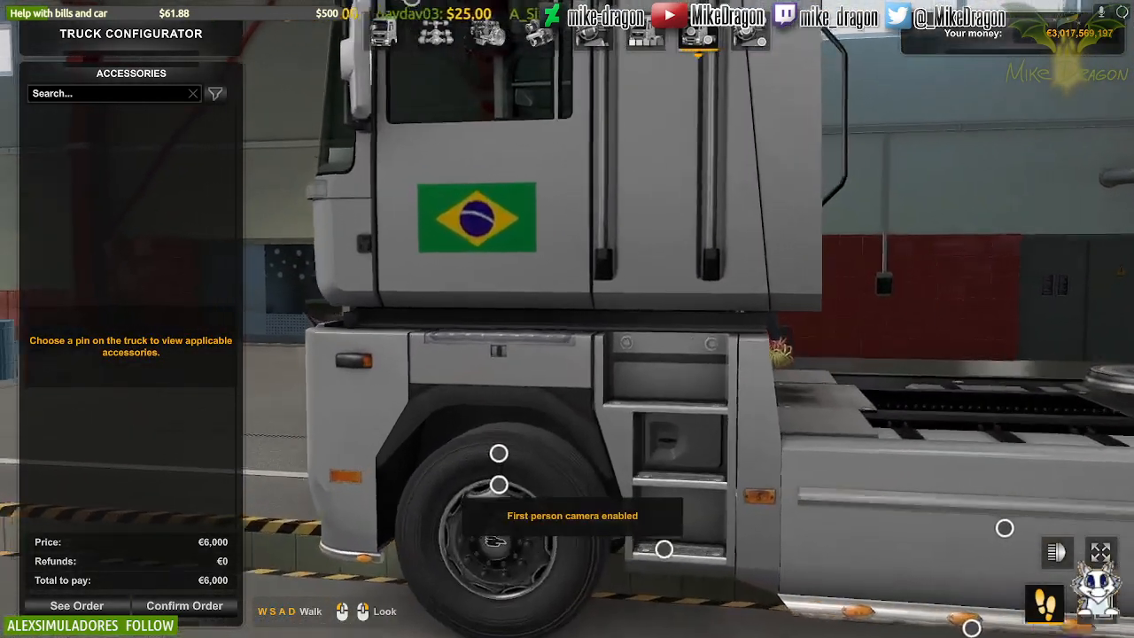
Step: Walk around the front of the truck and examine the flag-decorated cab door on each side
key("d")
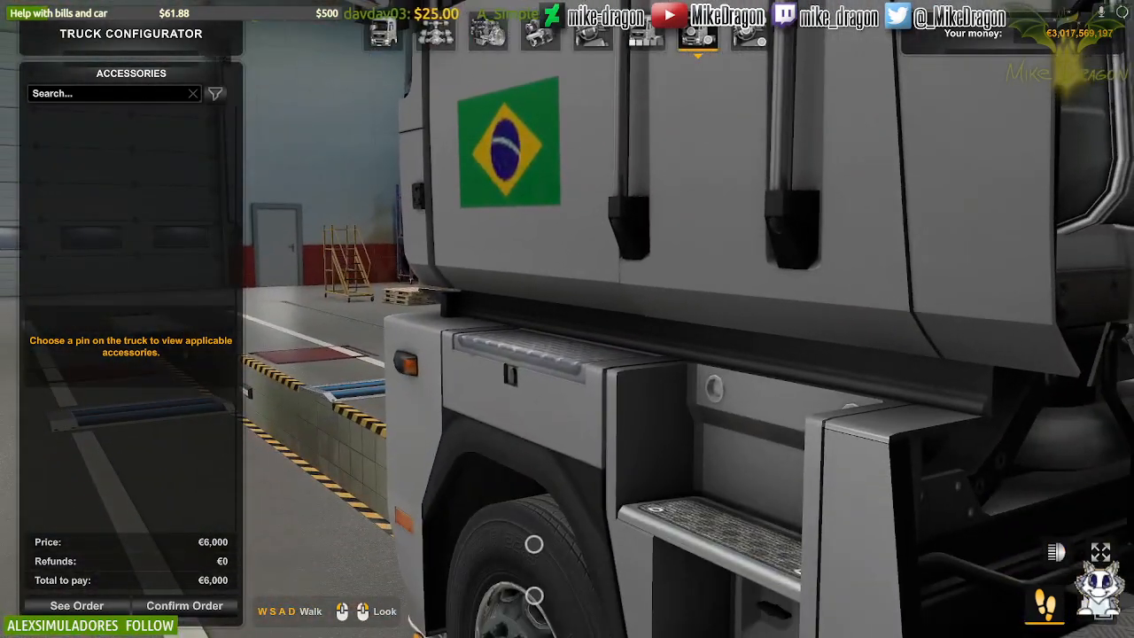
key("a")
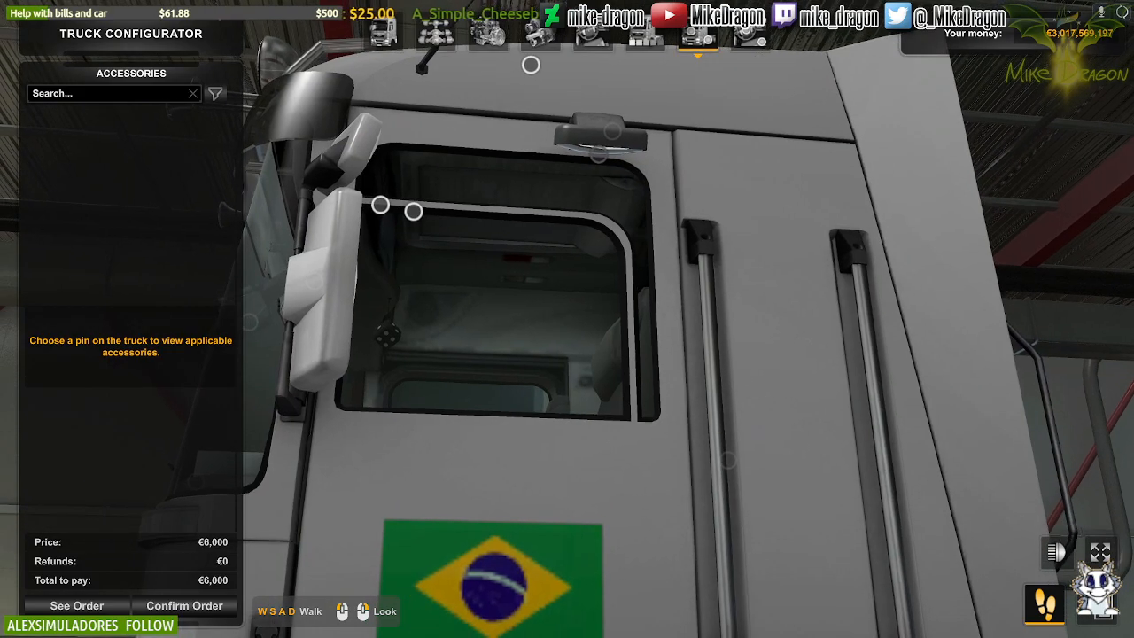
key("a")
key("d")
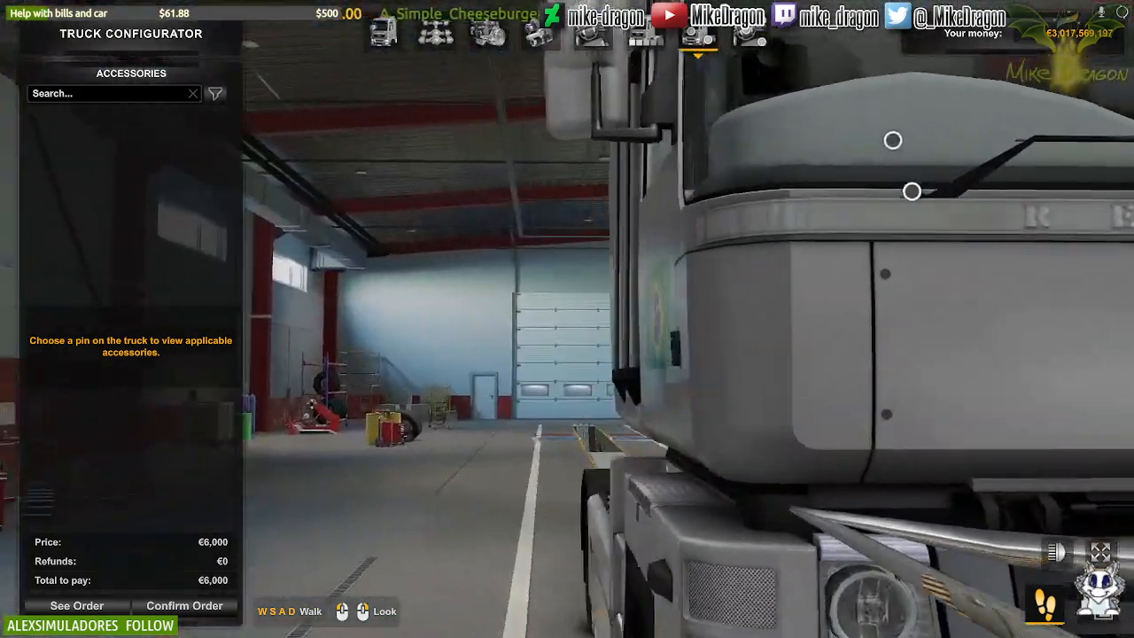
key("d")
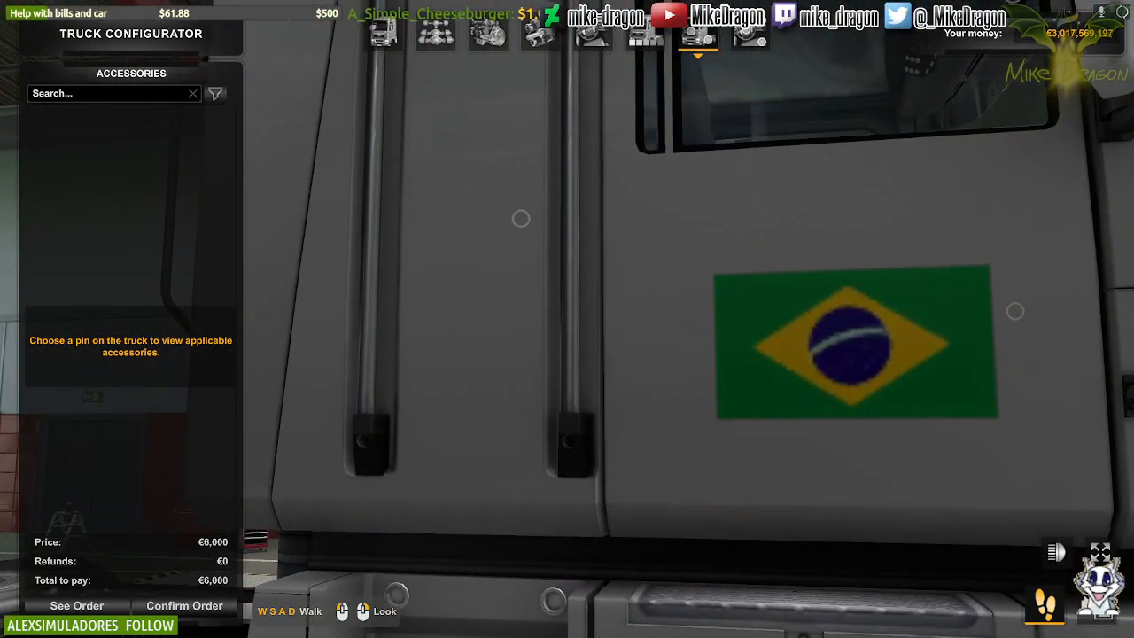
Step: Examine the flag-decorated door, grab rails and steps on this side of the cab from near and far
key("s")
key("w")
key("s")
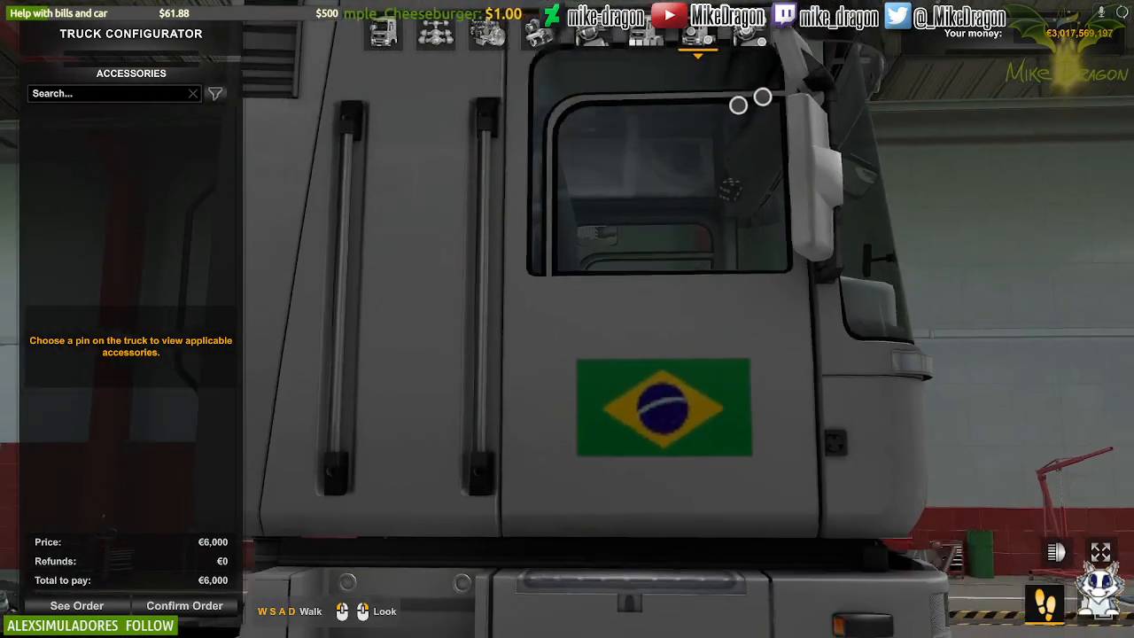
key("s")
key("w")
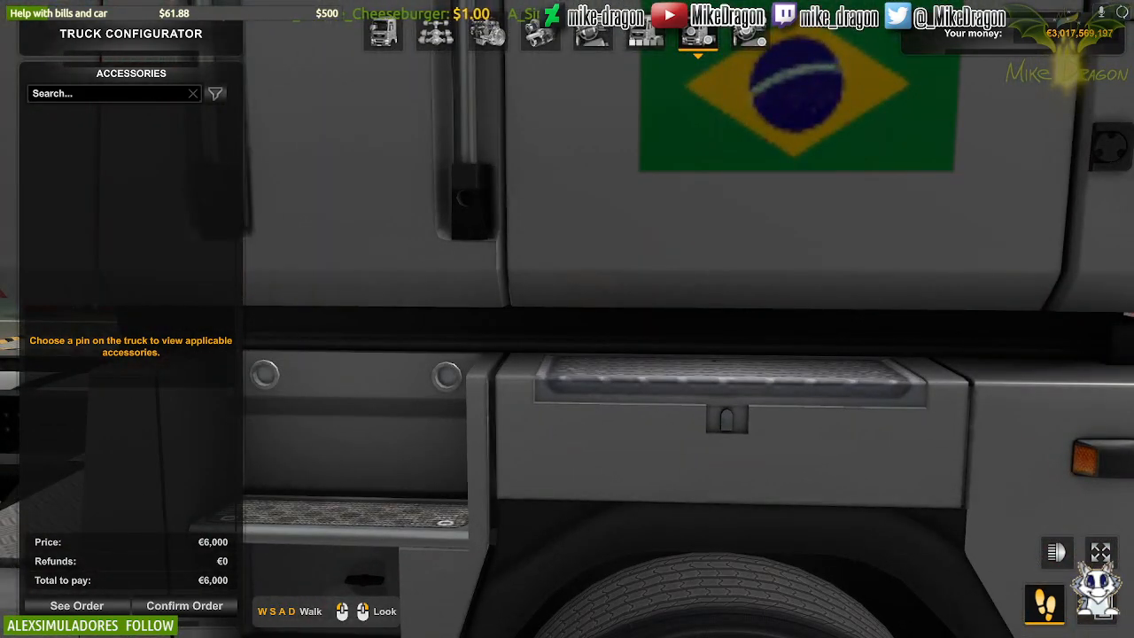
key("w")
key("s")
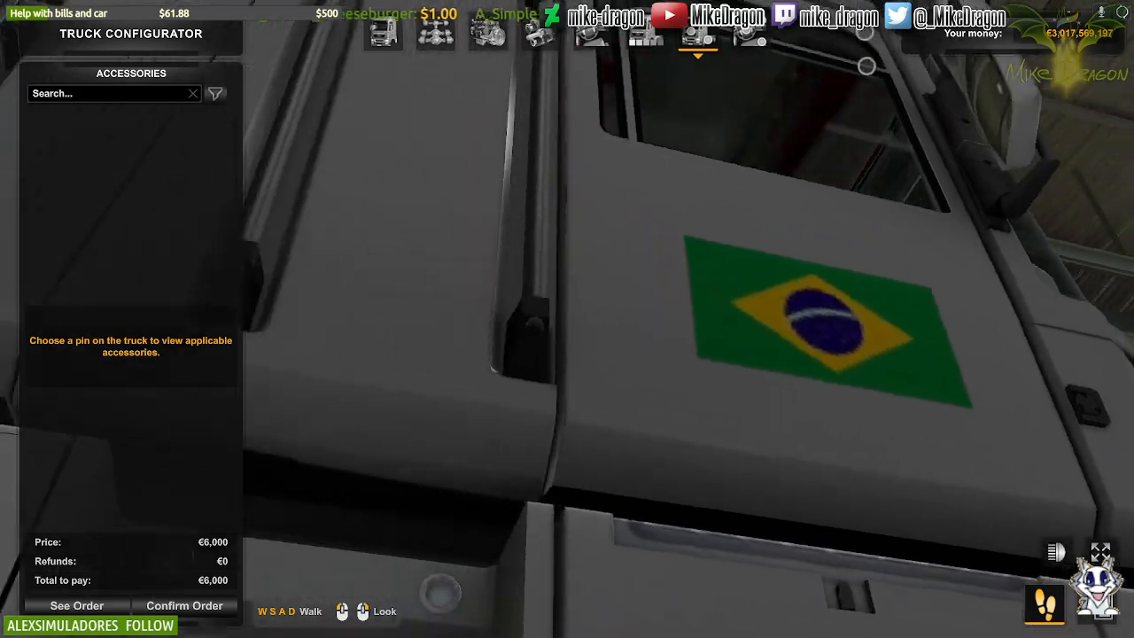
key("s")
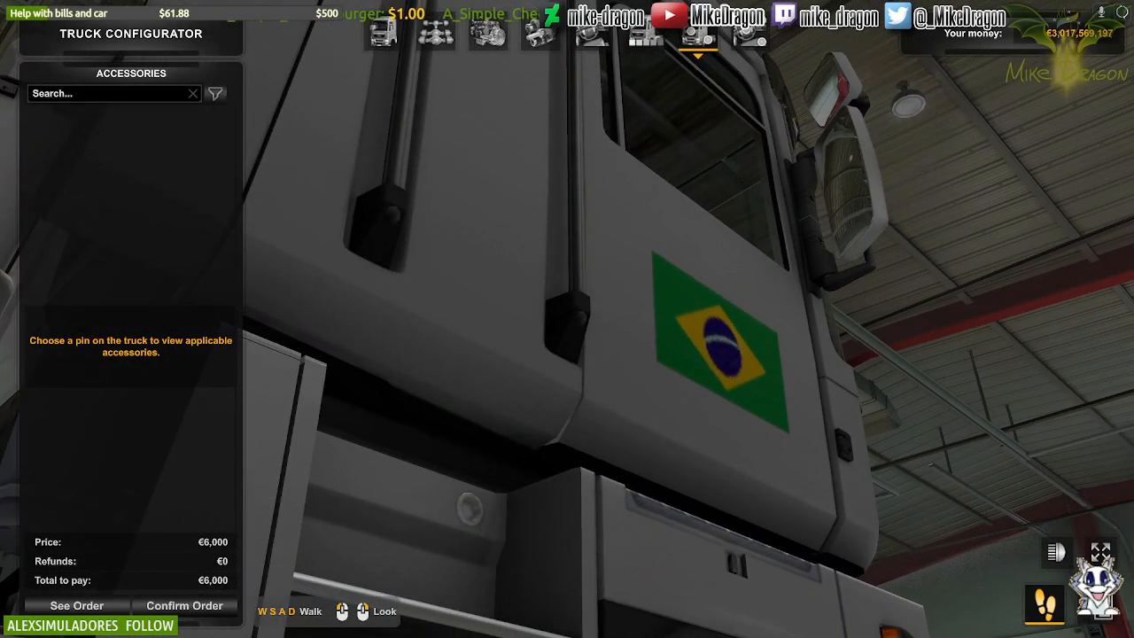
key("s")
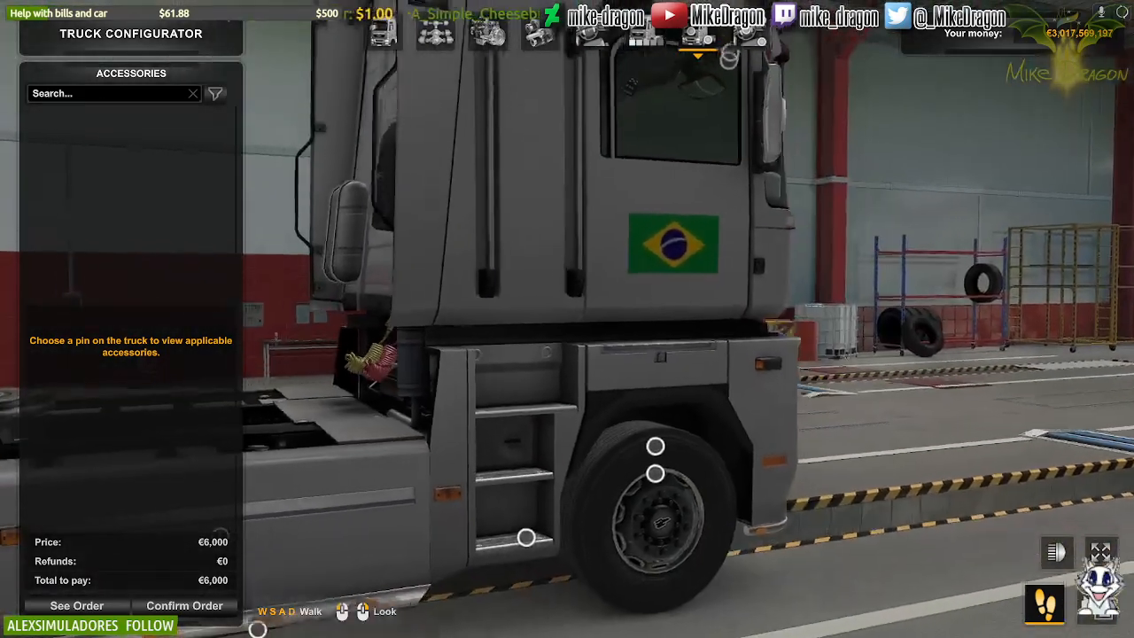
key("w")
key("w")
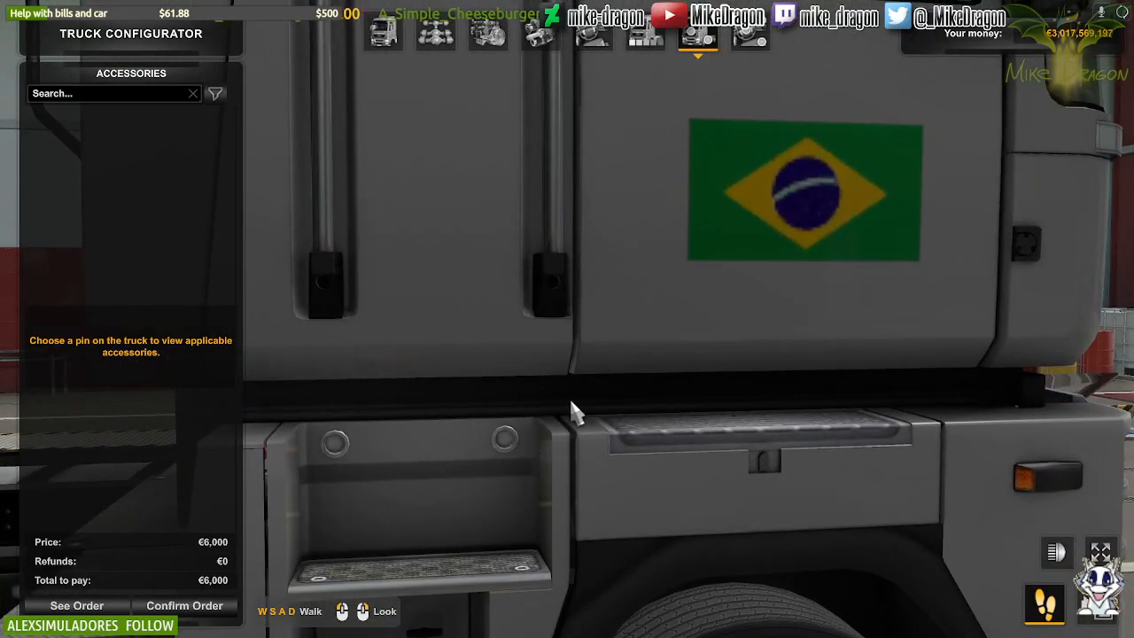
Step: Inspect the small round latch beside the cab door's front edge up close, along with the upper cab side
key("s")
left_click_drag(690, 341, 890, 274)
key("w")
key("w")
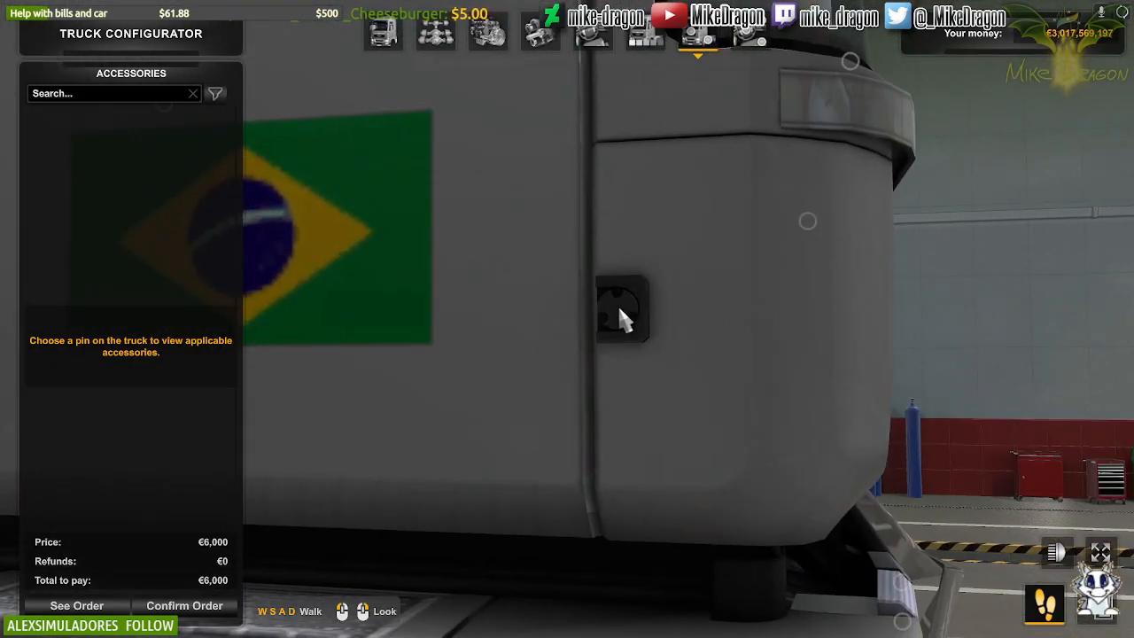
key("s")
left_click_drag(628, 310, 567, 213)
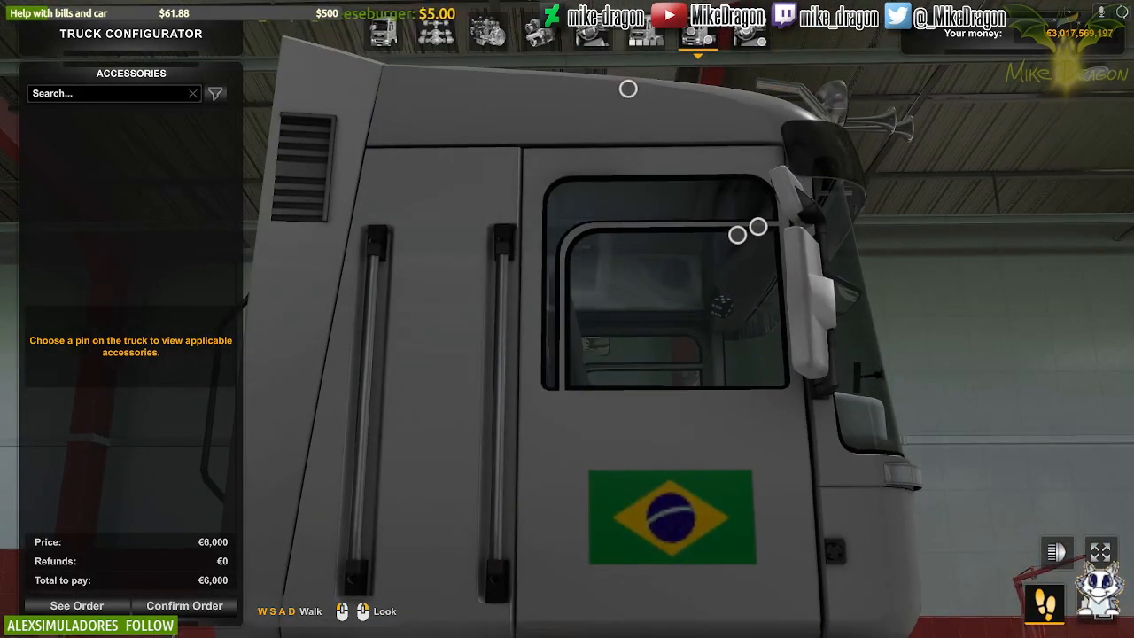
left_click_drag(652, 142, 652, 246)
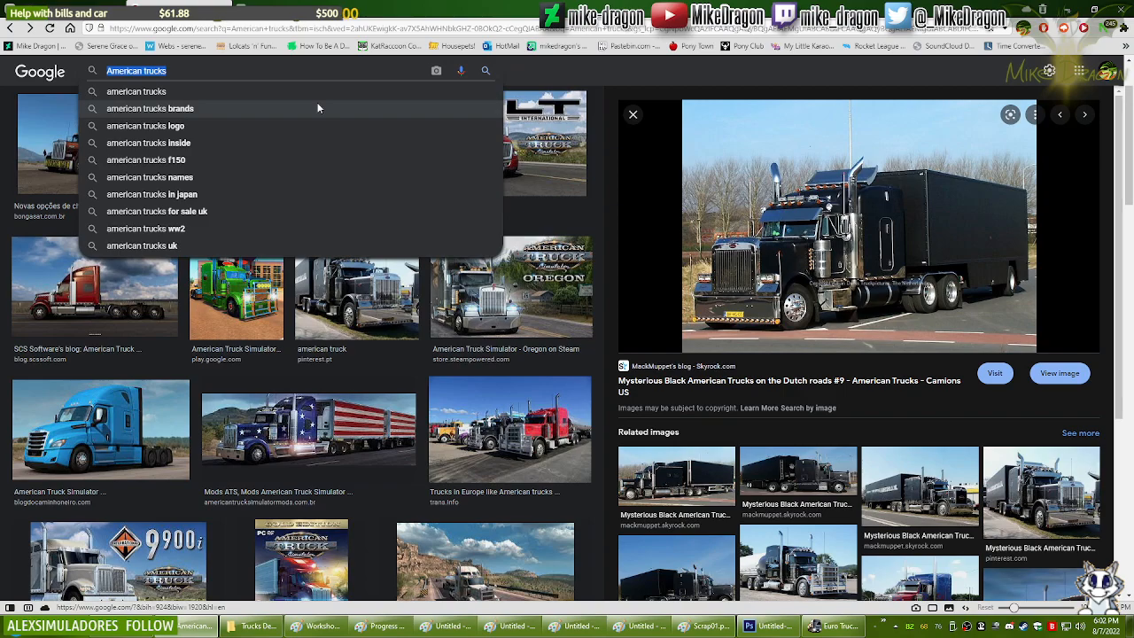
Step: Switch to the web browser and search Google Images for "Renault Magnum"
type("Renault Megnum")
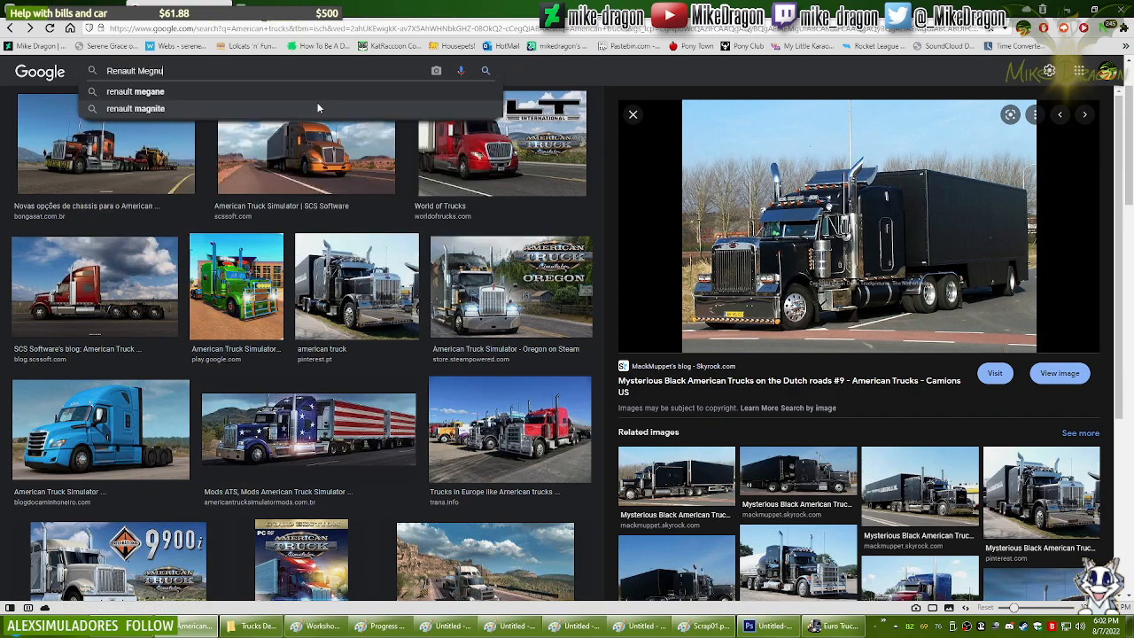
key("Return")
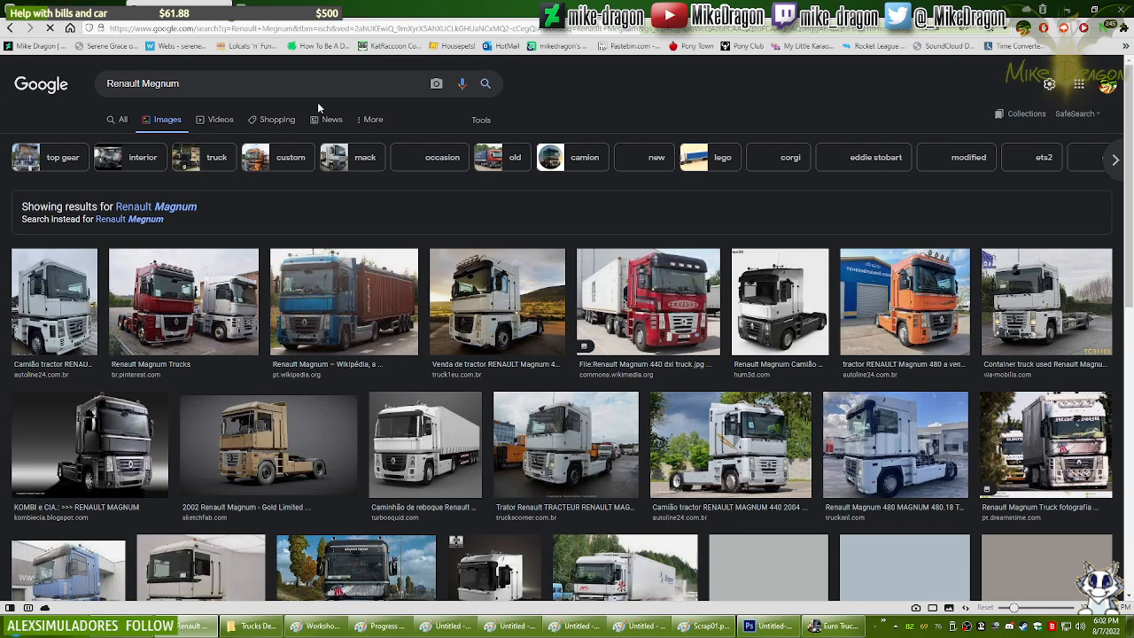
left_click(156, 87)
key("BackSpace")
type("a")
key("Return")
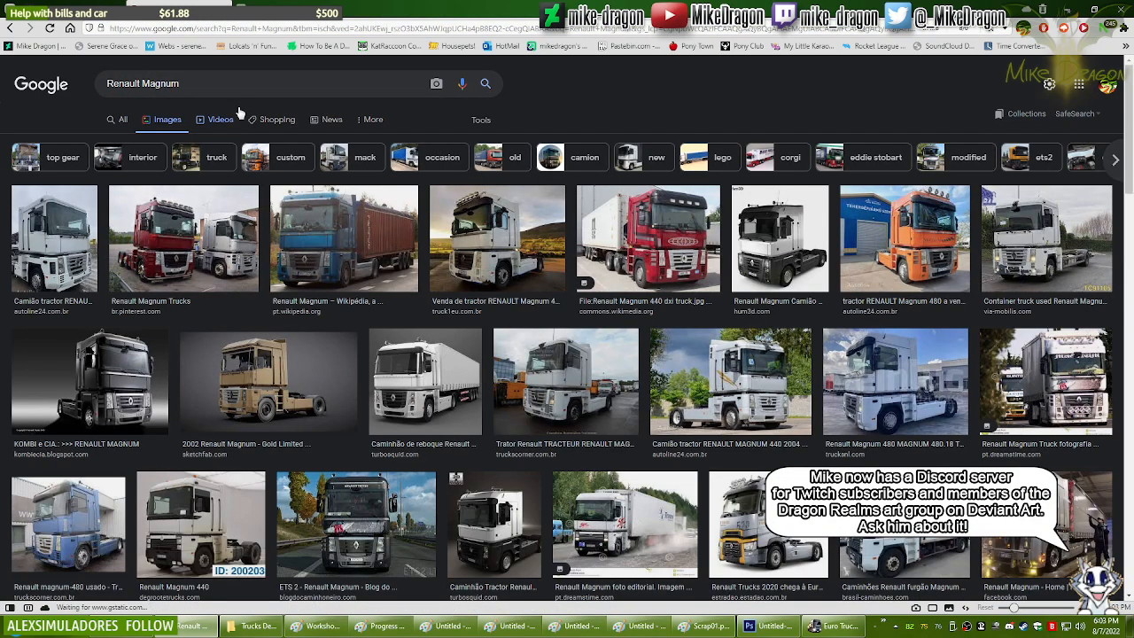
Step: Refine the image search to "Renault Magnum door handle"
left_click(244, 88)
type("door handle")
key("Return")
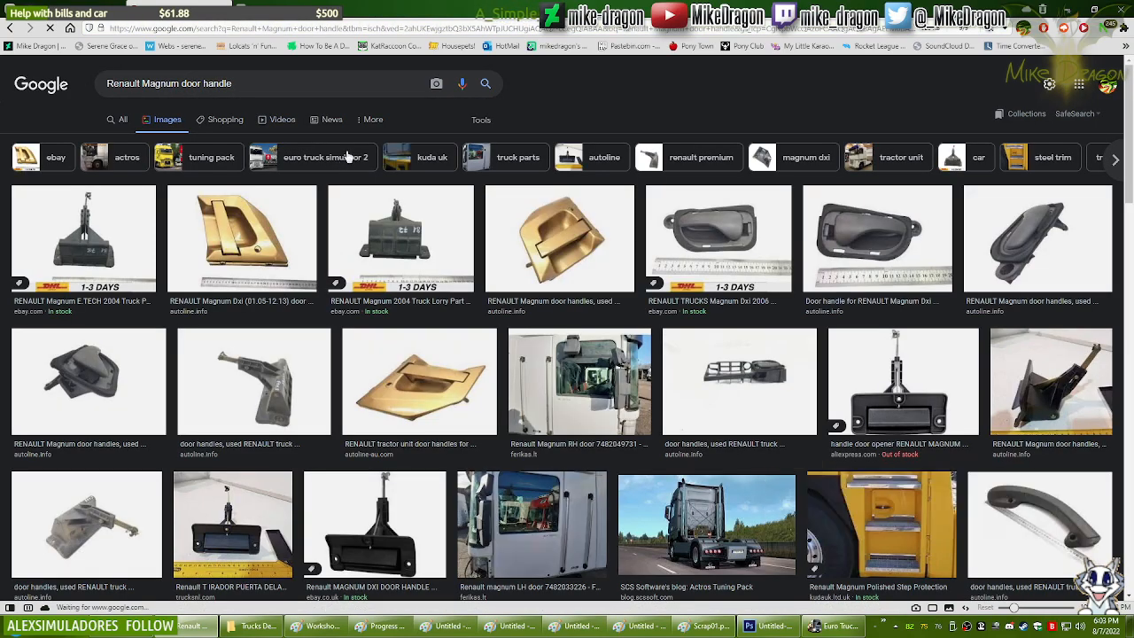
Step: Preview the Renault Magnum LH door photo, the related OLX door photo and the Flickr Magnum 440 photo
left_click(585, 516)
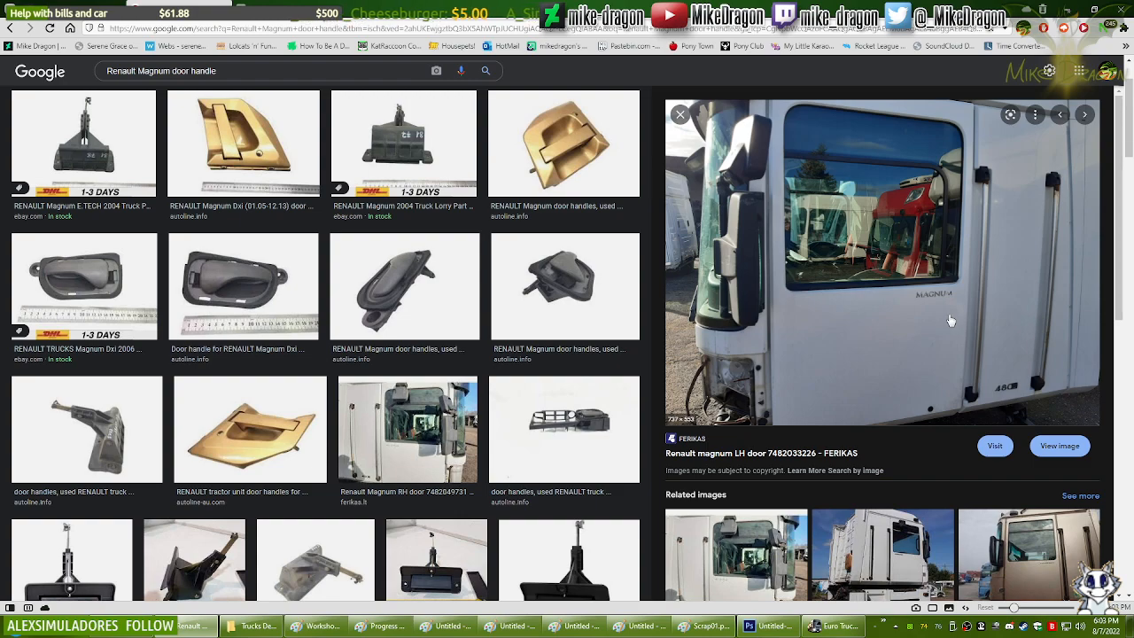
scroll(951, 321, "down", 2)
left_click(900, 426)
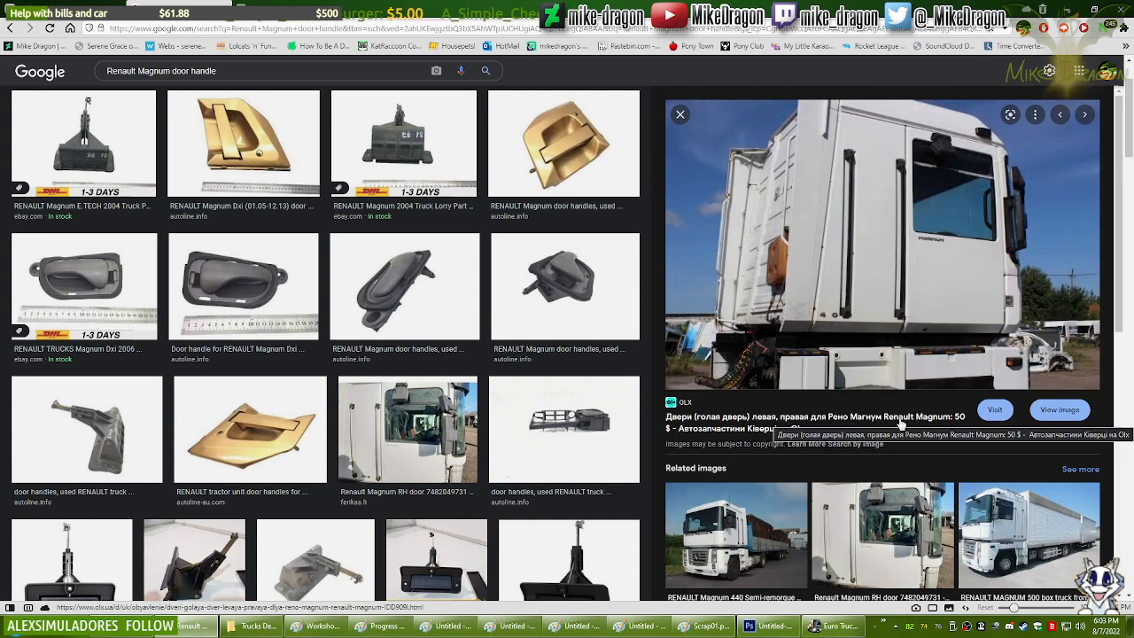
left_click(747, 512)
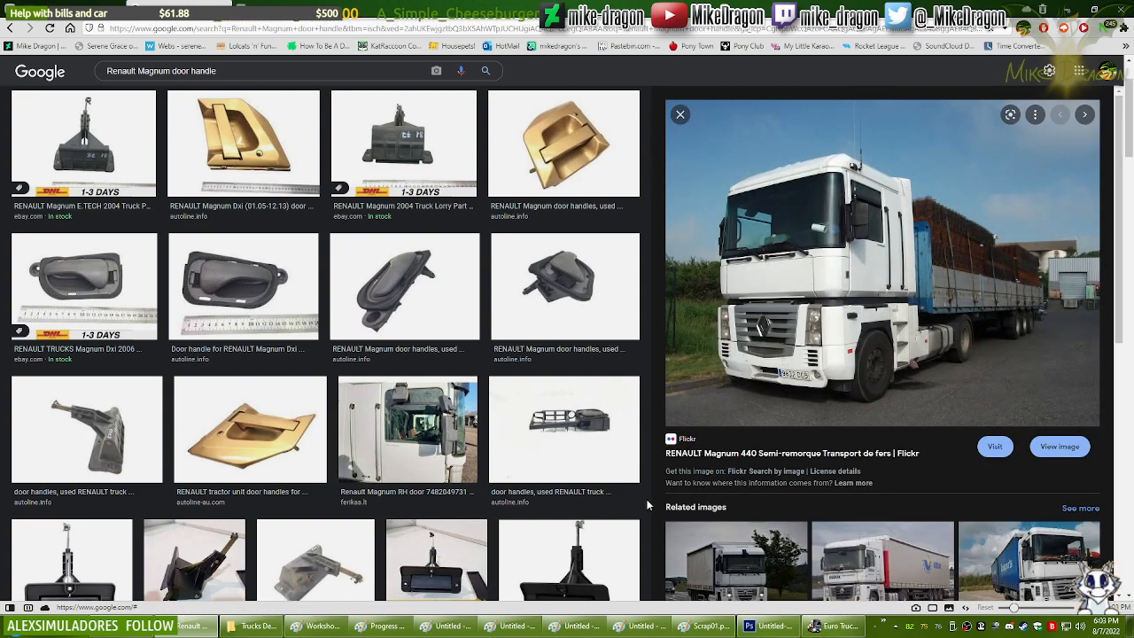
Step: Return to the "Renault Magnum" image results and preview the red Magnum 440 dxi truck from Wikimedia Commons
key("alt+Left")
key("alt+Left")
key("alt+Left")
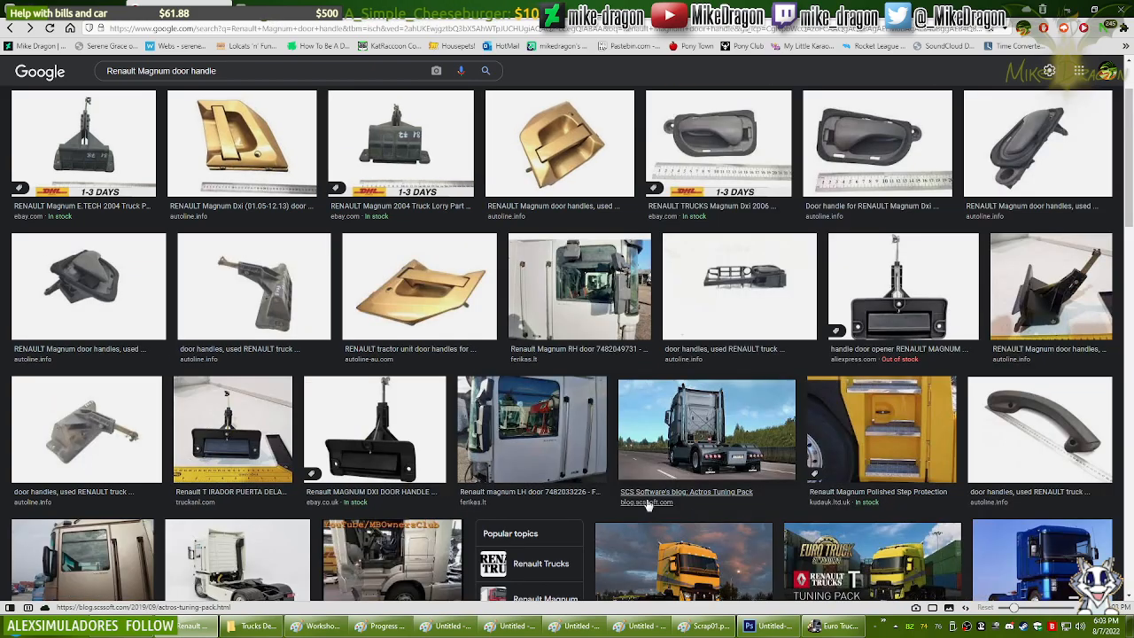
key("alt+Left")
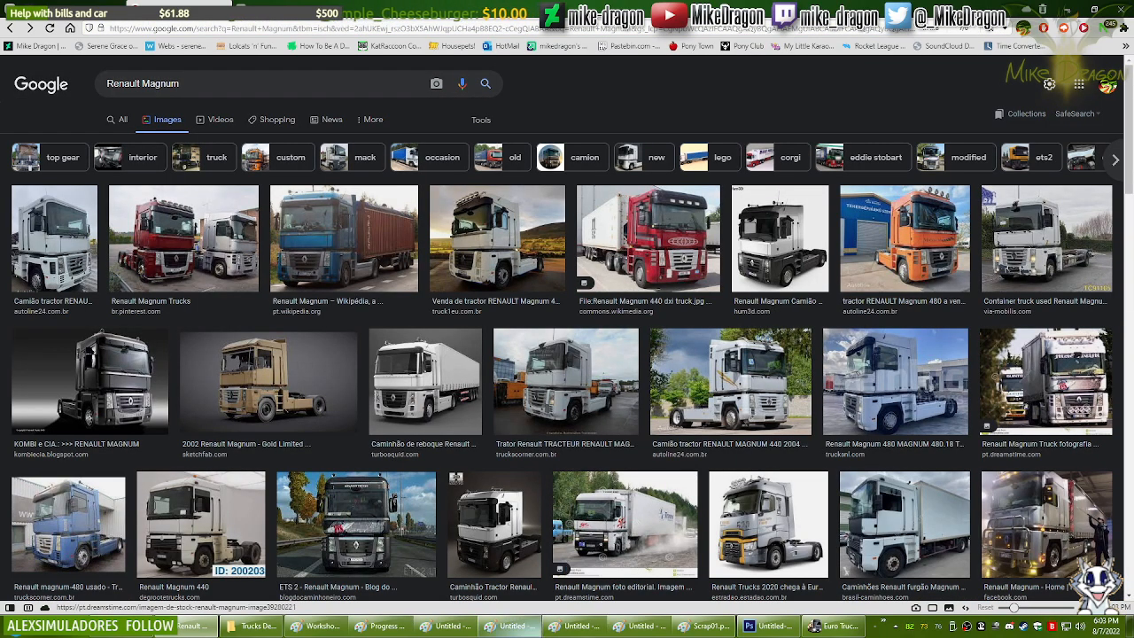
left_click(608, 283)
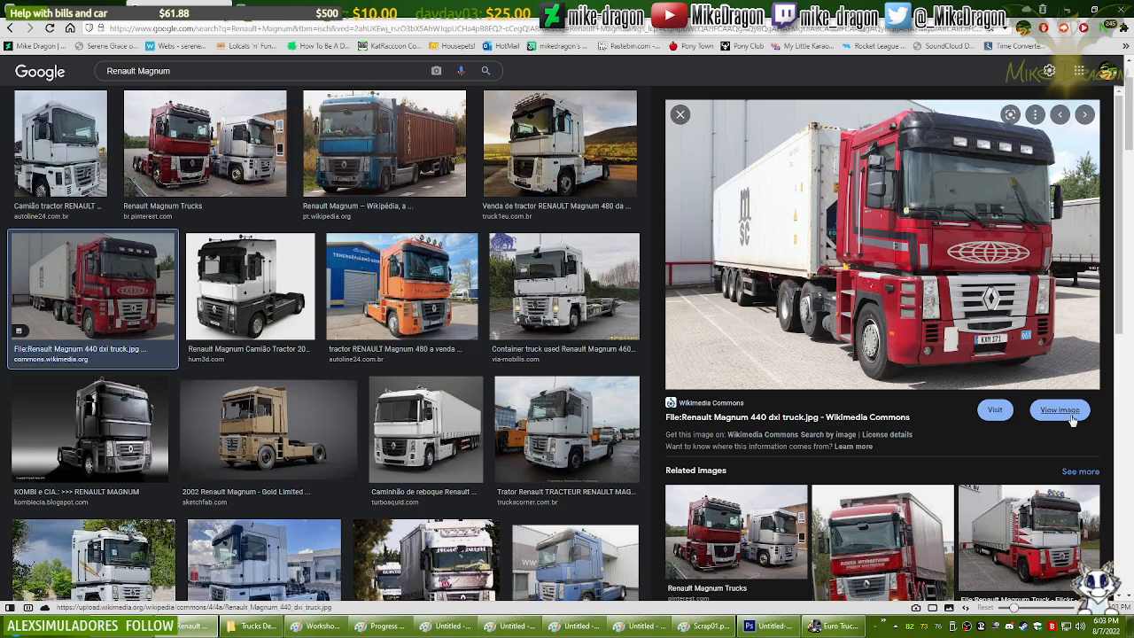
Step: View the red Magnum 440 dxi photo at full size and examine the cab door area for its handle
scroll(851, 332, "down", 3)
scroll(514, 396, "down", 2)
scroll(514, 397, "down", 2)
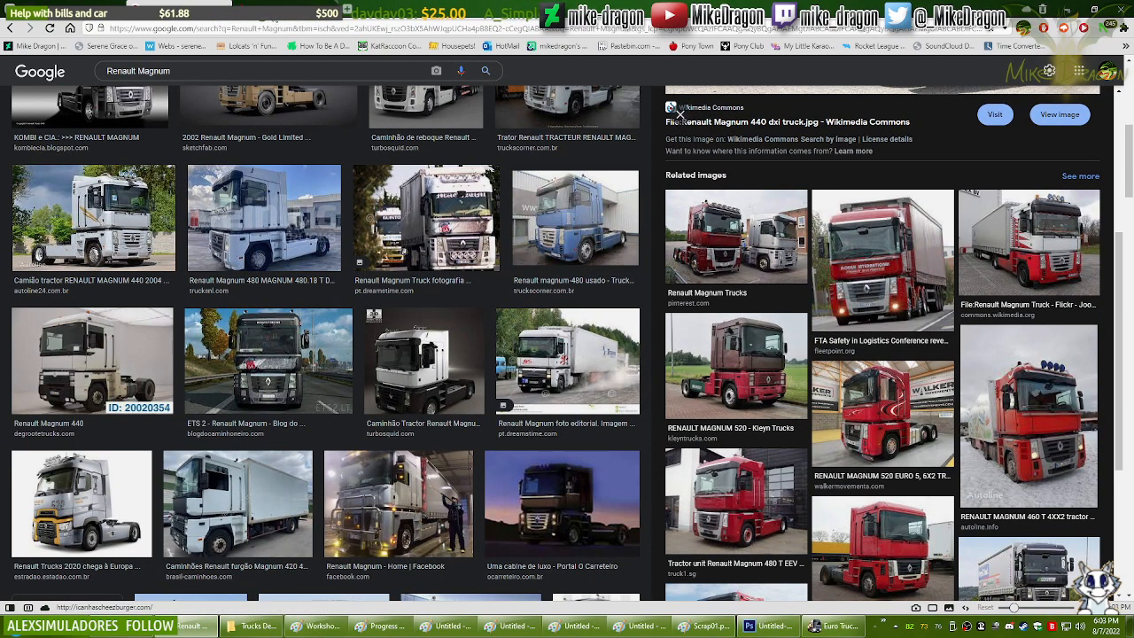
left_click(272, 5)
left_click(528, 371)
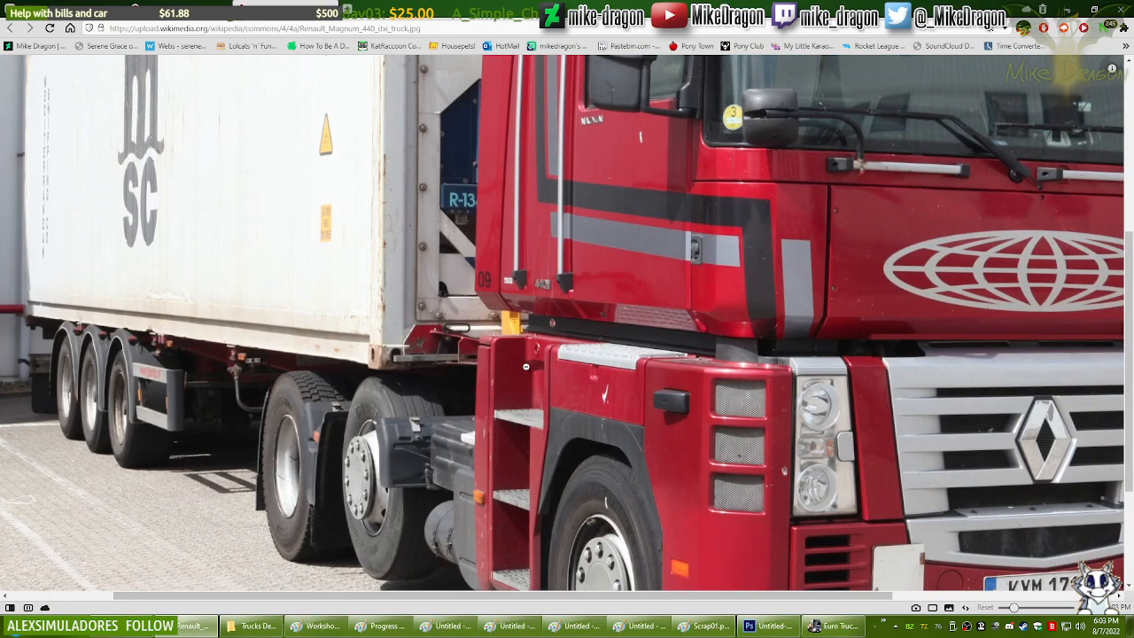
scroll(738, 319, "up", 4)
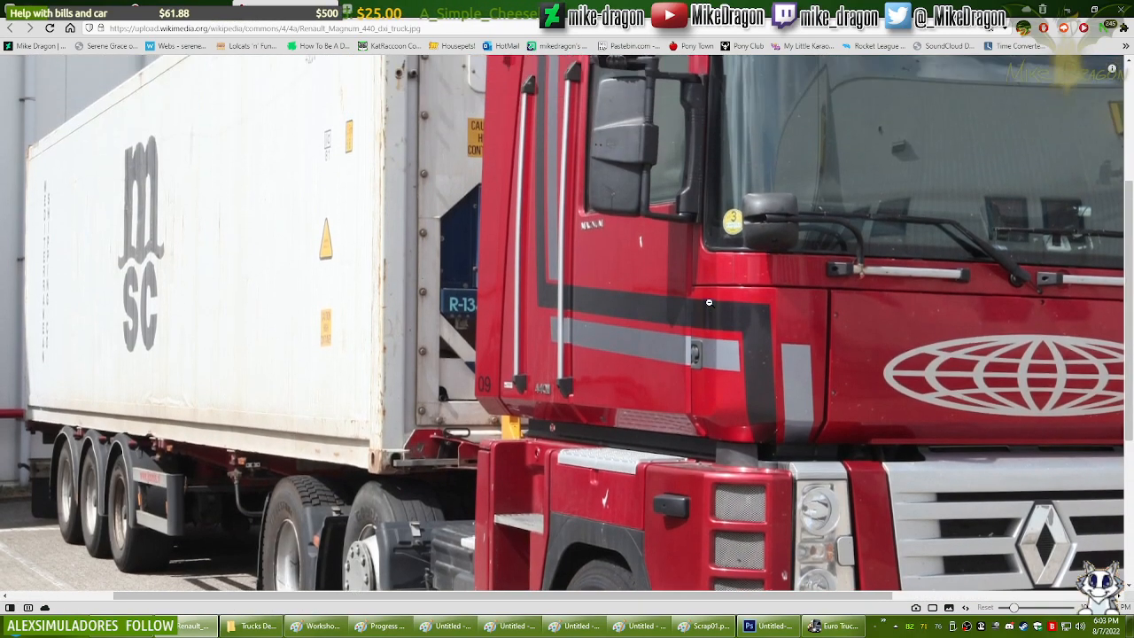
scroll(687, 311, "down", 3)
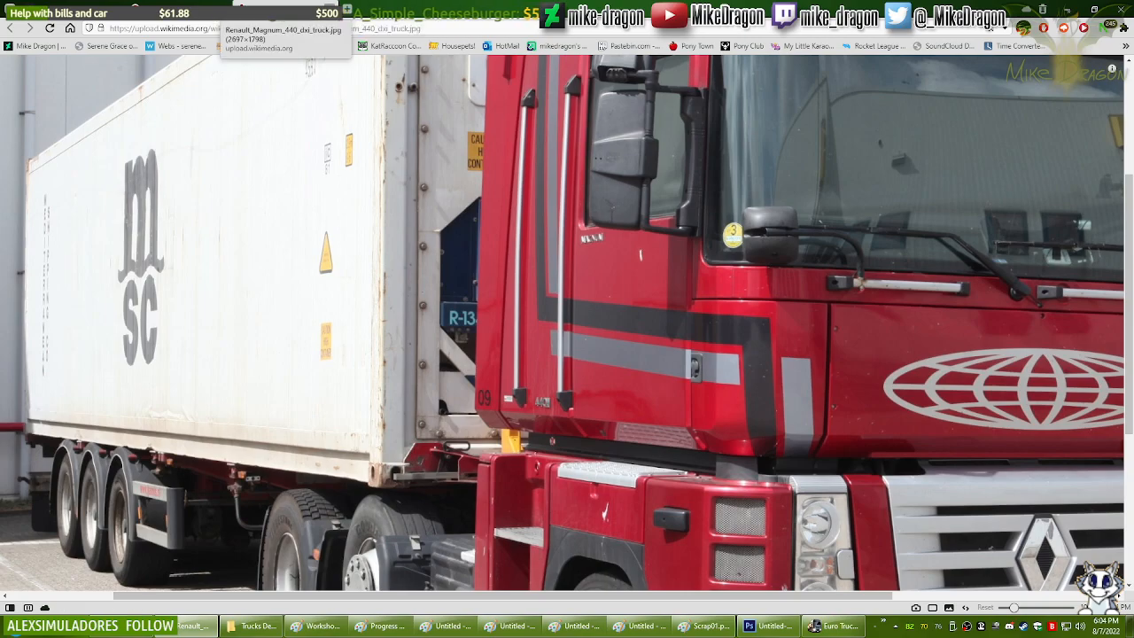
Step: Close the full-size photo, look through the Renault Magnum results and search images for "Renault Magnum door handle" again
left_click(334, 8)
scroll(605, 378, "down", 6)
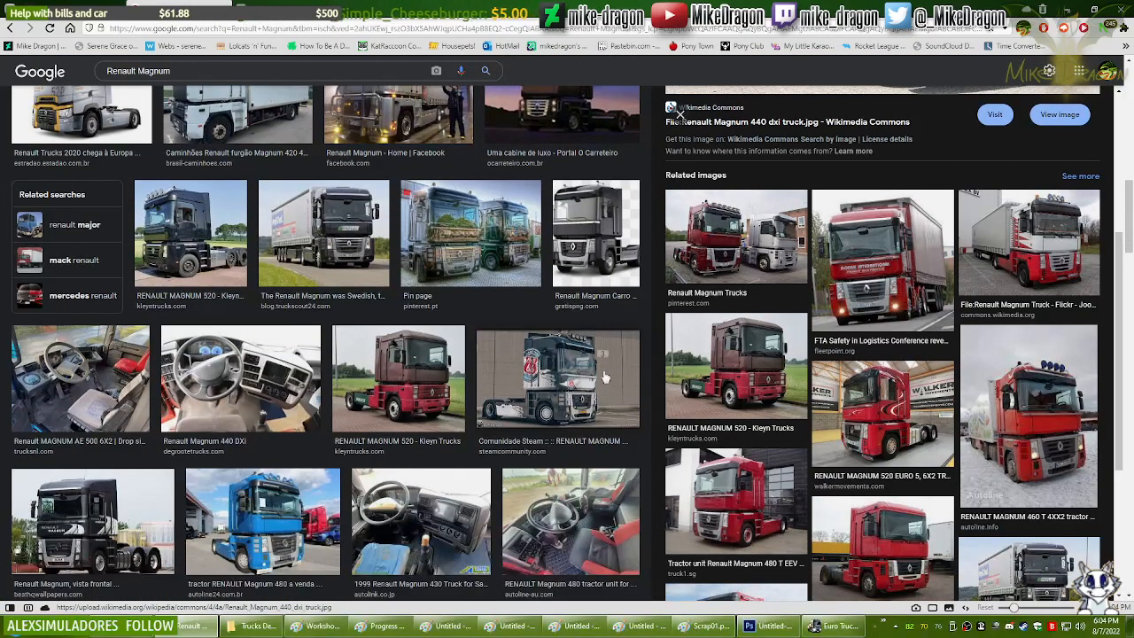
scroll(605, 377, "up", 5)
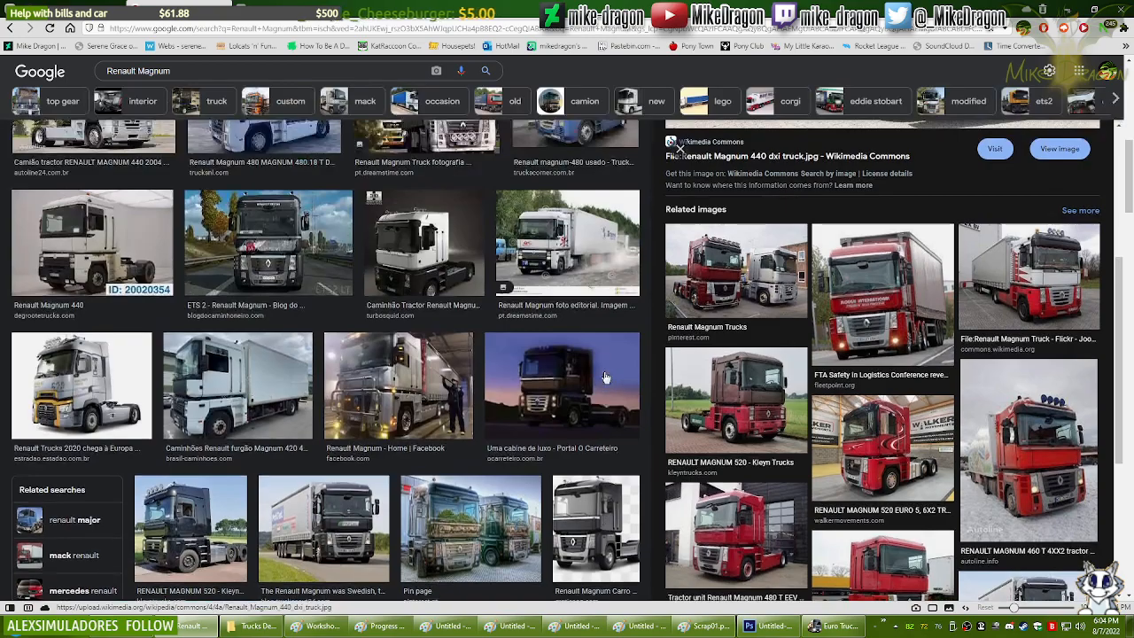
scroll(501, 351, "up", 5)
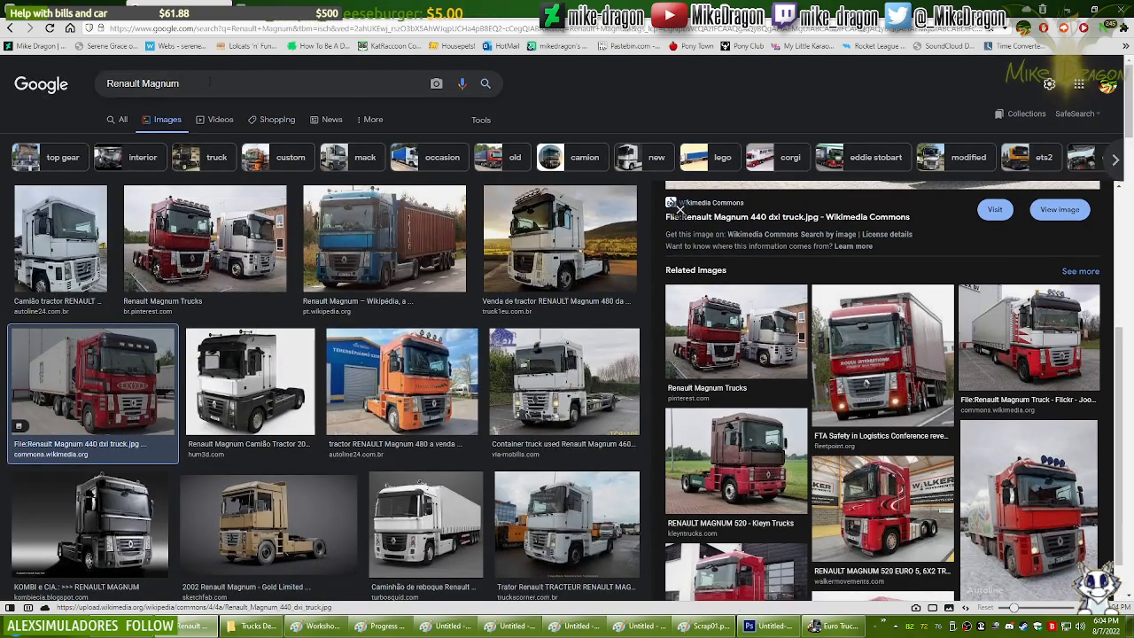
left_click(208, 82)
type("door ha")
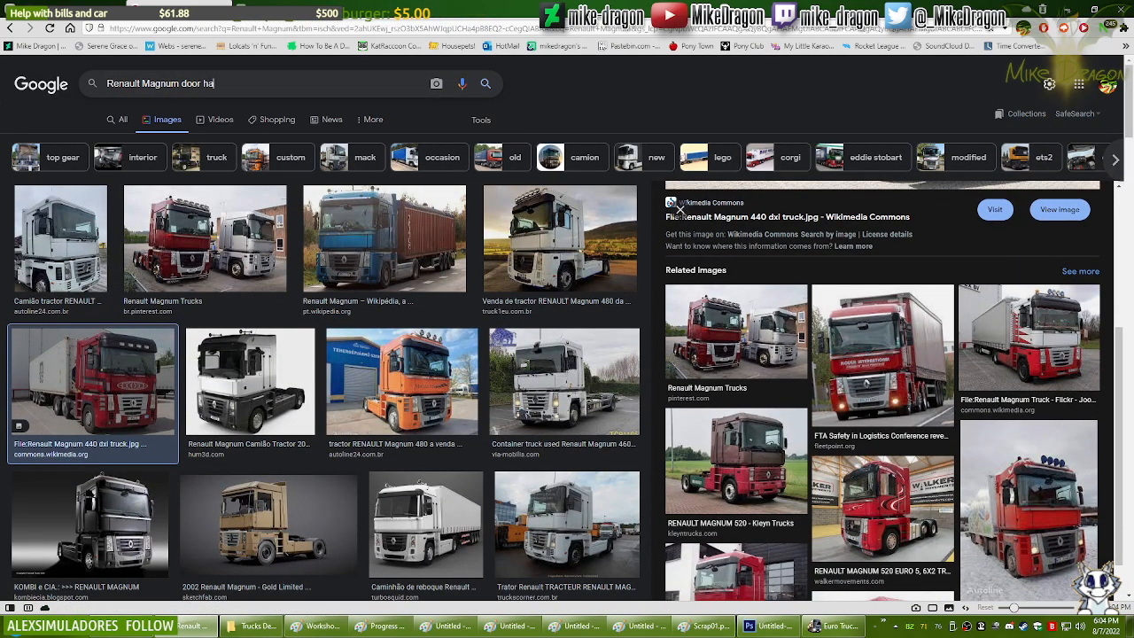
type("ndle")
key("Return")
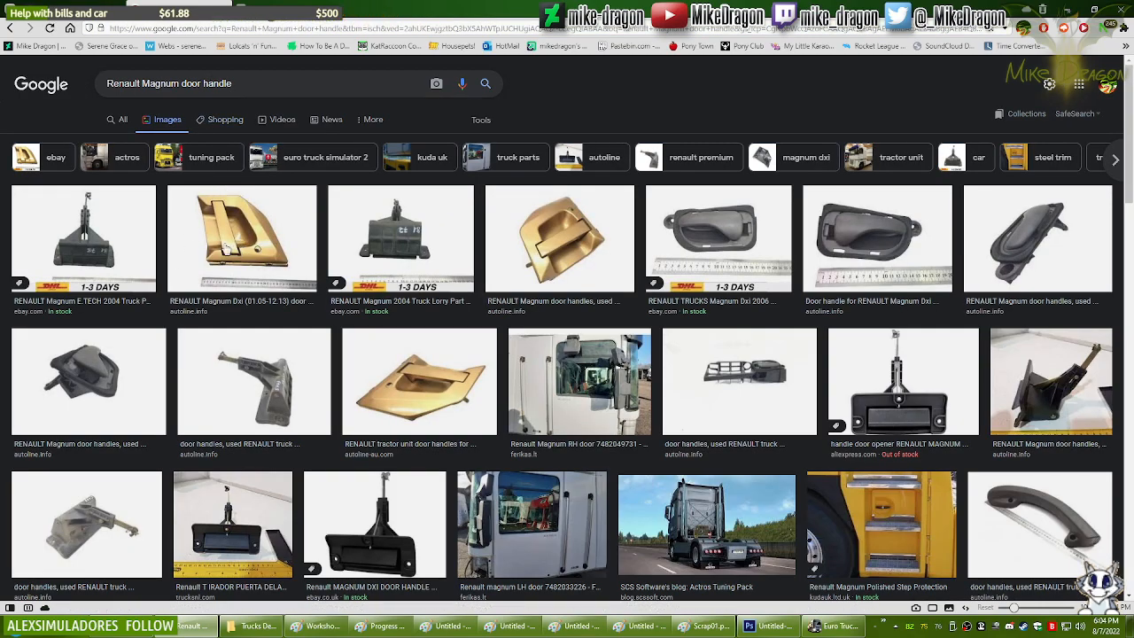
Step: Preview the Renault Magnum Polished Step Protection image and look through its related images
scroll(235, 257, "down", 3)
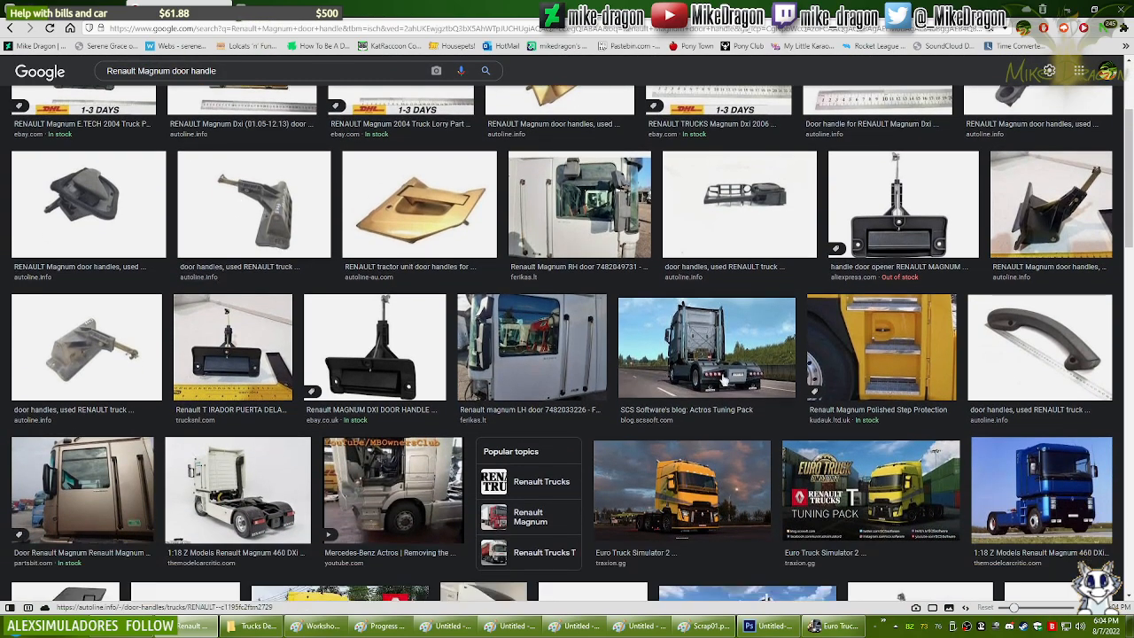
left_click(890, 341)
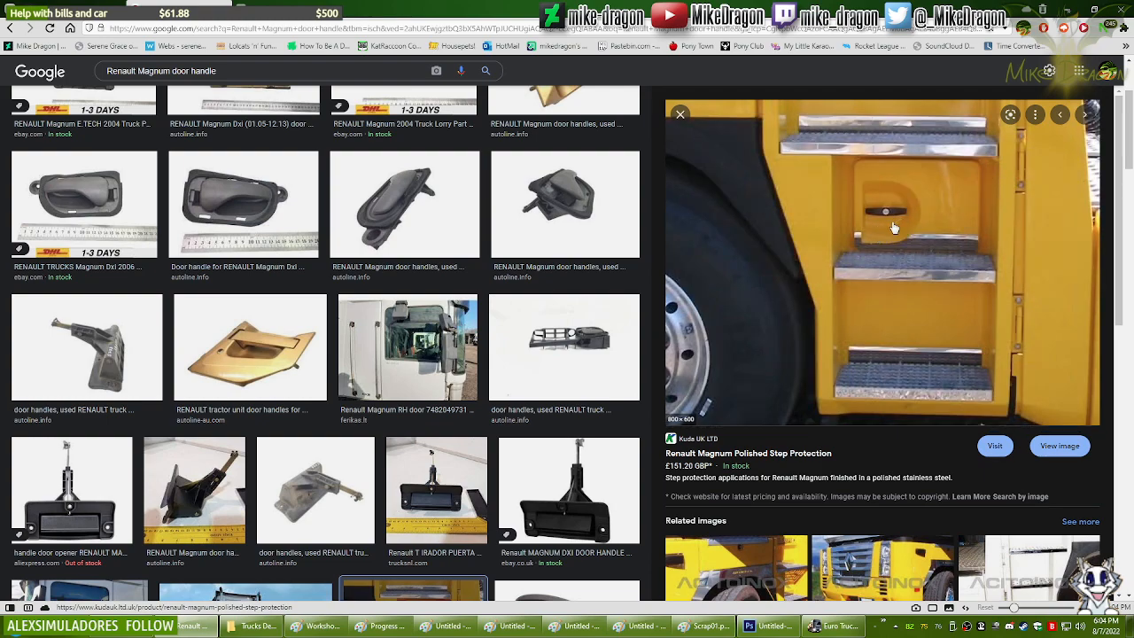
scroll(961, 384, "down", 2)
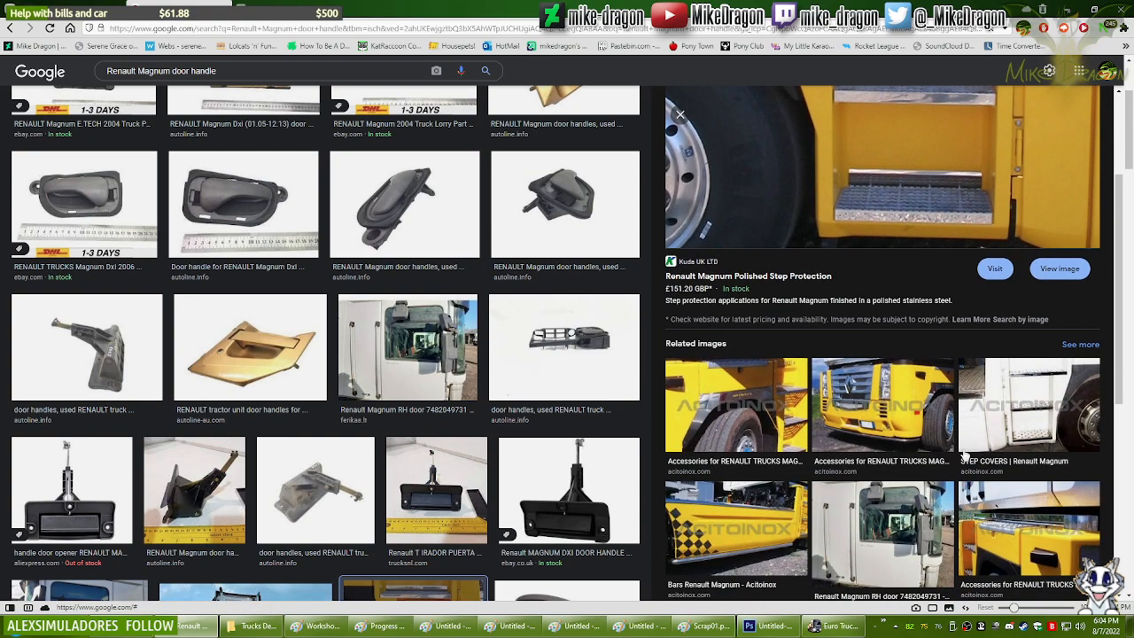
Step: Look through the images related to the Polished Step Protection and preview the eBay Renault Magnum DXI door handle result
scroll(965, 456, "down", 3)
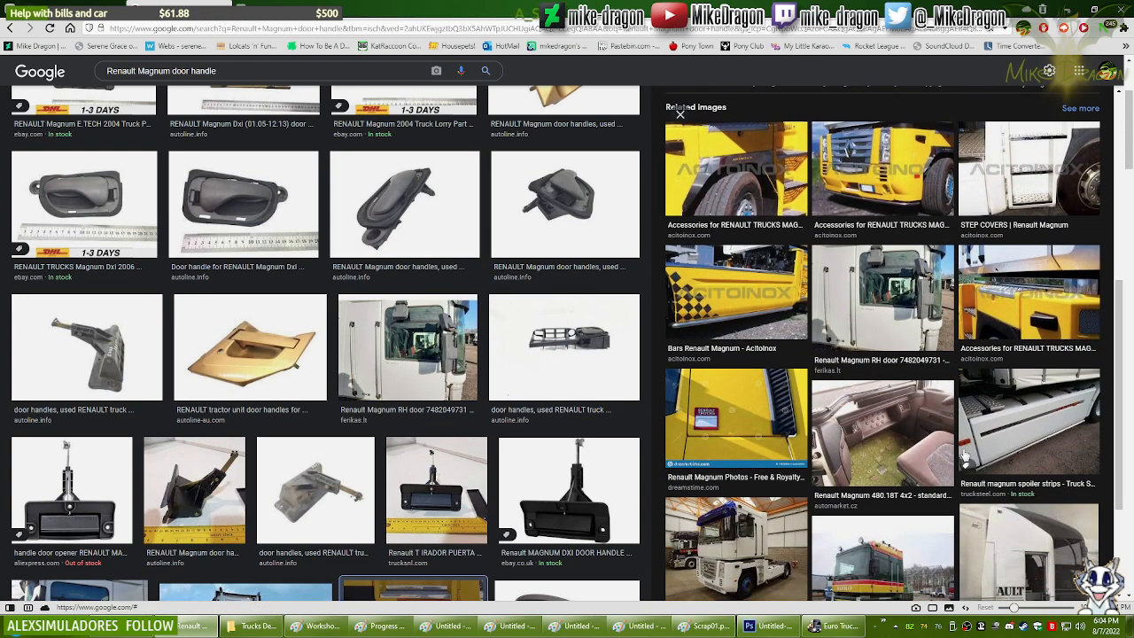
scroll(965, 457, "down", 2)
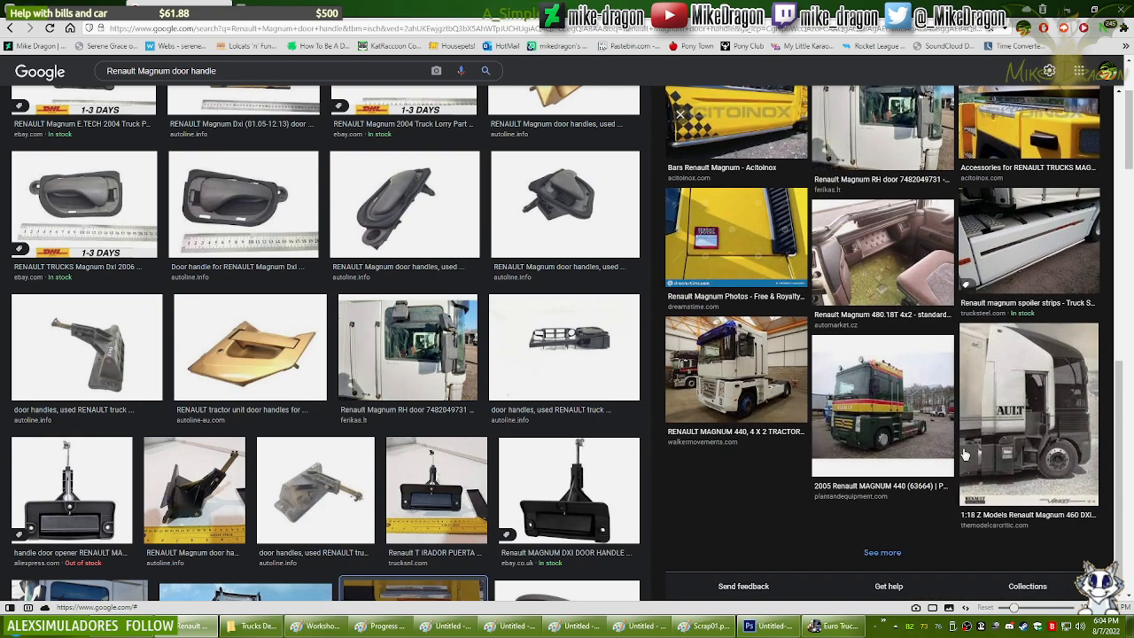
scroll(432, 403, "down", 3)
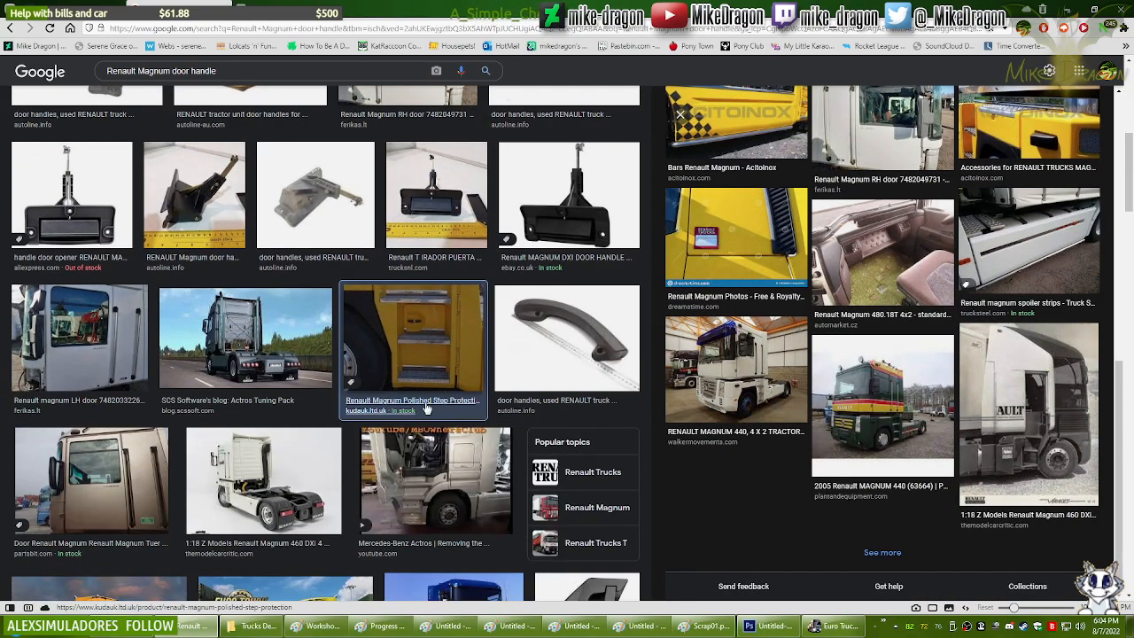
left_click(568, 195)
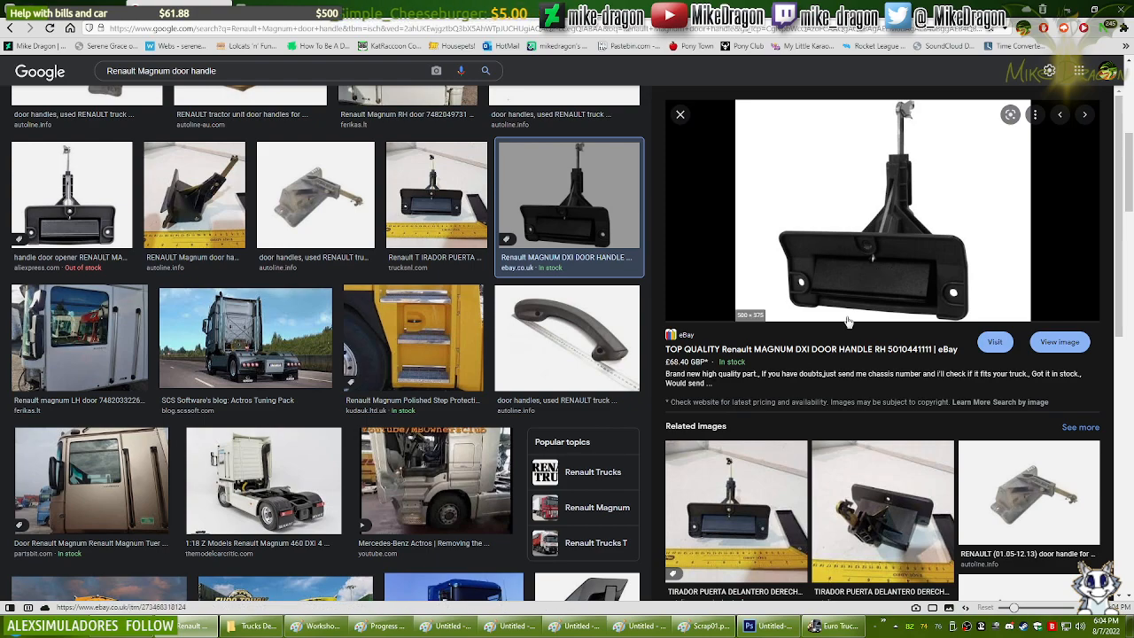
Step: Browse further "Renault Magnum door handle" results and preview the Renault Magnum Side Cab Cover image
scroll(398, 379, "down", 2)
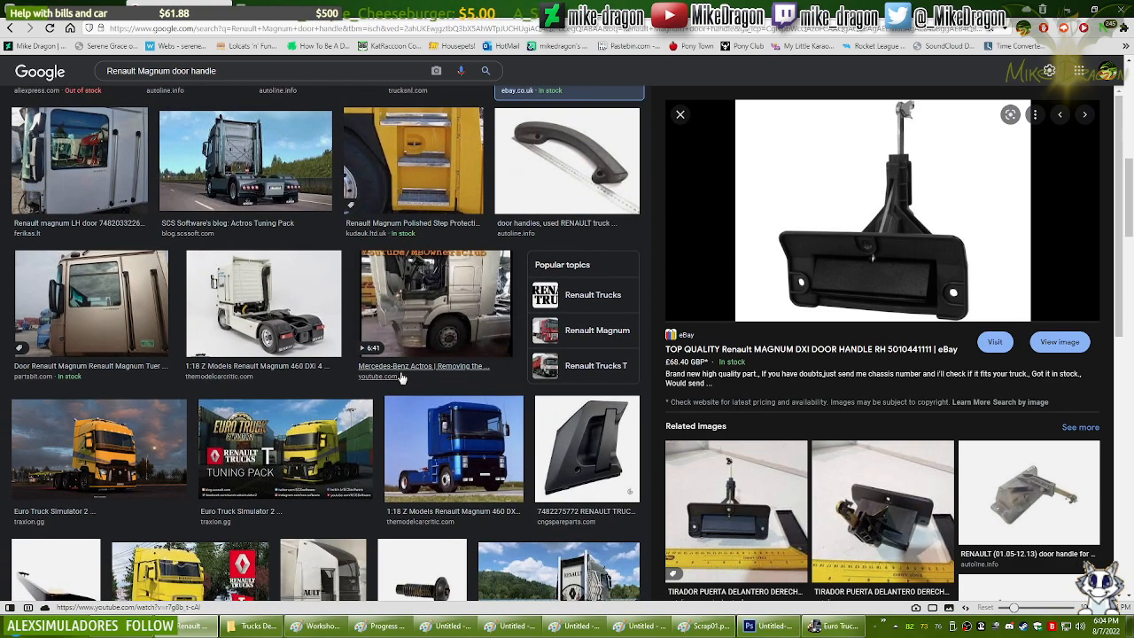
scroll(444, 369, "down", 2)
scroll(444, 369, "down", 1)
scroll(452, 365, "down", 3)
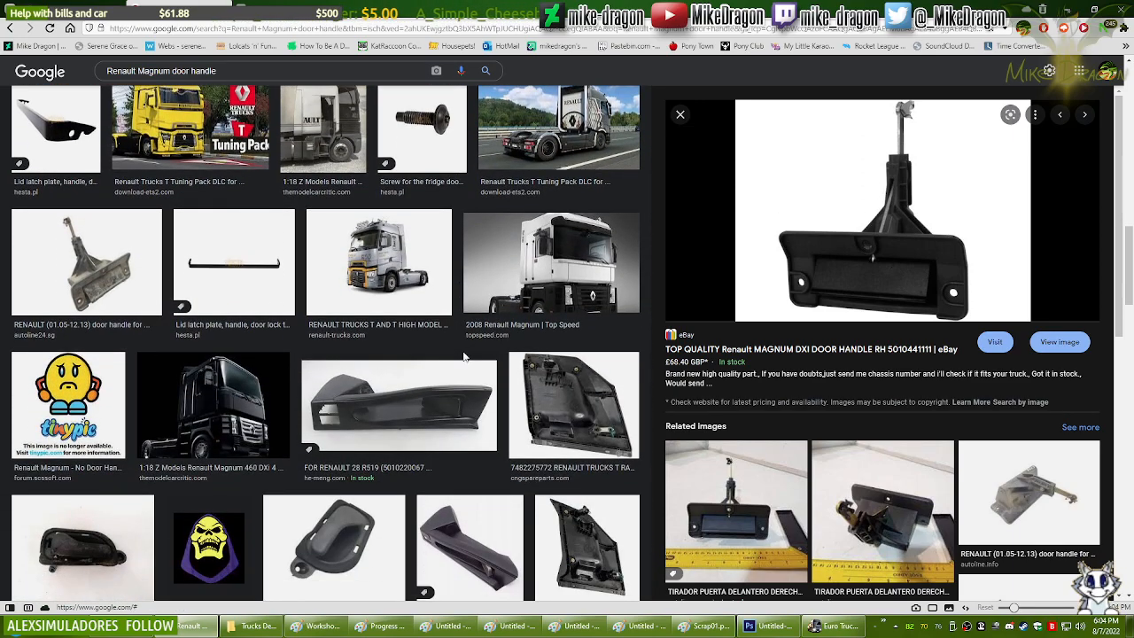
scroll(463, 356, "down", 3)
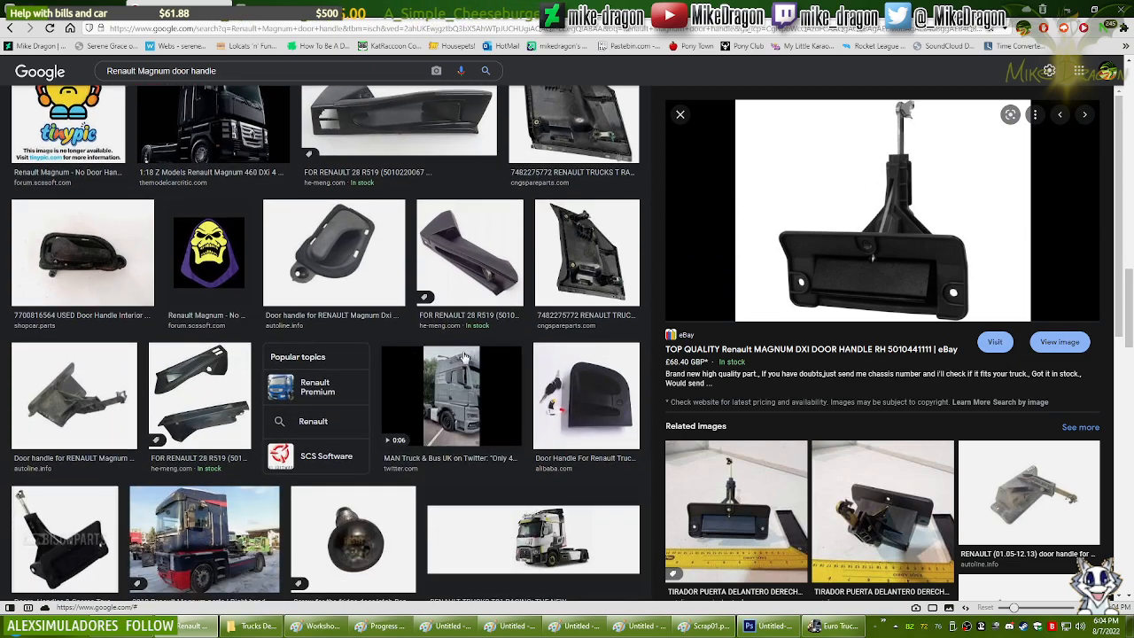
scroll(463, 356, "down", 3)
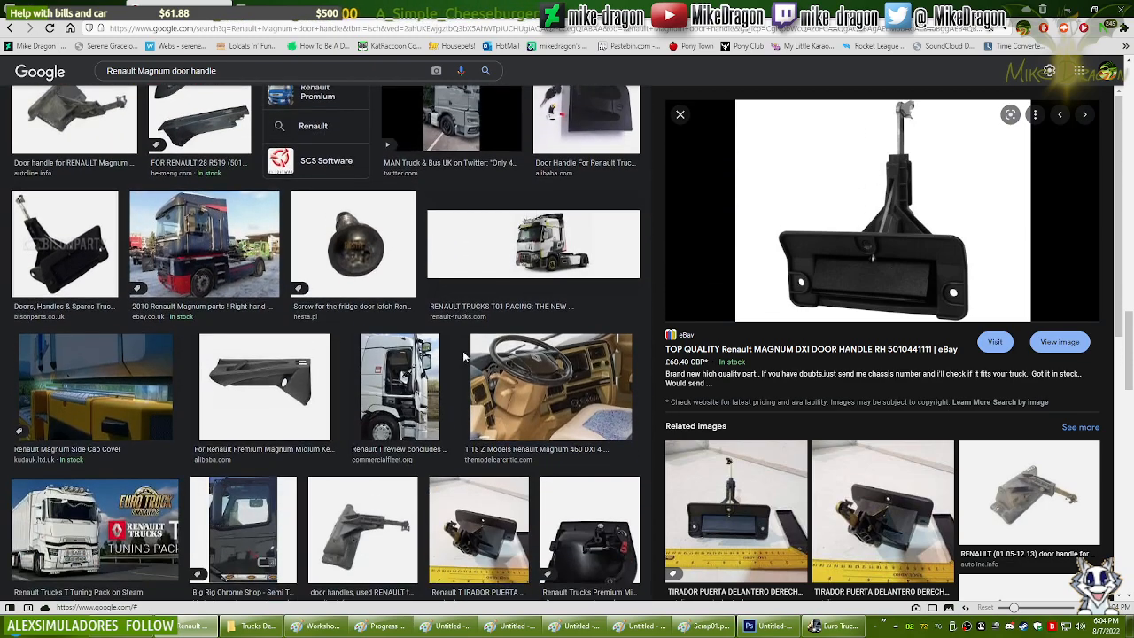
left_click(104, 390)
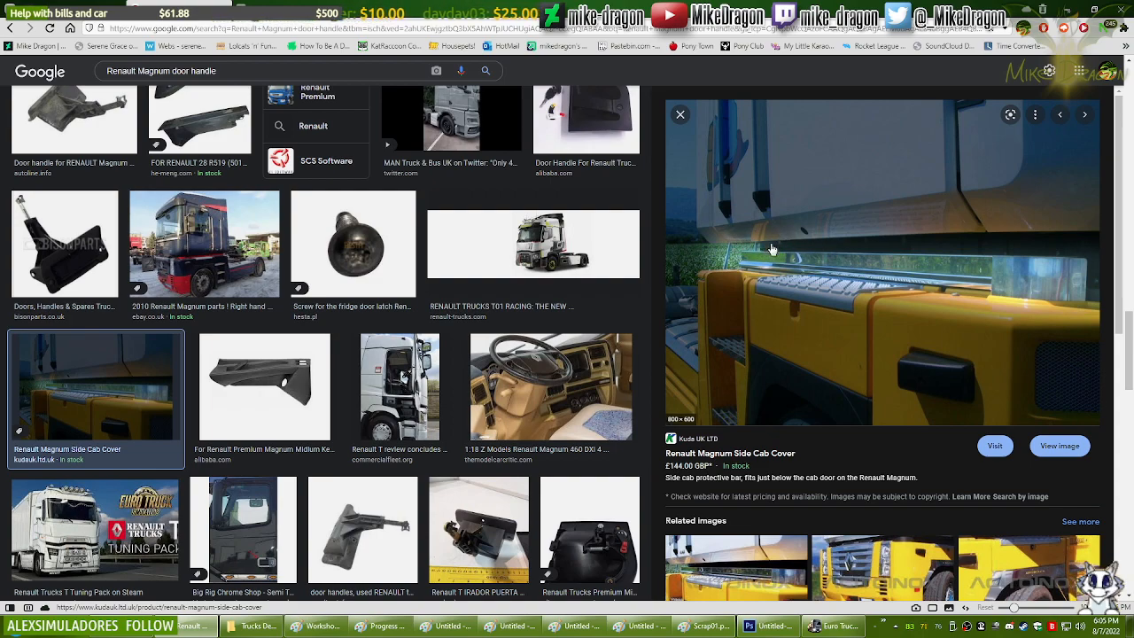
Step: Check the Side Cab Cover's related images, browse more results and open the white 1:18 Z Models Renault Magnum 460 image
scroll(814, 256, "down", 3)
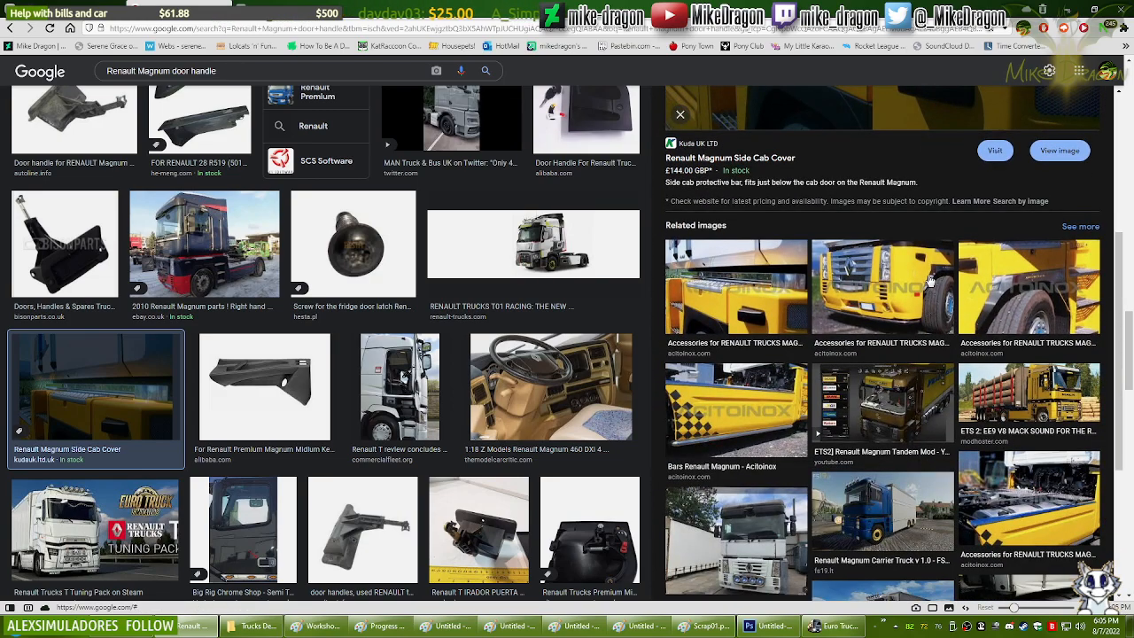
scroll(522, 299, "down", 3)
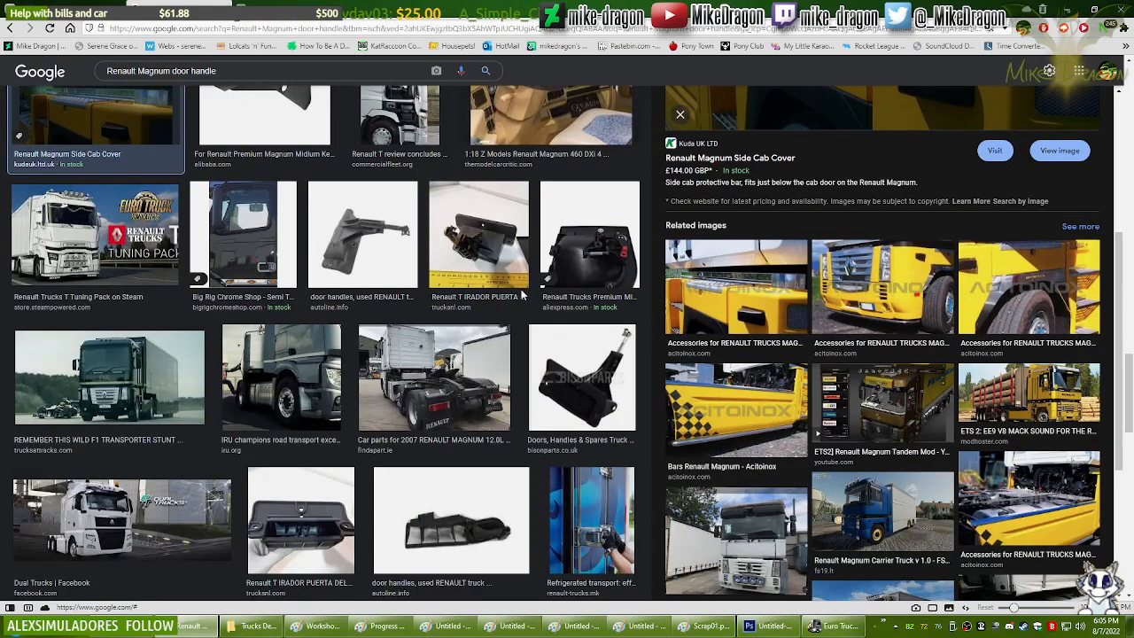
scroll(540, 293, "down", 3)
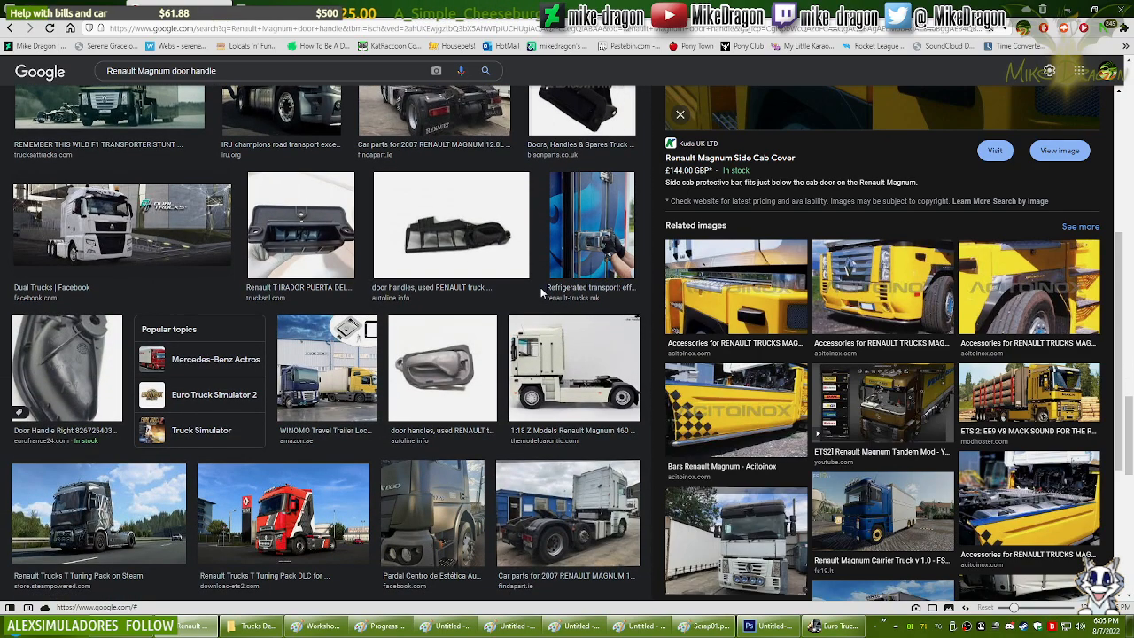
left_click(570, 355)
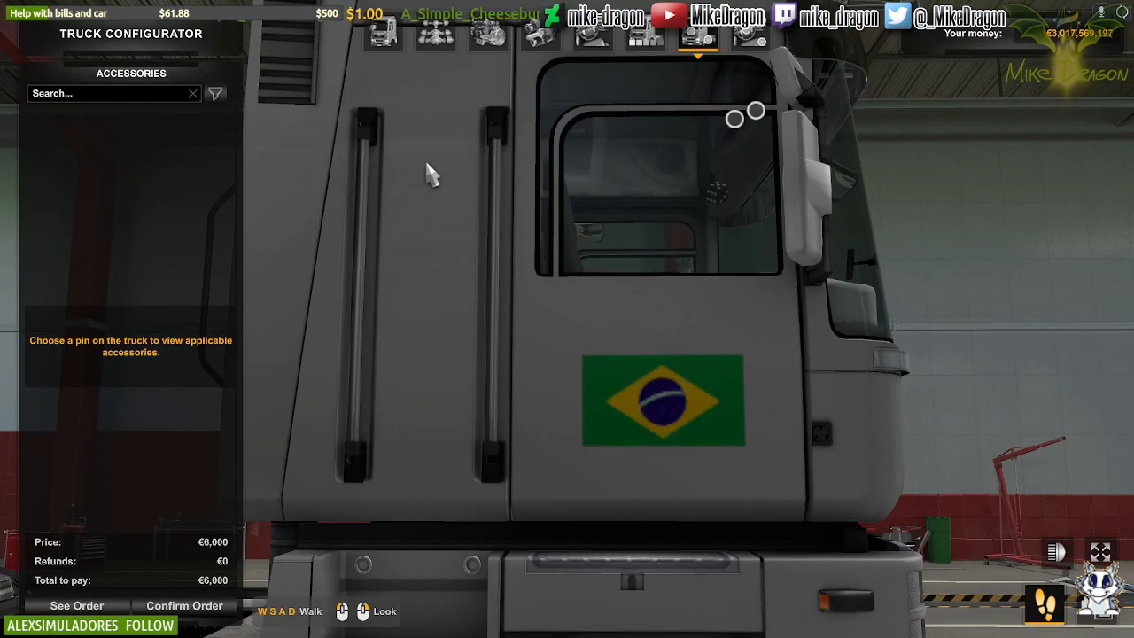
Step: In Euro Truck Simulator 2, cancel all new modifications to the Magnum and select truck 19, the Renault Premium in Cologne
key("Escape")
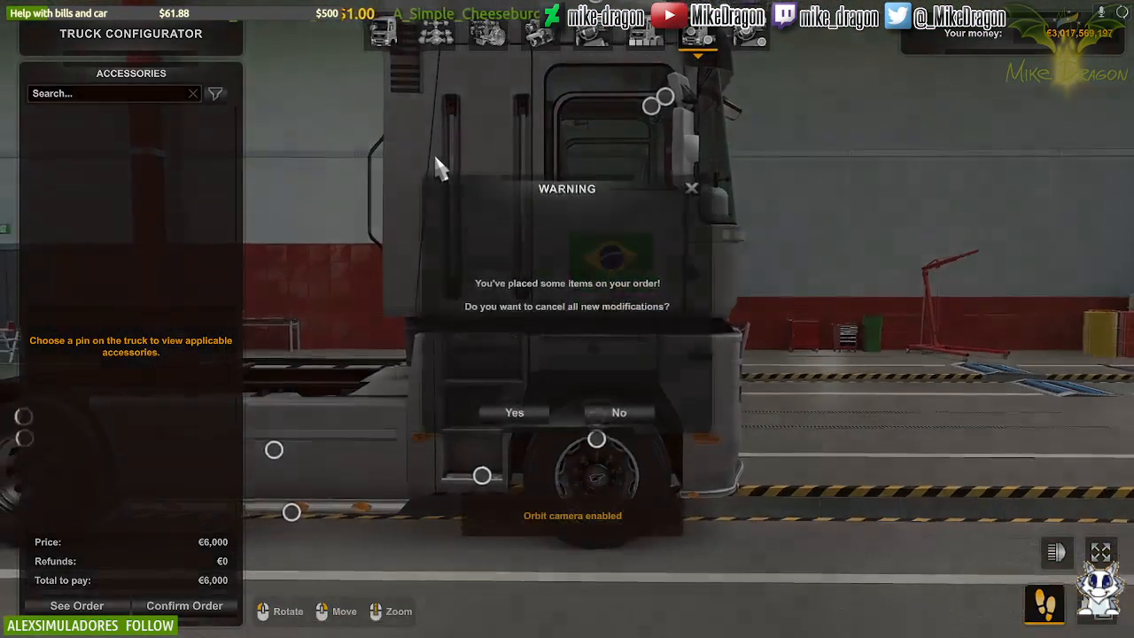
left_click(531, 409)
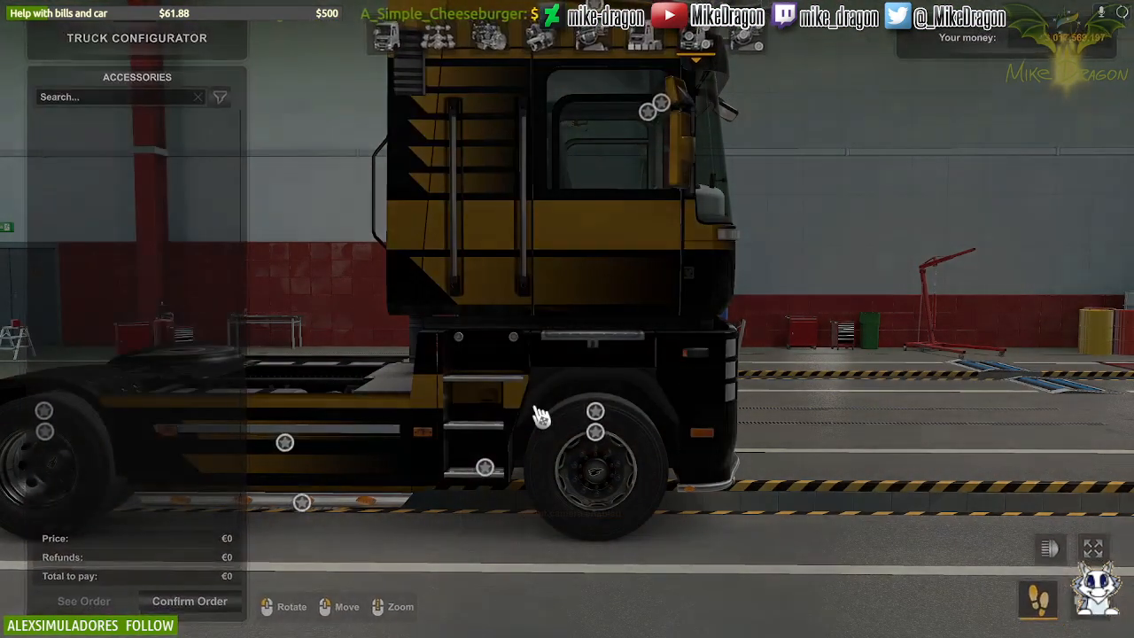
scroll(536, 381, "up", 5)
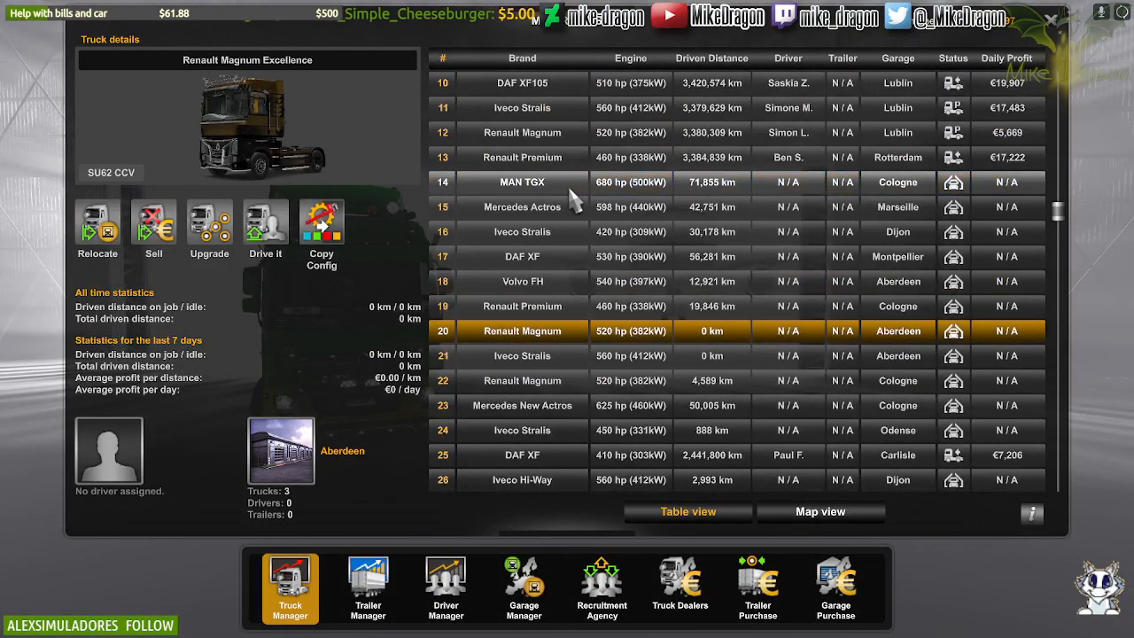
left_click(538, 310)
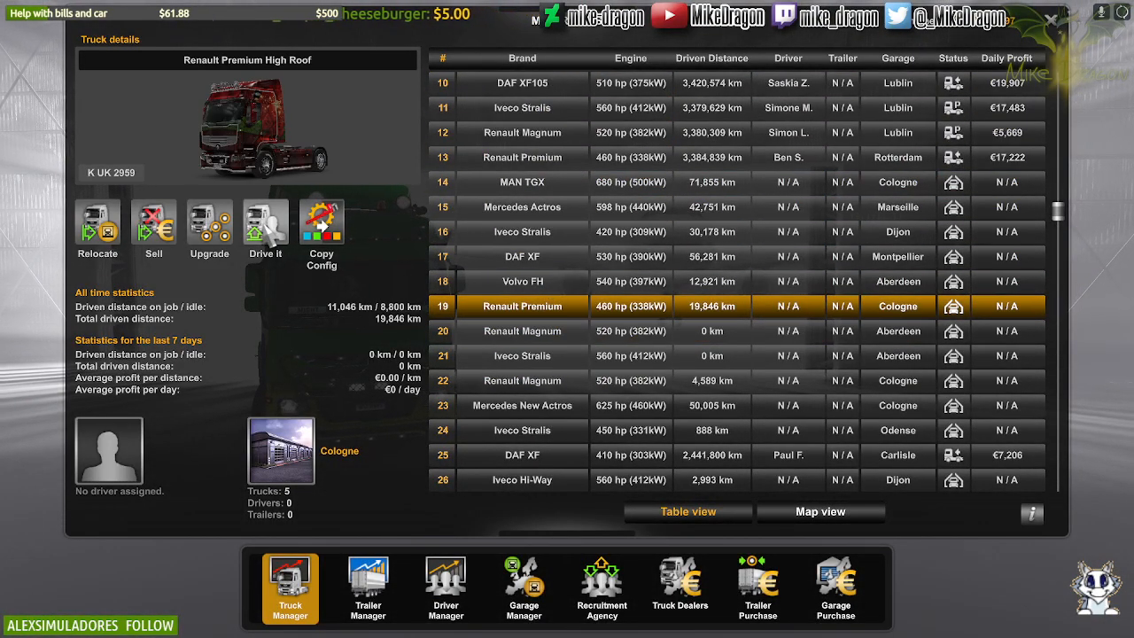
Step: Open the Renault Premium for upgrading, examine its door handle up close with the first-person camera, and leave the configurator
left_click(210, 226)
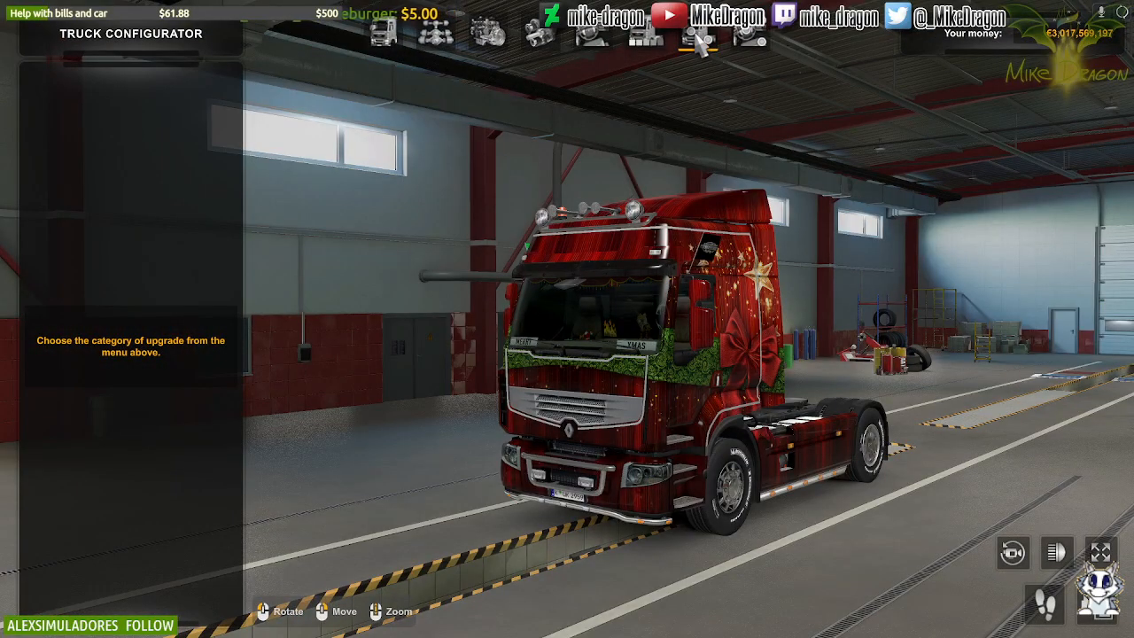
left_click(1046, 602)
key("w")
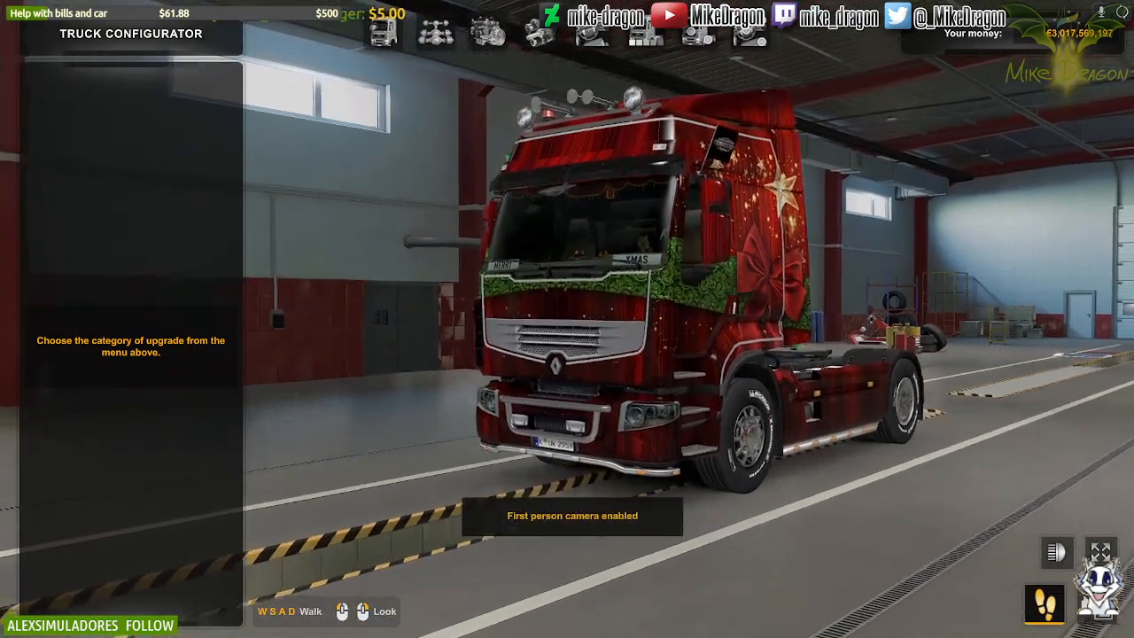
key("w")
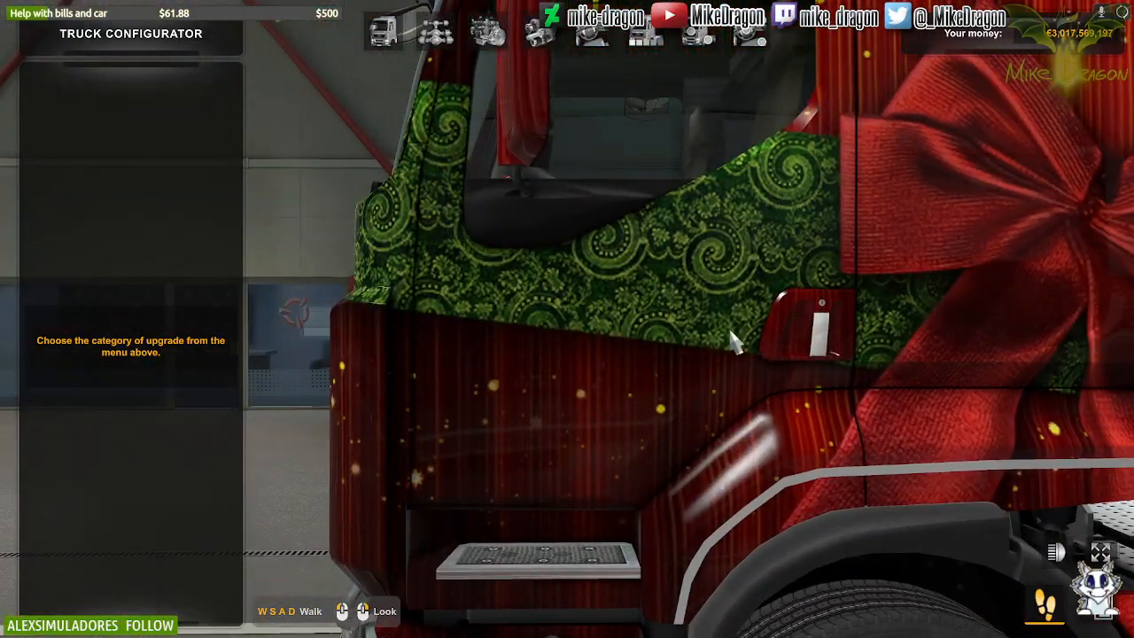
key("Escape")
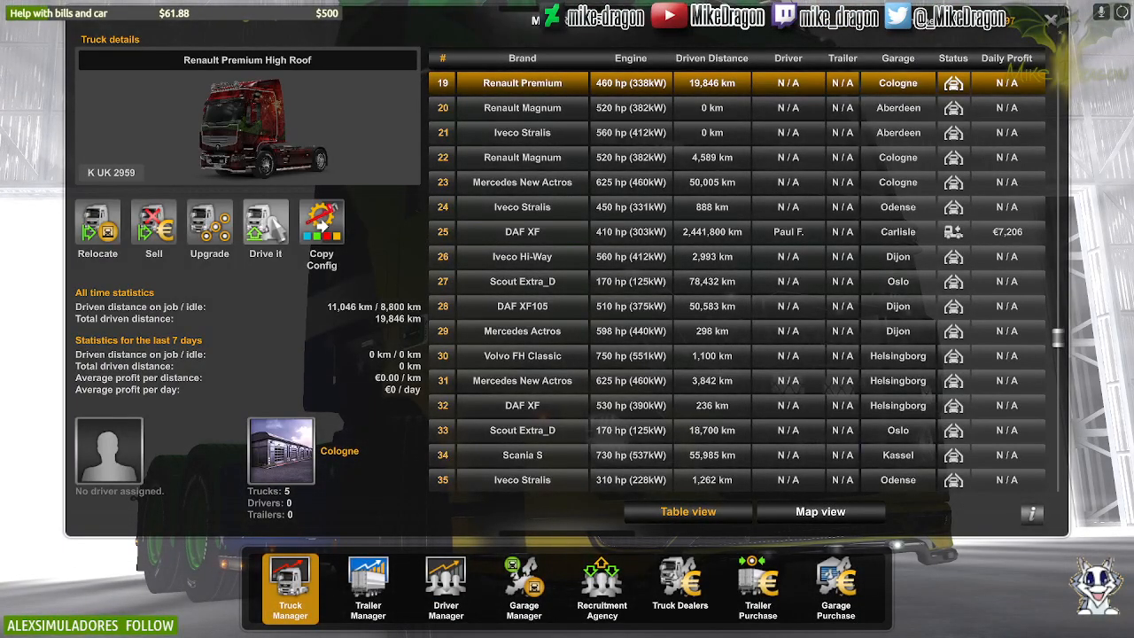
Step: Compare the Volvo FH and DAF XF in the owned trucks and settle on truck 18, the Volvo FH in Aberdeen
scroll(534, 257, "up", 4)
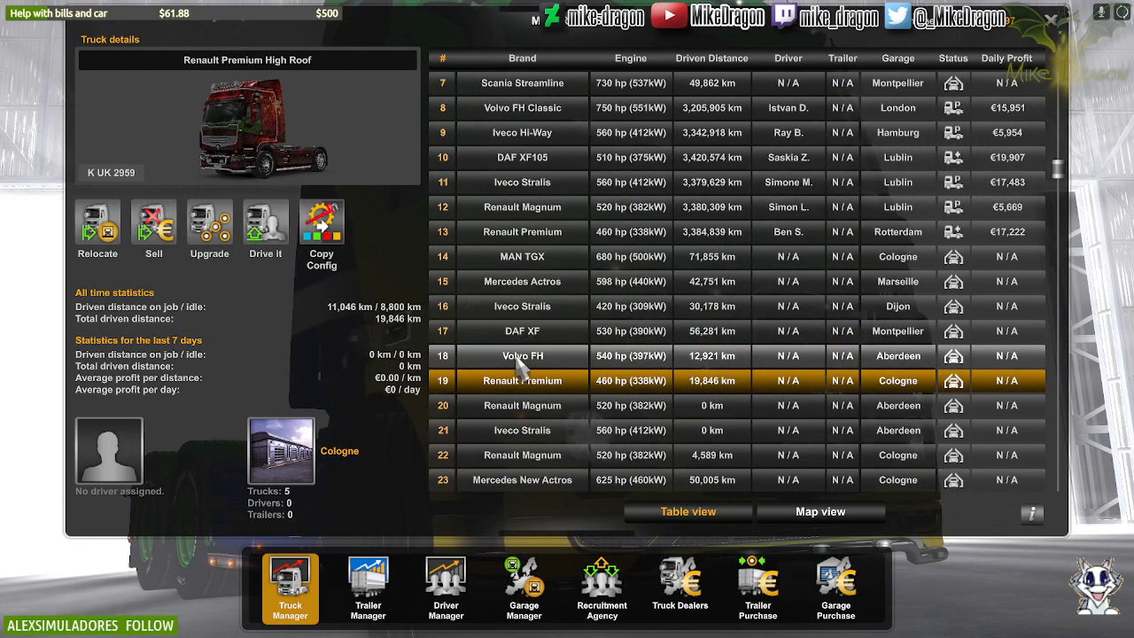
left_click(551, 354)
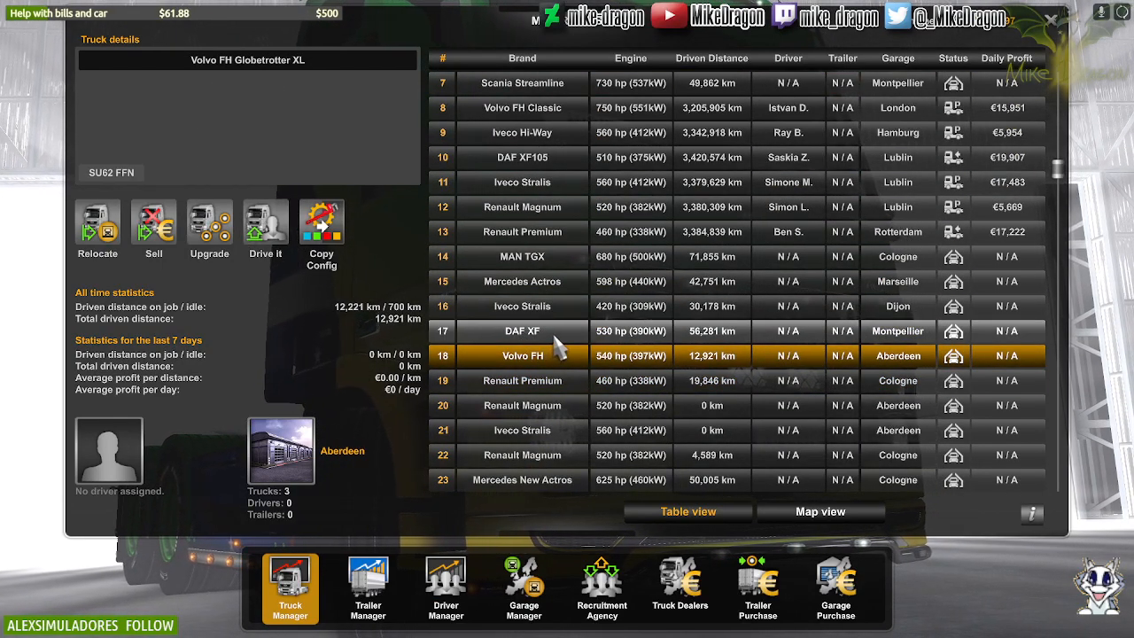
left_click(554, 338)
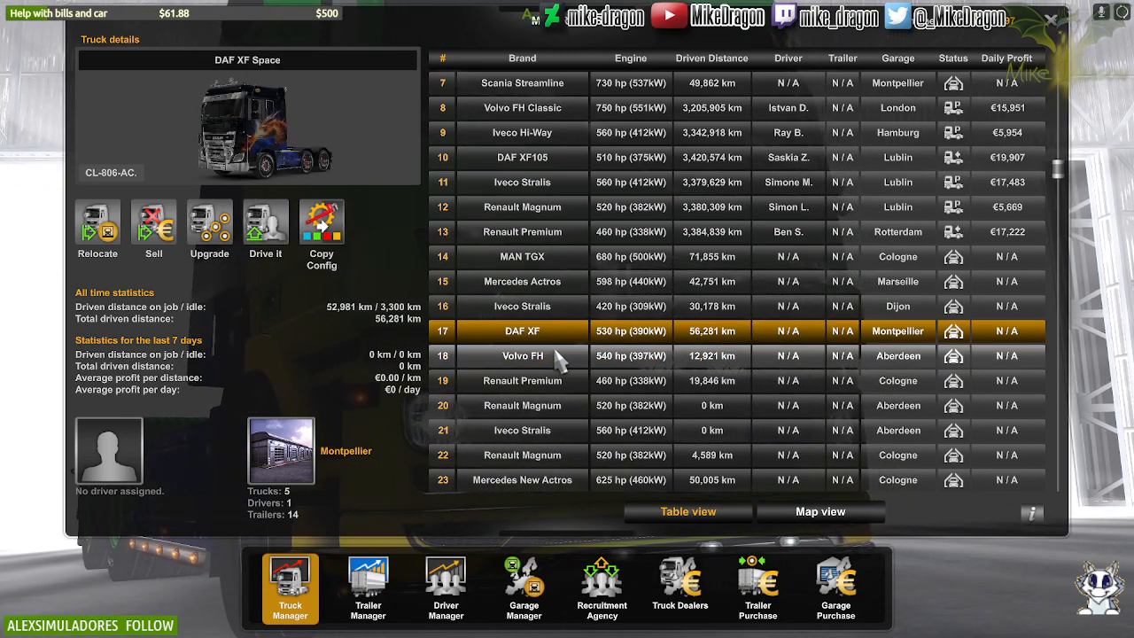
left_click(555, 359)
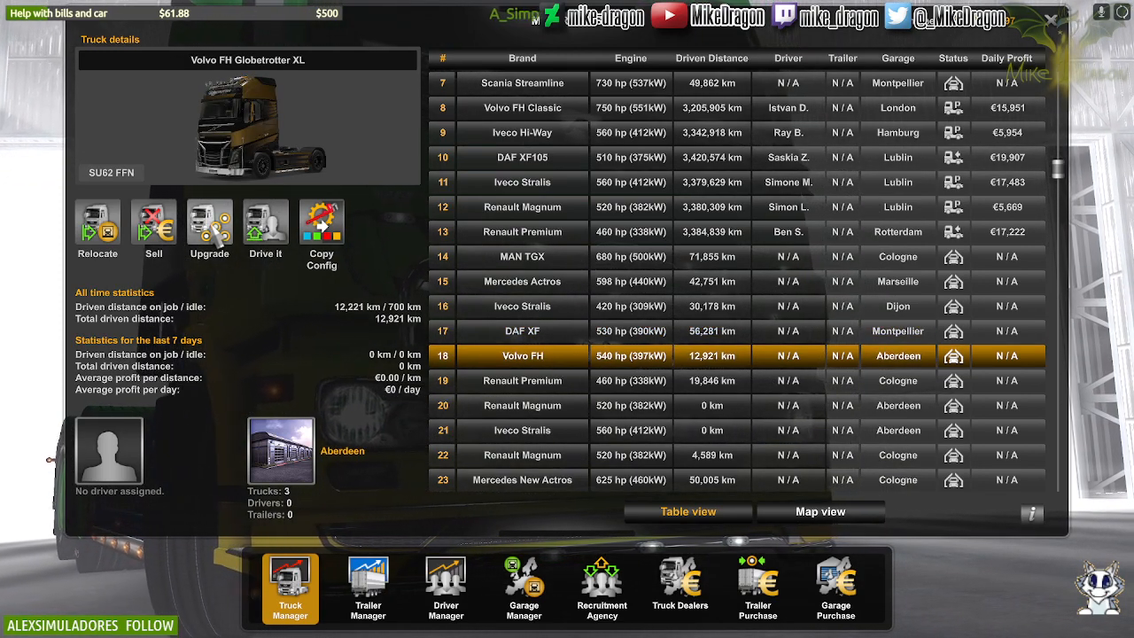
Step: Open the Volvo FH for upgrading, examine its door handle up close in first-person view, and leave the configurator
left_click(209, 226)
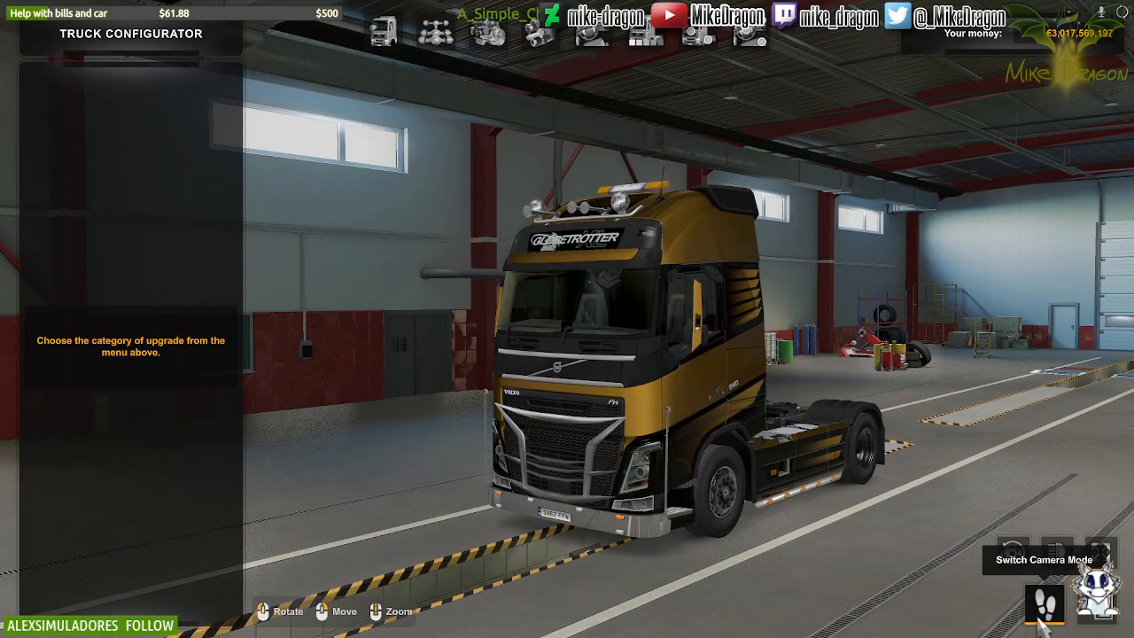
left_click(1013, 552)
key("w")
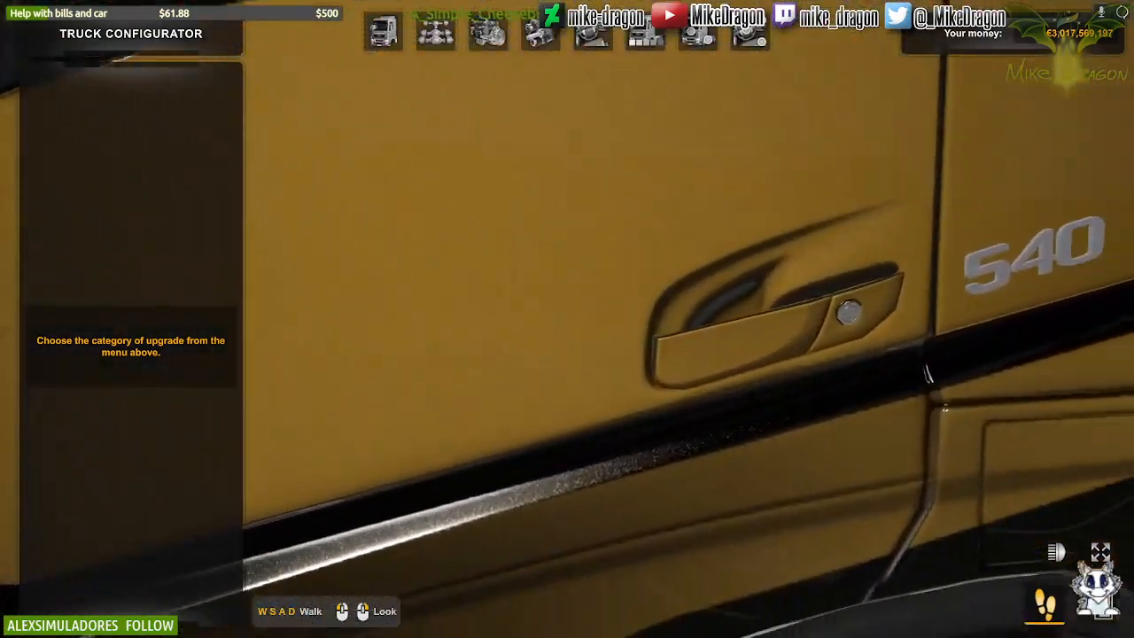
left_click_drag(568, 319, 747, 372)
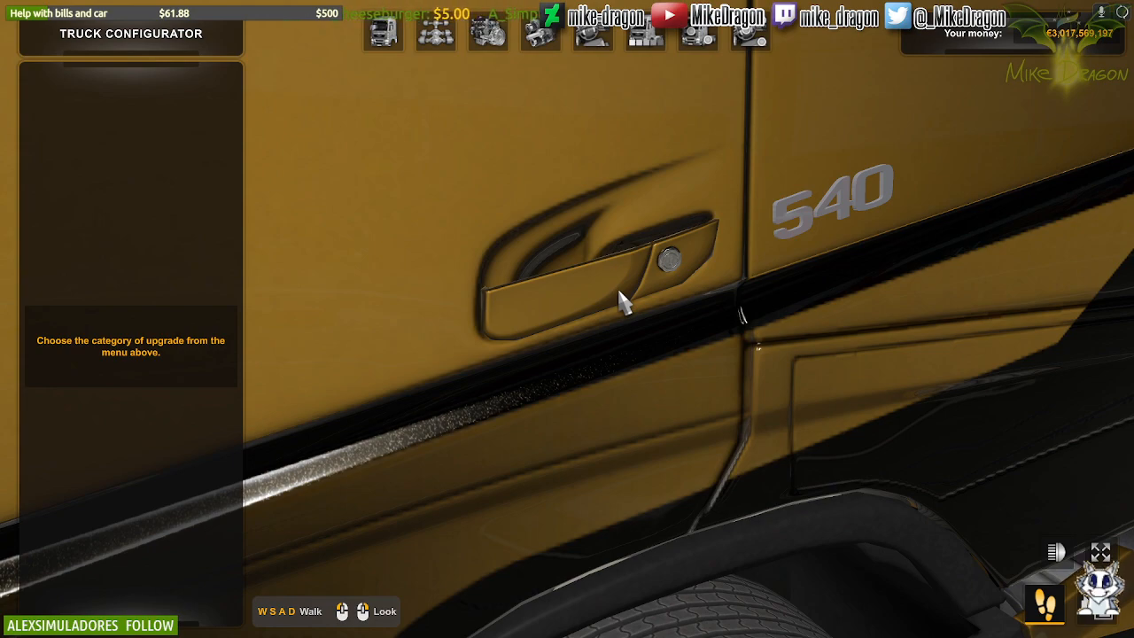
key("s")
left_click_drag(620, 288, 567, 284)
key("Escape")
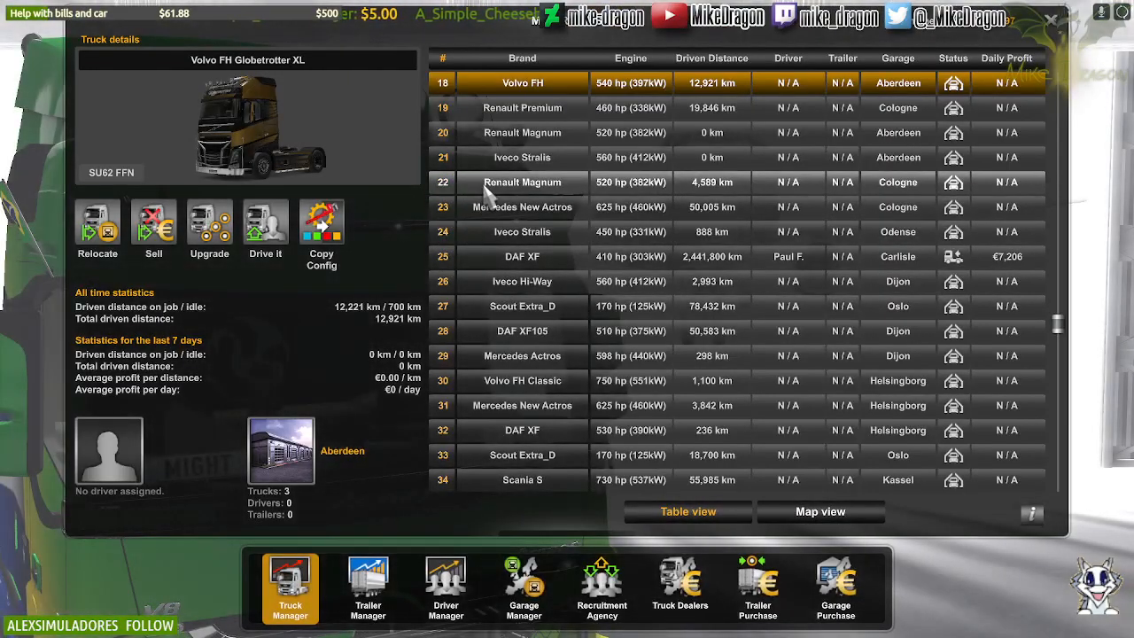
Step: Check the details of the DAF XF and Mercedes Actros and settle on truck 14, the MAN TGX in Cologne
scroll(486, 193, "up", 5)
left_click(534, 305)
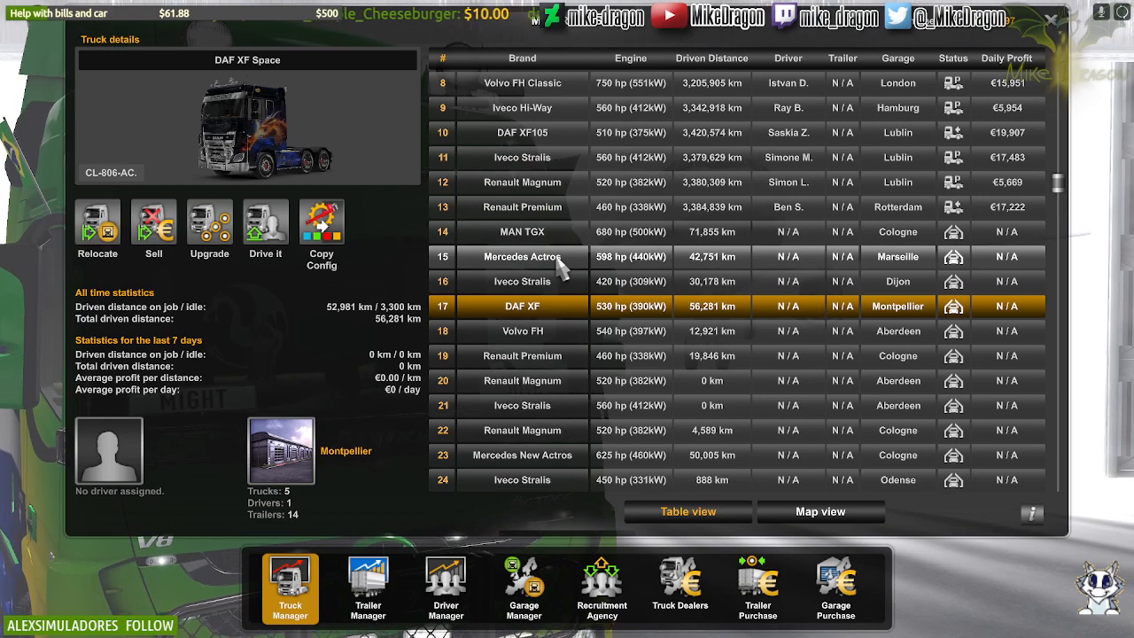
left_click(558, 261)
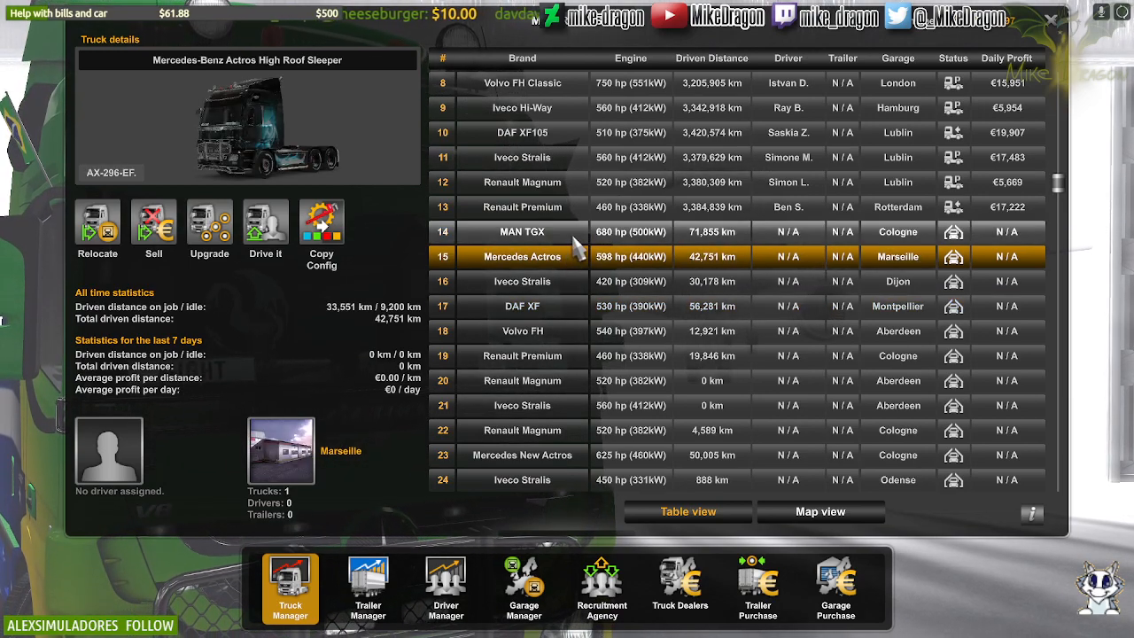
left_click(574, 236)
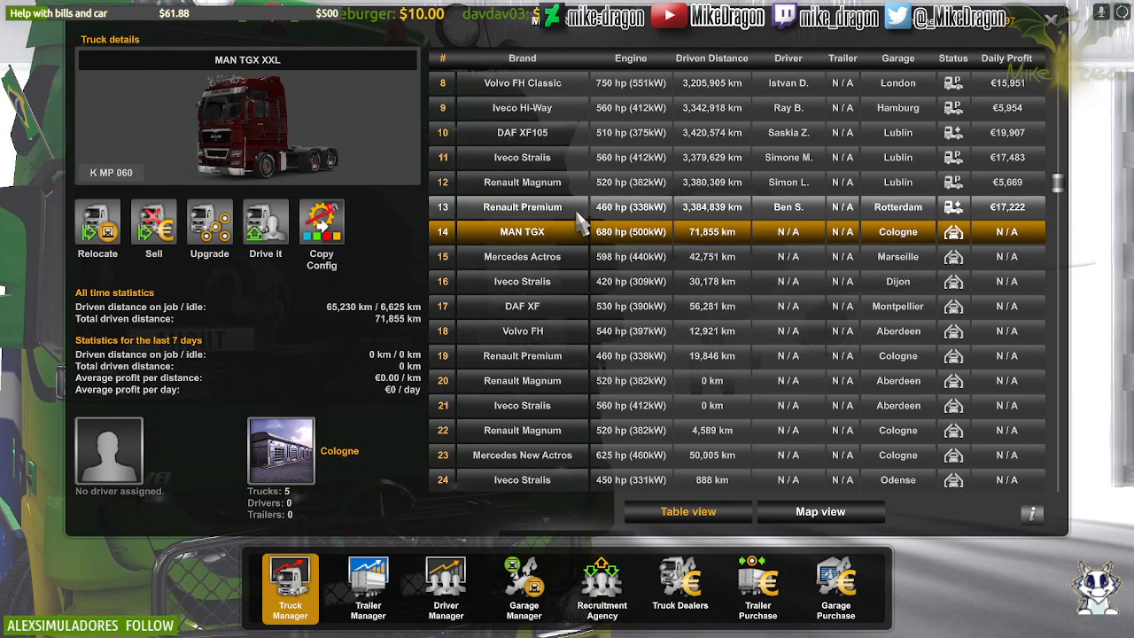
Step: Open the MAN TGX for upgrading and walk up to its cab door handle with the first-person camera
left_click(213, 223)
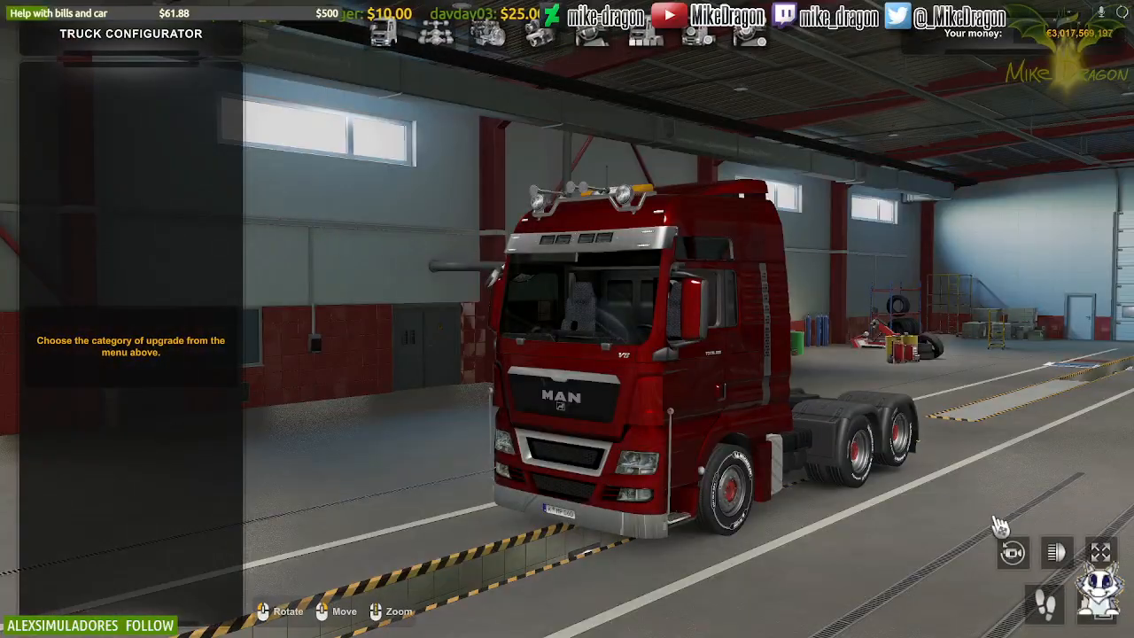
left_click(1047, 605)
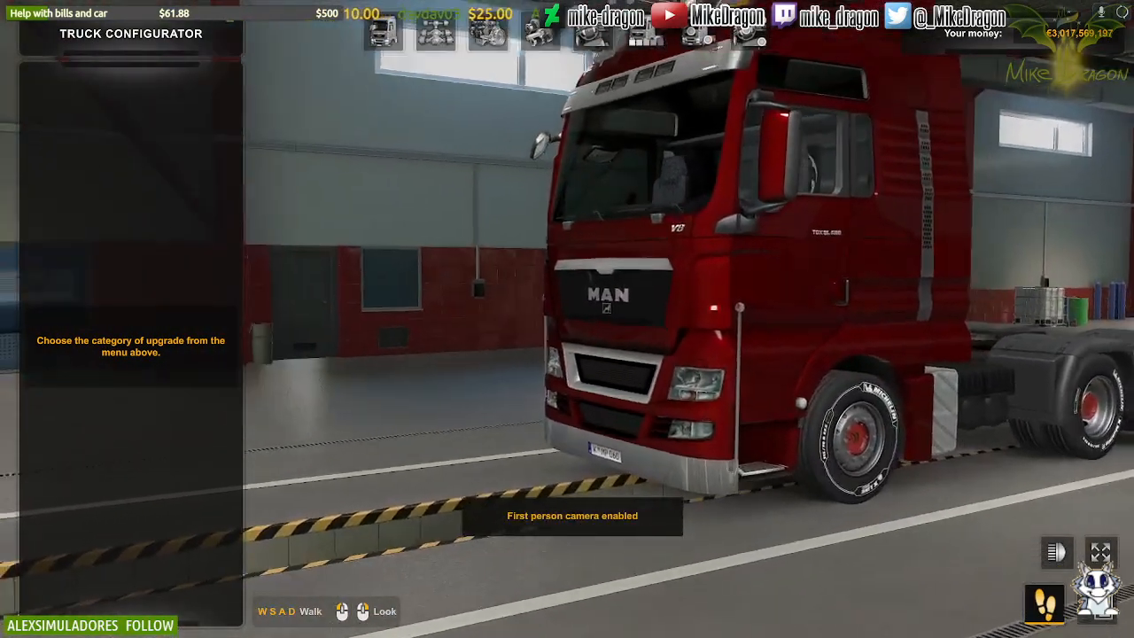
key("w")
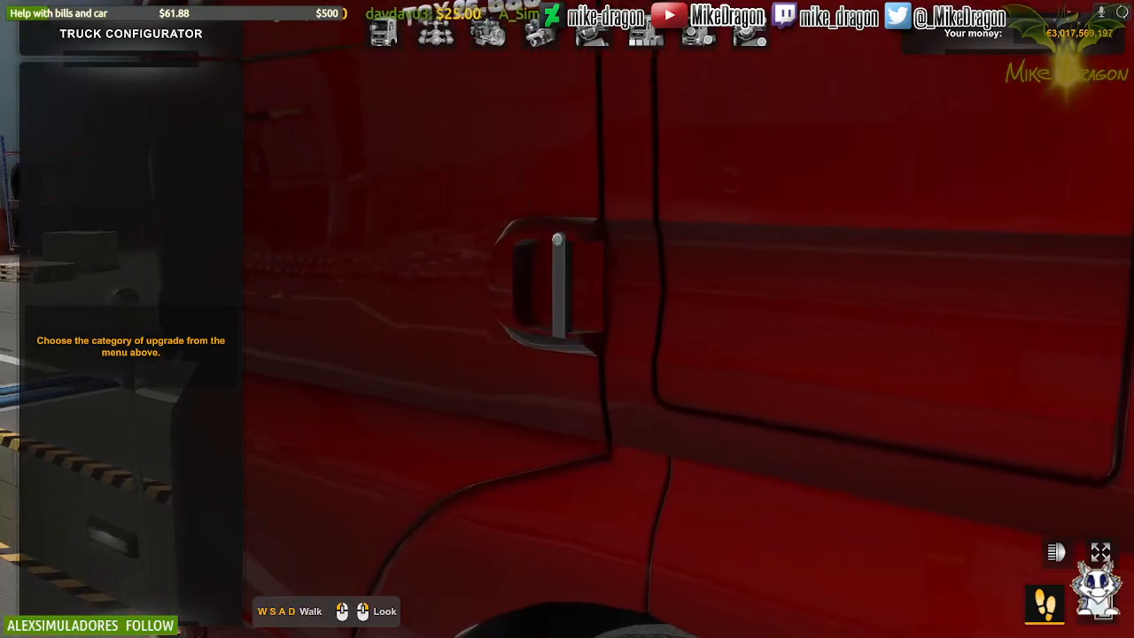
Step: Take a last look at the MAN TGX's door handle and leave the configurator
left_click_drag(390, 392, 295, 392)
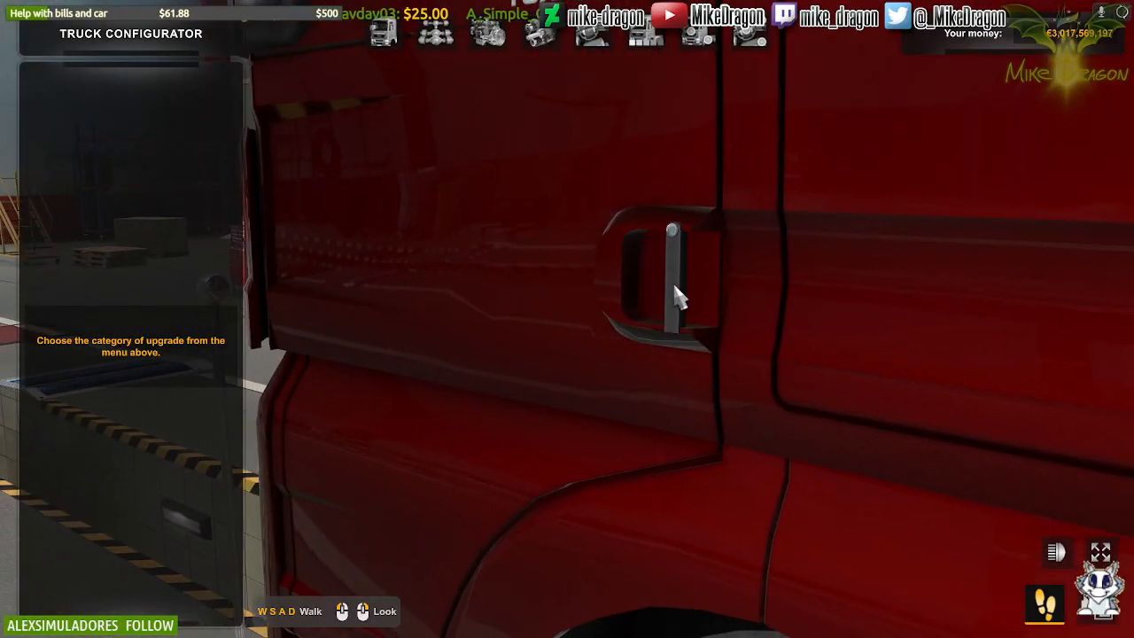
key("Escape")
key("Escape")
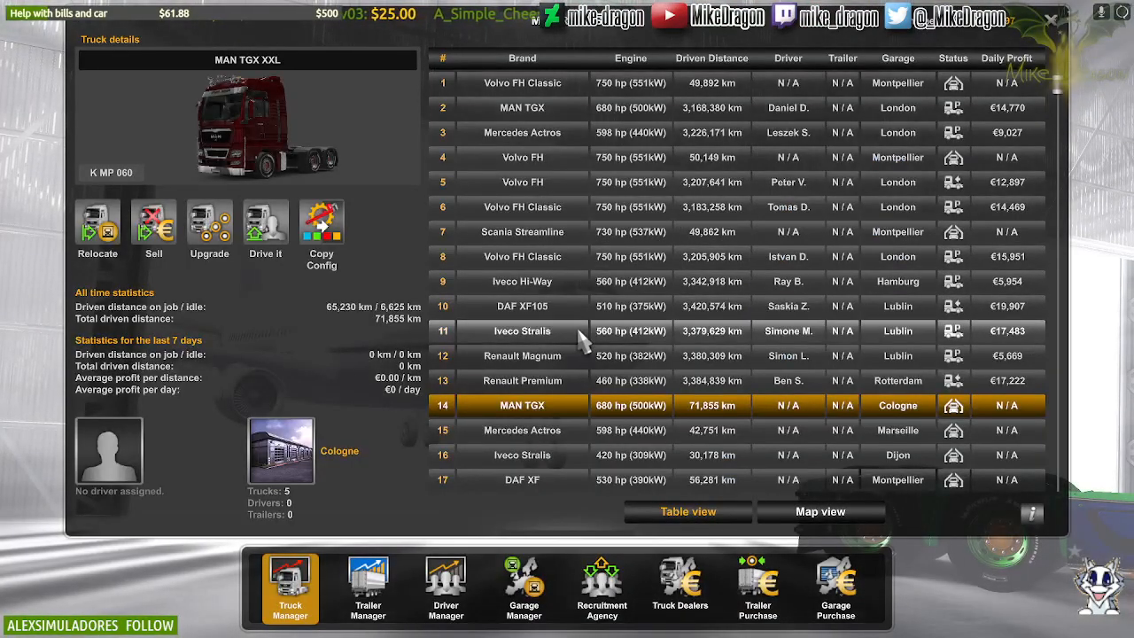
Step: Open truck 7, the Scania Streamline in Montpellier, for upgrading and switch to the first-person walking view
left_click(554, 256)
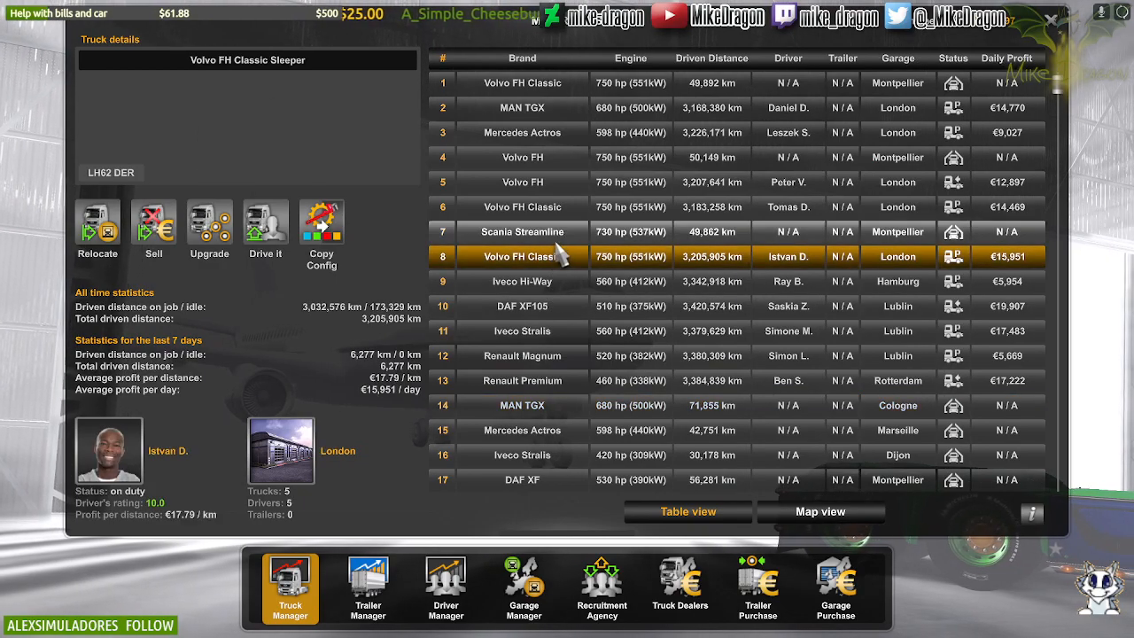
left_click(549, 233)
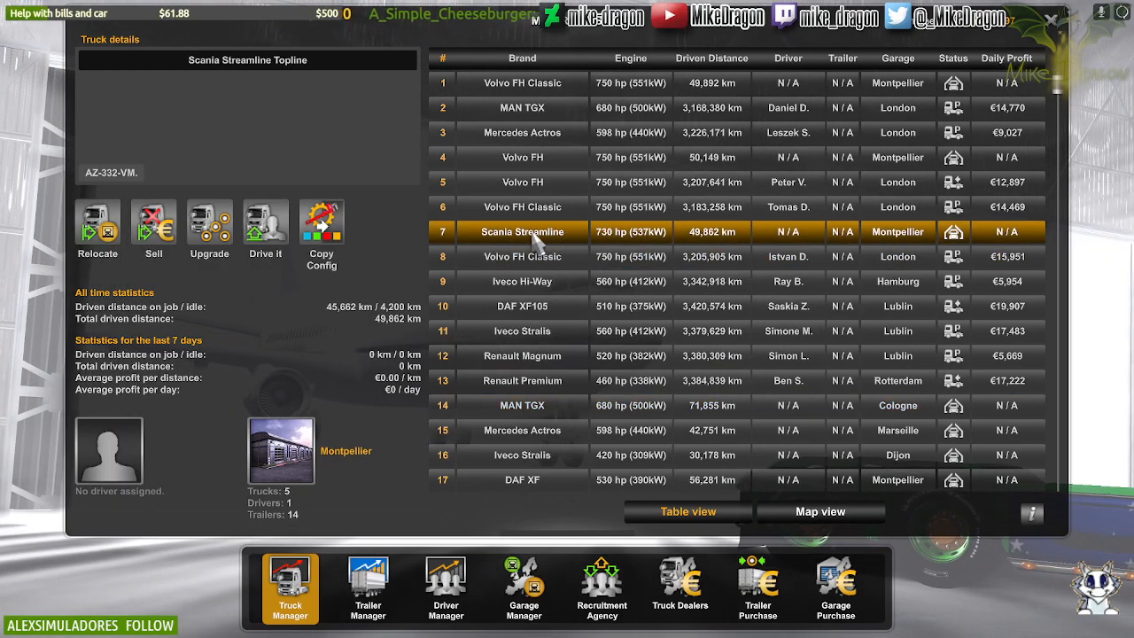
left_click(209, 229)
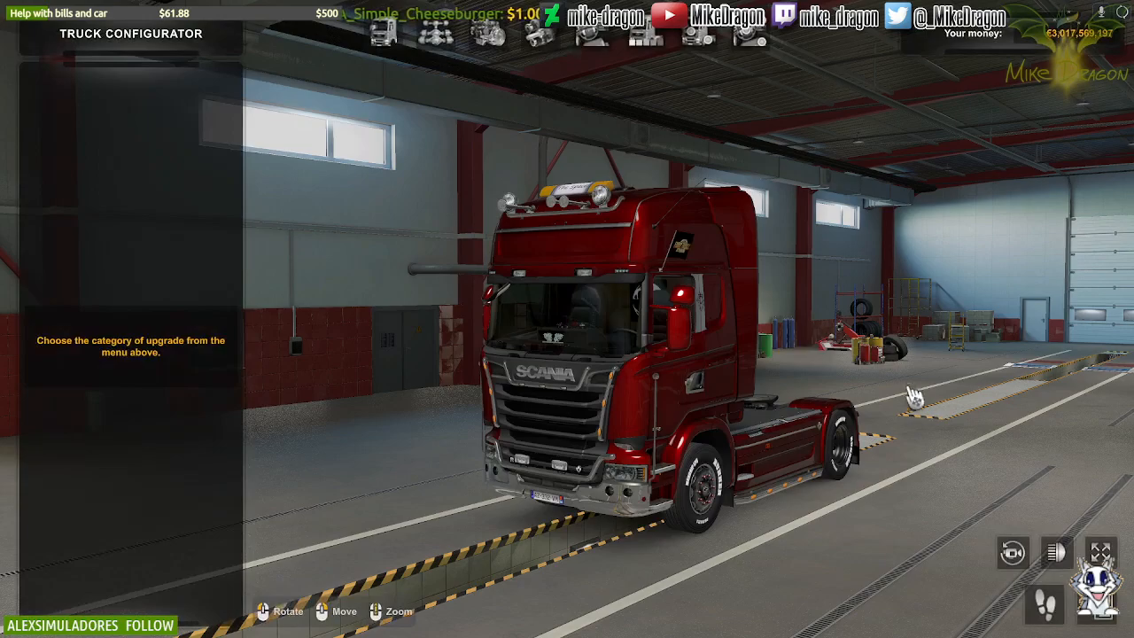
left_click(1048, 592)
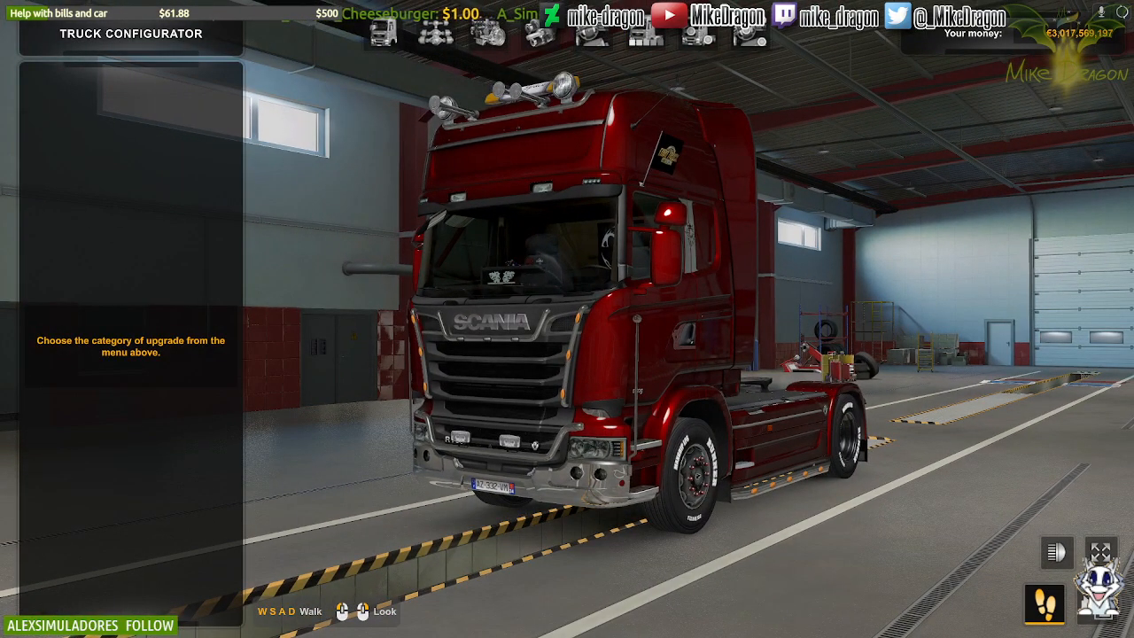
Step: Walk up to the Scania Streamline's cab door, examine its handle, and return to the owned truck list
key("w")
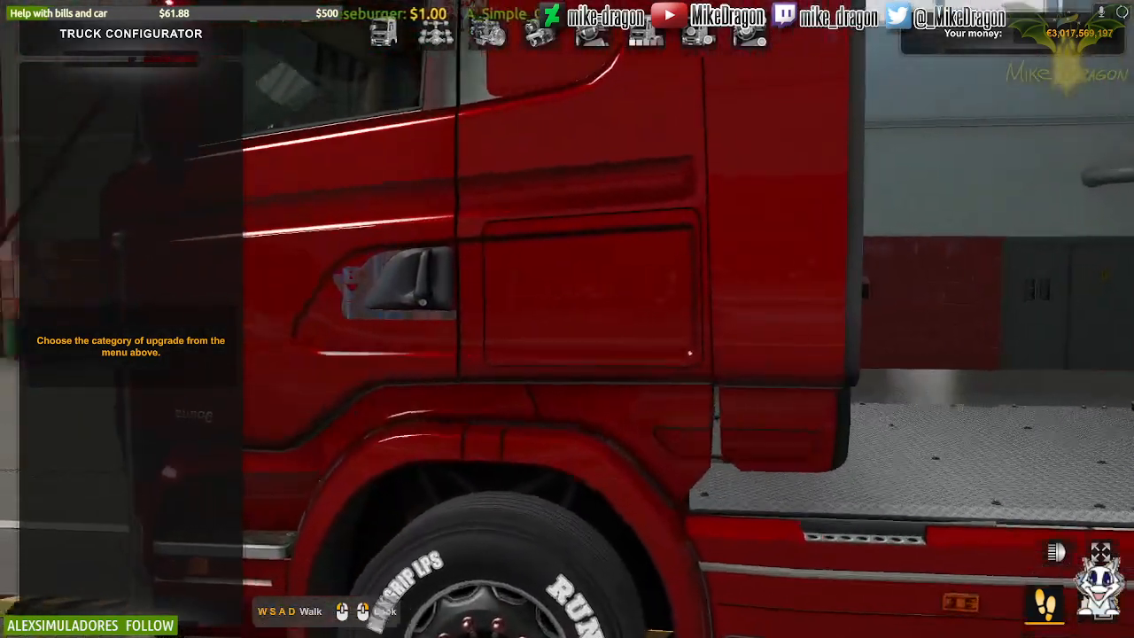
key("w")
left_click_drag(724, 205, 1082, 487)
key("d")
key("s")
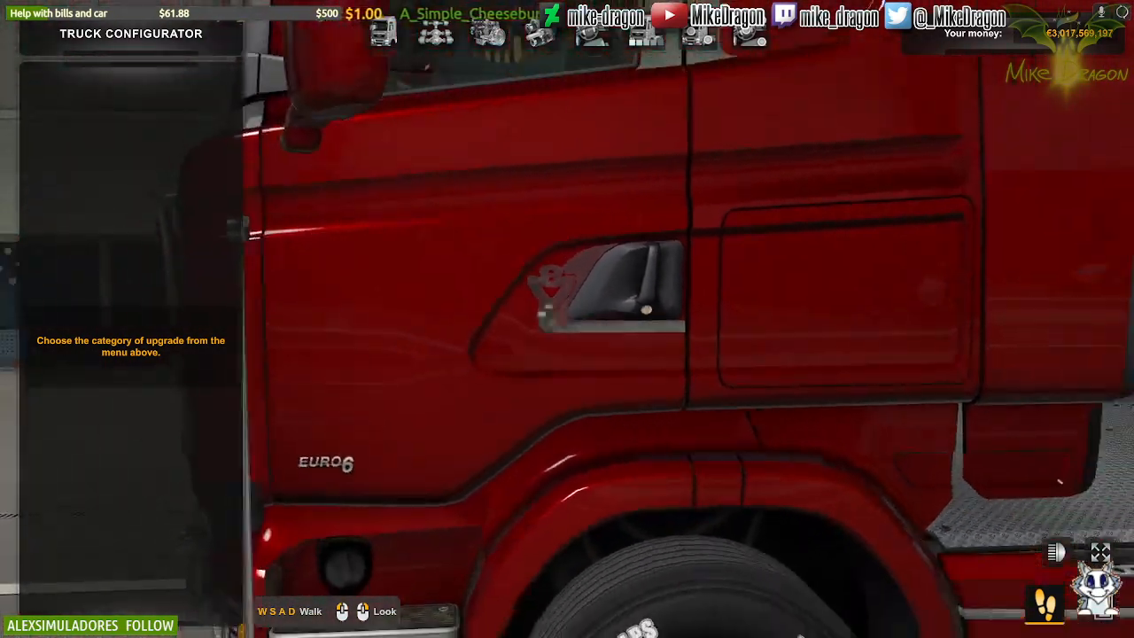
key("s")
key("Escape")
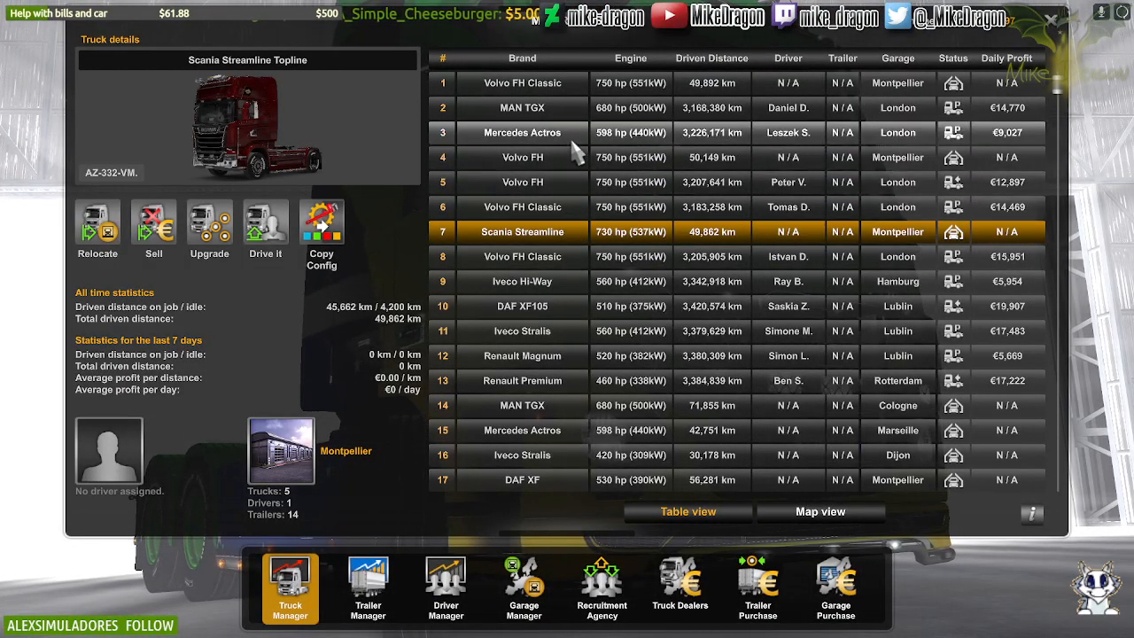
scroll(549, 390, "down", 10)
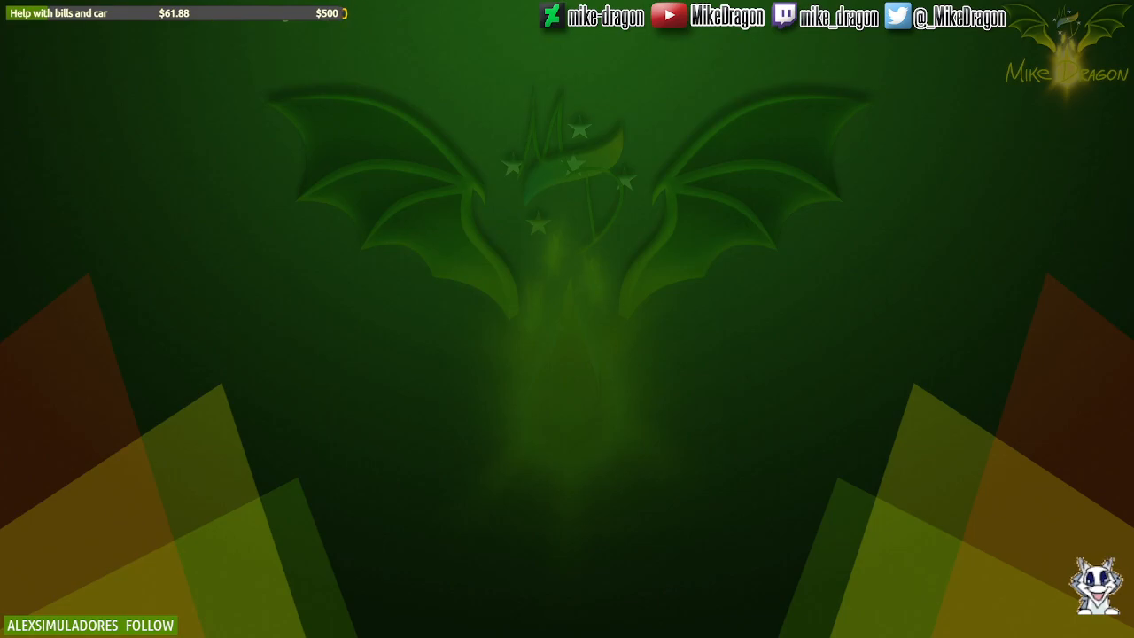
Step: Launch American Truck Simulator from Steam and acknowledge the version change notice
right_click(1025, 627)
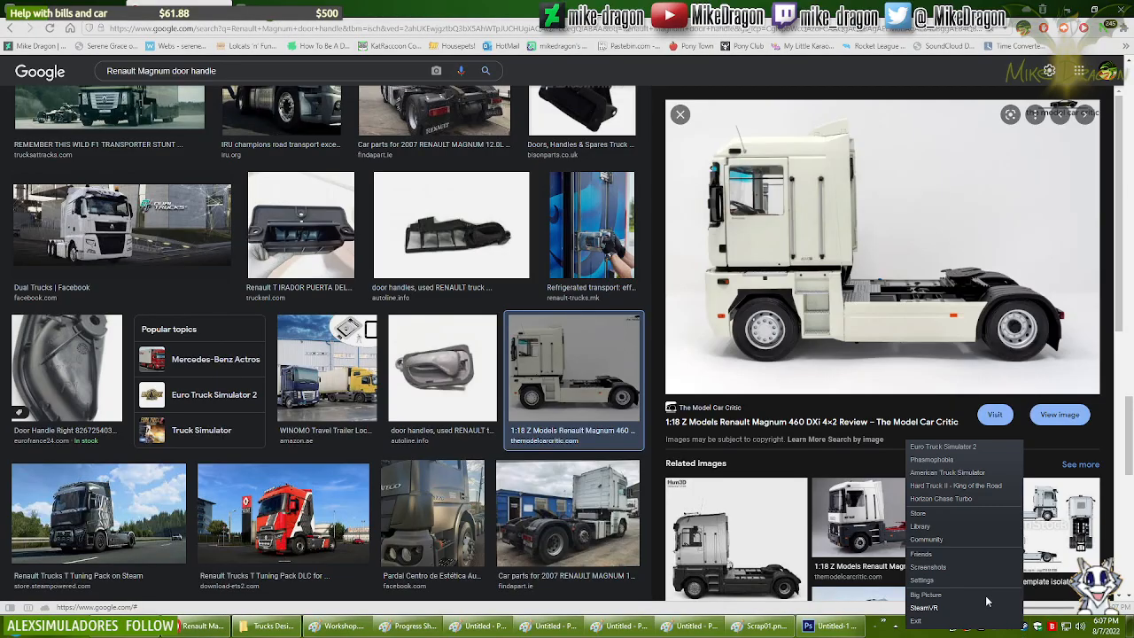
left_click(968, 473)
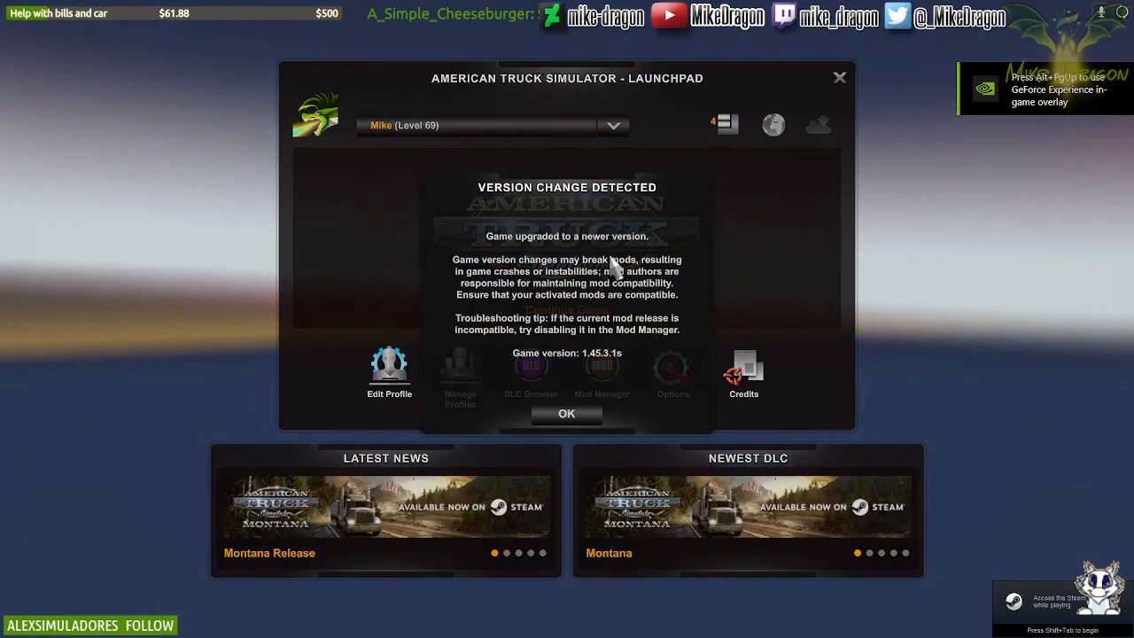
left_click(553, 413)
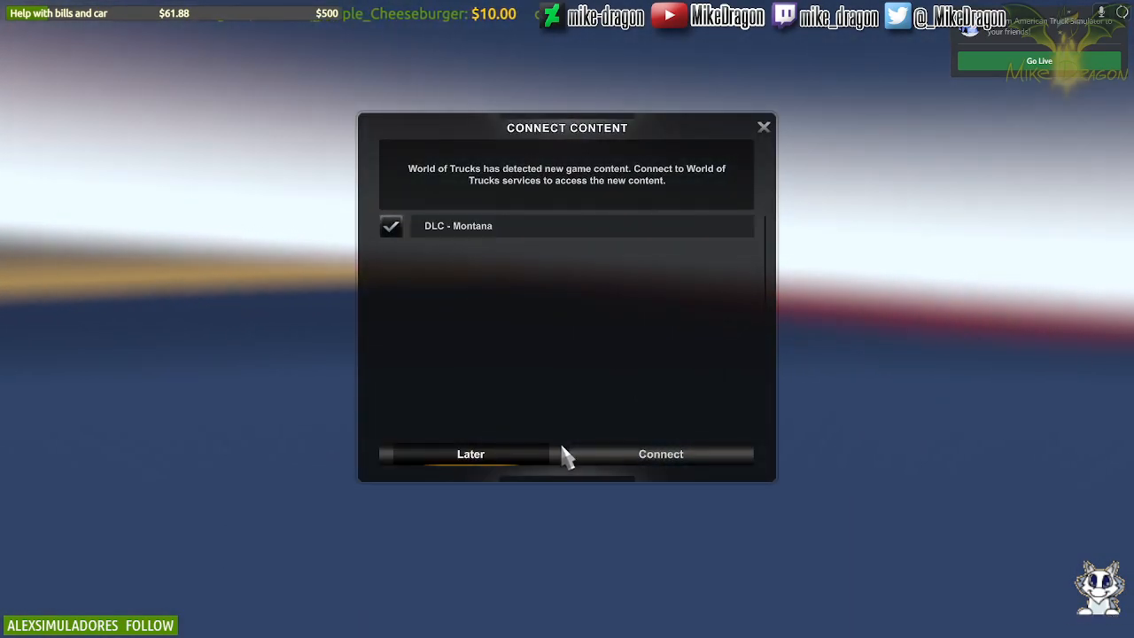
Step: Connect the Montana DLC to World of Trucks and dismiss the Cruising Montana event notice
left_click(663, 463)
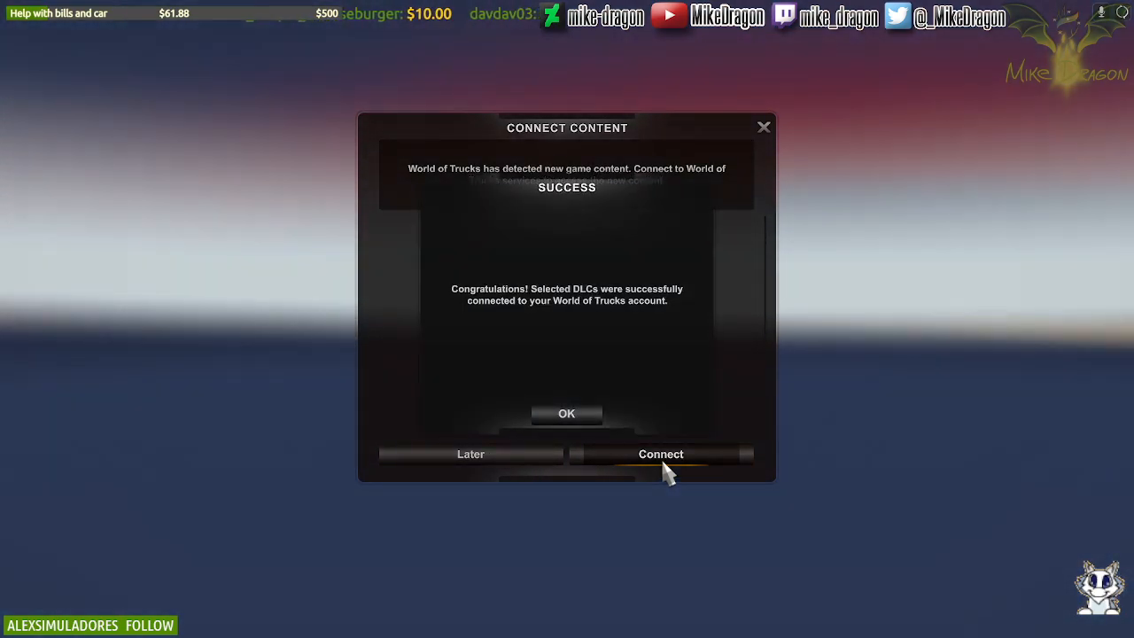
left_click(568, 414)
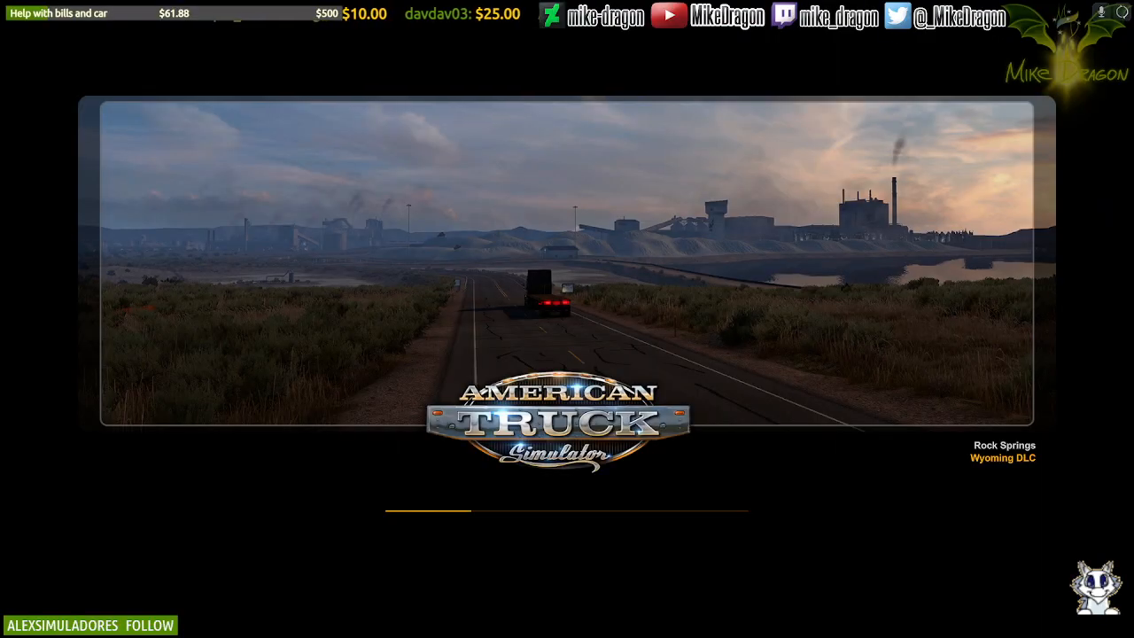
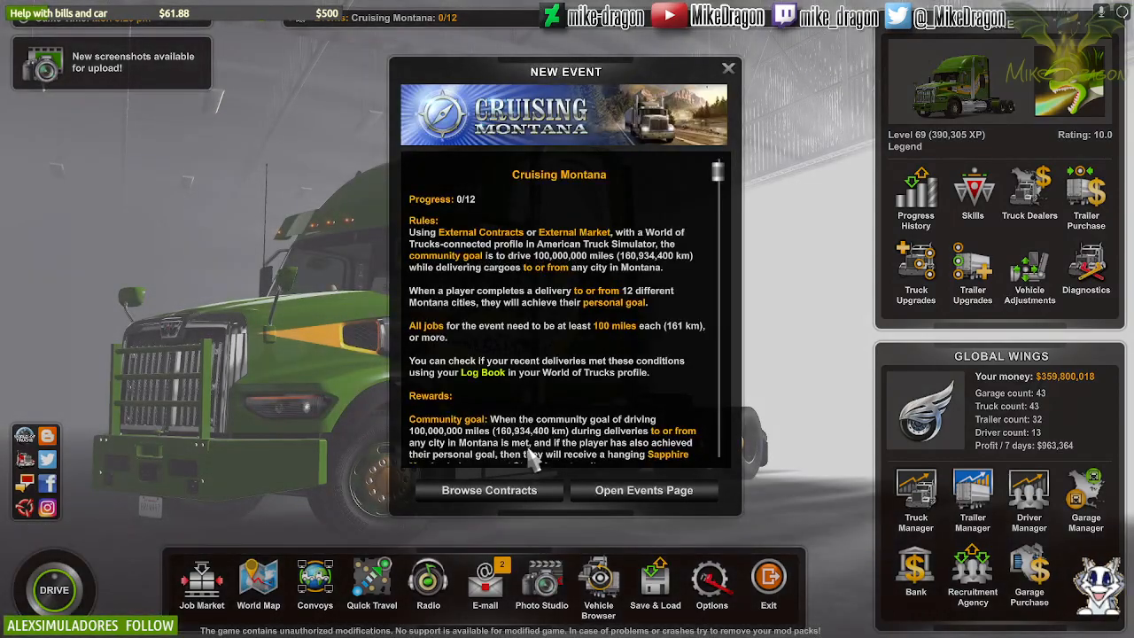
left_click(729, 68)
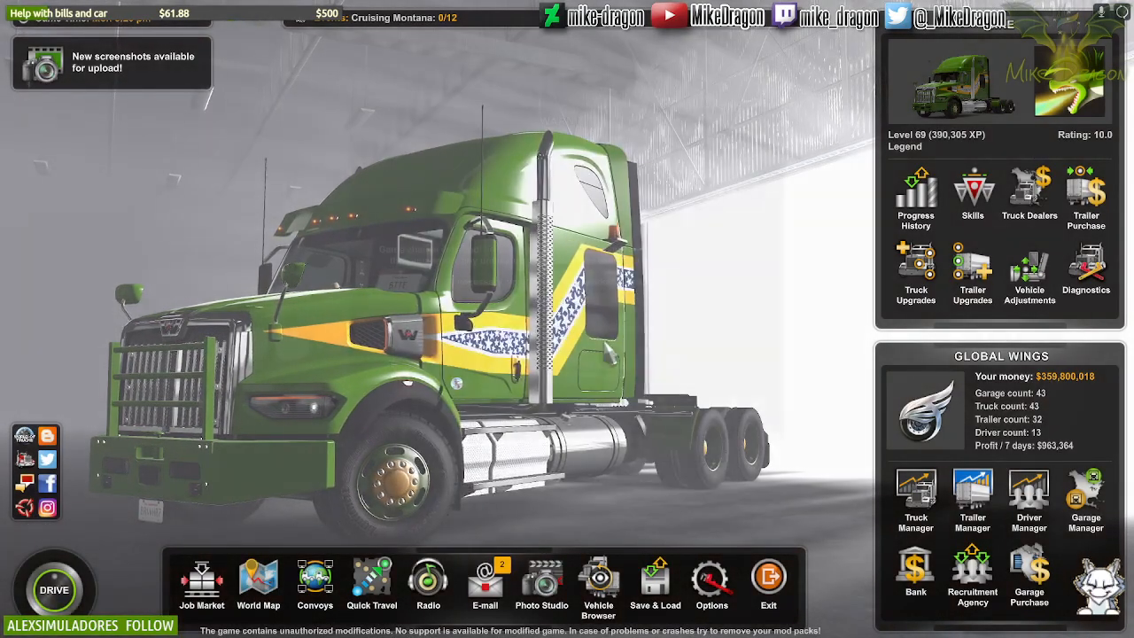
Step: Load the current saved game dated 8/3/2022 11:19:49 pm and acknowledge the game change warning
left_click(589, 424)
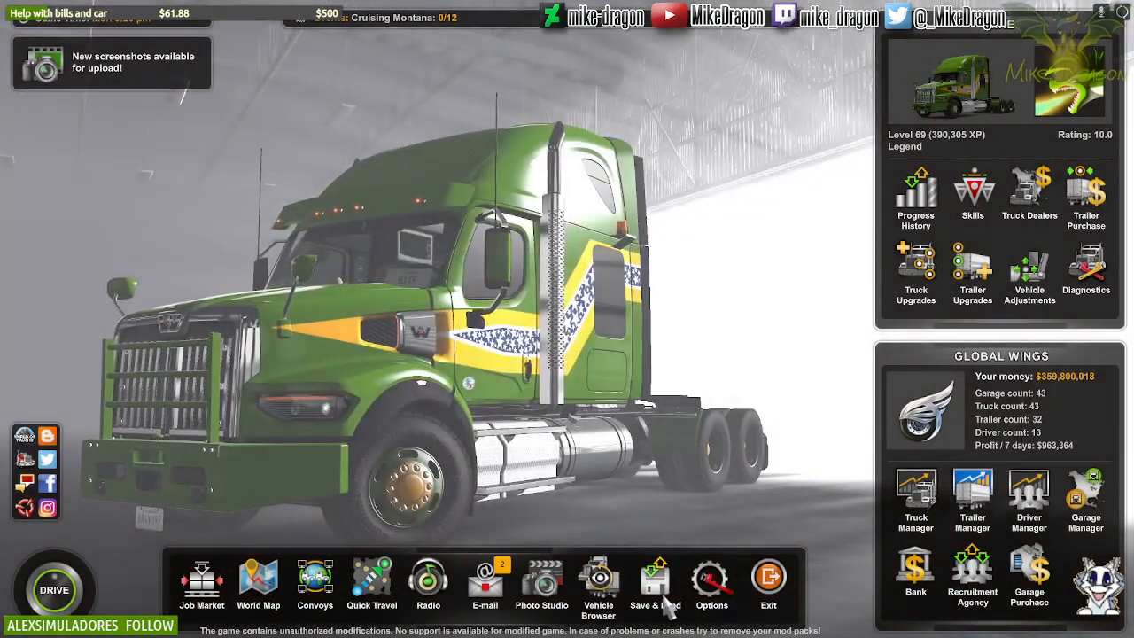
left_click(656, 585)
left_click(431, 321)
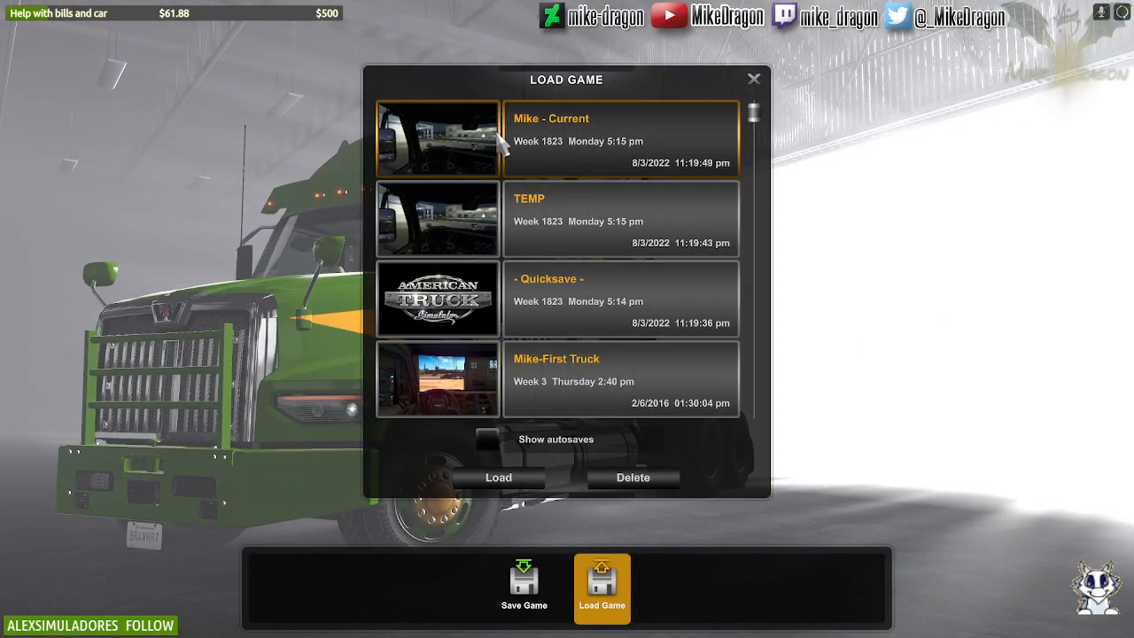
double_click(503, 142)
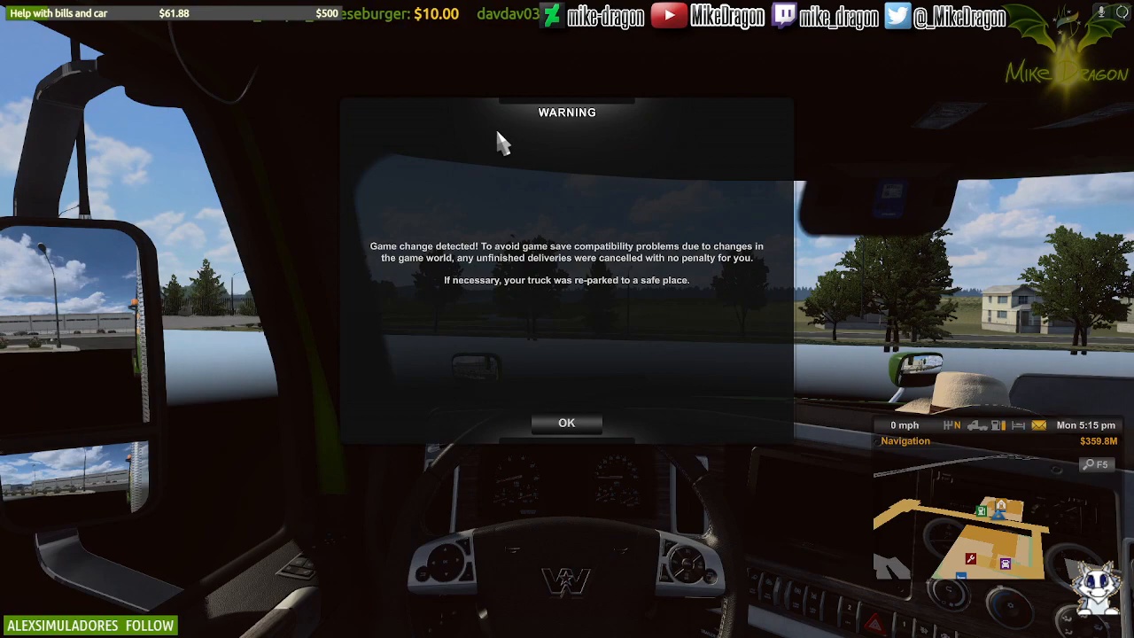
left_click(556, 423)
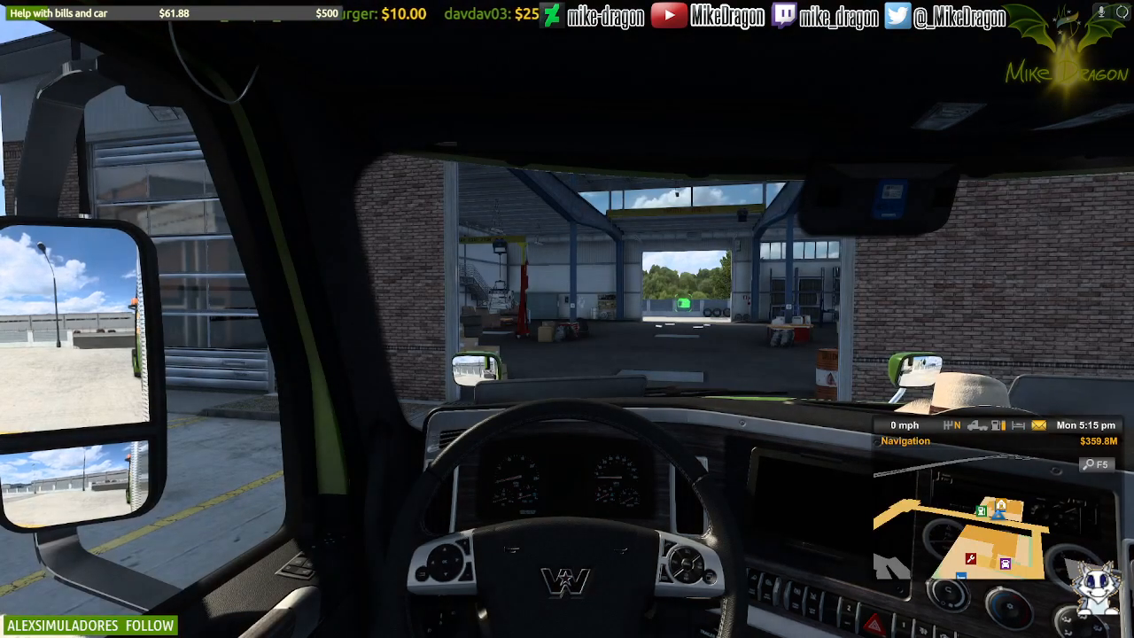
key("F4")
key("3")
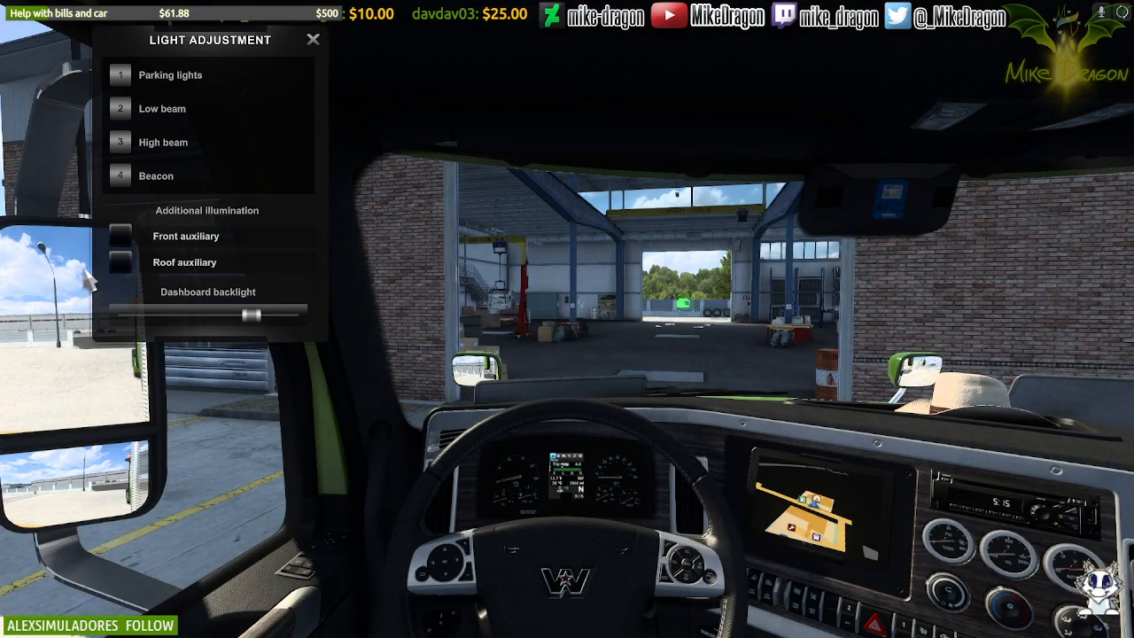
key("Escape")
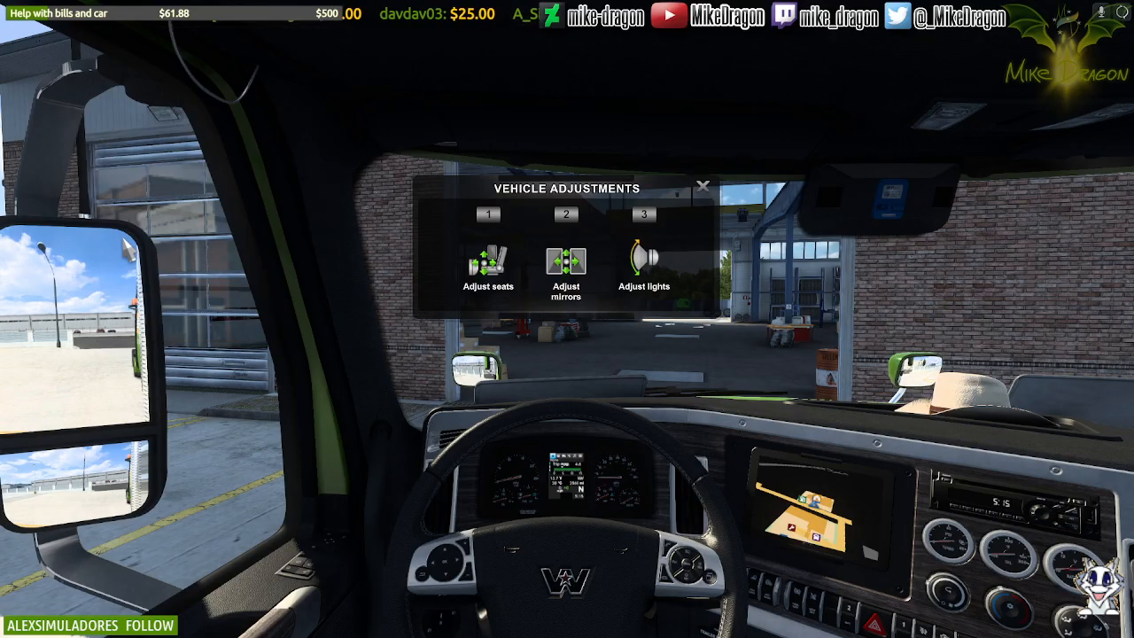
key("Escape")
Step: Fly the free camera out to the green truck's cab door and examine its handle from the front and side
key("0")
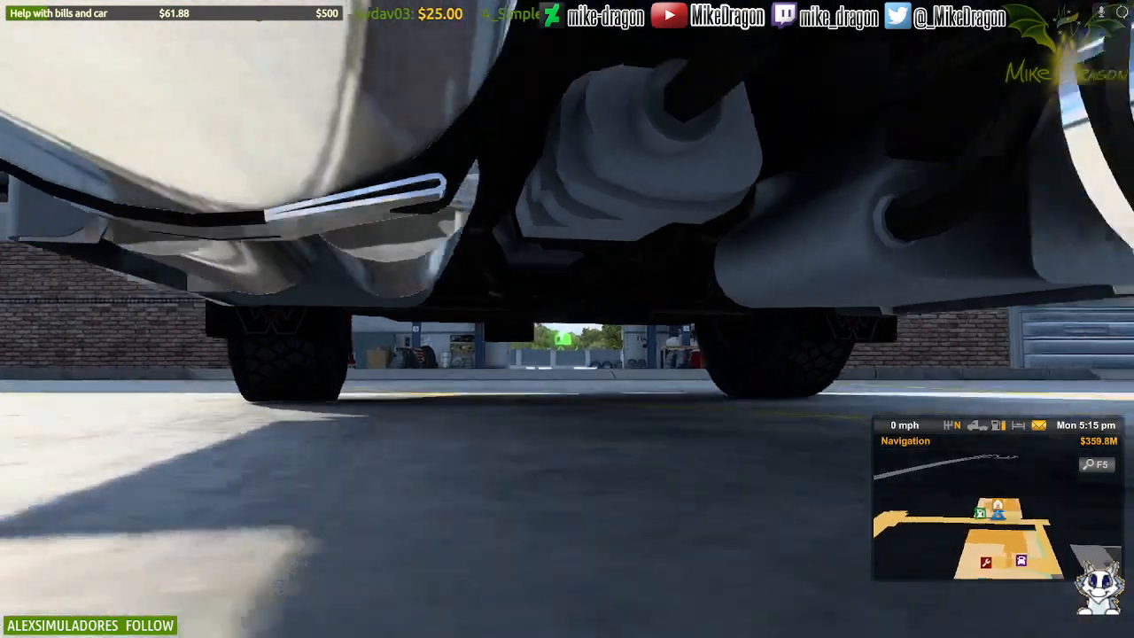
key("KP_5")
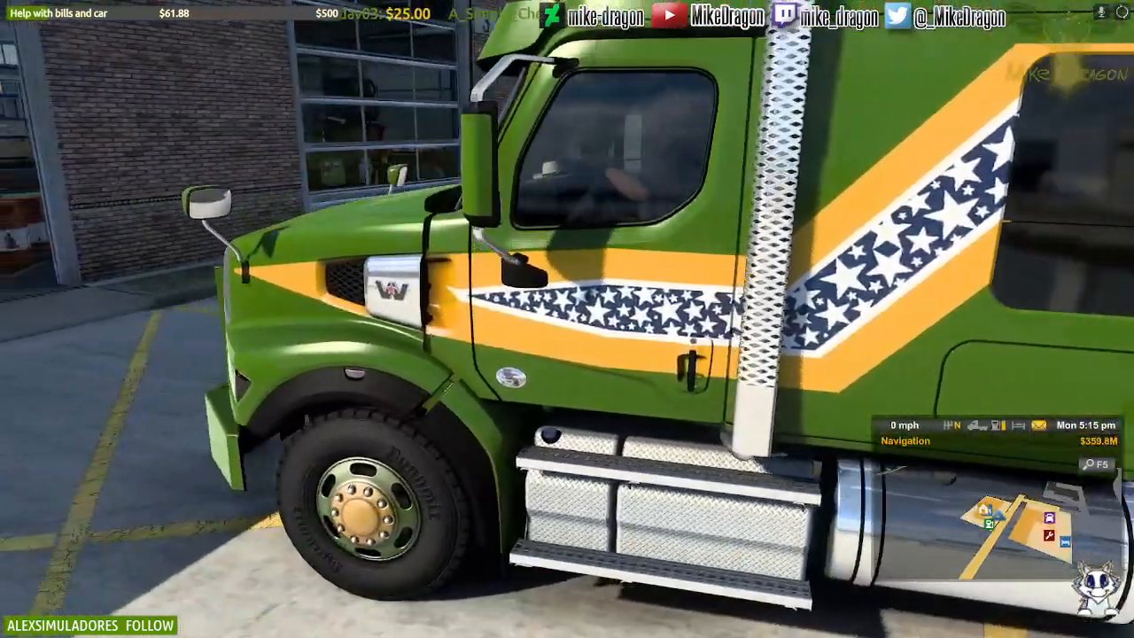
key("KP_8")
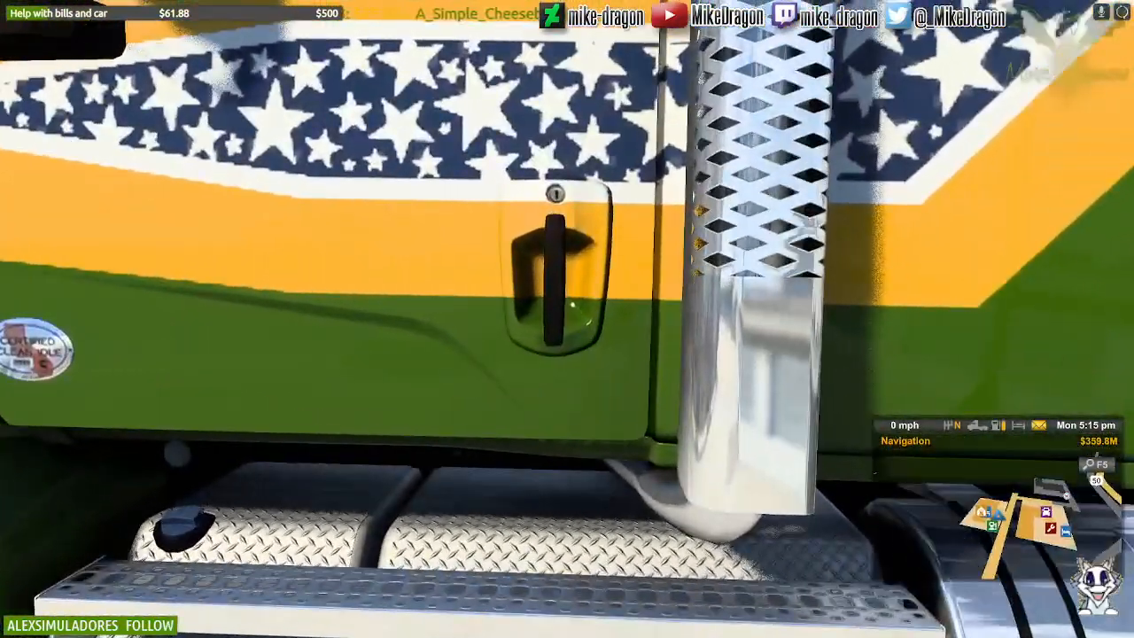
key("KP_5")
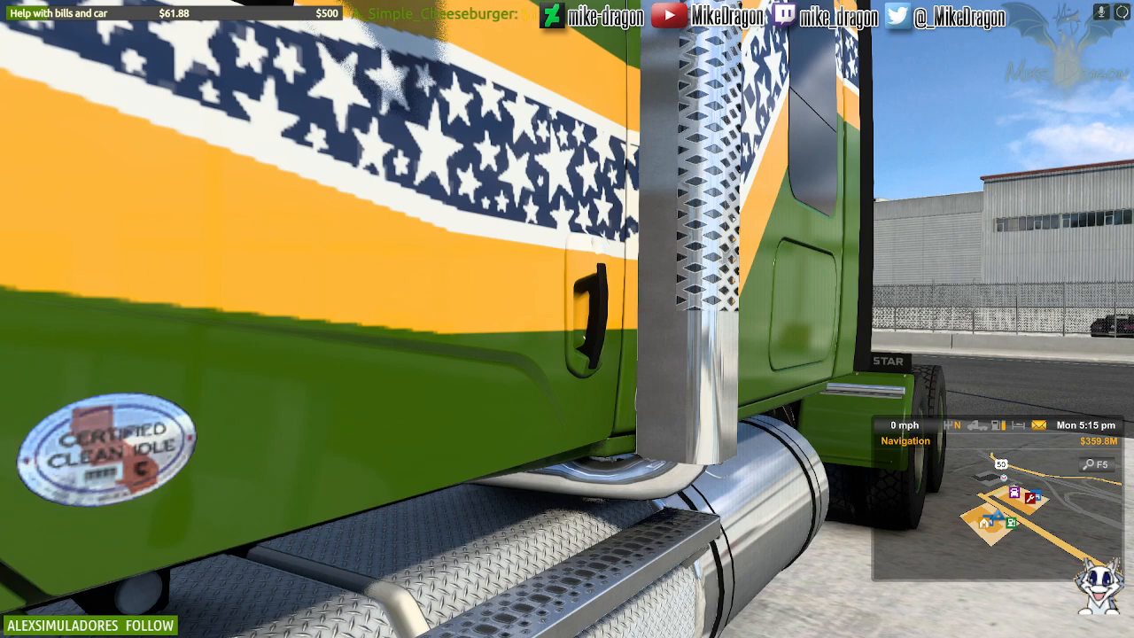
Step: Open truck 1, the Peterbilt 579 in Sacramento, for upgrading and walk up to its cab door handle
key("g")
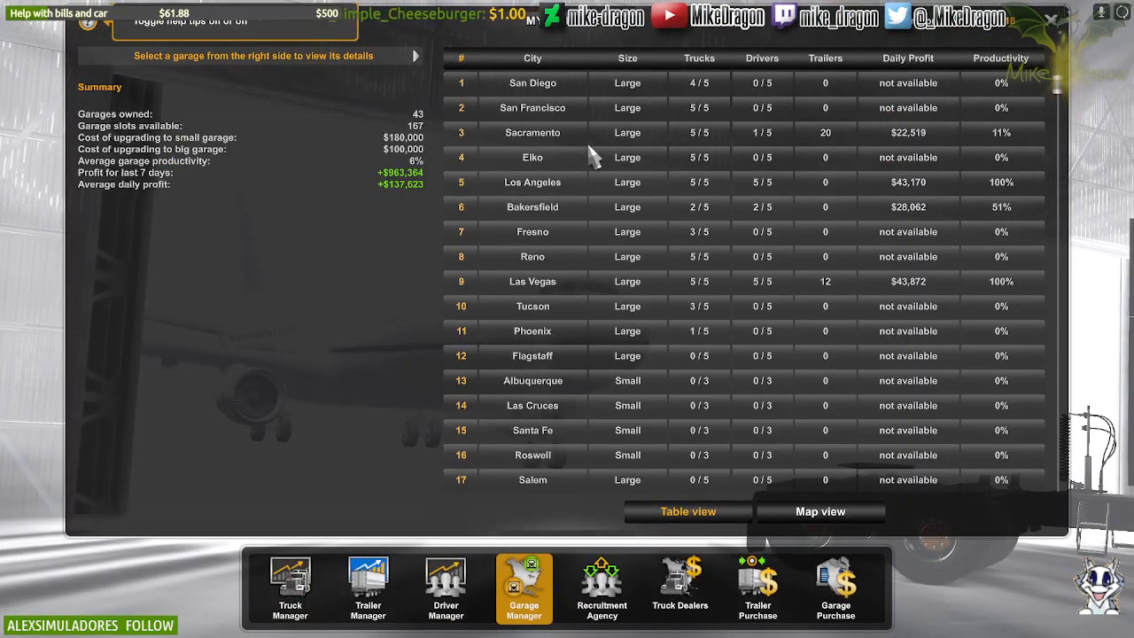
left_click(289, 585)
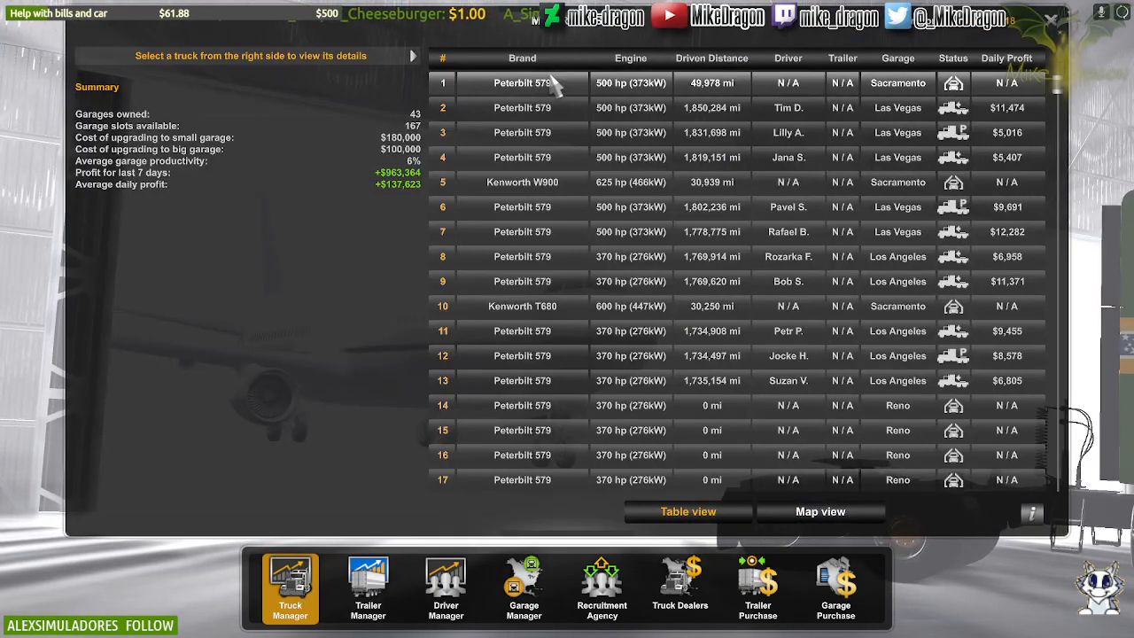
left_click(549, 83)
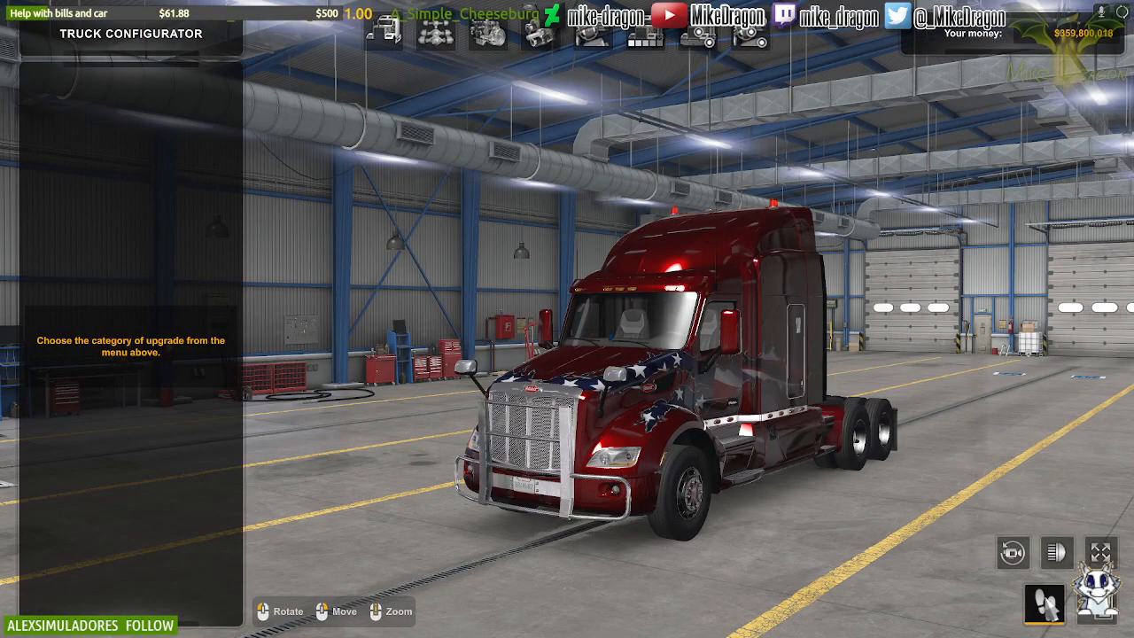
left_click(1013, 552)
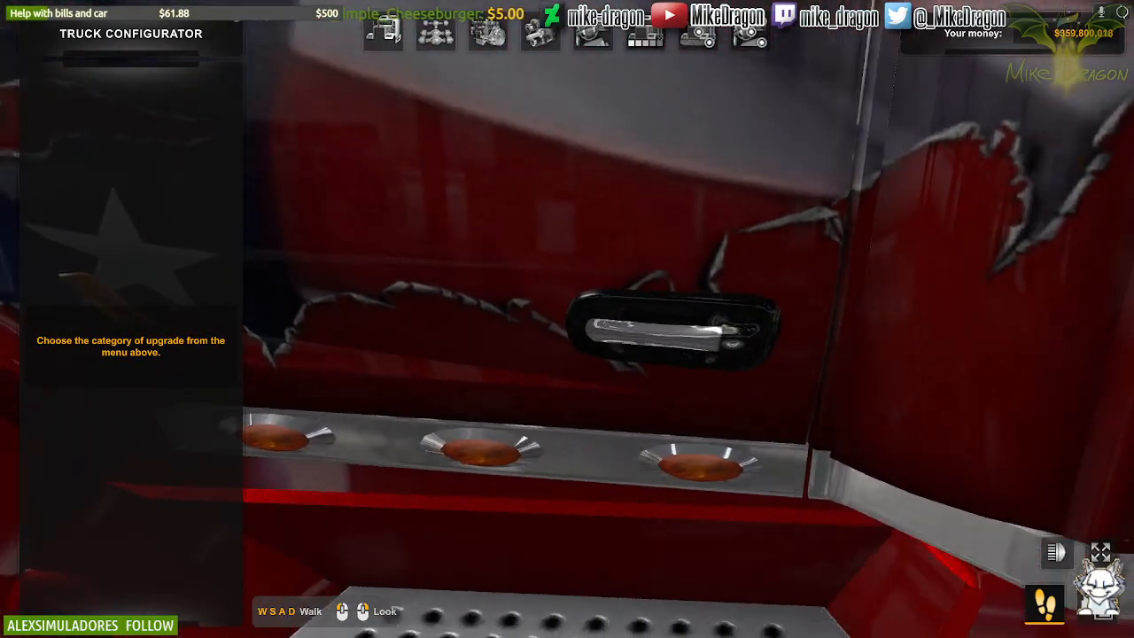
Step: Step back to view the Peterbilt 579's door and sleeper handles, and leave the configurator
key("s")
key("s")
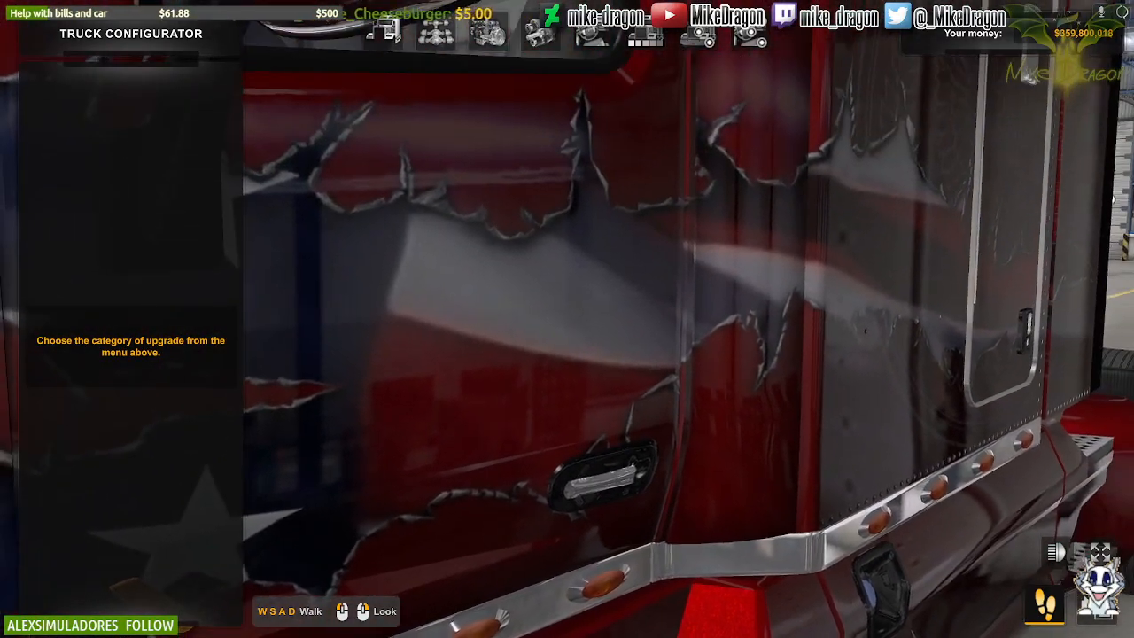
key("Escape")
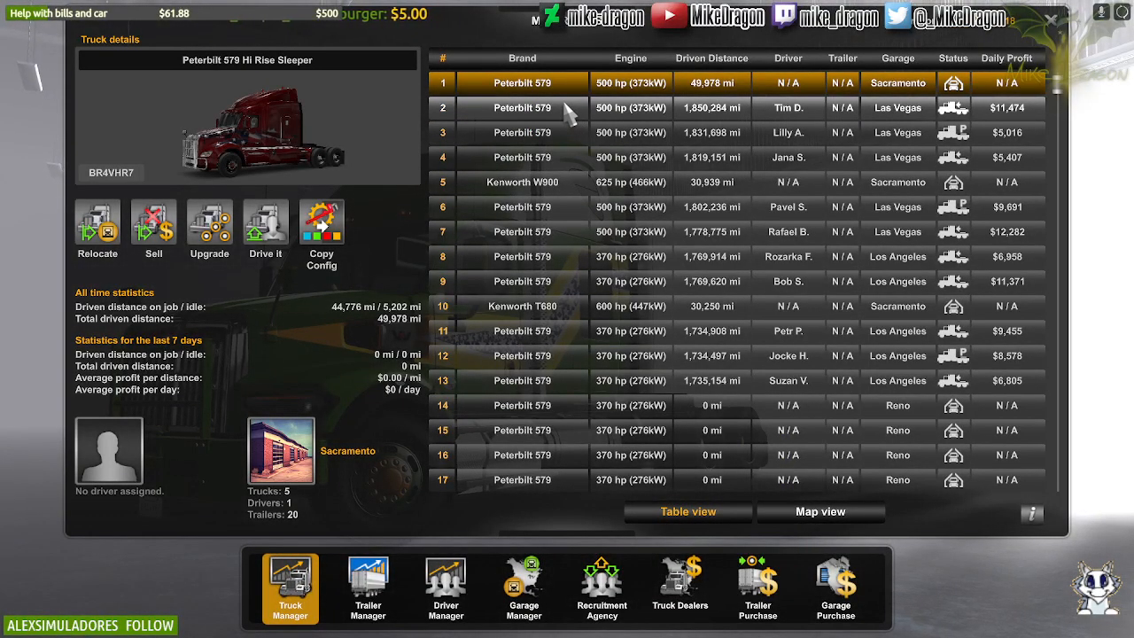
Step: Choose truck 5, the Kenworth W900 in Sacramento, and open it for upgrading
left_click(564, 106)
left_click(526, 184)
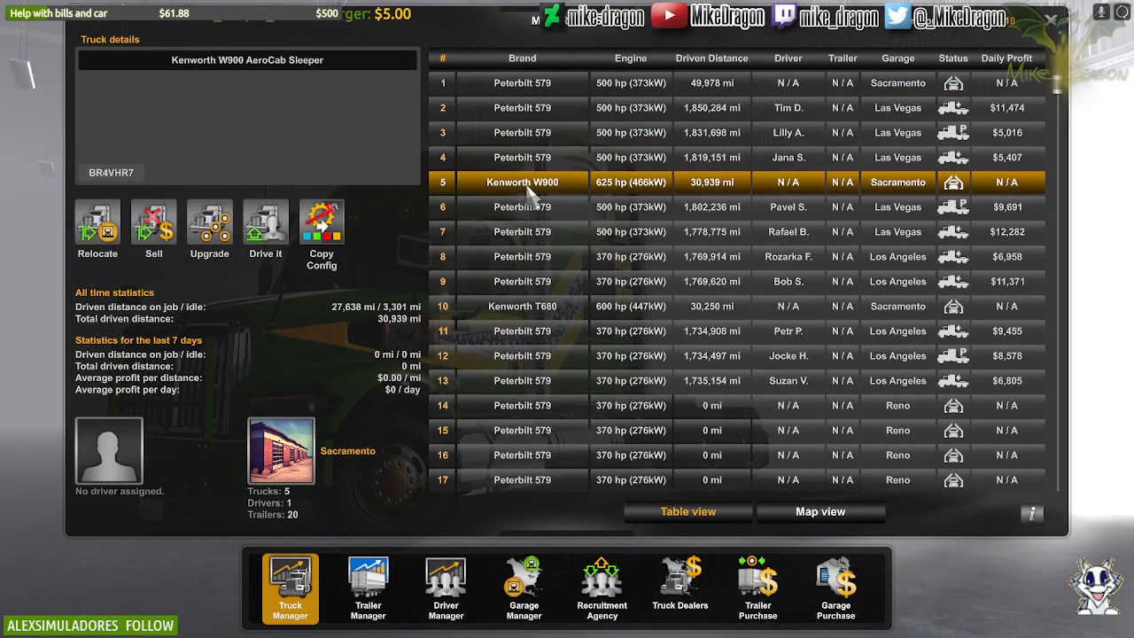
left_click(218, 248)
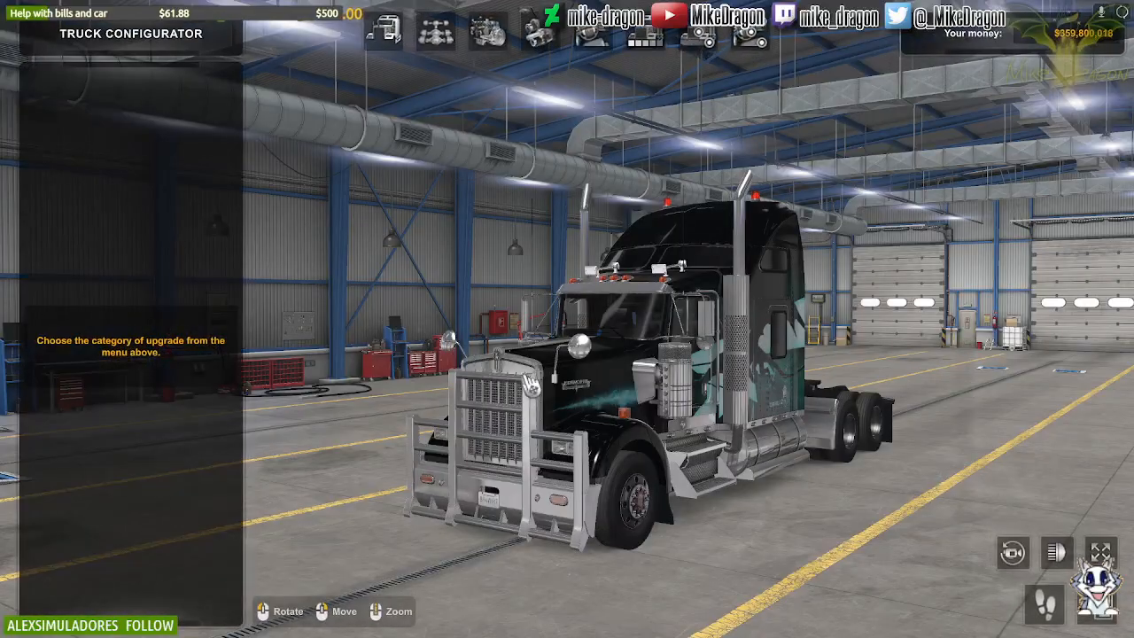
Step: Walk up to the Kenworth W900's cab door in first-person view, examine its handle close up and from farther back, and leave the configurator
left_click(1046, 605)
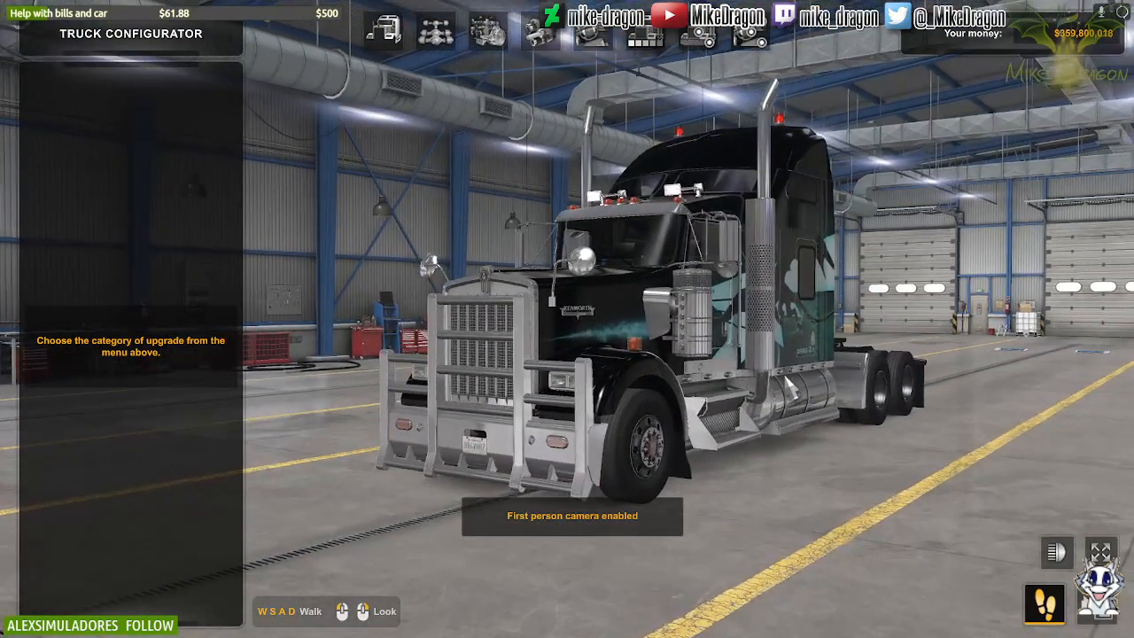
key("w")
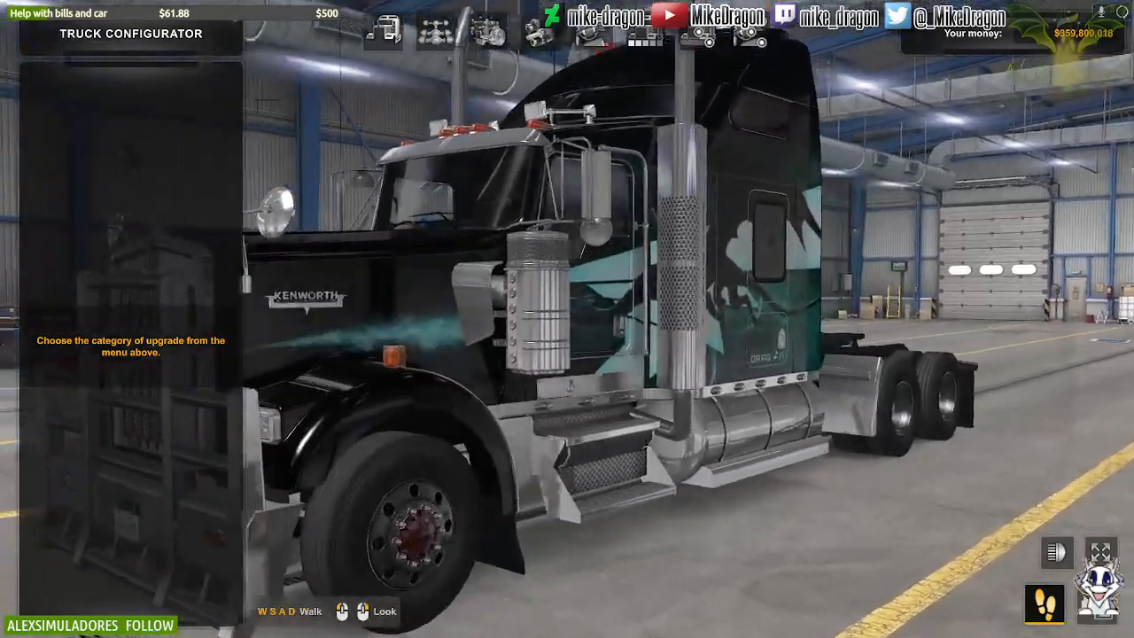
key("w")
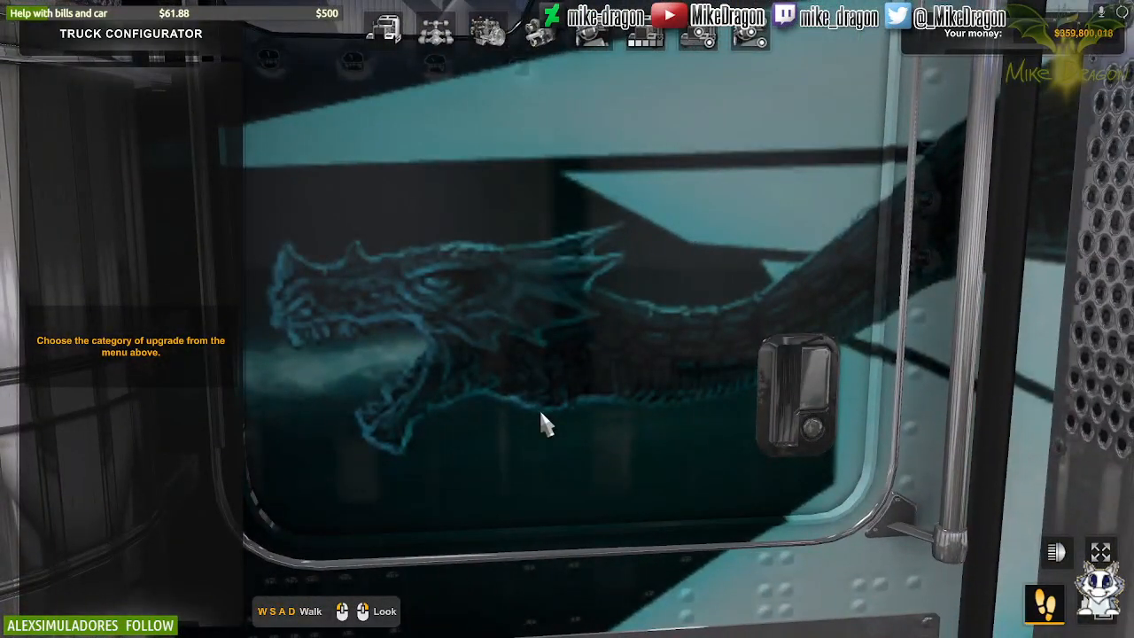
key("d")
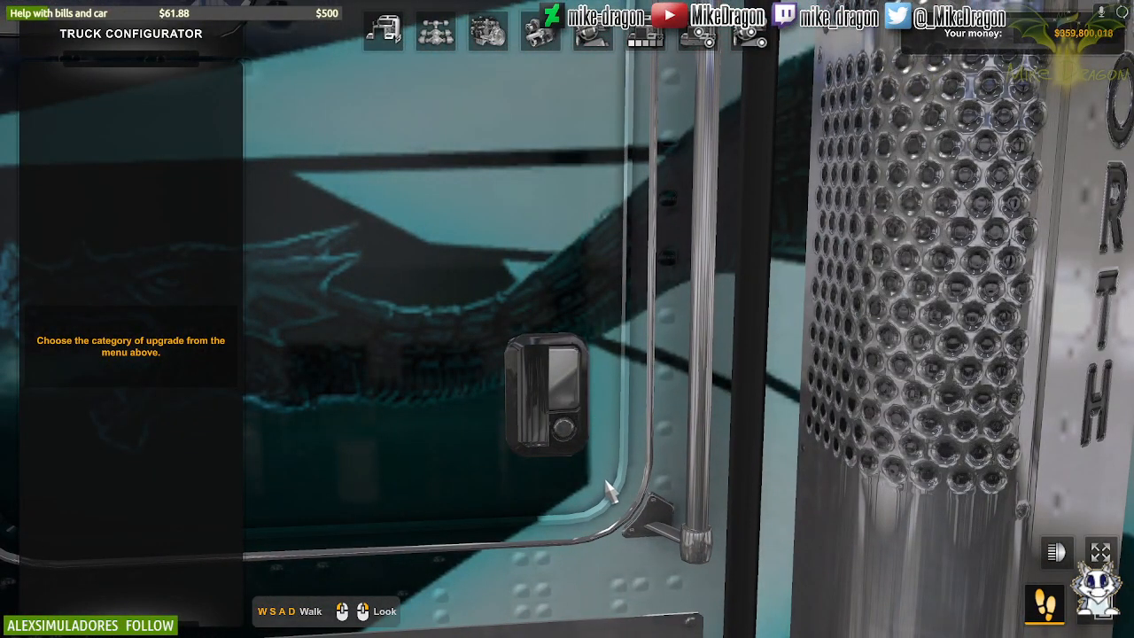
key("s")
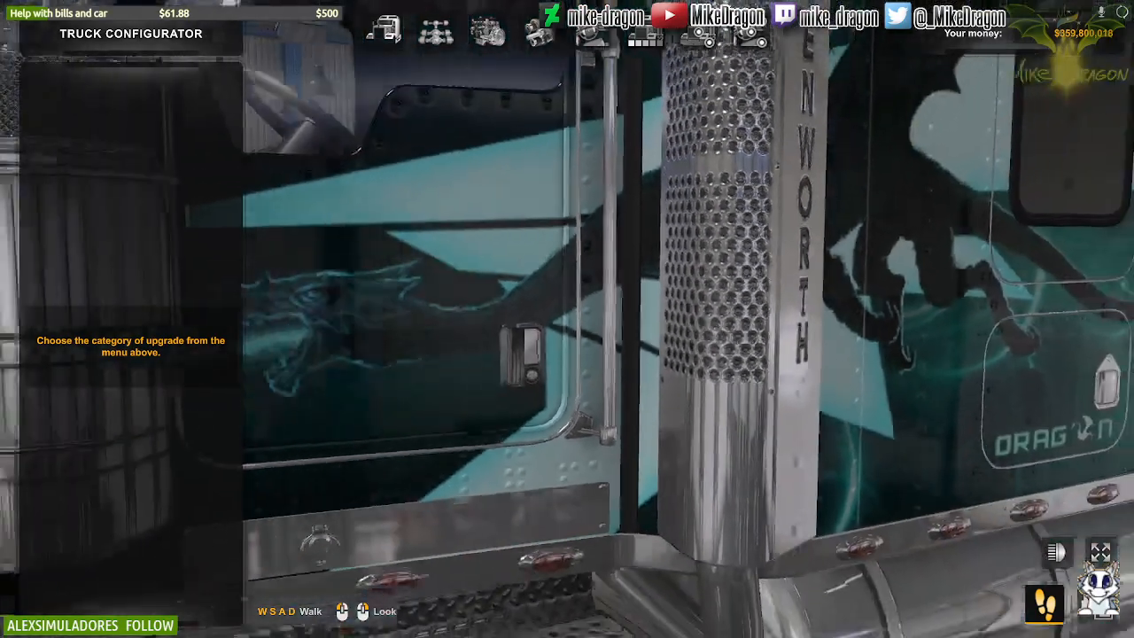
key("Escape")
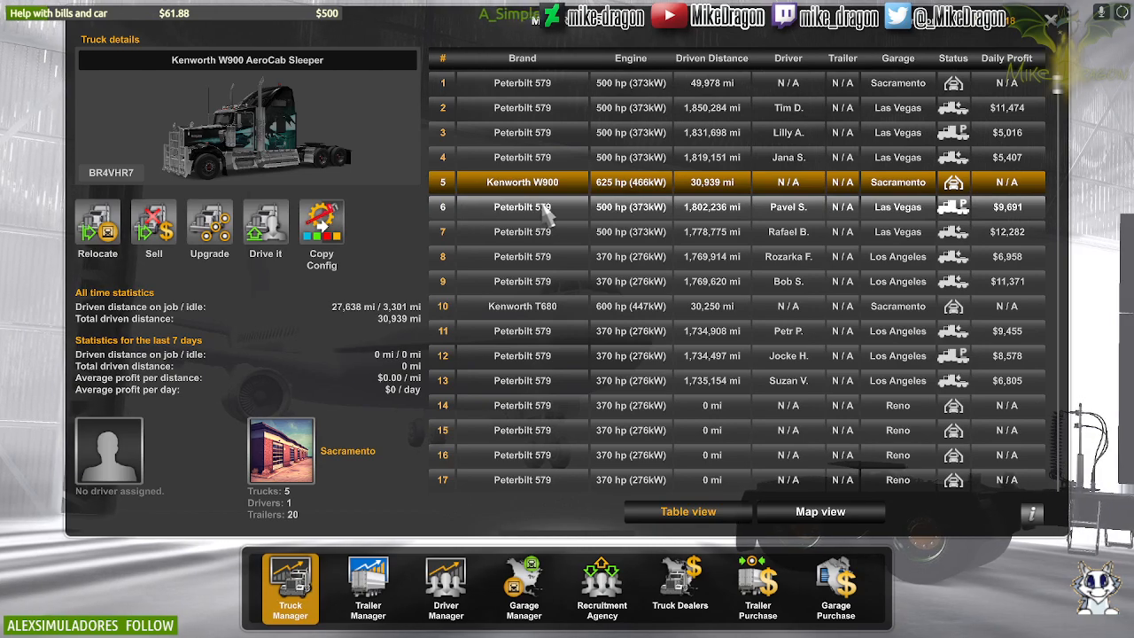
Step: Open truck 10, the Kenworth T680 in Sacramento, for upgrading, examine its cab door handle in first-person view, and leave the configurator
left_click(570, 314)
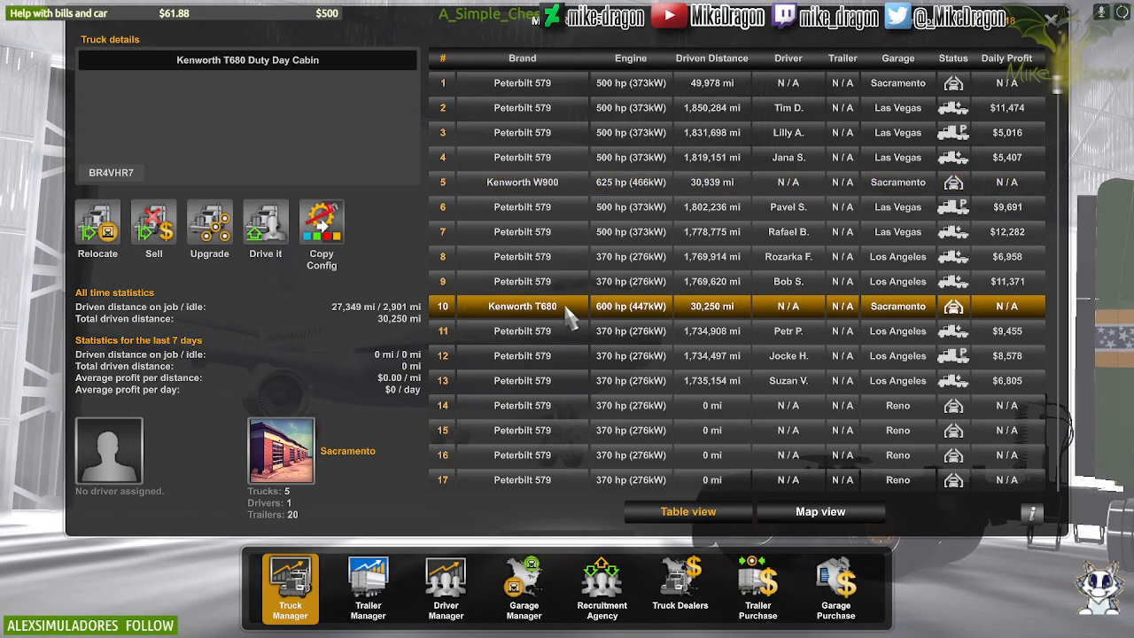
left_click(213, 246)
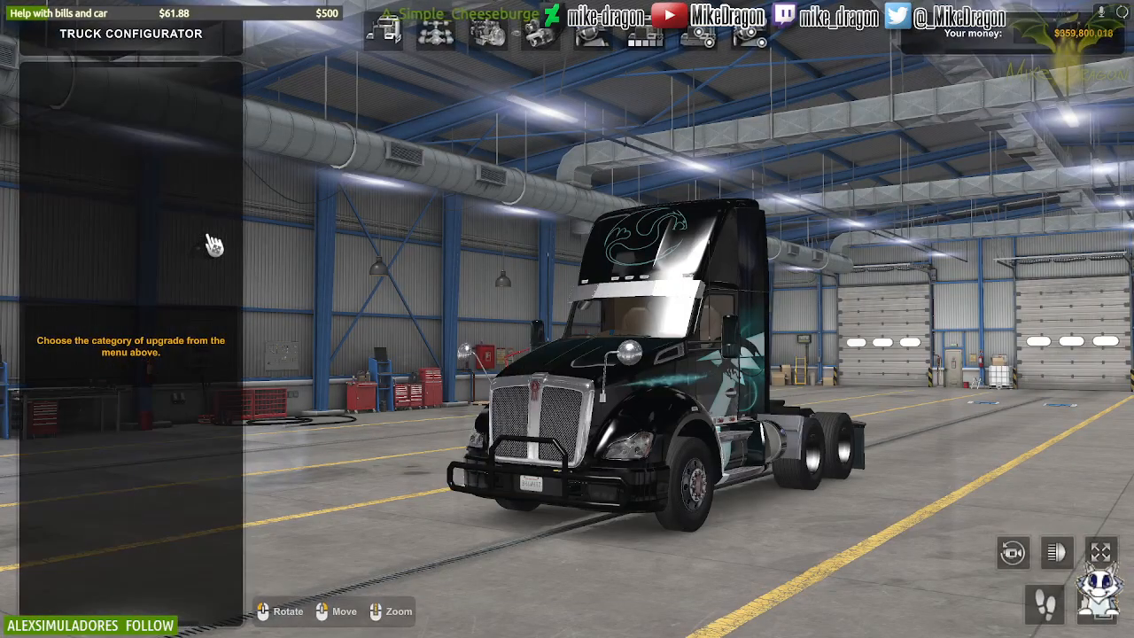
left_click(1043, 610)
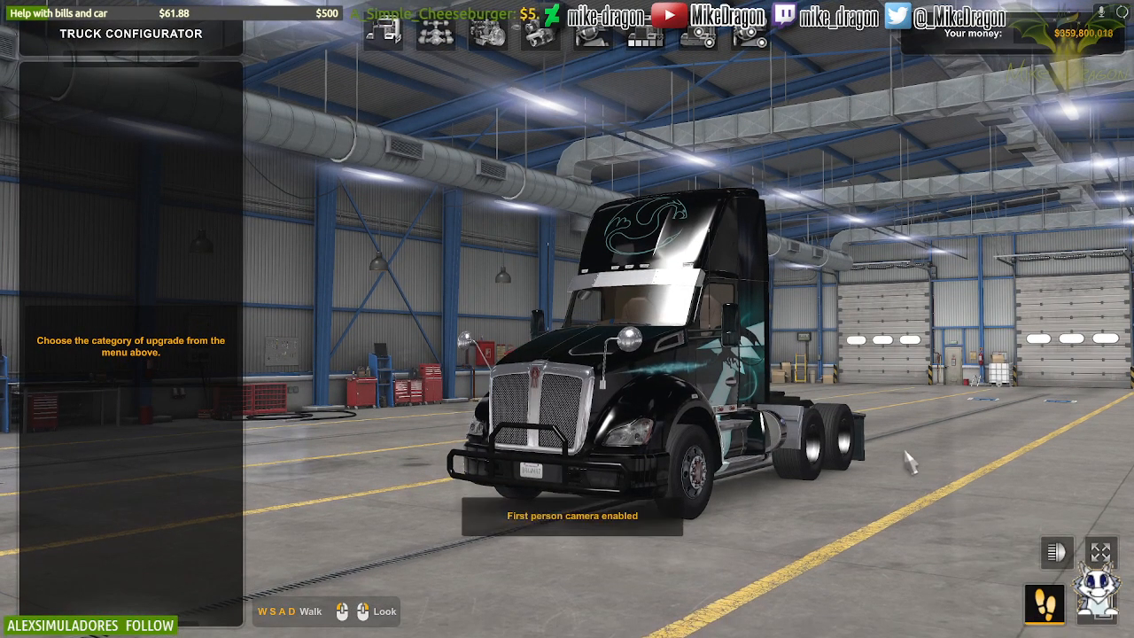
key("w")
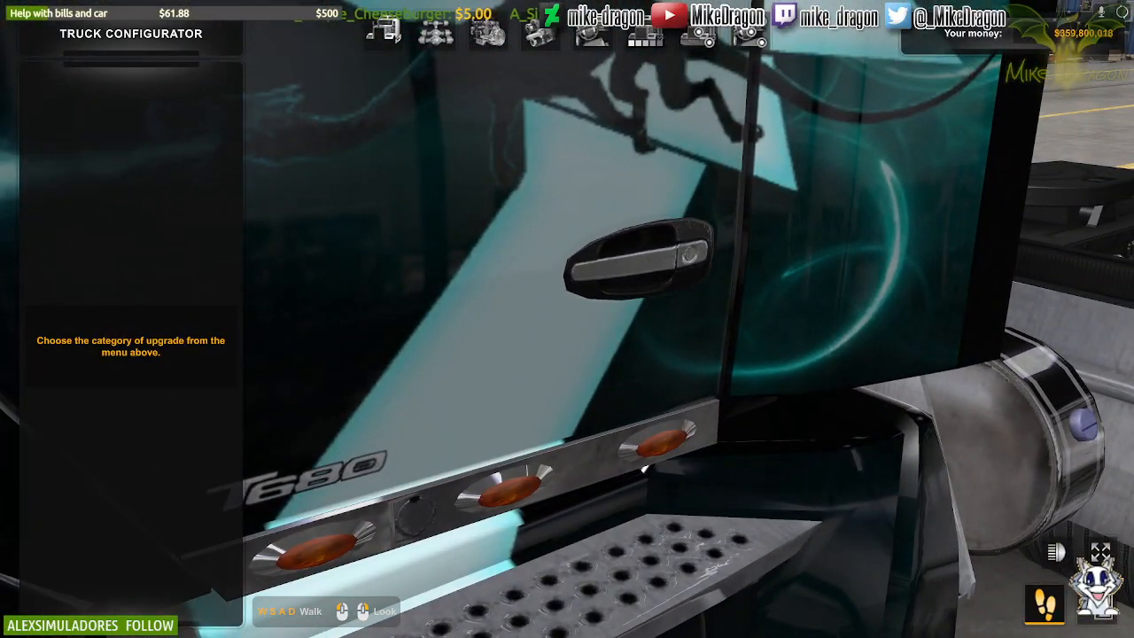
key("Escape")
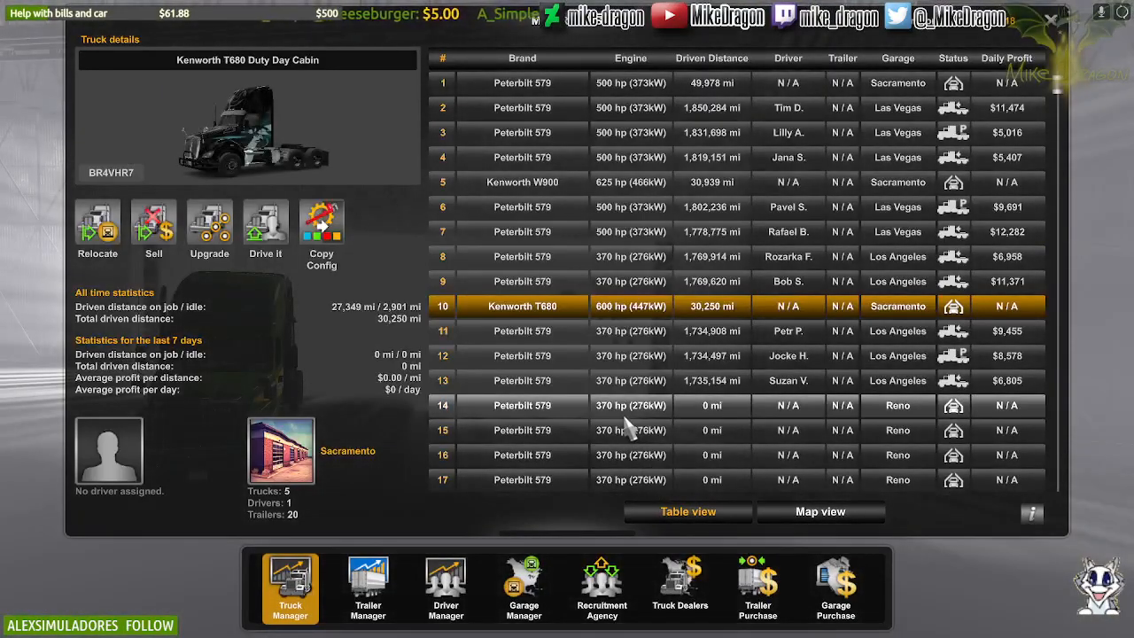
Step: Look through the trucks further down the list and open truck 29, the Volvo VNL in San Francisco, for upgrading
scroll(621, 408, "down", 1)
left_click(566, 236)
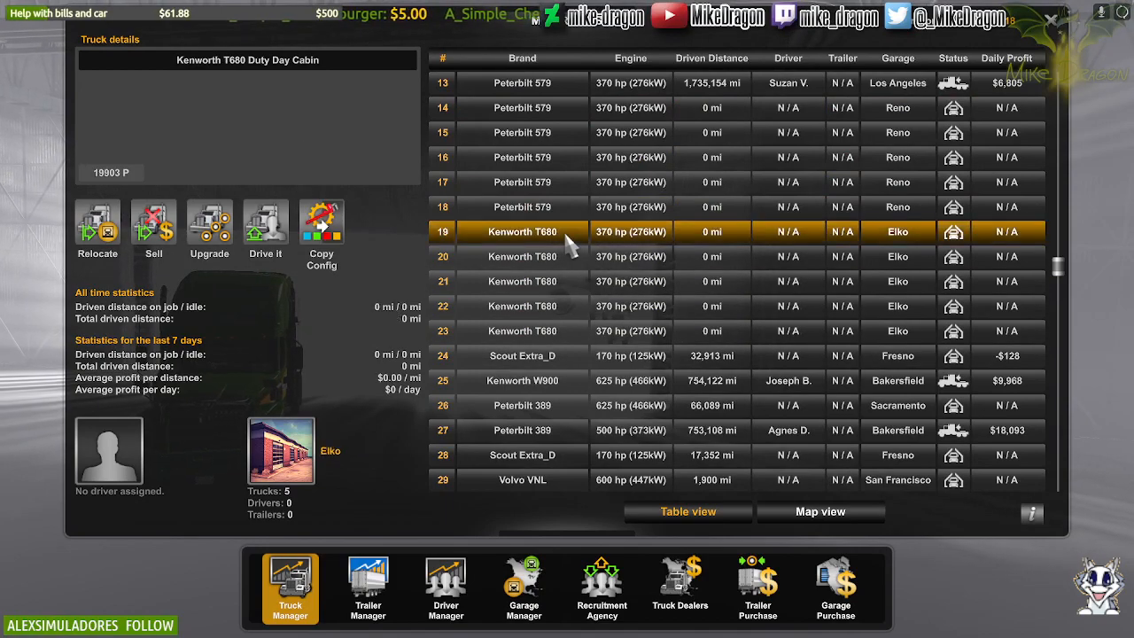
left_click(560, 387)
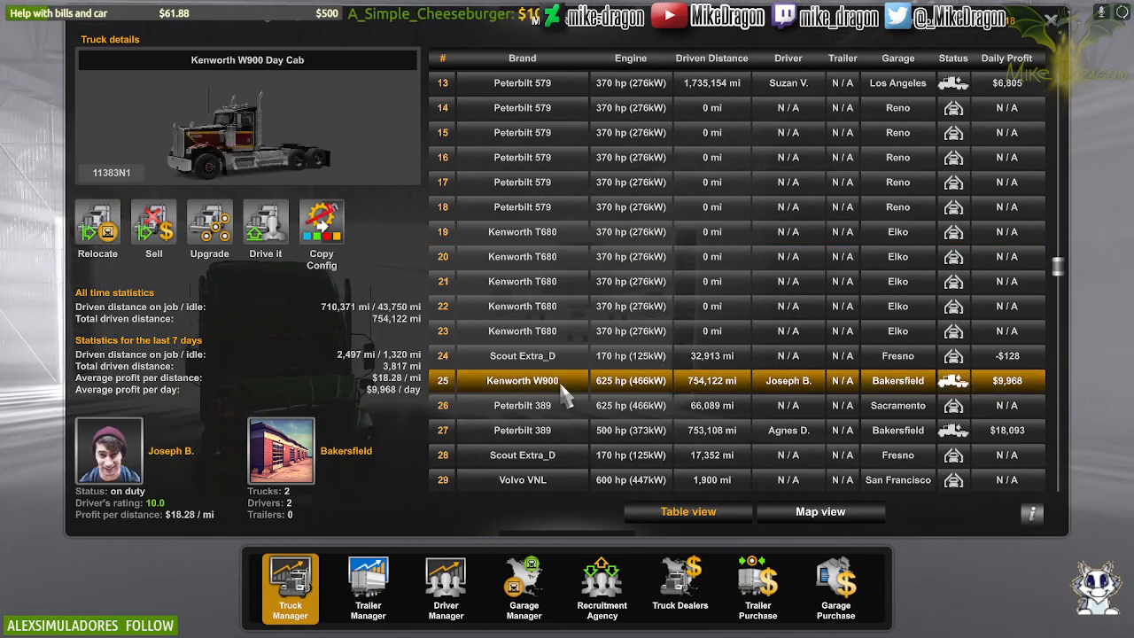
scroll(567, 398, "down", 2)
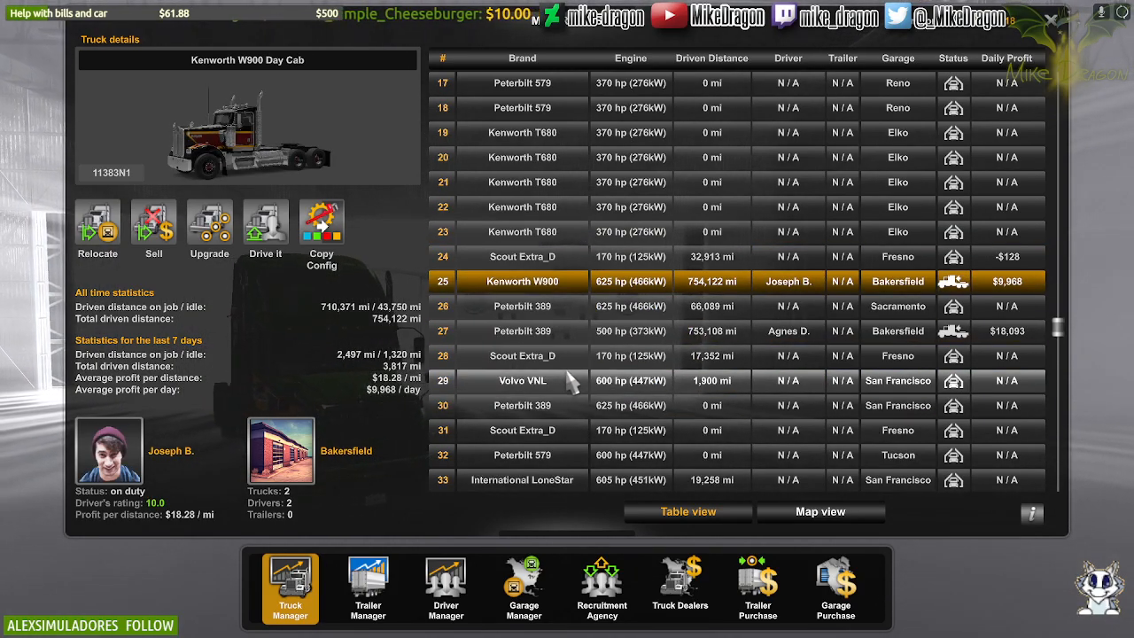
left_click(492, 379)
left_click(209, 229)
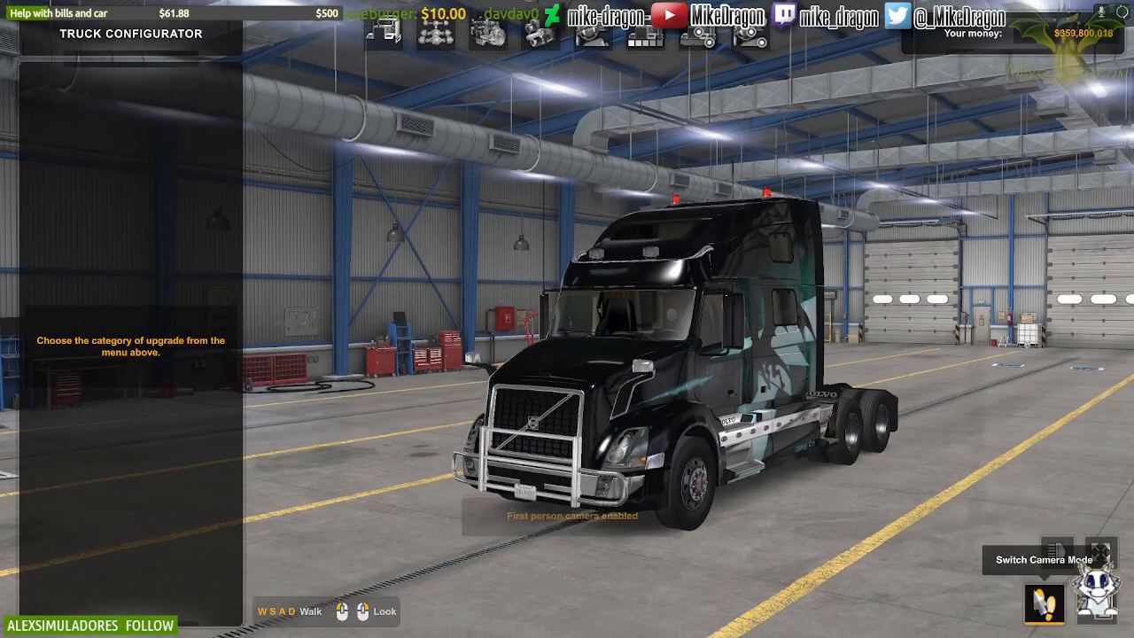
Step: Walk up to the Volvo VNL's cab door in first-person view, examine its handle, and leave the configurator
left_click(1062, 604)
key("w")
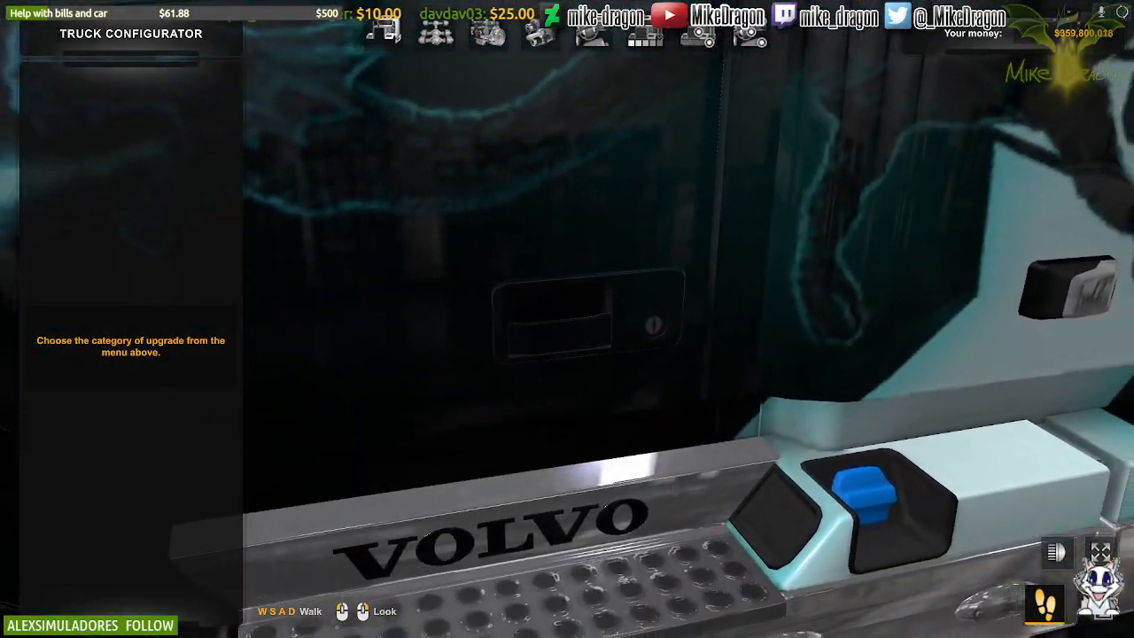
key("s")
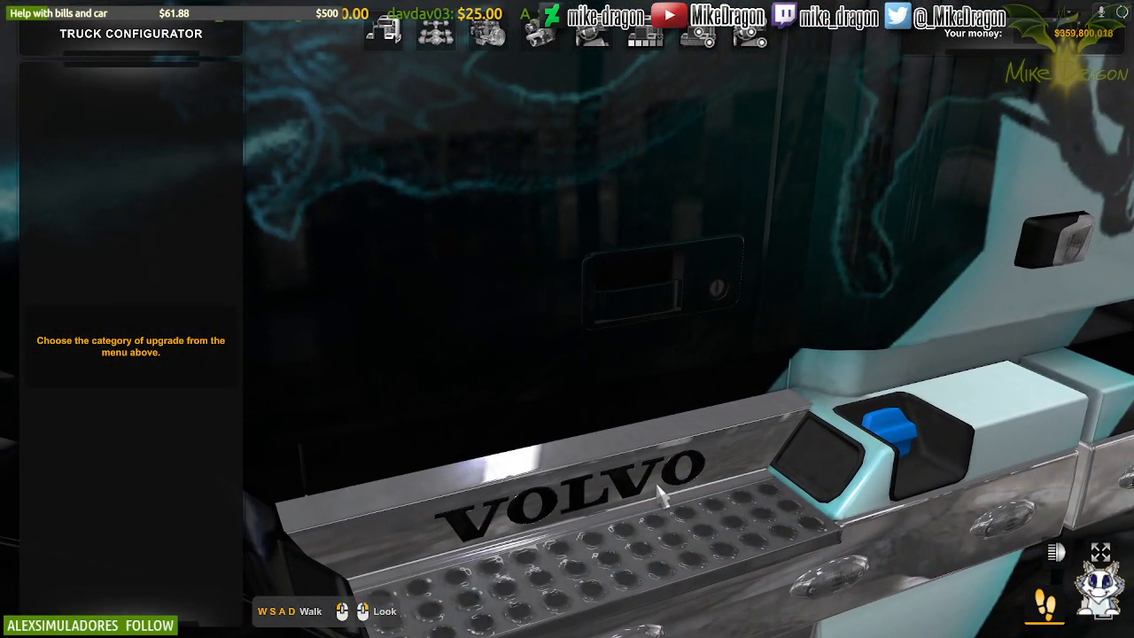
key("Escape")
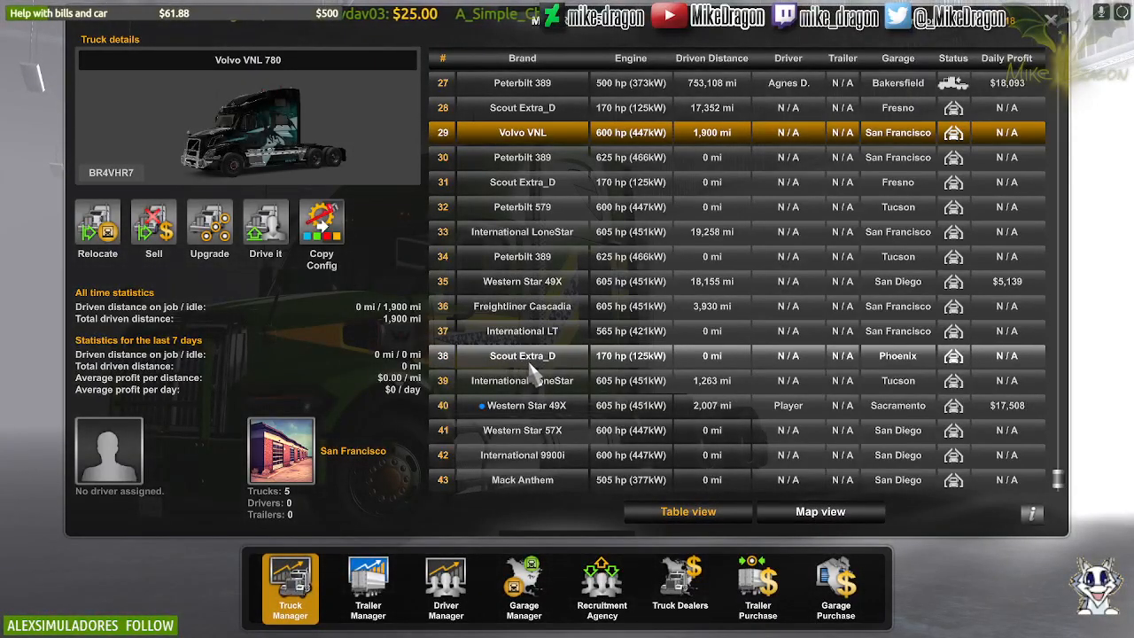
Step: Open truck 30, the Peterbilt 389 in San Francisco, for upgrading, examine its cab door handle in first-person view, and leave the configurator
left_click(559, 151)
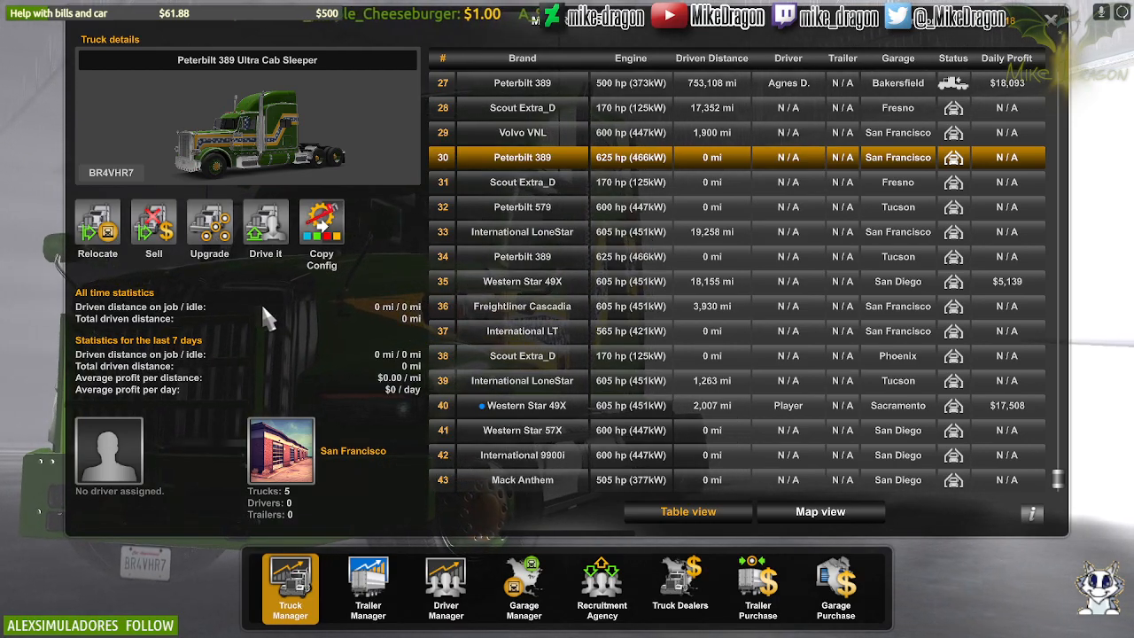
left_click(210, 229)
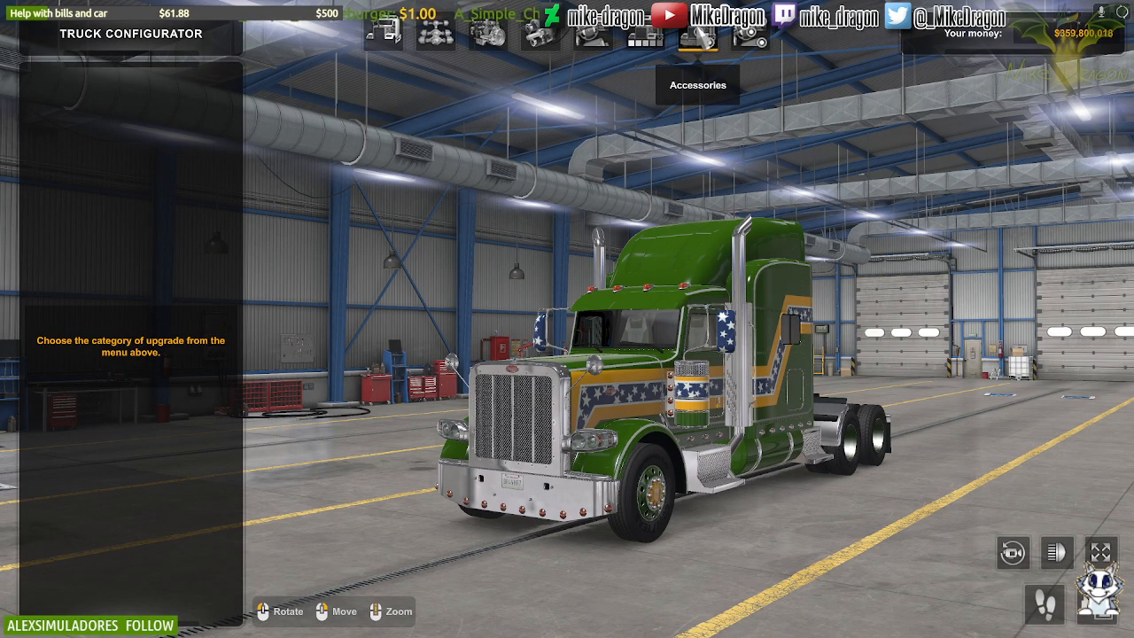
left_click(1046, 604)
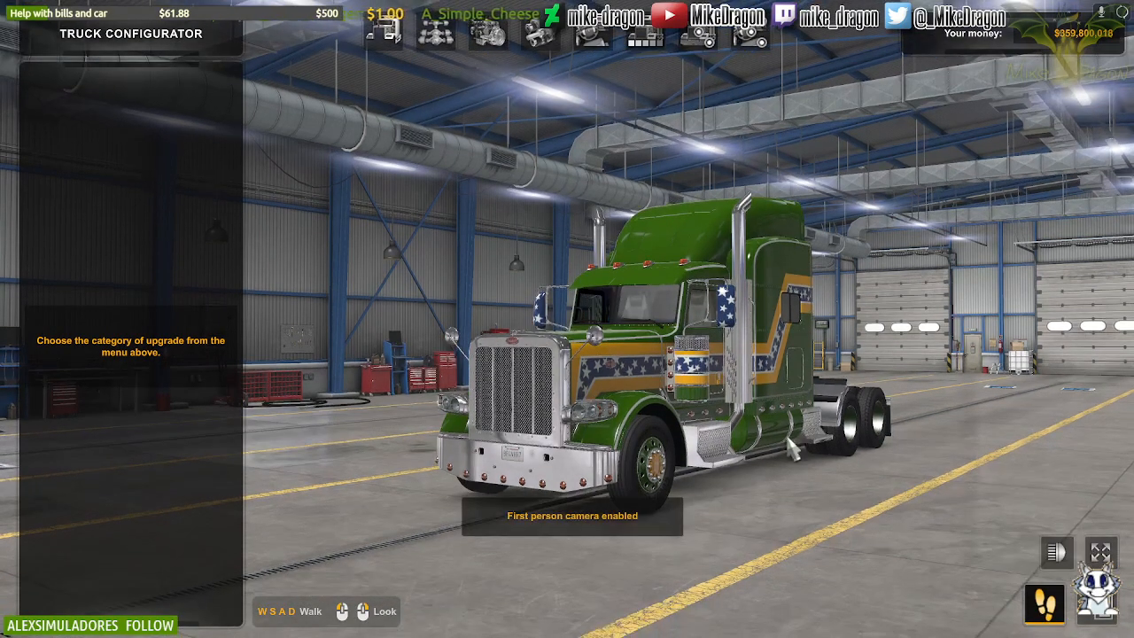
key("w")
key("d")
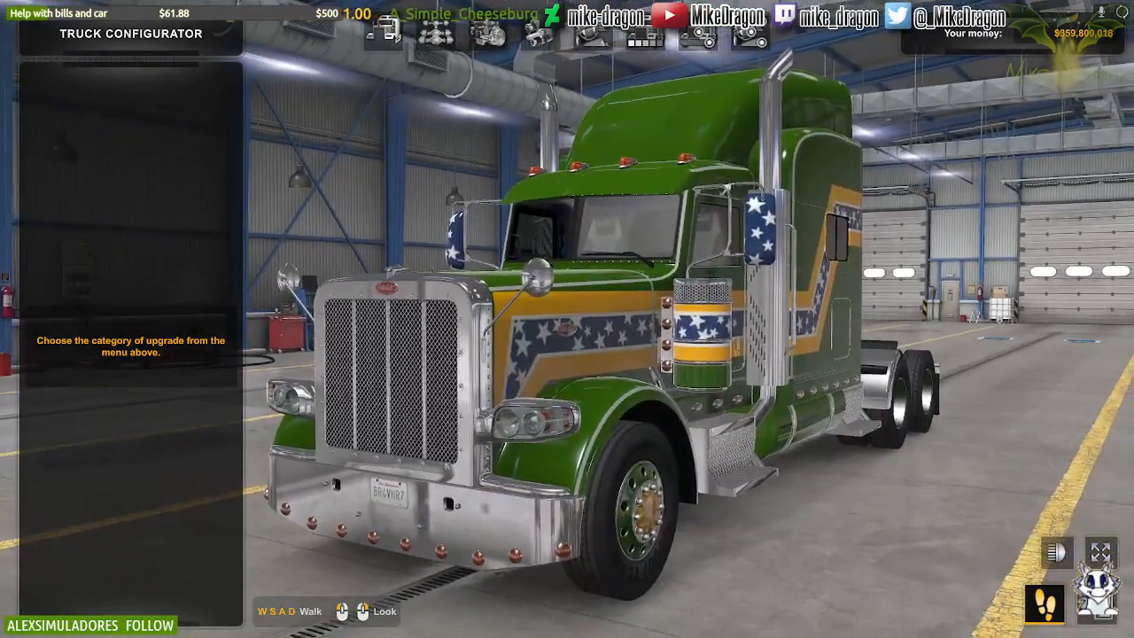
key("w")
key("w")
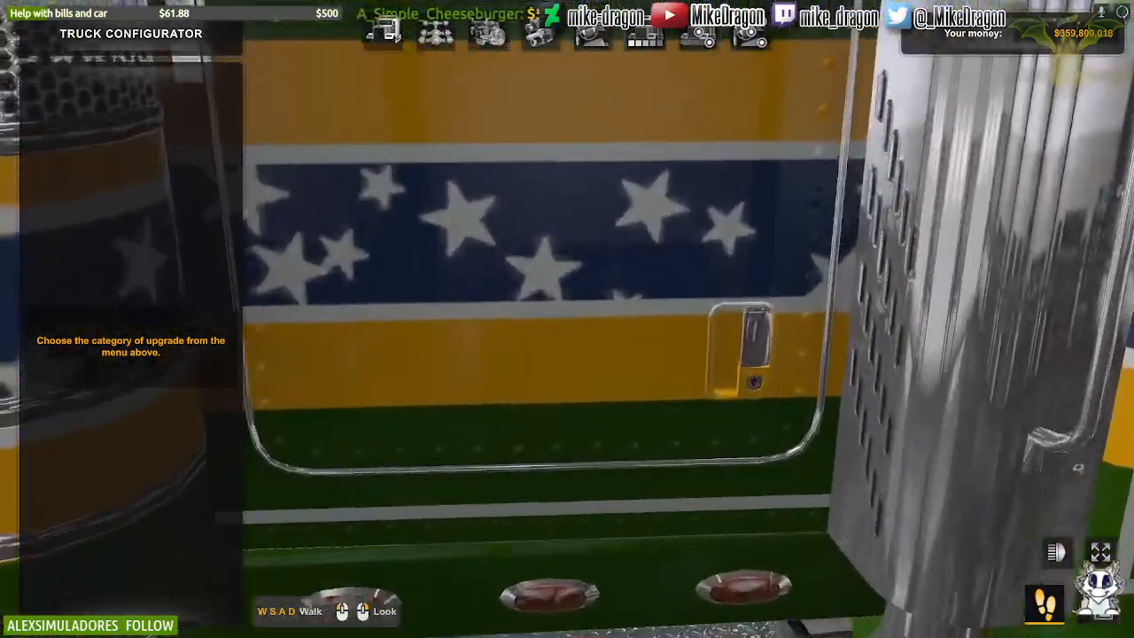
key("d")
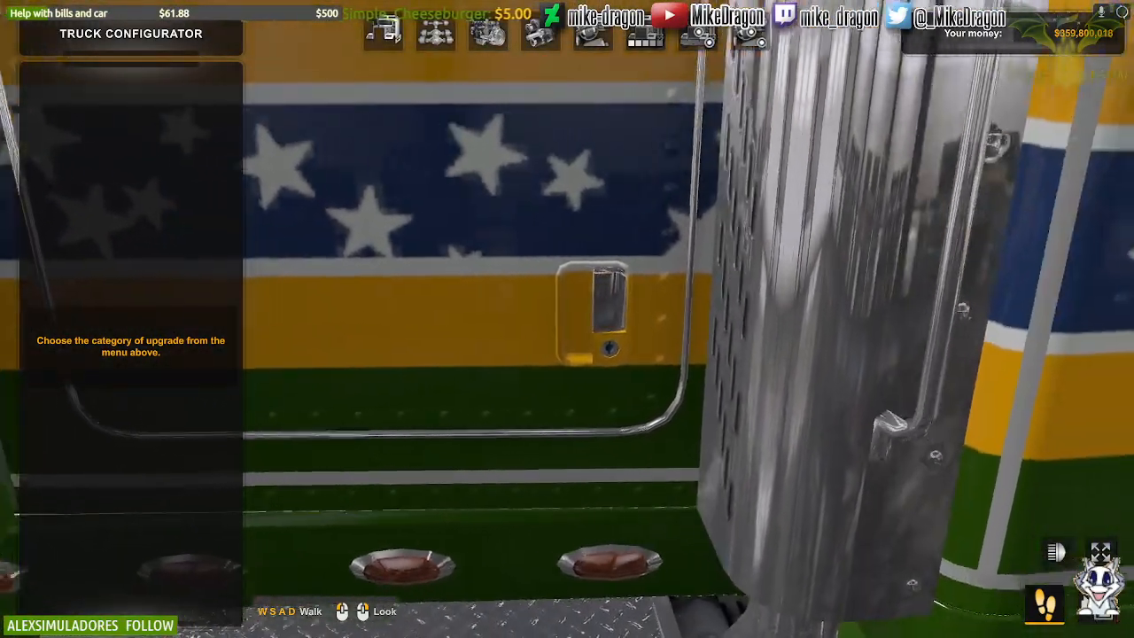
key("d")
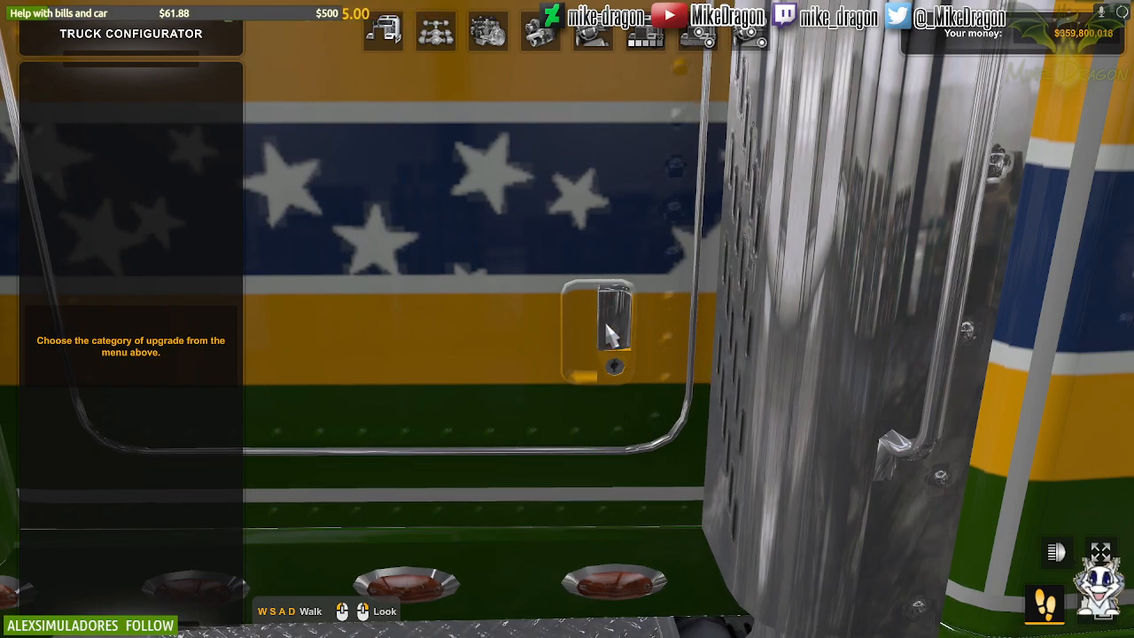
key("Escape")
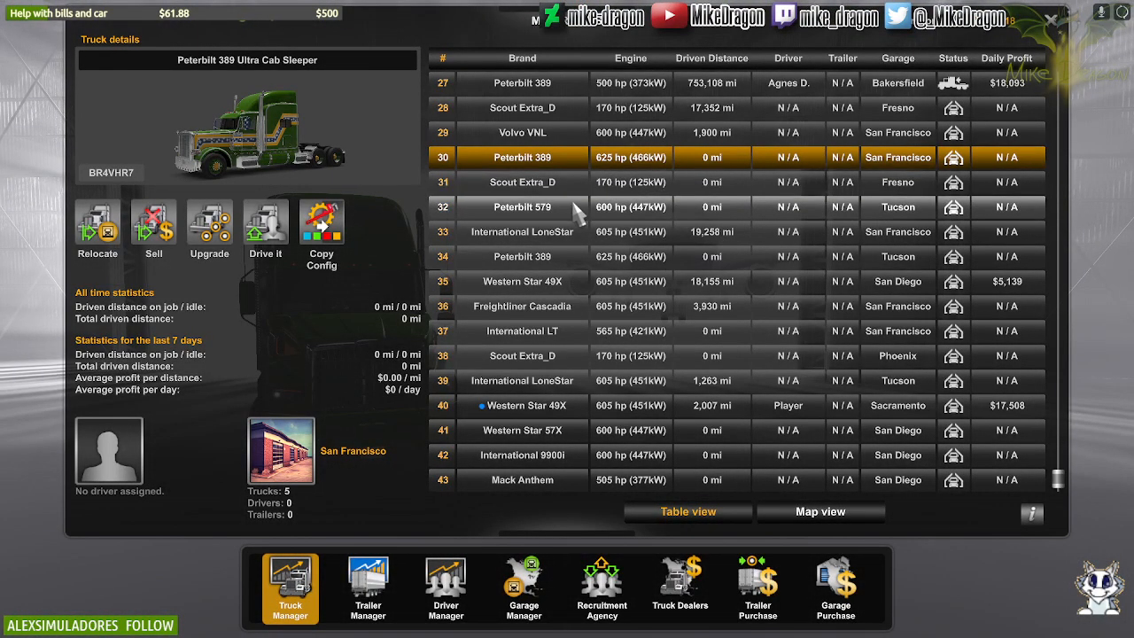
Step: Open truck 33, the International LoneStar in San Francisco, for upgrading, examine its cab door handle in first-person view, and leave the configurator
left_click(577, 214)
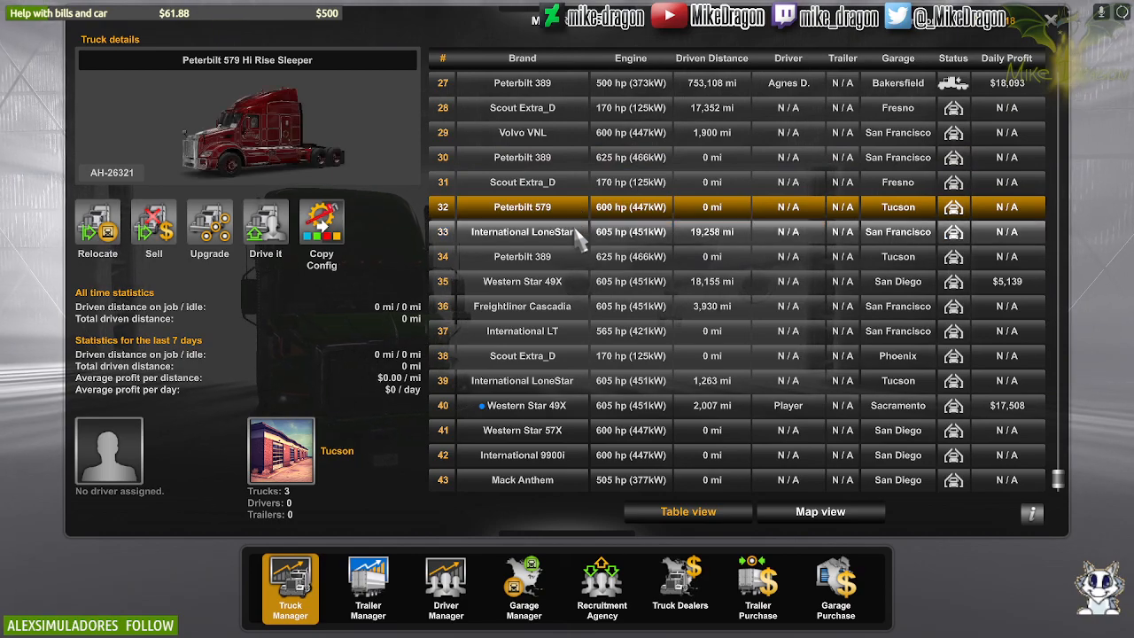
left_click(554, 232)
left_click(212, 223)
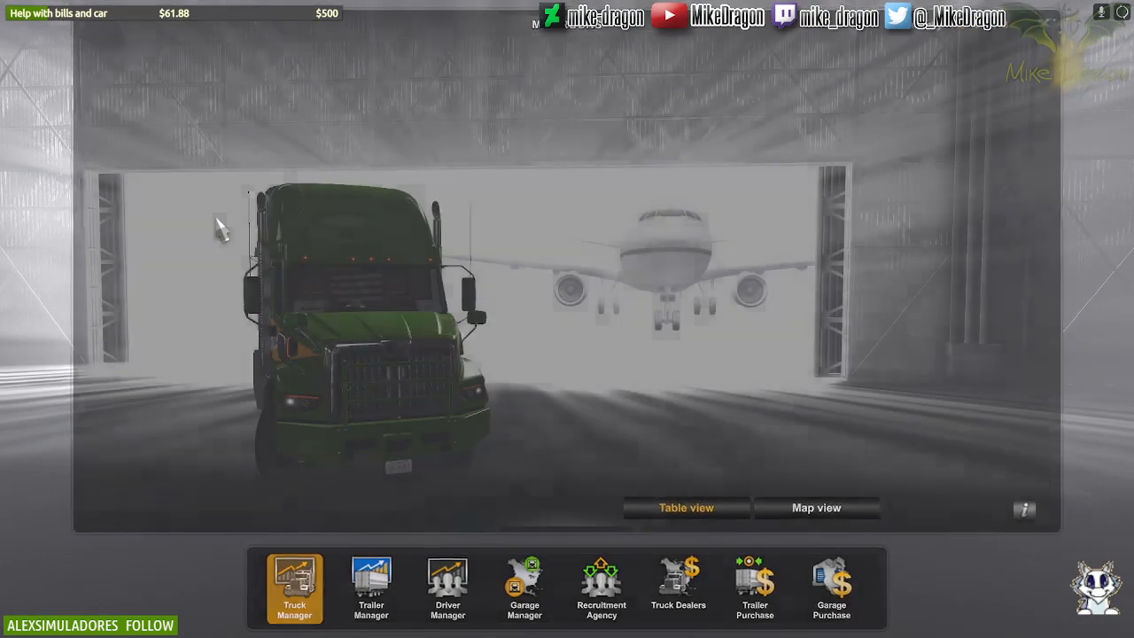
left_click(1048, 604)
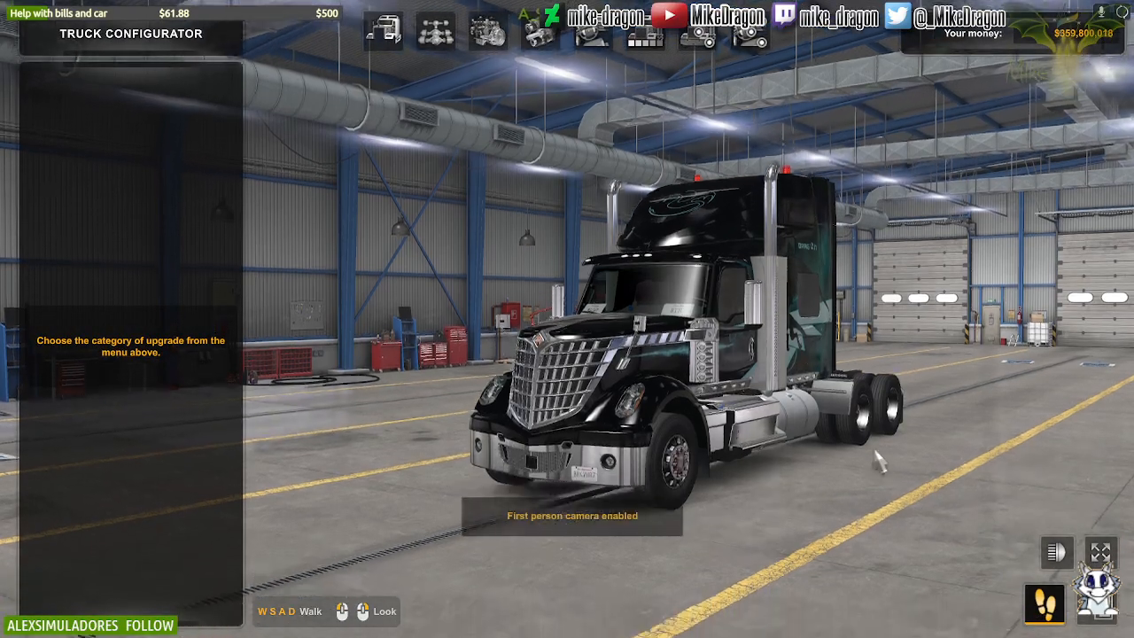
key("w")
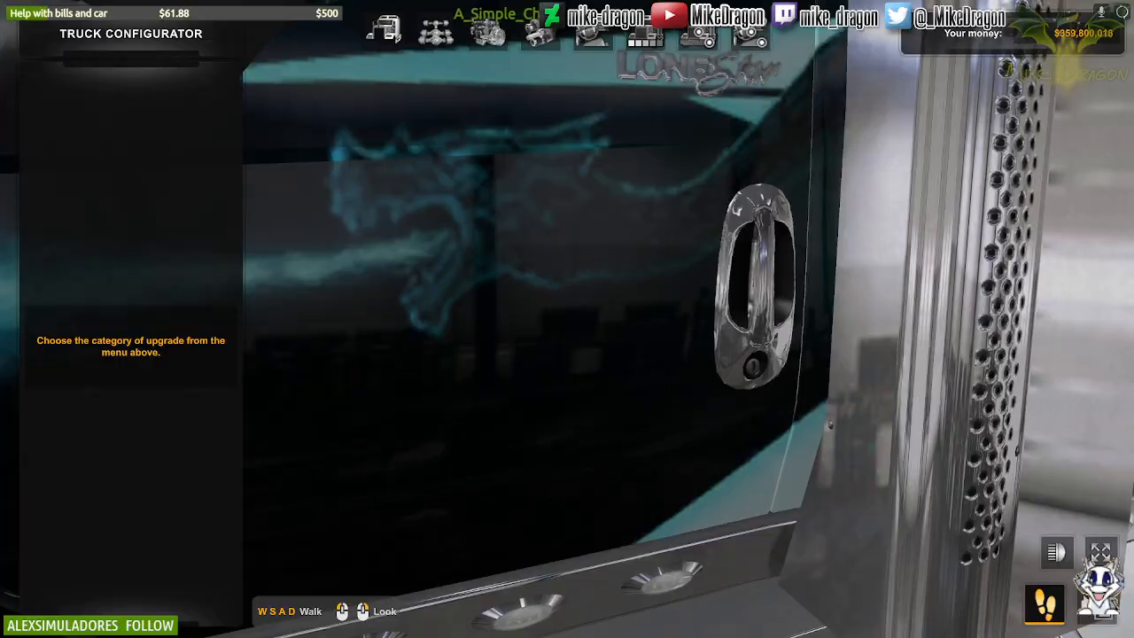
key("Escape")
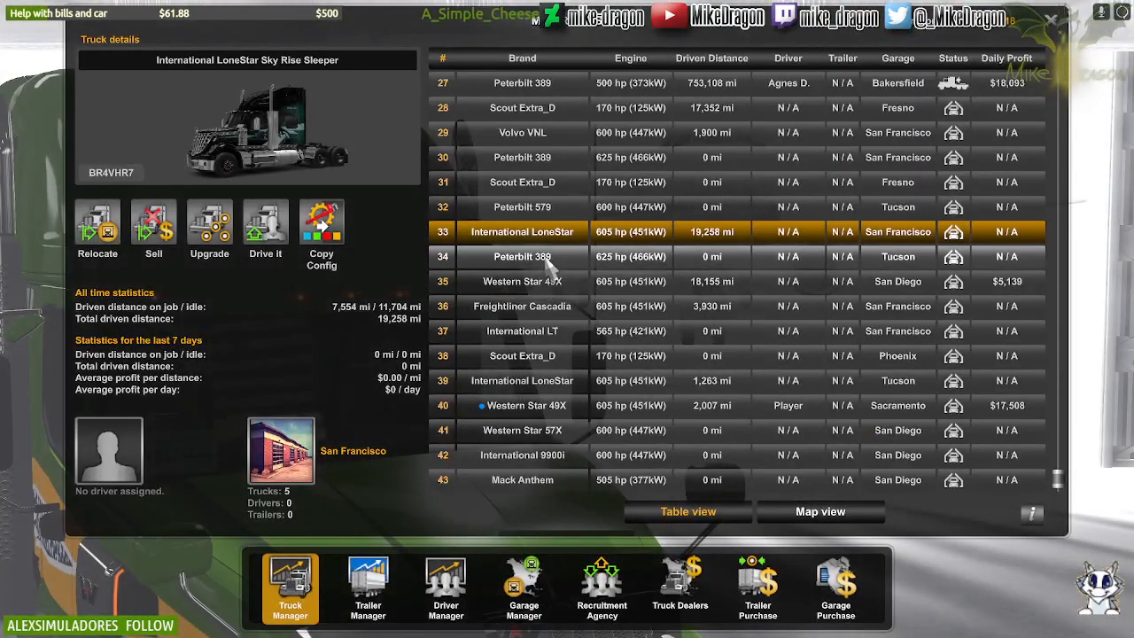
Step: Check trucks 34 and 35, open truck 36, the Freightliner Cascadia, for upgrading, examine its cab door handle in first-person view, and leave the configurator
left_click(547, 254)
left_click(584, 284)
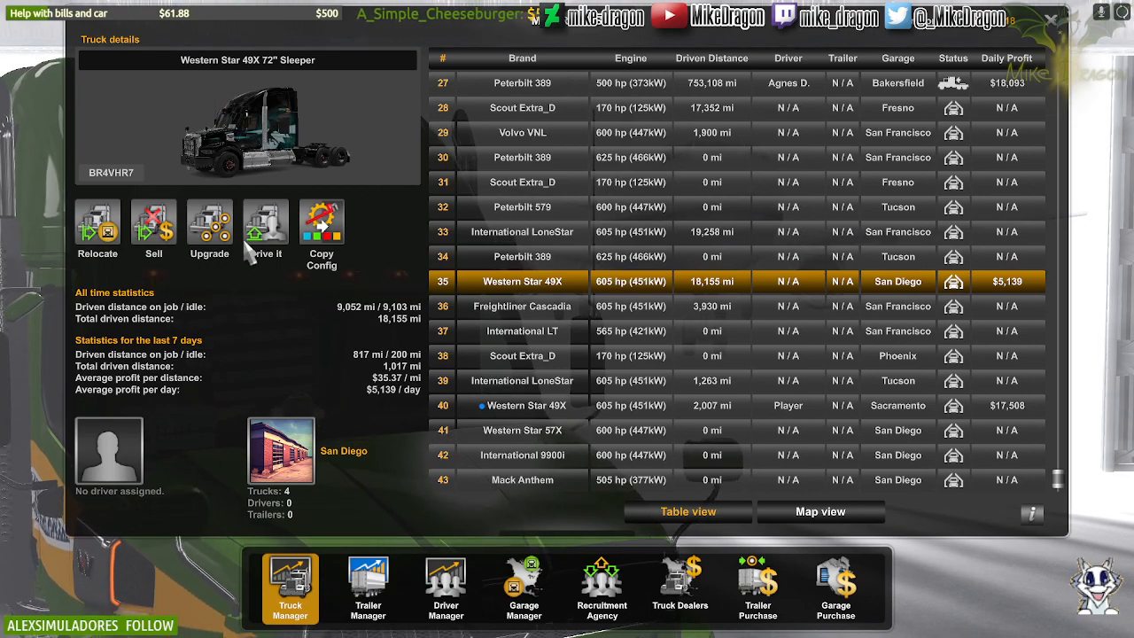
left_click(584, 307)
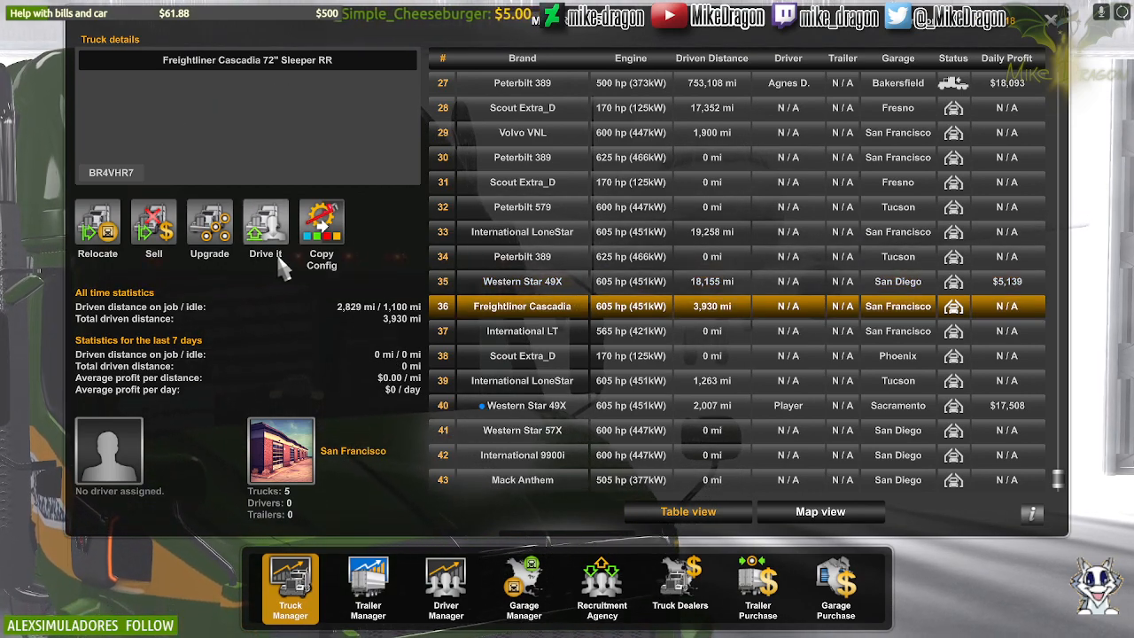
left_click(223, 241)
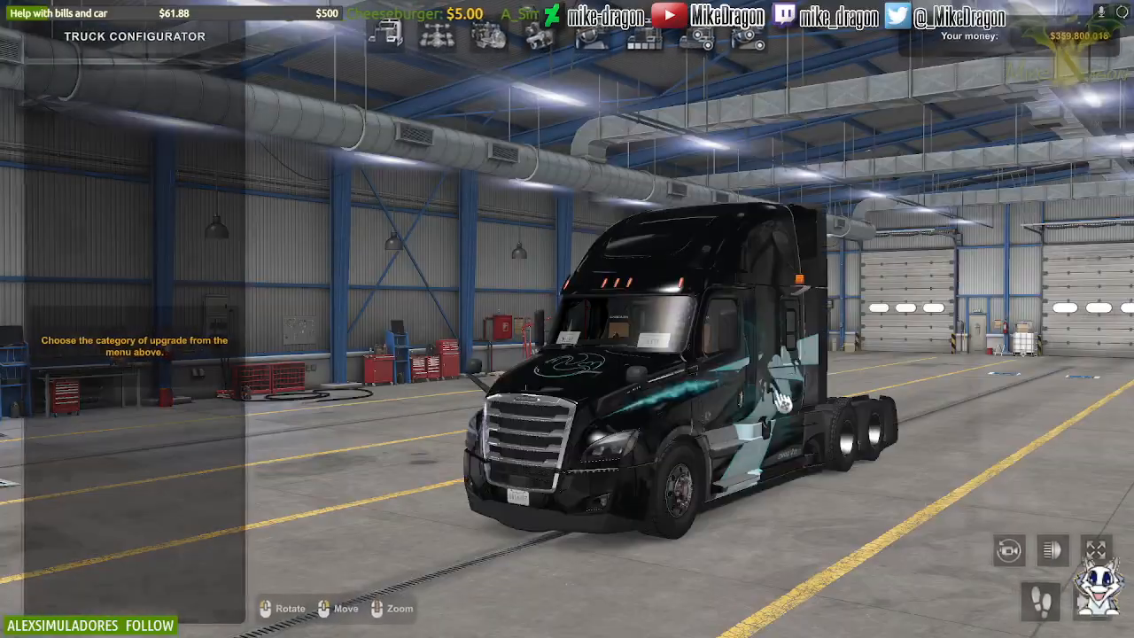
left_click(1041, 603)
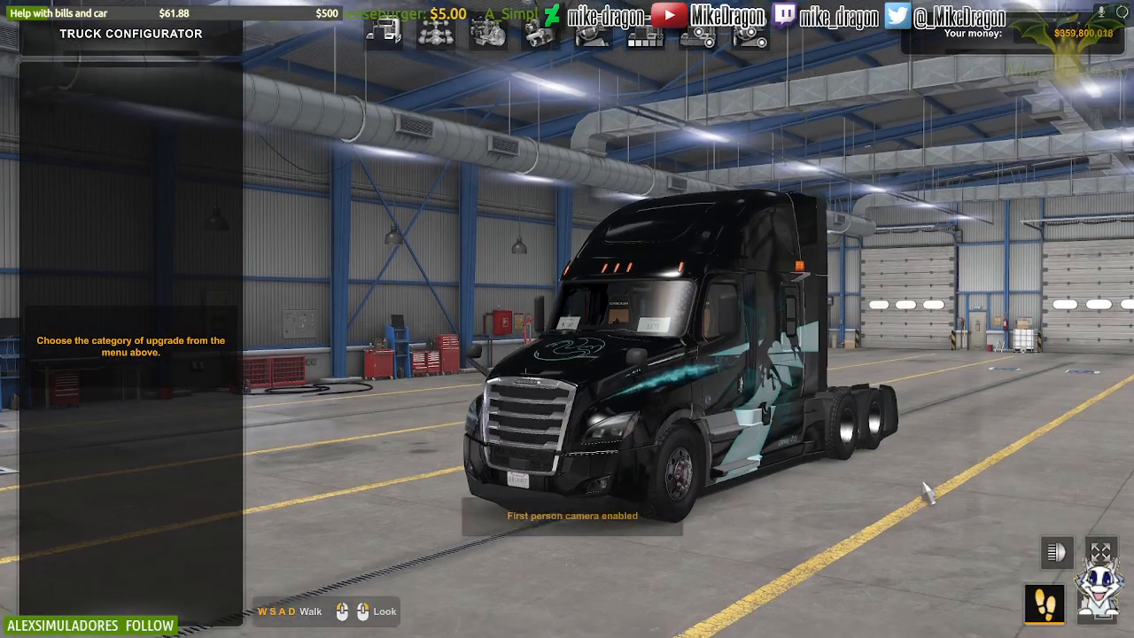
key("w")
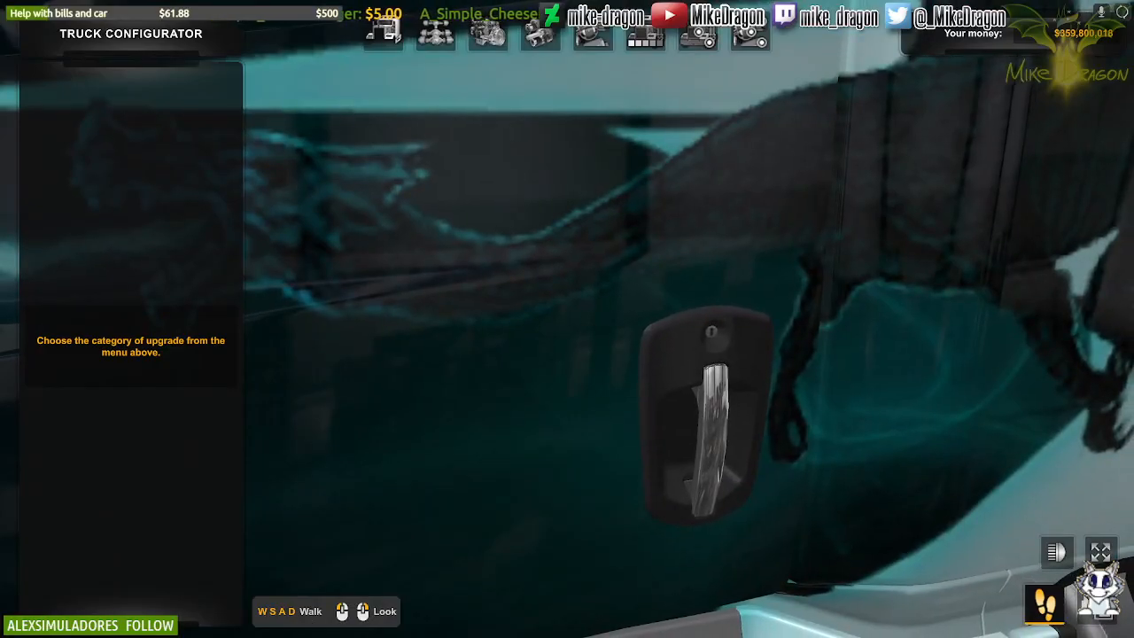
key("s")
key("Escape")
key("Escape")
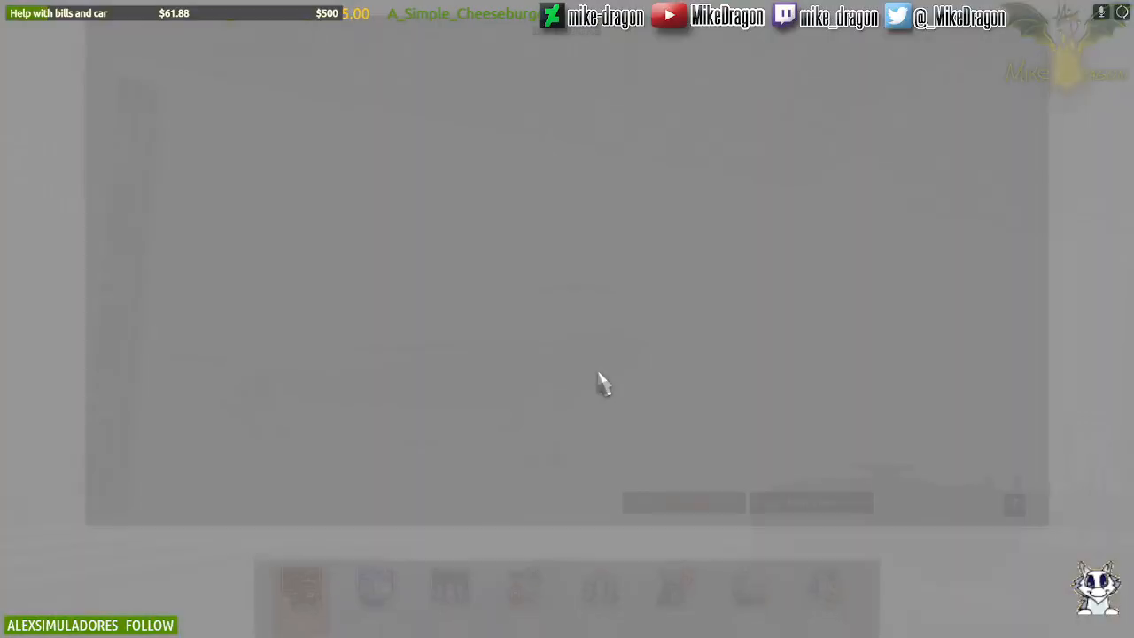
Step: Open truck 37, the International LT in San Francisco, for upgrading, examine its cab door handle in first-person view, and leave the configurator
left_click(504, 337)
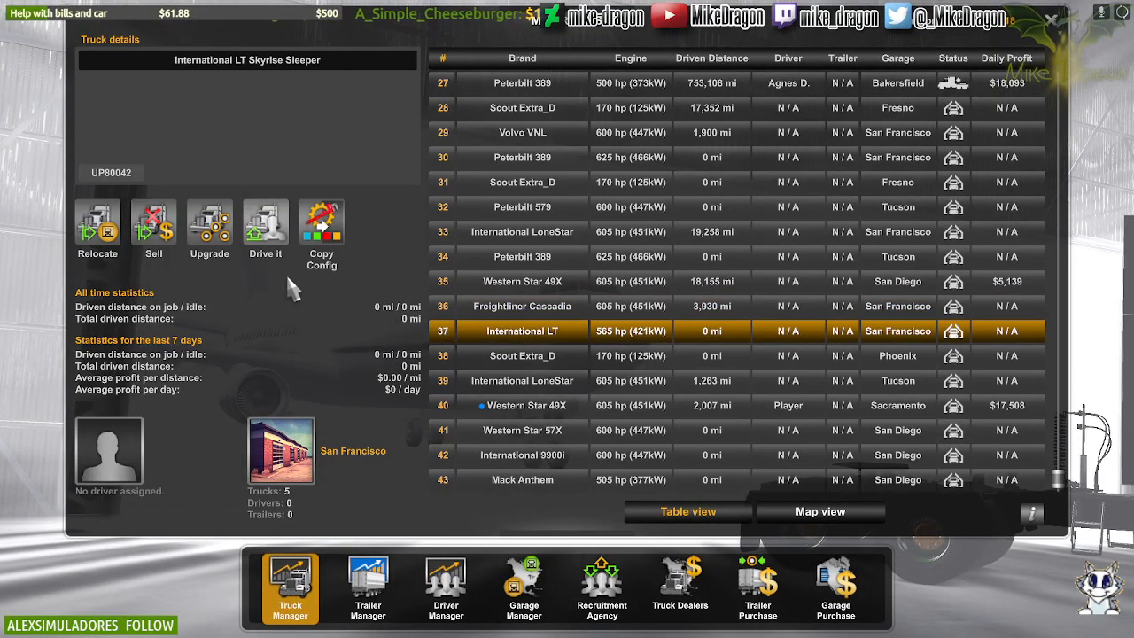
left_click(209, 226)
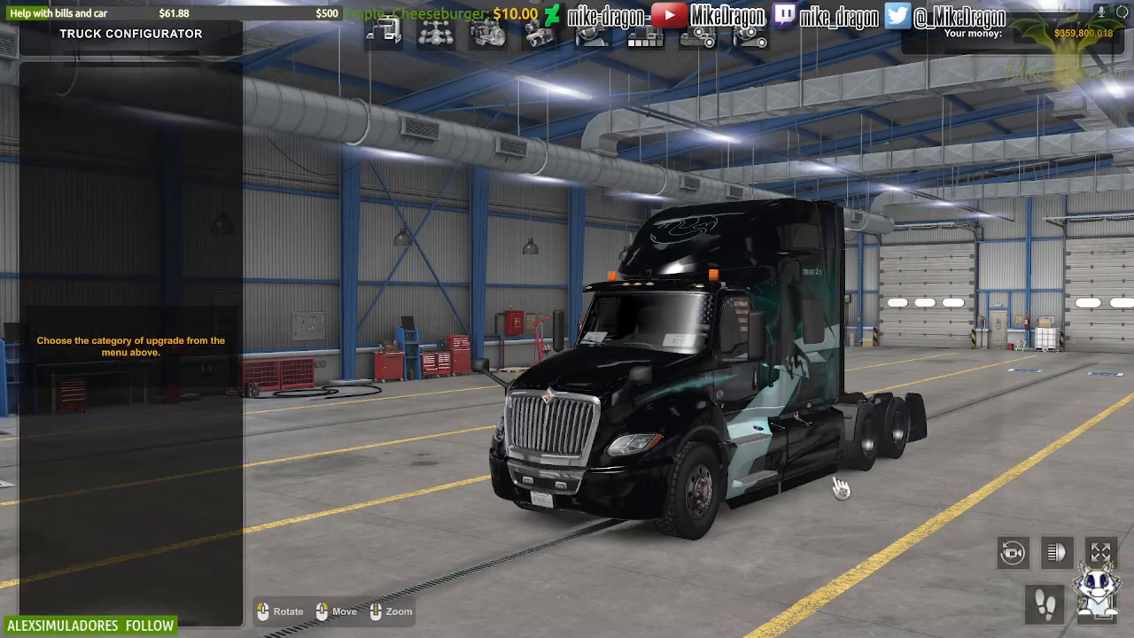
left_click(1048, 596)
key("w")
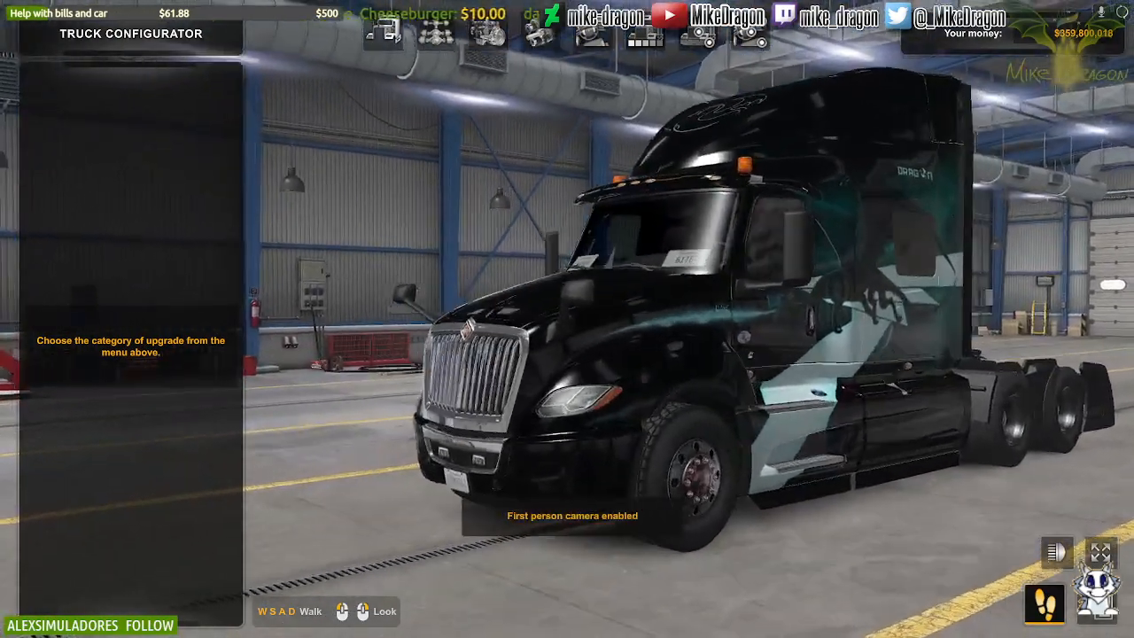
key("w")
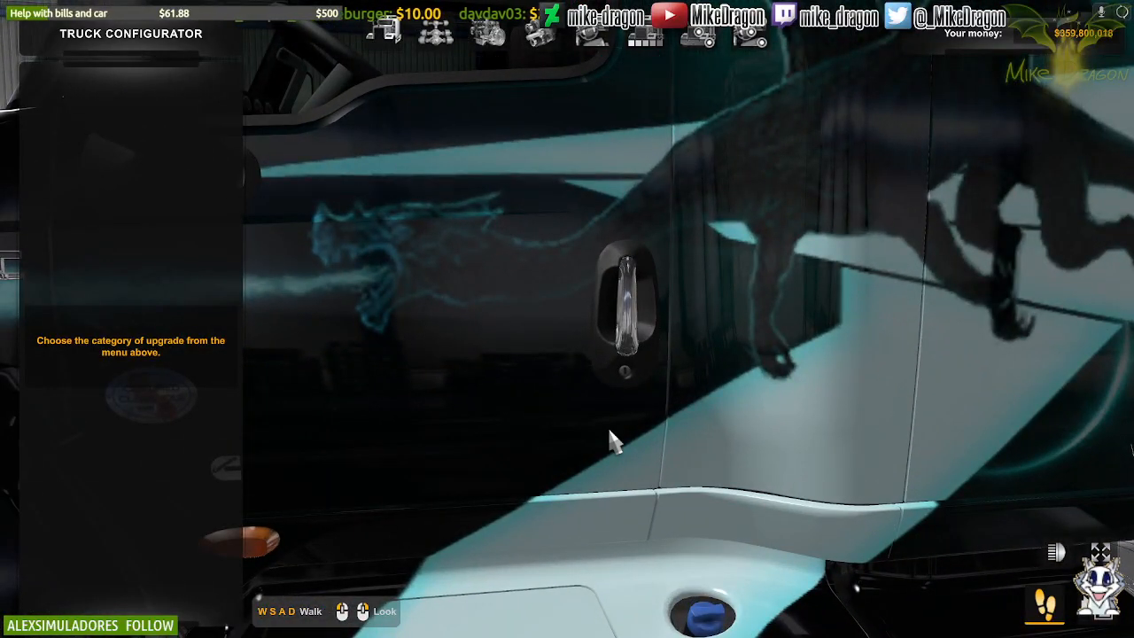
key("Escape")
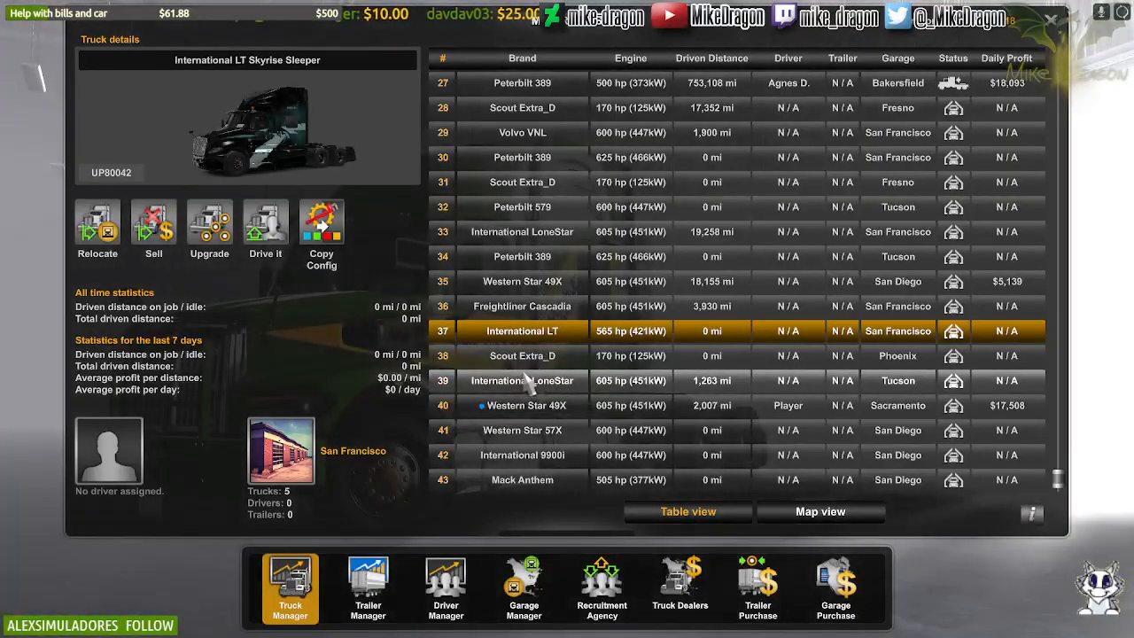
Step: Check trucks 39 and 40, open truck 41, the Western Star 57X, for upgrading, examine its cab door handle in first-person view, and leave the configurator
left_click(523, 381)
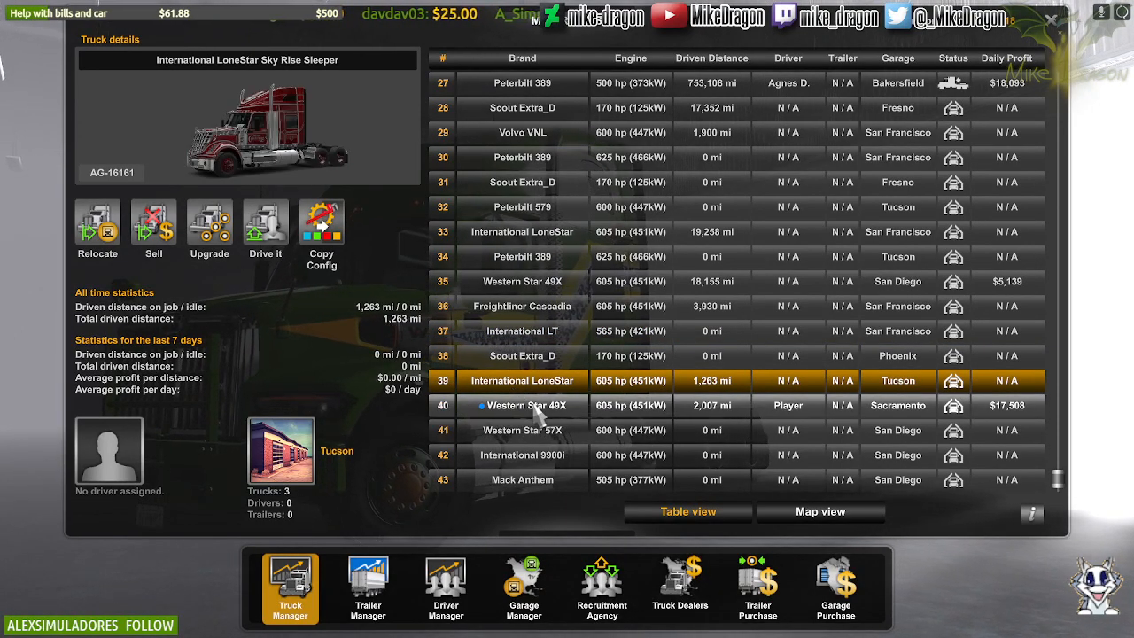
left_click(535, 413)
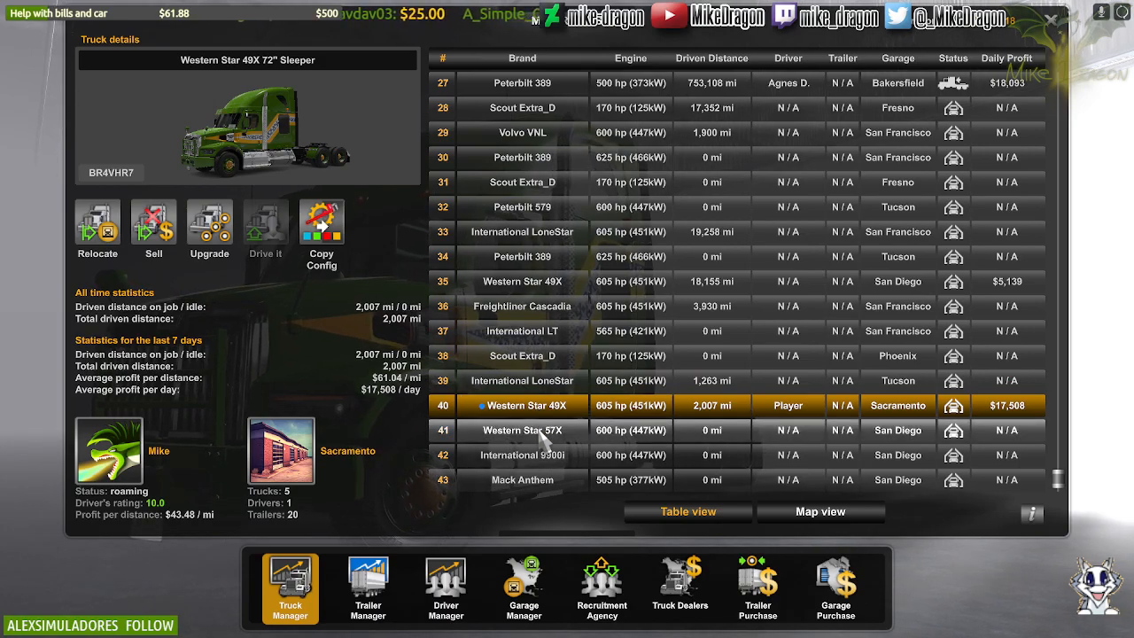
left_click(542, 435)
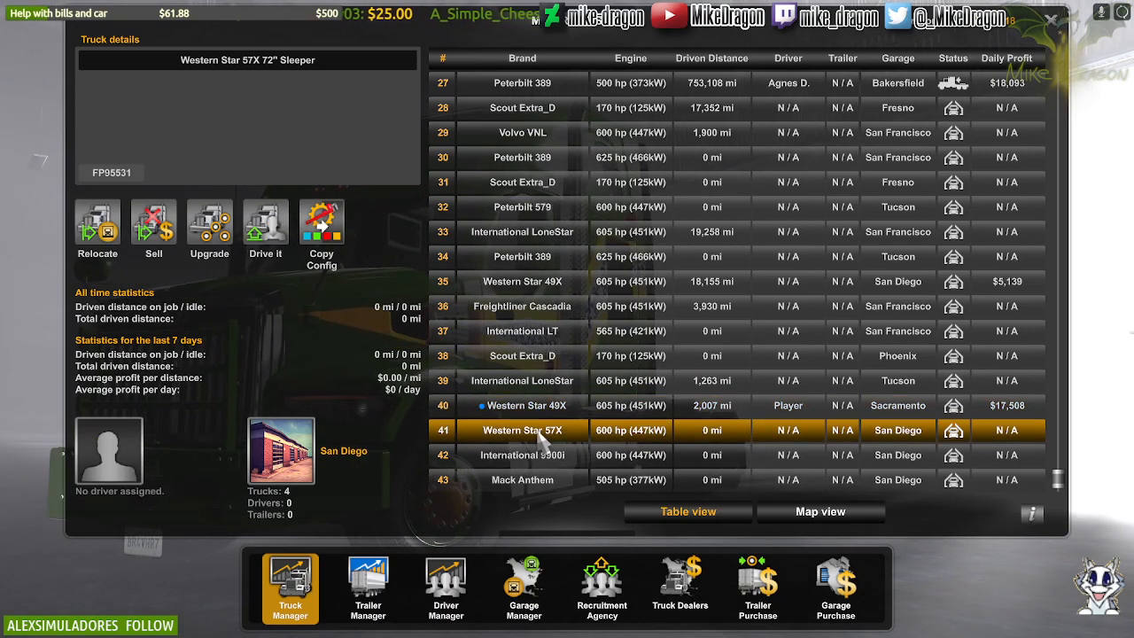
left_click(220, 229)
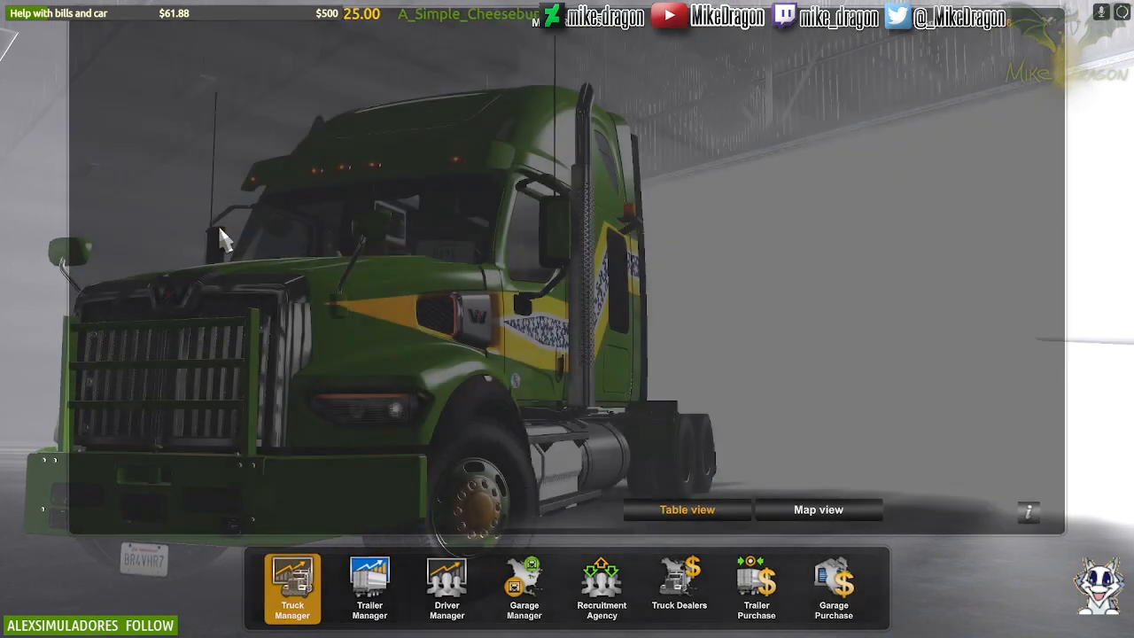
left_click(1047, 605)
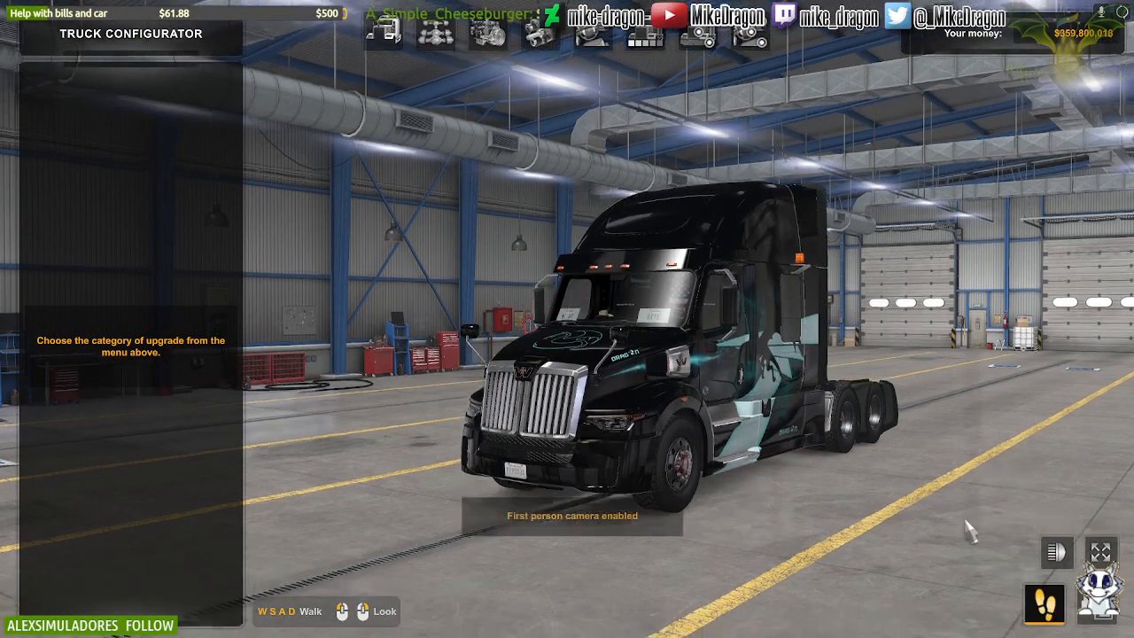
key("w")
key("w")
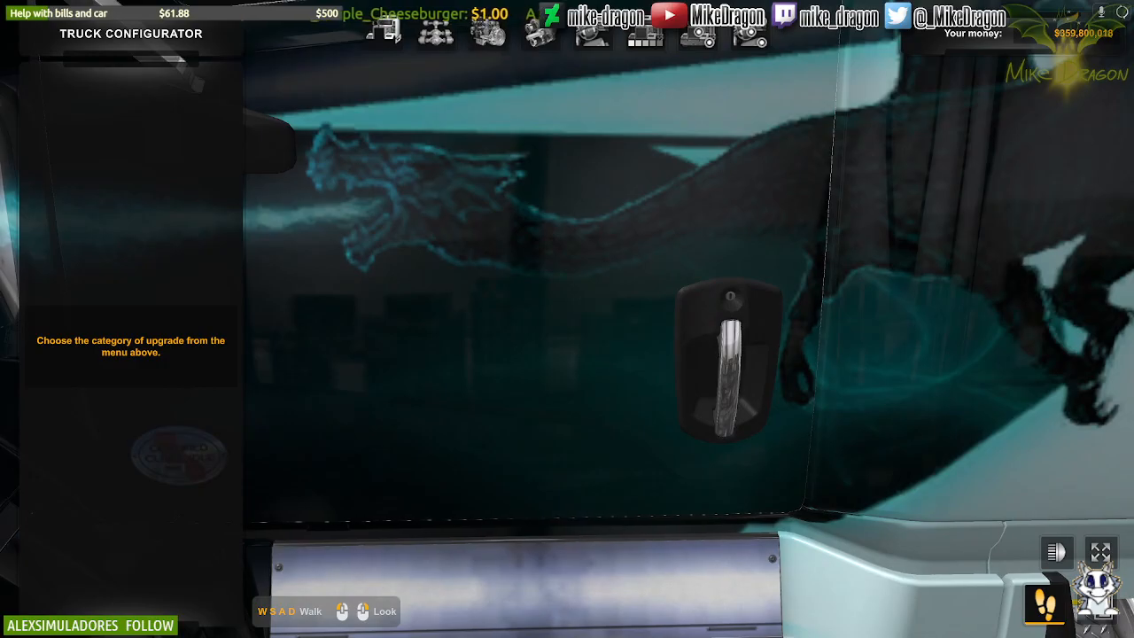
key("Escape")
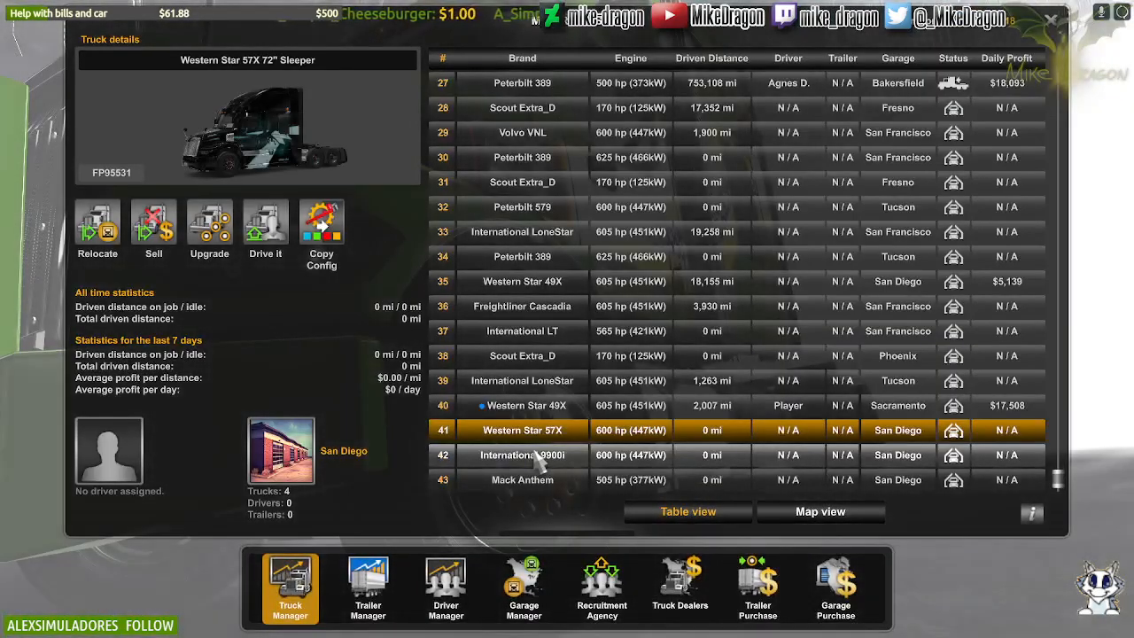
Step: Open truck 42, the International 9900i in San Diego, for upgrading and walk up to its cab in first-person view
left_click(535, 457)
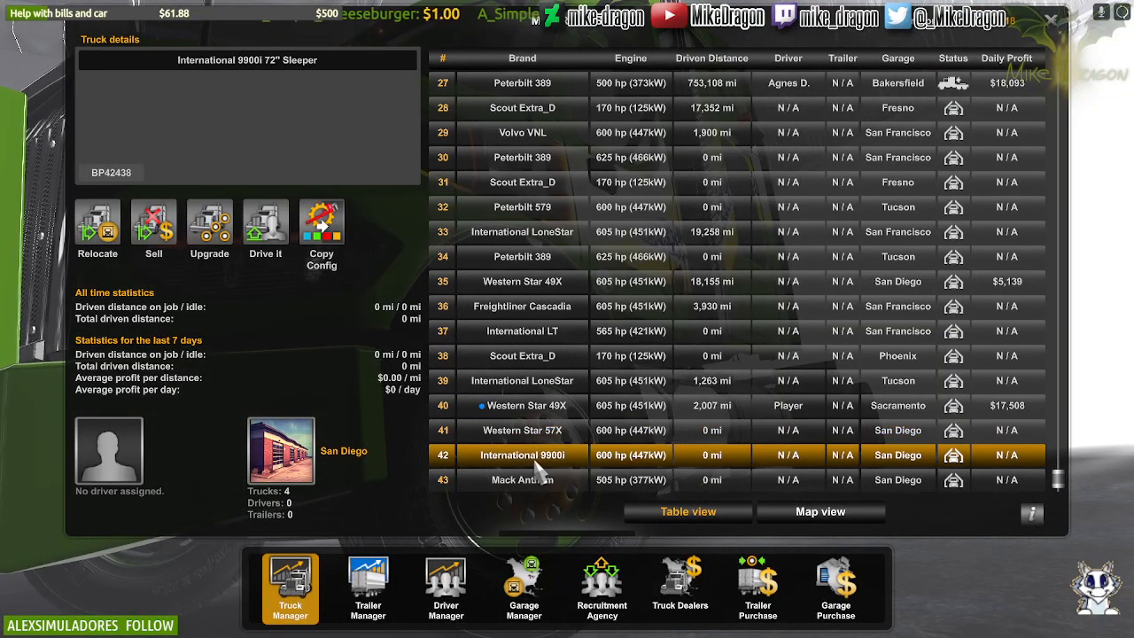
left_click(216, 241)
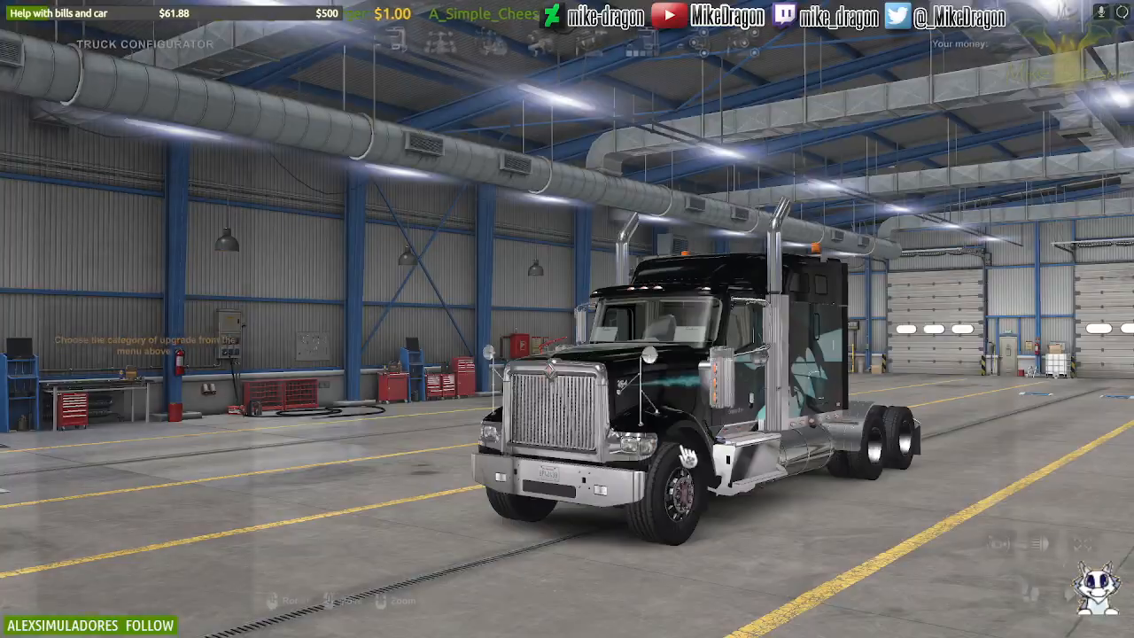
left_click(1051, 602)
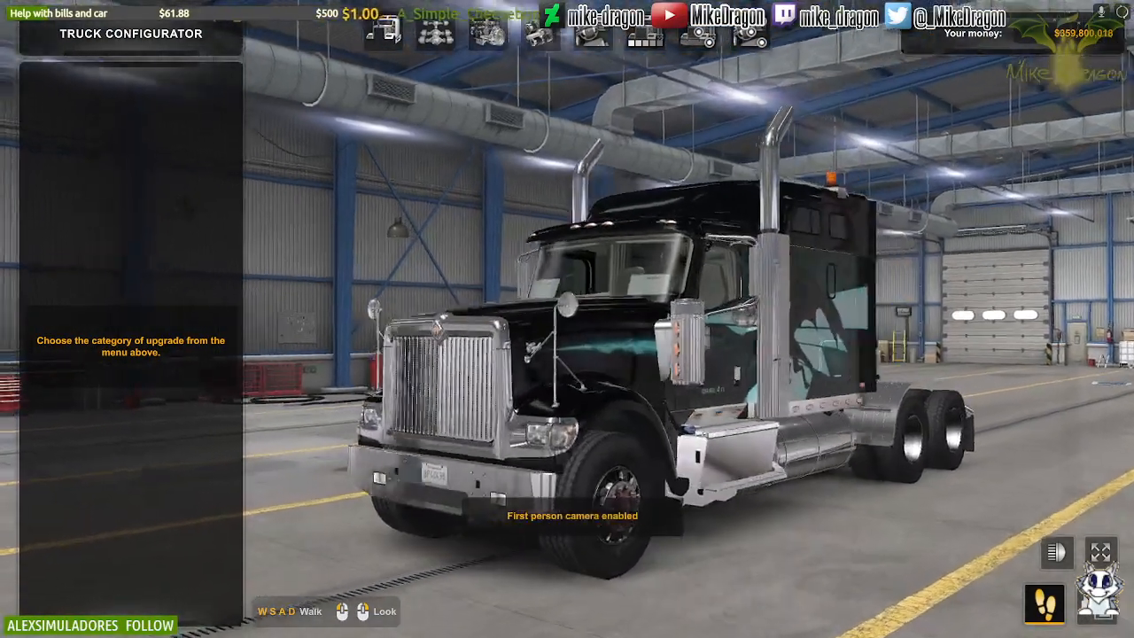
key("w")
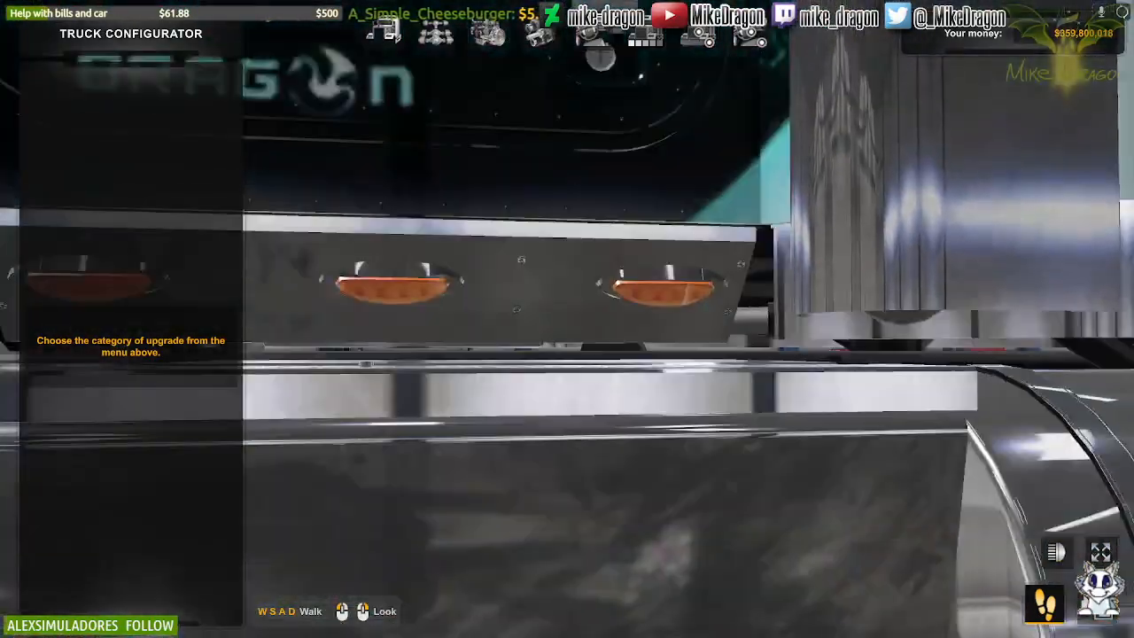
Step: Examine the International 9900i's door handle from several angles, step back to view the whole cab side, and leave the configurator
left_click_drag(567, 319, 572, 230)
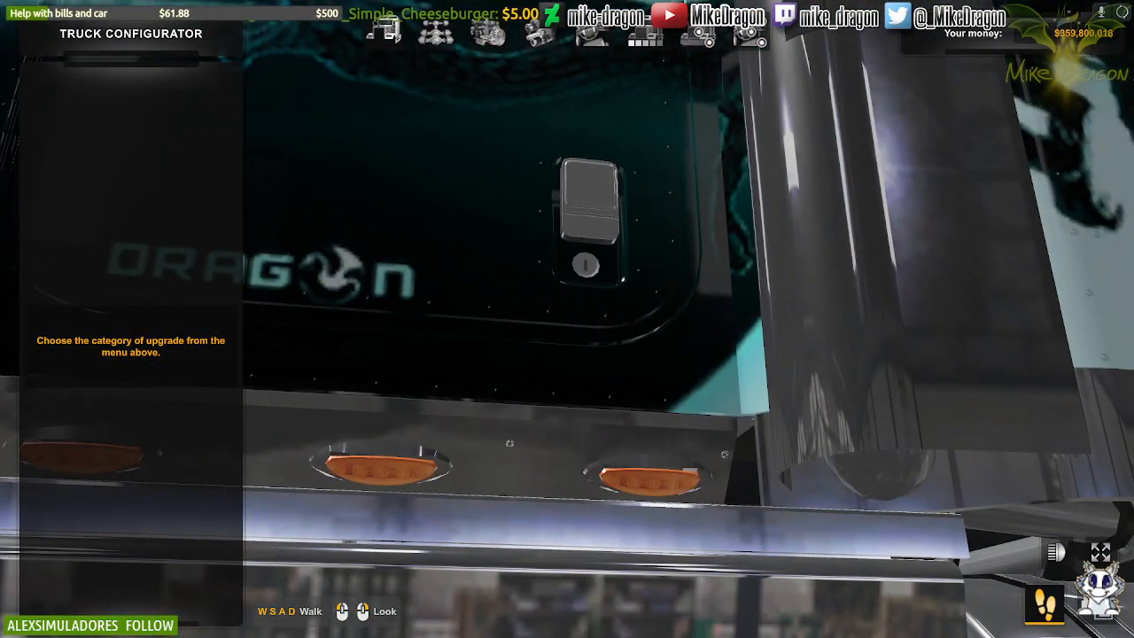
key("d")
left_click_drag(567, 319, 426, 275)
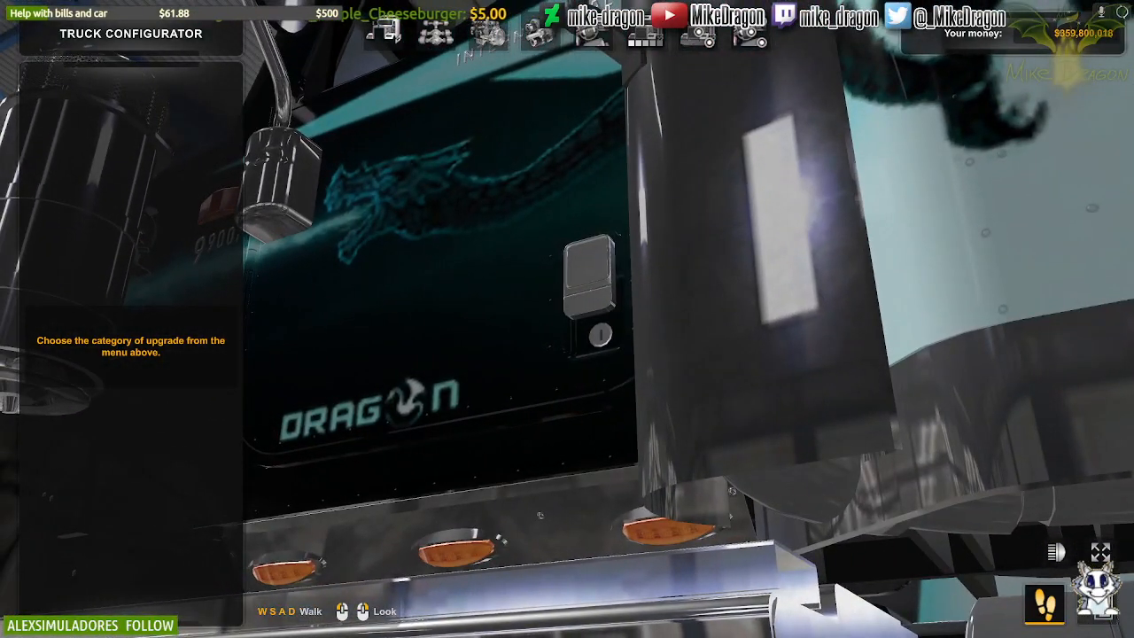
key("a")
left_click_drag(567, 319, 630, 299)
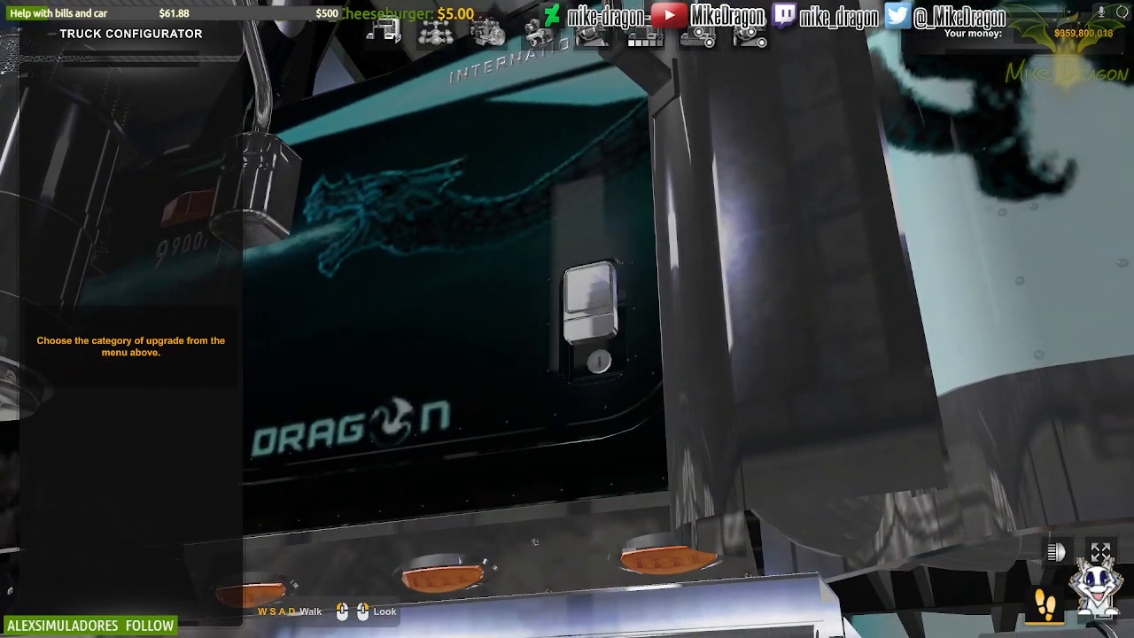
left_click_drag(568, 319, 588, 313)
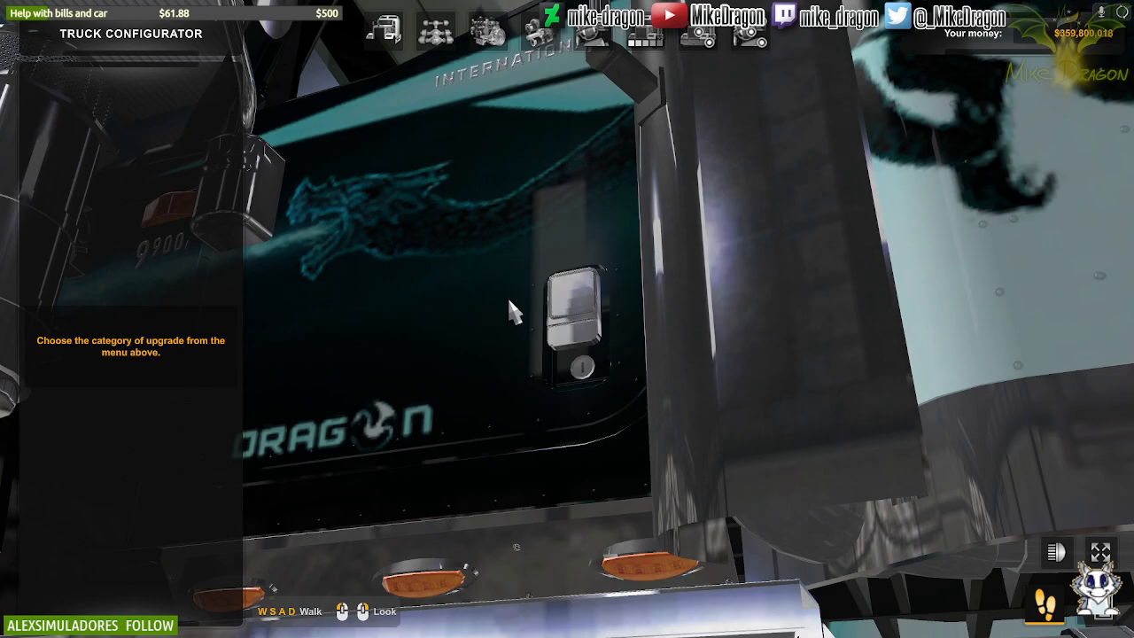
left_click_drag(597, 344, 598, 349)
key("s")
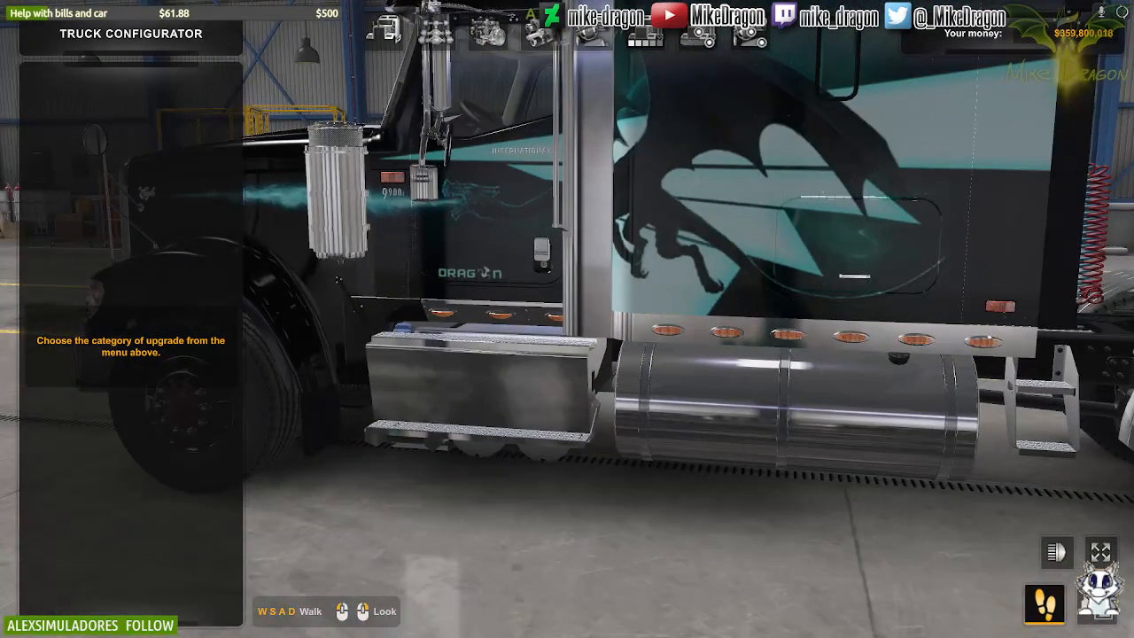
key("Escape")
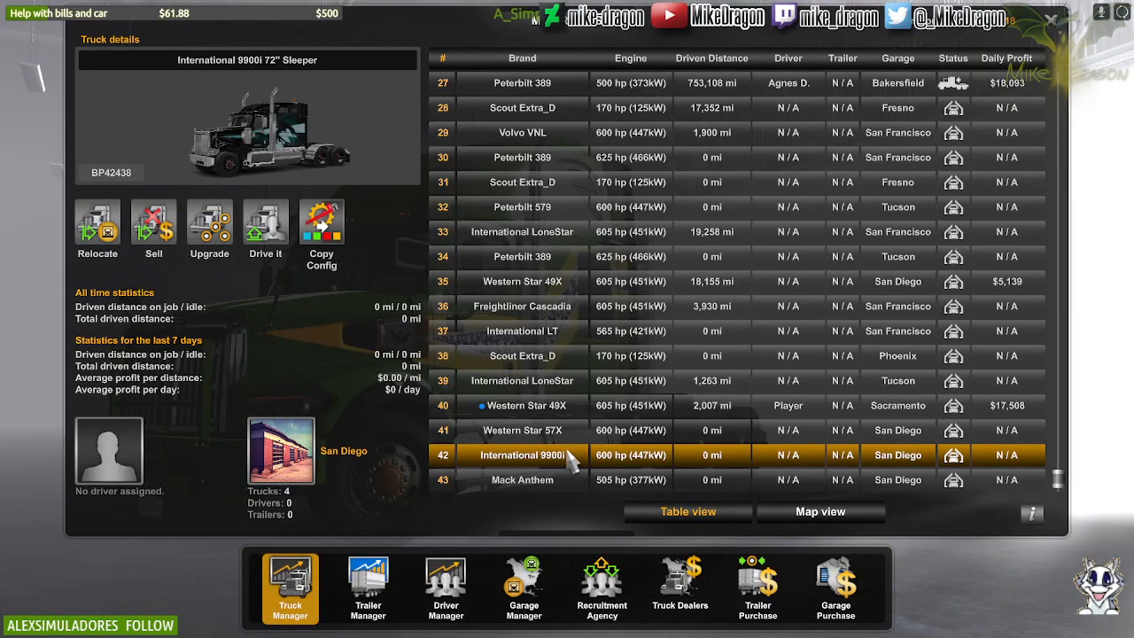
Step: Open truck 43, the Mack Anthem in San Diego, for upgrading and examine its cab door handle in first-person view
left_click(533, 483)
left_click(212, 248)
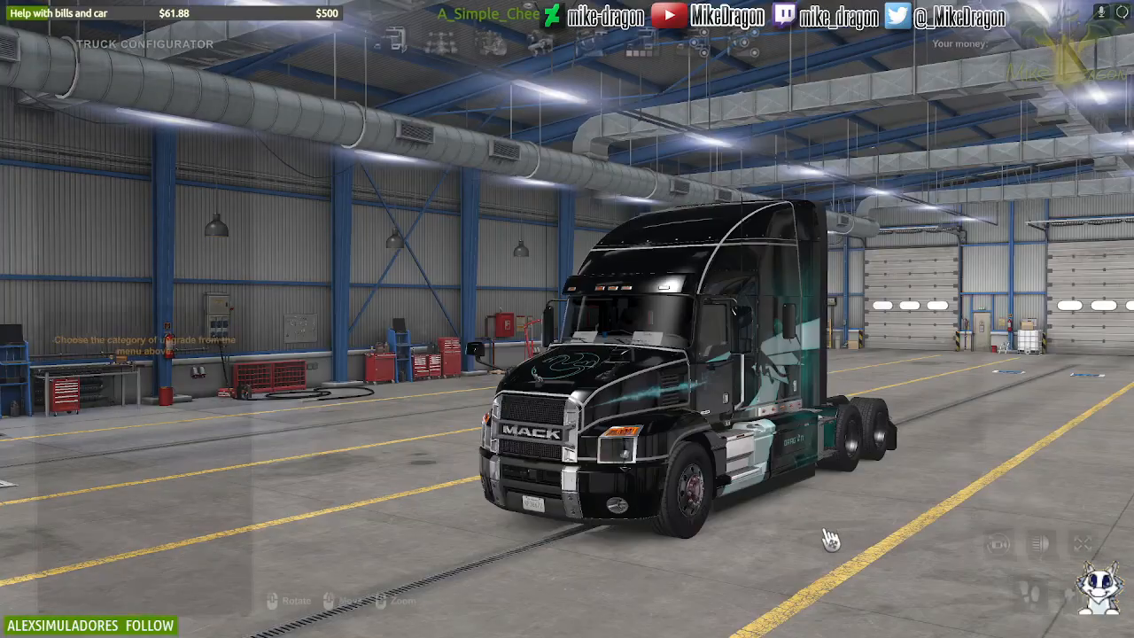
left_click(1045, 602)
key("w")
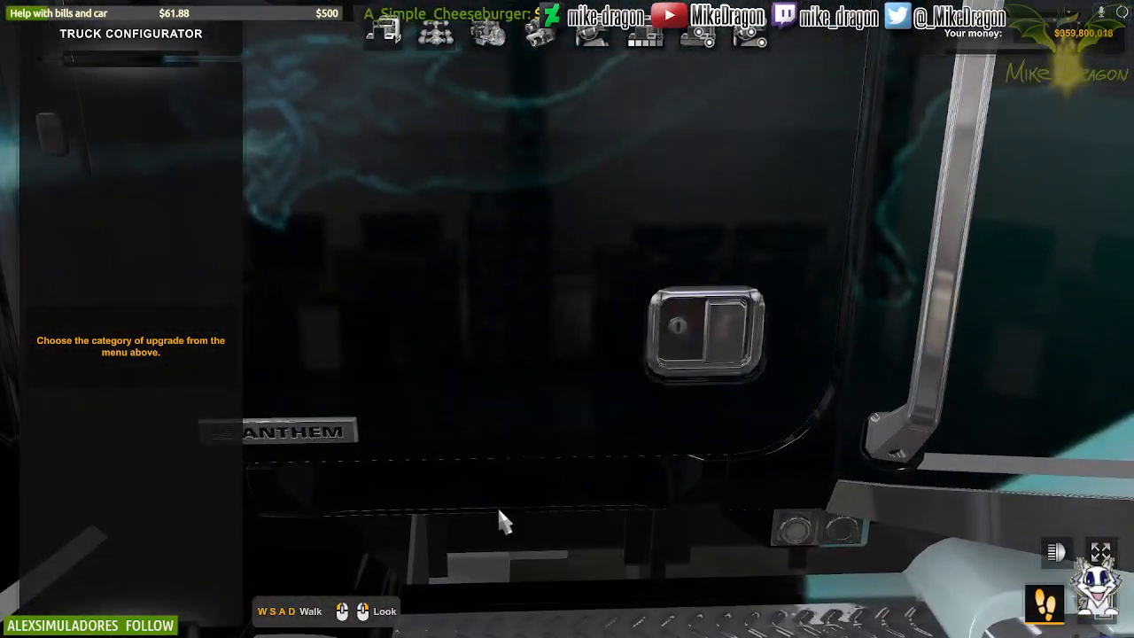
key("d")
mouse_move(498, 508)
left_mouse_down()
mouse_move(416, 510)
mouse_move(497, 498)
left_mouse_up()
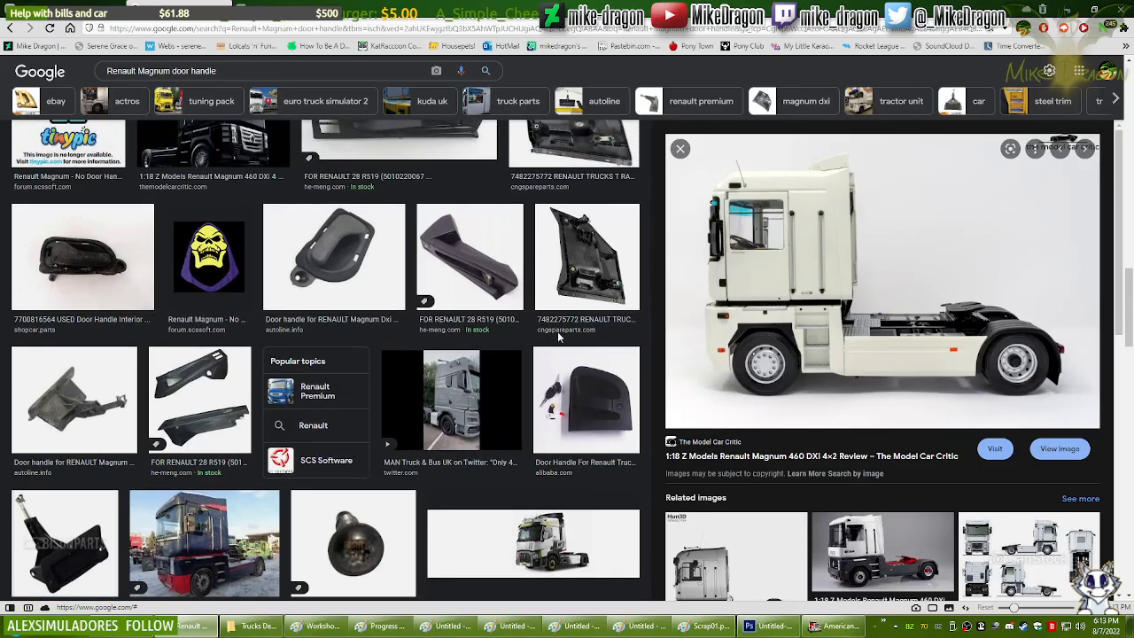
Step: Look through the Google image results for the Renault Magnum door handle in the browser
scroll(561, 337, "up", 10)
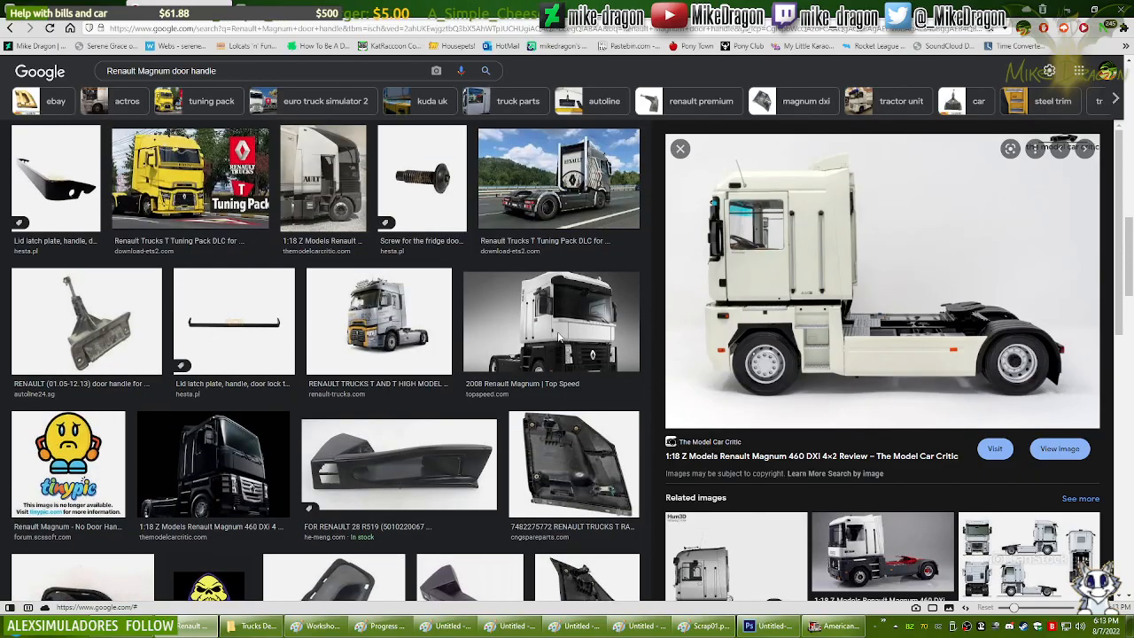
scroll(561, 337, "up", 5)
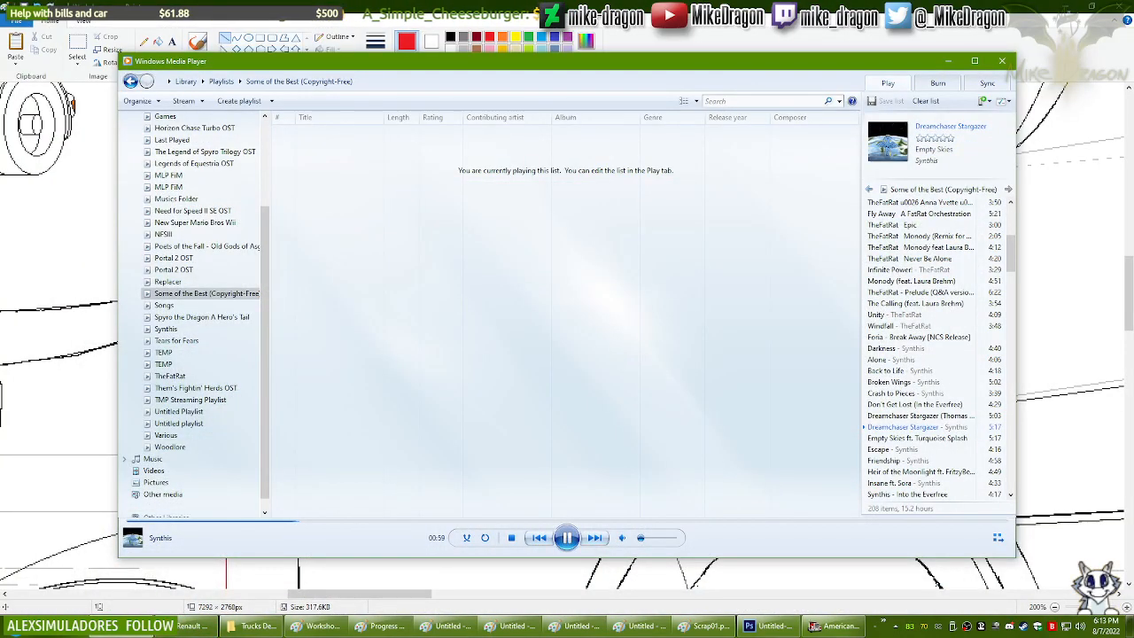
Step: Return to the truck drawing and draw a slanted red line about 68 px wide above the sill, near the door's rear edge
left_click(826, 38)
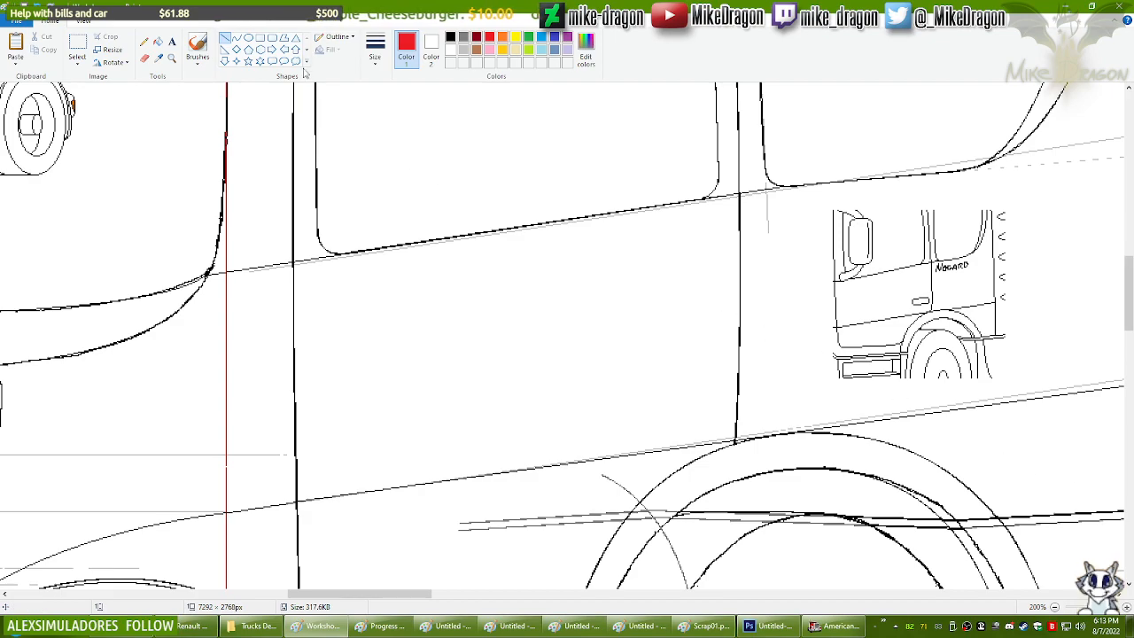
left_click(237, 38)
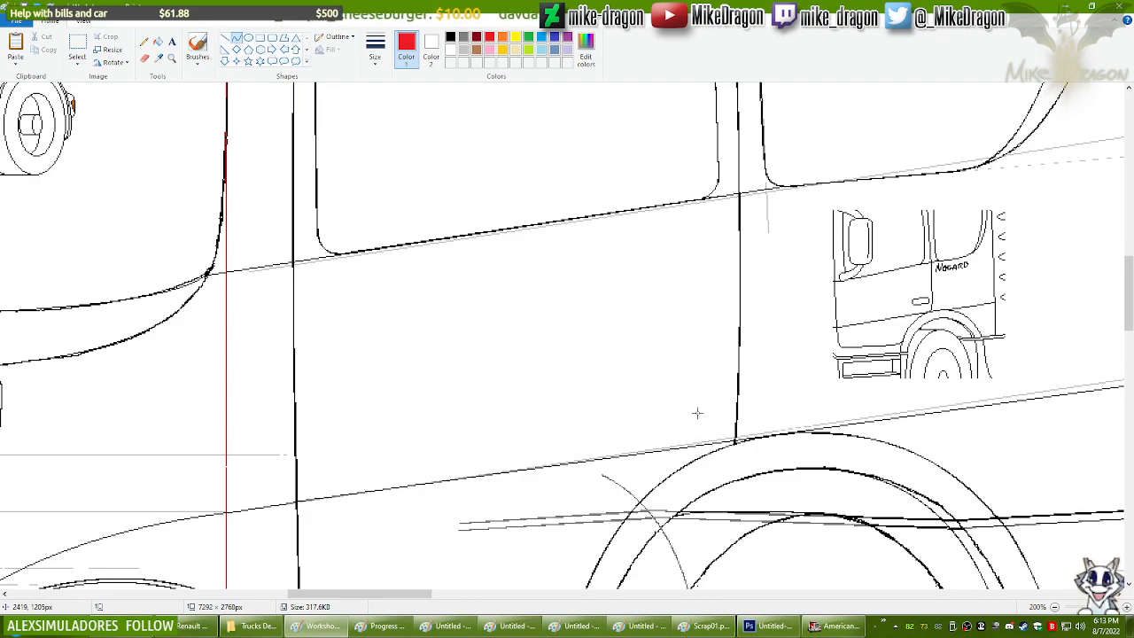
left_click_drag(706, 424, 626, 432)
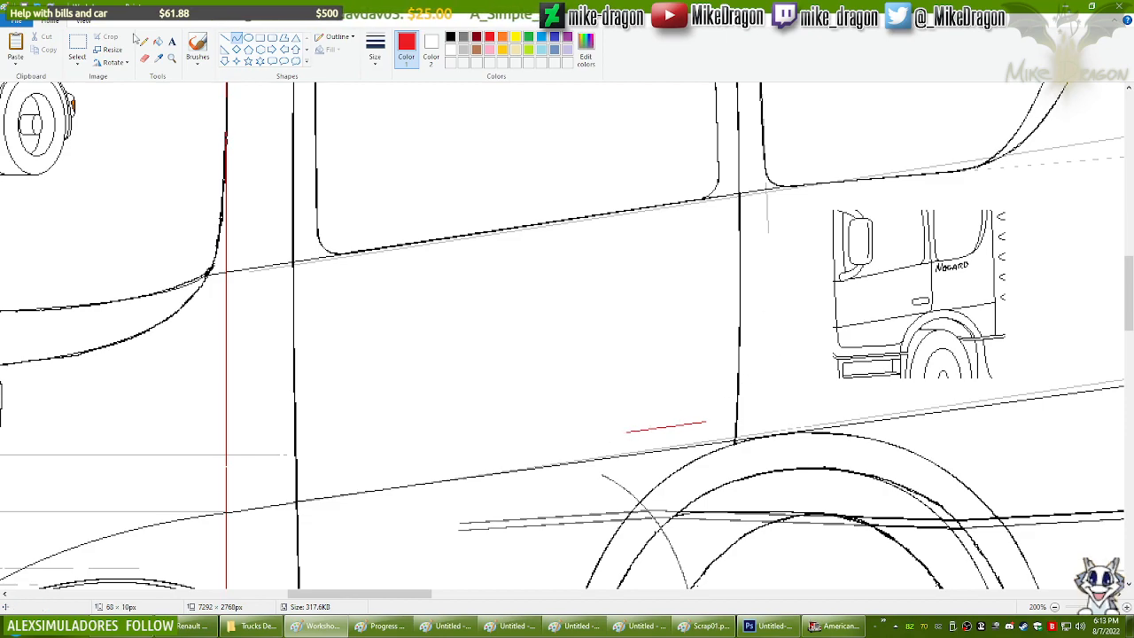
Step: Duplicate the slanted red line and place the copy parallel to the original, about 21 px directly above it
left_click(88, 51)
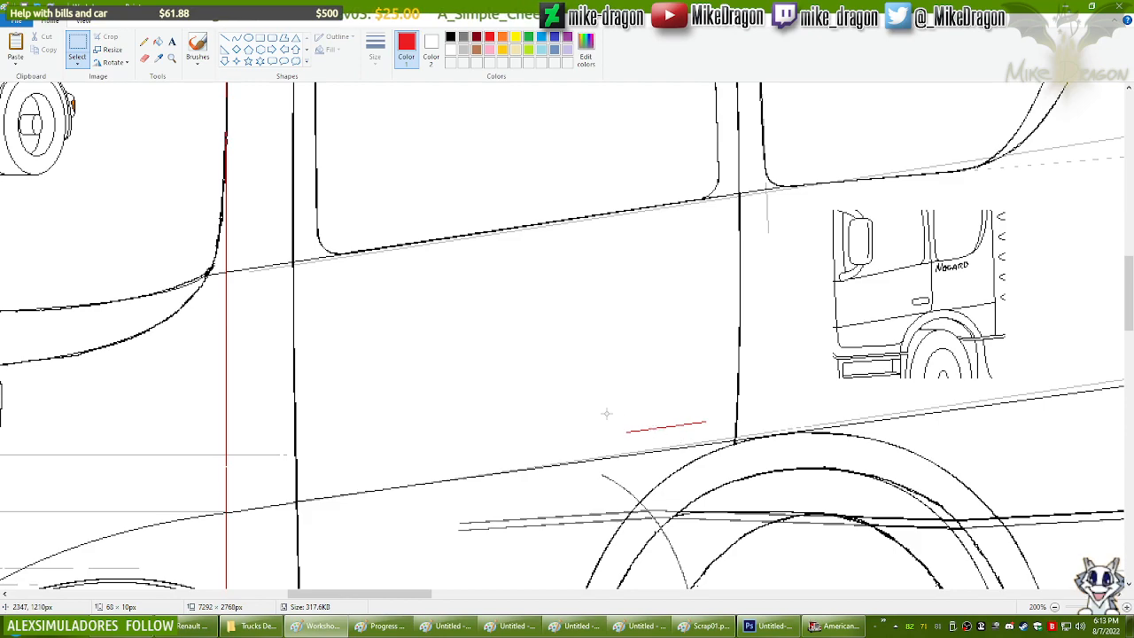
left_click_drag(614, 413, 698, 420)
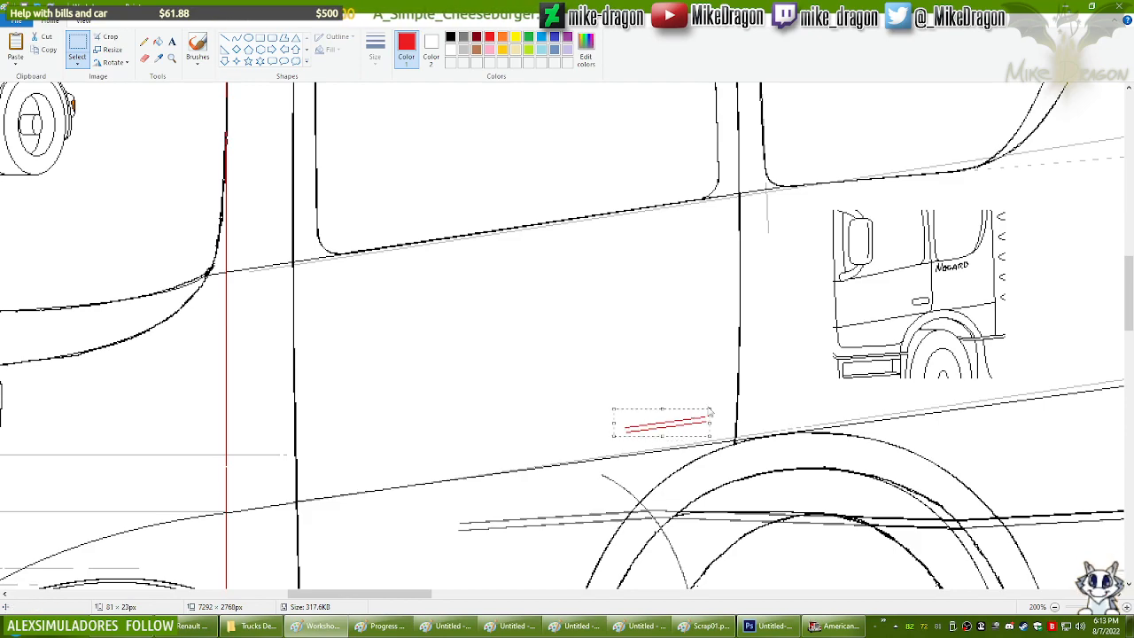
key("Down")
key("Down")
key("Down")
key("Right")
key("Up")
key("Up")
key("Up")
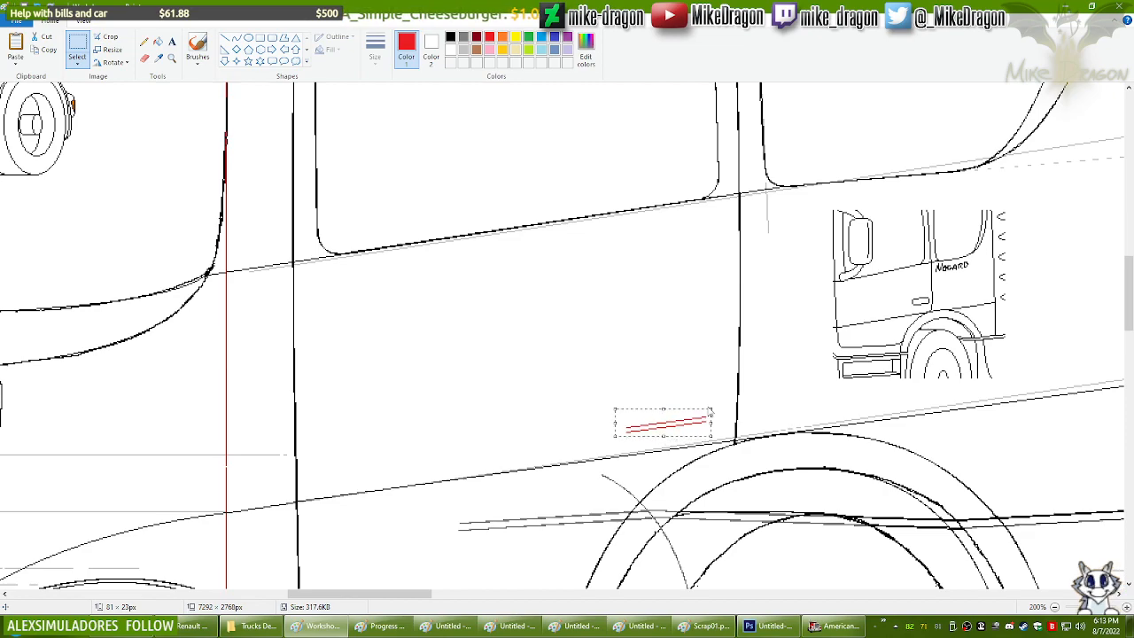
key("Up")
key("Up")
key("Up")
key("Up")
key("Up")
key("Up")
key("Up")
key("Up")
key("Up")
key("Up")
key("Up")
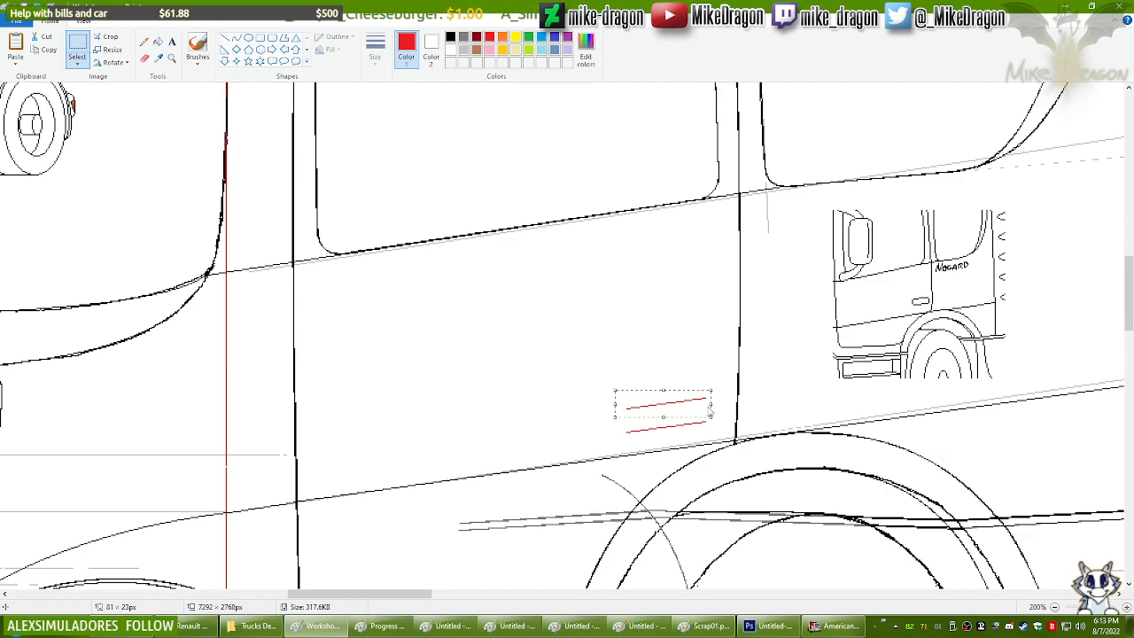
key("Up")
key("Down")
key("Up")
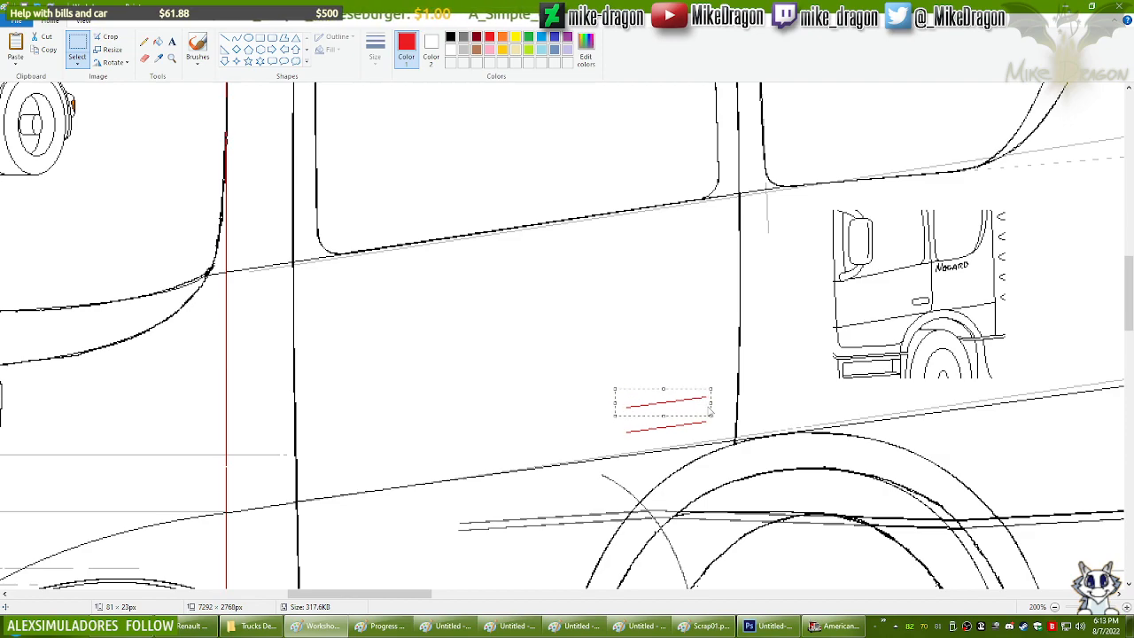
Step: Join both ends of the two red lines with outward-bowed curves about 22 px high to close the rounded door handle outline
left_click(237, 38)
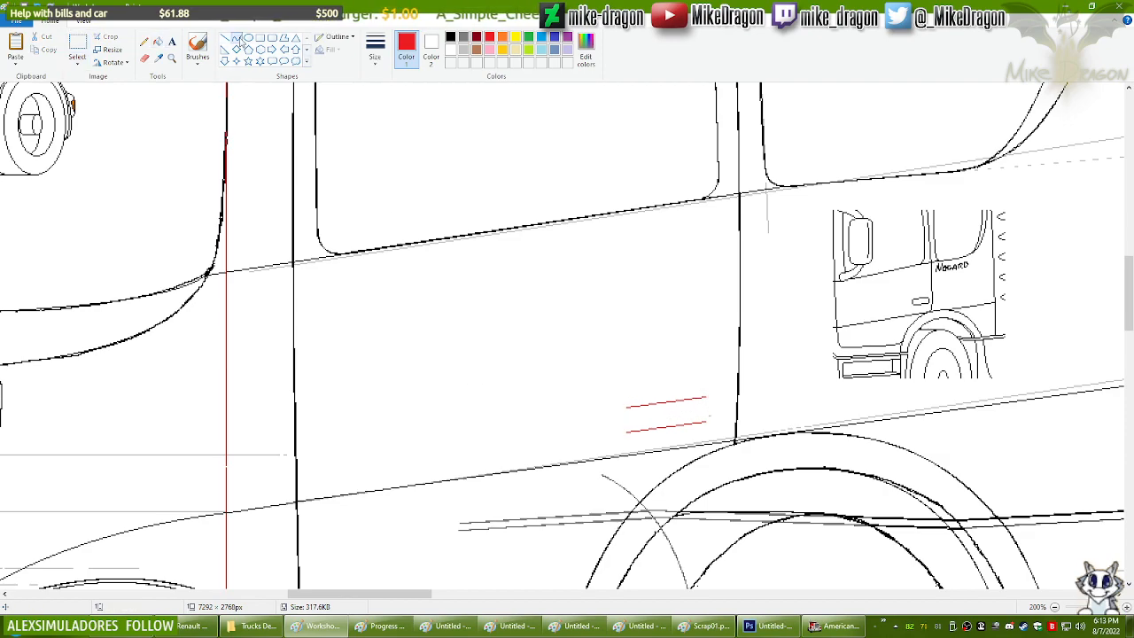
left_click(172, 57)
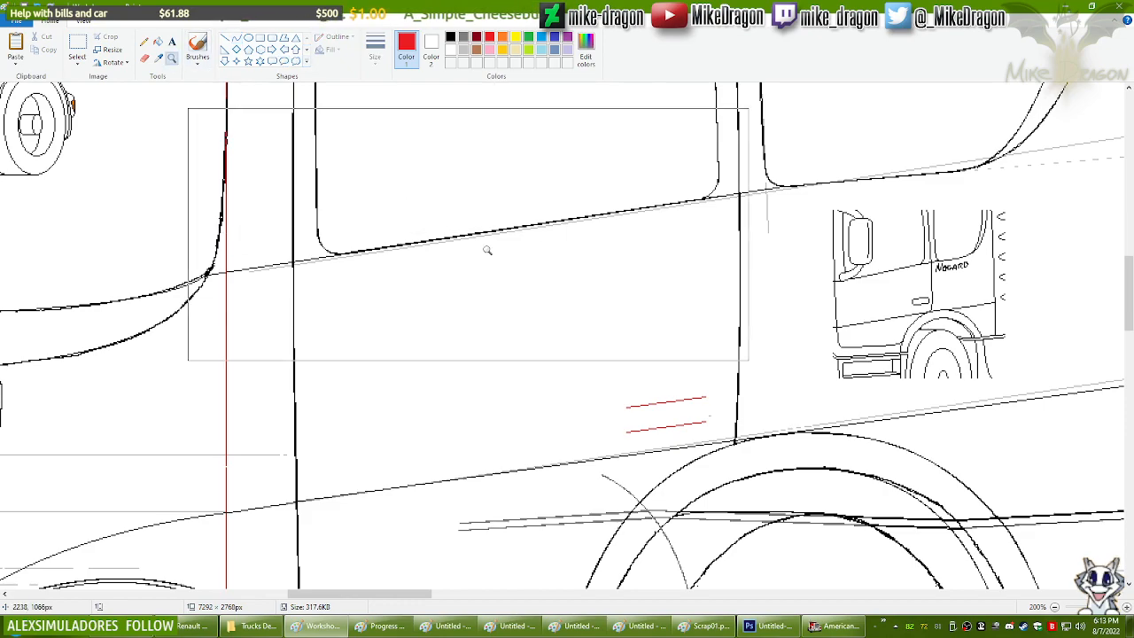
left_click(622, 387)
left_click(236, 38)
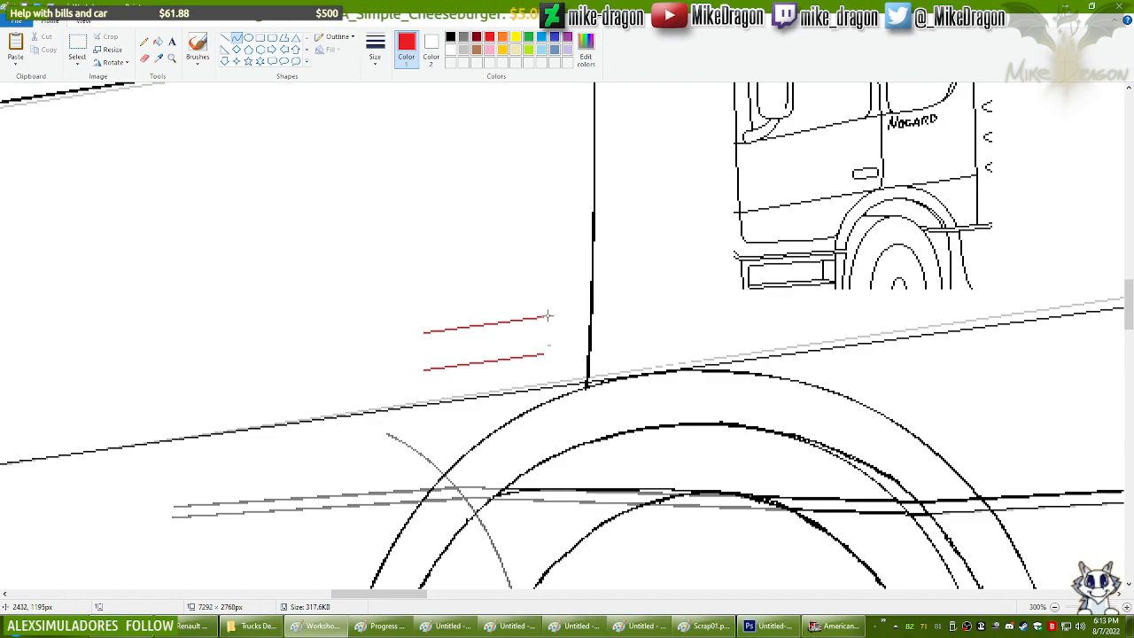
left_click_drag(543, 317, 543, 354)
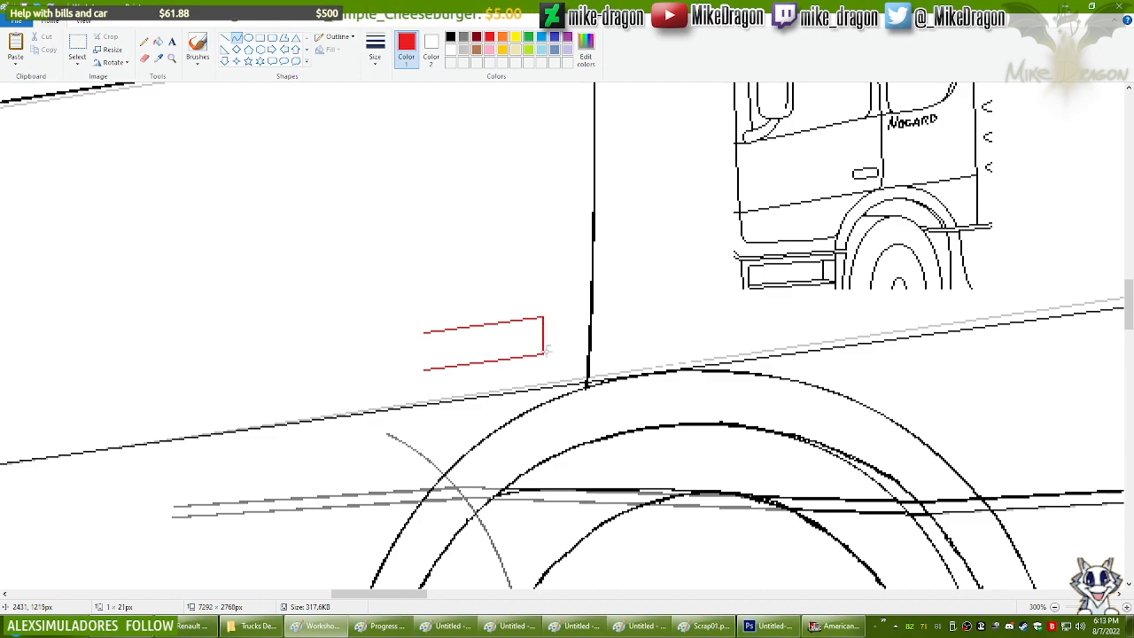
left_click(549, 321)
left_click(550, 345)
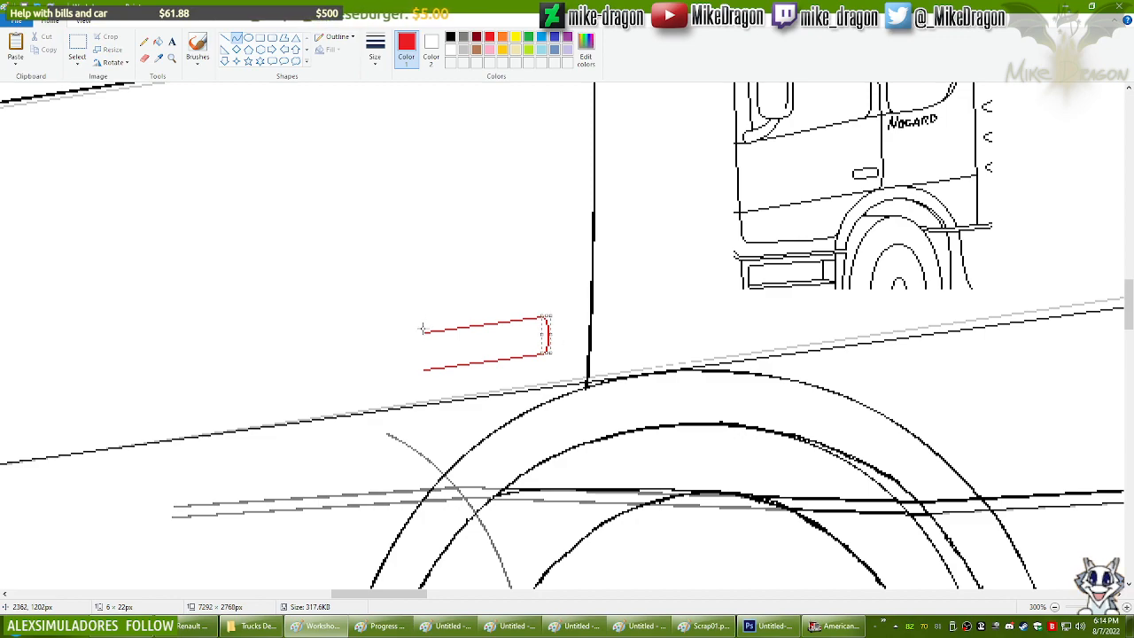
mouse_move(426, 331)
left_mouse_down()
mouse_move(411, 357)
mouse_move(423, 332)
mouse_move(423, 359)
mouse_move(416, 337)
mouse_move(414, 348)
left_mouse_up()
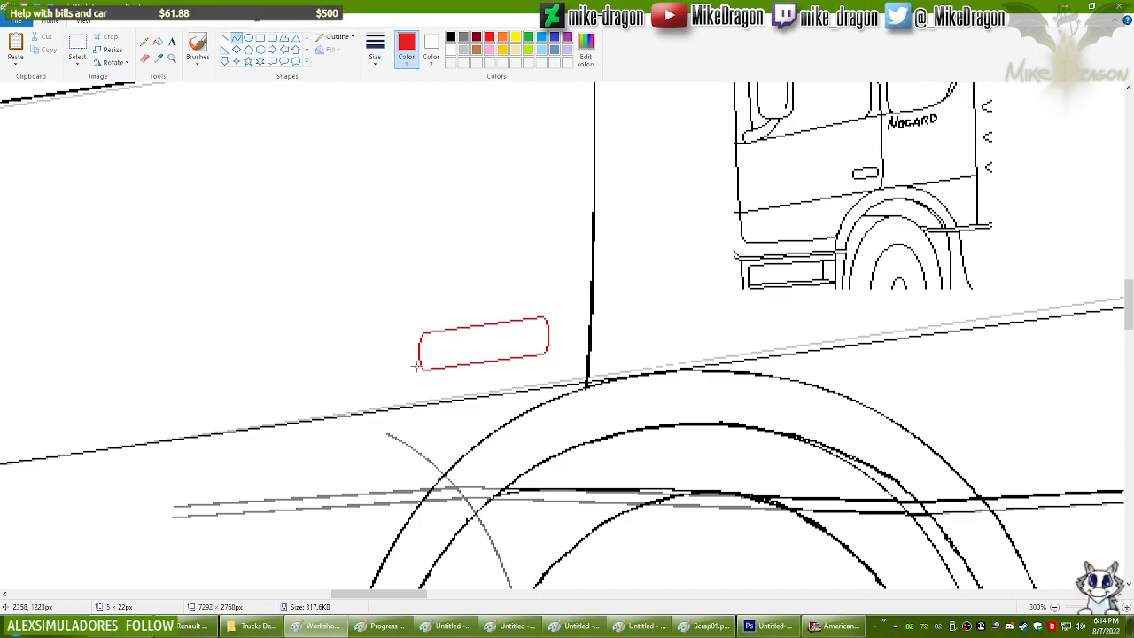
left_click(471, 341)
Step: Draw a slanted red line about 46 px wide inside the handle outline, parallel to its lower edge, as the top of the grip recess
left_click(145, 60)
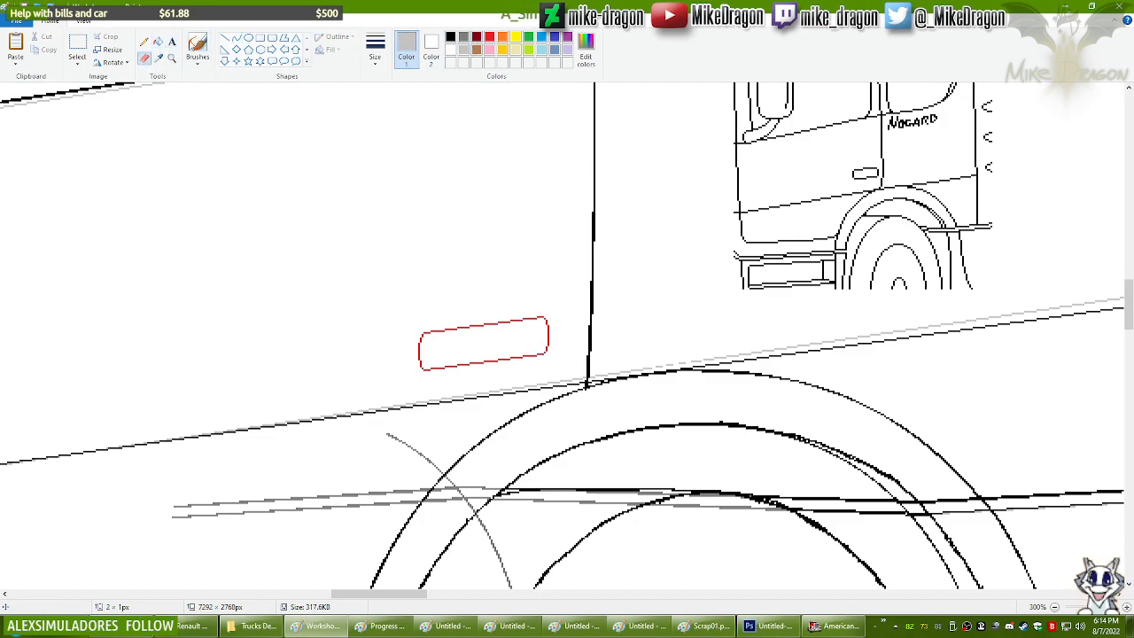
left_click(237, 38)
left_click(490, 38)
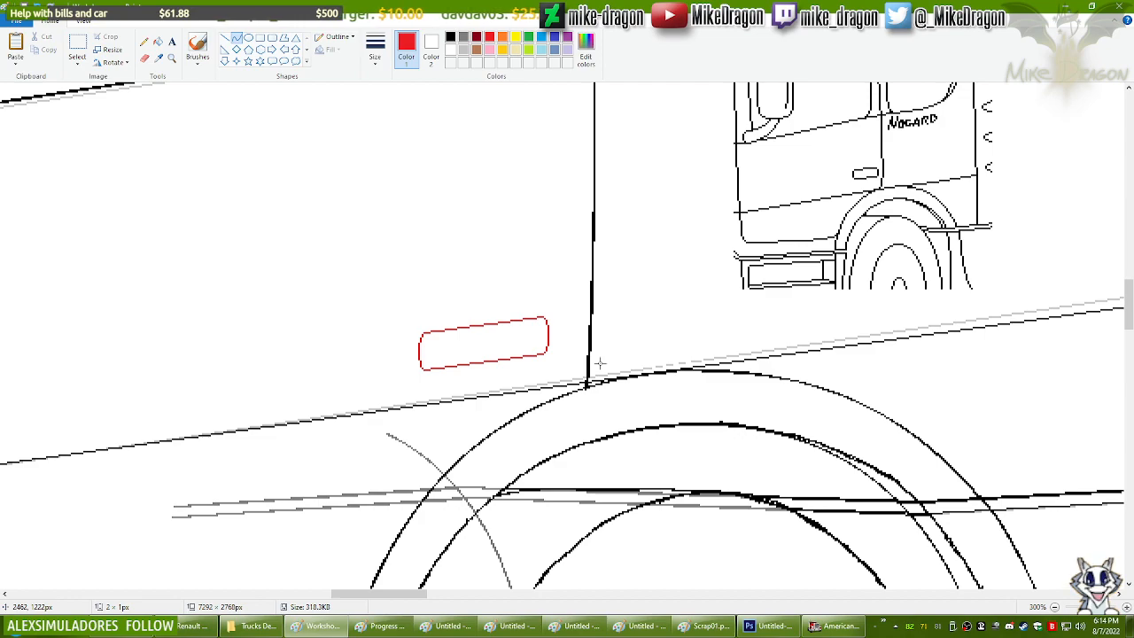
scroll(599, 364, "left", 3)
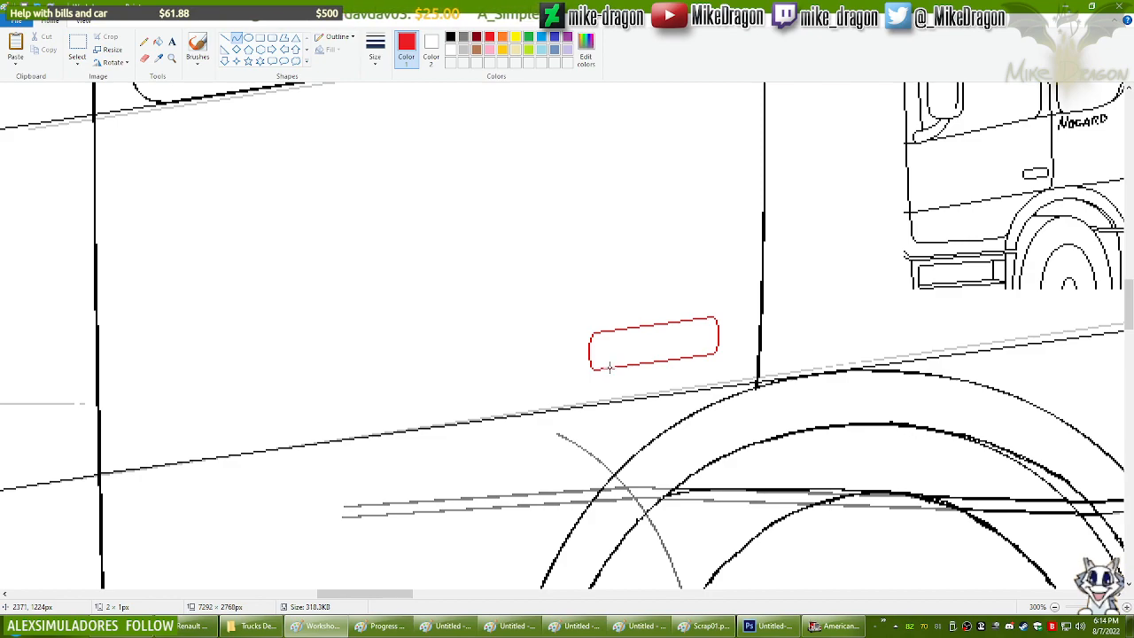
left_click_drag(608, 367, 608, 351)
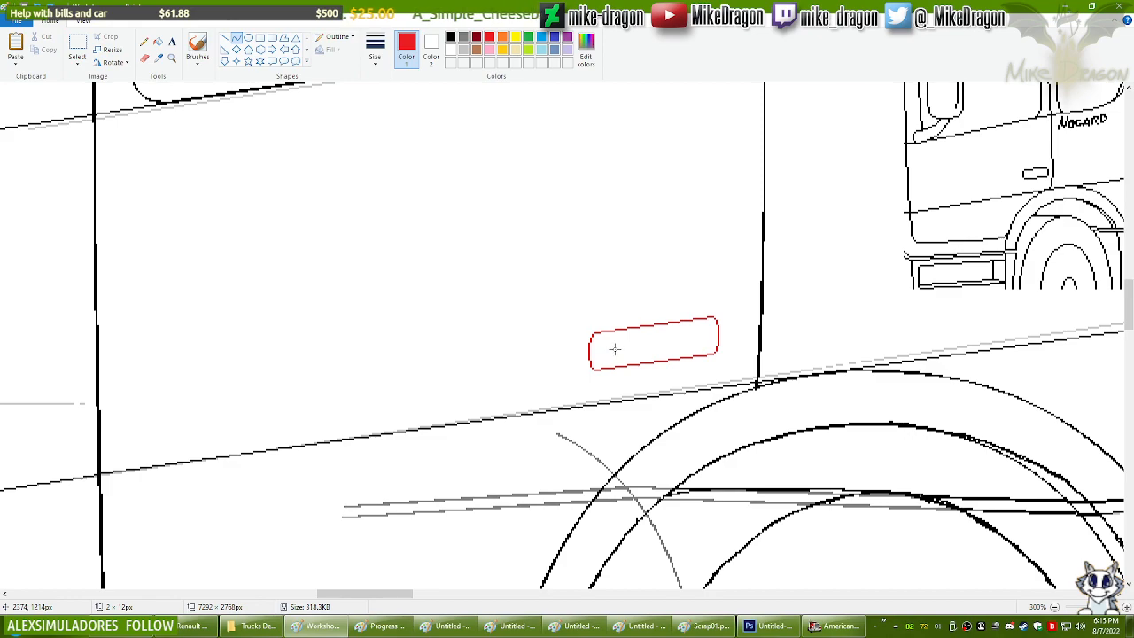
left_click_drag(618, 347, 698, 336)
left_click_drag(612, 349, 617, 347)
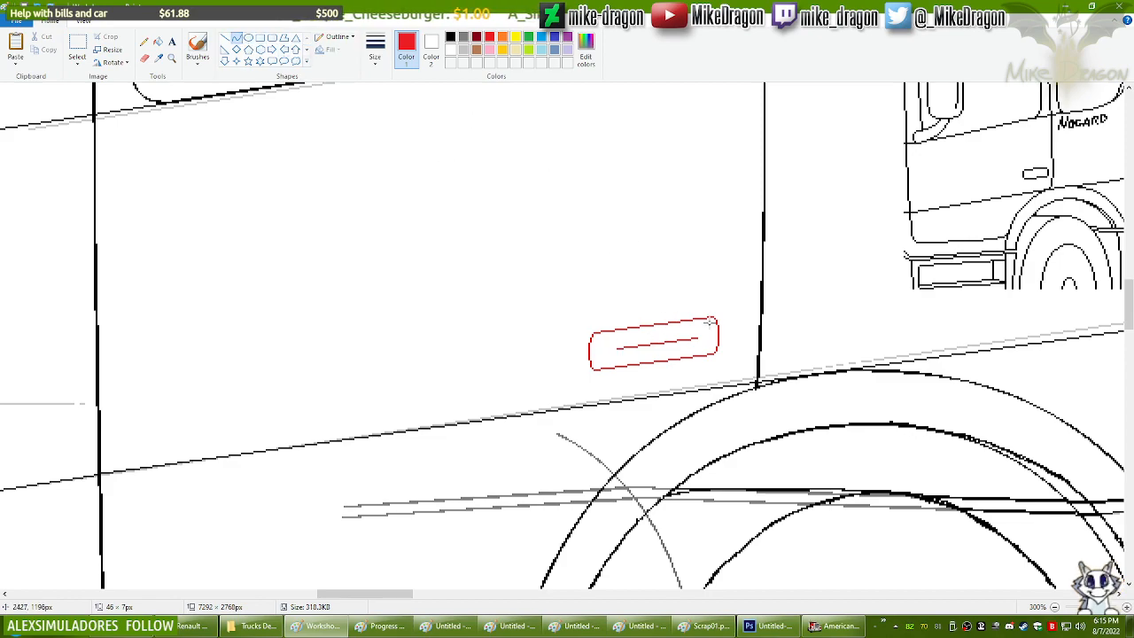
Step: Connect both ends of the inner line to the handle's lower edge with short curves about 12 px and 10 px high
left_click_drag(614, 348, 612, 366)
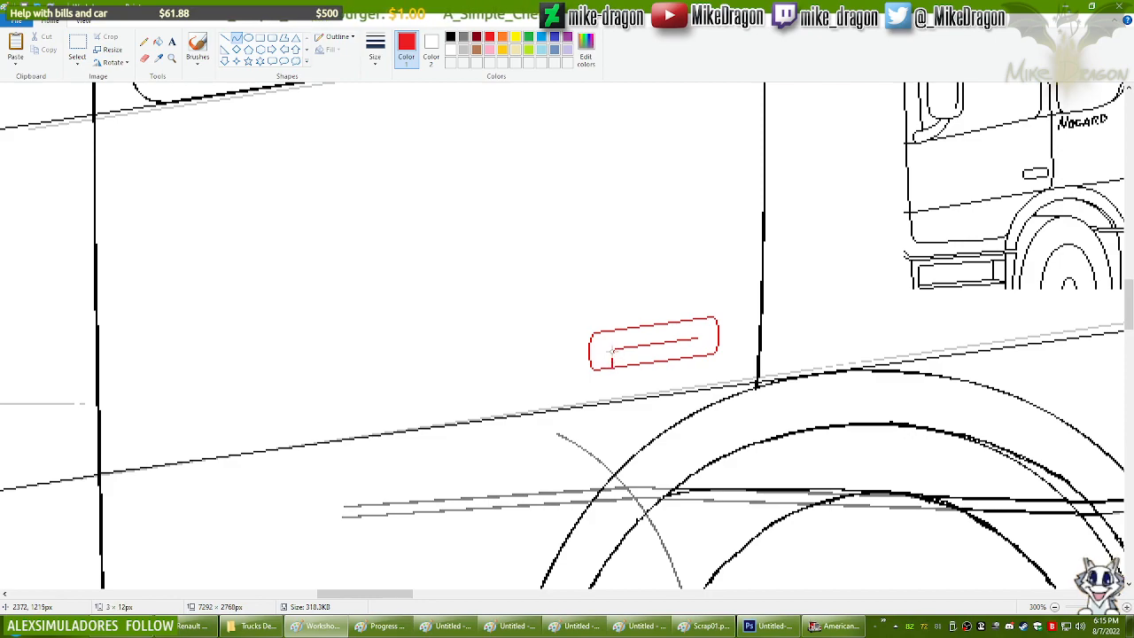
left_click_drag(696, 340, 700, 356)
key("ctrl+z")
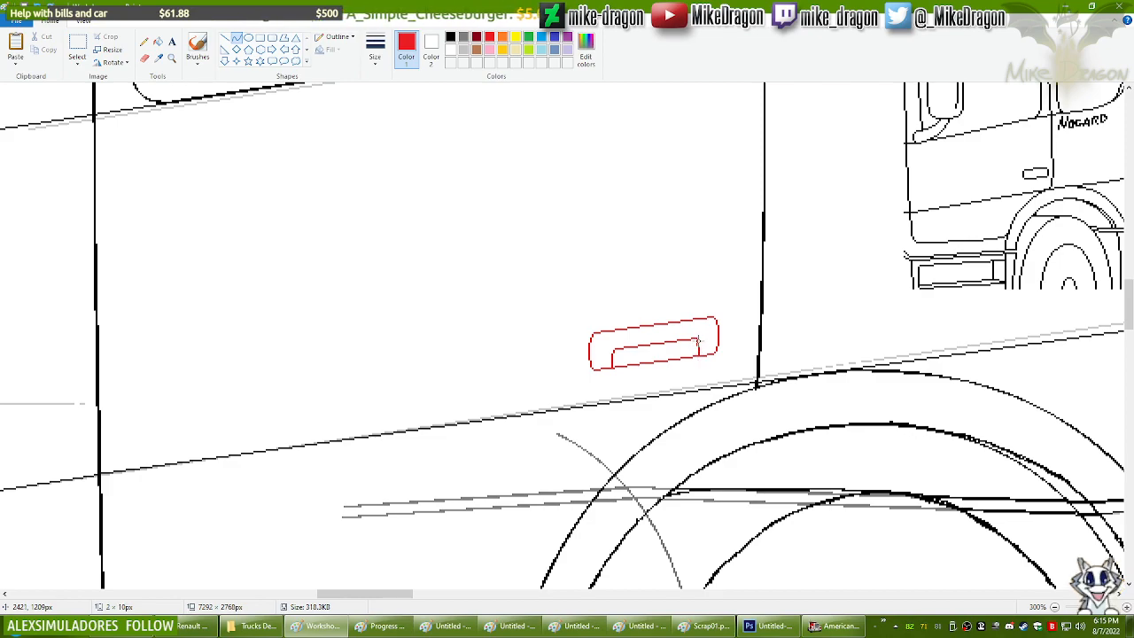
left_click(700, 345)
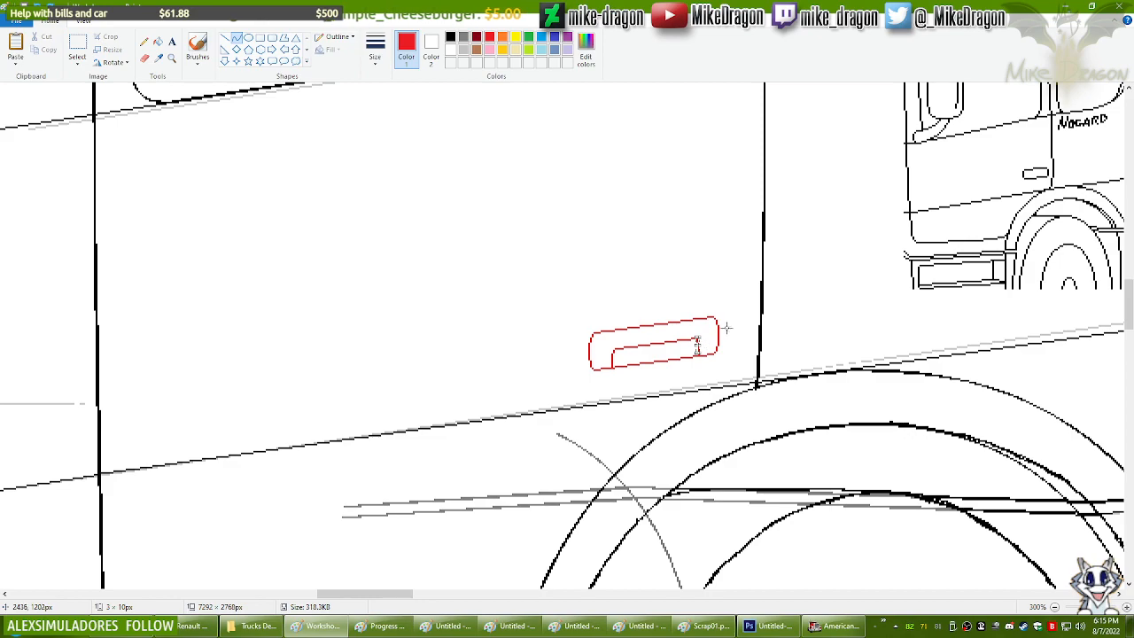
left_click(144, 42)
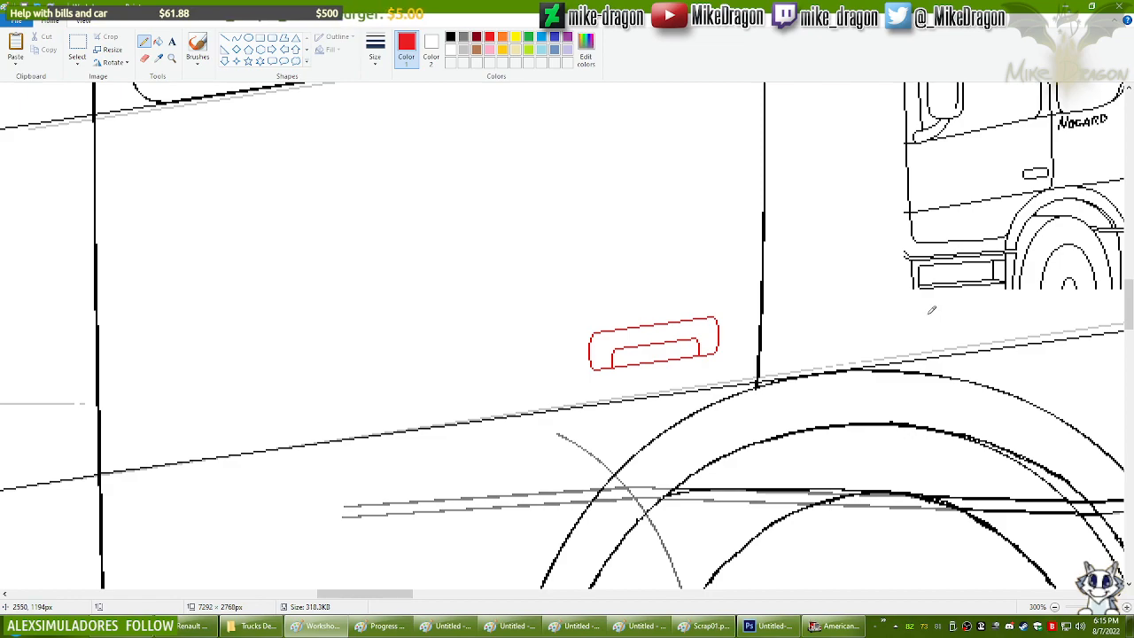
Step: Draw a red keyhole ellipse of about 5 × 6 px inside the rear end of the handle
left_click(249, 39)
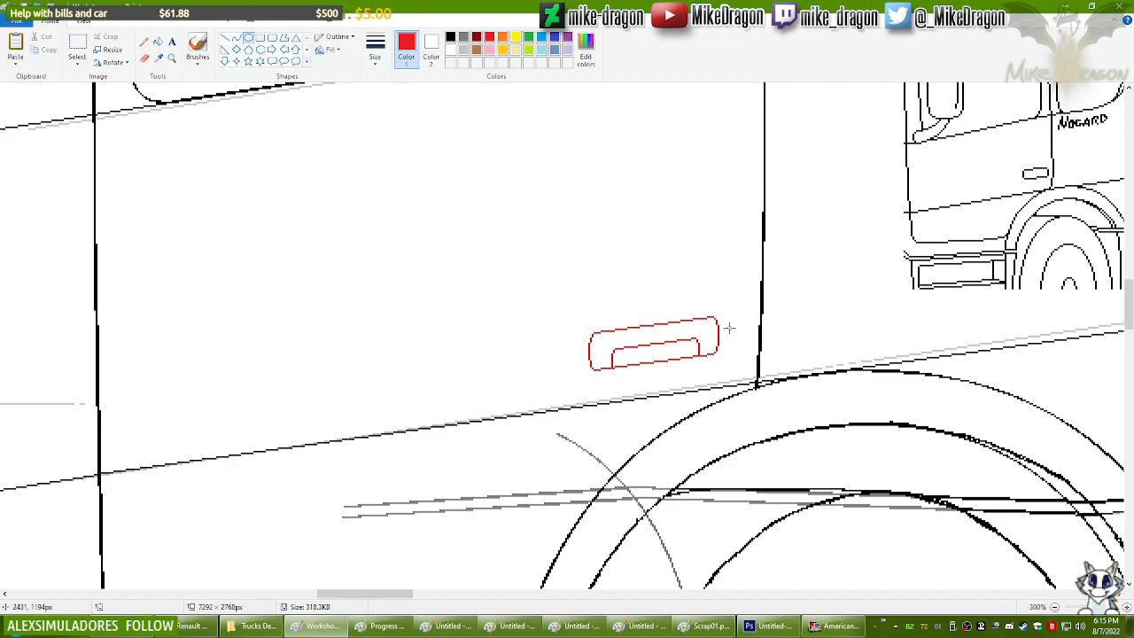
left_click_drag(707, 334, 714, 347)
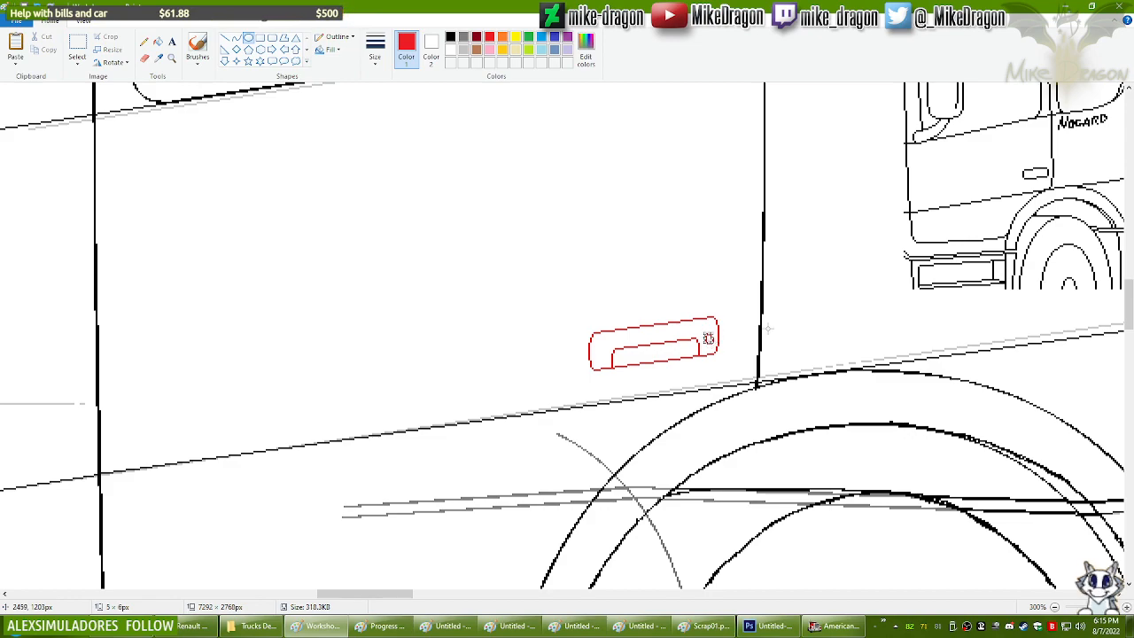
left_click(144, 42)
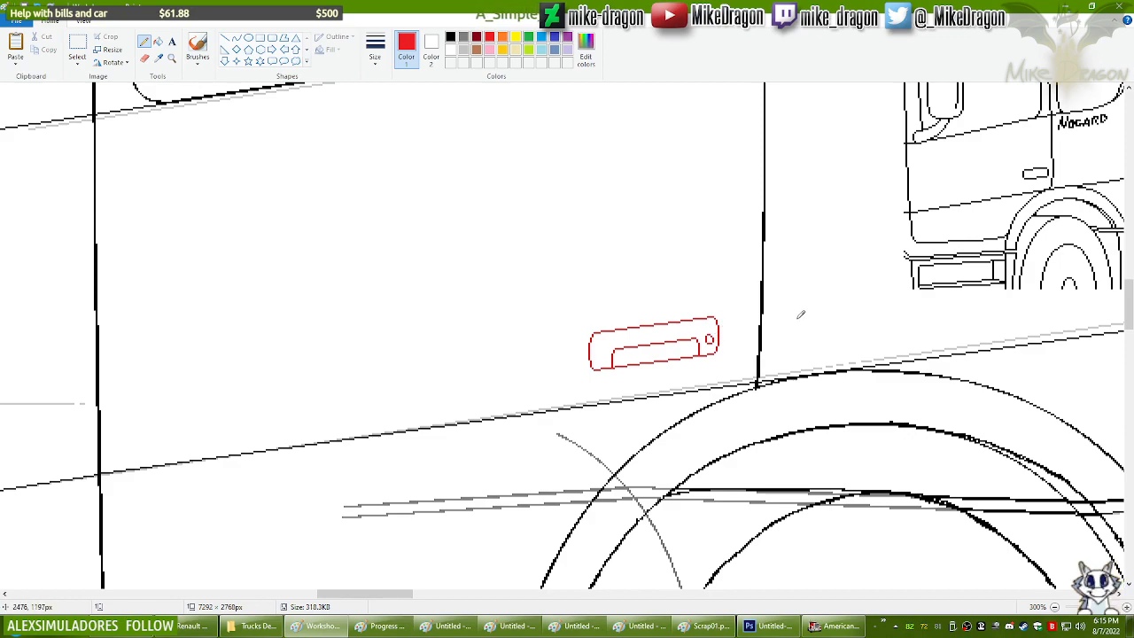
Step: Draw a slightly bowed red curve about 14 px high just inside the handle's front end
left_click(236, 38)
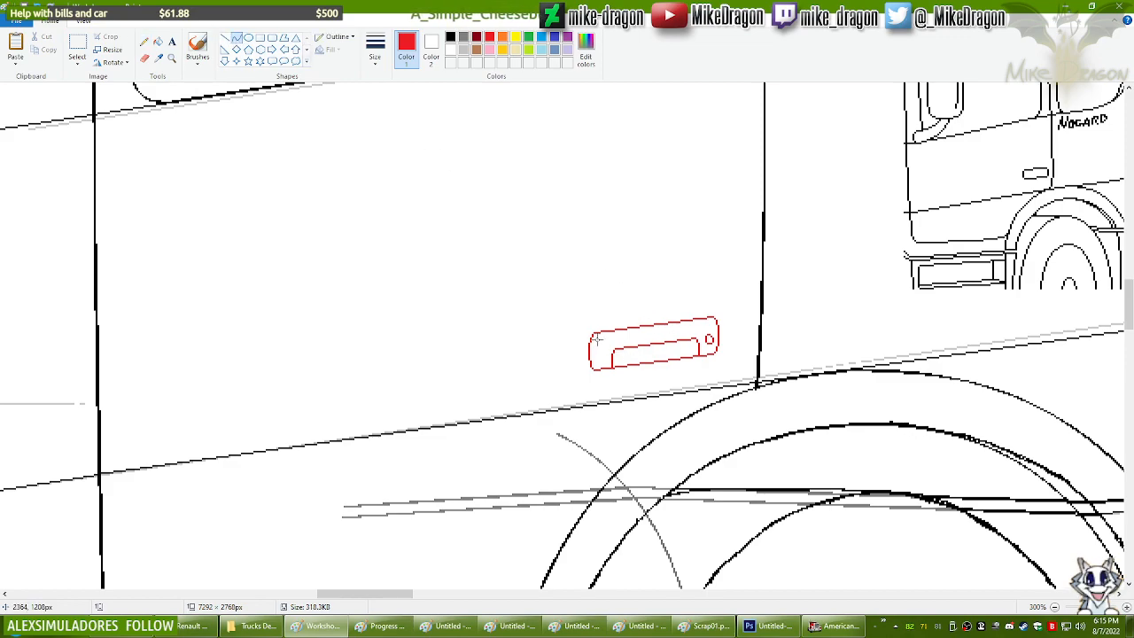
left_click_drag(598, 340, 597, 363)
key("ctrl+z")
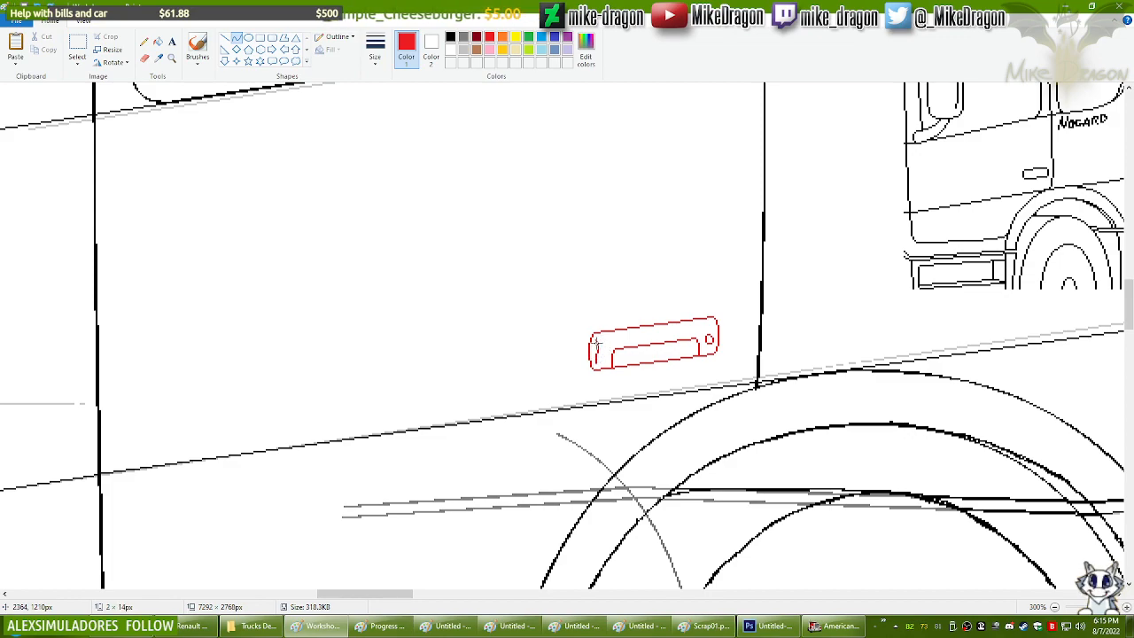
left_click_drag(596, 356, 714, 319)
left_click(618, 336)
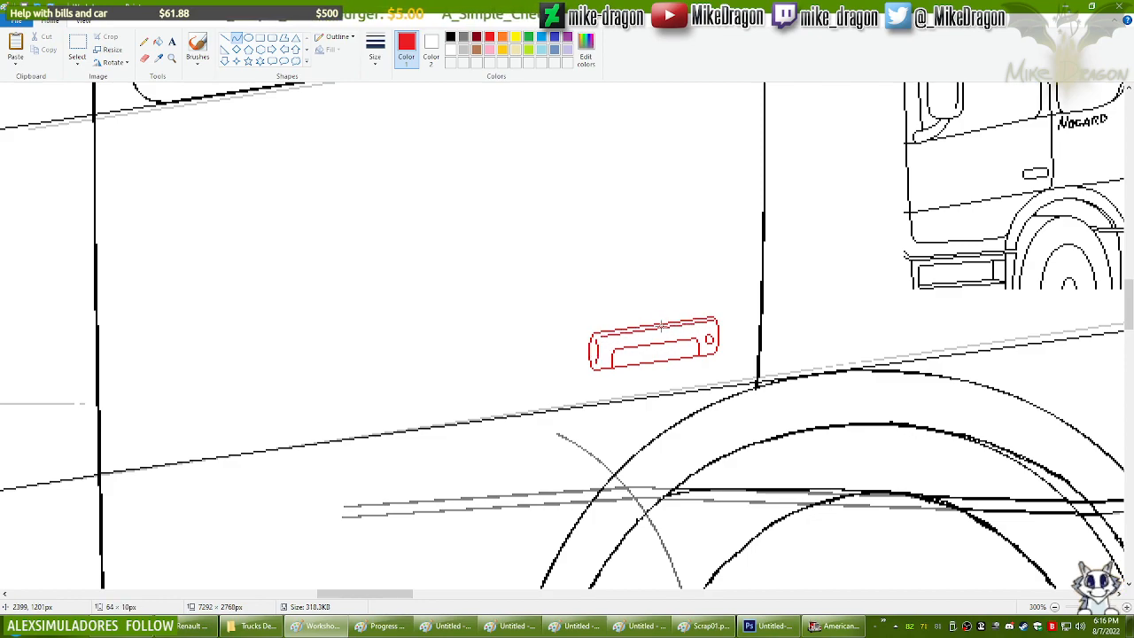
key("ctrl+z")
left_click_drag(601, 336, 712, 323)
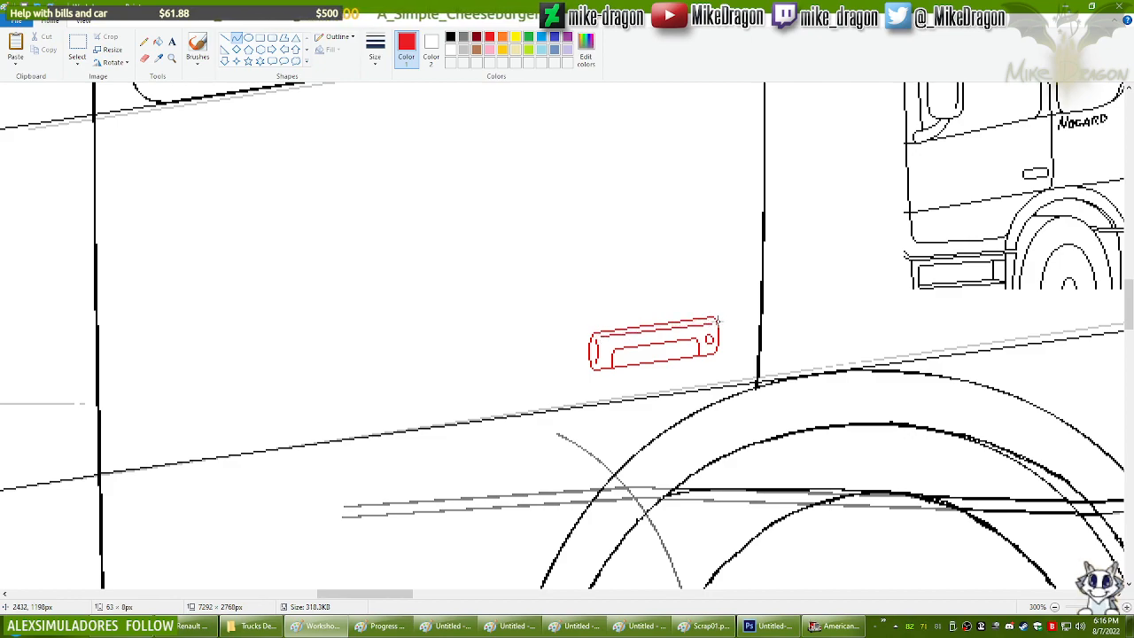
key("ctrl+z")
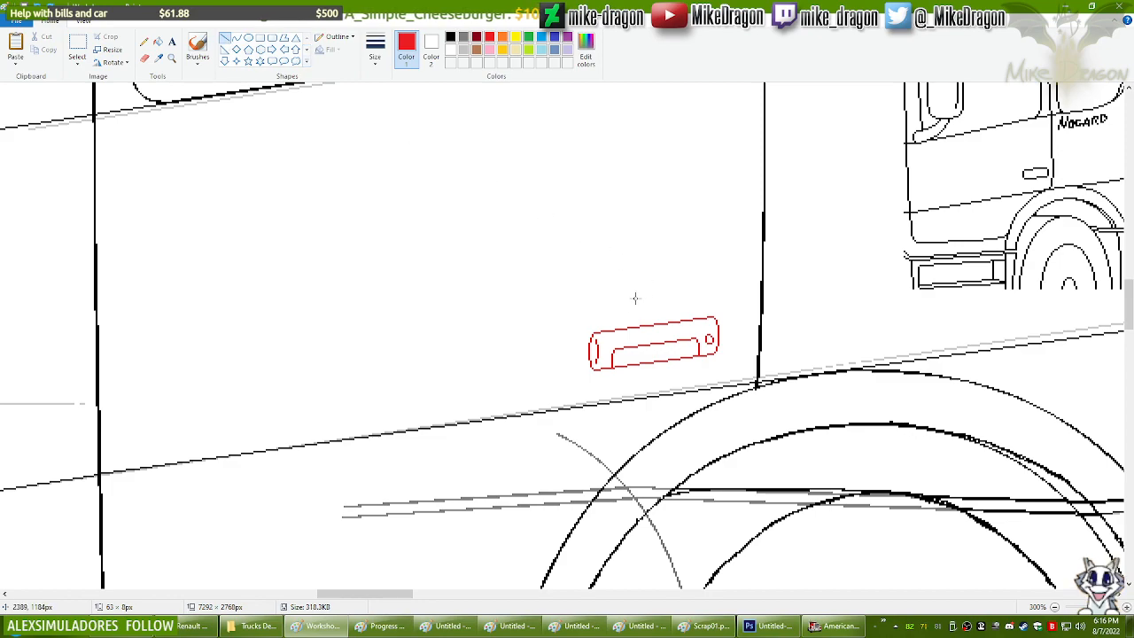
Step: Draw a straight red line just inside the handle's upper edge, running from its front end to its rear end
left_click_drag(597, 335, 713, 320)
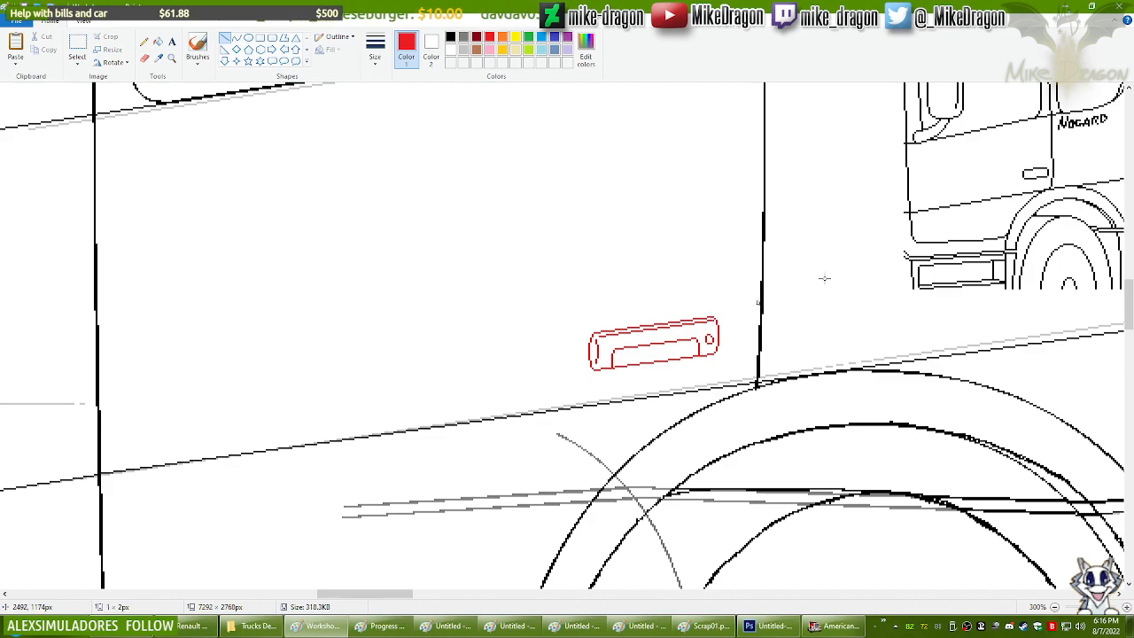
scroll(841, 256, "down", 3)
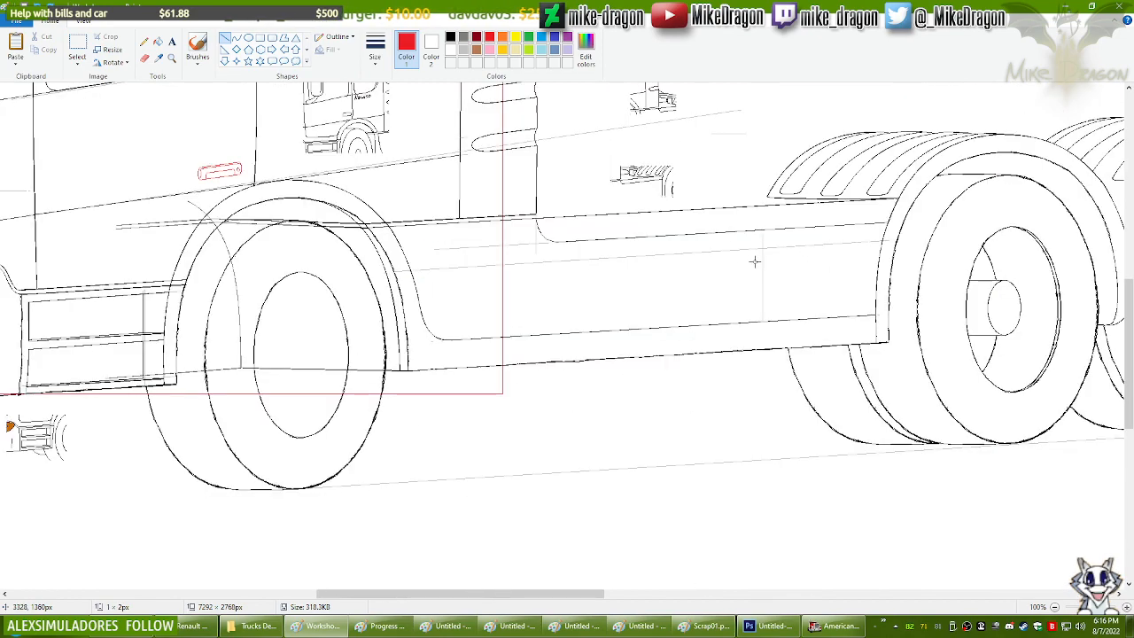
left_click_drag(609, 594, 372, 595)
left_click_drag(1130, 360, 1132, 221)
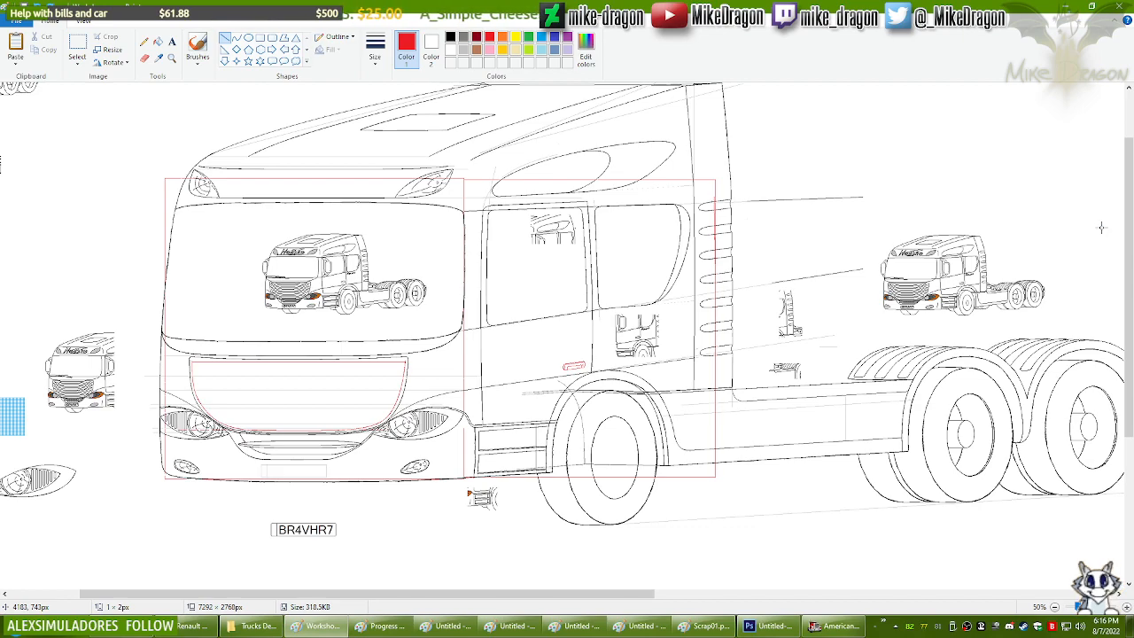
left_click(172, 58)
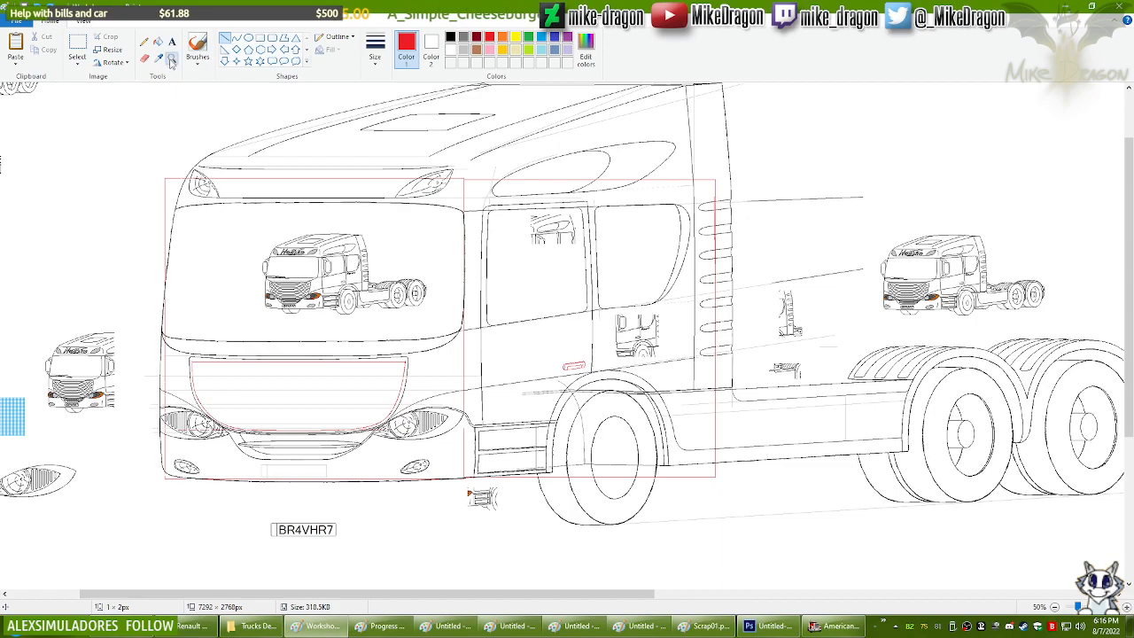
Step: Examine the drawn red door handle up close on the truck cab
left_click(563, 332)
left_click(577, 354)
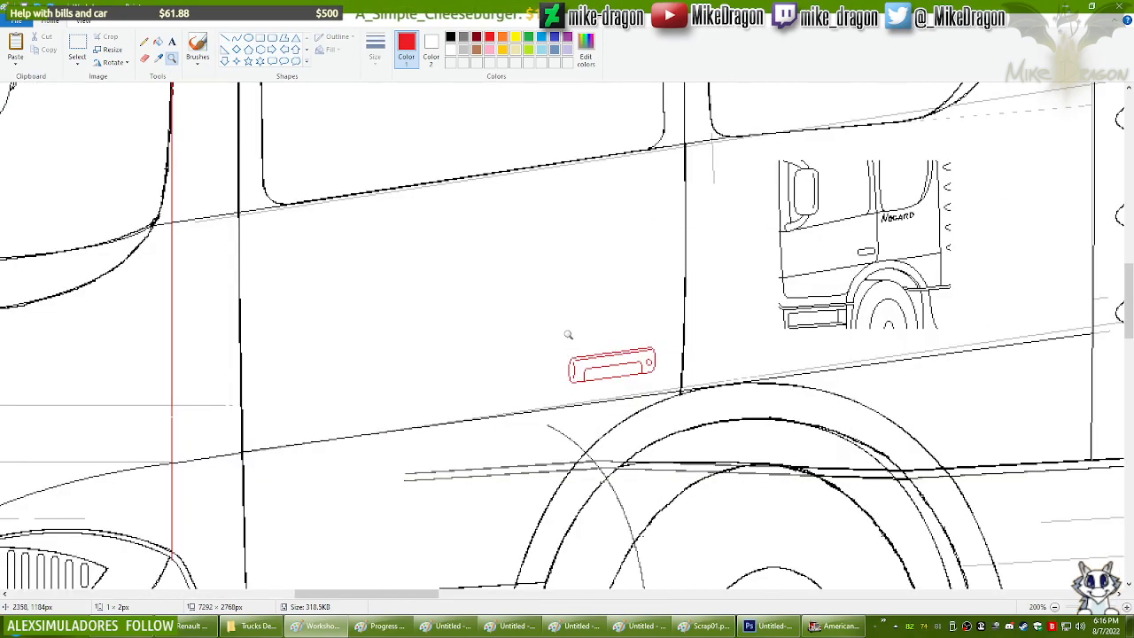
left_click(145, 43)
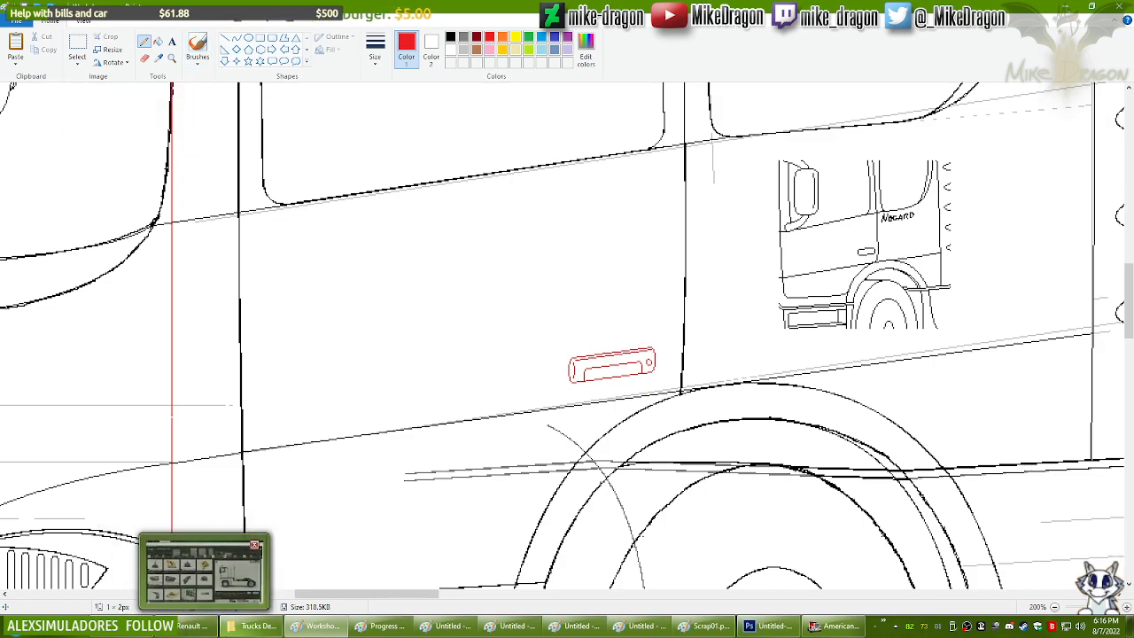
Step: Switch to the web browser, search Google Images for "Maçaneta Fiat 147" and preview the black exterior handle with keys
left_click(190, 626)
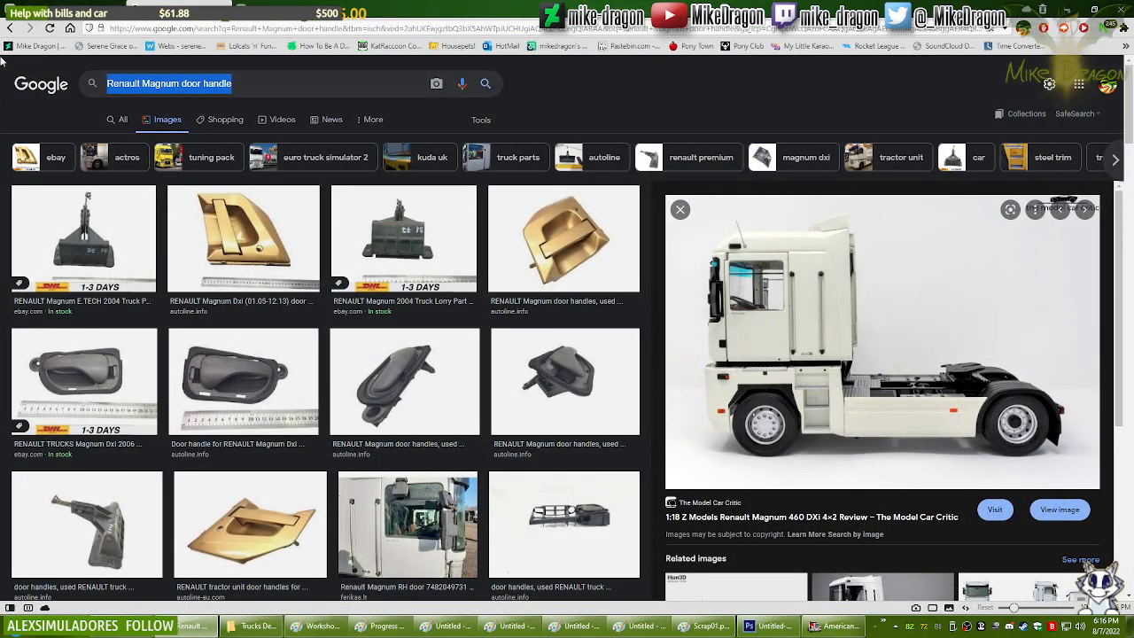
type("Maçaneta Fia")
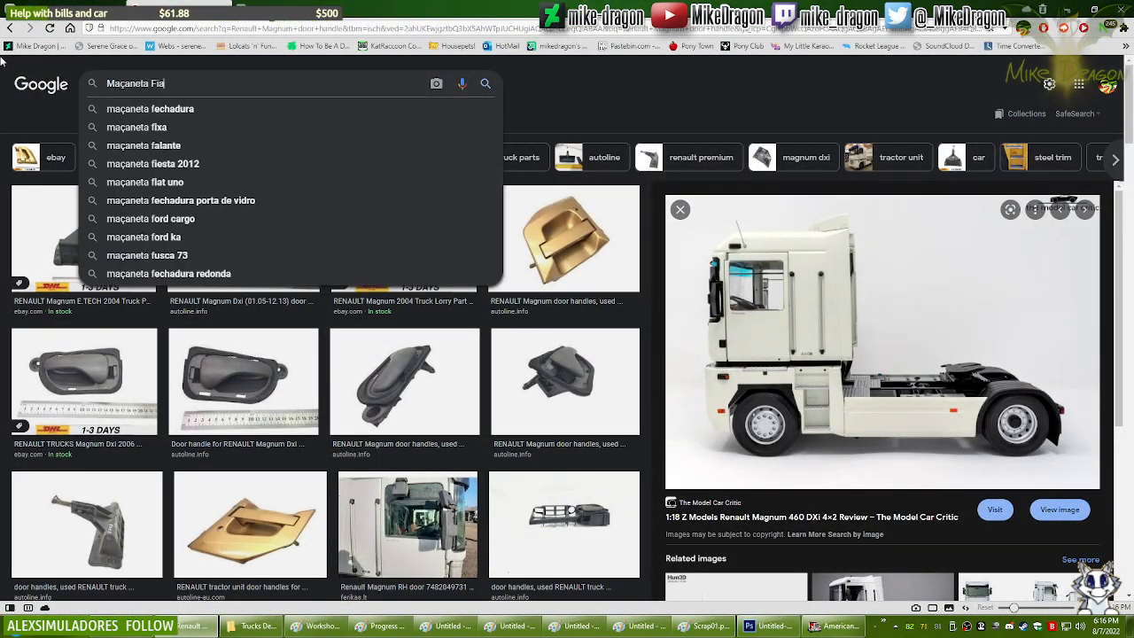
type("t 147")
key("Return")
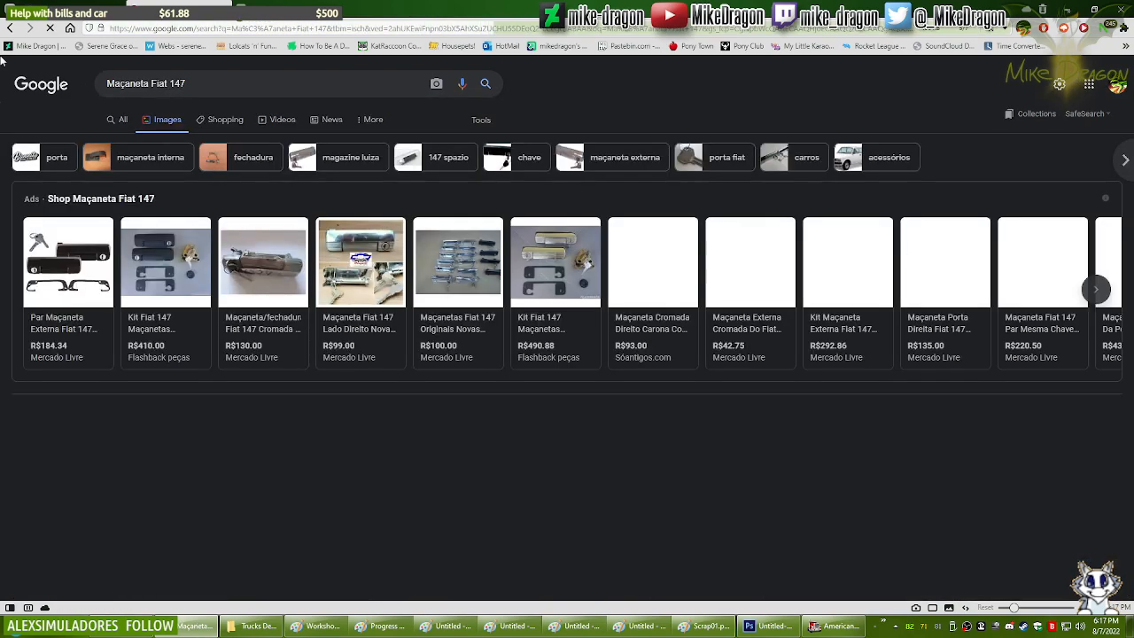
left_click(247, 470)
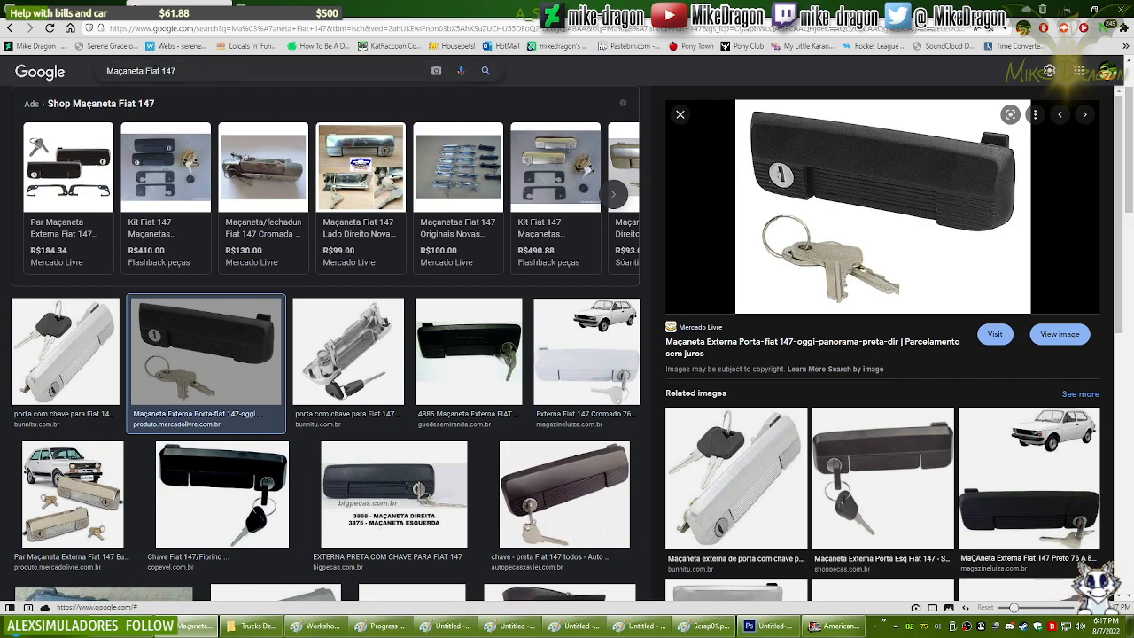
Step: Shorten the image search to "Fiat 147" and look through the results for cars showing their door handle
left_click_drag(145, 71, 48, 73)
key("BackSpace")
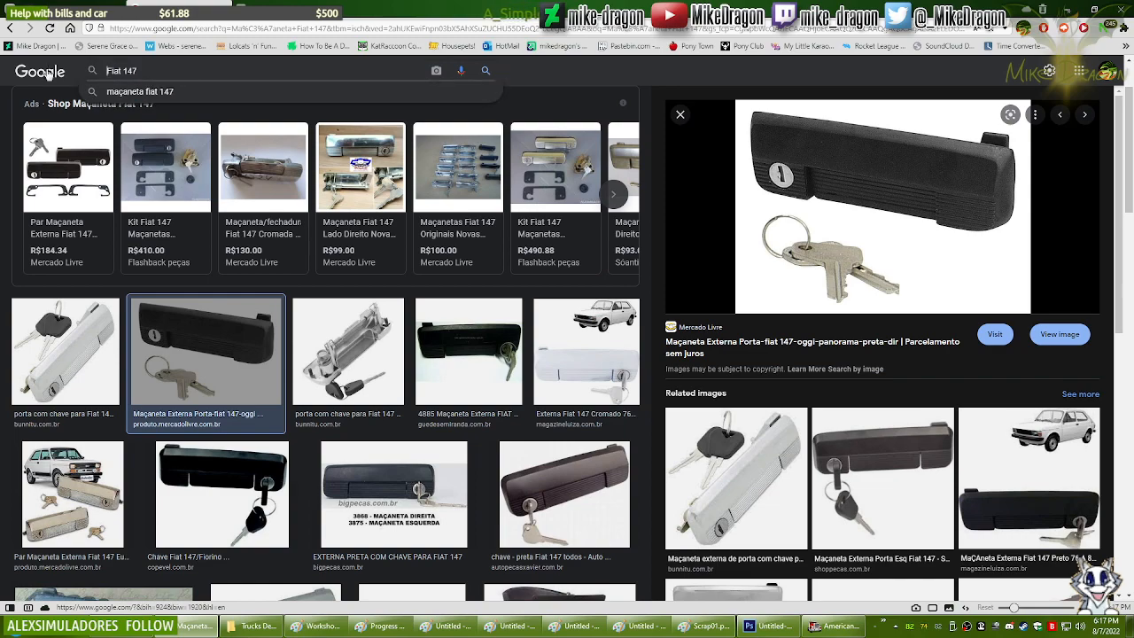
key("Return")
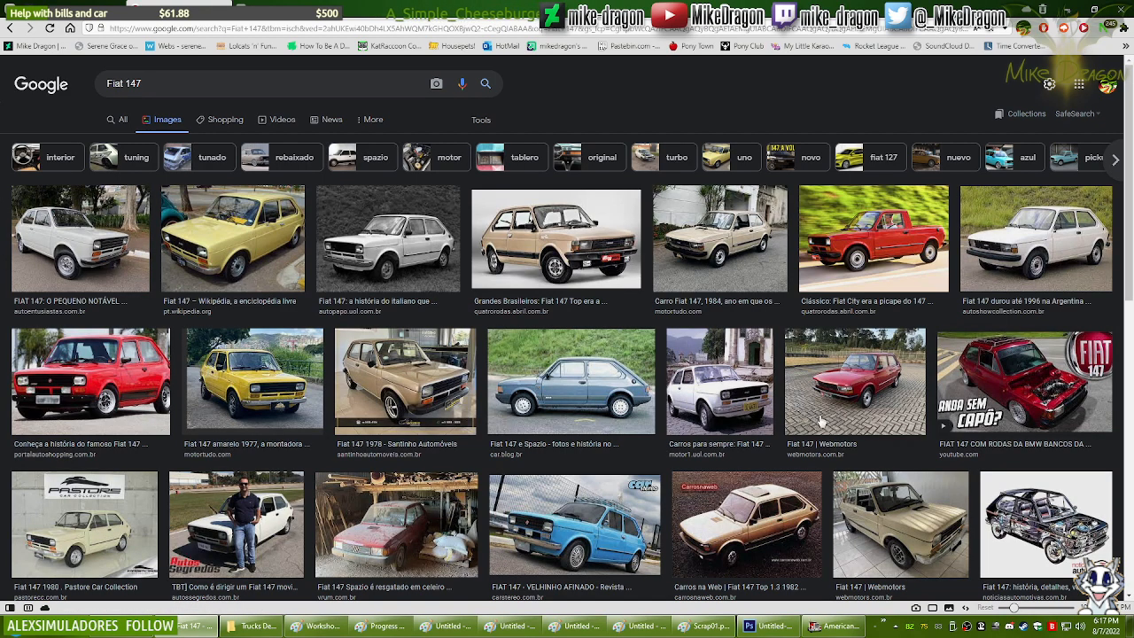
scroll(855, 373, "down", 4)
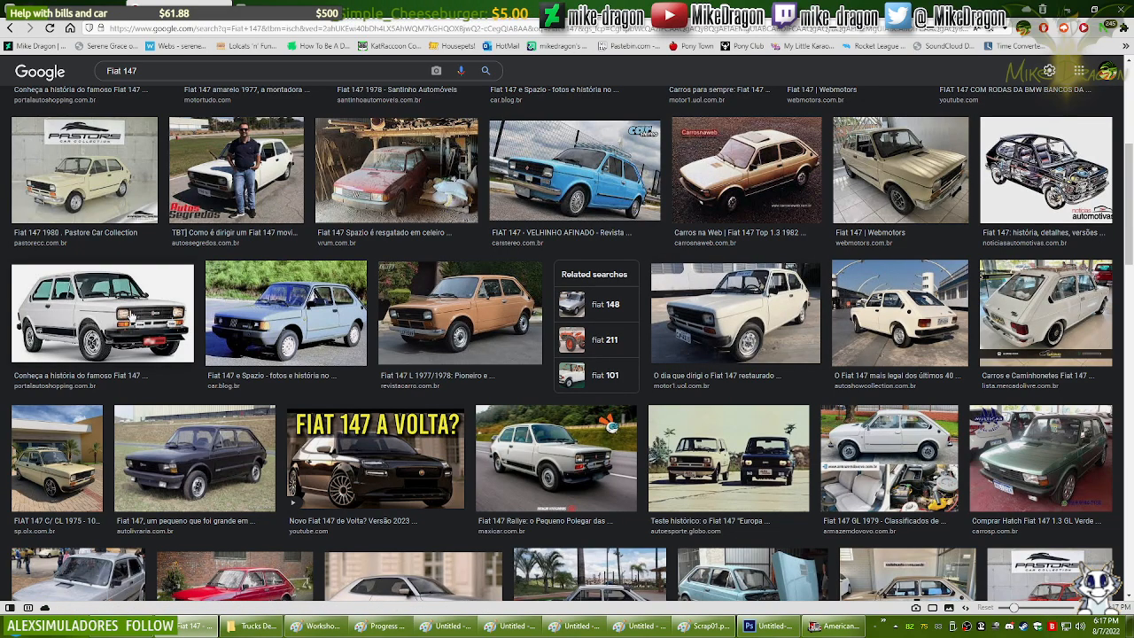
scroll(101, 315, "down", 3)
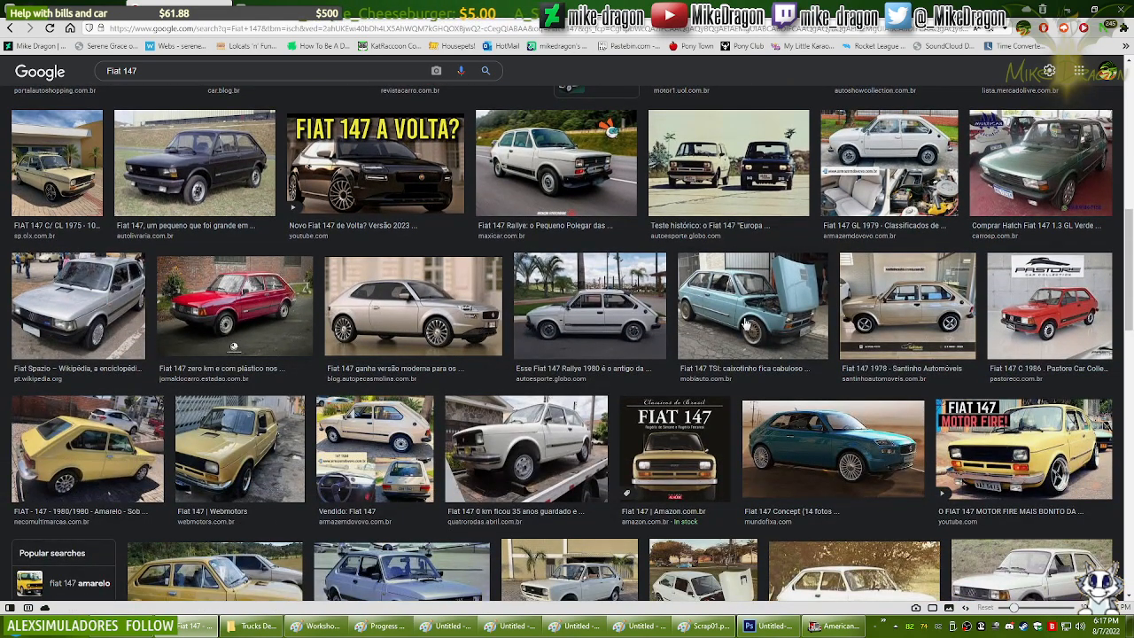
scroll(747, 325, "down", 6)
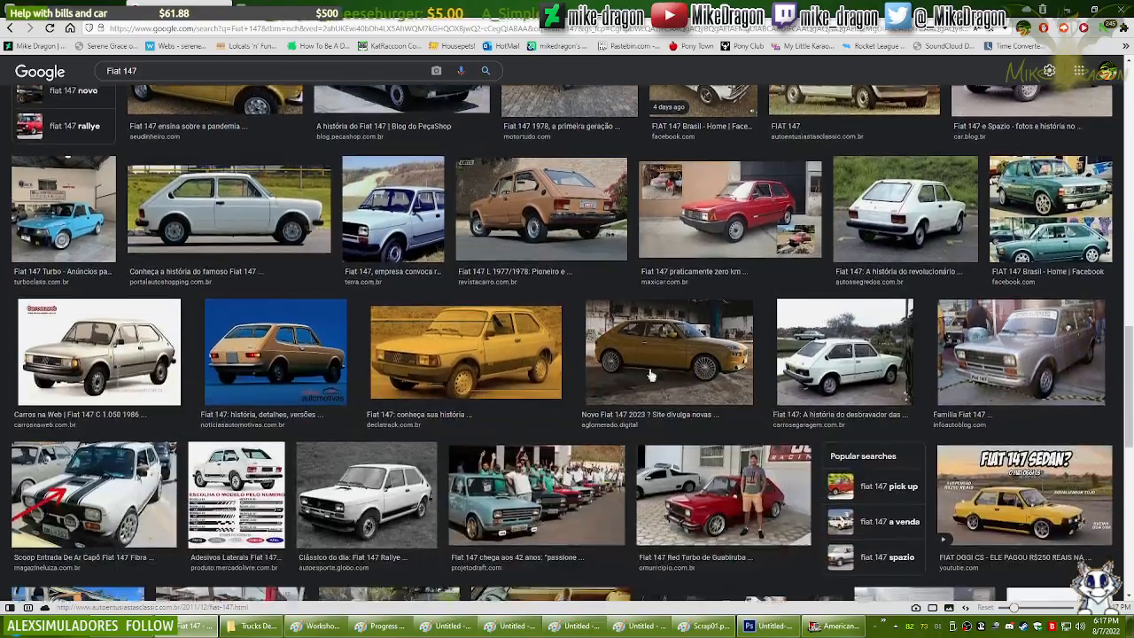
scroll(704, 379, "down", 1)
scroll(927, 391, "down", 4)
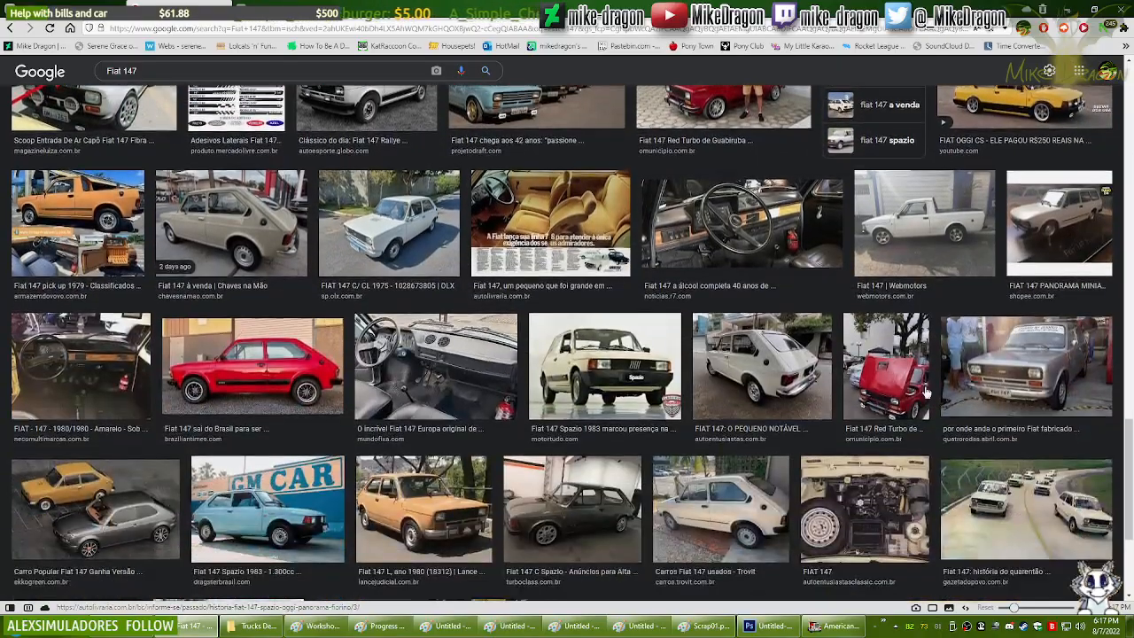
scroll(927, 392, "up", 15)
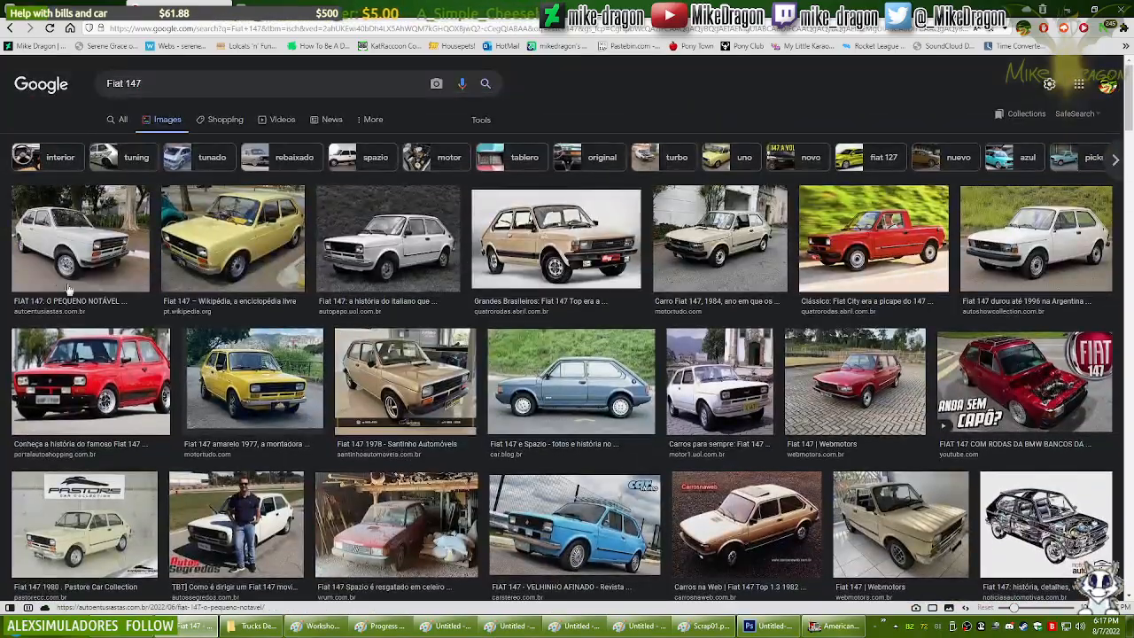
Step: View the white Fiat 147 photo from Autoentusiastas at full size and examine its door handle enlarged
left_click(69, 289)
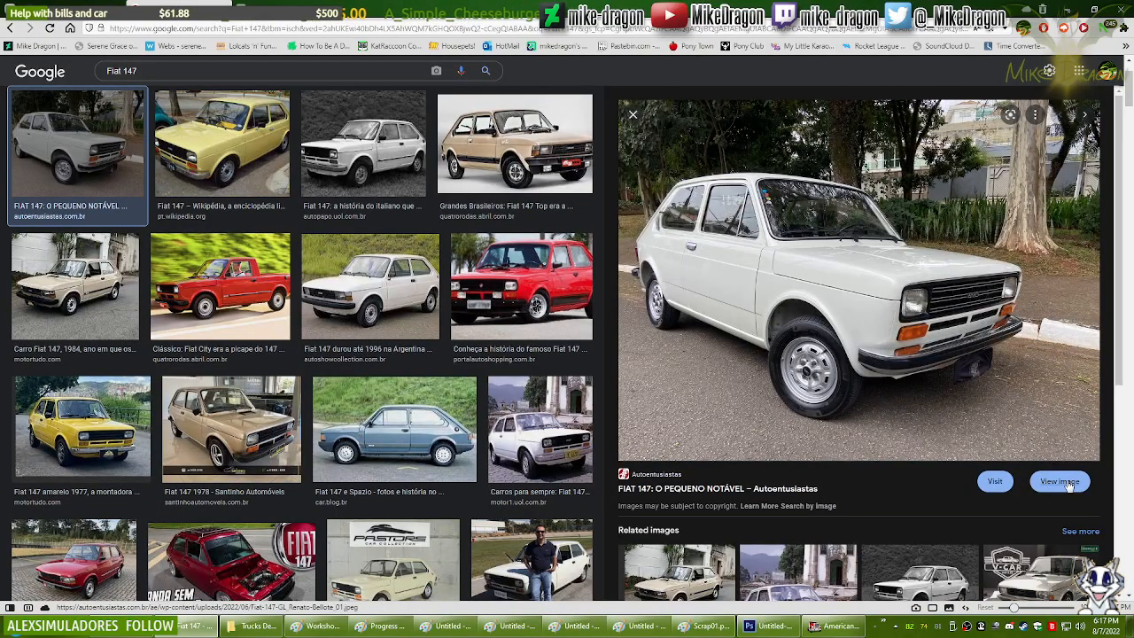
left_click(1060, 482)
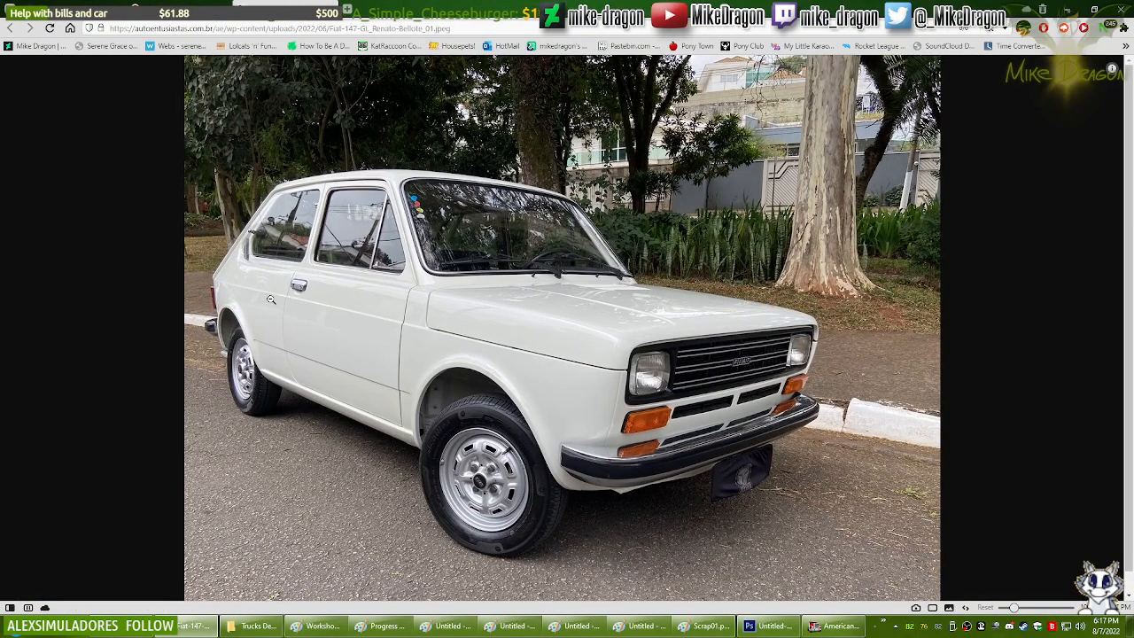
left_click(1036, 609)
scroll(866, 374, "down", 5)
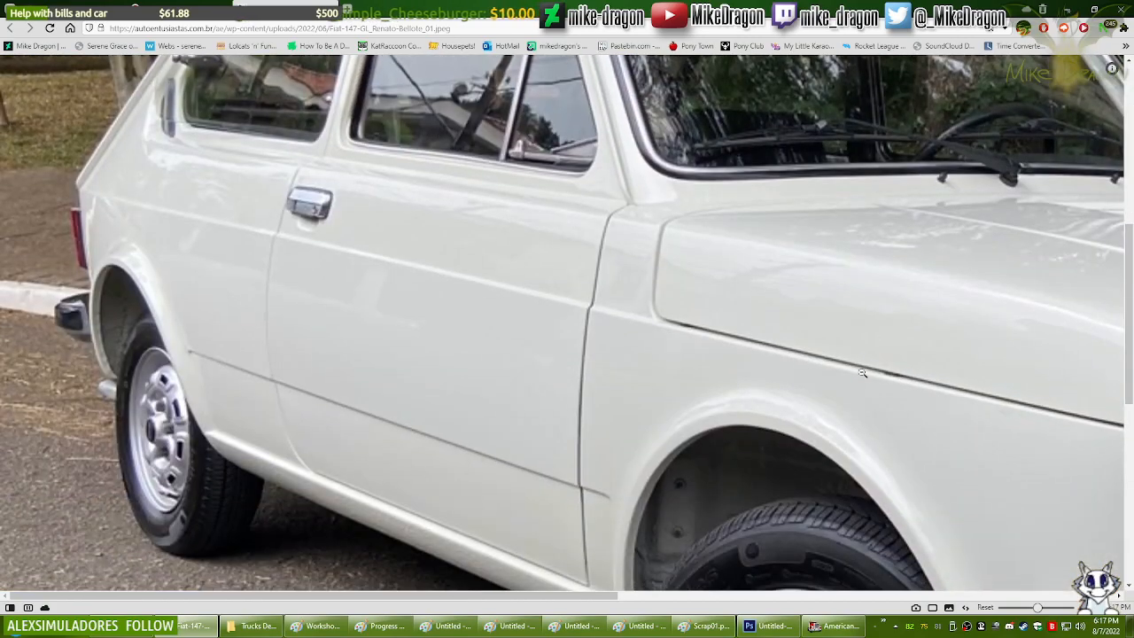
scroll(324, 214, "up", 1)
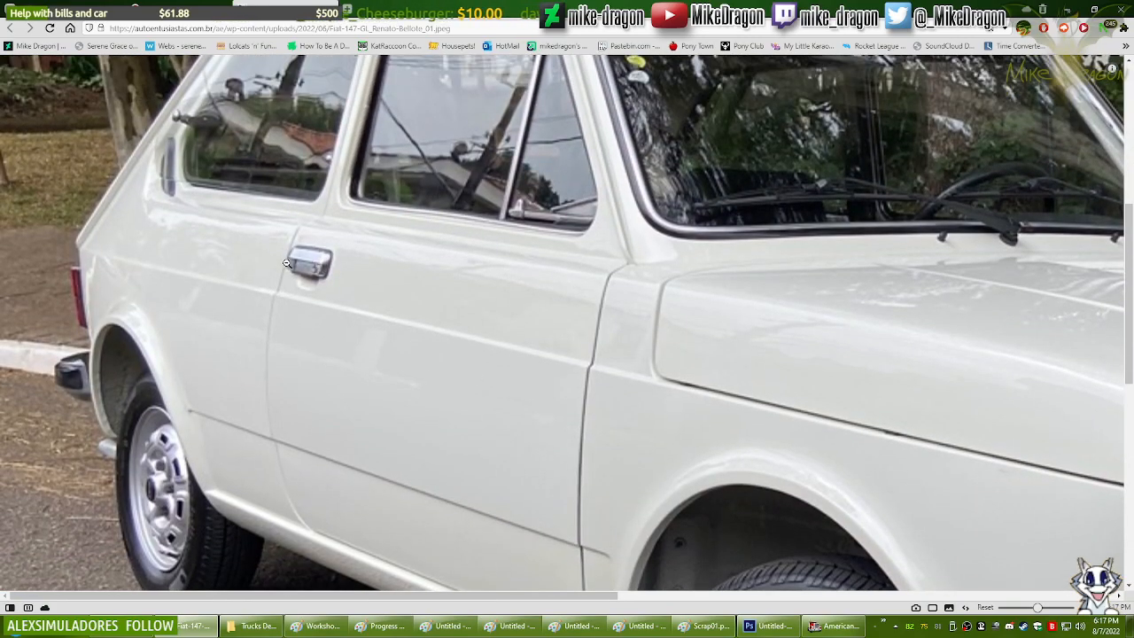
Step: Return to the image results, view the blue-grey Fiat 147 side photo at full size and examine its door handle
left_click(180, 9)
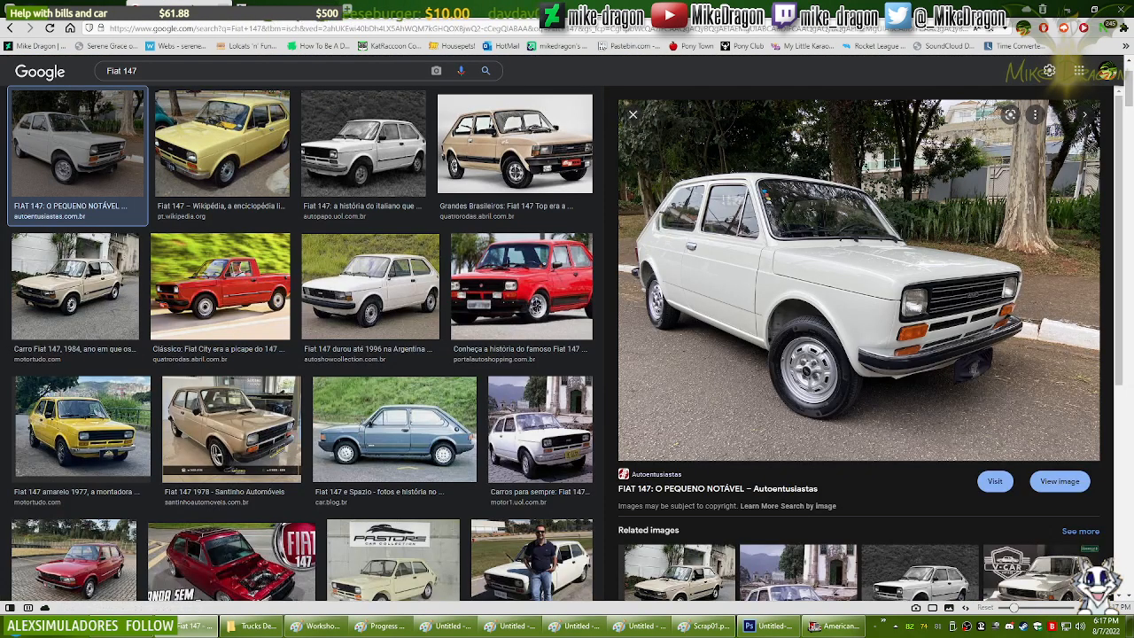
scroll(500, 373, "down", 2)
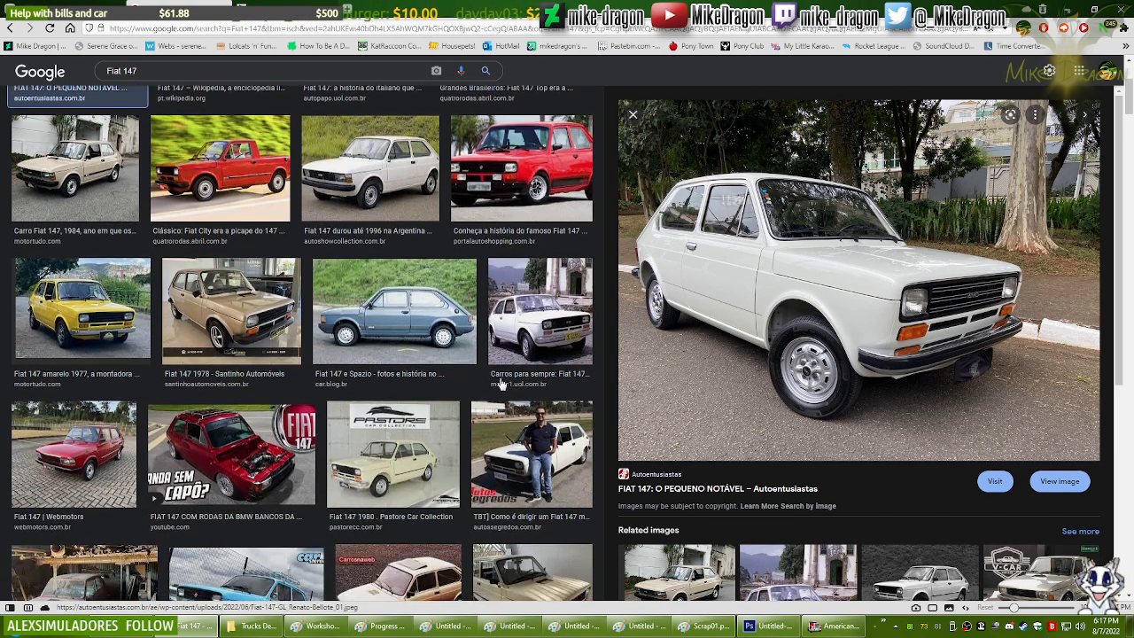
left_click(443, 320)
left_click(1060, 421)
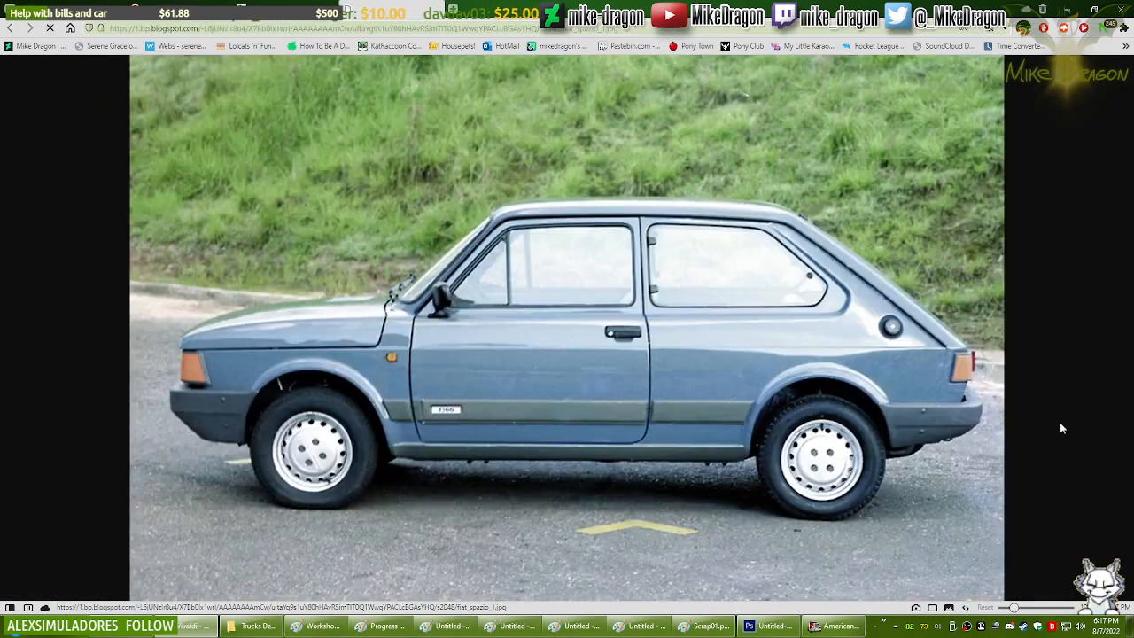
left_click(658, 335)
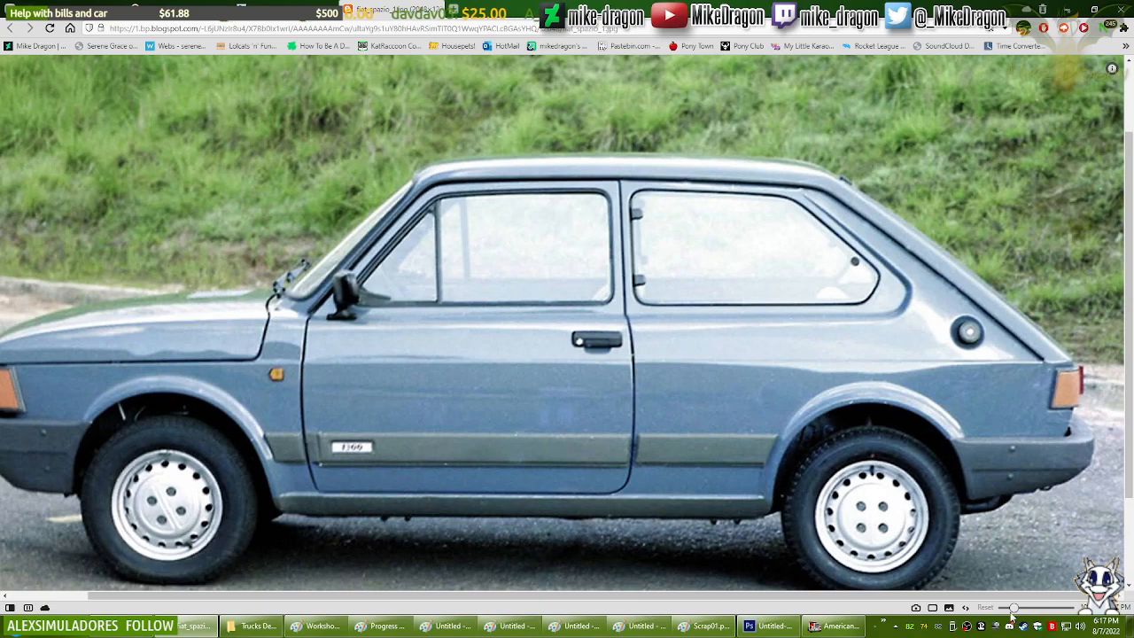
left_click_drag(643, 596, 614, 596)
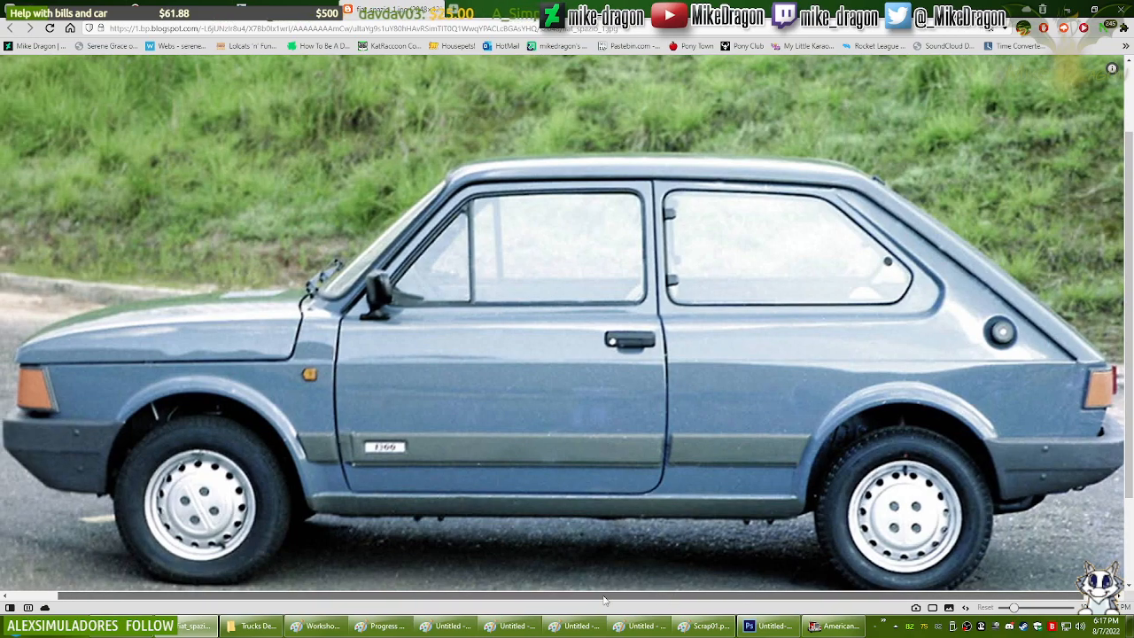
Step: Compare the drawn handle in Paint with the blue-grey car's handle, and close the opened full-size photos
left_click(335, 632)
left_click(336, 633)
left_click(335, 632)
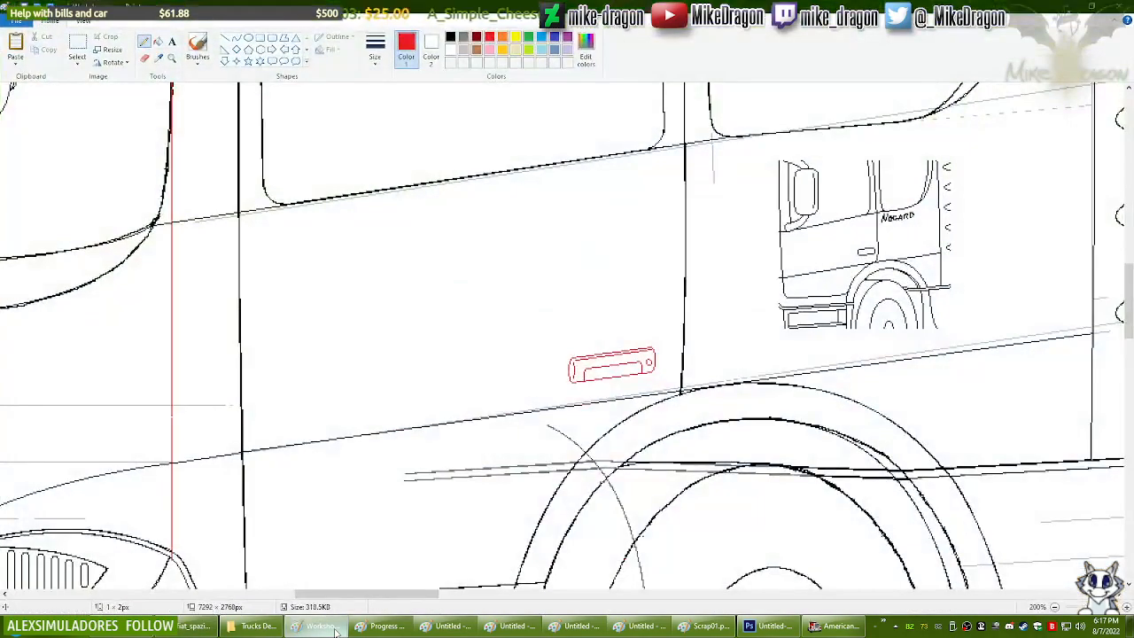
left_click(335, 631)
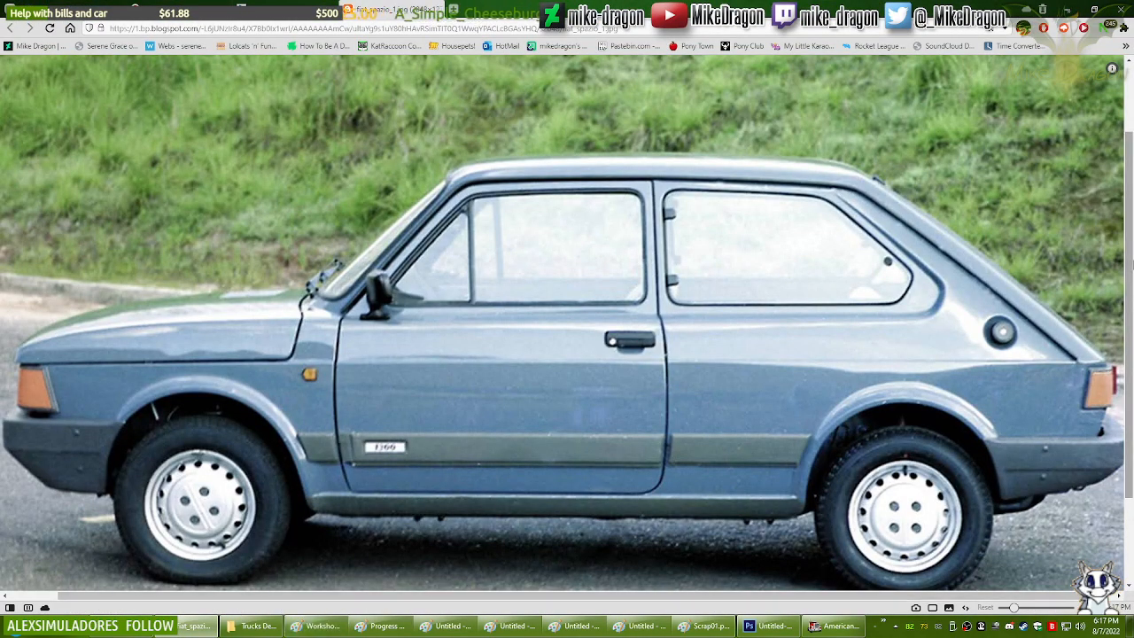
key("ctrl+w")
key("ctrl+w")
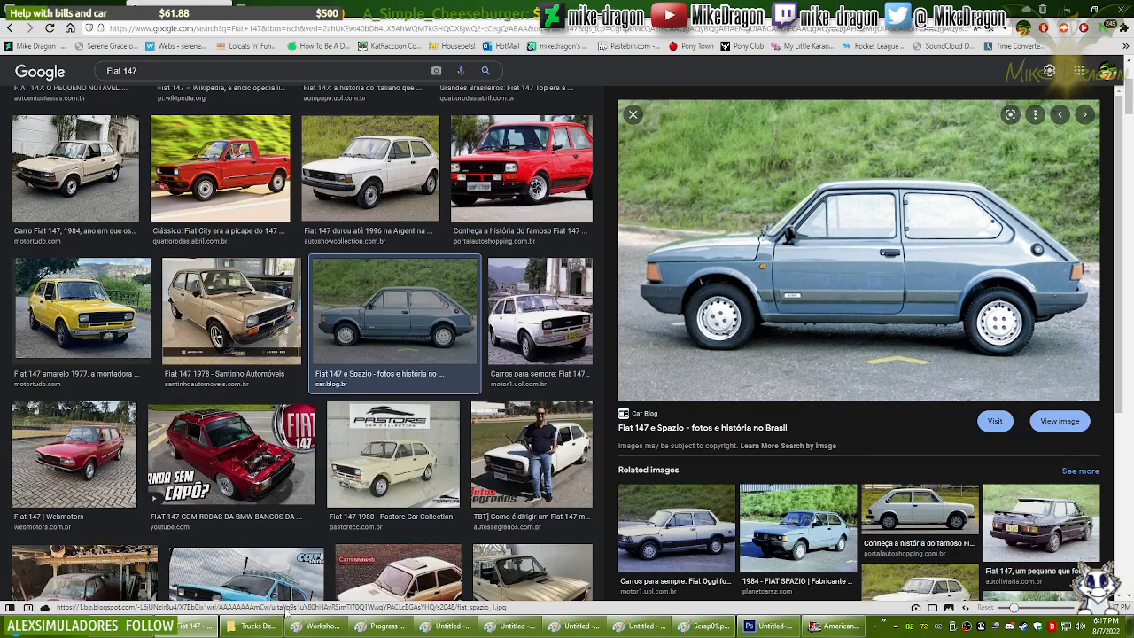
Step: Switch to Paint and examine the red door handle's size and placement within the whole truck drawing
left_click(306, 626)
scroll(455, 484, "down", 3)
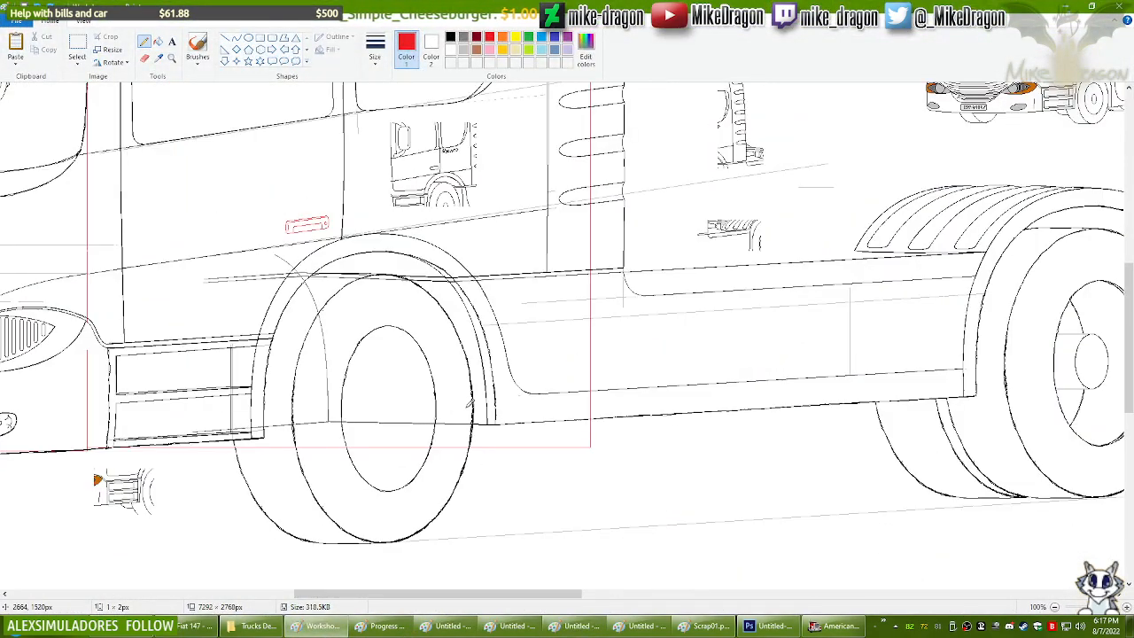
left_click_drag(456, 595, 241, 597)
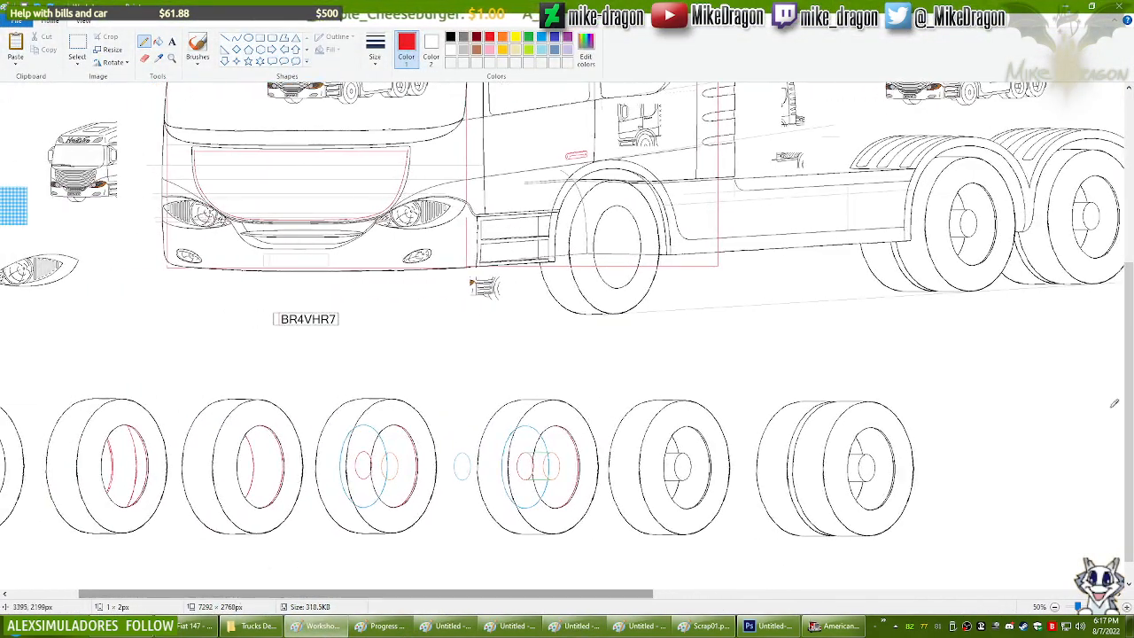
left_click_drag(1129, 398, 1129, 344)
left_click_drag(1132, 304, 1131, 243)
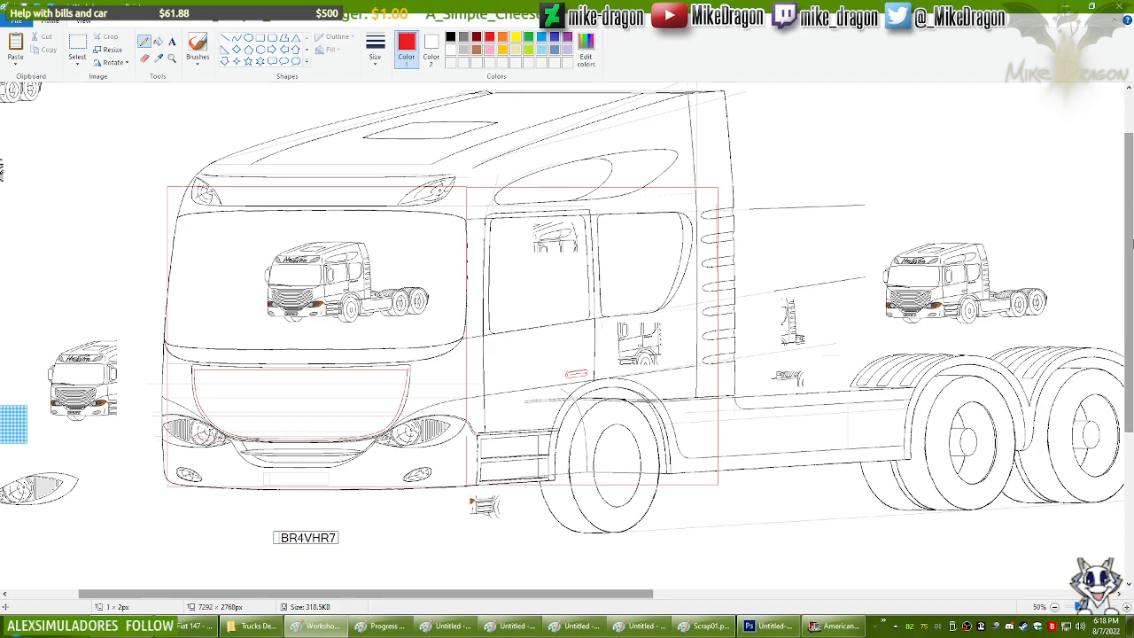
left_click(172, 57)
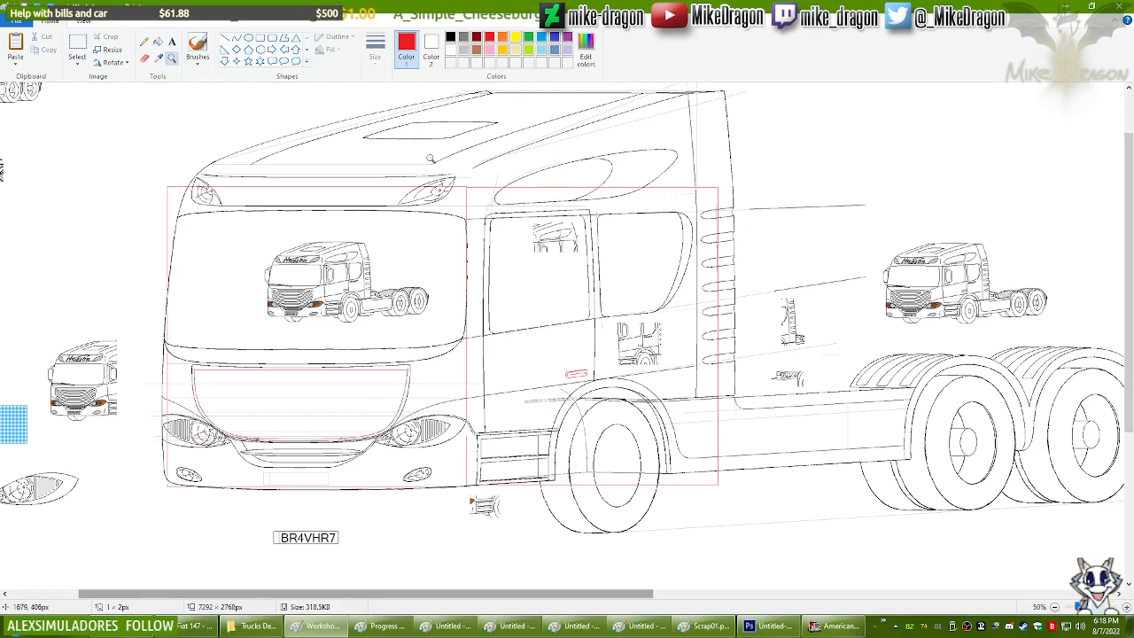
left_click(584, 362)
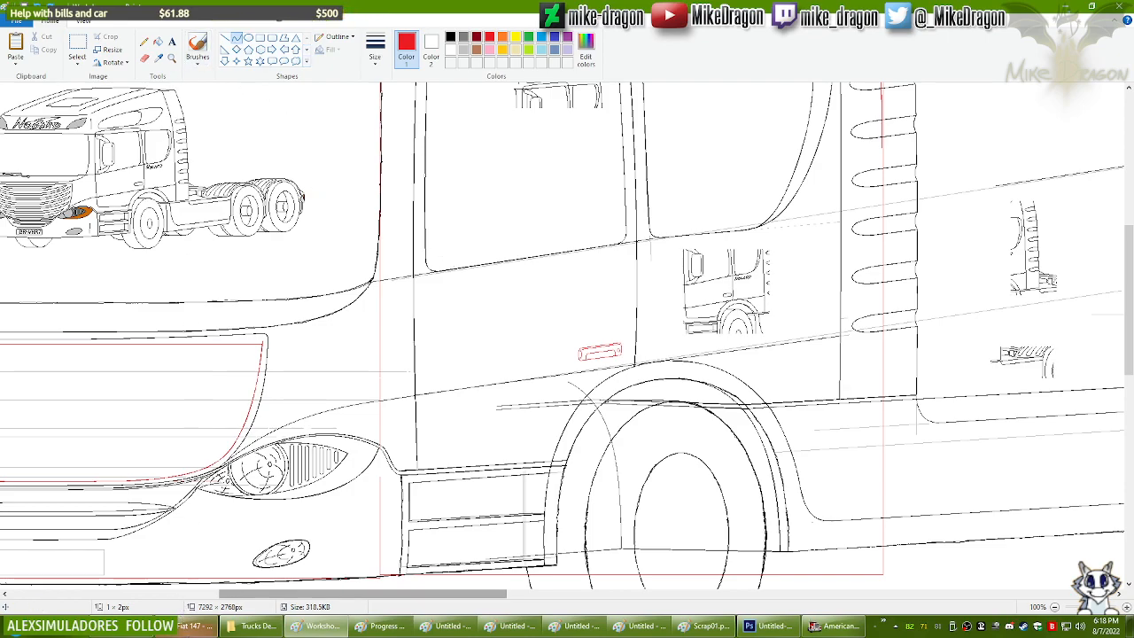
Step: Switch to the browser, go back to the "Maçaneta Fiat 147" results and open the black exterior handle's Mercado Livre listing
key("alt+Tab")
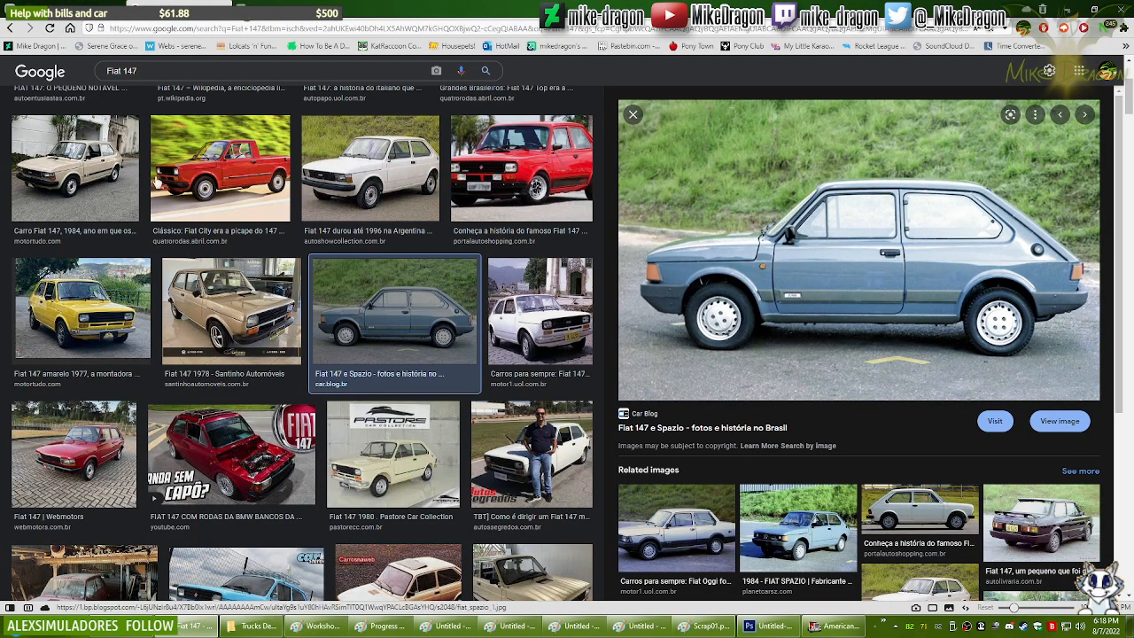
scroll(490, 353, "down", 5)
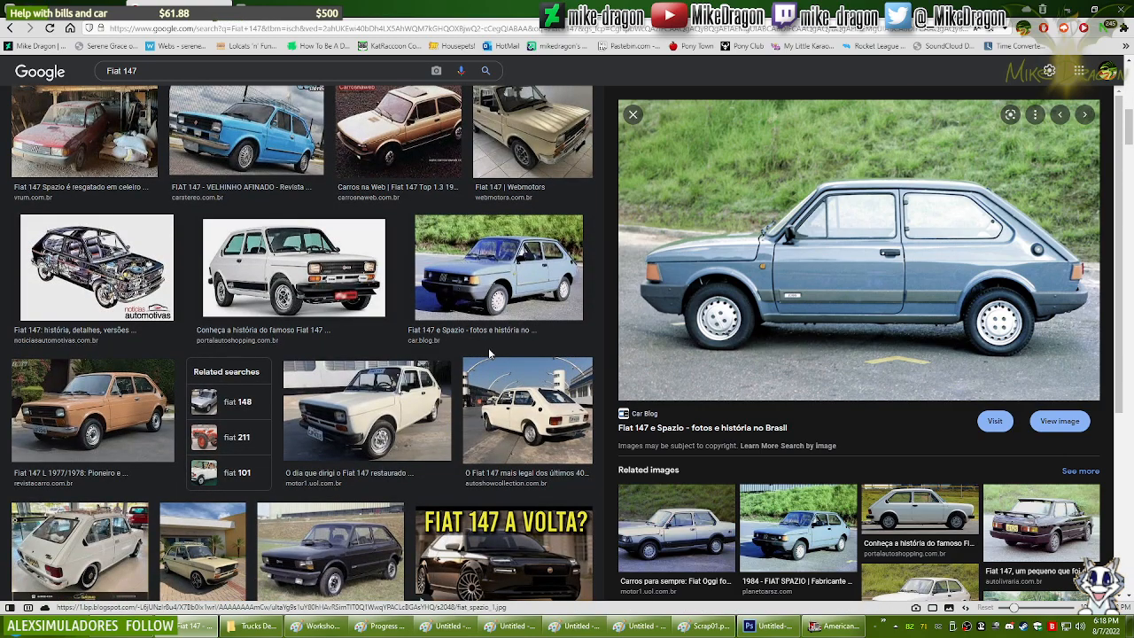
scroll(492, 360, "up", 6)
key("alt+Left")
key("alt+Left")
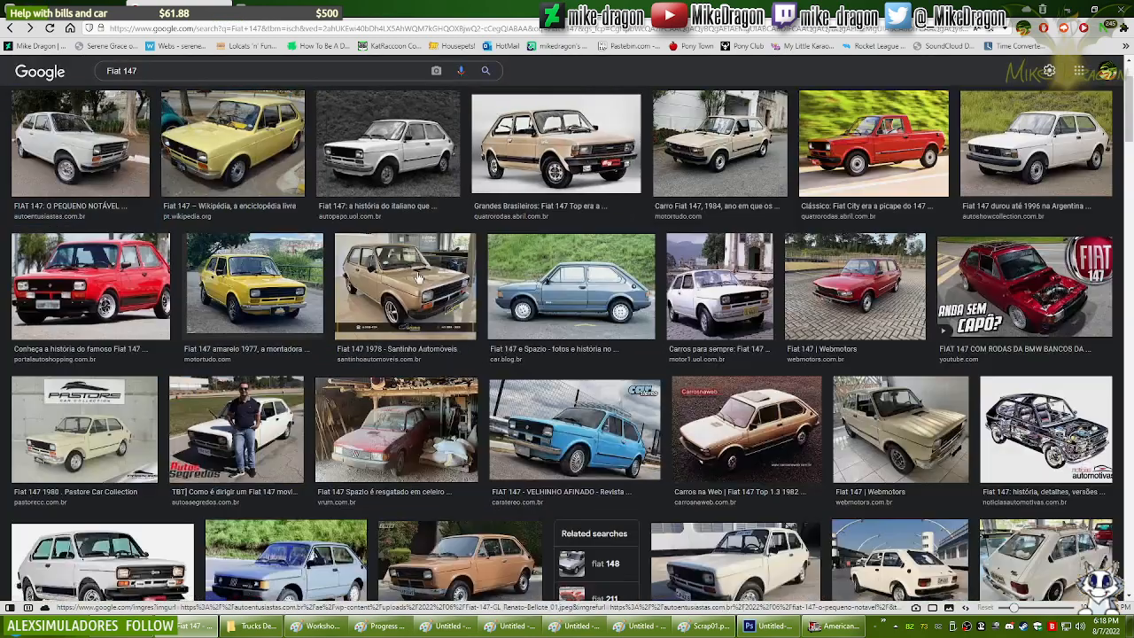
key("alt+Left")
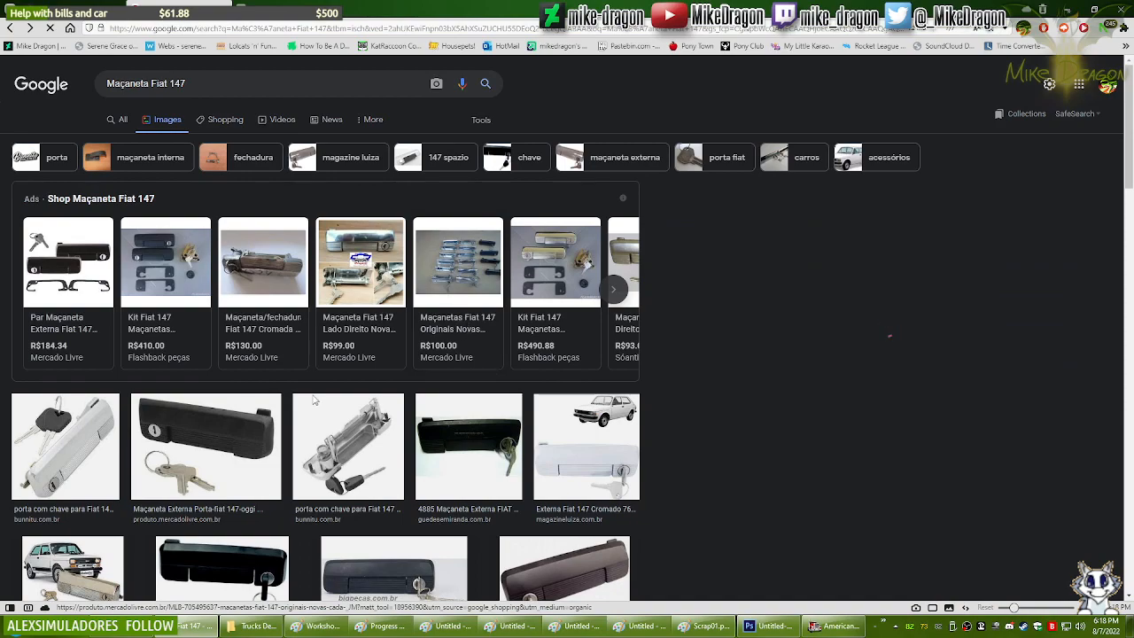
left_click(207, 431)
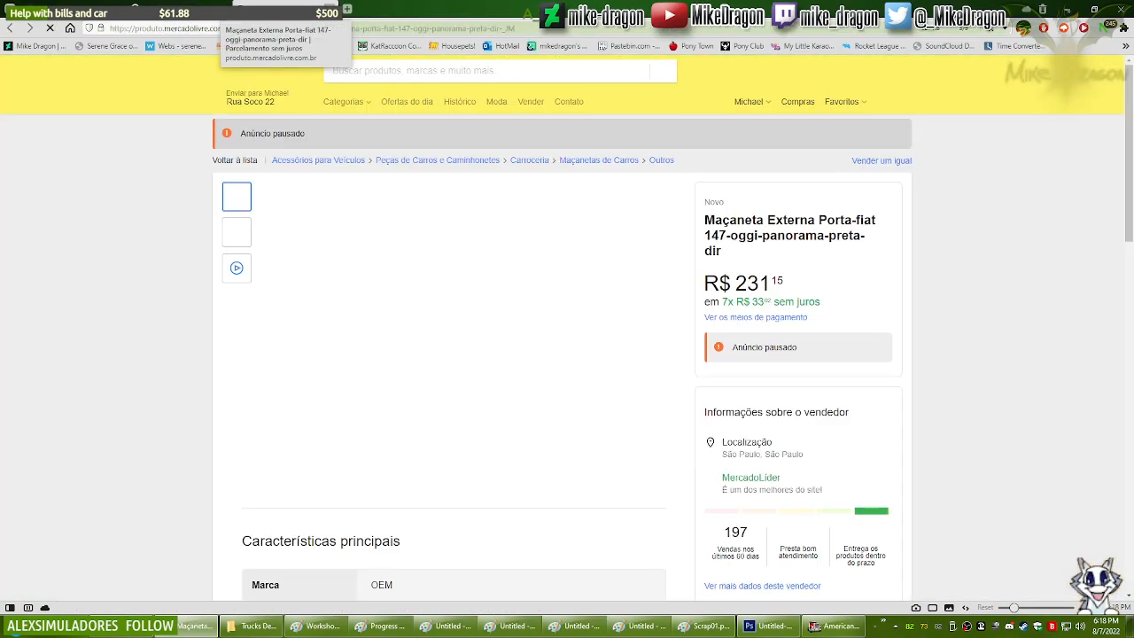
Step: Return to the "Maçaneta Fiat 147" results, examine the black handle photo enlarged, and preview the bigpecas.com.br front-view handle
key("alt+Left")
left_click(1060, 334)
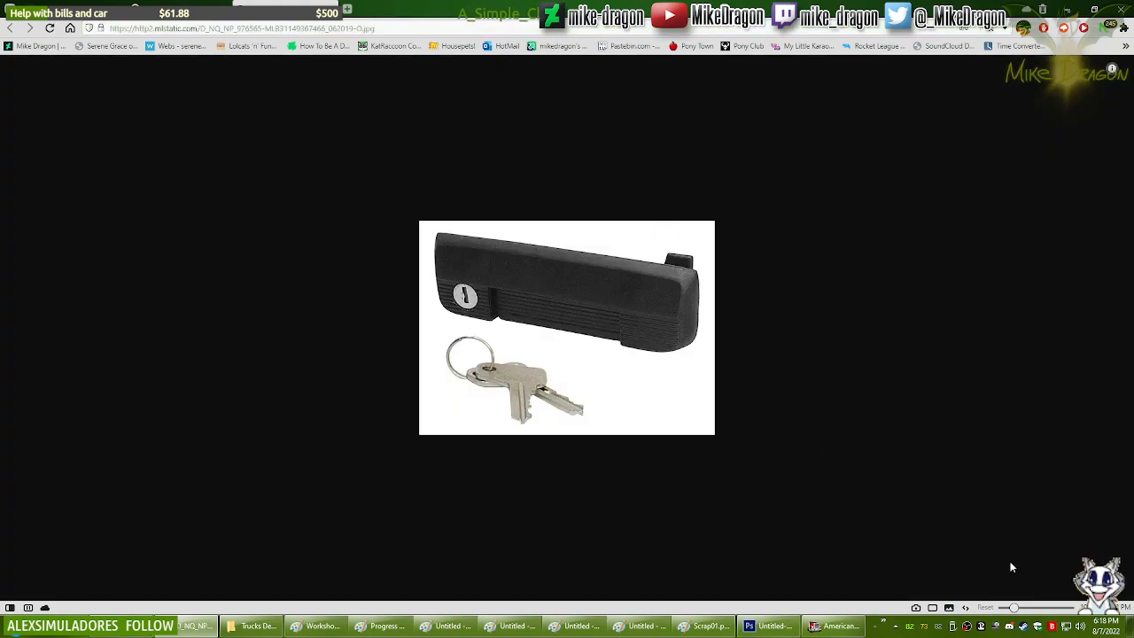
scroll(1012, 564, "up", 7)
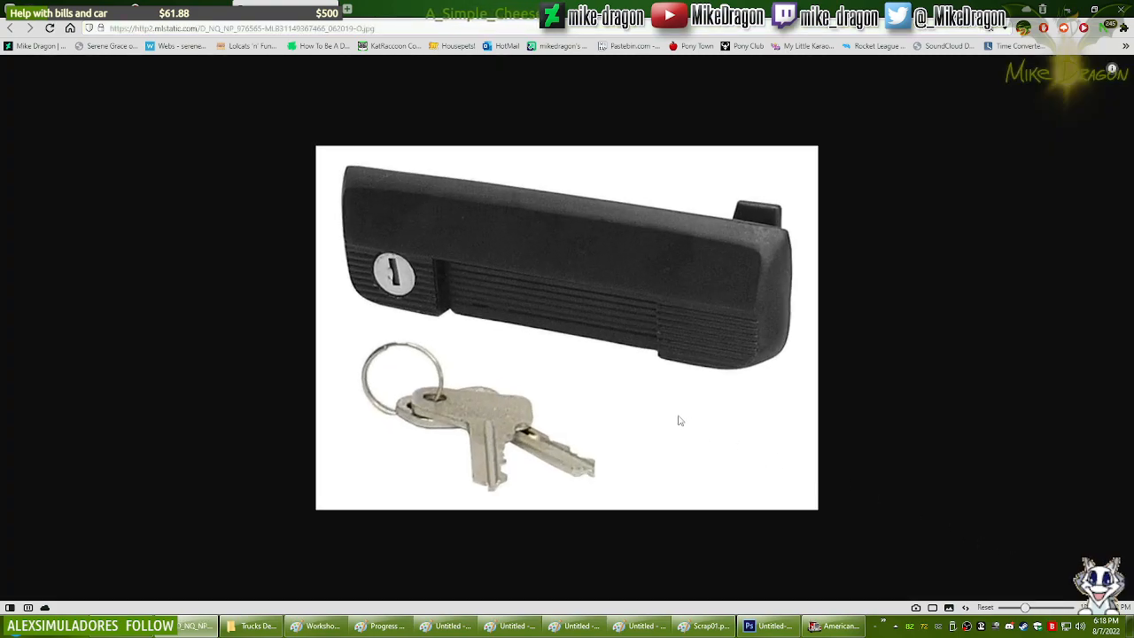
scroll(685, 425, "up", 1)
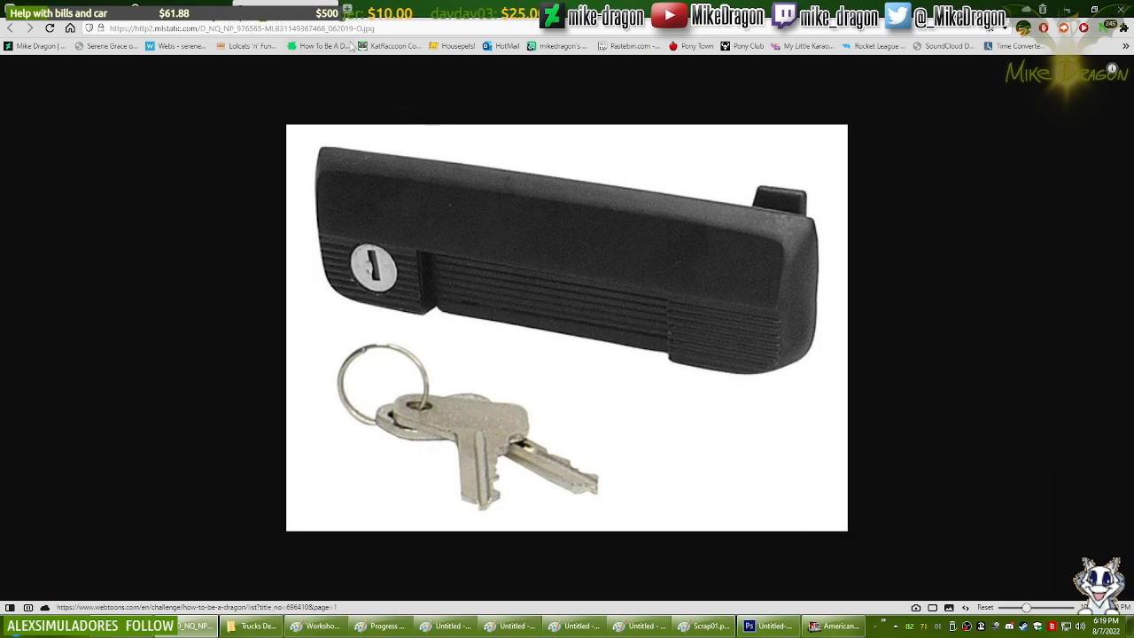
middle_click(215, 8)
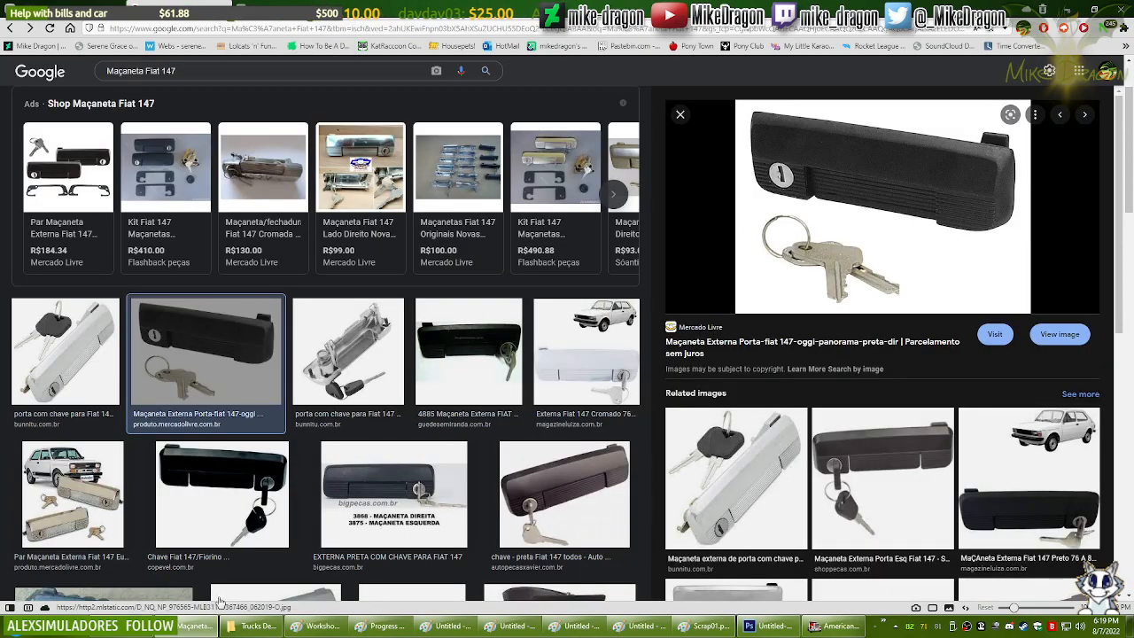
left_click(413, 479)
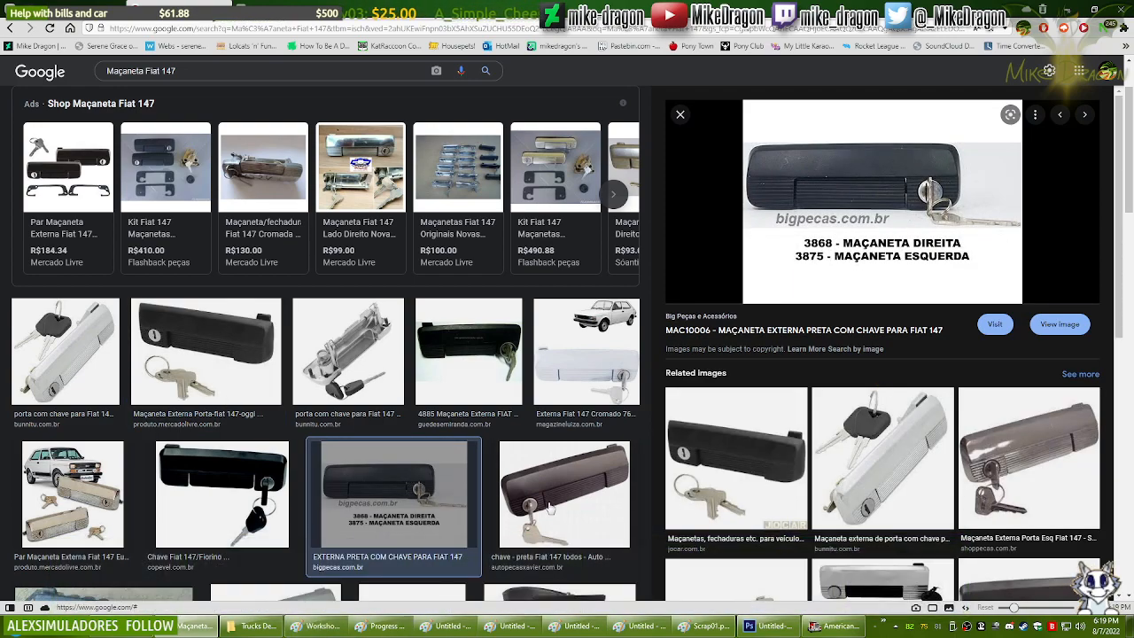
Step: Switch to Paint, choose the Curve tool in blue, and examine the red handle's position on the cab door
left_click(311, 633)
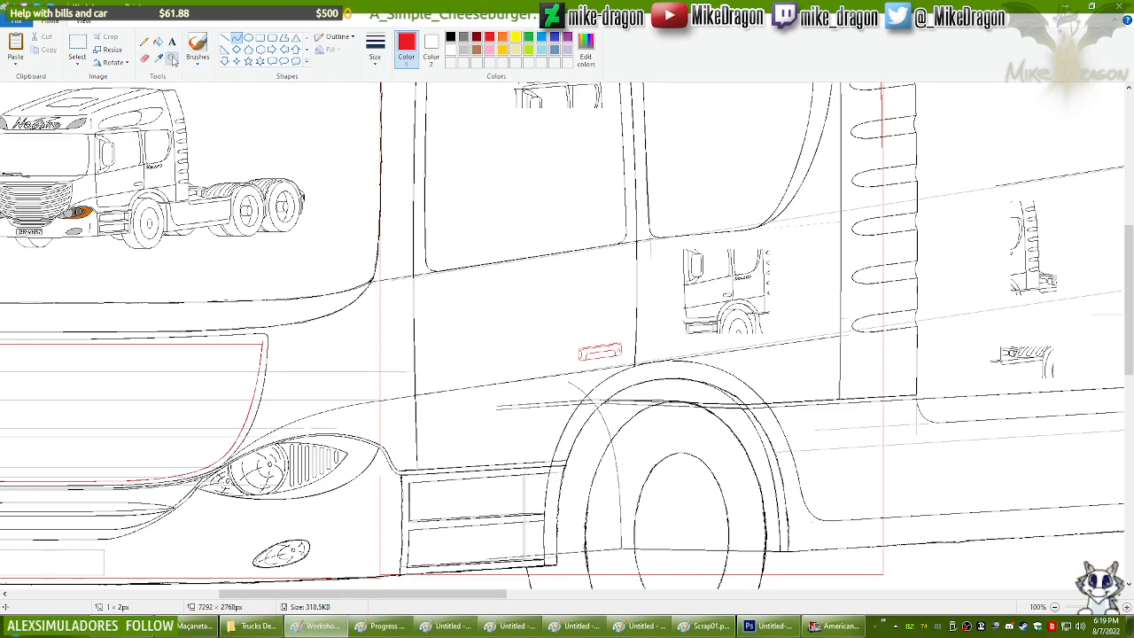
left_click(144, 42)
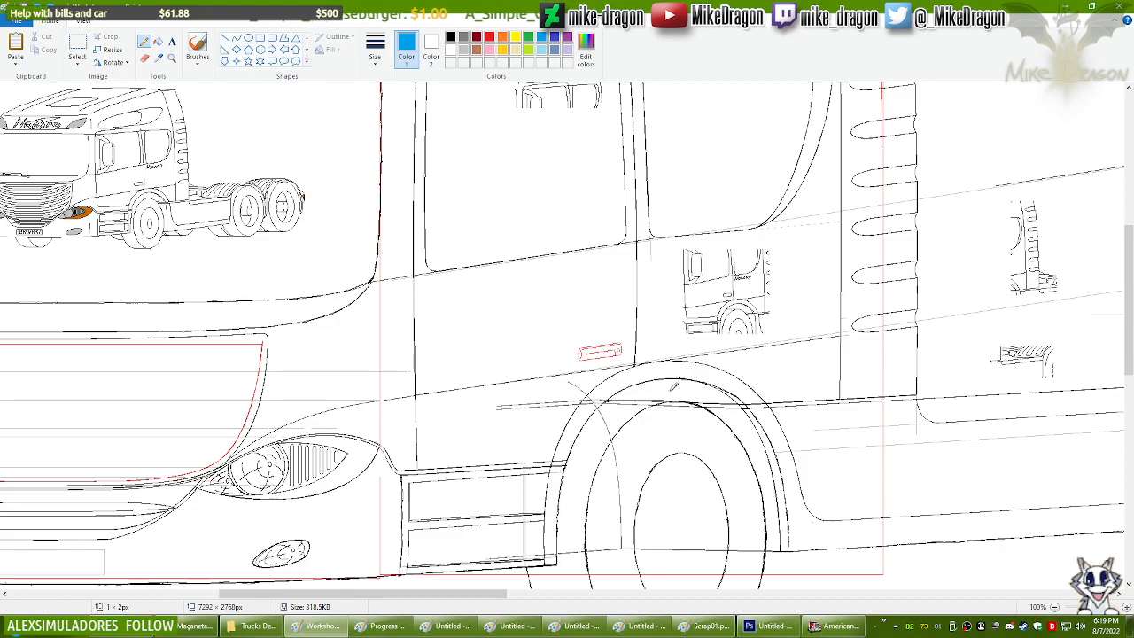
scroll(641, 455, "up", 1)
scroll(640, 456, "down", 3)
left_click_drag(295, 595, 389, 595)
scroll(382, 471, "up", 1)
mouse_move(1130, 292)
left_mouse_down()
mouse_move(1132, 320)
mouse_move(1132, 303)
left_mouse_up()
left_click_drag(390, 595, 405, 596)
left_click(236, 38)
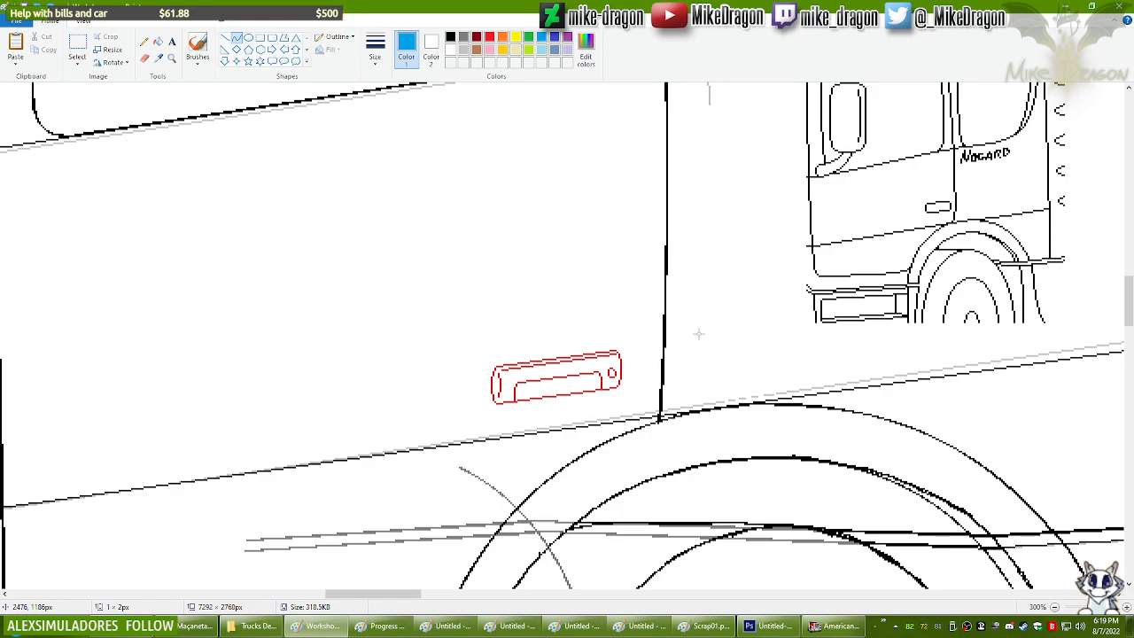
scroll(665, 335, "down", 1)
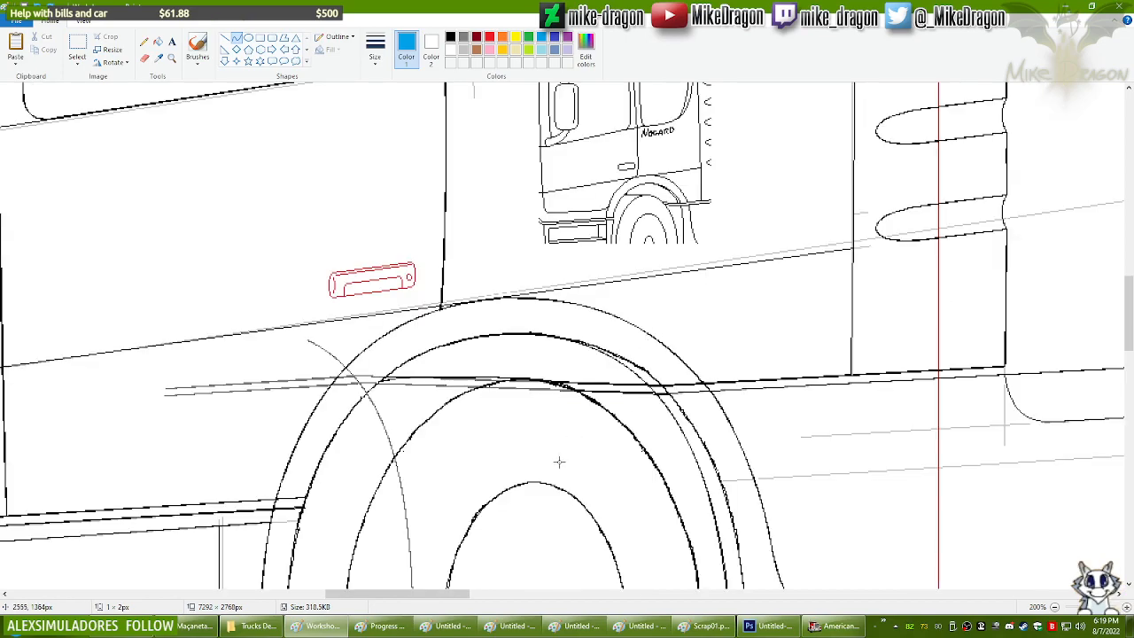
scroll(490, 545, "down", 1)
left_click_drag(443, 594, 304, 592)
left_click_drag(1130, 341, 1133, 294)
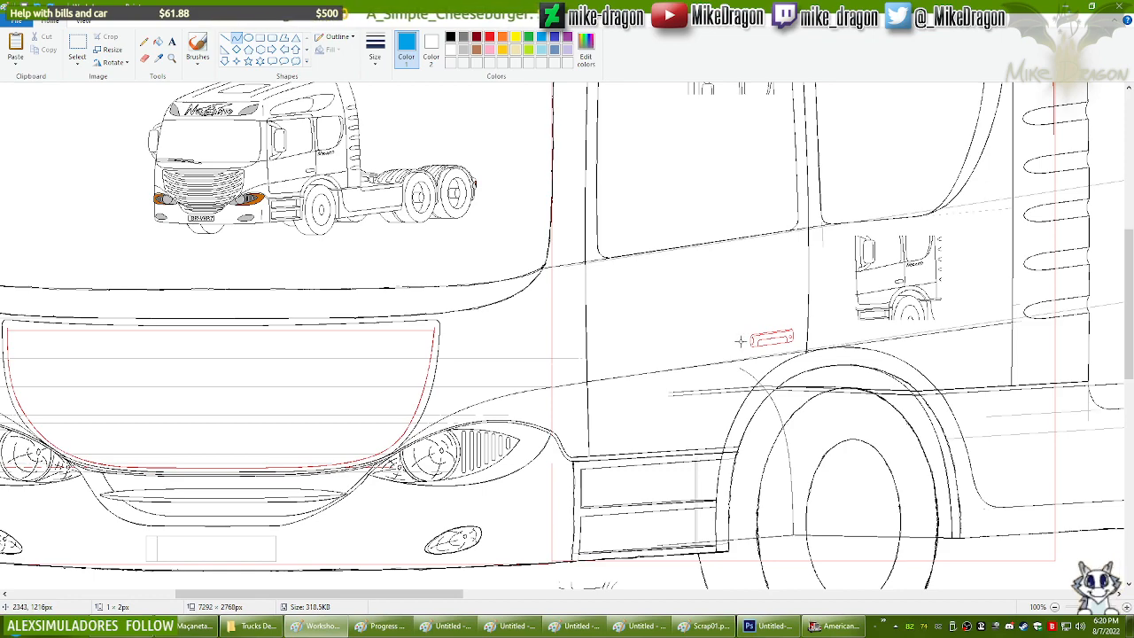
Step: Draw a slanted blue leaf-shaped handle outline about 96 by 57 px over the red handle, using curves
left_click_drag(739, 341, 798, 325)
key("ctrl+z")
key("ctrl+z")
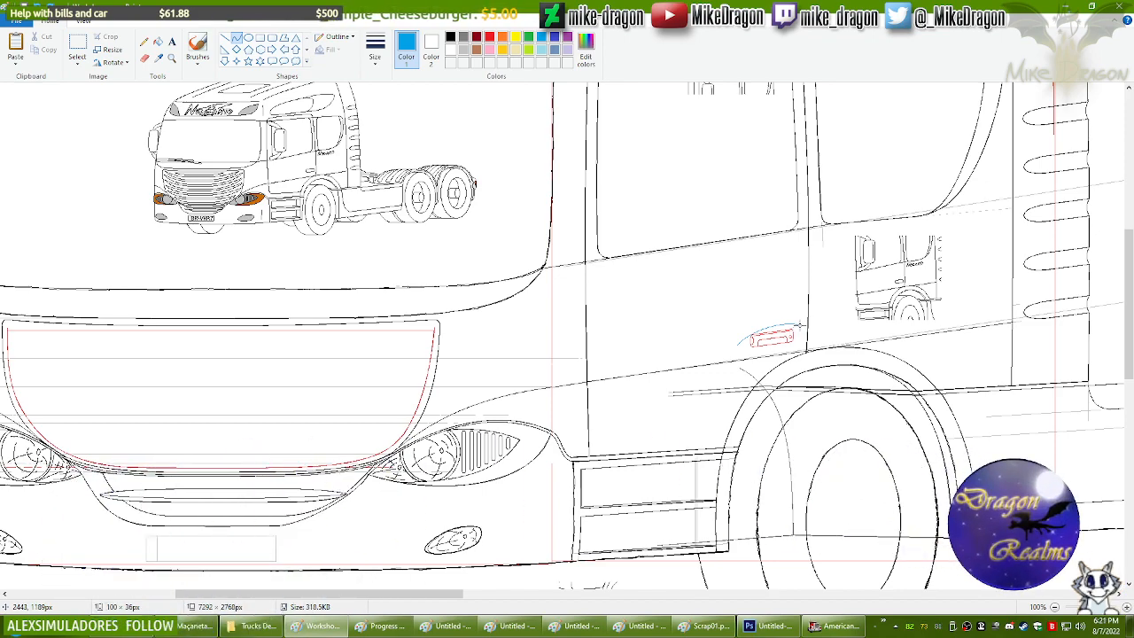
mouse_move(798, 327)
left_mouse_down()
mouse_move(782, 355)
mouse_move(737, 344)
mouse_move(753, 359)
mouse_move(780, 356)
mouse_move(802, 317)
mouse_move(773, 351)
mouse_move(792, 342)
left_mouse_up()
mouse_move(1129, 356)
left_mouse_down()
mouse_move(1129, 305)
mouse_move(1129, 352)
left_mouse_up()
mouse_move(781, 293)
left_mouse_down()
mouse_move(800, 328)
mouse_move(735, 353)
mouse_move(744, 361)
mouse_move(780, 330)
mouse_move(734, 346)
mouse_move(744, 348)
left_mouse_up()
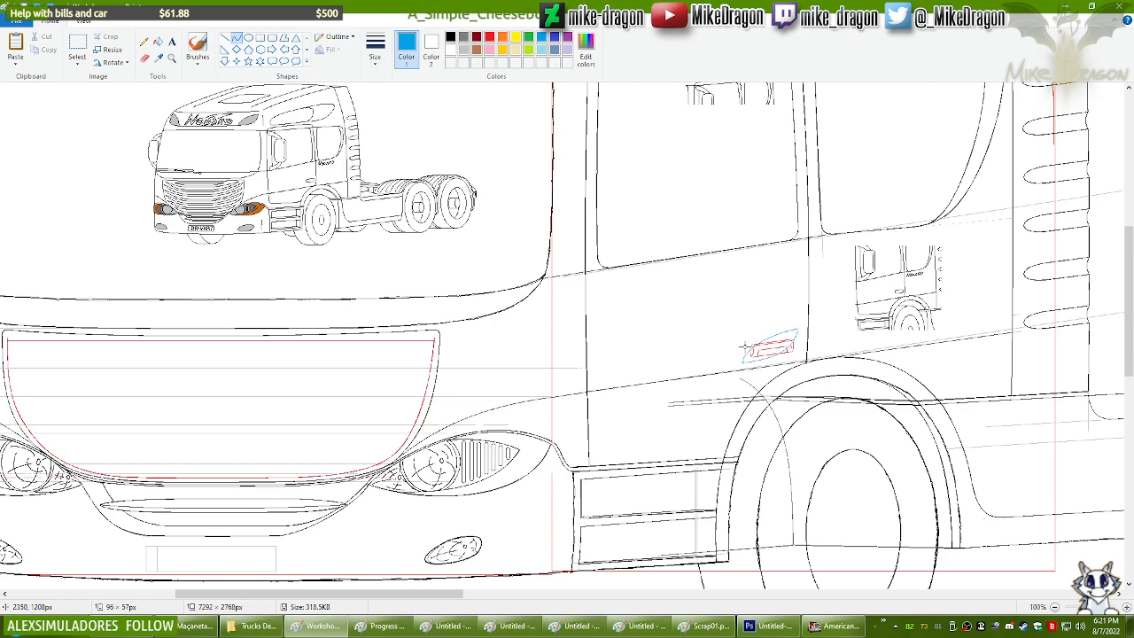
left_click(750, 345)
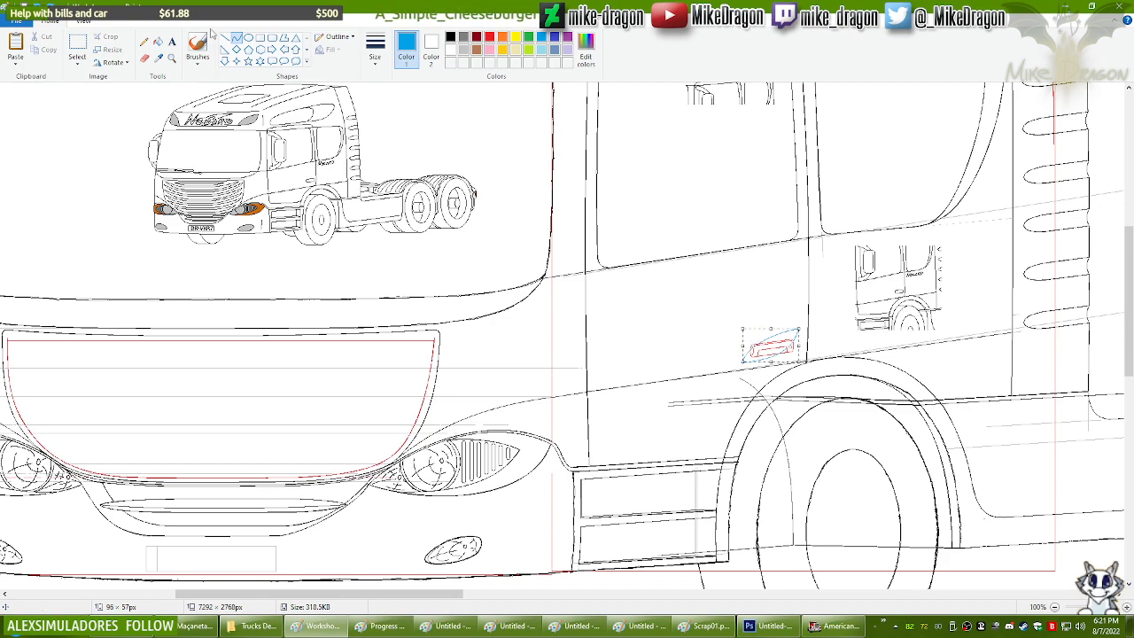
Step: Try to thicken the blue leaf outline by retracing its lower and upper edges with curves
left_click(172, 57)
left_click(729, 326)
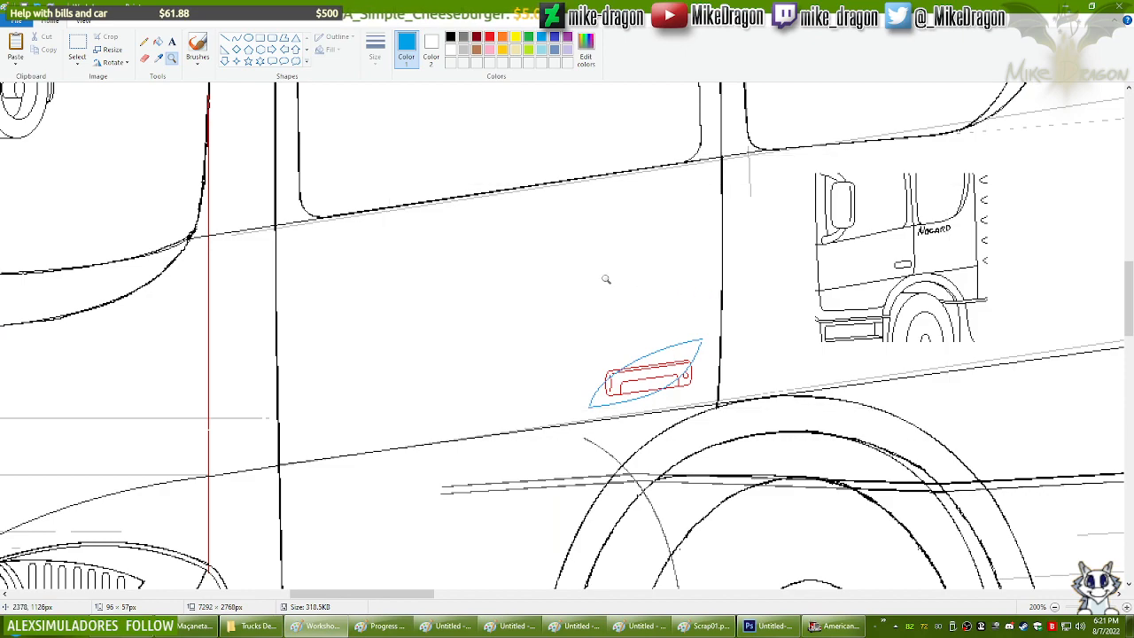
left_click(620, 279)
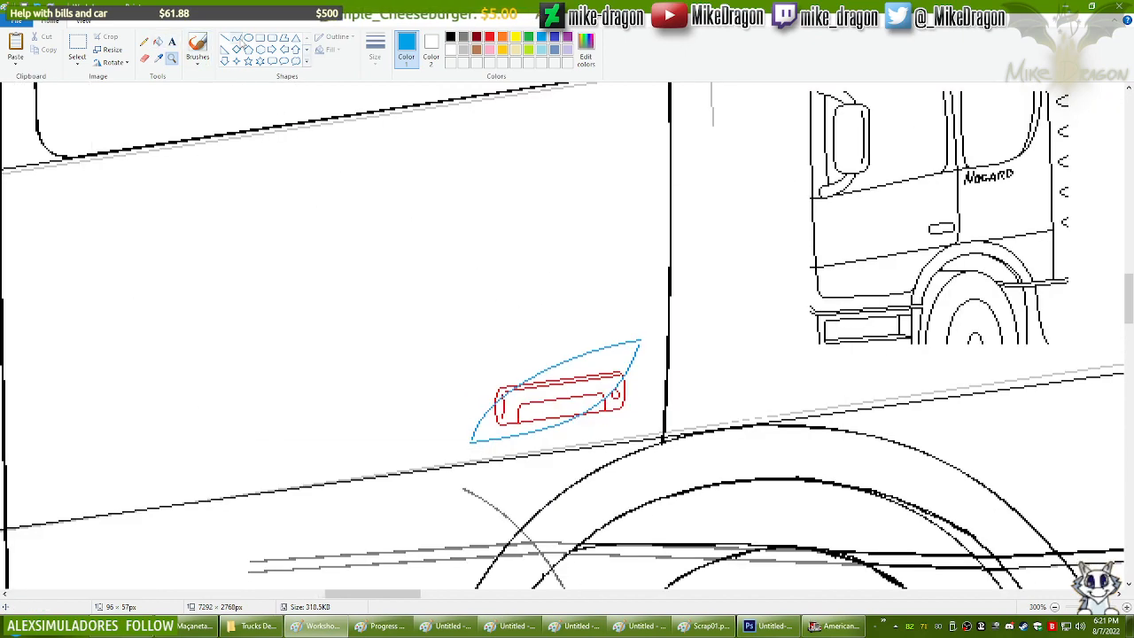
left_click(238, 40)
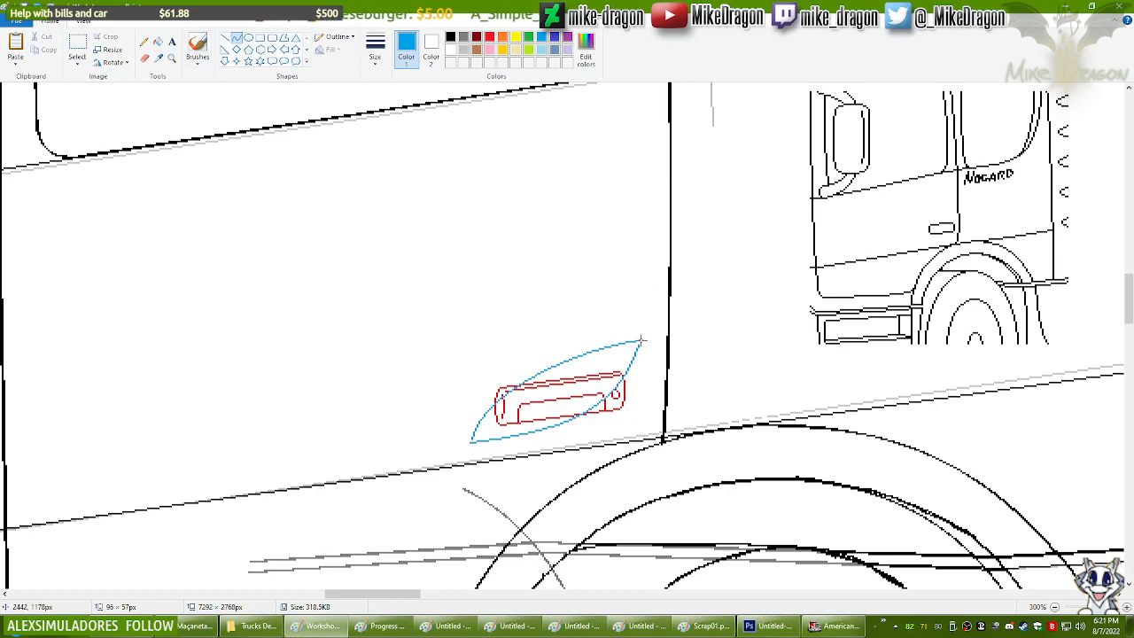
left_click_drag(639, 341, 471, 443)
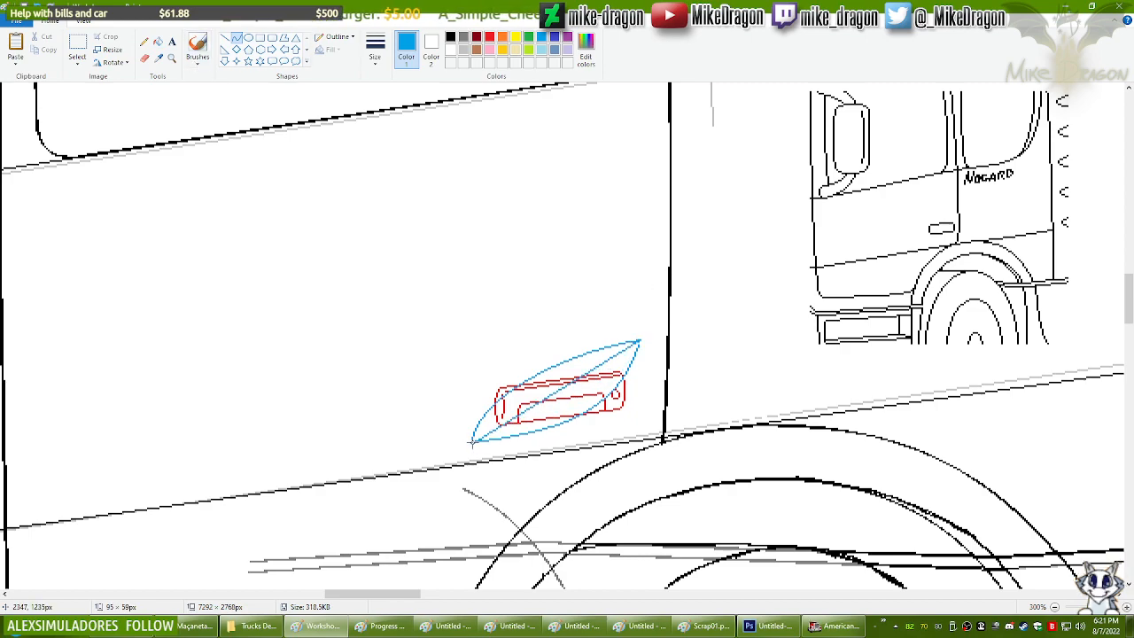
left_click_drag(617, 368, 627, 383)
left_click_drag(574, 436, 585, 433)
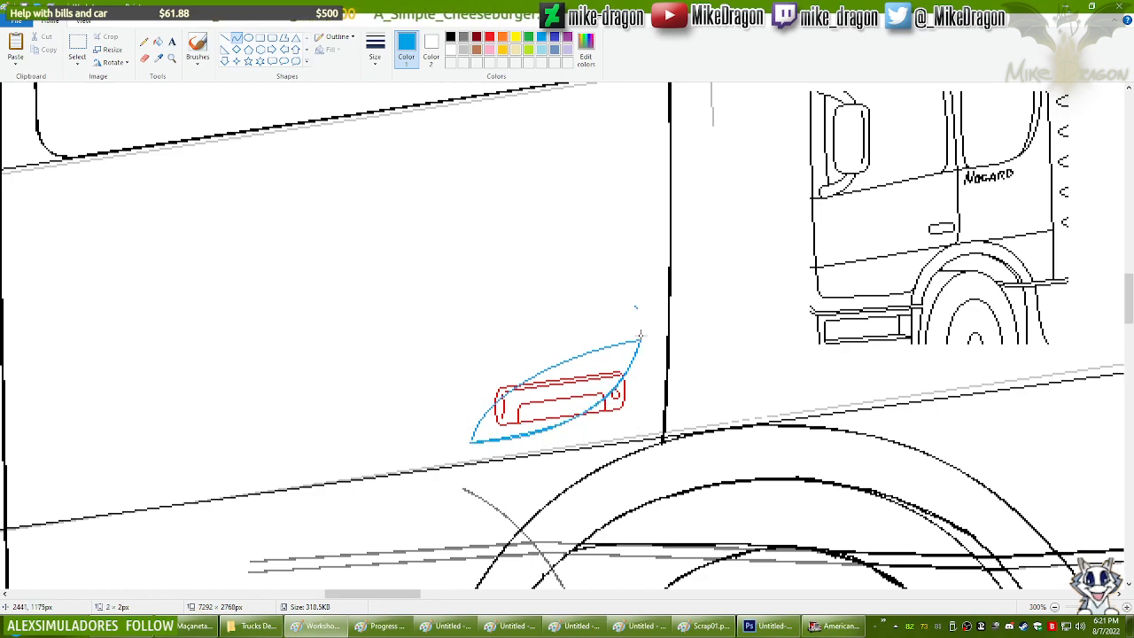
mouse_move(640, 341)
left_mouse_down()
mouse_move(479, 415)
mouse_move(470, 441)
left_mouse_up()
left_click_drag(603, 348, 606, 343)
left_click_drag(506, 384, 488, 377)
left_click(548, 291)
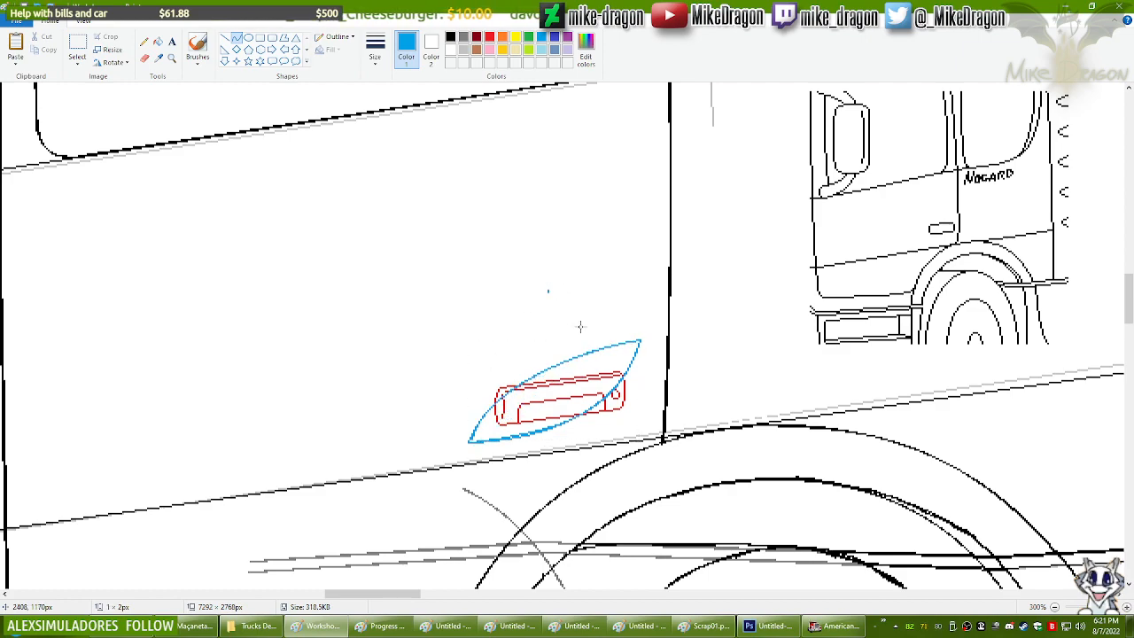
key("ctrl+z")
key("ctrl+z")
Step: Retrace the lower and upper edges of the blue leaf outline with matching curves between its two tips
left_click_drag(472, 441, 638, 340)
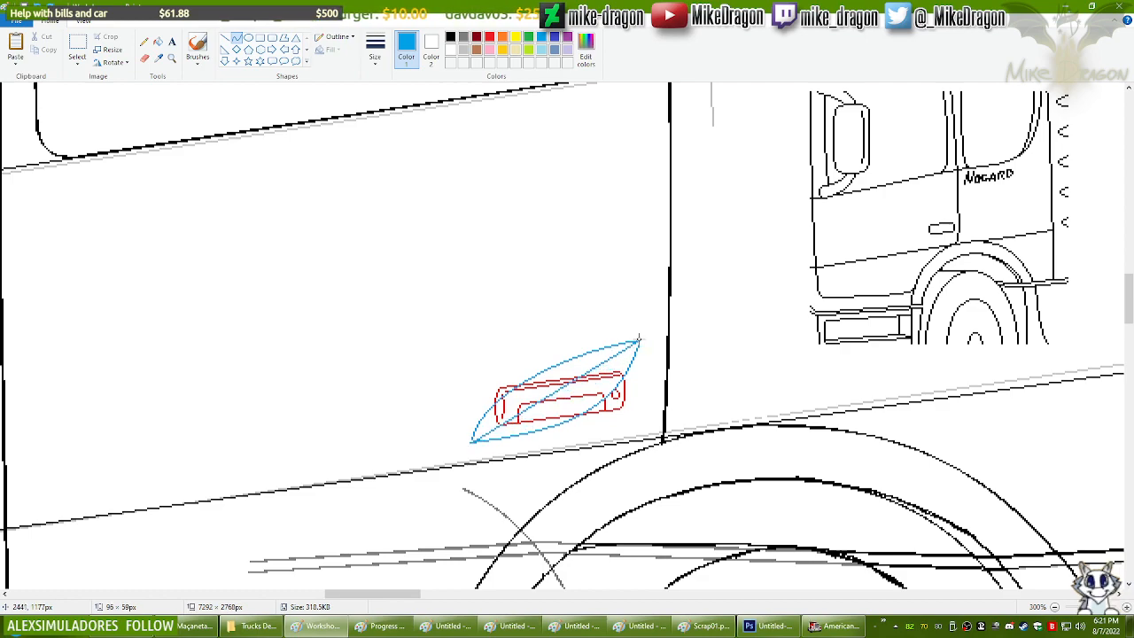
left_click_drag(534, 440, 548, 429)
left_click_drag(608, 404, 622, 411)
left_click(669, 294)
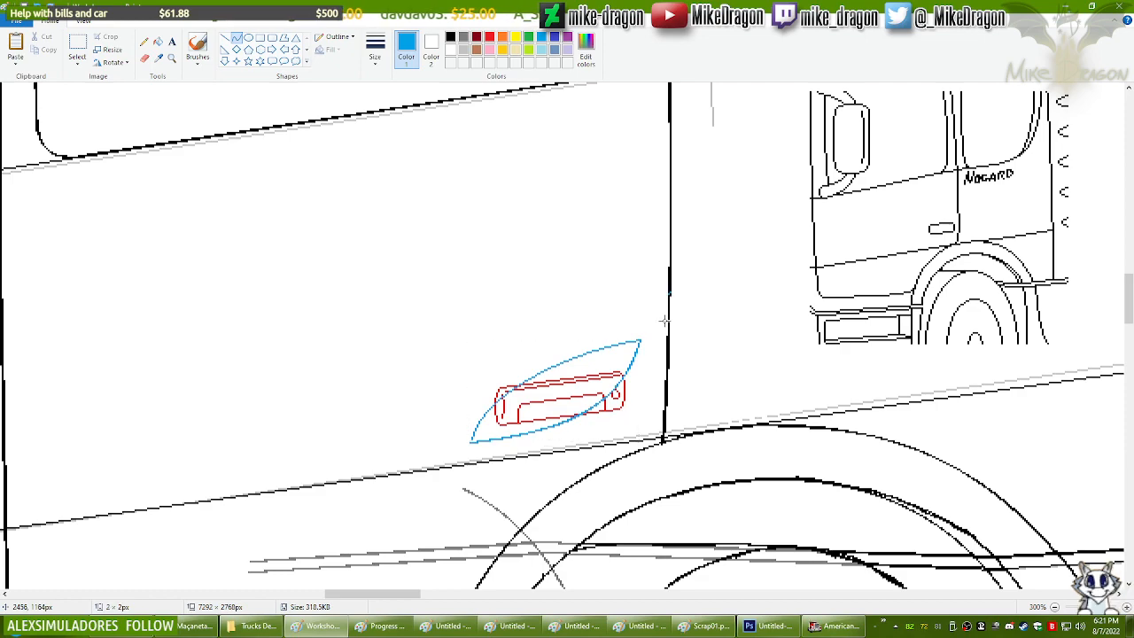
left_click_drag(638, 340, 471, 439)
left_click(602, 348)
left_click_drag(497, 387, 494, 374)
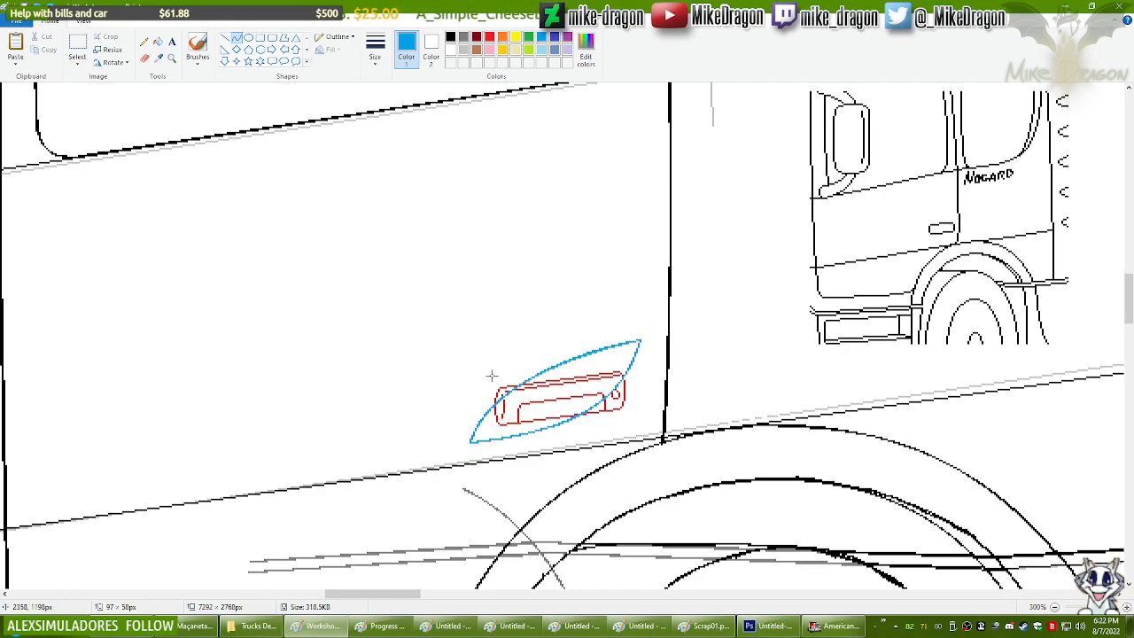
left_click(551, 305)
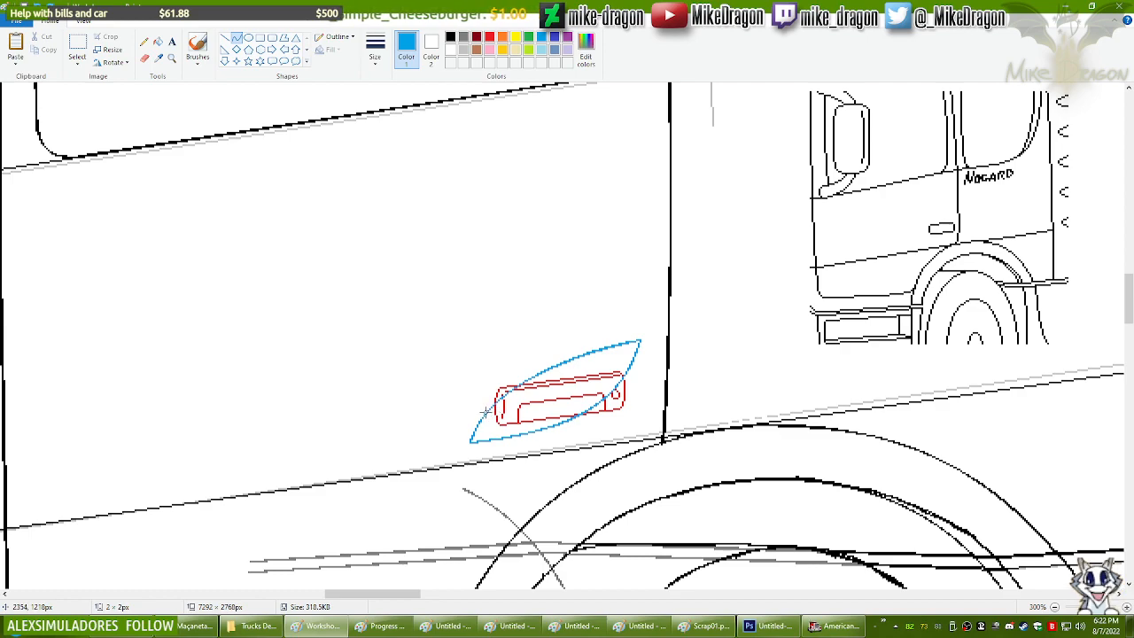
Step: Try a short curved divider about 15 by 15 px and a freehand keyhole in the blue outline's lower tip
left_click_drag(502, 409, 510, 430)
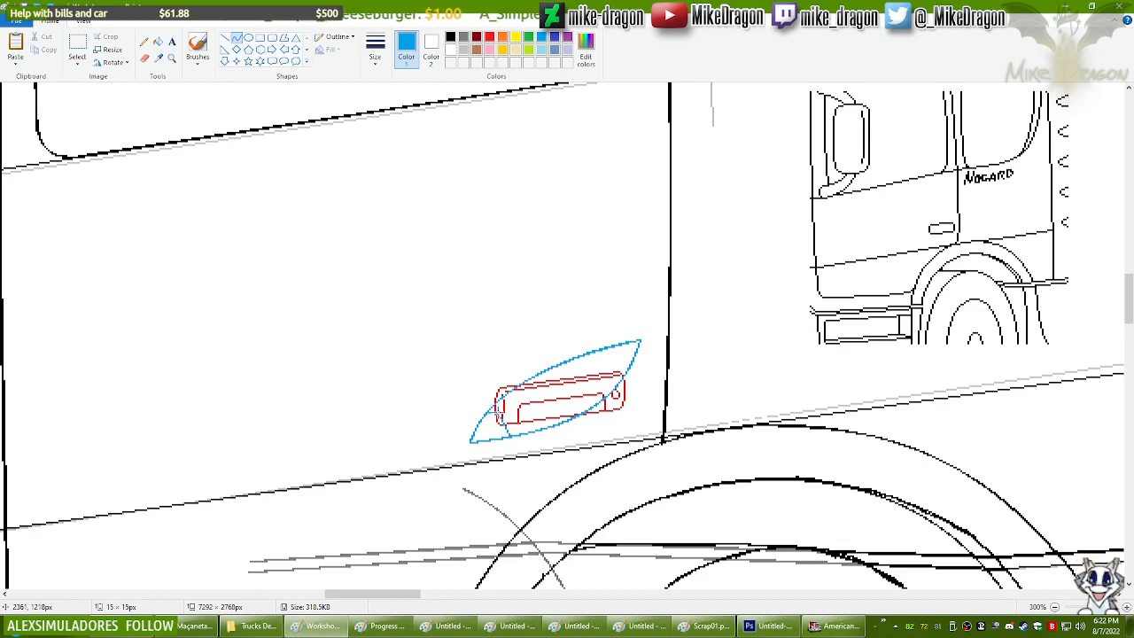
left_click_drag(513, 422, 512, 425)
left_click(145, 42)
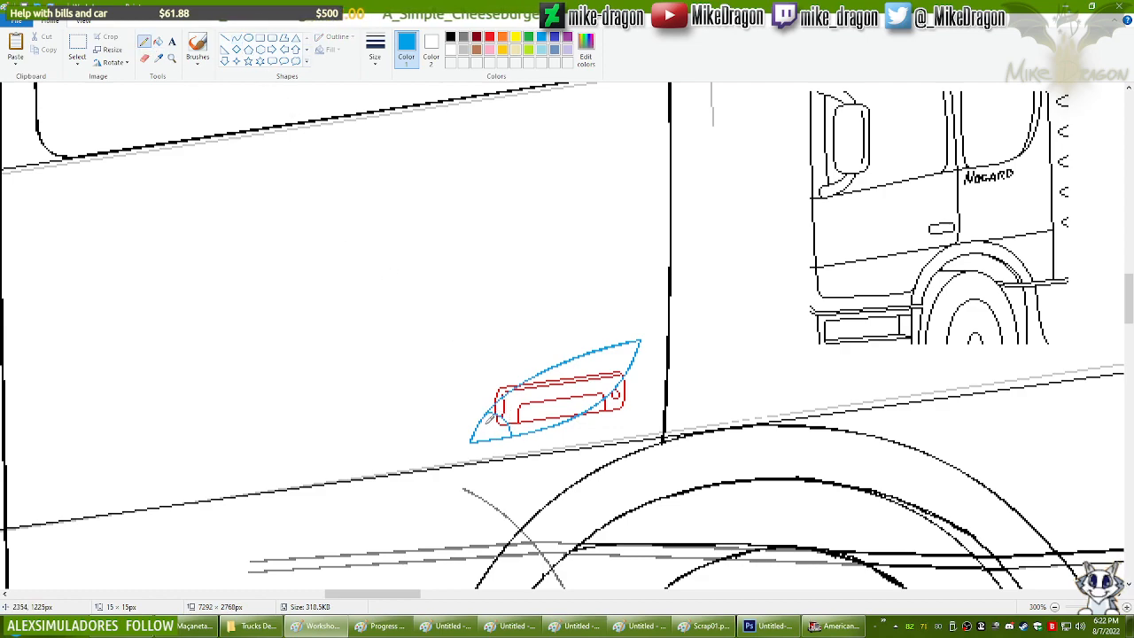
left_click_drag(487, 423, 499, 427)
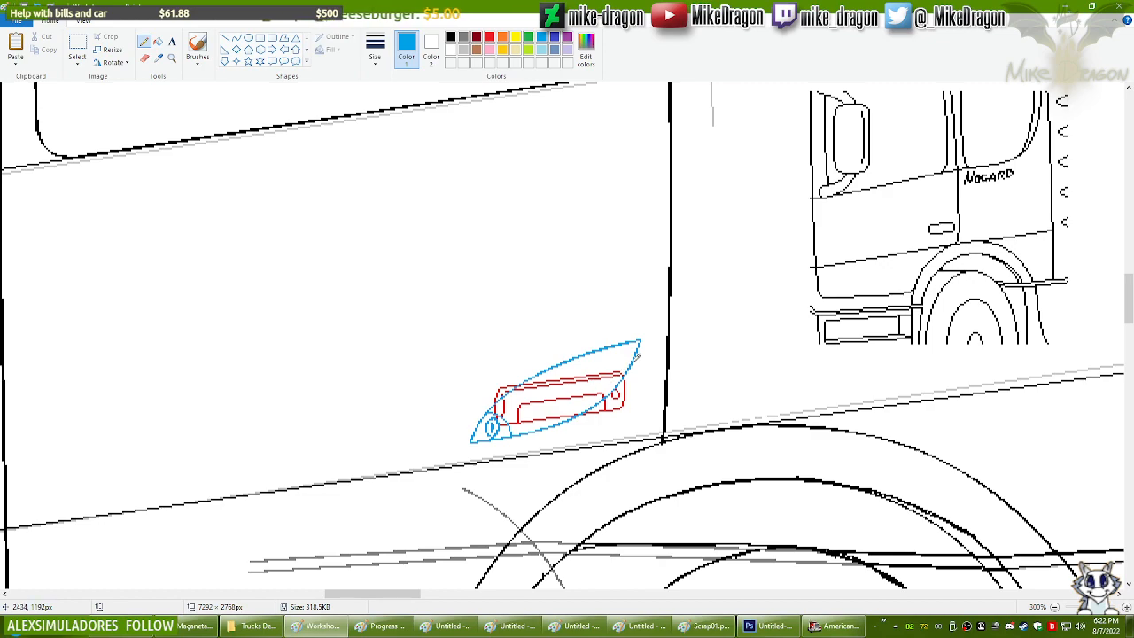
Step: Draw a curved divider about 11 by 18 px across the blue outline's lower tip, and try an oval keyhole beside it
left_click(237, 39)
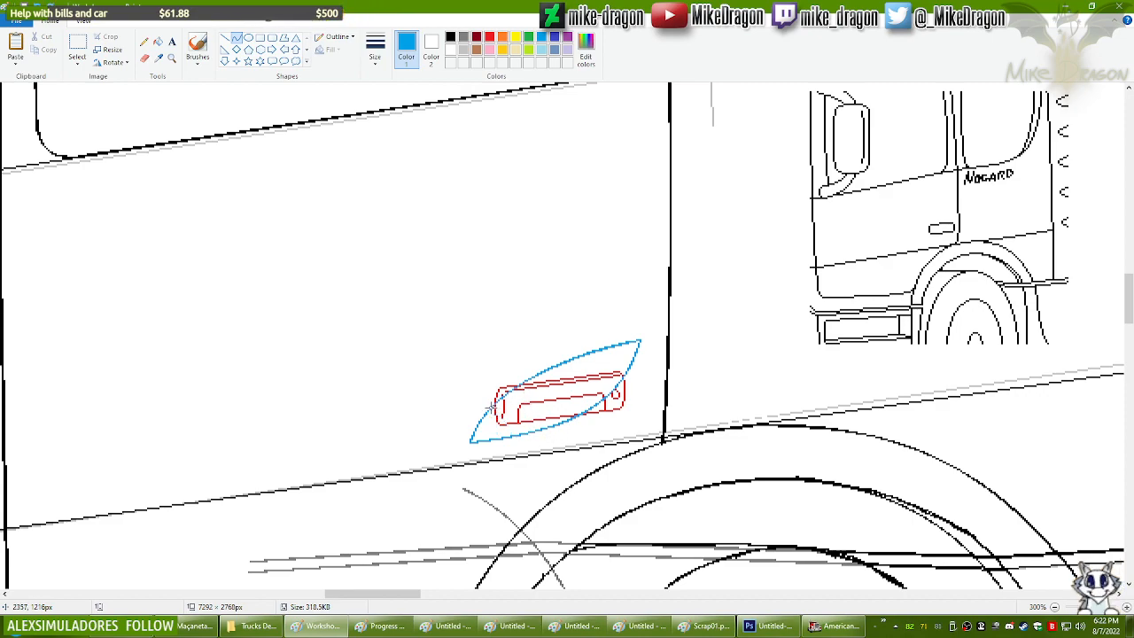
left_click_drag(491, 405, 515, 436)
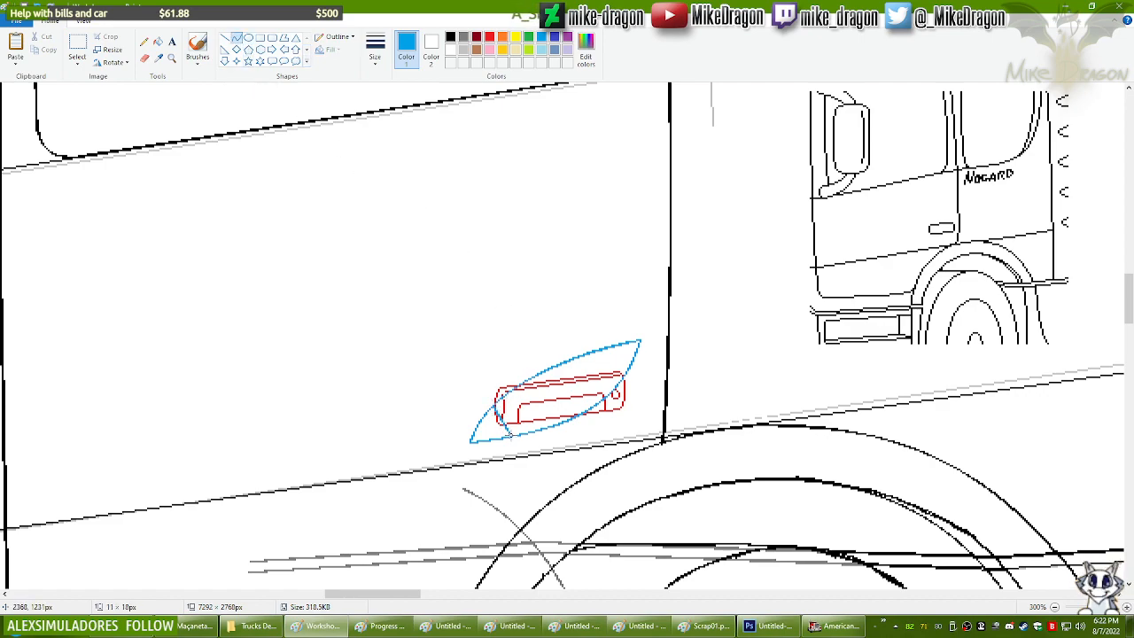
left_click(248, 37)
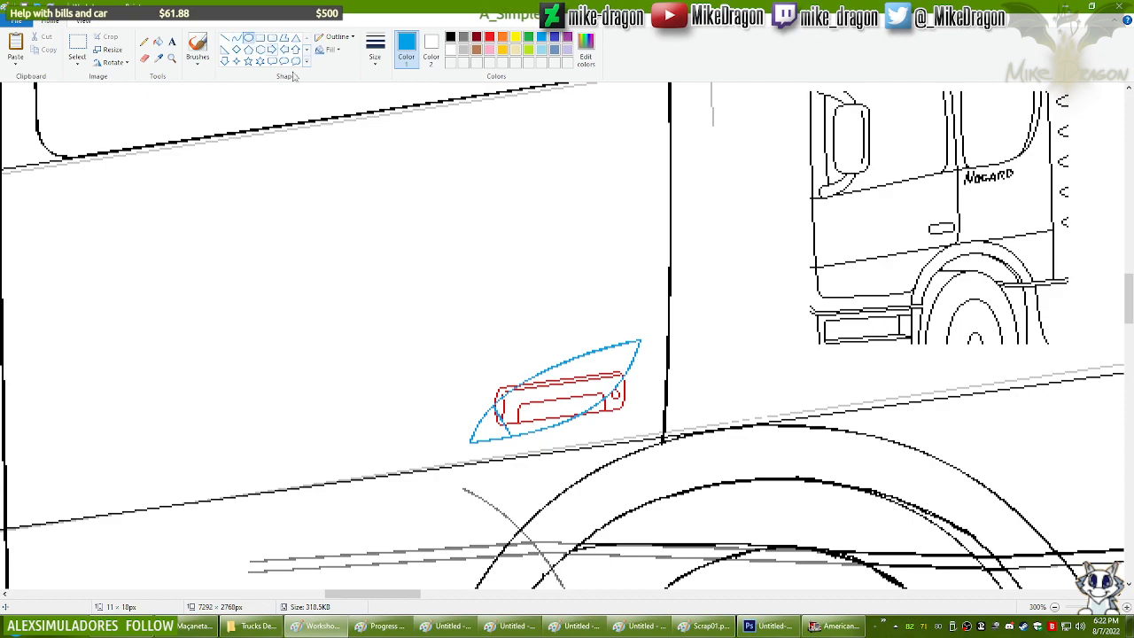
left_click_drag(485, 418, 502, 433)
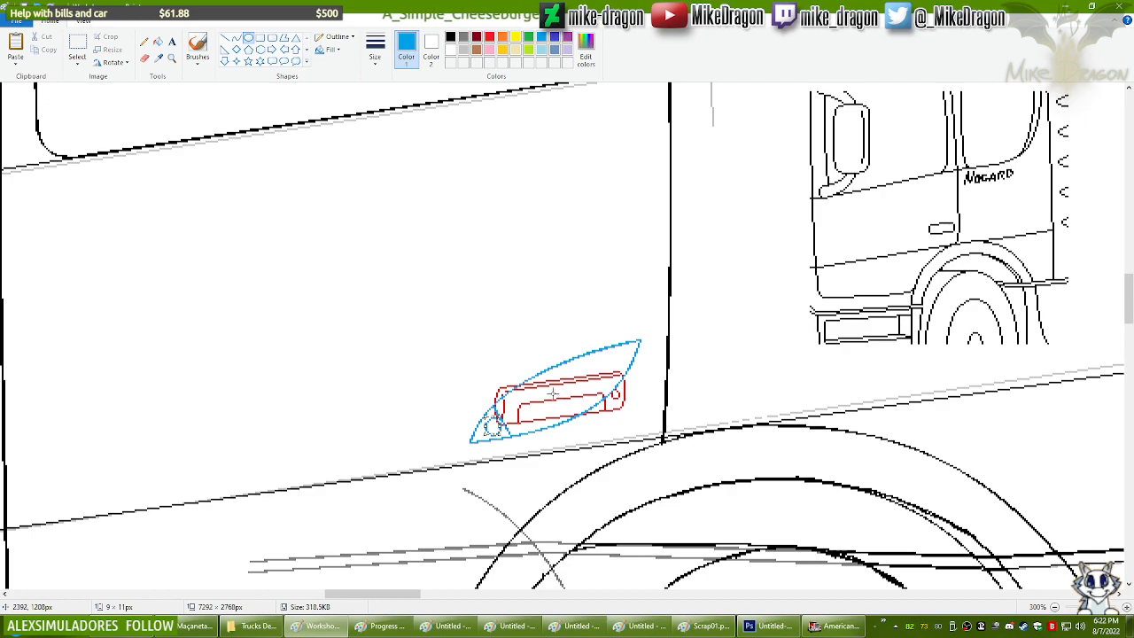
key("ctrl+z")
Step: Draw a blue oval lock about 8 by 11 px with a keyhole slot, and move it into the outline's lower tip
left_click_drag(419, 379, 432, 401)
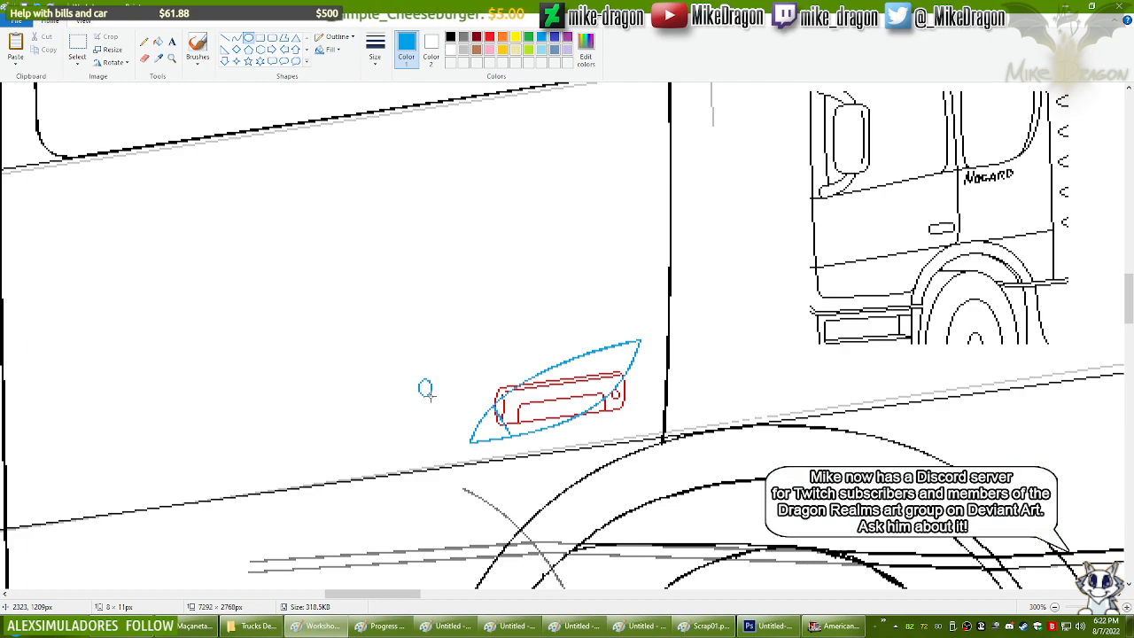
left_click_drag(418, 394, 418, 395)
left_click(143, 42)
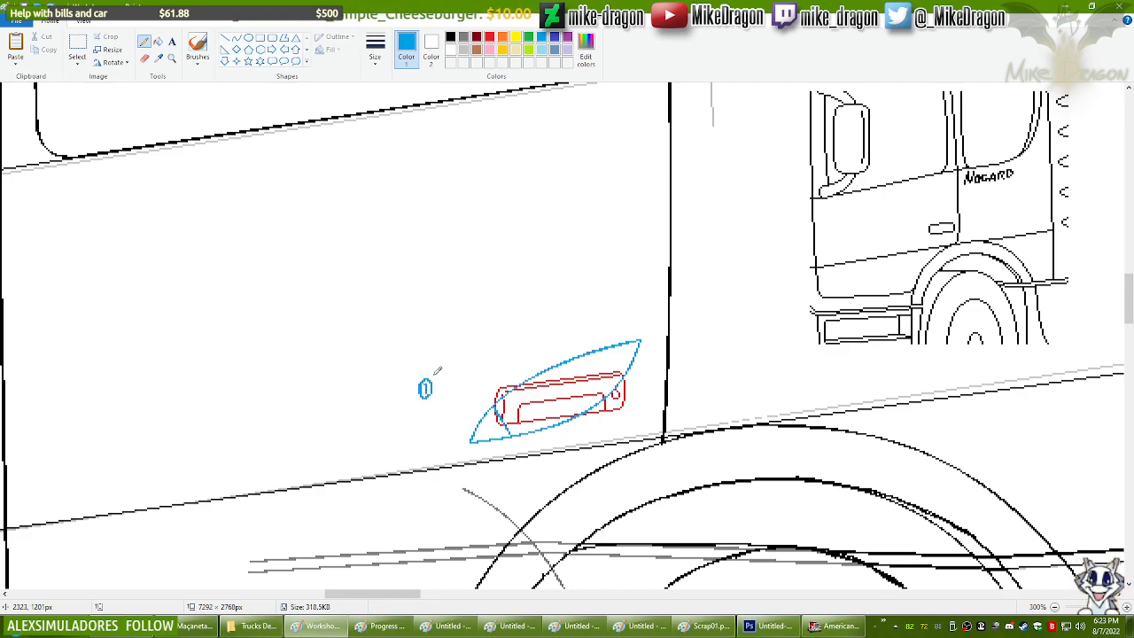
left_click(77, 46)
mouse_move(388, 368)
left_mouse_down()
mouse_move(457, 419)
mouse_move(514, 424)
left_mouse_up()
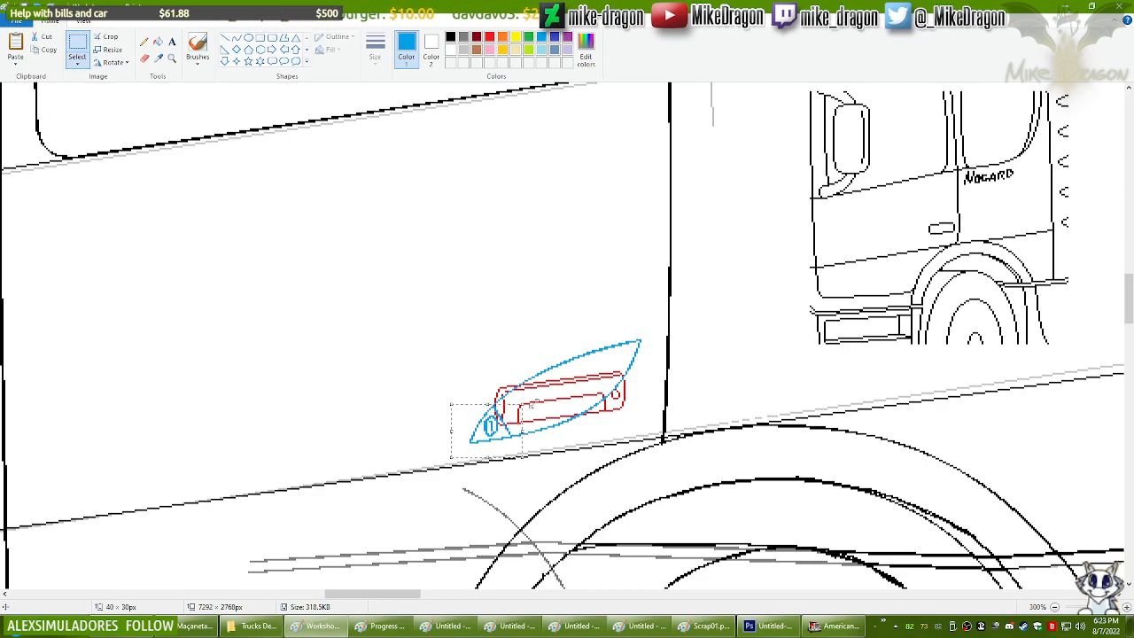
Step: Draw an inner blue curve about 77 by 49 px from the divider to the handle outline's upper tip
left_click(236, 39)
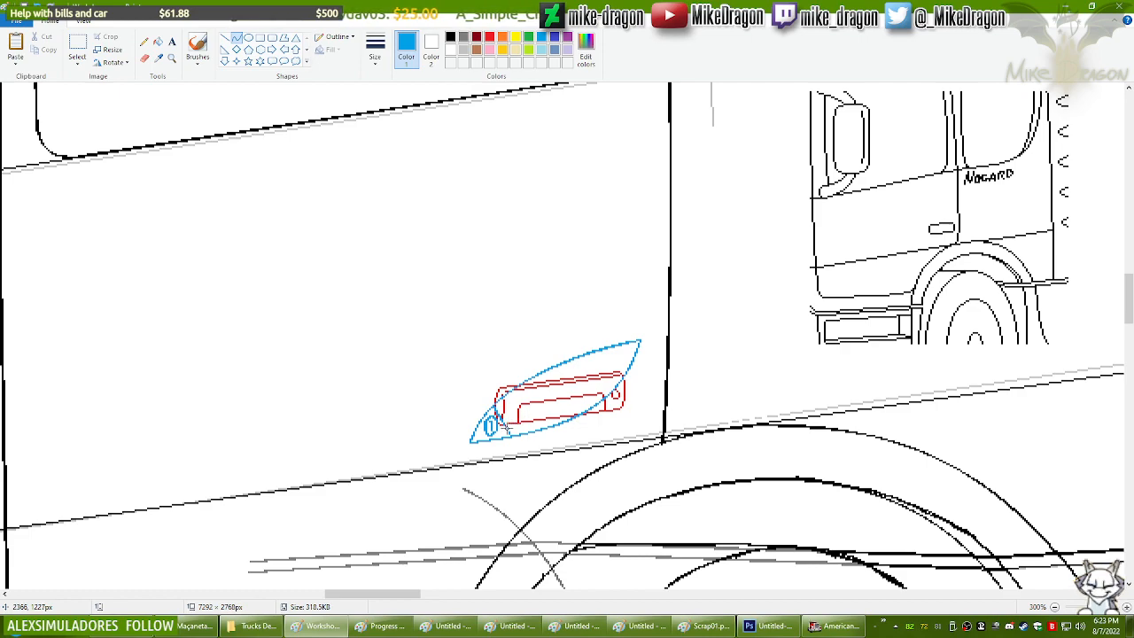
mouse_move(505, 425)
left_mouse_down()
mouse_move(612, 382)
mouse_move(642, 339)
left_mouse_up()
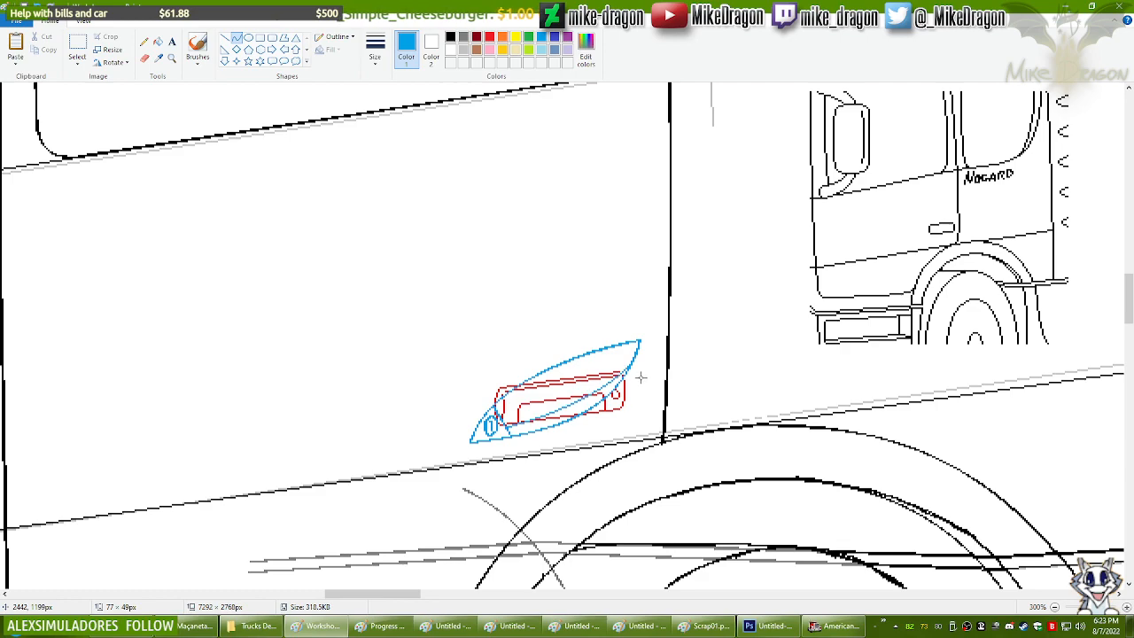
Step: Try inner blue curves about 81 by 47 px and 77 by 47 px from the divider to the handle outline's upper tip
left_click(514, 425)
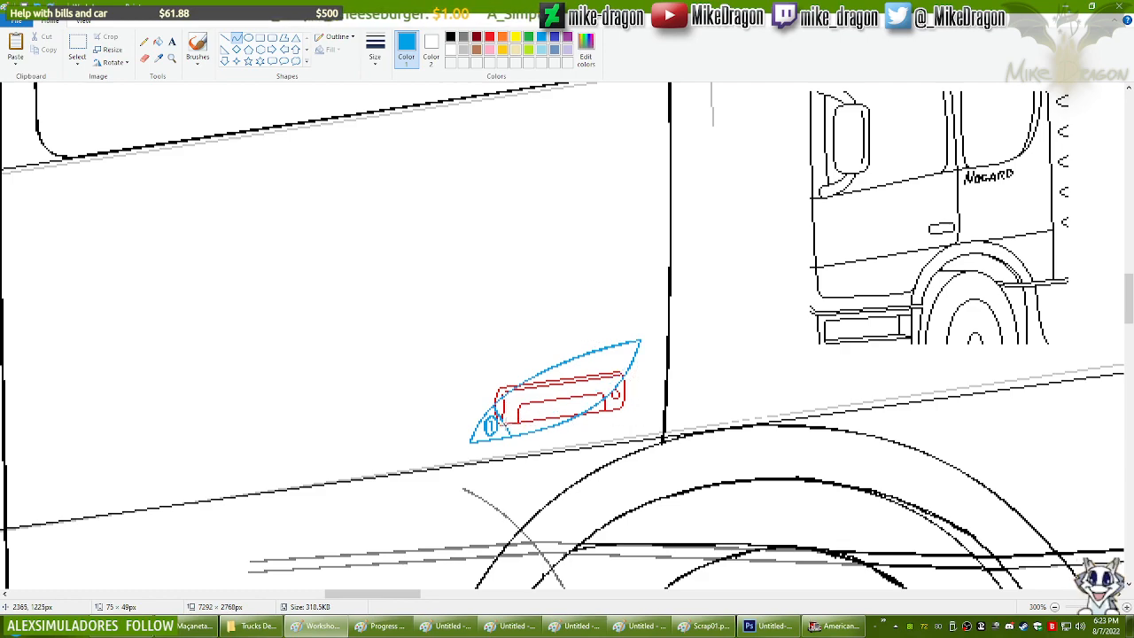
left_click_drag(502, 422, 636, 342)
left_click_drag(542, 416, 560, 406)
left_click_drag(633, 392, 645, 370)
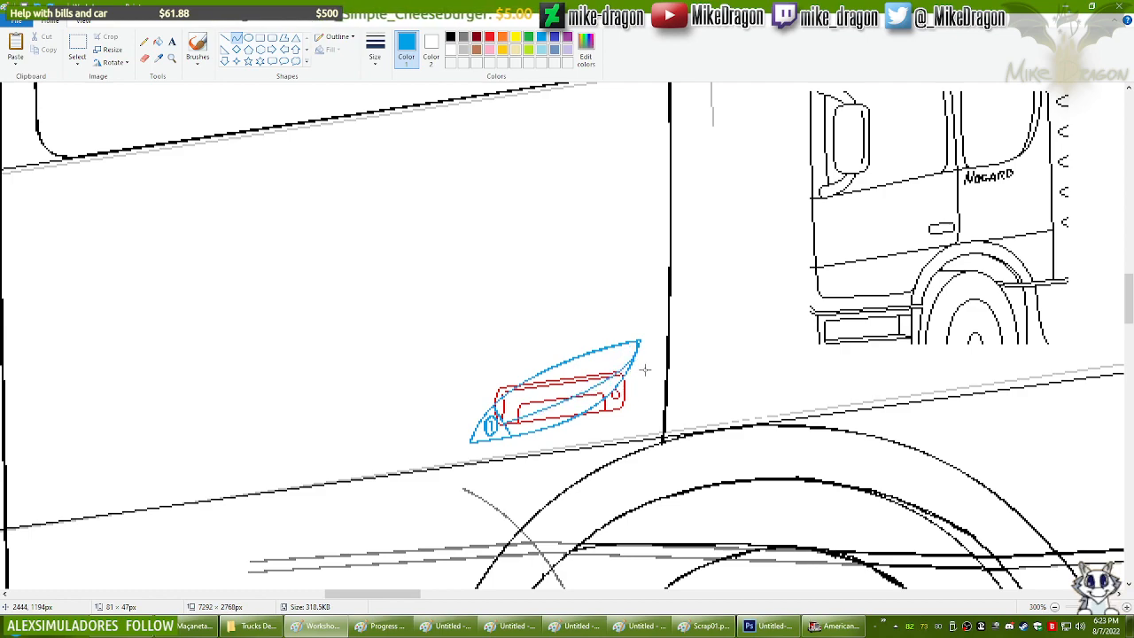
mouse_move(644, 370)
left_mouse_down()
mouse_move(607, 374)
mouse_move(503, 423)
mouse_move(627, 390)
left_mouse_up()
key("ctrl+z")
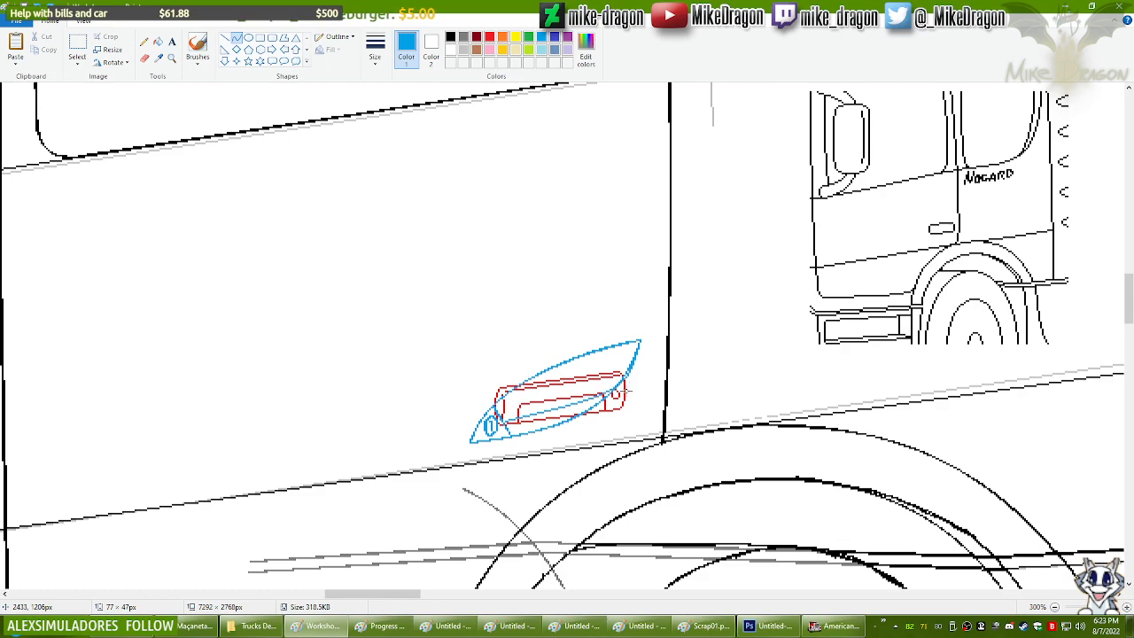
left_click_drag(534, 405, 529, 401)
key("ctrl+z")
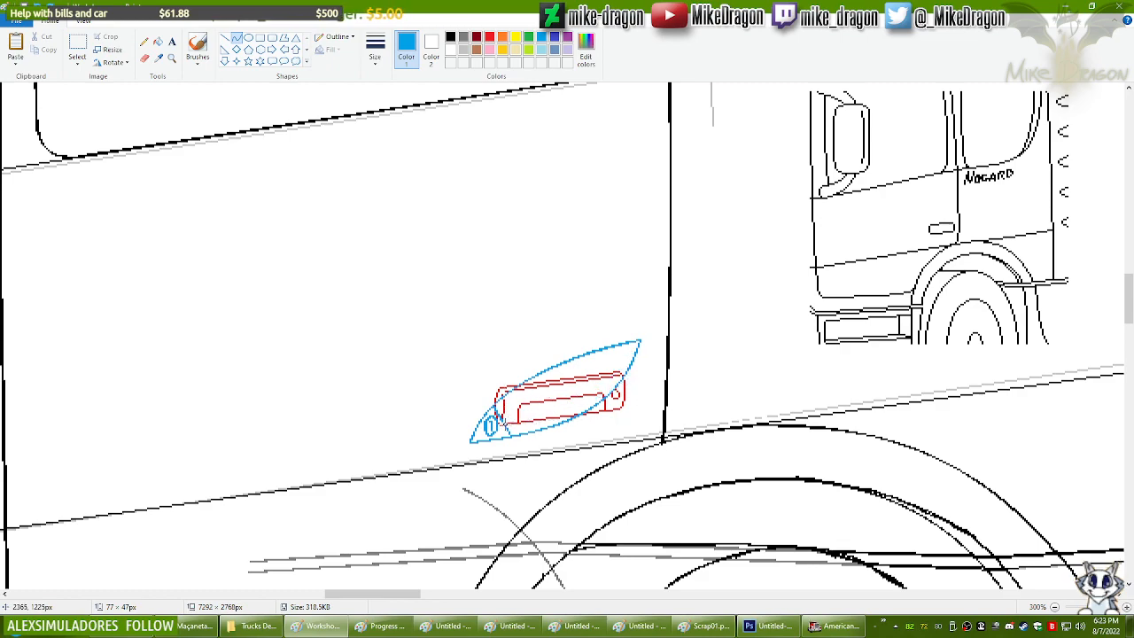
Step: Try two more inner blue curves across the handle, about 74 by 52 px and 75 by 50 px, with different bends
left_click_drag(506, 426, 638, 340)
left_click(517, 405)
left_click(633, 381)
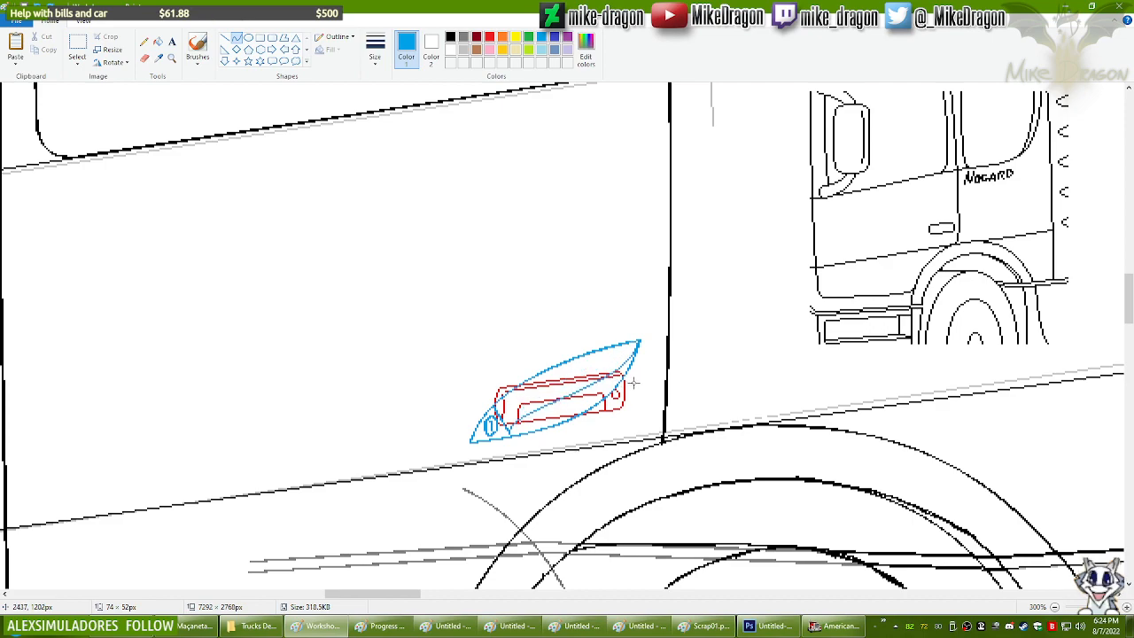
left_click_drag(638, 385, 643, 379)
key("ctrl+z")
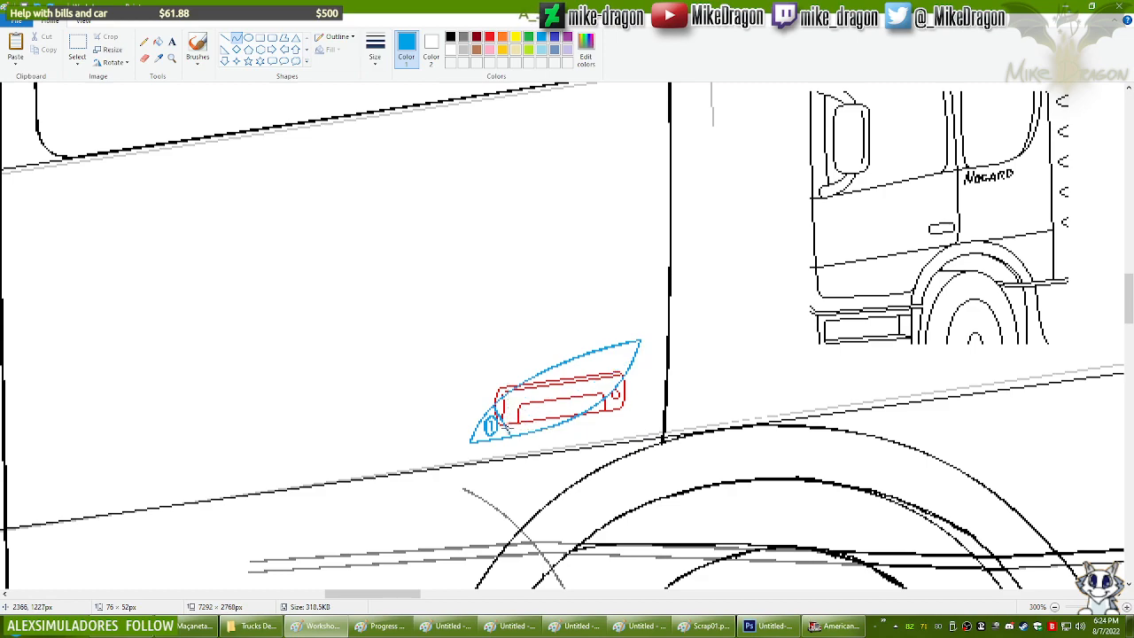
left_click_drag(505, 423, 638, 340)
left_click_drag(513, 408, 515, 404)
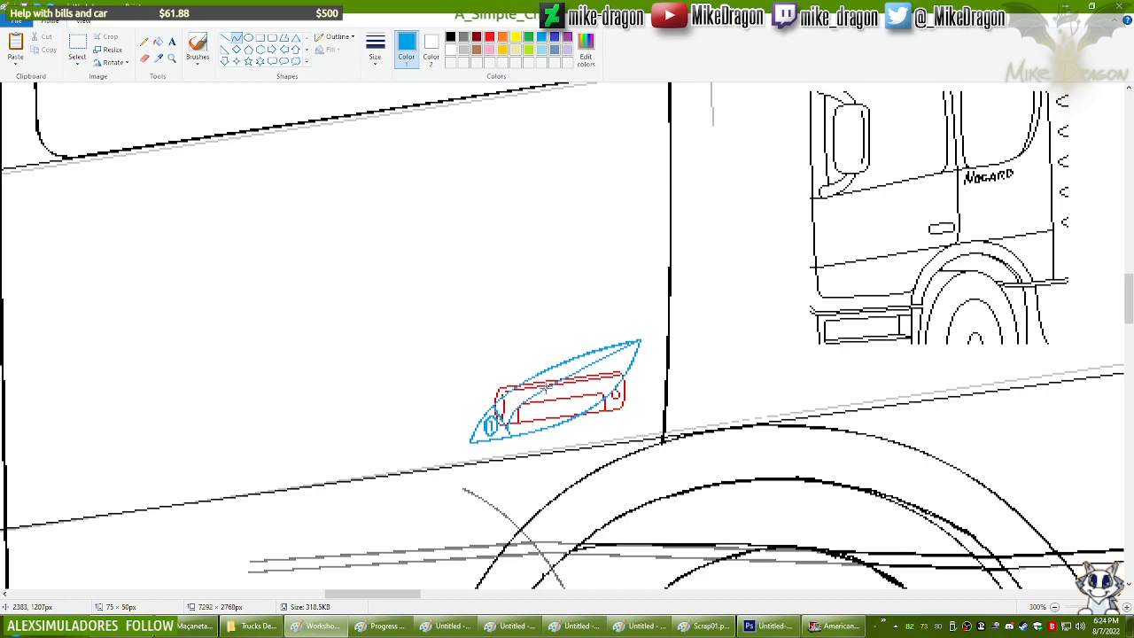
left_click_drag(632, 375, 635, 378)
left_click(640, 302)
key("ctrl+z")
Step: Draw an inner blue curve about 75 by 50 px from the divider to the outline's upper tip, bowed along the handle's lower edge
left_click_drag(508, 429, 640, 343)
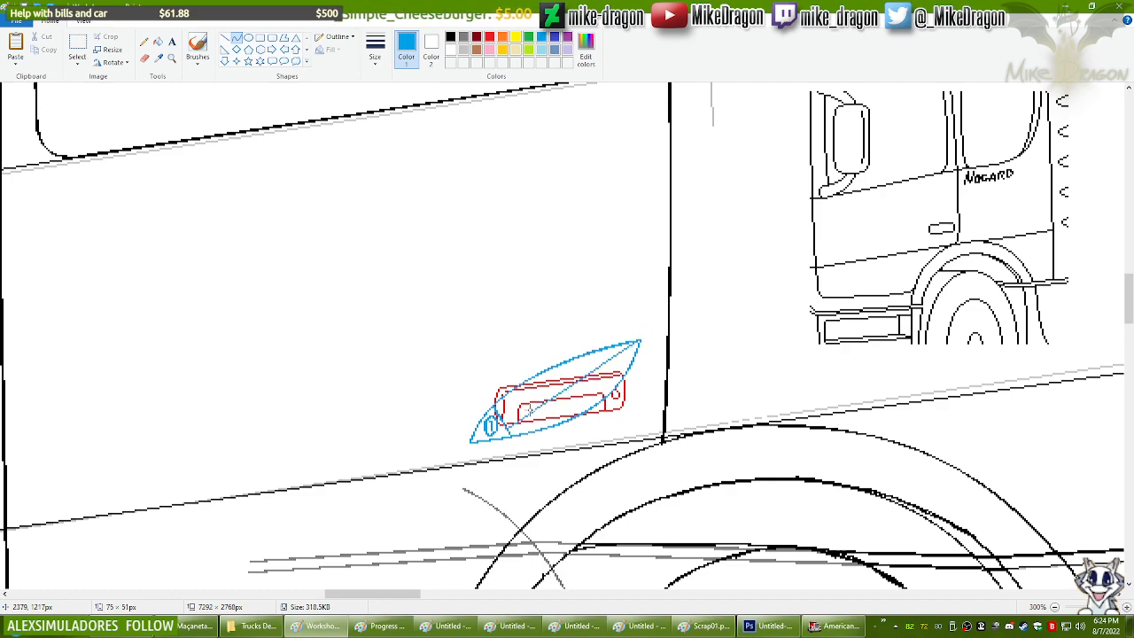
mouse_move(620, 381)
left_mouse_down()
mouse_move(636, 375)
mouse_move(635, 391)
left_mouse_up()
left_click(601, 314)
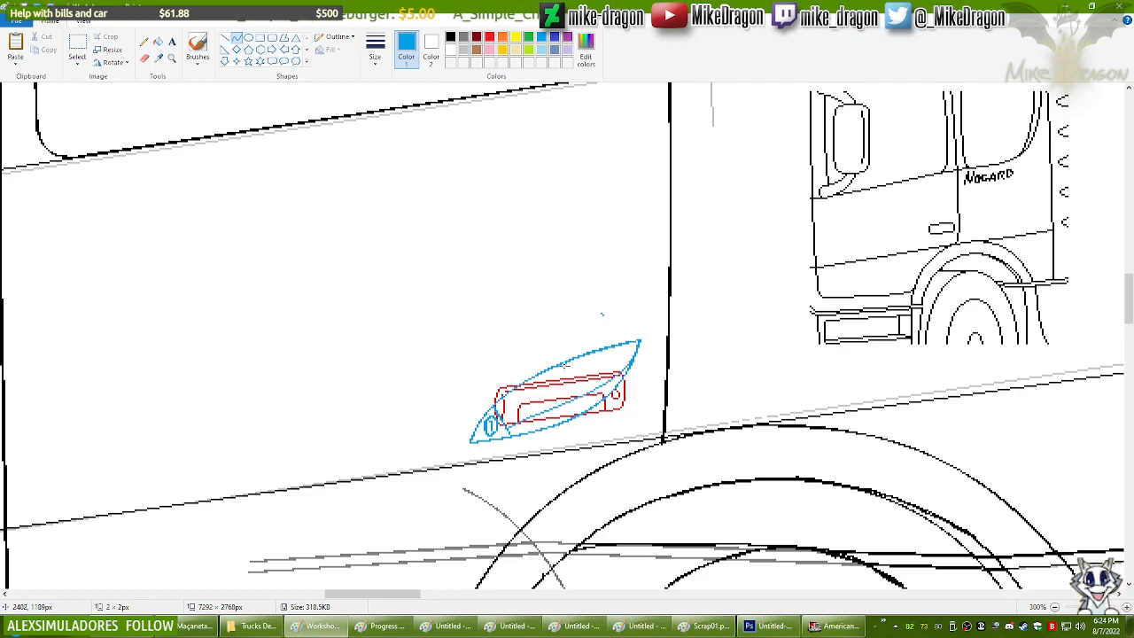
left_click_drag(507, 428, 640, 342)
left_click(521, 415)
left_click_drag(620, 390, 631, 390)
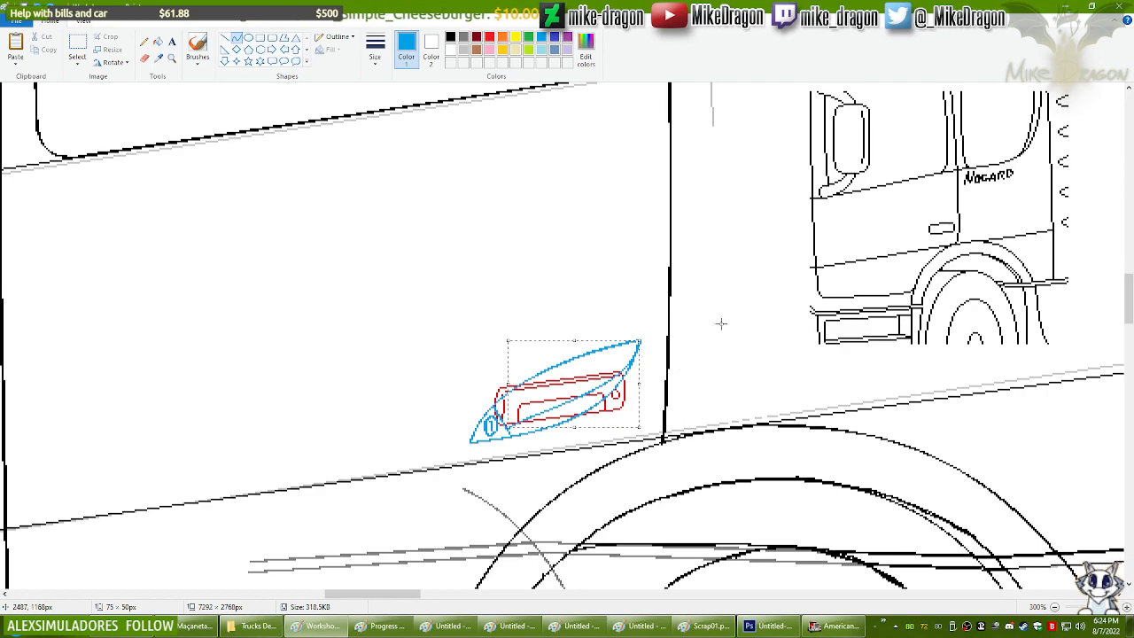
Step: Erase only the red lines of the old door handle, keeping the blue leaf-shaped handle
left_click(145, 57)
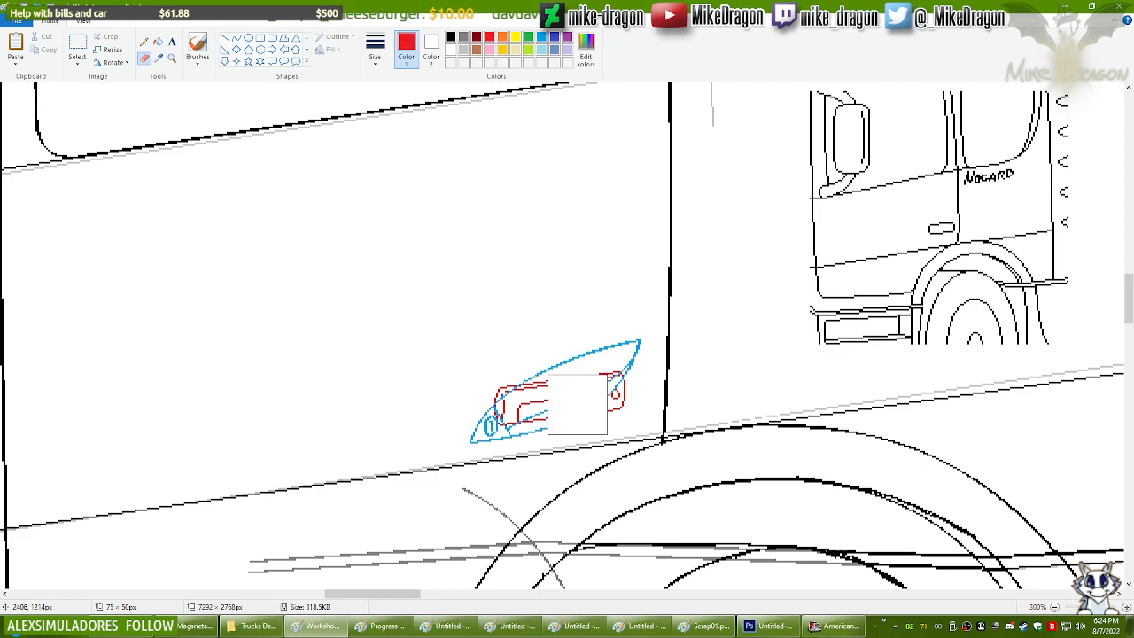
left_click_drag(615, 389, 478, 413)
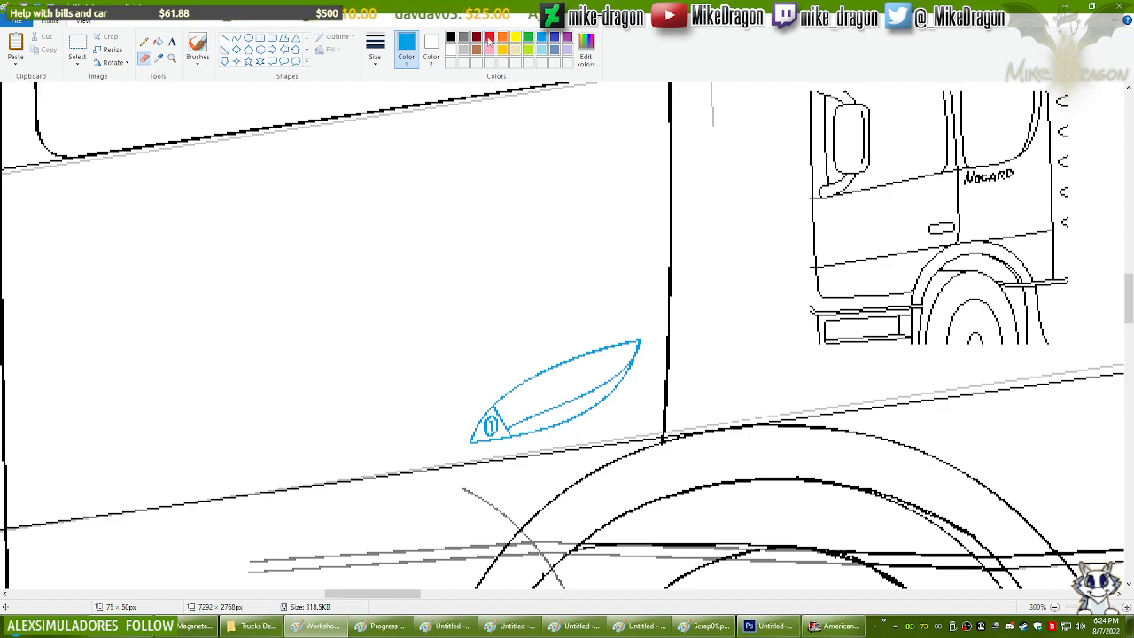
Step: Recolour the blue leaf-shaped handle black, and restore white as the secondary colour
left_click(431, 49)
left_click(451, 37)
mouse_move(641, 367)
left_mouse_down()
mouse_move(555, 381)
mouse_move(447, 444)
mouse_move(636, 371)
left_mouse_up()
left_click(158, 59)
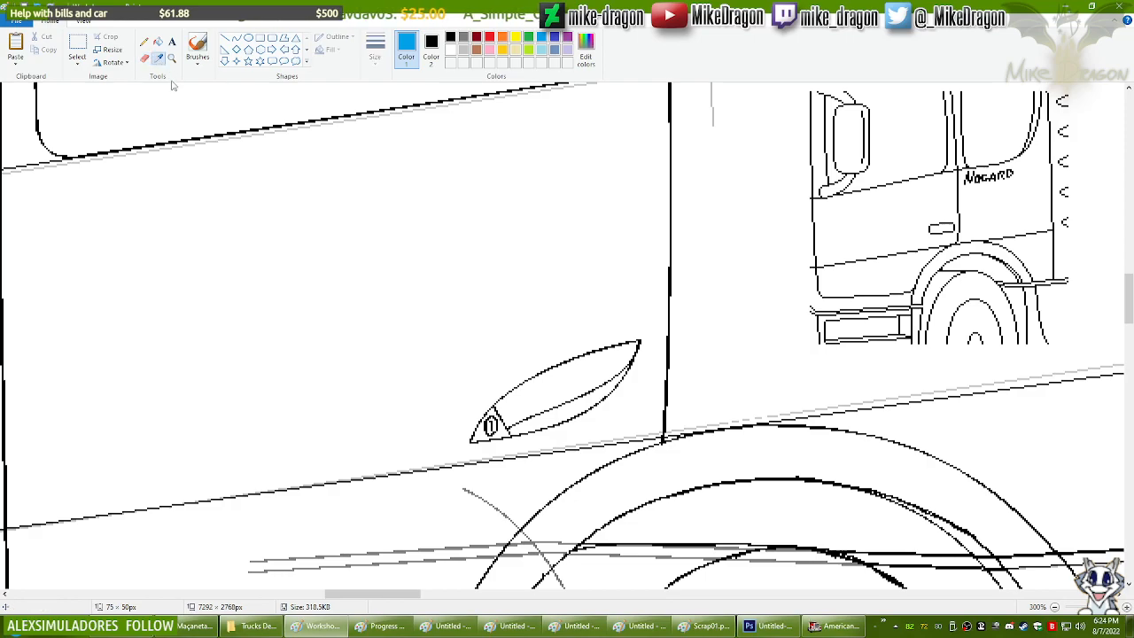
right_click(175, 269)
scroll(172, 271, "down", 2)
left_click_drag(387, 593, 211, 591)
left_click_drag(1130, 337, 1132, 281)
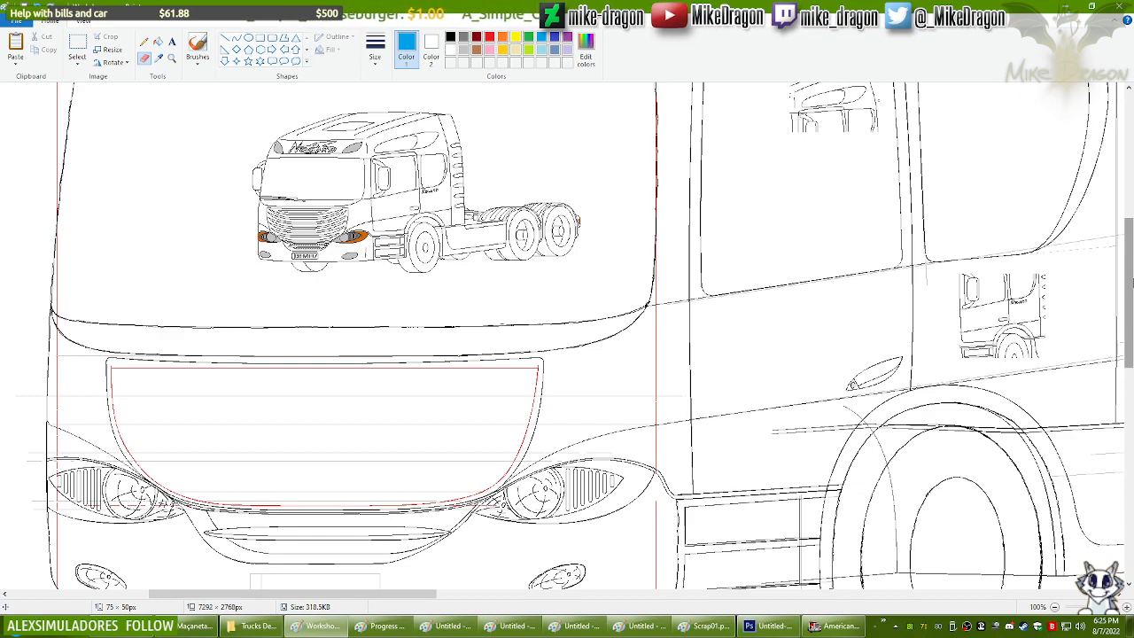
Step: Switch to the browser and examine the door handle on the white Fiat 147 photo in the "Maçaneta Fiat 147" image results
left_click(202, 626)
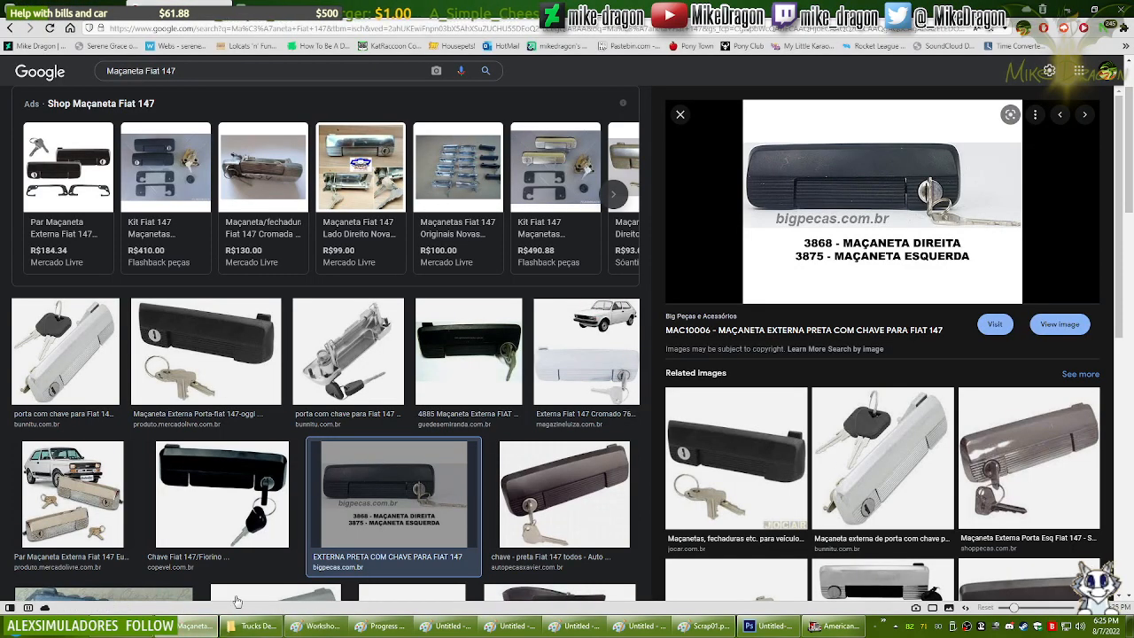
key("alt+Left")
key("alt+Left")
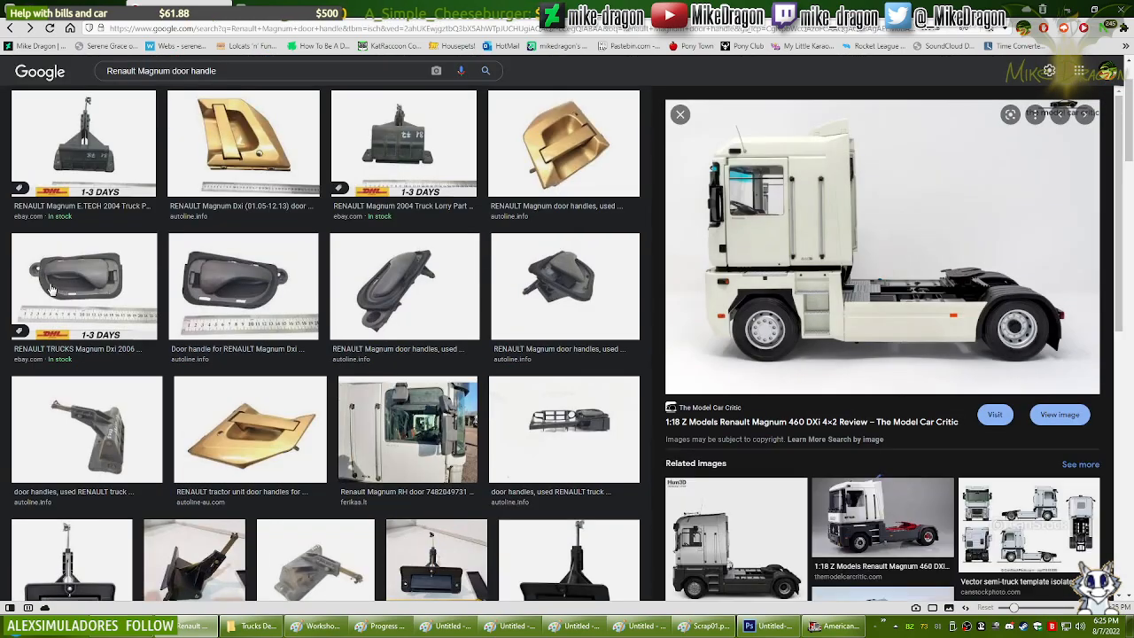
key("alt+Right")
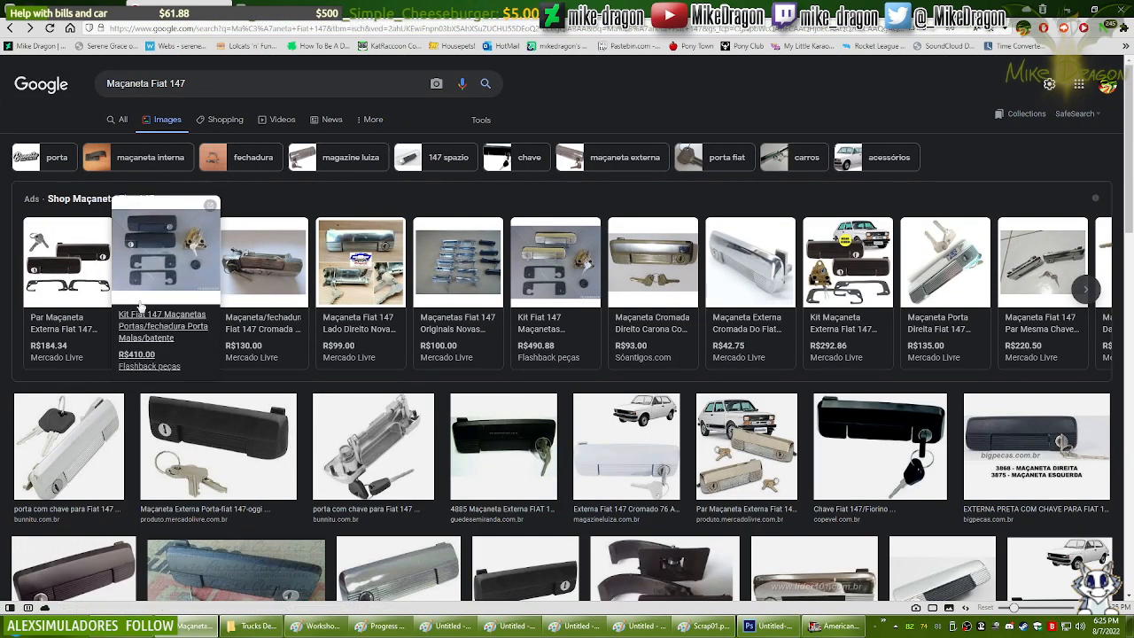
scroll(359, 480, "down", 5)
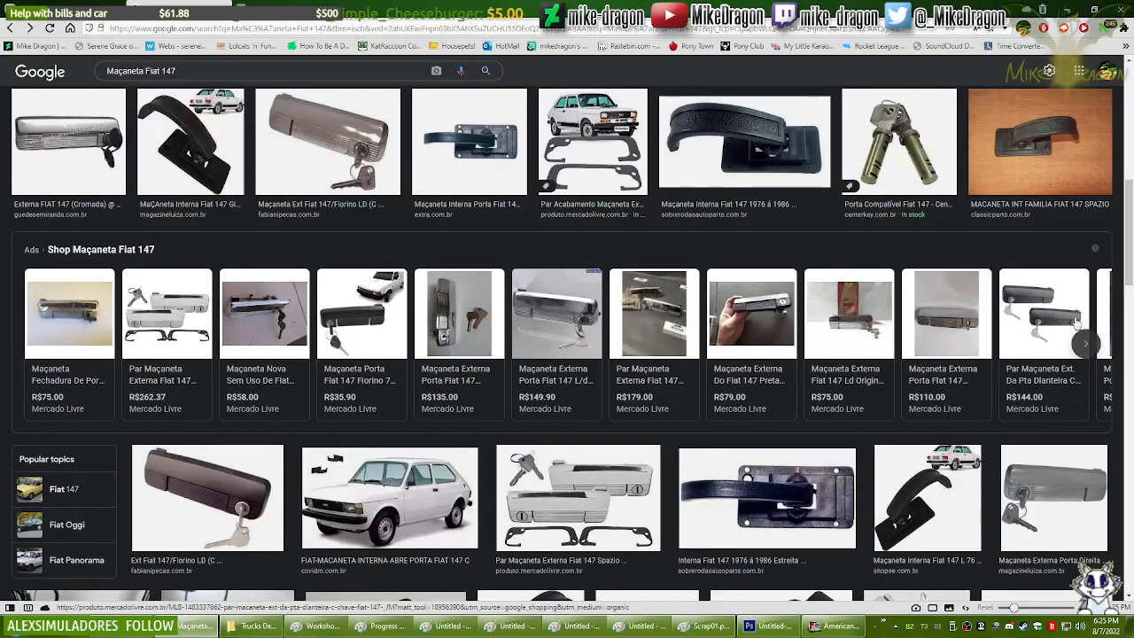
left_click(359, 480)
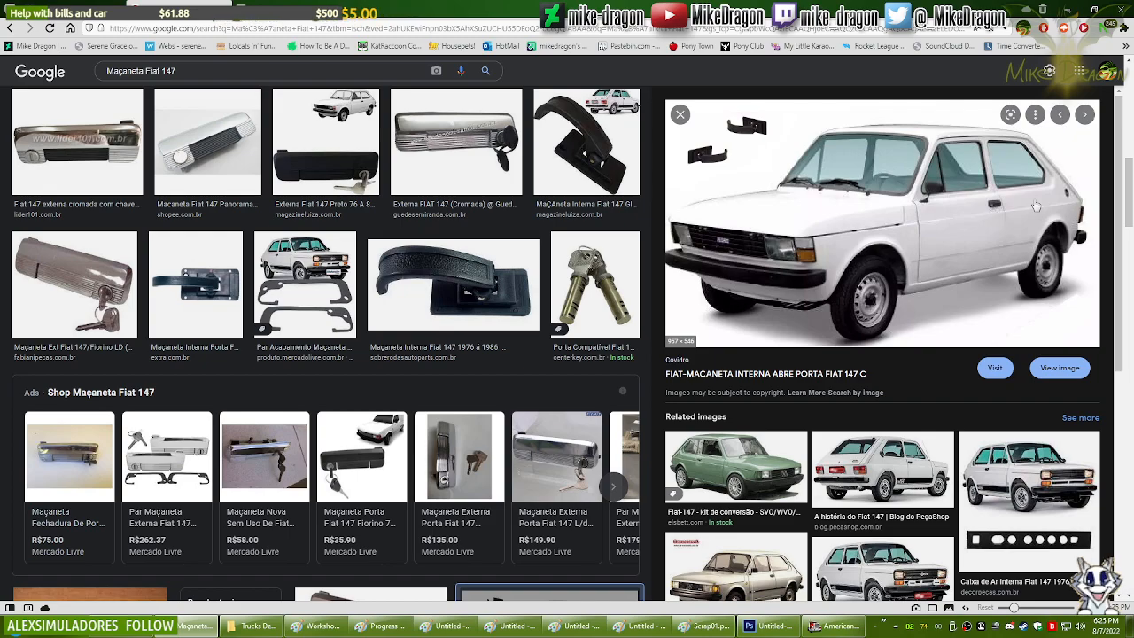
Step: Switch back to Paint and shade the leaf-shaped handle's upper panel with a freehand blue scribble
left_click(319, 626)
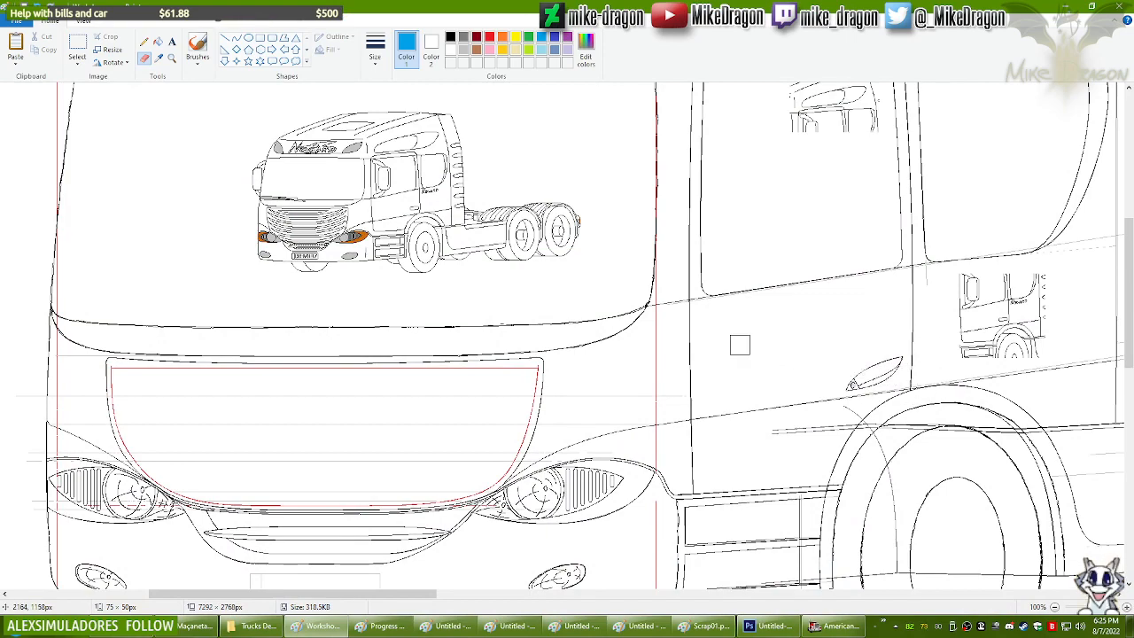
left_click(171, 60)
left_click(895, 355)
left_click(438, 310)
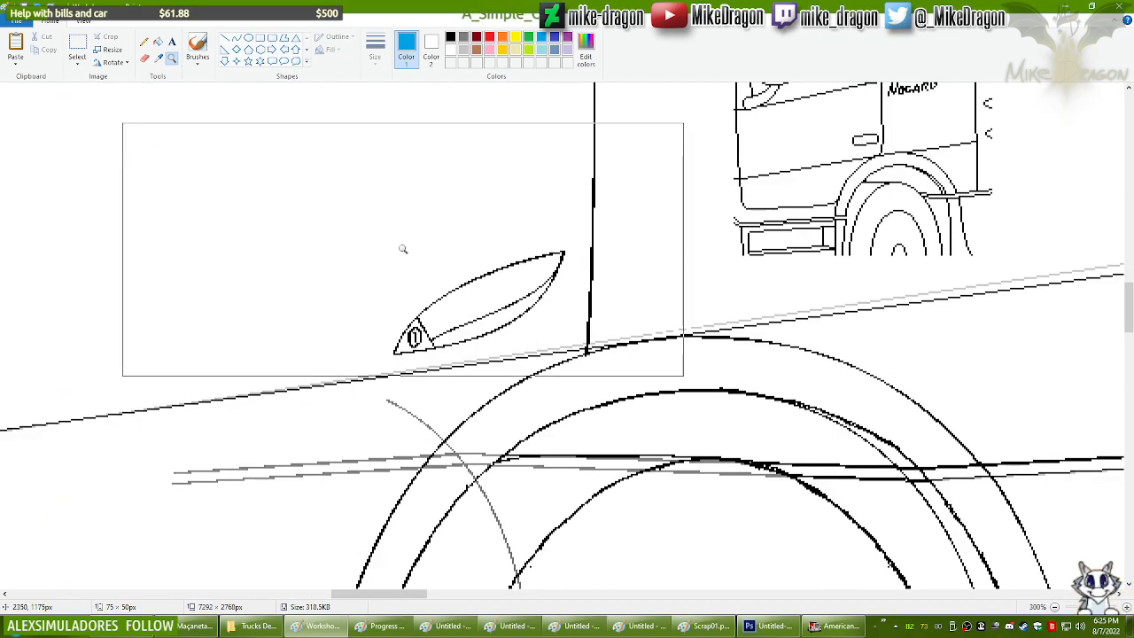
left_click(77, 49)
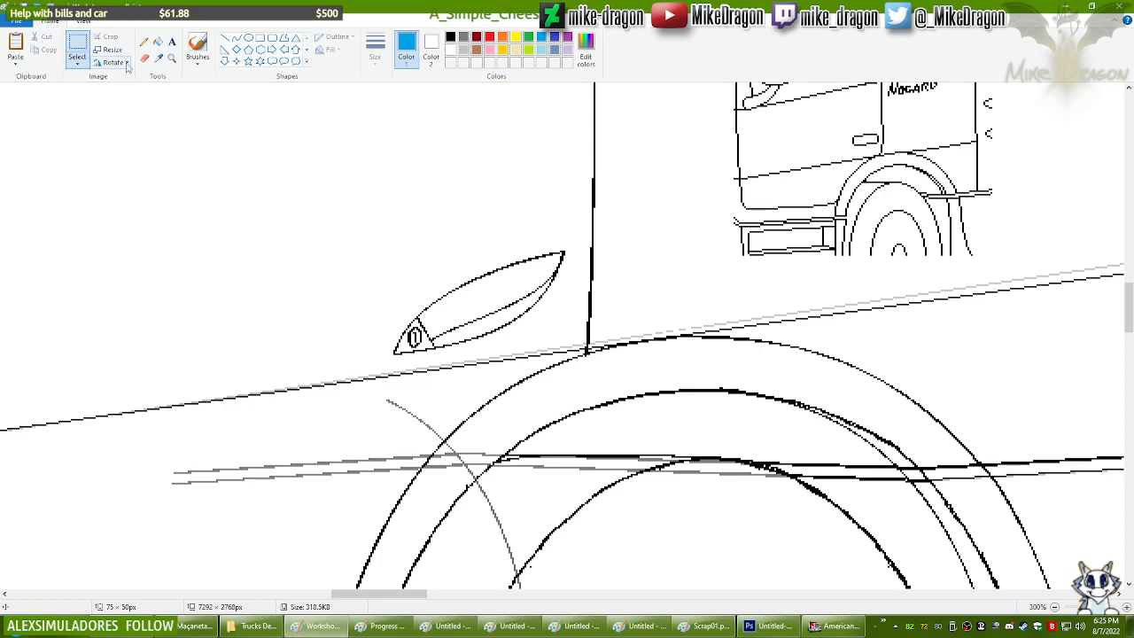
mouse_move(343, 213)
left_mouse_down()
mouse_move(519, 312)
mouse_move(581, 355)
mouse_move(576, 371)
left_mouse_up()
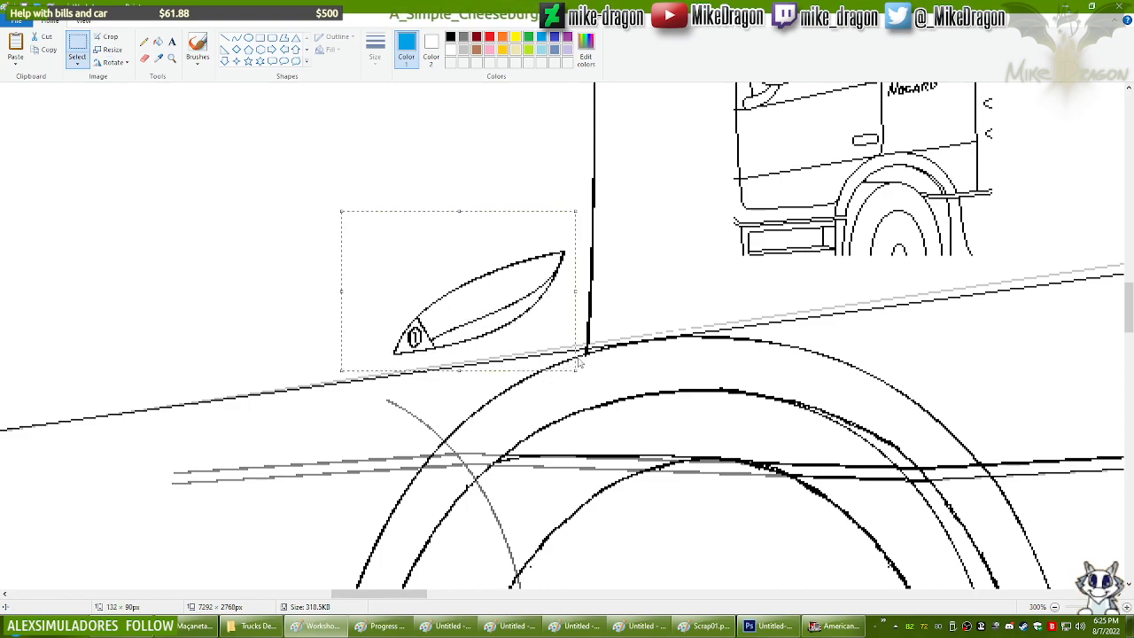
left_click(145, 42)
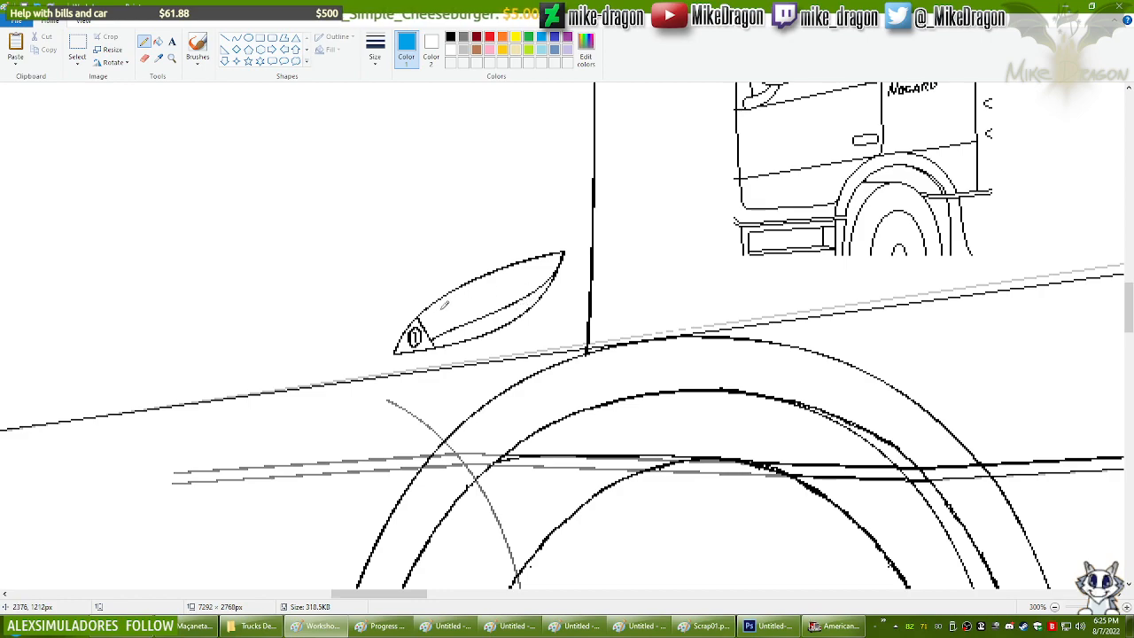
left_click_drag(429, 321, 558, 259)
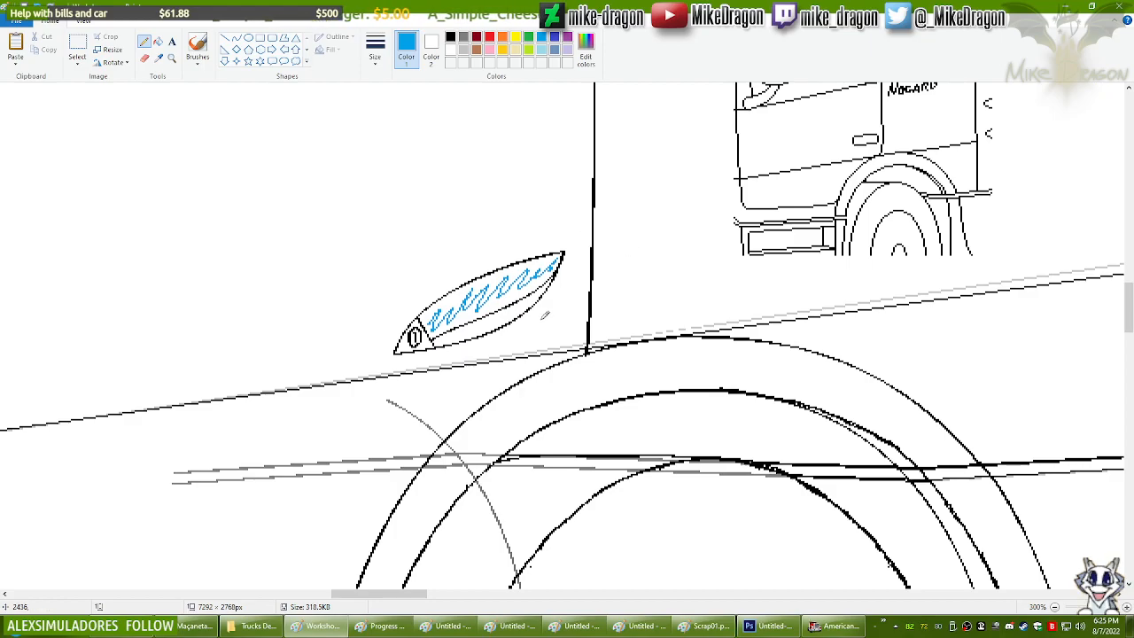
Step: Switch to the browser and examine the chrome "Macaneta Fiat 147 Panorama City Oggy Cromada Esquerda" handle image
key("alt+Tab")
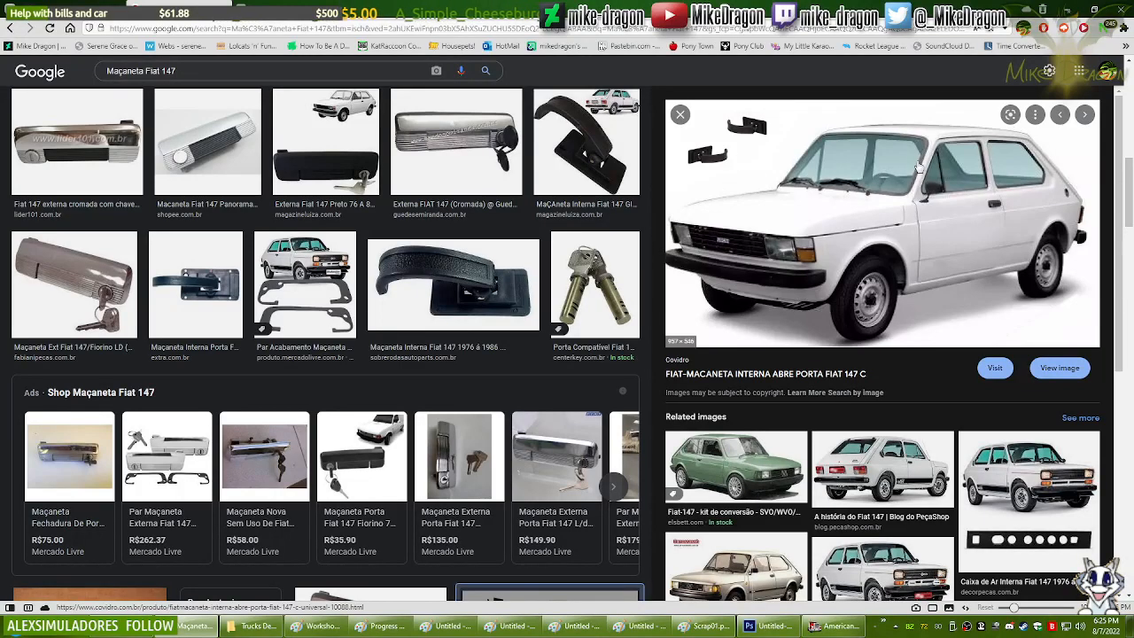
scroll(445, 261, "up", 2)
left_click(197, 268)
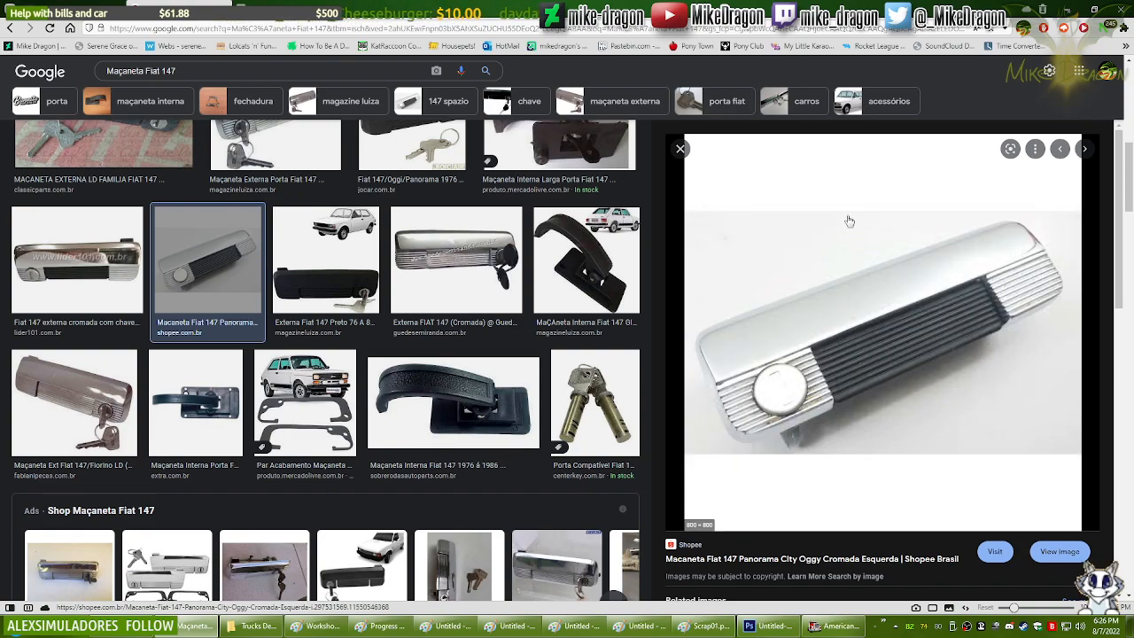
Step: Switch back to Paint, undo the blue scribble, and try short blue marks along the handle's lower strip
left_click(319, 625)
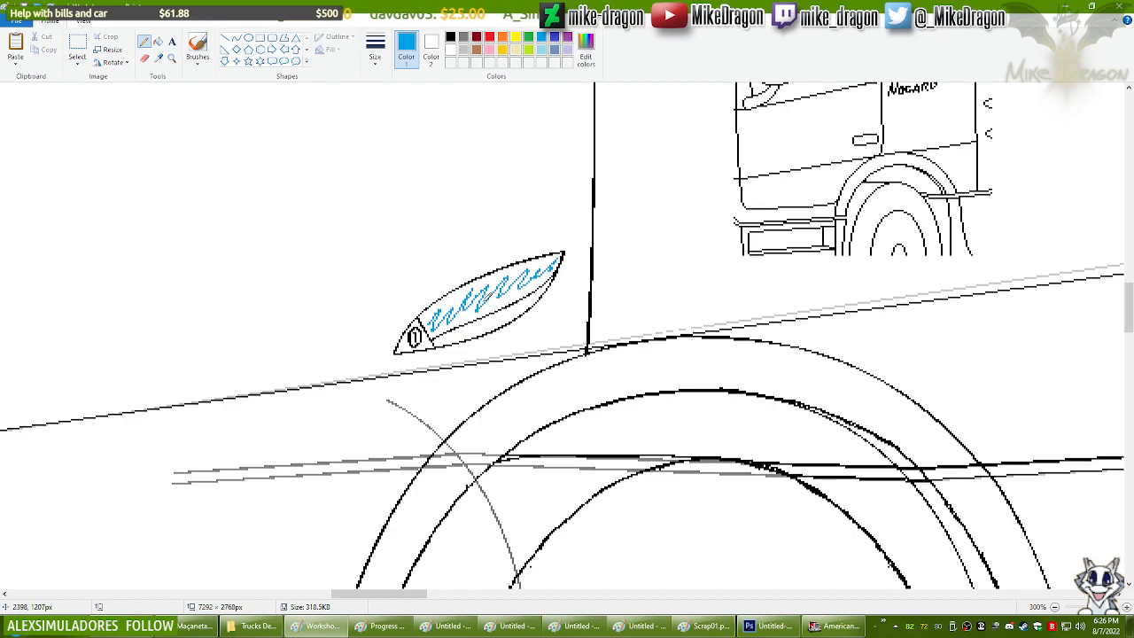
key("ctrl+z")
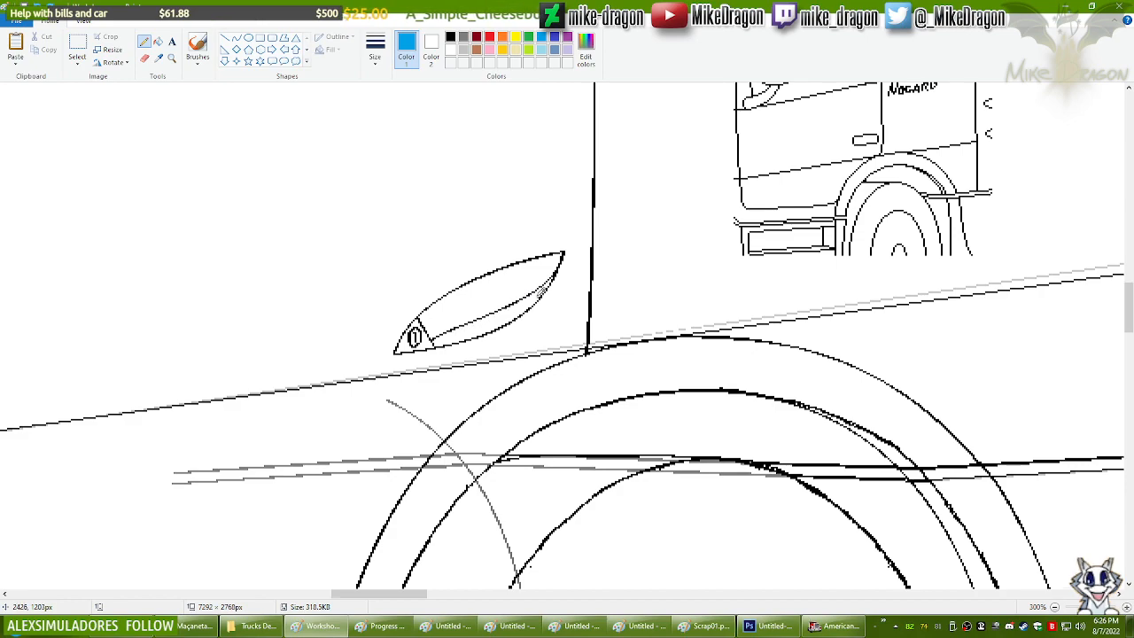
mouse_move(535, 301)
left_mouse_down()
mouse_move(520, 296)
mouse_move(441, 334)
left_mouse_up()
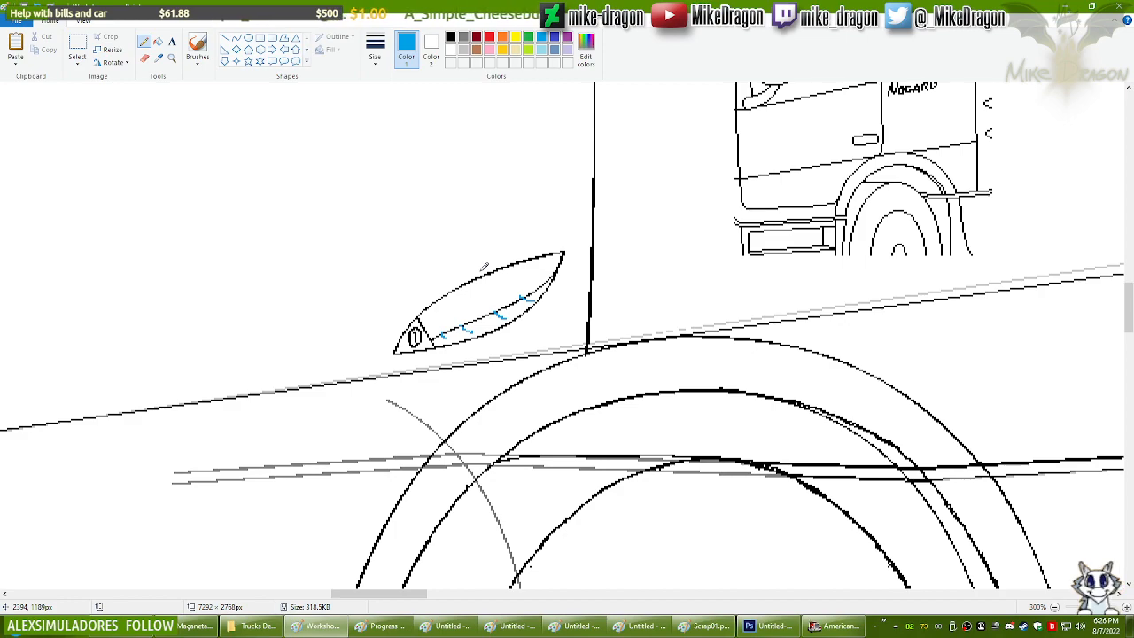
key("ctrl+z")
key("ctrl+z")
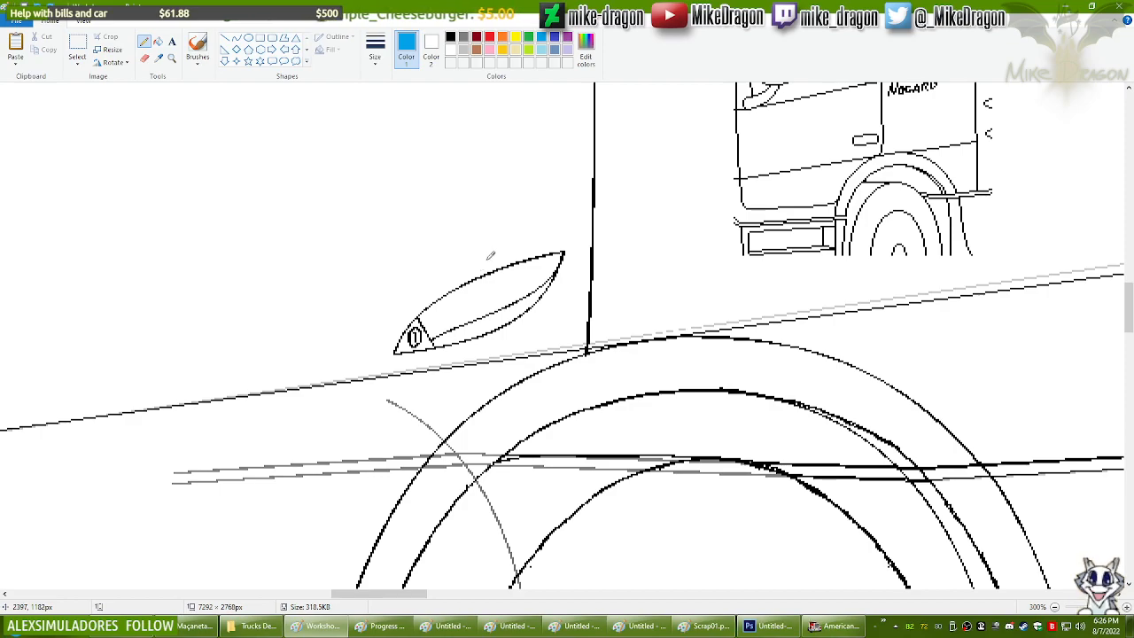
Step: Examine the new door handle's size and placement within the whole truck drawing
scroll(488, 254, "down", 2)
left_click_drag(563, 600, 434, 596)
left_click_drag(1130, 367, 1132, 316)
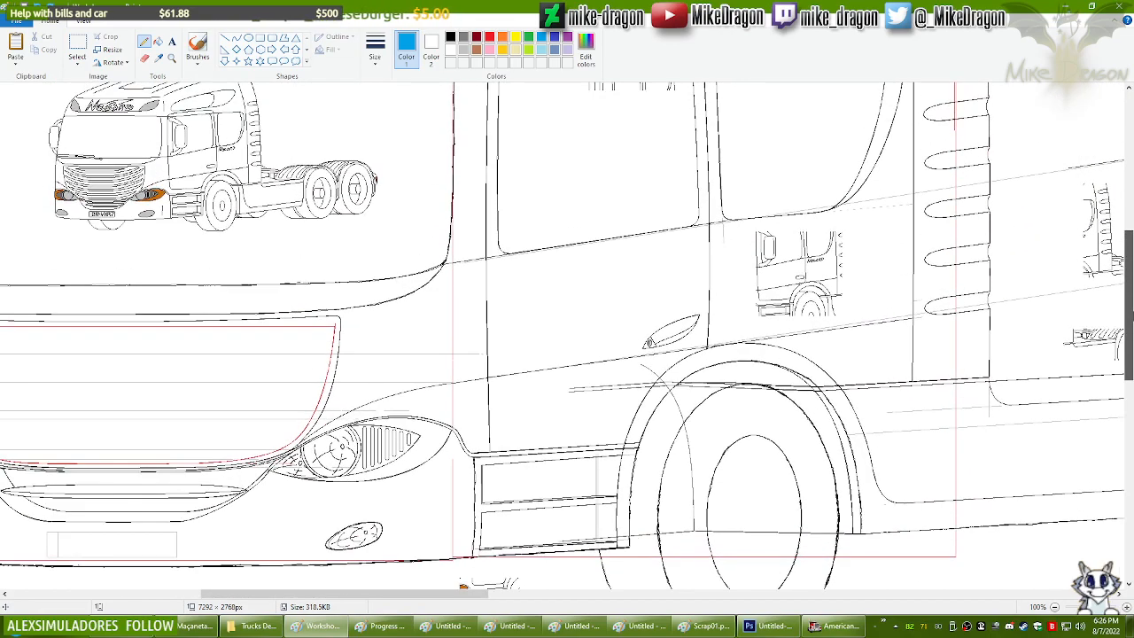
left_click_drag(443, 605, 419, 606)
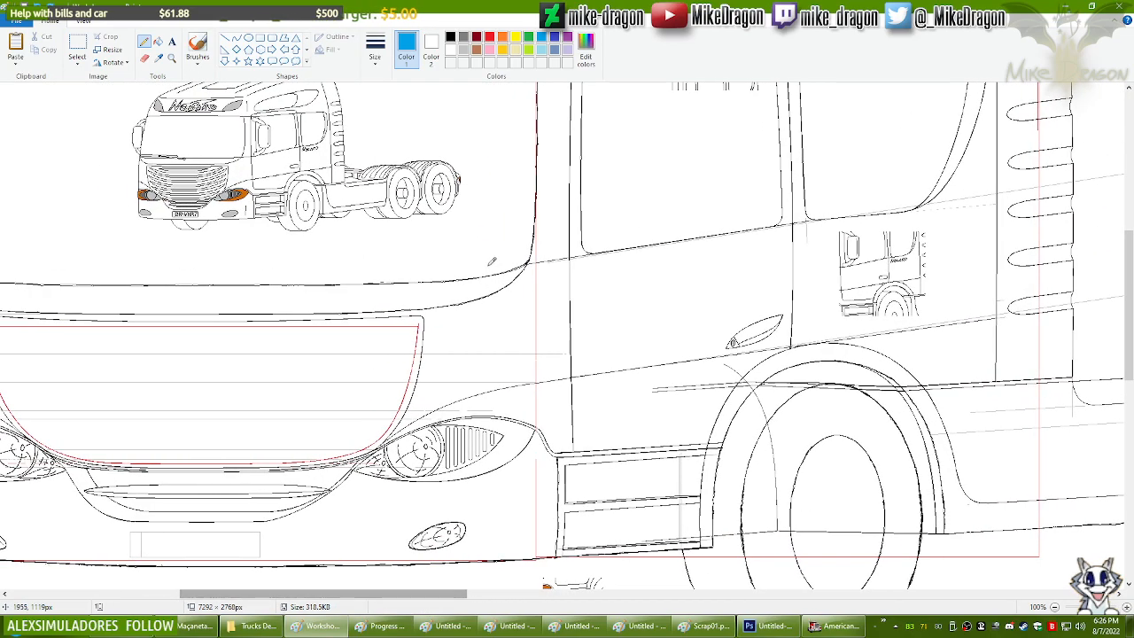
left_click(236, 38)
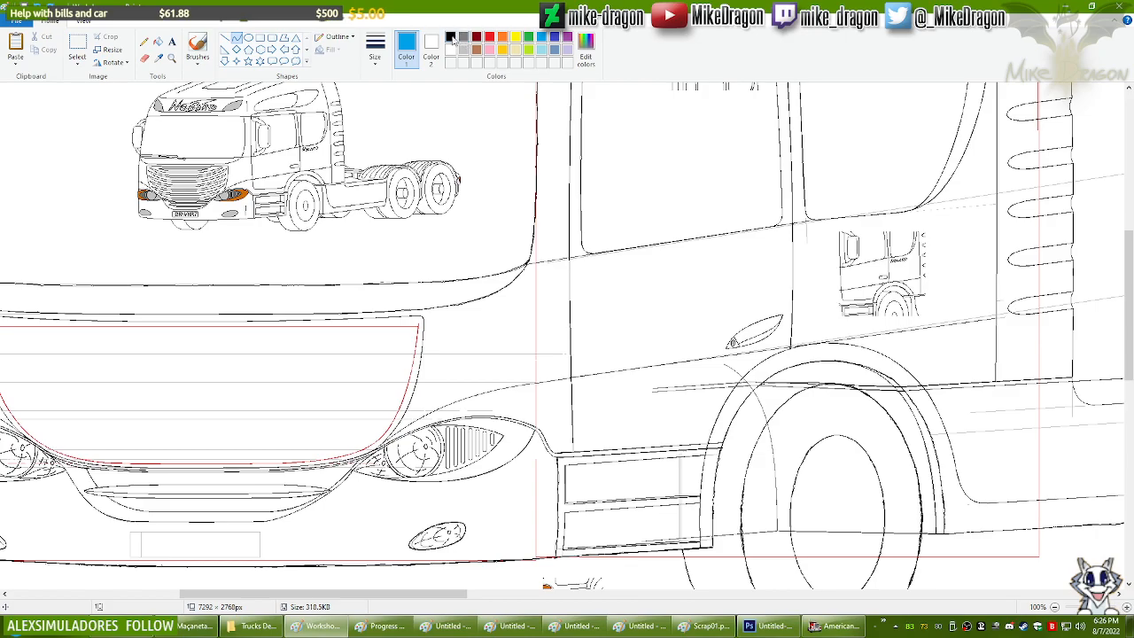
scroll(434, 486, "down", 1)
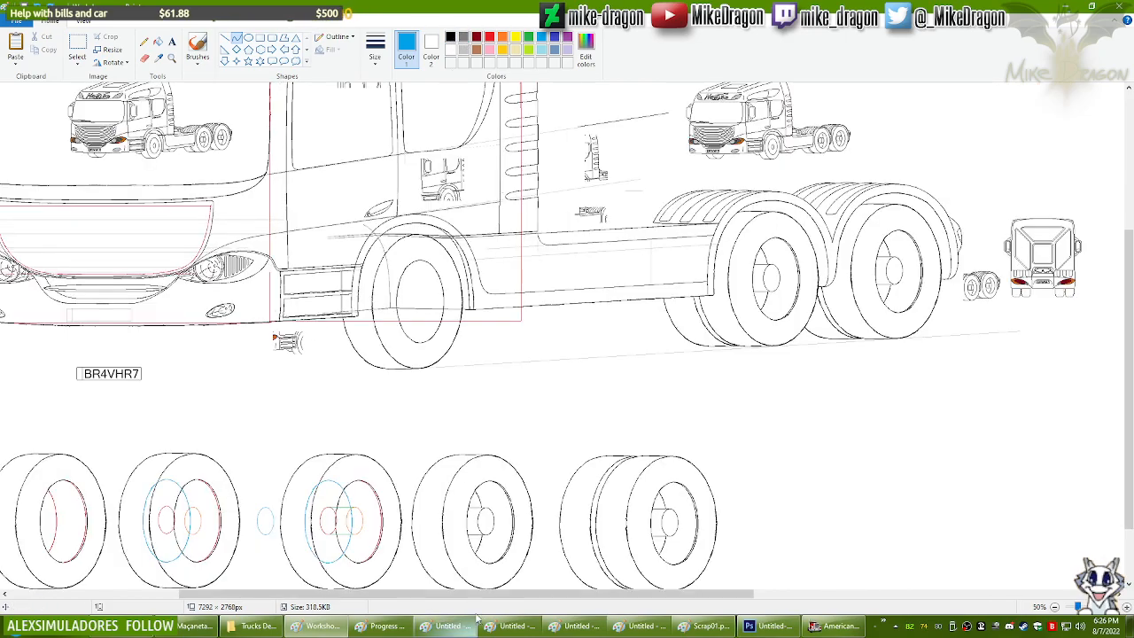
left_click_drag(468, 596, 379, 596)
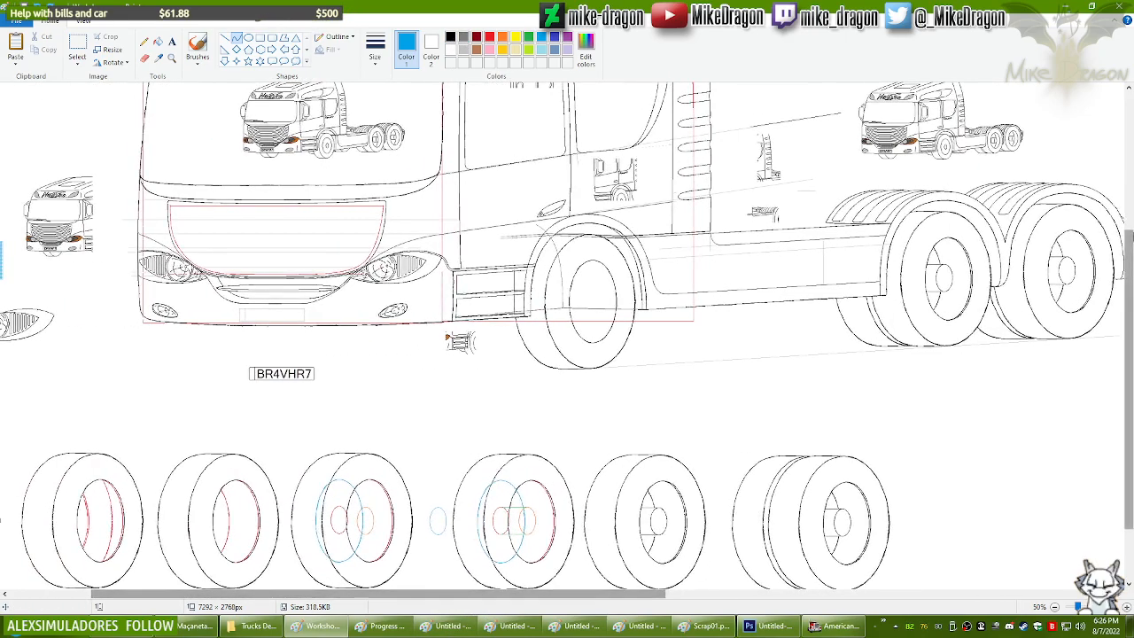
scroll(284, 328, "up", 2)
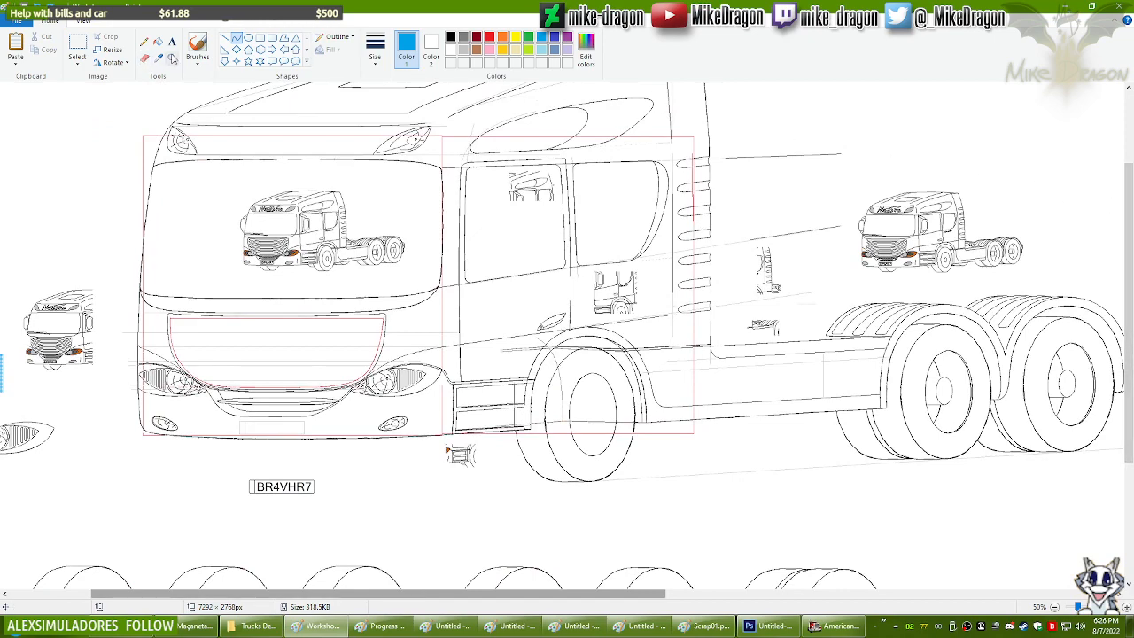
left_click(173, 57)
left_click(543, 322)
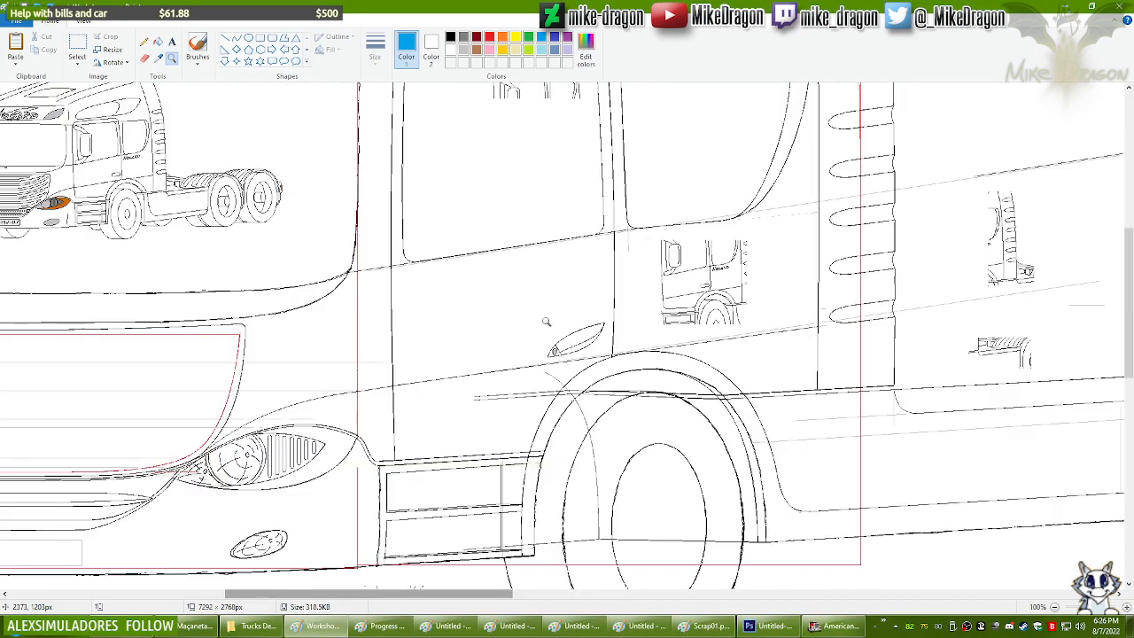
Step: Select the leaf-shaped door handle with a free-form outline and nudge it 6 pixels up and 2 pixels right
left_click(236, 41)
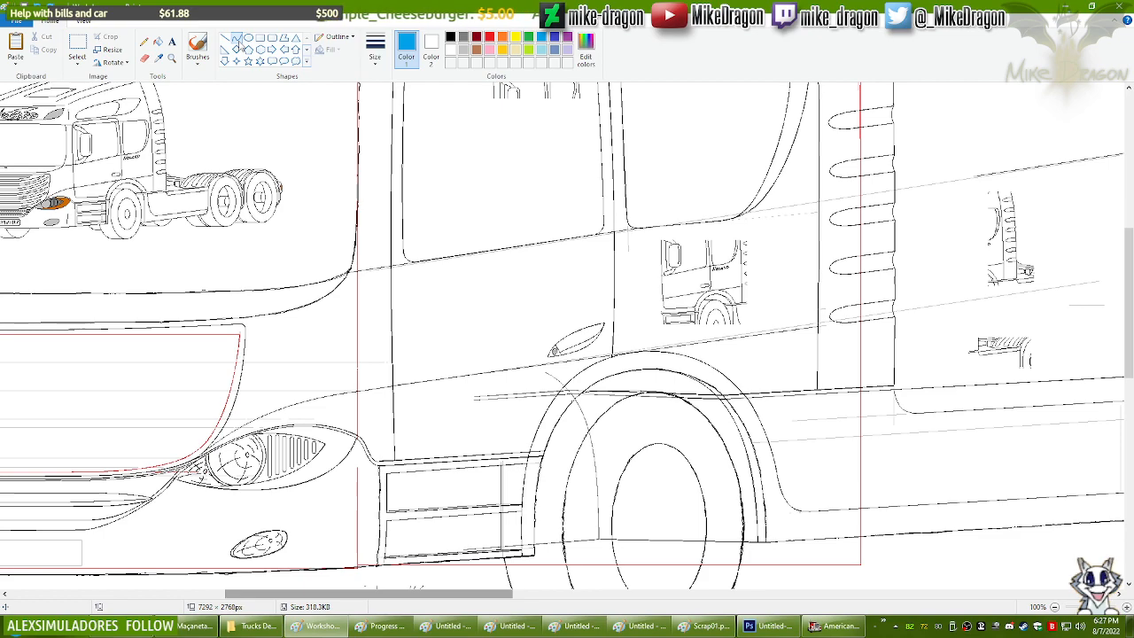
left_click(172, 58)
left_click(568, 320)
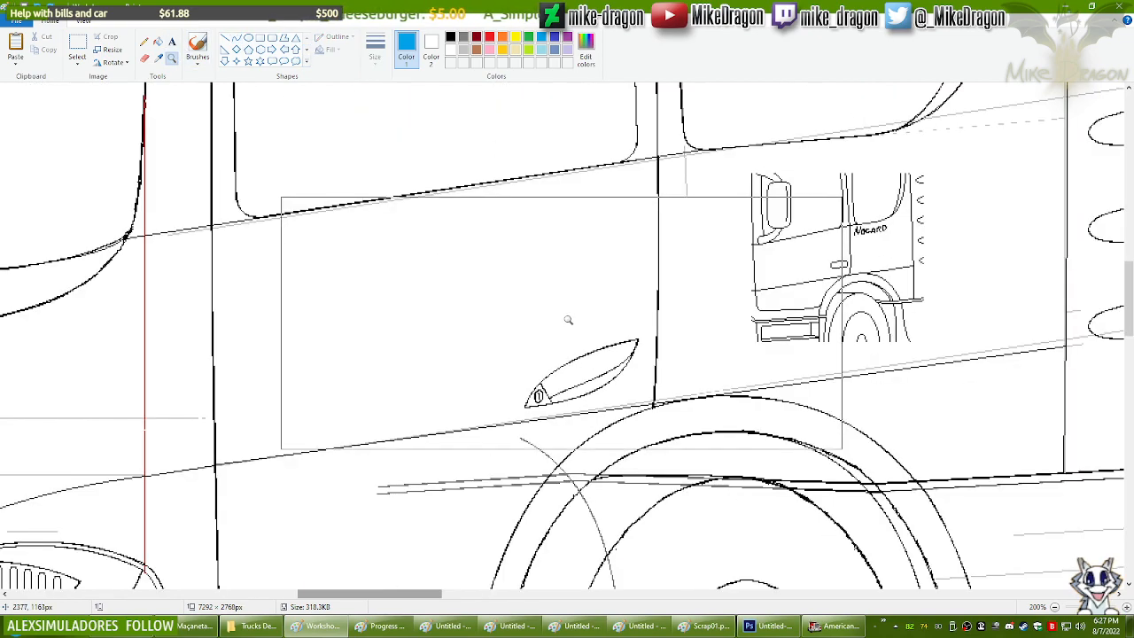
left_click(78, 63)
left_click(67, 103)
mouse_move(639, 318)
left_mouse_down()
mouse_move(650, 353)
mouse_move(627, 387)
mouse_move(536, 418)
mouse_move(504, 367)
mouse_move(640, 324)
mouse_move(637, 315)
left_mouse_up()
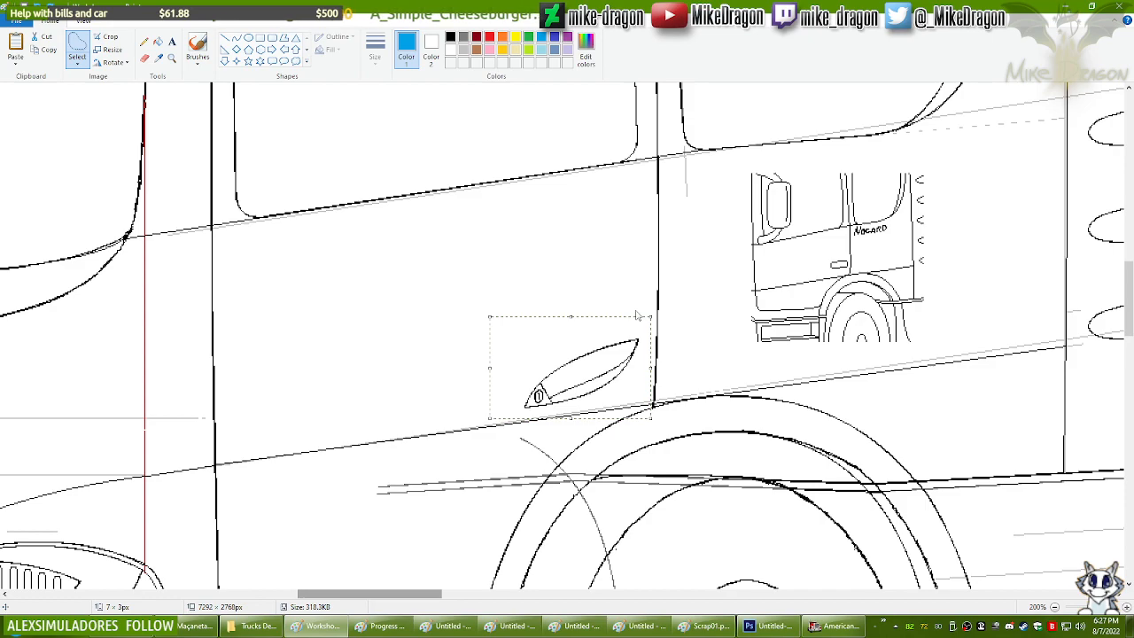
key("Up")
key("Up")
key("Up")
key("Up")
key("Up")
key("Right")
key("Right")
key("Up")
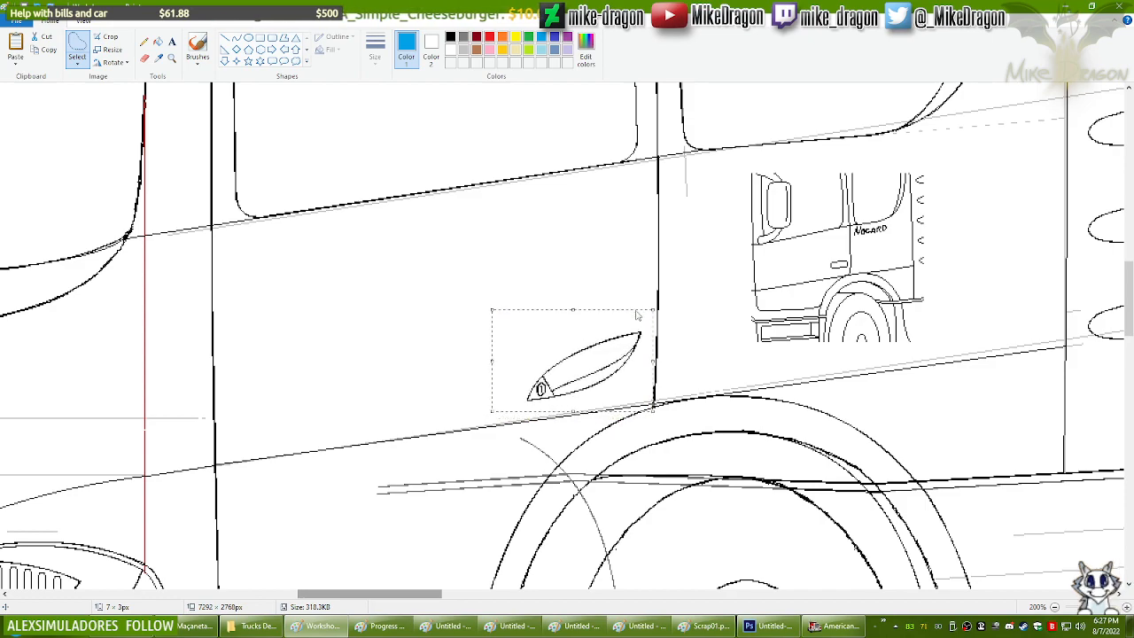
Step: Delete the small reference cab sketch behind the door using a rectangular selection
left_click(77, 65)
left_click(46, 95)
left_click_drag(377, 203, 863, 501)
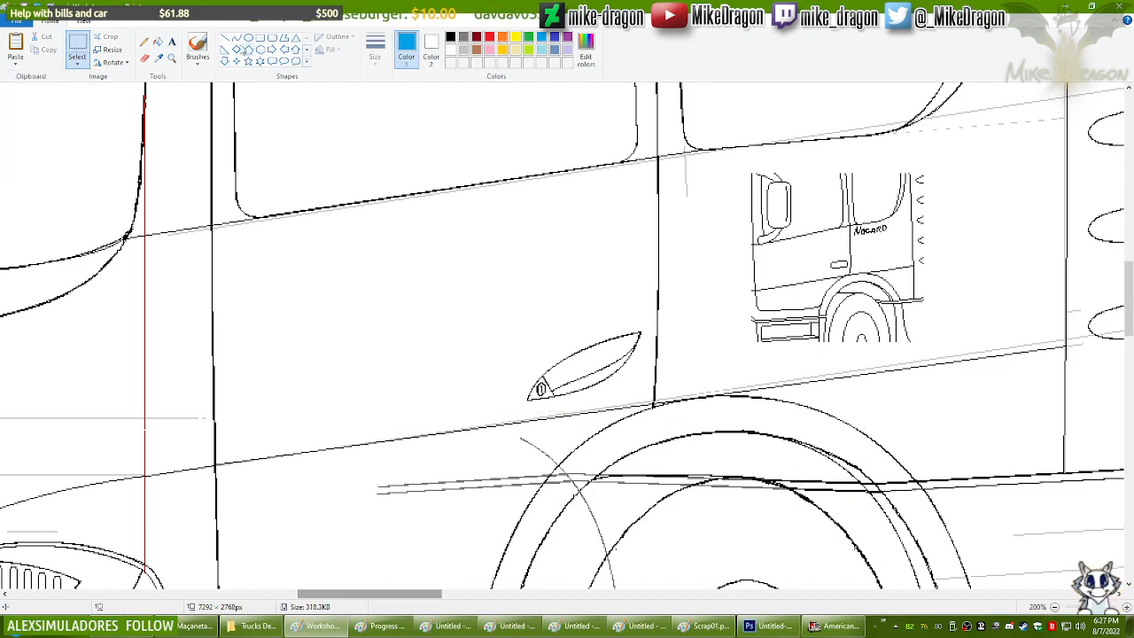
left_click(237, 38)
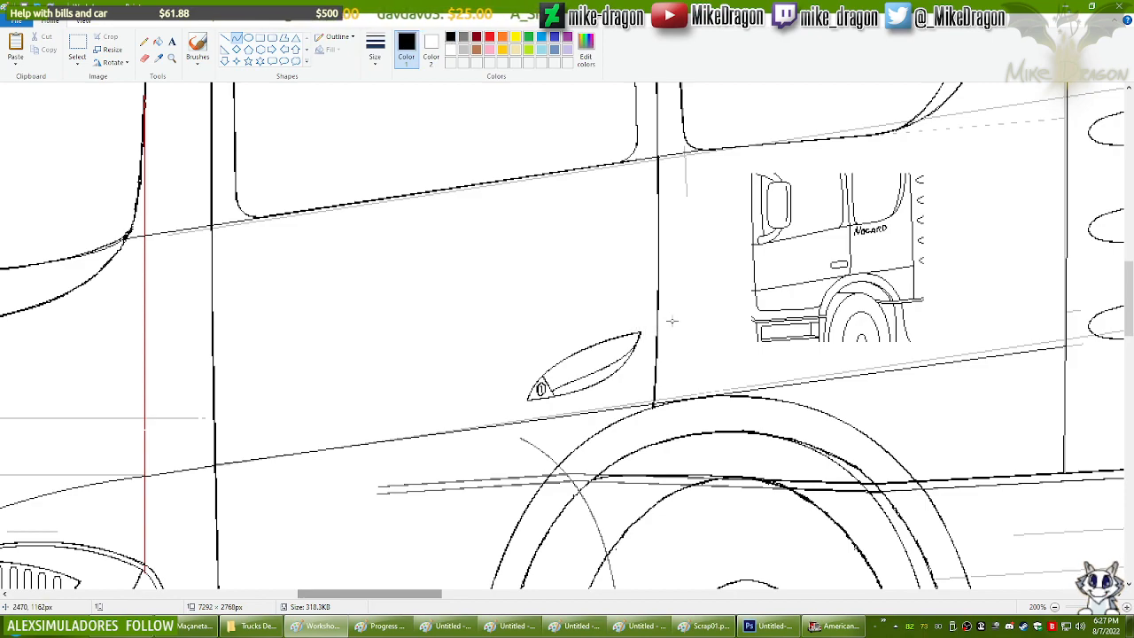
left_click_drag(418, 600, 460, 601)
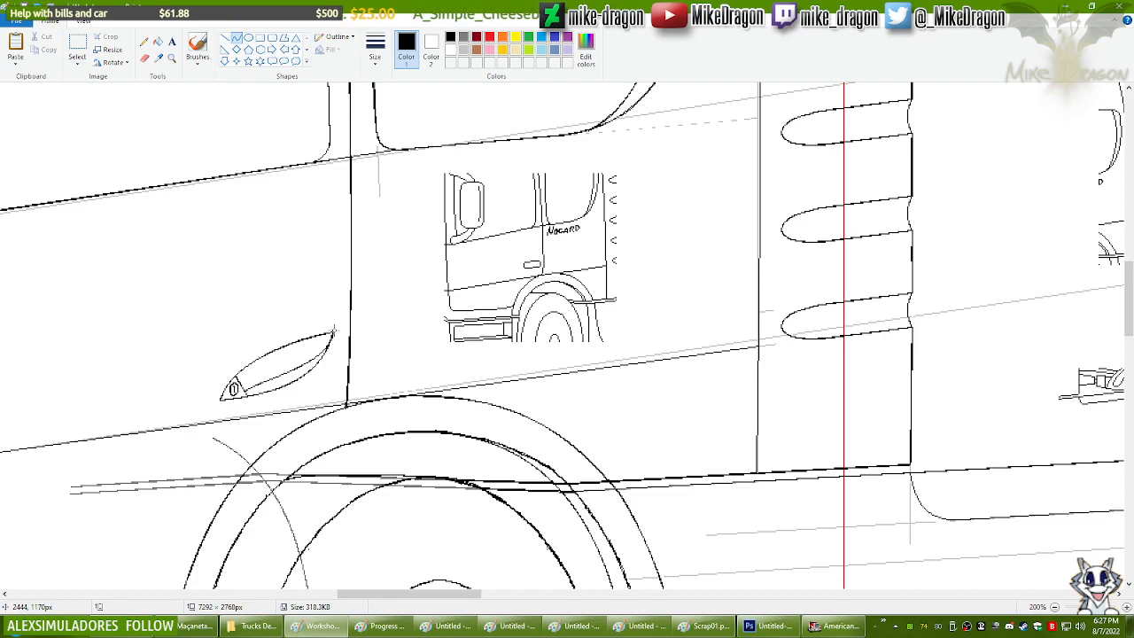
left_click(77, 47)
left_click_drag(428, 158, 641, 351)
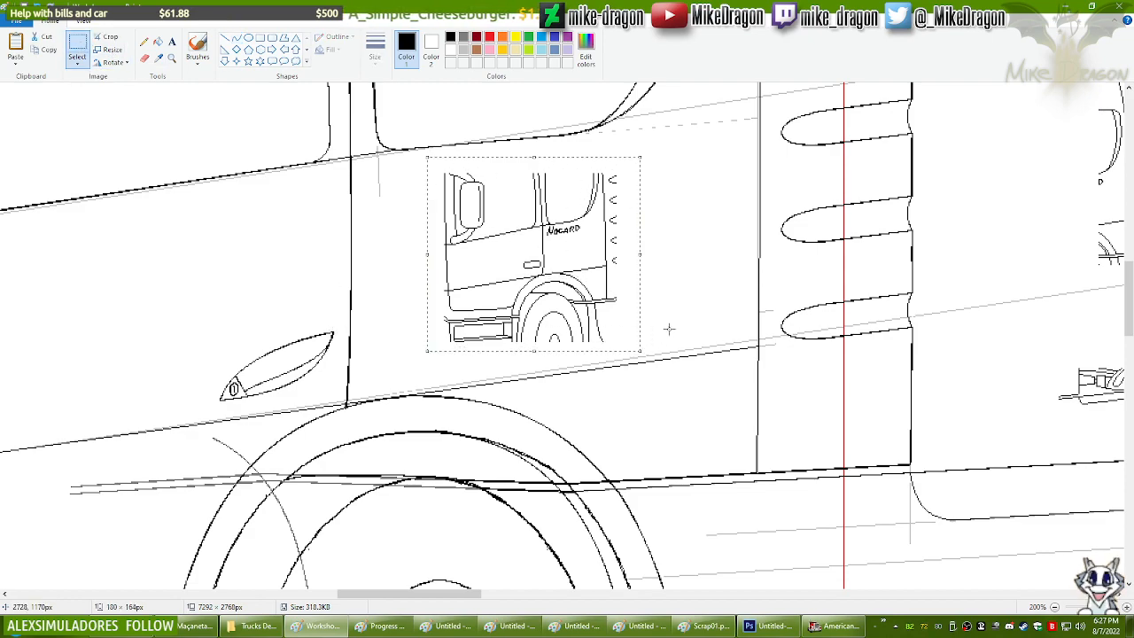
key("Delete")
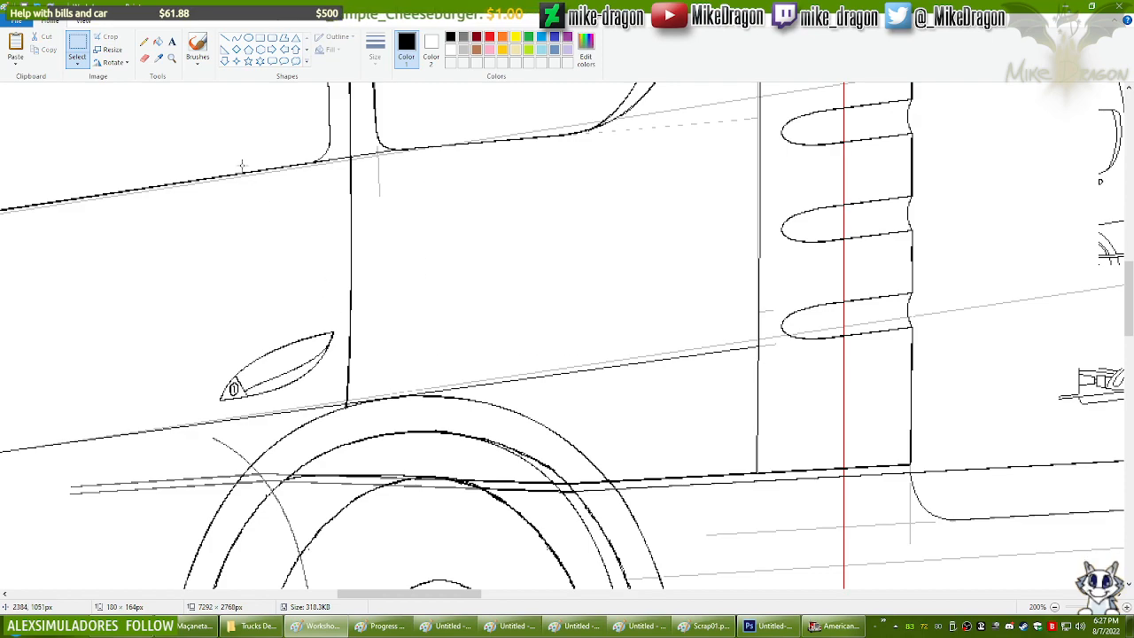
Step: Draw a black crease line about 362 × 56 px from the handle's rear tip to the cab's rear vertical line
left_click(237, 38)
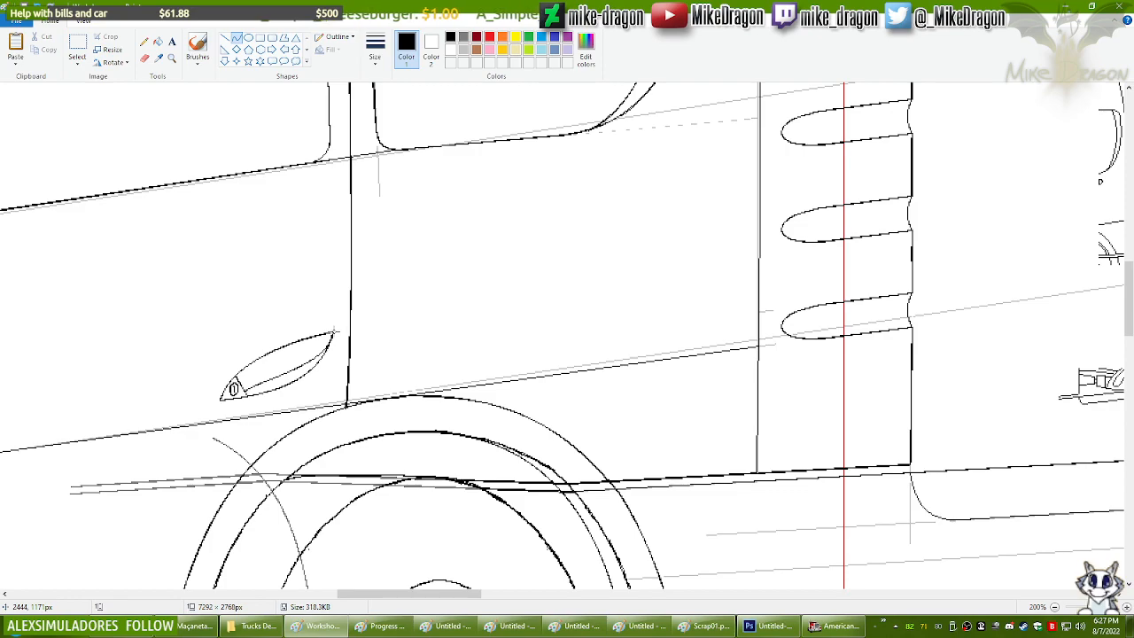
mouse_move(334, 333)
left_mouse_down()
mouse_move(445, 299)
mouse_move(759, 266)
left_mouse_up()
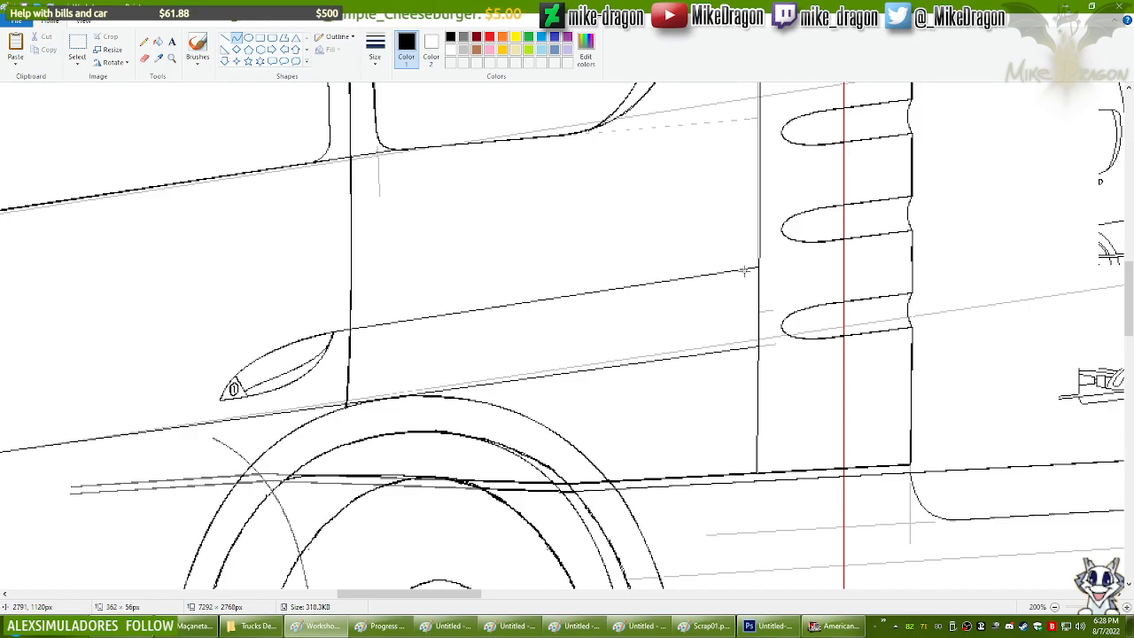
left_click_drag(477, 594, 396, 595)
scroll(407, 402, "down", 1)
mouse_move(1130, 377)
left_mouse_down()
mouse_move(1131, 260)
mouse_move(1131, 353)
mouse_move(1131, 341)
left_mouse_up()
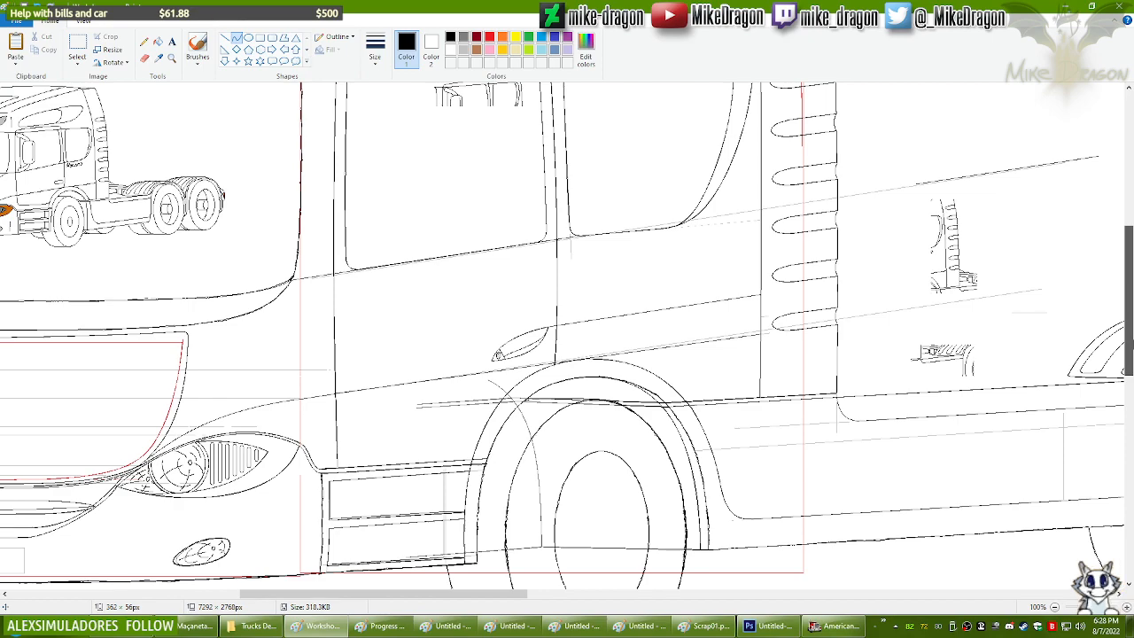
Step: Draw a short black line about 20 px tall from the handle's front tip down to the lower body line, redoing the first attempt
left_click(172, 58)
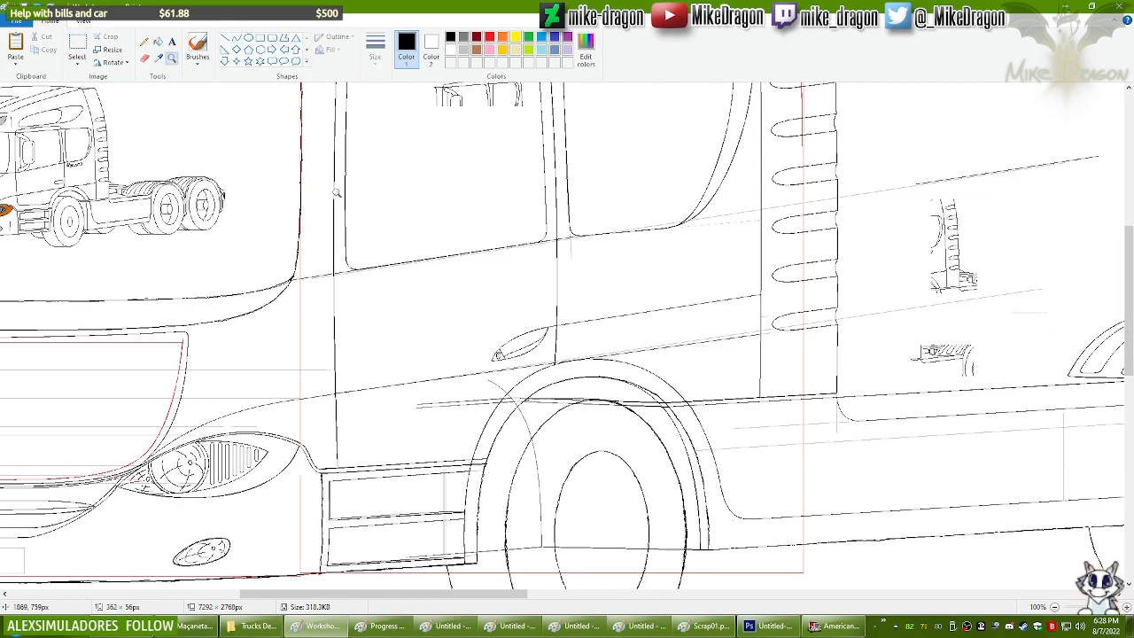
left_click(286, 146)
left_click(294, 151)
left_click(235, 39)
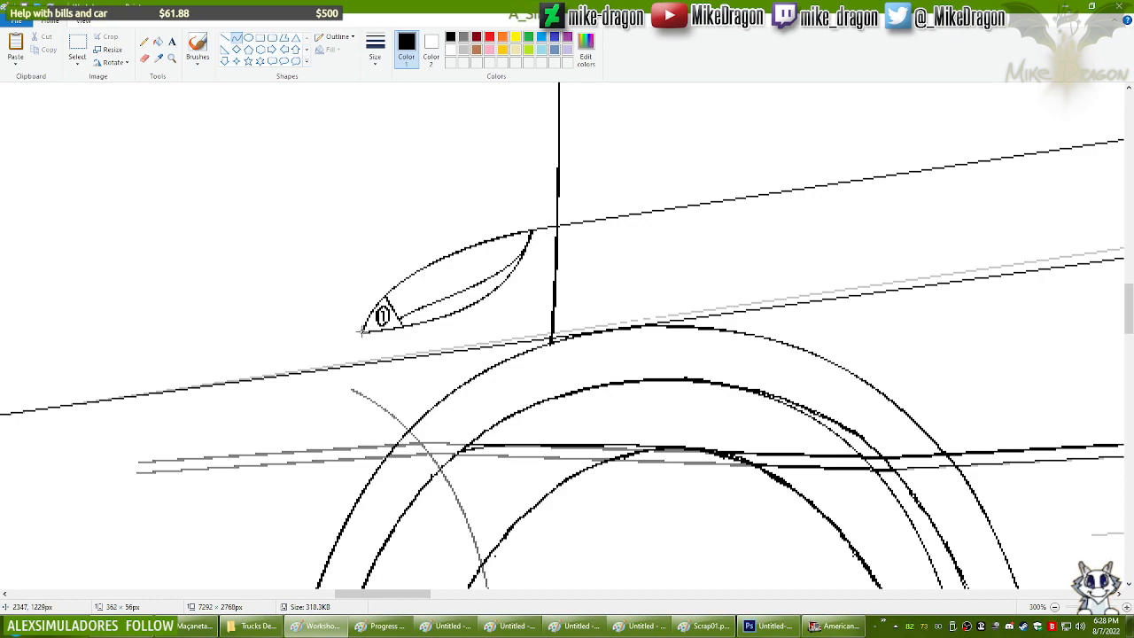
left_click_drag(361, 331, 354, 364)
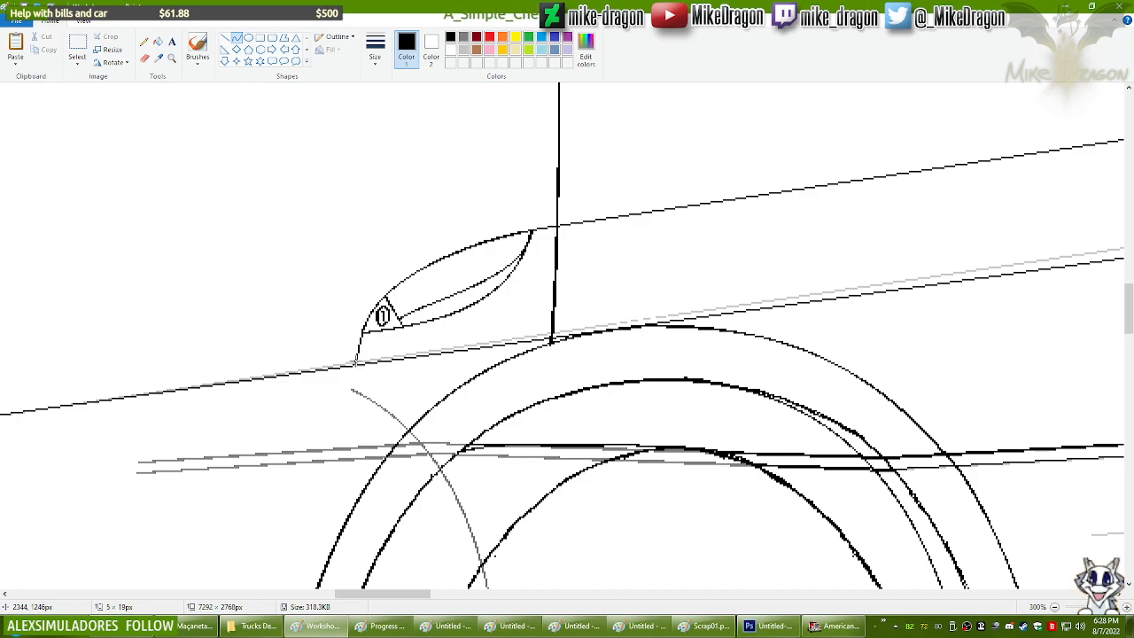
key("ctrl+z")
left_click_drag(362, 332, 359, 364)
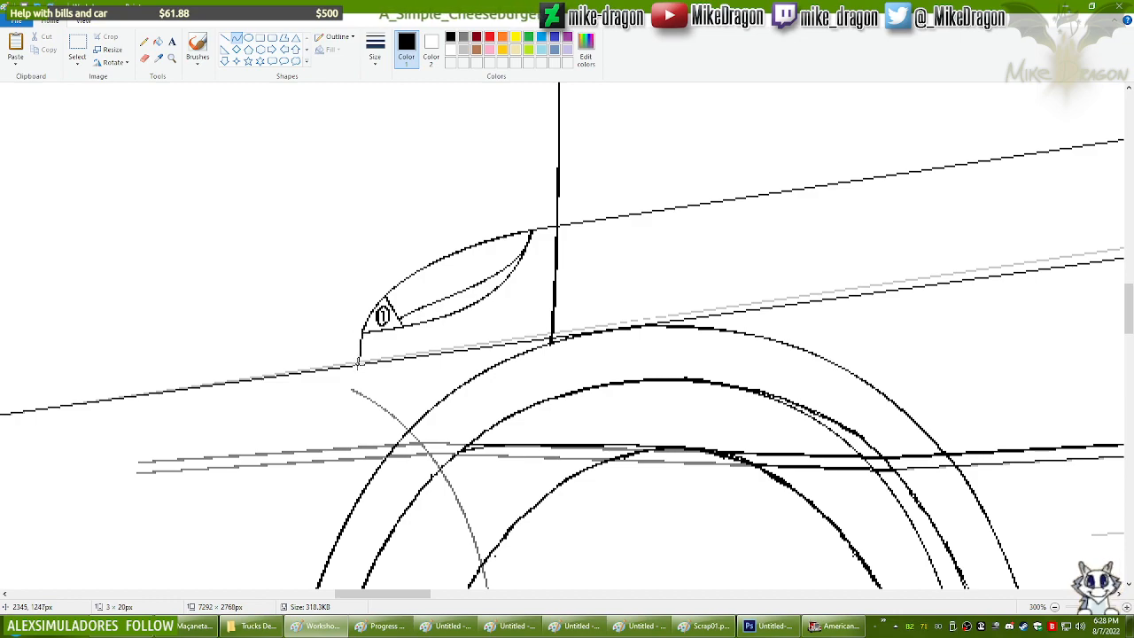
left_click(359, 357)
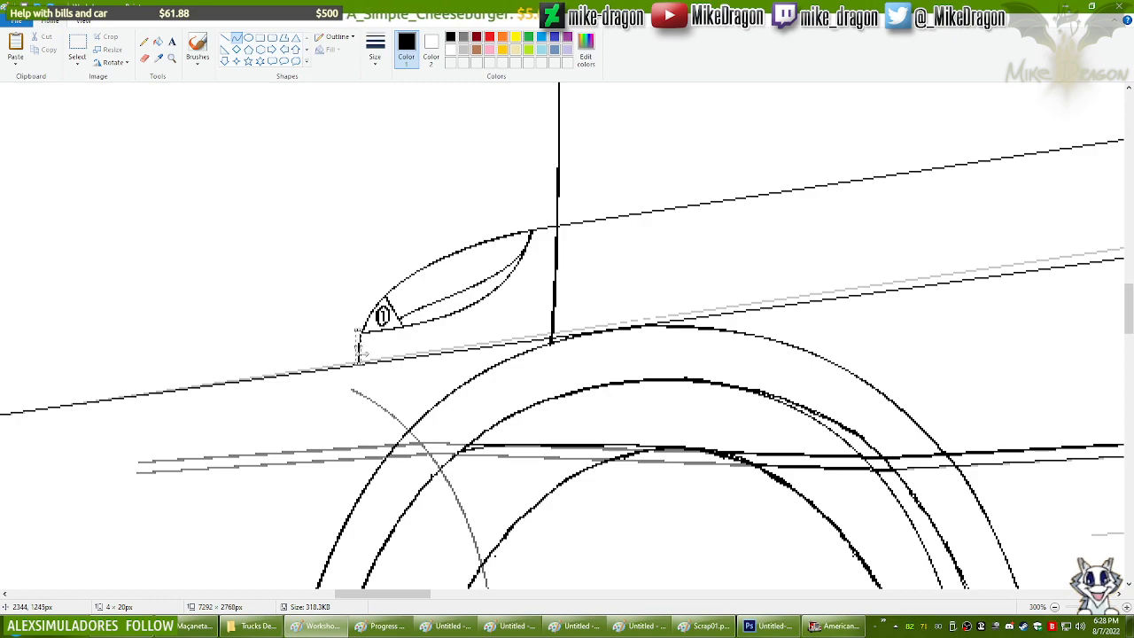
Step: Review the handle and its new crease lines against the full truck drawing
scroll(434, 282, "down", 2)
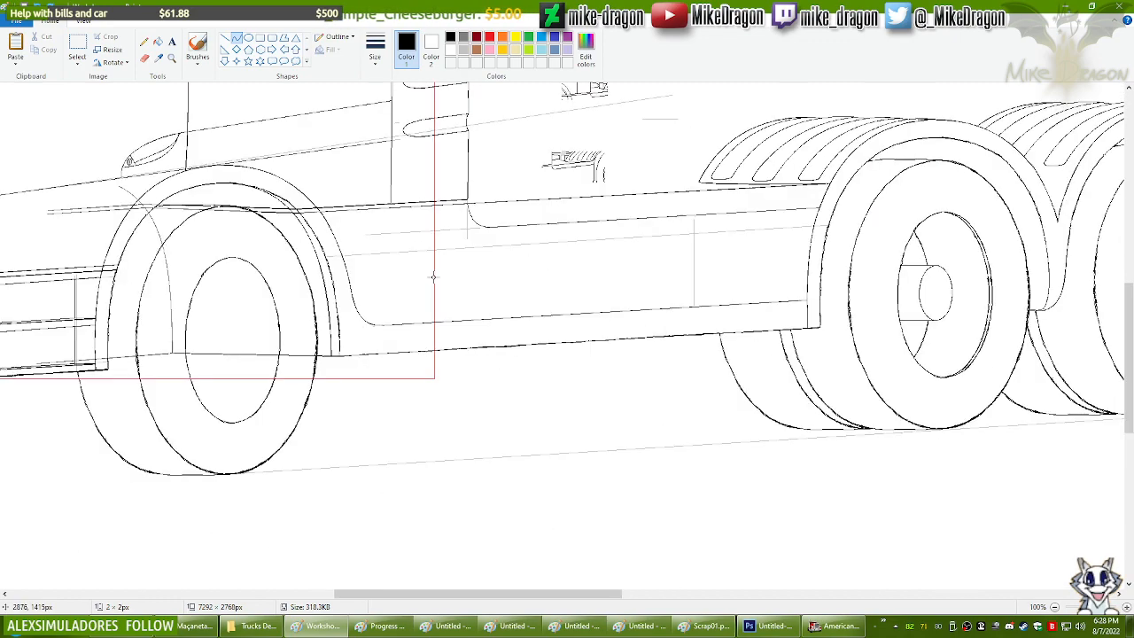
left_click_drag(614, 595, 470, 594)
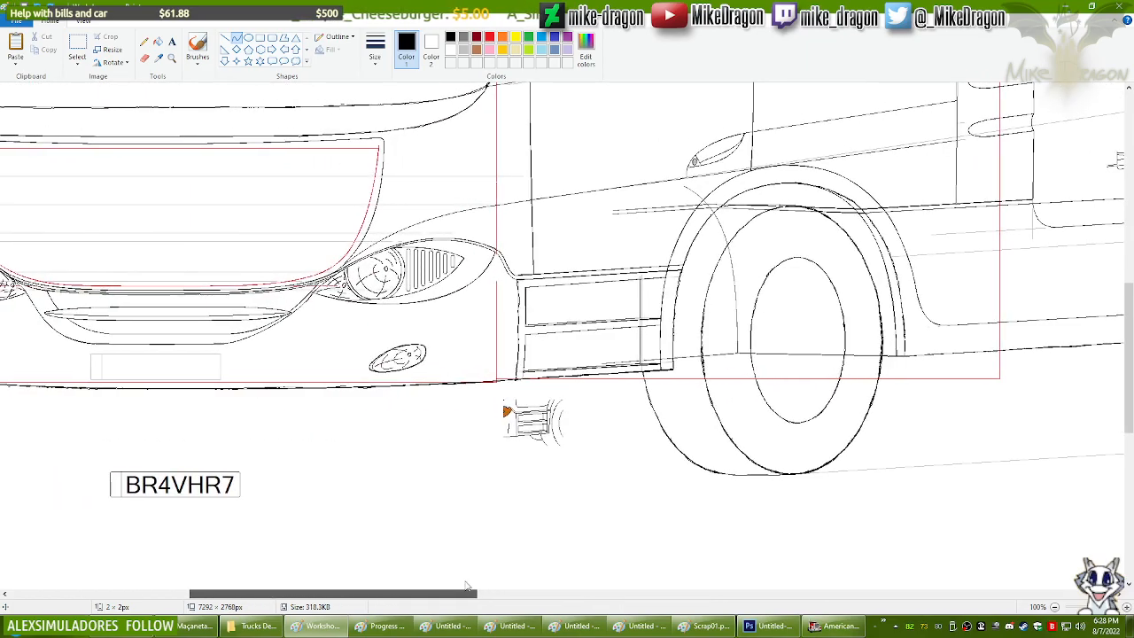
left_click_drag(1131, 401, 1132, 338)
scroll(411, 283, "down", 1)
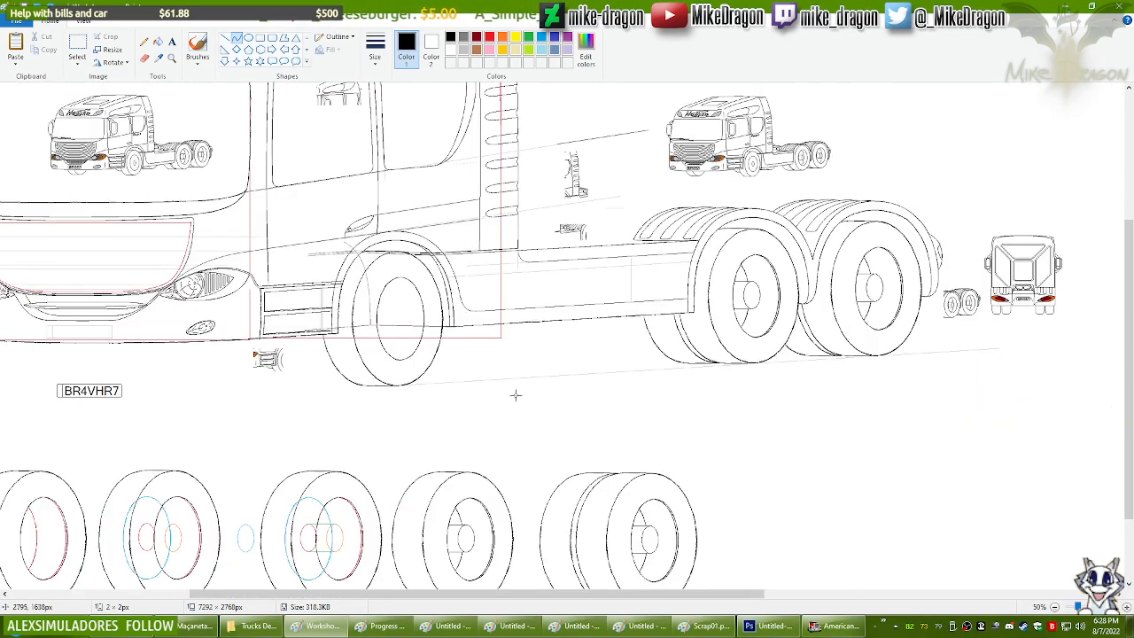
left_click_drag(553, 596, 441, 597)
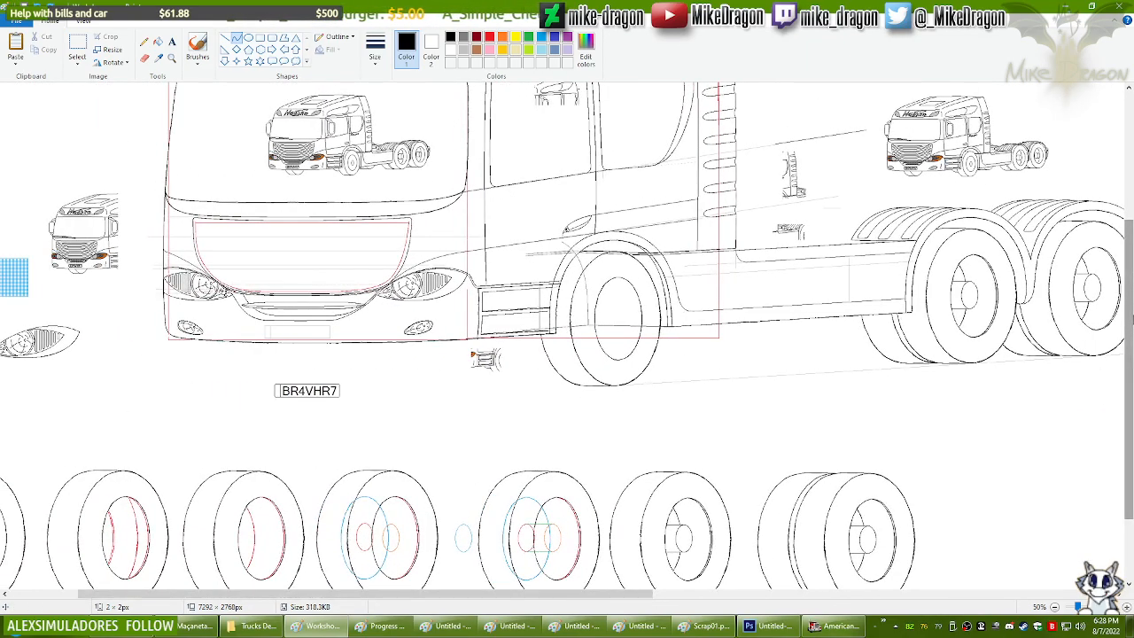
left_click_drag(1131, 324, 1131, 229)
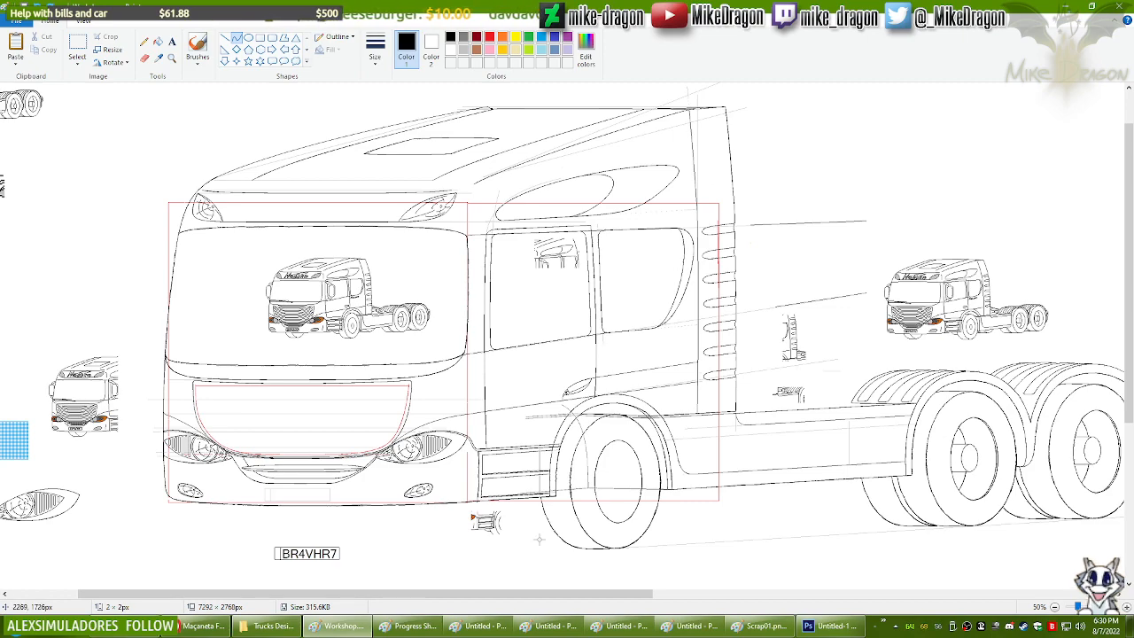
Step: Close the workshop drawing, Scrap01.png and the Trucks Designs folder, and minimise Windows Media Player
left_click(1119, 6)
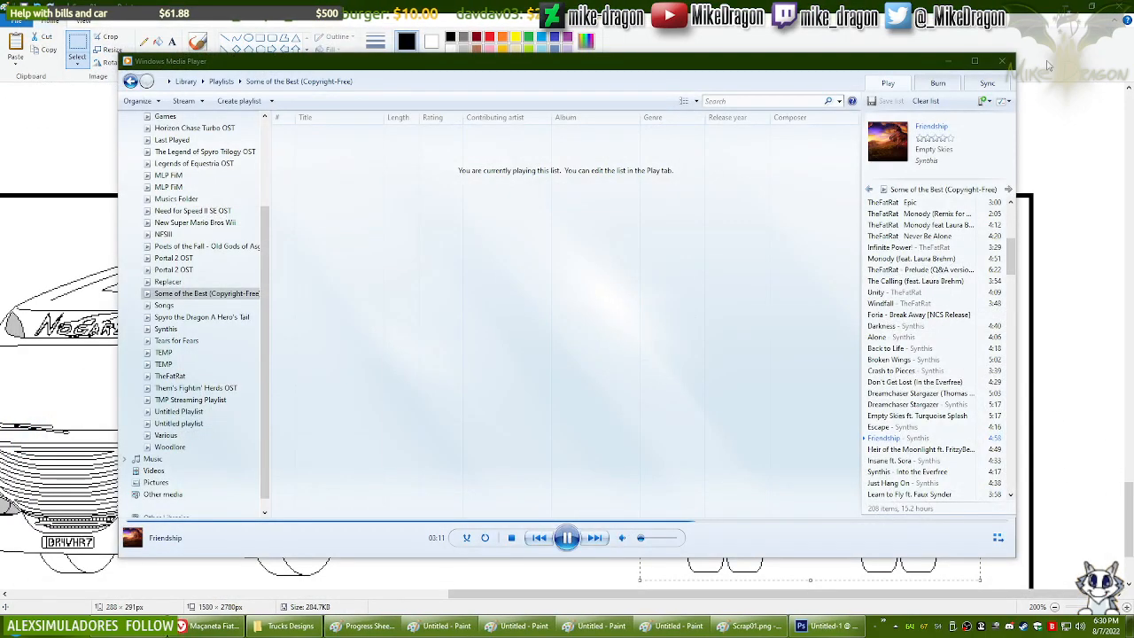
left_click(948, 61)
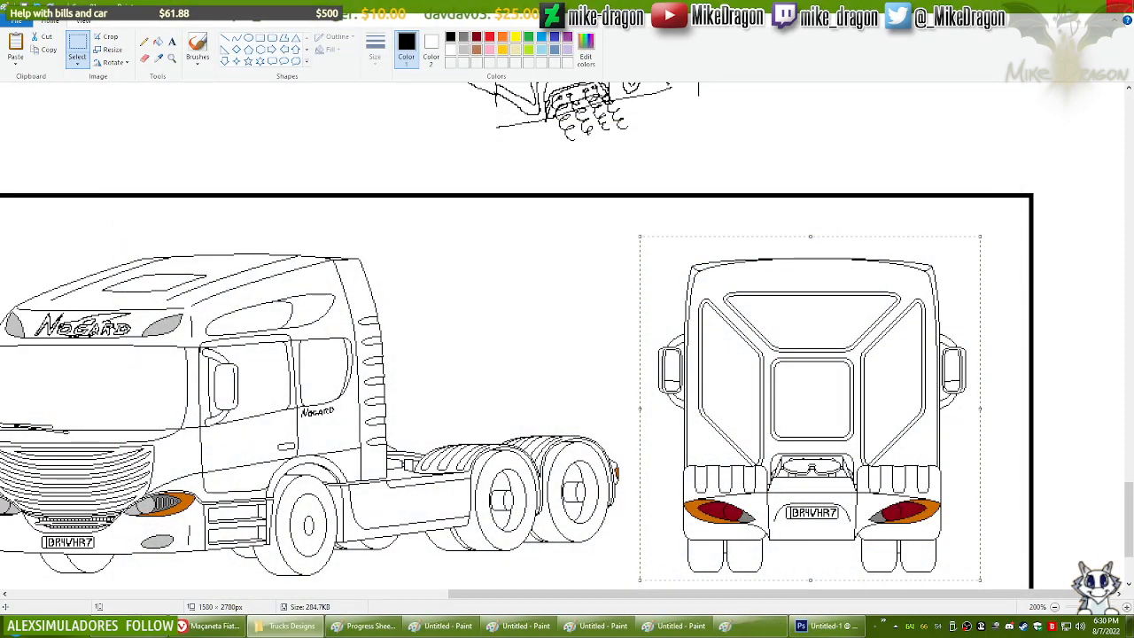
left_click(291, 626)
left_click(1027, 84)
Step: Close the four untitled Paint scratch drawings without saving their changes
left_click(1120, 6)
left_click(589, 314)
key("alt+F4")
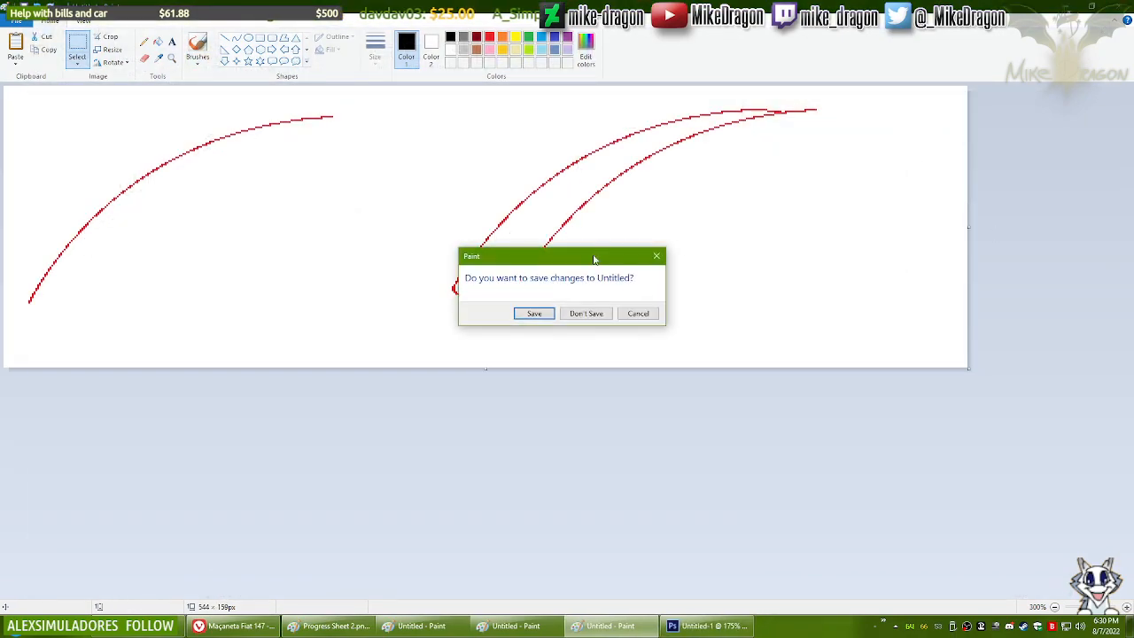
left_click(586, 315)
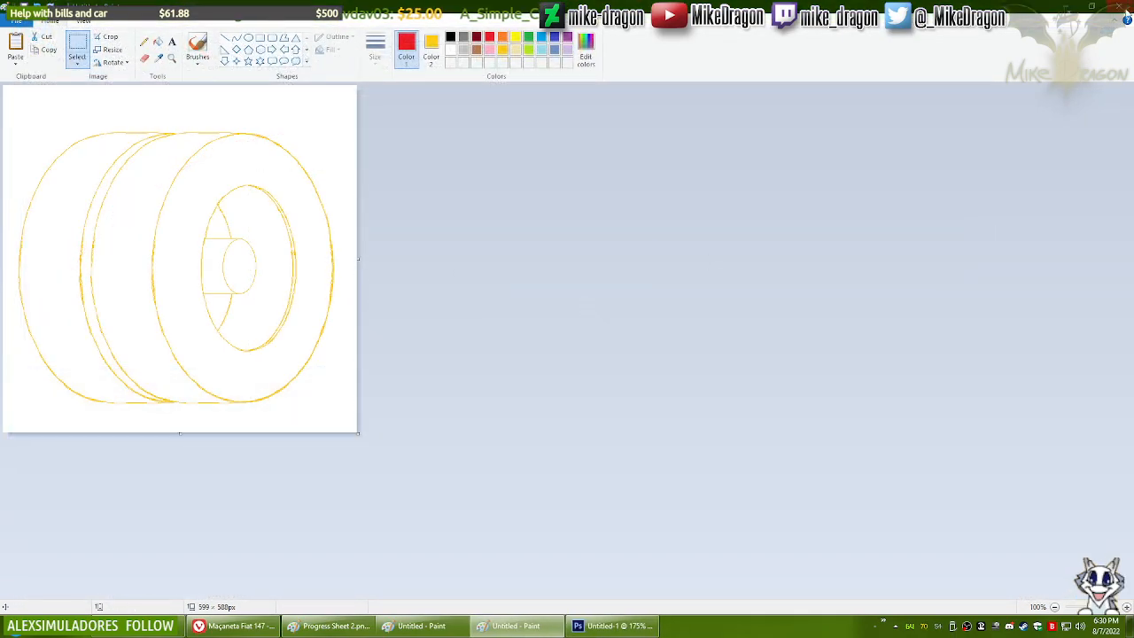
key("alt+F4")
left_click(587, 313)
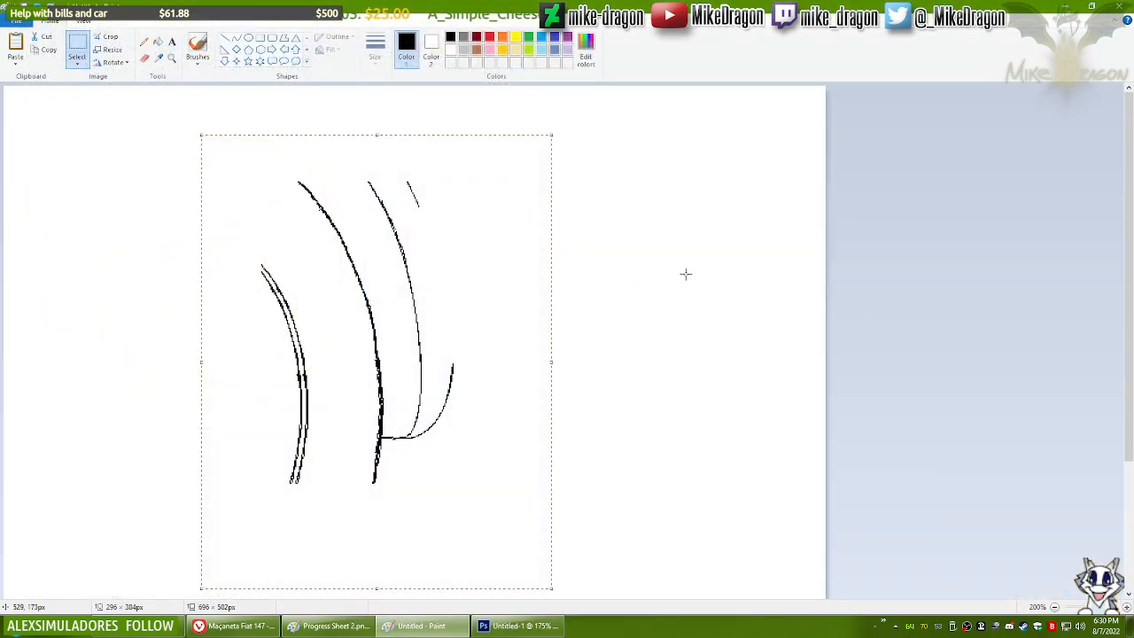
key("alt+F4")
left_click(585, 312)
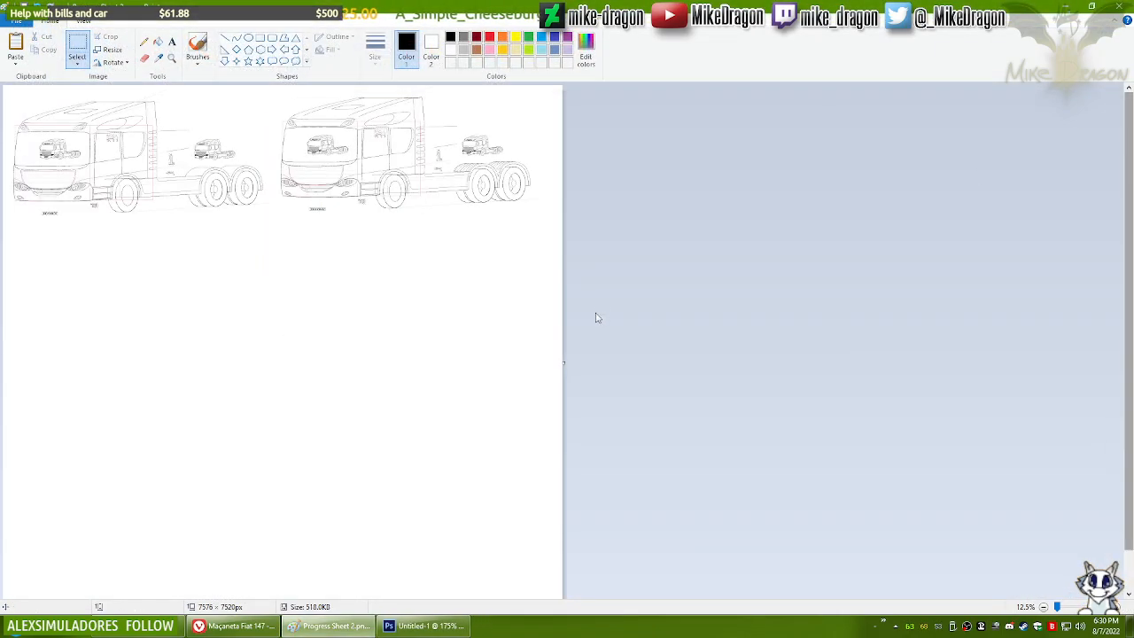
Step: Close the Progress Sheet 2 drawing and quit Photoshop with its untitled ellipse document
key("alt+F4")
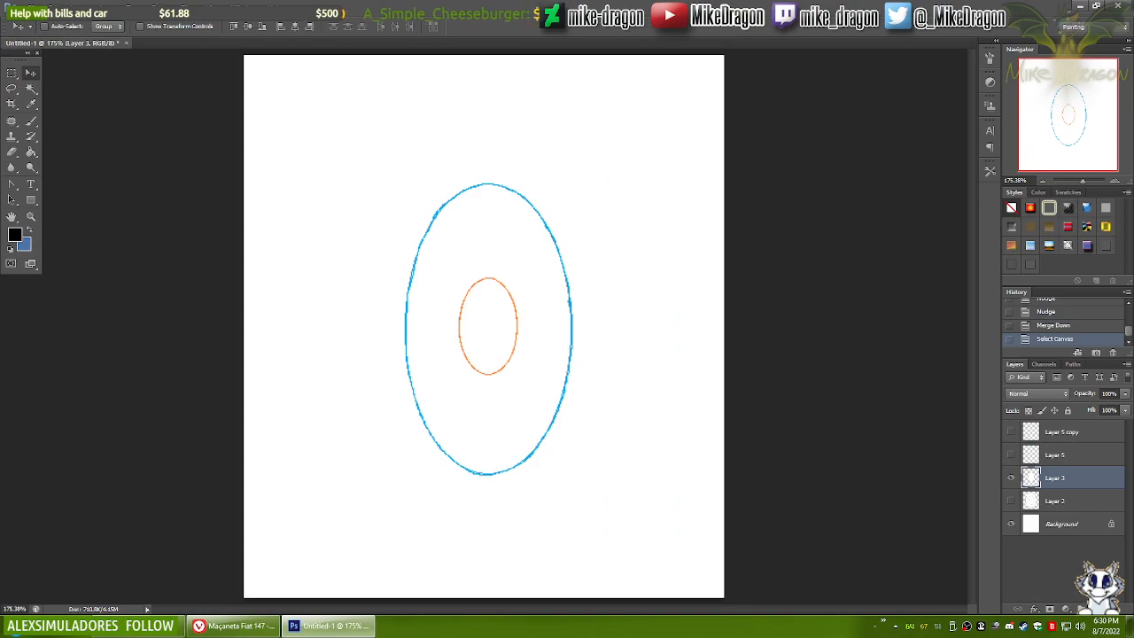
key("alt+F4")
left_click(569, 235)
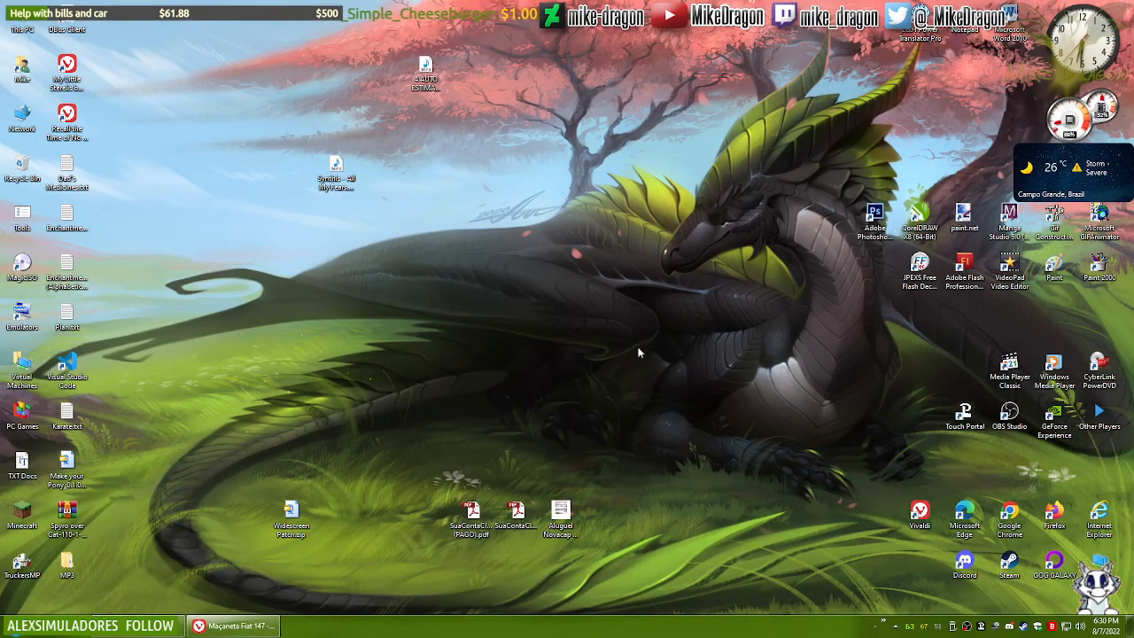